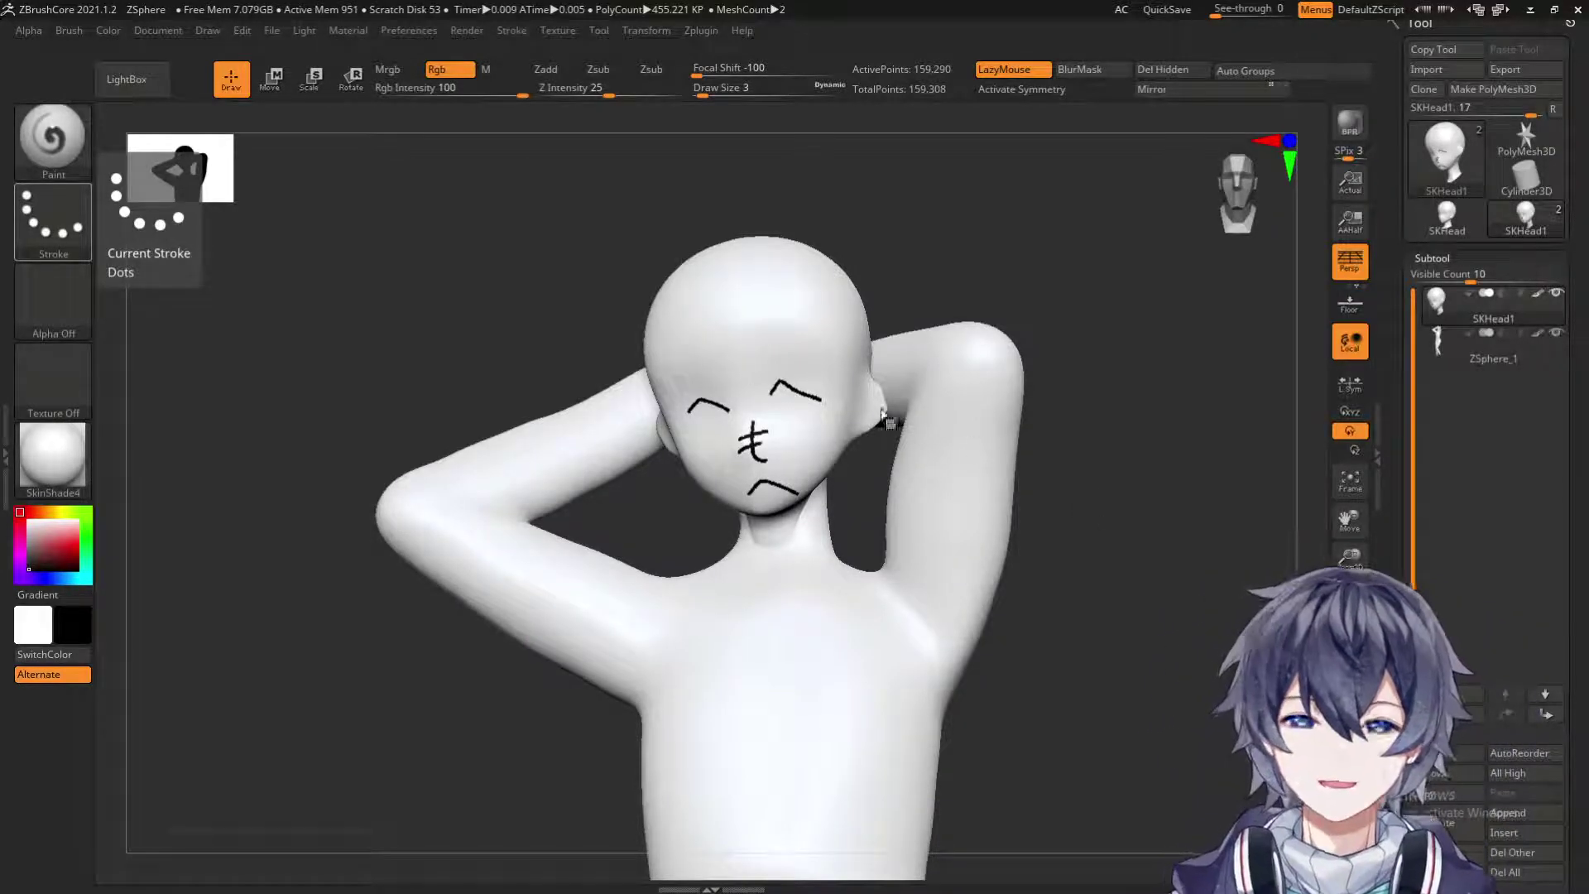
# Examine the posed figure with the sketched face from the front, side and back, close up and at full height.
pyautogui.moveTo(1156, 695); pyautogui.dragTo(1071, 736)
pyautogui.moveTo(1120, 685); pyautogui.dragTo(1142, 728)
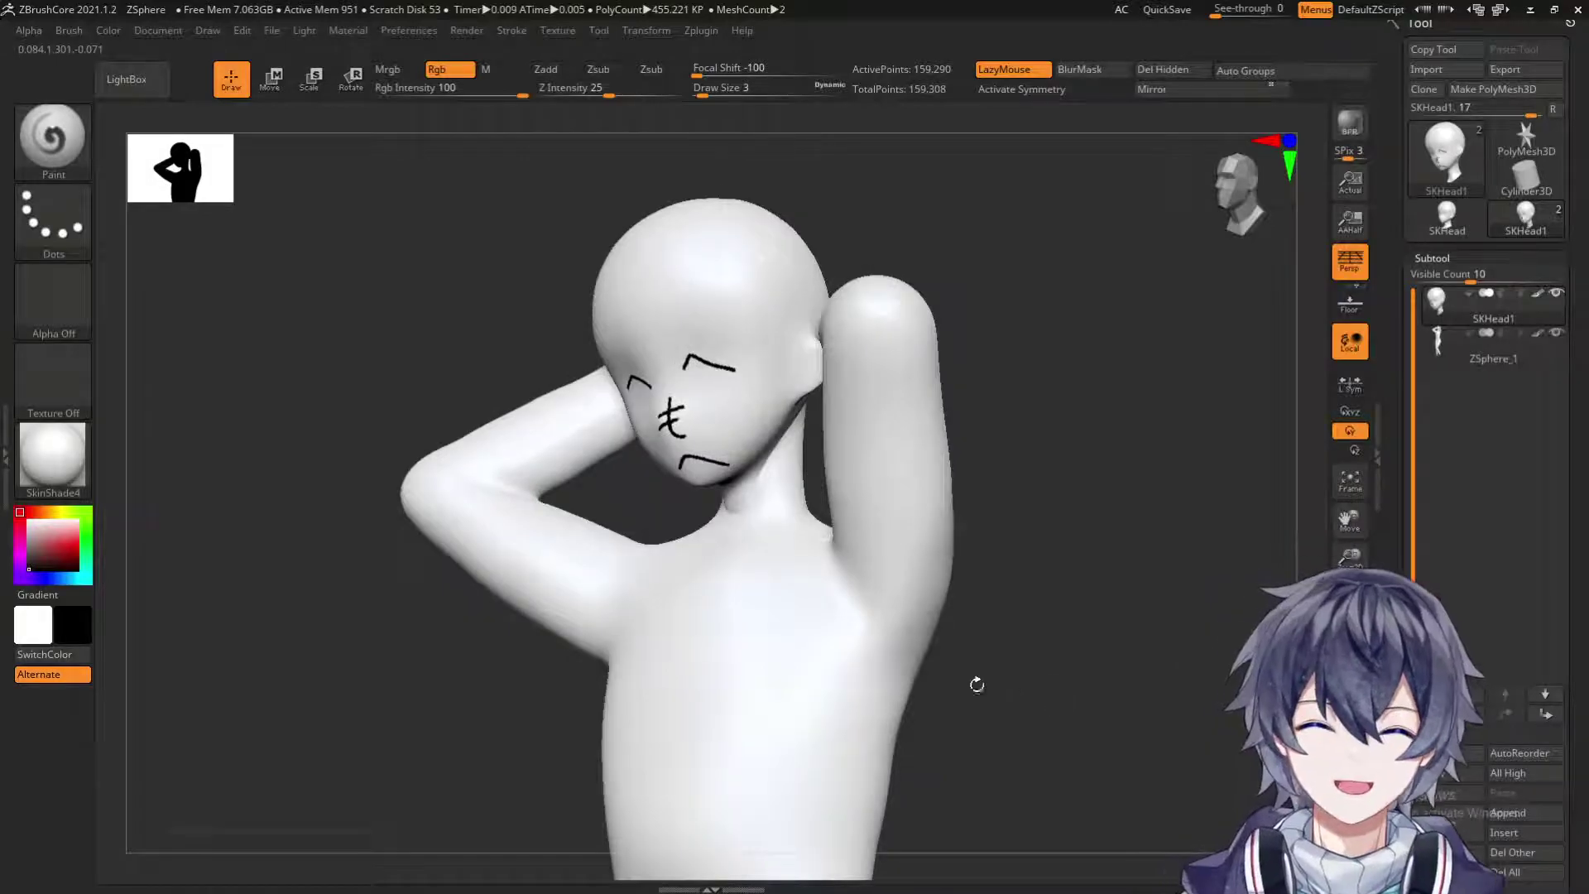
pyautogui.moveTo(1065, 718); pyautogui.dragTo(1023, 579)
pyautogui.keyDown('alt'); pyautogui.moveTo(1039, 712); pyautogui.dragTo(1068, 581); pyautogui.keyUp('alt')
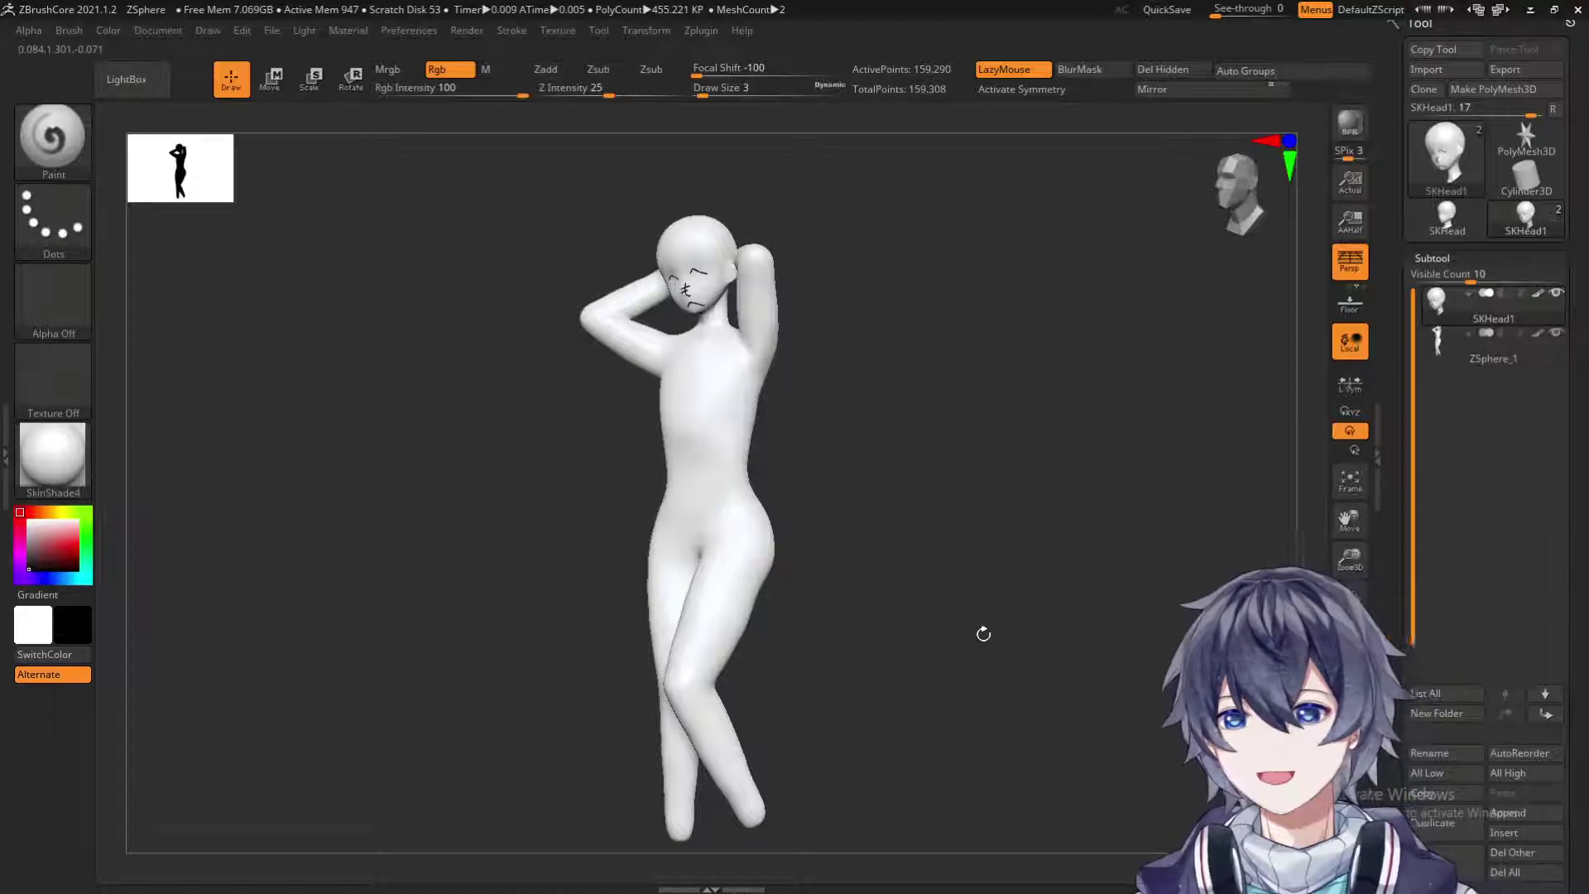
pyautogui.keyDown('alt'); pyautogui.moveTo(1028, 598); pyautogui.dragTo(986, 602); pyautogui.keyUp('alt')
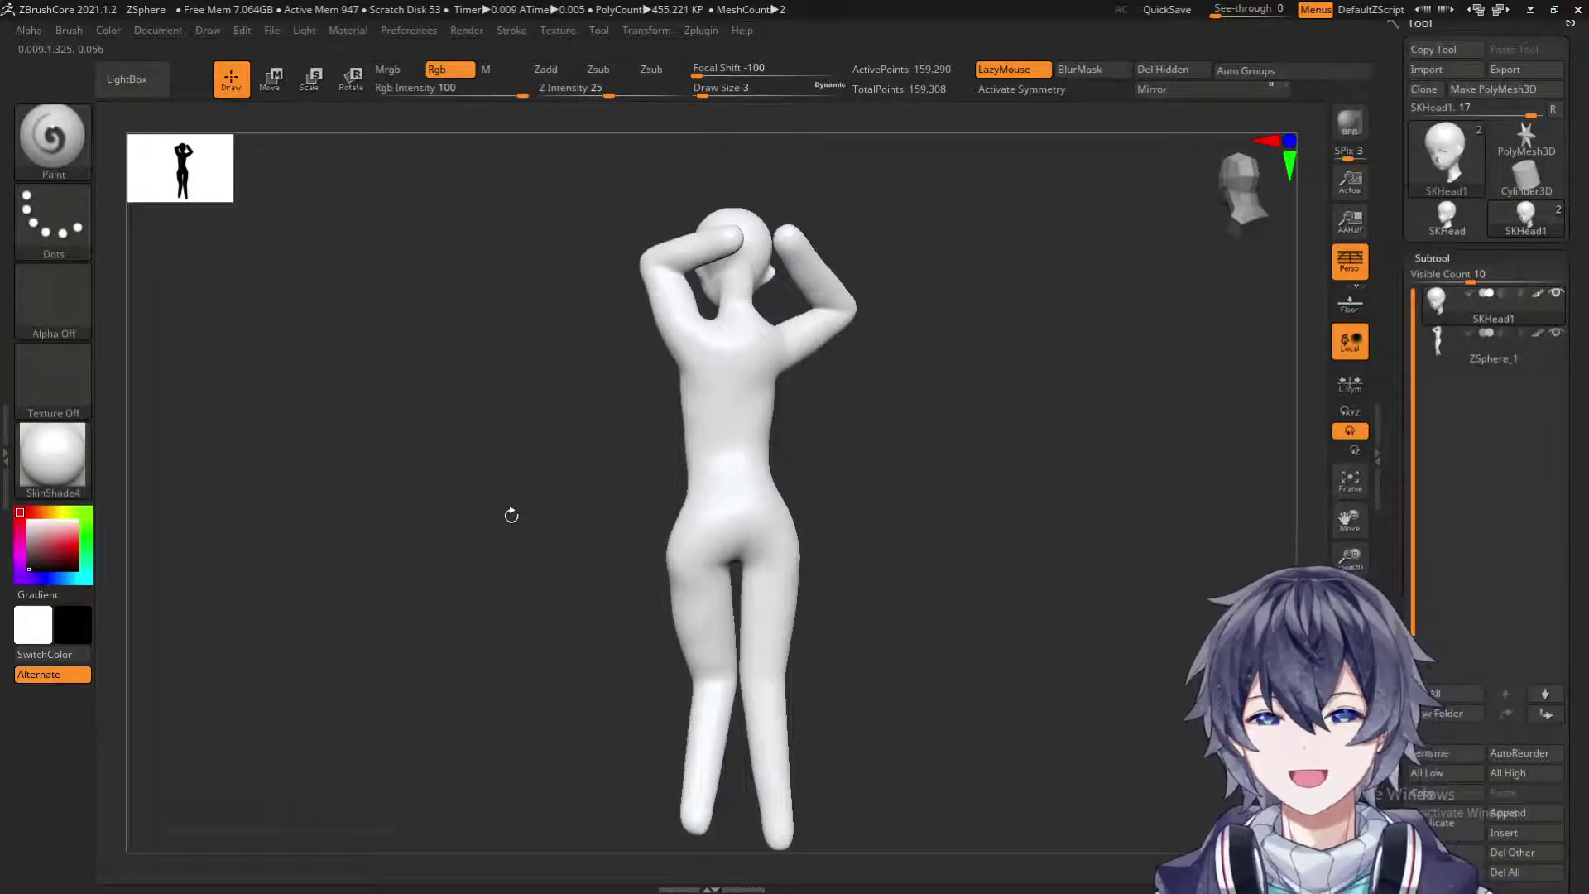
pyautogui.moveTo(527, 508); pyautogui.dragTo(976, 579)
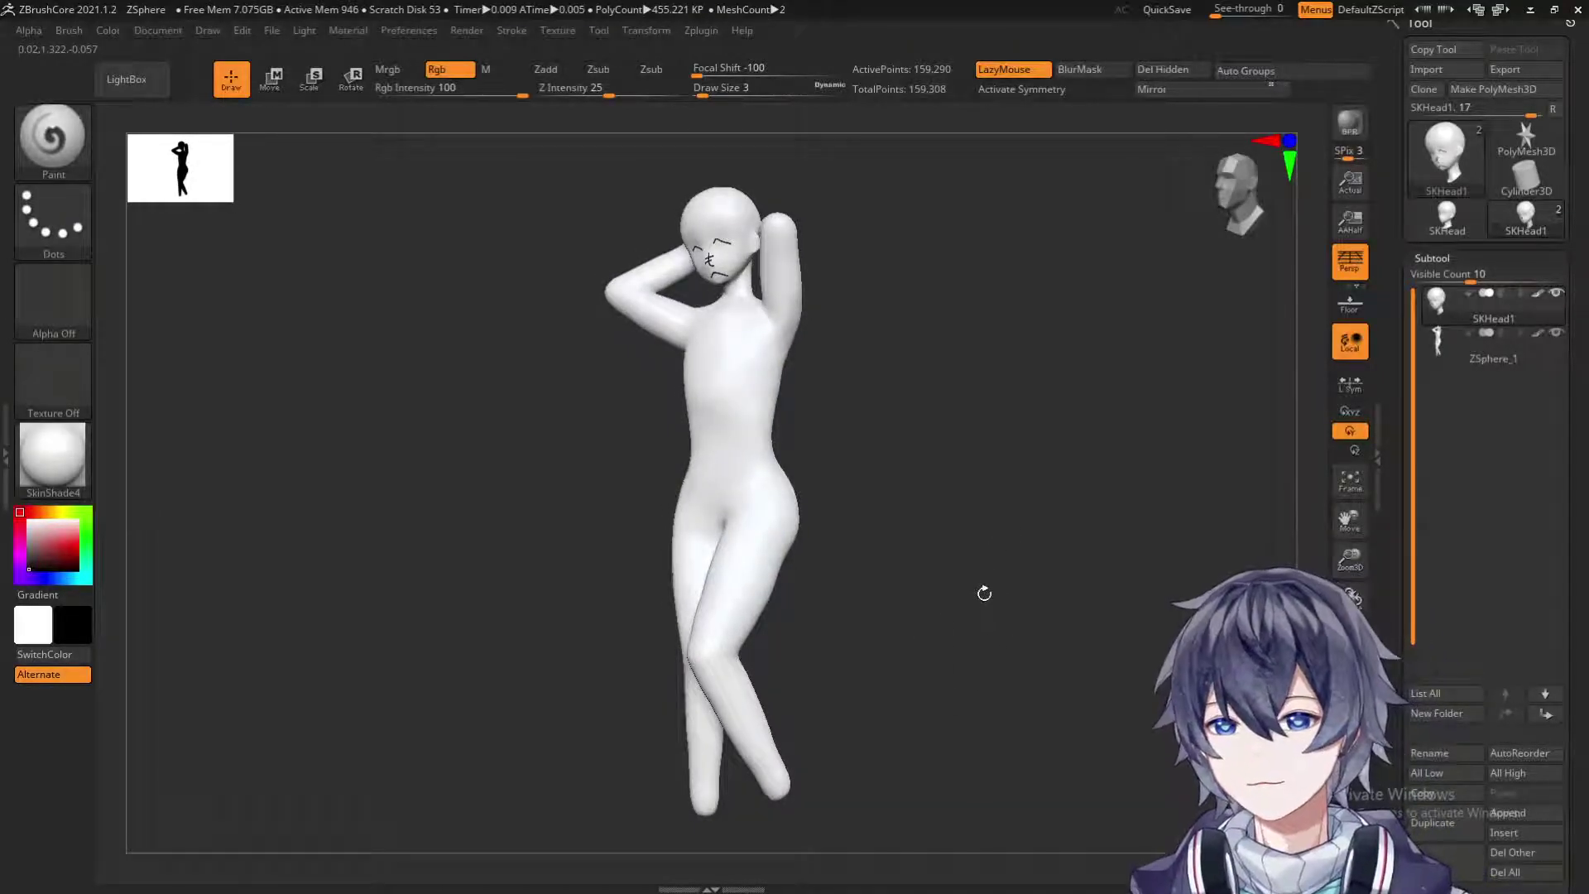
pyautogui.moveTo(1004, 593); pyautogui.dragTo(1028, 632)
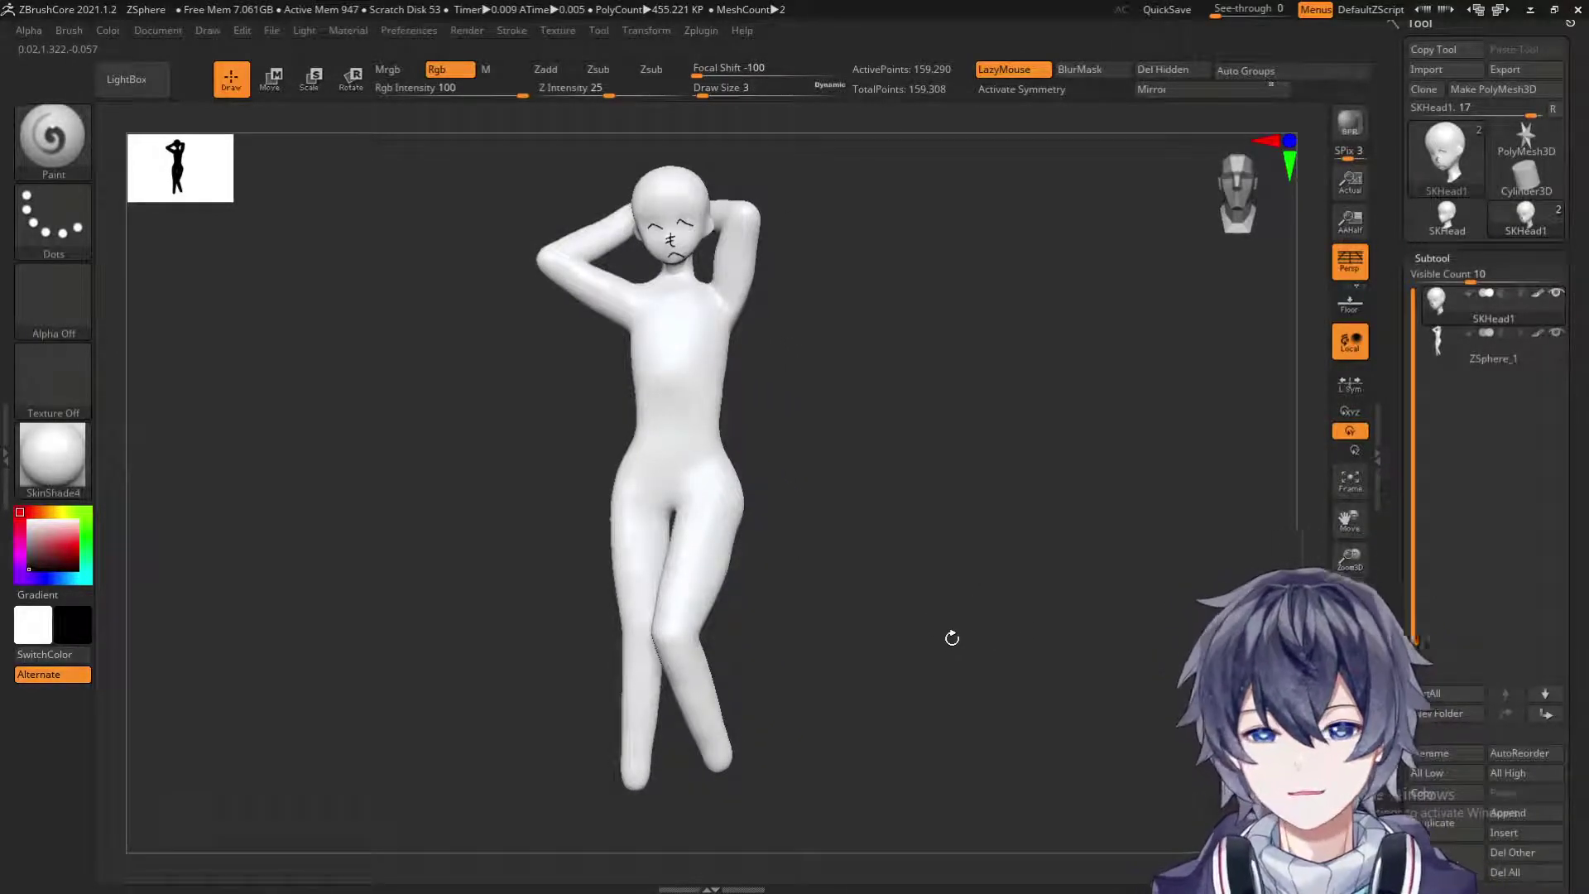
pyautogui.moveTo(1000, 645); pyautogui.dragTo(1029, 631)
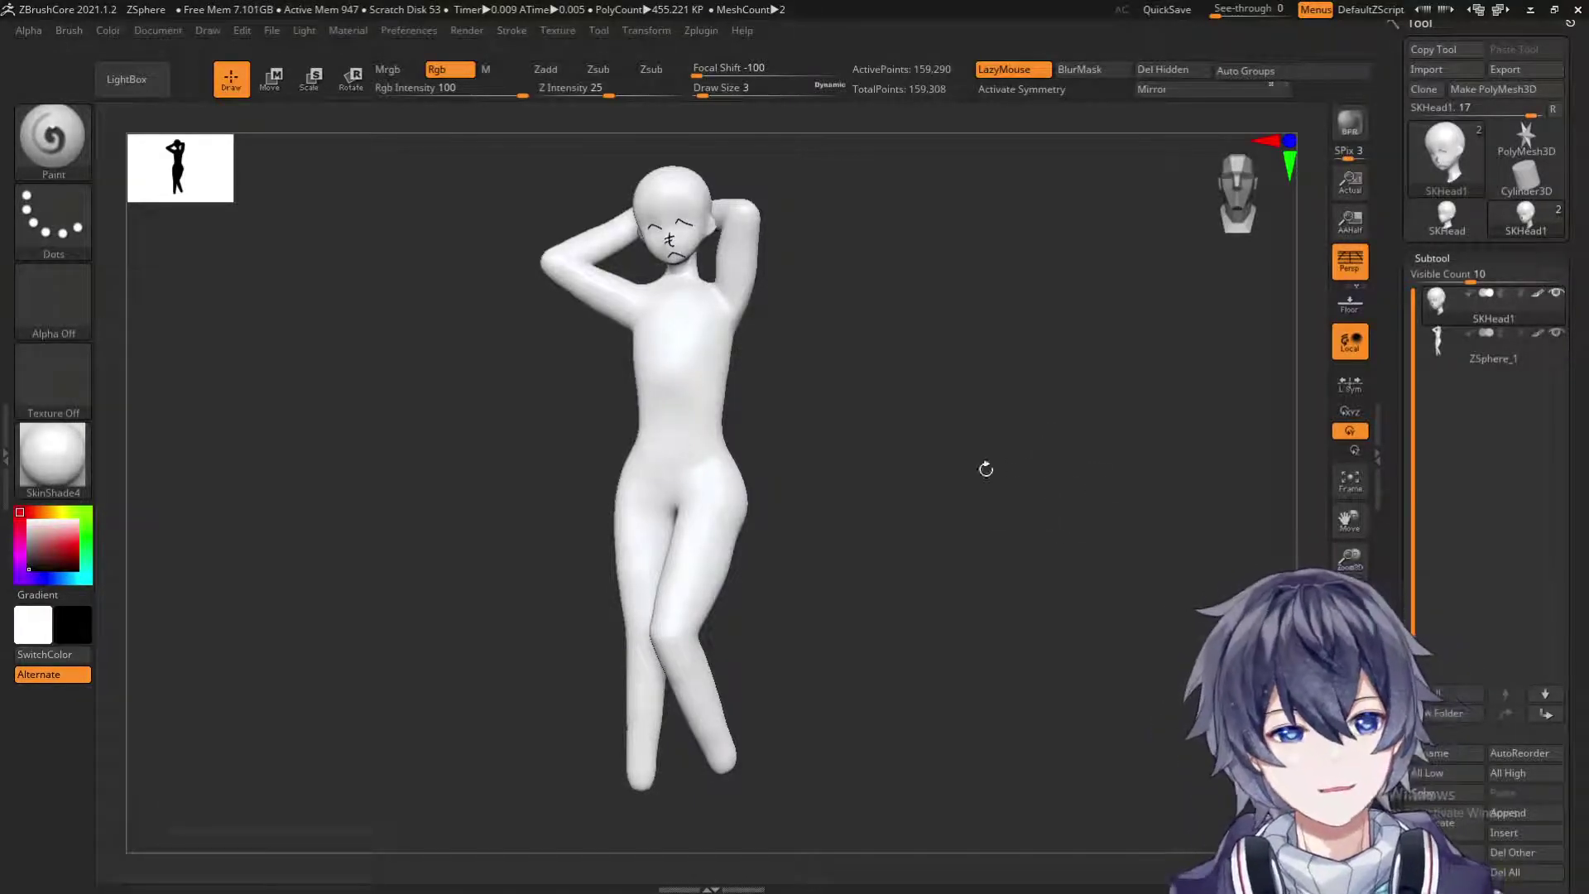
pyautogui.moveTo(1038, 470); pyautogui.dragTo(1057, 540)
pyautogui.moveTo(933, 412); pyautogui.dragTo(977, 518)
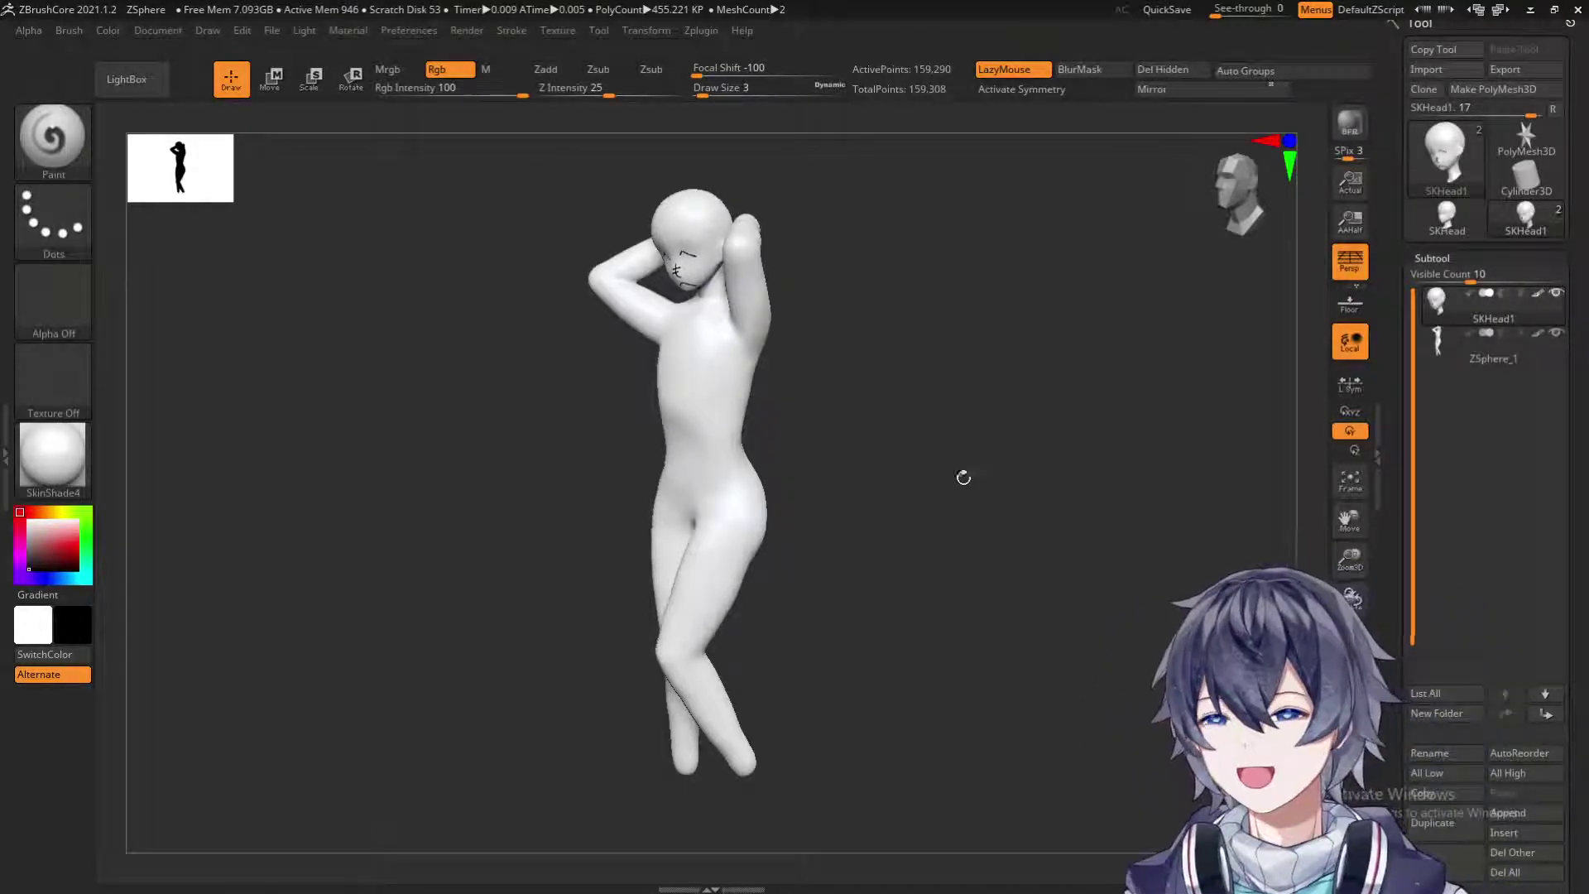
pyautogui.moveTo(968, 469)
pyautogui.mouseDown()
pyautogui.moveTo(961, 454)
pyautogui.moveTo(957, 468)
pyautogui.mouseUp()
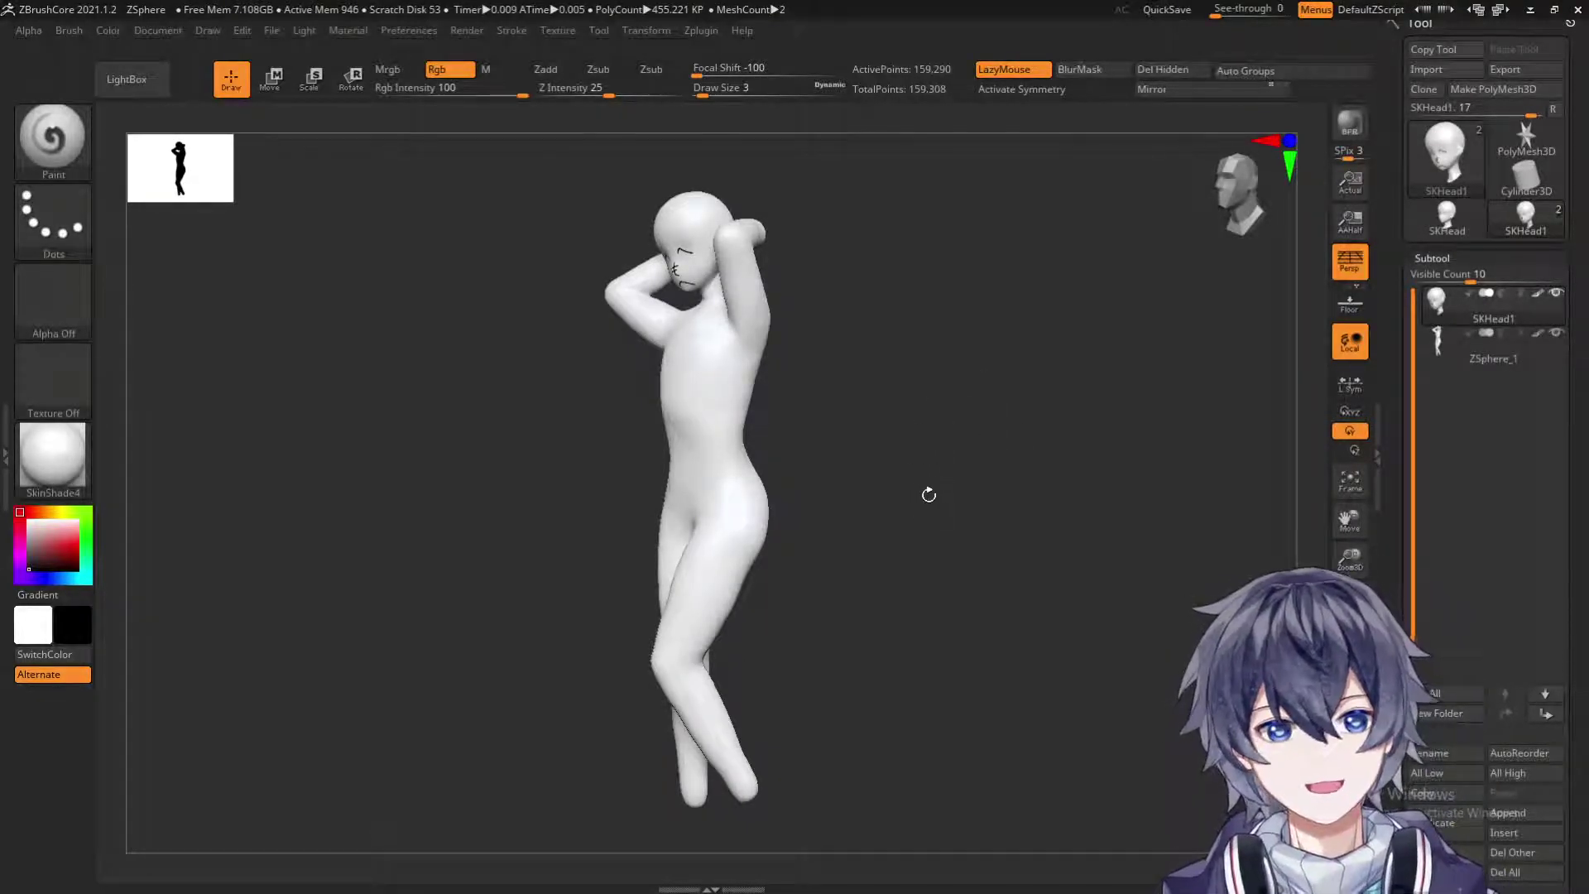
pyautogui.moveTo(962, 488); pyautogui.dragTo(950, 486)
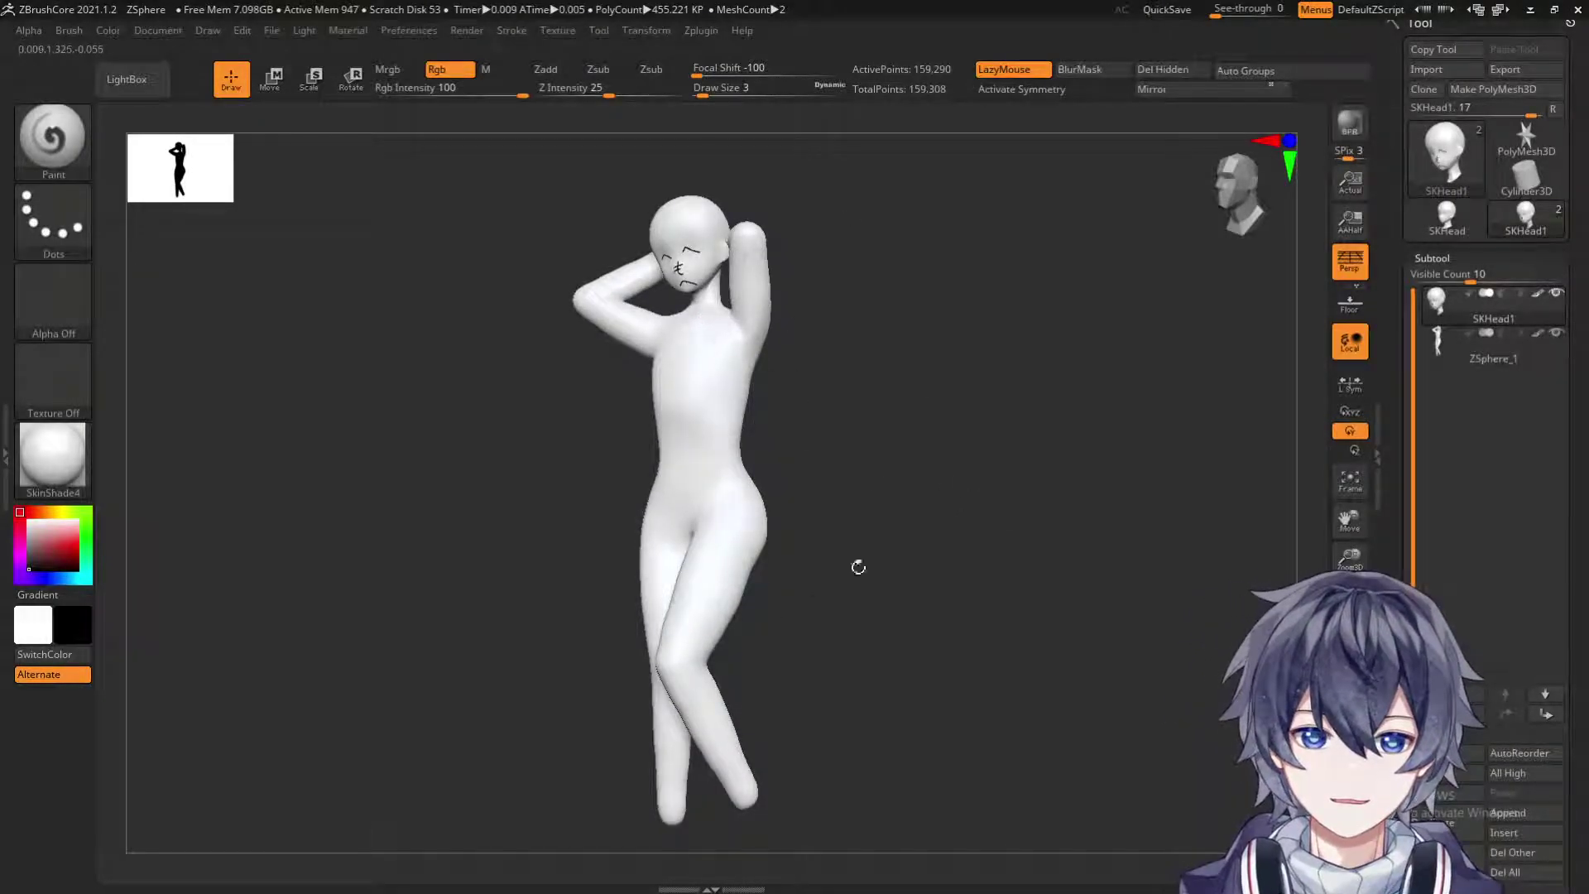
pyautogui.keyDown('alt'); pyautogui.moveTo(975, 524); pyautogui.dragTo(1049, 508); pyautogui.keyUp('alt')
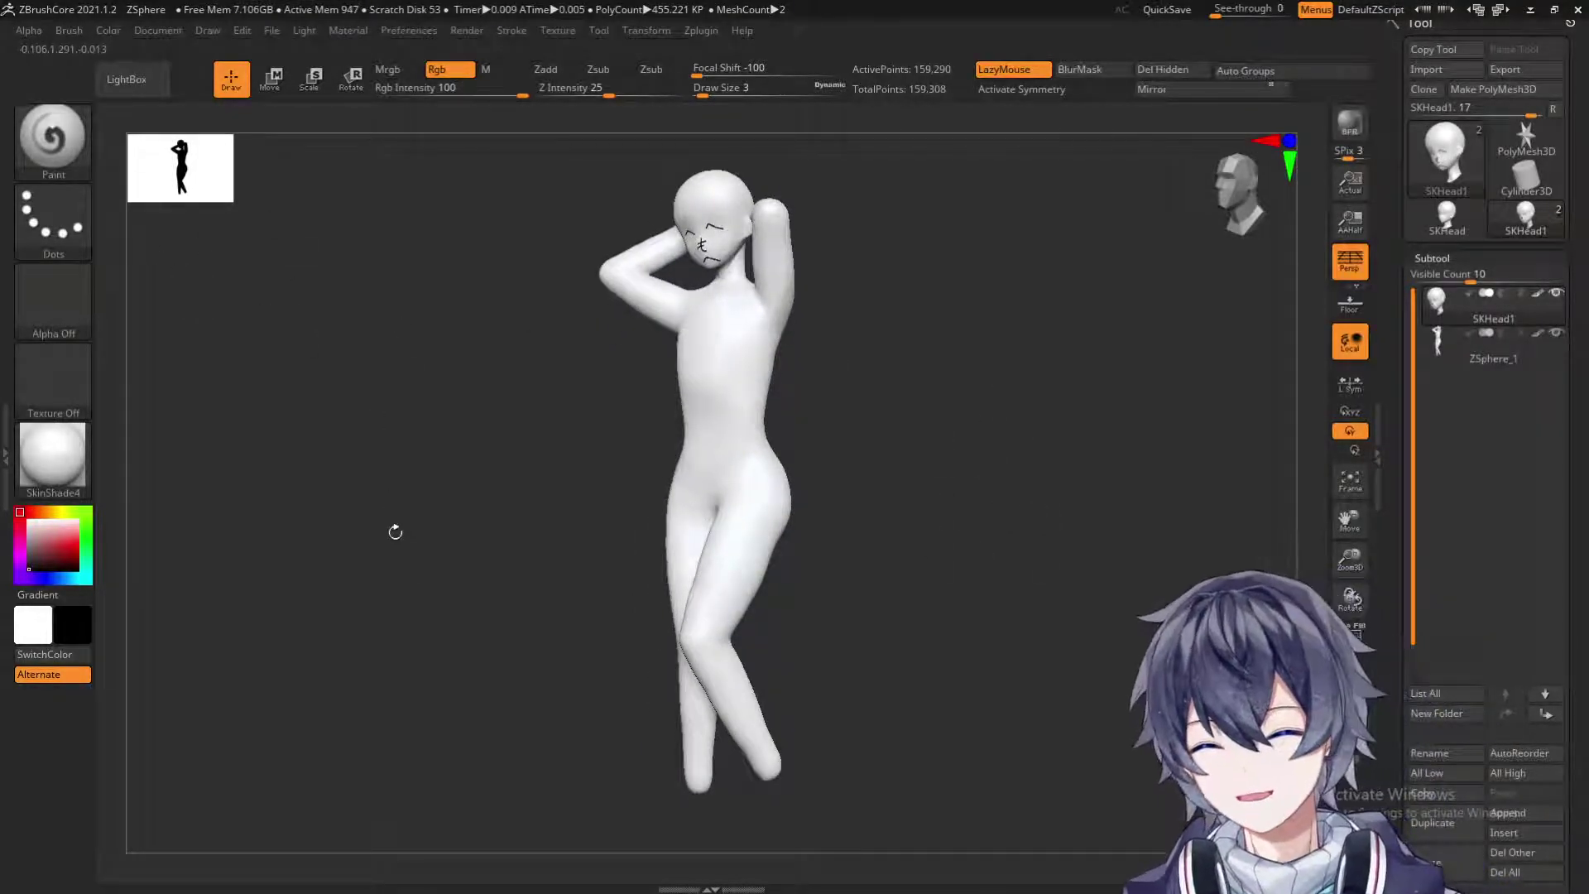
# Save the current project with the posed figure.
pyautogui.press('ctrl')
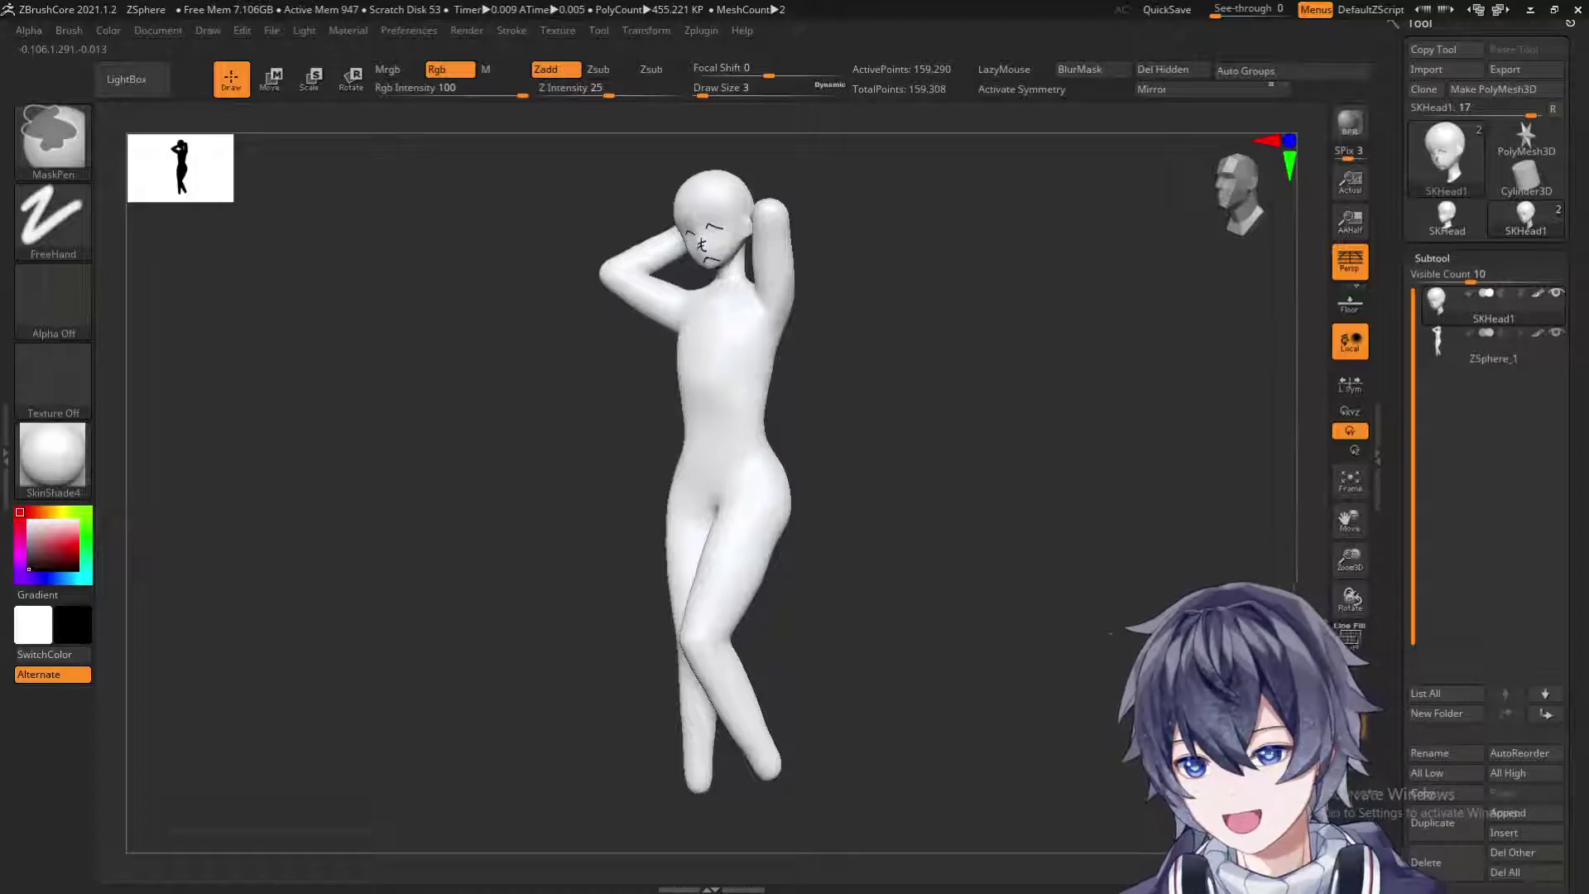
pyautogui.hotkey('ctrl', 's')
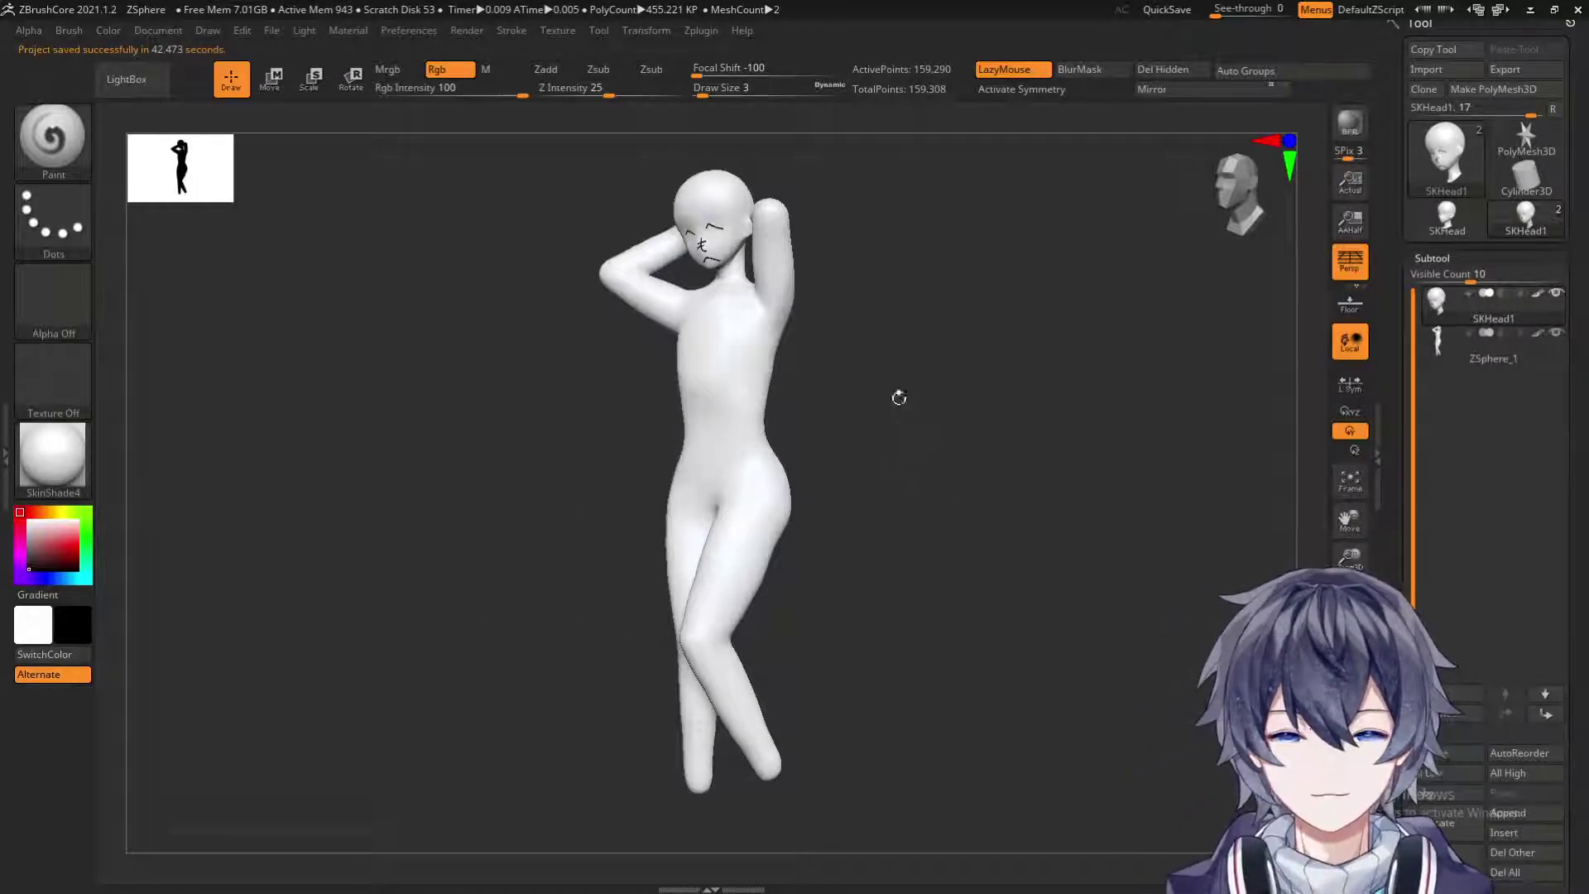
pyautogui.moveTo(925, 489); pyautogui.dragTo(703, 699)
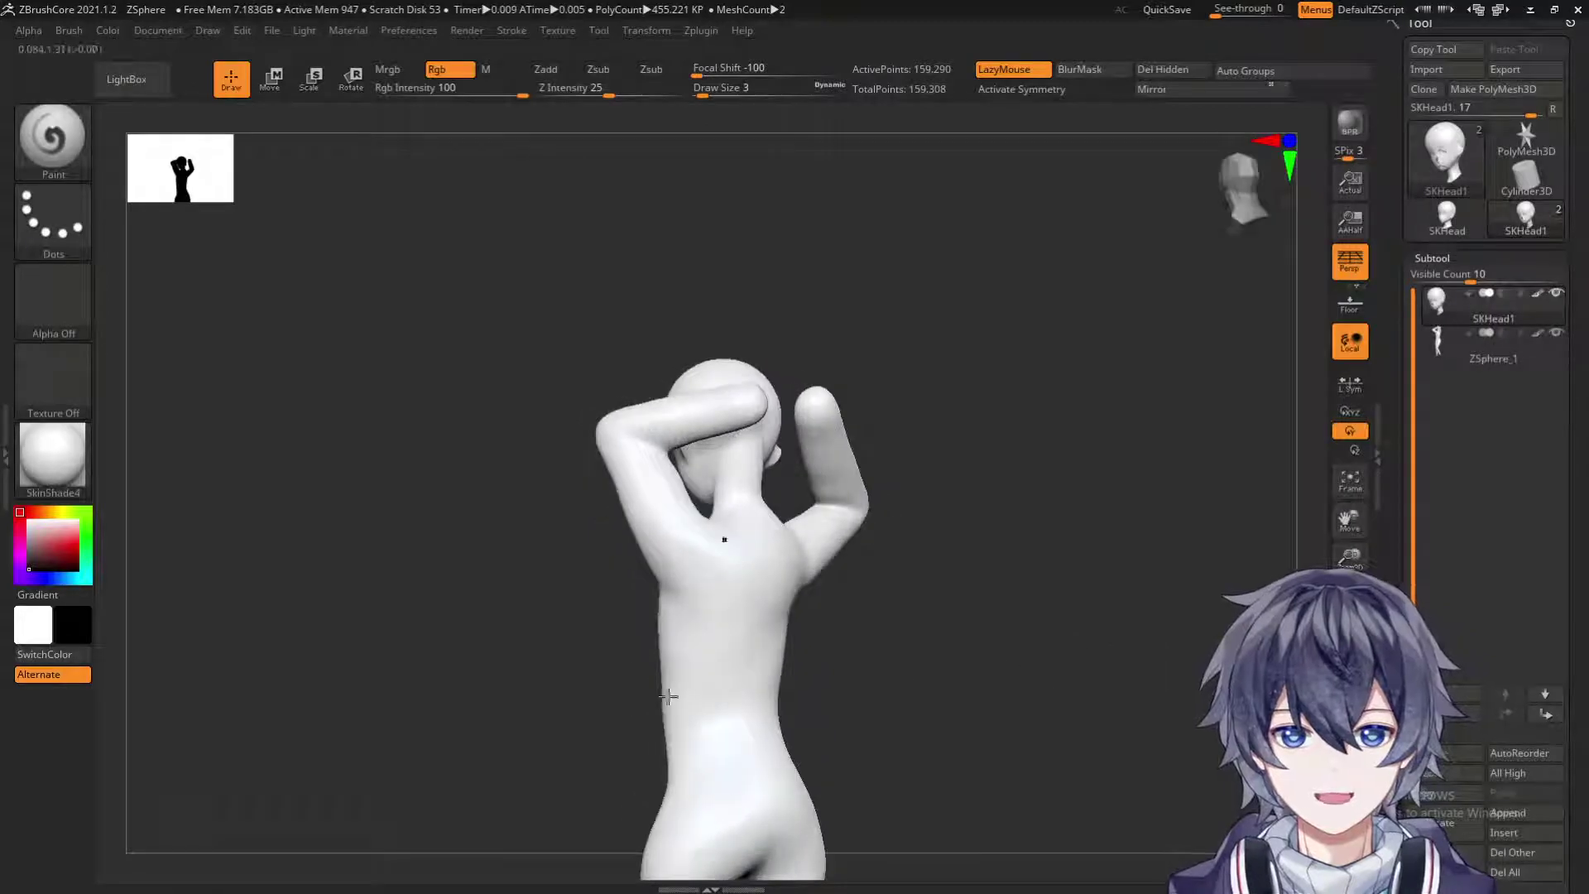
pyautogui.moveTo(543, 638); pyautogui.dragTo(1010, 650)
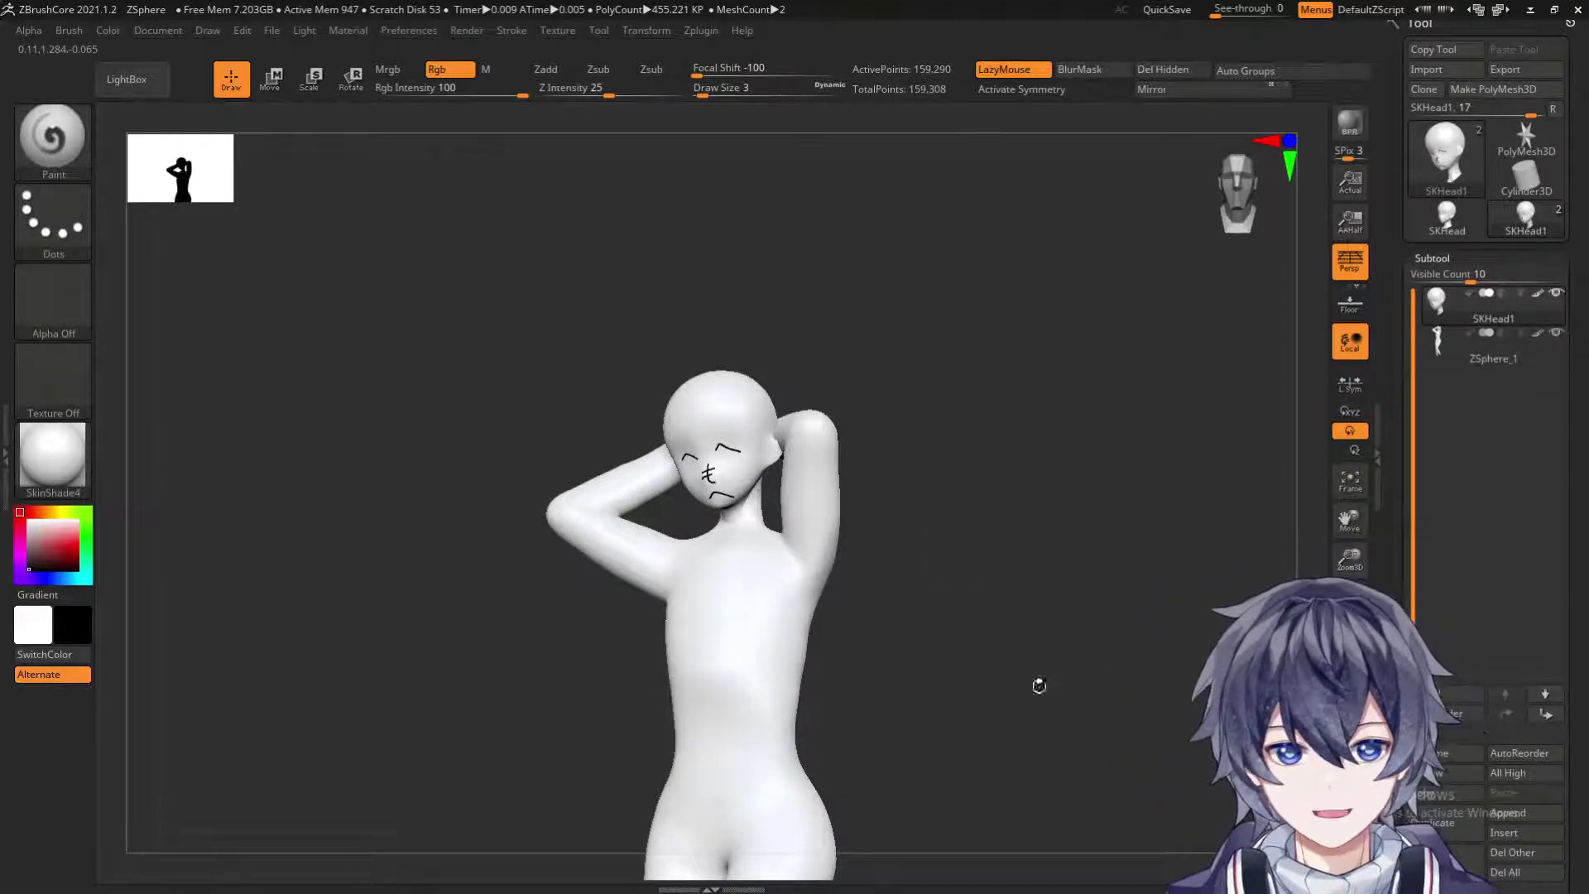
pyautogui.moveTo(1009, 703); pyautogui.dragTo(1006, 712)
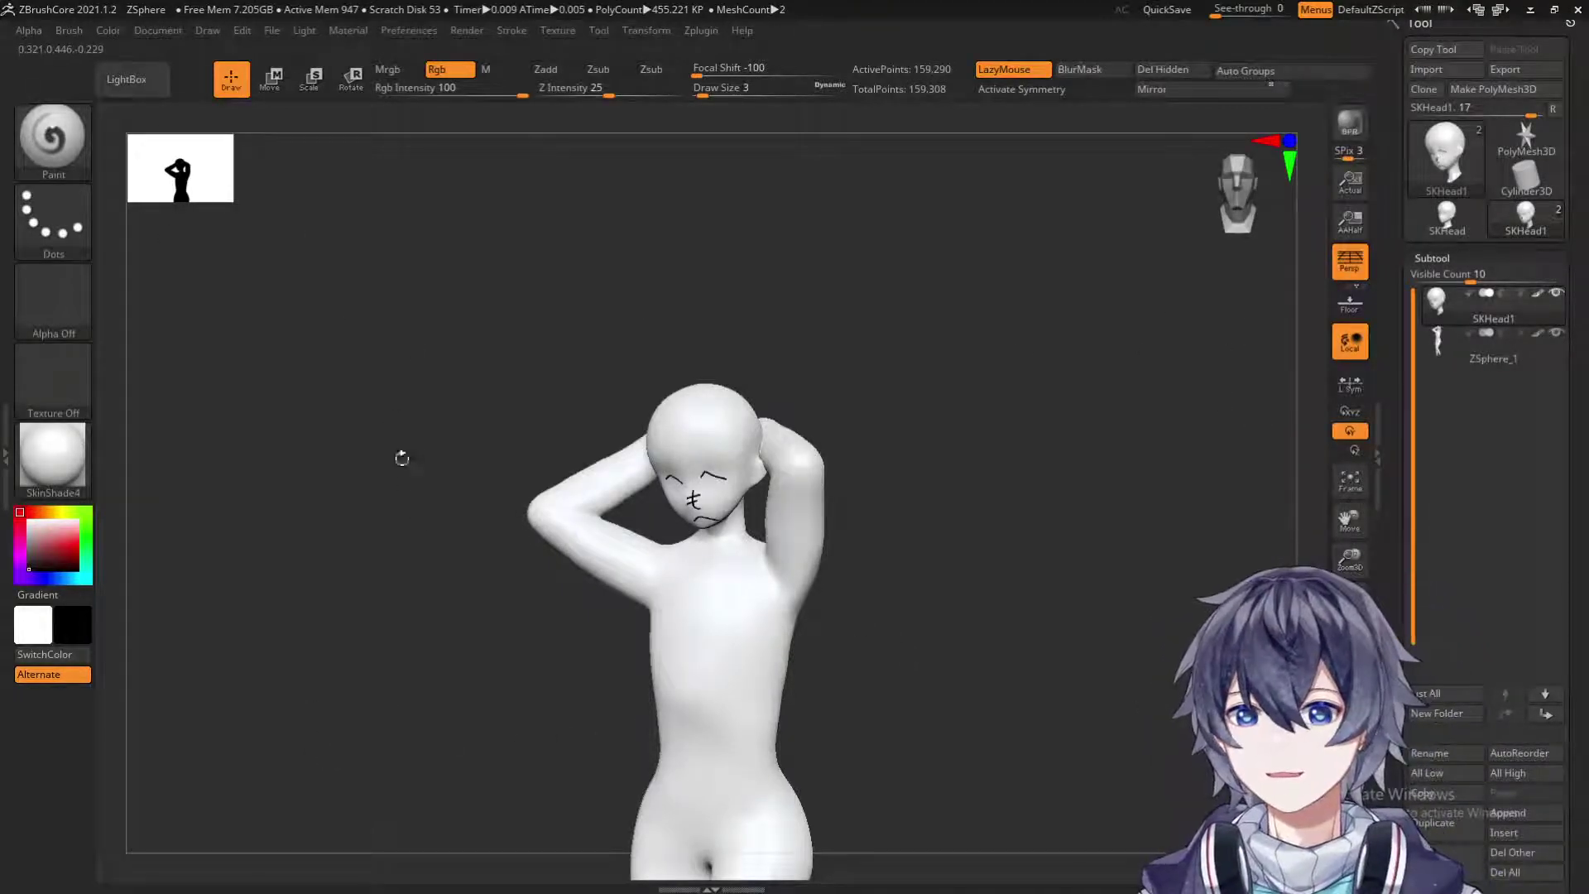
pyautogui.moveTo(401, 443); pyautogui.dragTo(451, 361)
pyautogui.moveTo(507, 638)
pyautogui.mouseDown()
pyautogui.moveTo(514, 596)
pyautogui.moveTo(475, 600)
pyautogui.moveTo(488, 638)
pyautogui.moveTo(525, 585)
pyautogui.moveTo(507, 609)
pyautogui.moveTo(510, 479)
pyautogui.moveTo(521, 624)
pyautogui.moveTo(521, 611)
pyautogui.moveTo(504, 624)
pyautogui.mouseUp()
pyautogui.moveTo(465, 624); pyautogui.dragTo(820, 657)
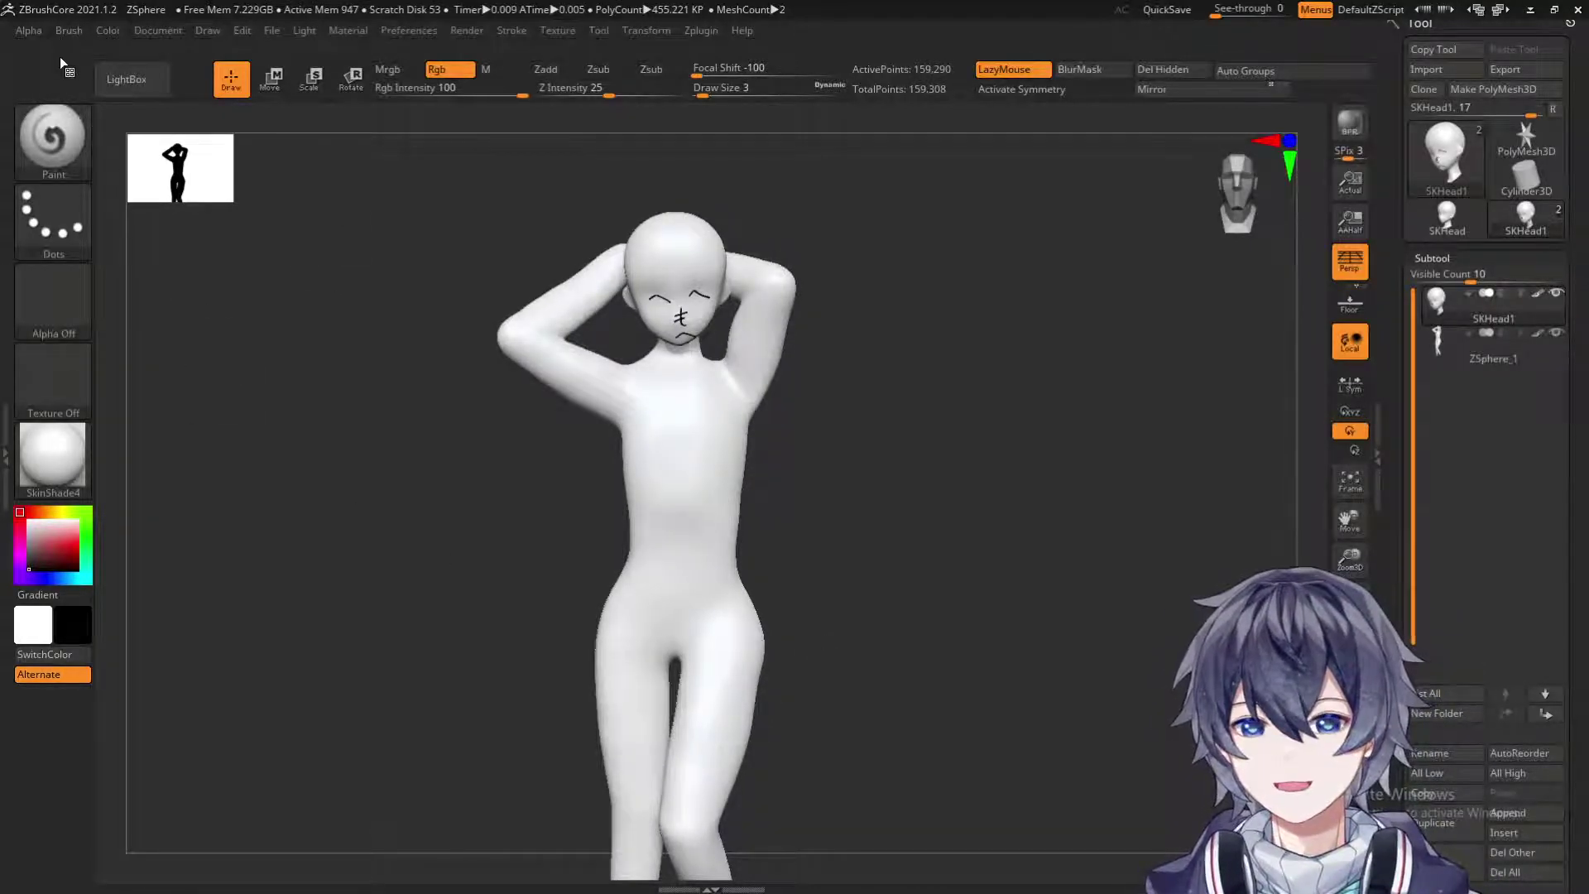
# Open the ZSphere.ZPR project from LightBox and discard the unsaved changes to the figure project.
pyautogui.click(126, 79)
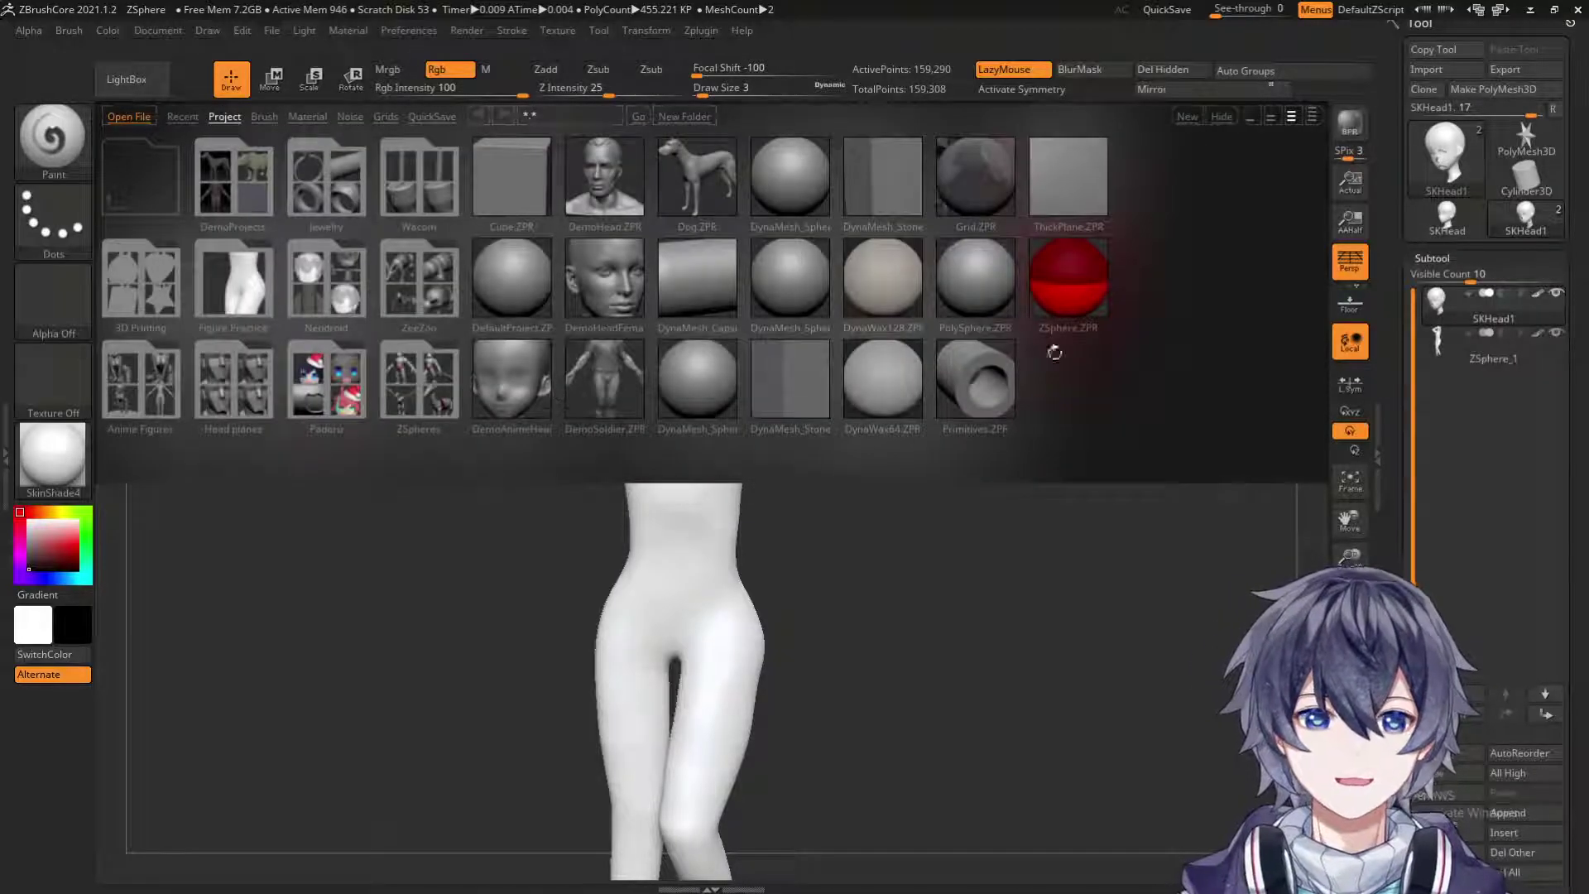
pyautogui.doubleClick(1084, 295)
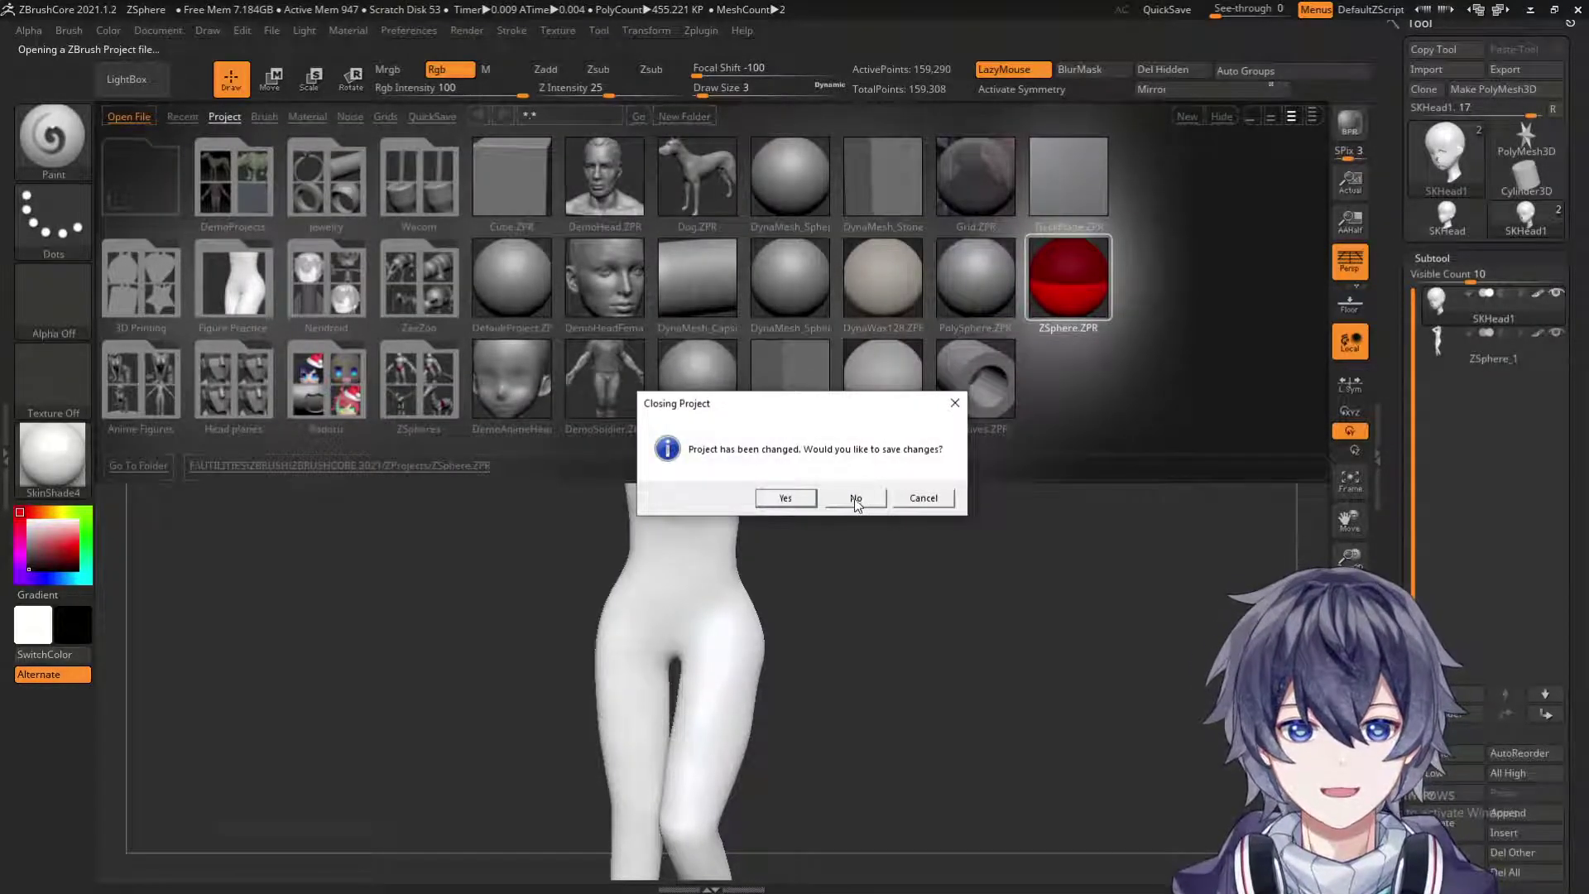
pyautogui.click(855, 499)
pyautogui.moveTo(1050, 641)
pyautogui.mouseDown()
pyautogui.moveTo(1011, 660)
pyautogui.moveTo(1036, 706)
pyautogui.moveTo(1018, 600)
pyautogui.moveTo(1041, 660)
pyautogui.moveTo(1038, 641)
pyautogui.mouseUp()
pyautogui.moveTo(917, 498); pyautogui.dragTo(1037, 555)
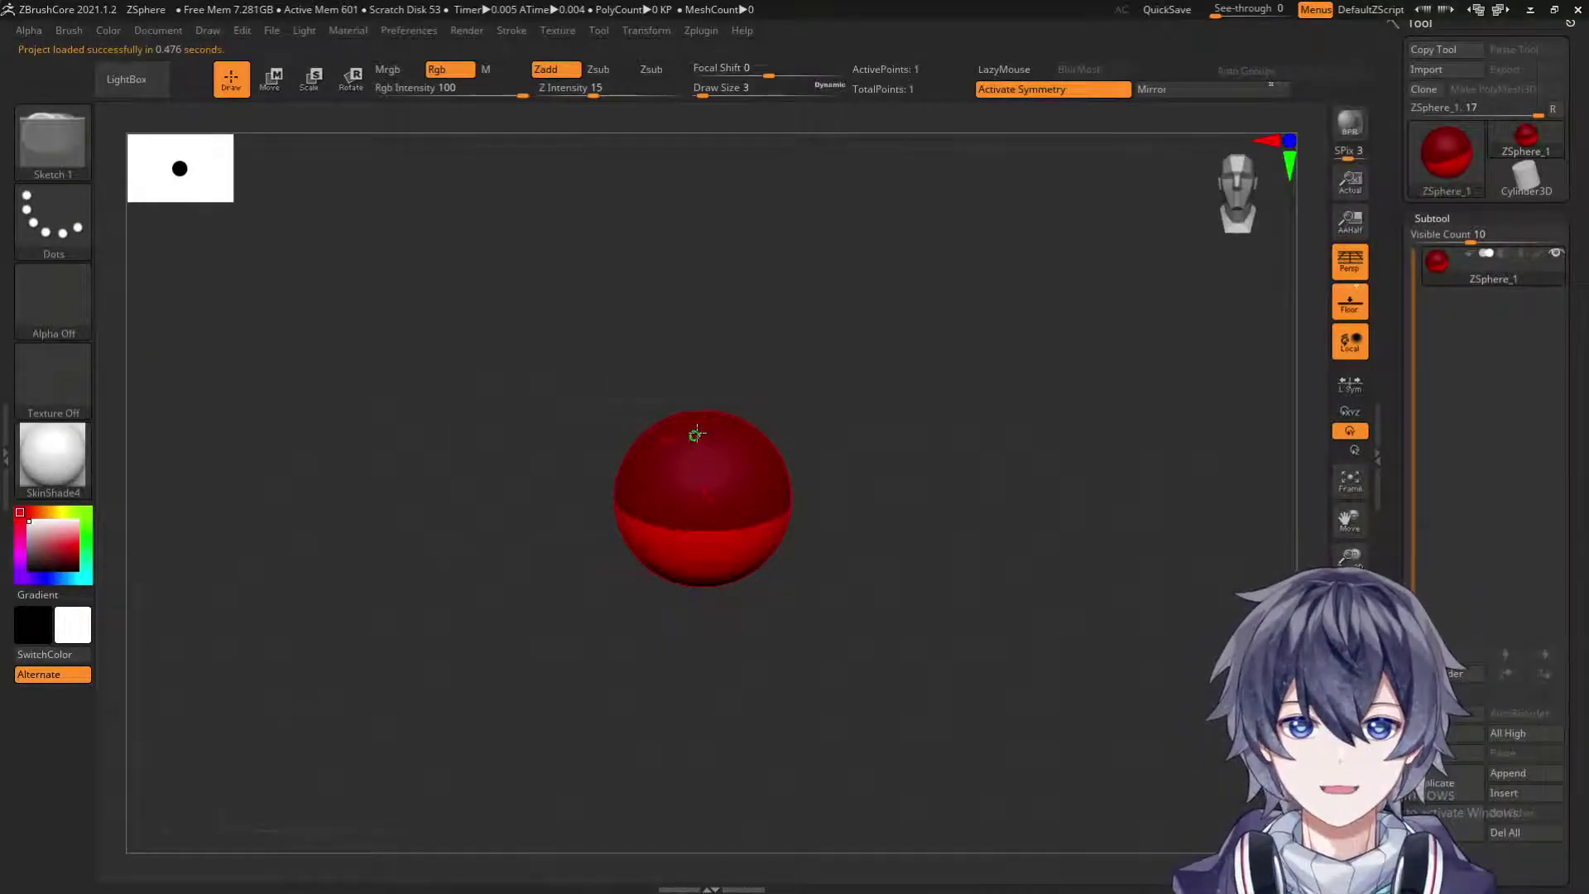
# Try growing a mirrored pair of branches upward from the root ZSphere and extending each one outward.
pyautogui.moveTo(775, 385); pyautogui.dragTo(703, 425)
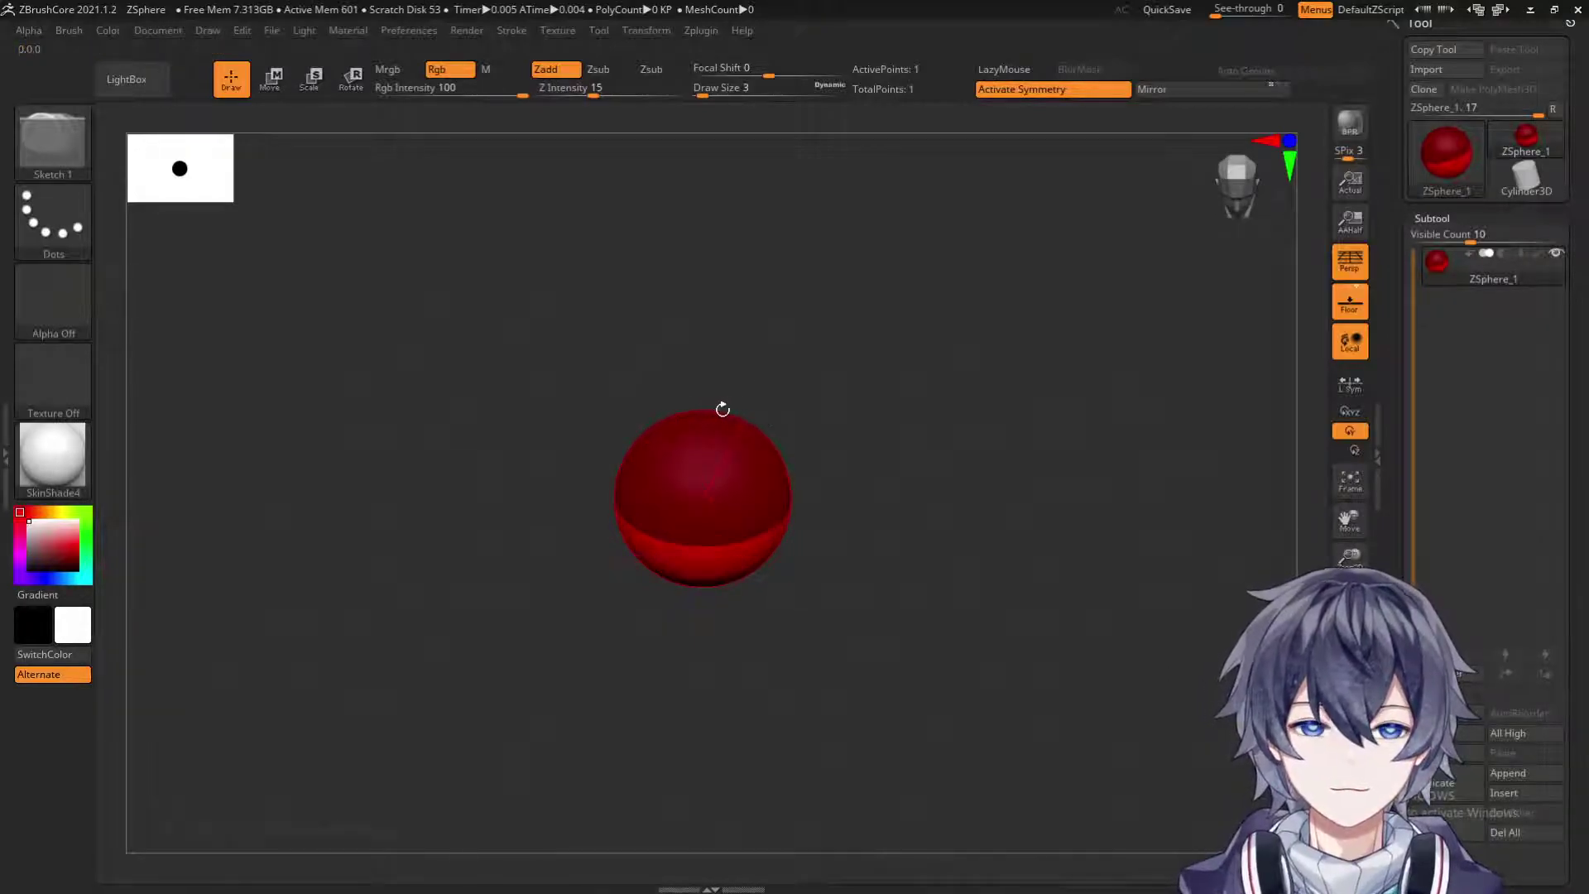
pyautogui.moveTo(768, 365); pyautogui.dragTo(776, 329)
pyautogui.moveTo(716, 419); pyautogui.dragTo(867, 359)
pyautogui.hotkey('ctrl', 'z')
pyautogui.moveTo(732, 422)
pyautogui.mouseDown()
pyautogui.moveTo(743, 389)
pyautogui.moveTo(880, 369)
pyautogui.moveTo(847, 367)
pyautogui.moveTo(866, 329)
pyautogui.moveTo(940, 335)
pyautogui.moveTo(853, 342)
pyautogui.moveTo(975, 317)
pyautogui.moveTo(1160, 239)
pyautogui.mouseUp()
pyautogui.keyDown('alt'); pyautogui.moveTo(1067, 414); pyautogui.dragTo(1039, 265); pyautogui.keyUp('alt')
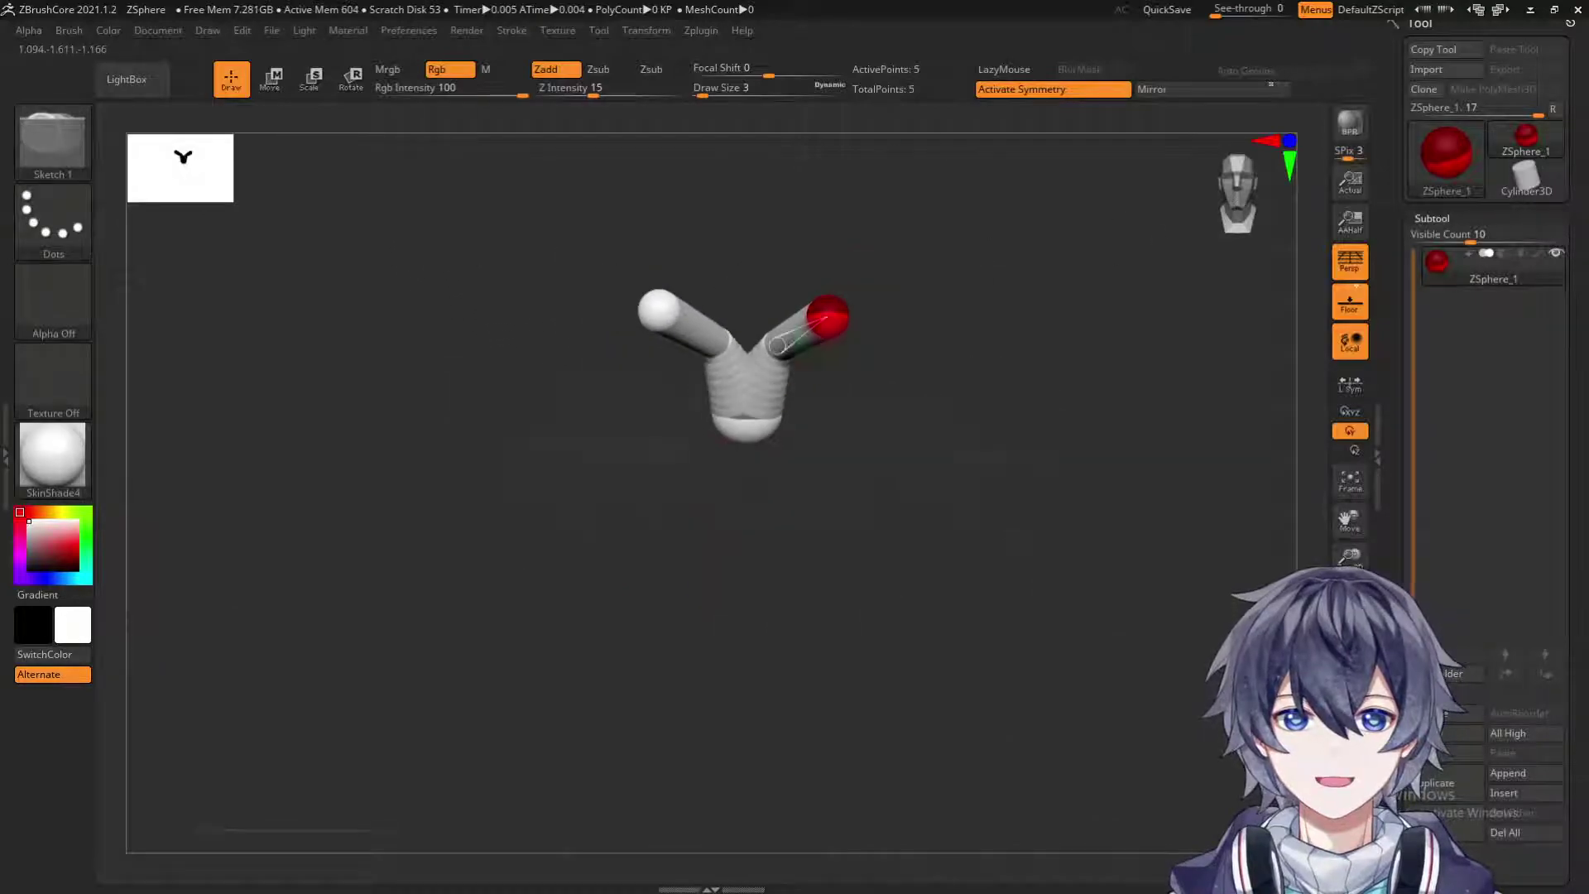
pyautogui.moveTo(996, 344); pyautogui.dragTo(836, 335)
pyautogui.moveTo(741, 286)
pyautogui.mouseDown()
pyautogui.moveTo(771, 263)
pyautogui.moveTo(840, 258)
pyautogui.moveTo(865, 217)
pyautogui.mouseUp()
pyautogui.moveTo(918, 379); pyautogui.dragTo(1020, 378)
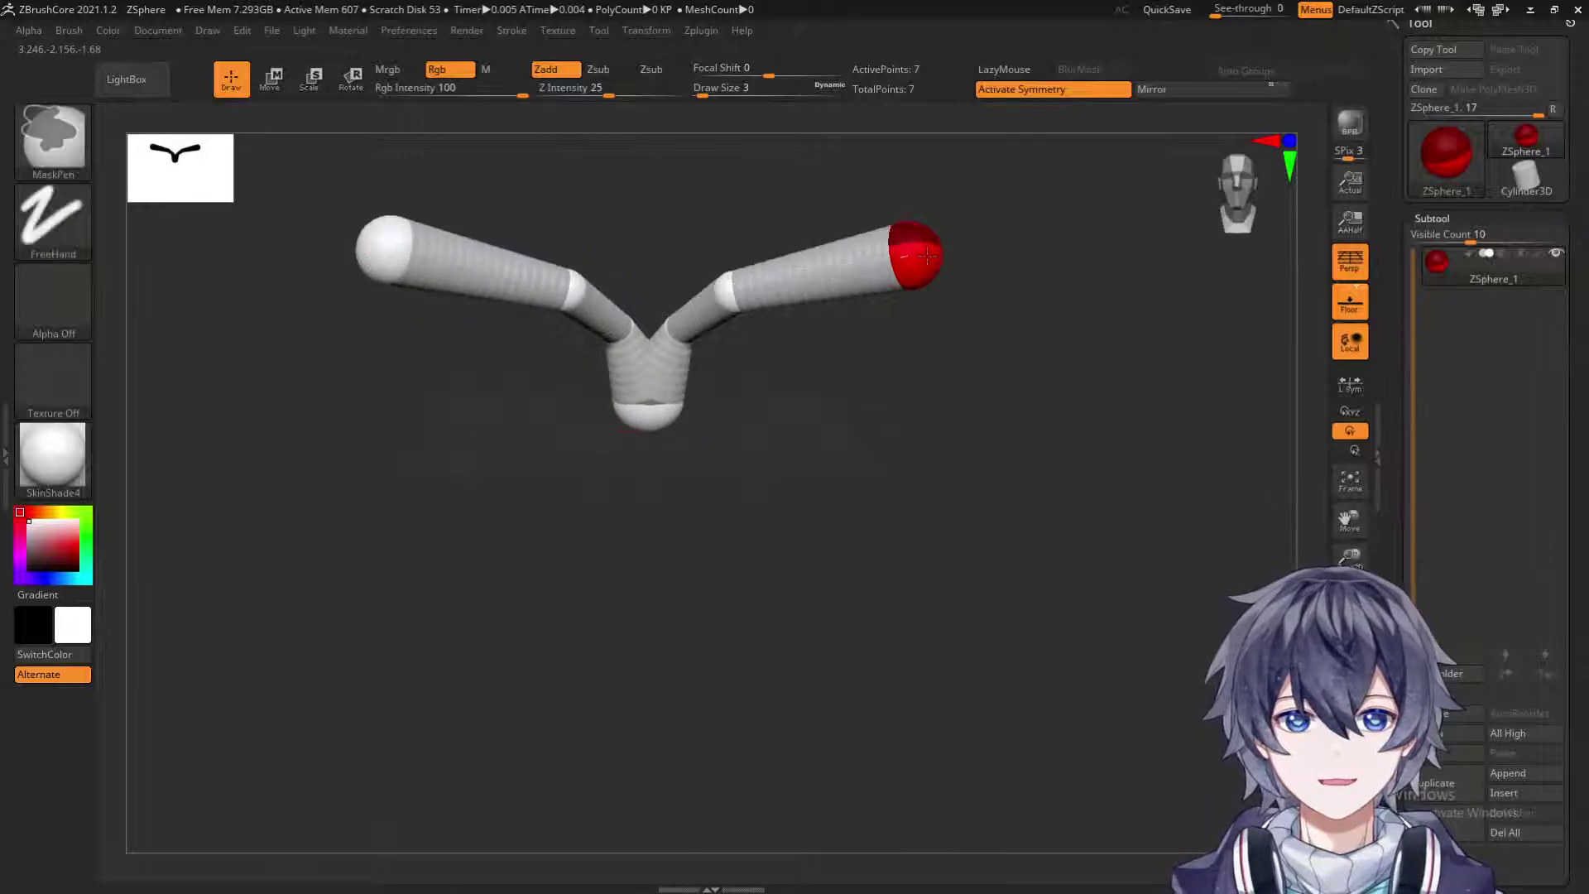
# Try extending the mirrored branches further, and undo all test branches back to the single root ZSphere.
pyautogui.moveTo(981, 306); pyautogui.dragTo(1024, 295)
pyautogui.moveTo(930, 256); pyautogui.dragTo(1122, 315)
pyautogui.moveTo(1183, 524)
pyautogui.mouseDown()
pyautogui.moveTo(1085, 570)
pyautogui.moveTo(851, 498)
pyautogui.mouseUp()
pyautogui.moveTo(653, 306); pyautogui.dragTo(524, 354)
pyautogui.moveTo(619, 385)
pyautogui.mouseDown()
pyautogui.moveTo(853, 493)
pyautogui.moveTo(813, 477)
pyautogui.moveTo(883, 455)
pyautogui.mouseUp()
pyautogui.hotkey('ctrl', 'z')
pyautogui.hotkey('ctrl', 'z')
pyautogui.hotkey('ctrl', 'z')
pyautogui.hotkey('ctrl', 'z')
pyautogui.hotkey('ctrl', 'z')
pyautogui.hotkey('ctrl', 'z')
pyautogui.hotkey('ctrl', 'z')
pyautogui.hotkey('ctrl', 'z')
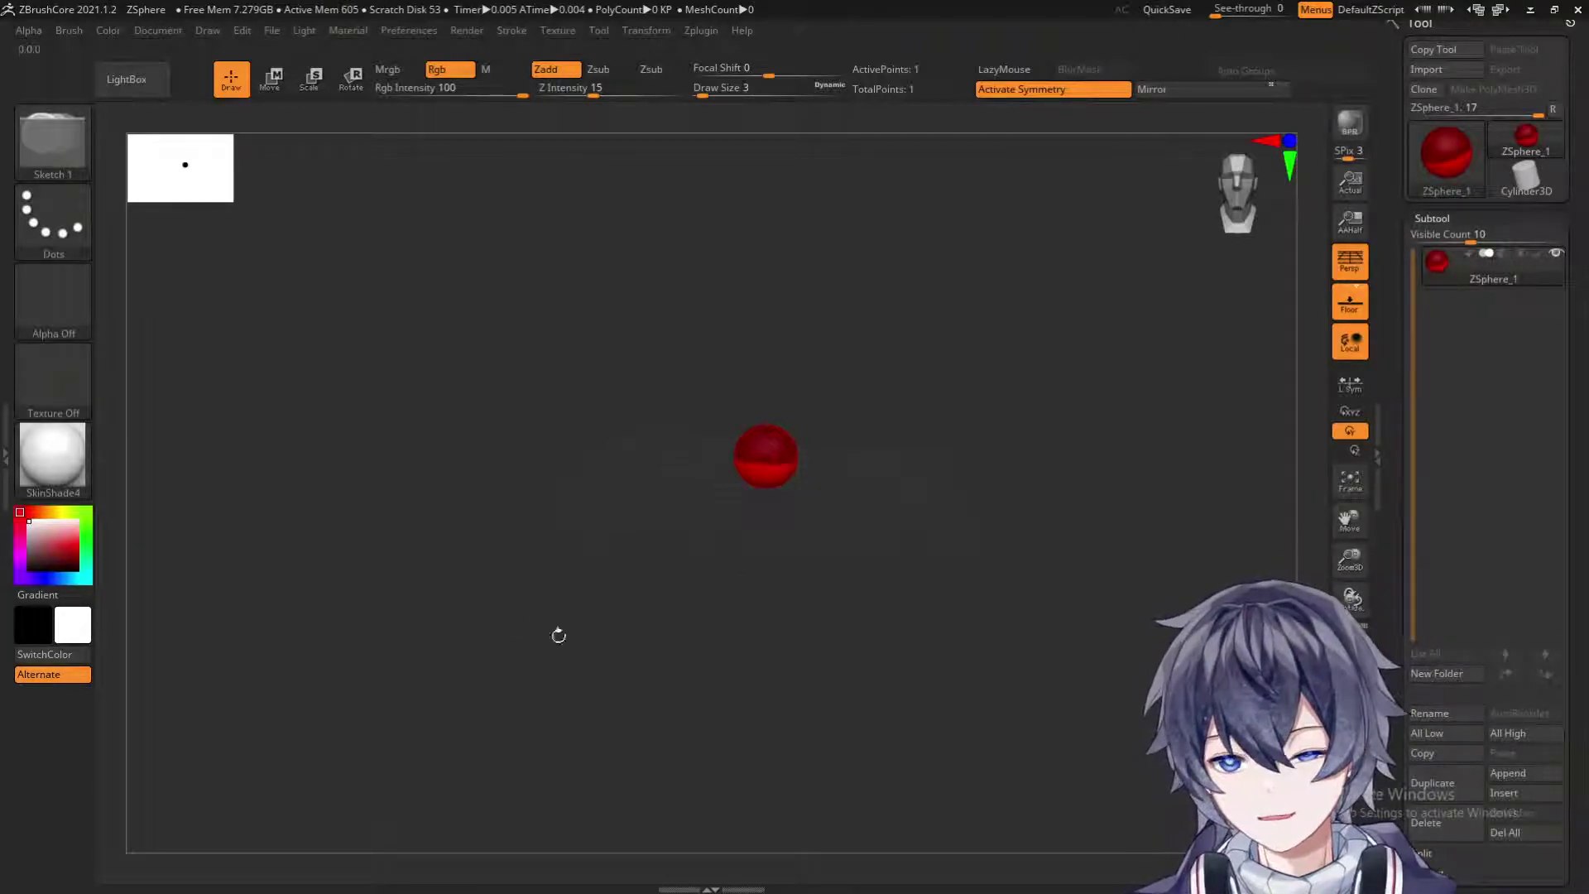
# Grow a ZSphere of similar size straight up from the root on the centre line and raise it to lengthen the torso.
pyautogui.keyDown('alt'); pyautogui.moveTo(1122, 546); pyautogui.dragTo(1052, 560); pyautogui.keyUp('alt')
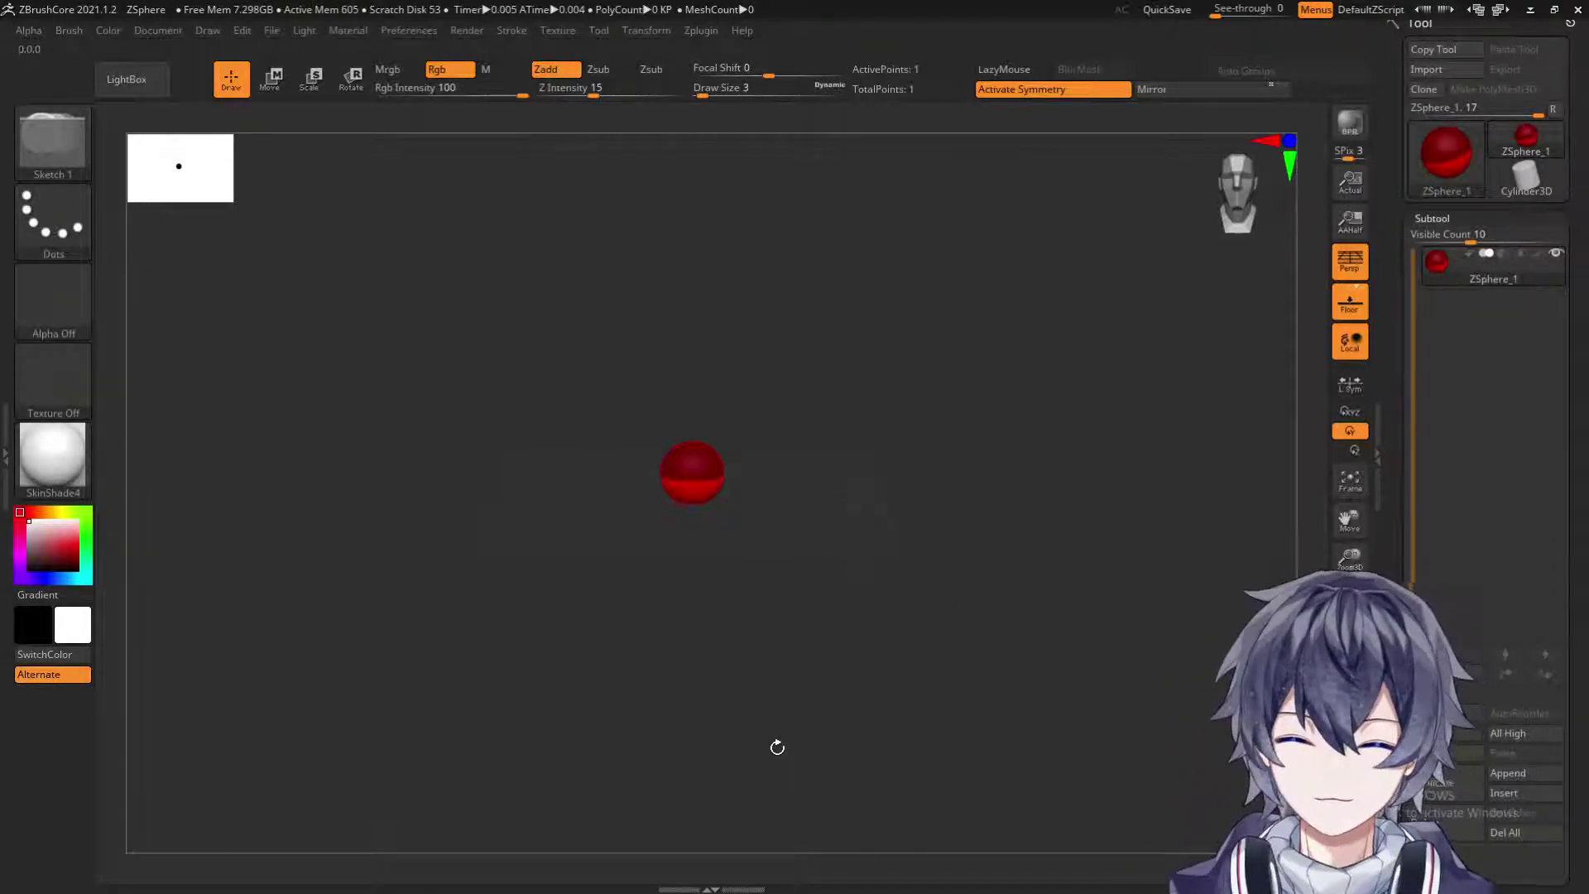
pyautogui.moveTo(52, 455)
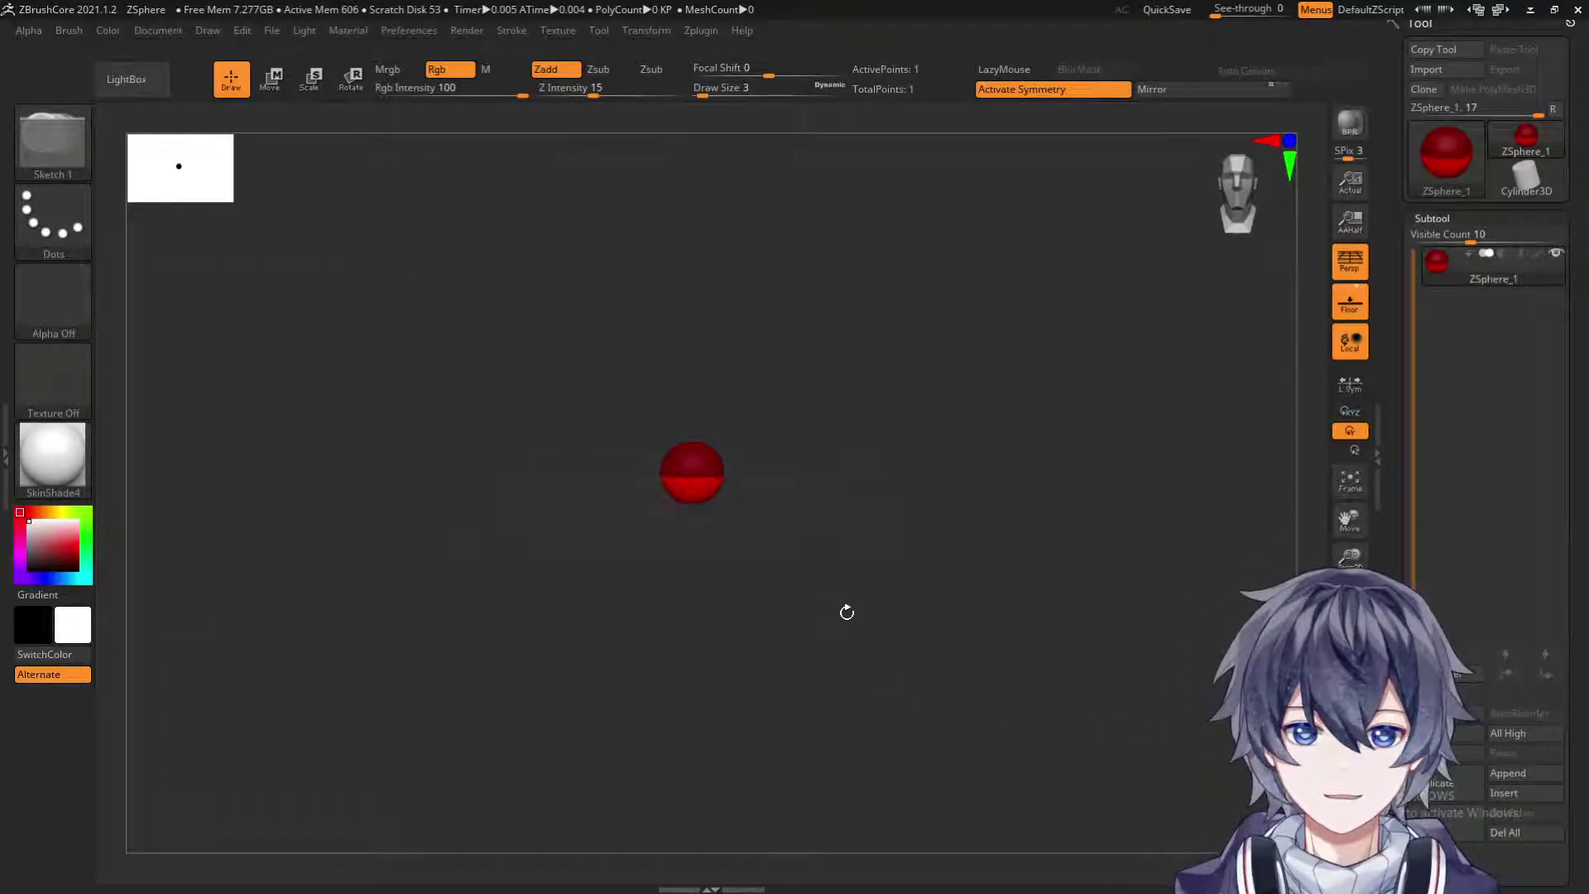
pyautogui.keyDown('ctrl'); pyautogui.moveTo(869, 631); pyautogui.dragTo(927, 778, button='right'); pyautogui.keyUp('ctrl')
pyautogui.moveTo(926, 611); pyautogui.dragTo(921, 650)
pyautogui.moveTo(692, 412); pyautogui.dragTo(694, 331)
pyautogui.moveTo(880, 348)
pyautogui.mouseDown()
pyautogui.moveTo(858, 369)
pyautogui.moveTo(878, 360)
pyautogui.moveTo(802, 315)
pyautogui.moveTo(690, 335)
pyautogui.mouseUp()
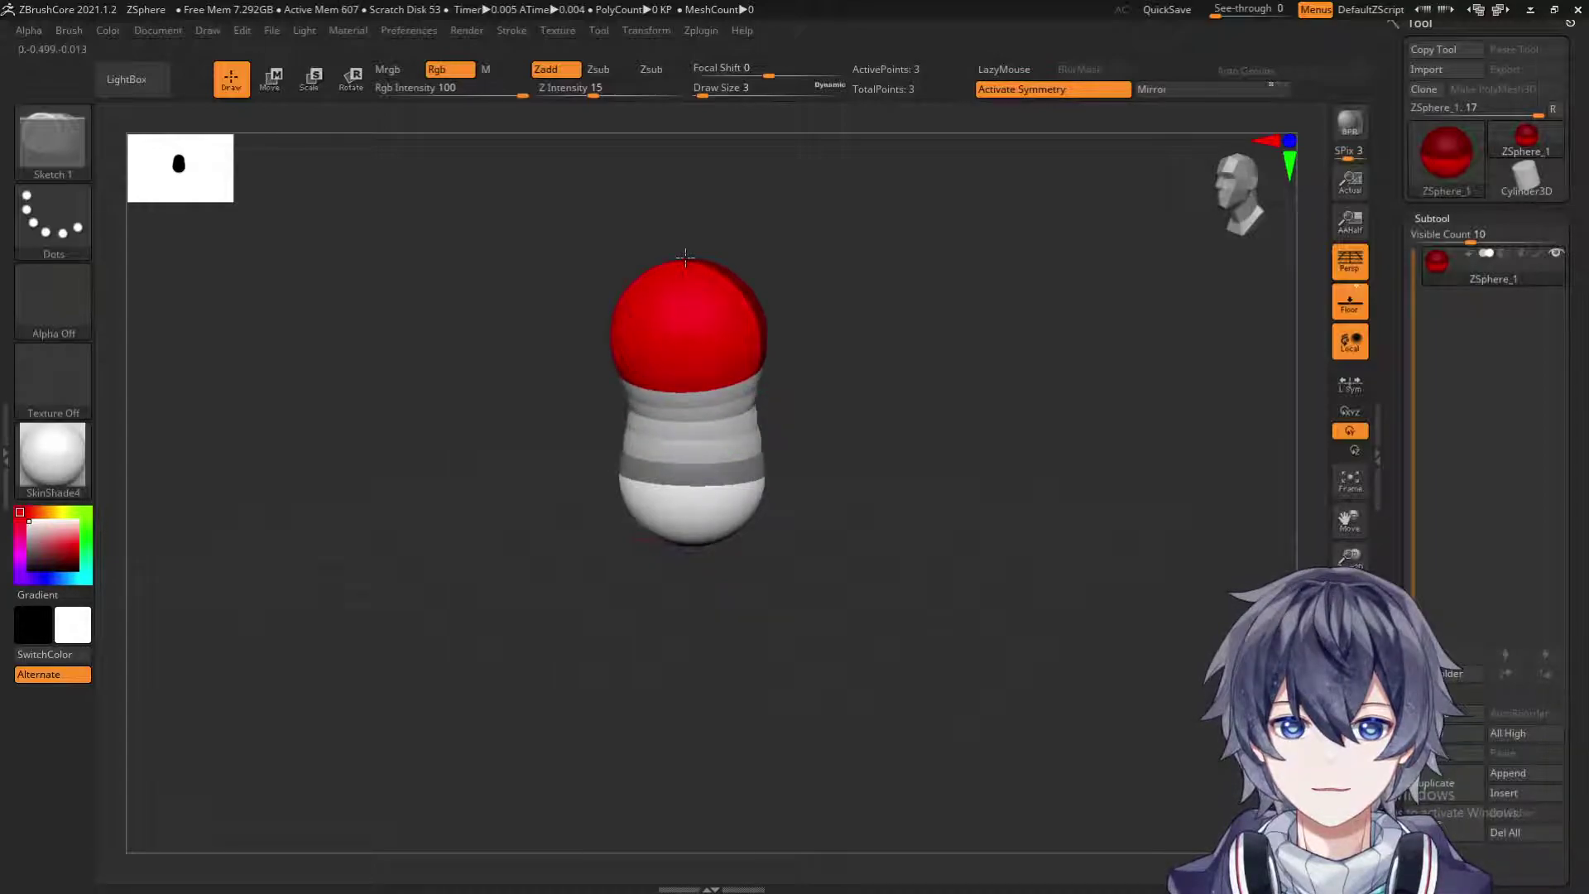
pyautogui.press('w')
pyautogui.moveTo(693, 287)
pyautogui.mouseDown()
pyautogui.moveTo(681, 236)
pyautogui.moveTo(687, 263)
pyautogui.mouseUp()
# Add a mirrored pair of ZSpheres on top of the torso and position them side by side as the upper chest.
pyautogui.moveTo(828, 250); pyautogui.dragTo(749, 391)
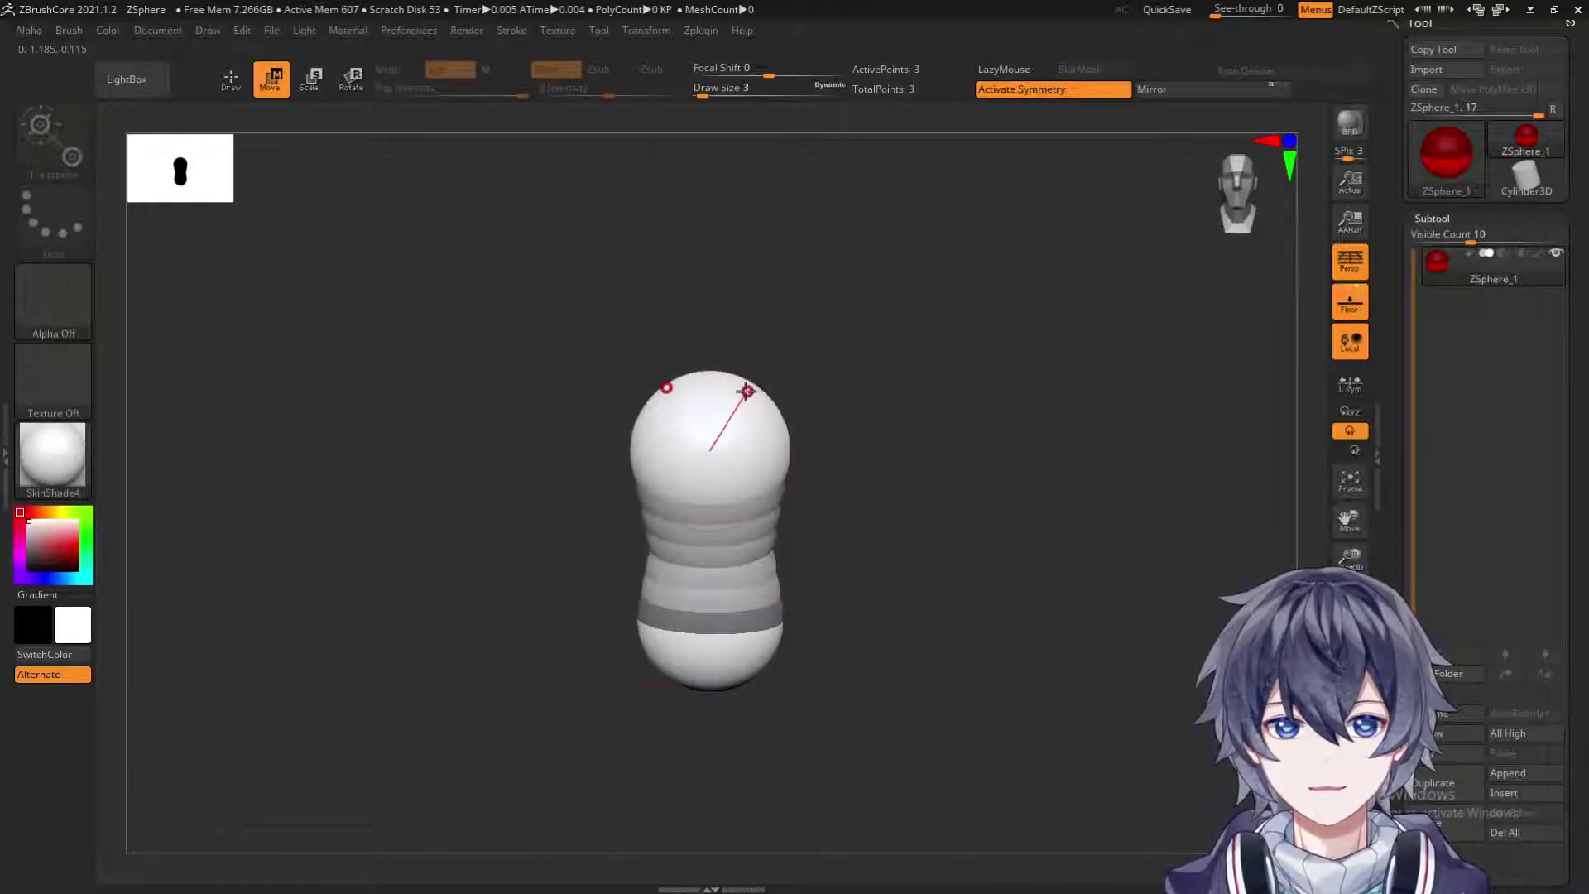
pyautogui.press('q')
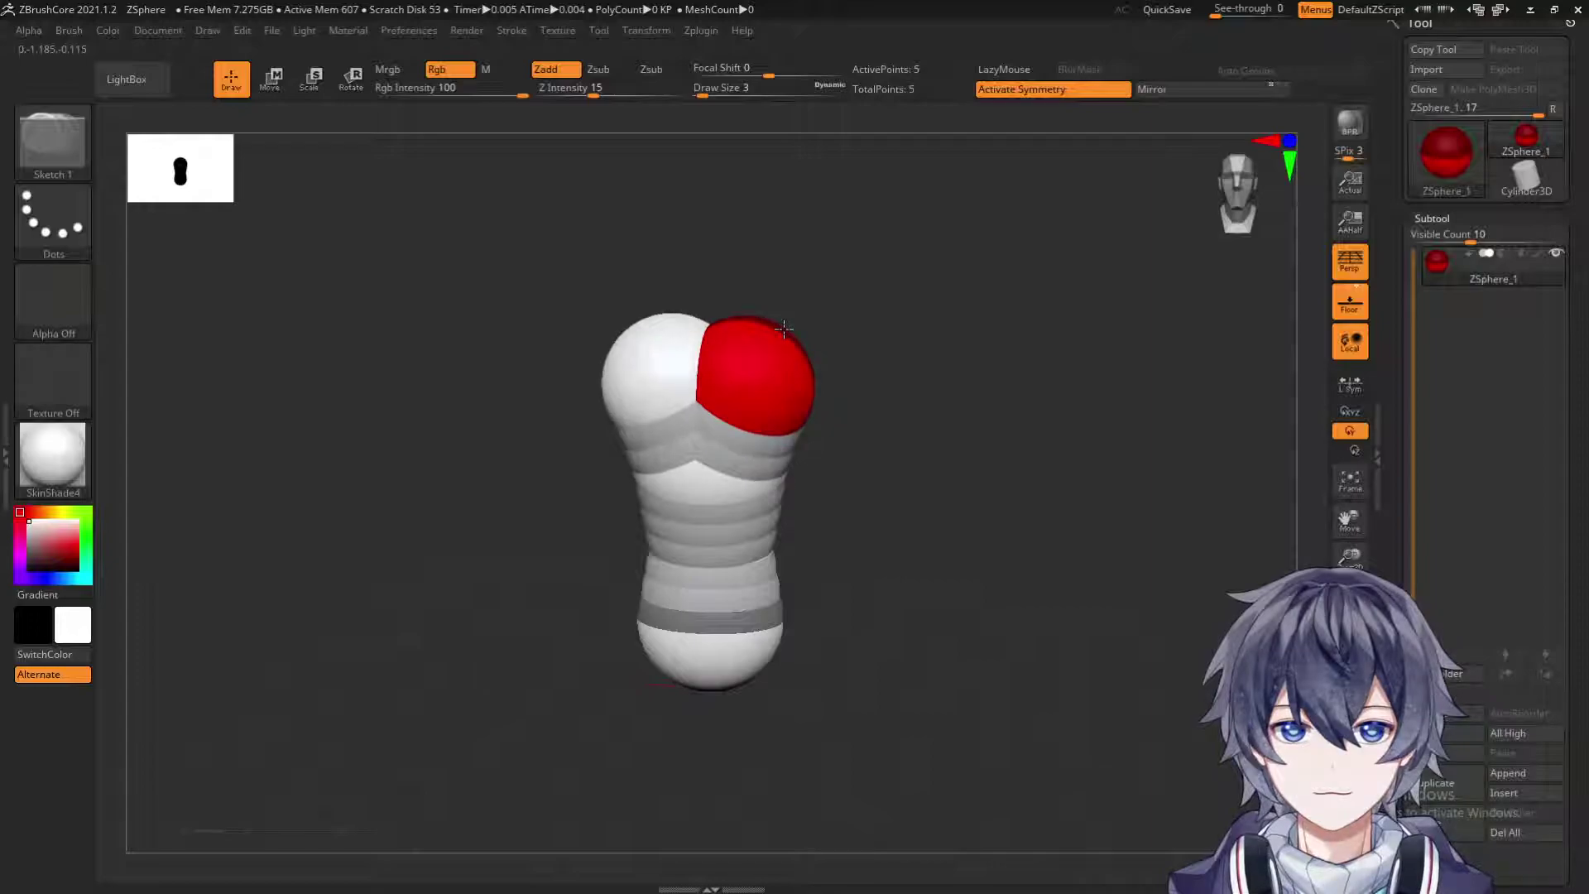
pyautogui.press('w')
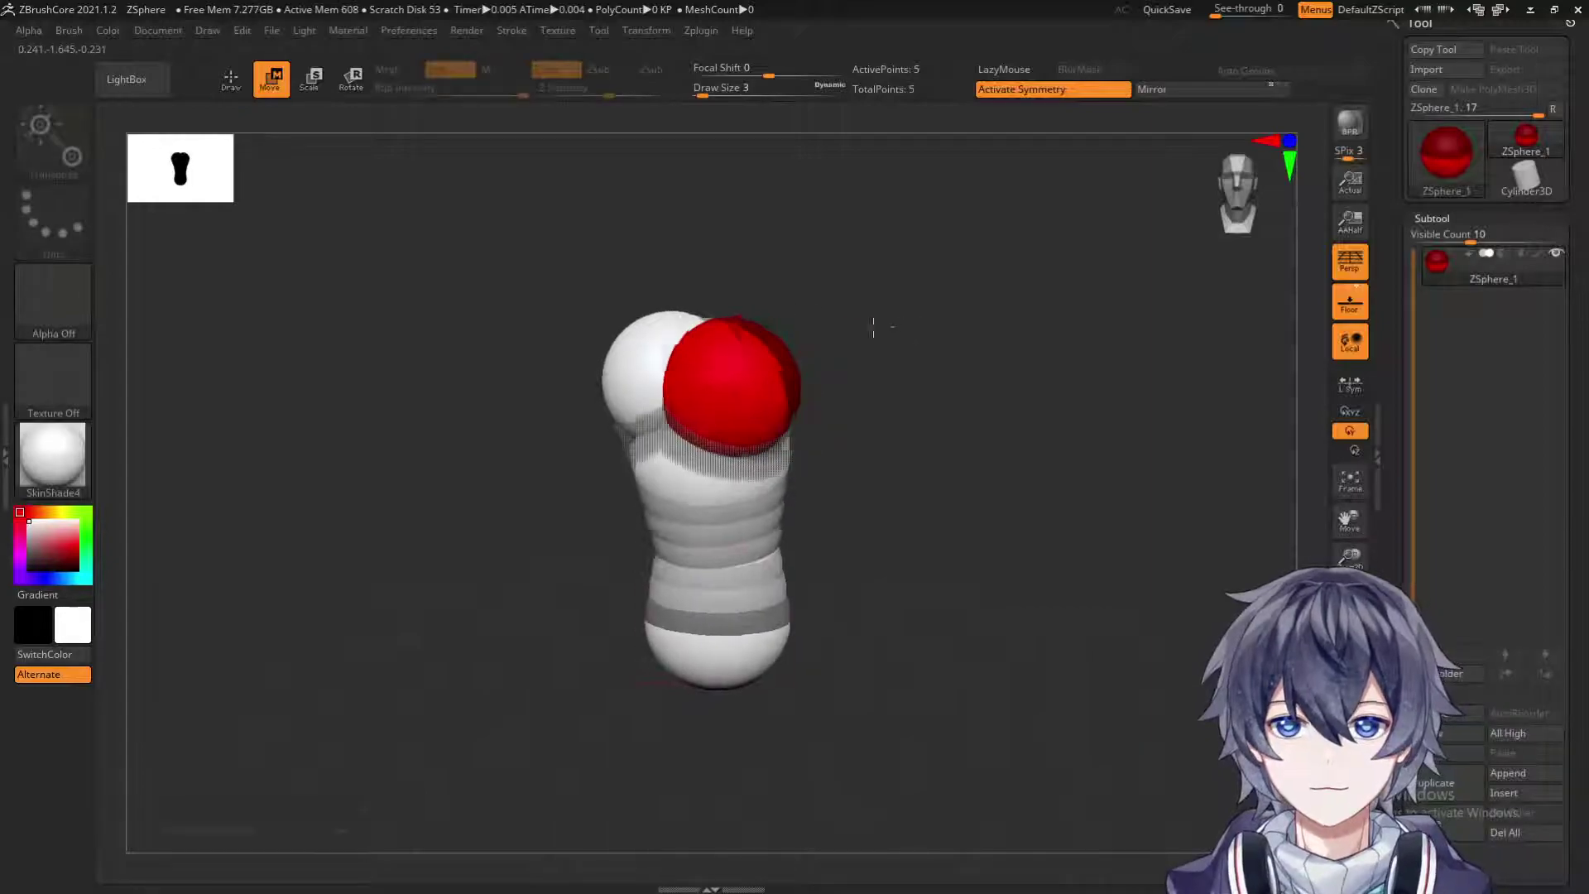
pyautogui.moveTo(880, 327); pyautogui.dragTo(729, 376)
pyautogui.moveTo(892, 320); pyautogui.dragTo(735, 385)
# Add a smaller mirrored pair of shoulder ZSpheres outward from the chest pair and scale them up slightly.
pyautogui.press('q')
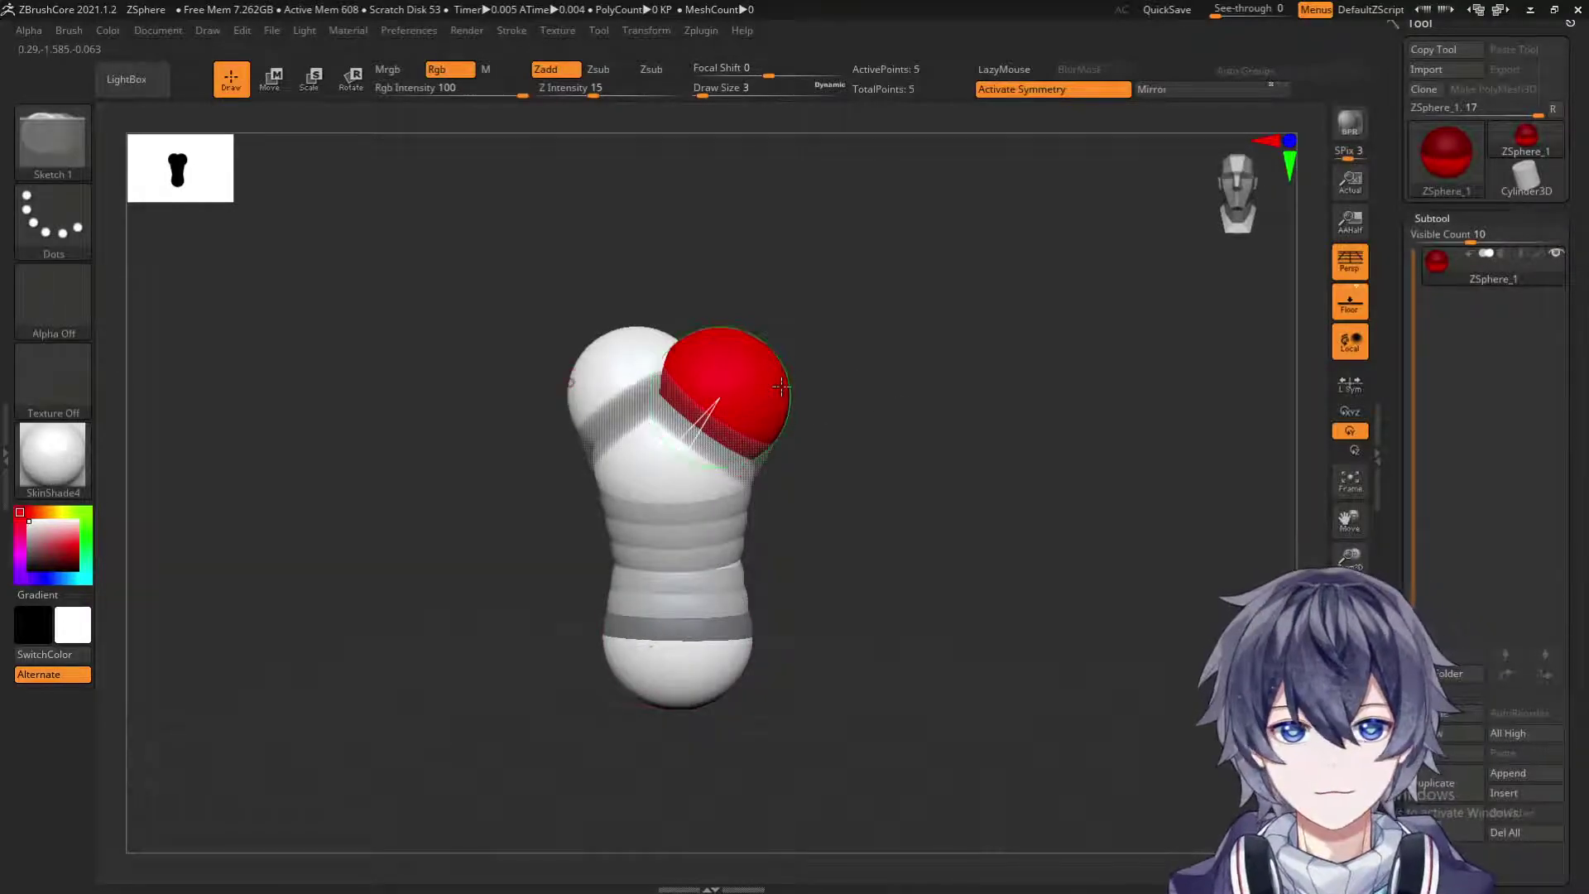
pyautogui.moveTo(770, 375)
pyautogui.mouseDown()
pyautogui.moveTo(812, 364)
pyautogui.moveTo(720, 397)
pyautogui.mouseUp()
pyautogui.press('w')
pyautogui.moveTo(851, 373)
pyautogui.mouseDown()
pyautogui.moveTo(922, 355)
pyautogui.moveTo(844, 373)
pyautogui.mouseUp()
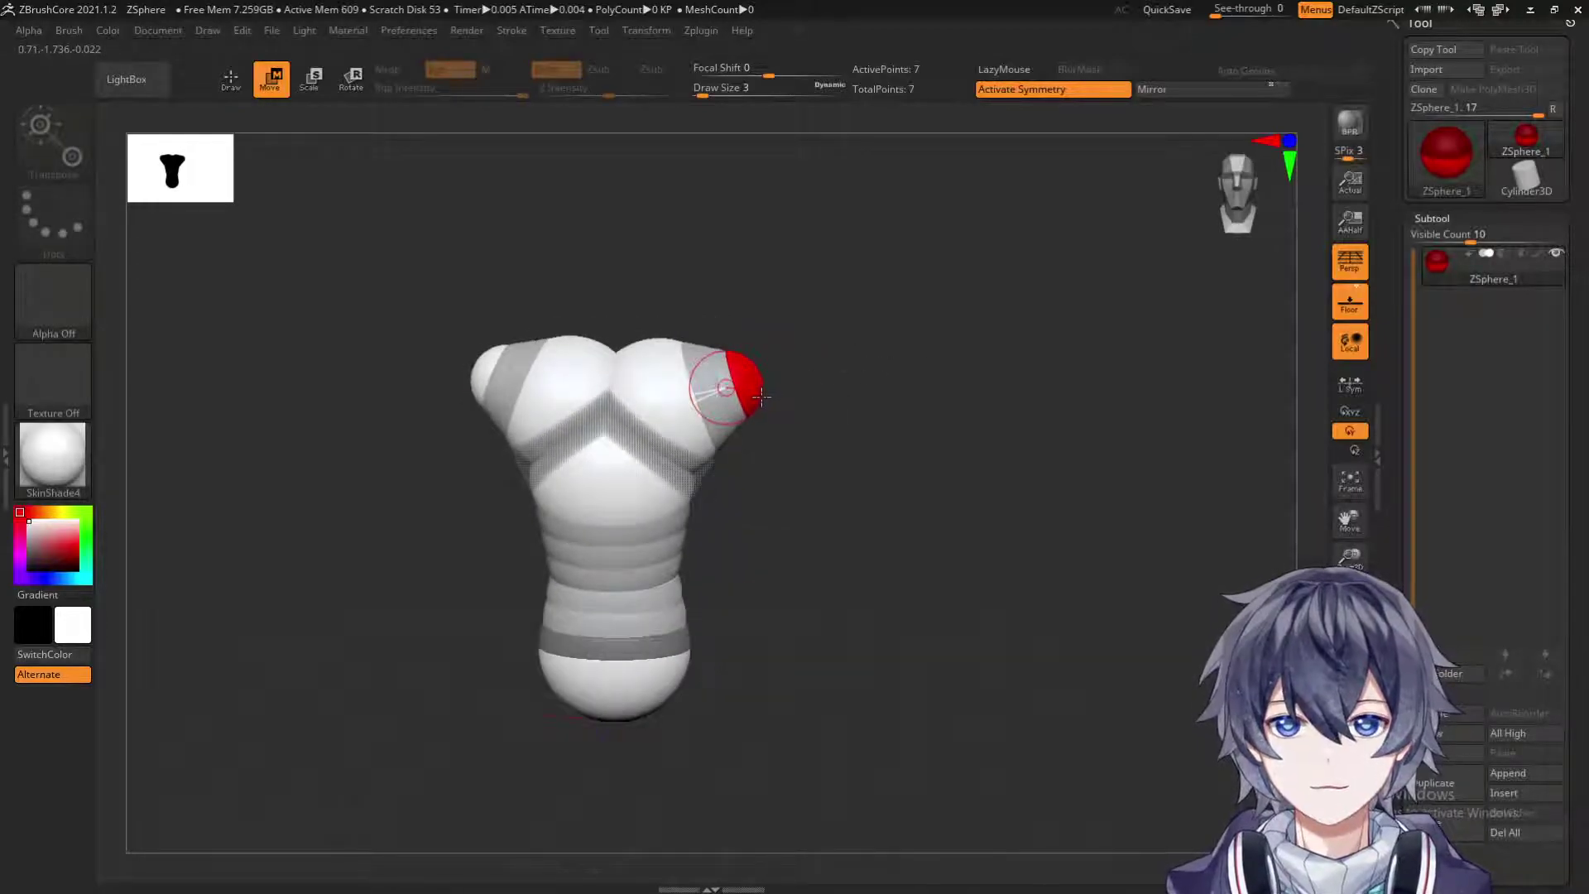
pyautogui.press('e')
pyautogui.moveTo(825, 431); pyautogui.dragTo(847, 616)
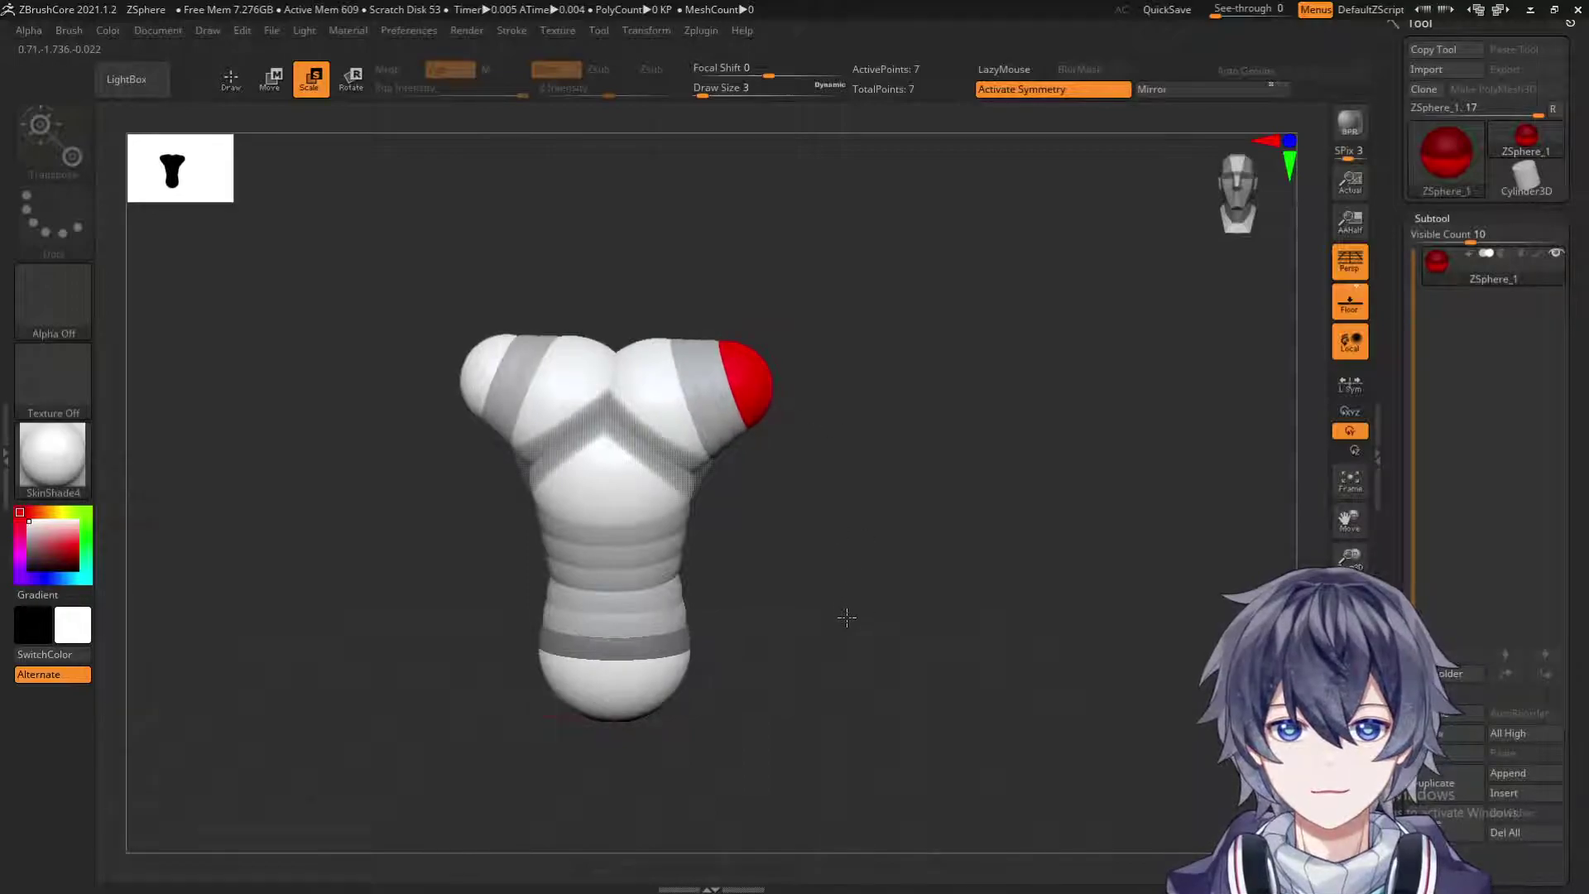
# Move the mirrored shoulder ZSpheres slightly inward toward the chest spheres.
pyautogui.press('q')
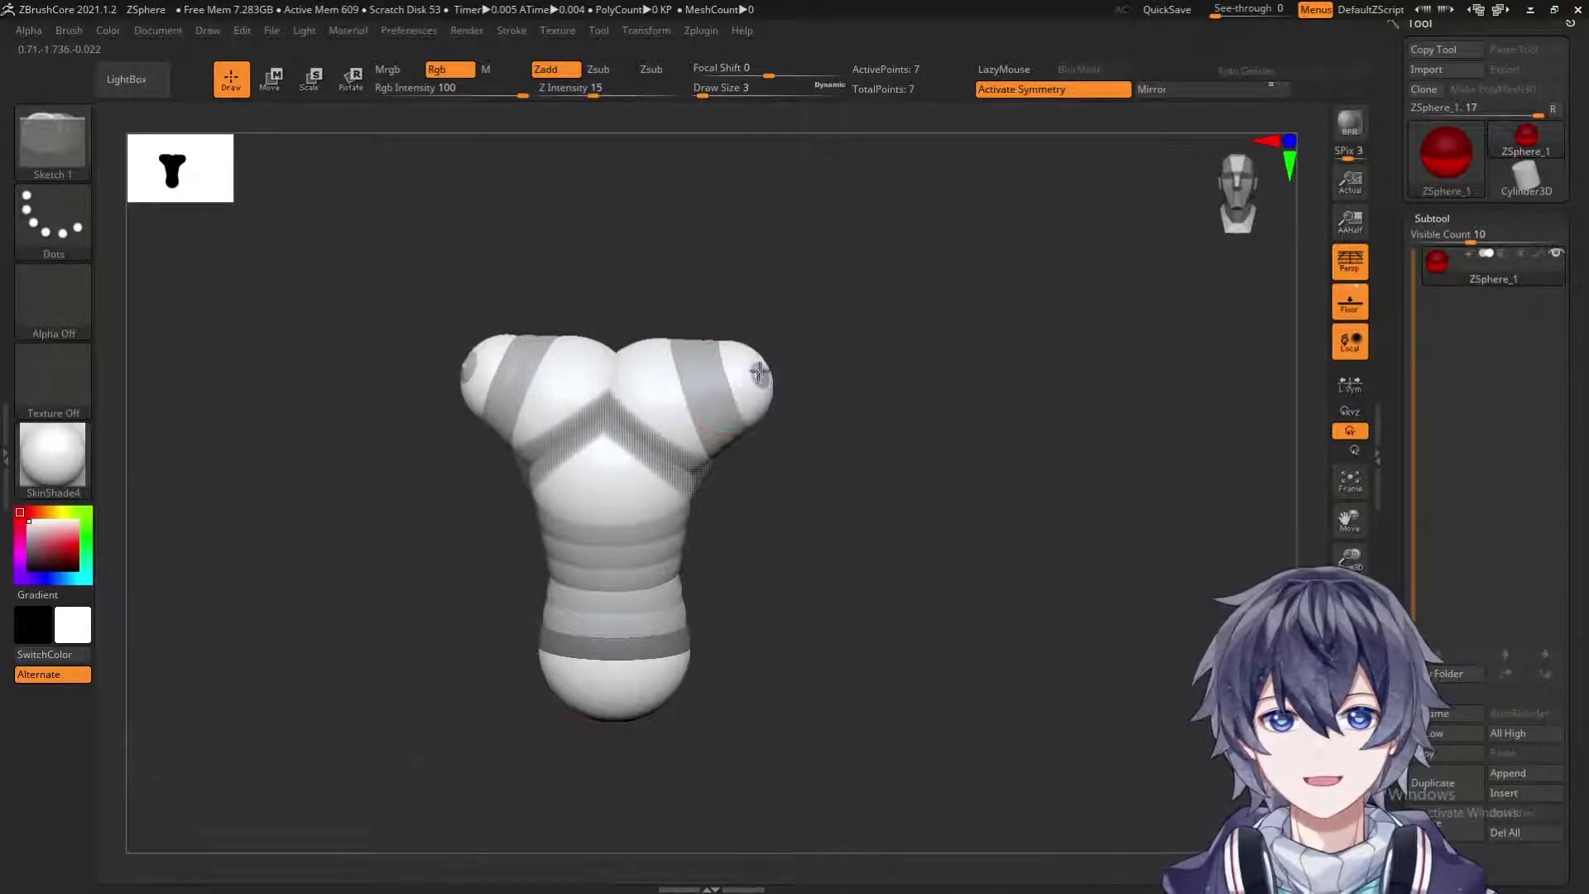
pyautogui.keyDown('alt'); pyautogui.click(760, 370); pyautogui.keyUp('alt')
pyautogui.press('w')
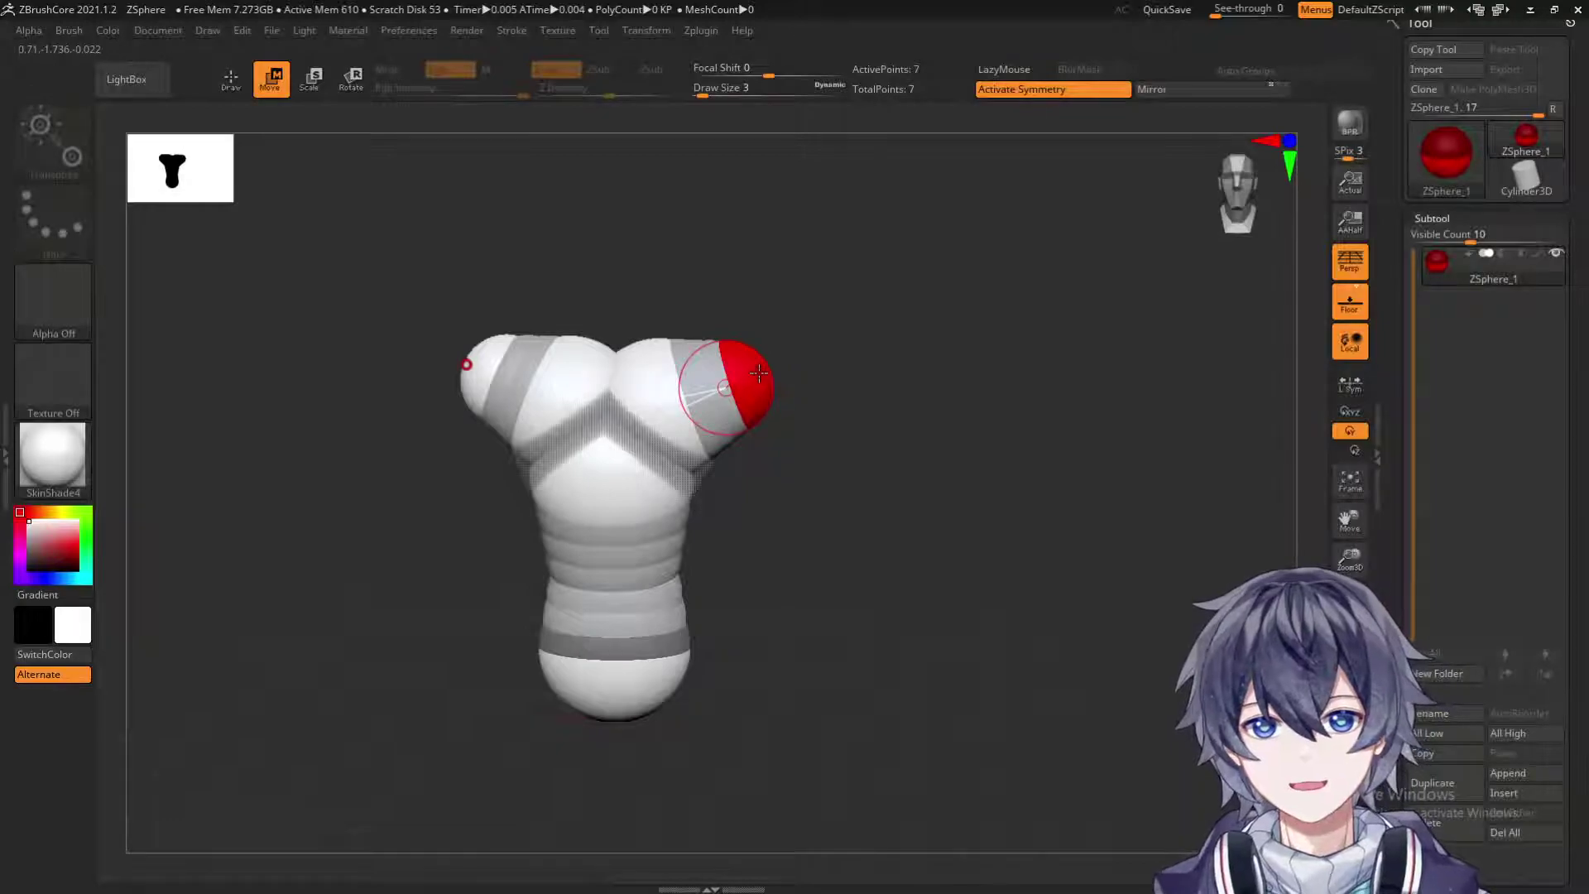
pyautogui.moveTo(747, 375); pyautogui.dragTo(834, 366)
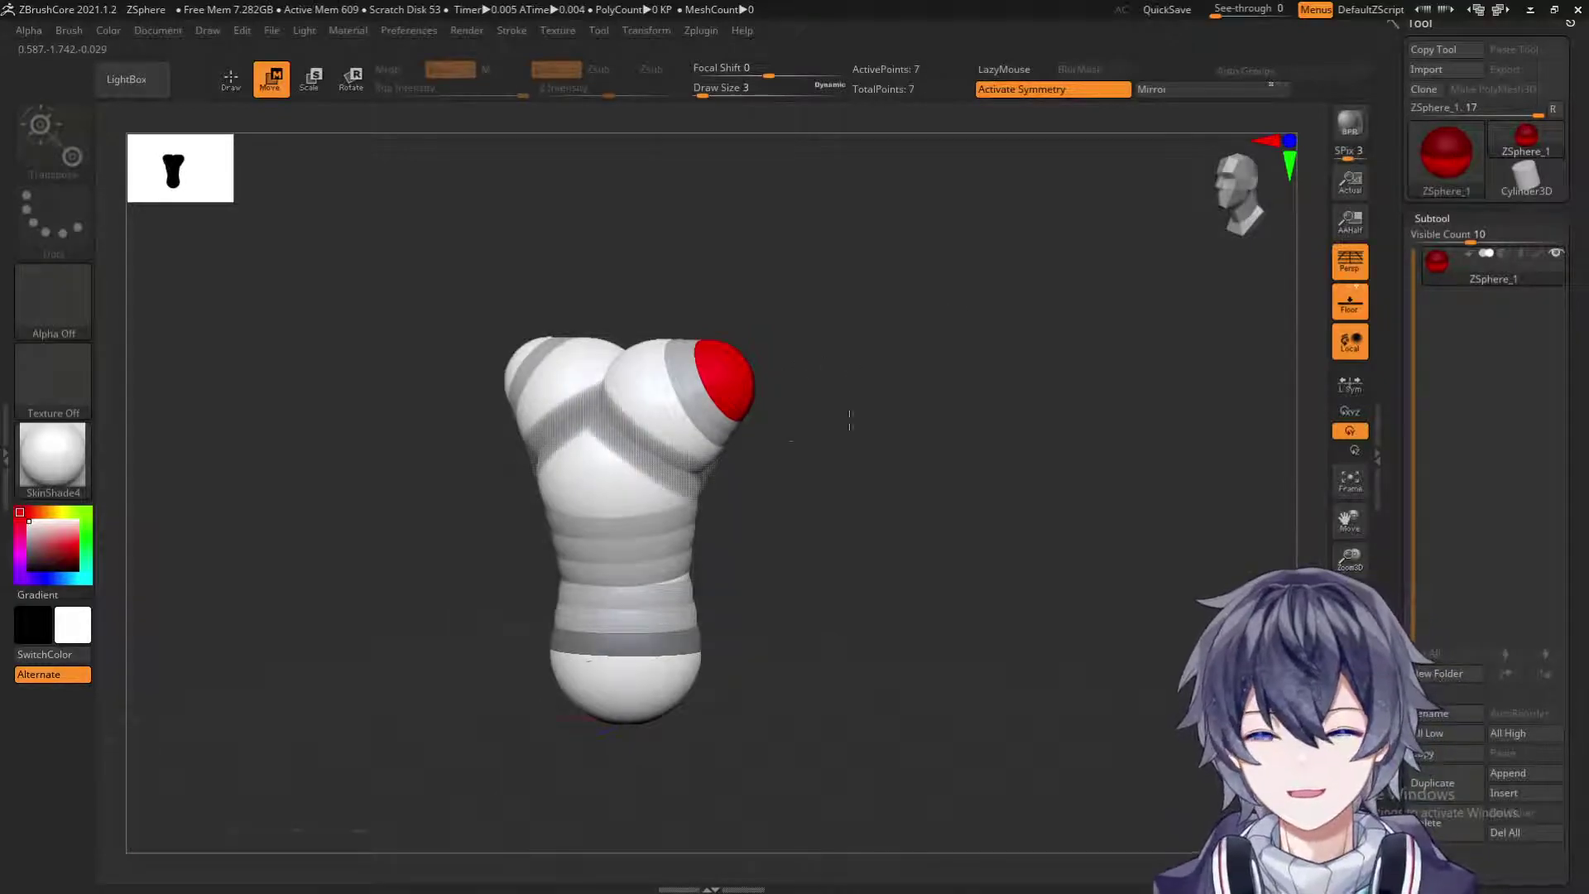
# Add a mirrored pair of ZSpheres on the shoulders and pull them outward and down to form the upper arms.
pyautogui.press('e')
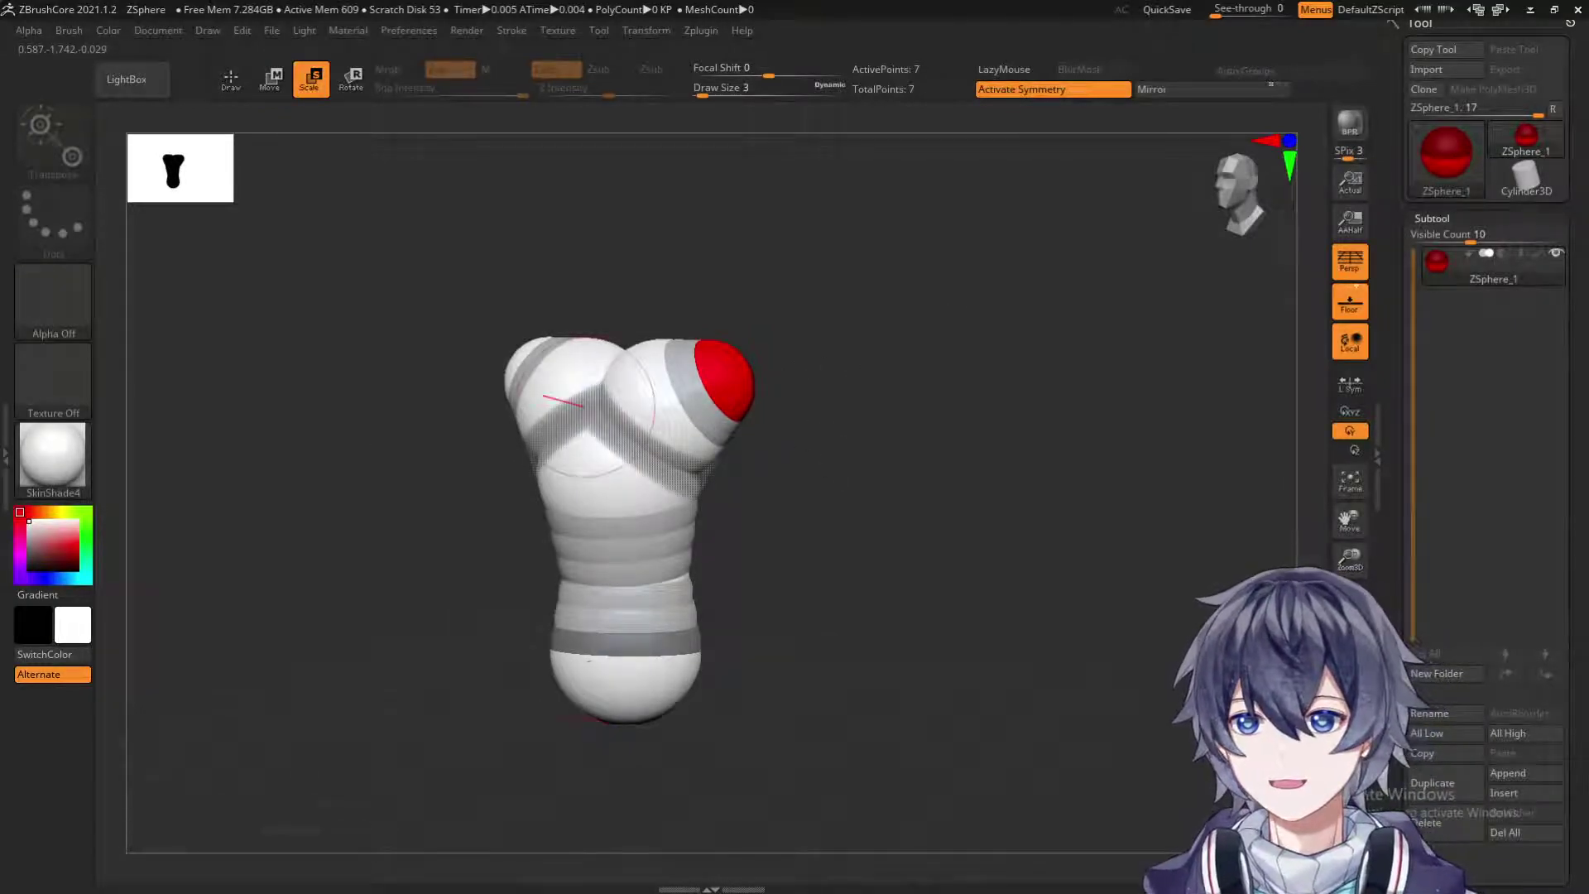
pyautogui.moveTo(780, 407); pyautogui.dragTo(890, 512)
pyautogui.moveTo(882, 430); pyautogui.dragTo(807, 429)
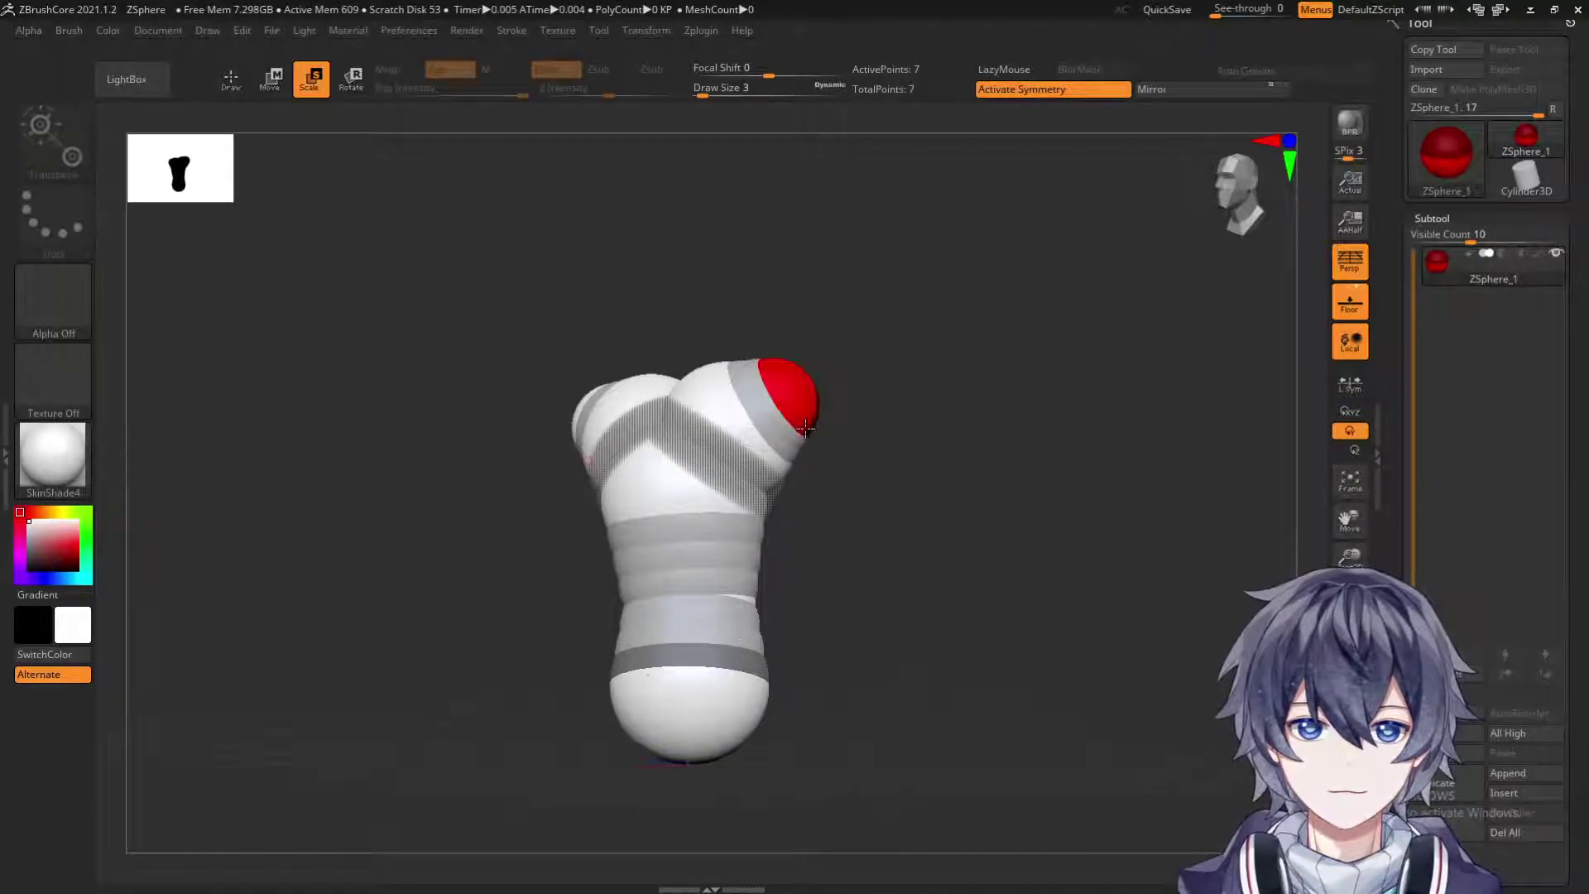
pyautogui.press('q')
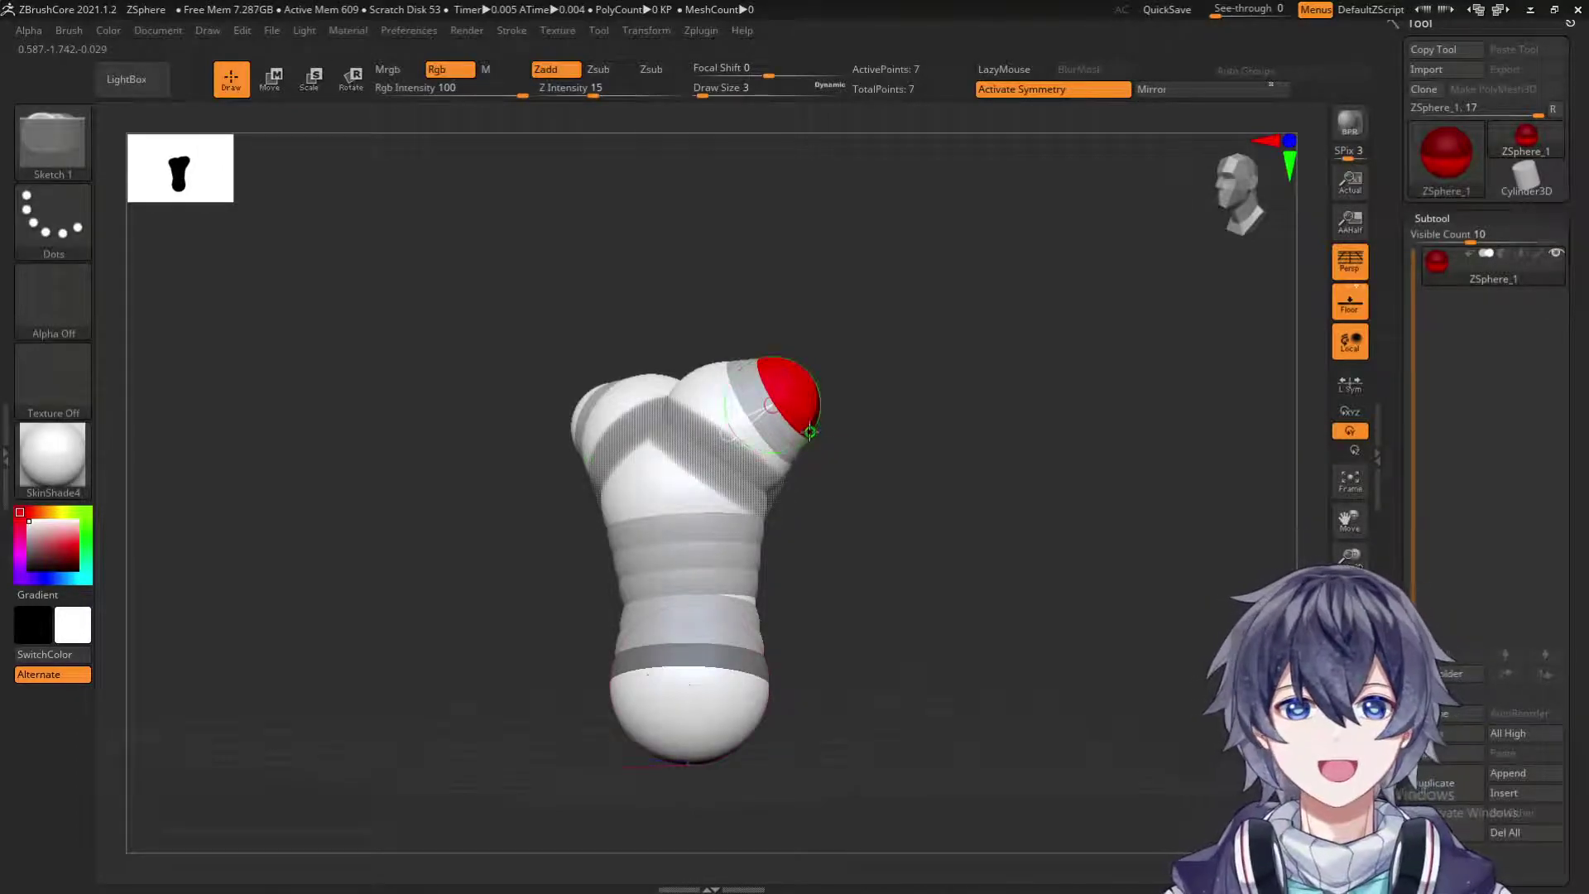
pyautogui.click(814, 437)
pyautogui.moveTo(815, 439)
pyautogui.mouseDown()
pyautogui.moveTo(1004, 636)
pyautogui.moveTo(967, 616)
pyautogui.moveTo(1061, 628)
pyautogui.mouseUp()
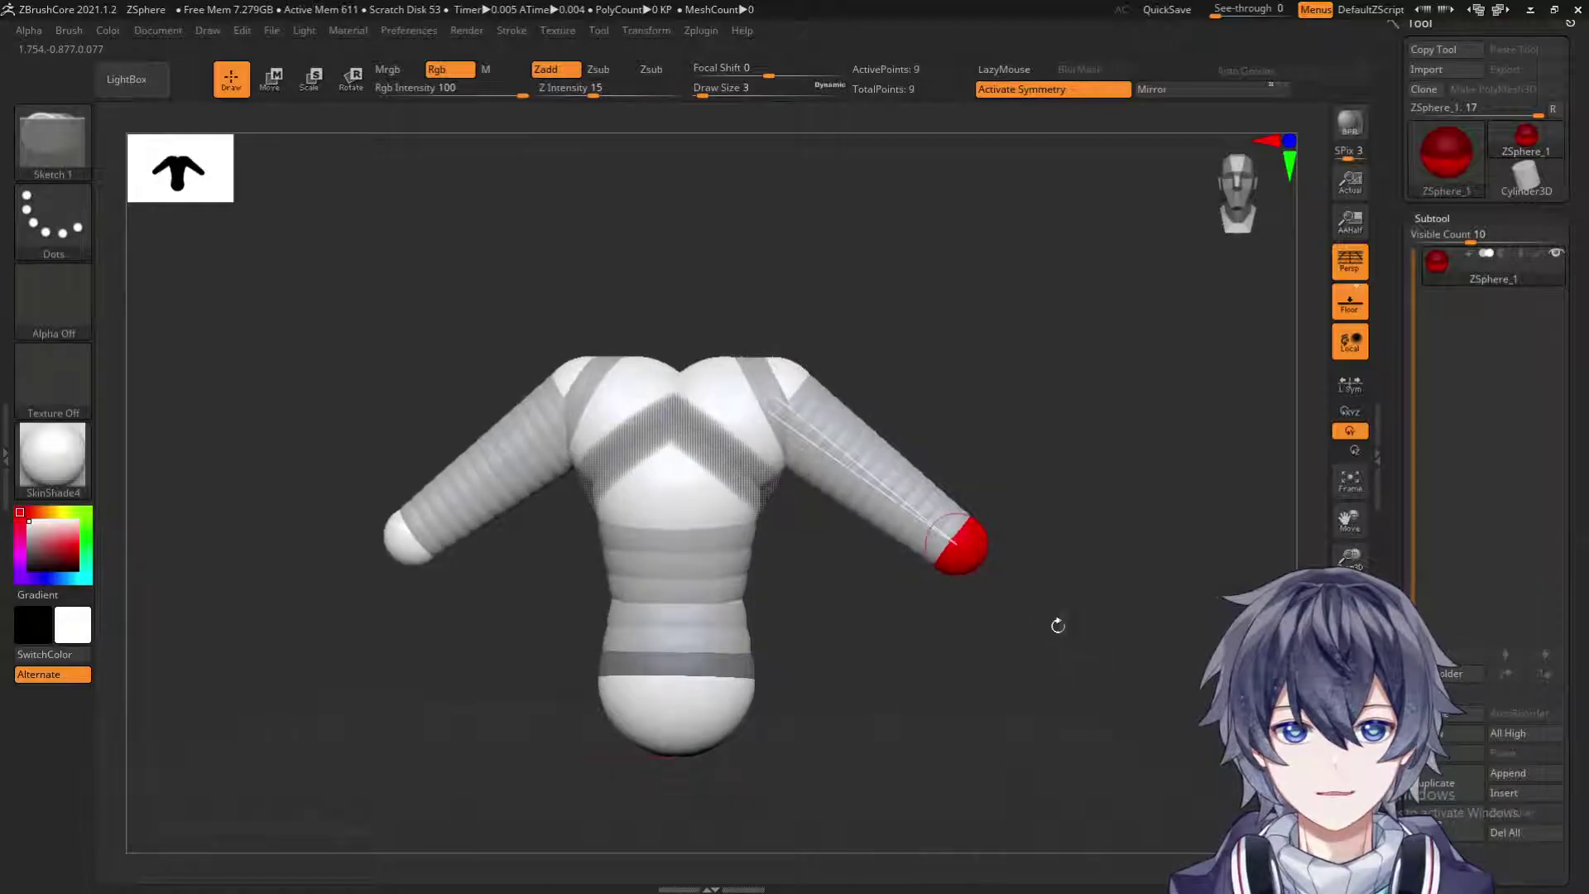
# Move the mirrored elbow ZSpheres inward and down so the upper arms hang beside the torso.
pyautogui.press('w')
pyautogui.moveTo(965, 553); pyautogui.dragTo(819, 595)
pyautogui.moveTo(672, 589)
pyautogui.mouseDown()
pyautogui.moveTo(653, 583)
pyautogui.moveTo(658, 600)
pyautogui.mouseUp()
pyautogui.moveTo(710, 586); pyautogui.dragTo(678, 599)
pyautogui.moveTo(839, 543); pyautogui.dragTo(927, 548)
pyautogui.moveTo(773, 603); pyautogui.dragTo(856, 472)
pyautogui.moveTo(857, 472); pyautogui.dragTo(915, 465, button='right')
pyautogui.moveTo(915, 464)
pyautogui.mouseDown()
pyautogui.moveTo(836, 488)
pyautogui.moveTo(934, 515)
pyautogui.moveTo(922, 557)
pyautogui.moveTo(918, 477)
pyautogui.mouseUp()
# Add a mirrored pair of ZSpheres at the elbows and extend them downward as forearms.
pyautogui.press('q')
pyautogui.moveTo(922, 422)
pyautogui.mouseDown()
pyautogui.moveTo(919, 284)
pyautogui.moveTo(883, 348)
pyautogui.moveTo(908, 367)
pyautogui.moveTo(809, 393)
pyautogui.moveTo(830, 482)
pyautogui.moveTo(763, 845)
pyautogui.mouseUp()
pyautogui.moveTo(794, 712); pyautogui.dragTo(932, 790)
pyautogui.moveTo(1003, 646); pyautogui.dragTo(992, 608)
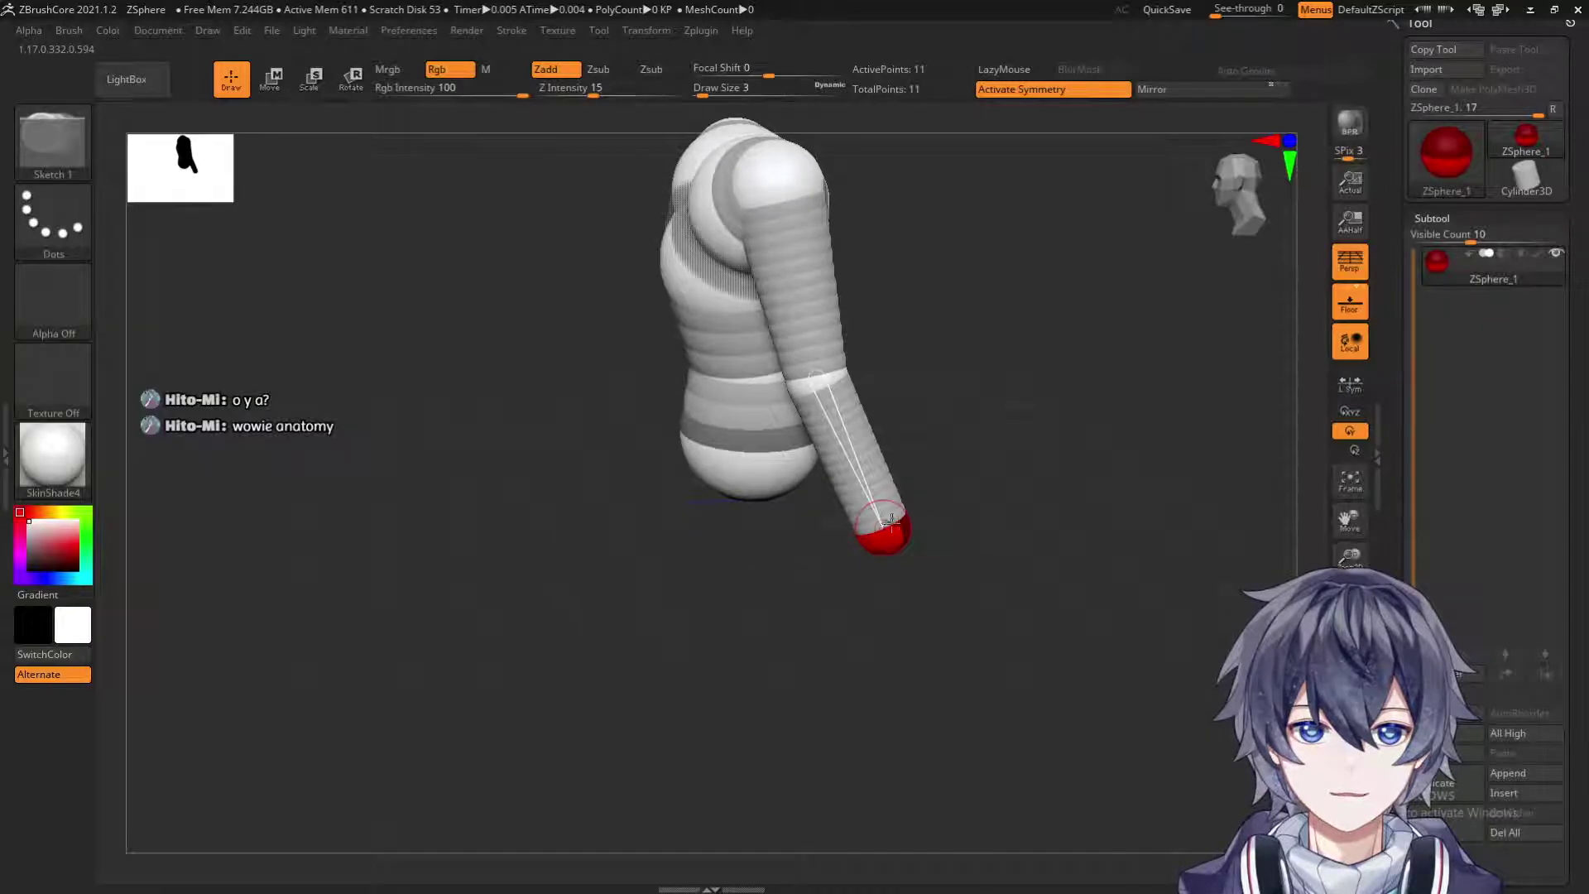
# Reposition the mirrored wrist ZSpheres so the forearms hang down beside the hips with a slight forward bend.
pyautogui.press('w')
pyautogui.moveTo(840, 548); pyautogui.dragTo(792, 551)
pyautogui.moveTo(947, 521); pyautogui.dragTo(1031, 619)
pyautogui.moveTo(941, 674)
pyautogui.mouseDown()
pyautogui.moveTo(958, 668)
pyautogui.moveTo(934, 676)
pyautogui.mouseUp()
pyautogui.moveTo(1023, 646); pyautogui.dragTo(716, 609)
pyautogui.moveTo(886, 568); pyautogui.dragTo(885, 566)
pyautogui.moveTo(729, 611); pyautogui.dragTo(858, 561)
pyautogui.moveTo(947, 539)
pyautogui.mouseDown()
pyautogui.moveTo(1035, 511)
pyautogui.moveTo(1054, 550)
pyautogui.moveTo(1061, 525)
pyautogui.moveTo(1035, 575)
pyautogui.moveTo(1046, 701)
pyautogui.mouseUp()
# Add a ZSphere on the centre line of the upper chest and raise it between the shoulders as the neck base.
pyautogui.press('q')
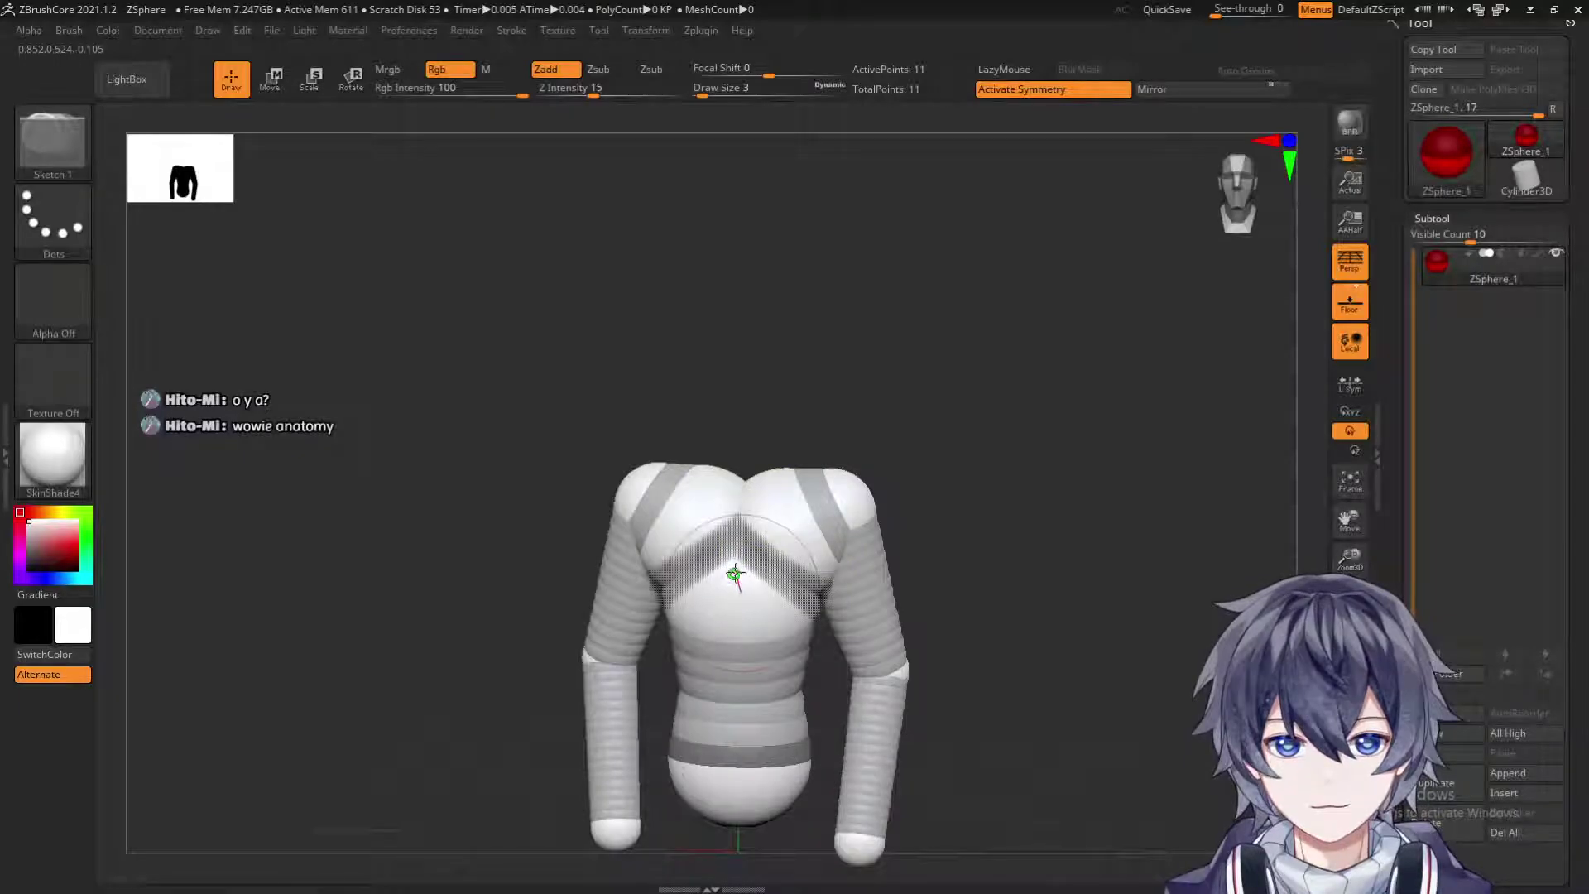
pyautogui.moveTo(734, 568)
pyautogui.mouseDown()
pyautogui.moveTo(733, 505)
pyautogui.moveTo(731, 530)
pyautogui.mouseUp()
pyautogui.moveTo(827, 447); pyautogui.dragTo(958, 428)
pyautogui.press('w')
pyautogui.moveTo(813, 560); pyautogui.dragTo(791, 517)
pyautogui.moveTo(919, 438)
pyautogui.keyDown('shift'); pyautogui.mouseDown()
pyautogui.moveTo(857, 435)
pyautogui.moveTo(839, 410)
pyautogui.mouseUp(); pyautogui.keyUp('shift')
# Scale the neck-base ZSphere down so it sits narrowly between the two chest spheres.
pyautogui.press('q')
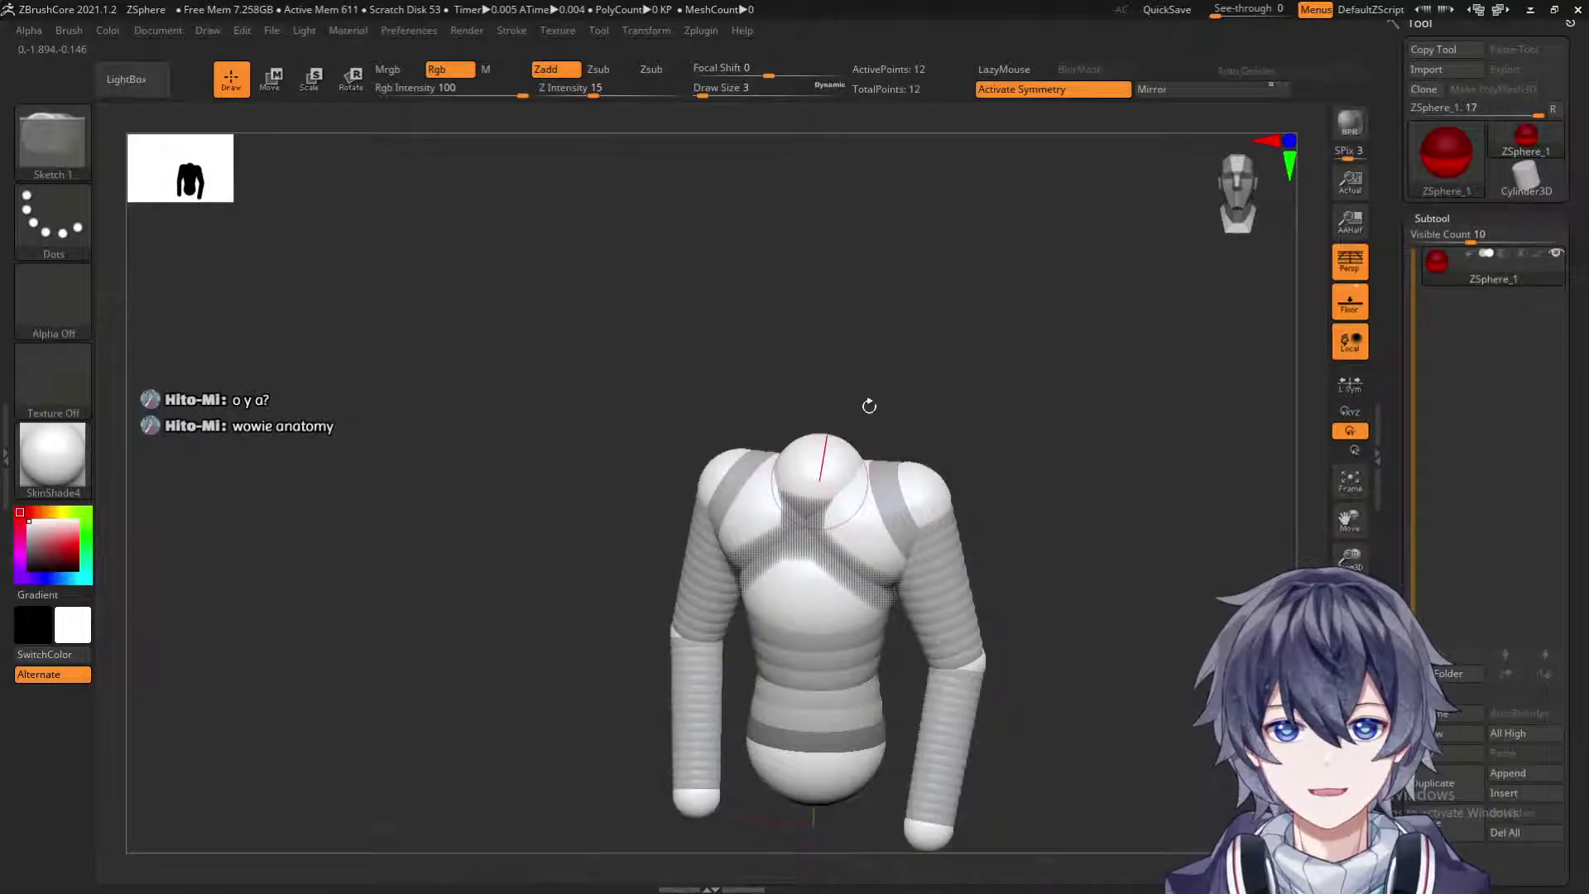
pyautogui.press('e')
pyautogui.moveTo(823, 456); pyautogui.dragTo(638, 411)
pyautogui.moveTo(525, 391); pyautogui.dragTo(489, 375)
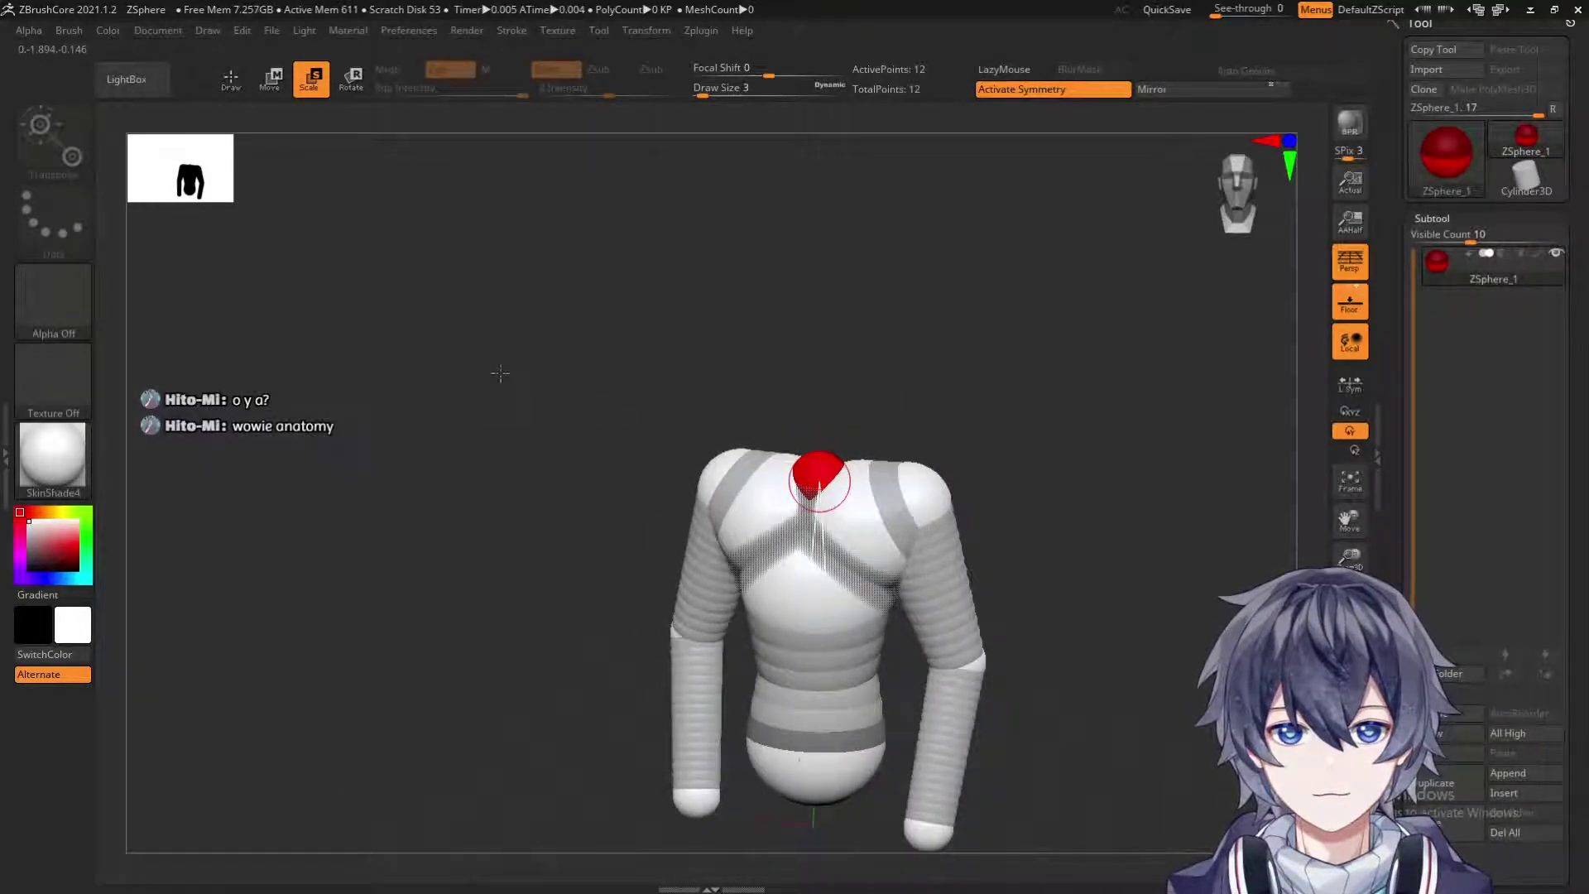
pyautogui.press('w')
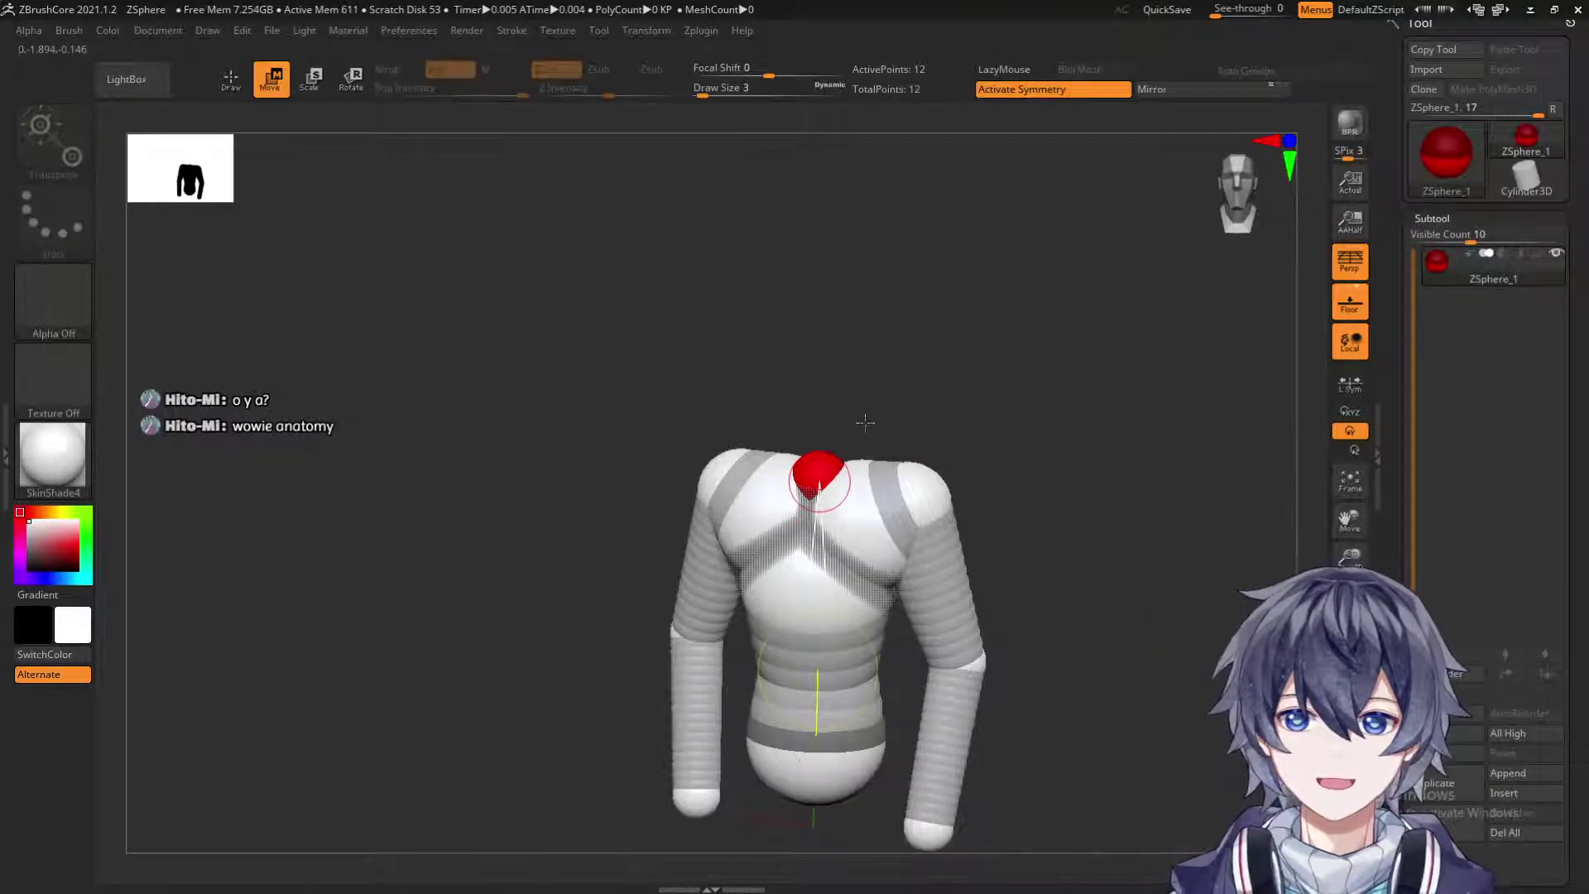
# Add another ZSphere above the neck base on the centre line and extend it upward to form the neck.
pyautogui.press('q')
pyautogui.moveTo(853, 432)
pyautogui.mouseDown()
pyautogui.moveTo(905, 424)
pyautogui.moveTo(822, 454)
pyautogui.moveTo(821, 434)
pyautogui.mouseUp()
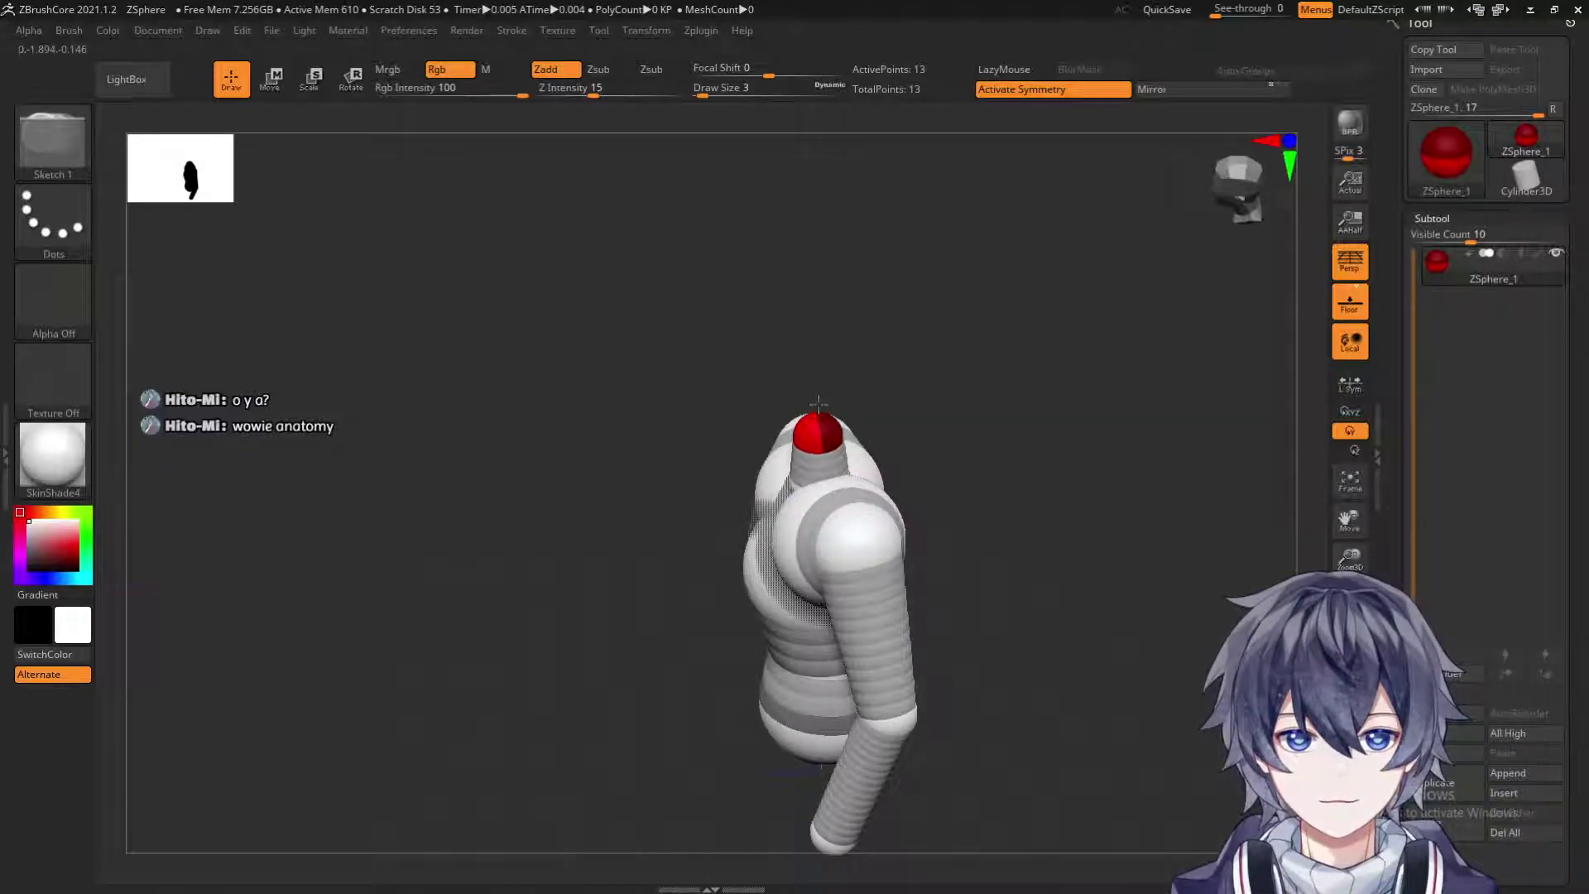
pyautogui.moveTo(841, 408); pyautogui.dragTo(1026, 483)
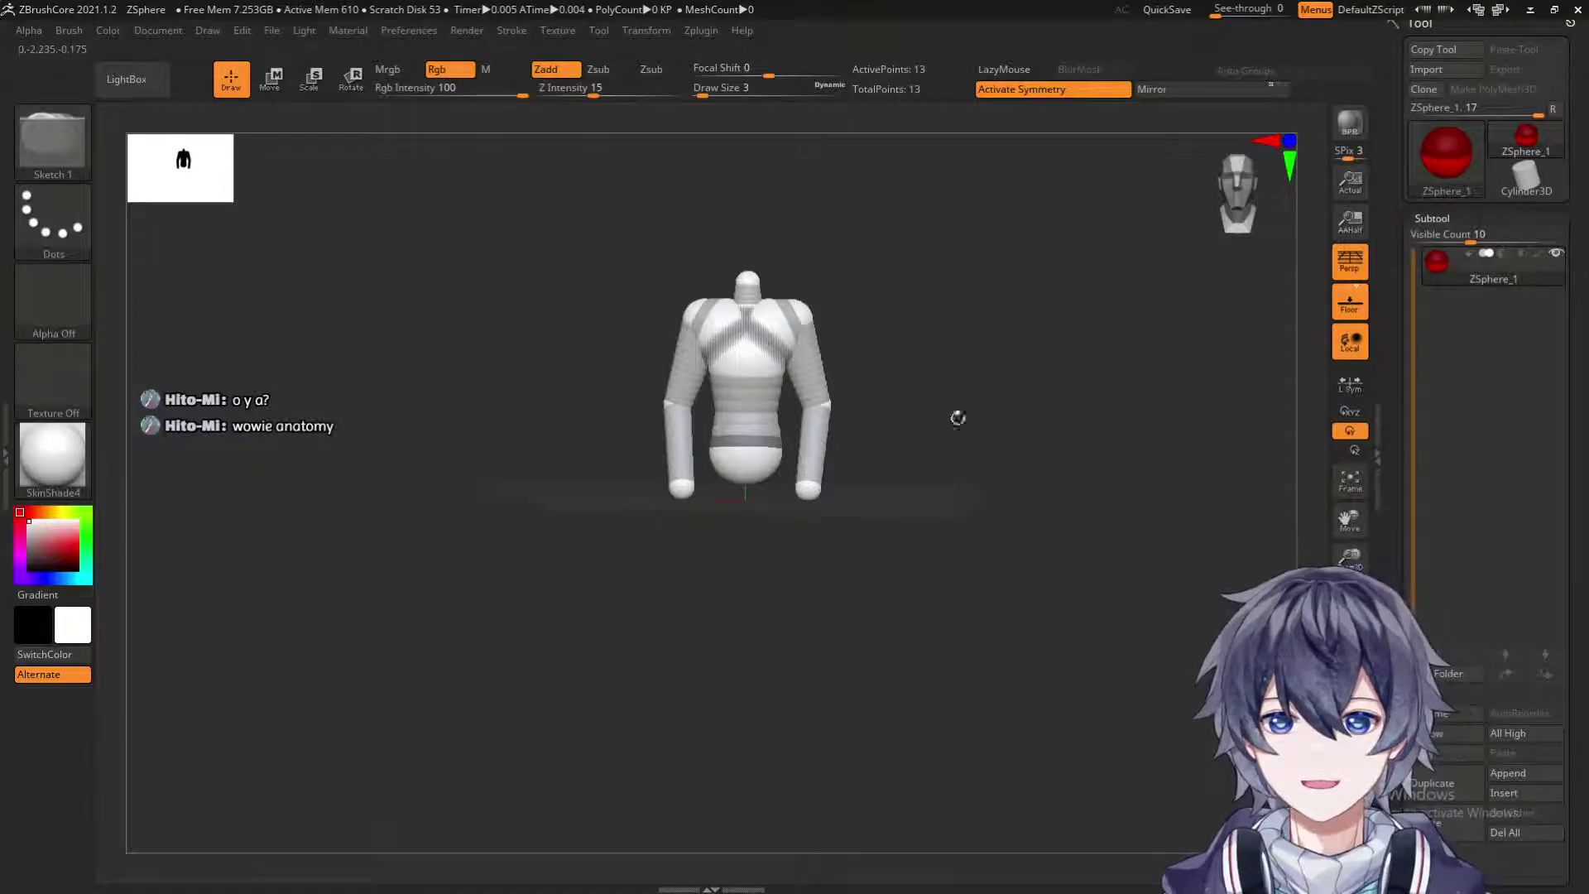
# Add a mirrored pair of hip ZSpheres to the pelvis sphere and position them at its lower sides.
pyautogui.moveTo(1043, 543); pyautogui.dragTo(919, 543)
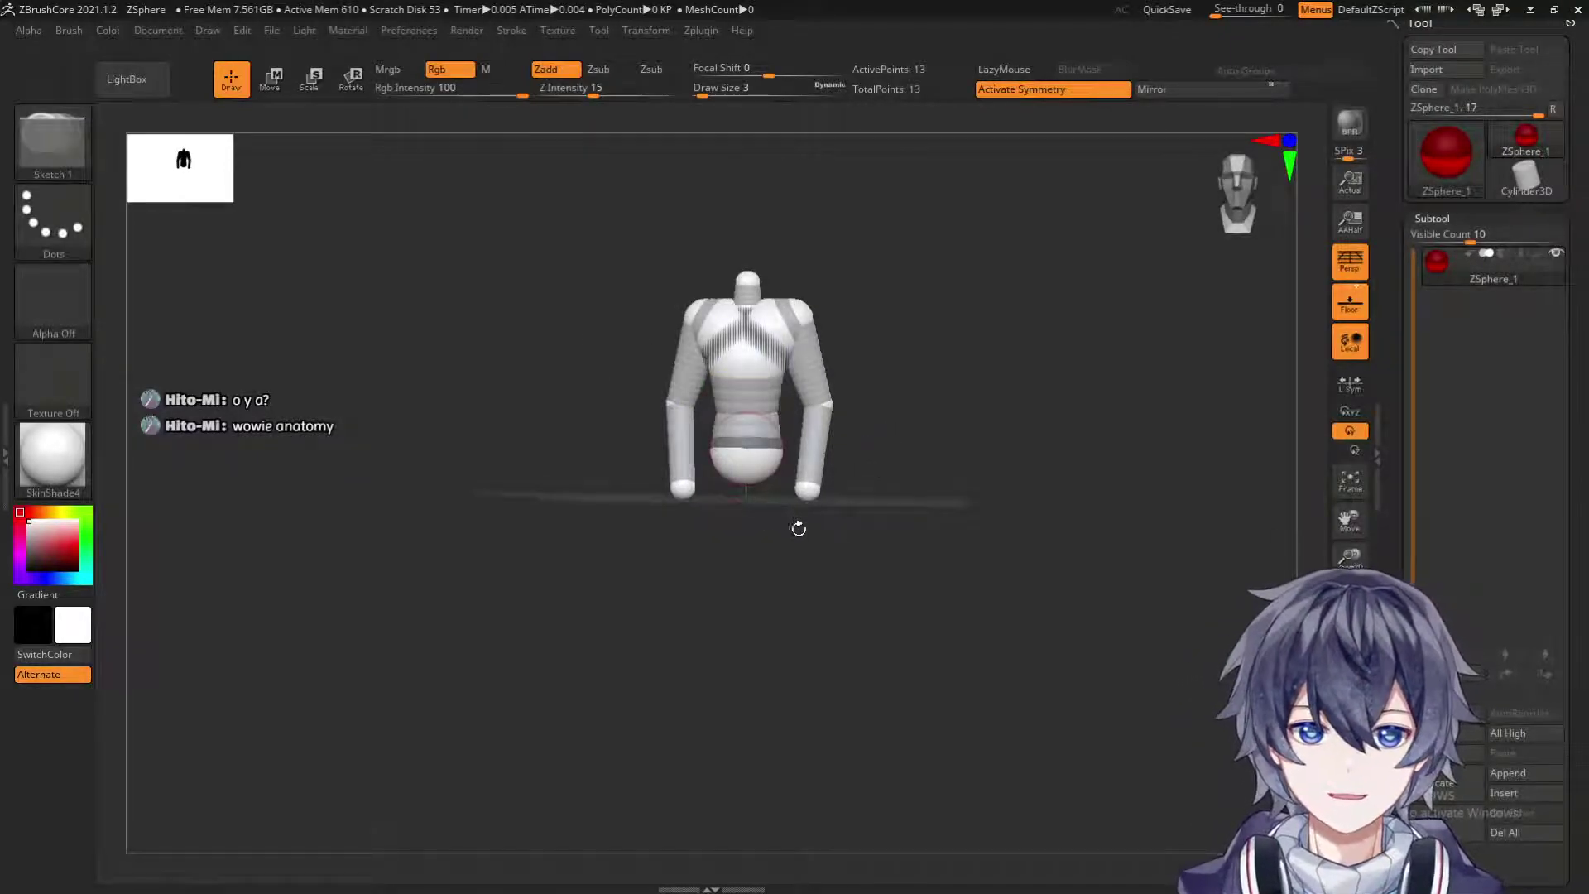
pyautogui.moveTo(787, 543)
pyautogui.mouseDown()
pyautogui.moveTo(801, 662)
pyautogui.moveTo(807, 566)
pyautogui.moveTo(819, 585)
pyautogui.mouseUp()
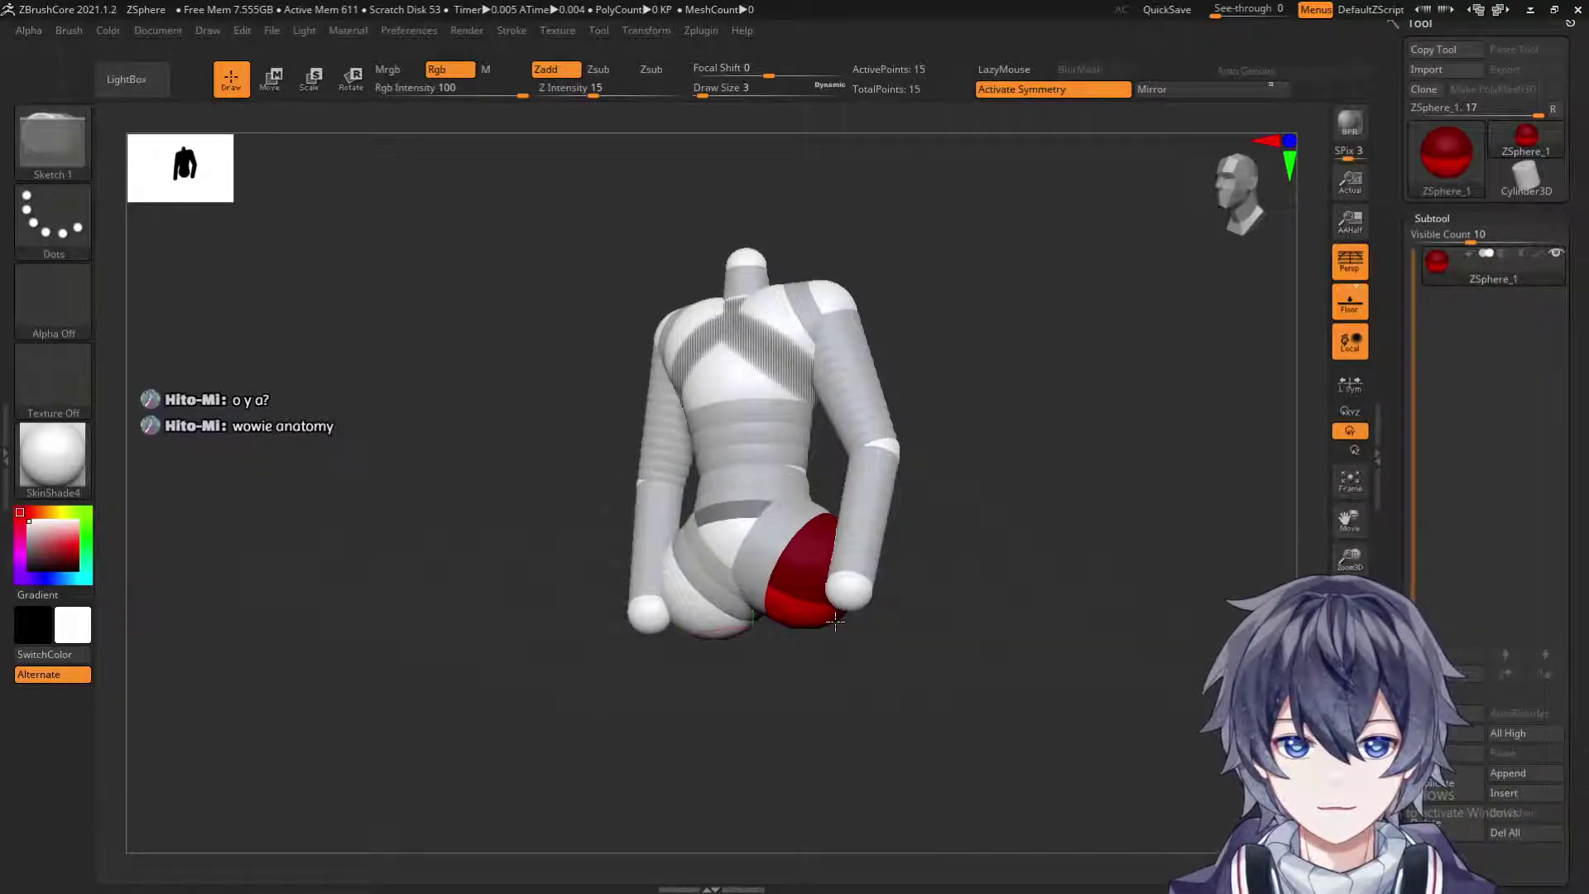
pyautogui.press('w')
pyautogui.keyDown('shift'); pyautogui.moveTo(965, 551); pyautogui.dragTo(987, 557); pyautogui.keyUp('shift')
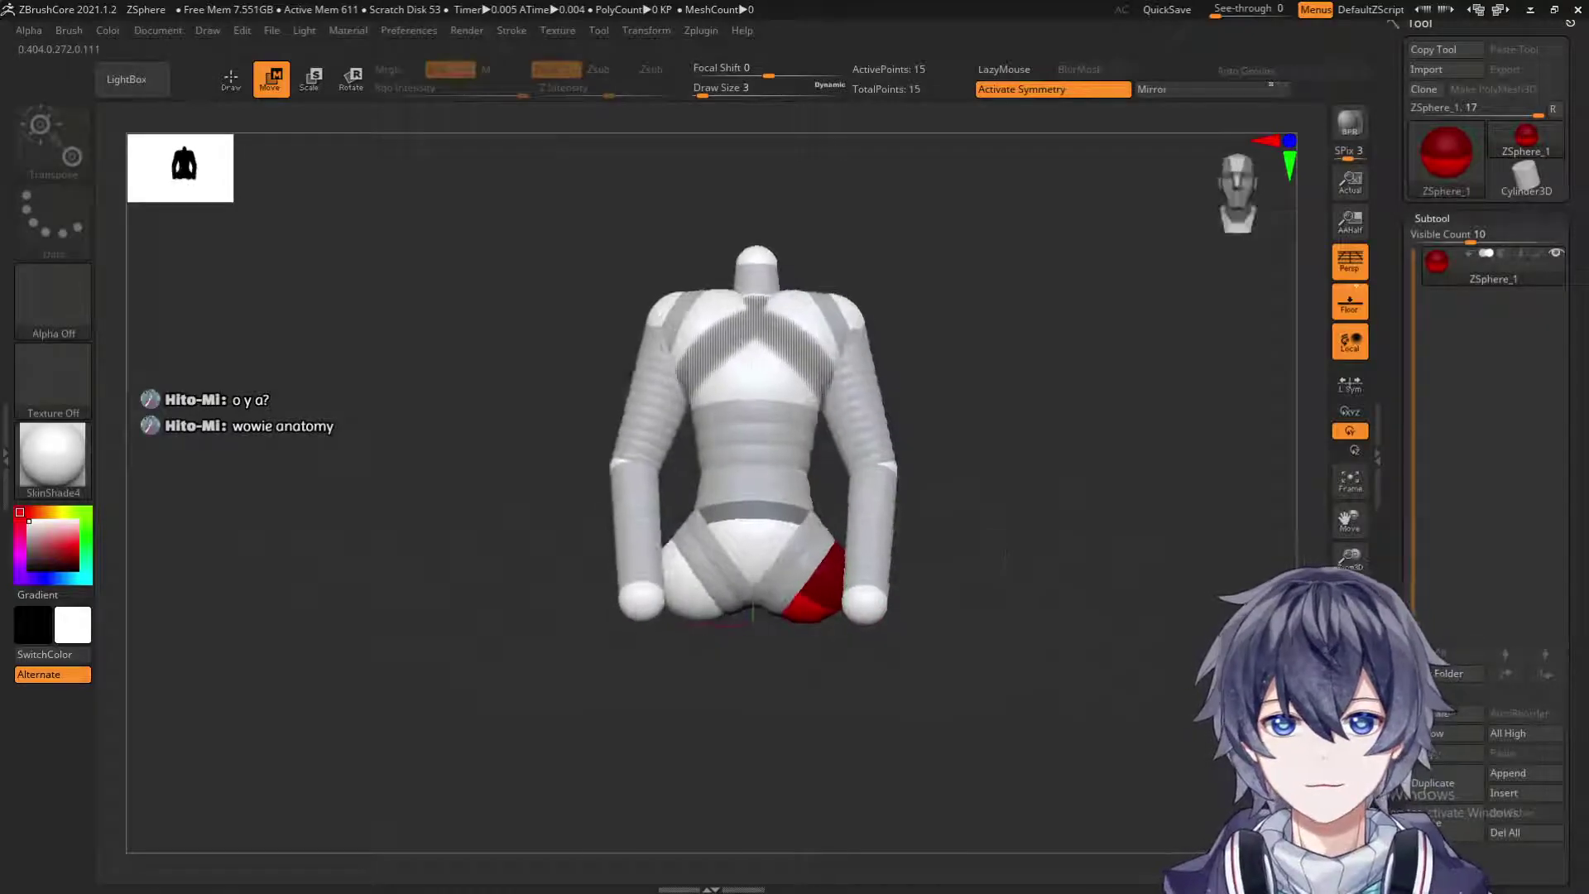
pyautogui.moveTo(817, 609); pyautogui.dragTo(948, 567, button='right')
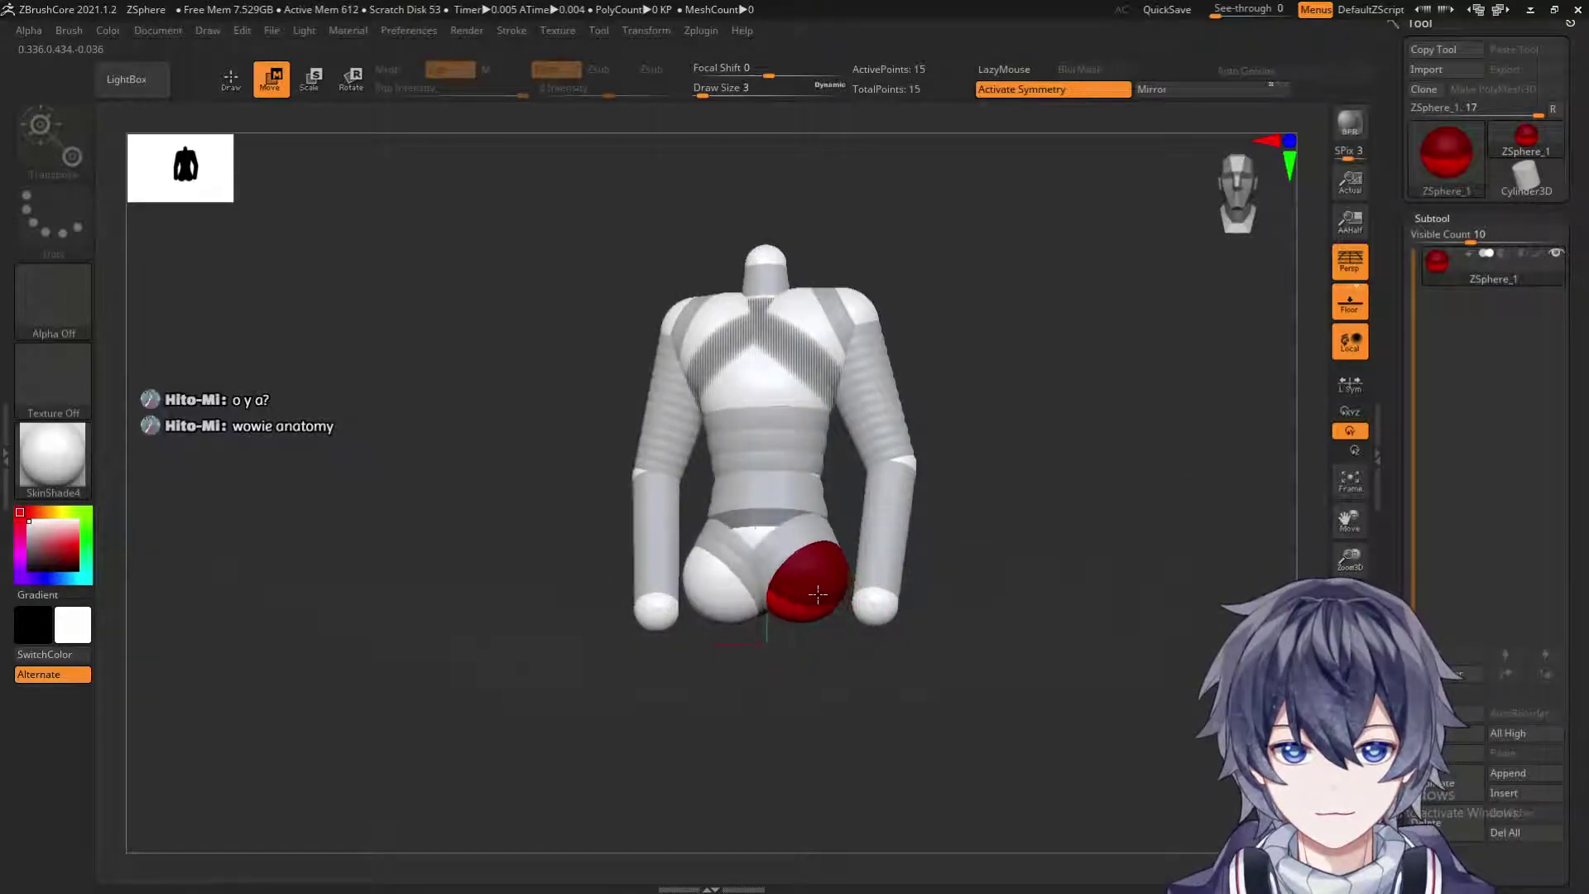
pyautogui.moveTo(814, 607)
pyautogui.mouseDown(button='right')
pyautogui.moveTo(1000, 532)
pyautogui.moveTo(838, 598)
pyautogui.mouseUp(button='right')
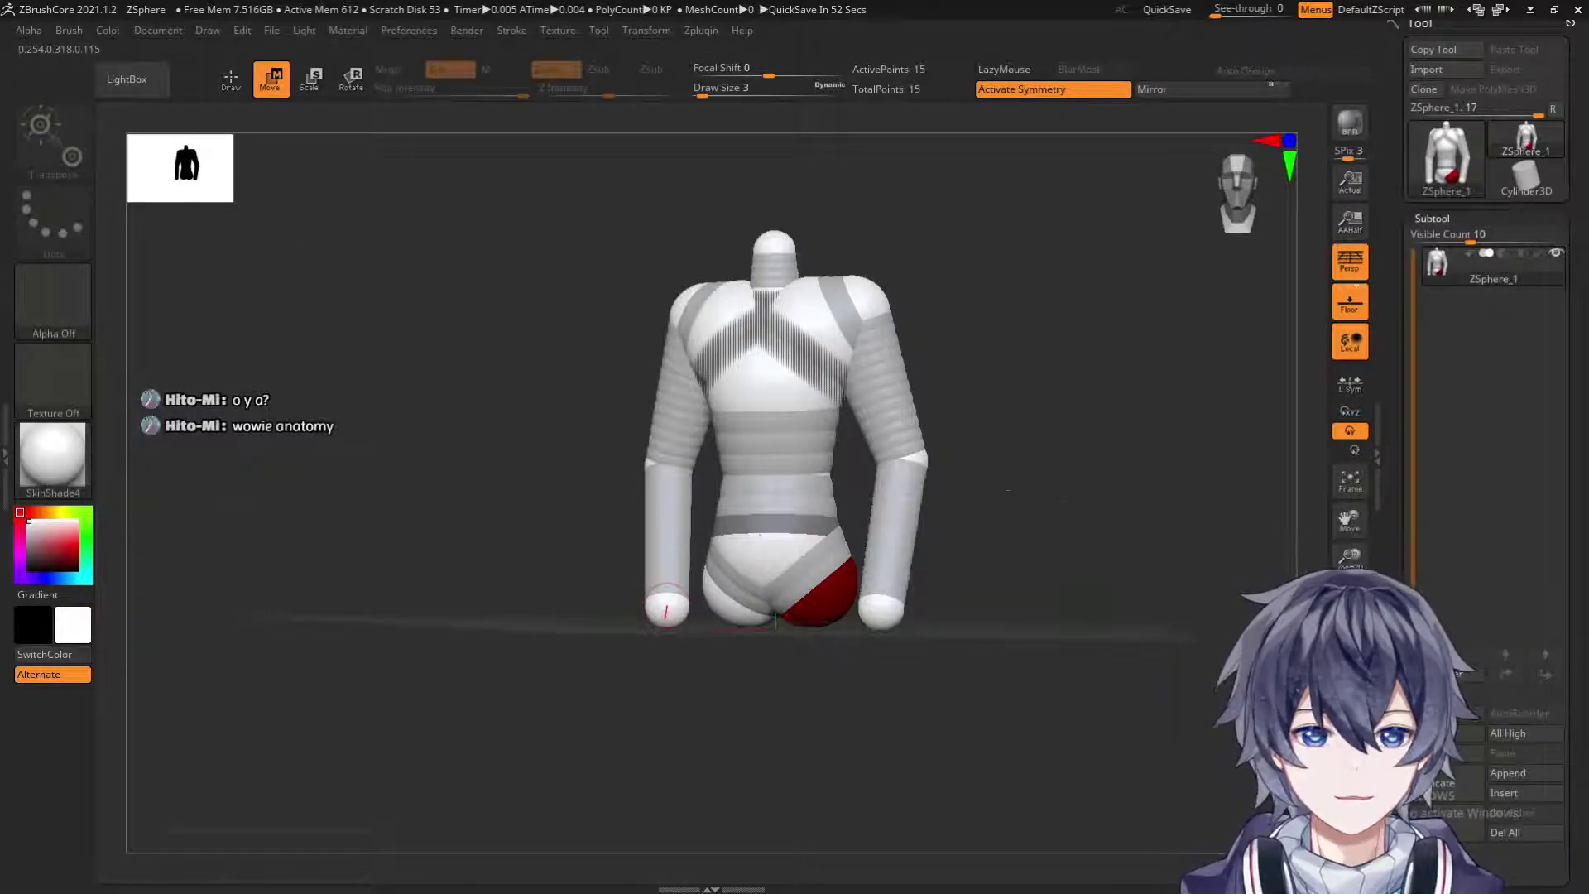
pyautogui.moveTo(1018, 546)
pyautogui.mouseDown()
pyautogui.moveTo(1076, 566)
pyautogui.moveTo(1010, 560)
pyautogui.moveTo(1026, 563)
pyautogui.mouseUp()
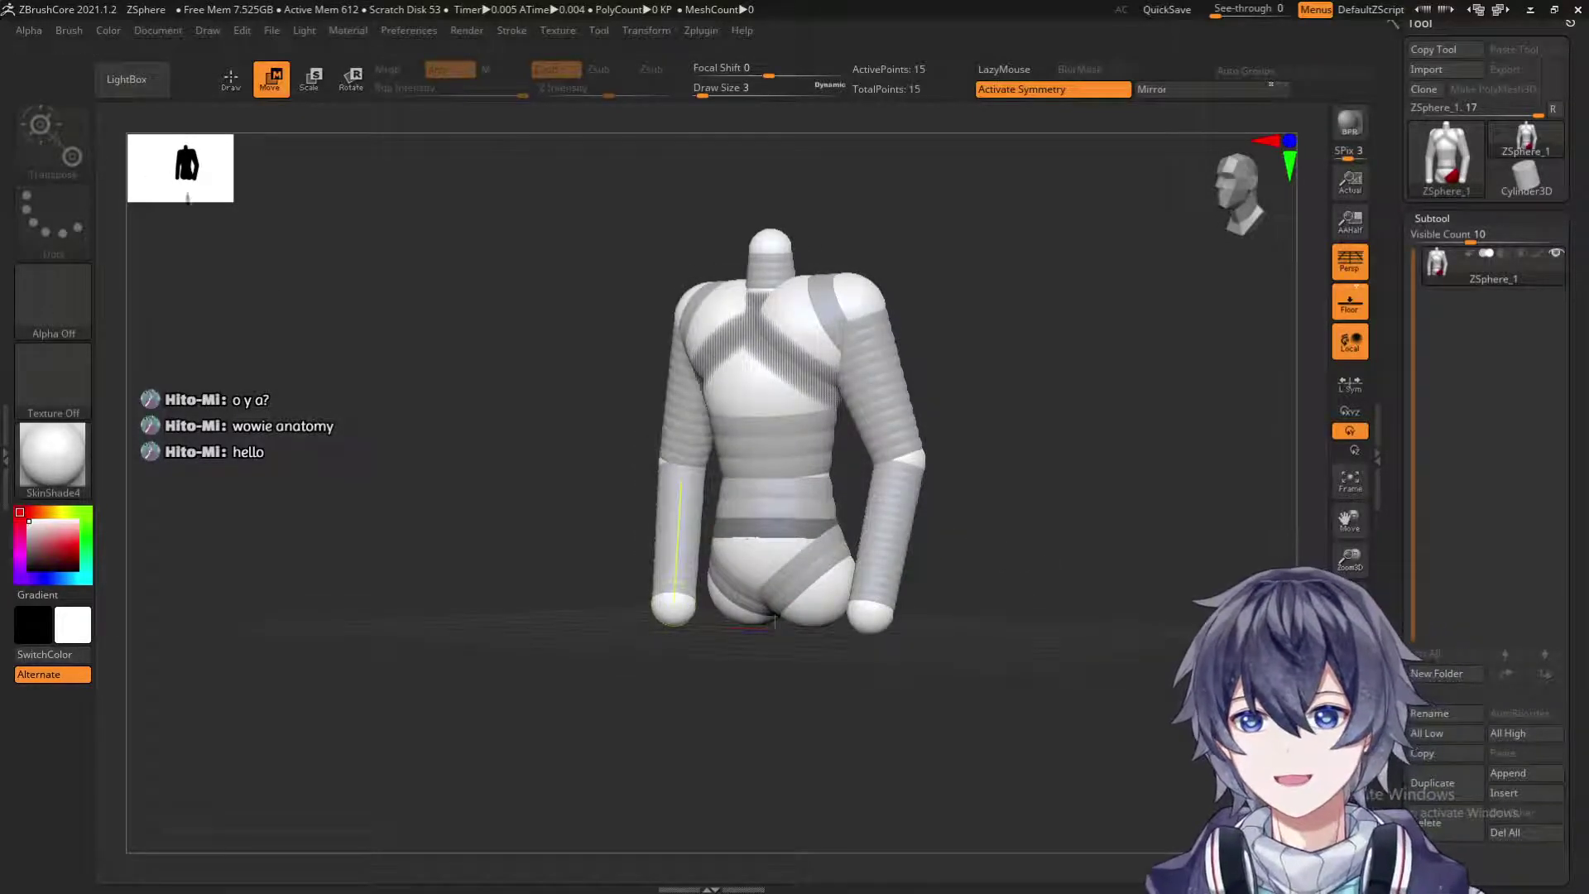
pyautogui.moveTo(981, 558); pyautogui.dragTo(775, 534)
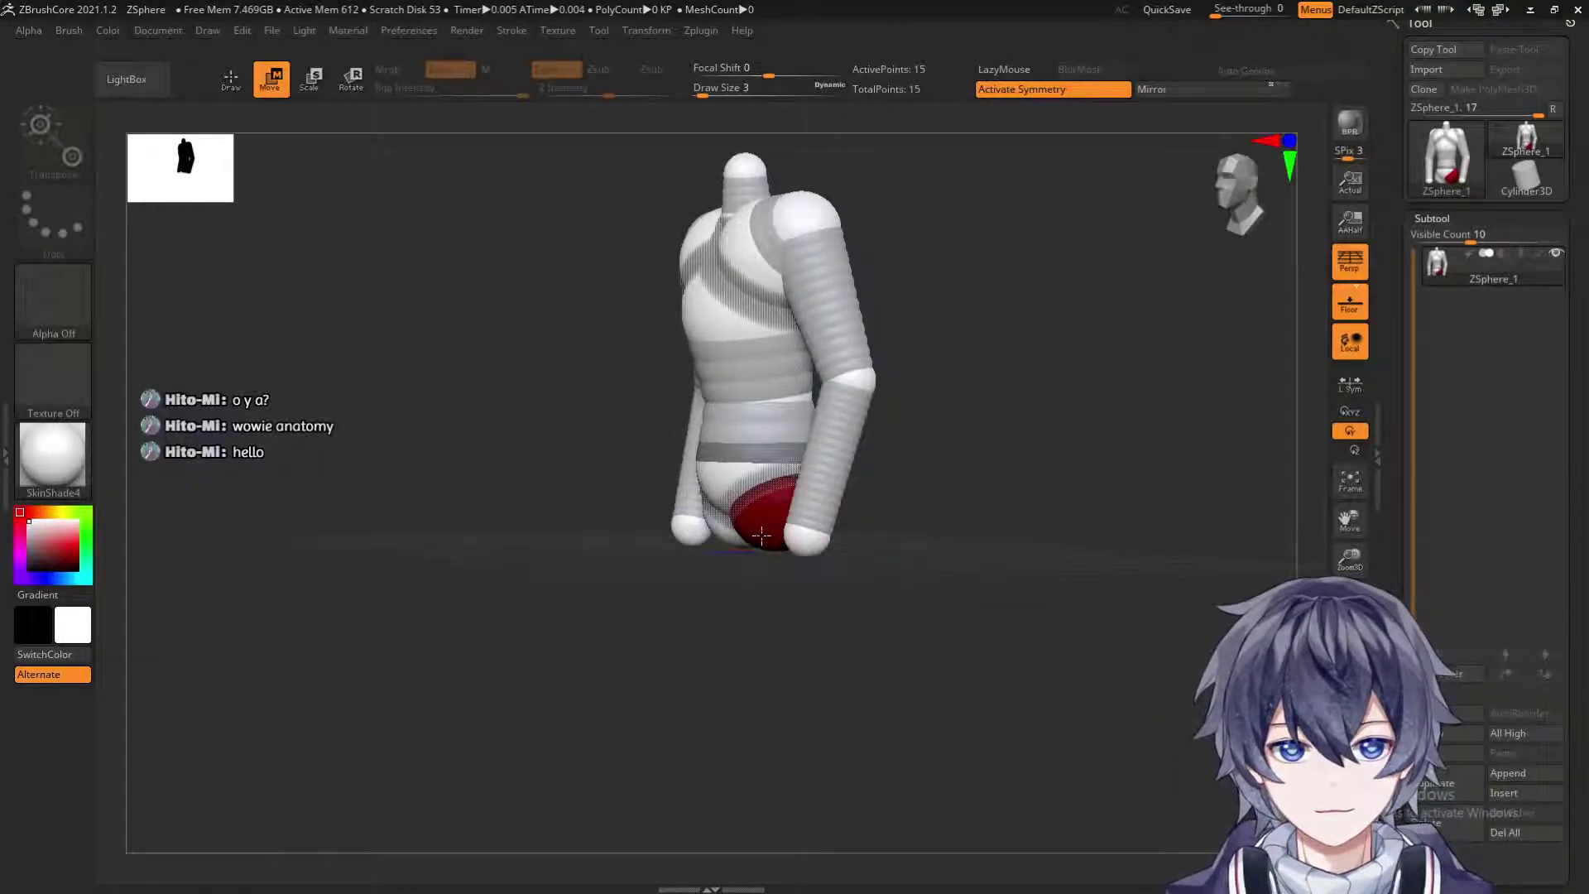
# Add a mirrored pair of ZSpheres below the hips and pull them down and outward to form the thighs.
pyautogui.press('q')
pyautogui.moveTo(911, 534)
pyautogui.mouseDown()
pyautogui.moveTo(971, 521)
pyautogui.moveTo(811, 546)
pyautogui.moveTo(908, 744)
pyautogui.moveTo(891, 728)
pyautogui.moveTo(896, 741)
pyautogui.mouseUp()
pyautogui.moveTo(1076, 637)
pyautogui.mouseDown()
pyautogui.moveTo(1008, 621)
pyautogui.moveTo(1075, 636)
pyautogui.mouseUp()
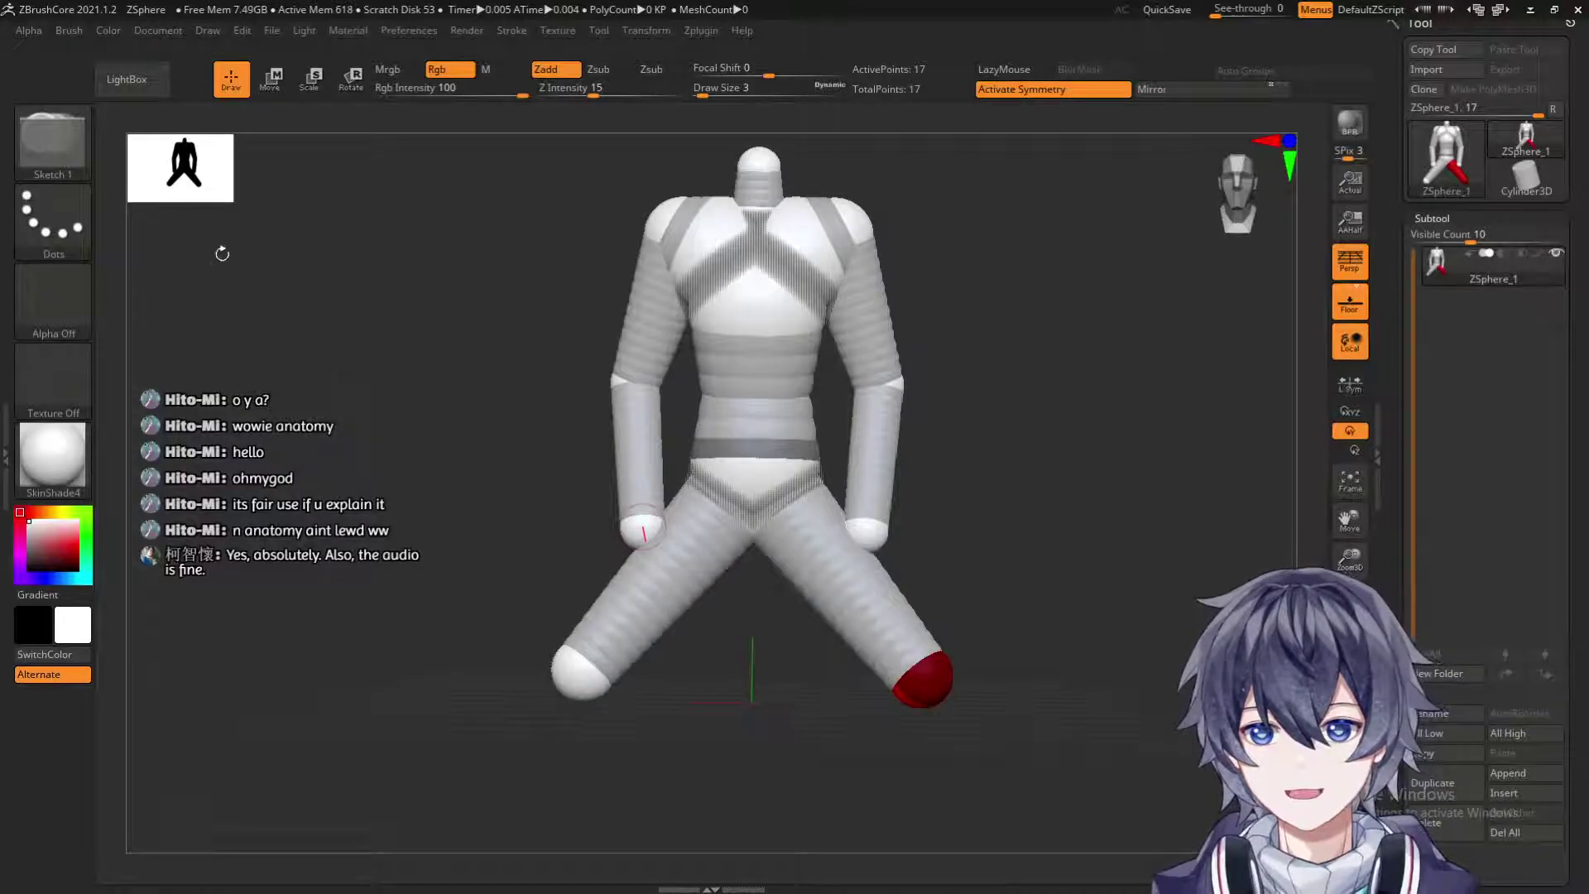
# Move the mirrored knee ZSpheres inward beneath the hips so the thighs point nearly straight down.
pyautogui.press('w')
pyautogui.moveTo(937, 686); pyautogui.dragTo(823, 655)
pyautogui.moveTo(922, 654); pyautogui.dragTo(820, 641)
pyautogui.moveTo(724, 651)
pyautogui.mouseDown()
pyautogui.moveTo(783, 654)
pyautogui.moveTo(744, 654)
pyautogui.mouseUp()
pyautogui.moveTo(902, 631); pyautogui.dragTo(1000, 555)
pyautogui.moveTo(954, 603); pyautogui.dragTo(929, 611)
pyautogui.moveTo(827, 600); pyautogui.dragTo(827, 668)
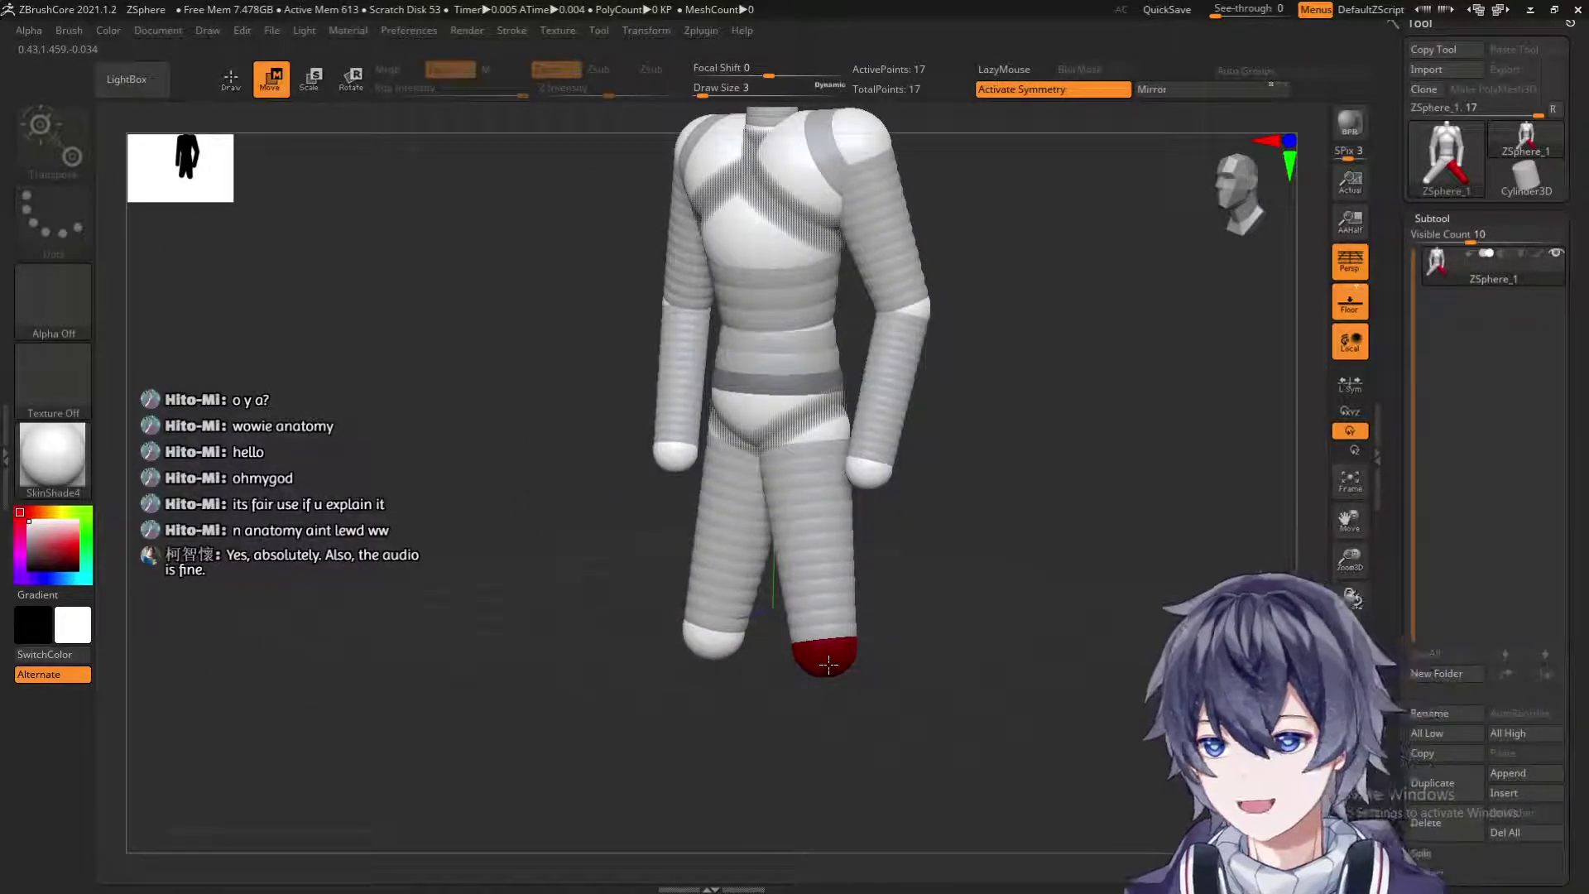
# Scale up the mirrored hip ZSpheres to widen the hips, and enlarge the knee ZSpheres slightly.
pyautogui.keyDown('alt'); pyautogui.moveTo(976, 616); pyautogui.dragTo(936, 438); pyautogui.keyUp('alt')
pyautogui.keyDown('alt'); pyautogui.moveTo(993, 530); pyautogui.dragTo(784, 414); pyautogui.keyUp('alt')
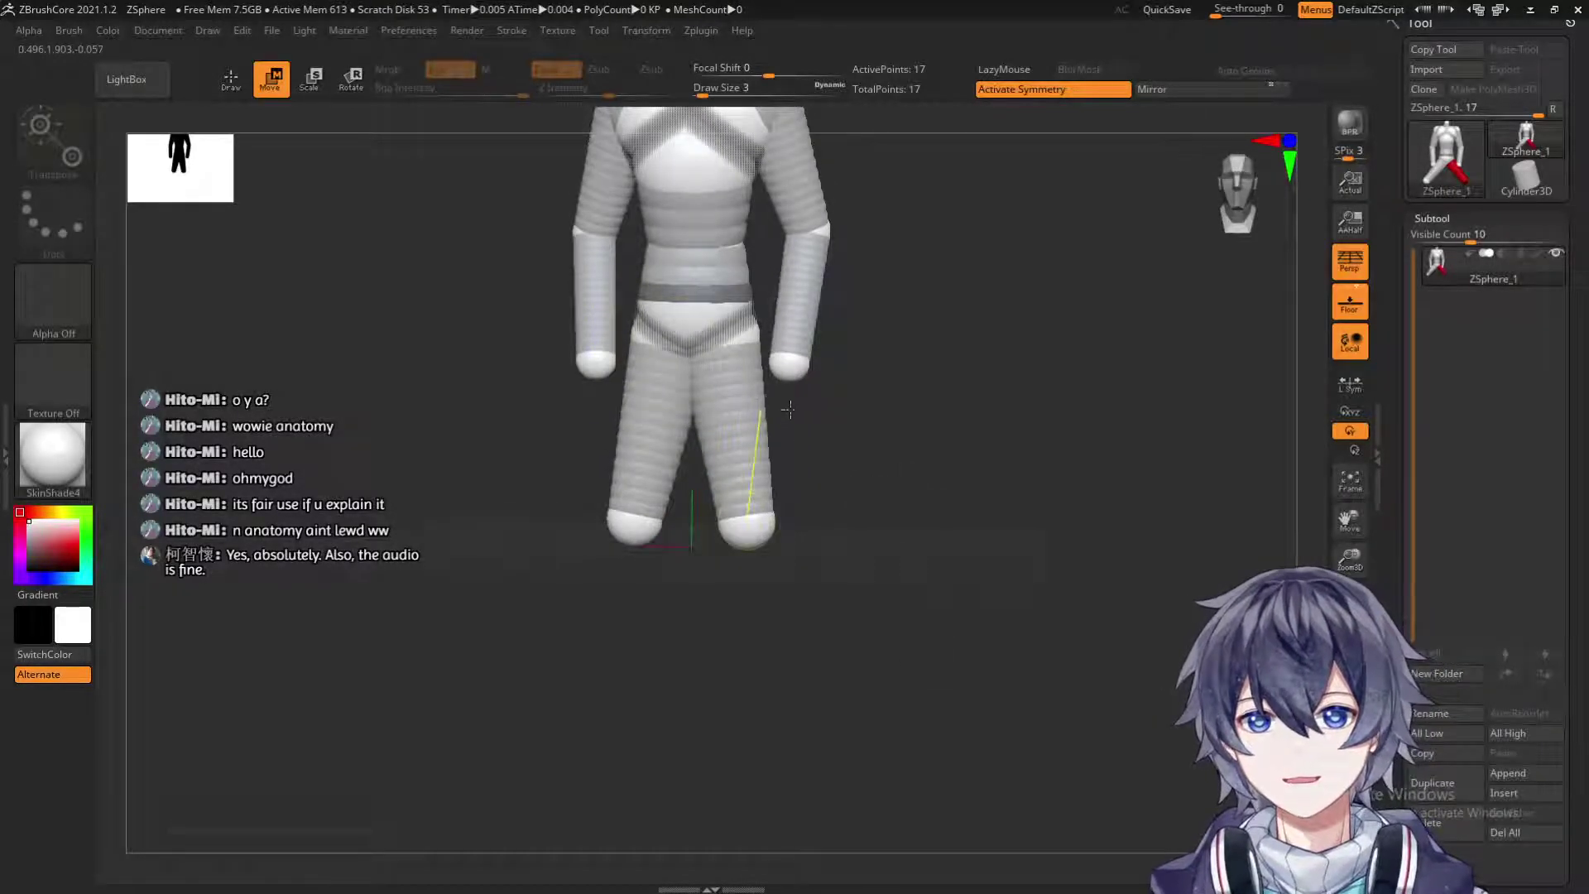
pyautogui.press('e')
pyautogui.moveTo(745, 340); pyautogui.dragTo(1136, 579)
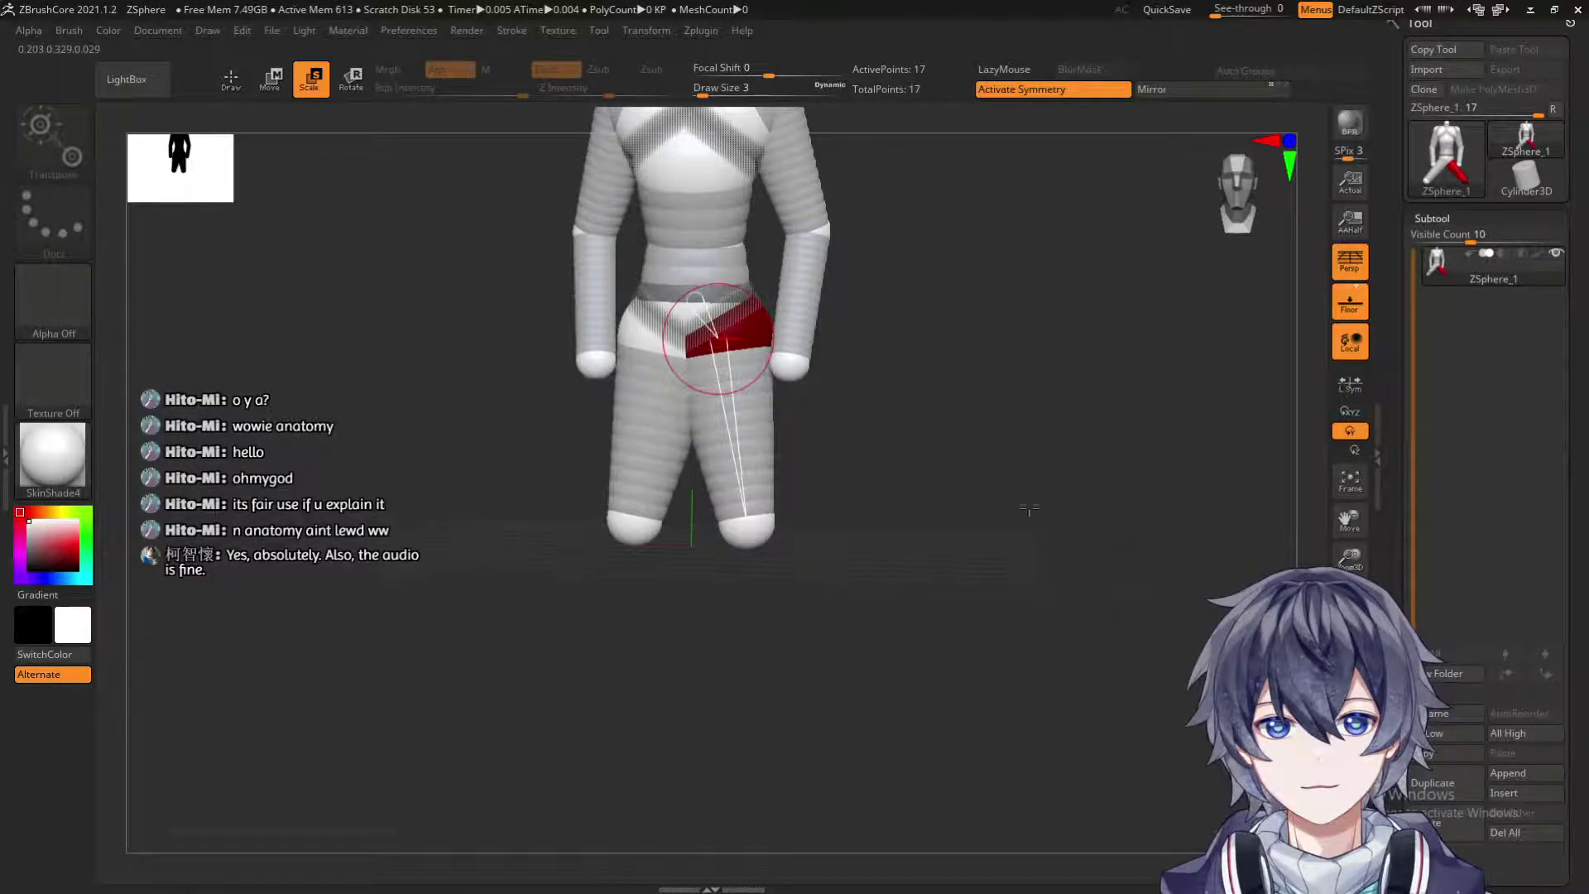
pyautogui.press('q')
pyautogui.press('w')
pyautogui.press('q')
pyautogui.press('w')
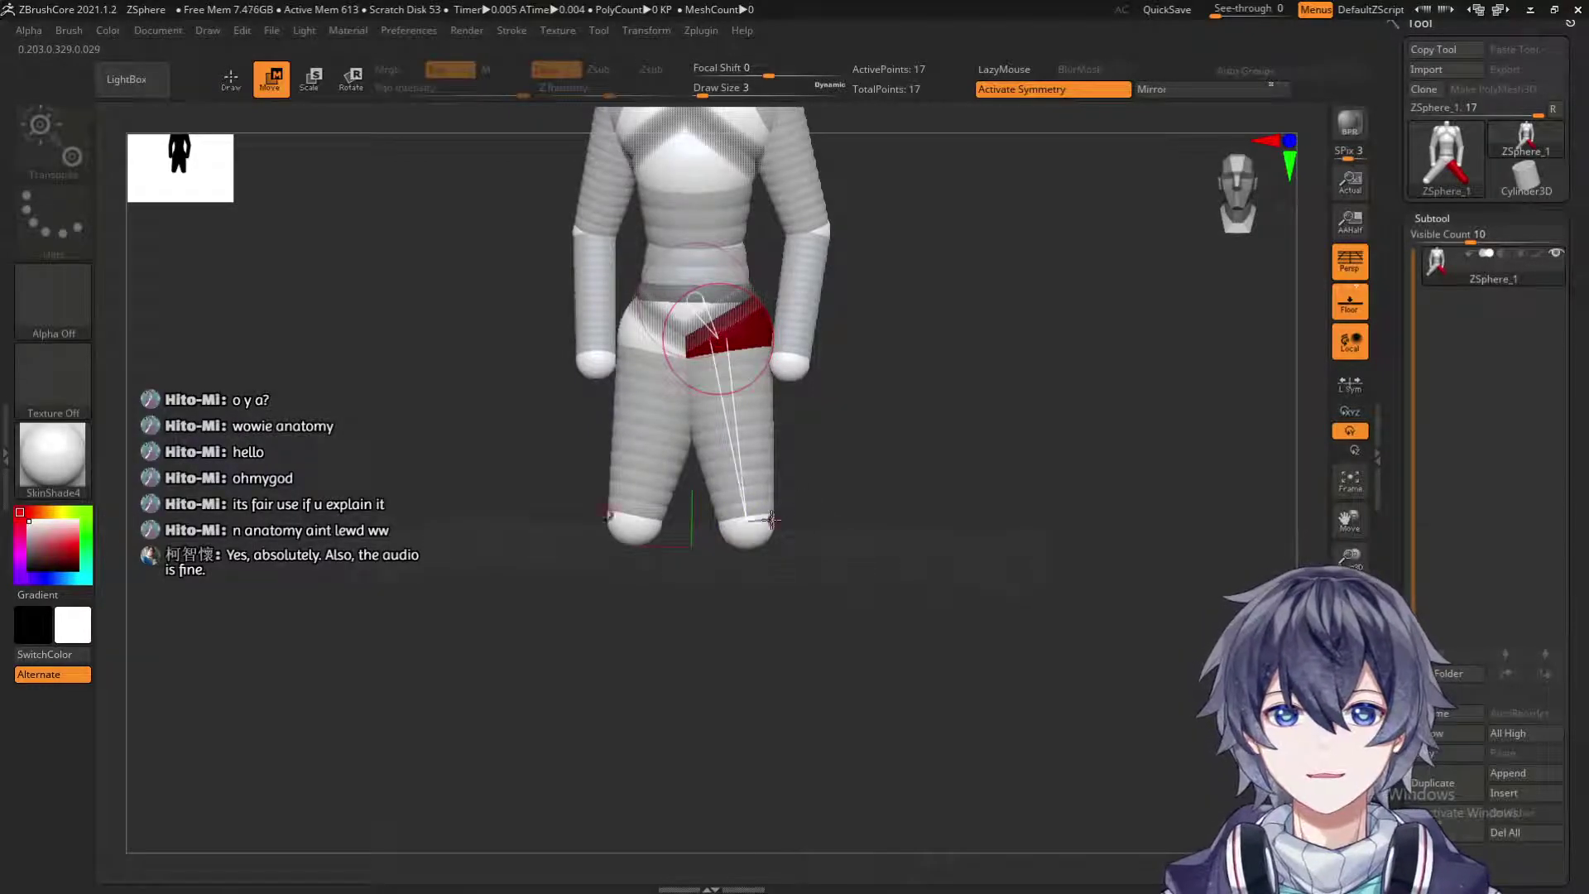
pyautogui.press('e')
pyautogui.click(766, 523)
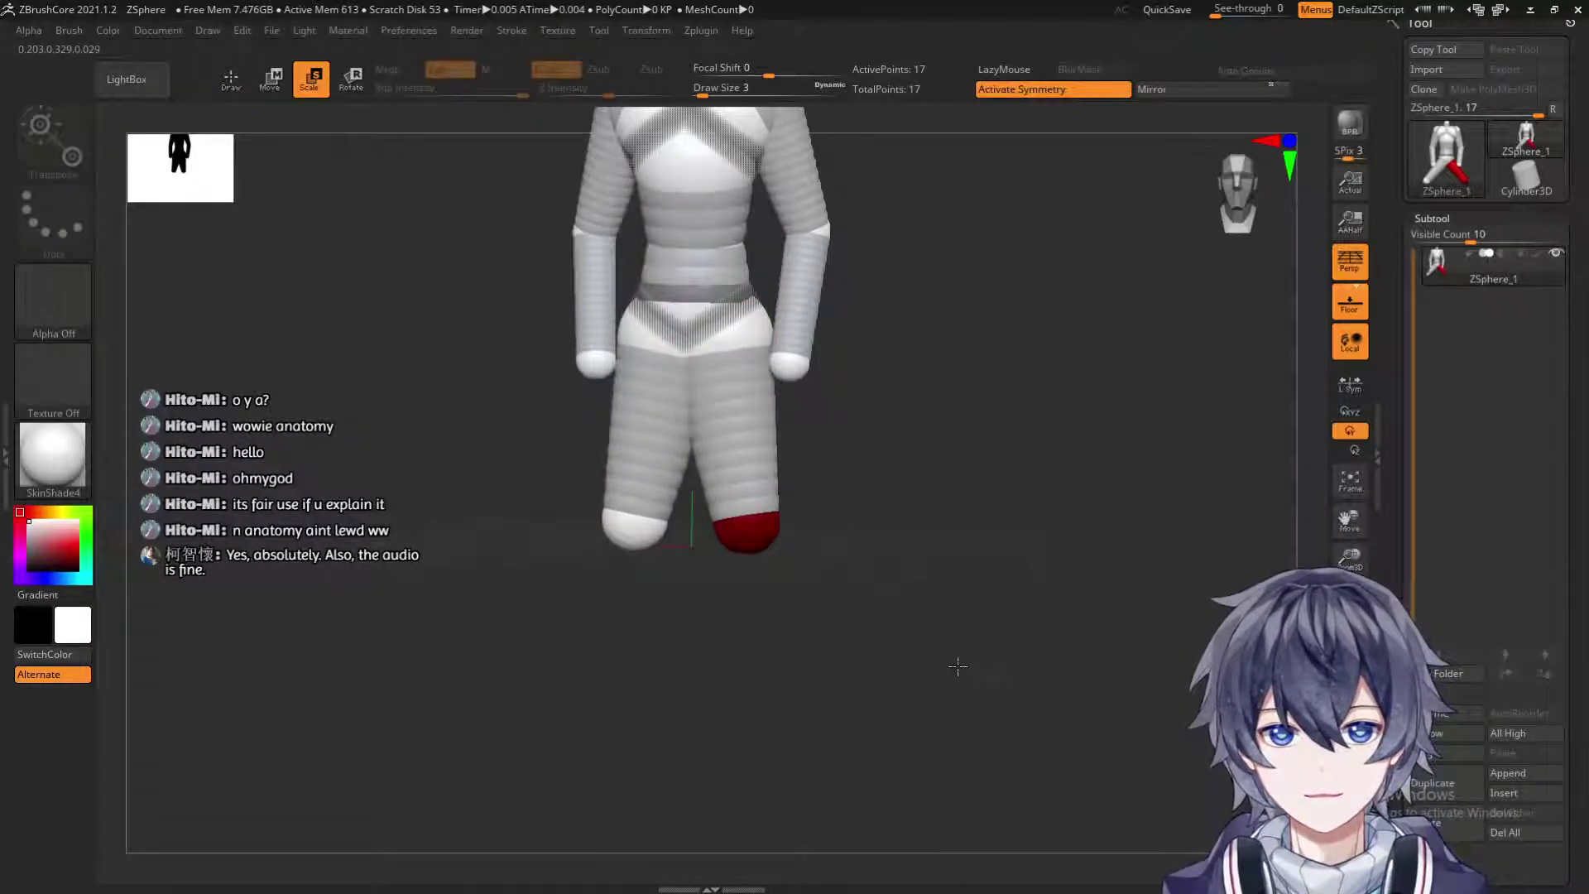
# Shift the hip ZSpheres slightly from the back view and adjust the size of the waist ZSphere.
pyautogui.moveTo(929, 470); pyautogui.dragTo(750, 344)
pyautogui.press('w')
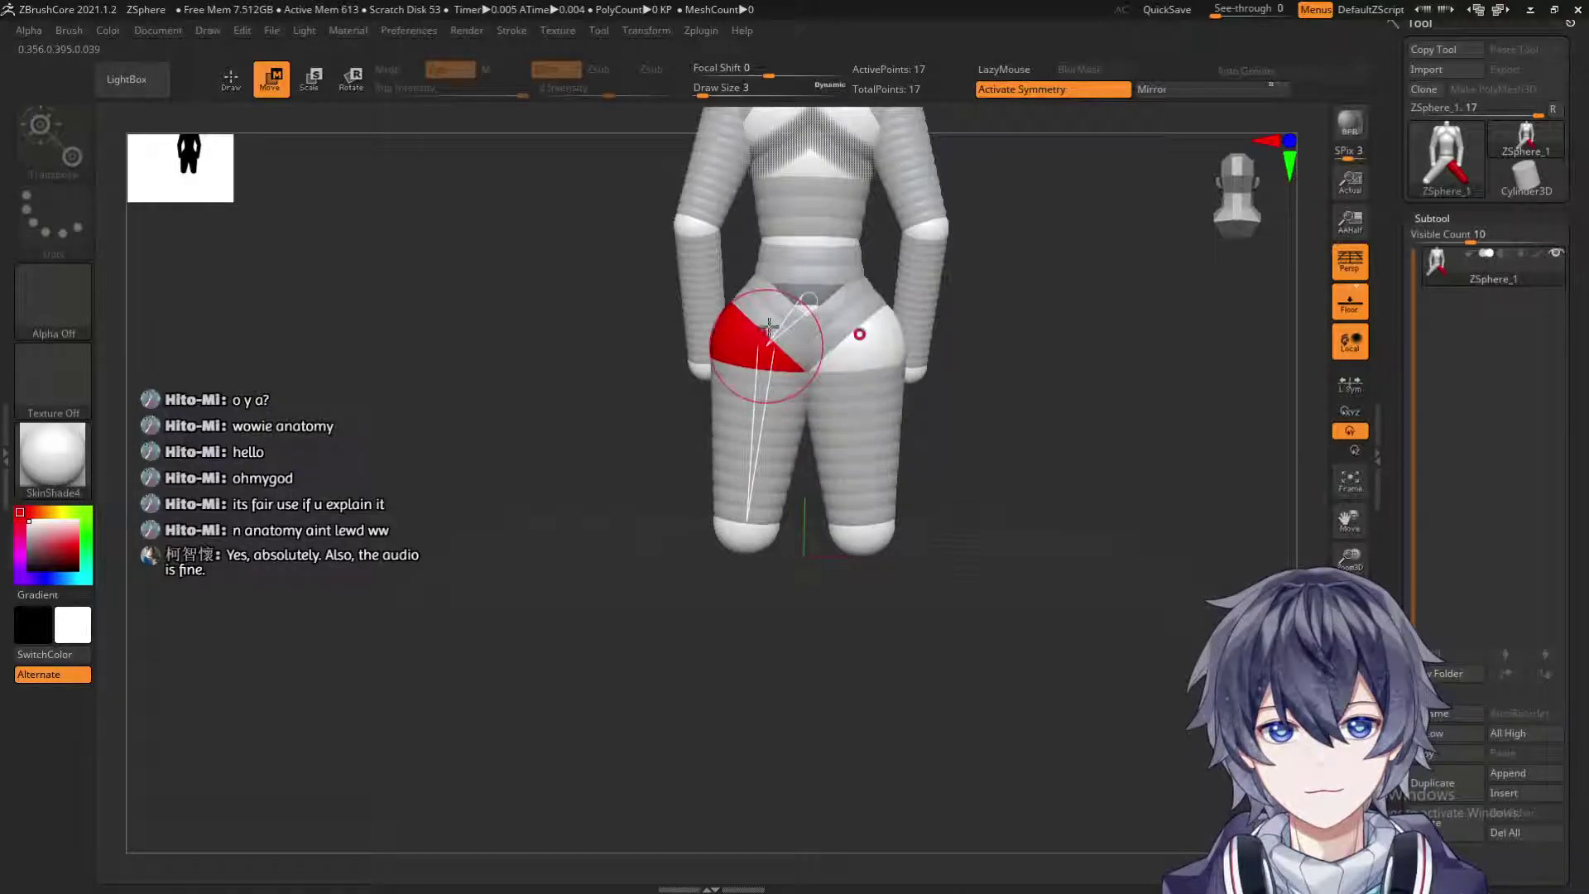
pyautogui.press('e')
pyautogui.click(822, 245)
pyautogui.moveTo(822, 245); pyautogui.dragTo(849, 297)
pyautogui.moveTo(827, 286); pyautogui.dragTo(675, 281, button='right')
pyautogui.moveTo(776, 177); pyautogui.dragTo(783, 192)
pyautogui.keyDown('ctrl'); pyautogui.moveTo(728, 397); pyautogui.dragTo(674, 513, button='right'); pyautogui.keyUp('ctrl')
# Hide the floor grid beneath the figure.
pyautogui.keyDown('alt'); pyautogui.moveTo(911, 509); pyautogui.dragTo(835, 596, button='right'); pyautogui.keyUp('alt')
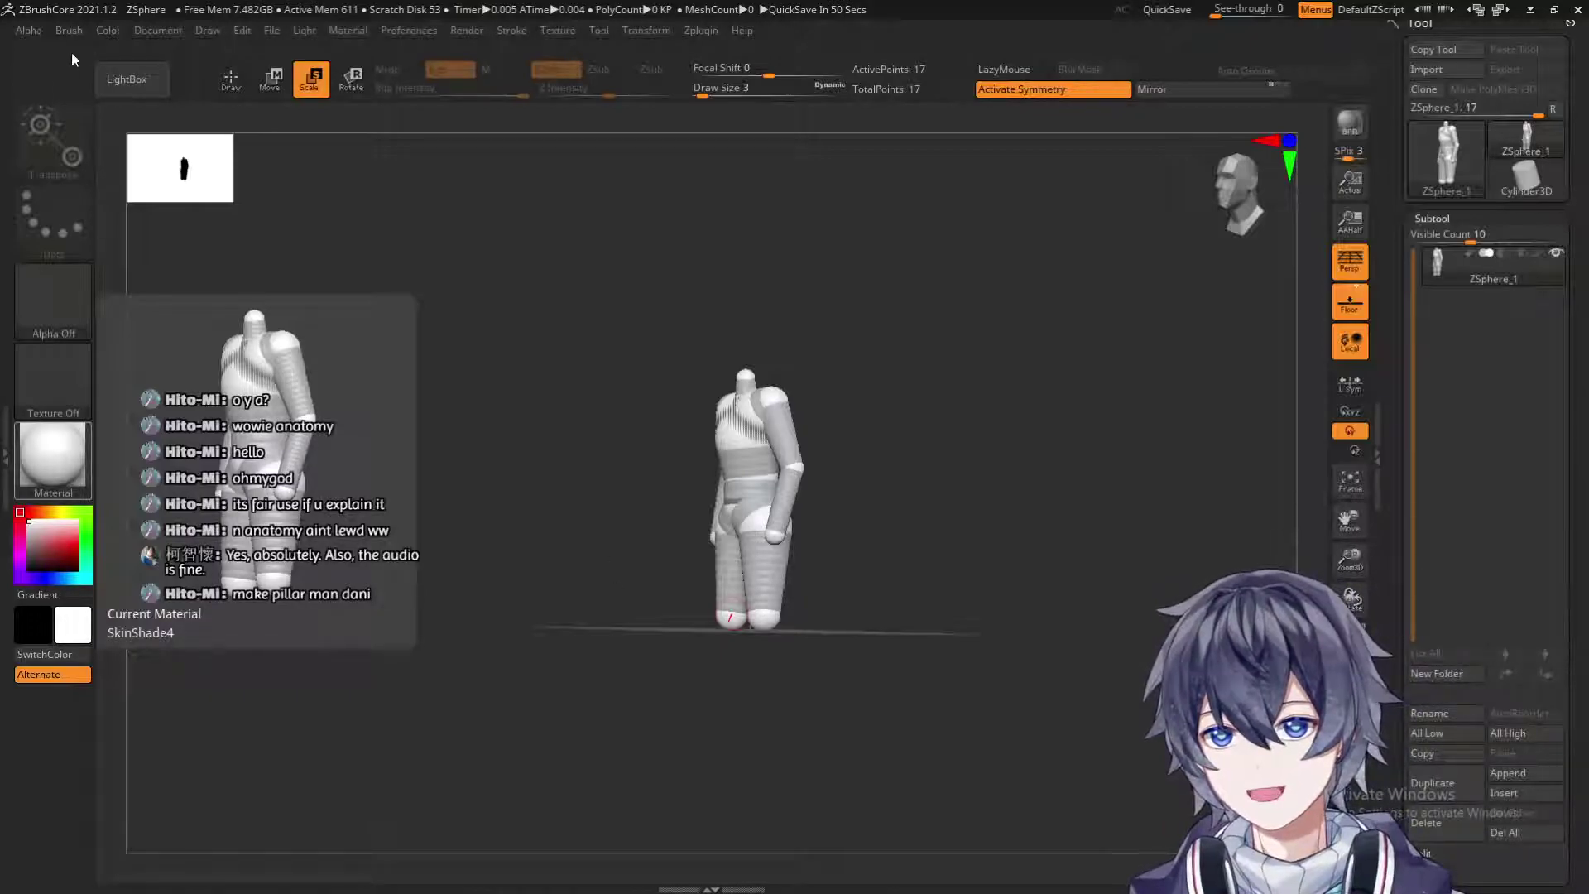
pyautogui.moveTo(951, 487)
pyautogui.mouseDown()
pyautogui.moveTo(928, 642)
pyautogui.moveTo(947, 485)
pyautogui.mouseUp()
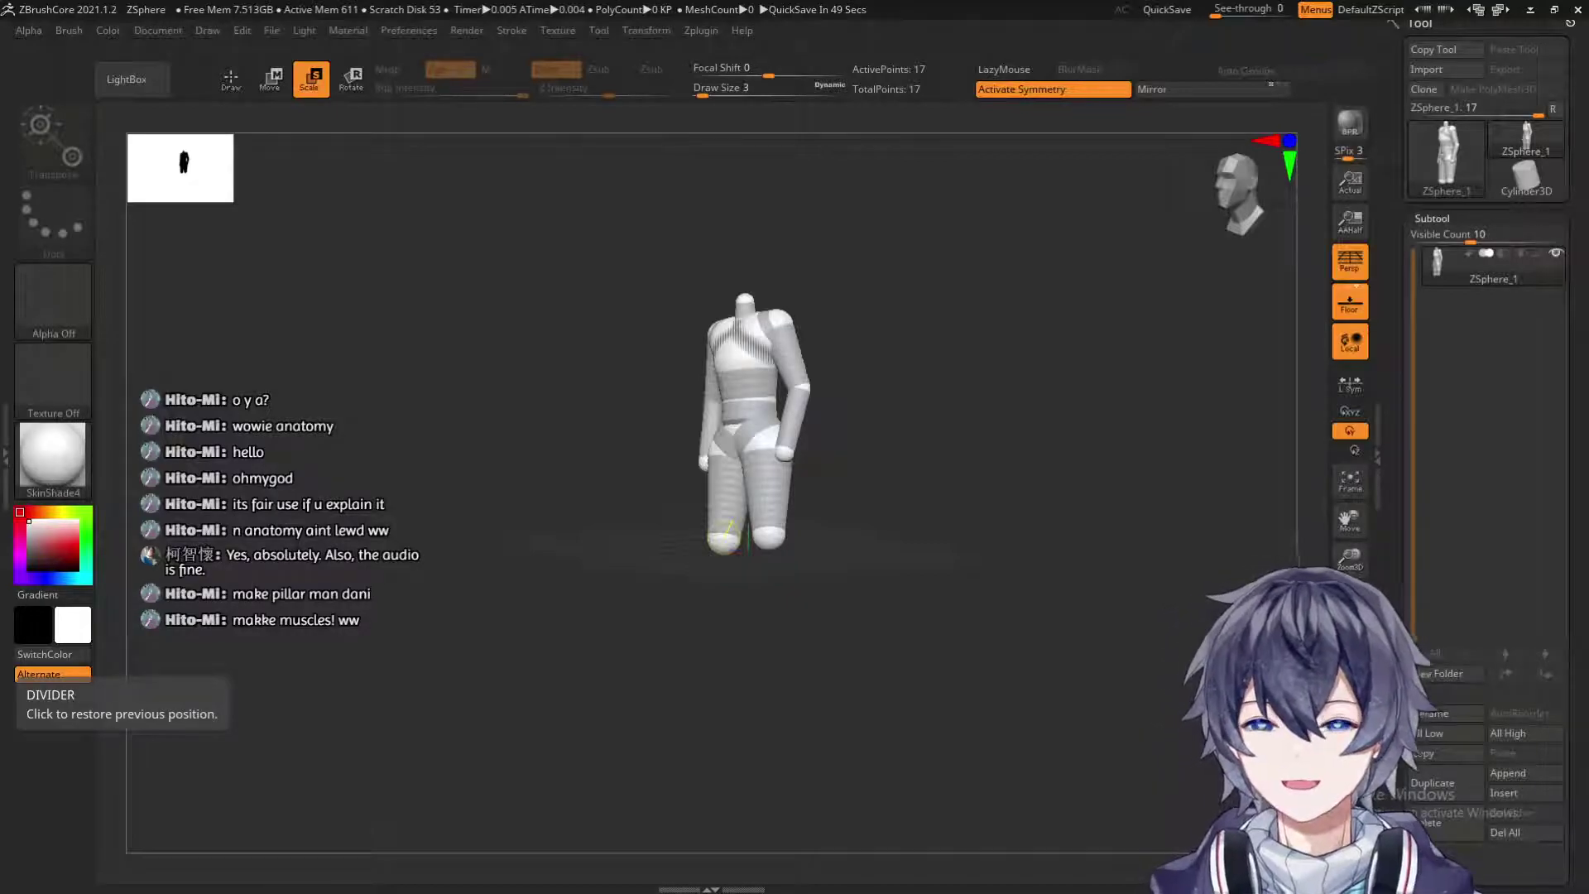
pyautogui.moveTo(981, 474); pyautogui.dragTo(1011, 522)
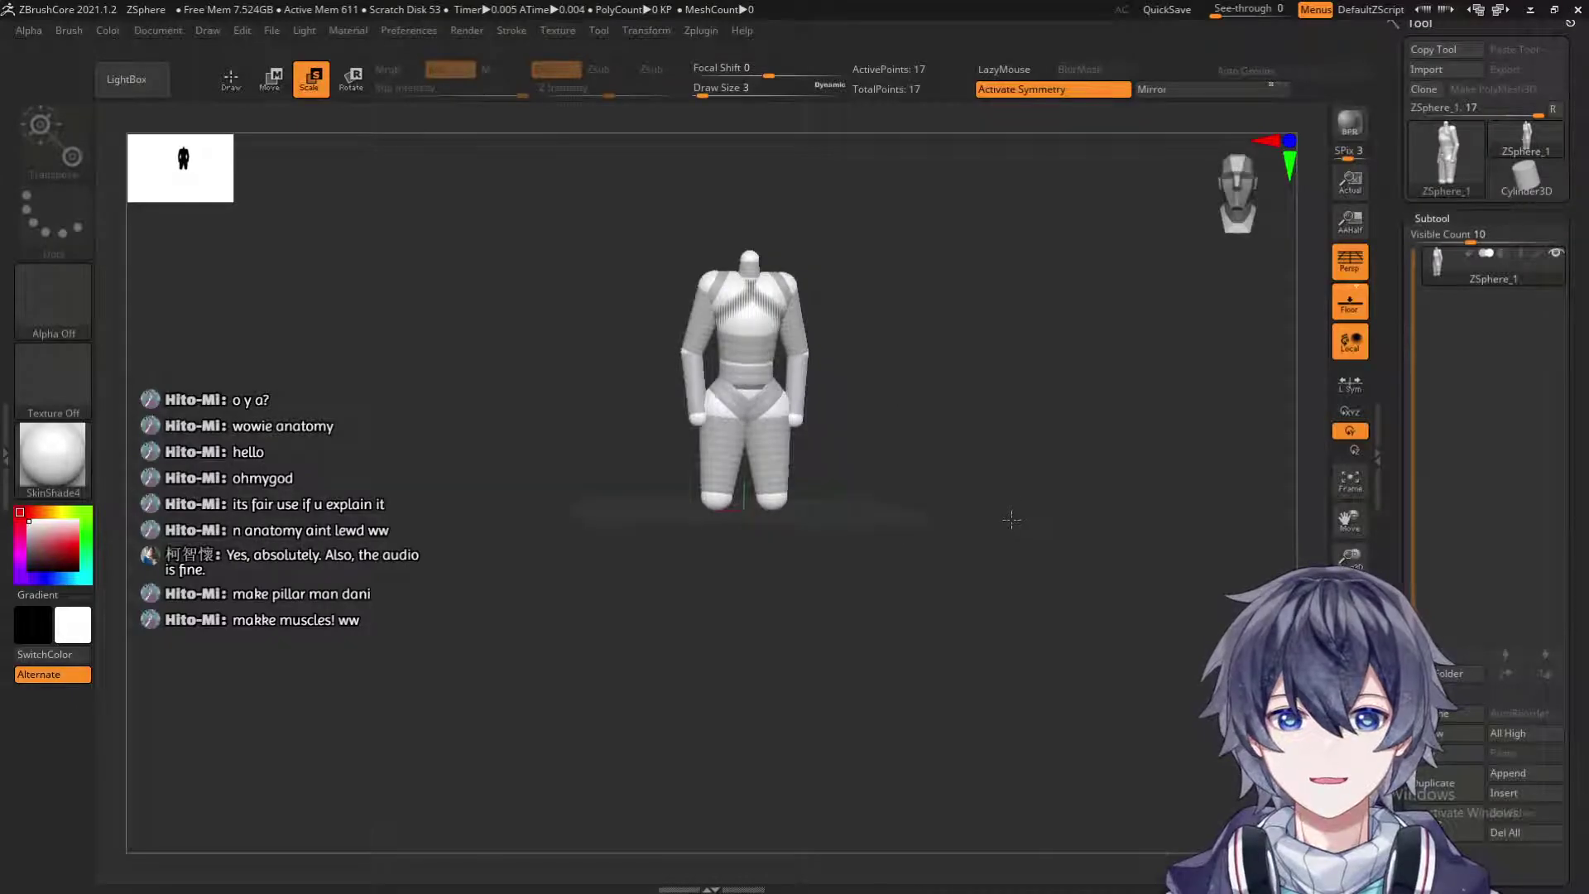
pyautogui.click(1350, 303)
# Add a mirrored pair of ZSpheres under the knees and extend them downward to form the lower legs.
pyautogui.moveTo(1045, 377)
pyautogui.mouseDown()
pyautogui.moveTo(1013, 493)
pyautogui.moveTo(1016, 576)
pyautogui.moveTo(939, 567)
pyautogui.moveTo(977, 606)
pyautogui.moveTo(948, 463)
pyautogui.mouseUp()
pyautogui.keyDown('alt'); pyautogui.moveTo(929, 604); pyautogui.dragTo(951, 538); pyautogui.keyUp('alt')
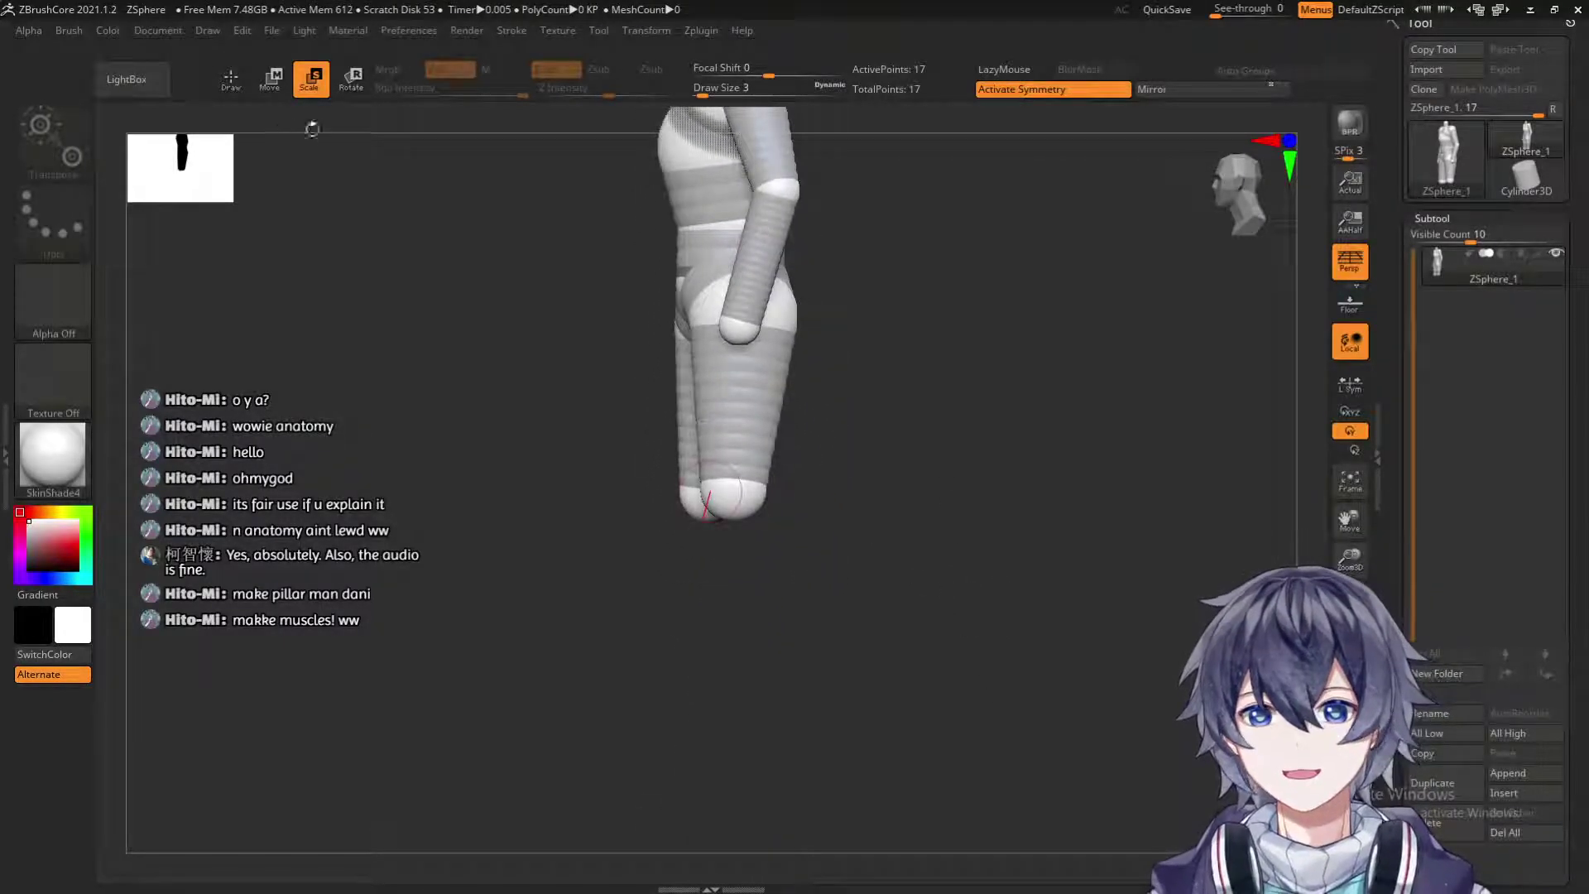
pyautogui.press('q')
pyautogui.keyDown('shift'); pyautogui.moveTo(735, 609); pyautogui.dragTo(846, 603); pyautogui.keyUp('shift')
pyautogui.keyDown('alt'); pyautogui.moveTo(846, 603); pyautogui.dragTo(817, 535); pyautogui.keyUp('alt')
pyautogui.moveTo(752, 449); pyautogui.dragTo(748, 402)
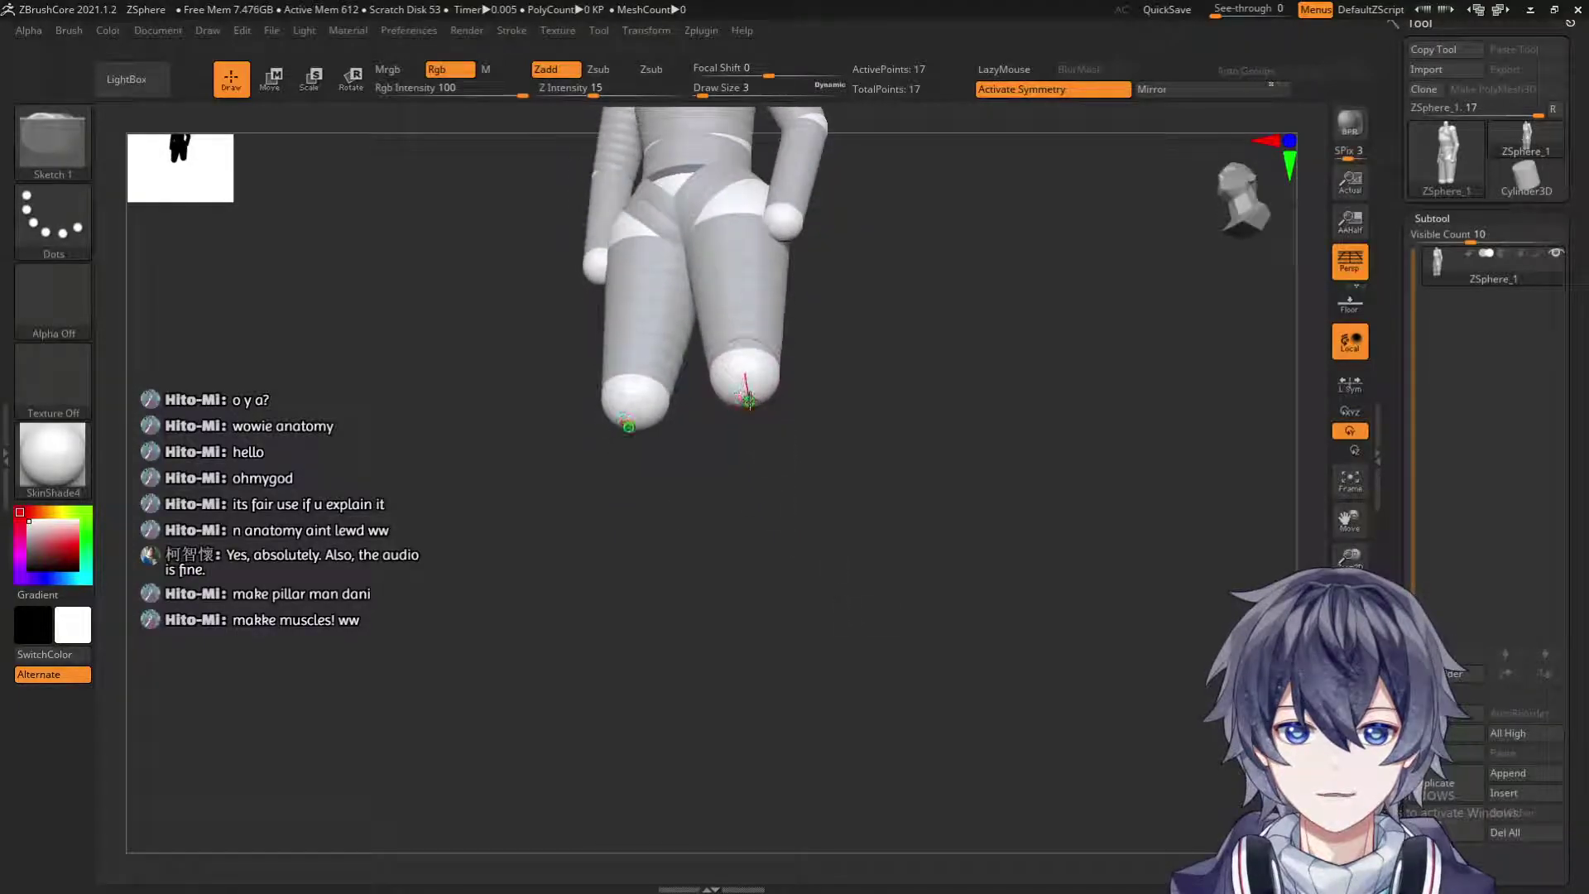
pyautogui.click(746, 403)
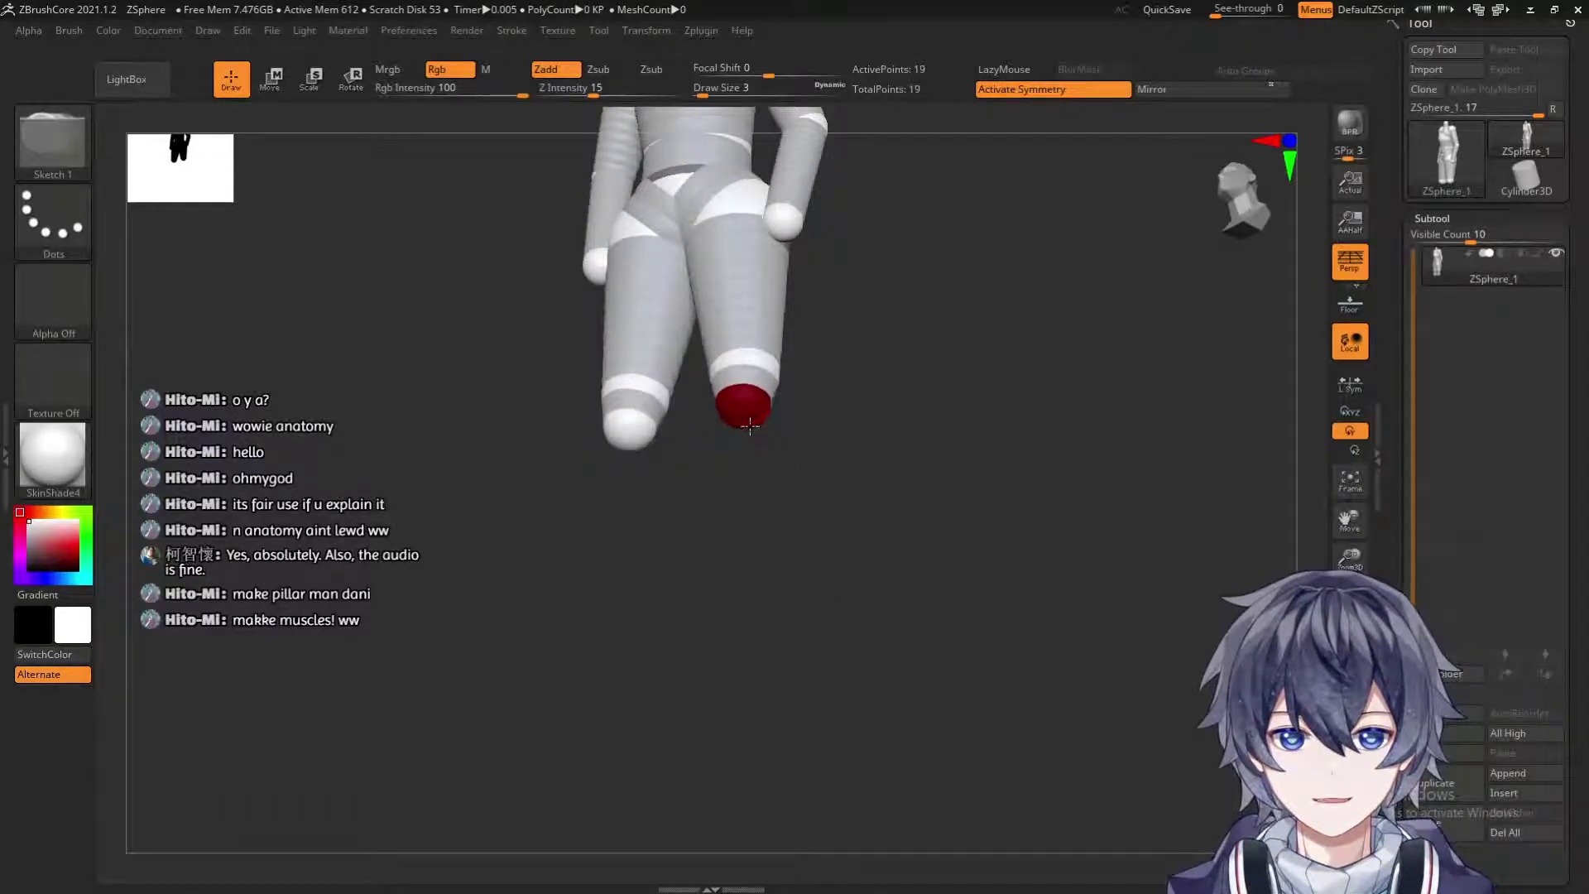
pyautogui.moveTo(750, 436); pyautogui.dragTo(870, 653)
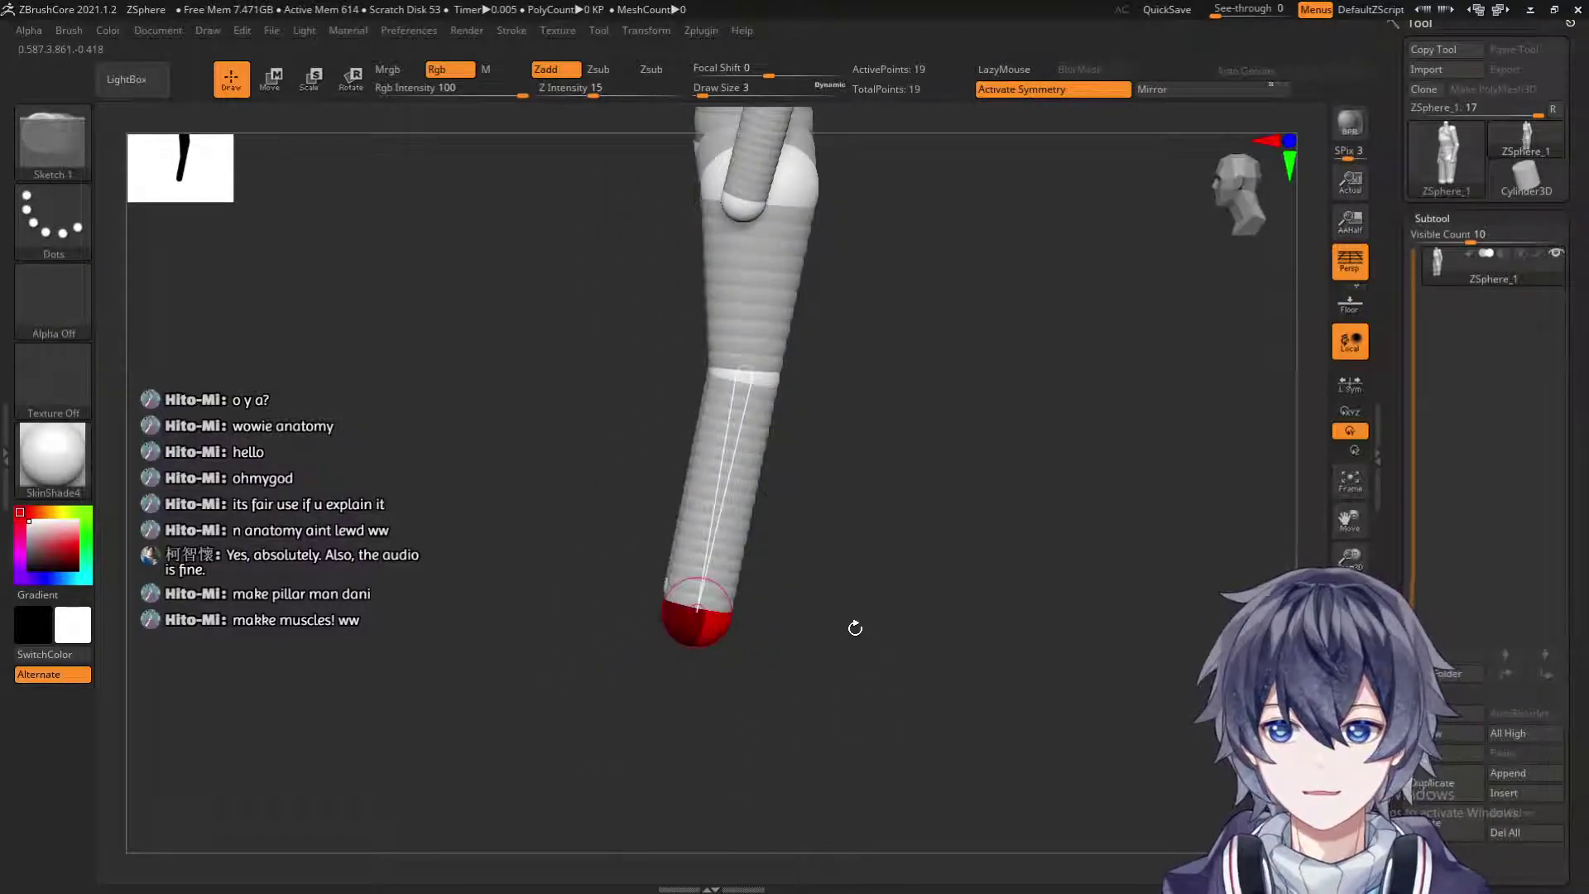
# Reposition the mirrored ankle ZSpheres from side and front views so the lower legs stand beneath the knees.
pyautogui.press('w')
pyautogui.moveTo(712, 627)
pyautogui.mouseDown()
pyautogui.moveTo(807, 644)
pyautogui.moveTo(786, 658)
pyautogui.mouseUp()
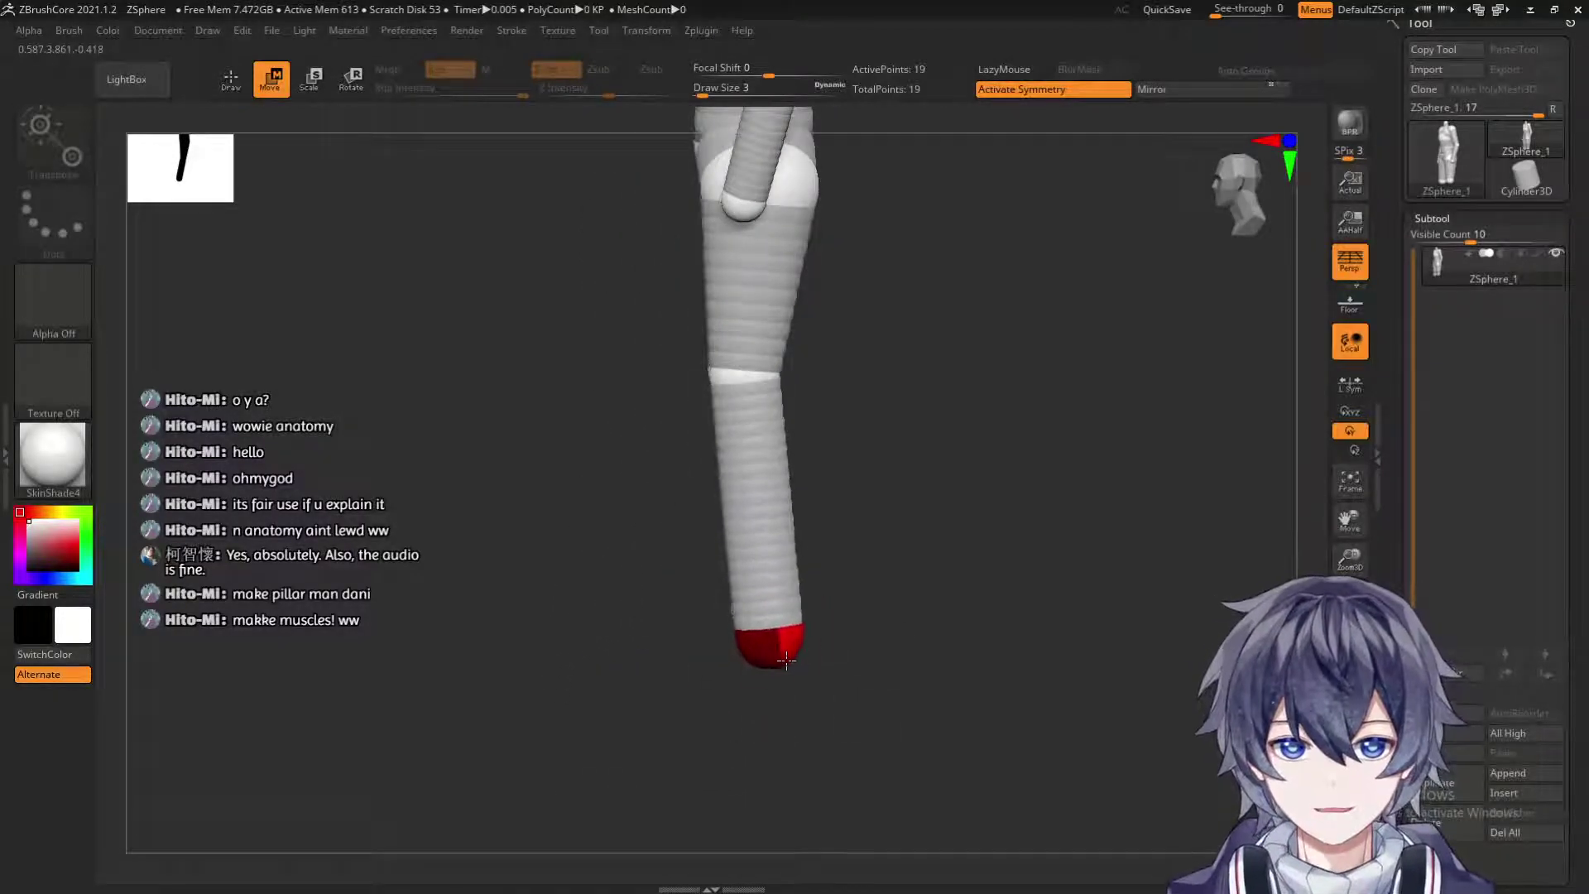
pyautogui.moveTo(723, 734); pyautogui.dragTo(811, 667)
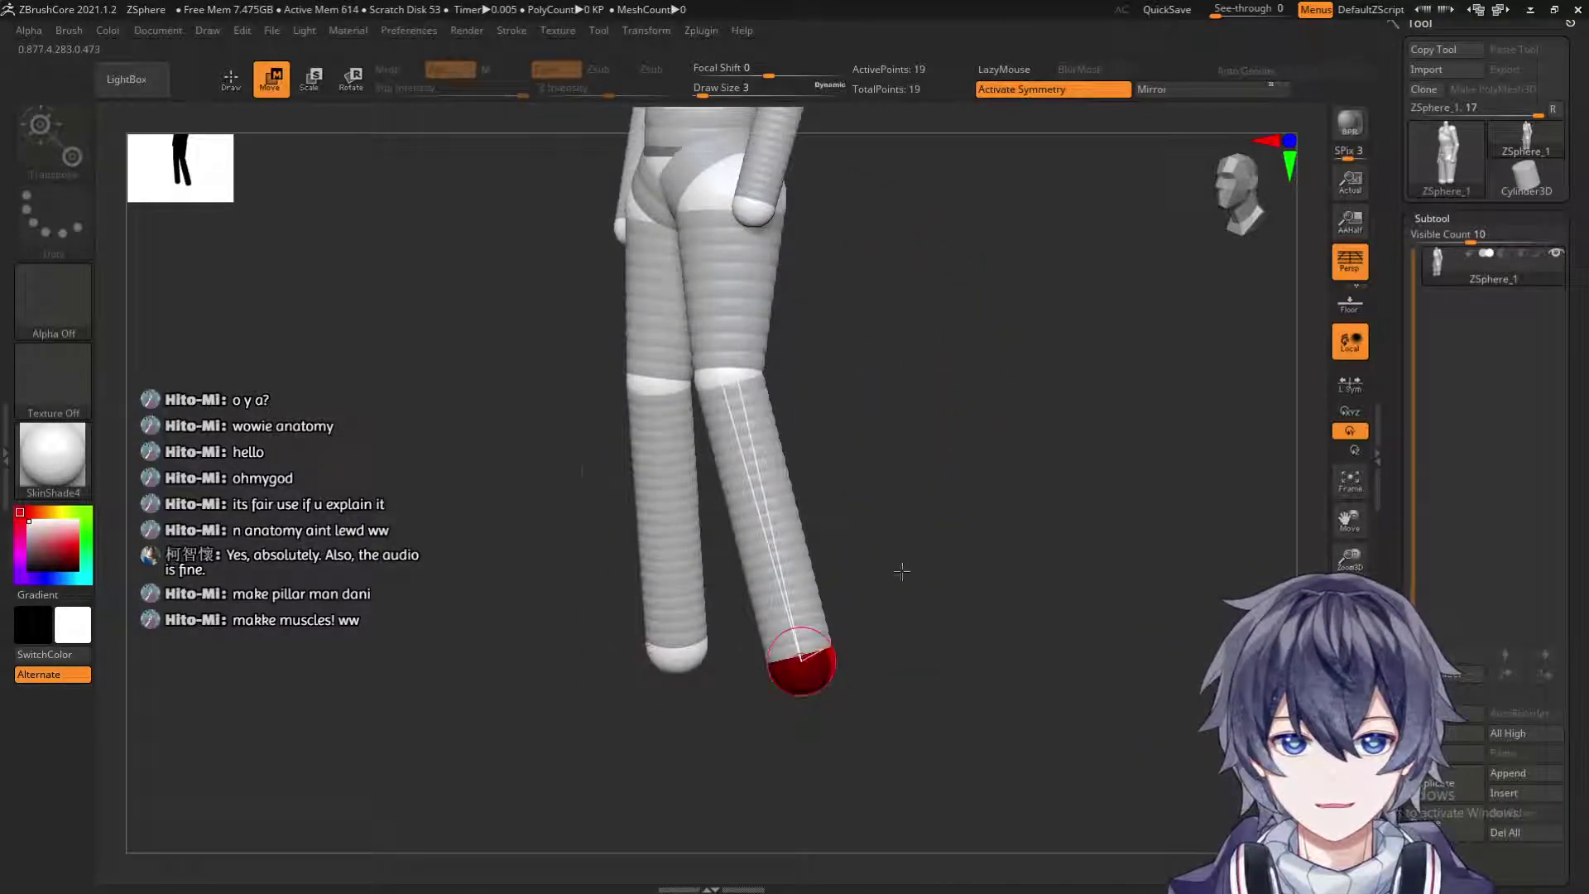
pyautogui.moveTo(894, 571); pyautogui.dragTo(968, 579)
pyautogui.moveTo(791, 678); pyautogui.dragTo(744, 670)
pyautogui.moveTo(853, 597)
pyautogui.mouseDown()
pyautogui.moveTo(799, 596)
pyautogui.moveTo(865, 599)
pyautogui.mouseUp()
pyautogui.moveTo(743, 663)
pyautogui.mouseDown()
pyautogui.moveTo(773, 664)
pyautogui.moveTo(745, 664)
pyautogui.mouseUp()
pyautogui.moveTo(854, 585); pyautogui.dragTo(711, 672)
pyautogui.moveTo(590, 684); pyautogui.dragTo(756, 664)
pyautogui.moveTo(757, 664); pyautogui.dragTo(719, 658)
# Lower the mirrored knee ZSpheres to lengthen the thighs and adjust the ankle ZSpheres to match.
pyautogui.moveTo(856, 520)
pyautogui.mouseDown()
pyautogui.moveTo(732, 530)
pyautogui.moveTo(870, 512)
pyautogui.mouseUp()
pyautogui.moveTo(734, 382); pyautogui.dragTo(732, 425)
pyautogui.keyDown('alt'); pyautogui.moveTo(867, 455); pyautogui.dragTo(824, 358); pyautogui.keyUp('alt')
pyautogui.keyDown('alt'); pyautogui.moveTo(864, 424); pyautogui.dragTo(836, 451); pyautogui.keyUp('alt')
pyautogui.moveTo(772, 568)
pyautogui.mouseDown()
pyautogui.moveTo(787, 577)
pyautogui.moveTo(731, 600)
pyautogui.mouseUp()
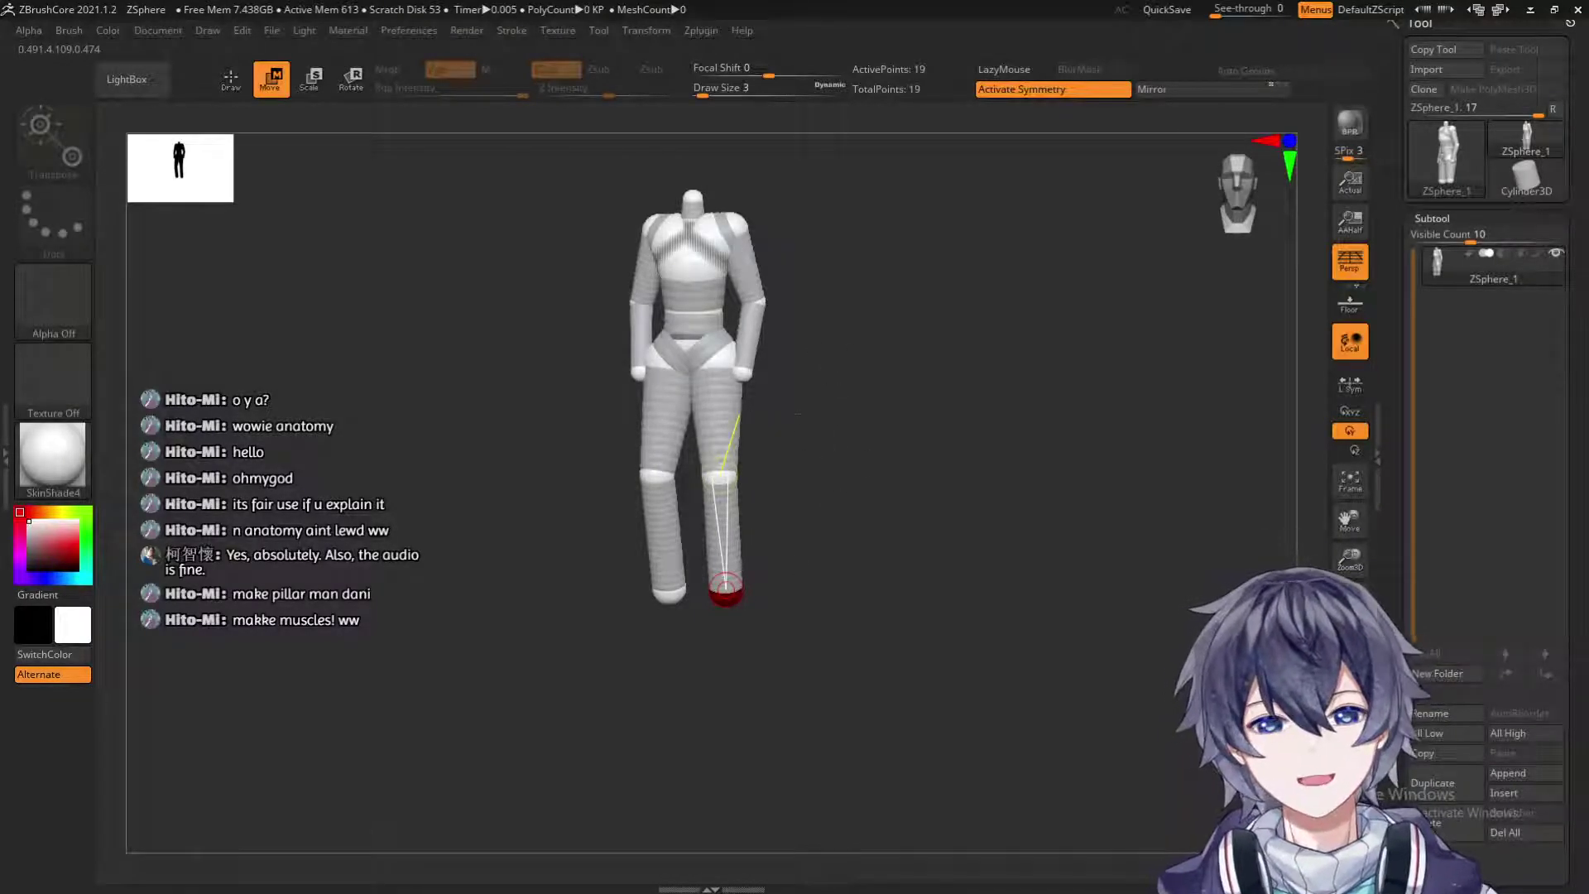
# Lower the mirrored knee ZSpheres slightly and scale down the mirrored ankle ZSpheres.
pyautogui.moveTo(848, 457); pyautogui.dragTo(867, 495)
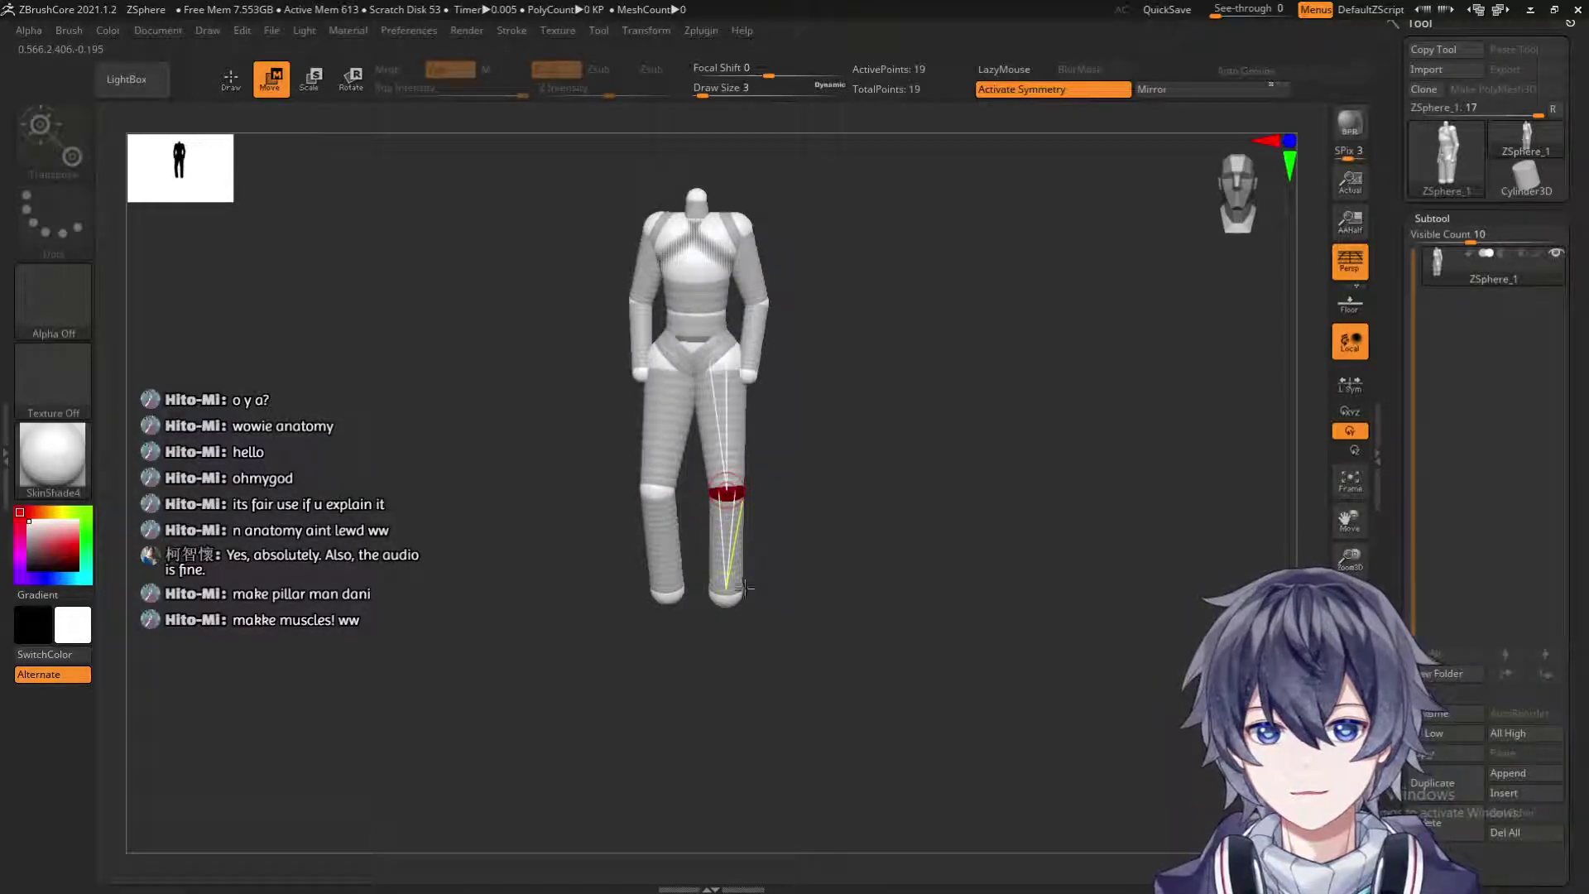
pyautogui.moveTo(741, 605); pyautogui.dragTo(730, 603)
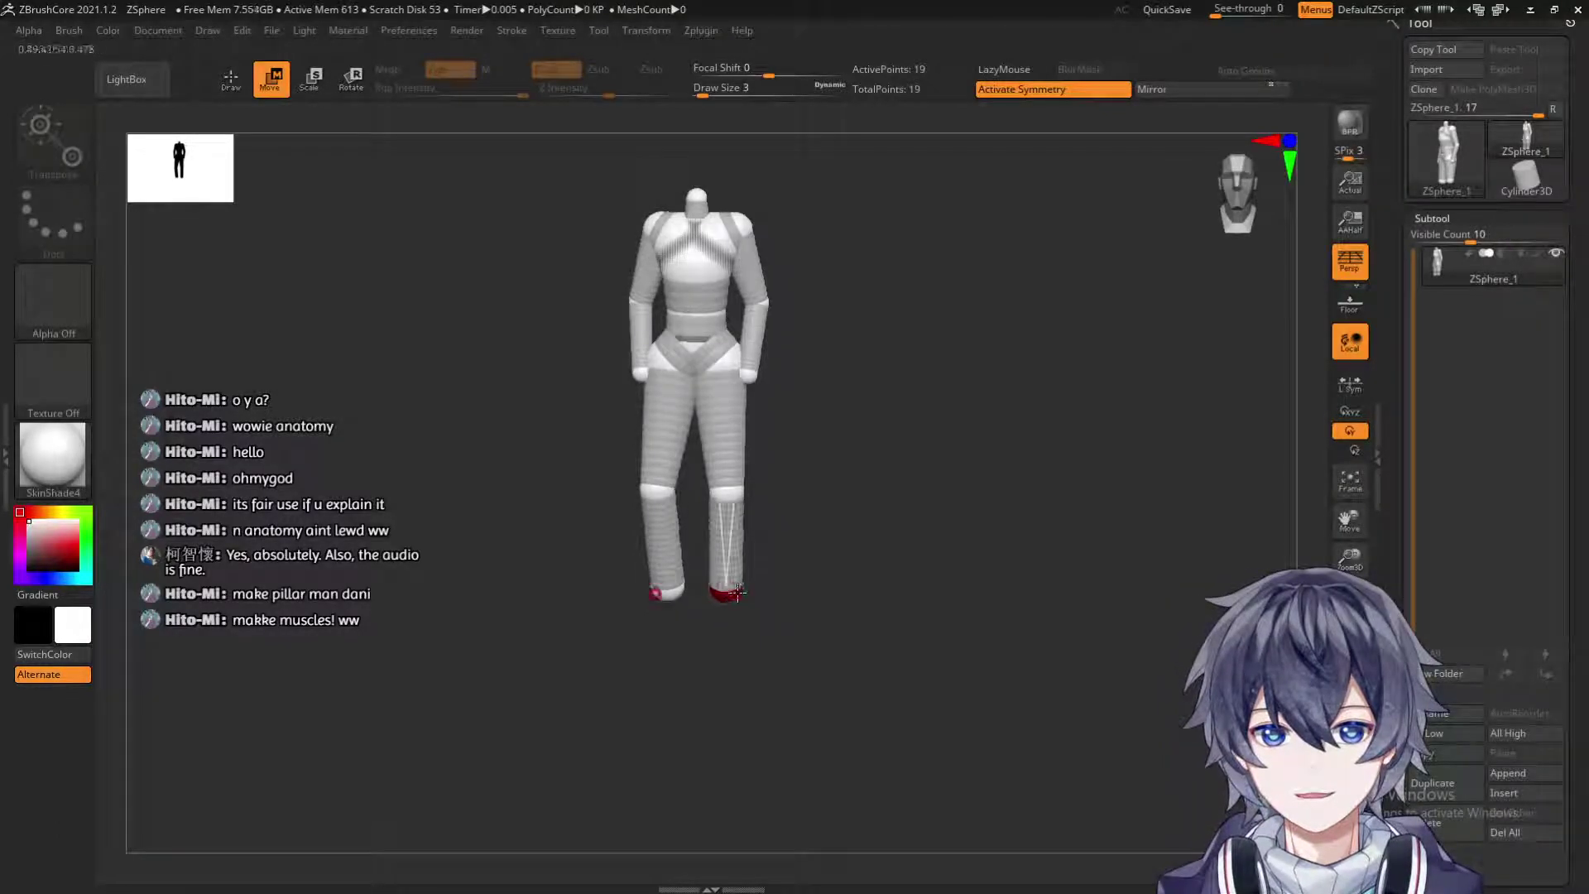
pyautogui.press('e')
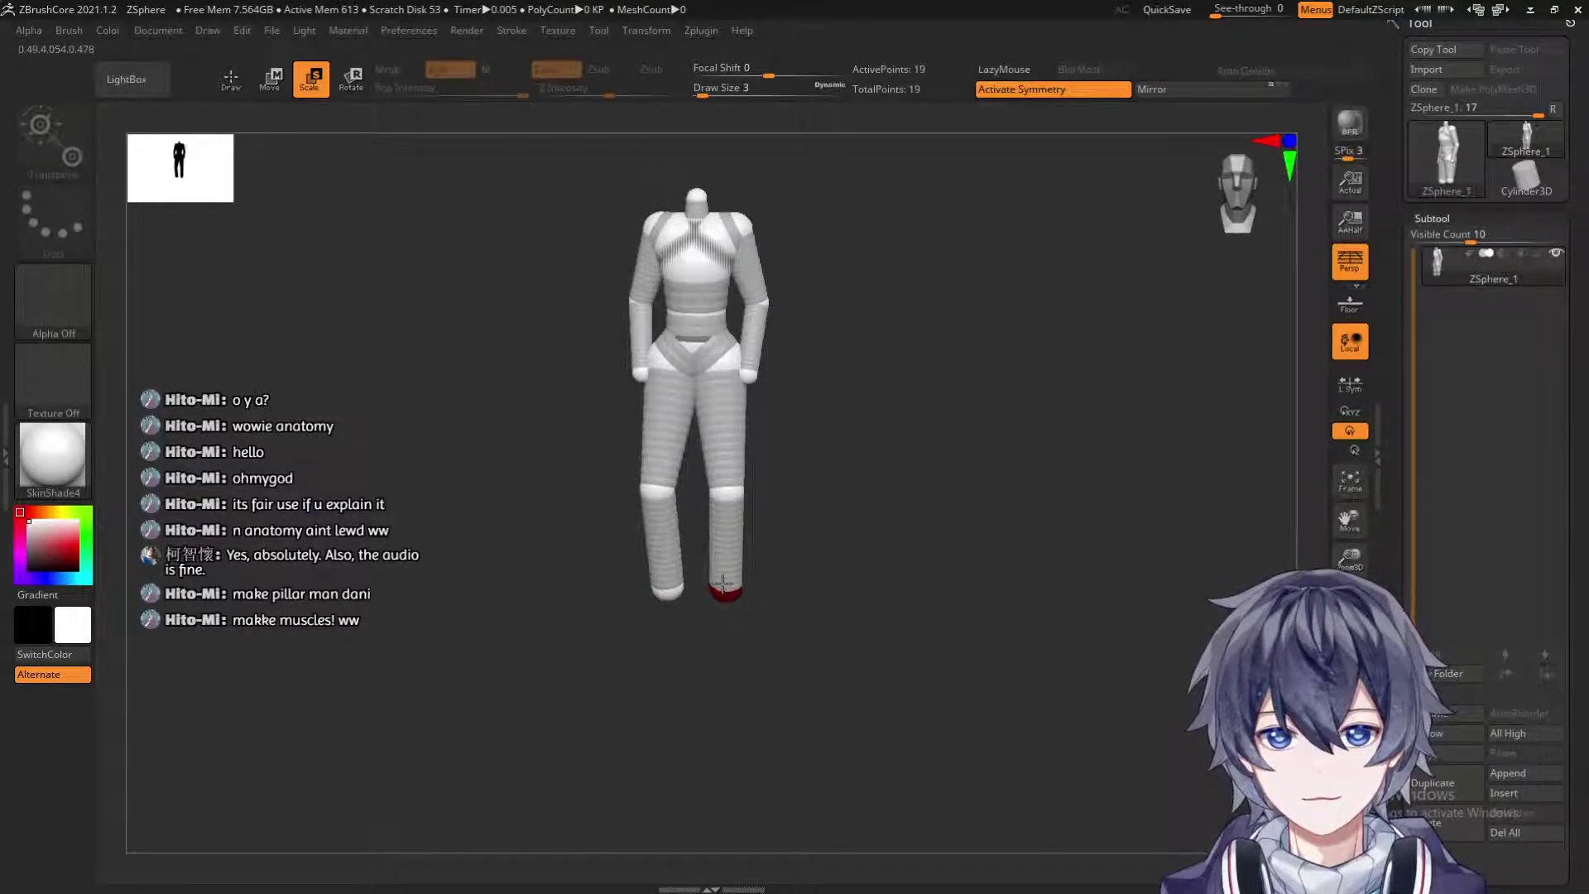
# Move the mirrored knee ZSpheres inward and the ankle ZSpheres inward and down to bring the legs together and lengthen the shins.
pyautogui.press('q')
pyautogui.moveTo(862, 466)
pyautogui.mouseDown()
pyautogui.moveTo(857, 534)
pyautogui.moveTo(778, 557)
pyautogui.moveTo(844, 557)
pyautogui.moveTo(780, 557)
pyautogui.moveTo(833, 542)
pyautogui.mouseUp()
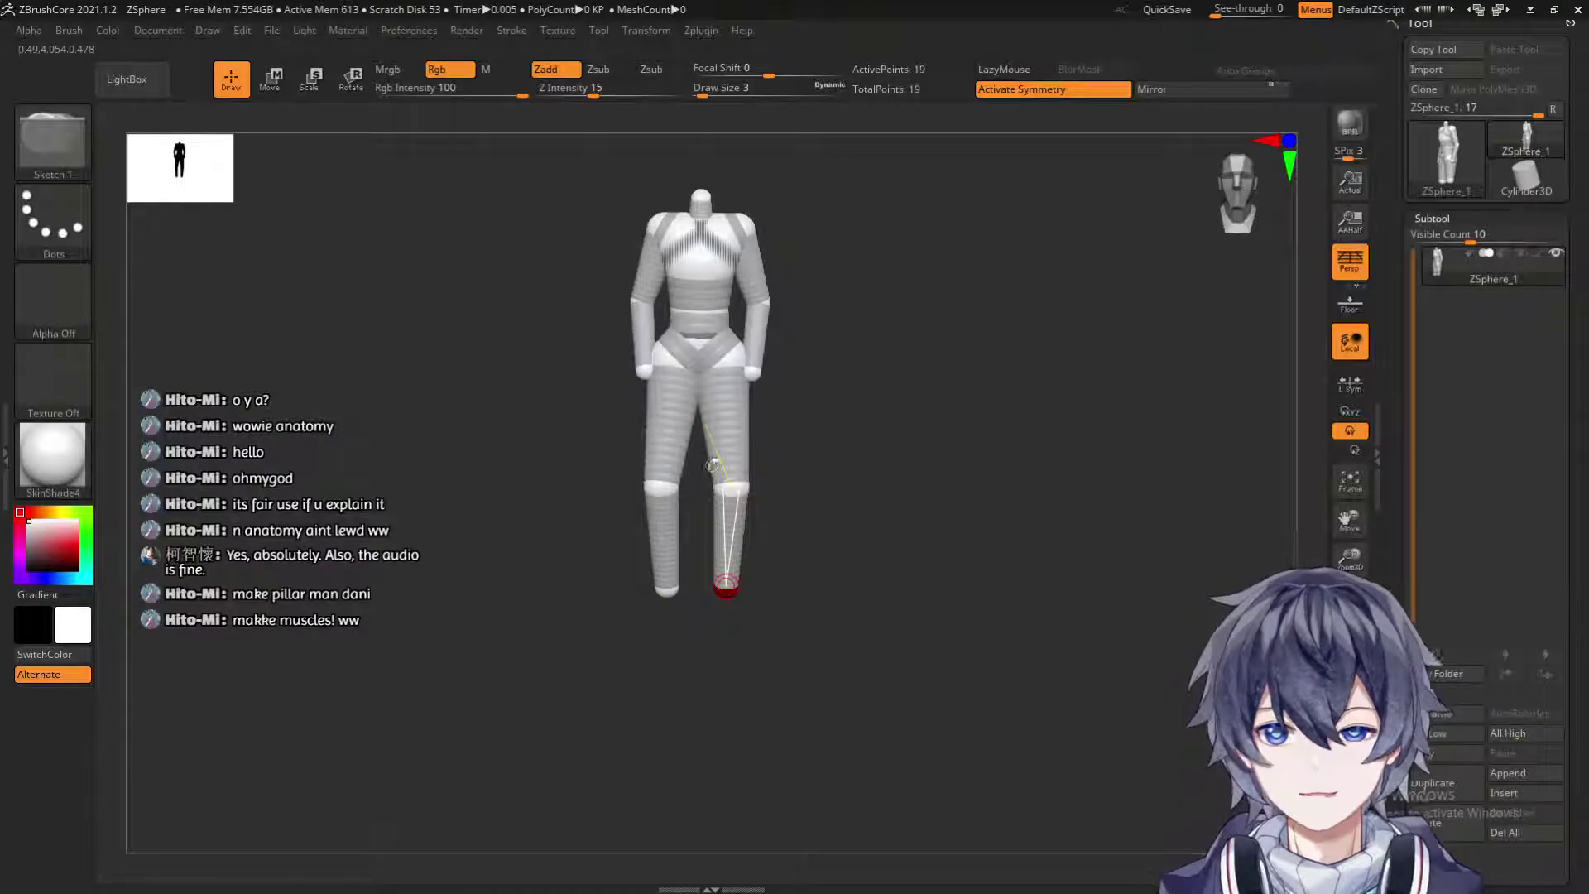
pyautogui.press('w')
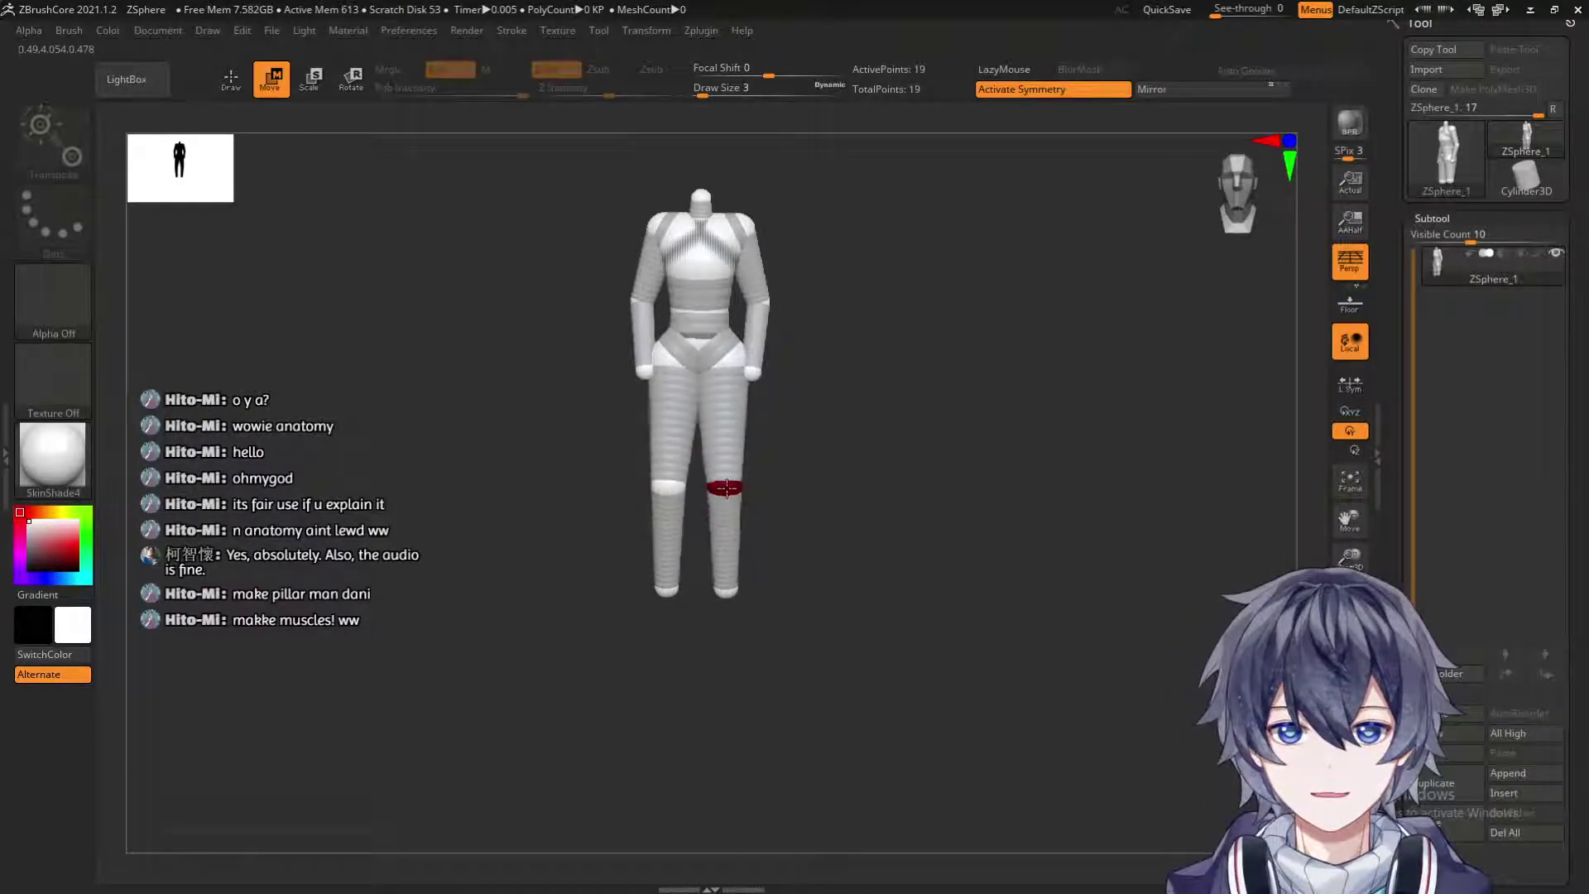
pyautogui.moveTo(726, 593); pyautogui.dragTo(714, 598)
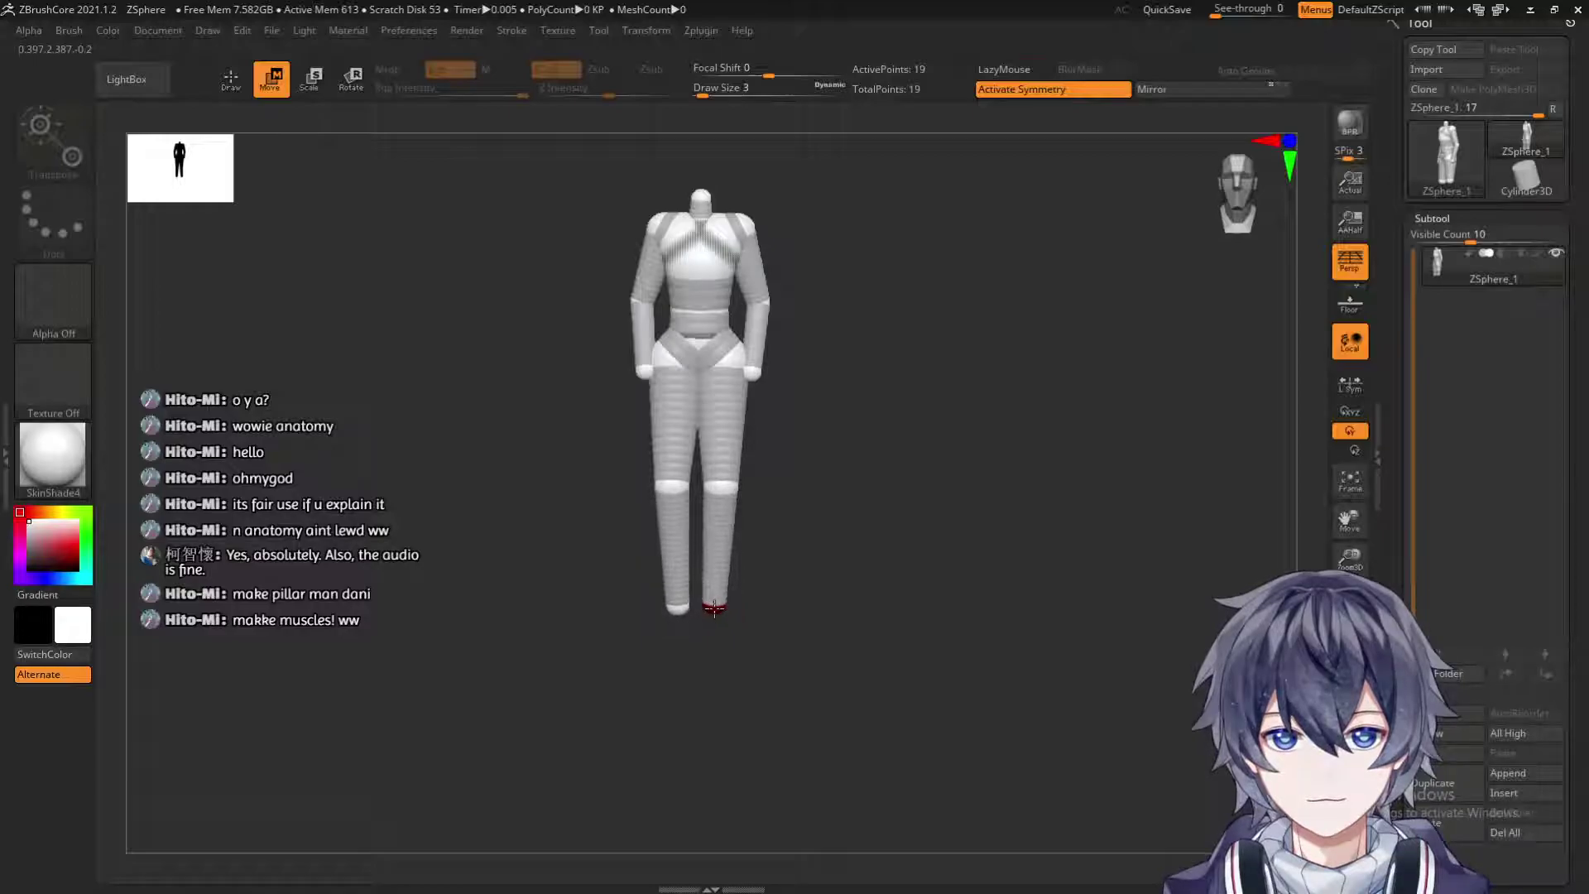
# Examine the figure's overall proportions from front and three-quarter views.
pyautogui.moveTo(804, 572); pyautogui.dragTo(949, 571)
pyautogui.moveTo(898, 395); pyautogui.dragTo(909, 507)
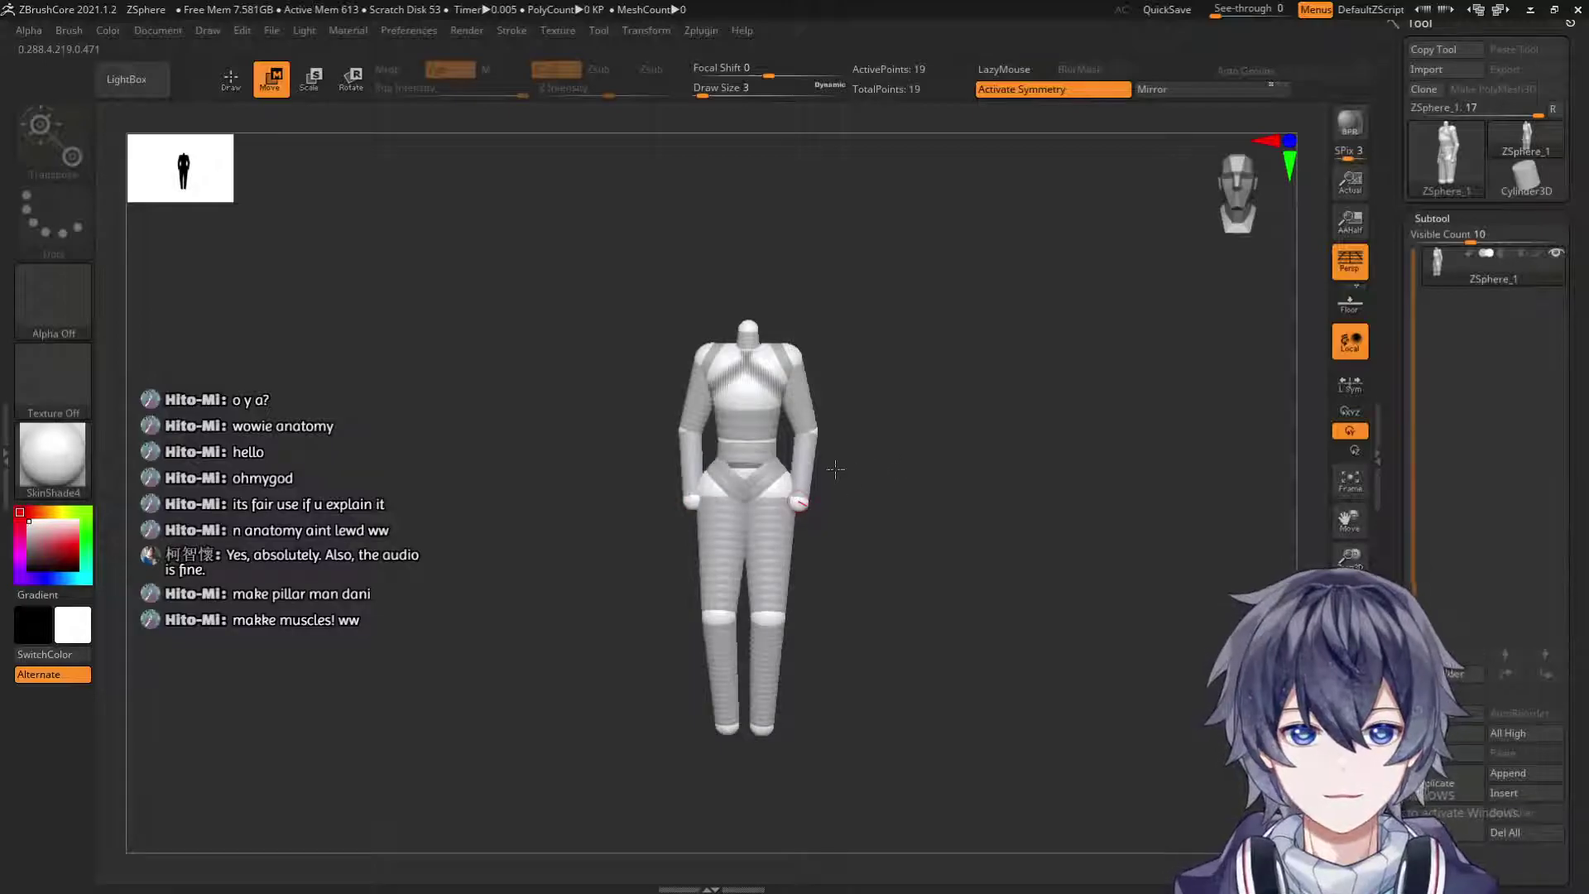
pyautogui.moveTo(916, 380); pyautogui.dragTo(831, 482)
pyautogui.moveTo(765, 473); pyautogui.dragTo(938, 395)
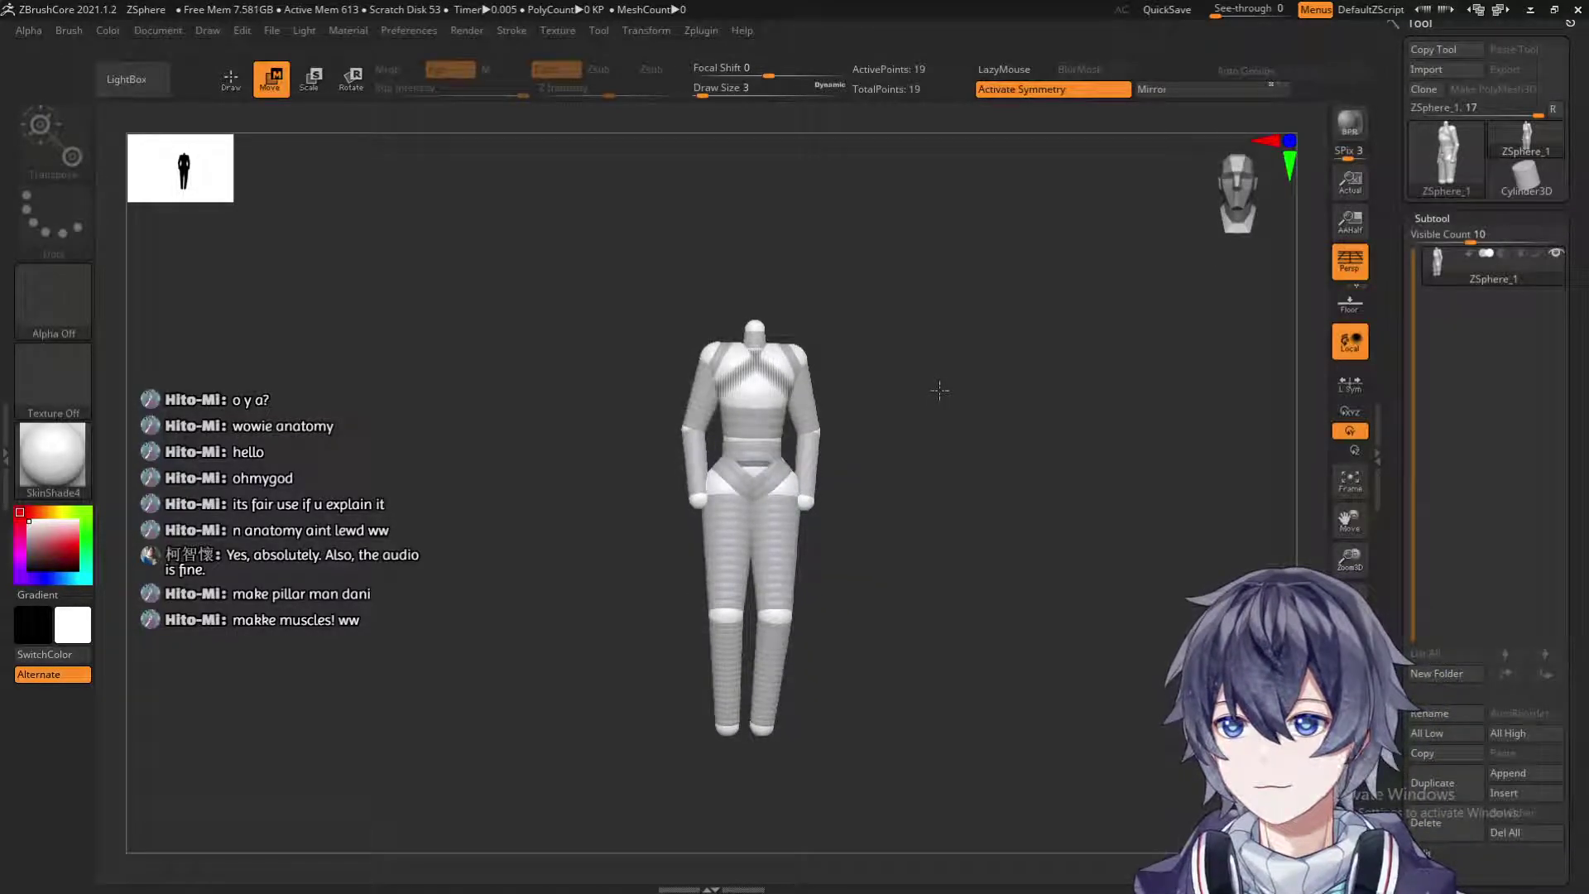
pyautogui.moveTo(928, 473); pyautogui.dragTo(831, 432)
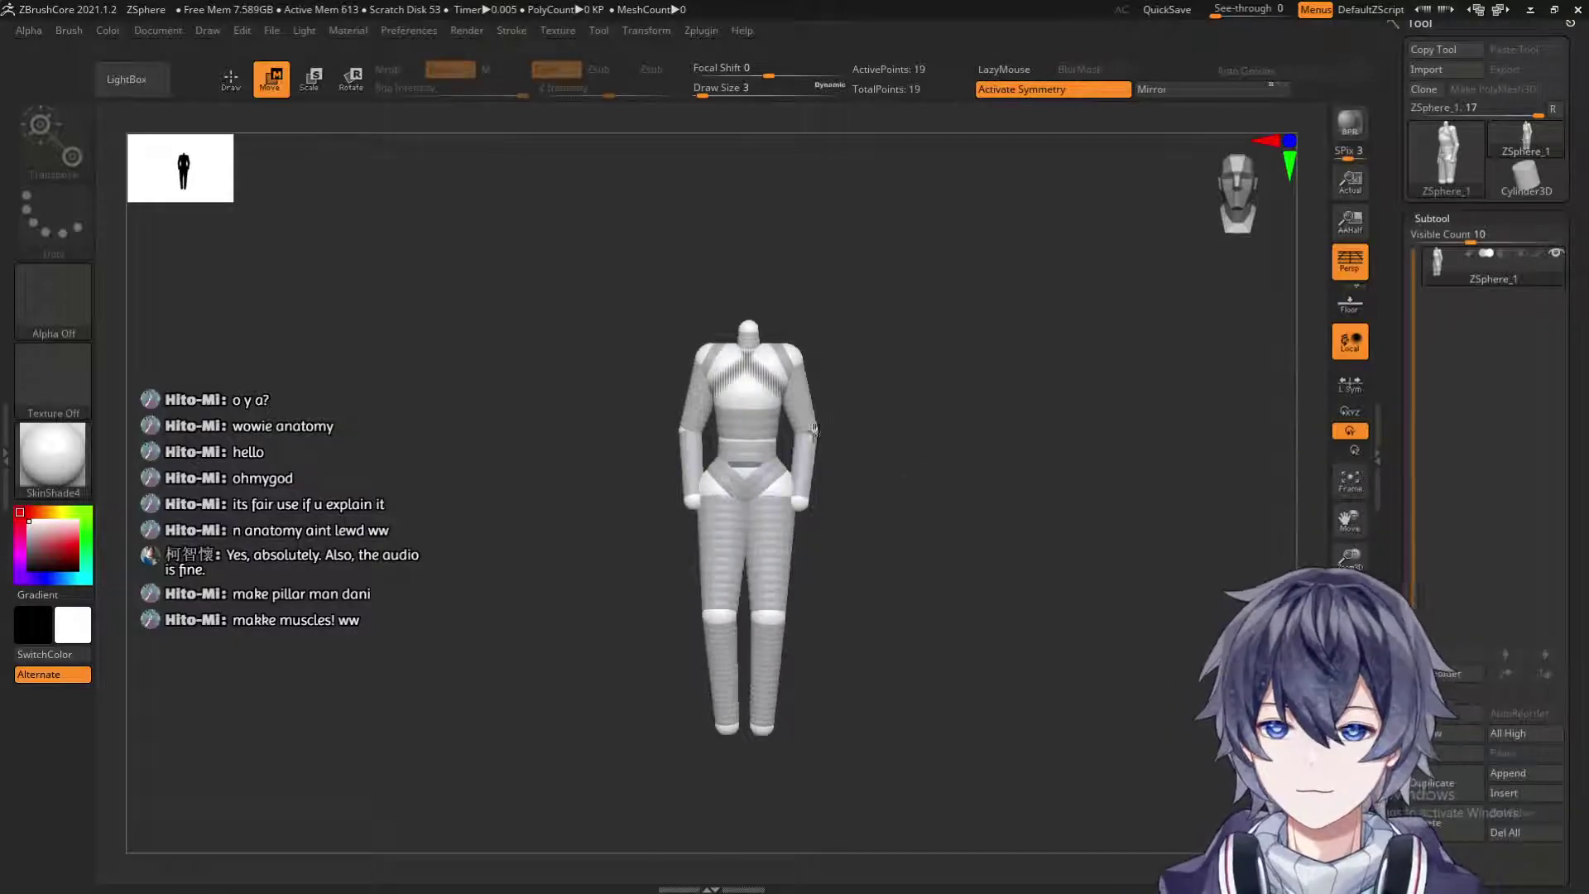
pyautogui.moveTo(908, 464); pyautogui.dragTo(911, 542)
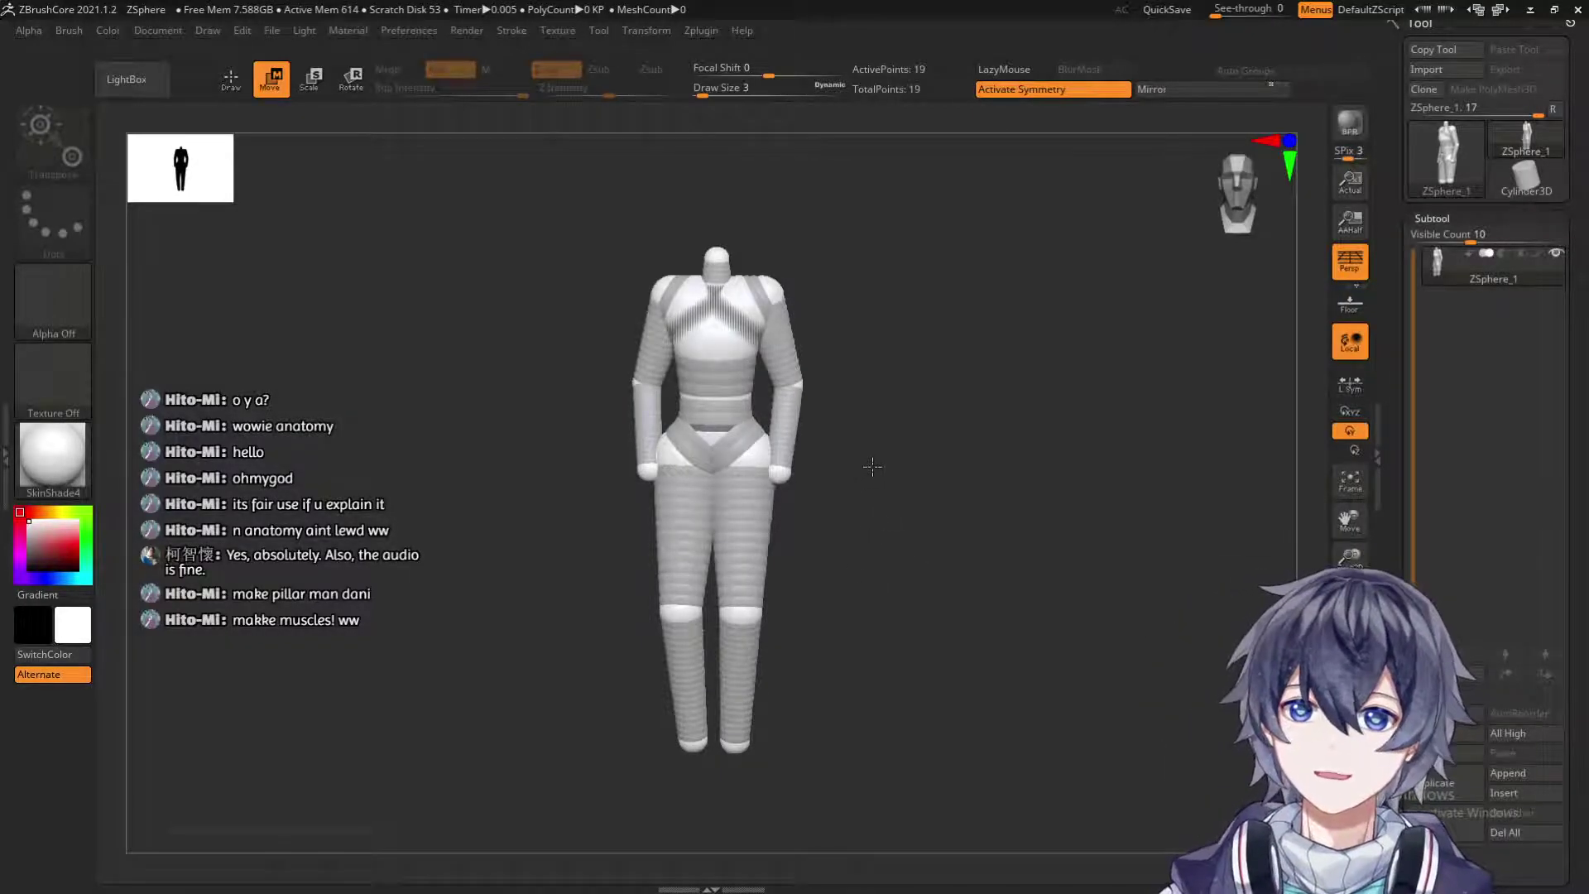
pyautogui.moveTo(861, 506); pyautogui.dragTo(862, 540)
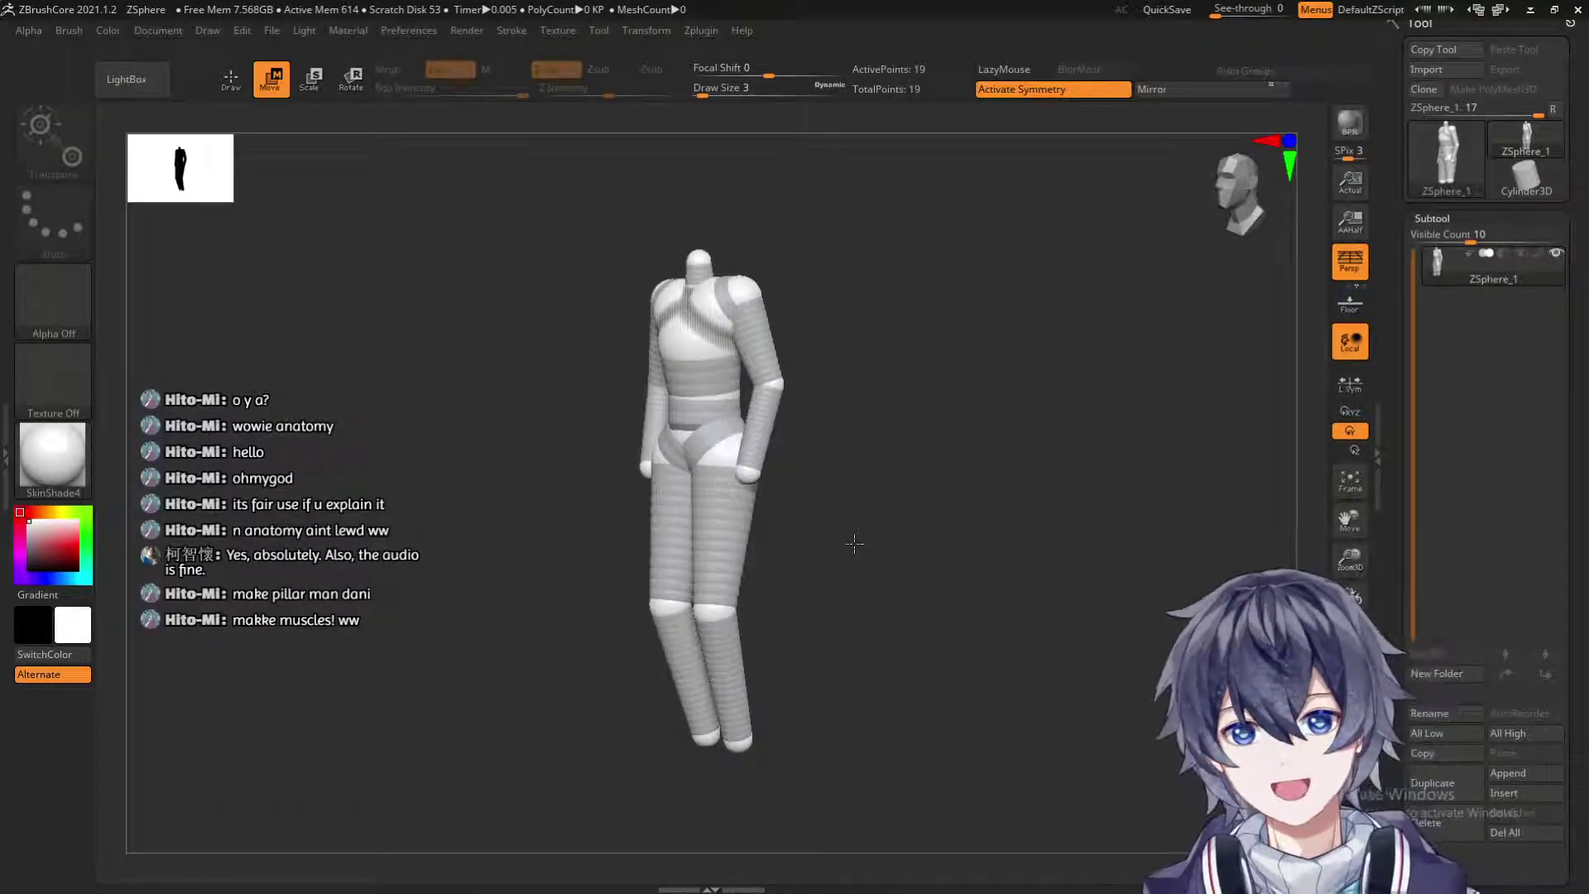
pyautogui.moveTo(866, 508); pyautogui.dragTo(862, 557)
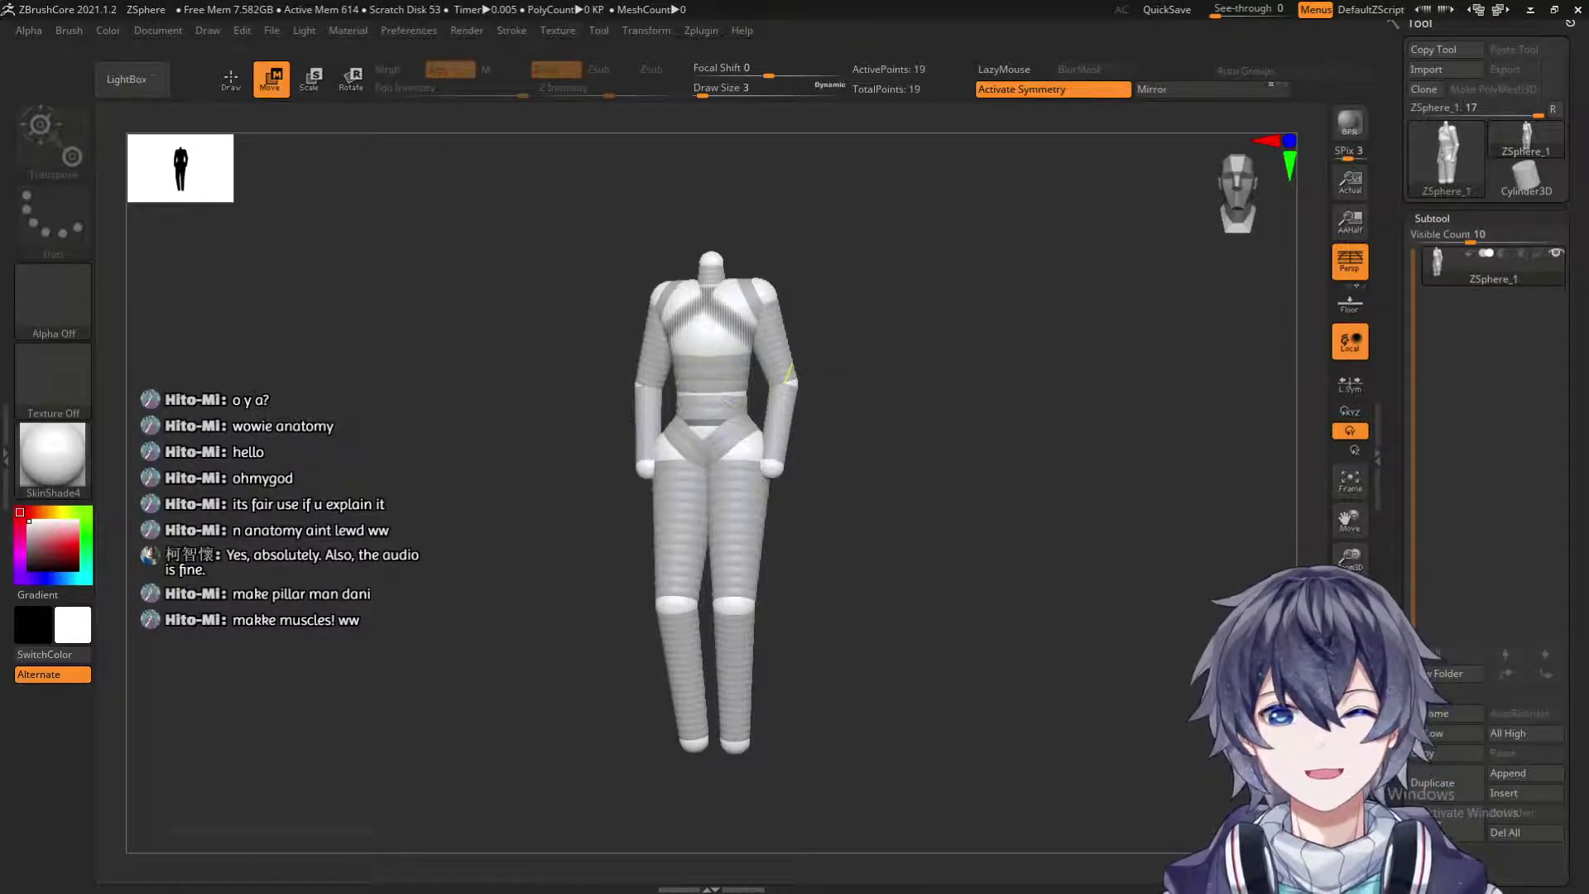
pyautogui.moveTo(864, 329); pyautogui.dragTo(867, 382)
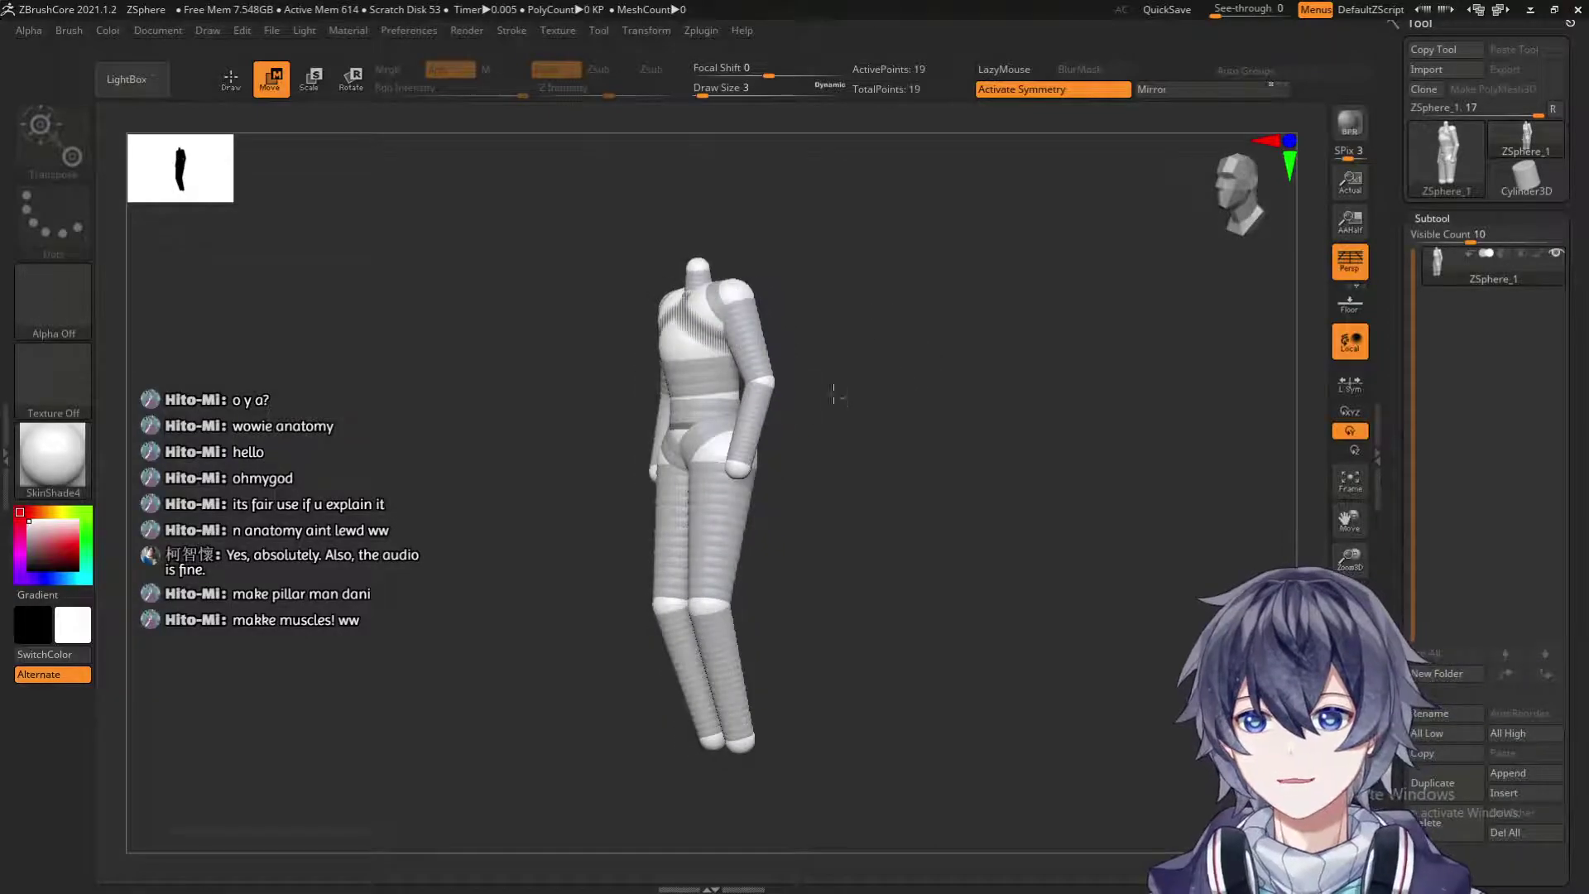
pyautogui.press('q')
pyautogui.press('w')
# Spread the mirrored knee and ankle ZSpheres apart so the legs stand straight with a gap between them.
pyautogui.moveTo(876, 486)
pyautogui.mouseDown()
pyautogui.moveTo(901, 514)
pyautogui.moveTo(933, 655)
pyautogui.moveTo(947, 621)
pyautogui.moveTo(892, 676)
pyautogui.moveTo(834, 458)
pyautogui.moveTo(990, 420)
pyautogui.moveTo(918, 456)
pyautogui.moveTo(883, 450)
pyautogui.moveTo(912, 467)
pyautogui.moveTo(866, 386)
pyautogui.moveTo(875, 451)
pyautogui.mouseUp()
pyautogui.keyDown('shift'); pyautogui.moveTo(875, 451); pyautogui.dragTo(830, 433); pyautogui.keyUp('shift')
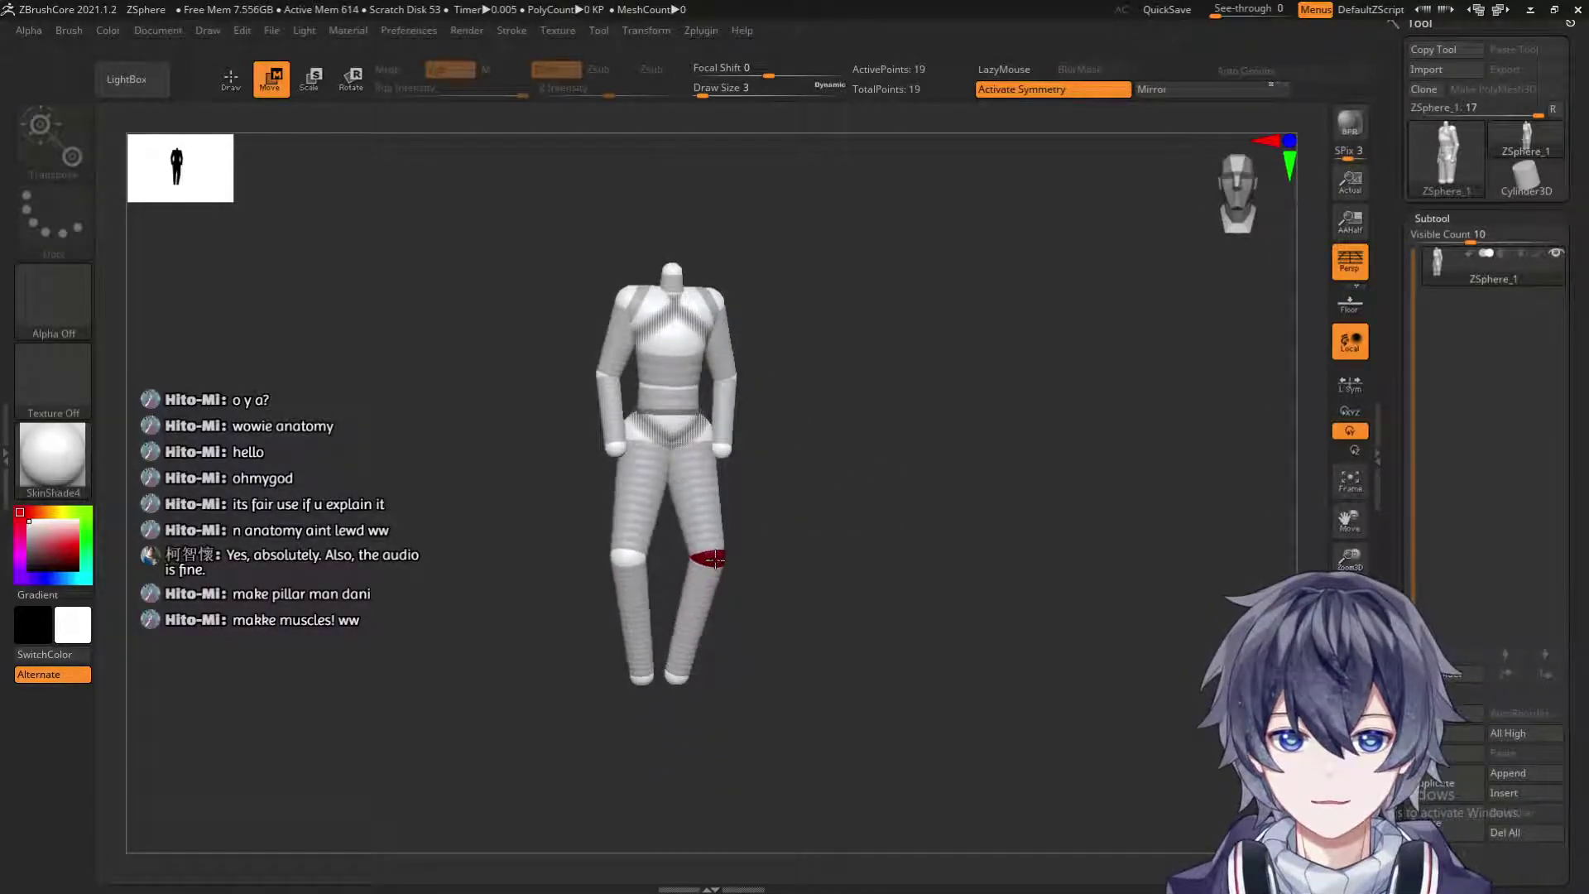
pyautogui.moveTo(752, 578); pyautogui.dragTo(682, 557)
pyautogui.moveTo(787, 530); pyautogui.dragTo(802, 519)
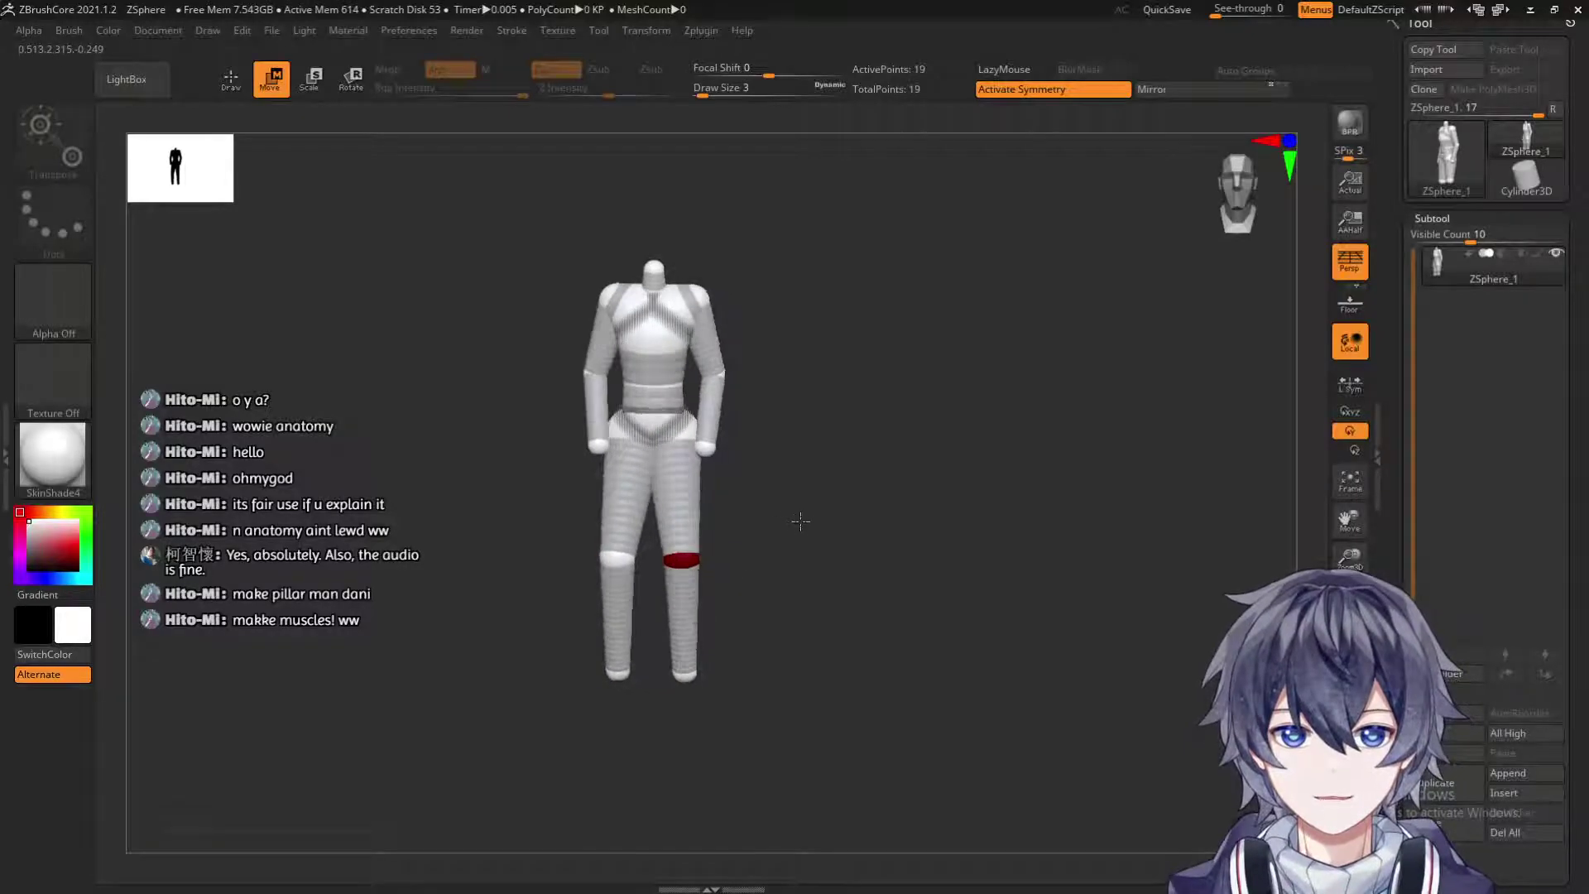
pyautogui.moveTo(526, 531); pyautogui.dragTo(512, 522)
pyautogui.moveTo(868, 622); pyautogui.dragTo(954, 632)
pyautogui.moveTo(819, 642); pyautogui.dragTo(712, 739)
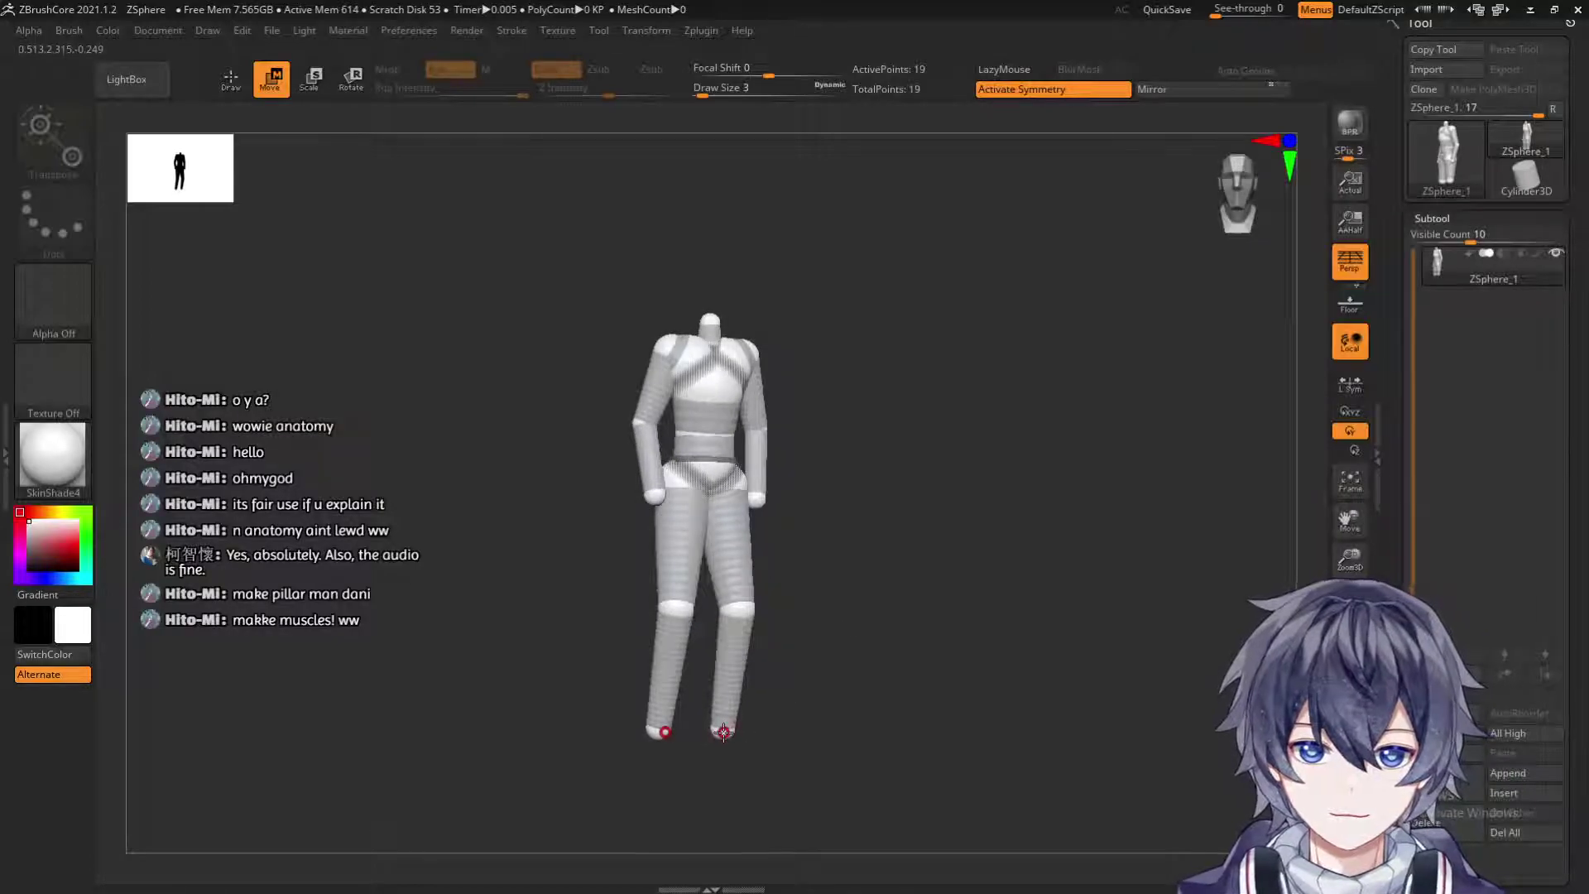
pyautogui.moveTo(805, 678); pyautogui.dragTo(740, 667)
pyautogui.keyDown('alt'); pyautogui.moveTo(455, 649); pyautogui.dragTo(558, 597); pyautogui.keyUp('alt')
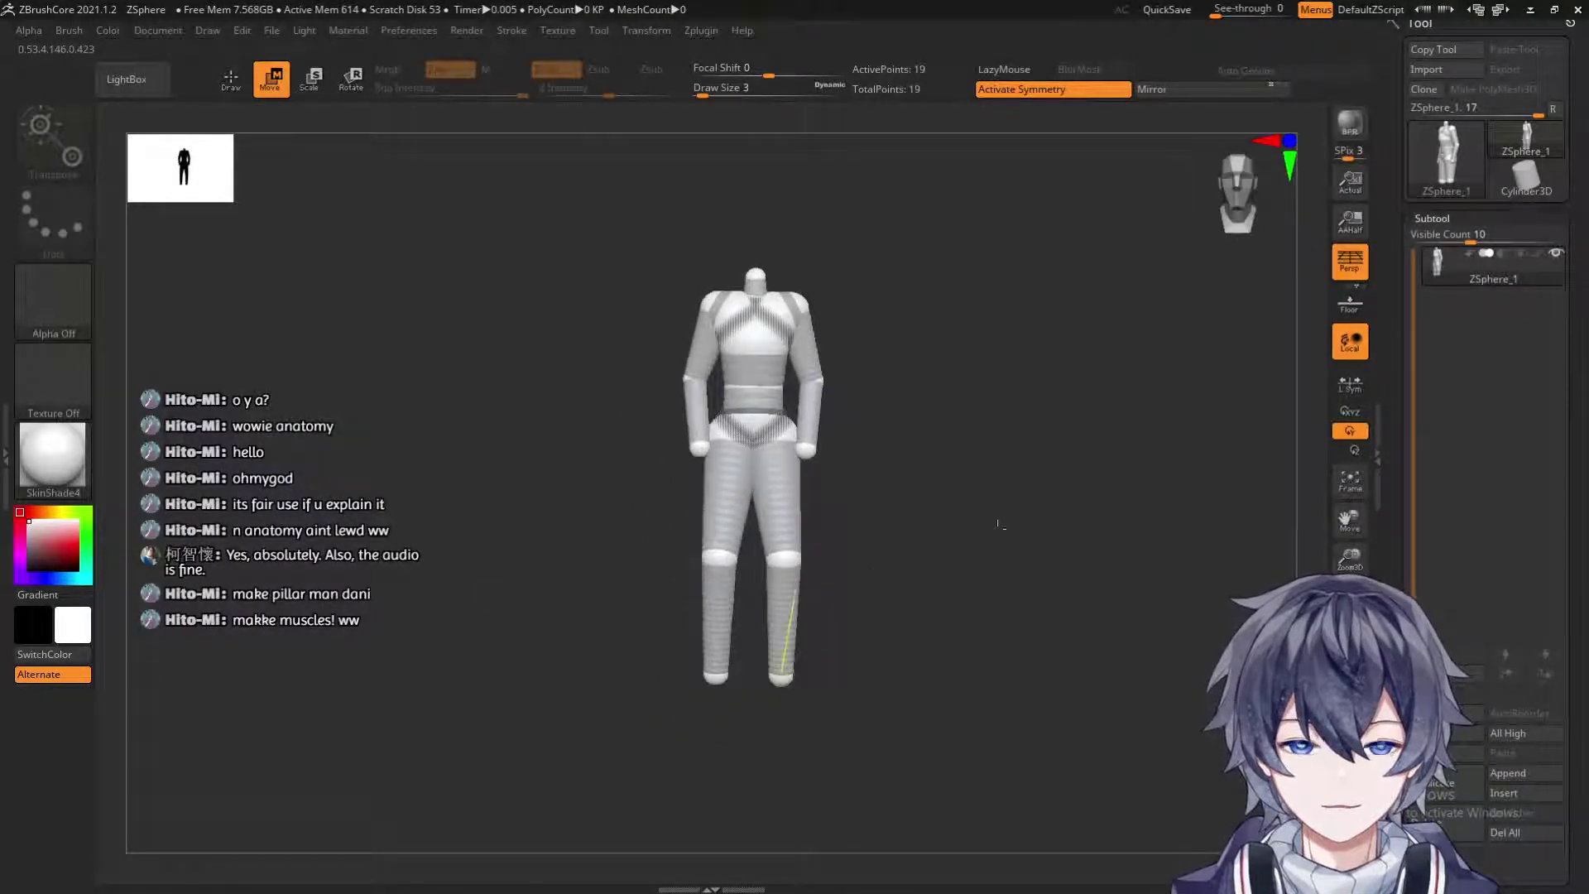
pyautogui.keyDown('alt'); pyautogui.moveTo(915, 572); pyautogui.dragTo(907, 586); pyautogui.keyUp('alt')
pyautogui.moveTo(917, 452); pyautogui.dragTo(600, 519)
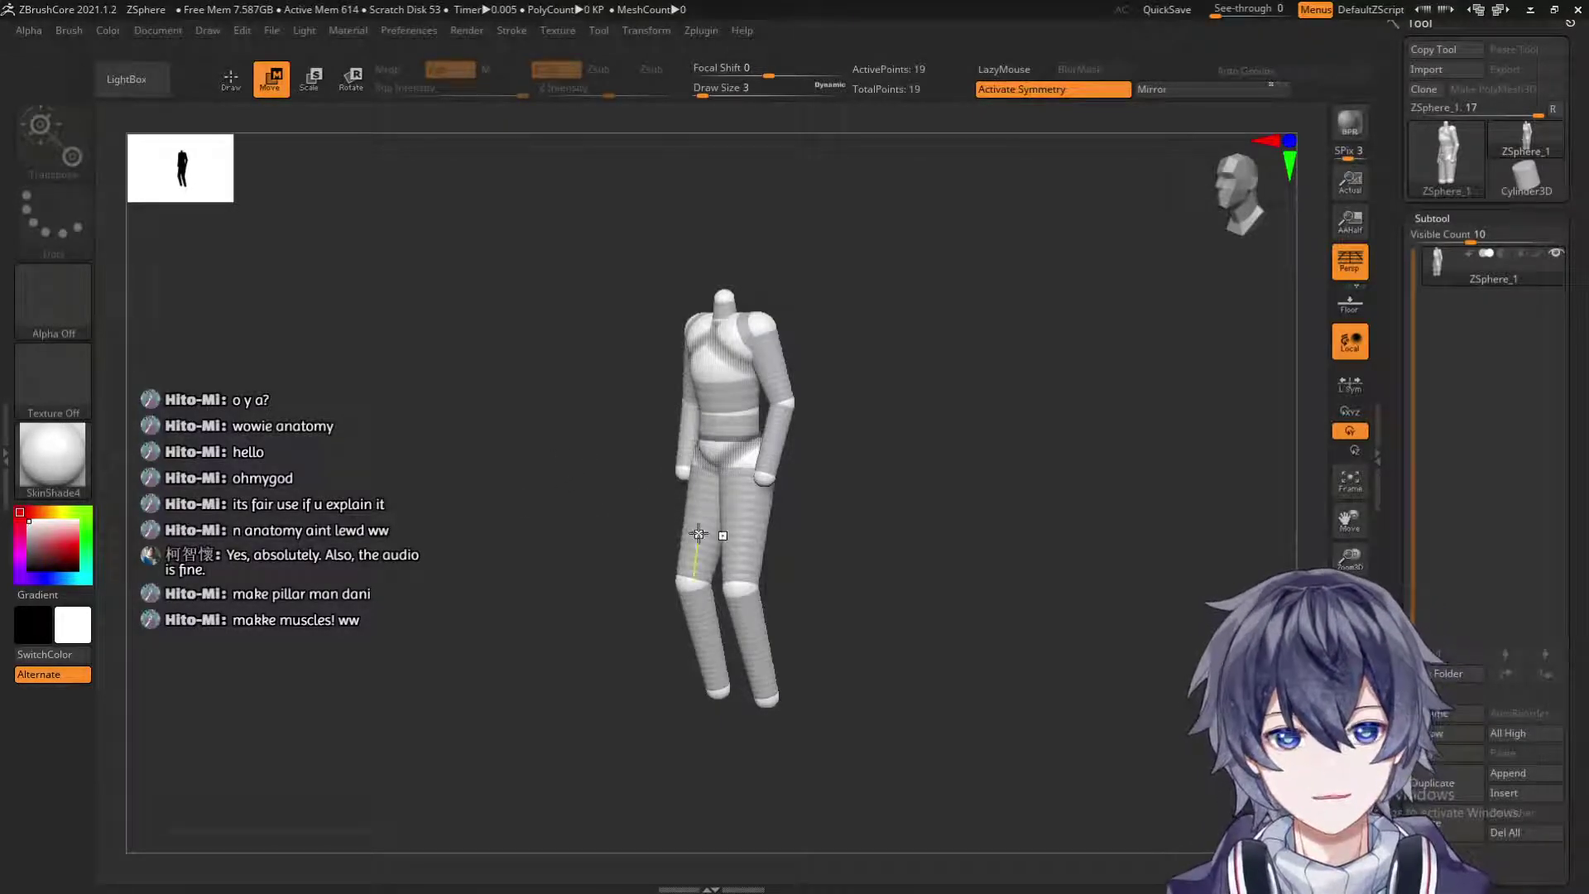
pyautogui.keyDown('shift'); pyautogui.moveTo(908, 444); pyautogui.dragTo(932, 451); pyautogui.keyUp('shift')
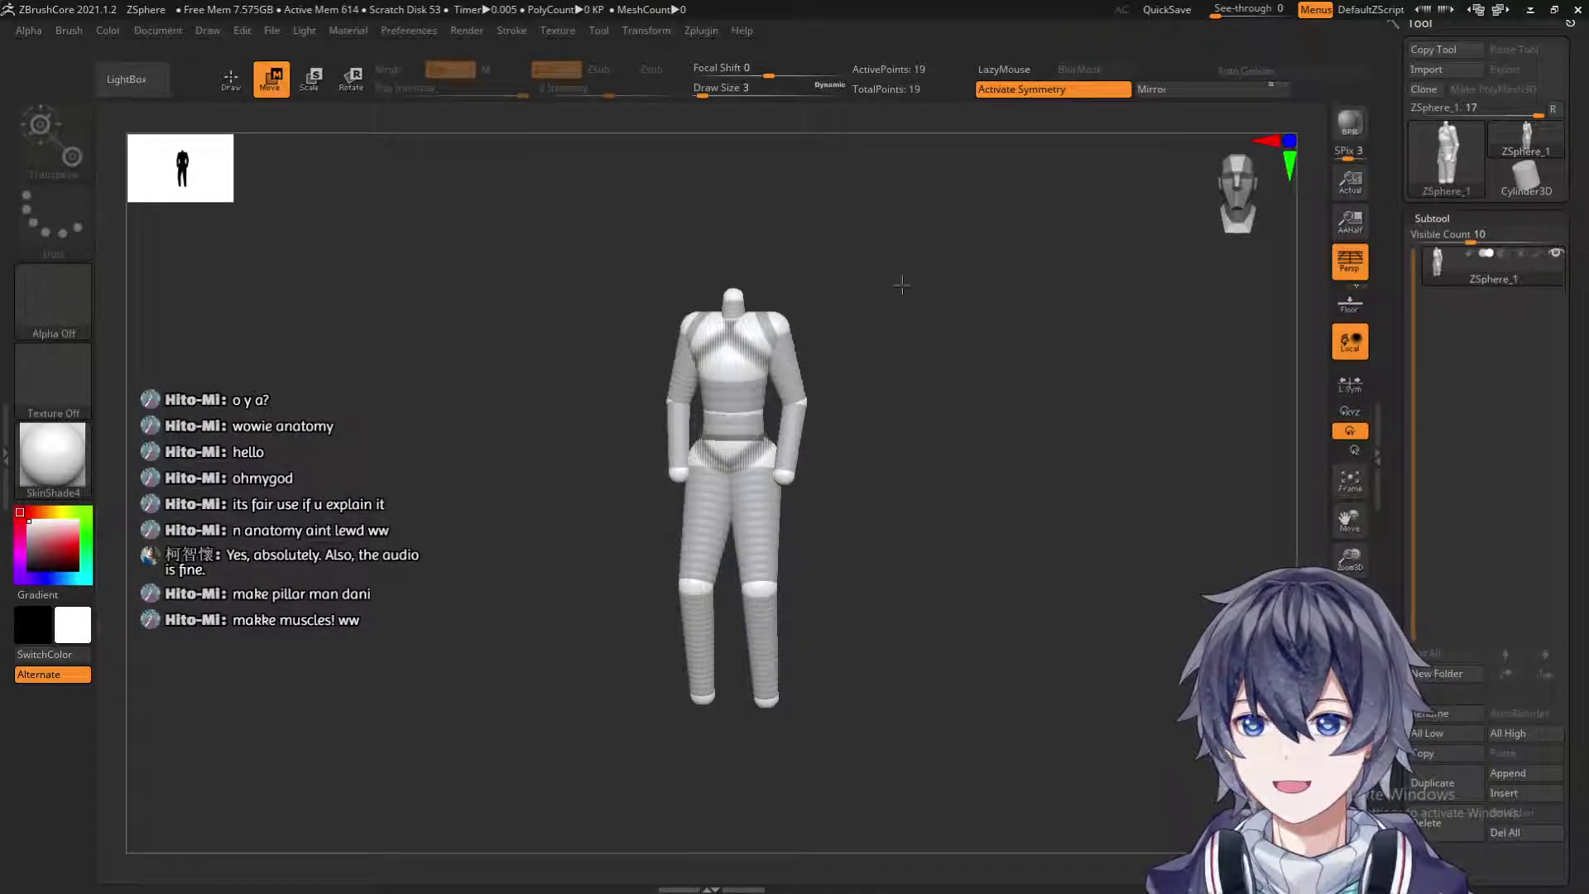
pyautogui.moveTo(915, 428); pyautogui.dragTo(944, 503)
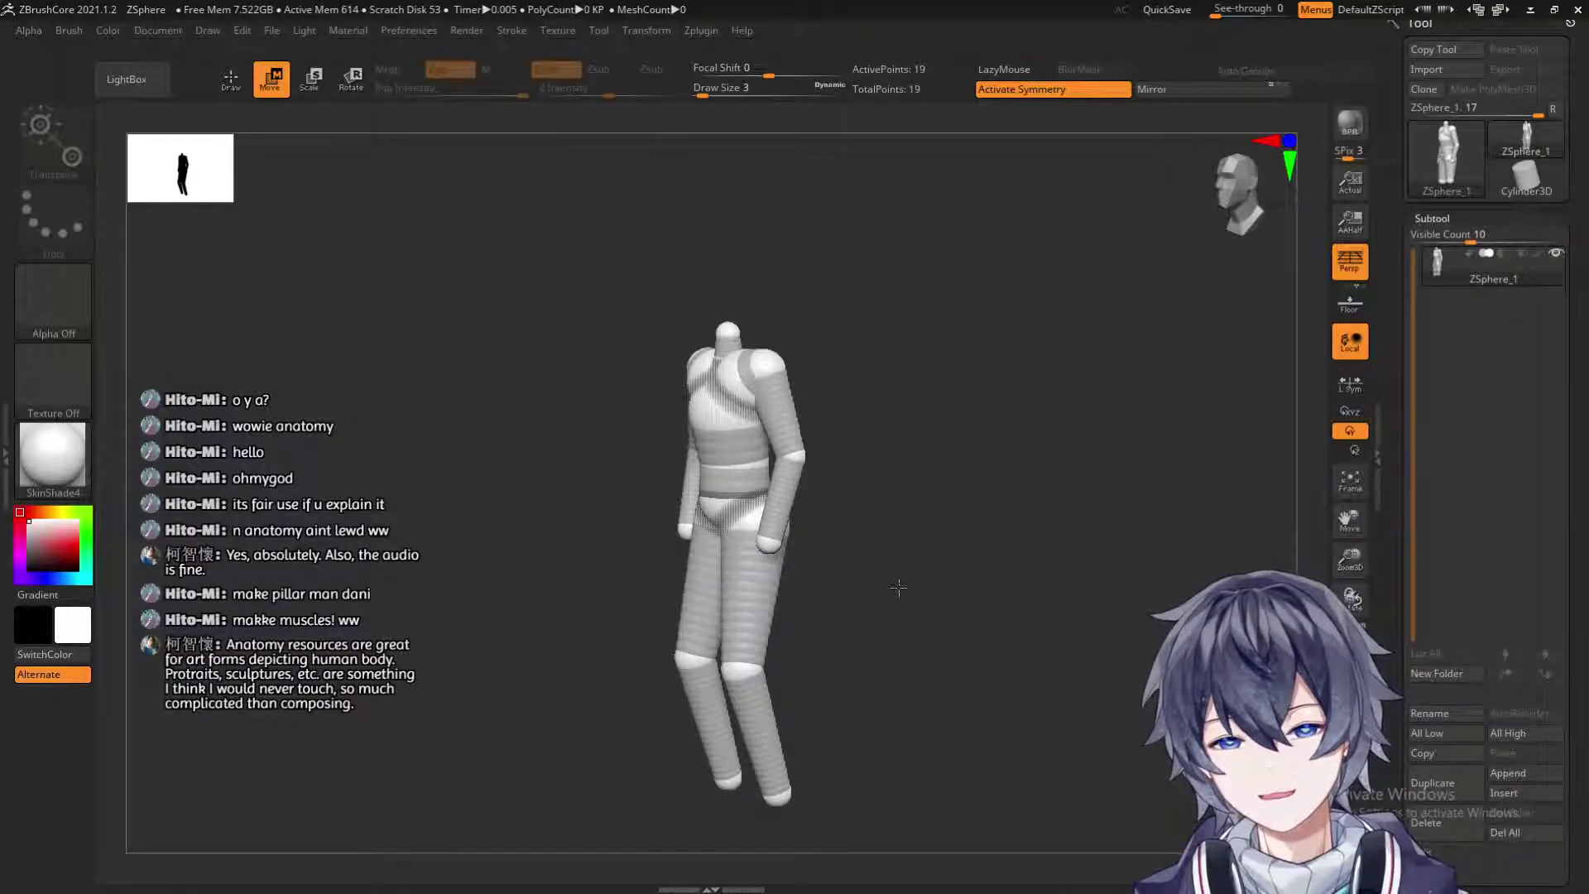
pyautogui.moveTo(892, 586)
pyautogui.keyDown('alt'); pyautogui.mouseDown()
pyautogui.moveTo(882, 550)
pyautogui.moveTo(889, 589)
pyautogui.moveTo(876, 572)
pyautogui.mouseUp(); pyautogui.keyUp('alt')
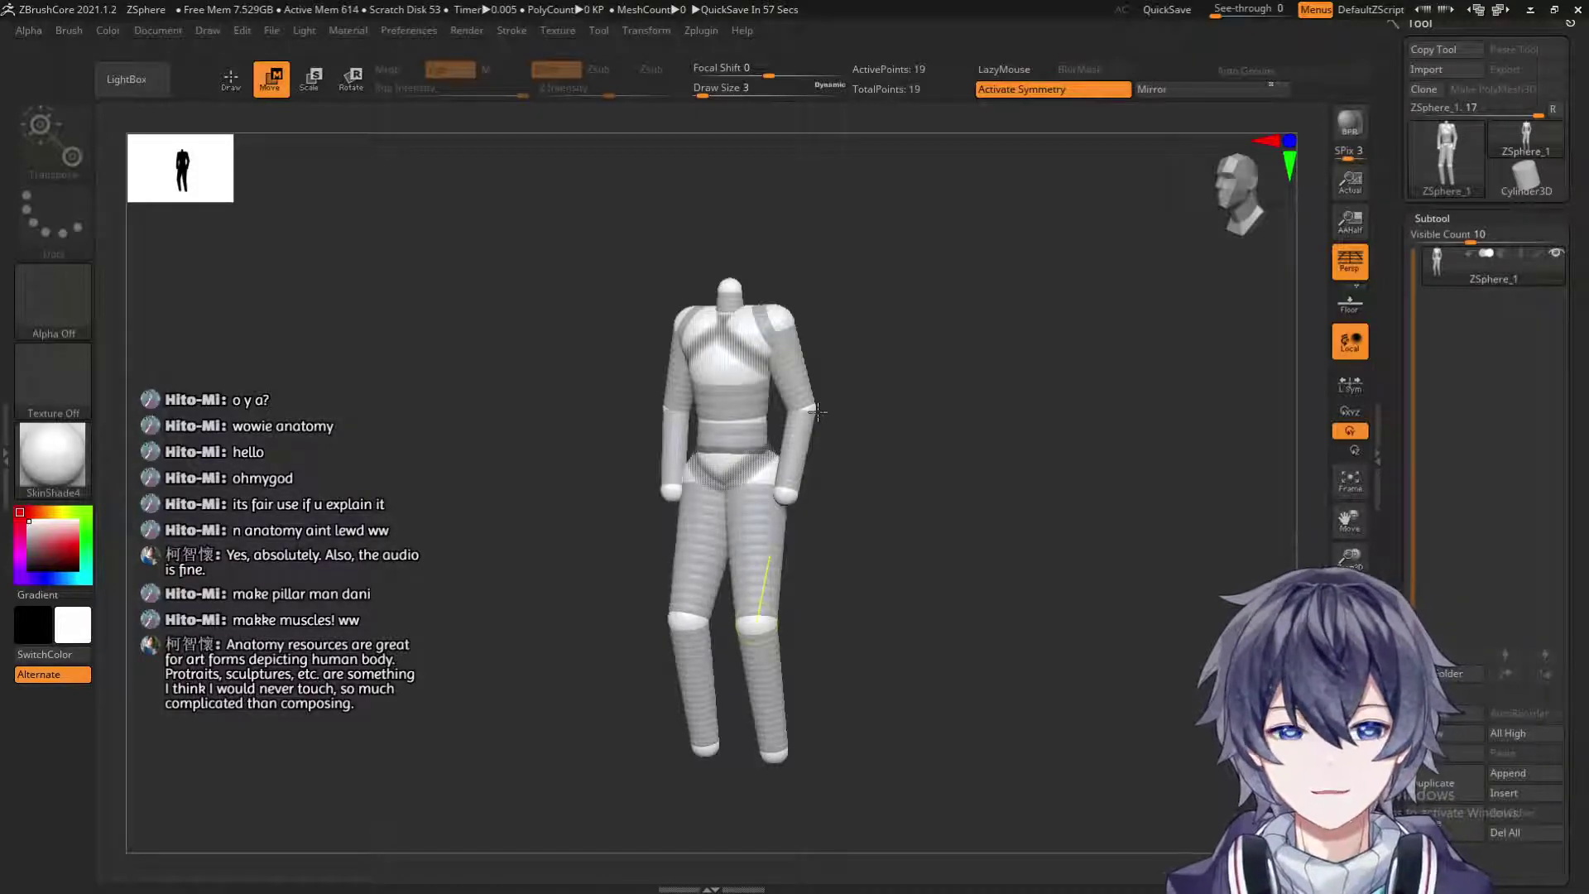
pyautogui.moveTo(878, 516)
pyautogui.mouseDown()
pyautogui.moveTo(898, 508)
pyautogui.moveTo(869, 534)
pyautogui.mouseUp()
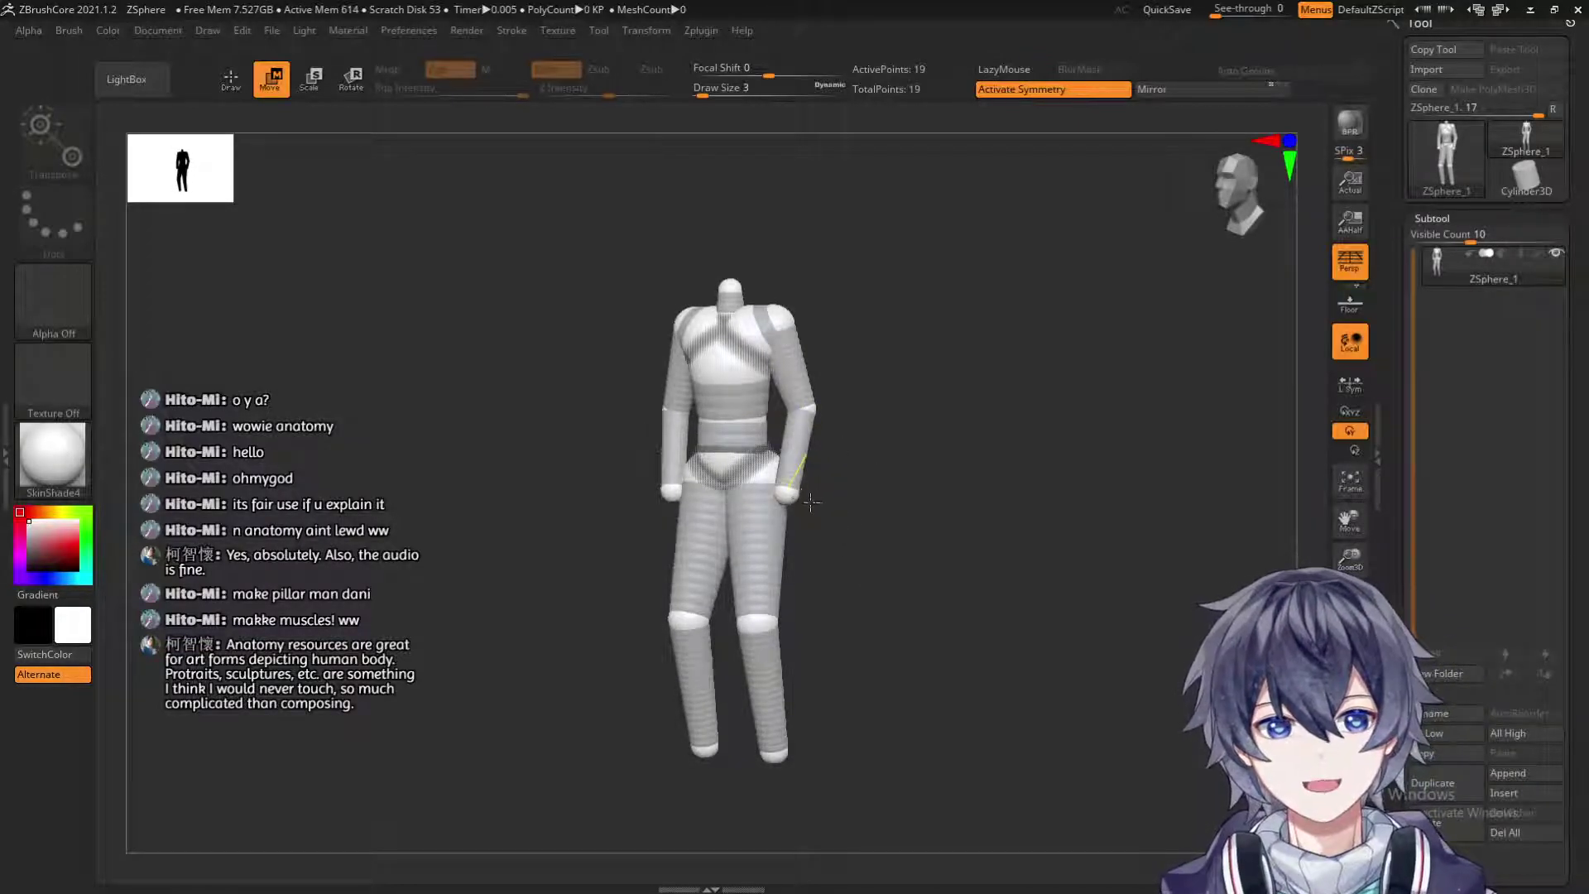
# Lower the mirrored elbow and wrist ZSpheres to lengthen the arms and move the wrists outward from the hips.
pyautogui.moveTo(788, 495); pyautogui.dragTo(863, 464)
pyautogui.moveTo(808, 406); pyautogui.dragTo(814, 423)
pyautogui.moveTo(798, 509); pyautogui.dragTo(800, 529)
pyautogui.moveTo(918, 513); pyautogui.dragTo(852, 500)
pyautogui.moveTo(857, 443); pyautogui.dragTo(889, 450)
pyautogui.moveTo(828, 517); pyautogui.dragTo(848, 509)
pyautogui.moveTo(813, 516); pyautogui.dragTo(863, 498, button='right')
pyautogui.moveTo(862, 503); pyautogui.dragTo(912, 495)
# Move the mirrored elbow ZSpheres backward and the wrist ZSpheres forward in side view to bend the arms slightly.
pyautogui.moveTo(809, 523); pyautogui.dragTo(897, 498, button='right')
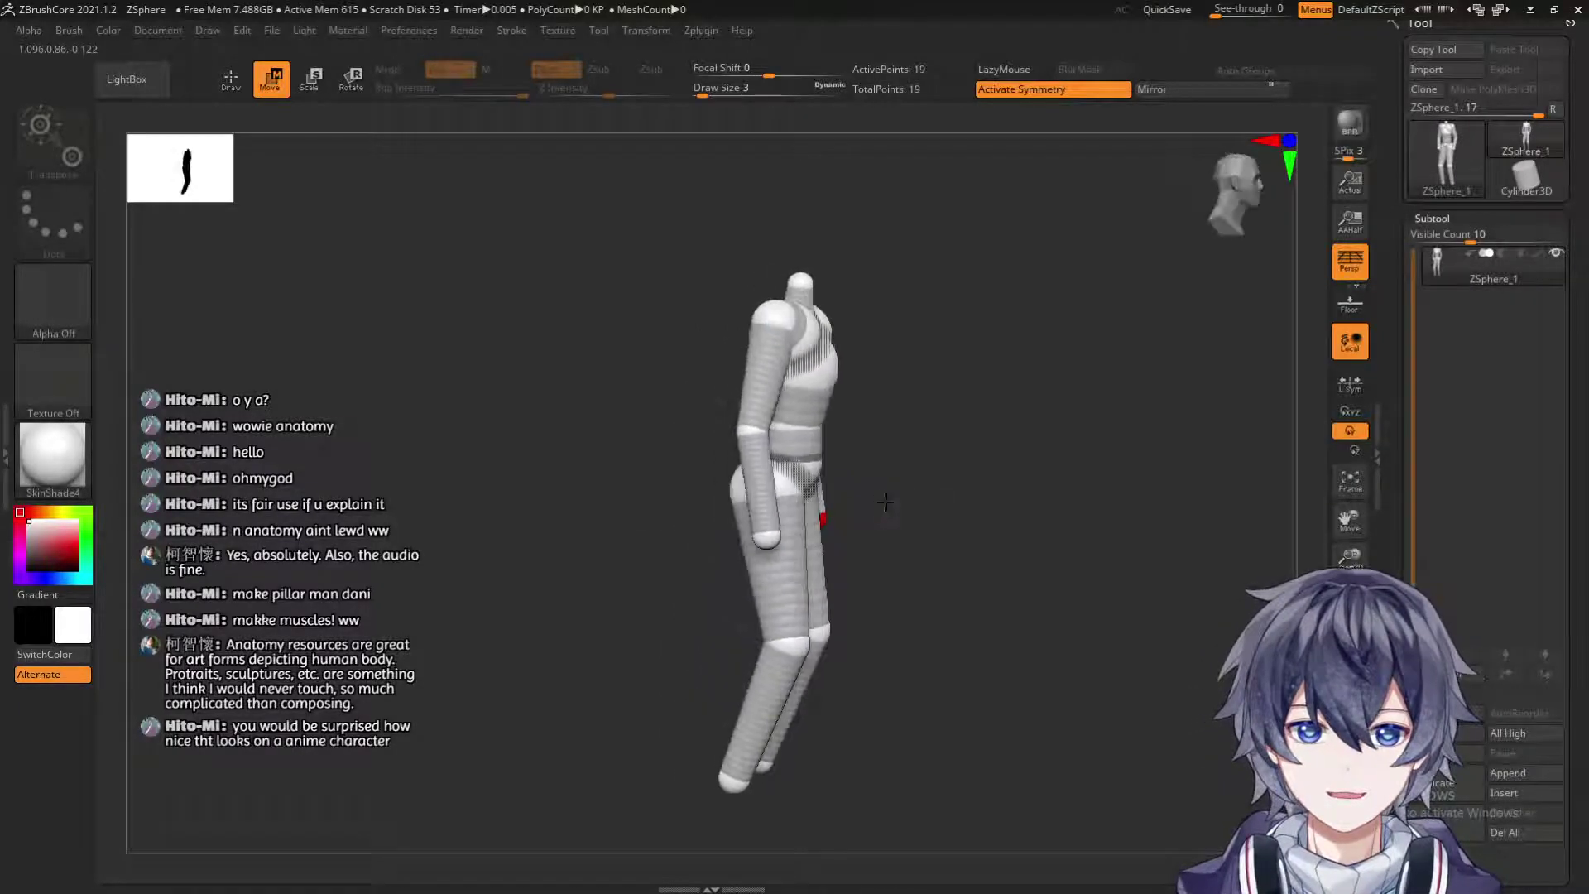
pyautogui.moveTo(774, 536); pyautogui.dragTo(745, 438)
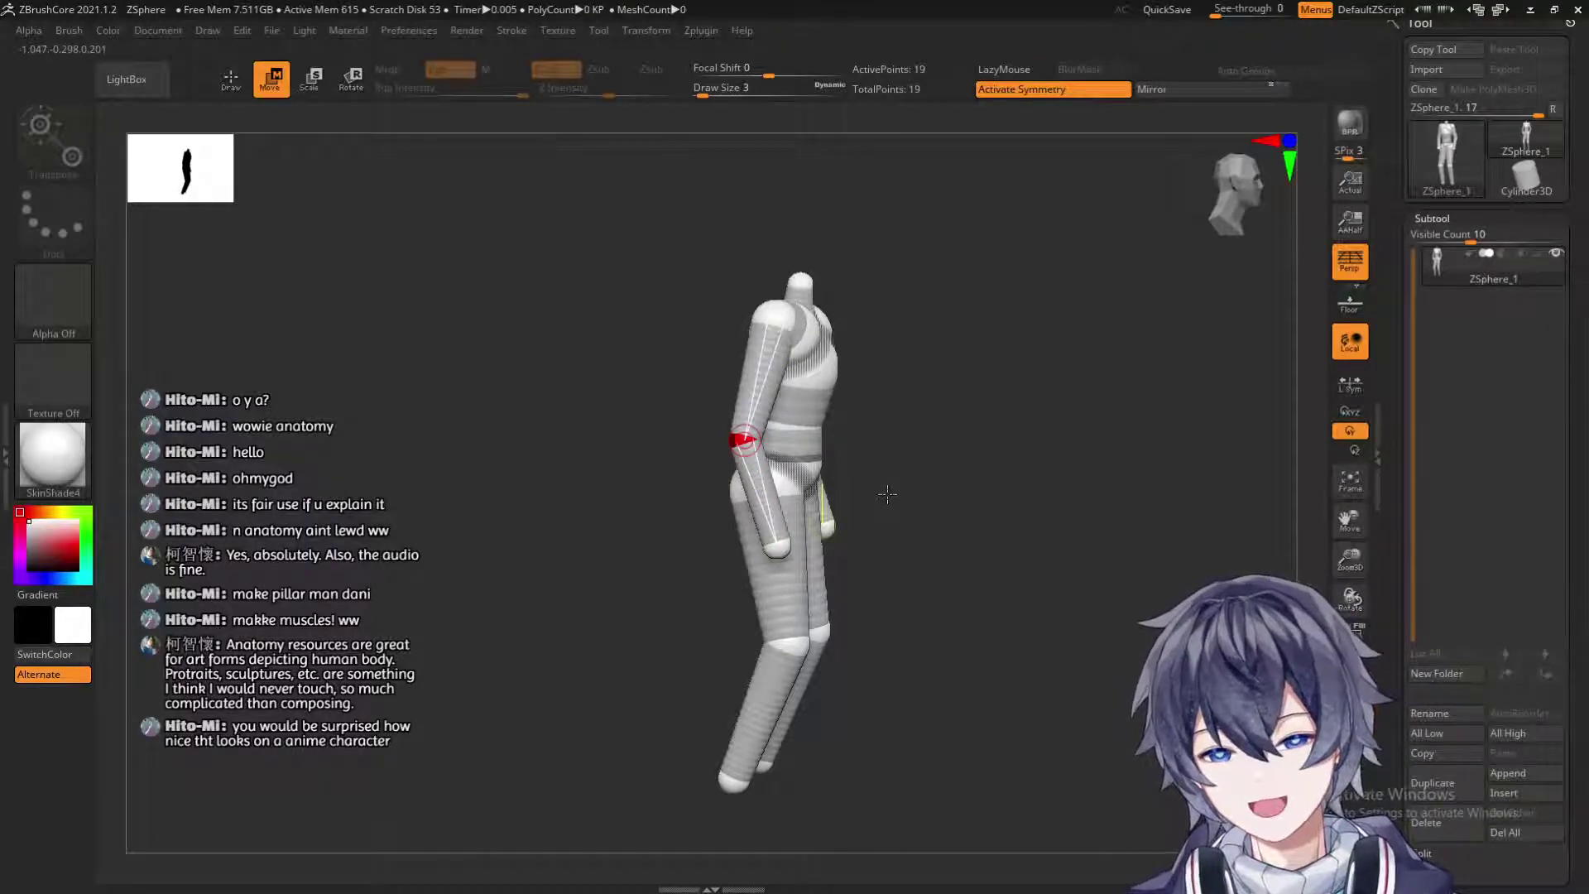
pyautogui.keyDown('shift'); pyautogui.moveTo(882, 500); pyautogui.dragTo(830, 456); pyautogui.keyUp('shift')
pyautogui.moveTo(987, 442); pyautogui.dragTo(953, 447)
pyautogui.keyDown('alt'); pyautogui.moveTo(996, 453); pyautogui.dragTo(929, 470); pyautogui.keyUp('alt')
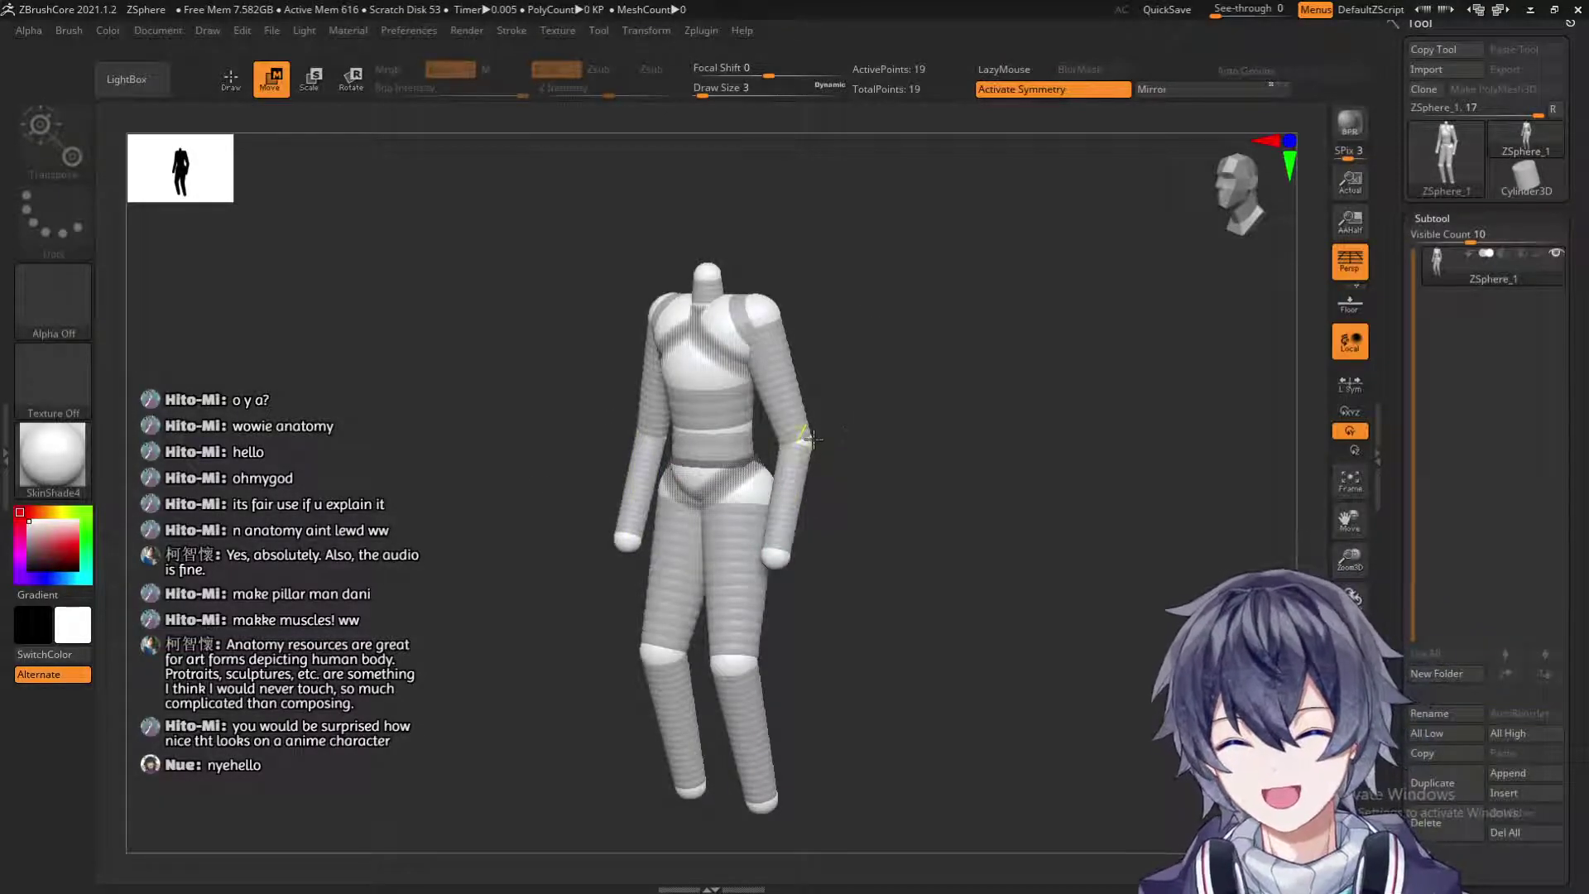
# Examine the arm, neck and leg proportions from front and three-quarter views.
pyautogui.moveTo(866, 418); pyautogui.dragTo(594, 426)
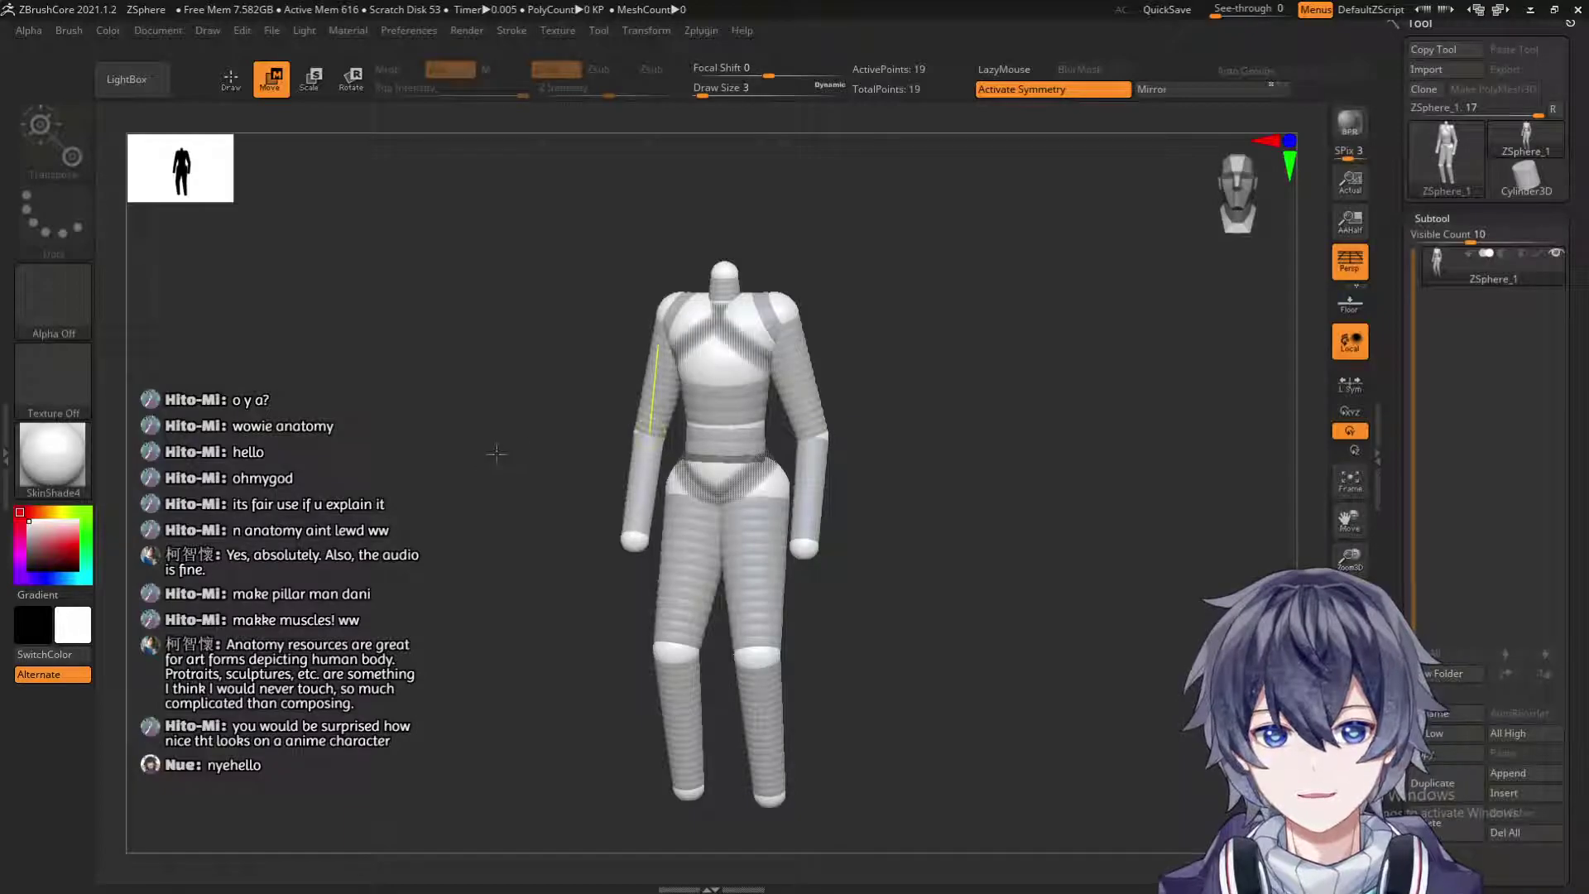
pyautogui.moveTo(898, 377); pyautogui.dragTo(892, 414)
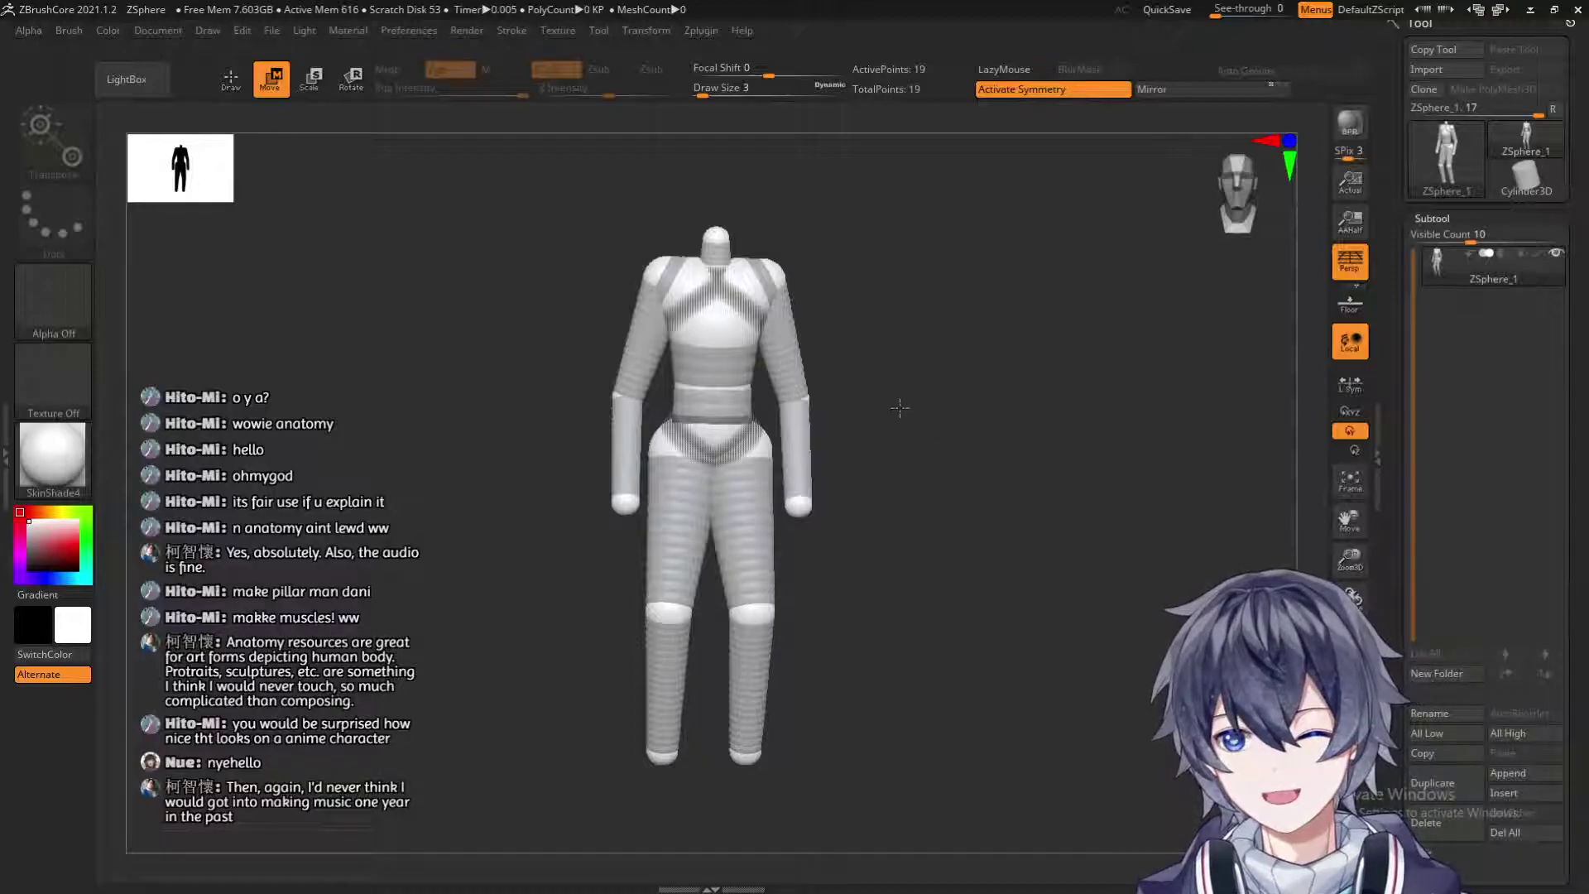
pyautogui.moveTo(924, 386); pyautogui.dragTo(879, 428)
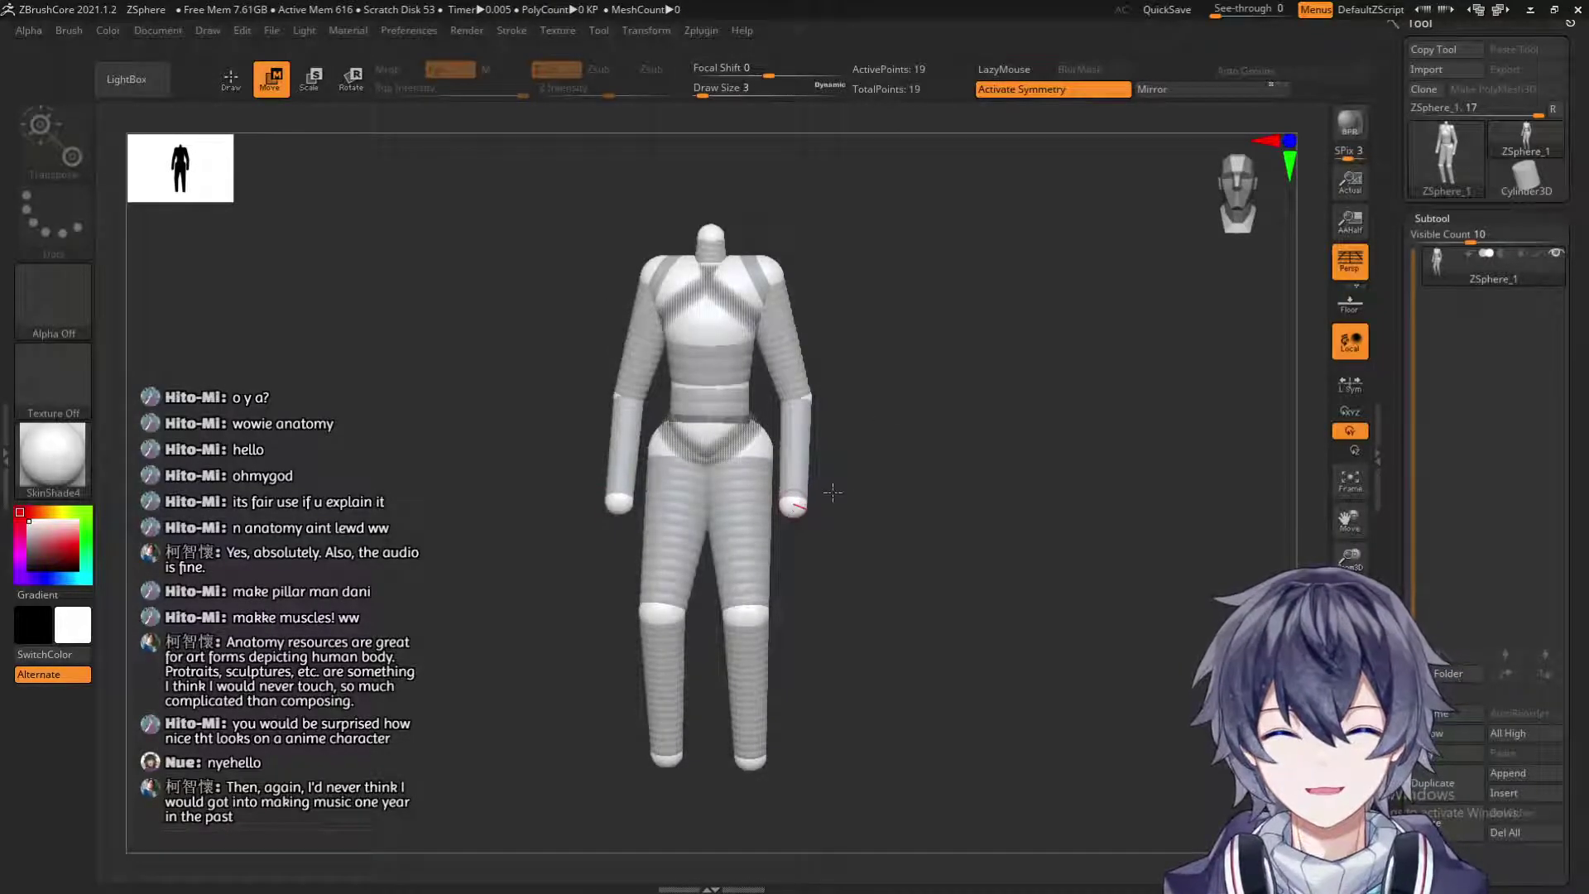
pyautogui.moveTo(838, 481); pyautogui.dragTo(853, 469)
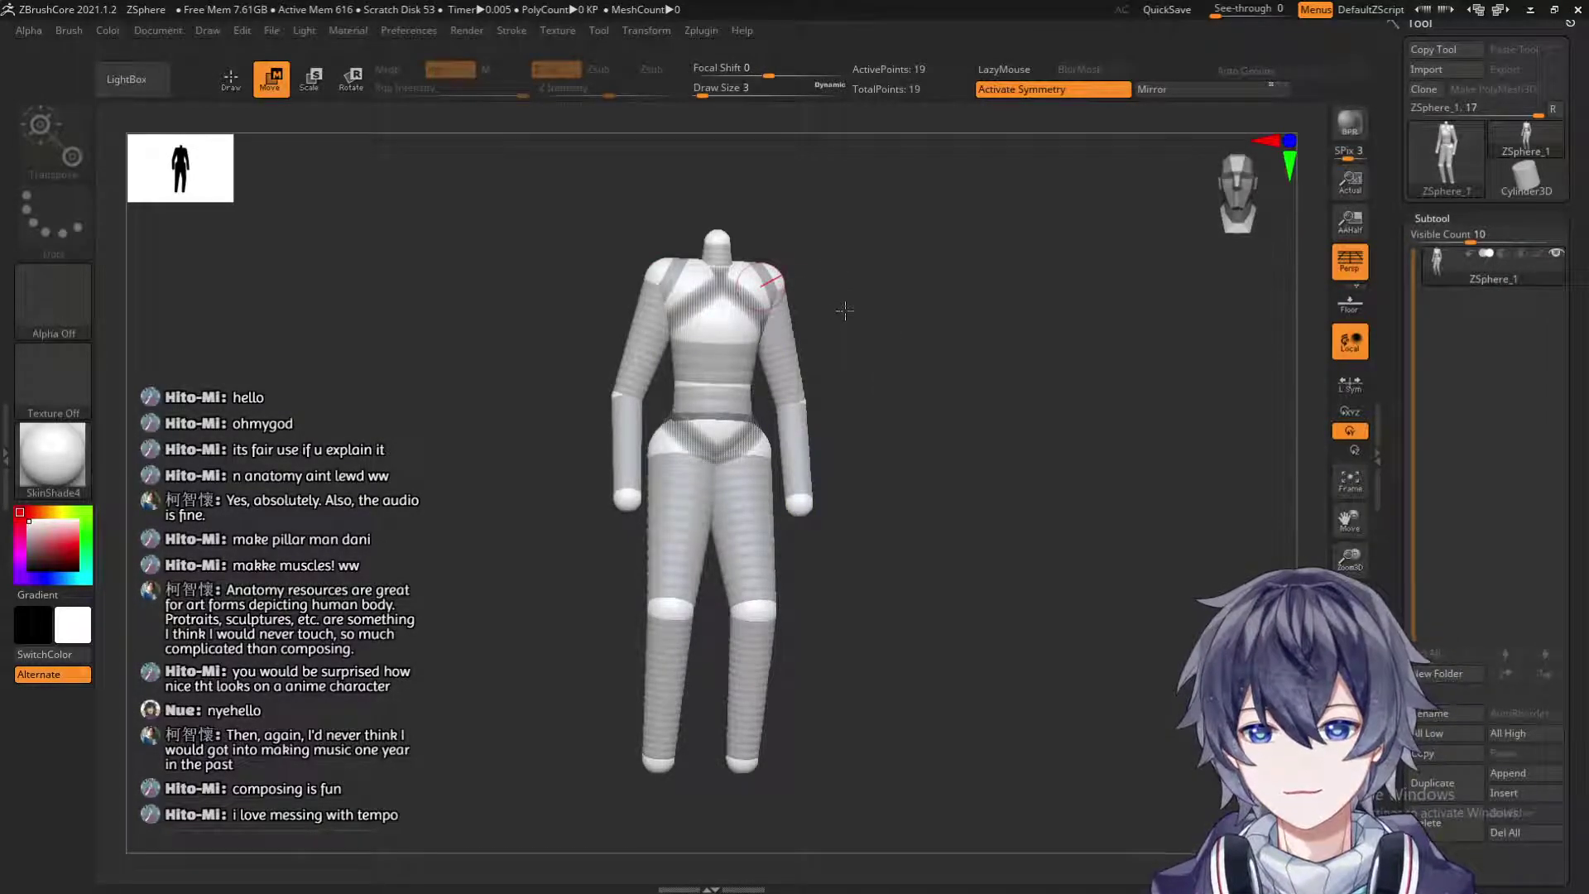
pyautogui.moveTo(911, 430); pyautogui.dragTo(950, 466)
pyautogui.moveTo(950, 467); pyautogui.dragTo(918, 507)
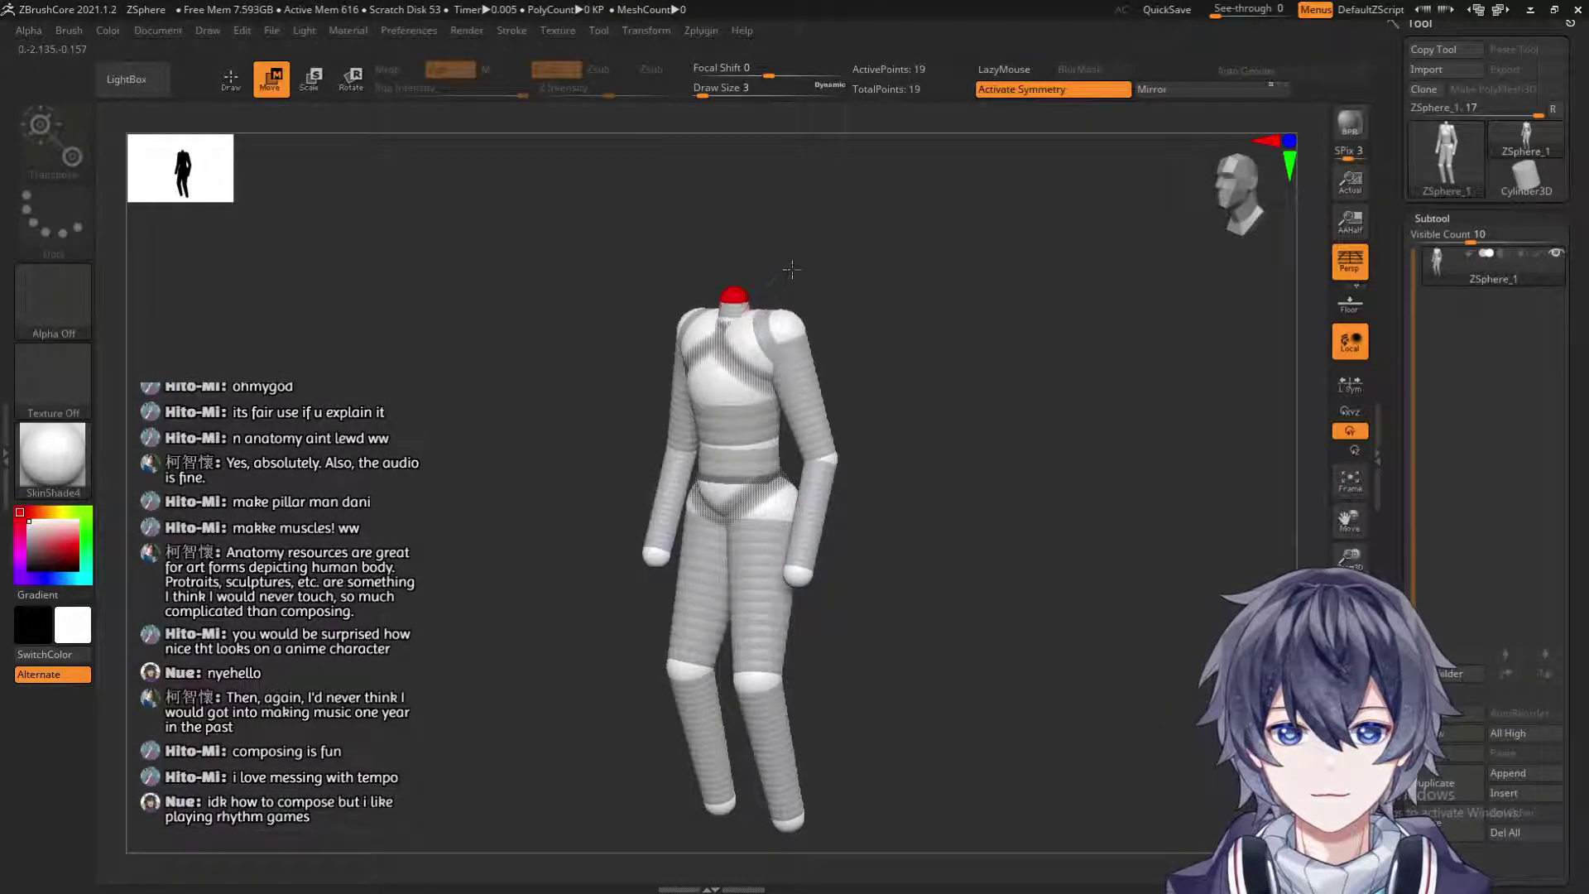
pyautogui.moveTo(788, 270); pyautogui.dragTo(750, 287)
pyautogui.moveTo(927, 352); pyautogui.dragTo(908, 307)
# Add a mirrored pair of ZSpheres at the wrists and move them down slightly to form the palms.
pyautogui.keyDown('alt'); pyautogui.moveTo(927, 417); pyautogui.dragTo(925, 583); pyautogui.keyUp('alt')
pyautogui.moveTo(762, 574); pyautogui.dragTo(772, 603)
pyautogui.press('q')
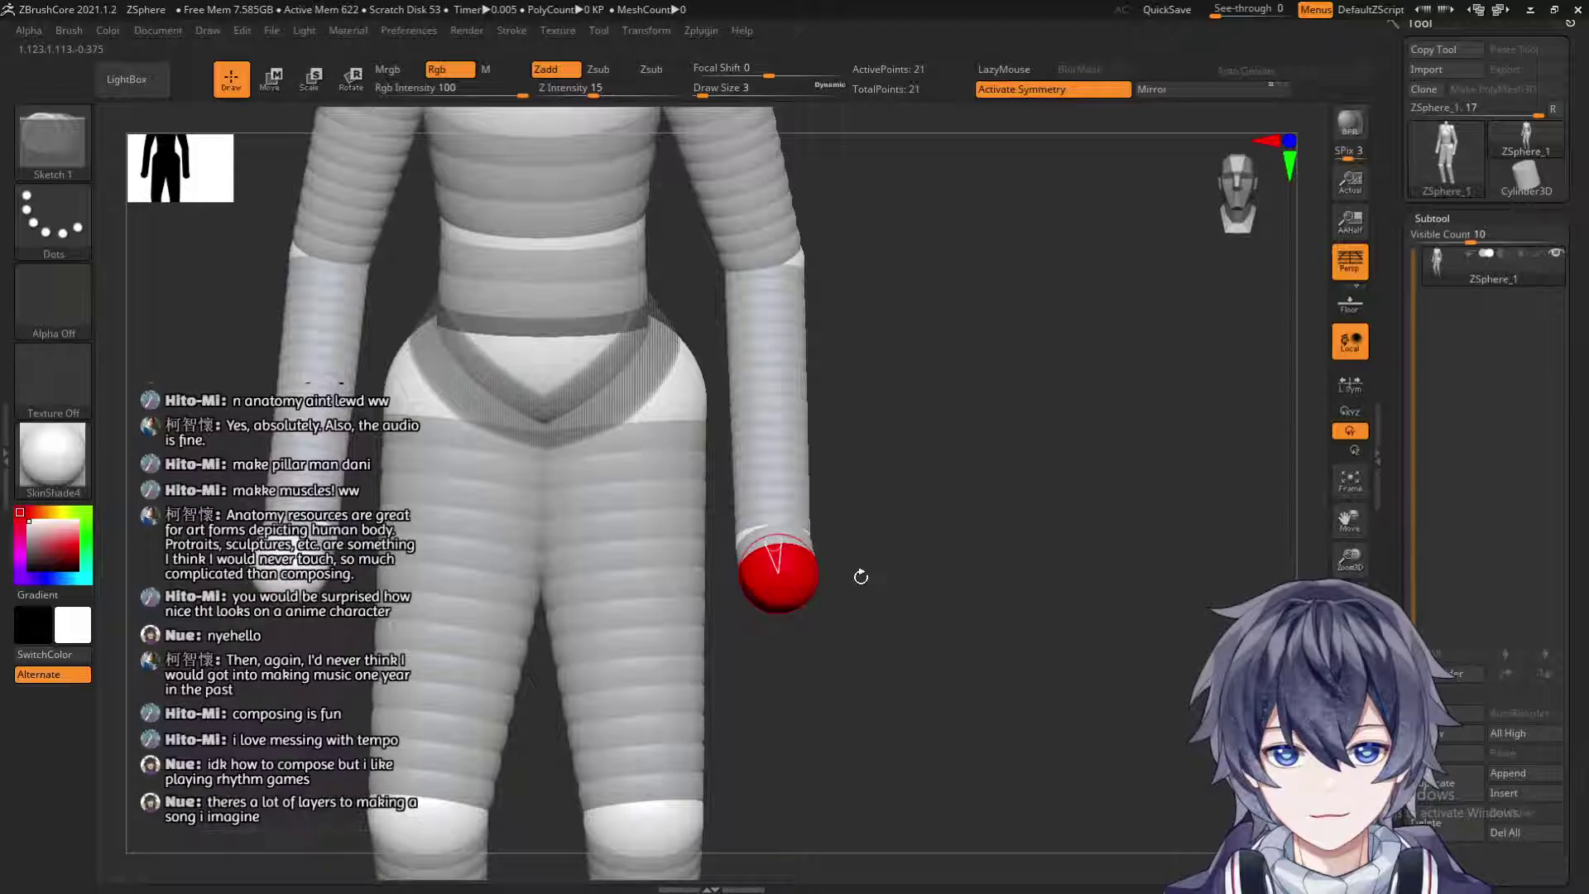
pyautogui.press('w')
pyautogui.moveTo(856, 540); pyautogui.dragTo(765, 546)
pyautogui.moveTo(768, 589)
pyautogui.mouseDown()
pyautogui.moveTo(792, 607)
pyautogui.moveTo(762, 596)
pyautogui.moveTo(777, 584)
pyautogui.moveTo(763, 589)
pyautogui.moveTo(784, 607)
pyautogui.moveTo(788, 586)
pyautogui.mouseUp()
pyautogui.moveTo(922, 526); pyautogui.dragTo(1026, 538)
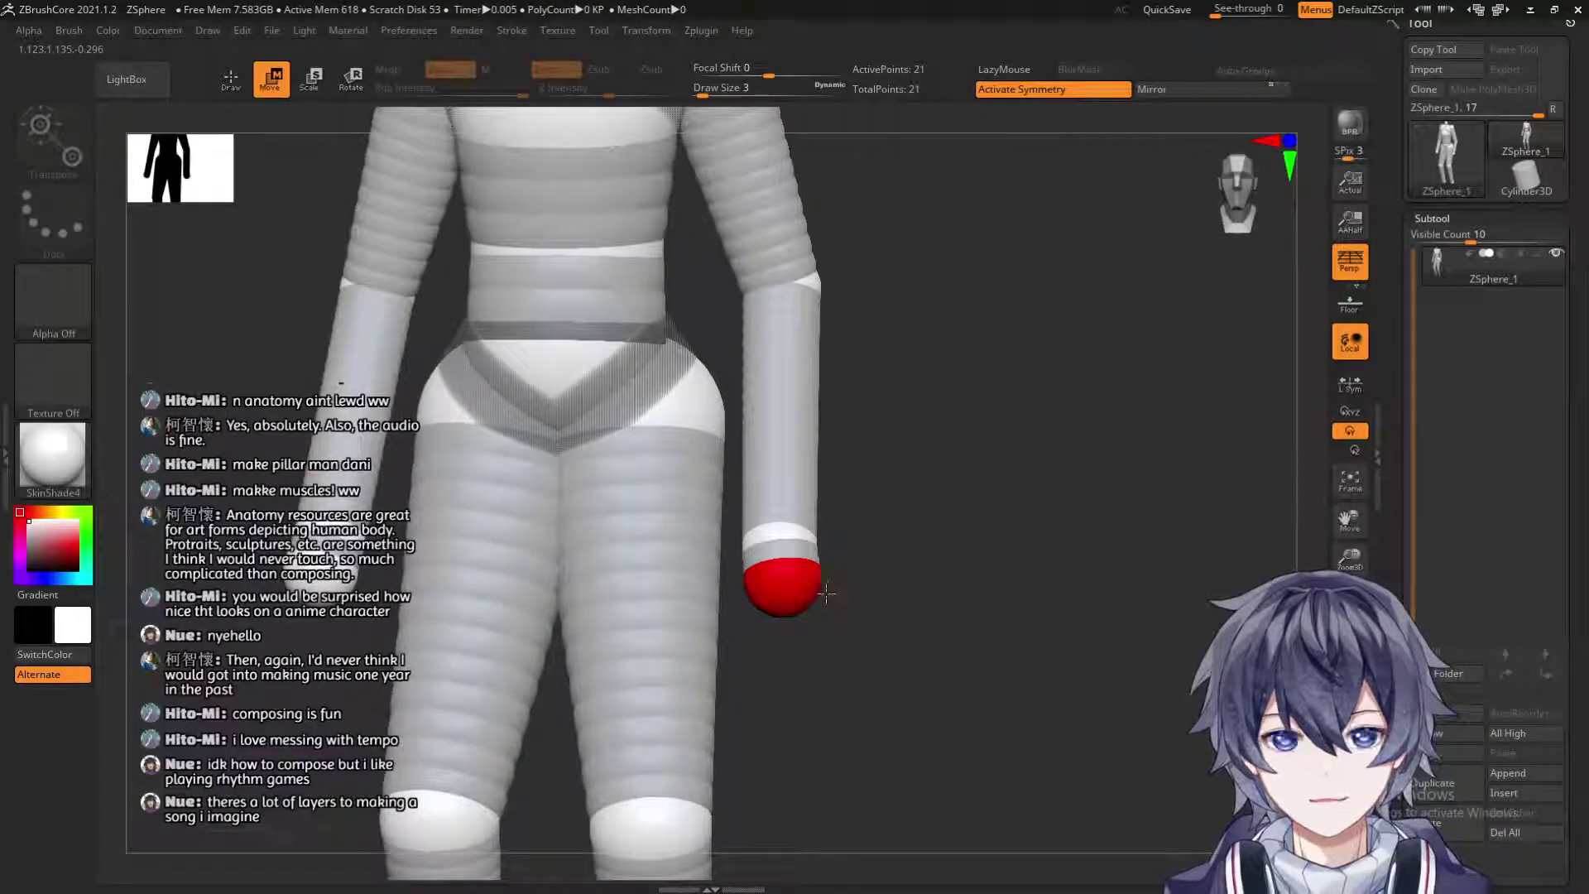
# Try to extend a mirrored chain of small ZSpheres outward from the palms as thumbs, and undo it.
pyautogui.press('q')
pyautogui.moveTo(936, 629)
pyautogui.keyDown('alt'); pyautogui.mouseDown()
pyautogui.moveTo(897, 557)
pyautogui.moveTo(918, 678)
pyautogui.mouseUp(); pyautogui.keyUp('alt')
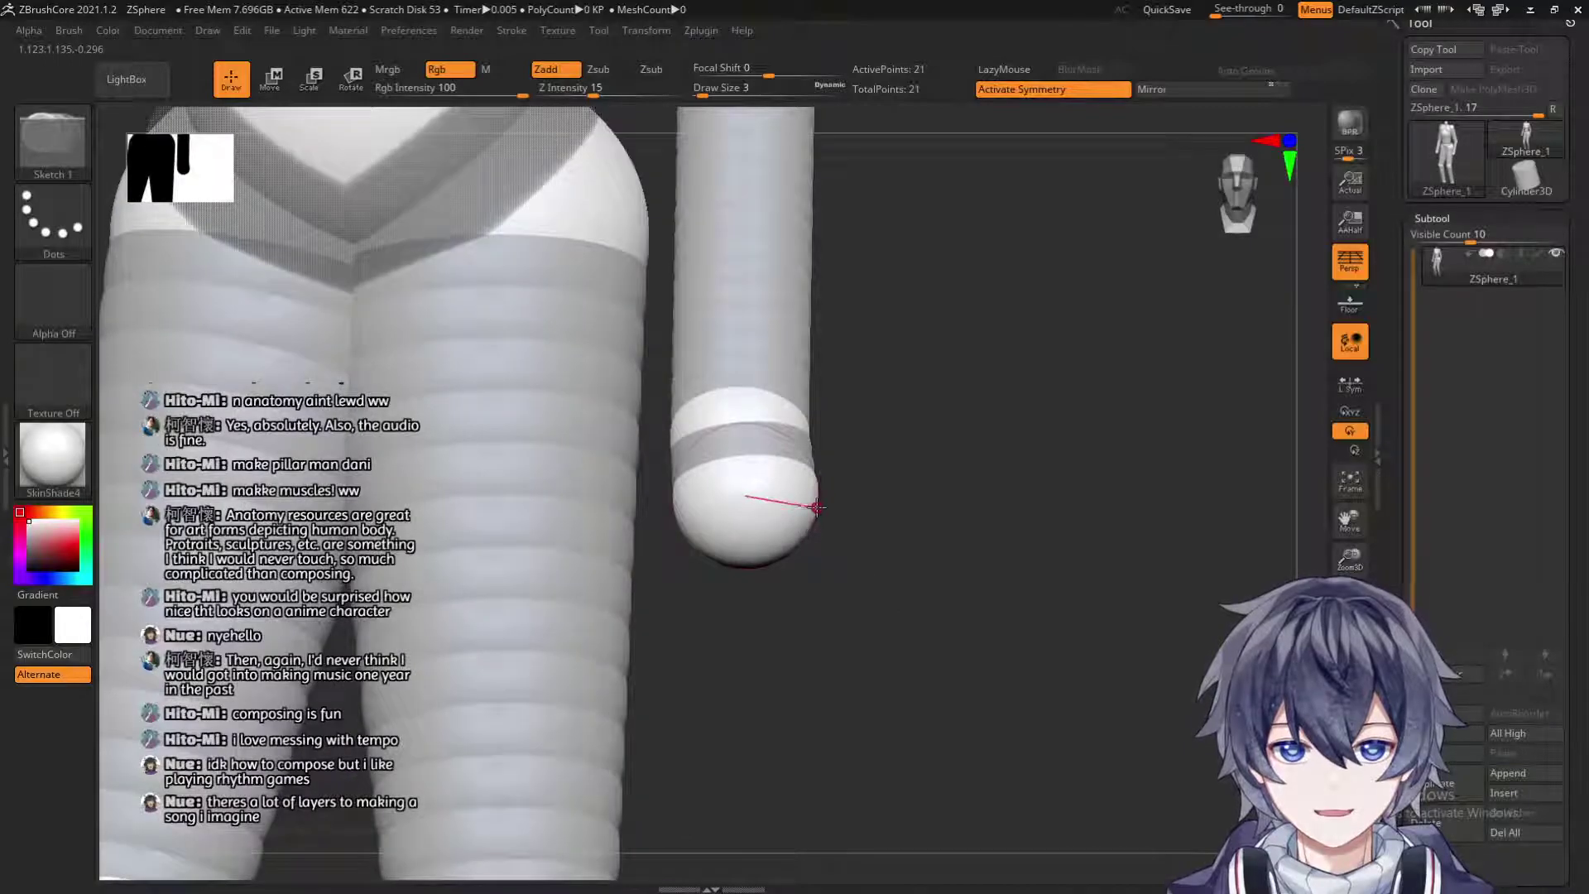
pyautogui.moveTo(811, 516)
pyautogui.mouseDown()
pyautogui.moveTo(856, 542)
pyautogui.moveTo(841, 538)
pyautogui.mouseUp()
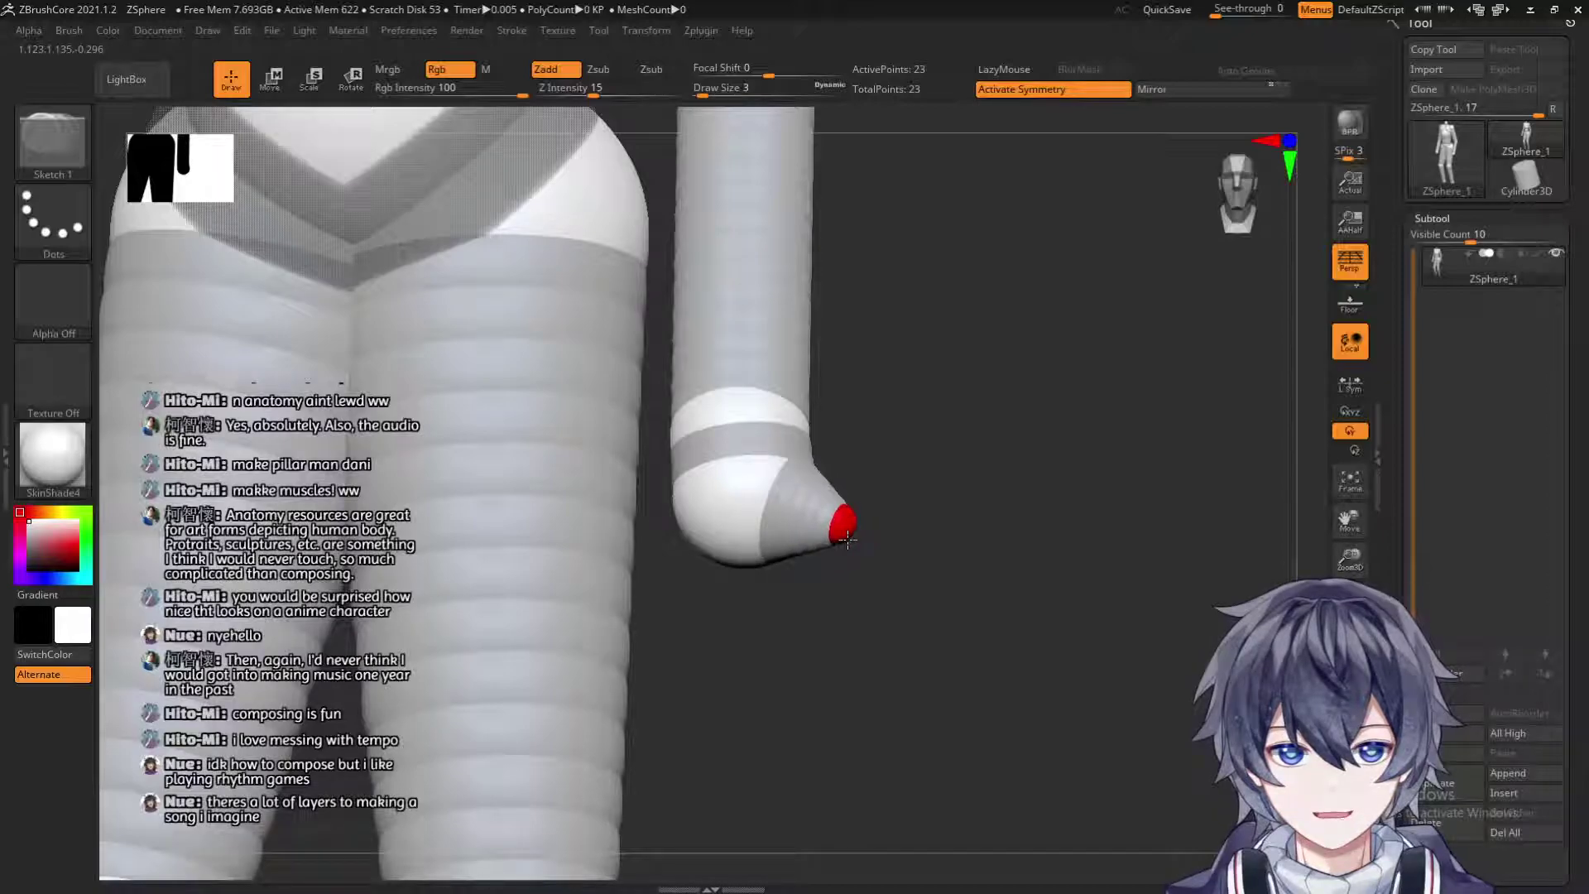
pyautogui.press('ctrl')
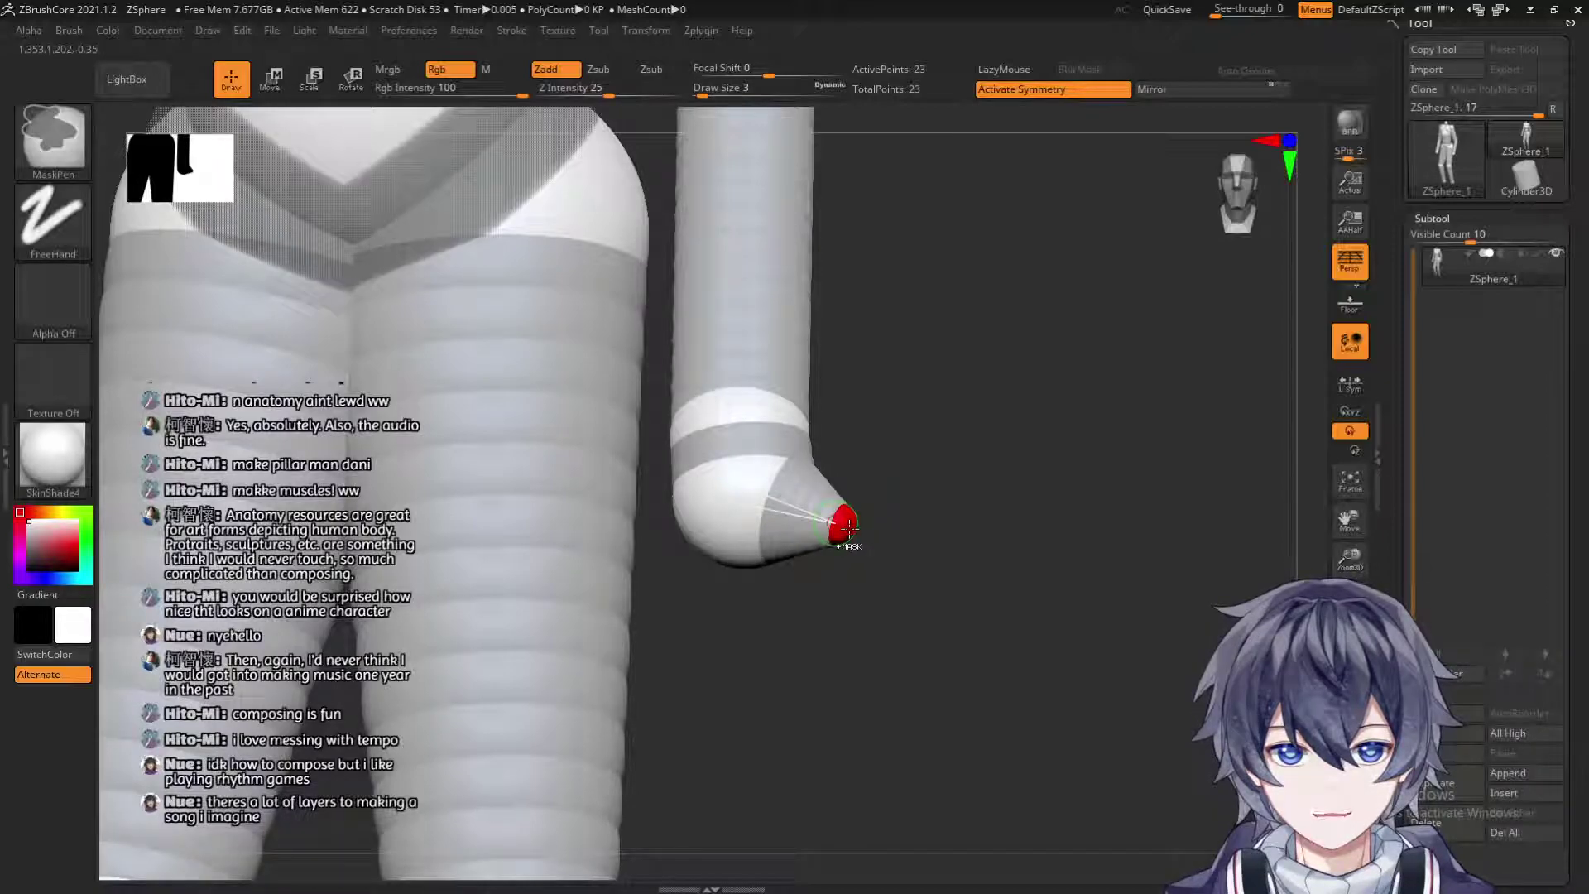
pyautogui.keyDown('shift'); pyautogui.click(848, 528); pyautogui.keyUp('shift')
pyautogui.hotkey('ctrl', 'z')
pyautogui.press('ctrl')
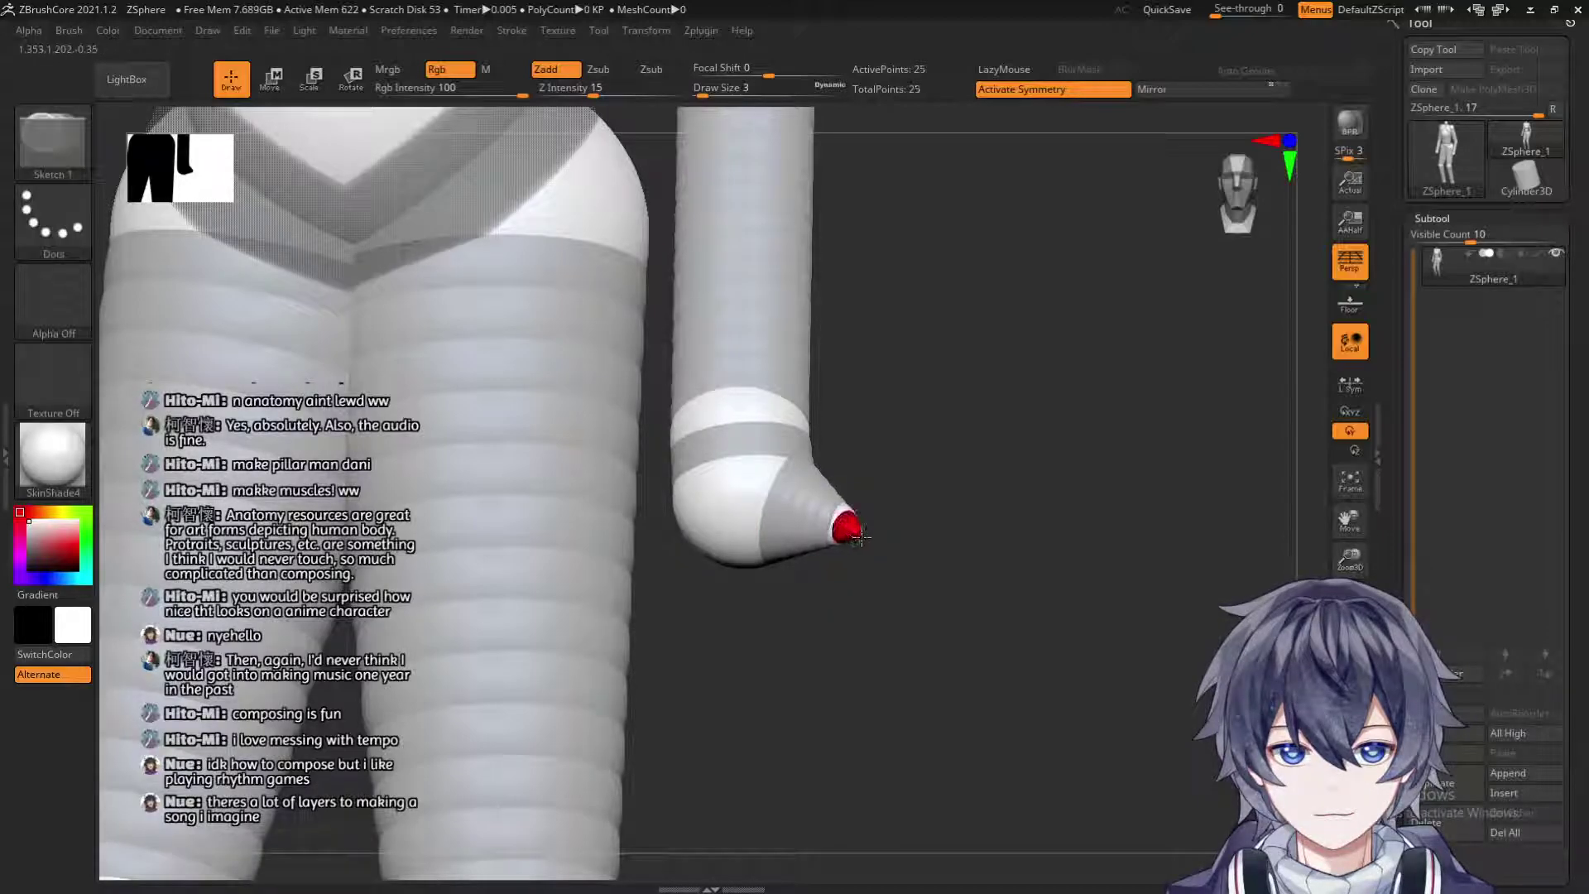
pyautogui.moveTo(891, 544); pyautogui.dragTo(1004, 565)
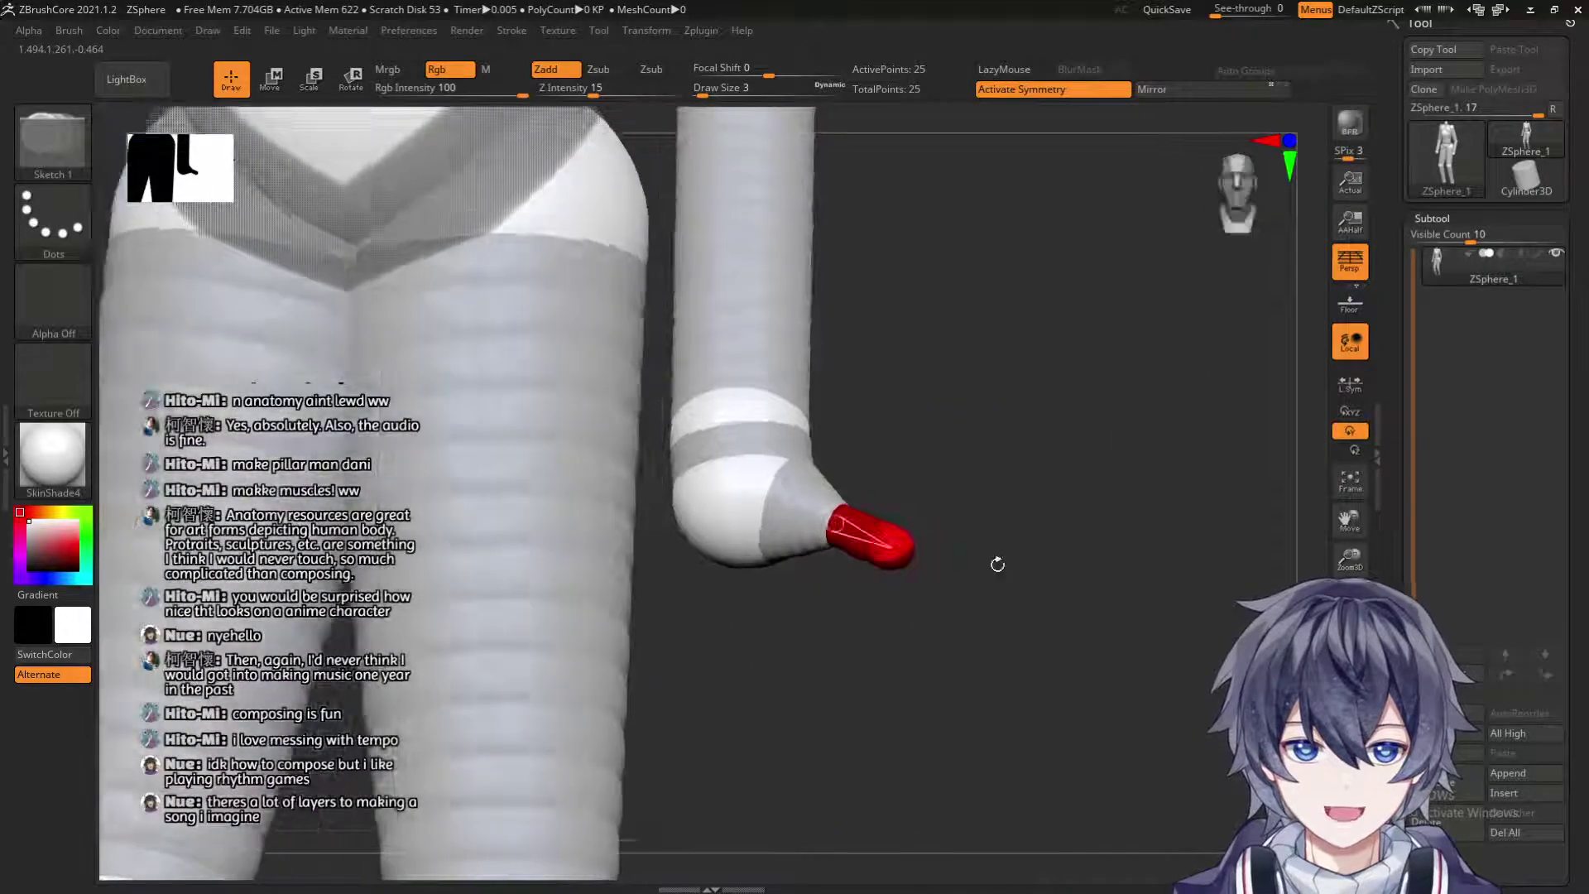
pyautogui.hotkey('ctrl', 'z')
pyautogui.hotkey('ctrl', 'z')
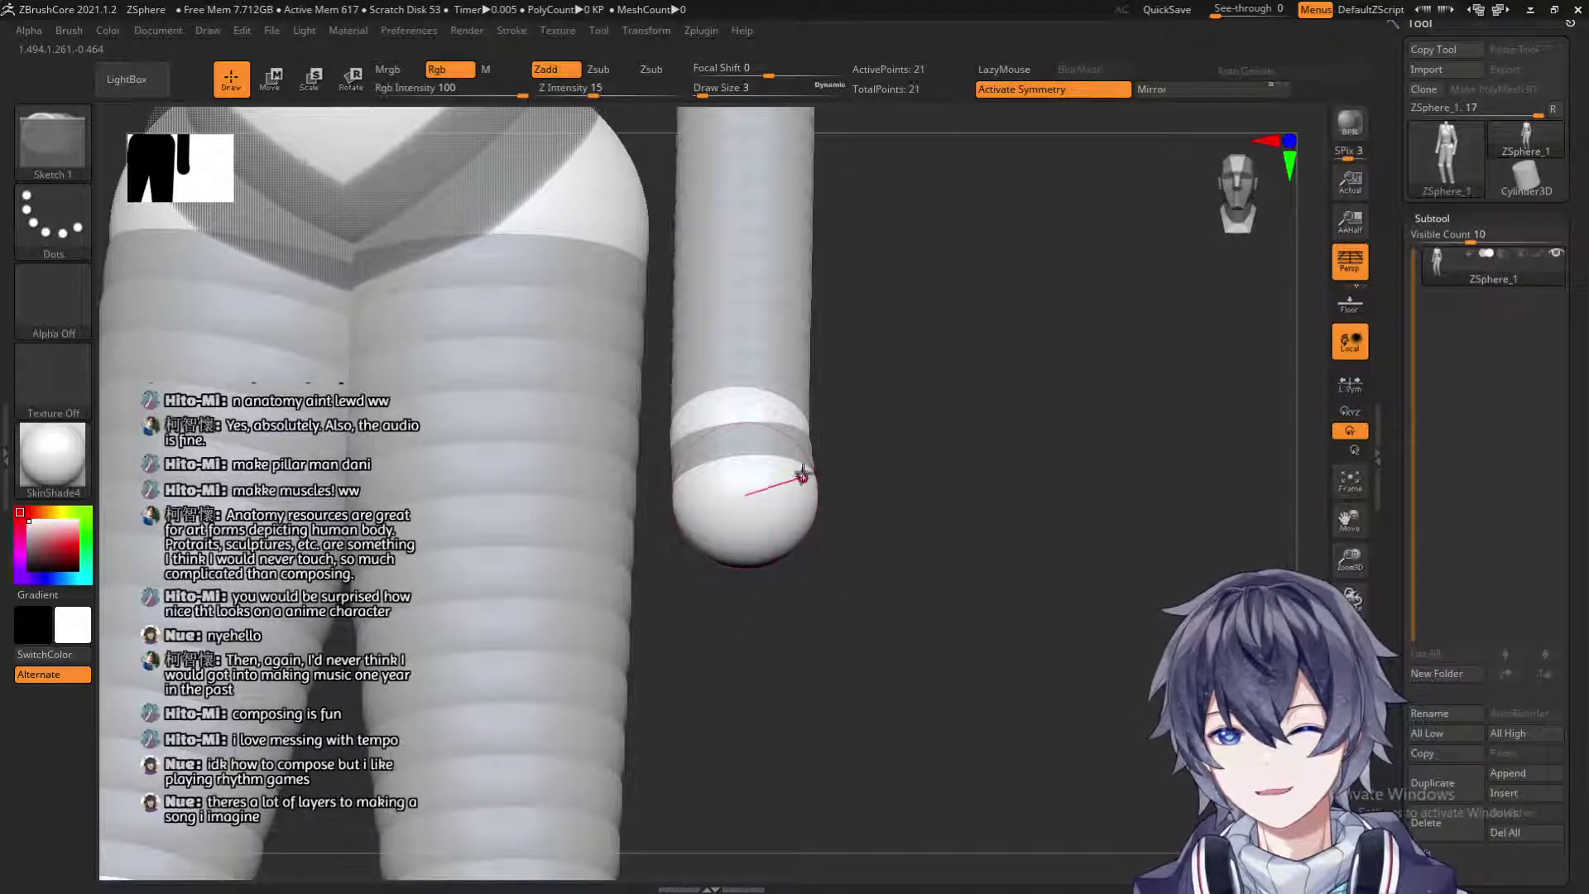
# Examine the palms up close and the whole figure's proportions from front and three-quarter views.
pyautogui.moveTo(868, 575)
pyautogui.mouseDown()
pyautogui.moveTo(914, 524)
pyautogui.moveTo(894, 610)
pyautogui.moveTo(850, 612)
pyautogui.moveTo(887, 575)
pyautogui.moveTo(979, 638)
pyautogui.moveTo(963, 647)
pyautogui.moveTo(919, 553)
pyautogui.moveTo(932, 557)
pyautogui.moveTo(737, 493)
pyautogui.mouseUp()
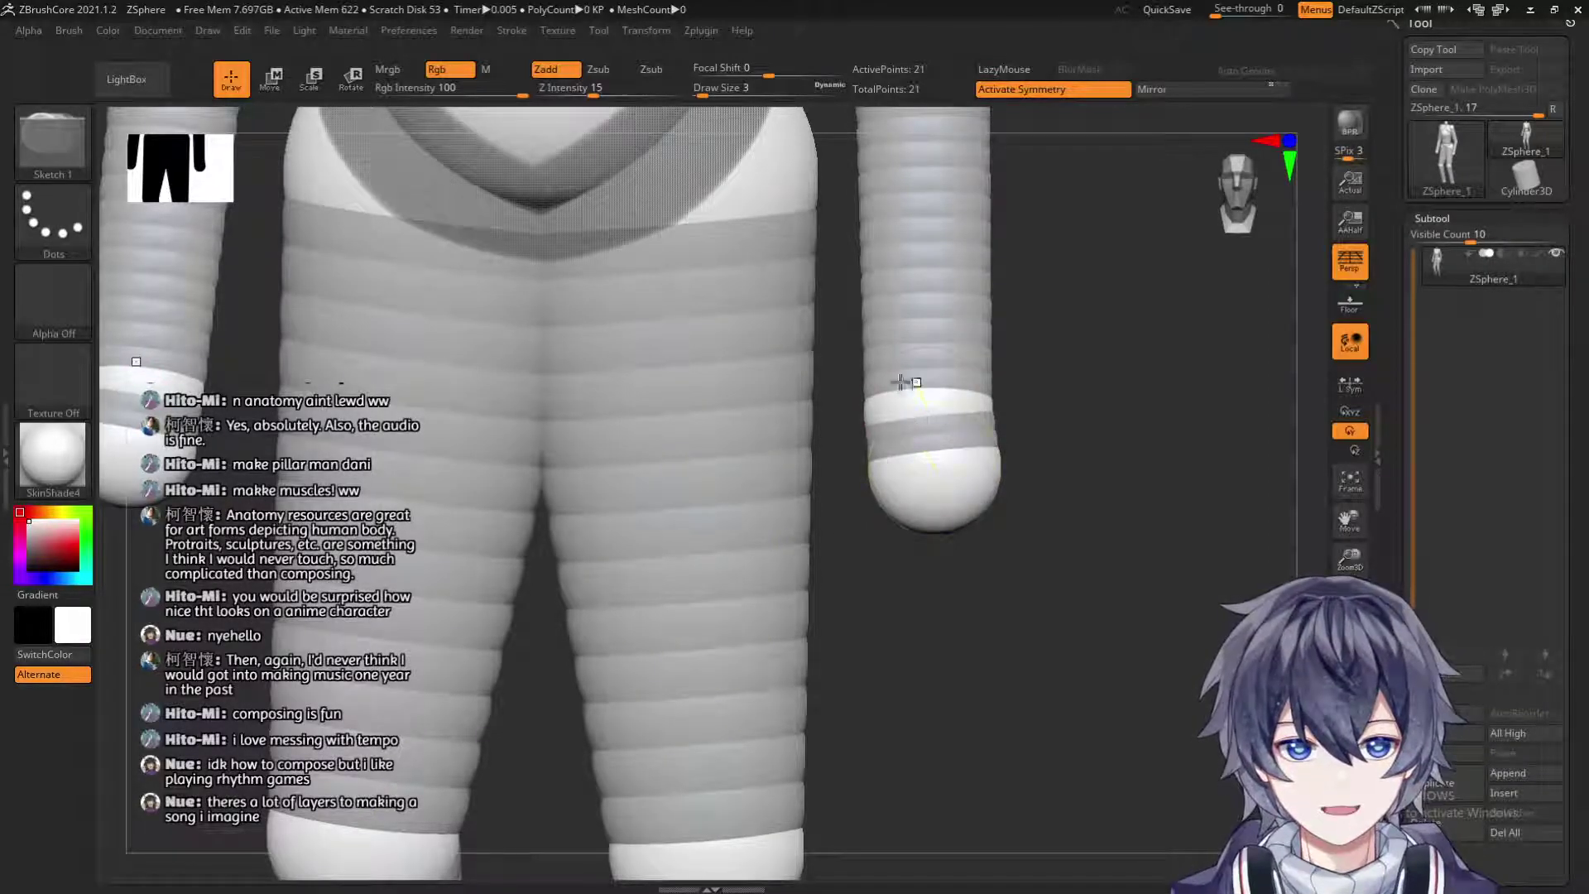
pyautogui.moveTo(1007, 423)
pyautogui.mouseDown()
pyautogui.moveTo(1003, 401)
pyautogui.moveTo(900, 442)
pyautogui.mouseUp()
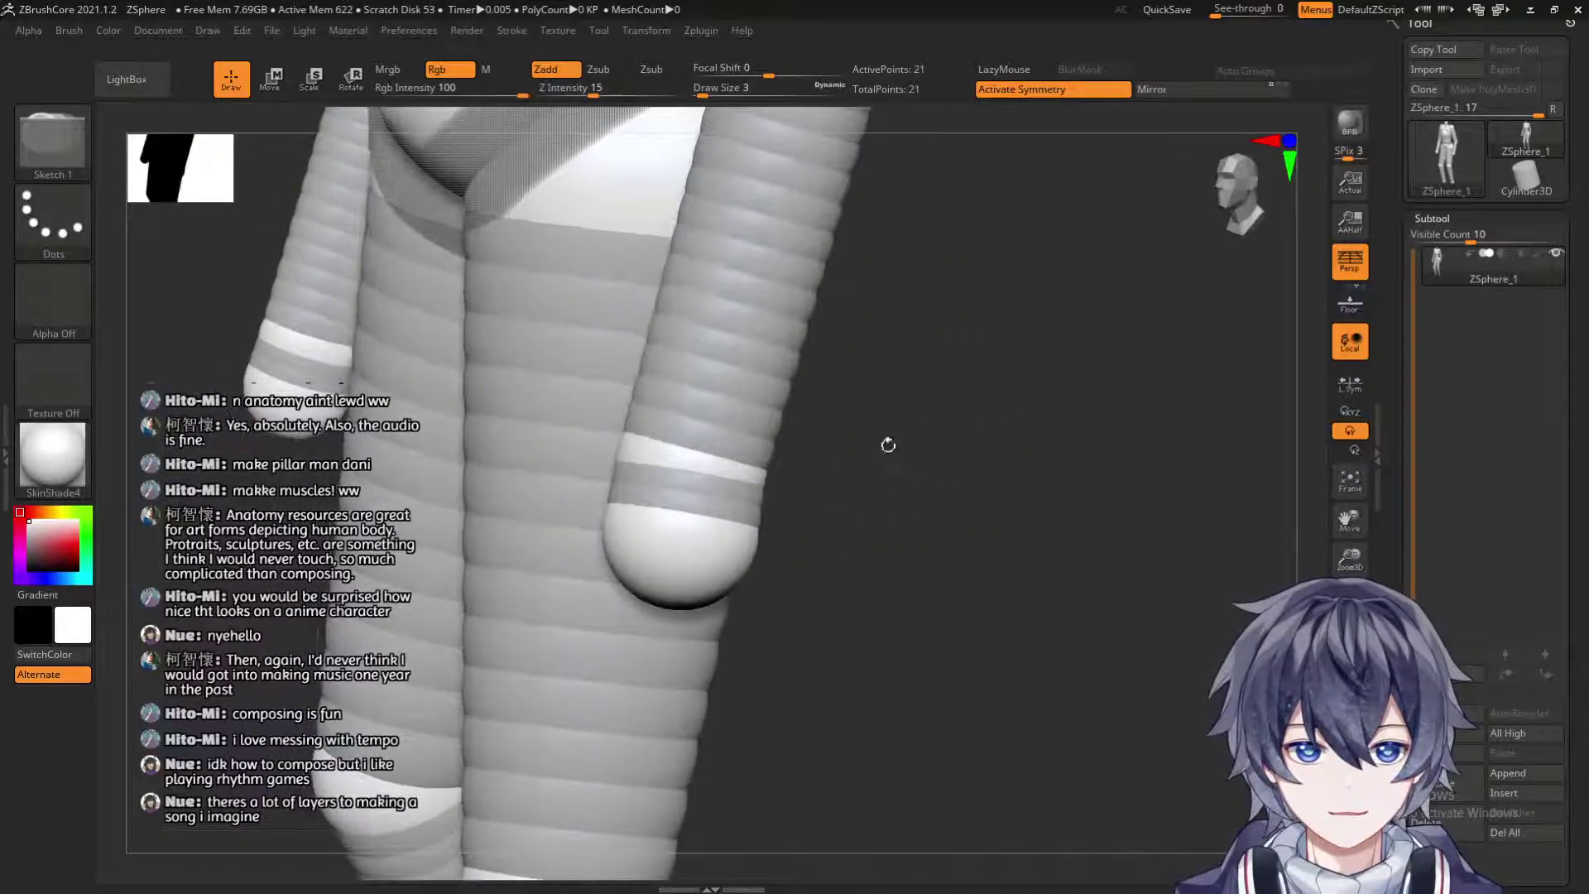
pyautogui.moveTo(891, 531); pyautogui.dragTo(865, 498)
pyautogui.moveTo(1004, 523); pyautogui.dragTo(1033, 451)
pyautogui.moveTo(952, 397); pyautogui.dragTo(947, 561)
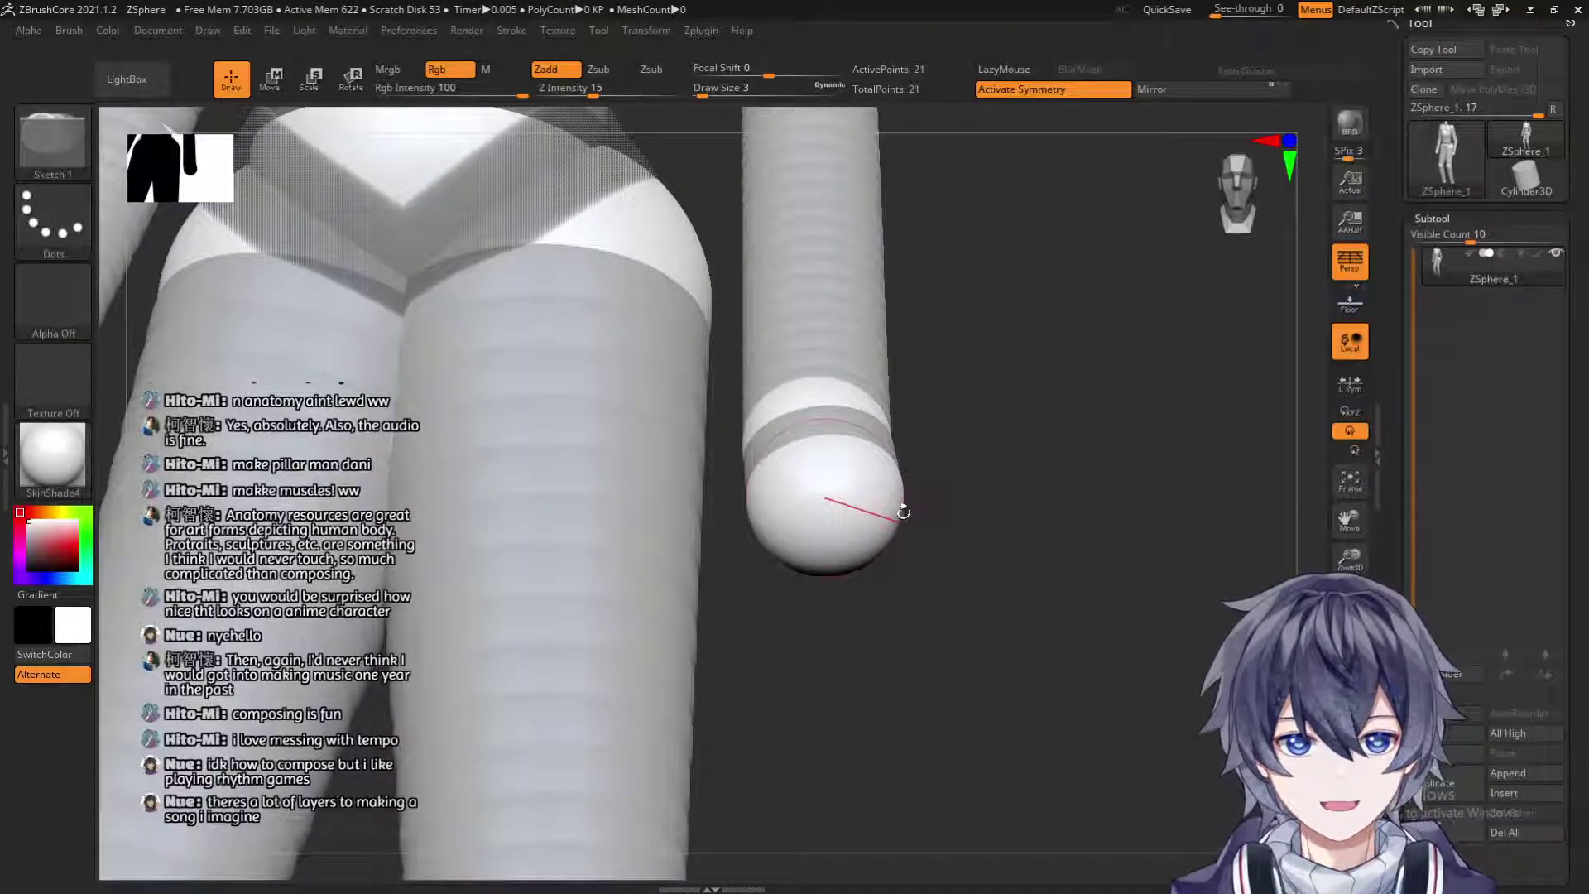
pyautogui.moveTo(931, 507); pyautogui.dragTo(936, 605)
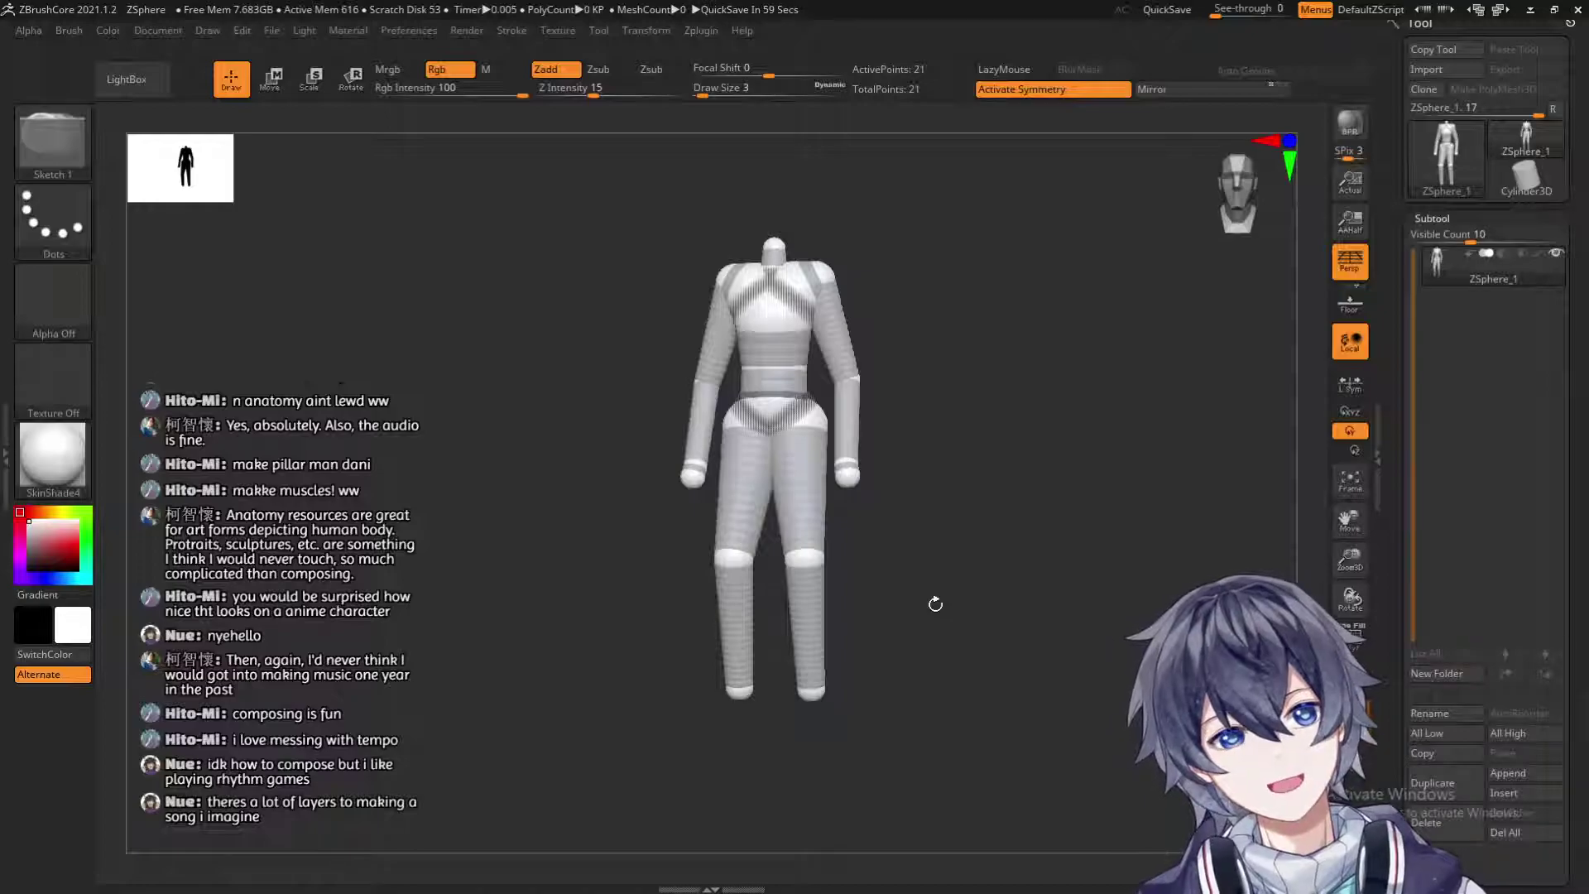
pyautogui.moveTo(915, 532); pyautogui.dragTo(932, 584)
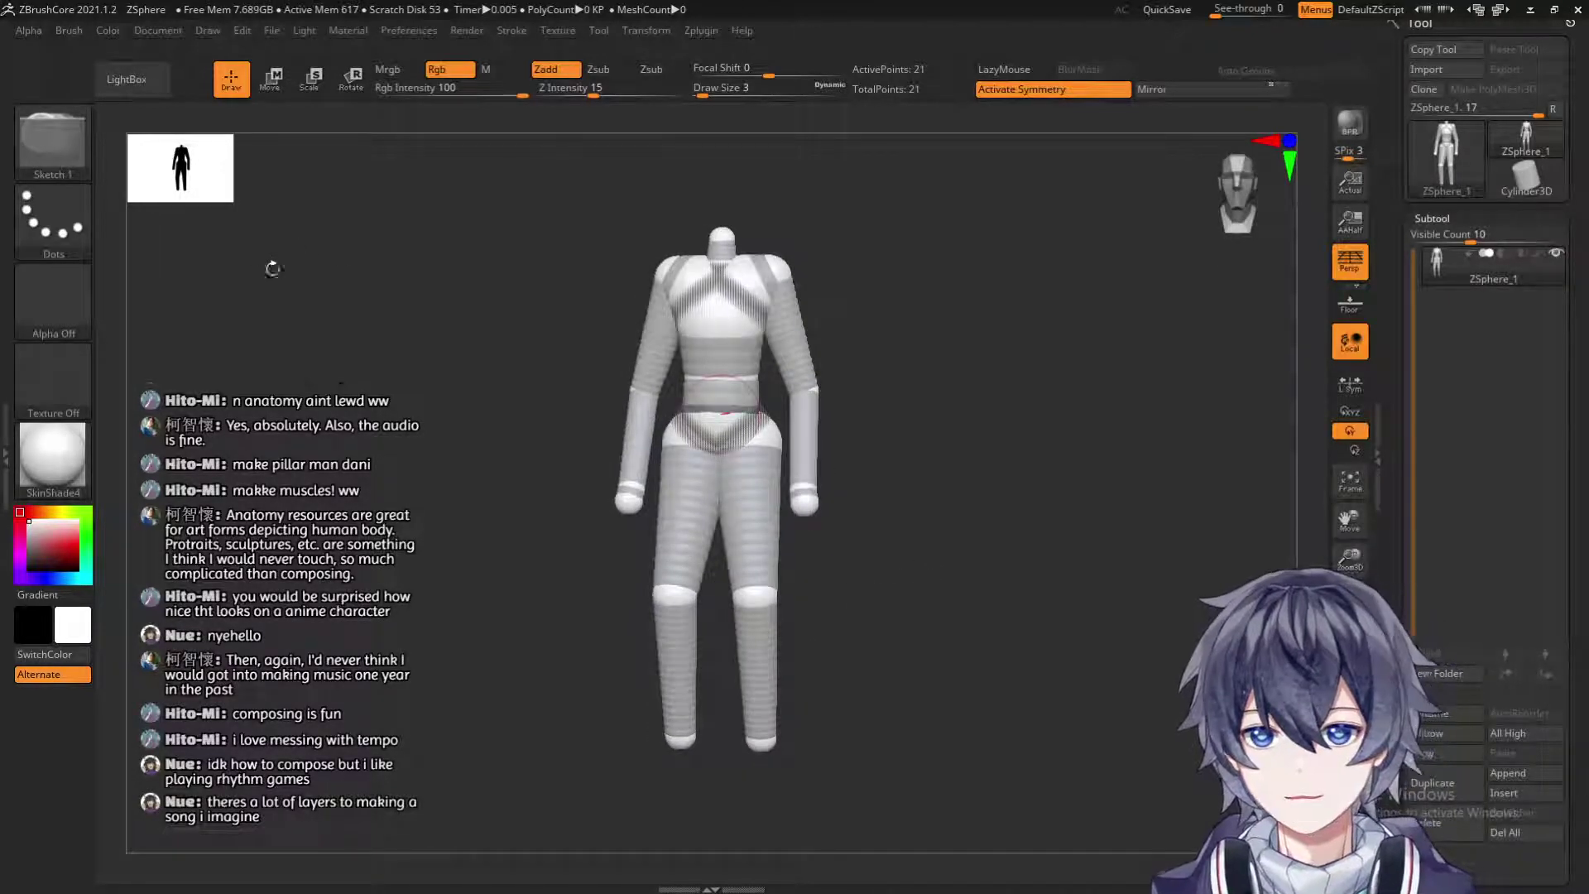
pyautogui.moveTo(53, 455)
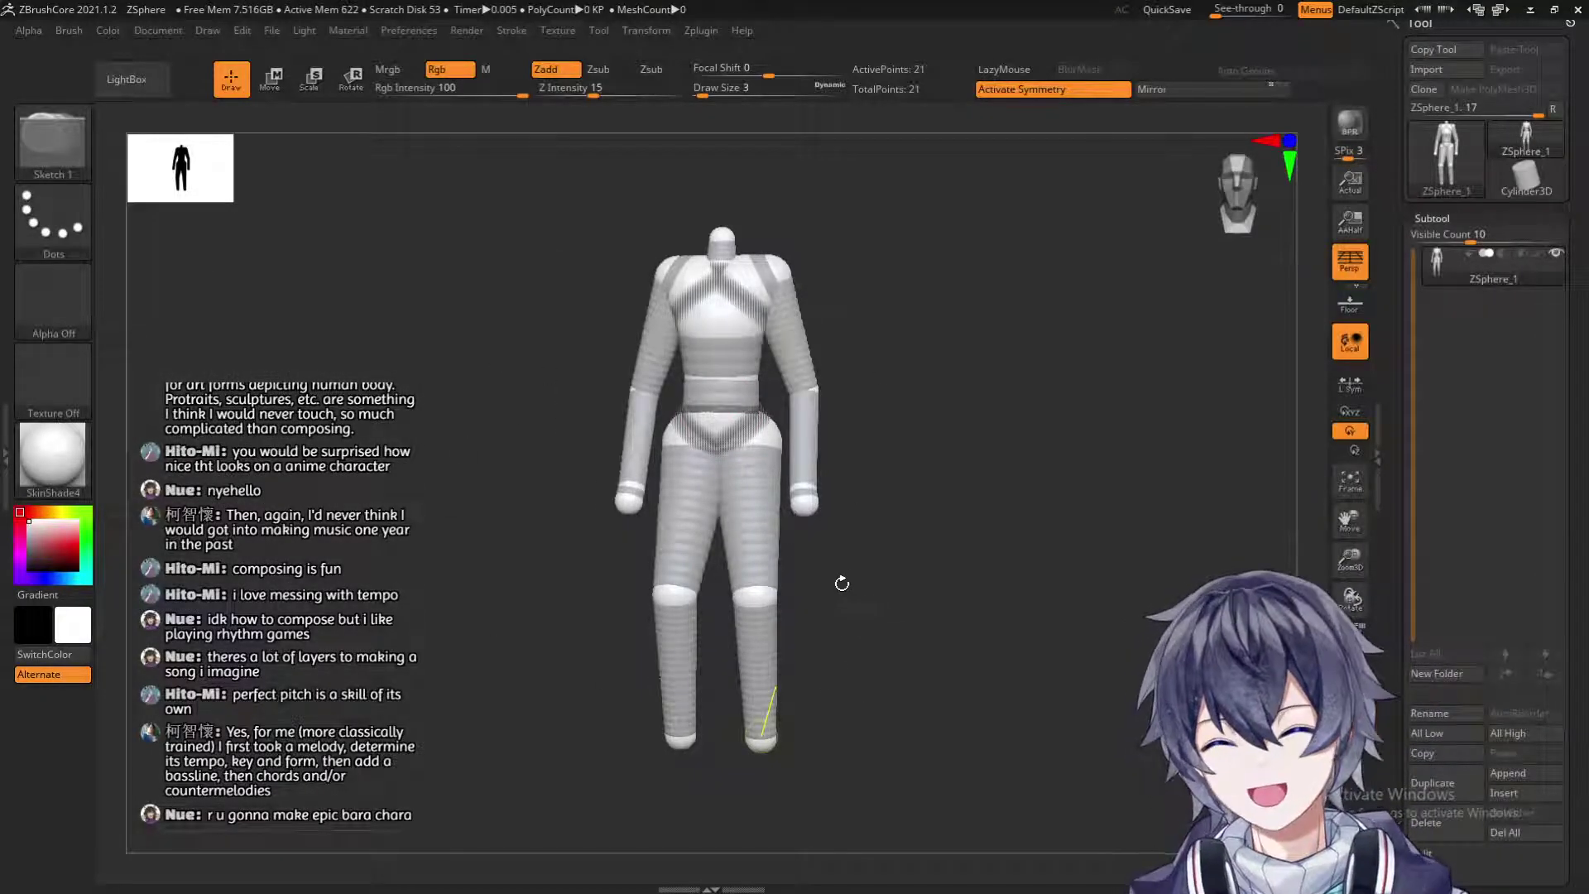
pyautogui.moveTo(850, 584); pyautogui.dragTo(803, 580)
pyautogui.moveTo(440, 473); pyautogui.dragTo(490, 479)
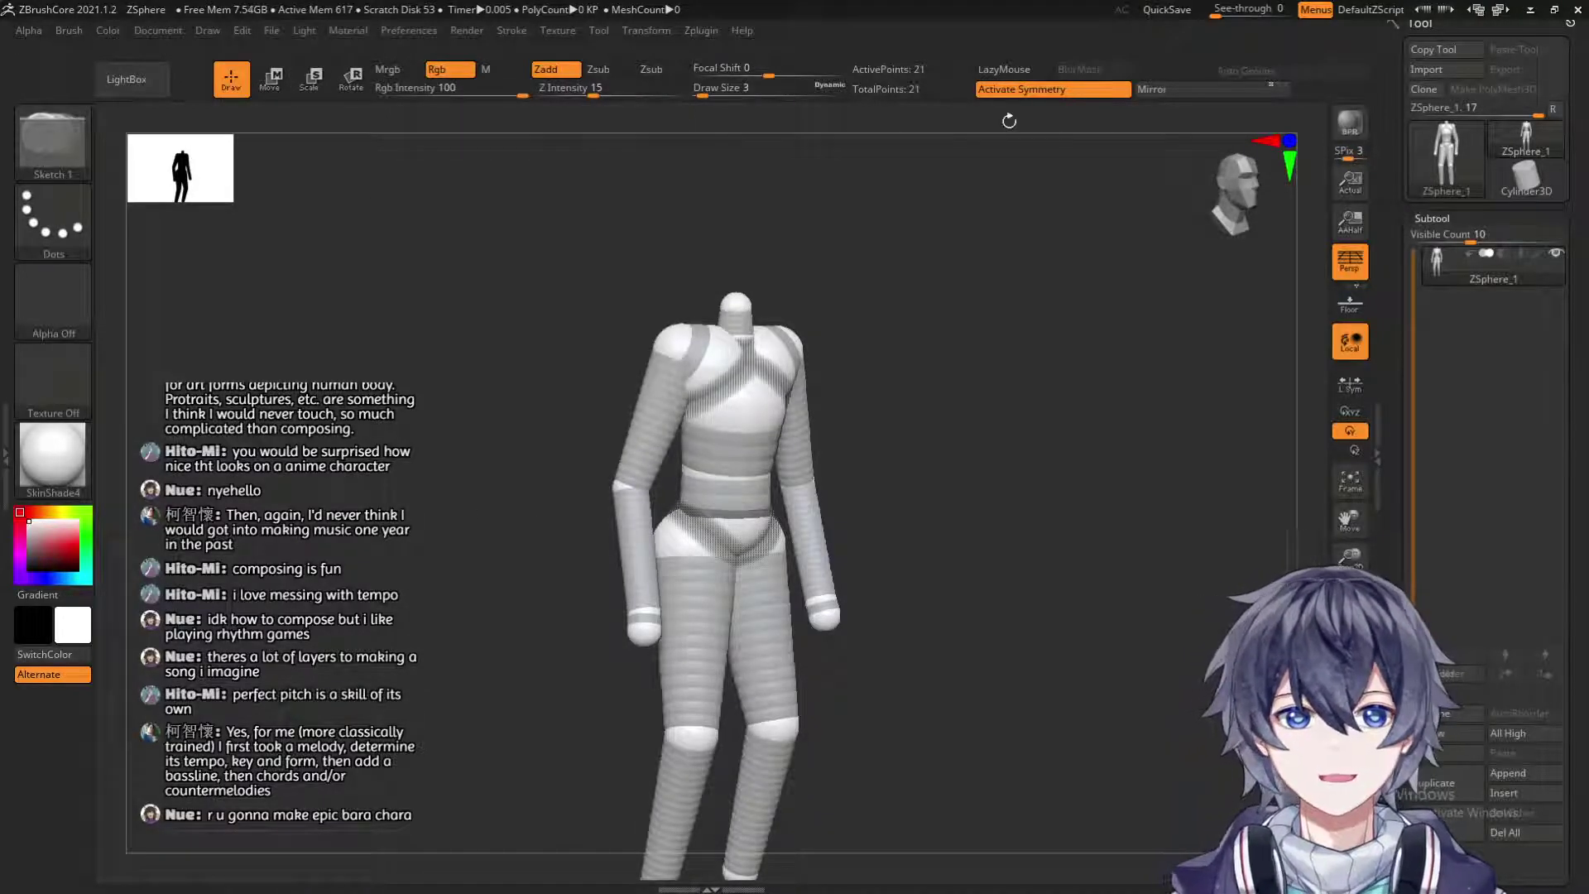
# Turn off symmetry and move the figure's right elbow ZSphere up and outward to lift that arm away from the torso.
pyautogui.press('w')
pyautogui.moveTo(579, 505); pyautogui.dragTo(502, 510)
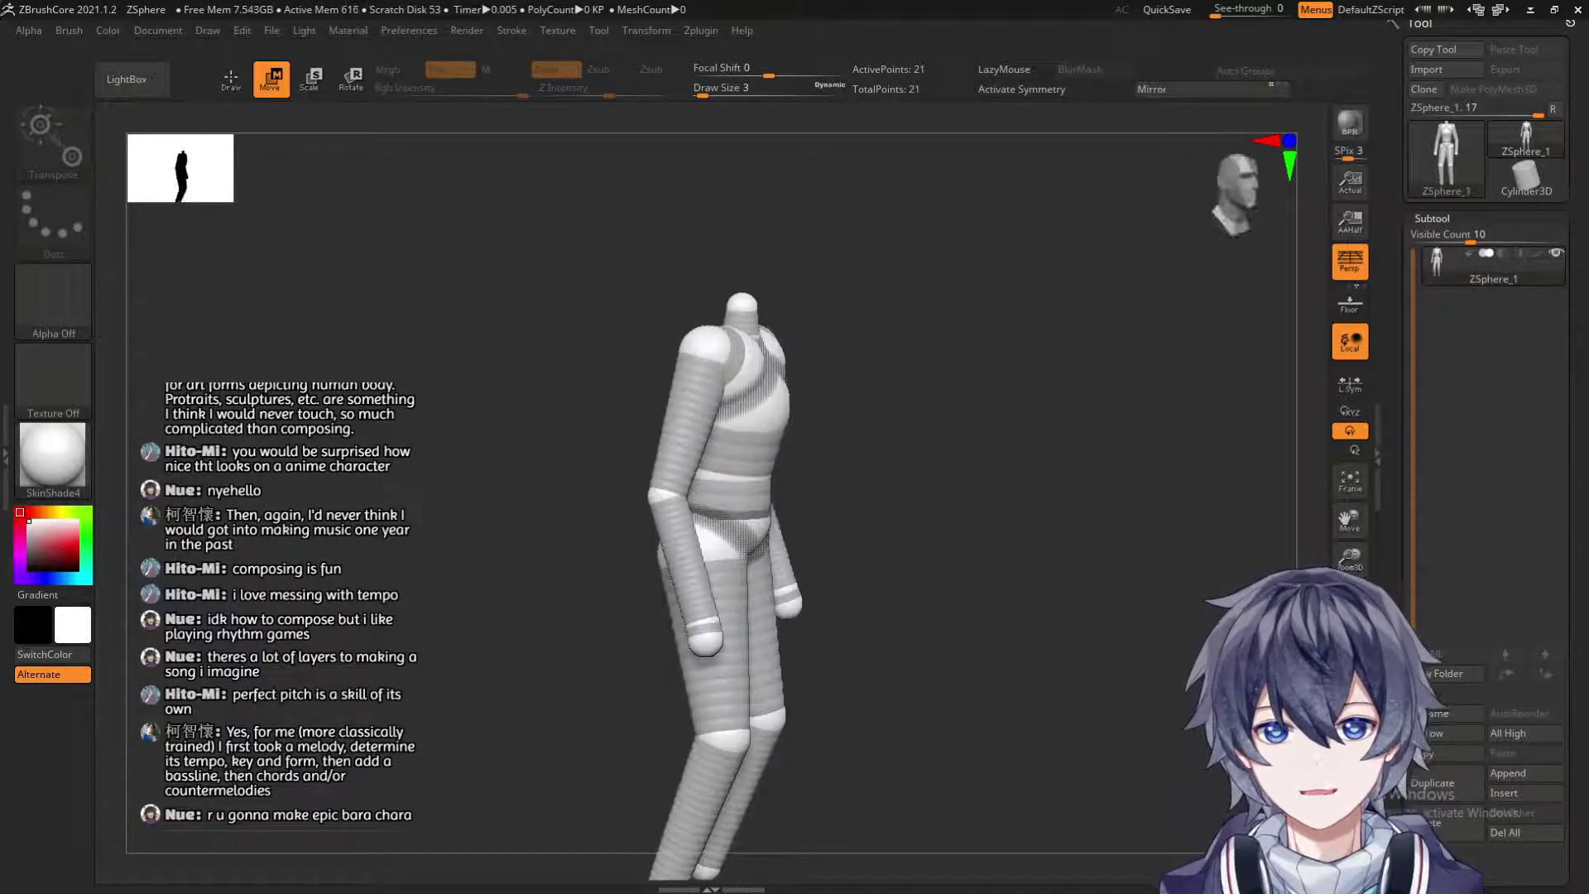
pyautogui.moveTo(624, 483); pyautogui.dragTo(644, 286)
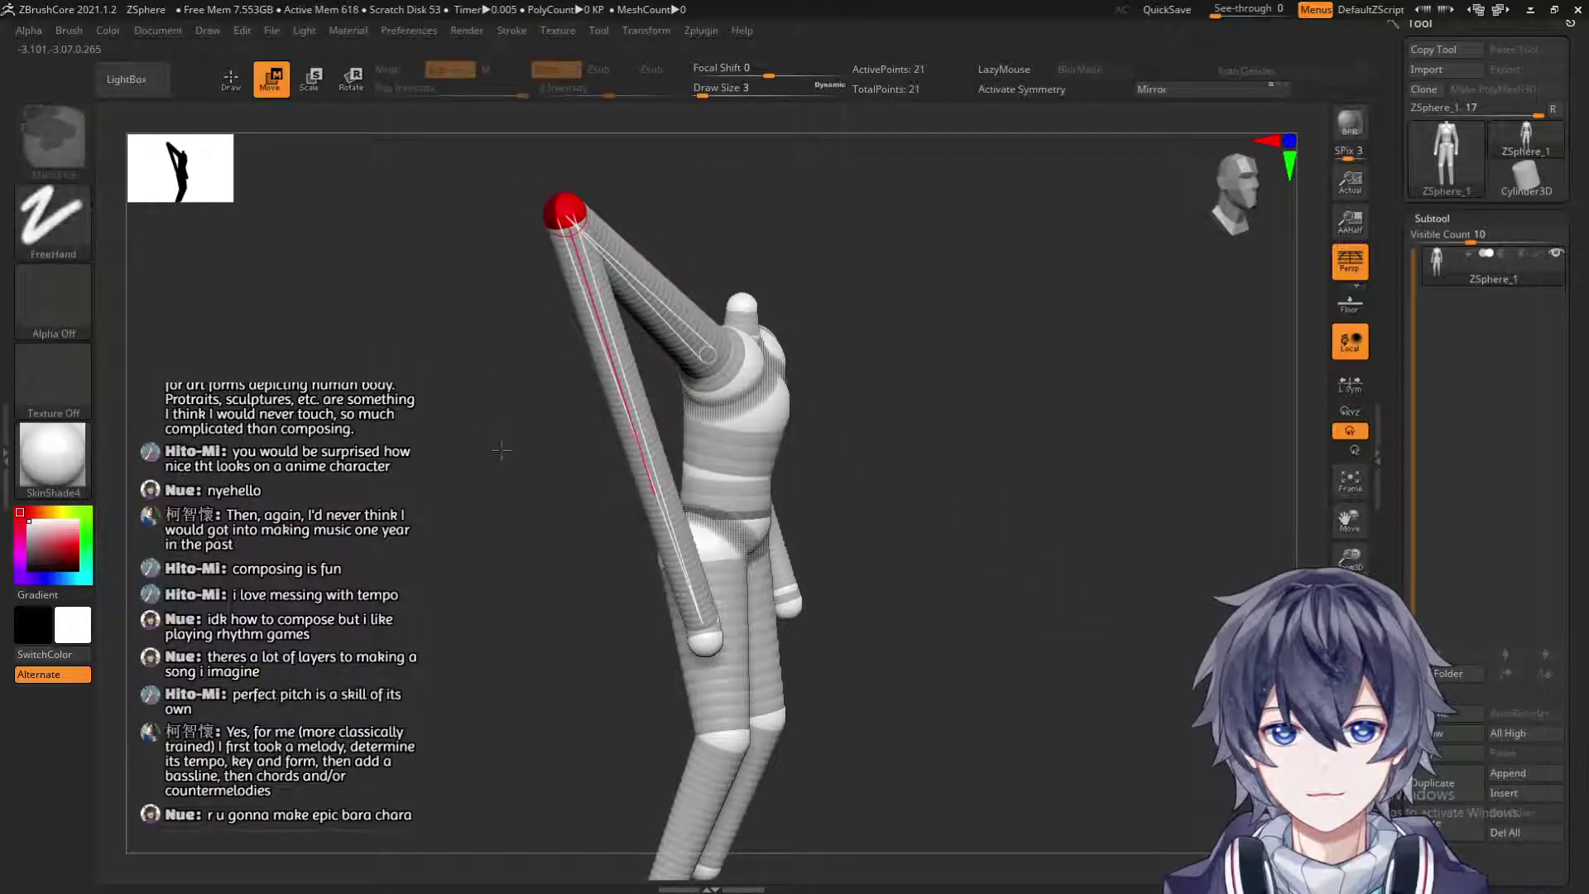
pyautogui.hotkey('ctrl', 'z')
pyautogui.moveTo(658, 494); pyautogui.dragTo(550, 399)
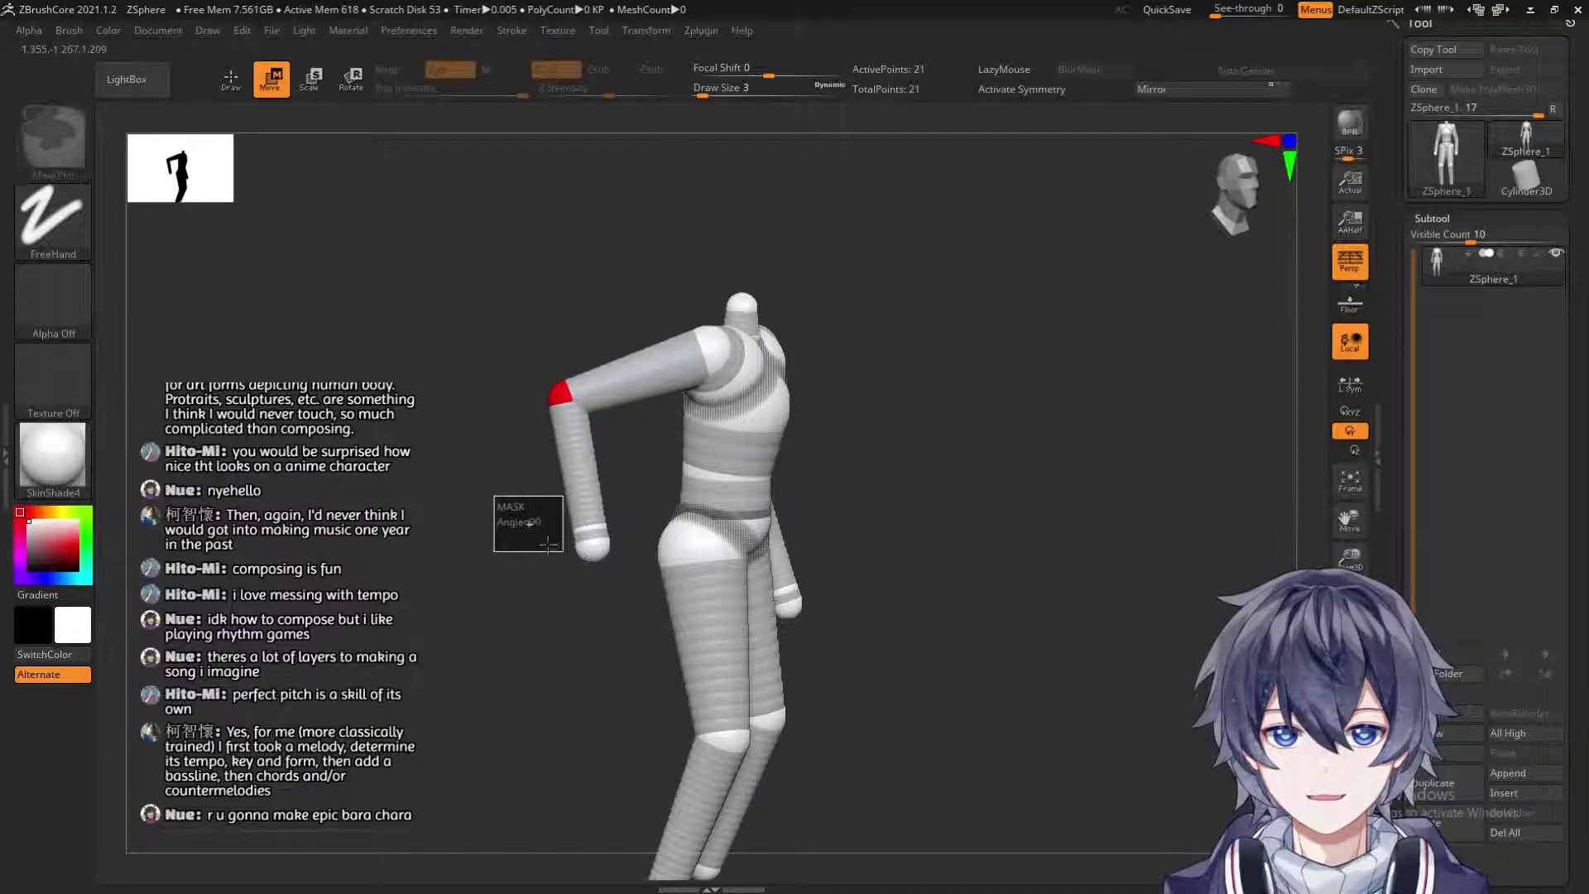
pyautogui.moveTo(501, 526); pyautogui.dragTo(537, 598)
pyautogui.moveTo(566, 452); pyautogui.dragTo(705, 508)
pyautogui.moveTo(778, 484); pyautogui.dragTo(898, 464)
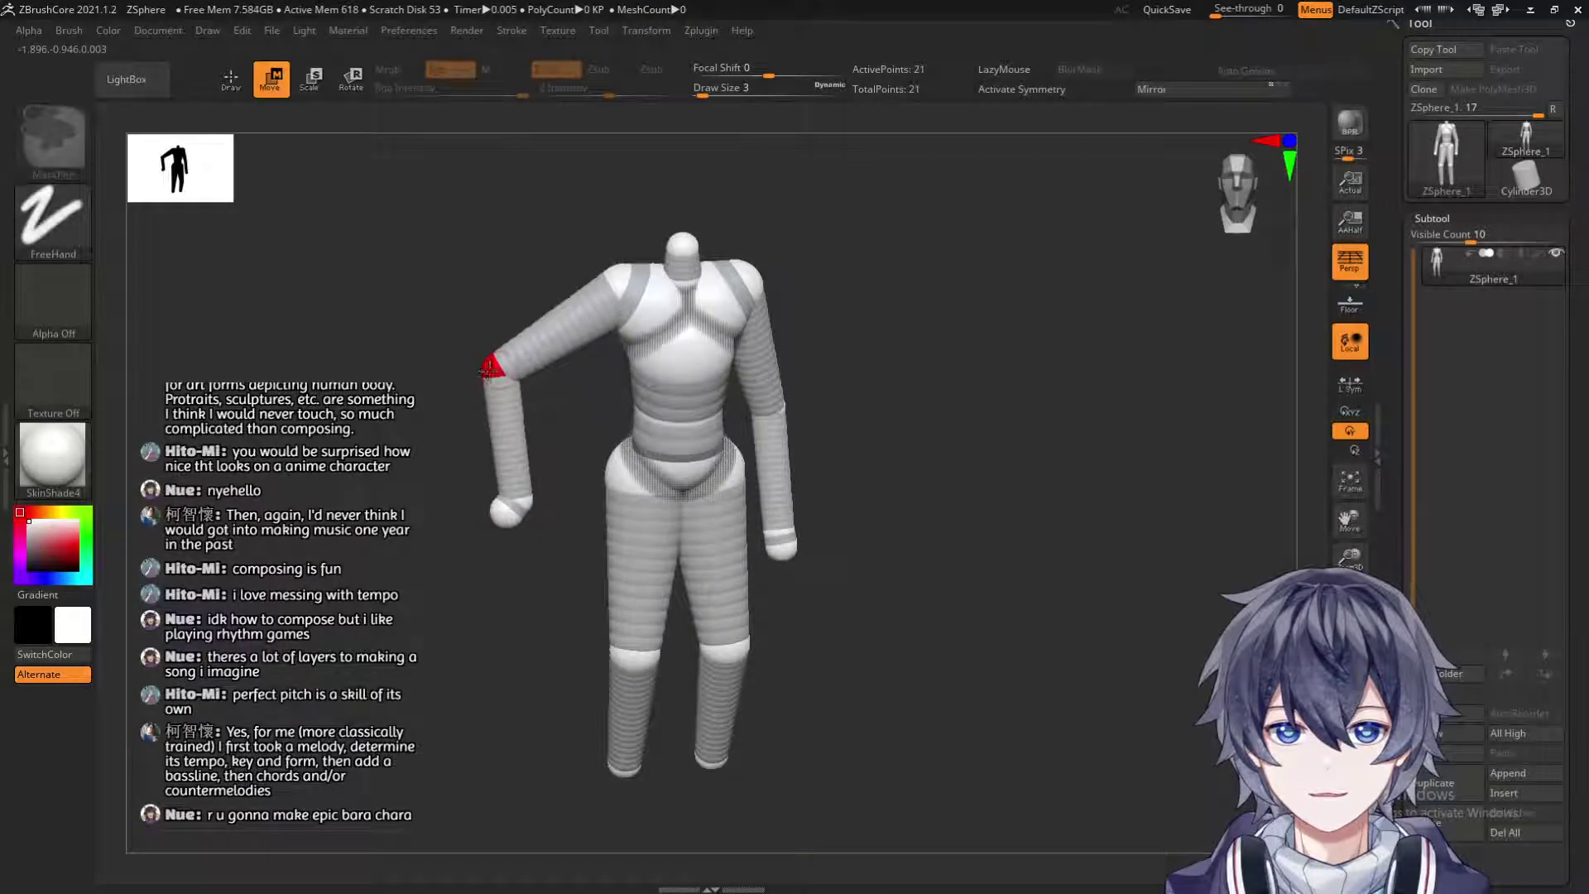
# Swing the right wrist and palm ZSpheres across to the upper chest so the raised arm folds at the elbow.
pyautogui.moveTo(511, 505); pyautogui.dragTo(661, 351)
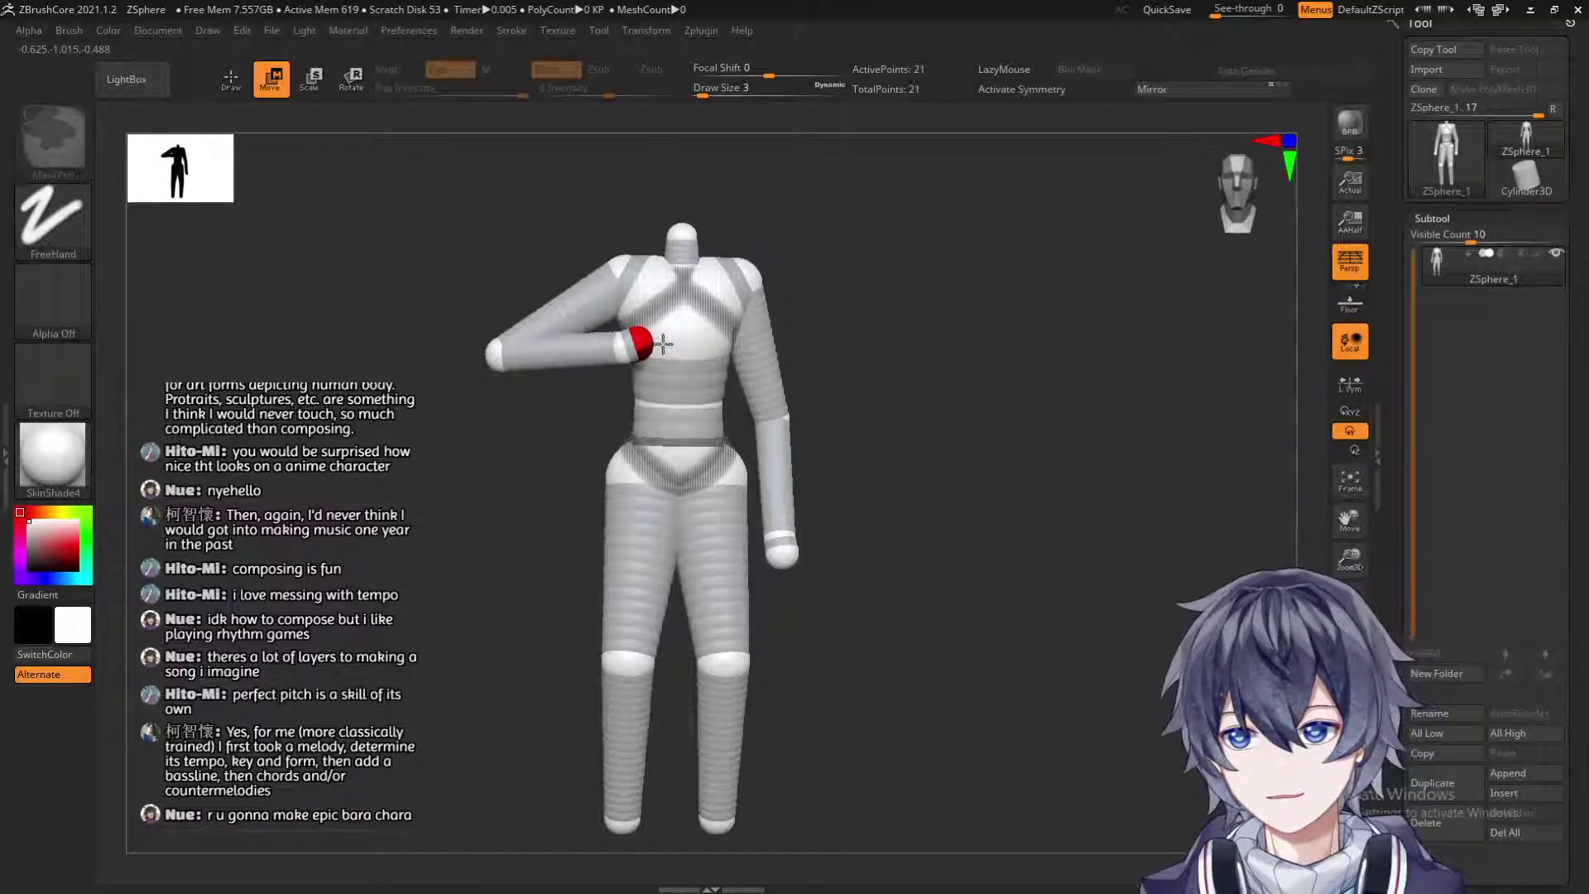
pyautogui.moveTo(549, 447); pyautogui.dragTo(547, 444)
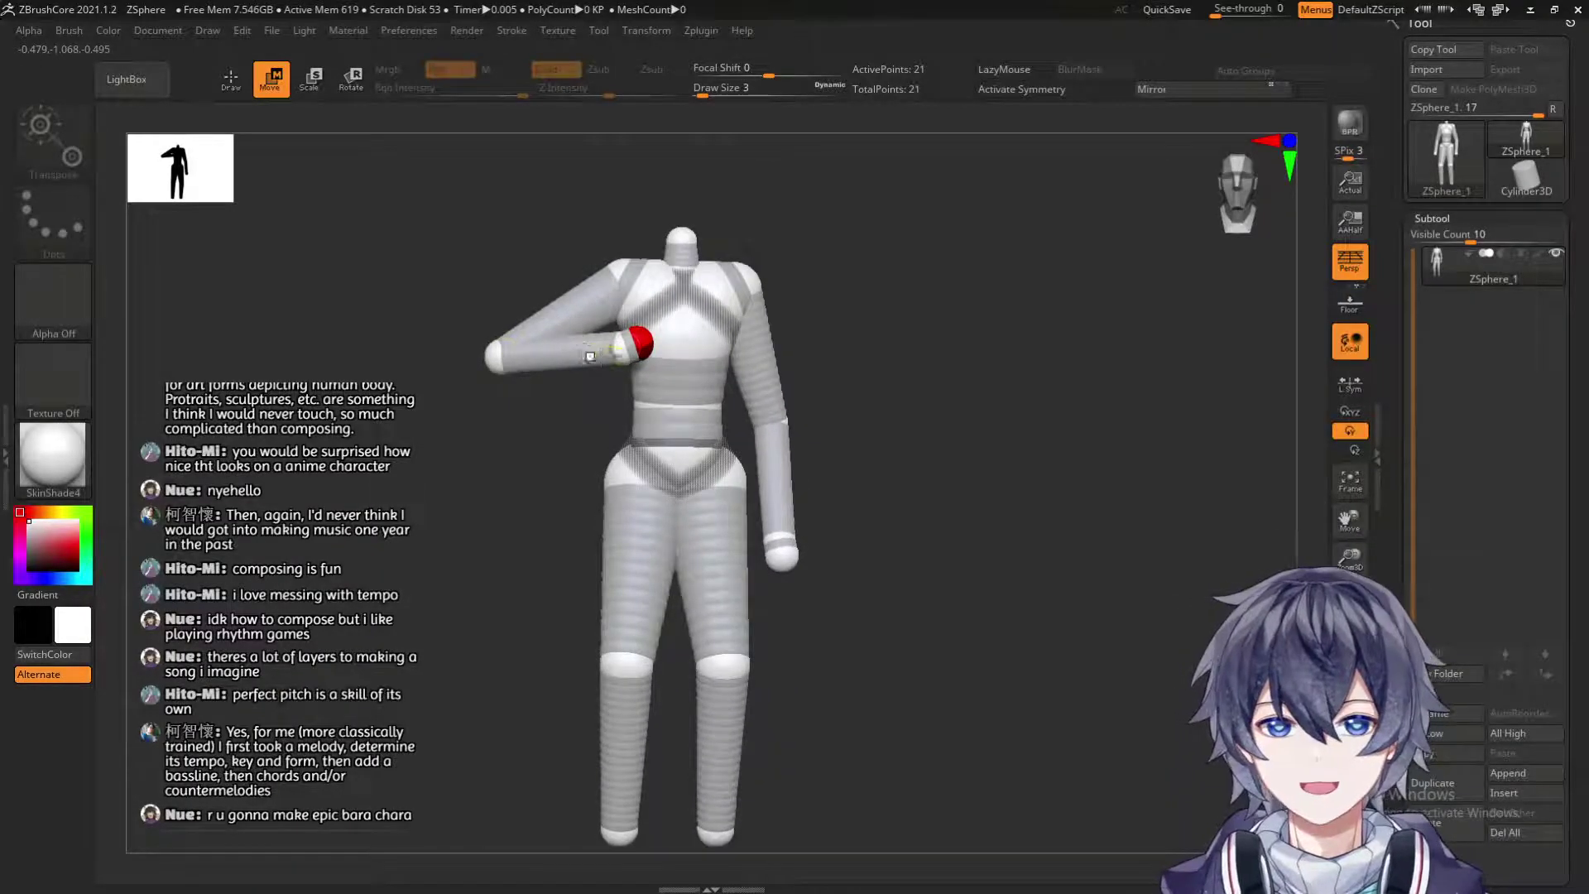
pyautogui.moveTo(624, 349)
pyautogui.mouseDown()
pyautogui.moveTo(618, 319)
pyautogui.moveTo(644, 313)
pyautogui.mouseUp()
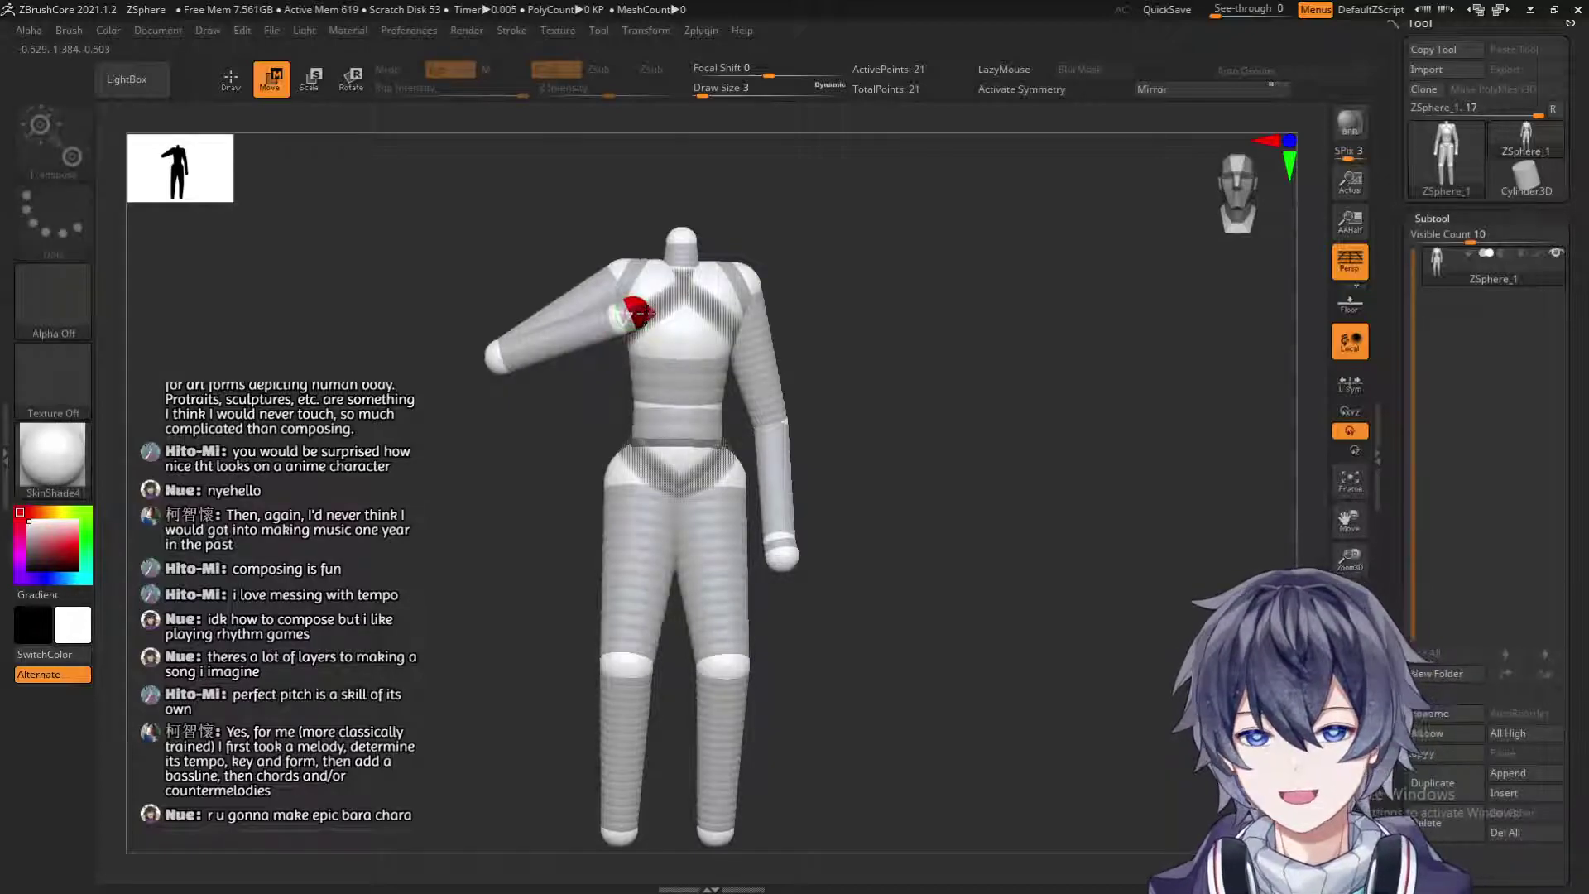
pyautogui.moveTo(497, 353); pyautogui.dragTo(505, 352)
pyautogui.moveTo(1051, 398); pyautogui.dragTo(849, 367)
pyautogui.moveTo(538, 272); pyautogui.dragTo(554, 263)
pyautogui.moveTo(886, 460); pyautogui.dragTo(743, 477)
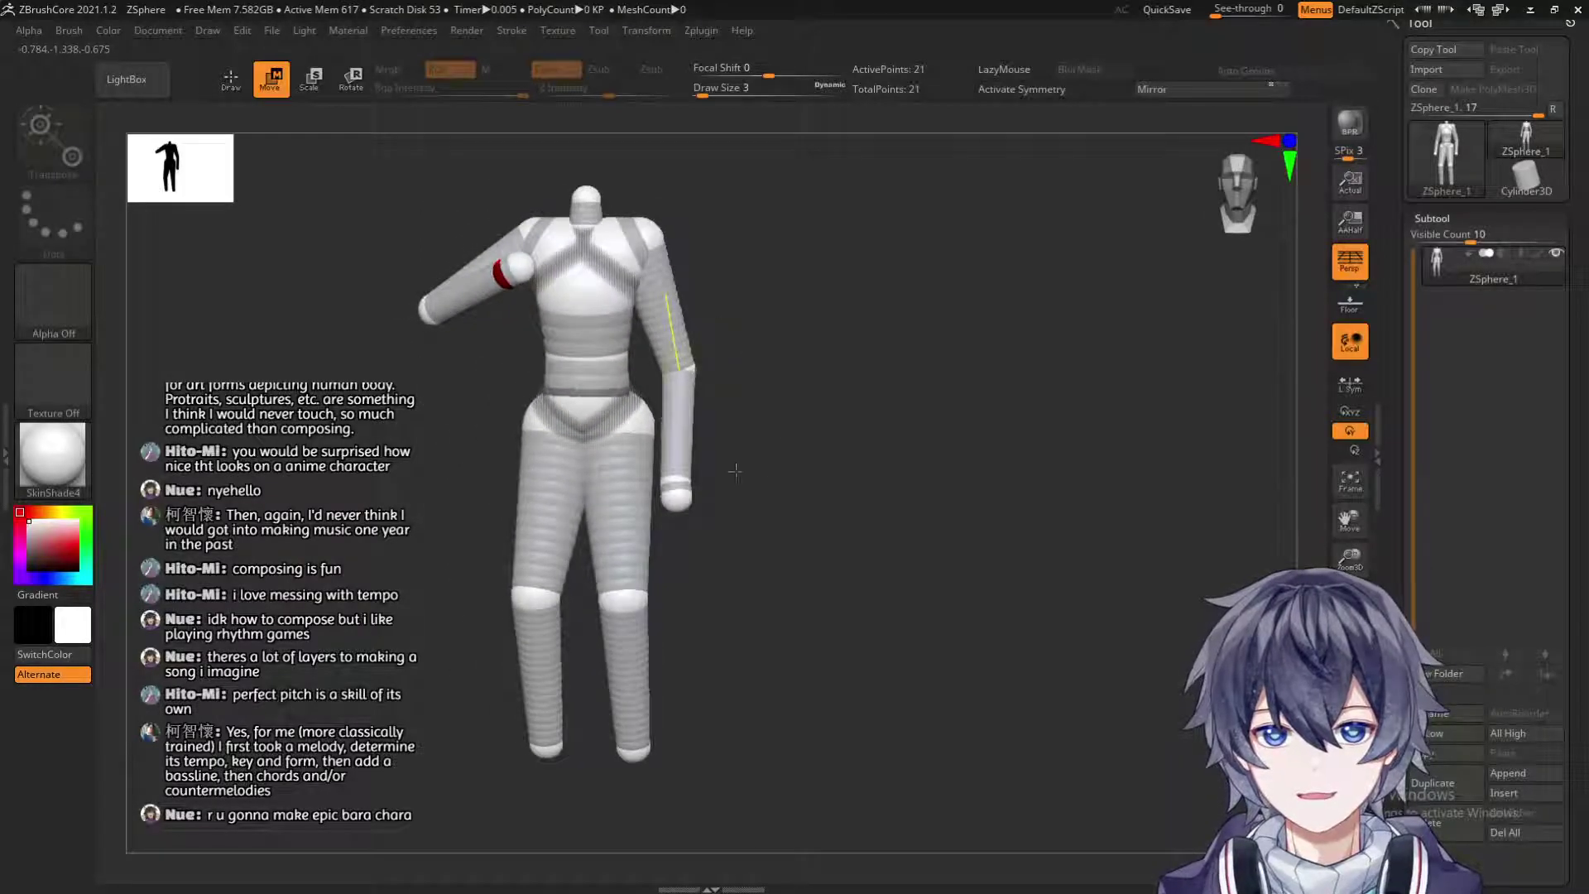
# Bend the left arm by adjusting its elbow and moving the wrist and palm ZSpheres inward over the left thigh.
pyautogui.moveTo(693, 367); pyautogui.dragTo(675, 381)
pyautogui.moveTo(675, 373); pyautogui.dragTo(676, 383)
pyautogui.moveTo(739, 378); pyautogui.dragTo(838, 377)
pyautogui.moveTo(675, 487); pyautogui.dragTo(628, 482)
pyautogui.moveTo(742, 467); pyautogui.dragTo(771, 452)
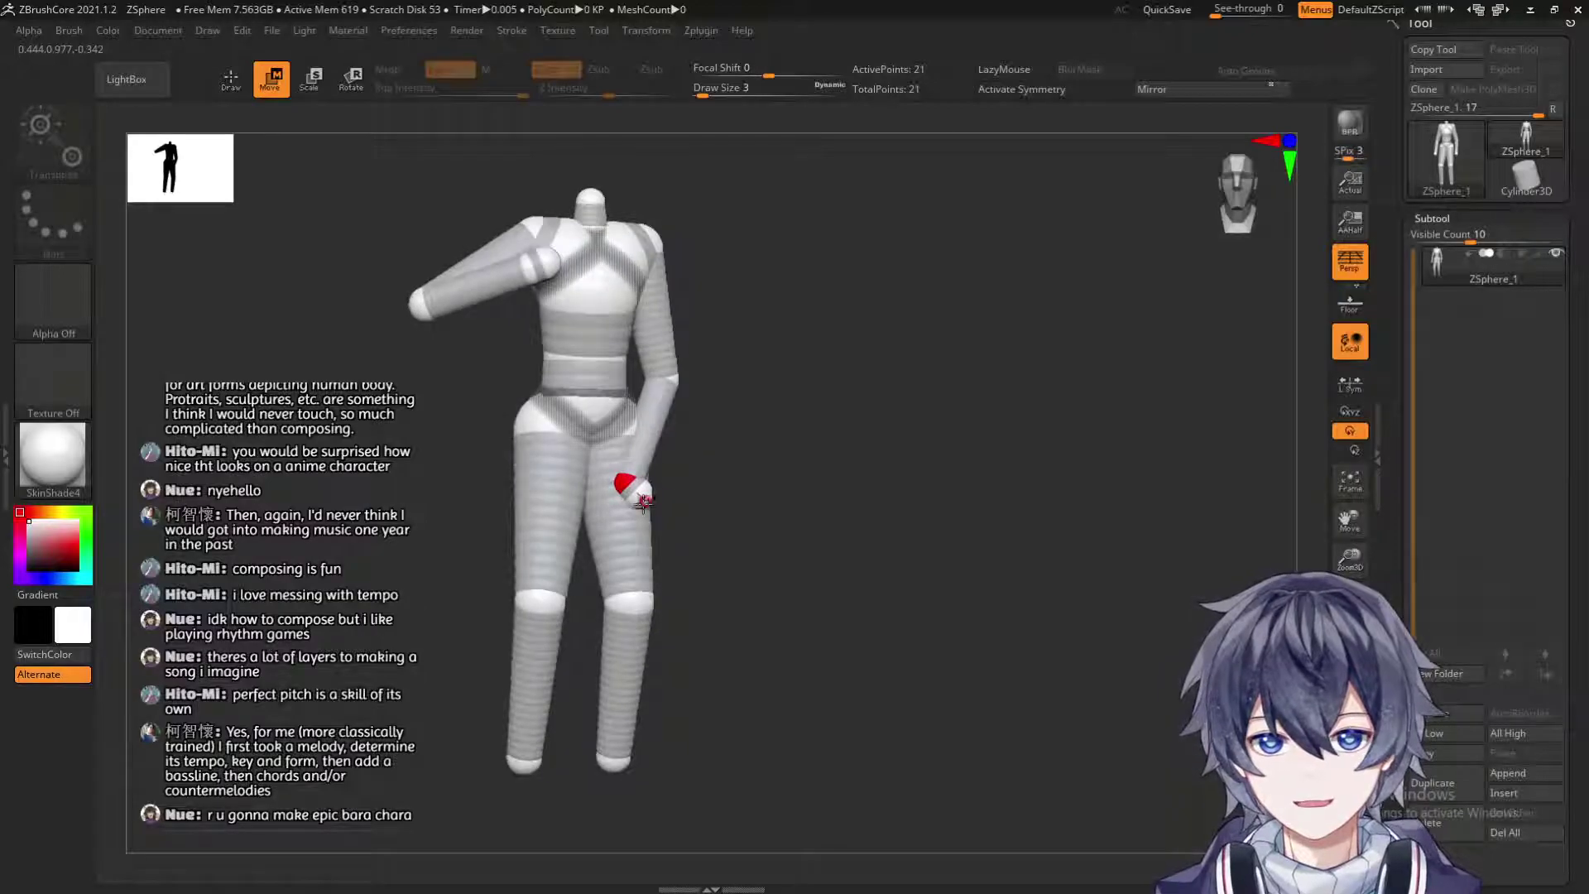
pyautogui.moveTo(644, 500); pyautogui.dragTo(607, 519)
pyautogui.moveTo(743, 447)
pyautogui.mouseDown()
pyautogui.moveTo(717, 439)
pyautogui.moveTo(689, 383)
pyautogui.moveTo(702, 371)
pyautogui.moveTo(743, 434)
pyautogui.mouseUp()
pyautogui.moveTo(752, 559); pyautogui.dragTo(763, 561)
# Move the knee ZSpheres outward one leg at a time and reposition the ankles to spread the legs into a wide stance.
pyautogui.moveTo(628, 610); pyautogui.dragTo(693, 585)
pyautogui.moveTo(821, 544); pyautogui.dragTo(854, 541)
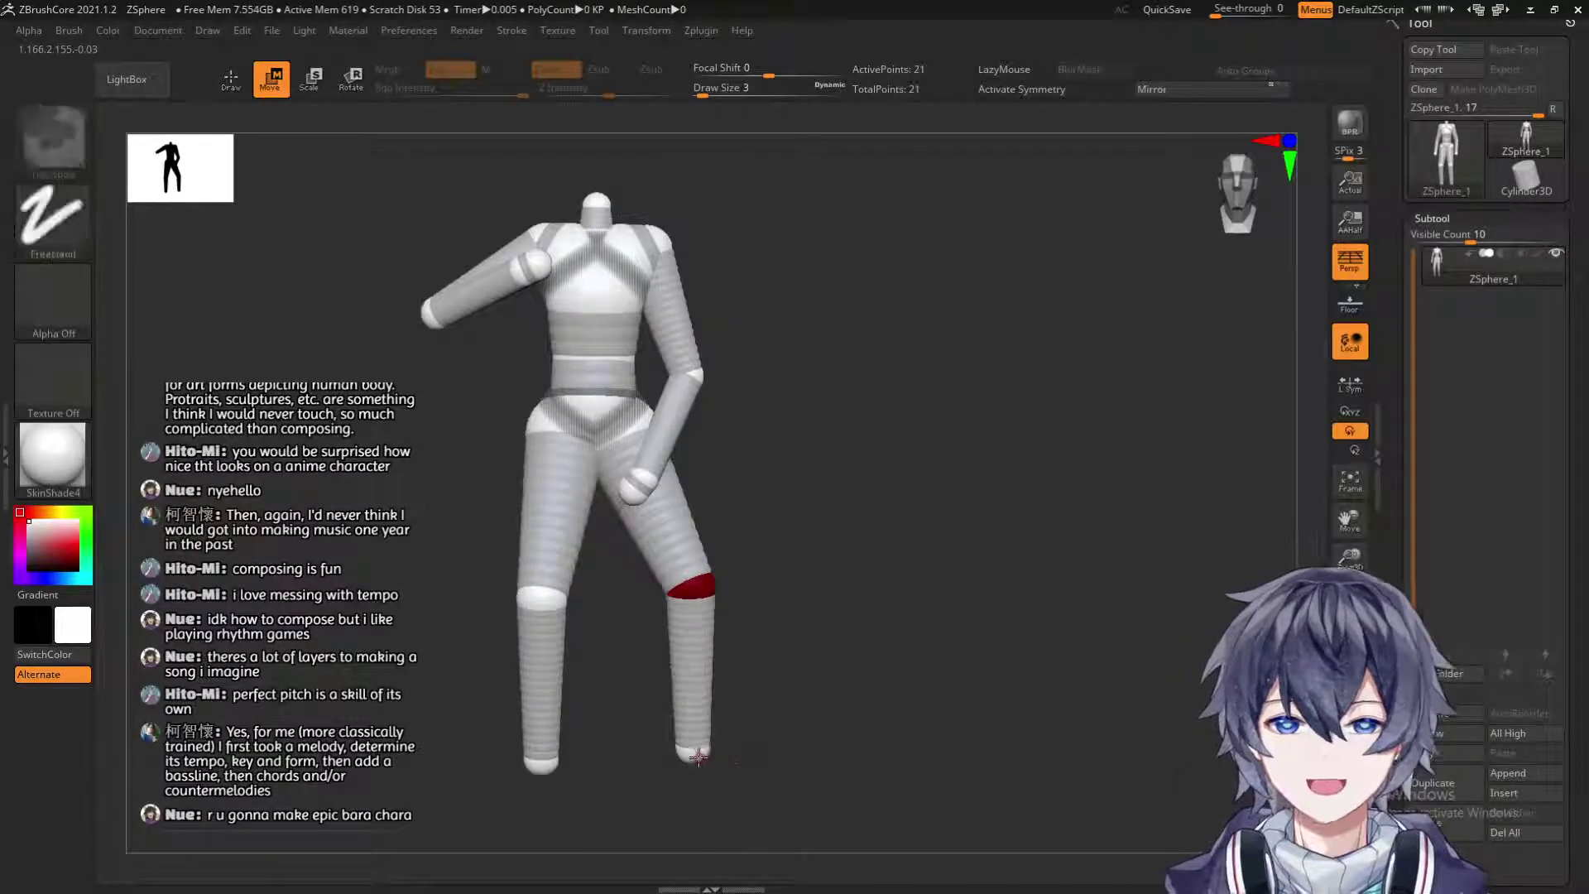
pyautogui.moveTo(694, 753); pyautogui.dragTo(675, 751)
pyautogui.moveTo(520, 589); pyautogui.dragTo(528, 642)
pyautogui.moveTo(568, 587); pyautogui.dragTo(611, 557)
pyautogui.moveTo(692, 602); pyautogui.dragTo(607, 560)
pyautogui.moveTo(549, 734); pyautogui.dragTo(563, 736)
pyautogui.moveTo(764, 632); pyautogui.dragTo(846, 625)
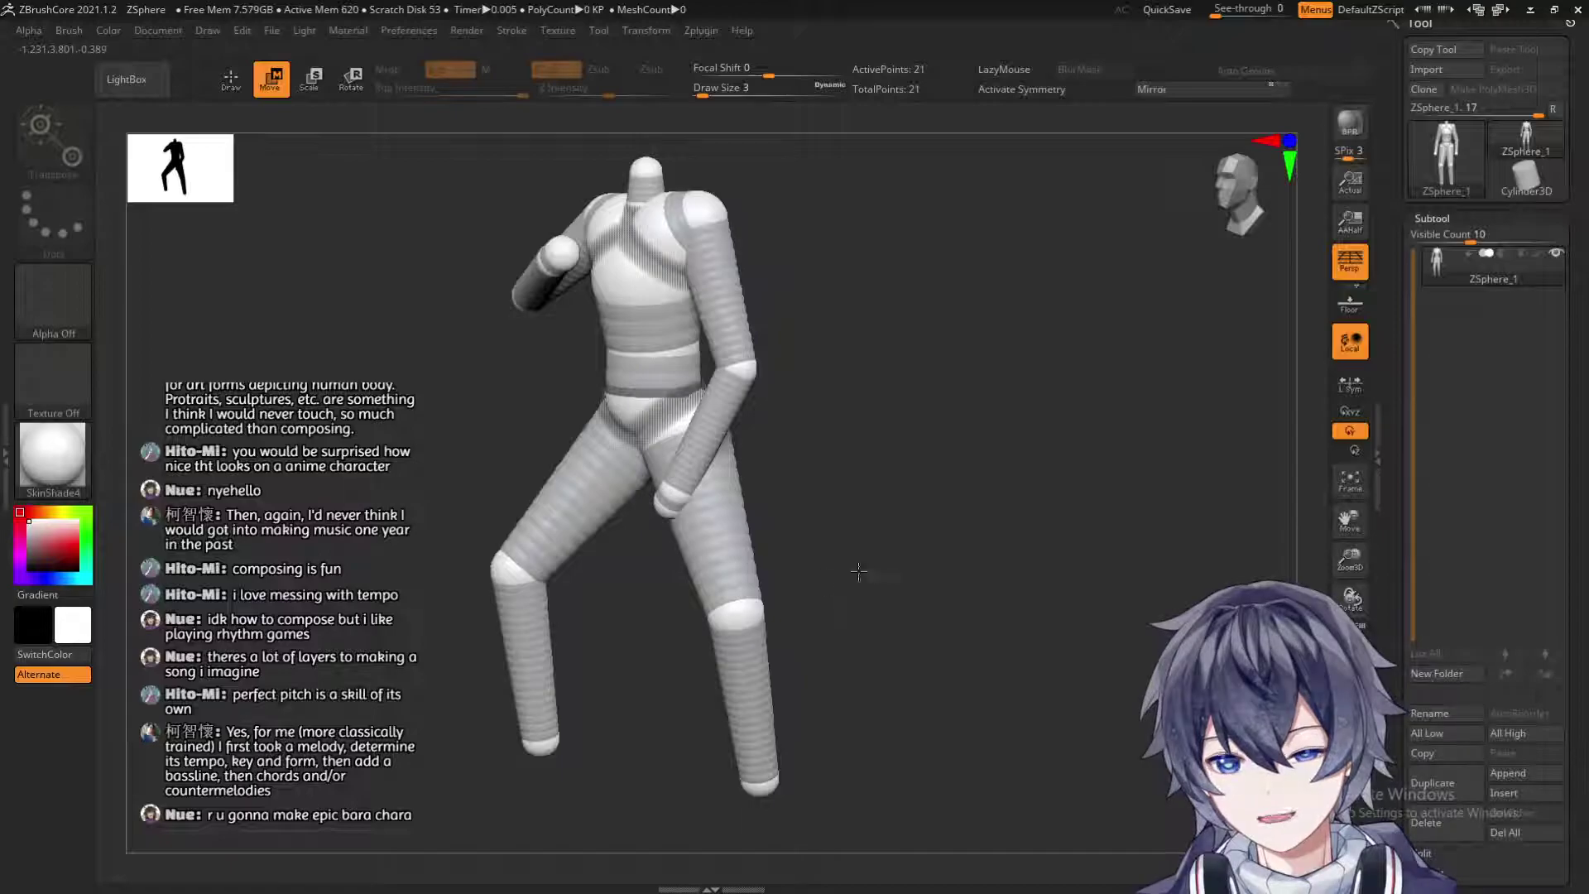
# Adjust the left knee ZSphere and move the left ankle slightly outward to refine the bent leg.
pyautogui.moveTo(828, 552)
pyautogui.mouseDown()
pyautogui.moveTo(848, 530)
pyautogui.moveTo(773, 500)
pyautogui.moveTo(900, 490)
pyautogui.mouseUp()
pyautogui.moveTo(703, 569)
pyautogui.keyDown('ctrl'); pyautogui.mouseDown()
pyautogui.moveTo(619, 573)
pyautogui.moveTo(784, 530)
pyautogui.moveTo(871, 443)
pyautogui.moveTo(900, 447)
pyautogui.mouseUp(); pyautogui.keyUp('ctrl')
pyautogui.moveTo(793, 455)
pyautogui.keyDown('ctrl'); pyautogui.mouseDown()
pyautogui.moveTo(819, 421)
pyautogui.moveTo(803, 439)
pyautogui.mouseUp(); pyautogui.keyUp('ctrl')
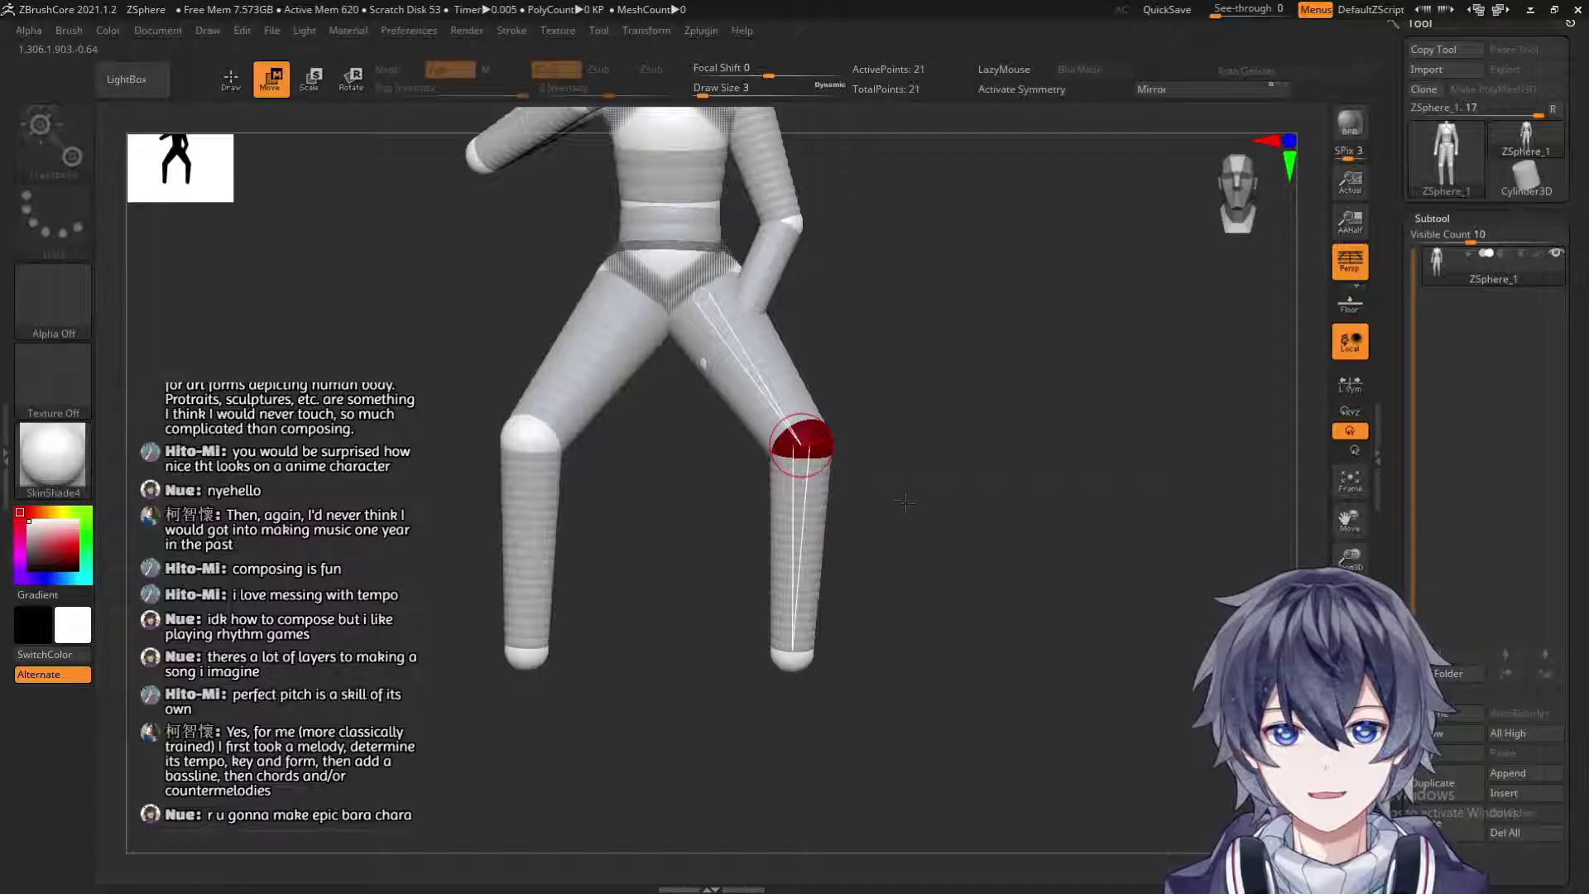
pyautogui.keyDown('ctrl'); pyautogui.moveTo(794, 652); pyautogui.dragTo(813, 649); pyautogui.keyUp('ctrl')
pyautogui.moveTo(885, 575)
pyautogui.mouseDown()
pyautogui.moveTo(826, 573)
pyautogui.moveTo(876, 570)
pyautogui.mouseUp()
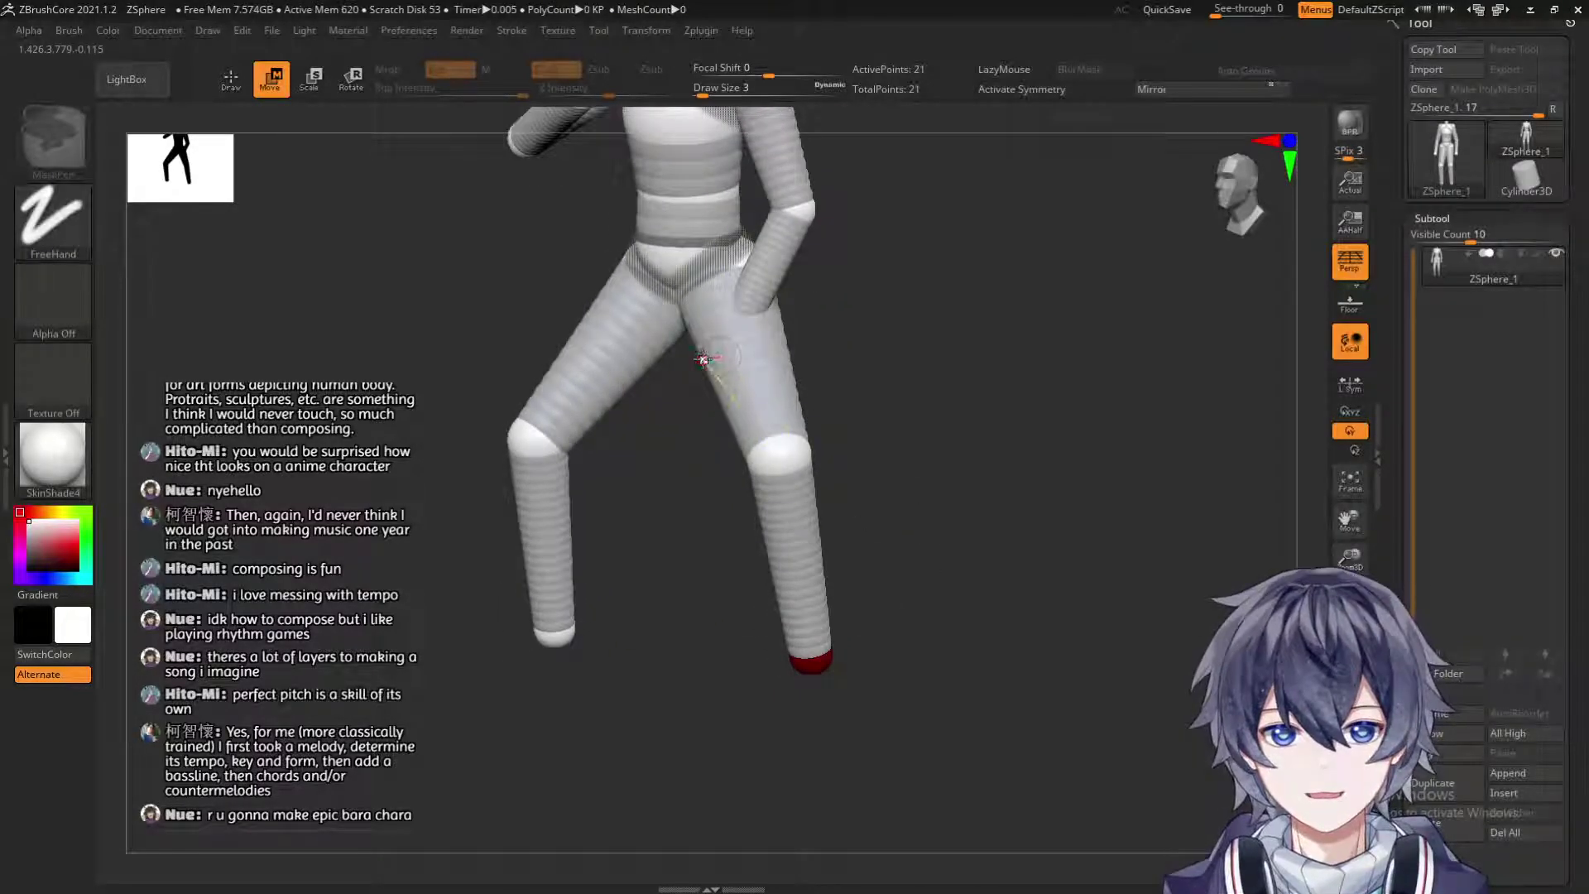
pyautogui.moveTo(859, 345); pyautogui.dragTo(909, 345)
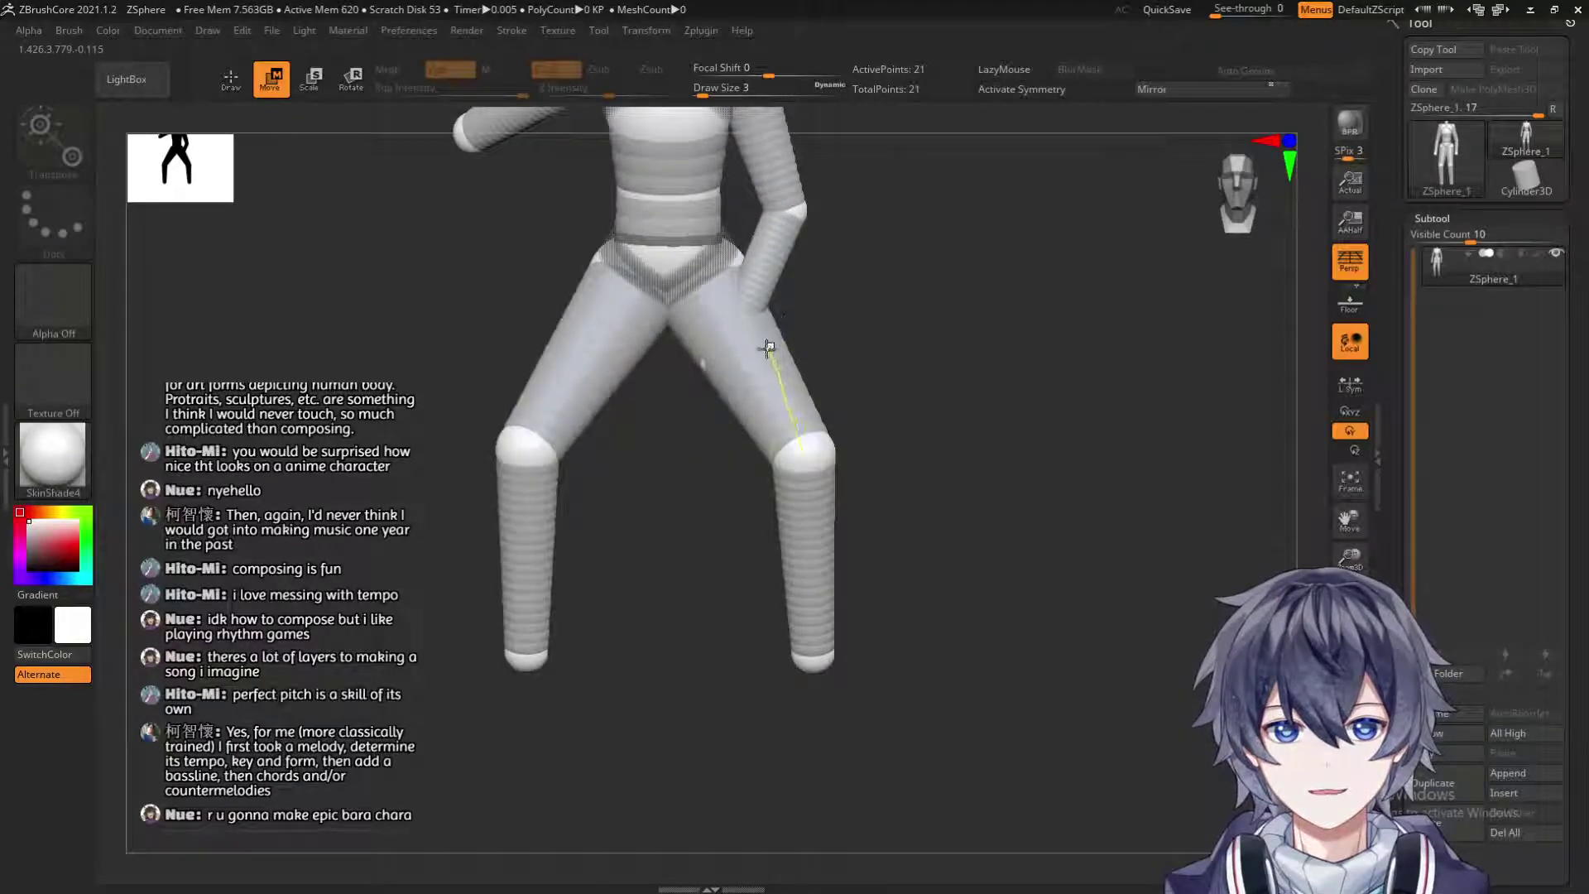
# Bring the left wrist and palm ZSpheres forward and inward so the hand clears the upper thigh in front of the hips.
pyautogui.keyDown('ctrl'); pyautogui.keyDown('shift'); pyautogui.click(765, 357); pyautogui.keyUp('shift'); pyautogui.keyUp('ctrl')
pyautogui.keyDown('ctrl'); pyautogui.keyDown('shift'); pyautogui.click(769, 356); pyautogui.keyUp('shift'); pyautogui.keyUp('ctrl')
pyautogui.keyDown('ctrl'); pyautogui.keyDown('shift'); pyautogui.click(769, 352); pyautogui.keyUp('shift'); pyautogui.keyUp('ctrl')
pyautogui.keyDown('ctrl'); pyautogui.keyDown('shift'); pyautogui.click(763, 361); pyautogui.keyUp('shift'); pyautogui.keyUp('ctrl')
pyautogui.keyDown('ctrl'); pyautogui.keyDown('shift'); pyautogui.click(750, 267); pyautogui.keyUp('shift'); pyautogui.keyUp('ctrl')
pyautogui.moveTo(830, 334); pyautogui.dragTo(663, 286)
pyautogui.keyDown('ctrl'); pyautogui.keyDown('shift'); pyautogui.click(760, 273); pyautogui.keyUp('shift'); pyautogui.keyUp('ctrl')
pyautogui.moveTo(873, 356); pyautogui.dragTo(962, 363)
pyautogui.keyDown('alt'); pyautogui.moveTo(902, 295); pyautogui.dragTo(924, 406); pyautogui.keyUp('alt')
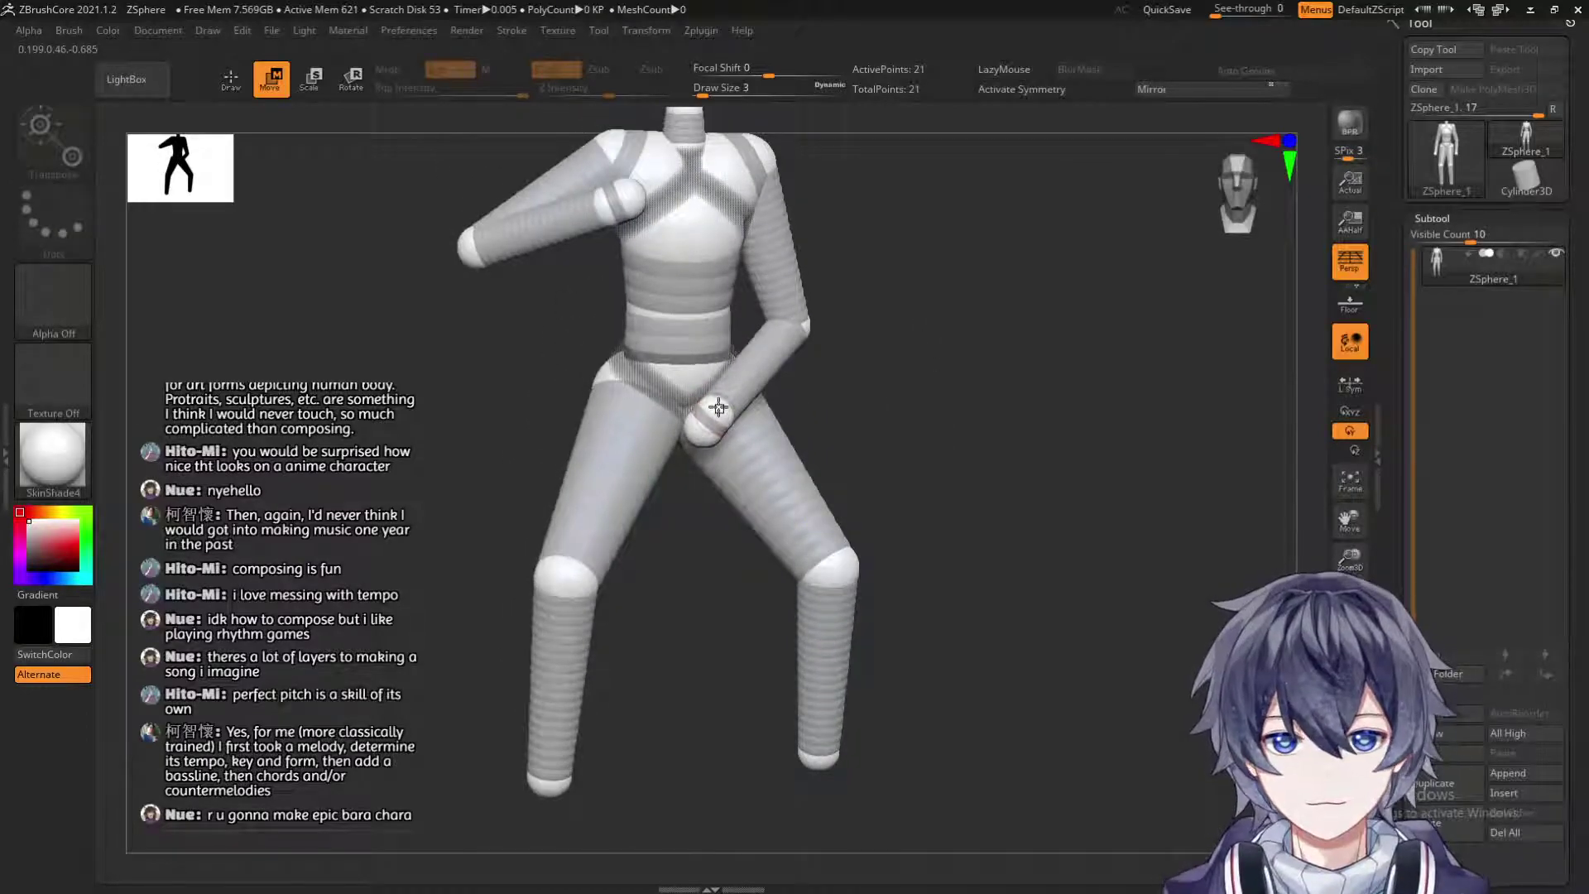
pyautogui.moveTo(718, 407); pyautogui.dragTo(743, 424)
pyautogui.keyDown('ctrl'); pyautogui.moveTo(884, 387); pyautogui.dragTo(862, 415, button='right'); pyautogui.keyUp('ctrl')
pyautogui.keyDown('ctrl'); pyautogui.moveTo(777, 494); pyautogui.dragTo(894, 582, button='right'); pyautogui.keyUp('ctrl')
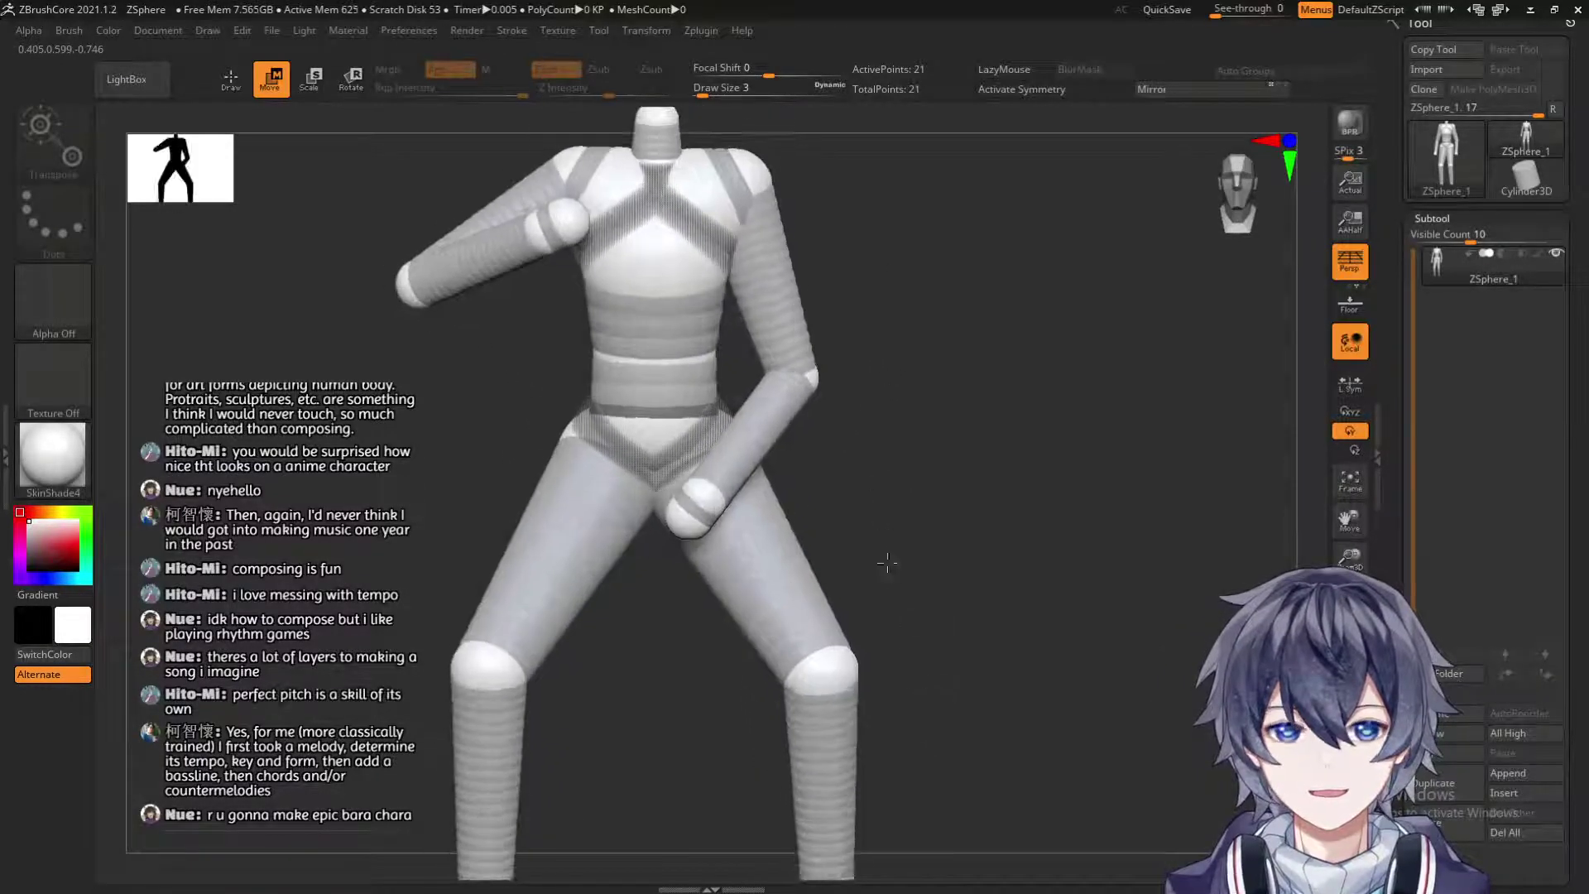
# Fine-tune the left wrist and palm ZSpheres so the hand rests against the front of the upper left thigh.
pyautogui.keyDown('ctrl'); pyautogui.moveTo(921, 493); pyautogui.dragTo(931, 447, button='right'); pyautogui.keyUp('ctrl')
pyautogui.moveTo(931, 447); pyautogui.dragTo(727, 533)
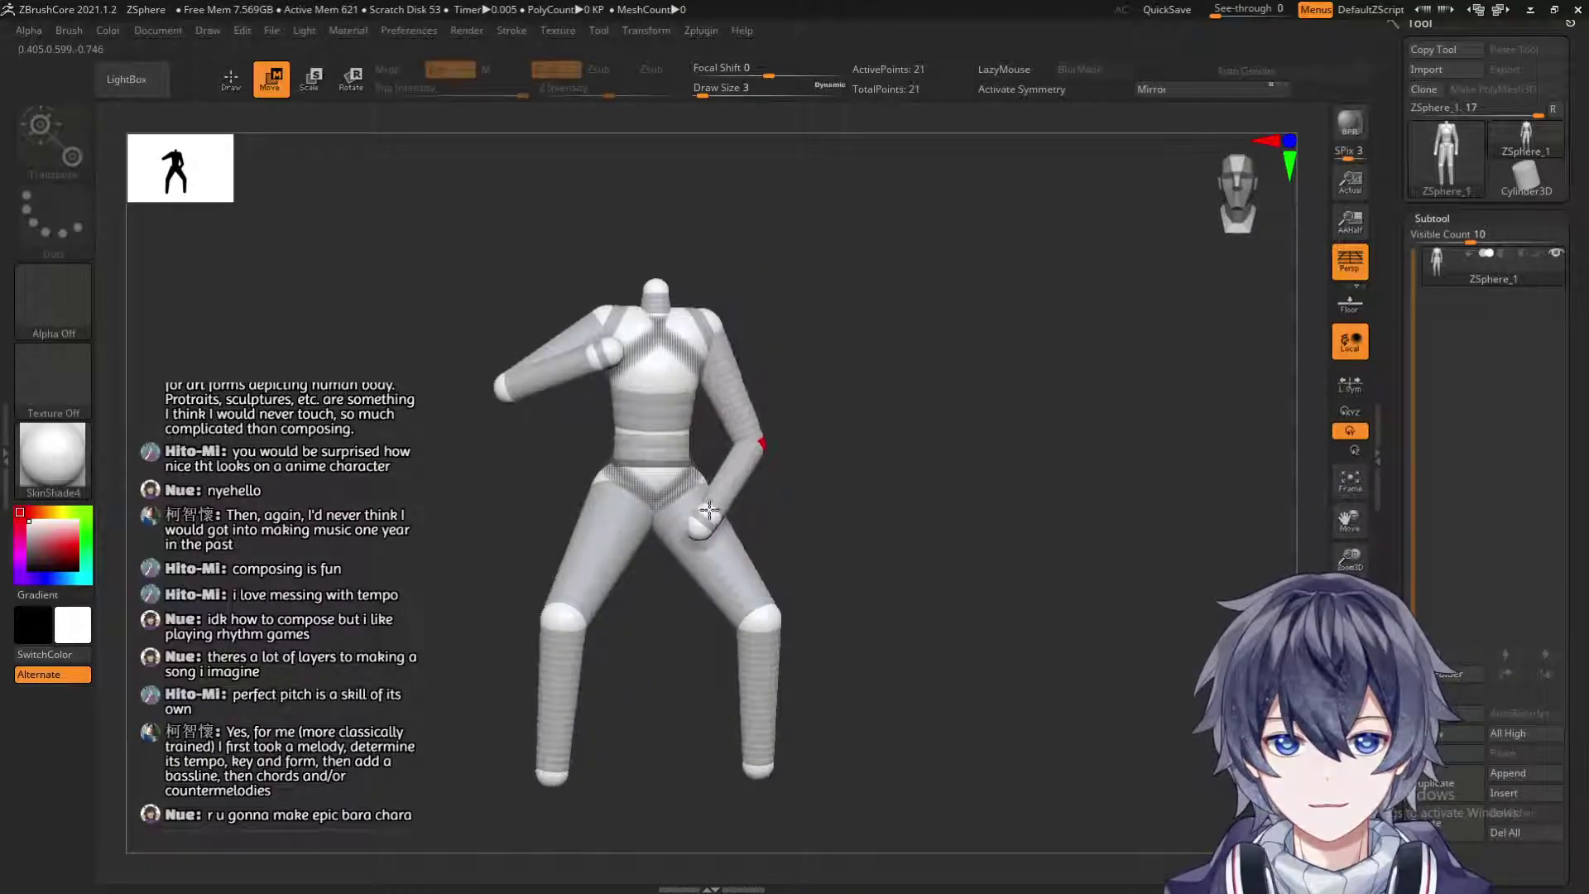
pyautogui.moveTo(836, 492)
pyautogui.mouseDown()
pyautogui.moveTo(910, 501)
pyautogui.moveTo(758, 515)
pyautogui.moveTo(845, 520)
pyautogui.mouseUp()
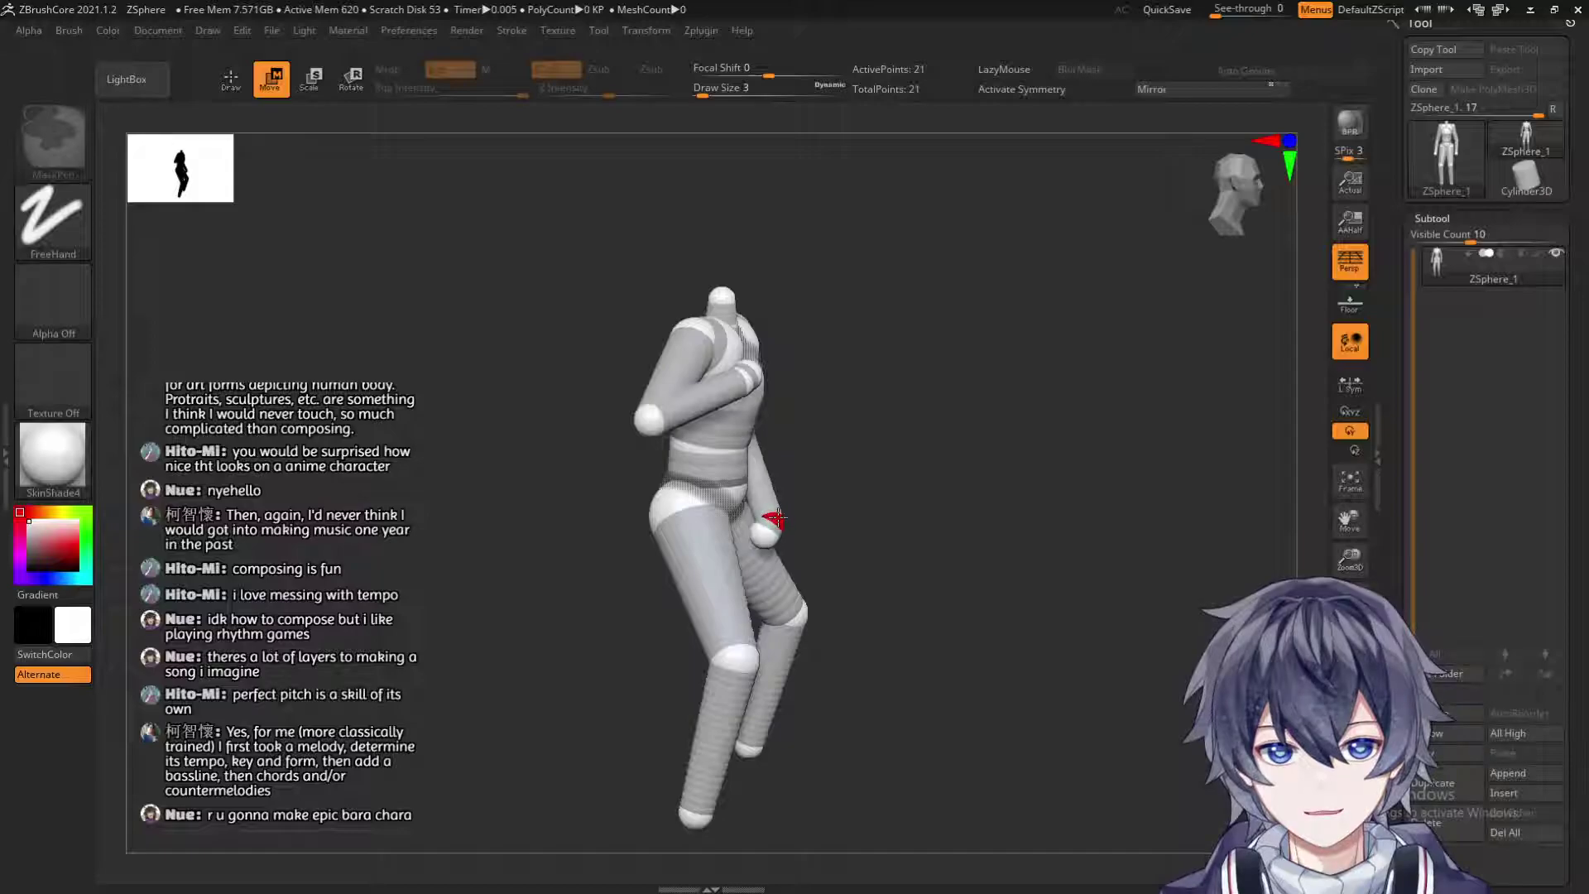
pyautogui.moveTo(781, 516)
pyautogui.mouseDown()
pyautogui.moveTo(770, 536)
pyautogui.moveTo(810, 514)
pyautogui.moveTo(769, 529)
pyautogui.mouseUp()
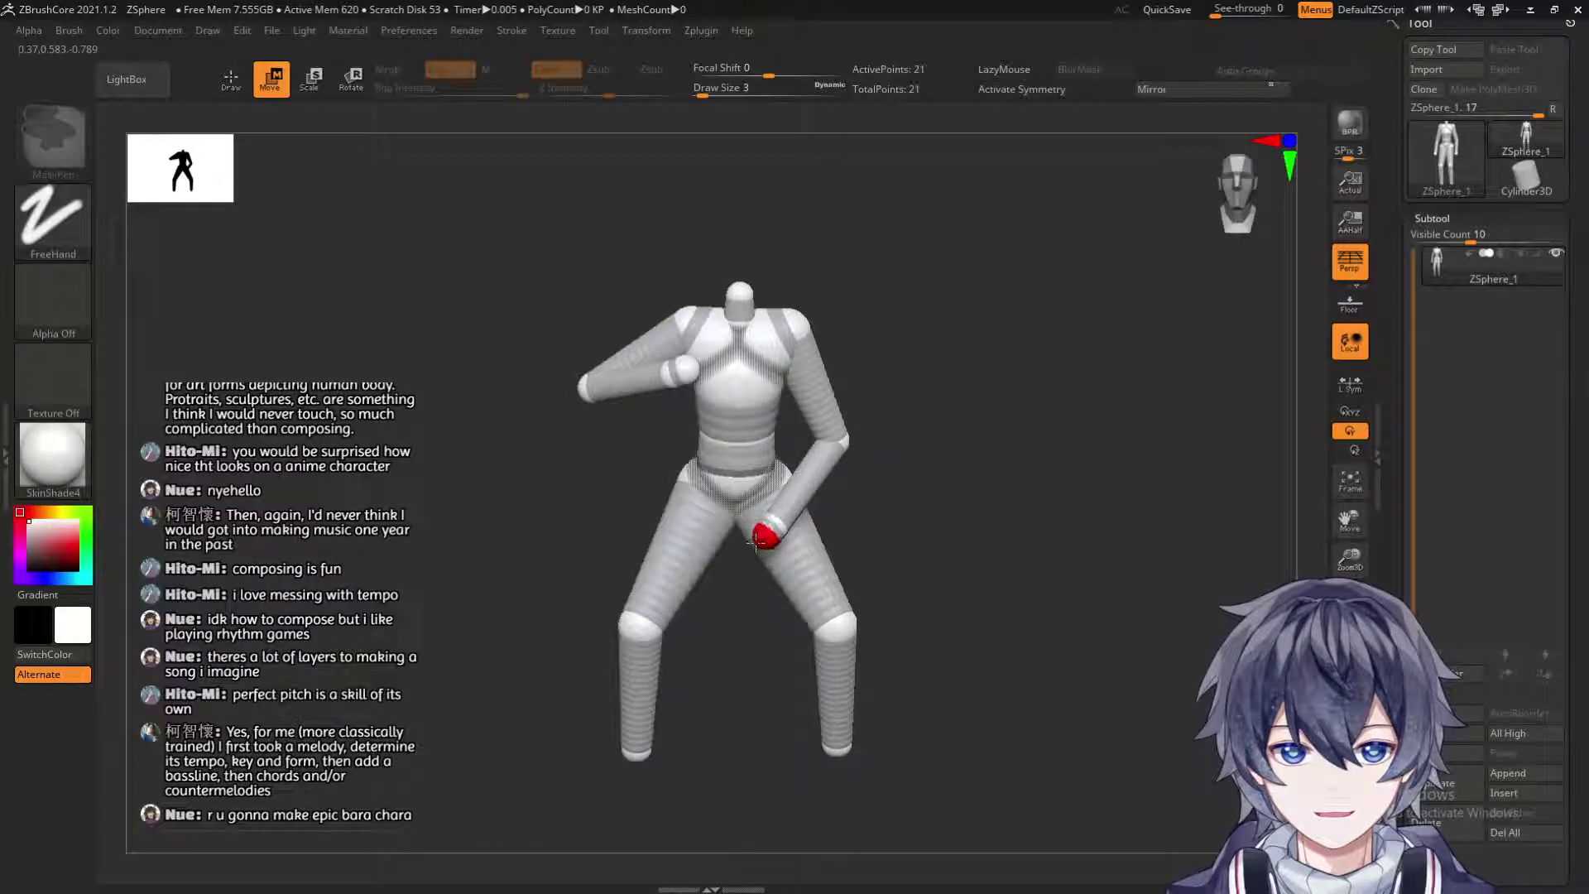
pyautogui.moveTo(902, 489); pyautogui.dragTo(891, 637)
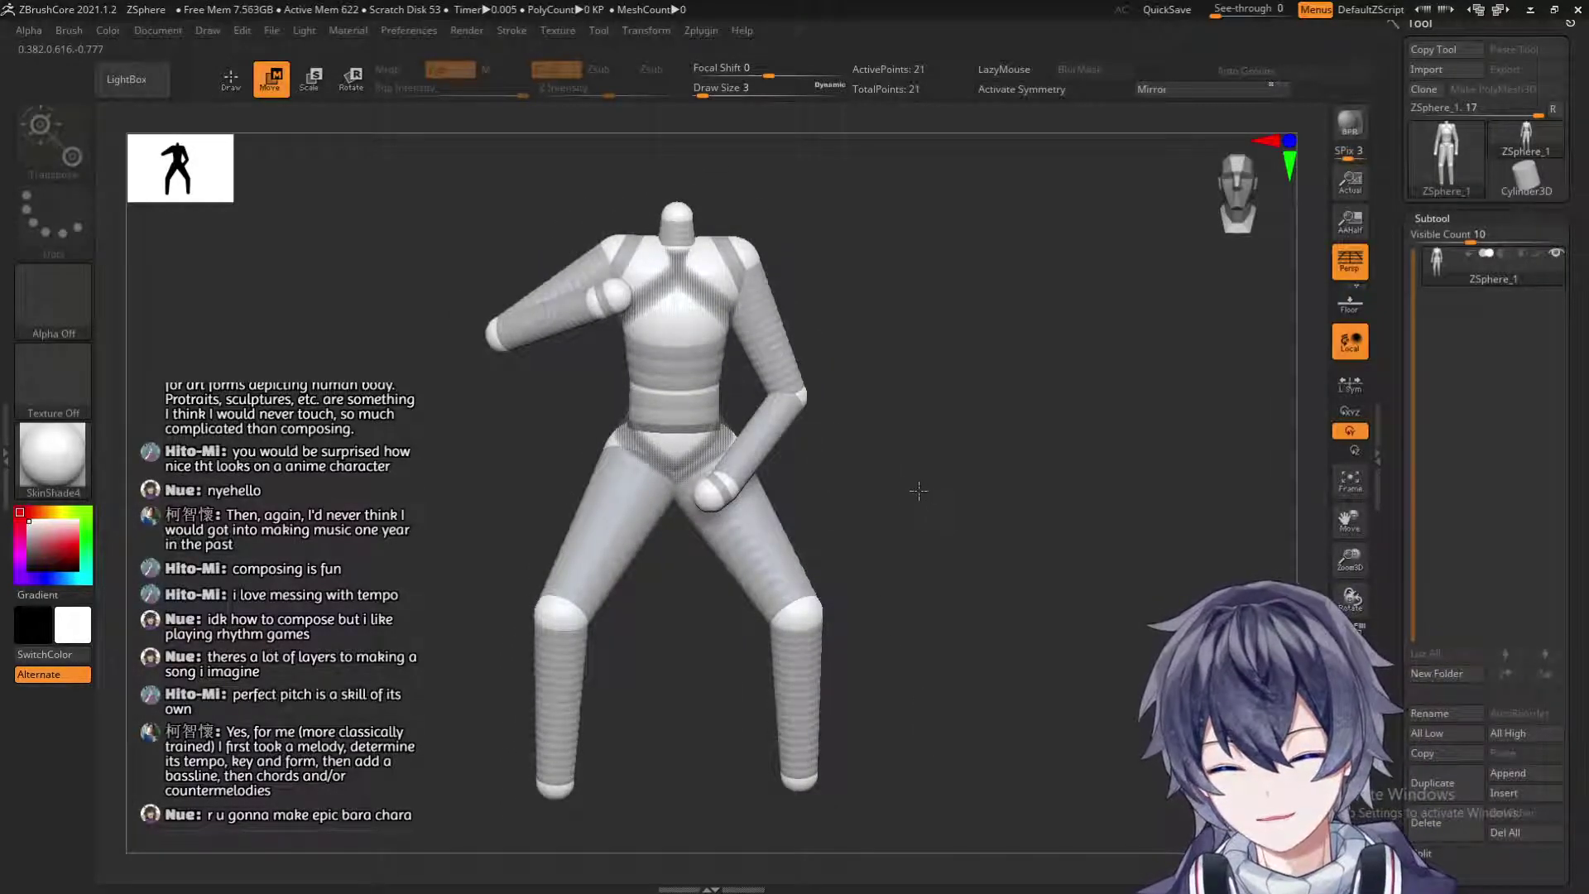
pyautogui.moveTo(903, 503); pyautogui.dragTo(942, 490)
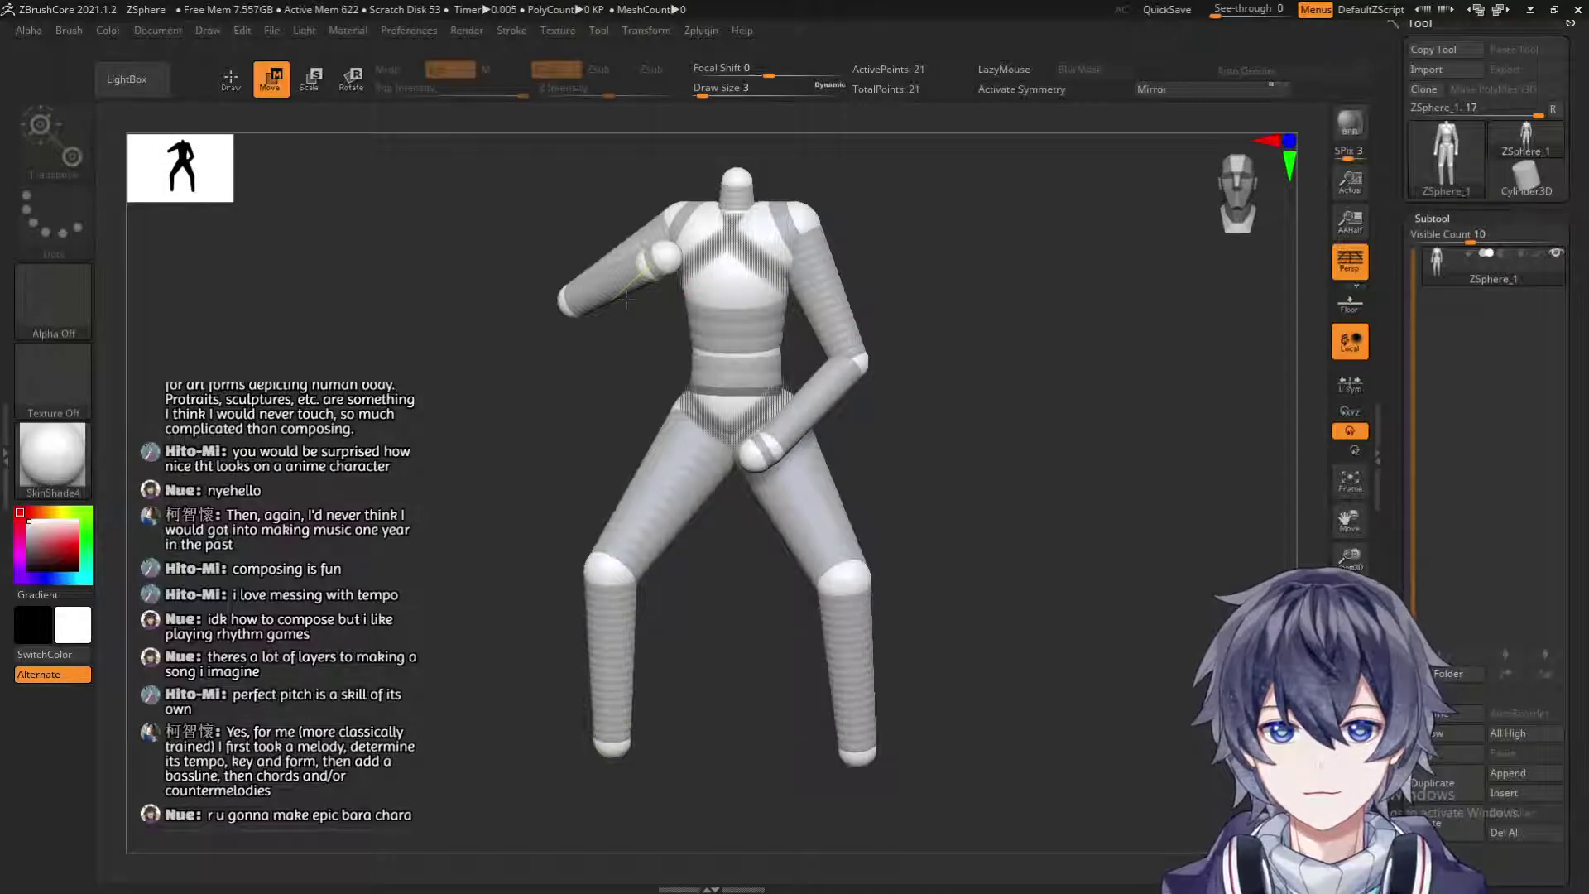
pyautogui.moveTo(919, 344); pyautogui.dragTo(951, 347)
pyautogui.moveTo(944, 457); pyautogui.dragTo(924, 458)
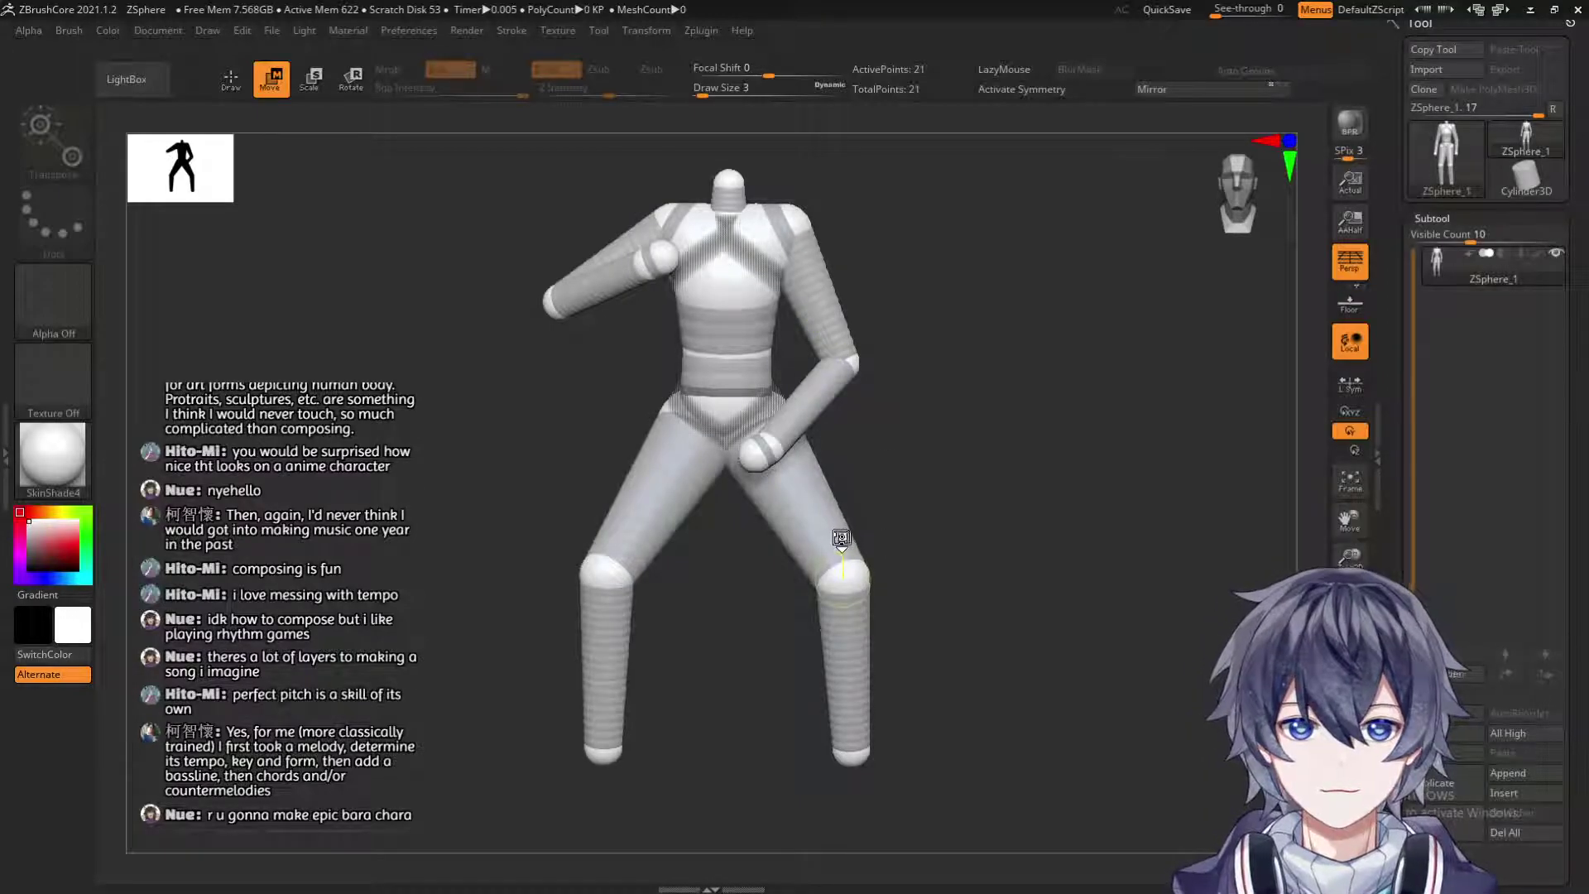
# Preview the posed figure's skin, return to the ZSphere view and examine the pose from the front and side.
pyautogui.press('a')
pyautogui.moveTo(859, 515); pyautogui.dragTo(997, 482, button='right')
pyautogui.press('a')
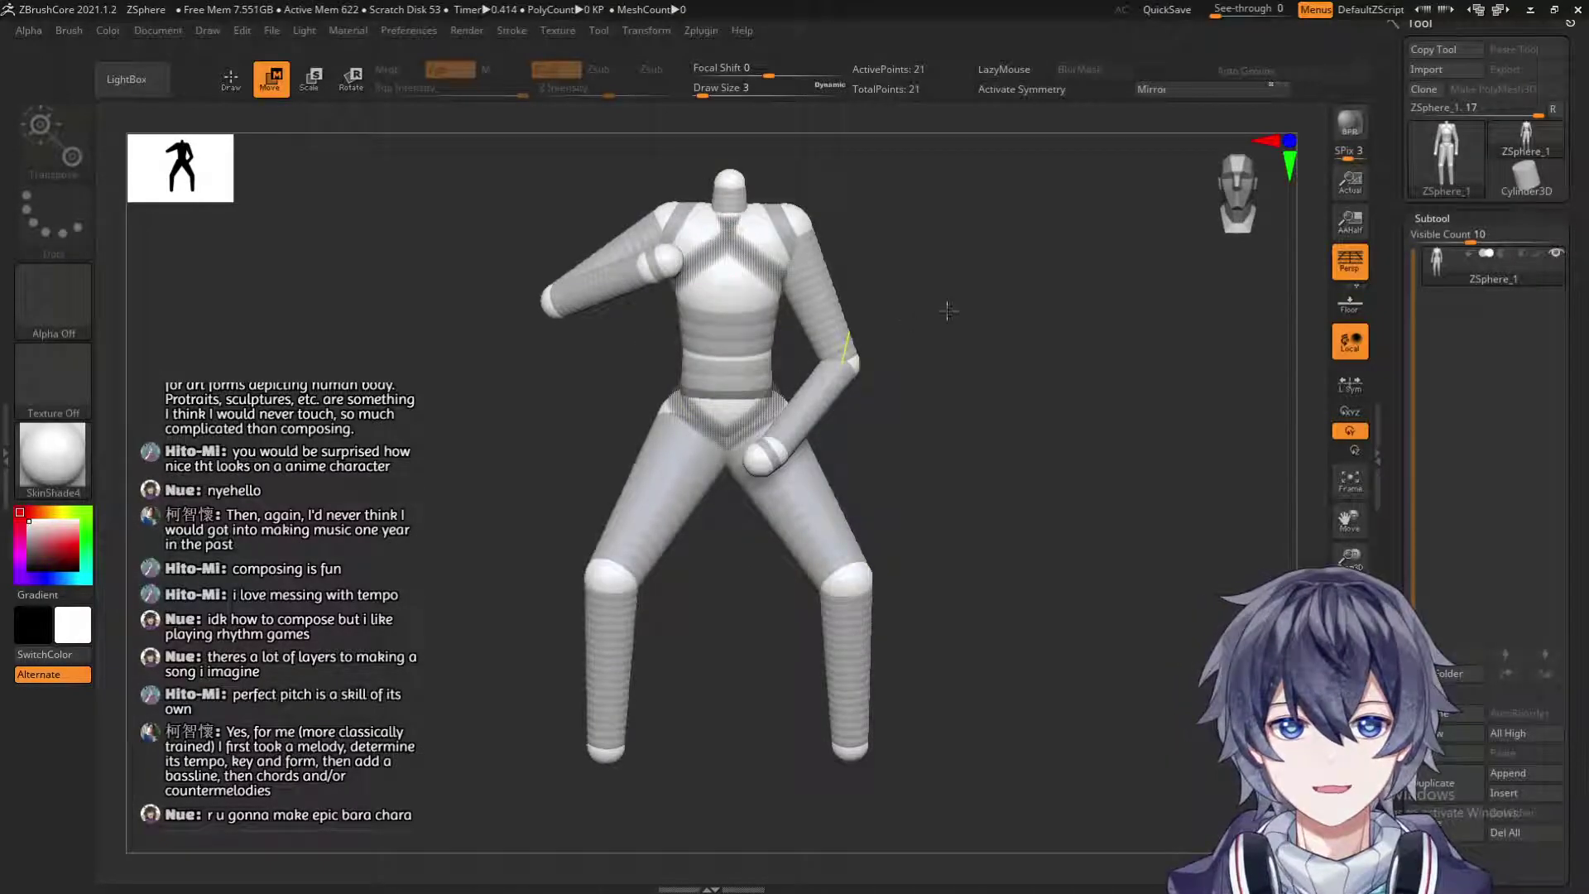
pyautogui.moveTo(948, 310); pyautogui.dragTo(980, 308, button='right')
pyautogui.moveTo(914, 353); pyautogui.dragTo(966, 385, button='right')
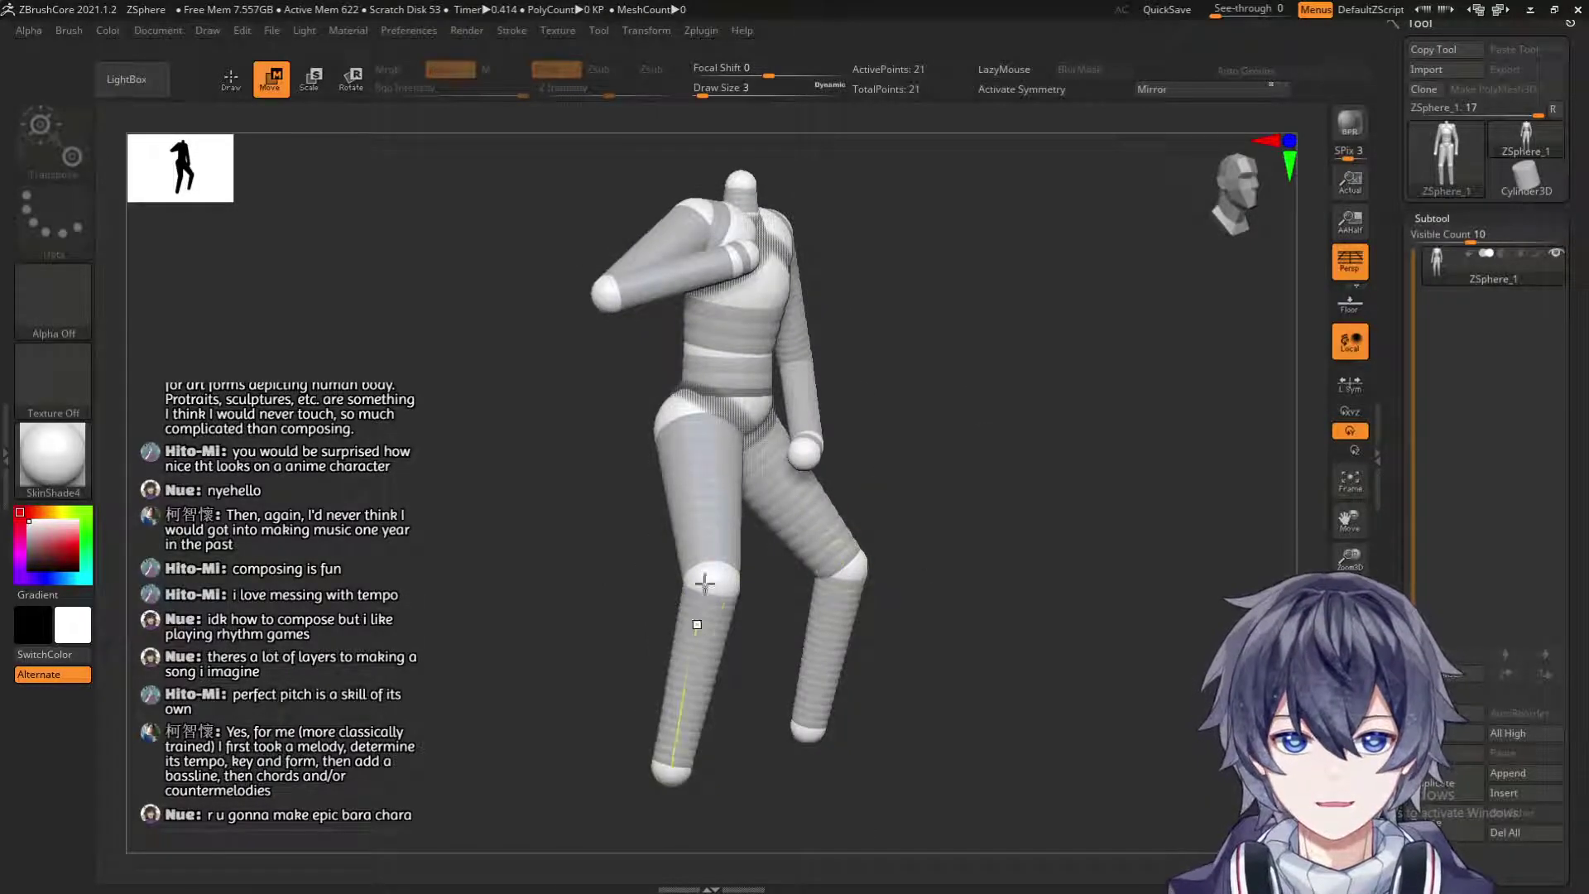
# Move the left knee ZSphere and its lower leg slightly inward to refine the wide stance.
pyautogui.moveTo(973, 538); pyautogui.dragTo(862, 513, button='right')
pyautogui.moveTo(935, 445); pyautogui.dragTo(856, 583, button='right')
pyautogui.moveTo(836, 585); pyautogui.dragTo(834, 586)
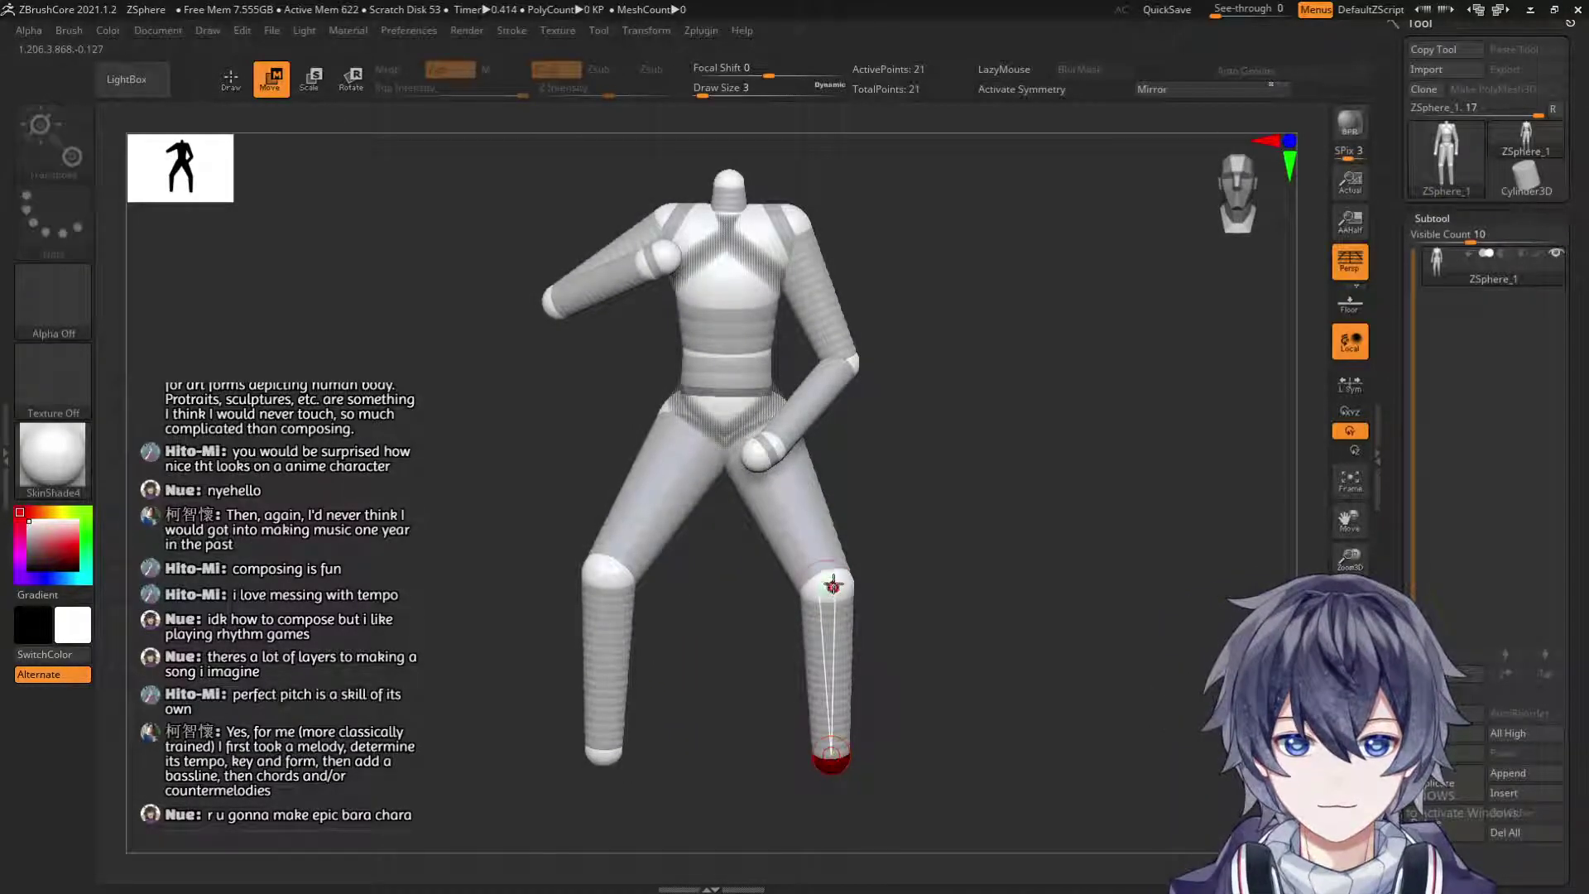
pyautogui.moveTo(824, 555); pyautogui.dragTo(945, 650, button='right')
pyautogui.moveTo(904, 466)
pyautogui.mouseDown(button='right')
pyautogui.moveTo(915, 454)
pyautogui.moveTo(990, 534)
pyautogui.moveTo(985, 632)
pyautogui.moveTo(944, 504)
pyautogui.moveTo(959, 580)
pyautogui.moveTo(958, 519)
pyautogui.moveTo(905, 560)
pyautogui.mouseUp(button='right')
# Return to Draw mode and switch the ZSphere figure to its adaptive skin preview.
pyautogui.press('q')
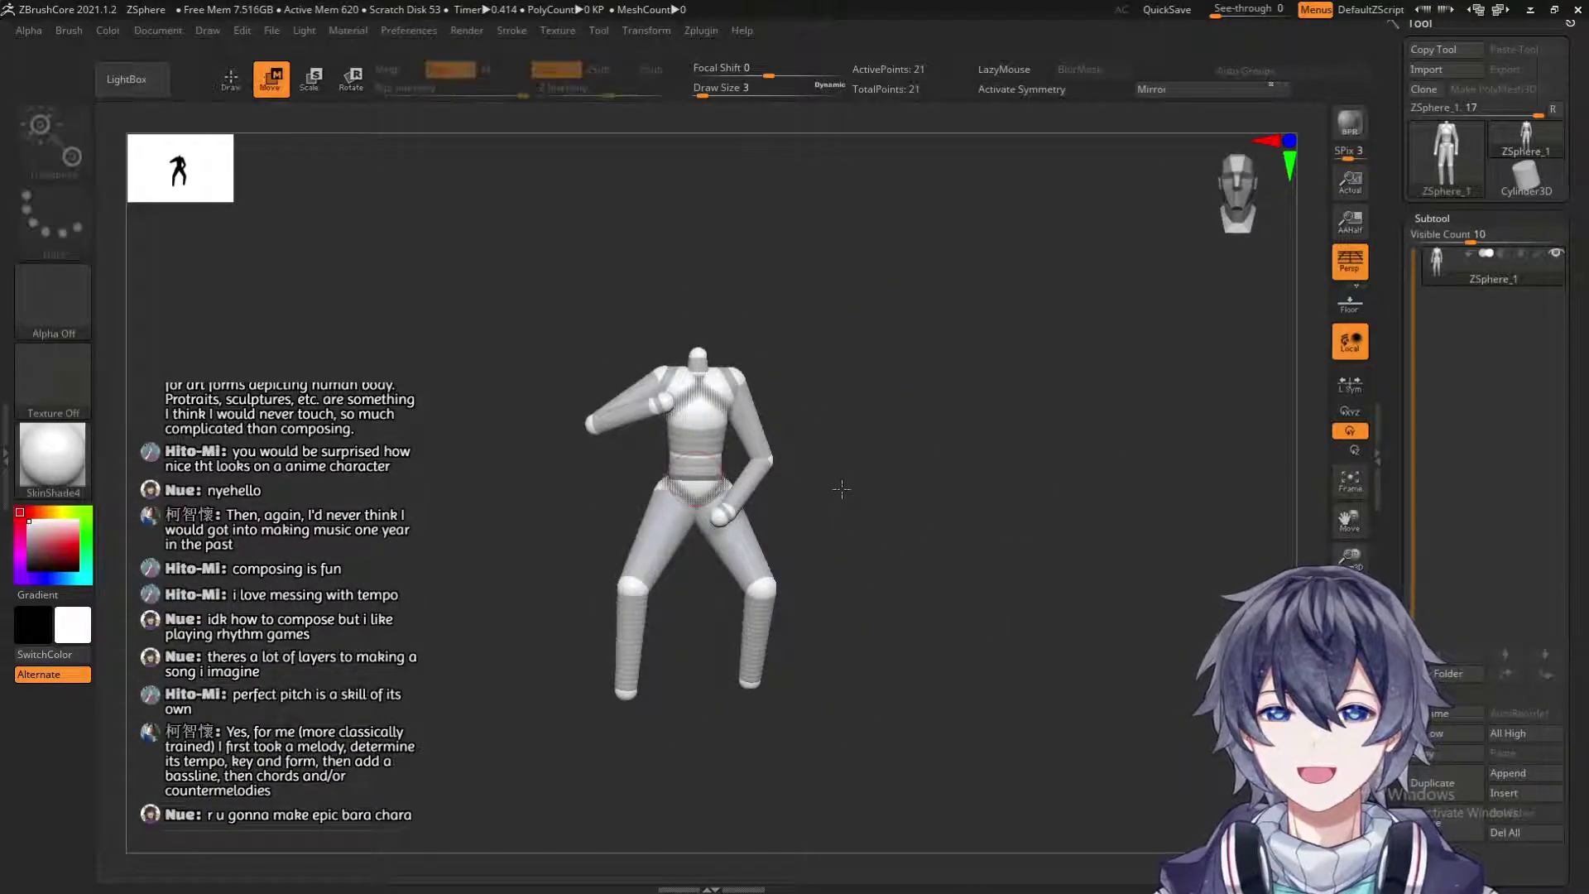
pyautogui.keyDown('alt'); pyautogui.moveTo(881, 461); pyautogui.dragTo(950, 447, button='right'); pyautogui.keyUp('alt')
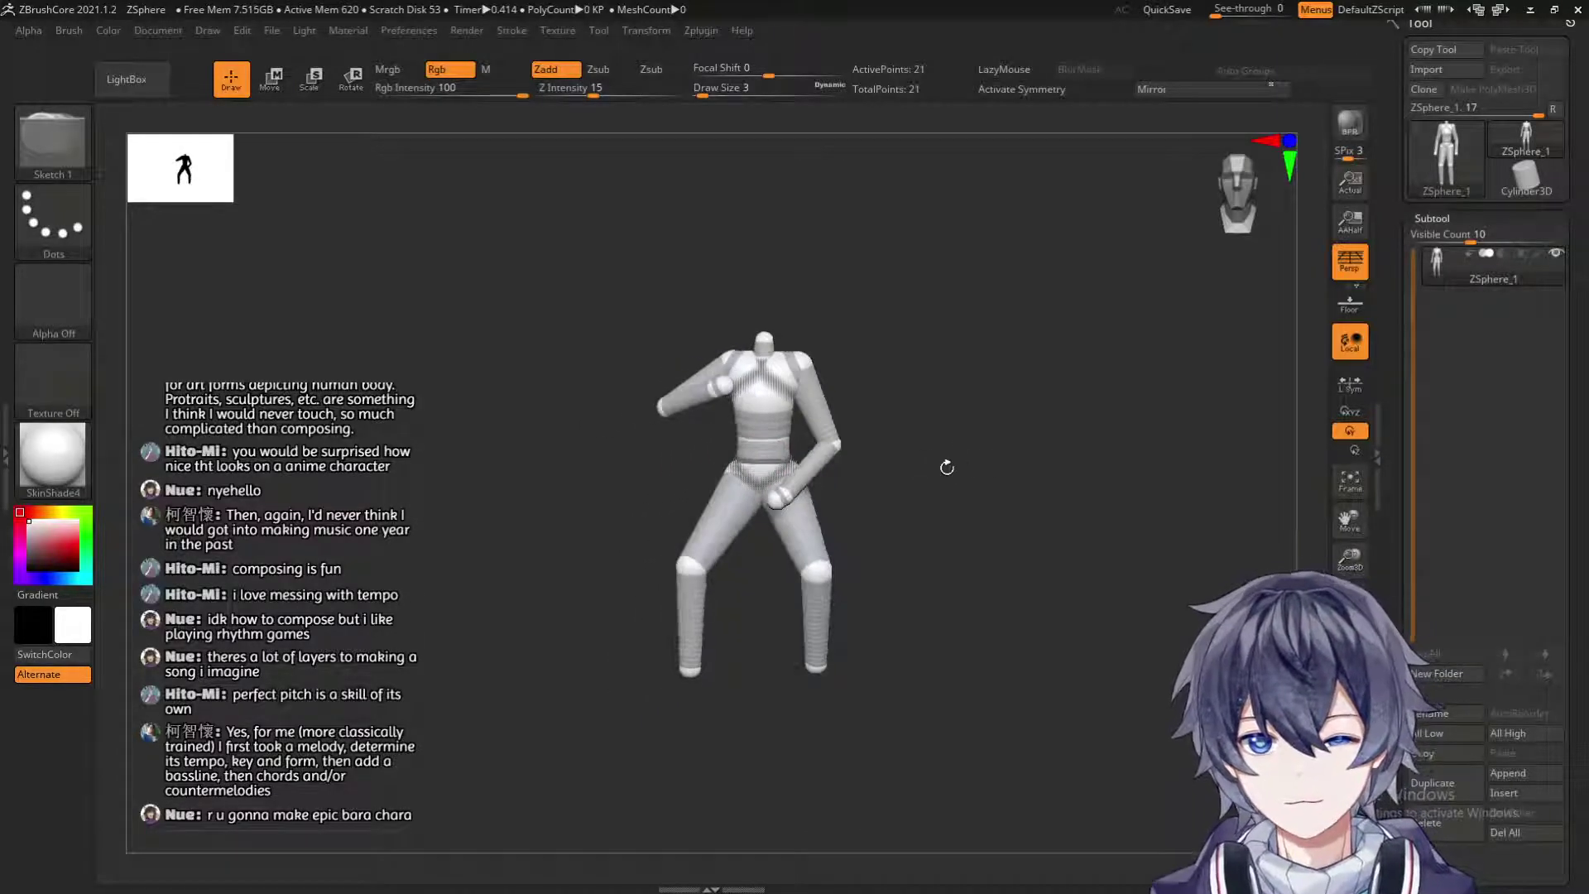
pyautogui.moveTo(2, 331); pyautogui.dragTo(0, 298)
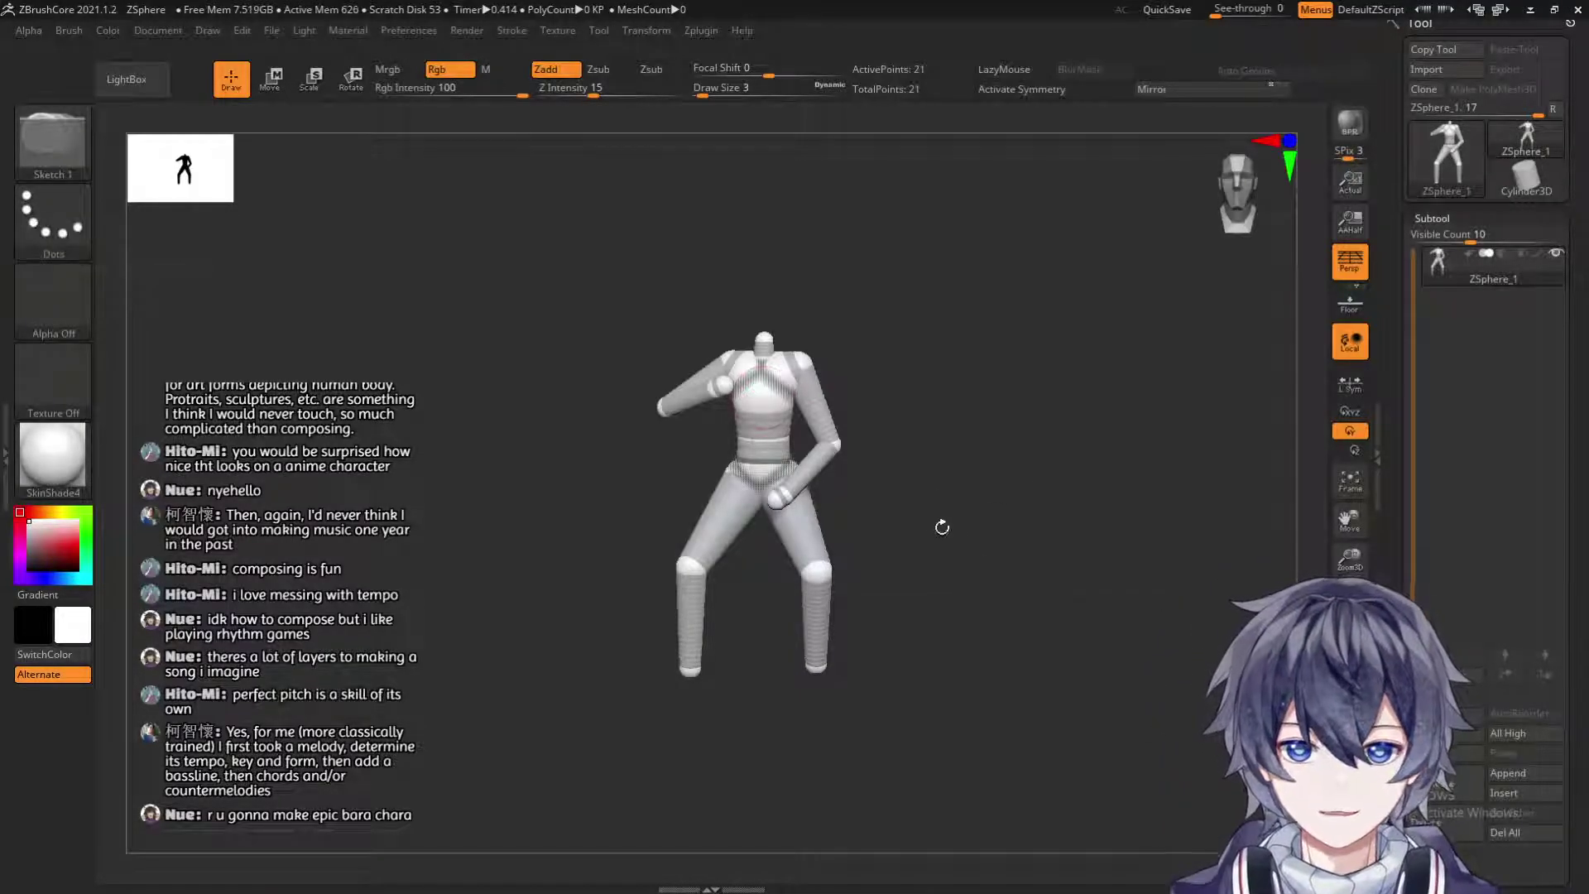
pyautogui.moveTo(949, 504)
pyautogui.mouseDown()
pyautogui.moveTo(852, 525)
pyautogui.moveTo(926, 543)
pyautogui.moveTo(958, 604)
pyautogui.moveTo(969, 567)
pyautogui.moveTo(939, 483)
pyautogui.mouseUp()
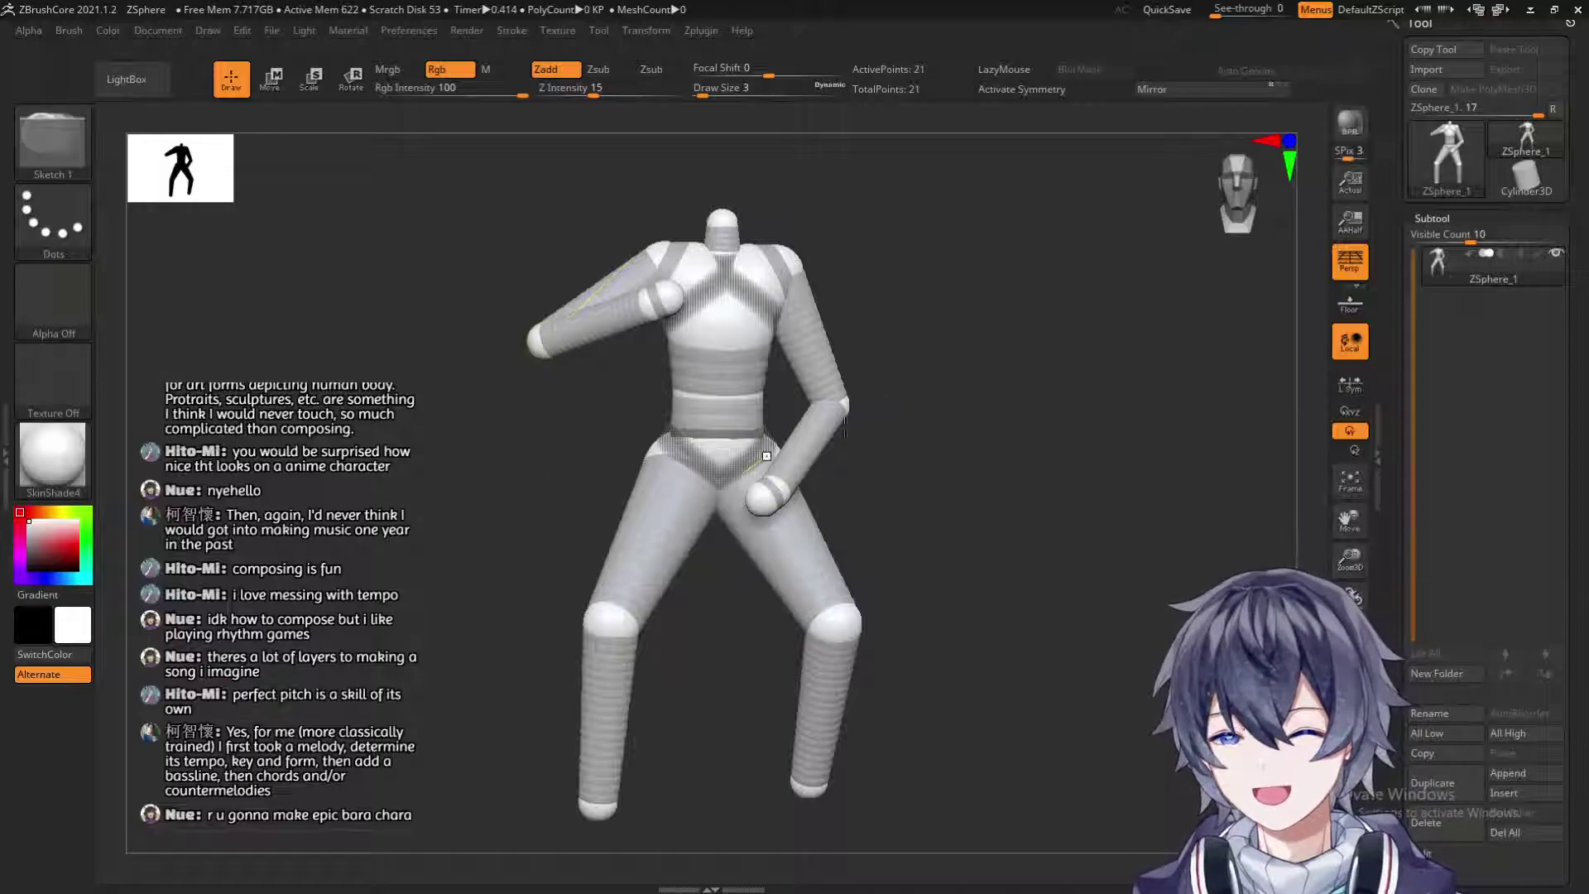
pyautogui.moveTo(957, 384); pyautogui.dragTo(929, 355)
pyautogui.press('a')
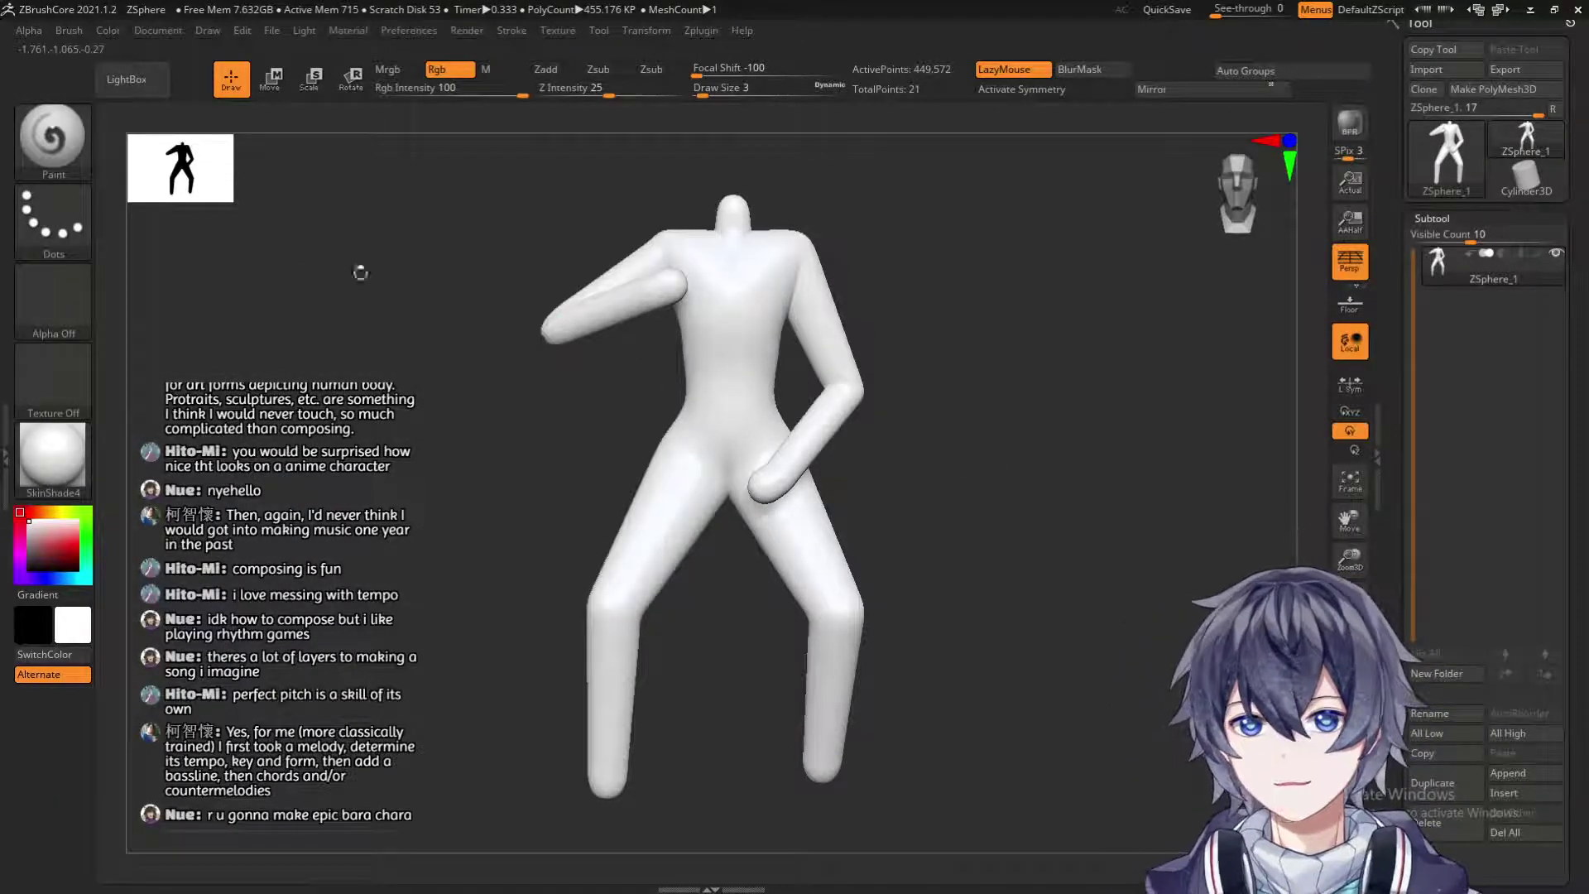
pyautogui.press('a')
pyautogui.press('a')
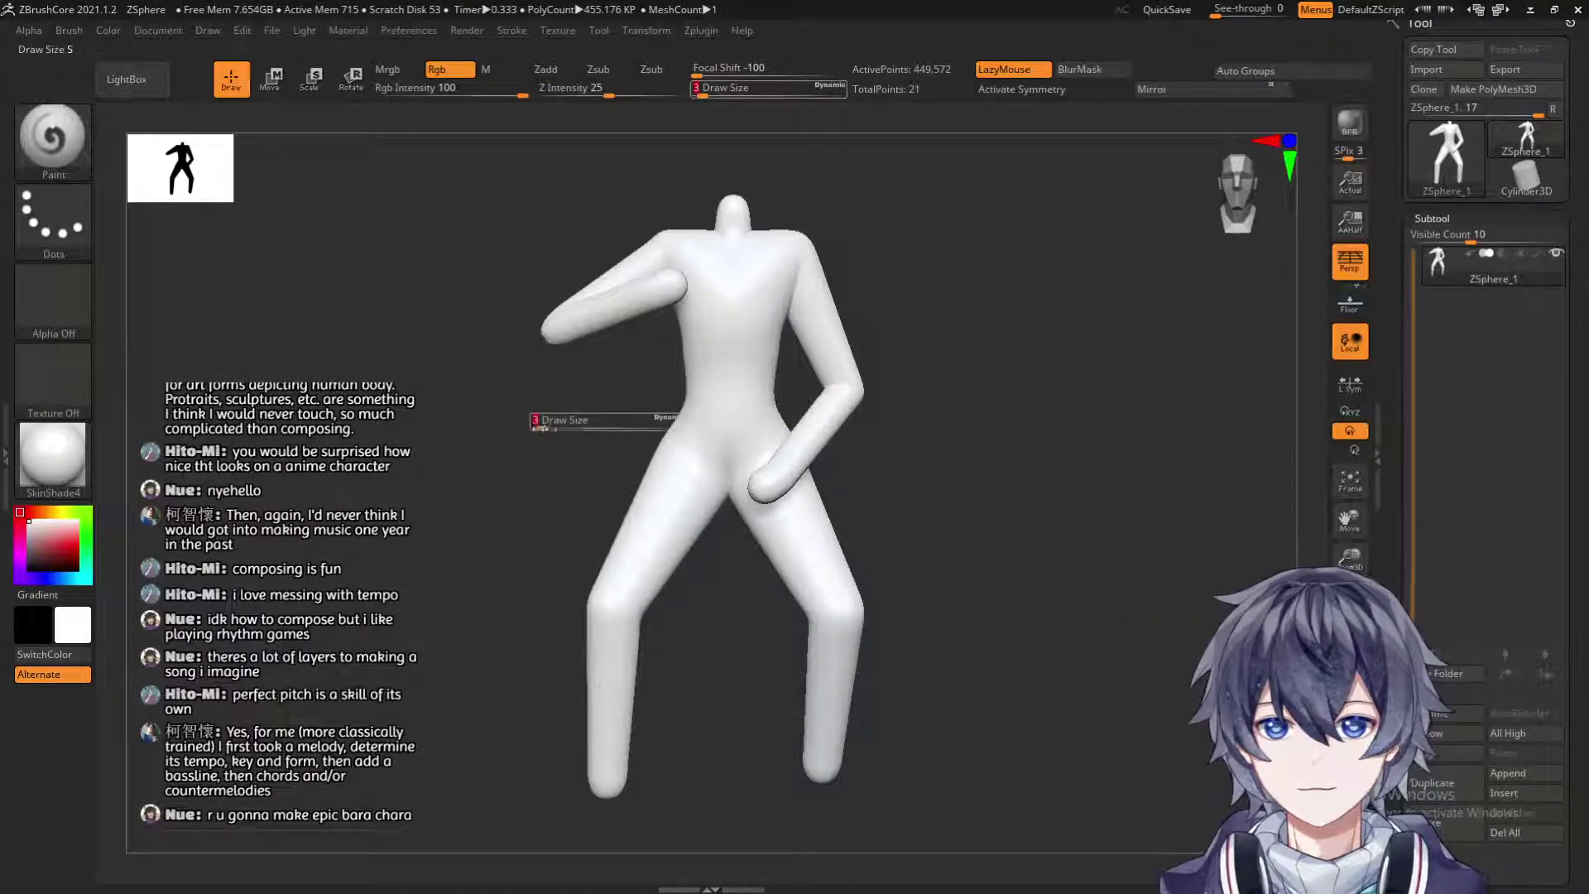
# Choose the Move brush, activate symmetry and set the draw size to 197.
pyautogui.click(52, 136)
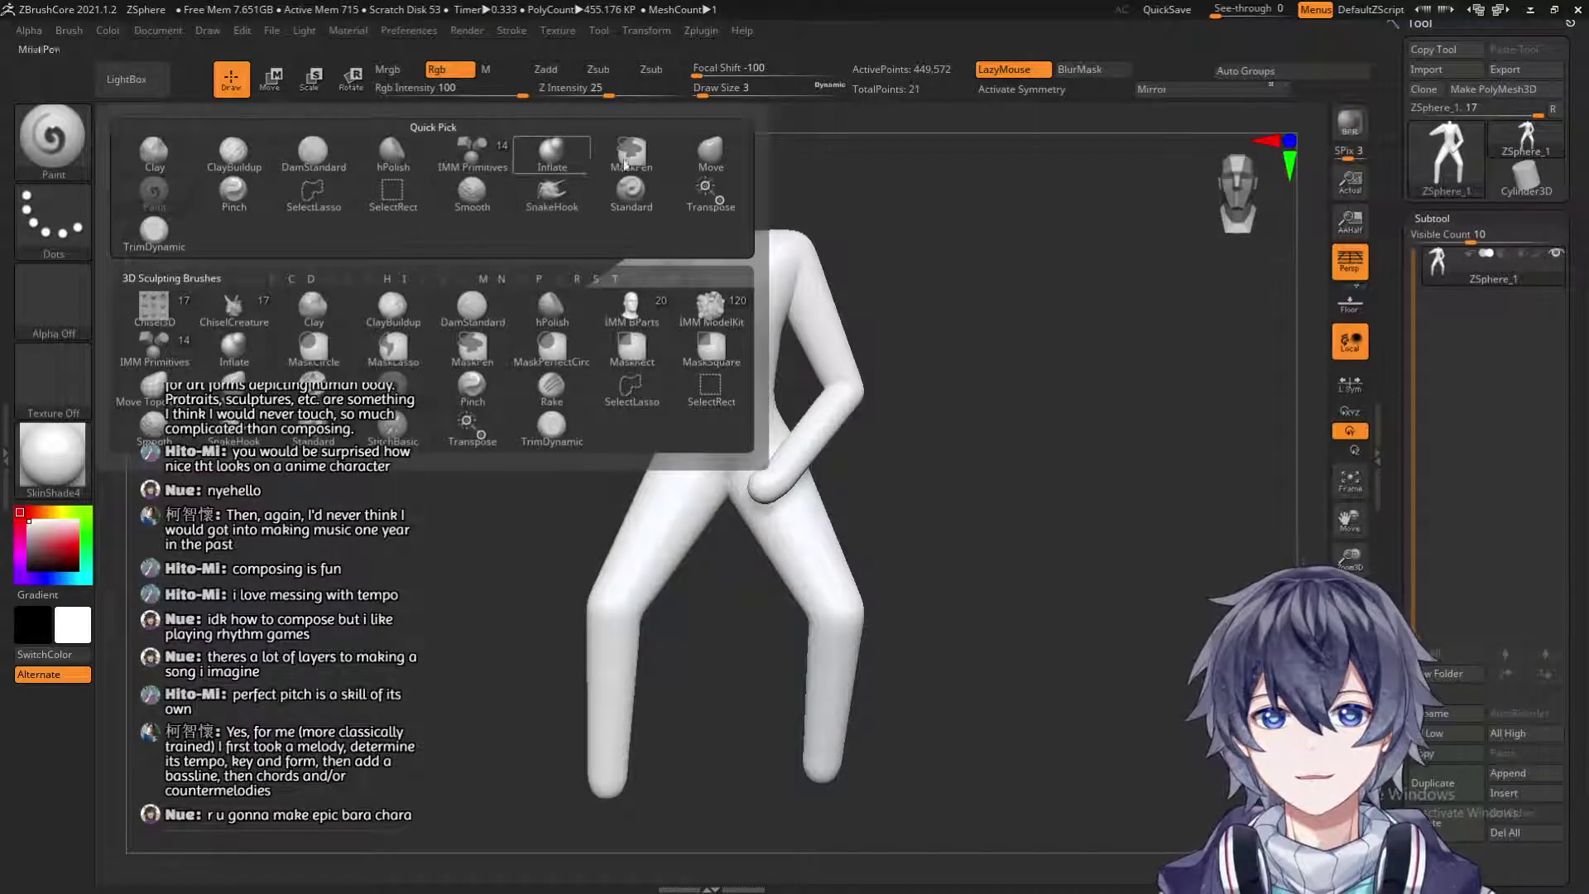
pyautogui.click(717, 158)
pyautogui.moveTo(0, 35); pyautogui.dragTo(154, 34)
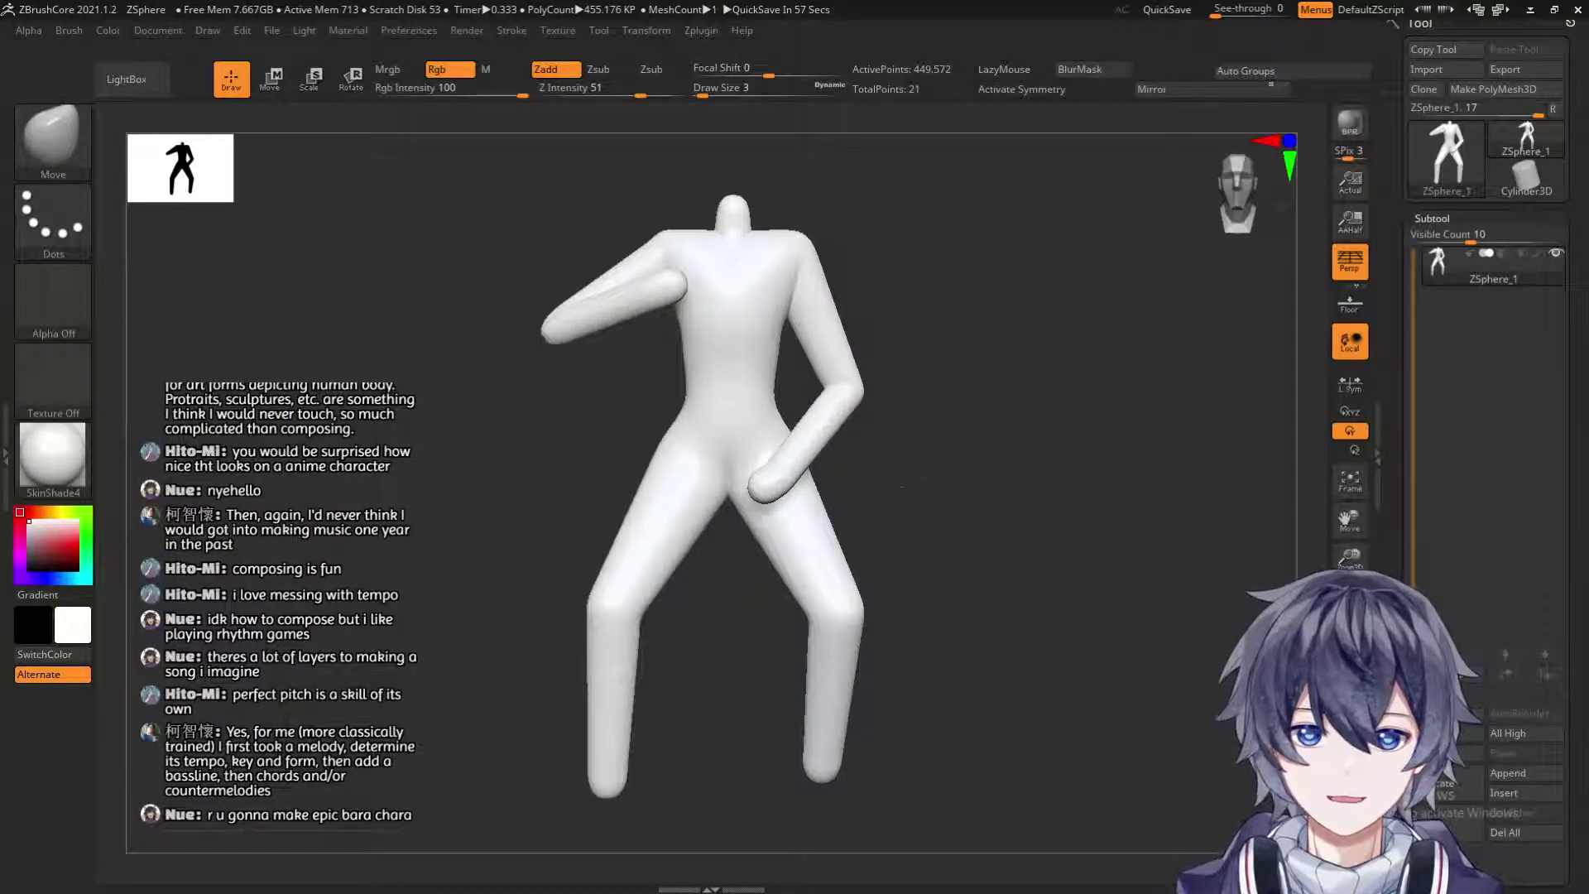
pyautogui.moveTo(917, 465); pyautogui.dragTo(927, 469)
pyautogui.keyDown('alt'); pyautogui.moveTo(994, 429); pyautogui.dragTo(1036, 497); pyautogui.keyUp('alt')
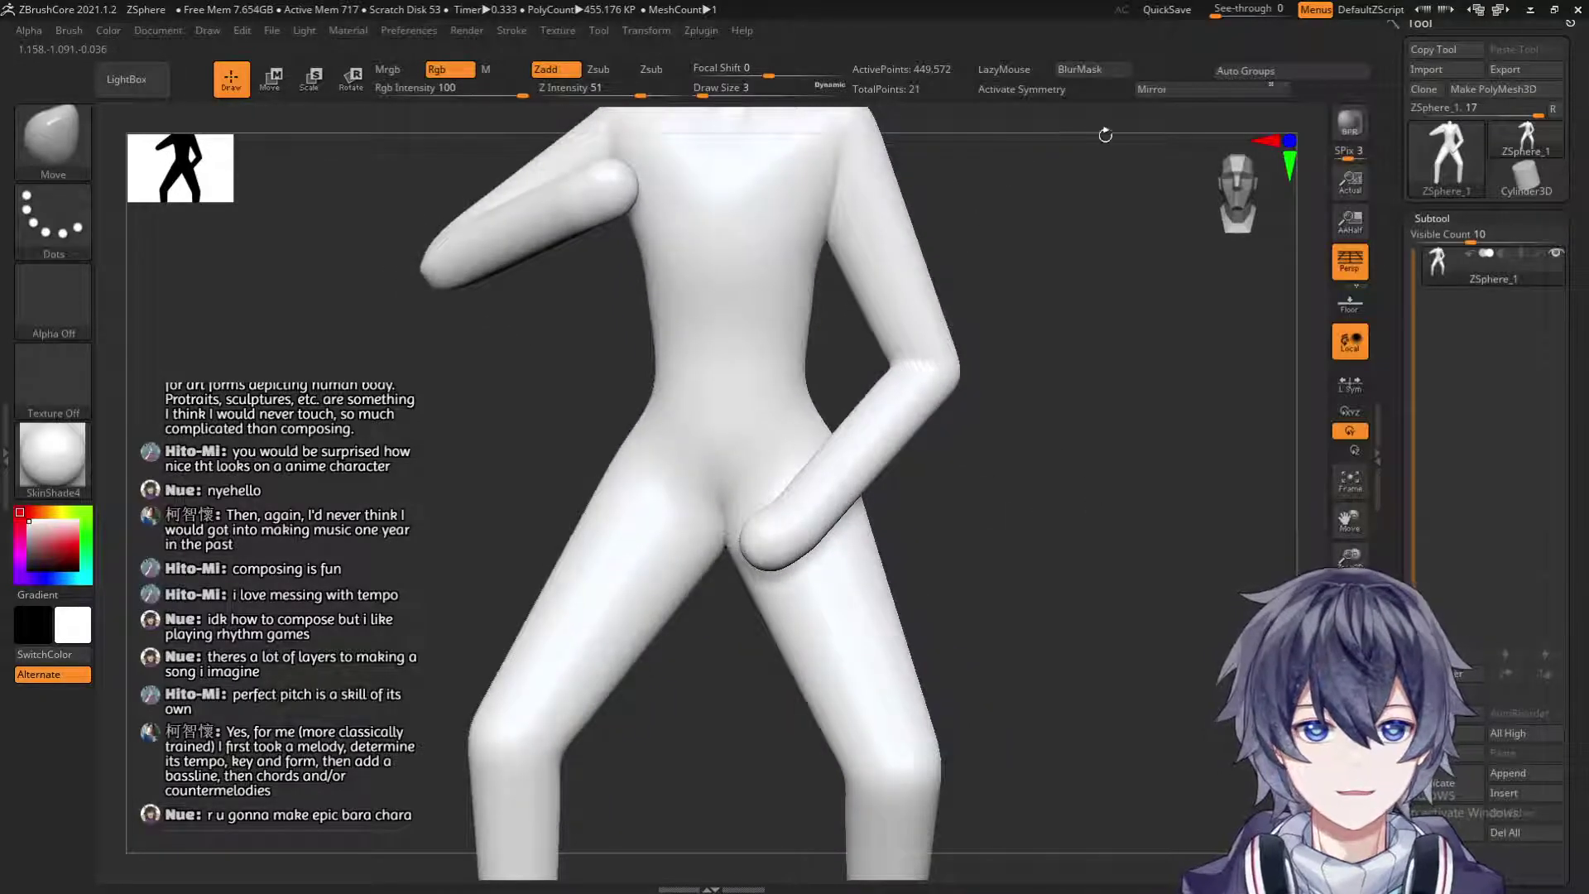
pyautogui.press('x')
pyautogui.press('s')
pyautogui.moveTo(826, 387)
pyautogui.mouseDown()
pyautogui.moveTo(848, 444)
pyautogui.moveTo(823, 365)
pyautogui.mouseUp()
pyautogui.press('s')
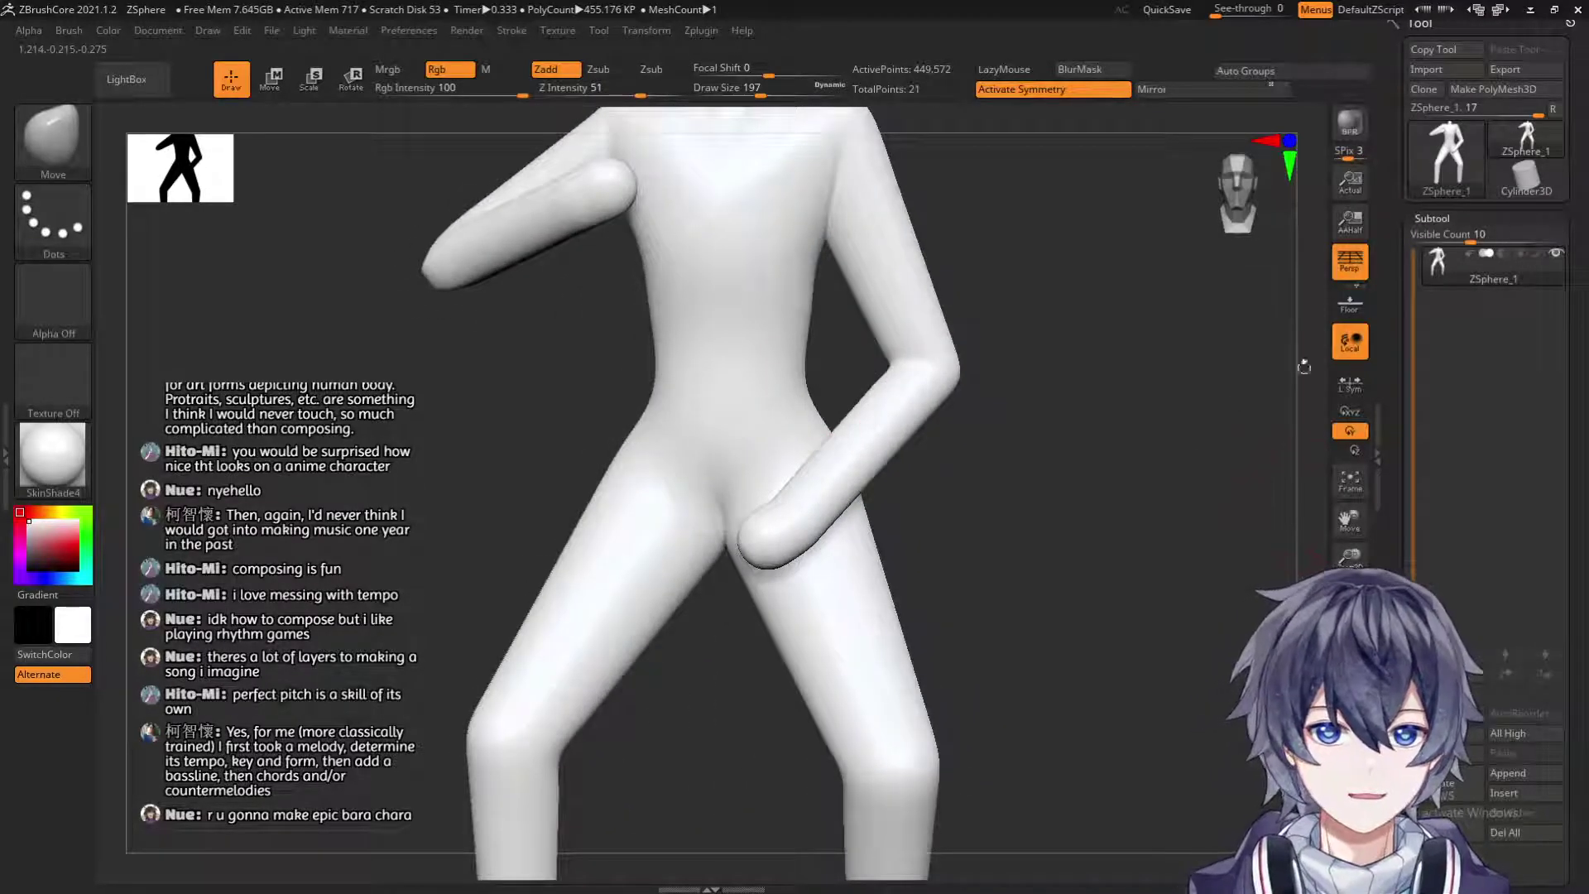
# Turn off DynaMesh in the geometry settings and raise the mesh resolution, accepting Dynamic Subdiv.
pyautogui.moveTo(1473, 217); pyautogui.dragTo(1473, 225)
pyautogui.click(1472, 226)
pyautogui.click(1458, 247)
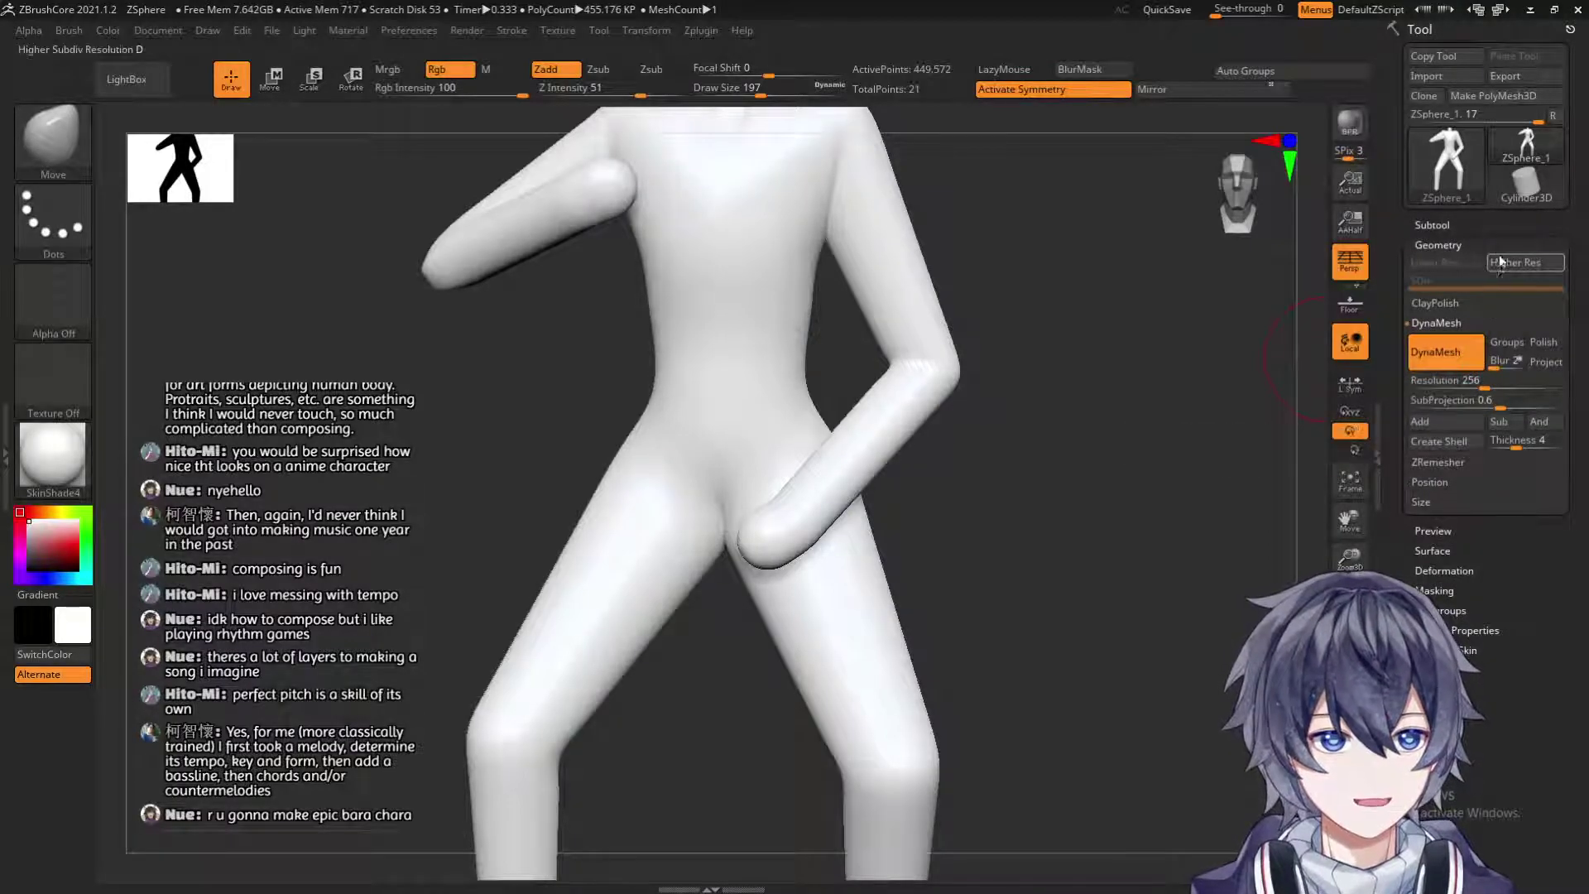
pyautogui.click(1460, 341)
pyautogui.click(1515, 263)
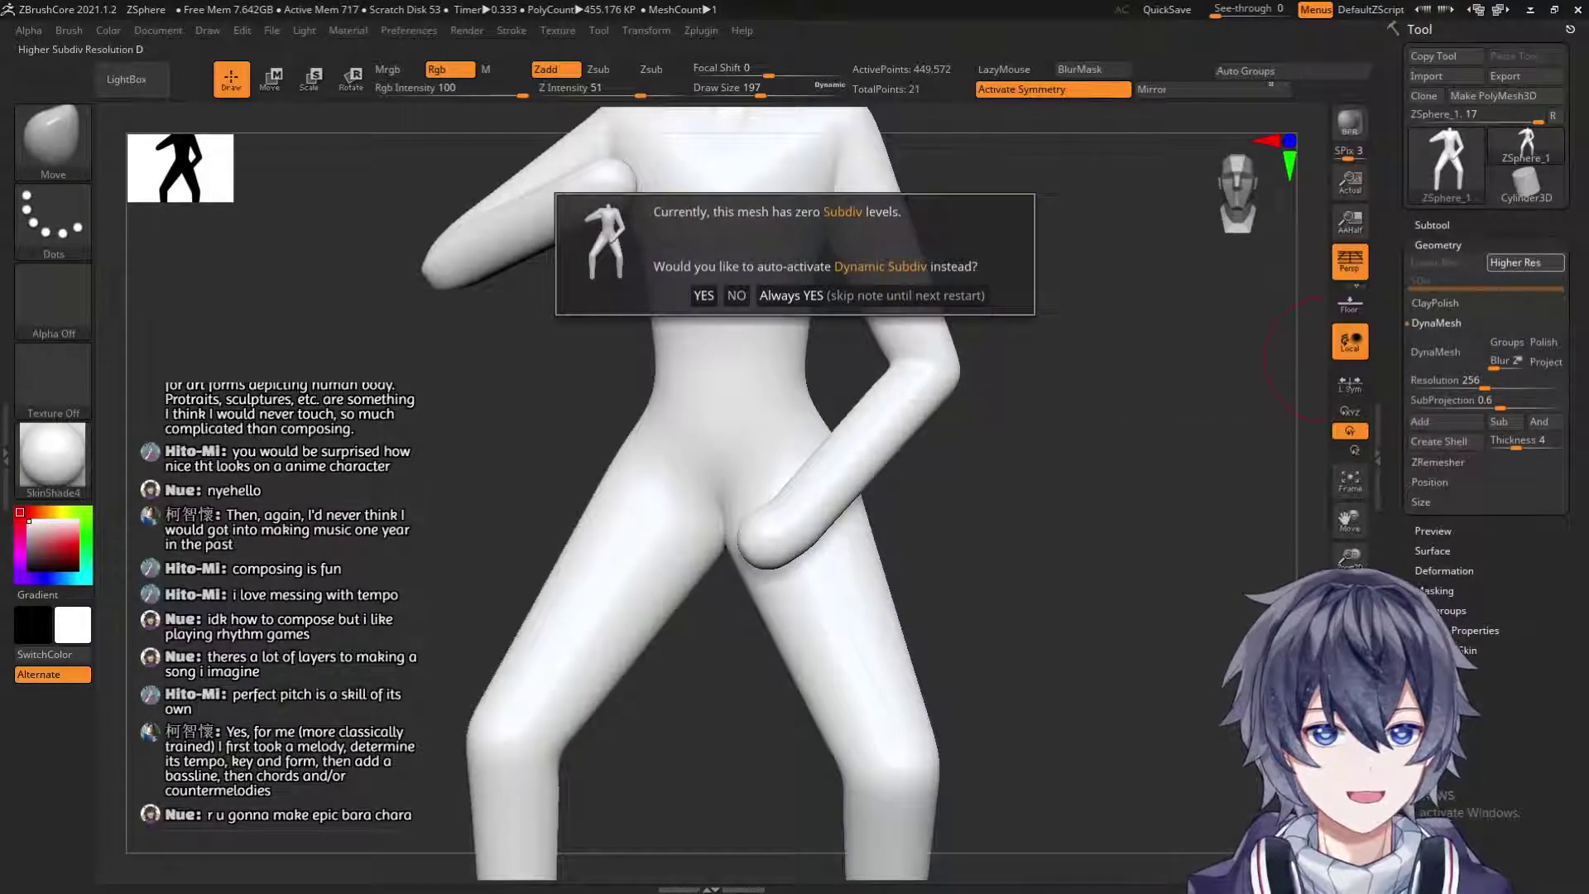
pyautogui.click(698, 298)
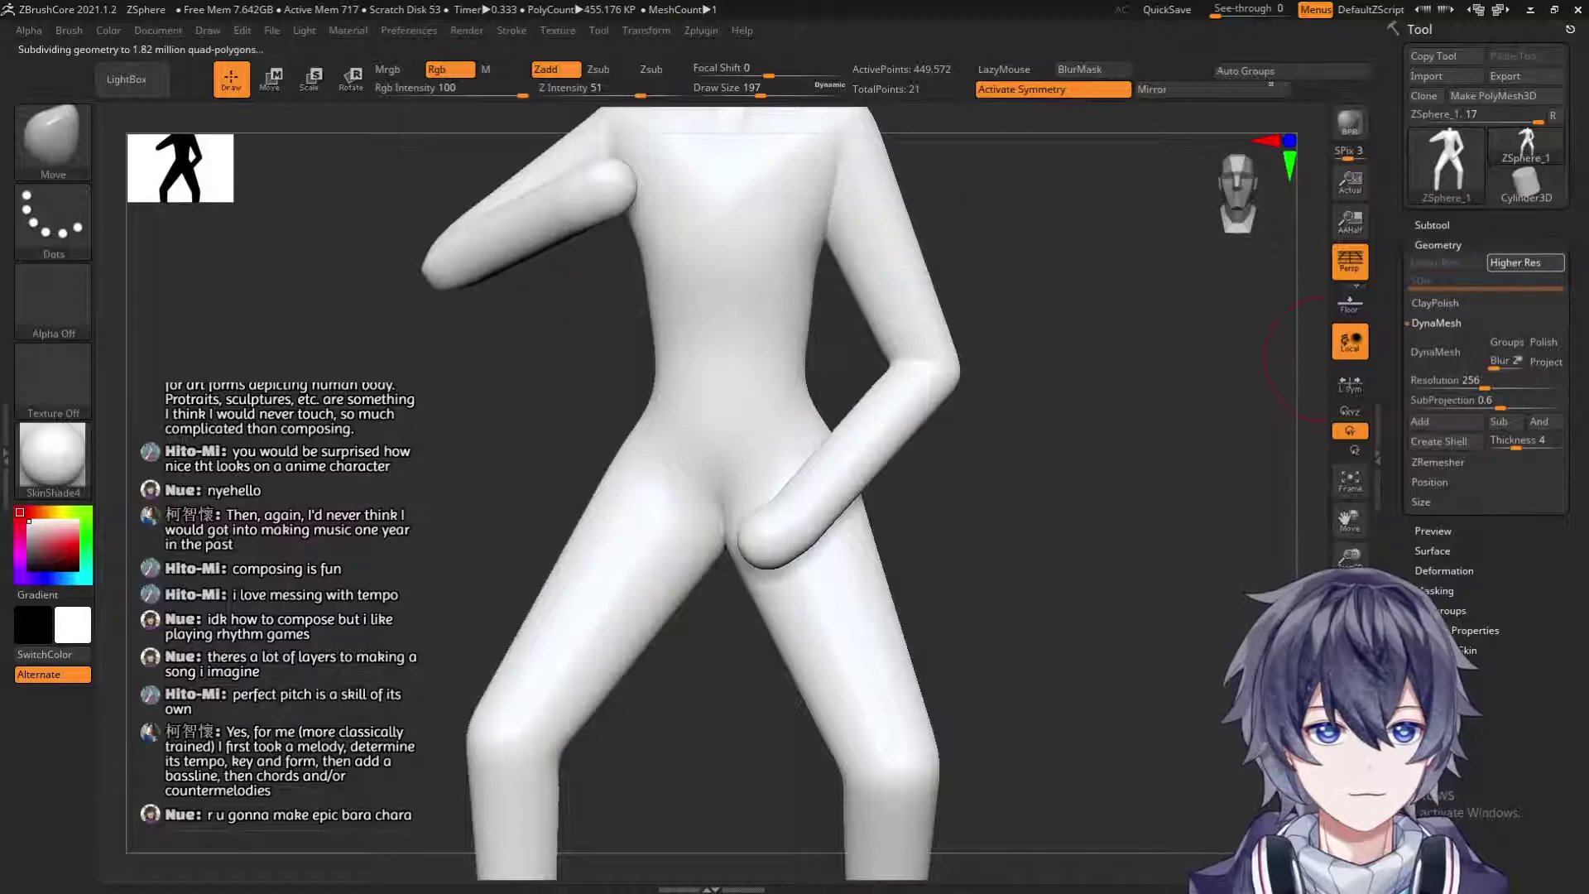
# Turn DynaMesh back on for the subdivided figure and set its resolution to 408.
pyautogui.click(1444, 324)
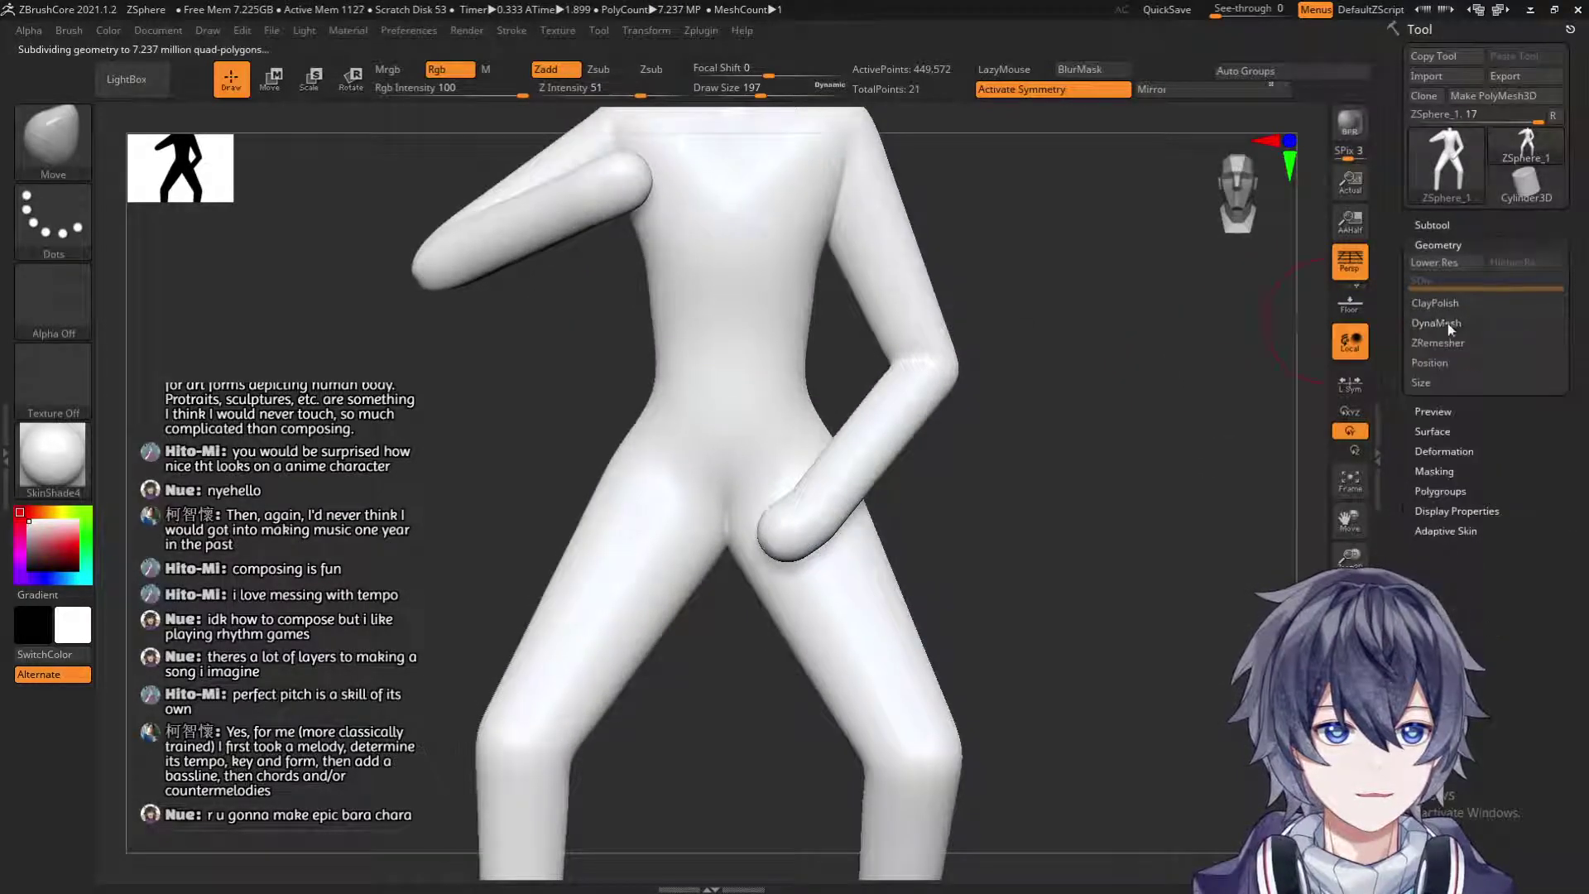
pyautogui.click(1447, 324)
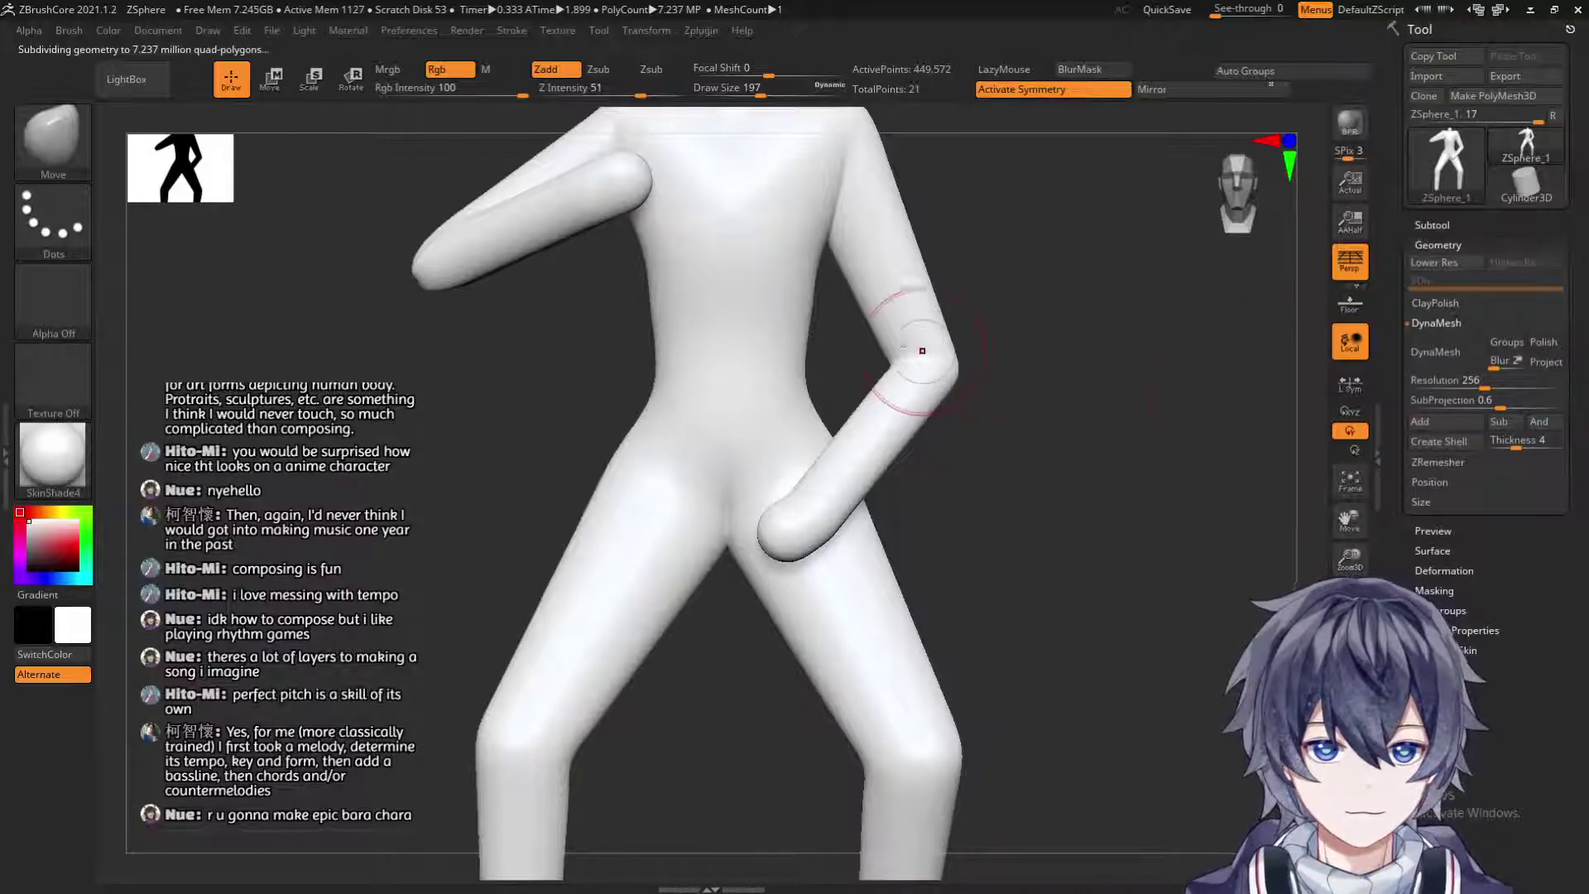
pyautogui.click(1455, 305)
pyautogui.click(1443, 303)
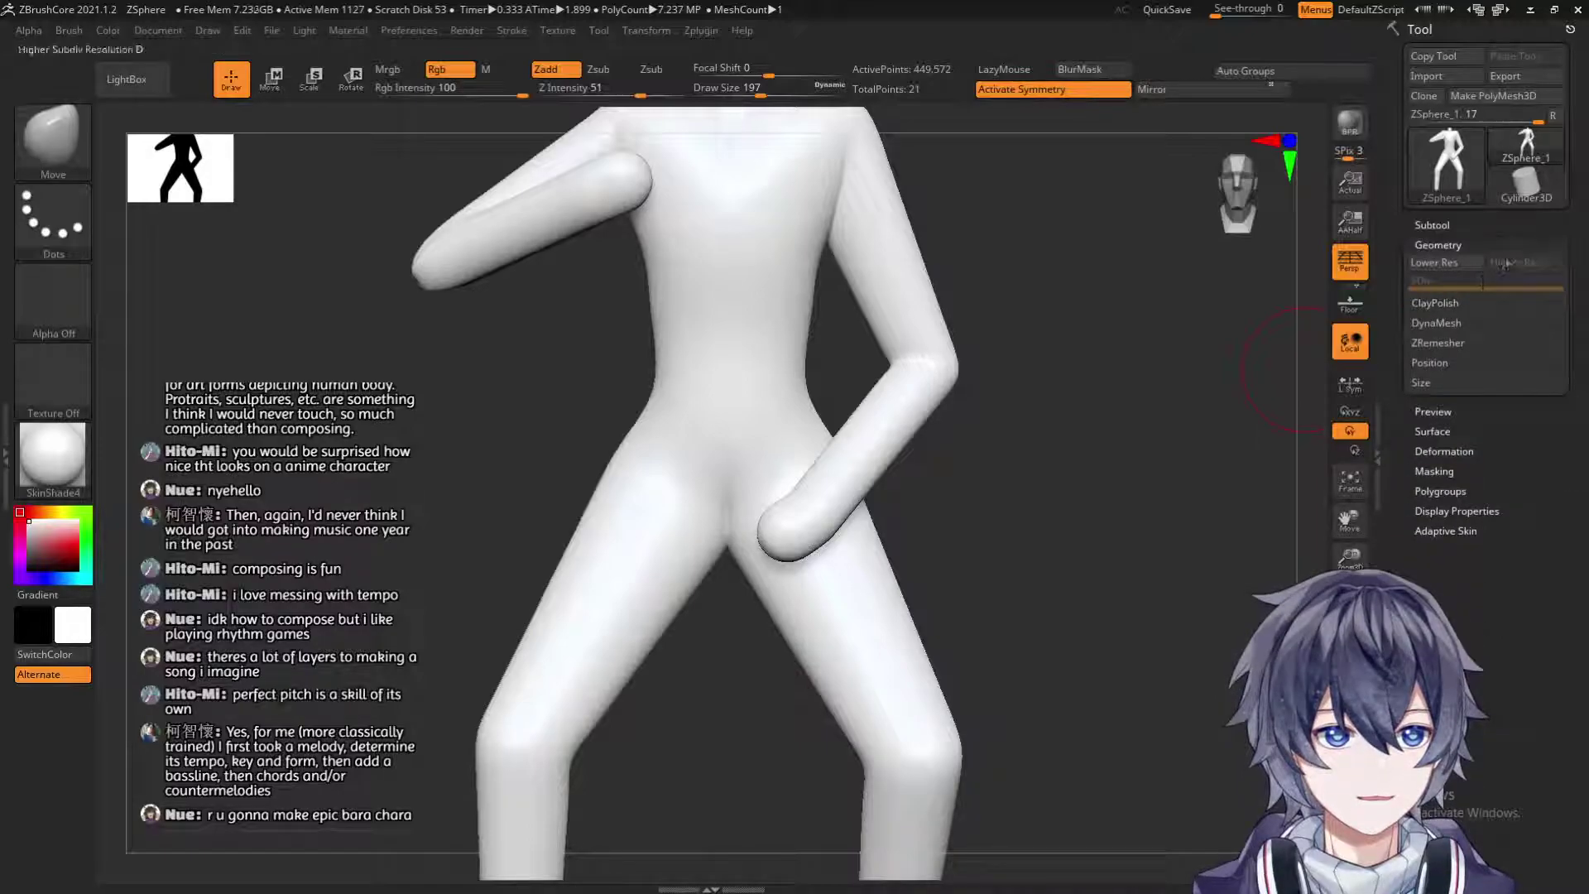
pyautogui.click(1447, 324)
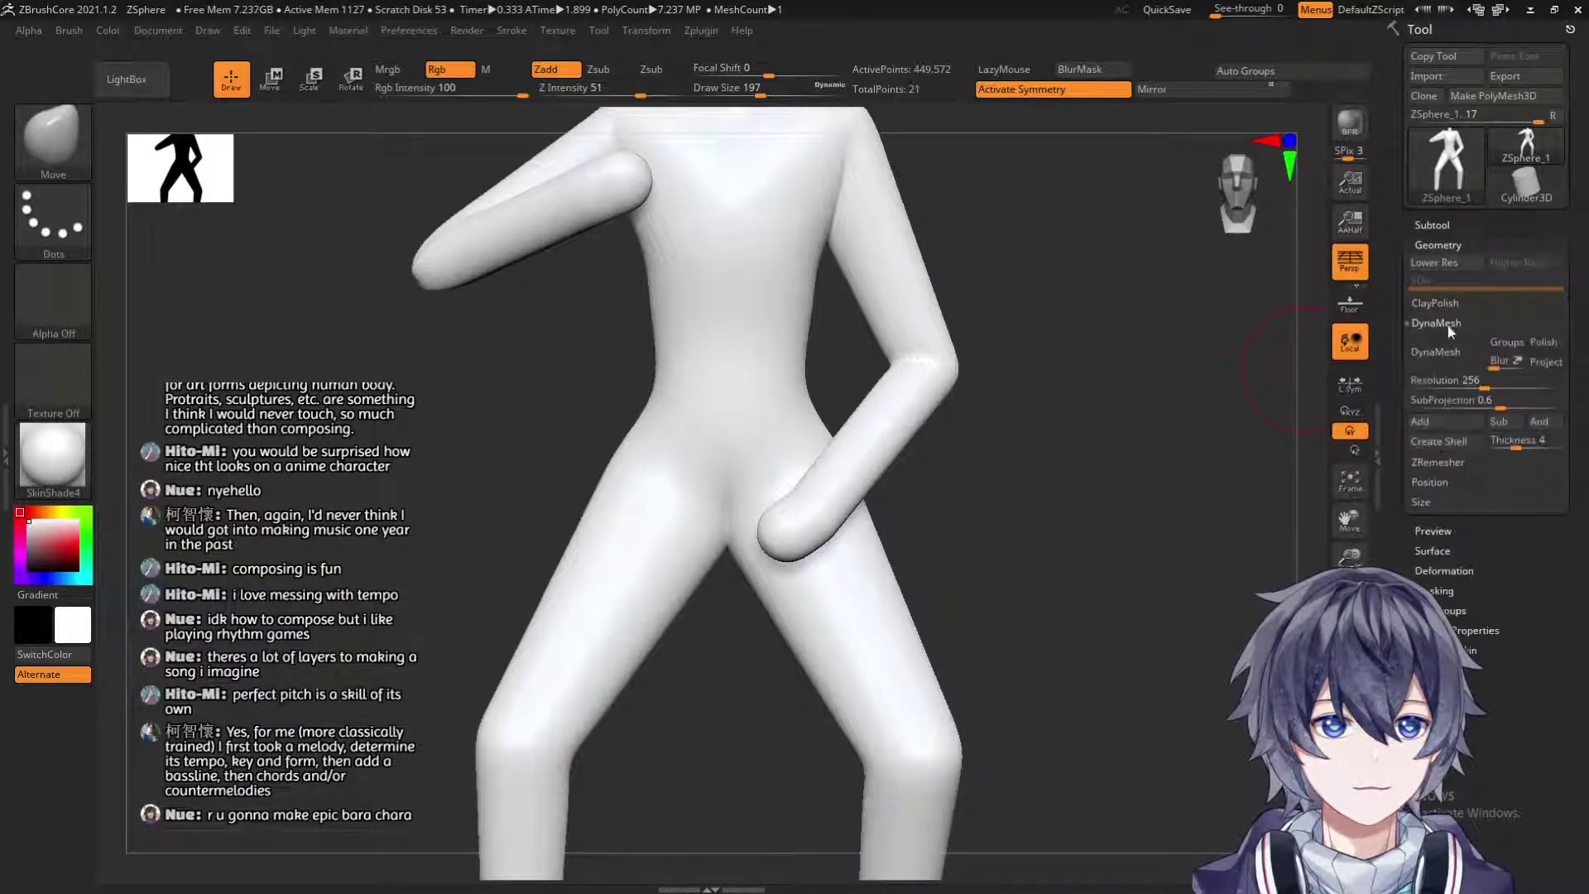
pyautogui.click(1445, 355)
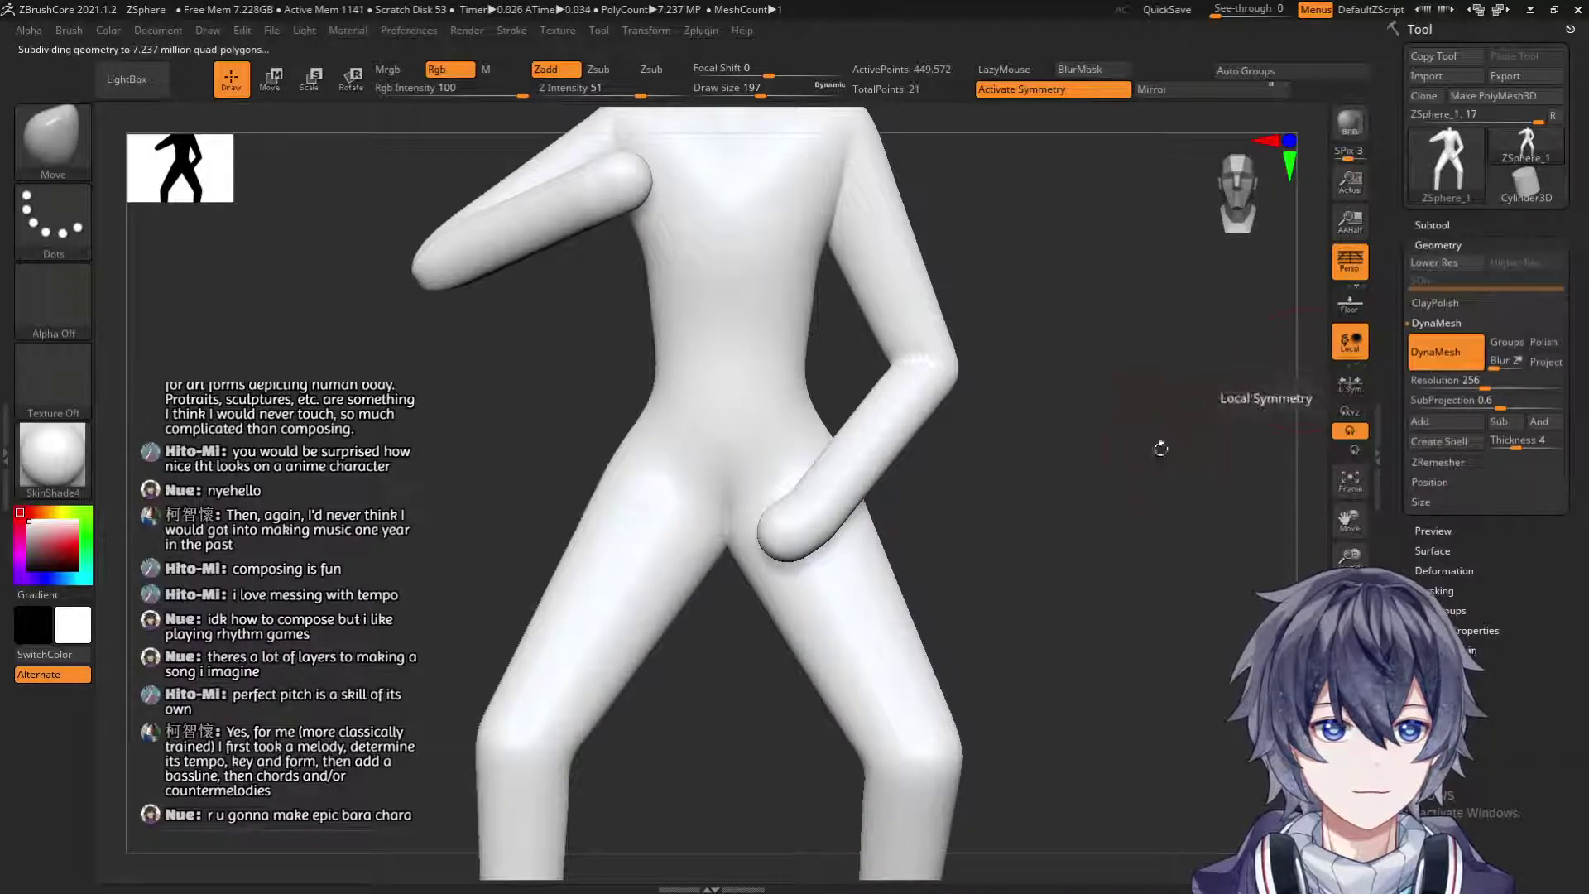
pyautogui.click(1502, 380)
pyautogui.write('384')
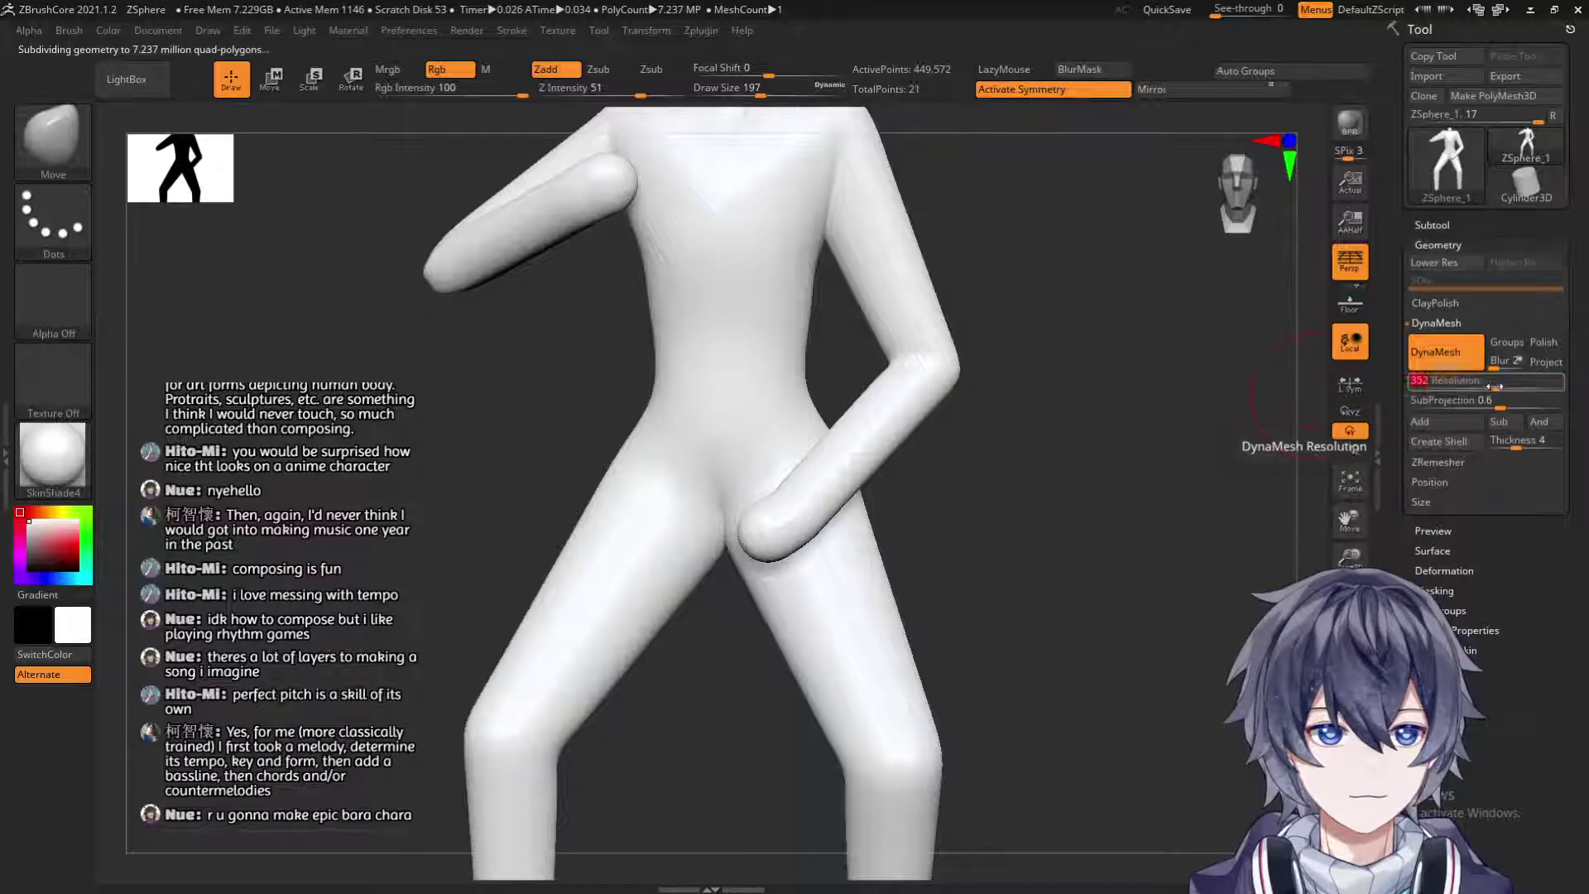
pyautogui.press('Return')
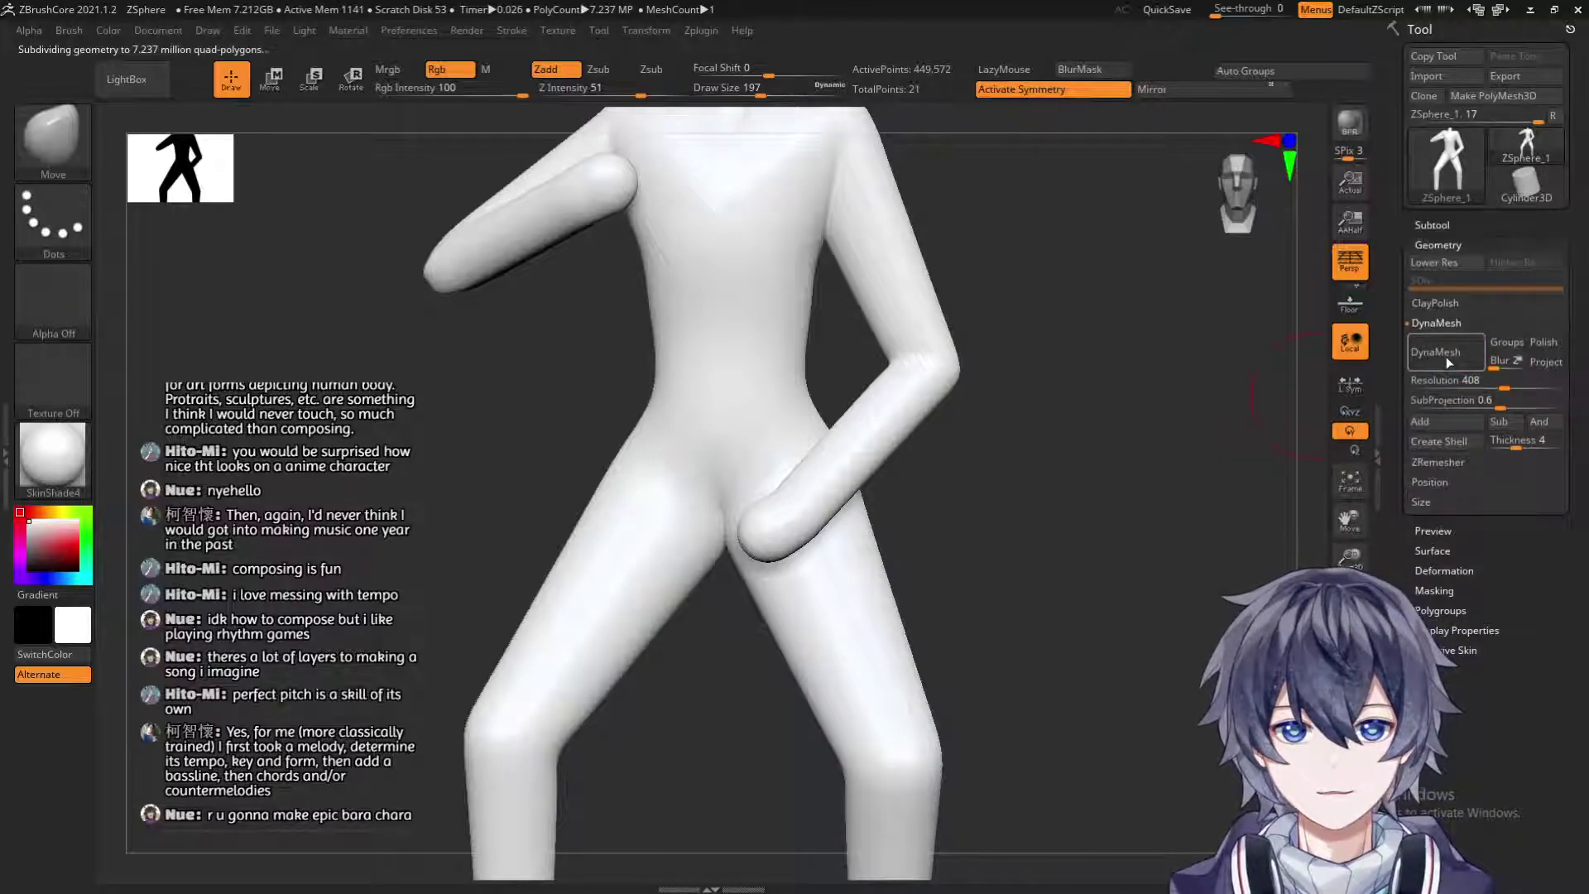
# Inspect the skinned figure and try to leave the skin preview, choosing to stay in preview mode each time.
pyautogui.moveTo(1085, 458); pyautogui.dragTo(1100, 433)
pyautogui.keyDown('shift'); pyautogui.moveTo(737, 233); pyautogui.dragTo(774, 244); pyautogui.keyUp('shift')
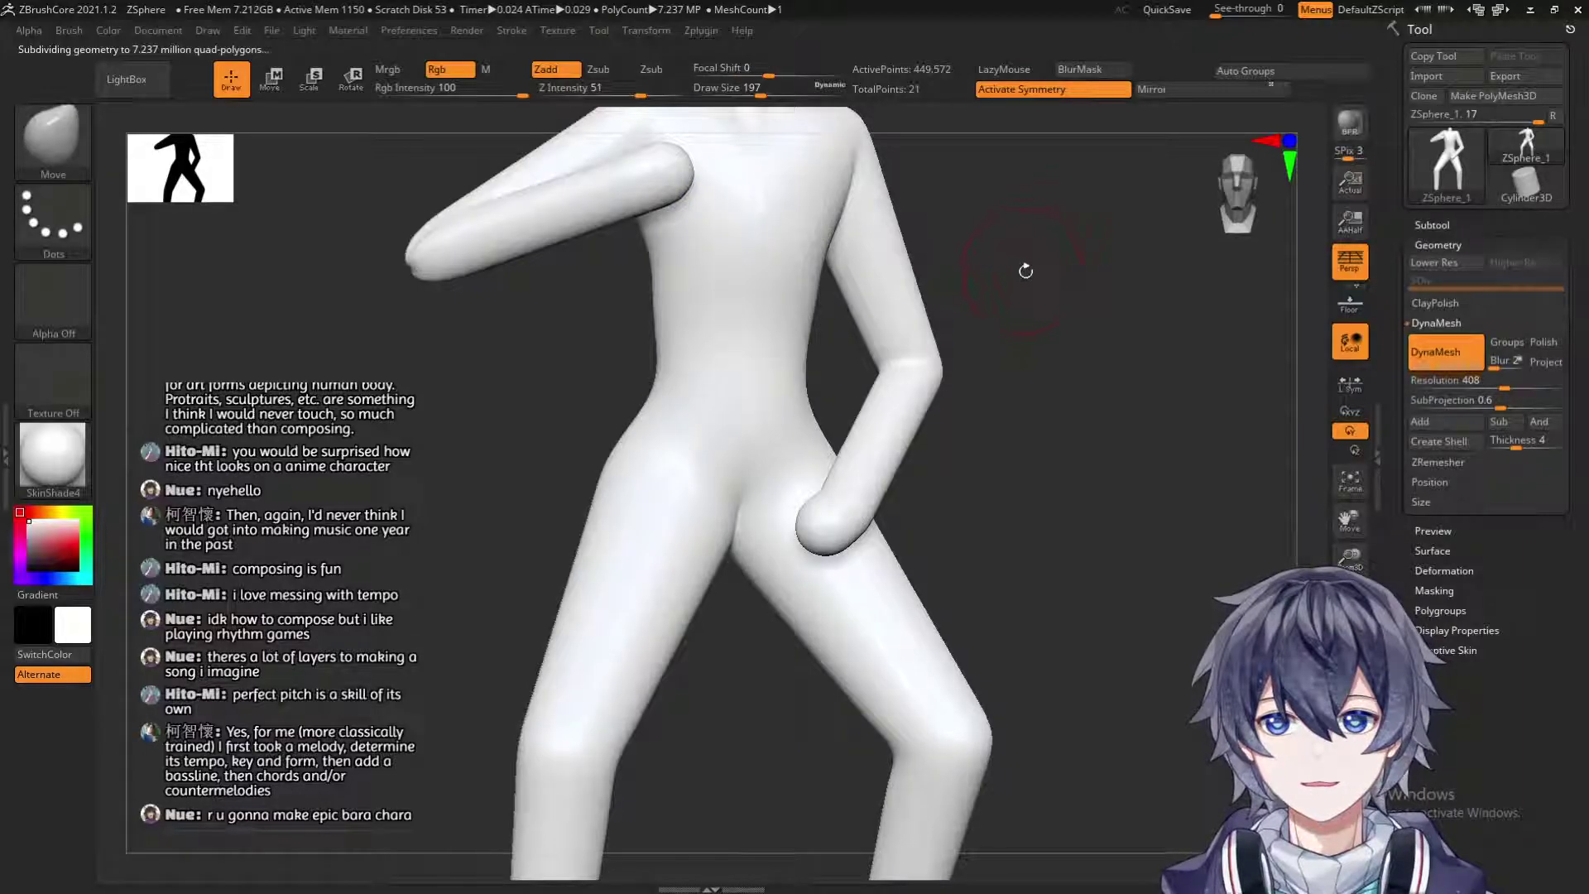
pyautogui.moveTo(1044, 284); pyautogui.dragTo(1022, 334)
pyautogui.keyDown('shift'); pyautogui.moveTo(724, 299); pyautogui.dragTo(758, 313); pyautogui.keyUp('shift')
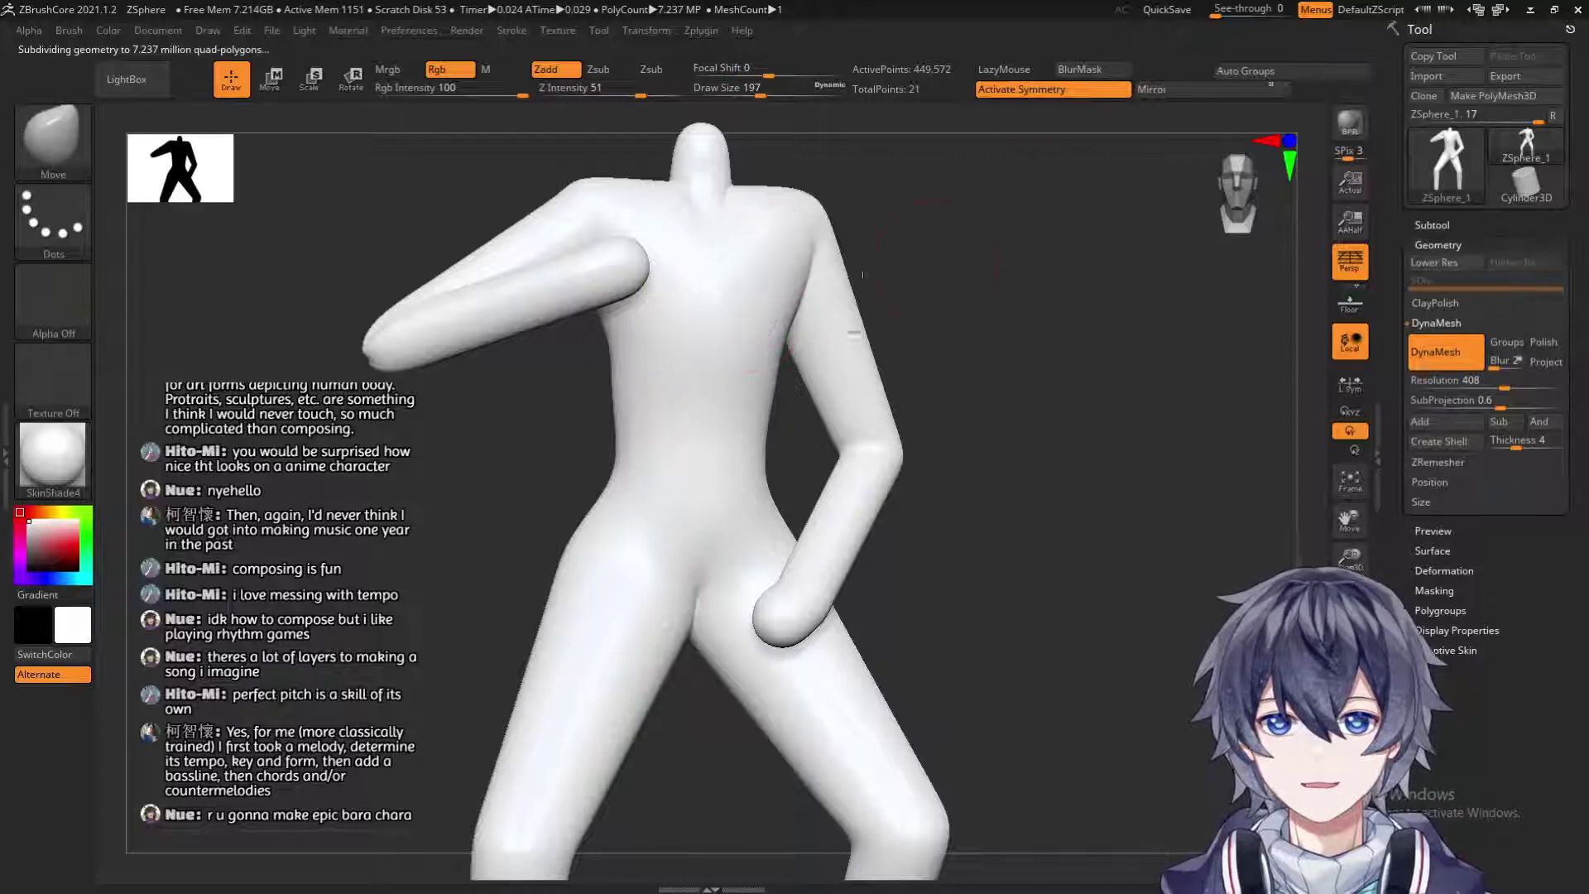
pyautogui.moveTo(938, 280); pyautogui.dragTo(942, 283)
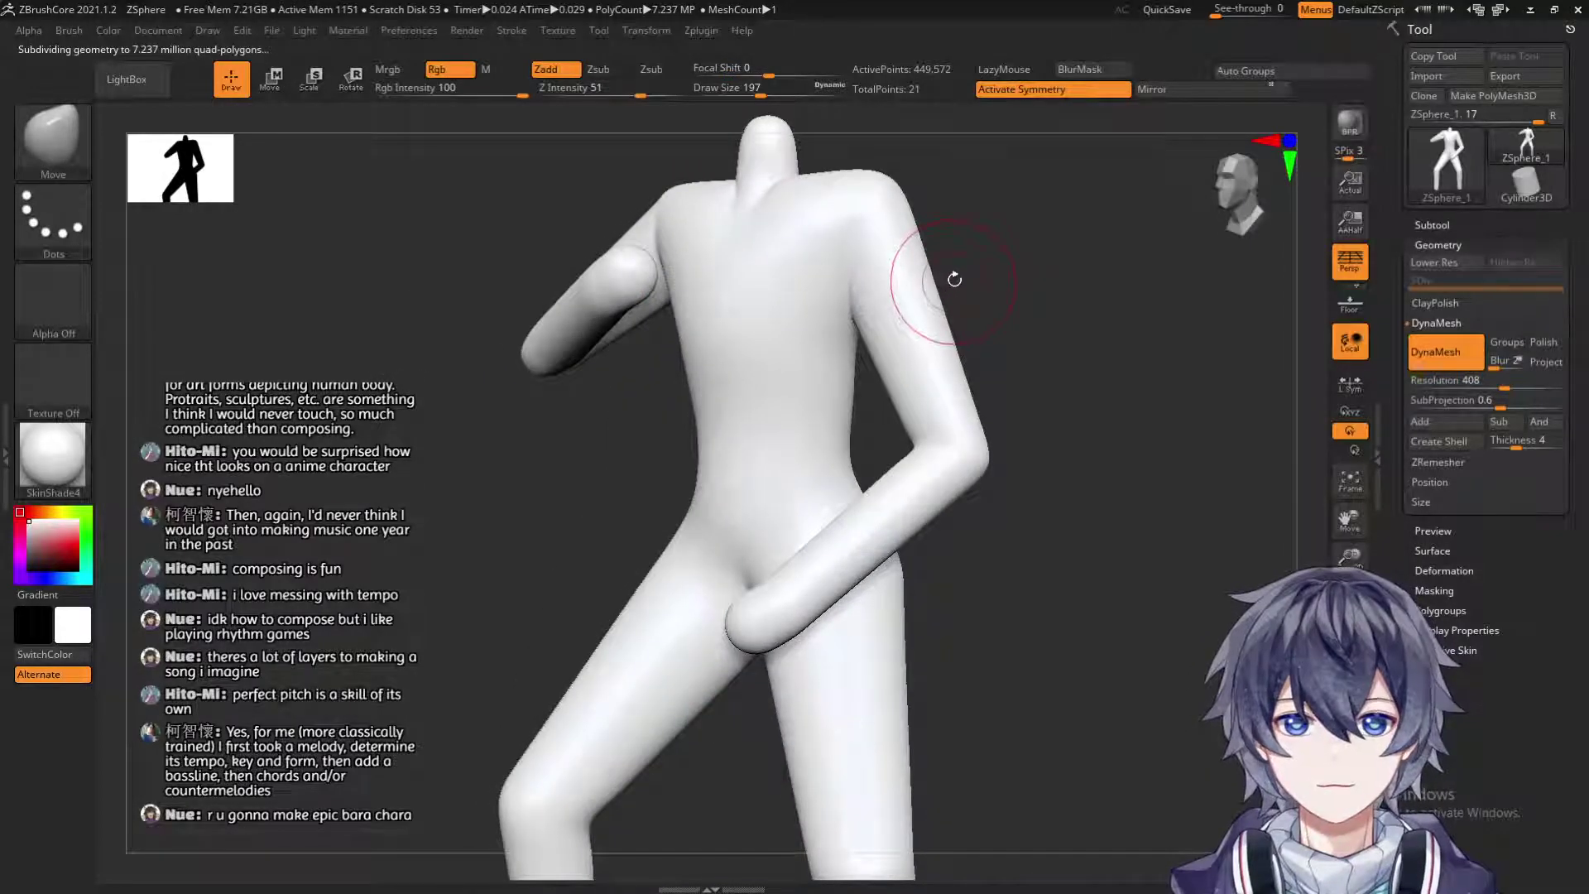
pyautogui.press('a')
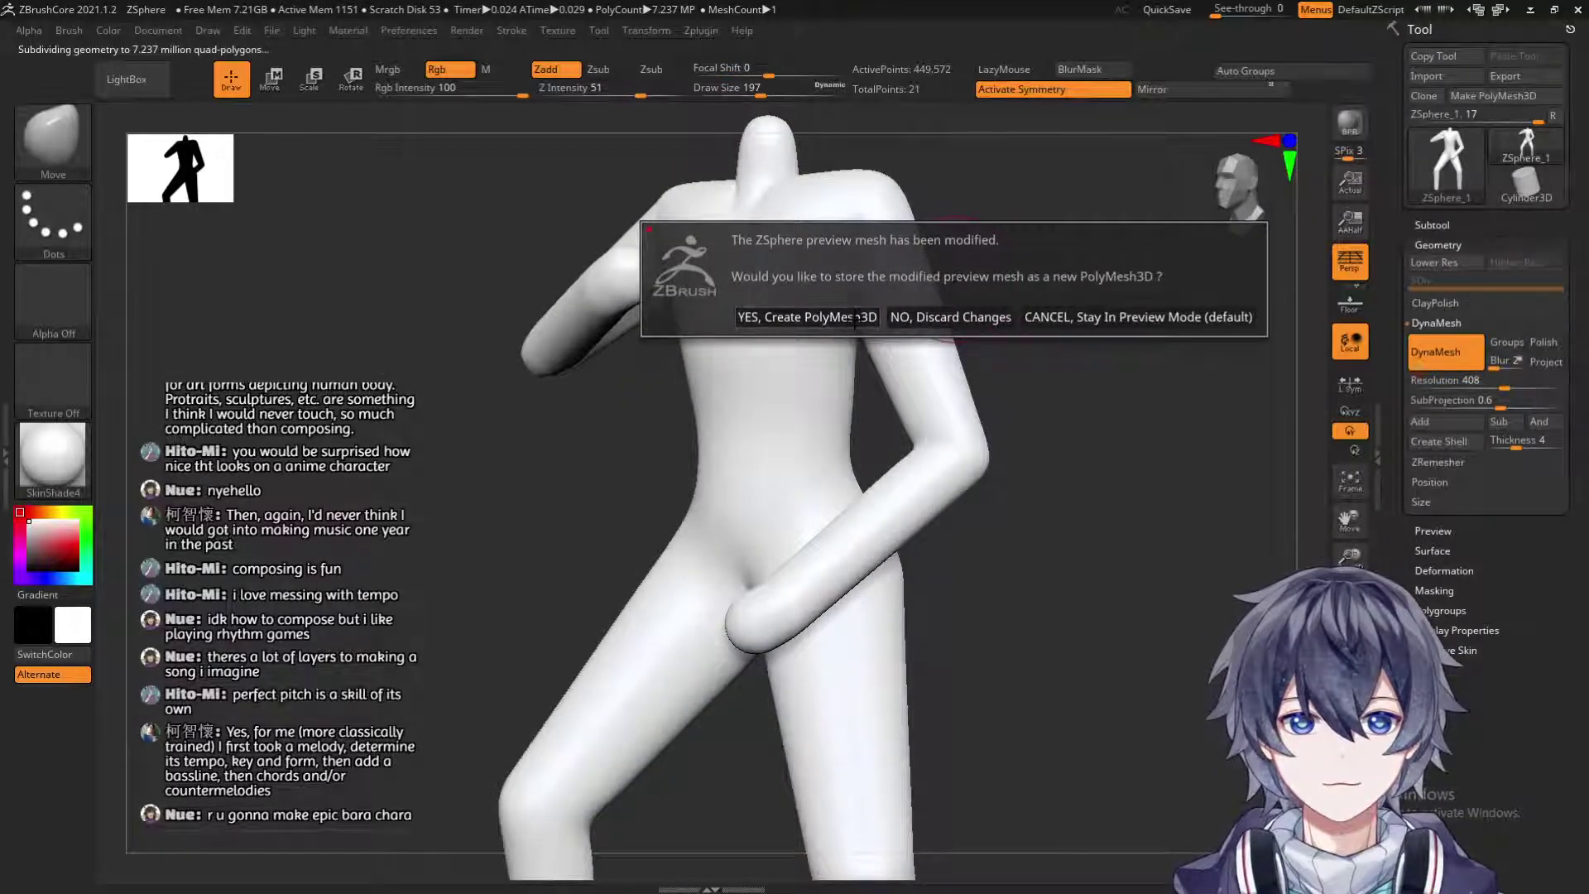
pyautogui.click(1109, 324)
pyautogui.moveTo(1046, 313); pyautogui.dragTo(1075, 308)
pyautogui.press('a')
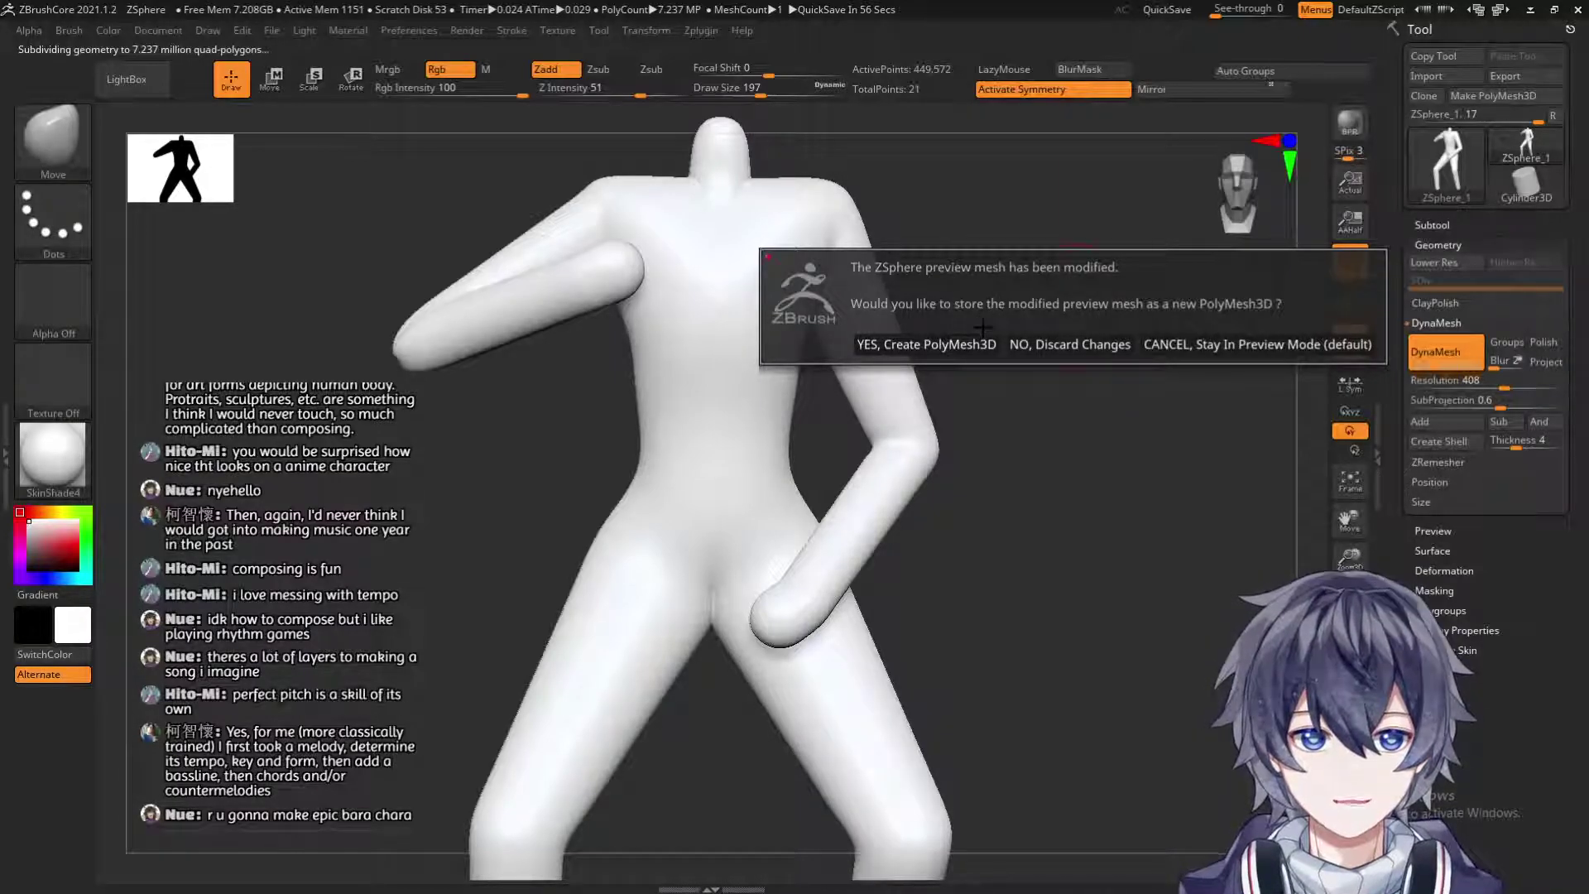
pyautogui.click(1195, 344)
pyautogui.moveTo(1099, 325); pyautogui.dragTo(1067, 356)
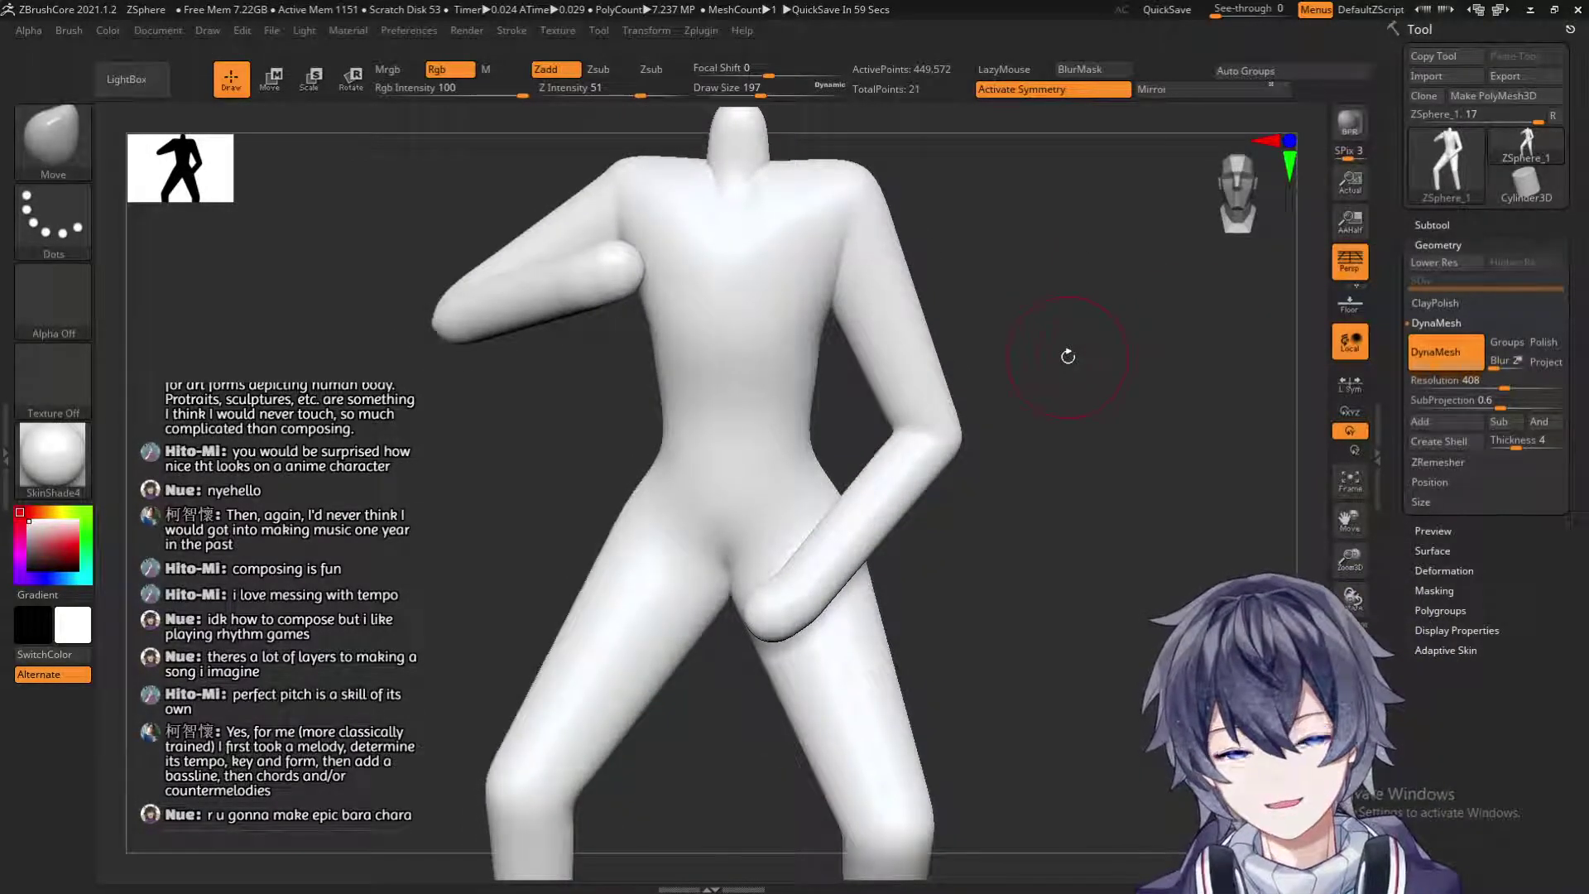
# Set the Move brush's draw size to 286 and try to subdivide the figure's mesh.
pyautogui.moveTo(1101, 548); pyautogui.dragTo(978, 539)
pyautogui.moveTo(882, 478); pyautogui.dragTo(925, 447)
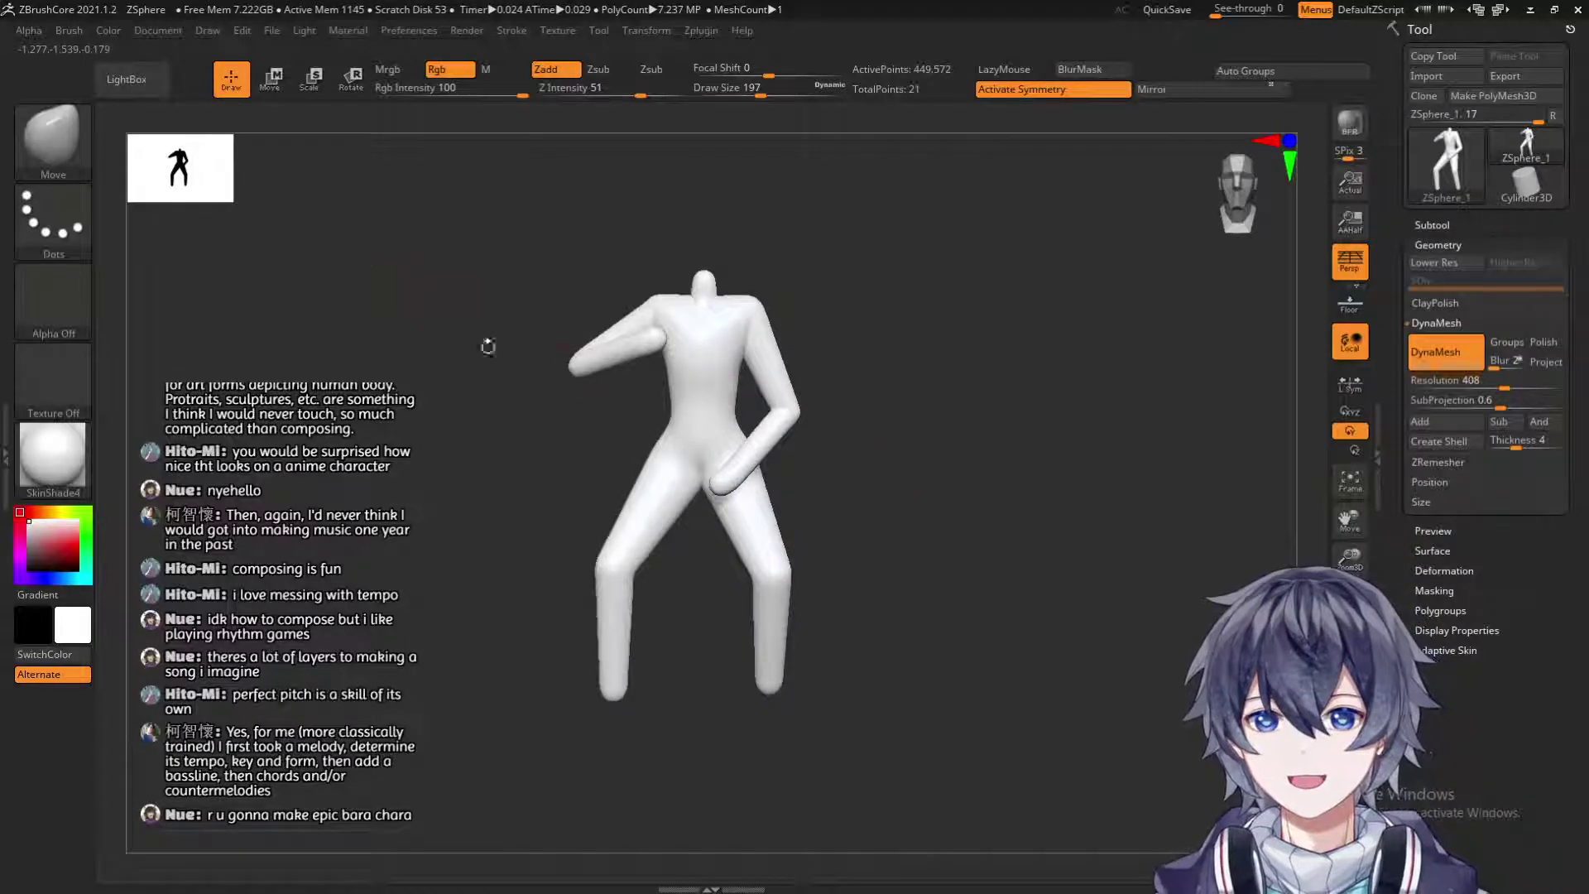
pyautogui.keyDown('alt'); pyautogui.moveTo(551, 445); pyautogui.dragTo(584, 634); pyautogui.keyUp('alt')
pyautogui.press('s')
pyautogui.moveTo(616, 480); pyautogui.dragTo(628, 482)
pyautogui.hotkey('ctrl', 'd')
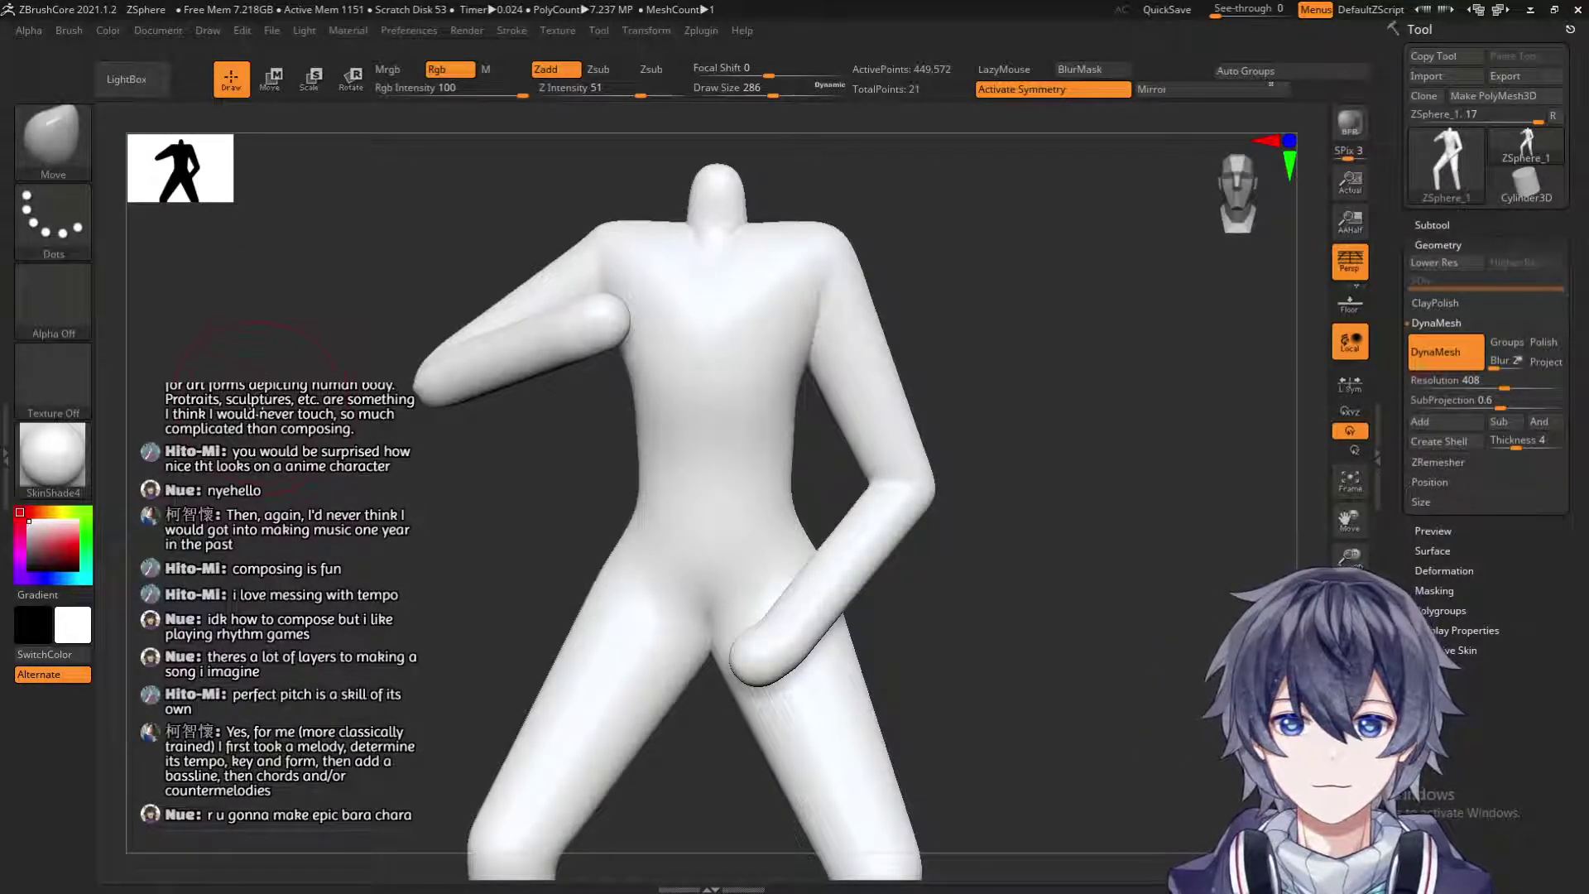
# Undo the DynaMesh resolution change and the subdivision of the figure's preview mesh.
pyautogui.moveTo(250, 452)
pyautogui.mouseDown()
pyautogui.moveTo(280, 473)
pyautogui.moveTo(256, 411)
pyautogui.mouseUp()
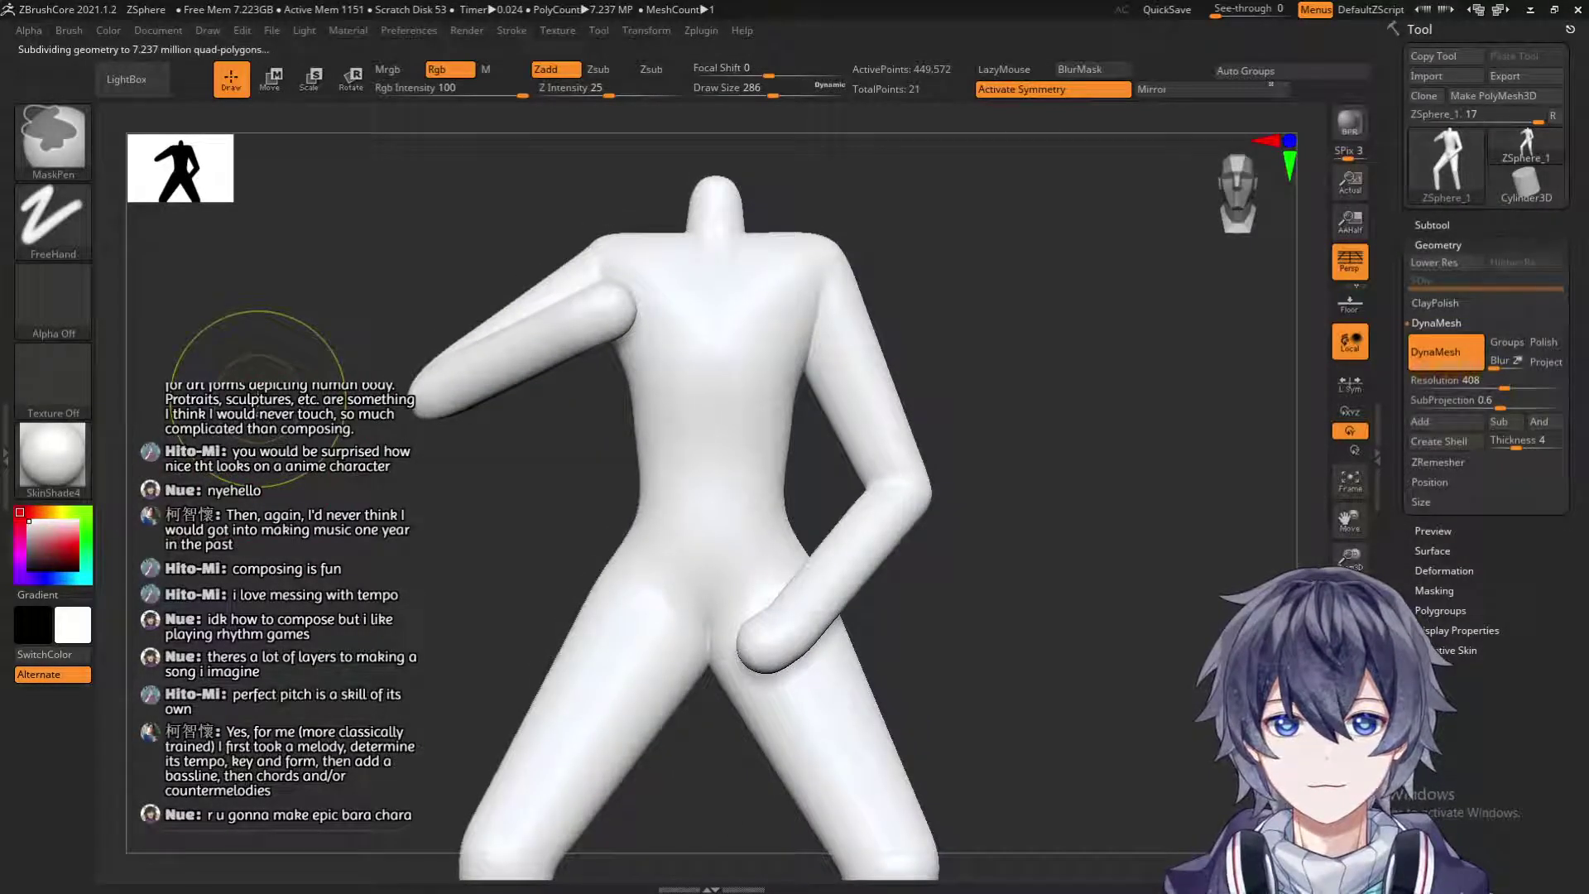
pyautogui.moveTo(291, 489)
pyautogui.mouseDown()
pyautogui.moveTo(350, 502)
pyautogui.moveTo(334, 487)
pyautogui.mouseUp()
pyautogui.hotkey('ctrl', 'z')
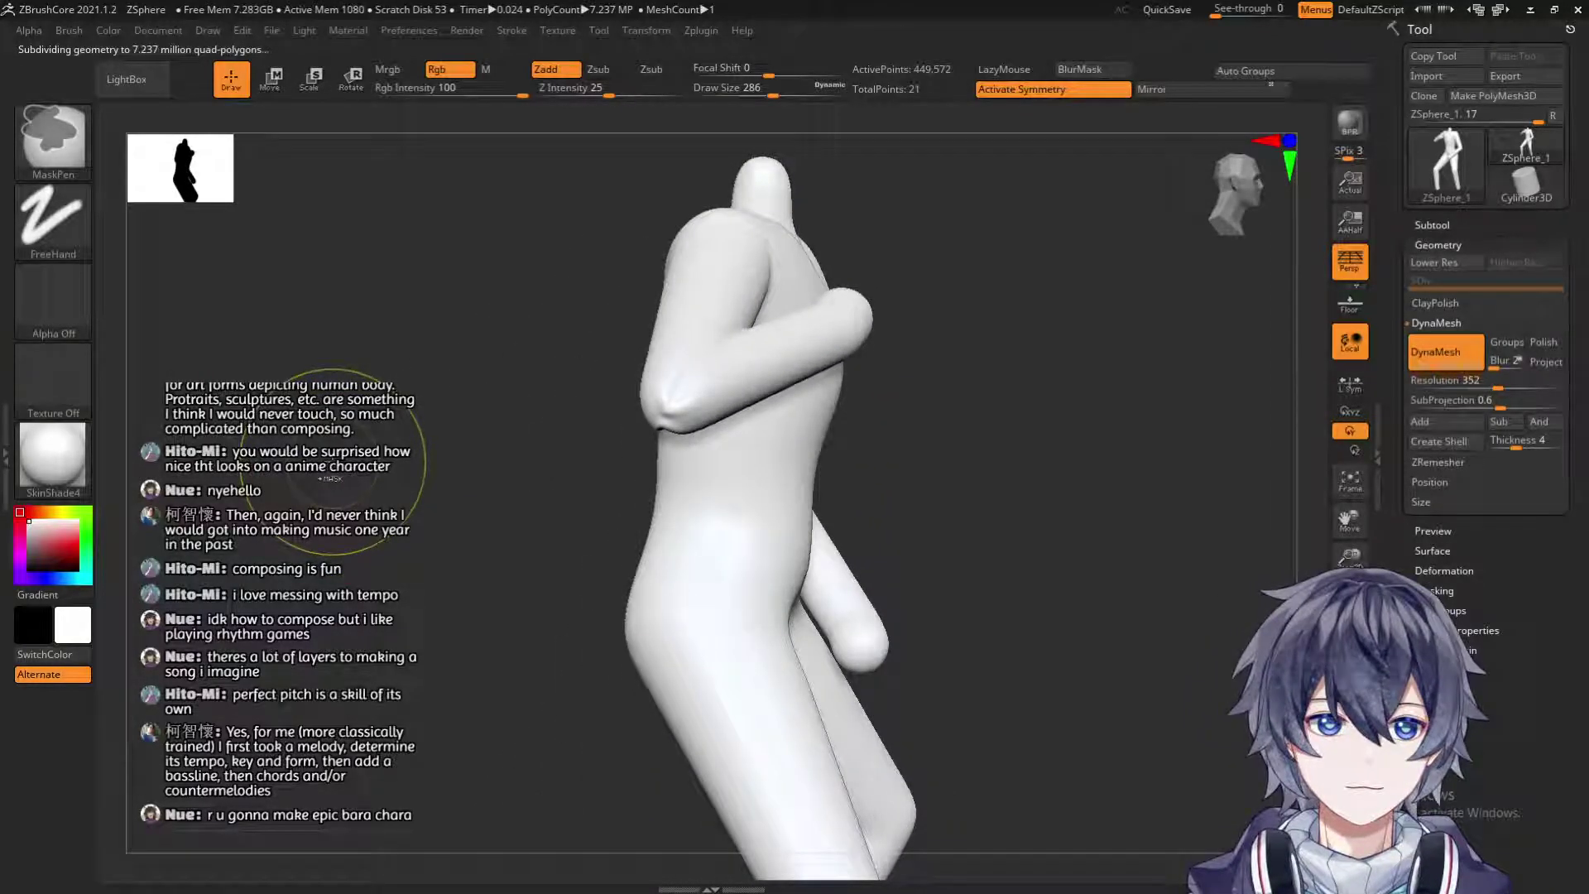
pyautogui.hotkey('ctrl', 'z')
pyautogui.hotkey('ctrl', 'z')
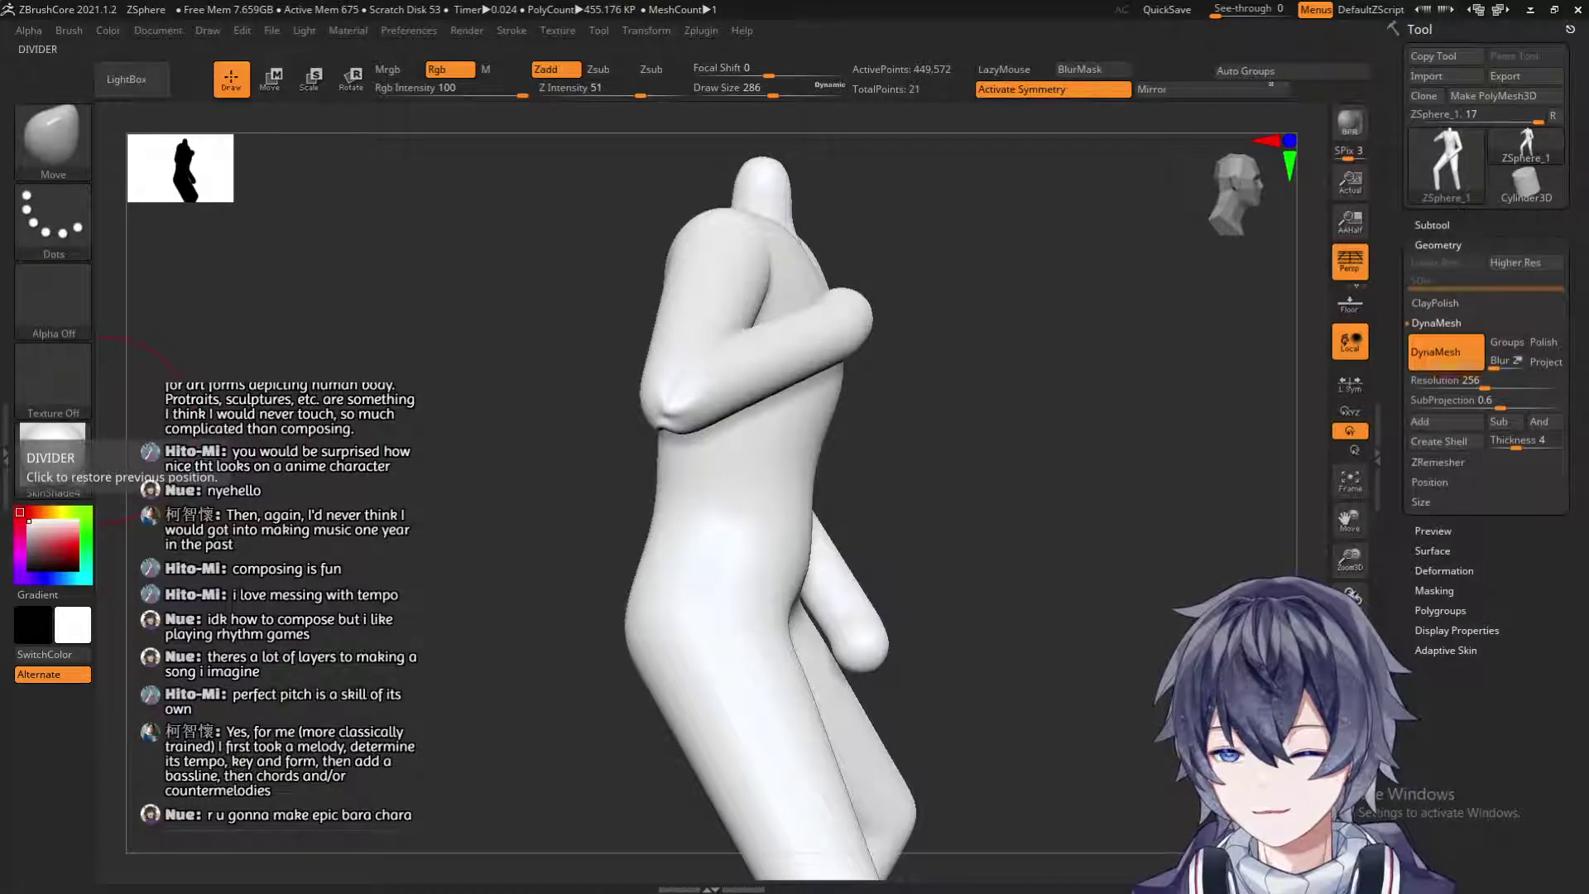
pyautogui.moveTo(299, 358); pyautogui.dragTo(264, 365)
pyautogui.press('ctrl')
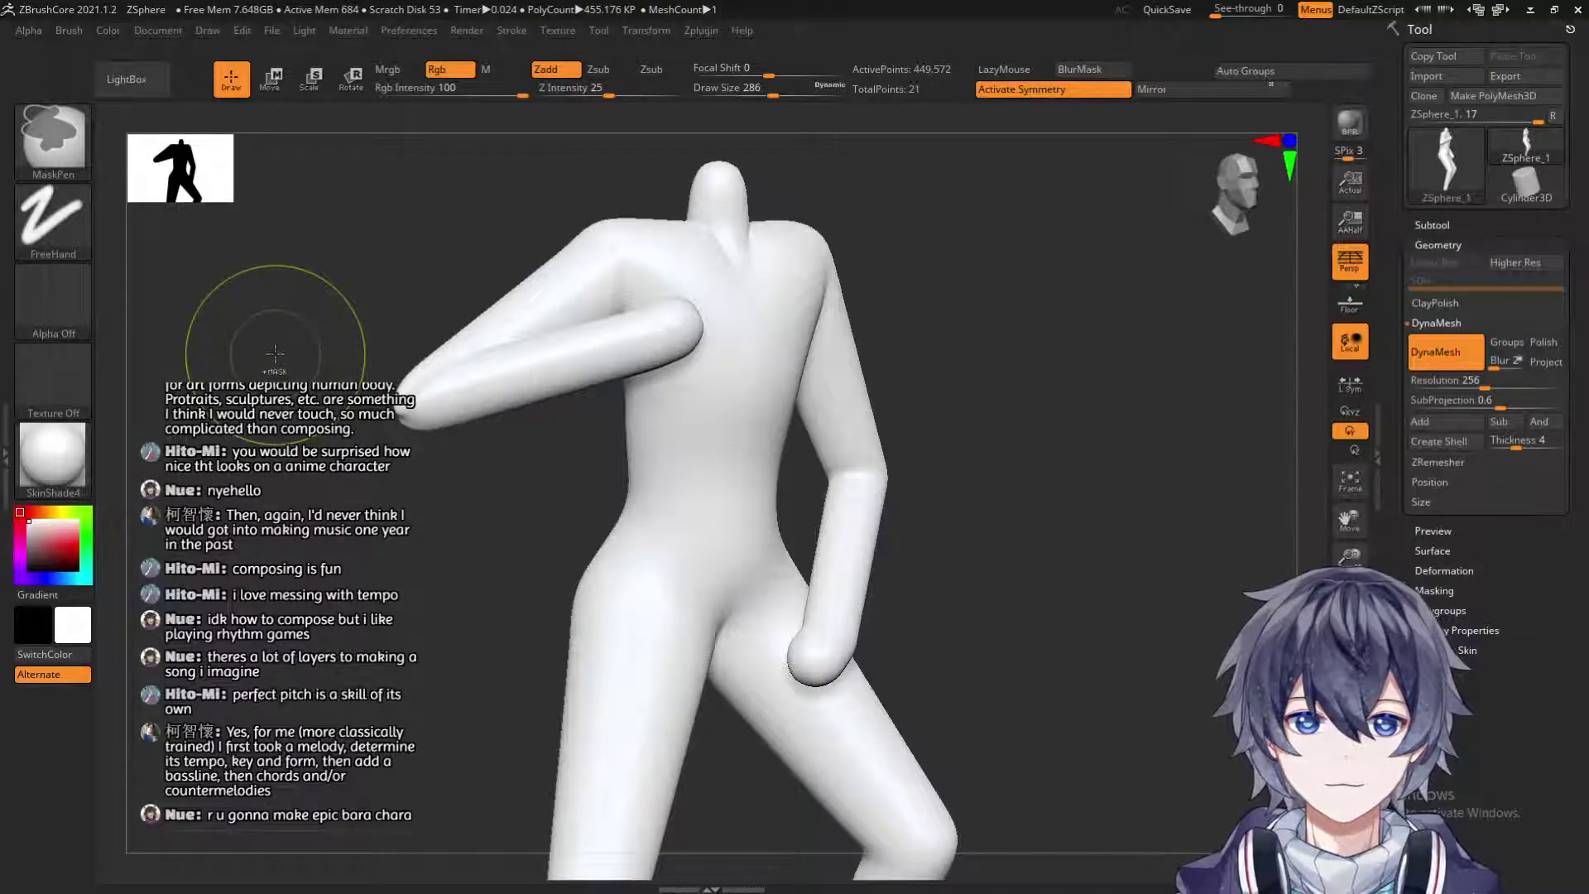
# Toggle the skin preview off and back on, and work over the figure's waist and hips with the Move and Smooth brushes at draw size 286.
pyautogui.press('a')
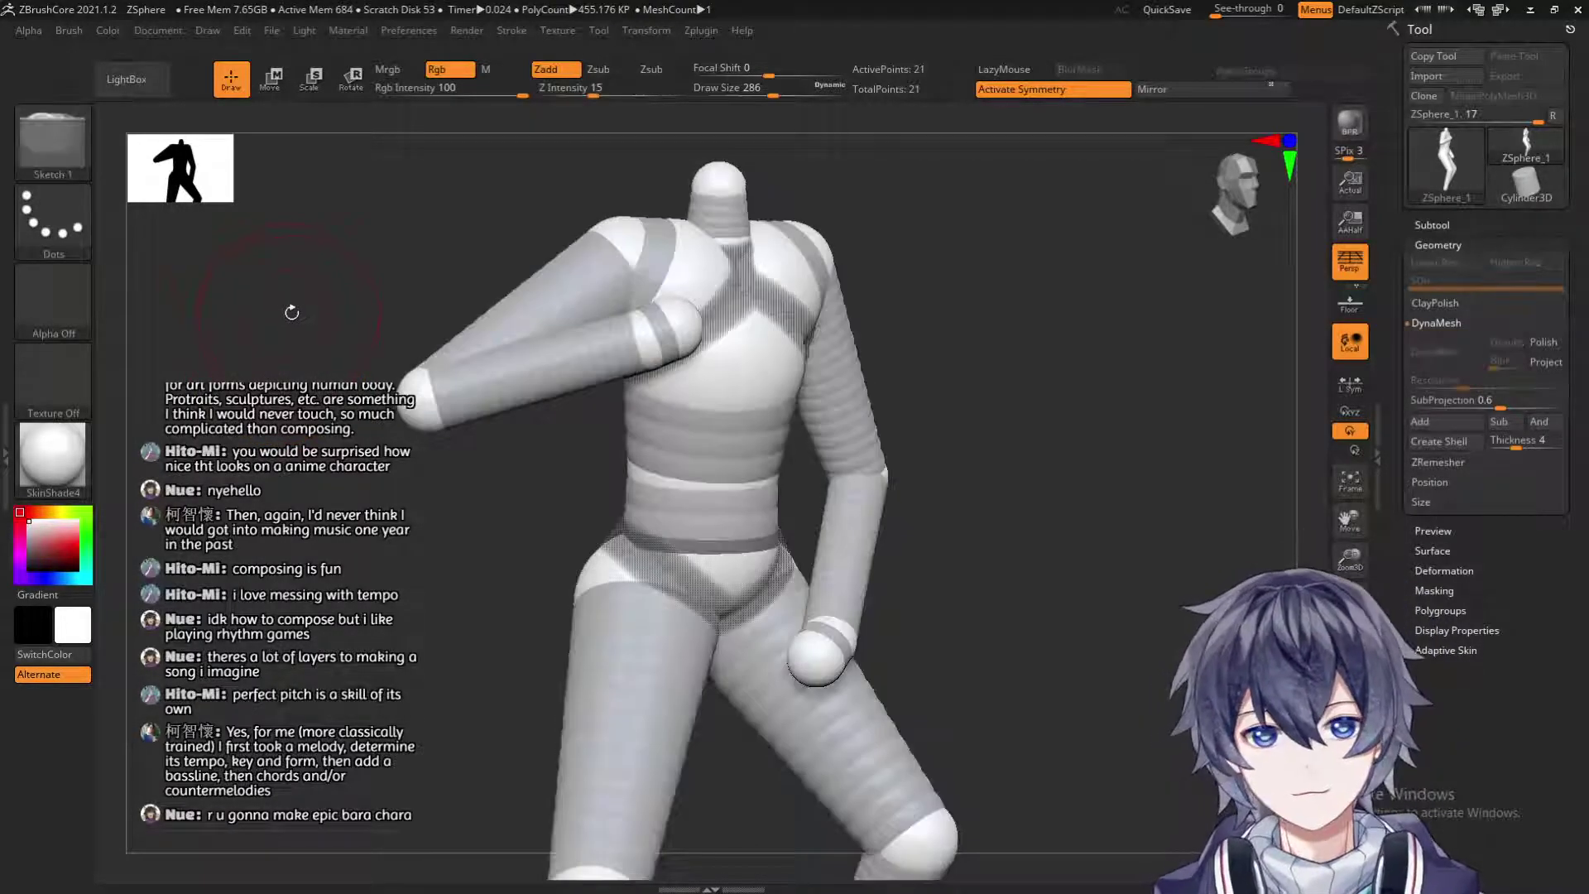
pyautogui.press('a')
pyautogui.moveTo(985, 418)
pyautogui.mouseDown()
pyautogui.moveTo(877, 433)
pyautogui.moveTo(965, 472)
pyautogui.moveTo(880, 532)
pyautogui.mouseUp()
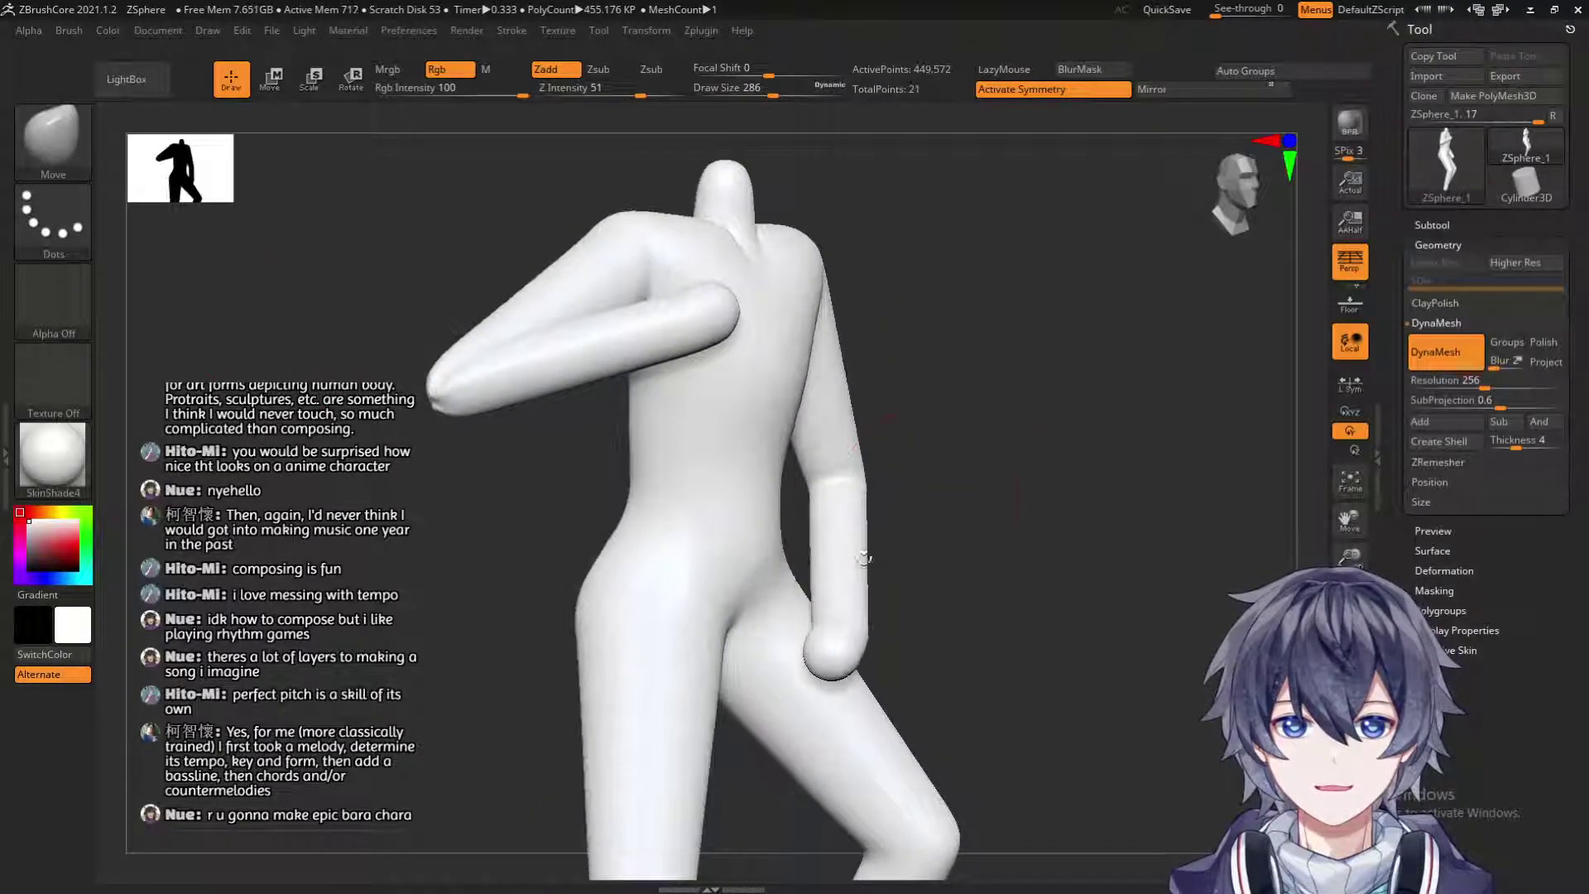
pyautogui.press('shift')
pyautogui.keyDown('shift'); pyautogui.moveTo(743, 607); pyautogui.dragTo(706, 725); pyautogui.keyUp('shift')
pyautogui.moveTo(888, 575); pyautogui.dragTo(828, 559)
pyautogui.moveTo(718, 642)
pyautogui.keyDown('shift'); pyautogui.mouseDown()
pyautogui.moveTo(710, 656)
pyautogui.moveTo(669, 558)
pyautogui.moveTo(601, 613)
pyautogui.mouseUp(); pyautogui.keyUp('shift')
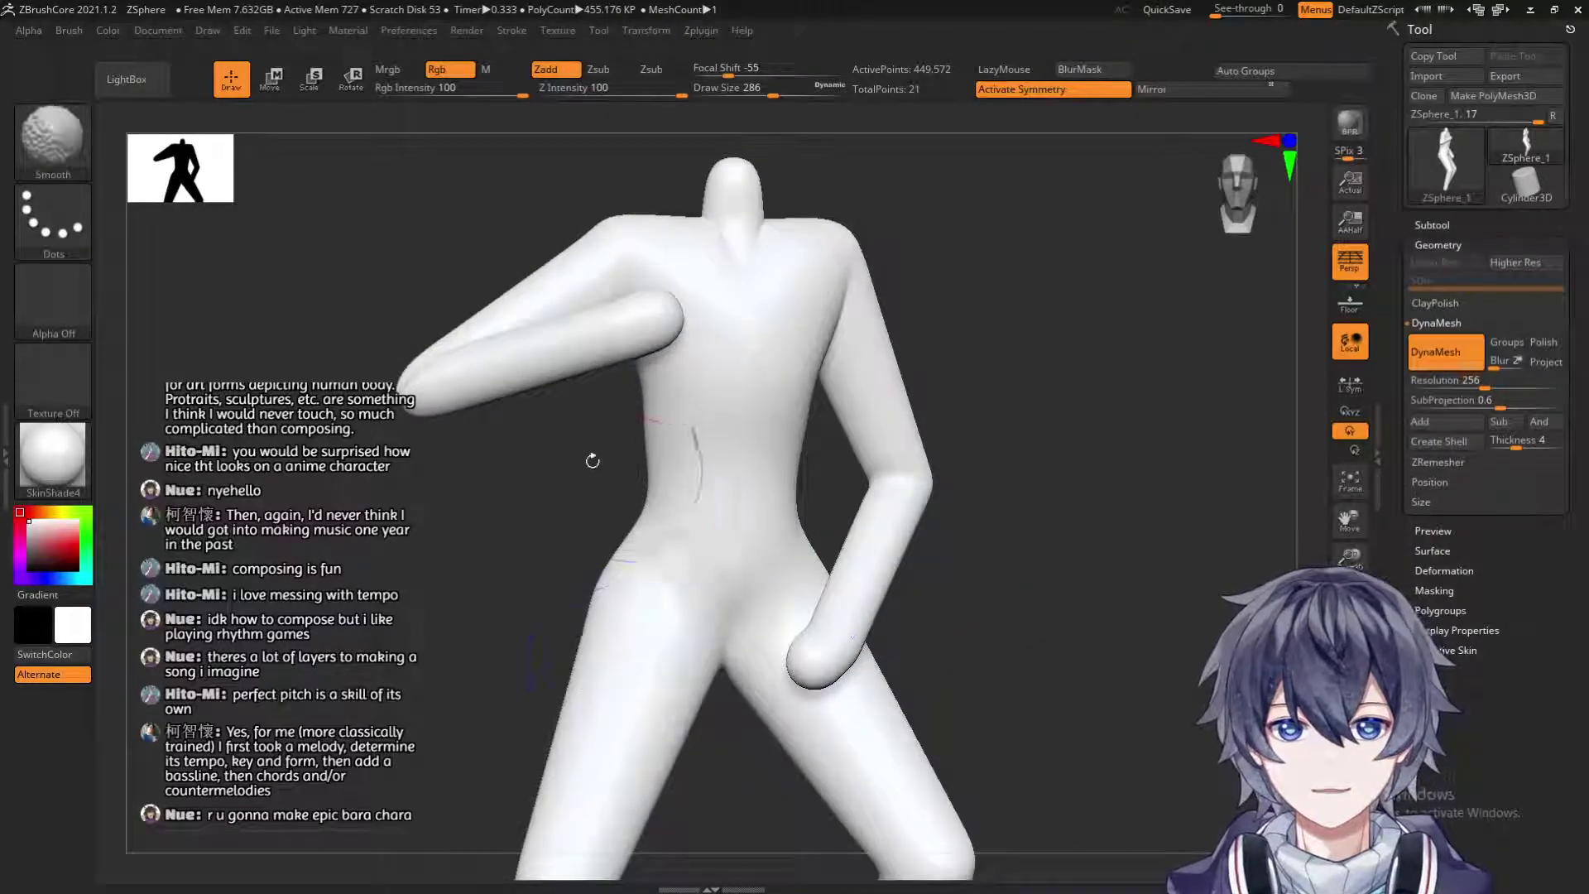
pyautogui.moveTo(629, 522); pyautogui.dragTo(622, 513)
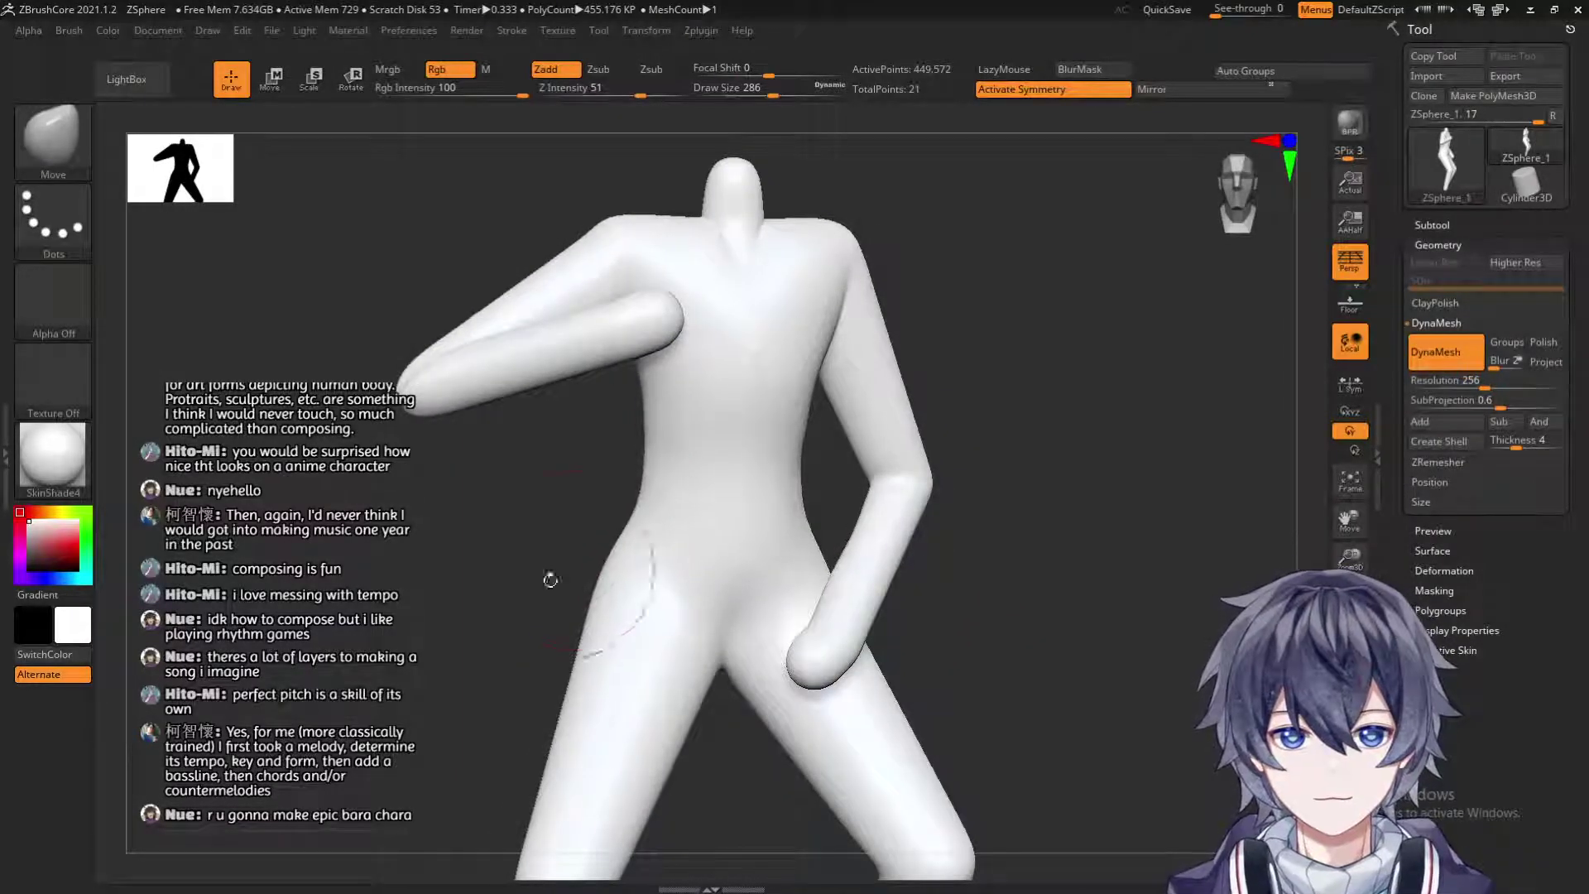
pyautogui.moveTo(557, 571); pyautogui.dragTo(545, 539)
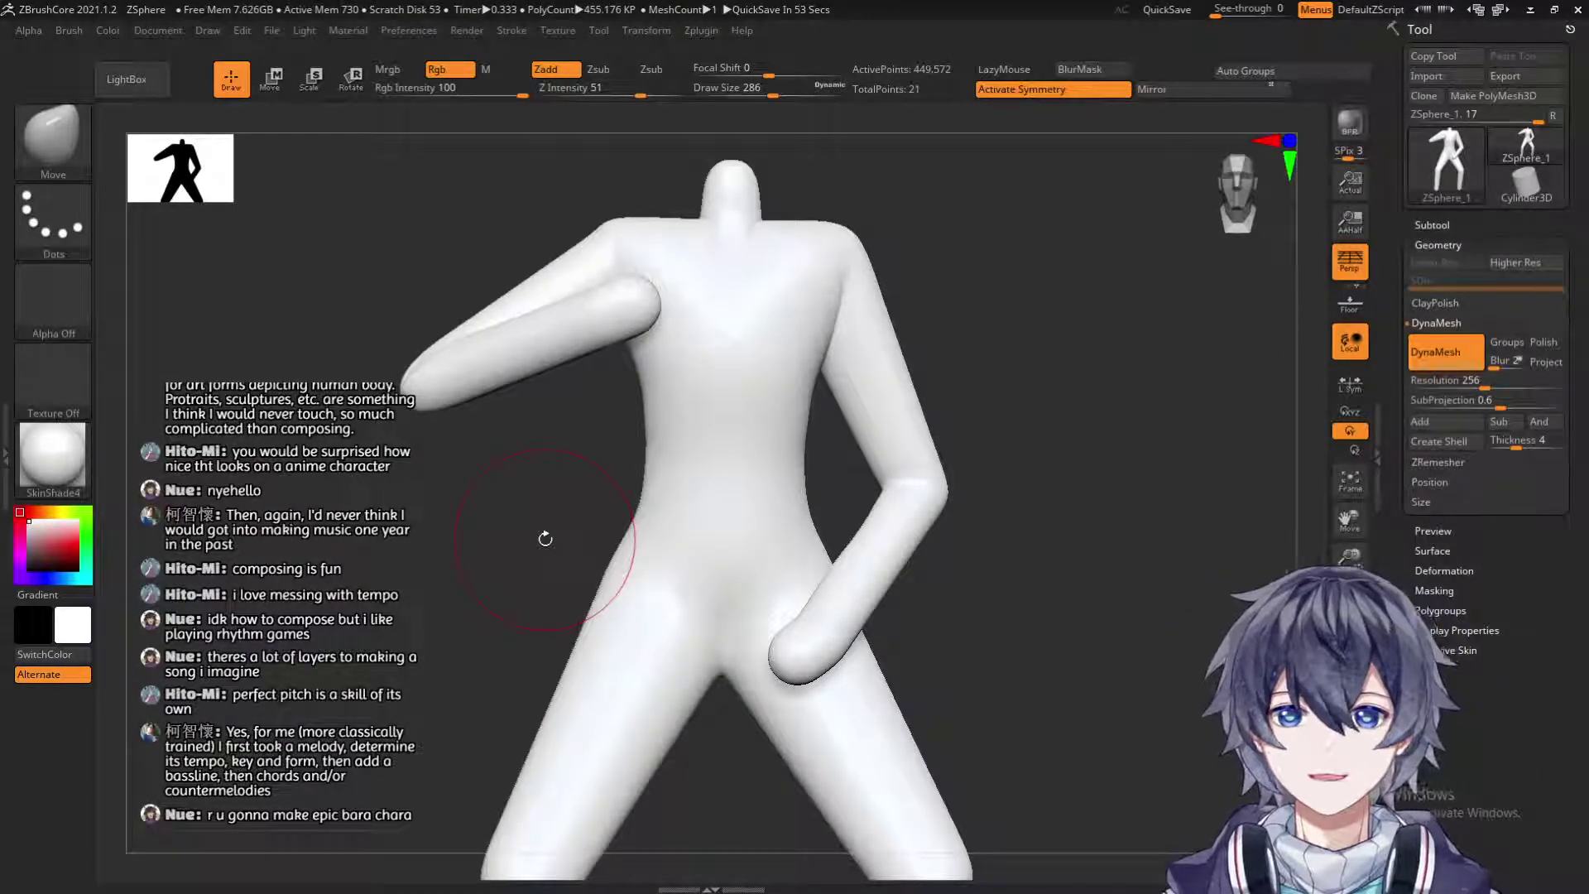
# Examine the skinned figure's pose and proportions from the front and side, both close up and as a whole.
pyautogui.moveTo(474, 419); pyautogui.dragTo(524, 423)
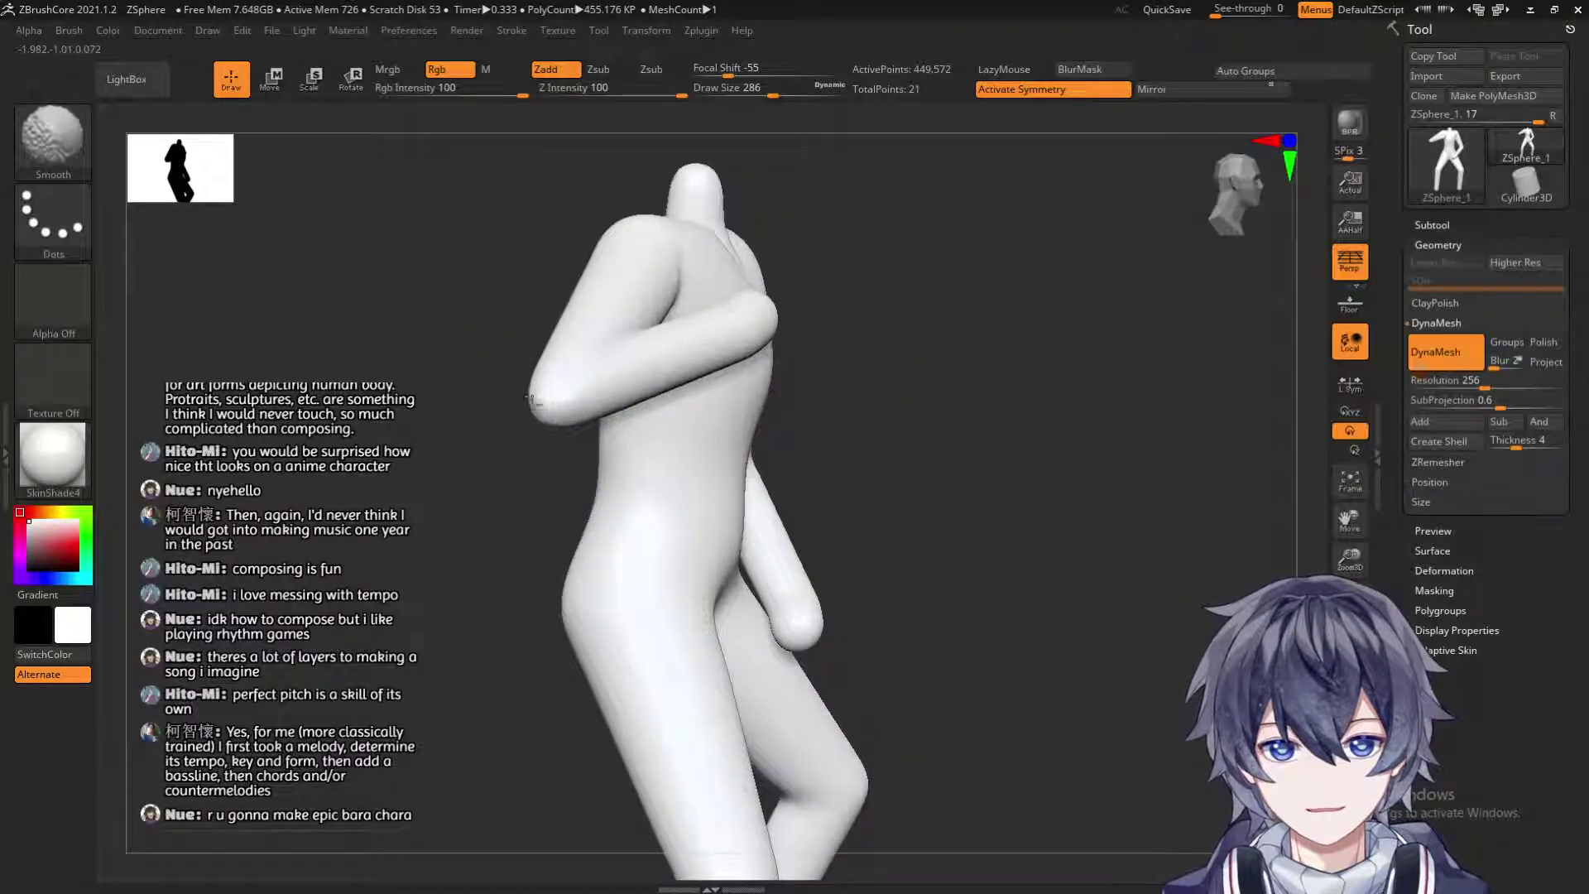
pyautogui.moveTo(952, 410); pyautogui.dragTo(803, 414)
pyautogui.moveTo(502, 439)
pyautogui.keyDown('alt'); pyautogui.mouseDown()
pyautogui.moveTo(499, 472)
pyautogui.moveTo(480, 454)
pyautogui.mouseUp(); pyautogui.keyUp('alt')
pyautogui.moveTo(912, 356)
pyautogui.keyDown('shift'); pyautogui.mouseDown()
pyautogui.moveTo(939, 378)
pyautogui.moveTo(921, 389)
pyautogui.mouseUp(); pyautogui.keyUp('shift')
pyautogui.keyDown('alt'); pyautogui.moveTo(1135, 389); pyautogui.dragTo(745, 301); pyautogui.keyUp('alt')
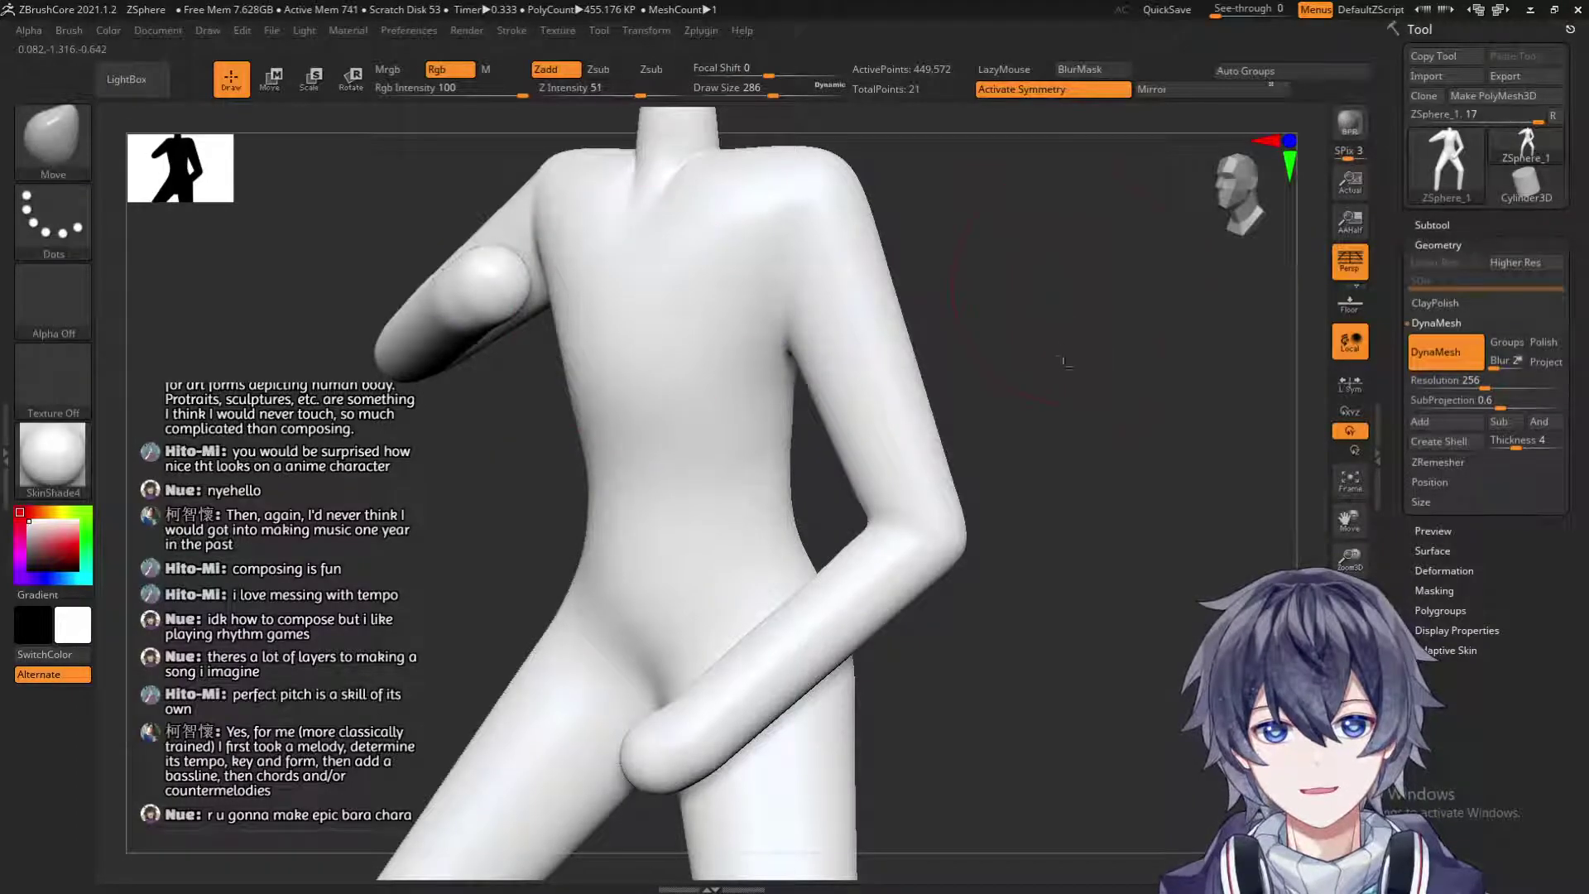
pyautogui.moveTo(402, 415); pyautogui.dragTo(745, 354)
pyautogui.keyDown('alt'); pyautogui.moveTo(1051, 475); pyautogui.dragTo(1055, 285); pyautogui.keyUp('alt')
pyautogui.moveTo(952, 474); pyautogui.dragTo(1015, 482)
pyautogui.keyDown('alt'); pyautogui.moveTo(674, 837); pyautogui.dragTo(729, 454); pyautogui.keyUp('alt')
pyautogui.moveTo(664, 720)
pyautogui.keyDown('alt'); pyautogui.mouseDown()
pyautogui.moveTo(665, 555)
pyautogui.moveTo(690, 654)
pyautogui.mouseUp(); pyautogui.keyUp('alt')
pyautogui.keyDown('alt'); pyautogui.moveTo(966, 490); pyautogui.dragTo(950, 489); pyautogui.keyUp('alt')
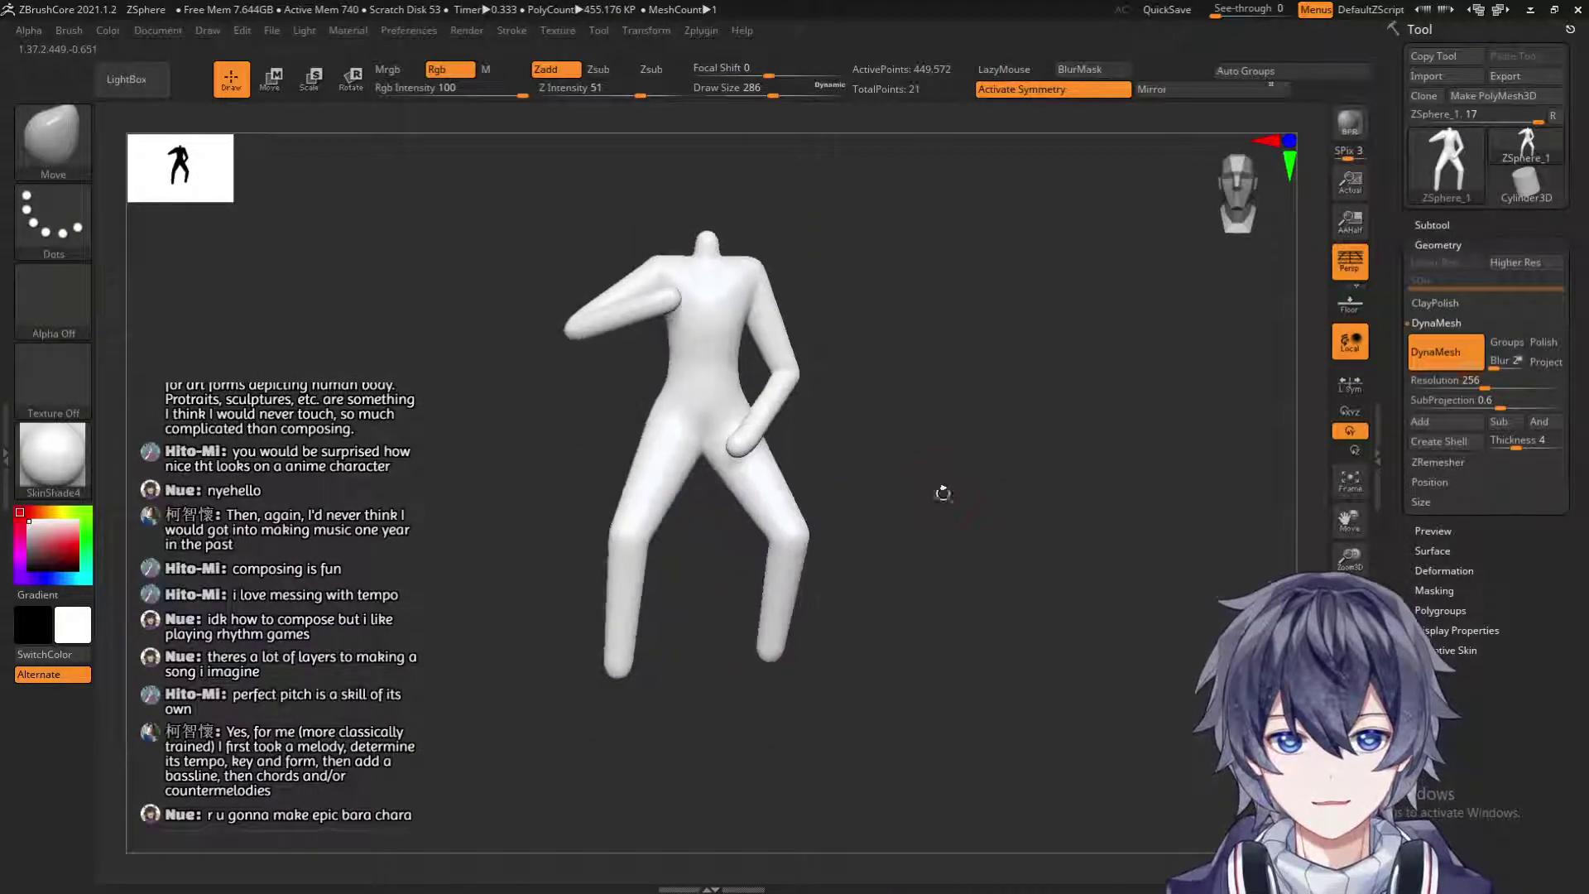
pyautogui.moveTo(490, 469)
pyautogui.keyDown('alt'); pyautogui.mouseDown()
pyautogui.moveTo(506, 522)
pyautogui.moveTo(524, 524)
pyautogui.mouseUp(); pyautogui.keyUp('alt')
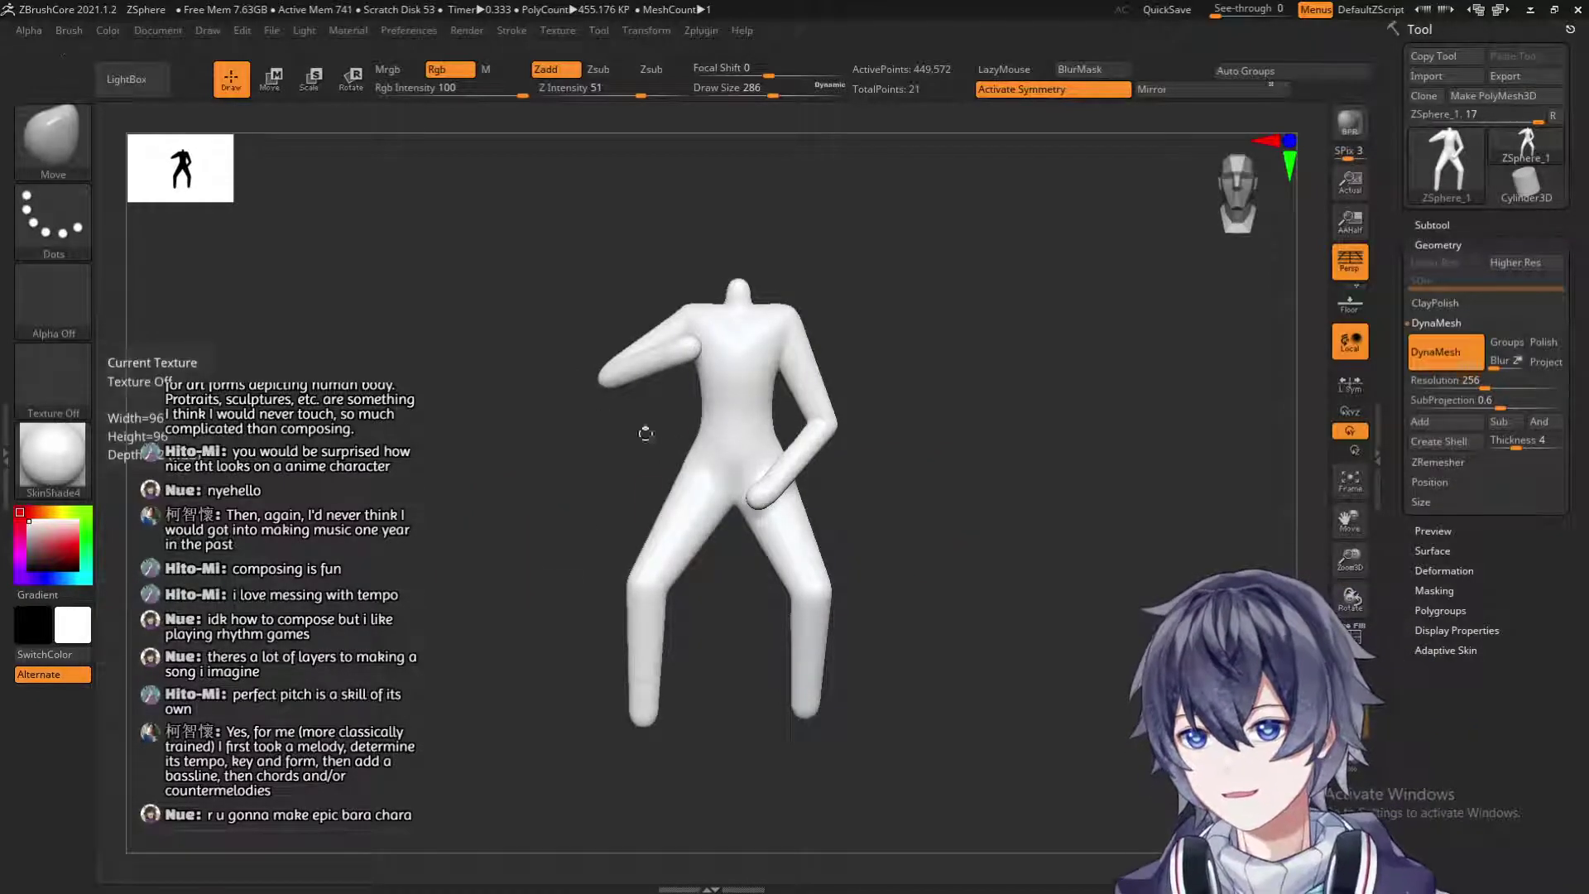
pyautogui.keyDown('alt'); pyautogui.moveTo(978, 504); pyautogui.dragTo(1065, 561); pyautogui.keyUp('alt')
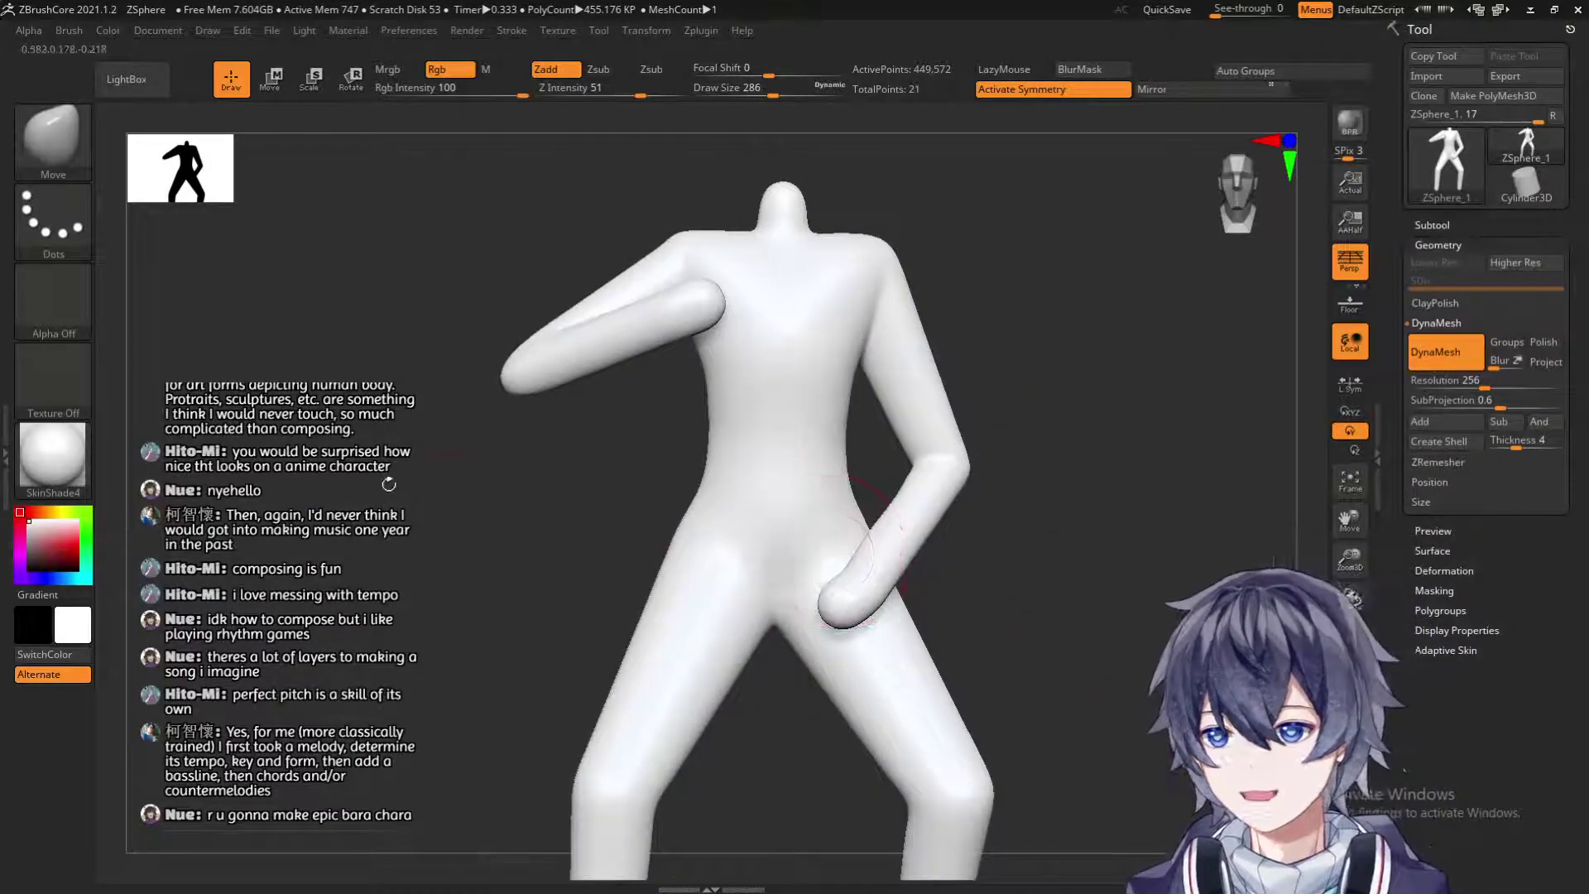
# Shape the front of the ribcage with the Move brush and smooth the ridge beneath it.
pyautogui.moveTo(677, 512)
pyautogui.mouseDown()
pyautogui.moveTo(625, 505)
pyautogui.moveTo(627, 519)
pyautogui.mouseUp()
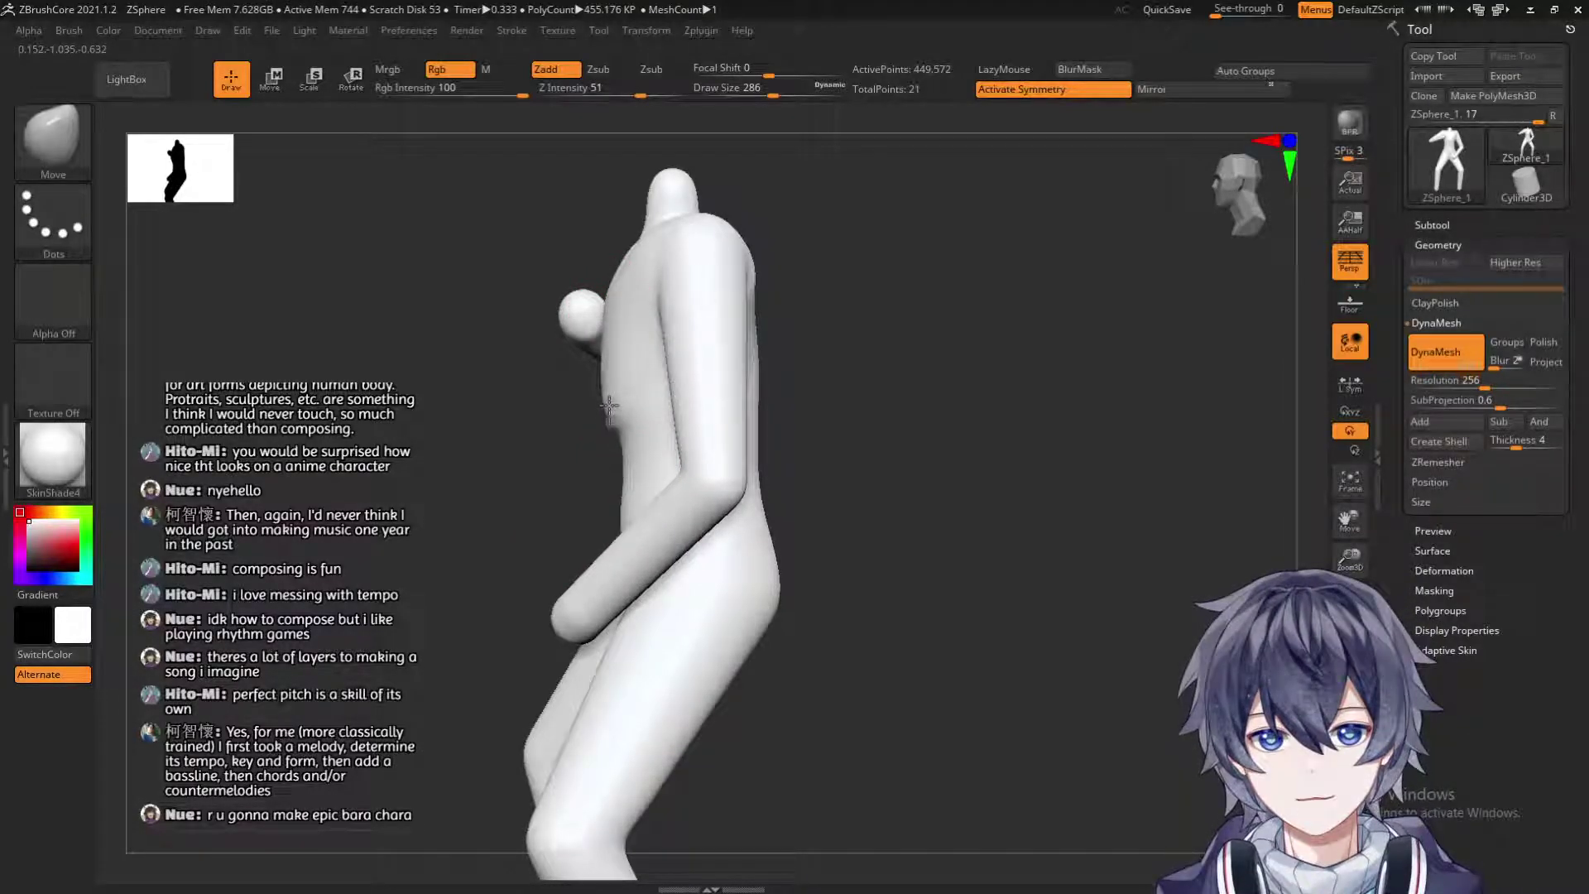
pyautogui.moveTo(568, 486); pyautogui.dragTo(629, 490)
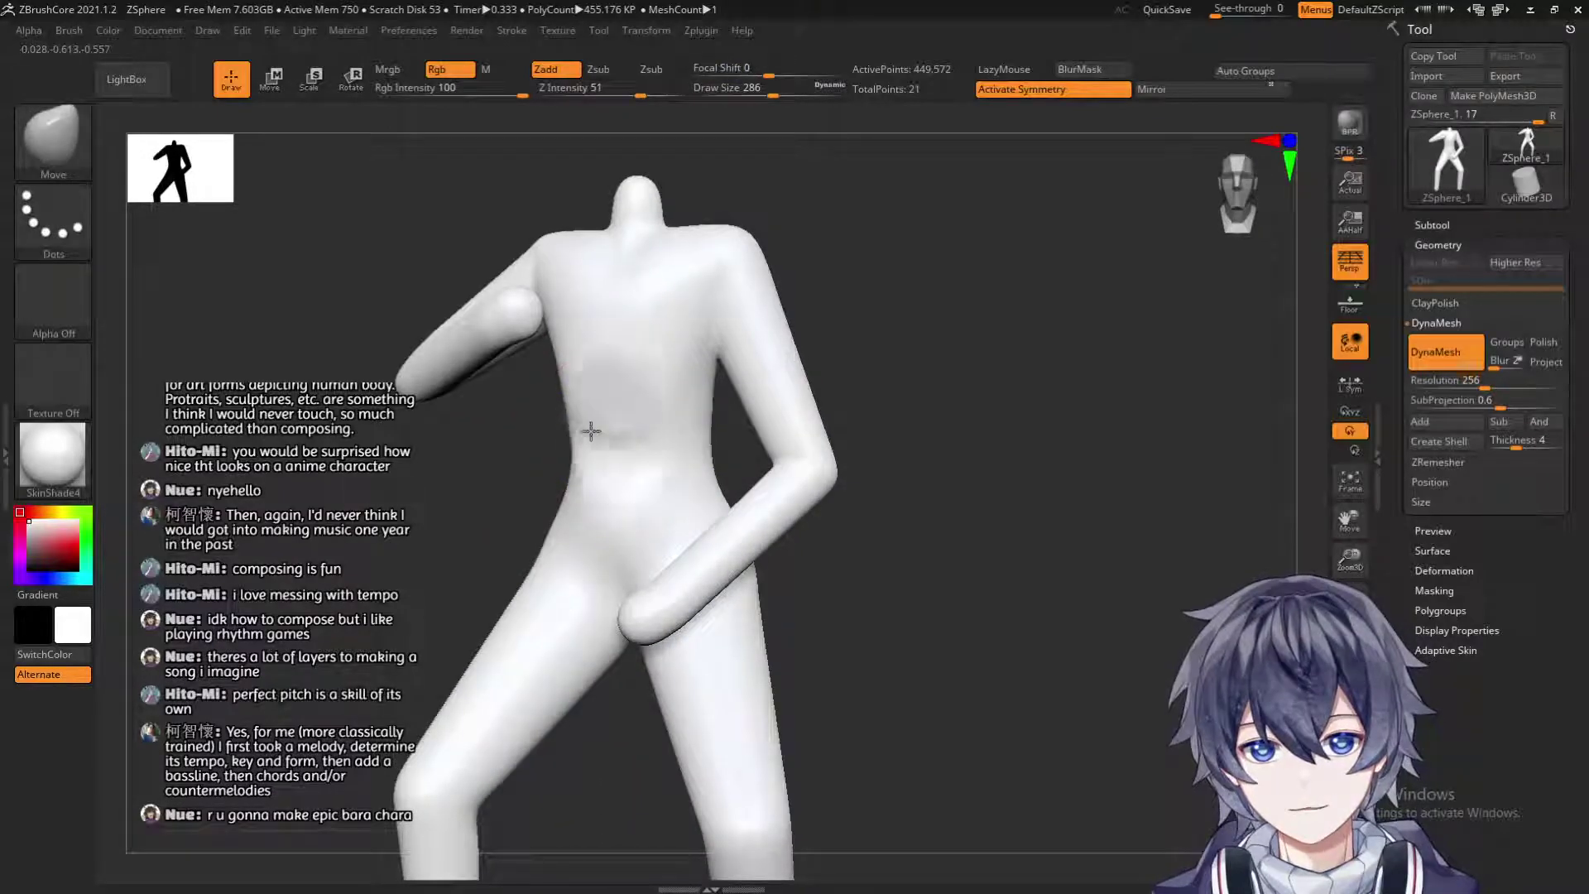
pyautogui.press('shift')
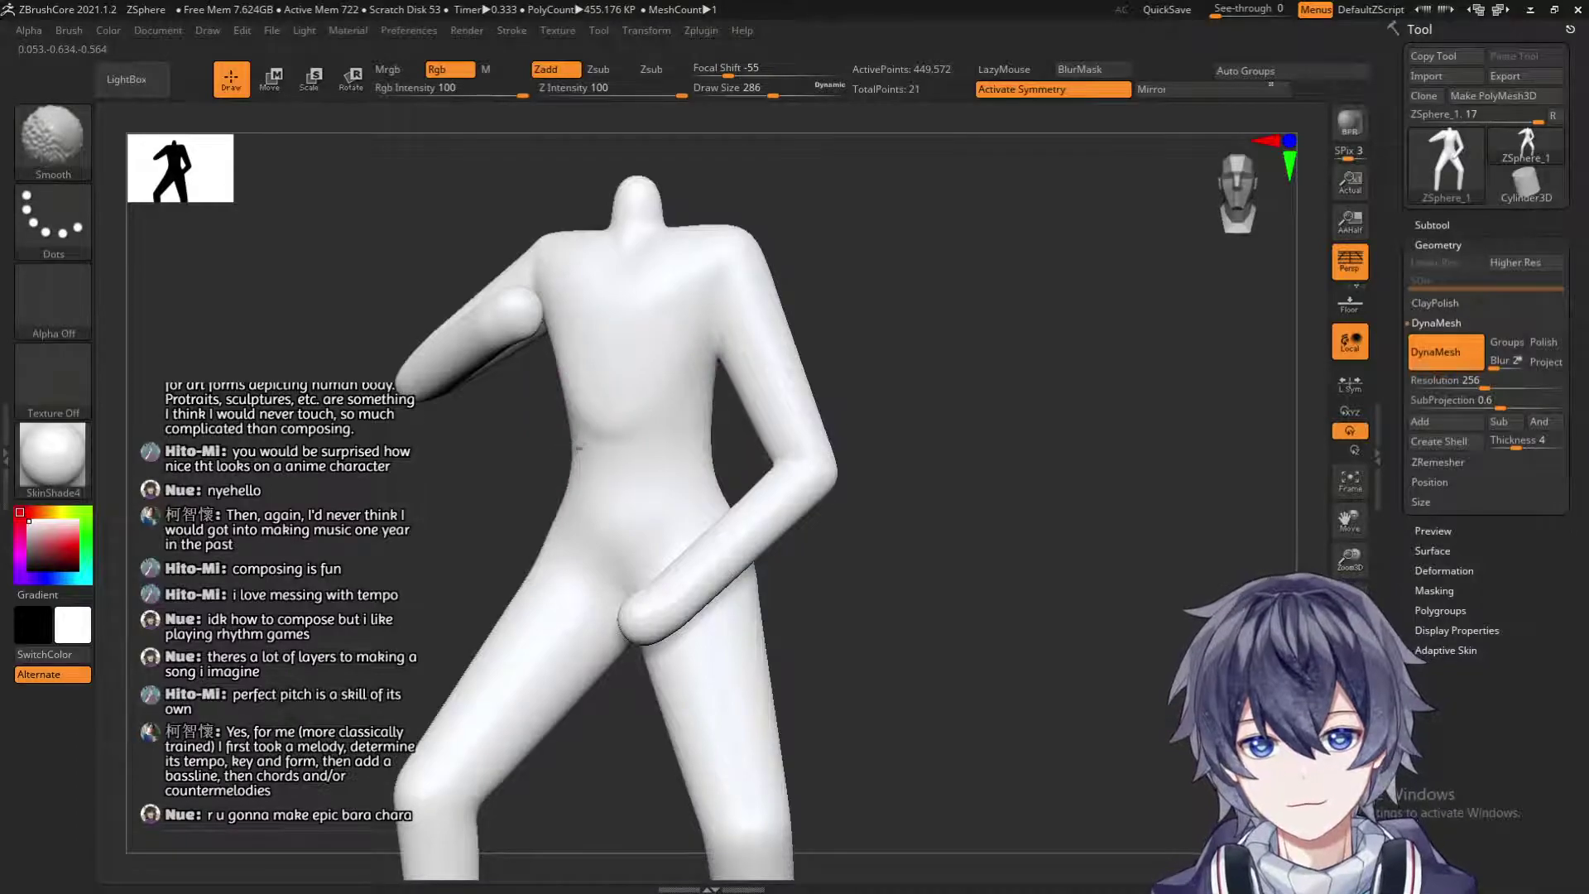
pyautogui.moveTo(617, 409)
pyautogui.mouseDown(button='right')
pyautogui.moveTo(823, 331)
pyautogui.moveTo(659, 377)
pyautogui.mouseUp(button='right')
pyautogui.moveTo(807, 319); pyautogui.dragTo(704, 290)
pyautogui.moveTo(879, 259); pyautogui.dragTo(745, 249)
# Set the Move brush's draw size to 217, shape the upper back between the shoulder blades, and smooth it.
pyautogui.press('s')
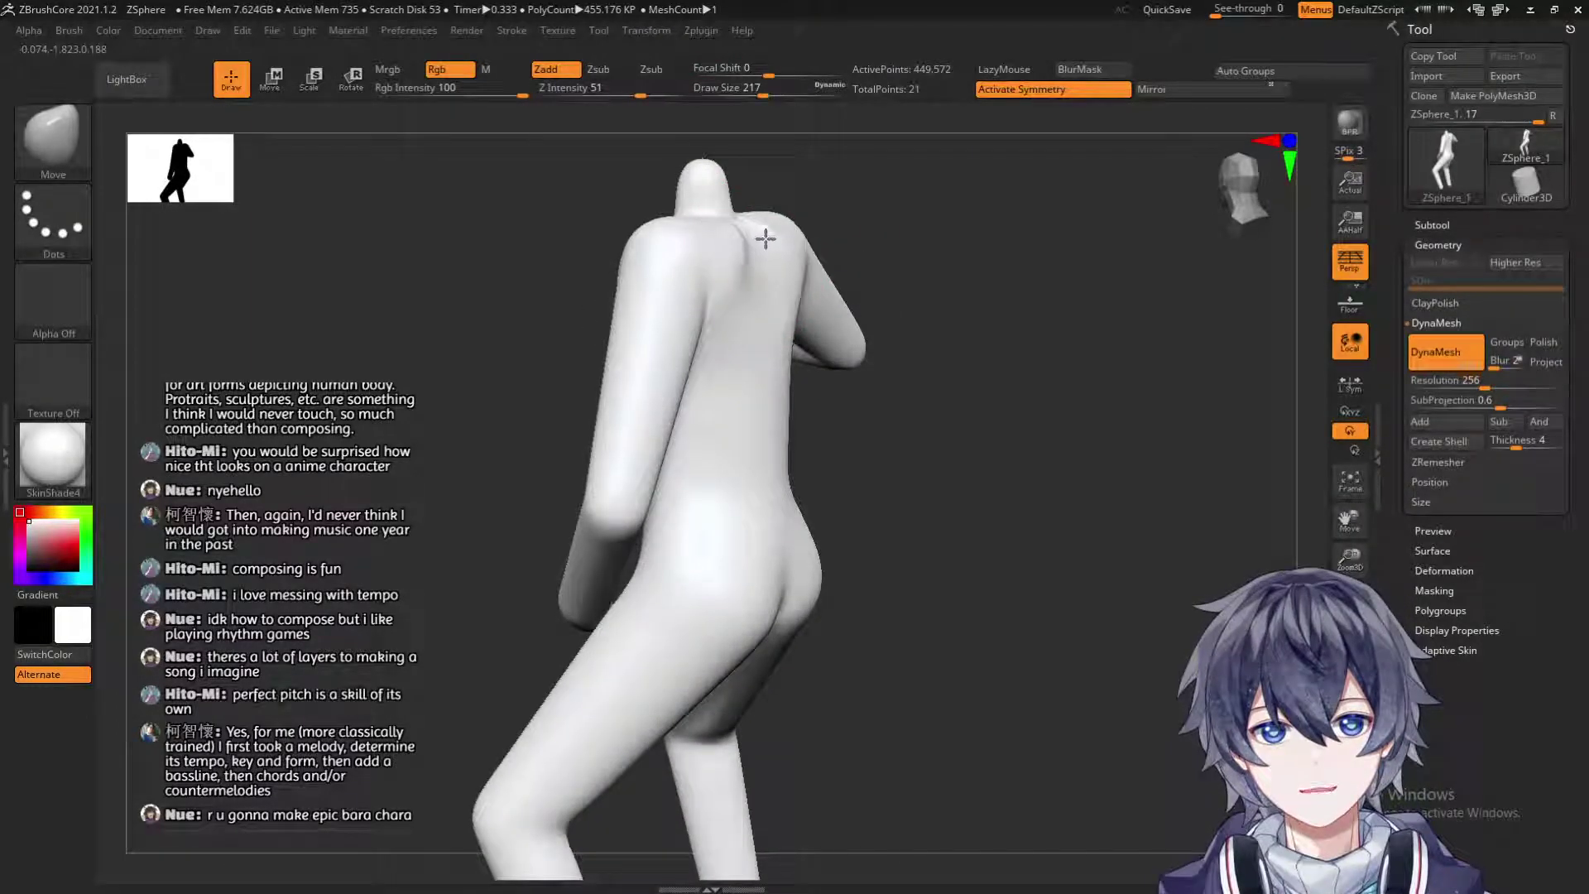
pyautogui.press('shift')
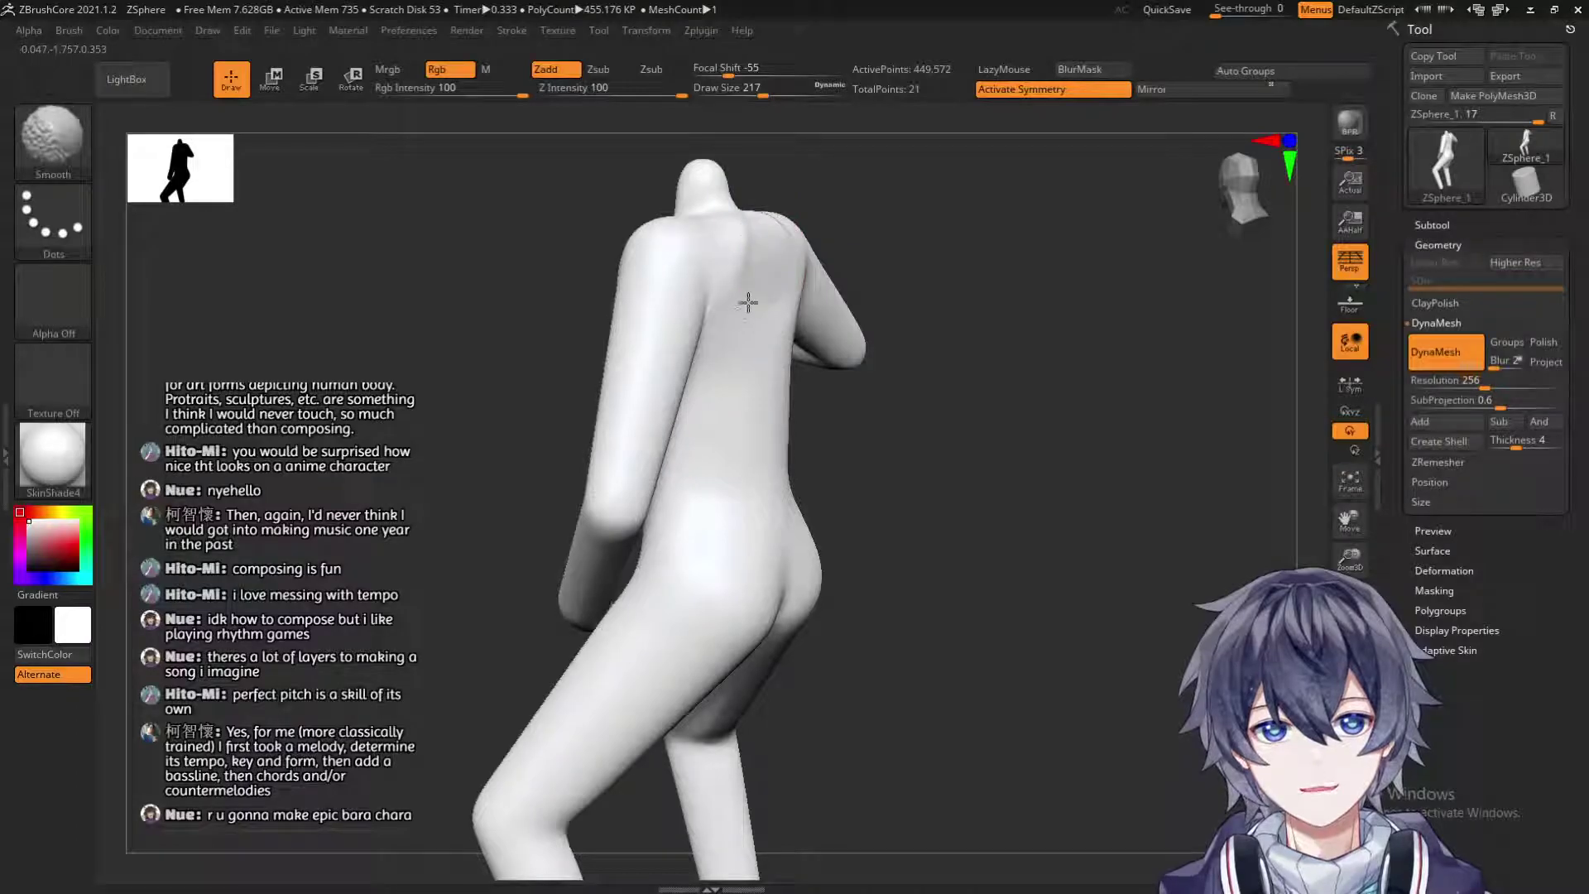
pyautogui.keyDown('shift'); pyautogui.moveTo(744, 282); pyautogui.dragTo(783, 308, button='right'); pyautogui.keyUp('shift')
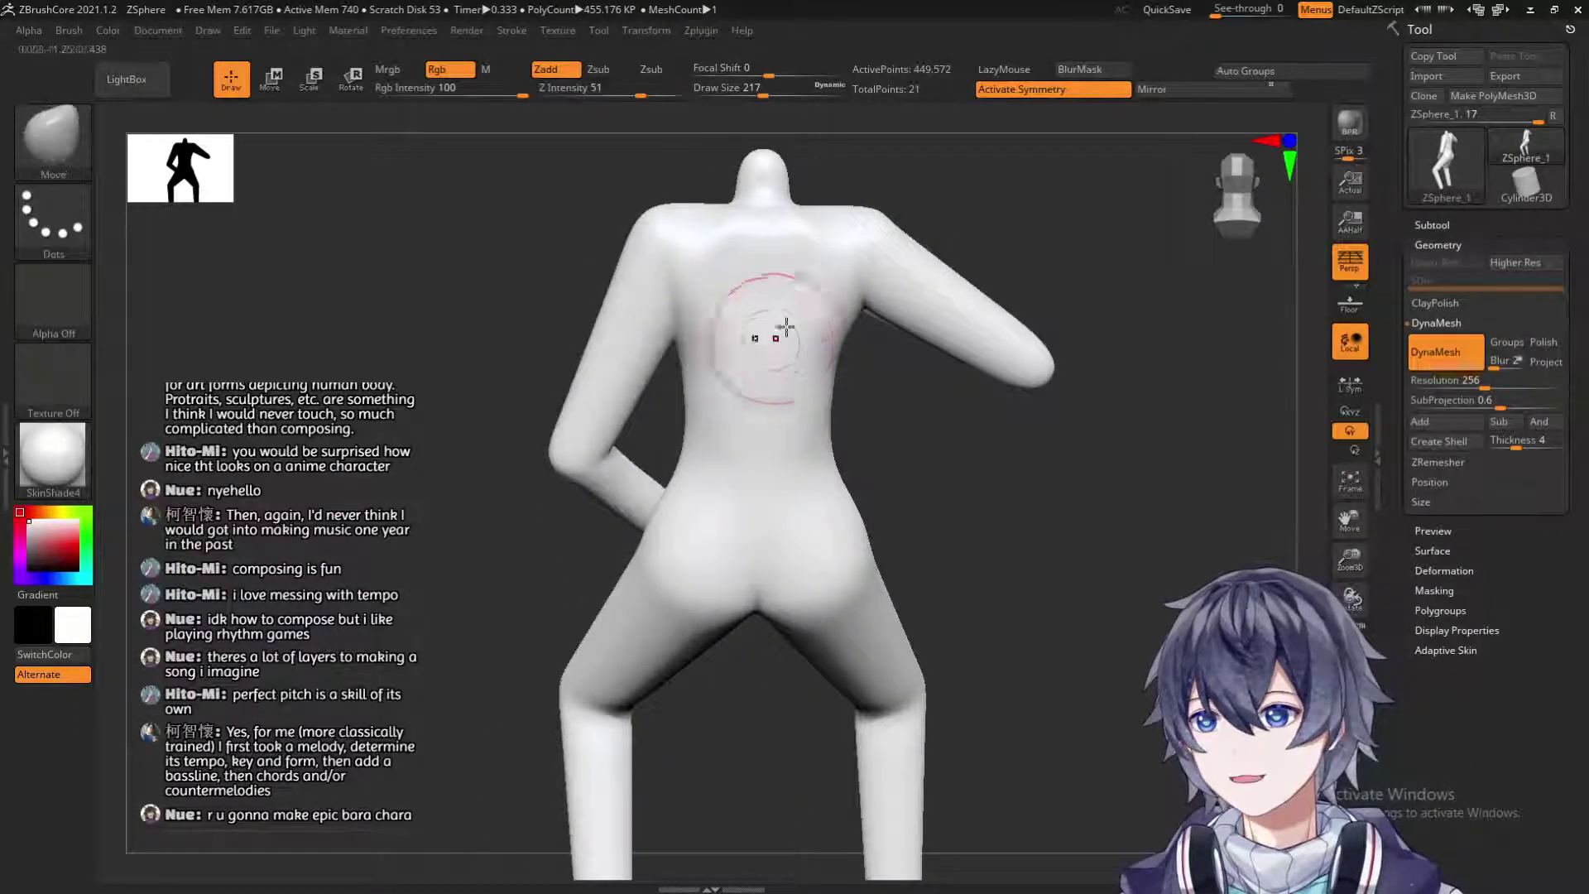
pyautogui.moveTo(970, 256)
pyautogui.mouseDown(button='right')
pyautogui.moveTo(1101, 258)
pyautogui.moveTo(1093, 228)
pyautogui.moveTo(1107, 228)
pyautogui.mouseUp(button='right')
# Set the Move brush's draw size to 666 and reshape the upper torso and shoulders with broad strokes.
pyautogui.press('s')
pyautogui.moveTo(755, 251); pyautogui.dragTo(800, 266)
pyautogui.press('s')
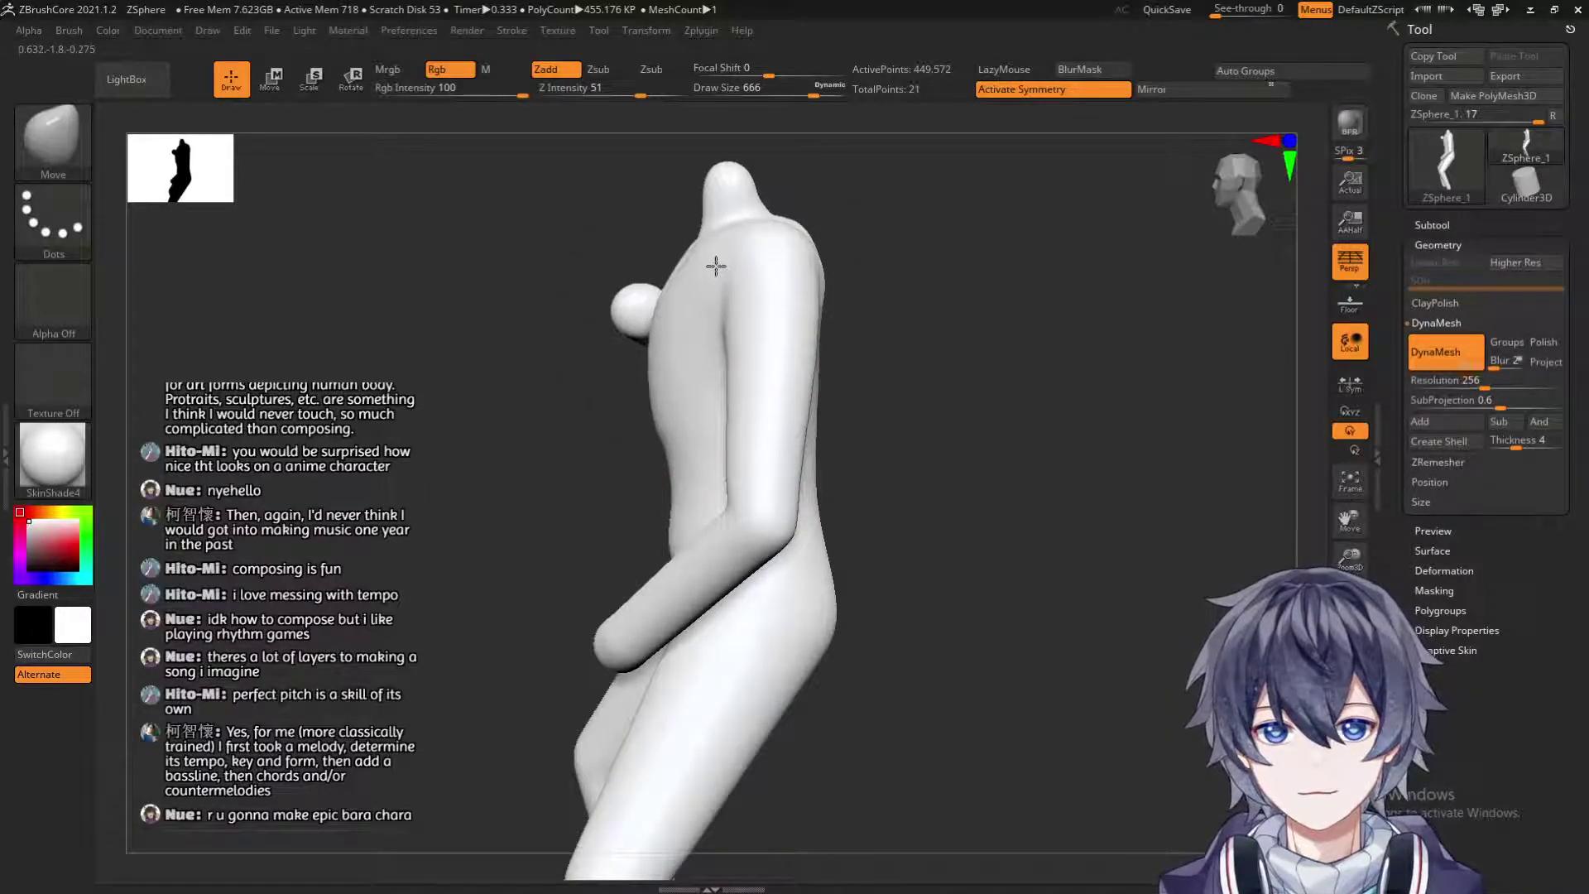
pyautogui.moveTo(797, 232)
pyautogui.mouseDown(button='right')
pyautogui.moveTo(845, 380)
pyautogui.moveTo(479, 379)
pyautogui.mouseUp(button='right')
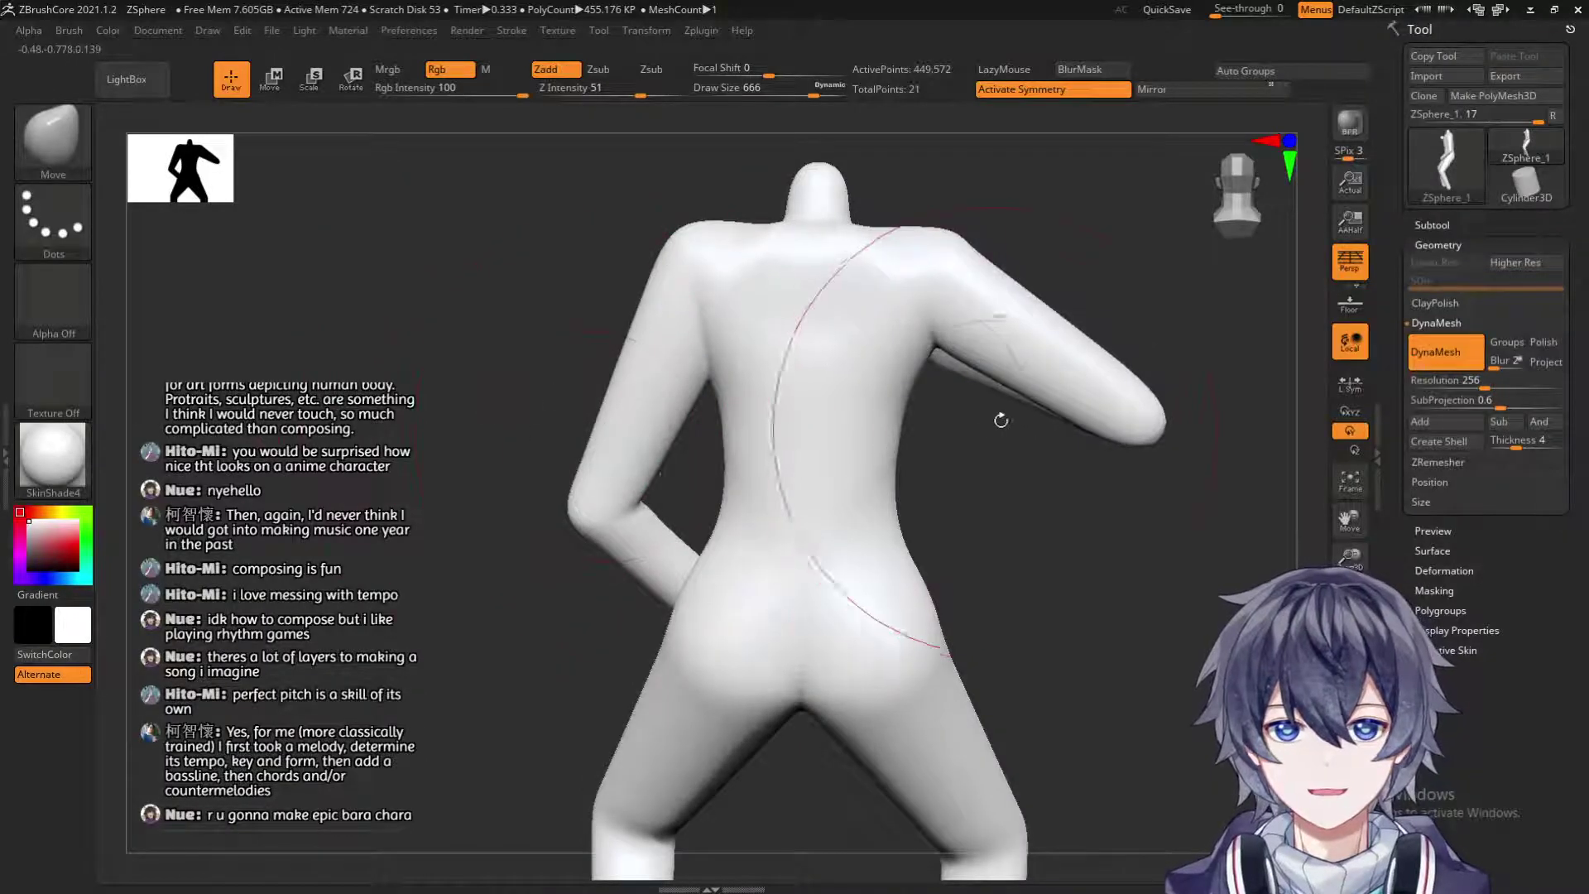
pyautogui.moveTo(937, 454)
pyautogui.mouseDown()
pyautogui.moveTo(967, 442)
pyautogui.moveTo(950, 434)
pyautogui.mouseUp()
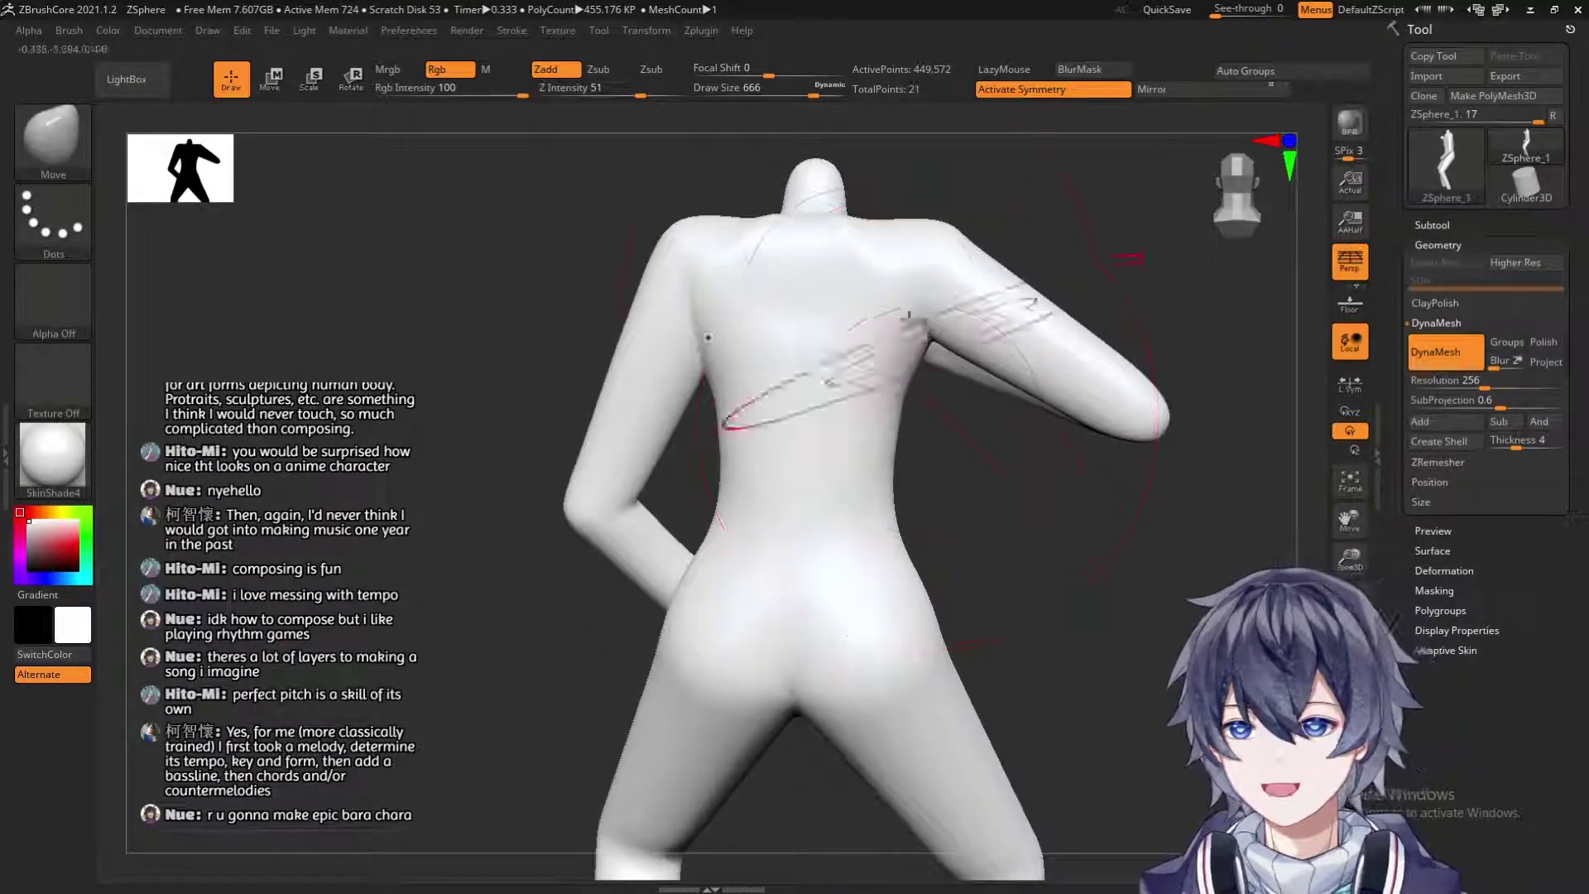
# Set the Move brush's draw size to 533 and adjust the volume of the chest and ribcage from back and front.
pyautogui.press('s')
pyautogui.moveTo(912, 291)
pyautogui.mouseDown()
pyautogui.moveTo(899, 290)
pyautogui.moveTo(927, 266)
pyautogui.mouseUp()
pyautogui.moveTo(1033, 208)
pyautogui.mouseDown()
pyautogui.moveTo(1178, 240)
pyautogui.moveTo(993, 217)
pyautogui.moveTo(1021, 199)
pyautogui.moveTo(908, 270)
pyautogui.mouseUp()
pyautogui.moveTo(927, 372); pyautogui.dragTo(882, 432)
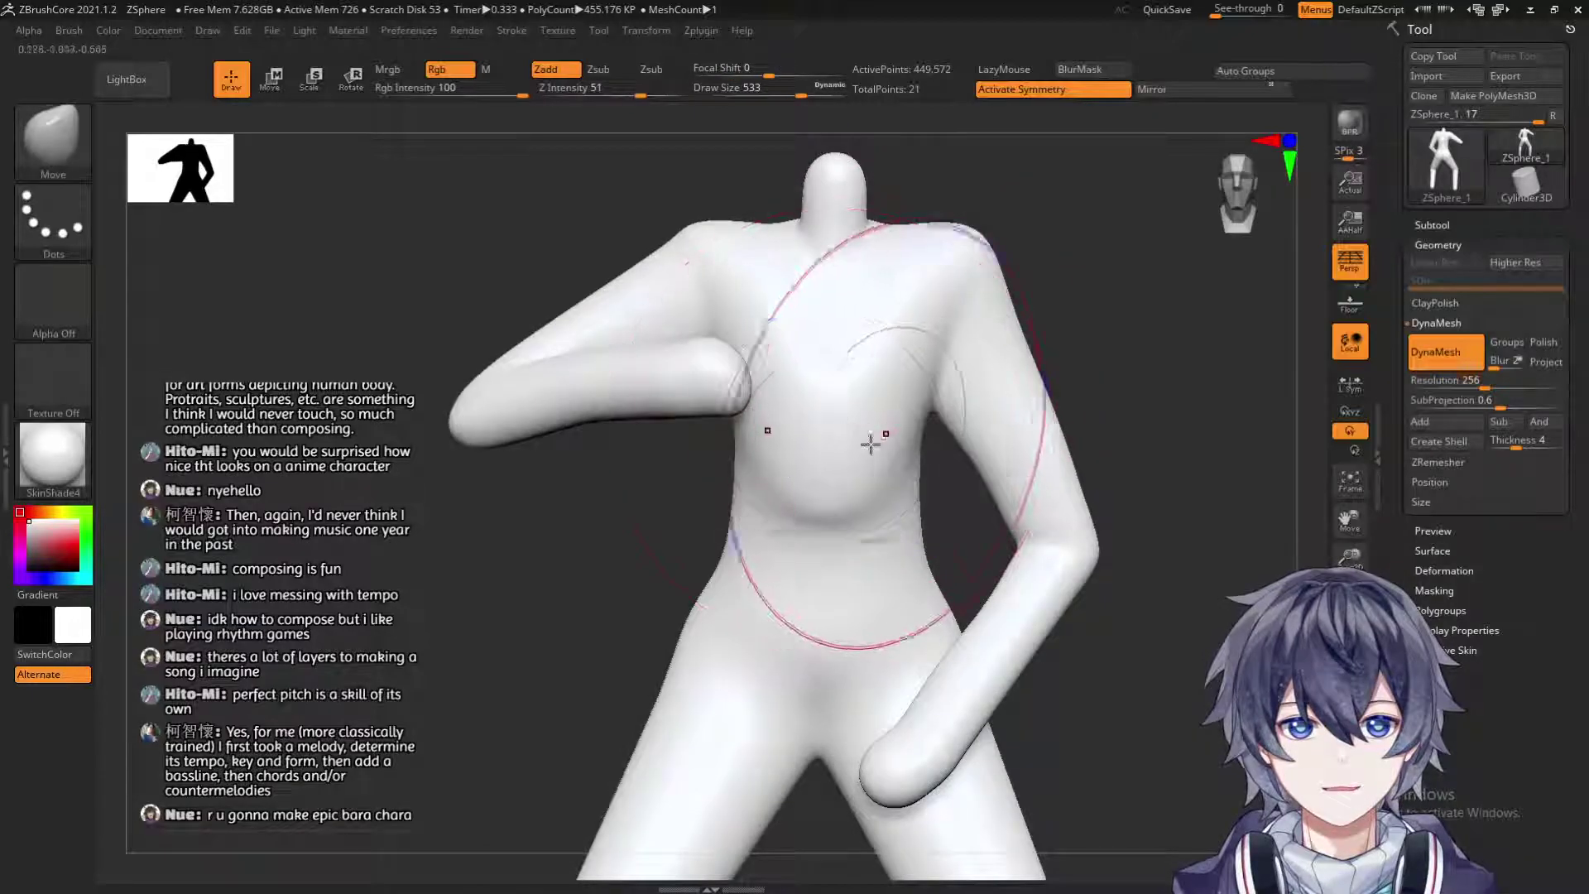
pyautogui.moveTo(973, 384)
pyautogui.keyDown('shift'); pyautogui.mouseDown()
pyautogui.moveTo(863, 580)
pyautogui.moveTo(814, 490)
pyautogui.moveTo(832, 495)
pyautogui.mouseUp(); pyautogui.keyUp('shift')
pyautogui.keyDown('alt'); pyautogui.moveTo(846, 515); pyautogui.dragTo(720, 379, button='right'); pyautogui.keyUp('alt')
# Set the Move brush's draw size to 262, shape the abdomen and waist, and smooth the transition below the ribcage.
pyautogui.press('s')
pyautogui.moveTo(726, 383); pyautogui.dragTo(697, 381)
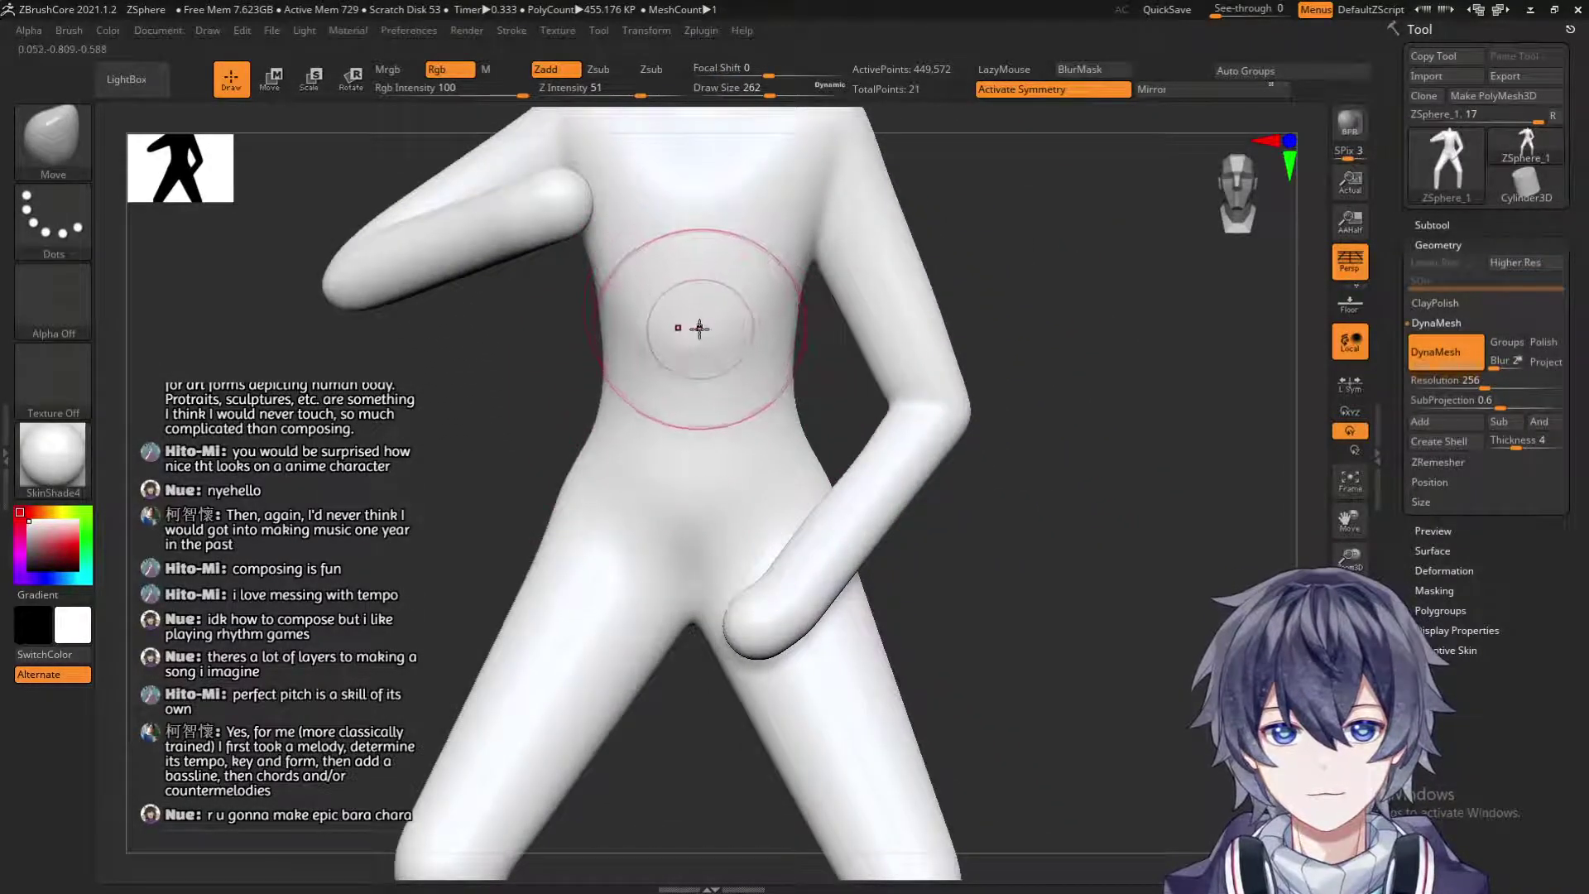
pyautogui.moveTo(979, 217); pyautogui.dragTo(908, 220)
pyautogui.press('shift')
pyautogui.keyDown('shift'); pyautogui.moveTo(716, 328); pyautogui.dragTo(714, 372); pyautogui.keyUp('shift')
pyautogui.moveTo(649, 466)
pyautogui.mouseDown()
pyautogui.moveTo(684, 465)
pyautogui.moveTo(716, 493)
pyautogui.mouseUp()
pyautogui.moveTo(738, 466)
pyautogui.mouseDown(button='right')
pyautogui.moveTo(621, 560)
pyautogui.moveTo(643, 617)
pyautogui.moveTo(627, 482)
pyautogui.moveTo(1007, 469)
pyautogui.moveTo(924, 426)
pyautogui.moveTo(896, 438)
pyautogui.mouseUp(button='right')
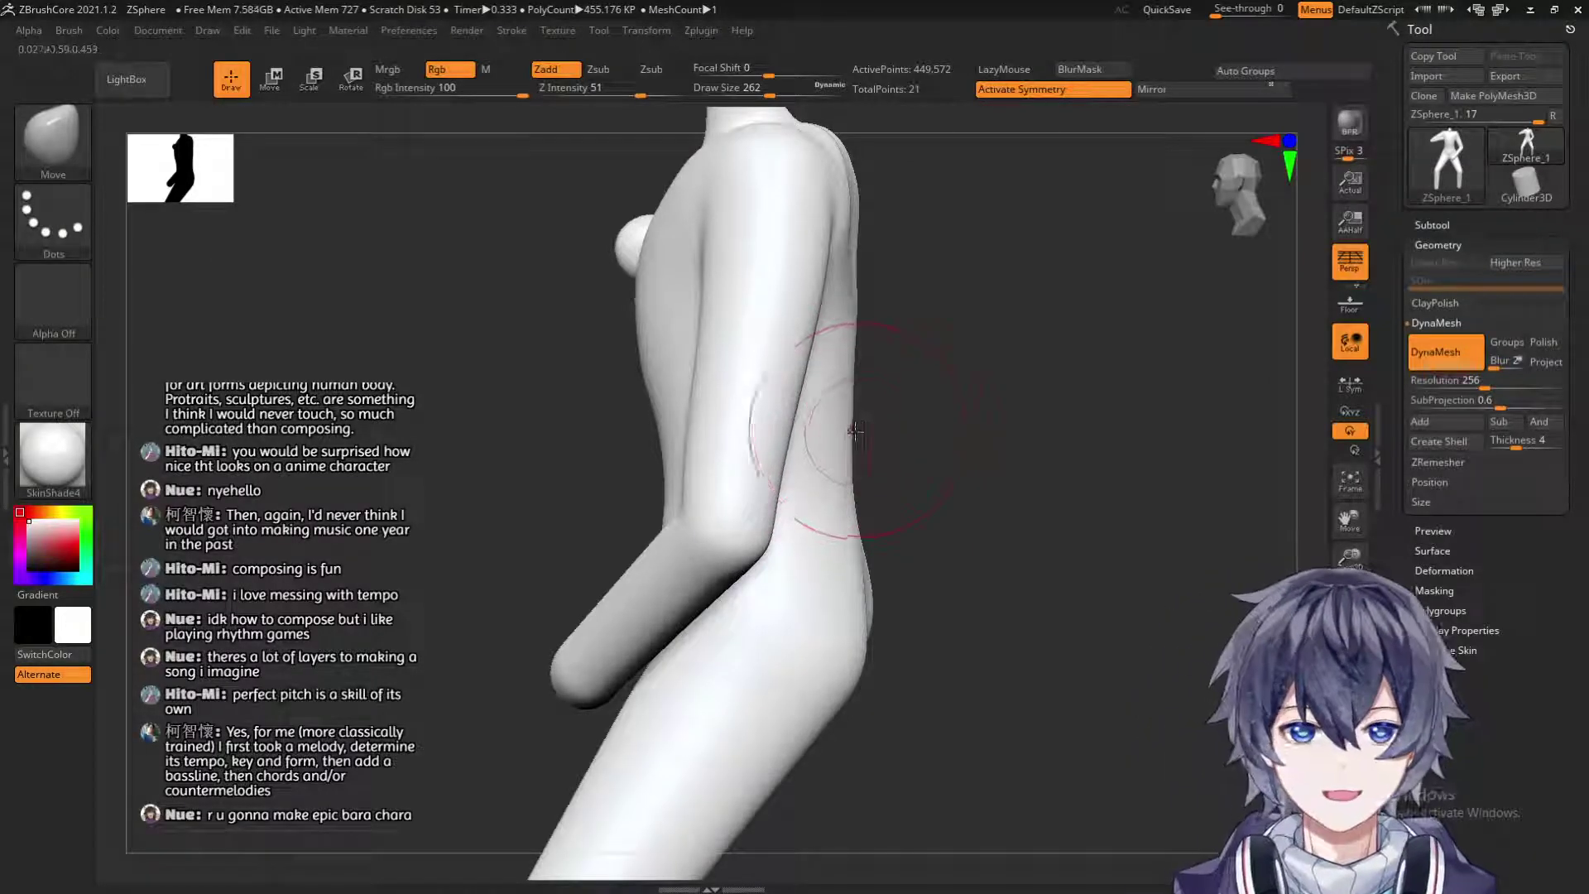
# Set the Move brush's draw size to 305 and push in the lower back to form its curve.
pyautogui.press('s')
pyautogui.moveTo(854, 433)
pyautogui.mouseDown()
pyautogui.moveTo(869, 432)
pyautogui.moveTo(828, 455)
pyautogui.mouseUp()
pyautogui.press('s')
pyautogui.moveTo(832, 461); pyautogui.dragTo(845, 356, button='right')
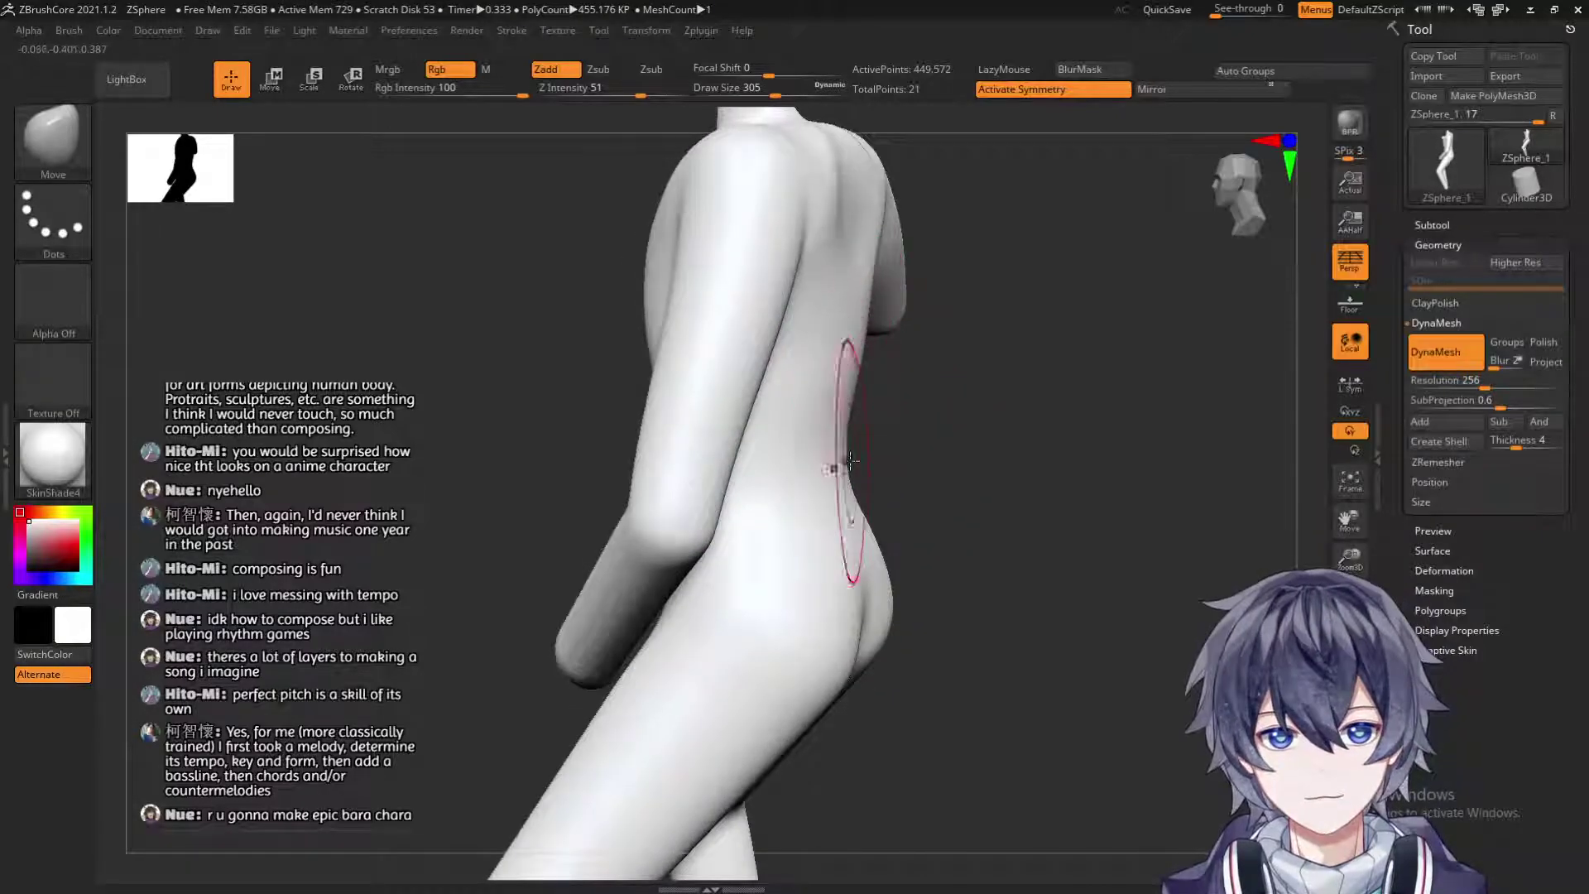
pyautogui.moveTo(890, 418); pyautogui.dragTo(853, 400, button='right')
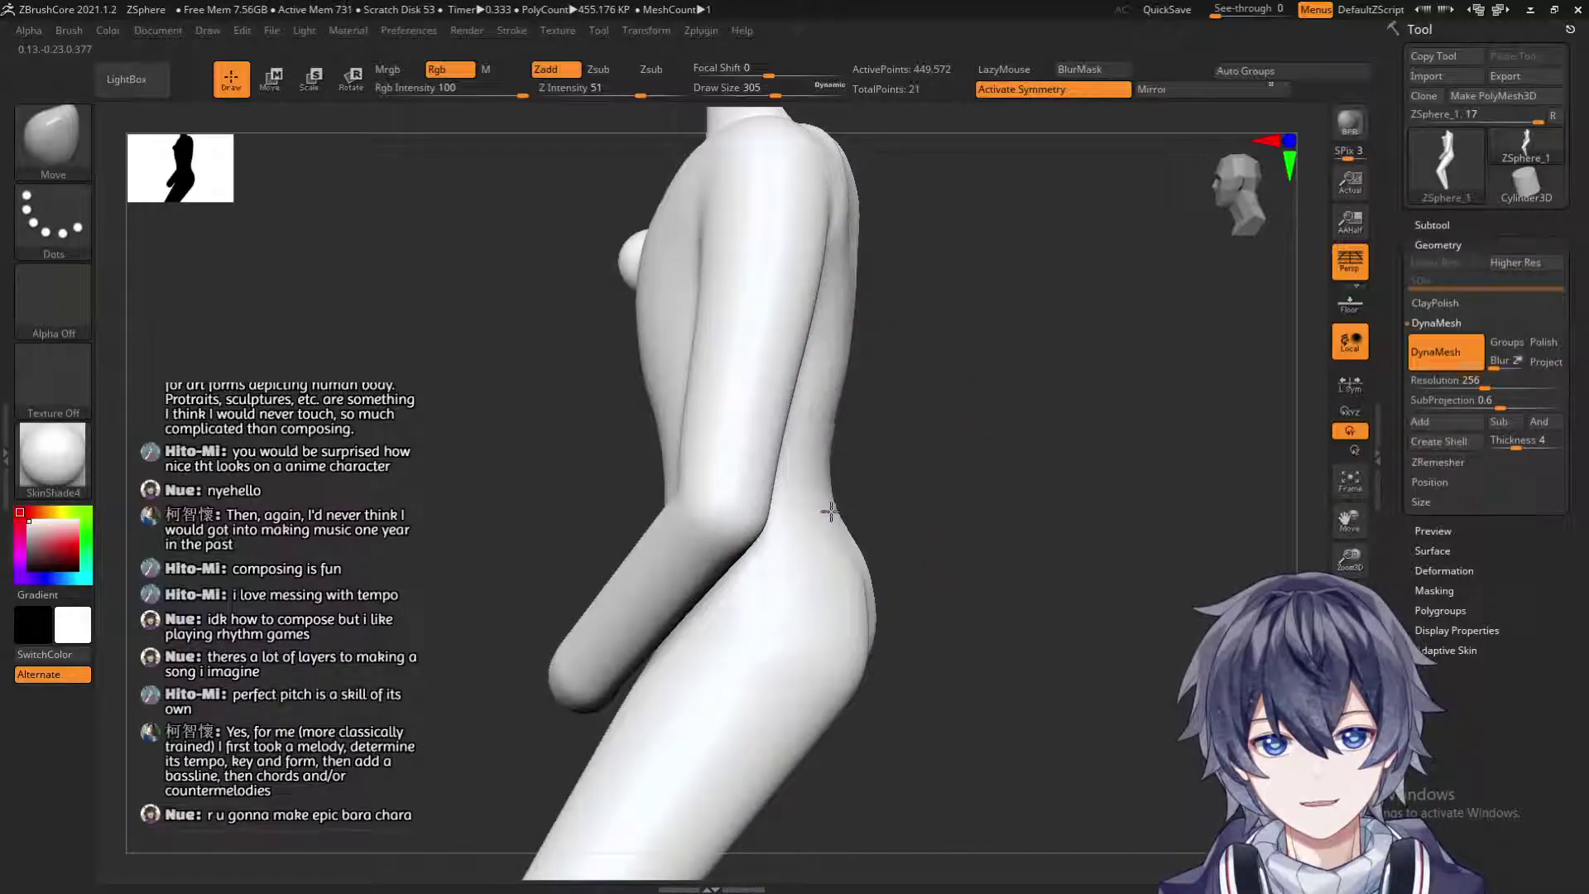
# Pull out the buttocks below the lower back with the Move brush and smooth their surface.
pyautogui.moveTo(833, 510); pyautogui.dragTo(884, 469, button='right')
pyautogui.moveTo(853, 612); pyautogui.dragTo(898, 579, button='right')
pyautogui.moveTo(919, 662)
pyautogui.mouseDown(button='right')
pyautogui.moveTo(783, 616)
pyautogui.moveTo(886, 637)
pyautogui.mouseUp(button='right')
pyautogui.press('shift')
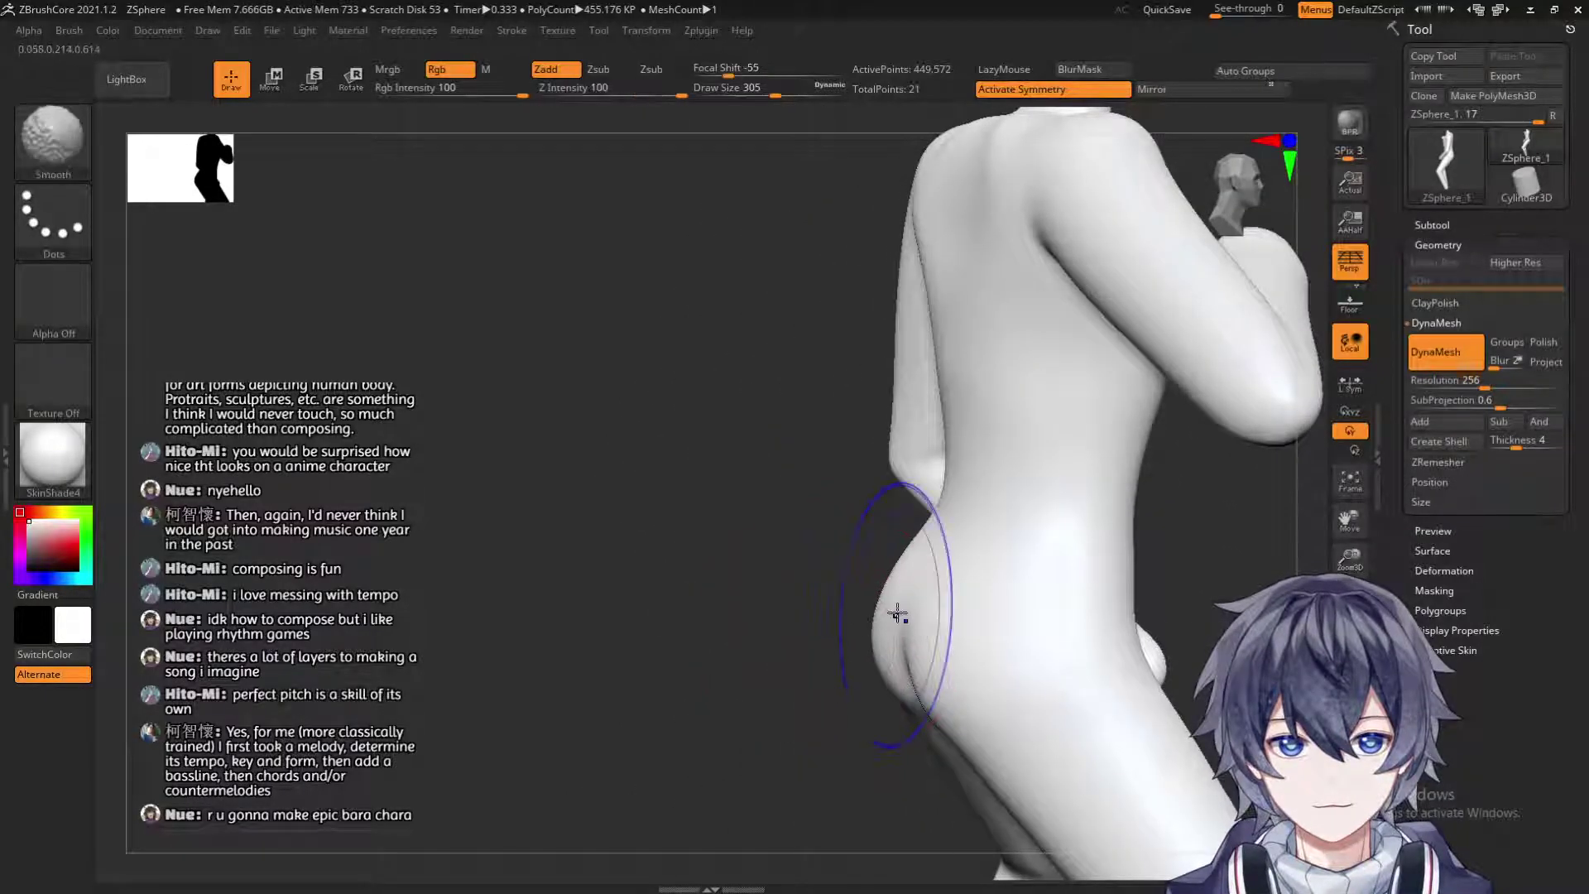
pyautogui.moveTo(863, 691)
pyautogui.mouseDown(button='right')
pyautogui.moveTo(913, 634)
pyautogui.moveTo(923, 310)
pyautogui.mouseUp(button='right')
# Refine the buttocks' profile from the side and back, and smooth where they meet the thighs.
pyautogui.keyDown('alt'); pyautogui.moveTo(976, 563); pyautogui.dragTo(893, 399, button='right'); pyautogui.keyUp('alt')
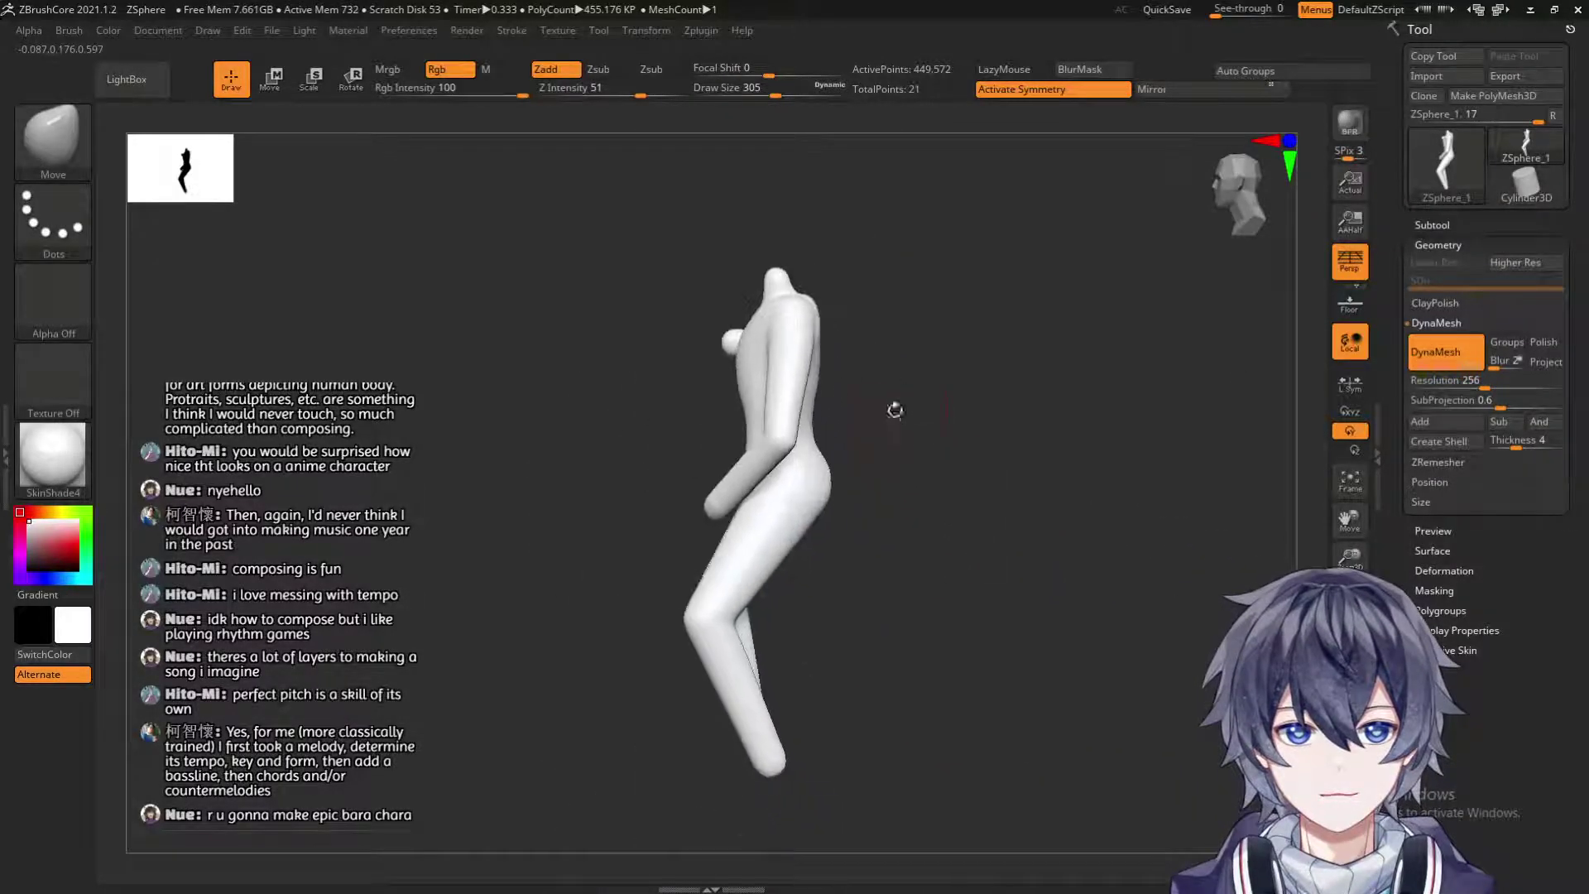
pyautogui.keyDown('ctrl'); pyautogui.moveTo(895, 540); pyautogui.dragTo(870, 562, button='right'); pyautogui.keyUp('ctrl')
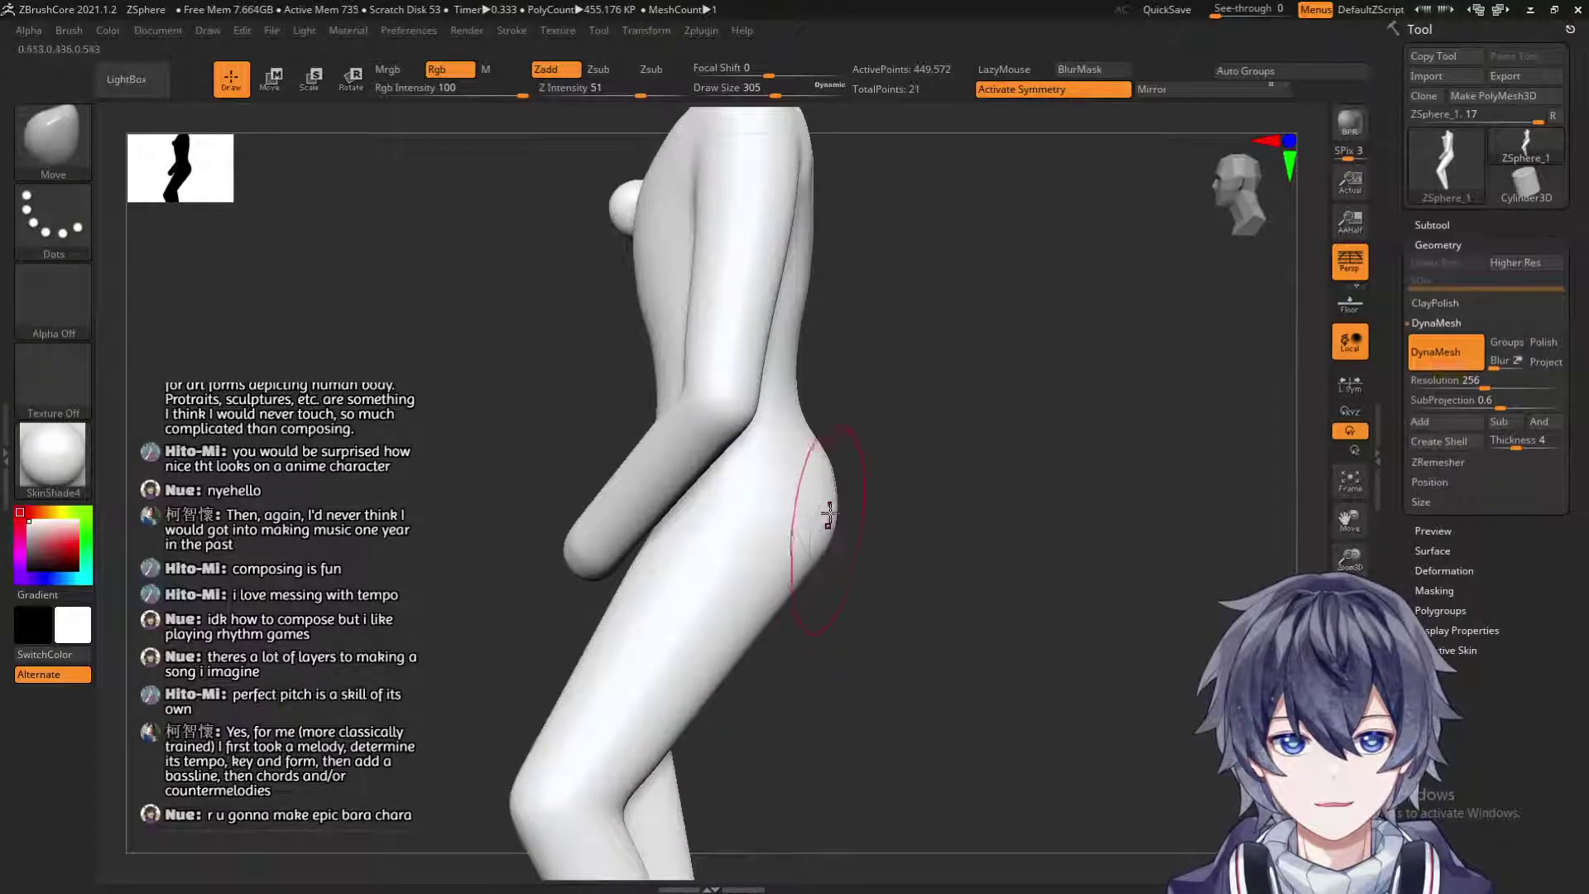
pyautogui.moveTo(797, 586)
pyautogui.mouseDown(button='right')
pyautogui.moveTo(852, 508)
pyautogui.moveTo(844, 518)
pyautogui.mouseUp(button='right')
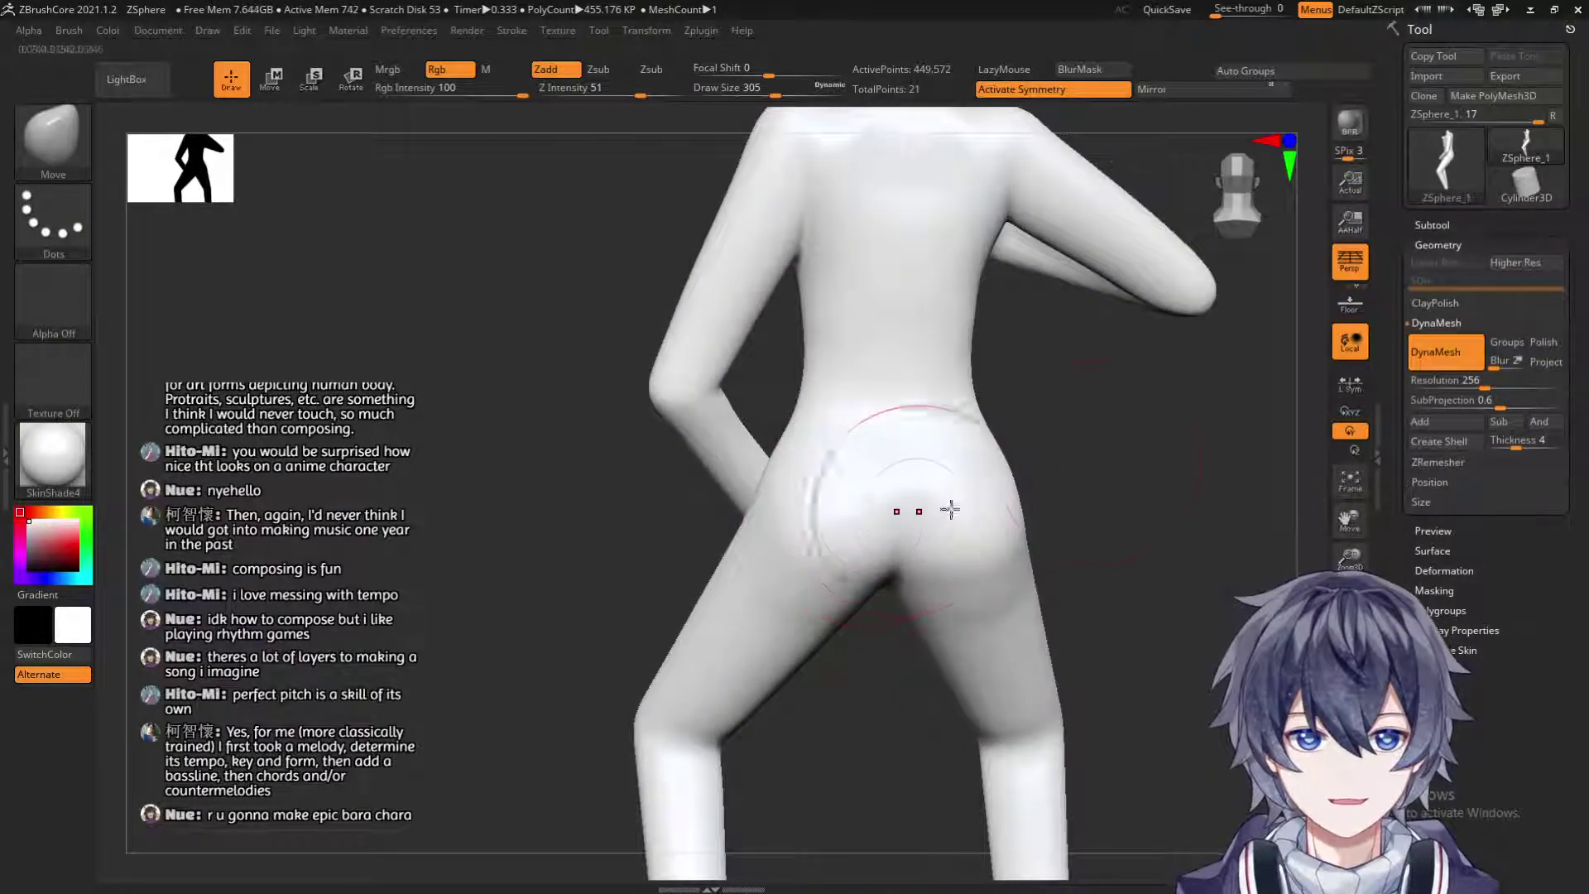
pyautogui.moveTo(960, 507); pyautogui.dragTo(1049, 473, button='right')
pyautogui.keyDown('shift'); pyautogui.moveTo(796, 544); pyautogui.dragTo(794, 571); pyautogui.keyUp('shift')
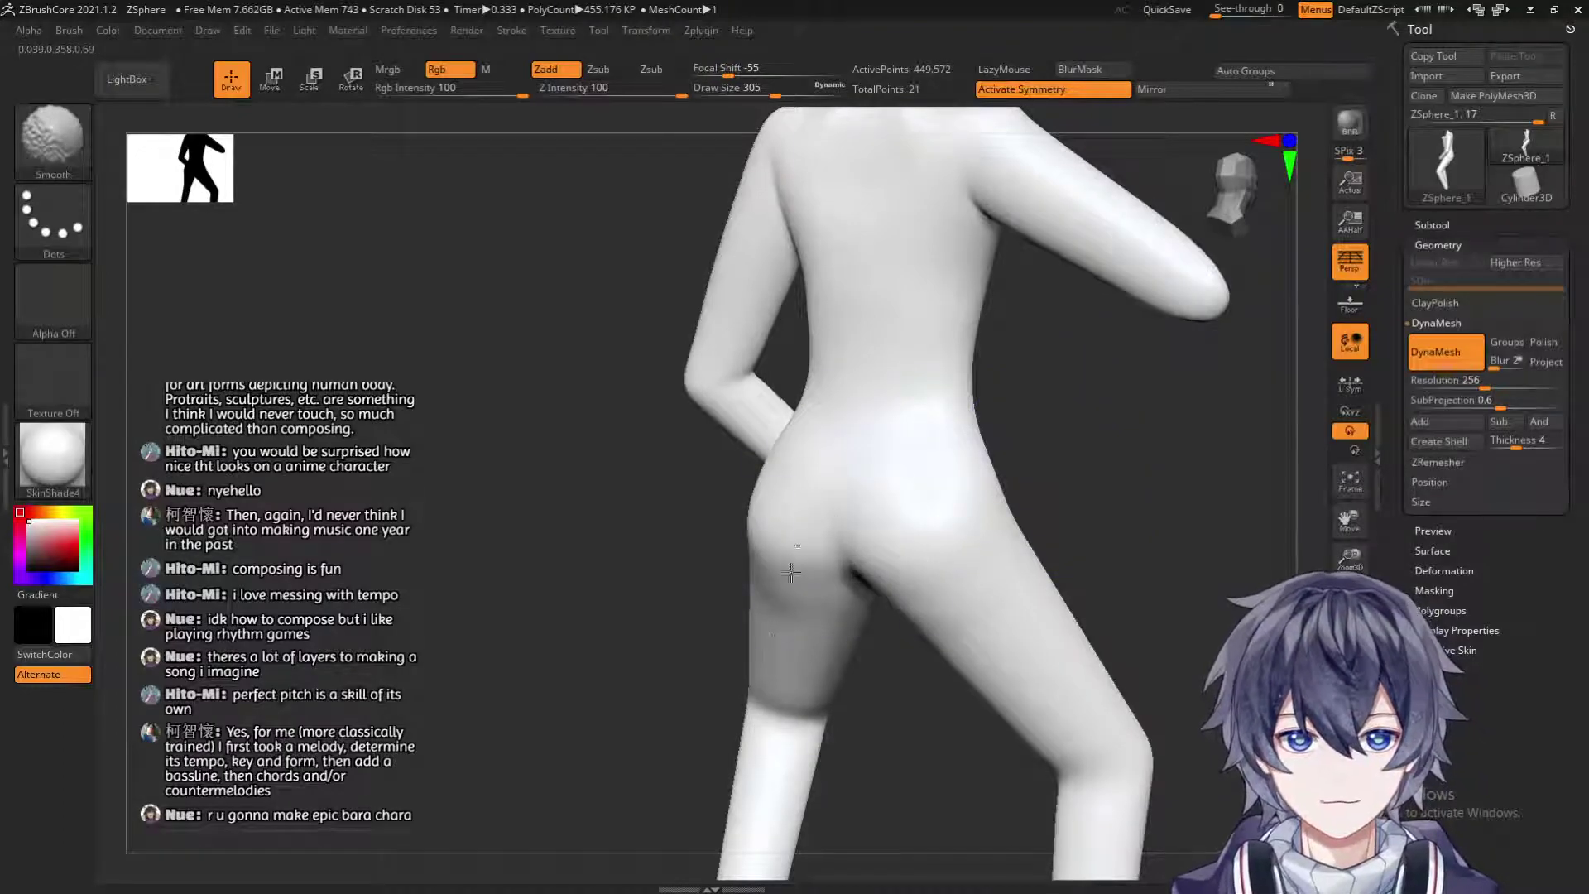
pyautogui.keyDown('shift'); pyautogui.moveTo(799, 444); pyautogui.dragTo(755, 511); pyautogui.keyUp('shift')
pyautogui.moveTo(684, 631)
pyautogui.mouseDown(button='right')
pyautogui.moveTo(586, 702)
pyautogui.moveTo(605, 631)
pyautogui.moveTo(579, 610)
pyautogui.moveTo(599, 601)
pyautogui.moveTo(578, 632)
pyautogui.moveTo(692, 619)
pyautogui.mouseUp(button='right')
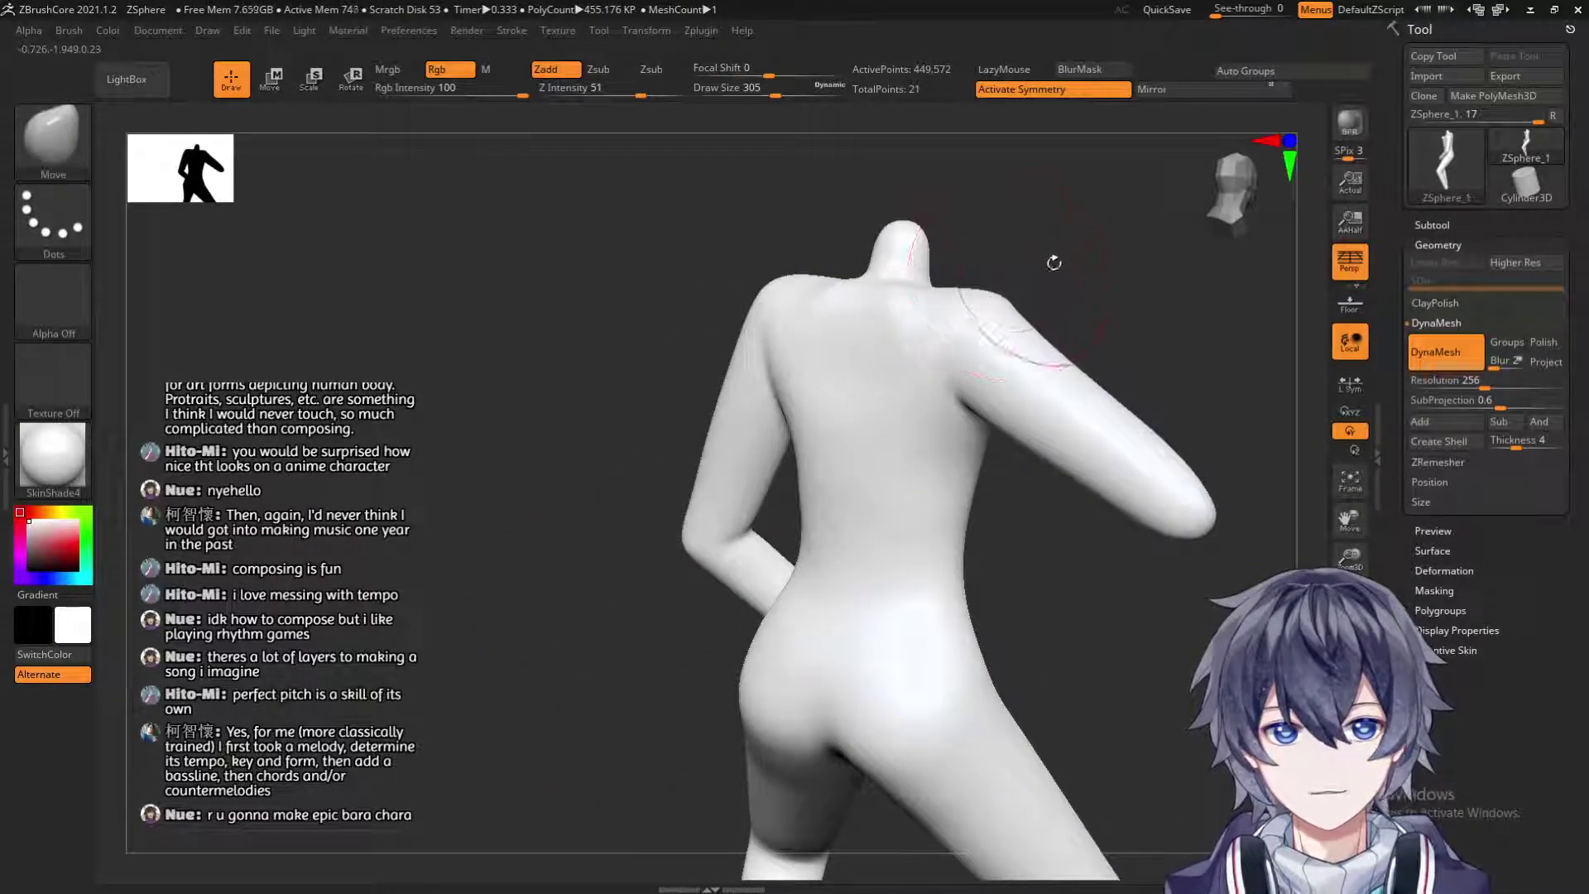
# Set the Move brush's draw size to 182, shape the upper back at the base of the neck, and smooth it.
pyautogui.moveTo(1053, 259); pyautogui.dragTo(967, 259, button='right')
pyautogui.press('s')
pyautogui.moveTo(914, 295)
pyautogui.mouseDown()
pyautogui.moveTo(897, 294)
pyautogui.moveTo(916, 309)
pyautogui.mouseUp()
pyautogui.moveTo(754, 375); pyautogui.dragTo(928, 299, button='right')
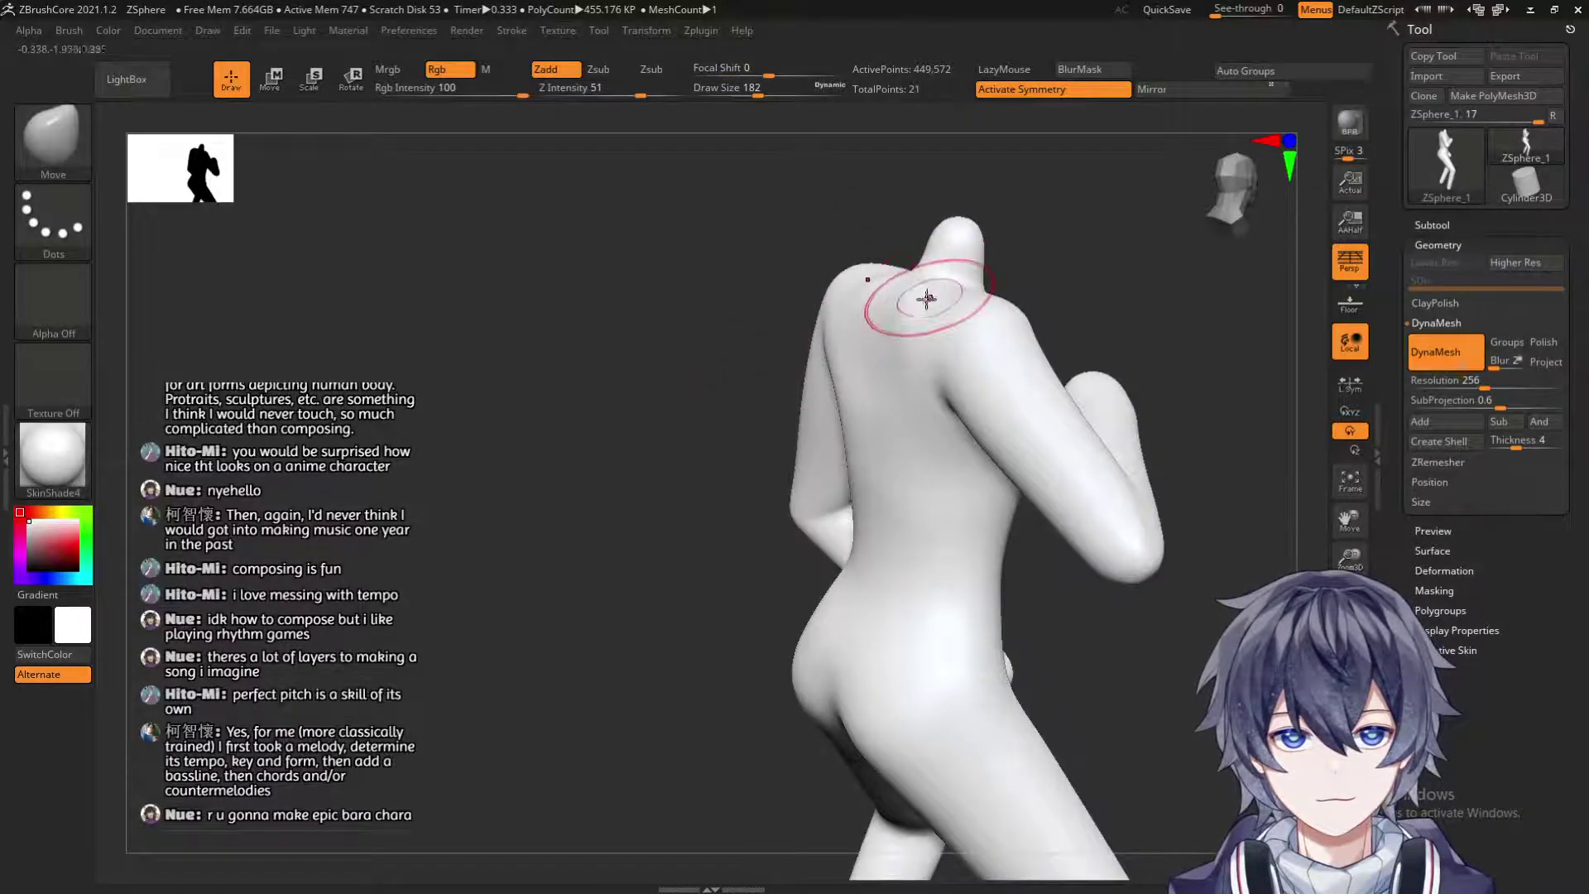
pyautogui.keyDown('shift'); pyautogui.moveTo(916, 318); pyautogui.dragTo(916, 308); pyautogui.keyUp('shift')
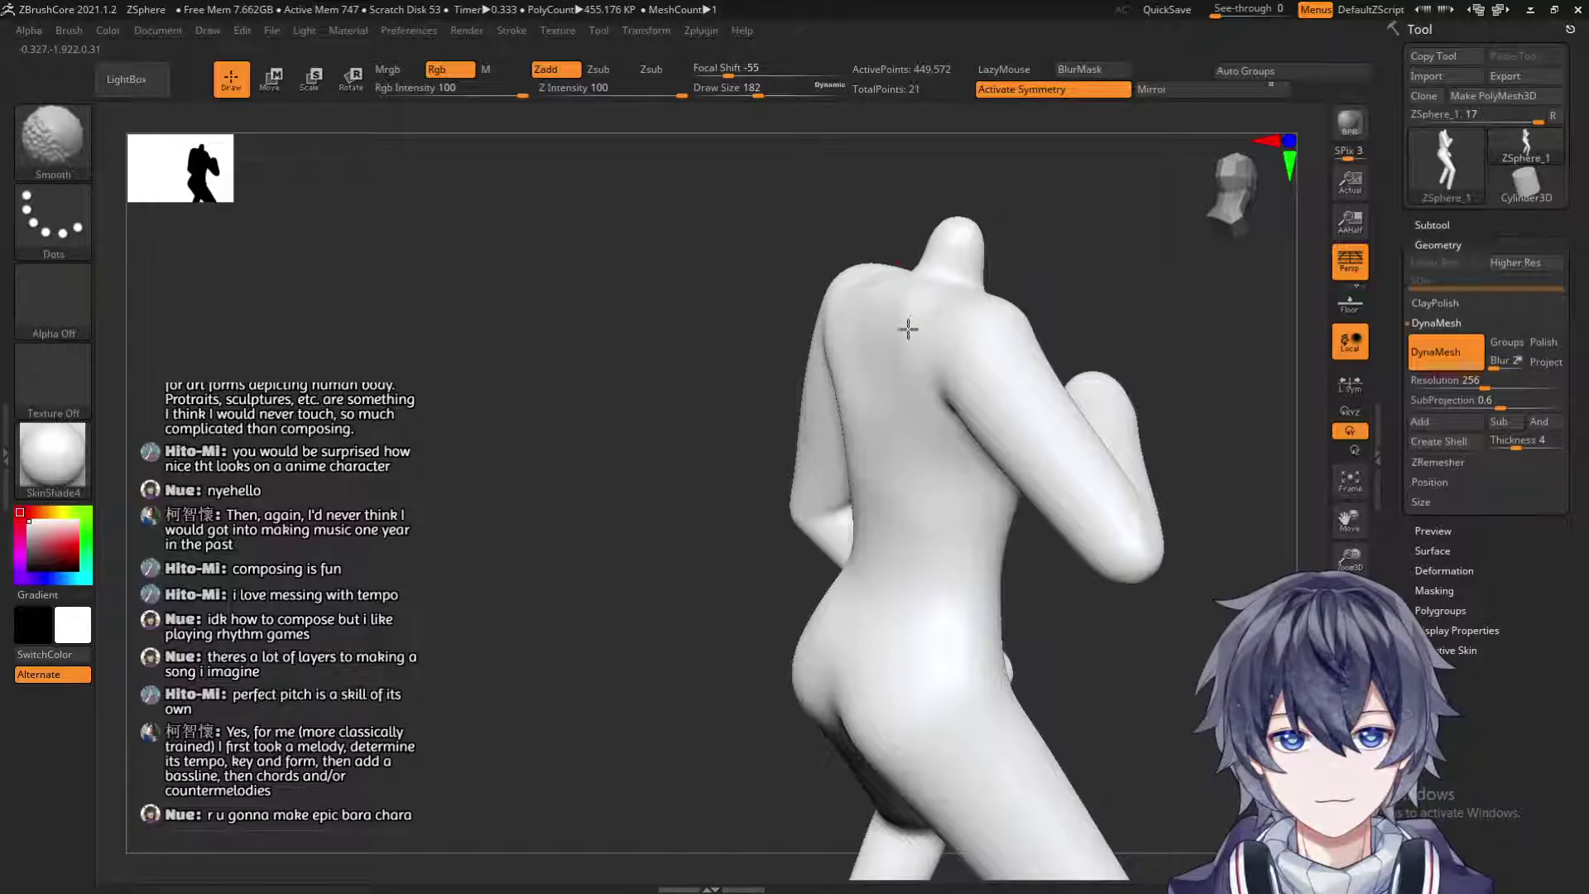
pyautogui.moveTo(892, 334)
pyautogui.mouseDown(button='right')
pyautogui.moveTo(798, 436)
pyautogui.moveTo(787, 365)
pyautogui.moveTo(819, 360)
pyautogui.mouseUp(button='right')
# Set the Move brush's draw size to 212 and build up the slope between the neck and shoulders.
pyautogui.press('s')
pyautogui.moveTo(934, 341); pyautogui.dragTo(935, 338)
pyautogui.moveTo(972, 312)
pyautogui.mouseDown(button='right')
pyautogui.moveTo(1000, 283)
pyautogui.moveTo(884, 310)
pyautogui.mouseUp(button='right')
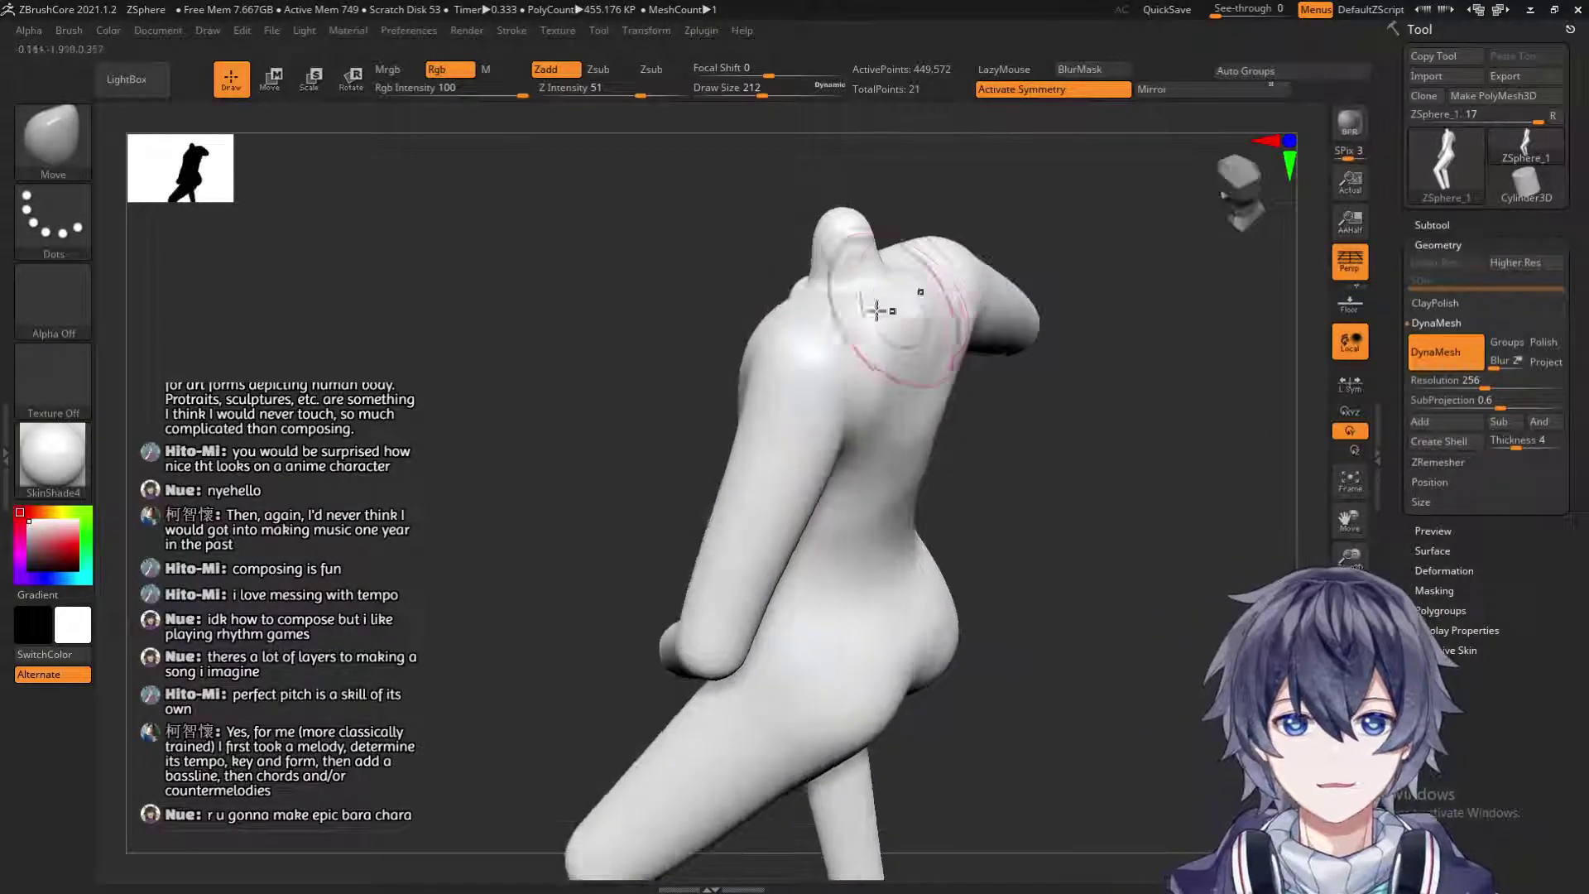
pyautogui.moveTo(692, 346)
pyautogui.mouseDown(button='right')
pyautogui.moveTo(769, 376)
pyautogui.moveTo(732, 356)
pyautogui.moveTo(880, 250)
pyautogui.mouseUp(button='right')
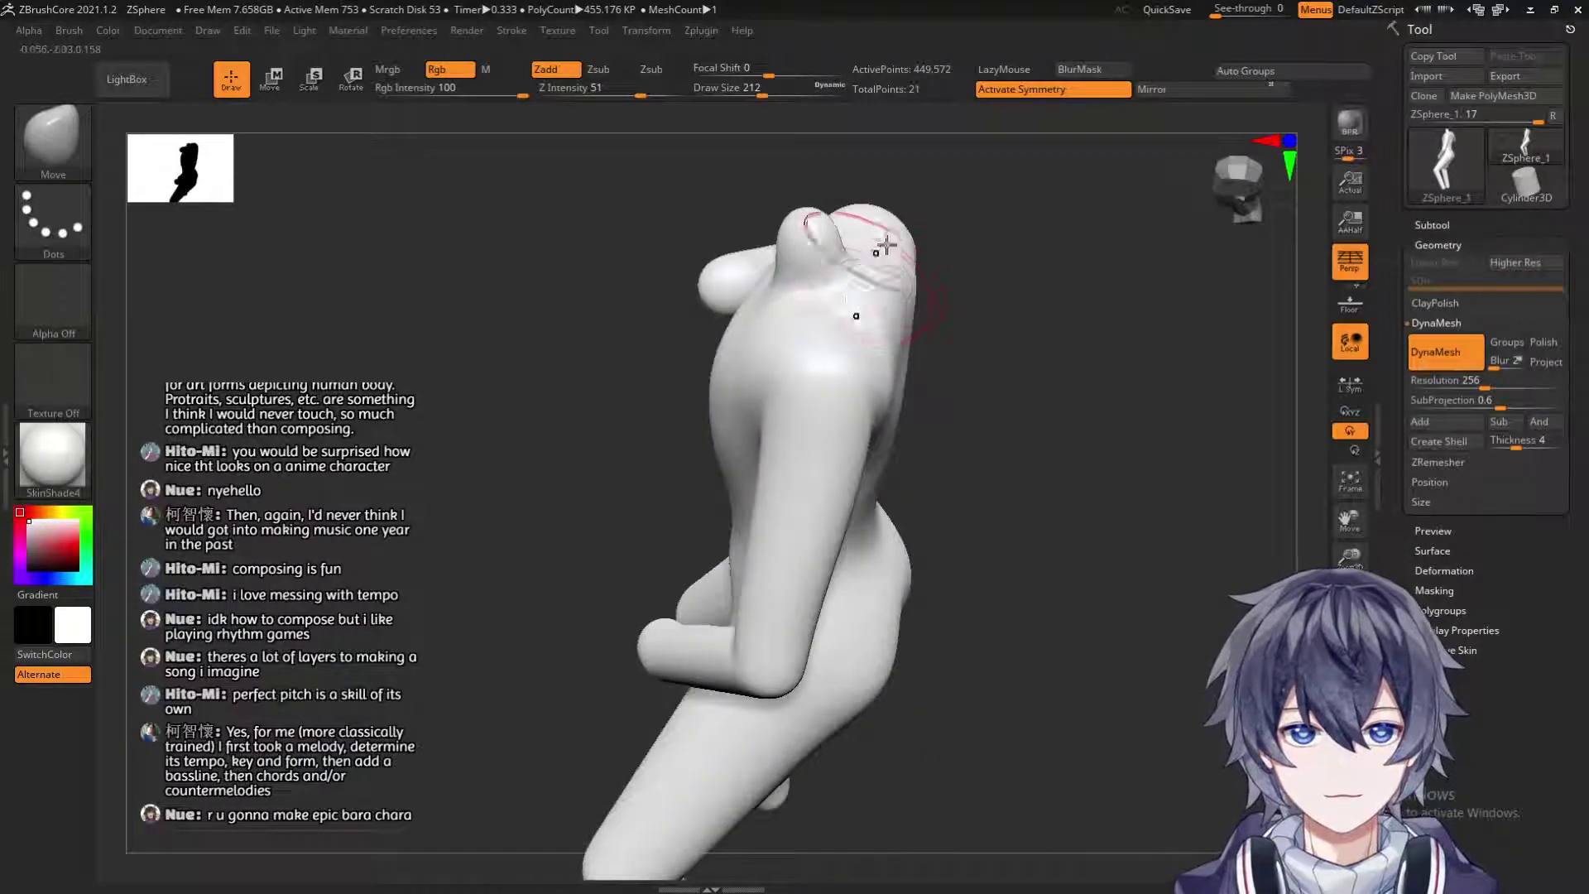
pyautogui.moveTo(1004, 299); pyautogui.dragTo(922, 257, button='right')
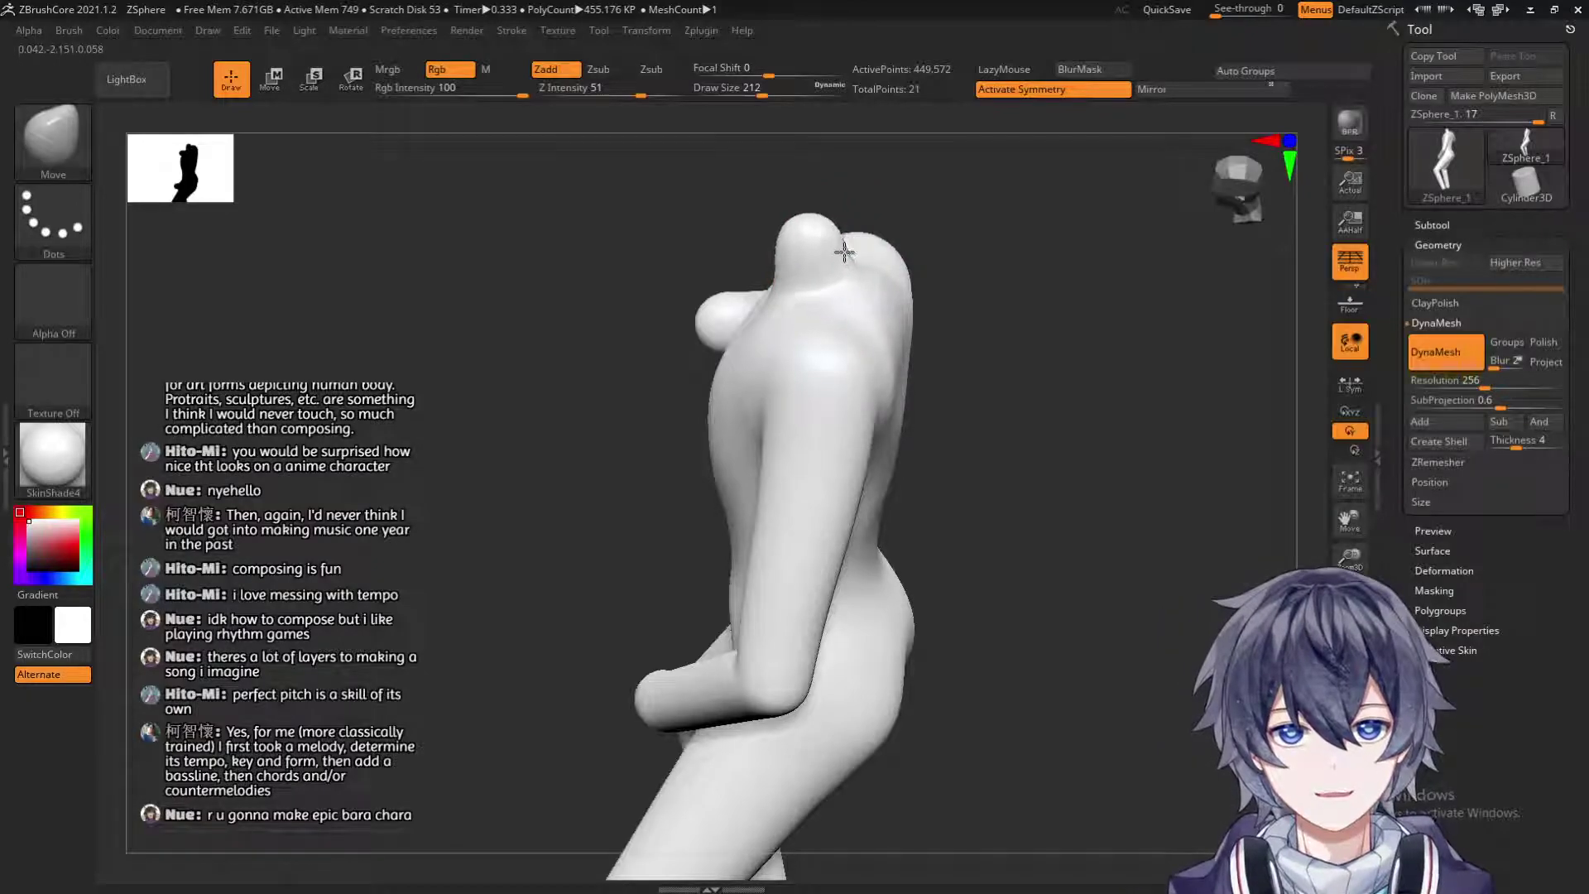
# Refine the base of the neck and the upper back's profile with the Move brush, checking from the side and back.
pyautogui.moveTo(954, 237); pyautogui.dragTo(849, 271, button='right')
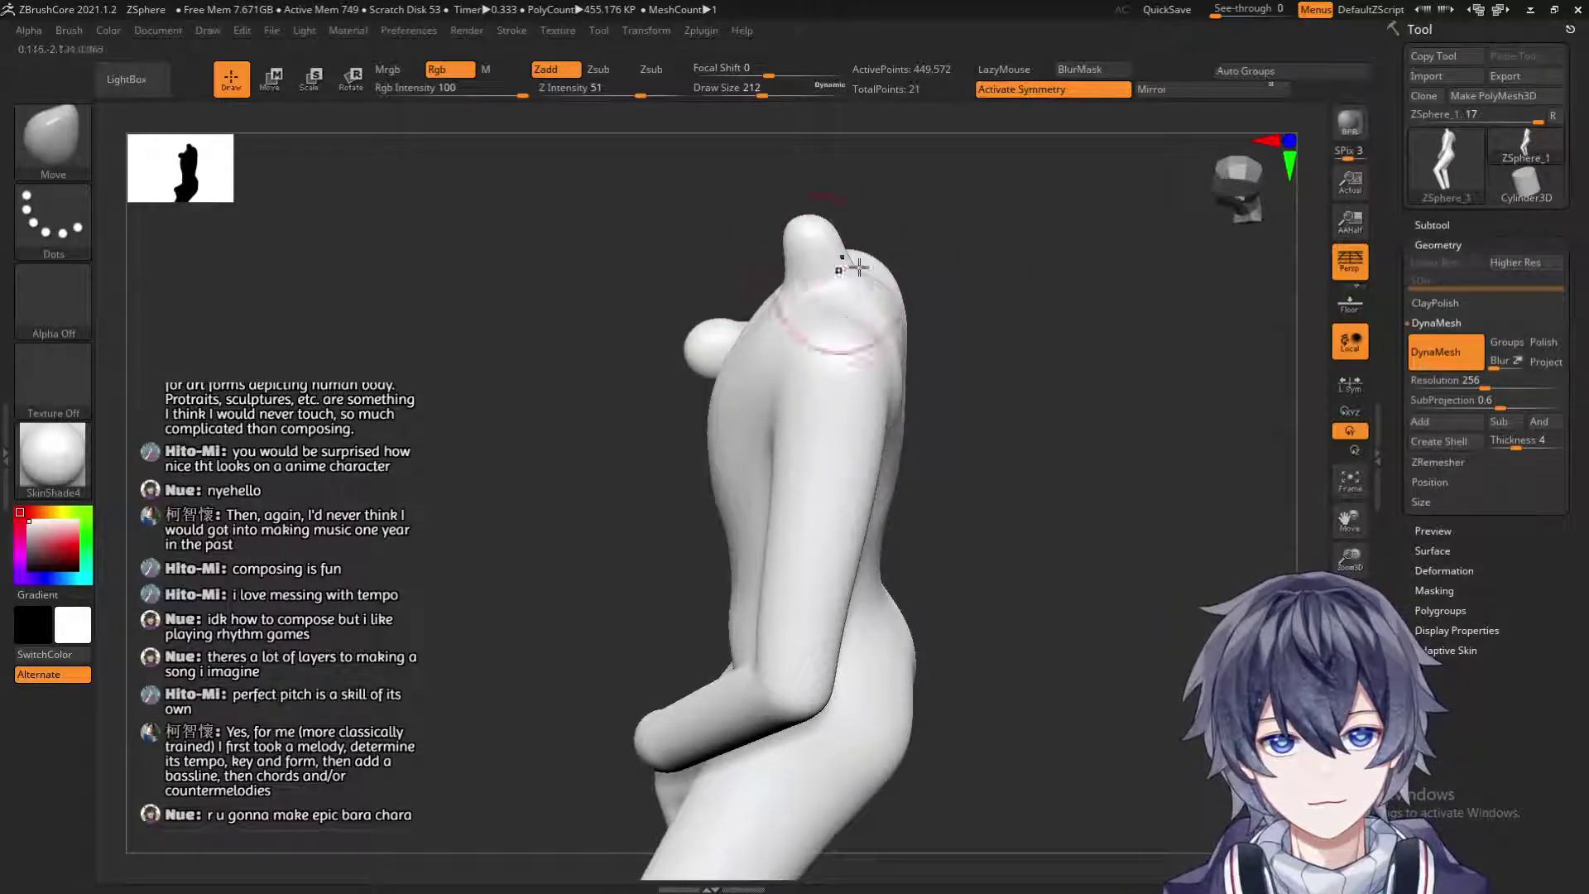
pyautogui.moveTo(863, 258); pyautogui.dragTo(834, 227, button='right')
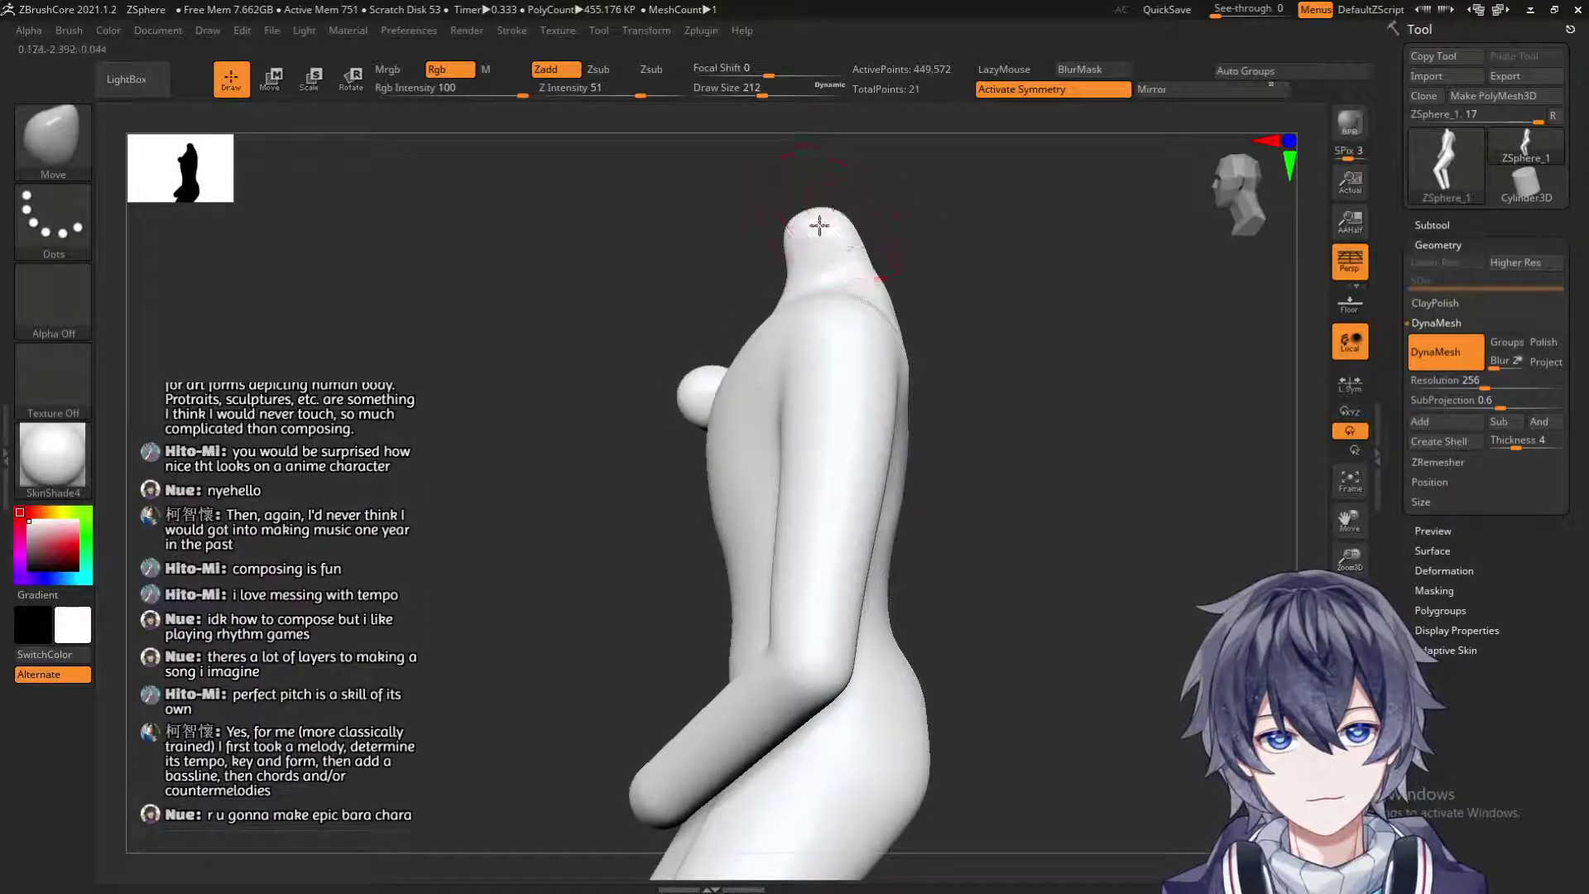
pyautogui.moveTo(945, 258); pyautogui.dragTo(892, 263, button='right')
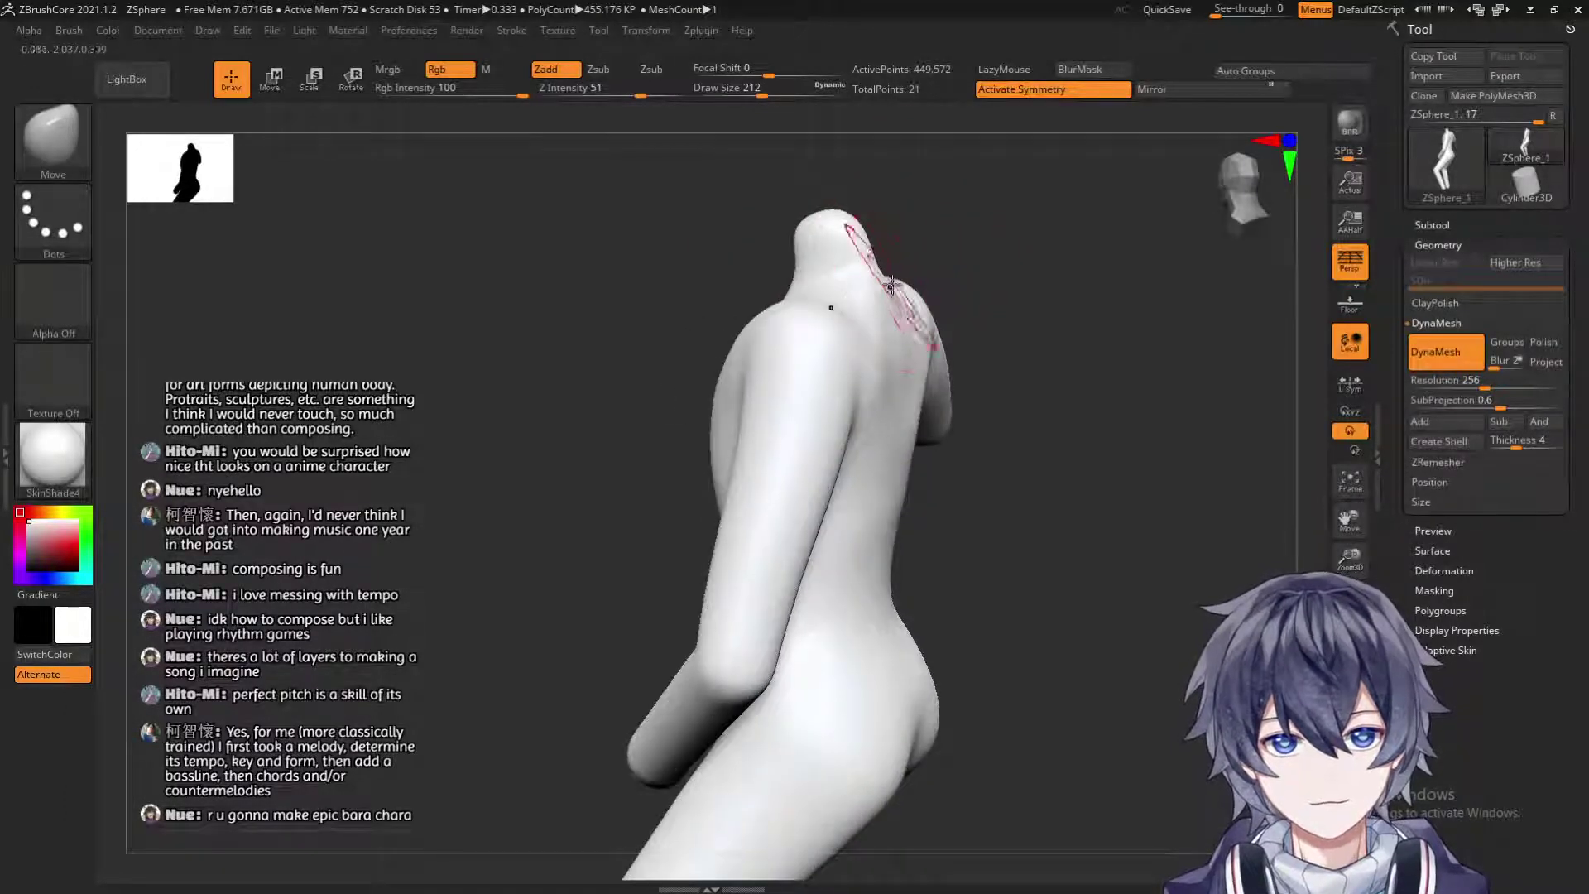
pyautogui.moveTo(989, 256); pyautogui.dragTo(764, 288, button='right')
# Adjust the side contour of the back below the armpits with the Move brush.
pyautogui.moveTo(617, 577)
pyautogui.mouseDown(button='right')
pyautogui.moveTo(695, 553)
pyautogui.moveTo(726, 497)
pyautogui.mouseUp(button='right')
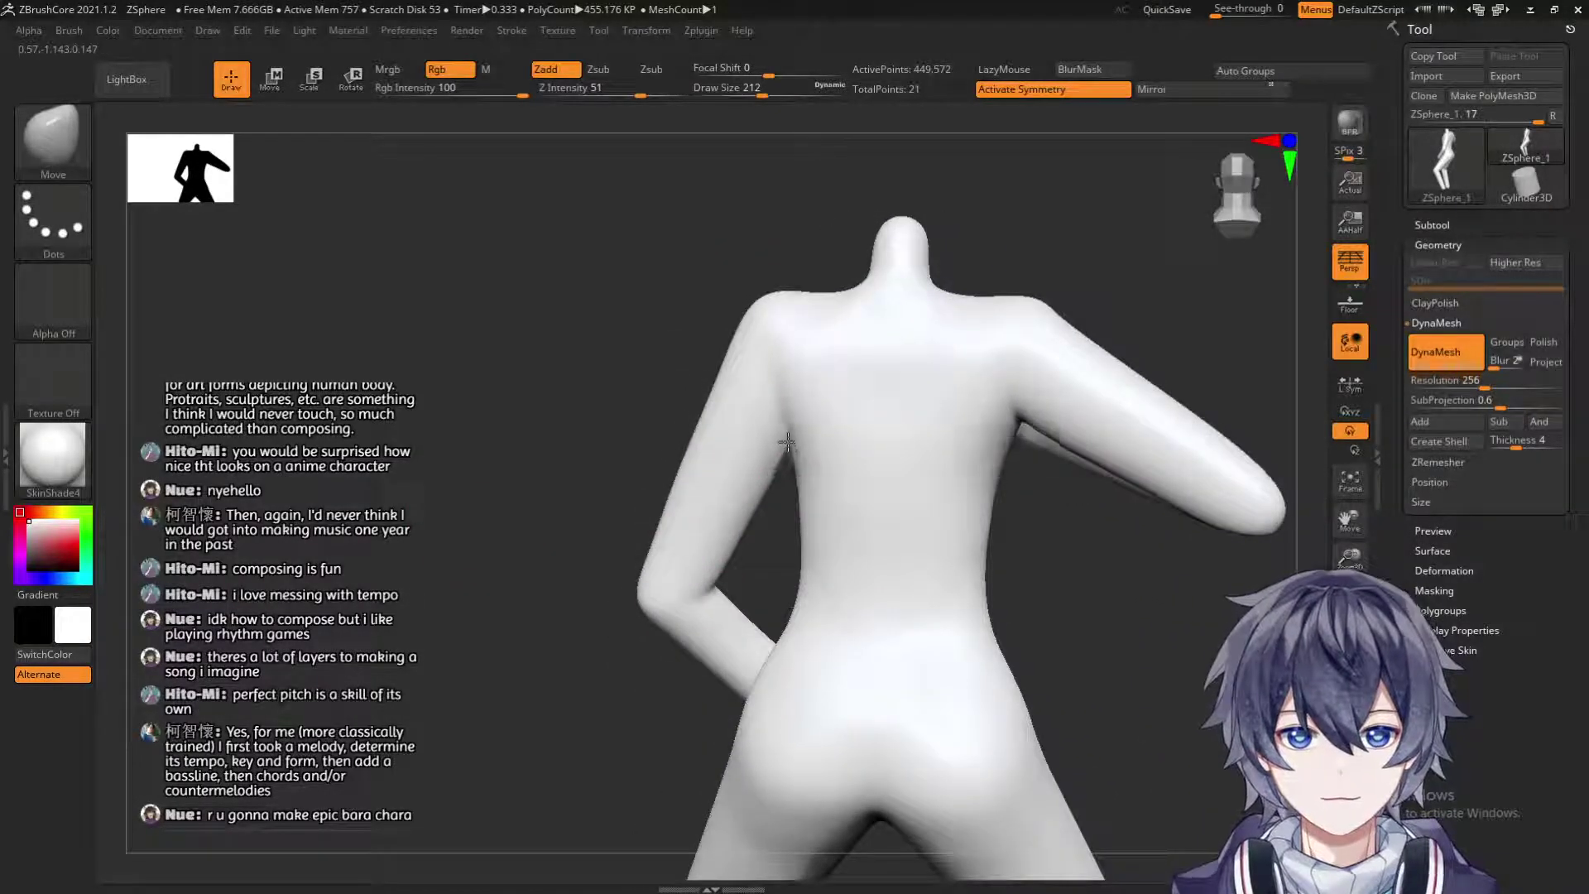
pyautogui.moveTo(539, 501); pyautogui.dragTo(556, 476)
pyautogui.moveTo(782, 456); pyautogui.dragTo(796, 441)
pyautogui.moveTo(1054, 507)
pyautogui.mouseDown(button='right')
pyautogui.moveTo(1011, 472)
pyautogui.moveTo(855, 538)
pyautogui.moveTo(977, 530)
pyautogui.moveTo(1001, 568)
pyautogui.mouseUp(button='right')
pyautogui.moveTo(845, 607)
pyautogui.mouseDown(button='right')
pyautogui.moveTo(576, 597)
pyautogui.moveTo(619, 607)
pyautogui.mouseUp(button='right')
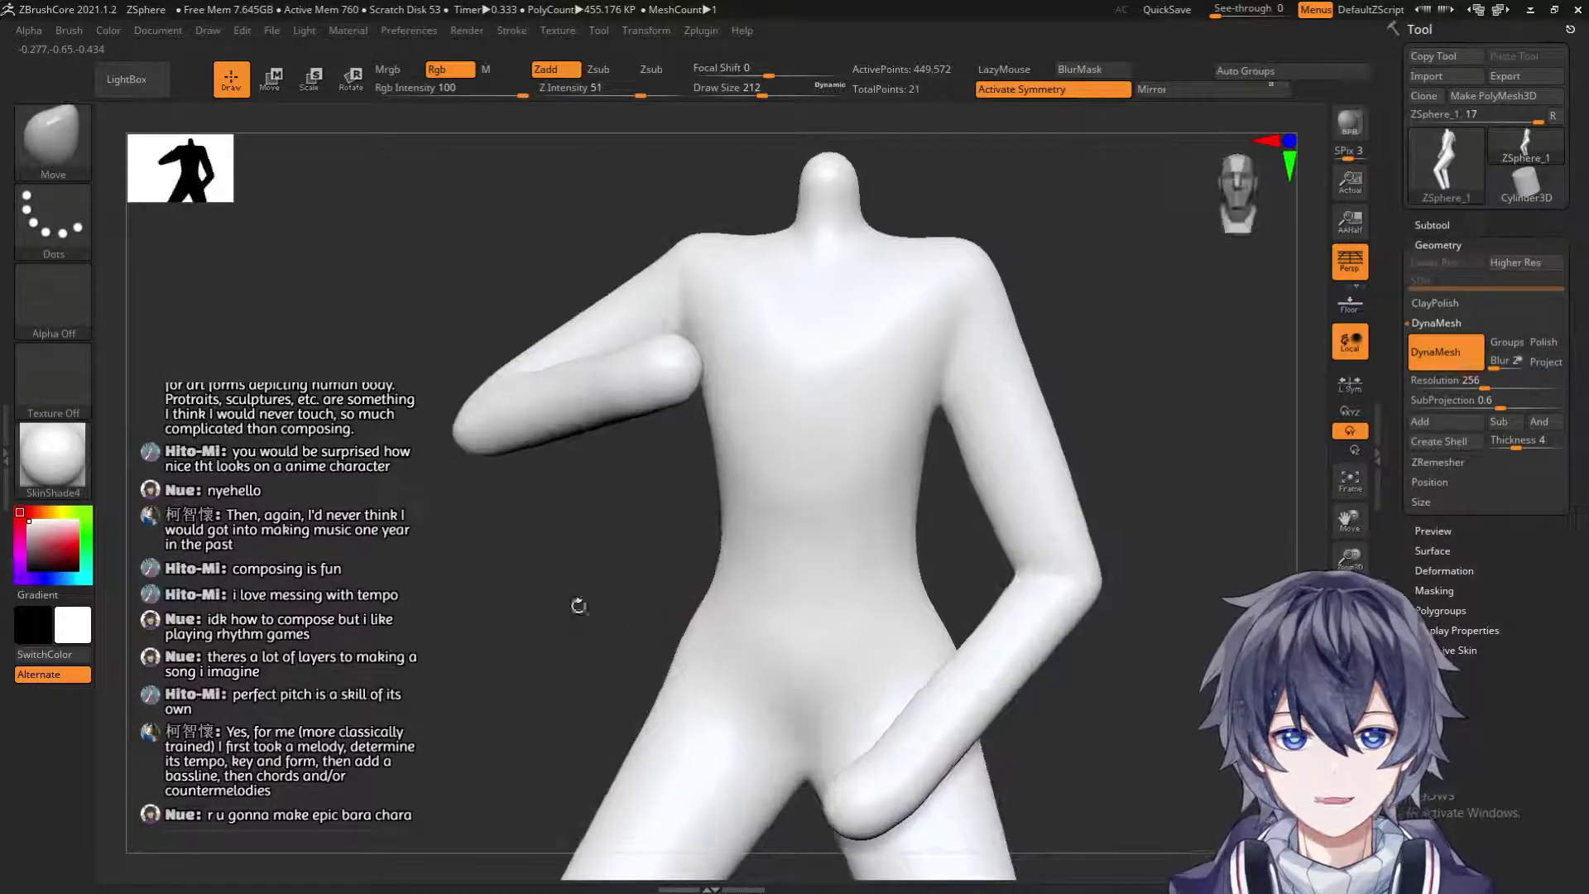
pyautogui.click(52, 136)
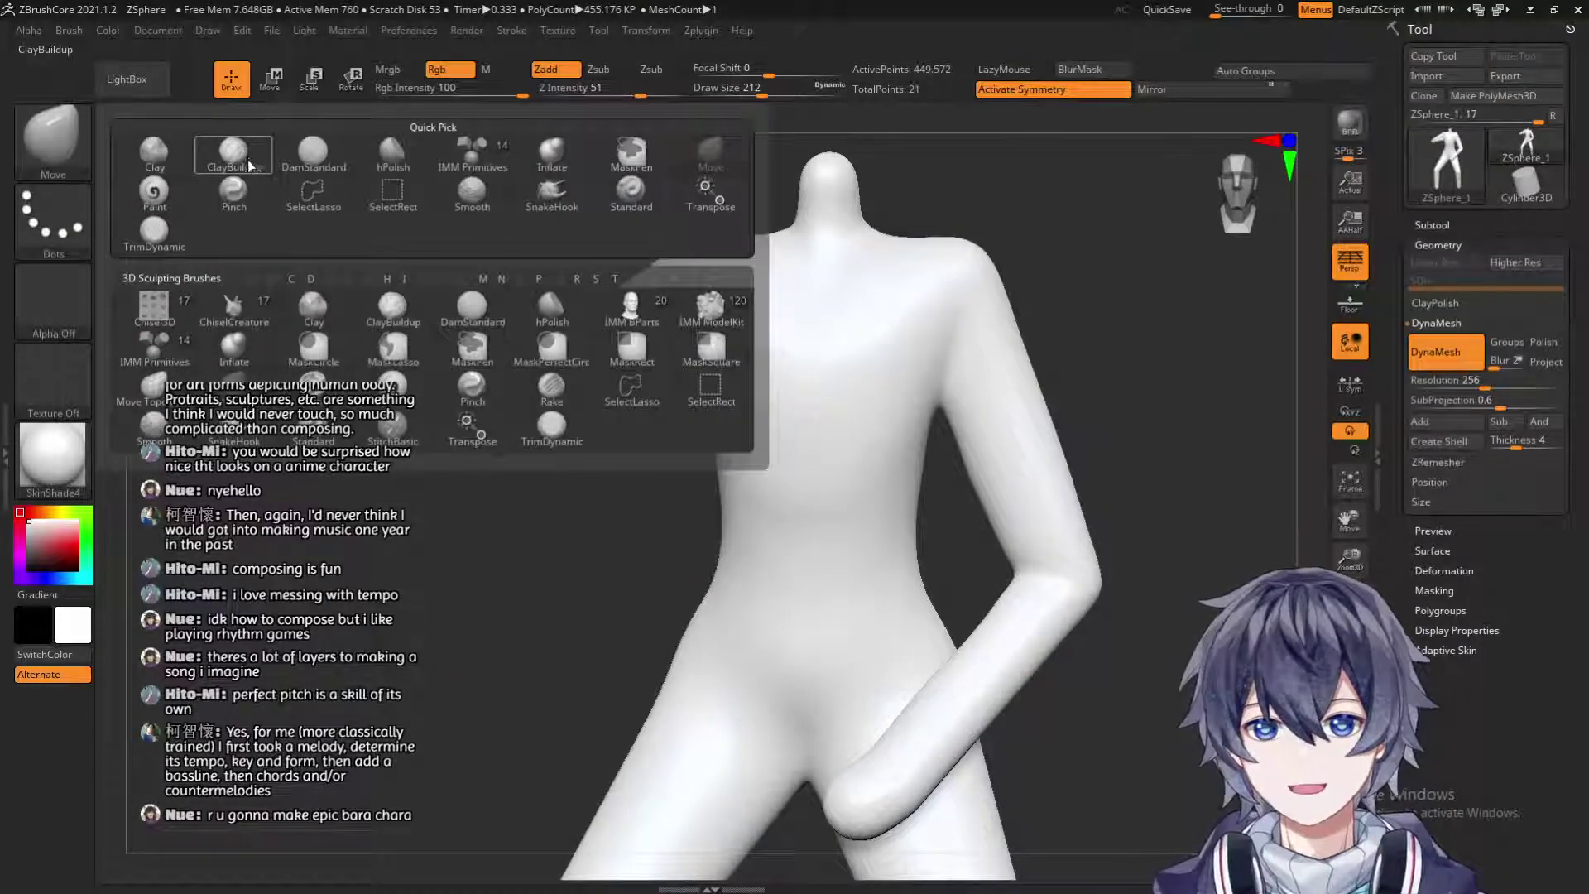
pyautogui.click(249, 162)
pyautogui.moveTo(449, 649); pyautogui.dragTo(650, 486, button='right')
pyautogui.moveTo(650, 487)
pyautogui.mouseDown()
pyautogui.moveTo(568, 536)
pyautogui.moveTo(566, 488)
pyautogui.mouseUp()
pyautogui.moveTo(704, 451); pyautogui.dragTo(667, 497)
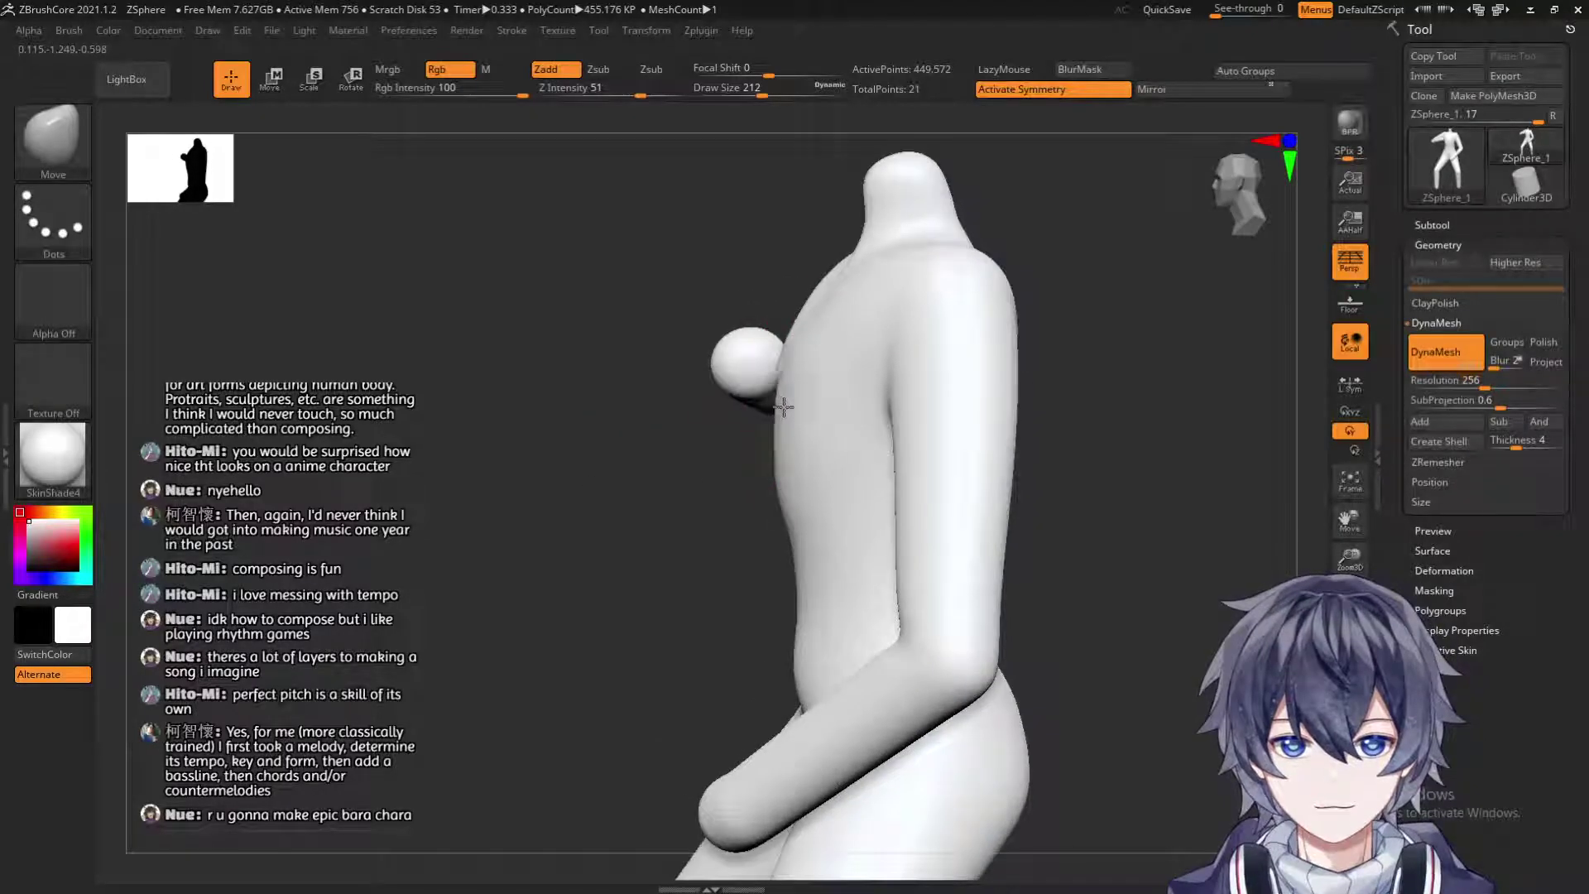
# Set the Move brush's draw size to 393 and adjust the overall profile of the chest and torso.
pyautogui.press('s')
pyautogui.moveTo(781, 407)
pyautogui.mouseDown()
pyautogui.moveTo(803, 406)
pyautogui.moveTo(787, 447)
pyautogui.mouseUp()
pyautogui.press('s')
pyautogui.moveTo(672, 521); pyautogui.dragTo(701, 535)
pyautogui.keyDown('ctrl'); pyautogui.moveTo(701, 535); pyautogui.dragTo(940, 466, button='right'); pyautogui.keyUp('ctrl')
pyautogui.keyDown('alt'); pyautogui.moveTo(939, 466); pyautogui.dragTo(912, 419, button='right'); pyautogui.keyUp('alt')
pyautogui.moveTo(912, 419); pyautogui.dragTo(986, 494, button='right')
pyautogui.keyDown('alt'); pyautogui.moveTo(987, 495); pyautogui.dragTo(981, 573, button='right'); pyautogui.keyUp('alt')
pyautogui.moveTo(907, 533); pyautogui.dragTo(967, 675, button='right')
pyautogui.keyDown('alt'); pyautogui.moveTo(986, 522); pyautogui.dragTo(994, 573, button='right'); pyautogui.keyUp('alt')
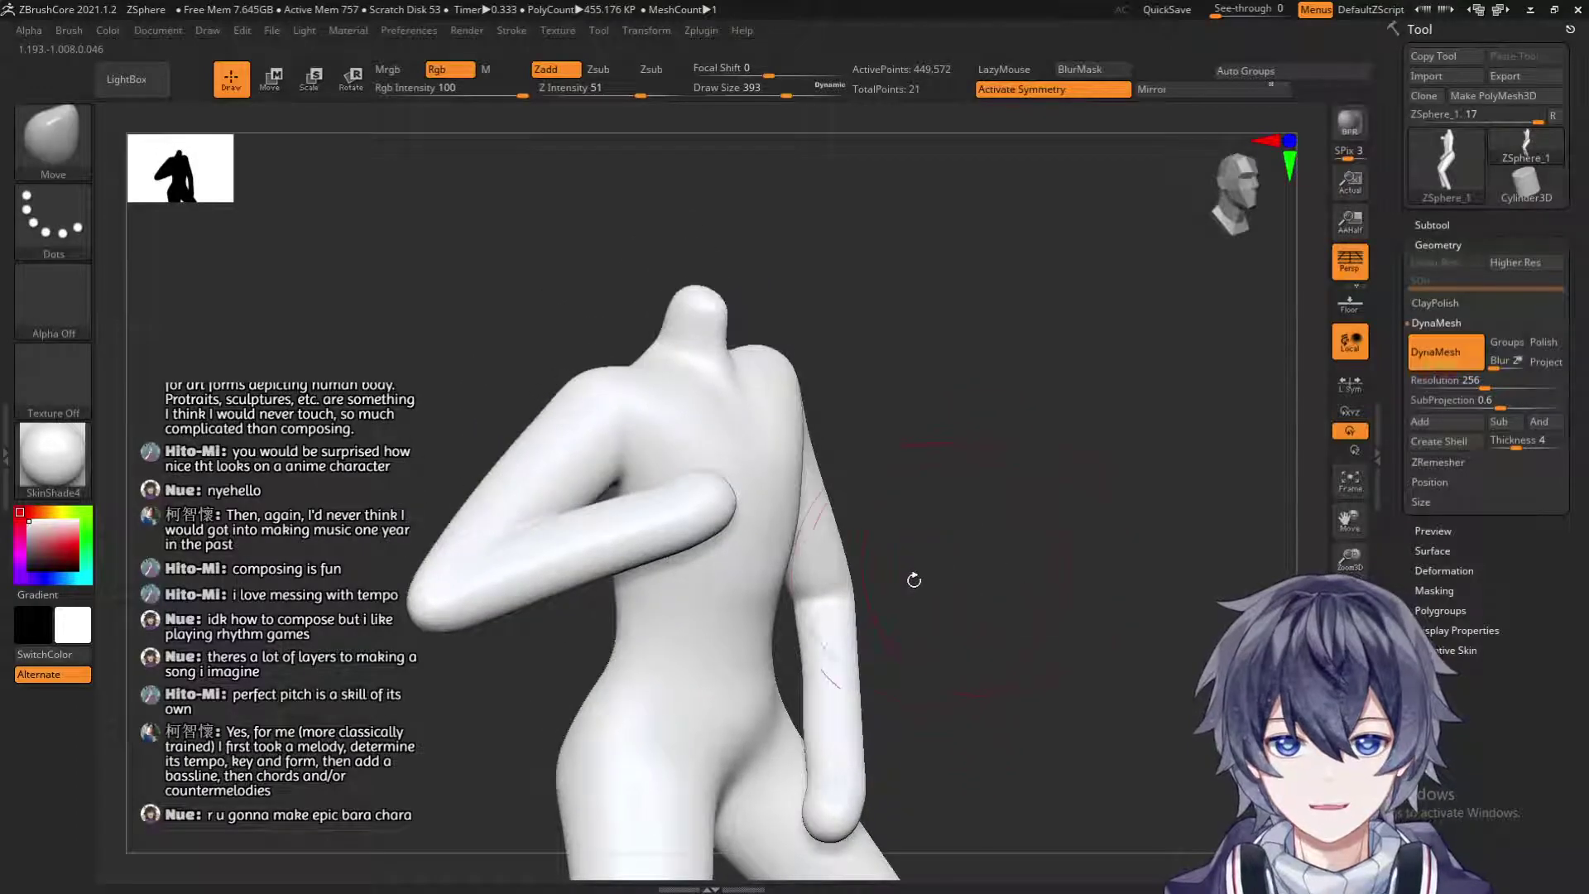
# Face the figure's front and switch from the Move brush to the ClayBuildup brush.
pyautogui.keyDown('shift'); pyautogui.moveTo(822, 610); pyautogui.dragTo(822, 704); pyautogui.keyUp('shift')
pyautogui.moveTo(983, 469); pyautogui.dragTo(894, 469, button='right')
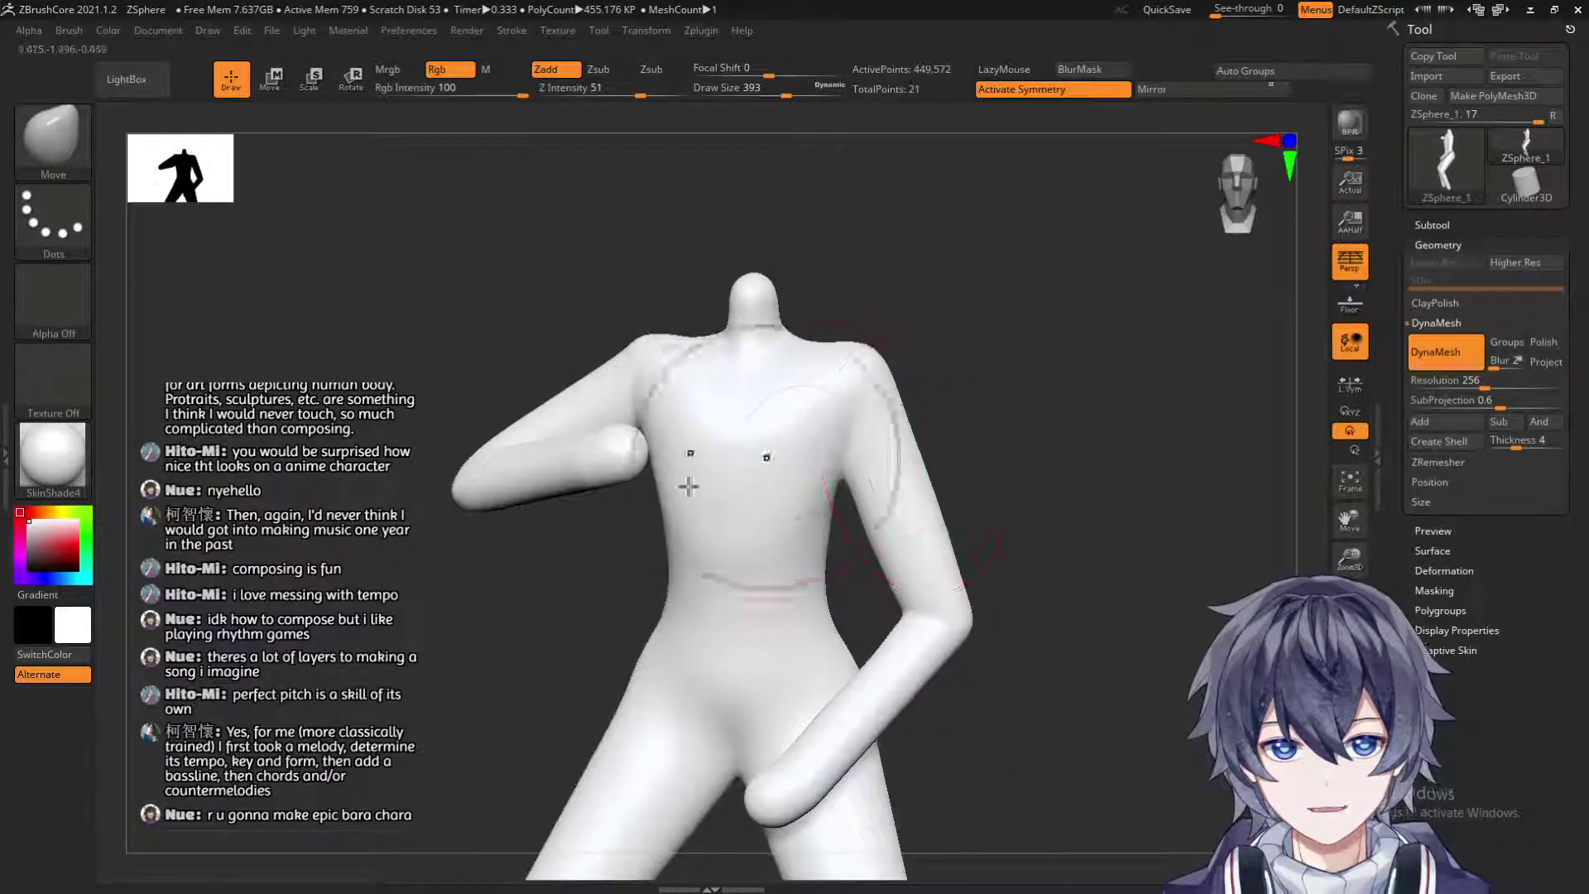
pyautogui.click(51, 136)
pyautogui.click(233, 154)
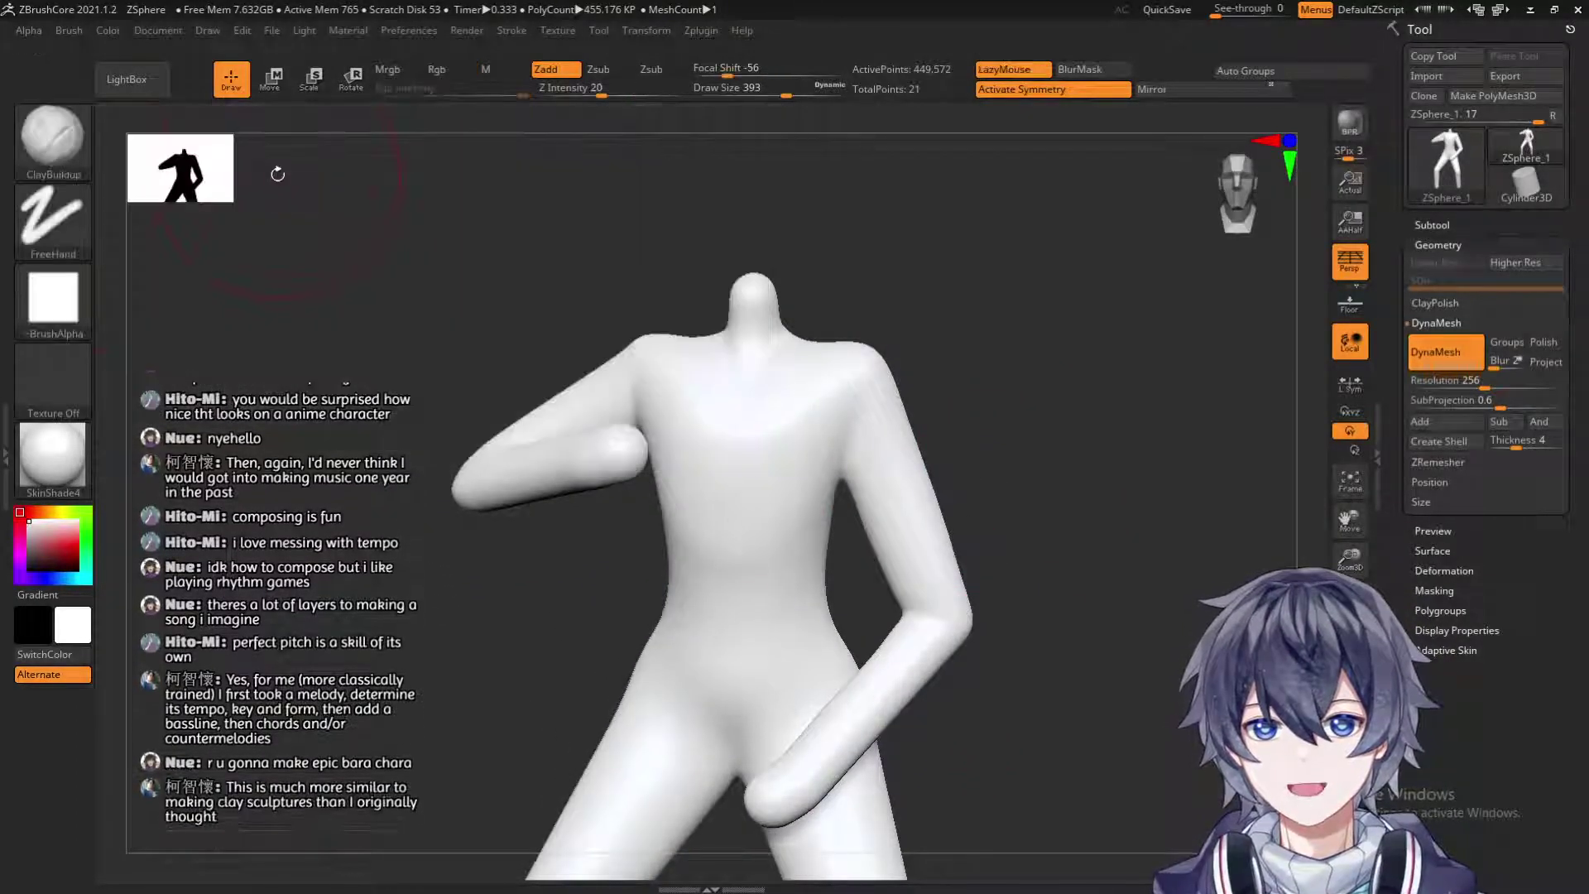
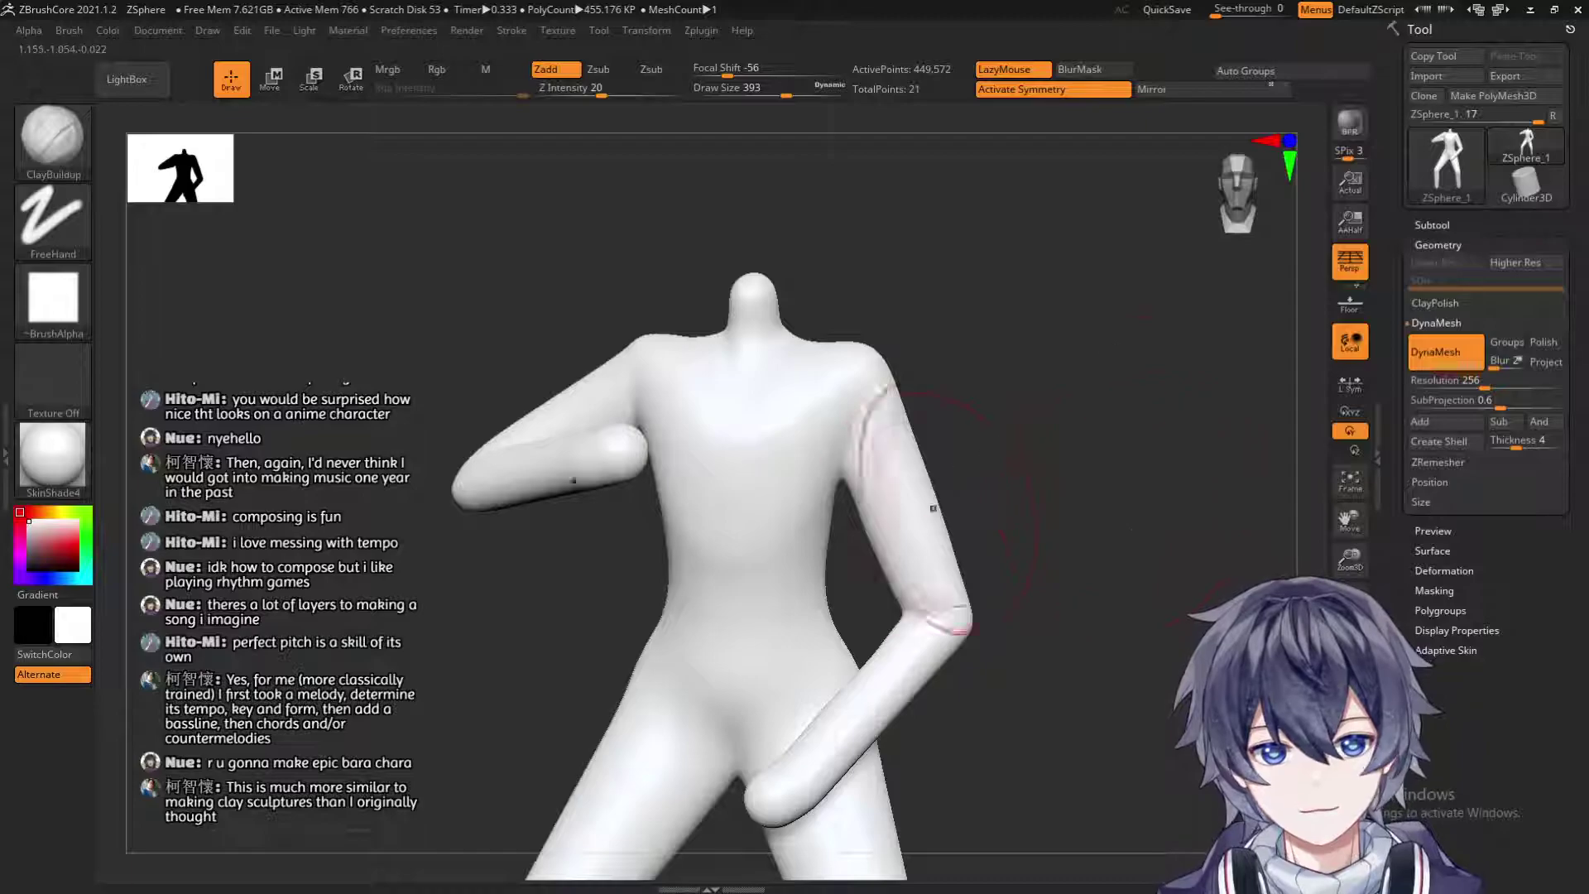
# Inspect the figure from front, side and back, and adjust the lower back's side profile with the Move brush.
pyautogui.moveTo(1144, 538); pyautogui.dragTo(266, 315)
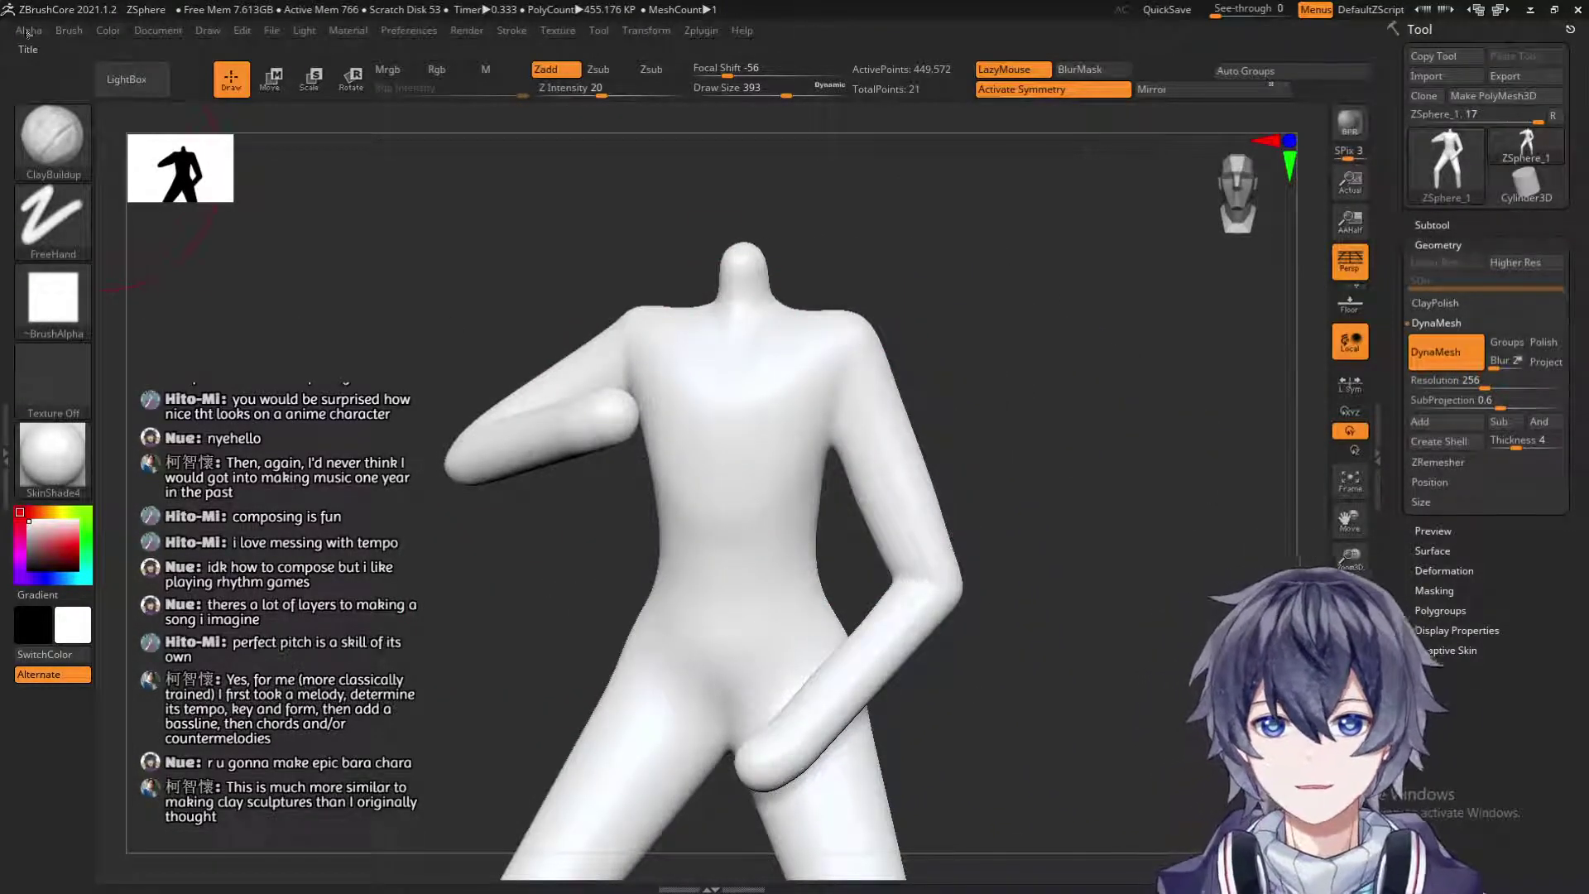
pyautogui.moveTo(1039, 505); pyautogui.dragTo(894, 409)
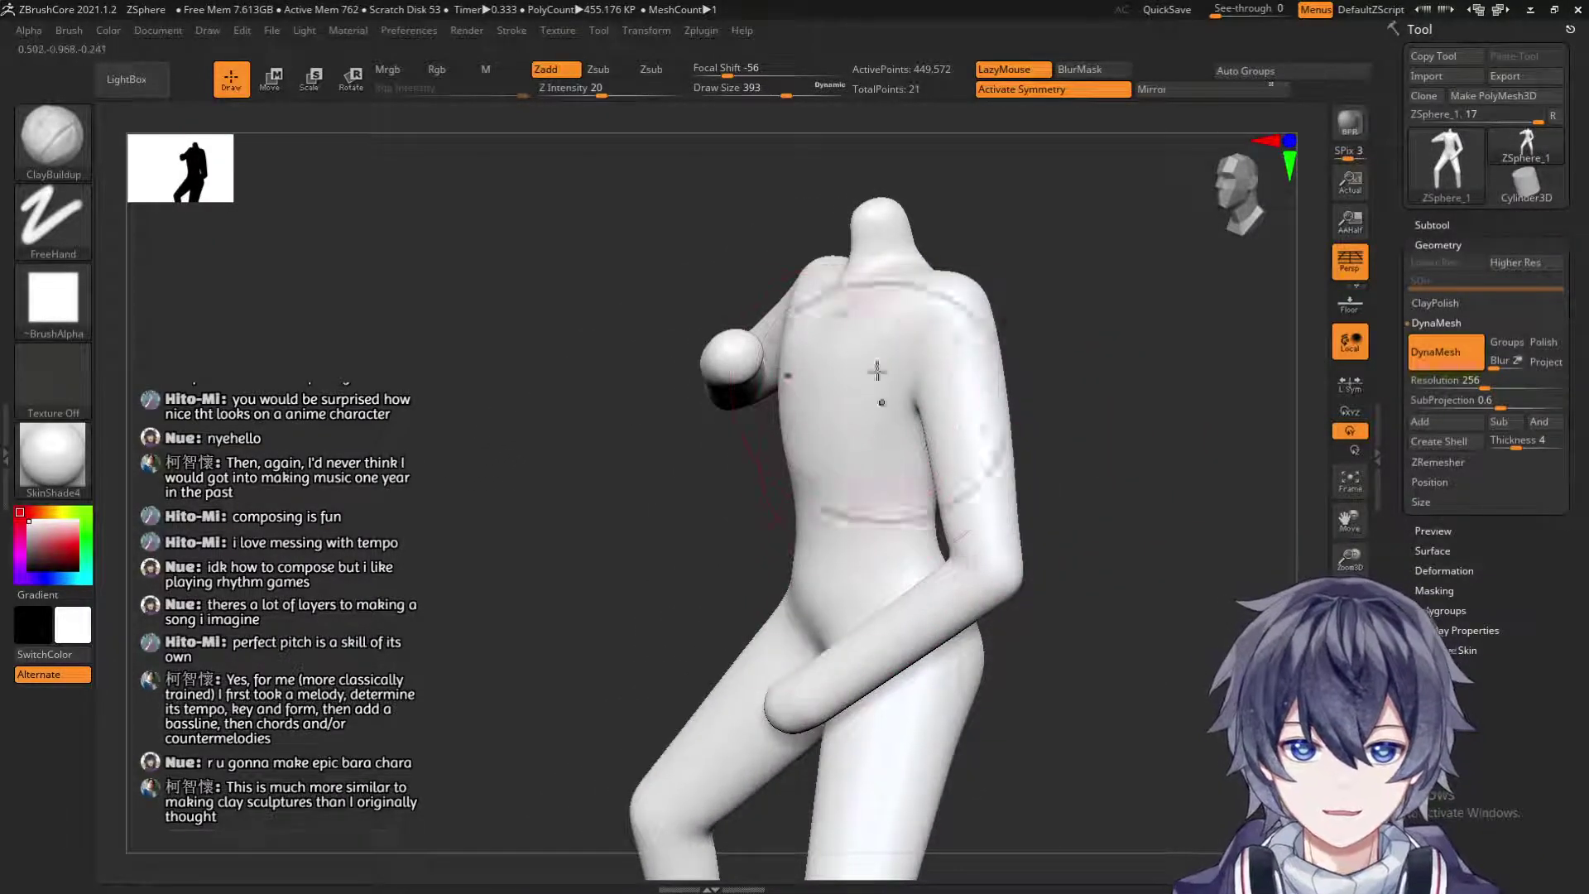
pyautogui.moveTo(596, 520)
pyautogui.mouseDown()
pyautogui.moveTo(554, 443)
pyautogui.moveTo(593, 552)
pyautogui.moveTo(510, 511)
pyautogui.moveTo(588, 518)
pyautogui.mouseUp()
pyautogui.moveTo(968, 571)
pyautogui.mouseDown()
pyautogui.moveTo(997, 579)
pyautogui.moveTo(1023, 708)
pyautogui.moveTo(955, 470)
pyautogui.mouseUp()
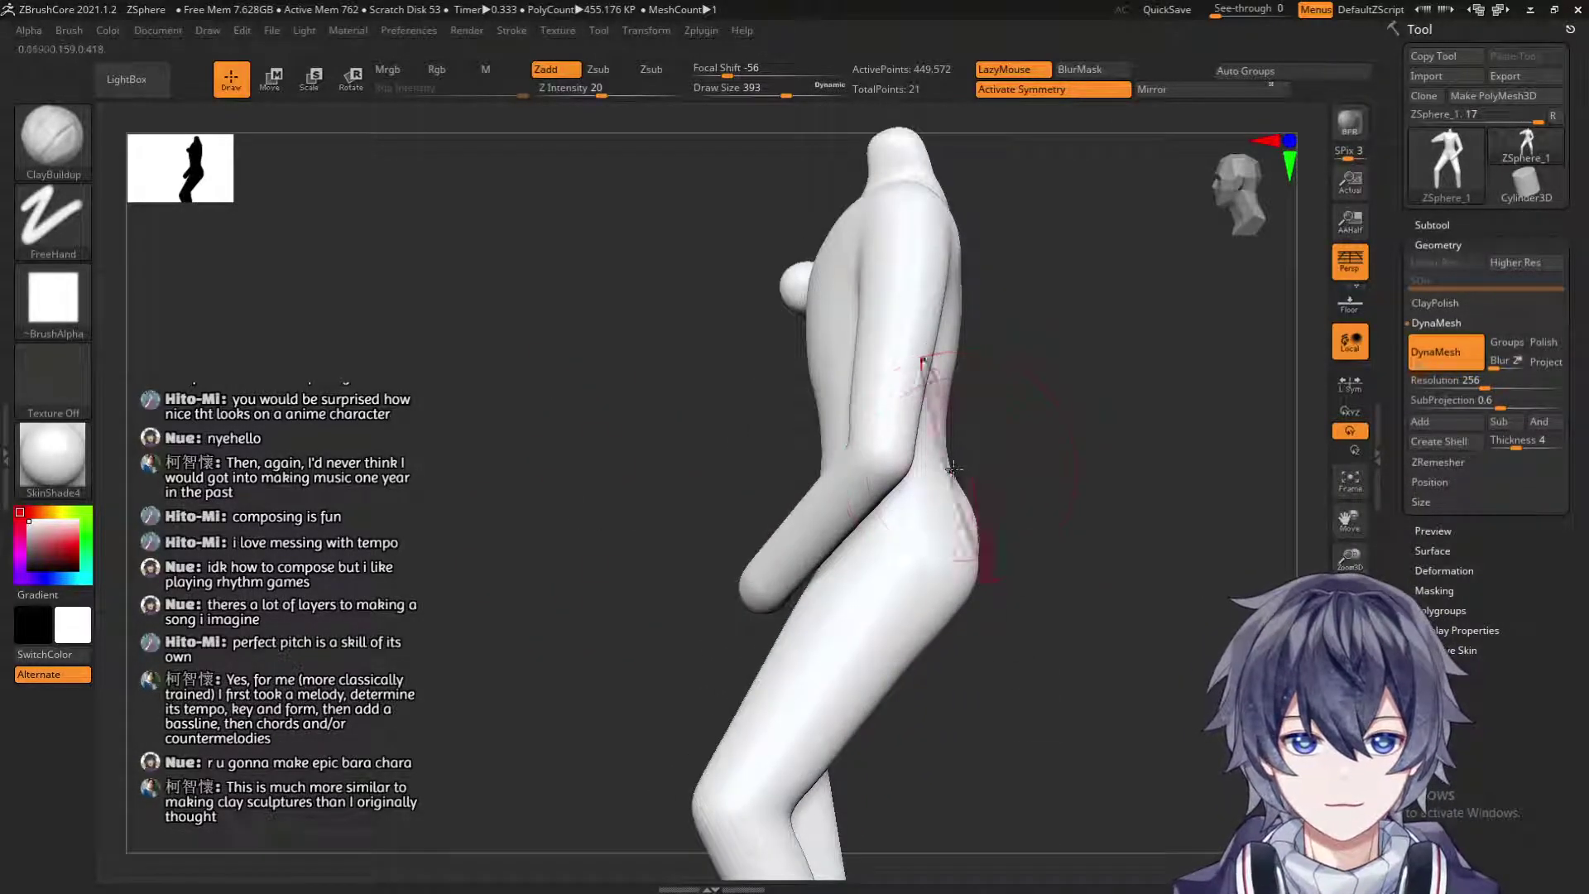
pyautogui.keyDown('shift'); pyautogui.moveTo(525, 424); pyautogui.dragTo(498, 445); pyautogui.keyUp('shift')
pyautogui.click(85, 117)
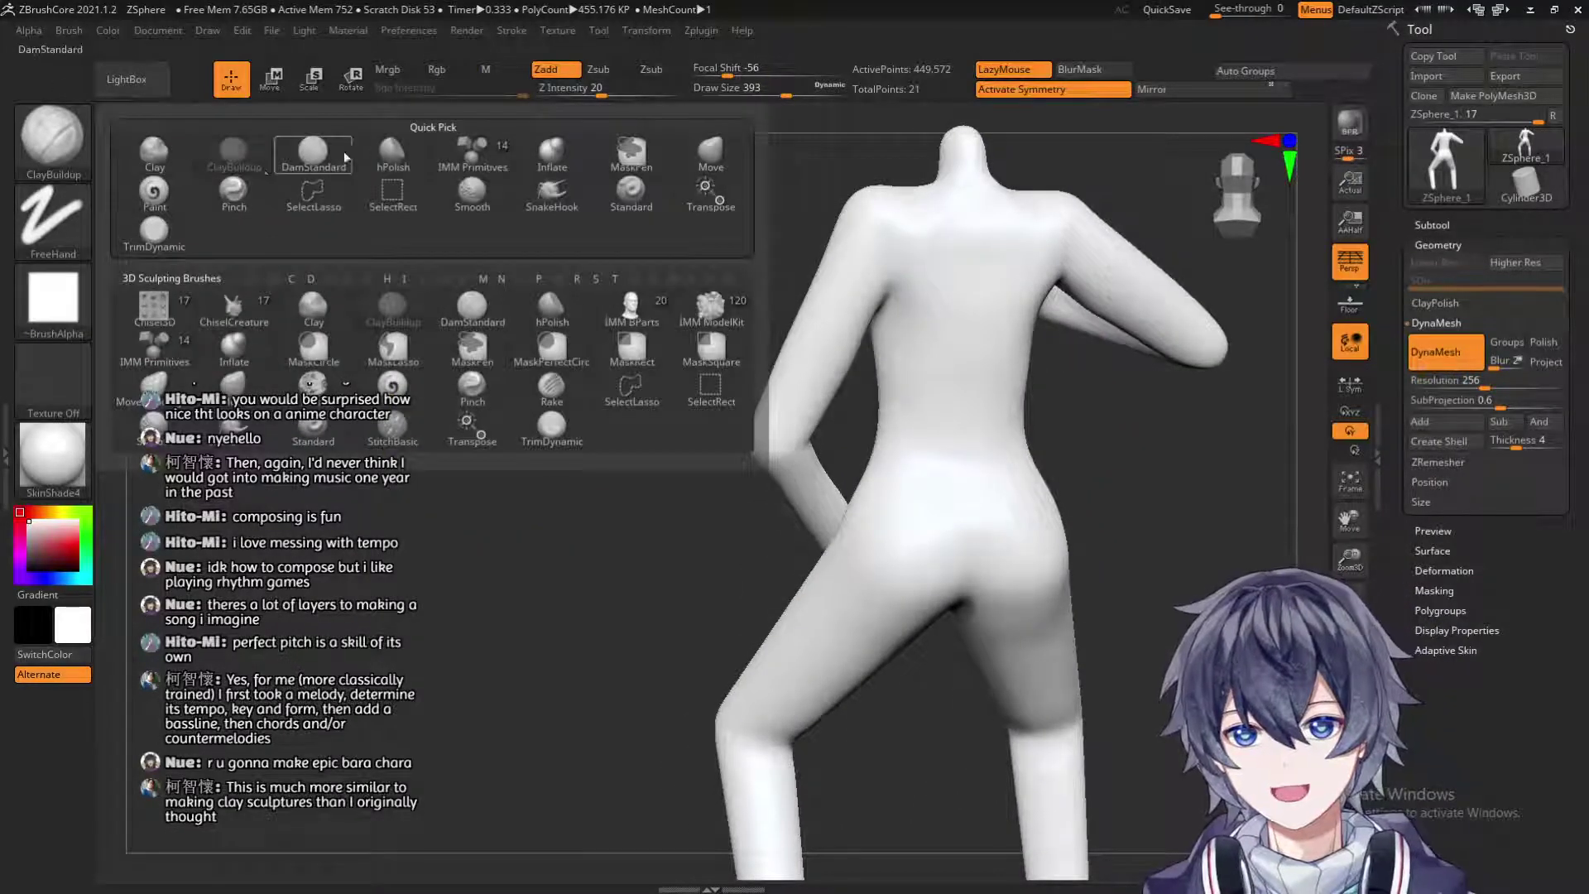
pyautogui.click(714, 171)
pyautogui.moveTo(637, 576); pyautogui.dragTo(836, 546)
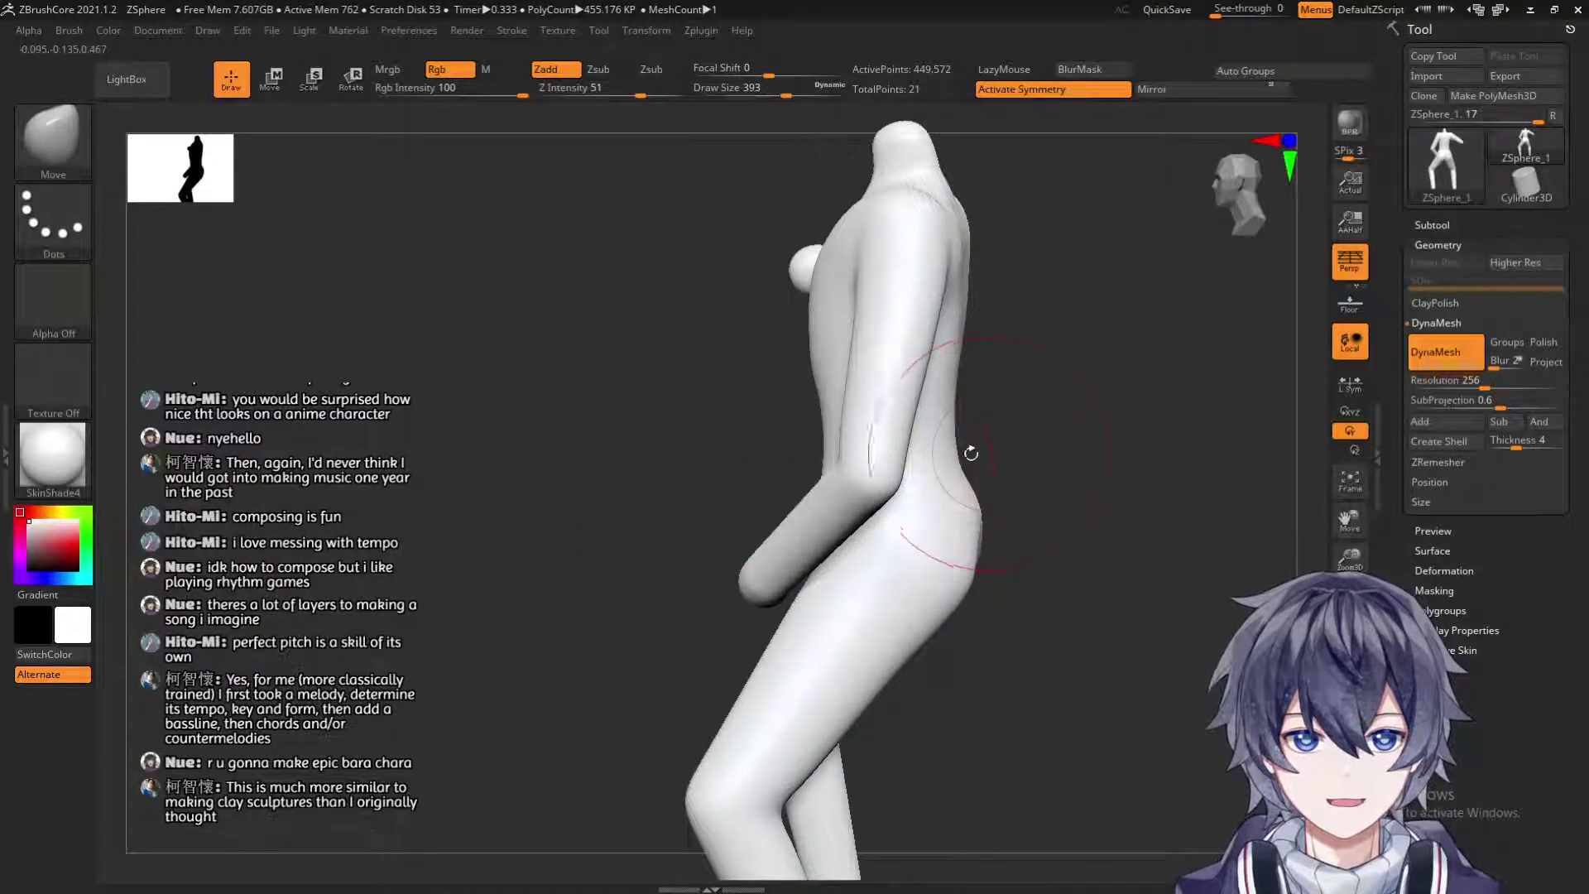
pyautogui.moveTo(1025, 468)
pyautogui.mouseDown()
pyautogui.moveTo(1066, 474)
pyautogui.moveTo(1023, 480)
pyautogui.moveTo(995, 548)
pyautogui.moveTo(954, 551)
pyautogui.mouseUp()
# Reduce the Move brush's draw size to 251 and refine and smooth the contour between the lower back and buttocks.
pyautogui.press('s')
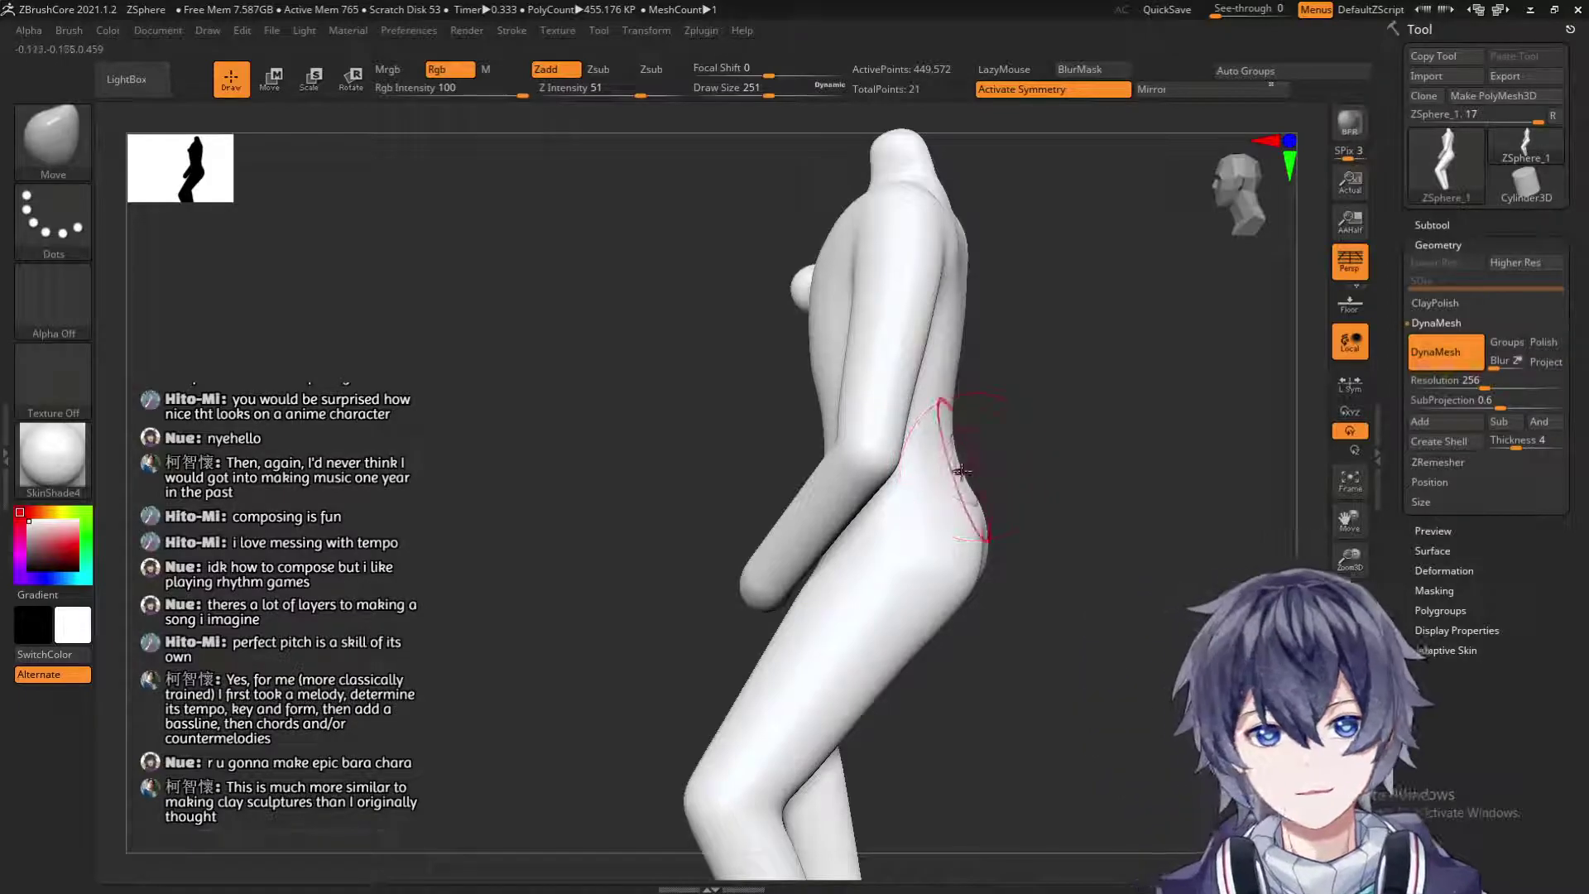
pyautogui.moveTo(1007, 460); pyautogui.dragTo(984, 522)
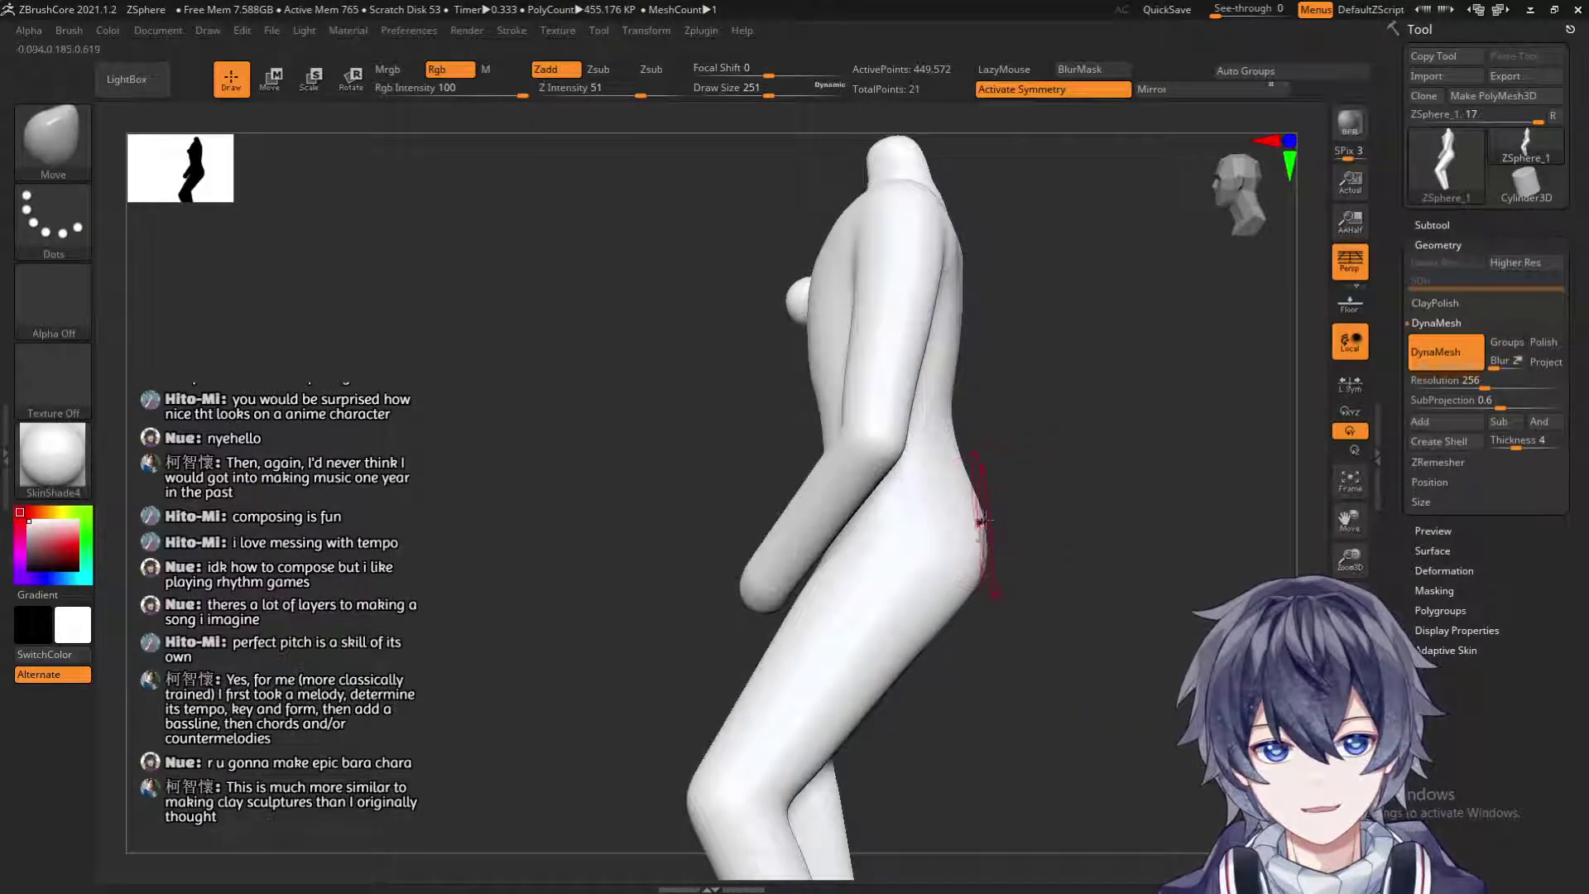
pyautogui.moveTo(1023, 436); pyautogui.dragTo(894, 567)
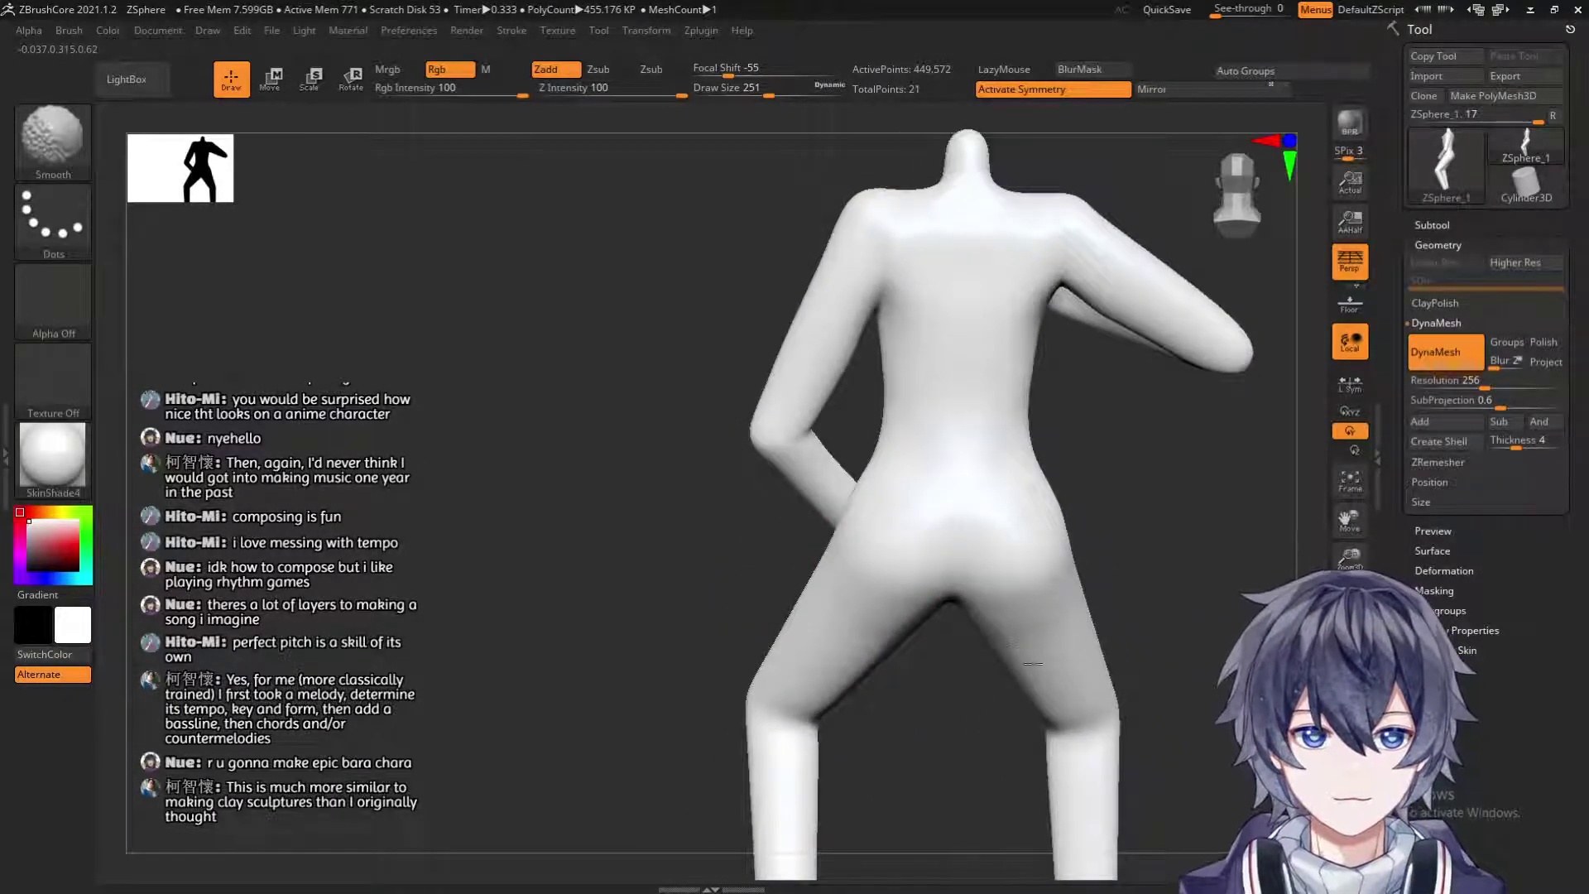
pyautogui.moveTo(994, 660)
pyautogui.mouseDown()
pyautogui.moveTo(1010, 507)
pyautogui.moveTo(1057, 500)
pyautogui.moveTo(1002, 458)
pyautogui.mouseUp()
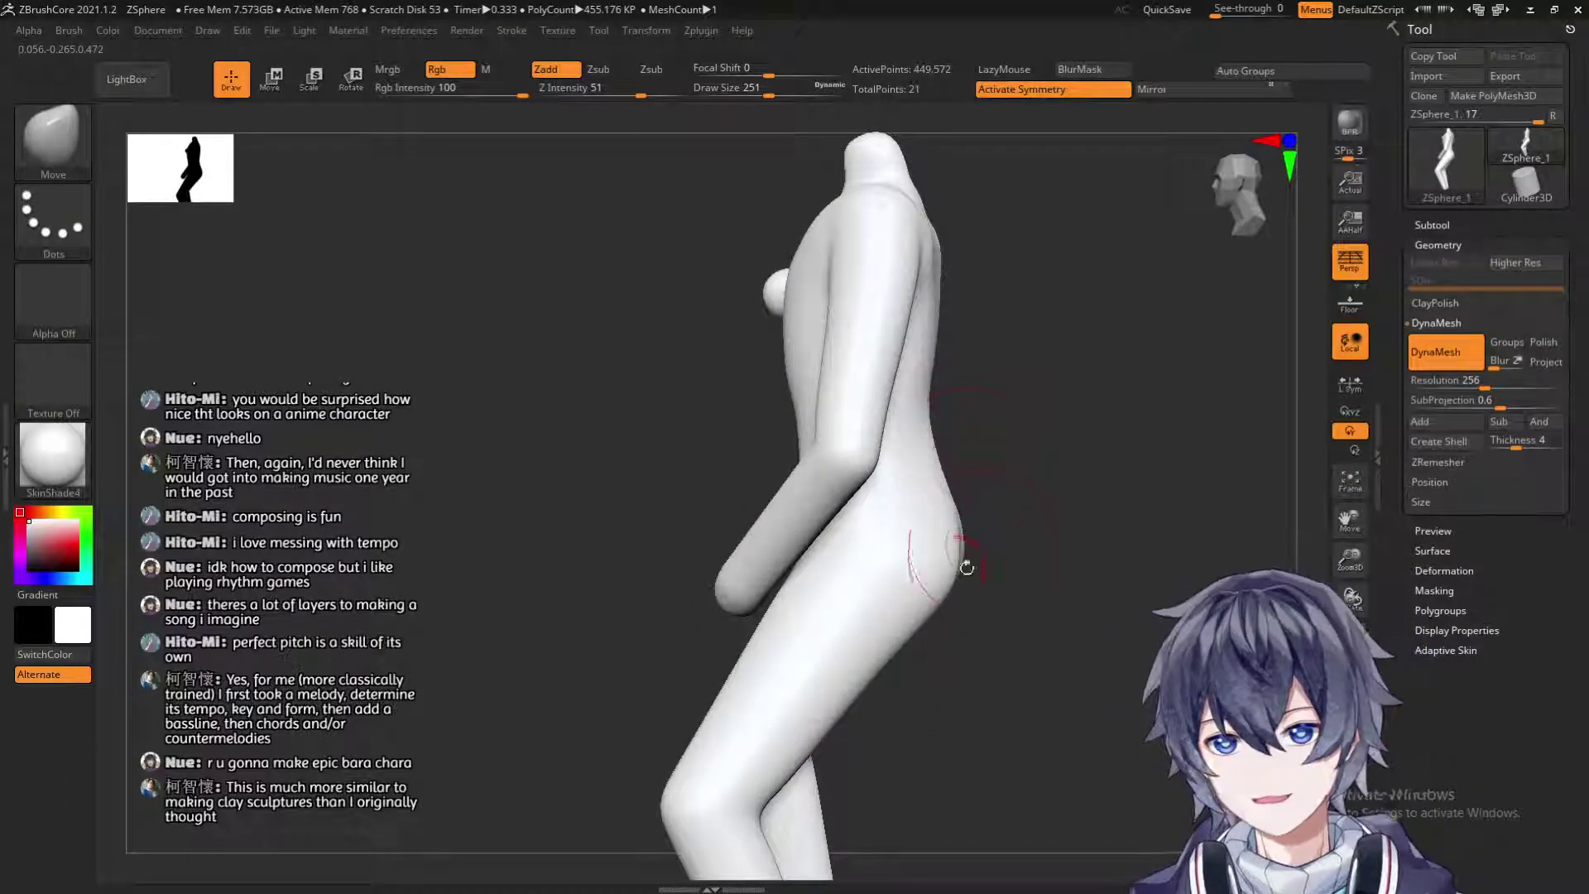
# Set the Move brush's draw size to 372 and shape fuller, rounder buttocks, working from the side and back.
pyautogui.press('s')
pyautogui.moveTo(942, 603); pyautogui.dragTo(942, 604)
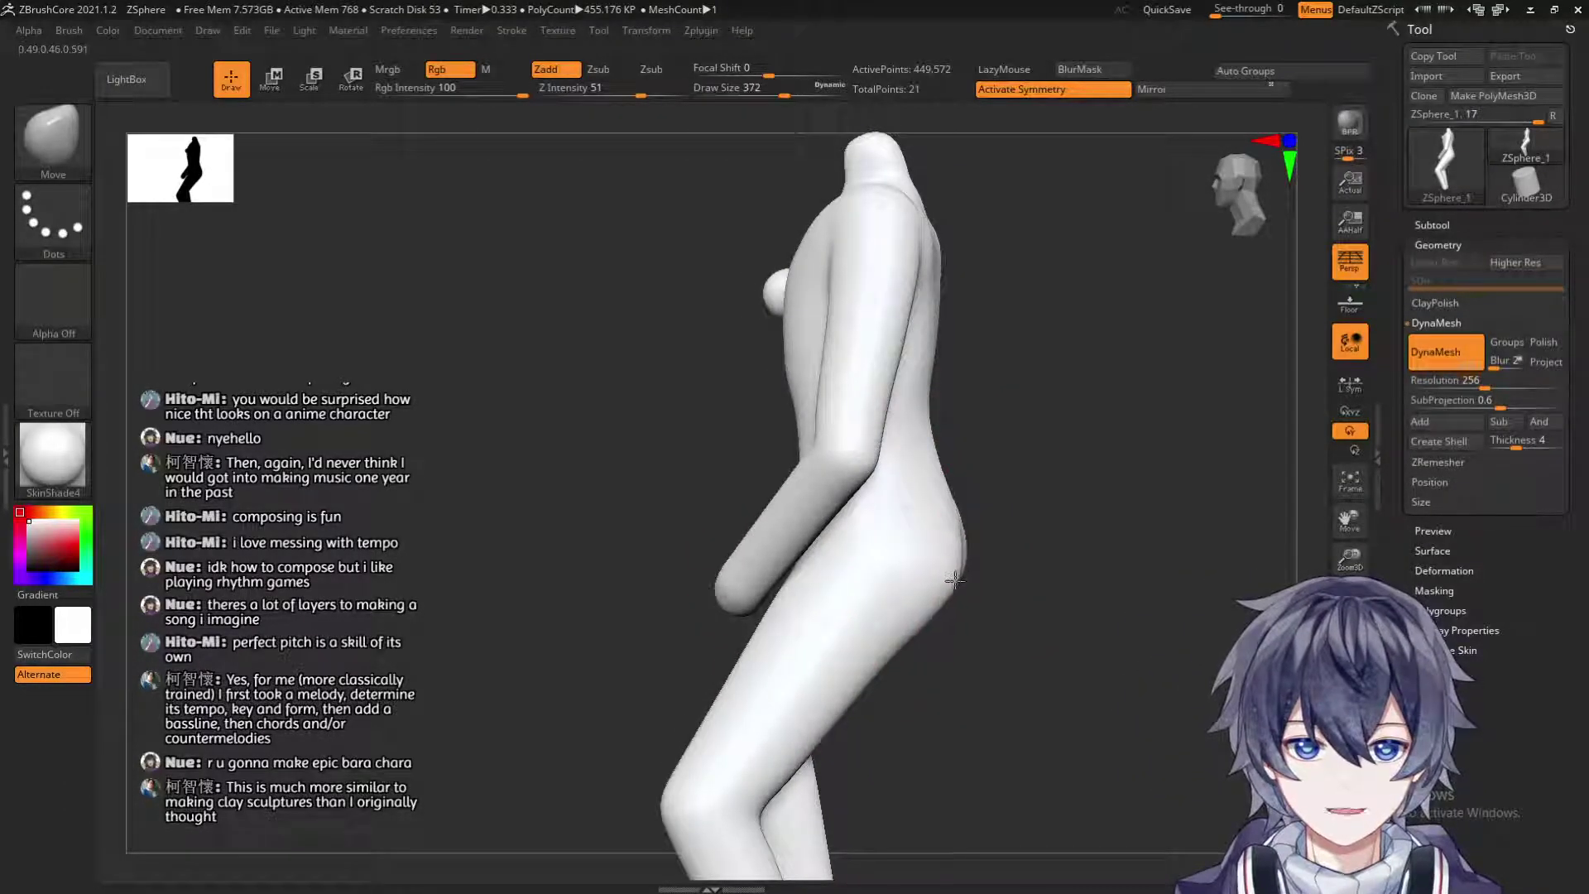
pyautogui.moveTo(970, 591)
pyautogui.mouseDown()
pyautogui.moveTo(952, 568)
pyautogui.moveTo(873, 571)
pyautogui.mouseUp()
pyautogui.moveTo(785, 590)
pyautogui.mouseDown()
pyautogui.moveTo(753, 578)
pyautogui.moveTo(781, 591)
pyautogui.mouseUp()
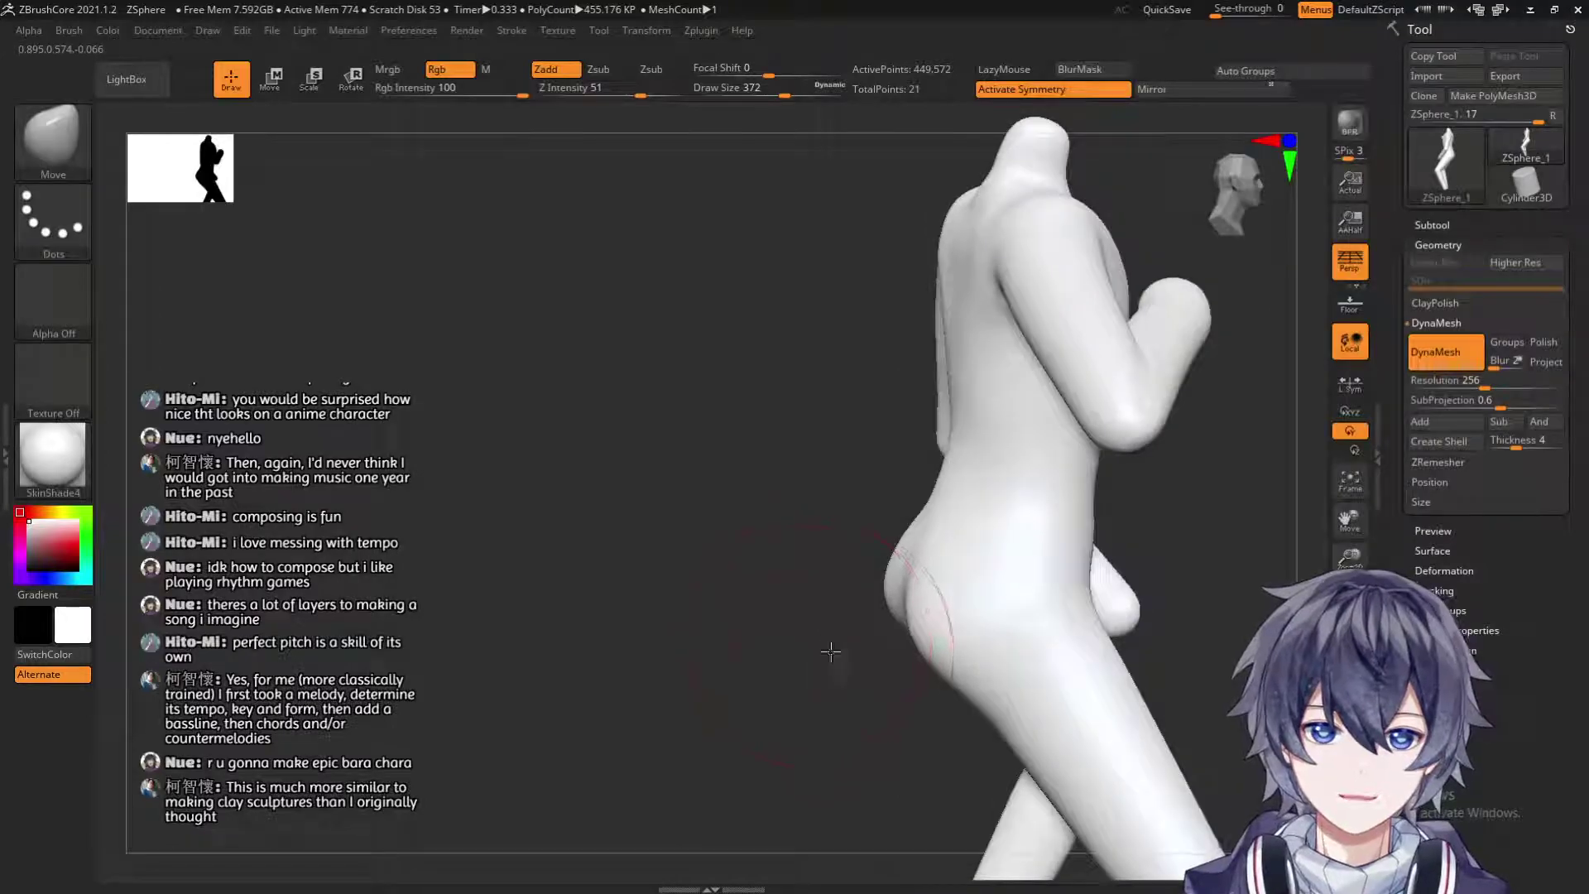
pyautogui.moveTo(830, 649); pyautogui.dragTo(949, 634)
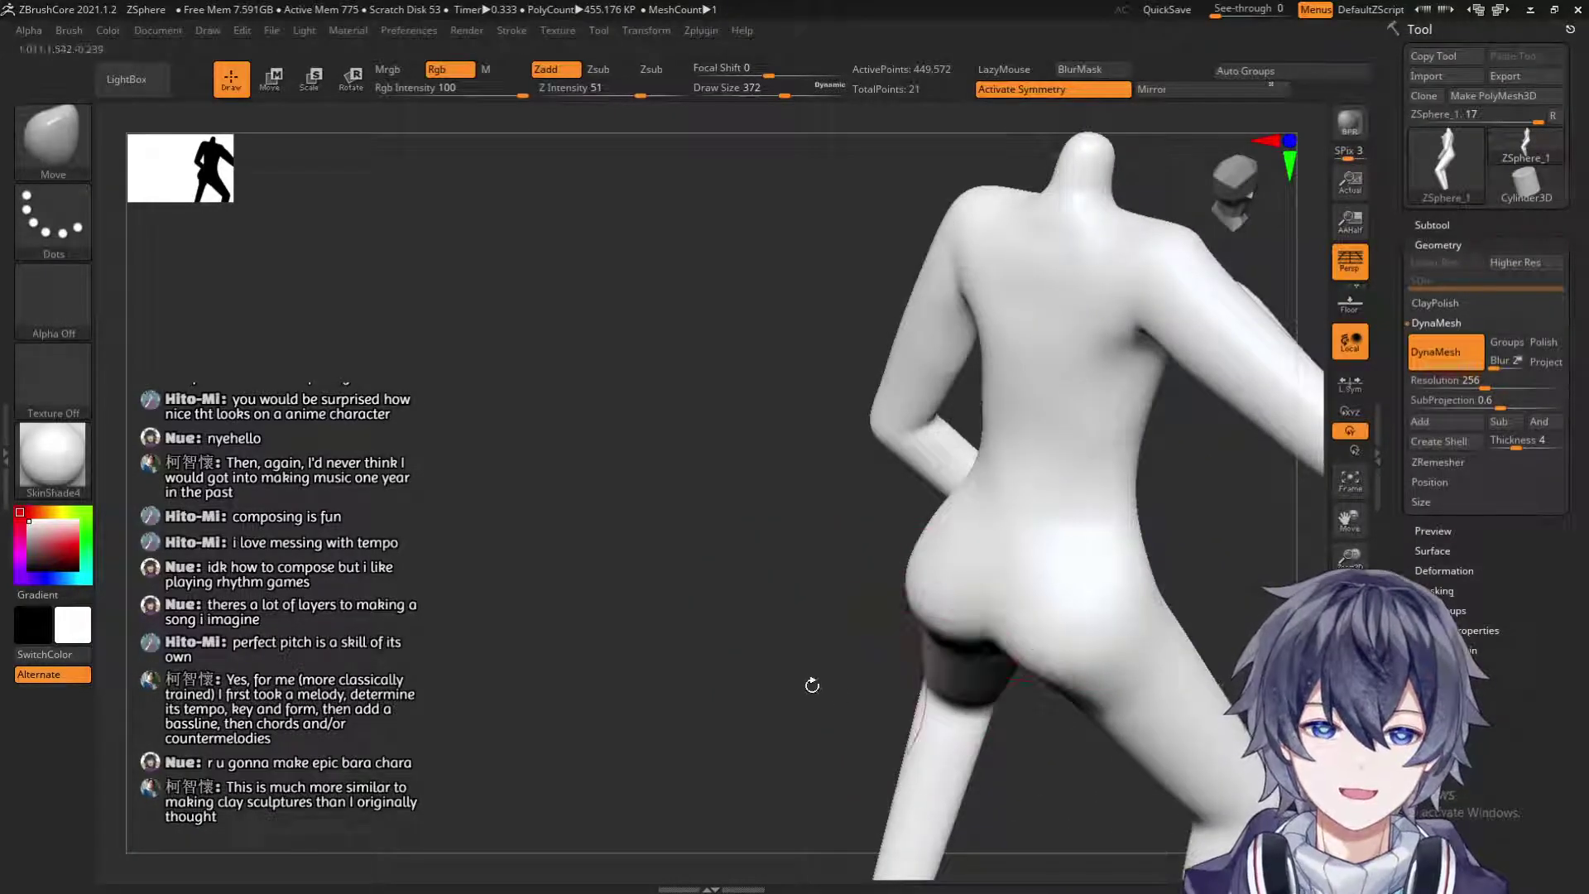
pyautogui.moveTo(811, 683); pyautogui.dragTo(862, 720)
pyautogui.moveTo(977, 662); pyautogui.dragTo(1076, 652)
pyautogui.moveTo(1052, 553); pyautogui.dragTo(1022, 514)
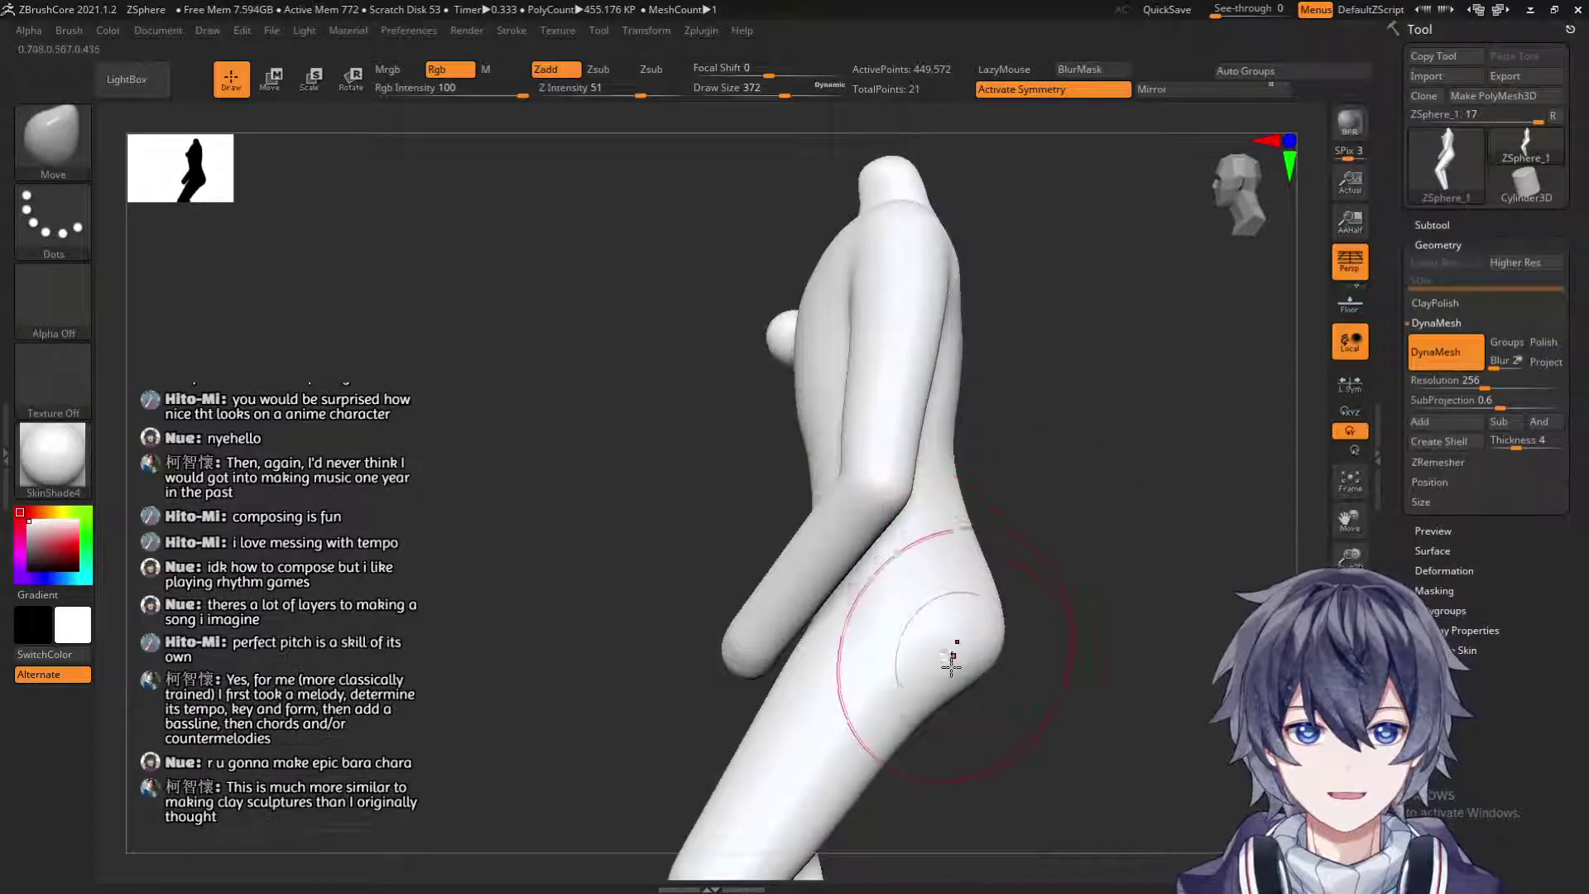
# Set the Move brush's draw size to 293 and refine the curve from the lower back into the upper buttocks.
pyautogui.press('s')
pyautogui.moveTo(983, 558); pyautogui.dragTo(973, 561)
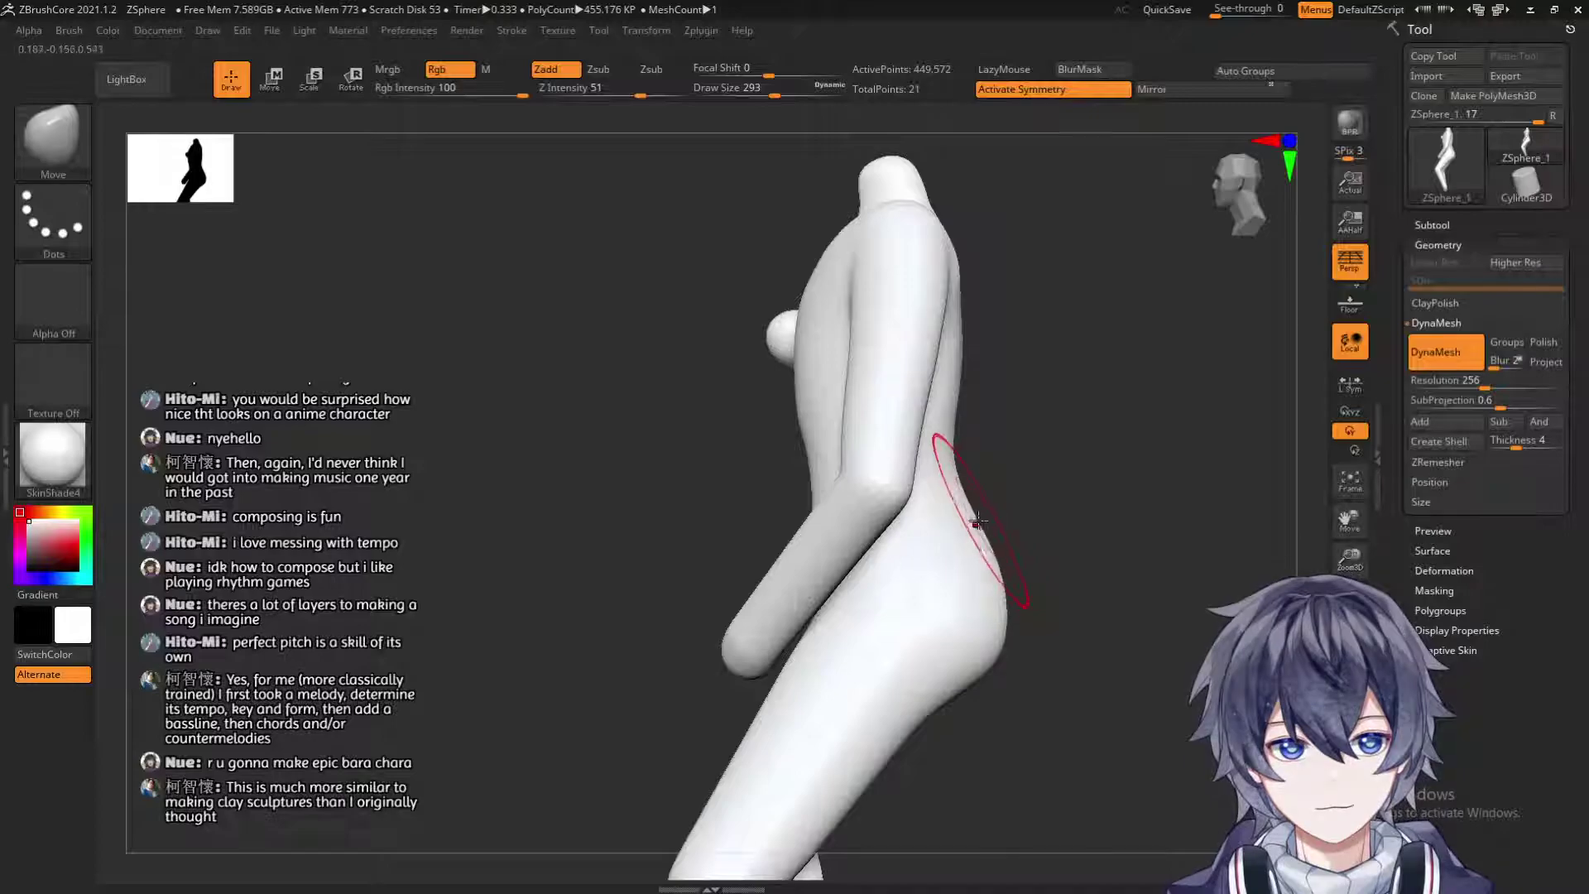
pyautogui.moveTo(993, 500); pyautogui.dragTo(993, 565)
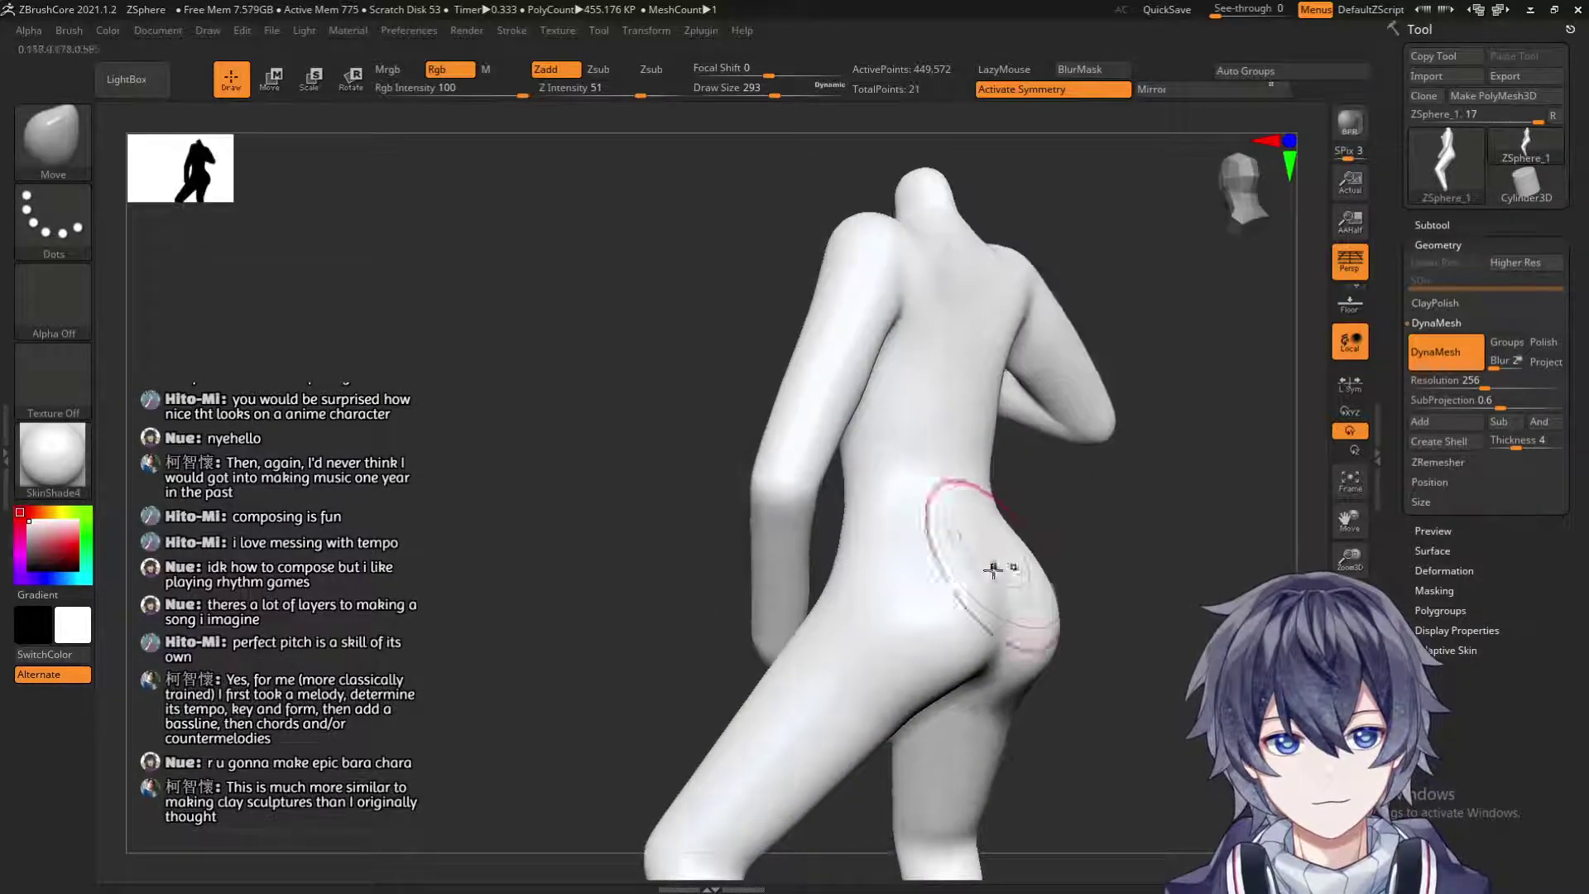
pyautogui.moveTo(1129, 537); pyautogui.dragTo(1147, 539)
# Set the Move brush's draw size to 365, adjust the shape of the buttocks and face the figure's front.
pyautogui.press('s')
pyautogui.moveTo(1073, 588)
pyautogui.mouseDown()
pyautogui.moveTo(1084, 627)
pyautogui.moveTo(1000, 617)
pyautogui.moveTo(1049, 606)
pyautogui.mouseUp()
pyautogui.moveTo(1091, 591)
pyautogui.mouseDown()
pyautogui.moveTo(1010, 592)
pyautogui.moveTo(970, 626)
pyautogui.mouseUp()
pyautogui.moveTo(975, 687); pyautogui.dragTo(1097, 457)
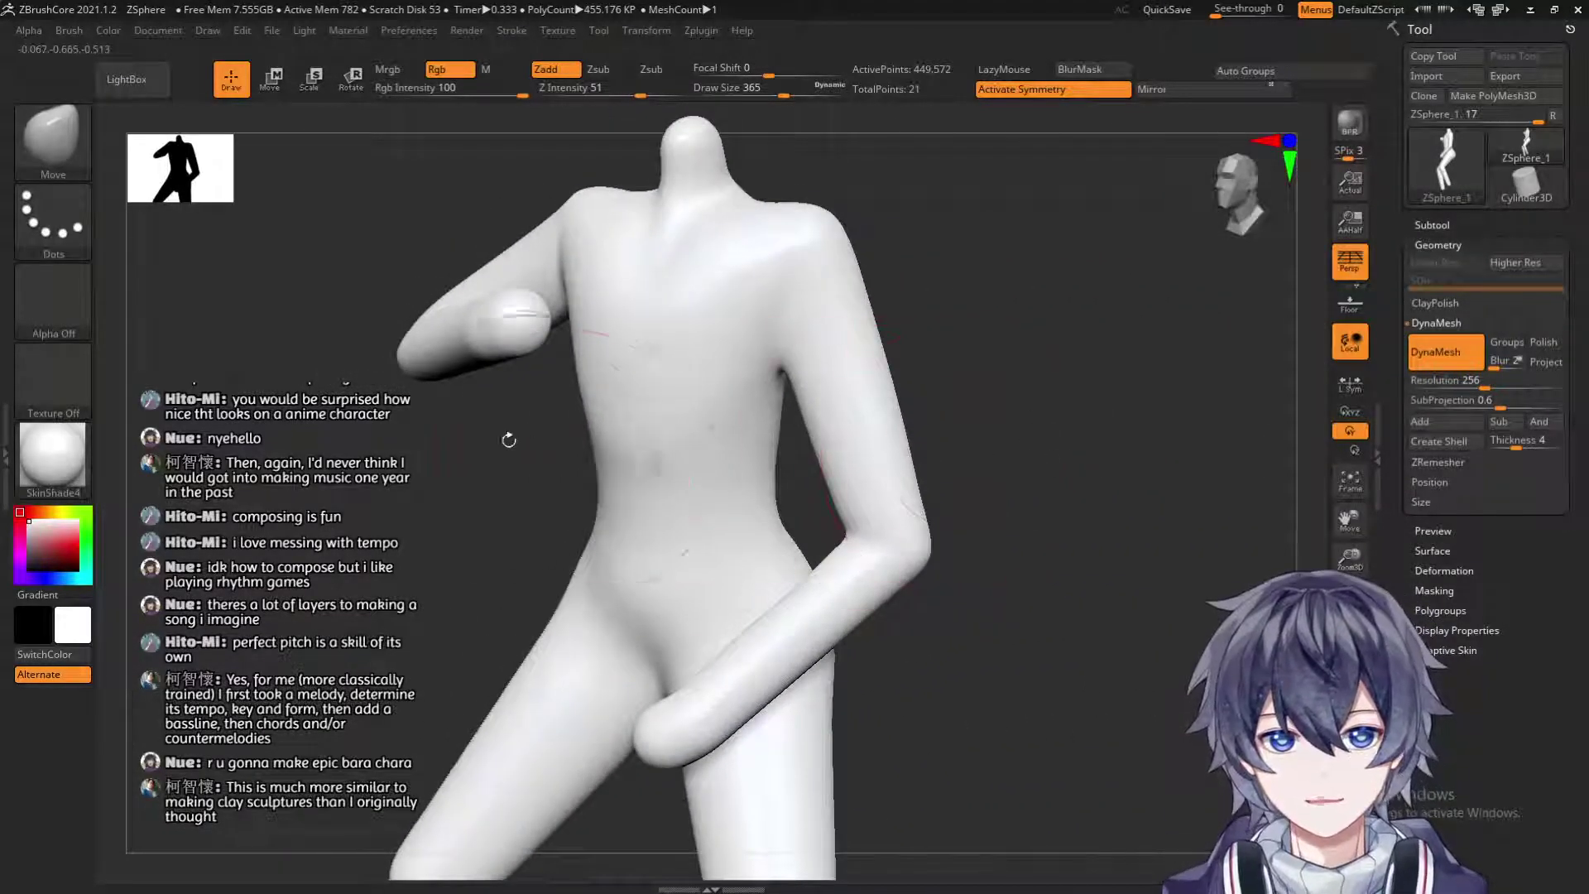
pyautogui.keyDown('alt'); pyautogui.moveTo(1015, 248); pyautogui.dragTo(1098, 283); pyautogui.keyUp('alt')
# Build up clay across both sides of the chest with the ClayBuildup brush at a draw size of 192.
pyautogui.press('b')
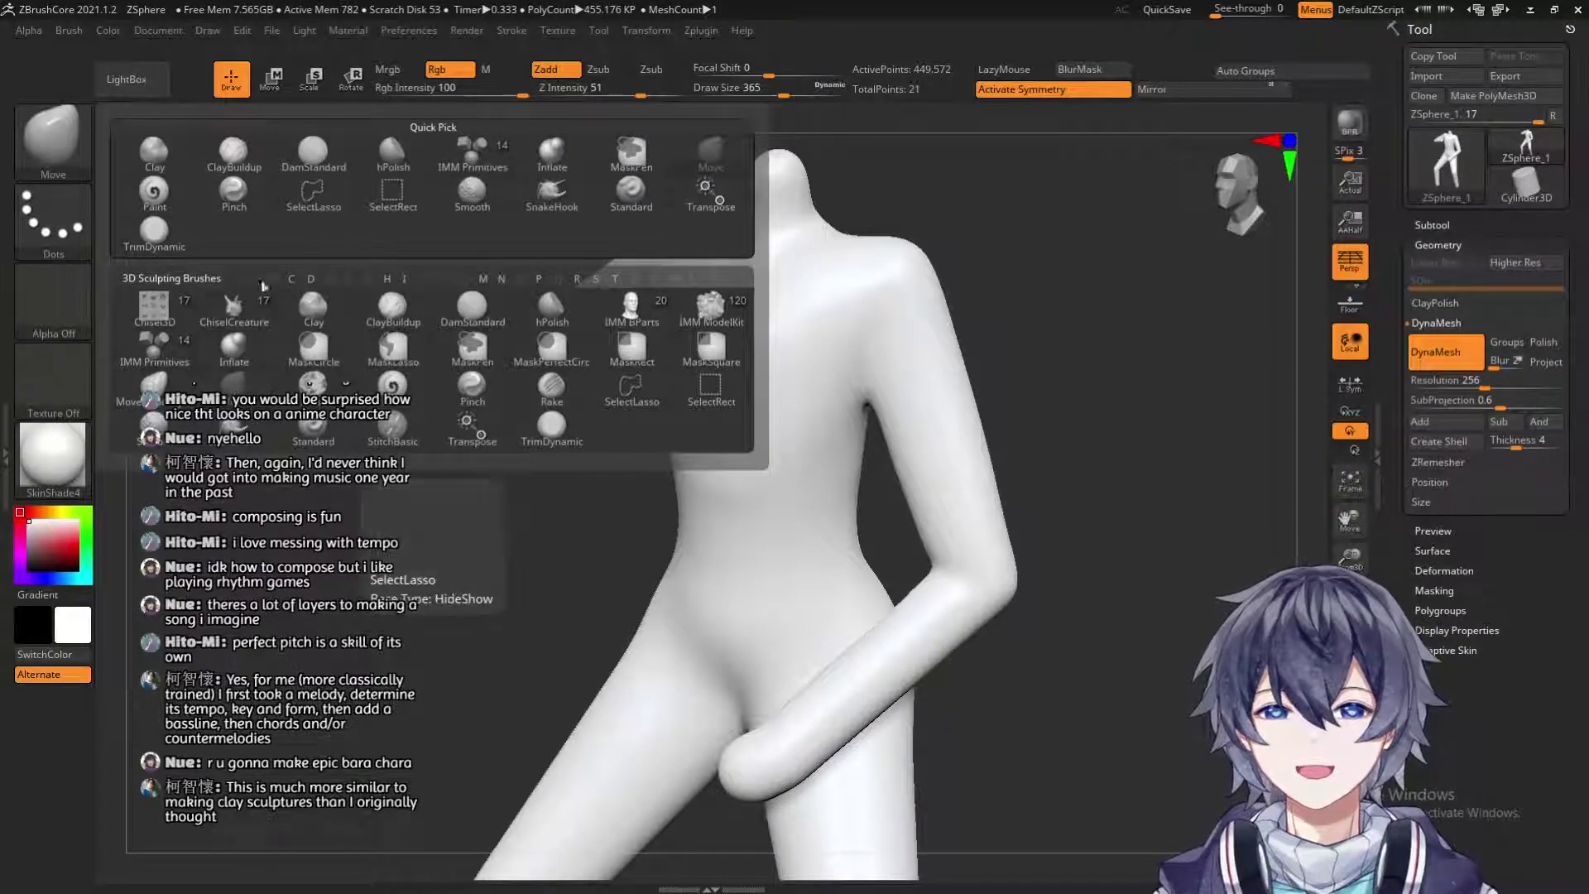
pyautogui.click(237, 163)
pyautogui.press('s')
pyautogui.moveTo(783, 369); pyautogui.dragTo(766, 368)
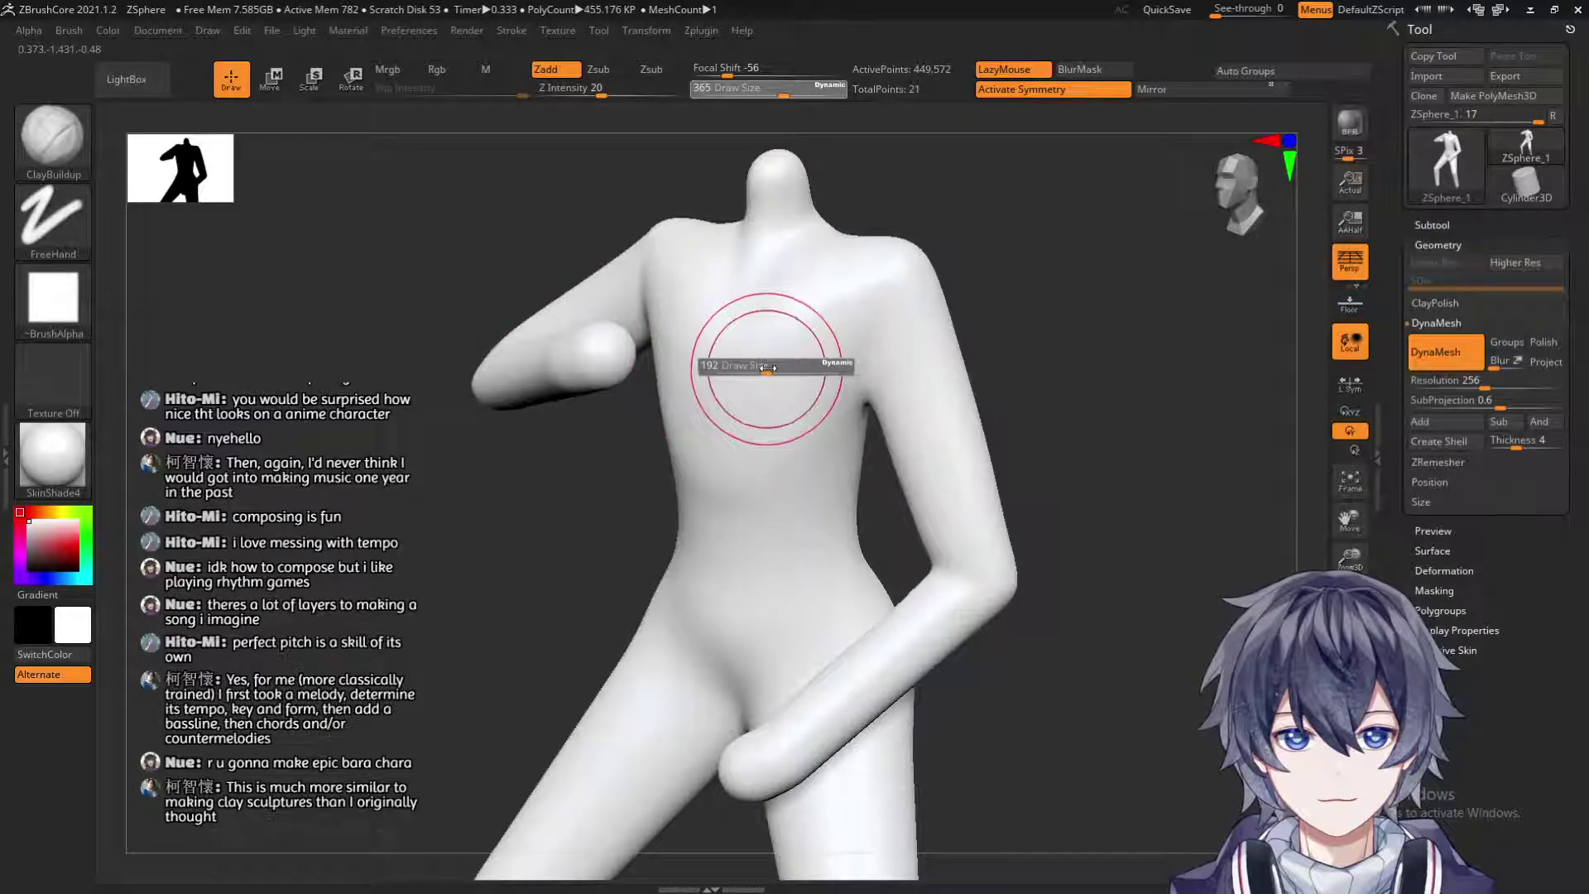
pyautogui.moveTo(1043, 327); pyautogui.dragTo(1080, 343)
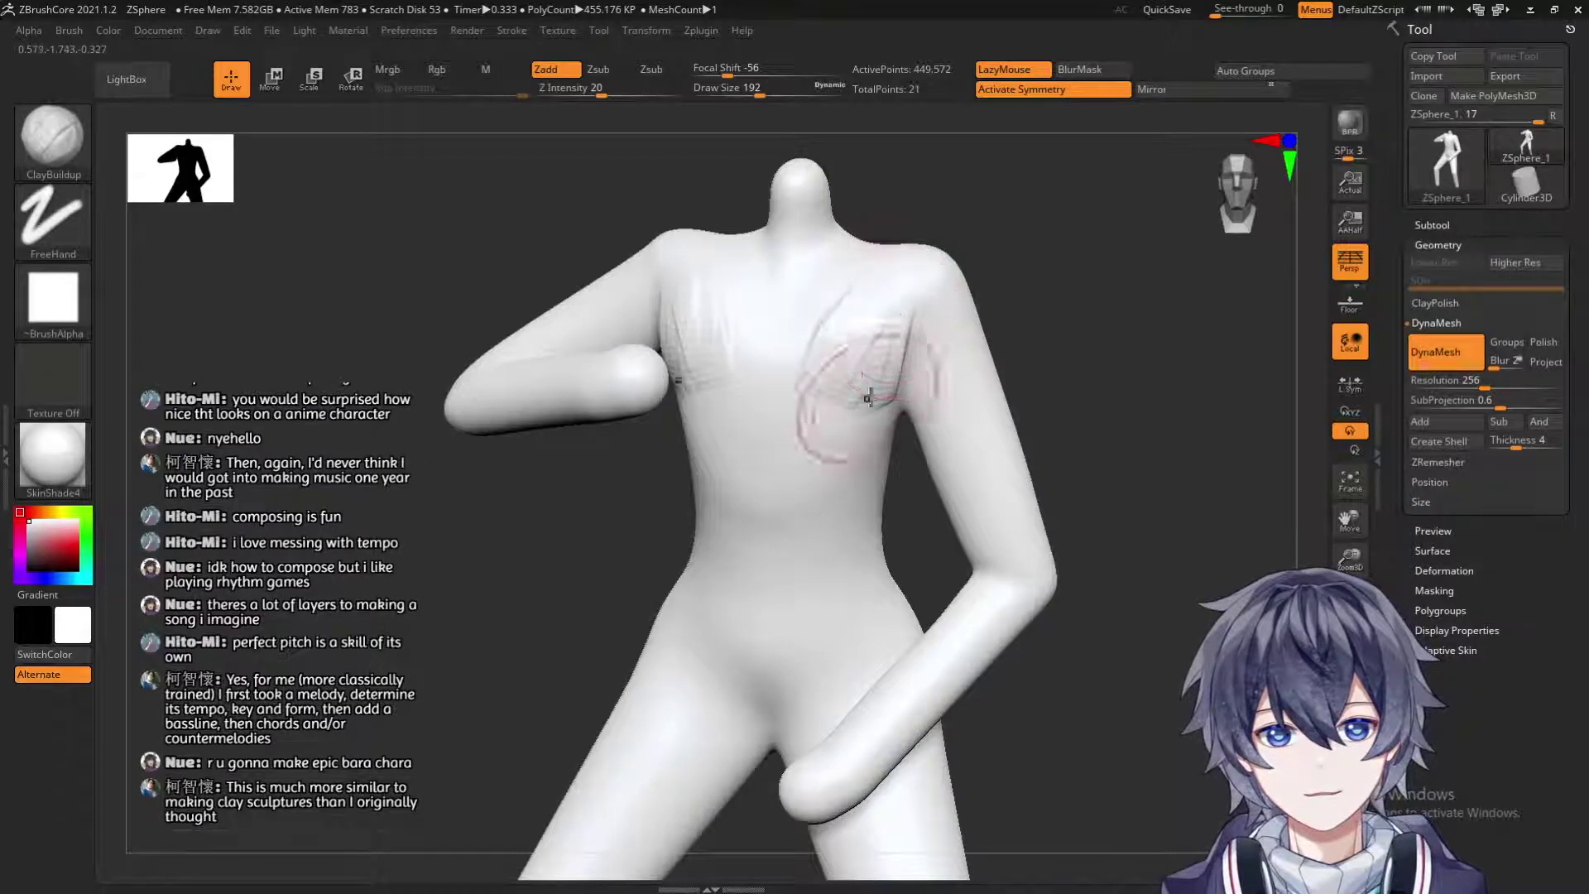
pyautogui.moveTo(1064, 254)
pyautogui.mouseDown()
pyautogui.moveTo(1097, 249)
pyautogui.moveTo(1084, 277)
pyautogui.mouseUp()
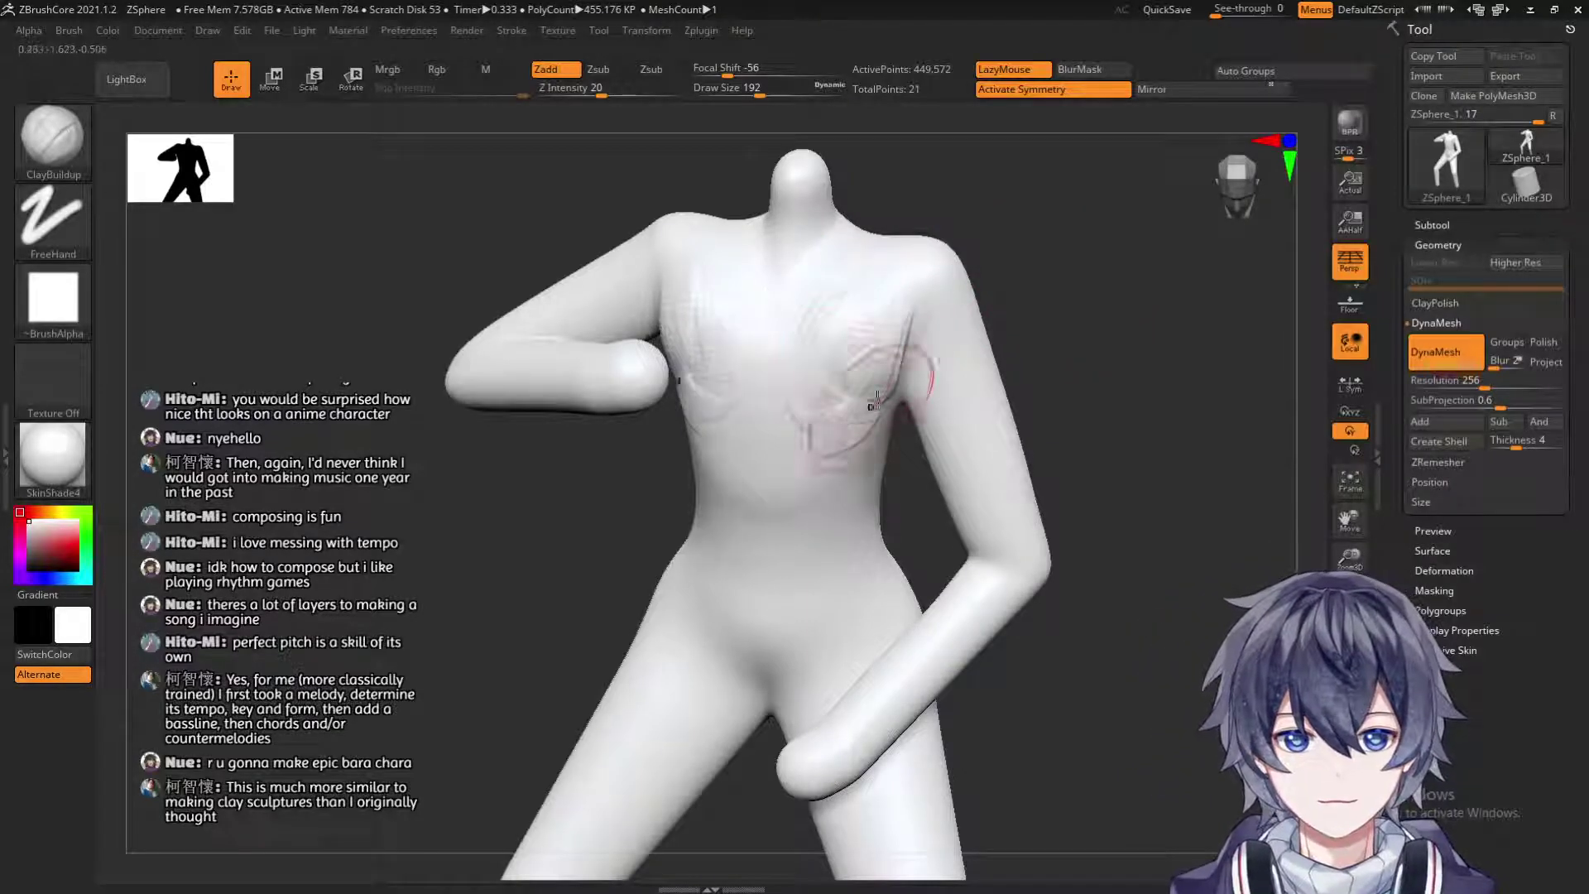
# Add rounded breast volumes with the ClayBuildup brush and fill in the transition towards the armpits.
pyautogui.moveTo(809, 377)
pyautogui.mouseDown()
pyautogui.moveTo(856, 406)
pyautogui.moveTo(867, 393)
pyautogui.mouseUp()
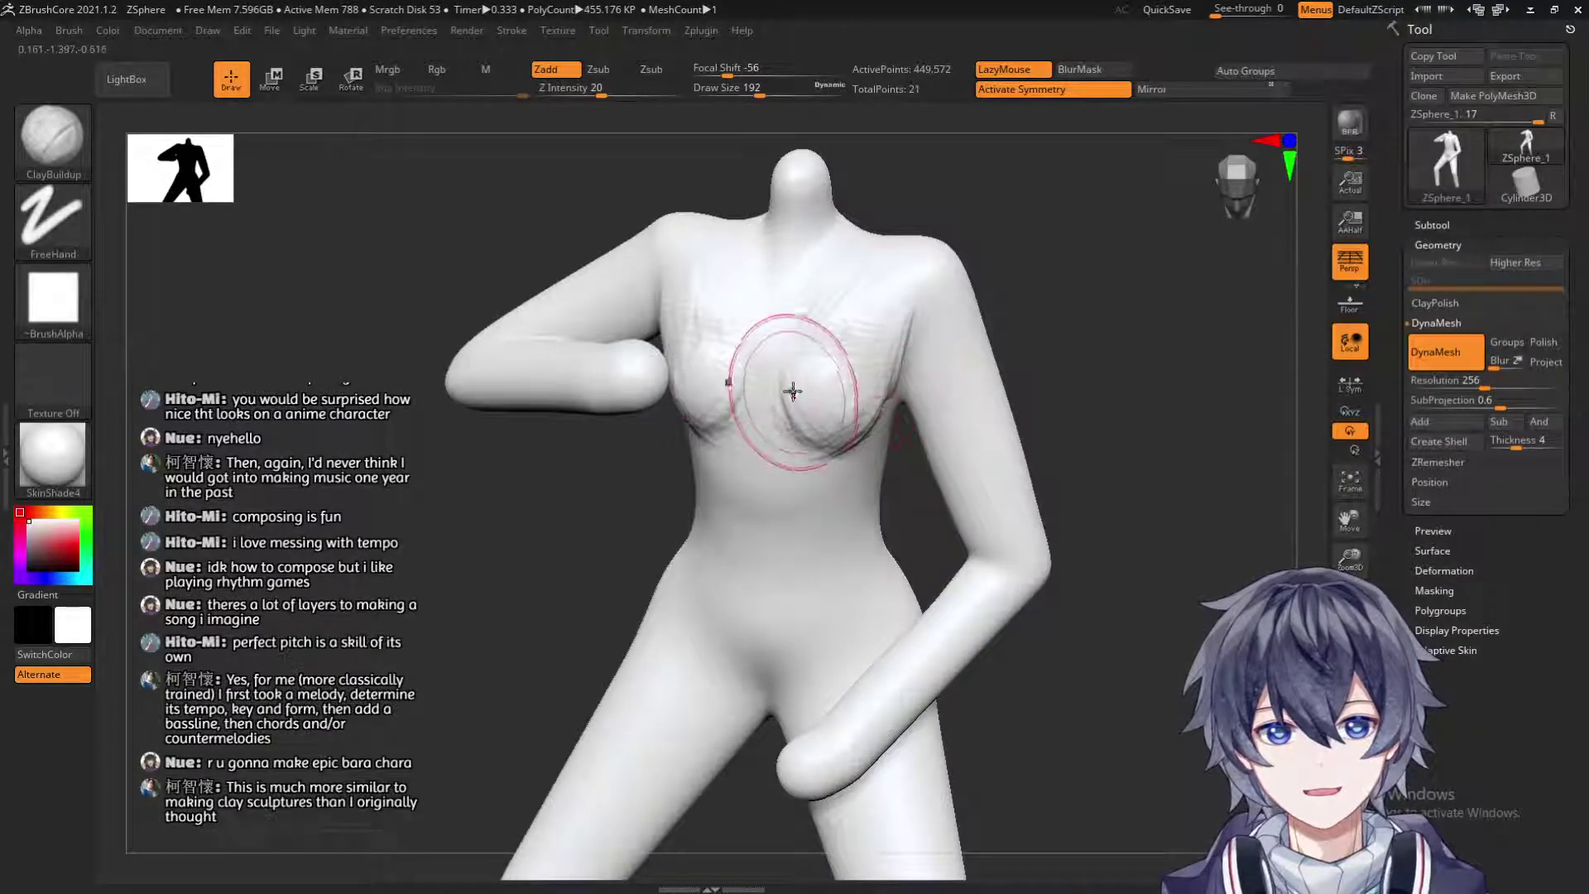
pyautogui.keyDown('shift'); pyautogui.moveTo(835, 441); pyautogui.dragTo(854, 422); pyautogui.keyUp('shift')
pyautogui.moveTo(891, 349)
pyautogui.mouseDown(button='right')
pyautogui.moveTo(986, 302)
pyautogui.moveTo(883, 433)
pyautogui.mouseUp(button='right')
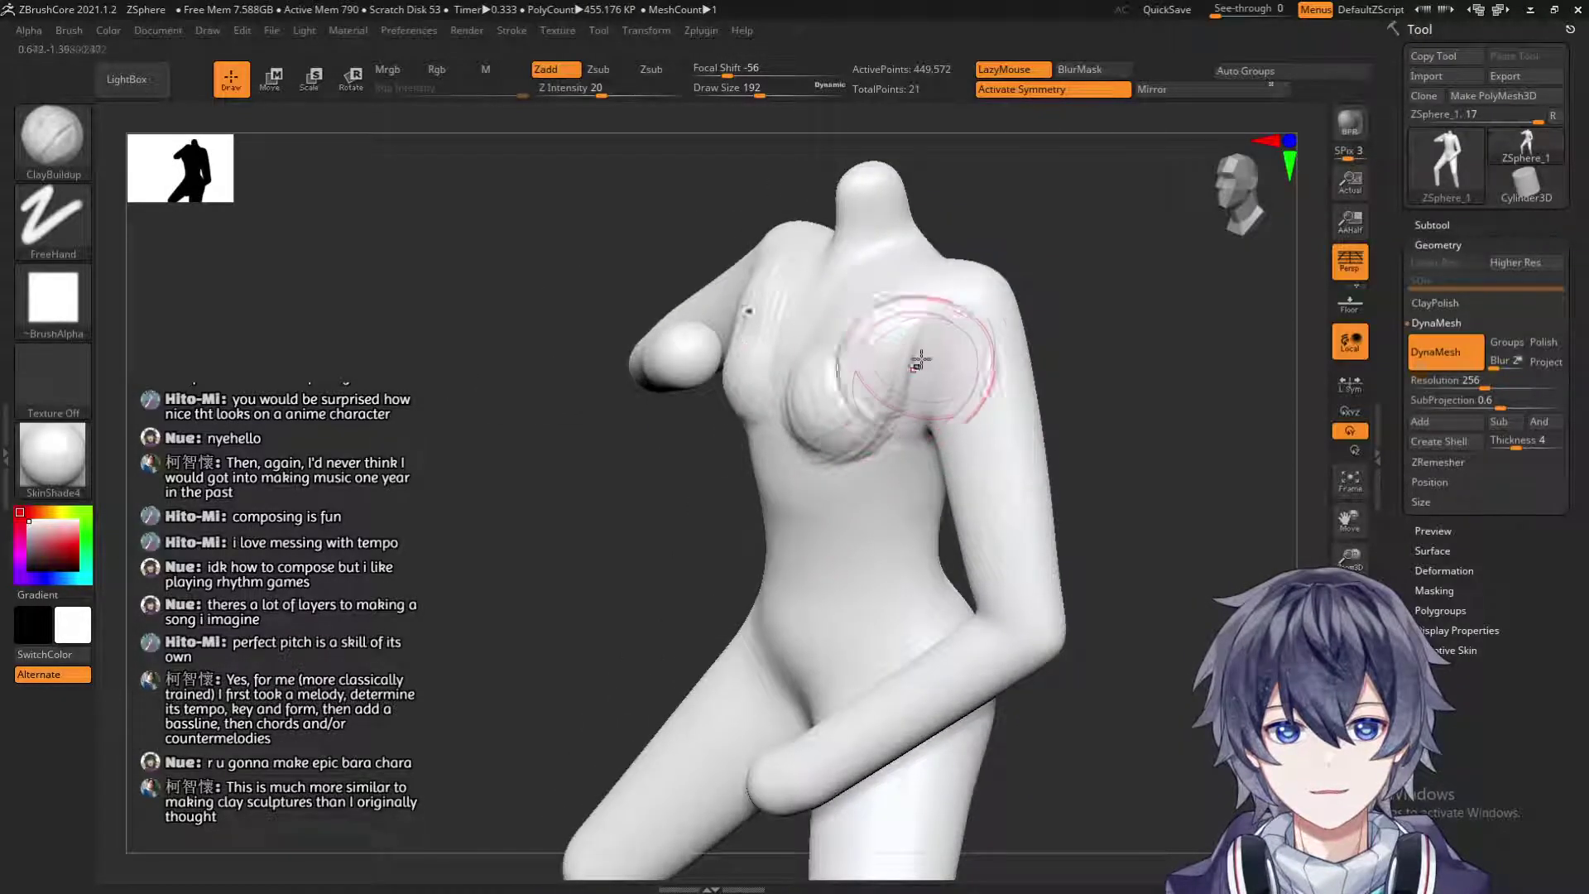
pyautogui.keyDown('shift'); pyautogui.moveTo(891, 402); pyautogui.dragTo(911, 372); pyautogui.keyUp('shift')
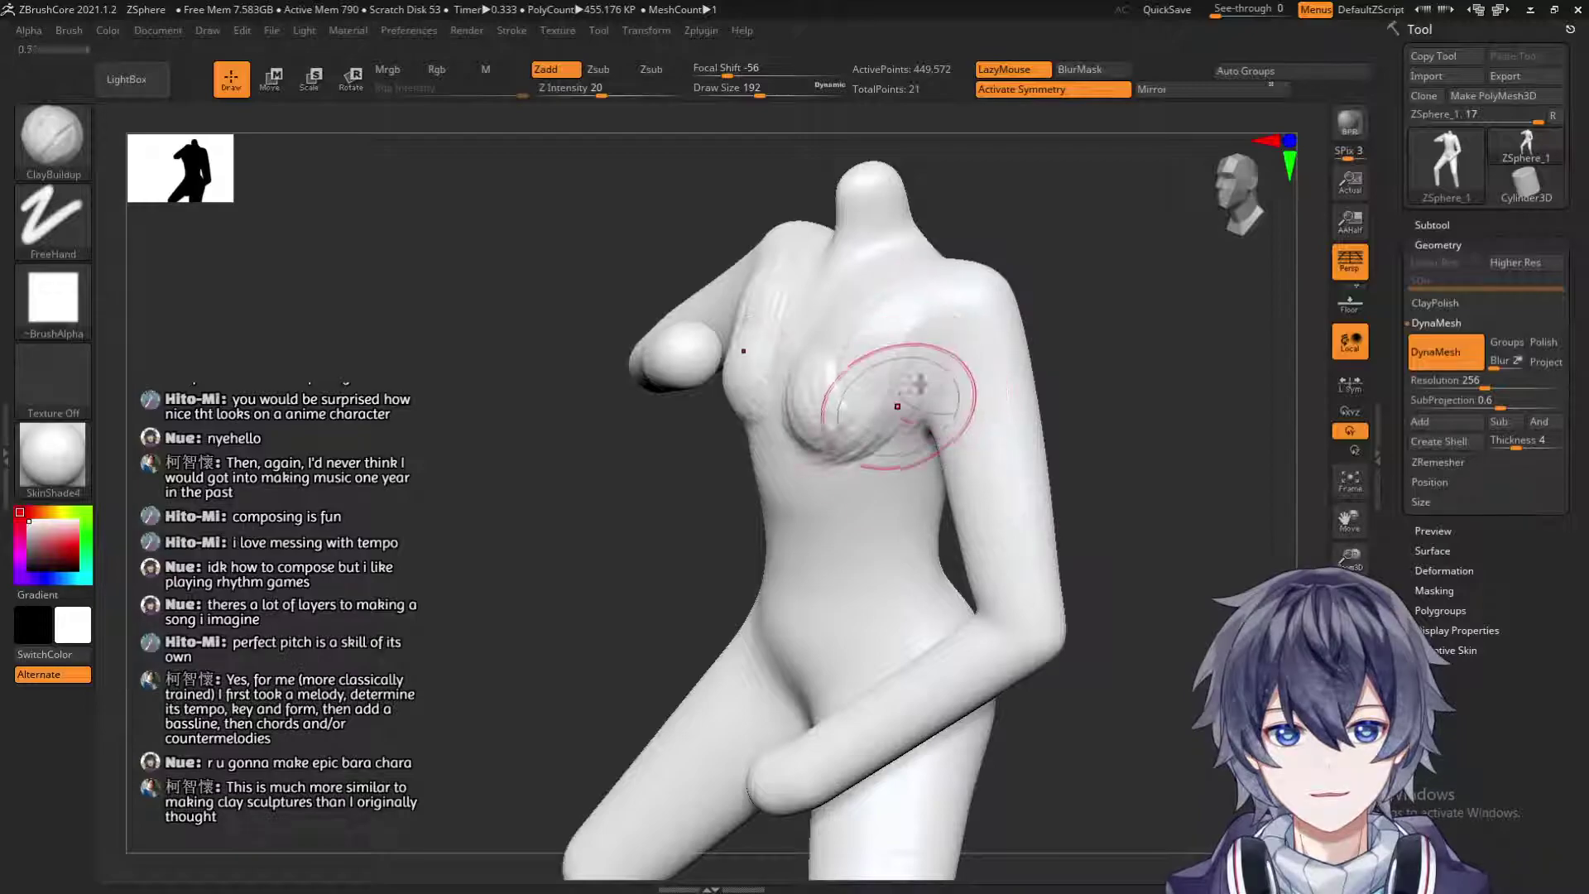
pyautogui.moveTo(1092, 248)
pyautogui.mouseDown()
pyautogui.moveTo(1171, 236)
pyautogui.moveTo(1107, 185)
pyautogui.moveTo(1089, 227)
pyautogui.mouseUp()
pyautogui.moveTo(1089, 228); pyautogui.dragTo(1109, 248, button='right')
# Switch to the Move brush at draw size 344 and reshape the breasts, checking from the front and side.
pyautogui.press('w')
pyautogui.press('q')
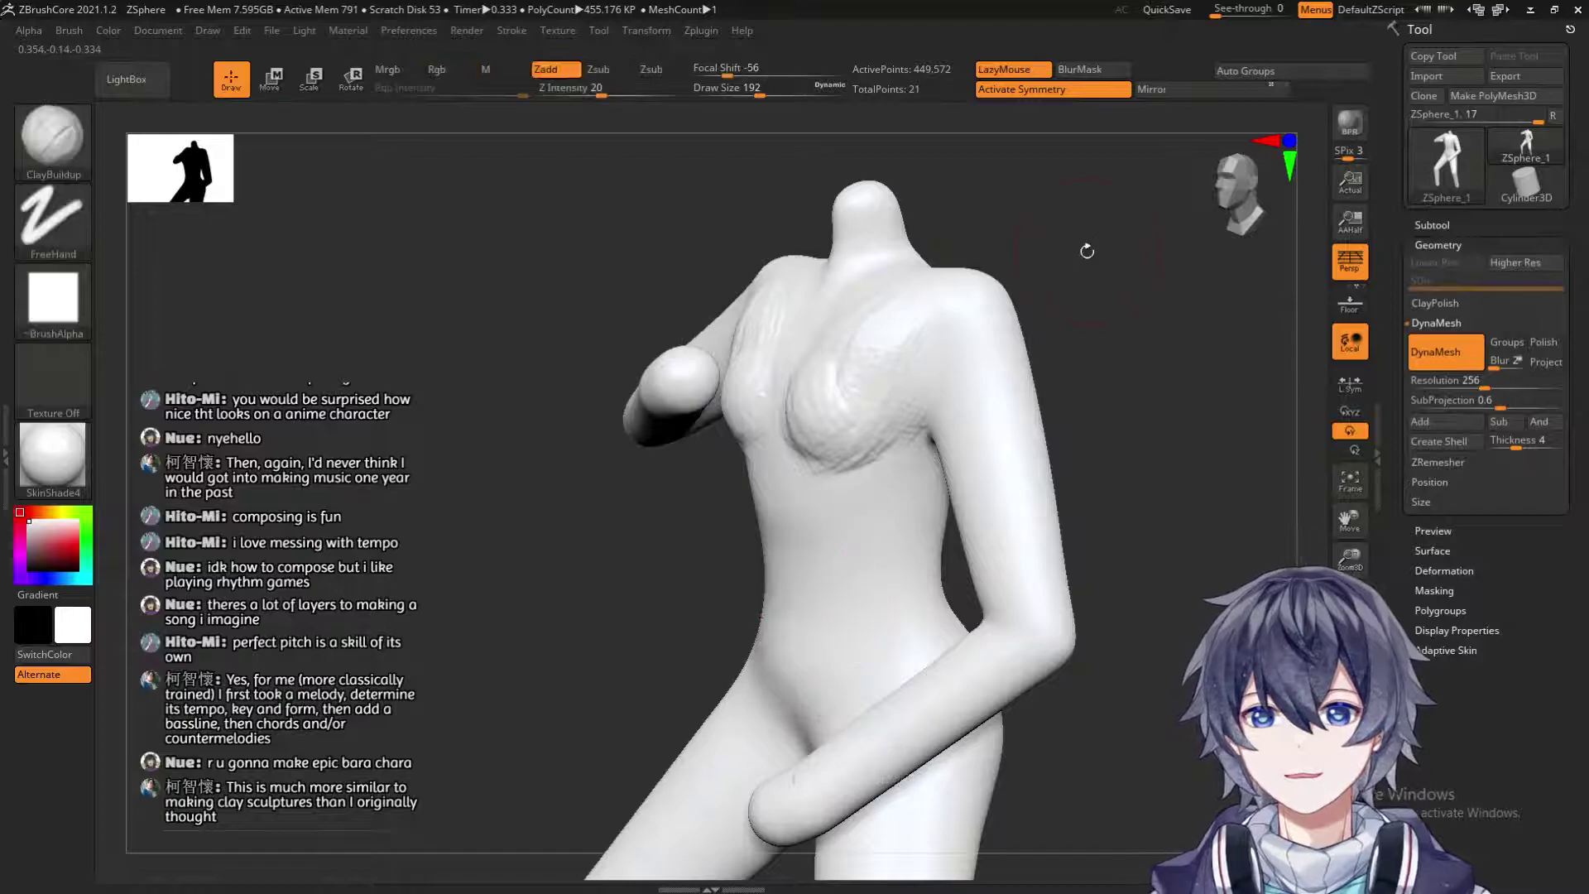
pyautogui.click(29, 153)
pyautogui.click(552, 196)
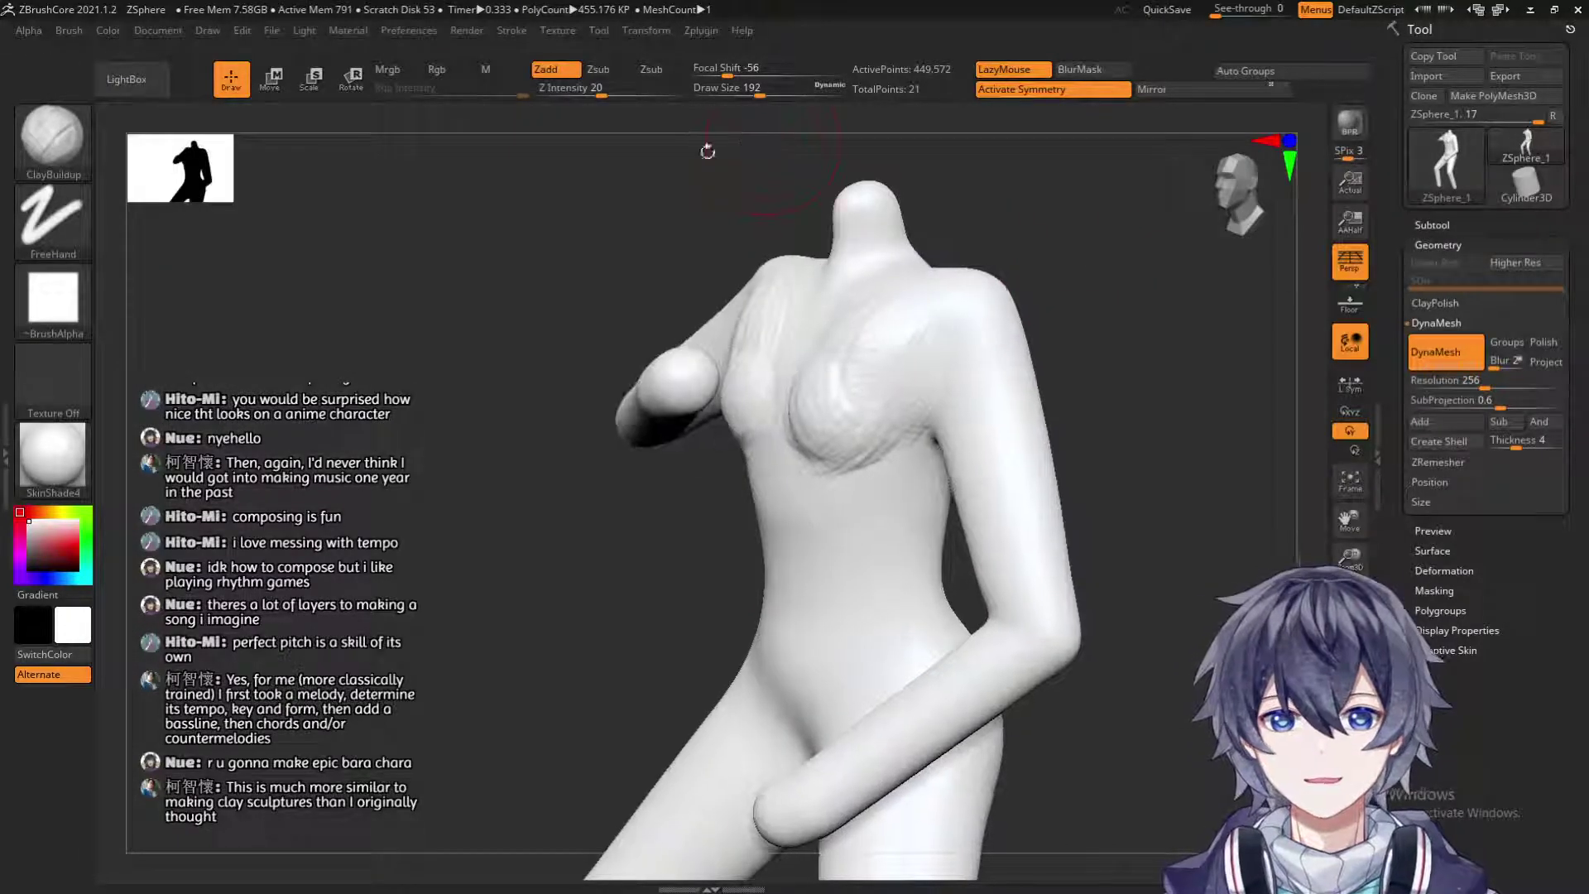
pyautogui.click(51, 143)
pyautogui.click(710, 155)
pyautogui.press('s')
pyautogui.moveTo(853, 402)
pyautogui.mouseDown()
pyautogui.moveTo(874, 401)
pyautogui.moveTo(838, 433)
pyautogui.mouseUp()
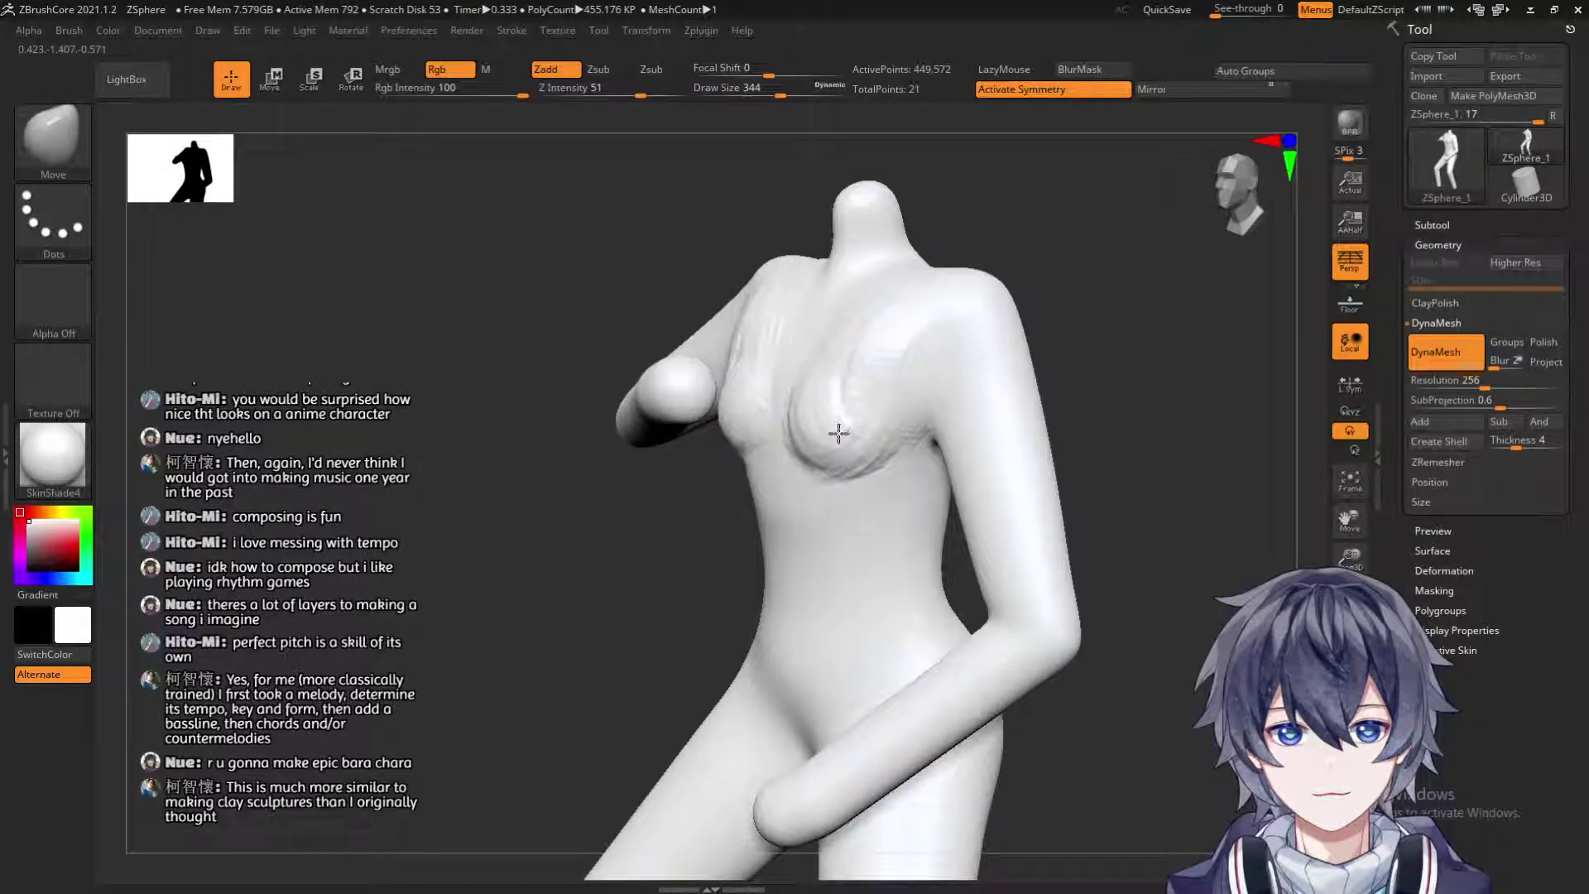
pyautogui.moveTo(1117, 283)
pyautogui.mouseDown()
pyautogui.moveTo(1184, 280)
pyautogui.moveTo(1138, 297)
pyautogui.mouseUp()
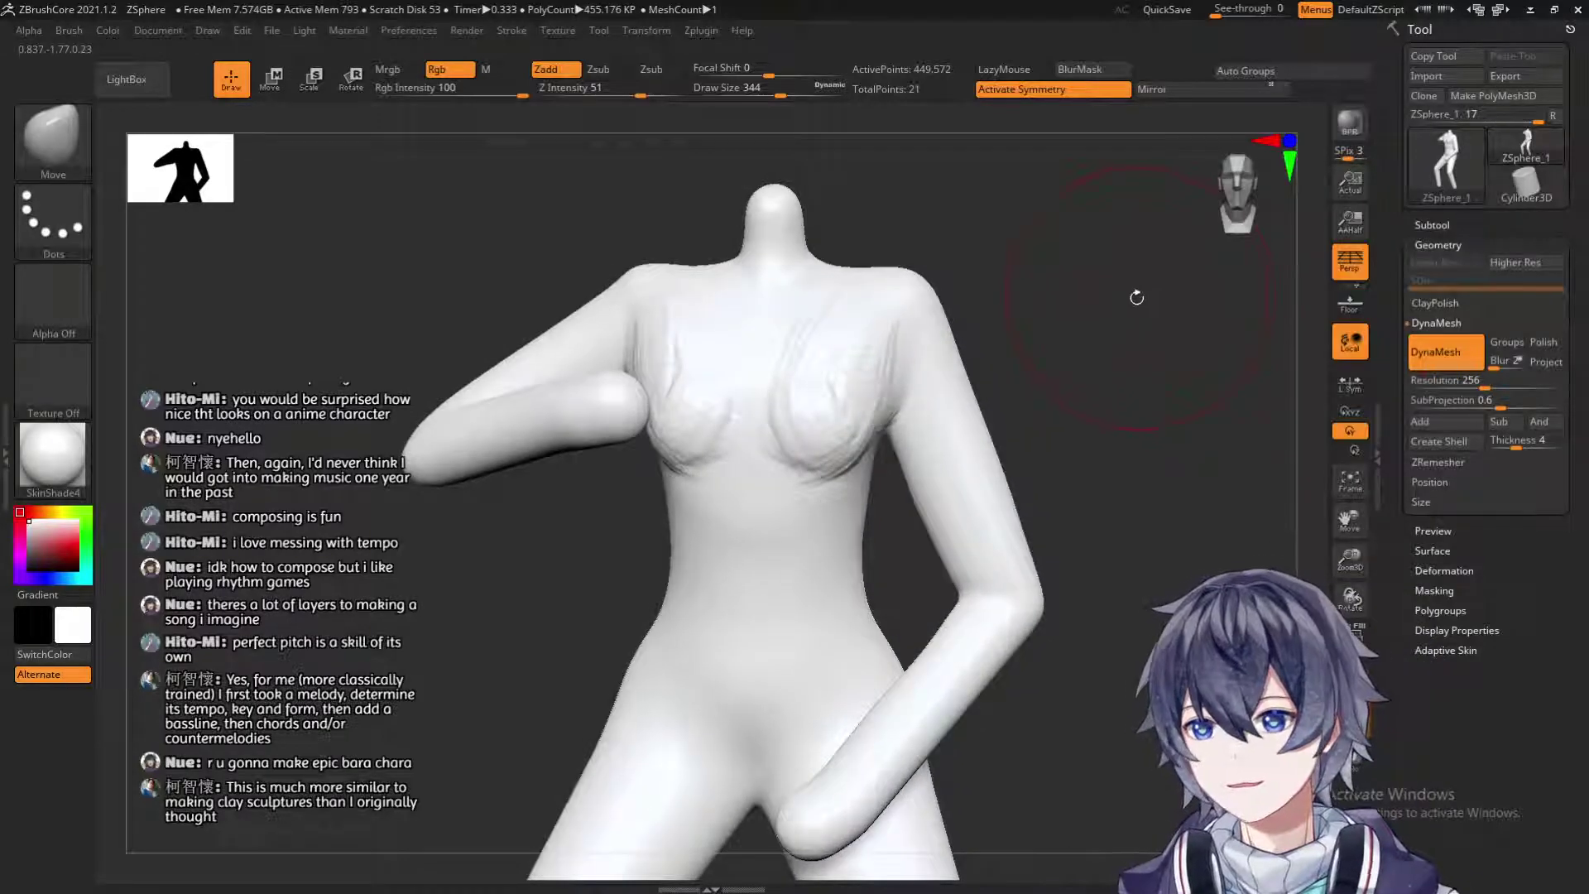
pyautogui.moveTo(1134, 298); pyautogui.dragTo(993, 321, button='right')
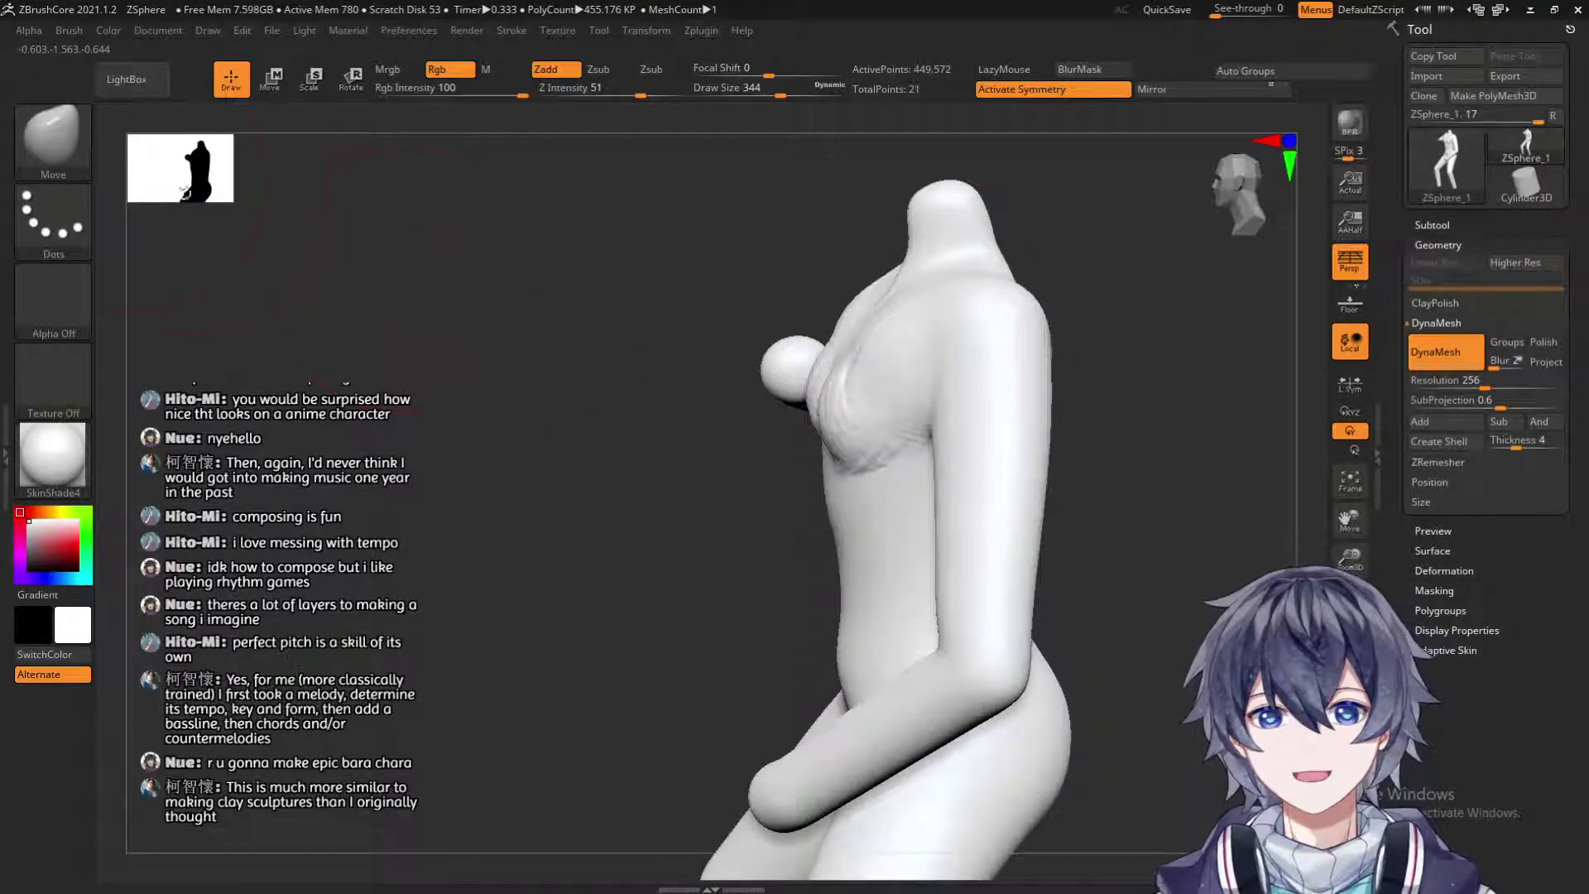
pyautogui.press('b')
pyautogui.click(243, 152)
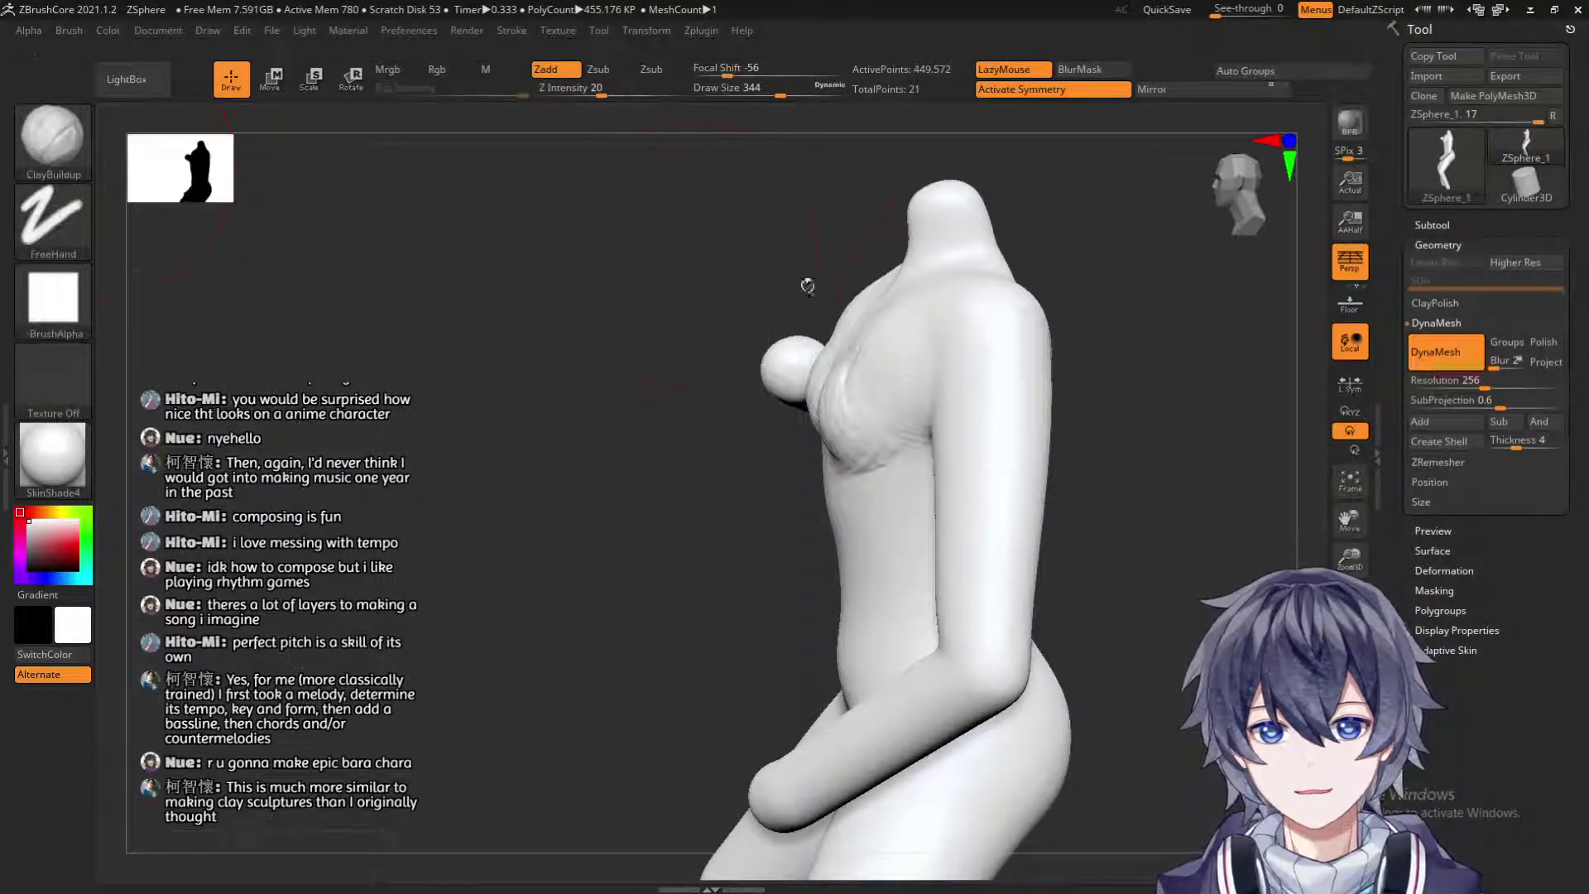
pyautogui.press('s')
pyautogui.moveTo(883, 329)
pyautogui.mouseDown()
pyautogui.moveTo(862, 329)
pyautogui.moveTo(856, 350)
pyautogui.moveTo(901, 318)
pyautogui.mouseUp()
# Reshape the breasts with the Move brush at draw size 311 and smooth the clay strokes on the chest.
pyautogui.click(75, 146)
pyautogui.click(697, 154)
pyautogui.press('s')
pyautogui.moveTo(886, 337); pyautogui.dragTo(894, 337)
pyautogui.moveTo(738, 408)
pyautogui.mouseDown()
pyautogui.moveTo(829, 414)
pyautogui.moveTo(822, 461)
pyautogui.moveTo(785, 427)
pyautogui.mouseUp()
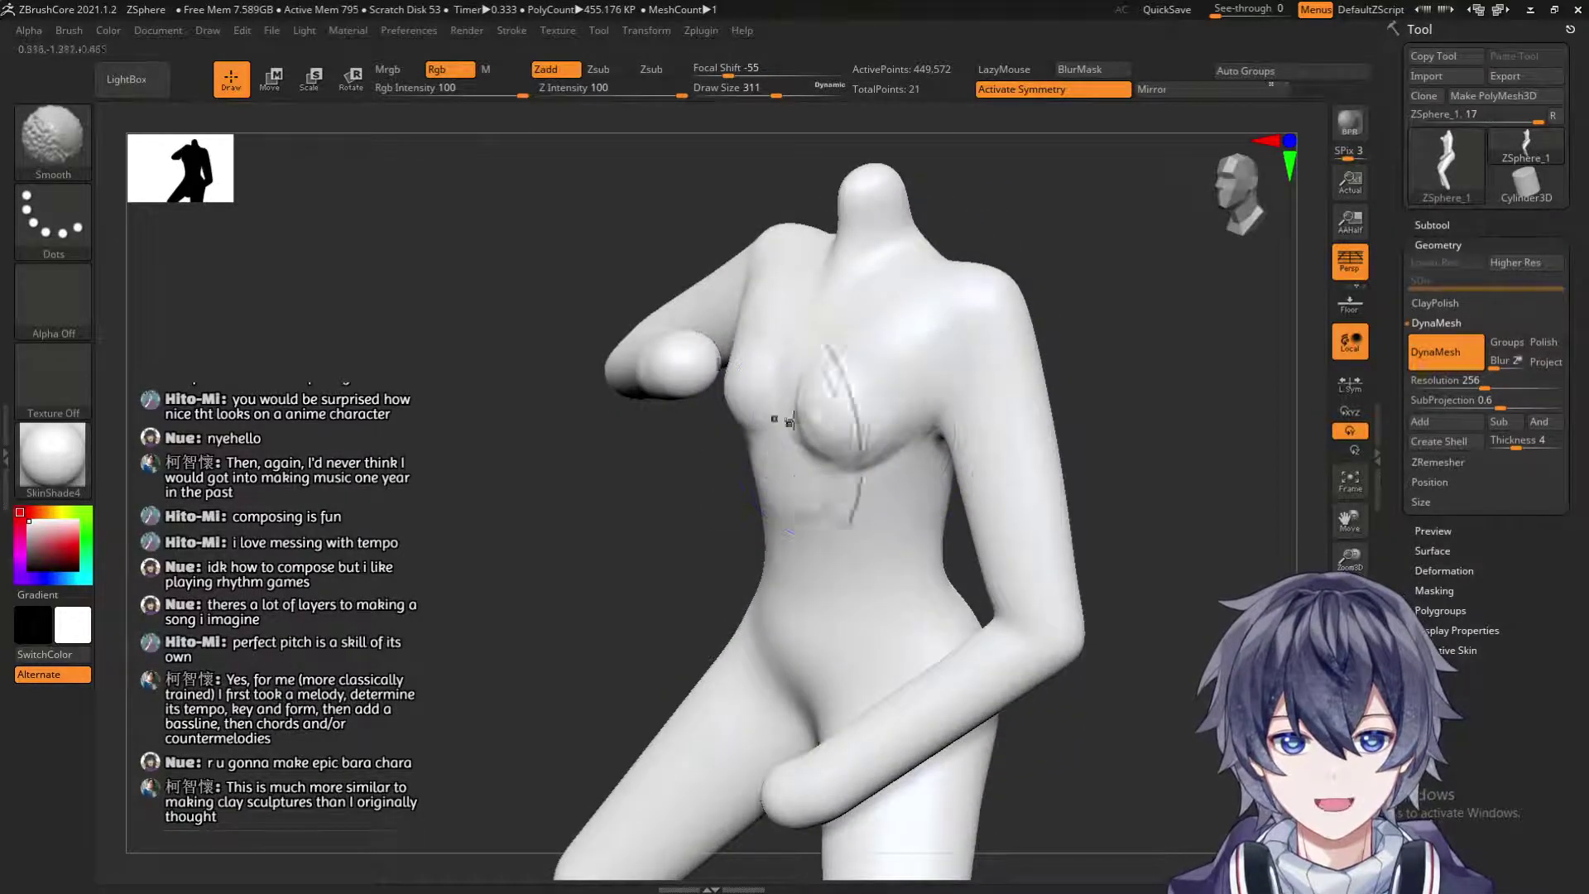
pyautogui.moveTo(638, 578)
pyautogui.mouseDown()
pyautogui.moveTo(588, 568)
pyautogui.moveTo(622, 657)
pyautogui.mouseUp()
# Switch to the ClayBuildup brush and reduce the draw size to 140.
pyautogui.click(52, 136)
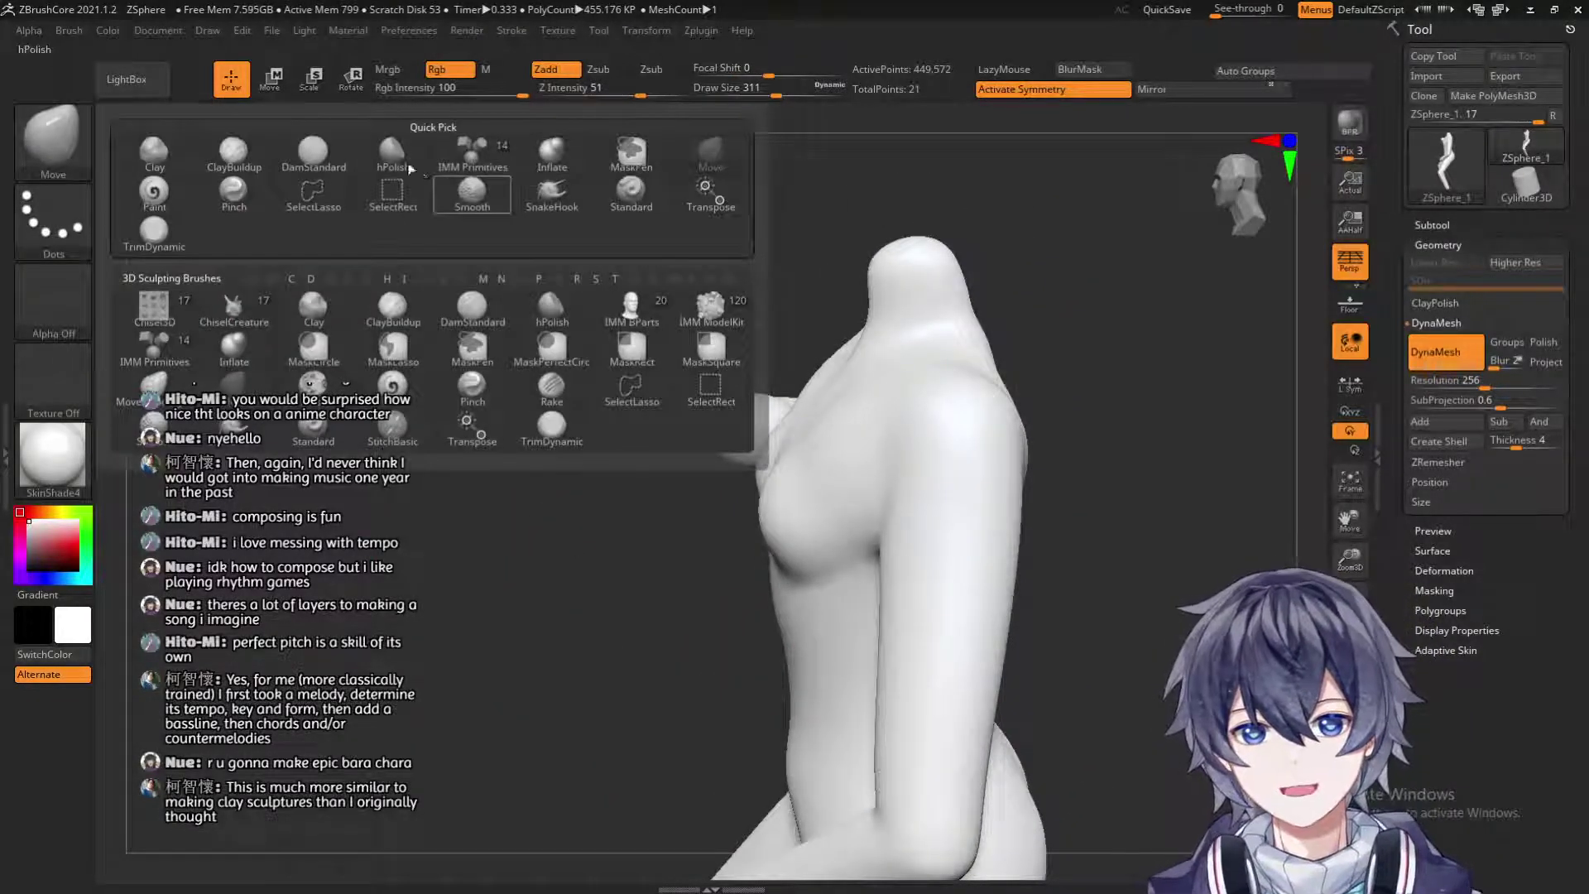
pyautogui.click(245, 149)
pyautogui.press('s')
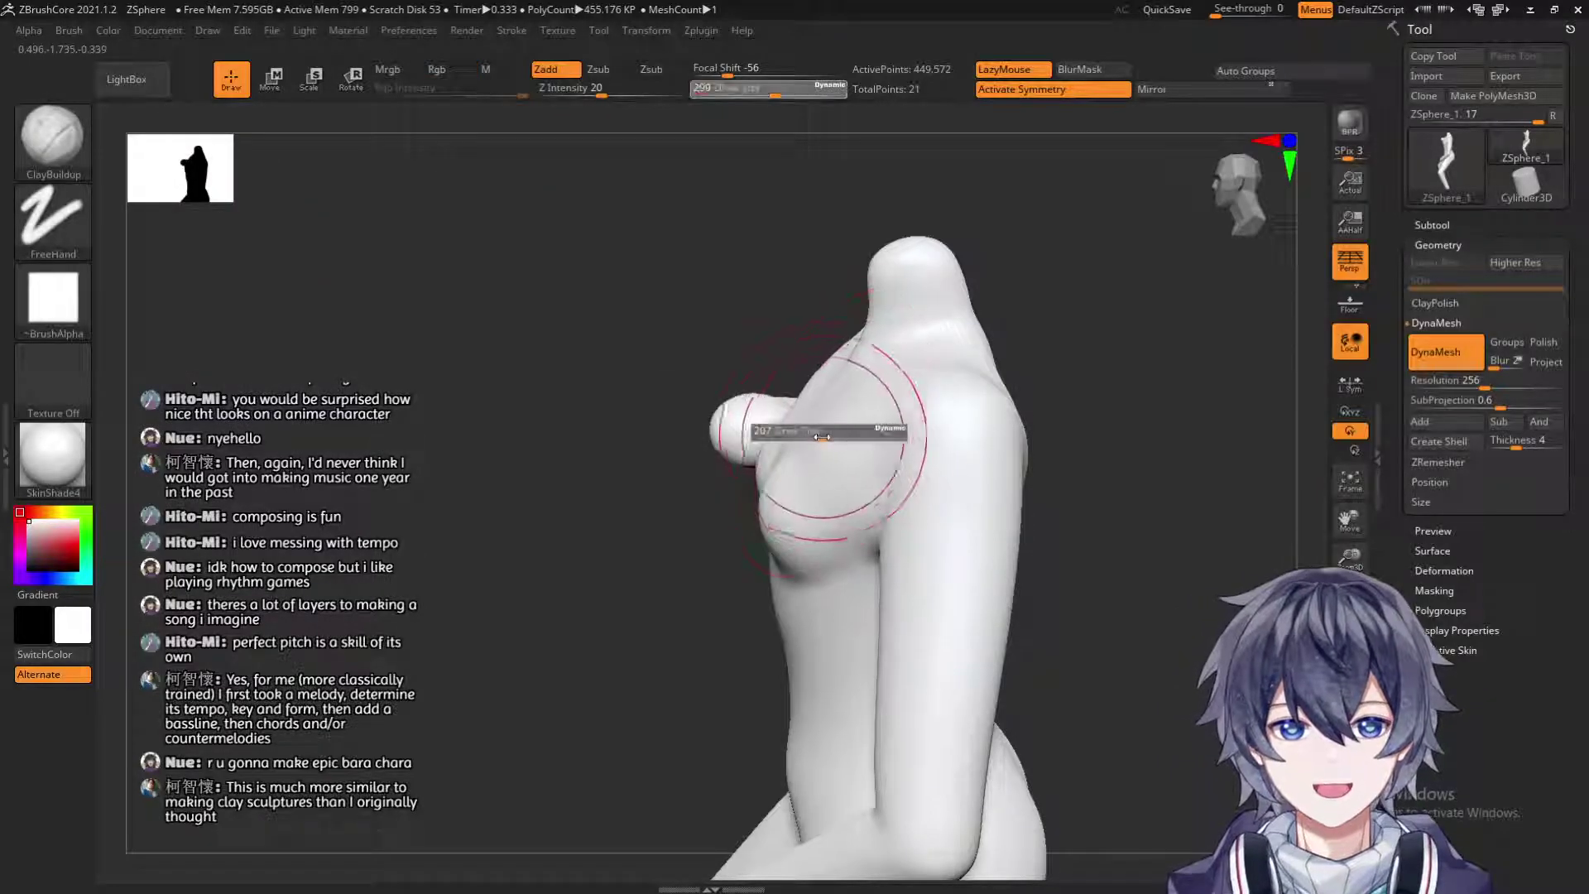
pyautogui.moveTo(849, 430); pyautogui.dragTo(821, 431)
pyautogui.moveTo(621, 522); pyautogui.dragTo(610, 419)
pyautogui.click(42, 132)
pyautogui.click(518, 182)
# Return to the Move brush and refine the upper contour and inner edge of the breasts.
pyautogui.click(52, 136)
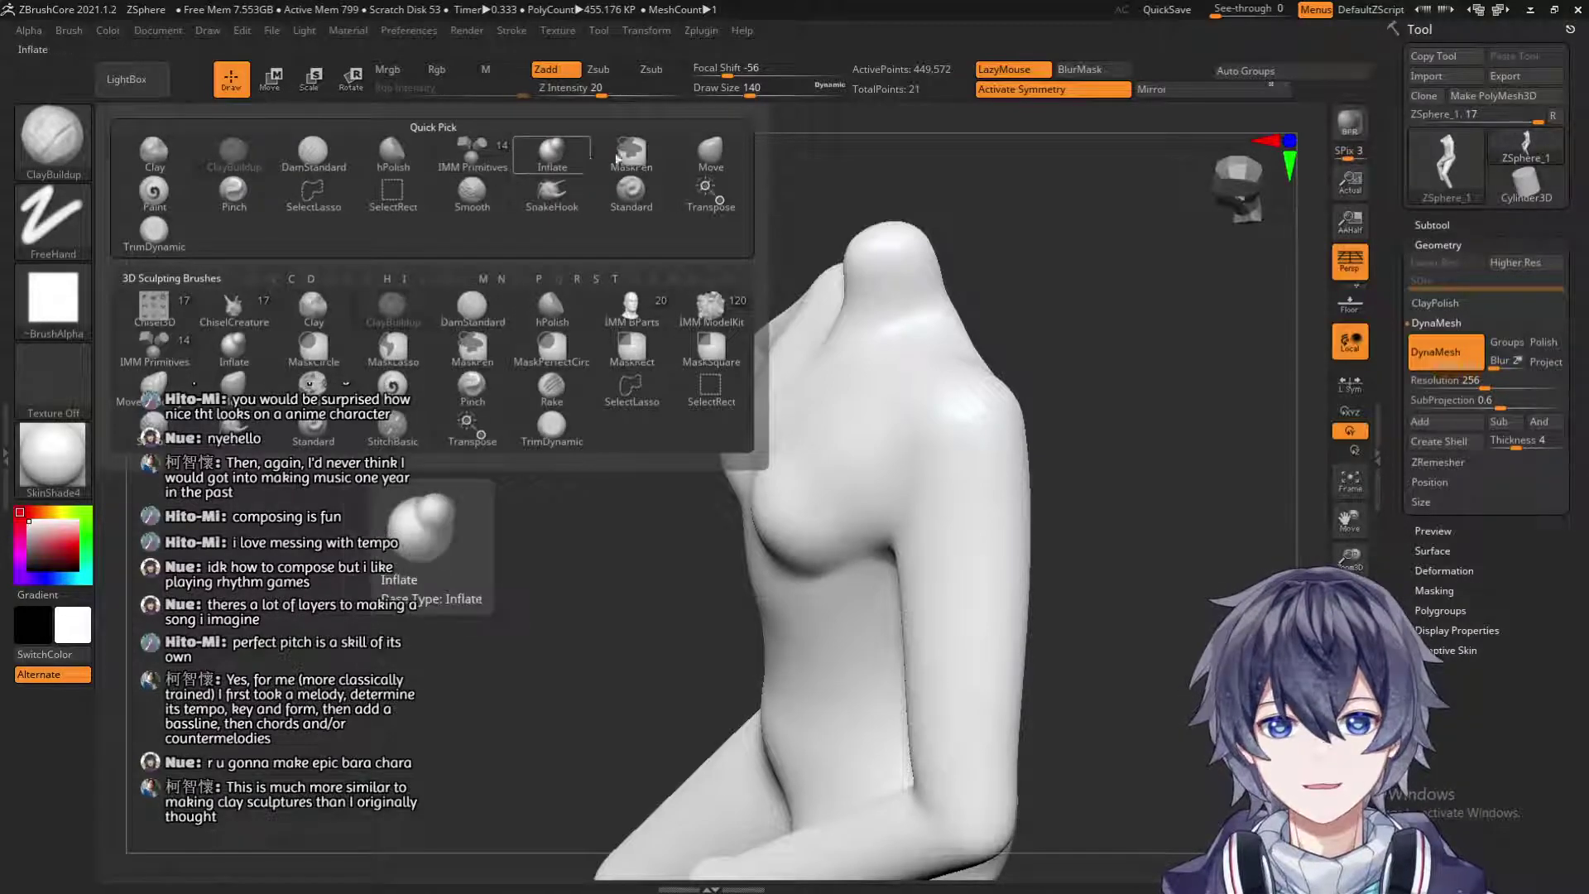
pyautogui.click(710, 155)
pyautogui.moveTo(507, 624); pyautogui.dragTo(497, 584)
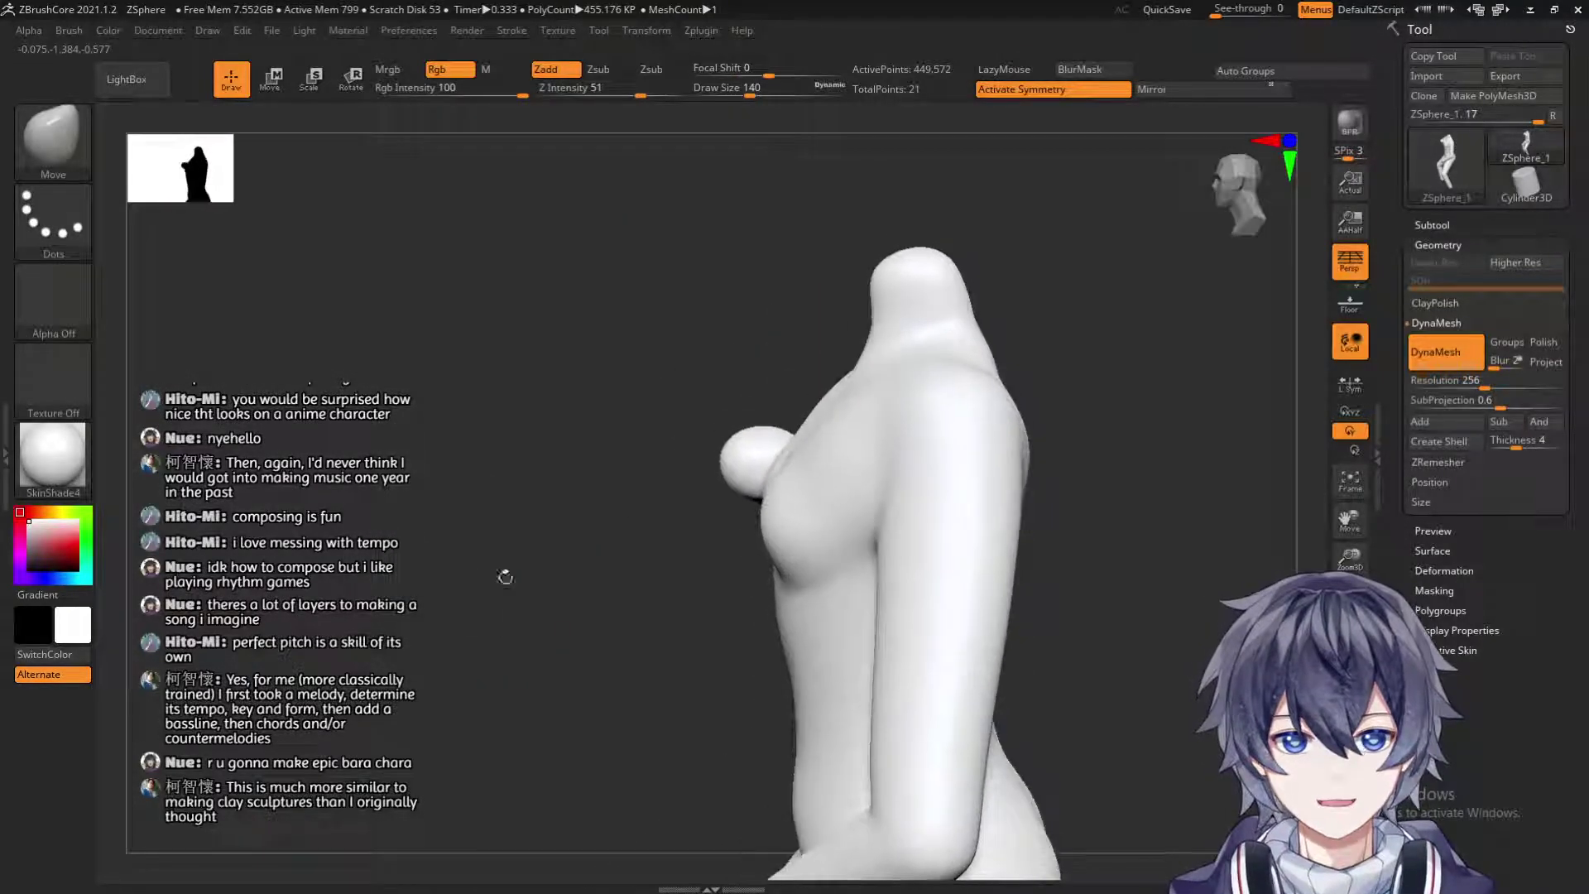
pyautogui.moveTo(819, 443); pyautogui.dragTo(819, 451)
pyautogui.moveTo(644, 576)
pyautogui.mouseDown()
pyautogui.moveTo(669, 599)
pyautogui.moveTo(786, 520)
pyautogui.mouseUp()
pyautogui.press('shift')
pyautogui.keyDown('shift'); pyautogui.moveTo(732, 406); pyautogui.dragTo(740, 387); pyautogui.keyUp('shift')
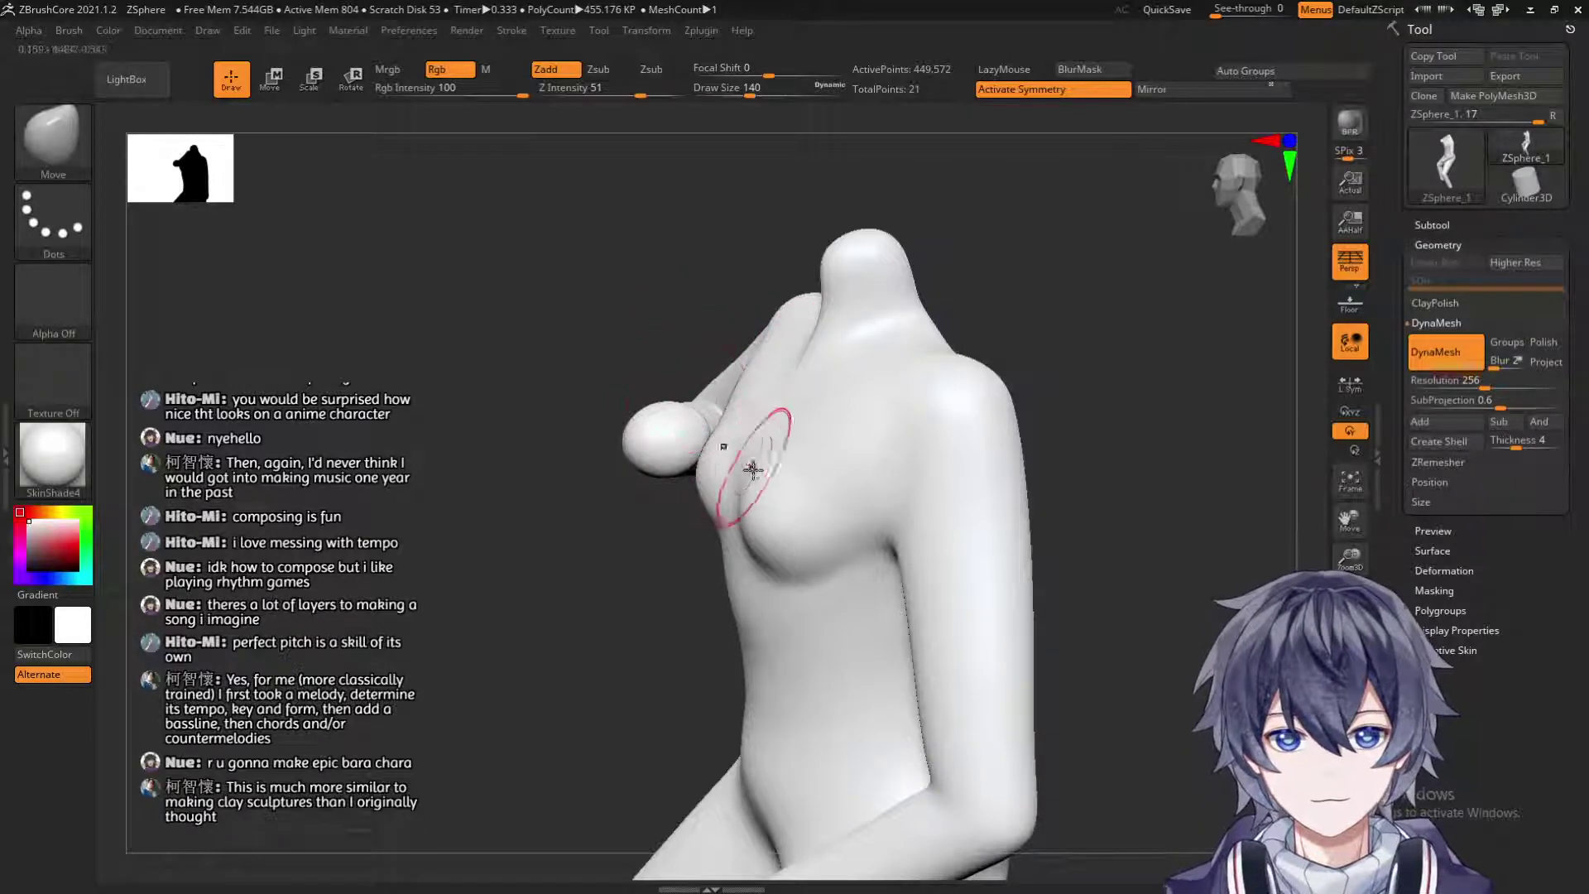
# Refine the inner edges and lower contours of both breasts with the Move brush at draw size 140.
pyautogui.moveTo(556, 660)
pyautogui.mouseDown()
pyautogui.moveTo(525, 643)
pyautogui.moveTo(560, 649)
pyautogui.moveTo(570, 629)
pyautogui.mouseUp()
pyautogui.keyDown('shift'); pyautogui.moveTo(731, 407); pyautogui.dragTo(728, 429); pyautogui.keyUp('shift')
pyautogui.moveTo(597, 563); pyautogui.dragTo(677, 548)
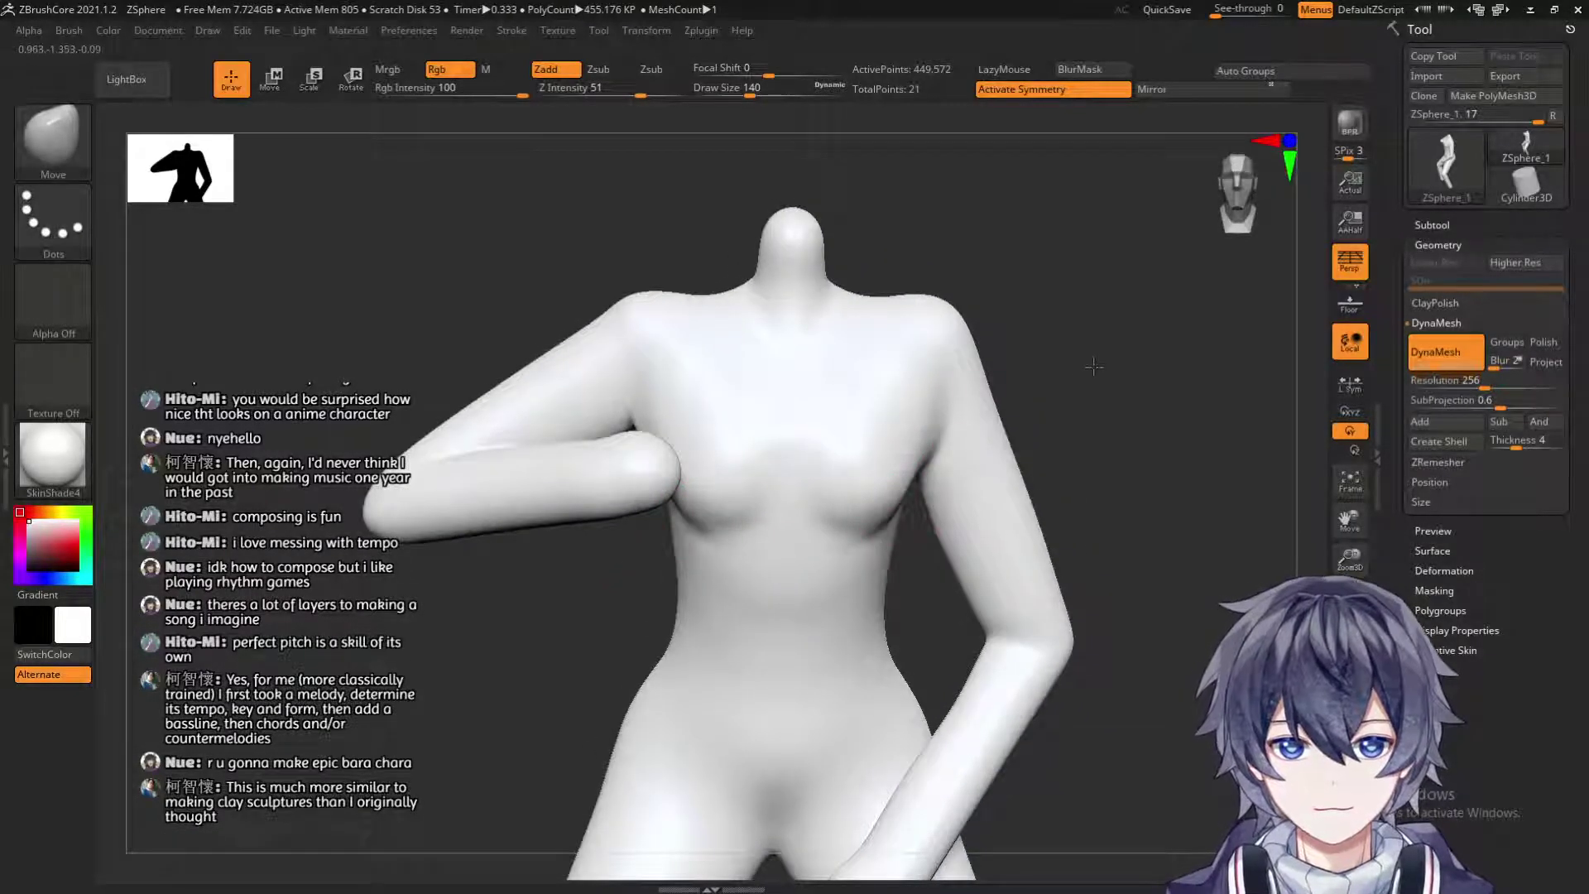
pyautogui.moveTo(1094, 369); pyautogui.dragTo(1059, 354)
pyautogui.keyDown('shift'); pyautogui.moveTo(870, 555); pyautogui.dragTo(876, 557); pyautogui.keyUp('shift')
pyautogui.moveTo(622, 571); pyautogui.dragTo(722, 545)
pyautogui.moveTo(1105, 413); pyautogui.dragTo(1025, 414)
pyautogui.moveTo(864, 515); pyautogui.dragTo(835, 506)
# Reshape the chest's side contour with the Move brush, working from a high three-quarter view.
pyautogui.moveTo(1184, 337)
pyautogui.keyDown('shift'); pyautogui.mouseDown()
pyautogui.moveTo(842, 478)
pyautogui.moveTo(788, 532)
pyautogui.moveTo(703, 521)
pyautogui.moveTo(695, 500)
pyautogui.moveTo(756, 557)
pyautogui.moveTo(837, 454)
pyautogui.moveTo(756, 481)
pyautogui.moveTo(826, 530)
pyautogui.mouseUp(); pyautogui.keyUp('shift')
pyautogui.moveTo(1114, 389); pyautogui.dragTo(1173, 454)
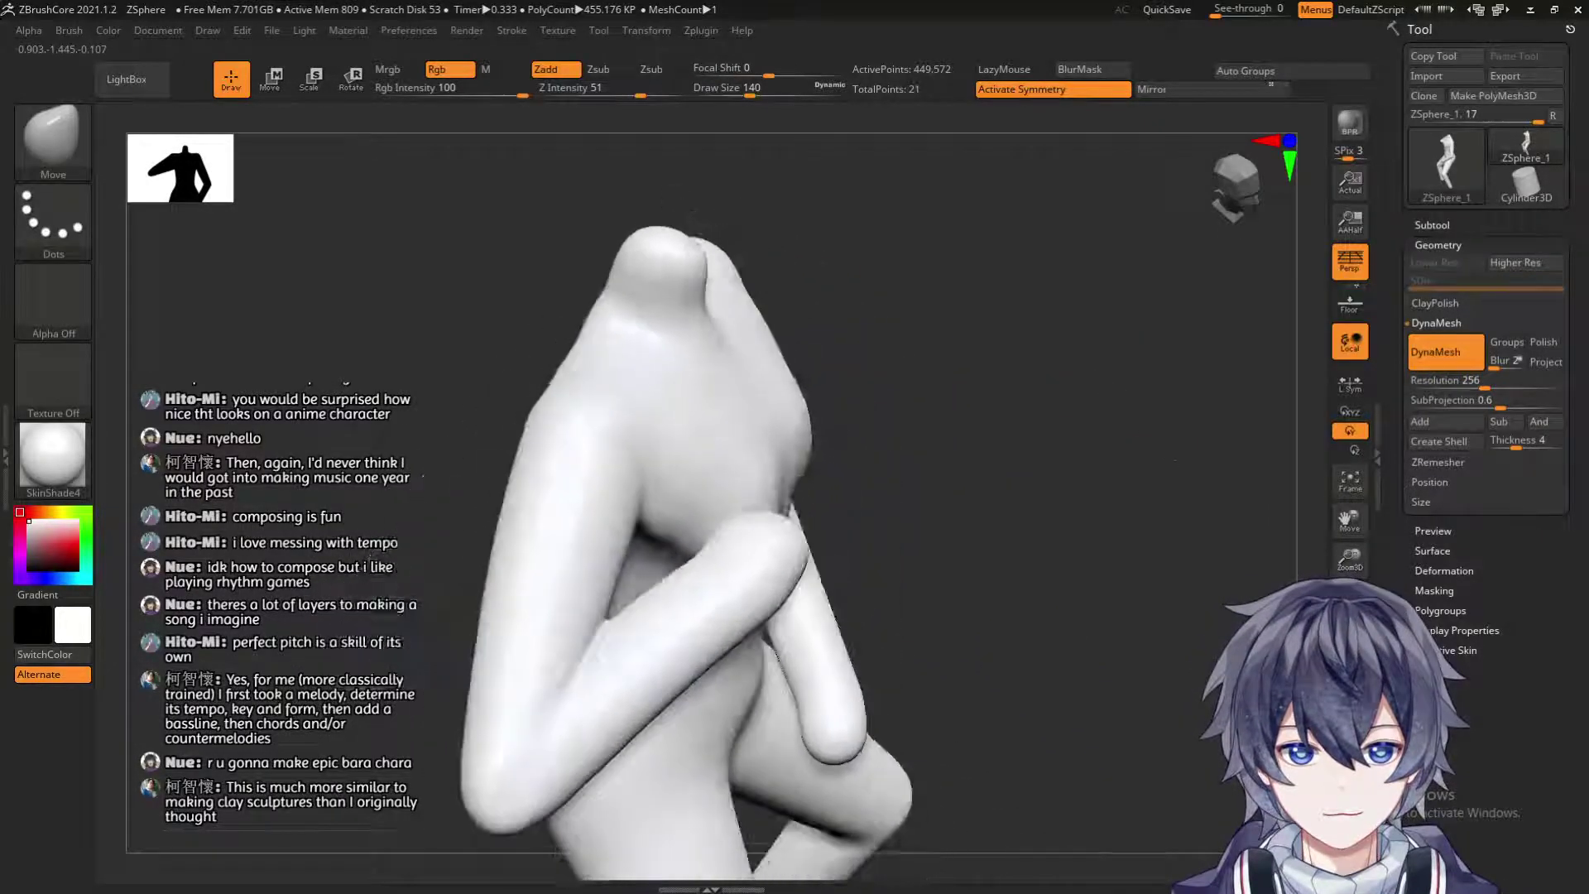
pyautogui.moveTo(874, 392); pyautogui.dragTo(869, 341)
pyautogui.keyDown('shift'); pyautogui.moveTo(791, 401); pyautogui.dragTo(753, 443); pyautogui.keyUp('shift')
pyautogui.moveTo(944, 387); pyautogui.dragTo(836, 413)
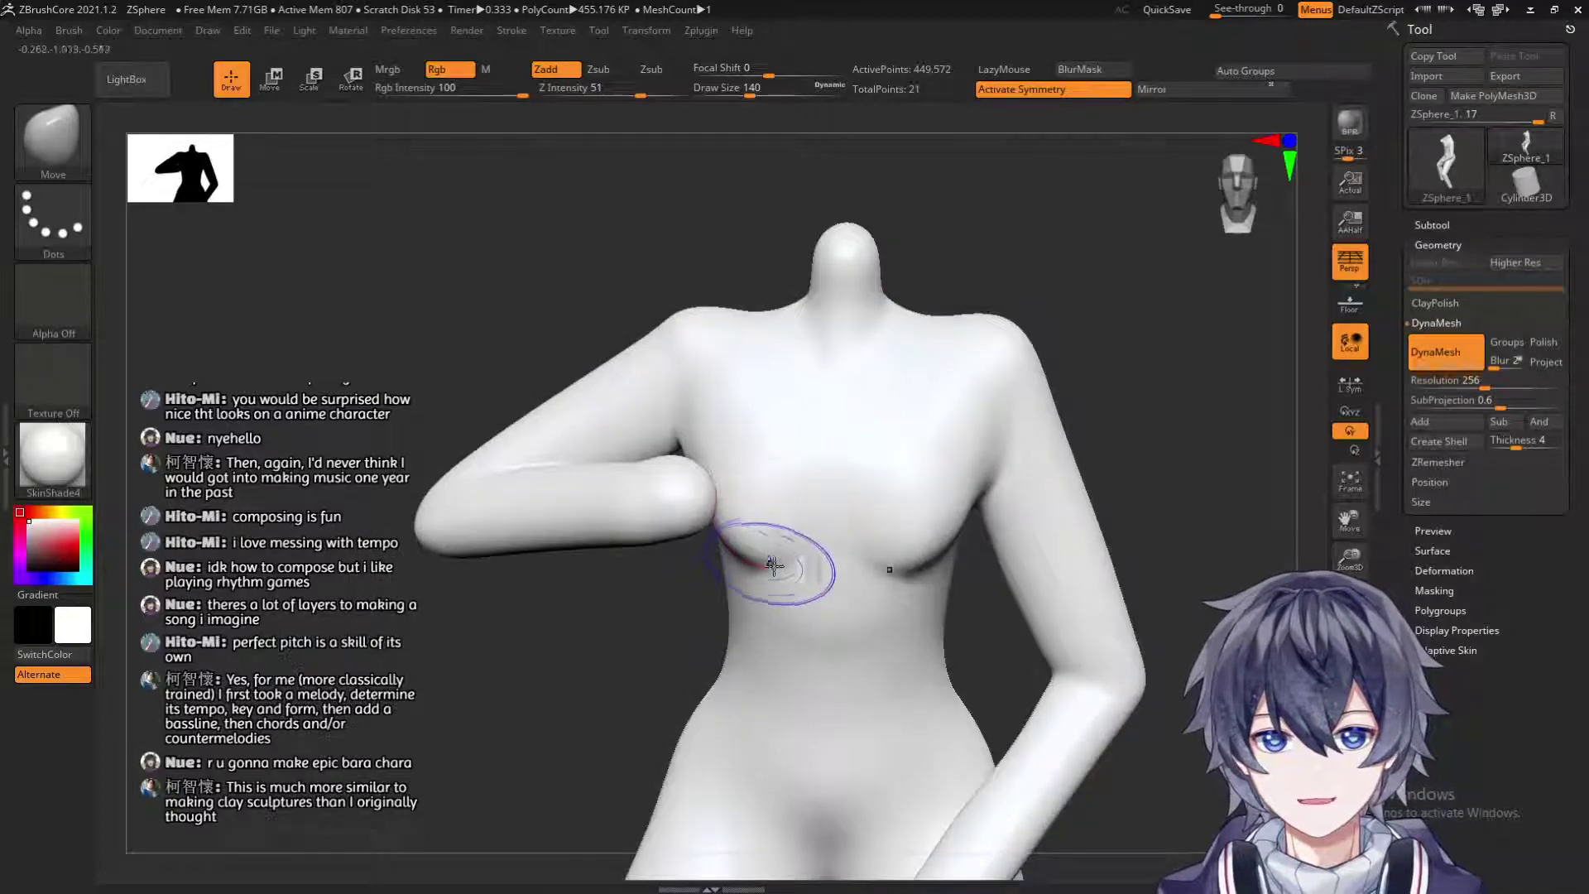
# Smooth the underside of the breasts and adjust their outer edges near the armpits with the Move brush.
pyautogui.moveTo(538, 698)
pyautogui.mouseDown()
pyautogui.moveTo(535, 728)
pyautogui.moveTo(536, 672)
pyautogui.moveTo(480, 680)
pyautogui.mouseUp()
pyautogui.press('shift')
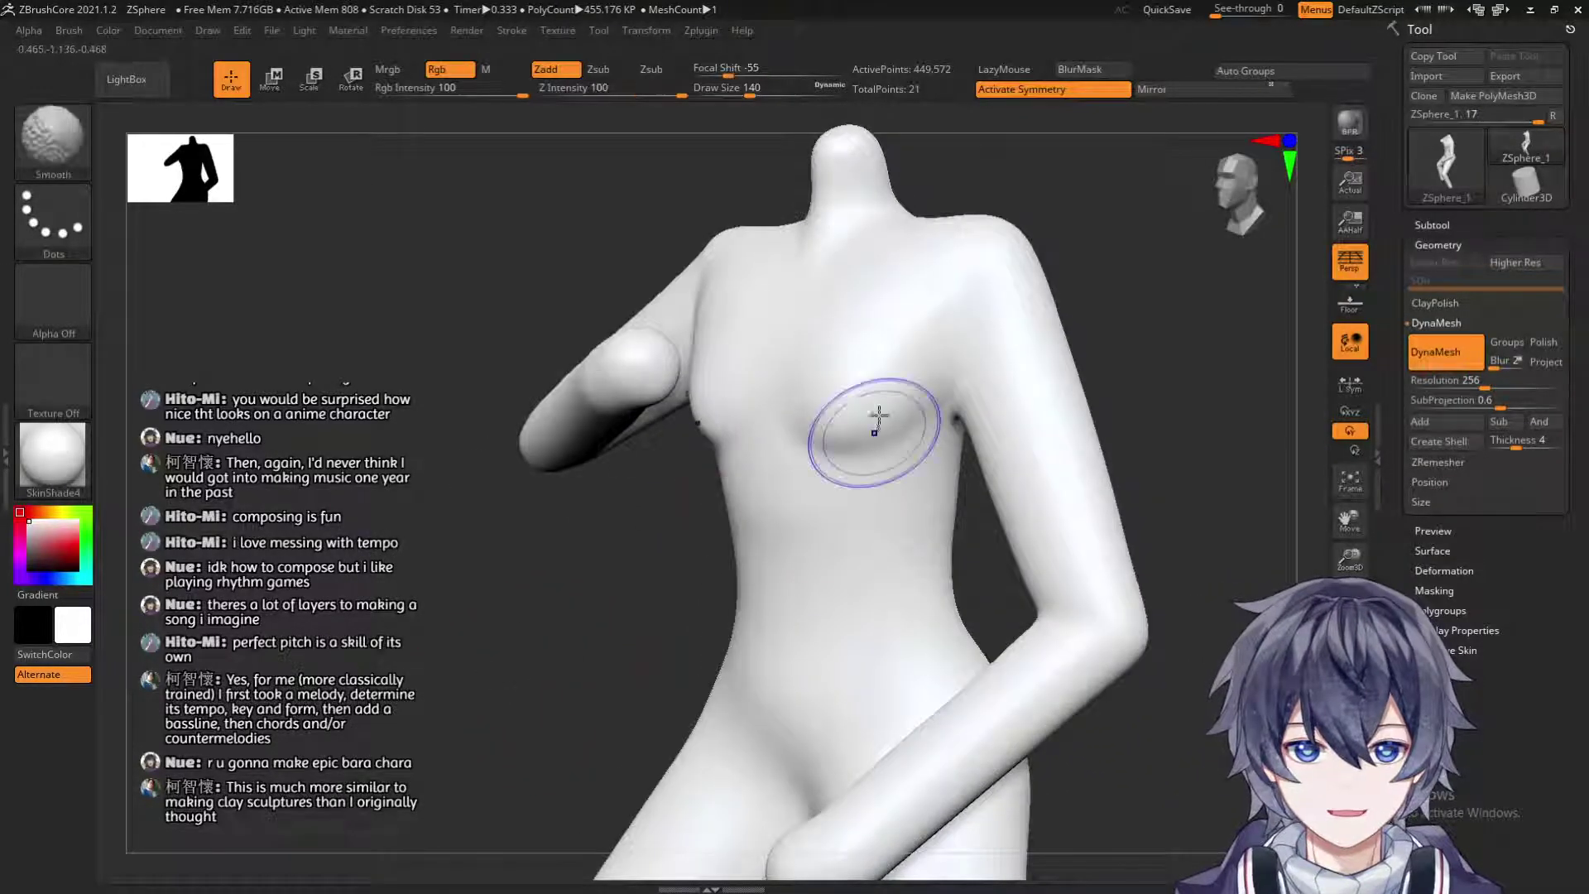
pyautogui.keyDown('shift'); pyautogui.moveTo(949, 366); pyautogui.dragTo(943, 352); pyautogui.keyUp('shift')
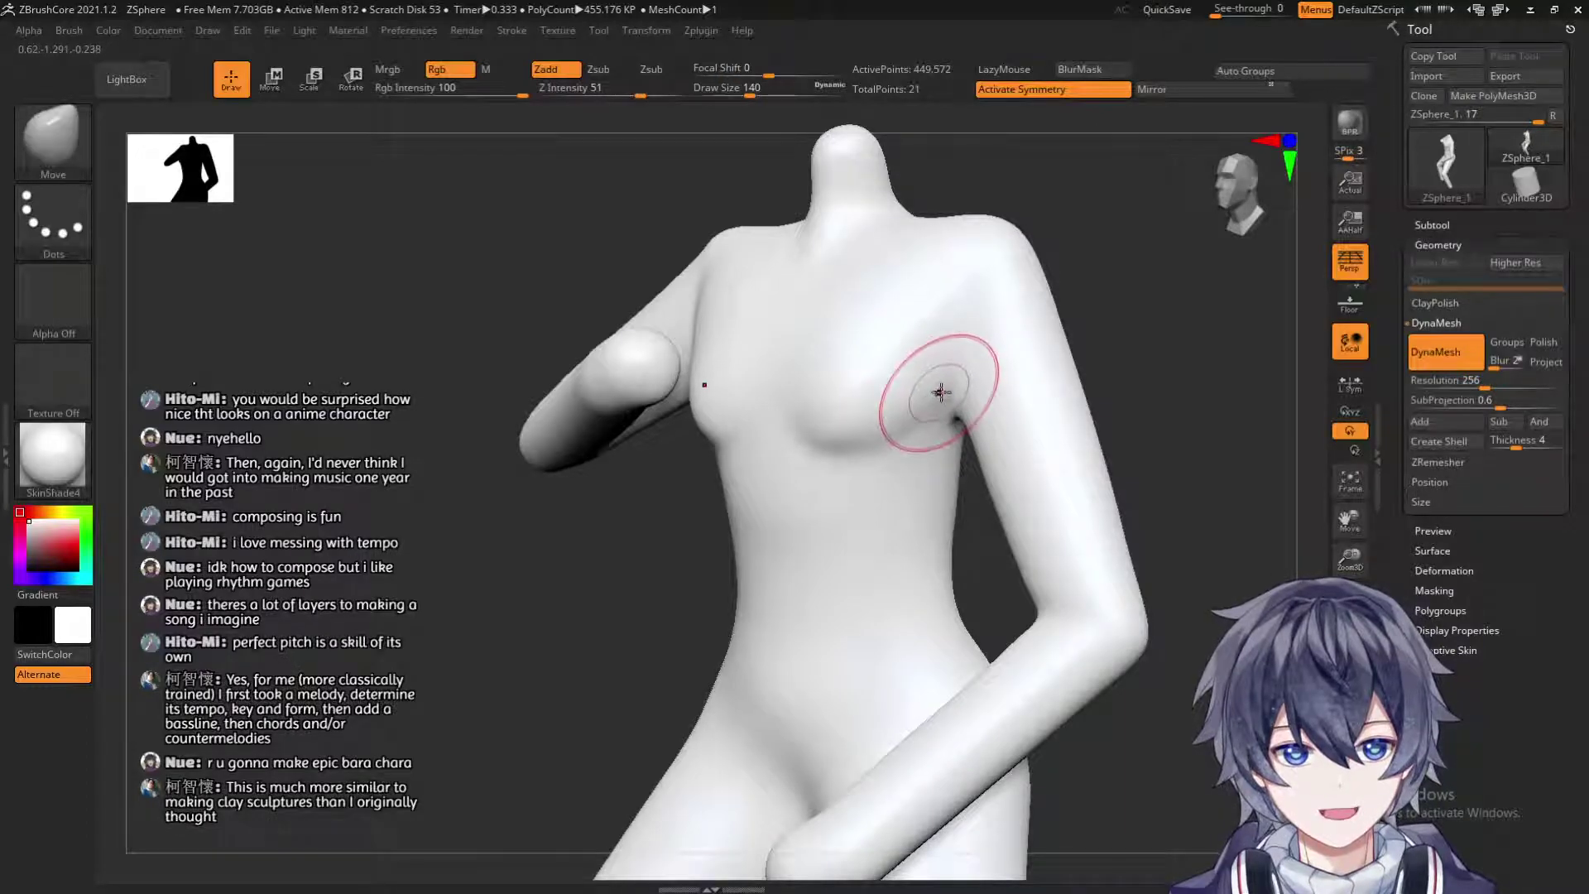
pyautogui.moveTo(1173, 306); pyautogui.dragTo(1241, 305)
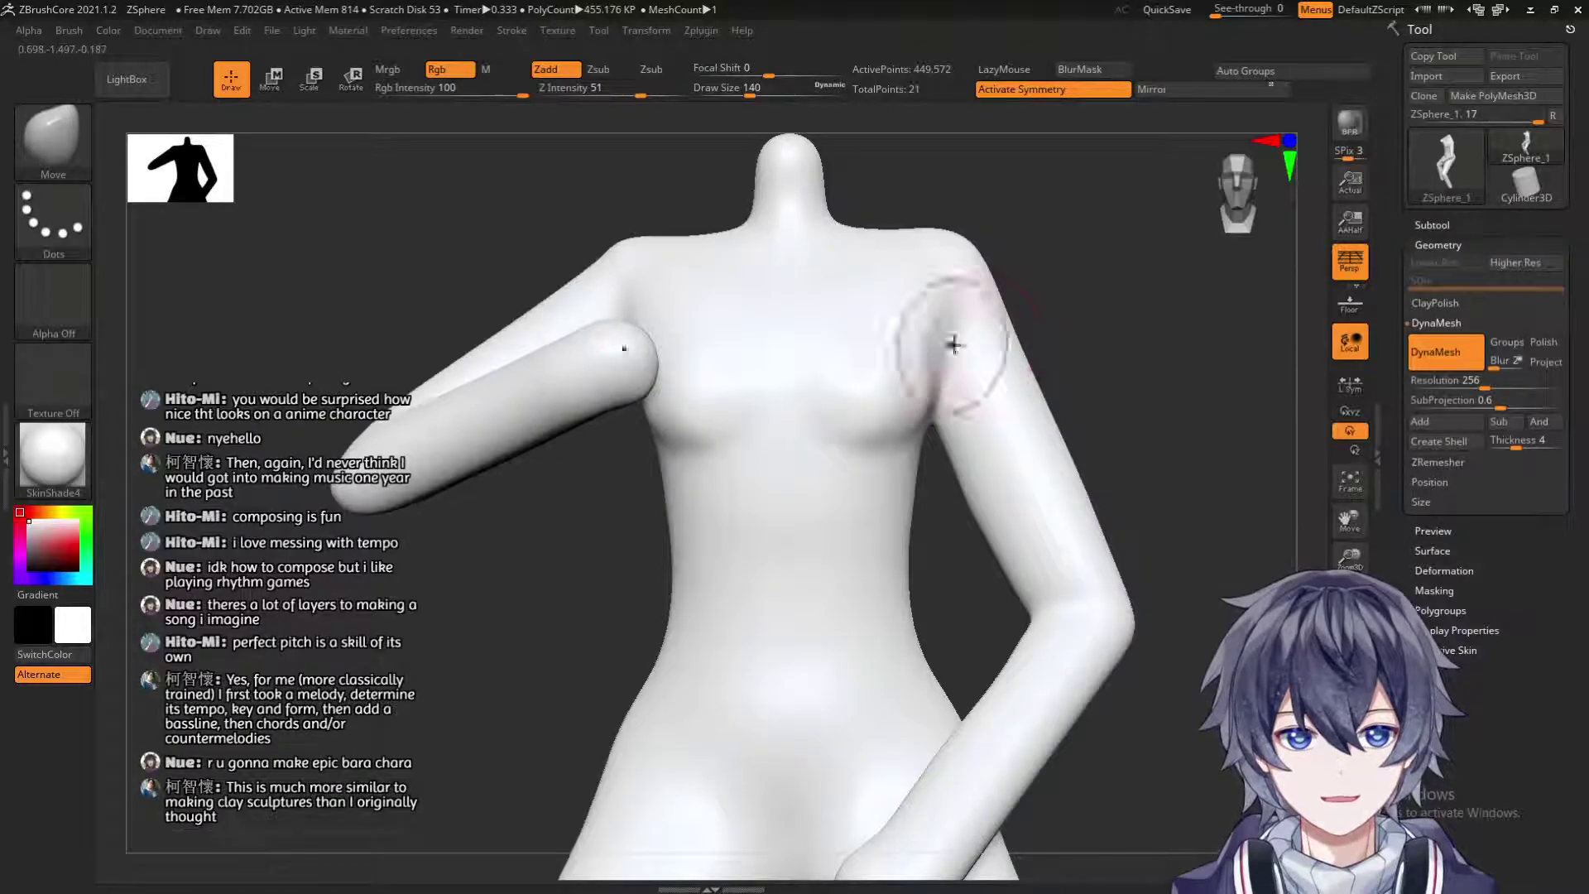
pyautogui.moveTo(991, 353); pyautogui.dragTo(943, 334)
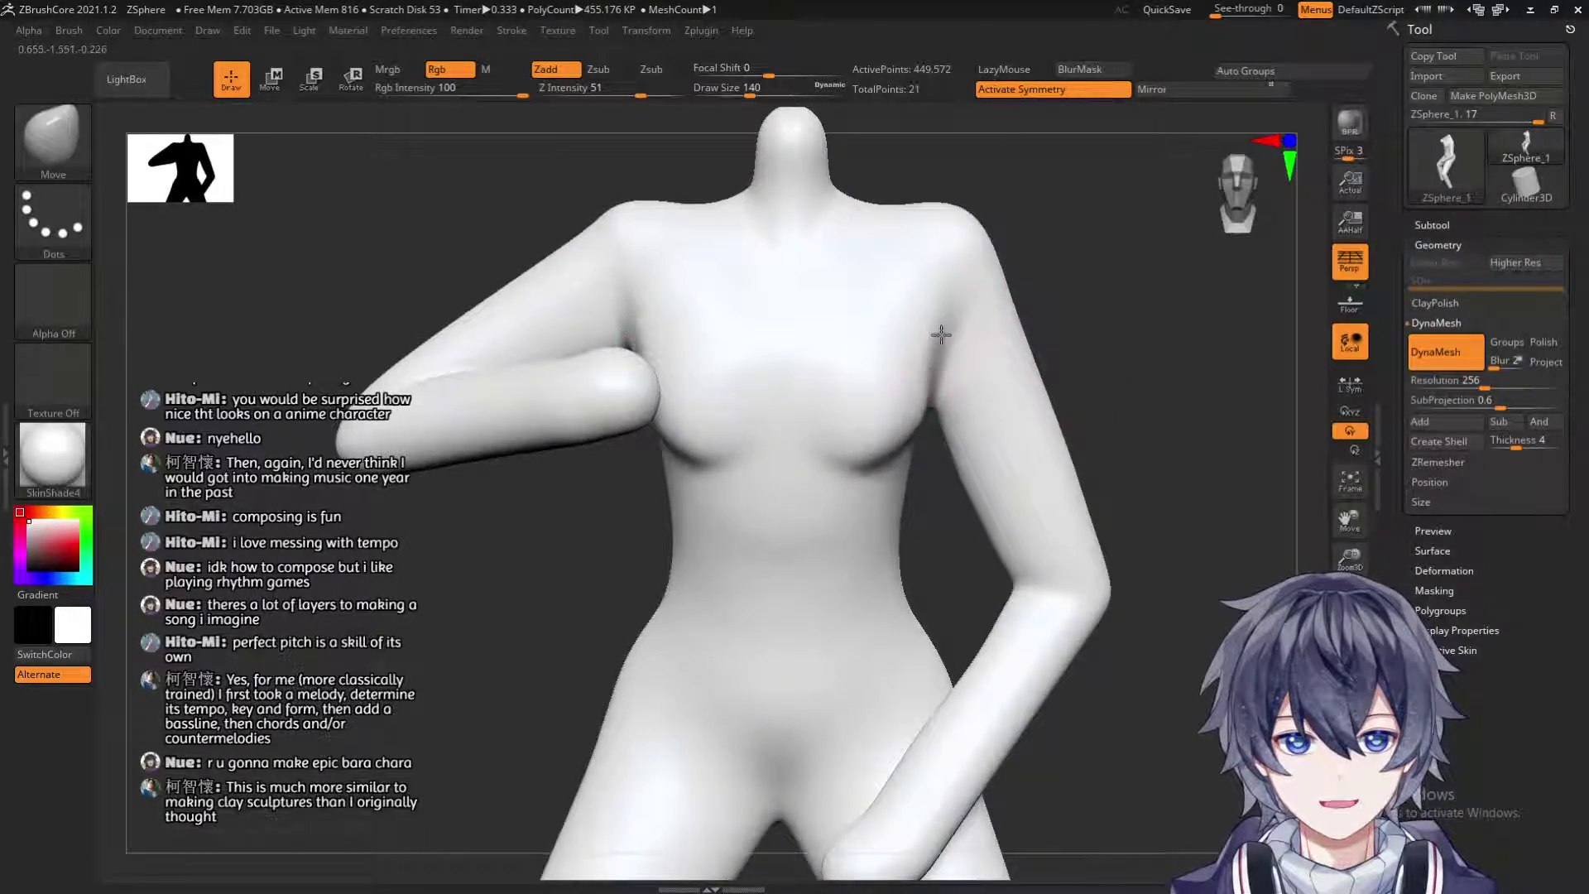
# Reshape the area between and just below the breasts from the side and smooth the upper abdomen.
pyautogui.moveTo(1076, 315); pyautogui.dragTo(927, 364)
pyautogui.moveTo(761, 507); pyautogui.dragTo(822, 497)
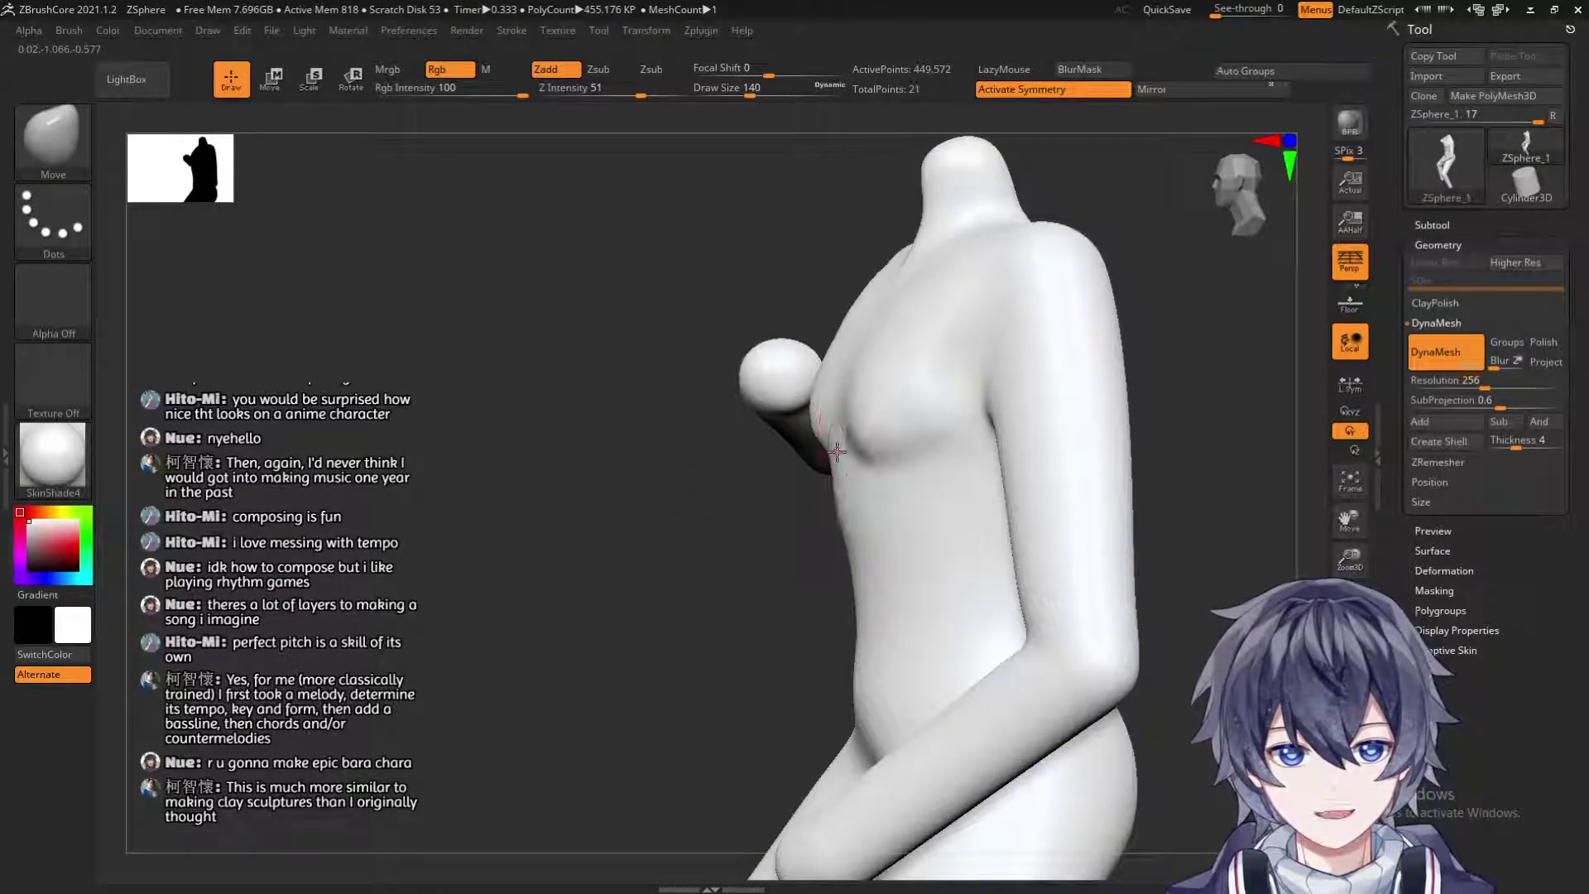
pyautogui.moveTo(747, 533); pyautogui.dragTo(851, 401)
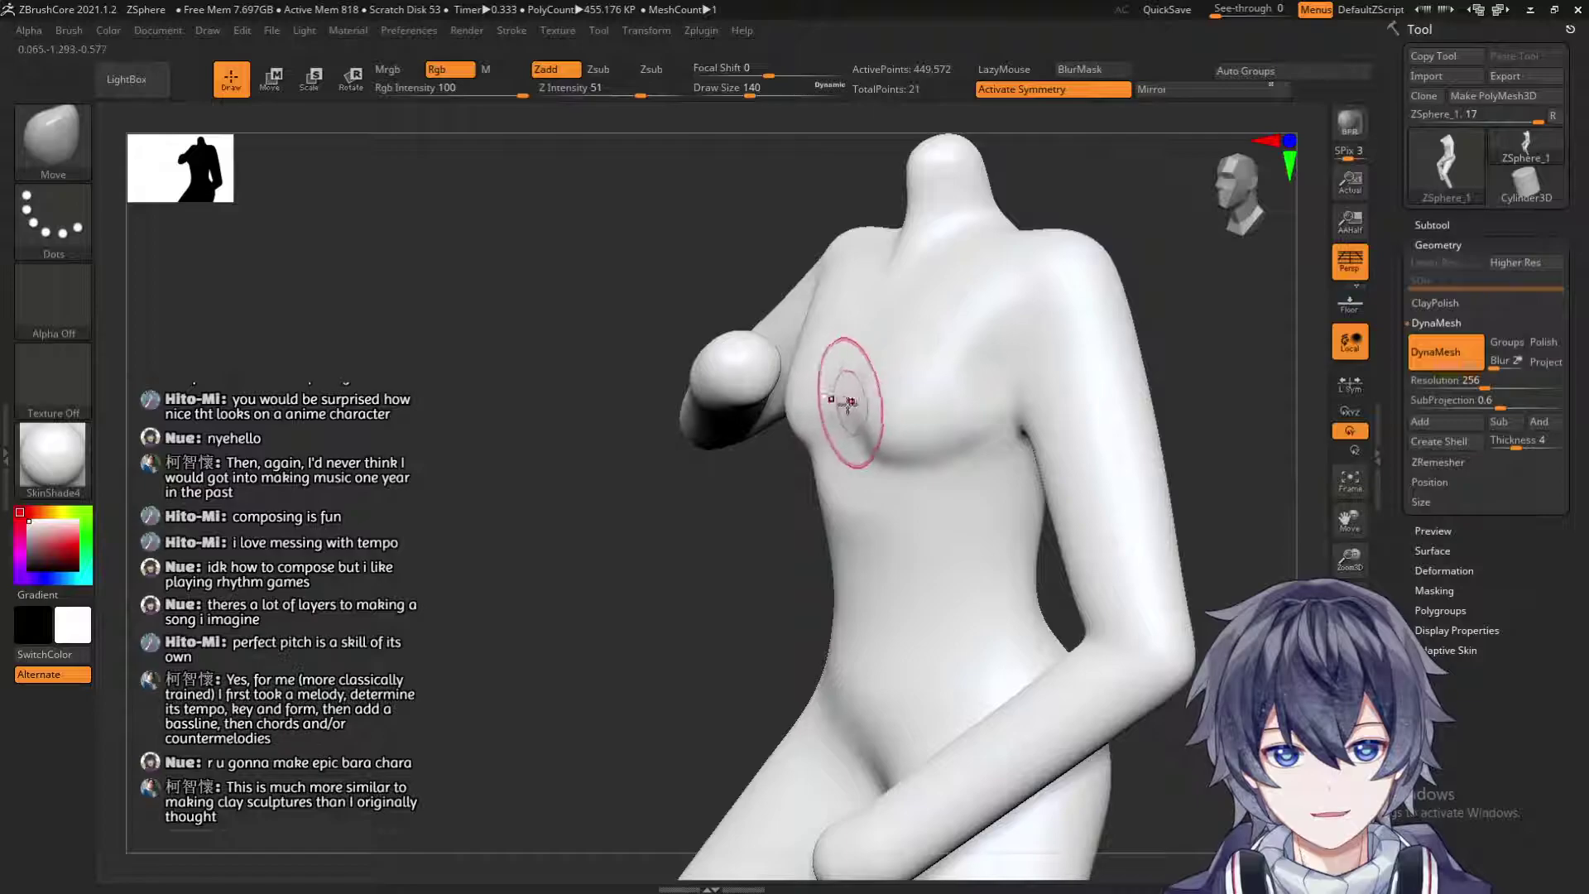
pyautogui.moveTo(817, 515); pyautogui.dragTo(818, 506)
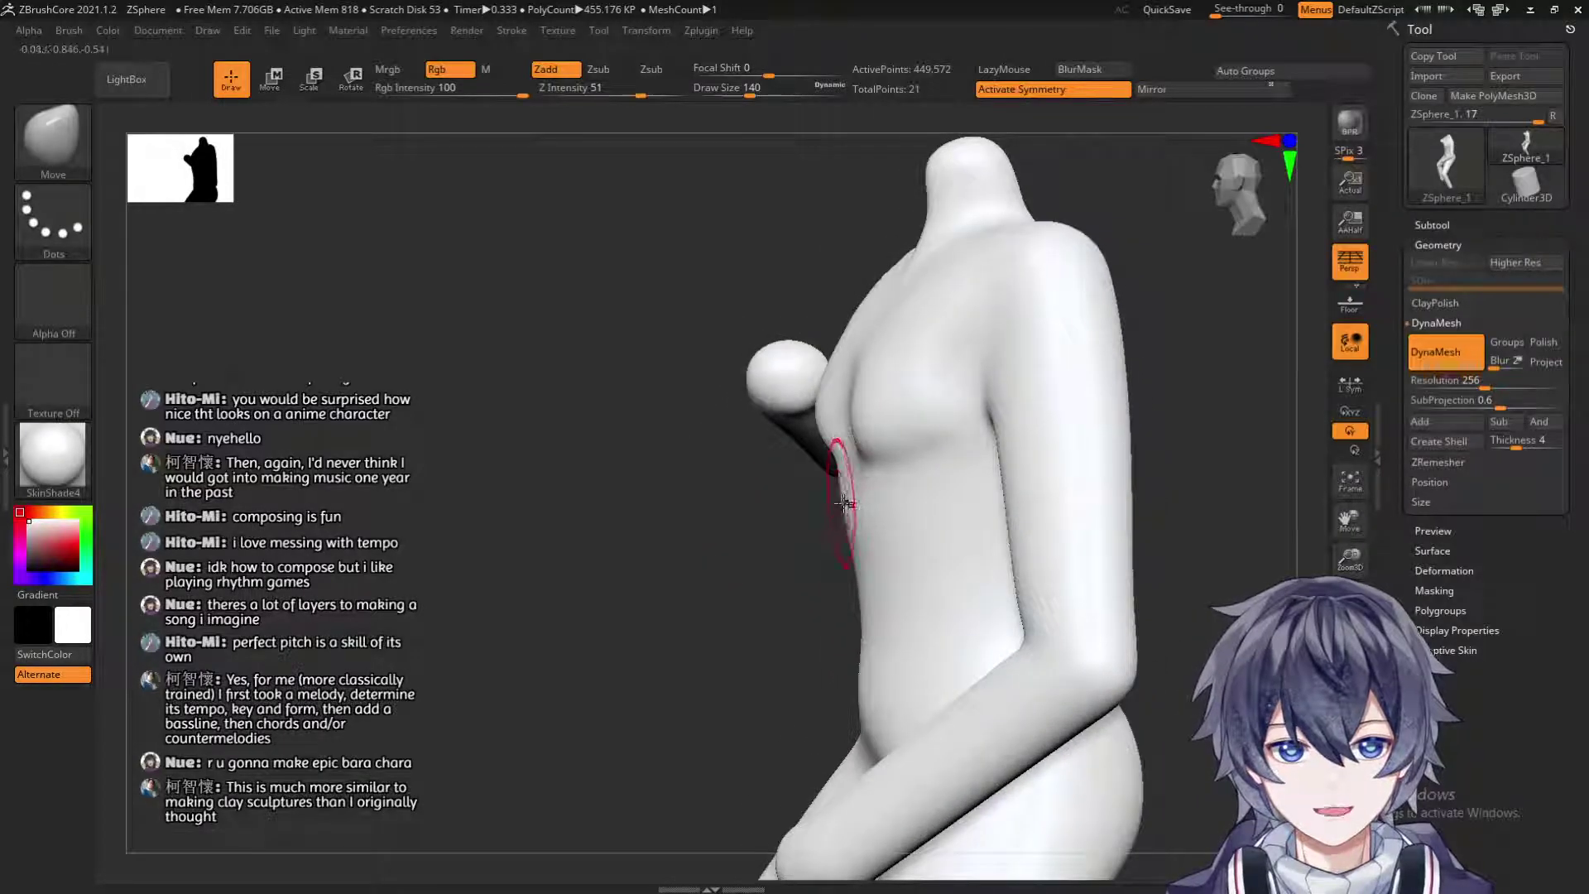
pyautogui.press('shift')
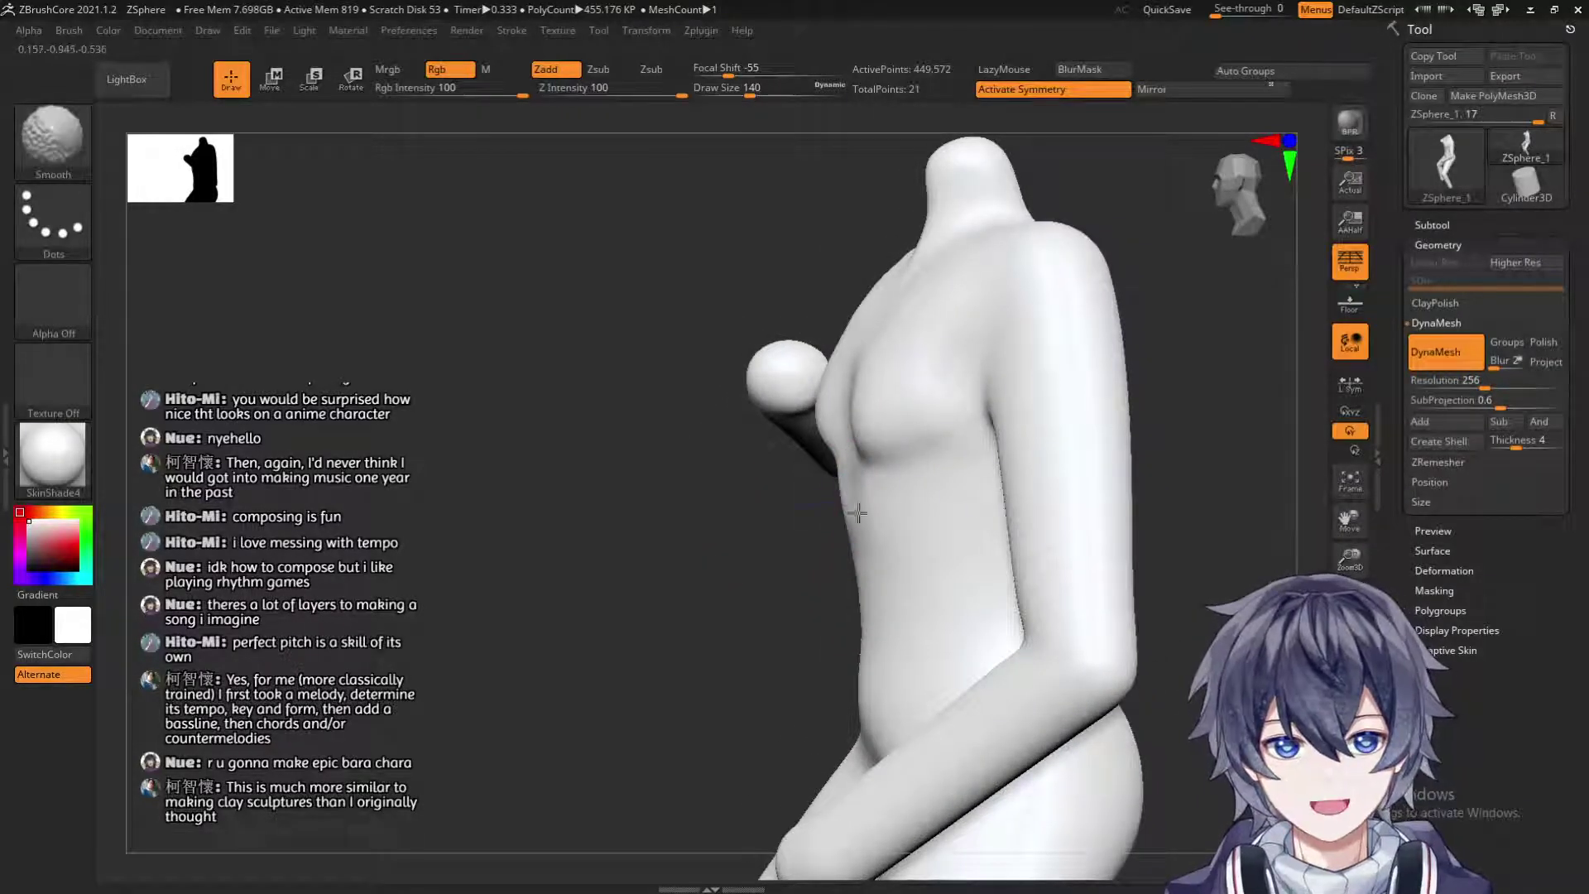
pyautogui.keyDown('shift'); pyautogui.moveTo(857, 482); pyautogui.dragTo(823, 568); pyautogui.keyUp('shift')
pyautogui.moveTo(952, 409)
pyautogui.mouseDown()
pyautogui.moveTo(836, 494)
pyautogui.moveTo(979, 390)
pyautogui.moveTo(845, 514)
pyautogui.mouseUp()
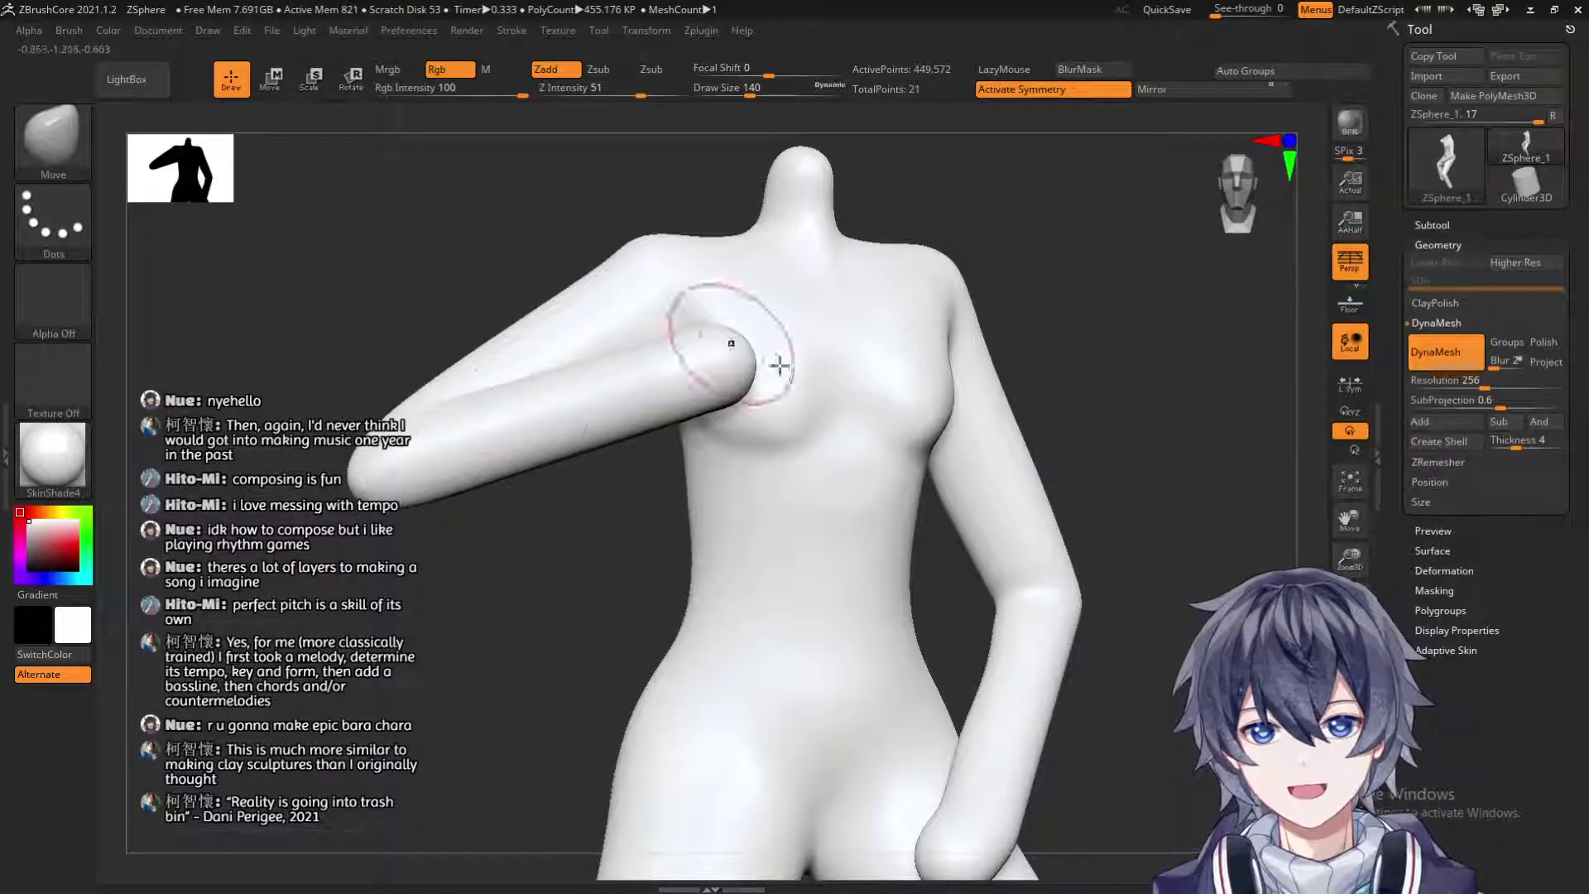
# Adjust the lower inner curves of the breasts with the Move brush, working from front and raised views.
pyautogui.moveTo(748, 438); pyautogui.dragTo(751, 446)
pyautogui.moveTo(1041, 360)
pyautogui.mouseDown()
pyautogui.moveTo(1061, 352)
pyautogui.moveTo(1049, 411)
pyautogui.moveTo(811, 431)
pyautogui.mouseUp()
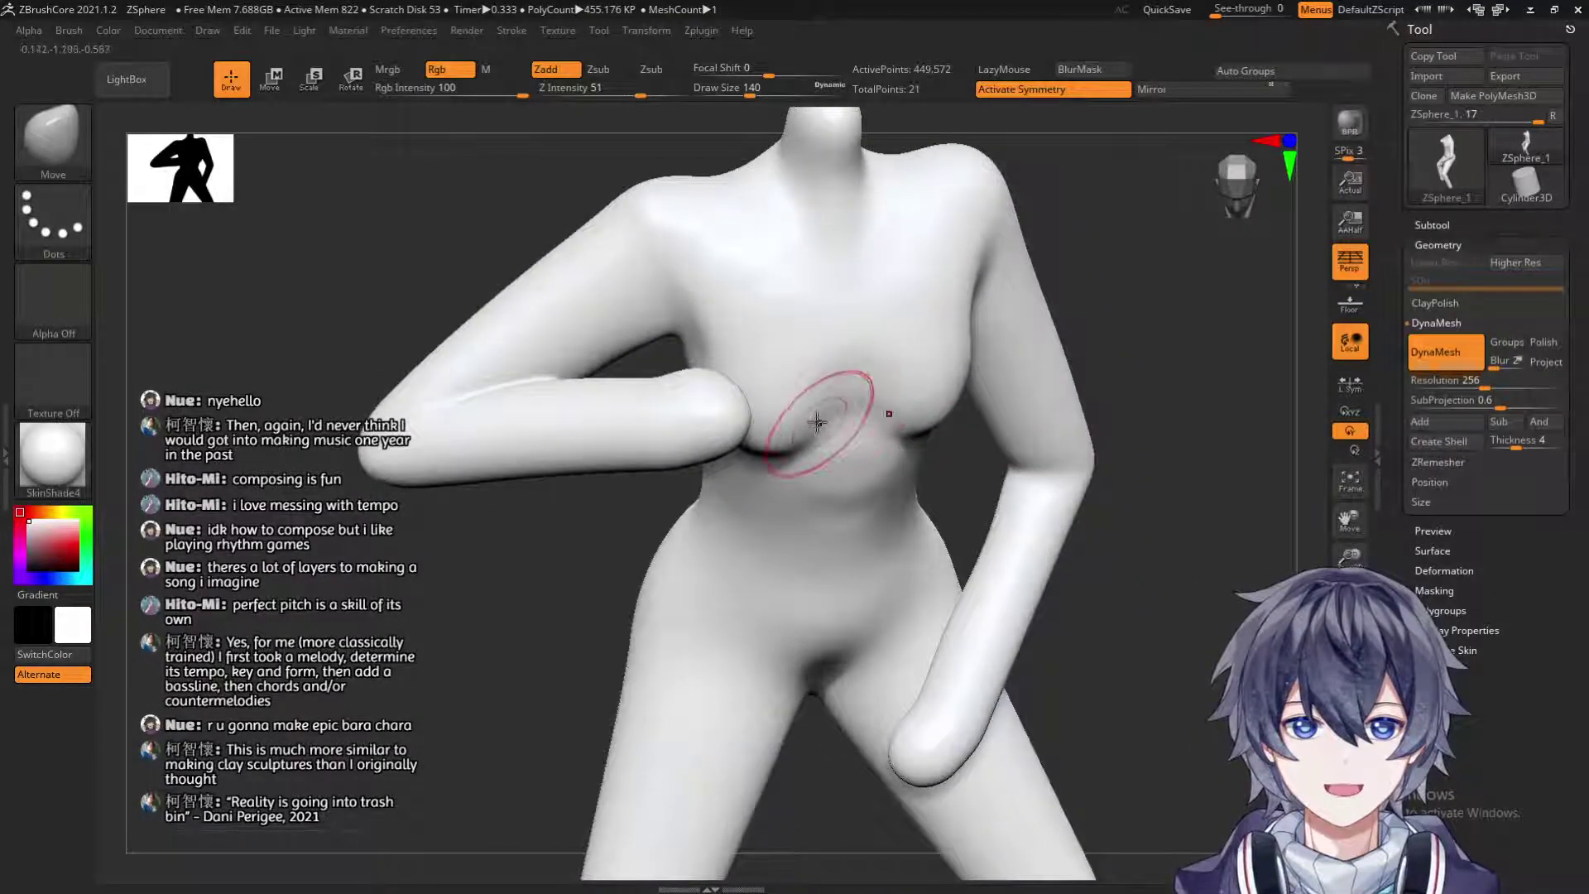
pyautogui.moveTo(1130, 302); pyautogui.dragTo(1098, 392)
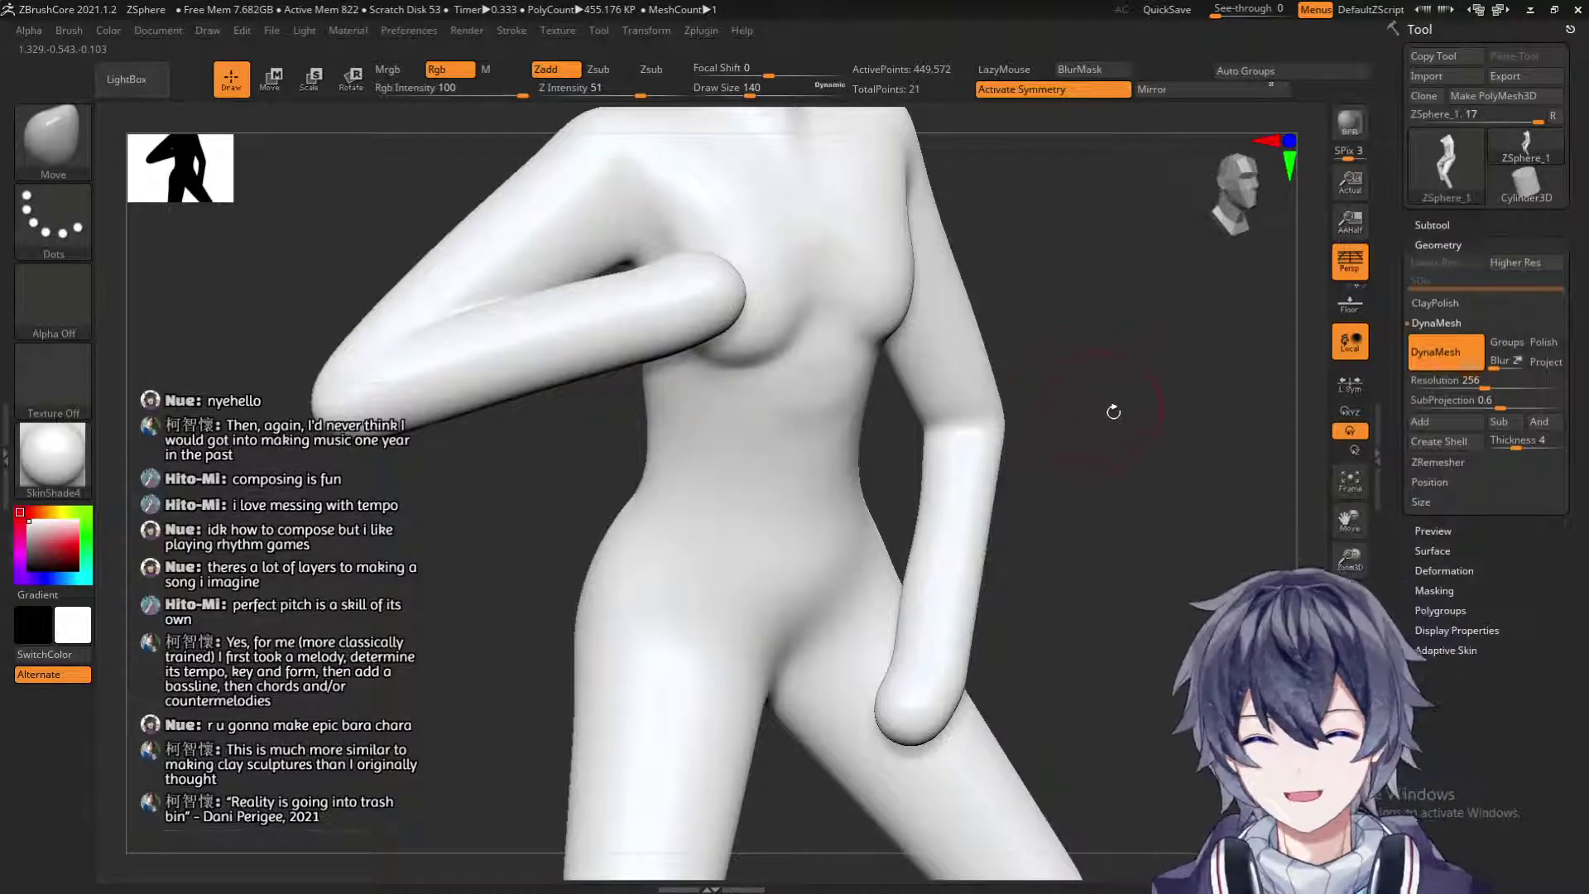
pyautogui.moveTo(1117, 398); pyautogui.dragTo(1047, 419)
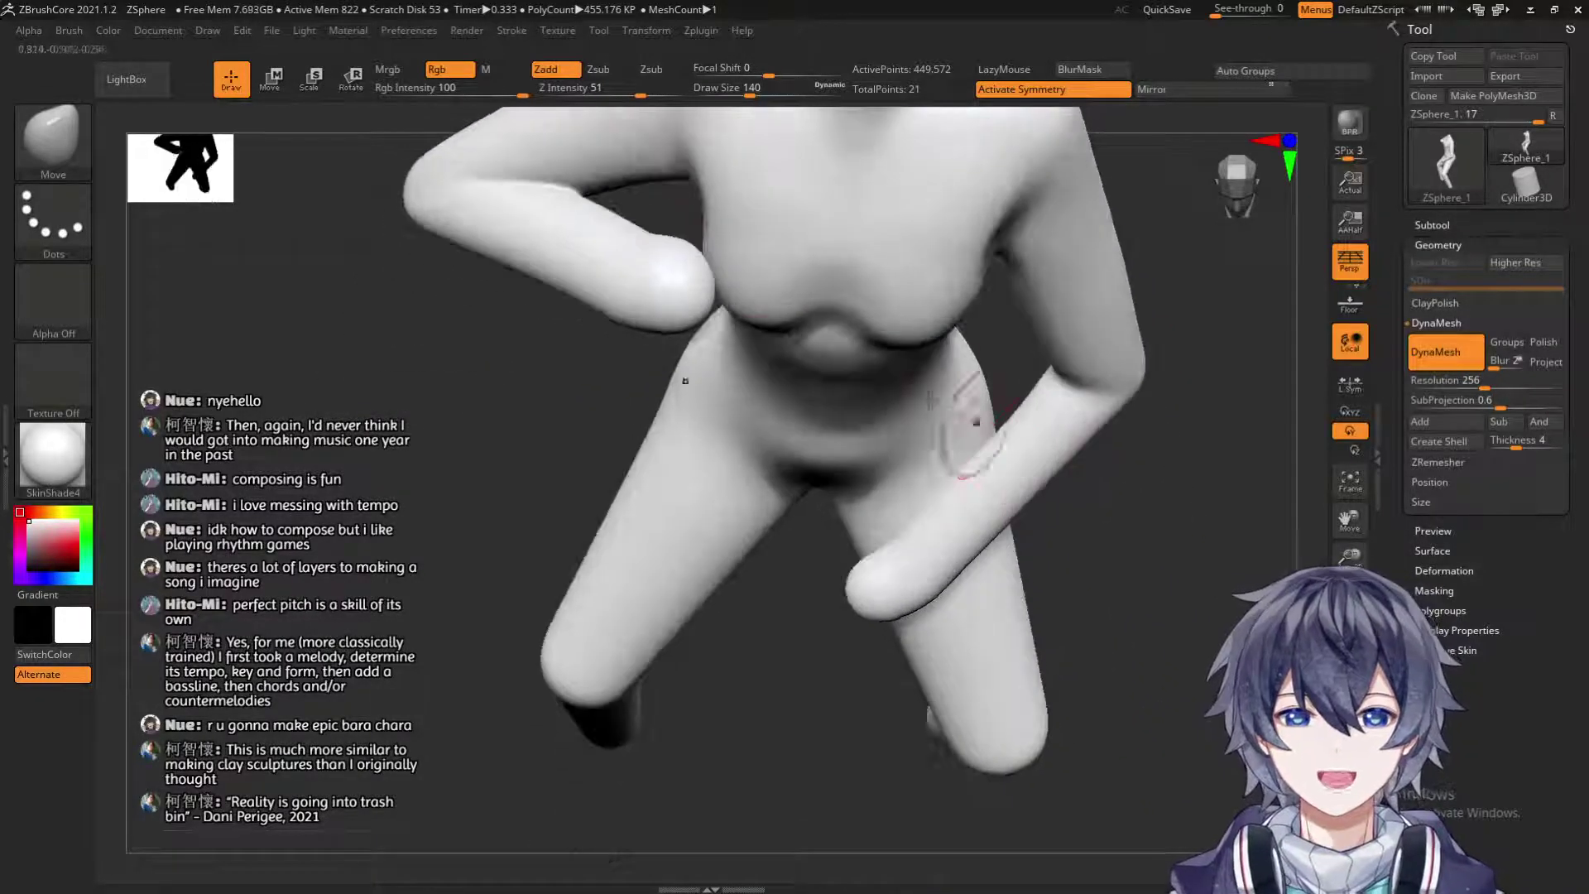
pyautogui.keyDown('shift'); pyautogui.moveTo(814, 295); pyautogui.dragTo(810, 269); pyautogui.keyUp('shift')
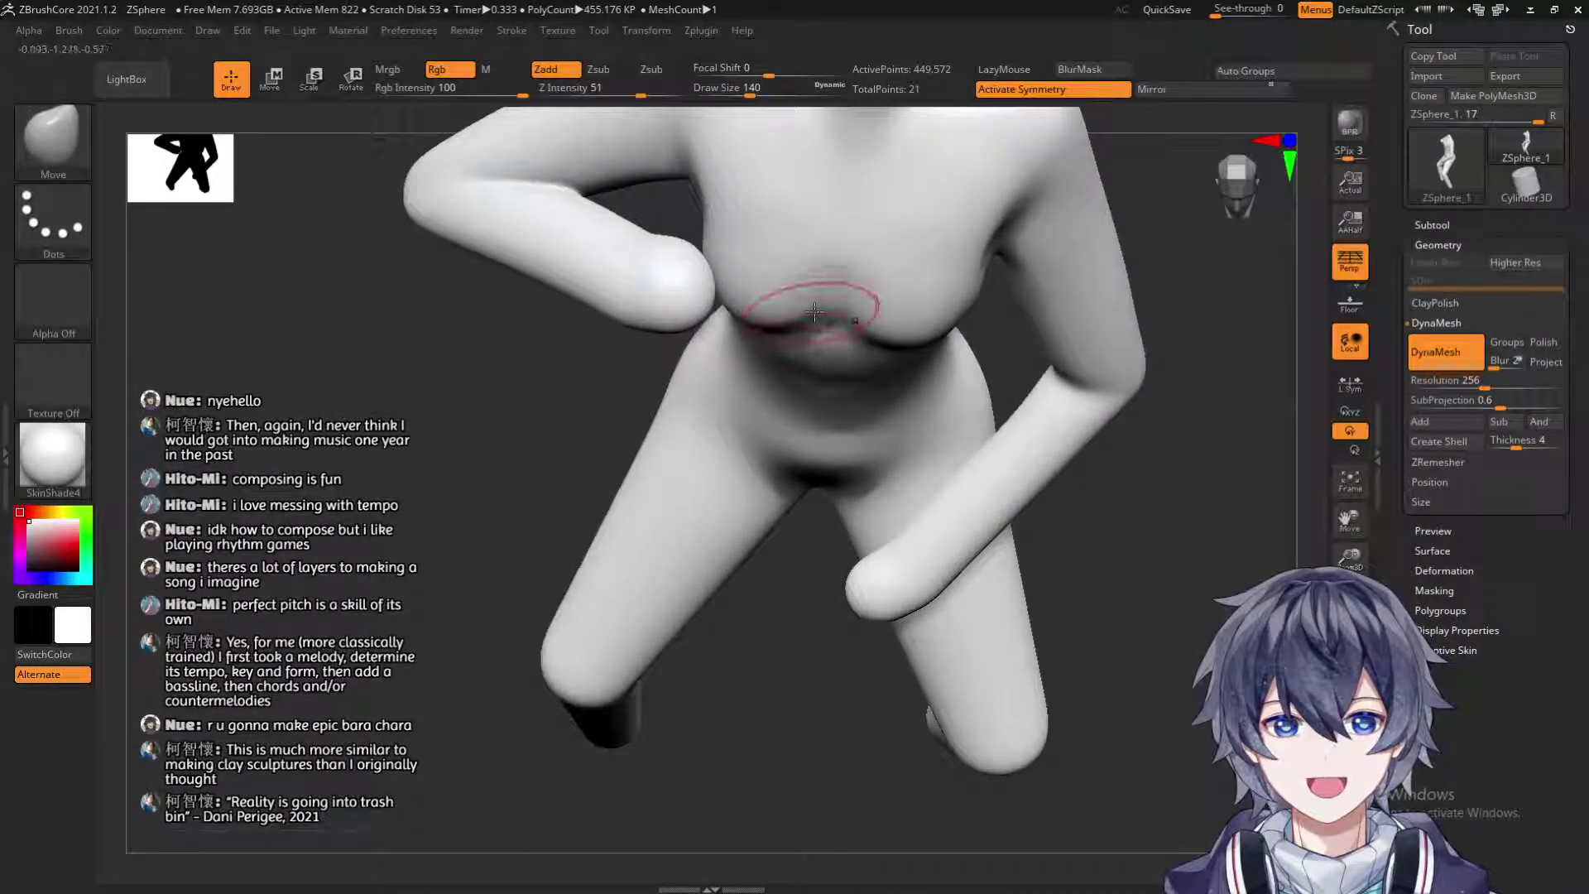
# Smooth the transition beneath the breasts, checking the torso in profile and at full-body scale.
pyautogui.moveTo(682, 410)
pyautogui.mouseDown()
pyautogui.moveTo(429, 363)
pyautogui.moveTo(532, 353)
pyautogui.mouseUp()
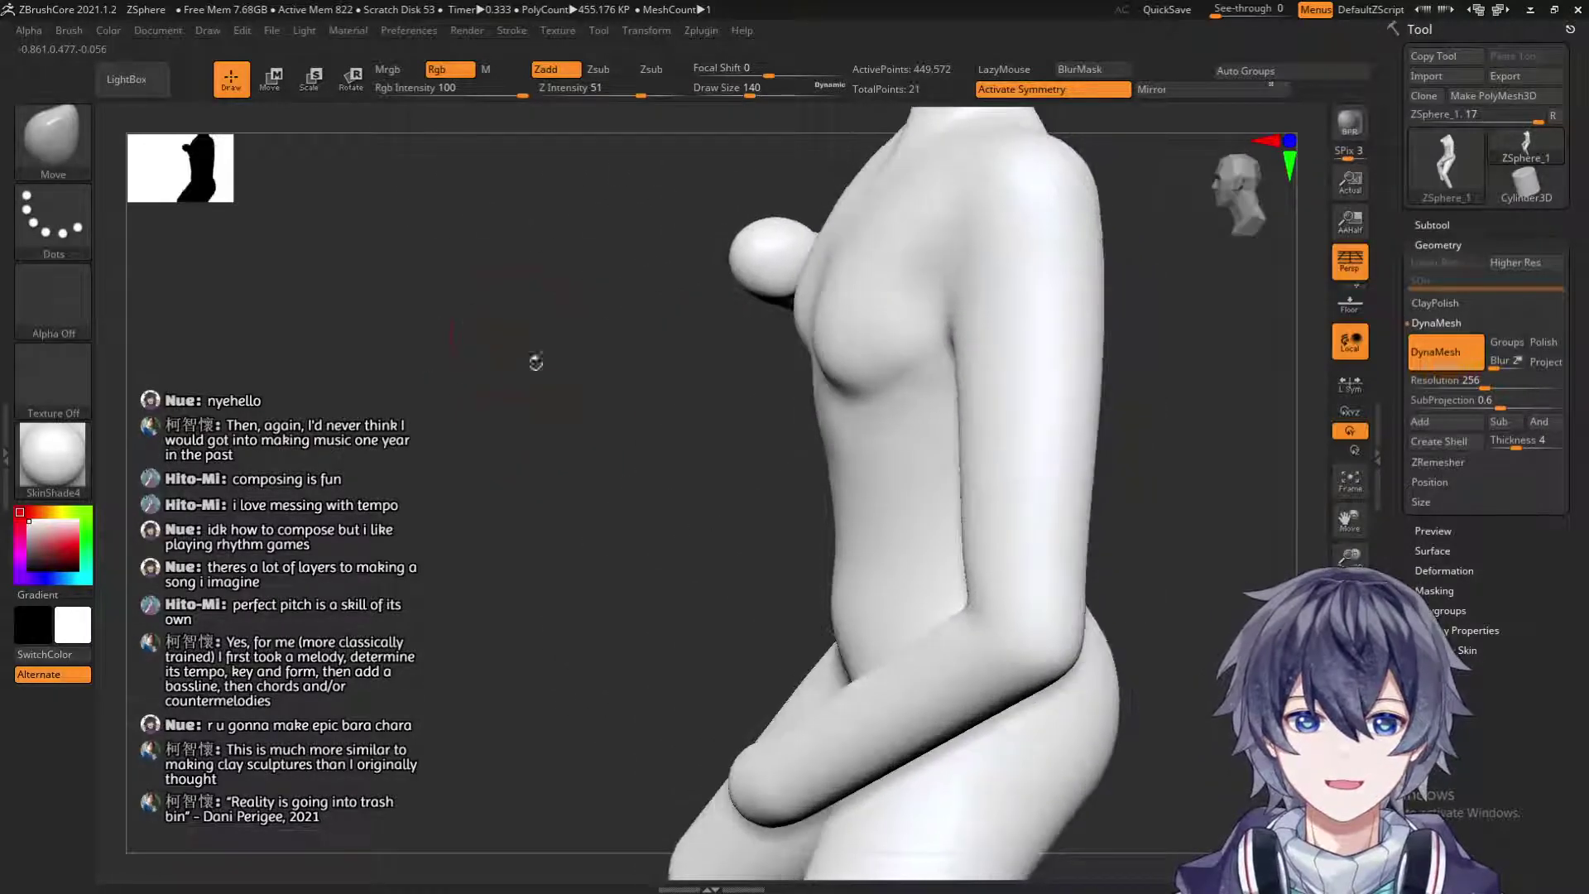
pyautogui.moveTo(582, 490)
pyautogui.keyDown('alt'); pyautogui.mouseDown()
pyautogui.moveTo(571, 367)
pyautogui.moveTo(721, 445)
pyautogui.mouseUp(); pyautogui.keyUp('alt')
pyautogui.keyDown('alt'); pyautogui.moveTo(630, 476); pyautogui.dragTo(499, 633); pyautogui.keyUp('alt')
pyautogui.keyDown('shift'); pyautogui.moveTo(849, 461); pyautogui.dragTo(829, 452); pyautogui.keyUp('shift')
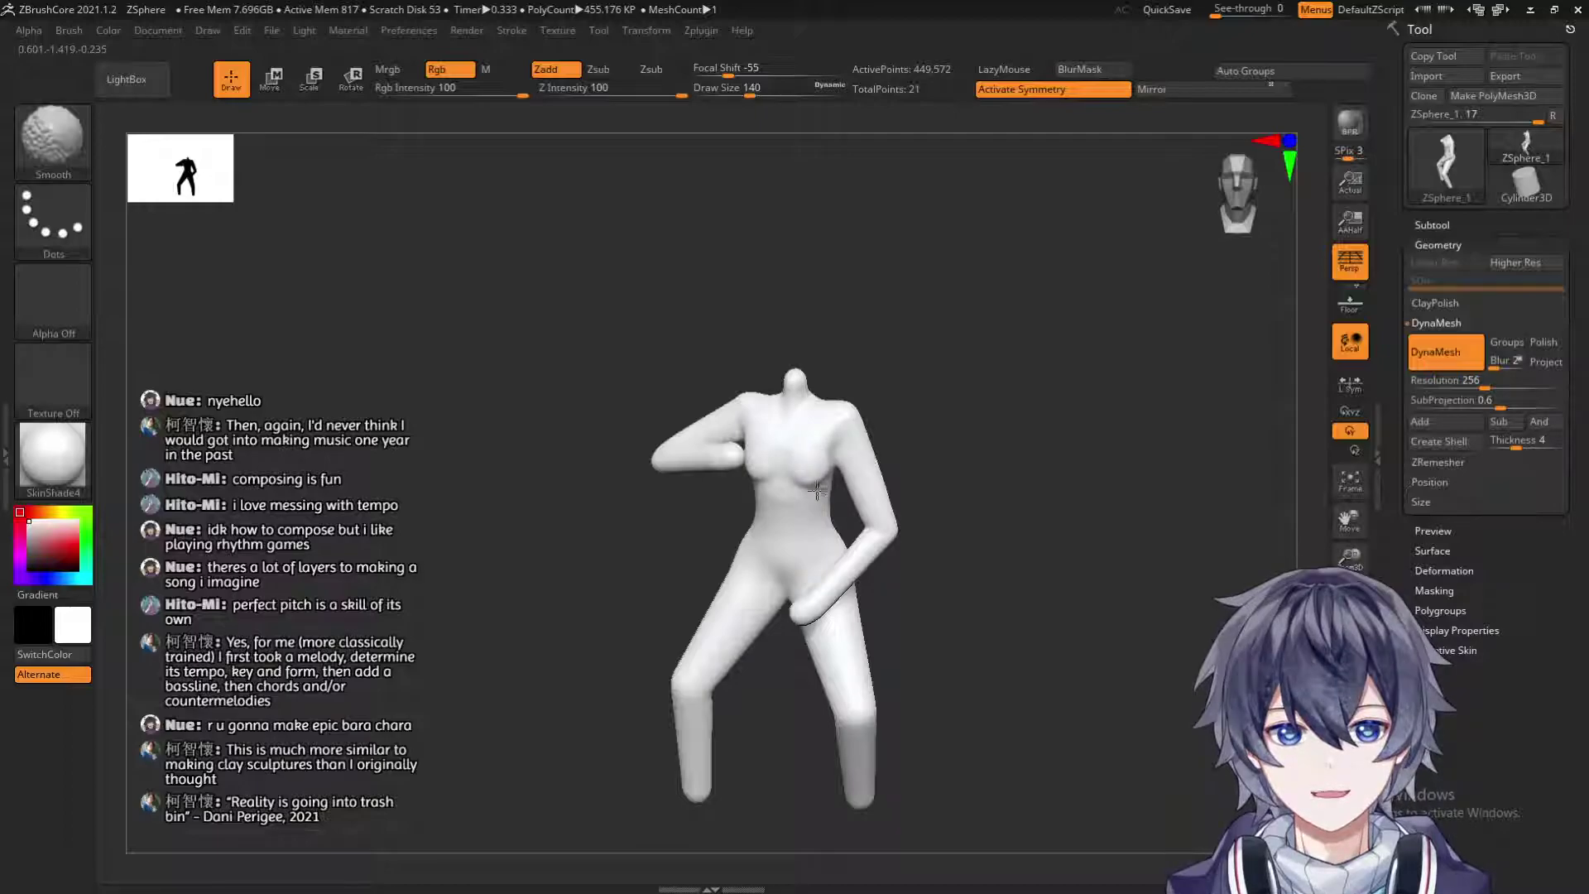
pyautogui.moveTo(946, 459)
pyautogui.mouseDown()
pyautogui.moveTo(815, 453)
pyautogui.moveTo(1021, 503)
pyautogui.moveTo(1050, 763)
pyautogui.mouseUp()
pyautogui.moveTo(1049, 418); pyautogui.dragTo(883, 451)
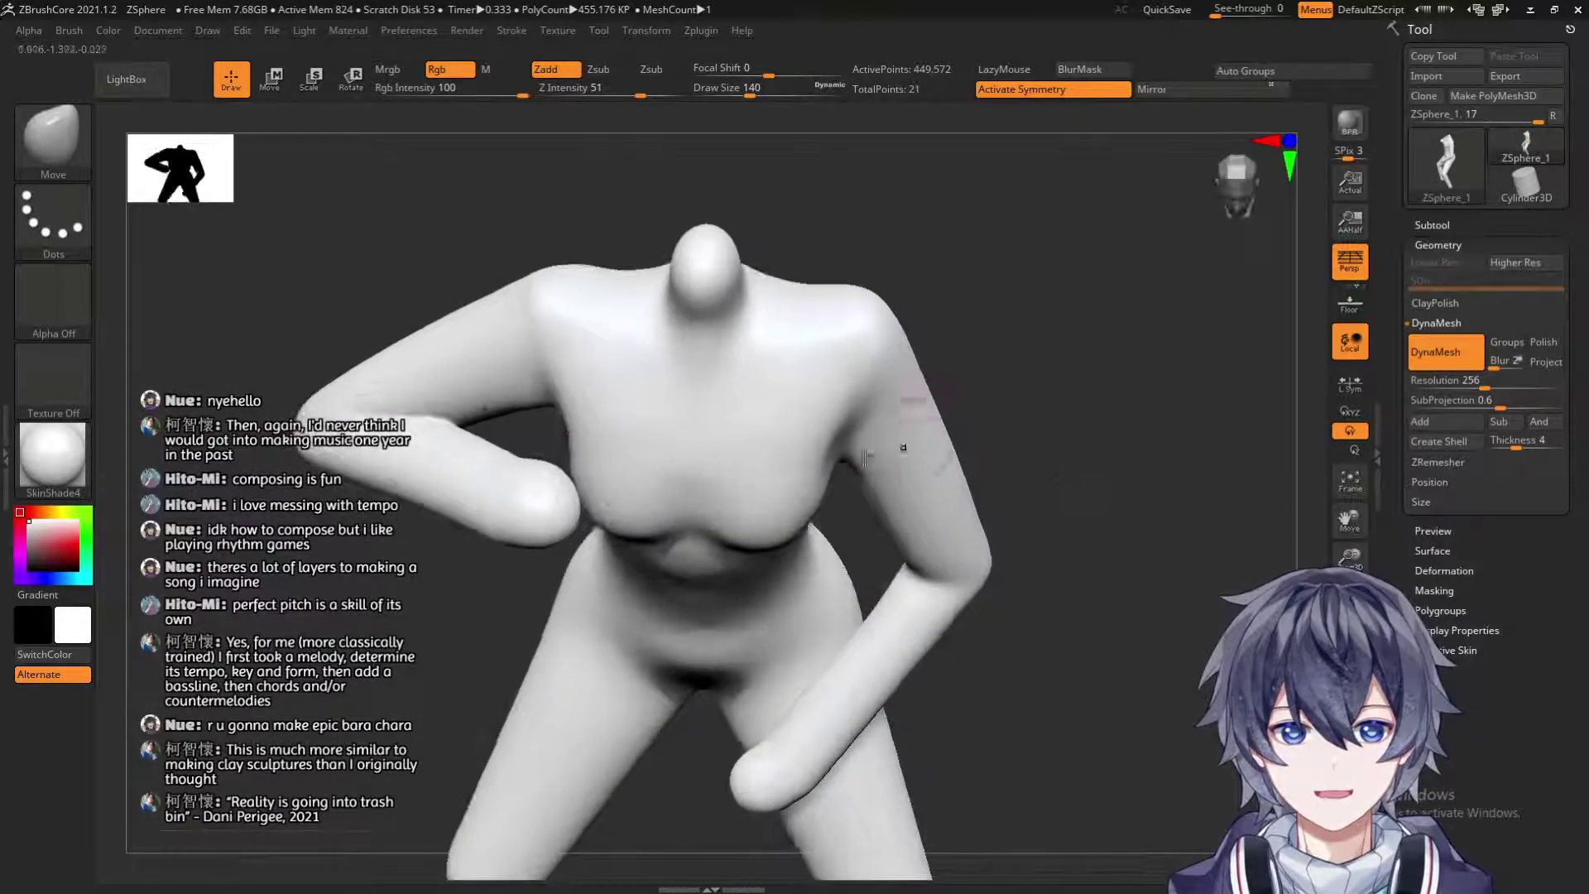
pyautogui.moveTo(1053, 411); pyautogui.dragTo(996, 300)
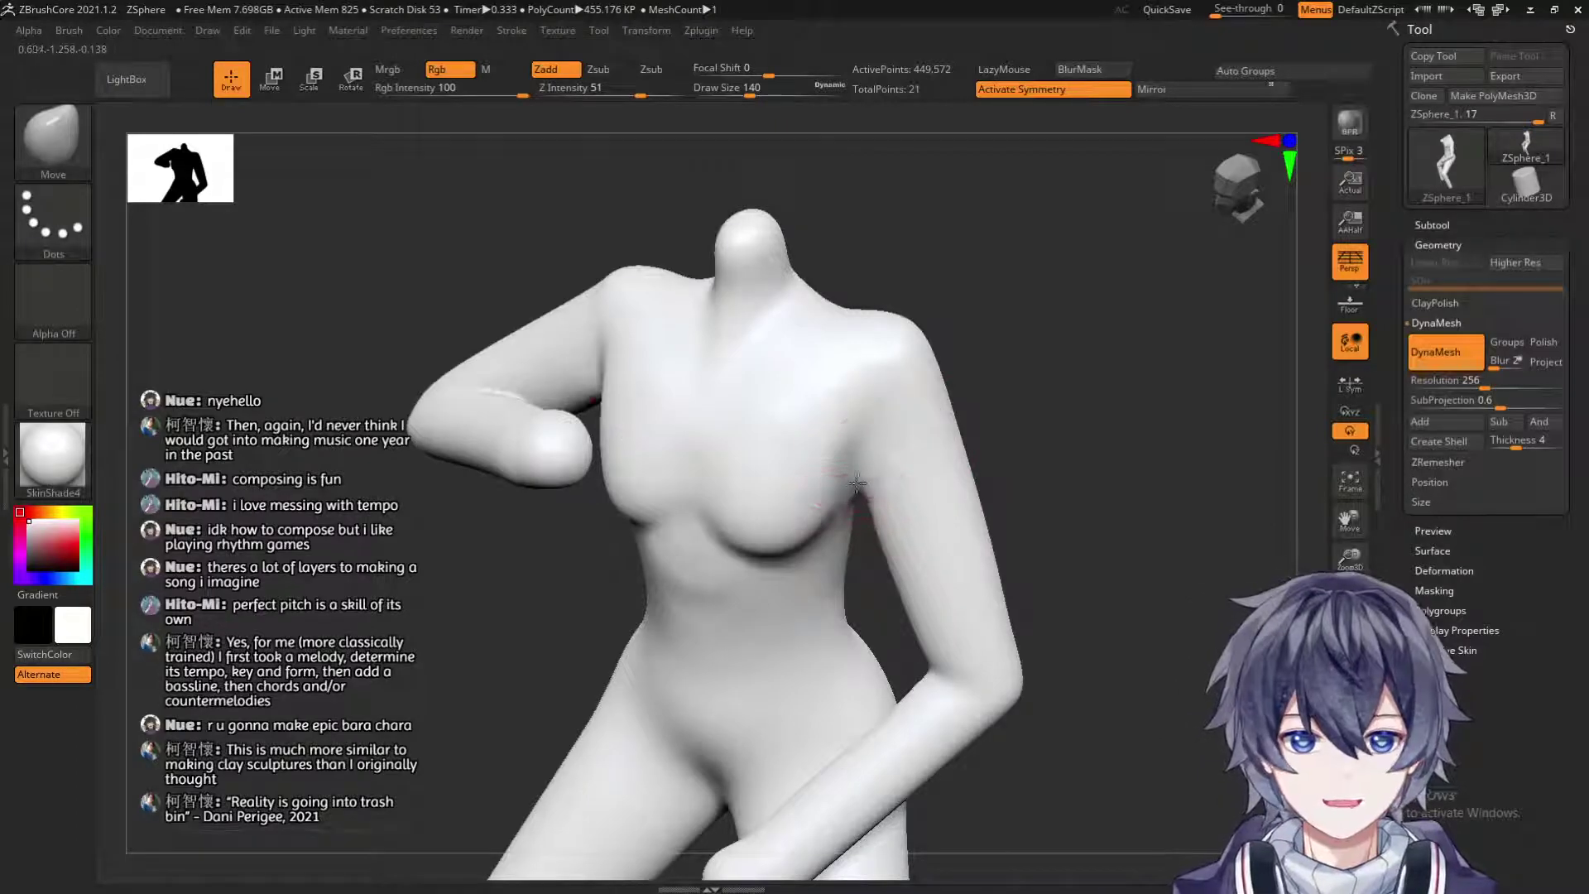
# Reduce the Move brush's draw size to 104 and reshape and smooth the front armpit crease.
pyautogui.moveTo(1063, 369)
pyautogui.mouseDown()
pyautogui.moveTo(884, 502)
pyautogui.moveTo(852, 495)
pyautogui.mouseUp()
pyautogui.press('s')
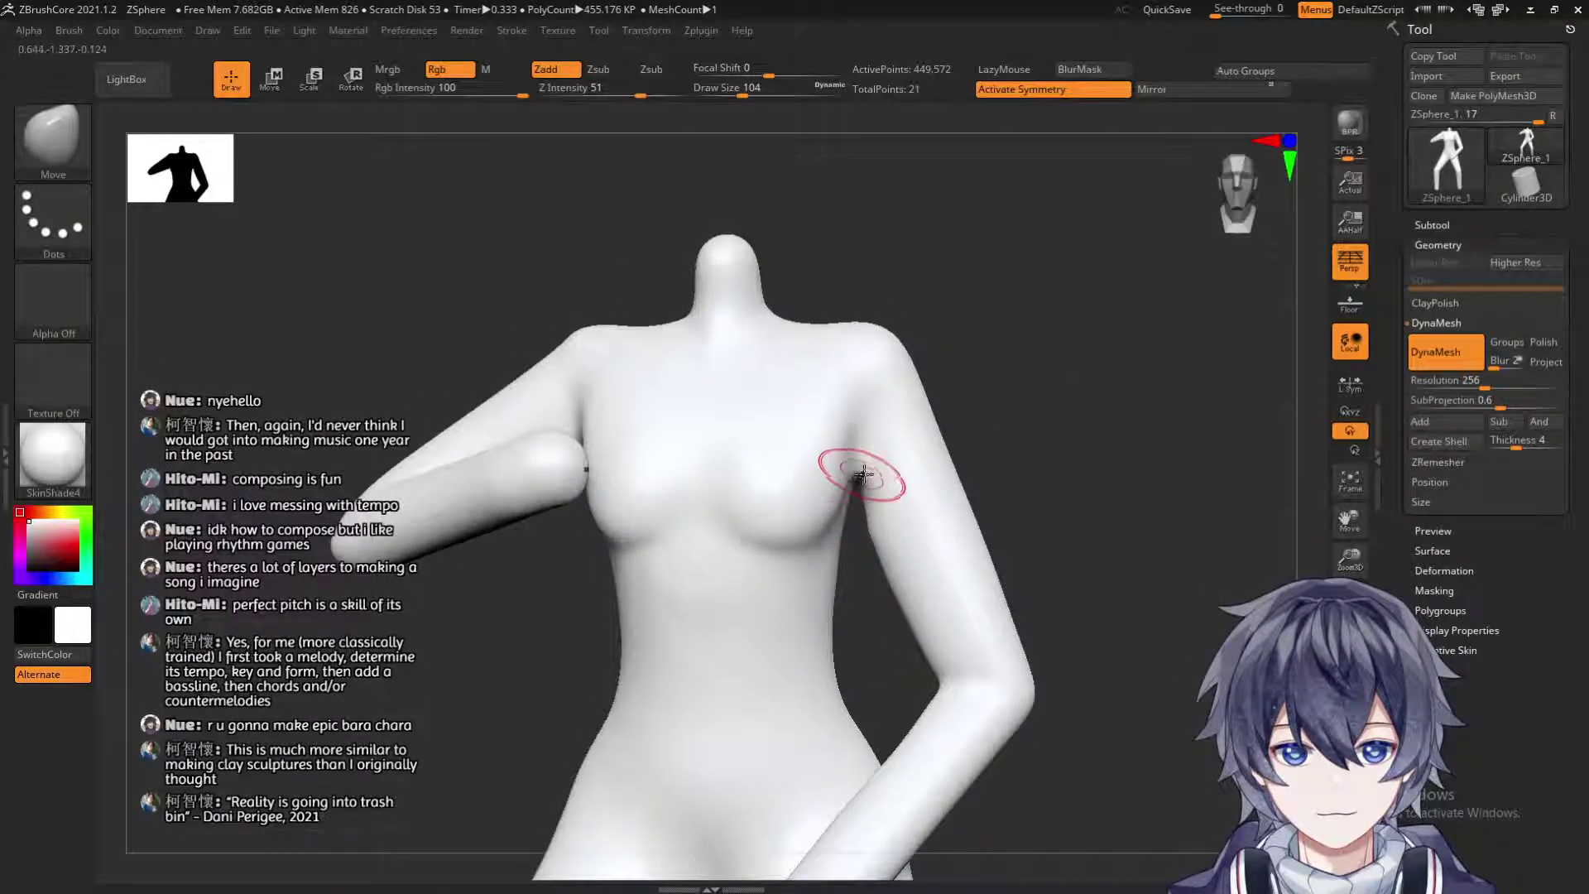
pyautogui.press('shift')
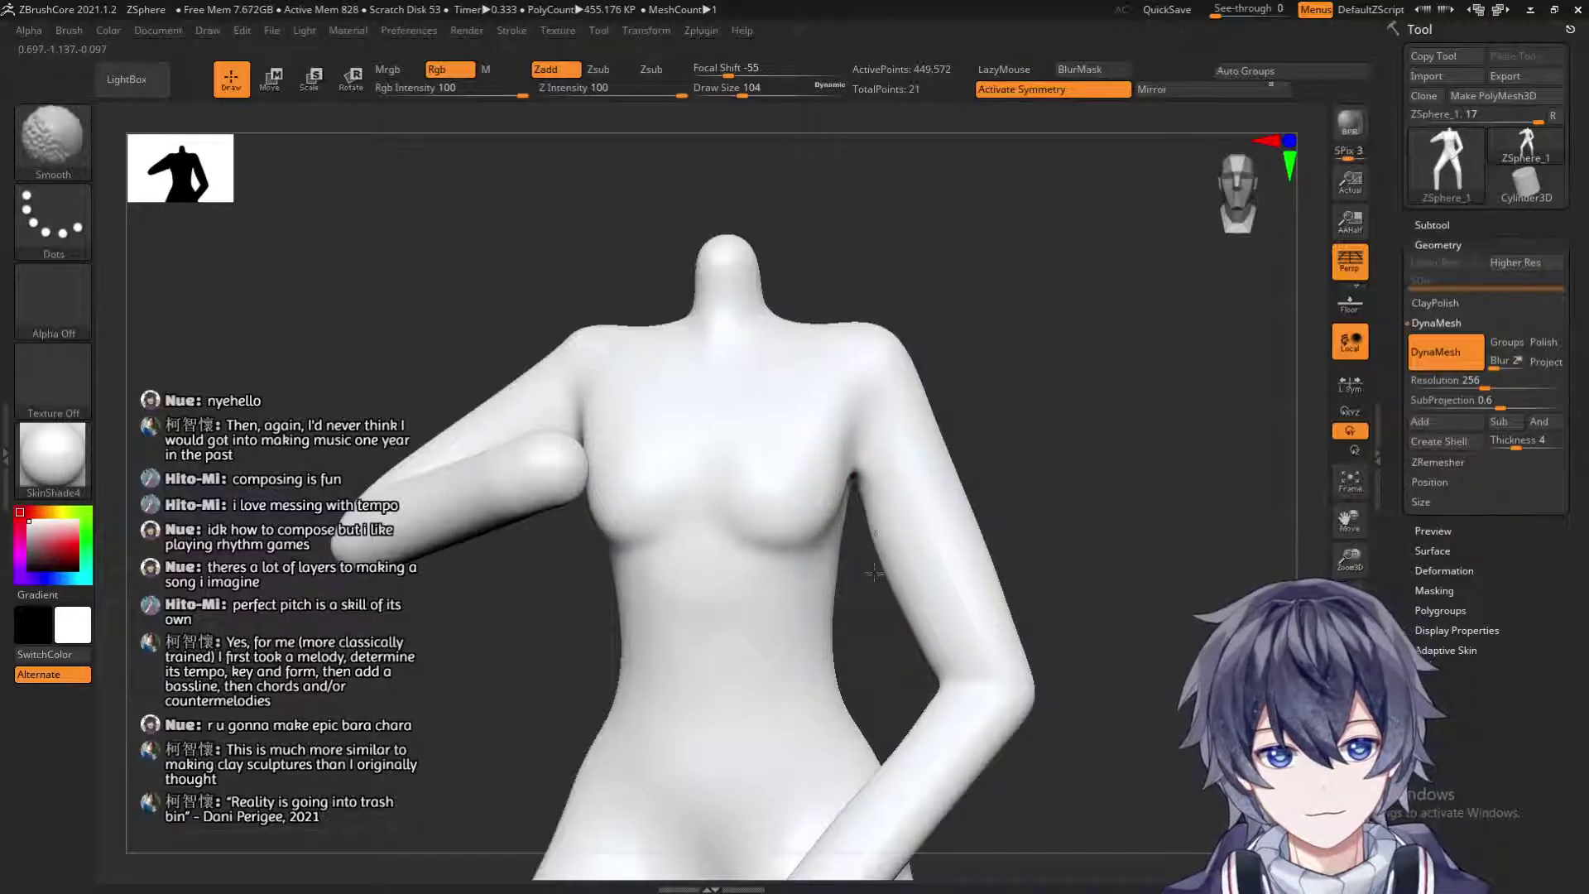
pyautogui.moveTo(1066, 358); pyautogui.dragTo(888, 449)
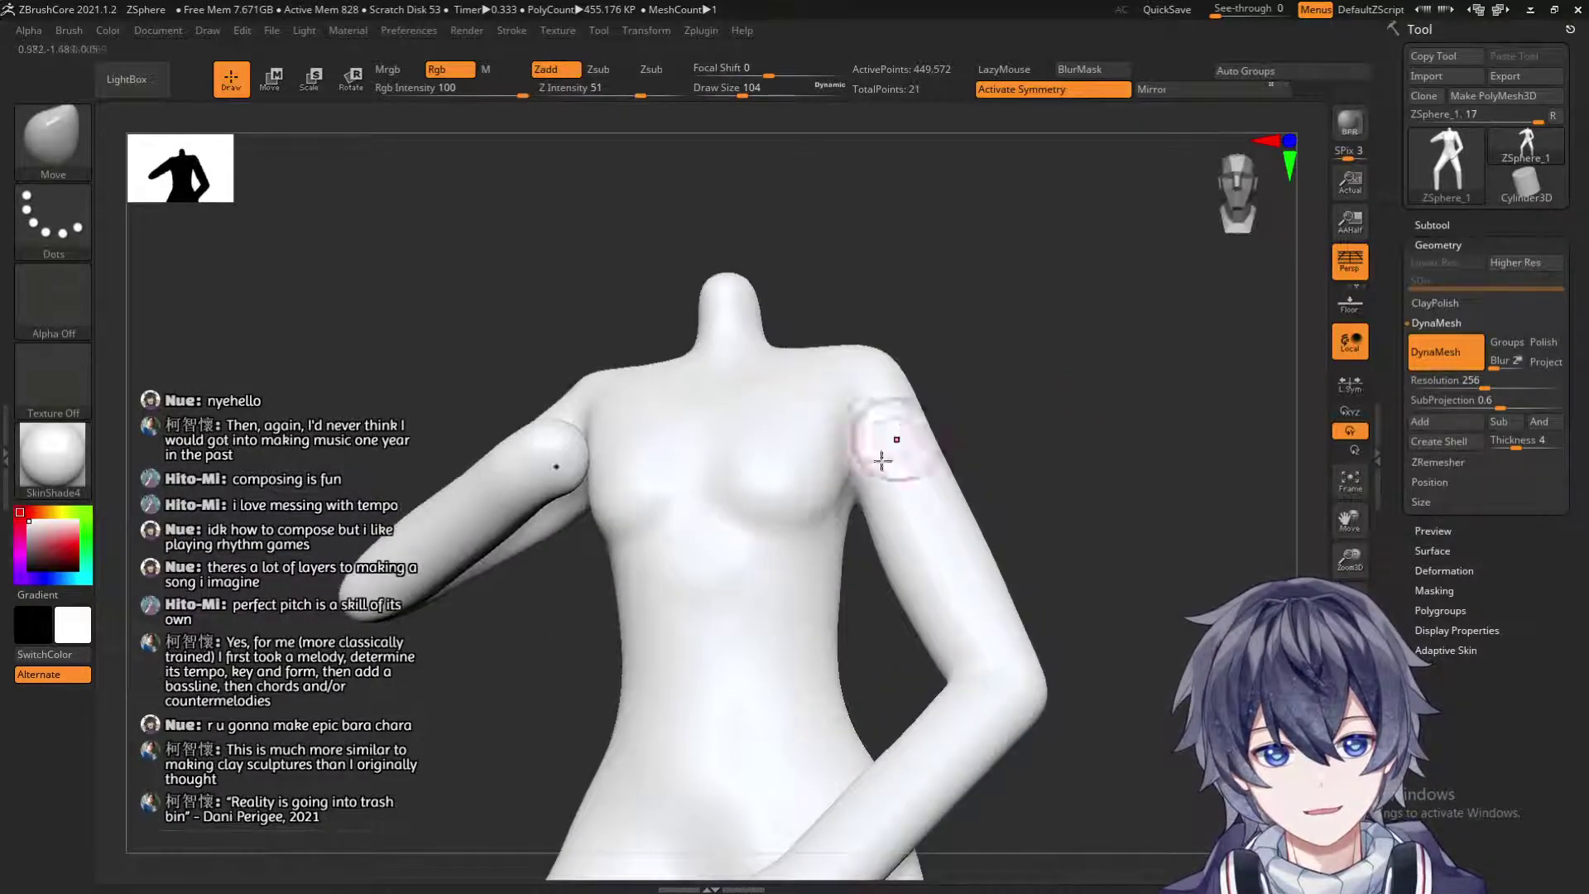
pyautogui.press('shift')
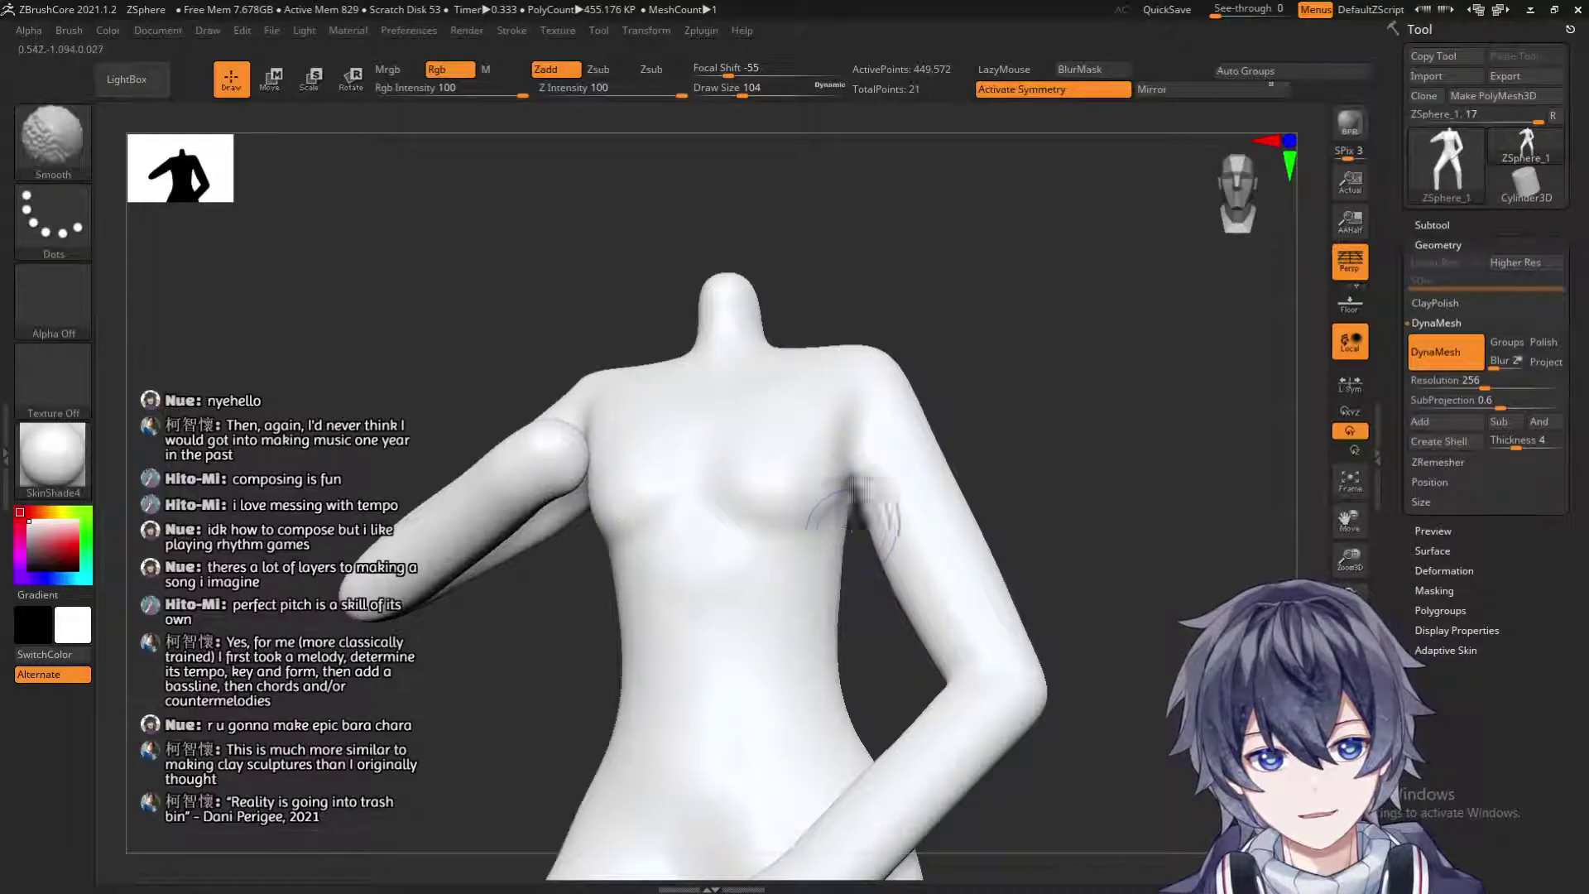
# Refine and smooth the transition from the outer breast into the armpit and upper arm.
pyautogui.moveTo(1014, 419); pyautogui.dragTo(836, 505)
pyautogui.press('shift')
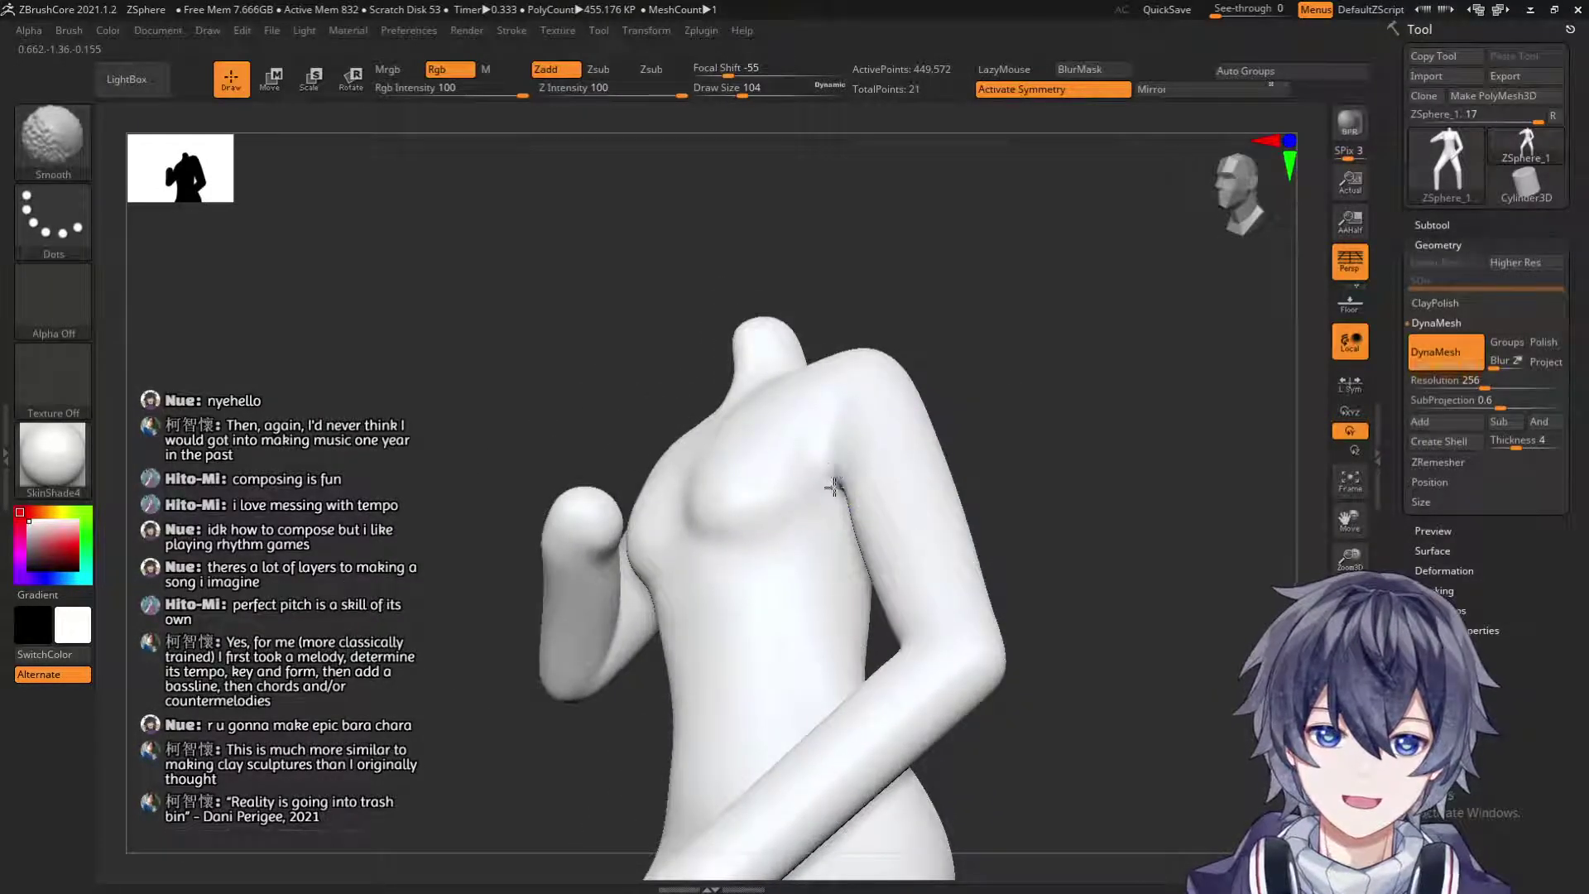
pyautogui.moveTo(1071, 408); pyautogui.dragTo(1184, 397)
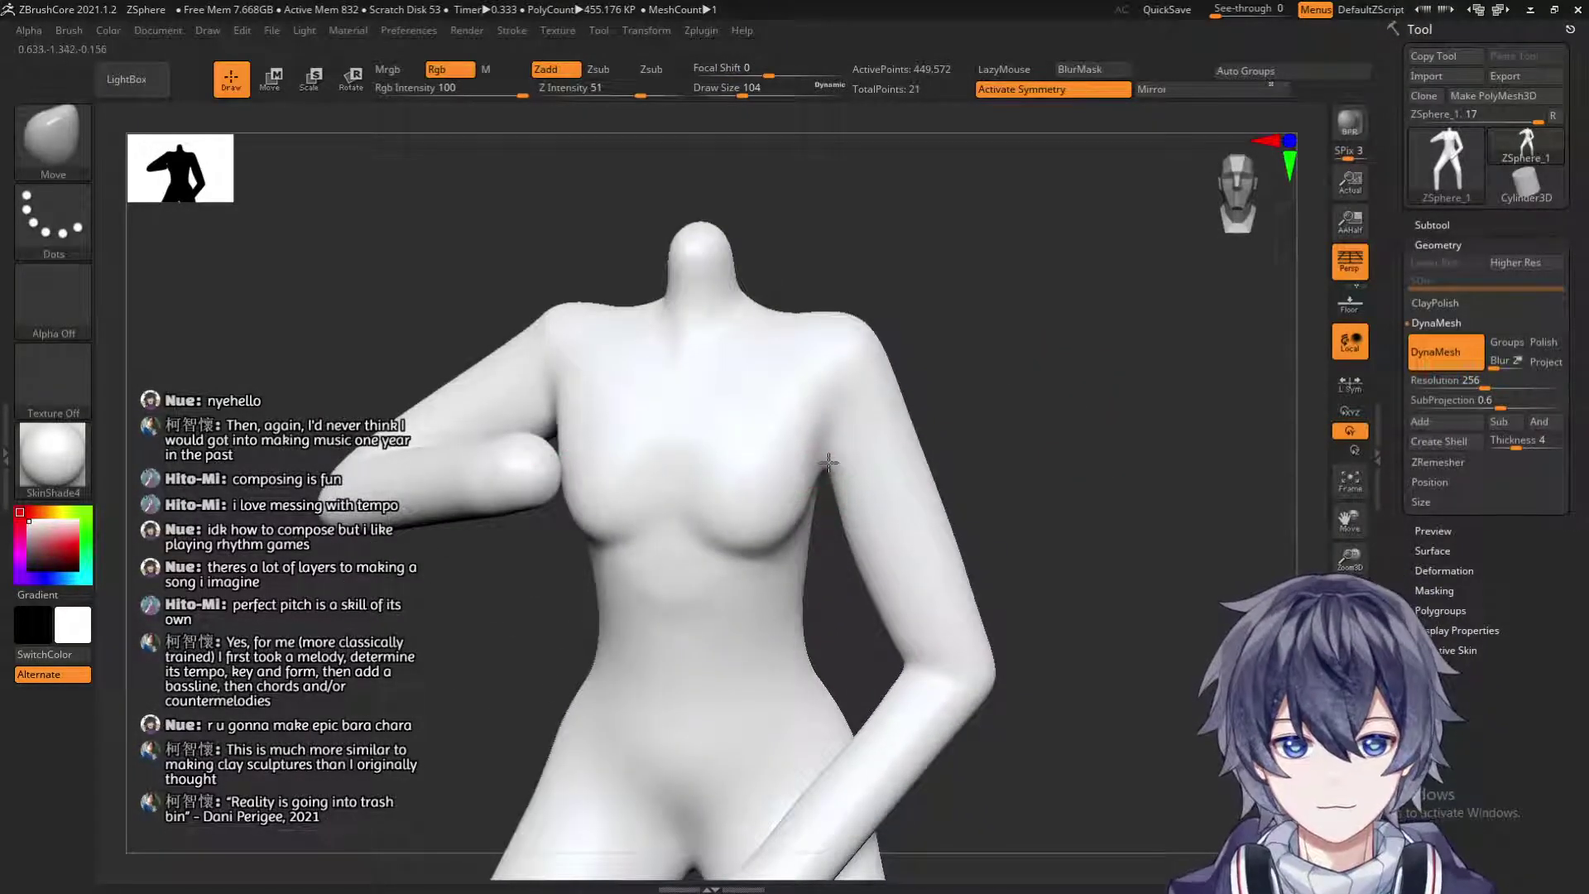
pyautogui.moveTo(942, 398); pyautogui.dragTo(856, 412)
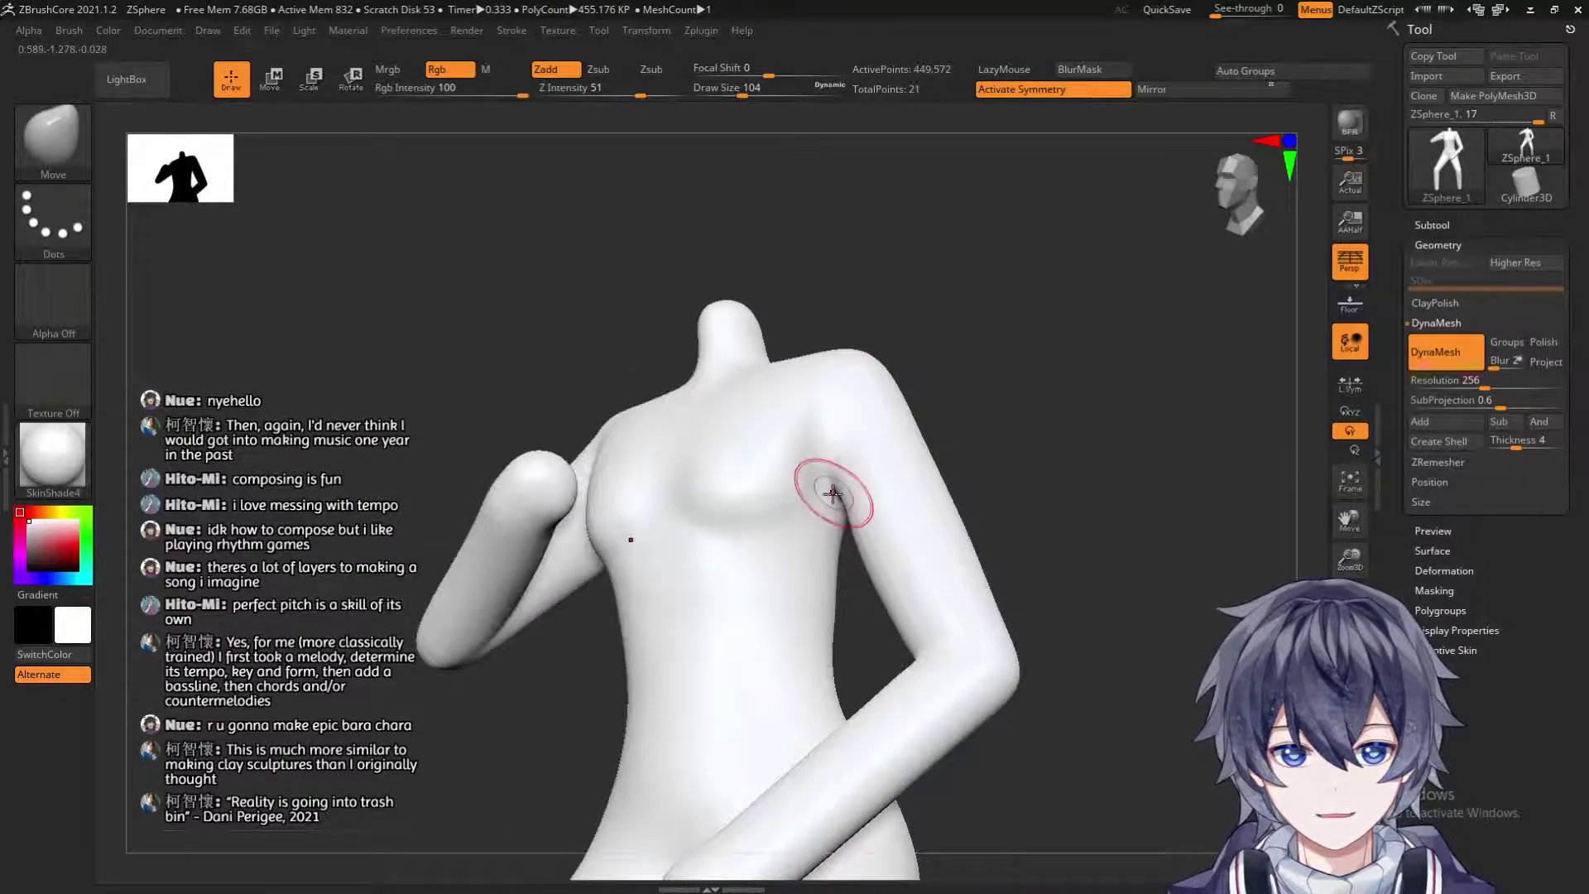
pyautogui.press('shift')
pyautogui.moveTo(993, 501)
pyautogui.mouseDown()
pyautogui.moveTo(1096, 497)
pyautogui.moveTo(1105, 484)
pyautogui.moveTo(1066, 507)
pyautogui.moveTo(1076, 469)
pyautogui.moveTo(1024, 465)
pyautogui.moveTo(1043, 397)
pyautogui.moveTo(1117, 409)
pyautogui.mouseUp()
pyautogui.press('shift')
pyautogui.press('shift')
pyautogui.moveTo(983, 465); pyautogui.dragTo(1094, 364)
pyautogui.moveTo(1092, 505)
pyautogui.mouseDown()
pyautogui.moveTo(1110, 520)
pyautogui.moveTo(1006, 505)
pyautogui.moveTo(1113, 496)
pyautogui.mouseUp()
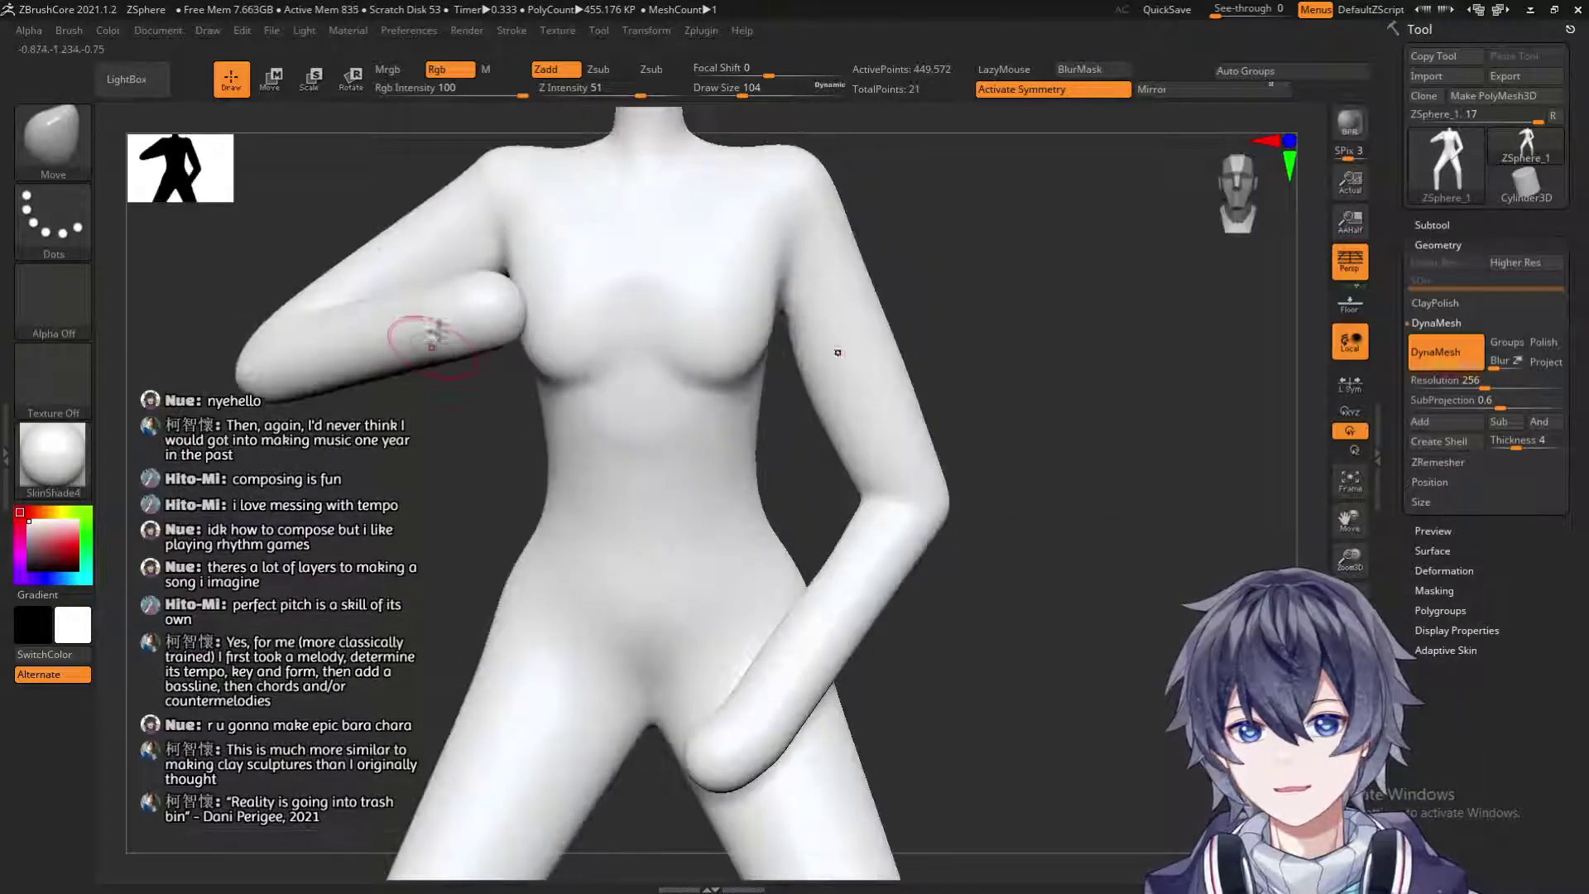
# Turn off symmetry and switch to the ClayBuildup brush.
pyautogui.click(1039, 89)
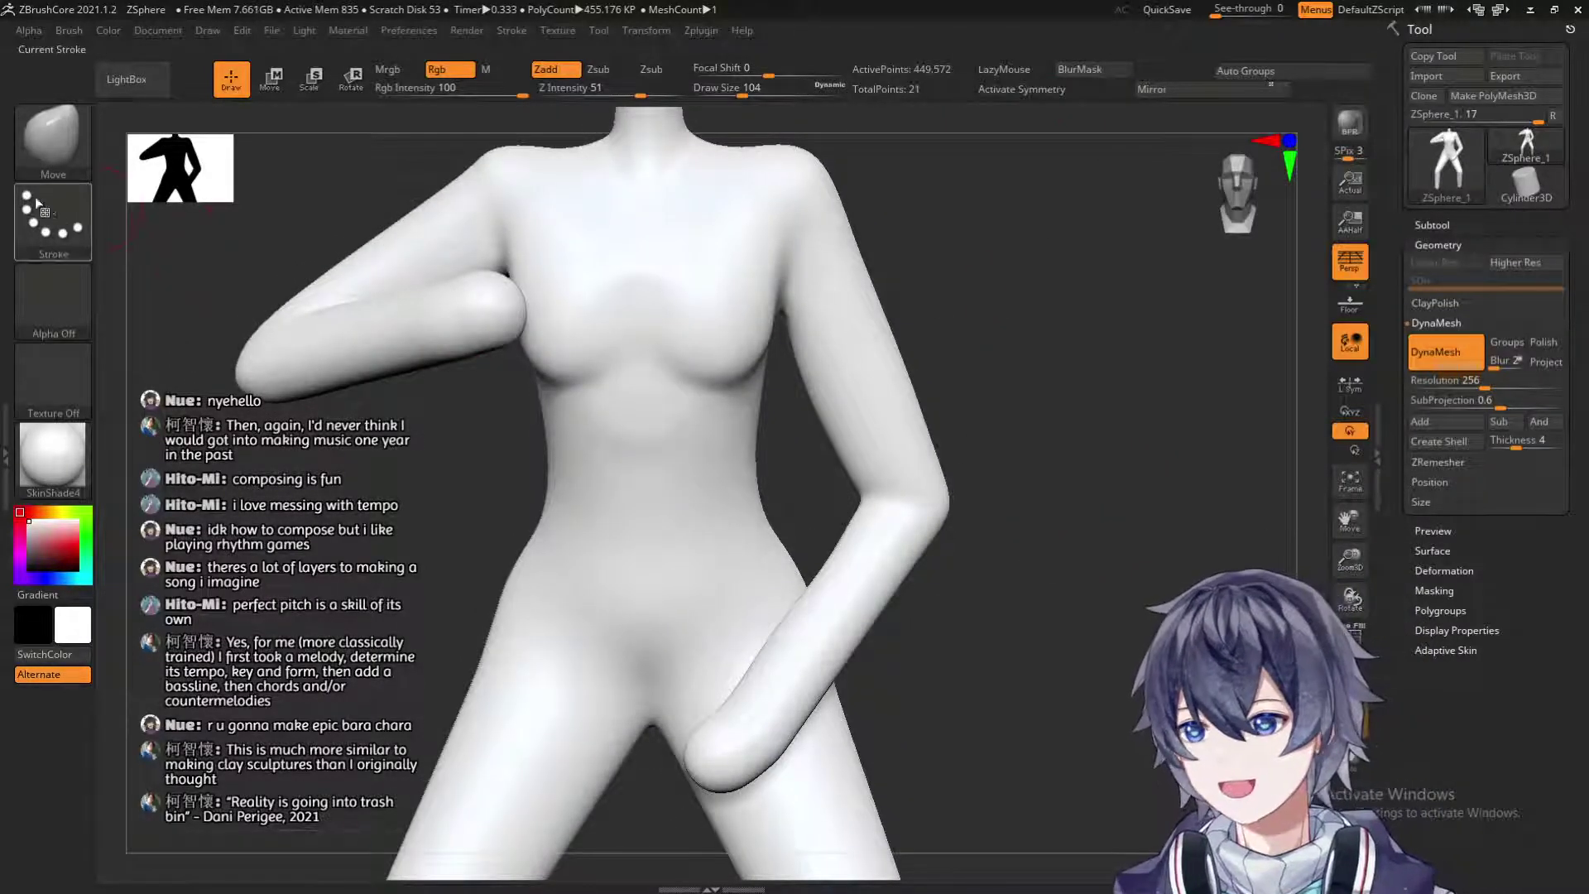
pyautogui.moveTo(433, 564); pyautogui.dragTo(768, 369)
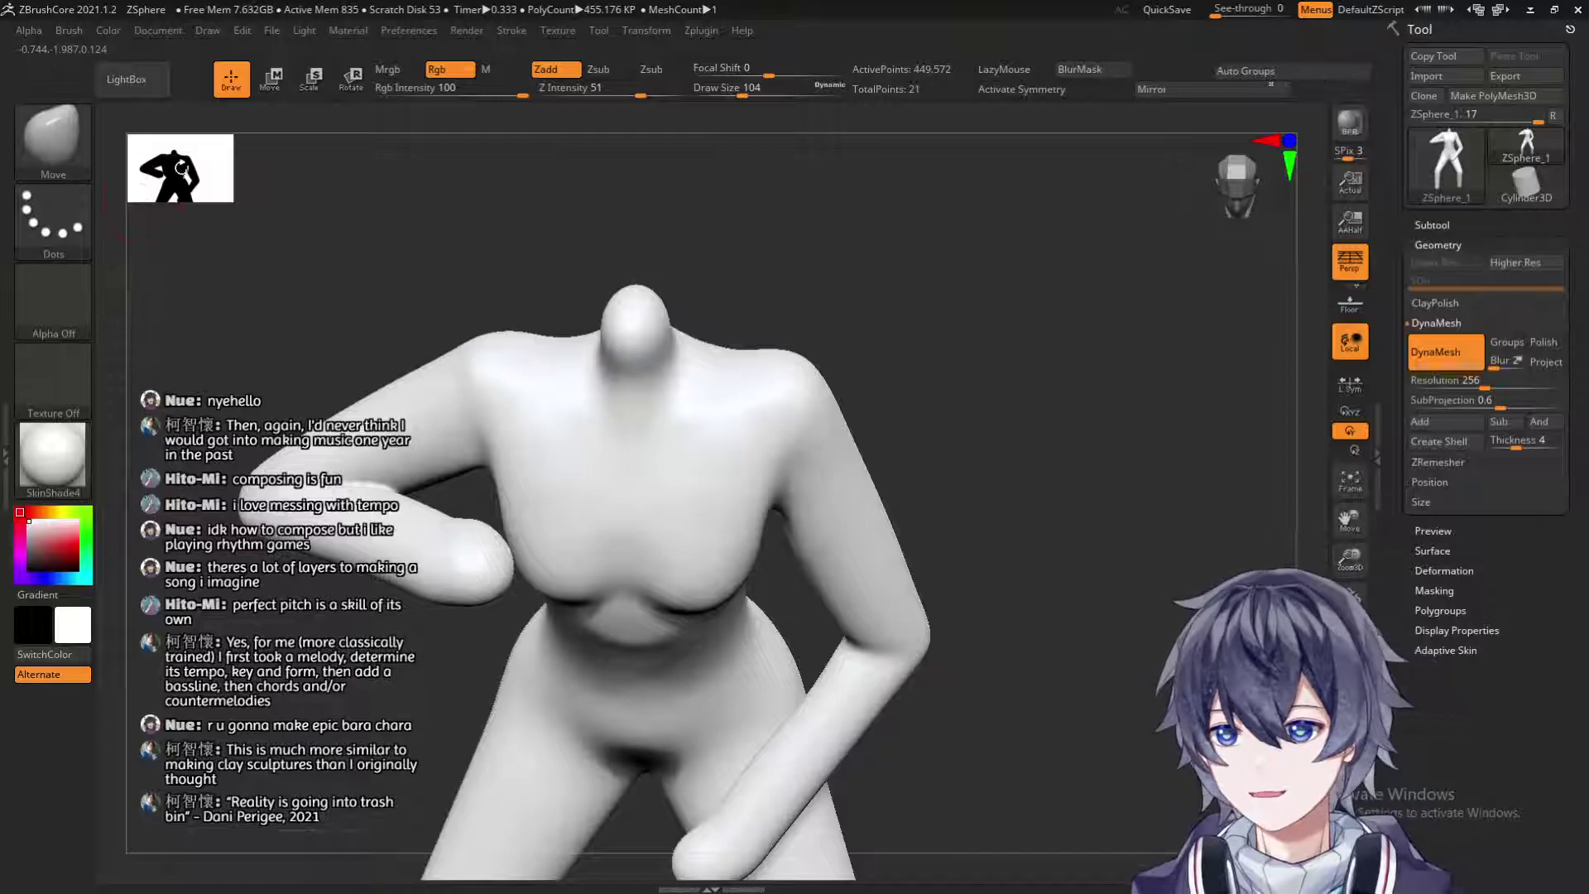
pyautogui.press('b')
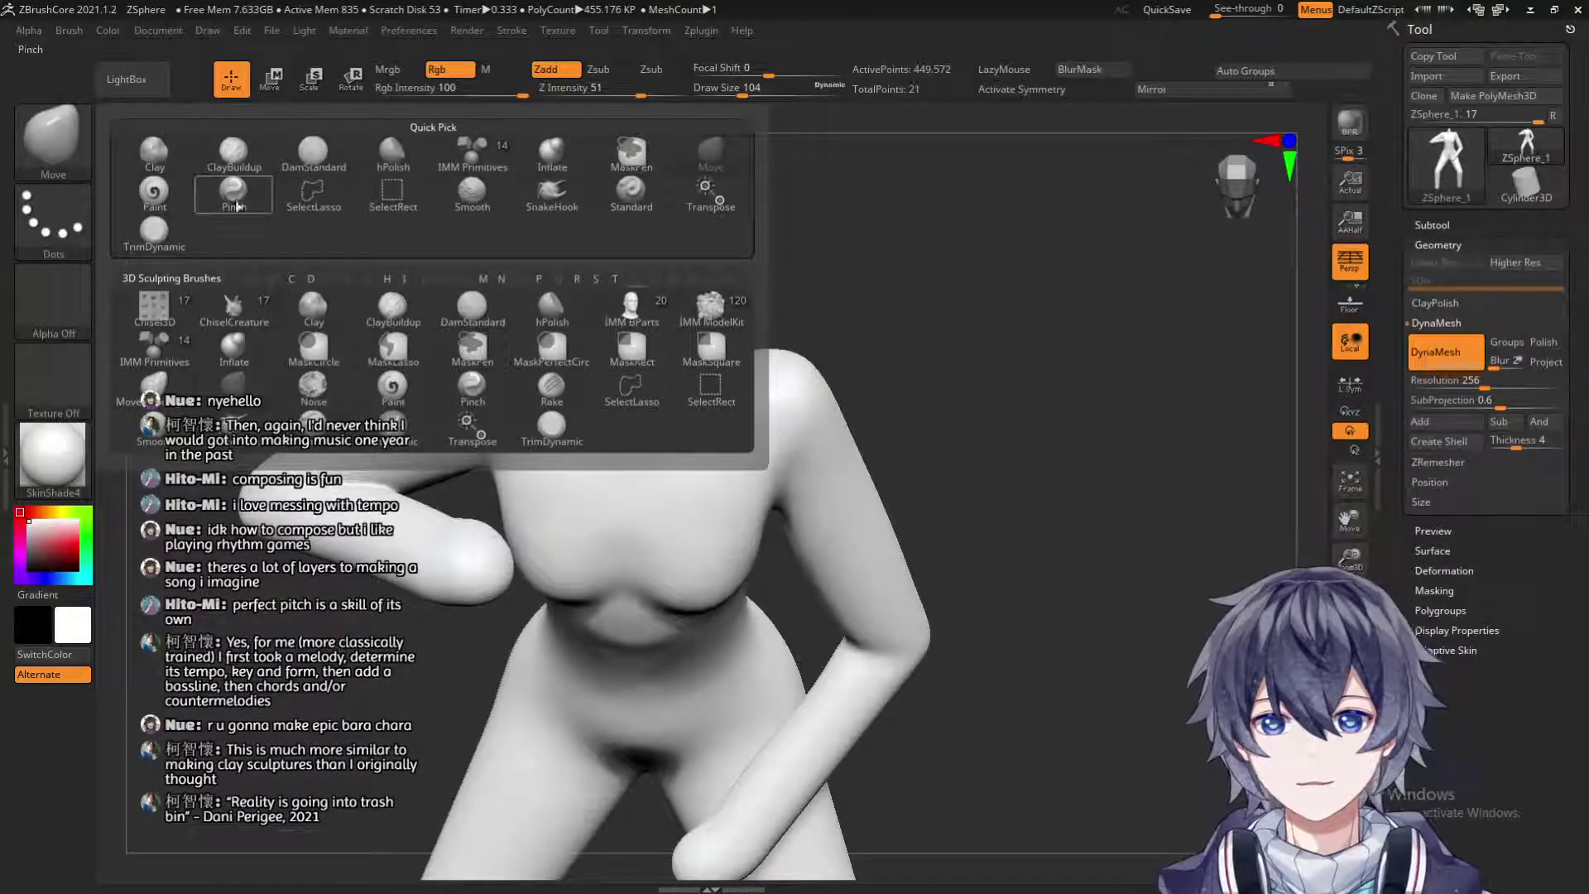
pyautogui.click(173, 149)
pyautogui.press('b')
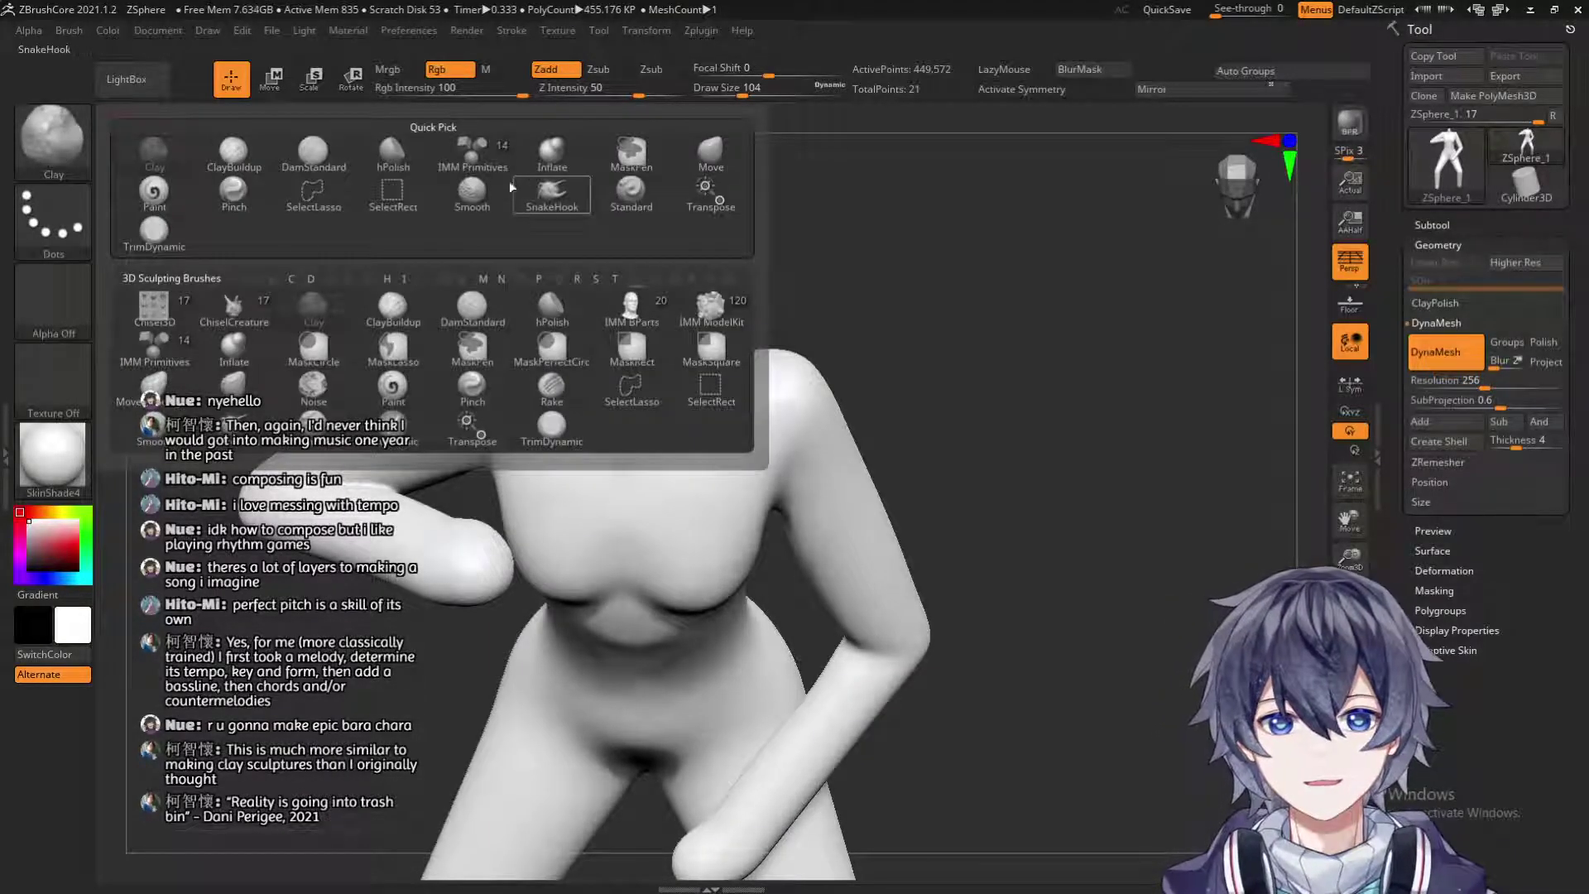
pyautogui.click(234, 152)
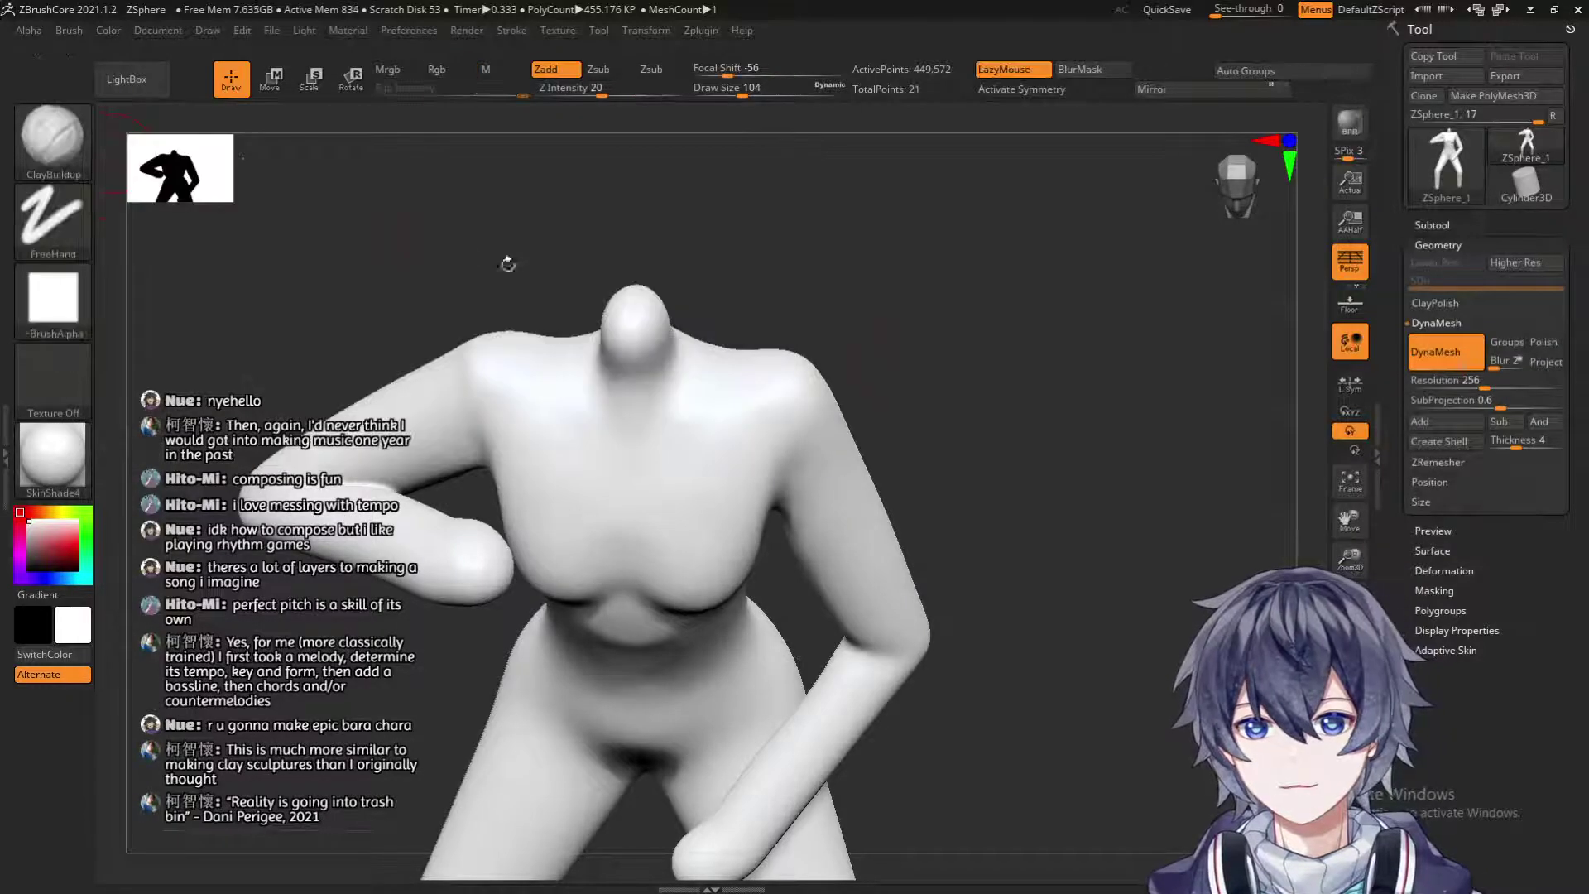
# Reduce the ClayBuildup brush's draw size to 56 and turn symmetry back on for the upper chest.
pyautogui.moveTo(935, 339)
pyautogui.mouseDown()
pyautogui.moveTo(869, 312)
pyautogui.moveTo(920, 307)
pyautogui.mouseUp()
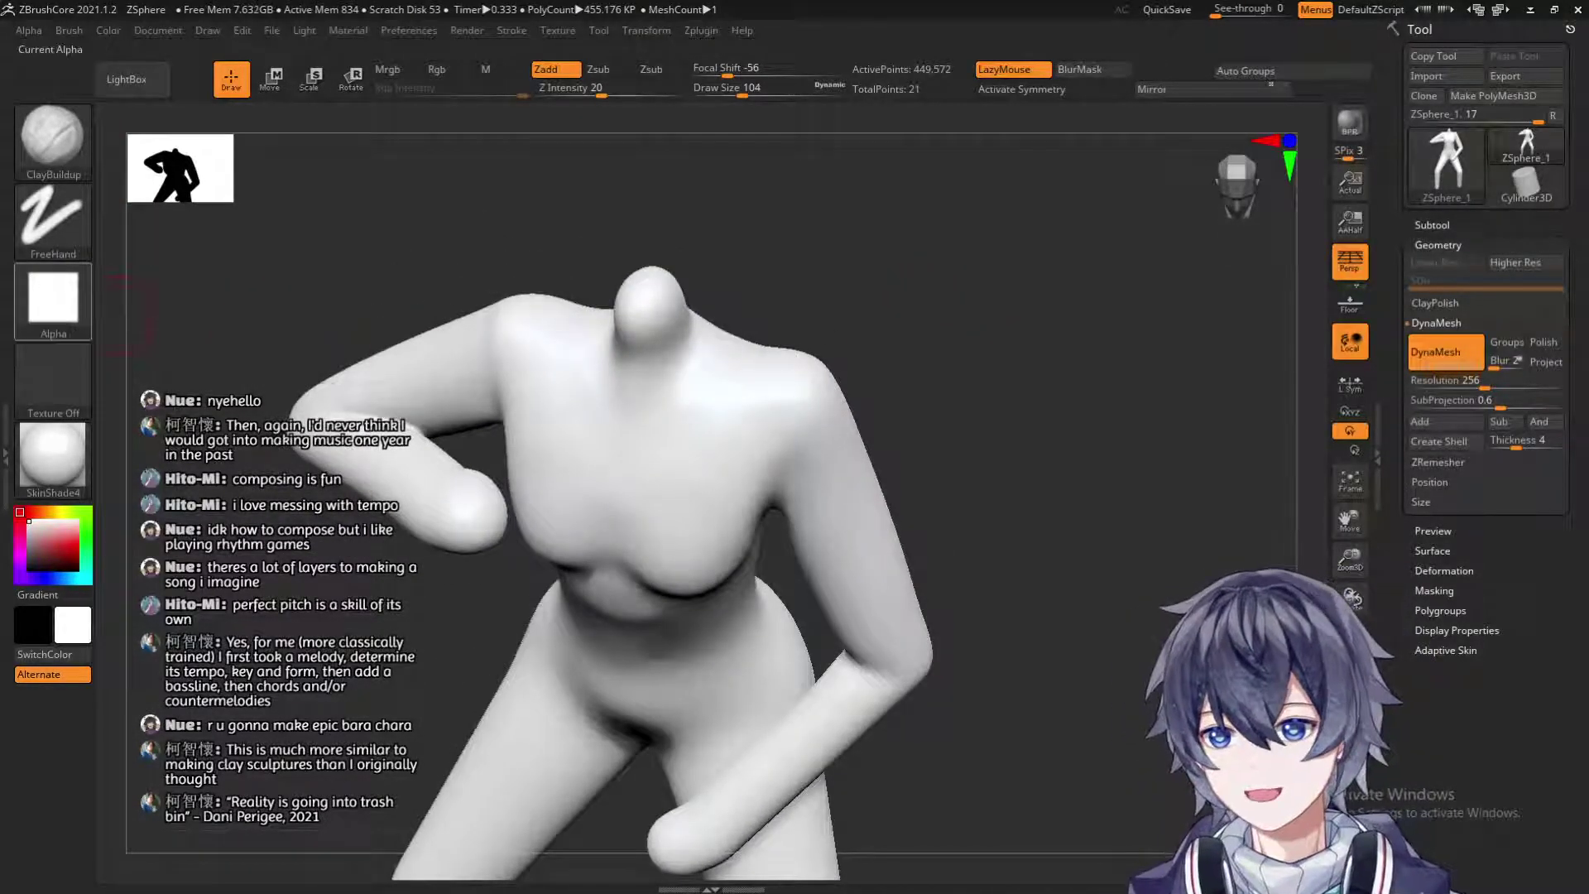
pyautogui.press('s')
pyautogui.moveTo(648, 391); pyautogui.dragTo(635, 395)
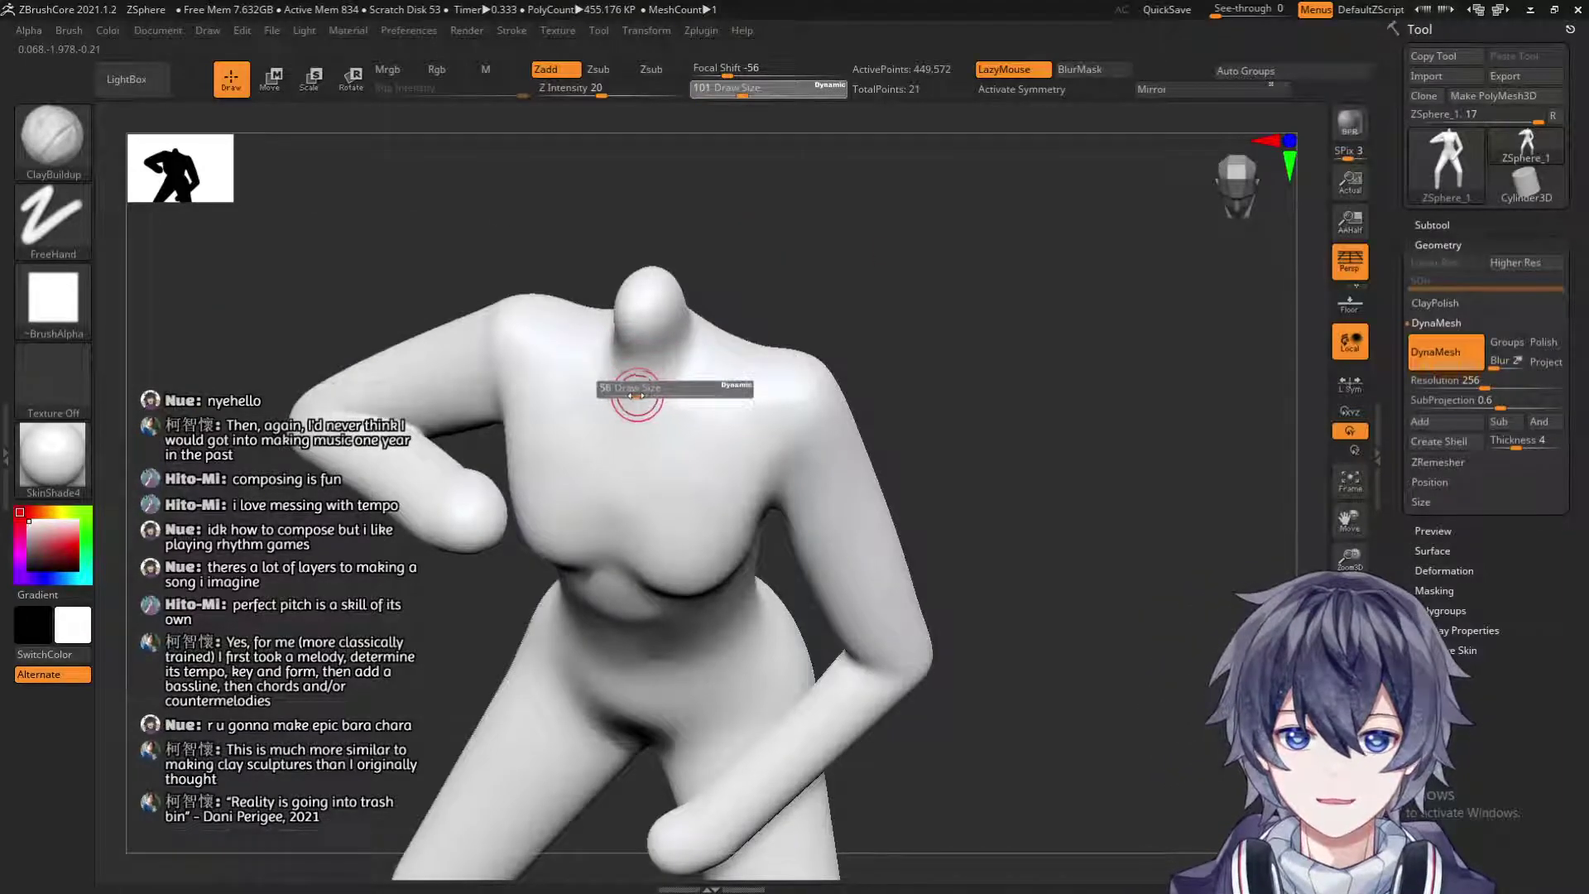
pyautogui.moveTo(895, 289); pyautogui.dragTo(880, 318)
pyautogui.moveTo(1011, 333)
pyautogui.mouseDown()
pyautogui.moveTo(1145, 354)
pyautogui.moveTo(1076, 344)
pyautogui.moveTo(1103, 351)
pyautogui.moveTo(1086, 318)
pyautogui.mouseUp()
pyautogui.moveTo(831, 362); pyautogui.dragTo(843, 386)
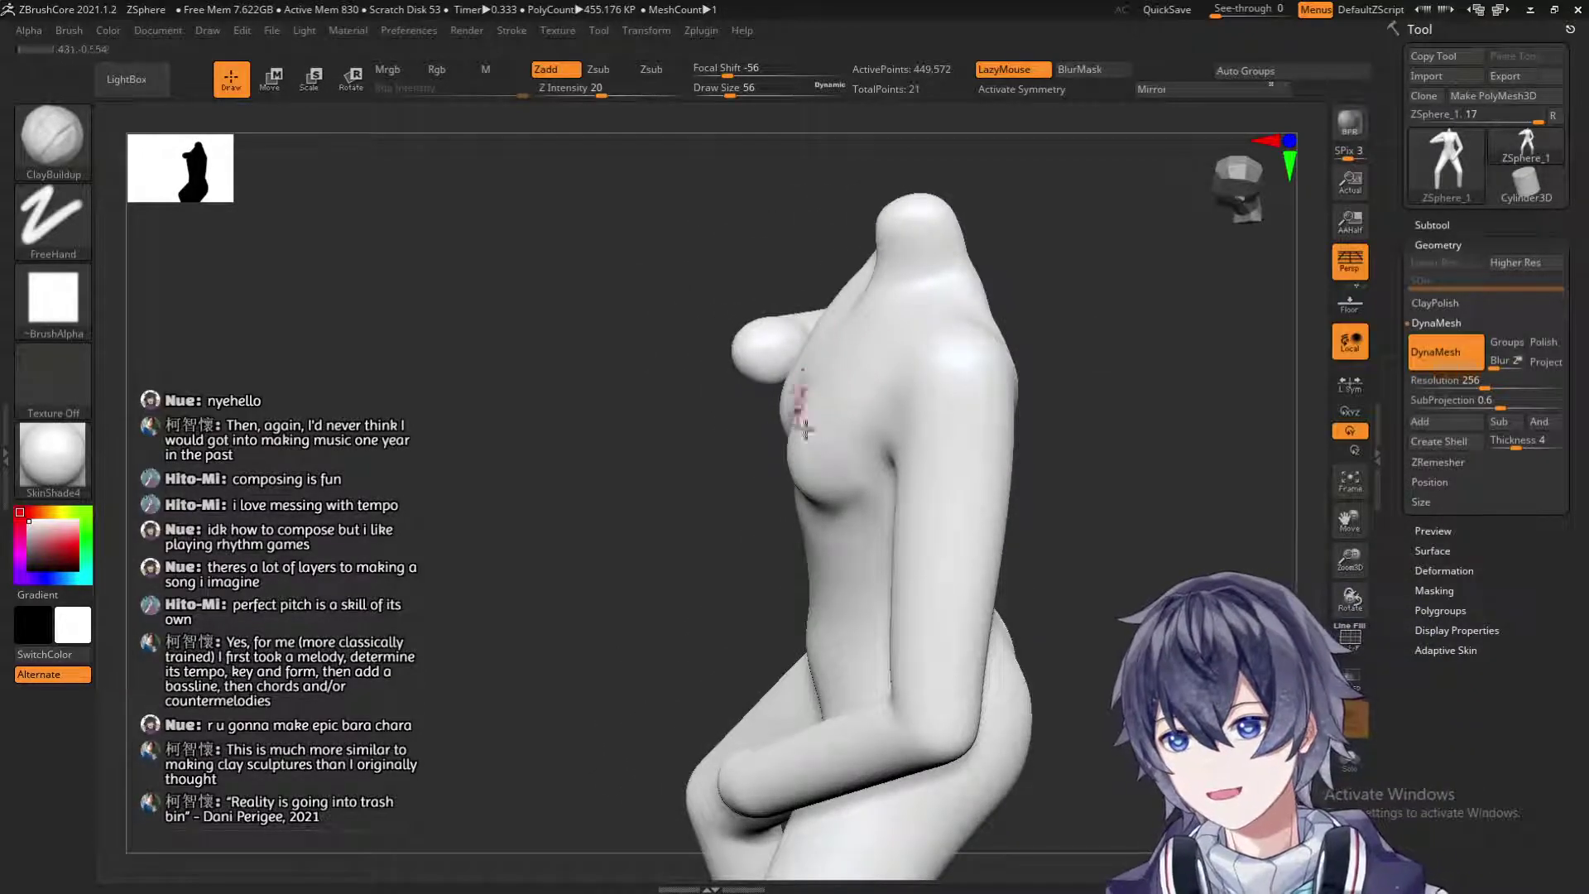
pyautogui.moveTo(1068, 348)
pyautogui.mouseDown()
pyautogui.moveTo(1169, 350)
pyautogui.moveTo(1135, 482)
pyautogui.moveTo(1154, 418)
pyautogui.mouseUp()
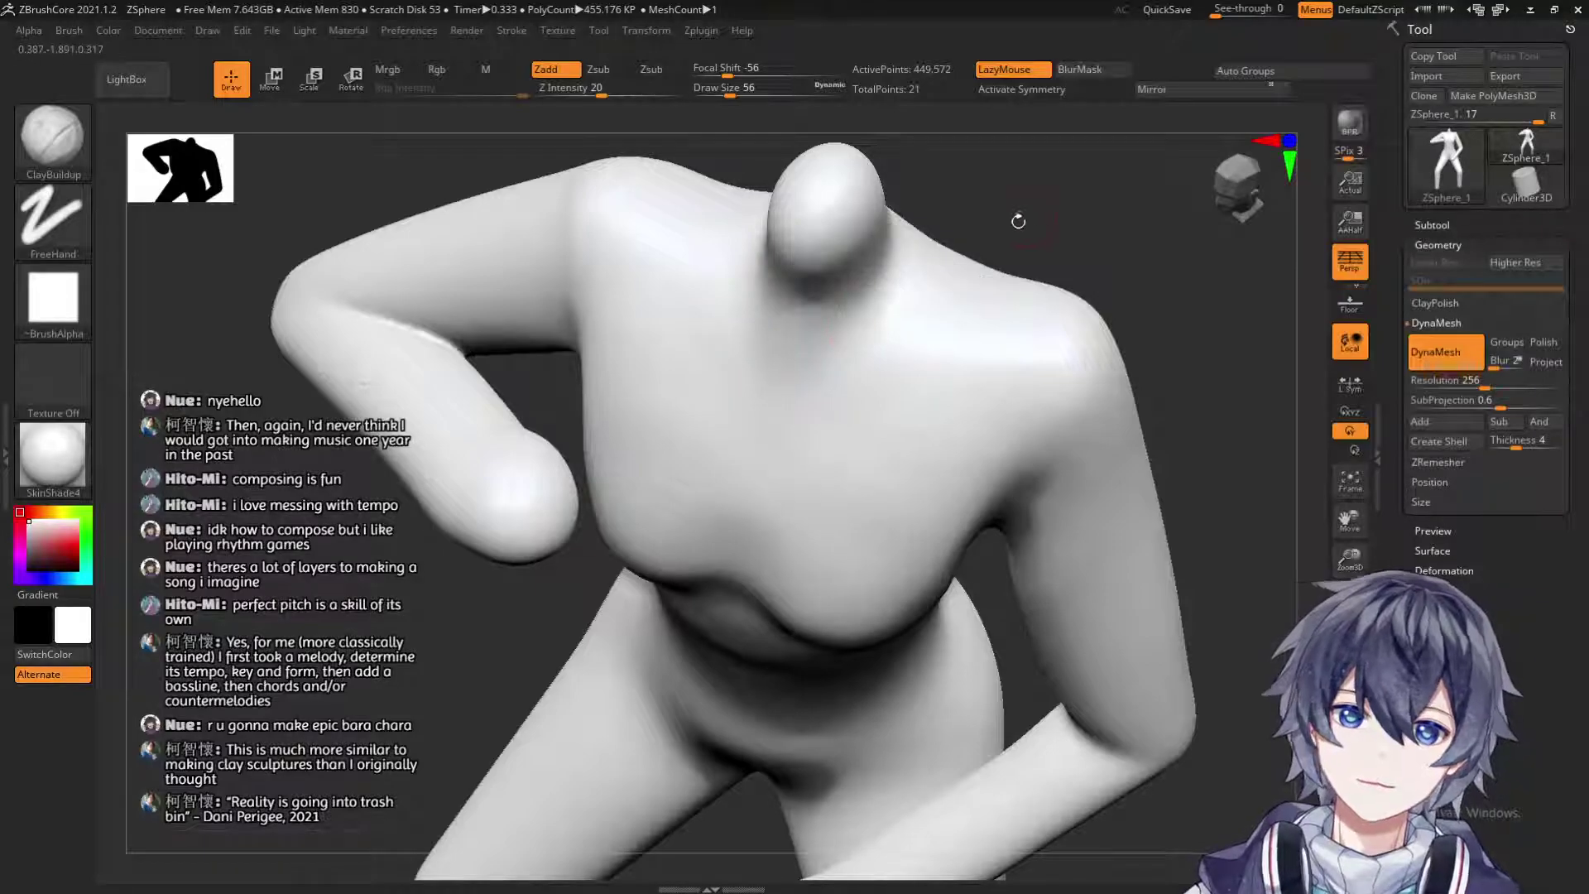
pyautogui.click(1020, 91)
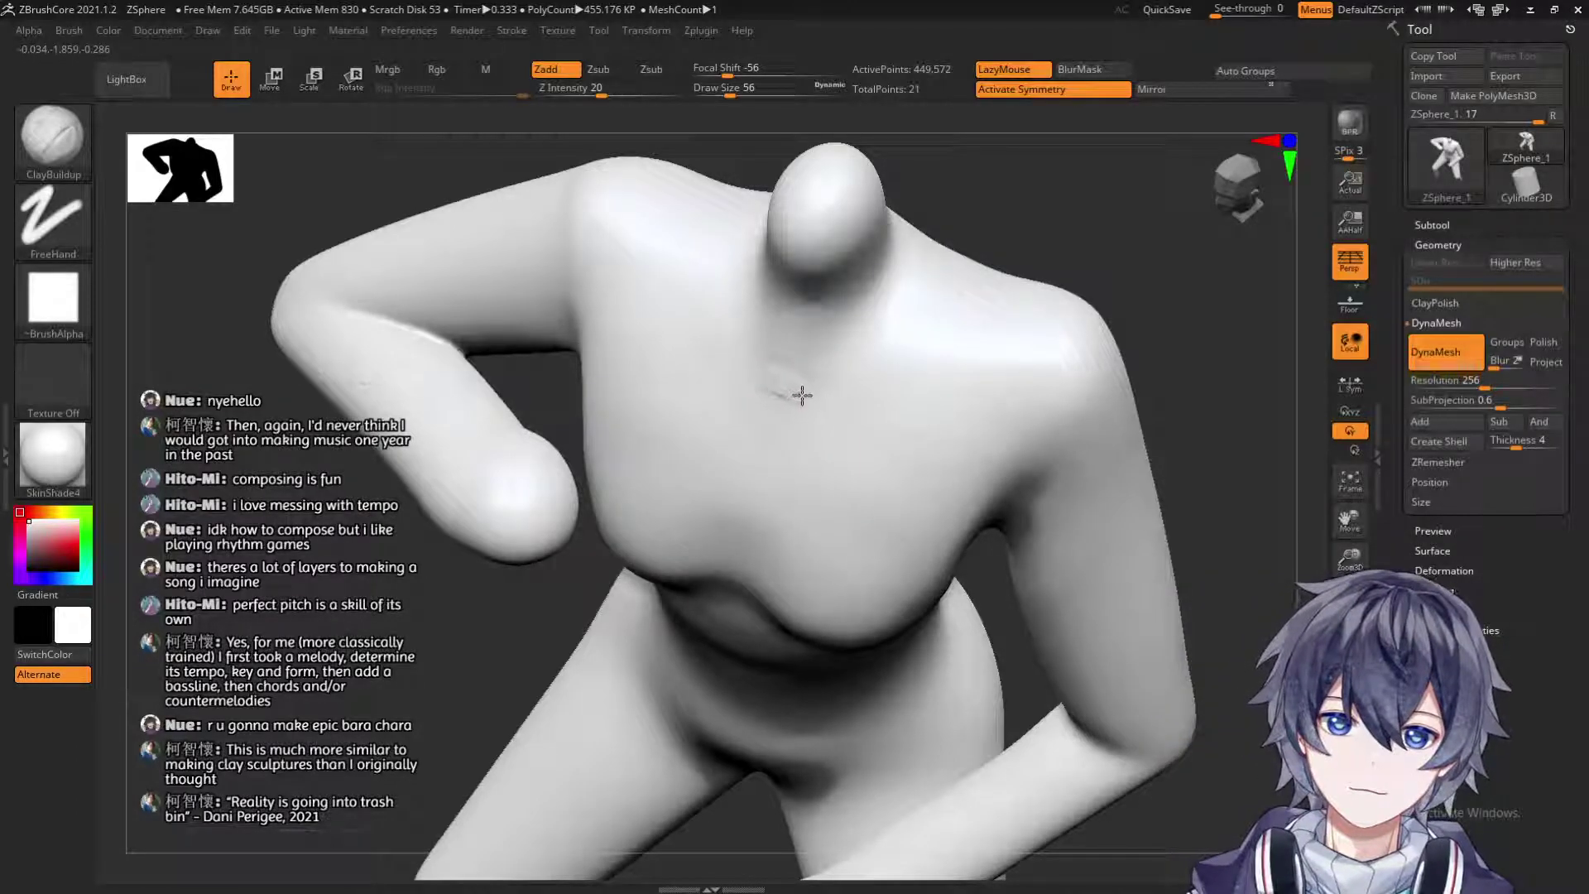
# Try to lay down mirrored collarbone strokes from the base of the neck toward the shoulders.
pyautogui.moveTo(938, 397); pyautogui.dragTo(1071, 425)
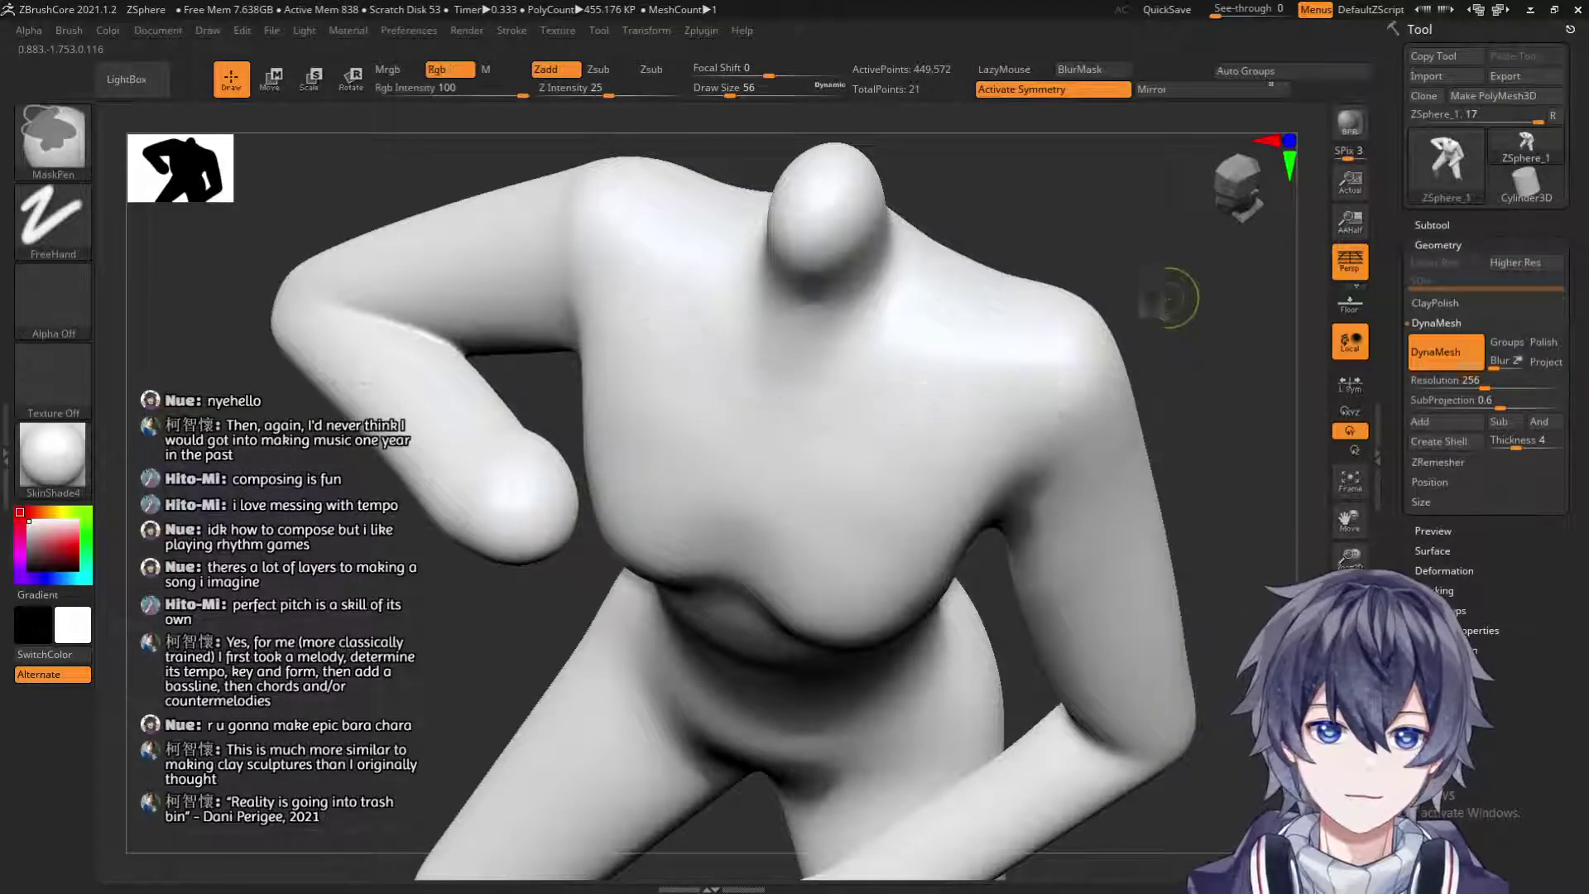
pyautogui.hotkey('ctrl', 'z')
pyautogui.moveTo(790, 349)
pyautogui.mouseDown()
pyautogui.moveTo(834, 383)
pyautogui.moveTo(1091, 379)
pyautogui.mouseUp()
pyautogui.moveTo(1262, 311)
pyautogui.mouseDown()
pyautogui.moveTo(1161, 269)
pyautogui.moveTo(1192, 273)
pyautogui.moveTo(1156, 312)
pyautogui.mouseUp()
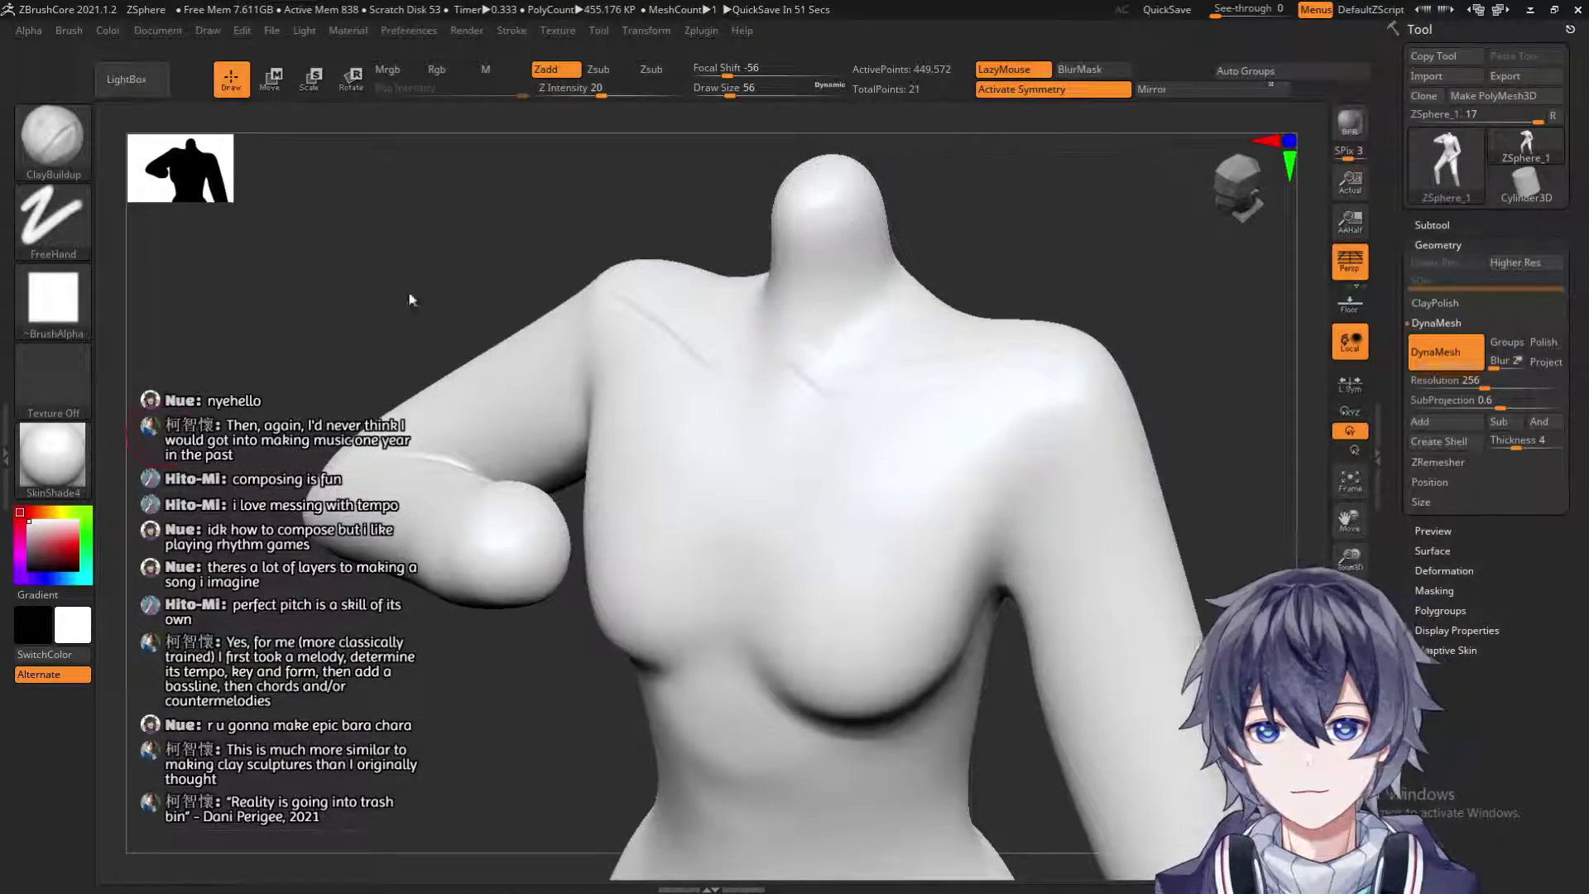
pyautogui.moveTo(1174, 344); pyautogui.dragTo(1155, 489)
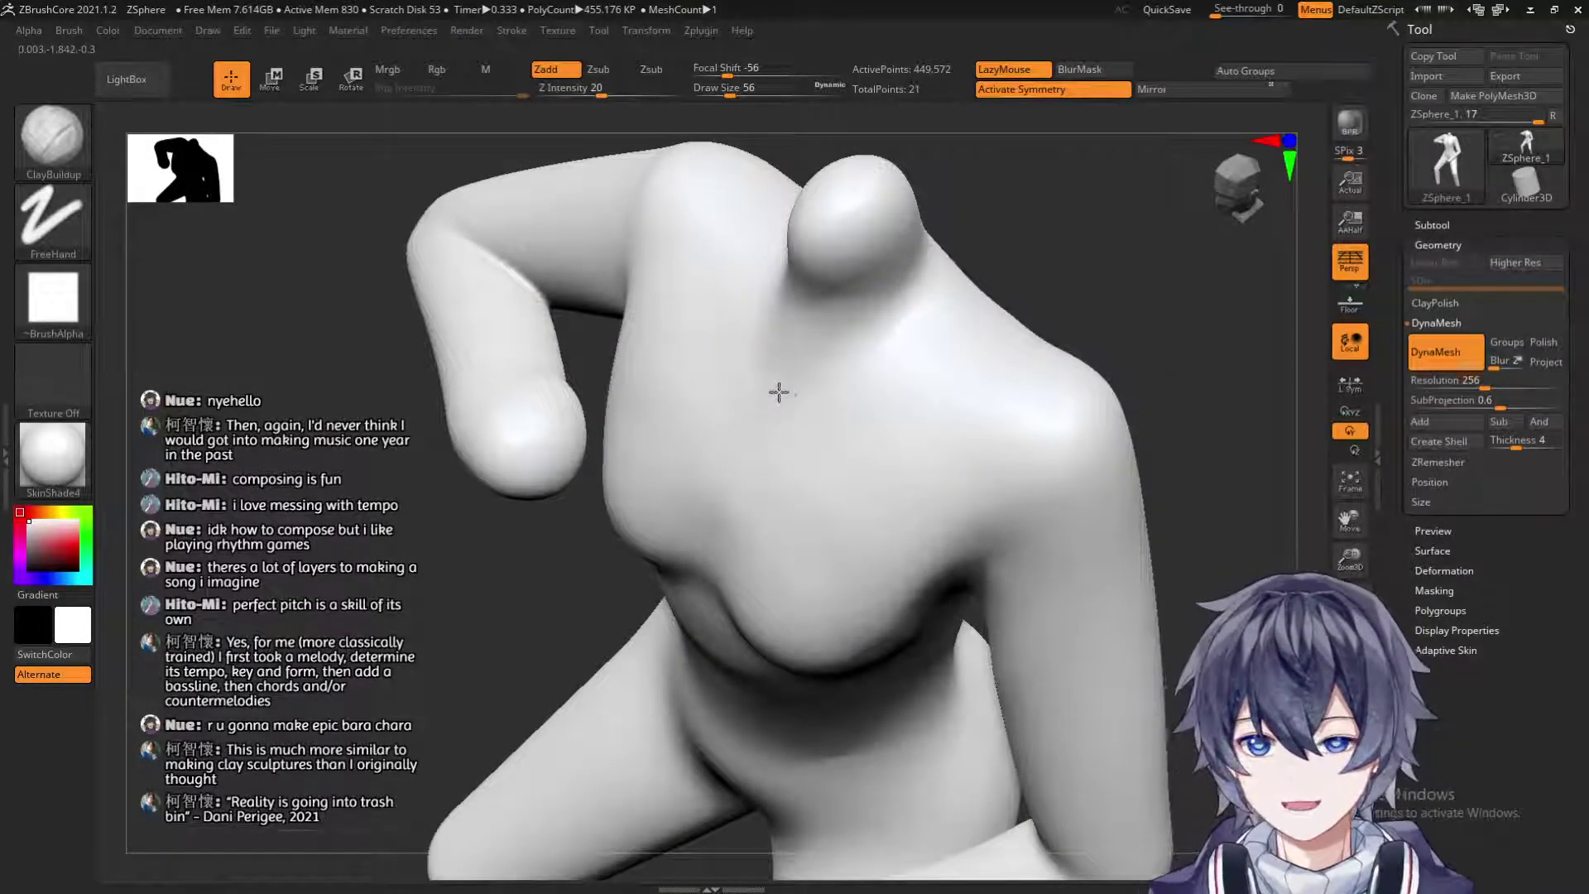
pyautogui.moveTo(959, 433); pyautogui.dragTo(998, 476)
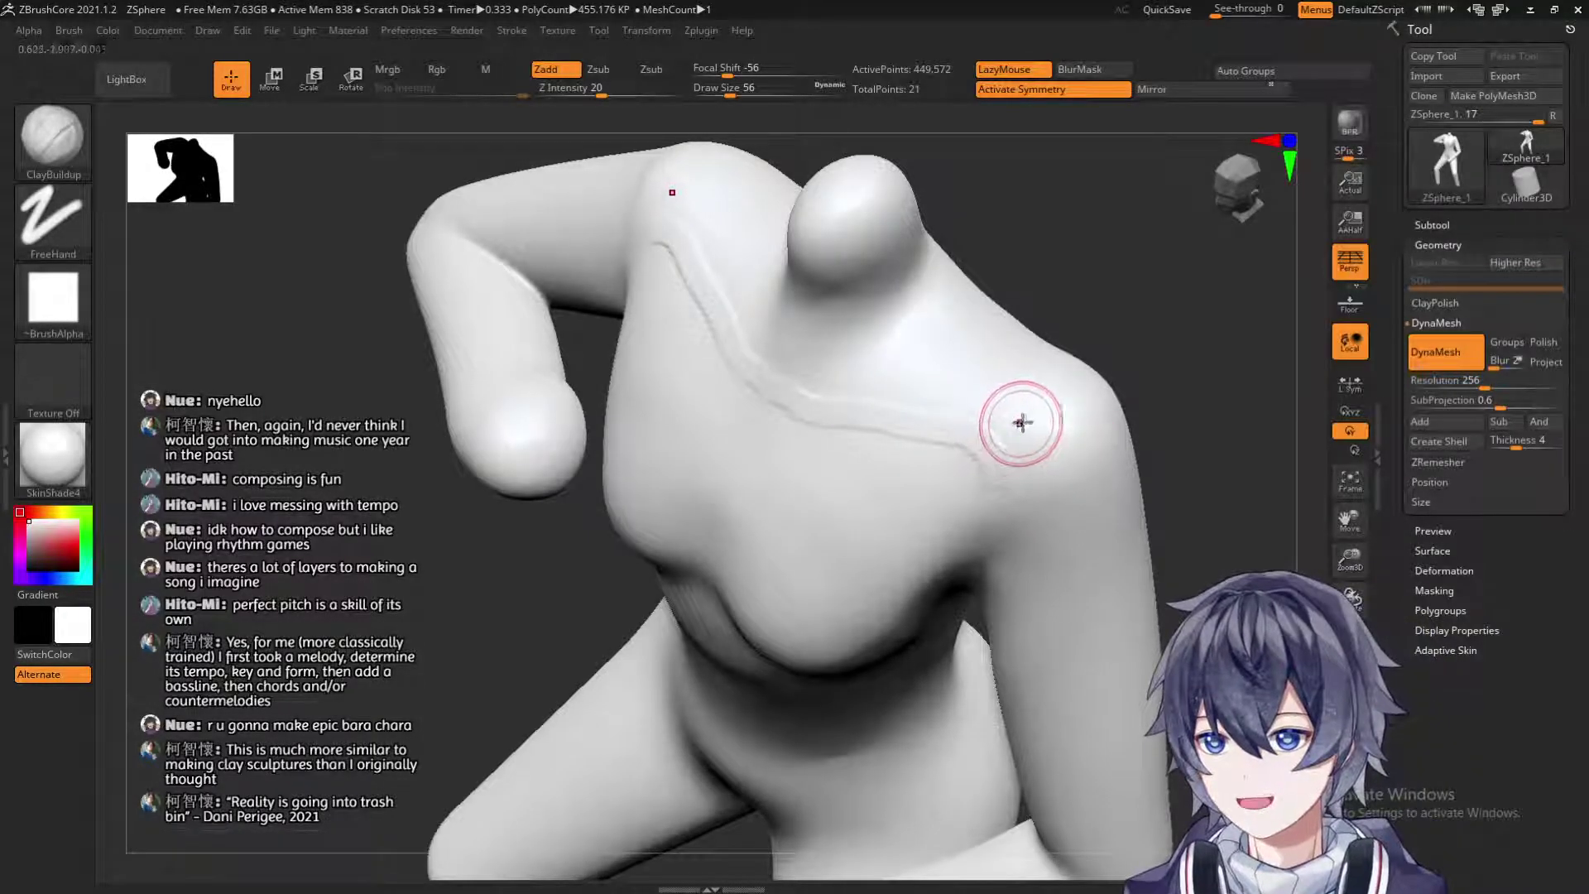
pyautogui.hotkey('ctrl', 'z')
# Block in both collarbones with ClayBuildup strokes from the neck base to the shoulders, comparing versions with undo and redo.
pyautogui.moveTo(778, 389); pyautogui.dragTo(1018, 464)
pyautogui.hotkey('ctrl', 'z')
pyautogui.hotkey('ctrl', 'z')
pyautogui.hotkey('ctrl', 'shift', 'z')
pyautogui.hotkey('ctrl', 'shift', 'z')
pyautogui.hotkey('ctrl', 'z')
pyautogui.moveTo(781, 400)
pyautogui.mouseDown()
pyautogui.moveTo(961, 409)
pyautogui.moveTo(1022, 455)
pyautogui.mouseUp()
pyautogui.hotkey('ctrl', 'z')
pyautogui.hotkey('ctrl', 'shift', 'z')
pyautogui.hotkey('ctrl', 'shift', 'z')
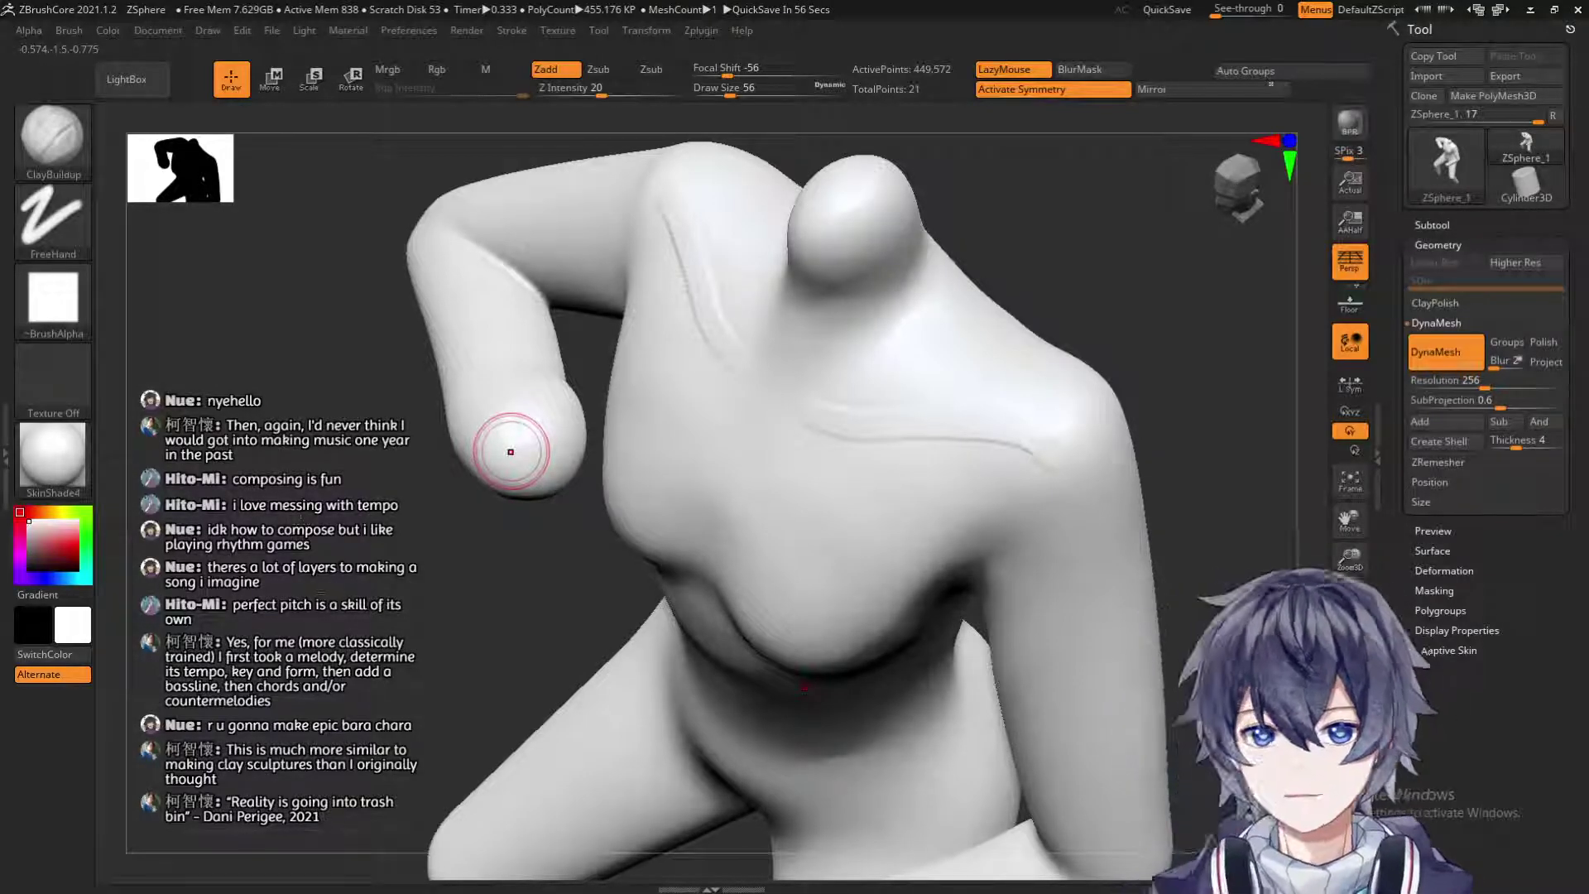
# Soften the collarbone ridges and build up more clay along them between the shoulders and the sternum.
pyautogui.moveTo(365, 629); pyautogui.dragTo(368, 576)
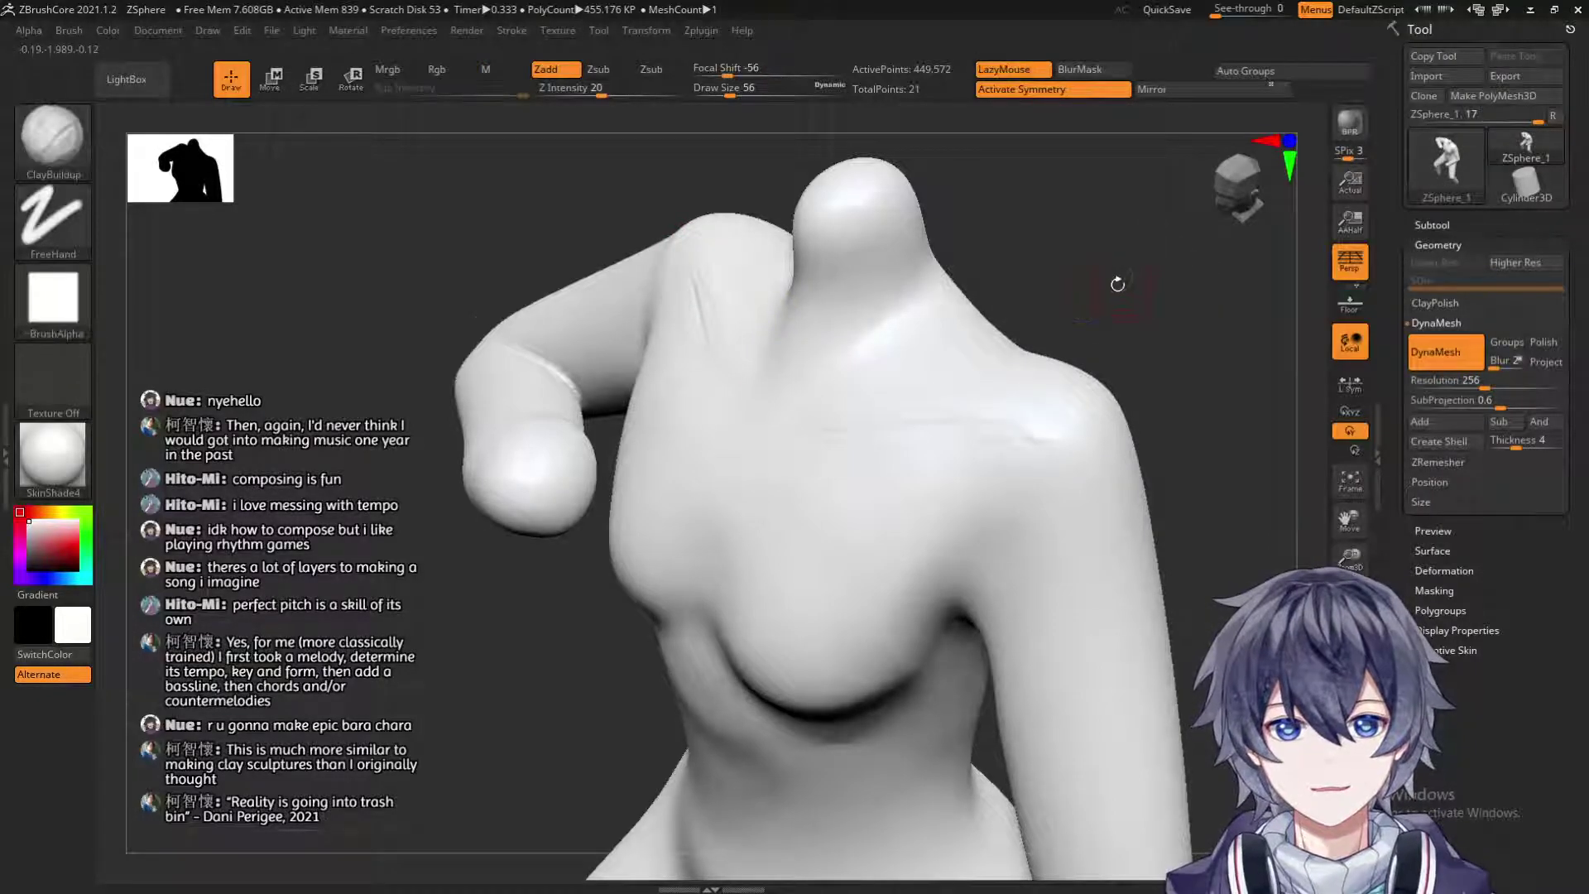
pyautogui.keyDown('shift'); pyautogui.moveTo(1119, 283); pyautogui.dragTo(932, 383); pyautogui.keyUp('shift')
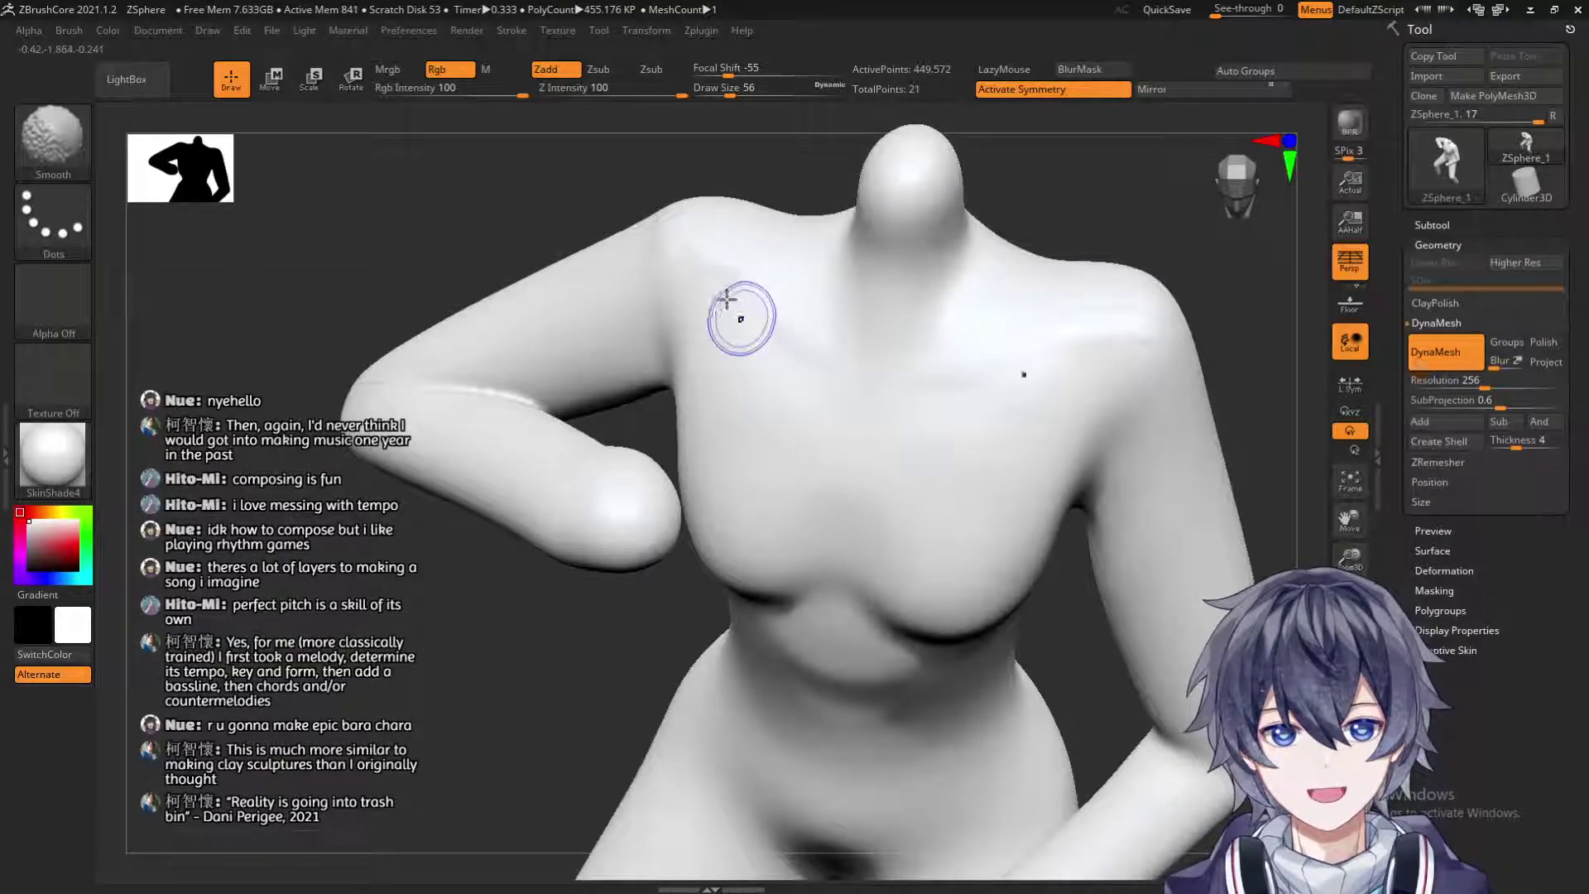
pyautogui.moveTo(1172, 260)
pyautogui.mouseDown()
pyautogui.moveTo(1071, 227)
pyautogui.moveTo(1071, 277)
pyautogui.mouseUp()
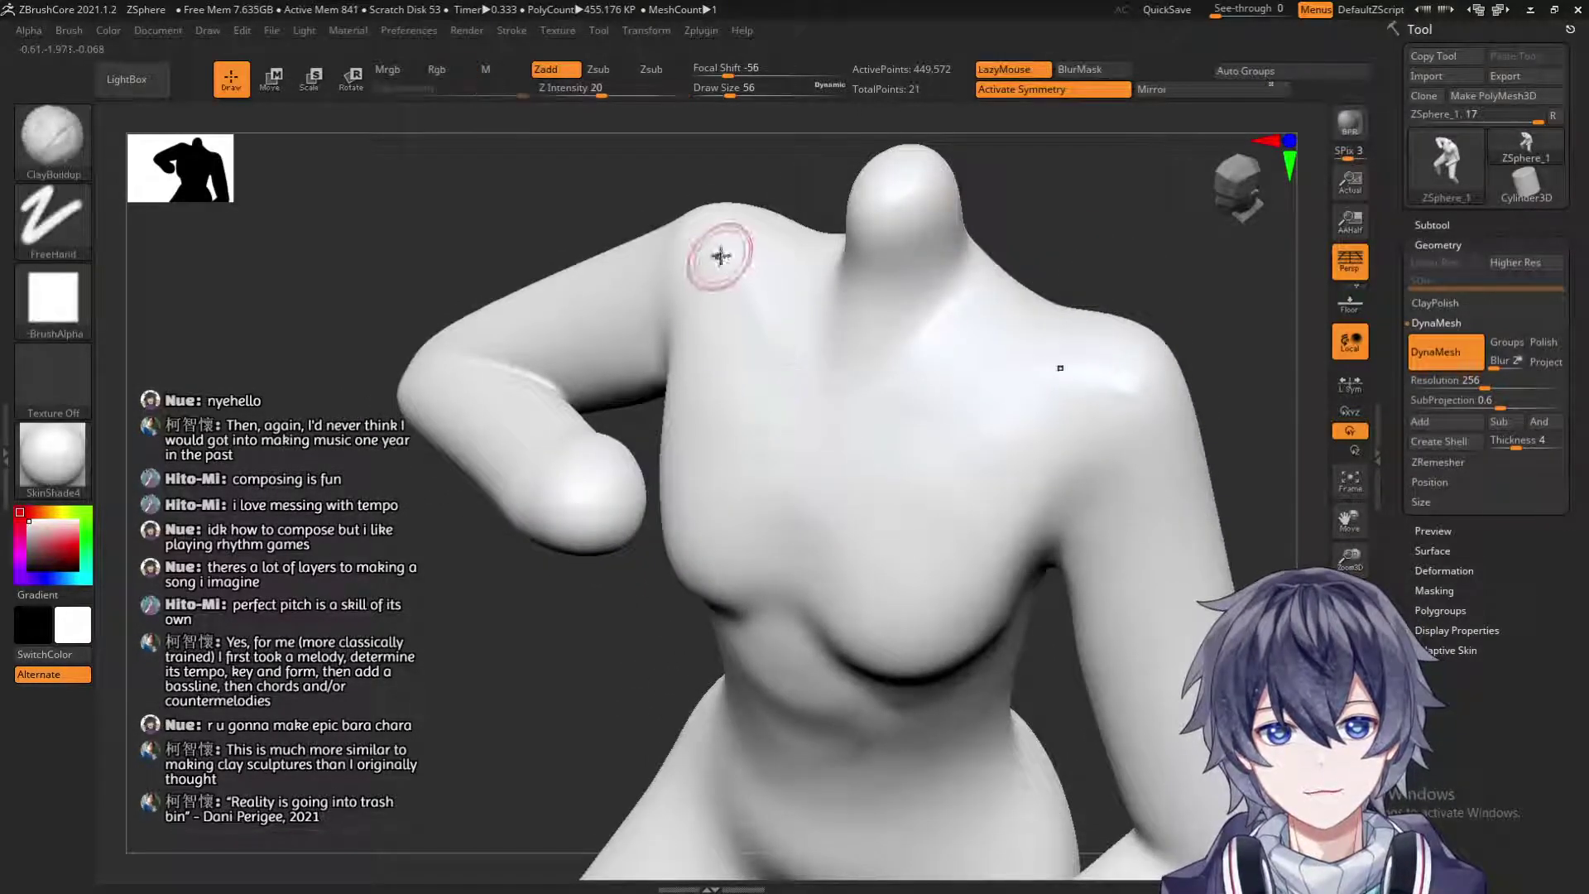
pyautogui.moveTo(781, 349); pyautogui.dragTo(818, 377)
pyautogui.moveTo(688, 241)
pyautogui.mouseDown()
pyautogui.moveTo(731, 273)
pyautogui.moveTo(737, 245)
pyautogui.moveTo(911, 419)
pyautogui.mouseUp()
pyautogui.moveTo(1250, 347)
pyautogui.mouseDown()
pyautogui.moveTo(1159, 430)
pyautogui.moveTo(1100, 290)
pyautogui.moveTo(1192, 241)
pyautogui.mouseUp()
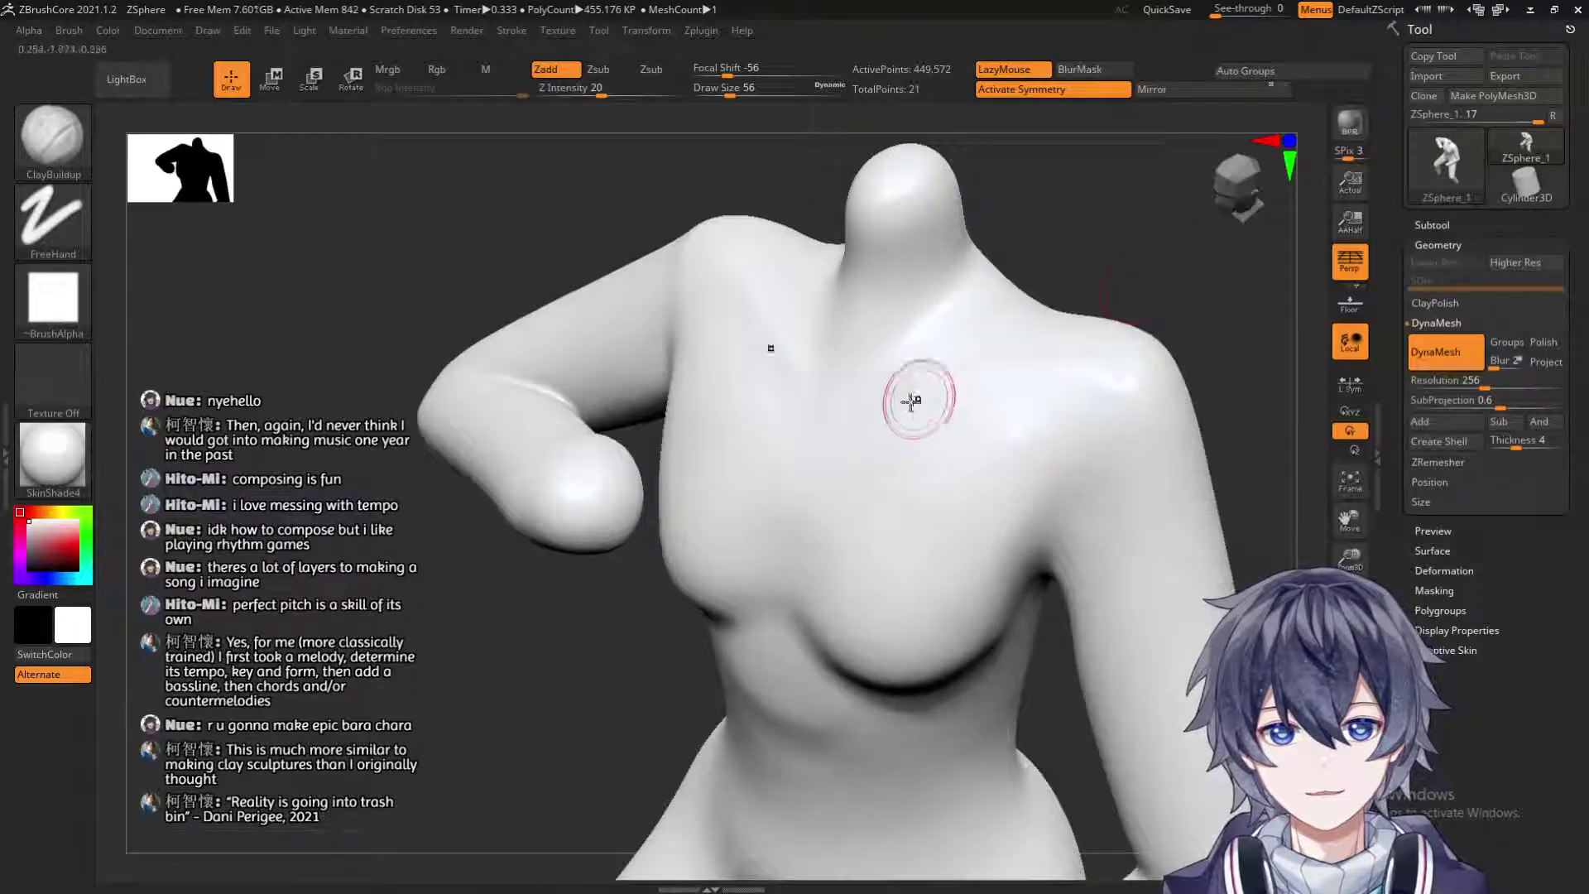
pyautogui.keyDown('shift'); pyautogui.moveTo(872, 422); pyautogui.dragTo(838, 431); pyautogui.keyUp('shift')
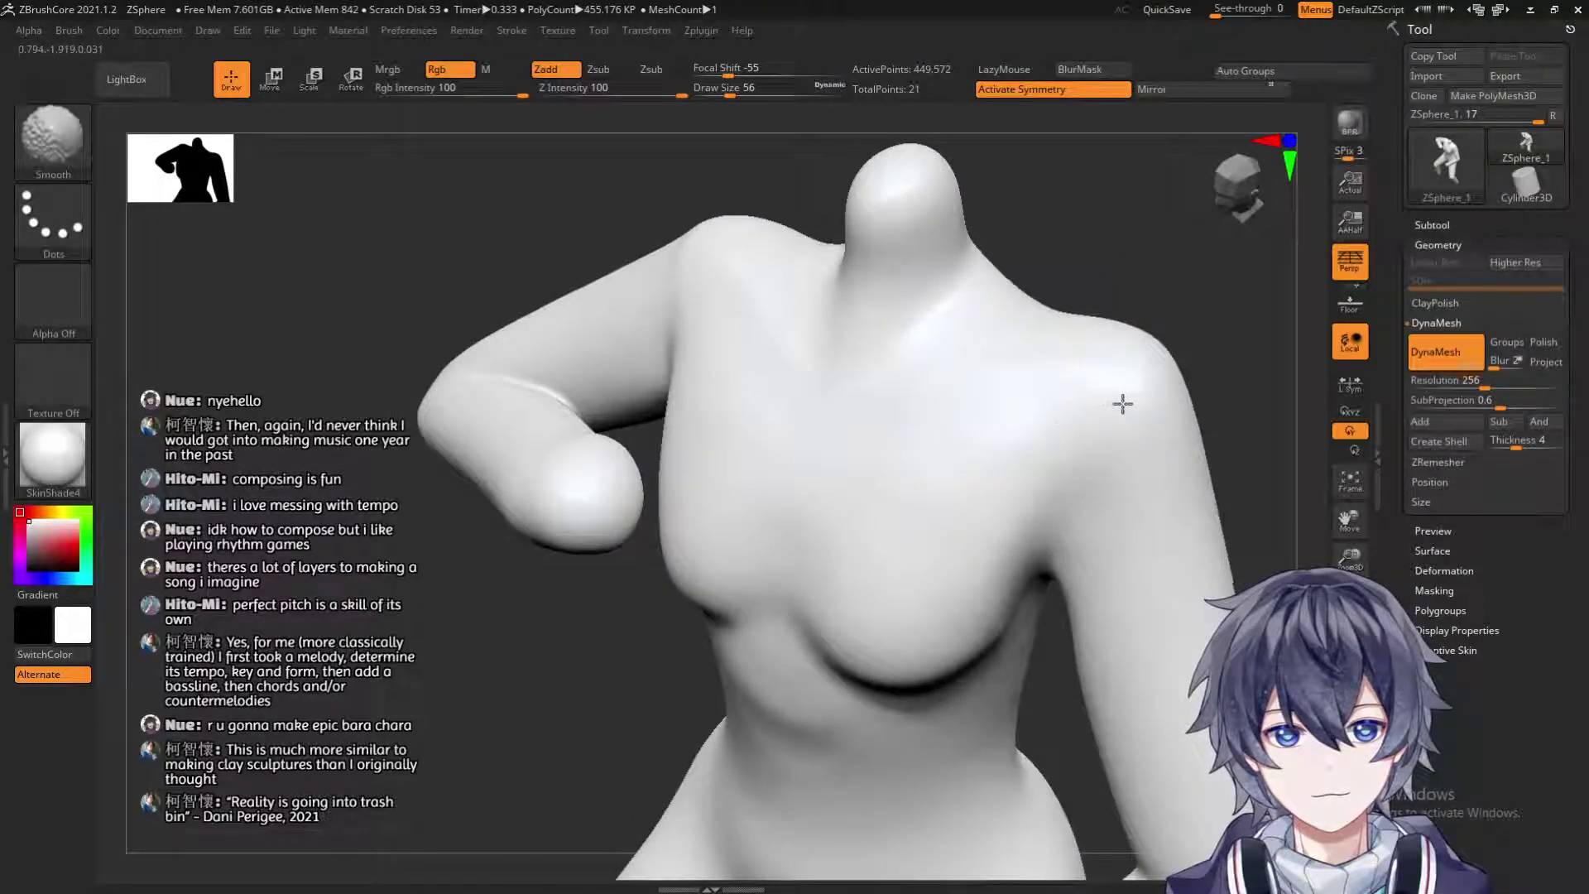
# Smooth the upper chest from the front of the shoulders down to the breasts.
pyautogui.moveTo(695, 273)
pyautogui.mouseDown()
pyautogui.moveTo(778, 455)
pyautogui.moveTo(829, 485)
pyautogui.mouseUp()
pyautogui.moveTo(698, 301); pyautogui.dragTo(766, 451)
pyautogui.moveTo(717, 326)
pyautogui.mouseDown()
pyautogui.moveTo(799, 513)
pyautogui.moveTo(796, 542)
pyautogui.mouseUp()
pyautogui.moveTo(710, 291)
pyautogui.mouseDown()
pyautogui.moveTo(761, 523)
pyautogui.moveTo(745, 546)
pyautogui.moveTo(768, 490)
pyautogui.mouseUp()
pyautogui.moveTo(703, 329); pyautogui.dragTo(770, 566)
pyautogui.keyDown('shift'); pyautogui.moveTo(727, 302); pyautogui.dragTo(757, 507); pyautogui.keyUp('shift')
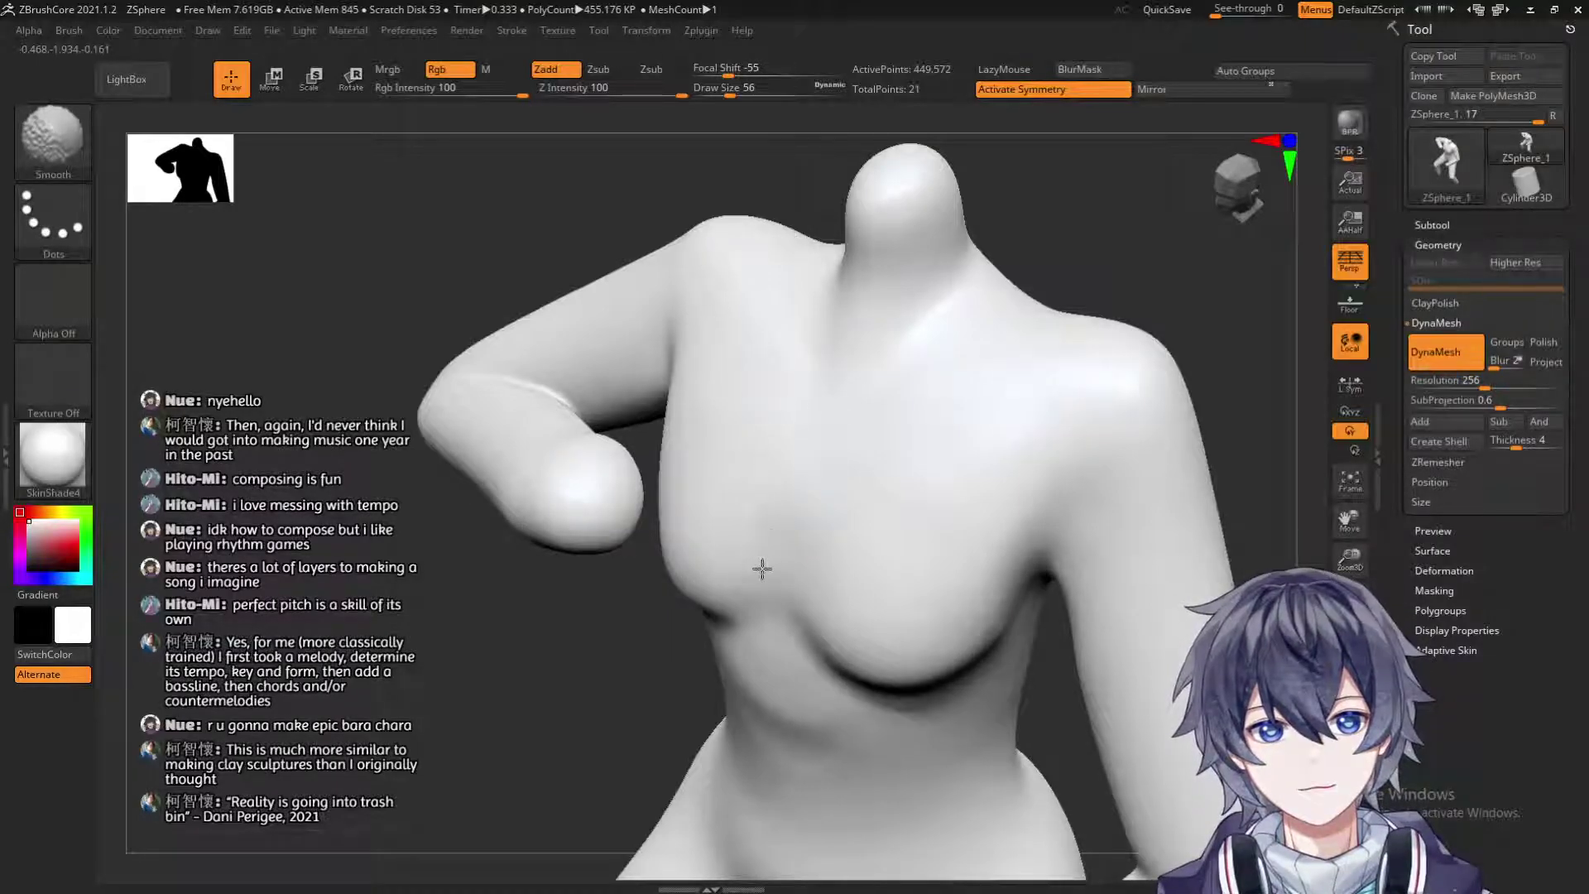
# Inspect the upper torso from several angles and change the model's material to MatCap Gray.
pyautogui.moveTo(1110, 299); pyautogui.dragTo(1060, 333)
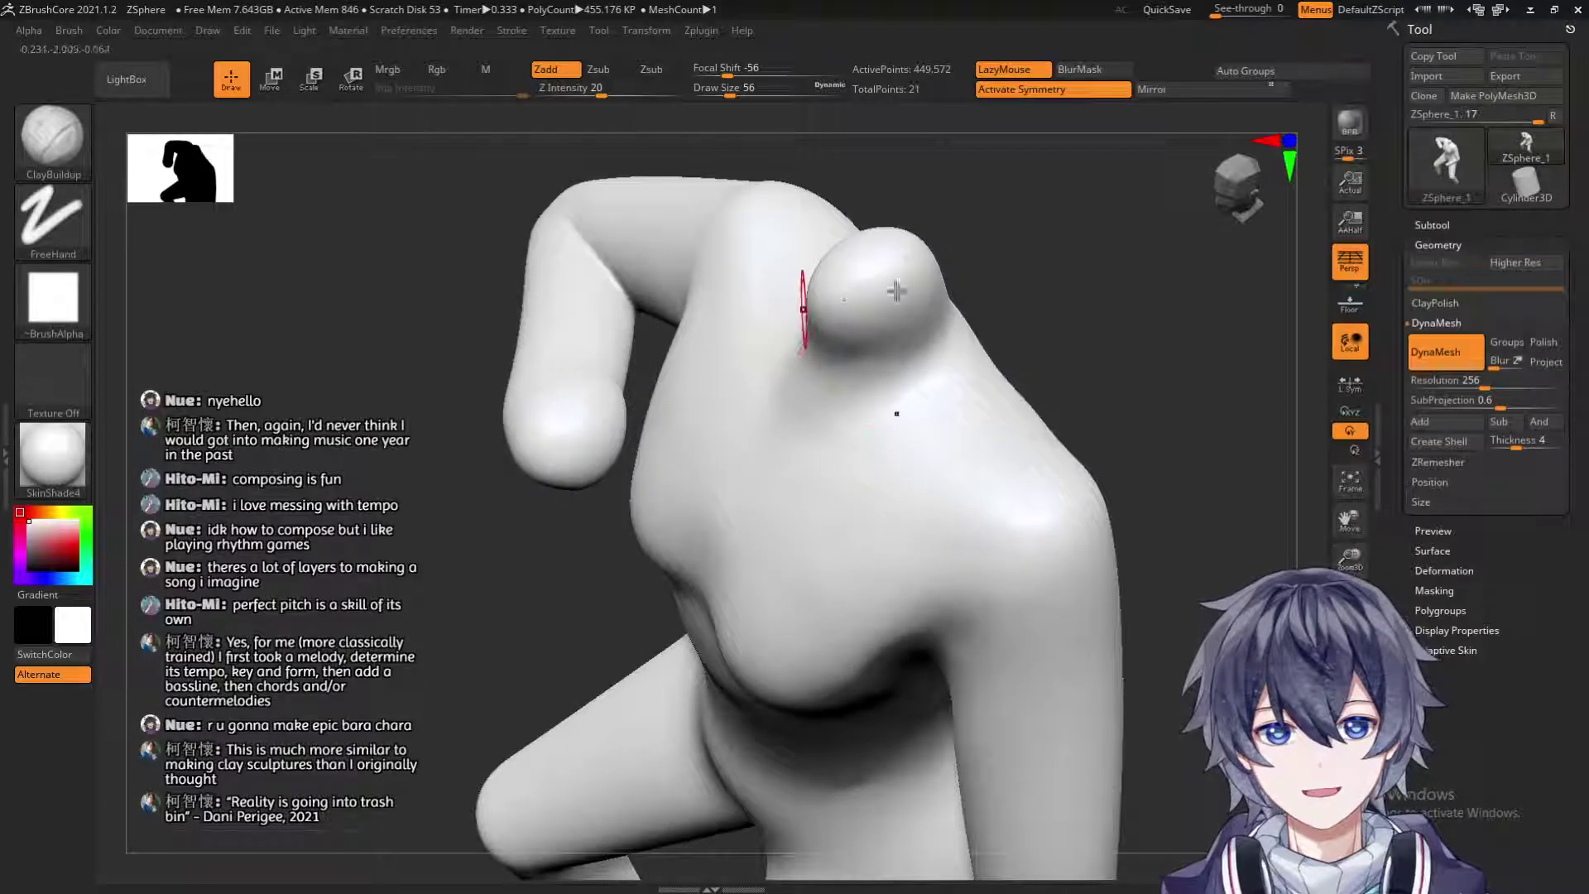
pyautogui.moveTo(985, 278); pyautogui.dragTo(1098, 256)
pyautogui.moveTo(1239, 217); pyautogui.dragTo(1028, 243)
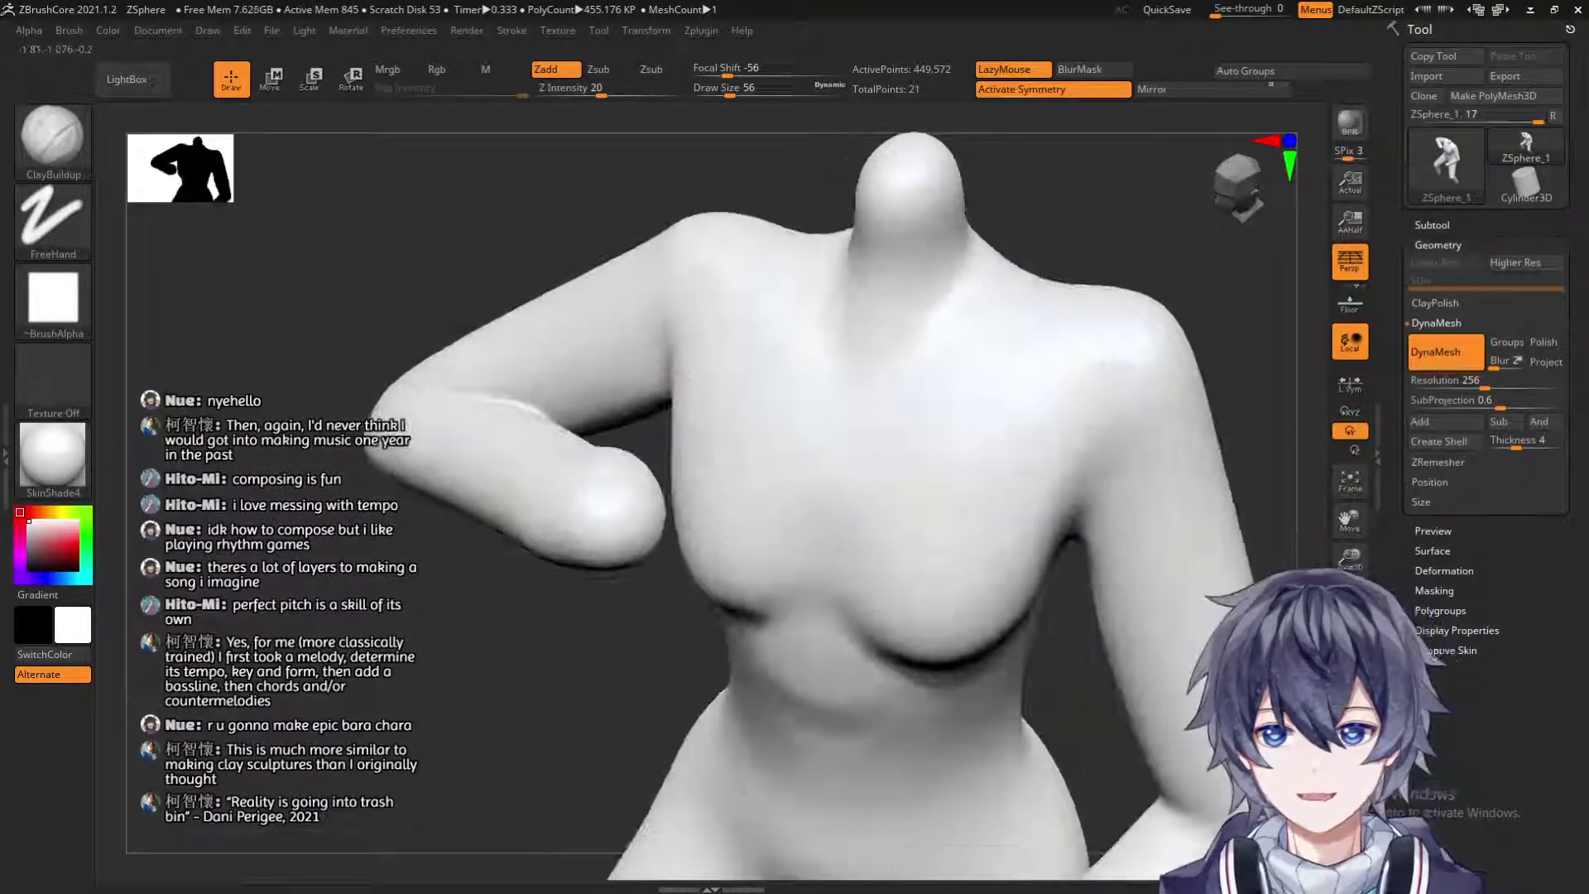
pyautogui.click(26, 480)
pyautogui.click(391, 475)
# Smooth the inner chest between the breasts, raising the brush's draw size to 120.
pyautogui.moveTo(1158, 220); pyautogui.dragTo(1097, 215)
pyautogui.press('shift')
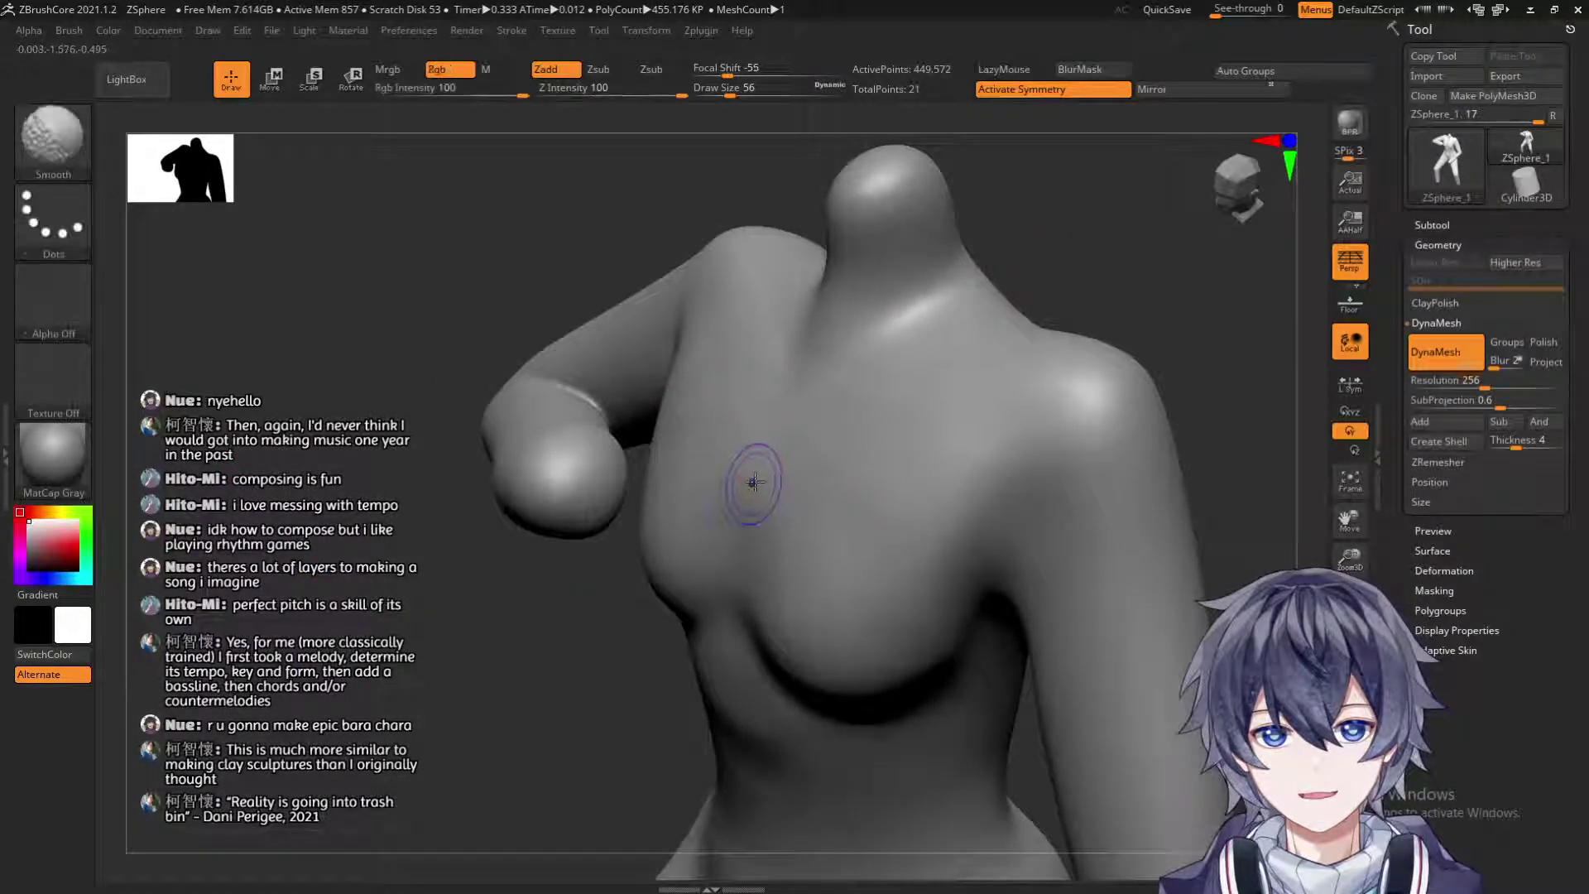
pyautogui.press('shift')
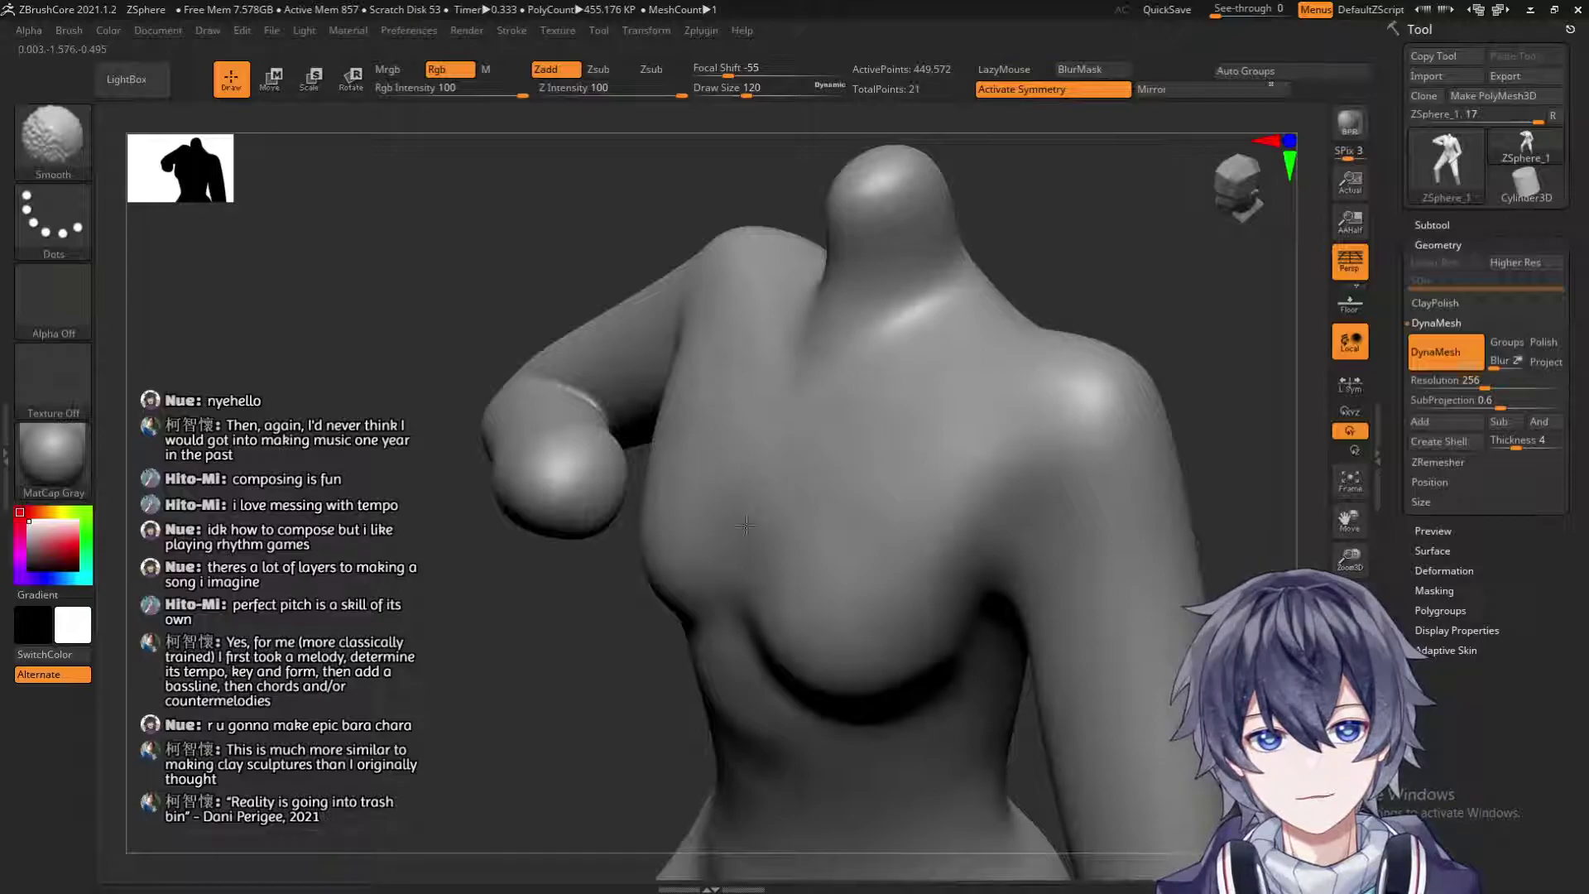
# Return the draw size to 56, then add and smooth clay along the collarbones viewed from above.
pyautogui.moveTo(340, 344)
pyautogui.mouseDown()
pyautogui.moveTo(389, 354)
pyautogui.moveTo(310, 389)
pyautogui.mouseUp()
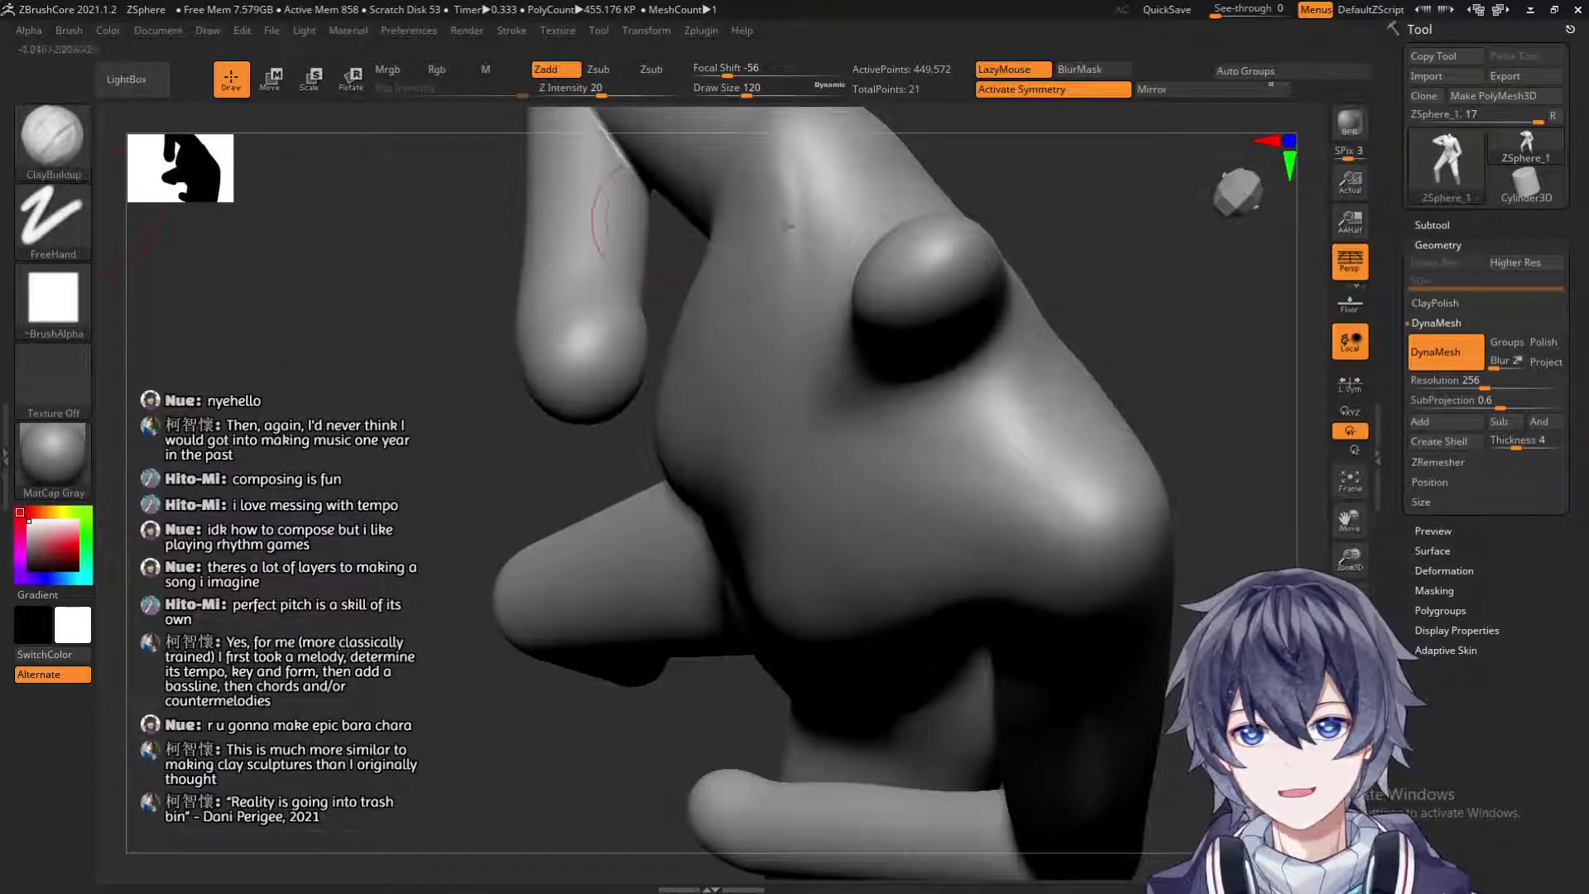
pyautogui.press('s')
pyautogui.moveTo(798, 280)
pyautogui.mouseDown()
pyautogui.moveTo(783, 281)
pyautogui.moveTo(820, 289)
pyautogui.moveTo(781, 245)
pyautogui.mouseUp()
pyautogui.press('shift')
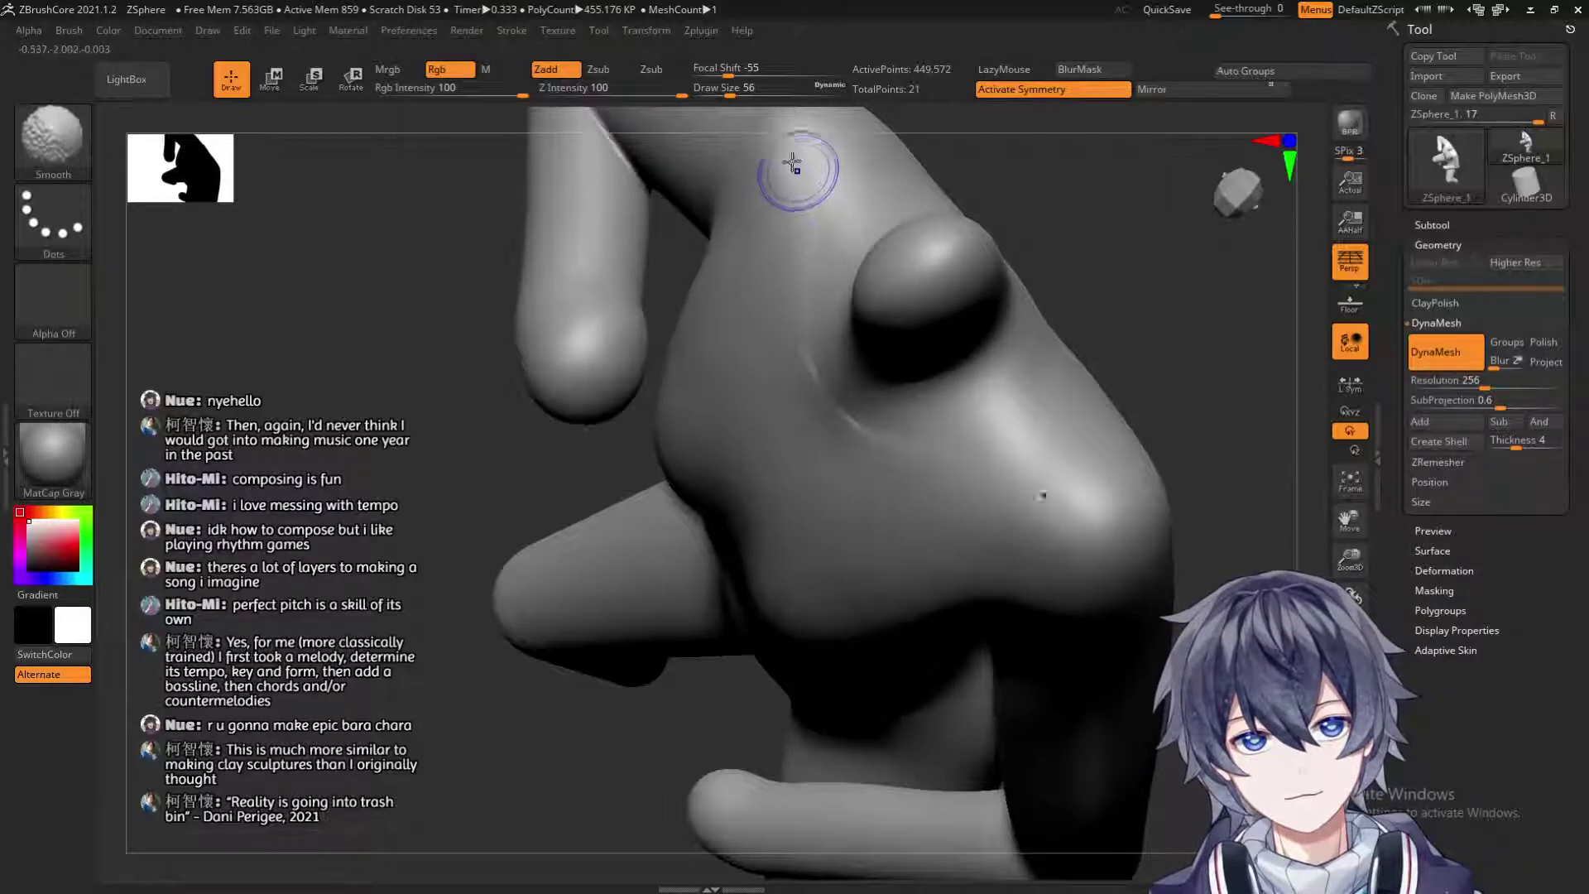
# Undo the last clay stroke, build ridges along both collarbones toward the shoulders and smooth their lower edges.
pyautogui.moveTo(463, 447)
pyautogui.mouseDown()
pyautogui.moveTo(380, 379)
pyautogui.moveTo(385, 331)
pyautogui.moveTo(424, 291)
pyautogui.moveTo(477, 274)
pyautogui.moveTo(650, 291)
pyautogui.mouseUp()
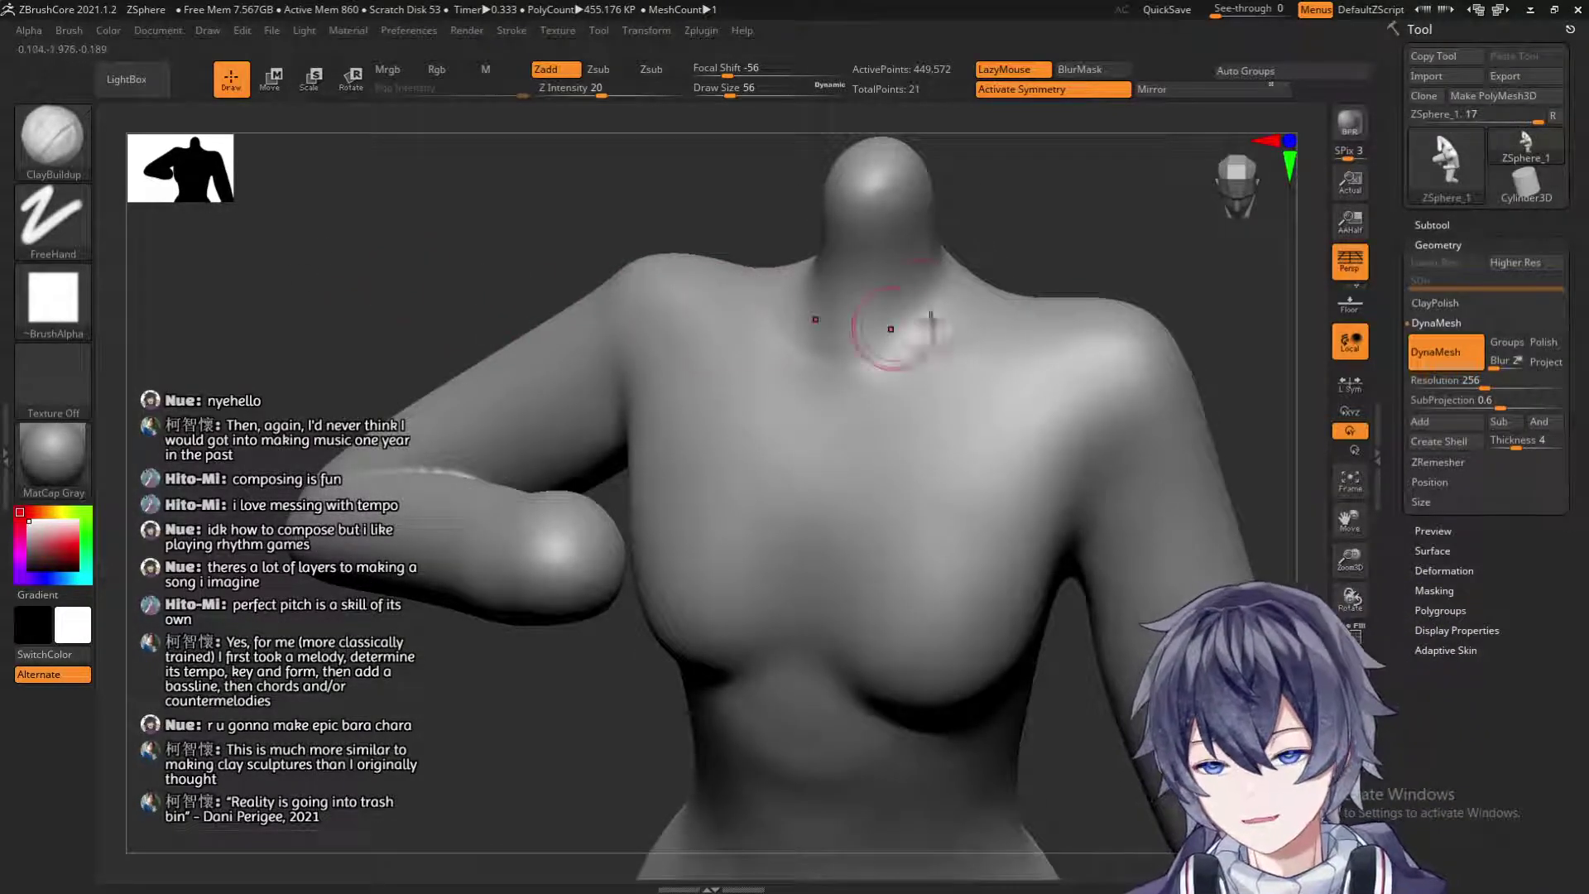
pyautogui.moveTo(1064, 241)
pyautogui.mouseDown()
pyautogui.moveTo(919, 352)
pyautogui.moveTo(1015, 308)
pyautogui.mouseUp()
pyautogui.hotkey('ctrl', 'z')
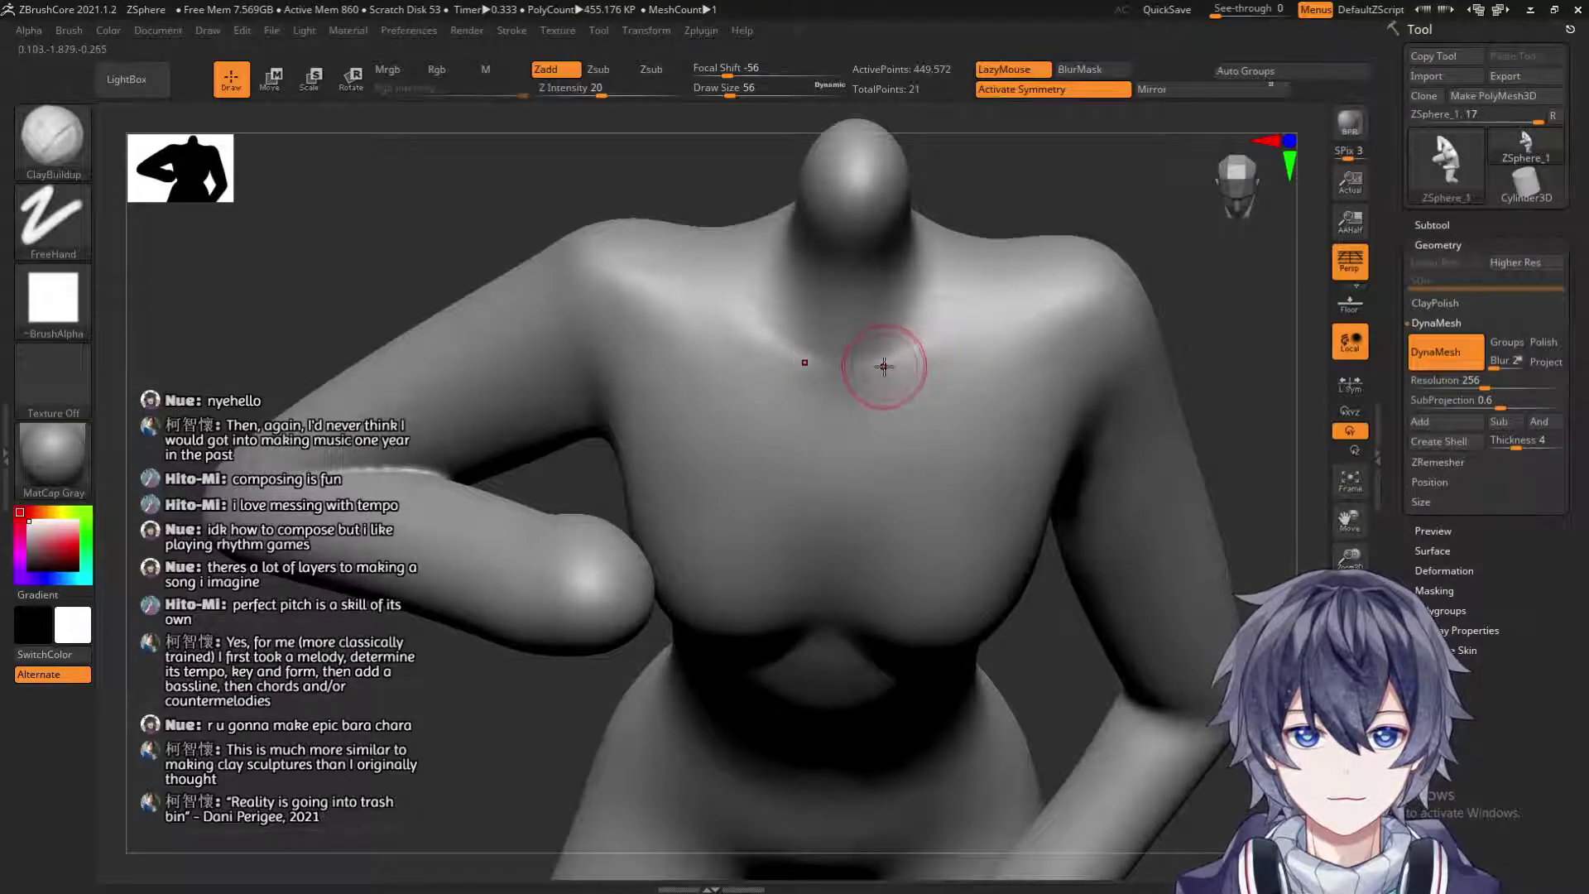
pyautogui.moveTo(877, 370); pyautogui.dragTo(965, 339)
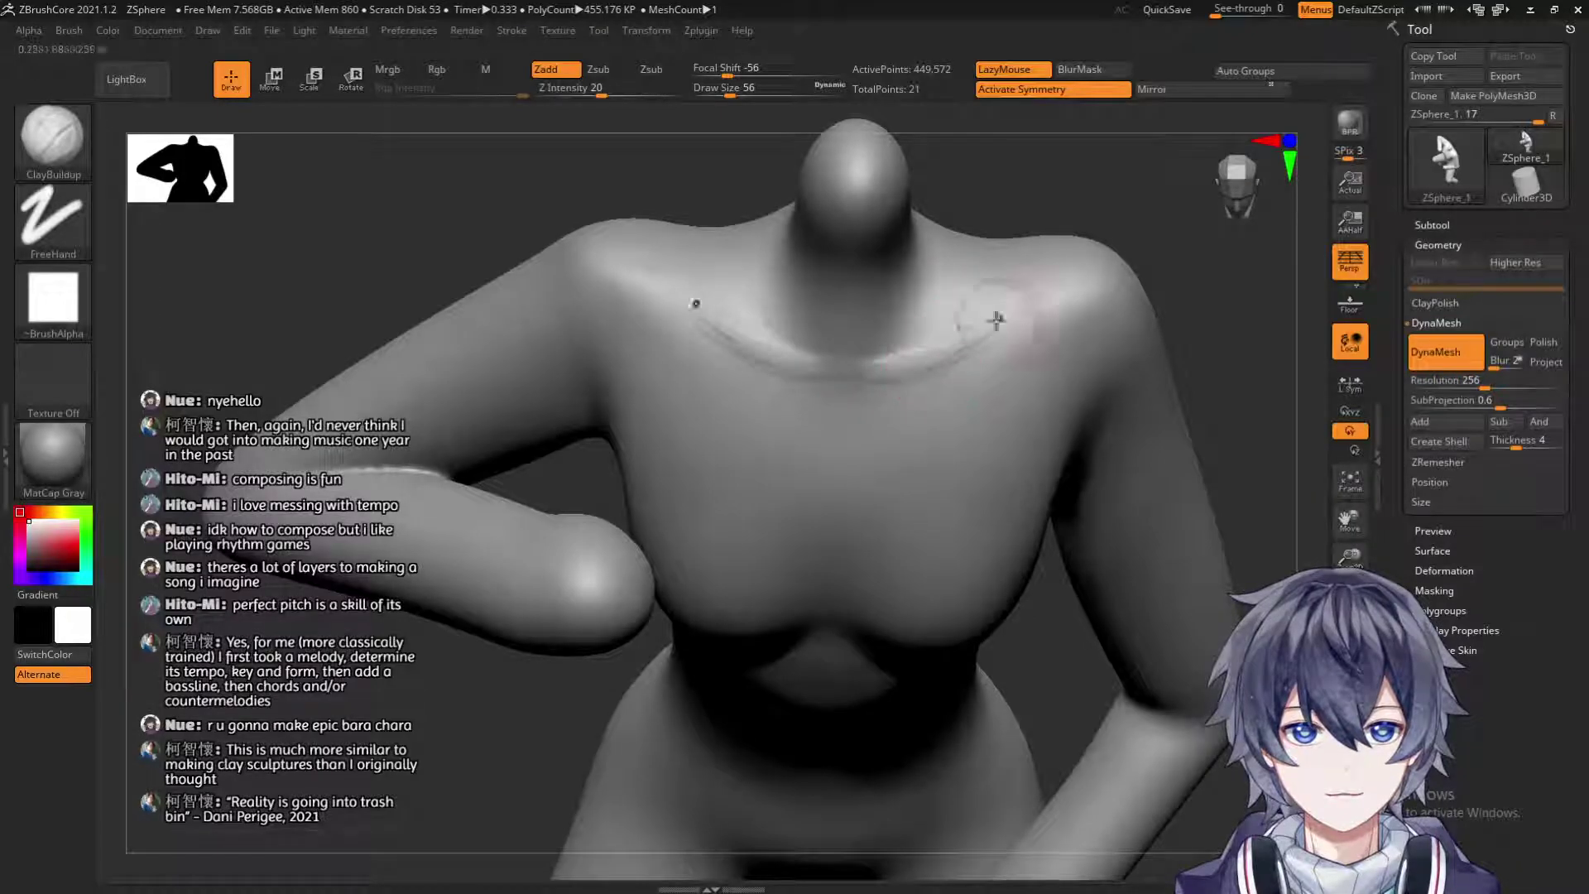
pyautogui.moveTo(942, 351)
pyautogui.mouseDown()
pyautogui.moveTo(950, 334)
pyautogui.moveTo(1080, 303)
pyautogui.mouseUp()
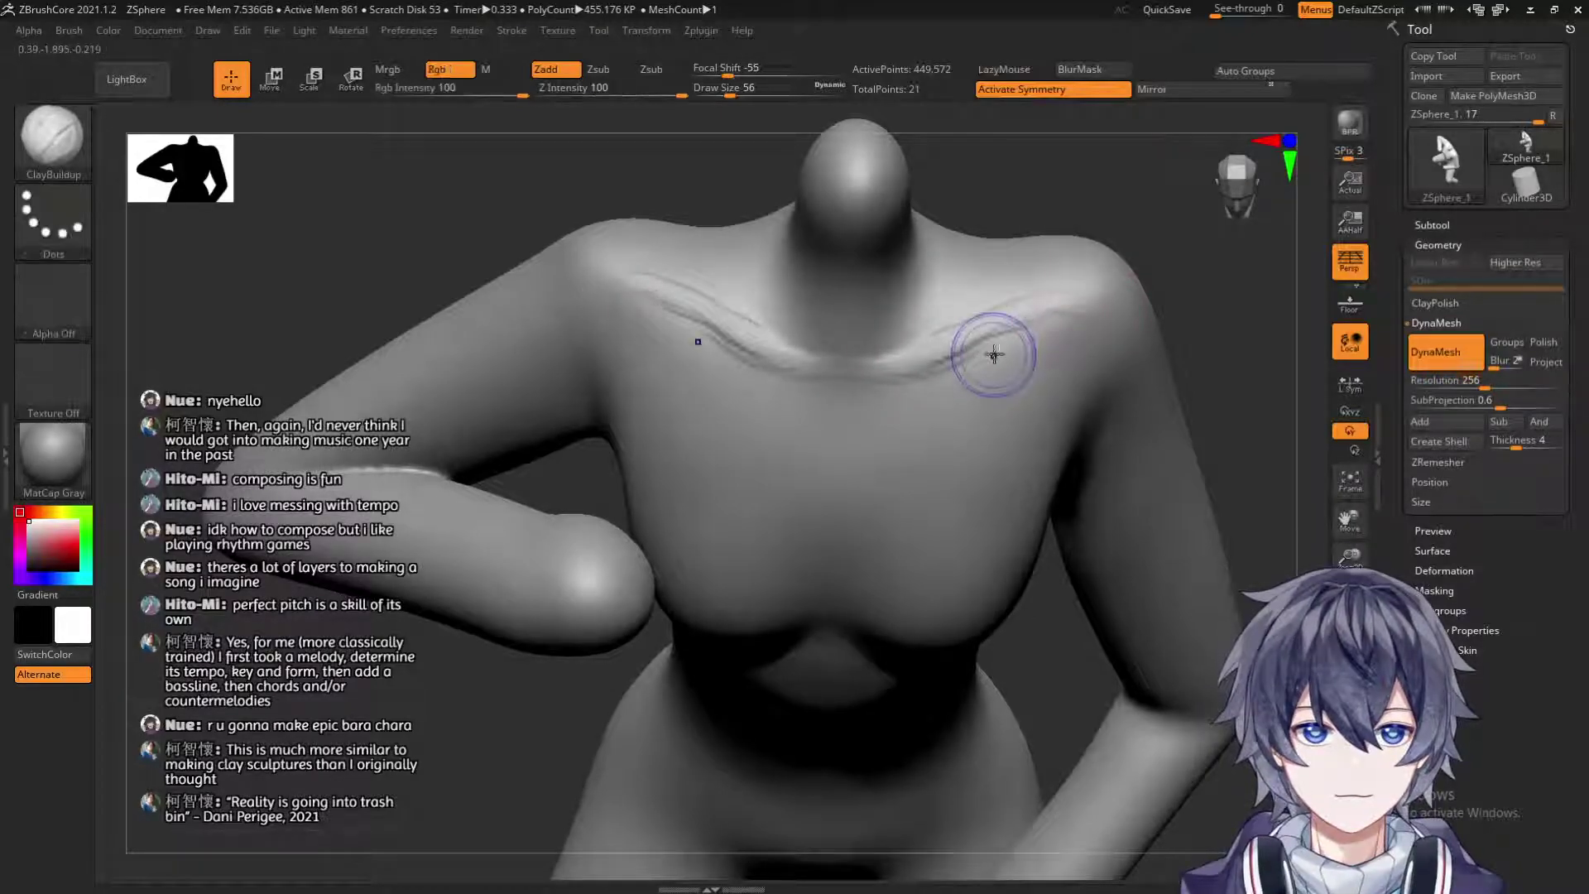
pyautogui.keyDown('shift'); pyautogui.moveTo(996, 351); pyautogui.dragTo(994, 349); pyautogui.keyUp('shift')
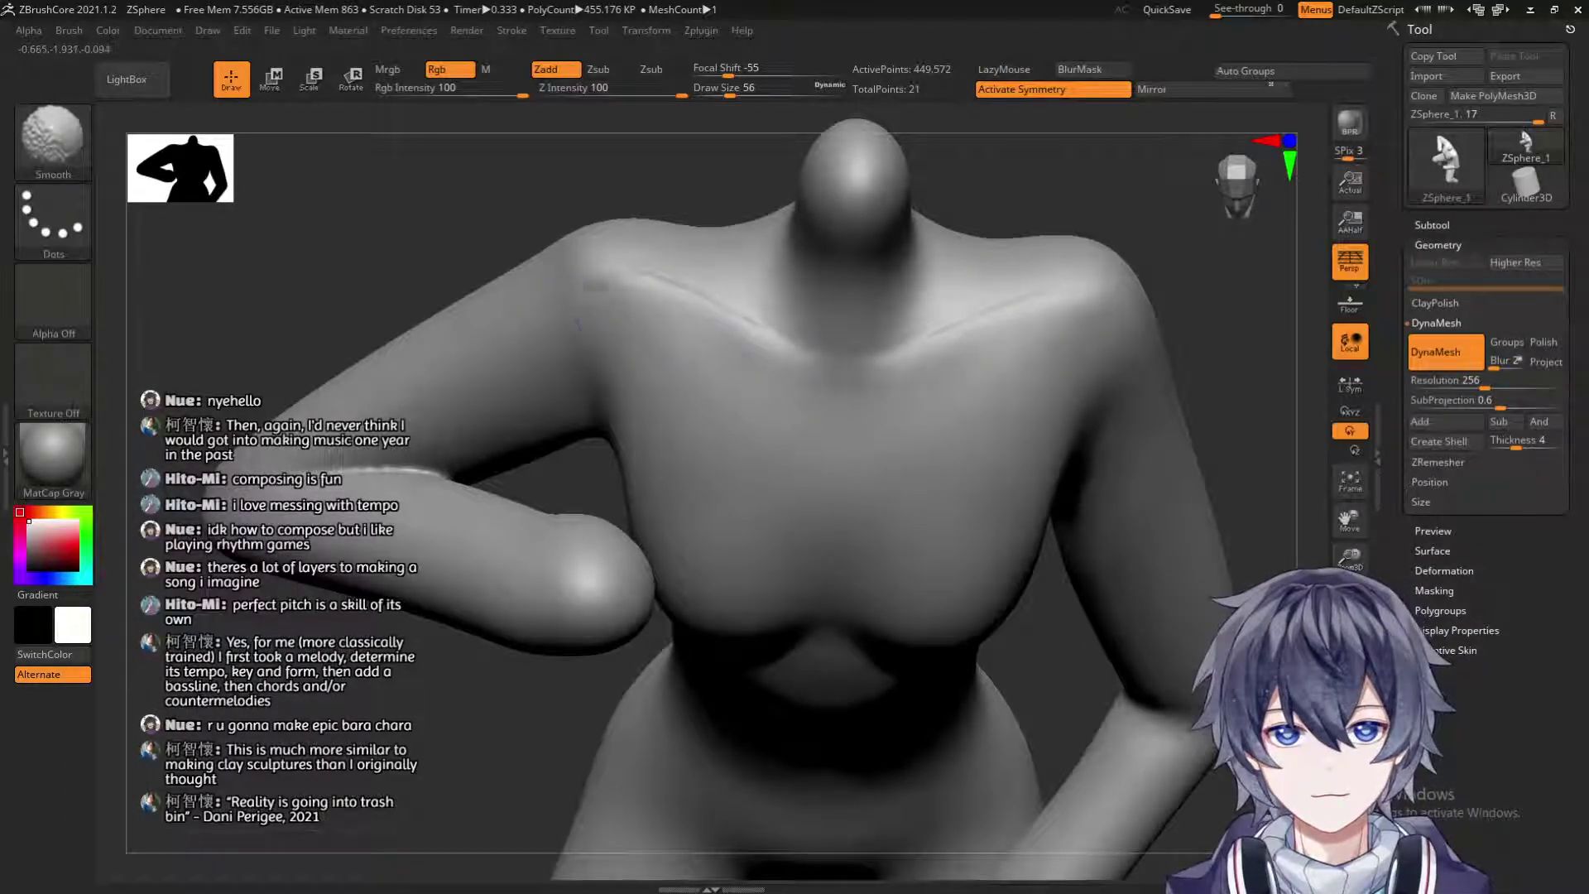
# Carve the upper and lower edges of both collarbones with ClayBuildup and smooth the resulting grooves.
pyautogui.moveTo(1181, 278)
pyautogui.mouseDown()
pyautogui.moveTo(1101, 207)
pyautogui.moveTo(1059, 263)
pyautogui.moveTo(637, 277)
pyautogui.moveTo(762, 320)
pyautogui.moveTo(943, 281)
pyautogui.mouseUp()
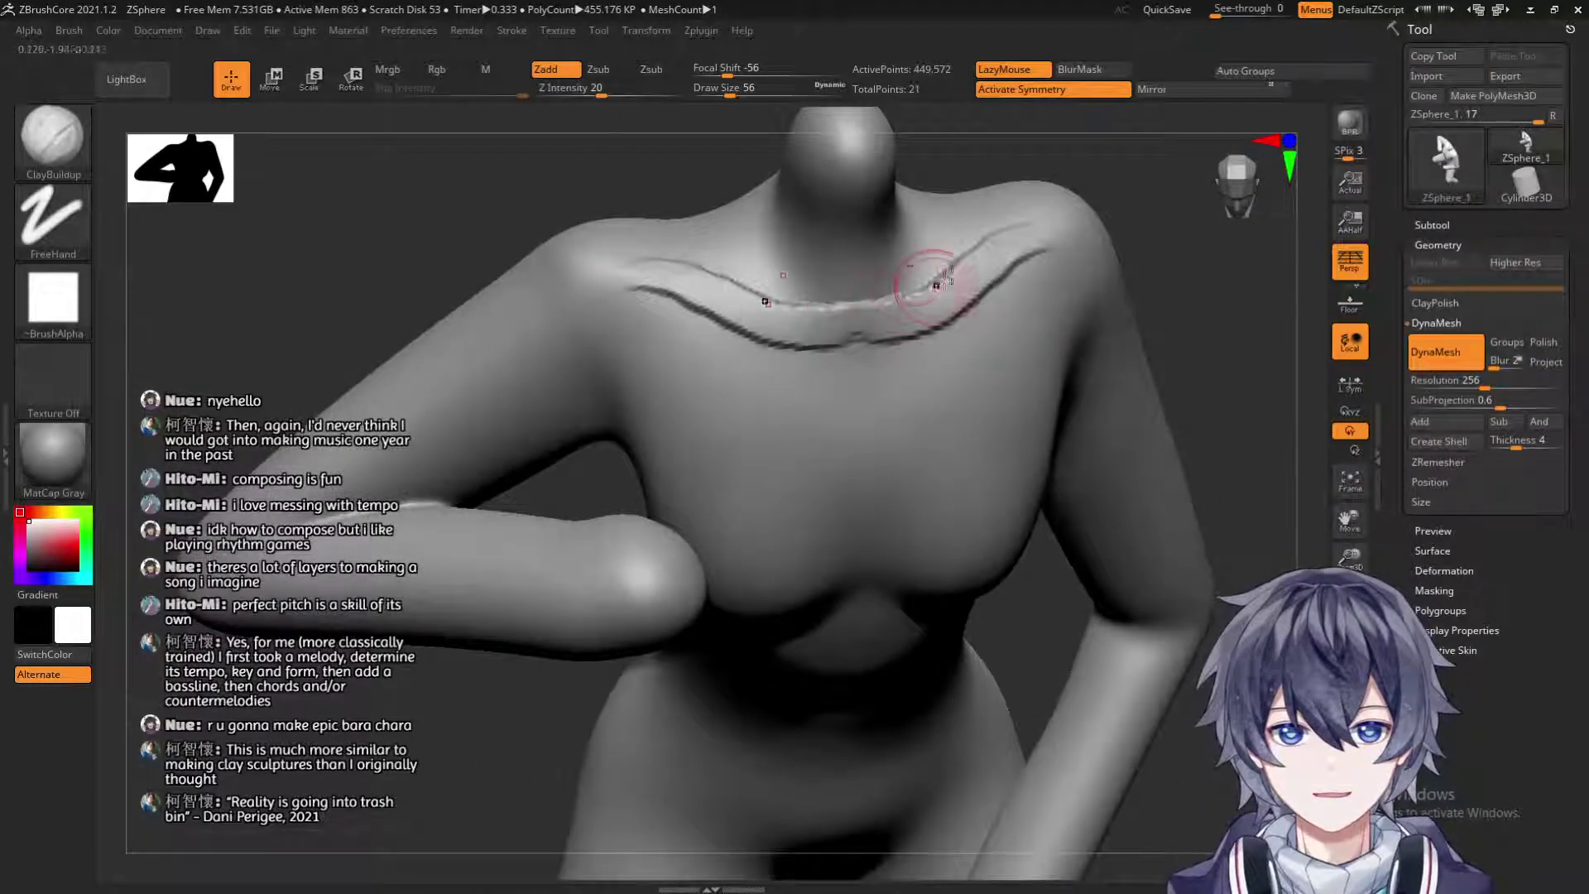
pyautogui.moveTo(656, 302)
pyautogui.keyDown('shift'); pyautogui.mouseDown()
pyautogui.moveTo(706, 321)
pyautogui.moveTo(682, 326)
pyautogui.moveTo(815, 352)
pyautogui.moveTo(858, 379)
pyautogui.mouseUp(); pyautogui.keyUp('shift')
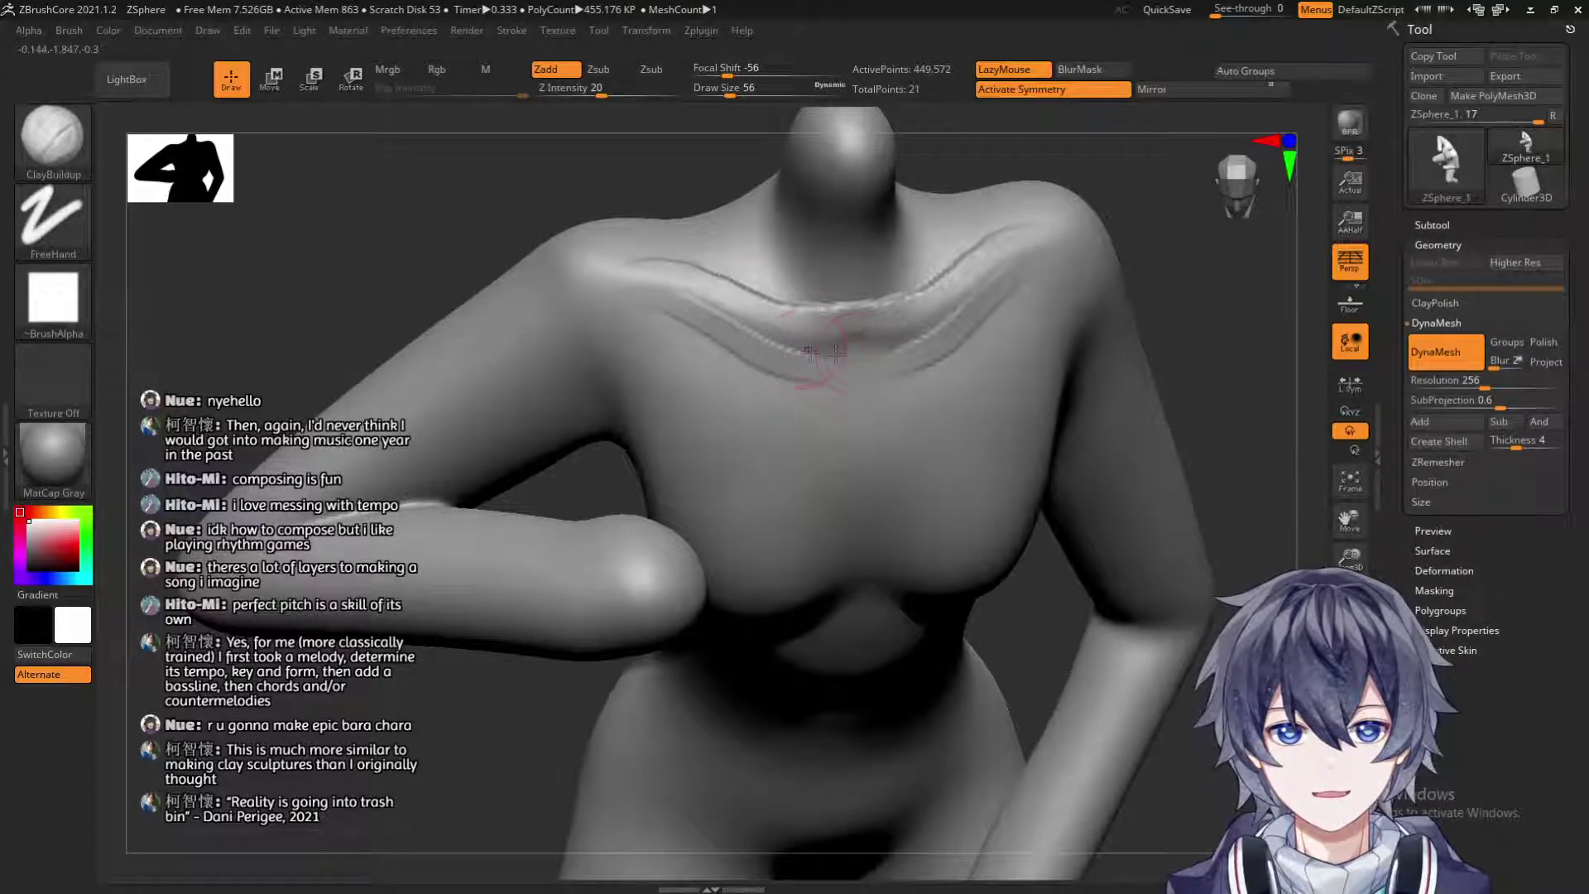
pyautogui.keyDown('shift'); pyautogui.moveTo(657, 319); pyautogui.dragTo(680, 331); pyautogui.keyUp('shift')
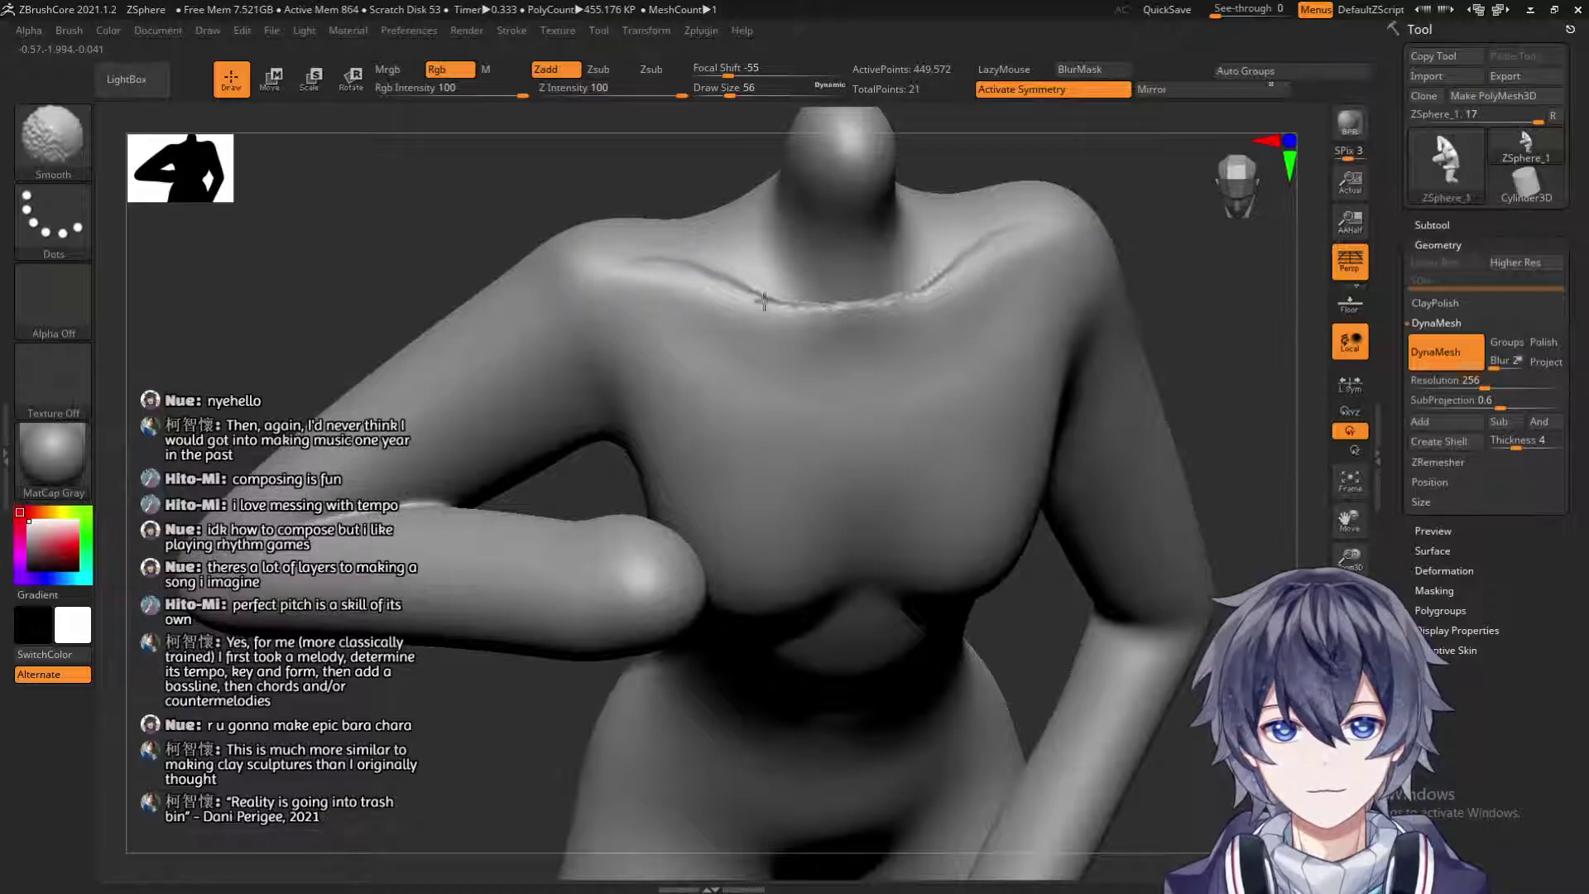
pyautogui.keyDown('shift'); pyautogui.moveTo(737, 290); pyautogui.dragTo(768, 308); pyautogui.keyUp('shift')
# Refine the outer collarbone ends and the notch at the base of the neck with clay strokes and smoothing.
pyautogui.moveTo(1200, 186)
pyautogui.mouseDown()
pyautogui.moveTo(1078, 199)
pyautogui.moveTo(947, 245)
pyautogui.moveTo(1025, 259)
pyautogui.mouseUp()
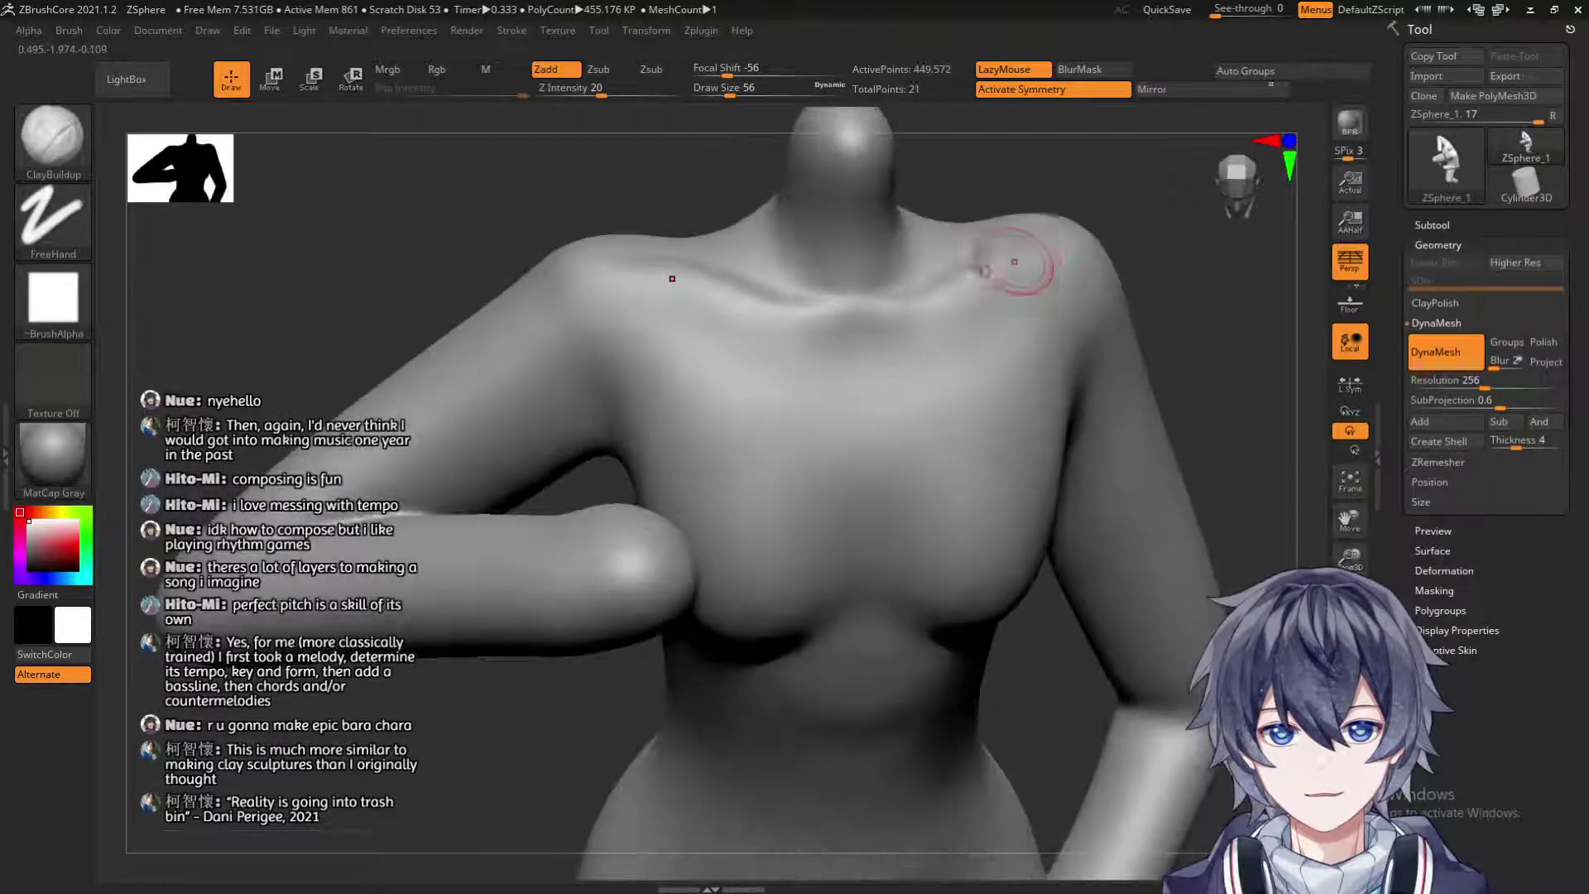
pyautogui.moveTo(811, 309)
pyautogui.mouseDown()
pyautogui.moveTo(890, 331)
pyautogui.moveTo(906, 313)
pyautogui.mouseUp()
pyautogui.moveTo(1033, 181); pyautogui.dragTo(985, 198)
pyautogui.keyDown('shift'); pyautogui.moveTo(854, 291); pyautogui.dragTo(903, 333); pyautogui.keyUp('shift')
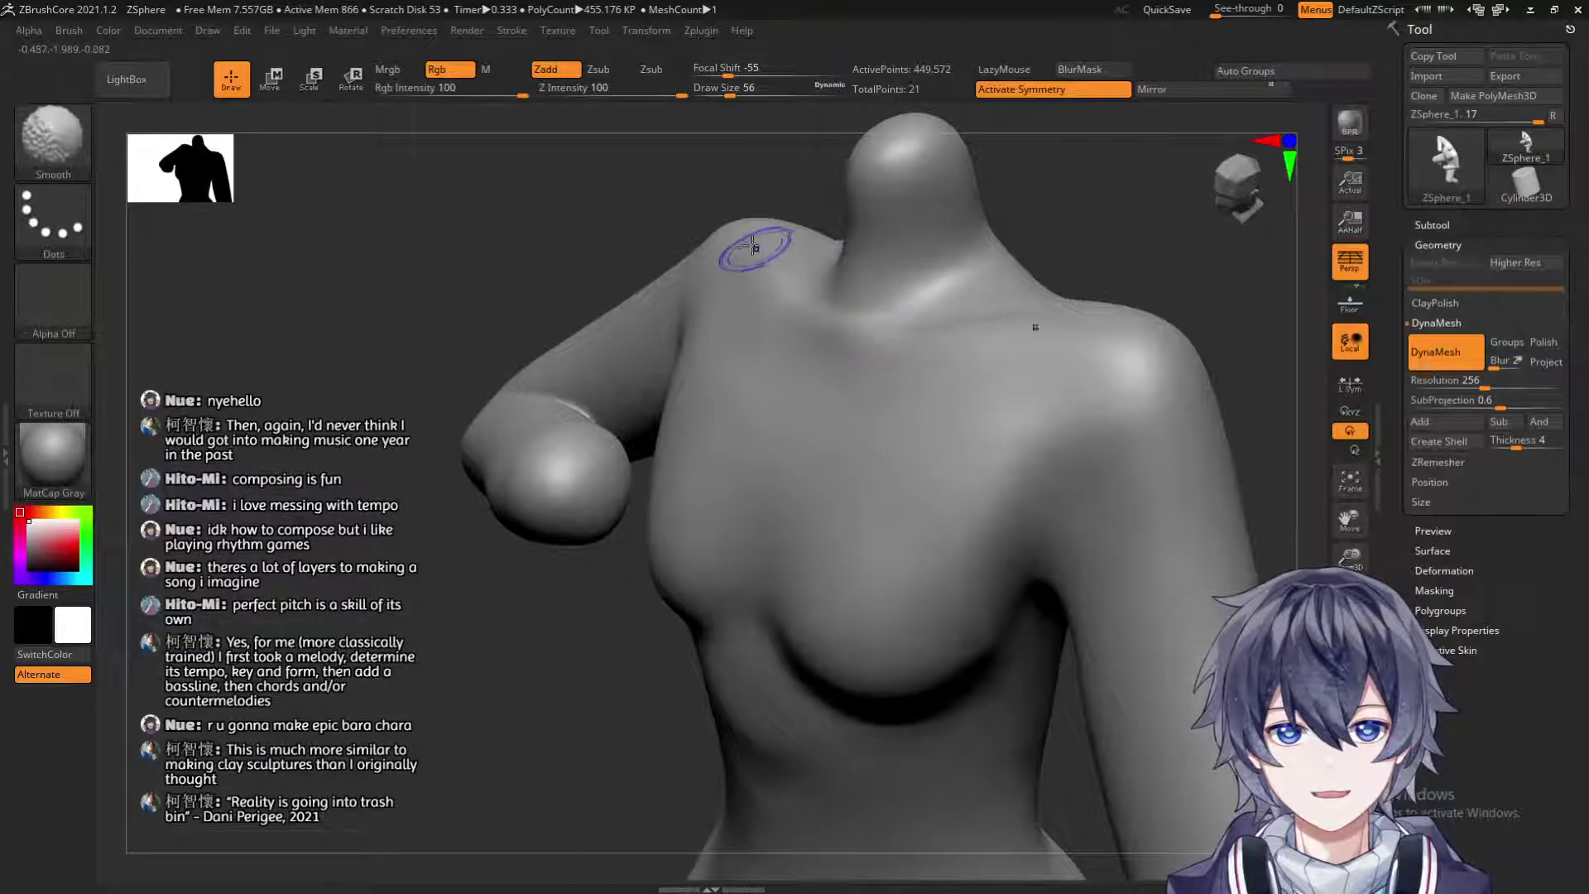
# Refine the collarbone and neck base from the side, checking the shoulders from several angles.
pyautogui.moveTo(1093, 235)
pyautogui.mouseDown()
pyautogui.moveTo(1039, 280)
pyautogui.moveTo(1048, 270)
pyautogui.mouseUp()
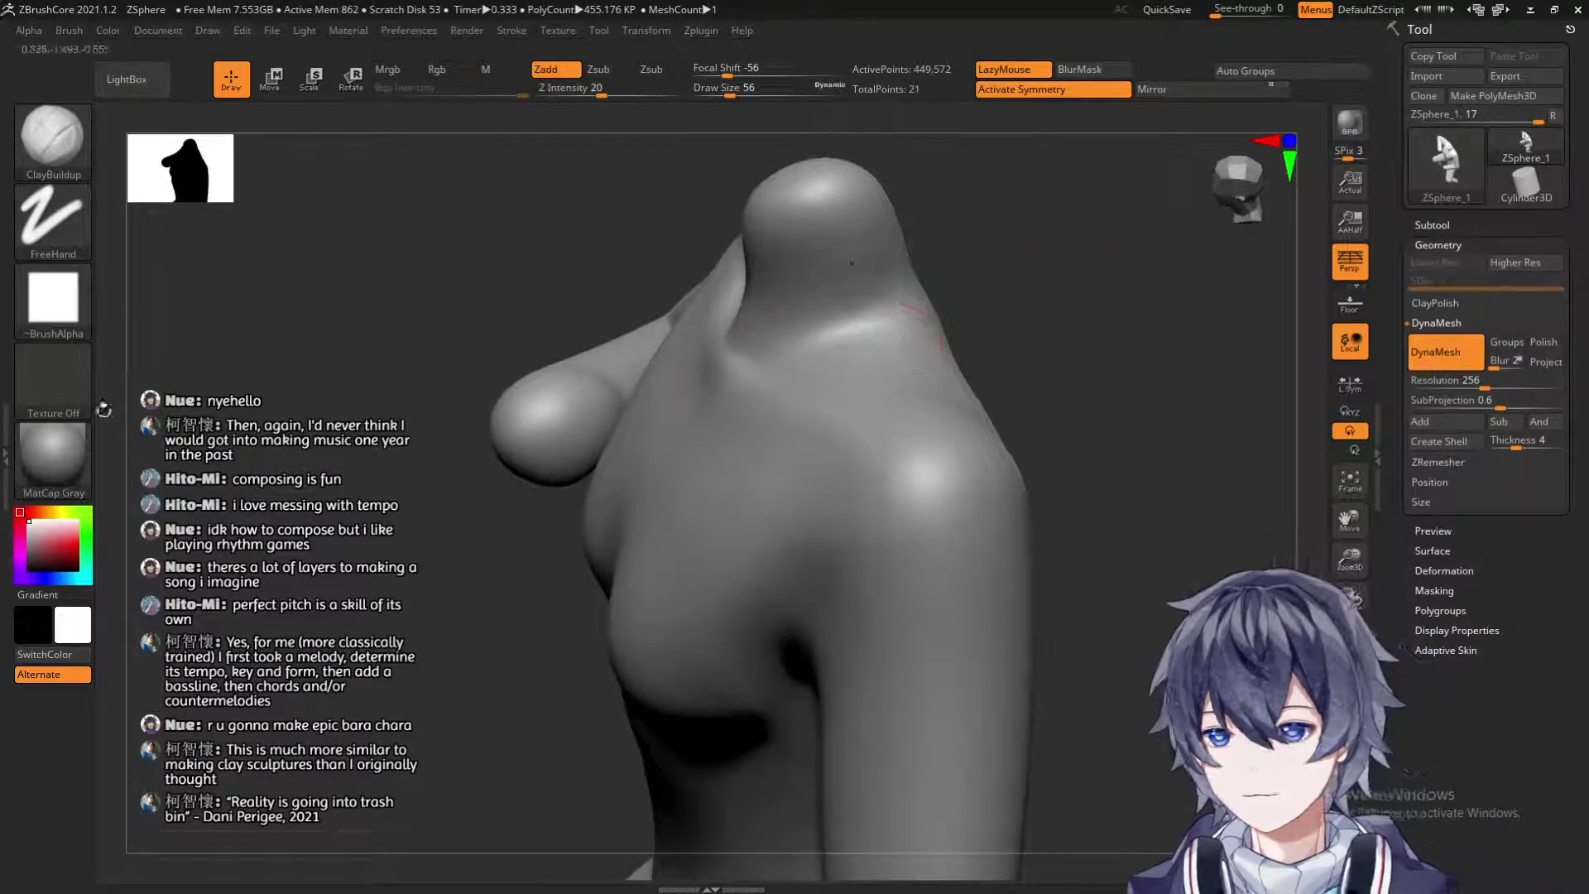
pyautogui.moveTo(419, 243)
pyautogui.mouseDown()
pyautogui.moveTo(871, 292)
pyautogui.moveTo(904, 379)
pyautogui.mouseUp()
pyautogui.moveTo(902, 313)
pyautogui.keyDown('shift'); pyautogui.mouseDown()
pyautogui.moveTo(767, 259)
pyautogui.moveTo(982, 409)
pyautogui.mouseUp(); pyautogui.keyUp('shift')
pyautogui.moveTo(1064, 206)
pyautogui.mouseDown()
pyautogui.moveTo(1067, 260)
pyautogui.moveTo(1115, 278)
pyautogui.moveTo(1180, 418)
pyautogui.moveTo(1205, 379)
pyautogui.moveTo(1088, 379)
pyautogui.mouseUp()
pyautogui.moveTo(571, 378)
pyautogui.keyDown('alt'); pyautogui.mouseDown()
pyautogui.moveTo(393, 350)
pyautogui.moveTo(328, 316)
pyautogui.mouseUp(); pyautogui.keyUp('alt')
# Switch to the Move brush and set its draw size to 262.
pyautogui.click(85, 162)
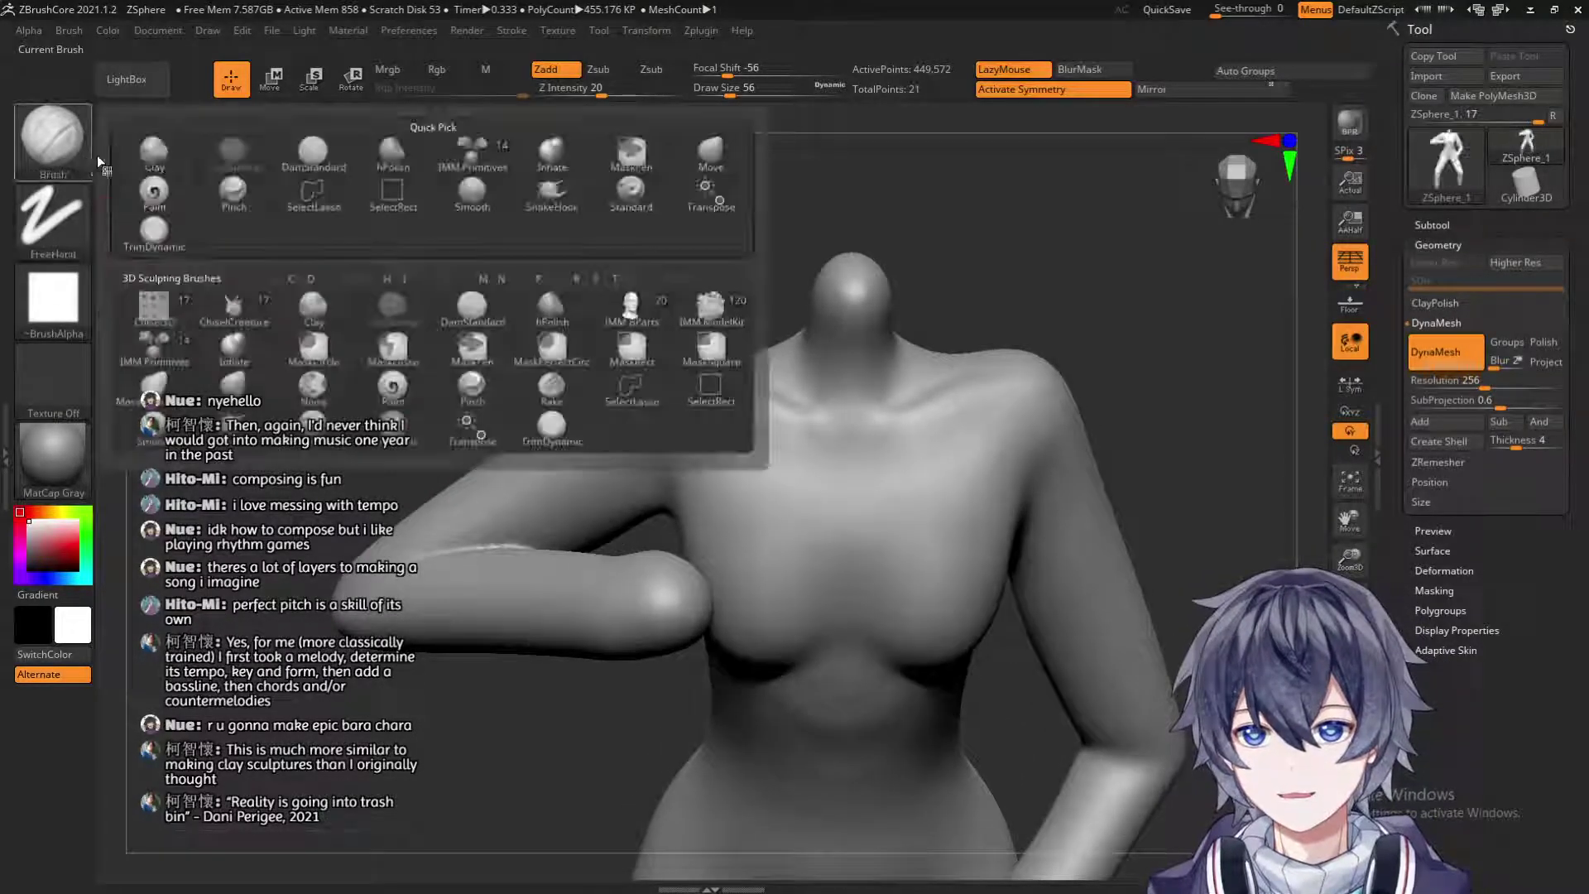
pyautogui.click(720, 164)
pyautogui.press('s')
pyautogui.moveTo(757, 415); pyautogui.dragTo(796, 434)
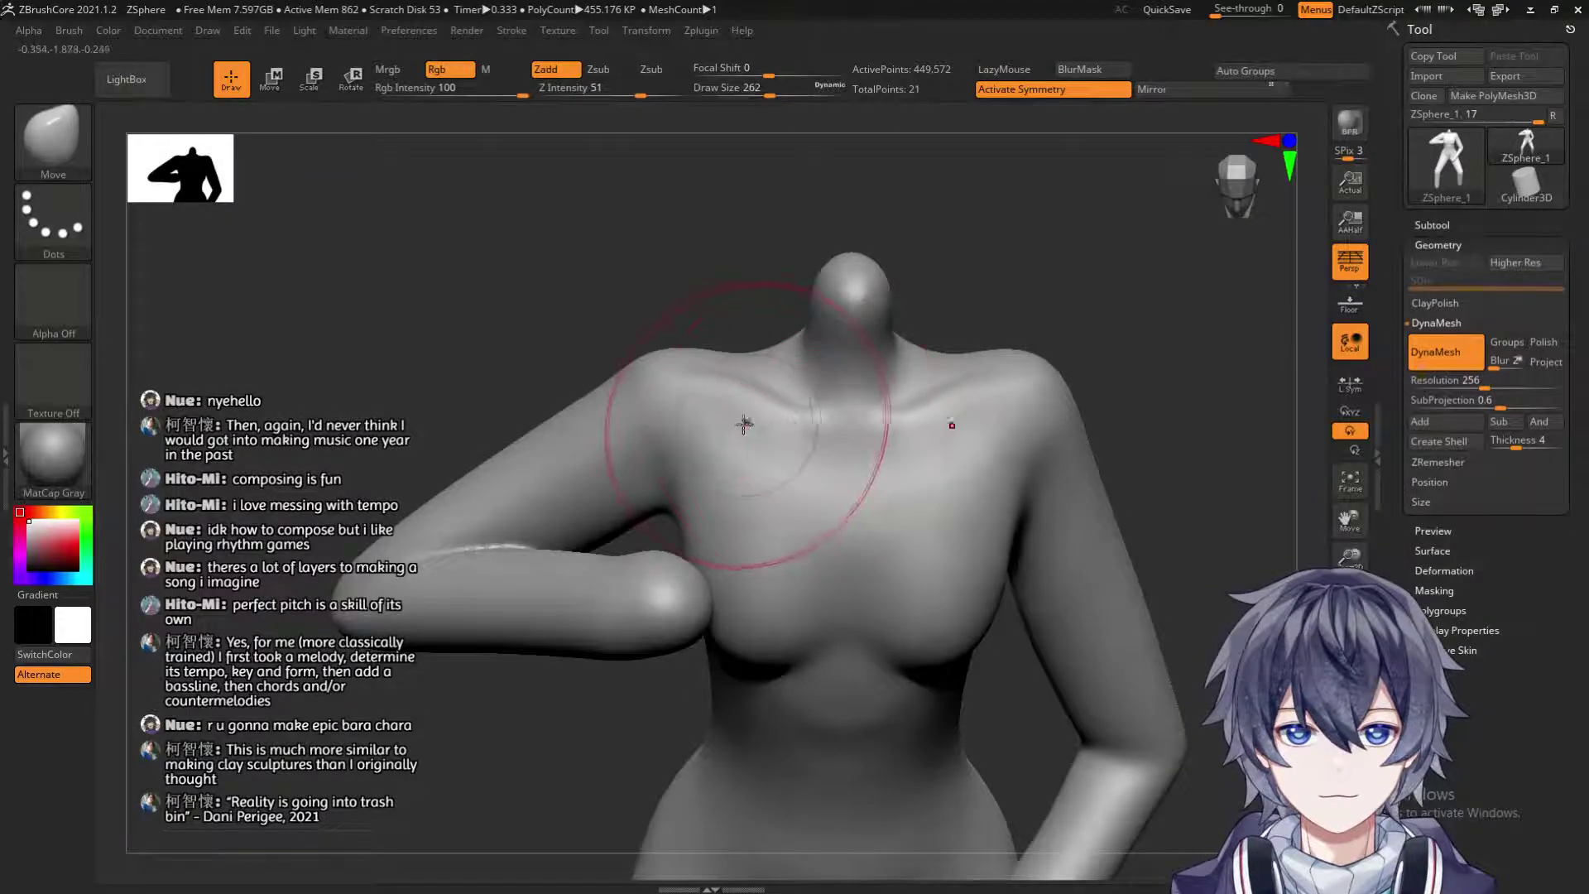
# Adjust the shoulder and upper chest shape with the Move brush at a draw size of 192.
pyautogui.moveTo(697, 337)
pyautogui.mouseDown()
pyautogui.moveTo(610, 281)
pyautogui.moveTo(553, 280)
pyautogui.mouseUp()
pyautogui.moveTo(764, 461)
pyautogui.keyDown('shift'); pyautogui.mouseDown()
pyautogui.moveTo(763, 495)
pyautogui.moveTo(975, 444)
pyautogui.mouseUp(); pyautogui.keyUp('shift')
pyautogui.press('ctrl')
pyautogui.press('s')
pyautogui.moveTo(825, 502); pyautogui.dragTo(814, 500)
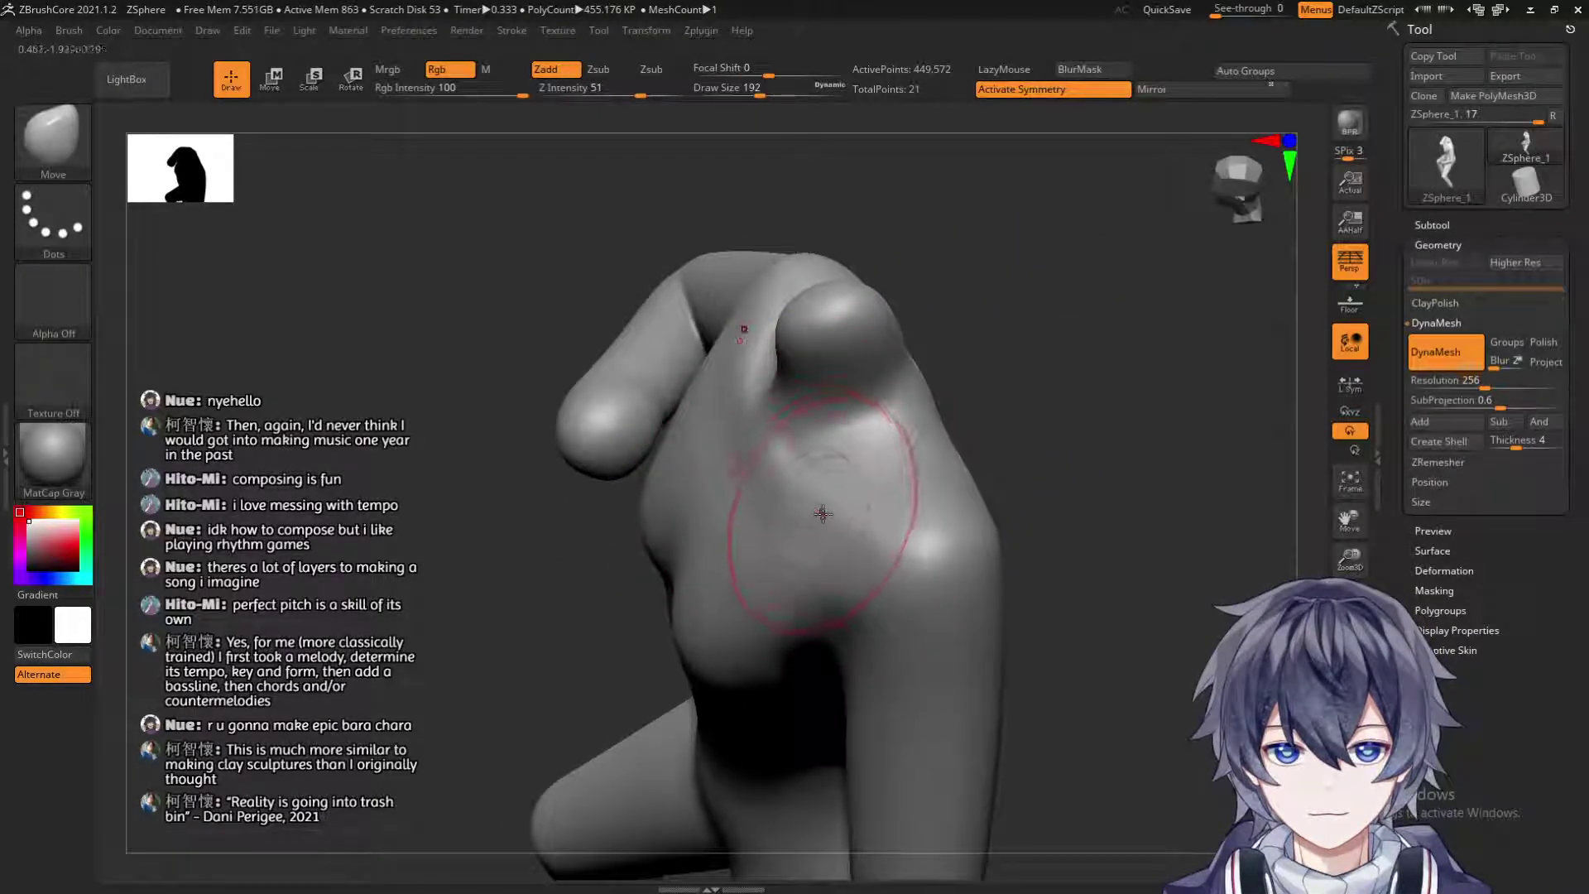
pyautogui.moveTo(1026, 463)
pyautogui.mouseDown()
pyautogui.moveTo(979, 220)
pyautogui.moveTo(887, 337)
pyautogui.mouseUp()
pyautogui.press('shift')
pyautogui.moveTo(1018, 436)
pyautogui.mouseDown()
pyautogui.moveTo(1057, 344)
pyautogui.moveTo(1121, 394)
pyautogui.moveTo(1009, 407)
pyautogui.moveTo(937, 455)
pyautogui.moveTo(1038, 430)
pyautogui.moveTo(1063, 475)
pyautogui.moveTo(1035, 396)
pyautogui.moveTo(1061, 436)
pyautogui.mouseUp()
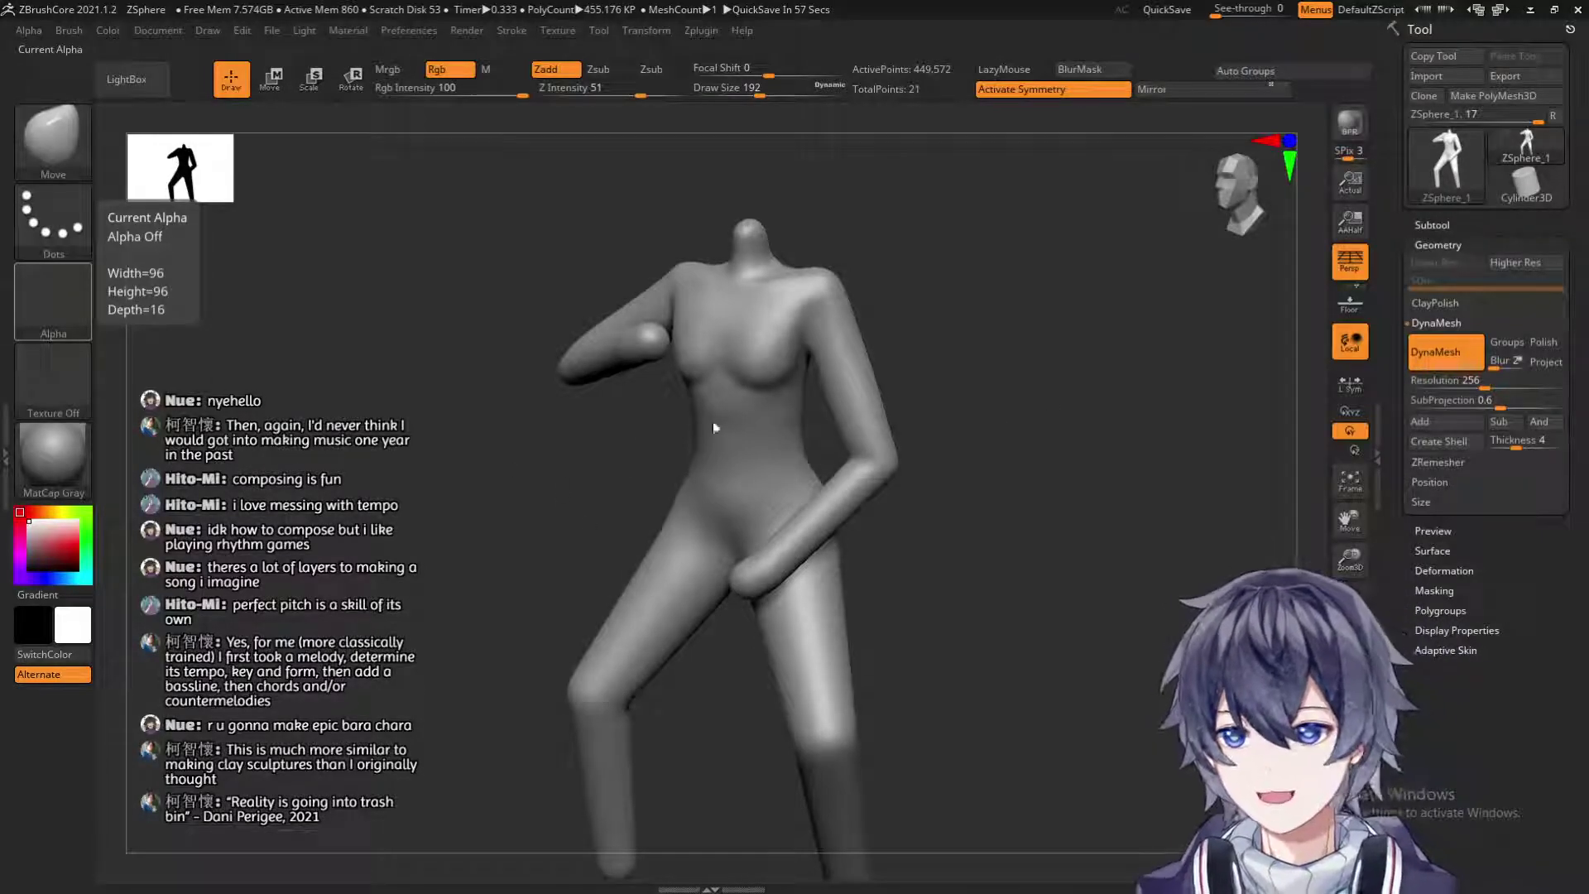
# Check the torso and waist from the front and side, and switch to the ClayBuildup brush.
pyautogui.moveTo(1003, 361)
pyautogui.mouseDown()
pyautogui.moveTo(980, 372)
pyautogui.moveTo(1026, 365)
pyautogui.moveTo(1025, 728)
pyautogui.mouseUp()
pyautogui.press('shift')
pyautogui.press('shift')
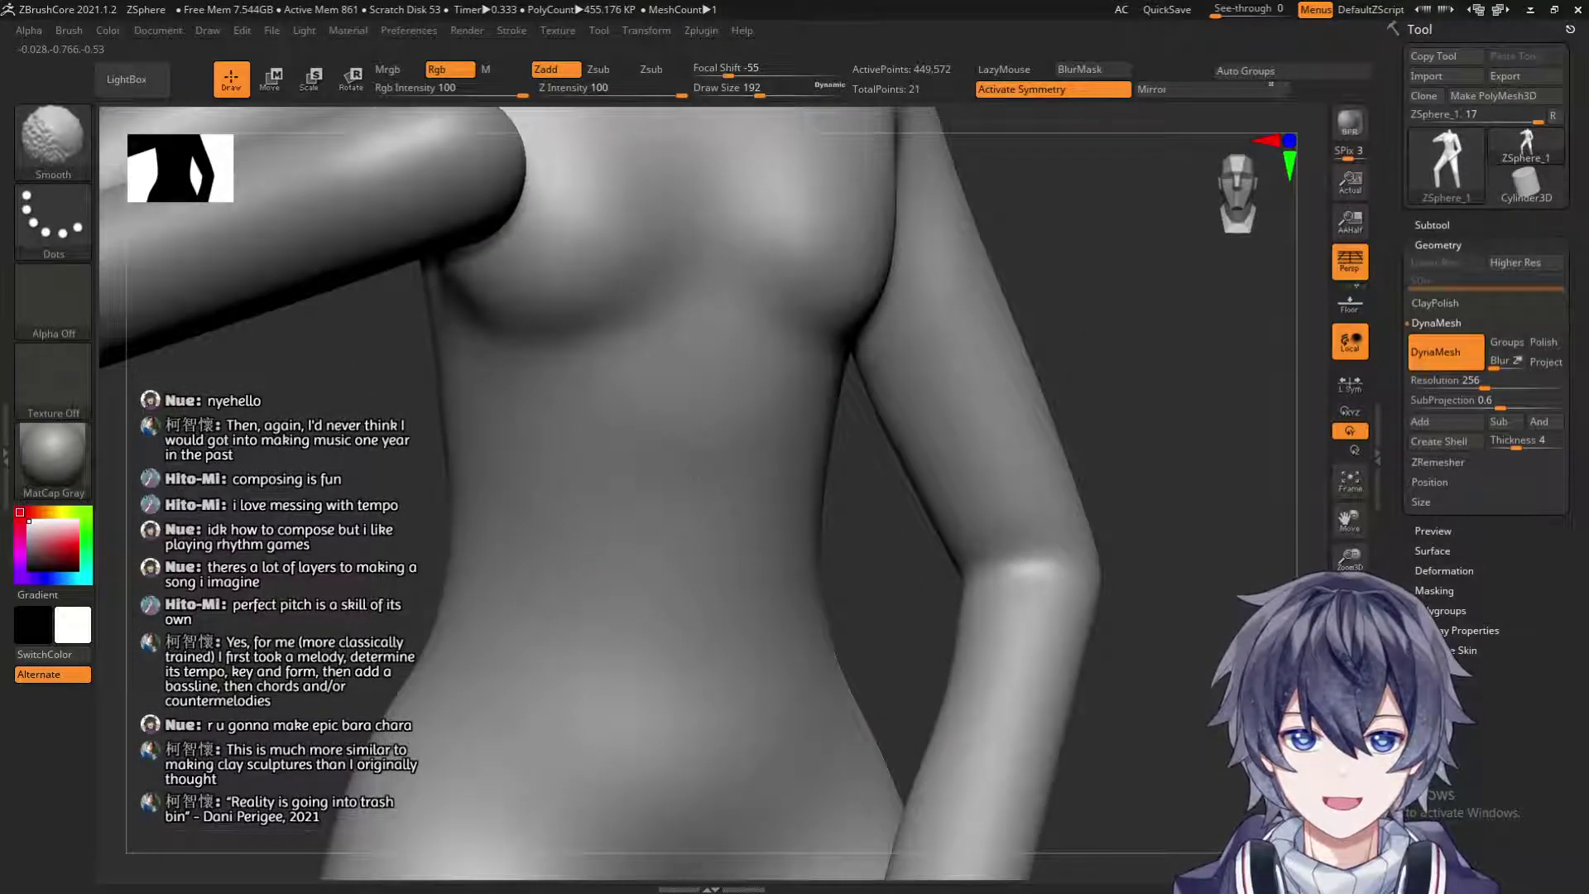
pyautogui.moveTo(1143, 385); pyautogui.dragTo(916, 376)
pyautogui.press('shift')
pyautogui.moveTo(560, 610)
pyautogui.keyDown('alt'); pyautogui.mouseDown()
pyautogui.moveTo(500, 450)
pyautogui.moveTo(521, 610)
pyautogui.mouseUp(); pyautogui.keyUp('alt')
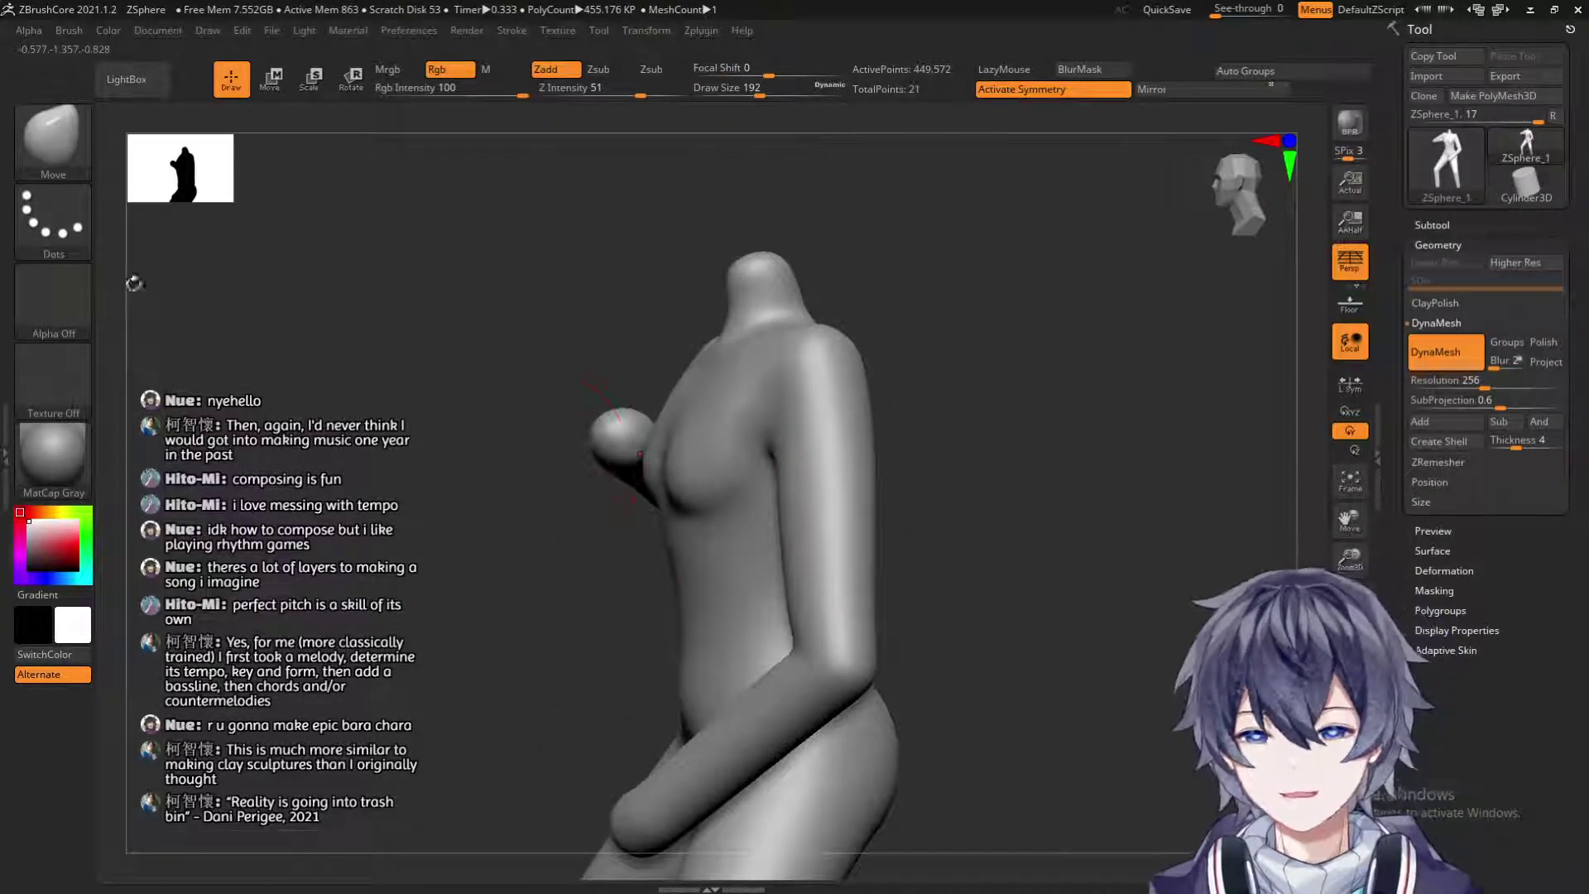
pyautogui.click(89, 162)
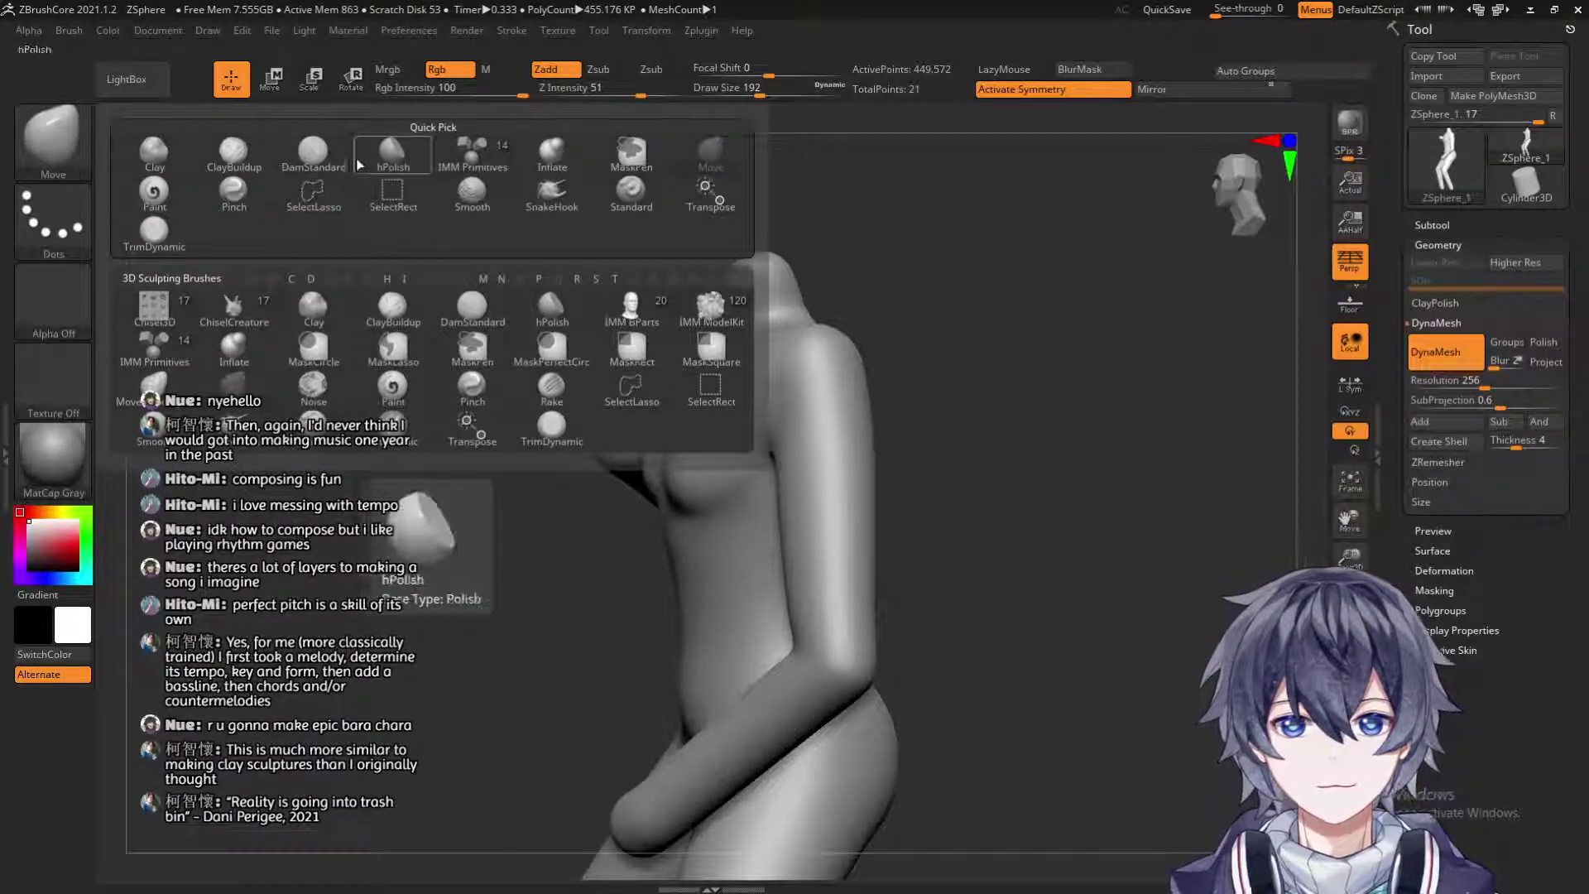
pyautogui.click(233, 151)
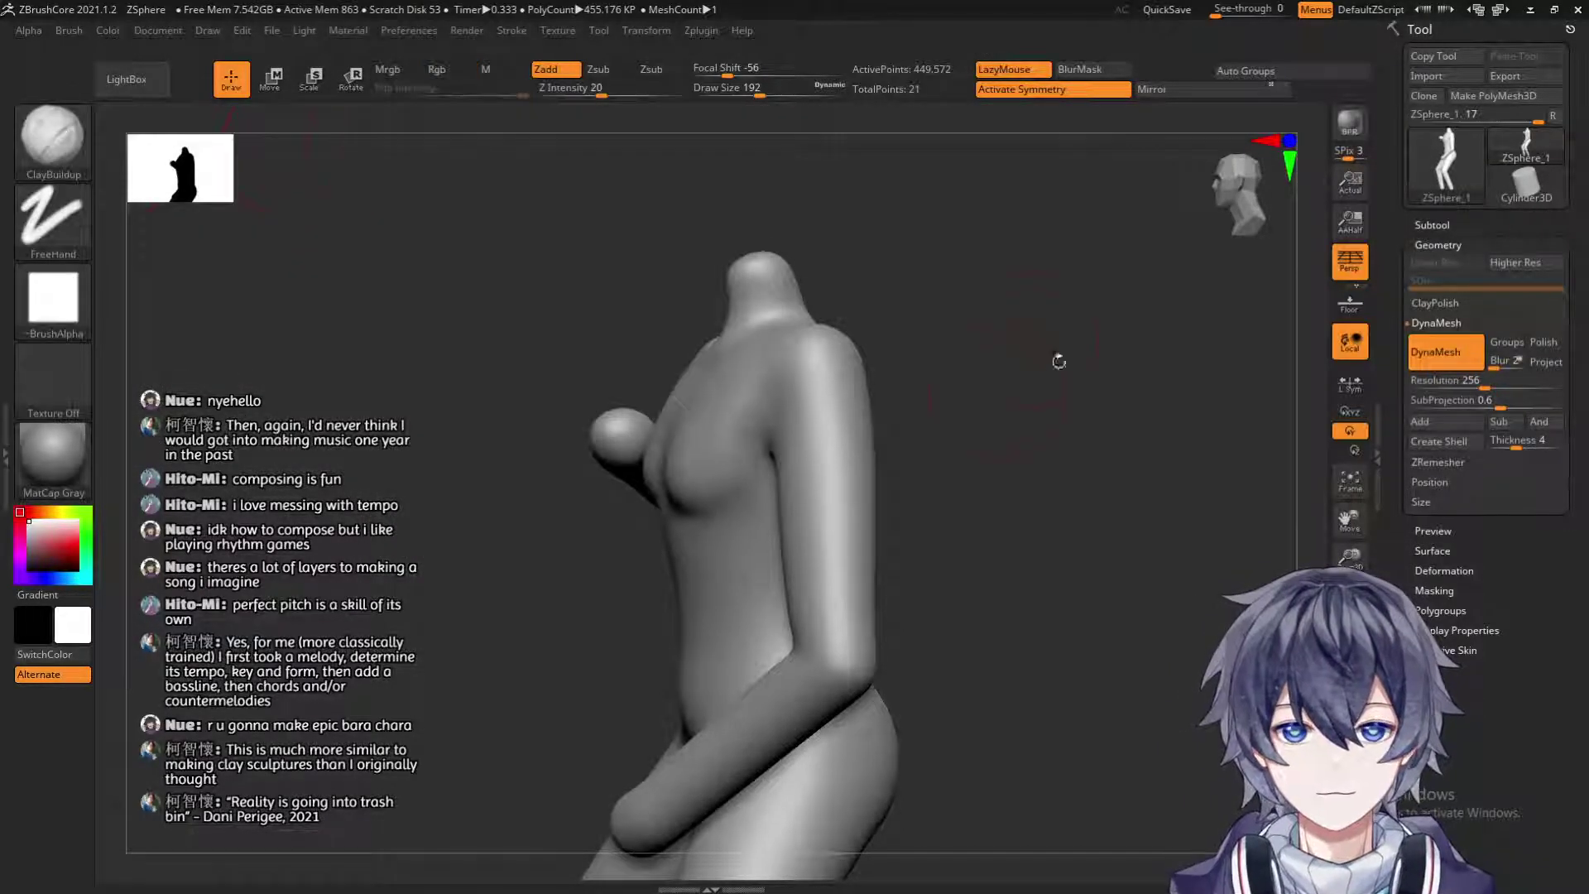
# Examine the shoulder, upper arm and torso profile from the side and three-quarter angles.
pyautogui.moveTo(973, 375)
pyautogui.mouseDown()
pyautogui.moveTo(986, 439)
pyautogui.moveTo(980, 425)
pyautogui.moveTo(820, 470)
pyautogui.mouseUp()
pyautogui.moveTo(543, 492)
pyautogui.mouseDown()
pyautogui.moveTo(331, 505)
pyautogui.moveTo(541, 511)
pyautogui.mouseUp()
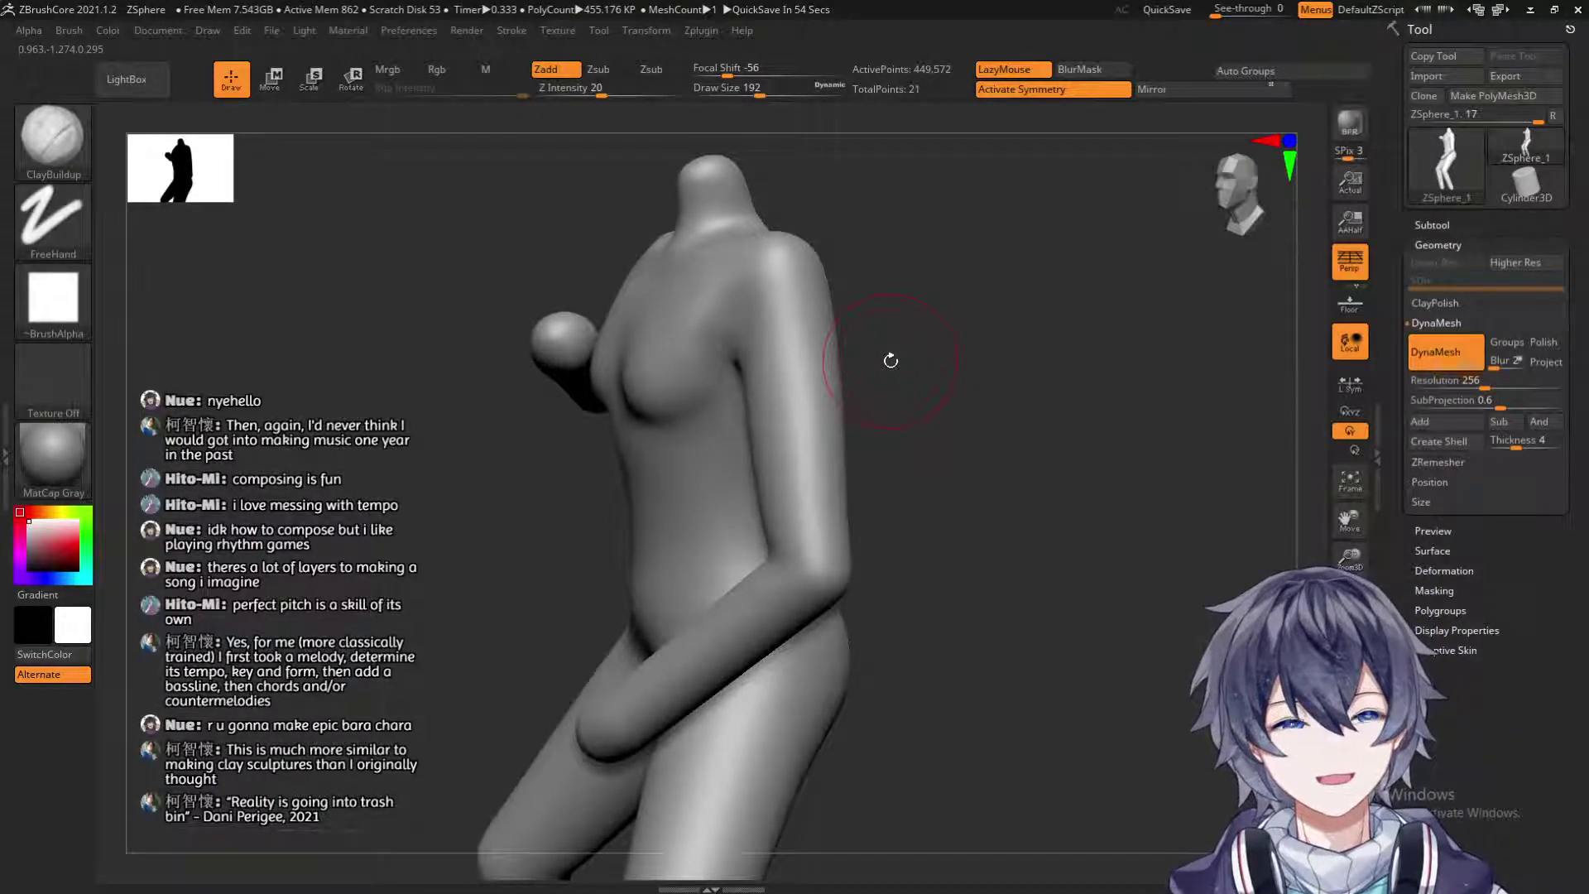
pyautogui.moveTo(990, 376)
pyautogui.mouseDown()
pyautogui.moveTo(997, 461)
pyautogui.moveTo(674, 383)
pyautogui.moveTo(654, 397)
pyautogui.mouseUp()
pyautogui.press('shift')
pyautogui.moveTo(405, 545)
pyautogui.mouseDown()
pyautogui.moveTo(838, 447)
pyautogui.moveTo(912, 450)
pyautogui.moveTo(942, 418)
pyautogui.mouseUp()
pyautogui.press('shift')
pyautogui.keyDown('shift'); pyautogui.moveTo(697, 224); pyautogui.dragTo(729, 242); pyautogui.keyUp('shift')
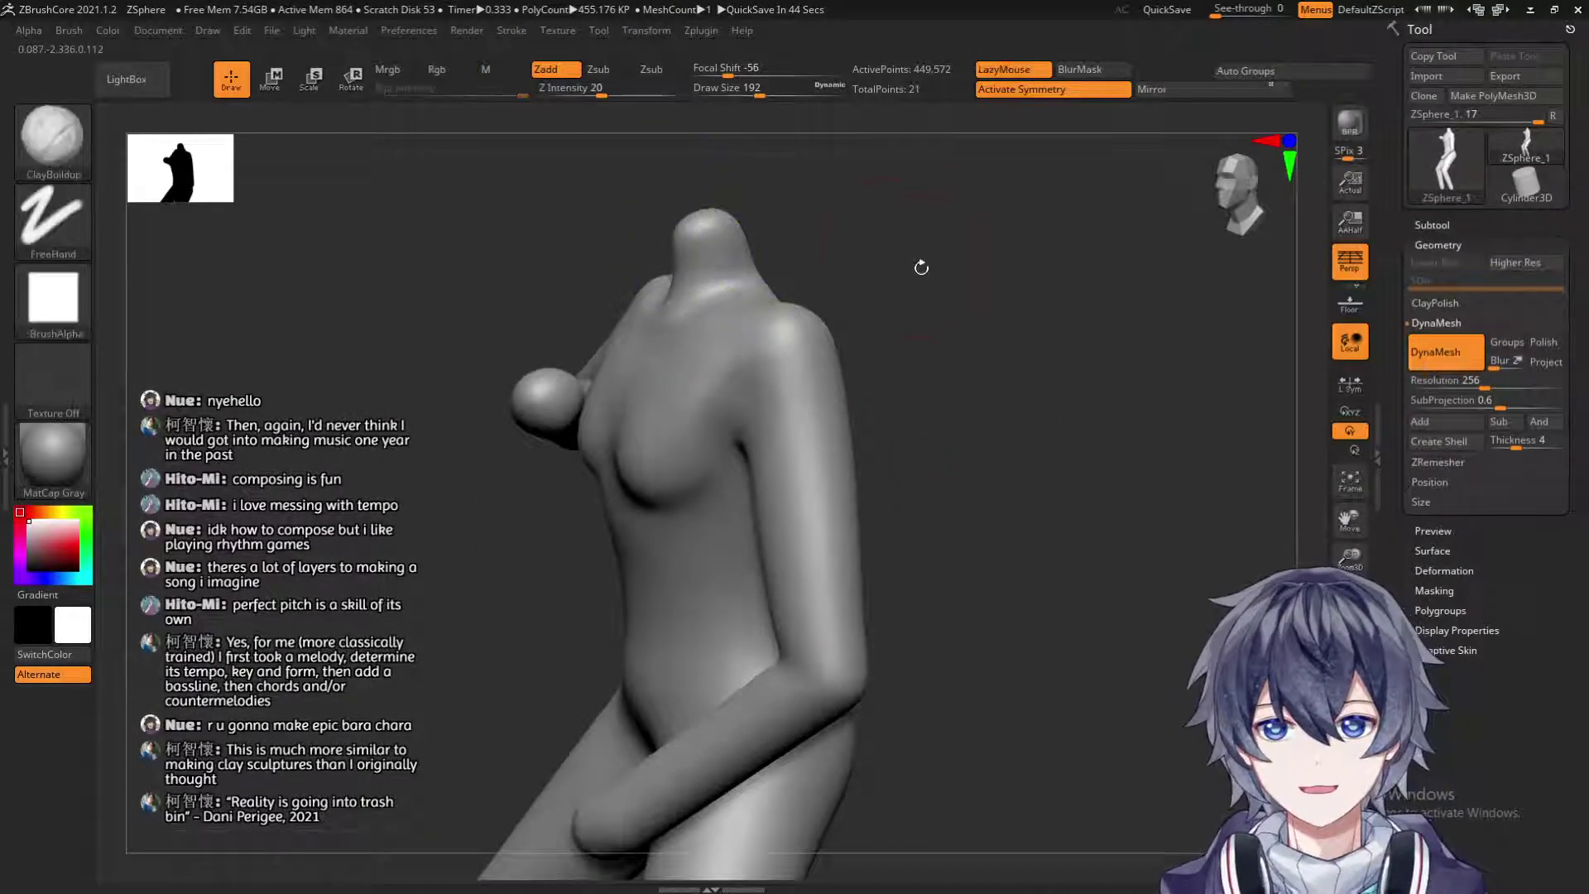
pyautogui.moveTo(910, 265)
pyautogui.mouseDown()
pyautogui.moveTo(1057, 248)
pyautogui.moveTo(1047, 281)
pyautogui.moveTo(434, 537)
pyautogui.moveTo(495, 553)
pyautogui.mouseUp()
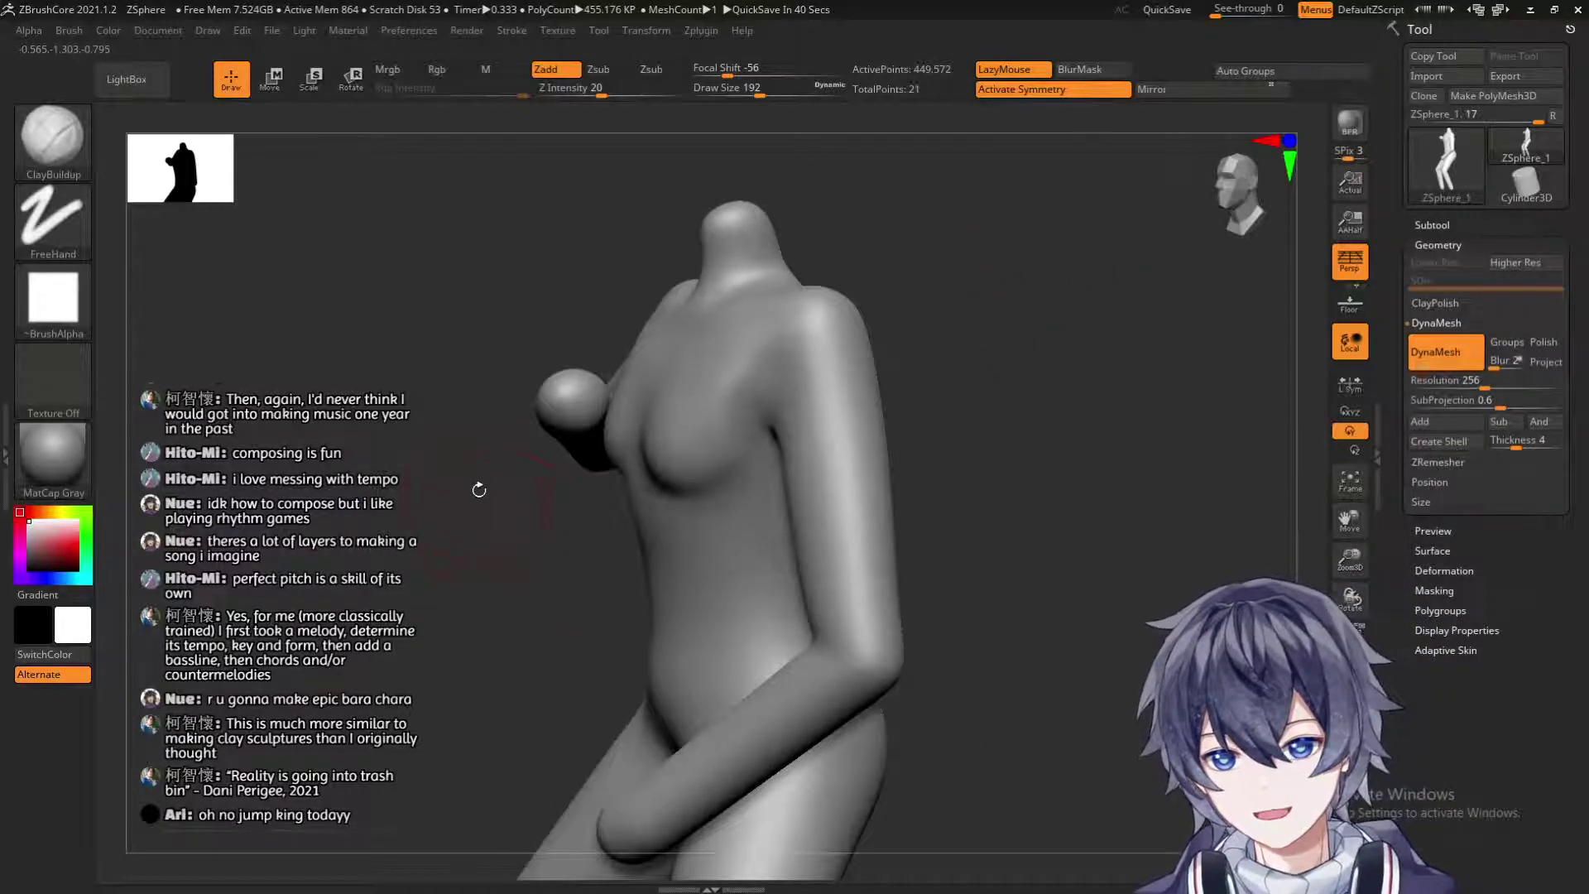
pyautogui.moveTo(458, 629)
pyautogui.mouseDown()
pyautogui.moveTo(508, 579)
pyautogui.moveTo(465, 600)
pyautogui.mouseUp()
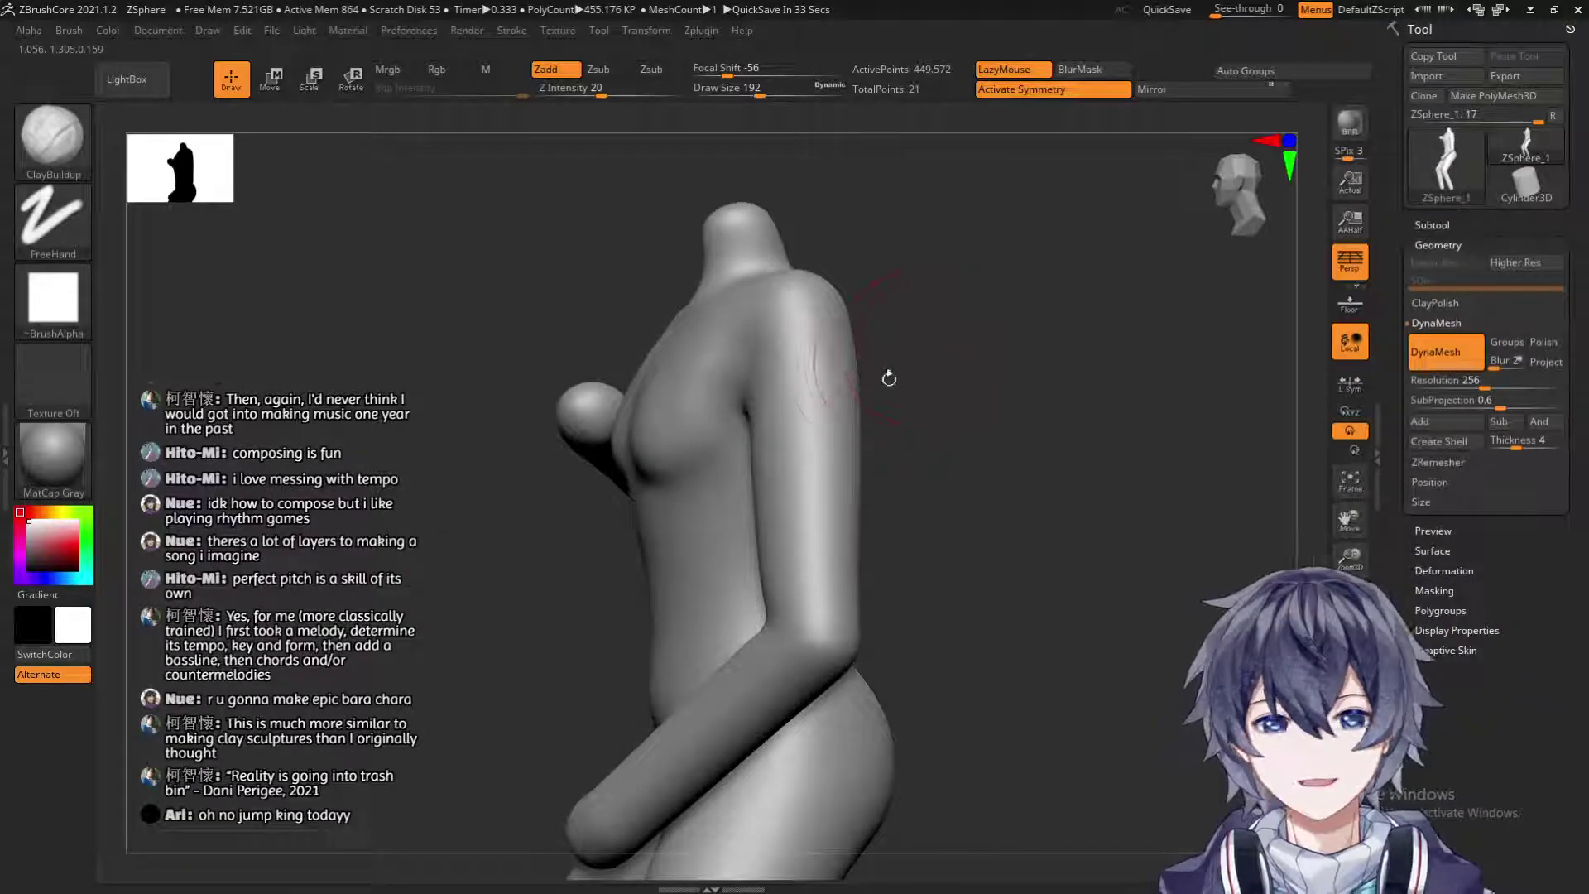
pyautogui.moveTo(537, 530)
pyautogui.mouseDown()
pyautogui.moveTo(502, 583)
pyautogui.moveTo(528, 611)
pyautogui.moveTo(542, 590)
pyautogui.moveTo(571, 589)
pyautogui.mouseUp()
pyautogui.moveTo(1013, 410)
pyautogui.keyDown('alt'); pyautogui.mouseDown()
pyautogui.moveTo(938, 321)
pyautogui.moveTo(936, 284)
pyautogui.moveTo(871, 292)
pyautogui.mouseUp(); pyautogui.keyUp('alt')
pyautogui.moveTo(490, 455)
pyautogui.mouseDown()
pyautogui.moveTo(429, 477)
pyautogui.moveTo(514, 347)
pyautogui.mouseUp()
pyautogui.press('shift')
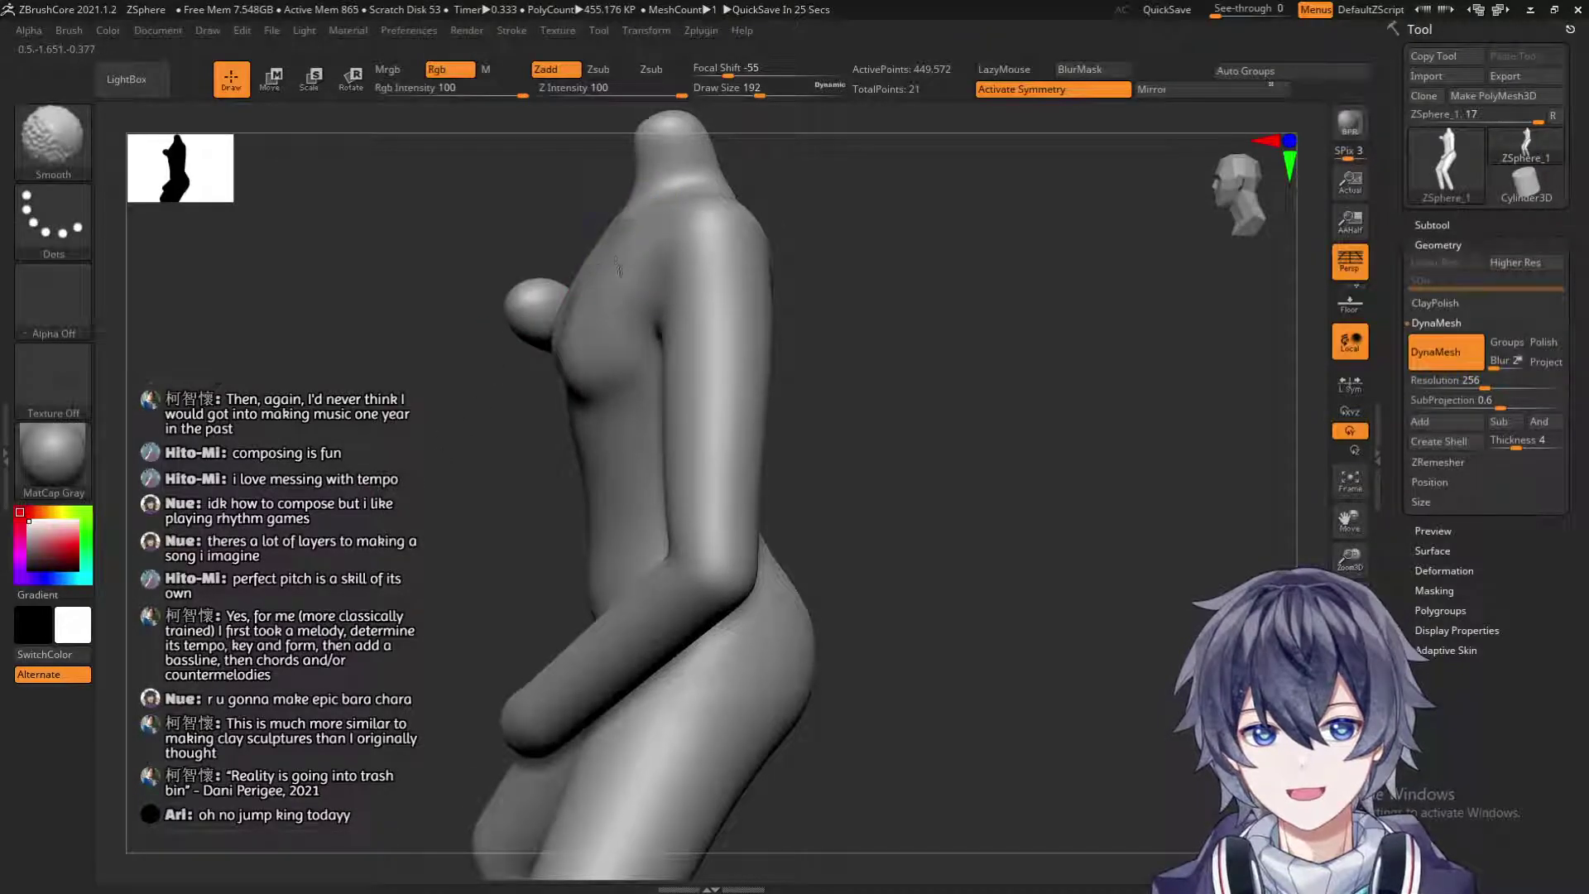
pyautogui.moveTo(451, 397)
pyautogui.mouseDown()
pyautogui.moveTo(406, 430)
pyautogui.moveTo(514, 508)
pyautogui.moveTo(513, 531)
pyautogui.moveTo(507, 439)
pyautogui.moveTo(559, 469)
pyautogui.moveTo(610, 718)
pyautogui.moveTo(432, 601)
pyautogui.moveTo(435, 521)
pyautogui.moveTo(485, 602)
pyautogui.moveTo(483, 507)
pyautogui.moveTo(569, 425)
pyautogui.mouseUp()
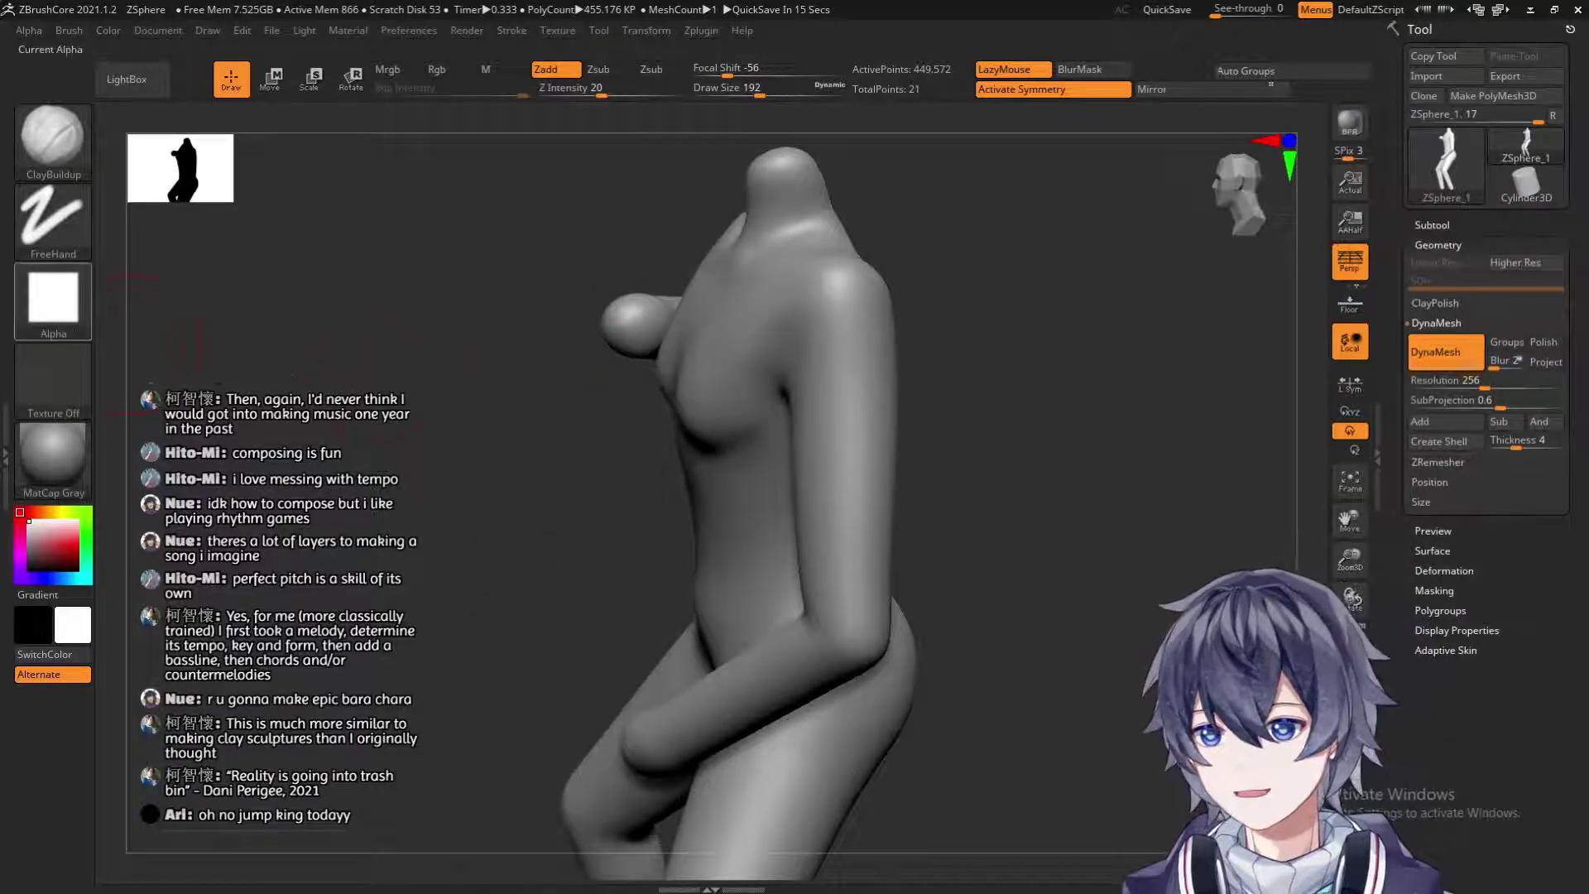
# Reduce the ClayBuildup draw size to 128 and undo the trial stroke on the shoulder.
pyautogui.moveTo(53, 302)
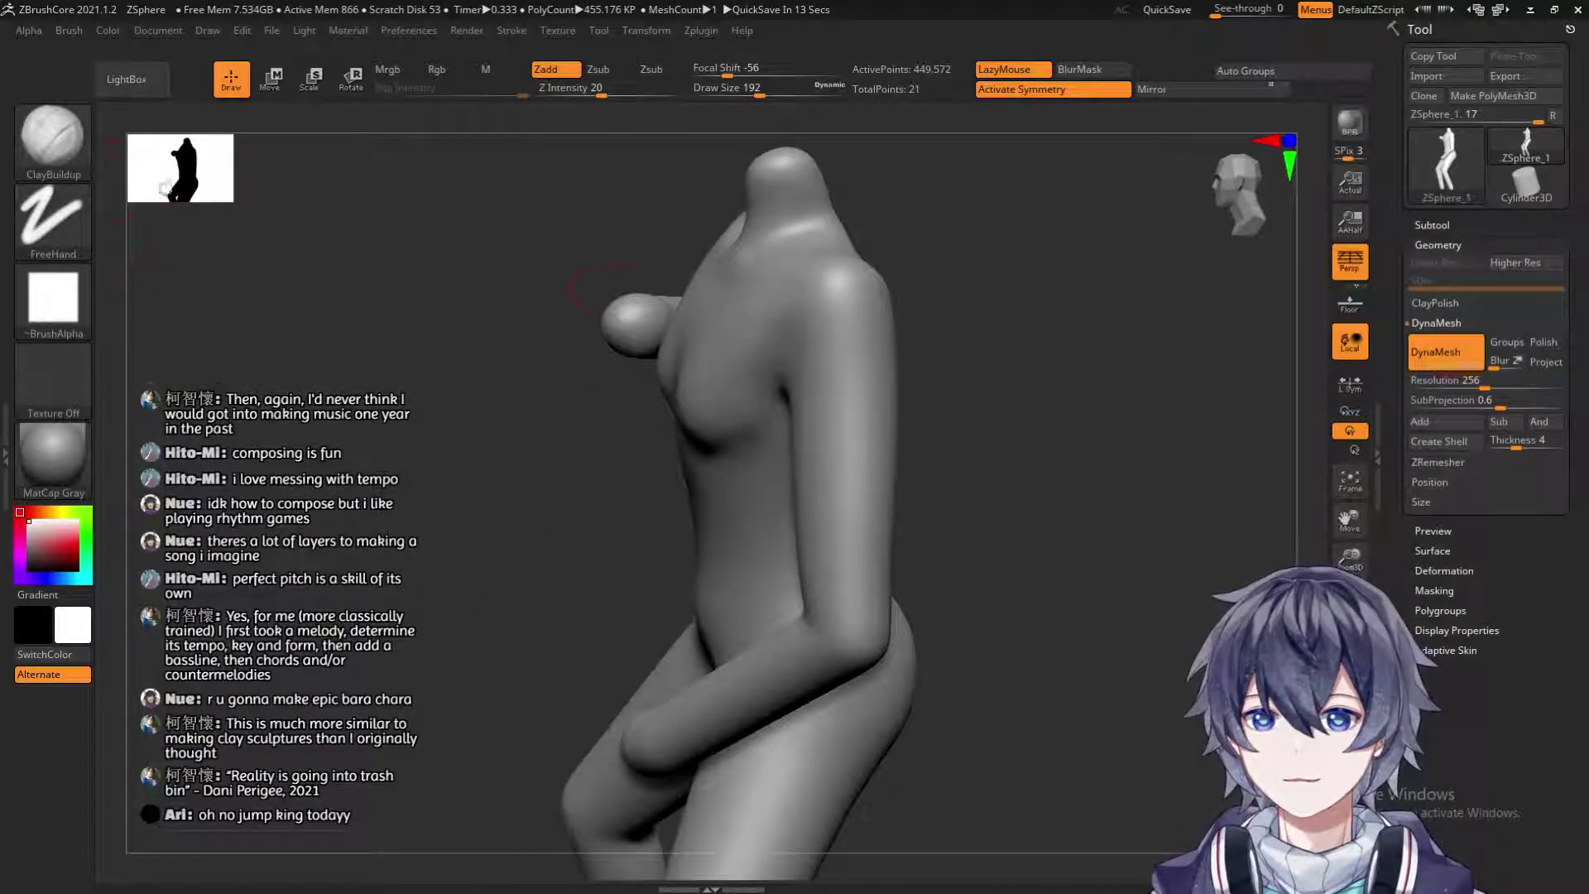
pyautogui.hotkey('ctrl', 'z')
pyautogui.press('s')
pyautogui.moveTo(812, 300); pyautogui.dragTo(833, 380)
pyautogui.hotkey('ctrl', 'z')
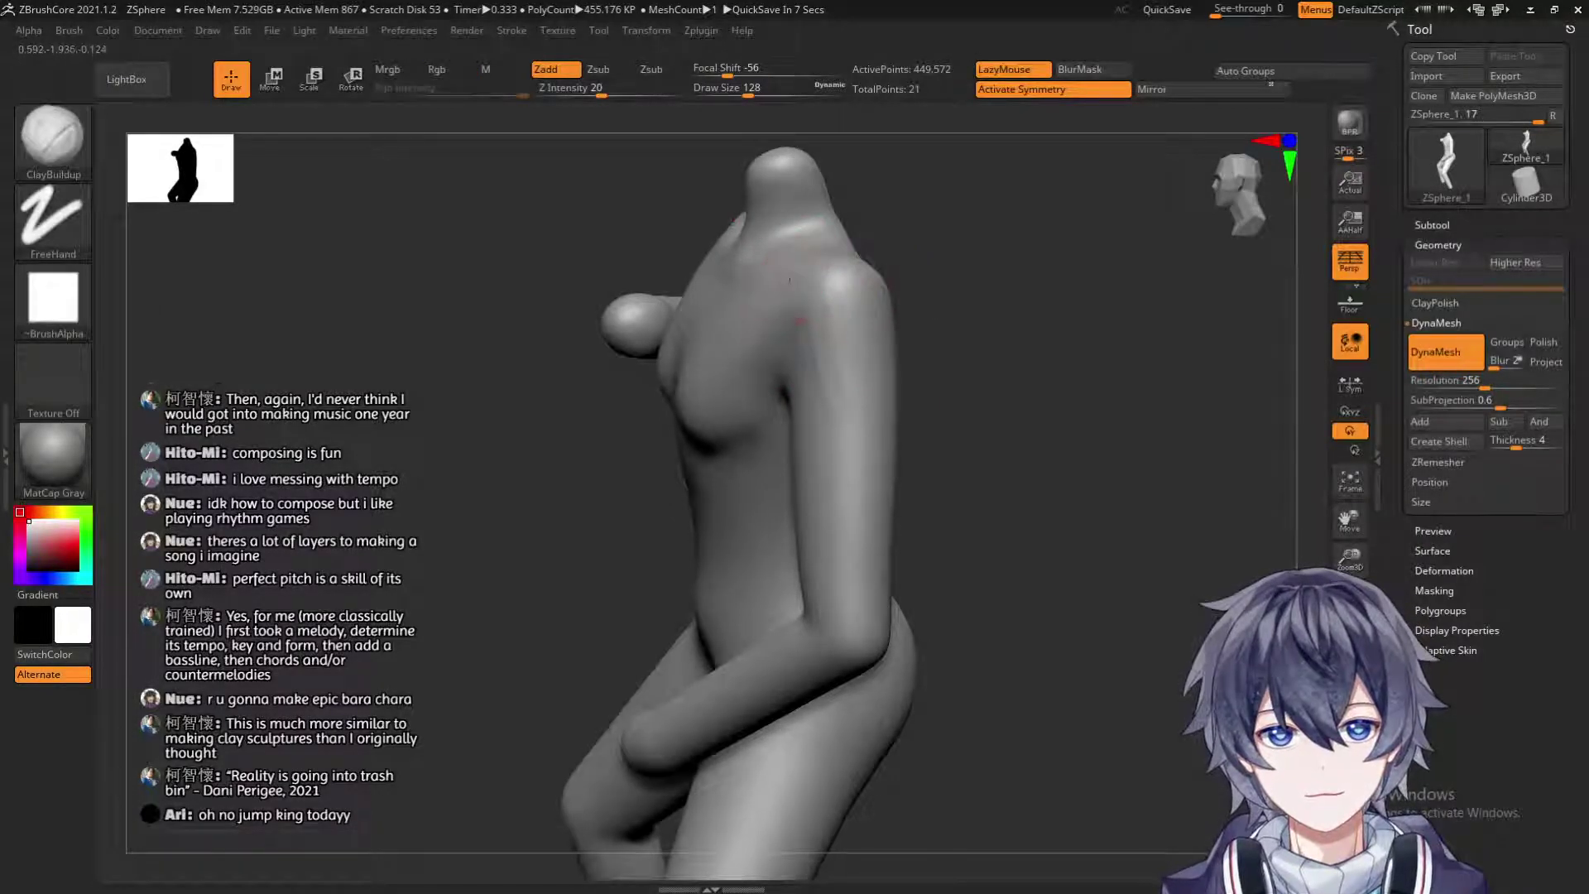
# Build up the deltoid with ClayBuildup strokes over the shoulder and upper arm, smoothing them from front to back.
pyautogui.moveTo(962, 280); pyautogui.dragTo(871, 302)
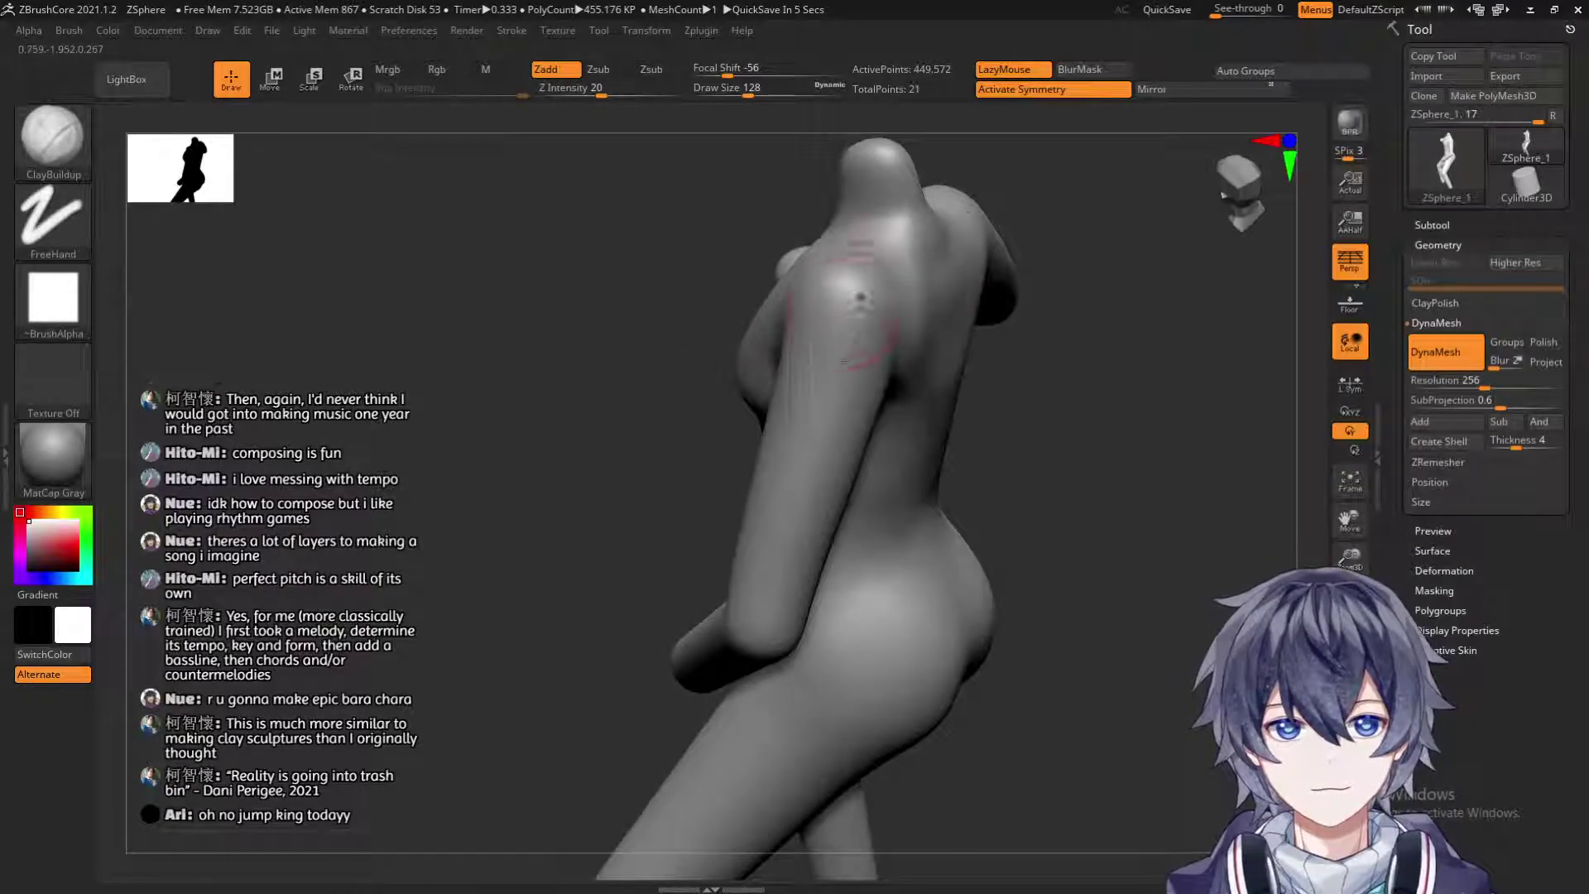
pyautogui.moveTo(843, 372); pyautogui.dragTo(846, 319)
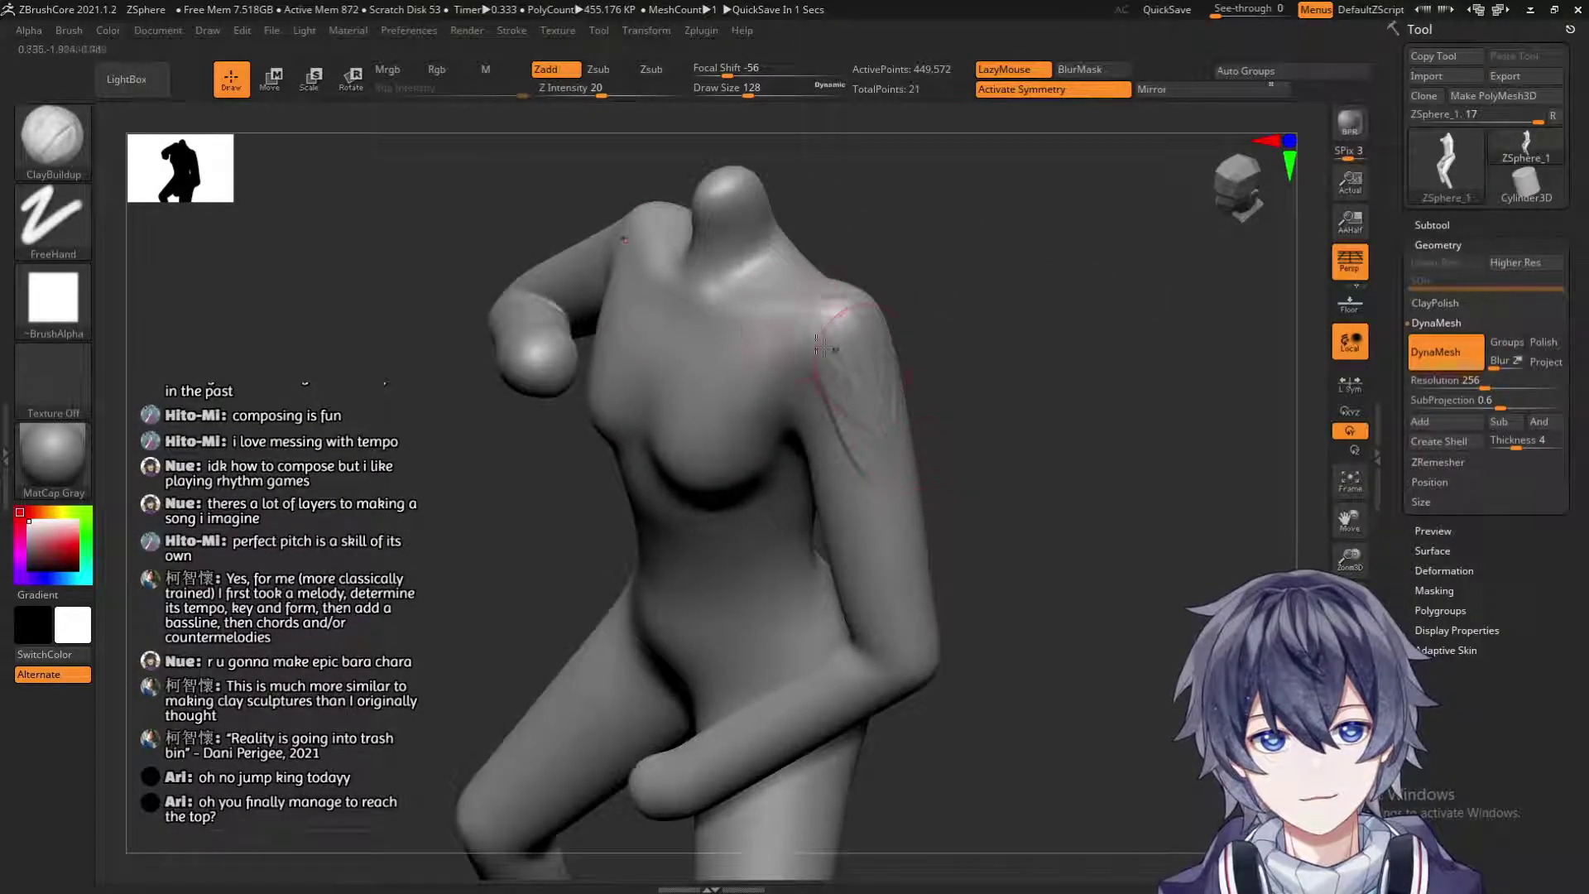
pyautogui.moveTo(1007, 323); pyautogui.dragTo(929, 322)
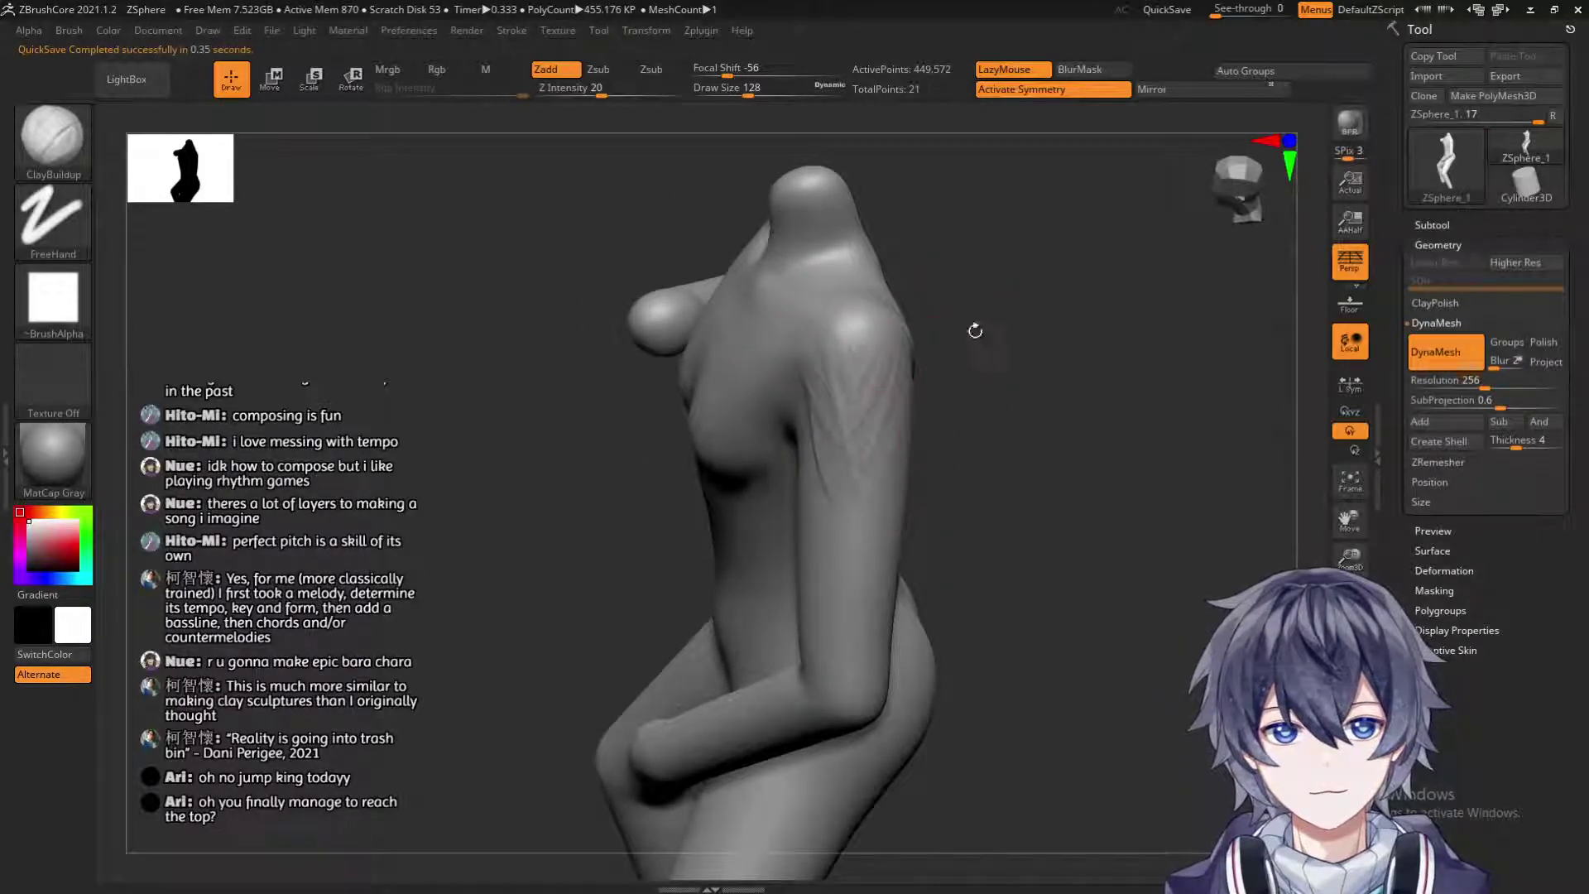
pyautogui.moveTo(956, 342); pyautogui.dragTo(825, 327)
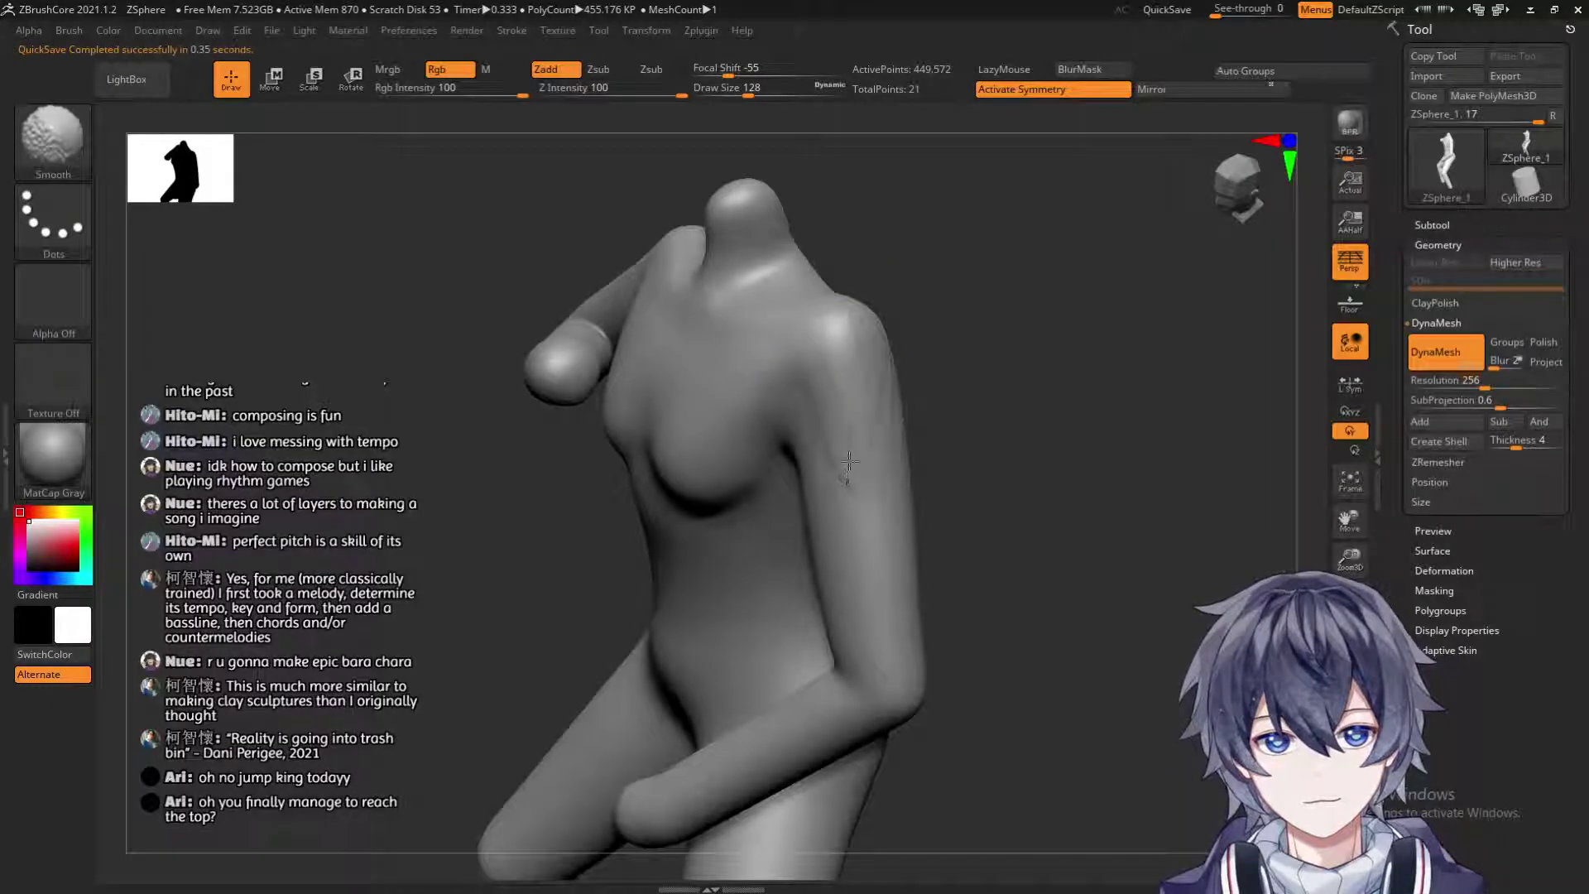
pyautogui.moveTo(869, 431); pyautogui.dragTo(927, 369)
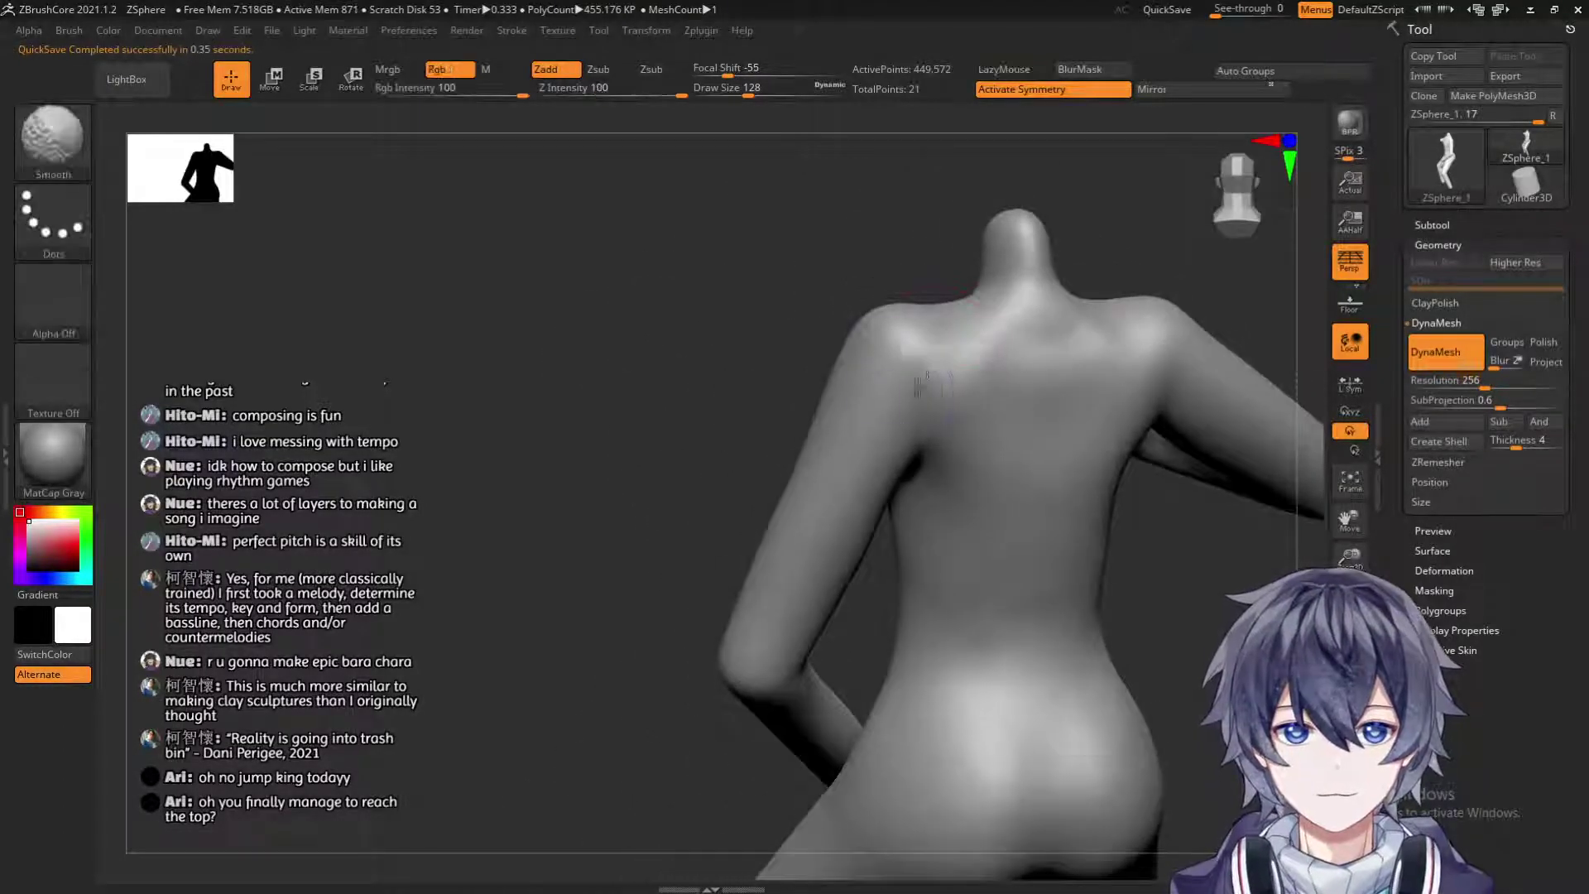
pyautogui.moveTo(734, 383); pyautogui.dragTo(904, 371)
# Rework the V-shaped deltoid on the outer upper arm with clay strokes, undoing the unwanted ones.
pyautogui.moveTo(1058, 339)
pyautogui.mouseDown()
pyautogui.moveTo(1021, 327)
pyautogui.moveTo(1042, 275)
pyautogui.moveTo(1082, 400)
pyautogui.moveTo(1128, 355)
pyautogui.moveTo(985, 330)
pyautogui.moveTo(1088, 328)
pyautogui.moveTo(1028, 368)
pyautogui.moveTo(941, 380)
pyautogui.moveTo(900, 557)
pyautogui.mouseUp()
pyautogui.hotkey('ctrl', 'z')
pyautogui.hotkey('ctrl', 'z')
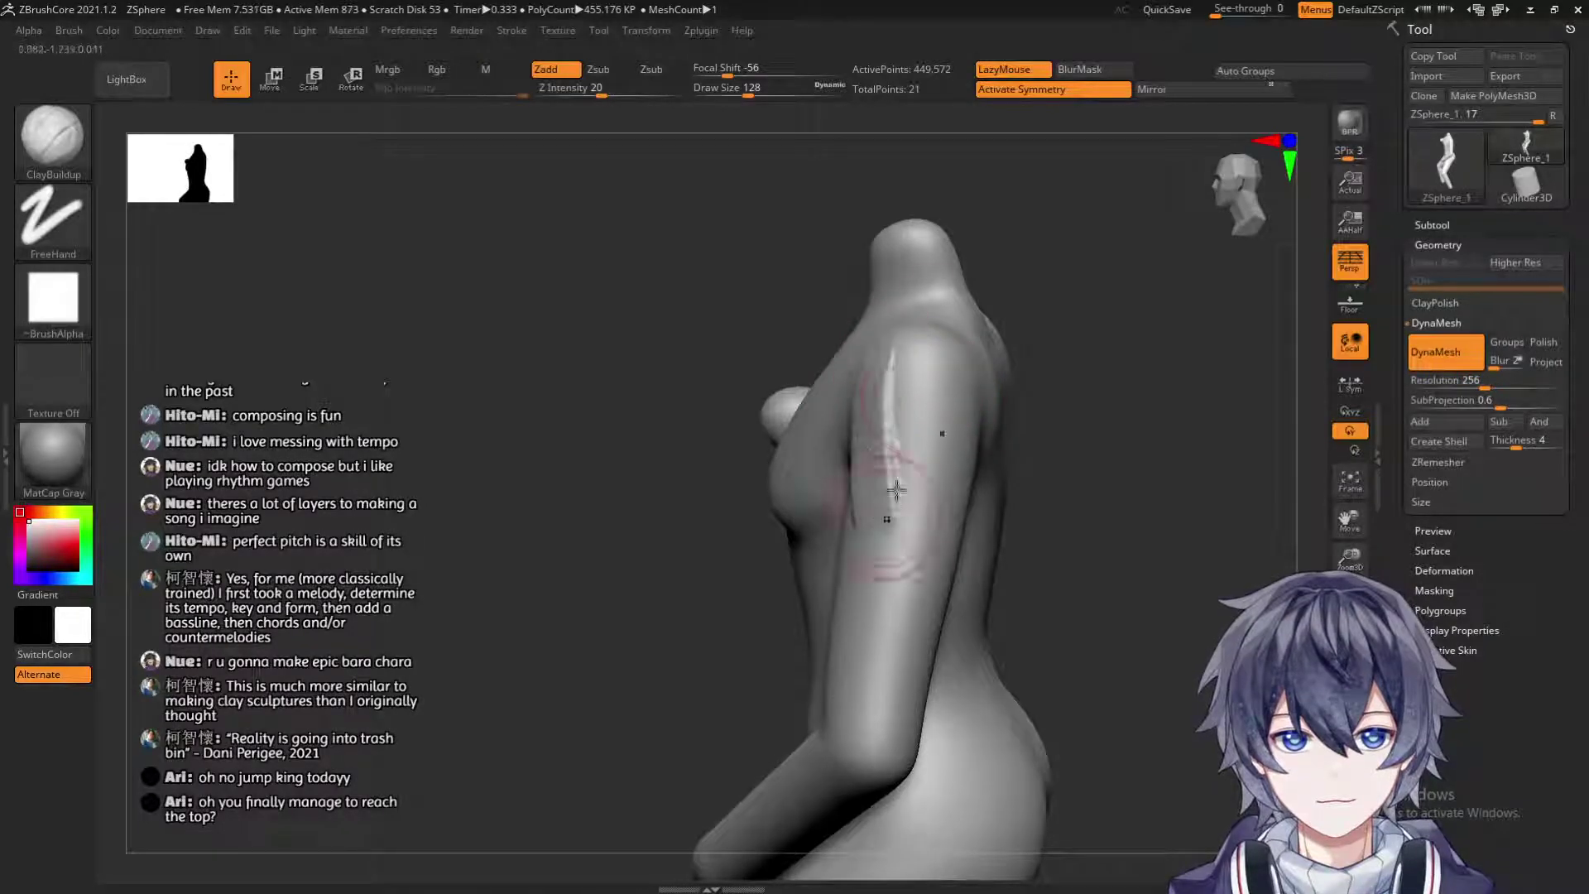
pyautogui.hotkey('ctrl', 'z')
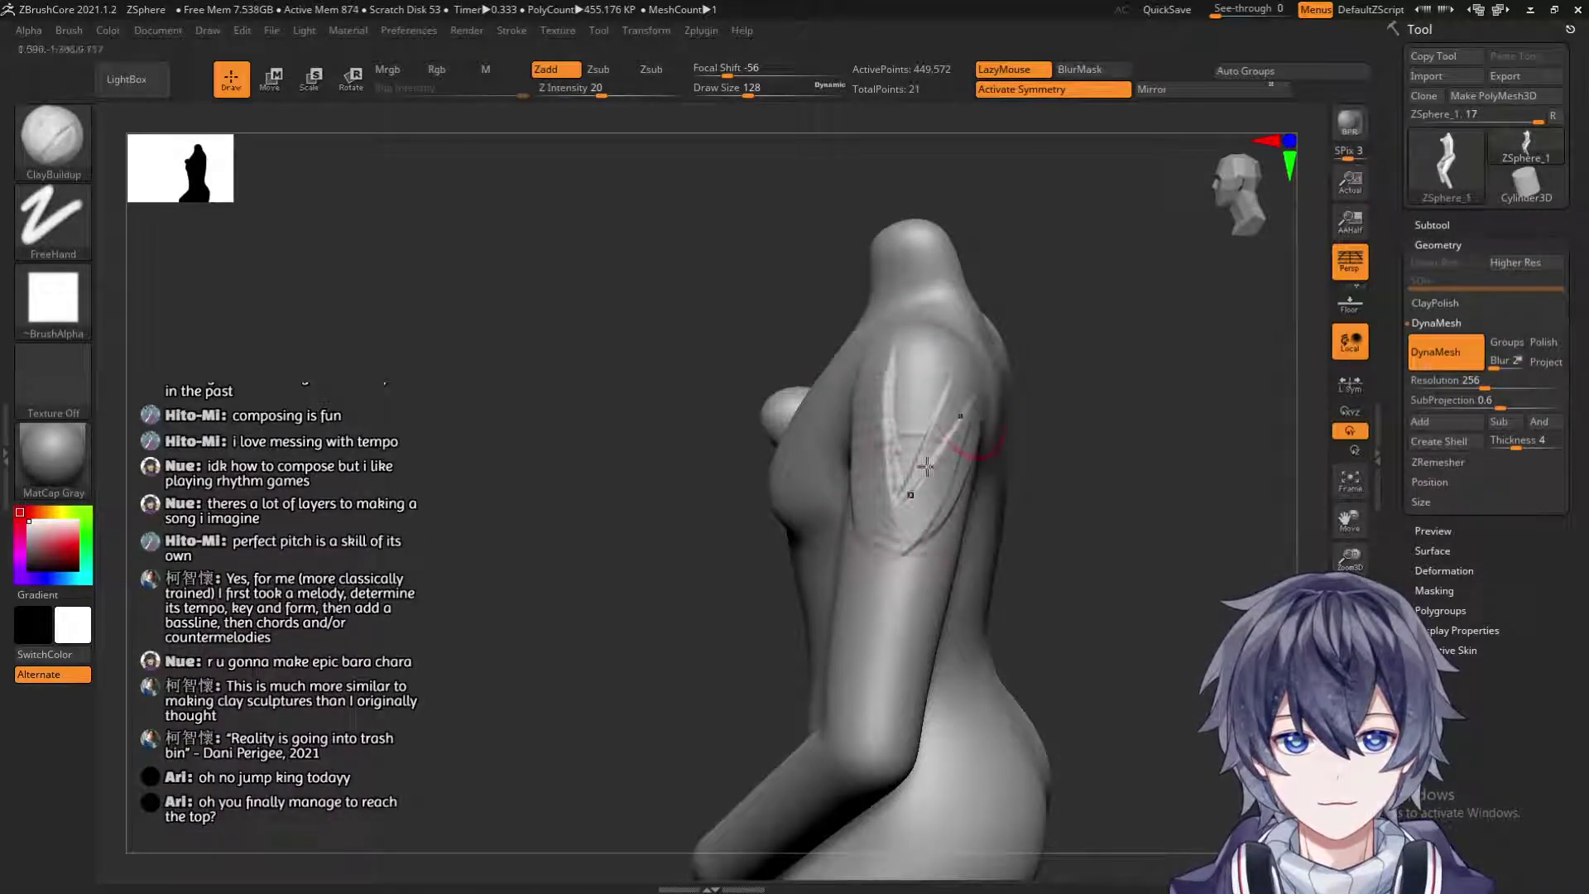
pyautogui.moveTo(1106, 333); pyautogui.dragTo(1219, 341)
pyautogui.moveTo(886, 389)
pyautogui.mouseDown()
pyautogui.moveTo(923, 472)
pyautogui.moveTo(906, 513)
pyautogui.moveTo(920, 390)
pyautogui.mouseUp()
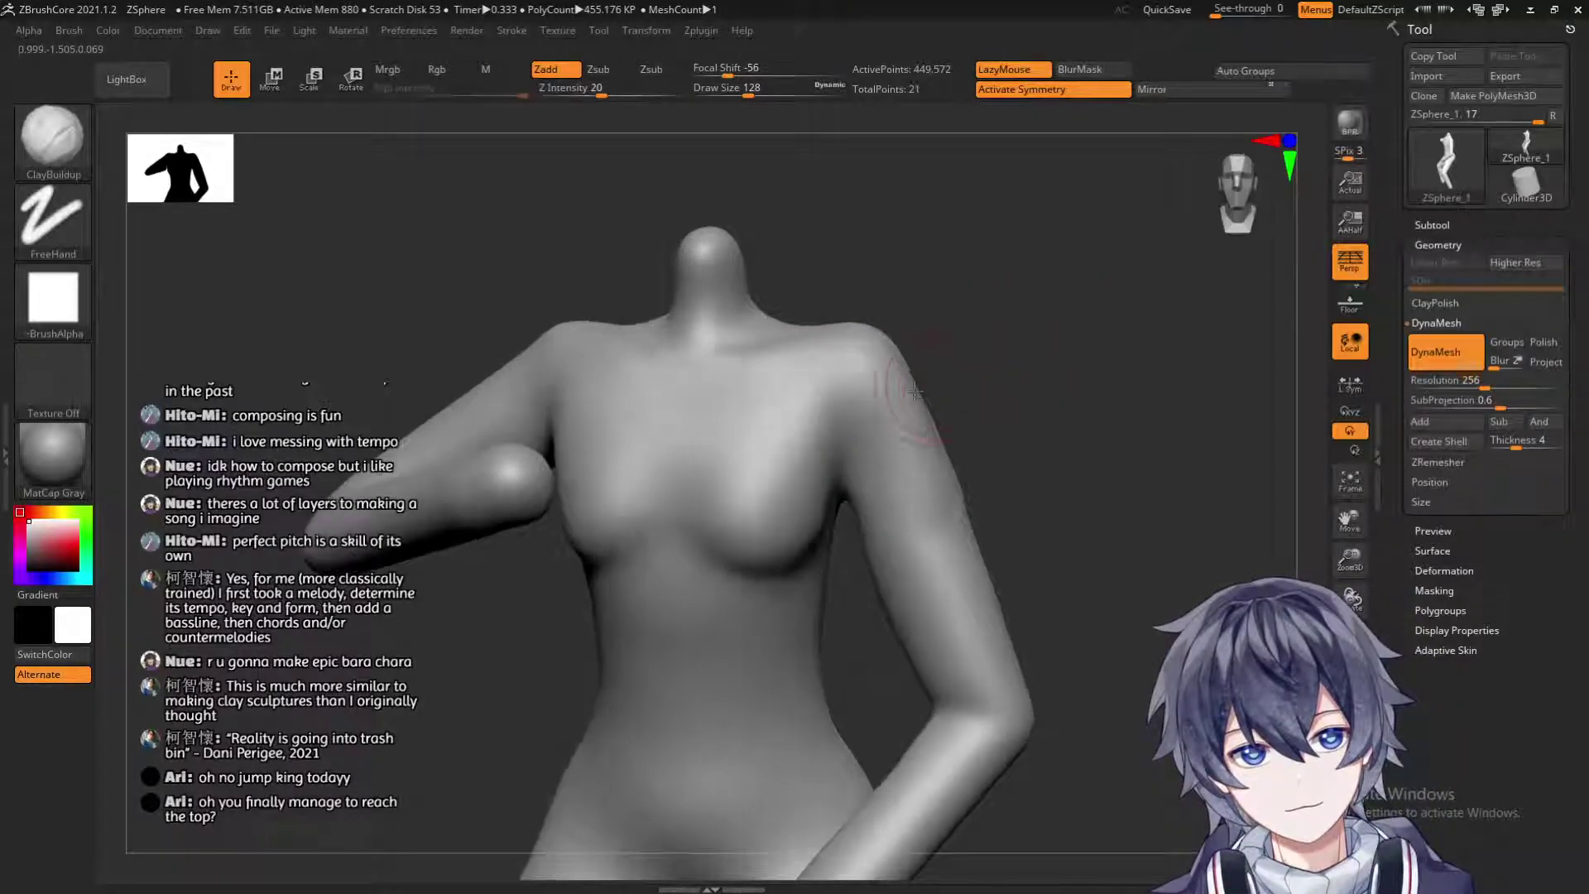
# Refine and smooth the deltoid's transition into the upper arm from the side and back.
pyautogui.moveTo(1020, 386)
pyautogui.mouseDown()
pyautogui.moveTo(905, 373)
pyautogui.moveTo(933, 497)
pyautogui.moveTo(993, 432)
pyautogui.mouseUp()
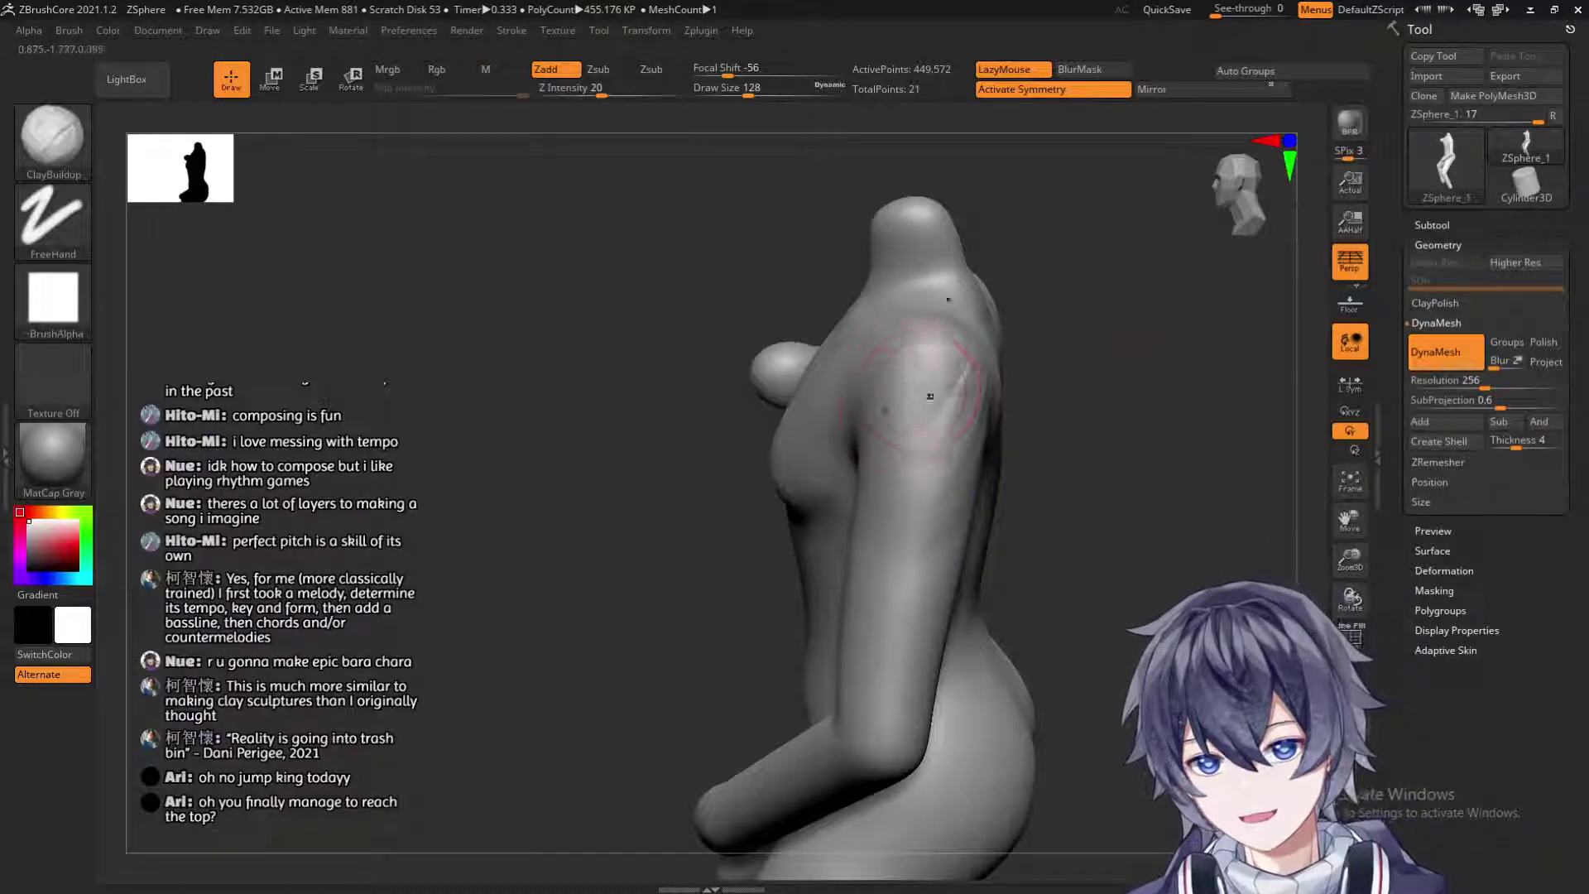
pyautogui.moveTo(1114, 422)
pyautogui.mouseDown()
pyautogui.moveTo(996, 348)
pyautogui.moveTo(969, 423)
pyautogui.mouseUp()
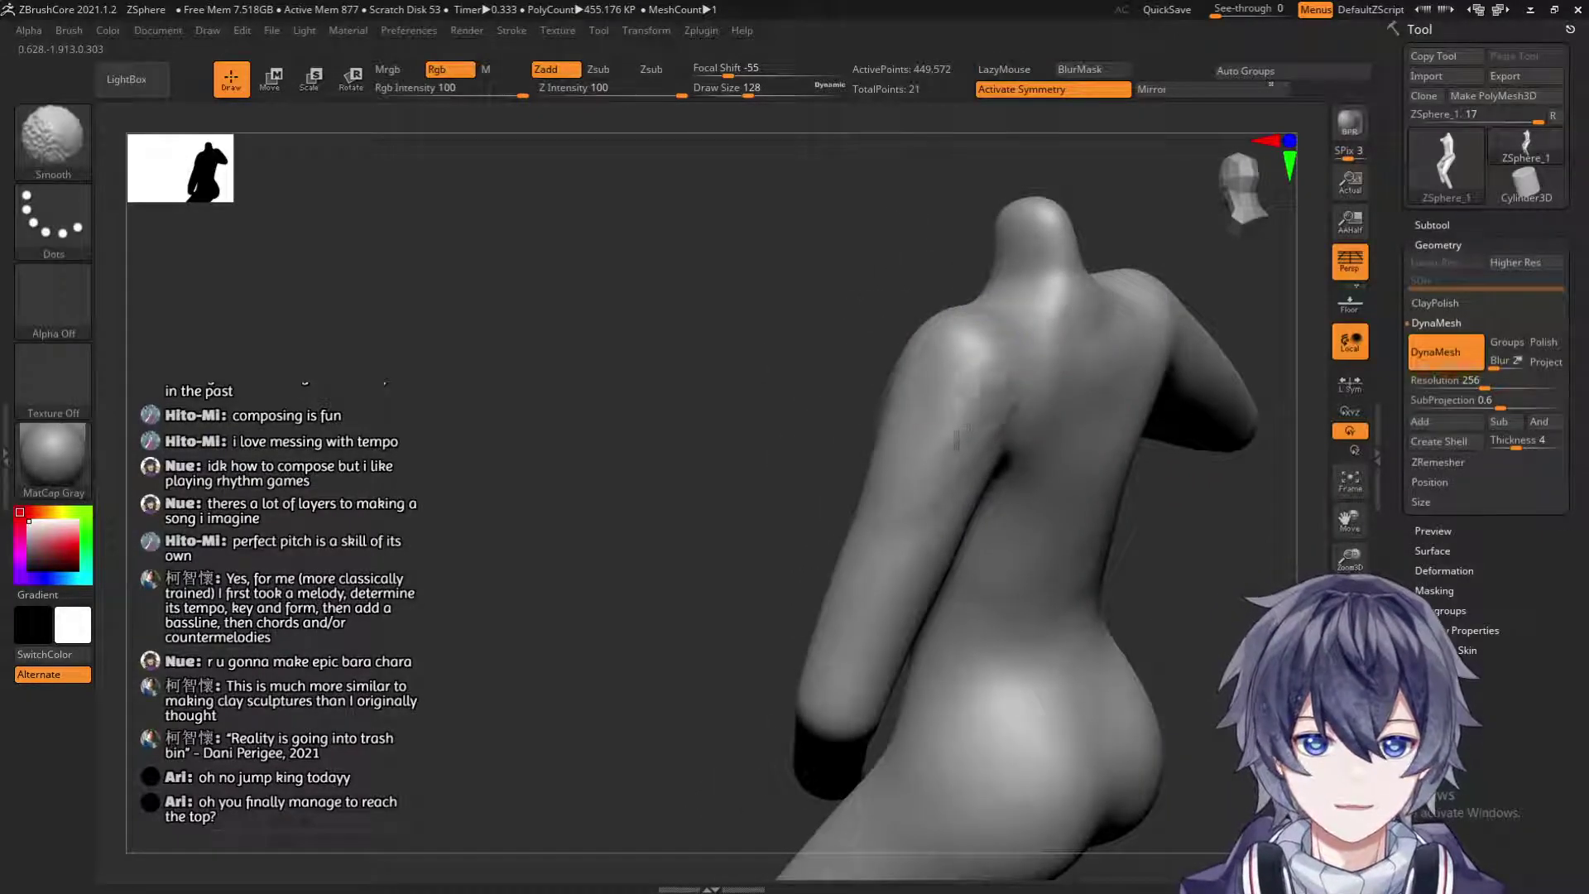
pyautogui.moveTo(670, 514)
pyautogui.mouseDown()
pyautogui.moveTo(773, 497)
pyautogui.moveTo(1132, 355)
pyautogui.moveTo(1188, 368)
pyautogui.moveTo(1128, 369)
pyautogui.moveTo(952, 263)
pyautogui.moveTo(1110, 414)
pyautogui.mouseUp()
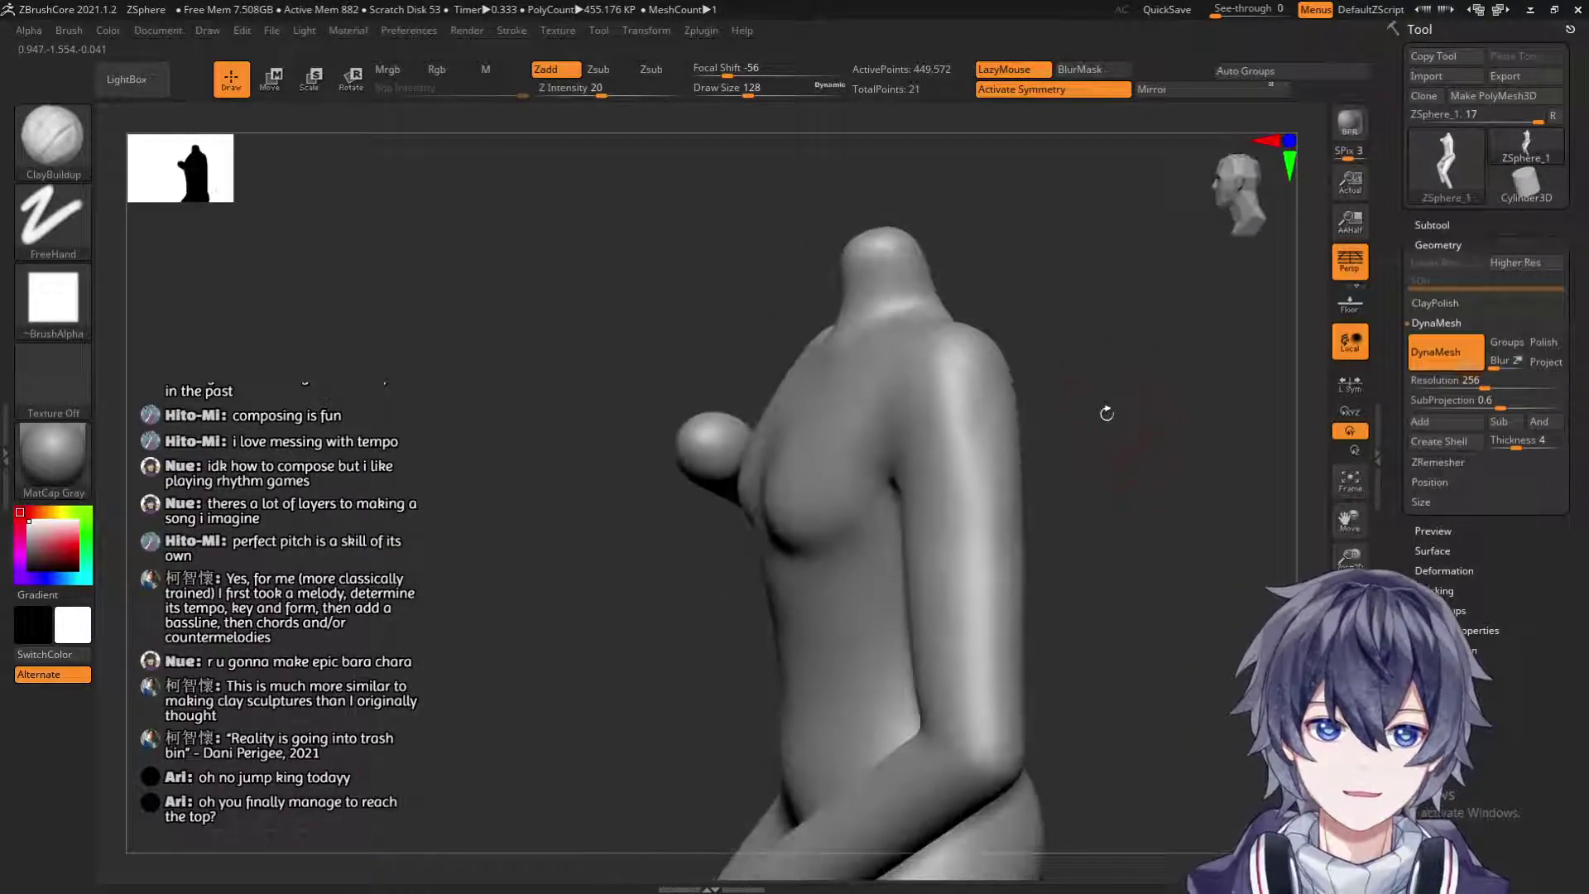
pyautogui.moveTo(1102, 469); pyautogui.dragTo(1142, 454)
# Reshape the shoulder and upper arm with the Move brush at draw size 182 and symmetry turned off.
pyautogui.click(60, 160)
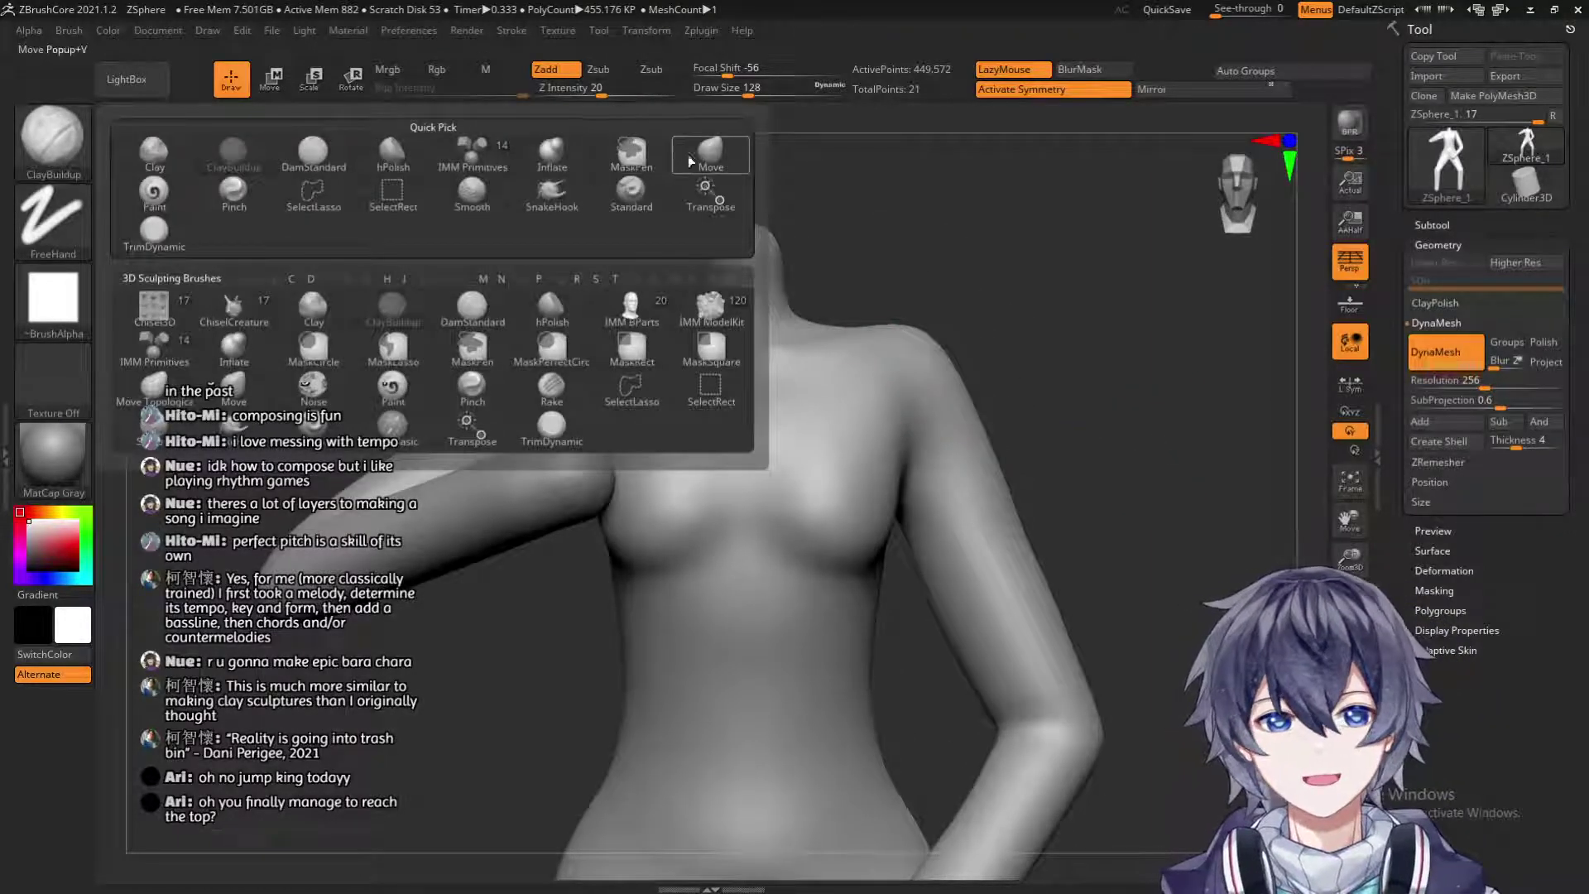
pyautogui.click(687, 152)
pyautogui.press('s')
pyautogui.moveTo(1043, 484); pyautogui.dragTo(1048, 484)
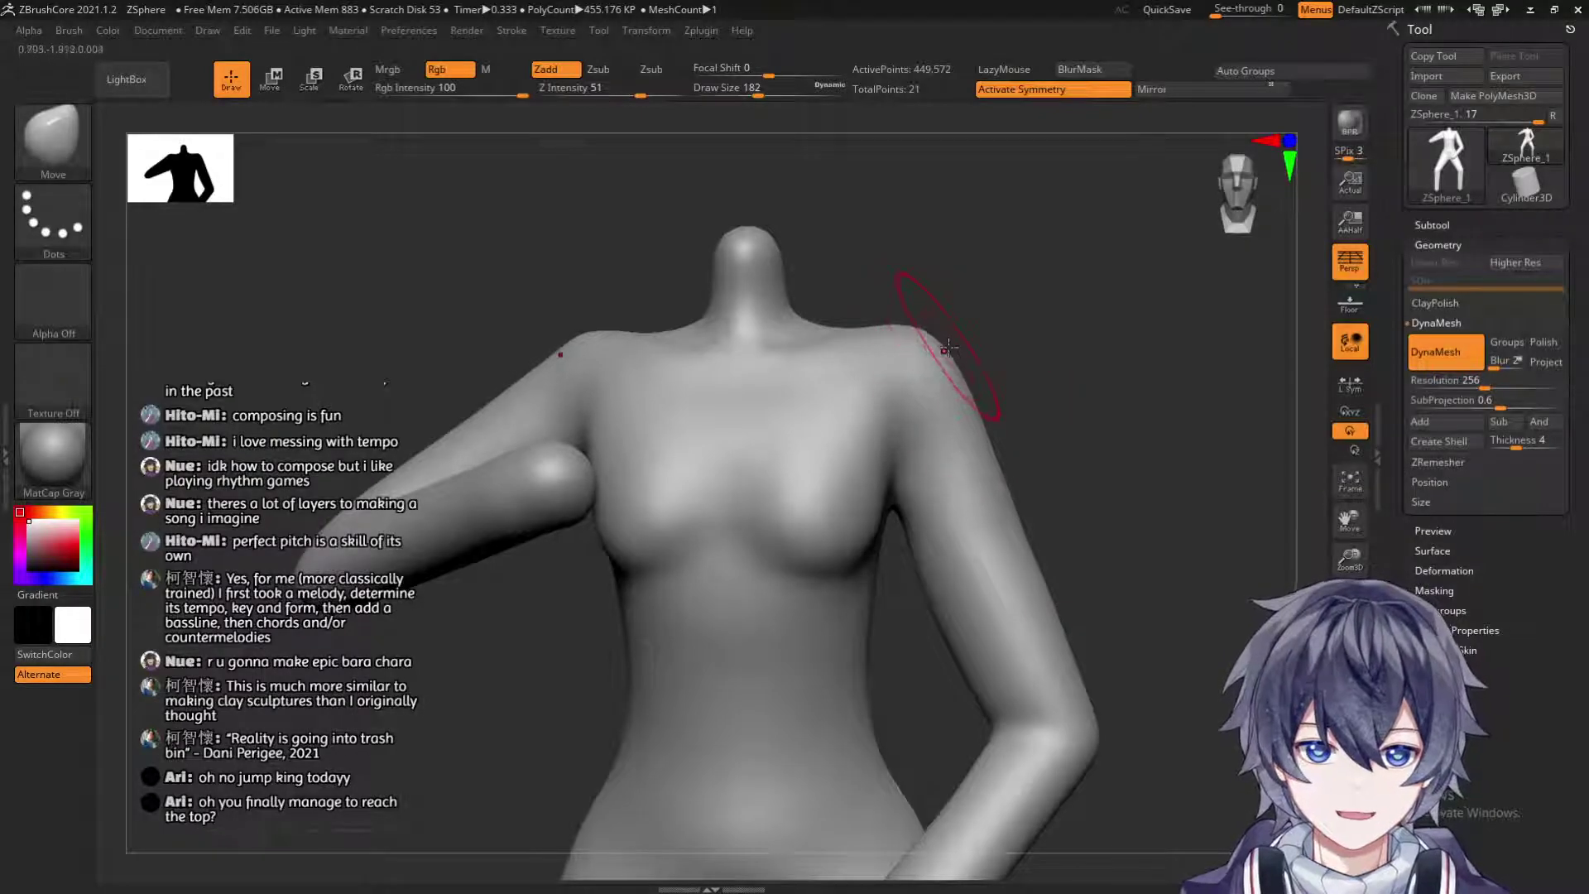
pyautogui.moveTo(1055, 383)
pyautogui.mouseDown()
pyautogui.moveTo(1078, 365)
pyautogui.moveTo(1057, 371)
pyautogui.mouseUp()
pyautogui.click(1026, 93)
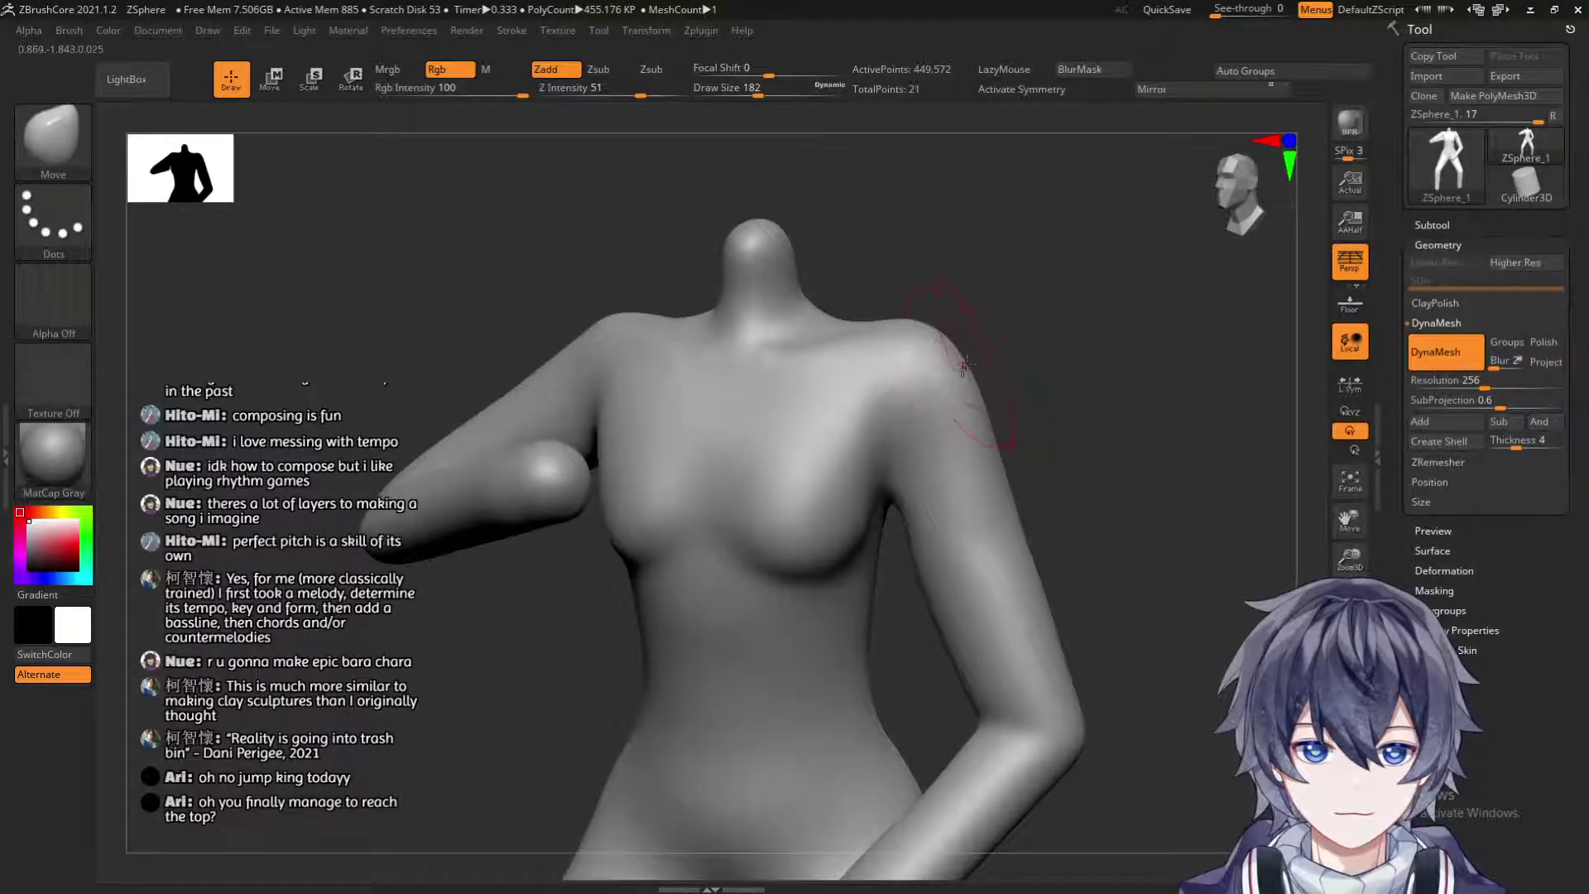
pyautogui.moveTo(1018, 447); pyautogui.dragTo(1076, 467)
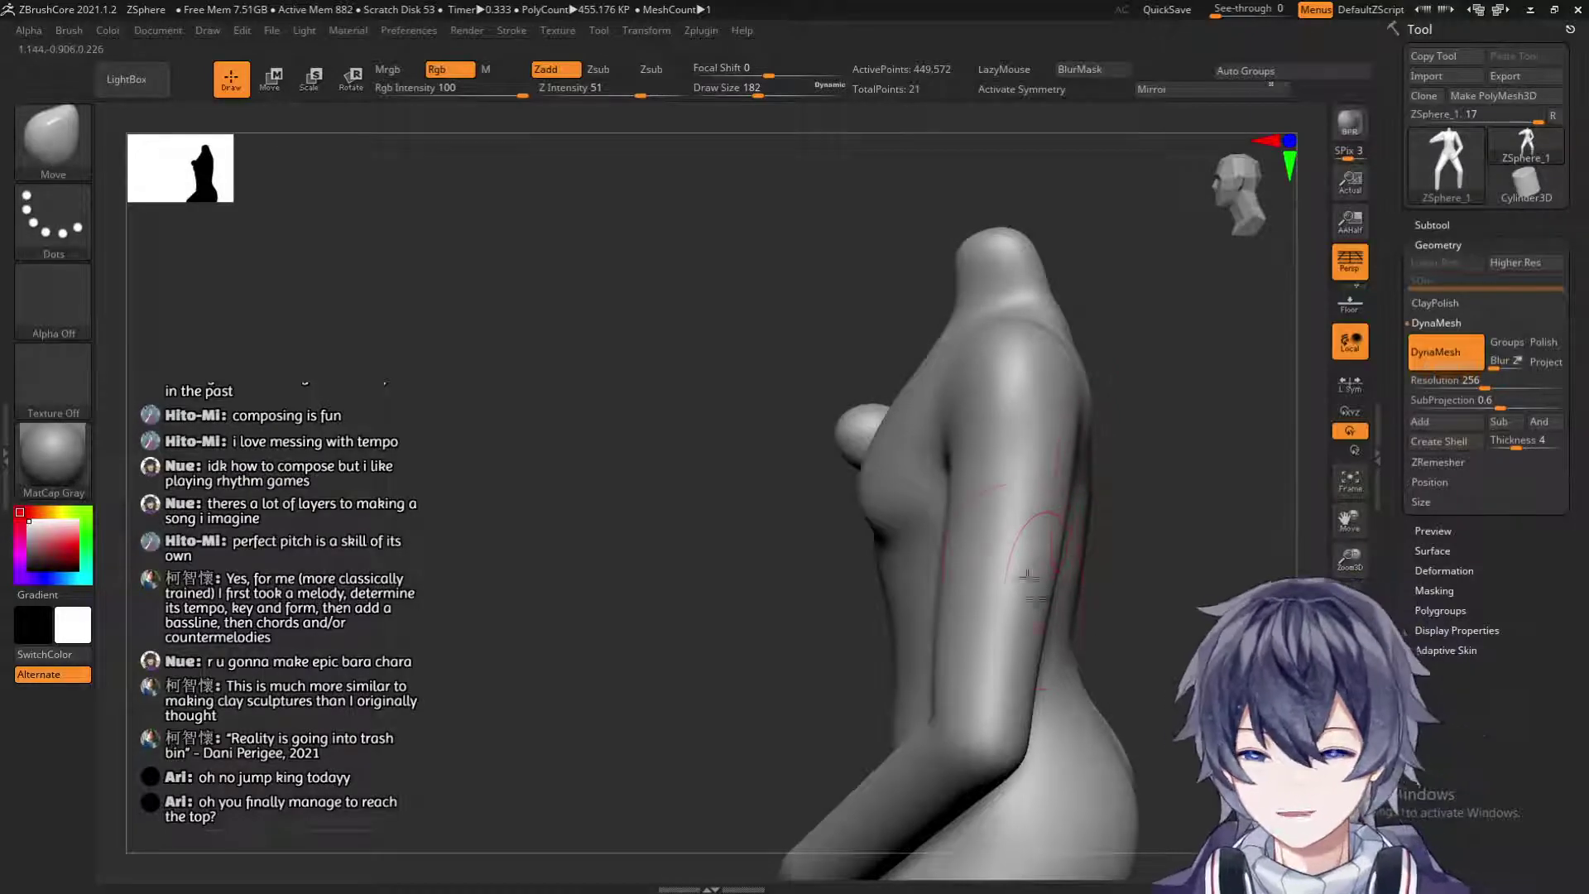
pyautogui.moveTo(612, 385); pyautogui.dragTo(463, 379)
# Switch back to the ClayBuildup brush and set its draw size to 202 for the back of the arm.
pyautogui.click(52, 136)
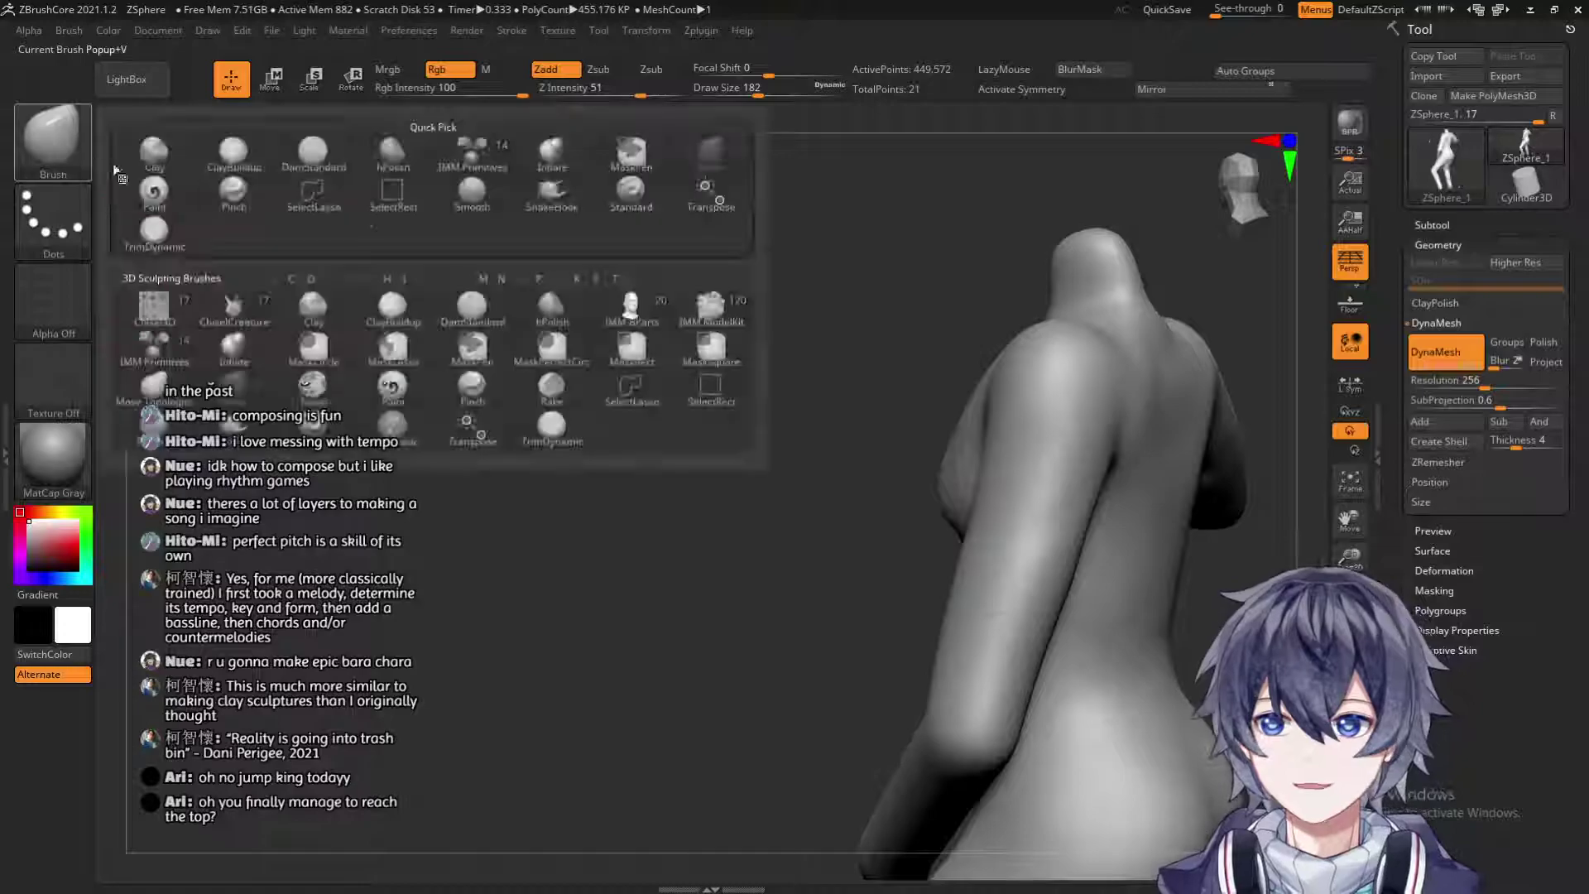
pyautogui.click(313, 155)
pyautogui.click(52, 136)
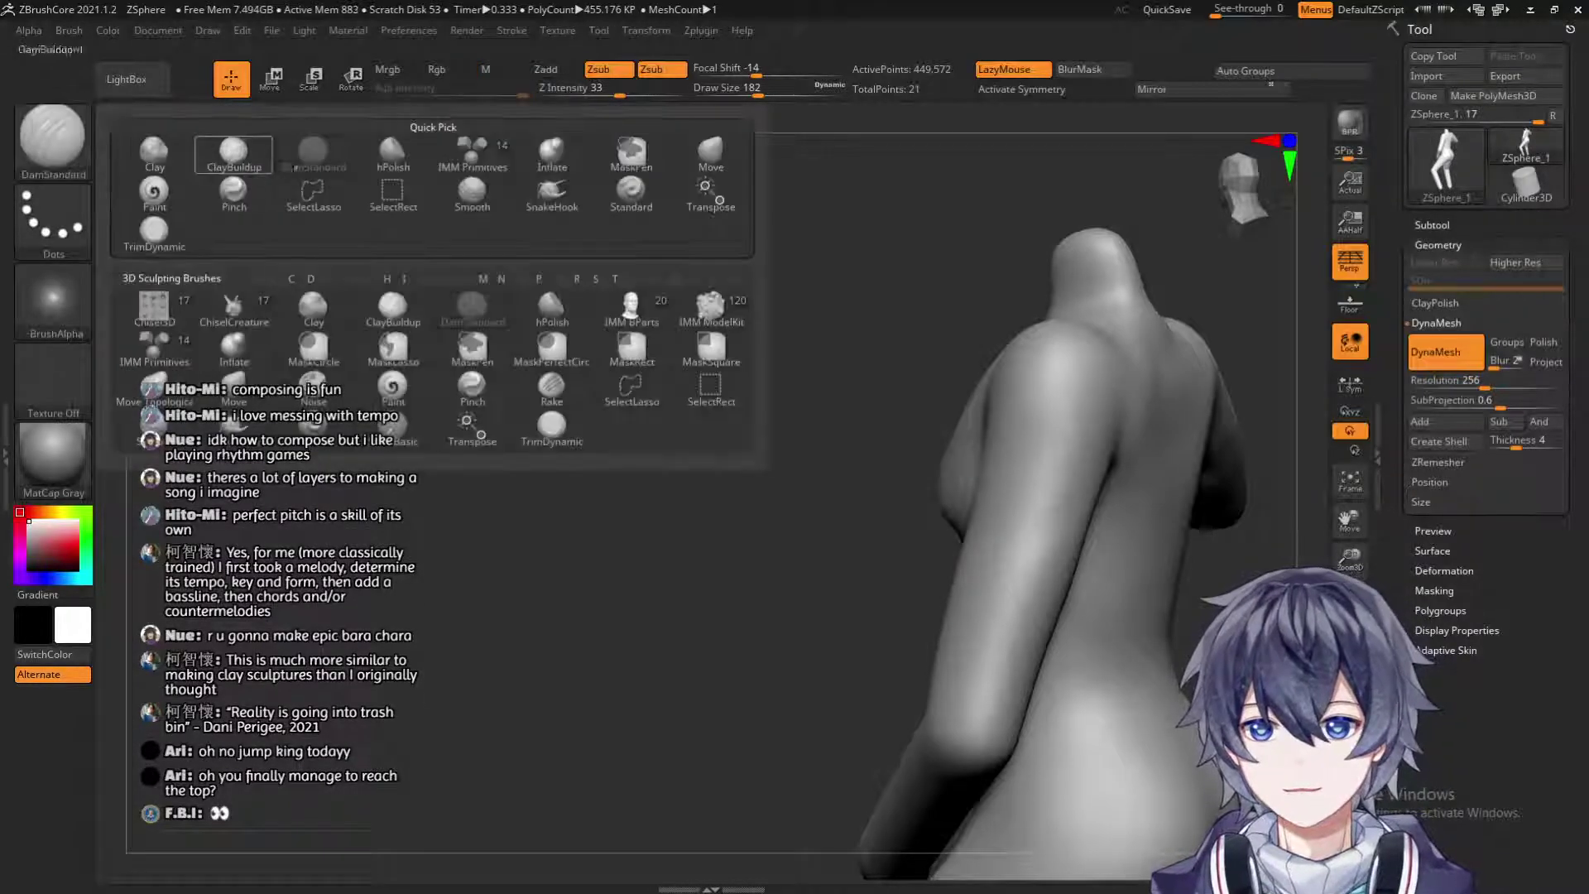
pyautogui.click(235, 153)
pyautogui.moveTo(768, 546); pyautogui.dragTo(861, 538)
pyautogui.press('s')
# Build up the triceps along the back of the upper arm with long clay strokes and smooth them.
pyautogui.moveTo(878, 321); pyautogui.dragTo(851, 459)
pyautogui.moveTo(844, 368); pyautogui.dragTo(816, 496)
pyautogui.moveTo(863, 397); pyautogui.dragTo(840, 497)
pyautogui.moveTo(741, 444)
pyautogui.mouseDown()
pyautogui.moveTo(894, 447)
pyautogui.moveTo(836, 414)
pyautogui.mouseUp()
pyautogui.keyDown('shift'); pyautogui.moveTo(837, 358); pyautogui.dragTo(778, 485); pyautogui.keyUp('shift')
pyautogui.moveTo(809, 493); pyautogui.dragTo(863, 507, button='right')
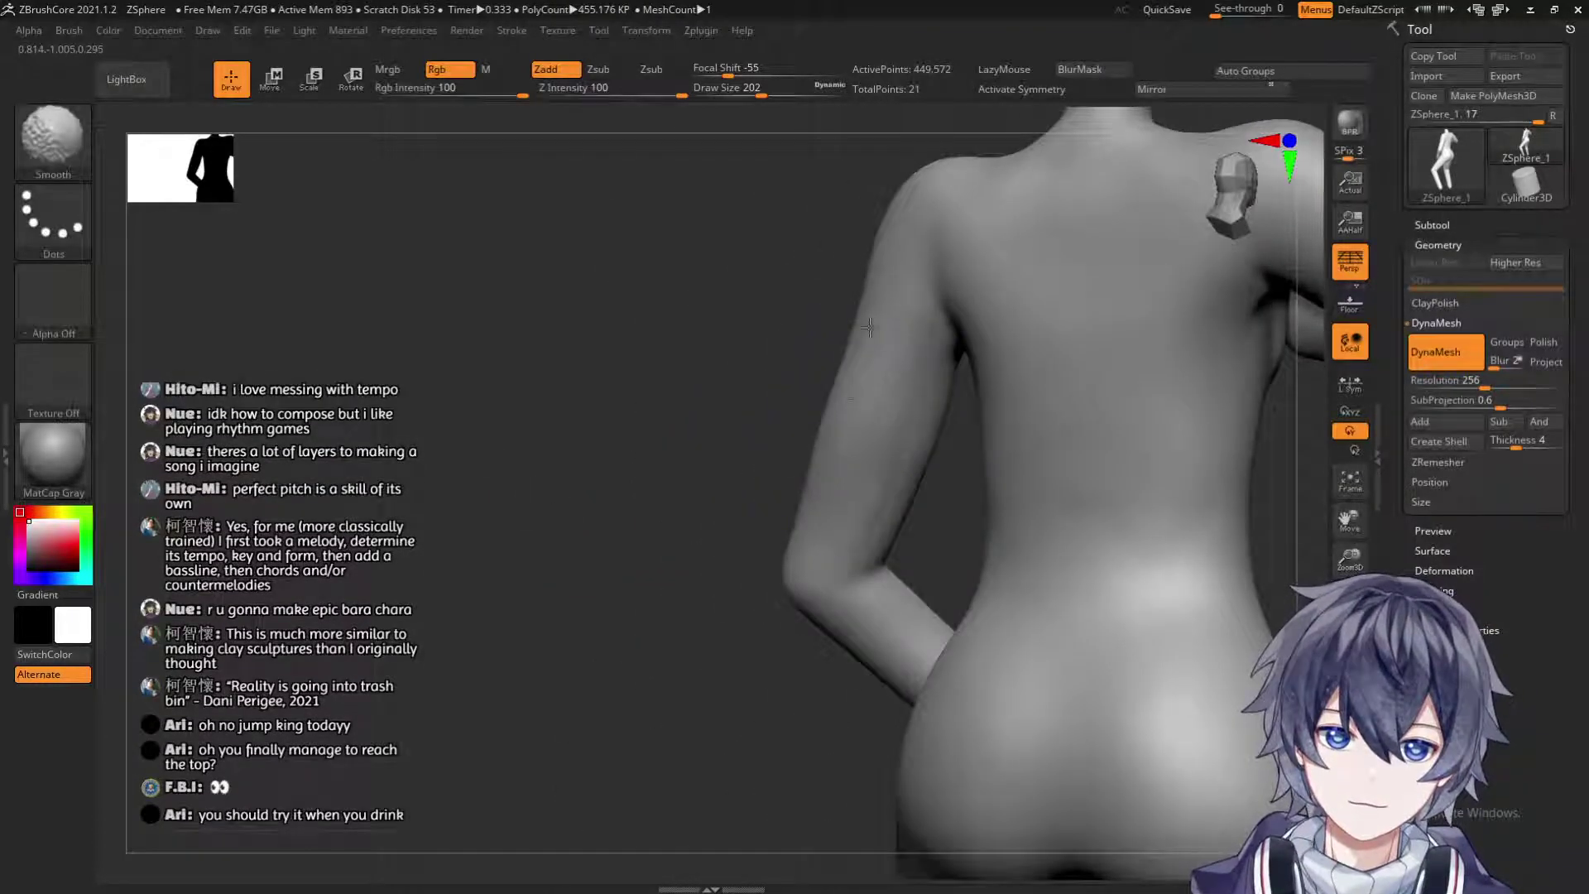
pyautogui.moveTo(876, 335); pyautogui.dragTo(832, 397, button='right')
# Refine the lower upper arm near the elbow with clay and smoothing, checking it from the front, back and side.
pyautogui.moveTo(484, 504); pyautogui.dragTo(1021, 369, button='right')
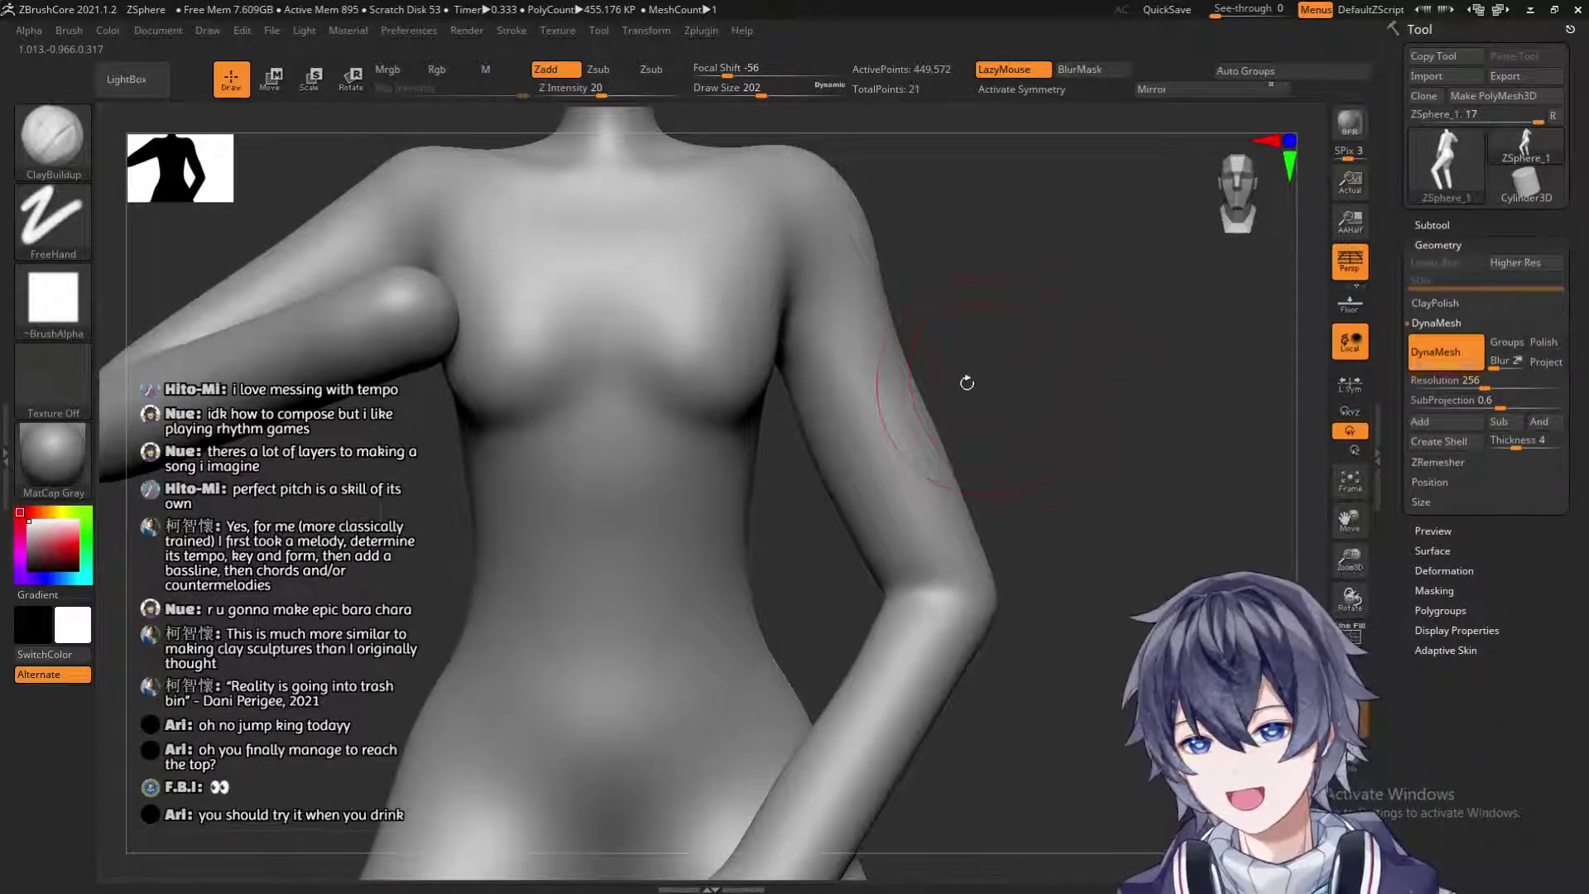
pyautogui.moveTo(1062, 373); pyautogui.dragTo(728, 423, button='right')
pyautogui.moveTo(1016, 417); pyautogui.dragTo(902, 449, button='right')
pyautogui.press('shift')
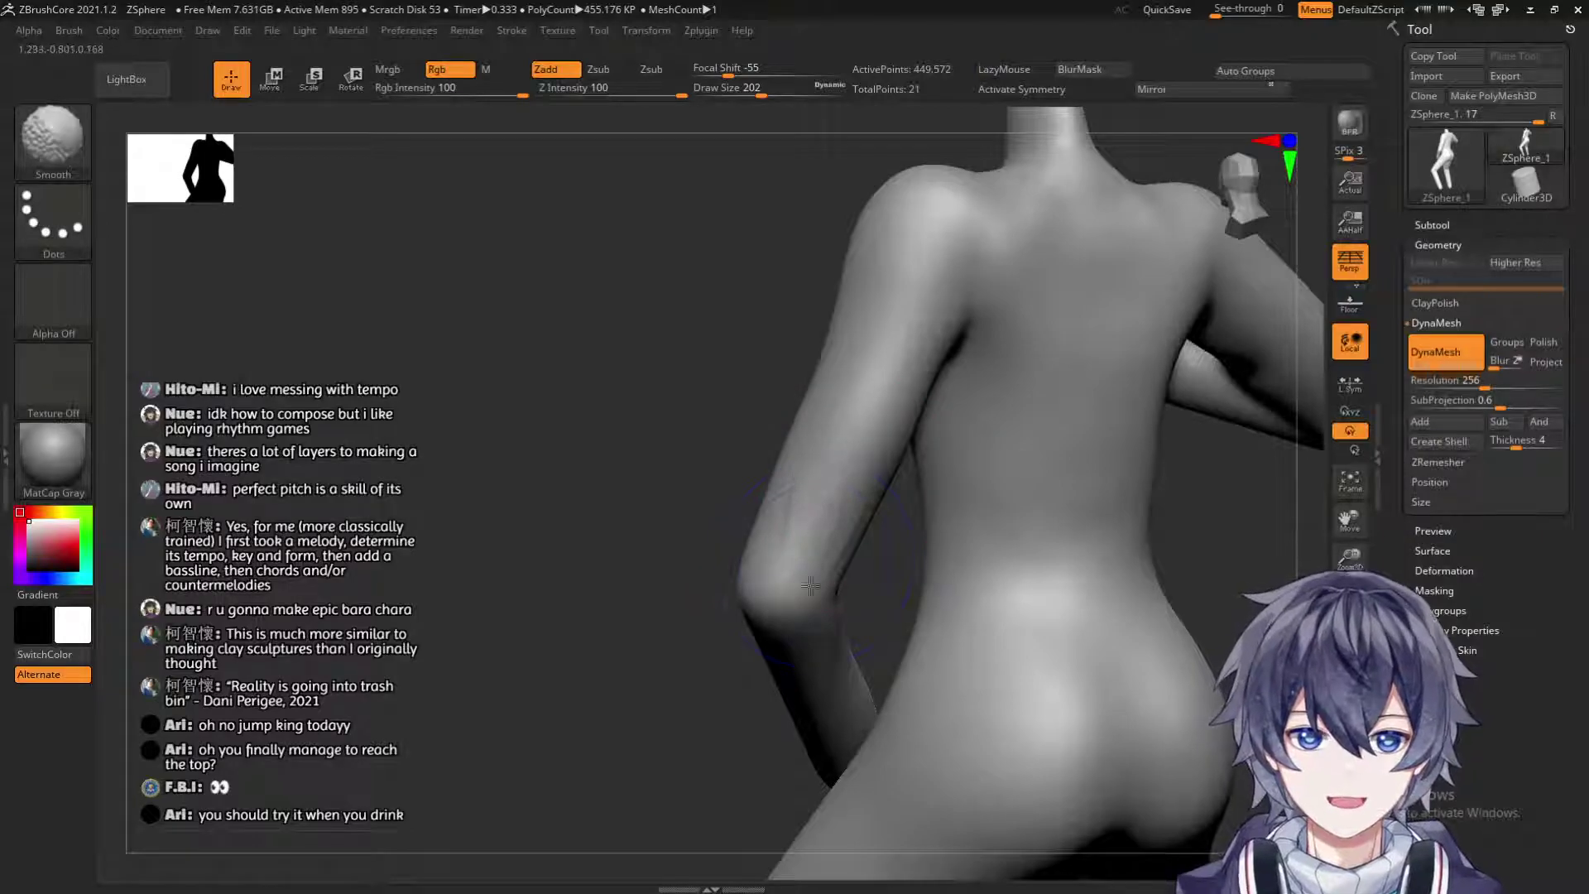
pyautogui.moveTo(724, 401); pyautogui.dragTo(896, 340, button='right')
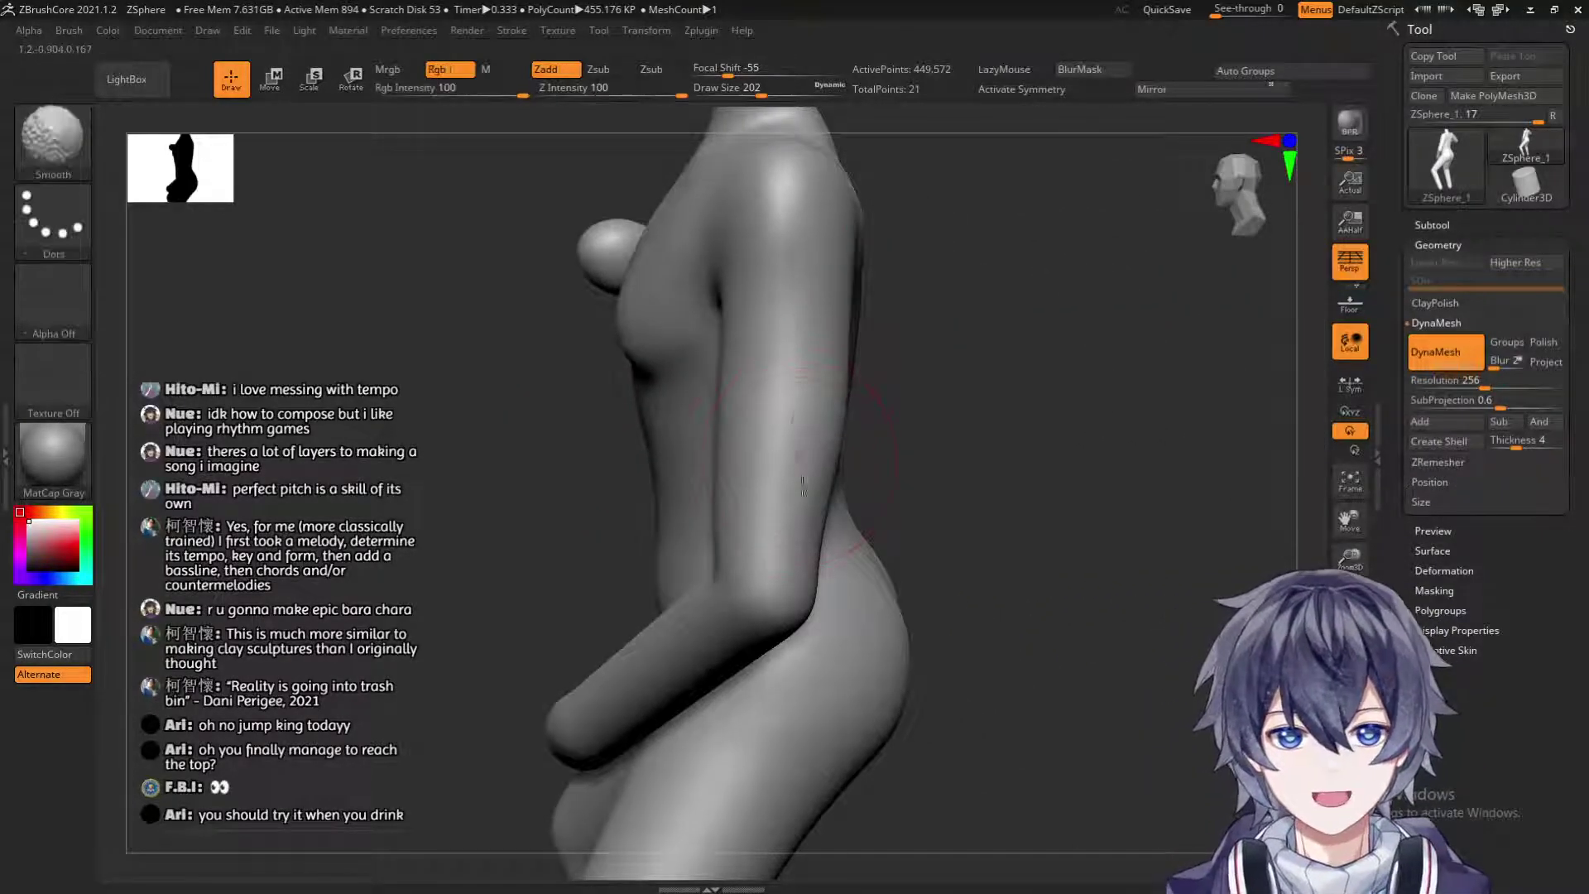
# Build up the biceps along the front of the upper arm with ClayBuildup strokes and smooth them.
pyautogui.moveTo(787, 345)
pyautogui.keyDown('shift'); pyautogui.mouseDown(button='right')
pyautogui.moveTo(1043, 284)
pyautogui.moveTo(905, 306)
pyautogui.mouseUp(button='right'); pyautogui.keyUp('shift')
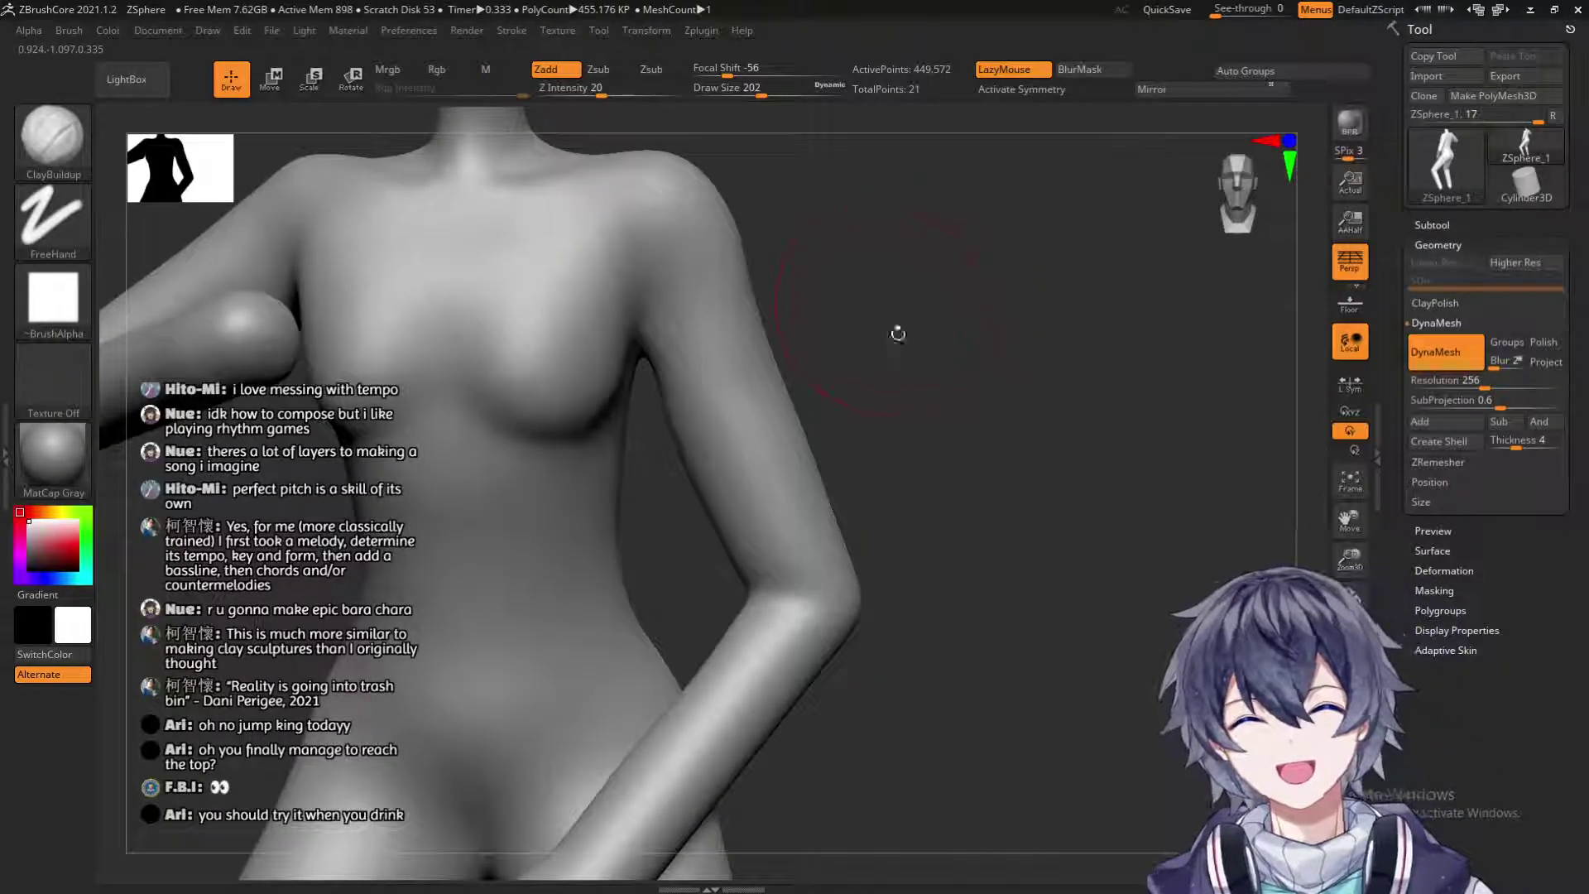
pyautogui.moveTo(883, 344)
pyautogui.mouseDown(button='right')
pyautogui.moveTo(905, 337)
pyautogui.moveTo(877, 352)
pyautogui.mouseUp(button='right')
pyautogui.moveTo(721, 367); pyautogui.dragTo(805, 526)
pyautogui.moveTo(722, 400); pyautogui.dragTo(793, 546)
pyautogui.press('shift')
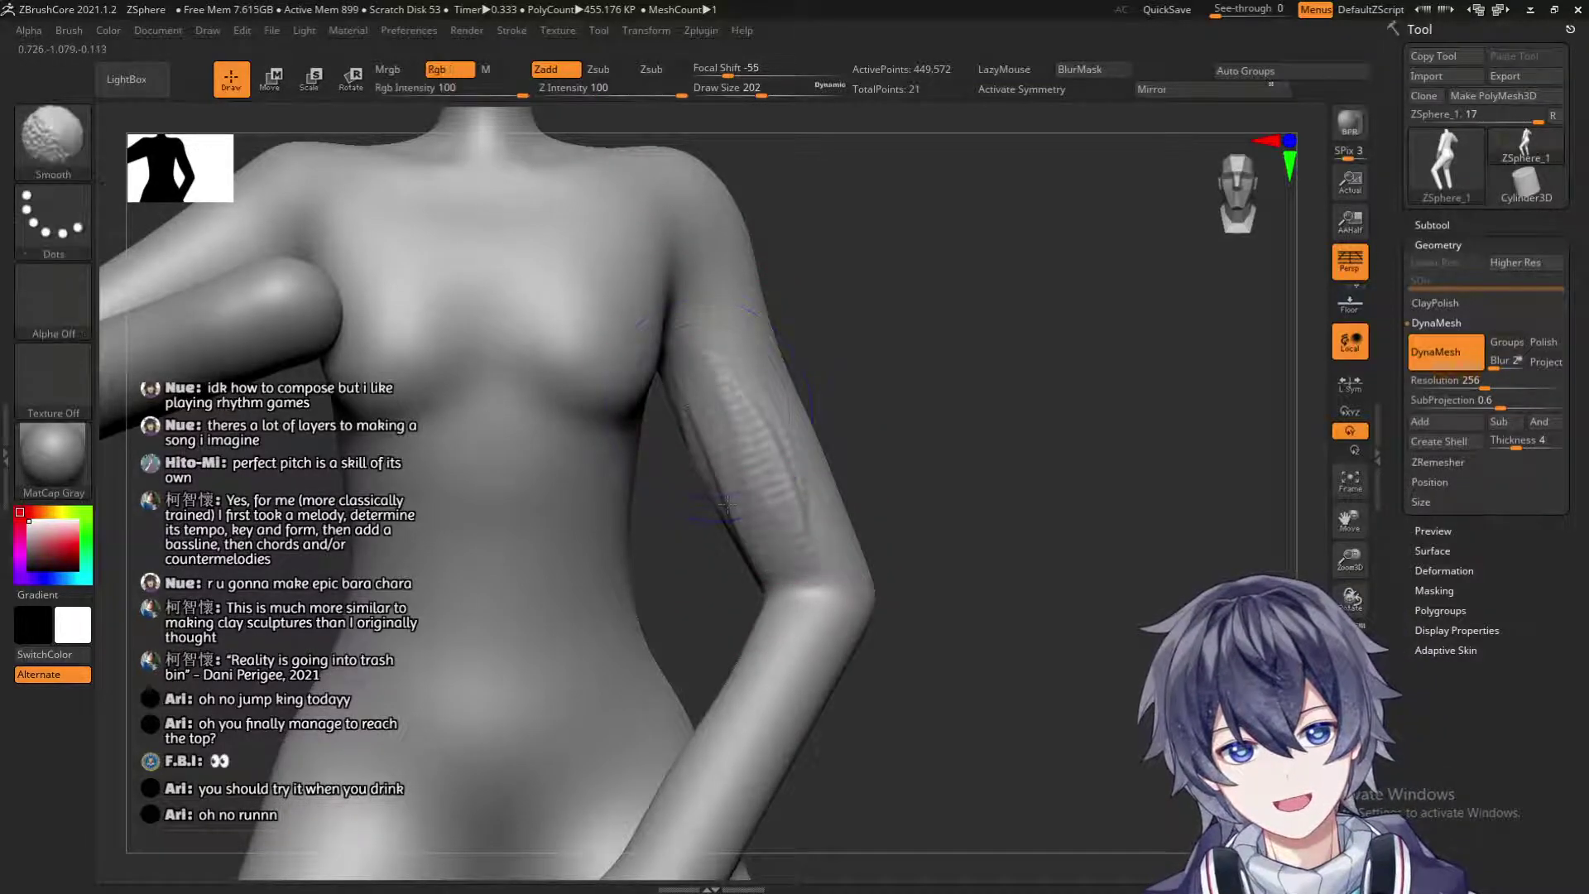
pyautogui.moveTo(749, 420)
pyautogui.keyDown('shift'); pyautogui.mouseDown()
pyautogui.moveTo(736, 486)
pyautogui.moveTo(769, 497)
pyautogui.mouseUp(); pyautogui.keyUp('shift')
pyautogui.moveTo(755, 387); pyautogui.dragTo(828, 558)
pyautogui.press('shift')
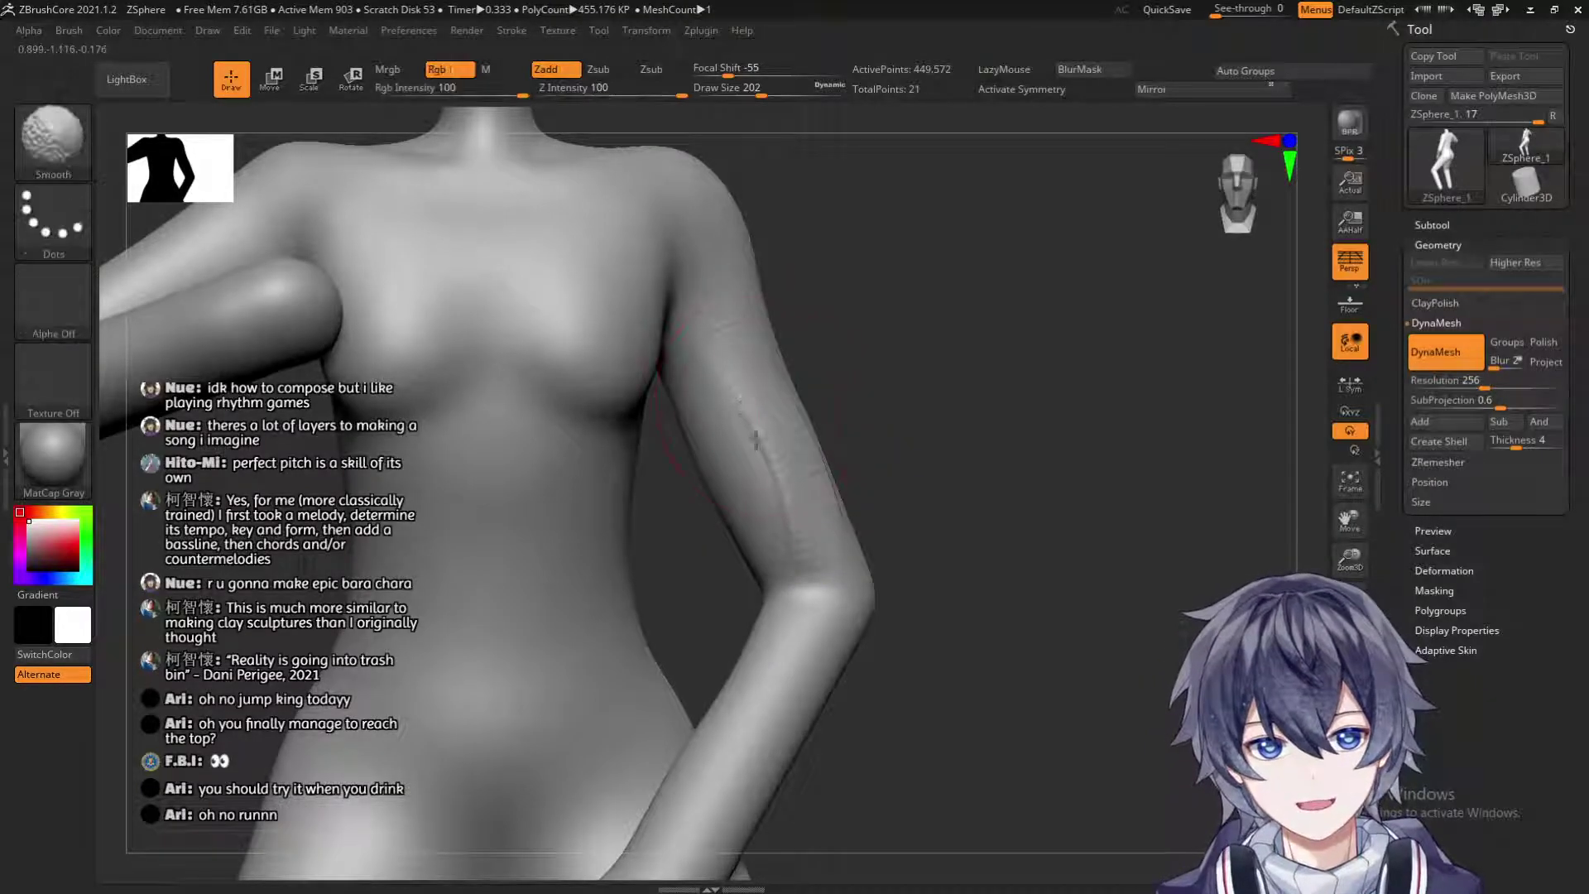
# Smooth the elbow and the length of the forearm that rests in front of the hip.
pyautogui.moveTo(985, 496); pyautogui.dragTo(862, 517)
pyautogui.moveTo(1022, 356); pyautogui.dragTo(983, 408)
pyautogui.keyDown('alt'); pyautogui.moveTo(1045, 522); pyautogui.dragTo(1048, 372); pyautogui.keyUp('alt')
pyautogui.moveTo(1031, 483); pyautogui.dragTo(1049, 350, button='right')
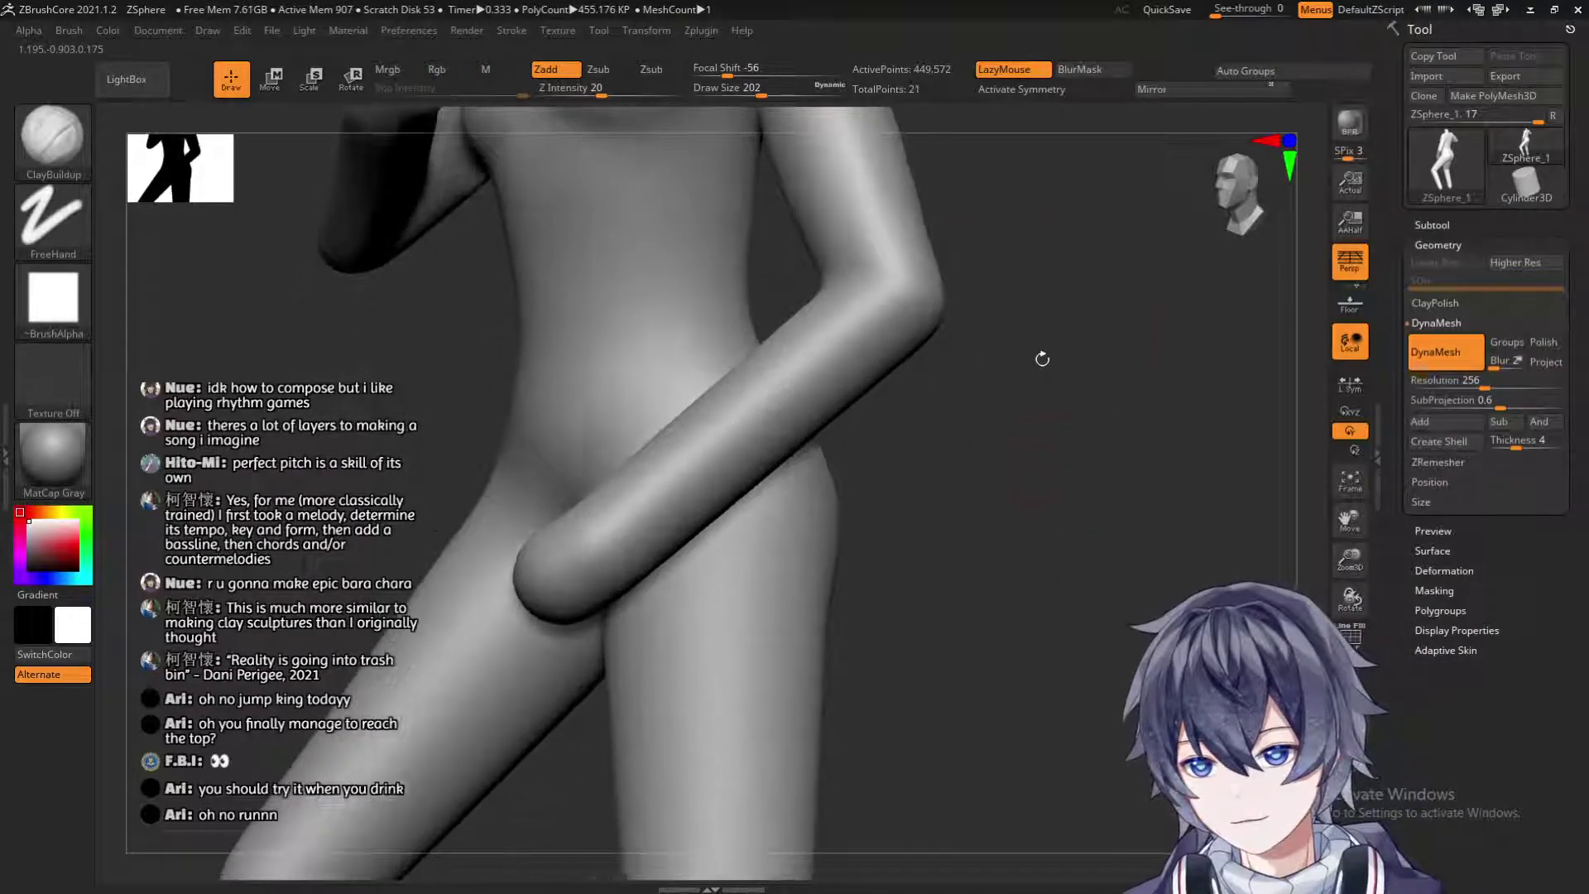
pyautogui.moveTo(1057, 480)
pyautogui.mouseDown(button='right')
pyautogui.moveTo(905, 323)
pyautogui.moveTo(819, 389)
pyautogui.moveTo(845, 351)
pyautogui.moveTo(983, 330)
pyautogui.moveTo(805, 336)
pyautogui.moveTo(848, 308)
pyautogui.moveTo(982, 133)
pyautogui.moveTo(977, 144)
pyautogui.mouseUp(button='right')
pyautogui.press('shift')
pyautogui.keyDown('shift'); pyautogui.moveTo(873, 334); pyautogui.dragTo(860, 356); pyautogui.keyUp('shift')
pyautogui.moveTo(986, 369); pyautogui.dragTo(952, 338)
pyautogui.keyDown('shift'); pyautogui.moveTo(816, 383); pyautogui.dragTo(796, 421); pyautogui.keyUp('shift')
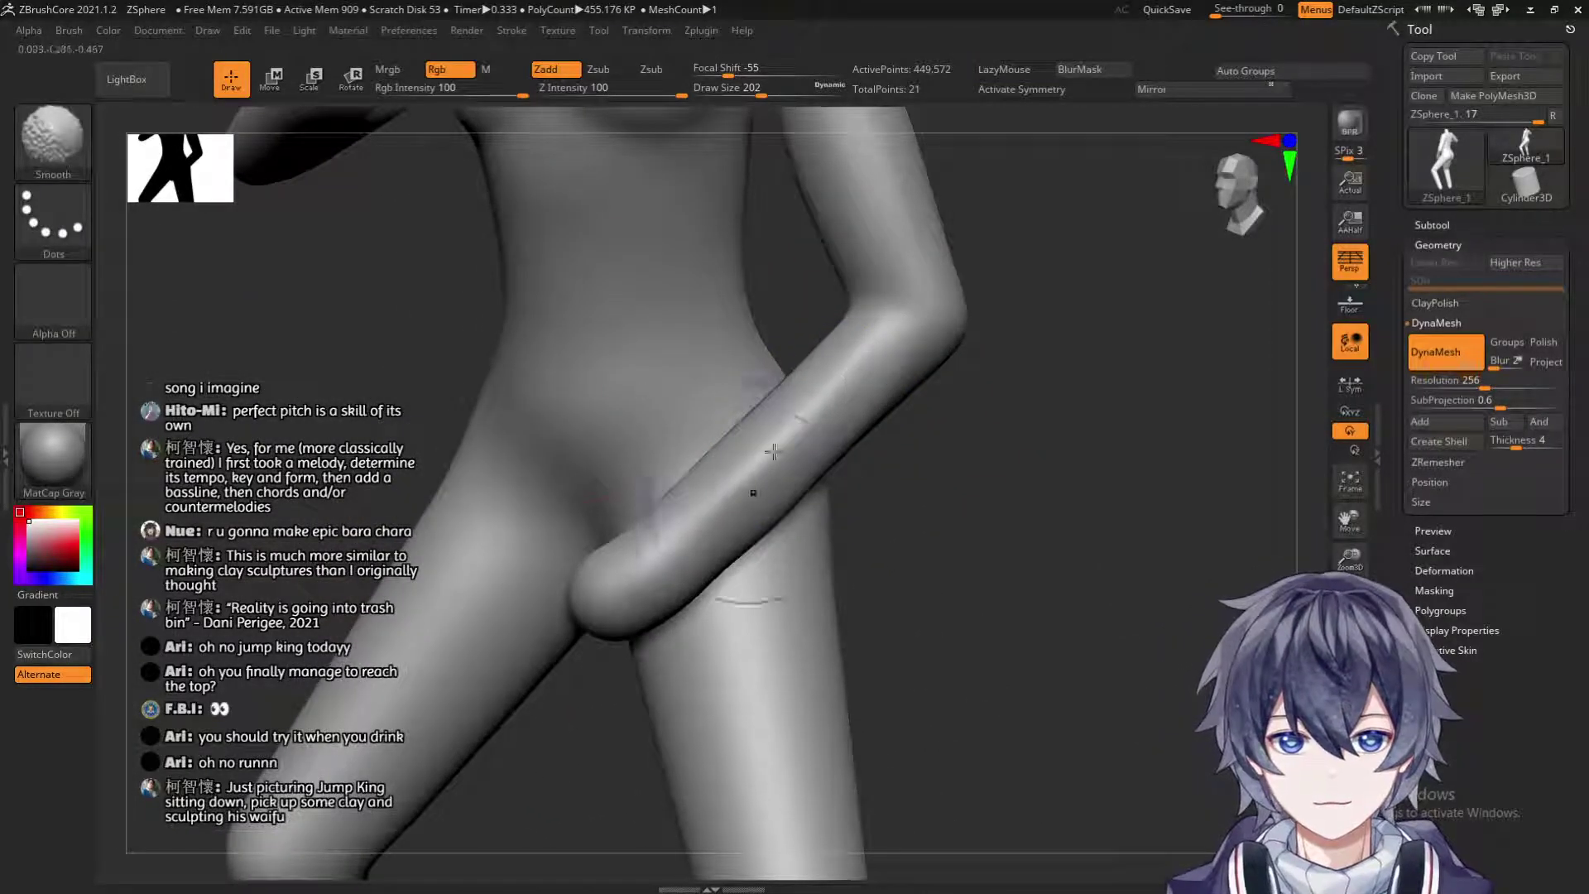
# Switch to the Move brush with draw size 280 and reshape the upper forearm below the elbow.
pyautogui.click(58, 170)
pyautogui.click(711, 153)
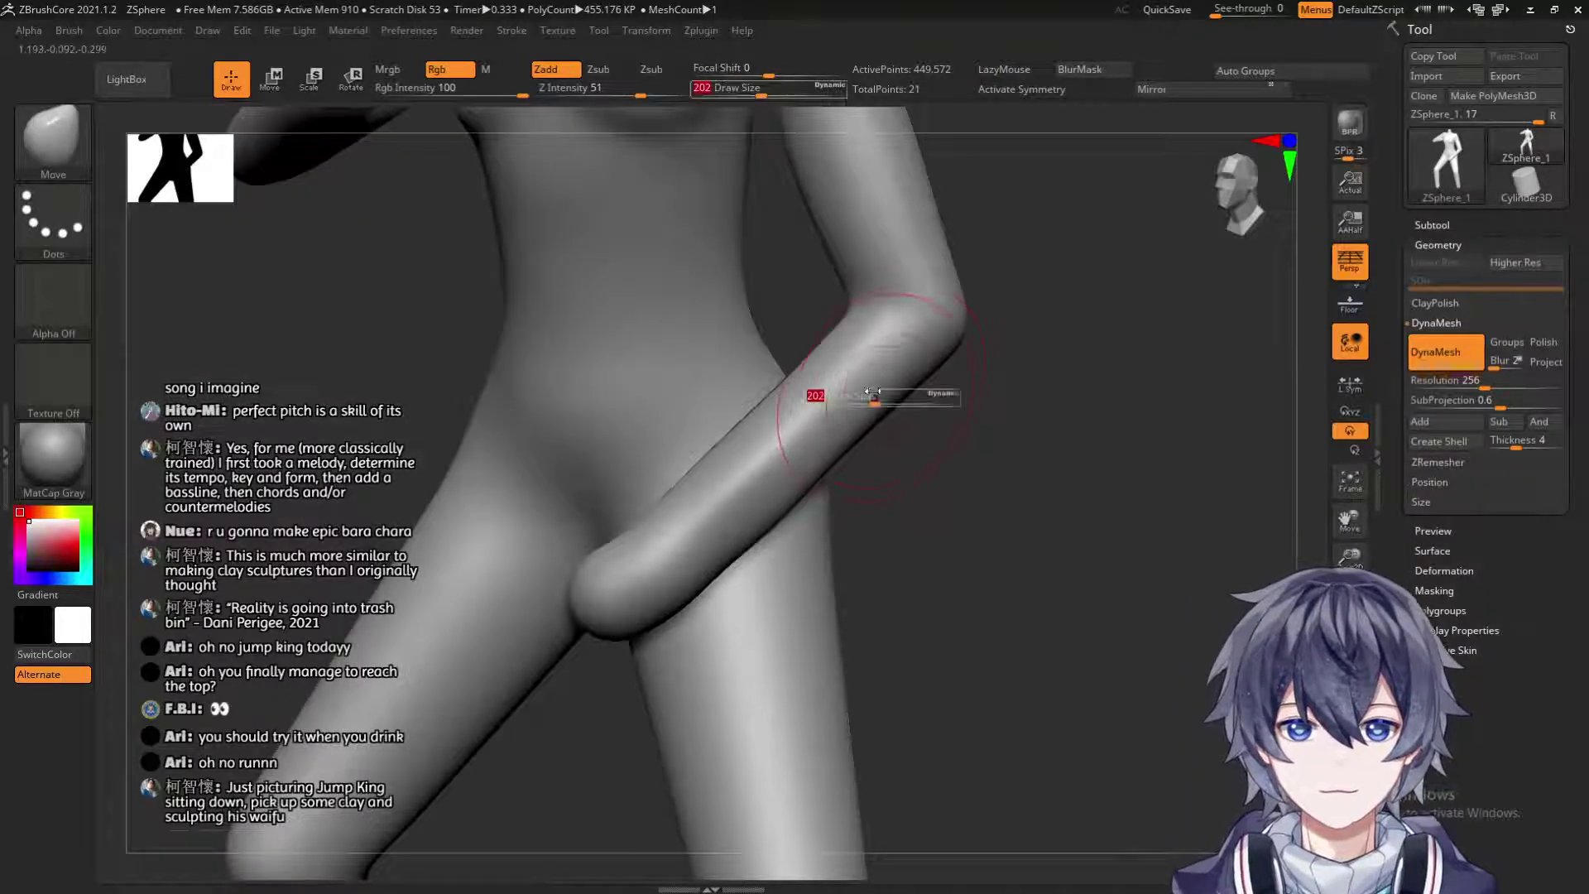
pyautogui.press('s')
pyautogui.moveTo(801, 386); pyautogui.dragTo(787, 387)
pyautogui.moveTo(931, 376); pyautogui.dragTo(996, 392)
pyautogui.press('s')
pyautogui.moveTo(719, 366)
pyautogui.mouseDown()
pyautogui.moveTo(733, 367)
pyautogui.moveTo(710, 356)
pyautogui.moveTo(712, 324)
pyautogui.mouseUp()
pyautogui.moveTo(919, 364); pyautogui.dragTo(791, 386)
pyautogui.moveTo(738, 461); pyautogui.dragTo(750, 467)
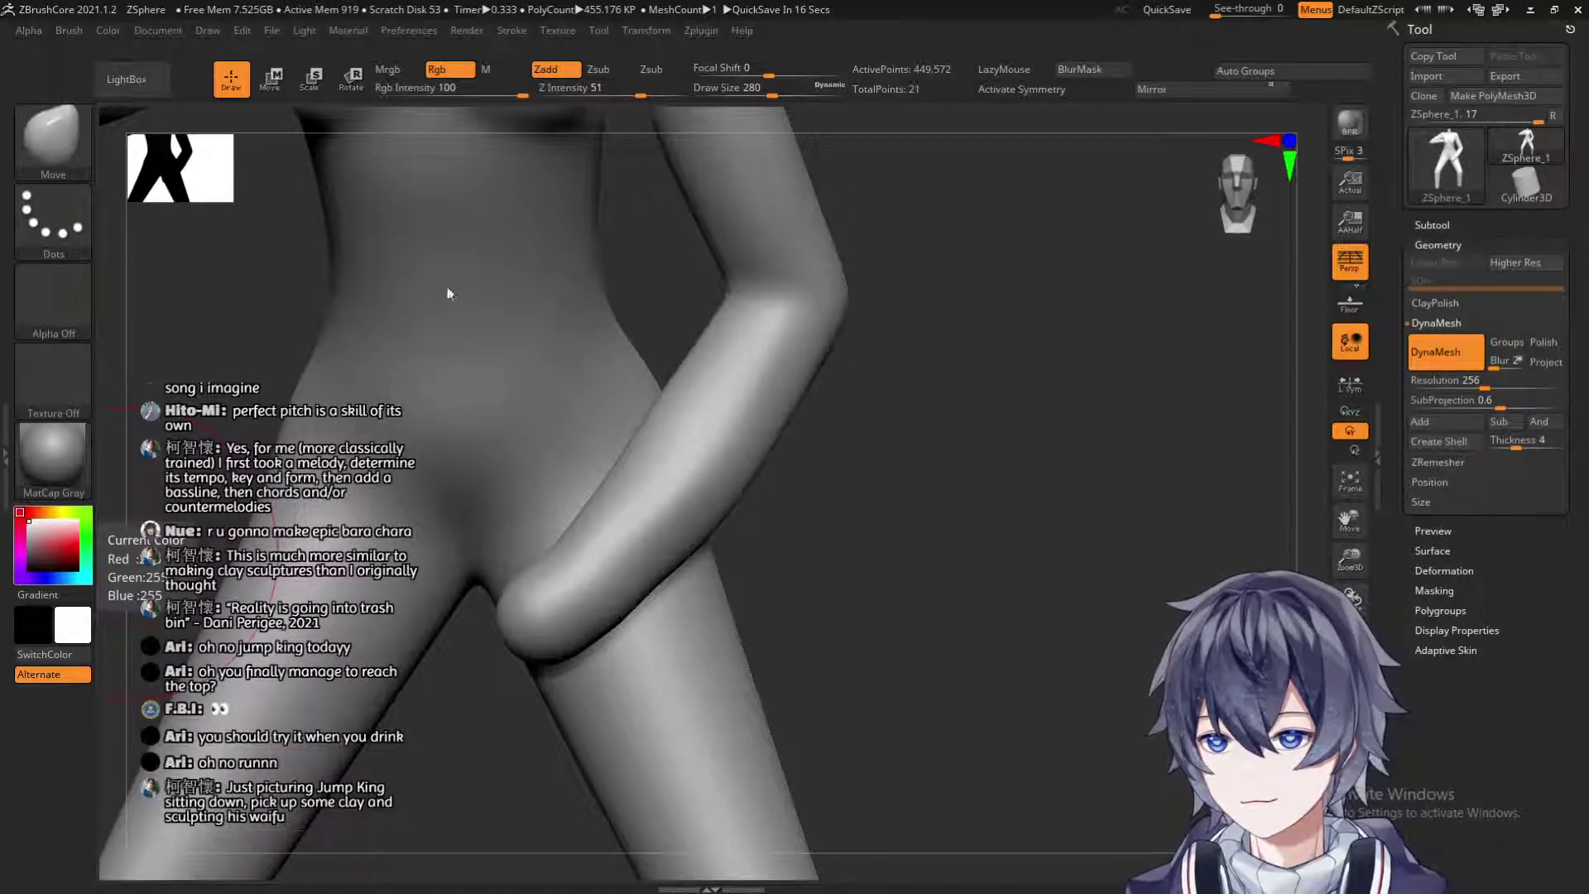
# Adjust the forearm's inner and outer contours with large Move strokes, working from the front and three-quarter views.
pyautogui.moveTo(981, 502); pyautogui.dragTo(934, 519)
pyautogui.keyDown('alt'); pyautogui.moveTo(934, 518); pyautogui.dragTo(902, 429); pyautogui.keyUp('alt')
pyautogui.moveTo(898, 534); pyautogui.dragTo(941, 775)
pyautogui.moveTo(927, 579); pyautogui.dragTo(993, 727)
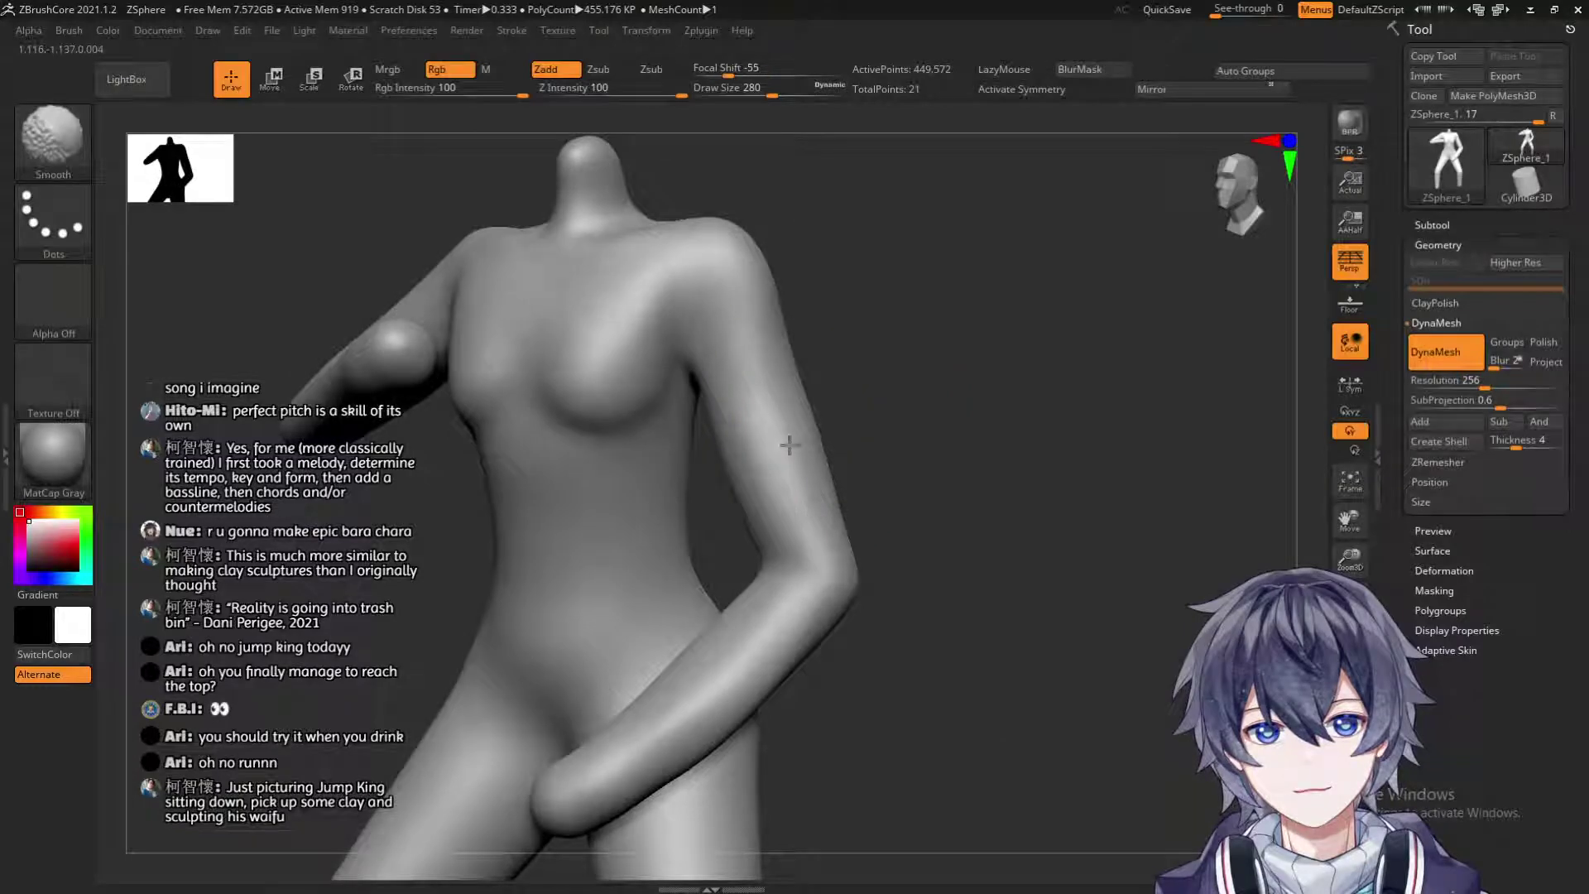
pyautogui.moveTo(983, 554)
pyautogui.mouseDown()
pyautogui.moveTo(871, 595)
pyautogui.moveTo(922, 551)
pyautogui.moveTo(780, 568)
pyautogui.mouseUp()
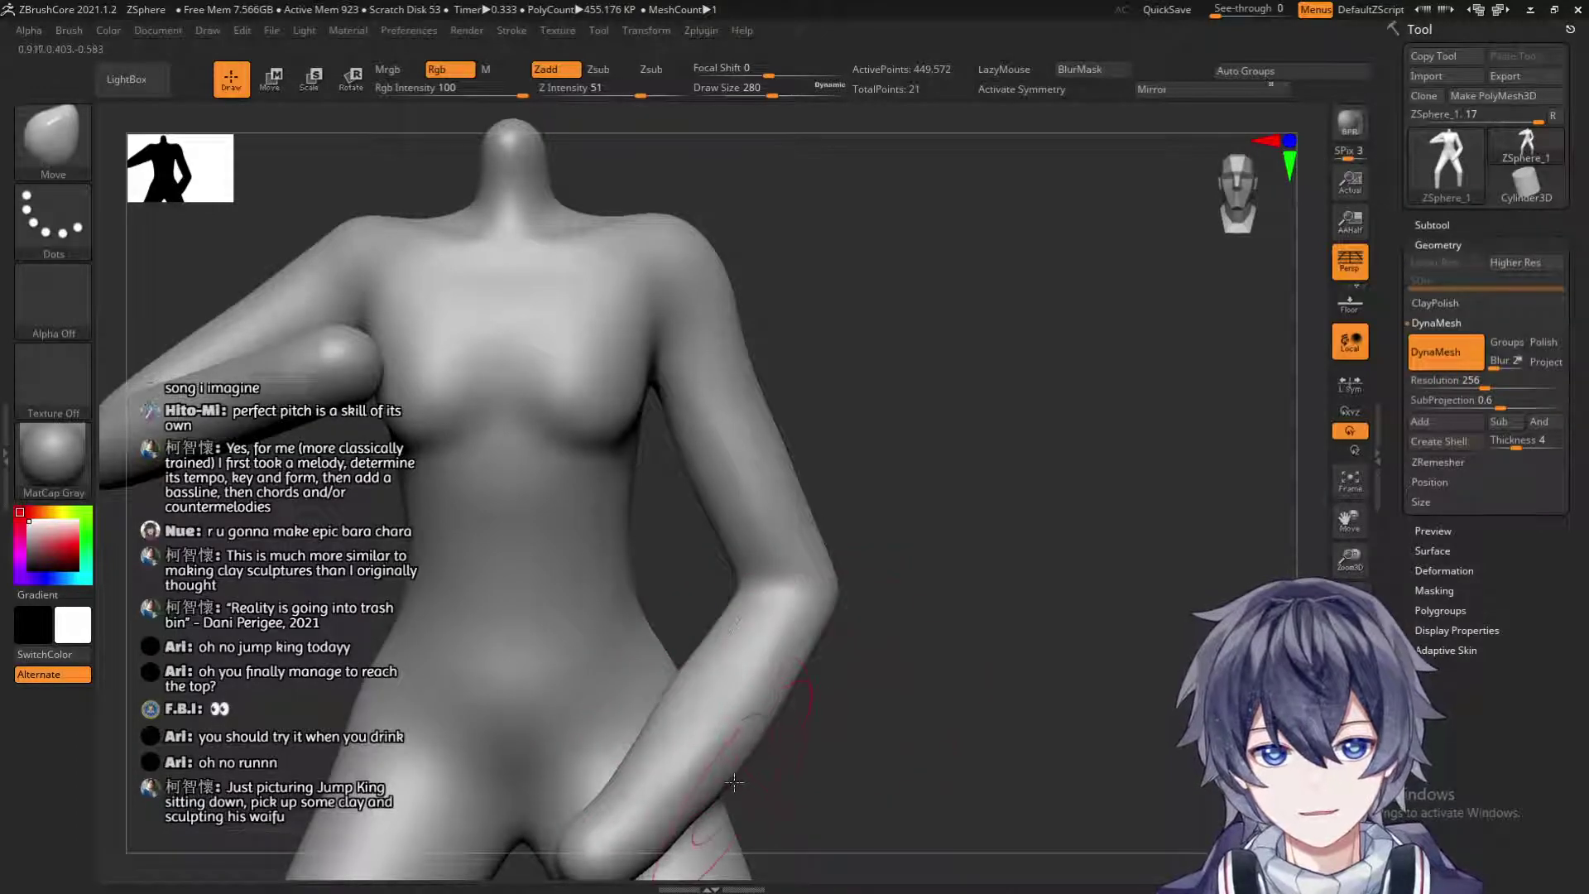
pyautogui.keyDown('alt'); pyautogui.moveTo(782, 745); pyautogui.dragTo(842, 542); pyautogui.keyUp('alt')
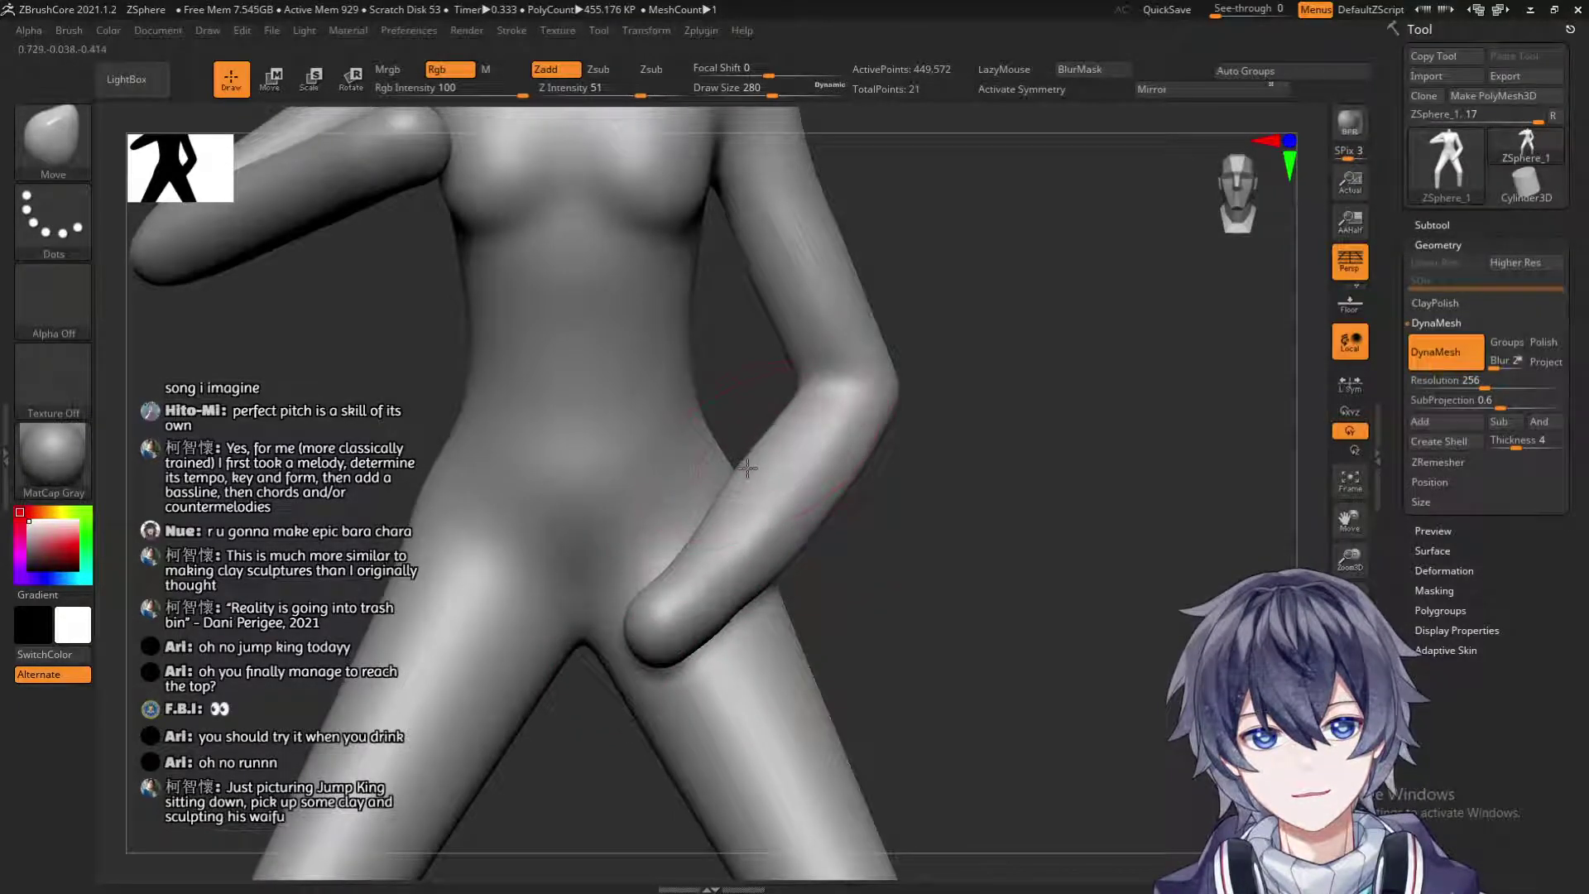
pyautogui.moveTo(728, 461)
pyautogui.mouseDown()
pyautogui.moveTo(956, 350)
pyautogui.moveTo(694, 528)
pyautogui.mouseUp()
# Reduce the Move brush's draw size to 202 and refine the contours of the forearm and the back of the upper arm.
pyautogui.moveTo(1076, 369); pyautogui.dragTo(957, 376)
pyautogui.press('[')
pyautogui.press('[')
pyautogui.press('[')
pyautogui.press('[')
pyautogui.moveTo(530, 505); pyautogui.dragTo(663, 626)
pyautogui.moveTo(844, 388); pyautogui.dragTo(865, 382)
pyautogui.moveTo(1109, 240); pyautogui.dragTo(893, 195)
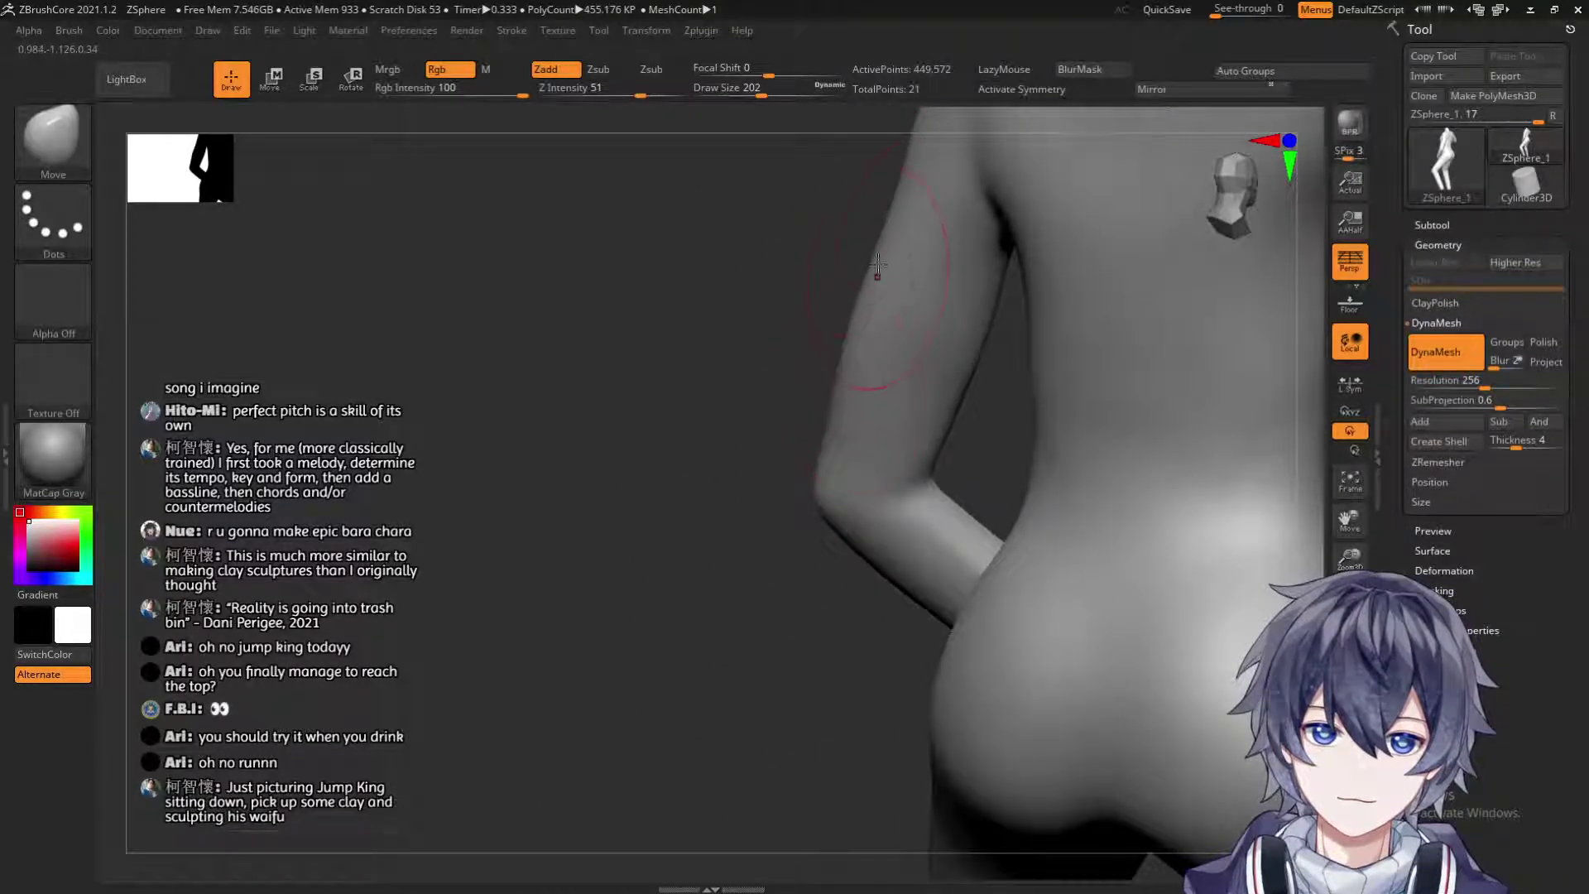
pyautogui.moveTo(823, 284); pyautogui.dragTo(860, 307)
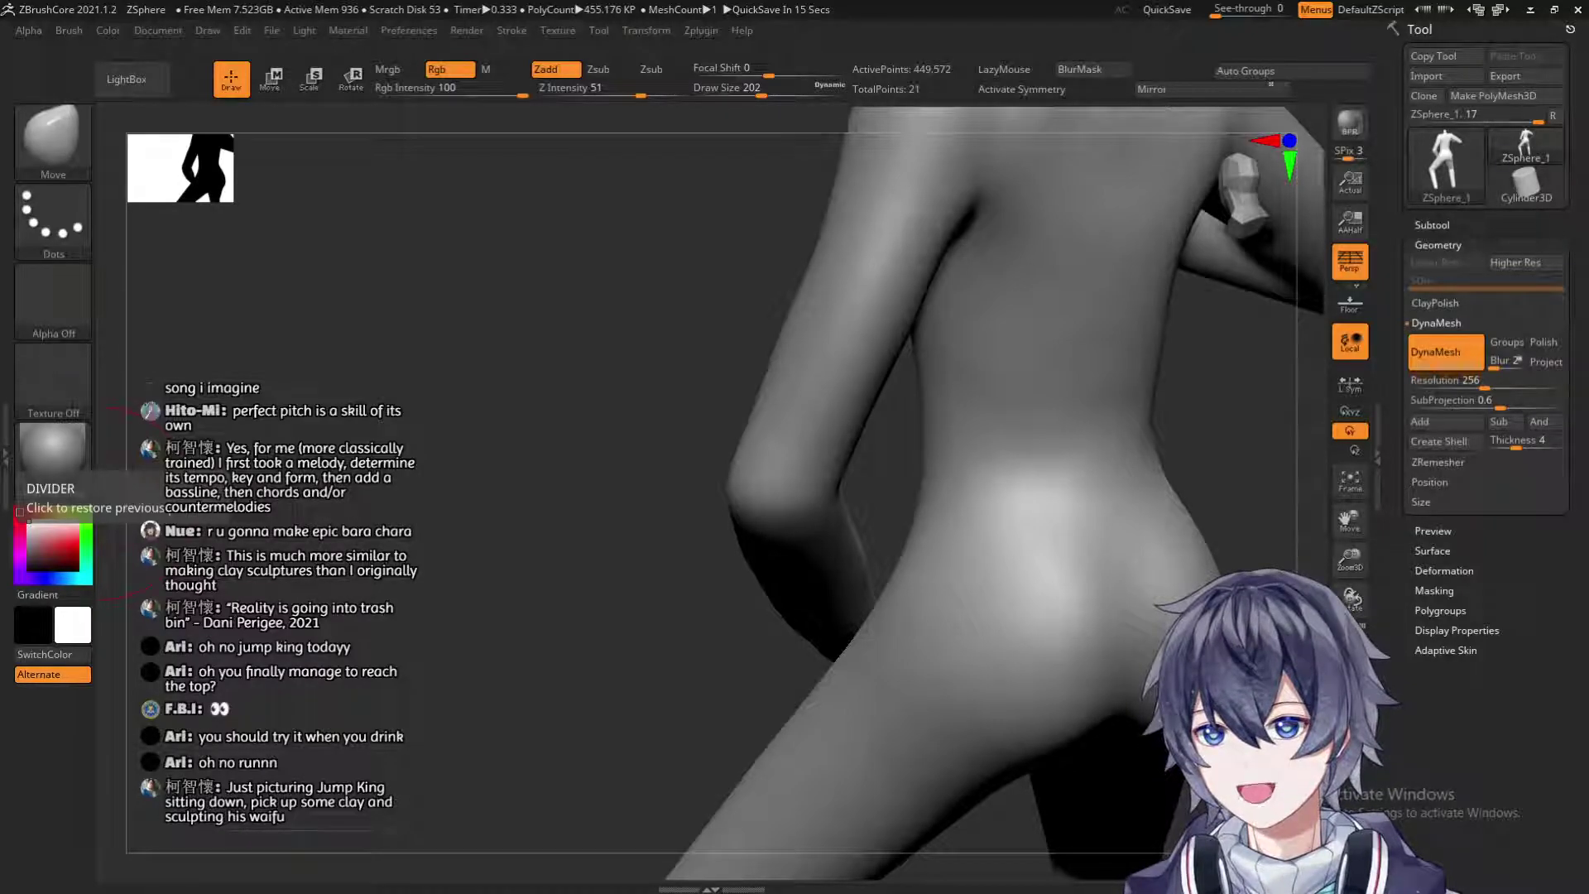
# Slim the forearm toward the wrist and pull its rounded end into a flatter, tapered shape.
pyautogui.moveTo(567, 612); pyautogui.dragTo(728, 604)
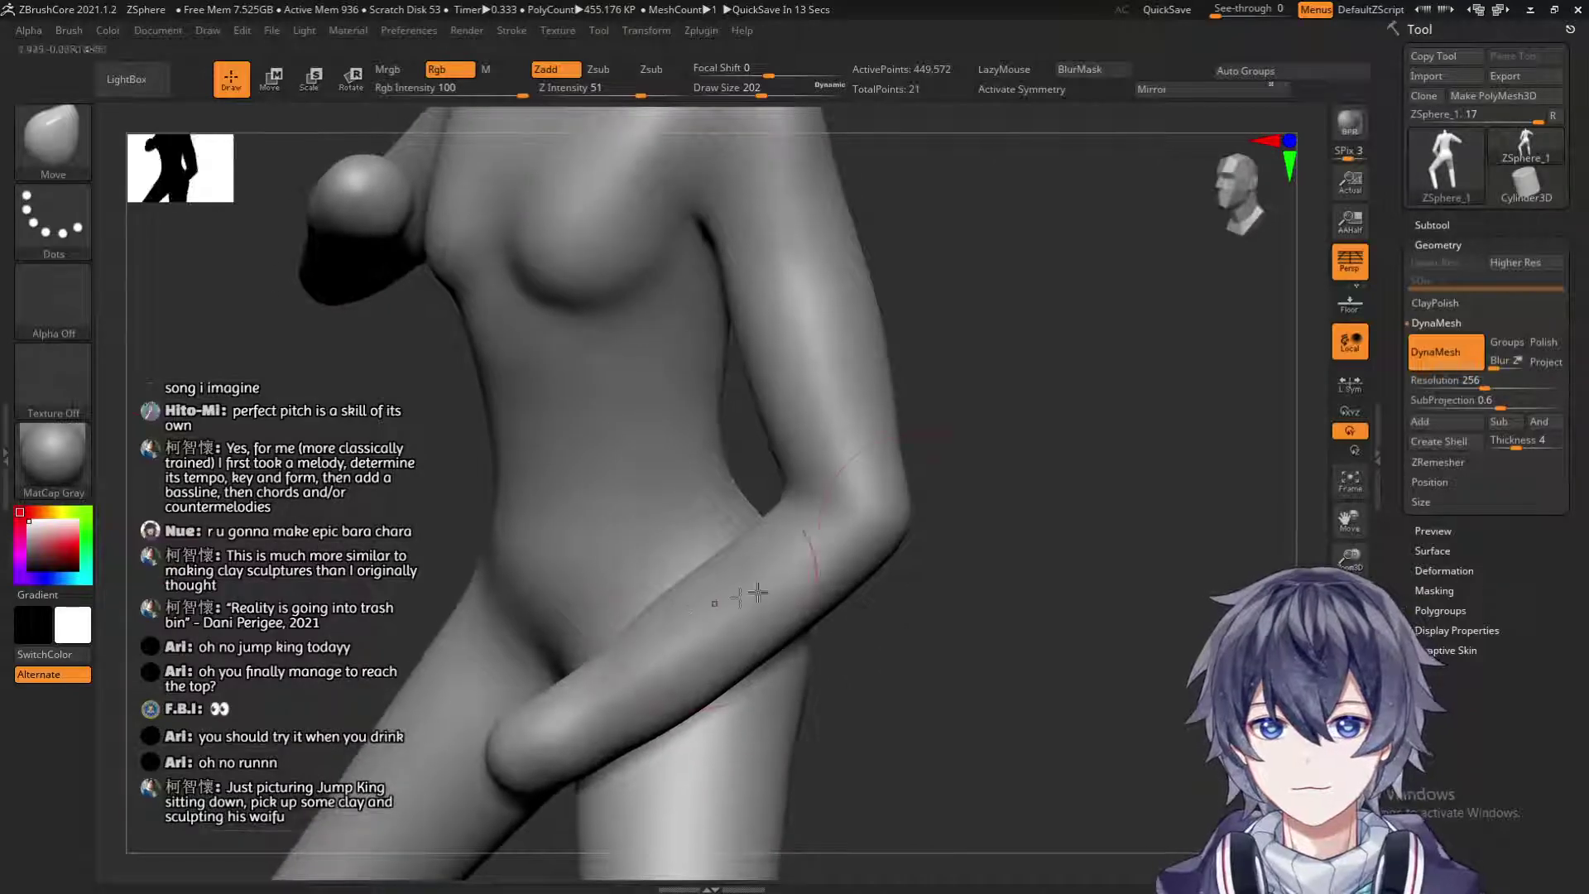
pyautogui.moveTo(950, 507); pyautogui.dragTo(824, 368)
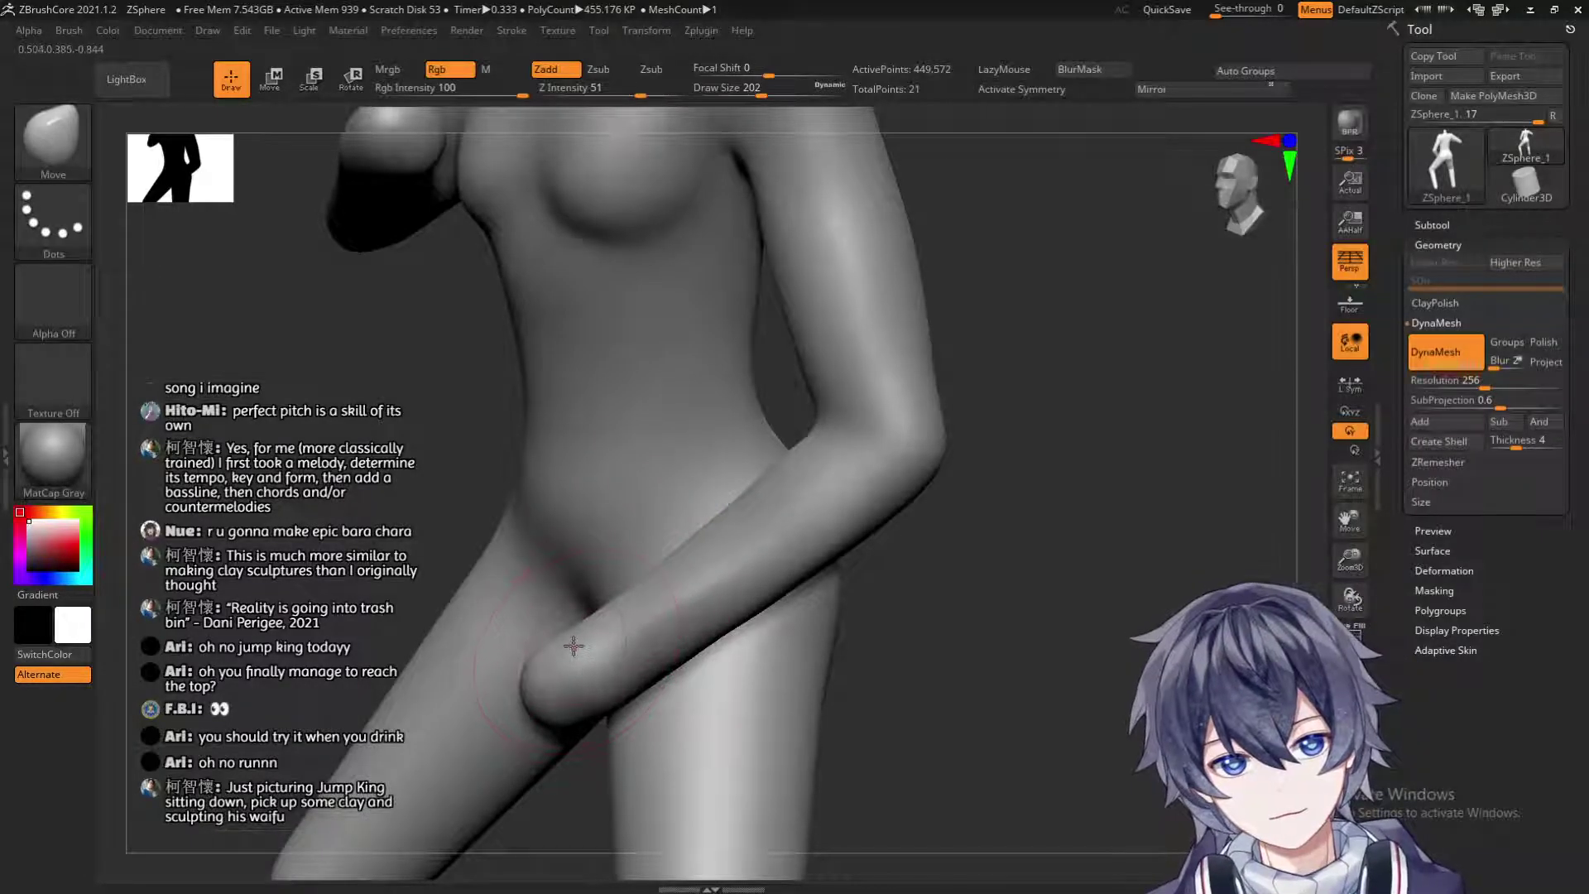
pyautogui.moveTo(1014, 498); pyautogui.dragTo(977, 512)
pyautogui.moveTo(507, 702)
pyautogui.mouseDown()
pyautogui.moveTo(568, 714)
pyautogui.moveTo(530, 697)
pyautogui.mouseUp()
pyautogui.moveTo(684, 653); pyautogui.dragTo(667, 742)
pyautogui.moveTo(537, 716); pyautogui.dragTo(544, 749)
pyautogui.moveTo(633, 677); pyautogui.dragTo(490, 693)
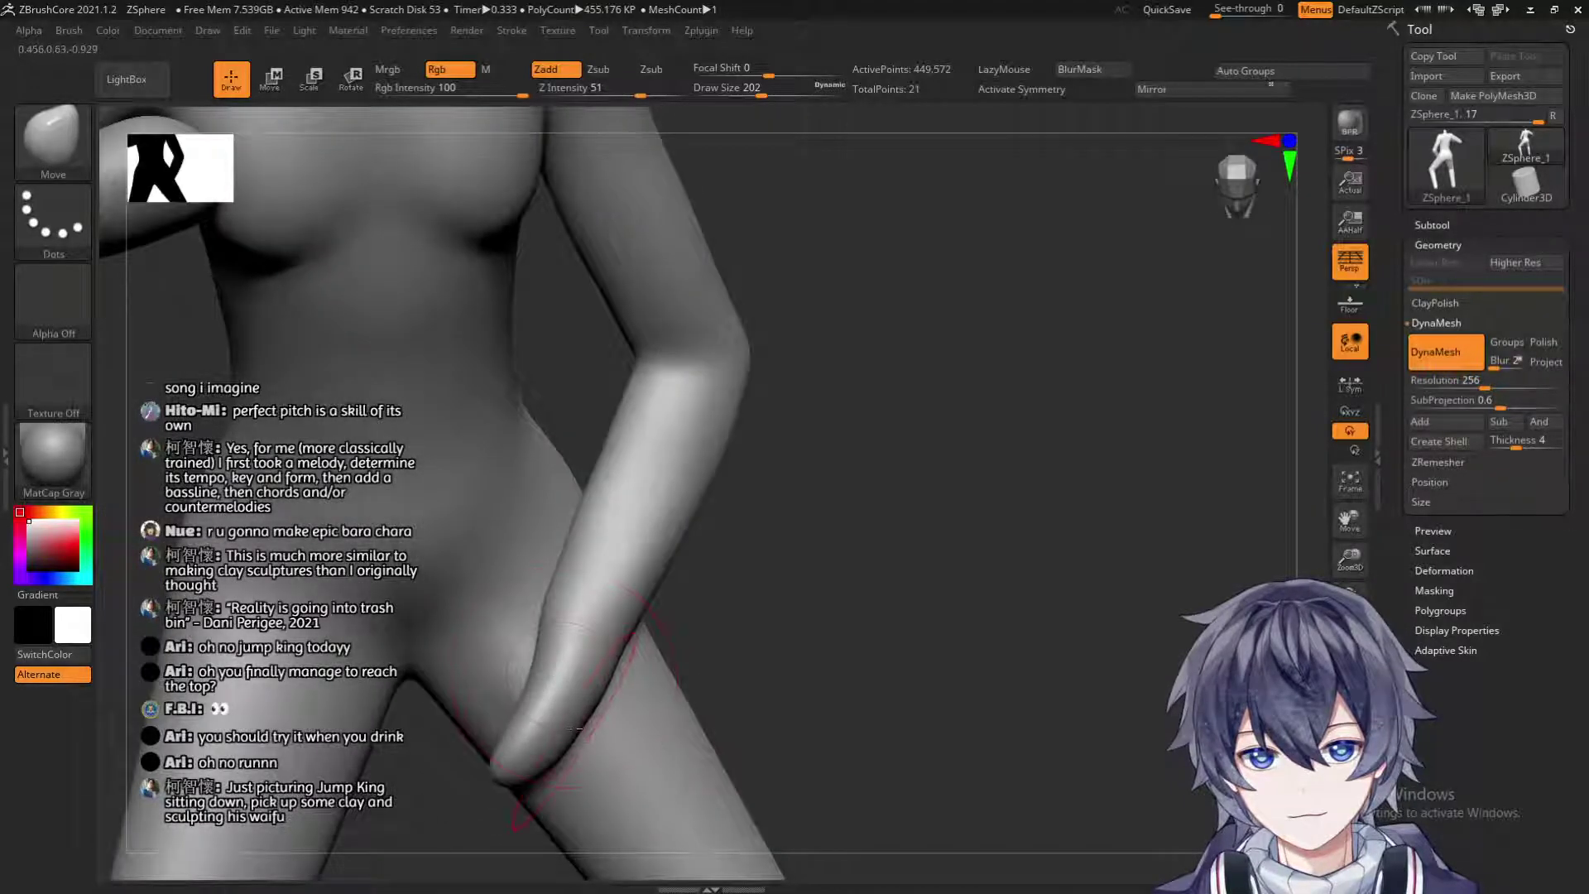
# Update the DynaMesh, smooth the lower forearm and refine the narrowed wrist with the Move brush.
pyautogui.press('ctrl')
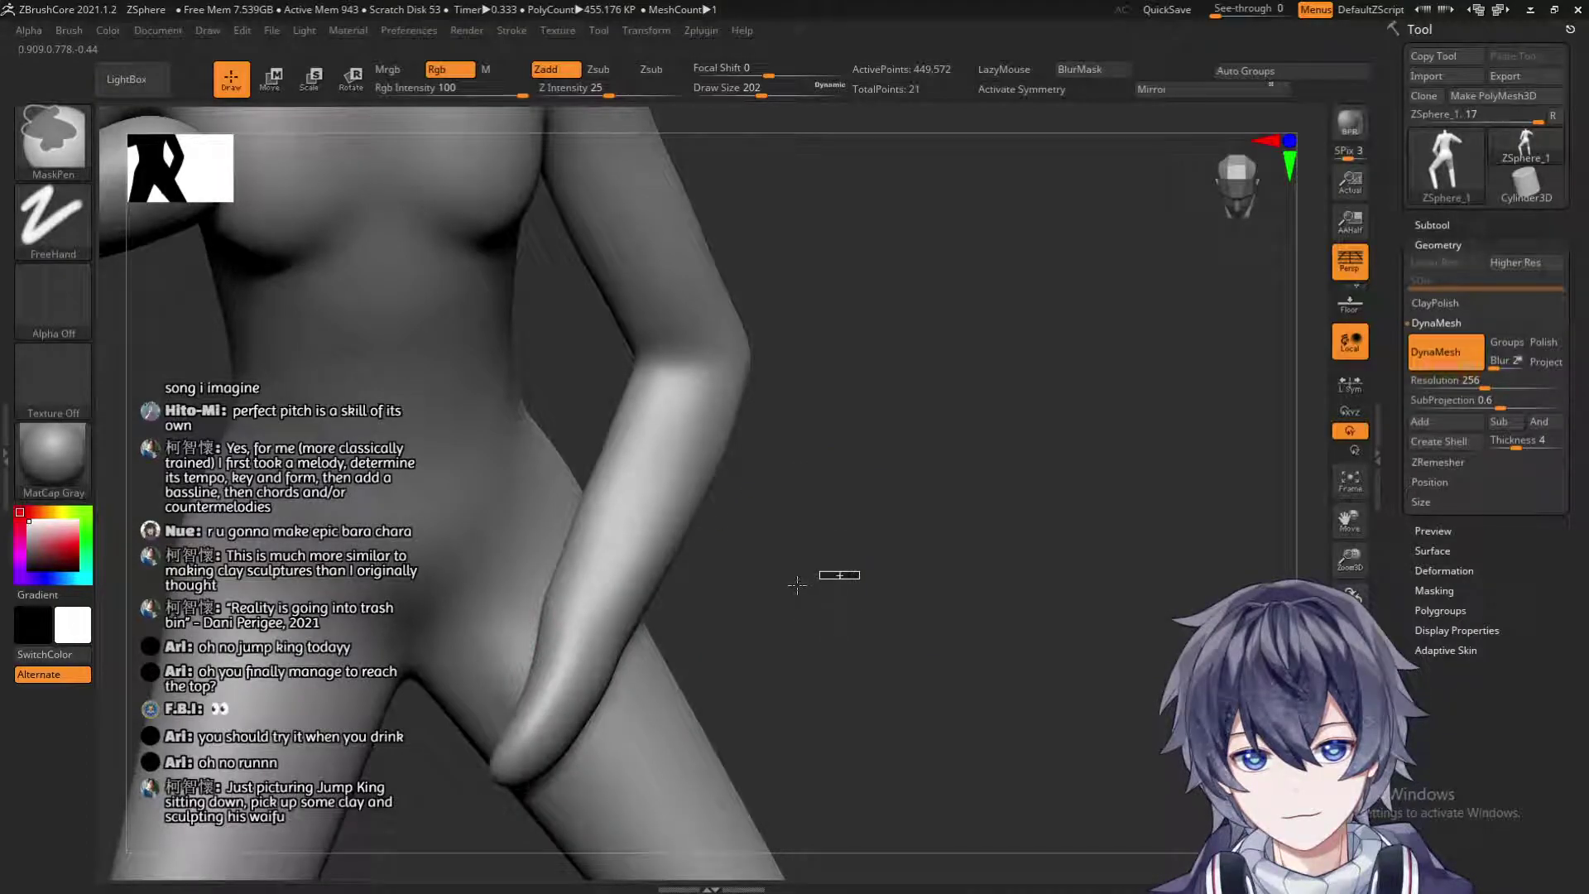
pyautogui.moveTo(795, 583)
pyautogui.mouseDown()
pyautogui.moveTo(749, 596)
pyautogui.moveTo(878, 407)
pyautogui.moveTo(917, 468)
pyautogui.mouseUp()
pyautogui.press('shift')
pyautogui.moveTo(756, 571); pyautogui.dragTo(828, 566)
pyautogui.moveTo(716, 575); pyautogui.dragTo(762, 546)
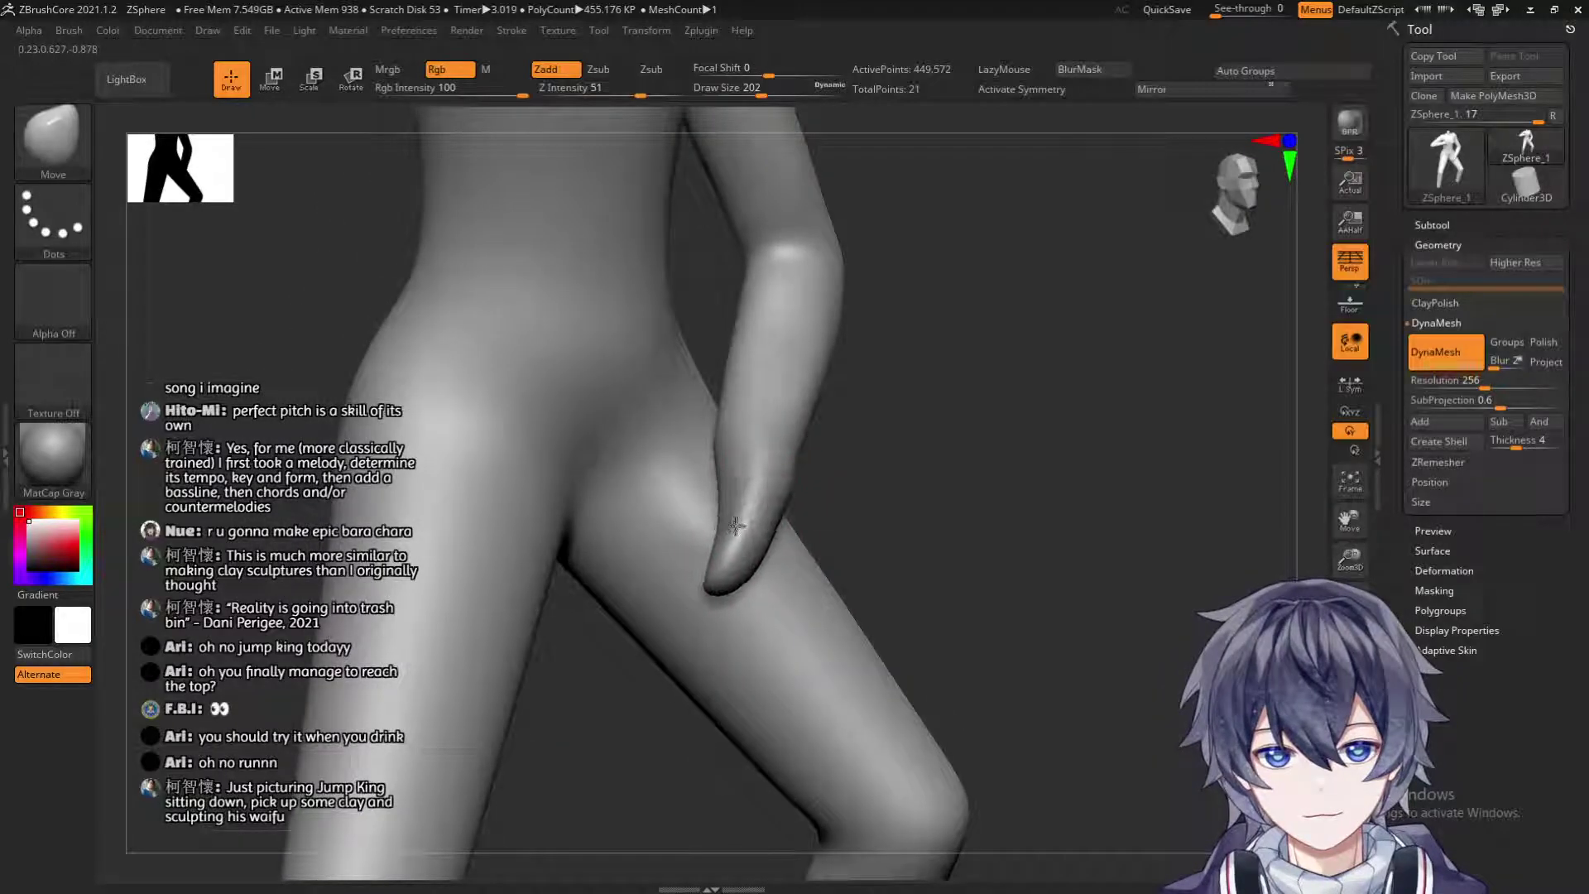
pyautogui.moveTo(1109, 414); pyautogui.dragTo(1138, 440)
pyautogui.moveTo(841, 394)
pyautogui.mouseDown()
pyautogui.moveTo(812, 369)
pyautogui.moveTo(801, 305)
pyautogui.moveTo(669, 431)
pyautogui.moveTo(969, 358)
pyautogui.moveTo(958, 461)
pyautogui.moveTo(888, 373)
pyautogui.moveTo(997, 402)
pyautogui.moveTo(965, 578)
pyautogui.moveTo(958, 500)
pyautogui.moveTo(970, 597)
pyautogui.moveTo(977, 527)
pyautogui.moveTo(918, 474)
pyautogui.moveTo(954, 495)
pyautogui.mouseUp()
# Shape the elbow point and back of the arm with Move strokes, reducing the draw size from 182 to 83.
pyautogui.press('s')
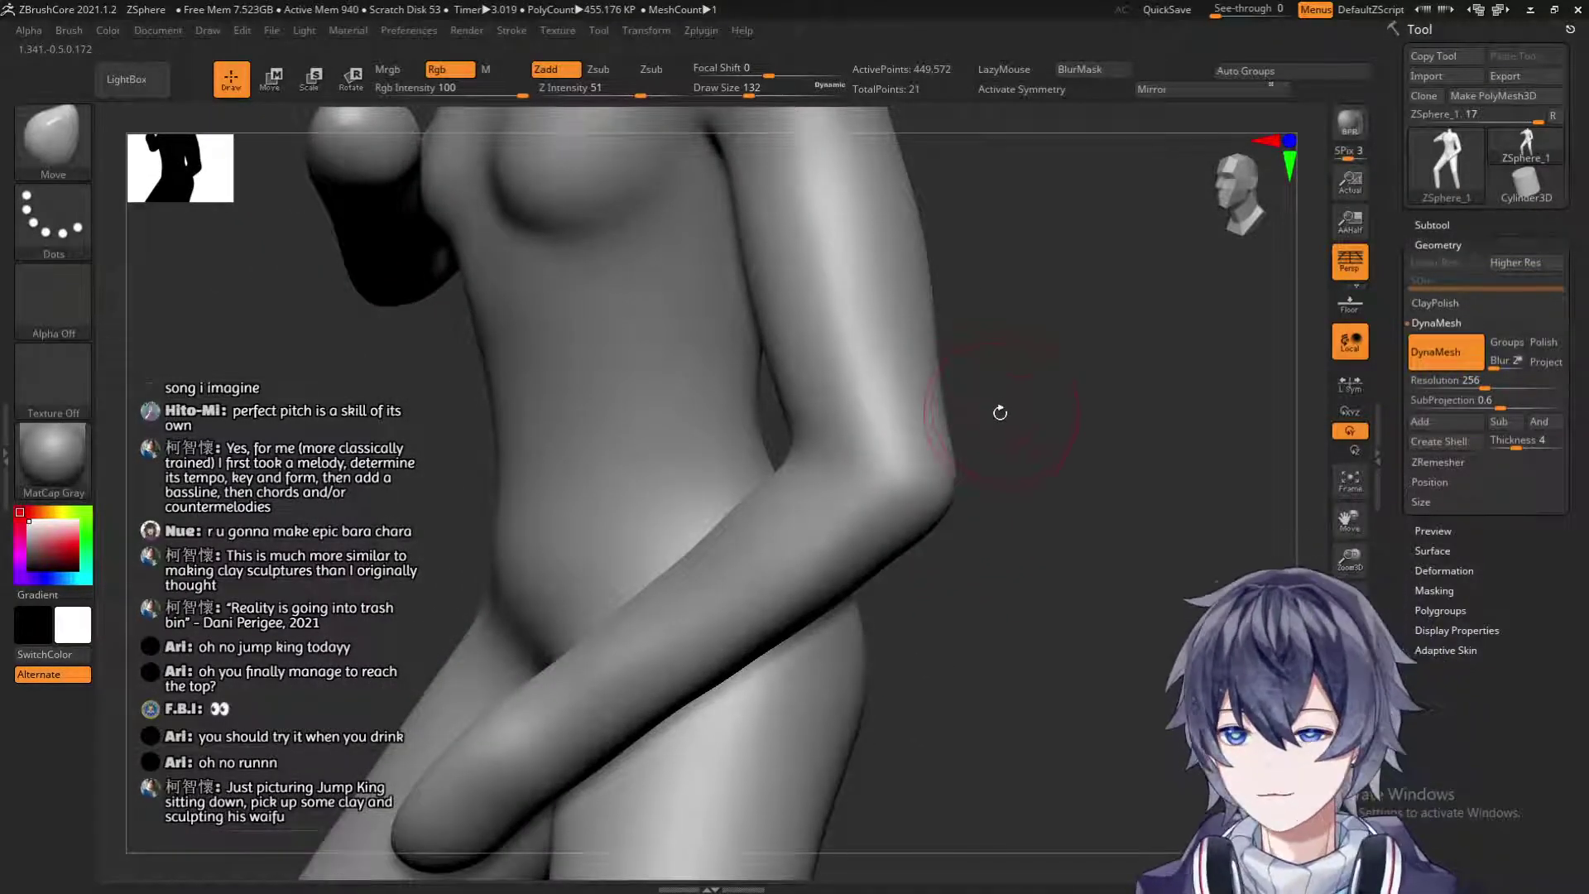
pyautogui.press('s')
pyautogui.moveTo(941, 410); pyautogui.dragTo(960, 414)
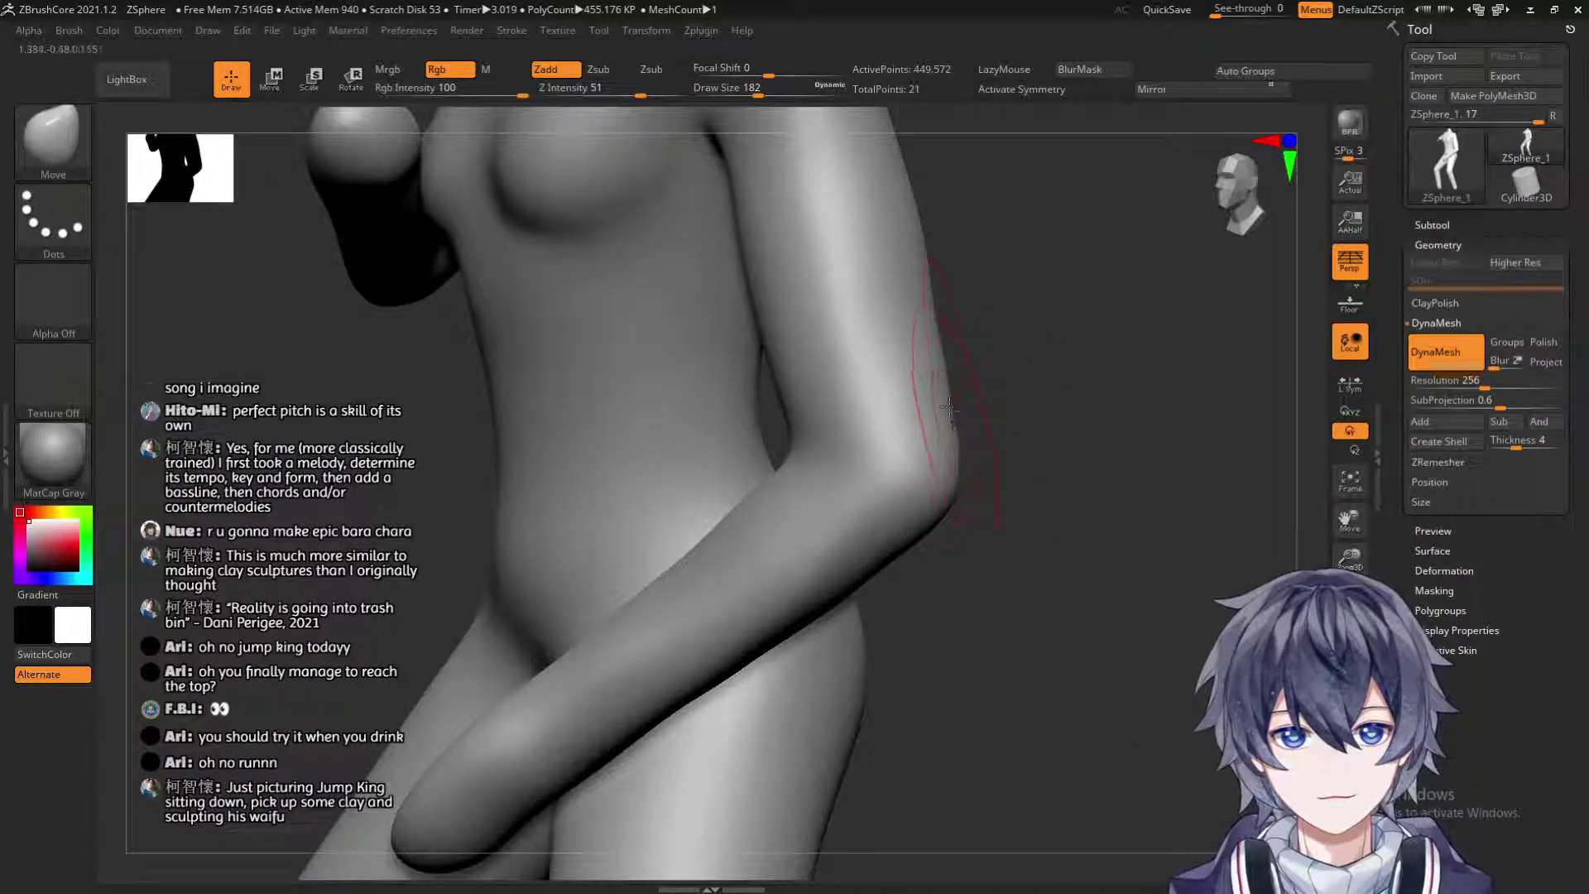
pyautogui.press('s')
pyautogui.moveTo(951, 340); pyautogui.dragTo(942, 337)
pyautogui.moveTo(951, 432); pyautogui.dragTo(948, 431)
pyautogui.press('s')
pyautogui.moveTo(965, 486); pyautogui.dragTo(922, 543)
# Refine and smooth the elbow transition, checking the arm against the whole figure from the front.
pyautogui.moveTo(1039, 494); pyautogui.dragTo(729, 485)
pyautogui.moveTo(936, 454); pyautogui.dragTo(931, 355)
pyautogui.press('shift')
pyautogui.moveTo(895, 431); pyautogui.dragTo(807, 610)
pyautogui.moveTo(1069, 572)
pyautogui.keyDown('alt'); pyautogui.mouseDown()
pyautogui.moveTo(1063, 510)
pyautogui.moveTo(1105, 658)
pyautogui.mouseUp(); pyautogui.keyUp('alt')
pyautogui.moveTo(1105, 658)
pyautogui.keyDown('alt'); pyautogui.mouseDown()
pyautogui.moveTo(981, 422)
pyautogui.moveTo(1076, 501)
pyautogui.moveTo(1004, 497)
pyautogui.mouseUp(); pyautogui.keyUp('alt')
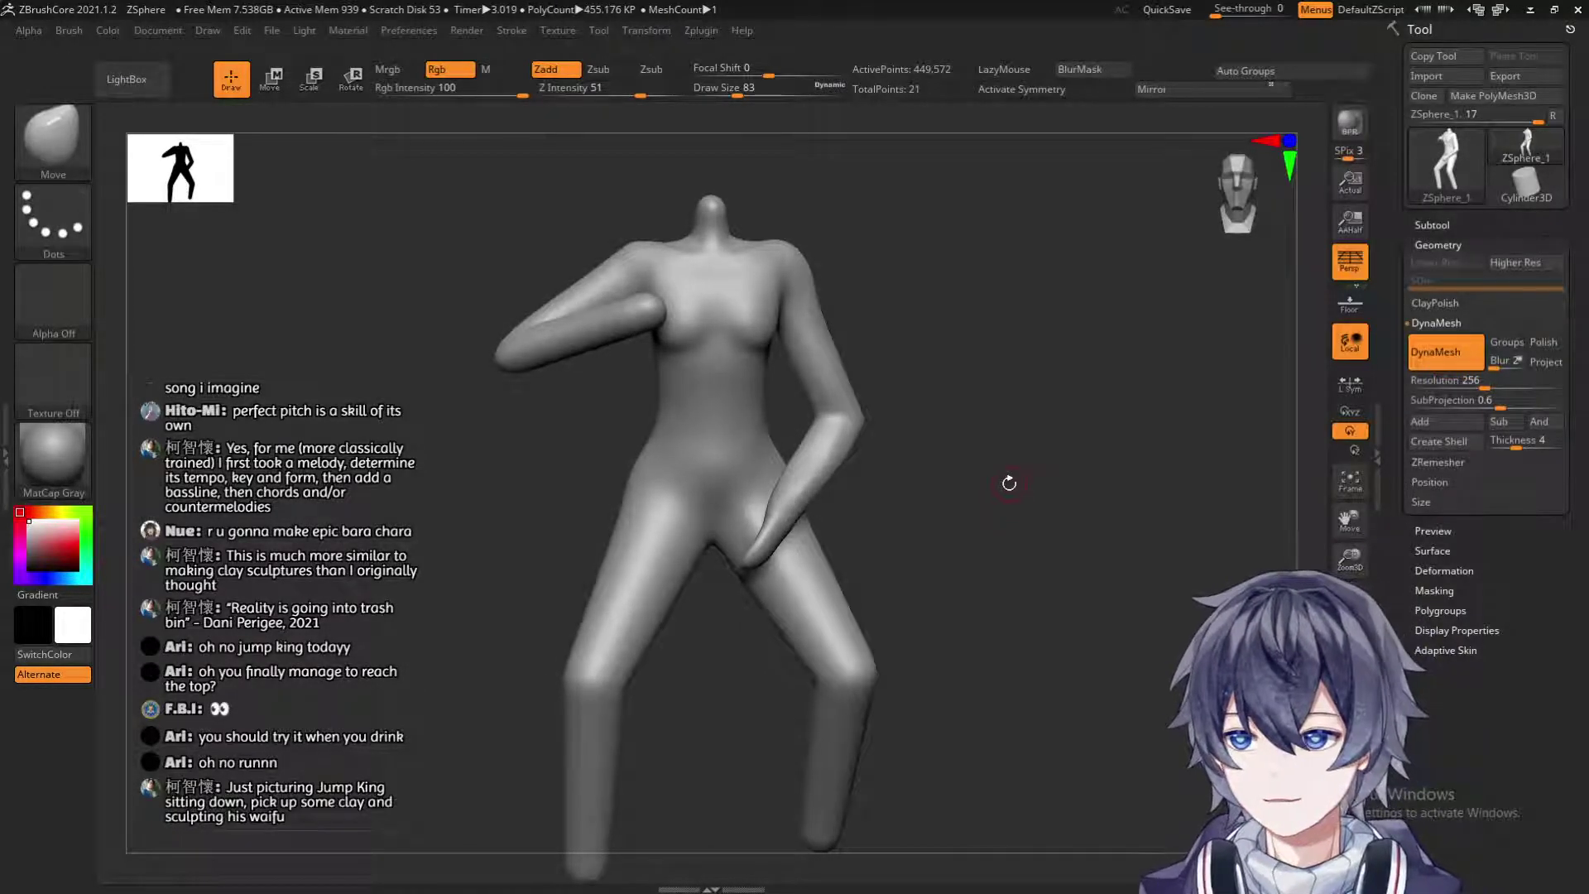
# Set the Move brush's draw size to 163 and reshape the forearm's inner contour and elbow.
pyautogui.moveTo(1010, 480)
pyautogui.mouseDown()
pyautogui.moveTo(929, 407)
pyautogui.moveTo(1010, 533)
pyautogui.moveTo(883, 575)
pyautogui.mouseUp()
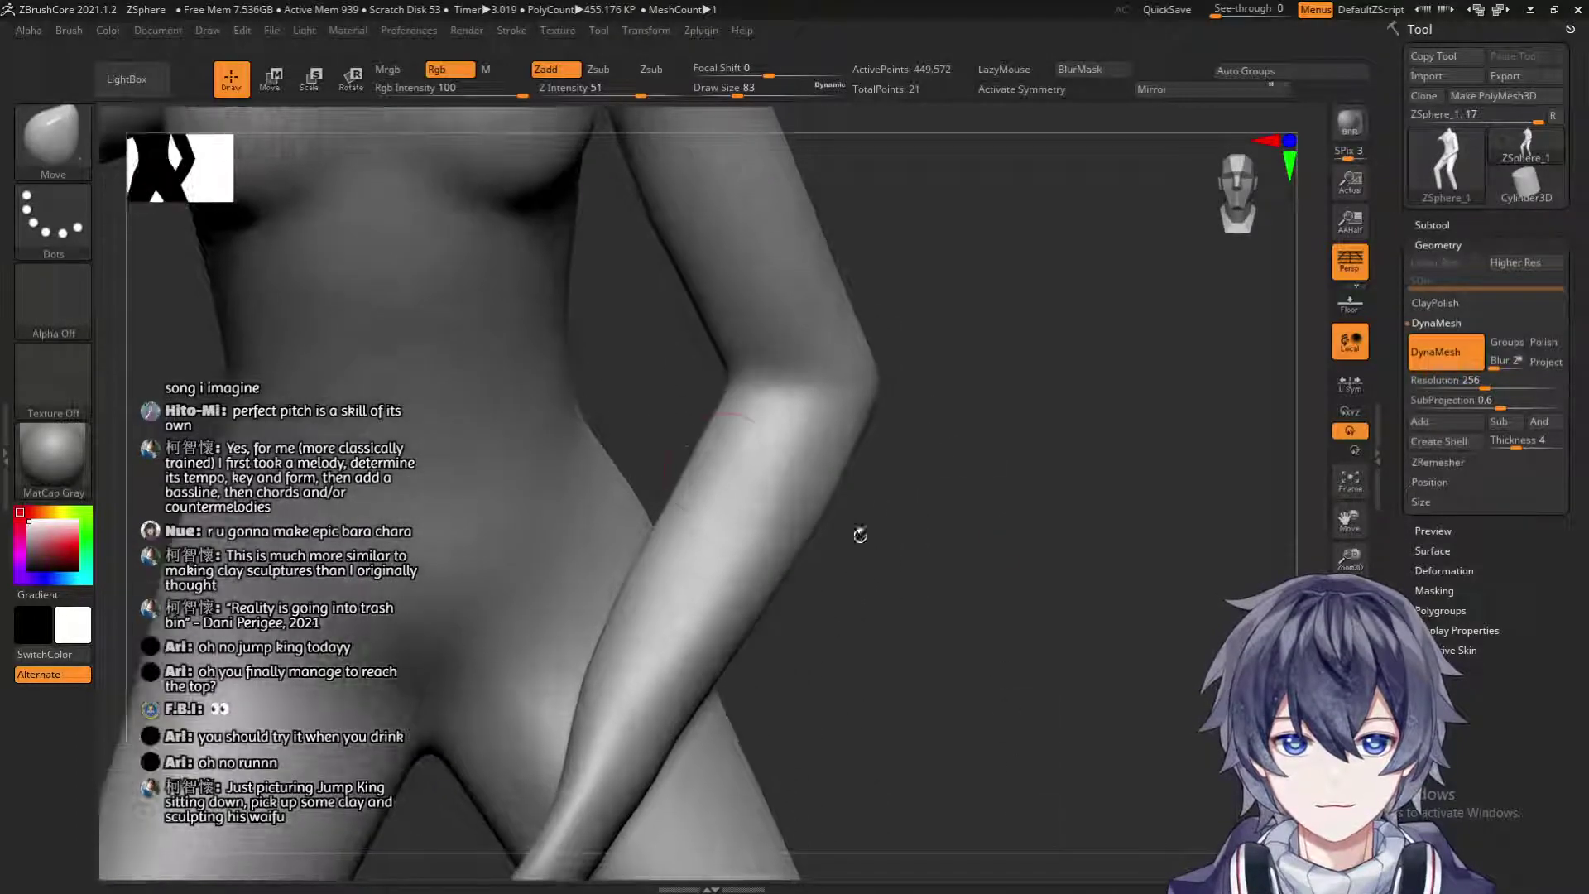
pyautogui.moveTo(770, 469)
pyautogui.mouseDown(button='right')
pyautogui.moveTo(875, 432)
pyautogui.moveTo(780, 405)
pyautogui.mouseUp(button='right')
pyautogui.press('s')
pyautogui.moveTo(760, 419); pyautogui.dragTo(774, 419)
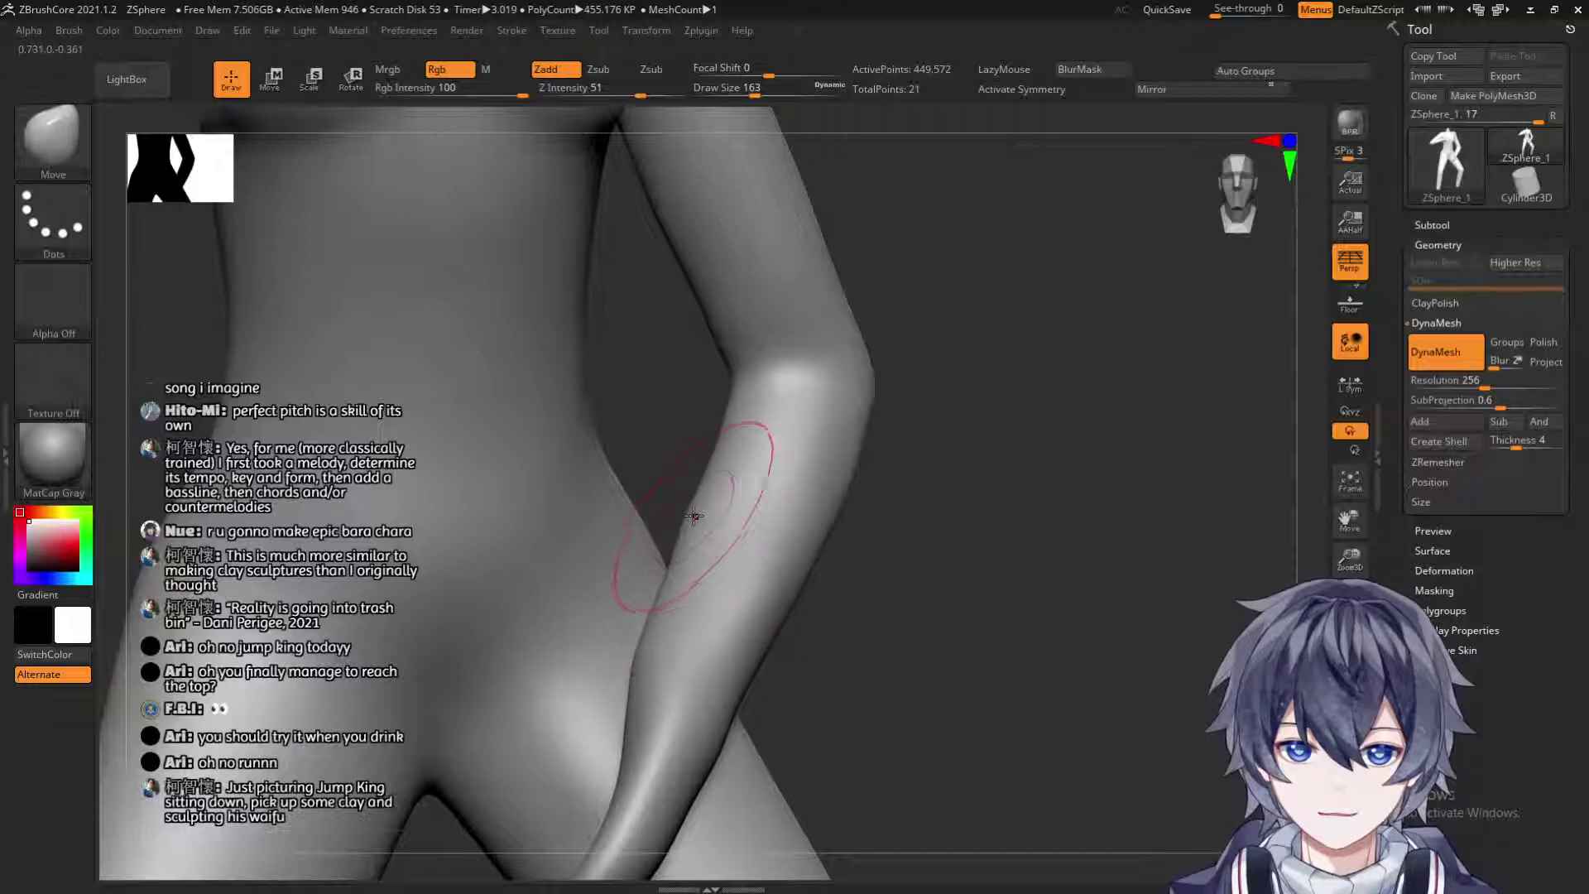
pyautogui.moveTo(780, 407); pyautogui.dragTo(962, 413, button='right')
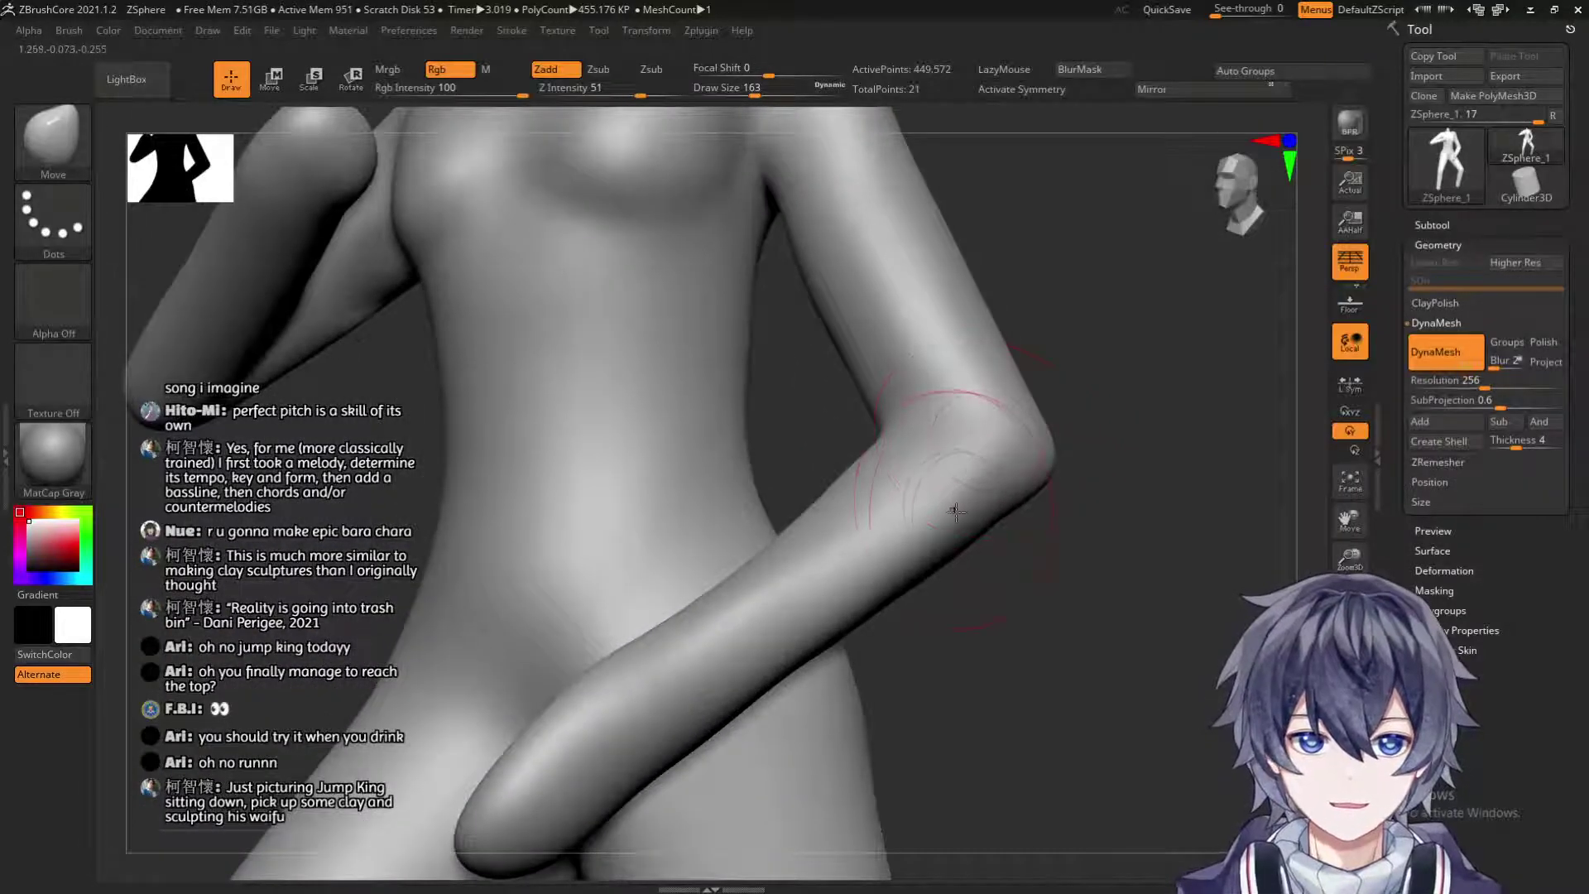
pyautogui.moveTo(970, 632); pyautogui.dragTo(778, 563, button='right')
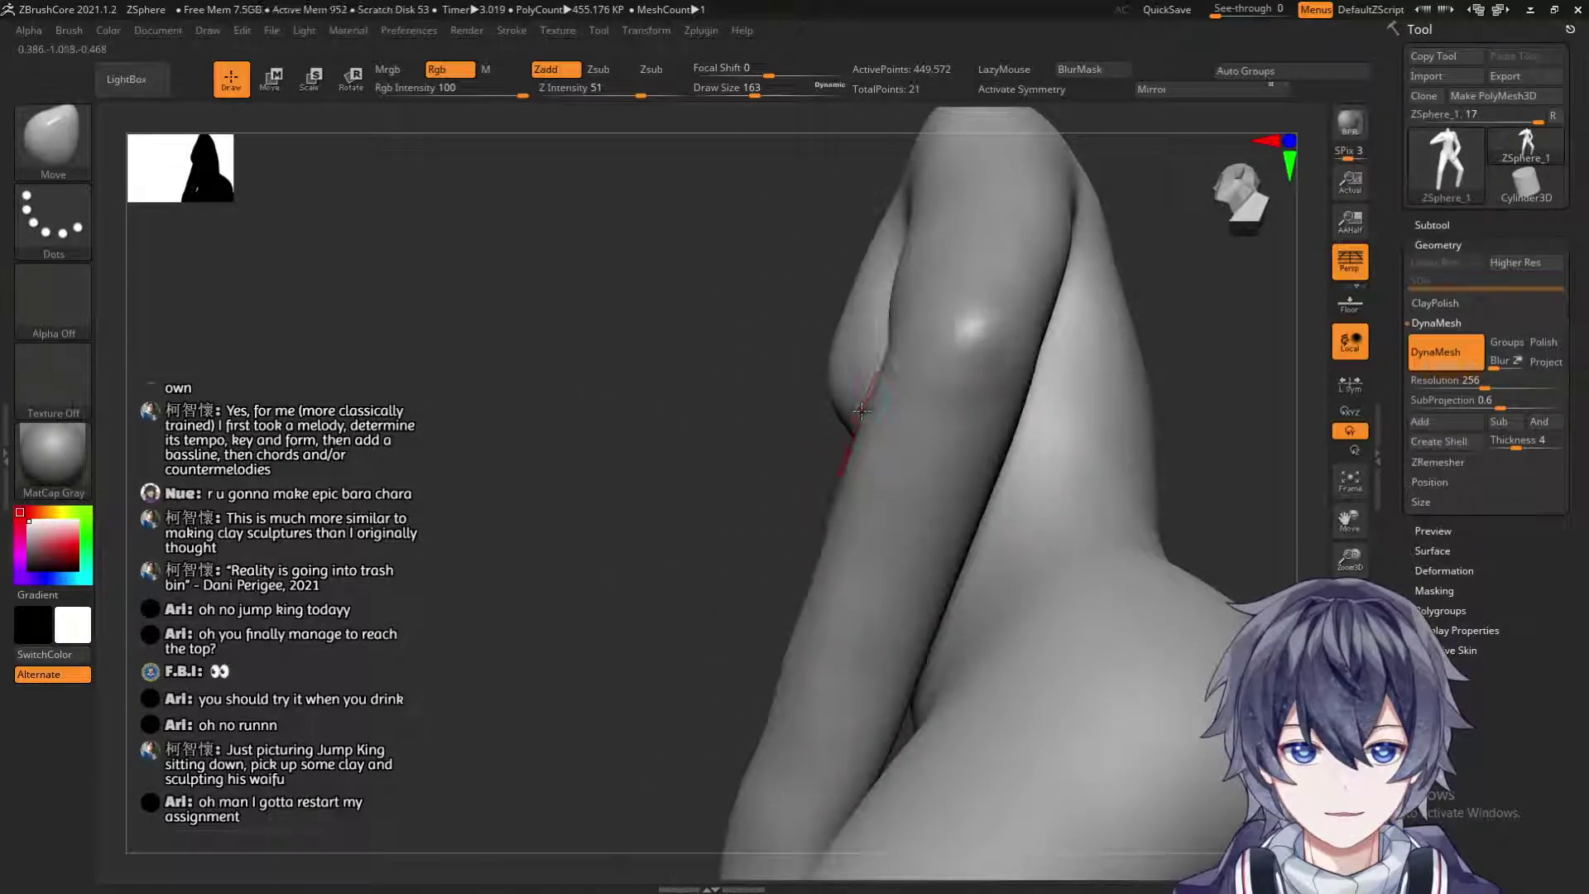
# Undo the last Move stroke and push out the forearm's contour below the elbow from the side and back.
pyautogui.hotkey('ctrl', 'z')
pyautogui.moveTo(880, 425); pyautogui.dragTo(856, 414)
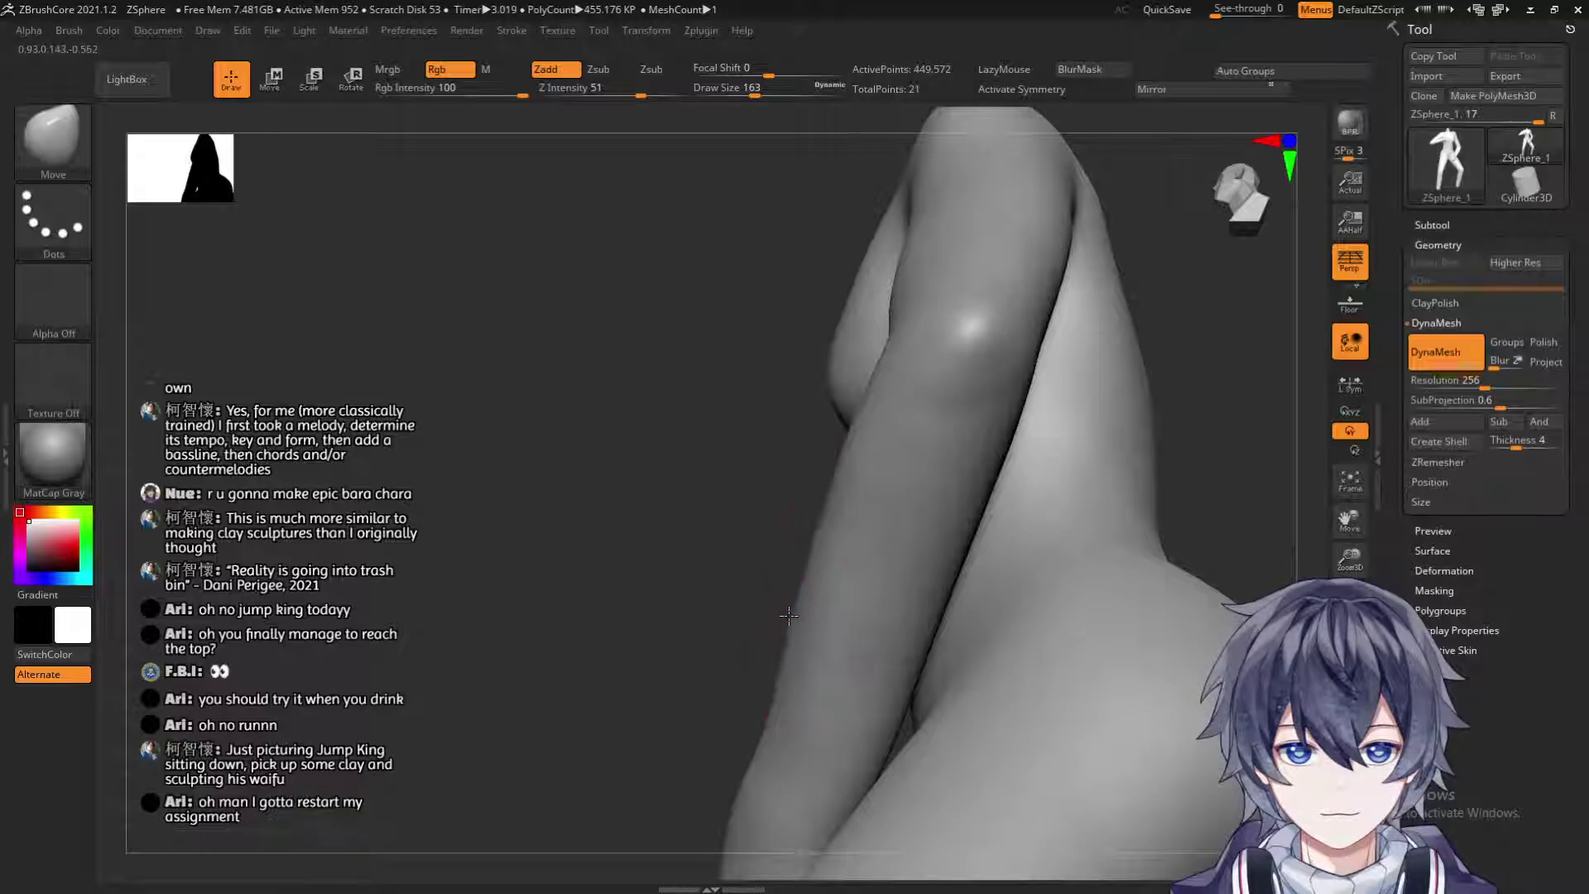
pyautogui.moveTo(853, 484); pyautogui.dragTo(930, 415, button='right')
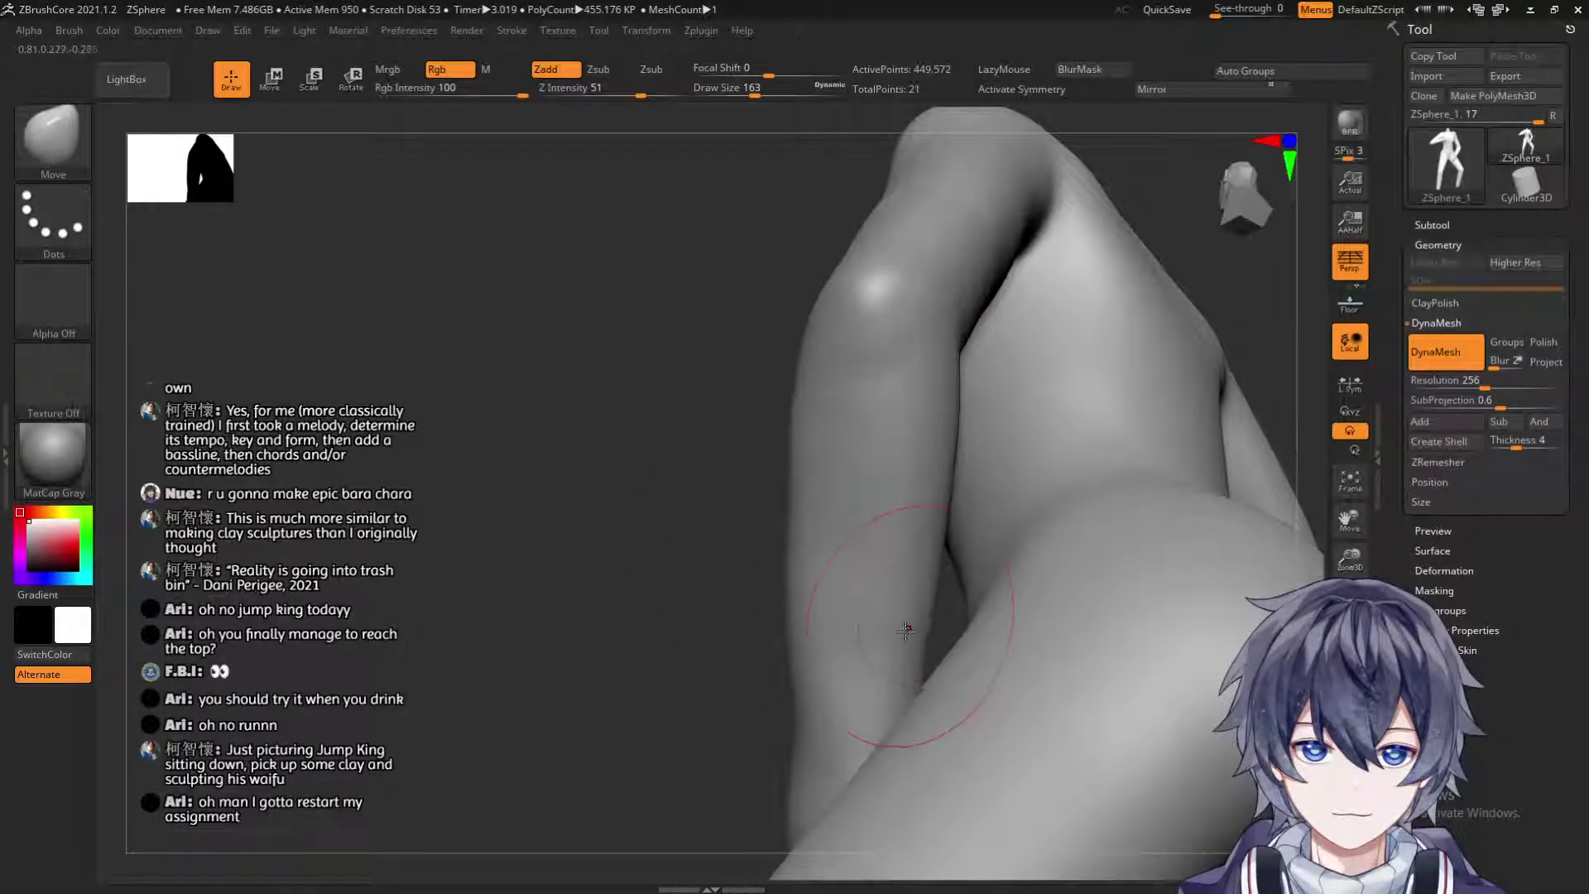
pyautogui.moveTo(819, 670)
pyautogui.mouseDown(button='right')
pyautogui.moveTo(777, 698)
pyautogui.moveTo(1010, 540)
pyautogui.mouseUp(button='right')
pyautogui.moveTo(958, 655); pyautogui.dragTo(816, 564, button='right')
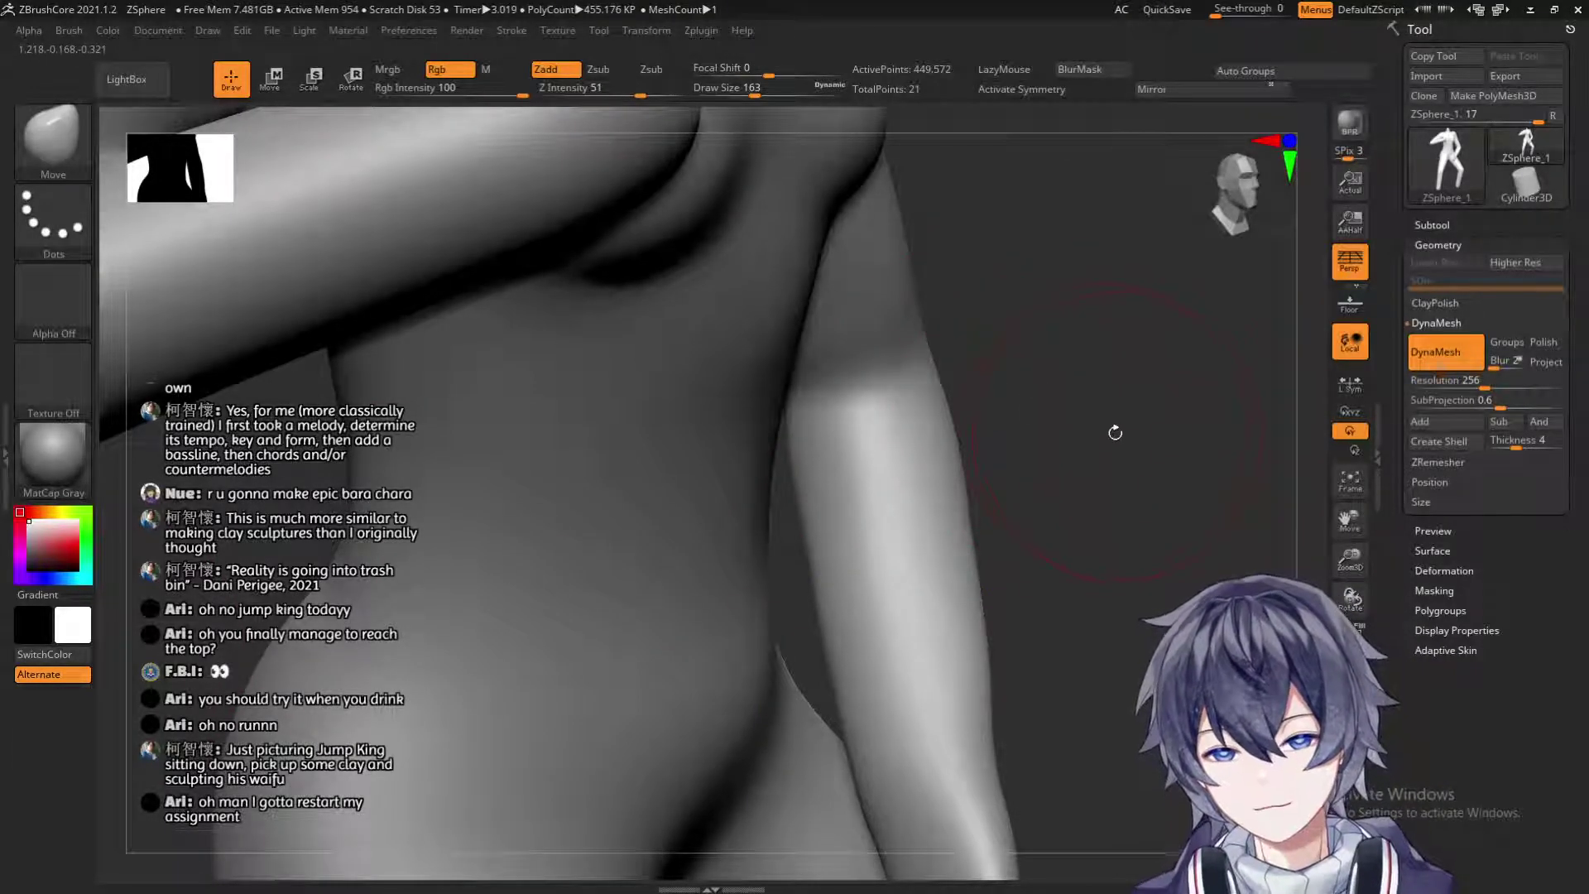
# Refine the outer forearm and the area below the elbow with Move and Smooth strokes from the front and back.
pyautogui.moveTo(1147, 433); pyautogui.dragTo(1122, 428)
pyautogui.moveTo(1152, 421); pyautogui.dragTo(961, 444, button='right')
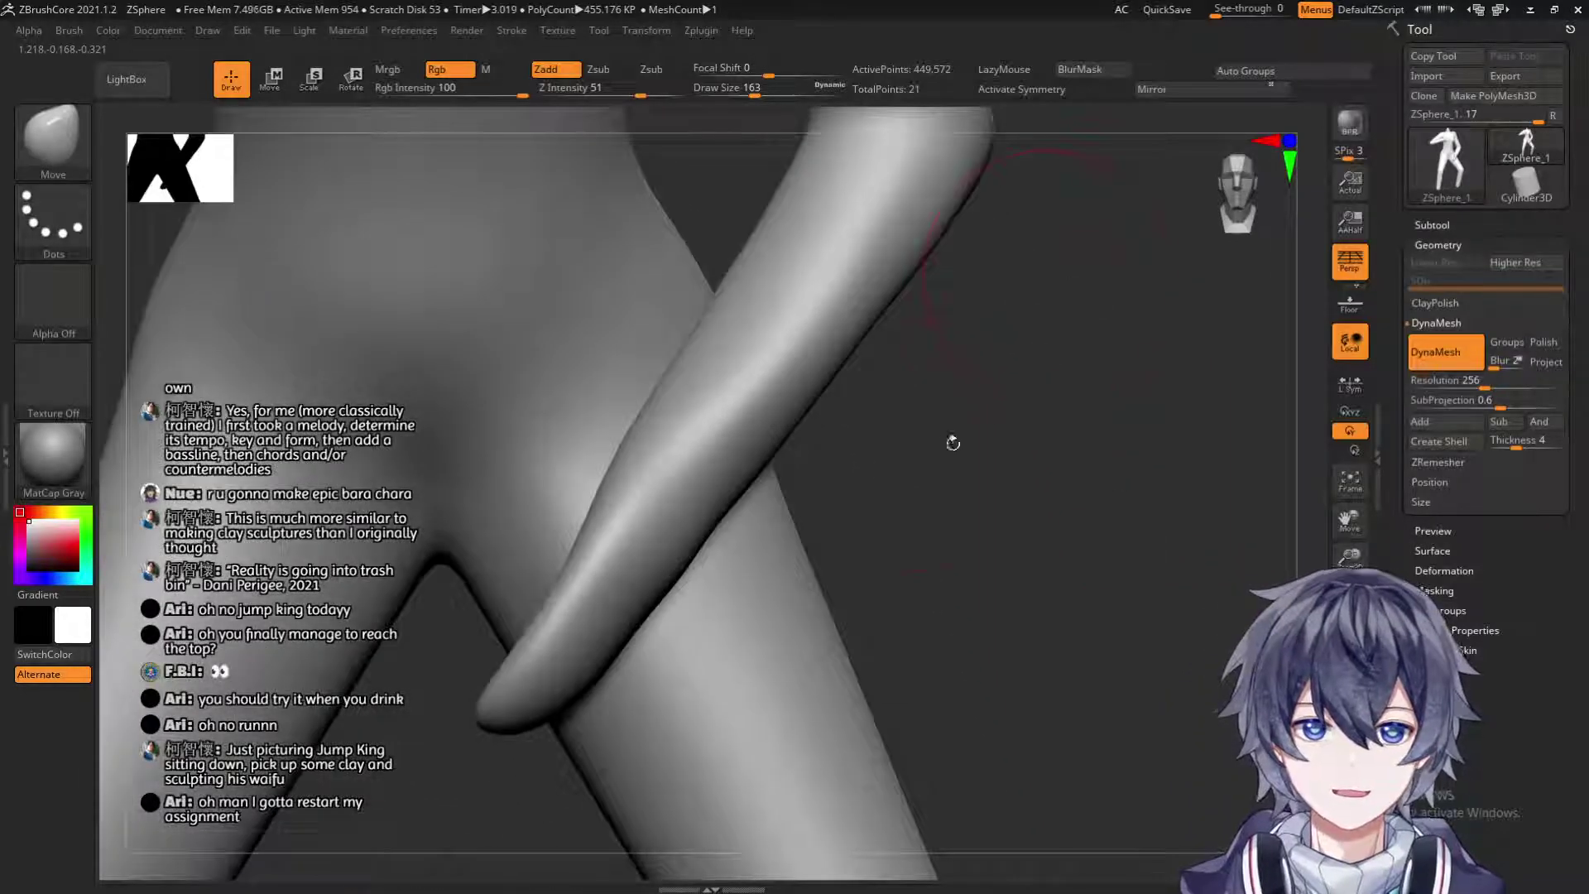
pyautogui.moveTo(979, 325); pyautogui.dragTo(898, 376, button='right')
pyautogui.press('shift')
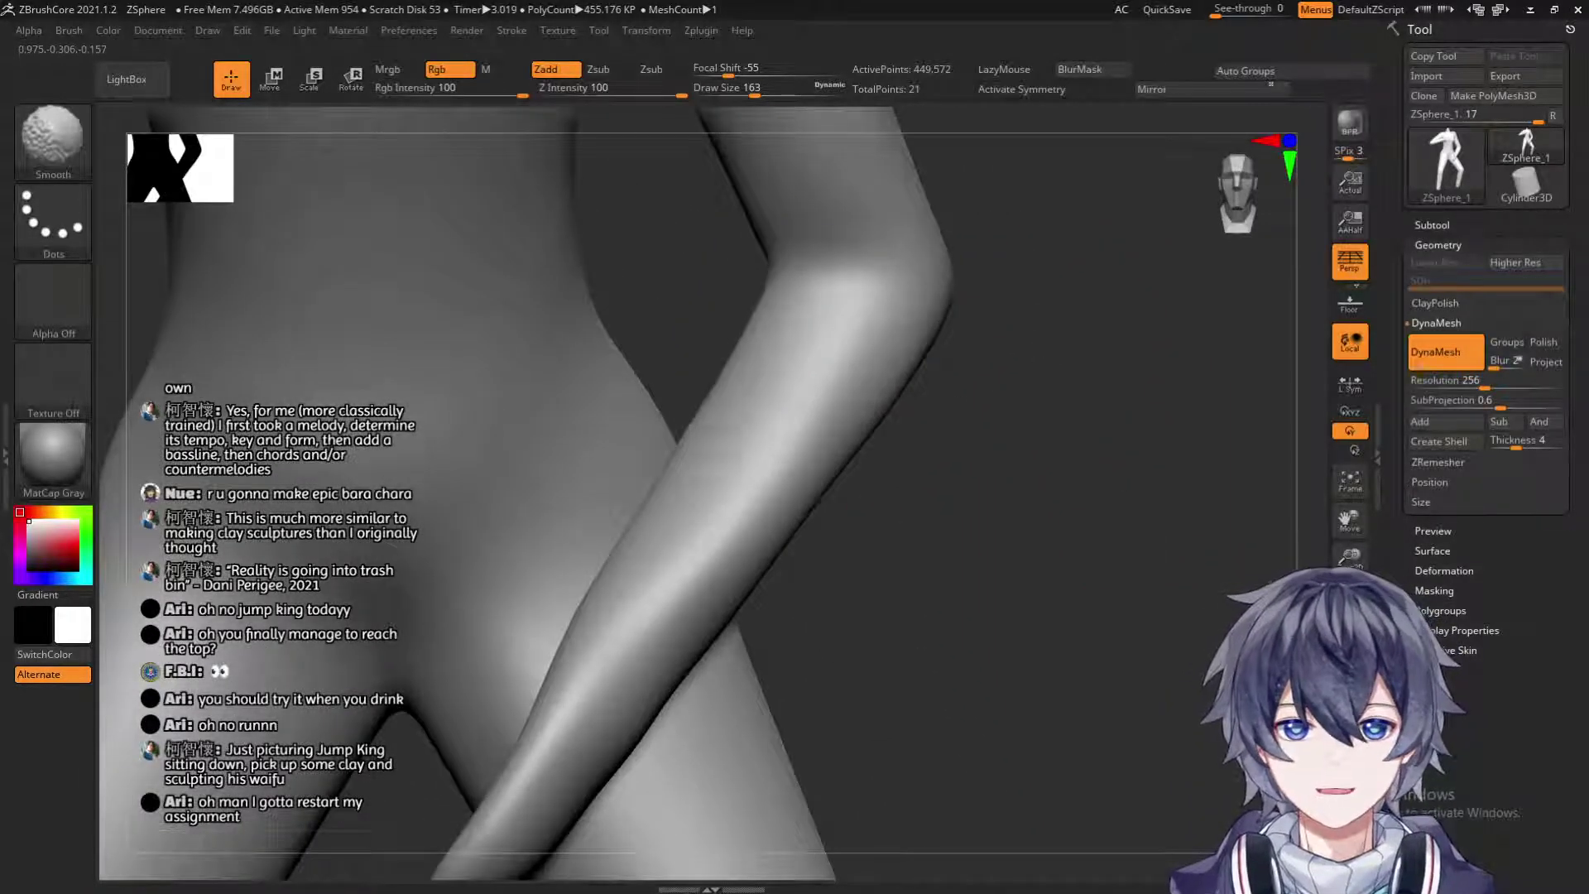
pyautogui.moveTo(1042, 425); pyautogui.dragTo(869, 331)
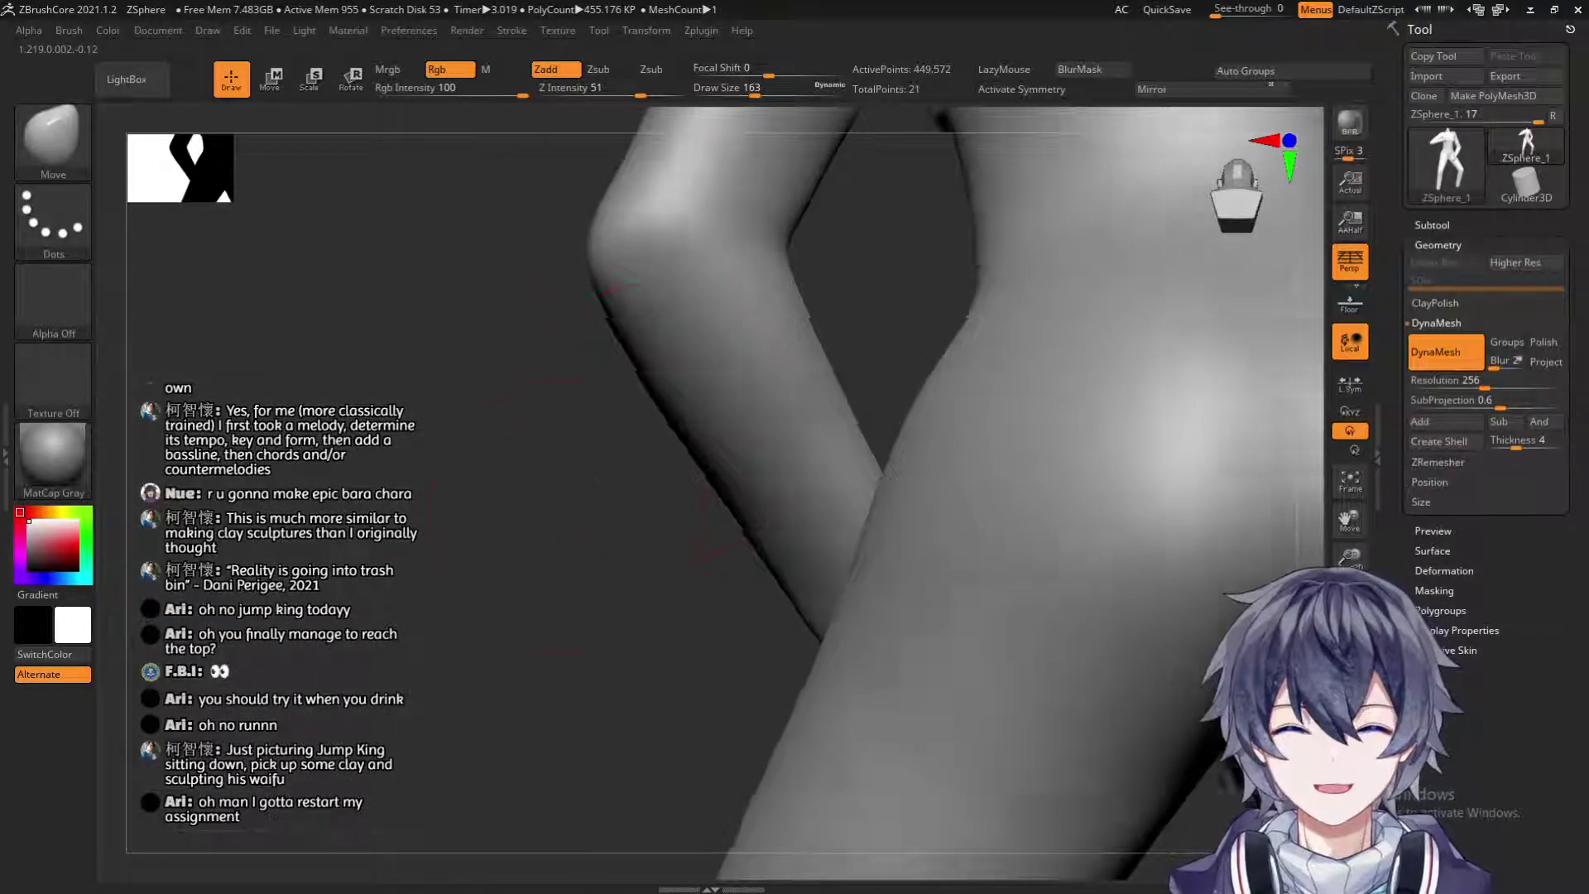
pyautogui.moveTo(577, 510); pyautogui.dragTo(633, 472)
pyautogui.press('shift')
pyautogui.moveTo(546, 653)
pyautogui.mouseDown()
pyautogui.moveTo(598, 530)
pyautogui.moveTo(578, 554)
pyautogui.mouseUp()
pyautogui.press('shift')
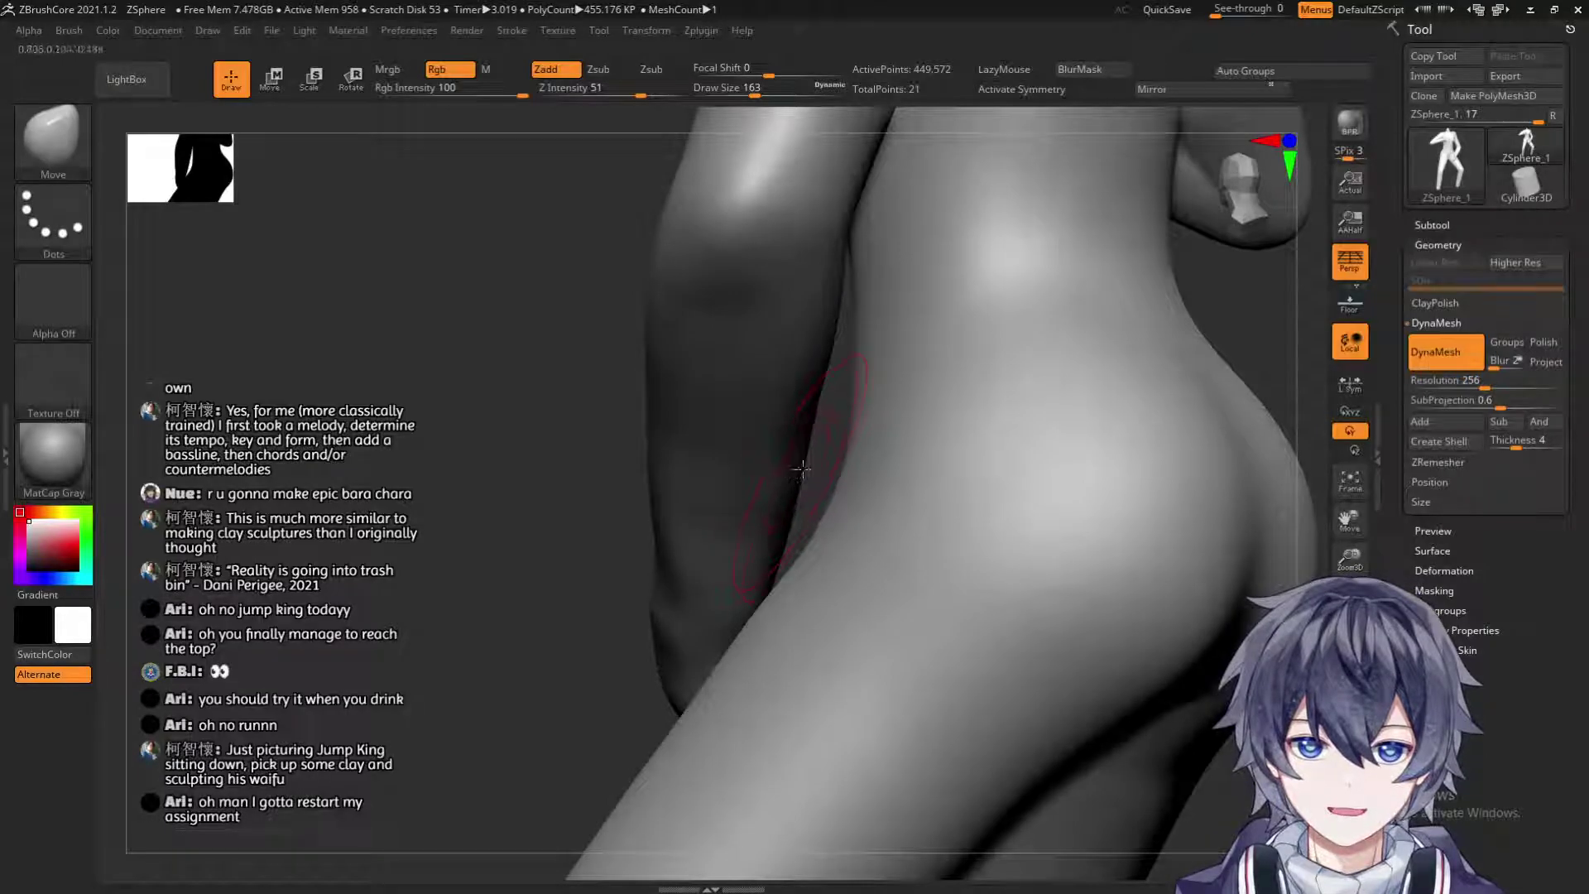
# Adjust the forearm's thickness and taper toward the wrist with Move strokes from several angles.
pyautogui.moveTo(533, 491)
pyautogui.mouseDown(button='right')
pyautogui.moveTo(1004, 426)
pyautogui.moveTo(1026, 458)
pyautogui.moveTo(902, 463)
pyautogui.moveTo(1035, 572)
pyautogui.mouseUp(button='right')
pyautogui.moveTo(951, 514); pyautogui.dragTo(944, 506)
pyautogui.moveTo(1012, 451); pyautogui.dragTo(1043, 362, button='right')
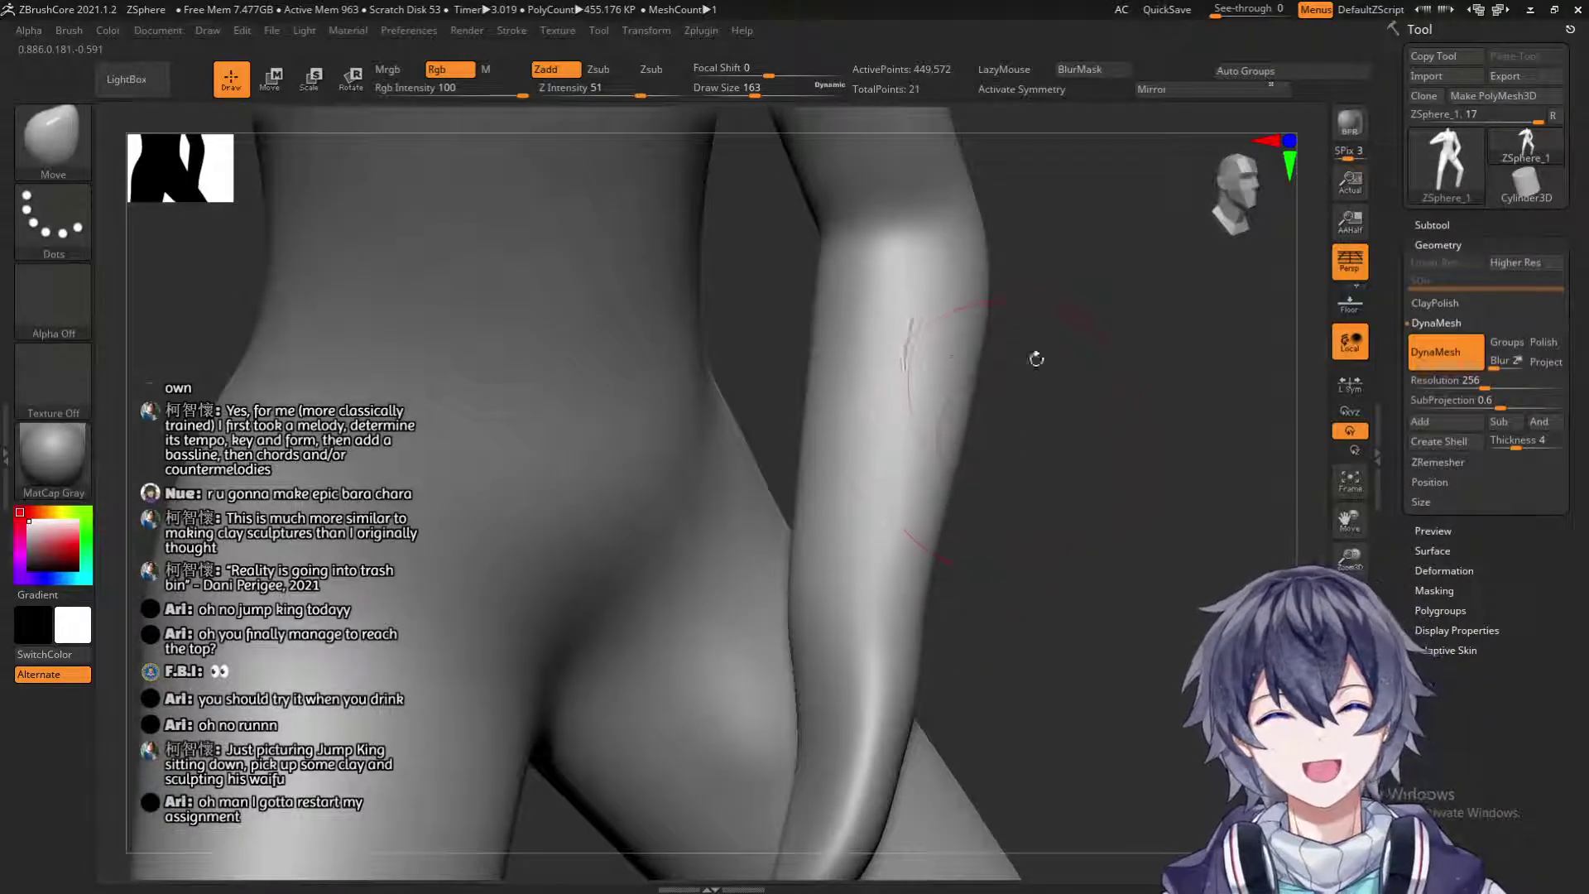
pyautogui.moveTo(939, 586)
pyautogui.mouseDown(button='right')
pyautogui.moveTo(1018, 436)
pyautogui.moveTo(1034, 454)
pyautogui.moveTo(1096, 437)
pyautogui.moveTo(1048, 567)
pyautogui.moveTo(1011, 501)
pyautogui.moveTo(1017, 354)
pyautogui.moveTo(874, 479)
pyautogui.mouseUp(button='right')
pyautogui.moveTo(782, 641); pyautogui.dragTo(702, 570, button='right')
pyautogui.moveTo(572, 559); pyautogui.dragTo(861, 429, button='right')
pyautogui.keyDown('shift'); pyautogui.moveTo(865, 425); pyautogui.dragTo(871, 347); pyautogui.keyUp('shift')
pyautogui.moveTo(943, 470)
pyautogui.mouseDown()
pyautogui.moveTo(975, 488)
pyautogui.moveTo(980, 415)
pyautogui.mouseUp()
pyautogui.keyDown('shift'); pyautogui.moveTo(769, 299); pyautogui.dragTo(758, 284); pyautogui.keyUp('shift')
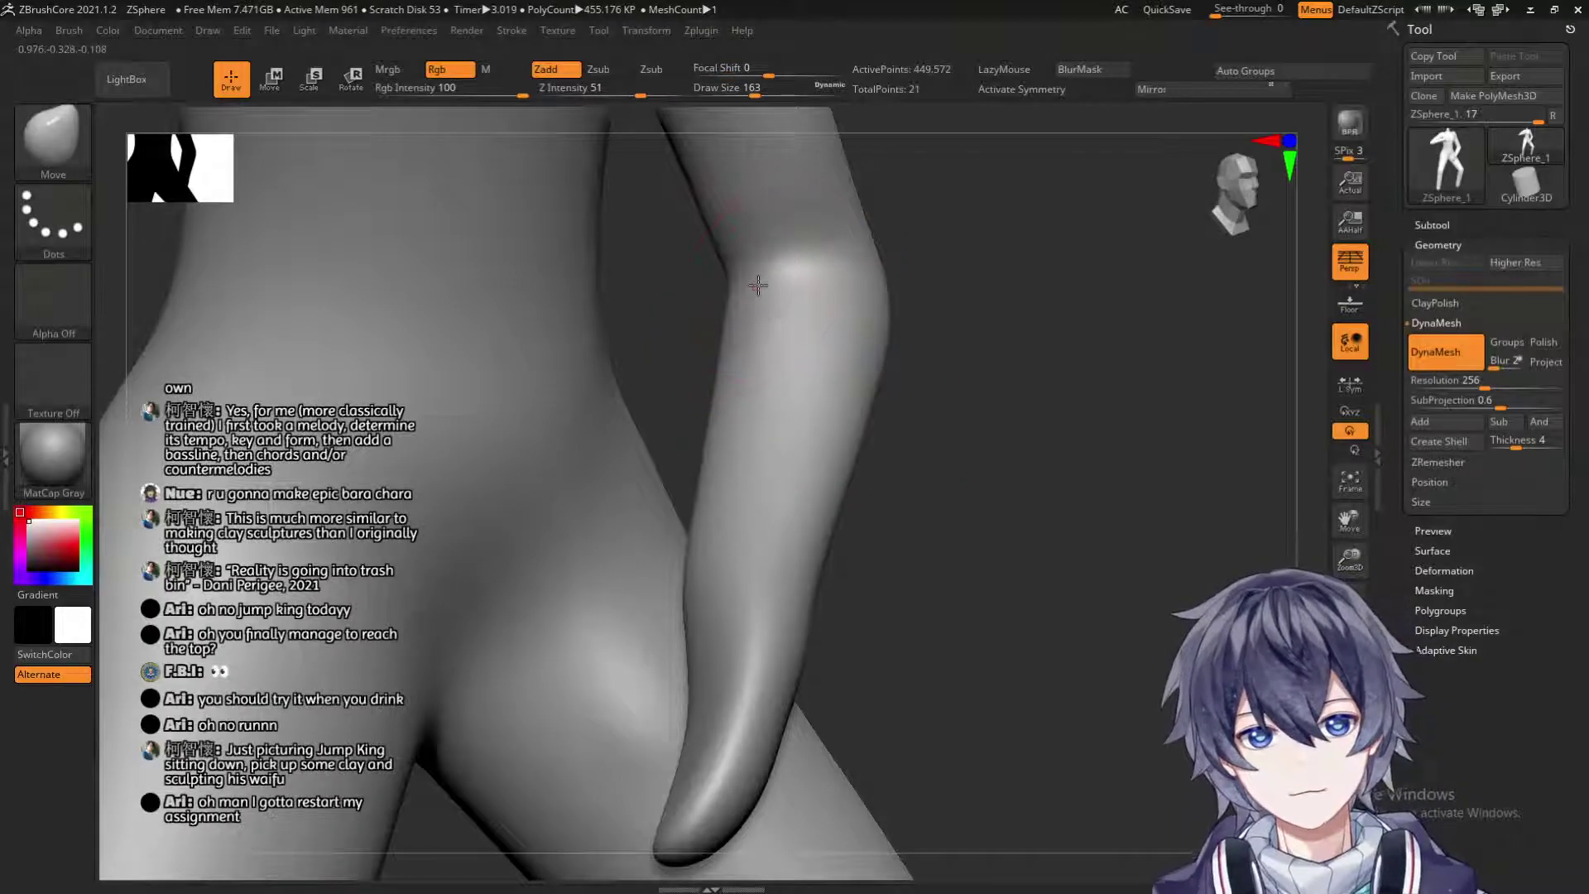
# Set the Move brush's draw size to 120 and refine the contours of the inner elbow and upper forearm from the front and side.
pyautogui.moveTo(994, 273); pyautogui.dragTo(1025, 514)
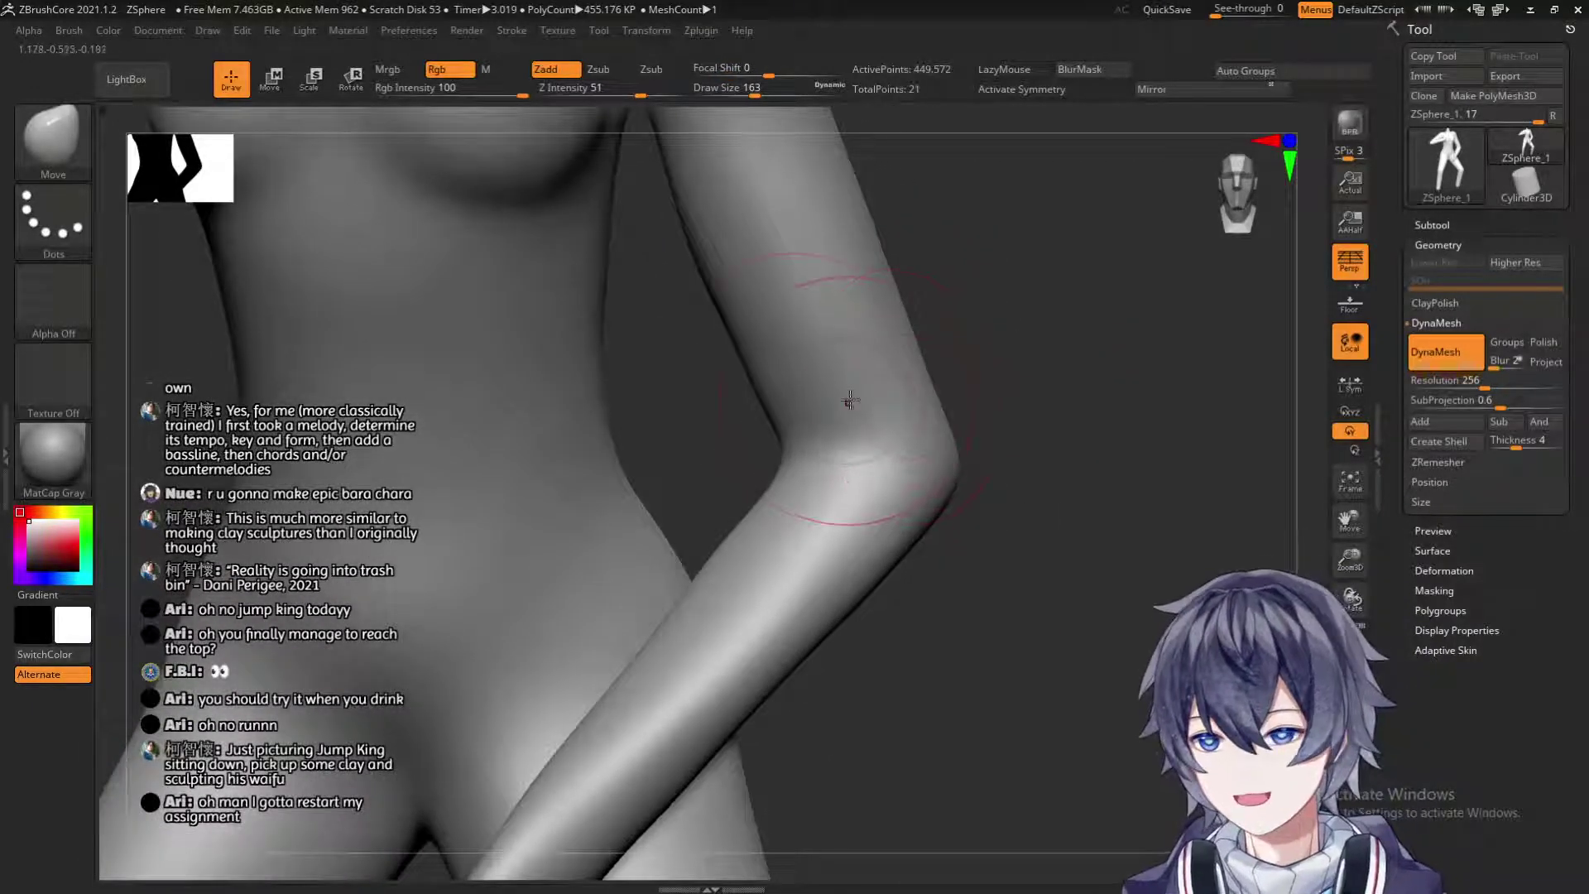
pyautogui.moveTo(1060, 451)
pyautogui.mouseDown()
pyautogui.moveTo(1089, 327)
pyautogui.moveTo(1117, 343)
pyautogui.mouseUp()
pyautogui.press('s')
pyautogui.moveTo(863, 479); pyautogui.dragTo(854, 478)
pyautogui.moveTo(943, 434); pyautogui.dragTo(884, 431)
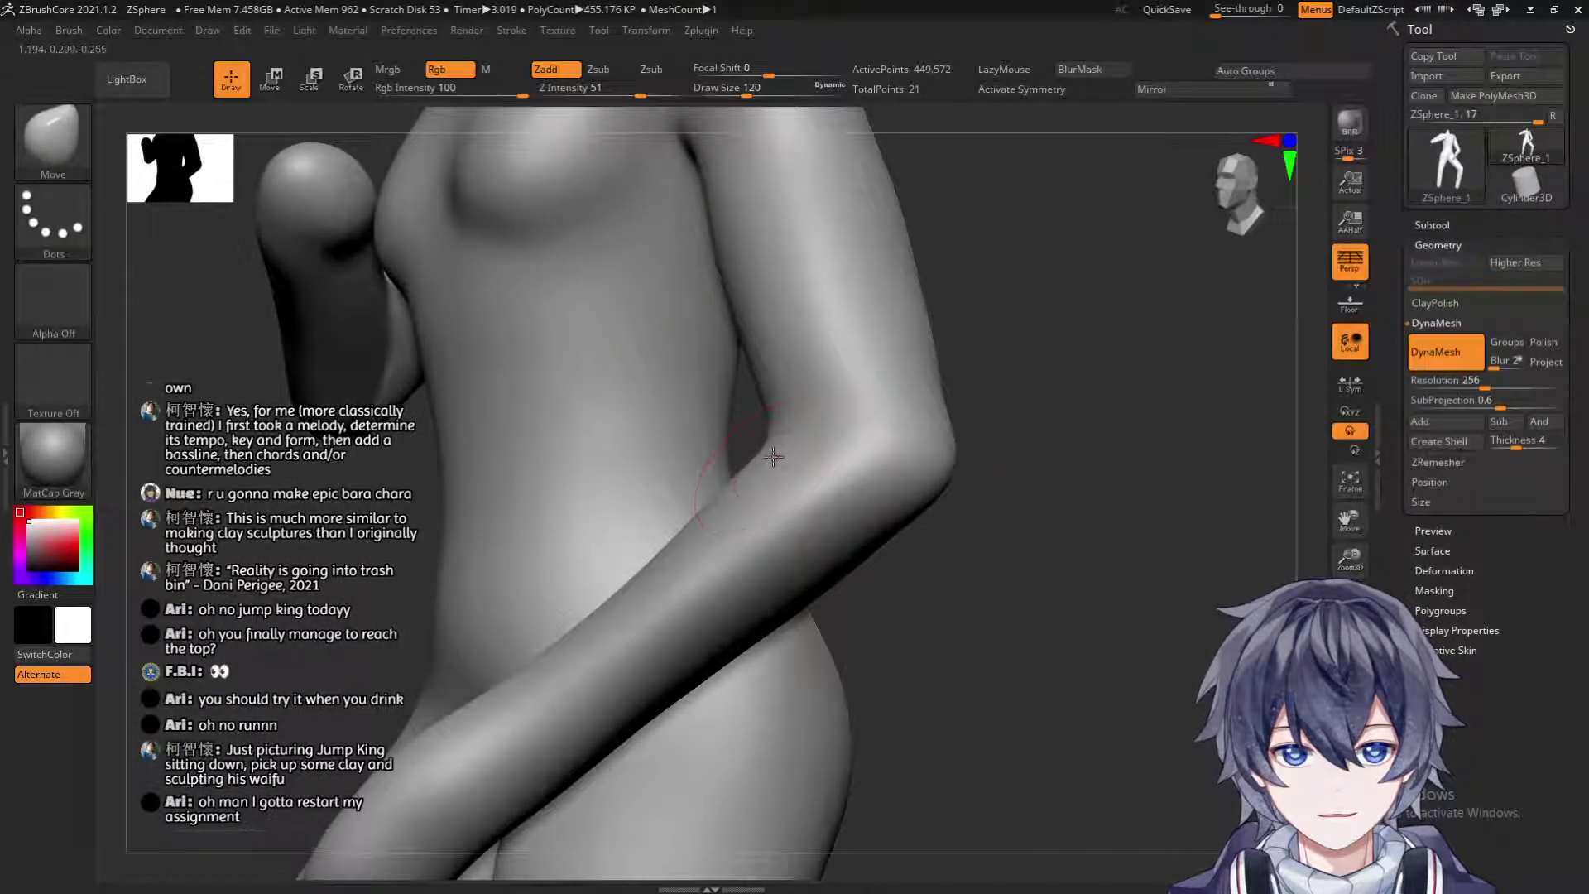
pyautogui.moveTo(985, 365); pyautogui.dragTo(927, 372)
pyautogui.moveTo(984, 434); pyautogui.dragTo(975, 434)
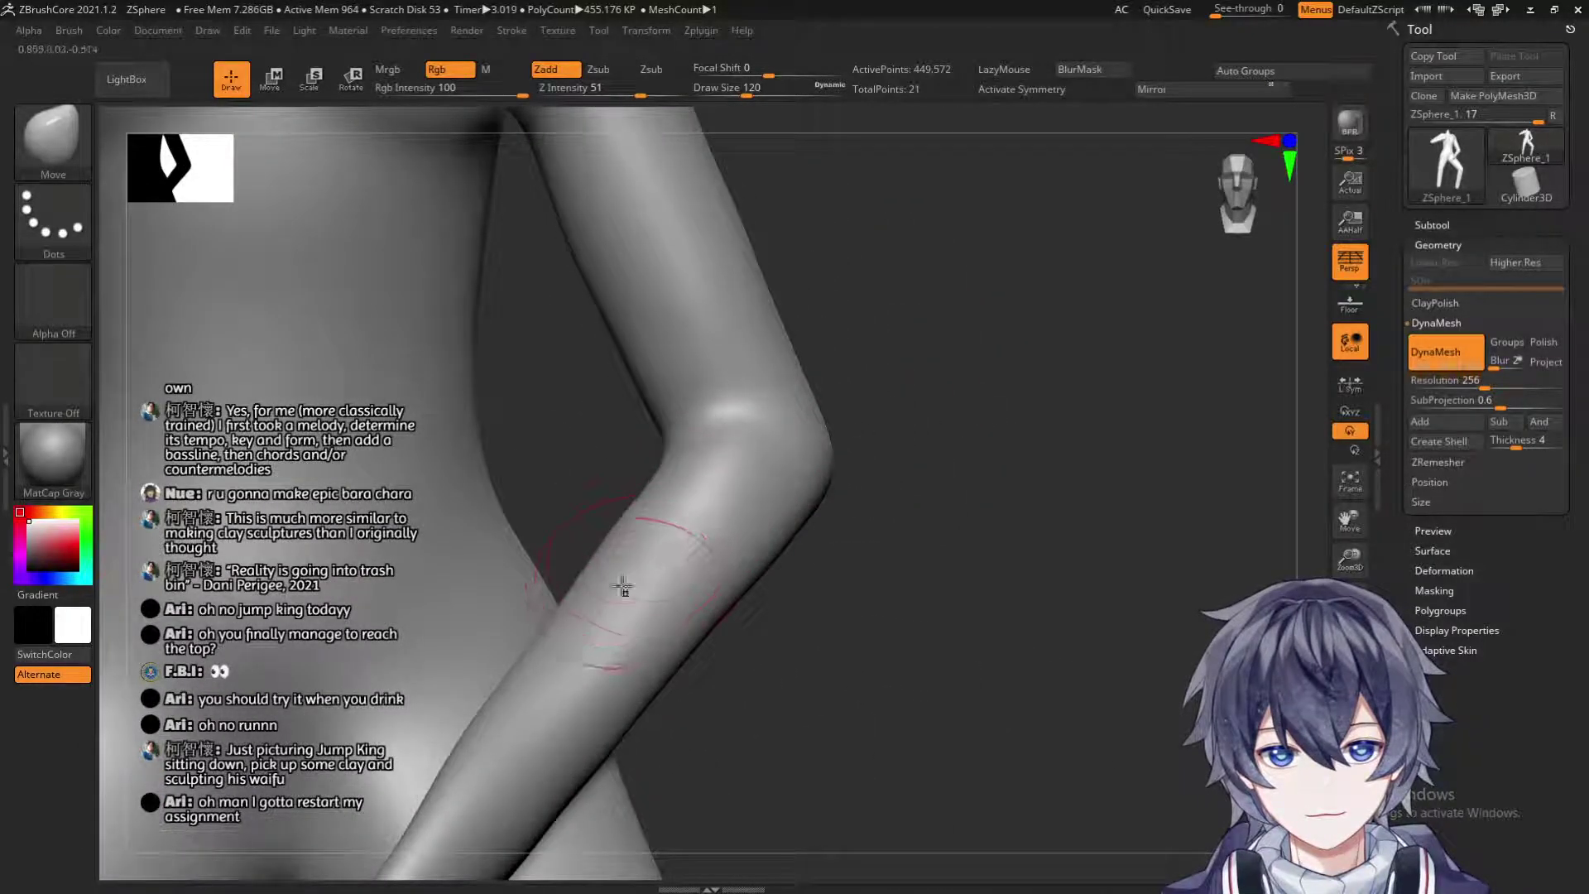
pyautogui.moveTo(944, 366); pyautogui.dragTo(853, 371)
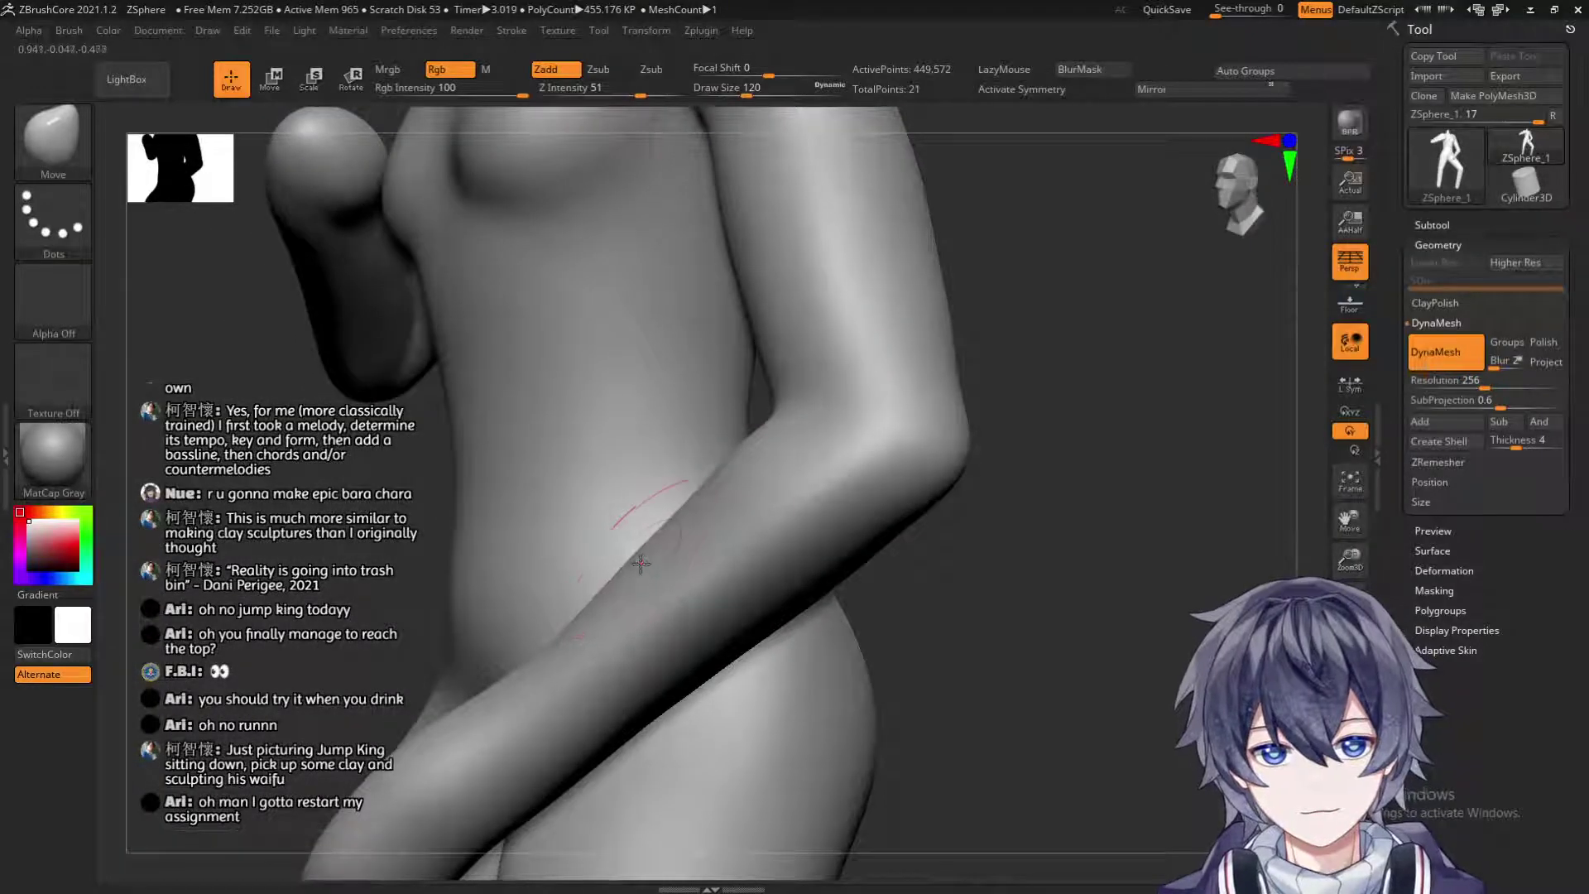
pyautogui.keyDown('shift'); pyautogui.moveTo(751, 454); pyautogui.dragTo(784, 454); pyautogui.keyUp('shift')
pyautogui.moveTo(978, 371); pyautogui.dragTo(1046, 382)
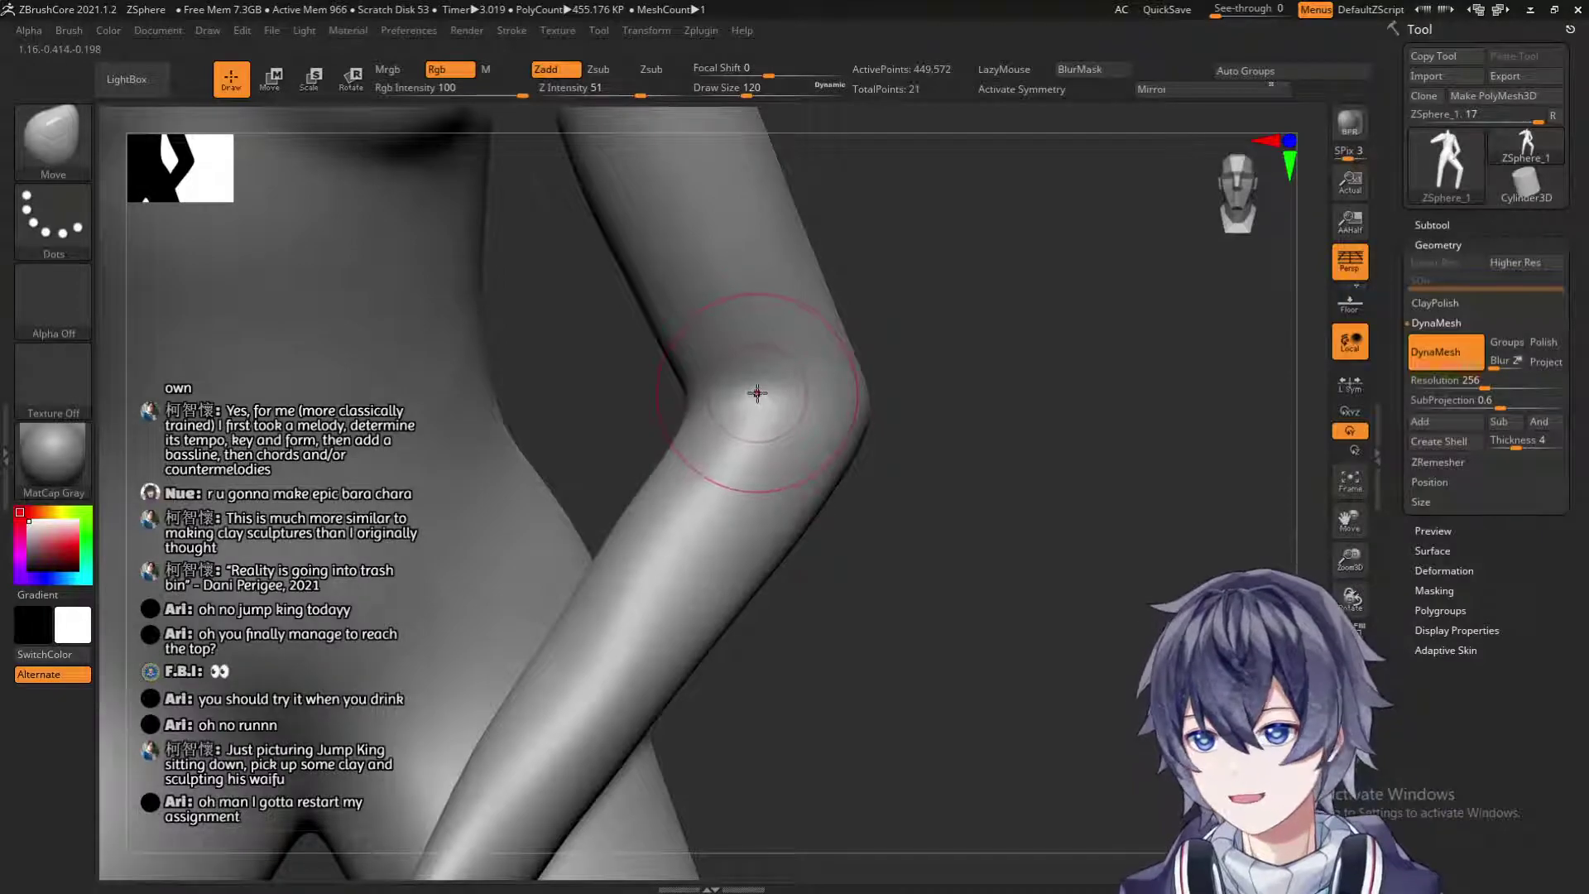
# Refine the outer contour of the lower upper arm and elbow tip with Move strokes from several angles.
pyautogui.moveTo(954, 295); pyautogui.dragTo(958, 294)
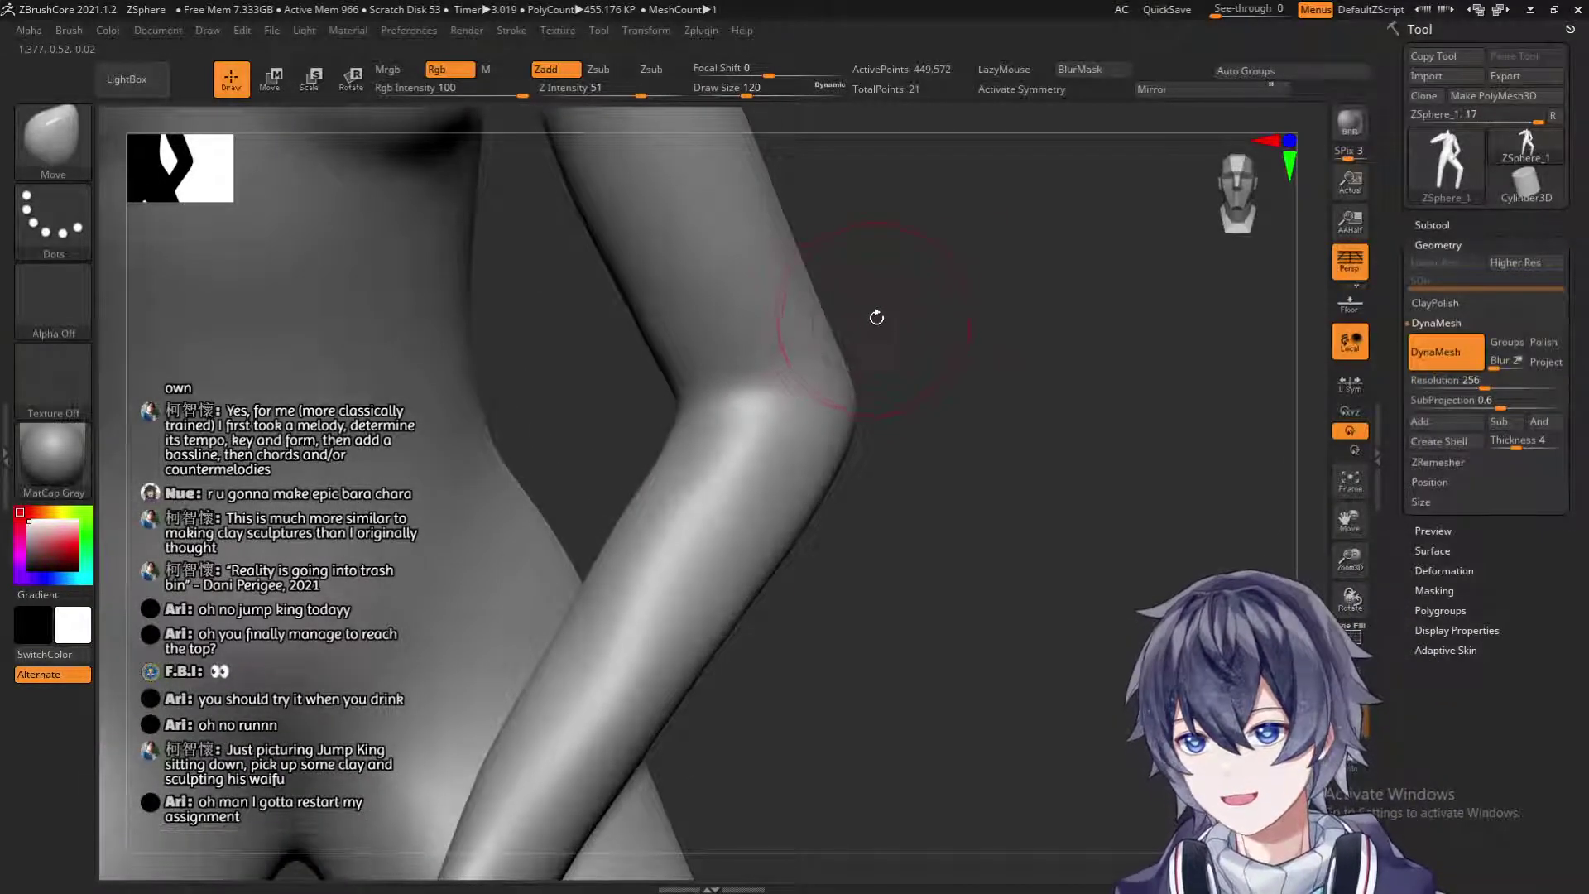
pyautogui.moveTo(910, 284); pyautogui.dragTo(901, 199)
pyautogui.keyDown('alt'); pyautogui.moveTo(964, 308); pyautogui.dragTo(966, 439); pyautogui.keyUp('alt')
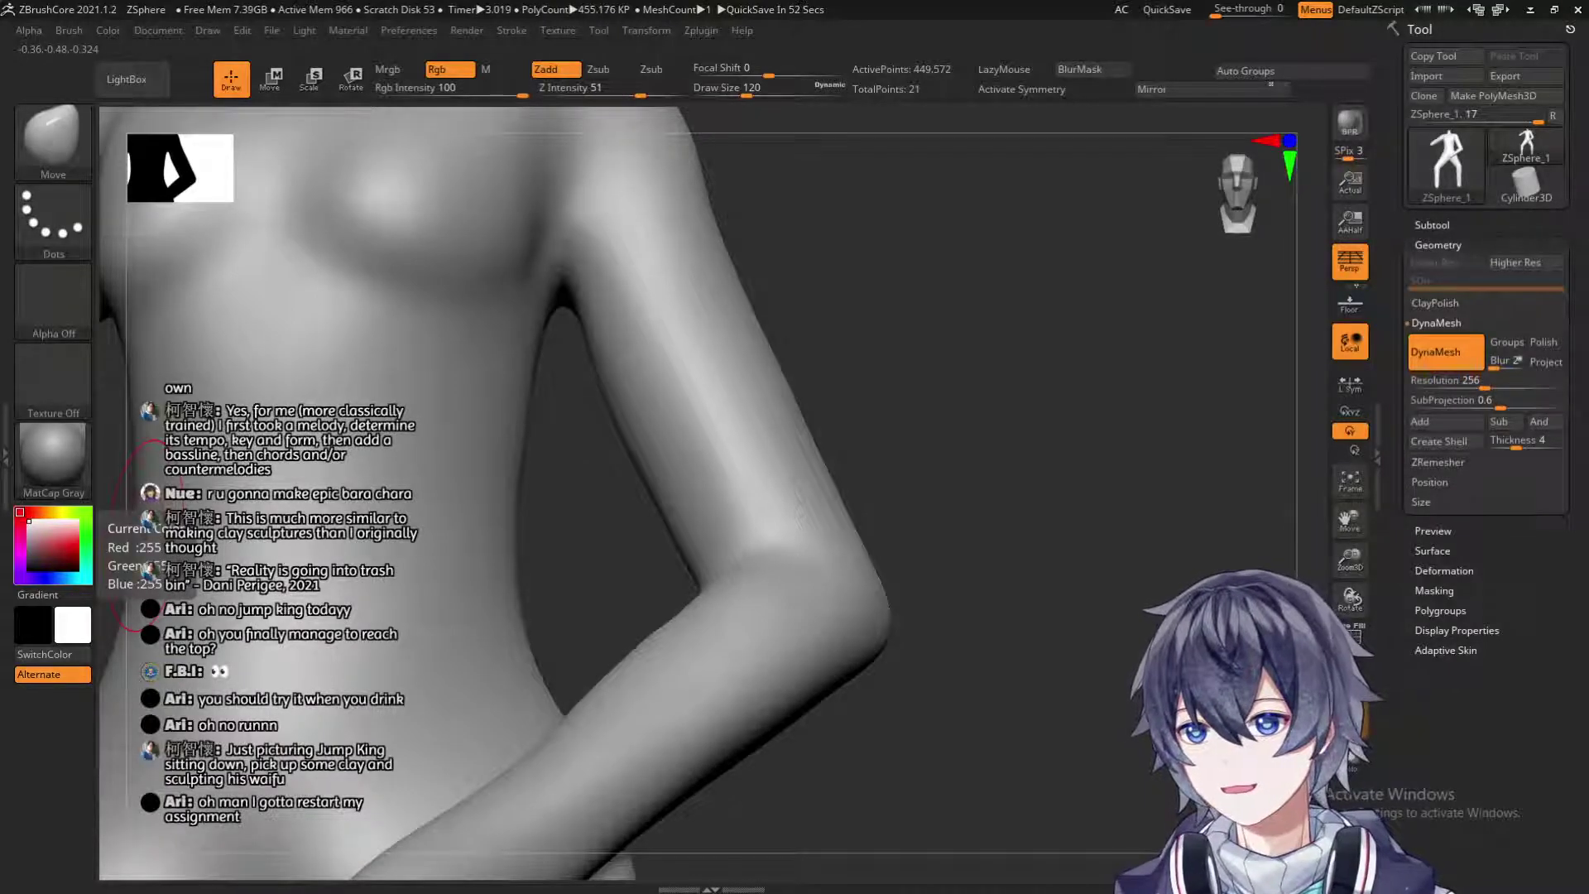
pyautogui.moveTo(884, 414)
pyautogui.mouseDown()
pyautogui.moveTo(1004, 397)
pyautogui.moveTo(571, 257)
pyautogui.mouseUp()
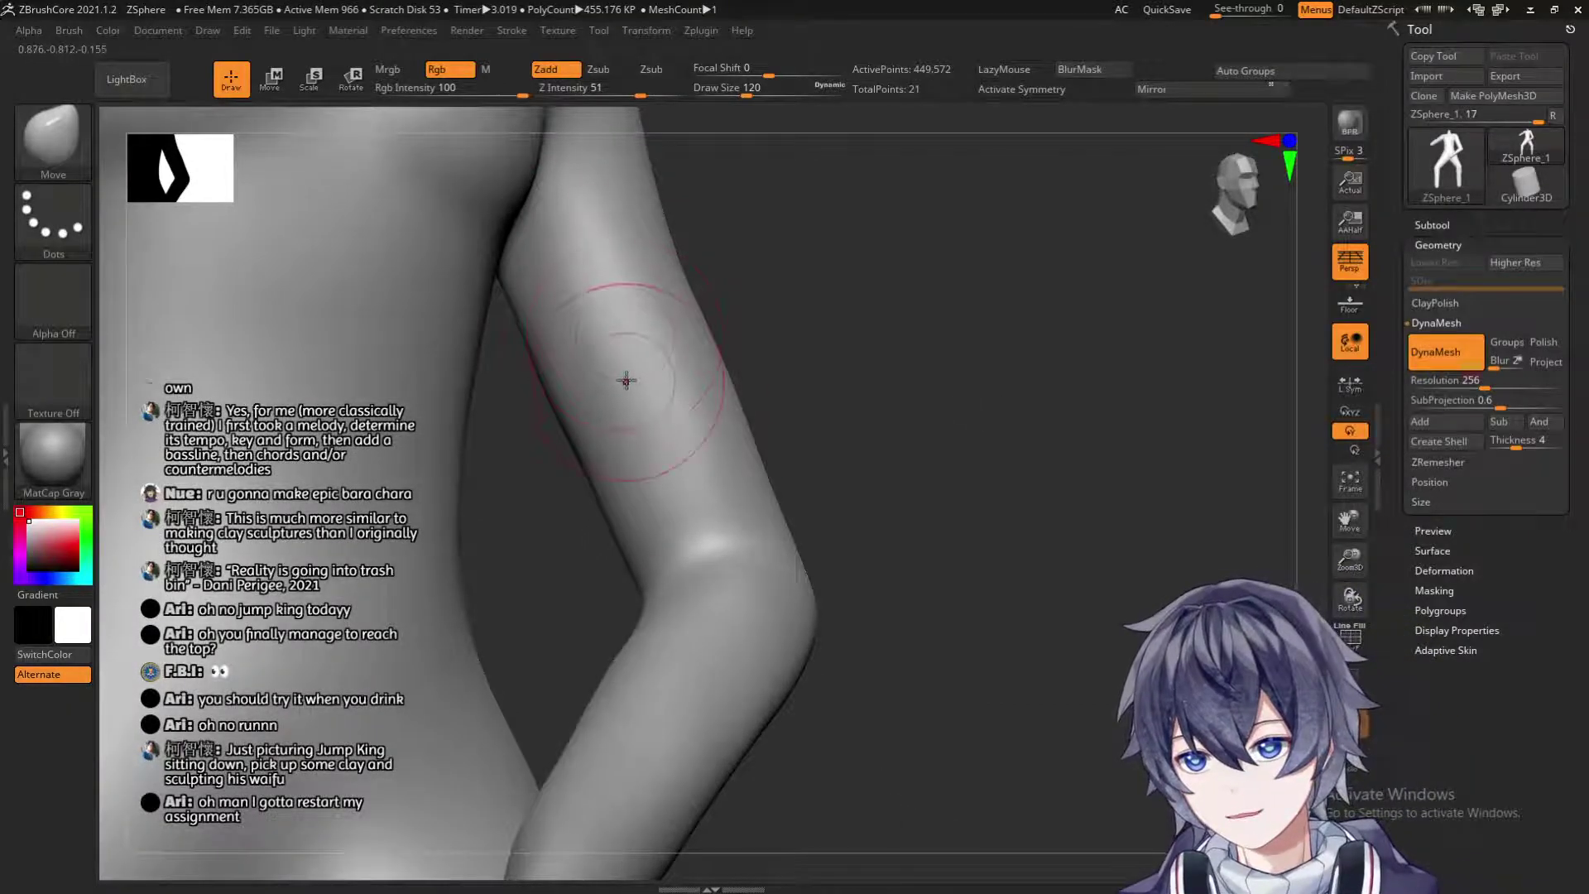
pyautogui.moveTo(902, 265); pyautogui.dragTo(834, 256)
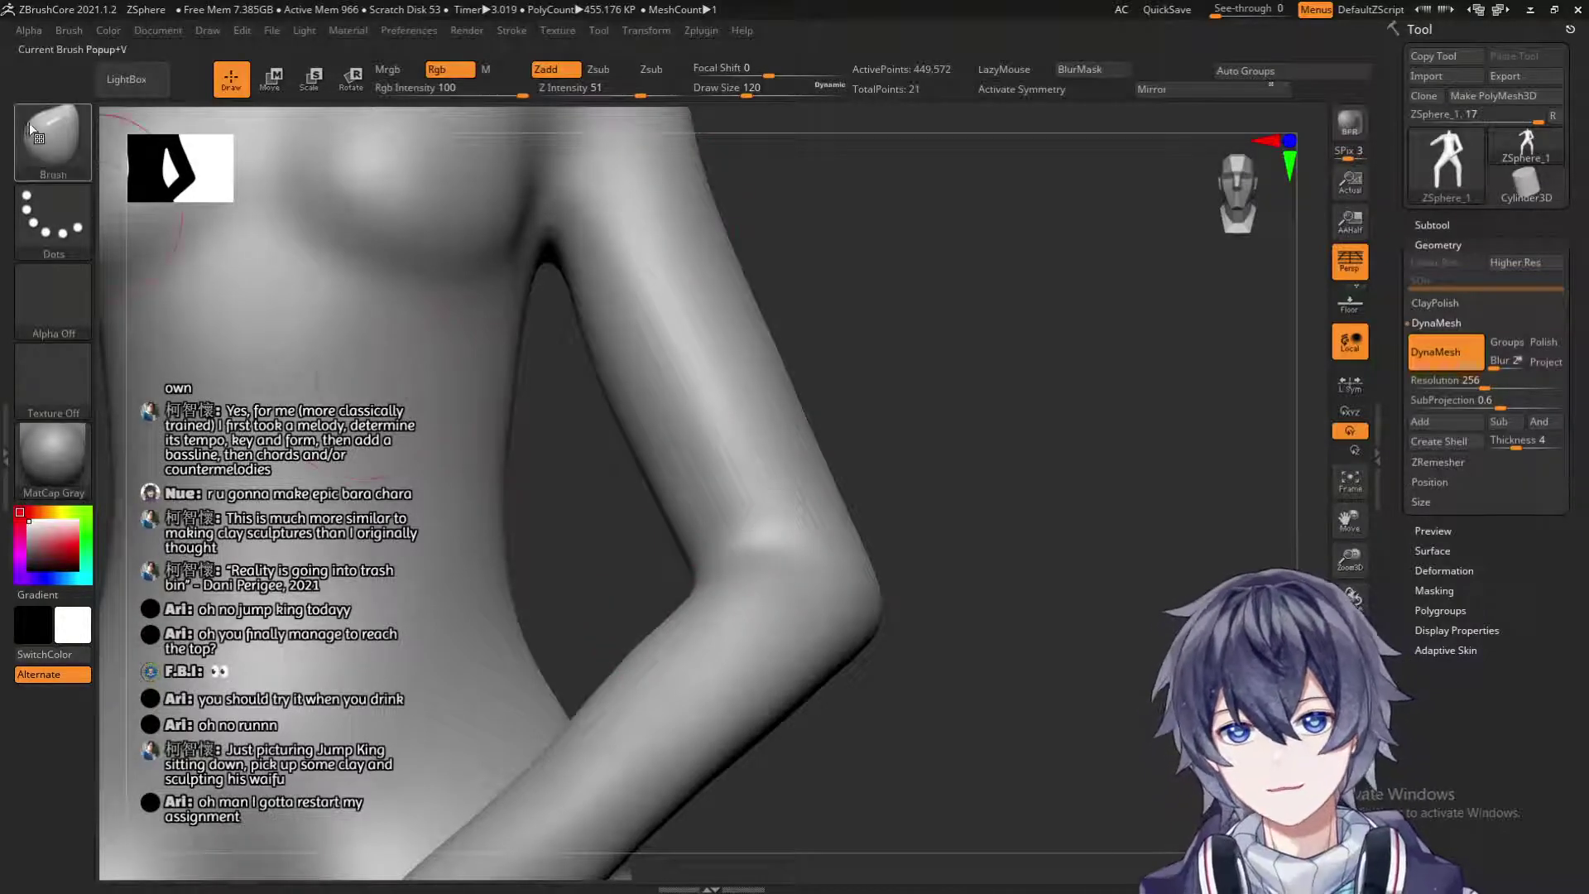
# Build up the upper arm above the elbow with ClayBuildup at draw size 120, and smooth the added volume.
pyautogui.click(52, 141)
pyautogui.click(239, 159)
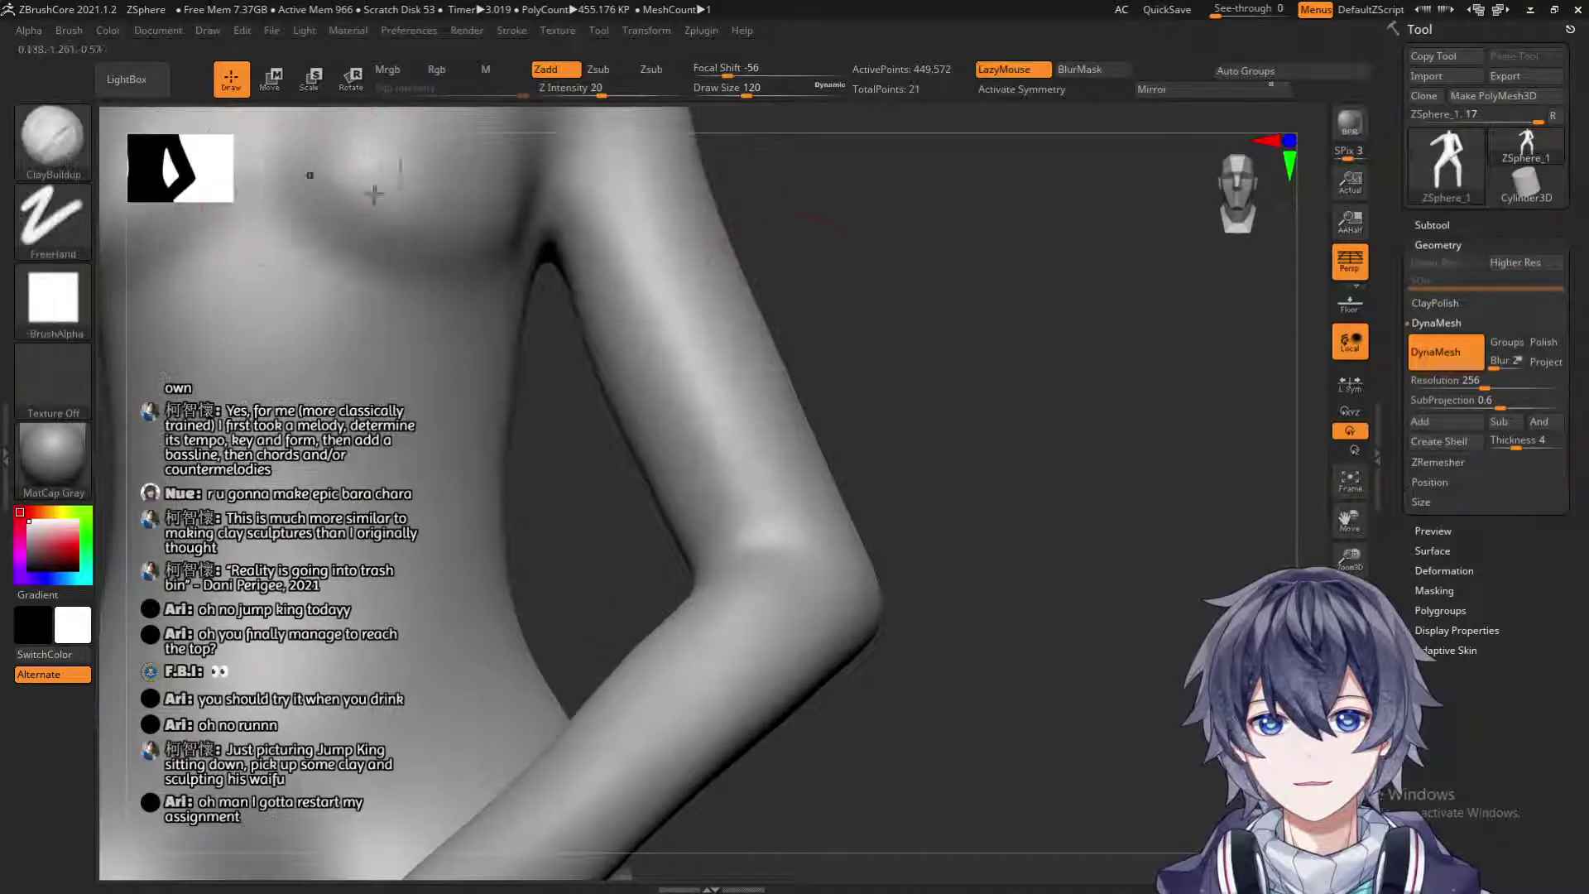
pyautogui.moveTo(711, 231); pyautogui.dragTo(884, 313)
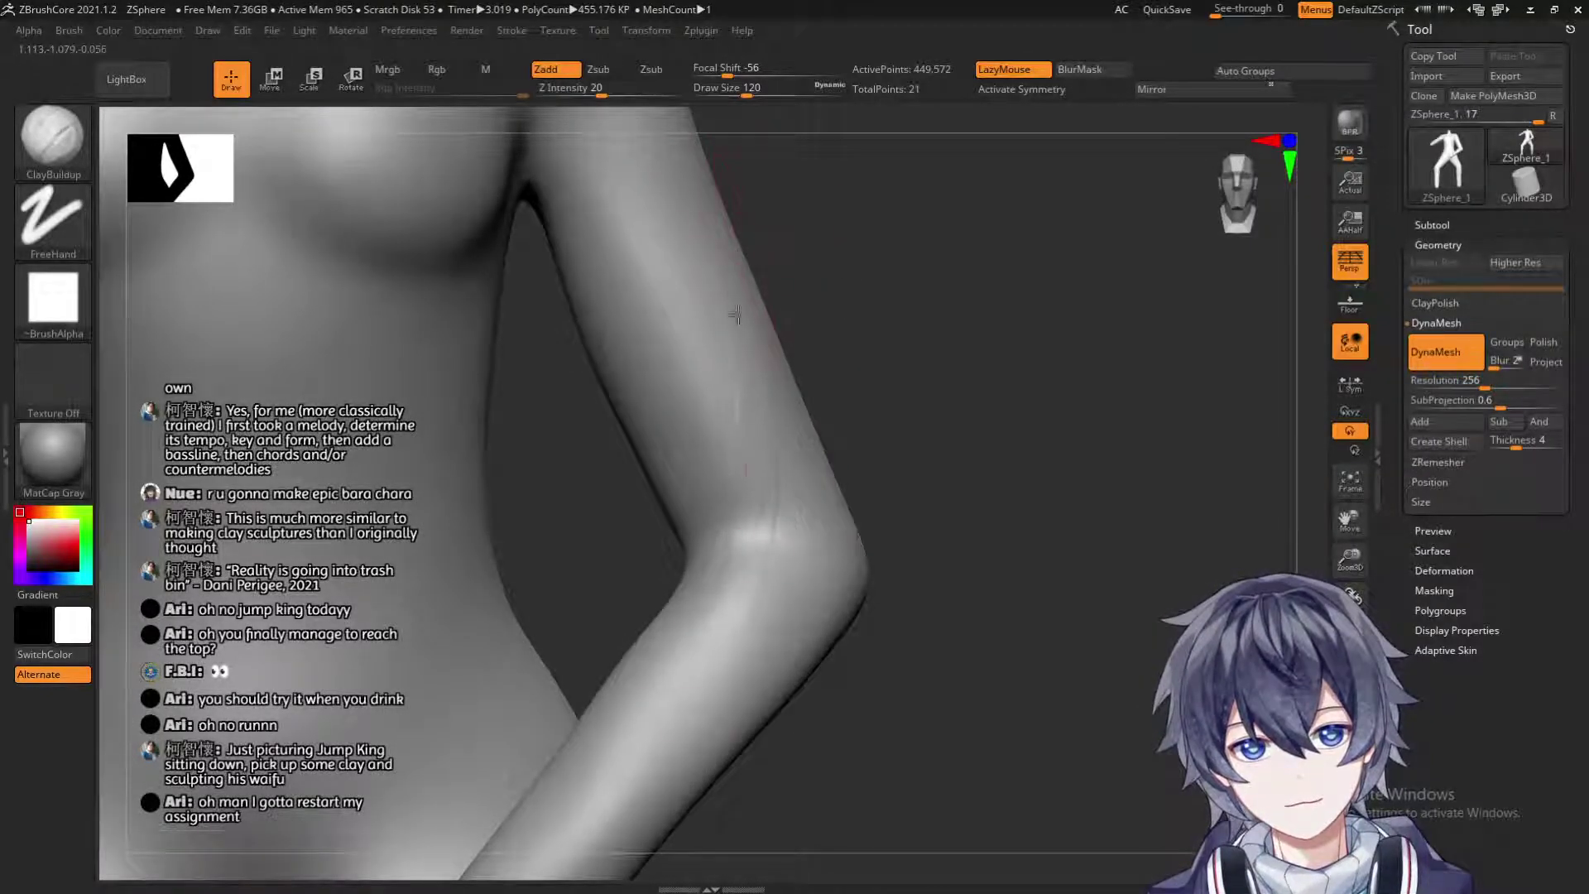
pyautogui.moveTo(901, 379); pyautogui.dragTo(871, 330)
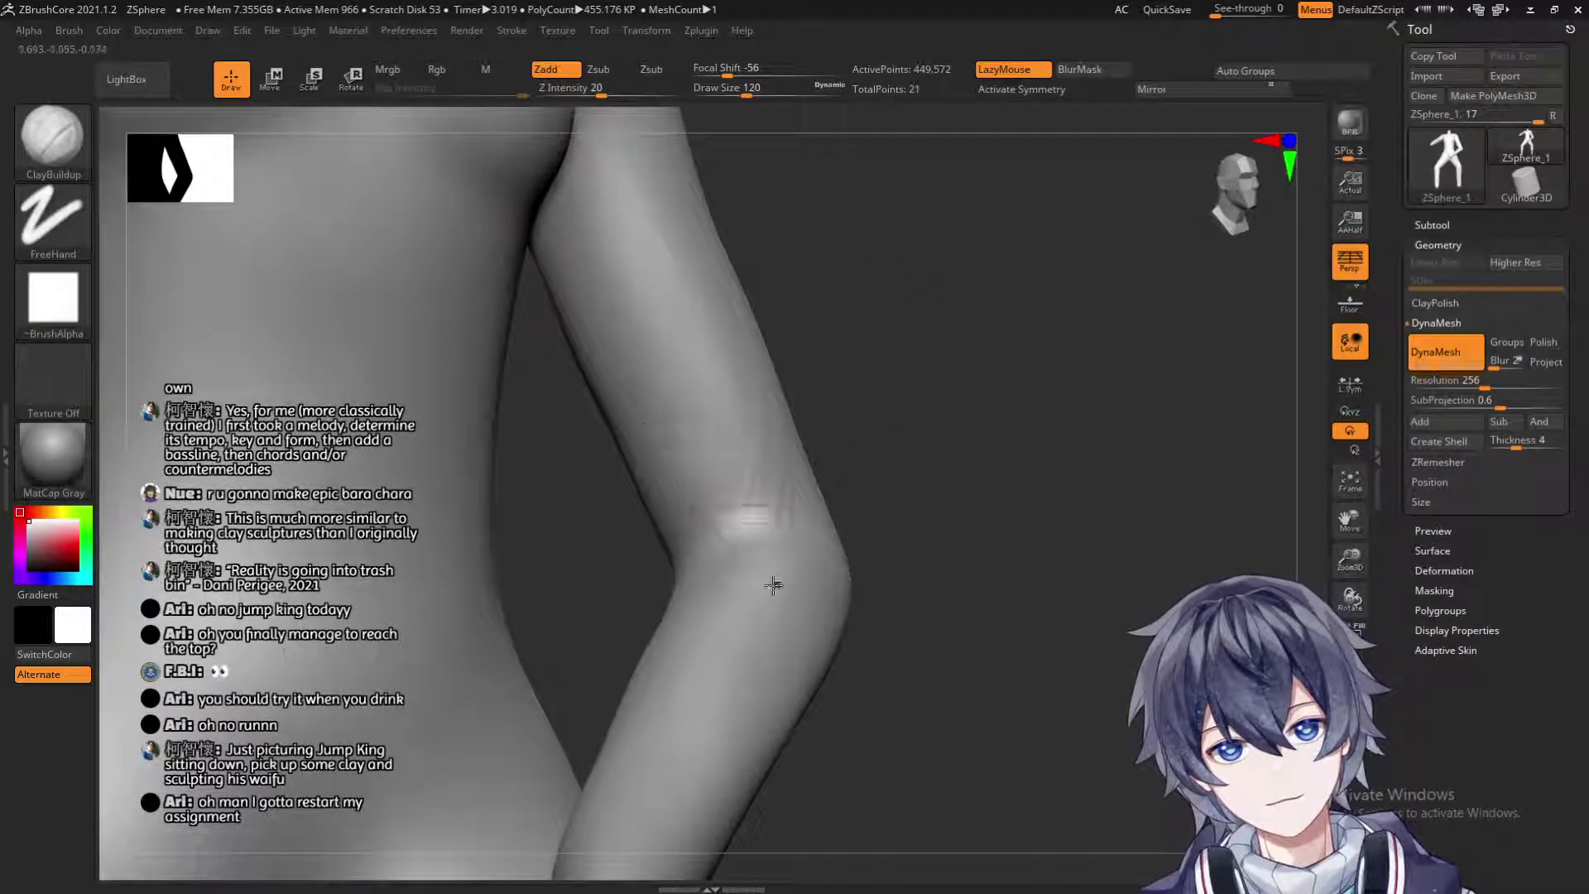
pyautogui.moveTo(949, 317); pyautogui.dragTo(831, 372)
pyautogui.moveTo(673, 256); pyautogui.dragTo(669, 633)
pyautogui.moveTo(915, 327); pyautogui.dragTo(961, 321)
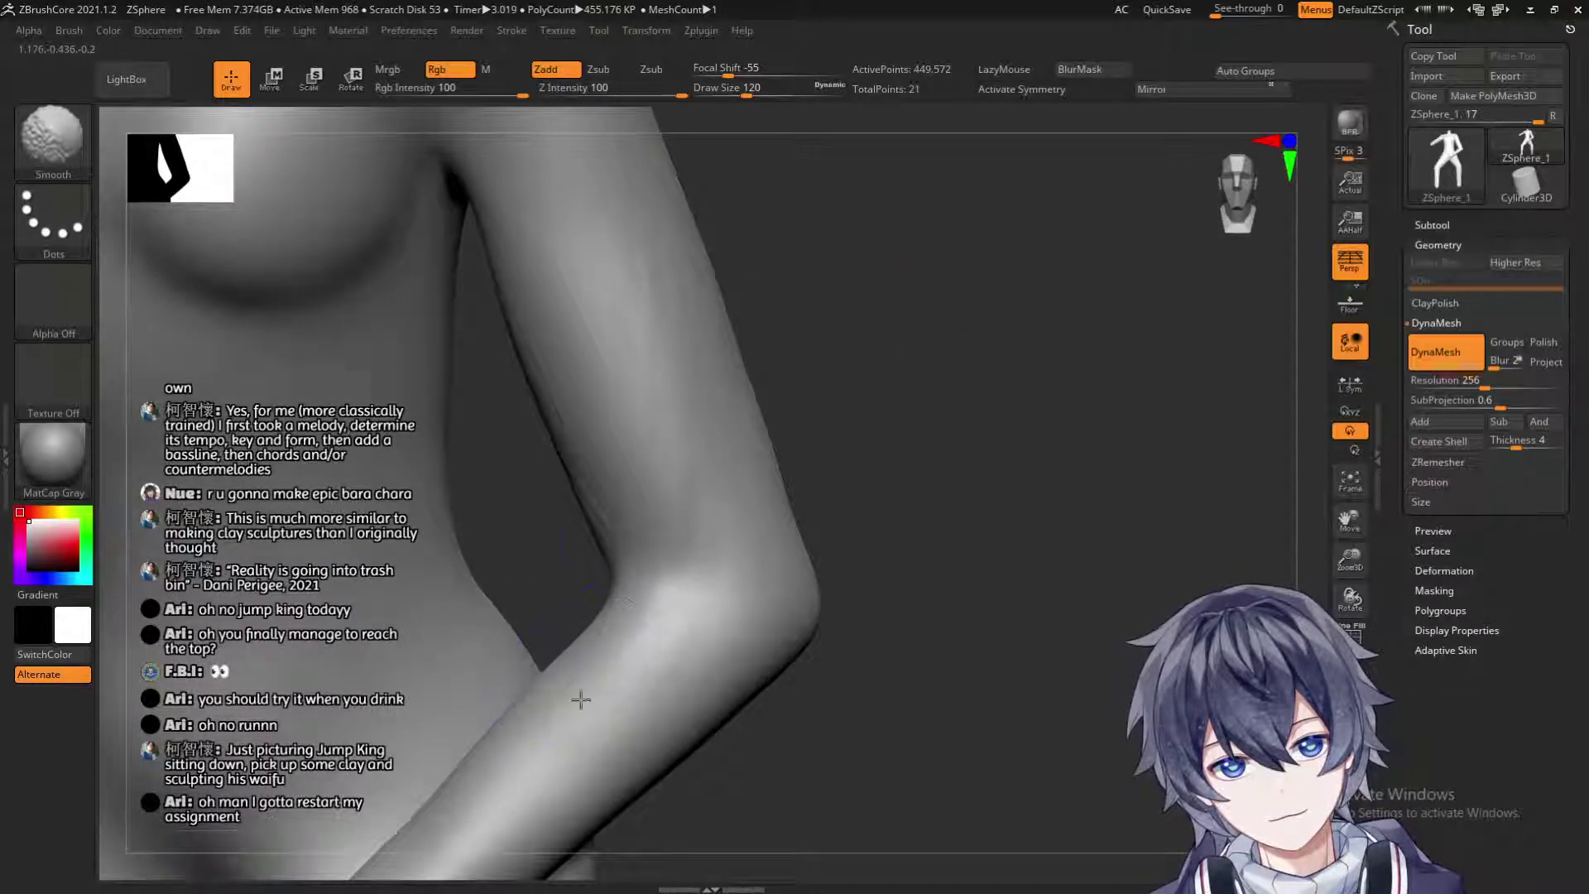
pyautogui.moveTo(863, 358); pyautogui.dragTo(894, 326)
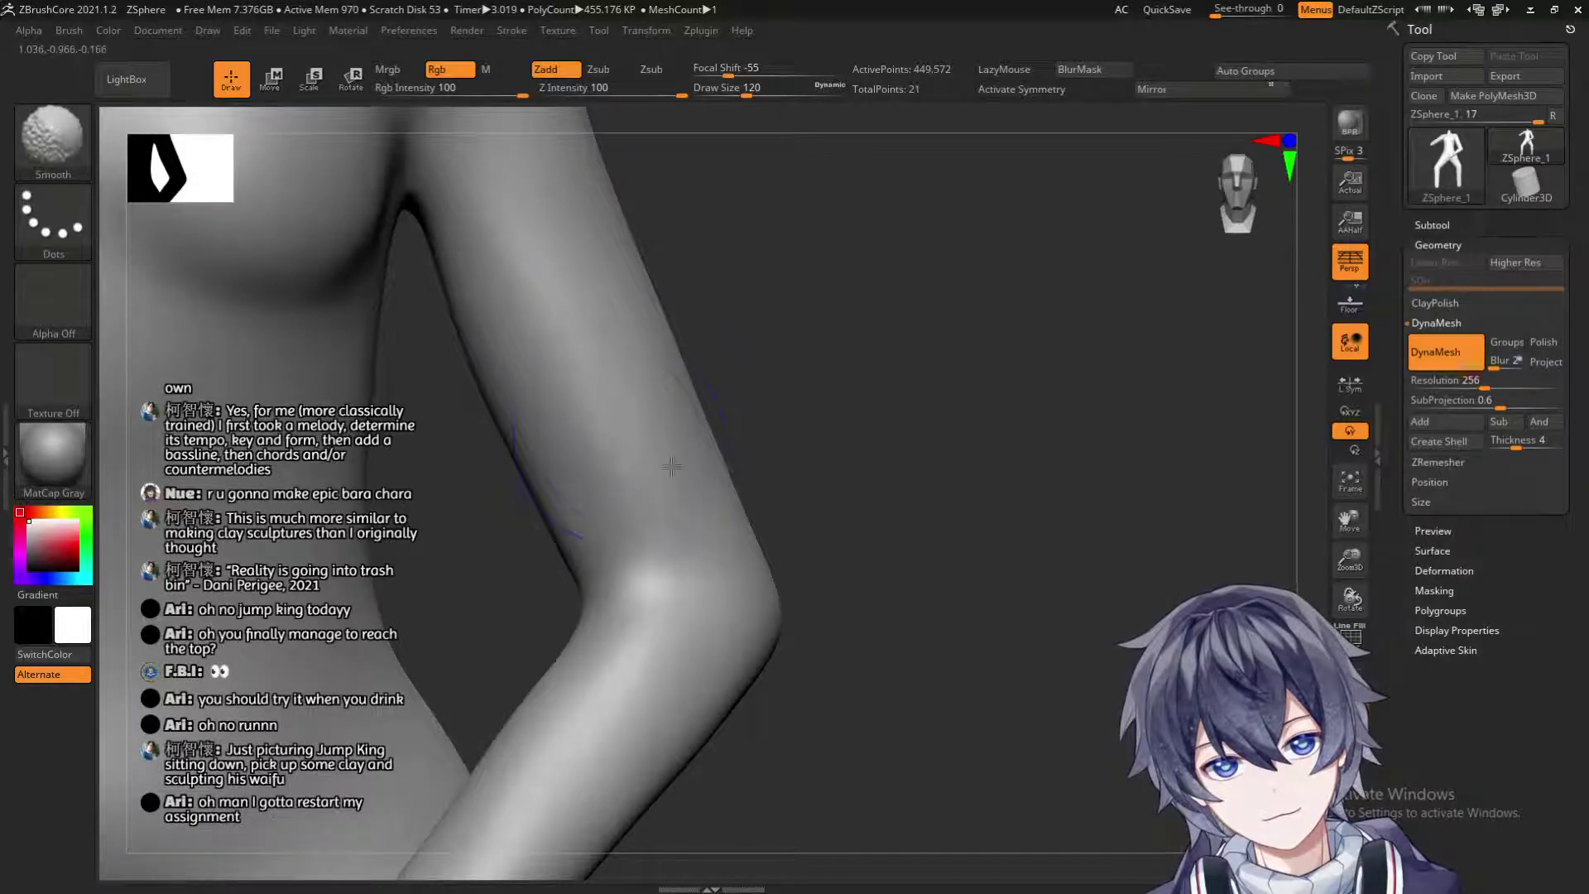
pyautogui.moveTo(832, 435); pyautogui.dragTo(935, 430)
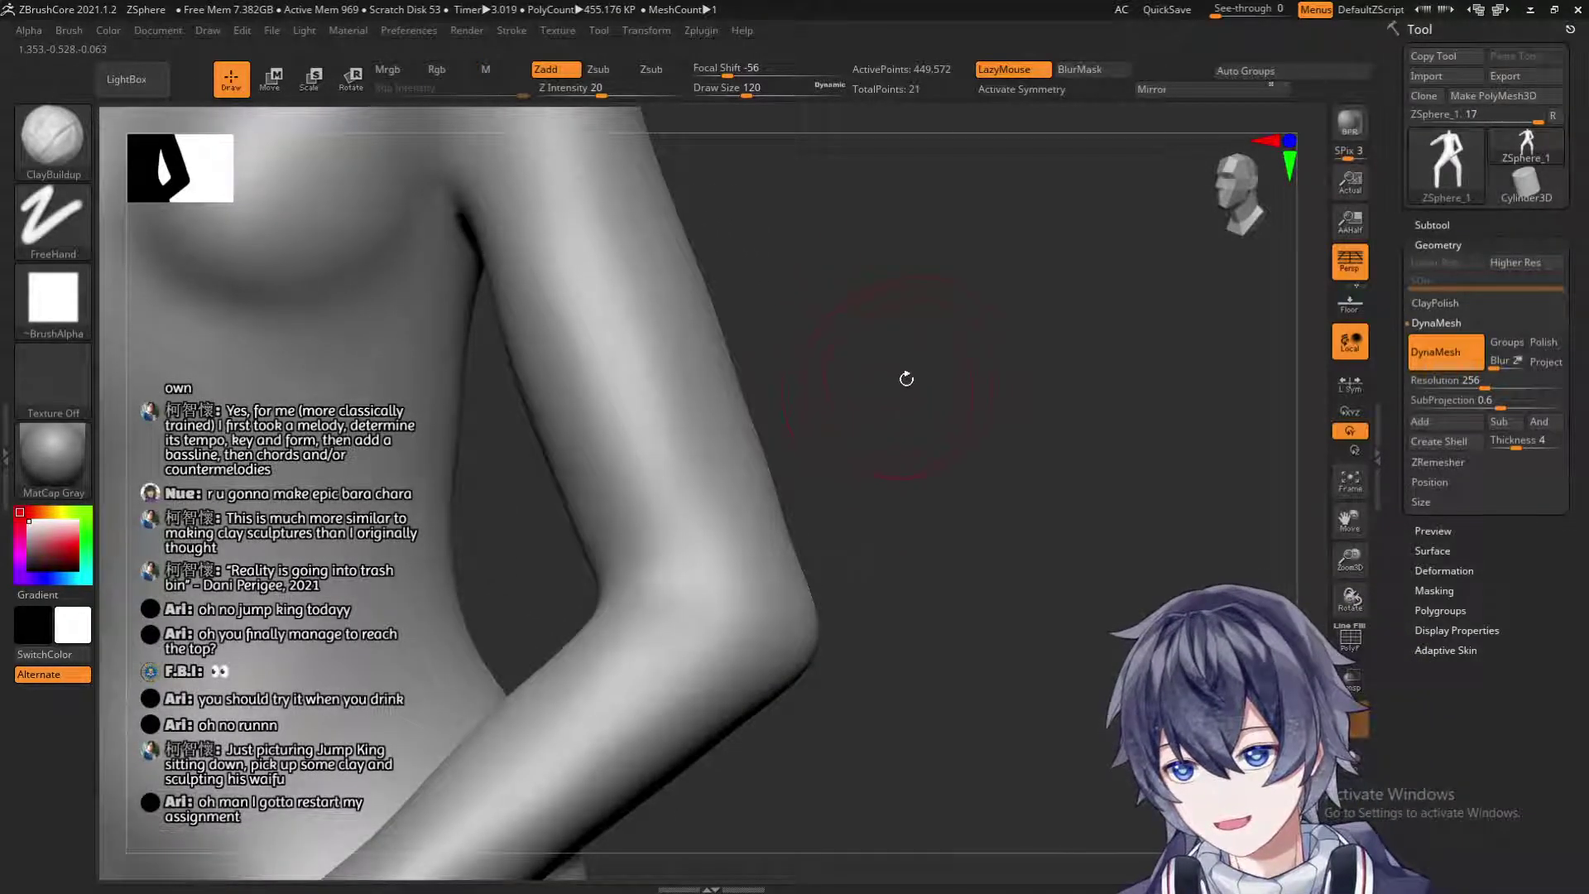
# Switch to the Move brush at draw size 324 and reshape the forearm between the elbow and wrist.
pyautogui.moveTo(923, 366); pyautogui.dragTo(1030, 535)
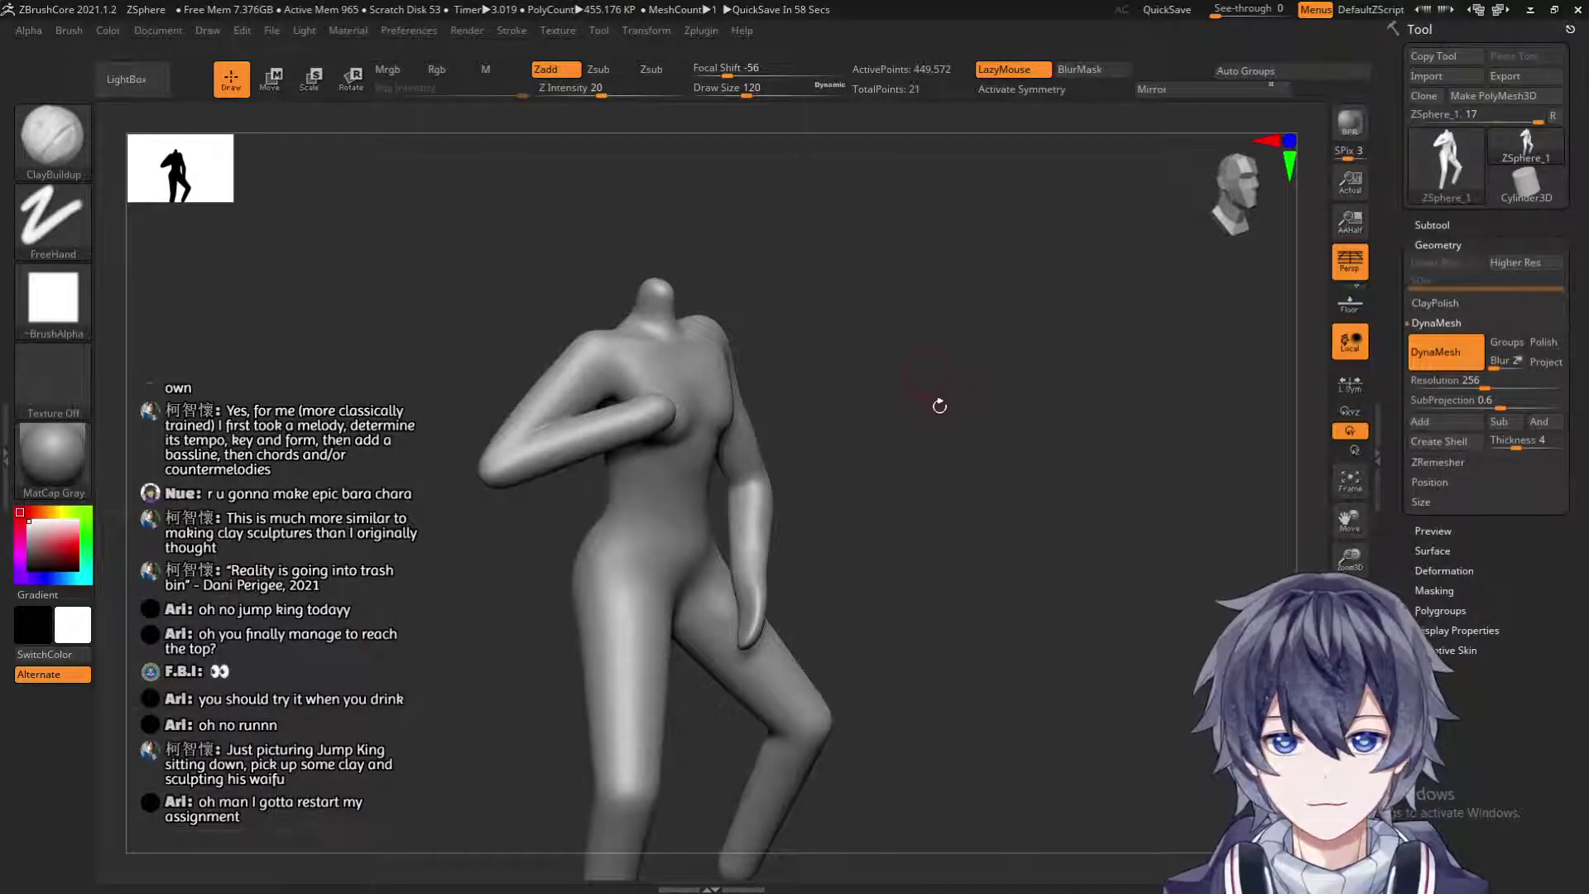
pyautogui.moveTo(993, 485)
pyautogui.mouseDown()
pyautogui.moveTo(990, 447)
pyautogui.moveTo(931, 536)
pyautogui.moveTo(1035, 702)
pyautogui.moveTo(951, 548)
pyautogui.mouseUp()
pyautogui.click(56, 163)
pyautogui.click(554, 155)
pyautogui.press('s')
pyautogui.moveTo(843, 498); pyautogui.dragTo(874, 502)
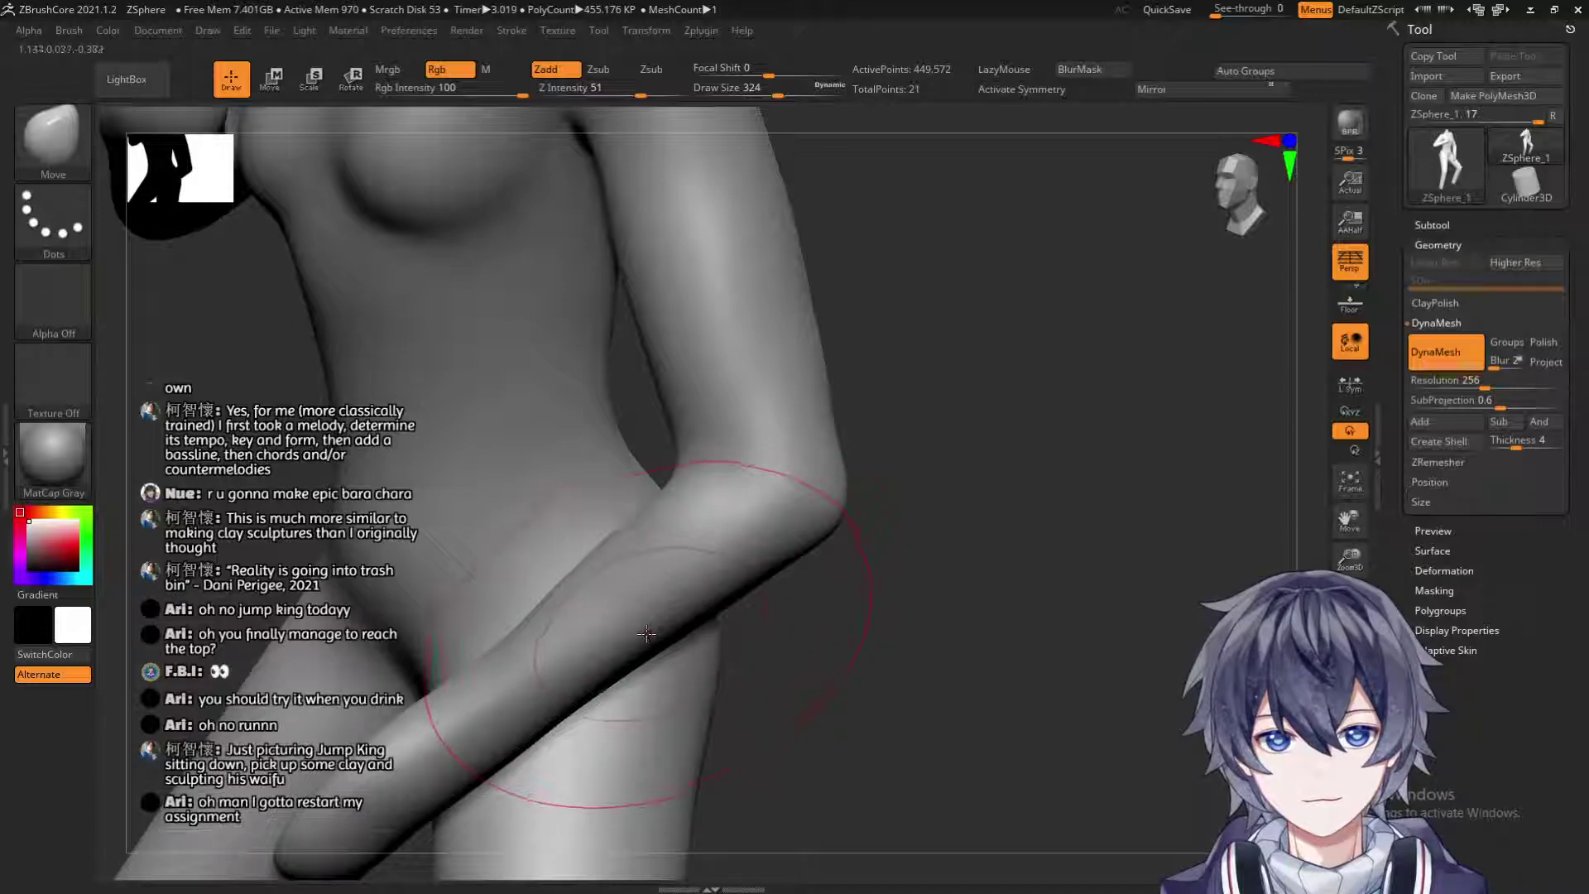
pyautogui.moveTo(647, 634); pyautogui.dragTo(667, 646)
pyautogui.moveTo(511, 716)
pyautogui.mouseDown()
pyautogui.moveTo(525, 734)
pyautogui.moveTo(482, 763)
pyautogui.mouseUp()
pyautogui.moveTo(677, 558)
pyautogui.mouseDown()
pyautogui.moveTo(660, 569)
pyautogui.moveTo(678, 557)
pyautogui.mouseUp()
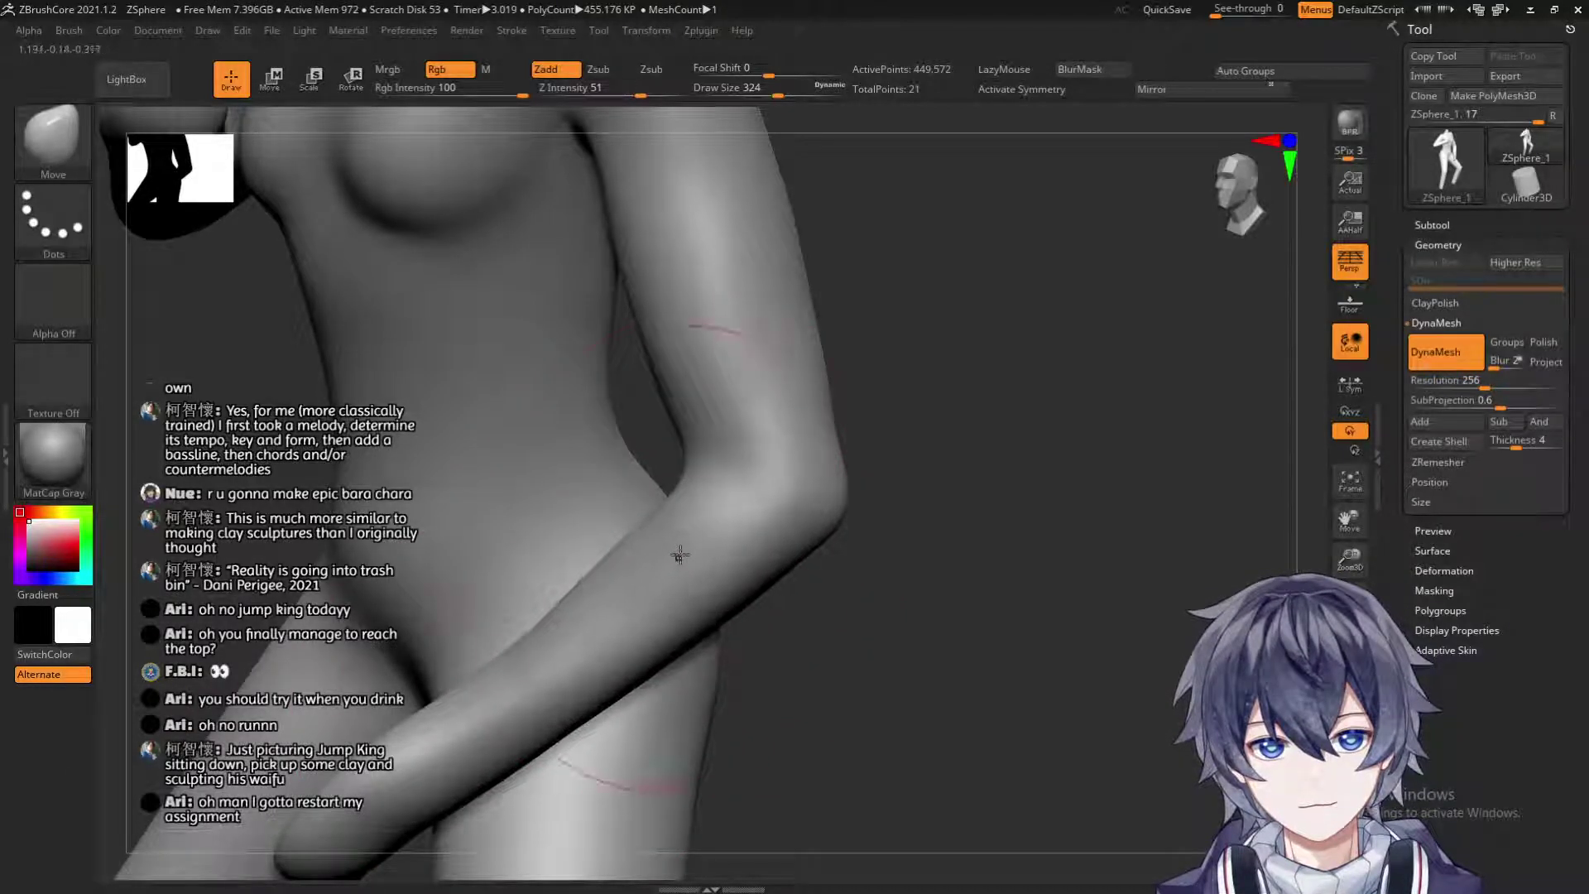
# Refine the inner elbow and the forearm's overall silhouette with broad Move and Smooth strokes from the front and side.
pyautogui.moveTo(695, 447); pyautogui.dragTo(710, 442)
pyautogui.moveTo(938, 406); pyautogui.dragTo(944, 447)
pyautogui.moveTo(631, 667)
pyautogui.mouseDown()
pyautogui.moveTo(659, 663)
pyautogui.moveTo(636, 664)
pyautogui.mouseUp()
pyautogui.moveTo(866, 528); pyautogui.dragTo(752, 614)
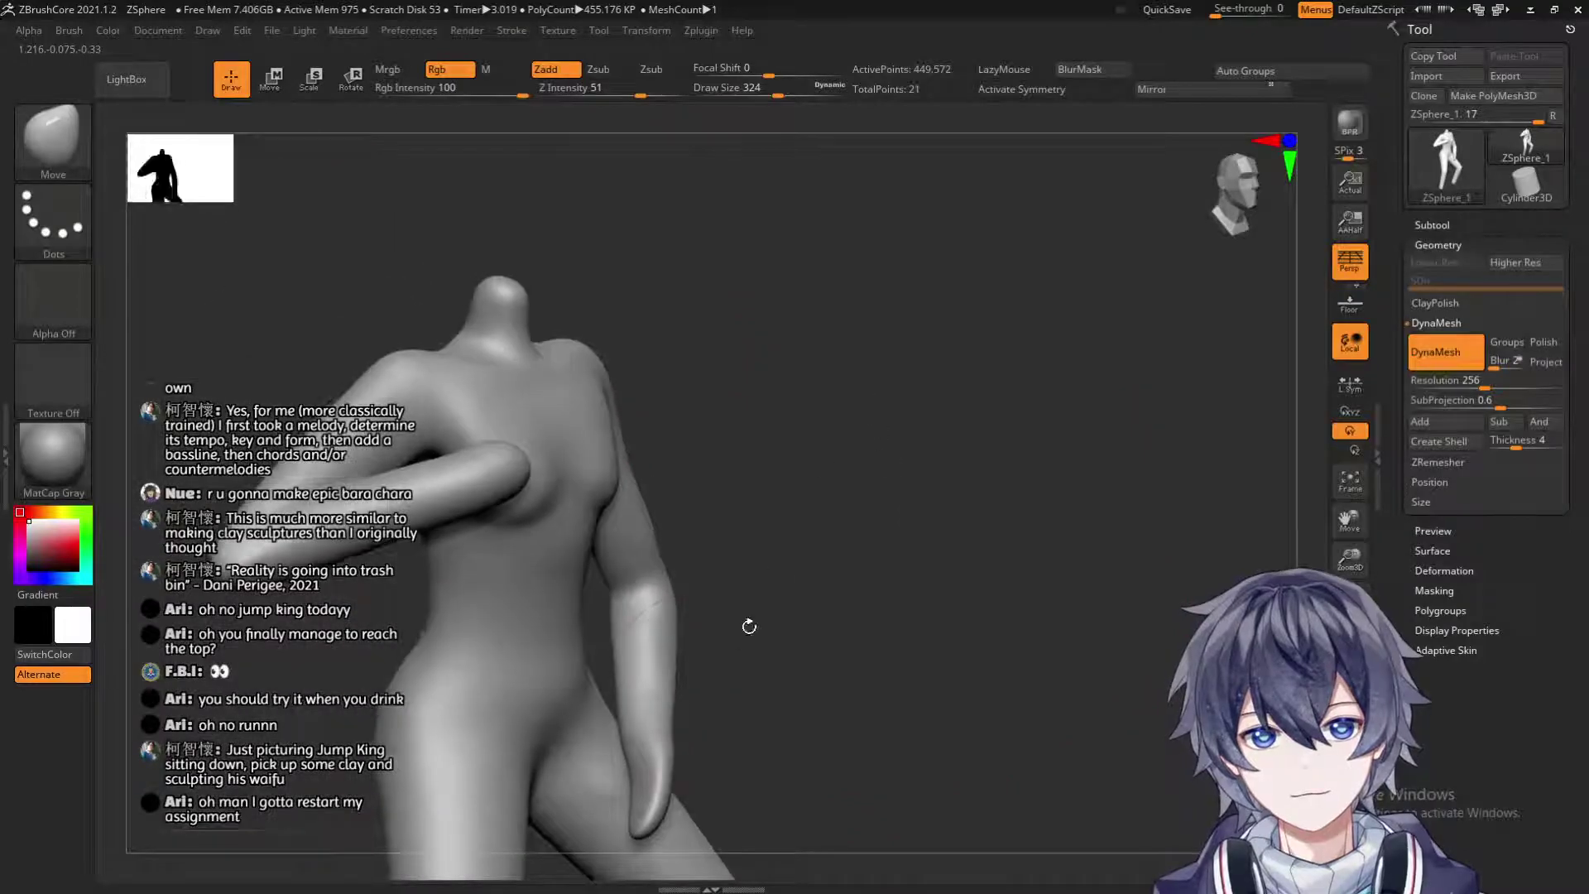
pyautogui.moveTo(818, 571); pyautogui.dragTo(739, 571)
pyautogui.moveTo(861, 534); pyautogui.dragTo(820, 284)
pyautogui.moveTo(880, 632)
pyautogui.keyDown('alt'); pyautogui.mouseDown()
pyautogui.moveTo(958, 533)
pyautogui.moveTo(959, 619)
pyautogui.moveTo(915, 571)
pyautogui.moveTo(916, 607)
pyautogui.moveTo(809, 588)
pyautogui.mouseUp(); pyautogui.keyUp('alt')
pyautogui.press('shift')
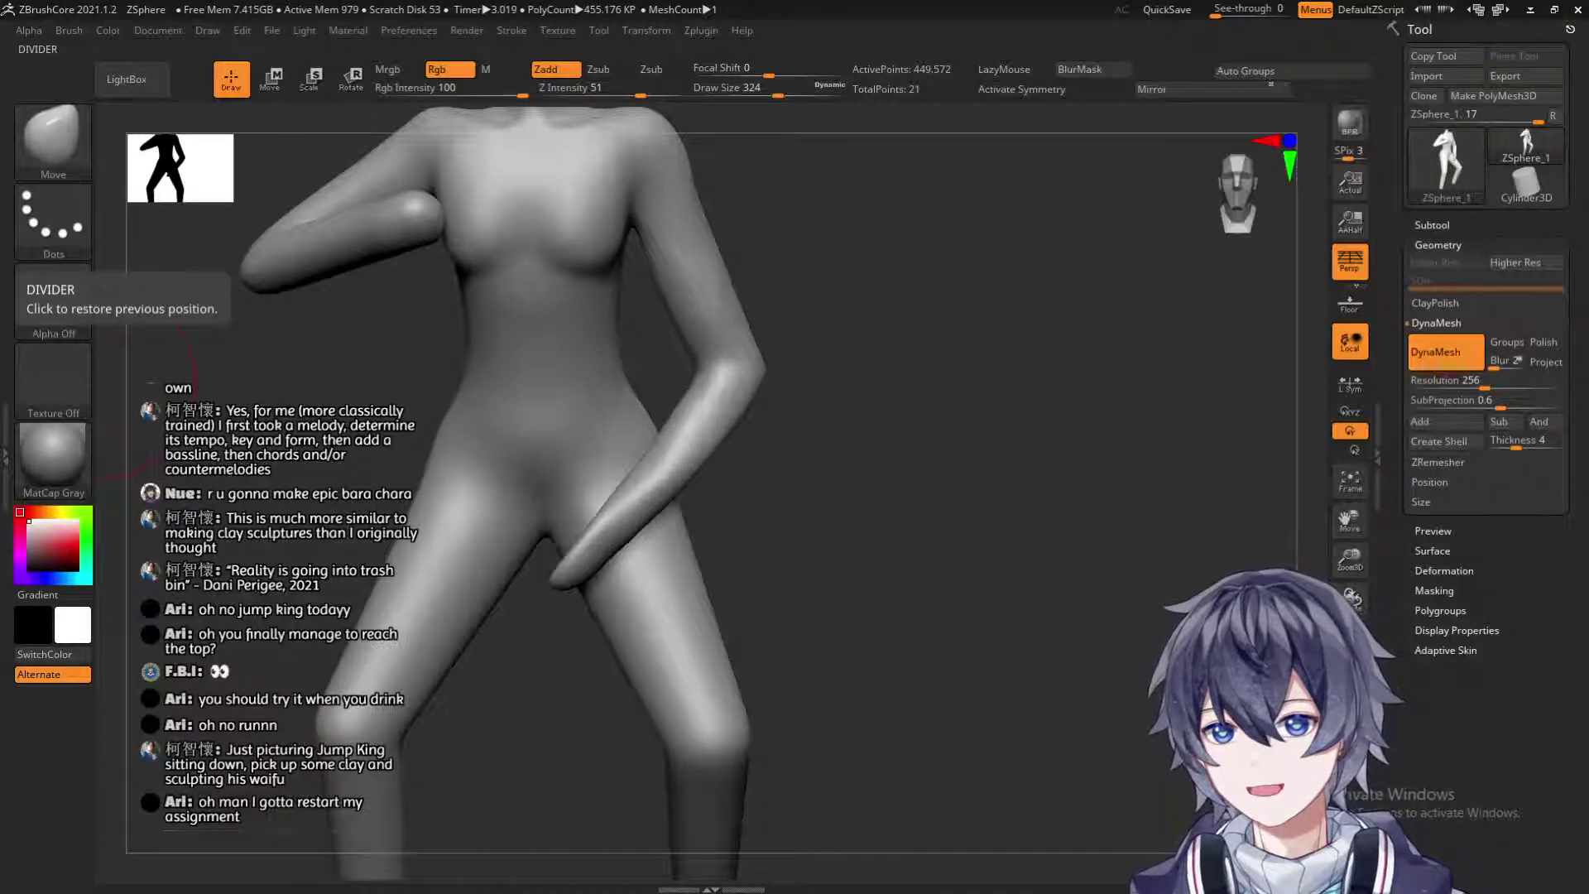
pyautogui.moveTo(869, 433)
pyautogui.mouseDown(button='right')
pyautogui.moveTo(982, 418)
pyautogui.moveTo(1024, 459)
pyautogui.moveTo(795, 455)
pyautogui.moveTo(1025, 433)
pyautogui.moveTo(792, 341)
pyautogui.mouseUp(button='right')
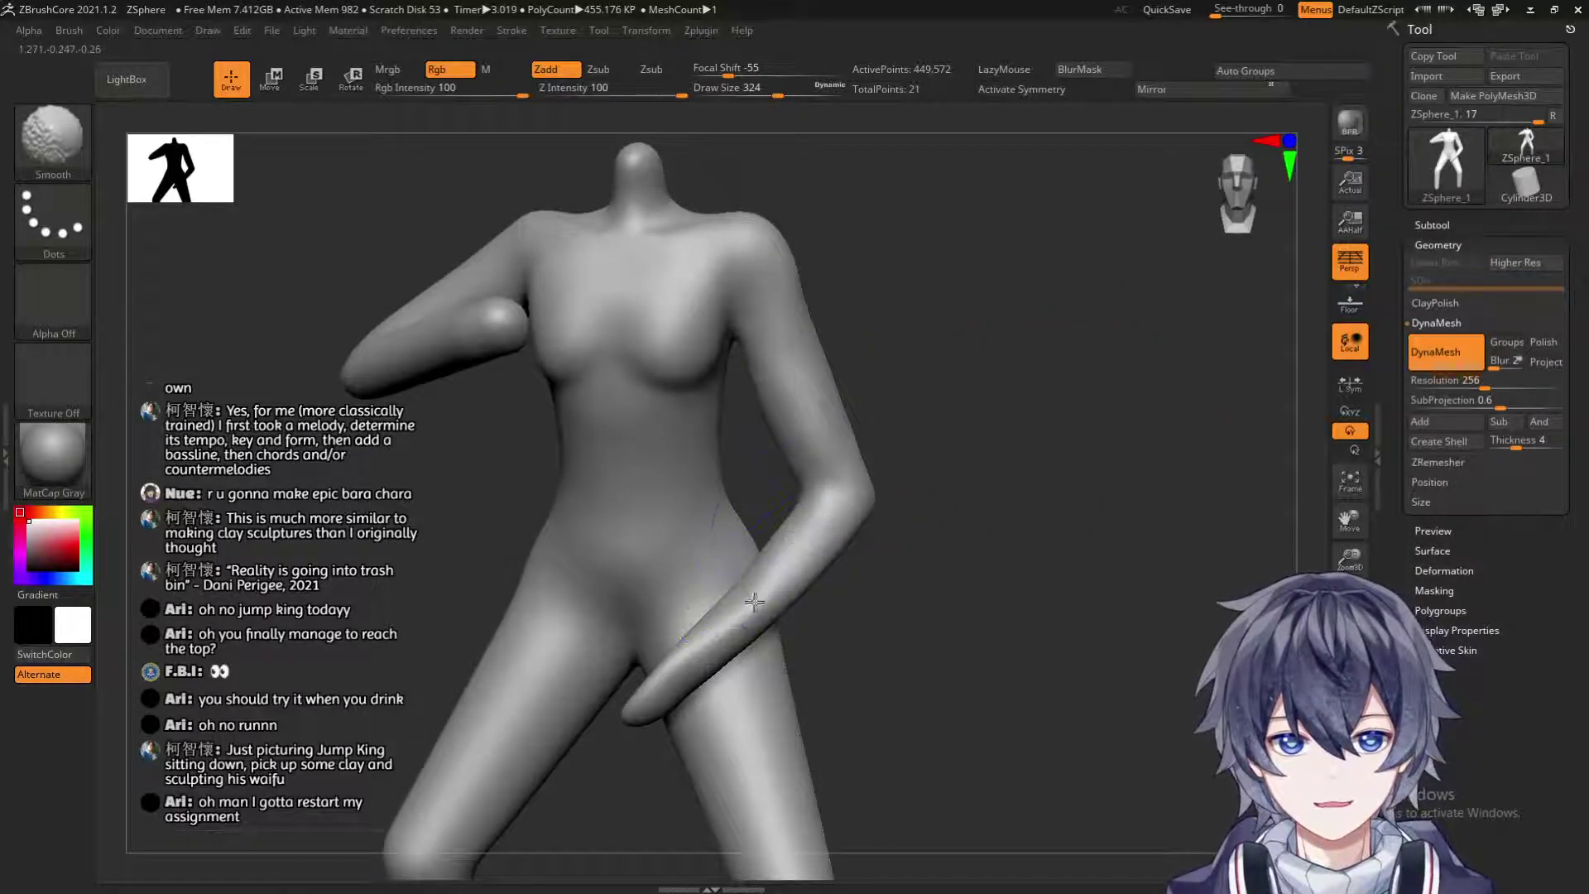
pyautogui.moveTo(846, 547)
pyautogui.mouseDown(button='right')
pyautogui.moveTo(950, 525)
pyautogui.moveTo(943, 573)
pyautogui.moveTo(886, 507)
pyautogui.moveTo(836, 514)
pyautogui.moveTo(722, 556)
pyautogui.moveTo(677, 608)
pyautogui.moveTo(682, 566)
pyautogui.moveTo(877, 568)
pyautogui.moveTo(885, 584)
pyautogui.moveTo(854, 527)
pyautogui.mouseUp(button='right')
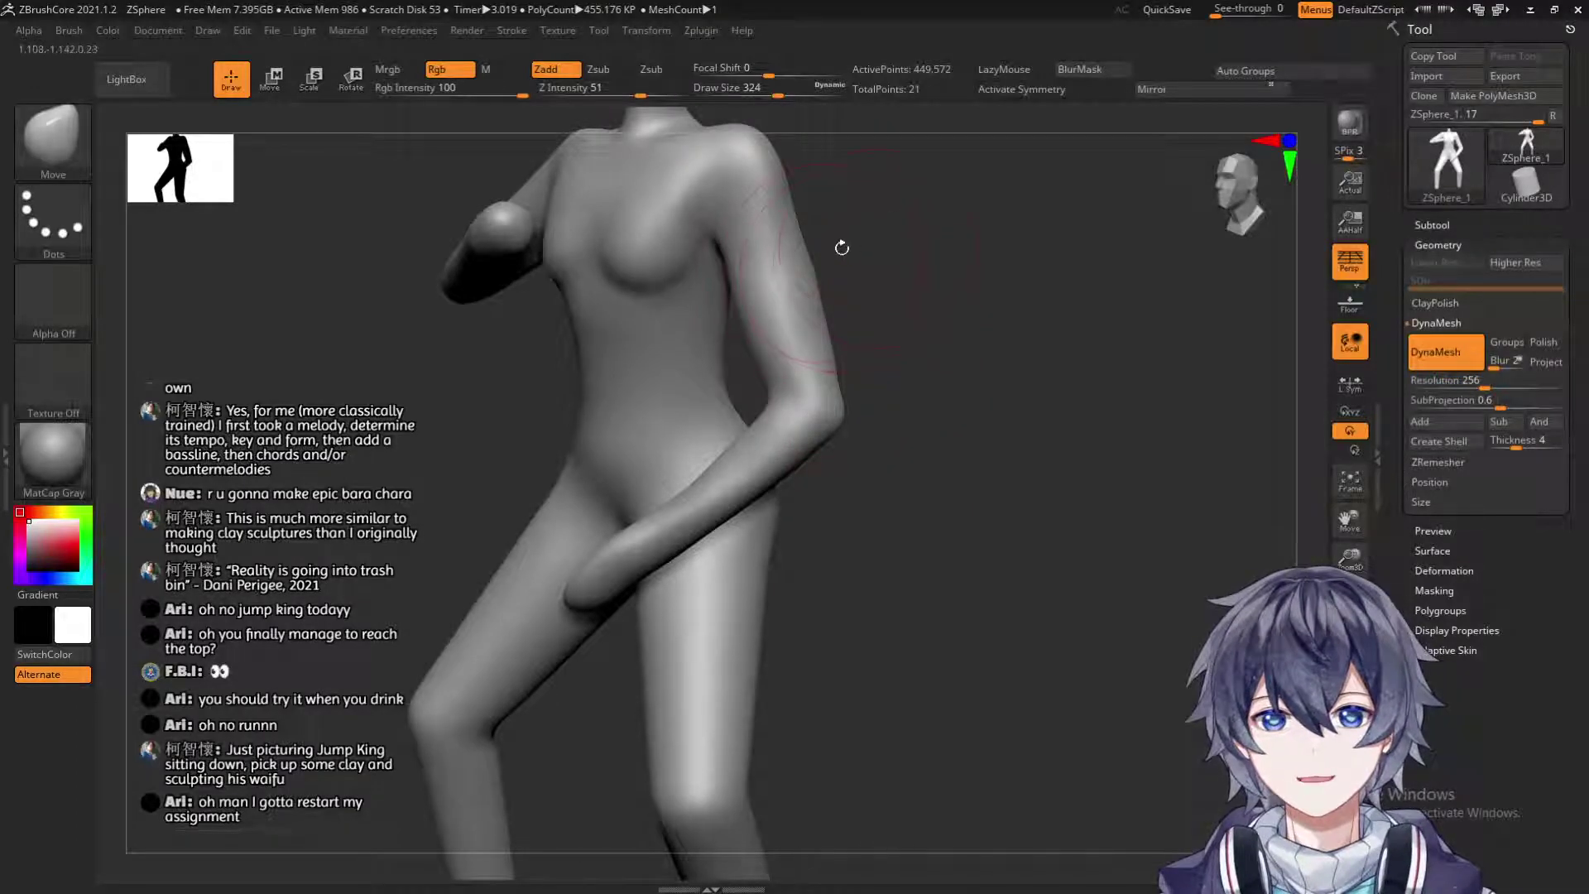
# Reduce the Move brush's draw size to 187 and further to 101, and refine the elbow's outer contour.
pyautogui.moveTo(885, 258)
pyautogui.mouseDown()
pyautogui.moveTo(927, 357)
pyautogui.moveTo(902, 373)
pyautogui.mouseUp()
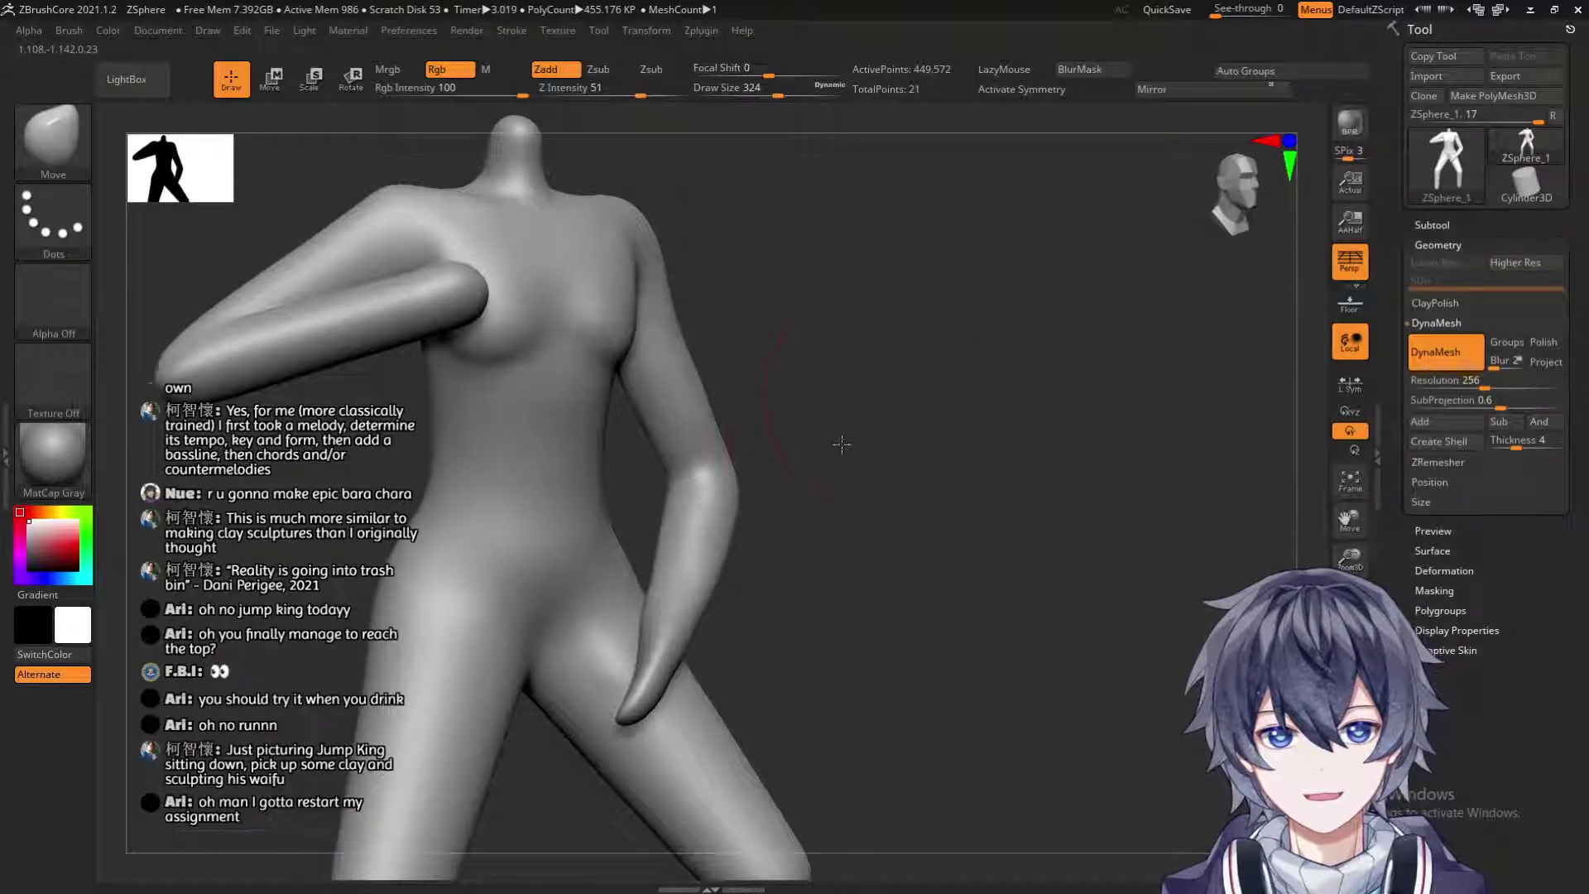
pyautogui.moveTo(841, 441); pyautogui.dragTo(845, 470)
pyautogui.keyDown('alt'); pyautogui.moveTo(798, 561); pyautogui.dragTo(915, 851); pyautogui.keyUp('alt')
pyautogui.press('s')
pyautogui.click(612, 489)
pyautogui.moveTo(817, 406)
pyautogui.mouseDown()
pyautogui.moveTo(761, 398)
pyautogui.moveTo(731, 415)
pyautogui.mouseUp()
pyautogui.moveTo(820, 362); pyautogui.dragTo(810, 353)
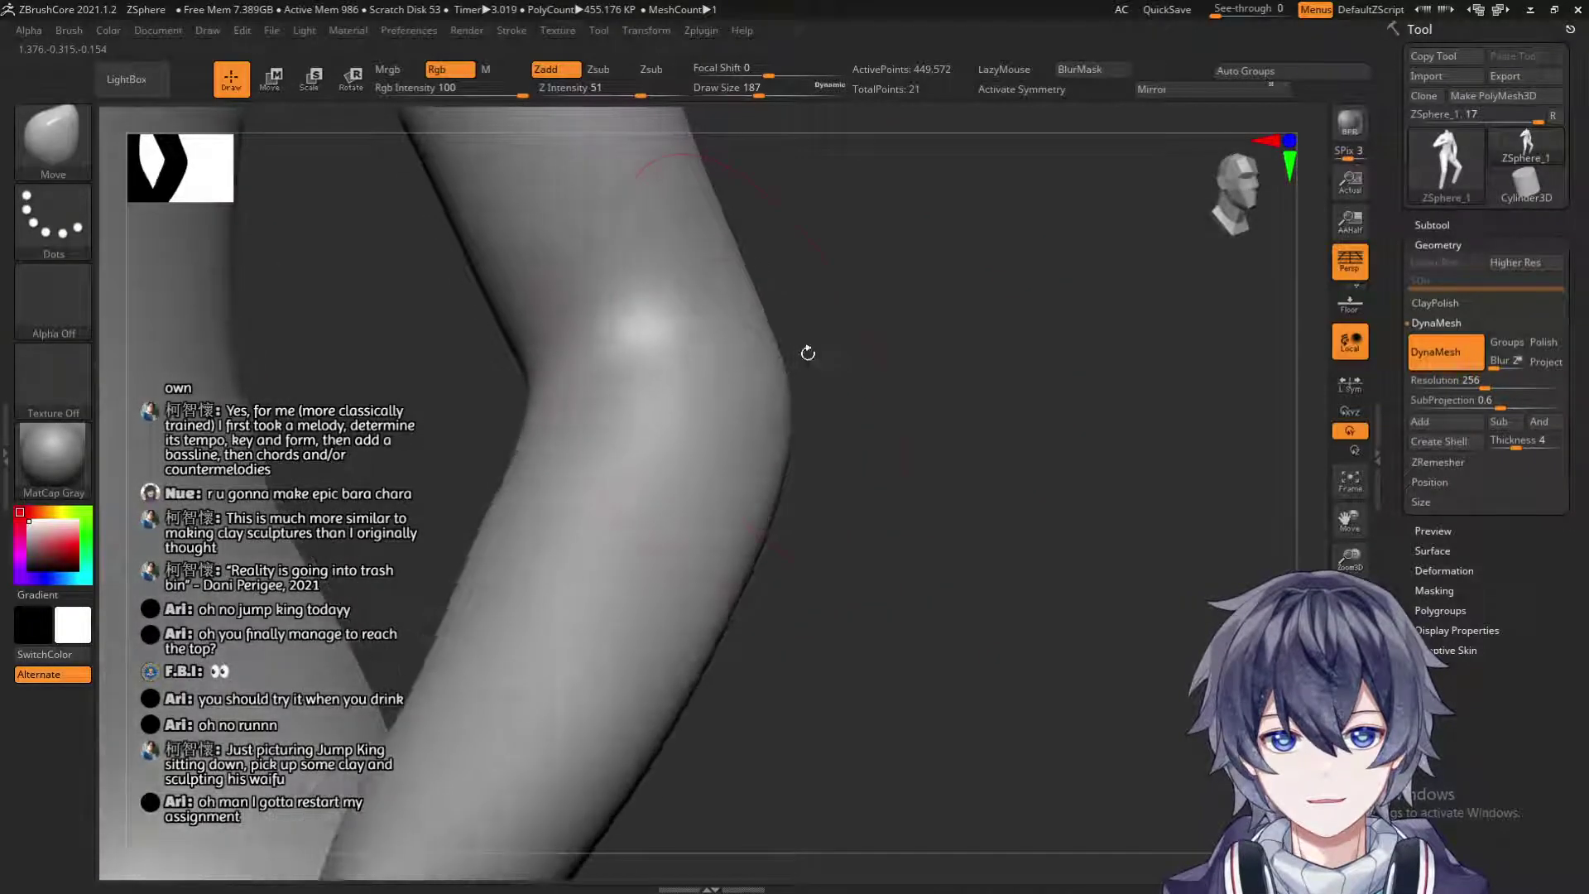
pyautogui.press('s')
pyautogui.click(755, 366)
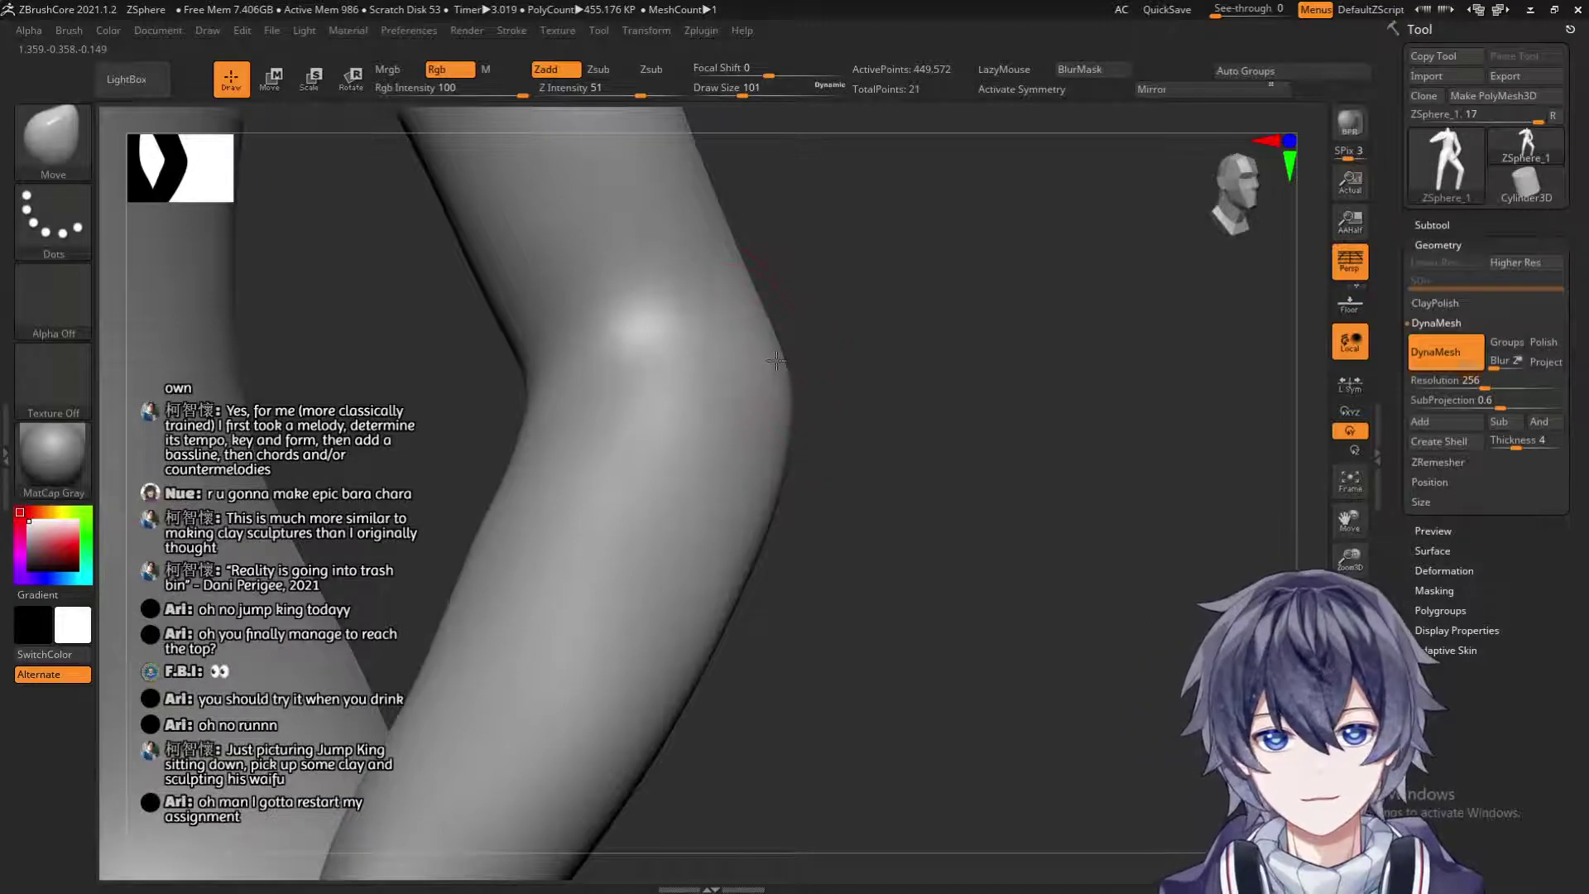
# Reshape and smooth the back of the elbow and the area just below it, and return to the Move brush.
pyautogui.moveTo(830, 373)
pyautogui.mouseDown()
pyautogui.moveTo(779, 361)
pyautogui.moveTo(854, 320)
pyautogui.moveTo(773, 339)
pyautogui.moveTo(885, 305)
pyautogui.moveTo(610, 424)
pyautogui.moveTo(1035, 432)
pyautogui.mouseUp()
pyautogui.moveTo(817, 544); pyautogui.dragTo(1022, 470)
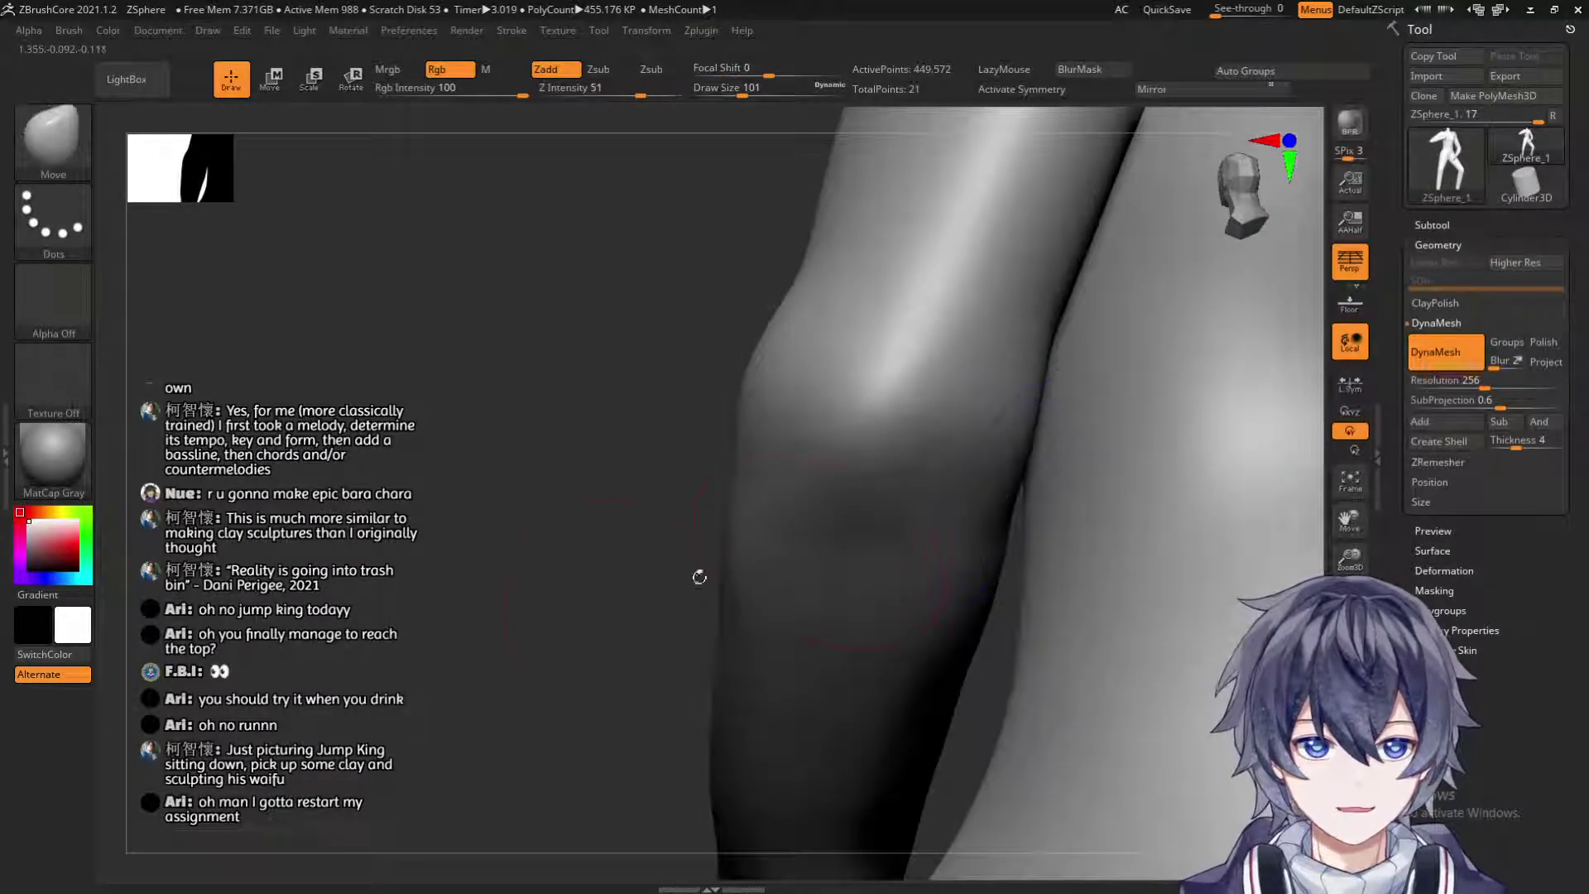
pyautogui.moveTo(728, 568); pyautogui.dragTo(631, 575)
pyautogui.press('shift')
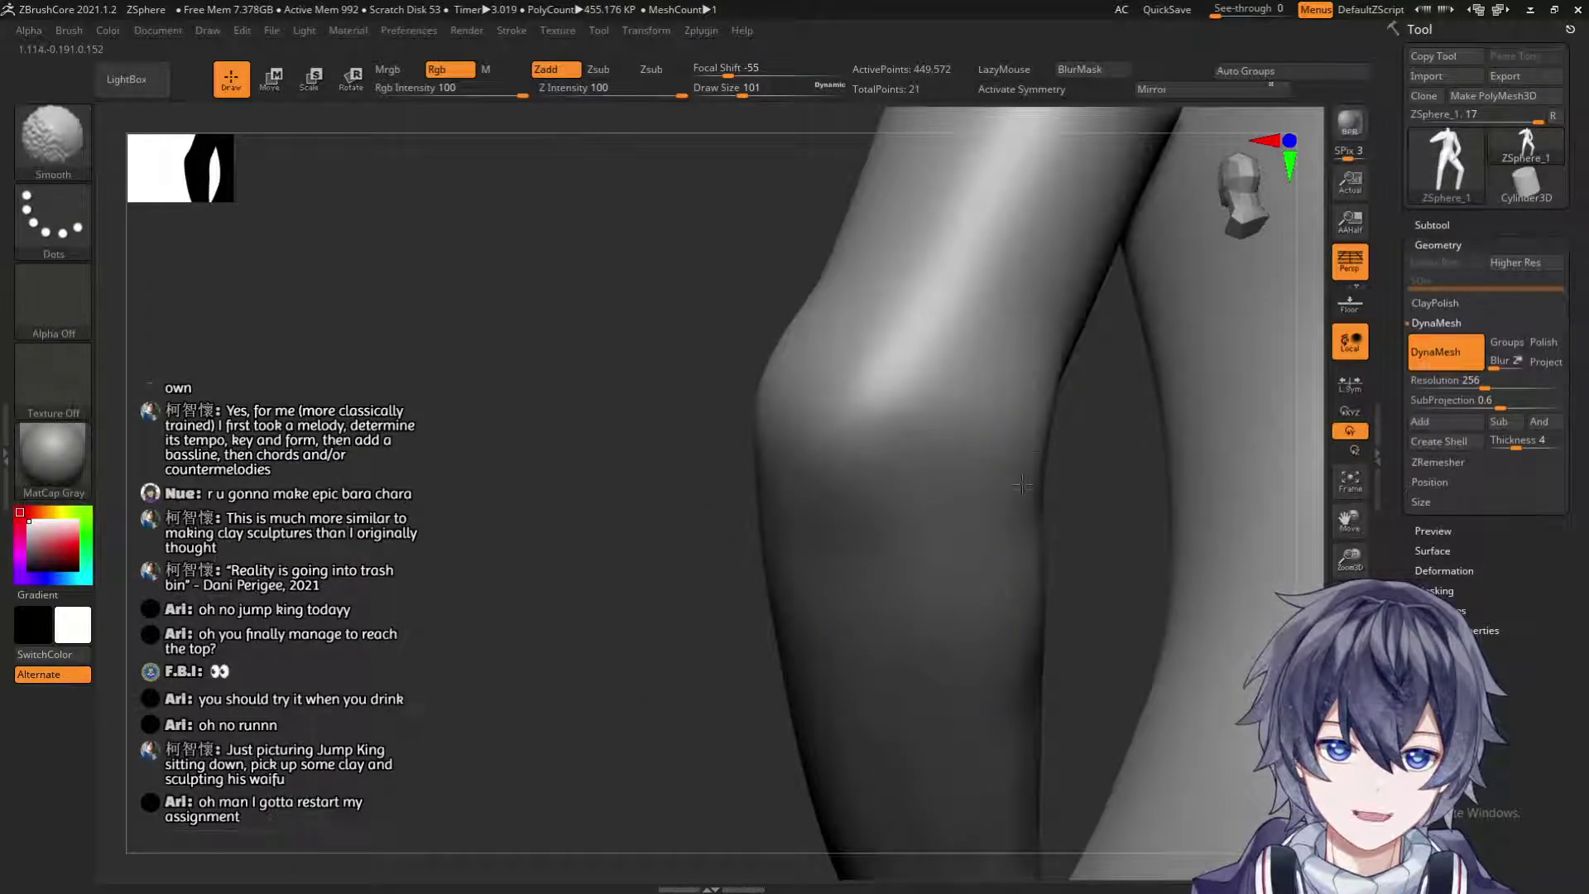
pyautogui.press('b')
pyautogui.press('m')
pyautogui.press('v')
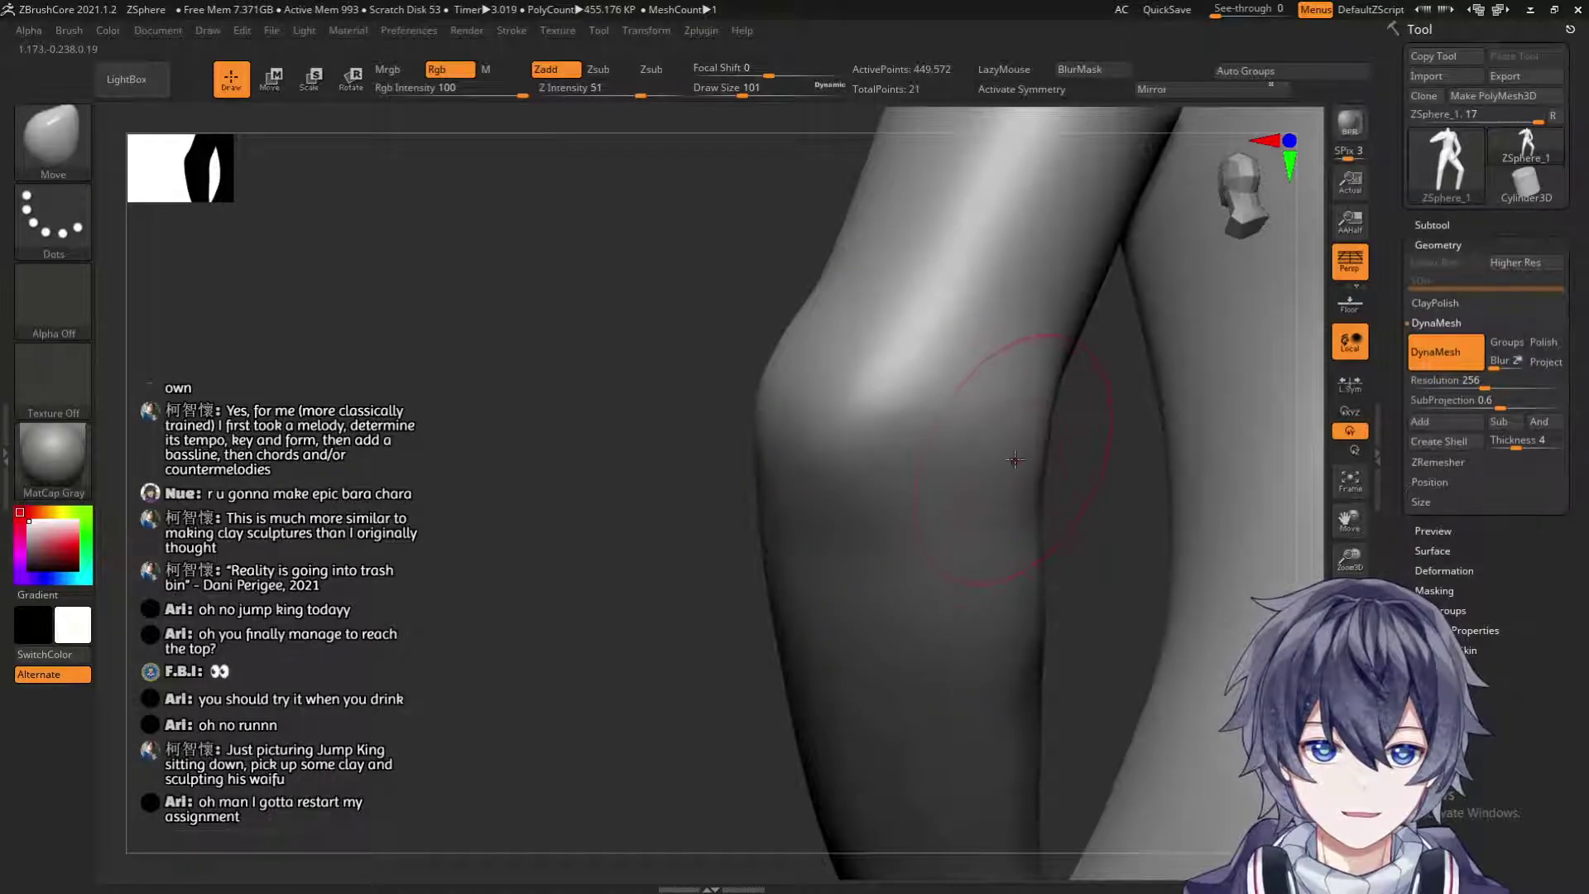
# Blend the elbow into the forearm with Move and Smooth strokes from the back and front.
pyautogui.press('shift')
pyautogui.moveTo(712, 589); pyautogui.dragTo(584, 614)
pyautogui.press('shift')
pyautogui.moveTo(618, 494)
pyautogui.mouseDown()
pyautogui.moveTo(603, 549)
pyautogui.moveTo(922, 355)
pyautogui.moveTo(884, 207)
pyautogui.mouseUp()
pyautogui.press('shift')
pyautogui.moveTo(916, 359)
pyautogui.mouseDown()
pyautogui.moveTo(889, 335)
pyautogui.moveTo(933, 550)
pyautogui.mouseUp()
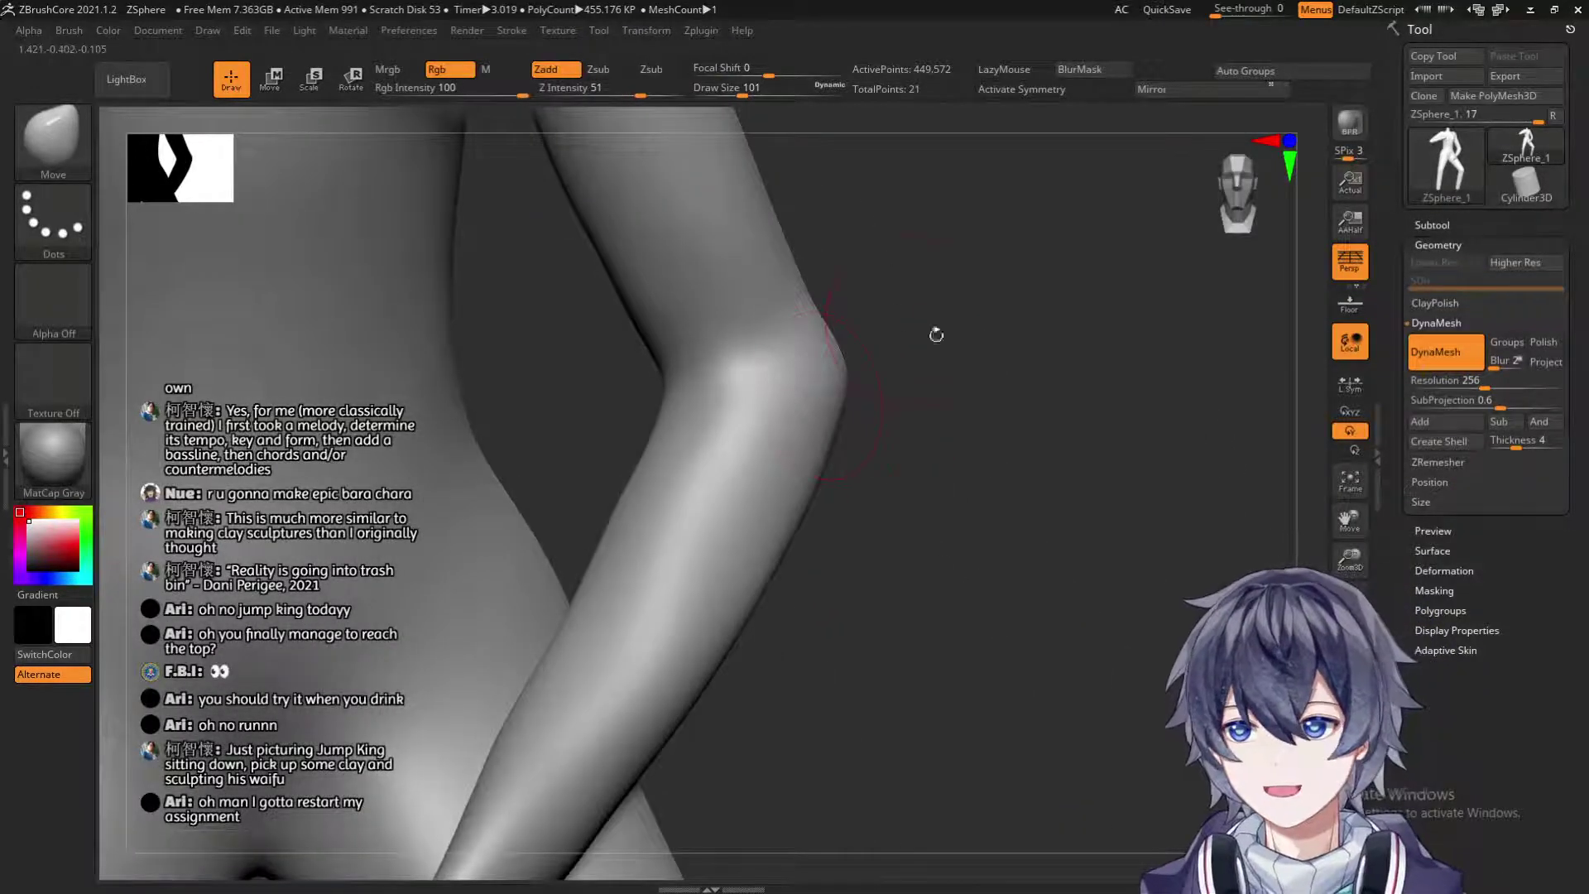
# Set the Move brush's draw size to 182 and refine the elbow and forearm with Move and Smooth strokes from the front, side and back.
pyautogui.moveTo(922, 329); pyautogui.dragTo(899, 461)
pyautogui.press('s')
pyautogui.moveTo(879, 407); pyautogui.dragTo(894, 407)
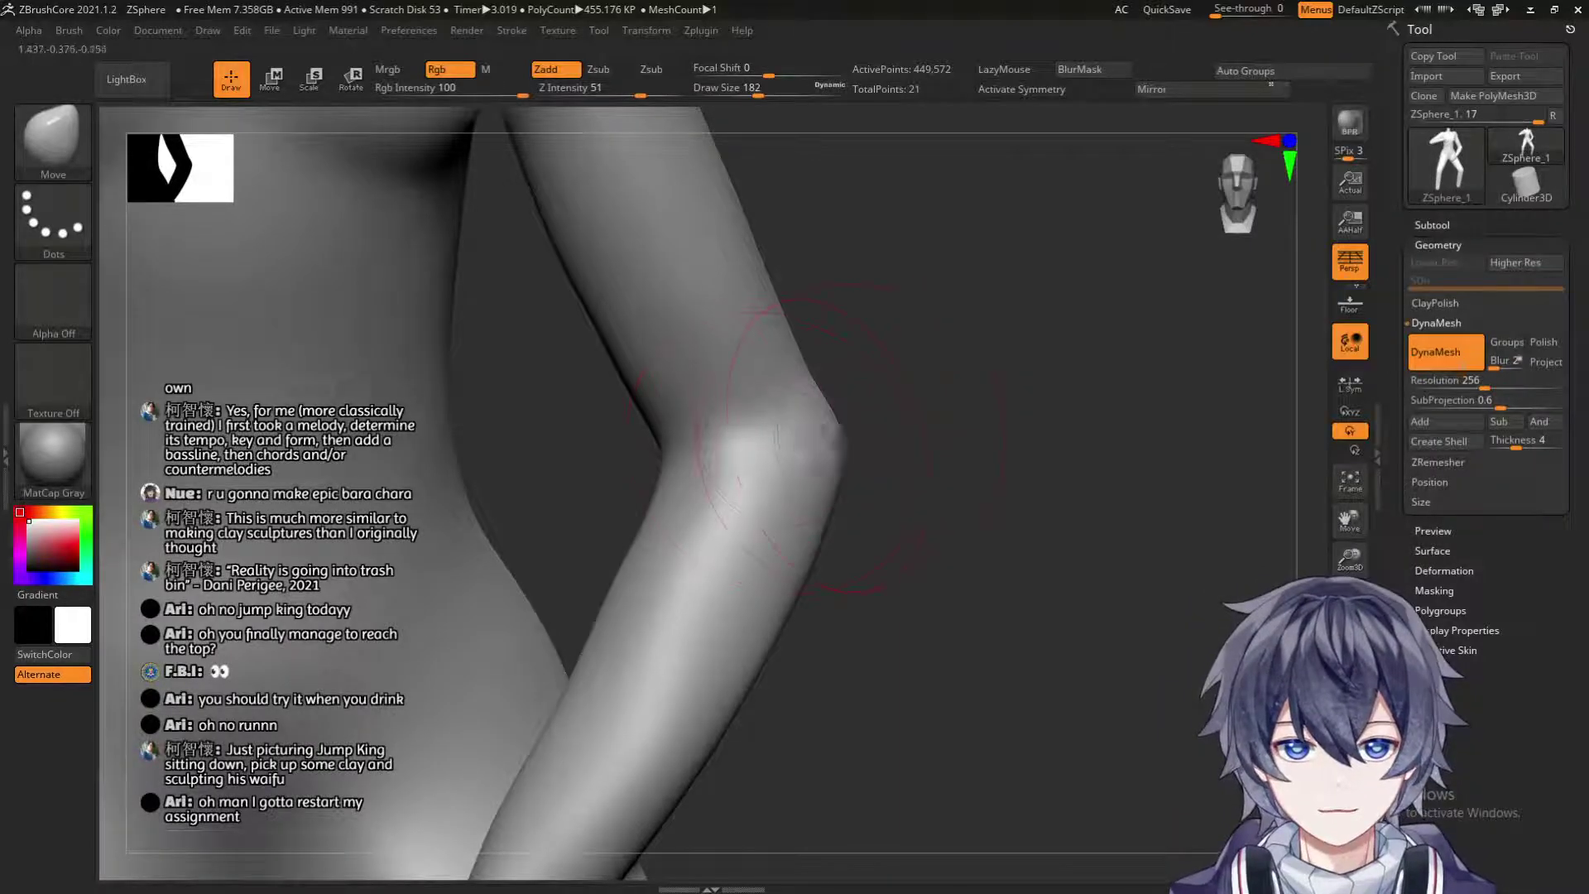
pyautogui.moveTo(827, 448)
pyautogui.mouseDown()
pyautogui.moveTo(933, 380)
pyautogui.moveTo(979, 411)
pyautogui.moveTo(966, 323)
pyautogui.moveTo(994, 461)
pyautogui.moveTo(935, 484)
pyautogui.moveTo(869, 571)
pyautogui.mouseUp()
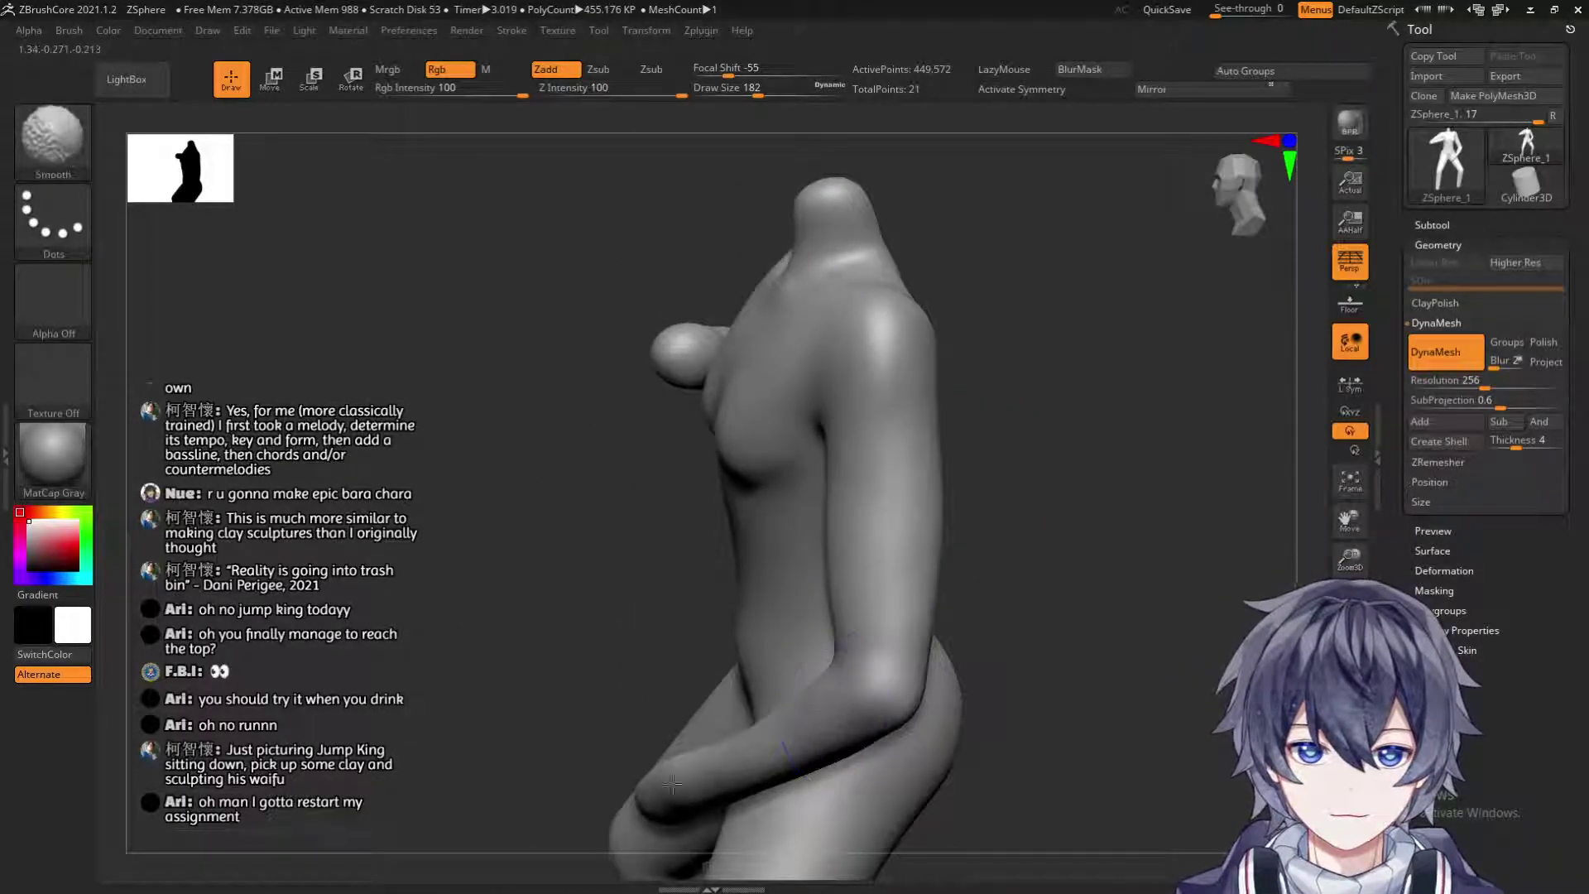
pyautogui.moveTo(1036, 459)
pyautogui.mouseDown()
pyautogui.moveTo(913, 429)
pyautogui.moveTo(952, 397)
pyautogui.moveTo(1025, 400)
pyautogui.moveTo(836, 443)
pyautogui.moveTo(617, 522)
pyautogui.moveTo(985, 517)
pyautogui.moveTo(407, 544)
pyautogui.moveTo(361, 576)
pyautogui.moveTo(394, 489)
pyautogui.moveTo(1117, 489)
pyautogui.moveTo(1002, 522)
pyautogui.mouseUp()
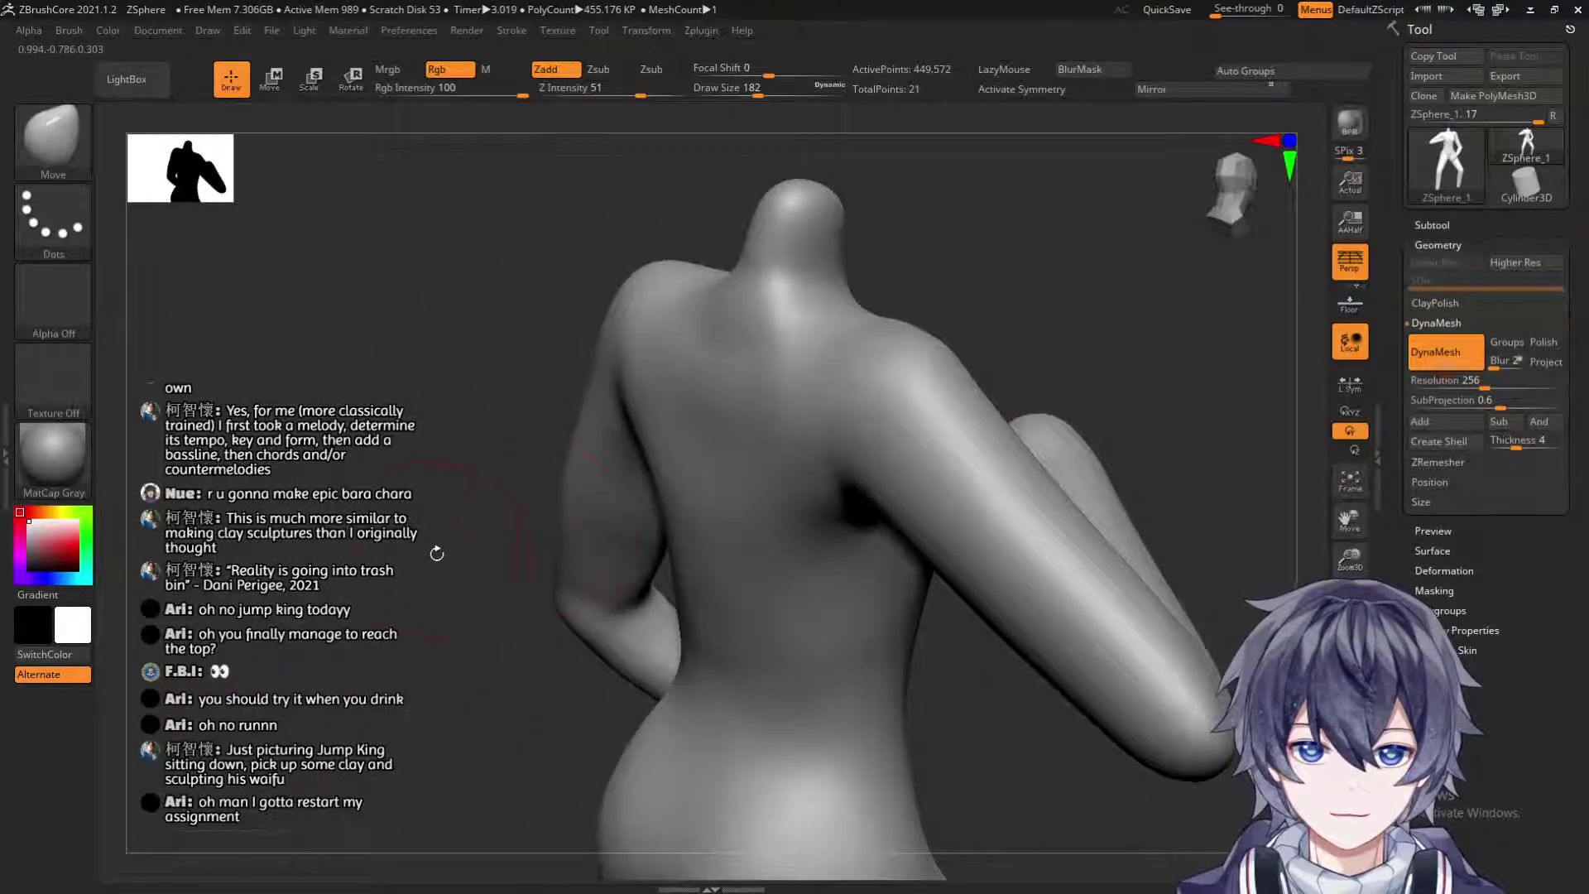
pyautogui.moveTo(434, 543)
pyautogui.mouseDown()
pyautogui.moveTo(704, 513)
pyautogui.moveTo(952, 447)
pyautogui.moveTo(1040, 398)
pyautogui.moveTo(998, 503)
pyautogui.mouseUp()
pyautogui.moveTo(987, 465)
pyautogui.mouseDown()
pyautogui.moveTo(1004, 454)
pyautogui.moveTo(830, 431)
pyautogui.mouseUp()
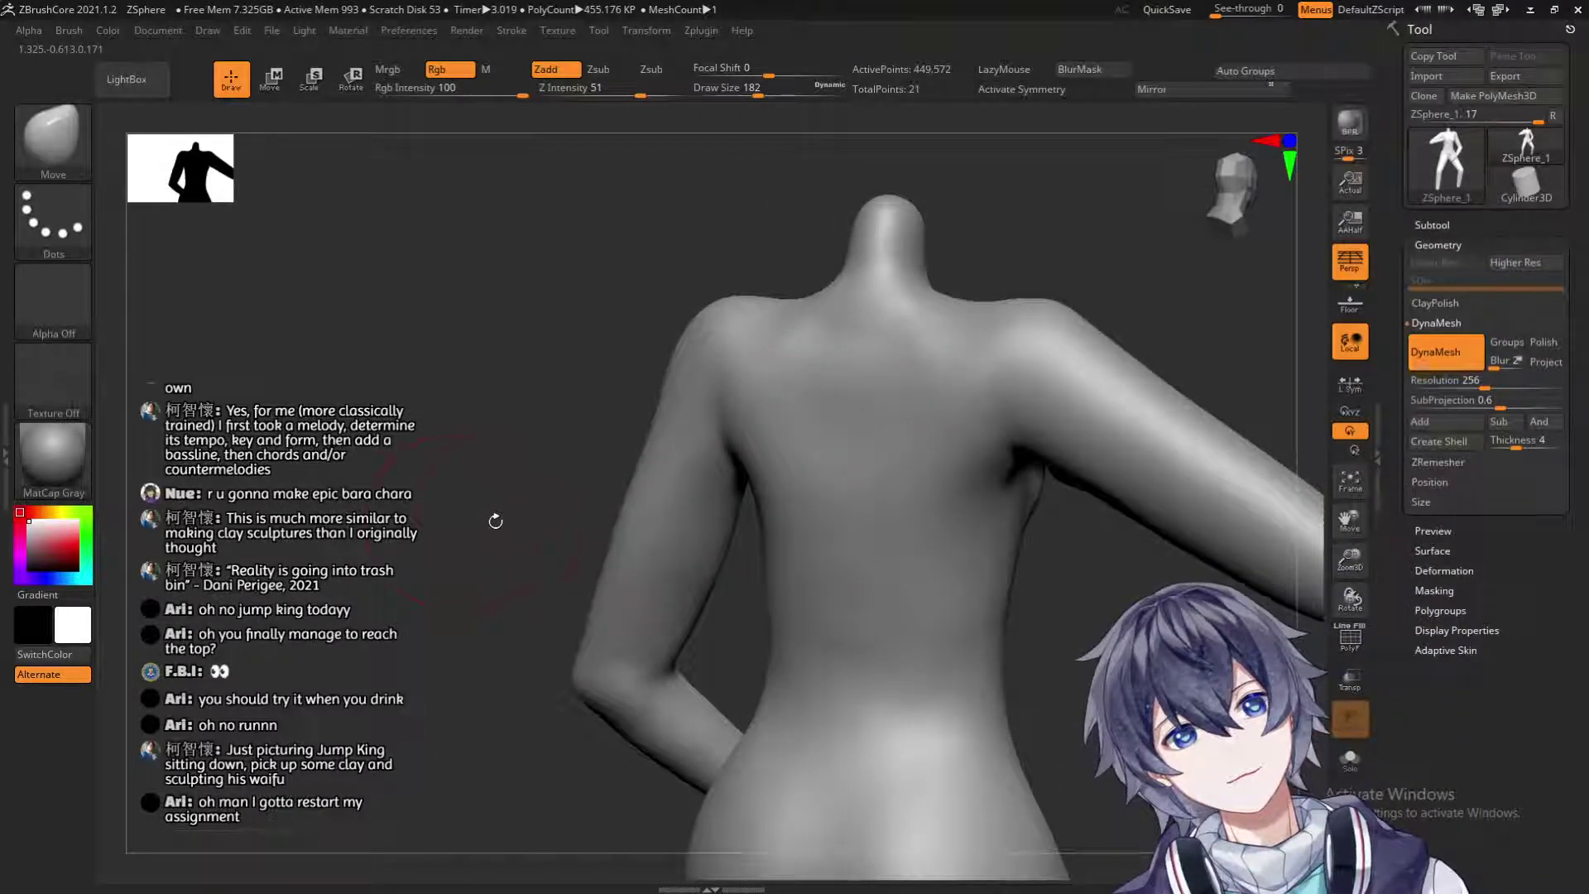
pyautogui.moveTo(521, 515); pyautogui.dragTo(1000, 412)
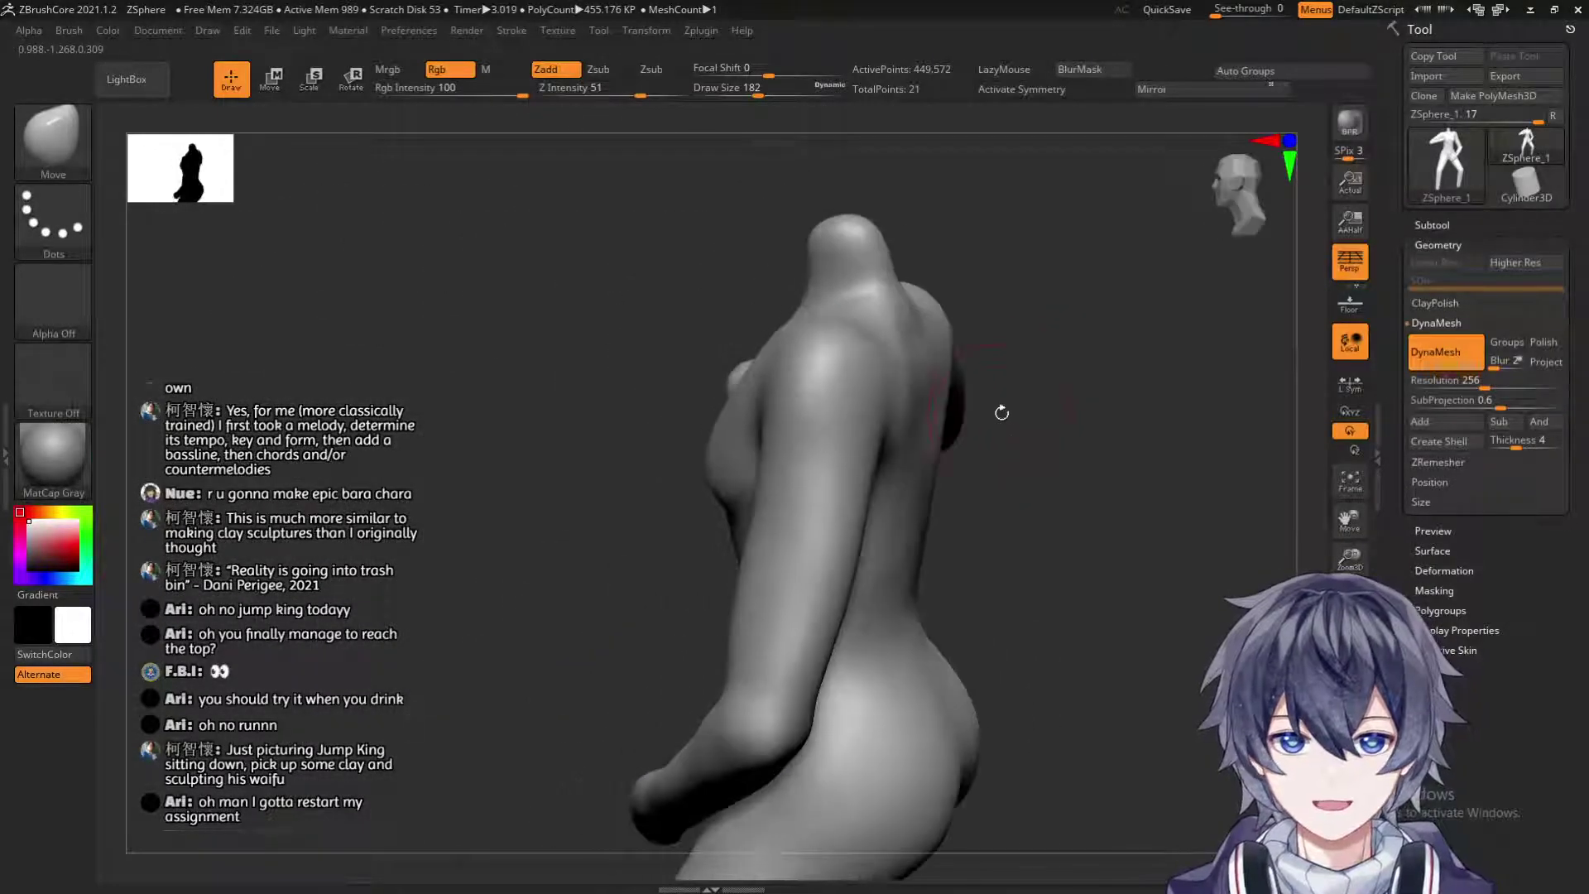
# Reduce the Move brush's draw size to 149 and reshape the inner elbow crease with Move and Smooth strokes.
pyautogui.moveTo(733, 532)
pyautogui.mouseDown()
pyautogui.moveTo(740, 422)
pyautogui.moveTo(930, 418)
pyautogui.moveTo(926, 433)
pyautogui.moveTo(909, 369)
pyautogui.moveTo(1035, 497)
pyautogui.moveTo(943, 342)
pyautogui.moveTo(1029, 450)
pyautogui.moveTo(1217, 507)
pyautogui.mouseUp()
pyautogui.click(69, 150)
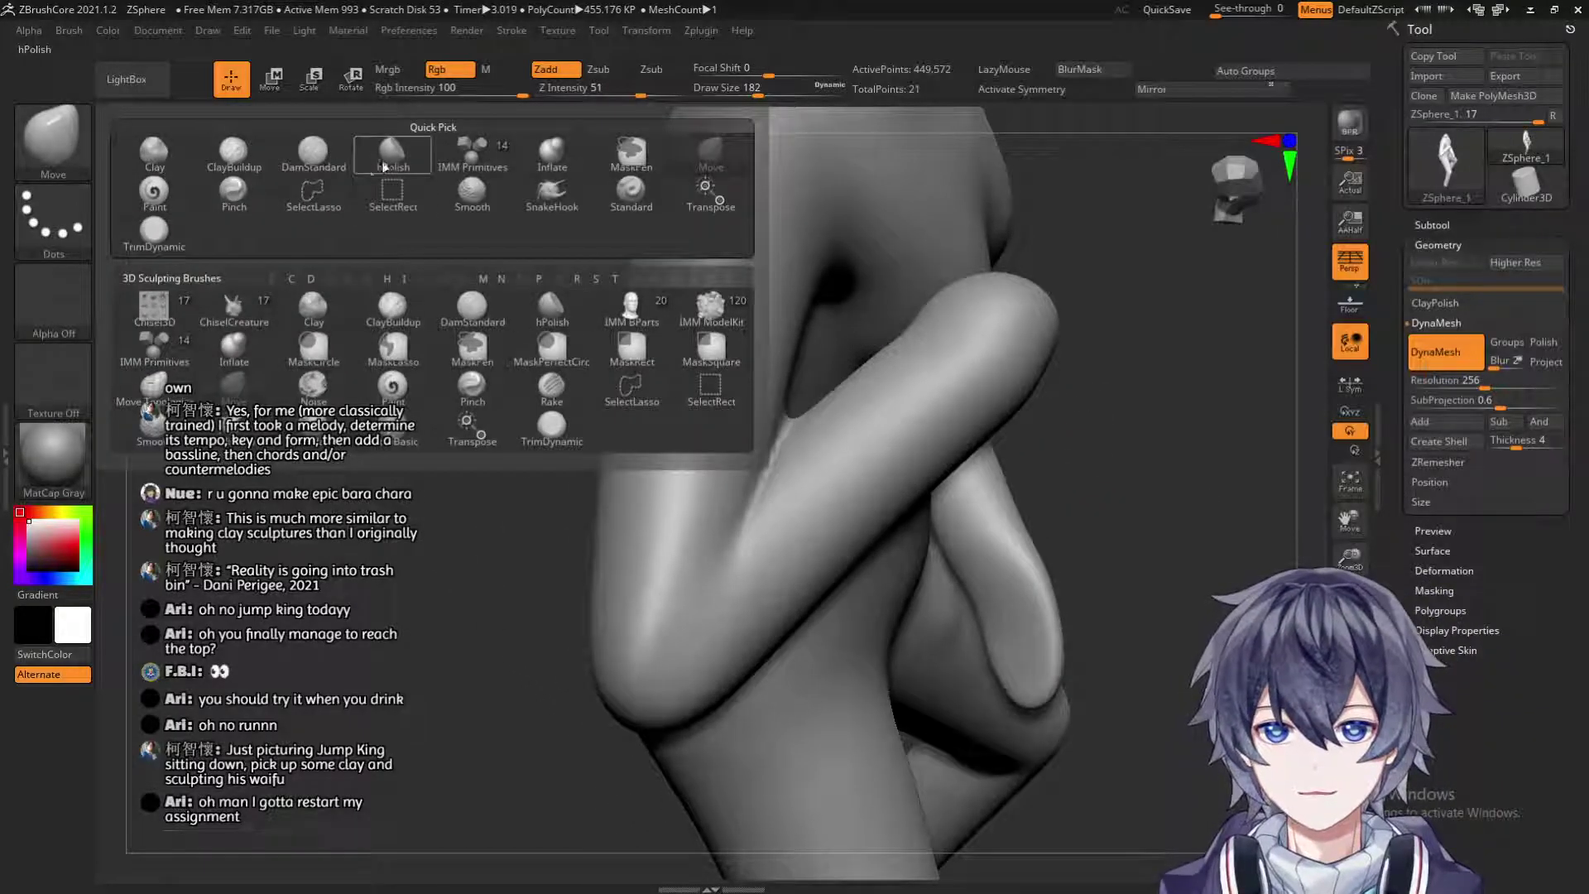
pyautogui.press('m')
pyautogui.press('v')
pyautogui.press('b')
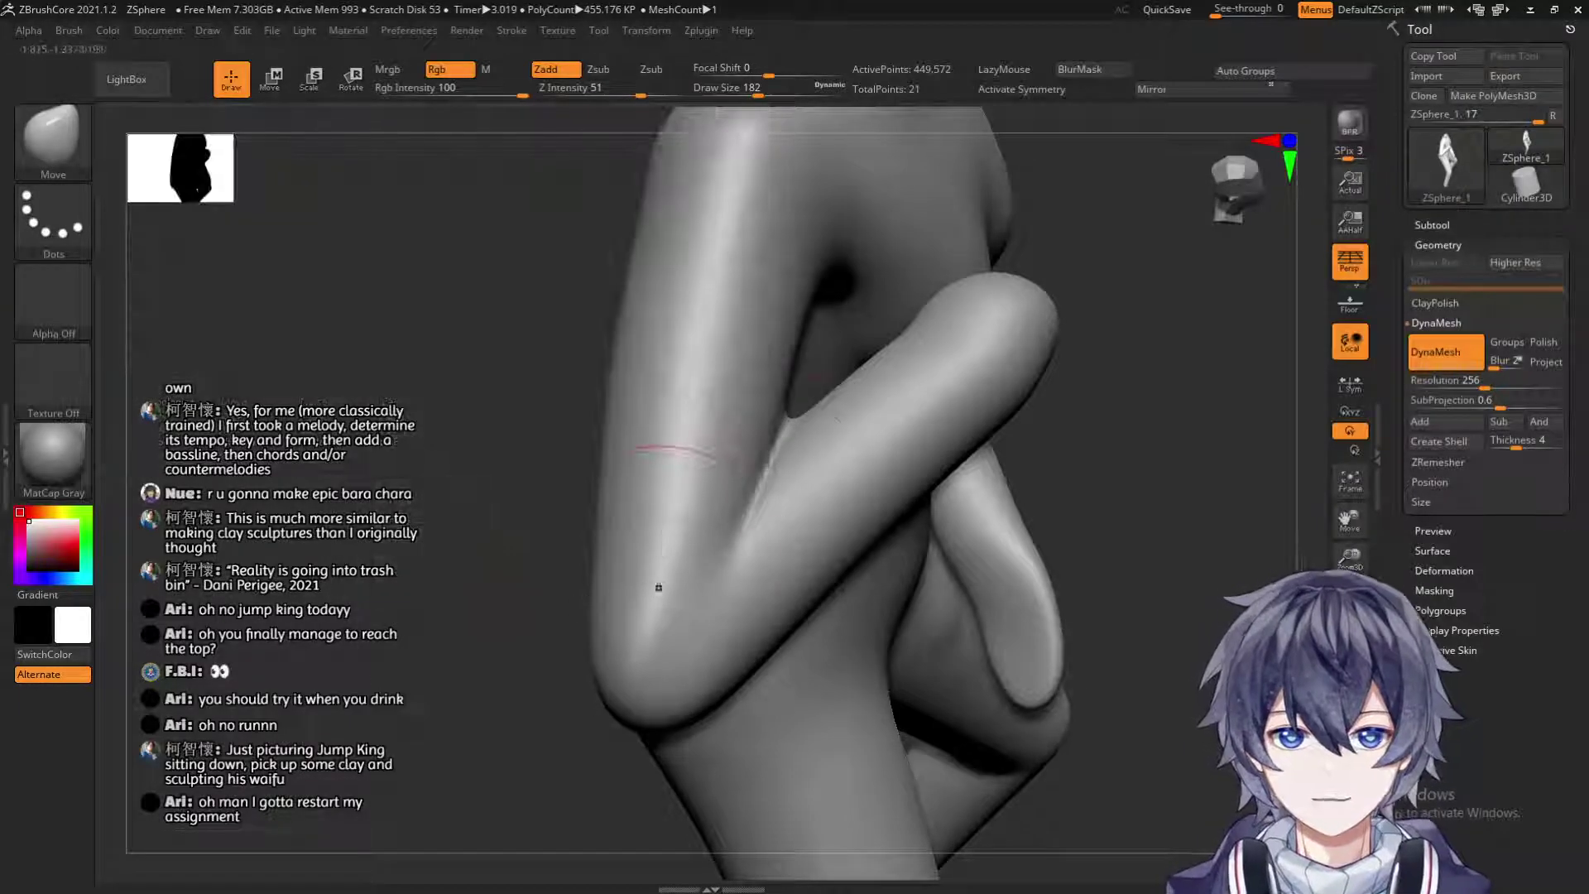
pyautogui.press('s')
pyautogui.moveTo(782, 426); pyautogui.dragTo(785, 426)
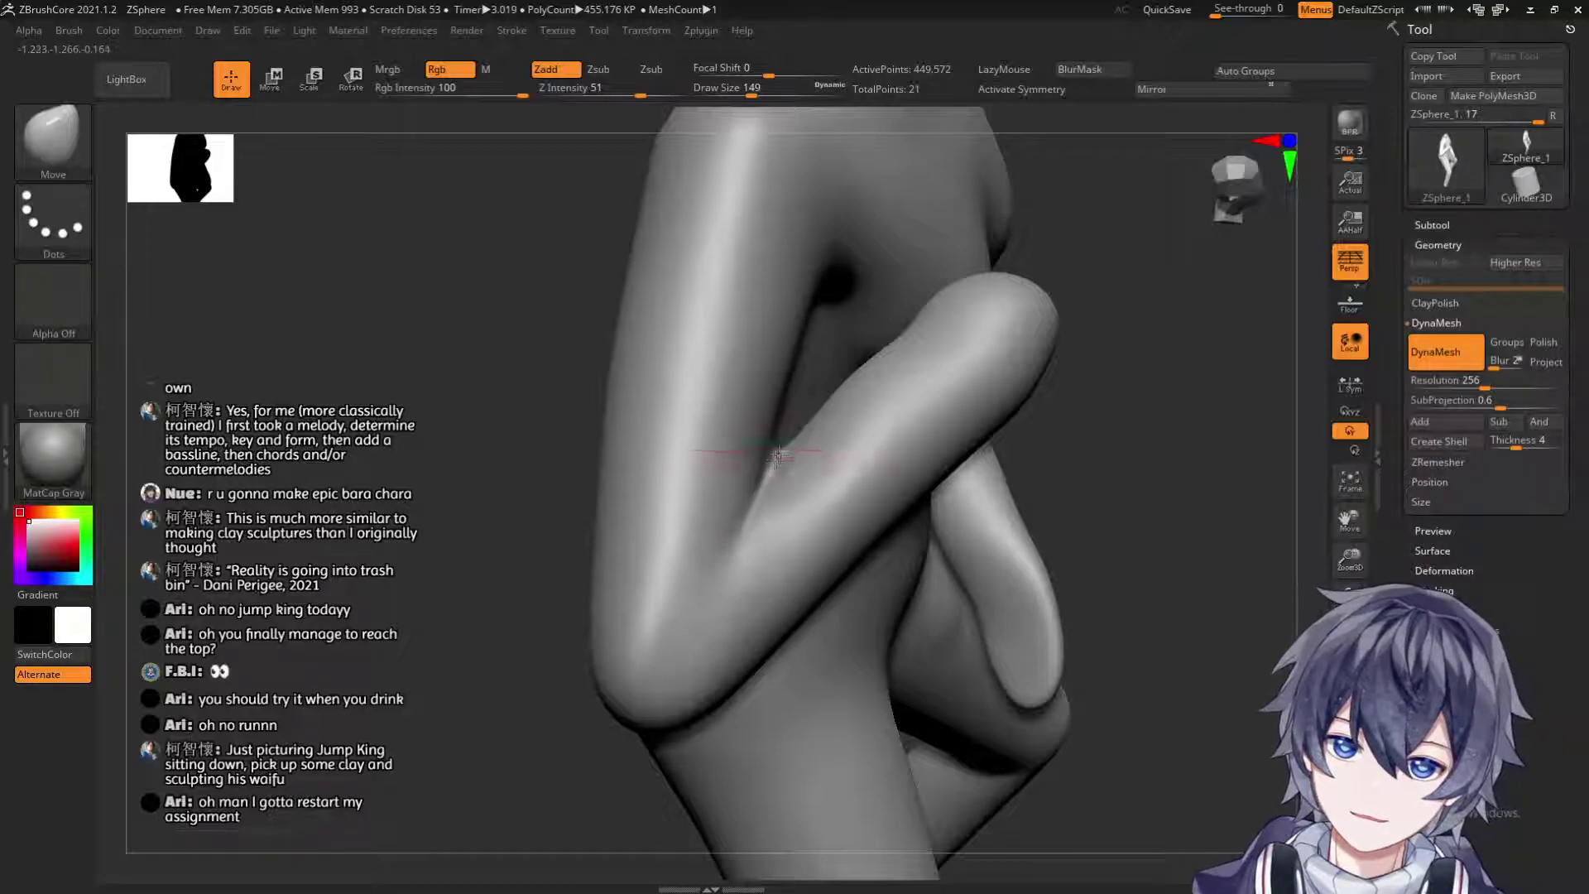
pyautogui.moveTo(441, 634); pyautogui.dragTo(783, 488)
pyautogui.moveTo(516, 588); pyautogui.dragTo(553, 607)
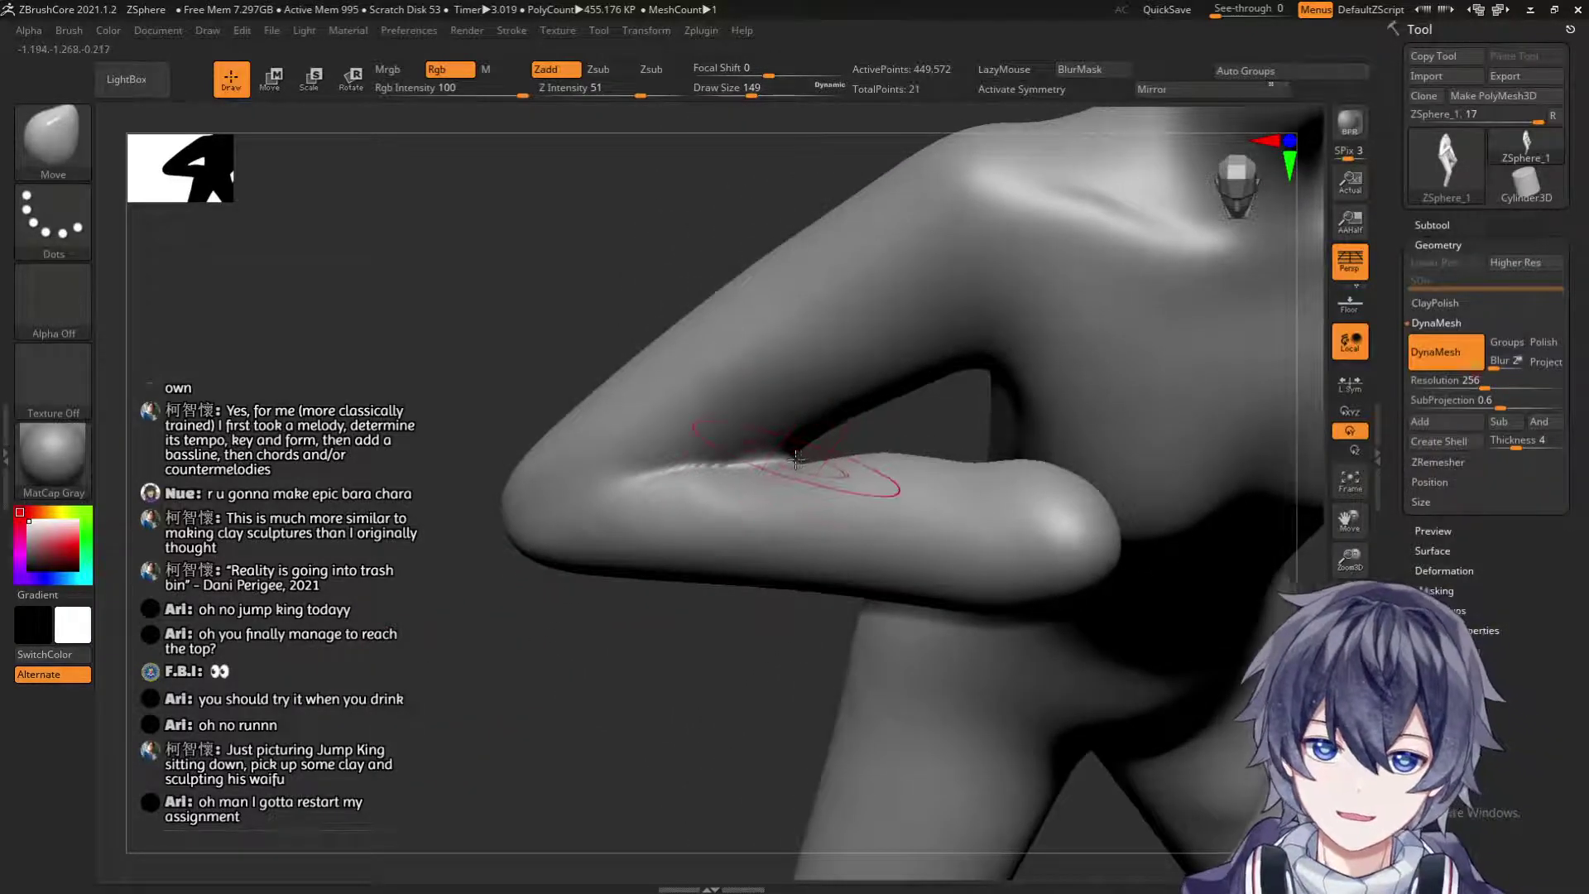
pyautogui.moveTo(757, 464)
pyautogui.mouseDown()
pyautogui.moveTo(693, 484)
pyautogui.moveTo(741, 460)
pyautogui.mouseUp()
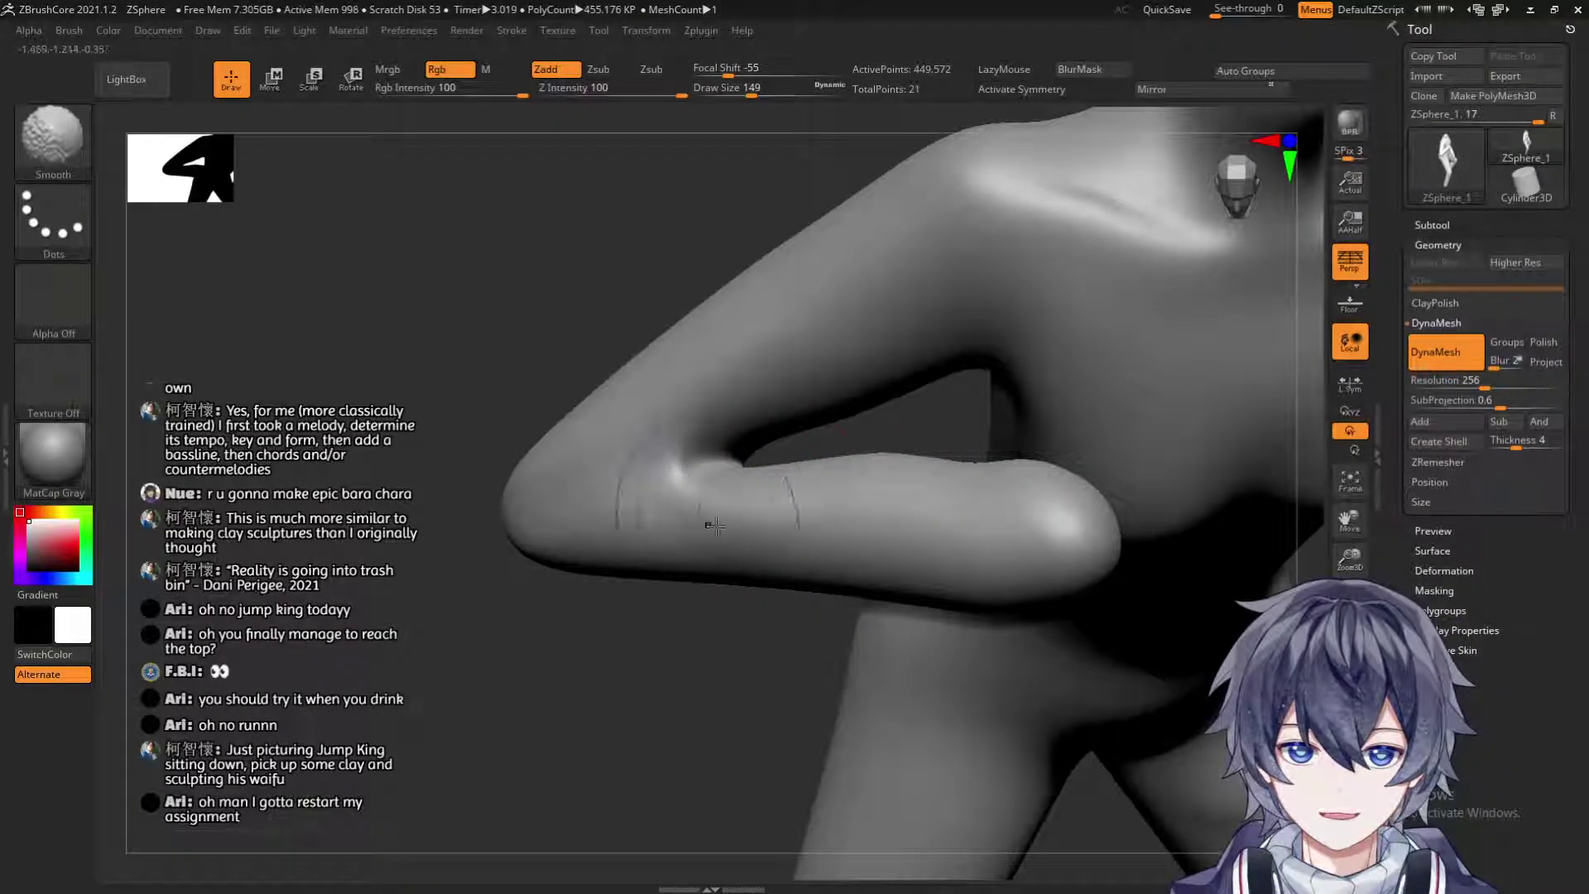
# Set the Move brush's draw size to 154 and refine the bent forearm's upper contour beside the elbow crease, smoothing it.
pyautogui.moveTo(557, 663); pyautogui.dragTo(653, 649)
pyautogui.moveTo(488, 697)
pyautogui.mouseDown()
pyautogui.moveTo(401, 692)
pyautogui.moveTo(488, 687)
pyautogui.mouseUp()
pyautogui.moveTo(998, 530); pyautogui.dragTo(902, 505)
pyautogui.press(']')
pyautogui.moveTo(784, 382); pyautogui.dragTo(812, 368)
pyautogui.moveTo(1058, 362); pyautogui.dragTo(1014, 464)
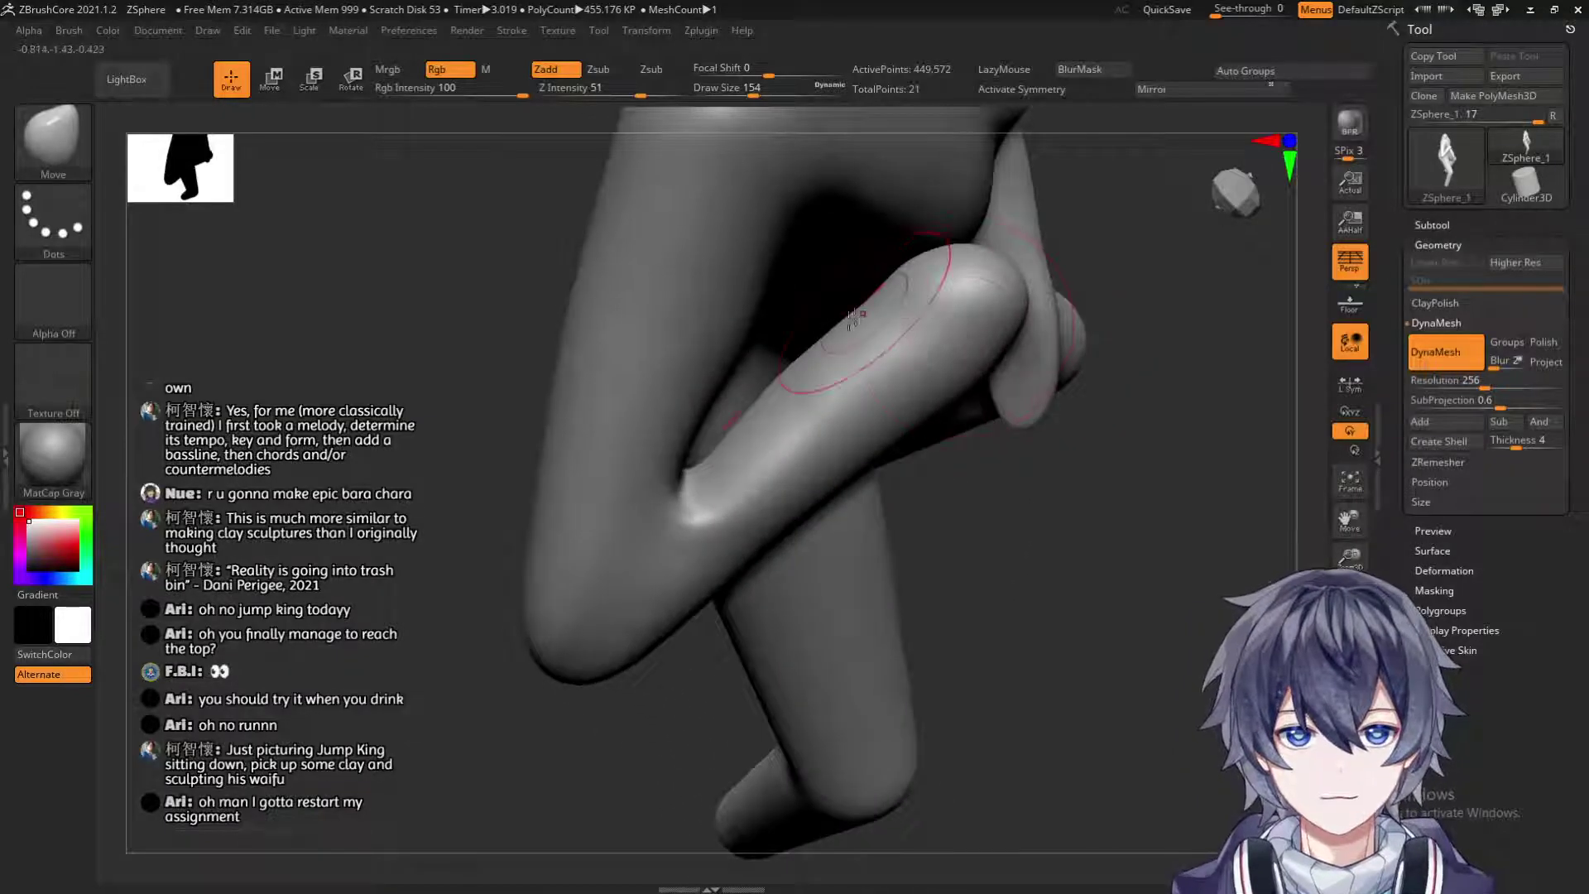
pyautogui.moveTo(1134, 305)
pyautogui.mouseDown()
pyautogui.moveTo(1068, 439)
pyautogui.moveTo(943, 610)
pyautogui.moveTo(819, 562)
pyautogui.moveTo(655, 355)
pyautogui.moveTo(748, 380)
pyautogui.mouseUp()
pyautogui.press('shift')
pyautogui.moveTo(571, 728); pyautogui.dragTo(539, 549)
# Set the Move brush's draw size to 239, reduce it to 202, and adjust the lower contour of the forearm and elbow.
pyautogui.press('s')
pyautogui.moveTo(554, 490); pyautogui.dragTo(572, 492)
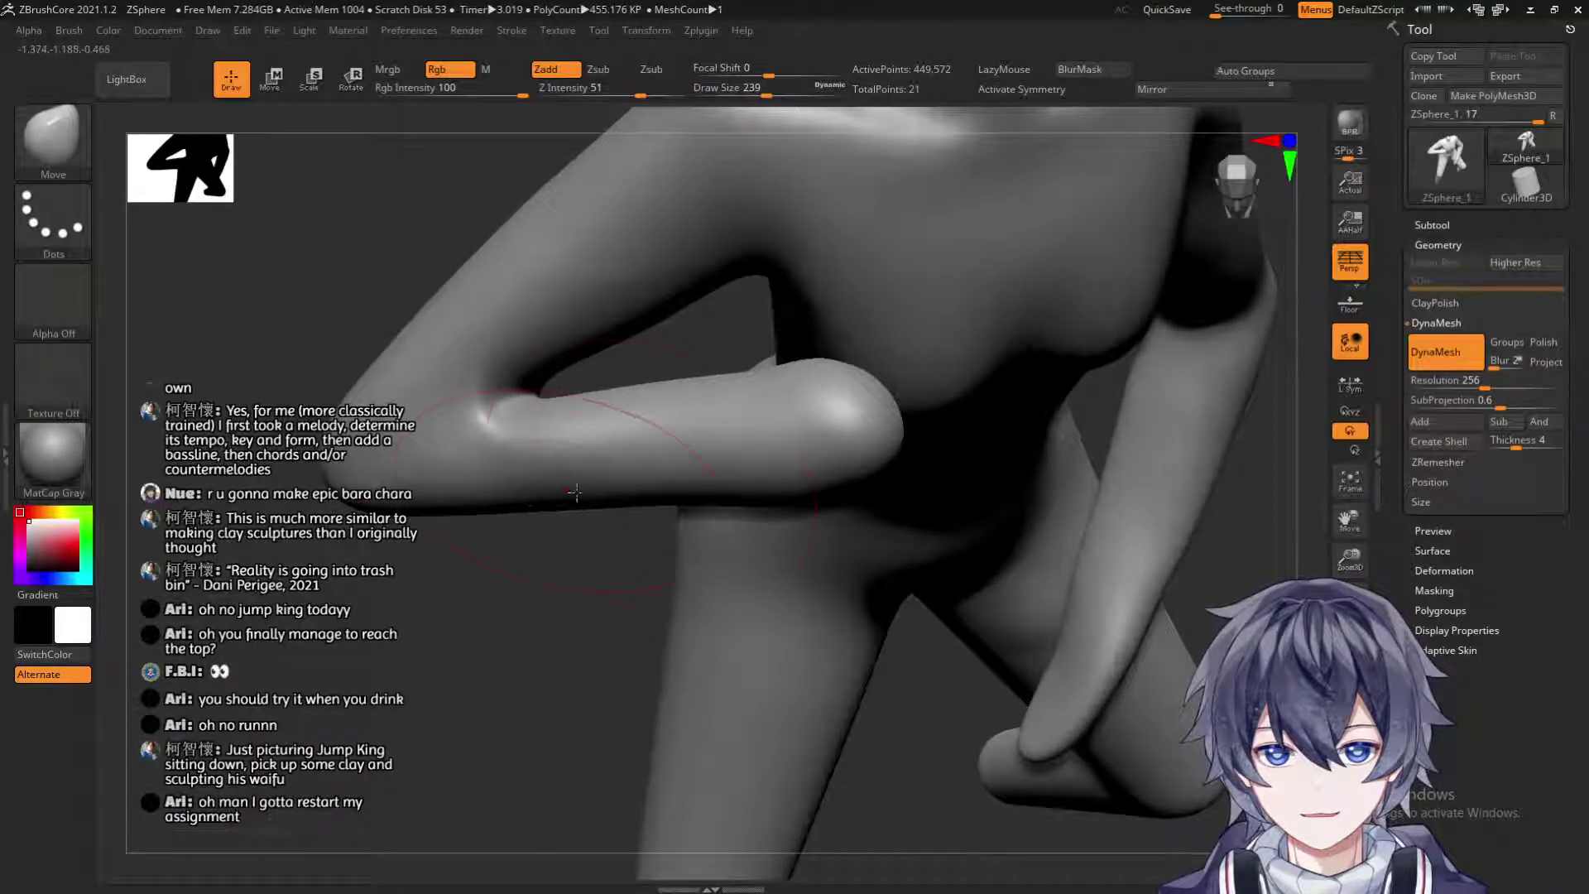
pyautogui.press('s')
pyautogui.moveTo(671, 478)
pyautogui.mouseDown()
pyautogui.moveTo(577, 504)
pyautogui.moveTo(514, 585)
pyautogui.moveTo(501, 745)
pyautogui.moveTo(490, 708)
pyautogui.mouseUp()
pyautogui.press('s')
pyautogui.moveTo(390, 513); pyautogui.dragTo(412, 480)
pyautogui.moveTo(541, 606); pyautogui.dragTo(483, 612)
pyautogui.moveTo(381, 634); pyautogui.dragTo(642, 640)
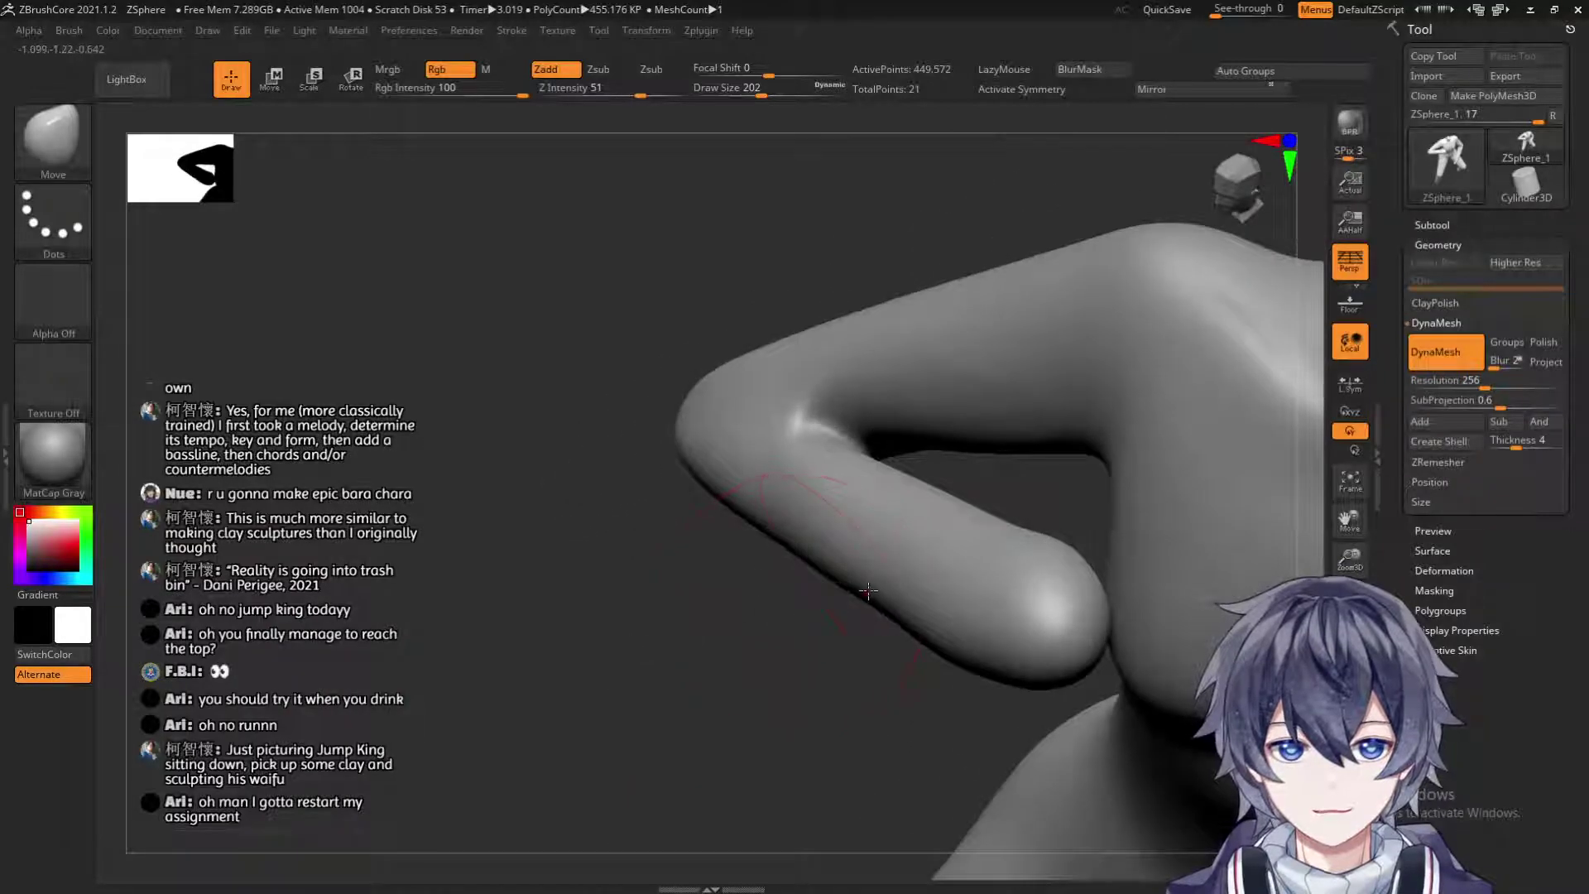
# Refine the forearm's thickness and underside with Move and Smooth strokes, working from above, below and the outer side.
pyautogui.moveTo(677, 522)
pyautogui.mouseDown()
pyautogui.moveTo(826, 487)
pyautogui.moveTo(877, 494)
pyautogui.moveTo(1007, 606)
pyautogui.moveTo(960, 595)
pyautogui.mouseUp()
pyautogui.press('shift')
pyautogui.moveTo(976, 440)
pyautogui.mouseDown()
pyautogui.moveTo(872, 468)
pyautogui.moveTo(898, 377)
pyautogui.moveTo(853, 392)
pyautogui.mouseUp()
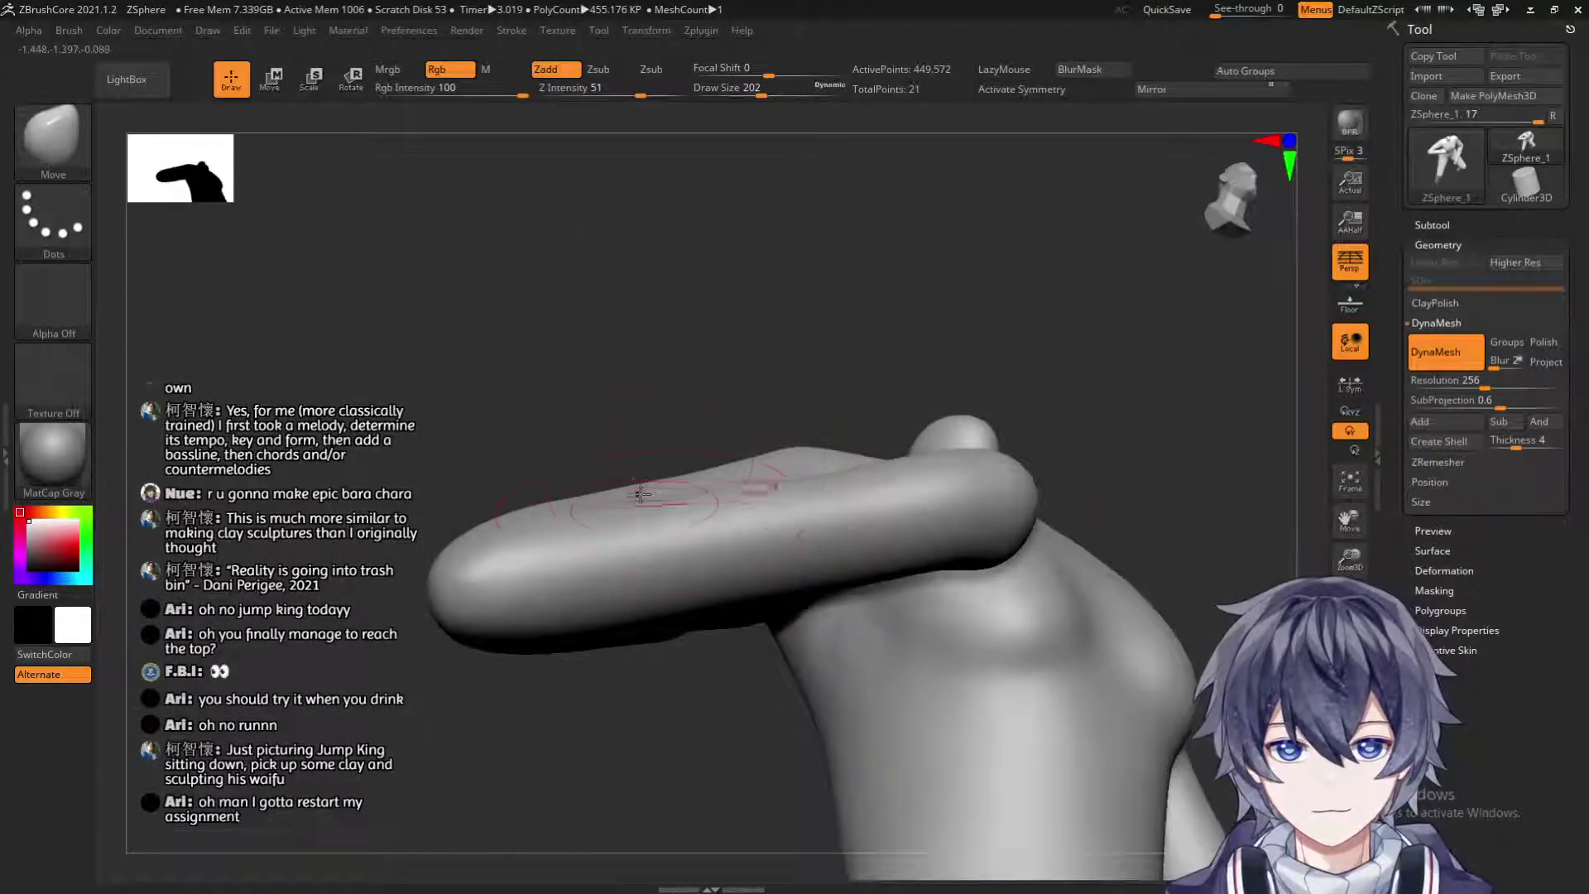
pyautogui.moveTo(637, 434); pyautogui.dragTo(625, 365)
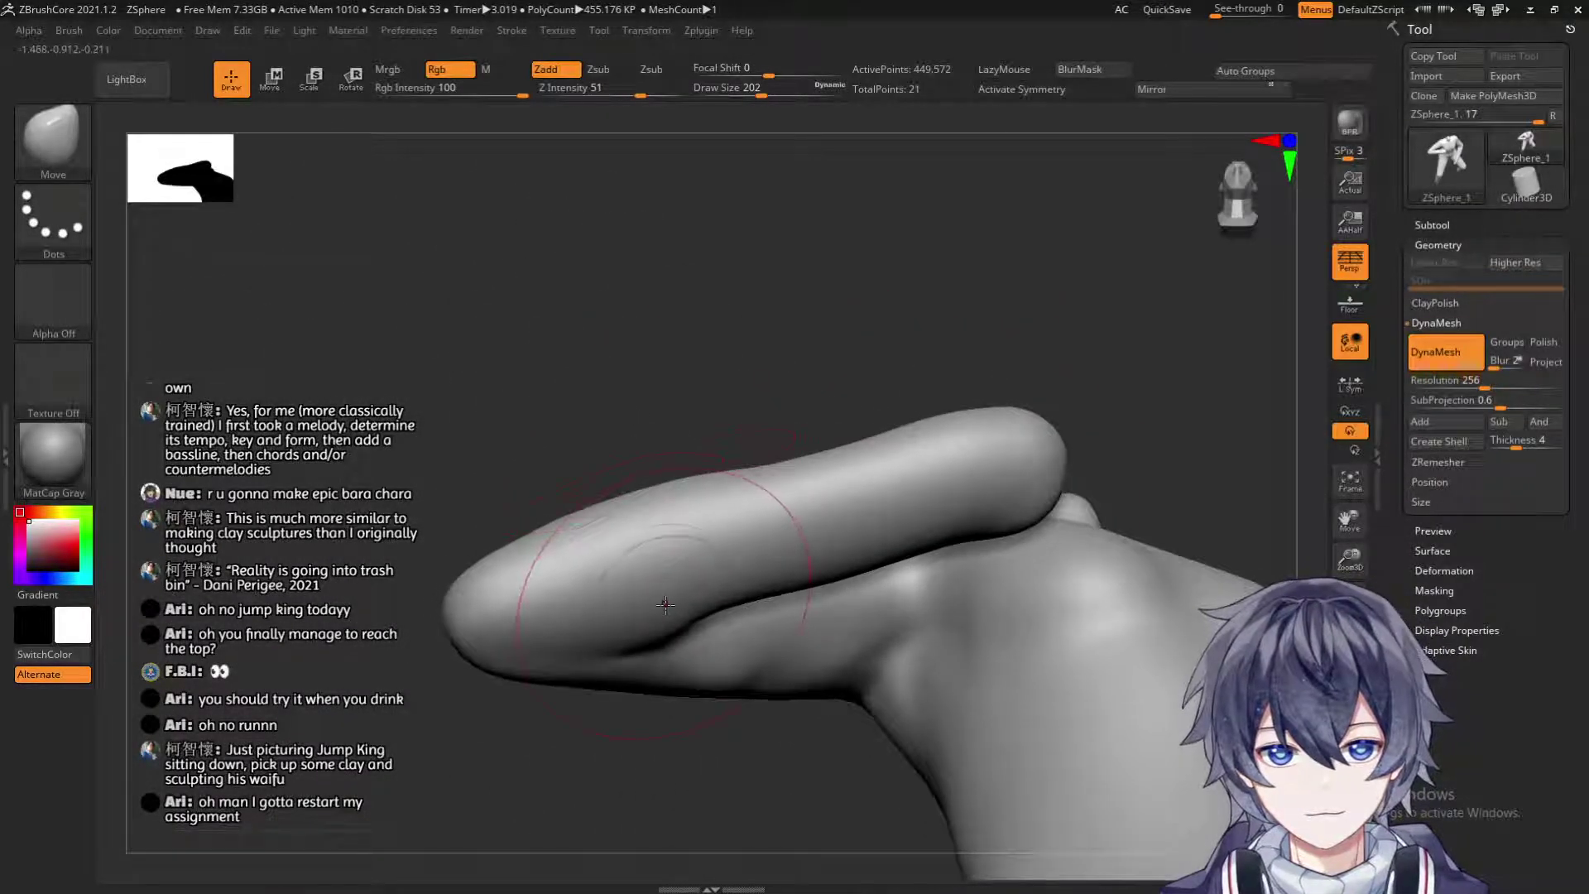
pyautogui.moveTo(660, 596); pyautogui.dragTo(671, 561)
pyautogui.moveTo(718, 393); pyautogui.dragTo(728, 492)
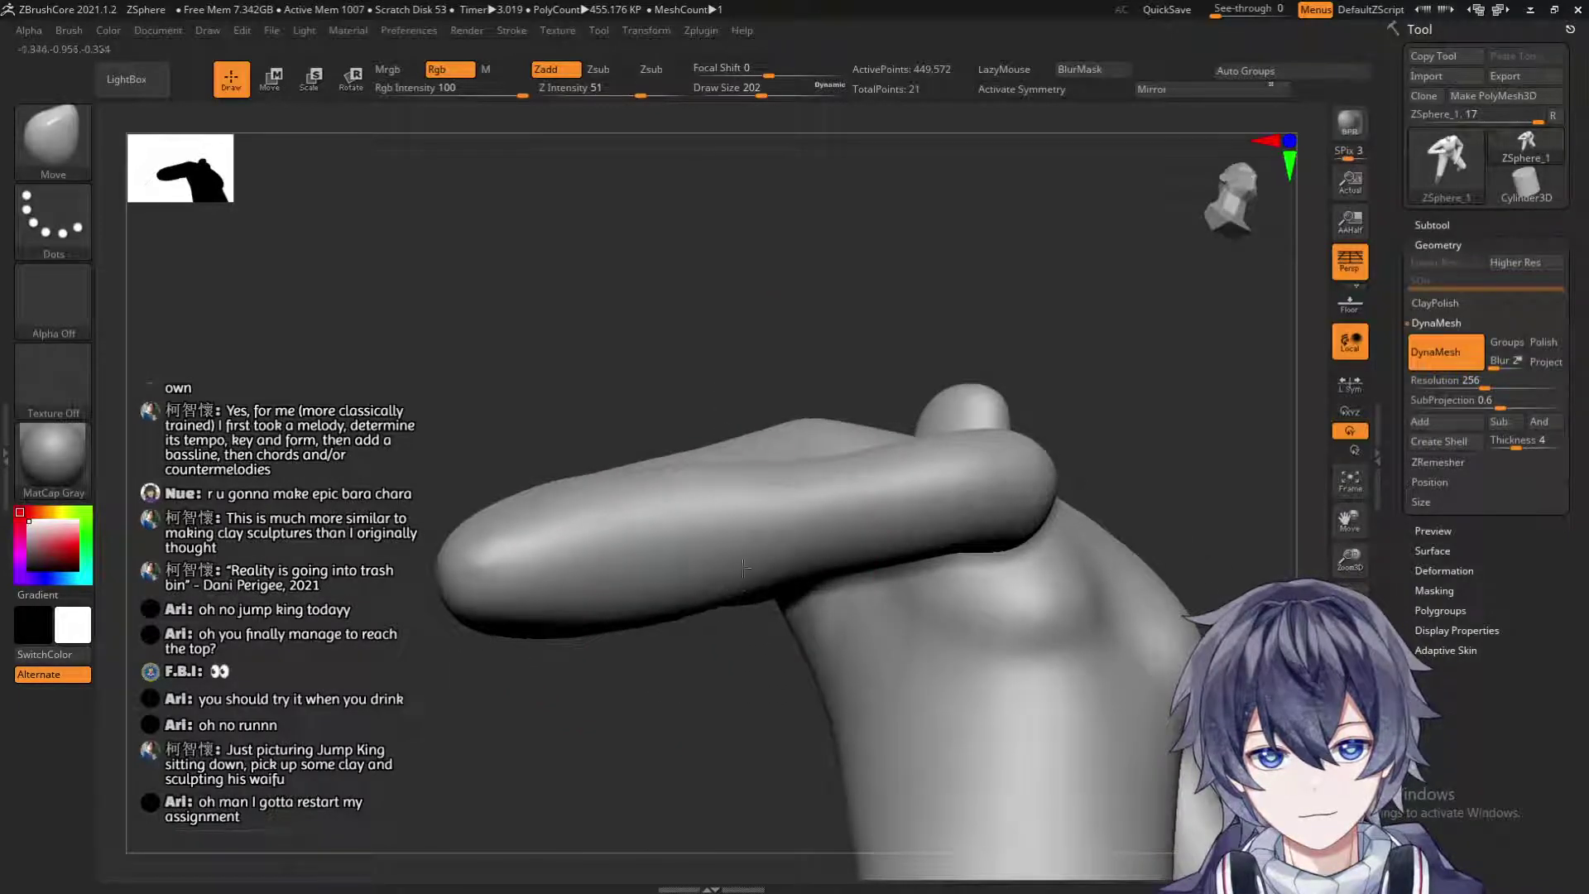
pyautogui.moveTo(739, 579); pyautogui.dragTo(768, 538)
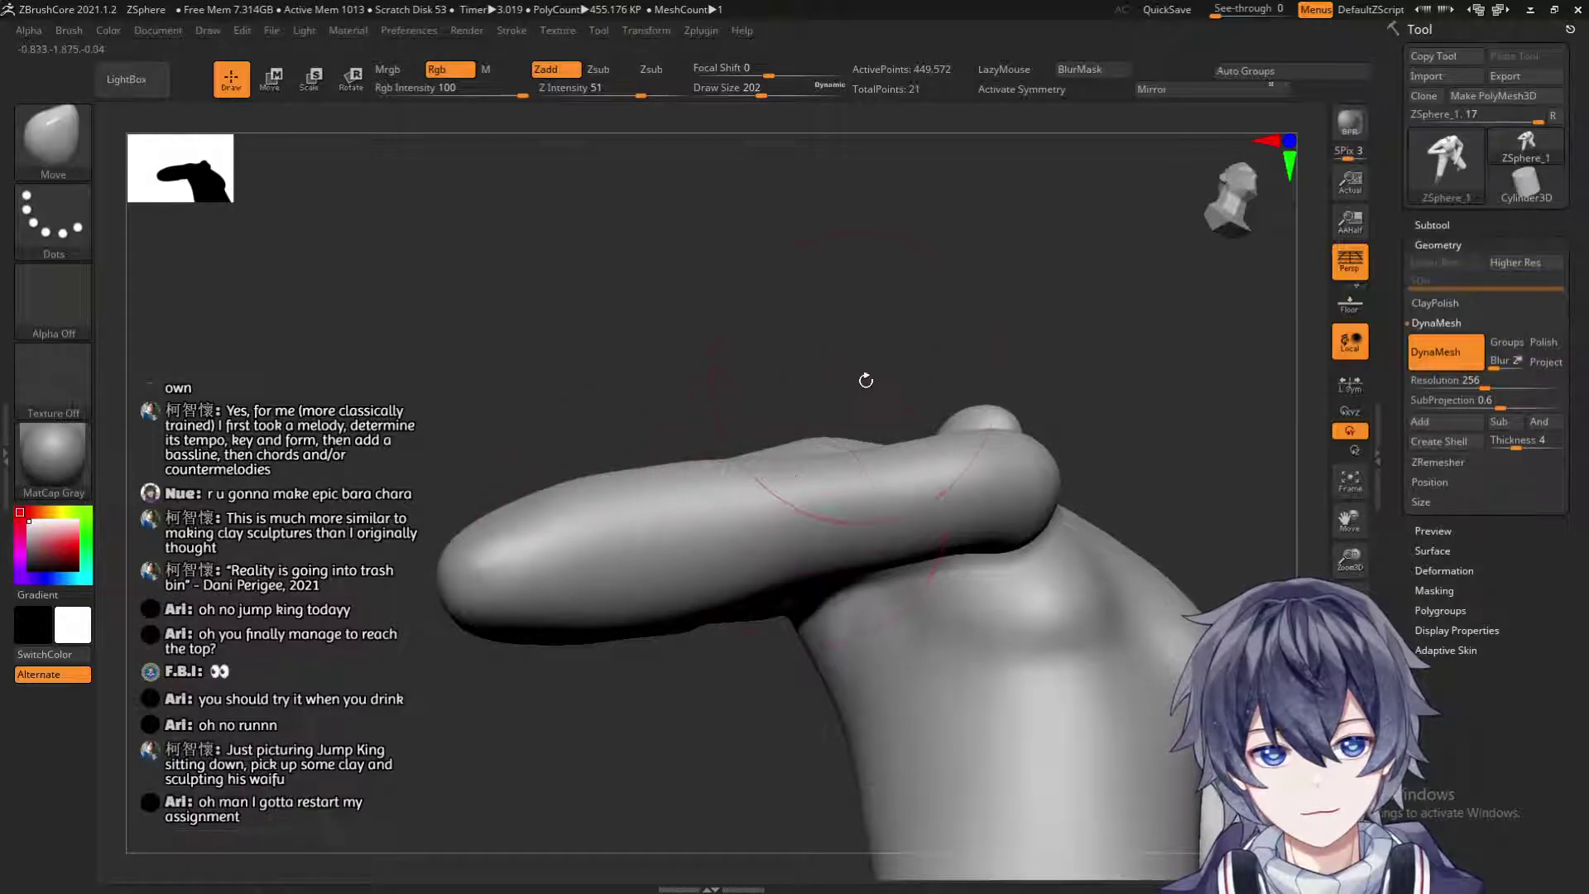
pyautogui.moveTo(866, 376); pyautogui.dragTo(808, 430)
pyautogui.moveTo(699, 372); pyautogui.dragTo(629, 355)
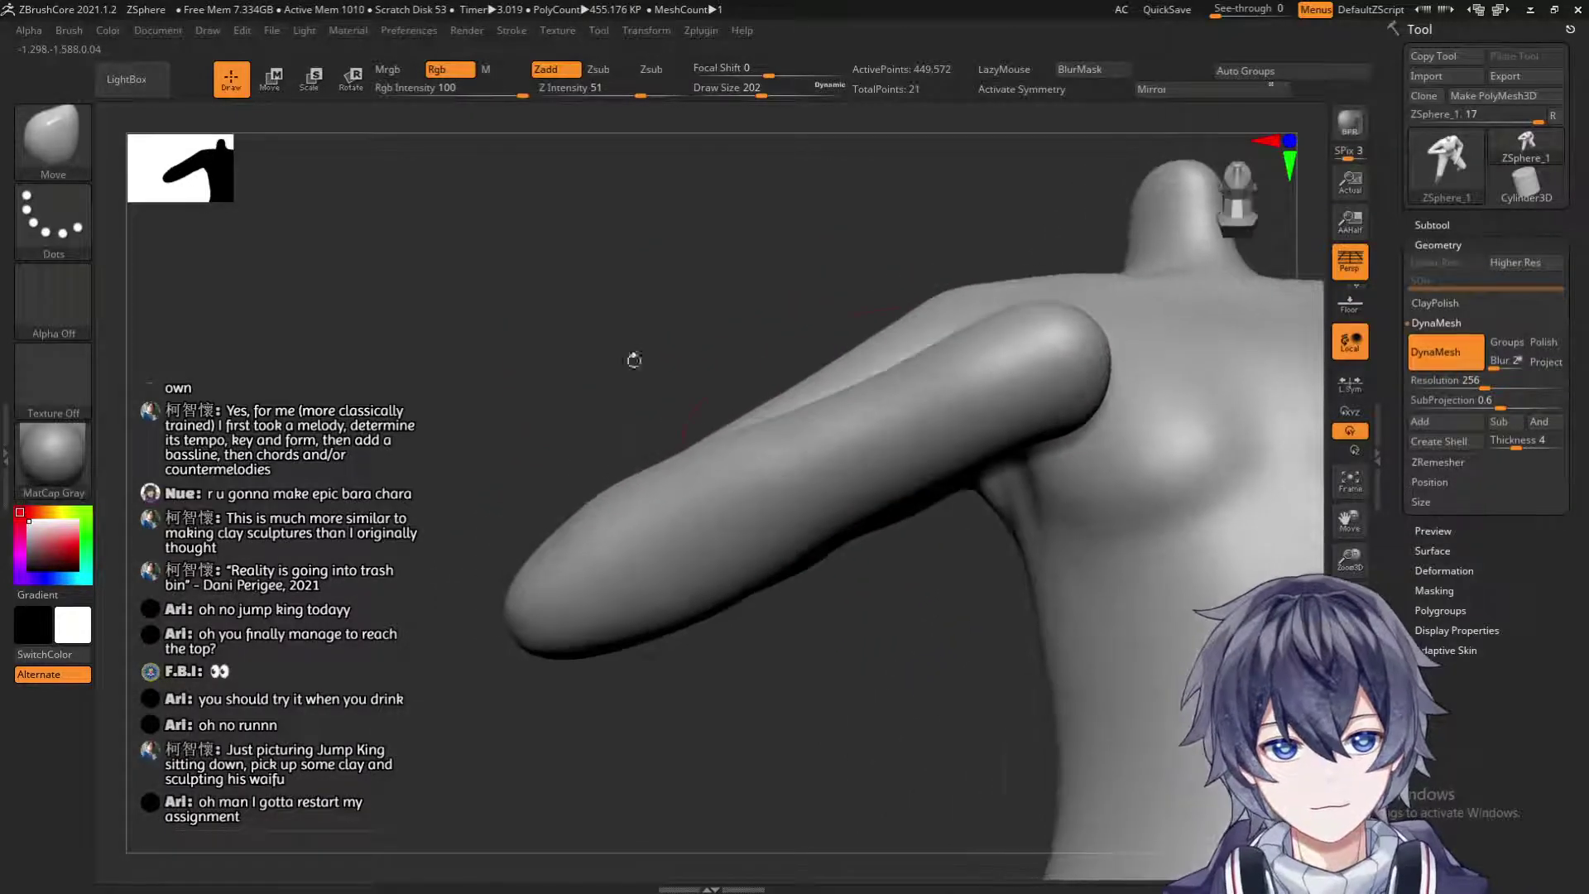
pyautogui.moveTo(886, 604); pyautogui.dragTo(909, 515)
# Switch to the ClayBuildup brush, try strokes along the back of the upper arm, and undo them.
pyautogui.moveTo(753, 376); pyautogui.dragTo(114, 244)
pyautogui.click(46, 133)
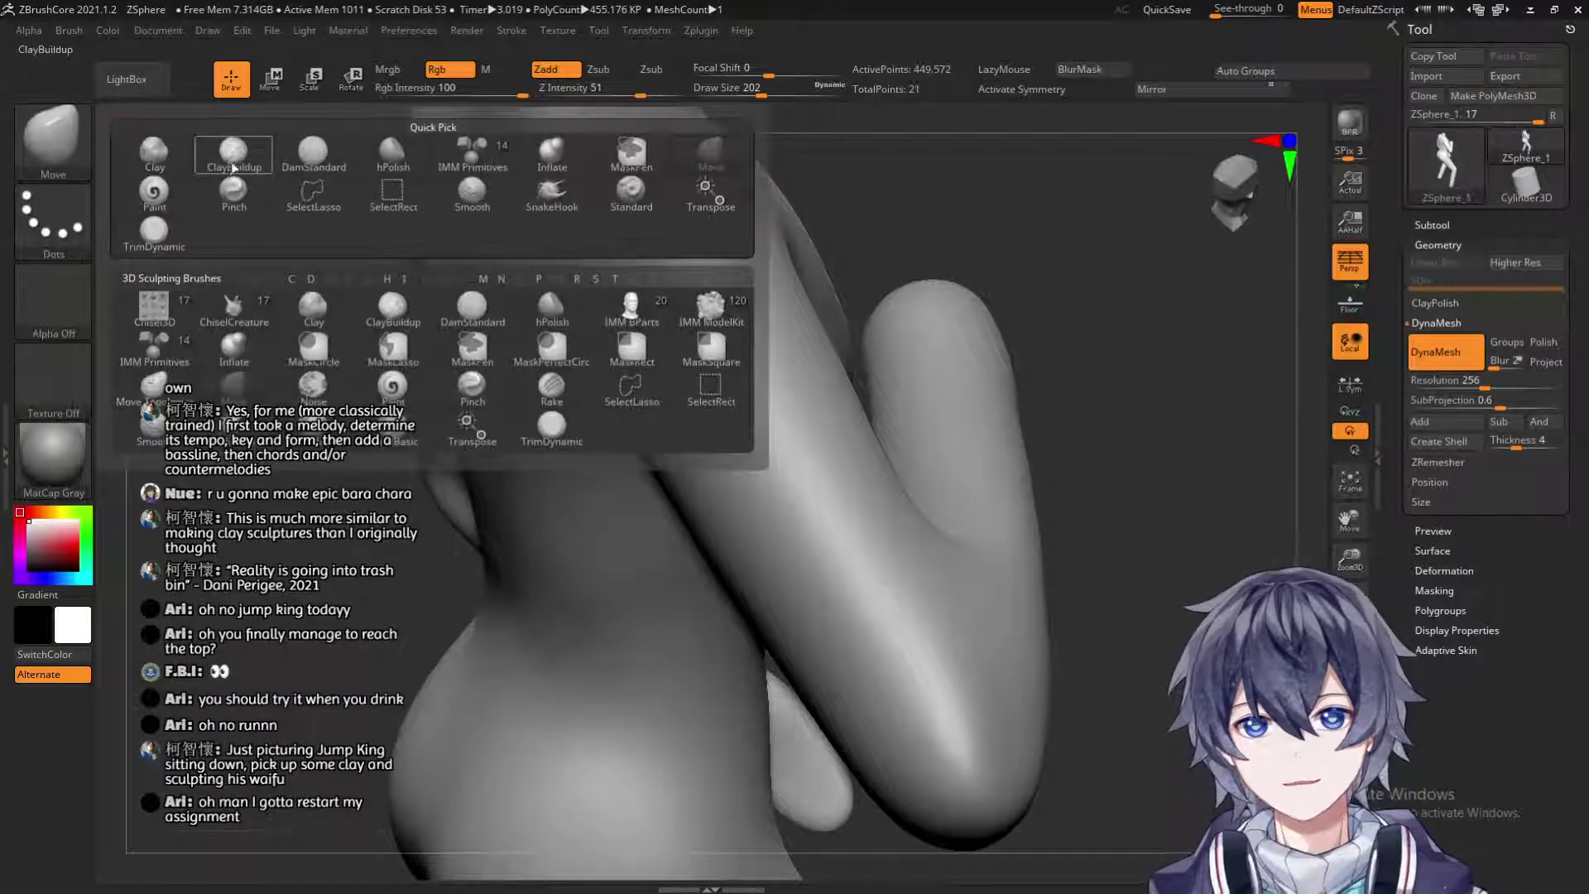
pyautogui.click(230, 162)
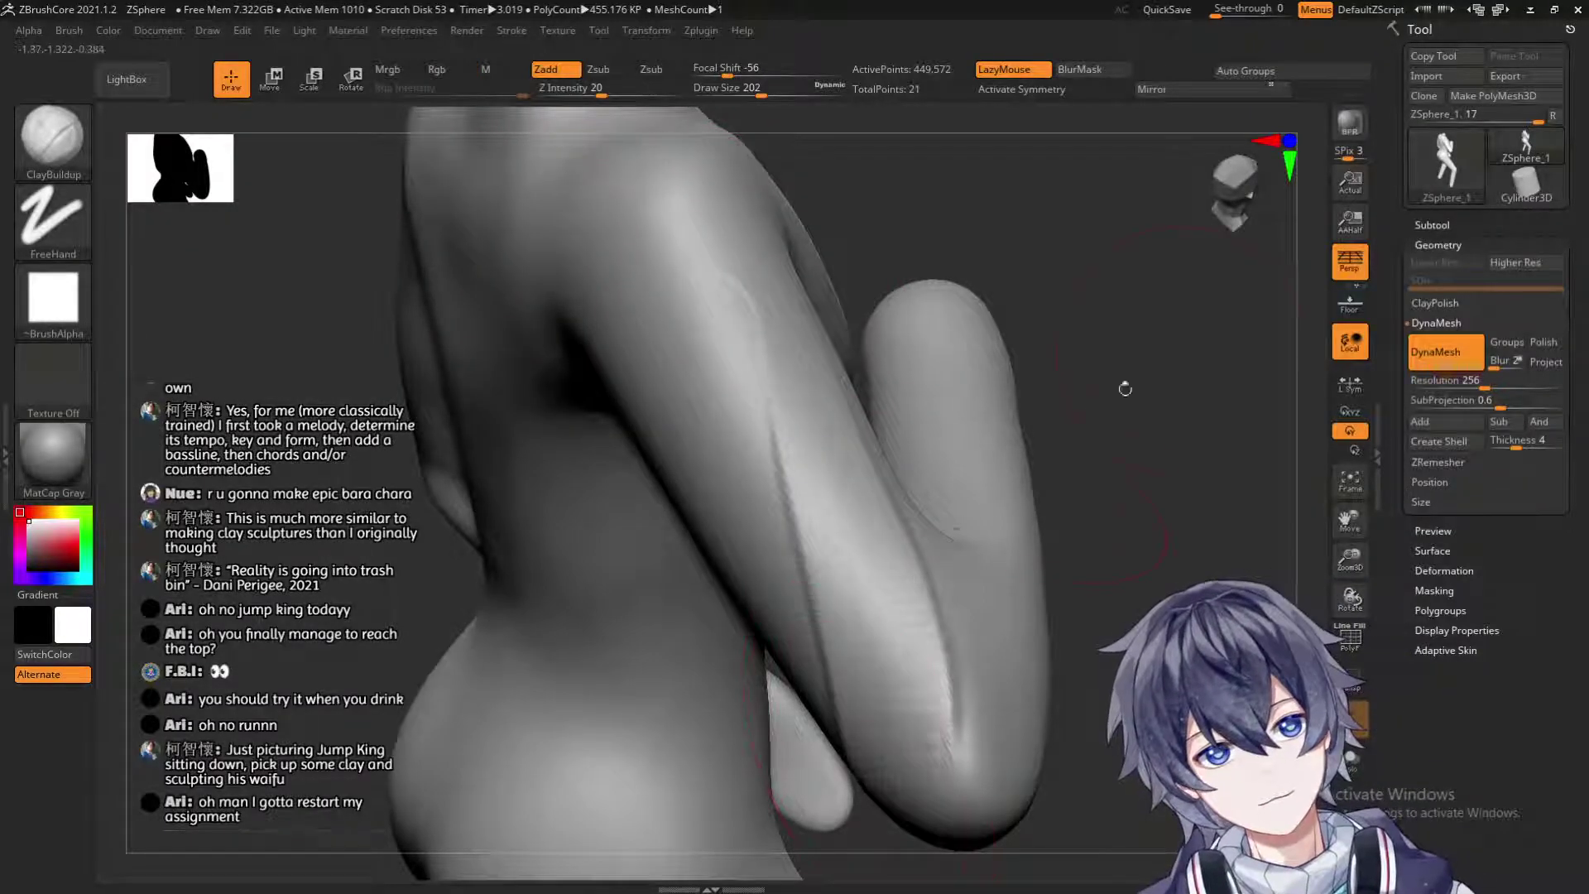
pyautogui.moveTo(1089, 409); pyautogui.dragTo(1178, 340)
pyautogui.hotkey('ctrl', 'z')
# Build up the deltoid over the shoulder and upper arm with ClayBuildup strokes and smooth them into the surface.
pyautogui.moveTo(1133, 390)
pyautogui.keyDown('alt'); pyautogui.mouseDown()
pyautogui.moveTo(1064, 286)
pyautogui.moveTo(861, 331)
pyautogui.mouseUp(); pyautogui.keyUp('alt')
pyautogui.moveTo(1065, 355); pyautogui.dragTo(1053, 510)
pyautogui.moveTo(772, 433)
pyautogui.mouseDown()
pyautogui.moveTo(812, 358)
pyautogui.moveTo(805, 392)
pyautogui.moveTo(818, 373)
pyautogui.moveTo(699, 348)
pyautogui.mouseUp()
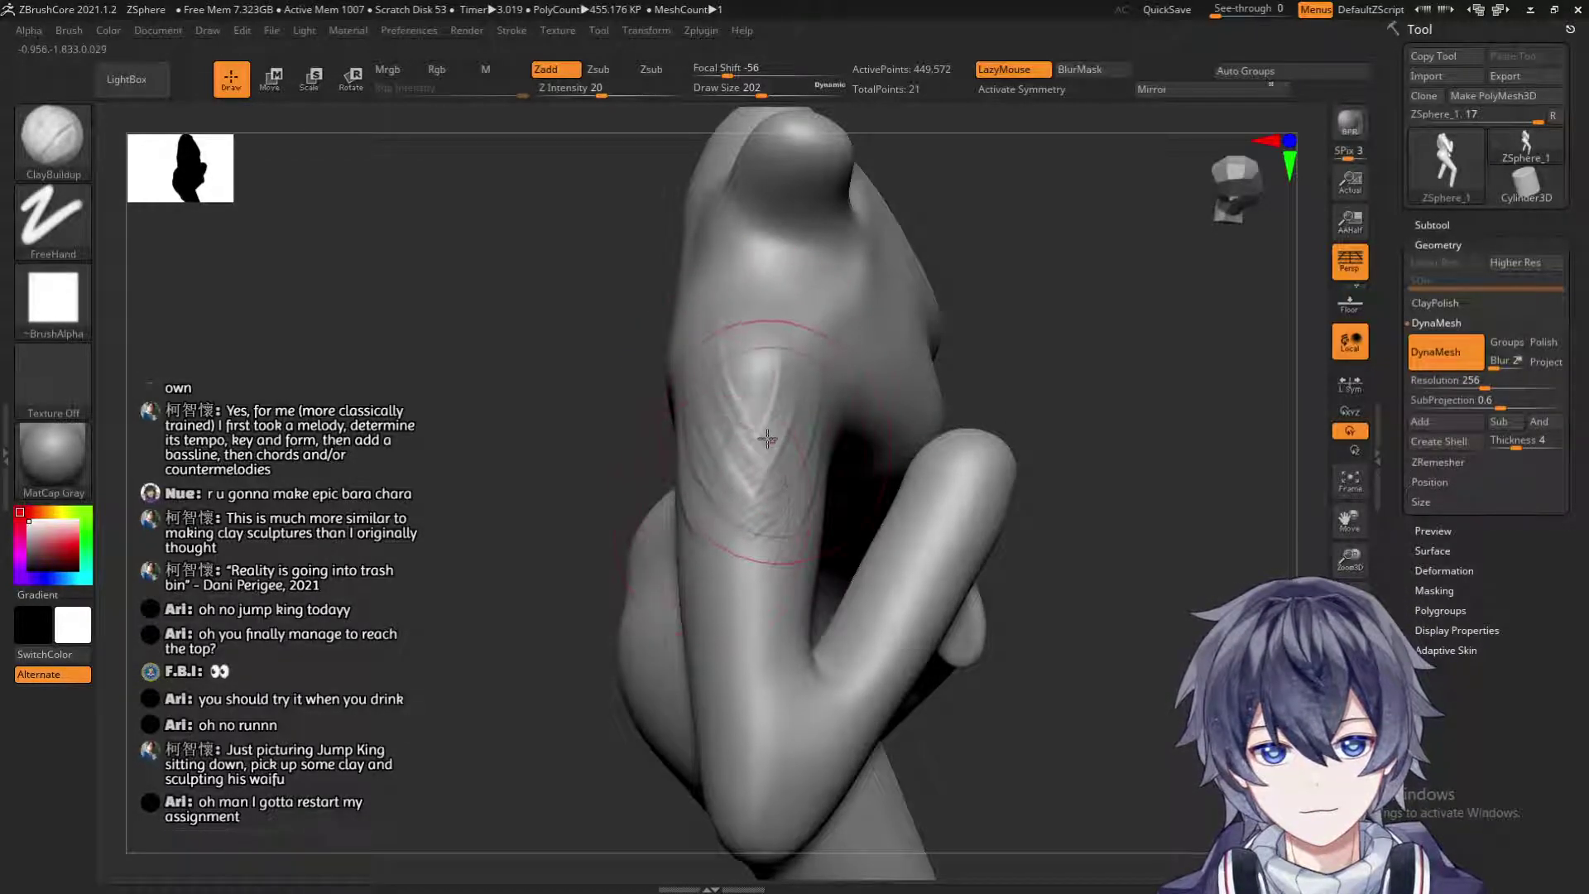
pyautogui.moveTo(765, 469); pyautogui.dragTo(793, 409, button='right')
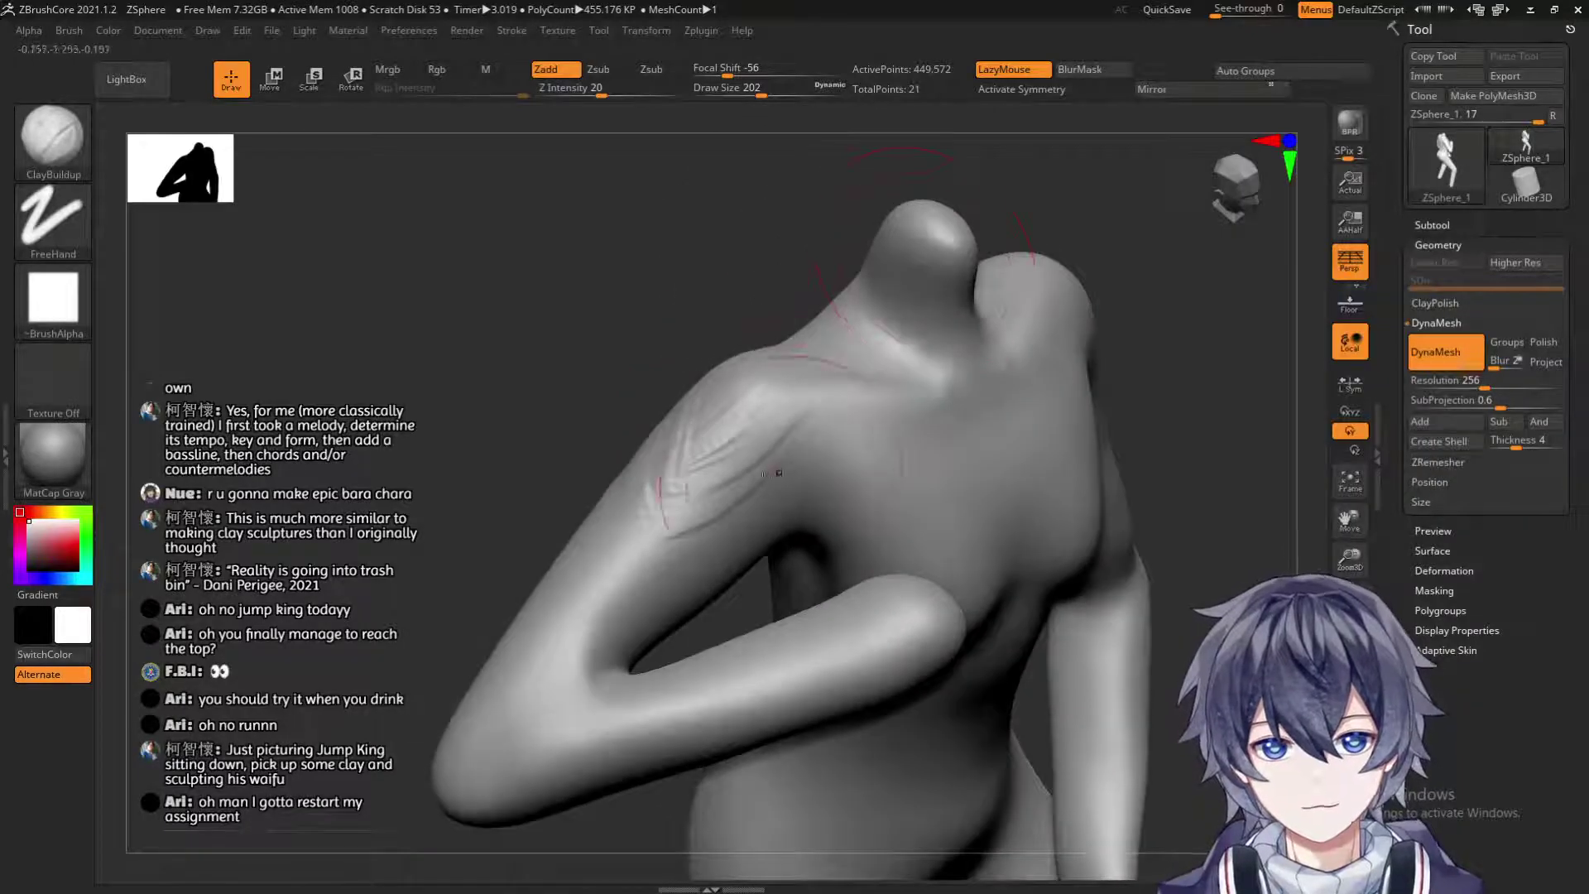
pyautogui.moveTo(585, 413); pyautogui.dragTo(725, 504, button='right')
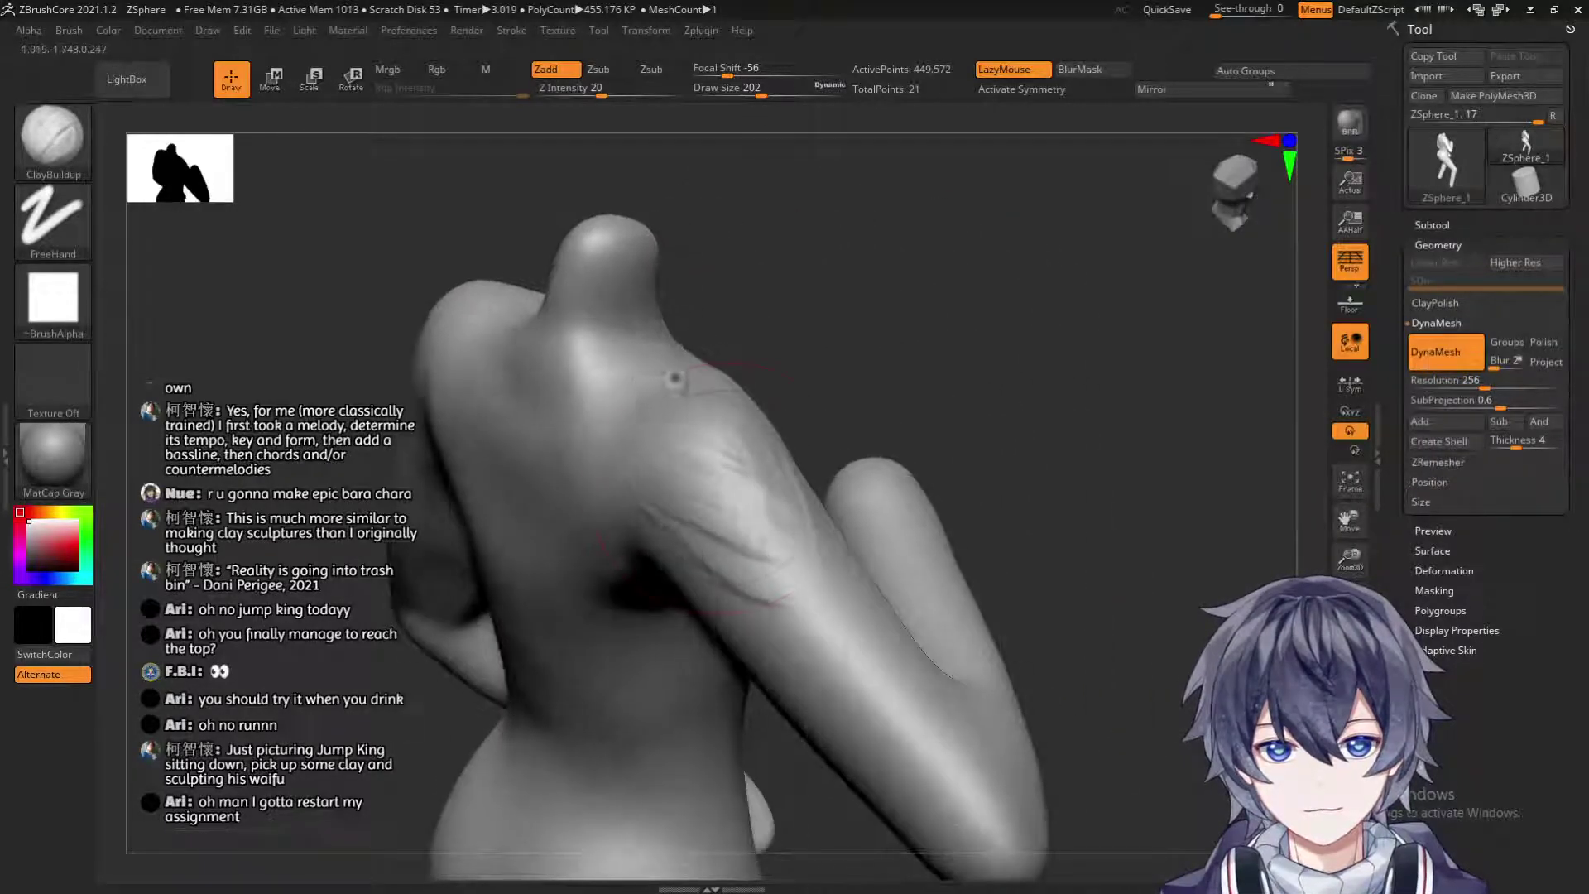
pyautogui.keyDown('shift'); pyautogui.moveTo(764, 511); pyautogui.dragTo(750, 566); pyautogui.keyUp('shift')
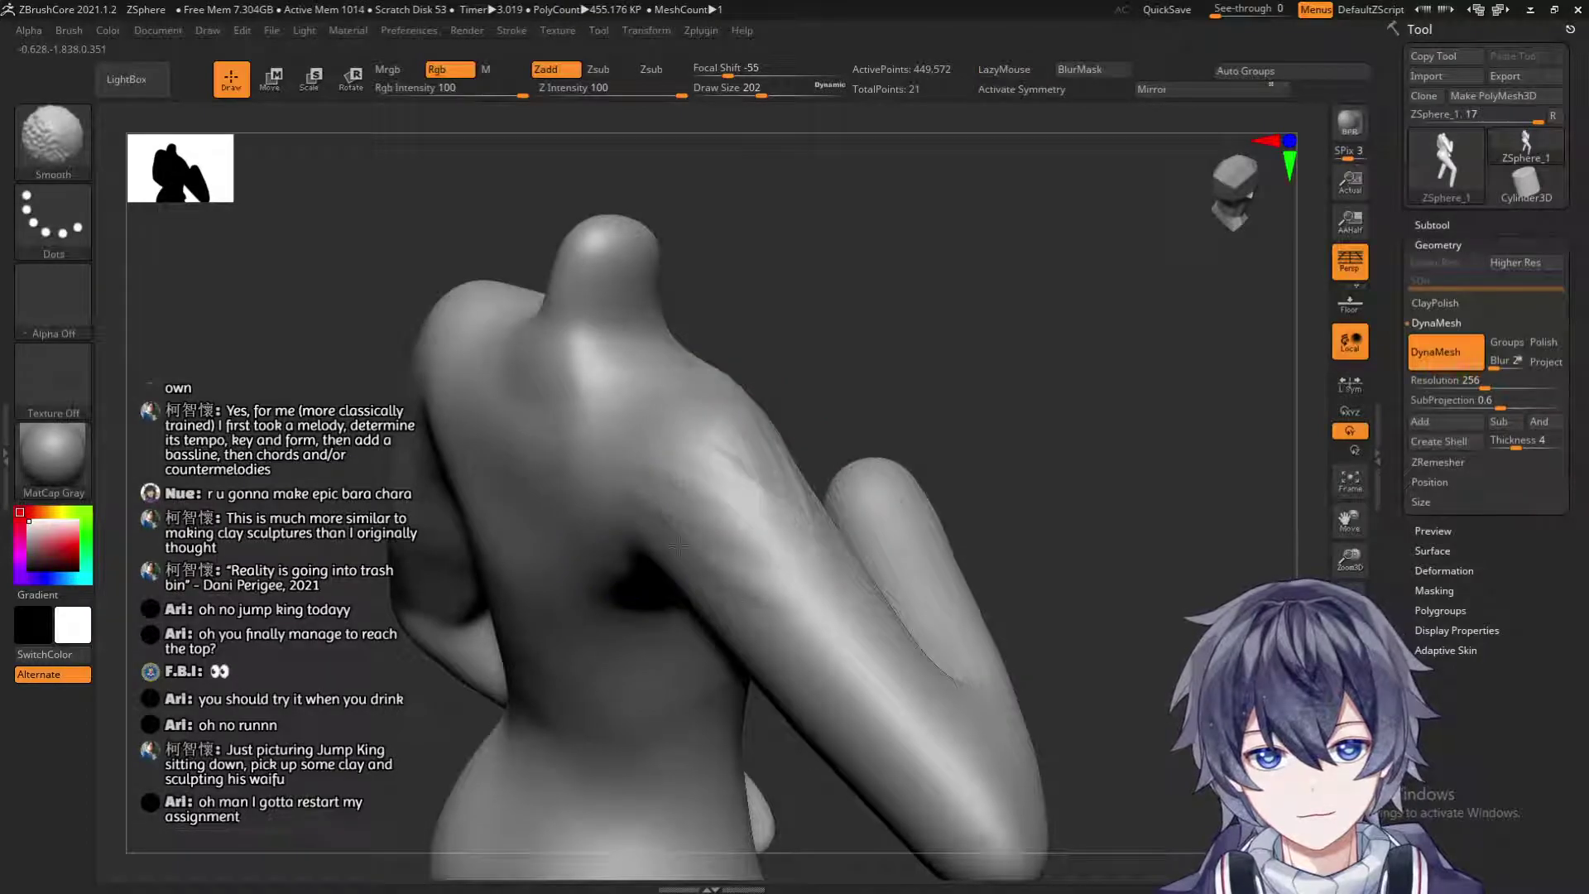
pyautogui.moveTo(862, 354)
pyautogui.mouseDown(button='right')
pyautogui.moveTo(765, 447)
pyautogui.moveTo(737, 447)
pyautogui.moveTo(745, 418)
pyautogui.moveTo(880, 341)
pyautogui.moveTo(795, 547)
pyautogui.moveTo(853, 478)
pyautogui.moveTo(667, 493)
pyautogui.mouseUp(button='right')
pyautogui.moveTo(536, 349); pyautogui.dragTo(389, 374, button='right')
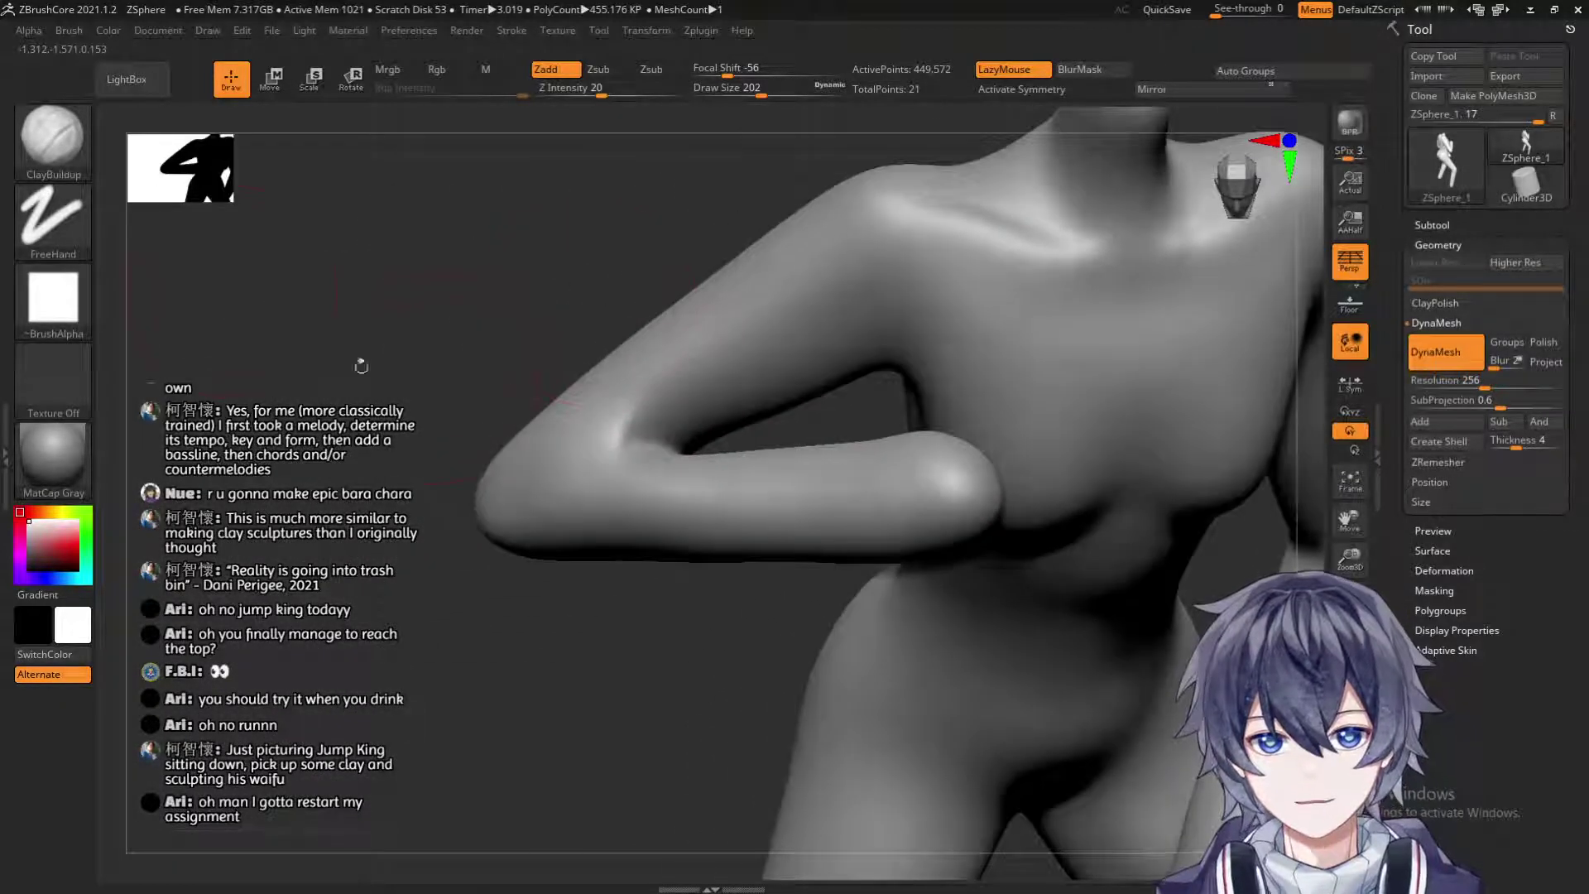
# Reduce the ClayBuildup brush's draw size to 71 and build up a small ridge in the inner elbow.
pyautogui.press('s')
pyautogui.moveTo(472, 421); pyautogui.dragTo(454, 421)
pyautogui.moveTo(457, 422); pyautogui.dragTo(559, 468, button='right')
pyautogui.press('s')
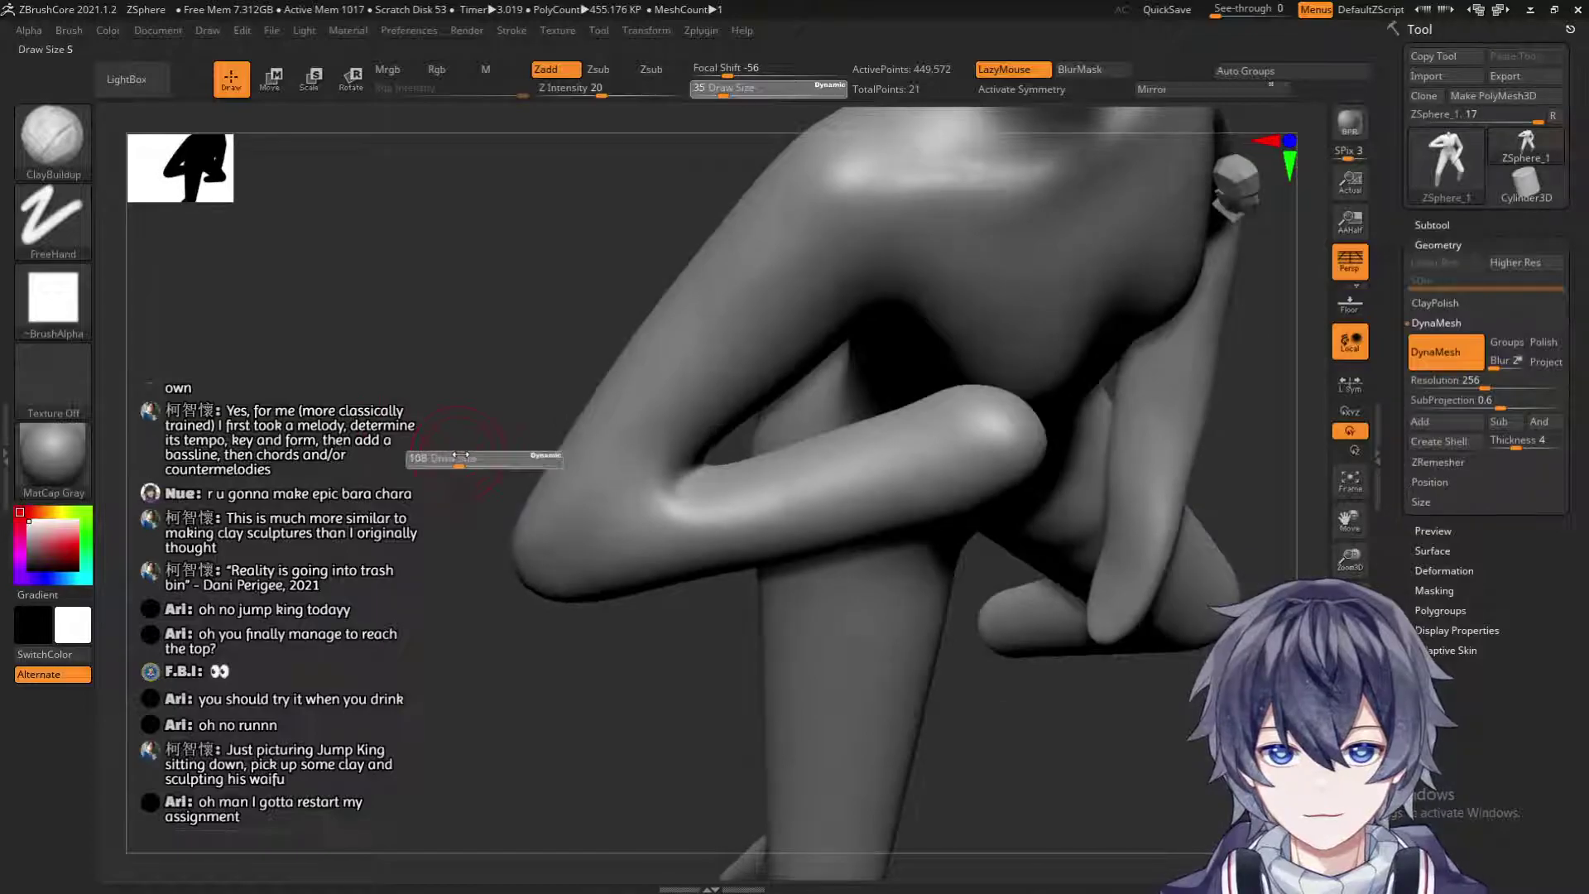
pyautogui.moveTo(455, 464); pyautogui.dragTo(487, 492, button='right')
pyautogui.press('s')
pyautogui.moveTo(653, 473); pyautogui.dragTo(644, 473)
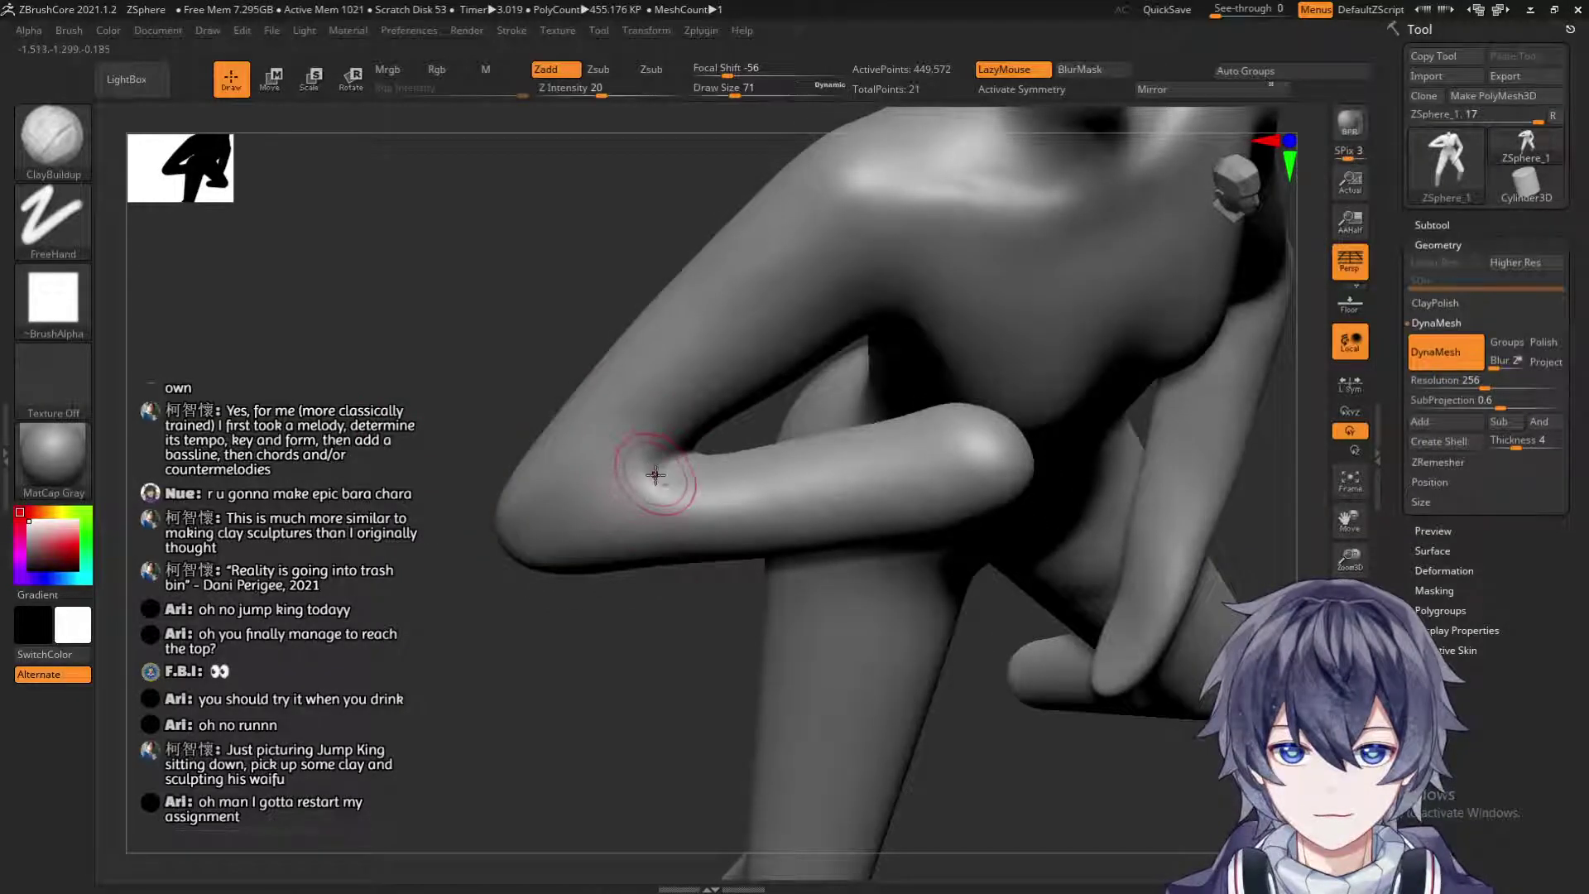
pyautogui.moveTo(478, 351); pyautogui.dragTo(494, 341, button='right')
pyautogui.keyDown('shift'); pyautogui.moveTo(659, 469); pyautogui.dragTo(647, 447); pyautogui.keyUp('shift')
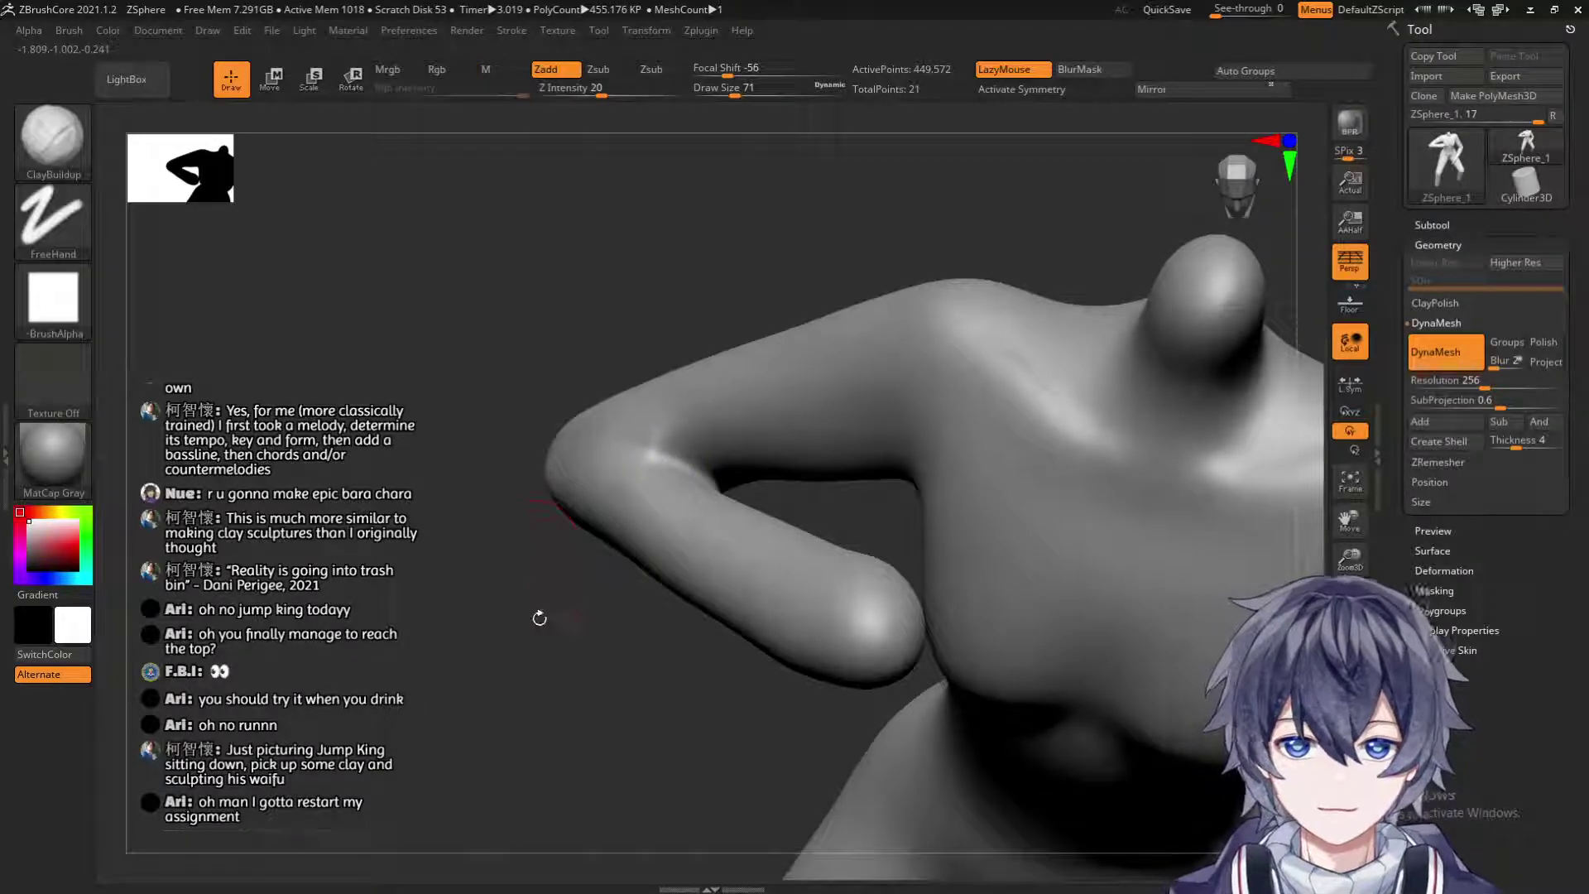
pyautogui.moveTo(514, 678); pyautogui.dragTo(515, 737)
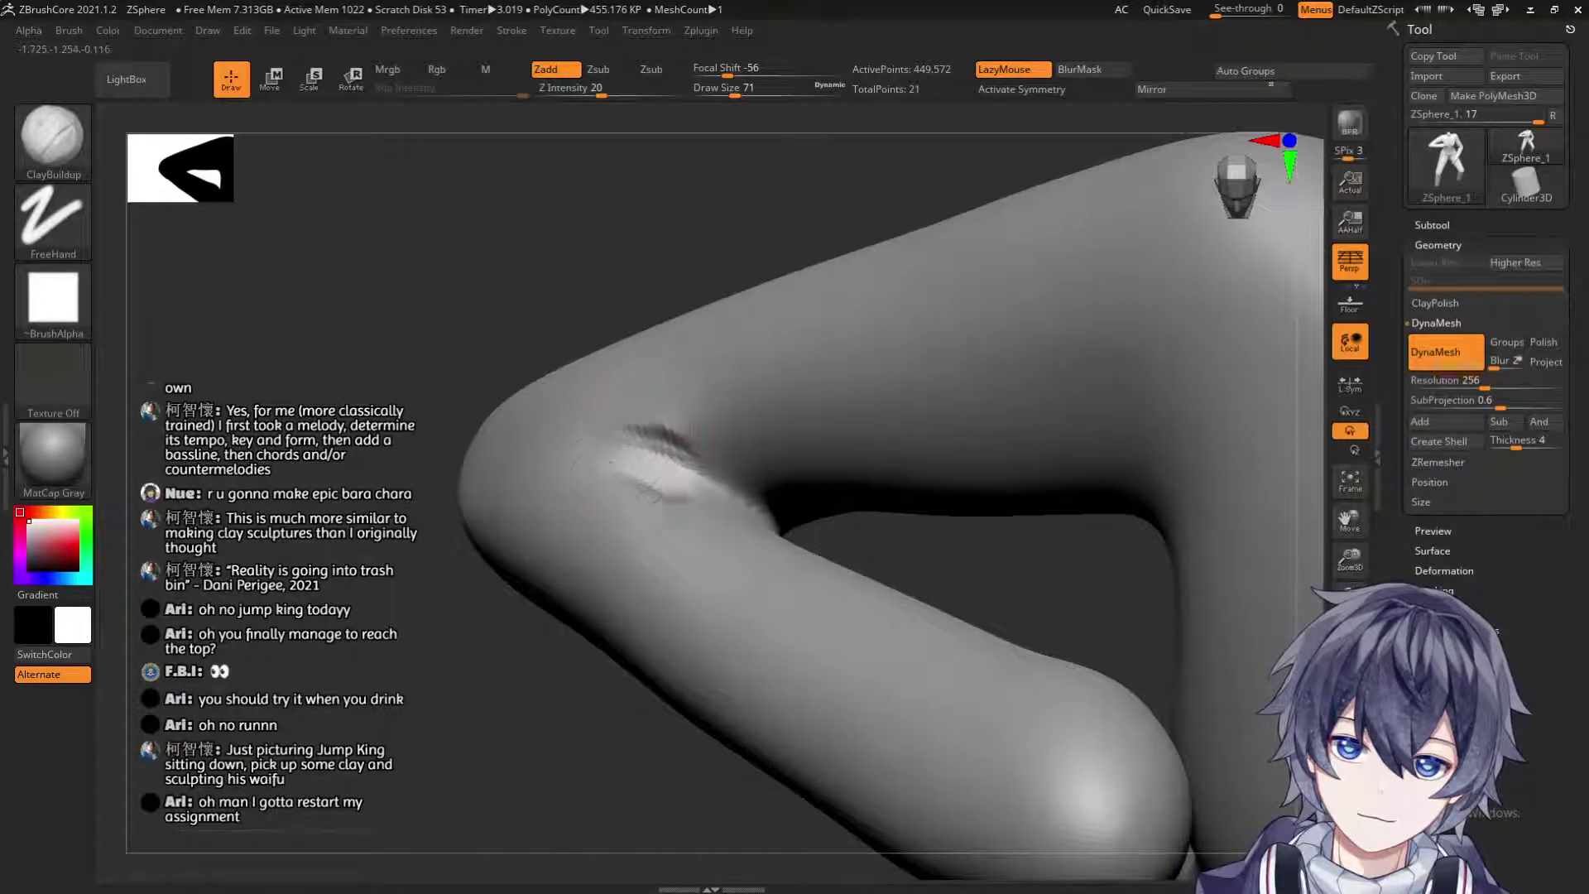
# Add further ClayBuildup strokes around the inner elbow crease and smooth them into the upper arm and forearm.
pyautogui.keyDown('alt'); pyautogui.moveTo(739, 472); pyautogui.dragTo(638, 461); pyautogui.keyUp('alt')
pyautogui.moveTo(548, 331)
pyautogui.mouseDown()
pyautogui.moveTo(497, 326)
pyautogui.moveTo(515, 326)
pyautogui.mouseUp()
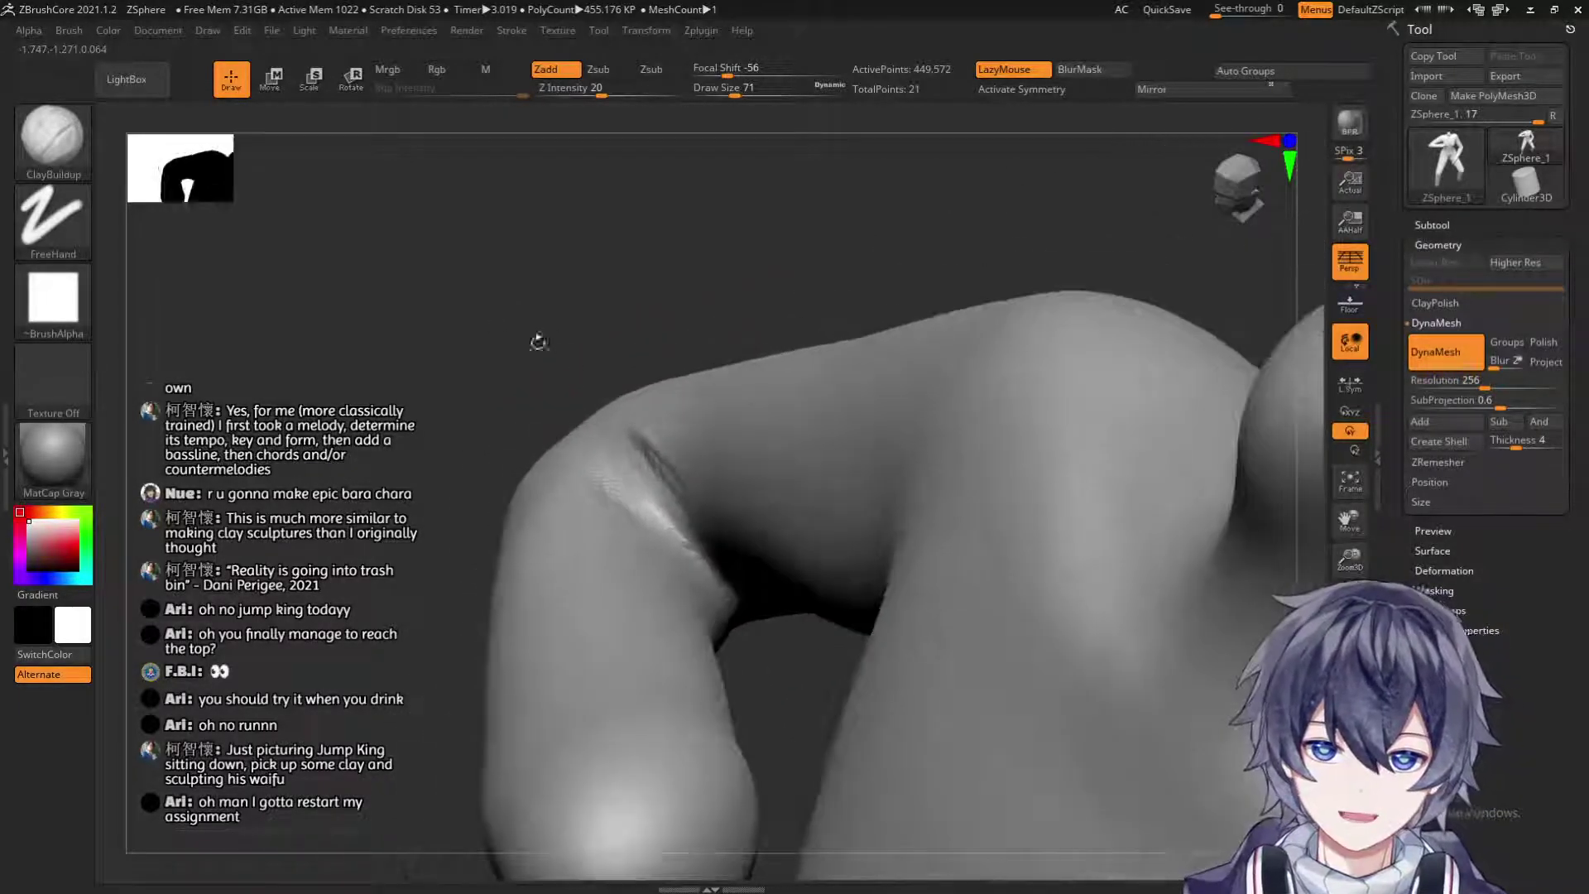
pyautogui.keyDown('shift'); pyautogui.moveTo(667, 553); pyautogui.dragTo(641, 518); pyautogui.keyUp('shift')
pyautogui.moveTo(444, 539)
pyautogui.mouseDown()
pyautogui.moveTo(439, 439)
pyautogui.moveTo(422, 671)
pyautogui.moveTo(486, 617)
pyautogui.moveTo(431, 538)
pyautogui.moveTo(451, 513)
pyautogui.mouseUp()
pyautogui.moveTo(742, 497)
pyautogui.keyDown('shift'); pyautogui.mouseDown()
pyautogui.moveTo(725, 531)
pyautogui.moveTo(795, 529)
pyautogui.moveTo(783, 448)
pyautogui.moveTo(673, 532)
pyautogui.mouseUp(); pyautogui.keyUp('shift')
pyautogui.moveTo(994, 323); pyautogui.dragTo(712, 389)
pyautogui.moveTo(799, 550)
pyautogui.mouseDown()
pyautogui.moveTo(826, 571)
pyautogui.moveTo(625, 487)
pyautogui.mouseUp()
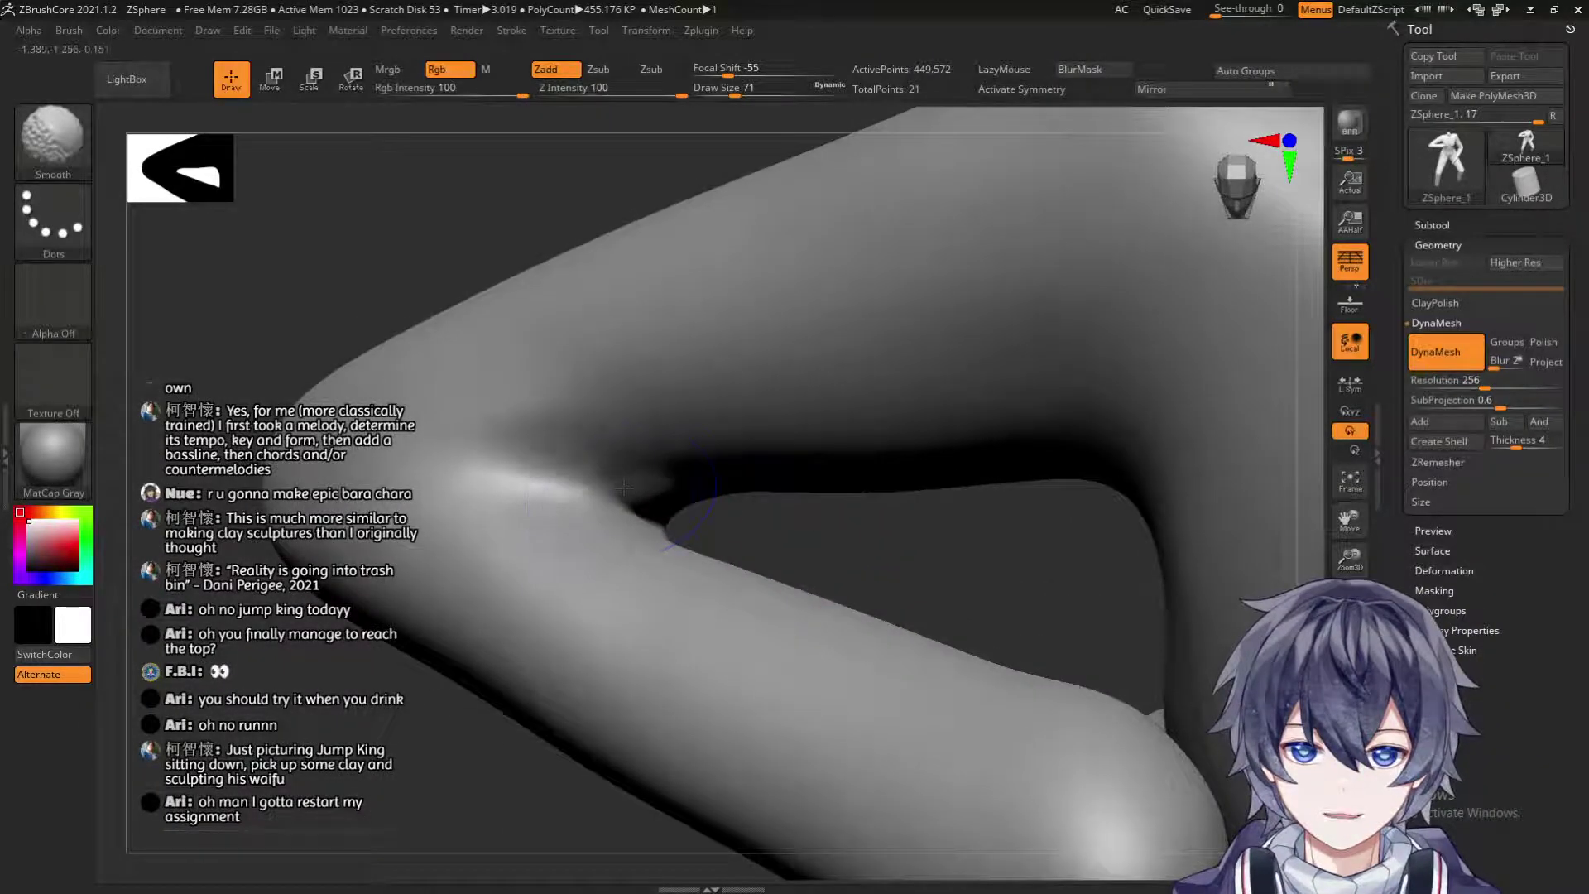
pyautogui.moveTo(567, 533); pyautogui.dragTo(754, 587)
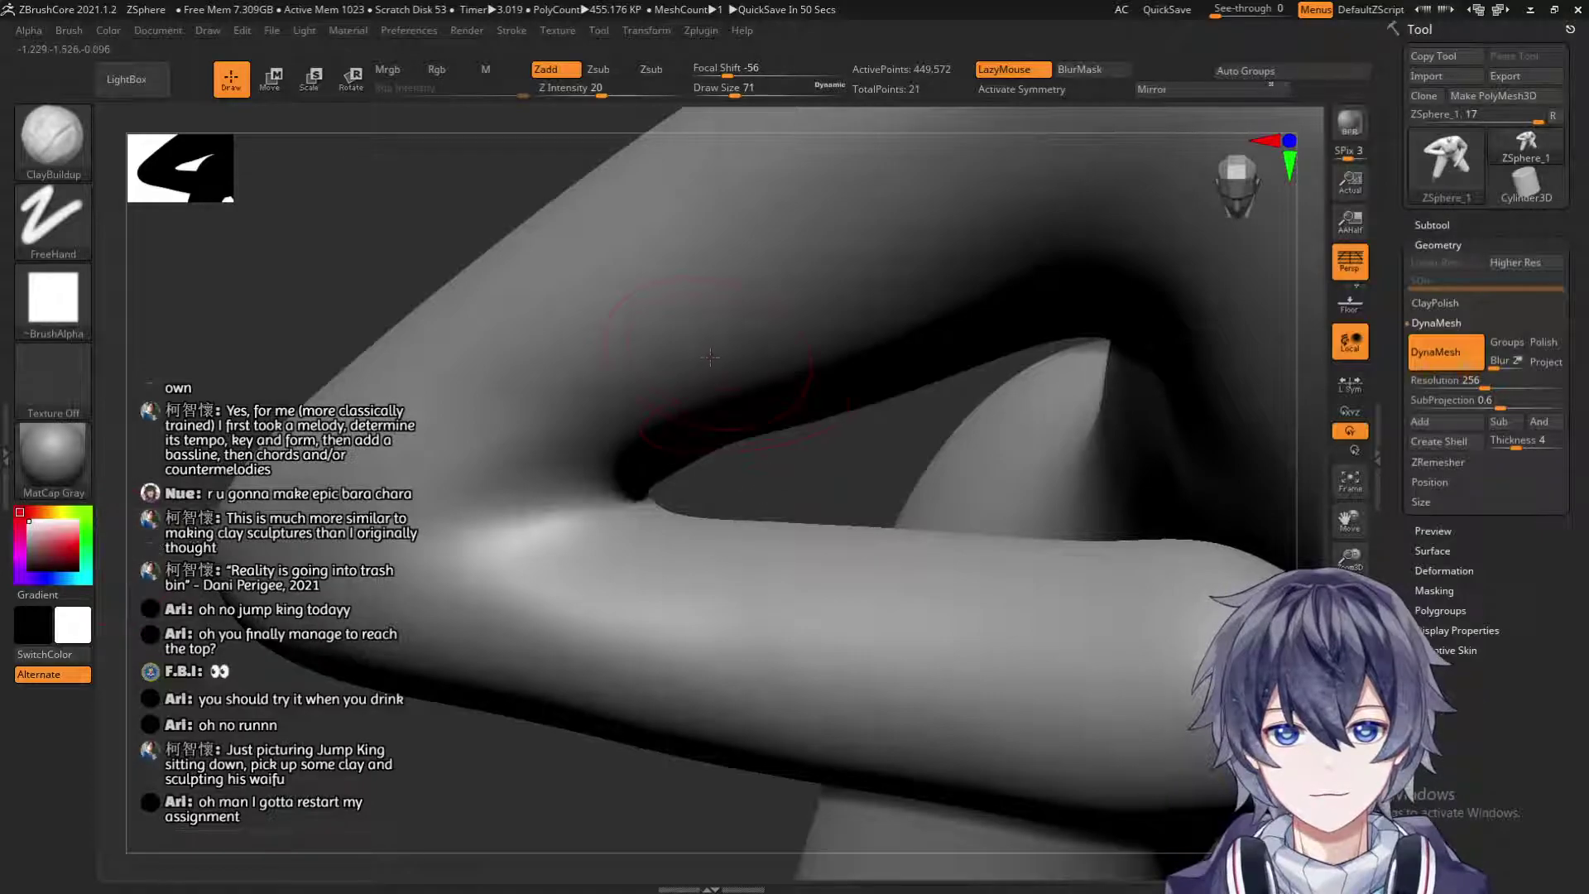
# Set the ClayBuildup brush's draw size to 140 and build up the biceps along the upper arm's front and inner side.
pyautogui.moveTo(773, 451)
pyautogui.keyDown('alt'); pyautogui.mouseDown()
pyautogui.moveTo(649, 268)
pyautogui.moveTo(603, 231)
pyautogui.moveTo(639, 262)
pyautogui.moveTo(683, 387)
pyautogui.moveTo(621, 241)
pyautogui.moveTo(637, 265)
pyautogui.mouseUp(); pyautogui.keyUp('alt')
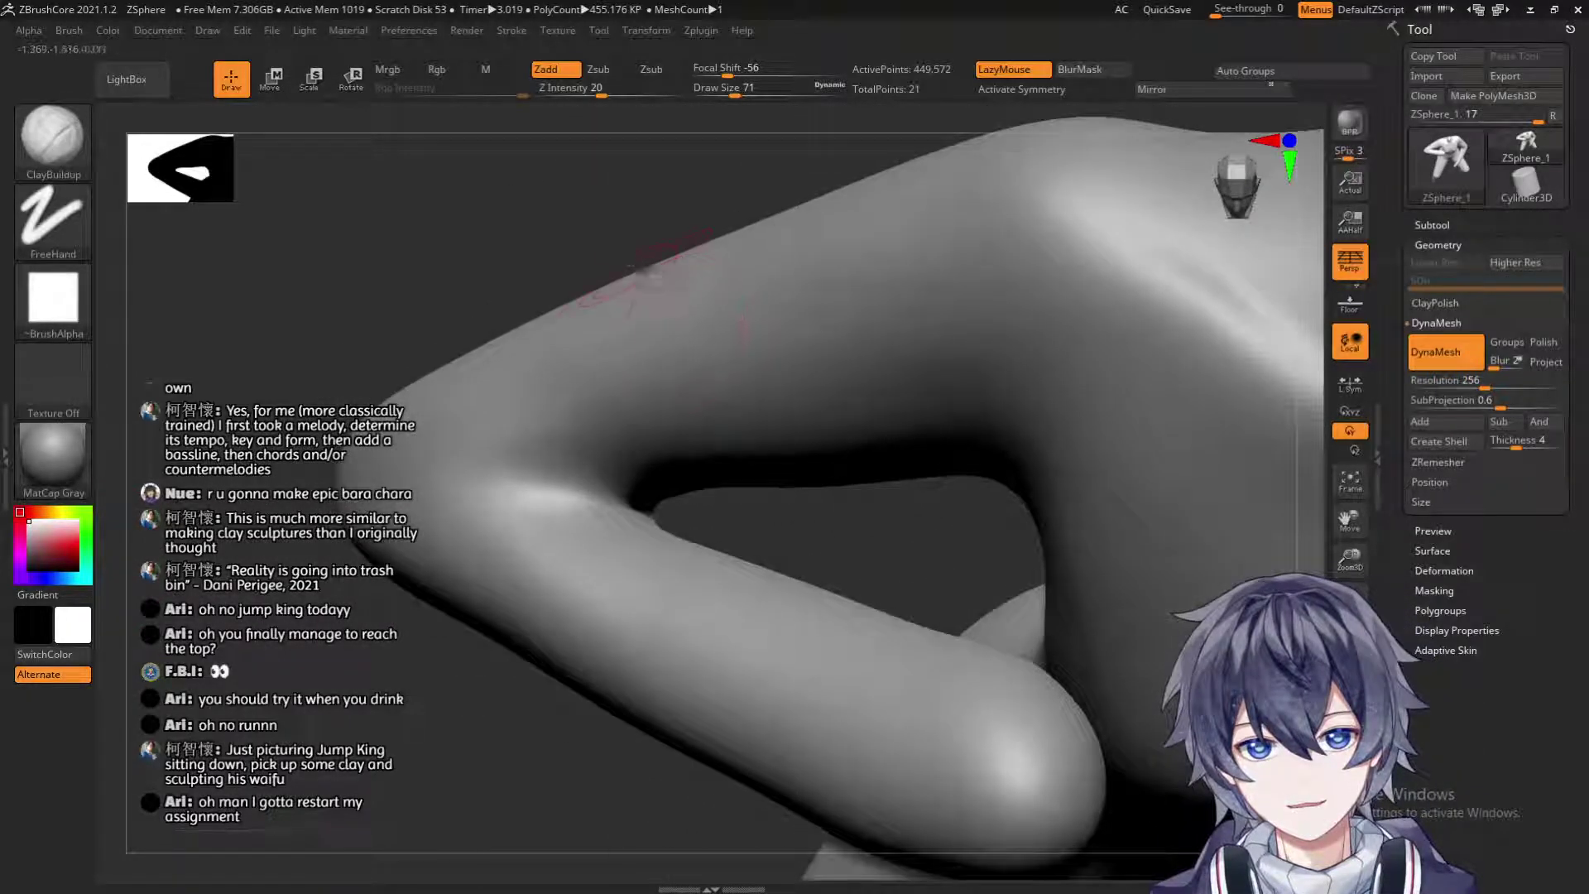
pyautogui.moveTo(582, 153); pyautogui.dragTo(636, 224)
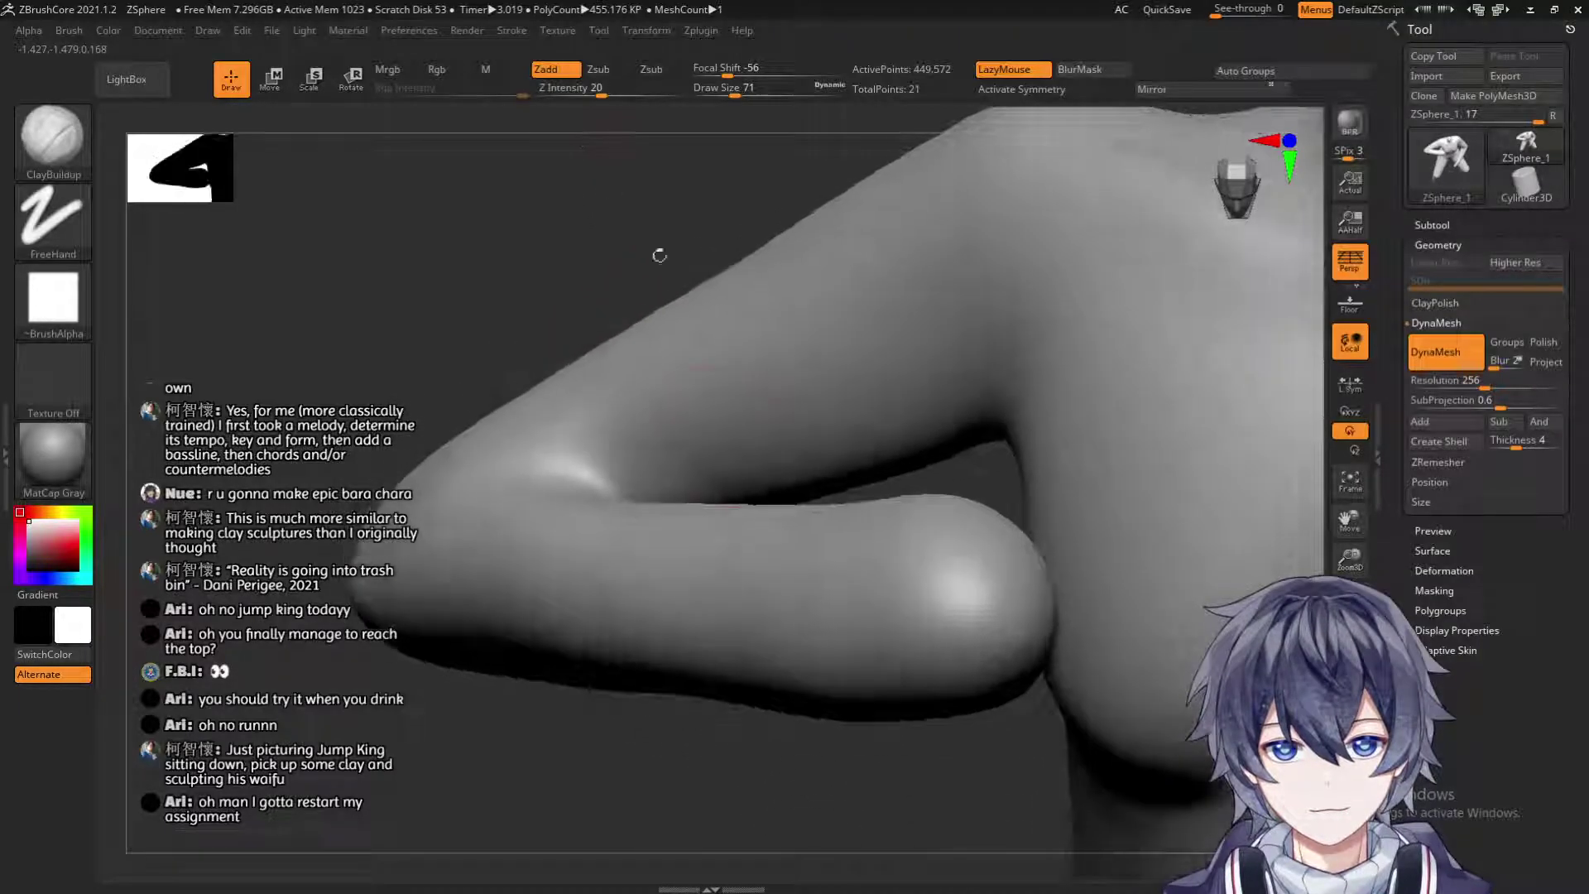
pyautogui.press('s')
pyautogui.moveTo(677, 450)
pyautogui.mouseDown()
pyautogui.moveTo(816, 399)
pyautogui.moveTo(650, 457)
pyautogui.moveTo(817, 333)
pyautogui.moveTo(834, 348)
pyautogui.moveTo(795, 356)
pyautogui.moveTo(861, 450)
pyautogui.moveTo(961, 395)
pyautogui.mouseUp()
pyautogui.moveTo(758, 370); pyautogui.dragTo(911, 431)
pyautogui.moveTo(622, 184)
pyautogui.mouseDown()
pyautogui.moveTo(695, 237)
pyautogui.moveTo(799, 408)
pyautogui.mouseUp()
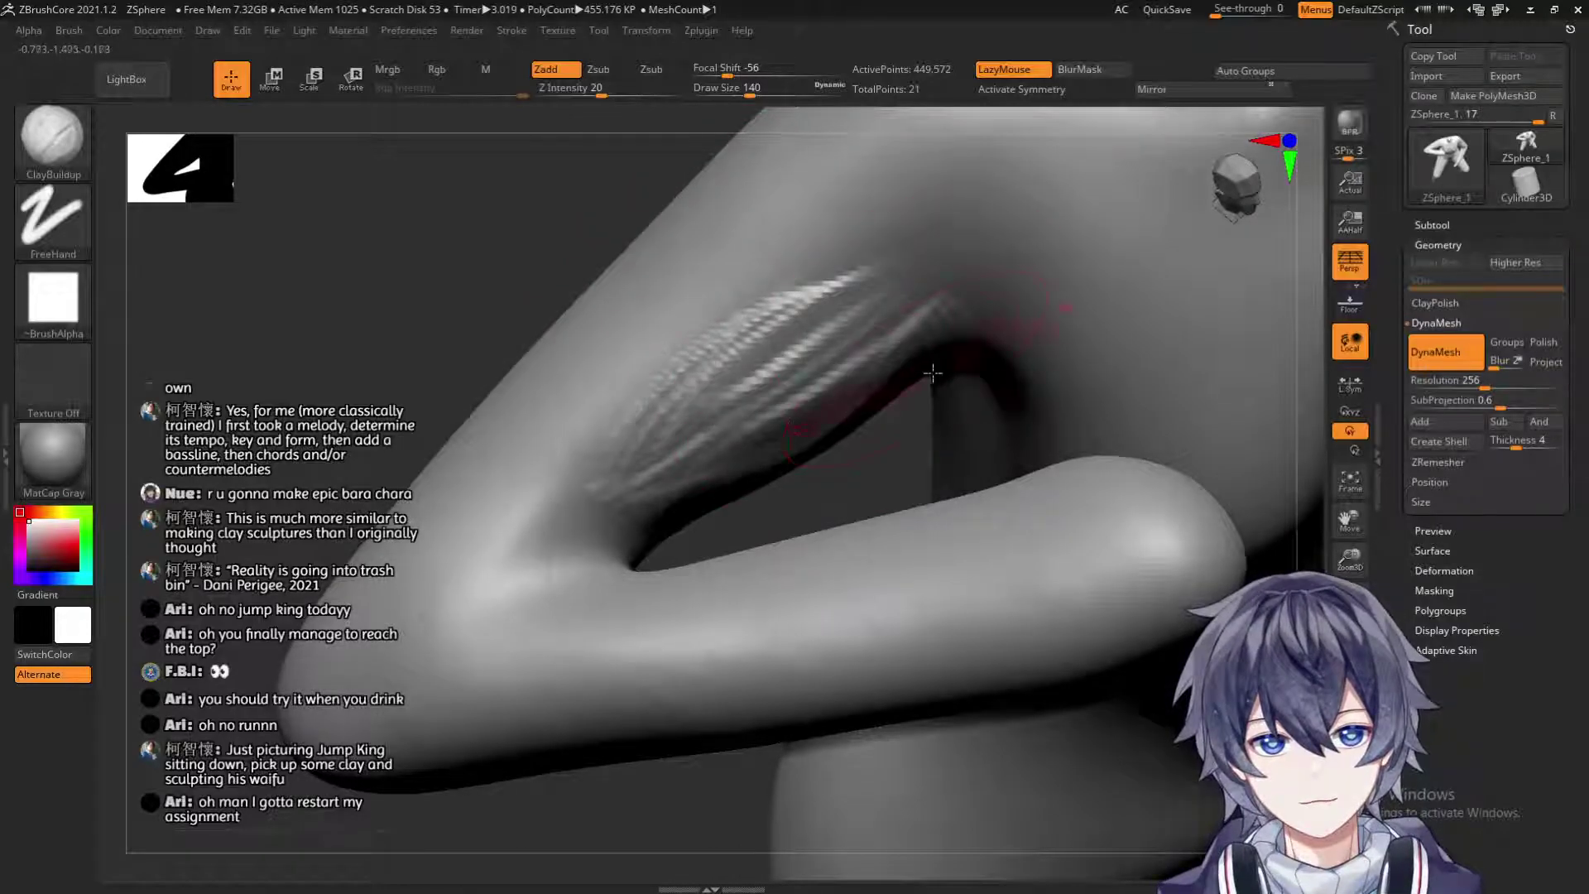
pyautogui.moveTo(557, 239); pyautogui.dragTo(793, 271)
pyautogui.moveTo(827, 690); pyautogui.dragTo(905, 340)
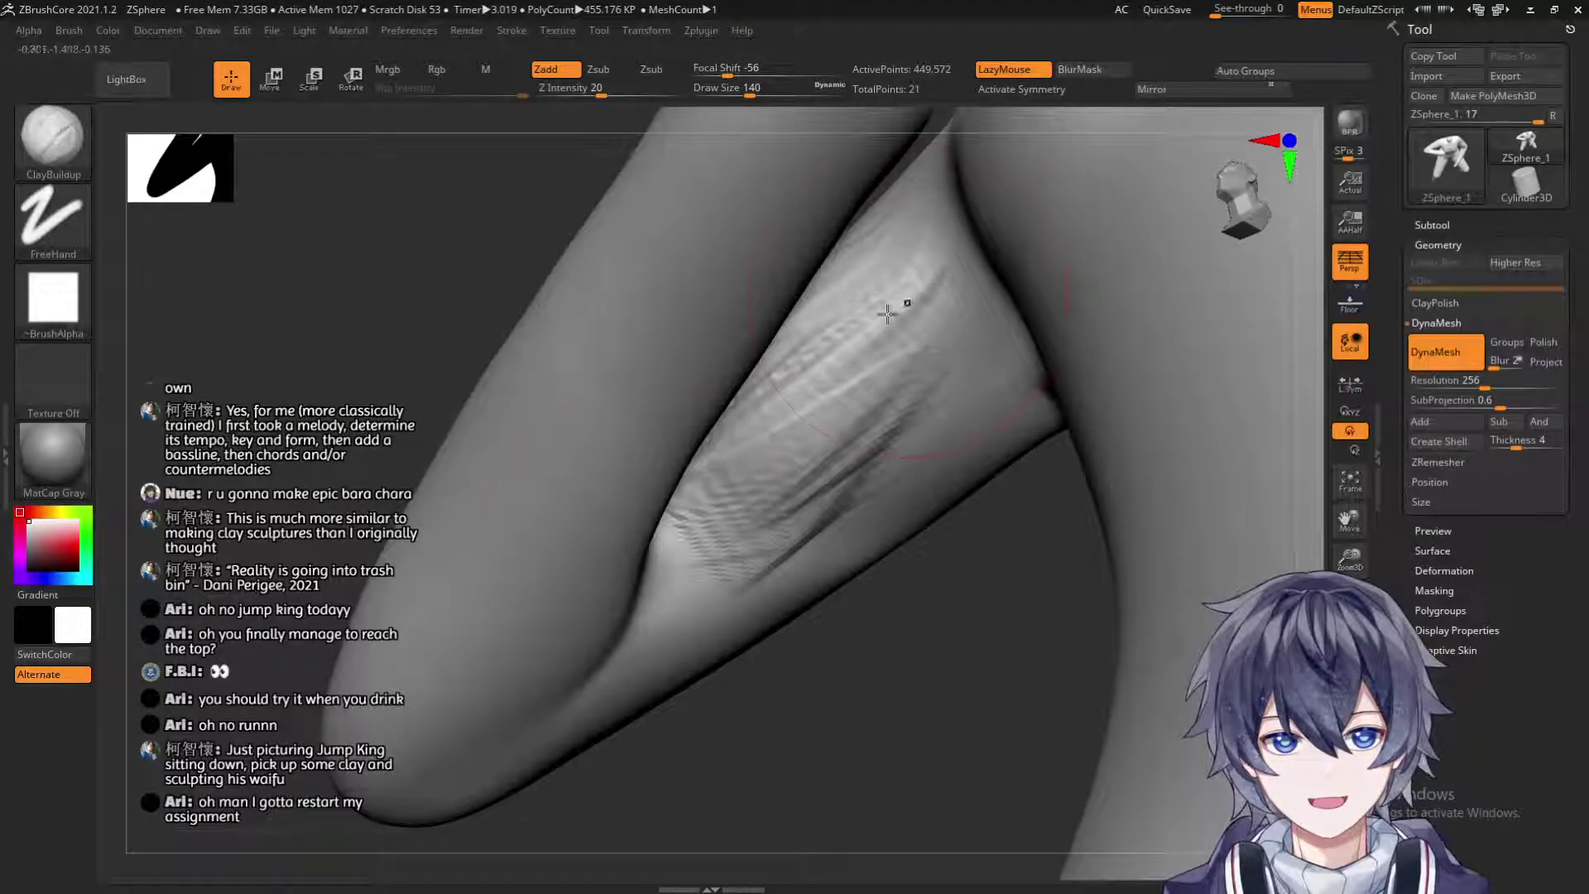
# Add volume to the underside of the biceps with ClayBuildup and smooth the strokes on its front.
pyautogui.moveTo(940, 626); pyautogui.dragTo(774, 598)
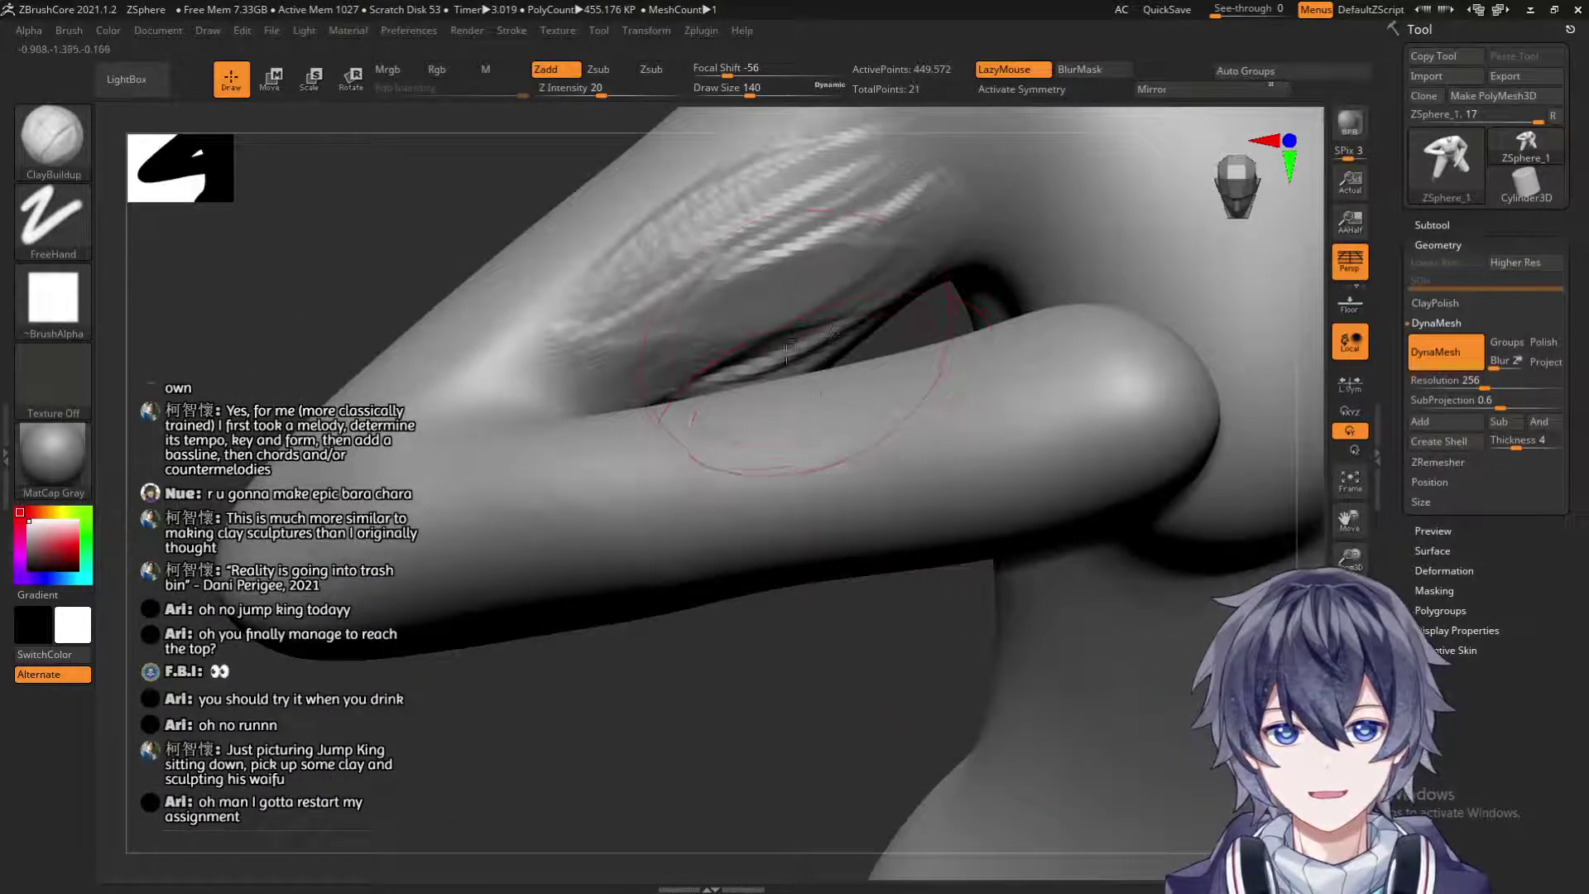
pyautogui.moveTo(820, 332)
pyautogui.mouseDown()
pyautogui.moveTo(728, 321)
pyautogui.moveTo(919, 230)
pyautogui.mouseUp()
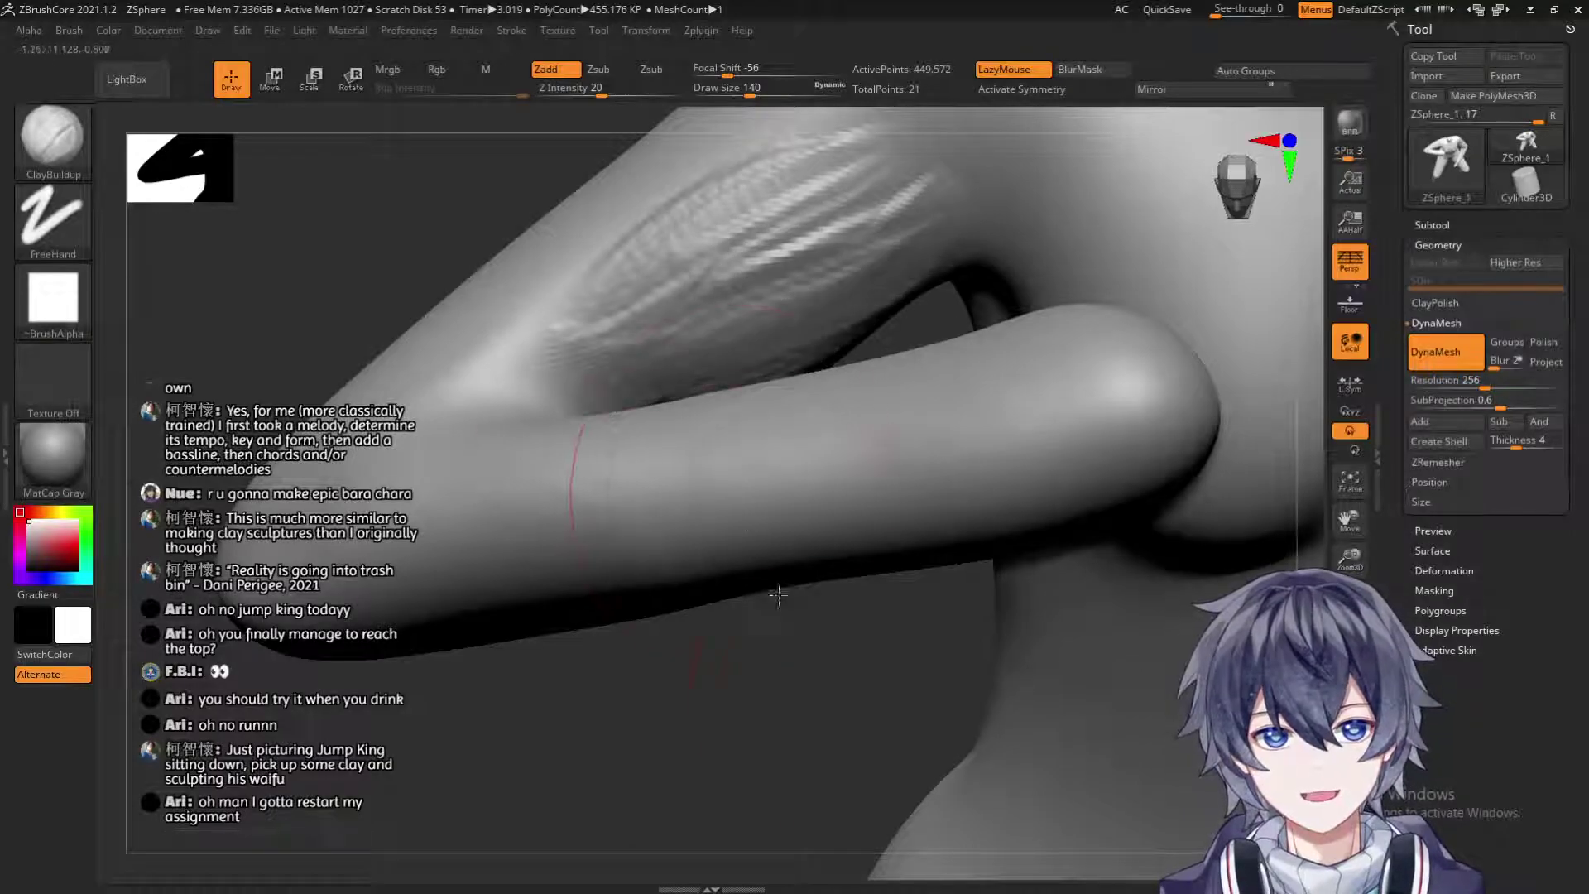
pyautogui.moveTo(806, 694); pyautogui.dragTo(798, 699)
pyautogui.press('shift')
pyautogui.keyDown('shift'); pyautogui.moveTo(758, 266); pyautogui.dragTo(700, 307); pyautogui.keyUp('shift')
pyautogui.moveTo(586, 358)
pyautogui.mouseDown()
pyautogui.moveTo(721, 361)
pyautogui.moveTo(910, 206)
pyautogui.mouseUp()
# Build up the inner side of the upper arm from below and blend it smoothly into the elbow.
pyautogui.moveTo(538, 724); pyautogui.dragTo(720, 530)
pyautogui.moveTo(339, 827)
pyautogui.mouseDown()
pyautogui.moveTo(420, 853)
pyautogui.moveTo(809, 532)
pyautogui.mouseUp()
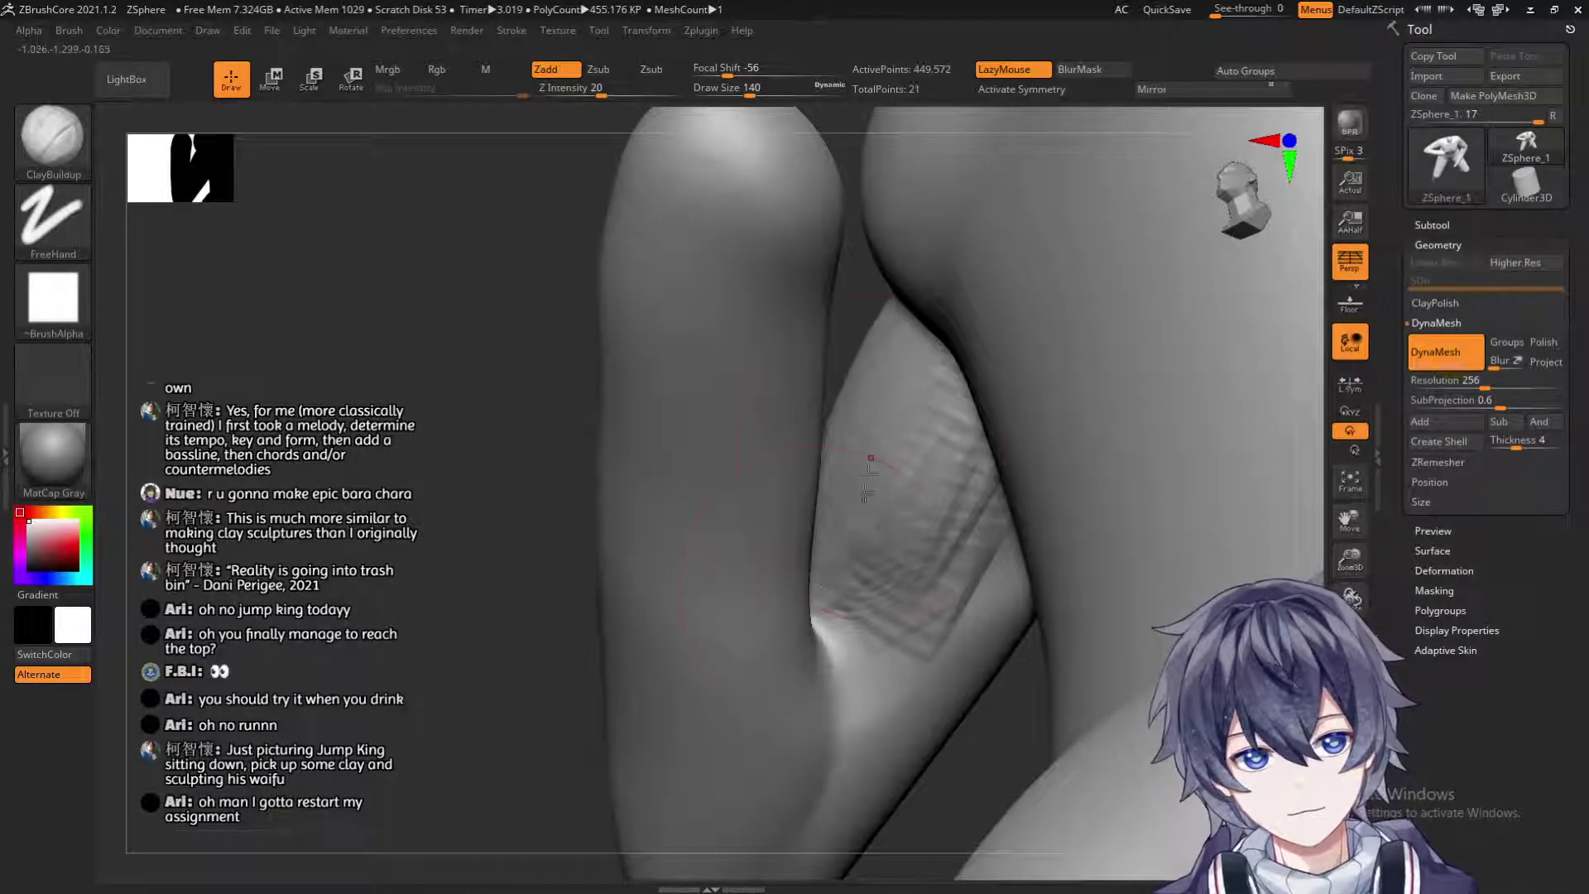
pyautogui.moveTo(972, 729); pyautogui.dragTo(1026, 687)
pyautogui.moveTo(1043, 463)
pyautogui.keyDown('shift'); pyautogui.mouseDown()
pyautogui.moveTo(994, 579)
pyautogui.moveTo(1016, 586)
pyautogui.mouseUp(); pyautogui.keyUp('shift')
pyautogui.moveTo(1162, 693); pyautogui.dragTo(957, 401)
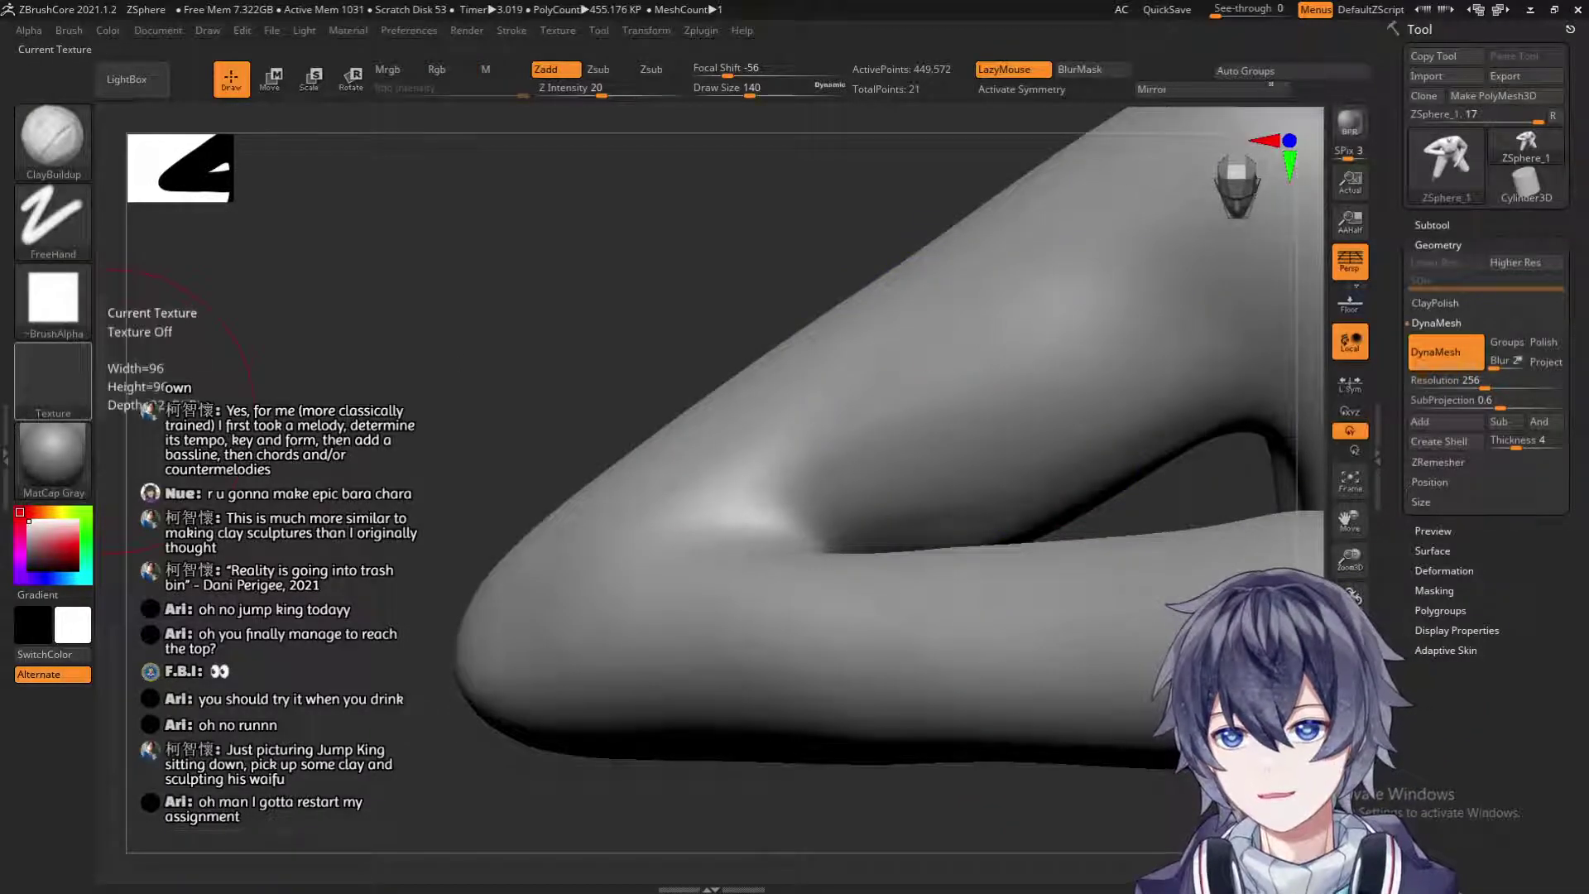
# Switch to the Move brush for reshaping the bent arm around the elbow and biceps.
pyautogui.moveTo(0, 364); pyautogui.dragTo(0, 331)
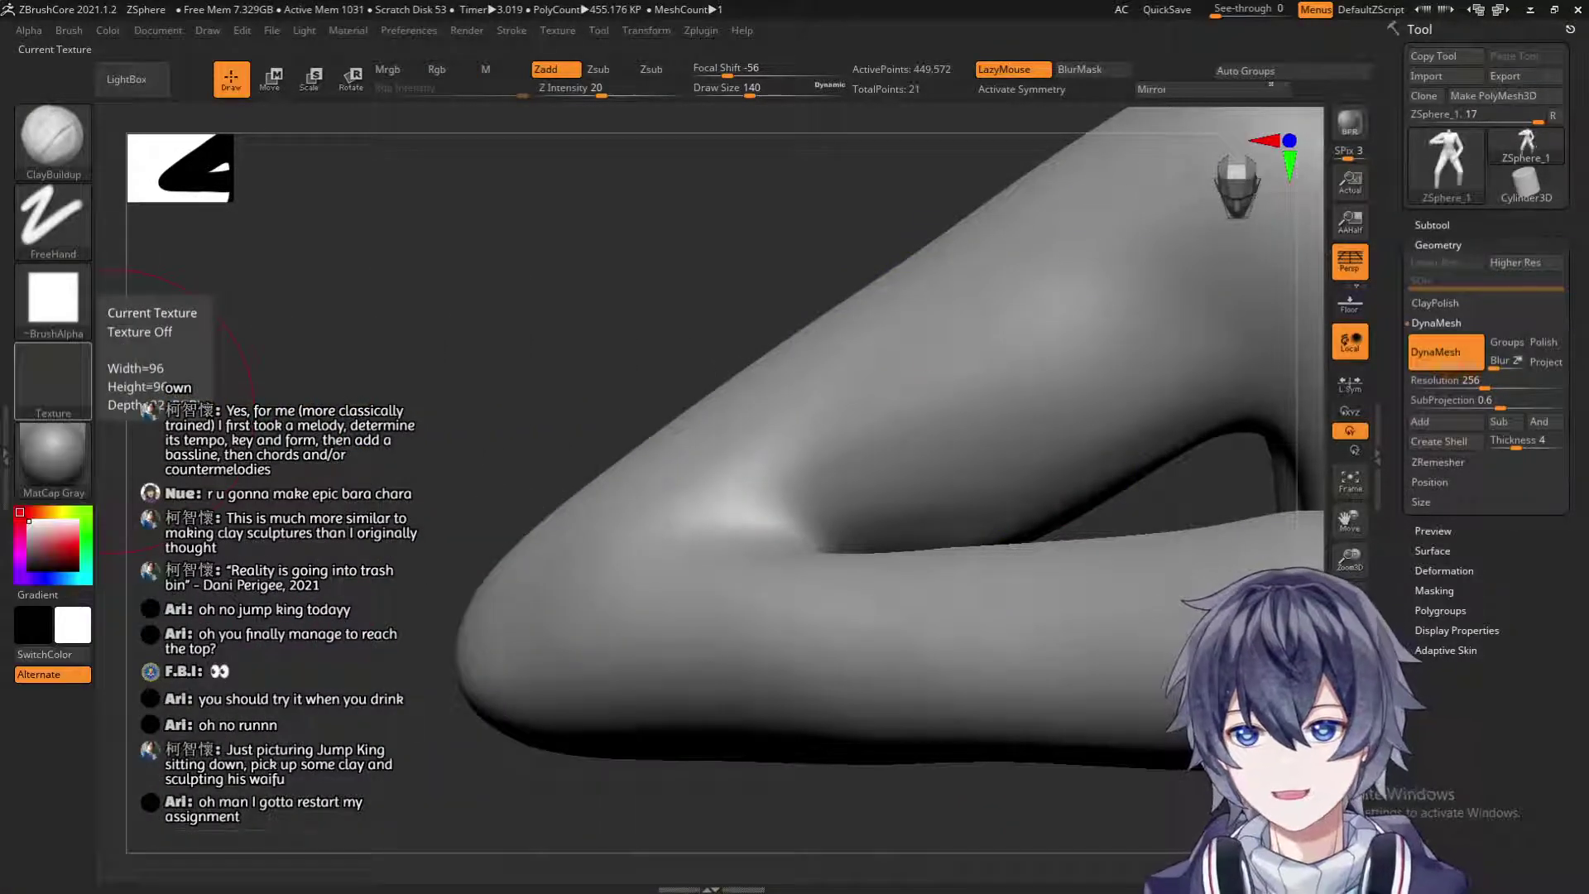
pyautogui.moveTo(546, 337); pyautogui.dragTo(498, 363)
pyautogui.keyDown('alt'); pyautogui.moveTo(548, 719); pyautogui.dragTo(880, 330); pyautogui.keyUp('alt')
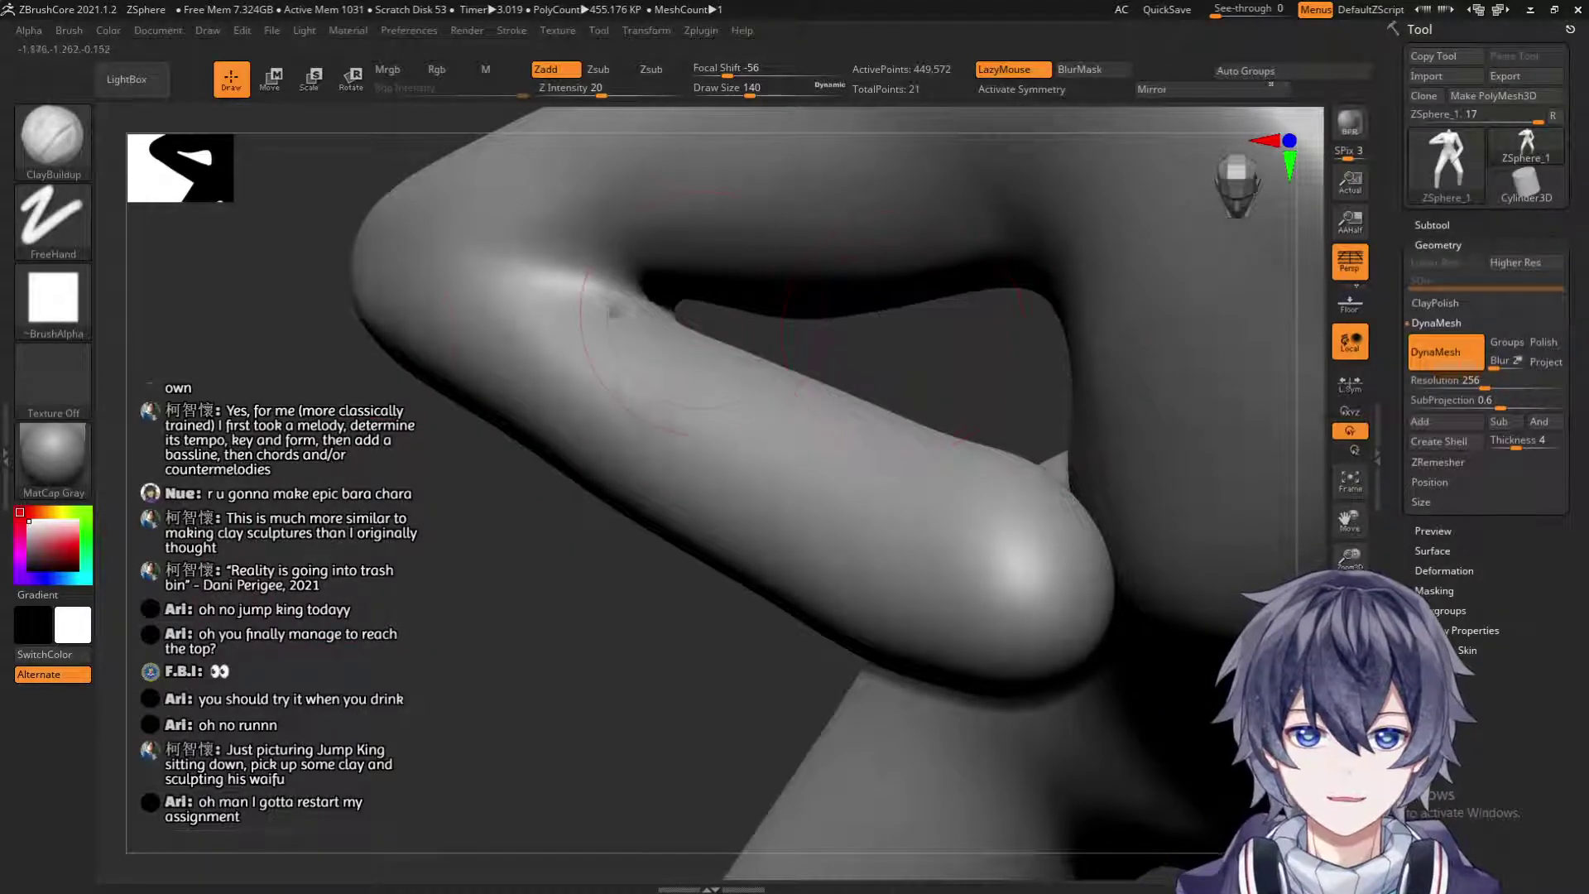
pyautogui.click(52, 136)
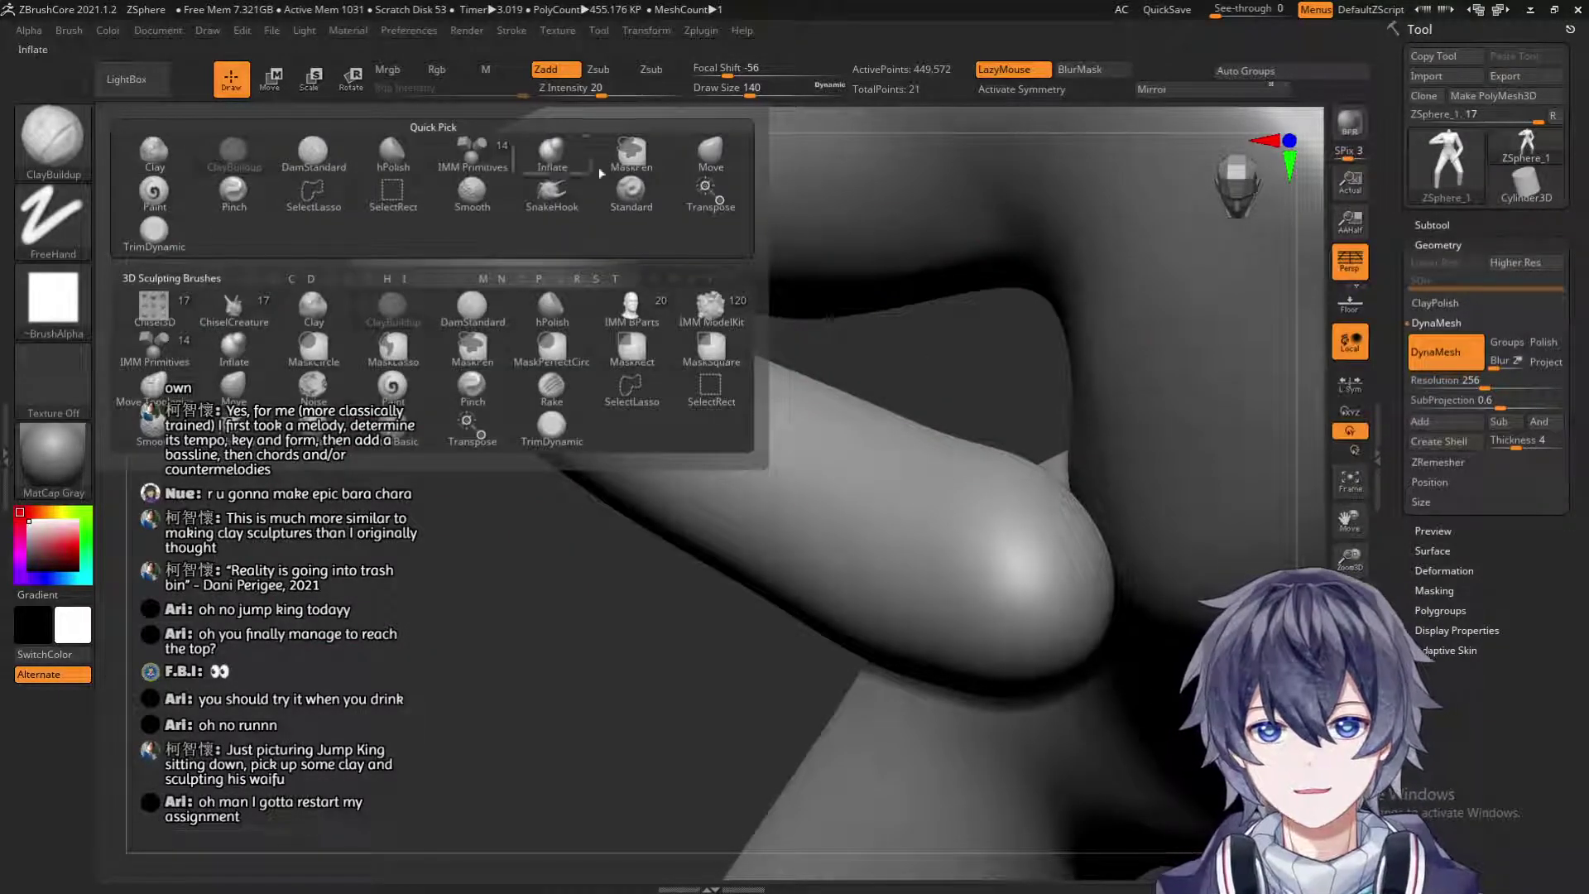
pyautogui.click(710, 151)
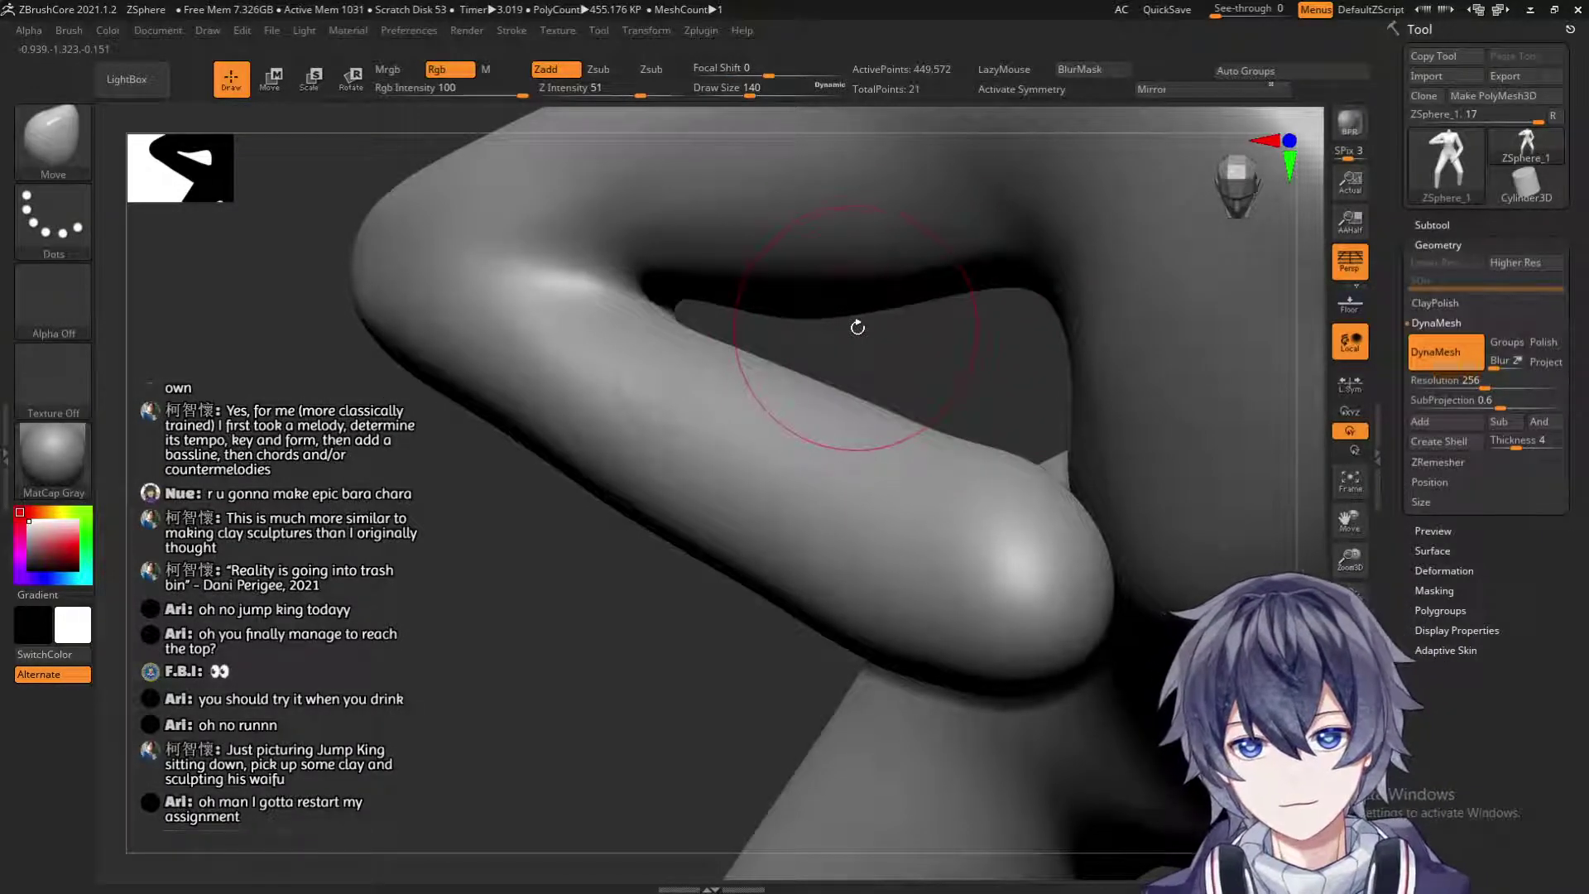
# Set the Move brush's draw size to 112, adjust the underside of the upper arm near the armpit and smooth it.
pyautogui.press('s')
pyautogui.moveTo(854, 331)
pyautogui.mouseDown()
pyautogui.moveTo(867, 331)
pyautogui.moveTo(818, 323)
pyautogui.moveTo(826, 304)
pyautogui.moveTo(873, 341)
pyautogui.moveTo(852, 265)
pyautogui.moveTo(753, 95)
pyautogui.mouseUp()
pyautogui.press('s')
pyautogui.press('s')
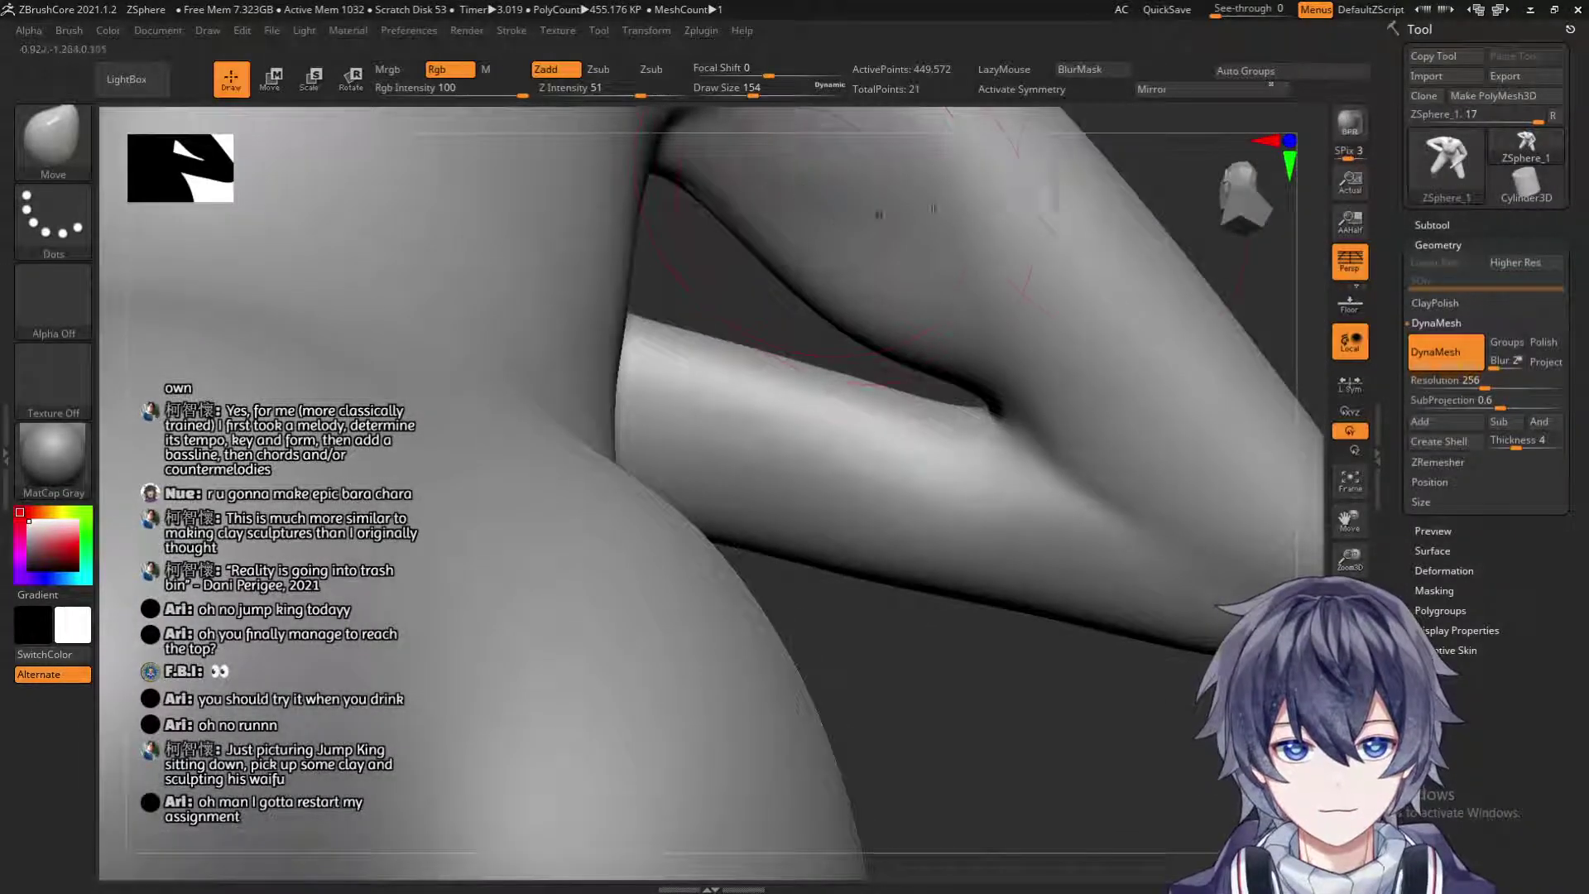
pyautogui.keyDown('alt'); pyautogui.moveTo(1153, 153); pyautogui.dragTo(1068, 280); pyautogui.keyUp('alt')
pyautogui.press('s')
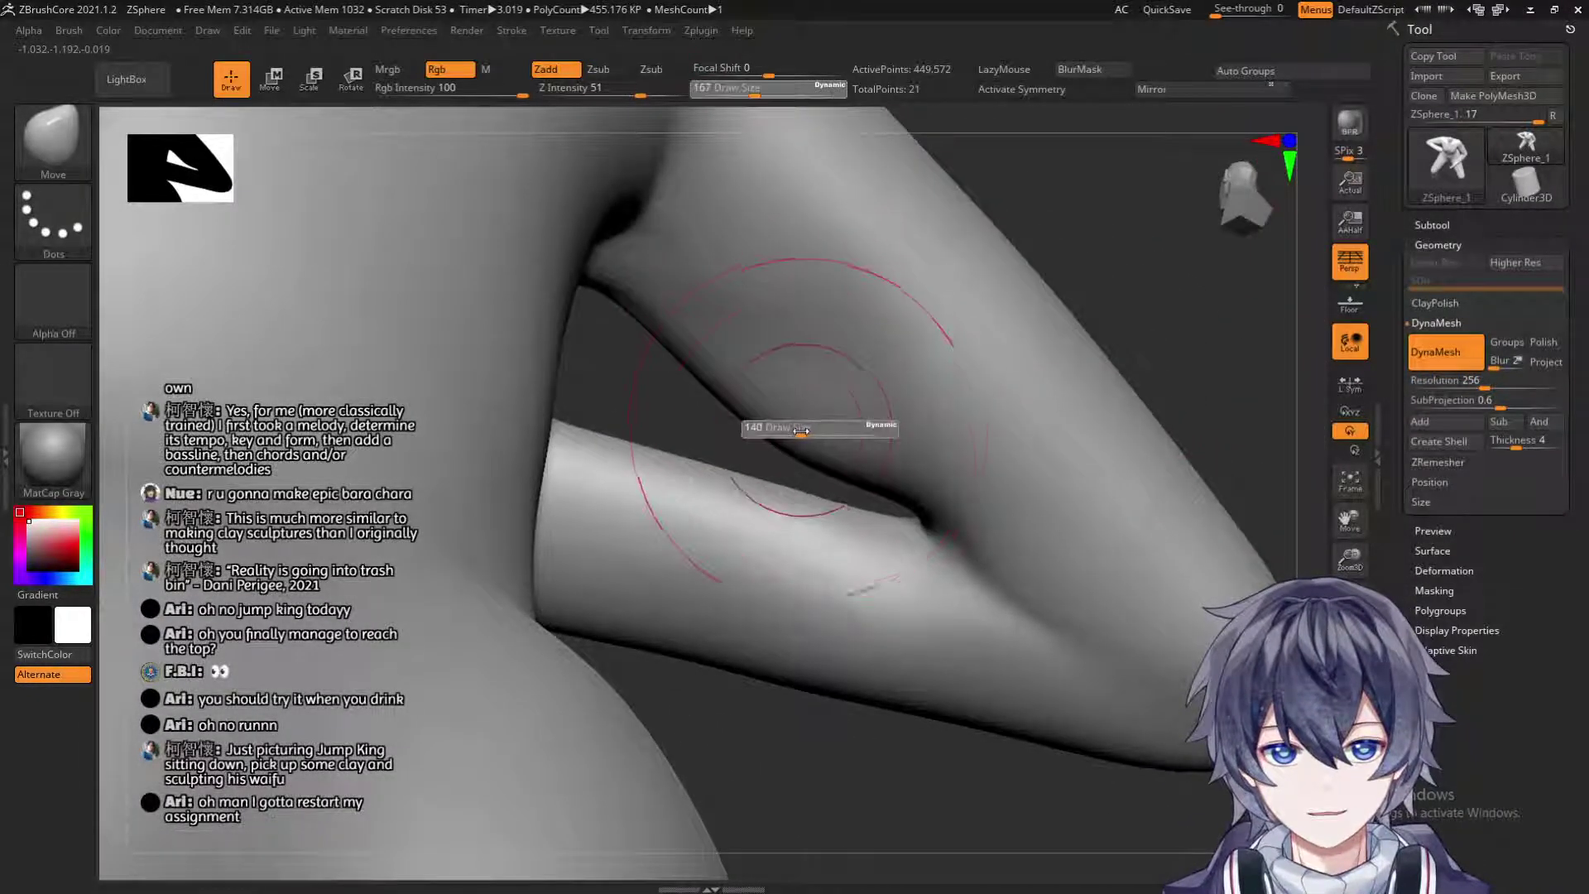
pyautogui.moveTo(813, 427); pyautogui.dragTo(797, 427)
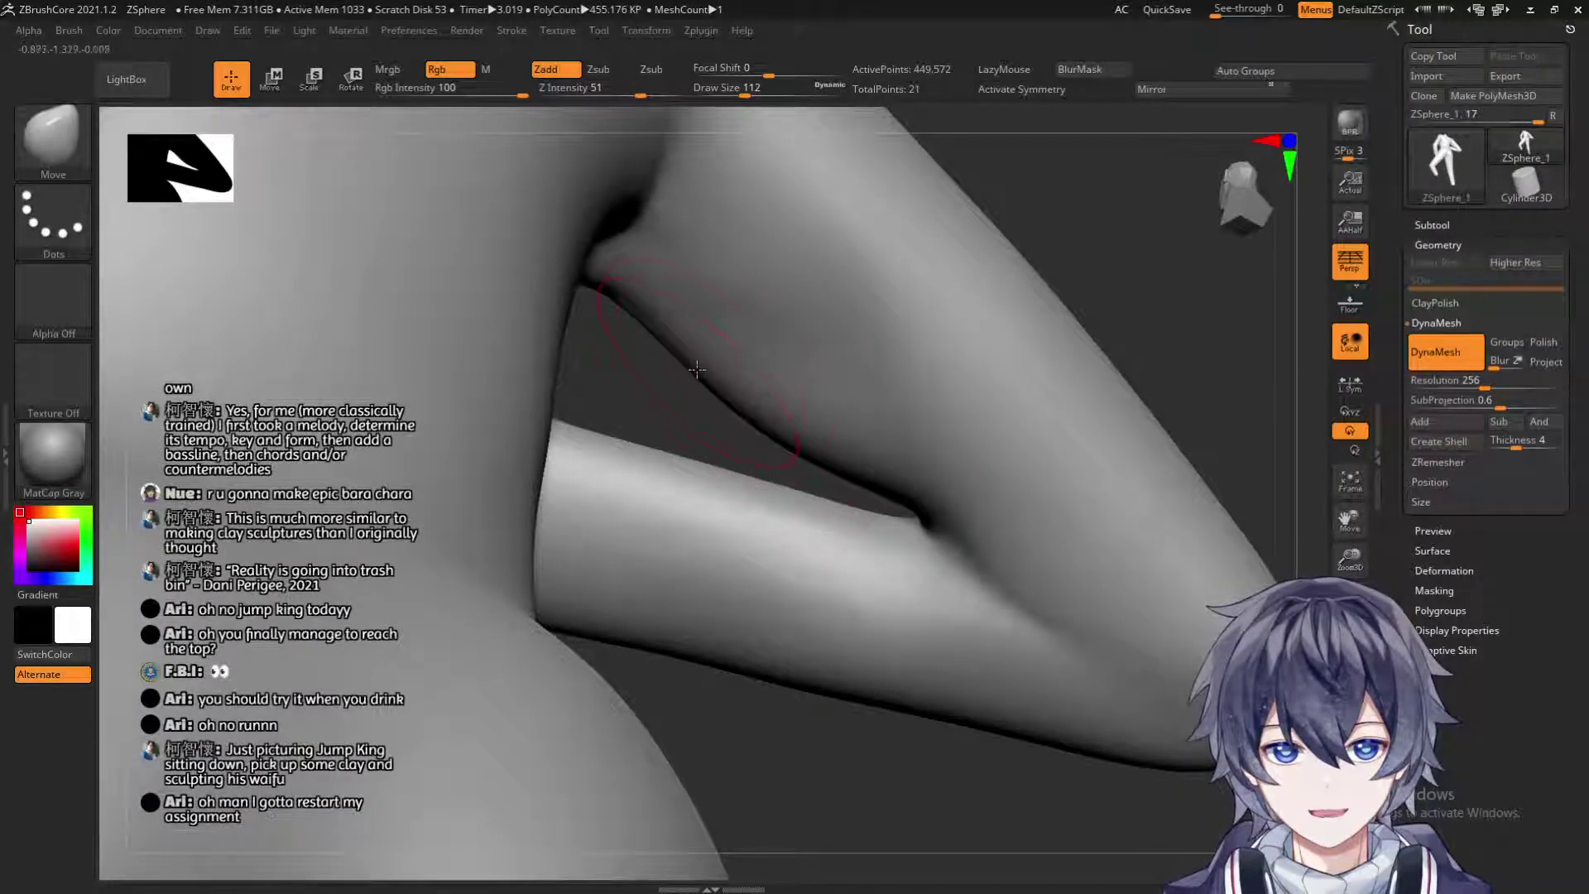
pyautogui.press('shift')
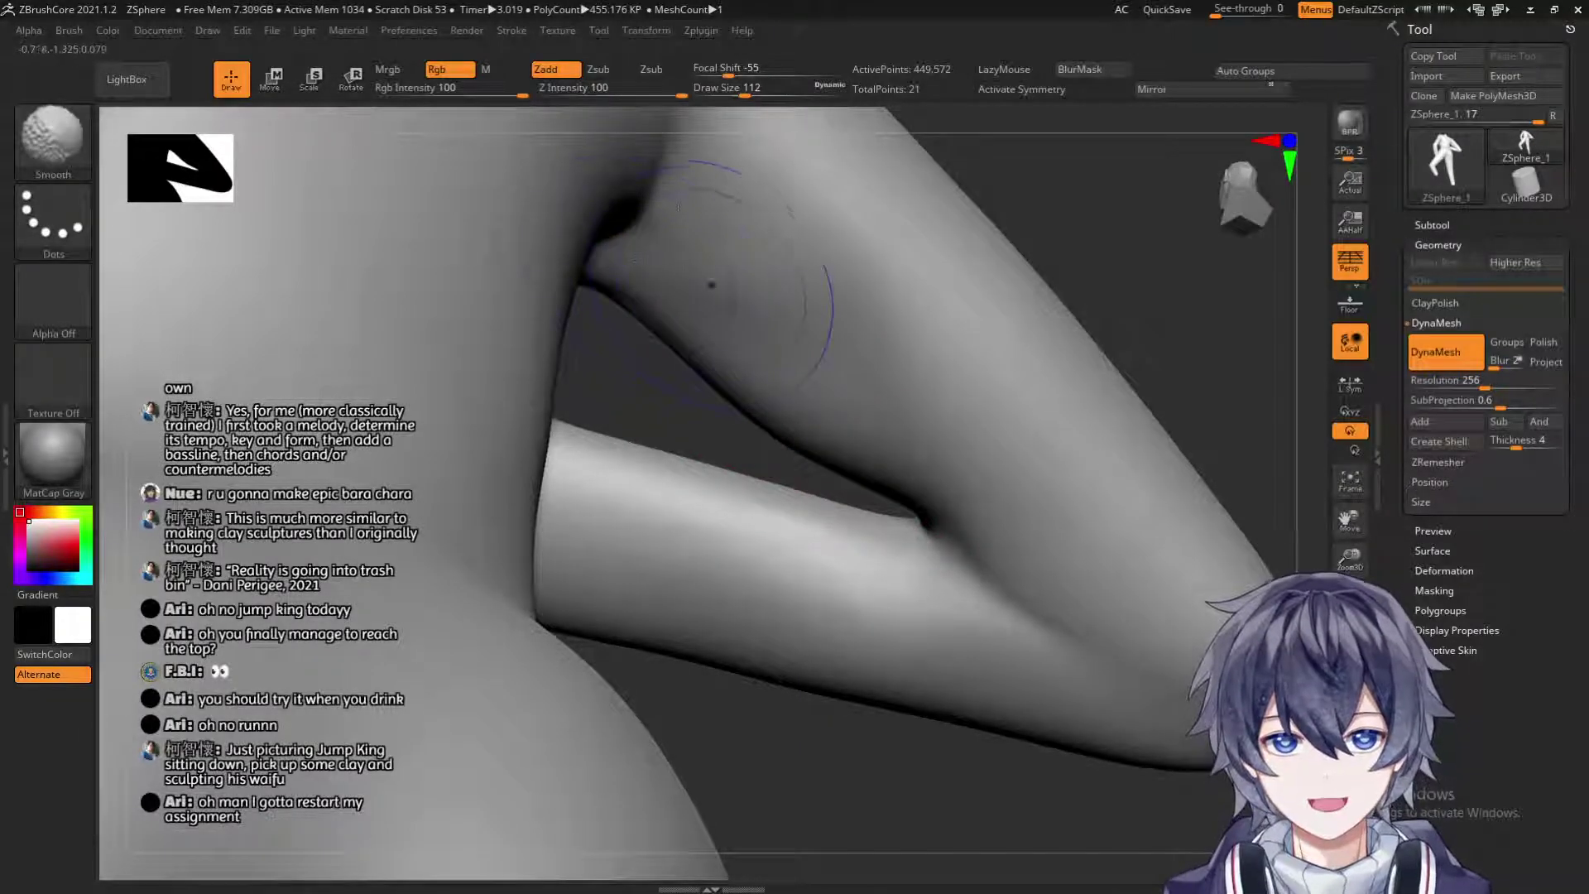
# Refine the inner elbow crease from below and smooth its transition into the forearm.
pyautogui.moveTo(1091, 277); pyautogui.dragTo(1051, 288)
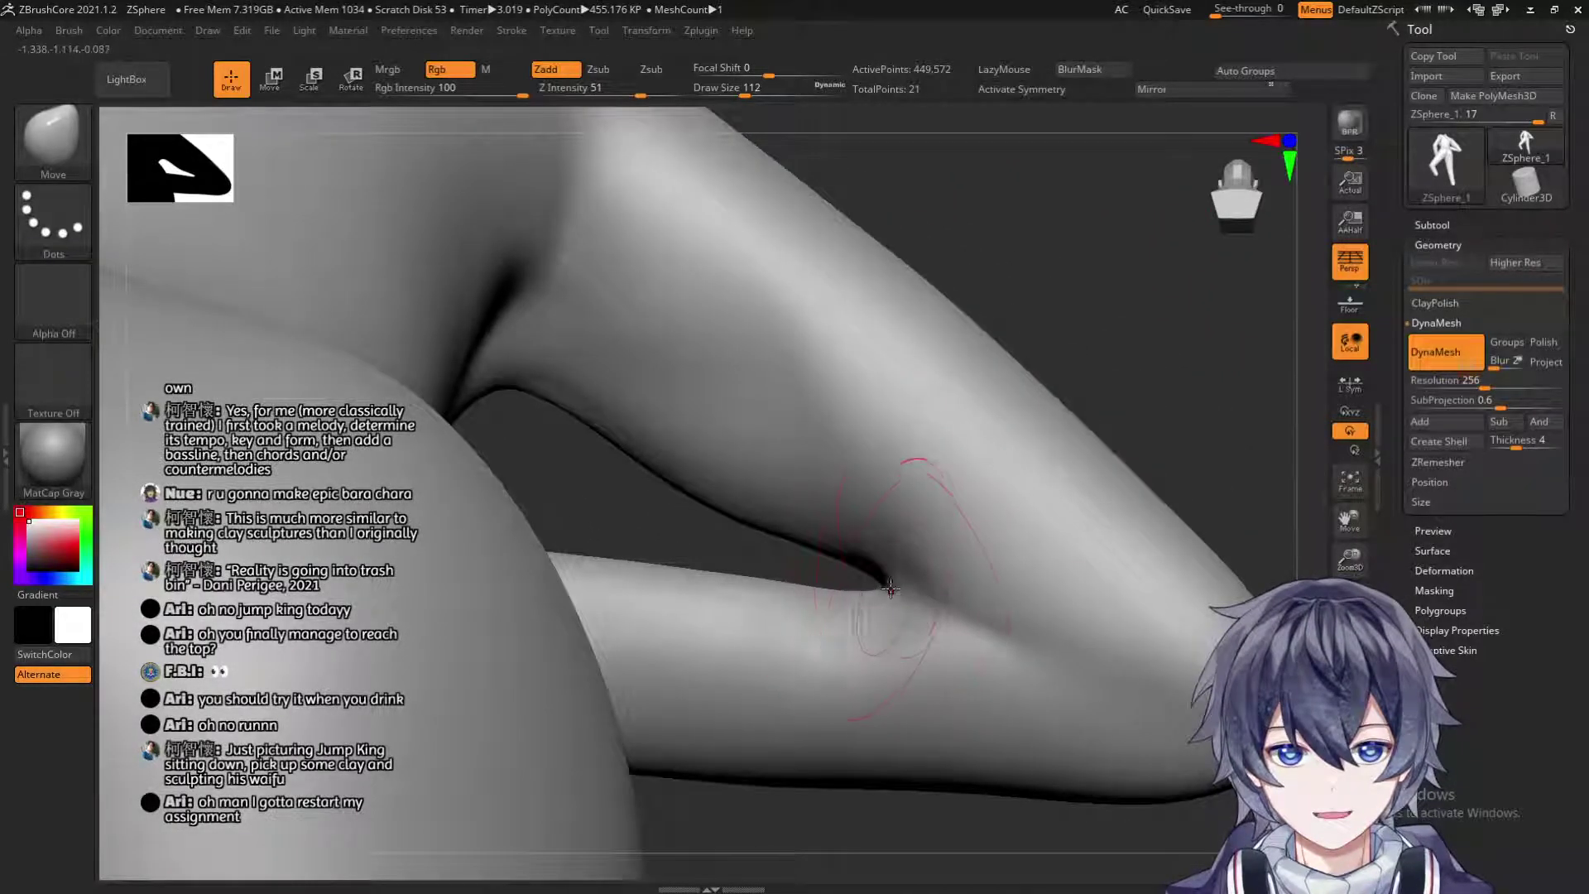
pyautogui.press('shift')
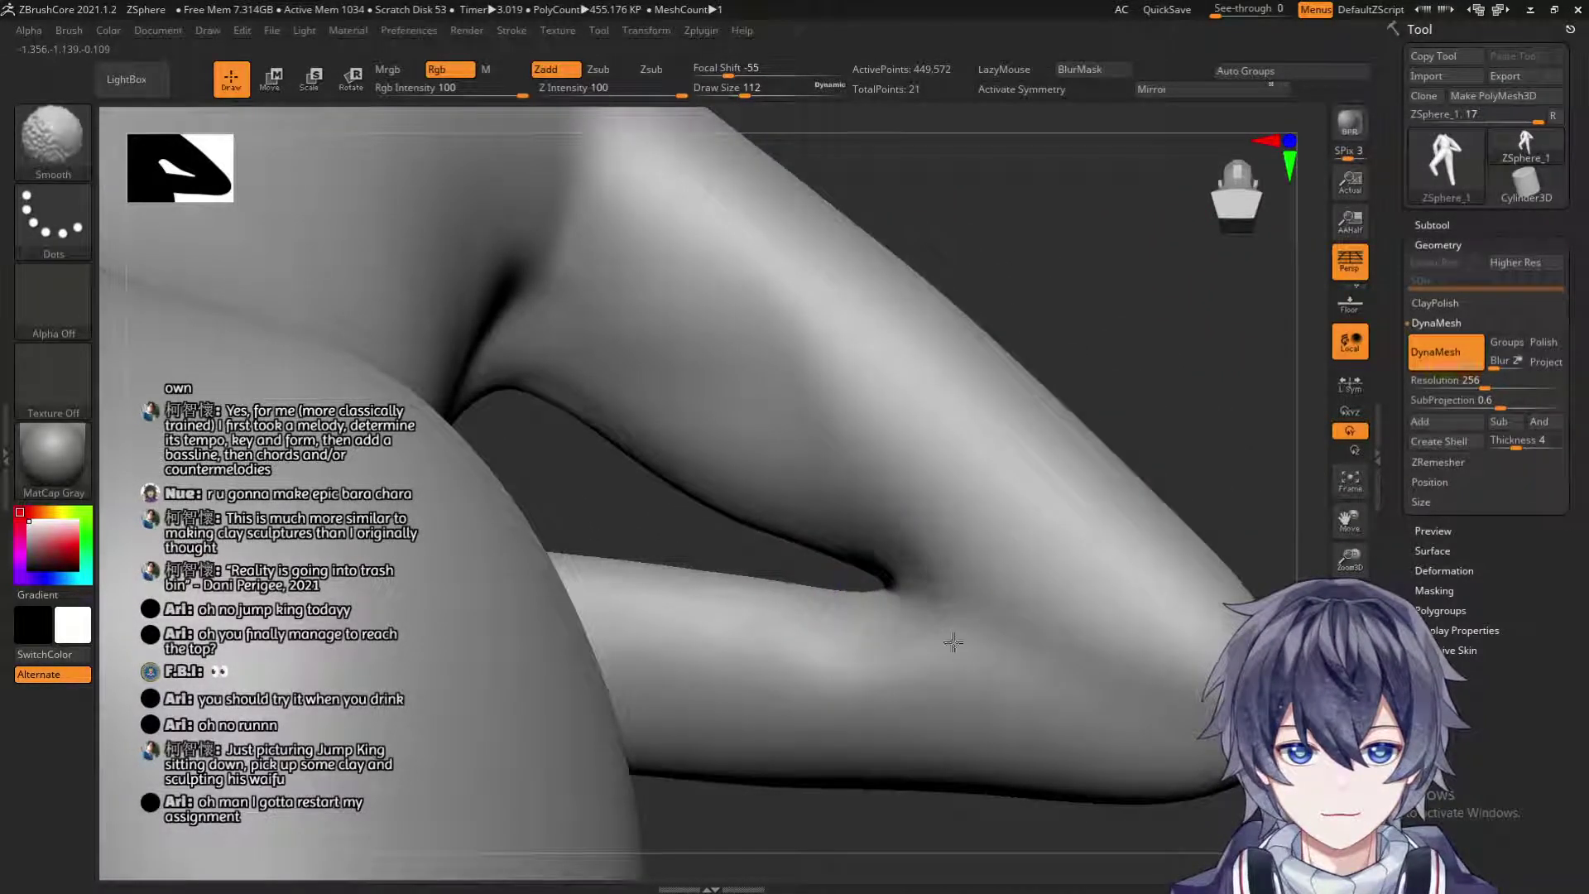
pyautogui.keyDown('shift'); pyautogui.moveTo(738, 655); pyautogui.dragTo(757, 645); pyautogui.keyUp('shift')
# Switch to the ClayBuildup brush and lay strokes along the inner side of the biceps from the armpit towards the elbow.
pyautogui.moveTo(1121, 313); pyautogui.dragTo(861, 387)
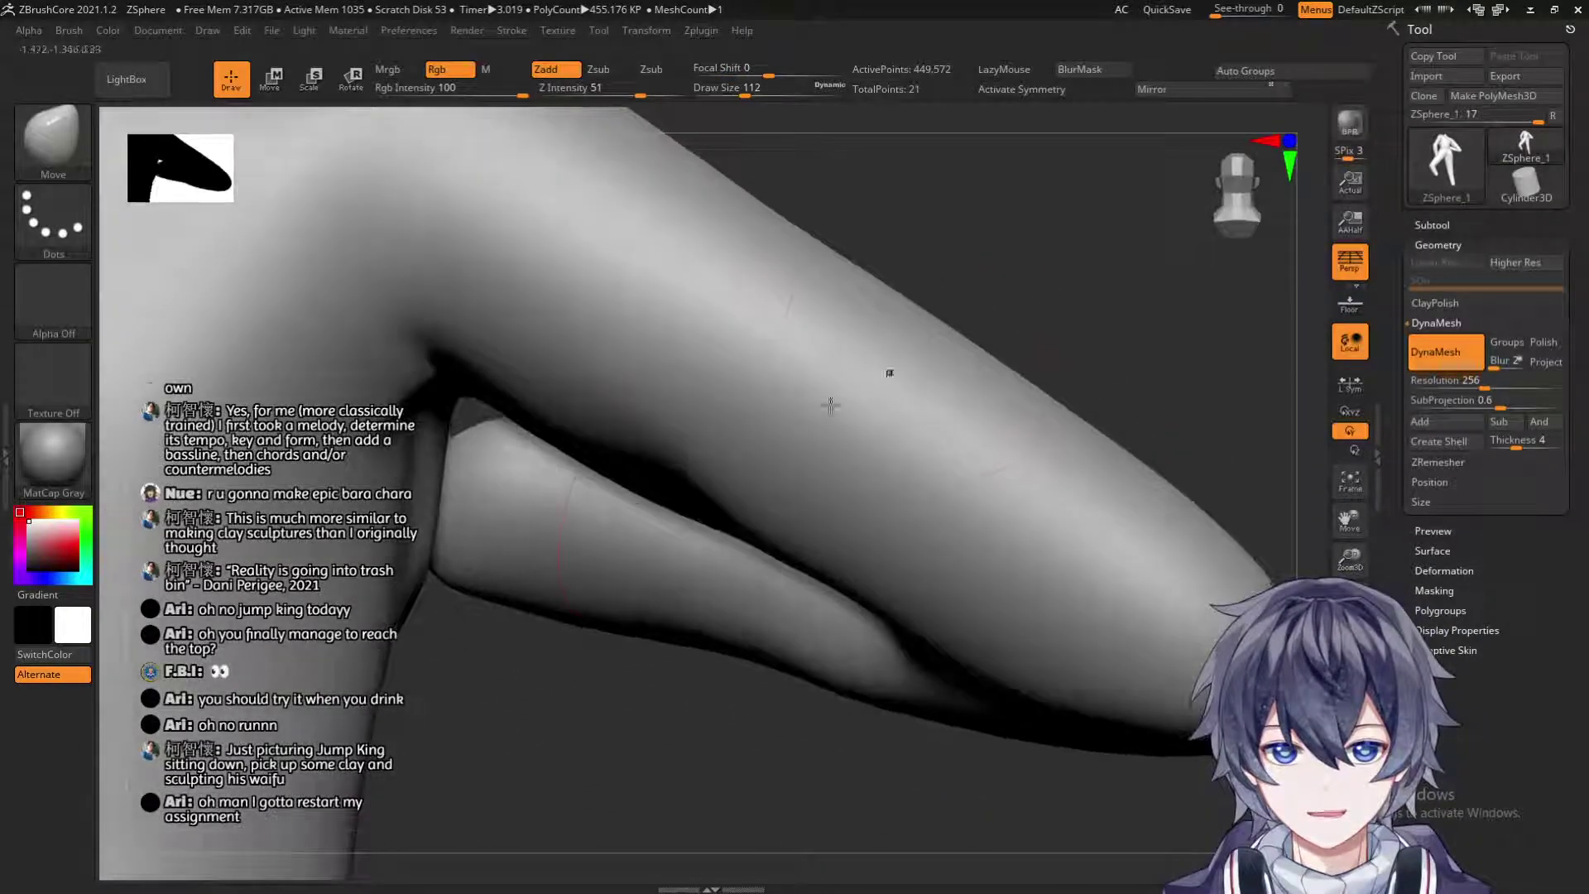
pyautogui.moveTo(1033, 330)
pyautogui.mouseDown()
pyautogui.moveTo(1033, 284)
pyautogui.moveTo(985, 273)
pyautogui.moveTo(951, 312)
pyautogui.moveTo(986, 278)
pyautogui.moveTo(945, 356)
pyautogui.moveTo(877, 407)
pyautogui.moveTo(887, 394)
pyautogui.mouseUp()
pyautogui.press('f')
pyautogui.moveTo(914, 543)
pyautogui.mouseDown()
pyautogui.moveTo(994, 512)
pyautogui.moveTo(1000, 451)
pyautogui.moveTo(1080, 548)
pyautogui.moveTo(1035, 649)
pyautogui.mouseUp()
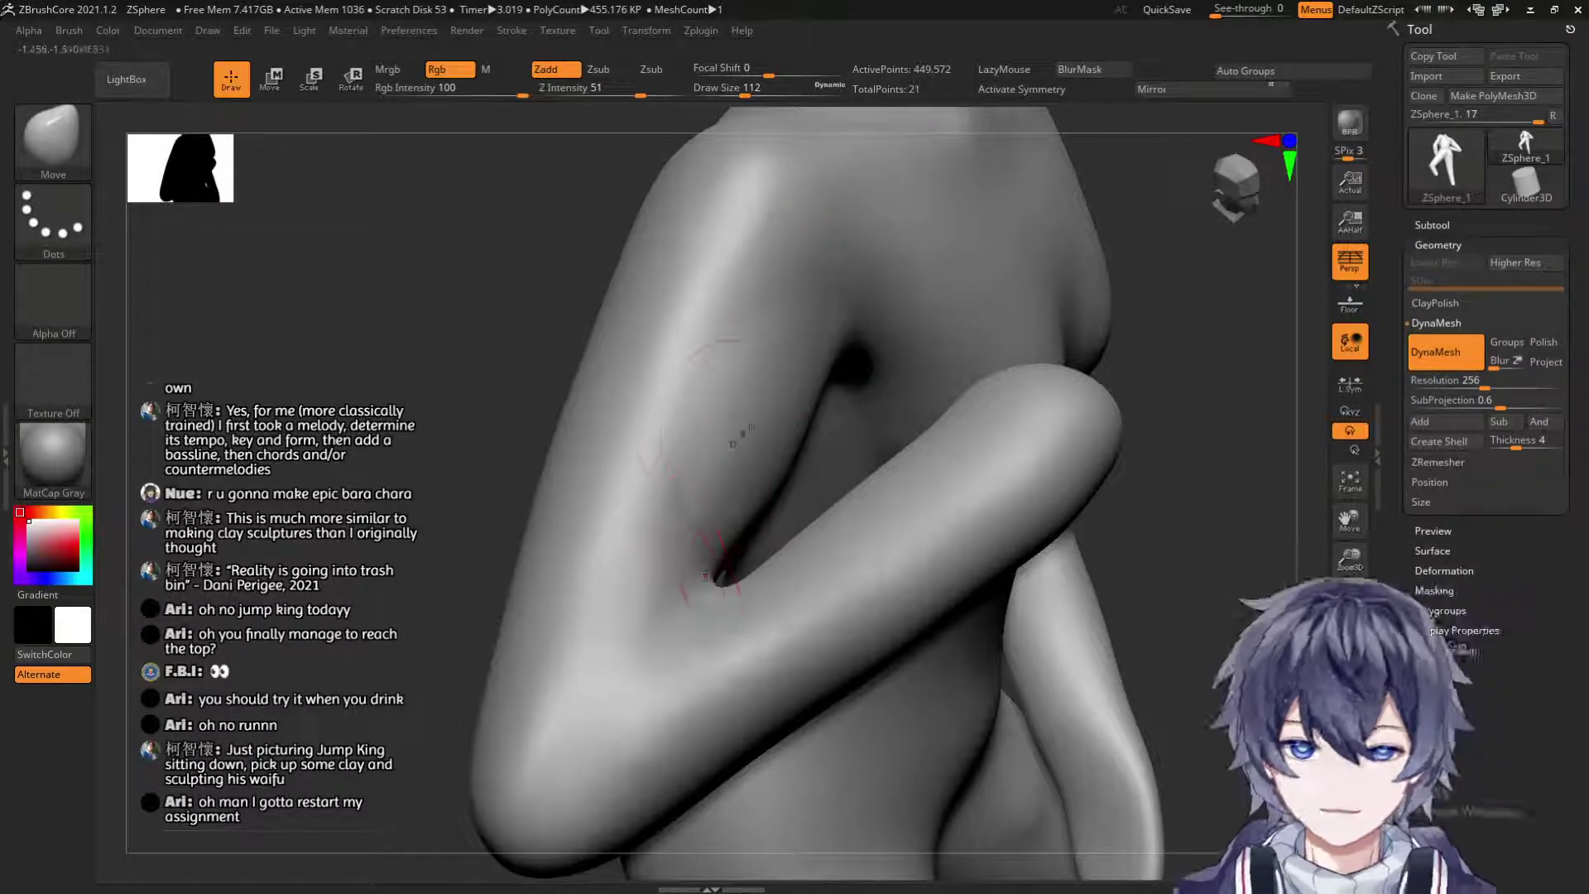
pyautogui.moveTo(496, 455)
pyautogui.mouseDown()
pyautogui.moveTo(389, 422)
pyautogui.moveTo(289, 356)
pyautogui.moveTo(302, 344)
pyautogui.mouseUp()
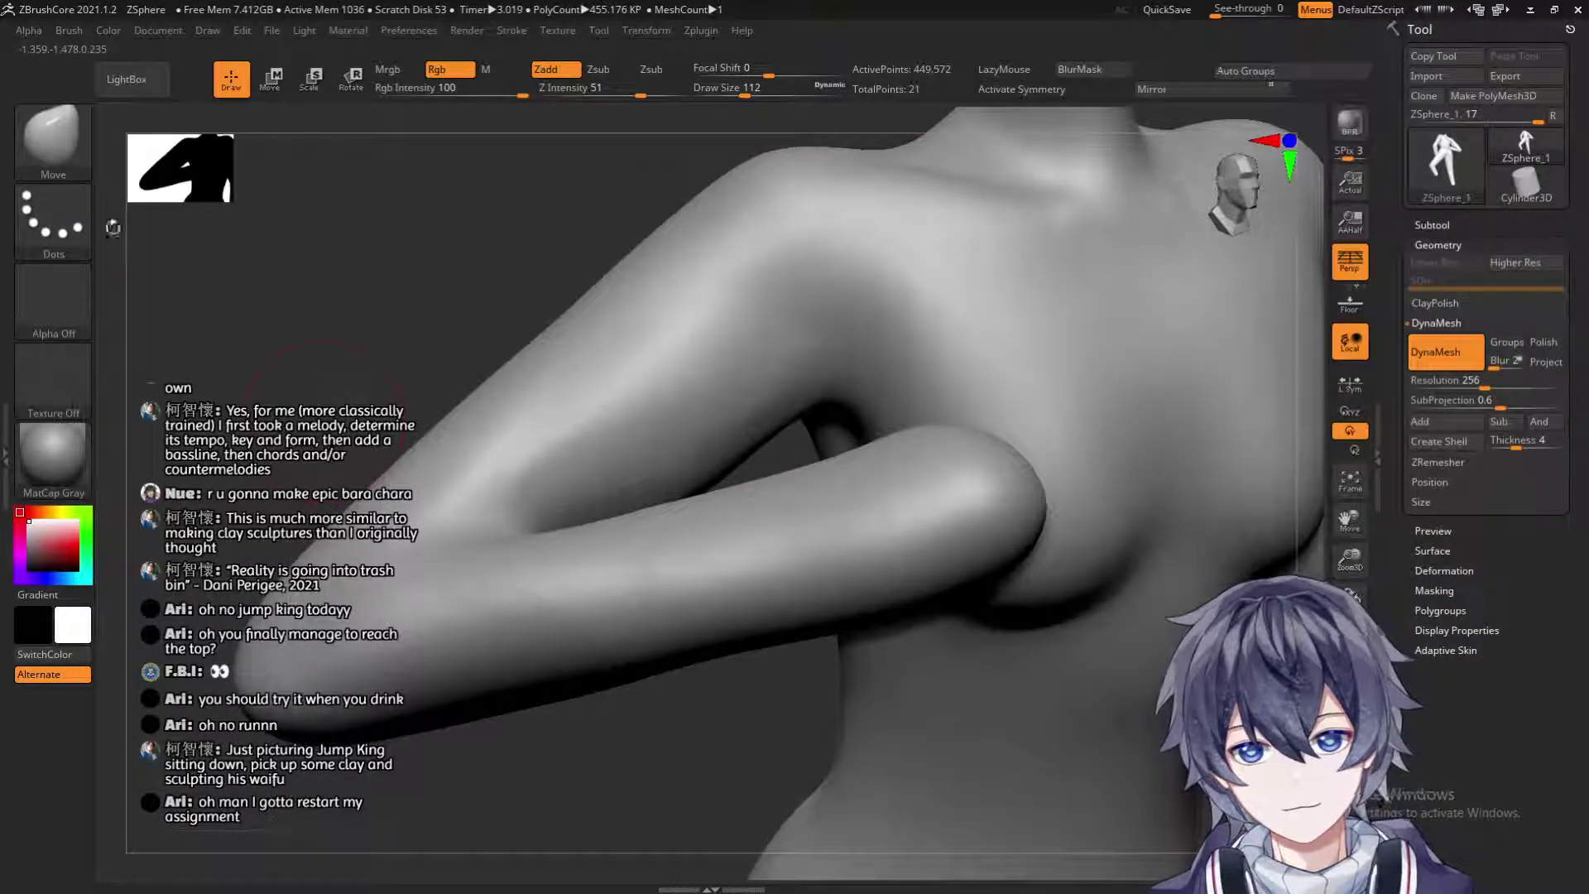
pyautogui.click(43, 148)
pyautogui.click(234, 151)
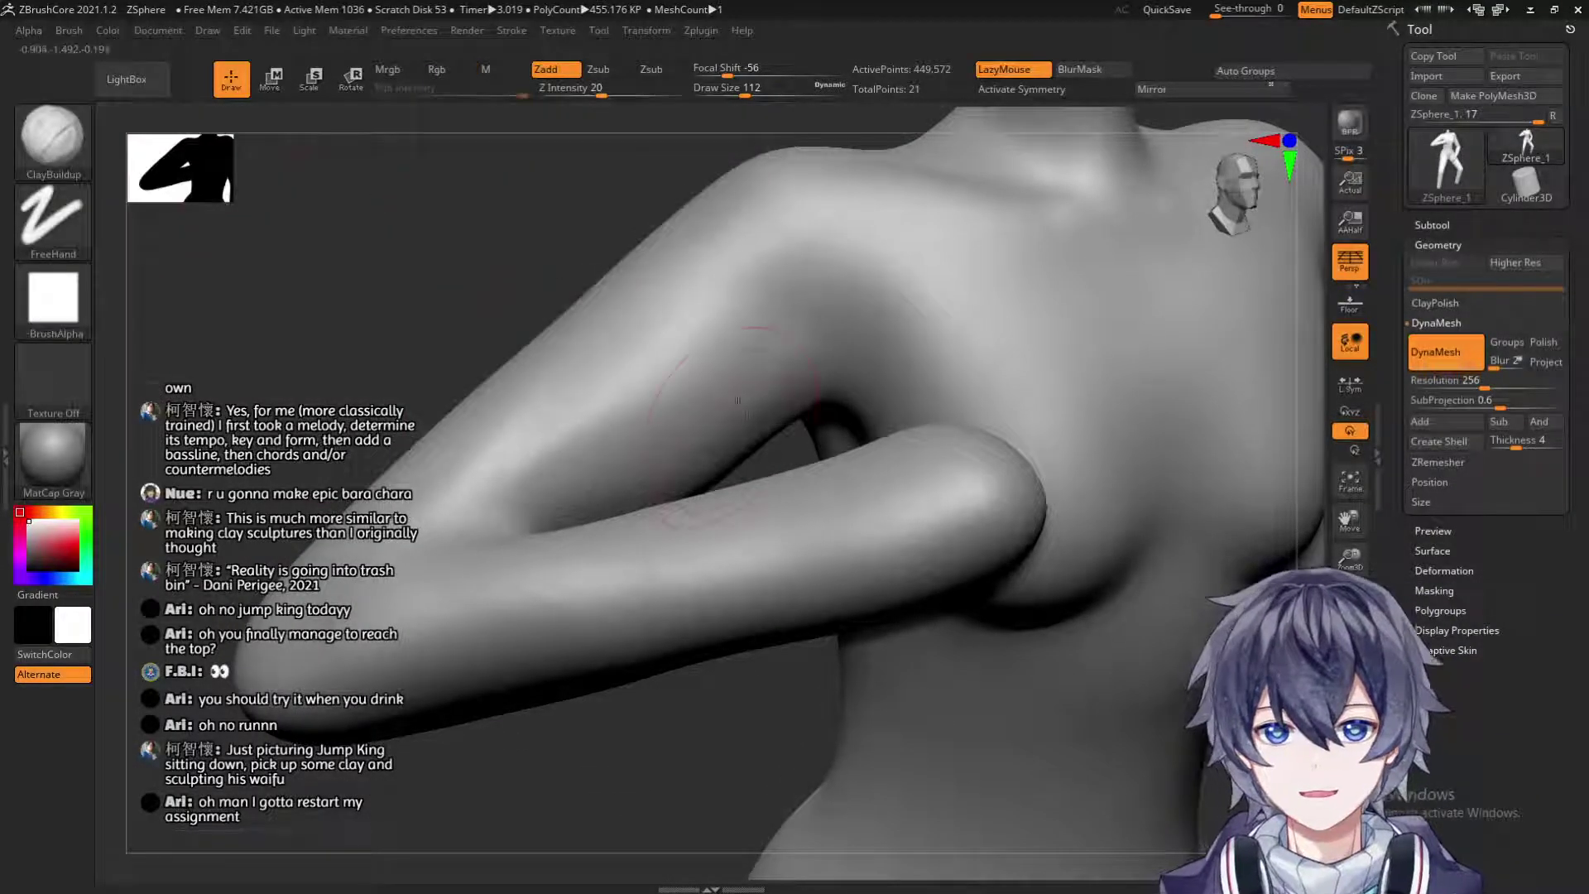
pyautogui.moveTo(773, 339); pyautogui.dragTo(645, 447)
pyautogui.moveTo(737, 353); pyautogui.dragTo(550, 471)
pyautogui.moveTo(666, 397); pyautogui.dragTo(546, 474)
pyautogui.moveTo(763, 397); pyautogui.dragTo(571, 514)
pyautogui.moveTo(713, 414); pyautogui.dragTo(571, 501)
# Build up the lower edge of the biceps with further ClayBuildup strokes, undoing and replacing the last two unsatisfactory ones.
pyautogui.moveTo(691, 745)
pyautogui.mouseDown()
pyautogui.moveTo(603, 584)
pyautogui.moveTo(662, 546)
pyautogui.mouseUp()
pyautogui.moveTo(801, 401); pyautogui.dragTo(695, 548)
pyautogui.moveTo(769, 446); pyautogui.dragTo(680, 584)
pyautogui.moveTo(773, 483); pyautogui.dragTo(706, 568)
pyautogui.hotkey('ctrl', 'z')
pyautogui.hotkey('ctrl', 'z')
pyautogui.moveTo(809, 408)
pyautogui.mouseDown()
pyautogui.moveTo(687, 612)
pyautogui.moveTo(695, 572)
pyautogui.mouseUp()
pyautogui.moveTo(827, 466); pyautogui.dragTo(733, 658)
pyautogui.moveTo(819, 538); pyautogui.dragTo(745, 650)
pyautogui.moveTo(811, 461); pyautogui.dragTo(674, 654)
# Smooth the ClayBuildup strokes on the front and underside of the biceps.
pyautogui.moveTo(913, 681); pyautogui.dragTo(906, 841)
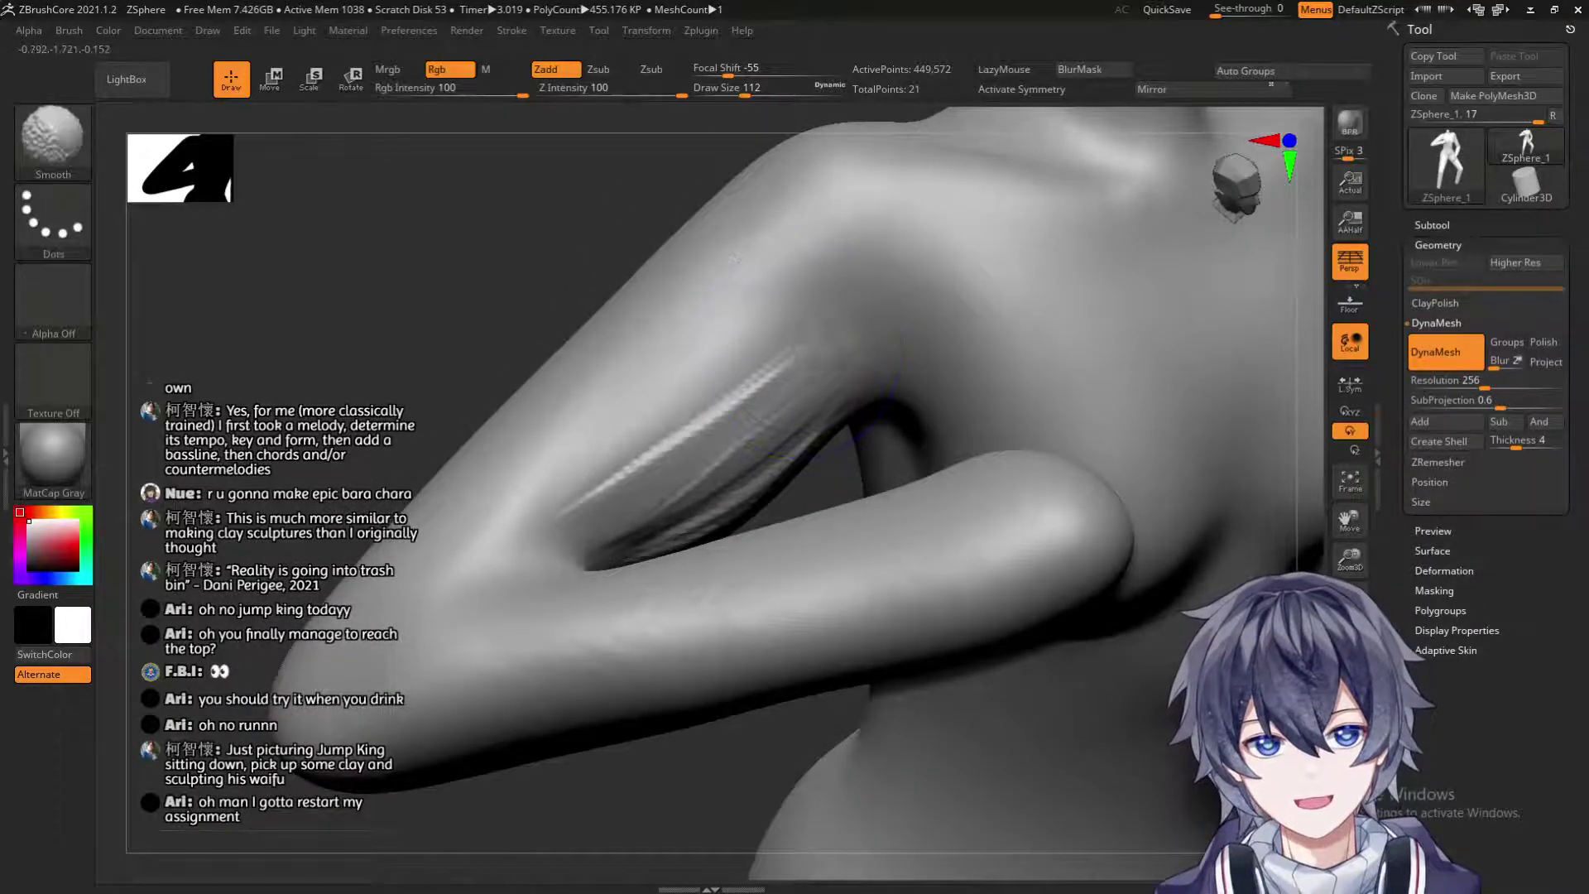
pyautogui.keyDown('shift'); pyautogui.moveTo(786, 364); pyautogui.dragTo(596, 530); pyautogui.keyUp('shift')
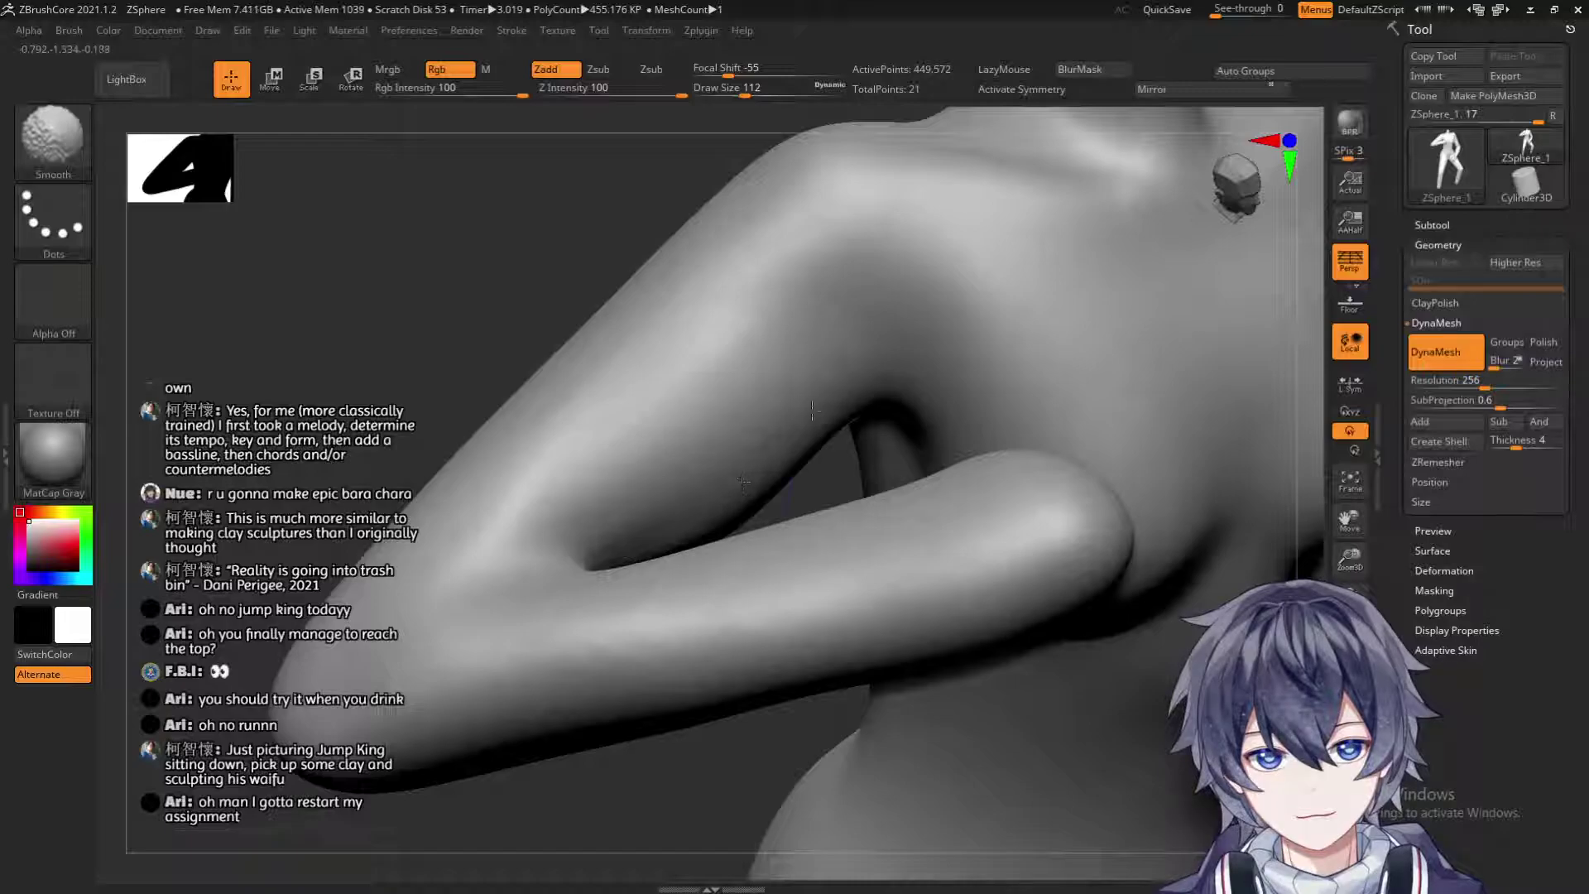
pyautogui.moveTo(734, 773); pyautogui.dragTo(738, 608)
pyautogui.keyDown('shift'); pyautogui.moveTo(774, 538); pyautogui.dragTo(807, 555); pyautogui.keyUp('shift')
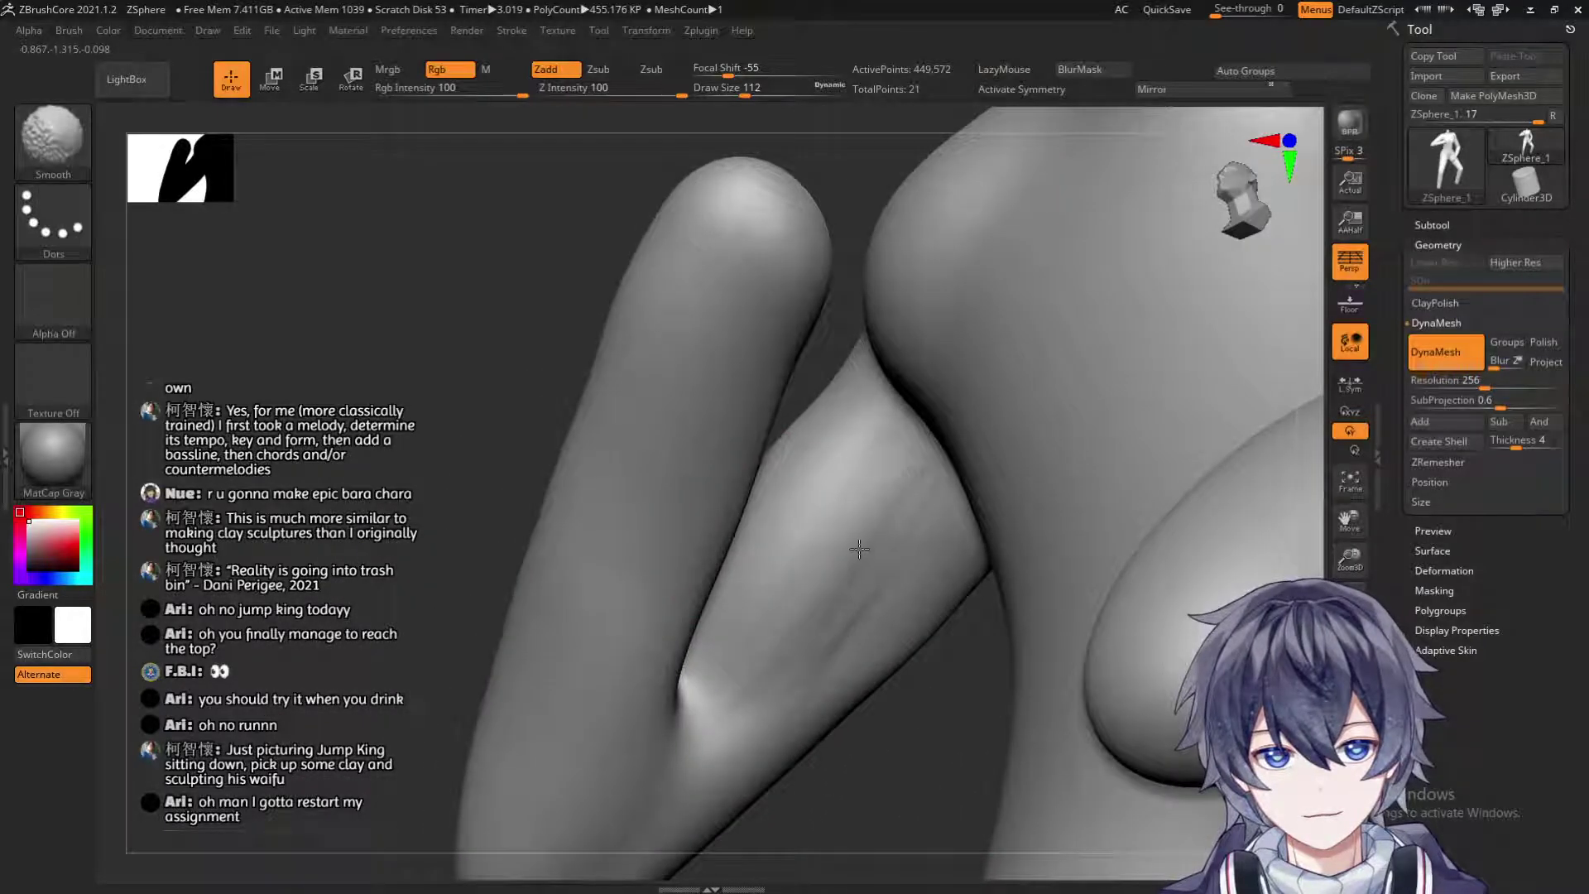
# Switch to the Move brush with a draw size of 318, reshape the bent elbow and smooth it.
pyautogui.moveTo(454, 285); pyautogui.dragTo(364, 455)
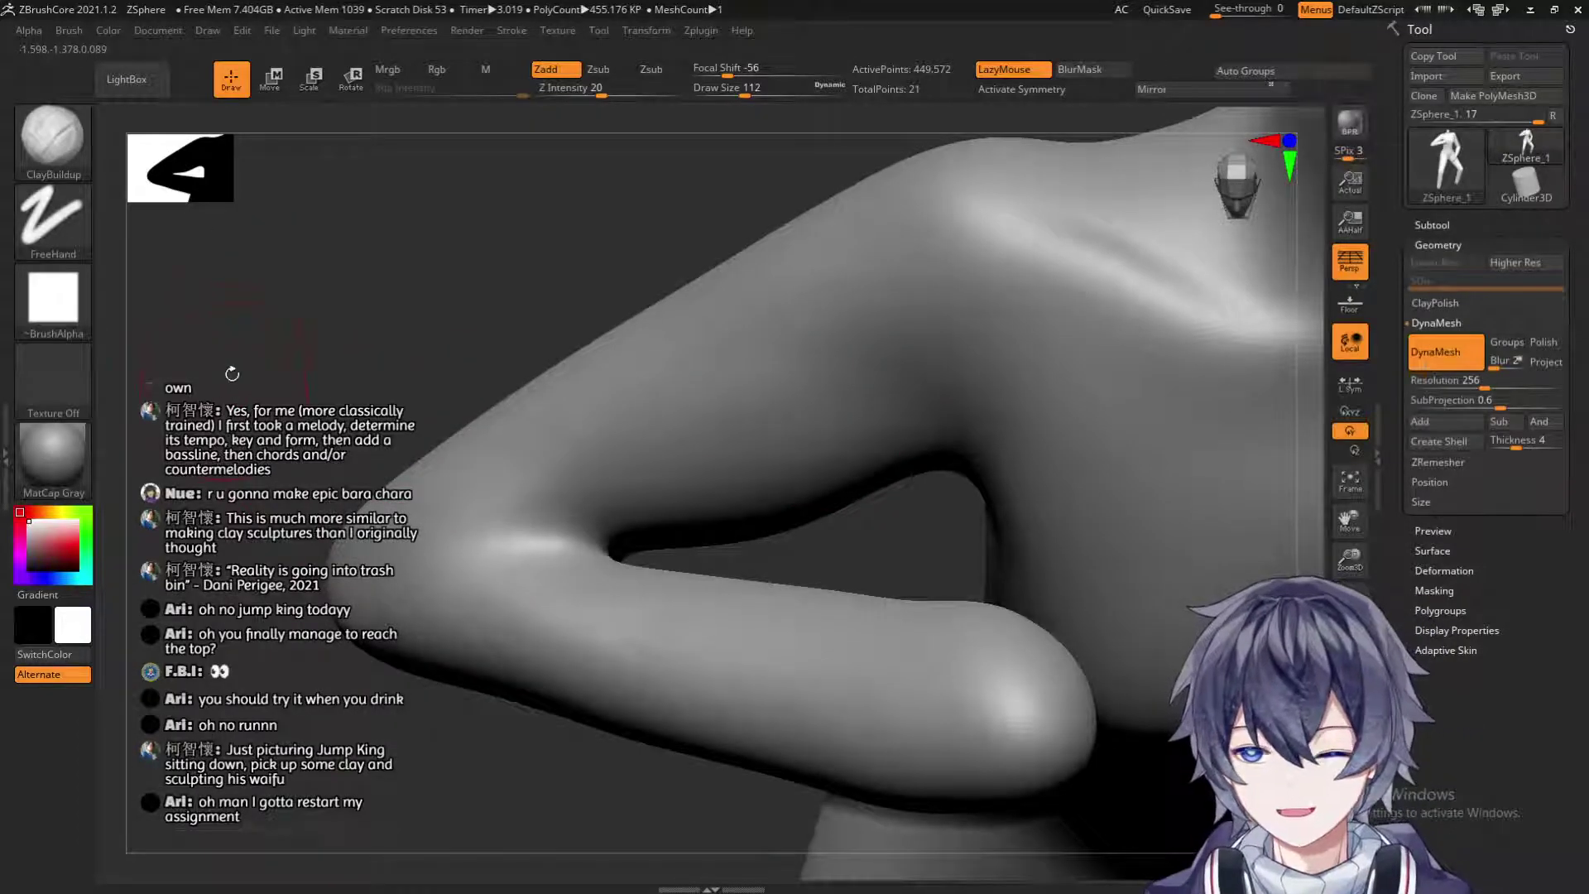
pyautogui.moveTo(289, 333)
pyautogui.mouseDown()
pyautogui.moveTo(476, 452)
pyautogui.moveTo(293, 474)
pyautogui.moveTo(308, 511)
pyautogui.mouseUp()
pyautogui.press('shift')
pyautogui.moveTo(475, 422)
pyautogui.mouseDown()
pyautogui.moveTo(425, 519)
pyautogui.moveTo(515, 570)
pyautogui.mouseUp()
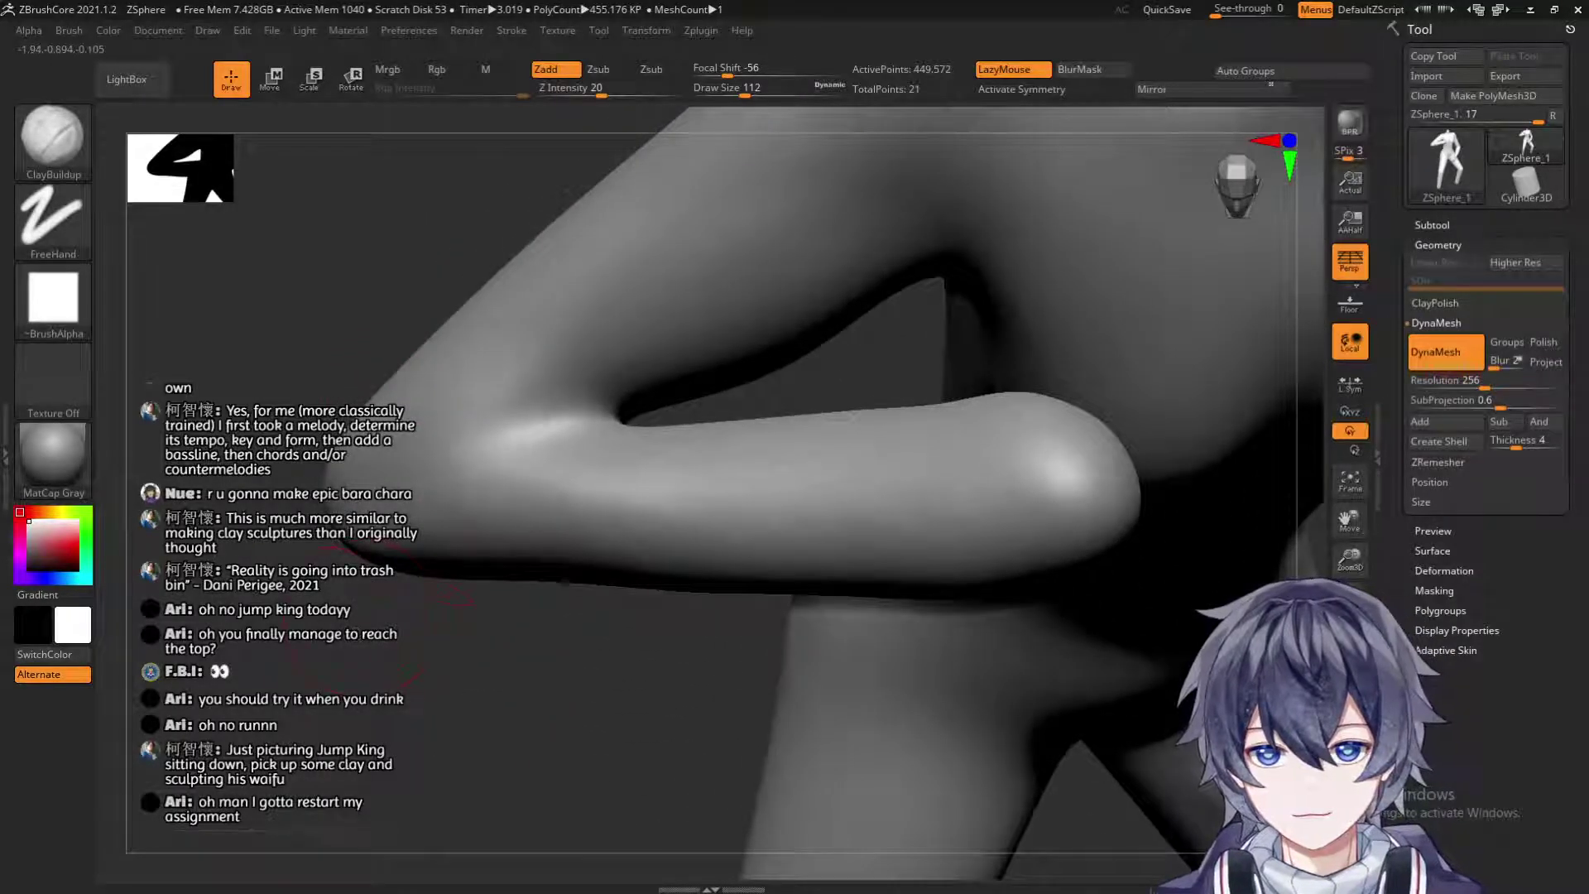
pyautogui.click(61, 137)
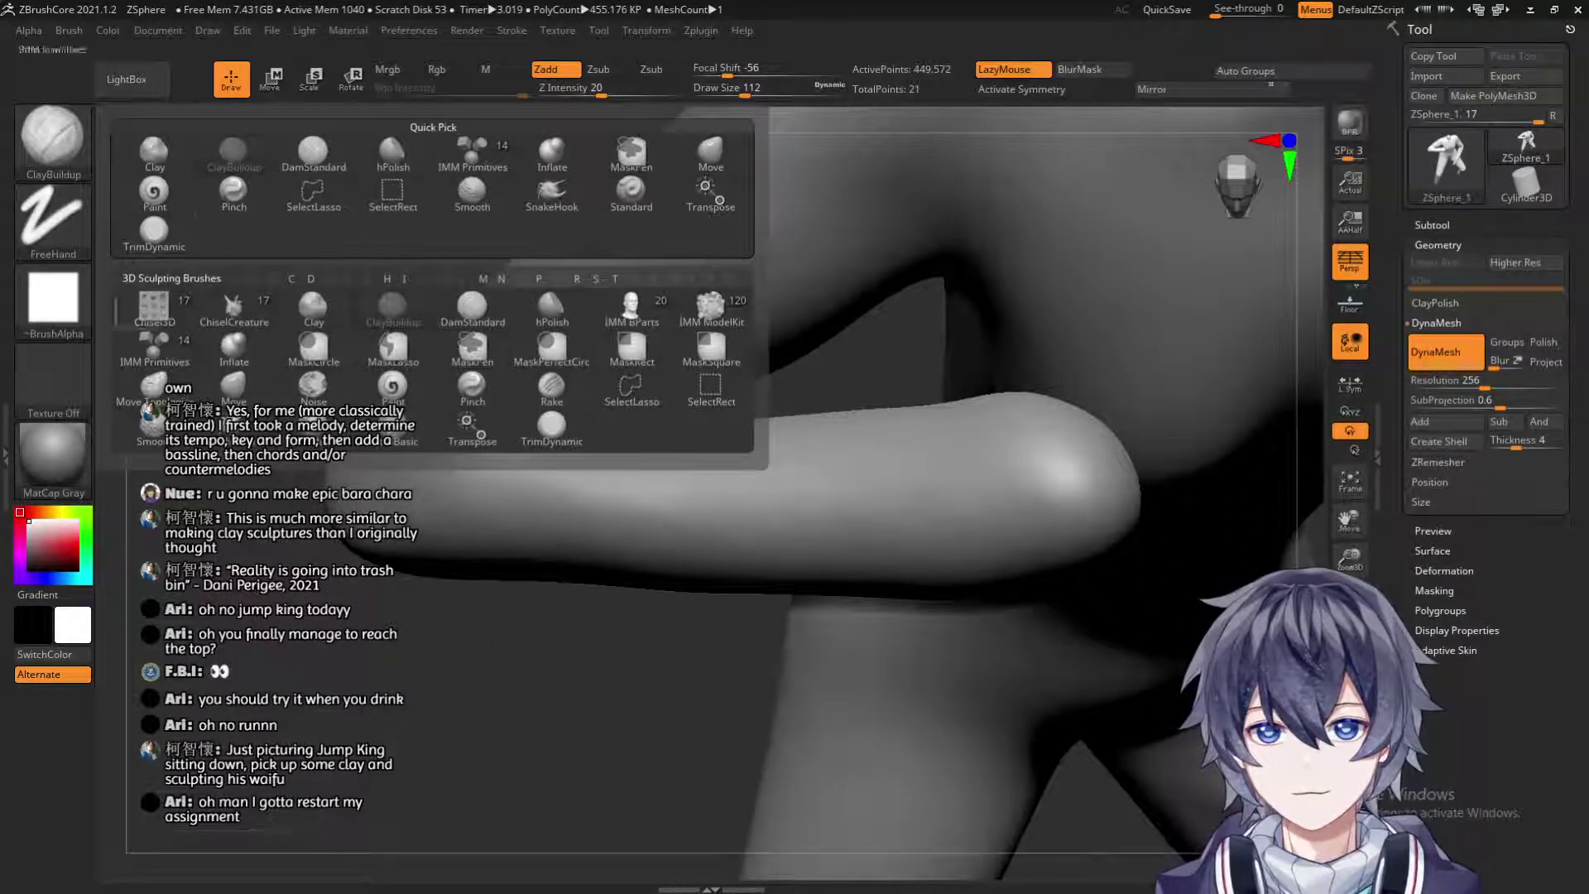
pyautogui.click(53, 137)
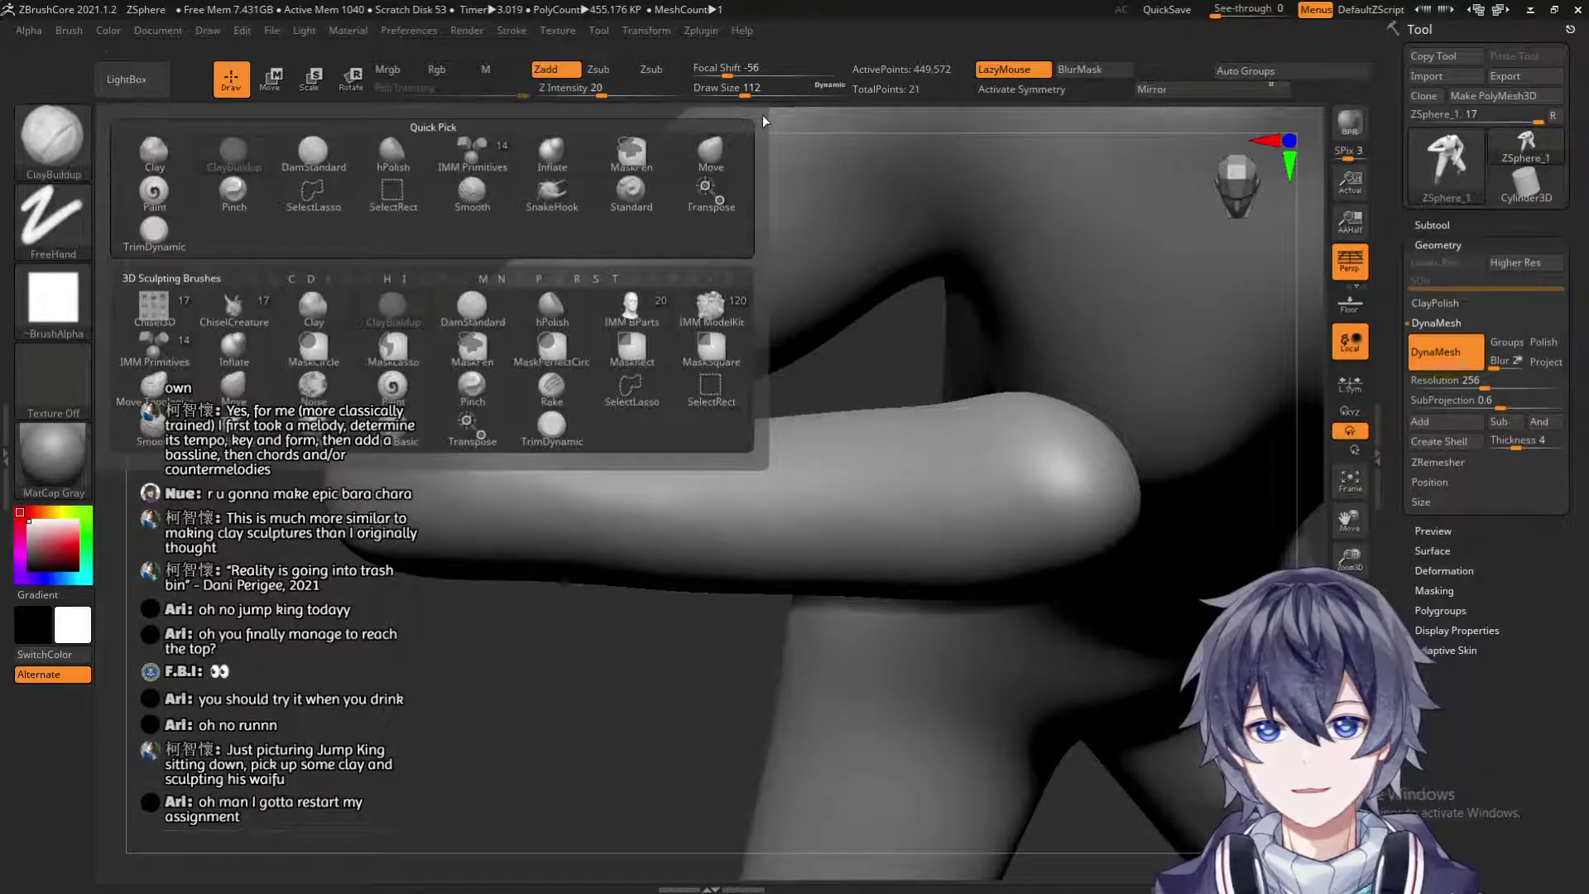
pyautogui.click(722, 138)
pyautogui.moveTo(231, 574)
pyautogui.mouseDown()
pyautogui.moveTo(252, 546)
pyautogui.moveTo(251, 579)
pyautogui.moveTo(352, 601)
pyautogui.moveTo(399, 563)
pyautogui.mouseUp()
pyautogui.press('s')
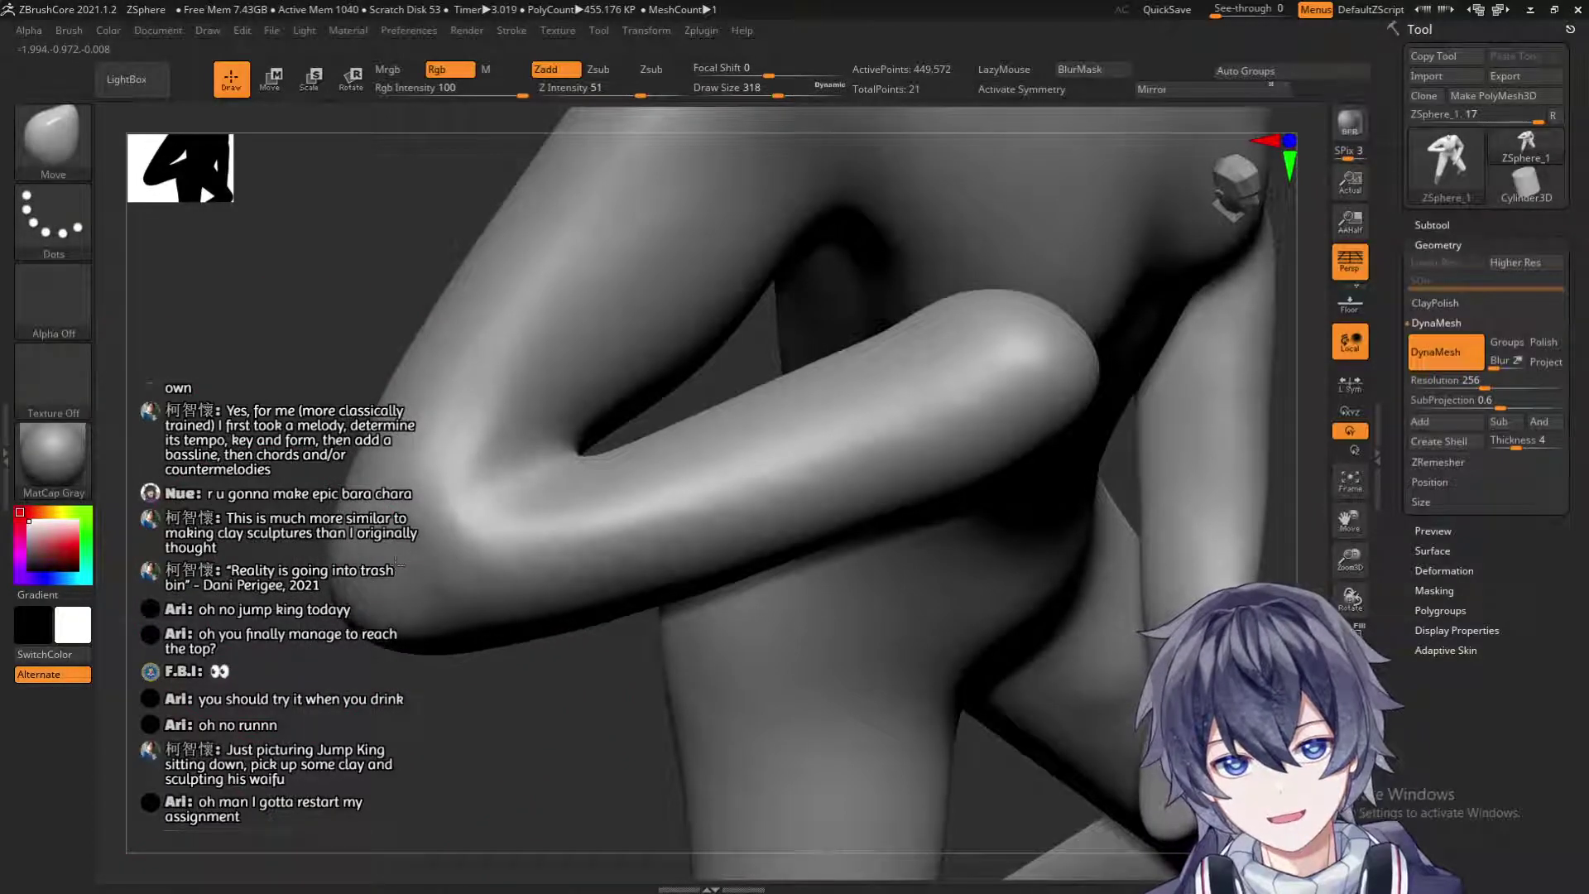
pyautogui.moveTo(461, 497); pyautogui.dragTo(524, 515)
pyautogui.press('shift')
# Set the draw size to 257 and smooth the underside of the upper arm between elbow and armpit.
pyautogui.moveTo(756, 667); pyautogui.dragTo(752, 455)
pyautogui.press('s')
pyautogui.moveTo(865, 396); pyautogui.dragTo(856, 395)
pyautogui.keyDown('alt'); pyautogui.moveTo(941, 593); pyautogui.dragTo(830, 655); pyautogui.keyUp('alt')
pyautogui.press('shift')
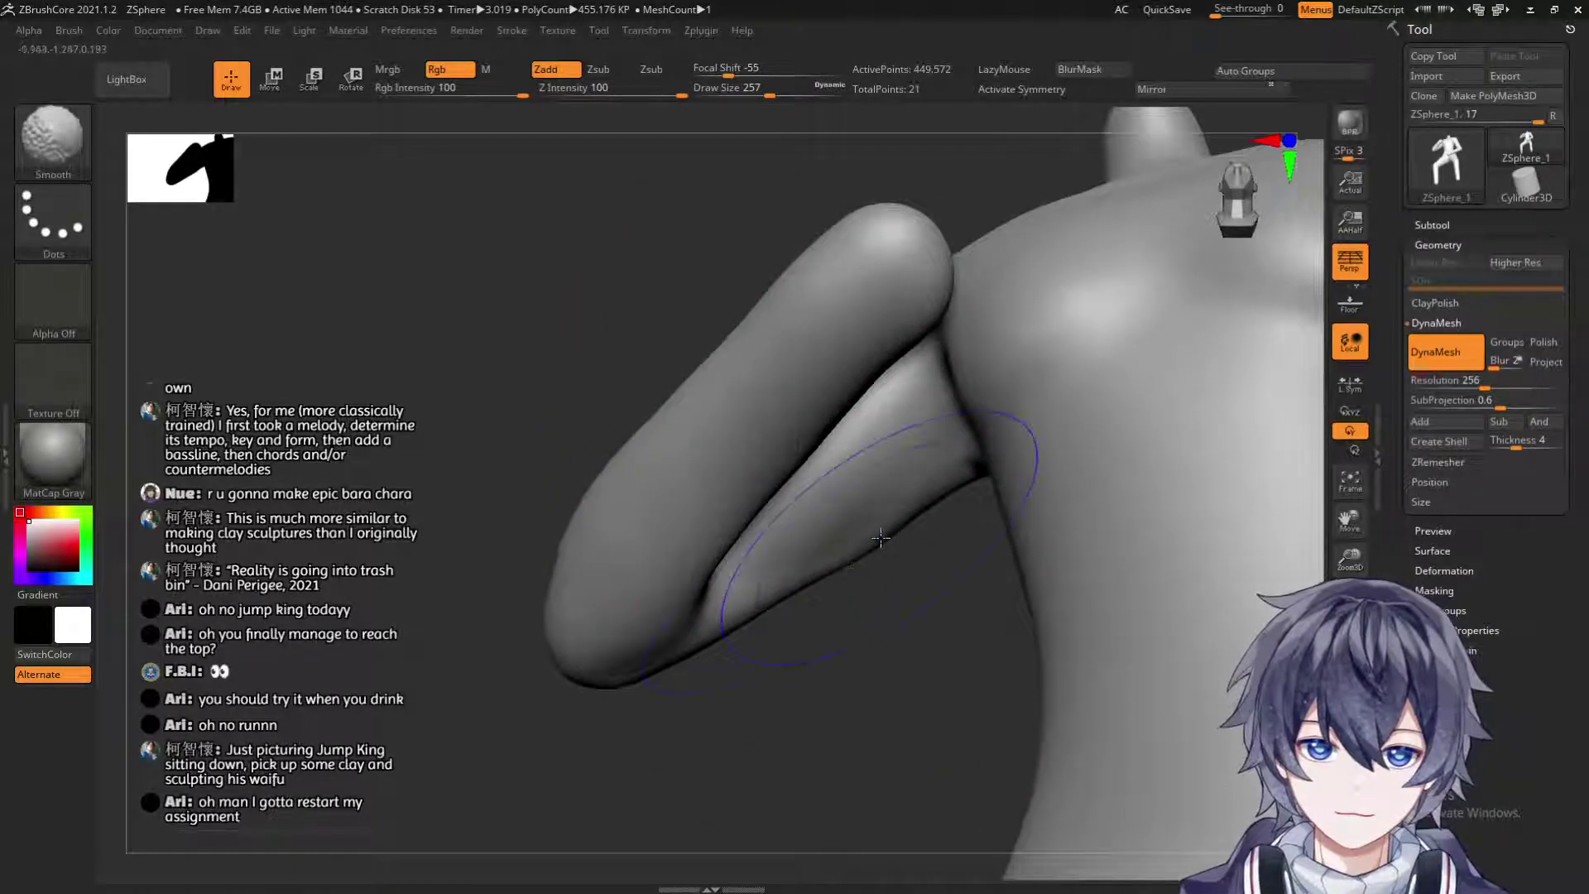
pyautogui.moveTo(909, 582); pyautogui.dragTo(886, 561)
pyautogui.moveTo(507, 385)
pyautogui.keyDown('alt'); pyautogui.mouseDown()
pyautogui.moveTo(493, 454)
pyautogui.moveTo(549, 448)
pyautogui.mouseUp(); pyautogui.keyUp('alt')
pyautogui.moveTo(604, 402)
pyautogui.mouseDown()
pyautogui.moveTo(568, 468)
pyautogui.moveTo(569, 596)
pyautogui.moveTo(814, 584)
pyautogui.mouseUp()
pyautogui.press('shift')
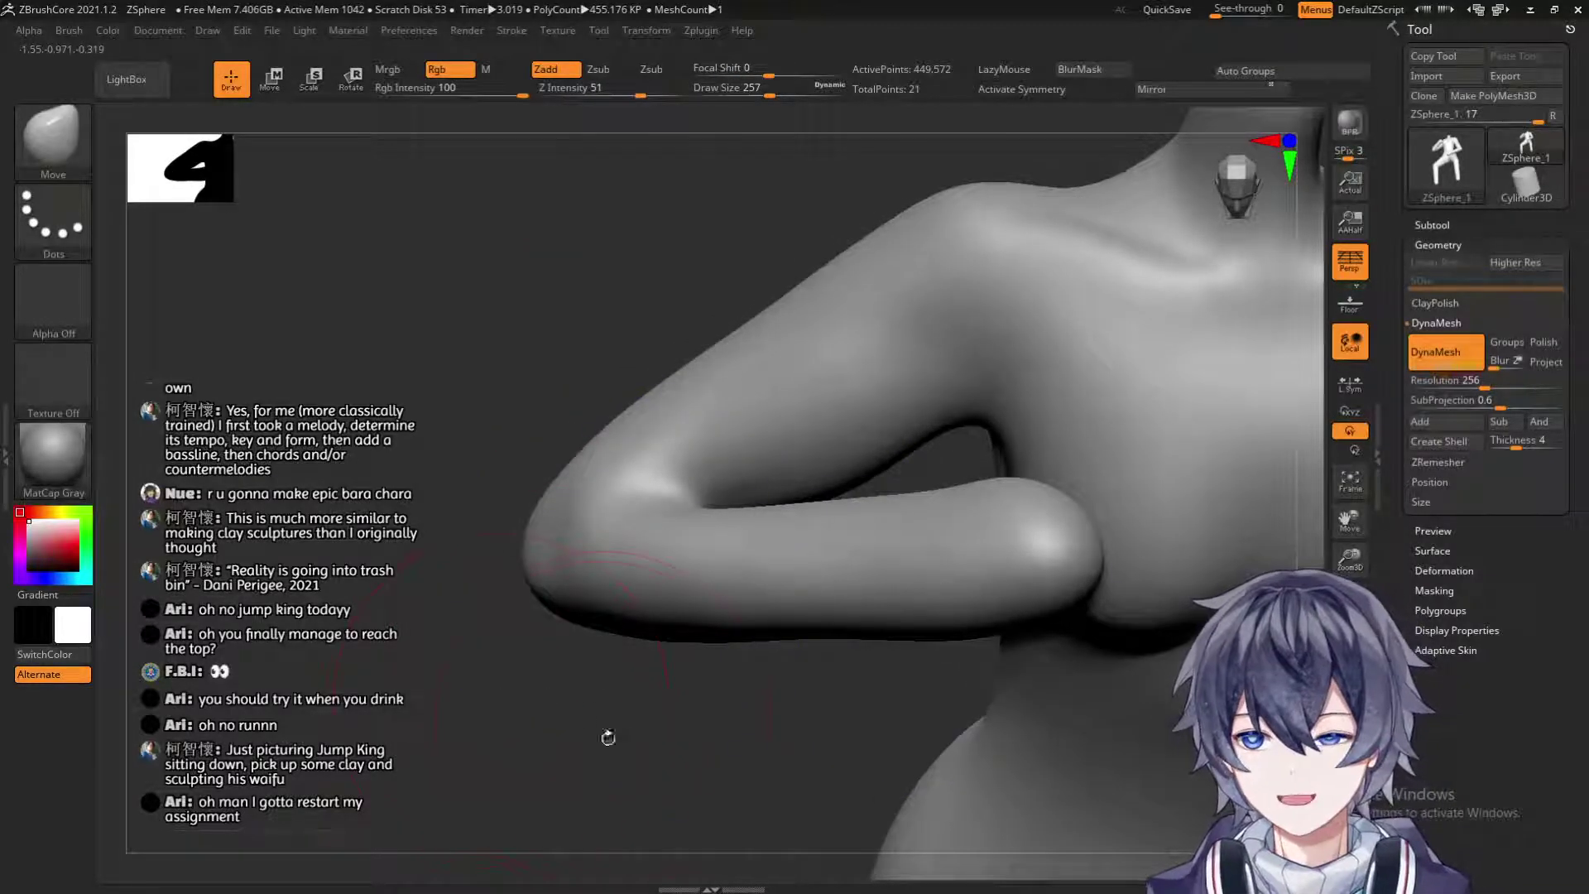
pyautogui.moveTo(653, 714); pyautogui.dragTo(572, 745)
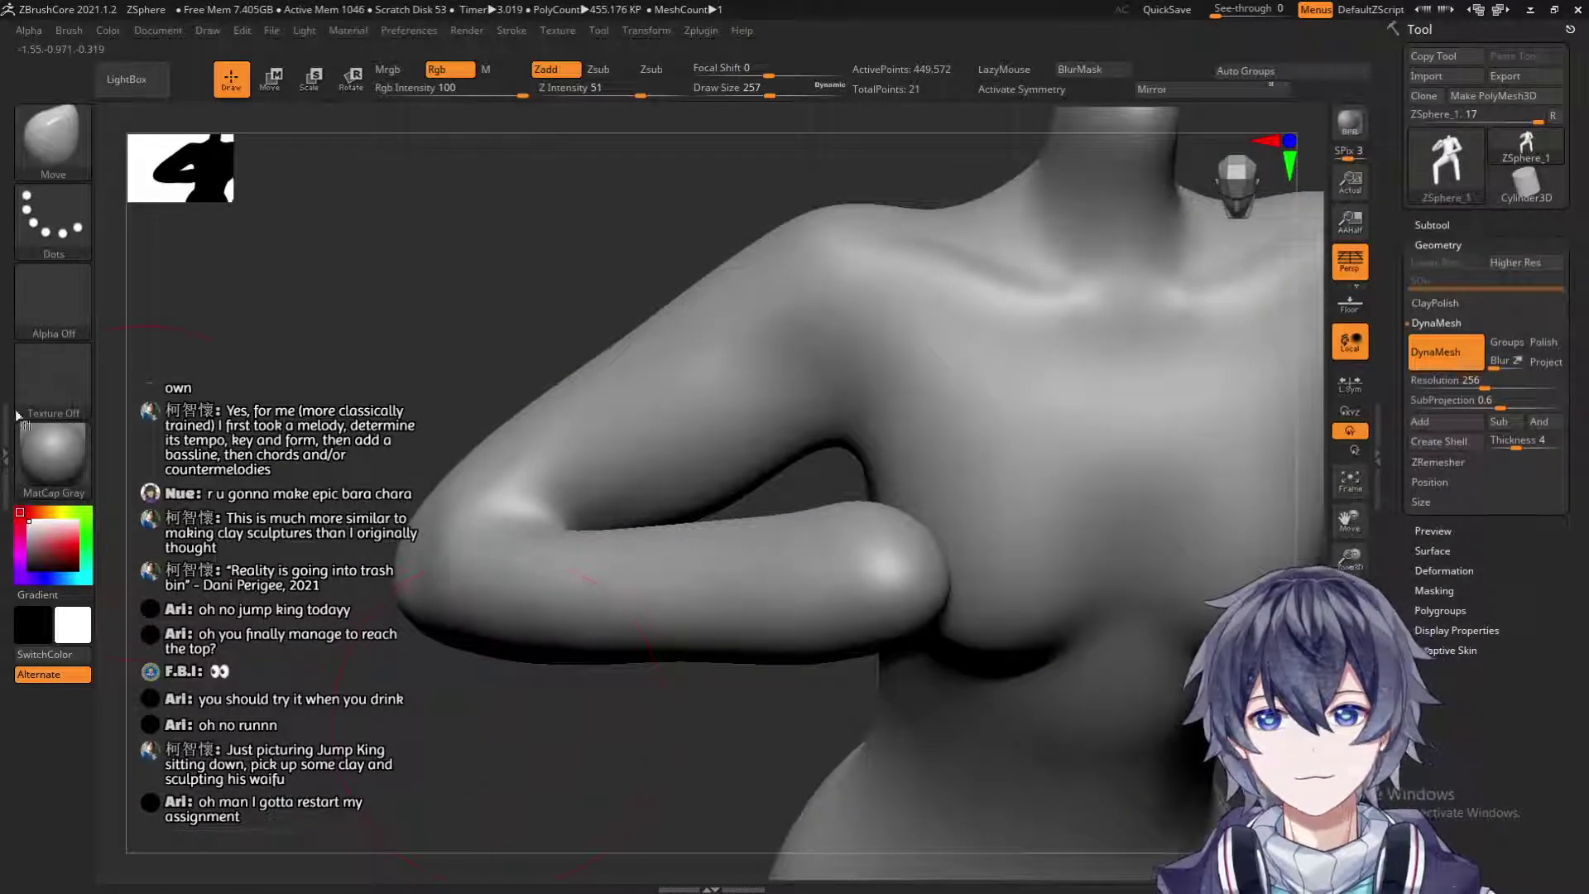
pyautogui.moveTo(0, 249); pyautogui.dragTo(0, 348)
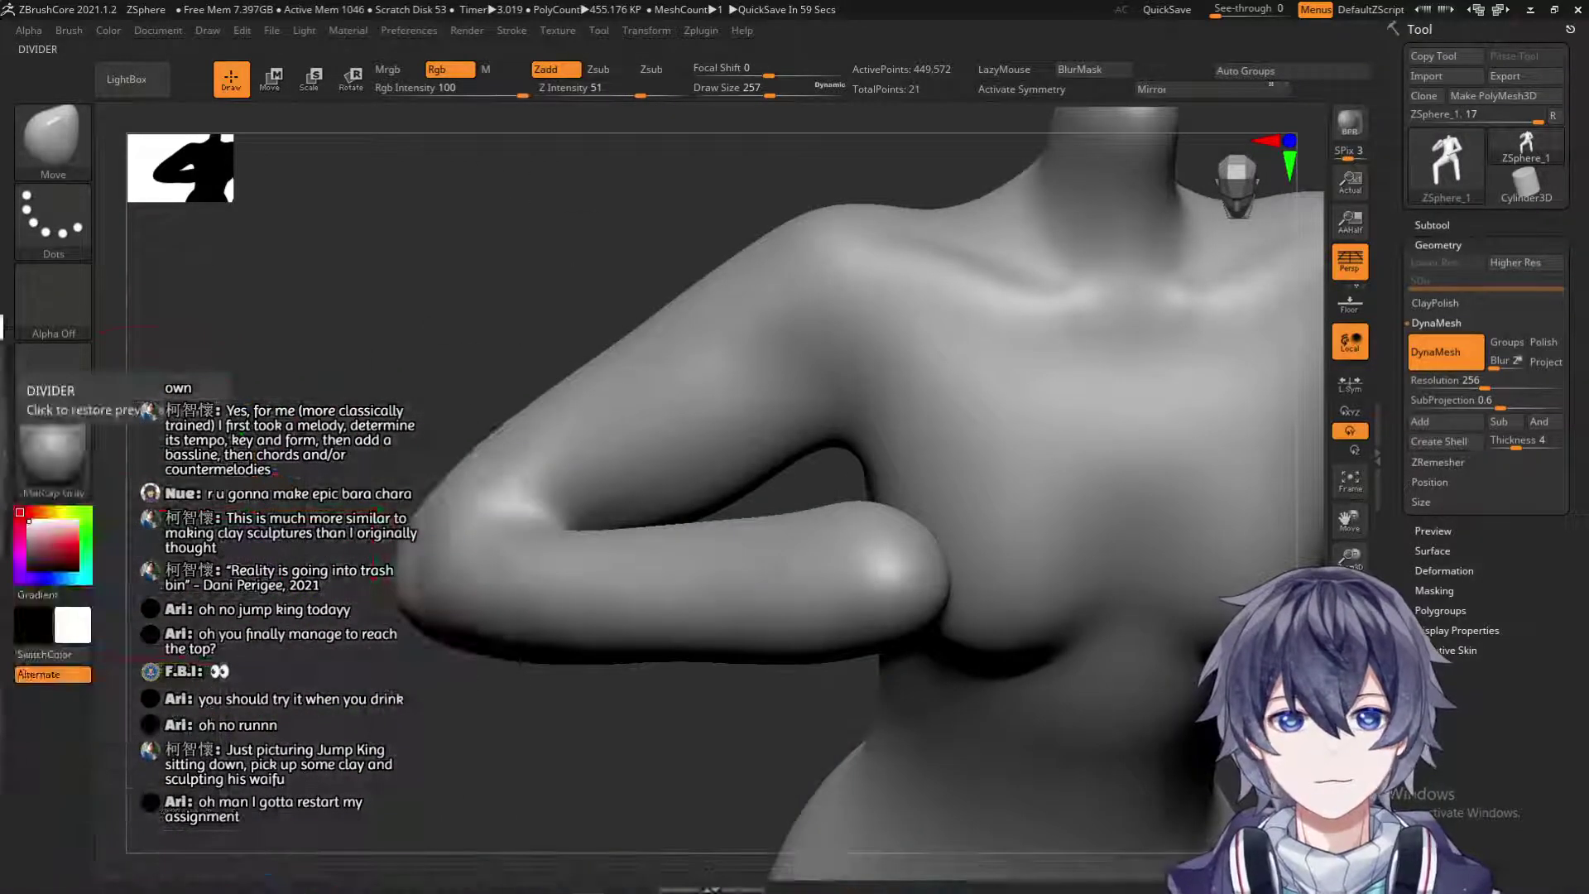
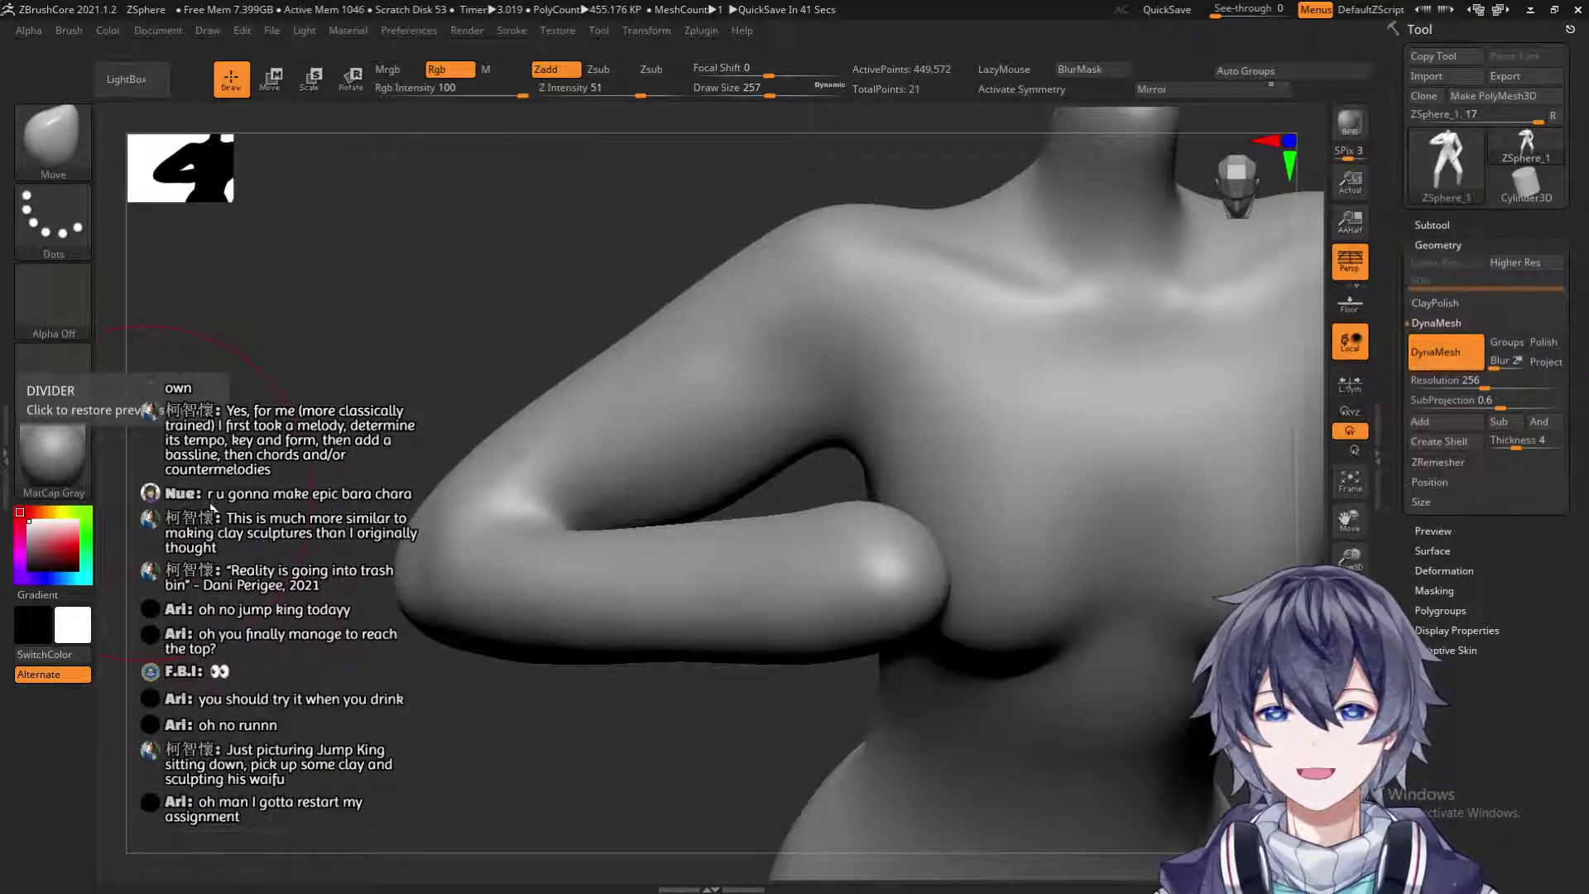
# Set the Move brush's draw size to 116, then reshape and smooth the underside of the bent upper arm.
pyautogui.moveTo(436, 724)
pyautogui.mouseDown()
pyautogui.moveTo(725, 602)
pyautogui.moveTo(791, 610)
pyautogui.moveTo(706, 613)
pyautogui.moveTo(710, 706)
pyautogui.moveTo(618, 615)
pyautogui.mouseUp()
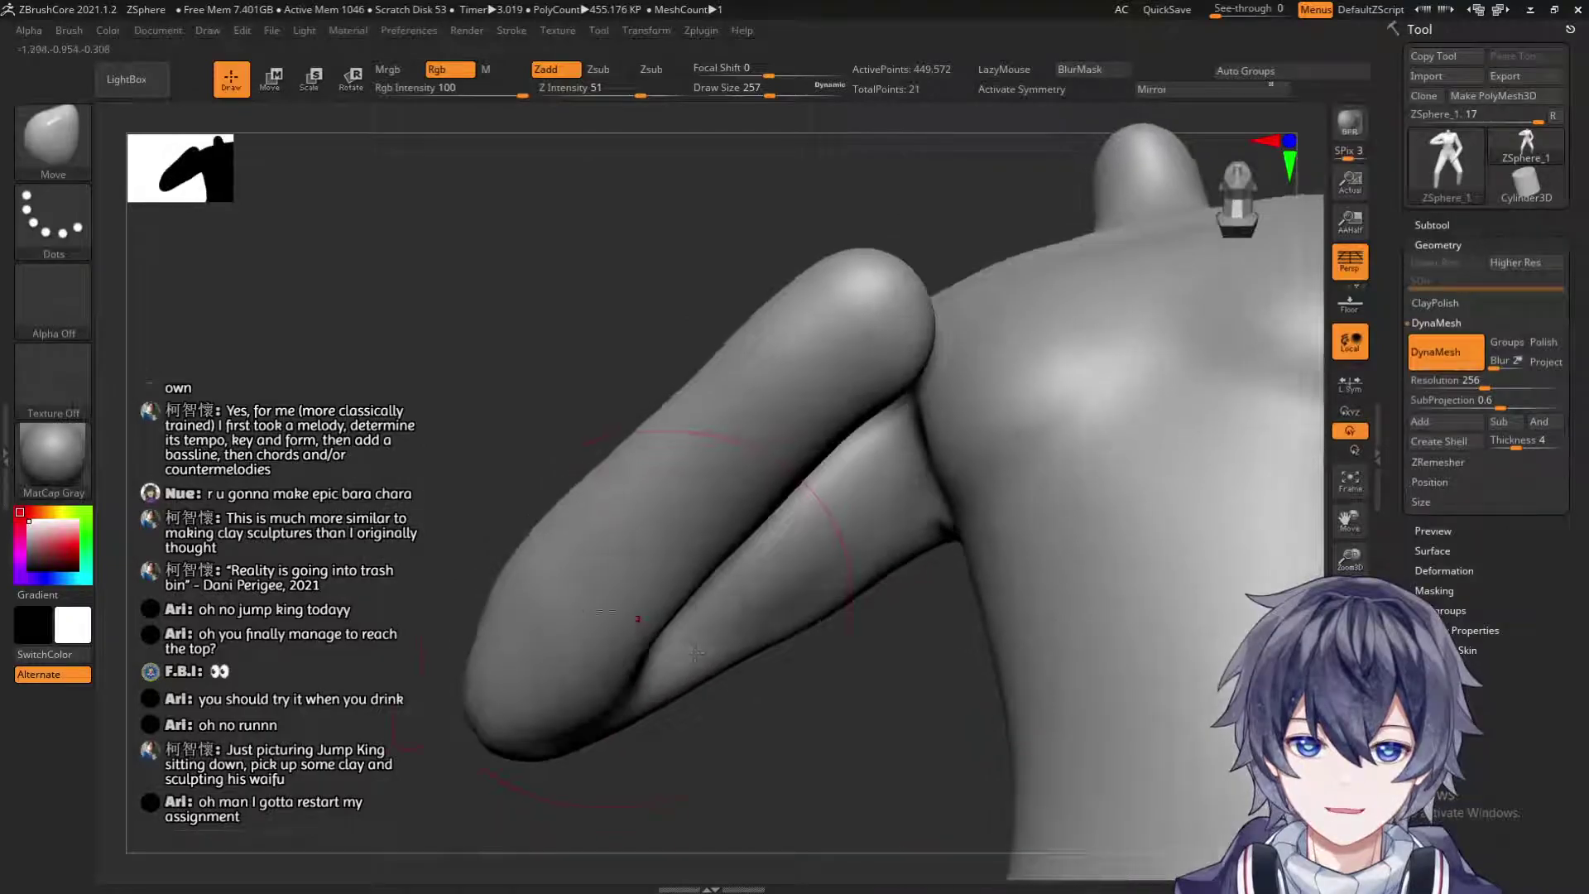
pyautogui.moveTo(784, 678)
pyautogui.mouseDown()
pyautogui.moveTo(840, 709)
pyautogui.moveTo(684, 547)
pyautogui.moveTo(745, 496)
pyautogui.moveTo(752, 461)
pyautogui.moveTo(761, 506)
pyautogui.mouseUp()
pyautogui.press('s')
pyautogui.press('s')
pyautogui.moveTo(755, 431); pyautogui.dragTo(740, 430)
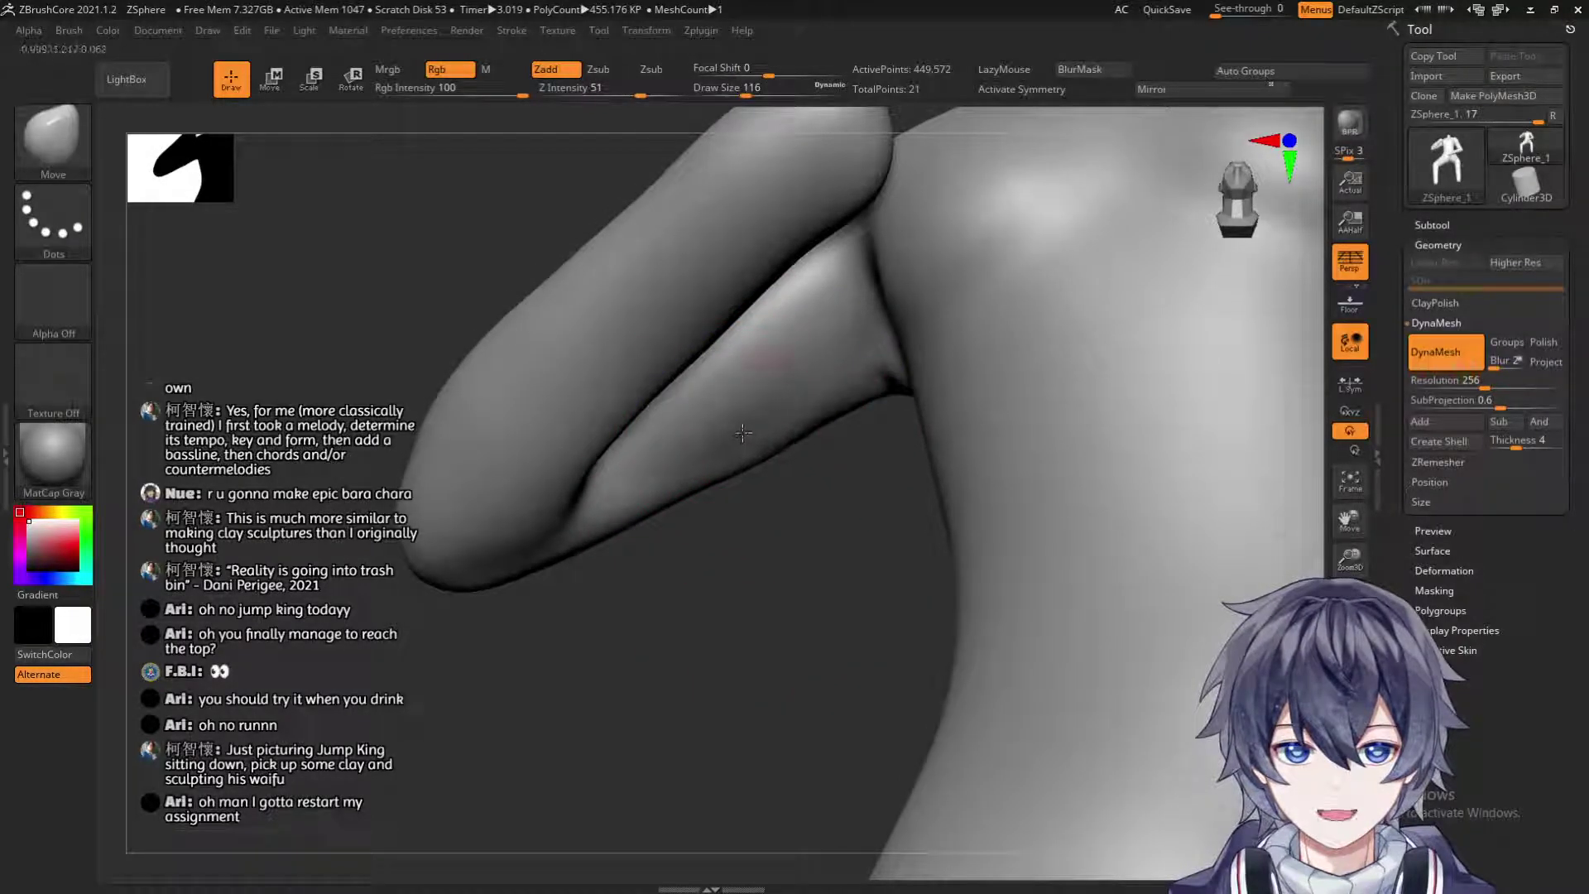
pyautogui.moveTo(759, 504)
pyautogui.mouseDown()
pyautogui.moveTo(734, 536)
pyautogui.moveTo(752, 507)
pyautogui.mouseUp()
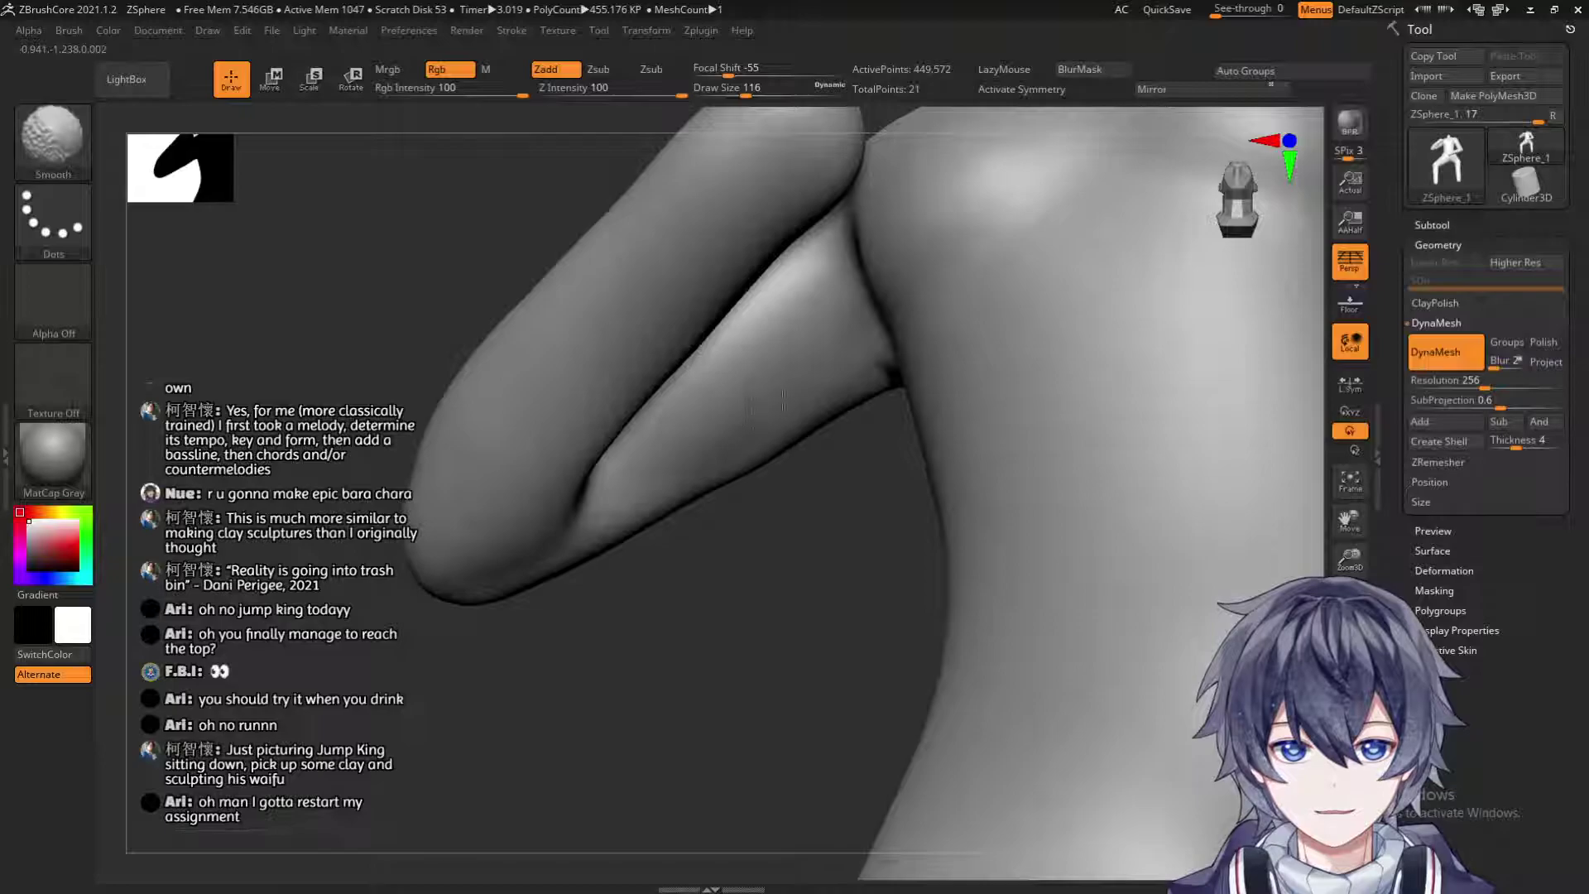
pyautogui.keyDown('alt'); pyautogui.moveTo(781, 568); pyautogui.dragTo(797, 678); pyautogui.keyUp('alt')
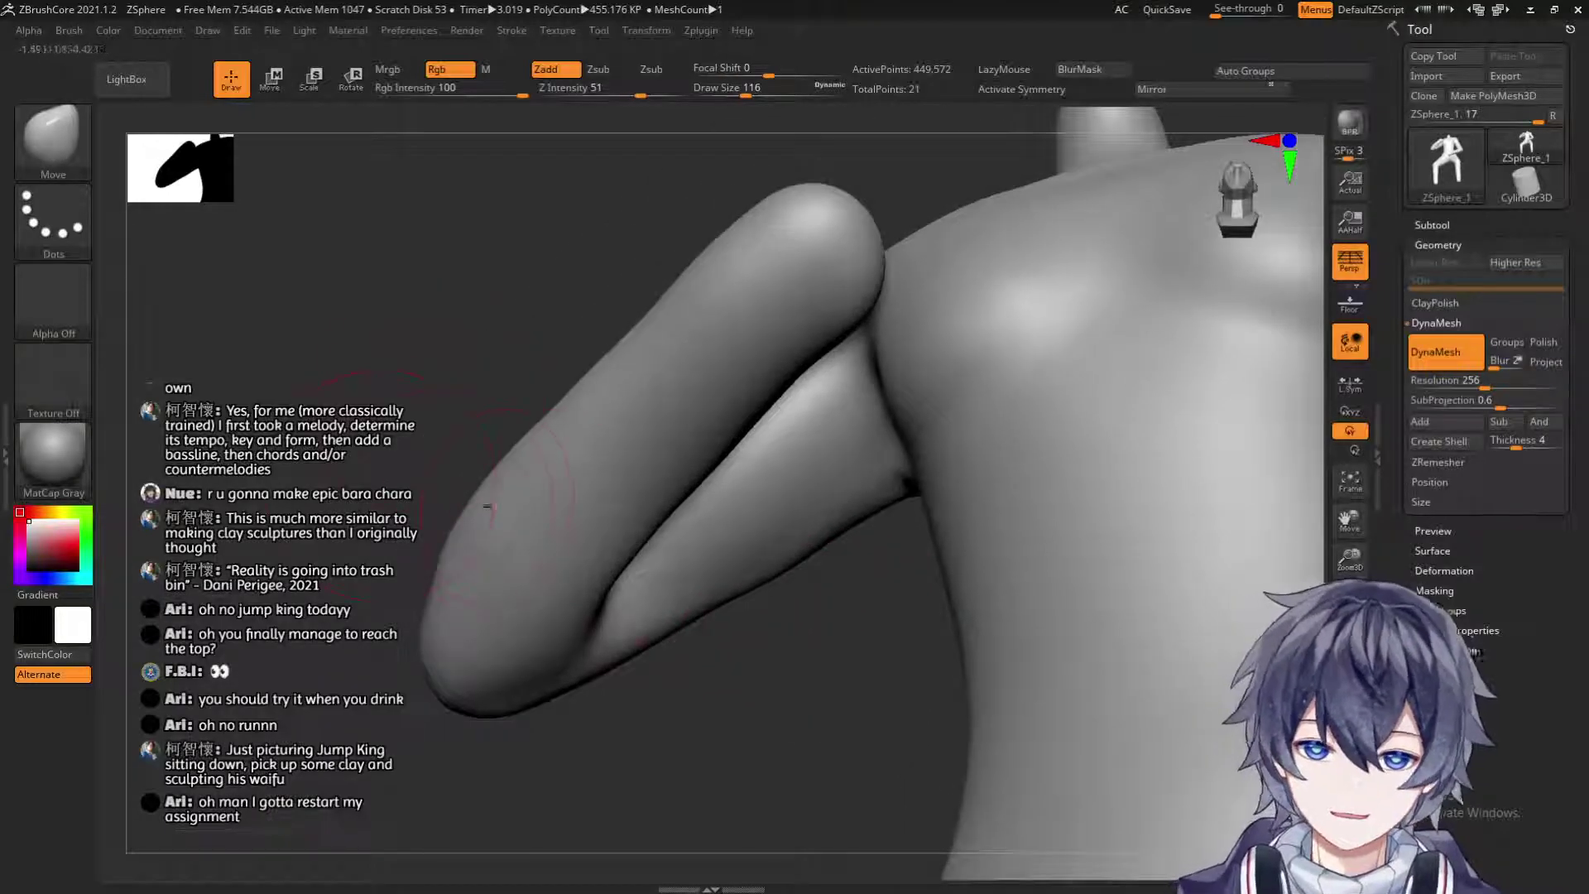
# Set the draw size to 182 and reshape the outline of the forearm and bent elbow with the Move brush.
pyautogui.press('s')
pyautogui.moveTo(587, 569); pyautogui.dragTo(605, 569)
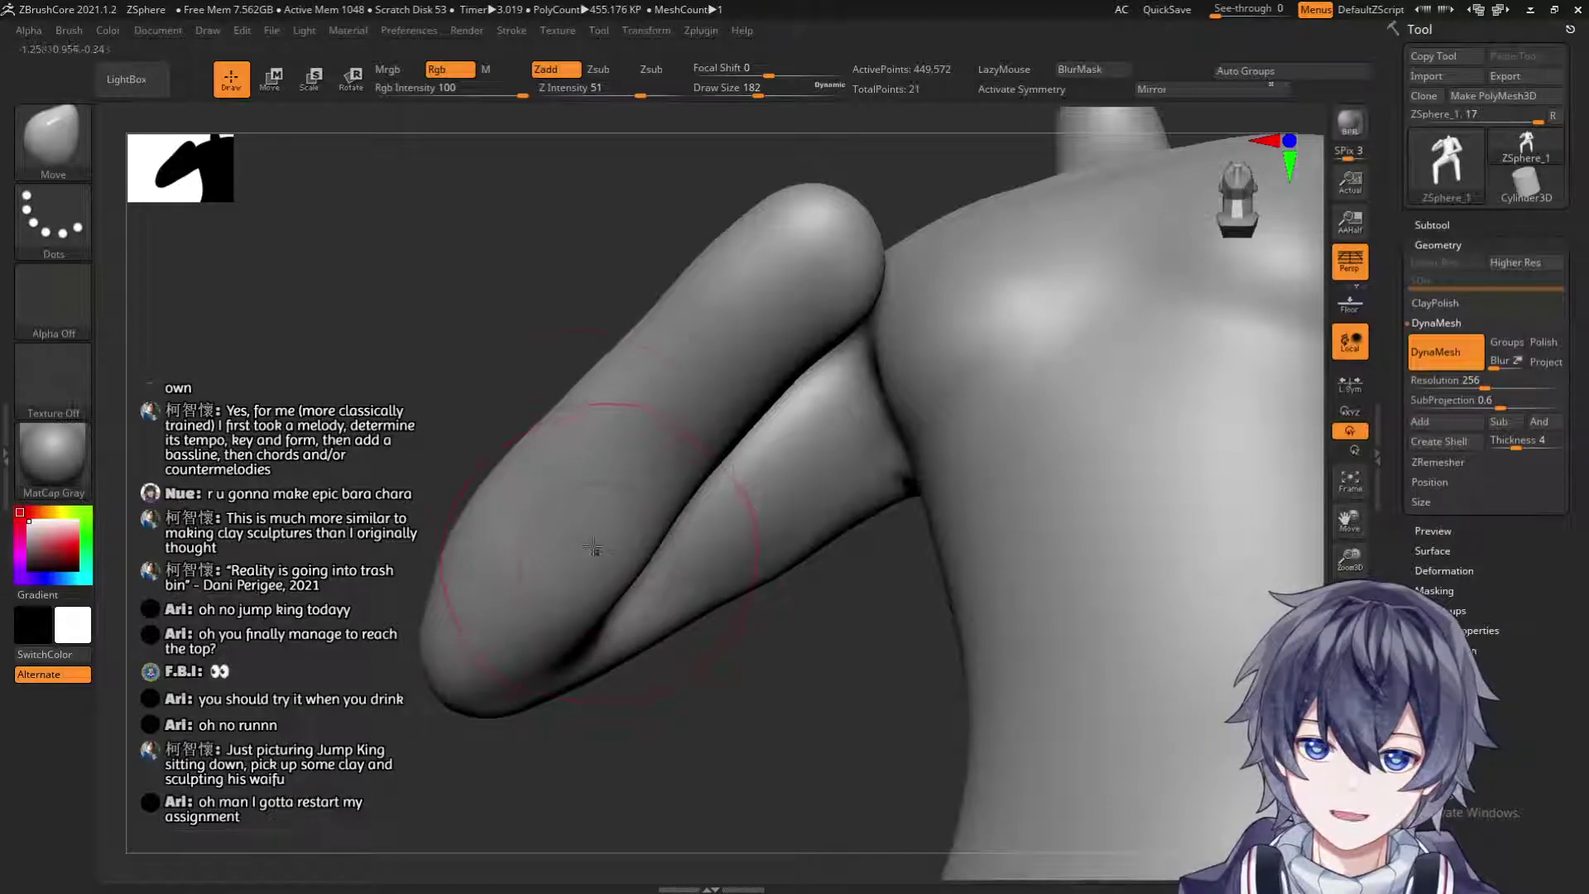
pyautogui.moveTo(491, 409); pyautogui.dragTo(550, 539)
pyautogui.moveTo(654, 534)
pyautogui.mouseDown()
pyautogui.moveTo(685, 660)
pyautogui.moveTo(662, 704)
pyautogui.mouseUp()
pyautogui.keyDown('shift'); pyautogui.moveTo(418, 464); pyautogui.dragTo(506, 430); pyautogui.keyUp('shift')
pyautogui.moveTo(529, 633); pyautogui.dragTo(505, 566)
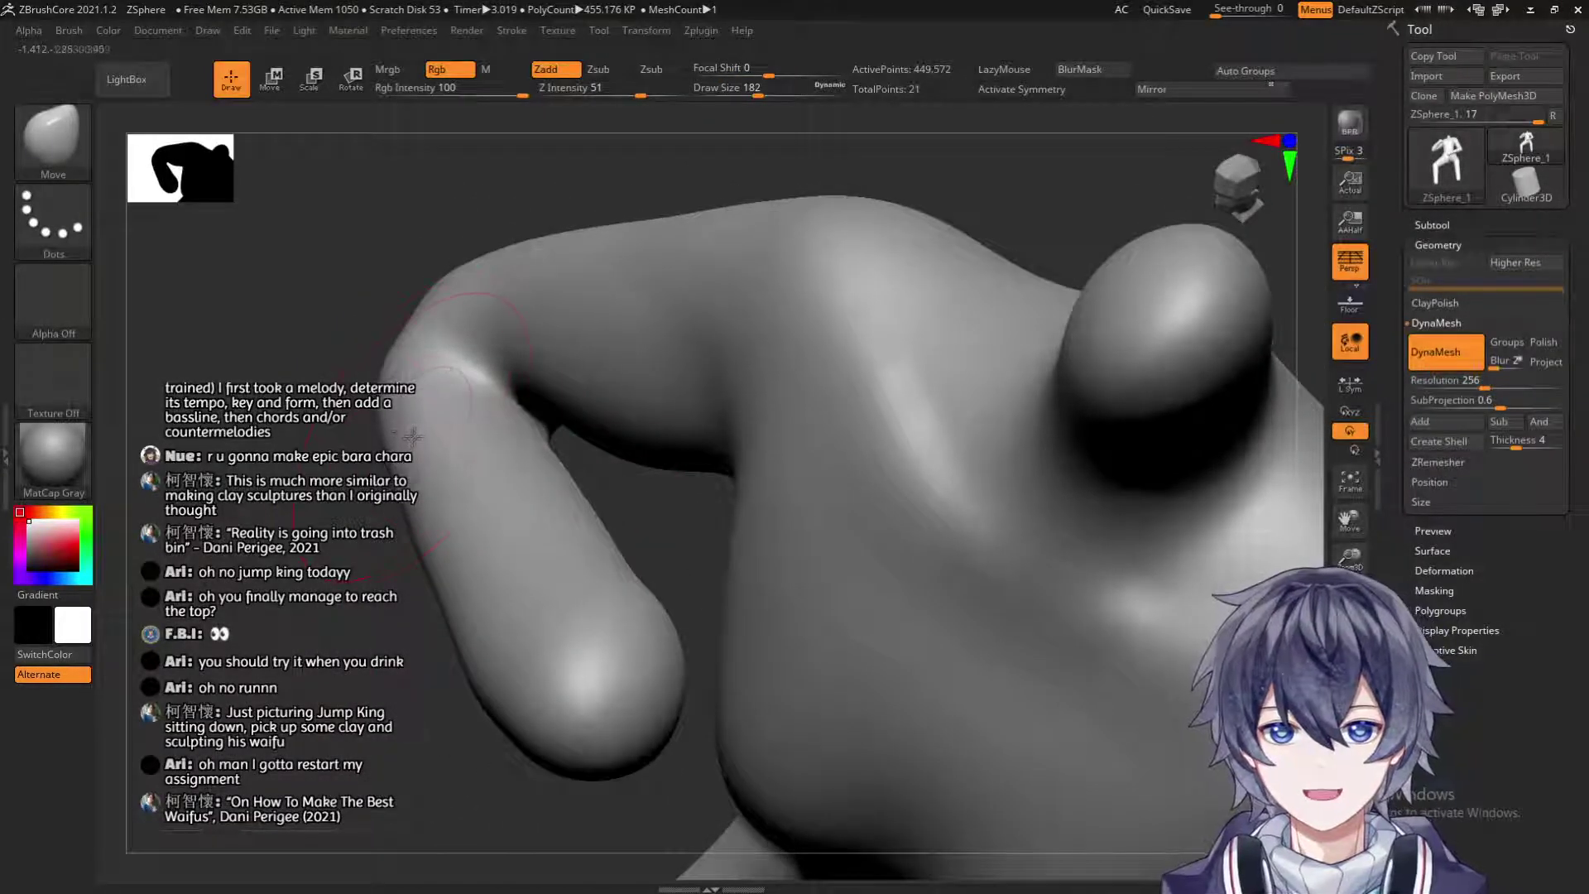
pyautogui.moveTo(376, 611)
pyautogui.mouseDown()
pyautogui.moveTo(431, 538)
pyautogui.moveTo(562, 530)
pyautogui.moveTo(514, 542)
pyautogui.moveTo(456, 607)
pyautogui.moveTo(402, 595)
pyautogui.mouseUp()
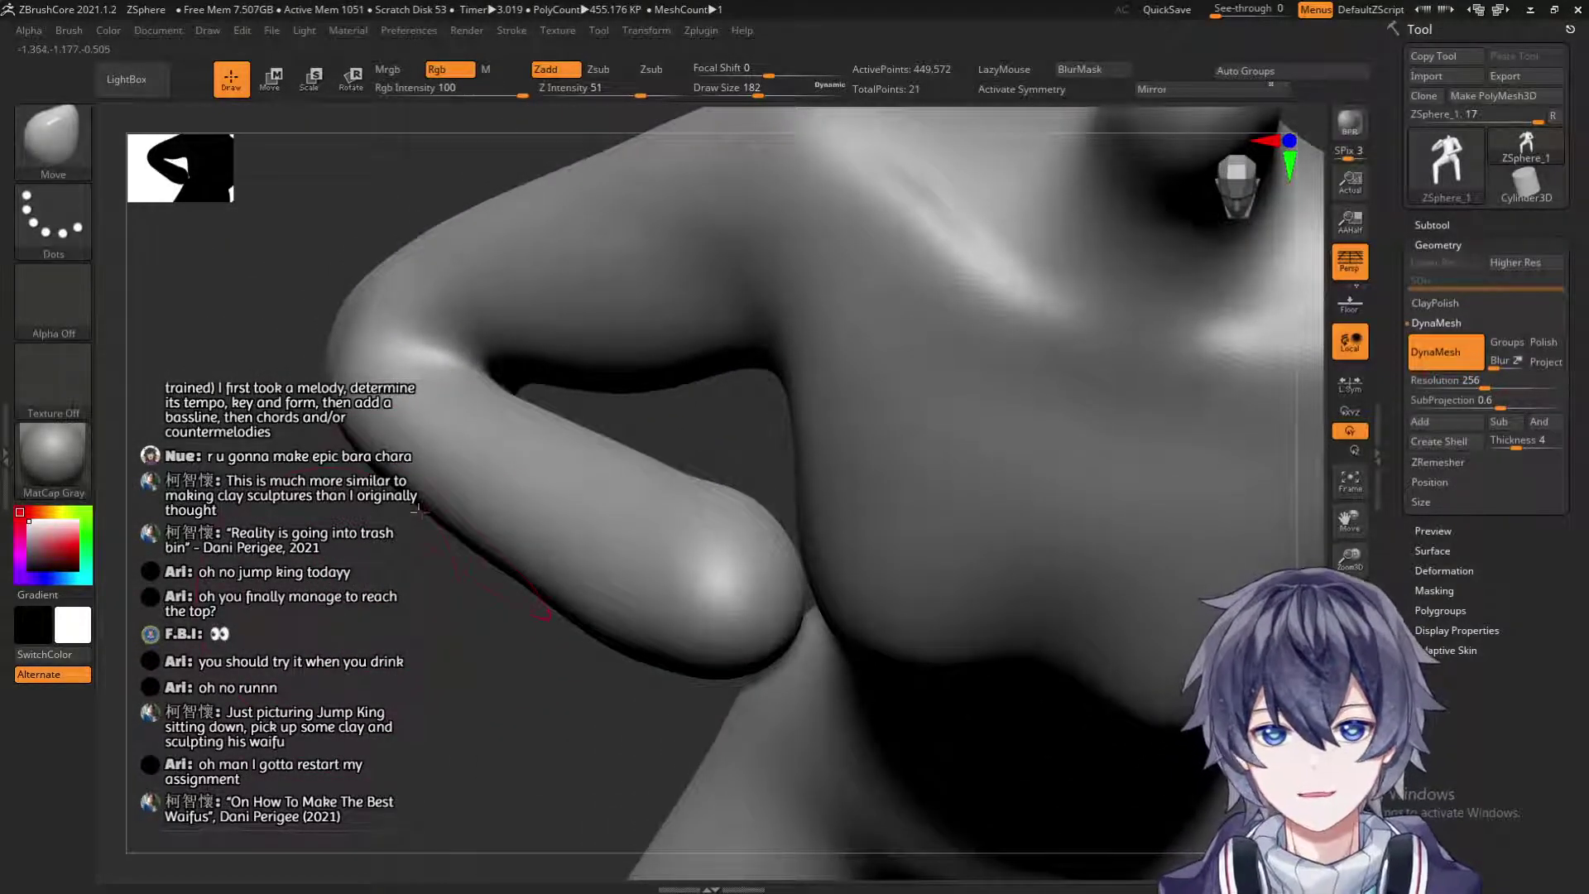
pyautogui.moveTo(387, 673)
pyautogui.mouseDown()
pyautogui.moveTo(365, 700)
pyautogui.moveTo(404, 677)
pyautogui.mouseUp()
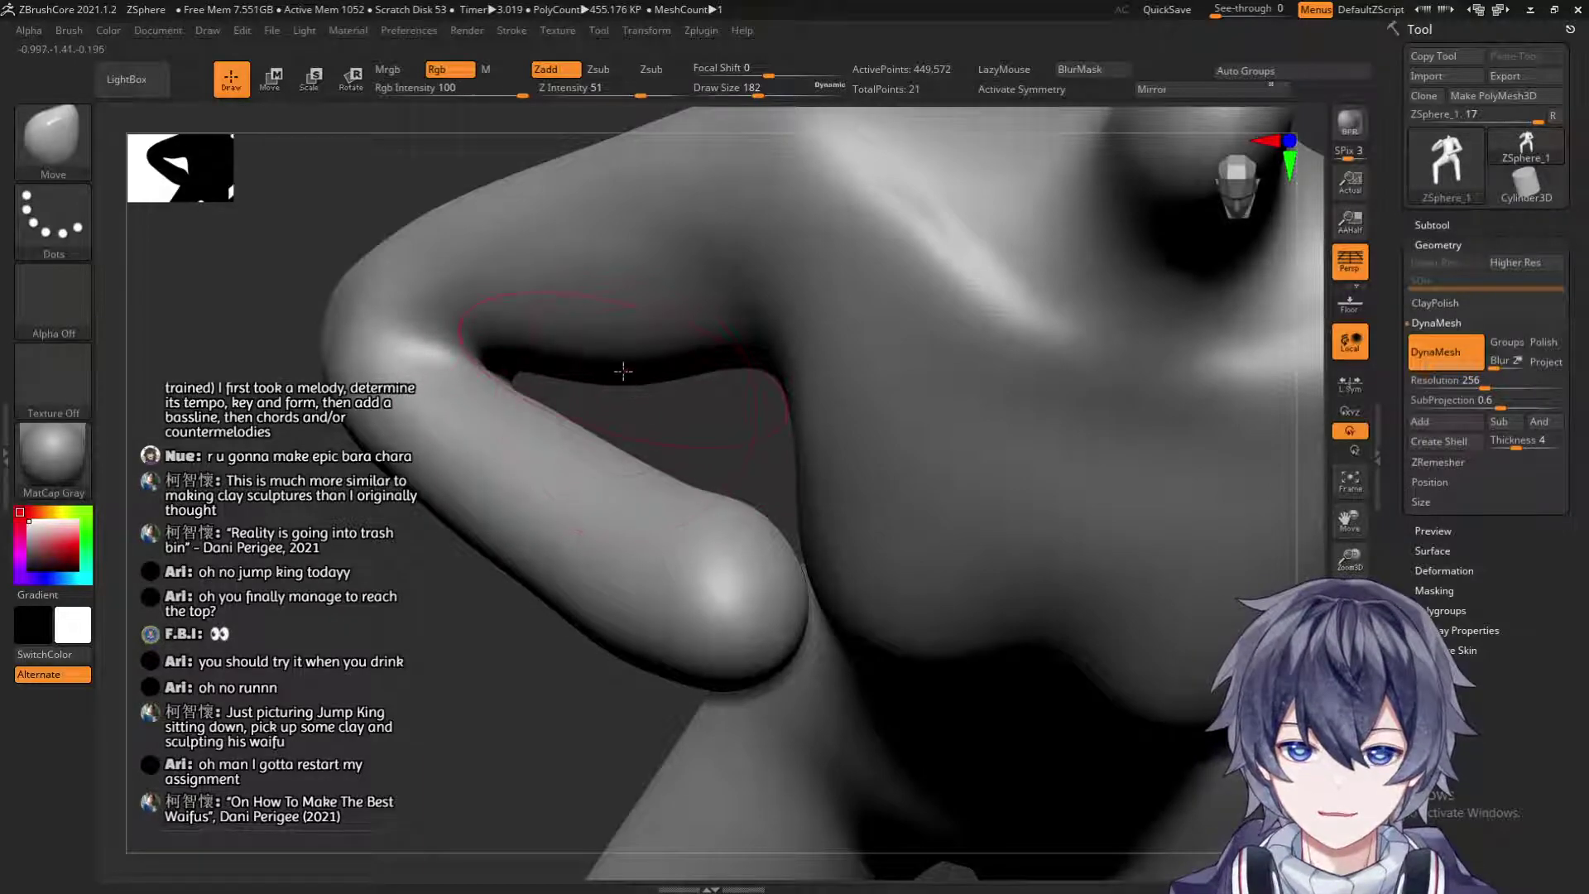
# Set the draw size to 77 and refine and smooth the inner elbow and adjoining forearm.
pyautogui.moveTo(633, 396)
pyautogui.mouseDown(button='right')
pyautogui.moveTo(641, 385)
pyautogui.moveTo(634, 421)
pyautogui.moveTo(633, 381)
pyautogui.moveTo(616, 385)
pyautogui.moveTo(650, 454)
pyautogui.mouseUp(button='right')
pyautogui.press('s')
pyautogui.moveTo(604, 464); pyautogui.dragTo(581, 465)
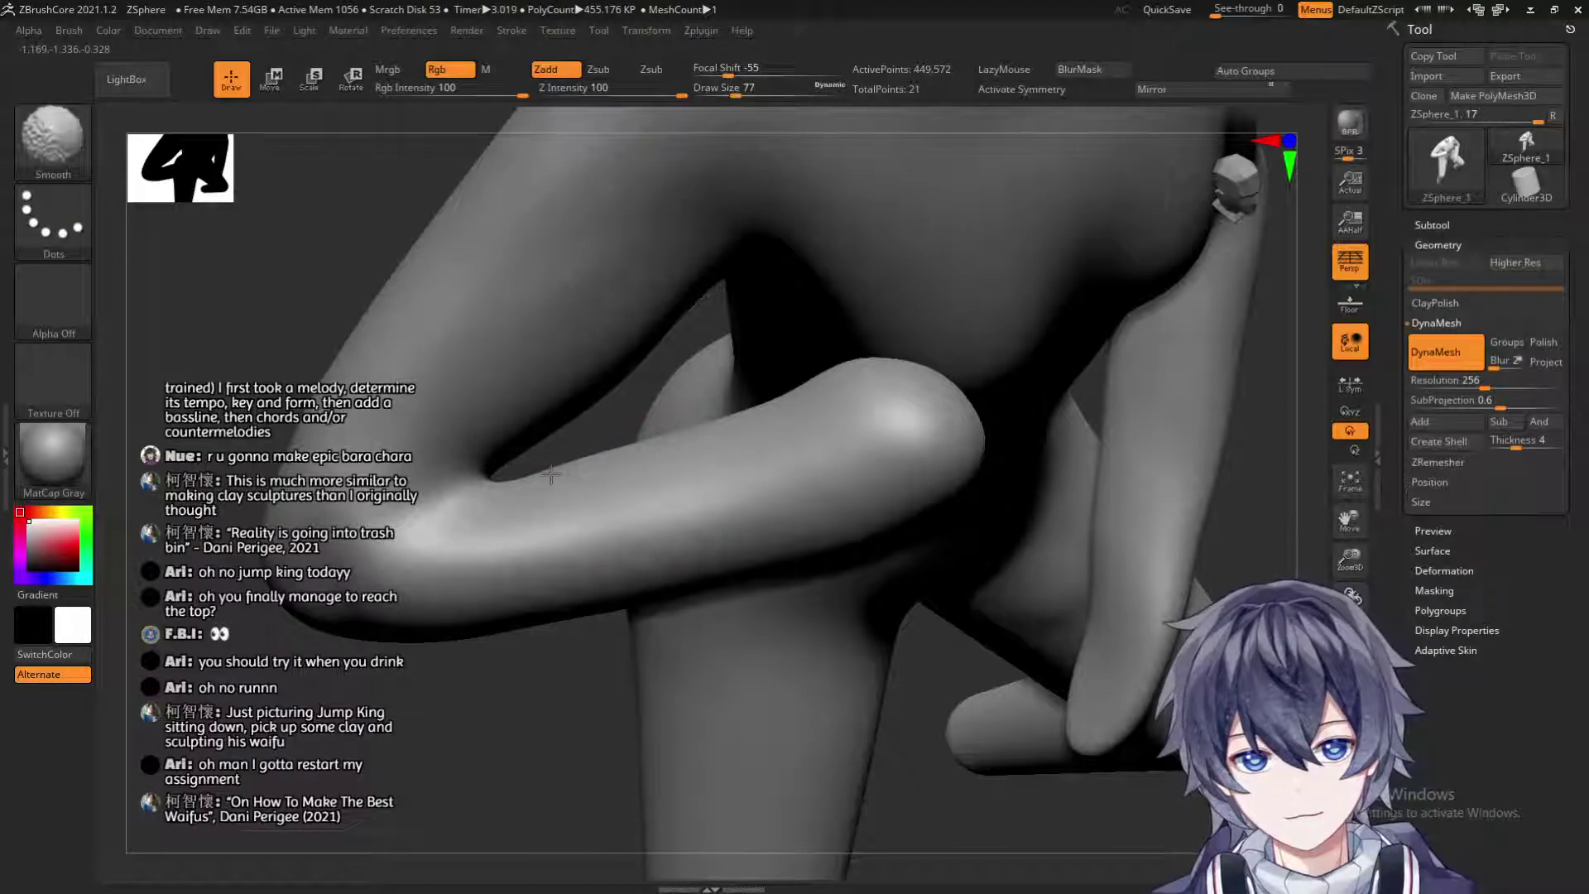
pyautogui.moveTo(616, 389); pyautogui.dragTo(749, 348, button='right')
pyautogui.moveTo(859, 500)
pyautogui.mouseDown(button='right')
pyautogui.moveTo(840, 455)
pyautogui.moveTo(811, 452)
pyautogui.mouseUp(button='right')
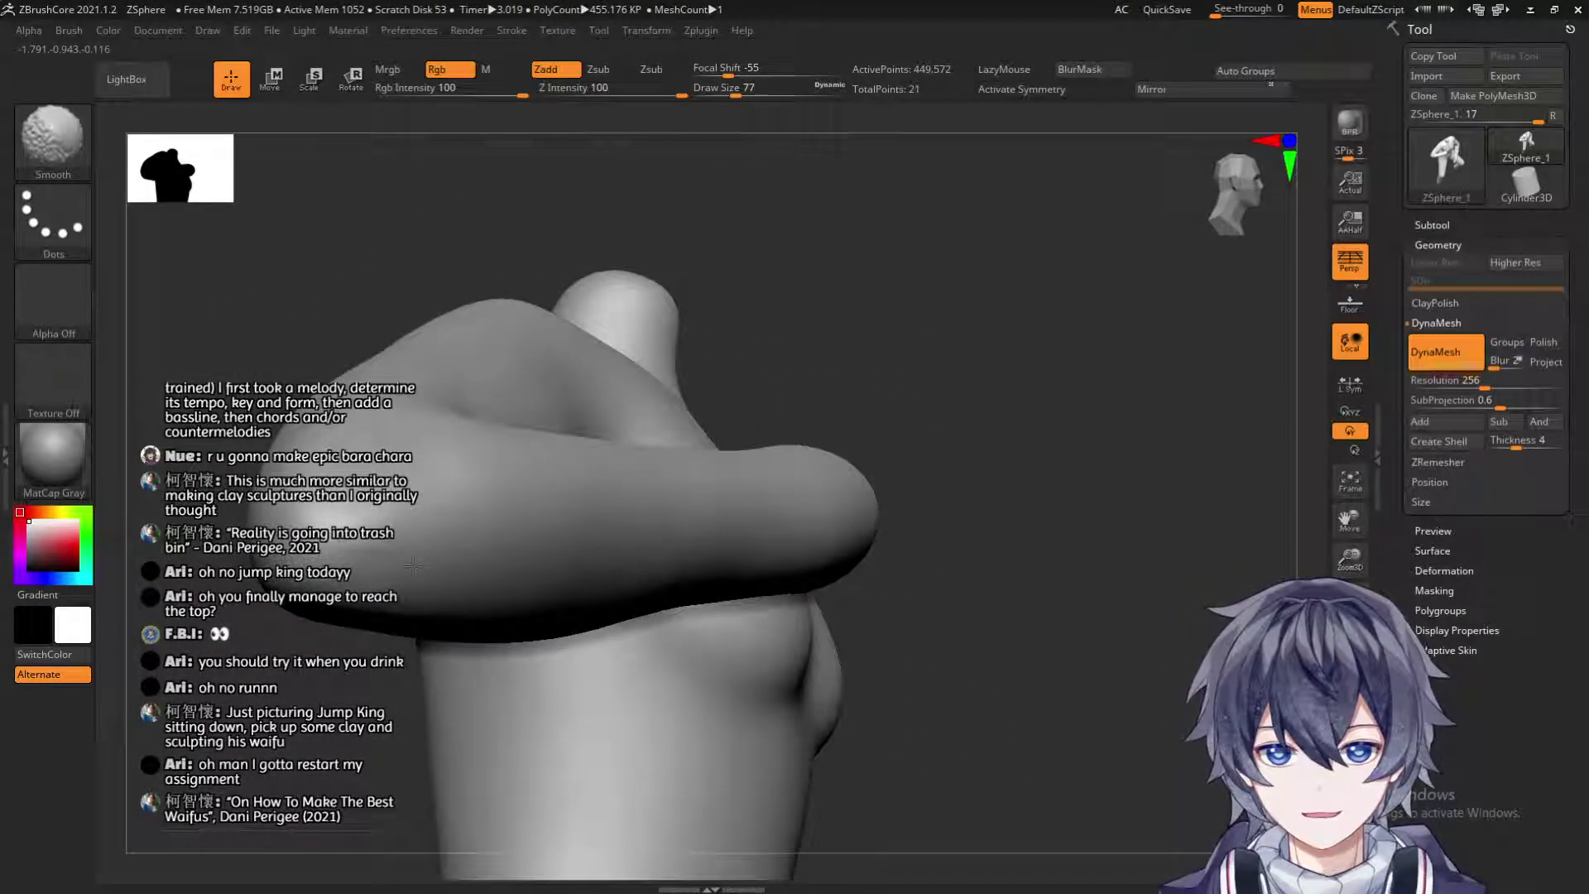
pyautogui.moveTo(907, 398); pyautogui.dragTo(904, 342, button='right')
pyautogui.moveTo(741, 469)
pyautogui.keyDown('alt'); pyautogui.mouseDown(button='right')
pyautogui.moveTo(882, 261)
pyautogui.moveTo(708, 404)
pyautogui.mouseUp(button='right'); pyautogui.keyUp('alt')
pyautogui.moveTo(586, 636)
pyautogui.mouseDown(button='right')
pyautogui.moveTo(951, 312)
pyautogui.moveTo(697, 673)
pyautogui.mouseUp(button='right')
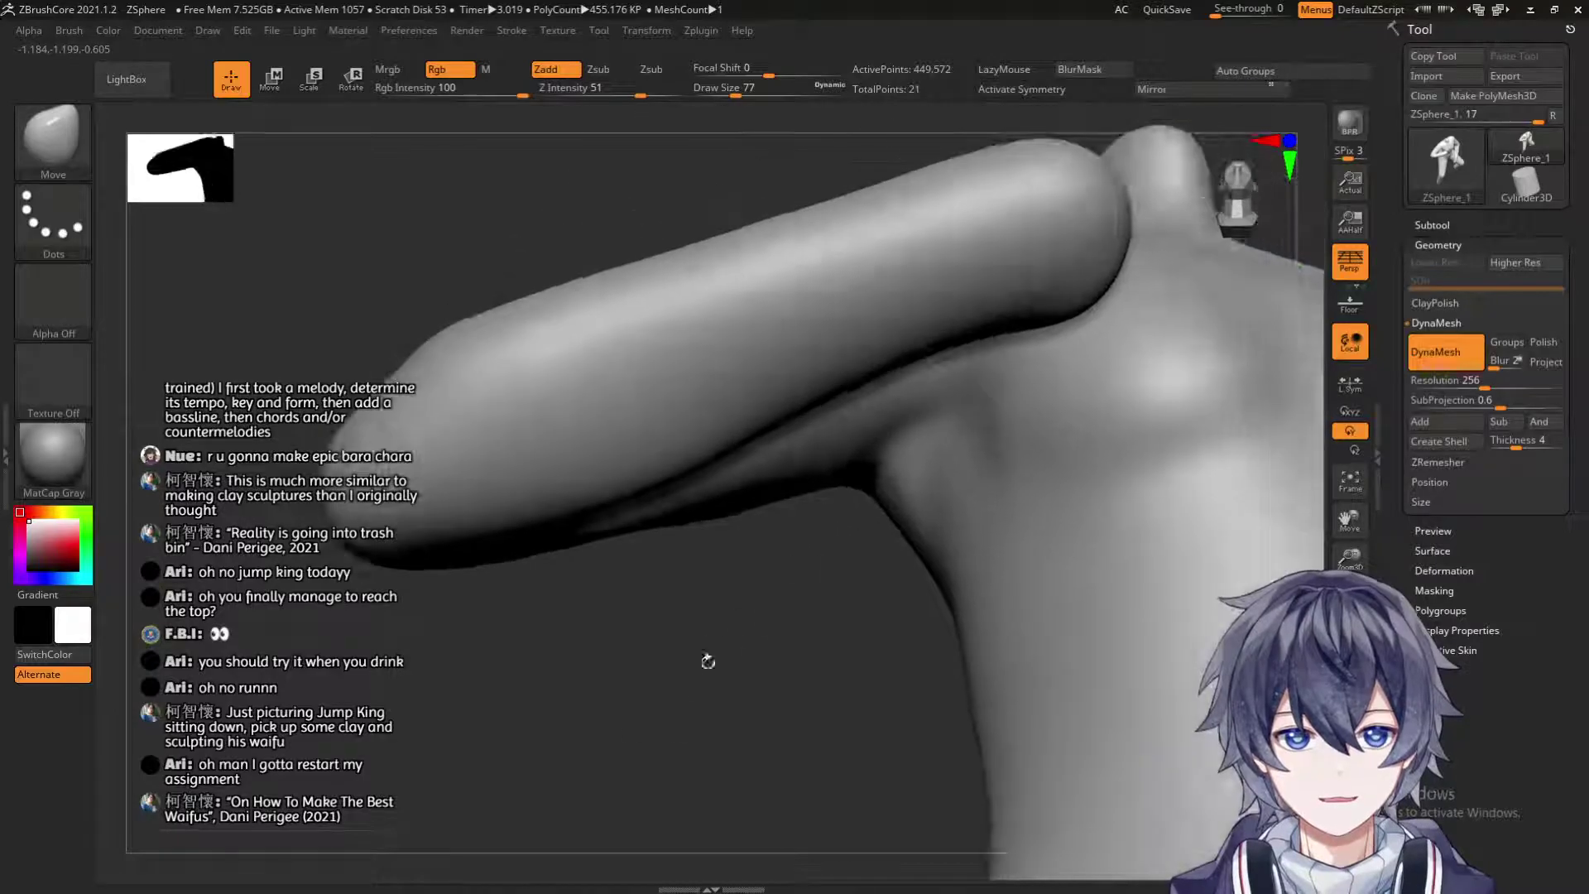
# Reshape the upper arm next to the armpit with the Move brush at draw sizes 140 and 97.
pyautogui.moveTo(802, 625)
pyautogui.mouseDown(button='right')
pyautogui.moveTo(663, 692)
pyautogui.moveTo(700, 705)
pyautogui.moveTo(786, 616)
pyautogui.moveTo(812, 723)
pyautogui.moveTo(797, 814)
pyautogui.mouseUp(button='right')
pyautogui.press('s')
pyautogui.moveTo(810, 387); pyautogui.dragTo(824, 386)
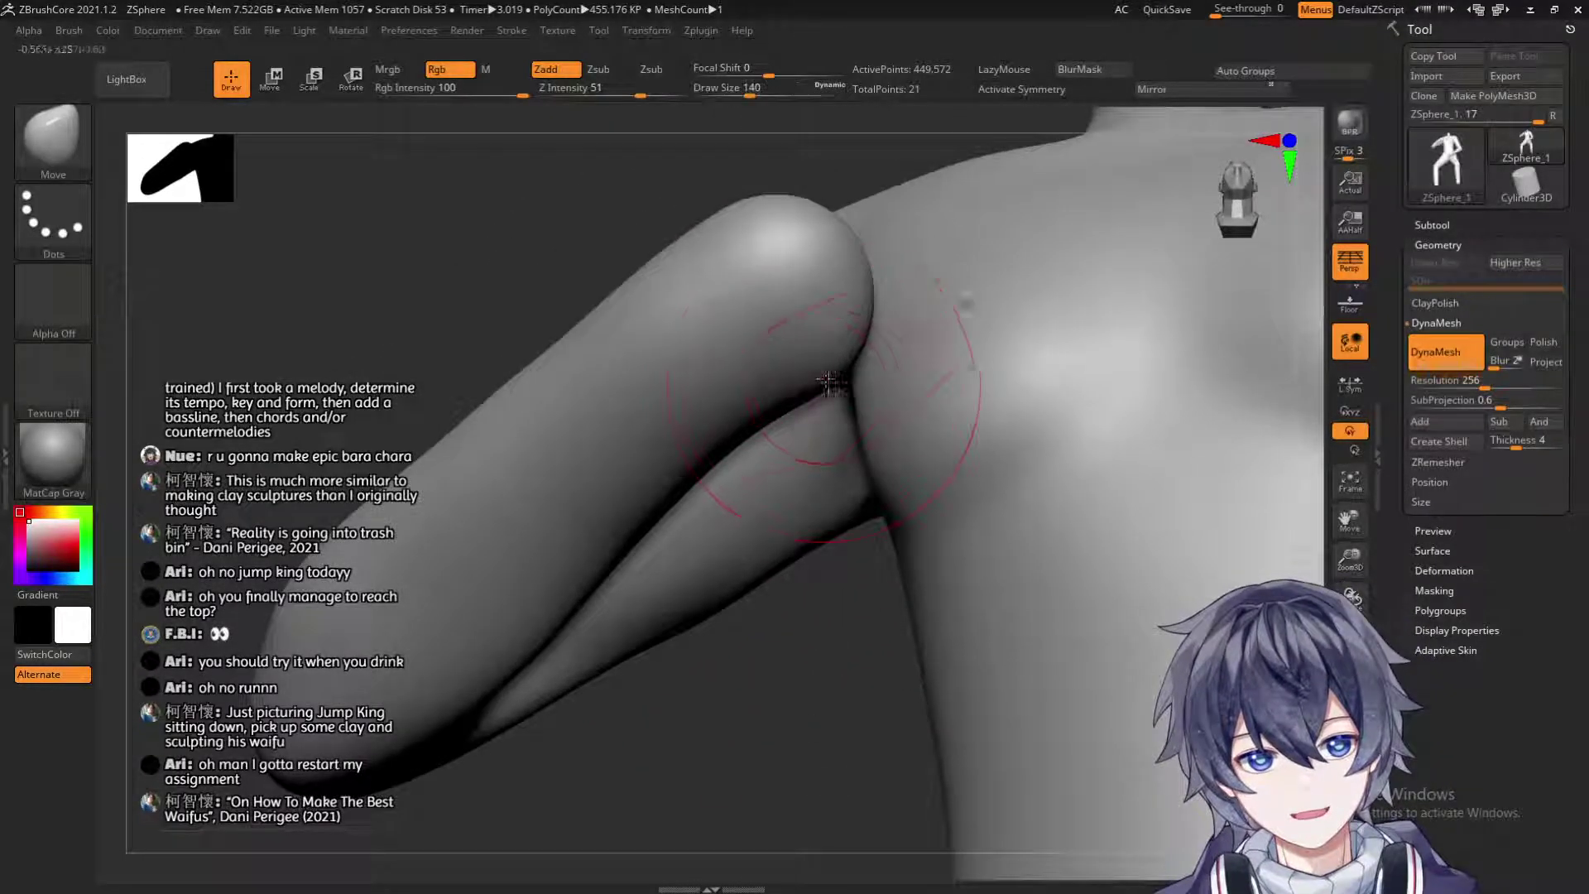
pyautogui.moveTo(852, 497); pyautogui.dragTo(816, 337, button='right')
pyautogui.moveTo(862, 461)
pyautogui.mouseDown(button='right')
pyautogui.moveTo(799, 439)
pyautogui.moveTo(929, 647)
pyautogui.mouseUp(button='right')
pyautogui.press('s')
pyautogui.moveTo(778, 283); pyautogui.dragTo(749, 284)
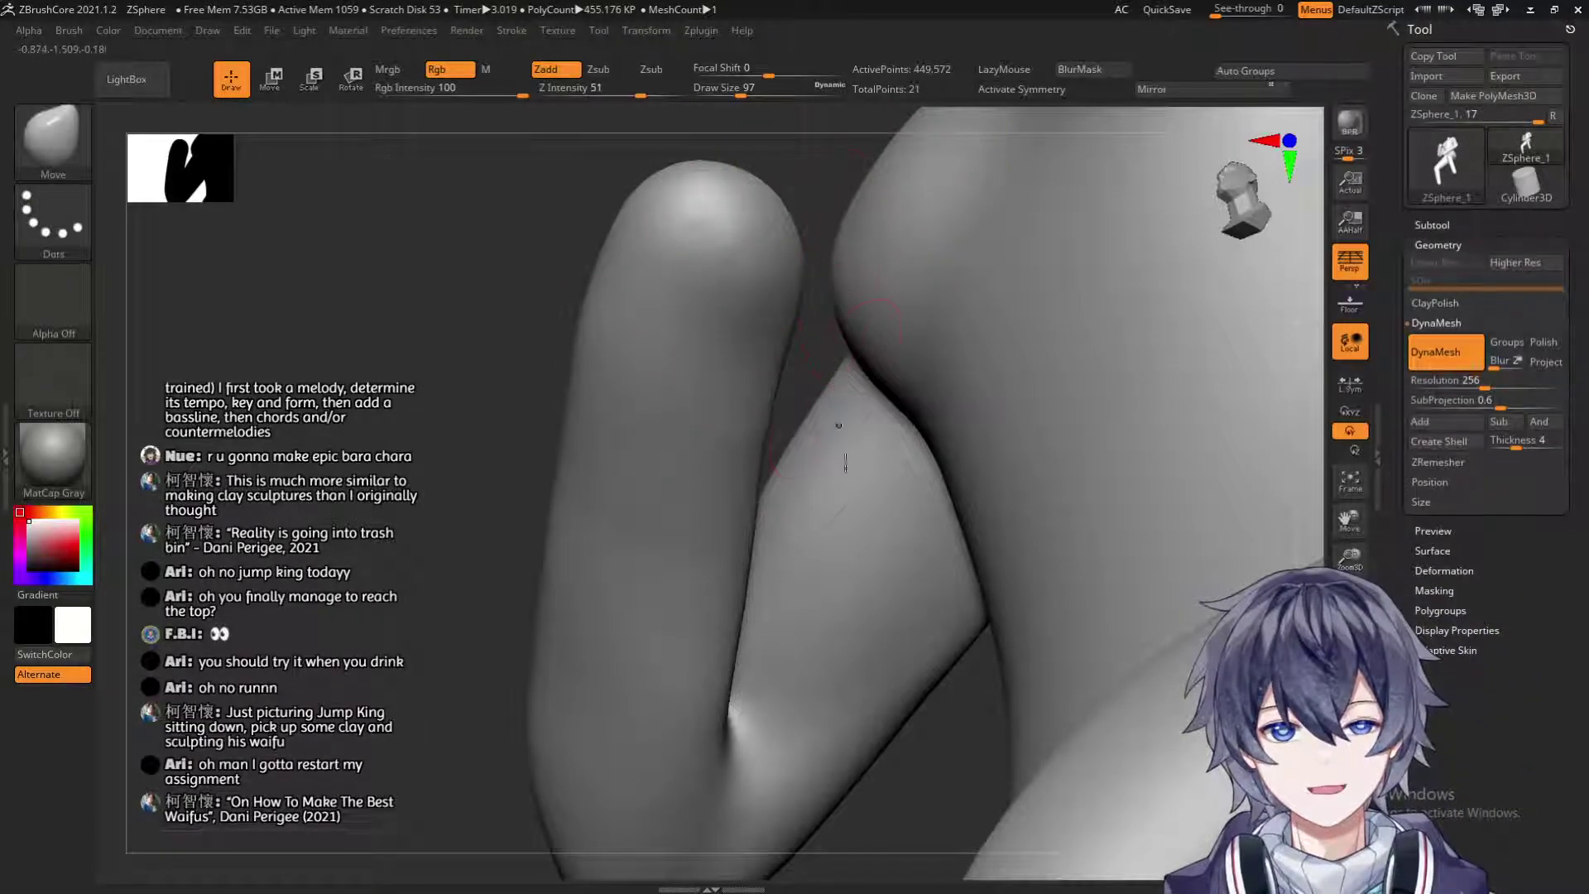
pyautogui.keyDown('ctrl'); pyautogui.moveTo(812, 306); pyautogui.dragTo(823, 170, button='right'); pyautogui.keyUp('ctrl')
# Mask the body and upper arm so that only the bent arm's forearm stays editable.
pyautogui.keyDown('ctrl'); pyautogui.moveTo(832, 169); pyautogui.dragTo(836, 236); pyautogui.keyUp('ctrl')
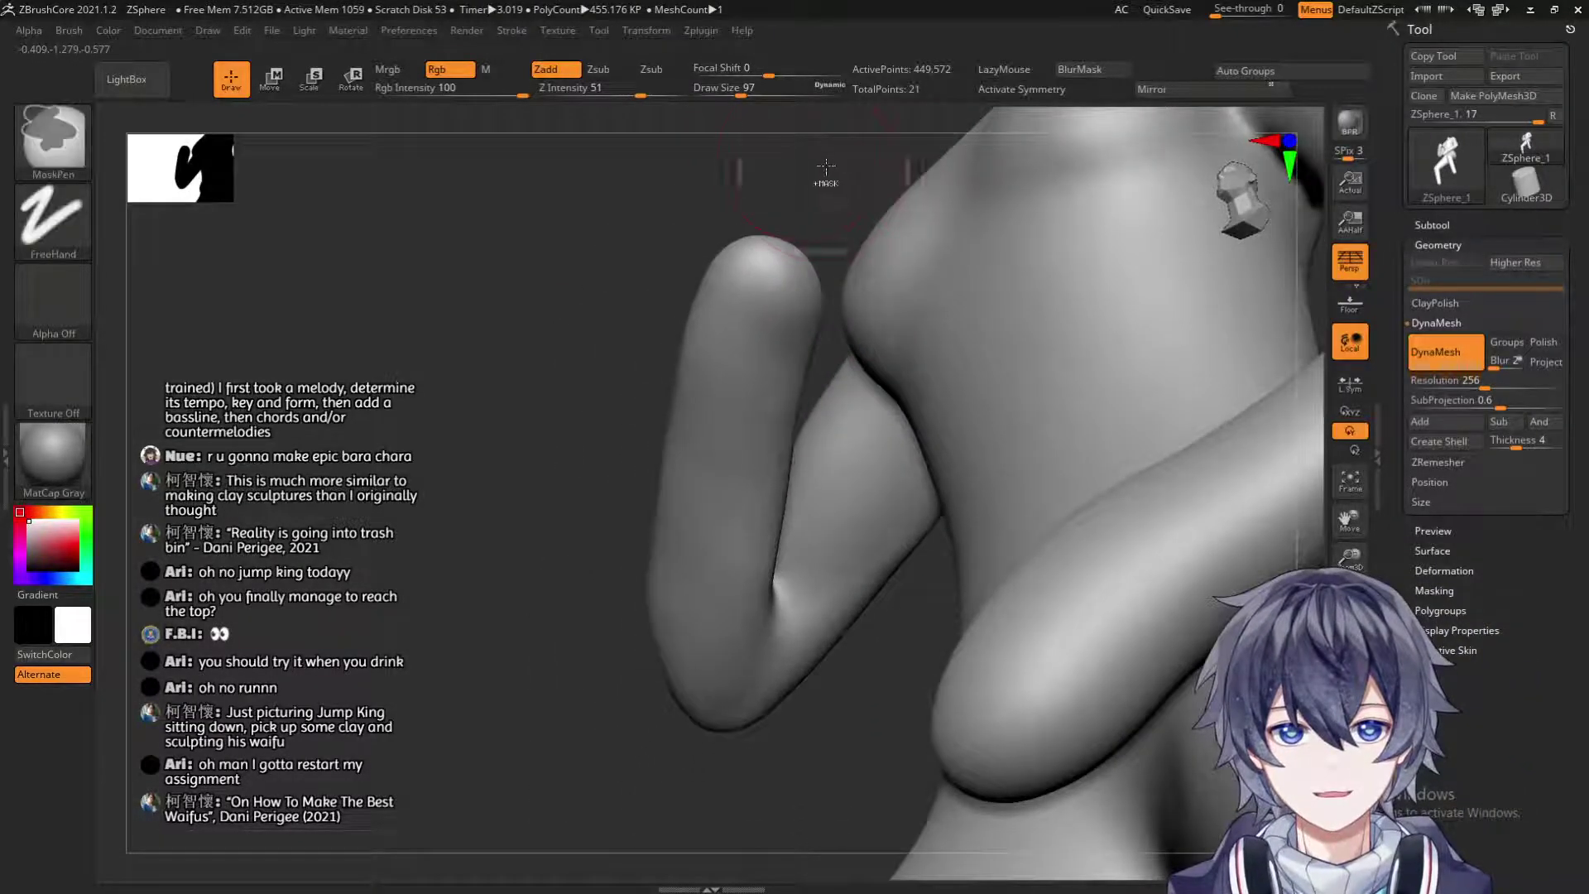
pyautogui.keyDown('ctrl'); pyautogui.moveTo(834, 323); pyautogui.dragTo(488, 881); pyautogui.keyUp('ctrl')
pyautogui.keyDown('ctrl'); pyautogui.click(586, 707); pyautogui.keyUp('ctrl')
pyautogui.moveTo(596, 710)
pyautogui.mouseDown(button='right')
pyautogui.moveTo(503, 677)
pyautogui.moveTo(502, 840)
pyautogui.mouseUp(button='right')
pyautogui.moveTo(636, 675)
pyautogui.mouseDown(button='right')
pyautogui.moveTo(645, 710)
pyautogui.moveTo(807, 619)
pyautogui.mouseUp(button='right')
# Set the draw size to 154 and narrow the end of the unmasked forearm into a wrist and tapered hand.
pyautogui.press('s')
pyautogui.moveTo(755, 626); pyautogui.dragTo(740, 638)
pyautogui.moveTo(742, 638); pyautogui.dragTo(835, 567, button='right')
pyautogui.moveTo(754, 624); pyautogui.dragTo(644, 660)
pyautogui.moveTo(644, 661); pyautogui.dragTo(627, 828, button='right')
pyautogui.moveTo(688, 680); pyautogui.dragTo(787, 631)
pyautogui.moveTo(786, 631); pyautogui.dragTo(745, 429, button='right')
pyautogui.moveTo(746, 428)
pyautogui.mouseDown()
pyautogui.moveTo(842, 430)
pyautogui.moveTo(852, 399)
pyautogui.mouseUp()
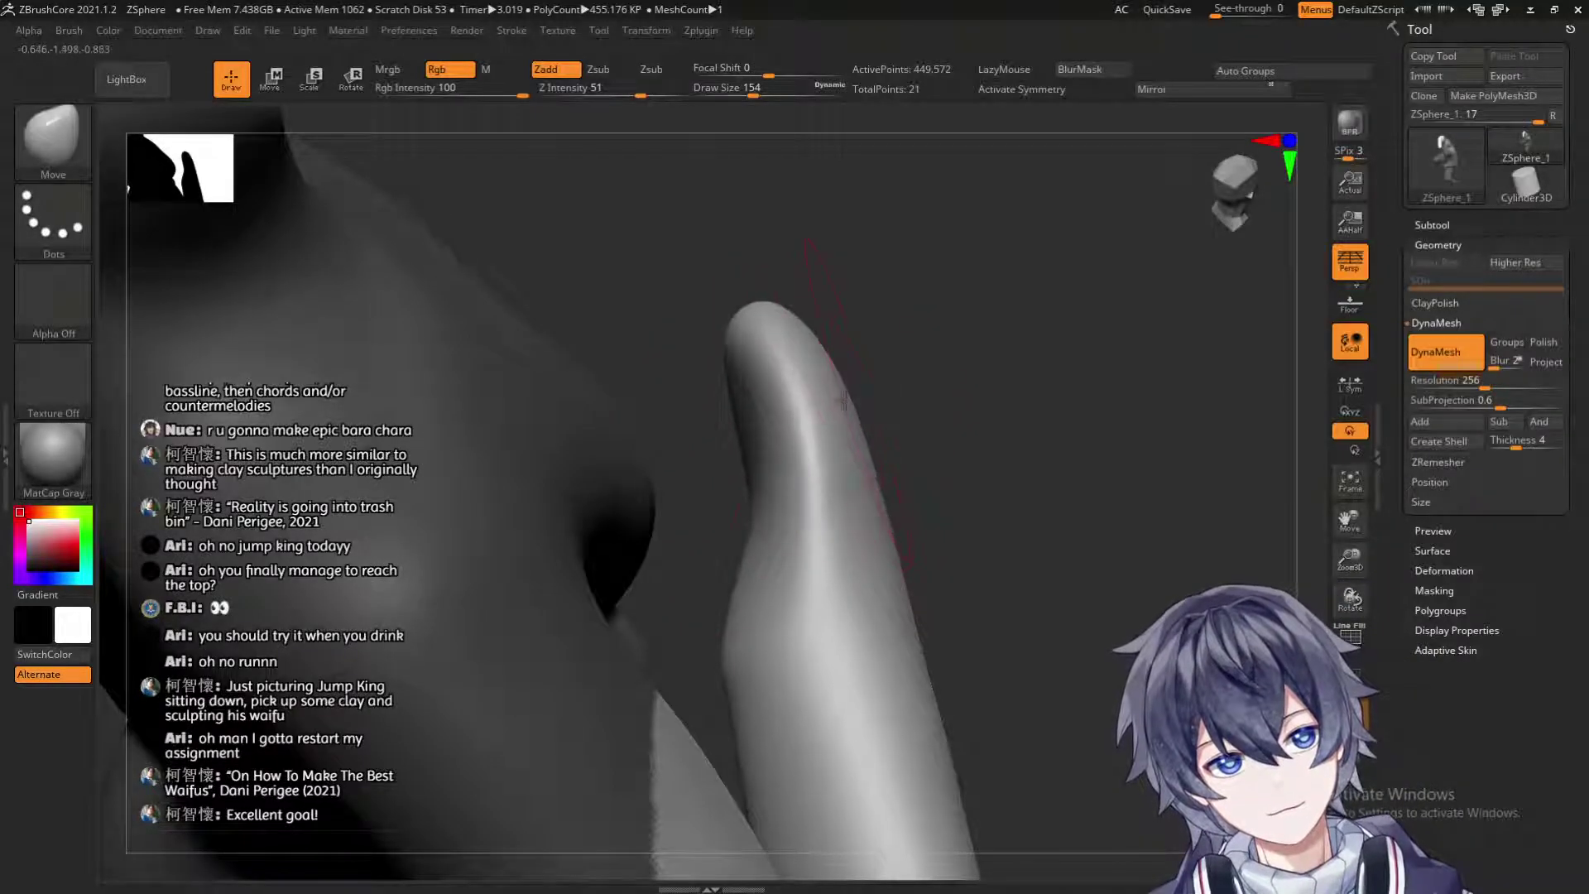
pyautogui.moveTo(749, 553); pyautogui.dragTo(764, 550)
pyautogui.moveTo(757, 308); pyautogui.dragTo(719, 287)
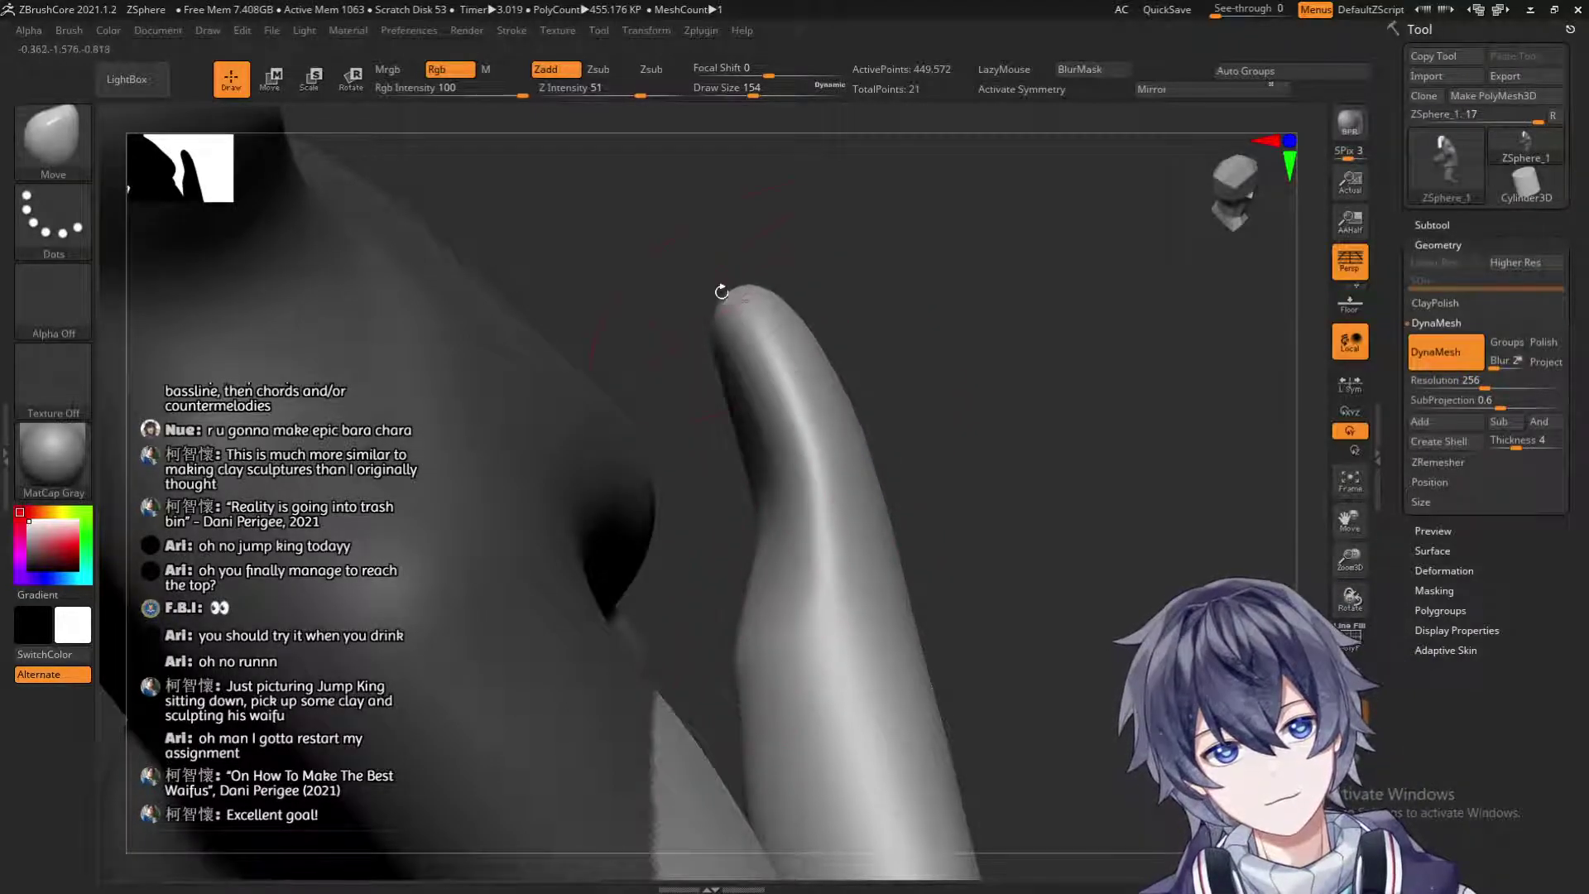
# Refine the transition from the forearm into the narrow wrist with the Move brush.
pyautogui.moveTo(951, 317); pyautogui.dragTo(765, 265, button='right')
pyautogui.moveTo(638, 538); pyautogui.dragTo(718, 432, button='right')
pyautogui.moveTo(795, 356)
pyautogui.mouseDown(button='right')
pyautogui.moveTo(667, 636)
pyautogui.moveTo(802, 627)
pyautogui.moveTo(1097, 437)
pyautogui.moveTo(760, 291)
pyautogui.moveTo(806, 332)
pyautogui.mouseUp(button='right')
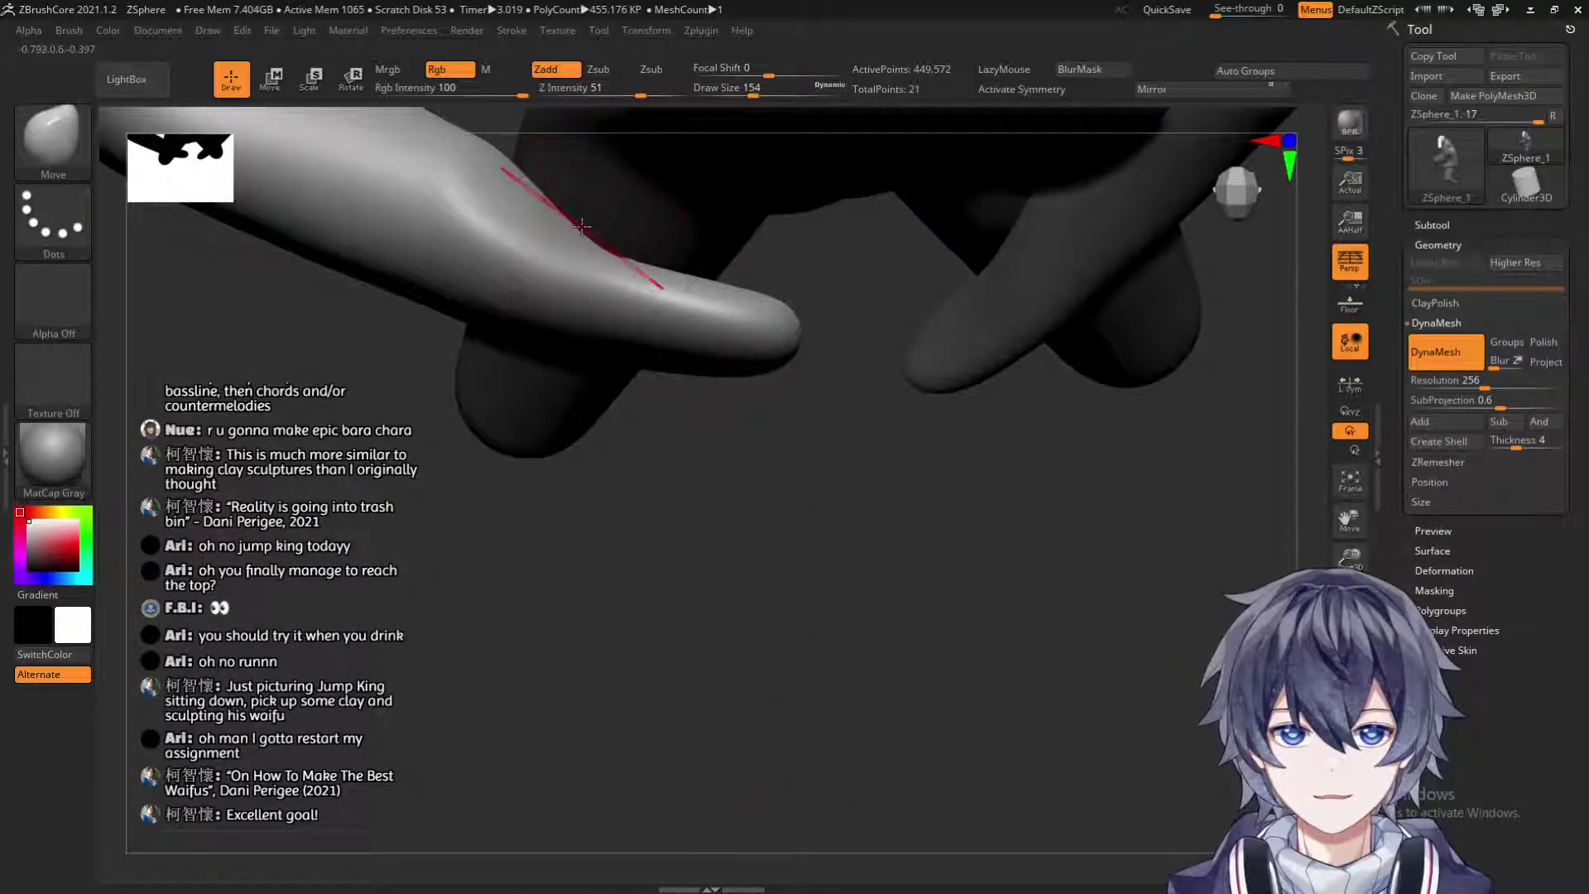
pyautogui.moveTo(602, 251); pyautogui.dragTo(536, 488, button='right')
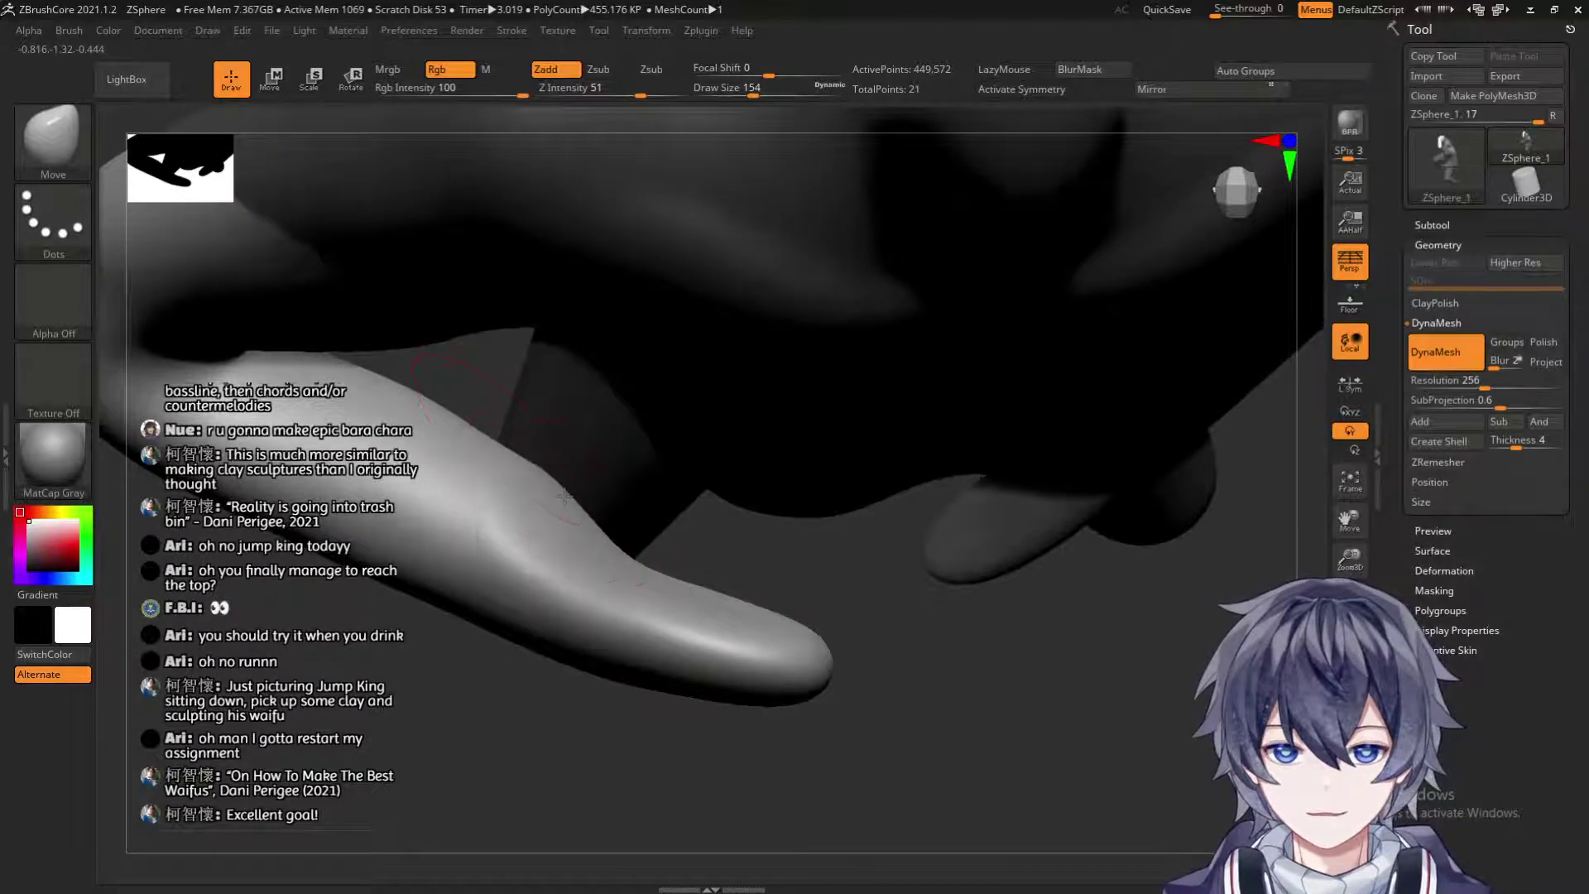
pyautogui.moveTo(677, 505); pyautogui.dragTo(557, 486, button='right')
# Adjust the upper contour of the unmasked forearm toward the elbow and smooth its surface.
pyautogui.moveTo(1006, 529)
pyautogui.mouseDown(button='right')
pyautogui.moveTo(1075, 425)
pyautogui.moveTo(1036, 440)
pyautogui.moveTo(1005, 414)
pyautogui.mouseUp(button='right')
pyautogui.moveTo(513, 586)
pyautogui.mouseDown(button='right')
pyautogui.moveTo(529, 688)
pyautogui.moveTo(495, 688)
pyautogui.moveTo(476, 641)
pyautogui.moveTo(445, 633)
pyautogui.moveTo(453, 749)
pyautogui.moveTo(468, 720)
pyautogui.mouseUp(button='right')
pyautogui.keyDown('ctrl'); pyautogui.moveTo(590, 420); pyautogui.dragTo(246, 156); pyautogui.keyUp('ctrl')
pyautogui.moveTo(649, 451); pyautogui.dragTo(571, 424, button='right')
pyautogui.moveTo(563, 437)
pyautogui.keyDown('ctrl'); pyautogui.mouseDown()
pyautogui.moveTo(312, 312)
pyautogui.moveTo(220, 171)
pyautogui.moveTo(136, 186)
pyautogui.mouseUp(); pyautogui.keyUp('ctrl')
pyautogui.moveTo(538, 511)
pyautogui.mouseDown(button='right')
pyautogui.moveTo(529, 418)
pyautogui.moveTo(538, 447)
pyautogui.mouseUp(button='right')
pyautogui.keyDown('shift'); pyautogui.moveTo(568, 475); pyautogui.dragTo(540, 487); pyautogui.keyUp('shift')
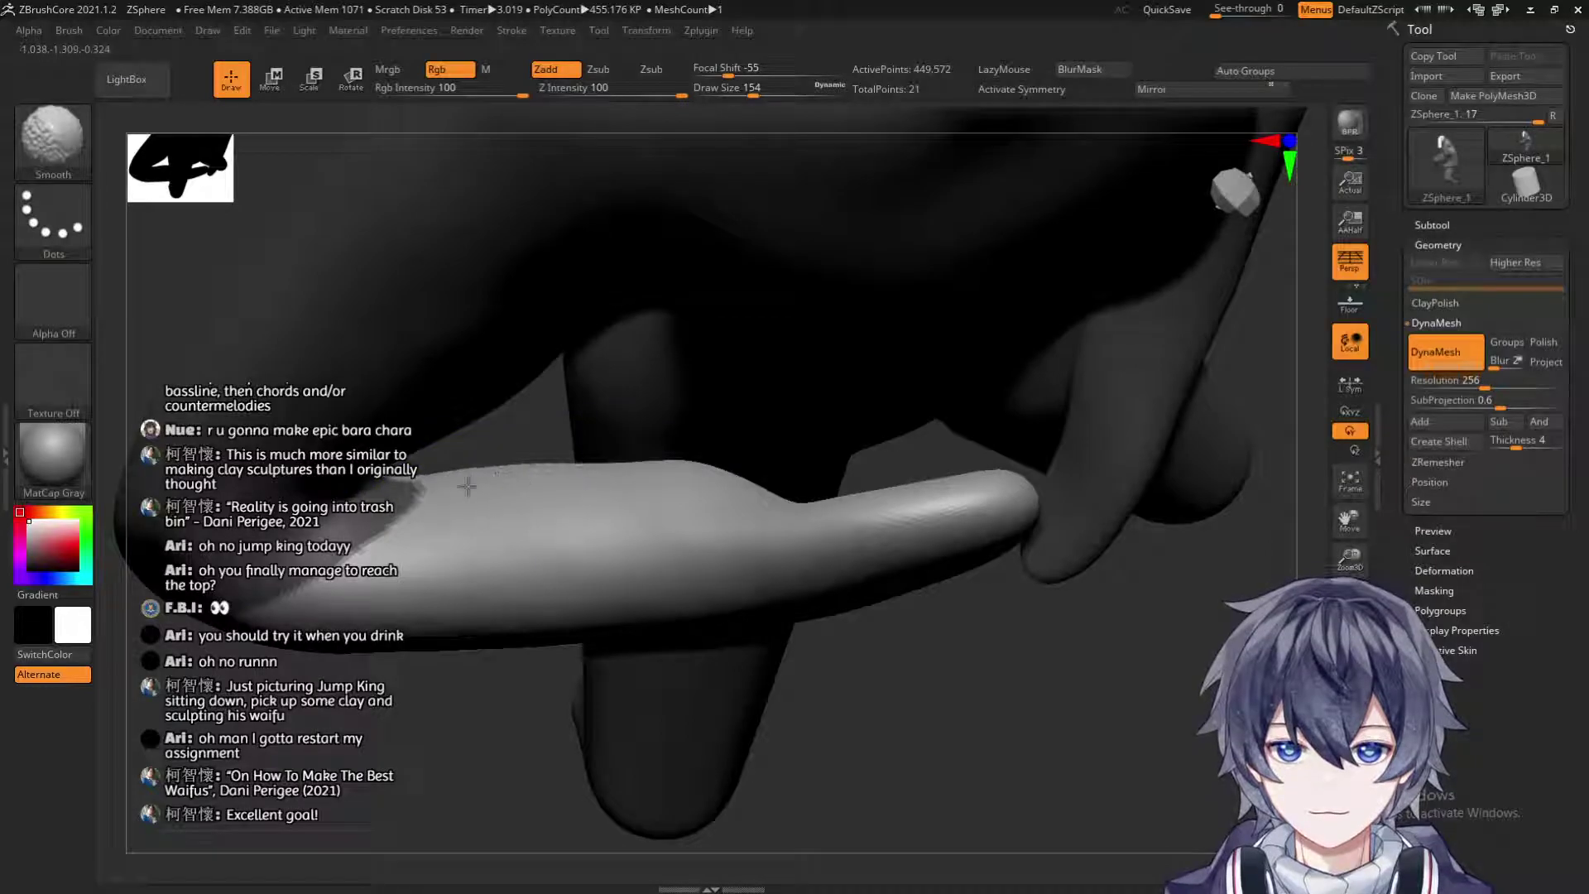
# Smooth the underside of the forearm near the elbow and adjust its outline with the Move brush.
pyautogui.moveTo(1032, 665)
pyautogui.mouseDown(button='right')
pyautogui.moveTo(968, 745)
pyautogui.moveTo(861, 629)
pyautogui.moveTo(842, 583)
pyautogui.mouseUp(button='right')
pyautogui.moveTo(576, 532); pyautogui.dragTo(527, 717, button='right')
pyautogui.press('shift')
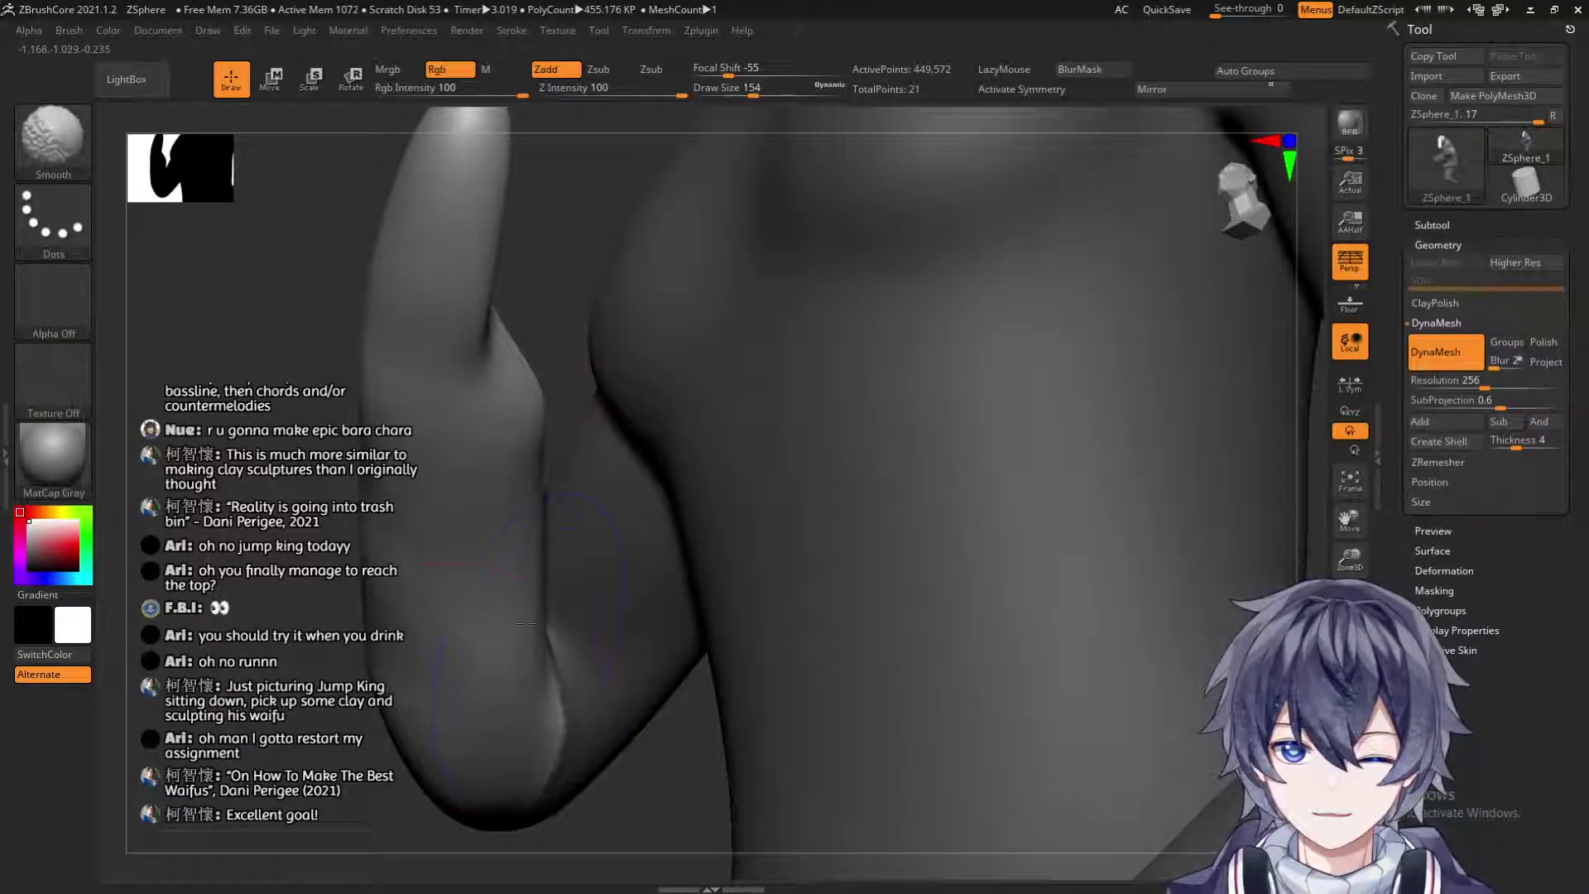
pyautogui.moveTo(304, 661); pyautogui.dragTo(513, 570, button='right')
pyautogui.moveTo(807, 530); pyautogui.dragTo(379, 622, button='right')
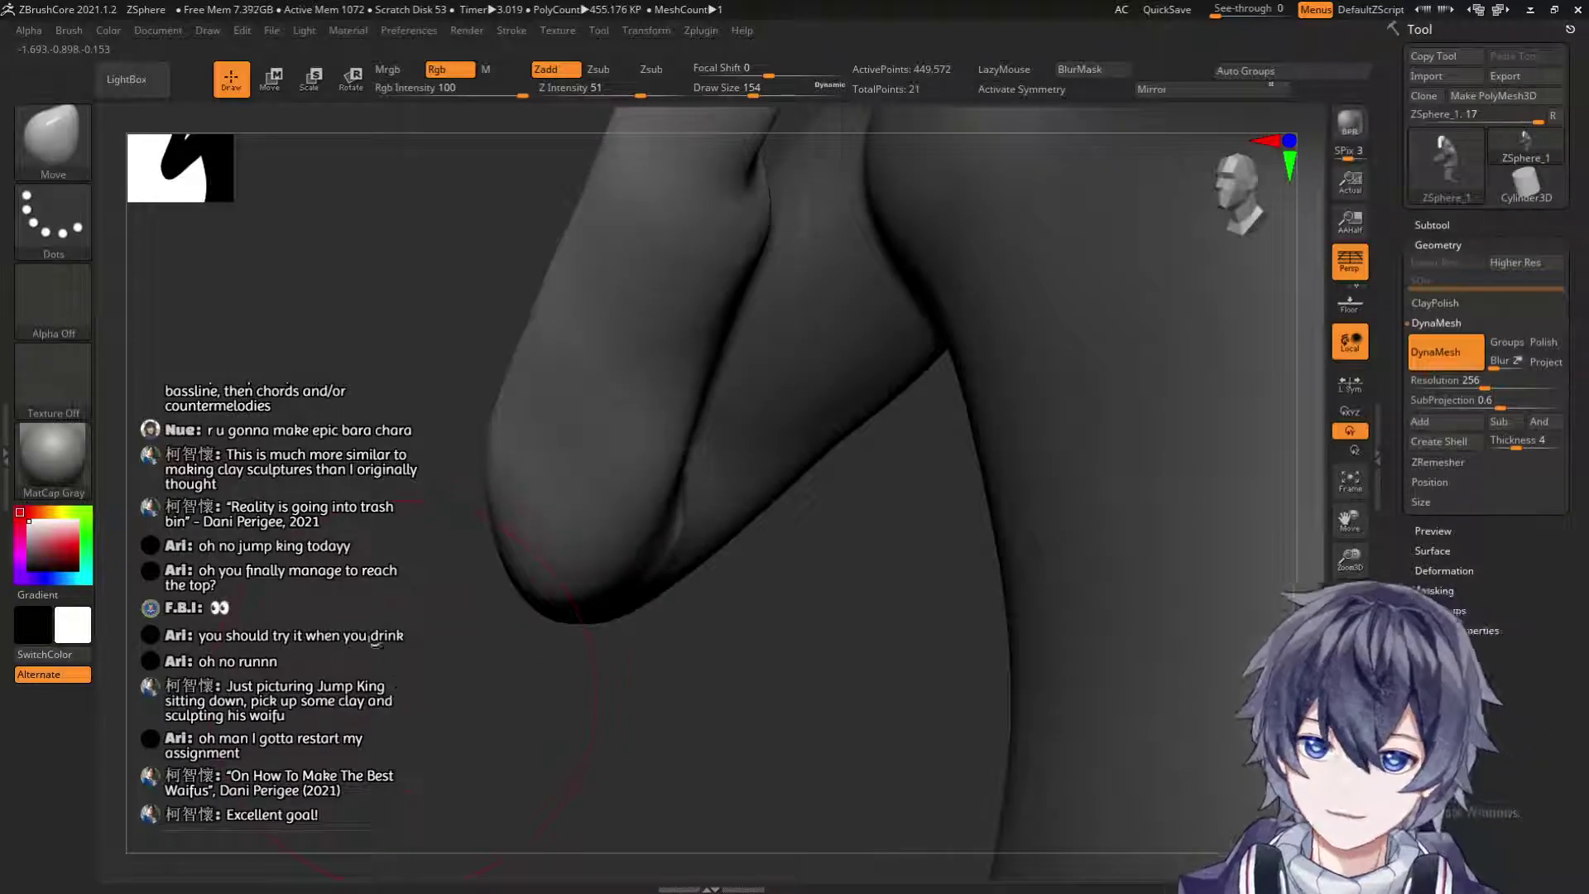
pyautogui.moveTo(754, 596)
pyautogui.mouseDown(button='right')
pyautogui.moveTo(770, 586)
pyautogui.moveTo(747, 668)
pyautogui.moveTo(714, 695)
pyautogui.moveTo(507, 693)
pyautogui.moveTo(426, 427)
pyautogui.moveTo(405, 545)
pyautogui.moveTo(756, 643)
pyautogui.moveTo(809, 624)
pyautogui.moveTo(705, 622)
pyautogui.moveTo(665, 519)
pyautogui.mouseUp(button='right')
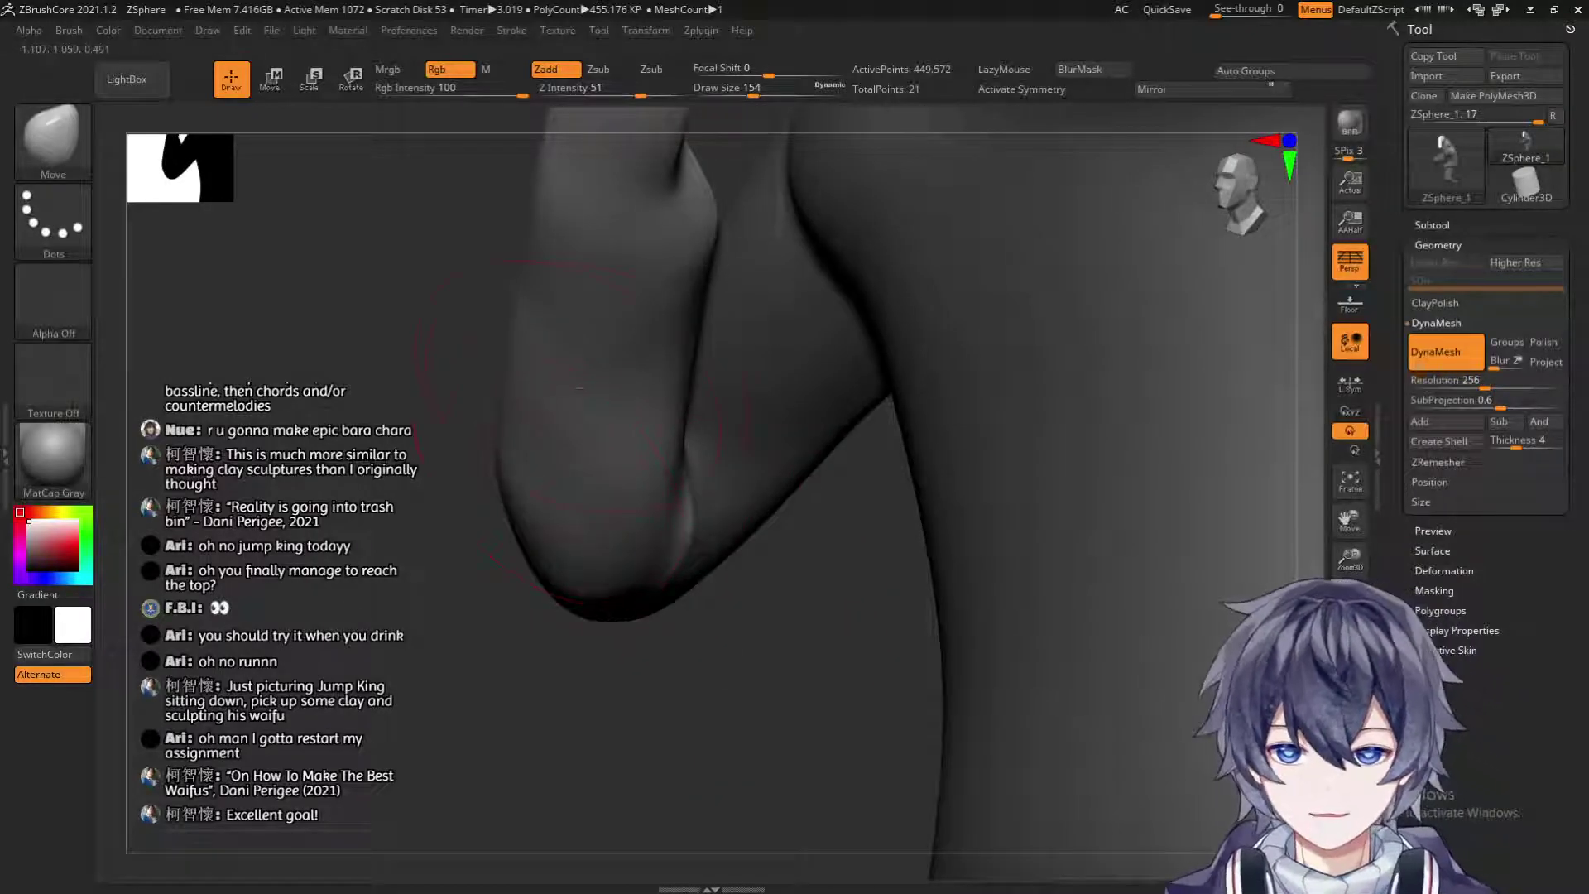
# Reshape the outer side of the forearm with the Move brush and smooth it from elbow to wrist.
pyautogui.moveTo(444, 514)
pyautogui.mouseDown(button='right')
pyautogui.moveTo(436, 592)
pyautogui.moveTo(444, 523)
pyautogui.mouseUp(button='right')
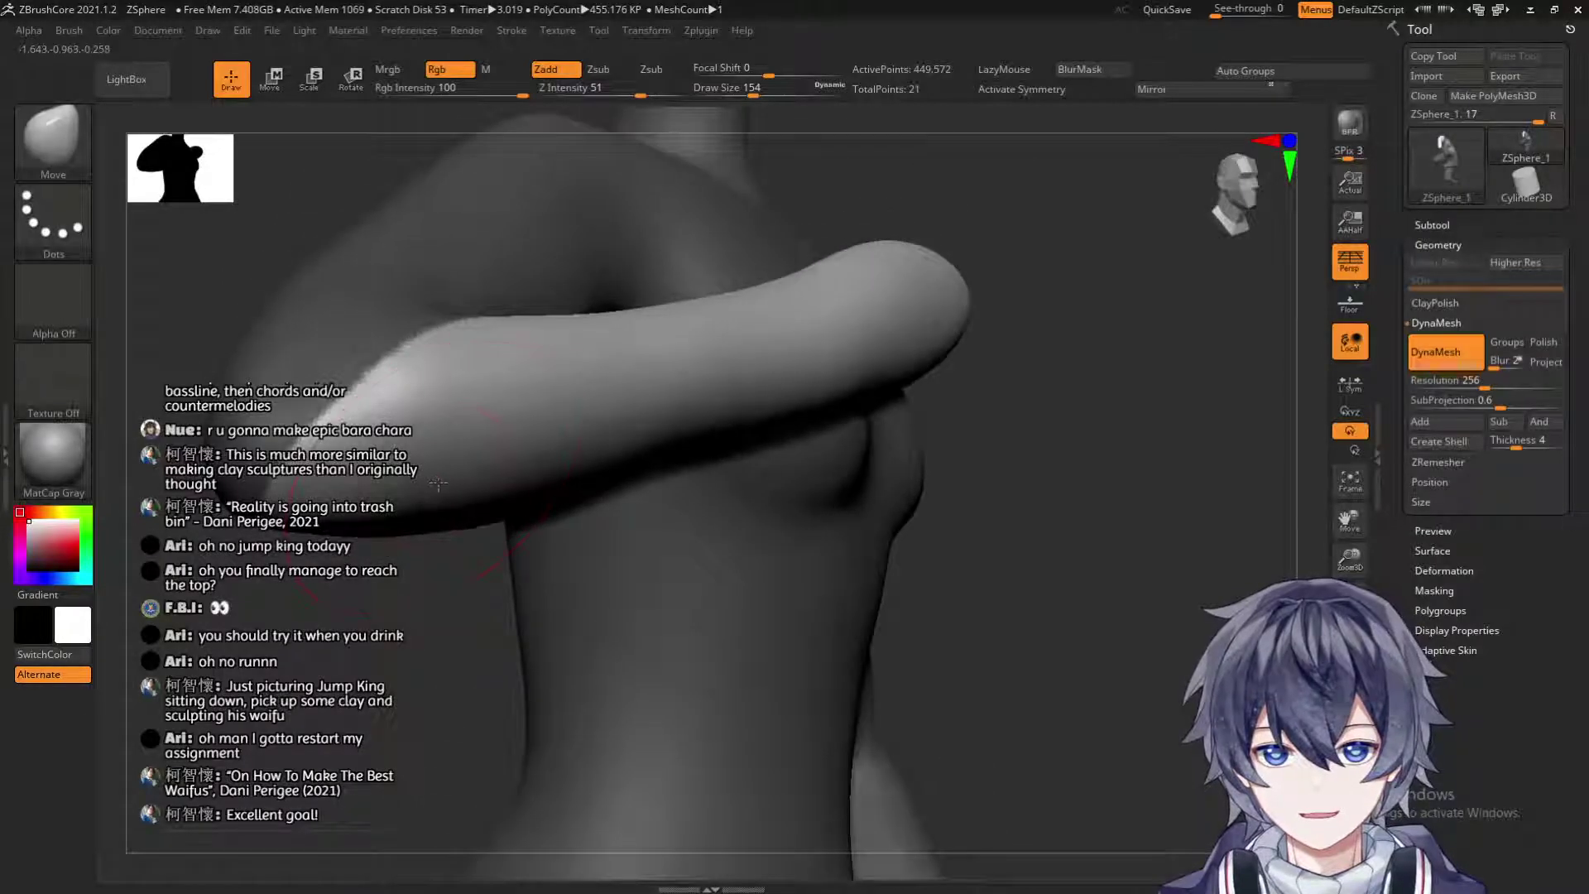
pyautogui.moveTo(444, 619); pyautogui.dragTo(509, 434, button='right')
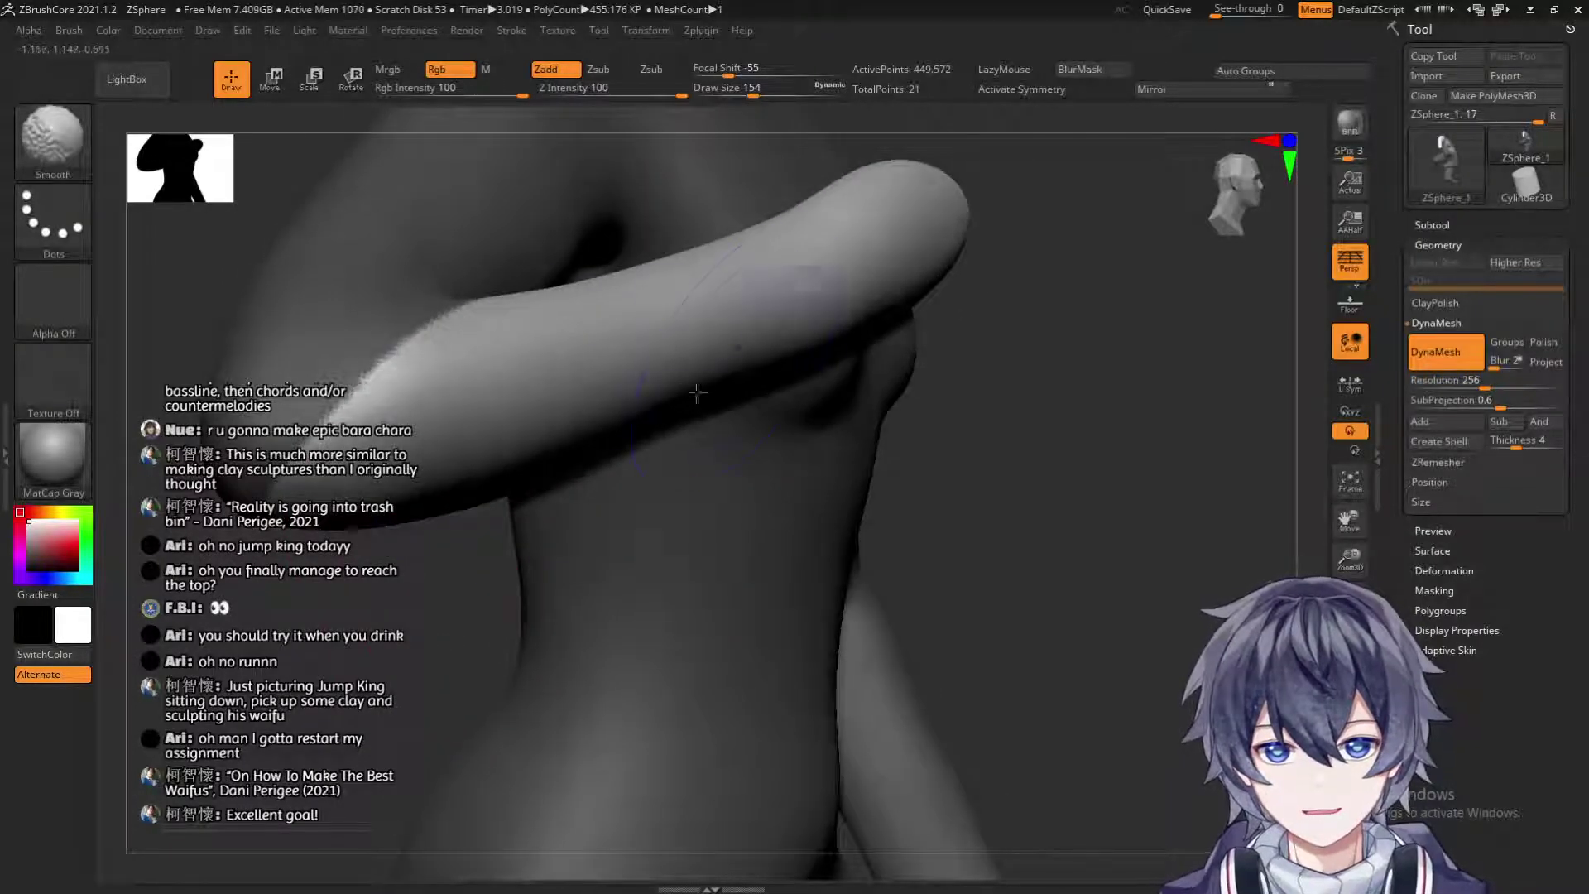
pyautogui.moveTo(823, 472)
pyautogui.mouseDown(button='right')
pyautogui.moveTo(1031, 383)
pyautogui.moveTo(581, 379)
pyautogui.moveTo(477, 347)
pyautogui.mouseUp(button='right')
pyautogui.moveTo(477, 347); pyautogui.dragTo(510, 351)
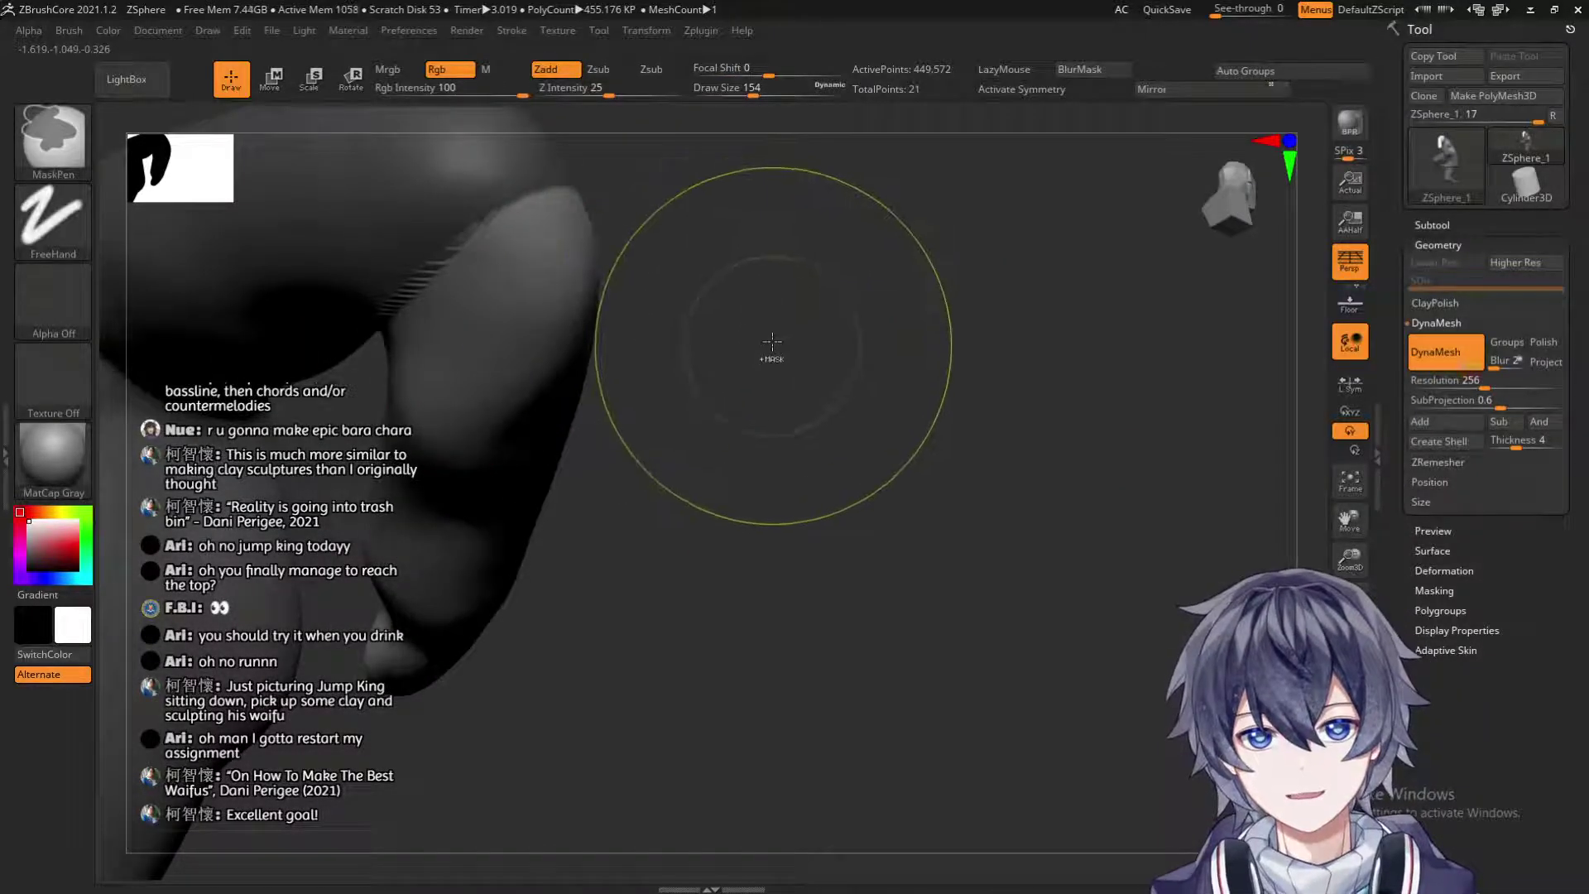
pyautogui.moveTo(781, 355); pyautogui.dragTo(613, 370, button='right')
pyautogui.press('shift')
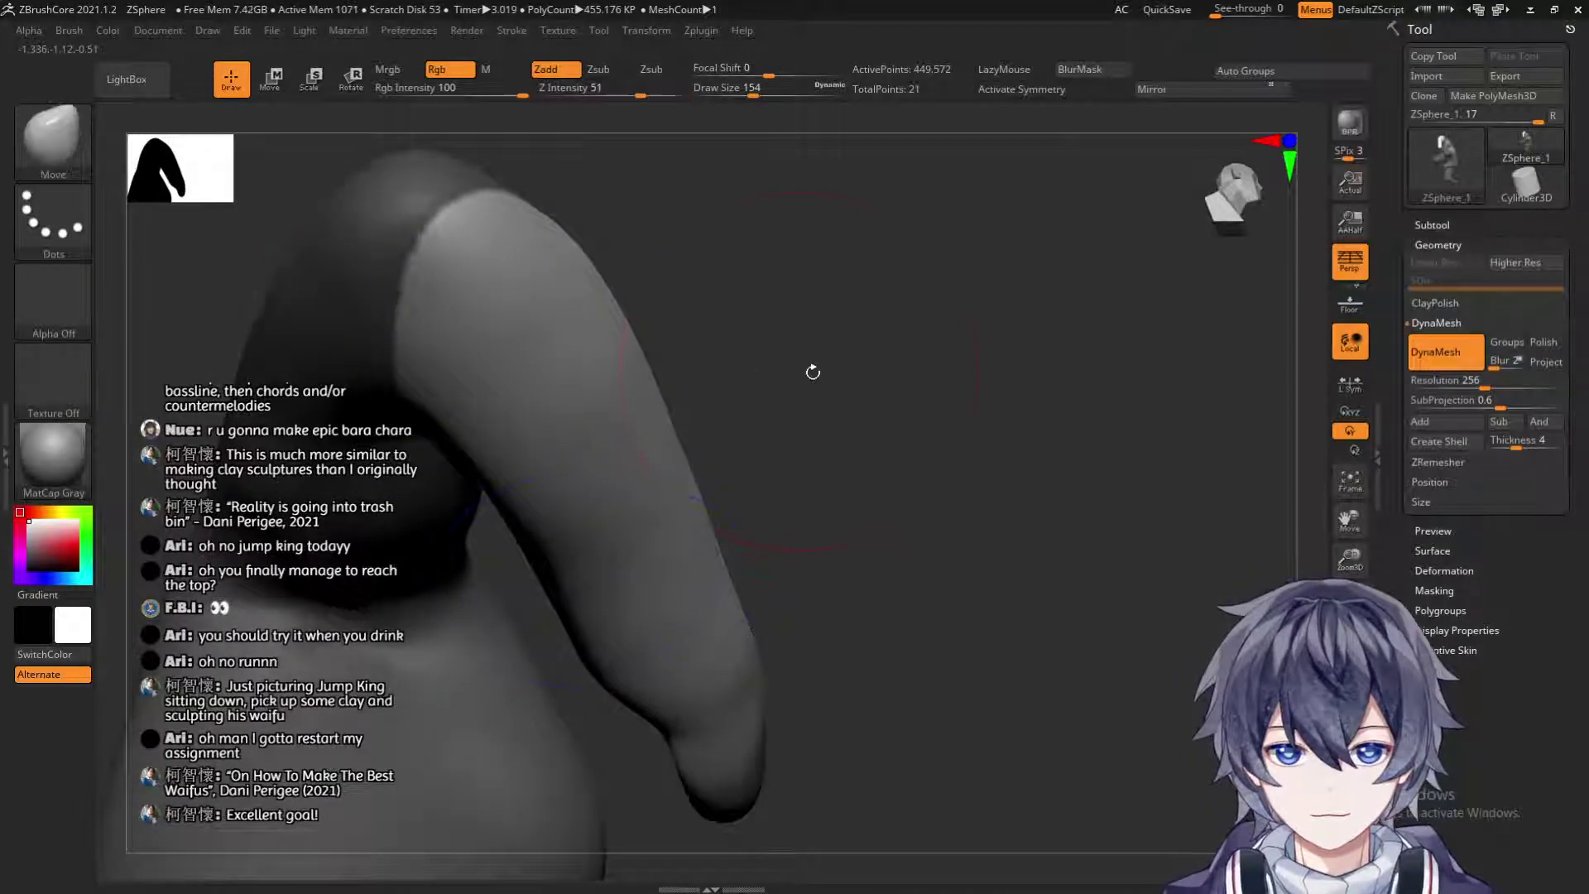
pyautogui.moveTo(810, 370); pyautogui.dragTo(687, 387, button='right')
pyautogui.moveTo(317, 538); pyautogui.dragTo(240, 464, button='right')
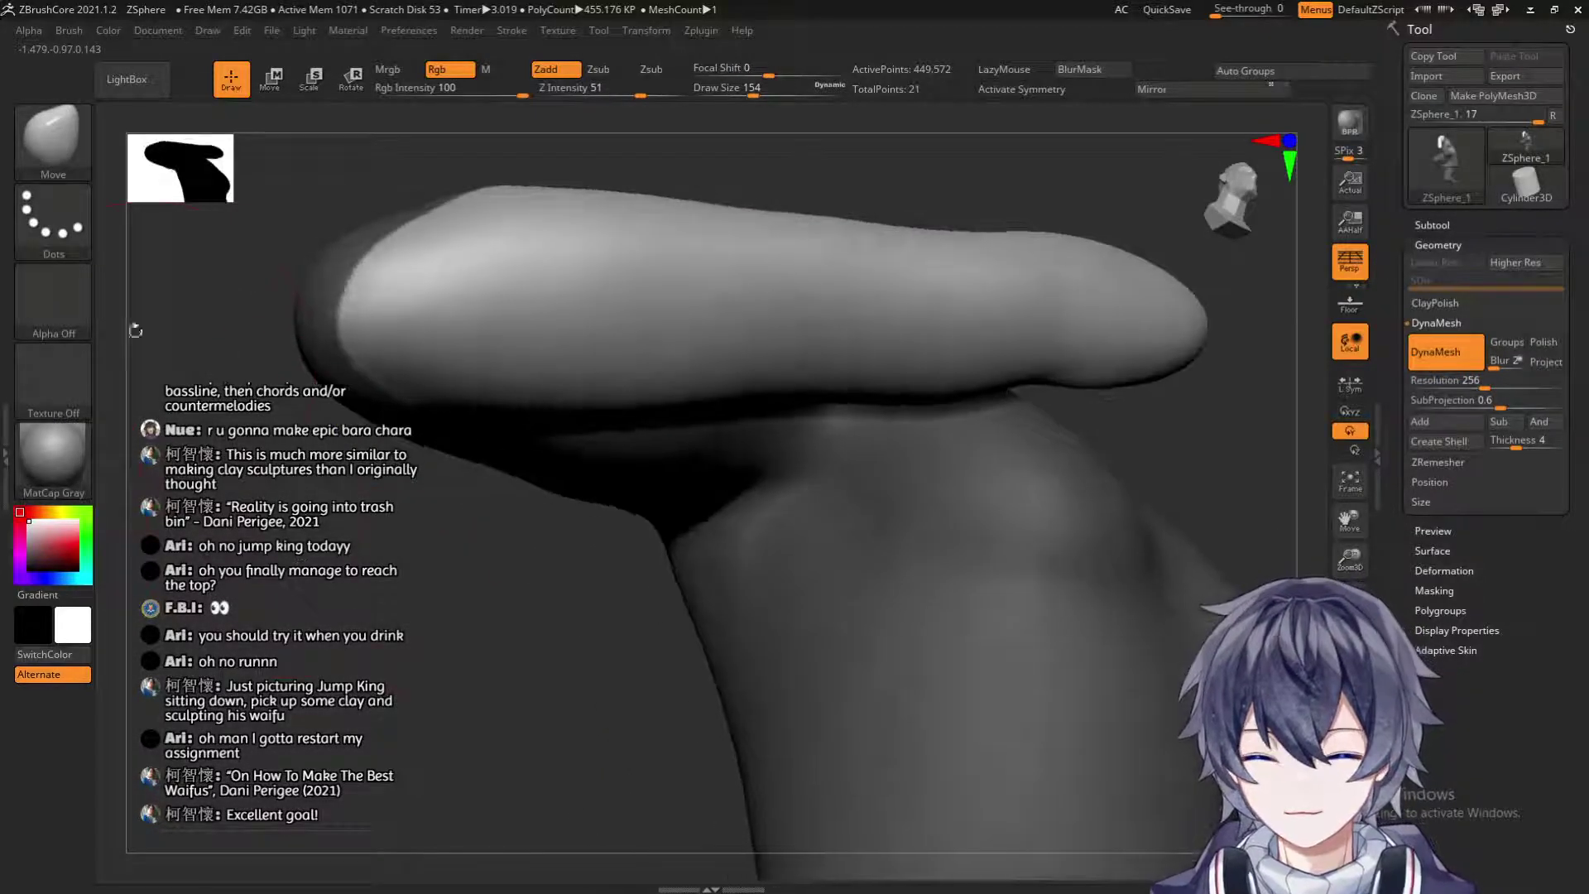
# Switch to the ClayBuildup brush, build up the outer forearm near the elbow and smooth the strokes.
pyautogui.click(63, 152)
pyautogui.click(209, 161)
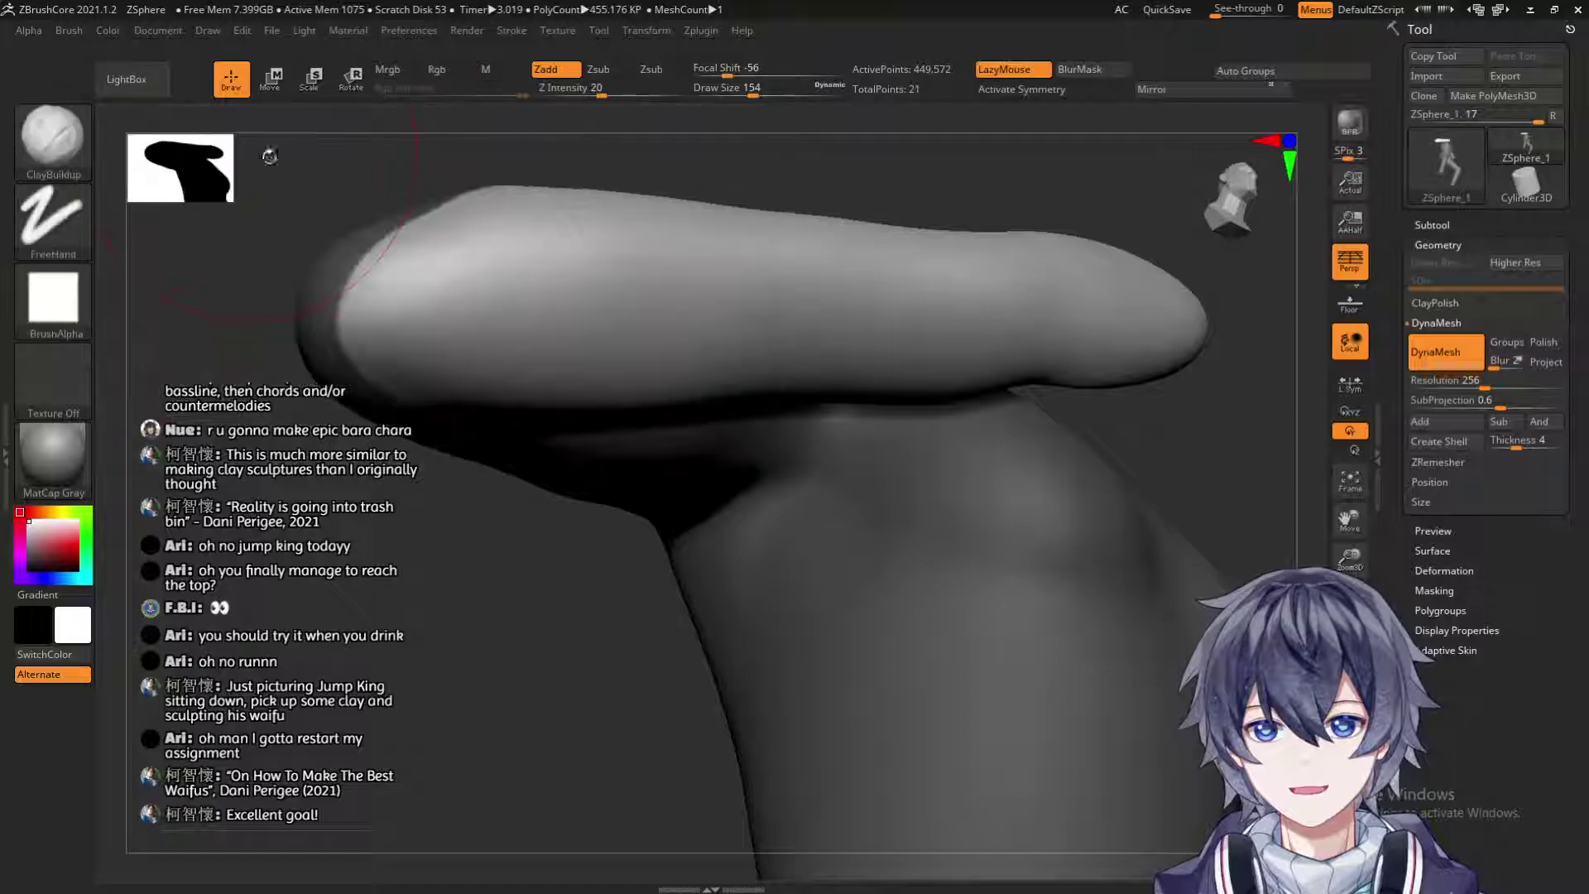
pyautogui.moveTo(462, 689); pyautogui.dragTo(526, 635, button='right')
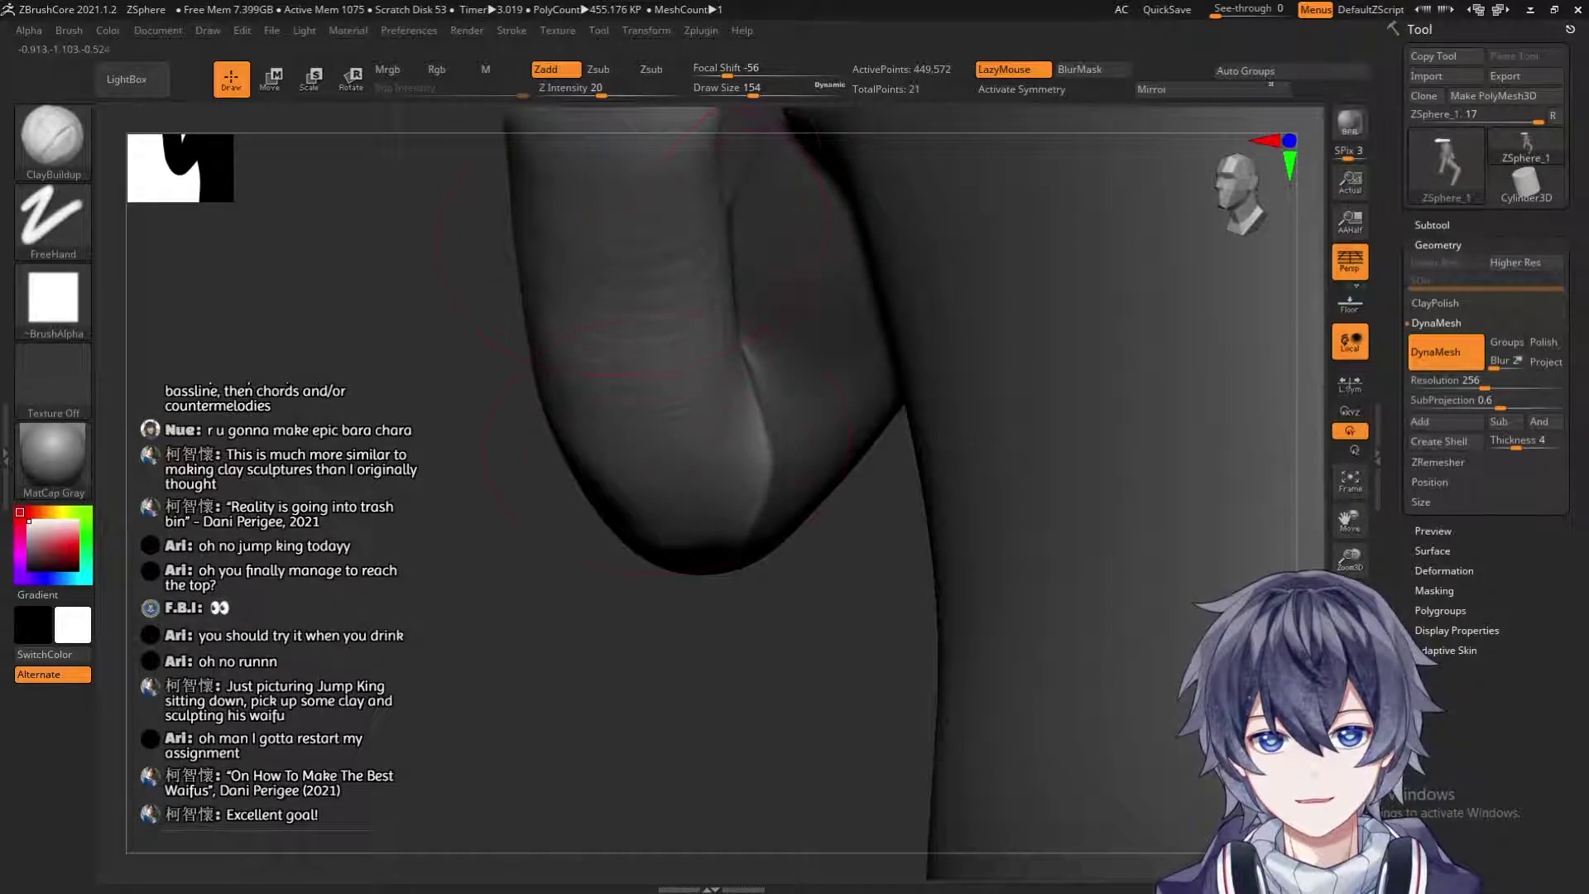
pyautogui.moveTo(478, 603); pyautogui.dragTo(651, 236, button='right')
pyautogui.press('shift')
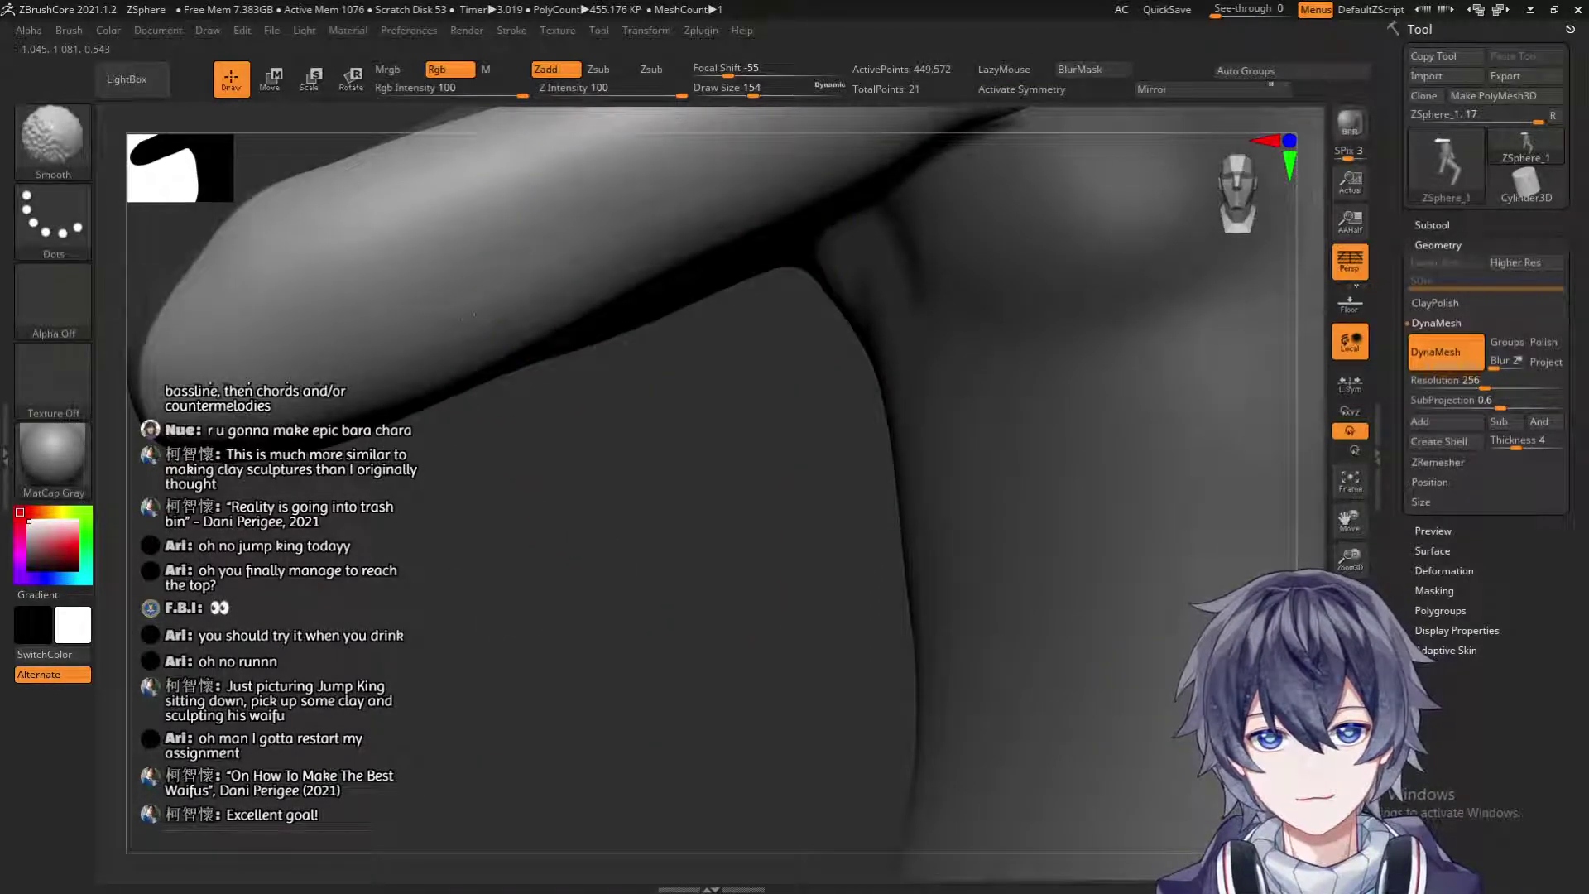
# Smooth the forearm's underside and the transition into the wrist.
pyautogui.moveTo(685, 471)
pyautogui.mouseDown(button='right')
pyautogui.moveTo(790, 220)
pyautogui.moveTo(511, 547)
pyautogui.moveTo(610, 464)
pyautogui.mouseUp(button='right')
pyautogui.press('shift')
pyautogui.moveTo(717, 365)
pyautogui.mouseDown(button='right')
pyautogui.moveTo(404, 571)
pyautogui.moveTo(413, 600)
pyautogui.moveTo(435, 584)
pyautogui.moveTo(428, 687)
pyautogui.mouseUp(button='right')
pyautogui.press('shift')
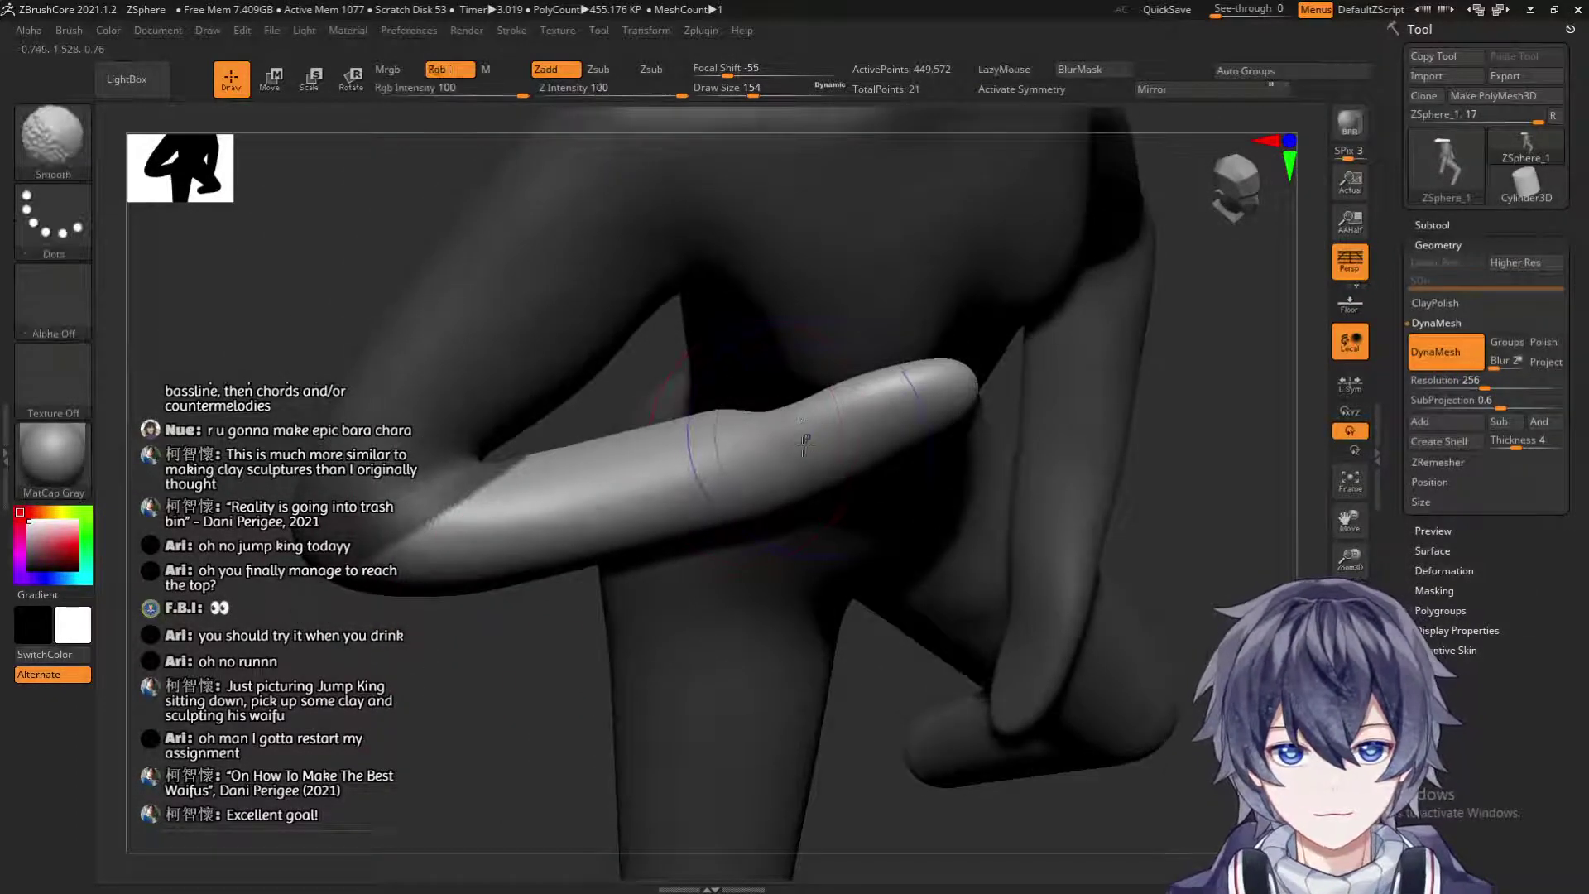
# Clear the mask from the body and smooth the junction between forearm and elbow.
pyautogui.moveTo(269, 358); pyautogui.dragTo(308, 365)
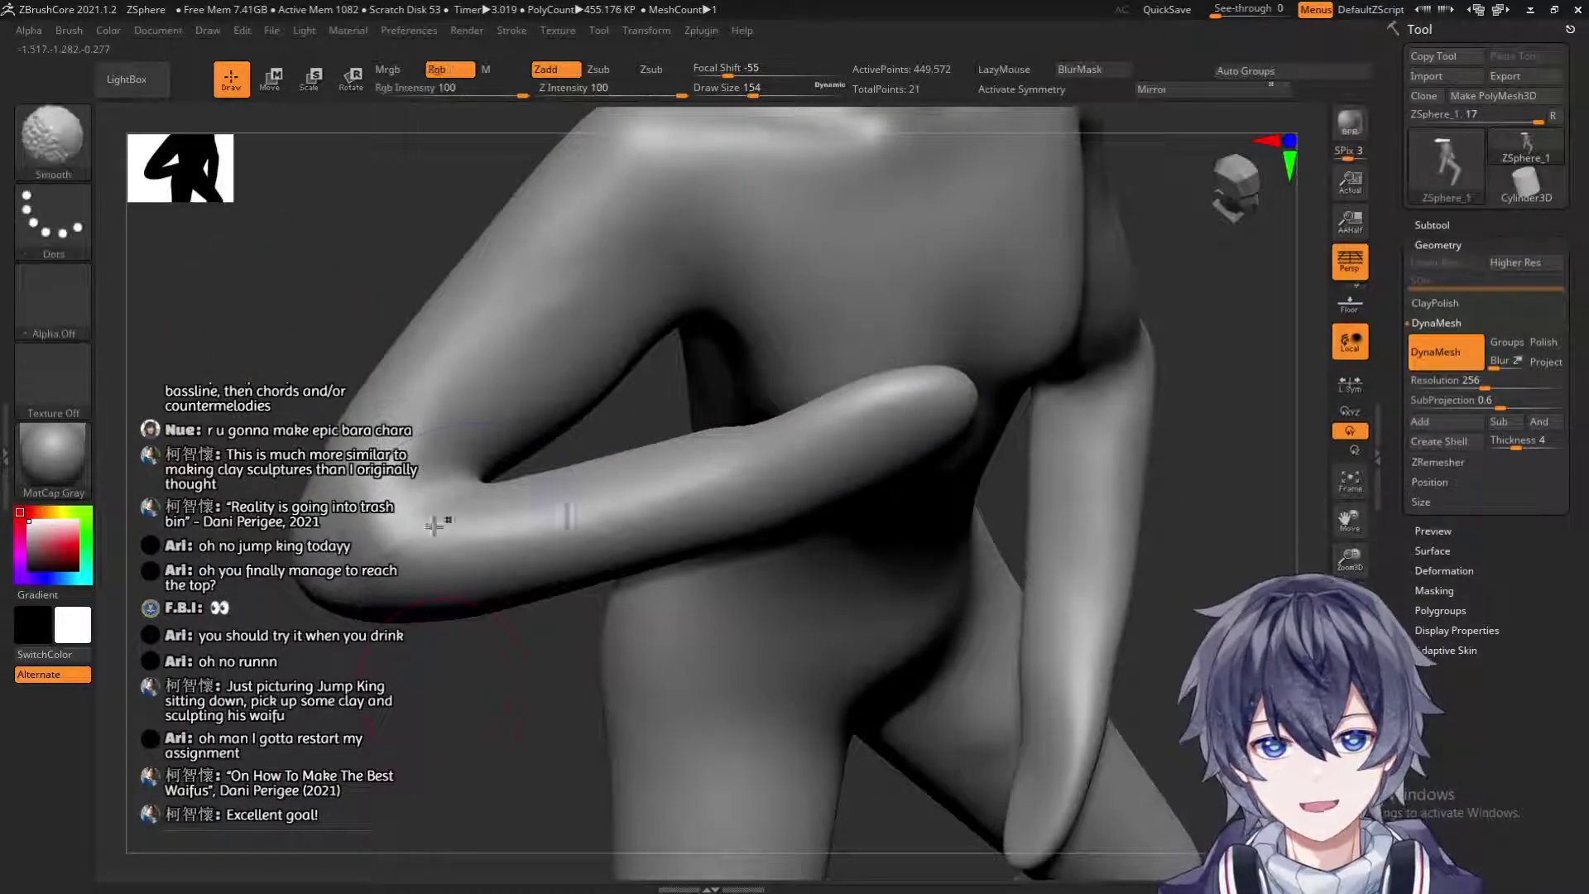
pyautogui.keyDown('shift'); pyautogui.moveTo(406, 510); pyautogui.dragTo(500, 517); pyautogui.keyUp('shift')
pyautogui.moveTo(308, 364); pyautogui.dragTo(514, 600)
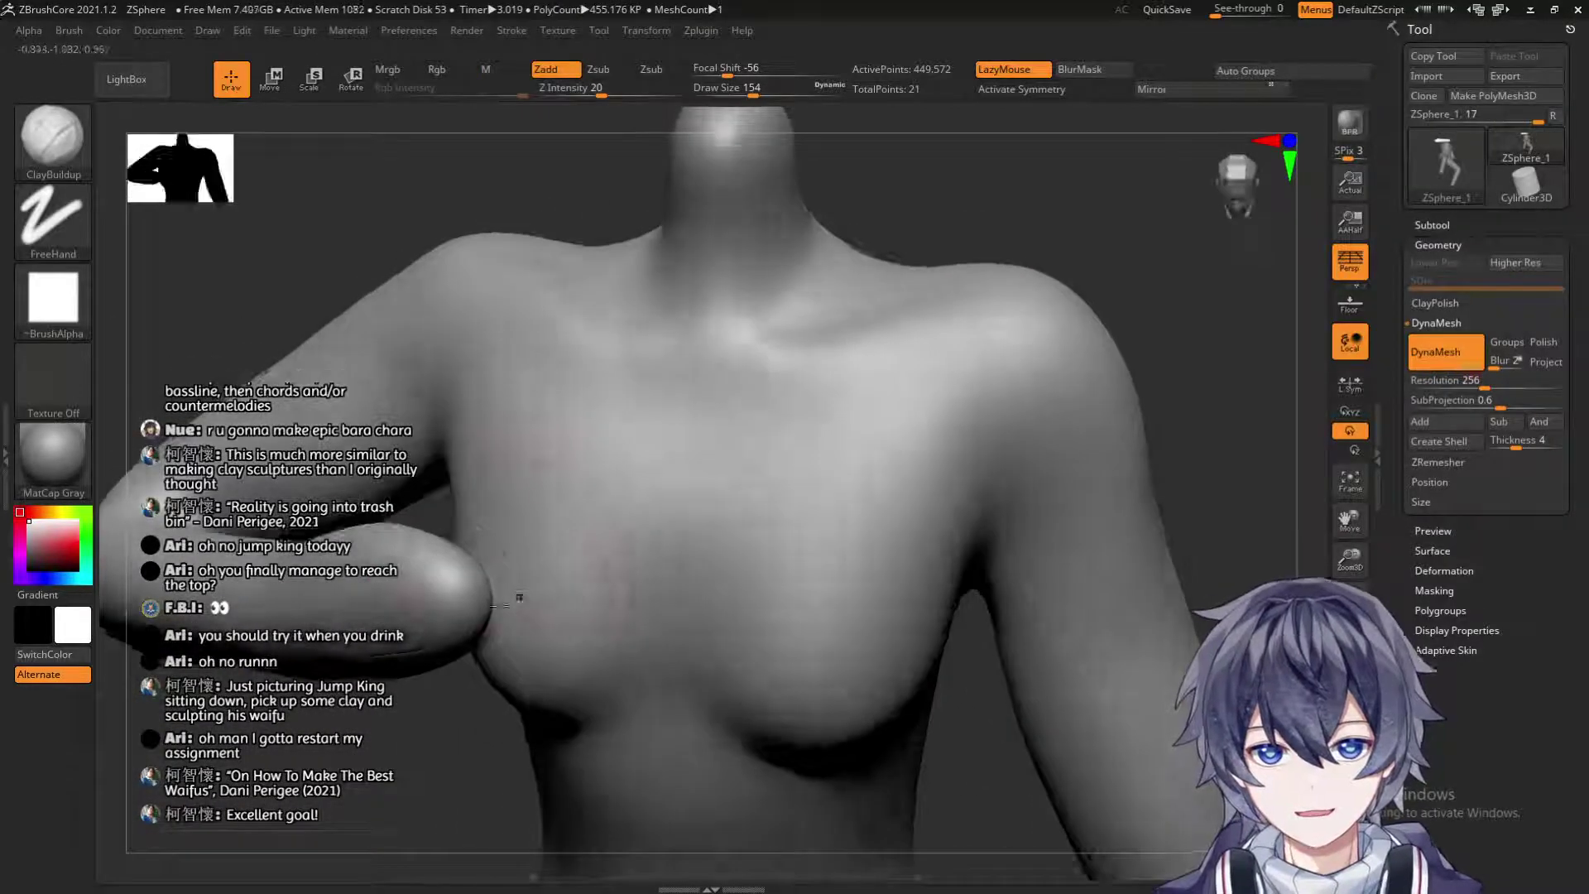
# Switch to the Move brush, set its draw size to 120 and reshape the bent arm's upper arm.
pyautogui.moveTo(424, 470)
pyautogui.mouseDown(button='right')
pyautogui.moveTo(423, 650)
pyautogui.moveTo(496, 621)
pyautogui.moveTo(542, 576)
pyautogui.mouseUp(button='right')
pyautogui.press('ctrl')
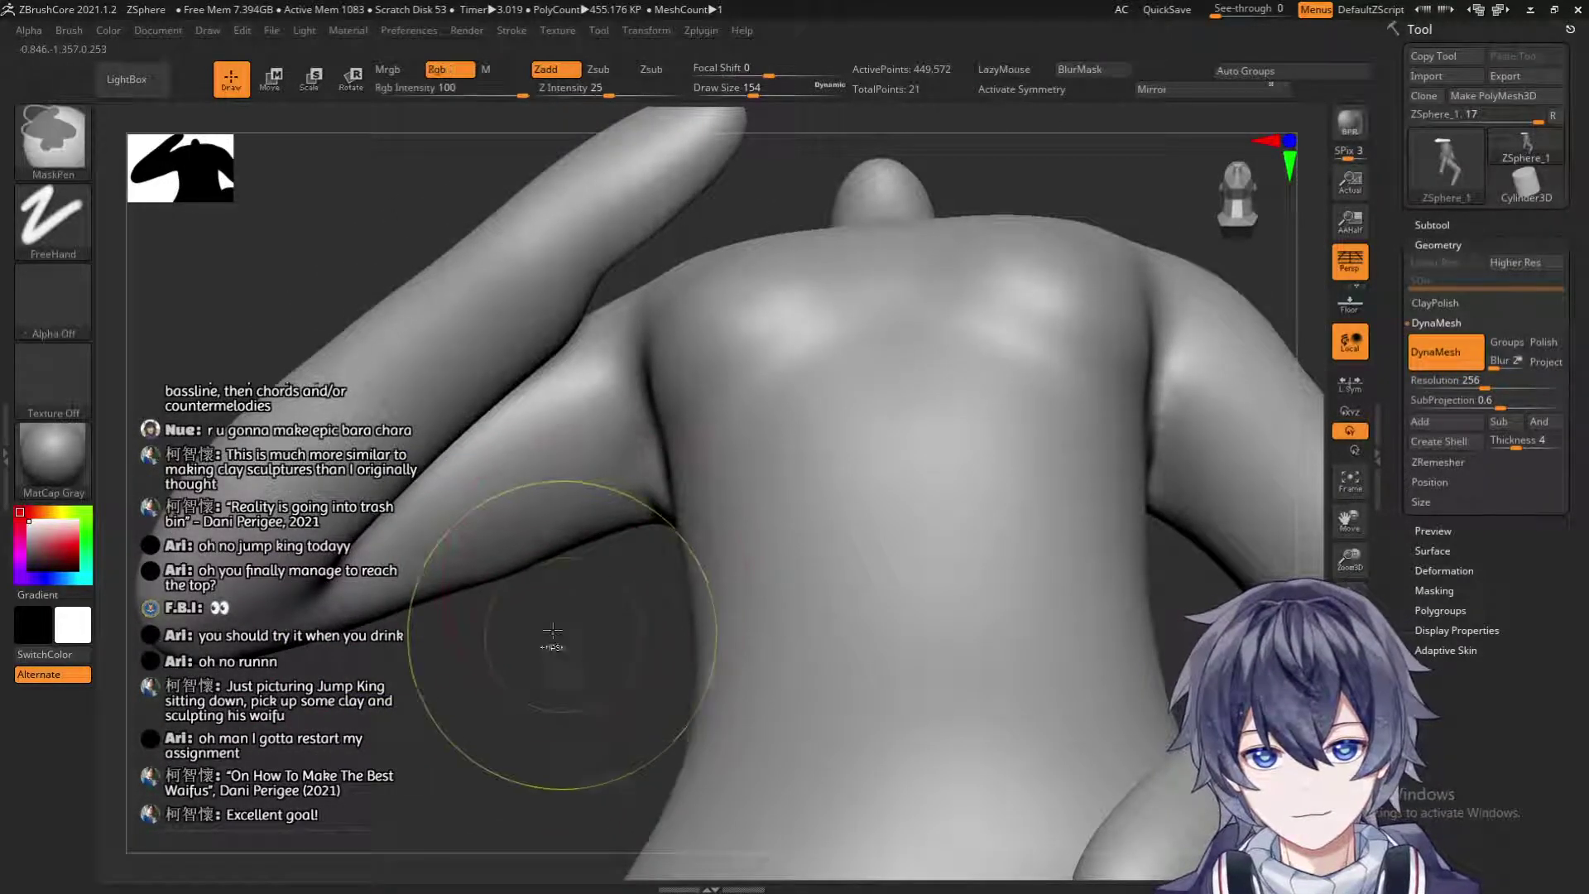
pyautogui.click(80, 164)
pyautogui.click(710, 152)
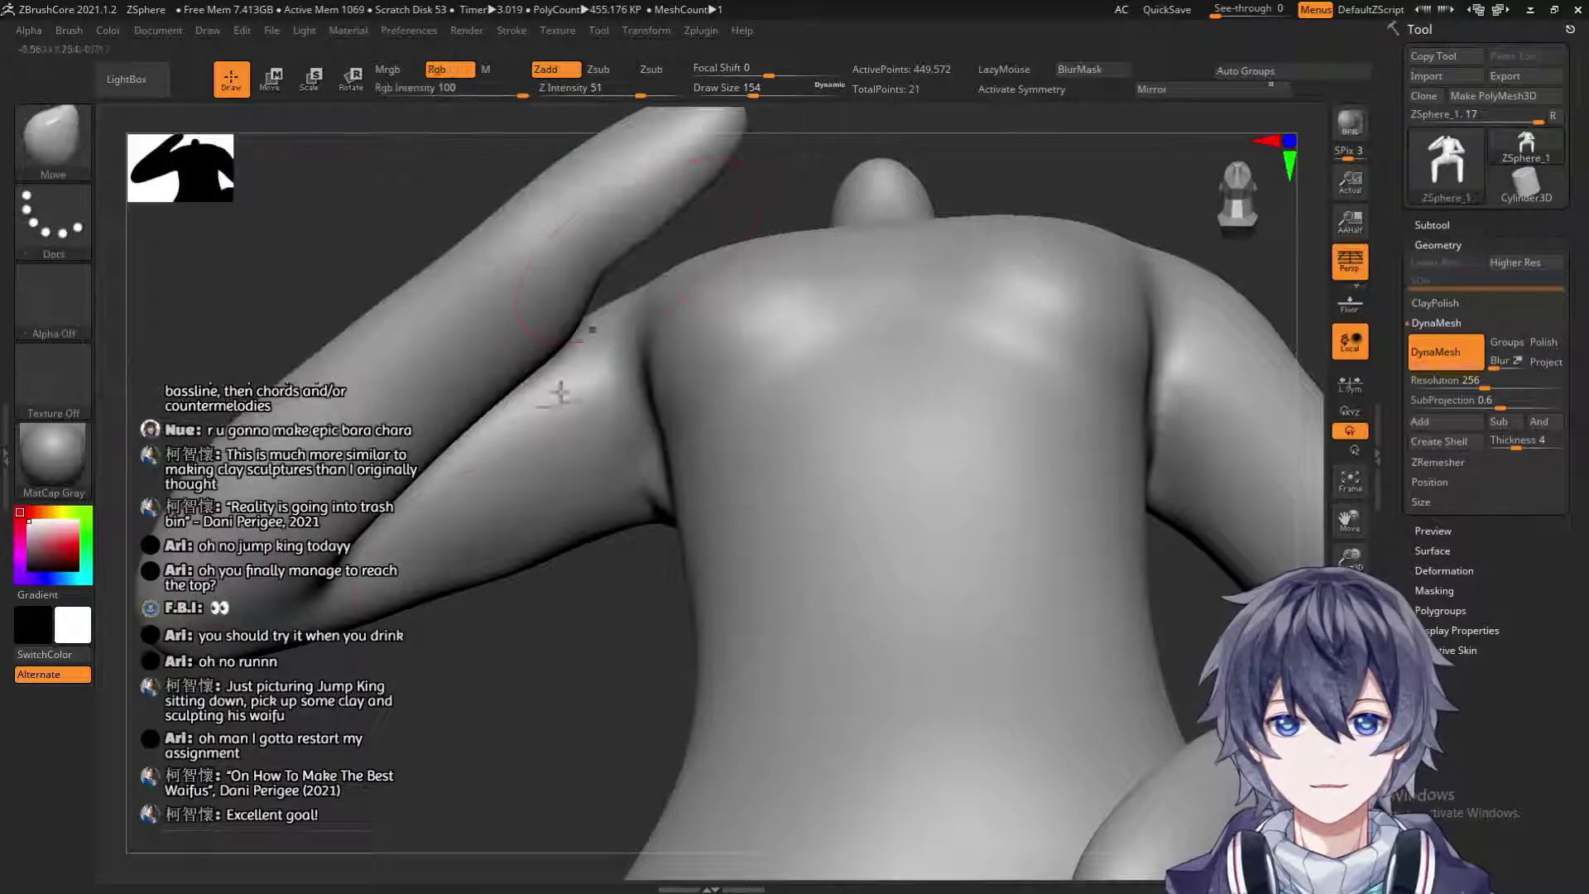
pyautogui.press('s')
pyautogui.moveTo(510, 569)
pyautogui.mouseDown()
pyautogui.moveTo(536, 556)
pyautogui.moveTo(490, 524)
pyautogui.moveTo(629, 587)
pyautogui.moveTo(865, 655)
pyautogui.moveTo(960, 497)
pyautogui.moveTo(805, 496)
pyautogui.moveTo(971, 298)
pyautogui.moveTo(1034, 331)
pyautogui.moveTo(1010, 312)
pyautogui.moveTo(1026, 463)
pyautogui.mouseUp()
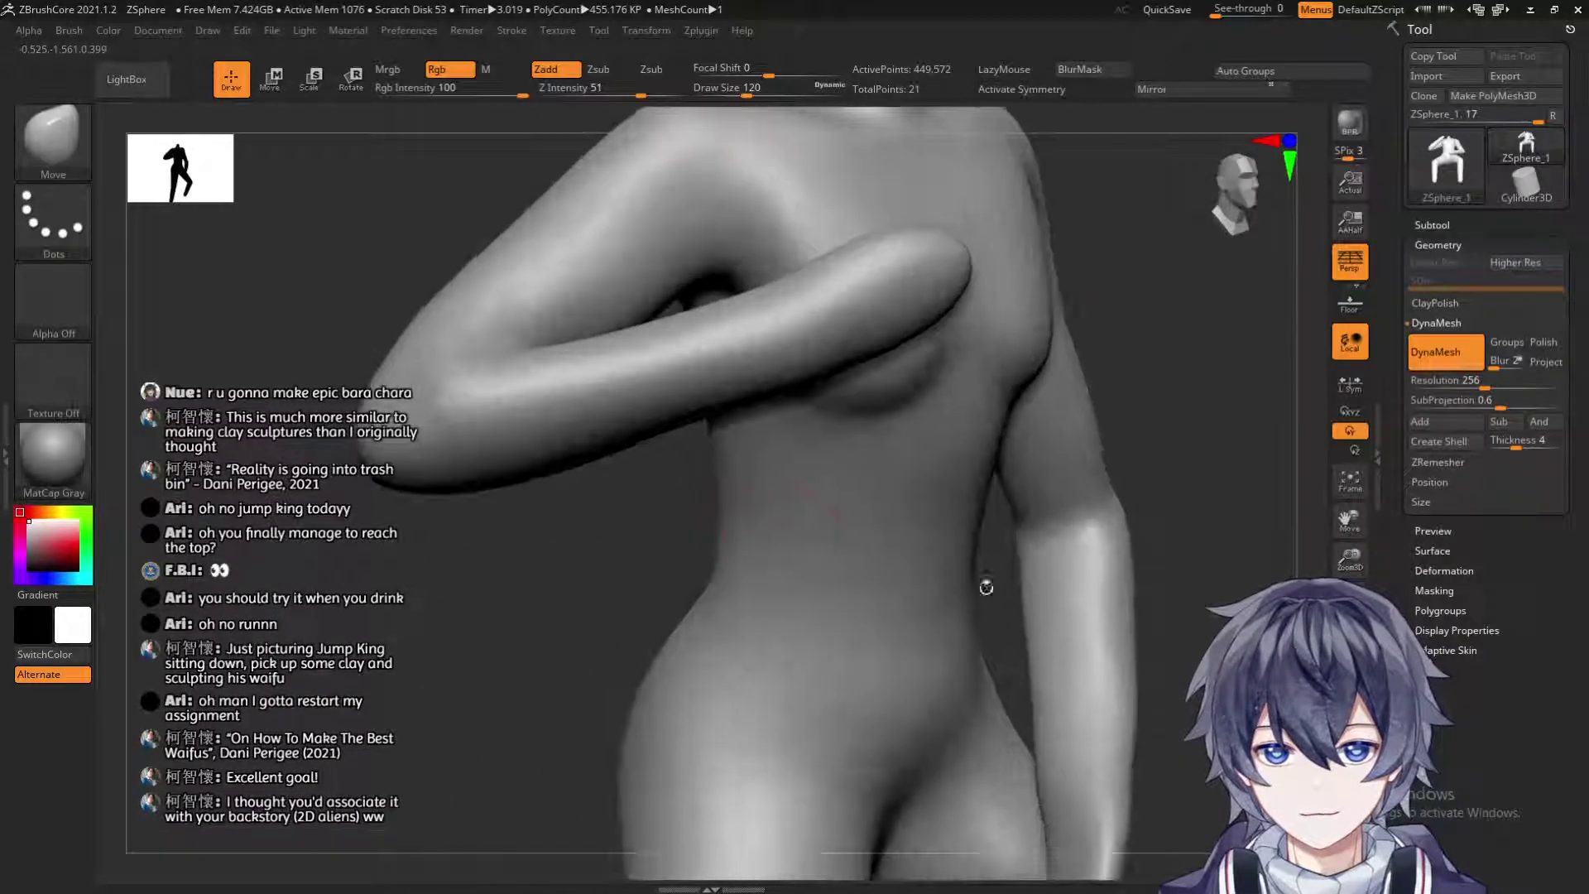
# Set the Move brush's draw size to 177 and adjust the bent arm's contour between elbow and armpit.
pyautogui.moveTo(486, 411)
pyautogui.mouseDown()
pyautogui.moveTo(514, 568)
pyautogui.moveTo(557, 592)
pyautogui.moveTo(530, 571)
pyautogui.moveTo(600, 480)
pyautogui.mouseUp()
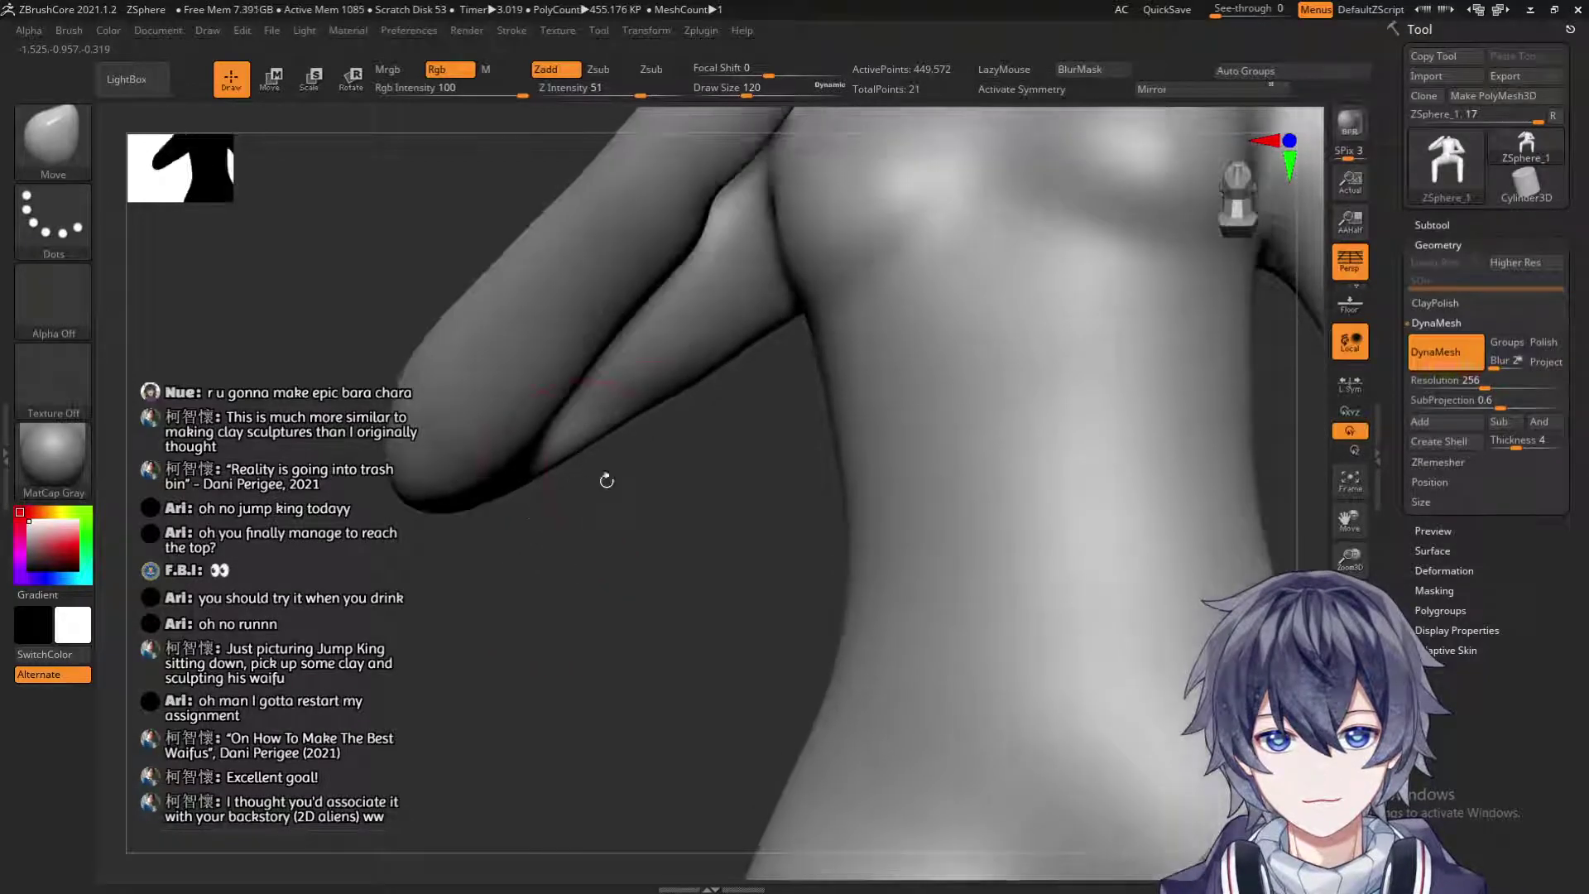
pyautogui.moveTo(739, 380)
pyautogui.mouseDown()
pyautogui.moveTo(699, 525)
pyautogui.moveTo(687, 447)
pyautogui.moveTo(635, 331)
pyautogui.mouseUp()
pyautogui.press('s')
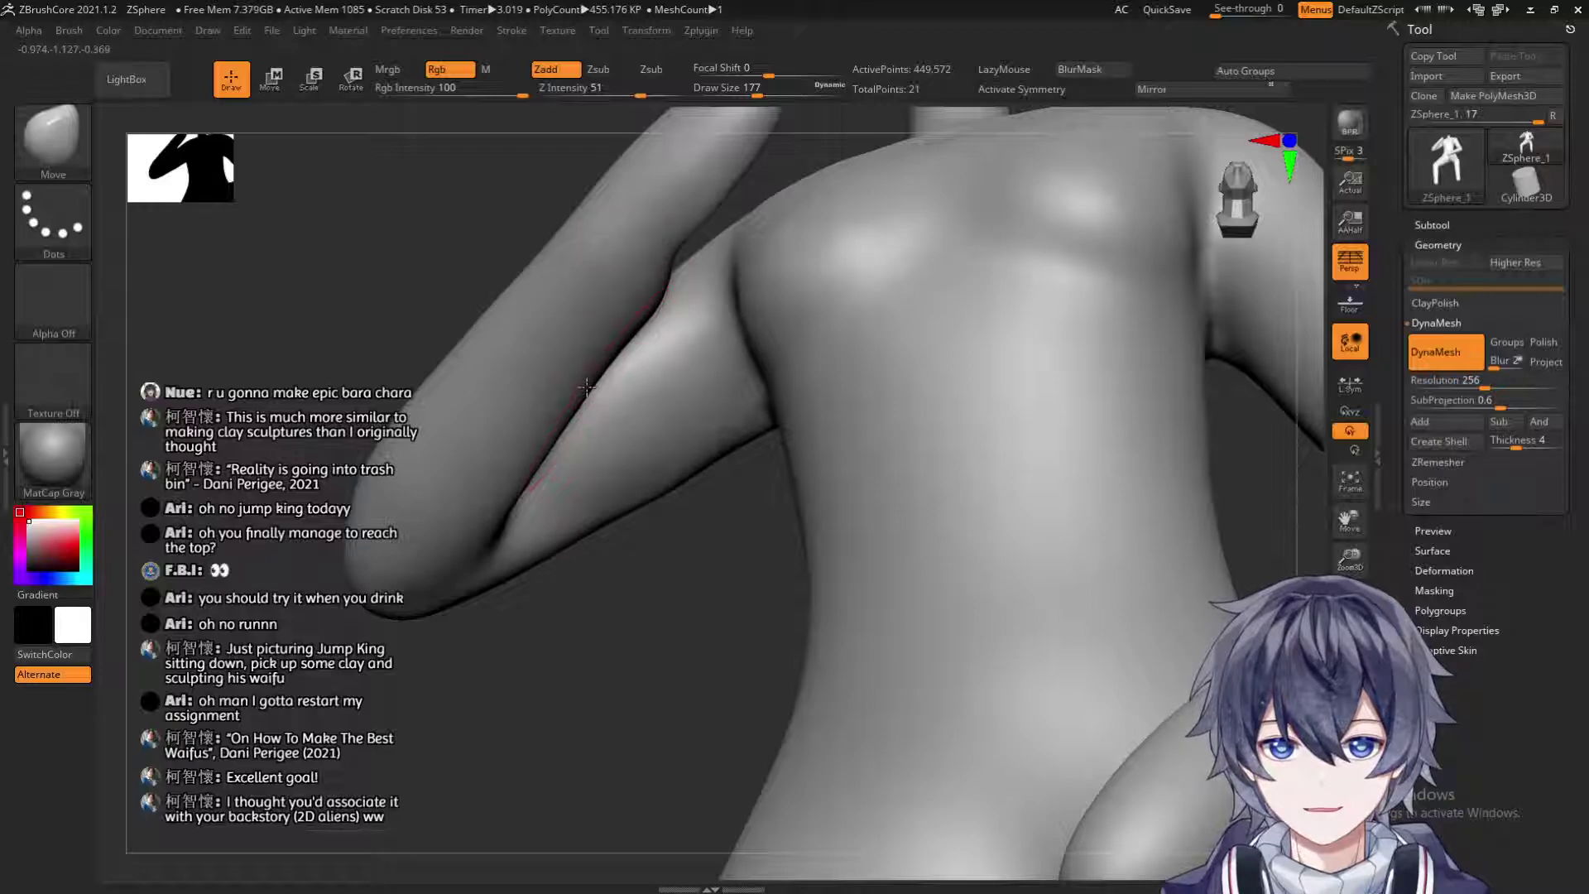
pyautogui.moveTo(625, 446)
pyautogui.mouseDown()
pyautogui.moveTo(720, 603)
pyautogui.moveTo(814, 592)
pyautogui.moveTo(802, 415)
pyautogui.moveTo(756, 440)
pyautogui.moveTo(453, 429)
pyautogui.mouseUp()
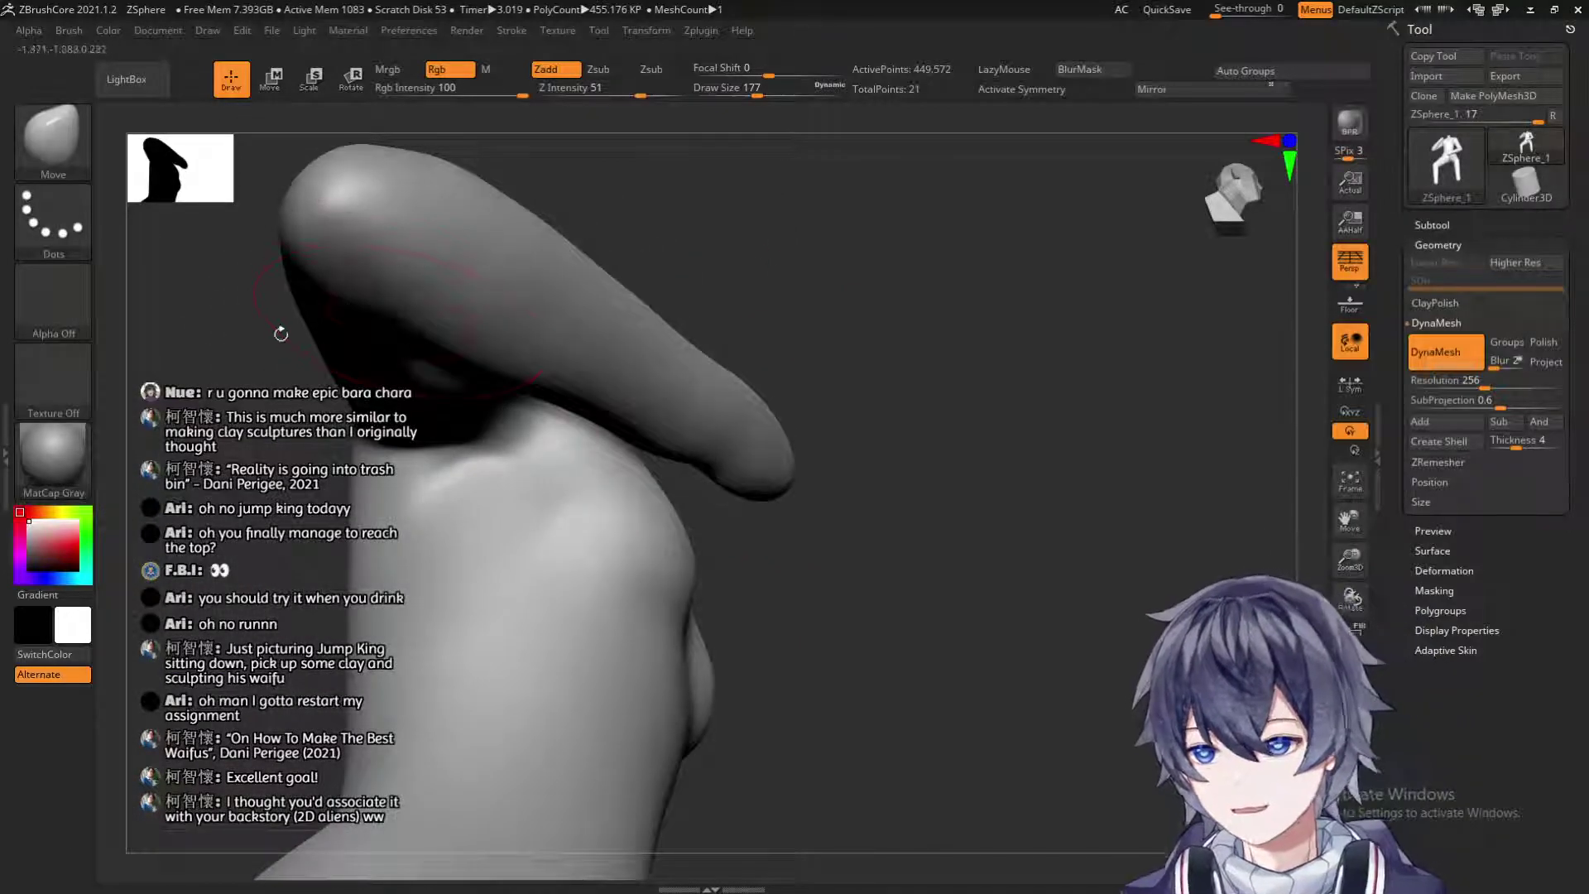
# Reshape the elbow of the bent arm with the Move brush at a draw size of 116.
pyautogui.moveTo(236, 450); pyautogui.dragTo(347, 290)
pyautogui.press('s')
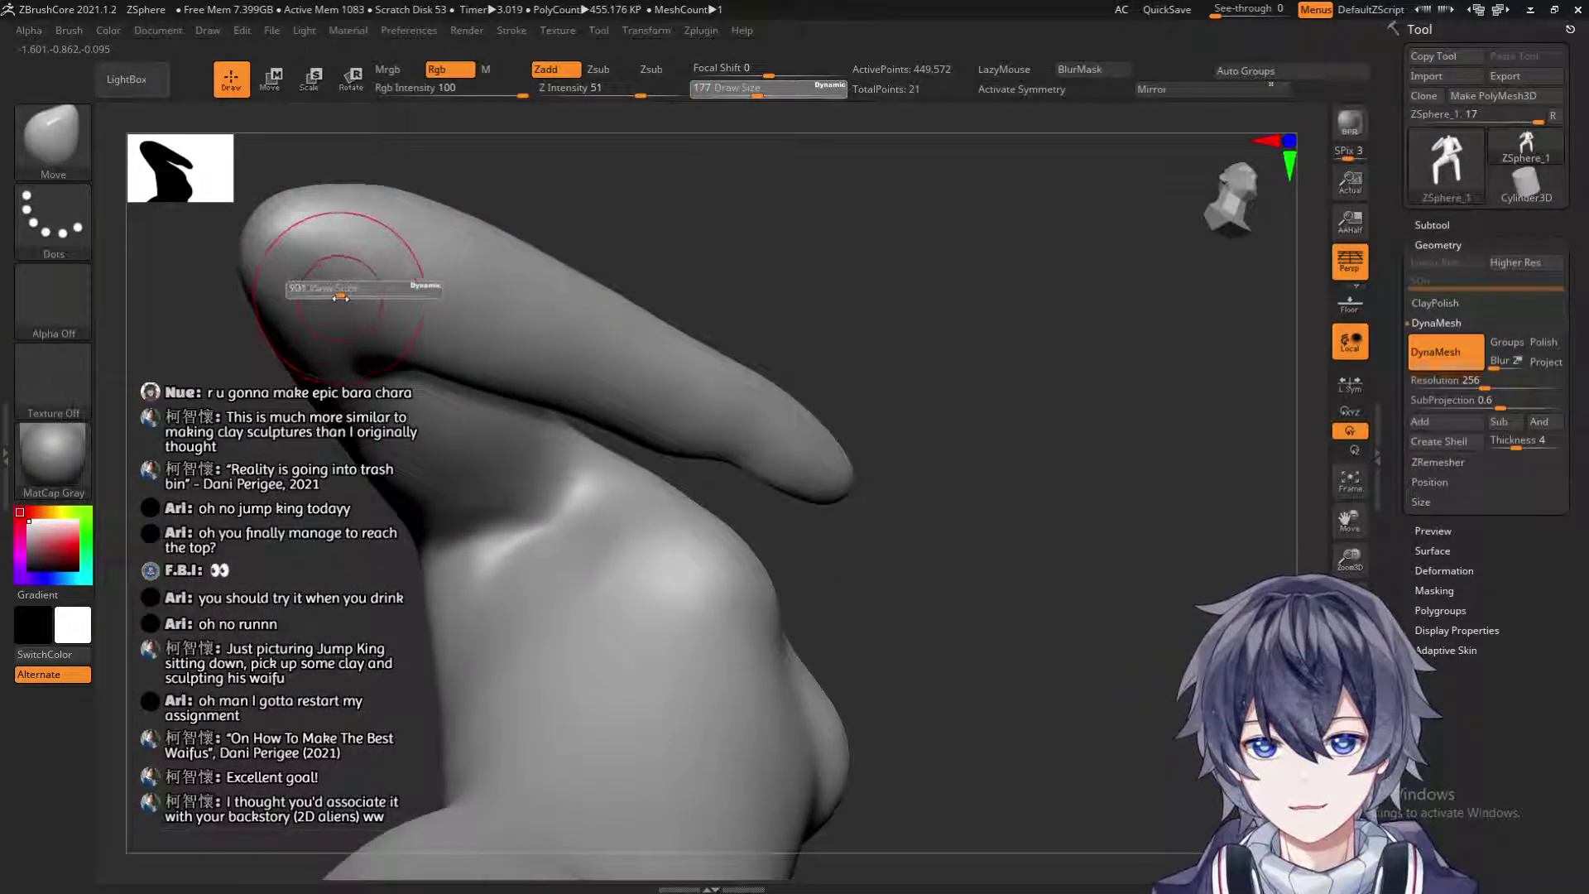
pyautogui.moveTo(399, 335)
pyautogui.mouseDown()
pyautogui.moveTo(692, 241)
pyautogui.moveTo(745, 294)
pyautogui.moveTo(393, 267)
pyautogui.mouseUp()
pyautogui.moveTo(642, 244)
pyautogui.mouseDown()
pyautogui.moveTo(713, 175)
pyautogui.moveTo(722, 294)
pyautogui.moveTo(365, 236)
pyautogui.mouseUp()
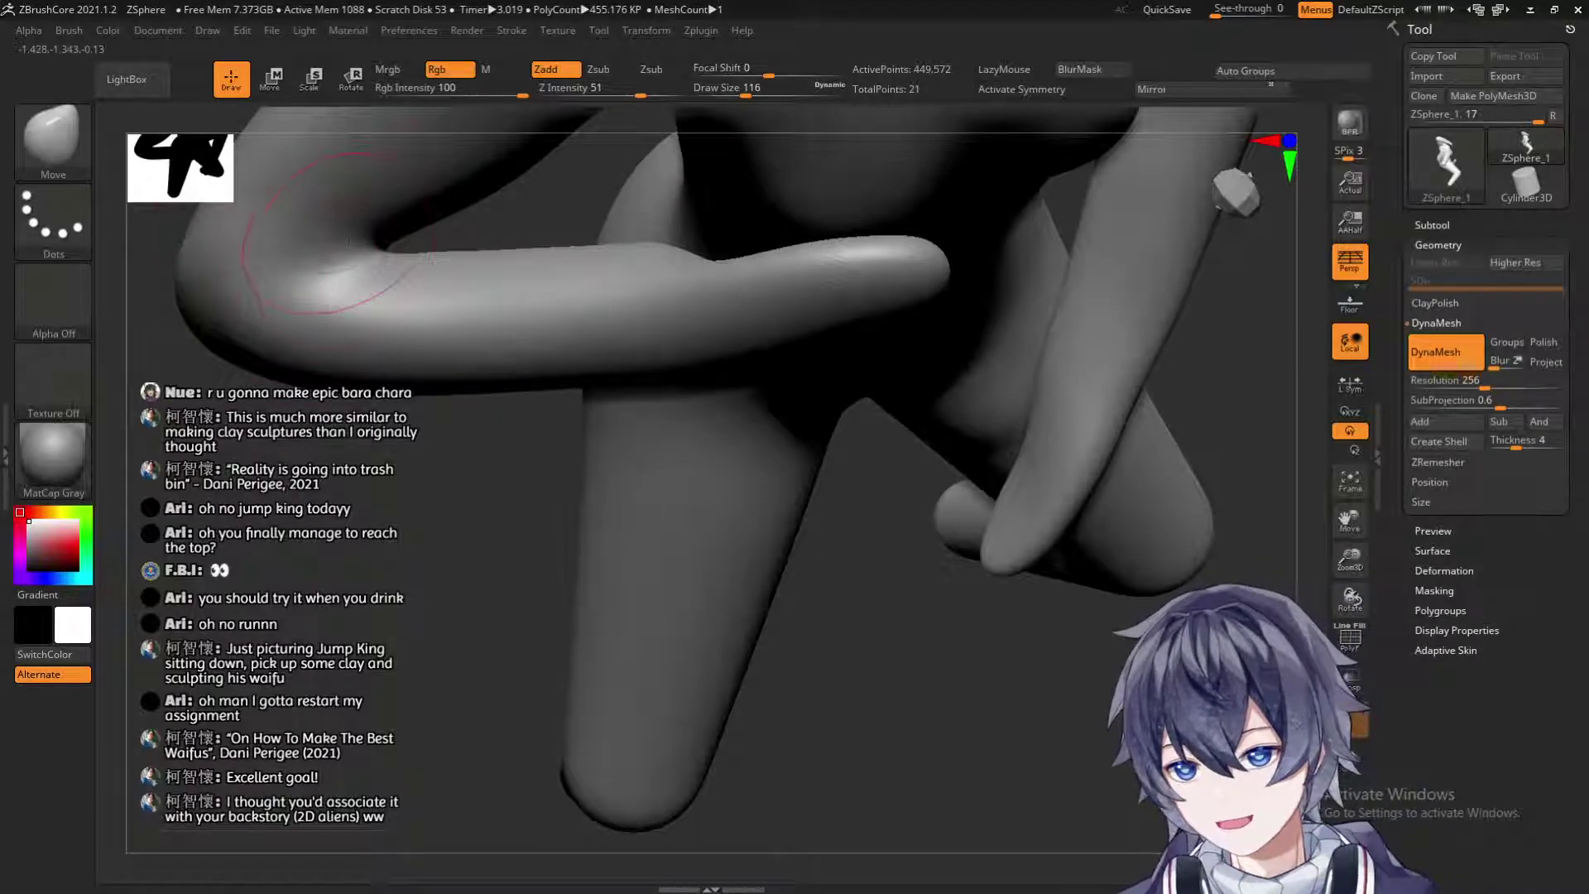
pyautogui.moveTo(328, 694)
pyautogui.mouseDown()
pyautogui.moveTo(365, 646)
pyautogui.moveTo(377, 513)
pyautogui.mouseUp()
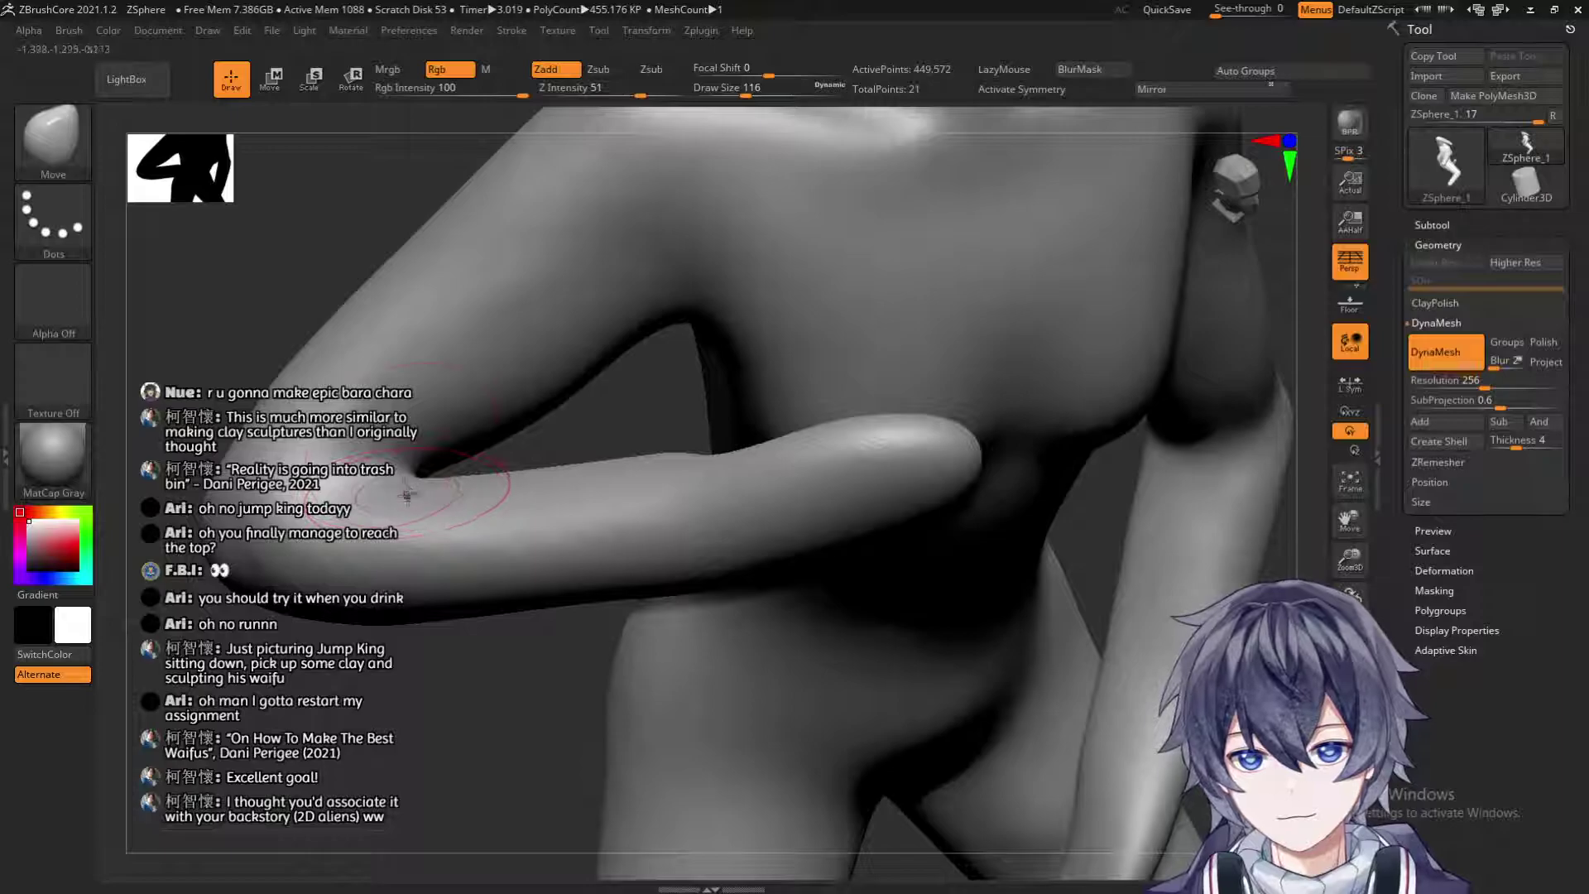
# Reduce the Move brush's draw size to 90 and refine the inner crease of the bent elbow.
pyautogui.moveTo(423, 714)
pyautogui.mouseDown()
pyautogui.moveTo(433, 748)
pyautogui.moveTo(447, 728)
pyautogui.moveTo(475, 864)
pyautogui.mouseUp()
pyautogui.press('s')
pyautogui.moveTo(479, 515); pyautogui.dragTo(487, 499)
pyautogui.moveTo(464, 432)
pyautogui.mouseDown()
pyautogui.moveTo(479, 456)
pyautogui.moveTo(589, 475)
pyautogui.moveTo(514, 525)
pyautogui.moveTo(536, 562)
pyautogui.mouseUp()
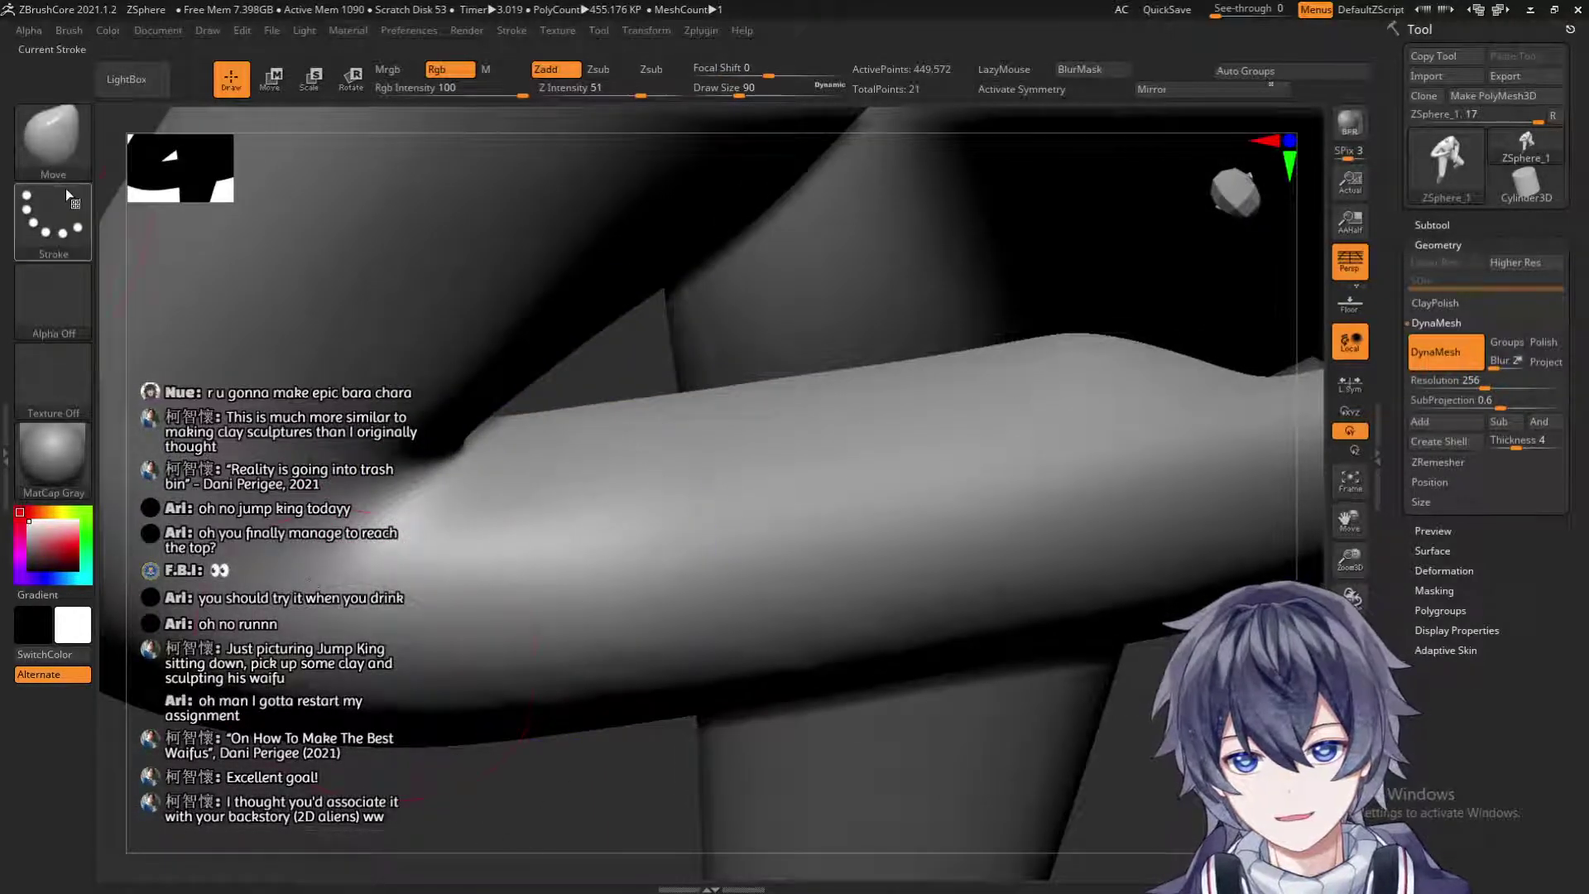
# Switch to the ClayBuildup brush and build up the forearm's inner side next to the elbow crease.
pyautogui.click(53, 137)
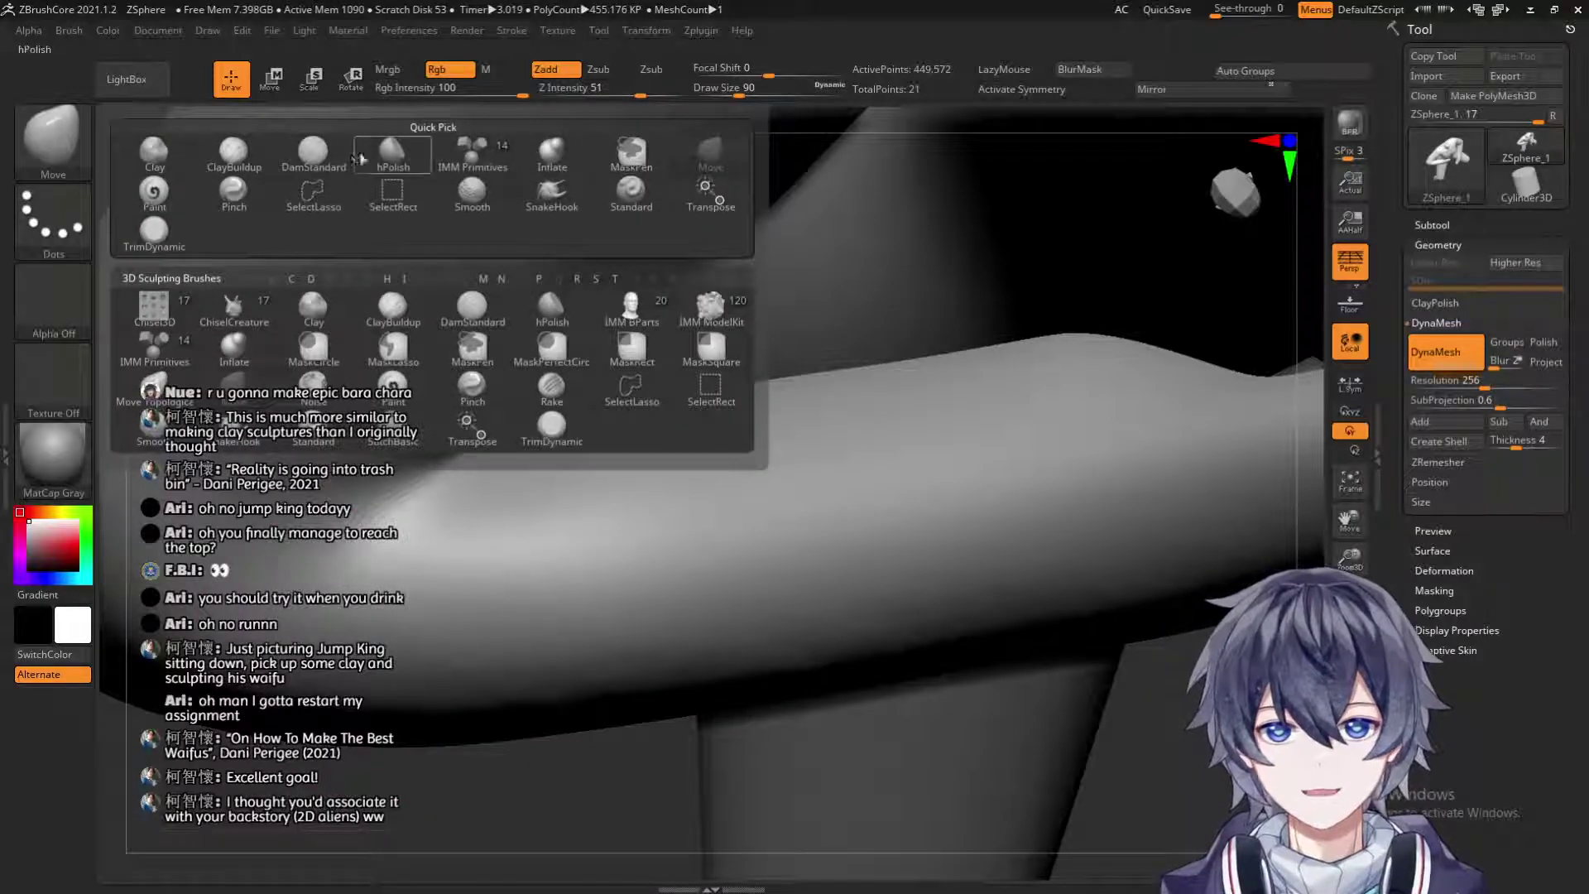
pyautogui.click(238, 153)
pyautogui.moveTo(415, 497); pyautogui.dragTo(620, 506, button='right')
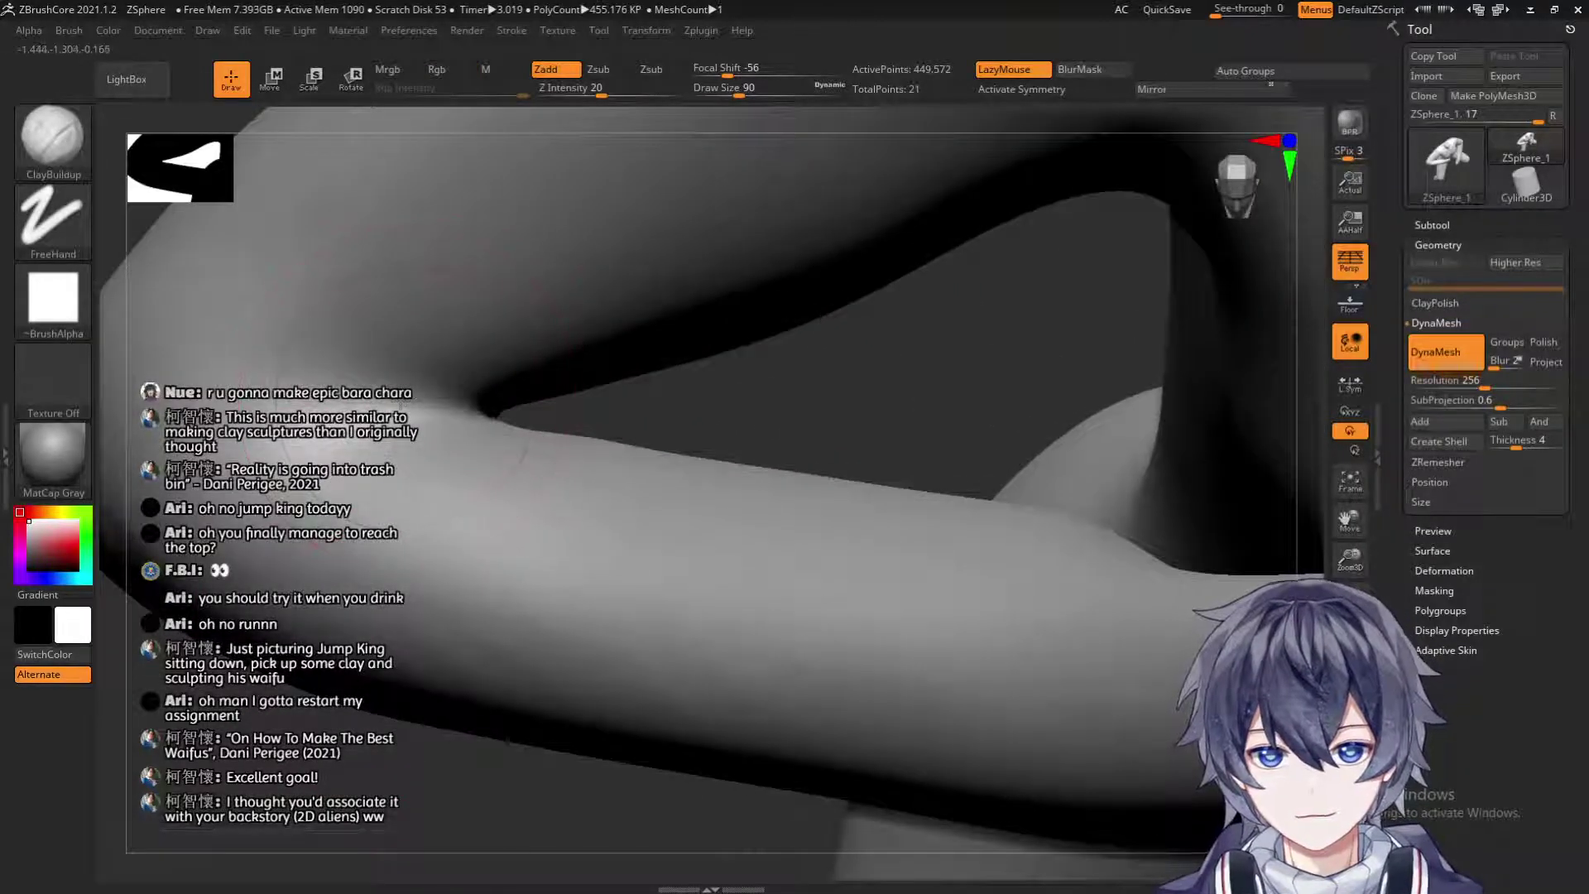
pyautogui.moveTo(401, 402)
pyautogui.mouseDown()
pyautogui.moveTo(550, 440)
pyautogui.moveTo(530, 488)
pyautogui.moveTo(572, 497)
pyautogui.moveTo(663, 460)
pyautogui.moveTo(561, 441)
pyautogui.moveTo(524, 478)
pyautogui.moveTo(633, 507)
pyautogui.mouseUp()
pyautogui.moveTo(838, 490); pyautogui.dragTo(617, 447, button='right')
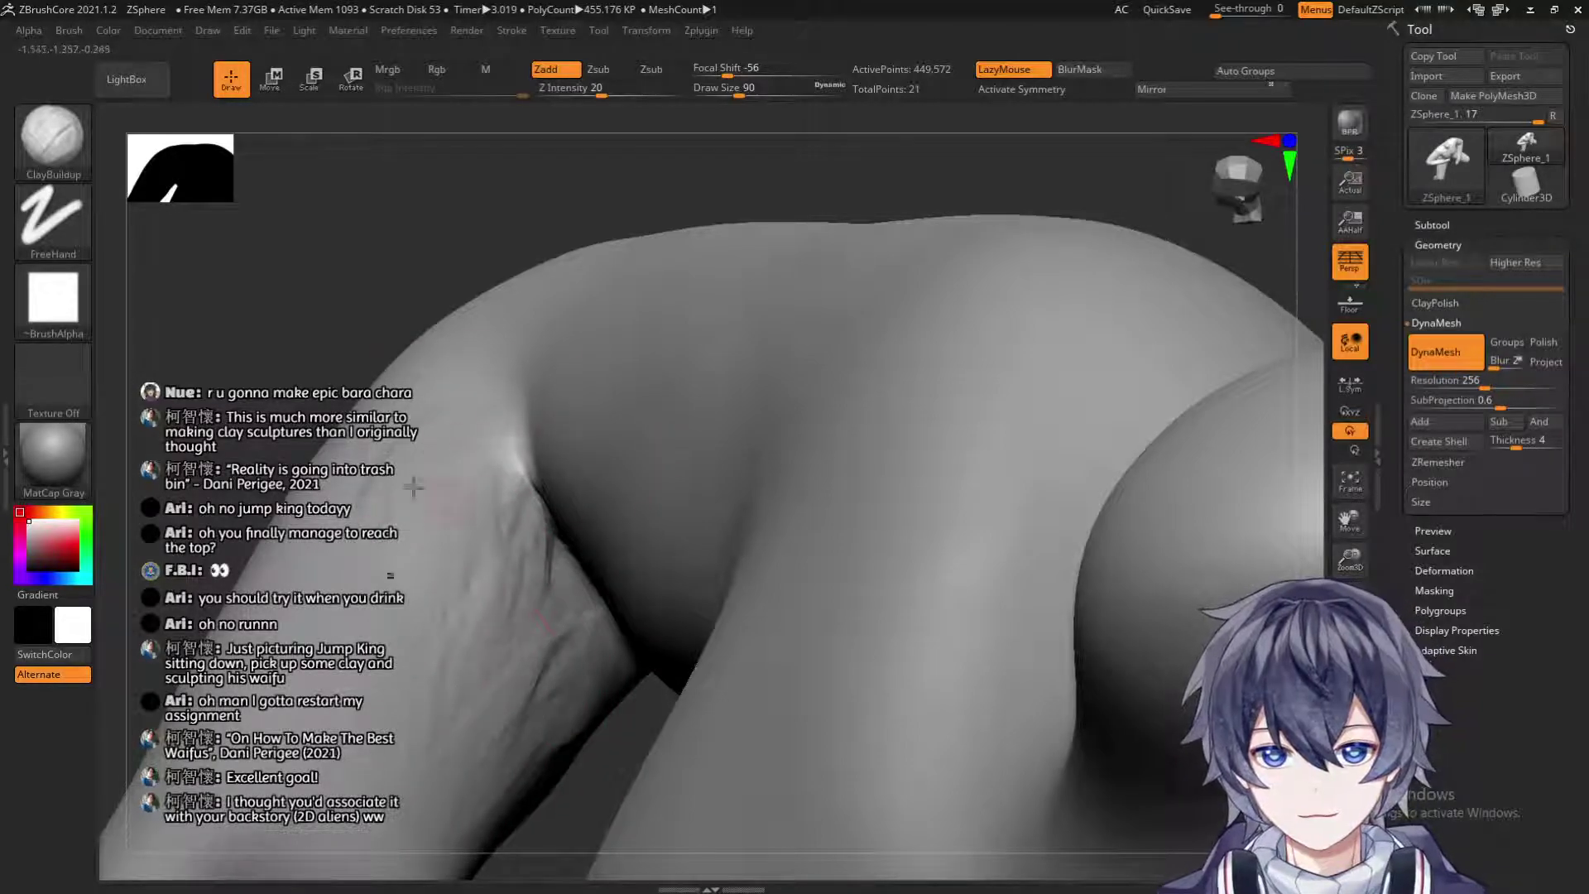
# Smooth the clay strokes on the inner forearm and along the edge of the elbow crease.
pyautogui.moveTo(390, 241); pyautogui.dragTo(447, 265)
pyautogui.press('shift')
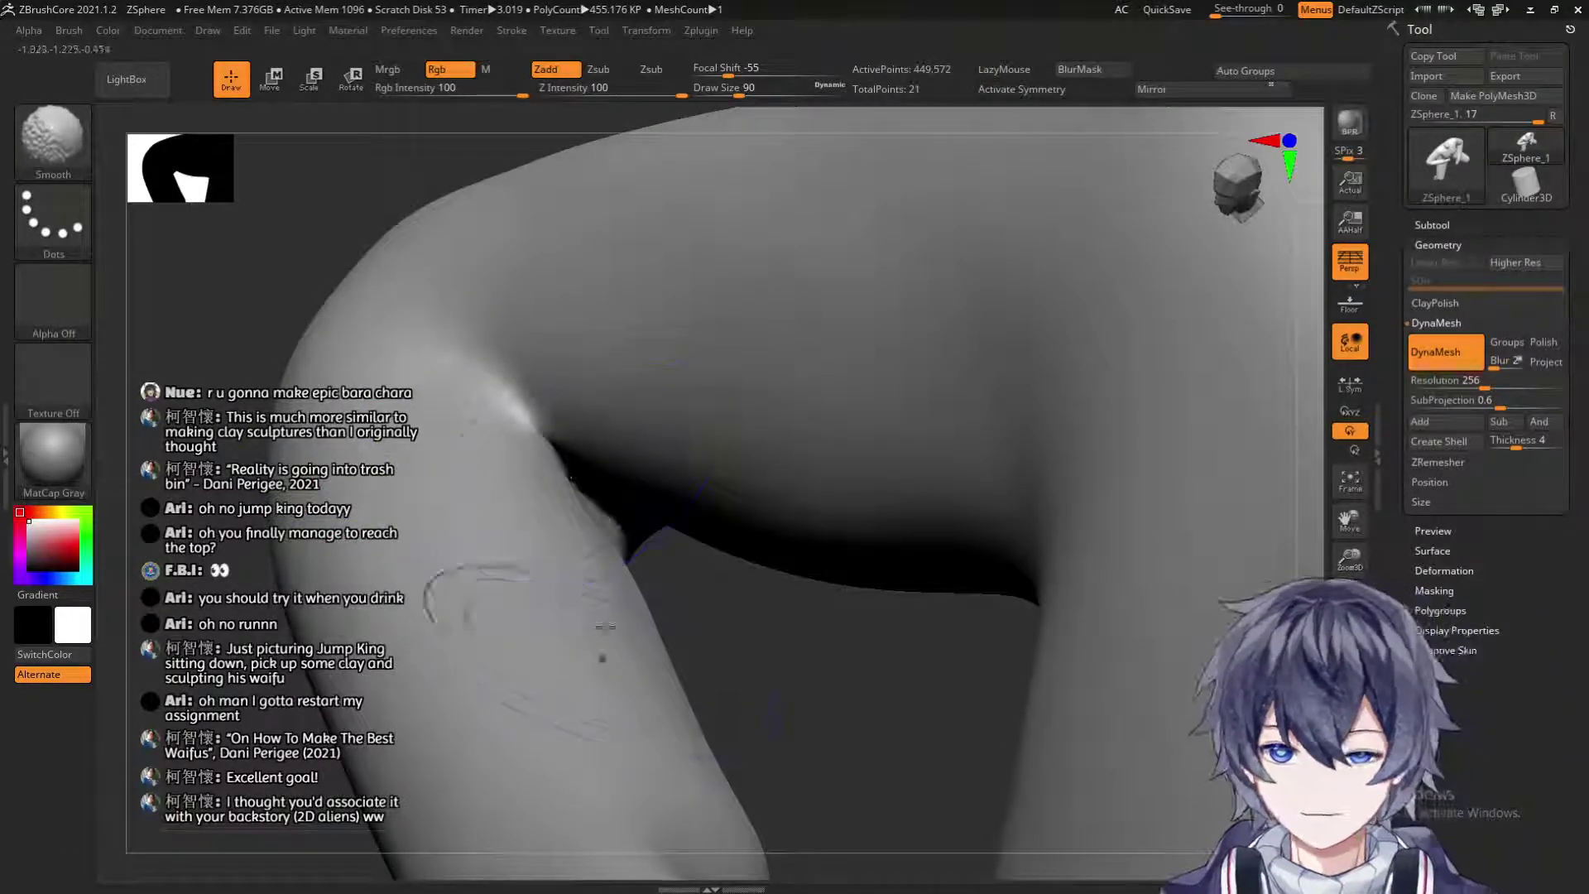
pyautogui.press('shift')
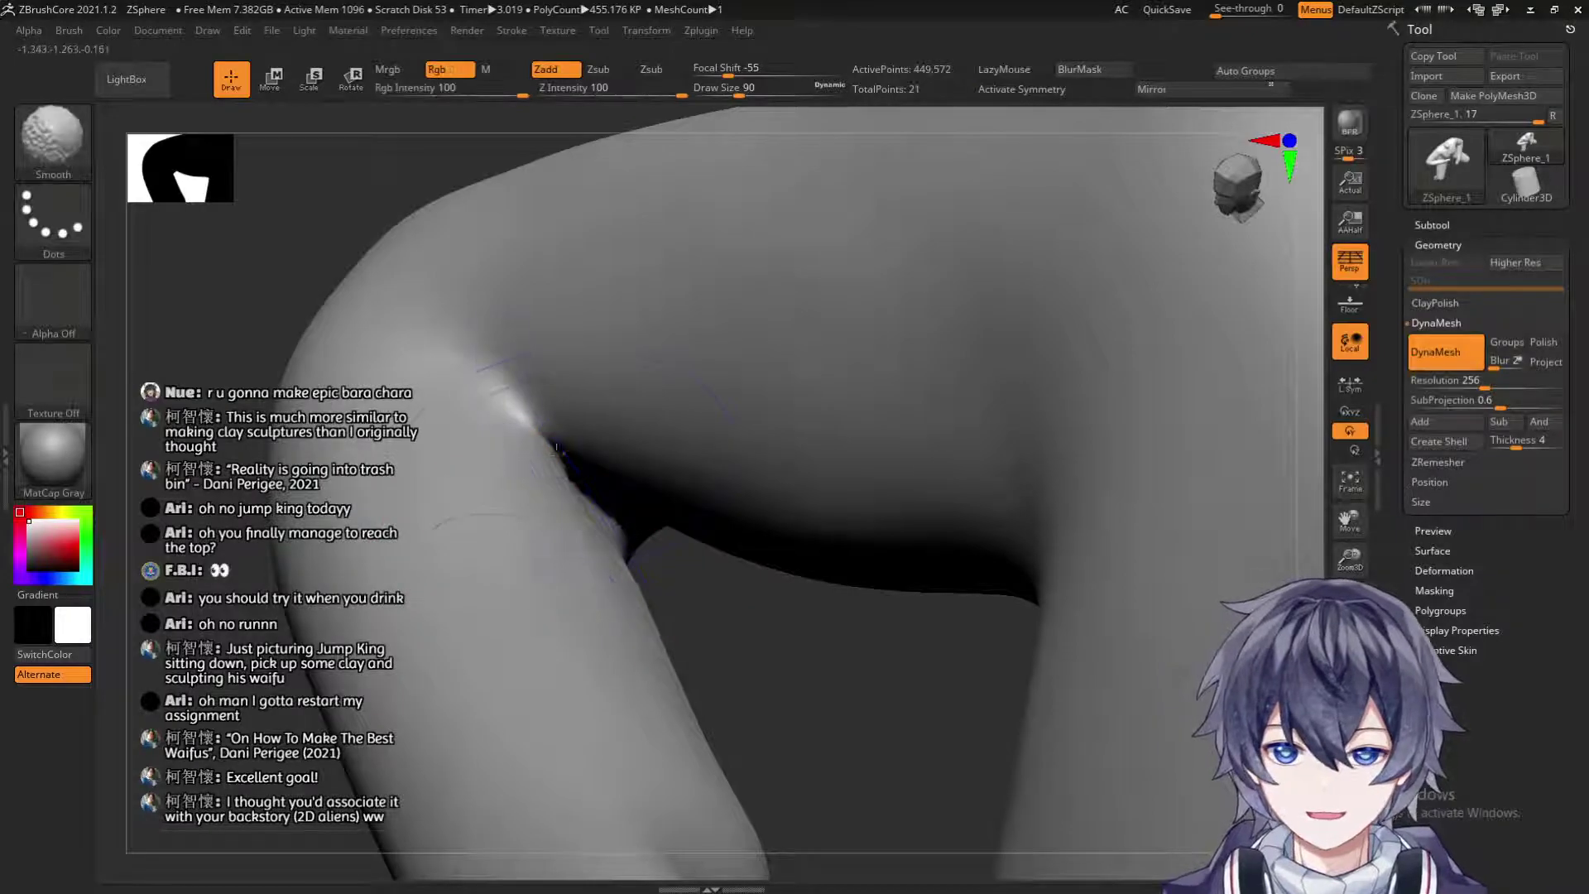
pyautogui.moveTo(700, 650); pyautogui.dragTo(823, 659)
pyautogui.keyDown('alt'); pyautogui.moveTo(1124, 683); pyautogui.dragTo(1018, 284); pyautogui.keyUp('alt')
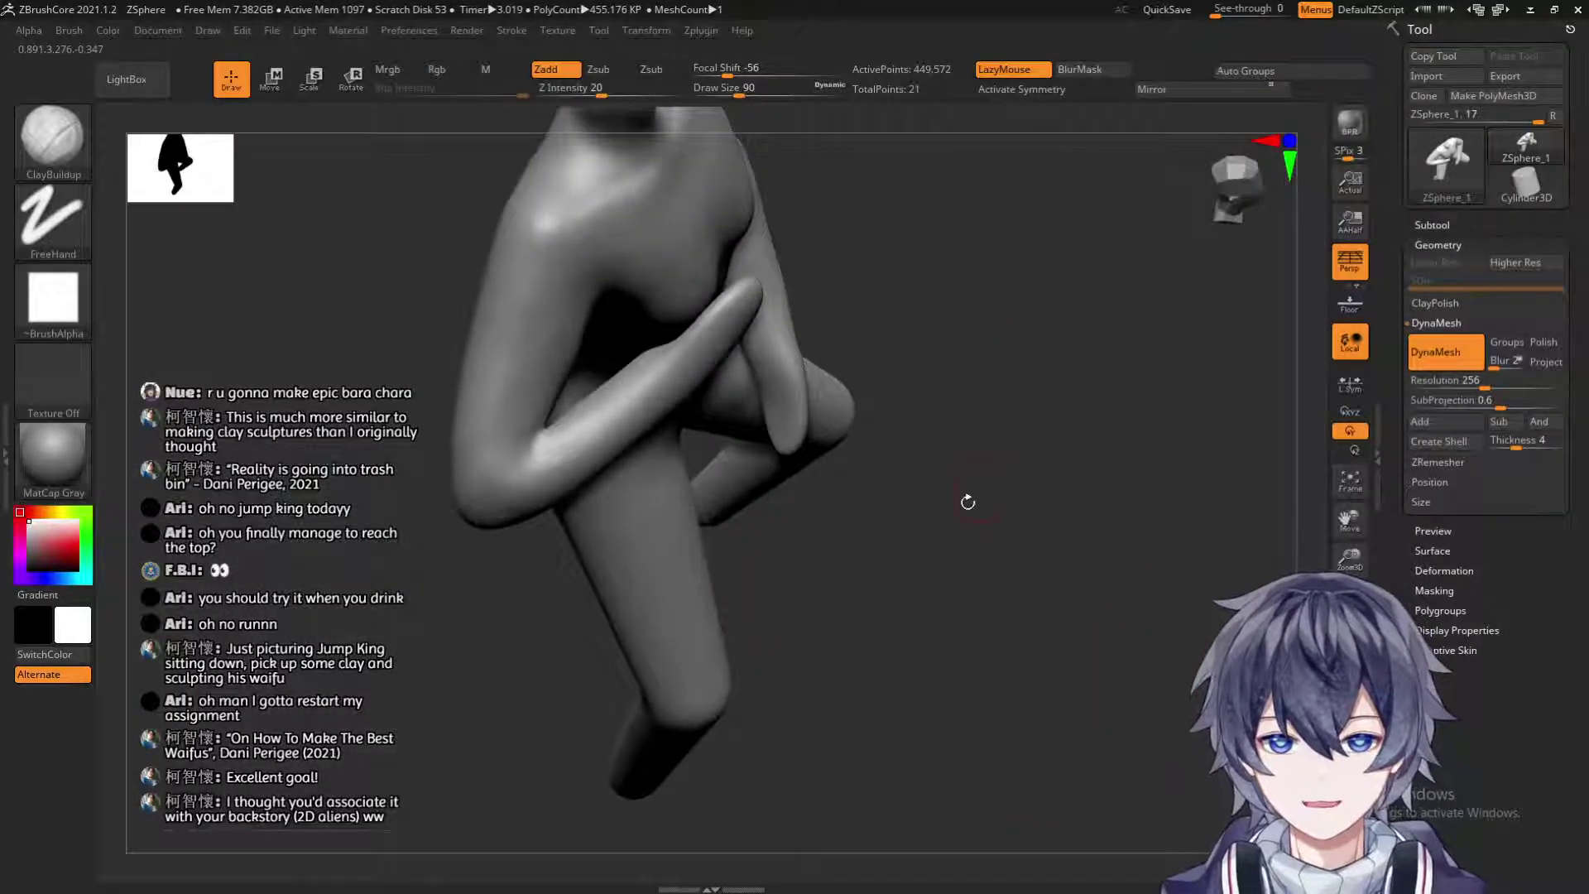
# Smooth the elbow crease where the upper arm meets the forearm on its front side.
pyautogui.moveTo(971, 494); pyautogui.dragTo(849, 493)
pyautogui.scroll(5, 439, 554)
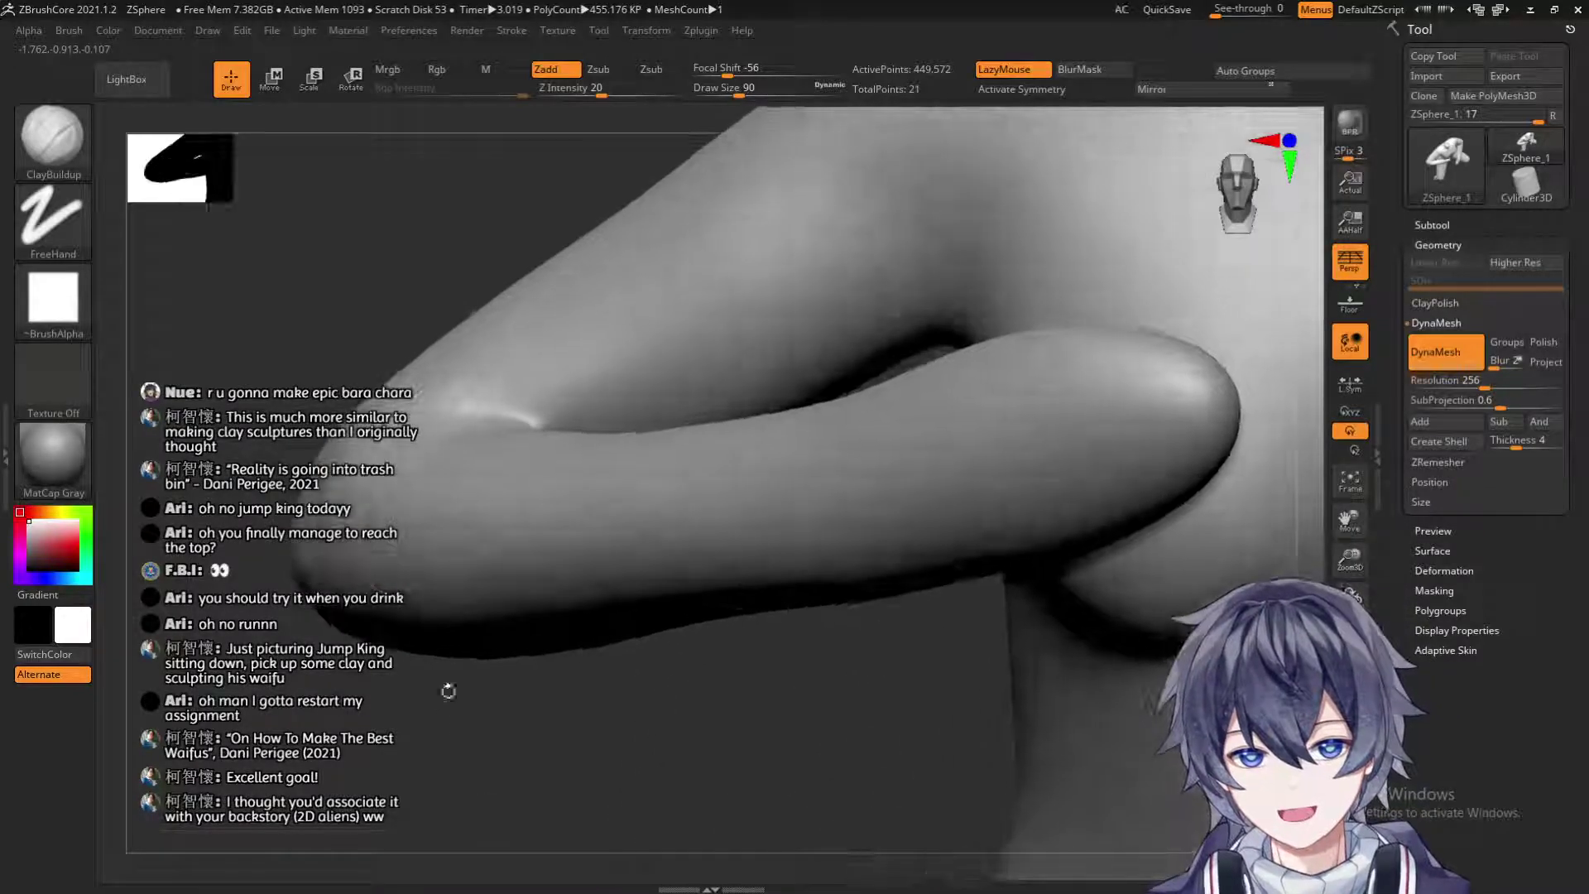
pyautogui.press('shift')
pyautogui.moveTo(355, 451)
pyautogui.keyDown('shift'); pyautogui.mouseDown()
pyautogui.moveTo(444, 380)
pyautogui.moveTo(476, 413)
pyautogui.mouseUp(); pyautogui.keyUp('shift')
pyautogui.moveTo(734, 712)
pyautogui.keyDown('alt'); pyautogui.mouseDown()
pyautogui.moveTo(629, 571)
pyautogui.moveTo(553, 596)
pyautogui.mouseUp(); pyautogui.keyUp('alt')
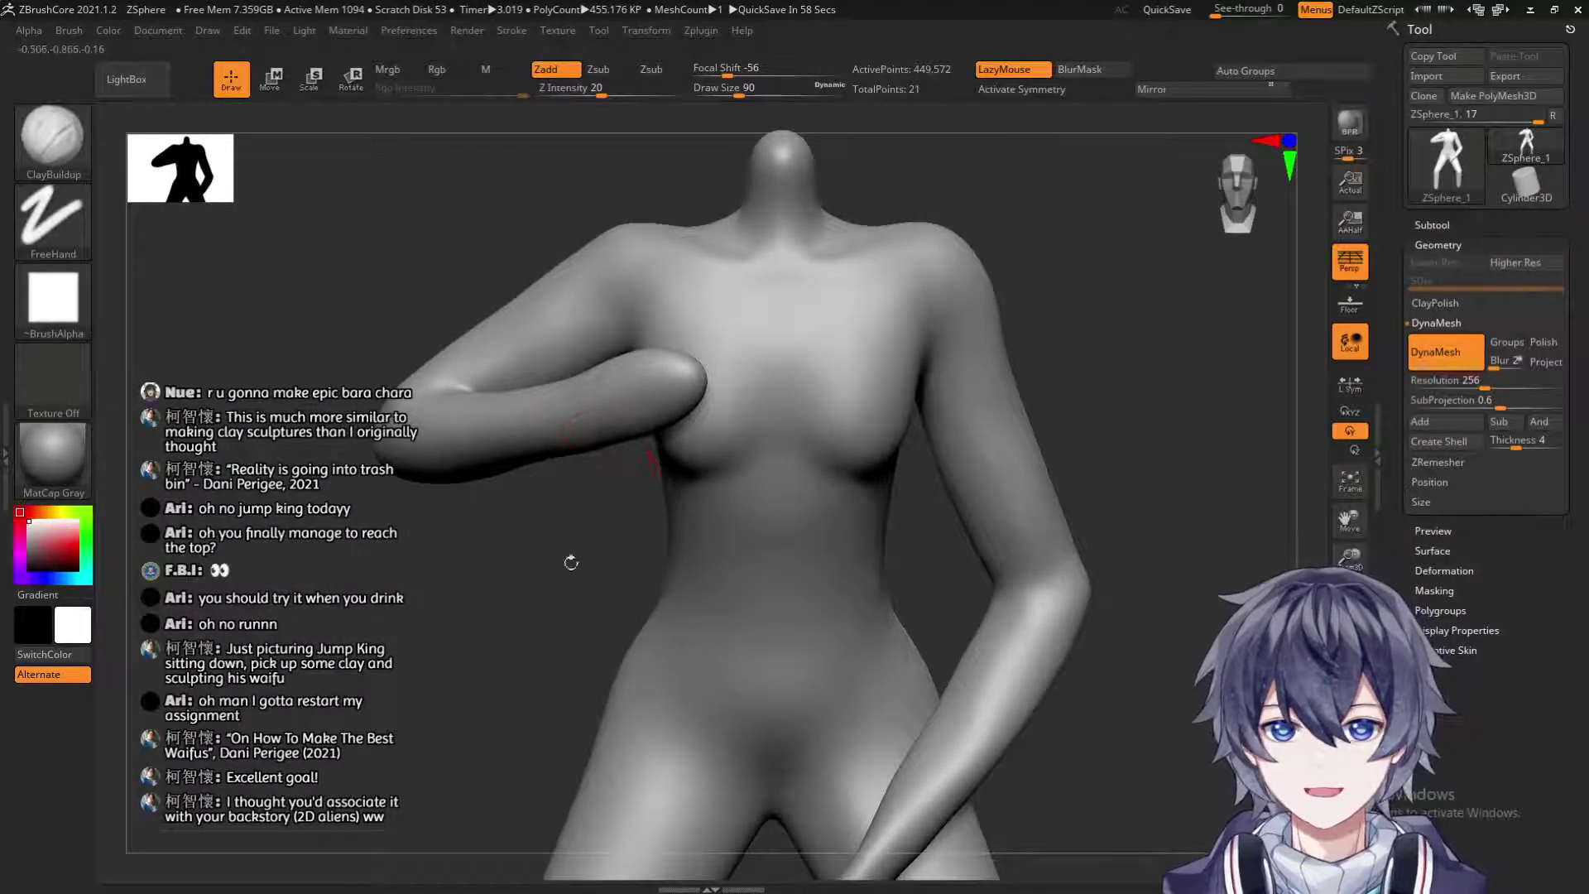
# Examine the torso and both arms from the front and side, comparing them with and without perspective distortion.
pyautogui.moveTo(468, 598); pyautogui.dragTo(634, 541)
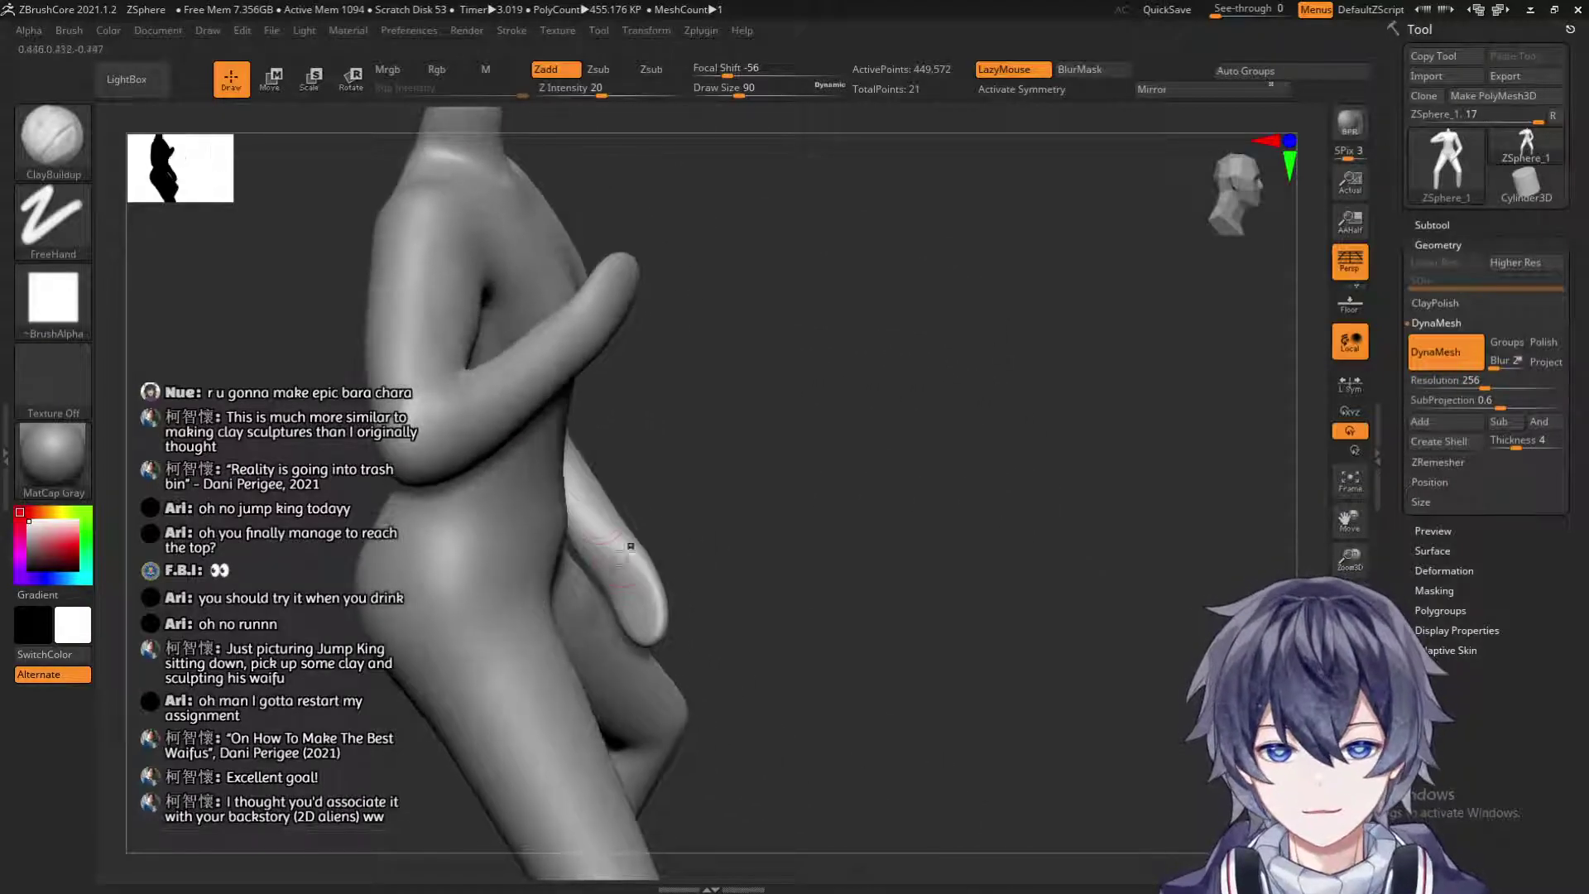
pyautogui.moveTo(754, 362); pyautogui.dragTo(1024, 414)
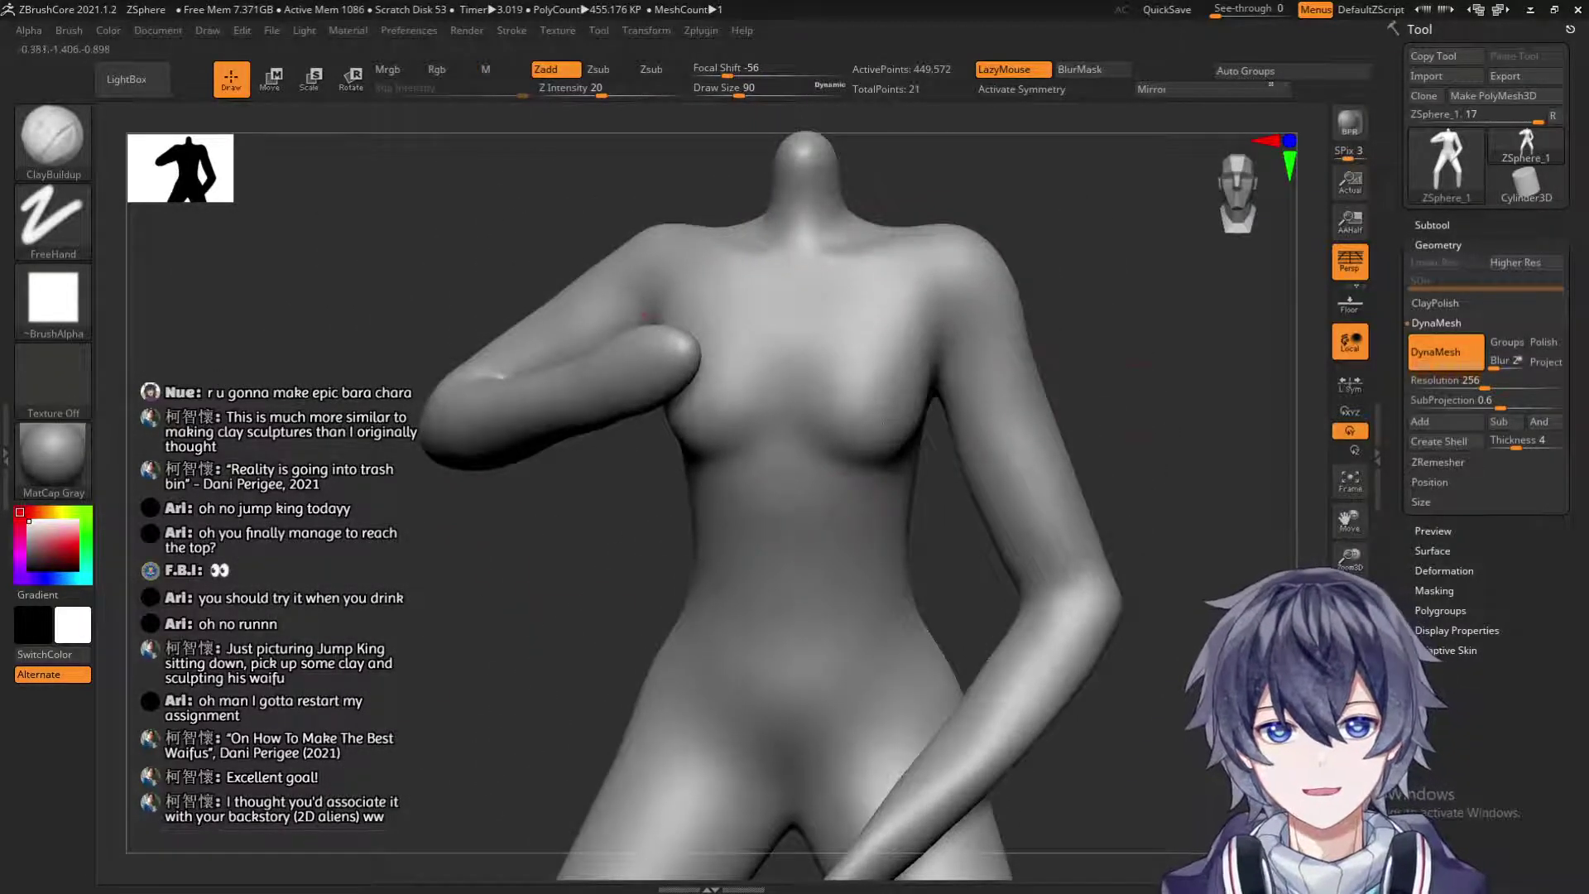
pyautogui.moveTo(1178, 345); pyautogui.dragTo(1131, 357)
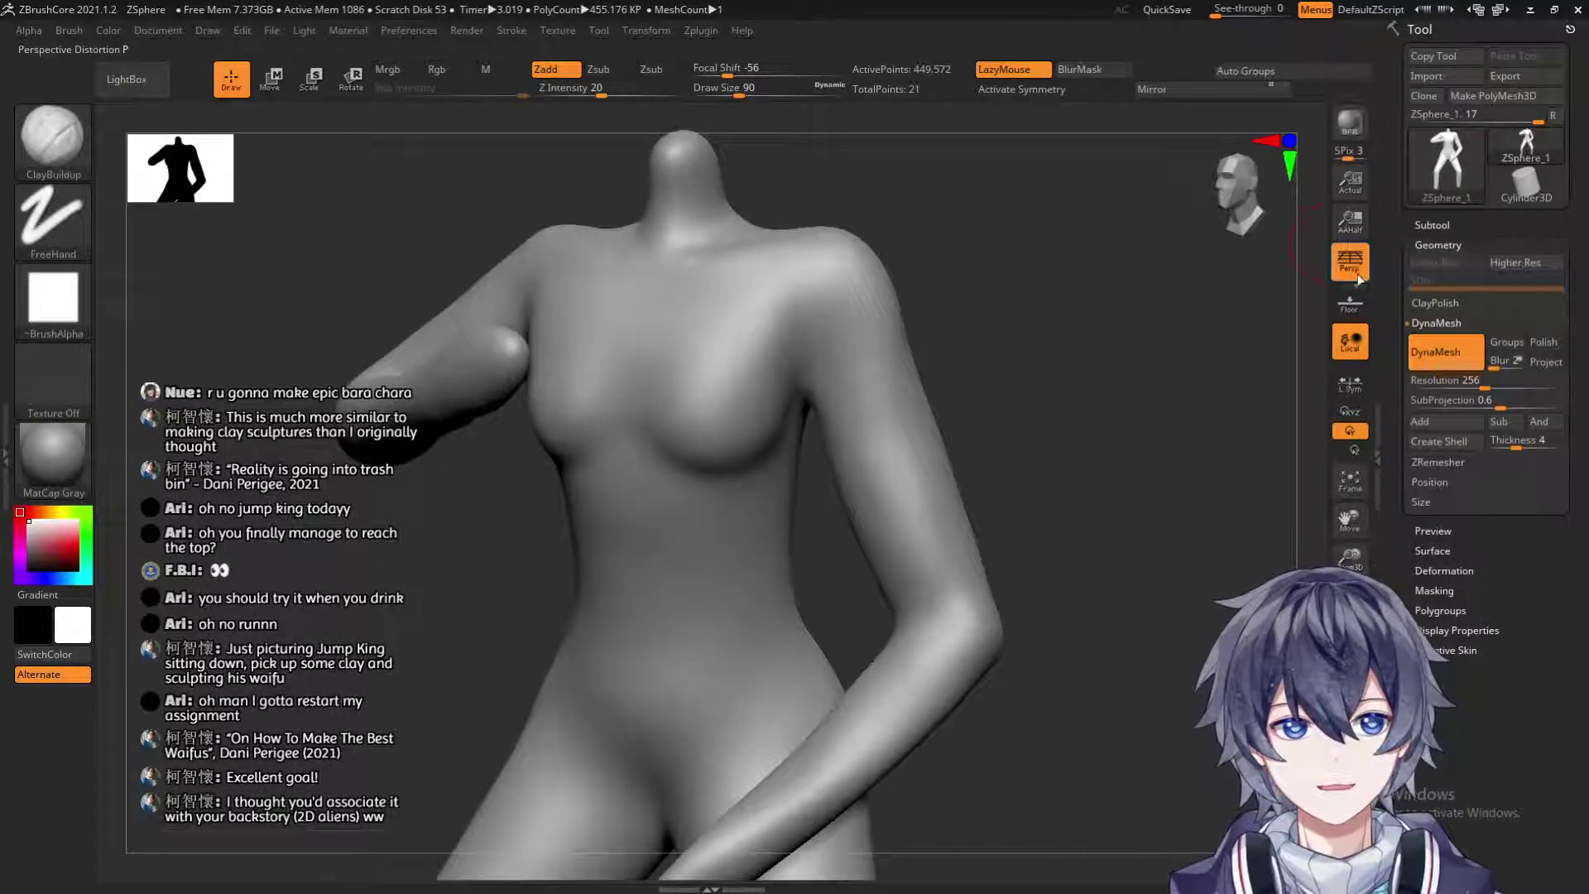
pyautogui.click(1359, 278)
pyautogui.click(1358, 278)
pyautogui.click(1358, 277)
pyautogui.click(1358, 277)
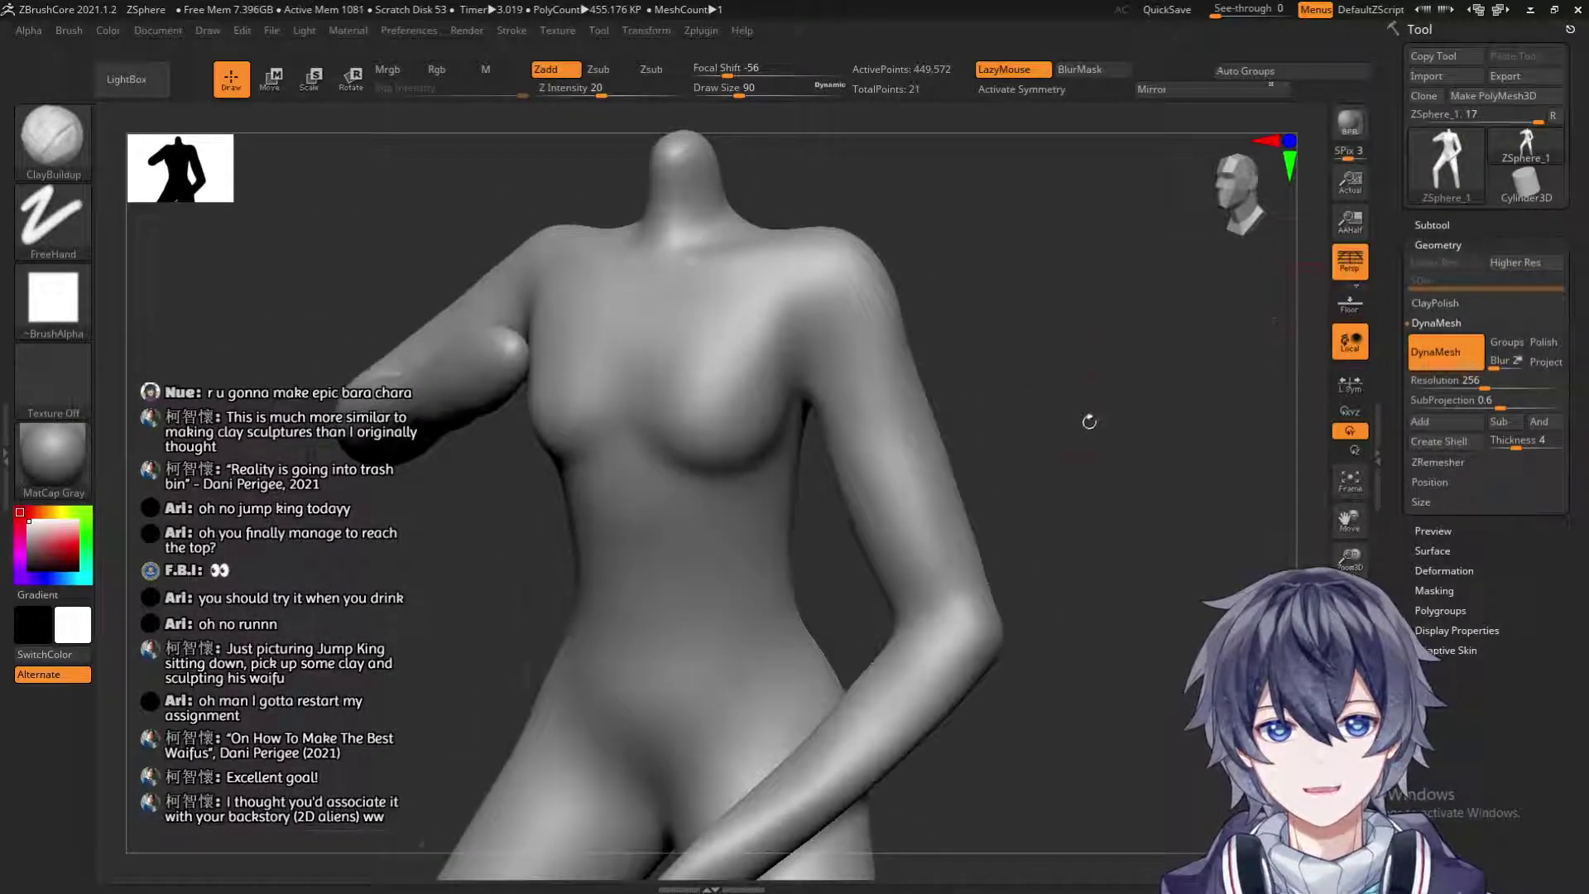
pyautogui.moveTo(1087, 420); pyautogui.dragTo(1031, 428)
pyautogui.moveTo(942, 497); pyautogui.dragTo(1023, 530)
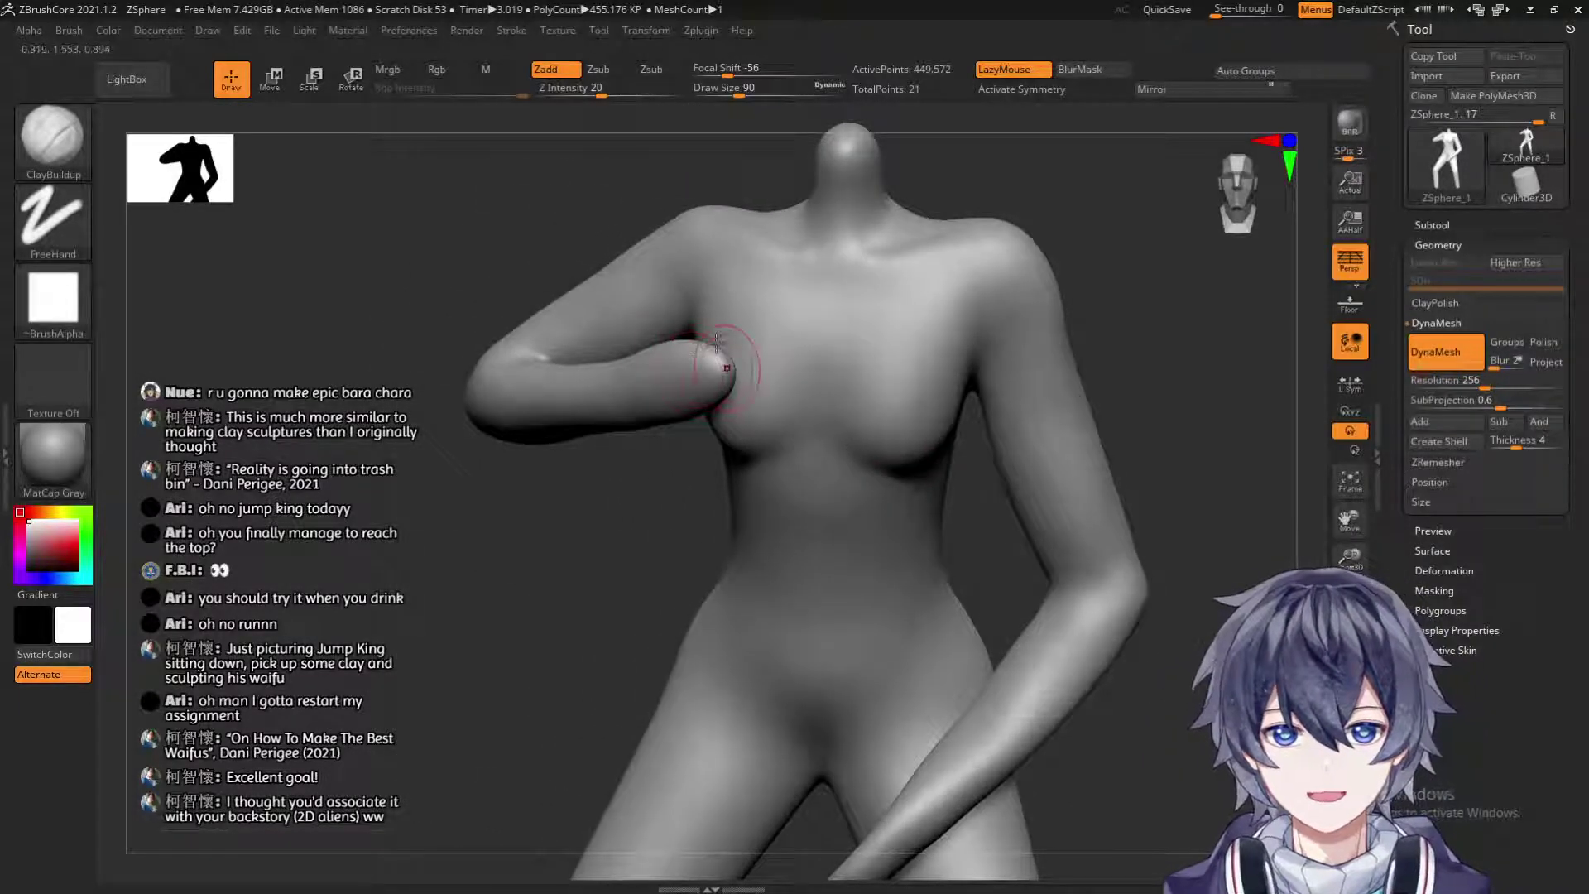
pyautogui.moveTo(669, 515); pyautogui.dragTo(494, 571)
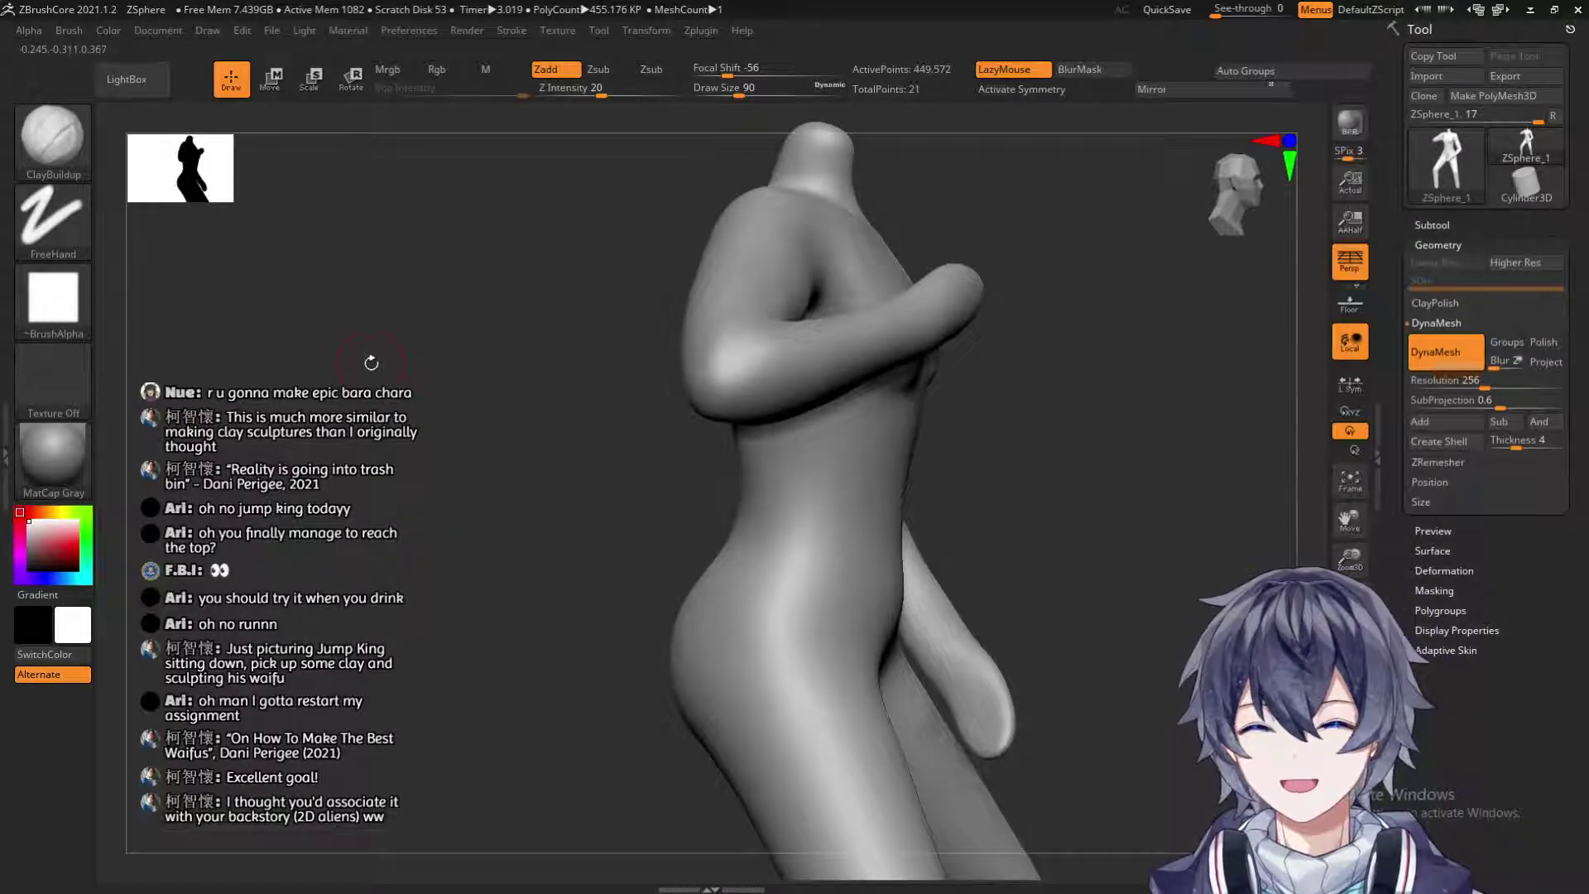
pyautogui.moveTo(571, 460); pyautogui.dragTo(518, 498)
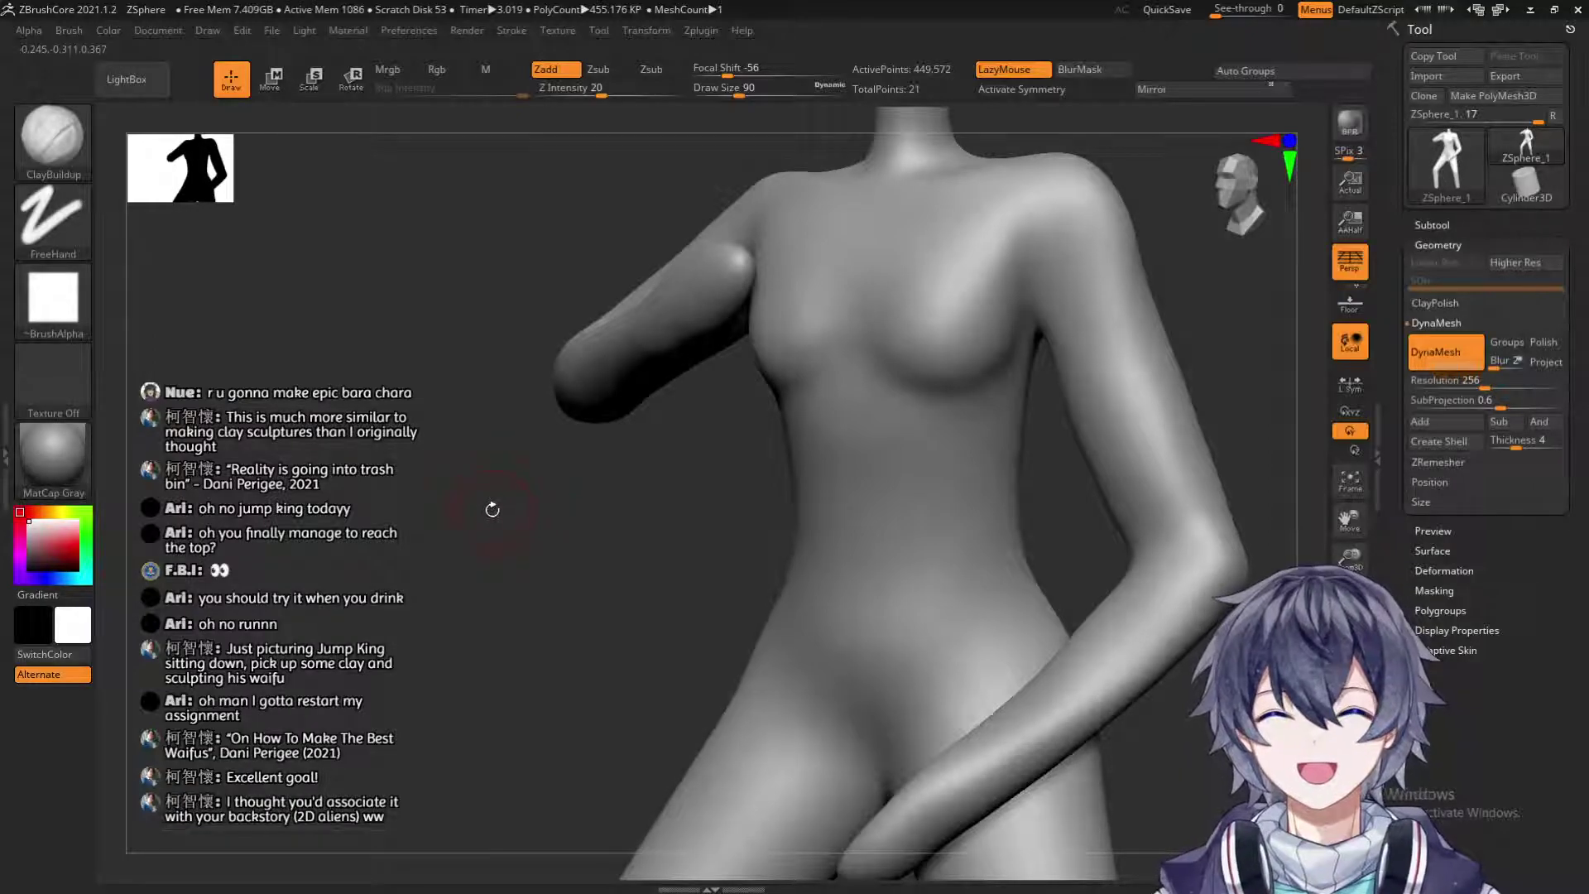
pyautogui.moveTo(496, 540); pyautogui.dragTo(500, 604)
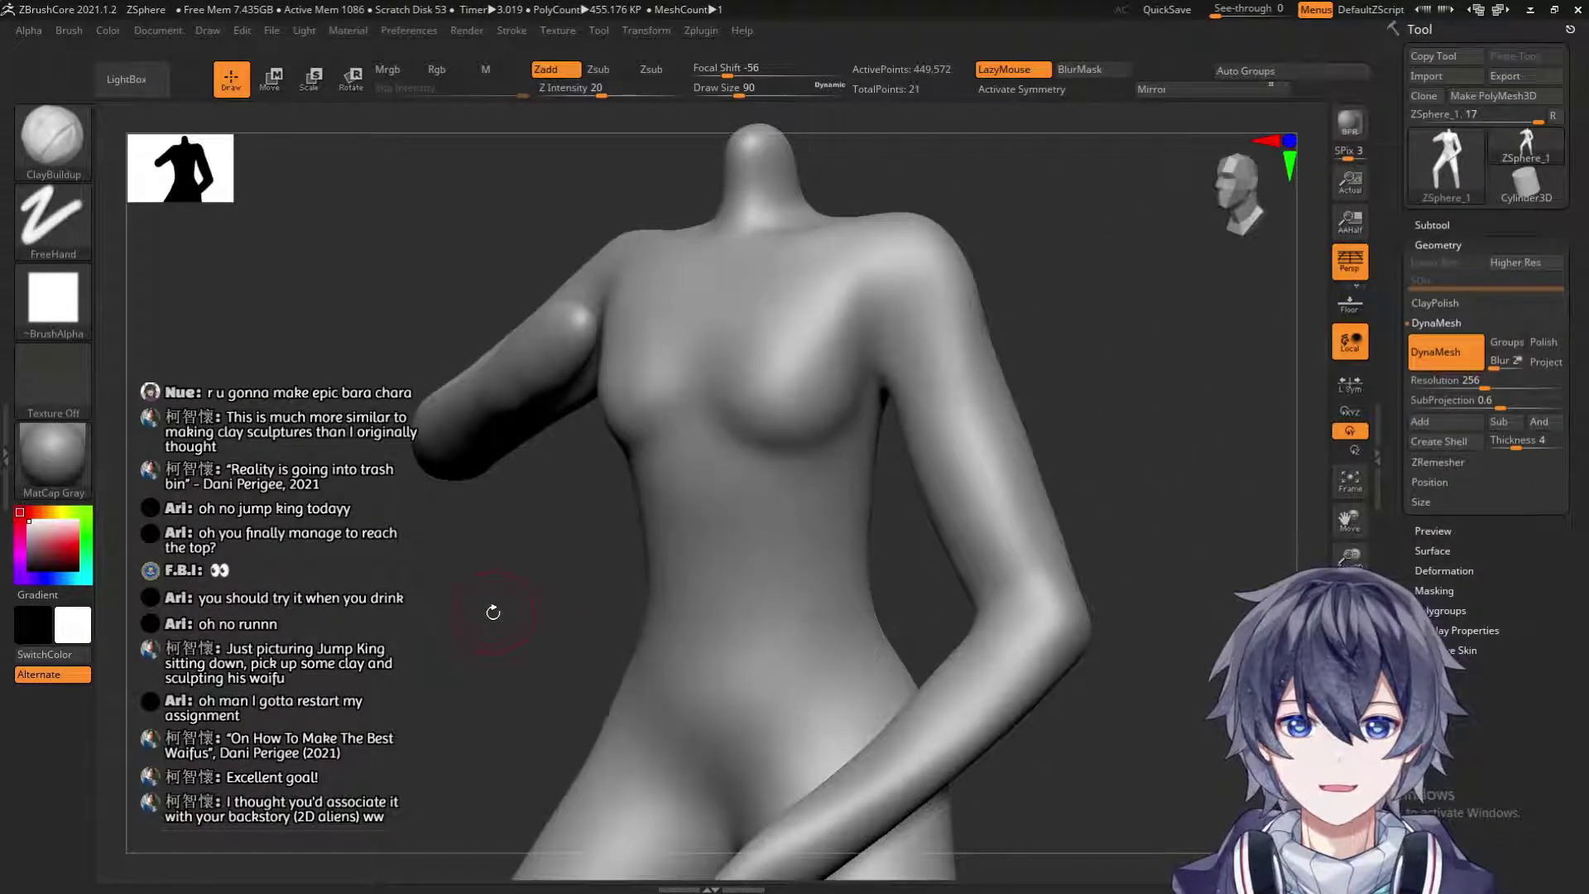
# Examine the proportions of the whole figure, including the waist, hips and buttocks from the side and back.
pyautogui.moveTo(1125, 331); pyautogui.dragTo(1084, 240)
pyautogui.moveTo(1060, 362); pyautogui.dragTo(1095, 395)
pyautogui.keyDown('alt'); pyautogui.moveTo(356, 591); pyautogui.dragTo(392, 445); pyautogui.keyUp('alt')
pyautogui.keyDown('alt'); pyautogui.moveTo(887, 454); pyautogui.dragTo(869, 534); pyautogui.keyUp('alt')
pyautogui.moveTo(869, 546); pyautogui.dragTo(308, 649)
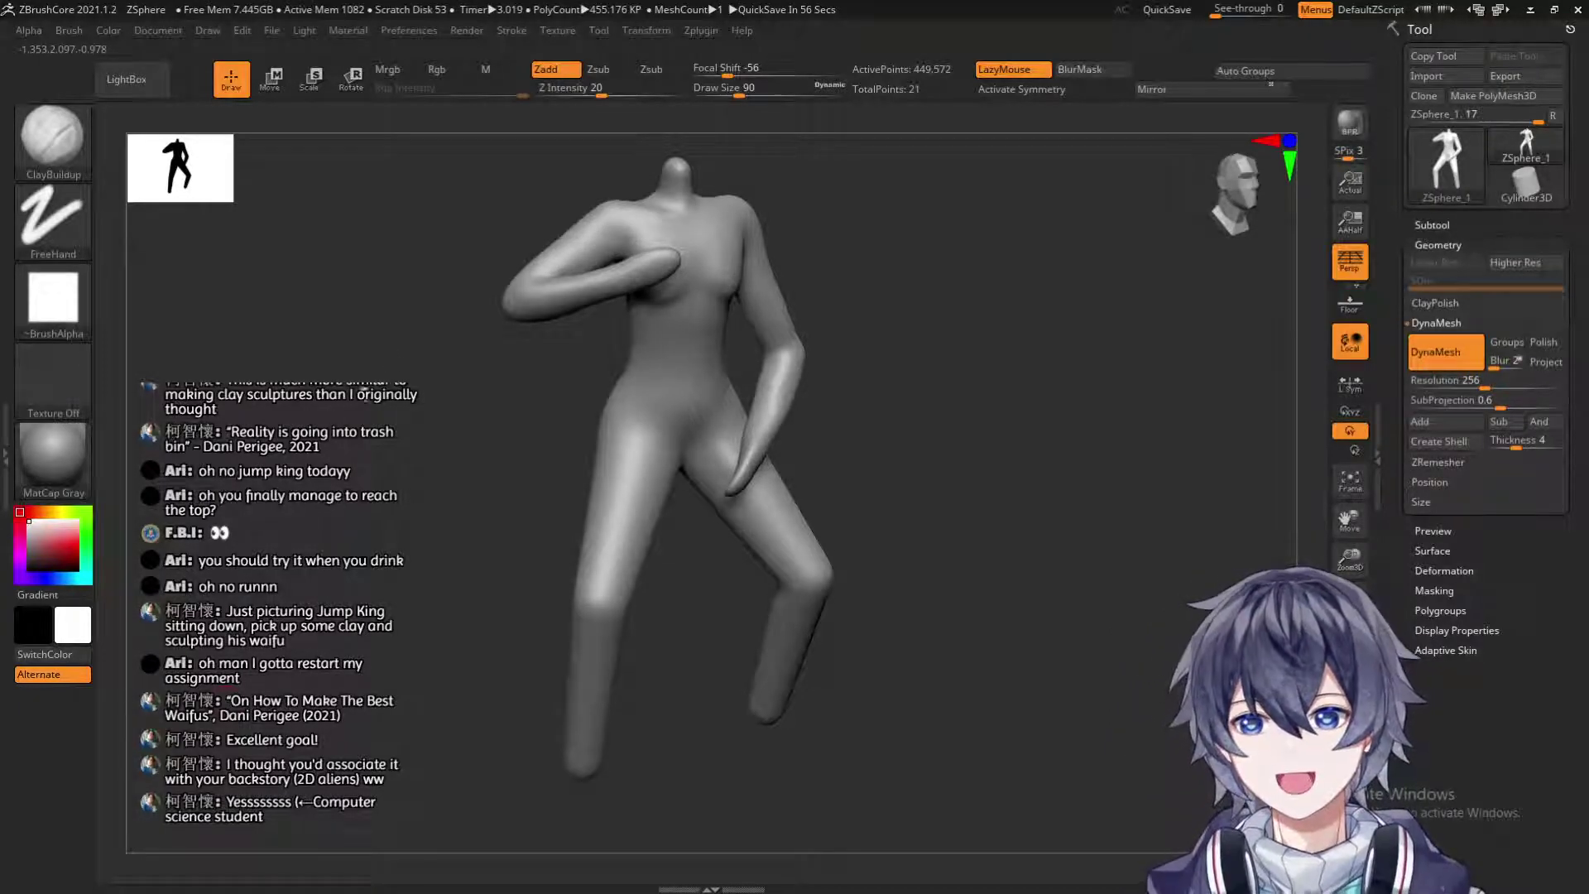
pyautogui.moveTo(439, 509); pyautogui.dragTo(749, 427)
pyautogui.moveTo(749, 427)
pyautogui.keyDown('alt'); pyautogui.mouseDown()
pyautogui.moveTo(940, 497)
pyautogui.moveTo(1030, 656)
pyautogui.moveTo(923, 620)
pyautogui.moveTo(873, 461)
pyautogui.moveTo(766, 430)
pyautogui.mouseUp(); pyautogui.keyUp('alt')
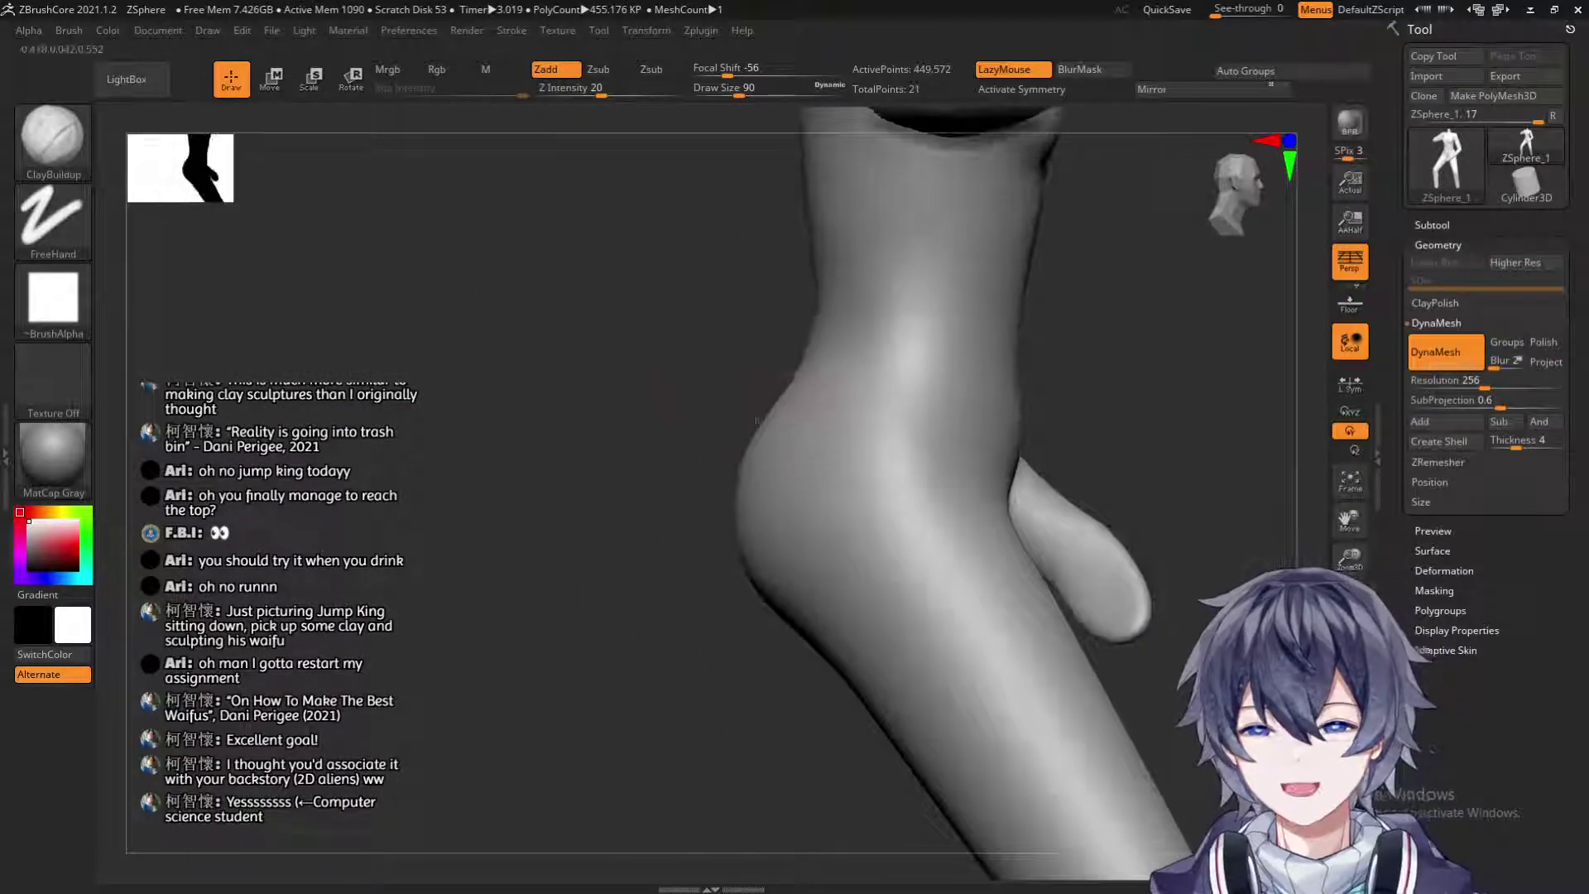
pyautogui.moveTo(610, 405); pyautogui.dragTo(736, 407)
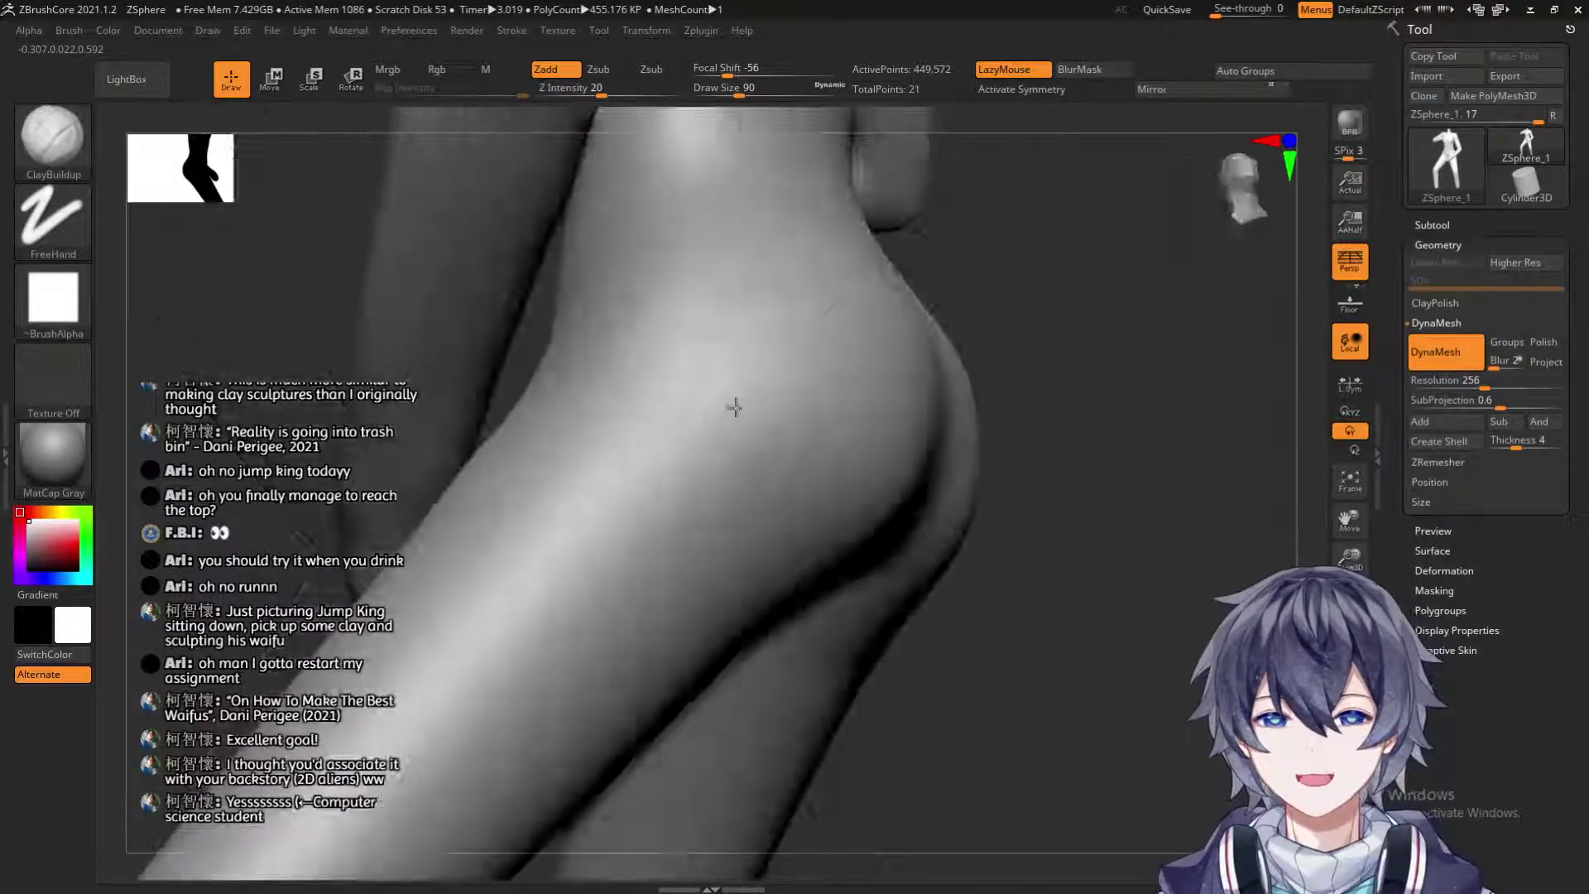
pyautogui.moveTo(1053, 378); pyautogui.dragTo(918, 309)
# Switch to the Move brush at a draw size of 257 and reshape the contour between lower back and buttocks.
pyautogui.click(69, 141)
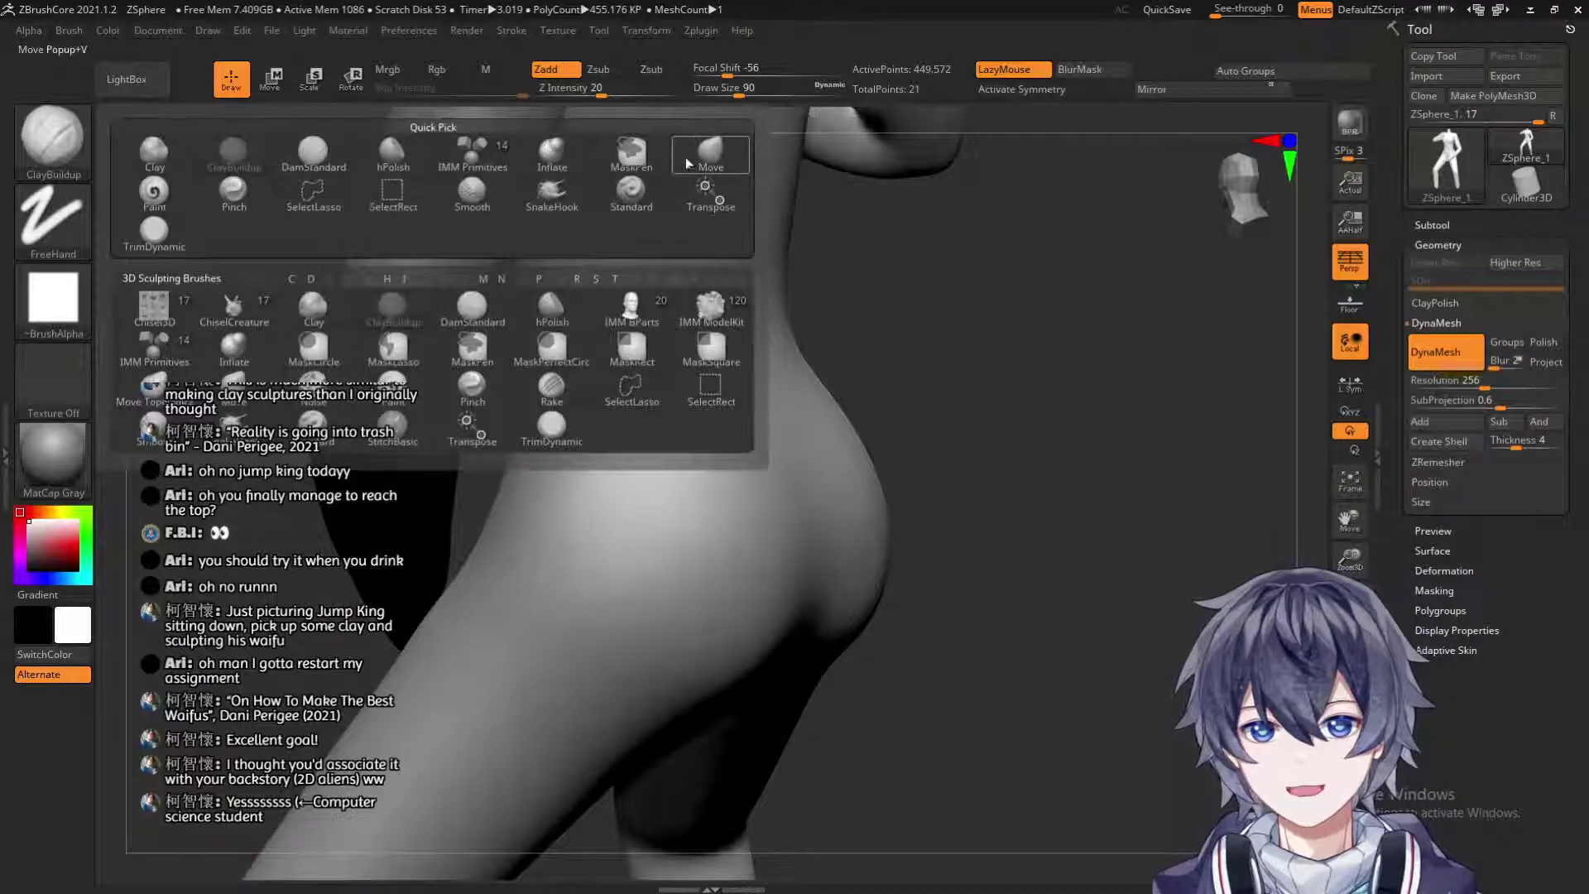
pyautogui.click(687, 164)
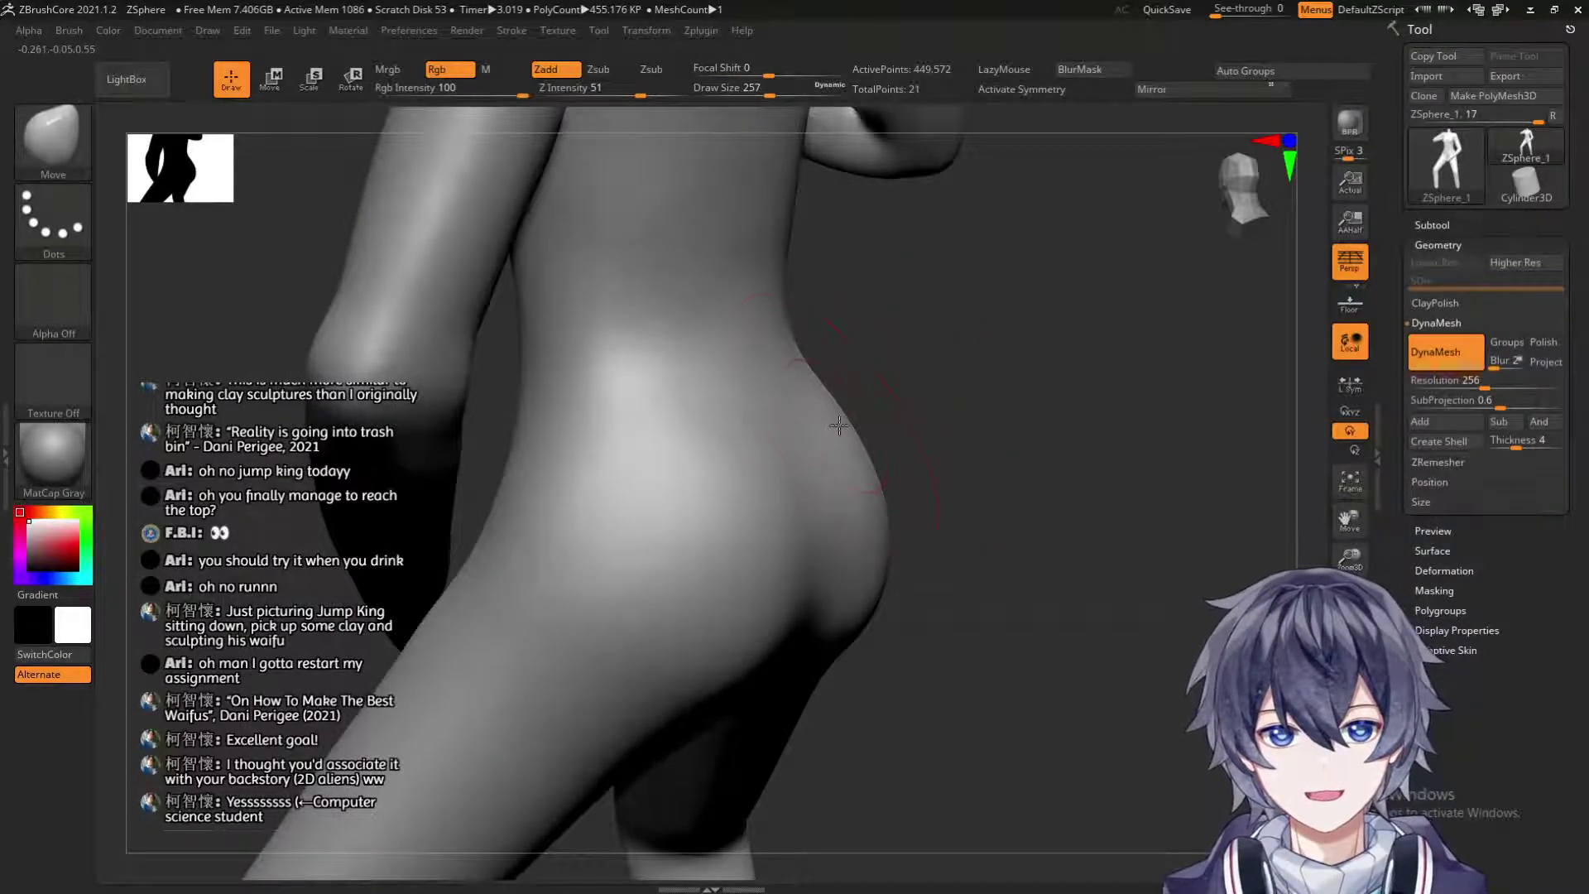
pyautogui.moveTo(847, 379); pyautogui.dragTo(888, 348)
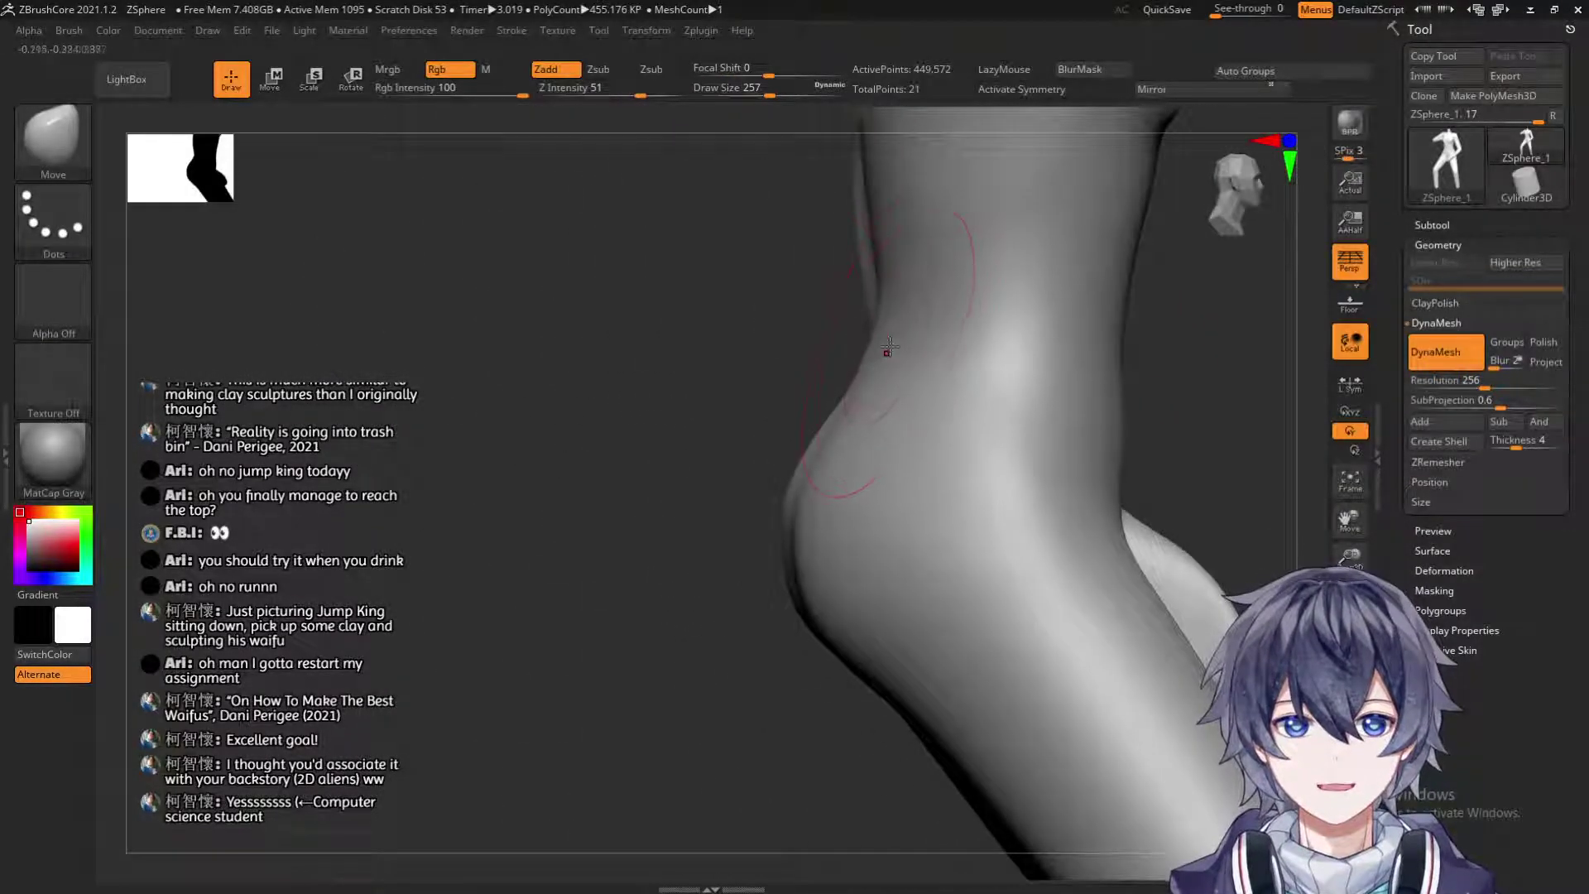
pyautogui.moveTo(704, 424); pyautogui.dragTo(604, 471)
pyautogui.keyDown('alt'); pyautogui.moveTo(604, 529); pyautogui.dragTo(454, 382); pyautogui.keyUp('alt')
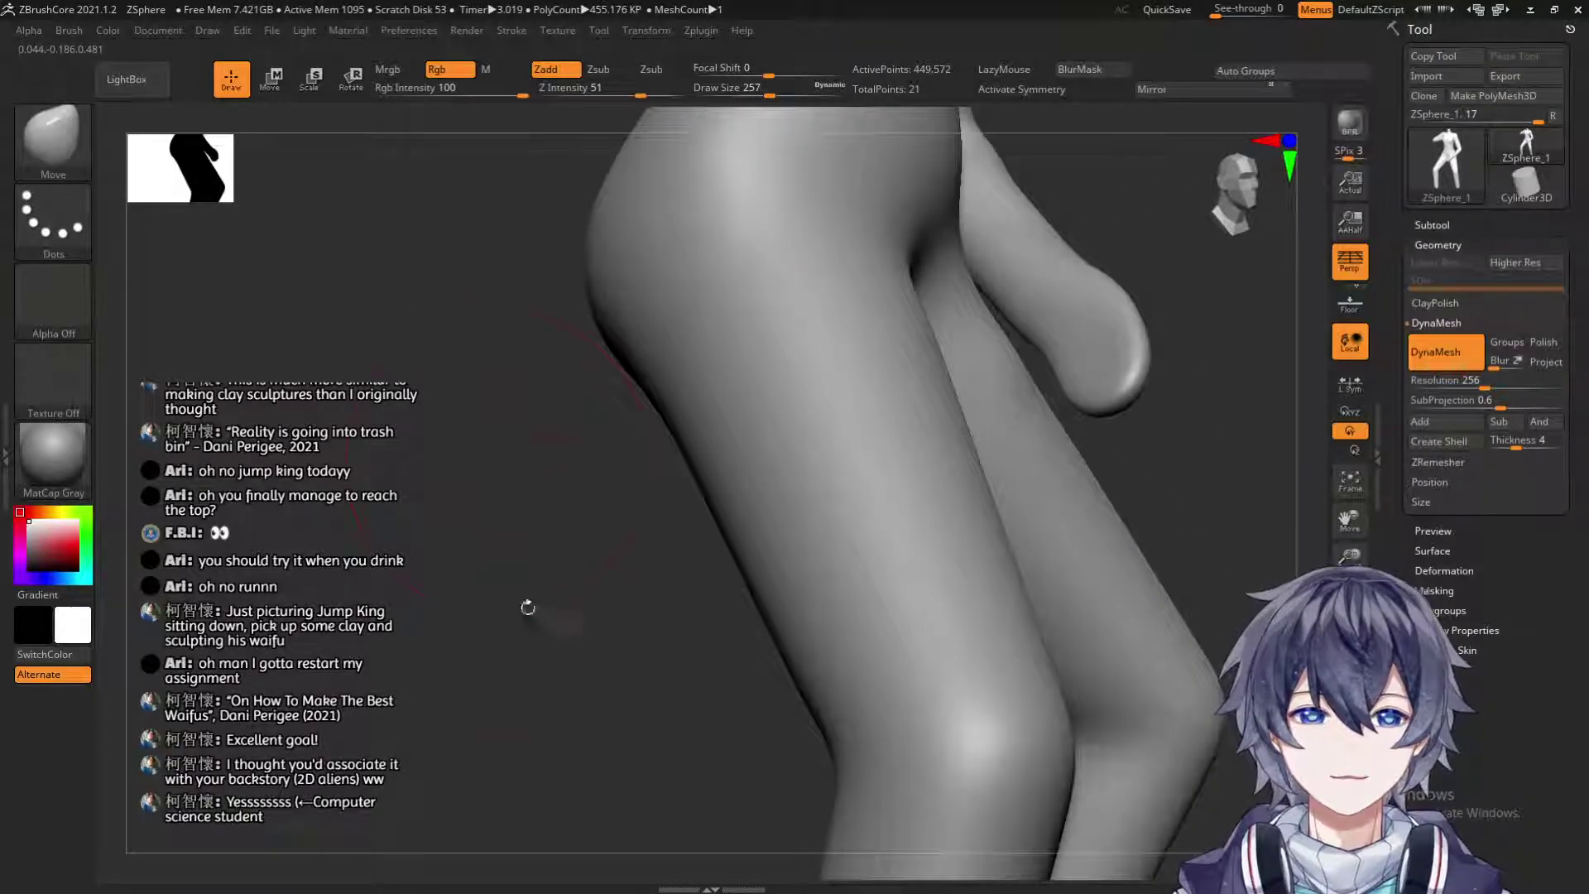
# Smooth the fold beneath the buttock and reshape the back of the thigh with the Move brush.
pyautogui.moveTo(531, 600); pyautogui.dragTo(620, 638)
pyautogui.moveTo(820, 708)
pyautogui.mouseDown()
pyautogui.moveTo(1049, 685)
pyautogui.moveTo(873, 593)
pyautogui.moveTo(915, 603)
pyautogui.moveTo(727, 426)
pyautogui.mouseUp()
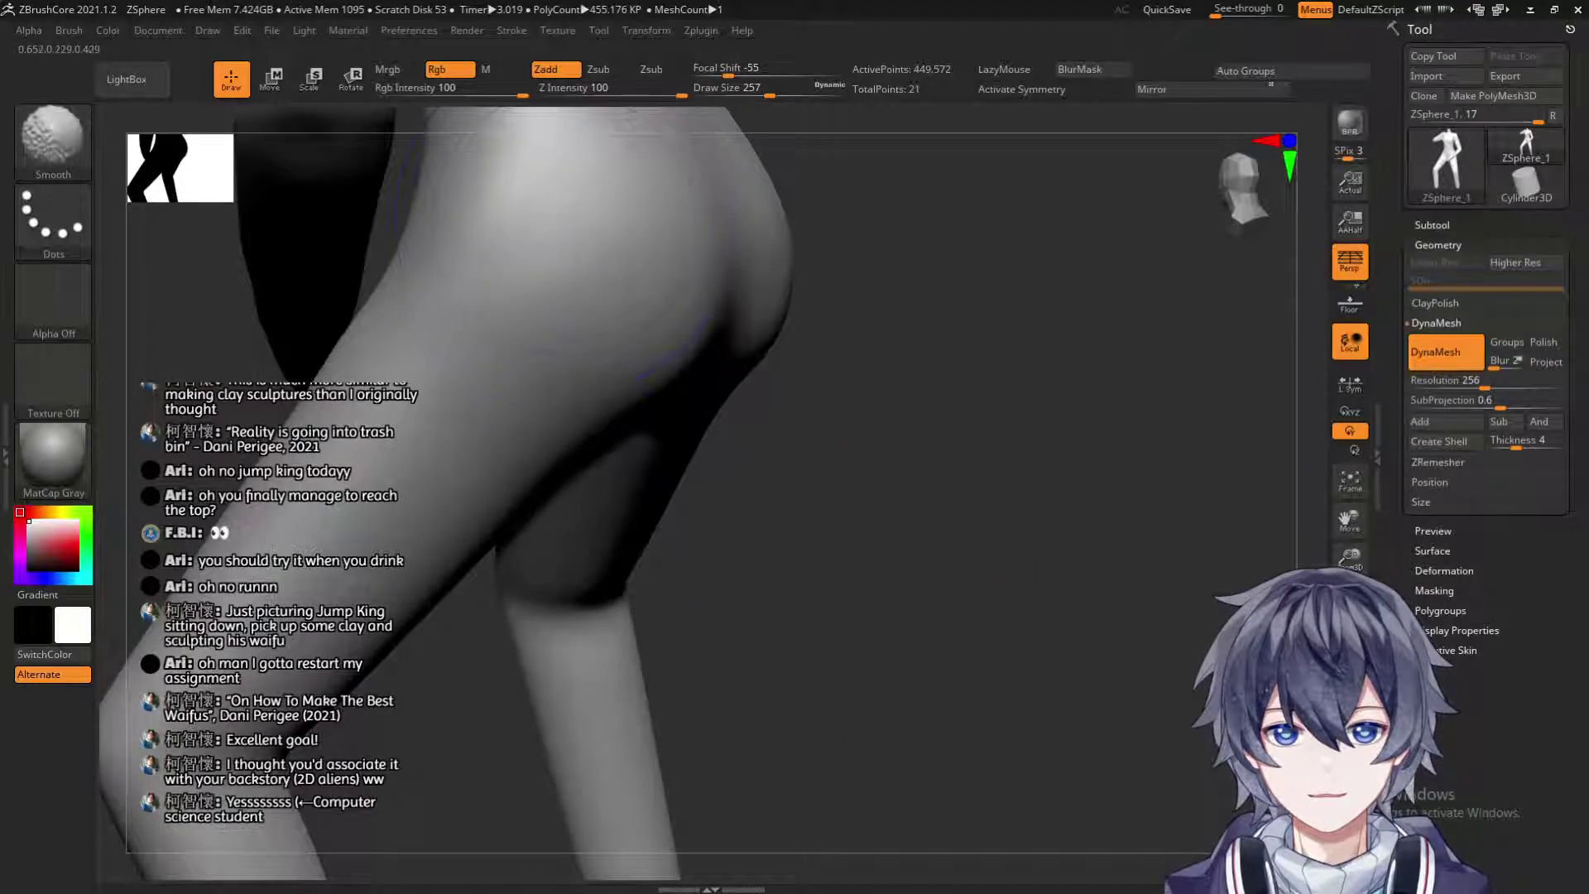
pyautogui.moveTo(947, 359)
pyautogui.mouseDown()
pyautogui.moveTo(1072, 461)
pyautogui.moveTo(1074, 429)
pyautogui.mouseUp()
pyautogui.moveTo(724, 355)
pyautogui.keyDown('shift'); pyautogui.mouseDown()
pyautogui.moveTo(713, 466)
pyautogui.moveTo(582, 526)
pyautogui.mouseUp(); pyautogui.keyUp('shift')
pyautogui.moveTo(989, 295); pyautogui.dragTo(1162, 304)
pyautogui.moveTo(622, 751); pyautogui.dragTo(663, 787)
pyautogui.moveTo(604, 706); pyautogui.dragTo(285, 432)
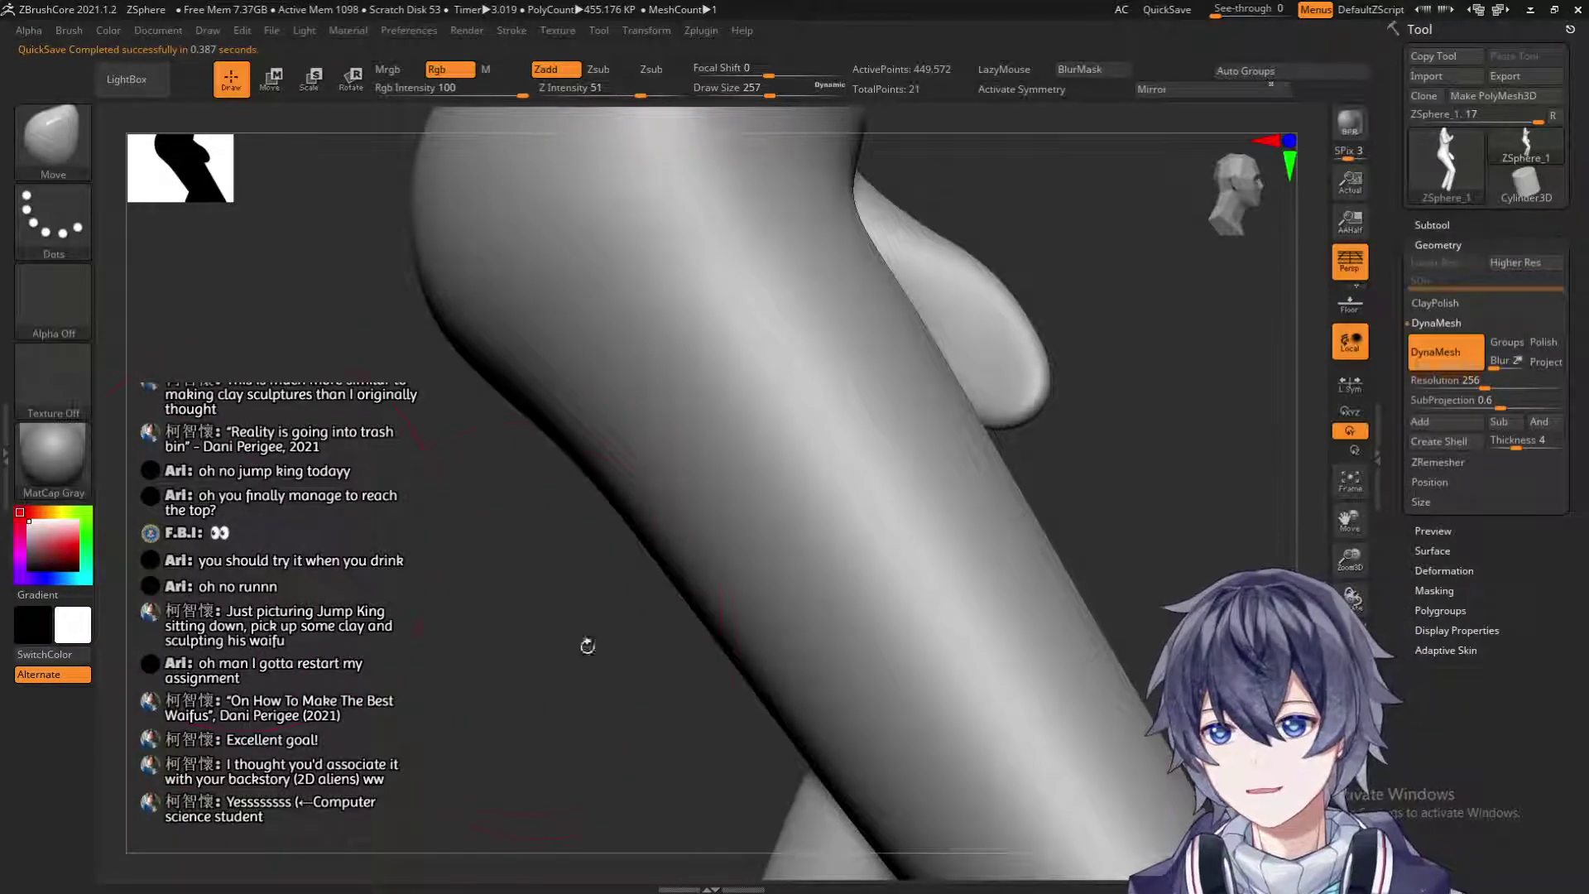
# Switch to the ClayBuildup brush and activate symmetry for sculpting both legs together.
pyautogui.moveTo(457, 631); pyautogui.dragTo(636, 583)
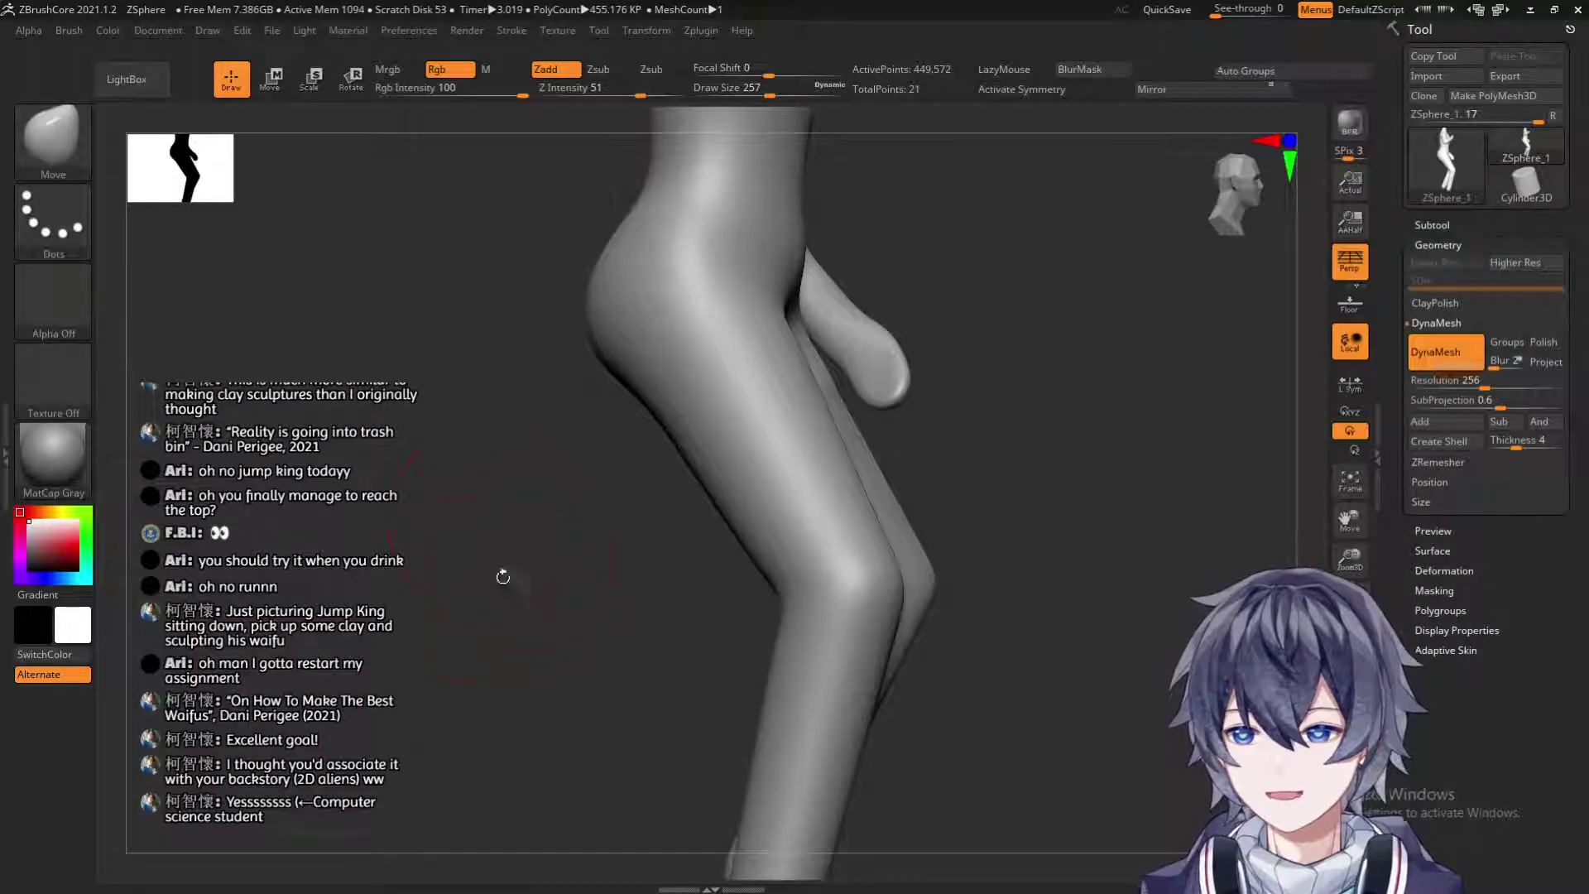
pyautogui.moveTo(537, 657); pyautogui.dragTo(709, 624)
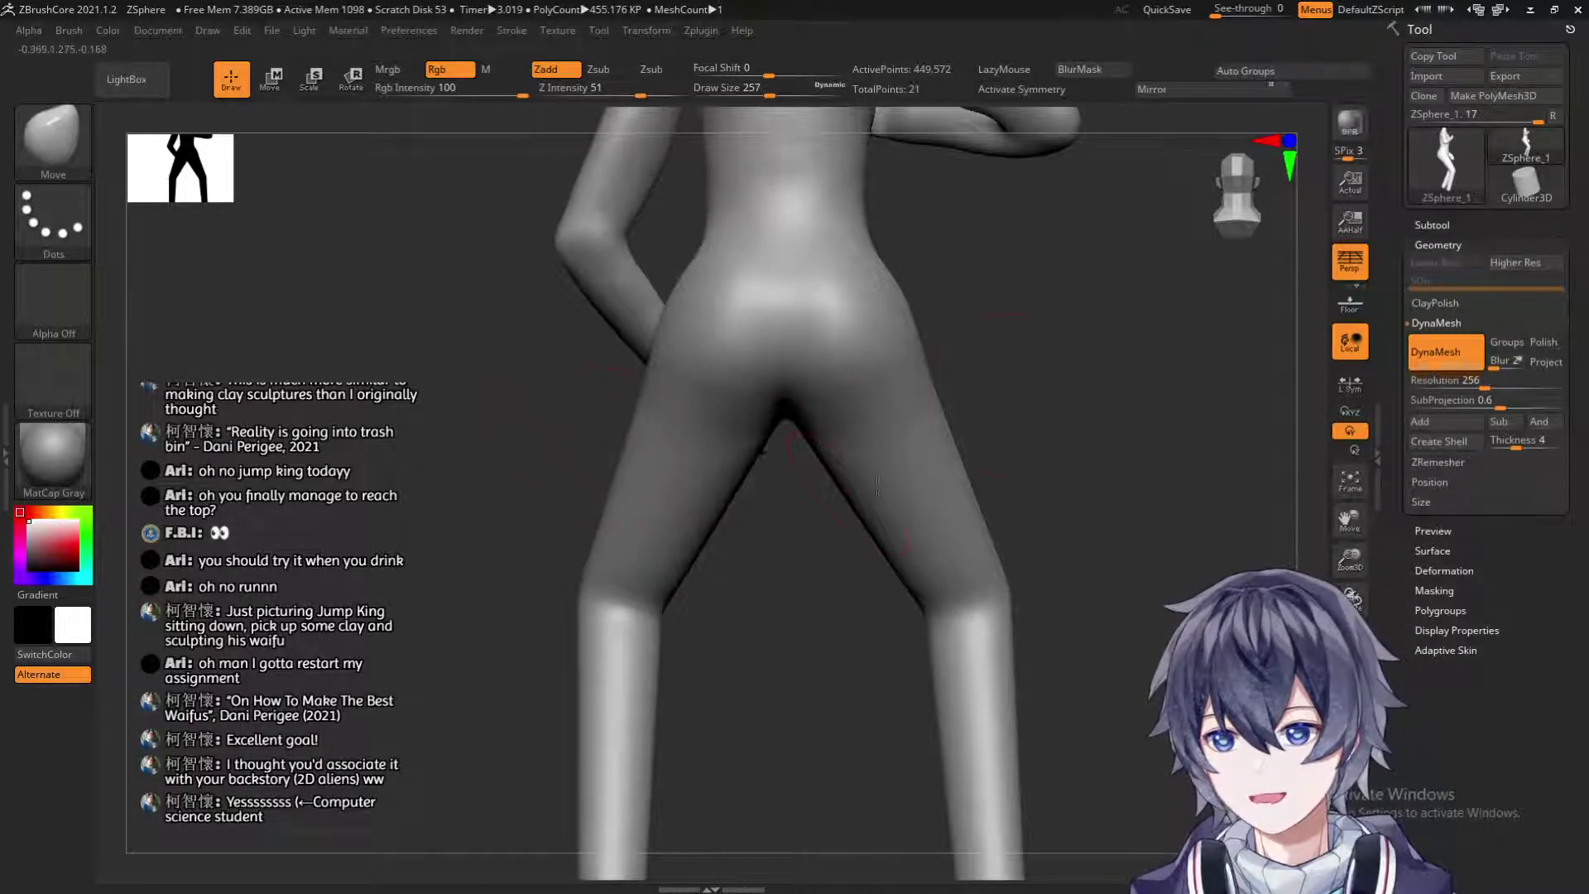
pyautogui.click(68, 162)
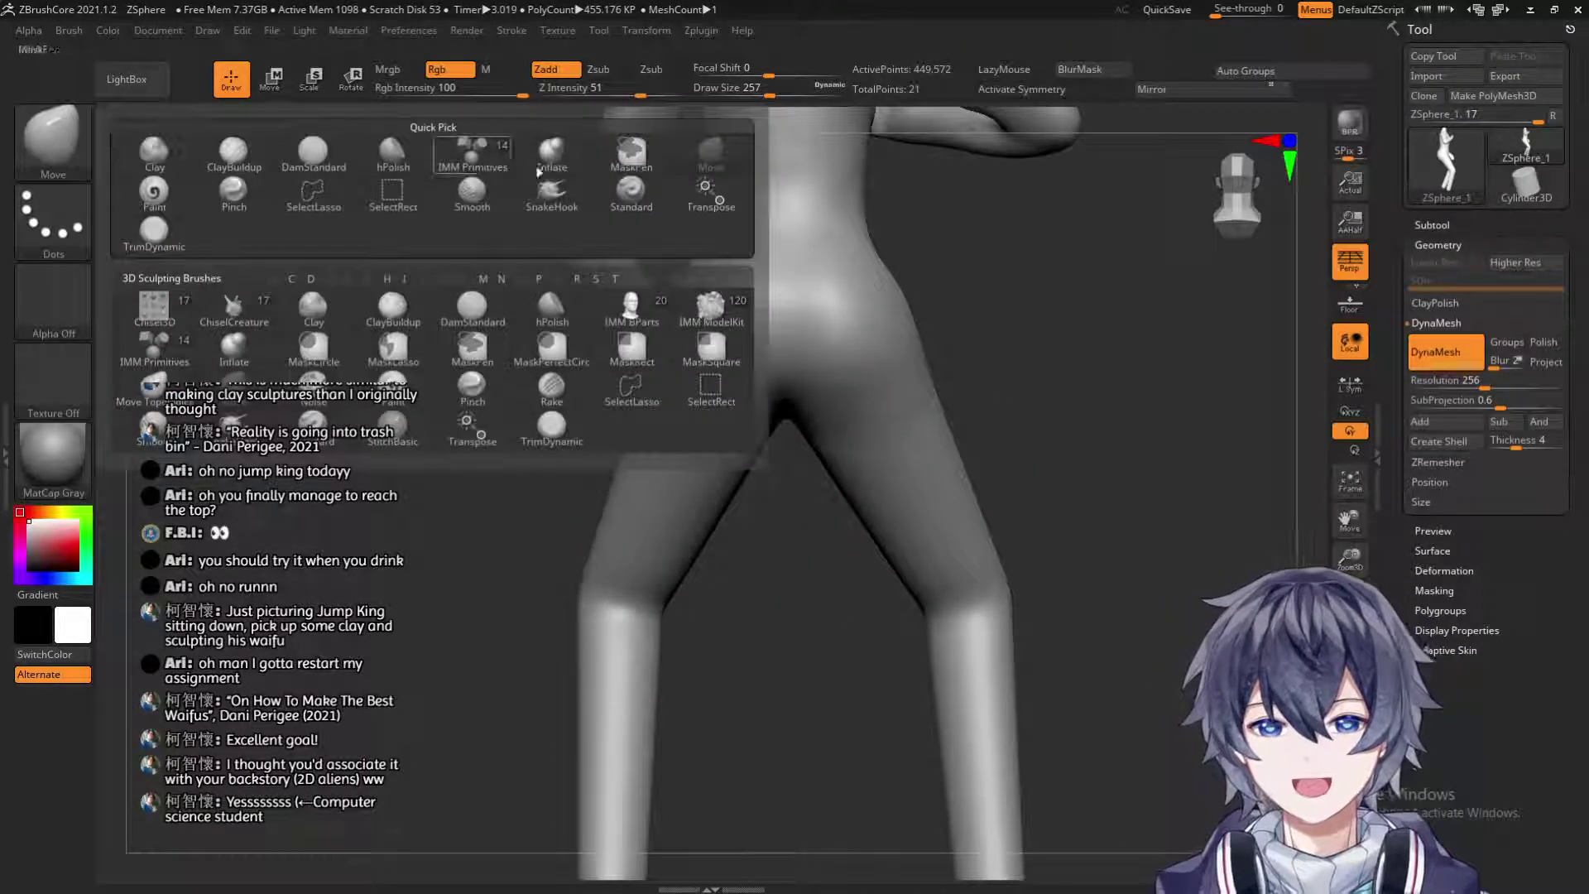
pyautogui.click(78, 136)
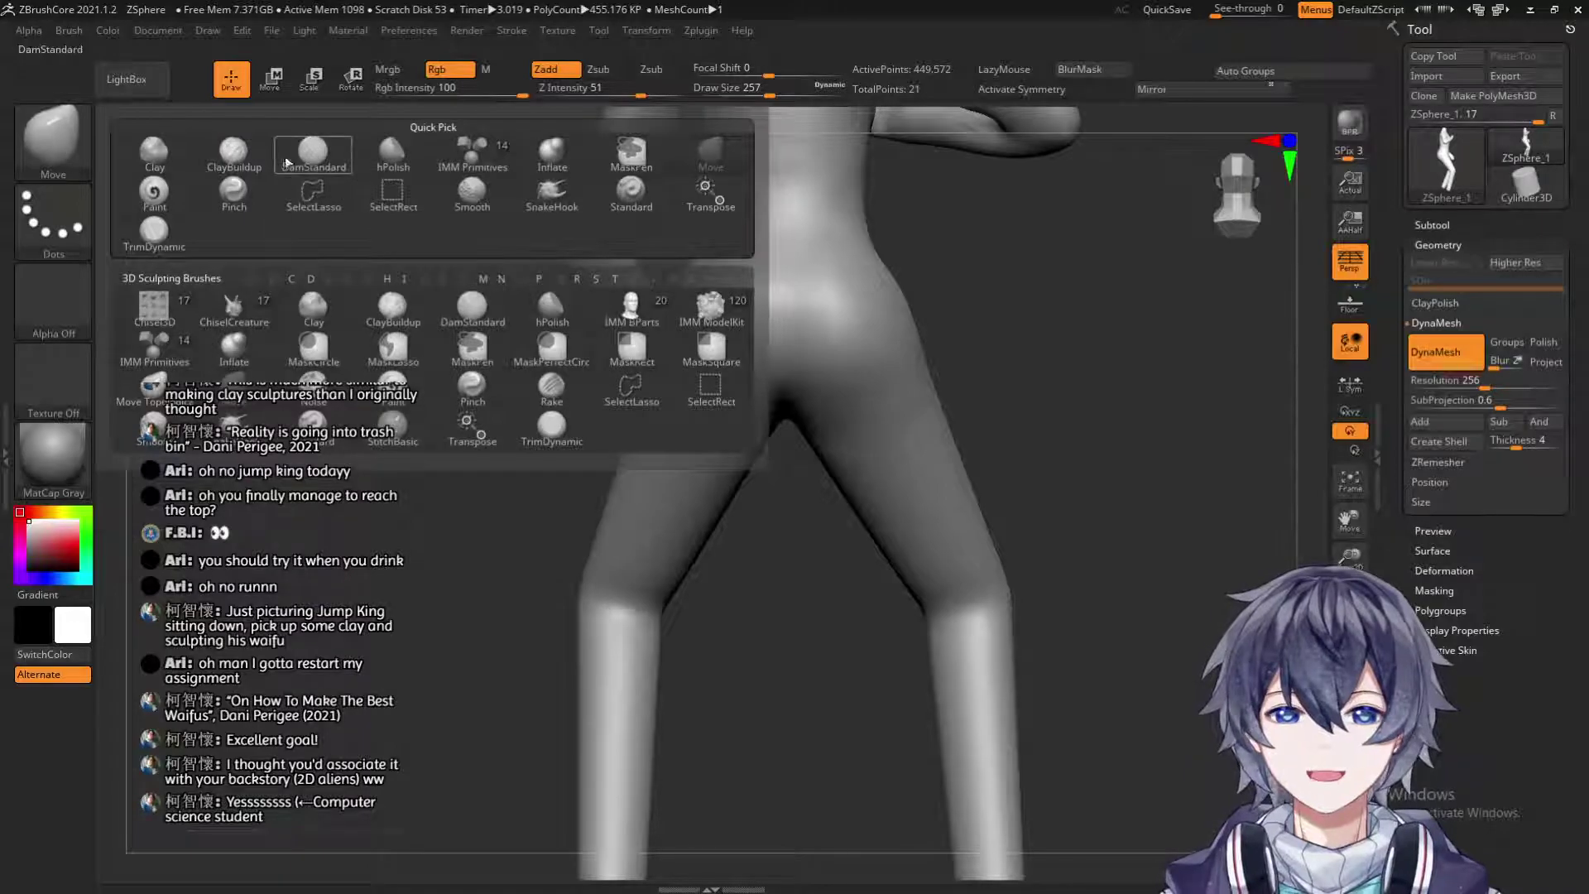
pyautogui.click(234, 153)
pyautogui.moveTo(849, 433); pyautogui.dragTo(931, 415)
pyautogui.hotkey('ctrl', 'z')
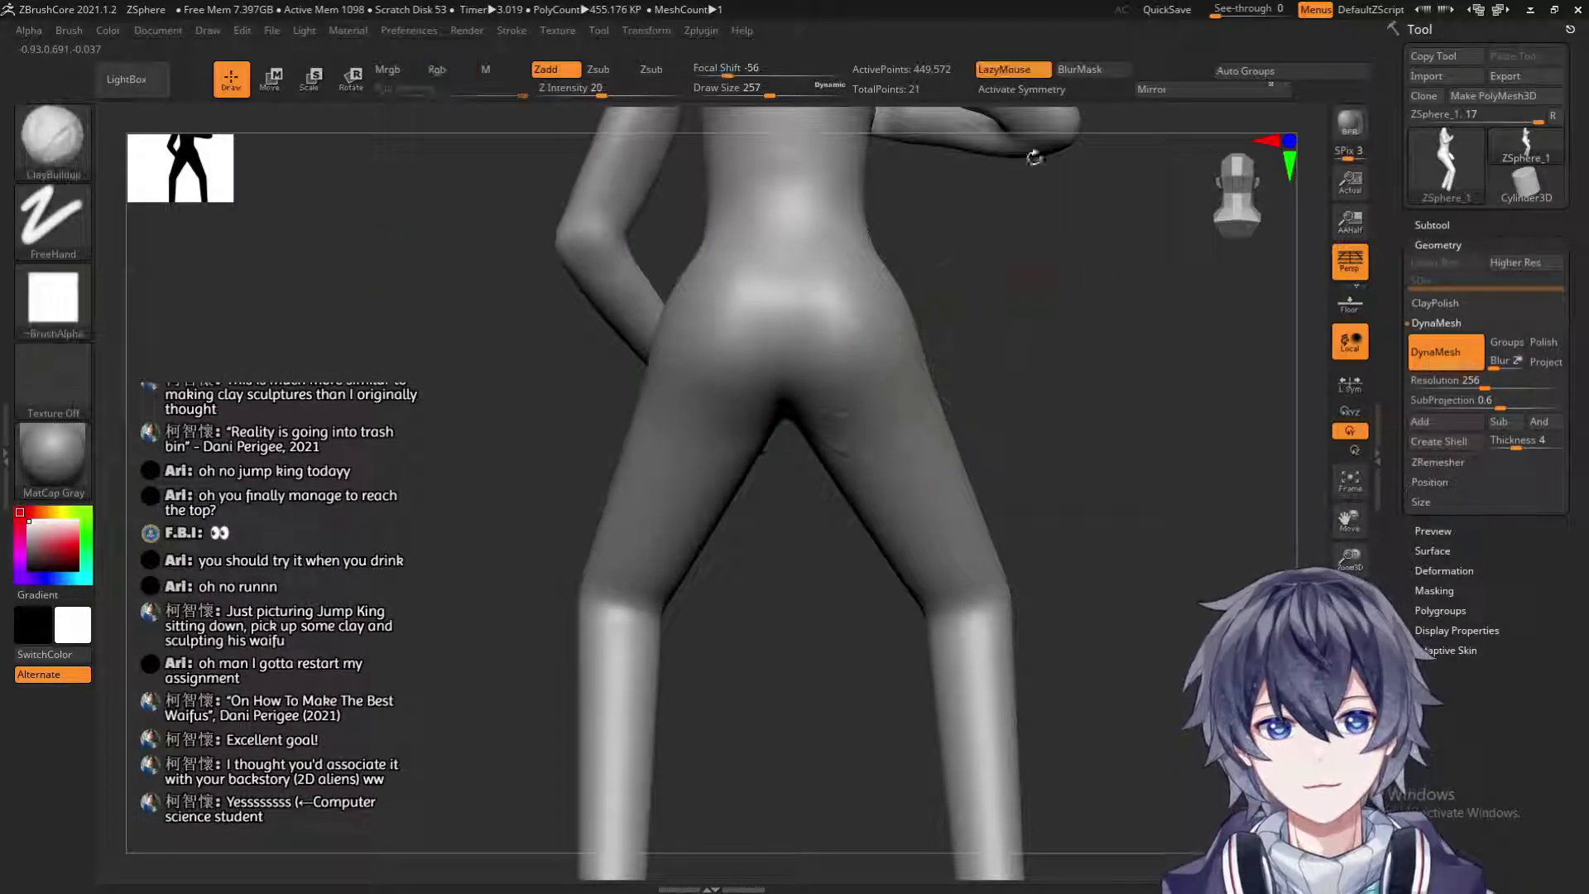
pyautogui.click(1022, 91)
# Build up clay beneath the buttocks on the backs of both upper thighs and smooth the strokes into the surface.
pyautogui.moveTo(996, 390)
pyautogui.mouseDown()
pyautogui.moveTo(982, 390)
pyautogui.moveTo(997, 384)
pyautogui.mouseUp()
pyautogui.moveTo(861, 421)
pyautogui.mouseDown()
pyautogui.moveTo(926, 402)
pyautogui.moveTo(880, 404)
pyautogui.moveTo(928, 375)
pyautogui.mouseUp()
pyautogui.hotkey('ctrl', 'z')
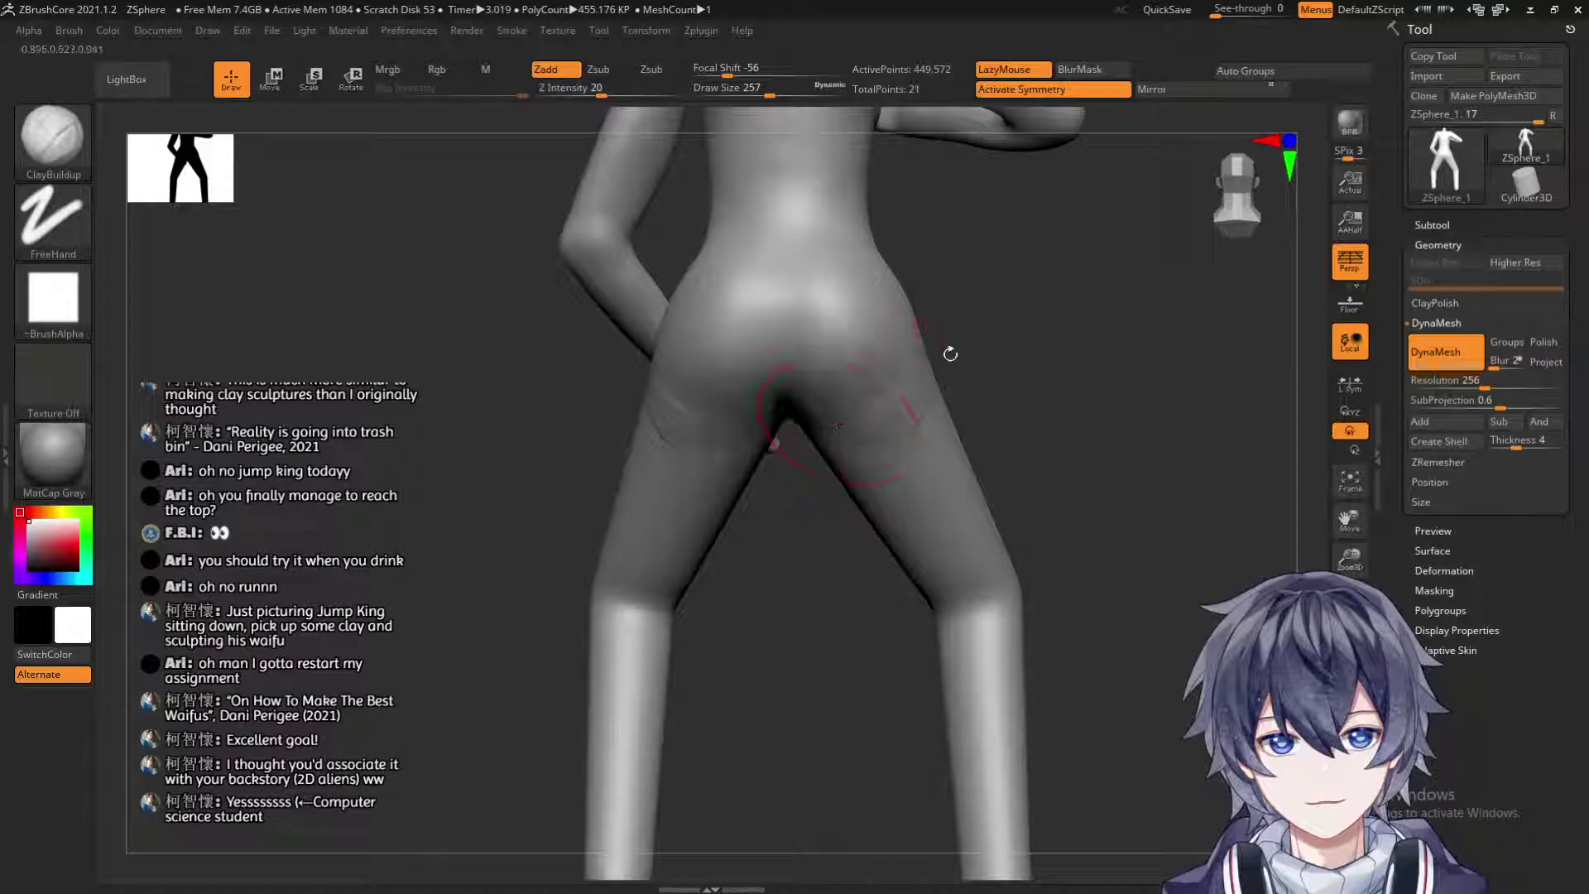
pyautogui.moveTo(1037, 348); pyautogui.dragTo(989, 364)
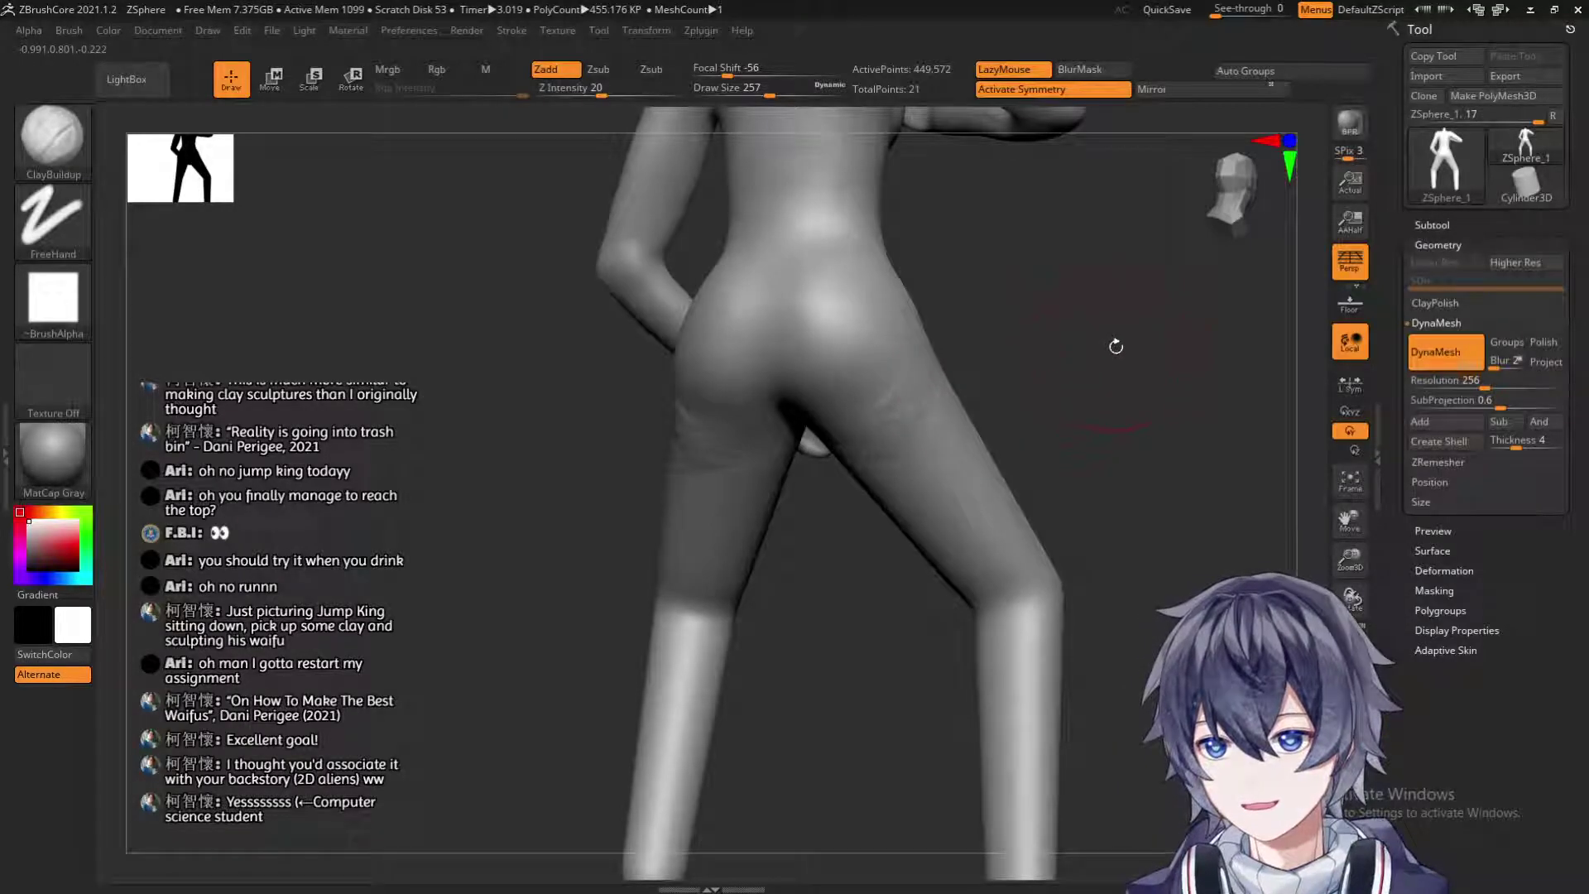
pyautogui.keyDown('shift'); pyautogui.moveTo(944, 381); pyautogui.dragTo(904, 401); pyautogui.keyUp('shift')
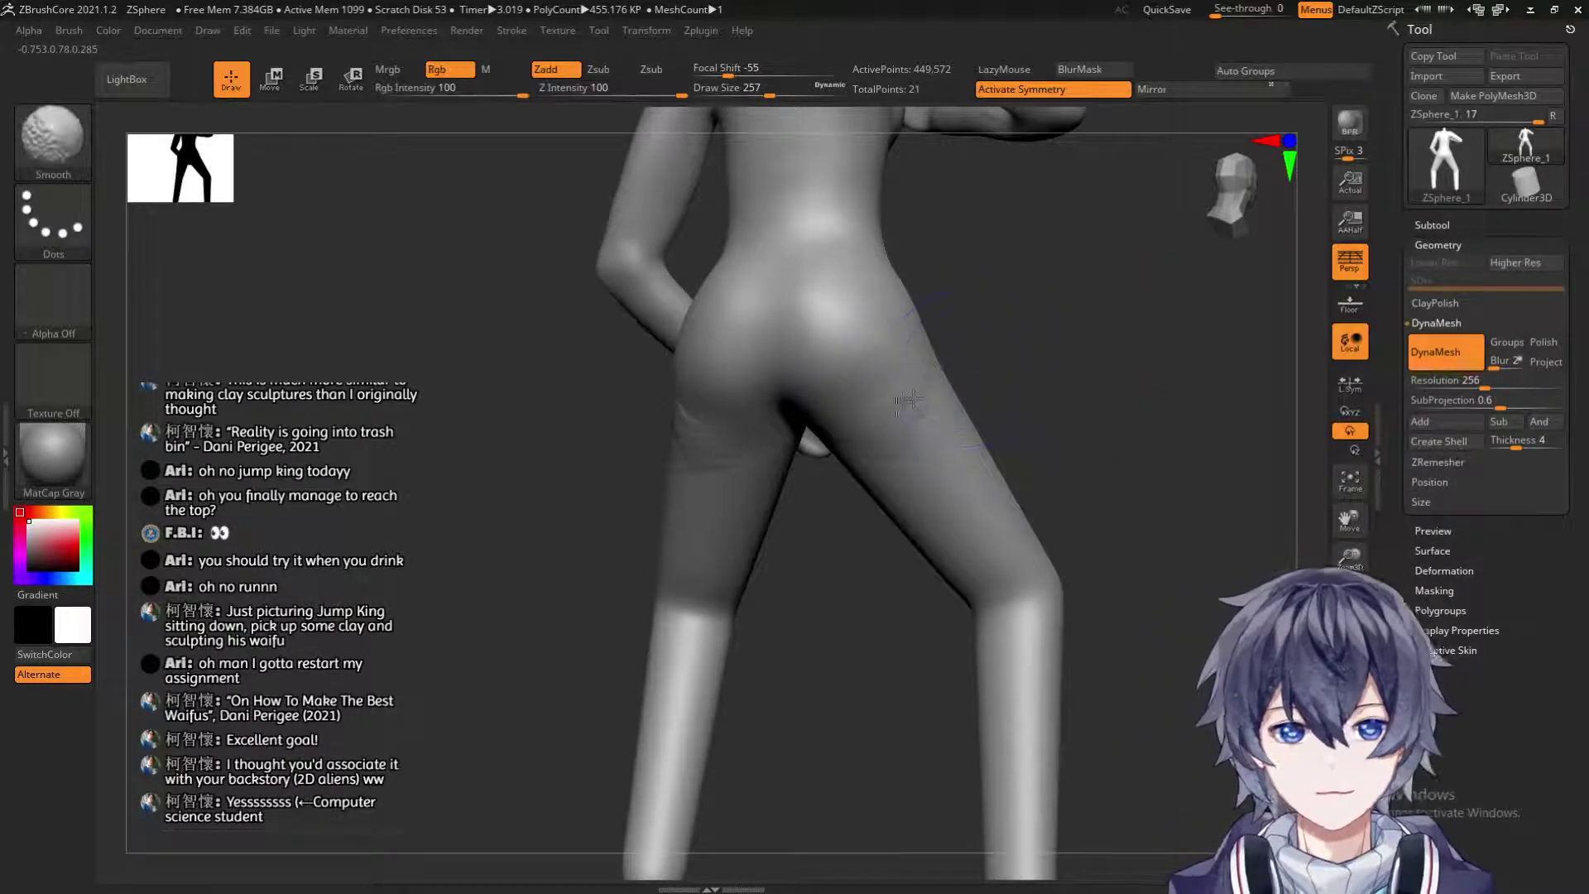
pyautogui.moveTo(939, 460); pyautogui.dragTo(822, 429)
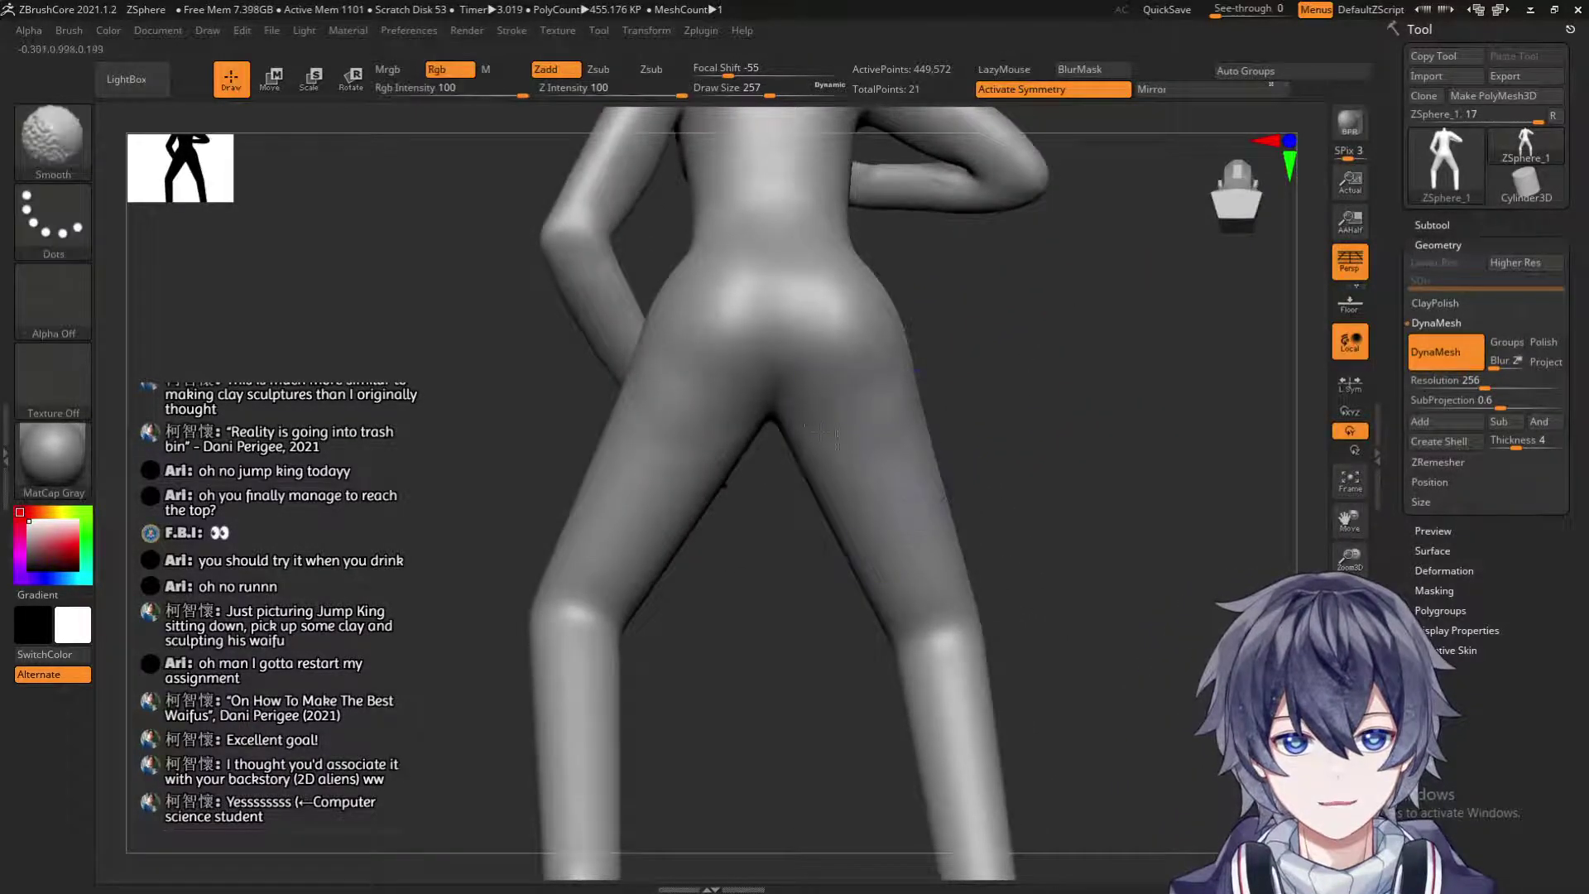
pyautogui.moveTo(931, 422)
pyautogui.mouseDown()
pyautogui.moveTo(1085, 390)
pyautogui.moveTo(797, 483)
pyautogui.mouseUp()
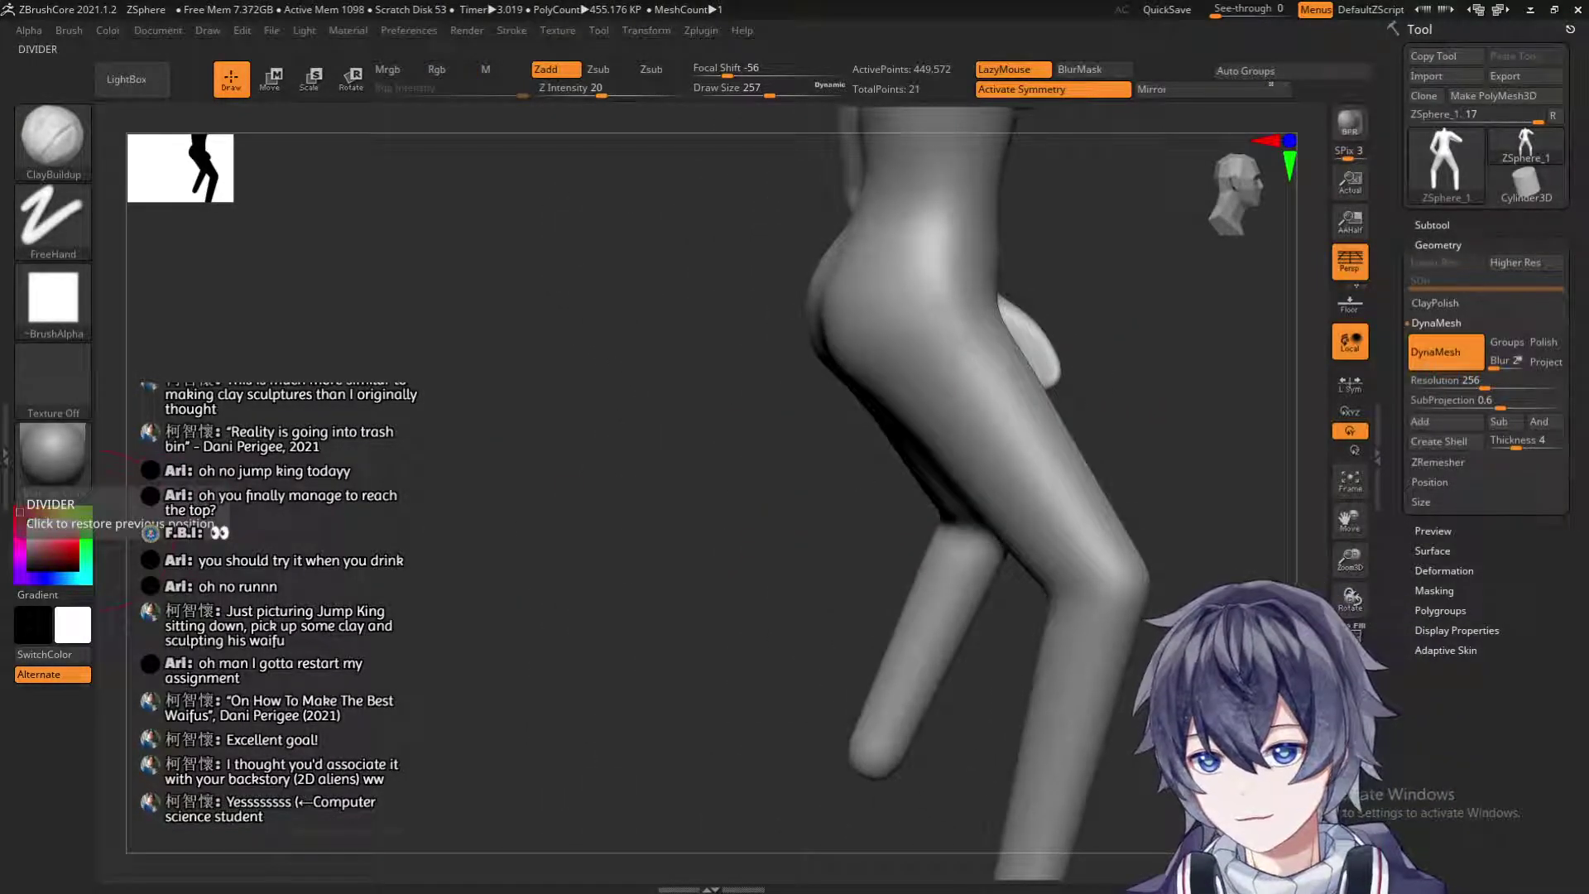
# Set the draw size to 172 and reshape the outer hip contour with the Move brush.
pyautogui.moveTo(683, 598); pyautogui.dragTo(648, 593)
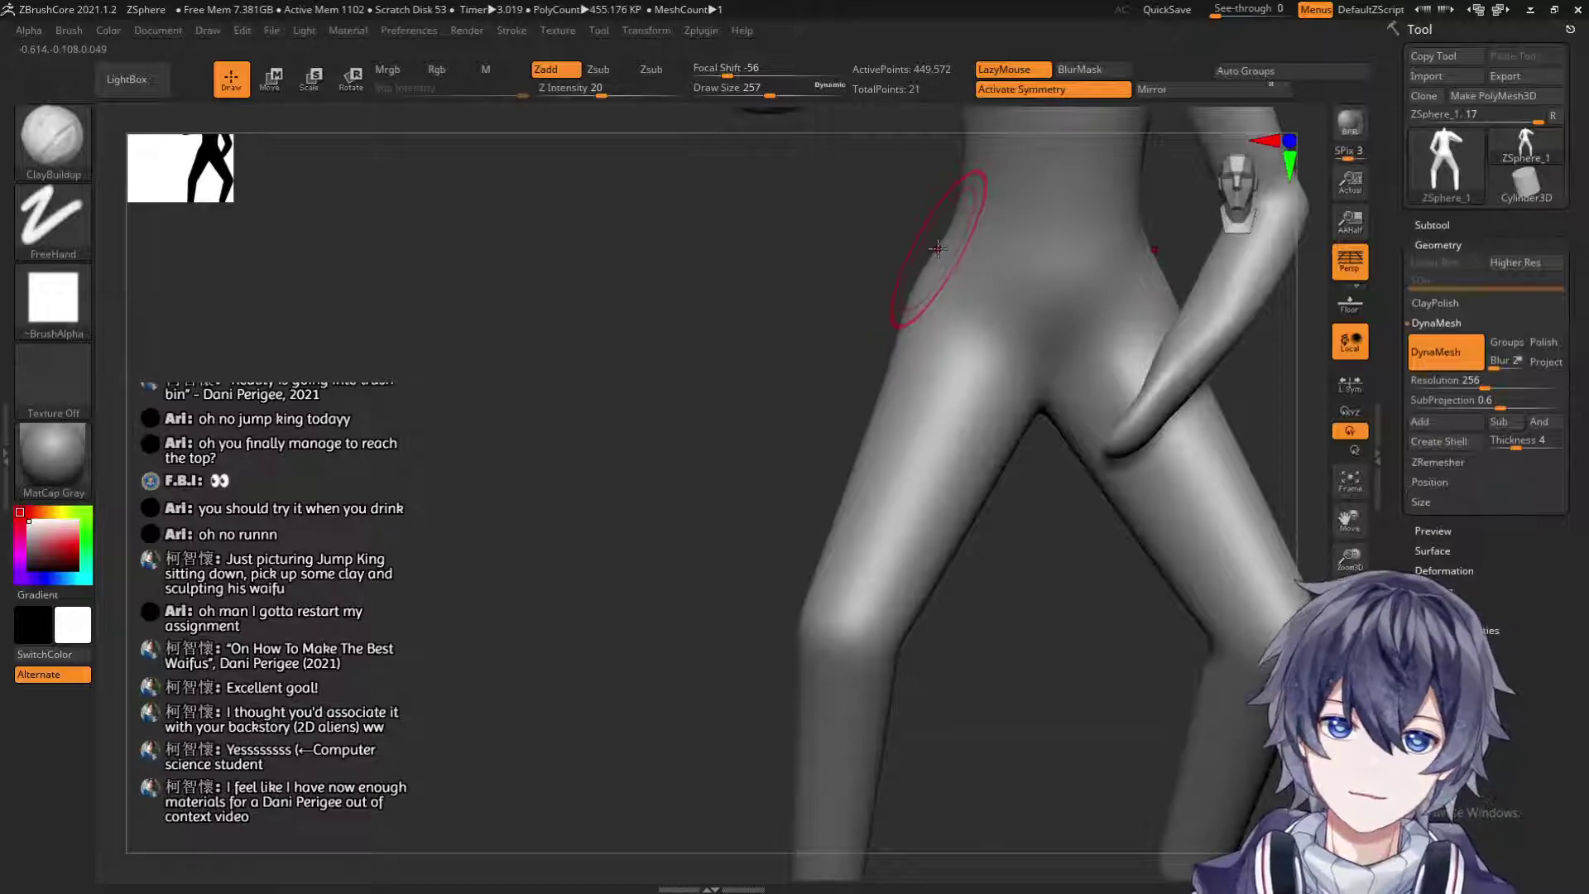
pyautogui.press('s')
pyautogui.moveTo(940, 248); pyautogui.dragTo(926, 249)
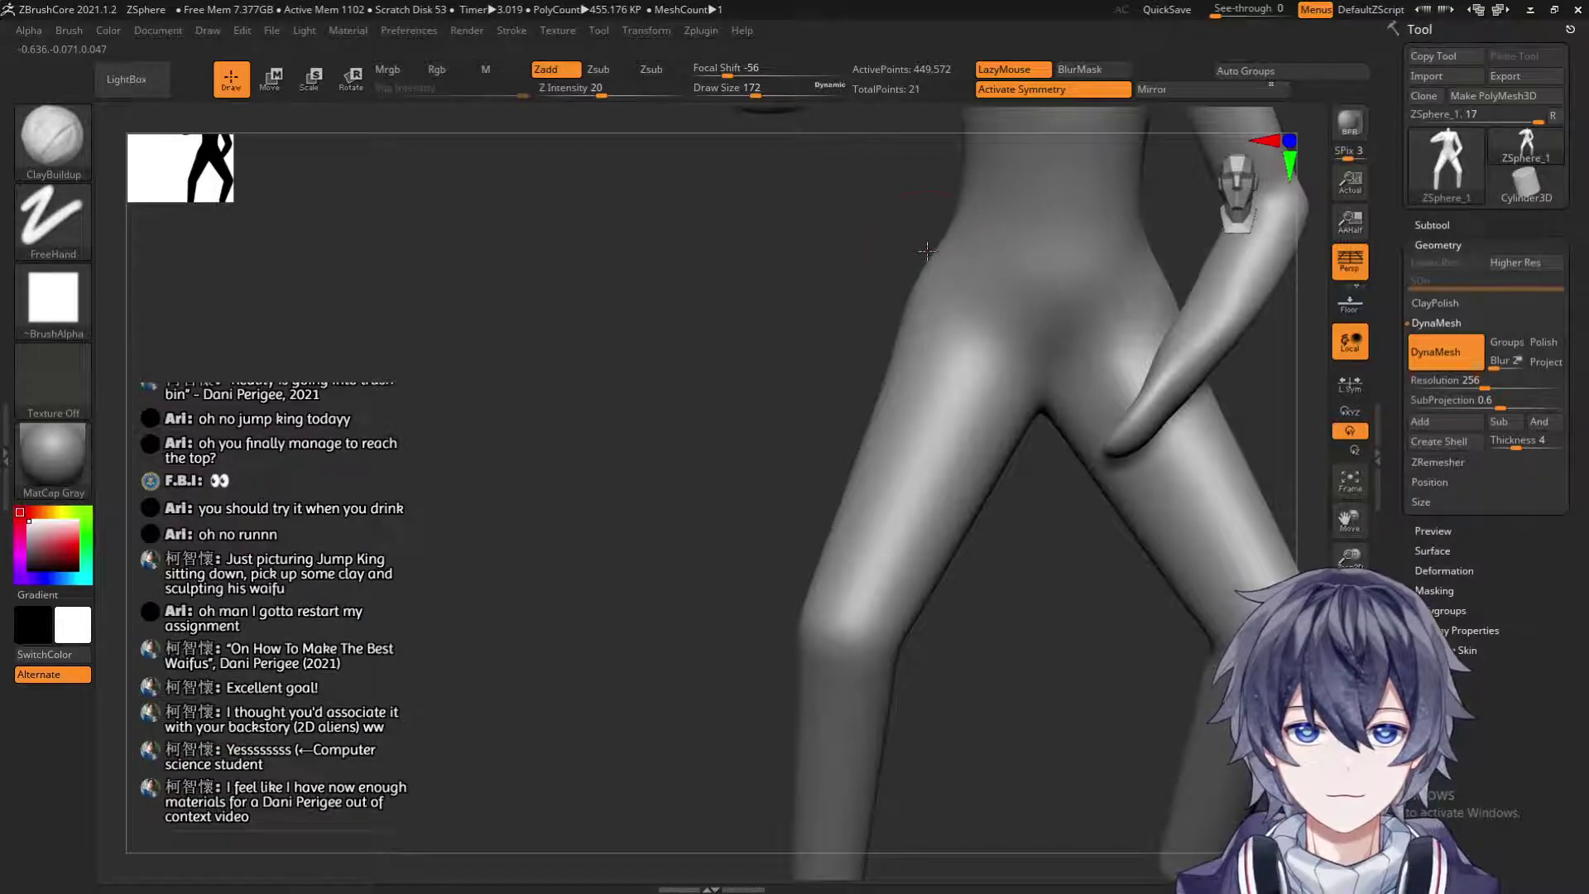
pyautogui.press('b')
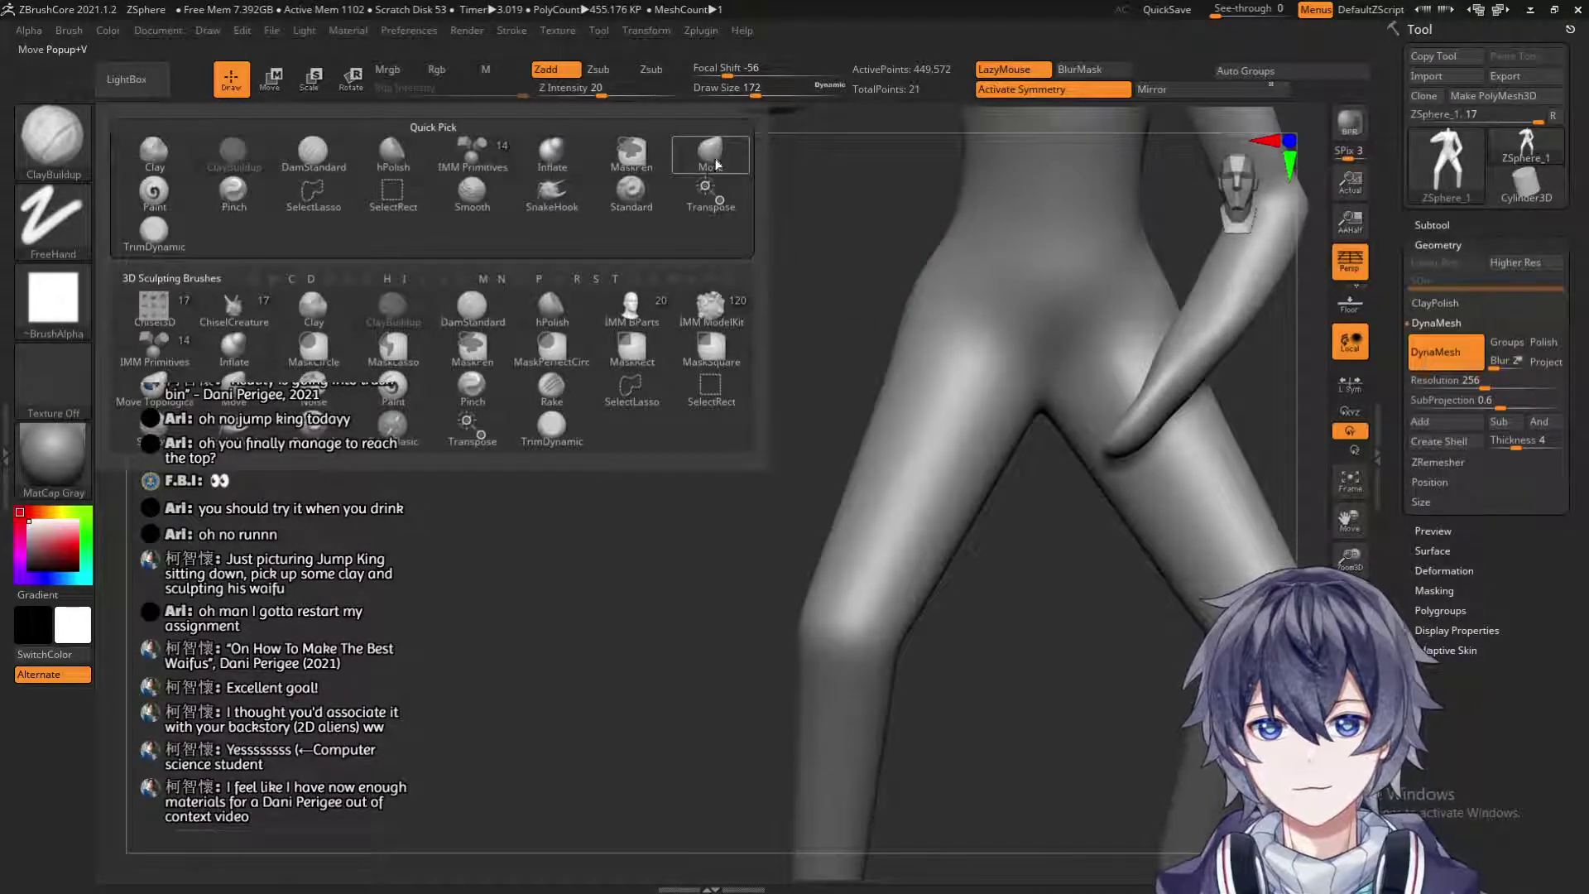
pyautogui.click(705, 150)
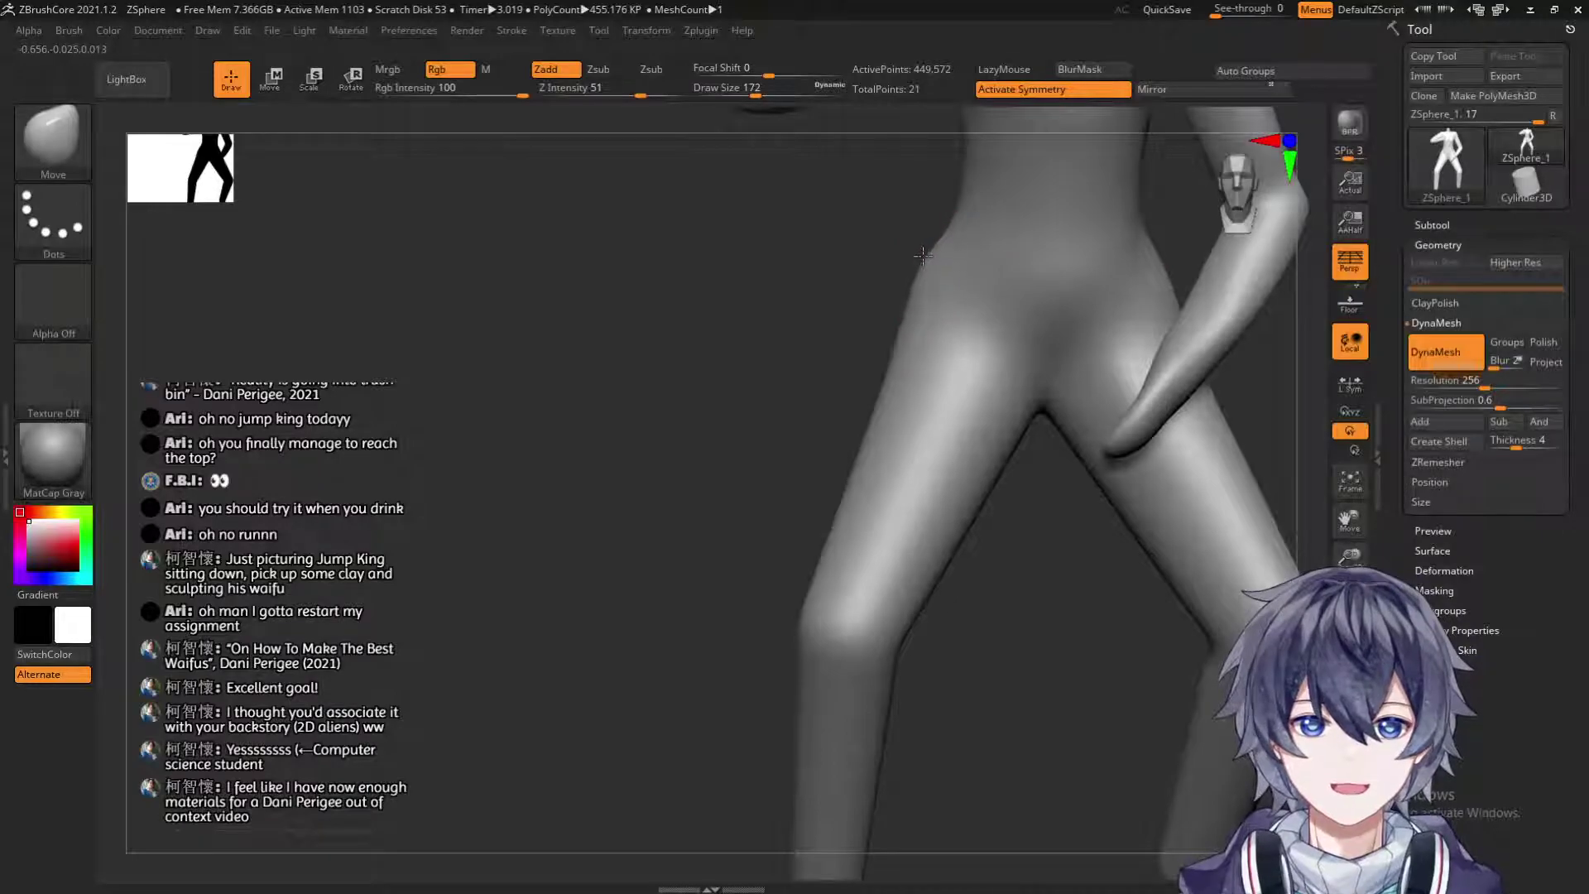
pyautogui.moveTo(843, 290); pyautogui.dragTo(950, 288)
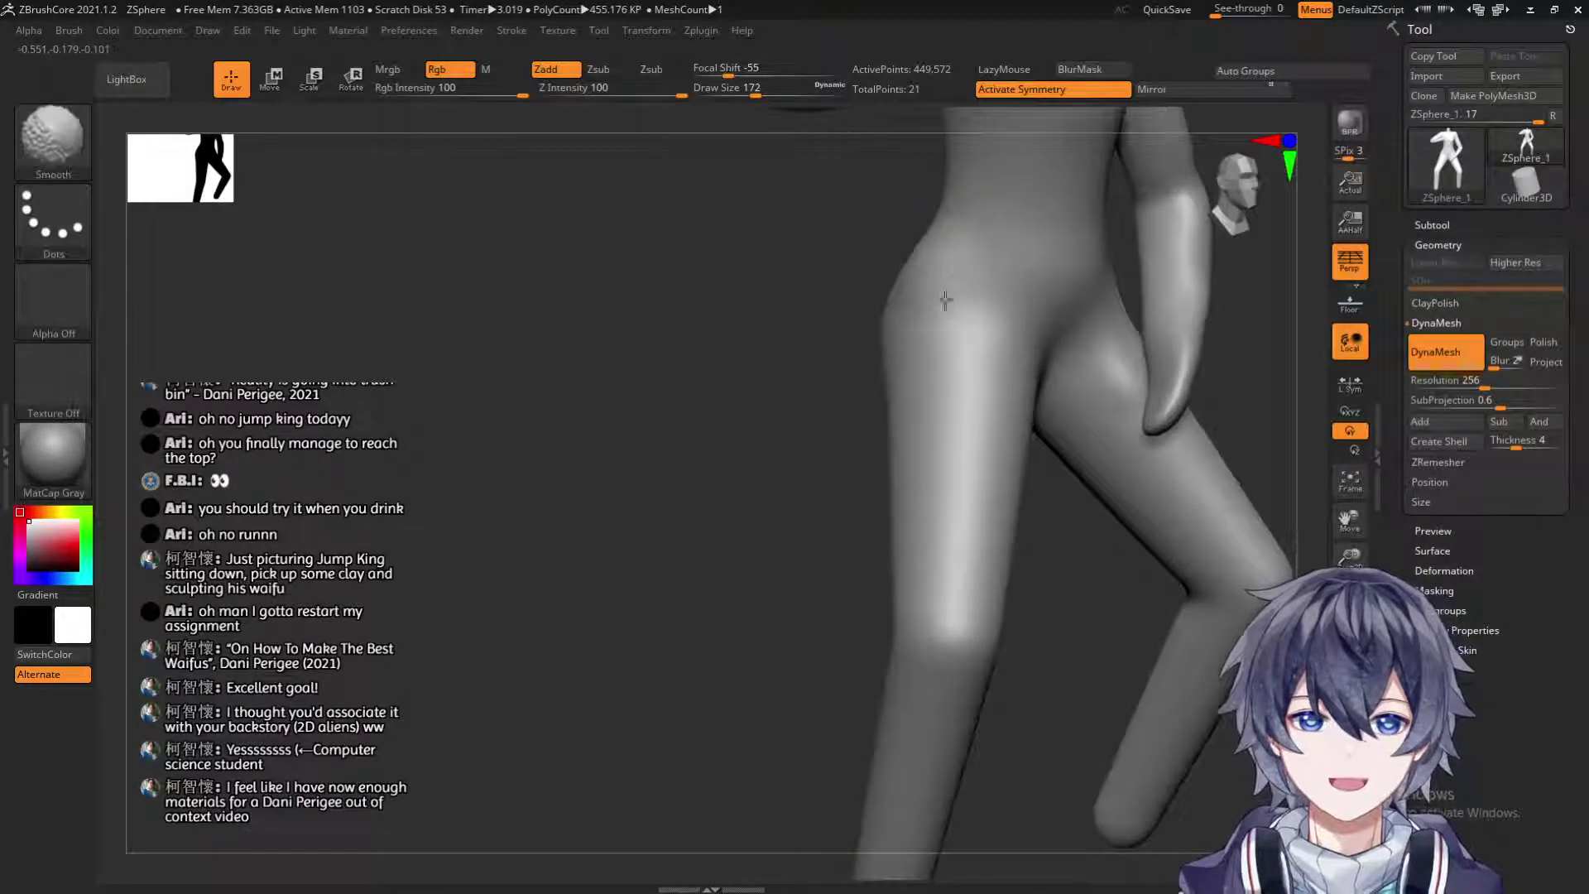
# Smooth the sides of the hips and buttocks and adjust their transition into the waist with the Move brush.
pyautogui.moveTo(795, 326); pyautogui.dragTo(891, 298)
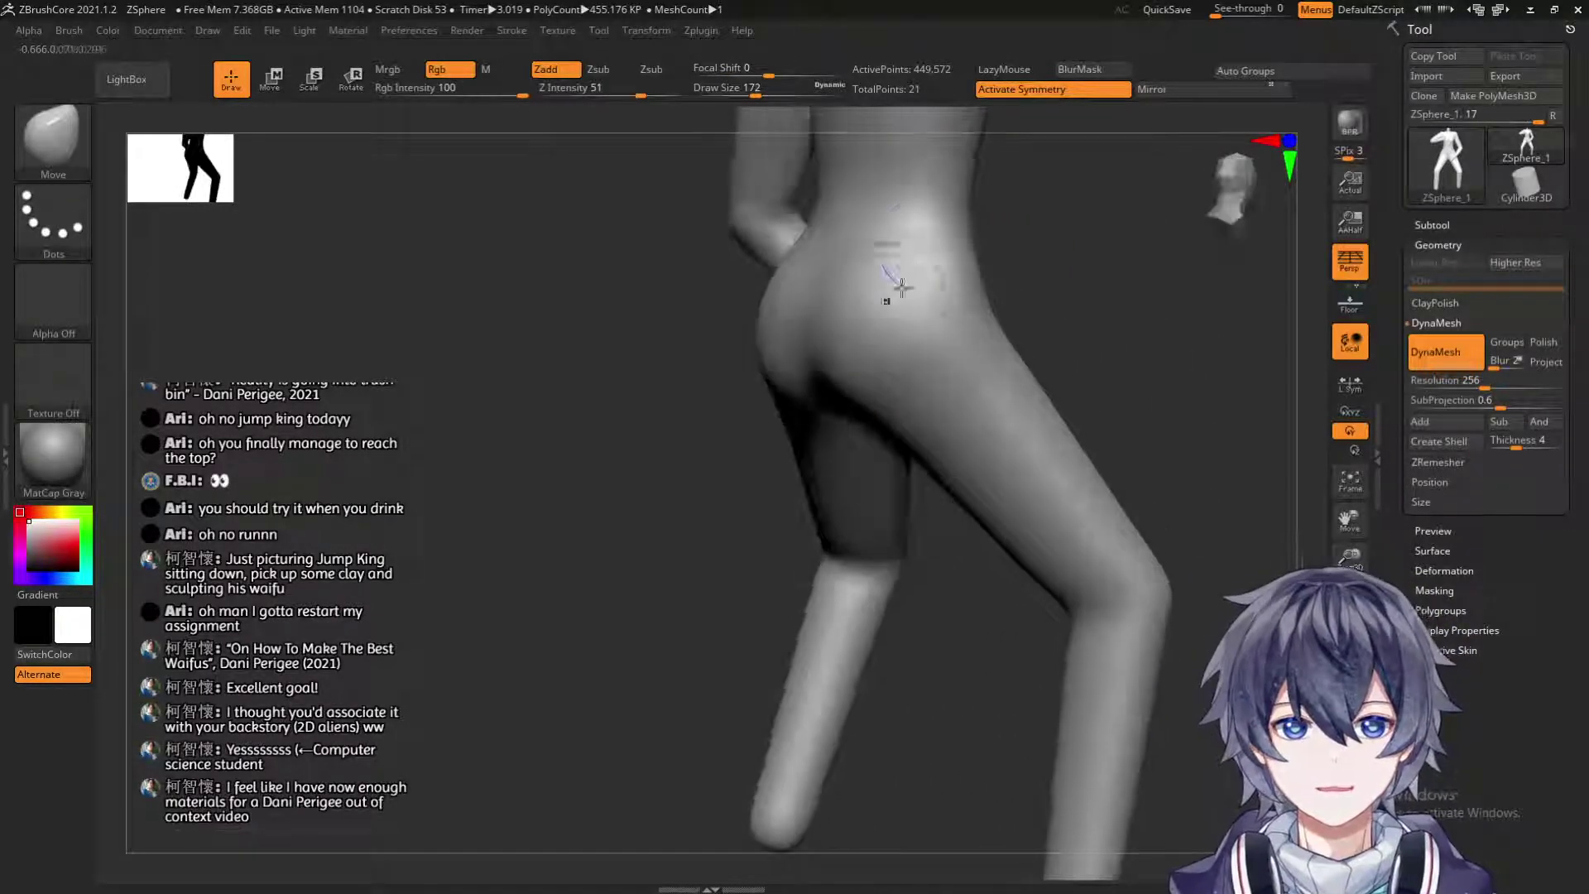
pyautogui.moveTo(1082, 301); pyautogui.dragTo(1113, 294)
pyautogui.moveTo(1006, 267); pyautogui.dragTo(1054, 260)
pyautogui.moveTo(954, 263); pyautogui.dragTo(851, 238)
pyautogui.moveTo(985, 266)
pyautogui.keyDown('shift'); pyautogui.mouseDown()
pyautogui.moveTo(905, 345)
pyautogui.moveTo(684, 429)
pyautogui.moveTo(698, 445)
pyautogui.mouseUp(); pyautogui.keyUp('shift')
pyautogui.moveTo(859, 326)
pyautogui.mouseDown()
pyautogui.moveTo(858, 298)
pyautogui.moveTo(799, 310)
pyautogui.moveTo(876, 299)
pyautogui.mouseUp()
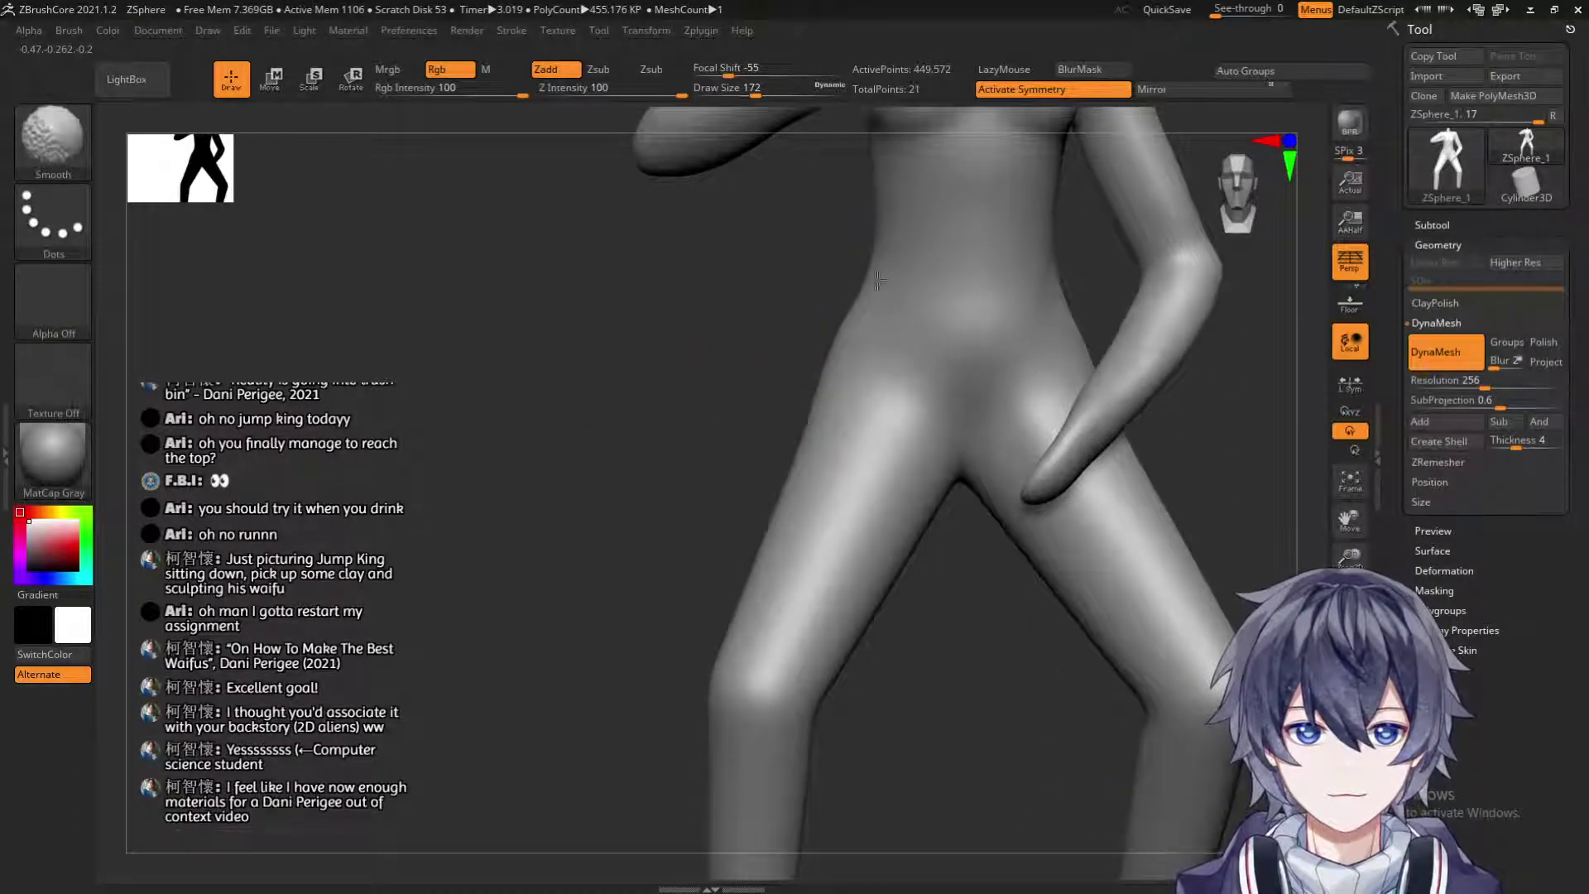
# Refine the waist-to-hip curve from the side and front with the Move brush.
pyautogui.moveTo(733, 374); pyautogui.dragTo(865, 358)
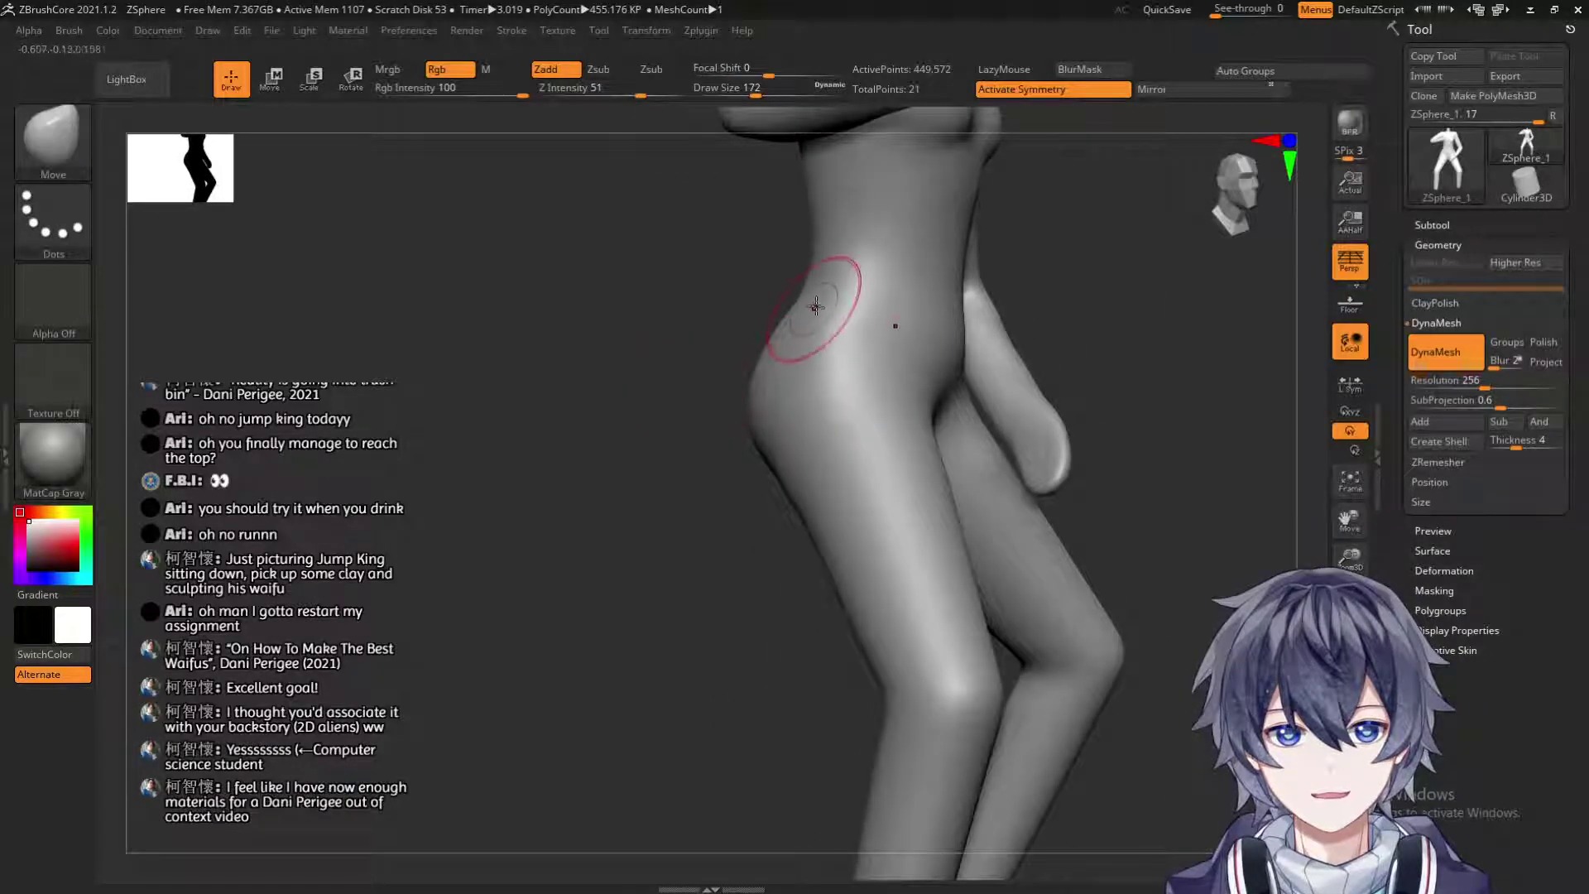
pyautogui.moveTo(689, 368); pyautogui.dragTo(877, 361)
pyautogui.keyDown('shift'); pyautogui.moveTo(801, 278); pyautogui.dragTo(823, 315); pyautogui.keyUp('shift')
pyautogui.moveTo(1010, 356); pyautogui.dragTo(831, 326)
pyautogui.moveTo(627, 464); pyautogui.dragTo(735, 379)
pyautogui.moveTo(658, 449); pyautogui.dragTo(729, 381)
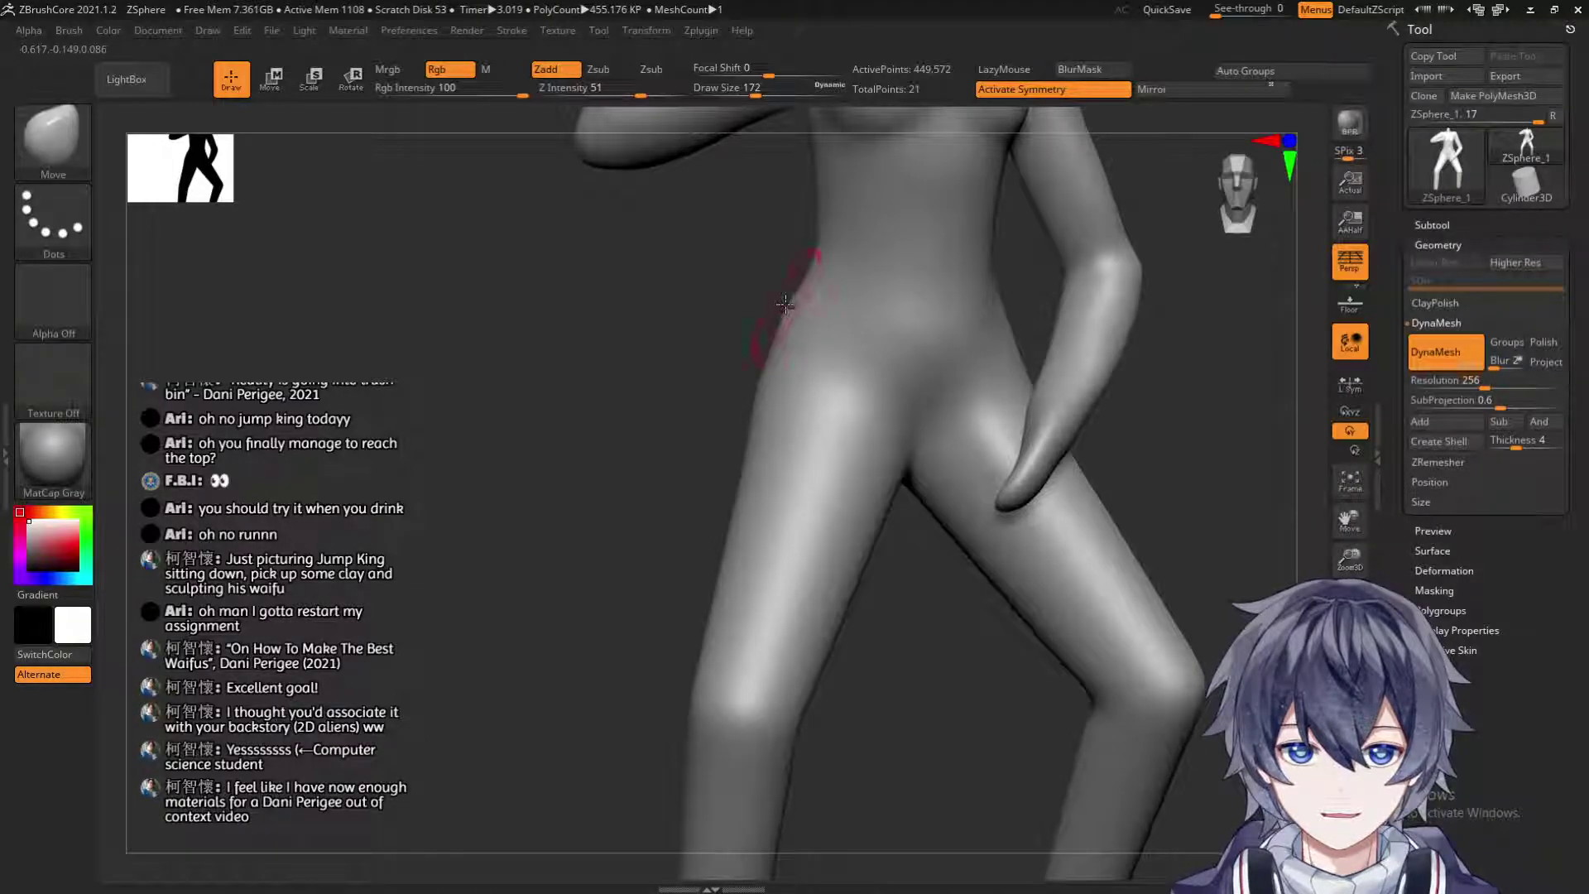
# Reshape the silhouette of the outer hips and upper thighs with the Move brush.
pyautogui.moveTo(733, 343); pyautogui.dragTo(688, 359)
pyautogui.moveTo(801, 281)
pyautogui.keyDown('shift'); pyautogui.mouseDown()
pyautogui.moveTo(811, 340)
pyautogui.moveTo(793, 339)
pyautogui.mouseUp(); pyautogui.keyUp('shift')
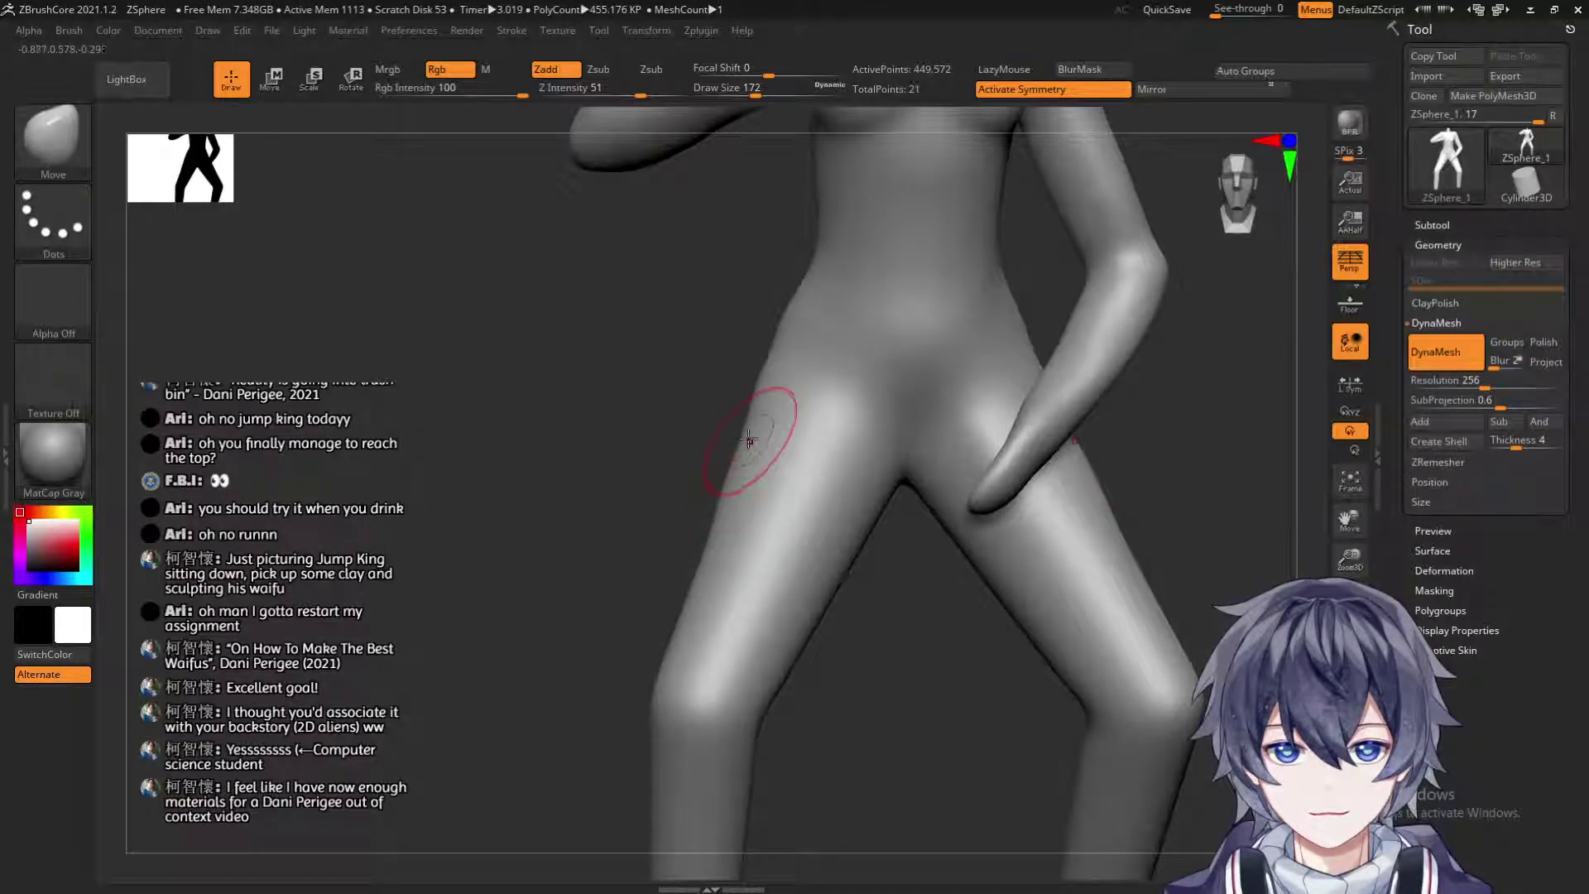
pyautogui.moveTo(627, 506)
pyautogui.mouseDown()
pyautogui.moveTo(710, 472)
pyautogui.moveTo(765, 546)
pyautogui.mouseUp()
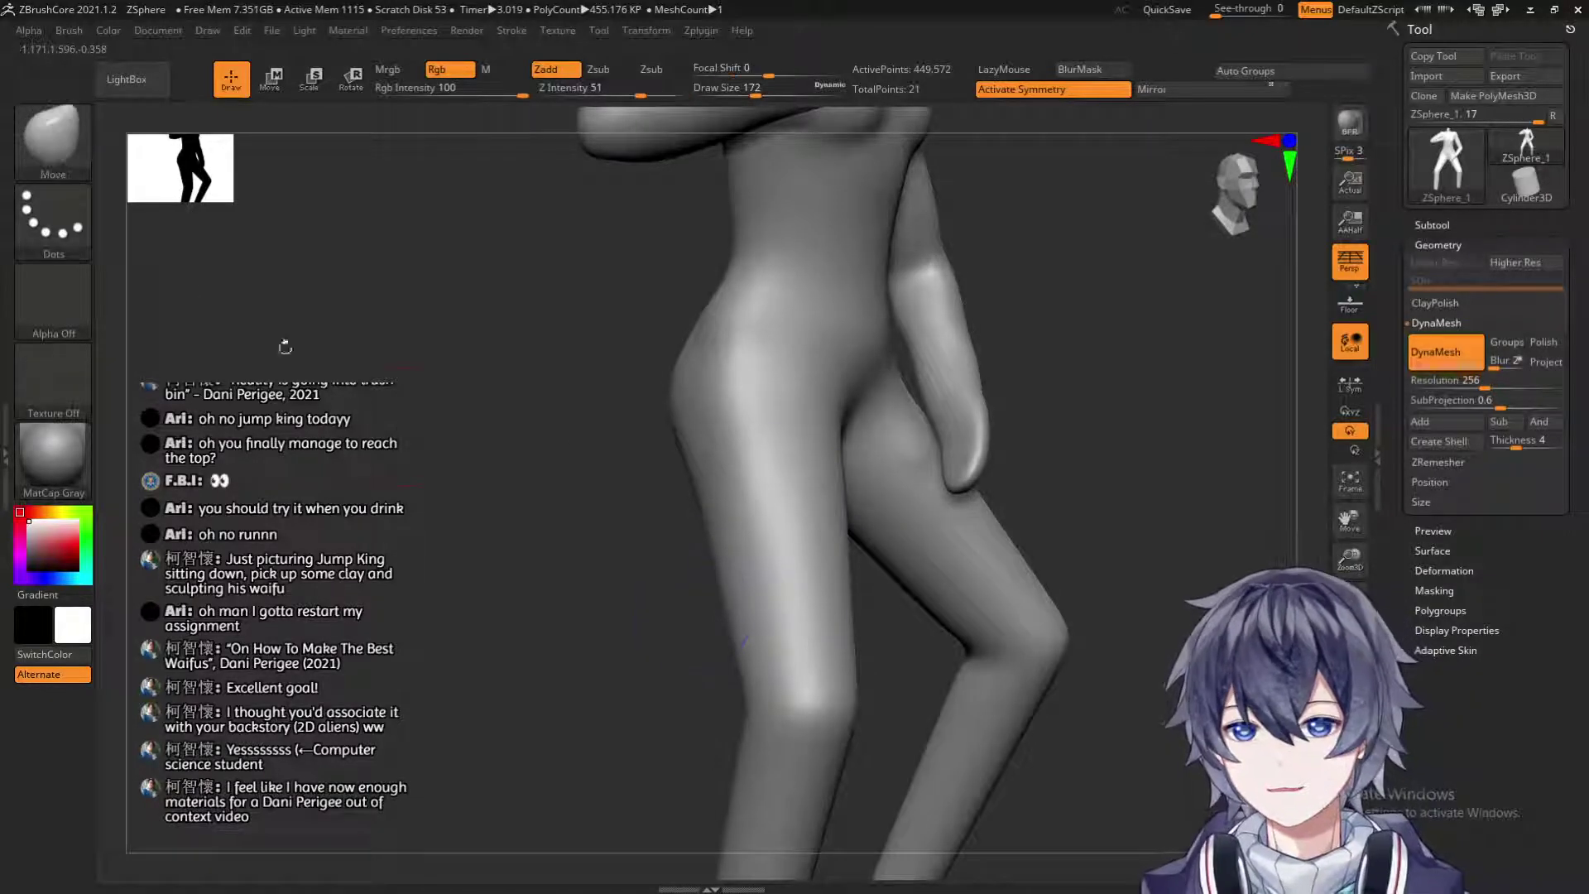
# Add volume along the hips and outer thighs with the ClayBuildup brush and smooth the result.
pyautogui.click(41, 172)
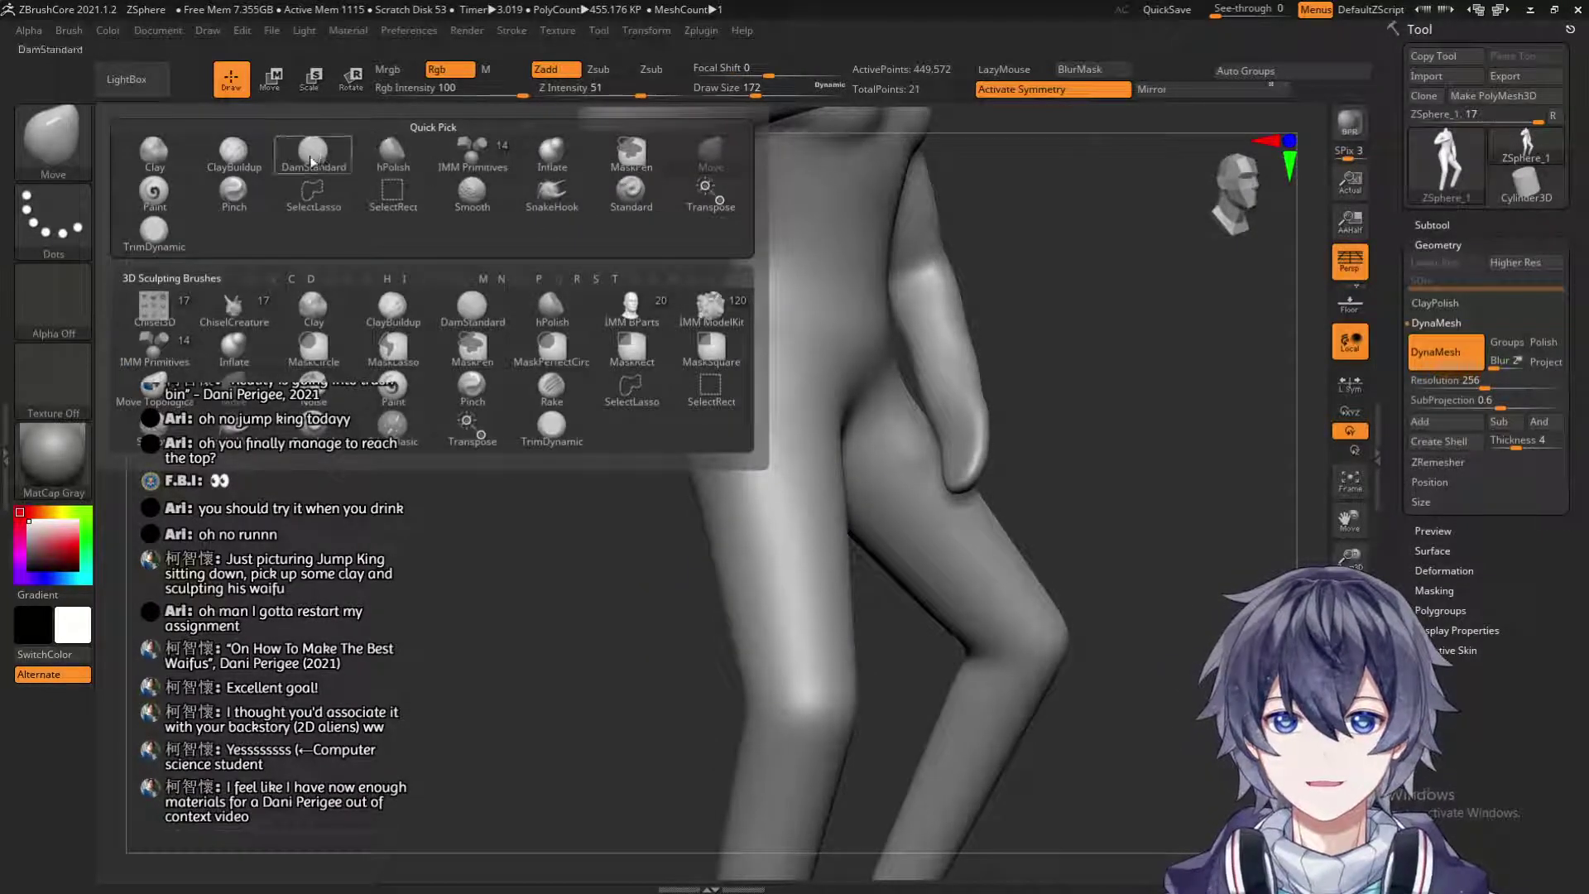
pyautogui.click(260, 154)
pyautogui.moveTo(331, 513)
pyautogui.mouseDown()
pyautogui.moveTo(584, 623)
pyautogui.moveTo(728, 529)
pyautogui.moveTo(807, 444)
pyautogui.moveTo(692, 354)
pyautogui.moveTo(824, 625)
pyautogui.mouseUp()
pyautogui.moveTo(676, 286)
pyautogui.mouseDown()
pyautogui.moveTo(705, 409)
pyautogui.moveTo(823, 625)
pyautogui.mouseUp()
pyautogui.moveTo(692, 344)
pyautogui.mouseDown()
pyautogui.moveTo(721, 524)
pyautogui.moveTo(811, 624)
pyautogui.mouseUp()
pyautogui.press('shift')
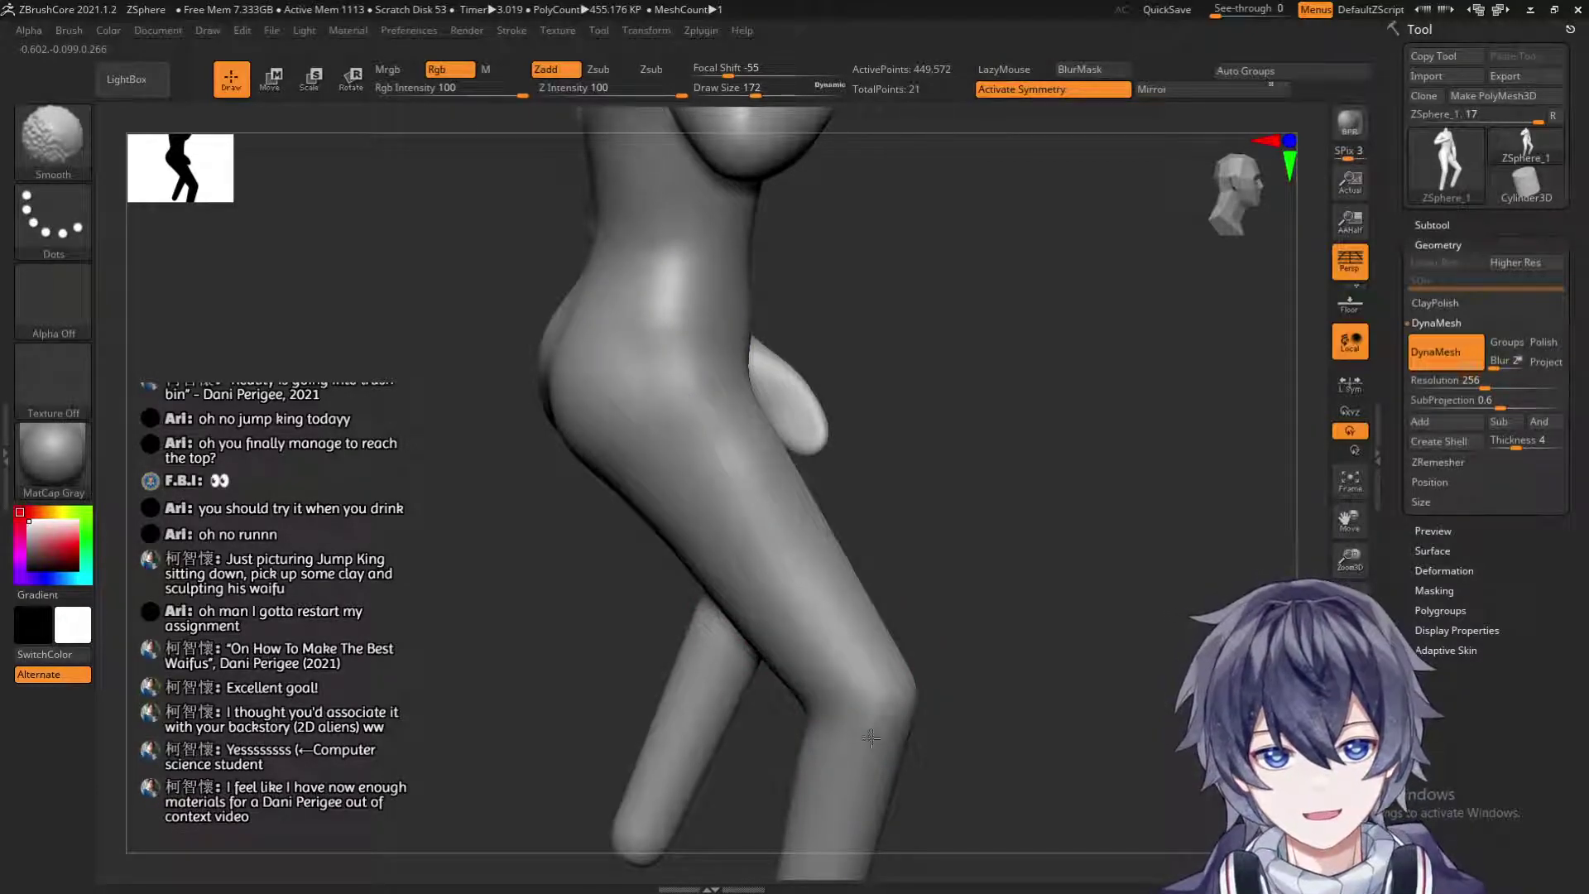
pyautogui.moveTo(1035, 443)
pyautogui.mouseDown()
pyautogui.moveTo(1000, 455)
pyautogui.moveTo(628, 420)
pyautogui.mouseUp()
pyautogui.press('shift')
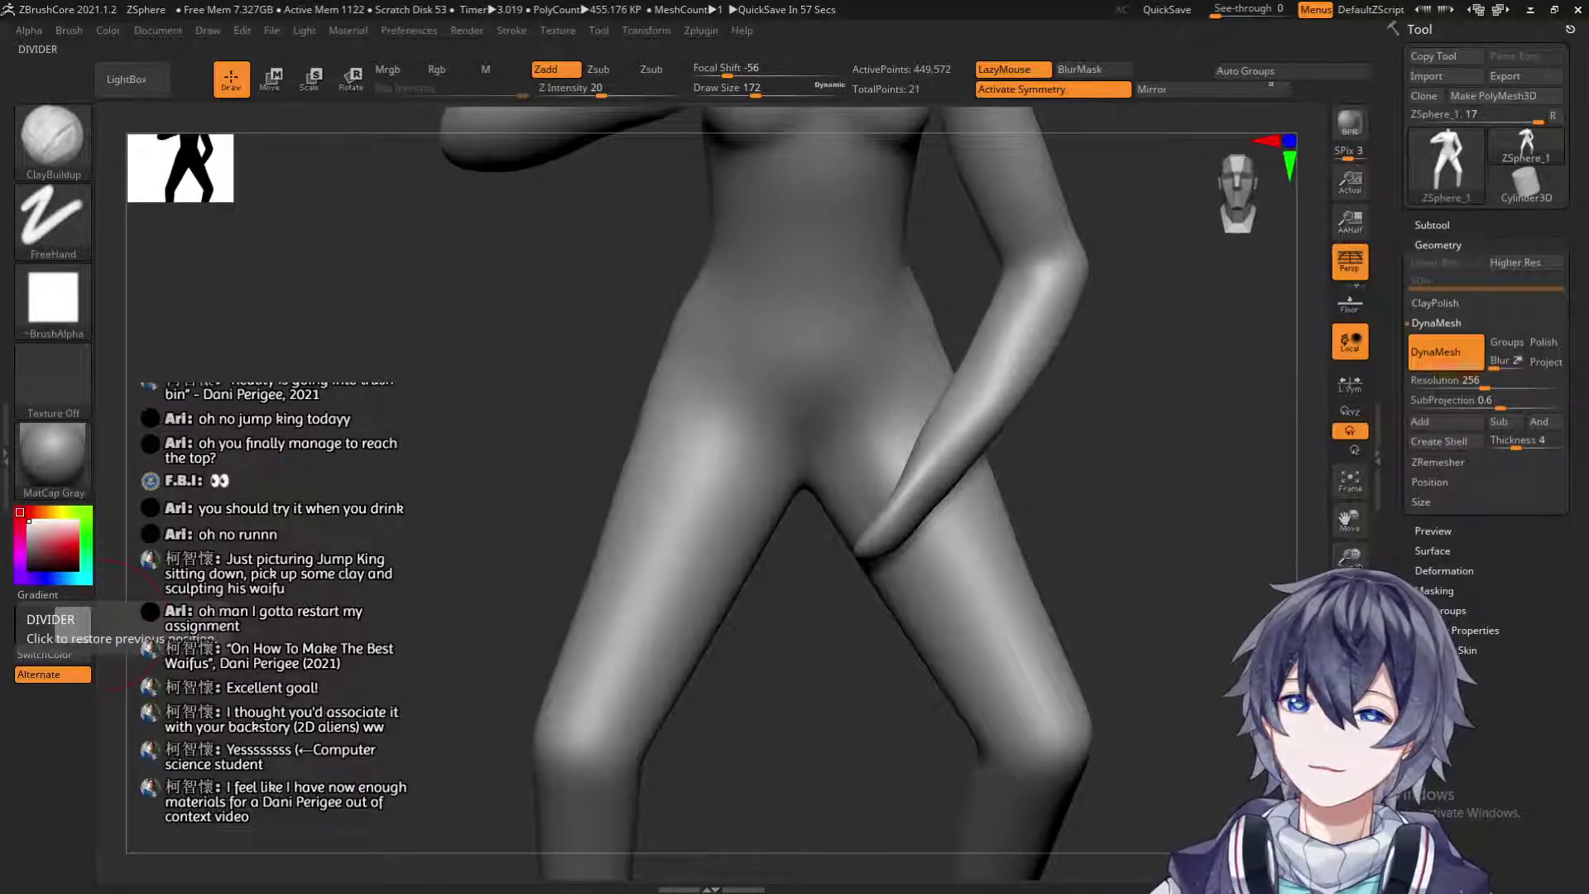
pyautogui.press('shift')
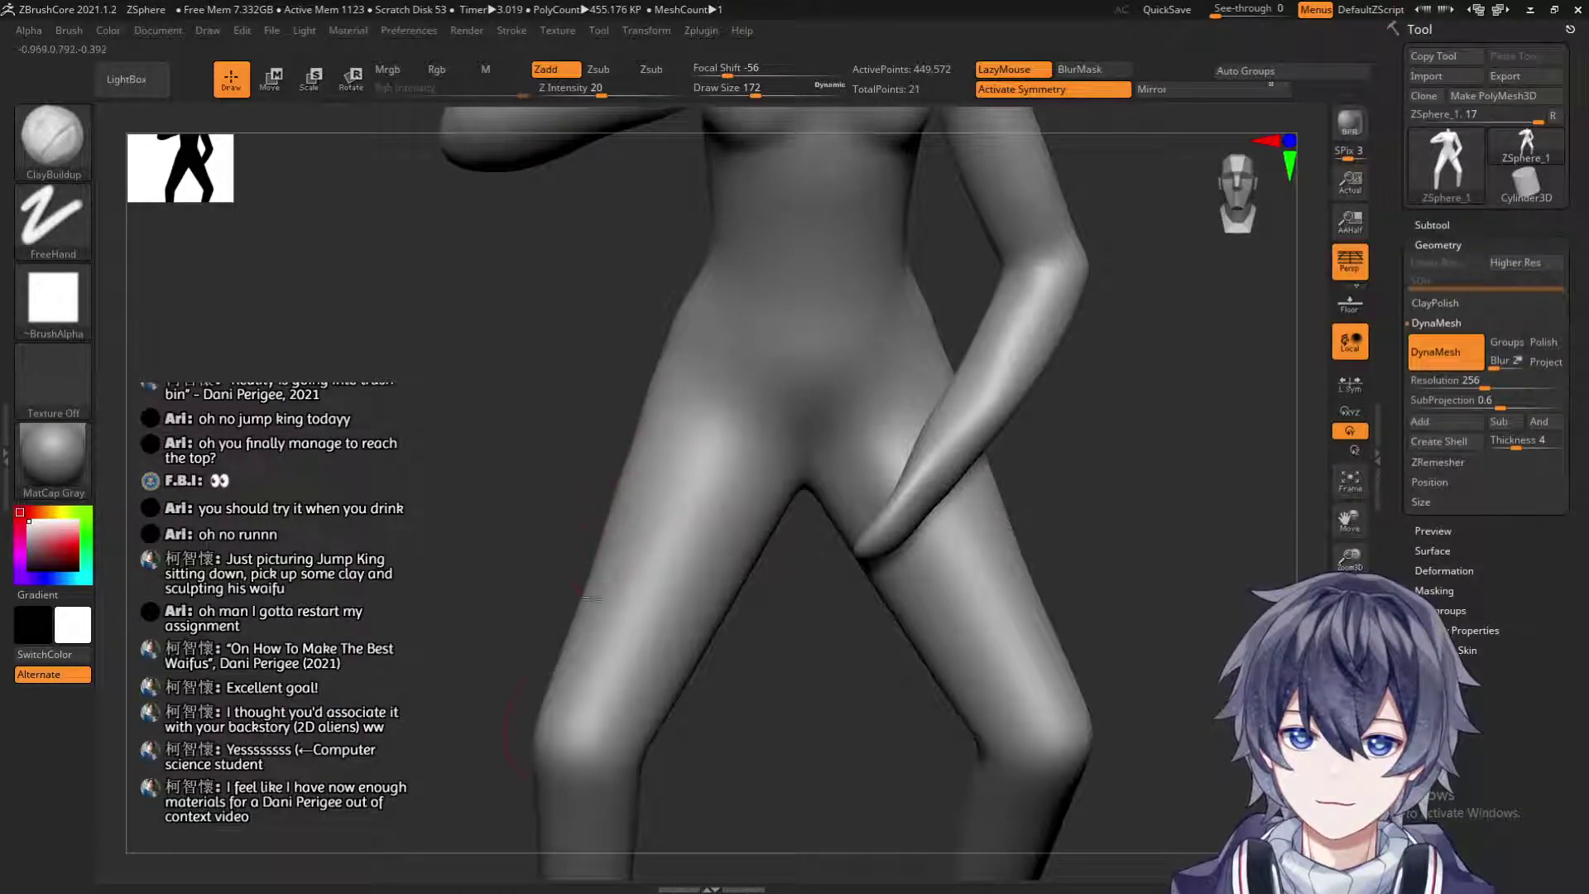
# Lay long ClayBuildup strokes down the front and outer sides of both thighs to the knees and smooth them.
pyautogui.moveTo(614, 529); pyautogui.dragTo(563, 725)
pyautogui.hotkey('ctrl', 'z')
pyautogui.moveTo(659, 420); pyautogui.dragTo(593, 654)
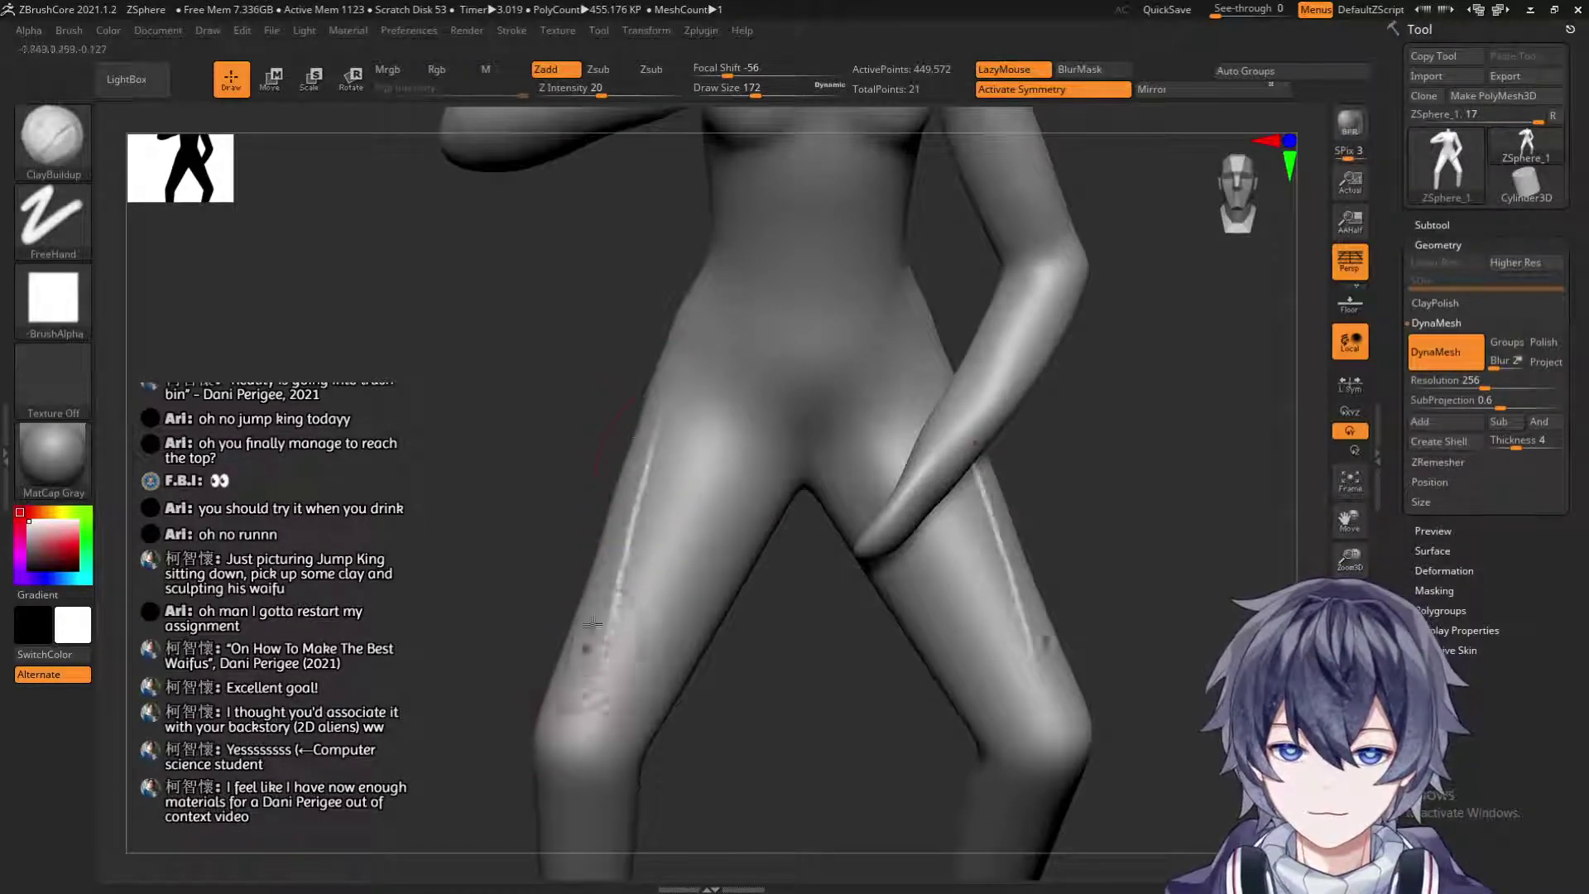
pyautogui.moveTo(617, 546); pyautogui.dragTo(603, 637)
pyautogui.moveTo(503, 564); pyautogui.dragTo(620, 554)
pyautogui.moveTo(669, 431); pyautogui.dragTo(700, 662)
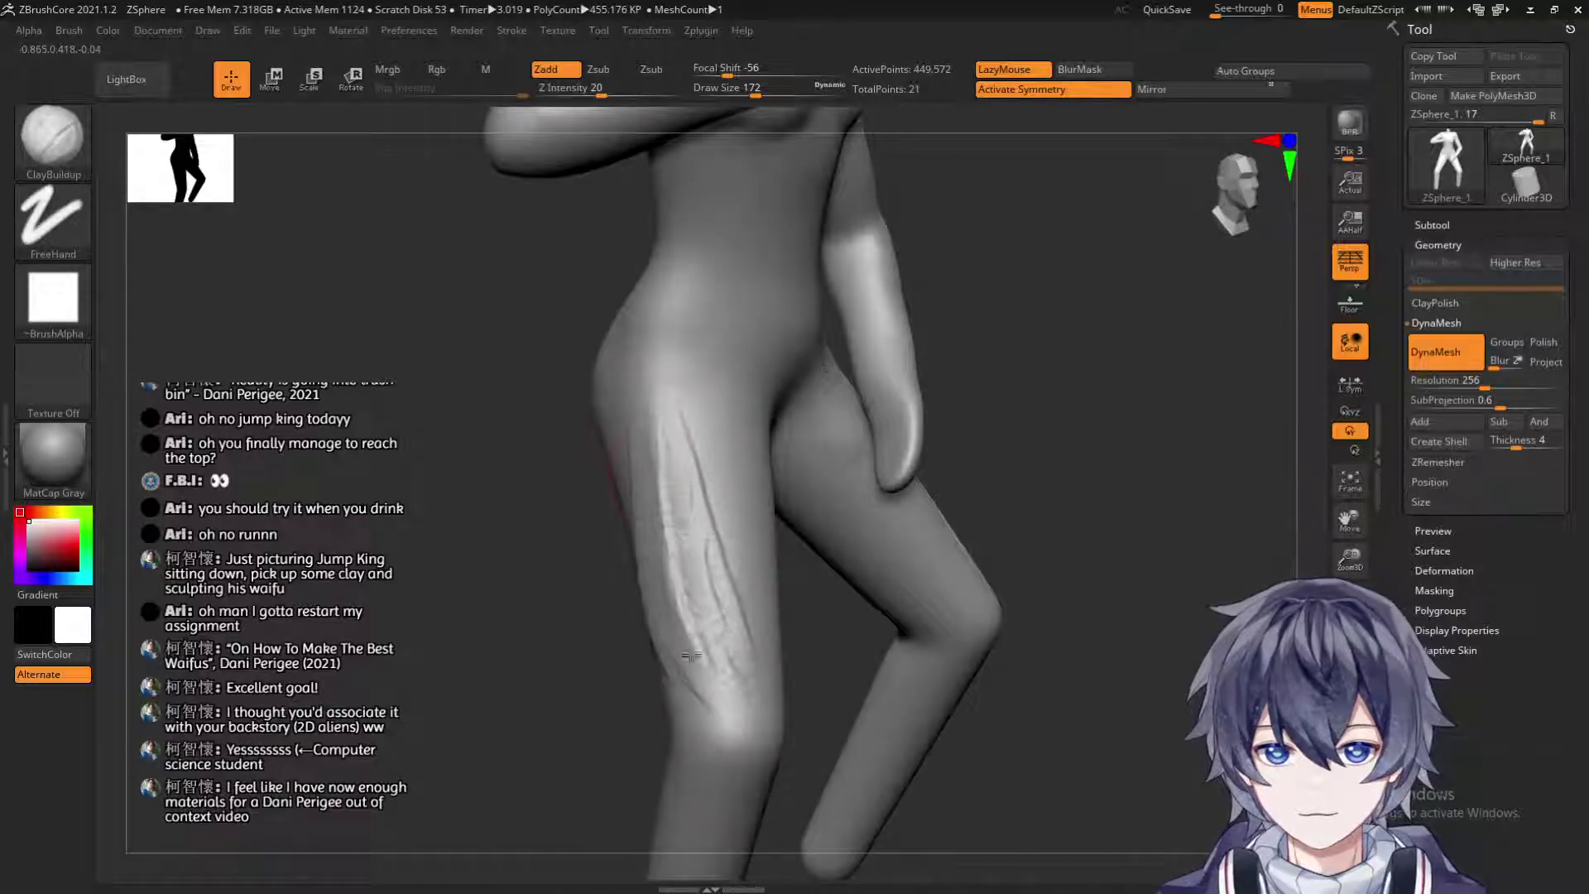
pyautogui.moveTo(632, 423); pyautogui.dragTo(700, 641)
pyautogui.moveTo(464, 645)
pyautogui.mouseDown()
pyautogui.moveTo(561, 645)
pyautogui.moveTo(704, 605)
pyautogui.mouseUp()
pyautogui.press('shift')
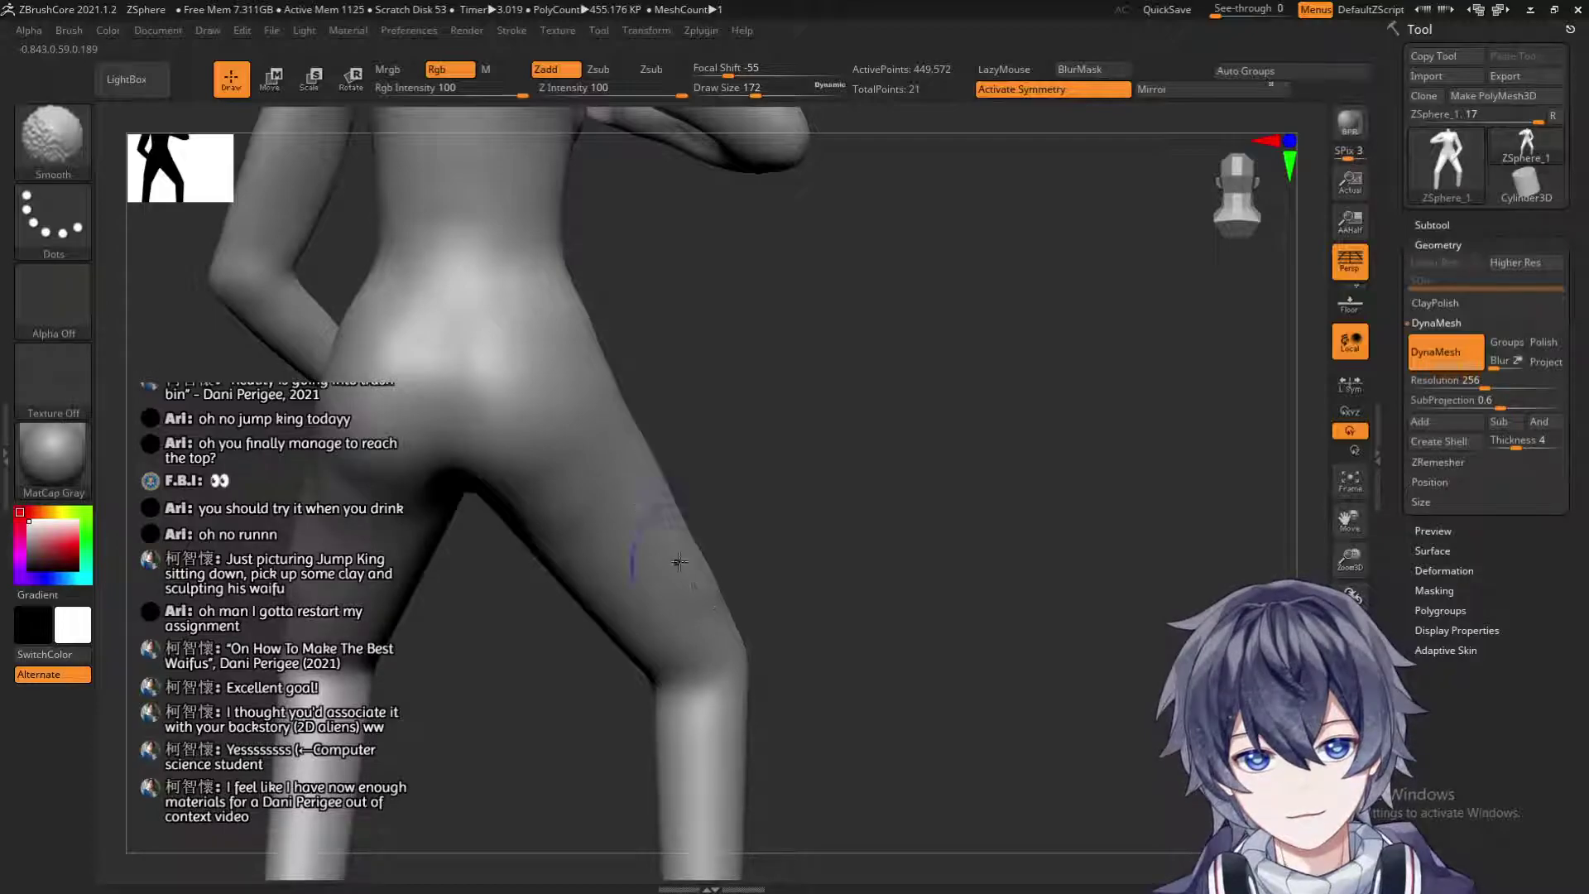
# Build up the outer thighs above the knees with ClayBuildup and smooth them into the front of the legs.
pyautogui.moveTo(711, 585); pyautogui.dragTo(728, 514)
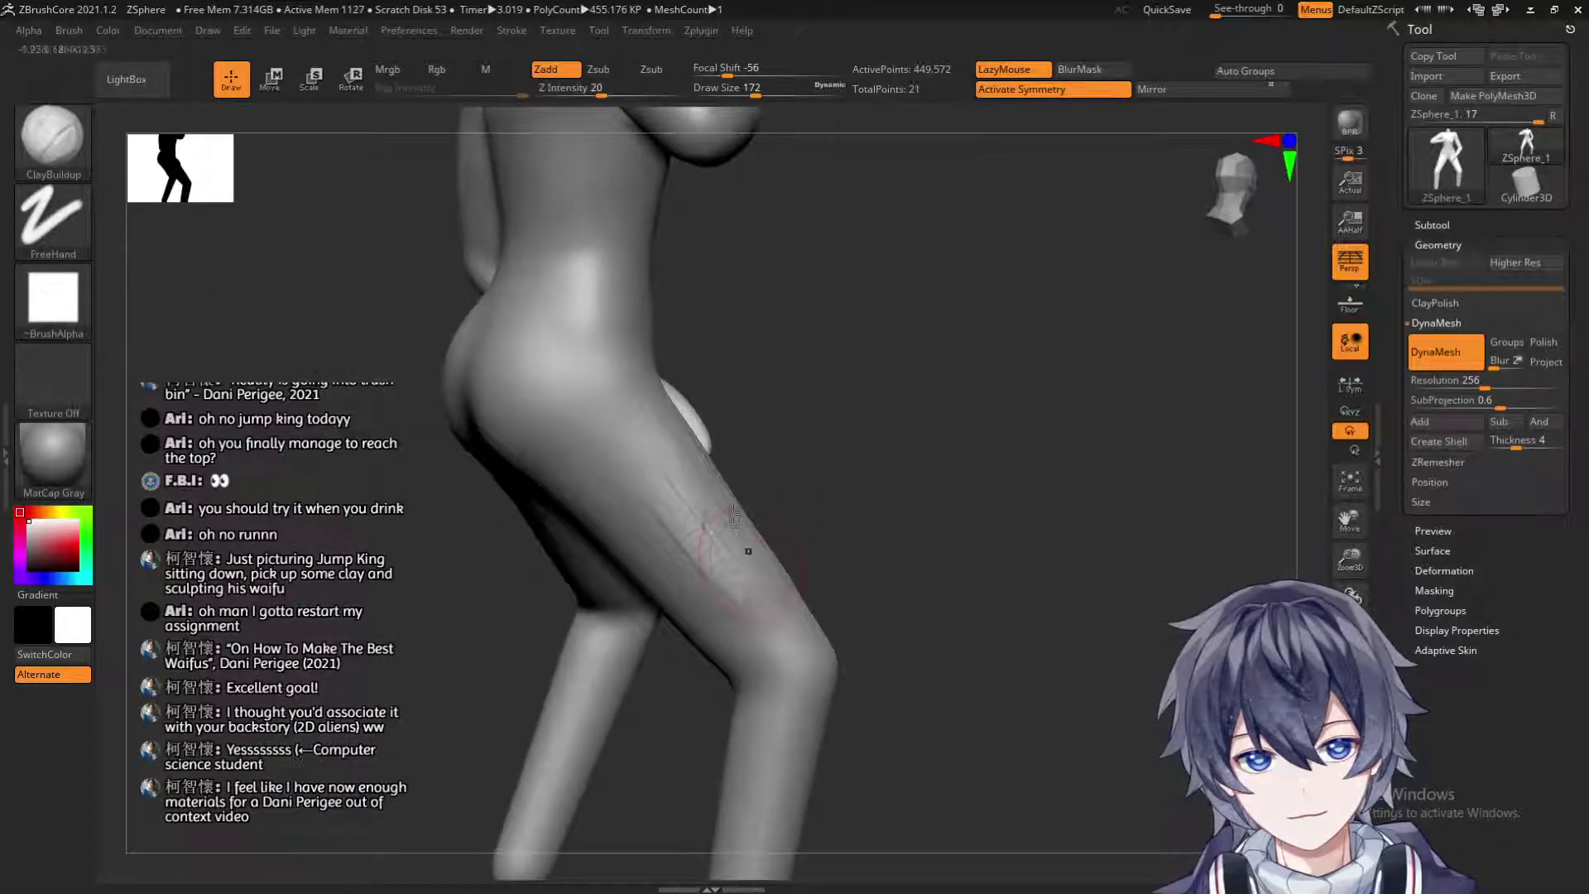
pyautogui.press('shift')
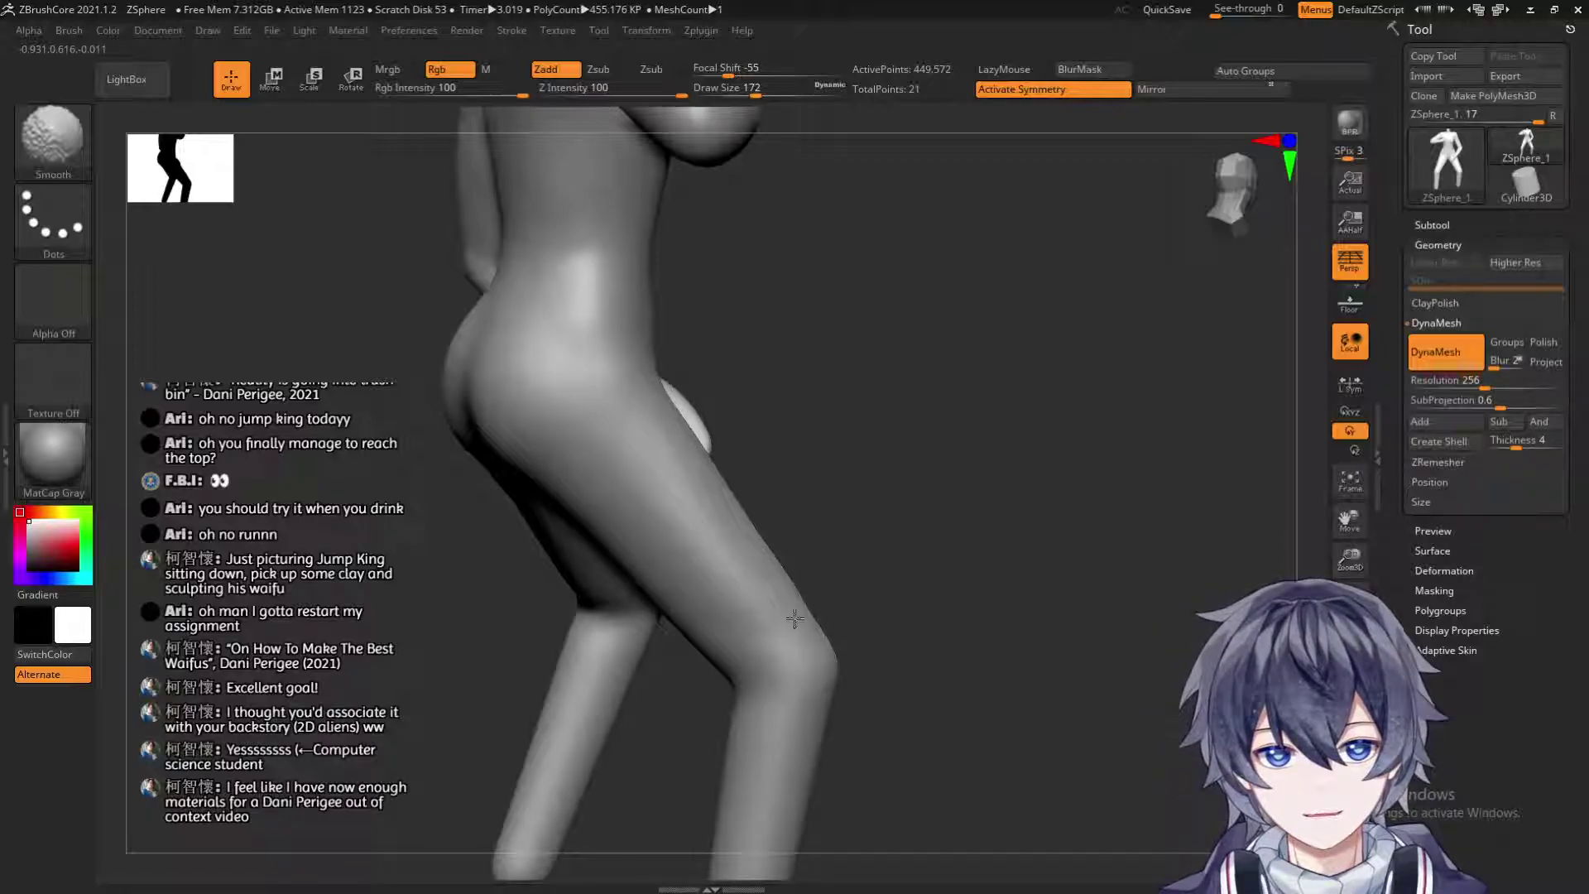
pyautogui.moveTo(894, 496); pyautogui.dragTo(728, 525)
pyautogui.press('ctrl')
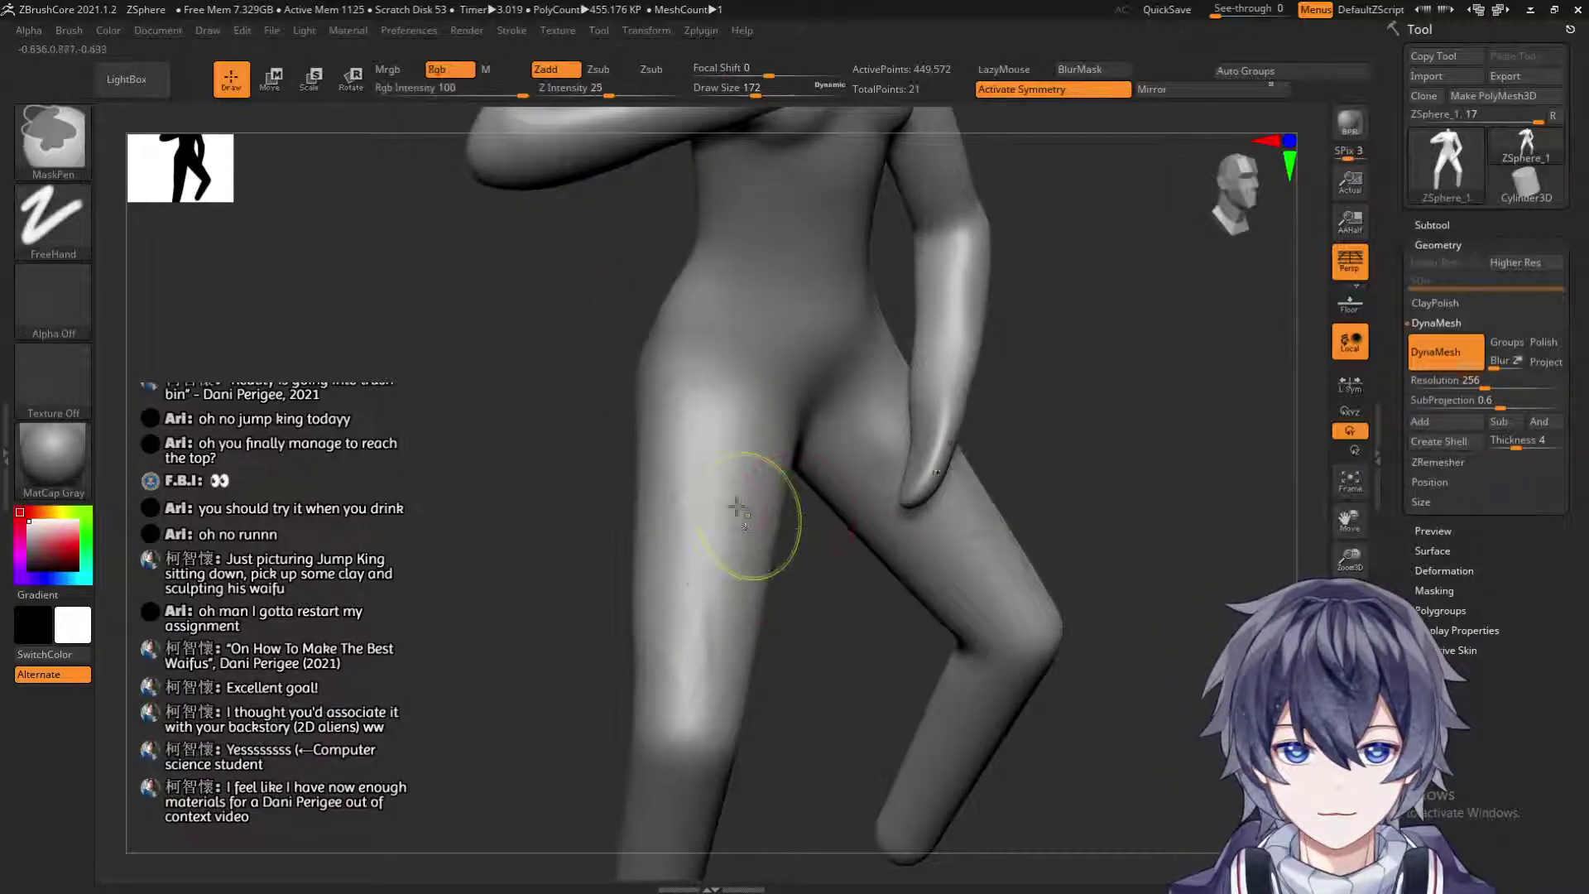
pyautogui.press('shift')
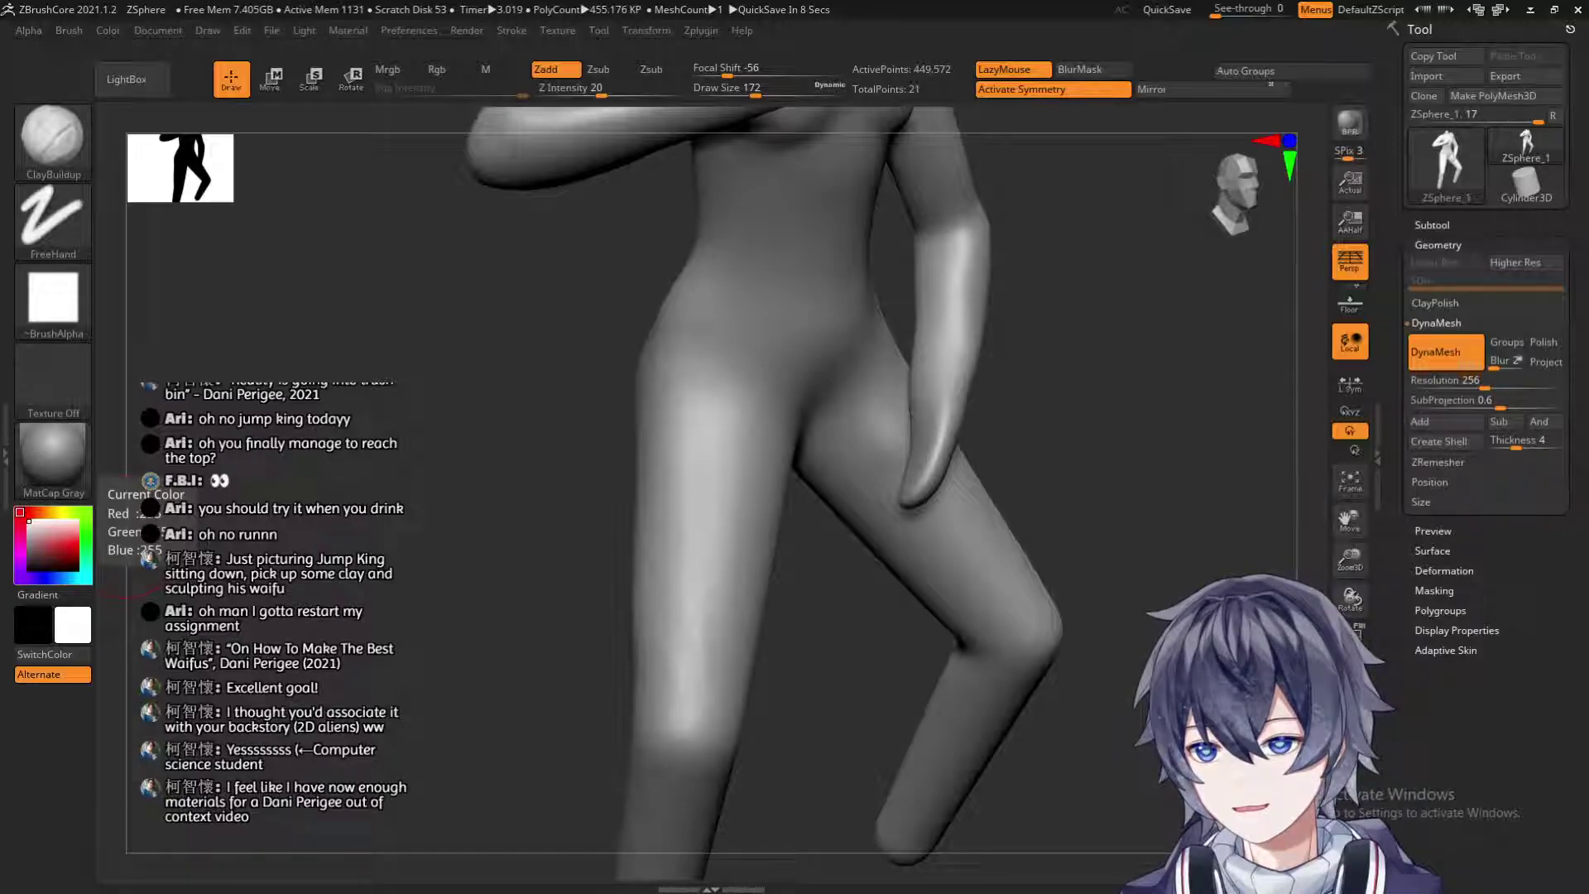
# Fill out the outer thigh contour seen from the front with ClayBuildup and smooth the added clay.
pyautogui.moveTo(444, 536); pyautogui.dragTo(319, 534)
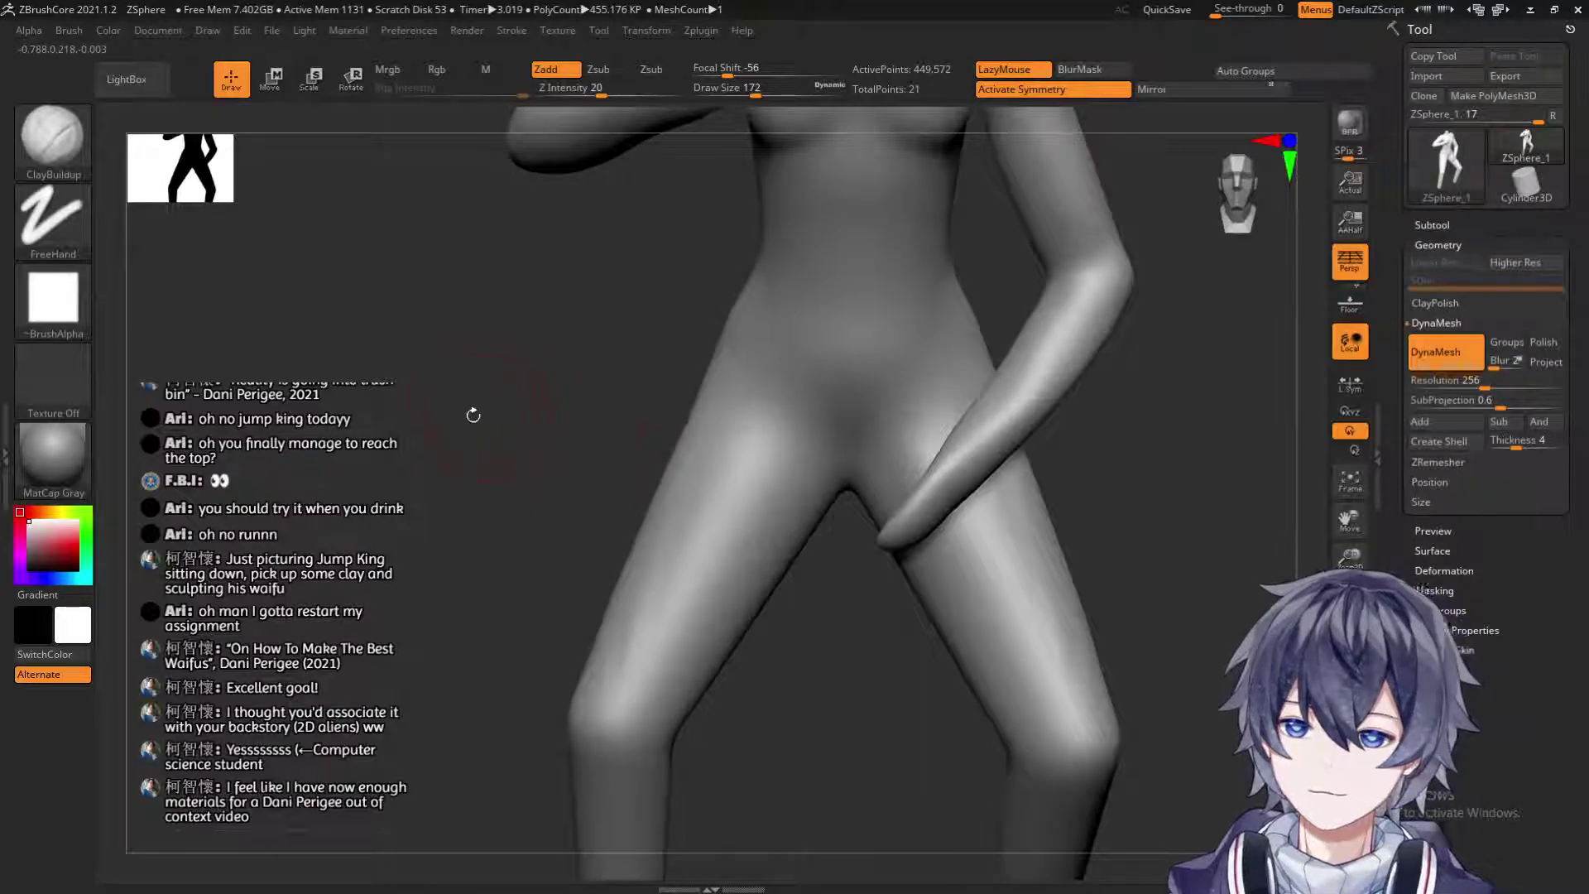
pyautogui.moveTo(571, 440); pyautogui.dragTo(560, 470)
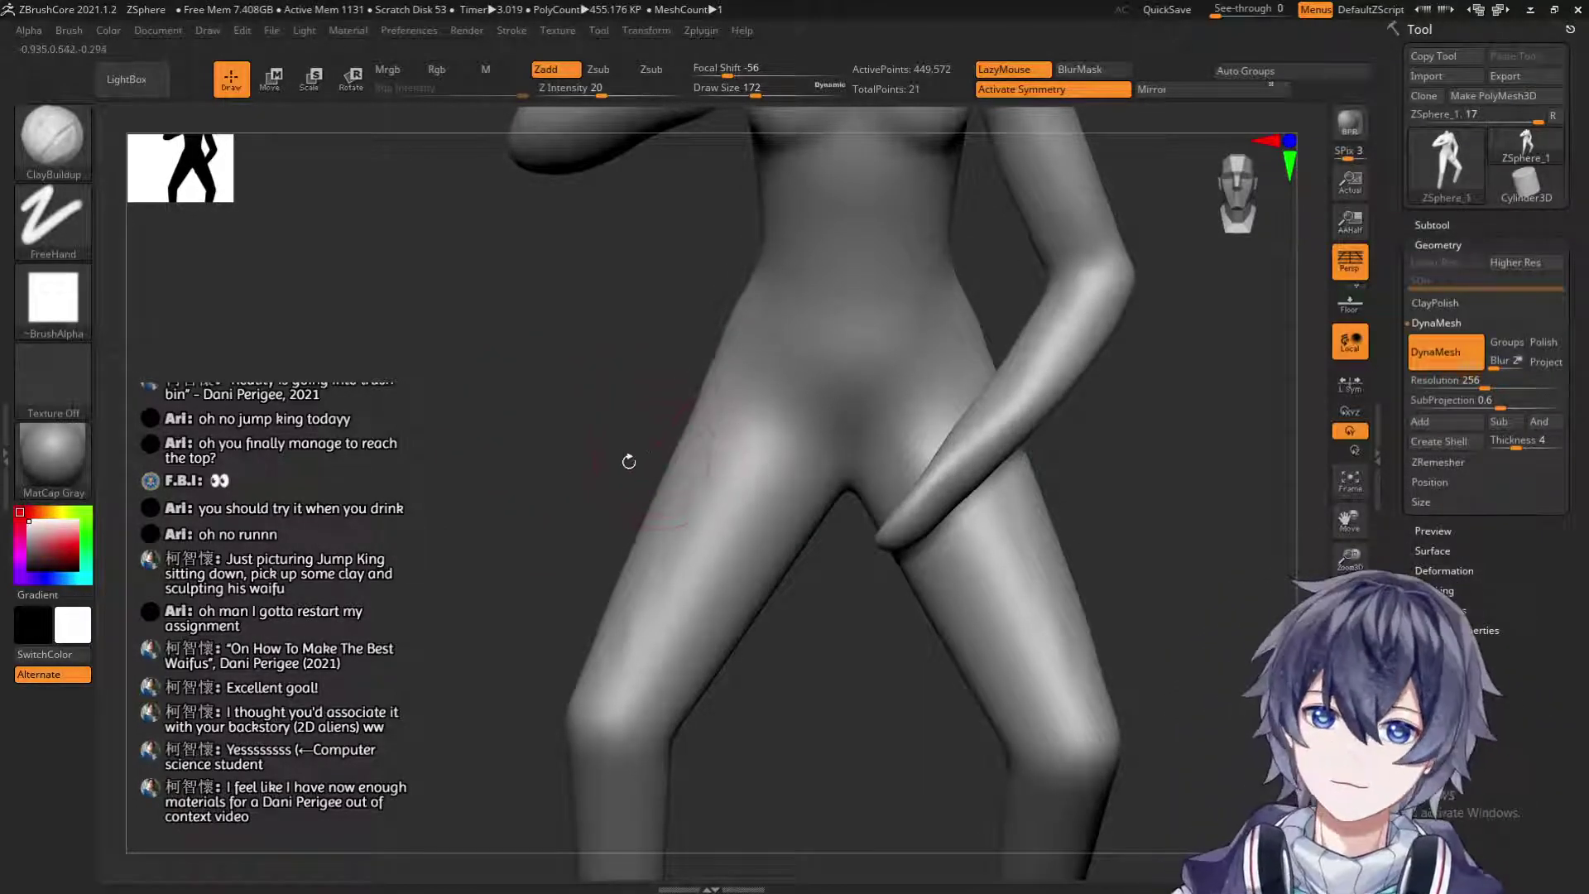
pyautogui.press('shift')
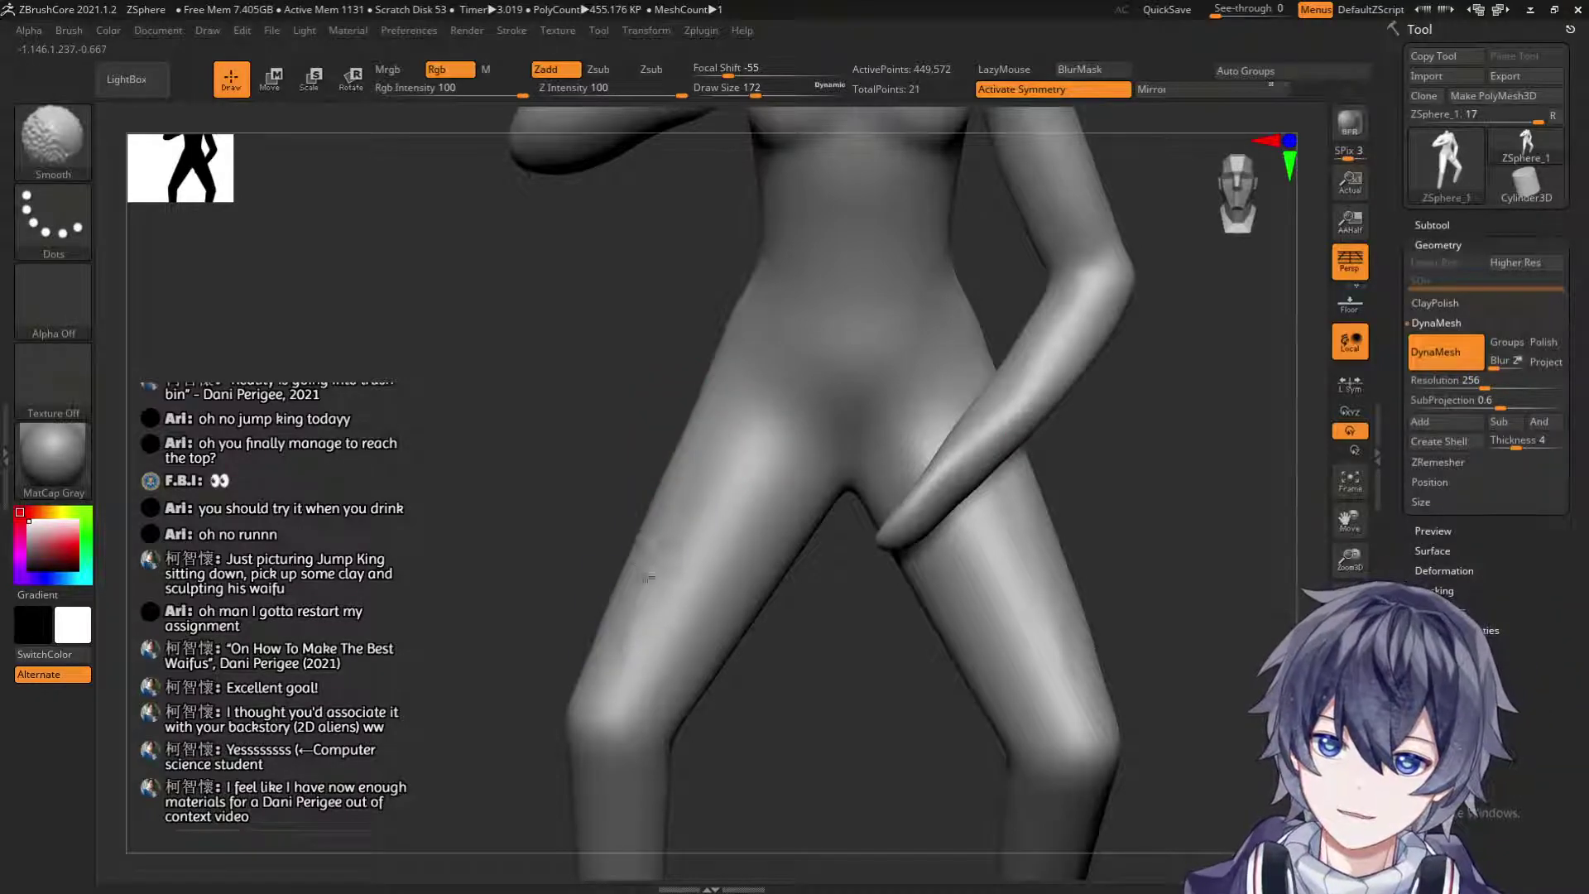
# Smooth the outer front of the thigh below the hip and undo the unwanted strokes there.
pyautogui.moveTo(725, 426); pyautogui.dragTo(668, 555)
pyautogui.keyDown('shift'); pyautogui.moveTo(717, 451); pyautogui.dragTo(717, 444); pyautogui.keyUp('shift')
pyautogui.hotkey('ctrl', 'z')
pyautogui.hotkey('ctrl', 'z')
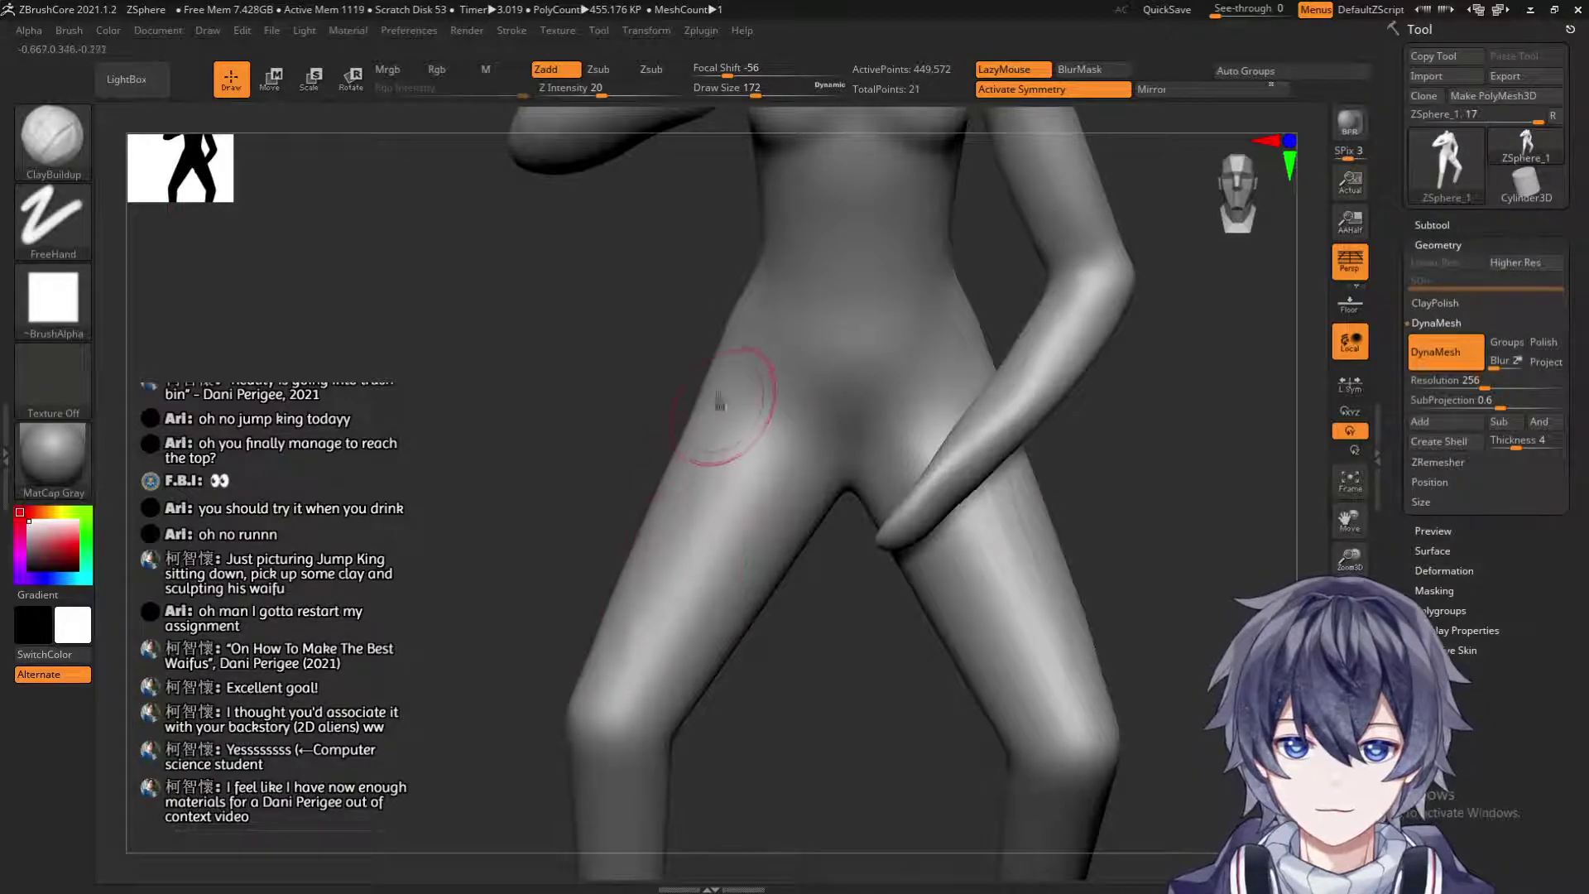
pyautogui.press('shift')
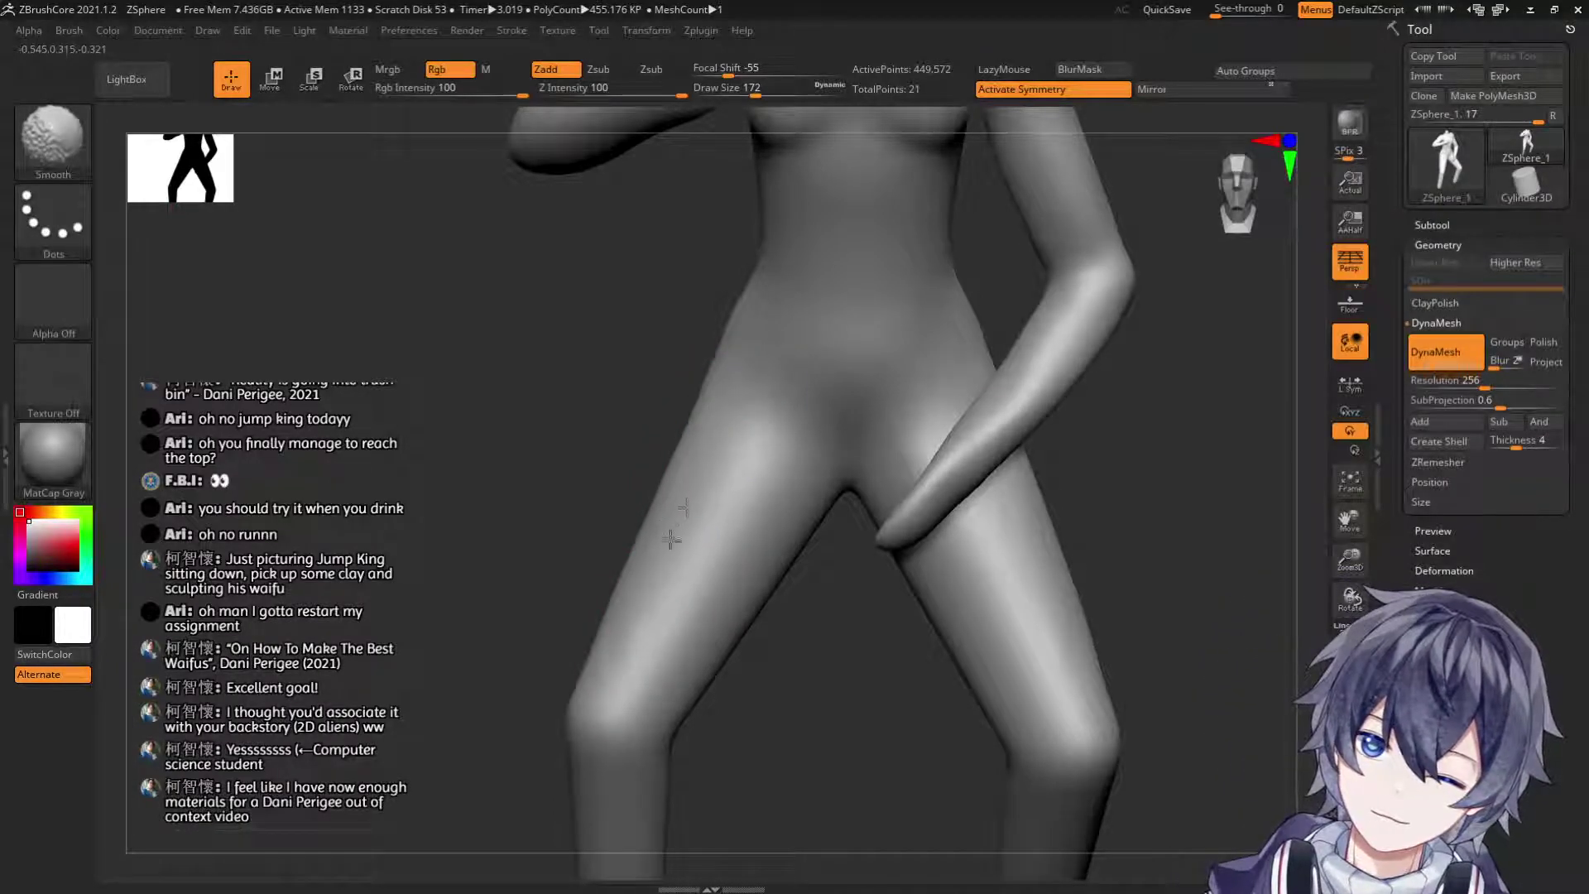
pyautogui.press('shift')
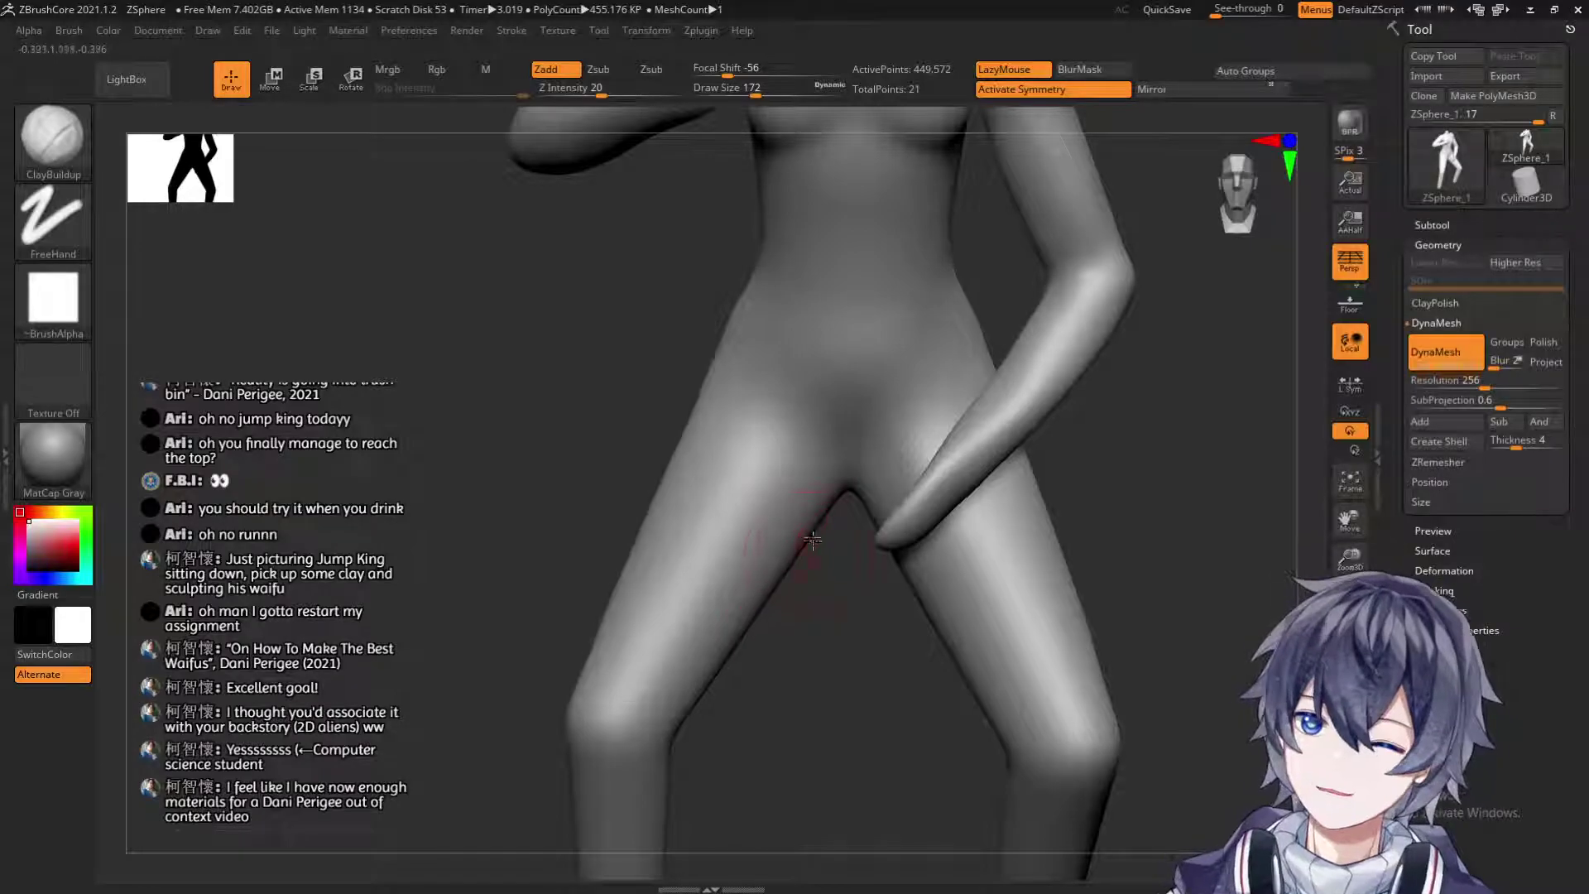
# Add ClayBuildup strokes along the inner thigh below the crotch and smooth the inner thighs from behind.
pyautogui.press('ctrl')
pyautogui.moveTo(806, 515); pyautogui.dragTo(762, 594)
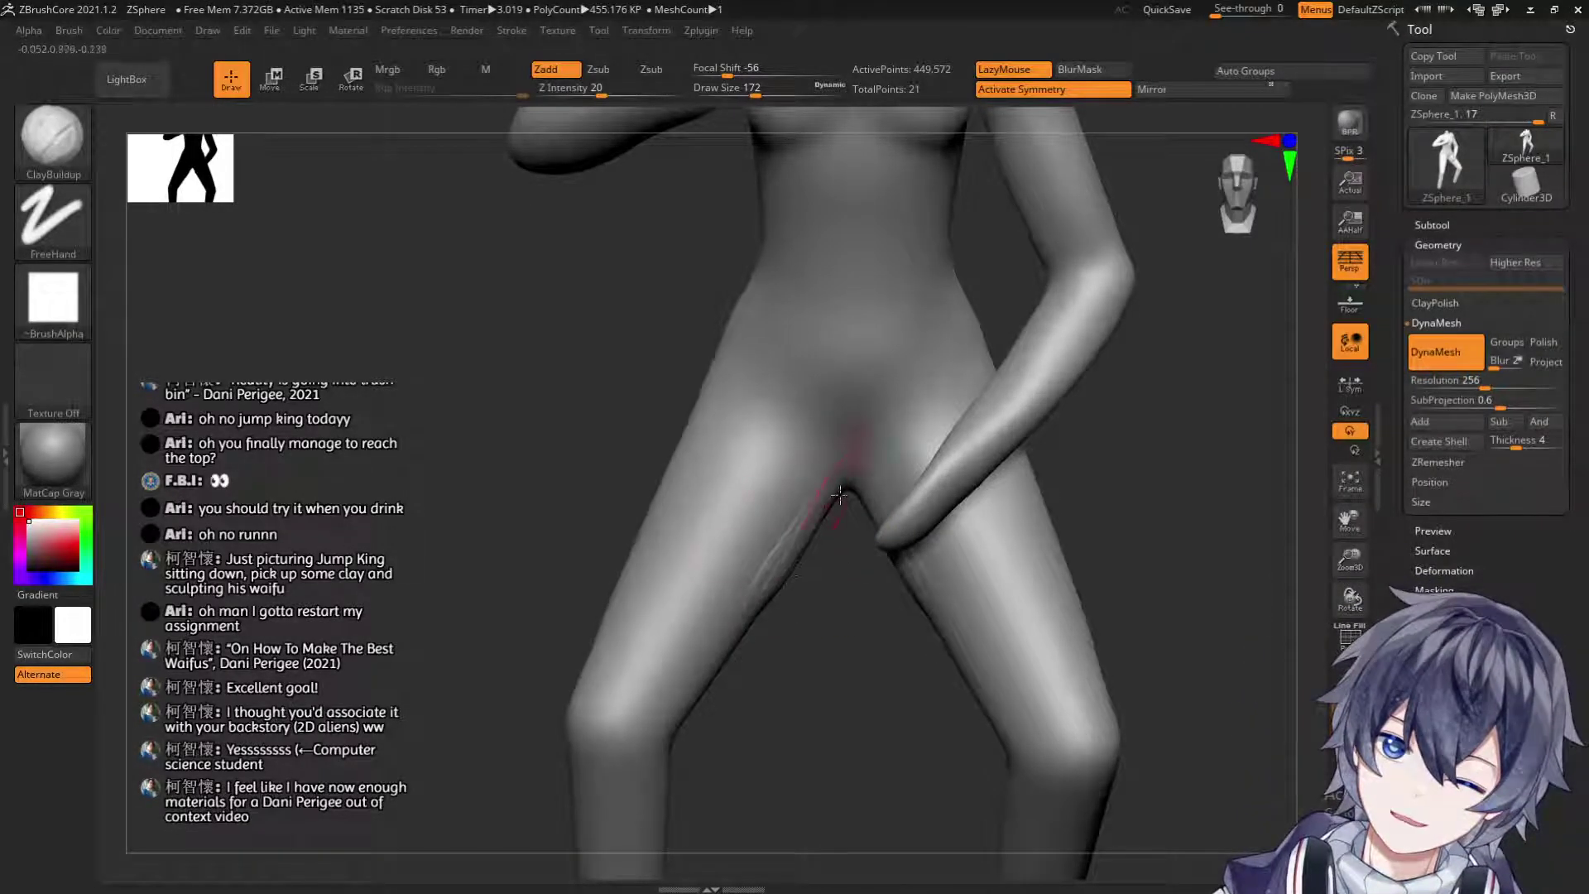
pyautogui.moveTo(815, 496); pyautogui.dragTo(760, 589)
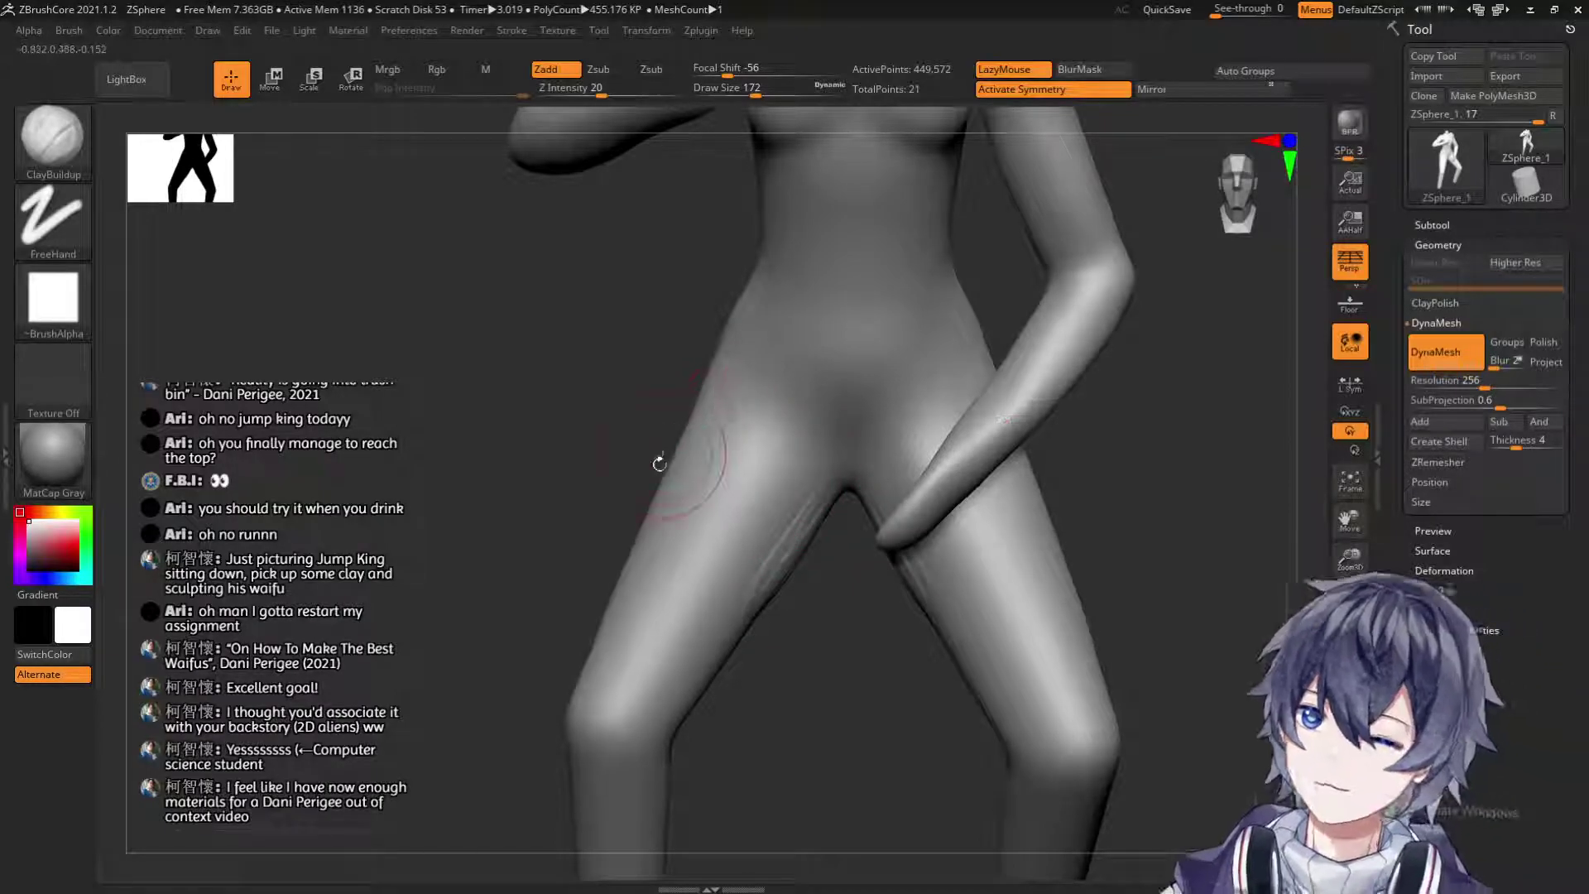
pyautogui.moveTo(617, 503); pyautogui.dragTo(1018, 464)
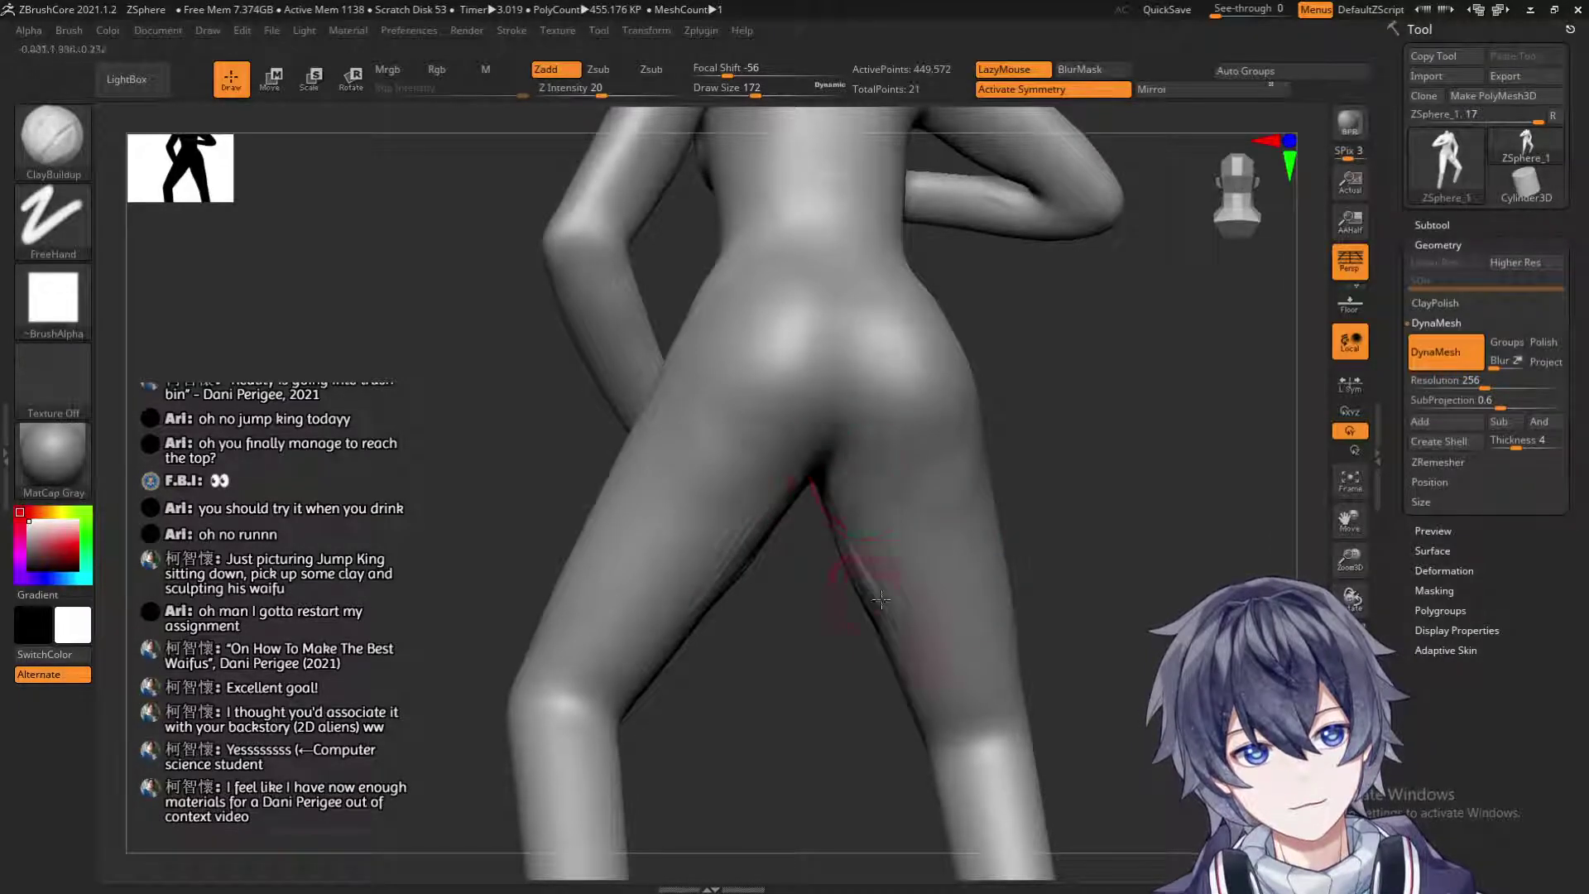
pyautogui.press('shift')
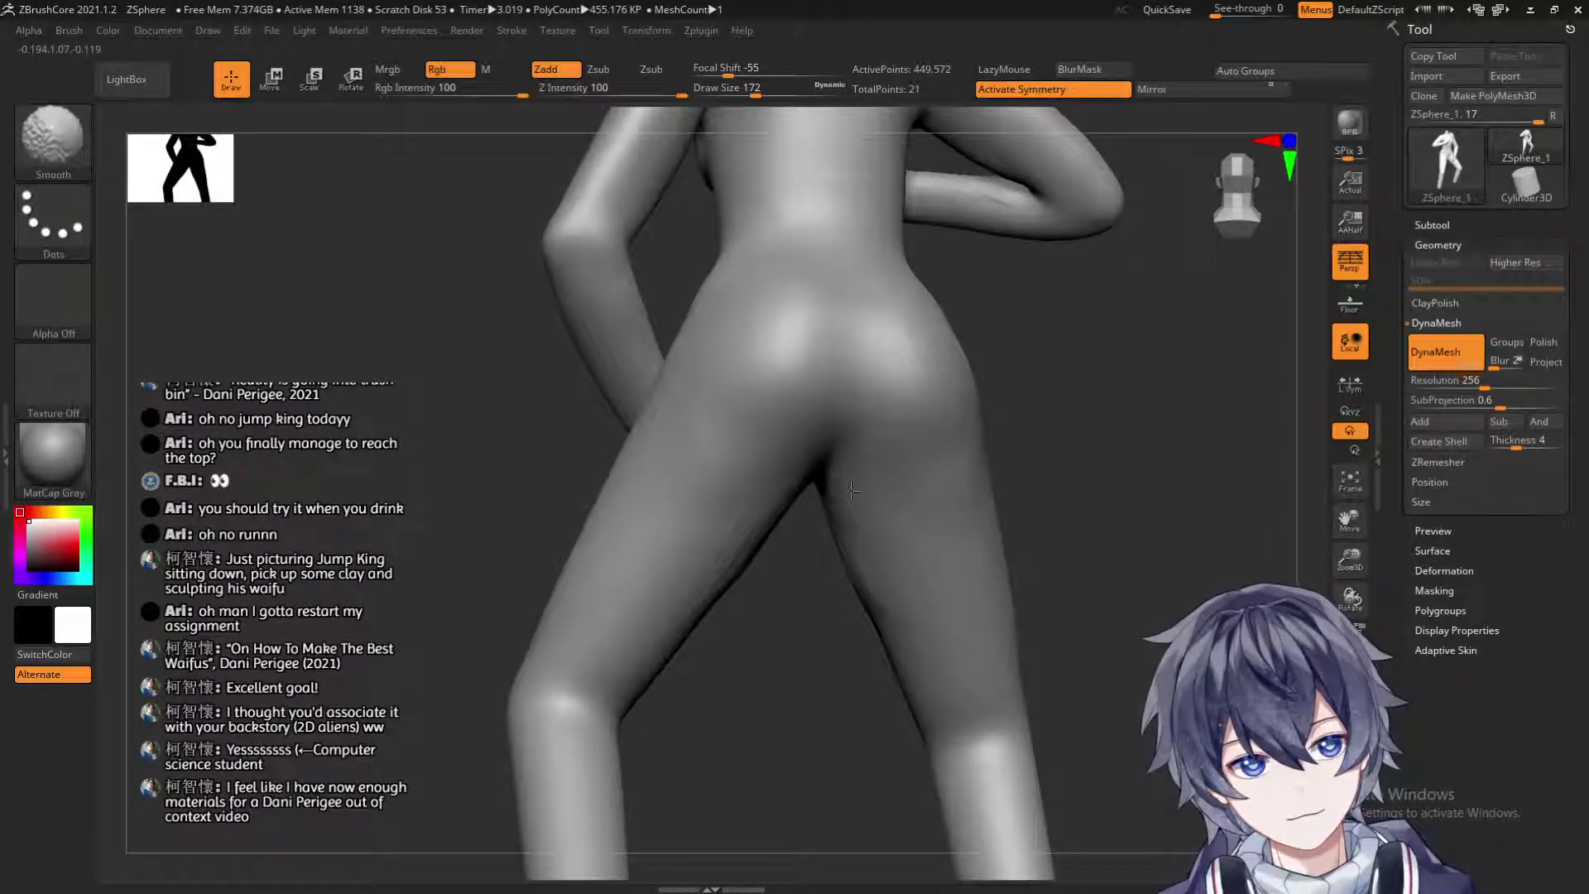
# Smooth the groin and the transition into the inner thighs from a low front view.
pyautogui.moveTo(803, 669)
pyautogui.mouseDown()
pyautogui.moveTo(834, 484)
pyautogui.moveTo(852, 563)
pyautogui.moveTo(822, 483)
pyautogui.mouseUp()
pyautogui.press('shift')
pyautogui.press('shift')
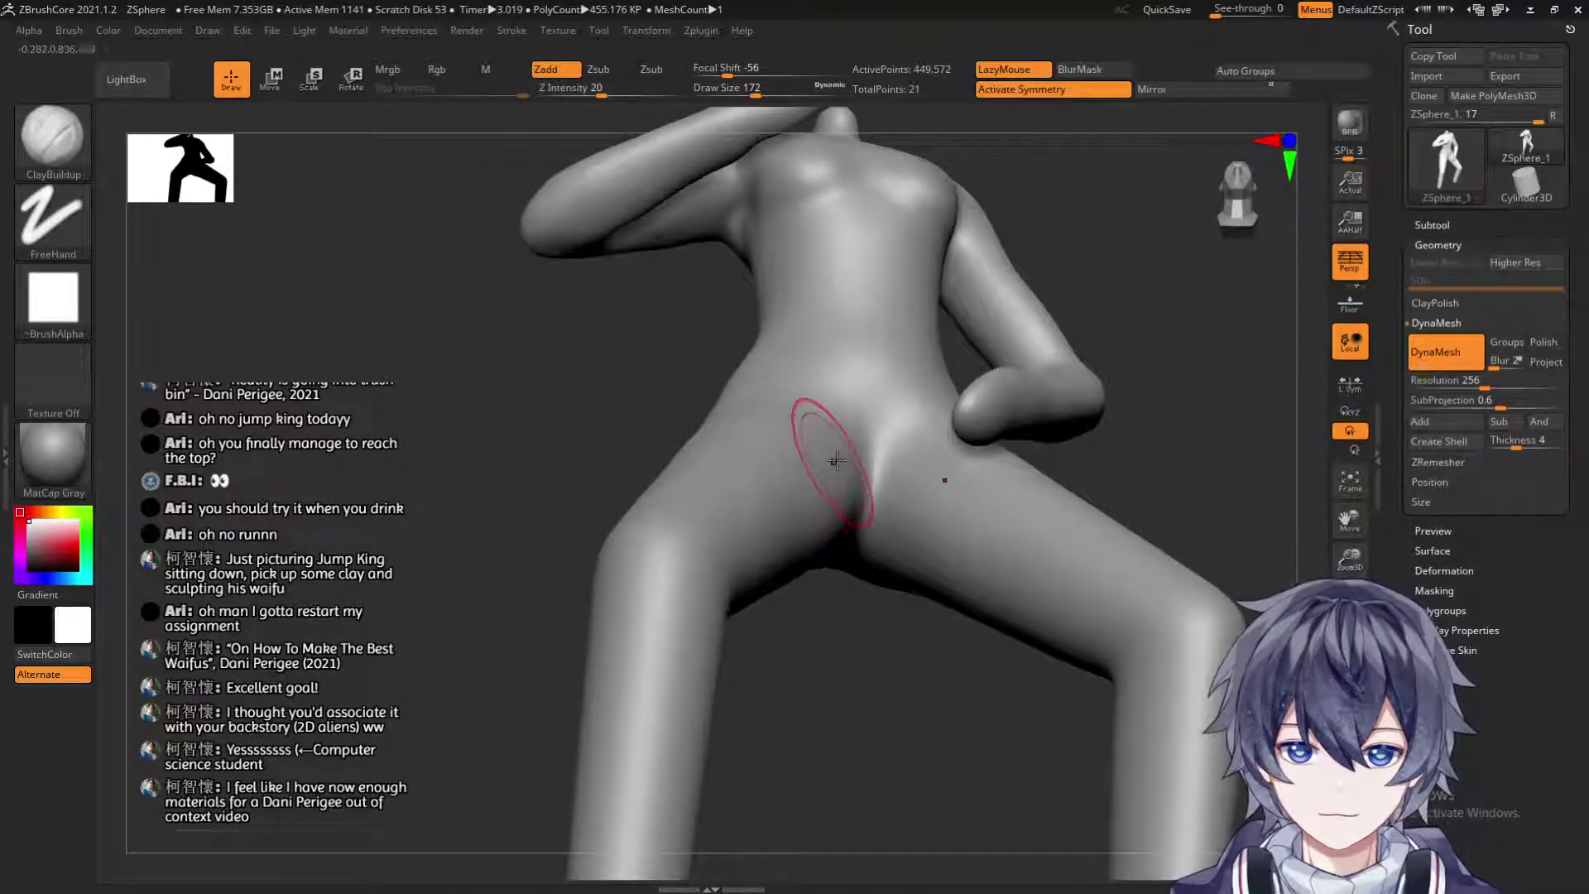
pyautogui.press('shift')
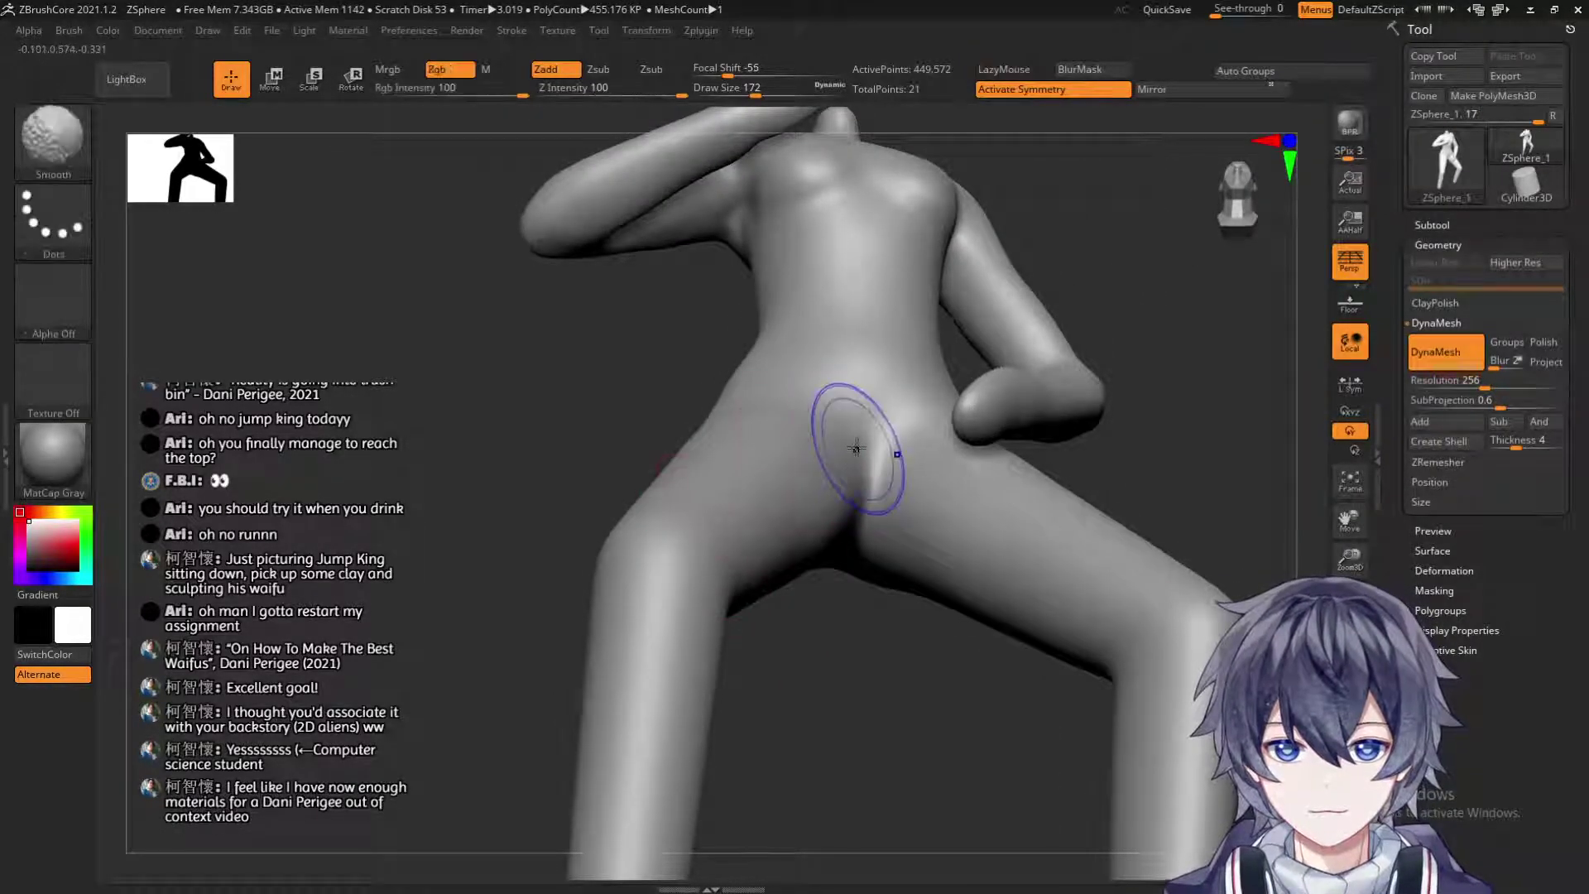
# Lay long ClayBuildup strokes down the outer side of the thigh from the hip toward the knee.
pyautogui.moveTo(851, 685)
pyautogui.mouseDown()
pyautogui.moveTo(851, 752)
pyautogui.moveTo(833, 750)
pyautogui.moveTo(940, 663)
pyautogui.mouseUp()
pyautogui.moveTo(1092, 557); pyautogui.dragTo(934, 332)
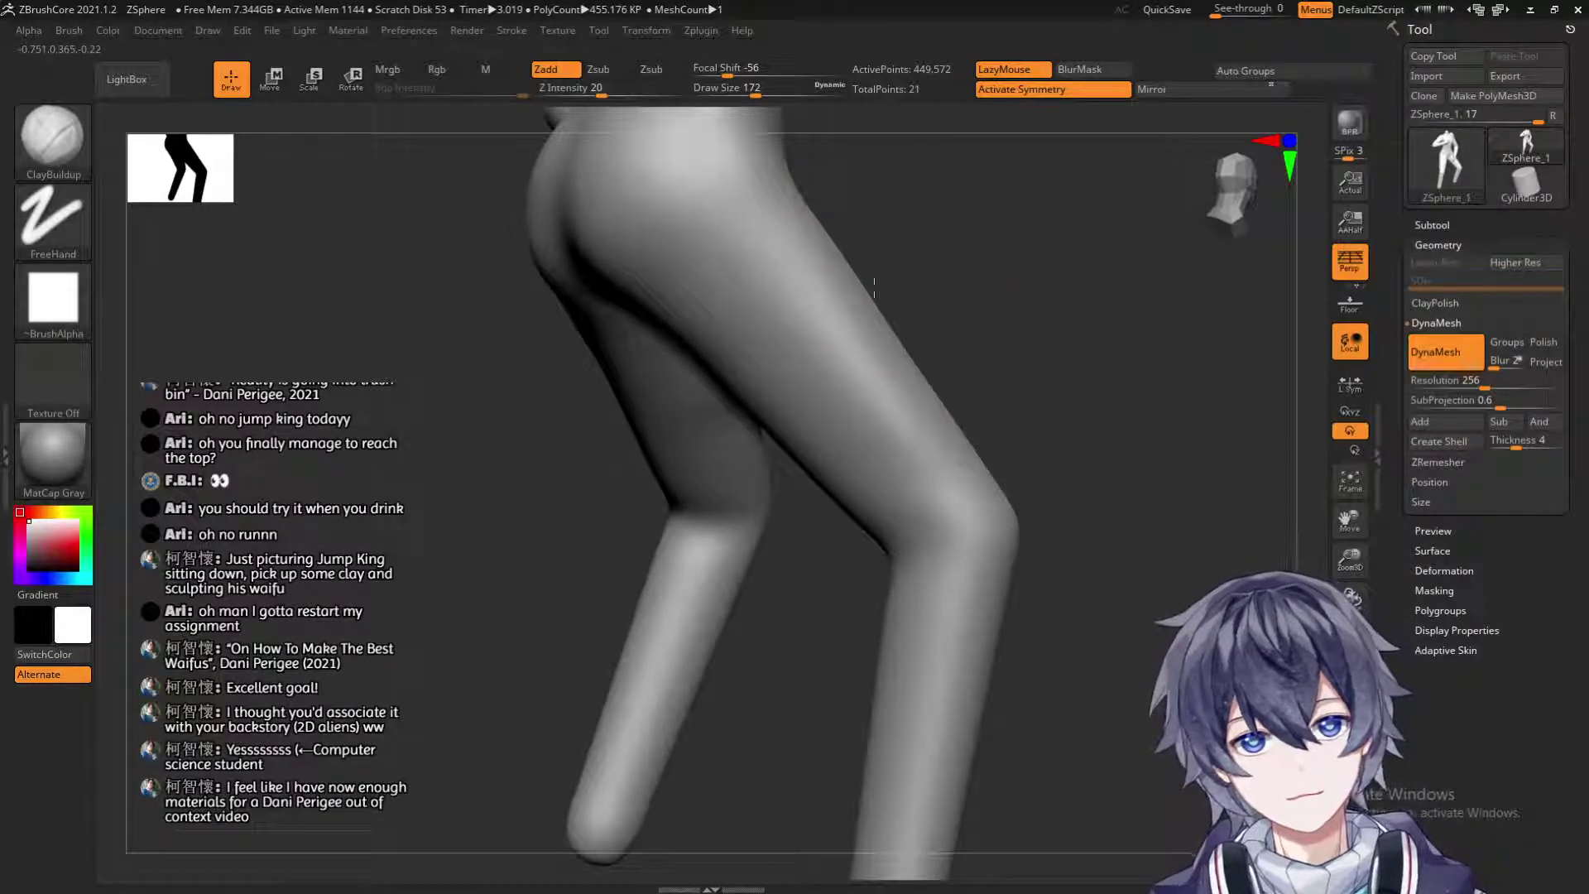
pyautogui.moveTo(976, 259); pyautogui.dragTo(902, 287)
pyautogui.moveTo(787, 184); pyautogui.dragTo(874, 465)
pyautogui.moveTo(814, 191)
pyautogui.mouseDown()
pyautogui.moveTo(904, 533)
pyautogui.moveTo(939, 467)
pyautogui.moveTo(931, 540)
pyautogui.mouseUp()
pyautogui.moveTo(770, 213); pyautogui.dragTo(933, 546)
pyautogui.moveTo(805, 206); pyautogui.dragTo(907, 488)
# Build up the front of the thigh with overlapping ClayBuildup strokes running from the groin to above the knee.
pyautogui.moveTo(1210, 387)
pyautogui.mouseDown()
pyautogui.moveTo(905, 324)
pyautogui.moveTo(771, 488)
pyautogui.mouseUp()
pyautogui.moveTo(861, 227); pyautogui.dragTo(807, 447)
pyautogui.moveTo(892, 257); pyautogui.dragTo(836, 496)
pyautogui.moveTo(820, 319); pyautogui.dragTo(771, 406)
pyautogui.moveTo(904, 308); pyautogui.dragTo(807, 507)
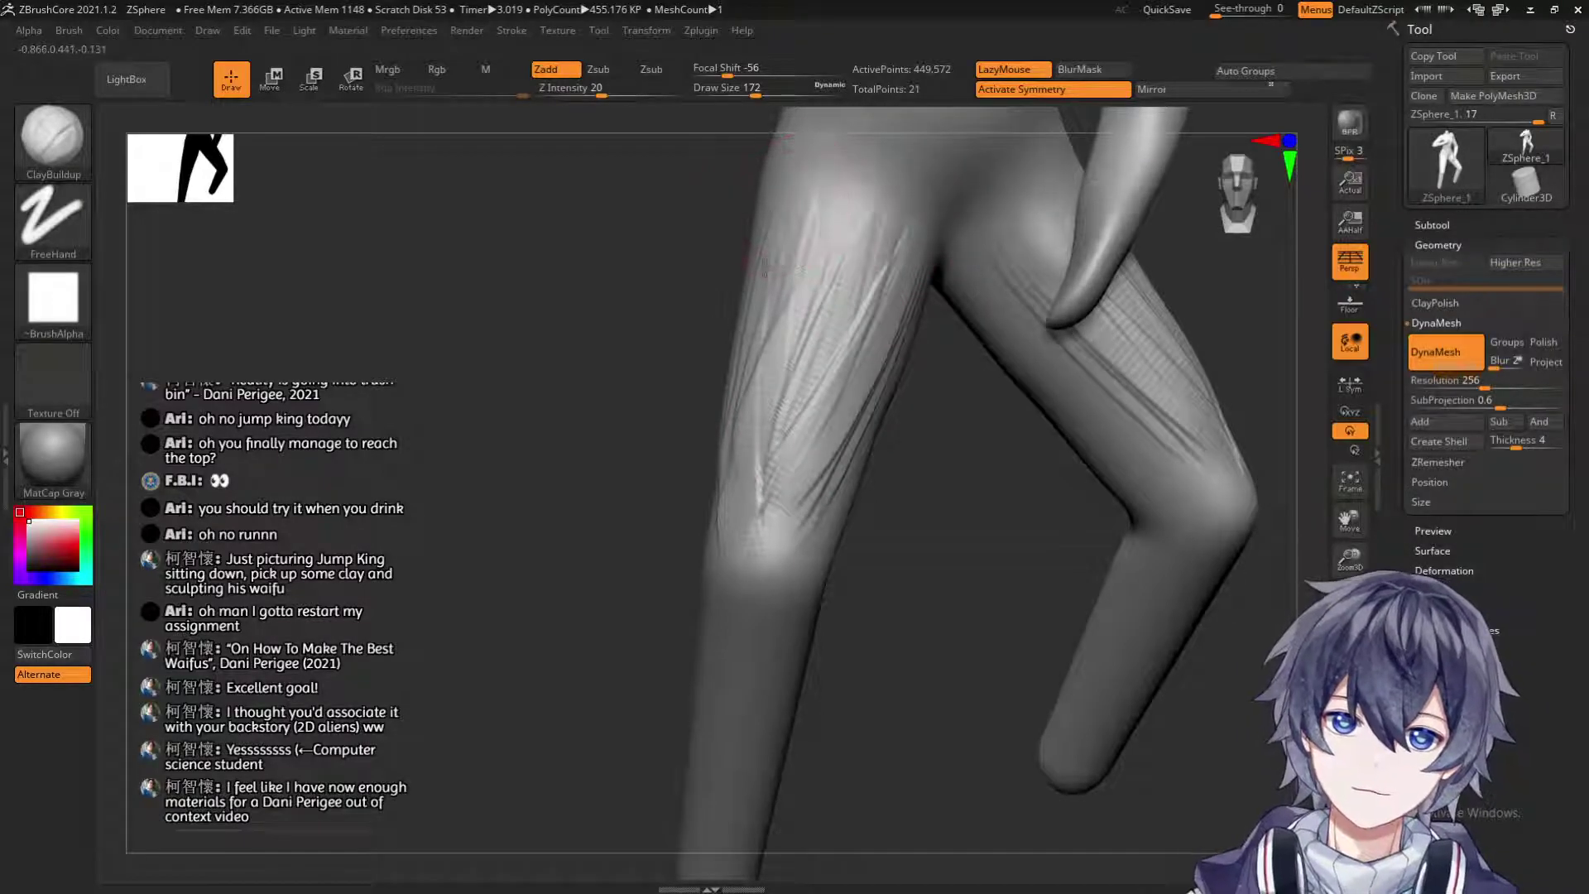
pyautogui.moveTo(785, 248); pyautogui.dragTo(771, 445)
pyautogui.moveTo(806, 202); pyautogui.dragTo(760, 501)
pyautogui.moveTo(852, 248); pyautogui.dragTo(811, 447)
pyautogui.moveTo(865, 211); pyautogui.dragTo(799, 480)
pyautogui.moveTo(911, 248); pyautogui.dragTo(827, 505)
# Smooth the clay strokes across the front and outer side of the thigh down to the knee.
pyautogui.moveTo(983, 408); pyautogui.dragTo(919, 430)
pyautogui.keyDown('shift'); pyautogui.moveTo(931, 269); pyautogui.dragTo(828, 389); pyautogui.keyUp('shift')
pyautogui.moveTo(865, 339); pyautogui.dragTo(734, 450)
pyautogui.moveTo(909, 325)
pyautogui.keyDown('shift'); pyautogui.mouseDown()
pyautogui.moveTo(749, 458)
pyautogui.moveTo(730, 451)
pyautogui.moveTo(841, 328)
pyautogui.mouseUp(); pyautogui.keyUp('shift')
pyautogui.keyDown('shift'); pyautogui.moveTo(718, 405); pyautogui.dragTo(818, 257); pyautogui.keyUp('shift')
pyautogui.moveTo(725, 428)
pyautogui.keyDown('shift'); pyautogui.mouseDown()
pyautogui.moveTo(713, 447)
pyautogui.moveTo(890, 251)
pyautogui.mouseUp(); pyautogui.keyUp('shift')
pyautogui.keyDown('shift'); pyautogui.moveTo(883, 342); pyautogui.dragTo(867, 284); pyautogui.keyUp('shift')
pyautogui.moveTo(944, 564); pyautogui.dragTo(1046, 543)
pyautogui.moveTo(870, 185)
pyautogui.keyDown('shift'); pyautogui.mouseDown()
pyautogui.moveTo(944, 359)
pyautogui.moveTo(1043, 476)
pyautogui.mouseUp(); pyautogui.keyUp('shift')
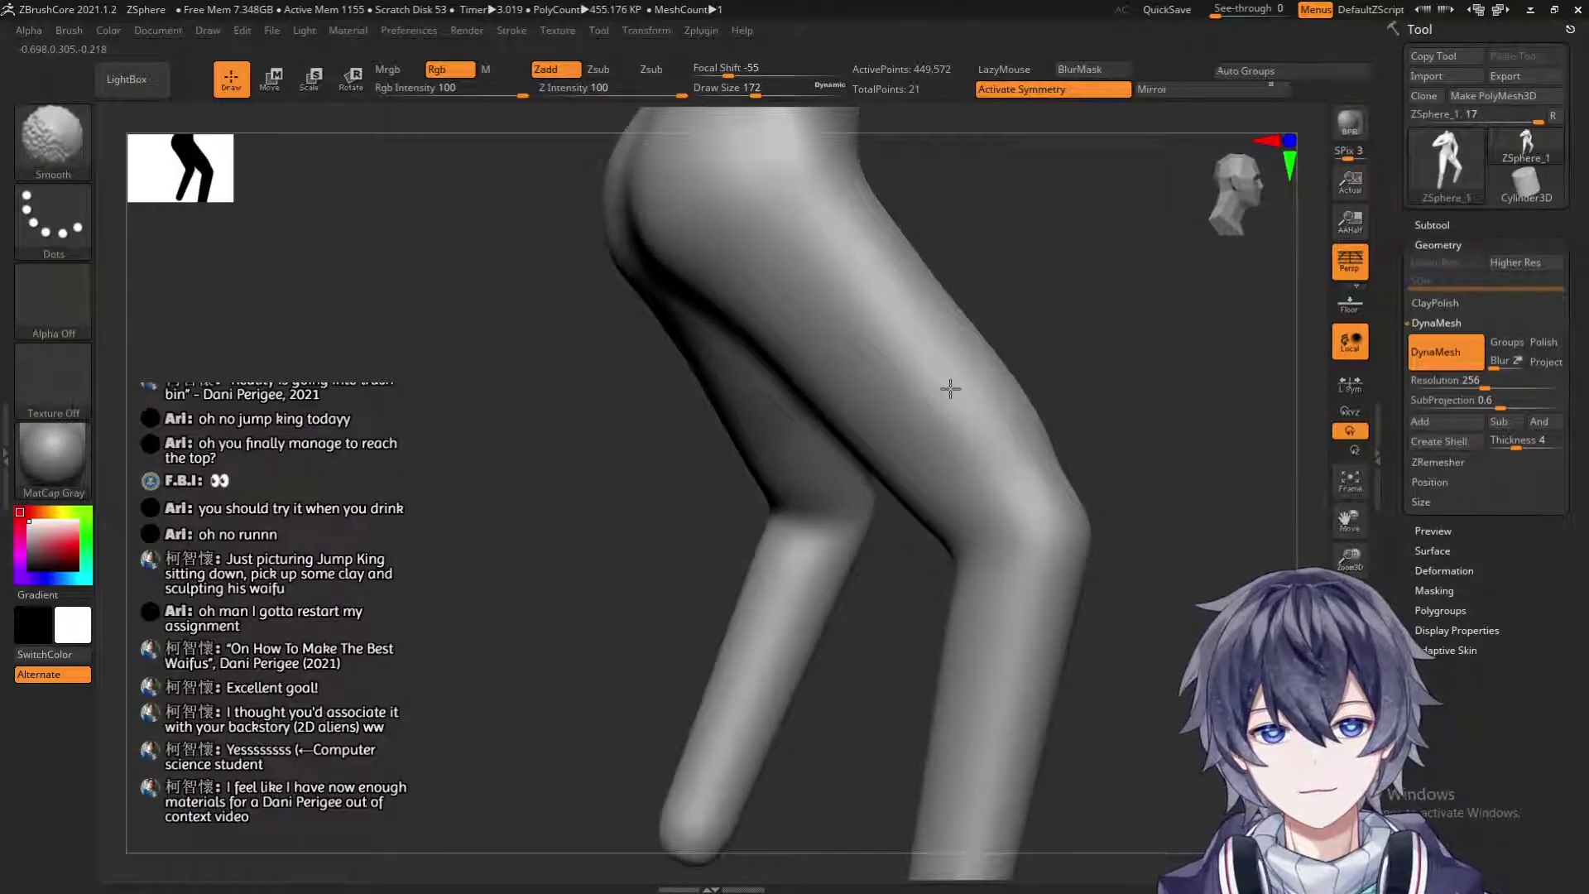
pyautogui.keyDown('shift'); pyautogui.moveTo(1008, 473); pyautogui.dragTo(984, 393); pyautogui.keyUp('shift')
# Straighten the front thigh contour above the knee with the Move brush at draw size 305 and smooth it.
pyautogui.moveTo(1189, 390)
pyautogui.mouseDown()
pyautogui.moveTo(1125, 461)
pyautogui.moveTo(1121, 420)
pyautogui.mouseUp()
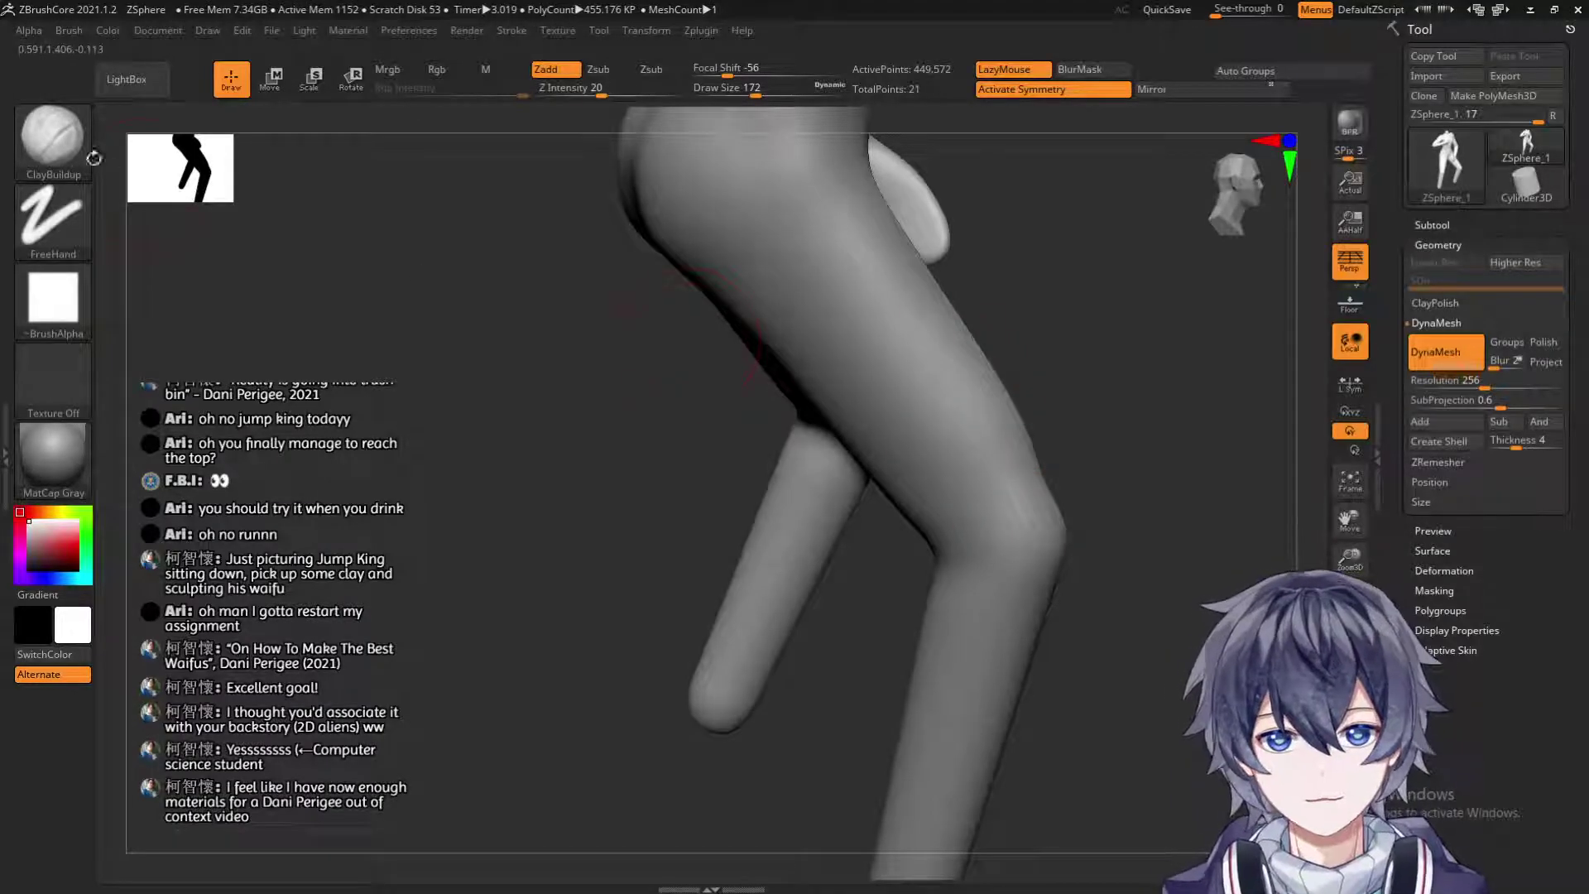
pyautogui.click(53, 137)
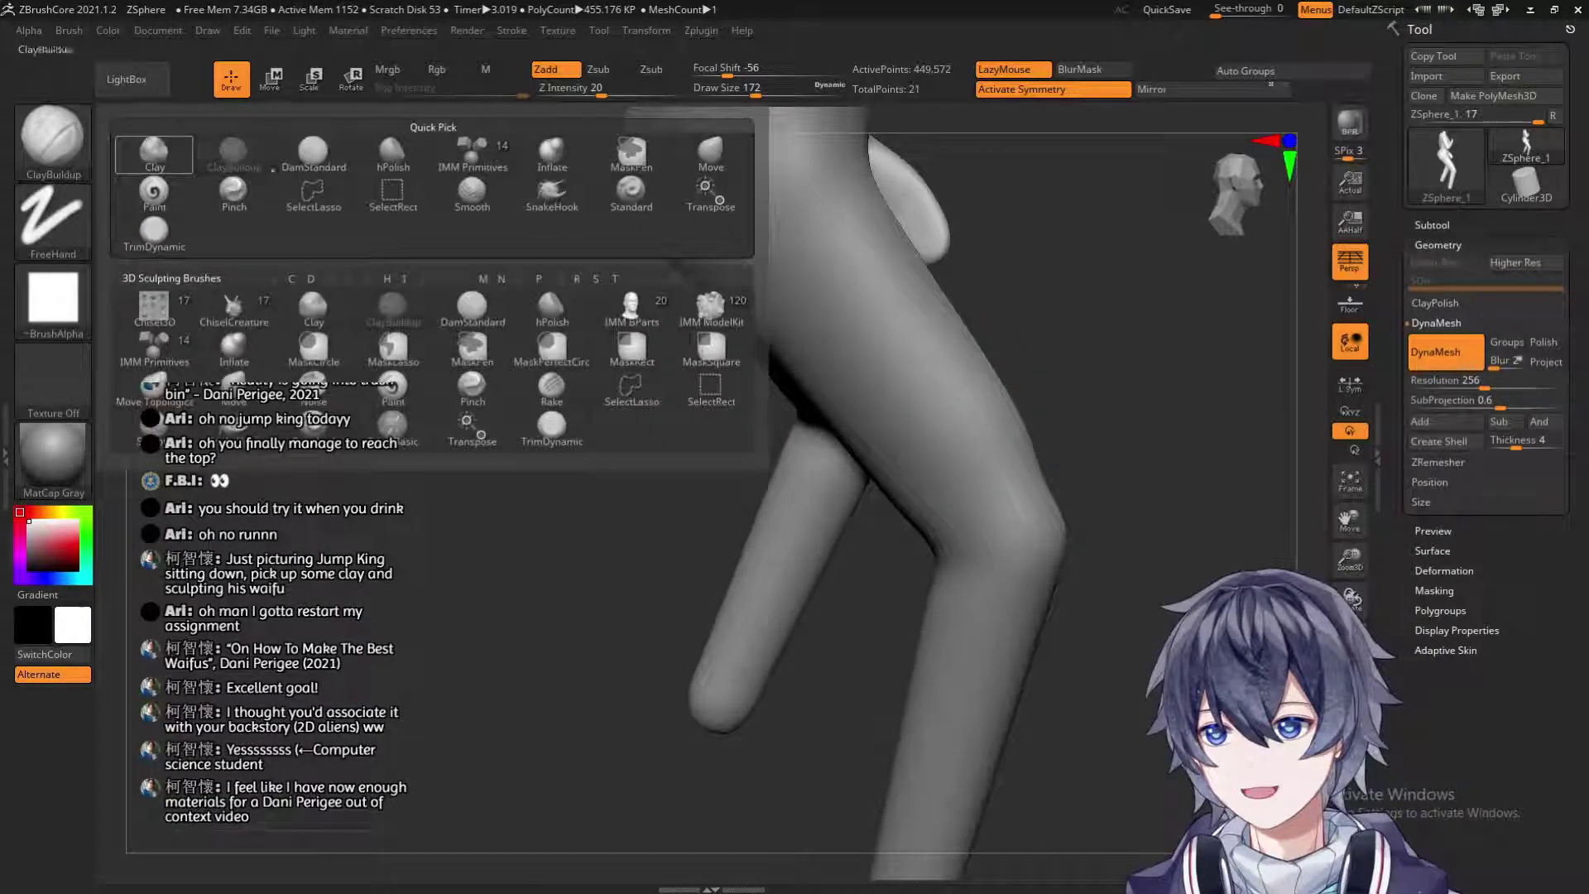
pyautogui.click(722, 151)
pyautogui.press('s')
pyautogui.moveTo(1040, 406)
pyautogui.mouseDown()
pyautogui.moveTo(1055, 407)
pyautogui.moveTo(1015, 416)
pyautogui.mouseUp()
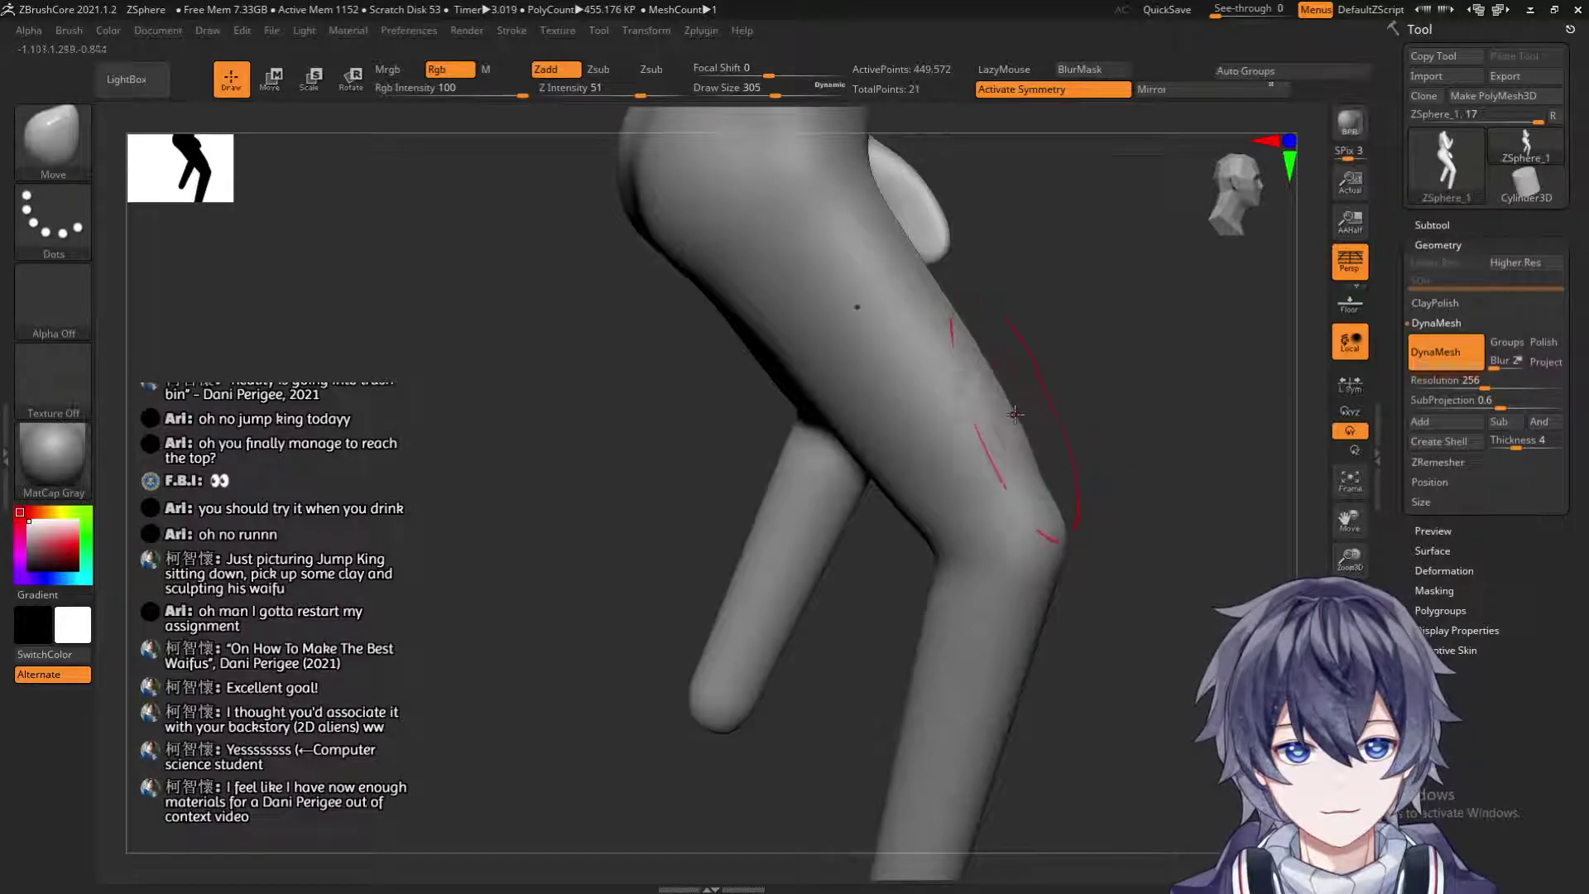
pyautogui.press('shift')
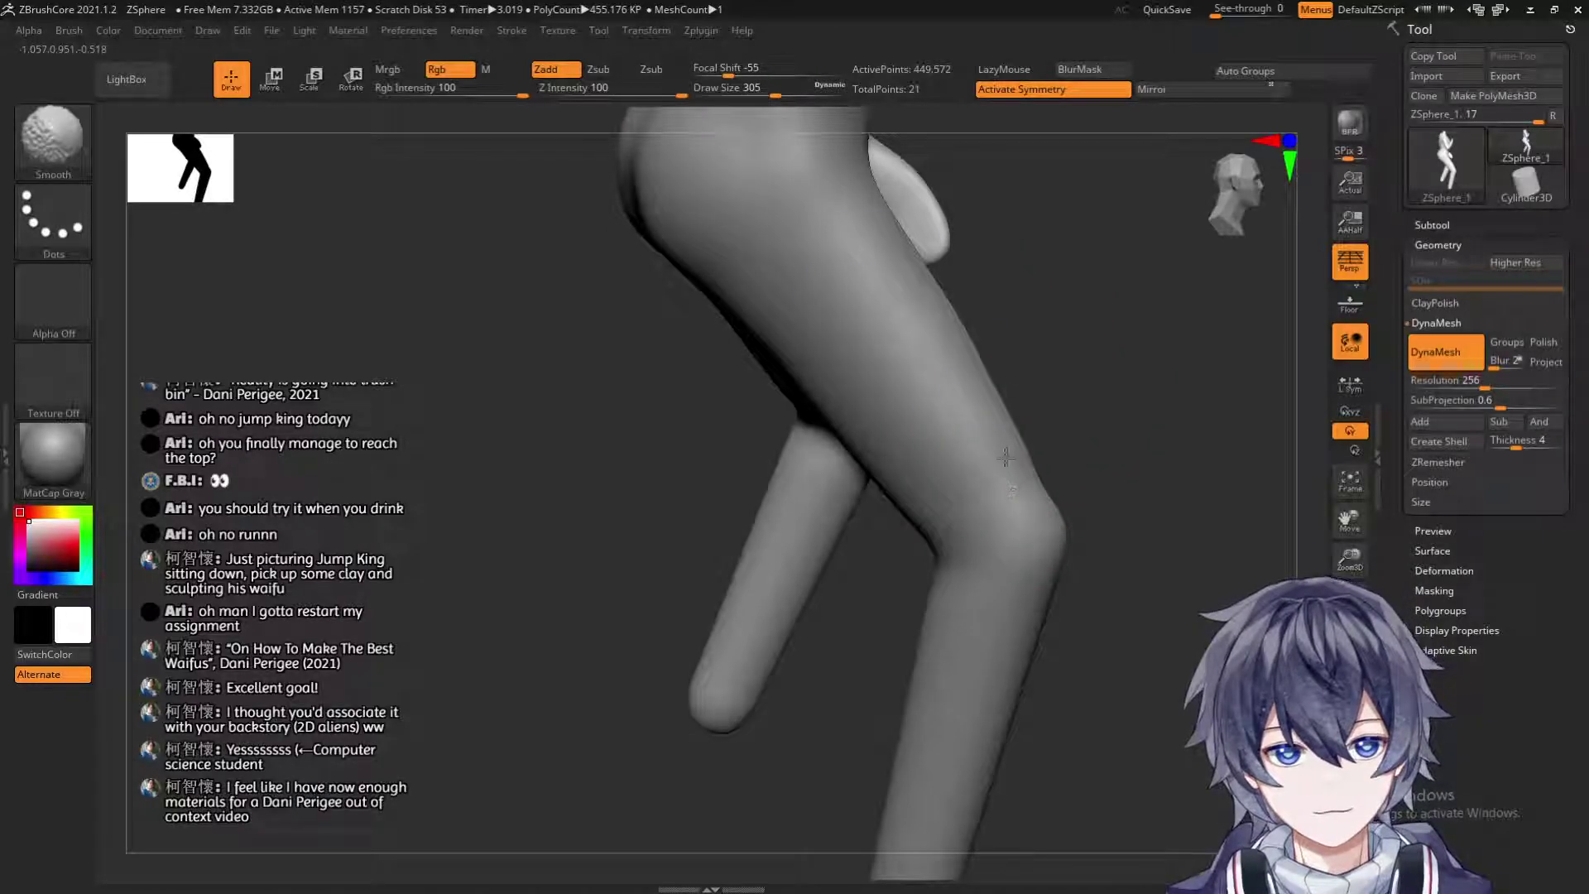
pyautogui.moveTo(1001, 474)
pyautogui.keyDown('shift'); pyautogui.mouseDown()
pyautogui.moveTo(995, 444)
pyautogui.moveTo(1051, 465)
pyautogui.moveTo(1040, 477)
pyautogui.mouseUp(); pyautogui.keyUp('shift')
pyautogui.press('s')
pyautogui.press('s')
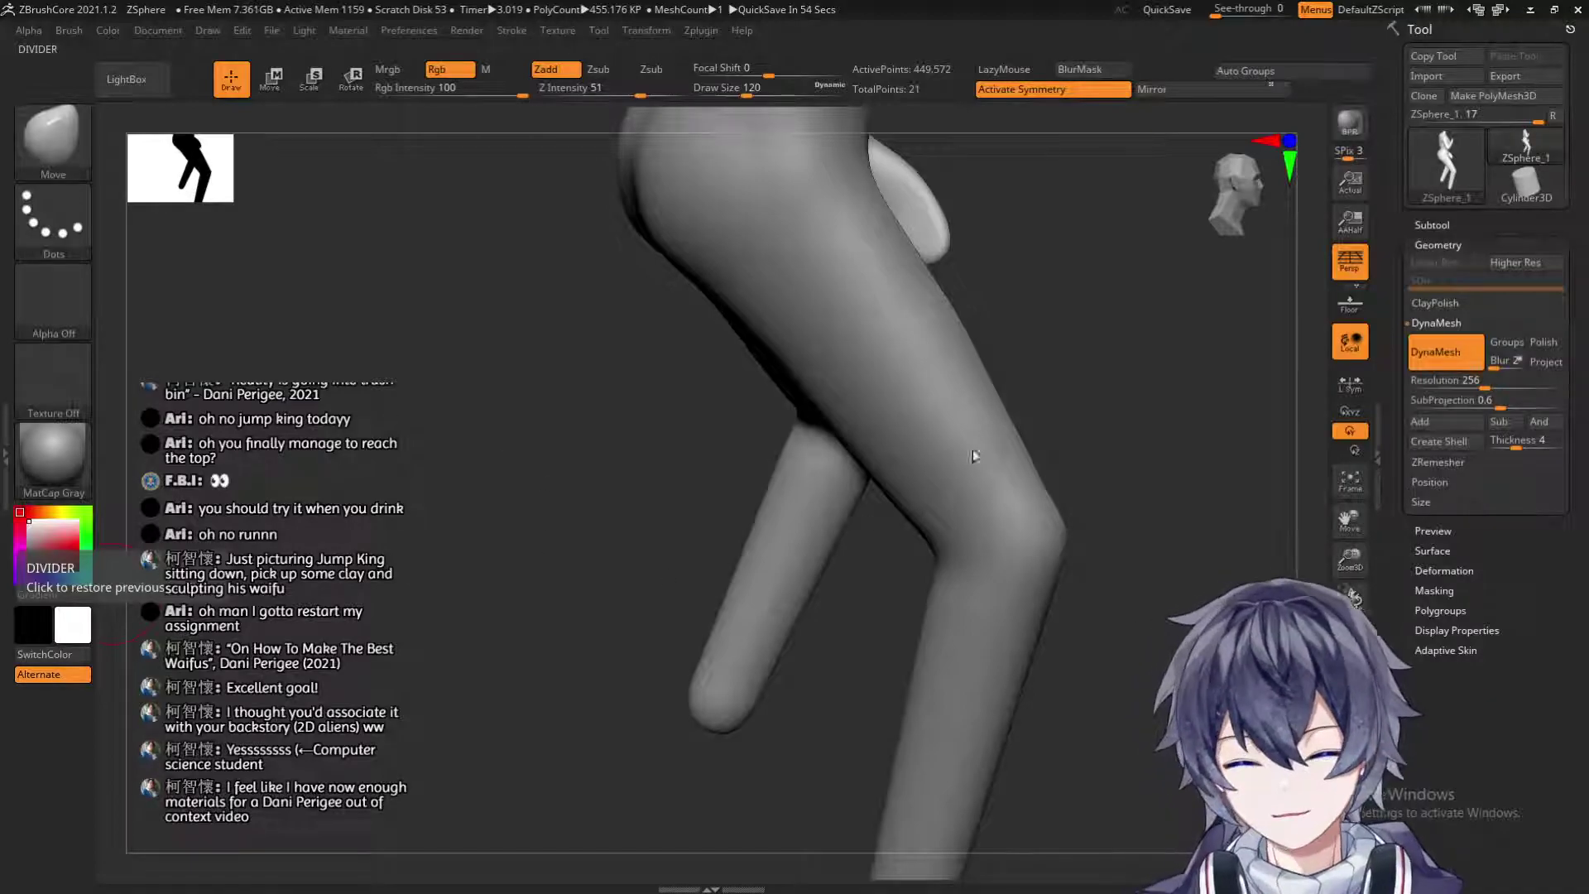
# Refine the hip and thigh volume from several angles with the ClayBuildup brush at draw size 207 and smooth it.
pyautogui.click(52, 137)
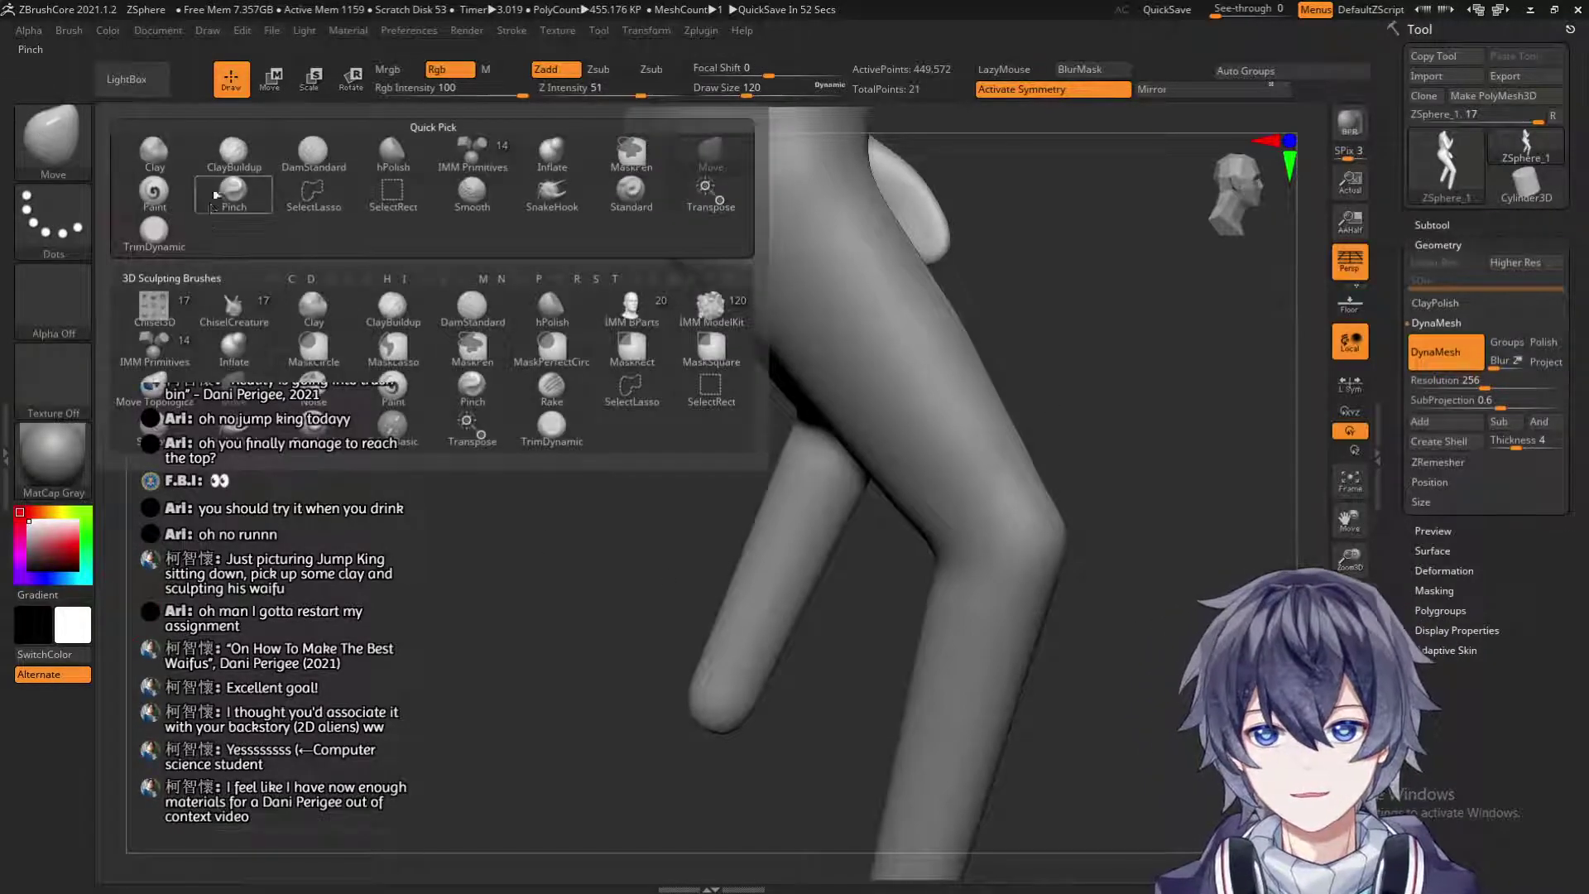
pyautogui.click(233, 153)
pyautogui.moveTo(1065, 358)
pyautogui.mouseDown()
pyautogui.moveTo(872, 481)
pyautogui.moveTo(704, 426)
pyautogui.mouseUp()
pyautogui.press('shift')
pyautogui.keyDown('shift'); pyautogui.moveTo(728, 333); pyautogui.dragTo(721, 309); pyautogui.keyUp('shift')
pyautogui.keyDown('alt'); pyautogui.moveTo(558, 548); pyautogui.dragTo(589, 719); pyautogui.keyUp('alt')
pyautogui.keyDown('shift'); pyautogui.moveTo(805, 385); pyautogui.dragTo(818, 482); pyautogui.keyUp('shift')
pyautogui.keyDown('shift'); pyautogui.moveTo(740, 685); pyautogui.dragTo(755, 600); pyautogui.keyUp('shift')
pyautogui.moveTo(608, 542); pyautogui.dragTo(902, 526)
pyautogui.moveTo(993, 567); pyautogui.dragTo(1011, 549)
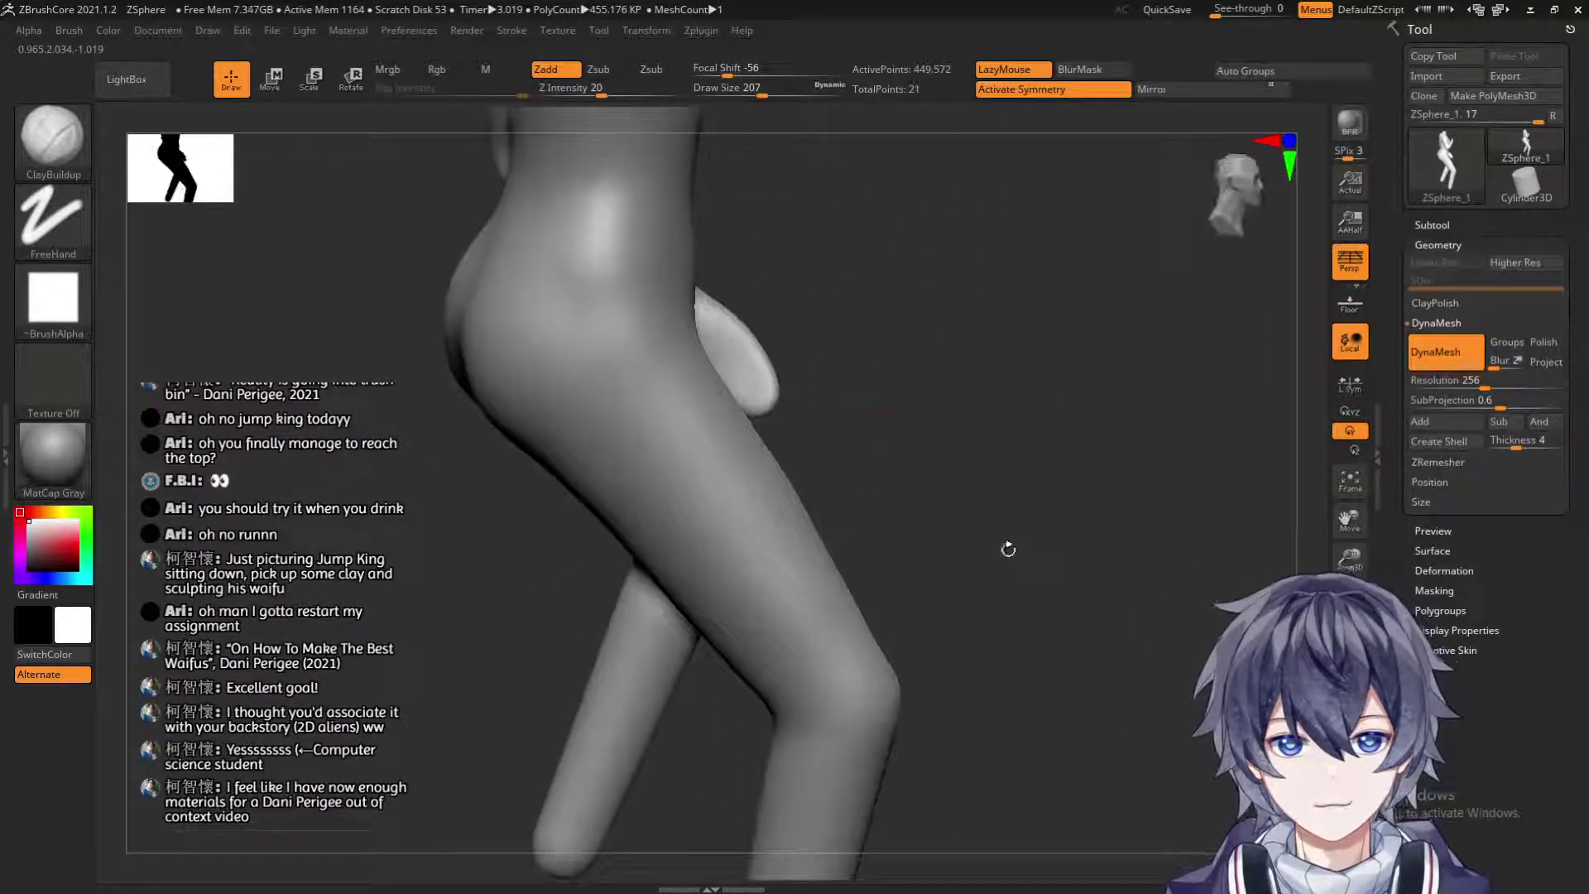
# Smooth the side and front of the thigh down toward the knee.
pyautogui.press('shift')
pyautogui.moveTo(961, 486)
pyautogui.mouseDown()
pyautogui.moveTo(964, 462)
pyautogui.moveTo(998, 464)
pyautogui.mouseUp()
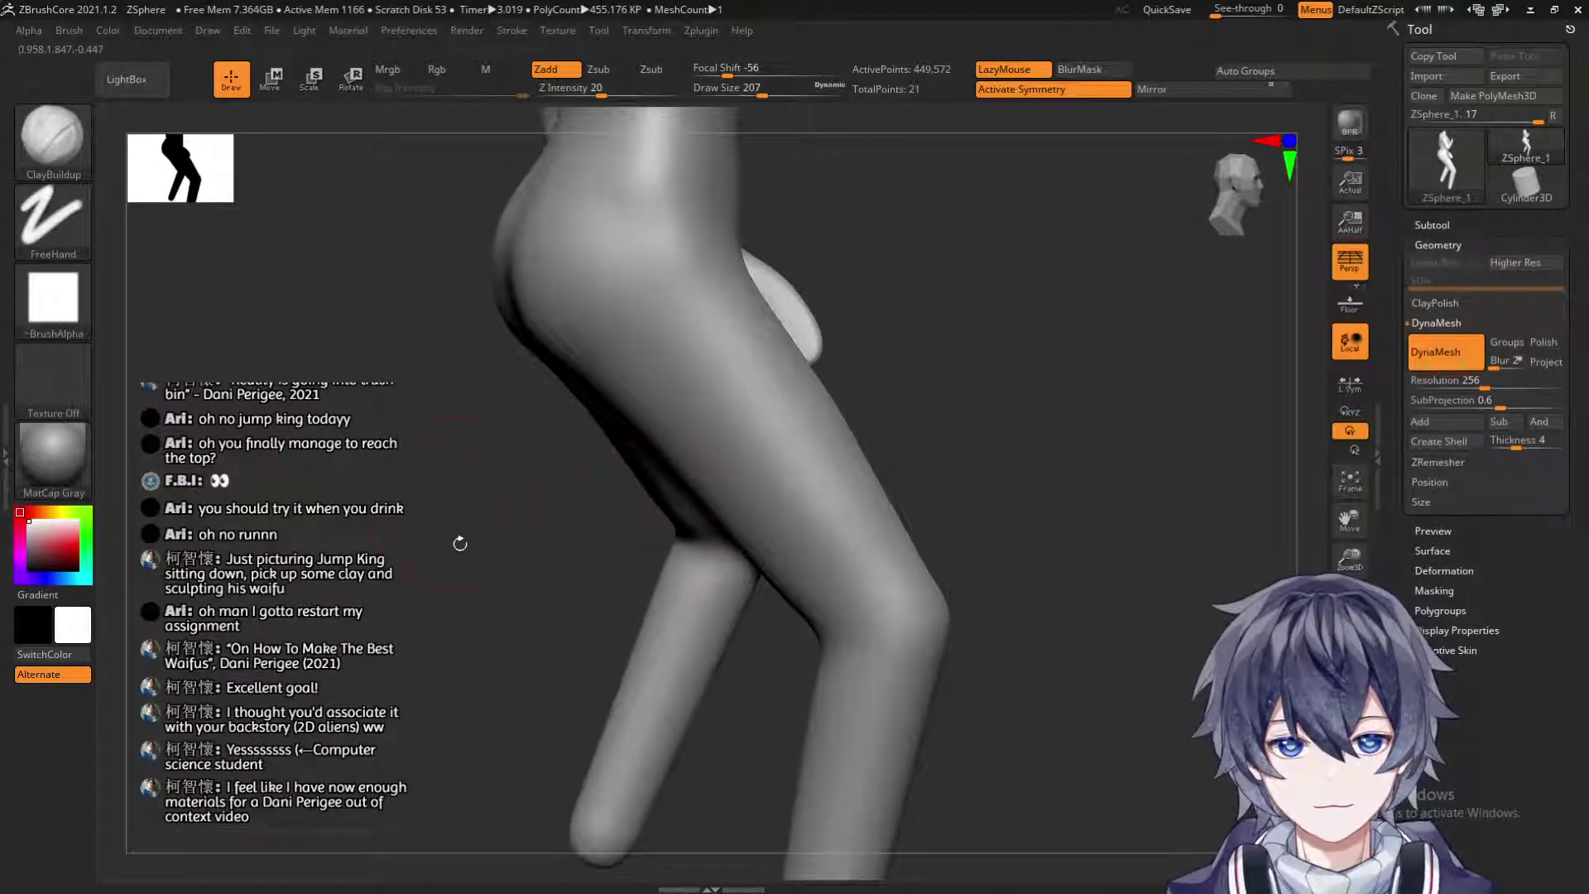
pyautogui.moveTo(418, 492); pyautogui.dragTo(195, 497)
pyautogui.moveTo(879, 324)
pyautogui.keyDown('shift'); pyautogui.mouseDown()
pyautogui.moveTo(904, 400)
pyautogui.moveTo(818, 431)
pyautogui.mouseUp(); pyautogui.keyUp('shift')
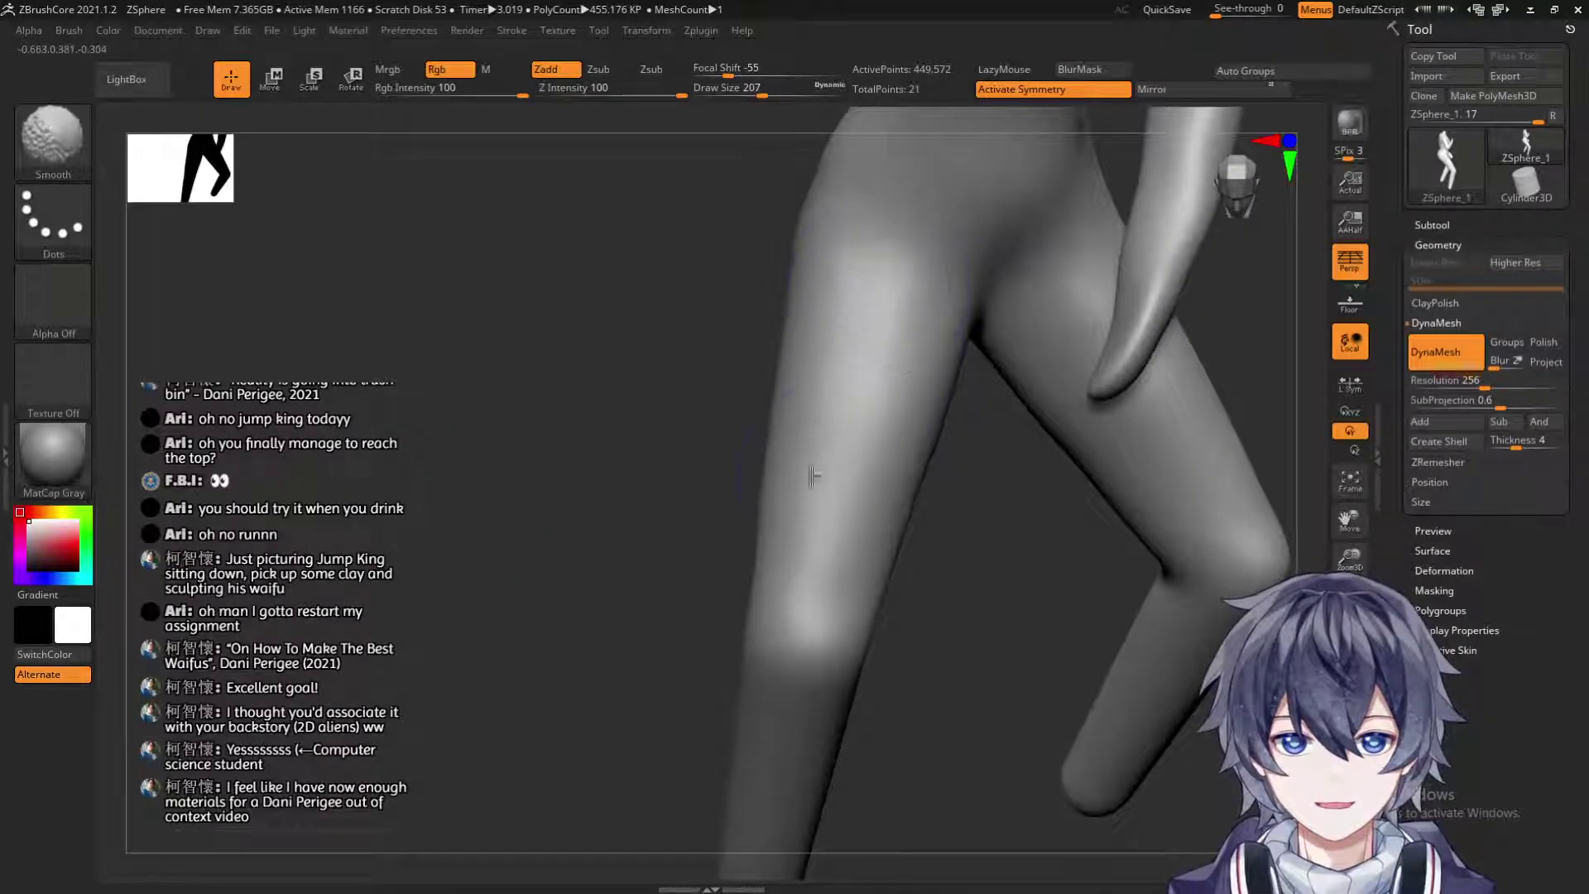
pyautogui.moveTo(477, 445)
pyautogui.mouseDown()
pyautogui.moveTo(420, 438)
pyautogui.moveTo(620, 501)
pyautogui.mouseUp()
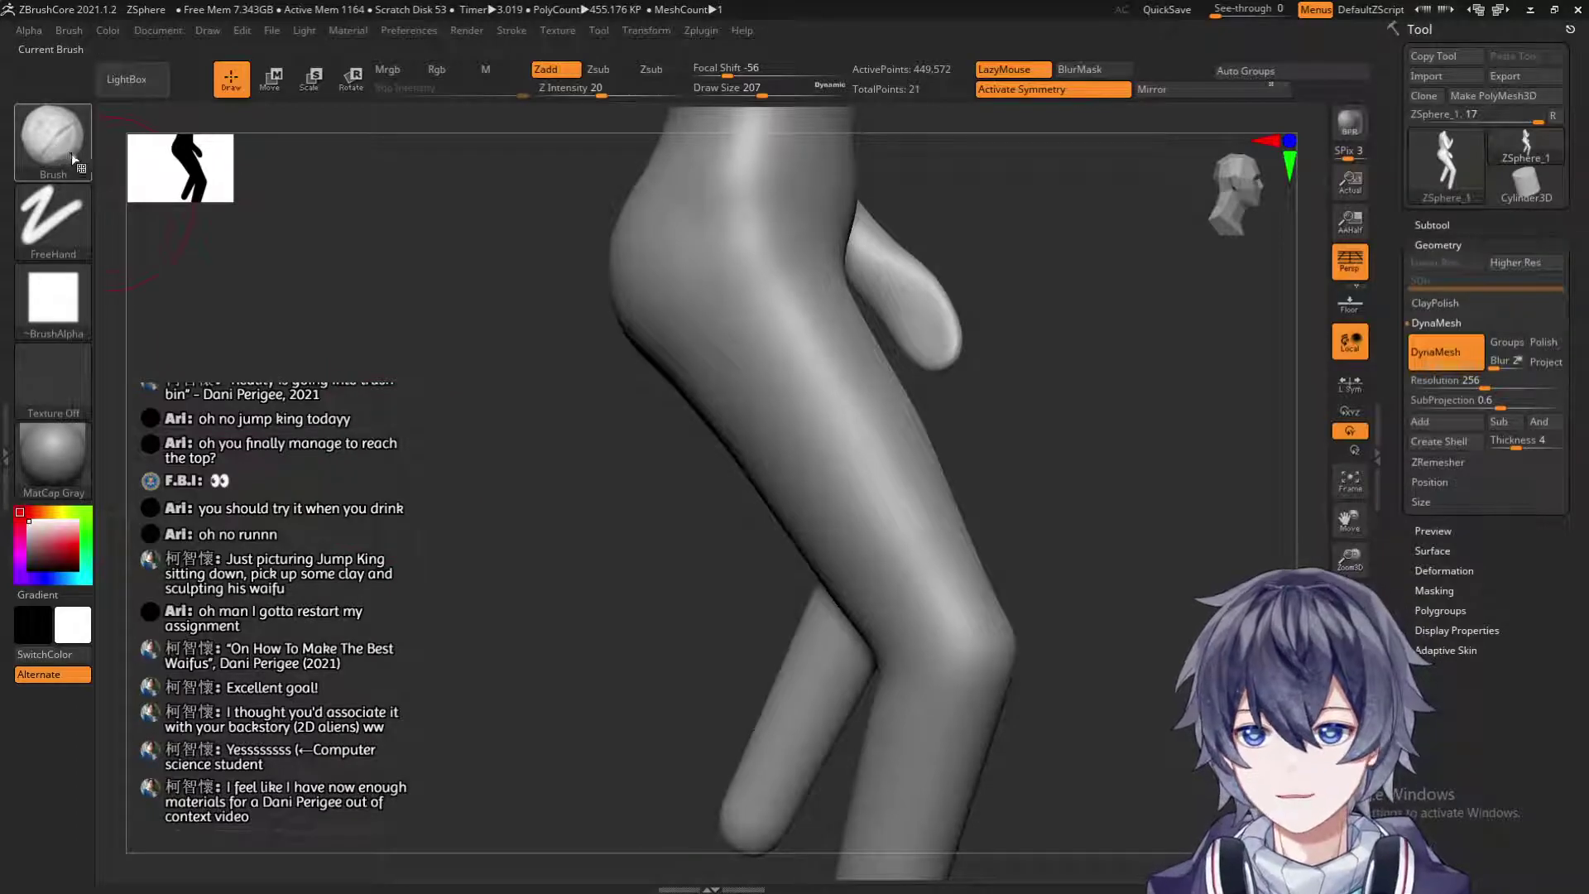
# Pull the front of the upper thigh slightly forward in side view with the Move brush at draw size 344.
pyautogui.moveTo(77, 162)
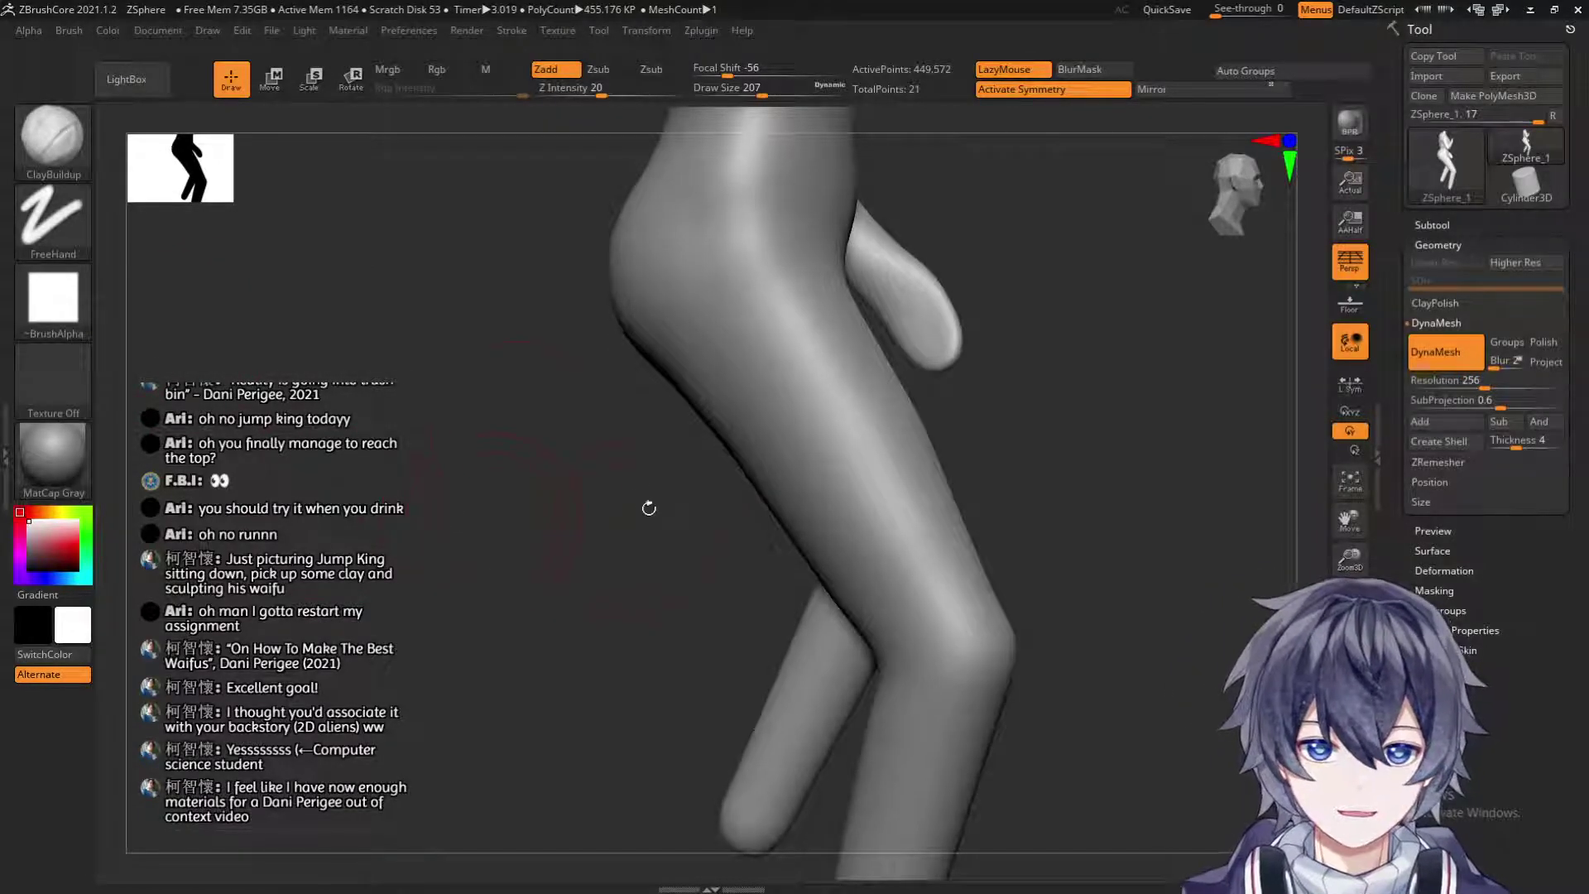
pyautogui.click(52, 136)
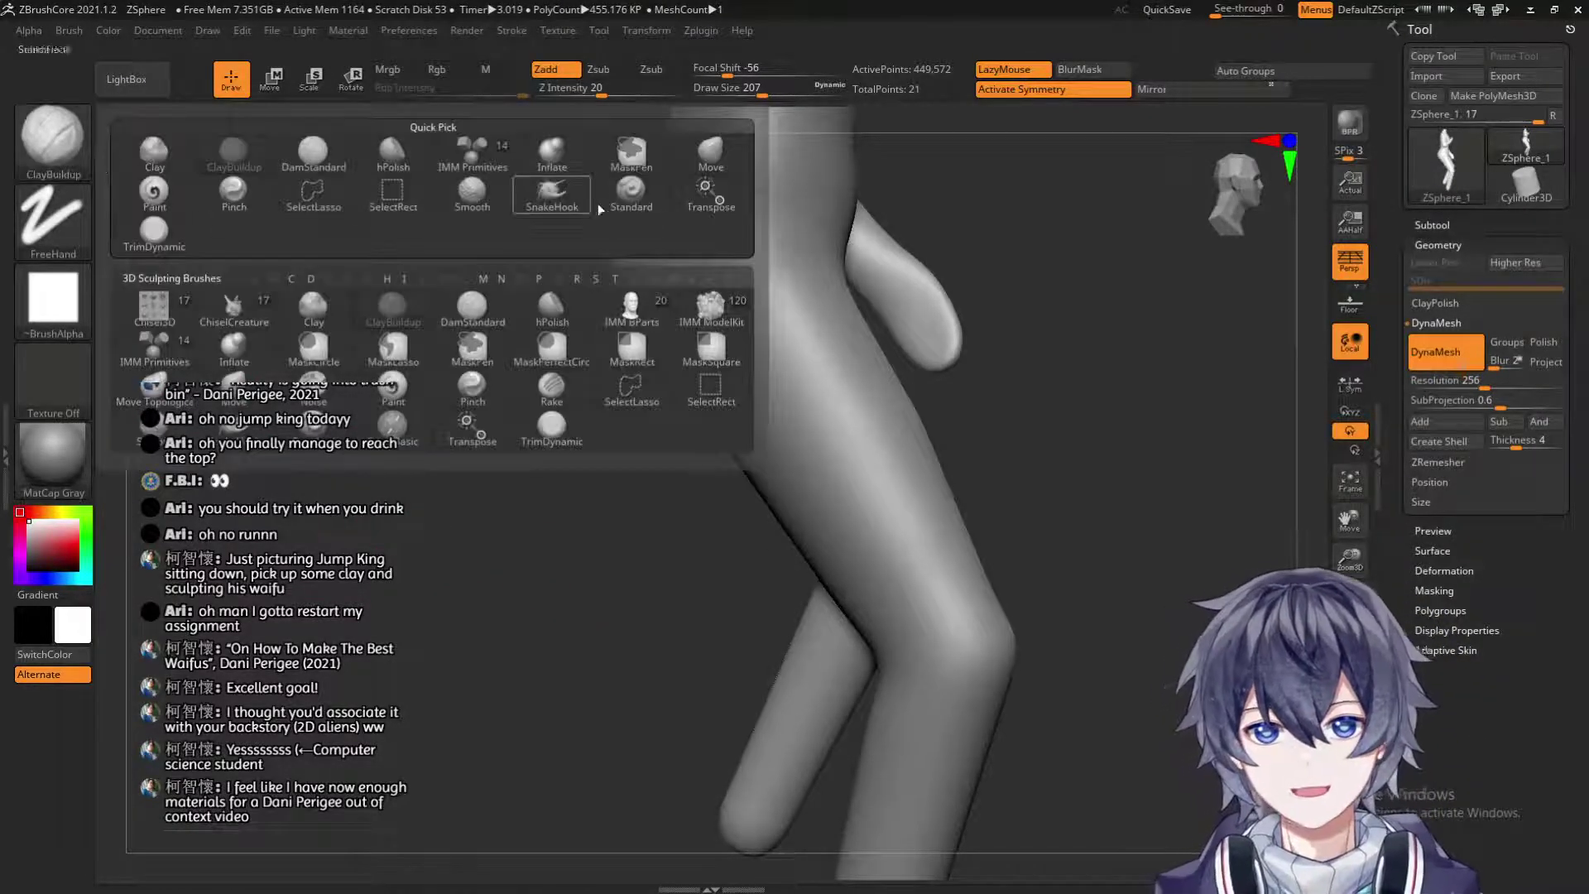
pyautogui.click(703, 157)
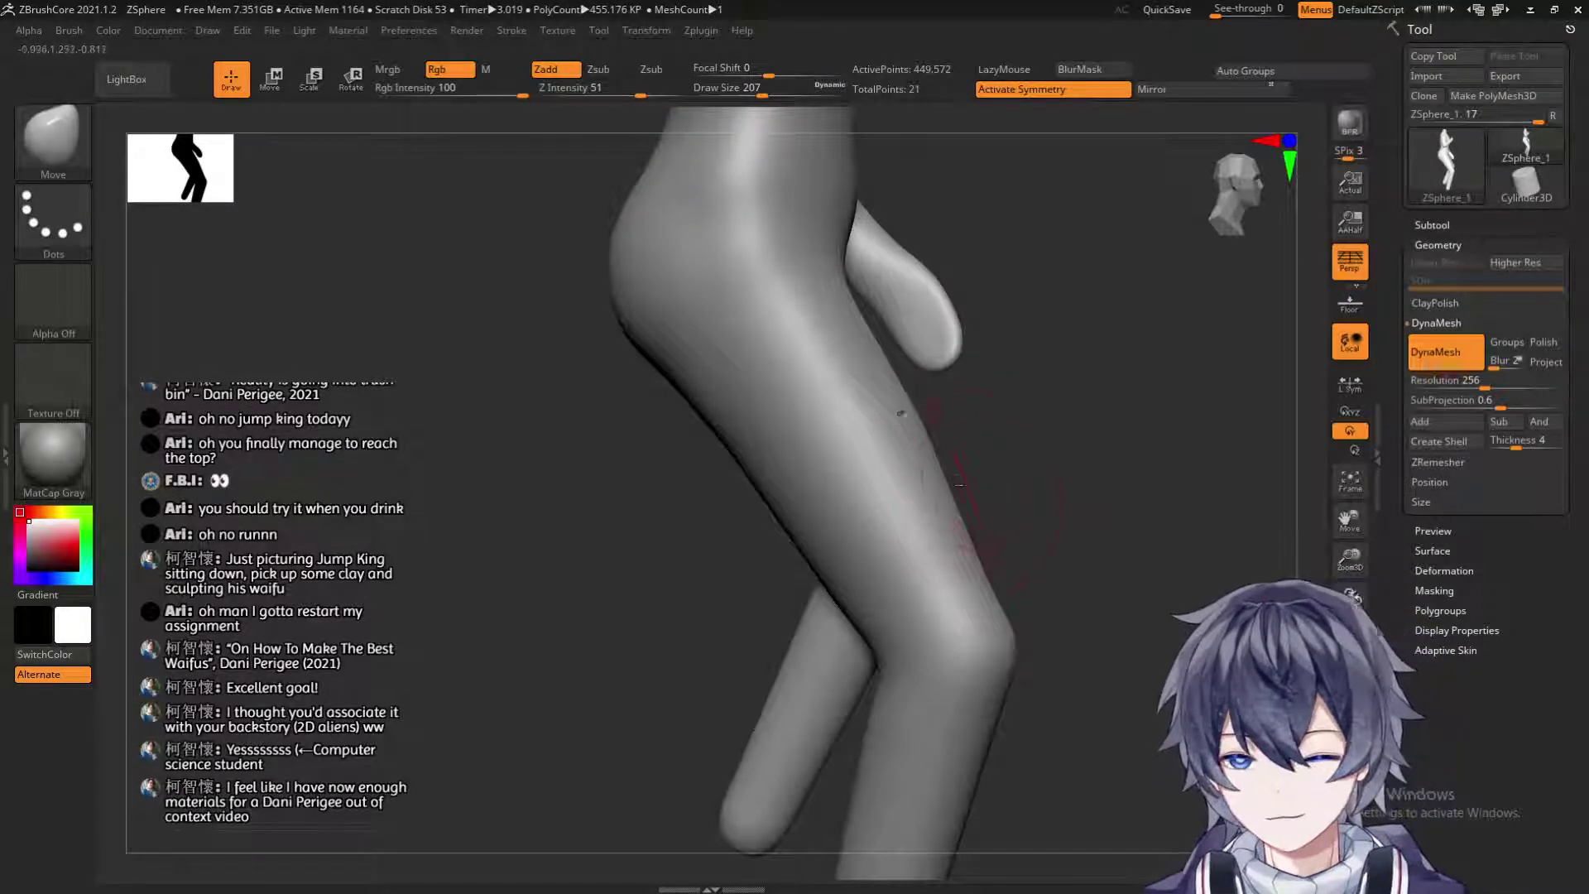
pyautogui.moveTo(1009, 332); pyautogui.dragTo(1006, 324)
pyautogui.press('s')
pyautogui.moveTo(851, 310); pyautogui.dragTo(873, 315)
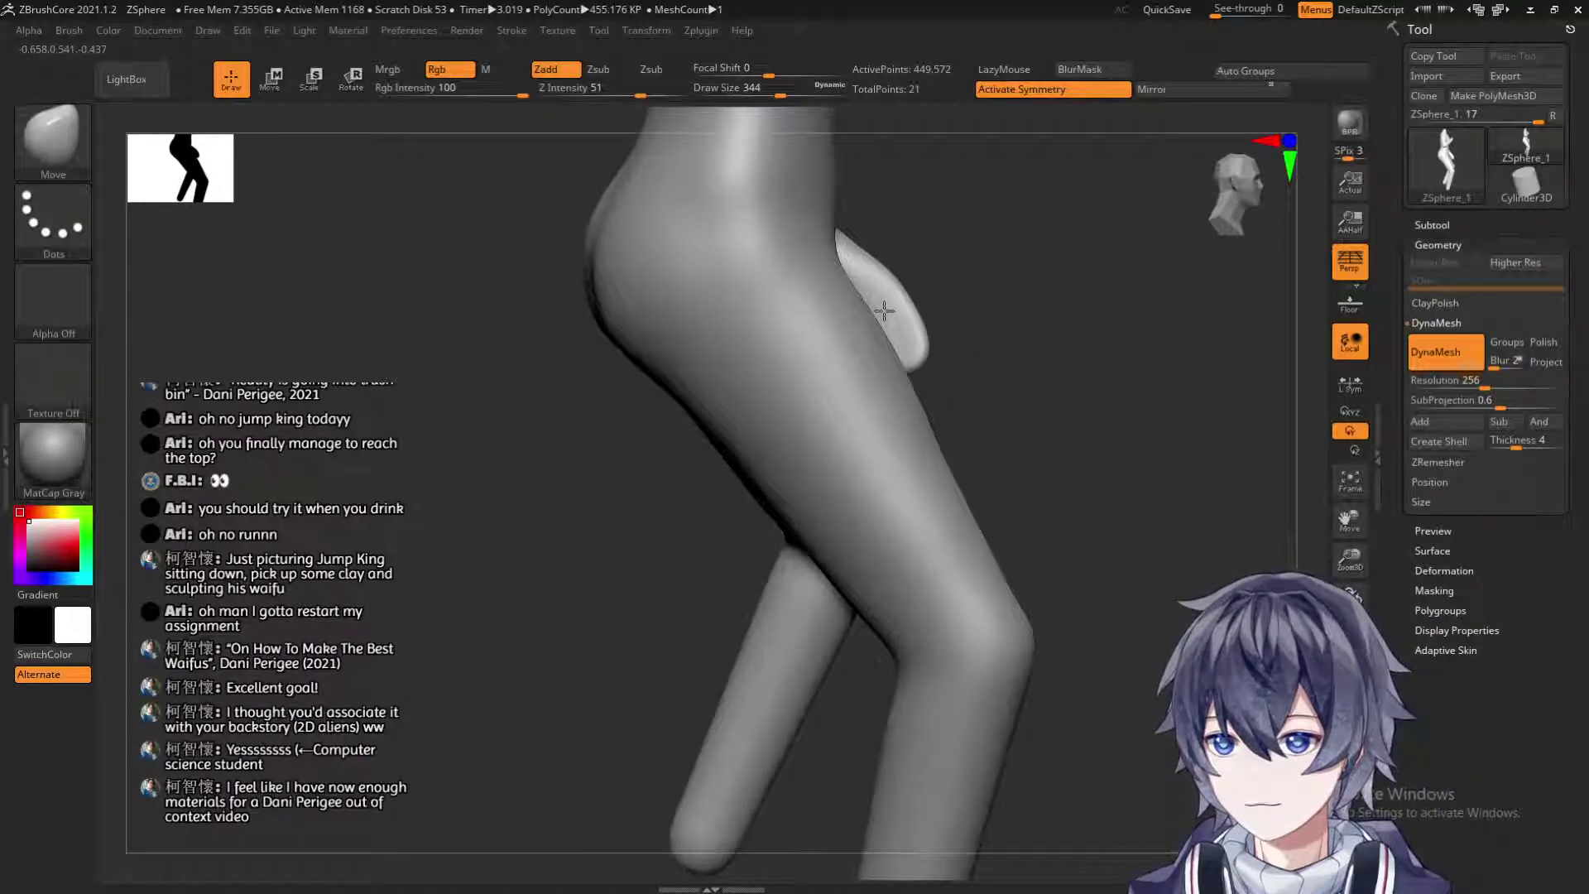
# Smooth the front and inner side of the thigh seen from the front.
pyautogui.moveTo(58, 481)
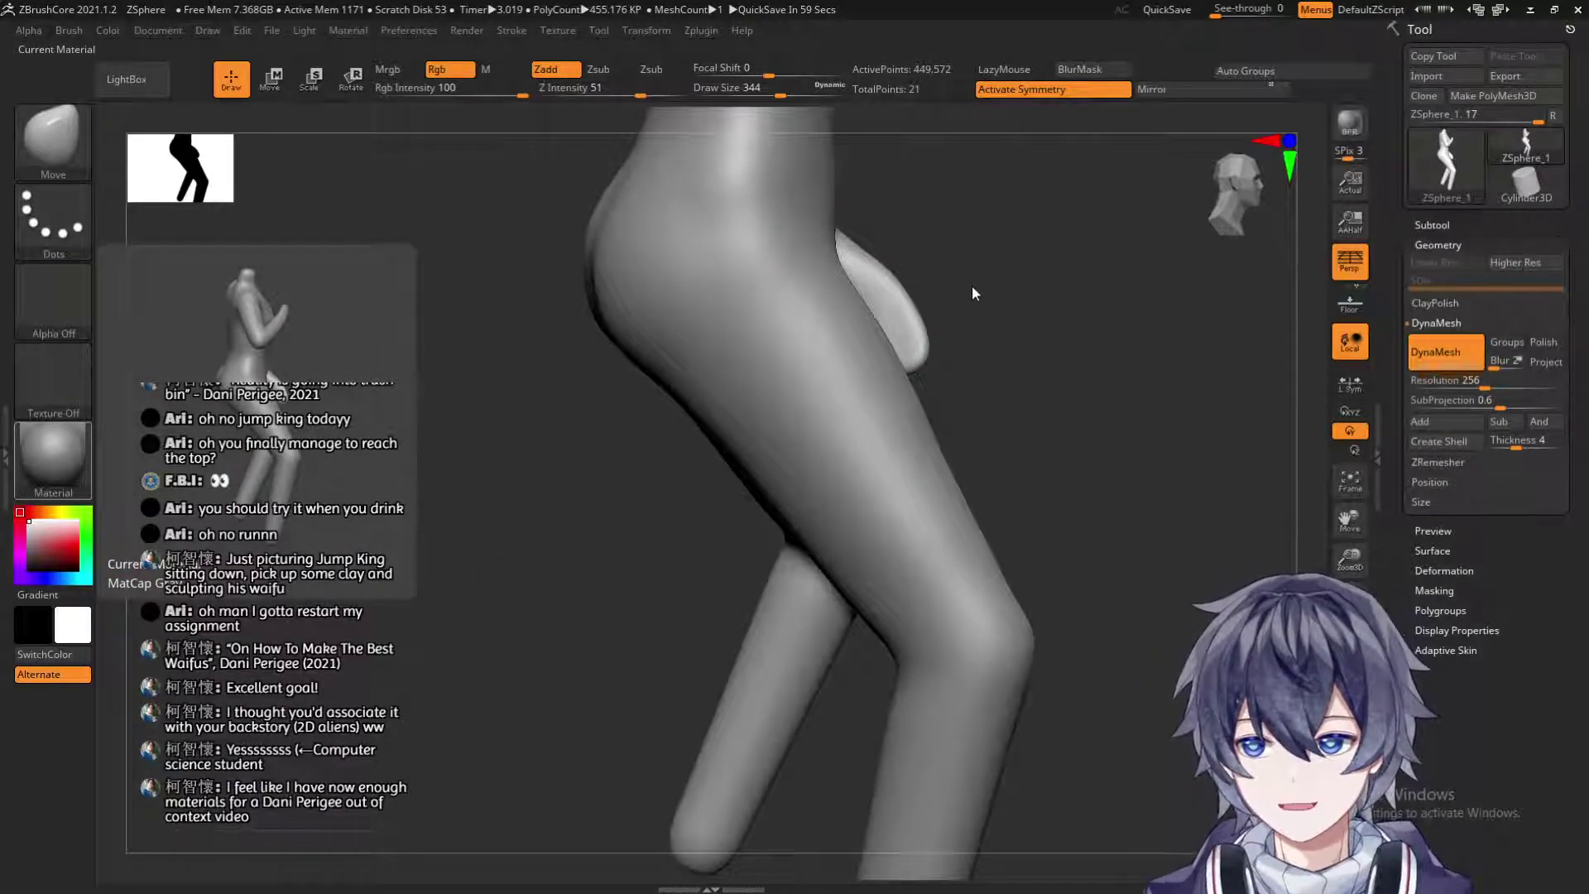
pyautogui.moveTo(1044, 305); pyautogui.dragTo(828, 325)
pyautogui.press('shift')
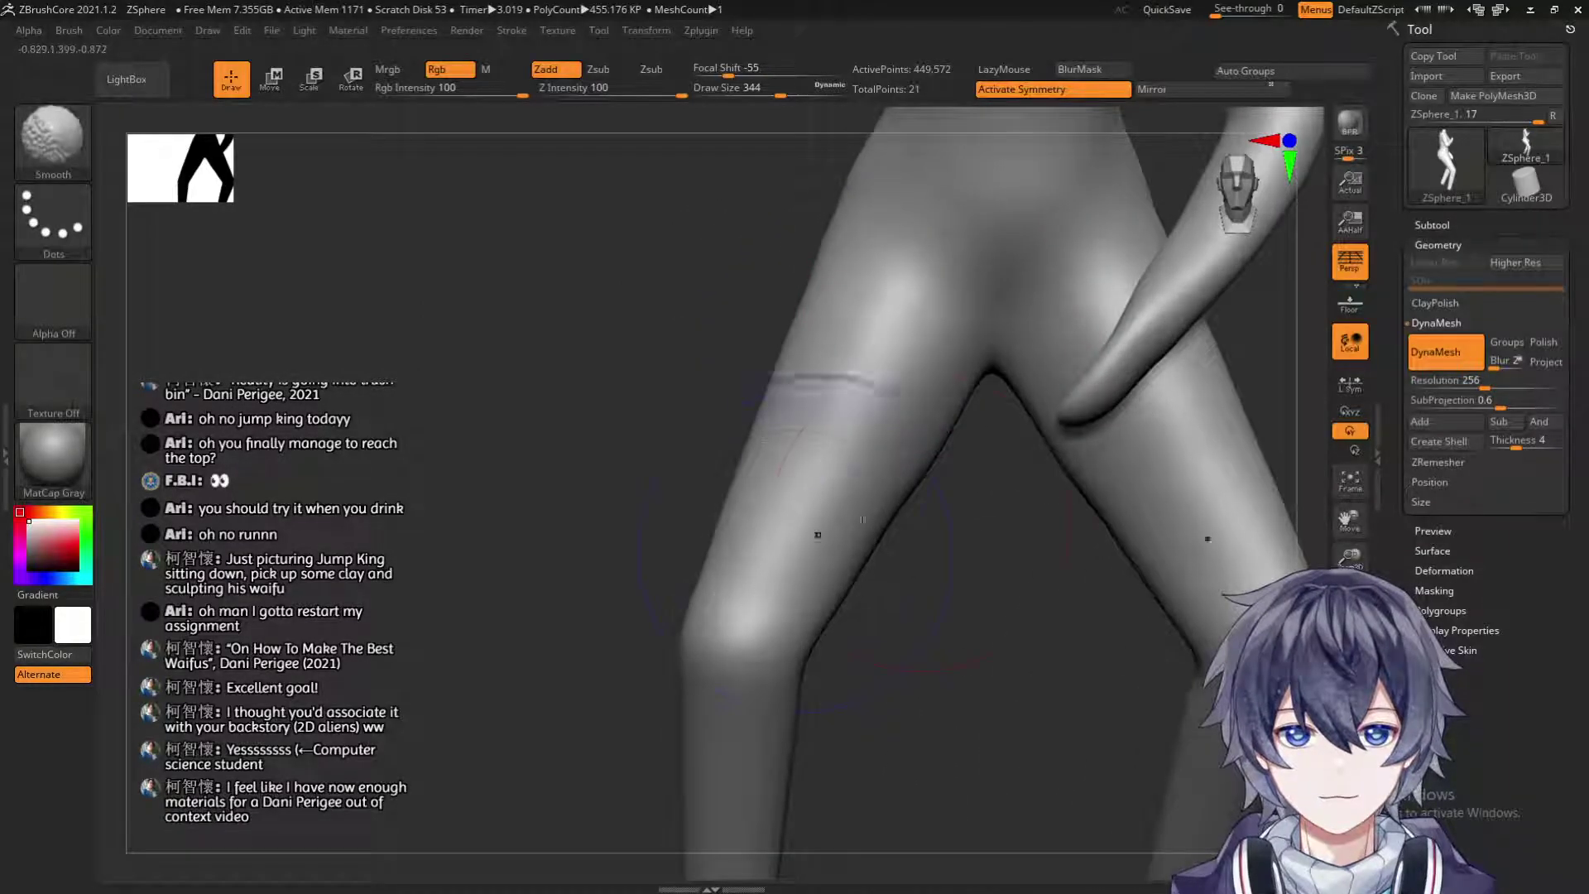
pyautogui.press('shift')
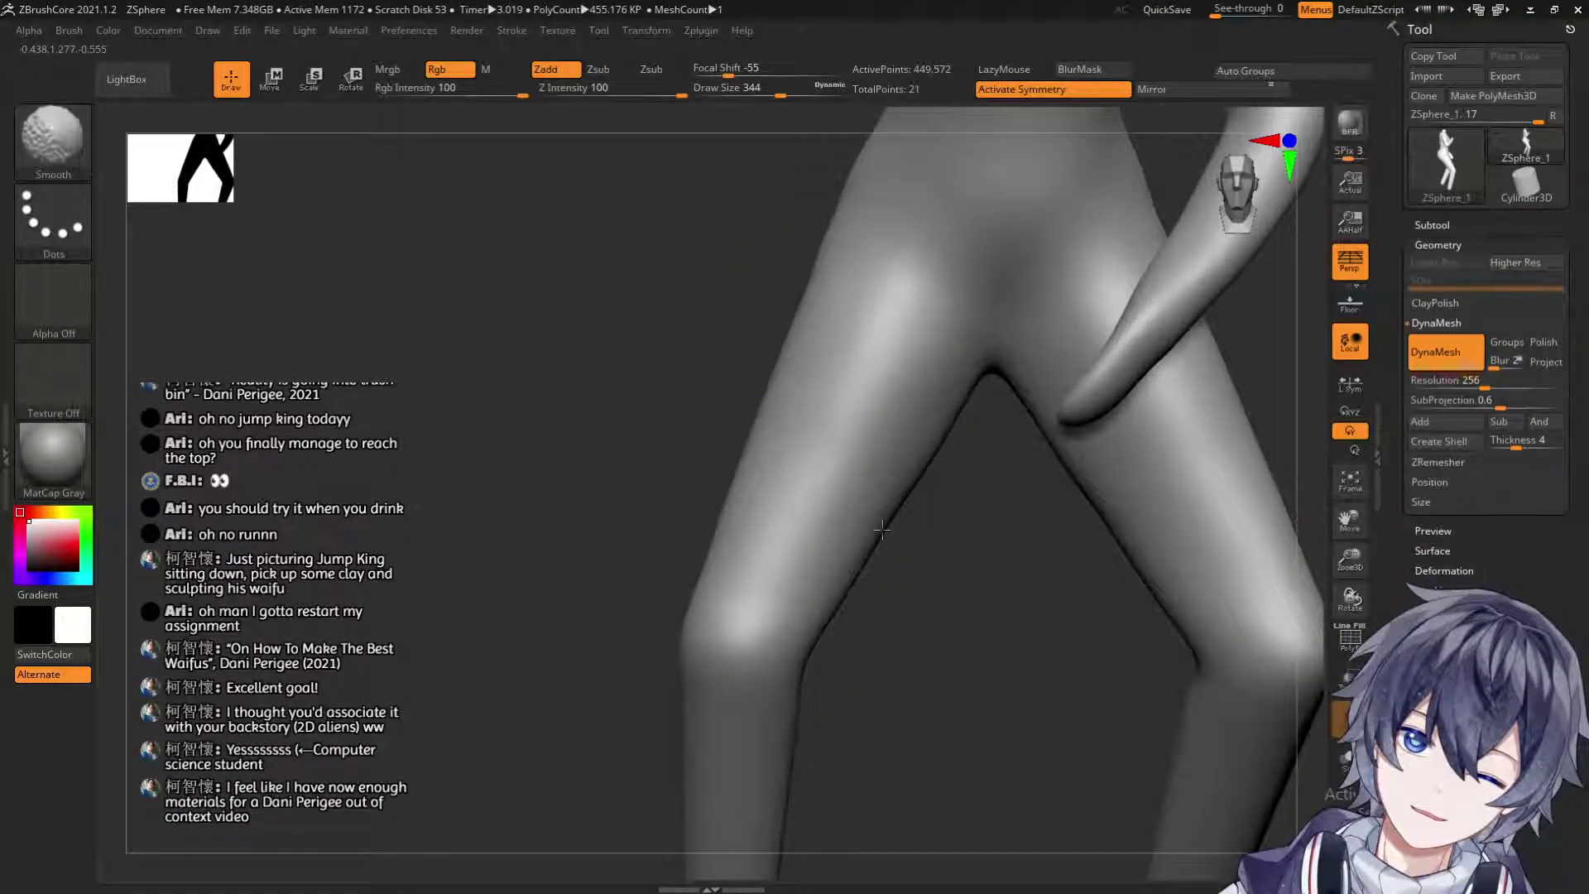
pyautogui.moveTo(993, 569)
pyautogui.mouseDown()
pyautogui.moveTo(950, 556)
pyautogui.moveTo(898, 498)
pyautogui.moveTo(871, 498)
pyautogui.moveTo(1024, 565)
pyautogui.mouseUp()
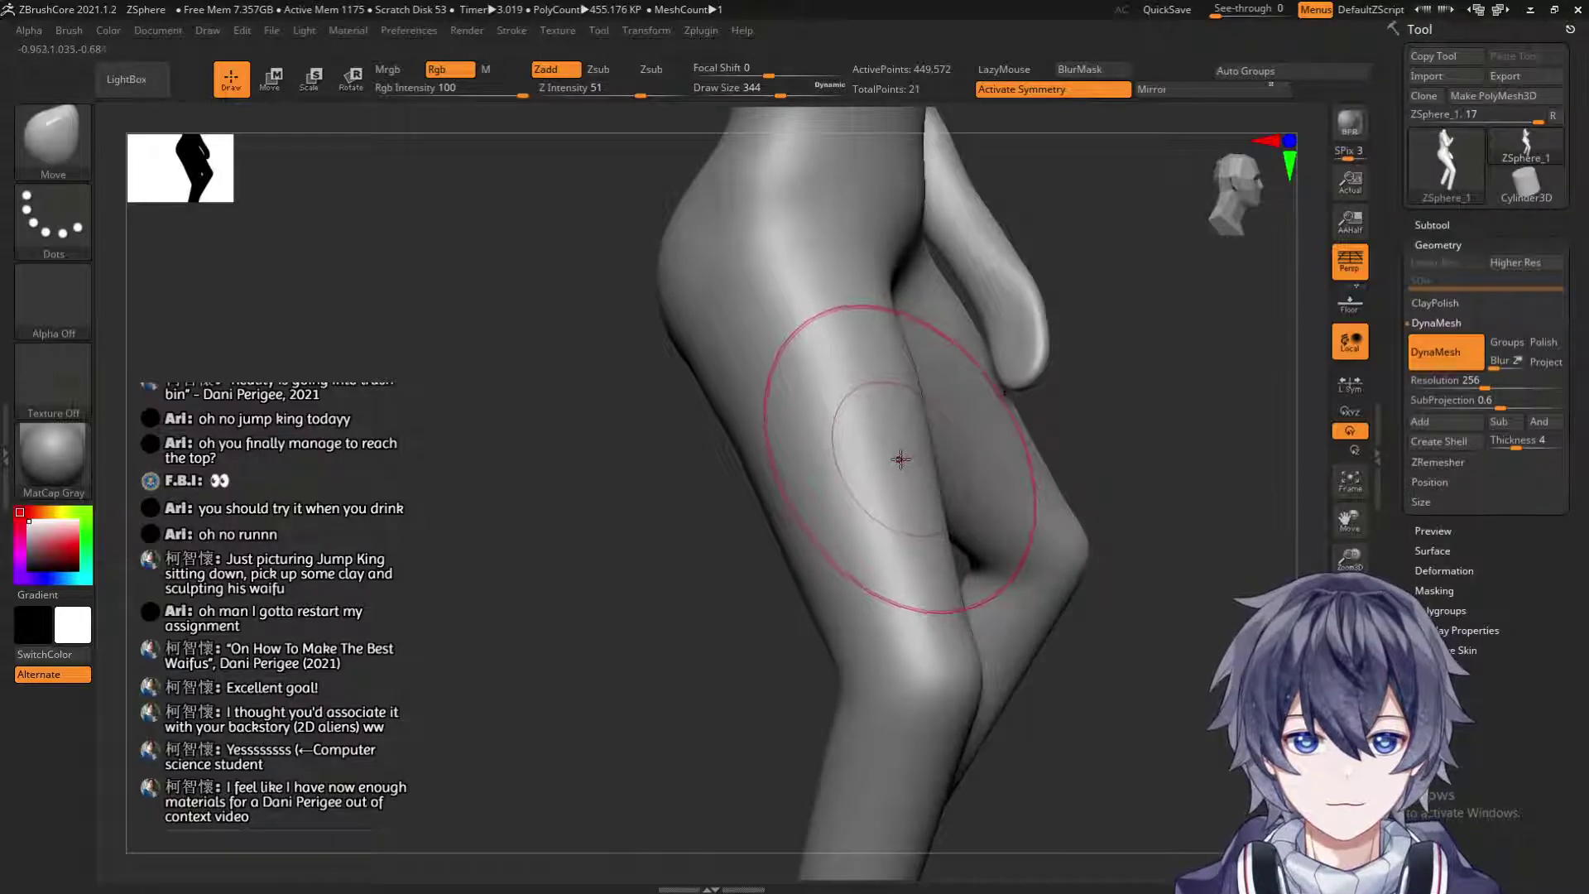
# Adjust the thigh contours from several side views with the Move brush at draw size 344.
pyautogui.moveTo(1107, 394); pyautogui.dragTo(1092, 398)
pyautogui.moveTo(932, 497); pyautogui.dragTo(934, 458)
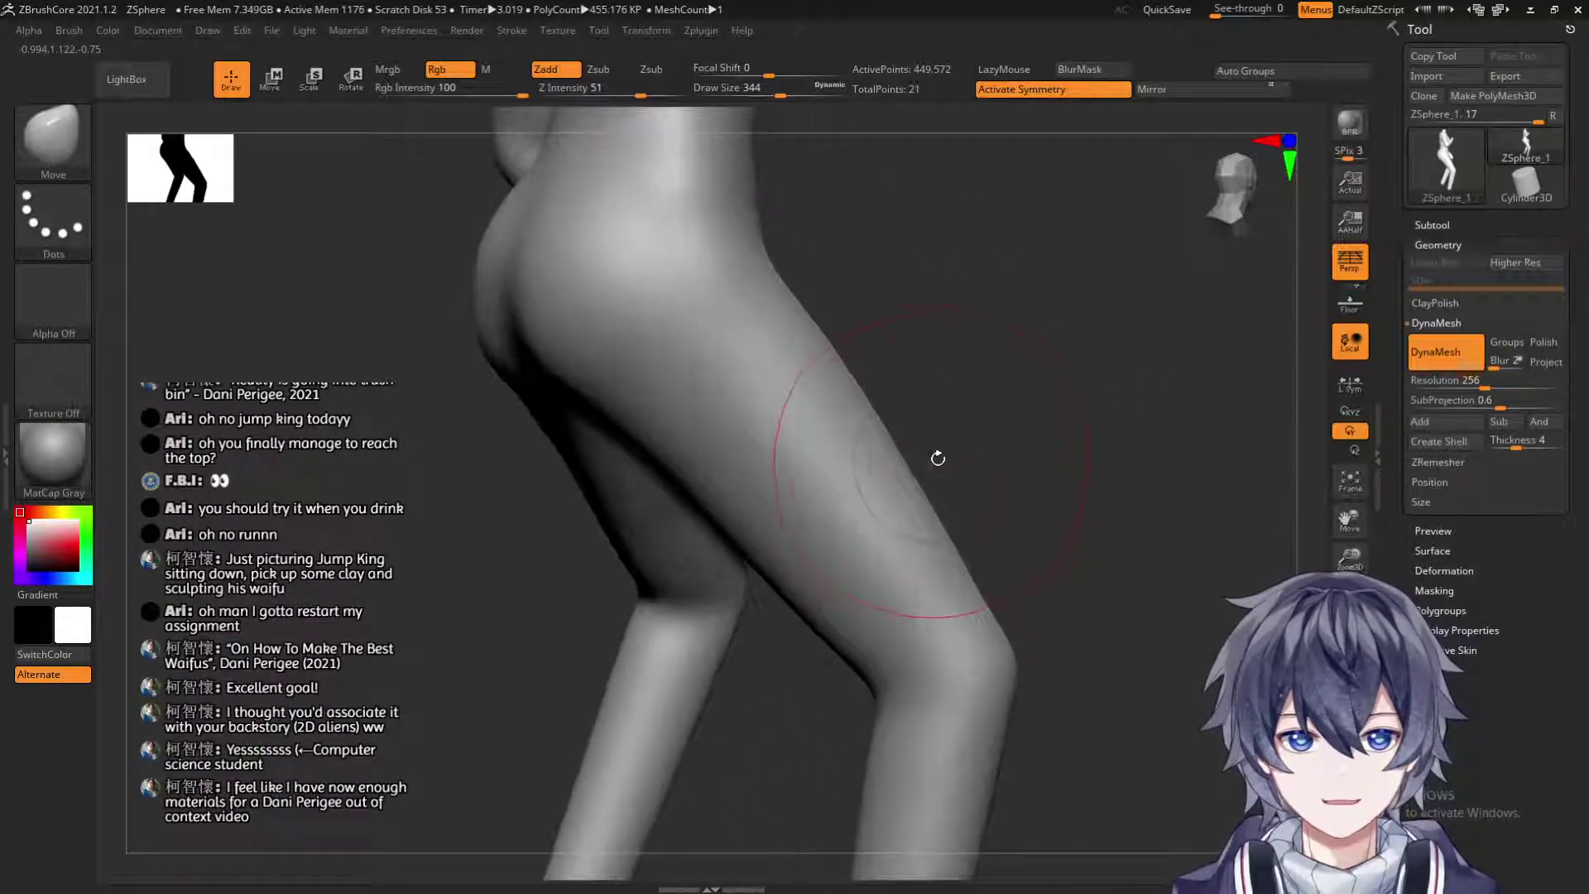
pyautogui.moveTo(1007, 528); pyautogui.dragTo(1009, 558)
pyautogui.keyDown('shift'); pyautogui.moveTo(771, 330); pyautogui.dragTo(792, 476); pyautogui.keyUp('shift')
pyautogui.moveTo(1124, 528)
pyautogui.keyDown('alt'); pyautogui.mouseDown()
pyautogui.moveTo(1114, 458)
pyautogui.moveTo(1024, 437)
pyautogui.moveTo(996, 516)
pyautogui.mouseUp(); pyautogui.keyUp('alt')
pyautogui.moveTo(853, 479); pyautogui.dragTo(871, 483)
pyautogui.moveTo(958, 446); pyautogui.dragTo(914, 404)
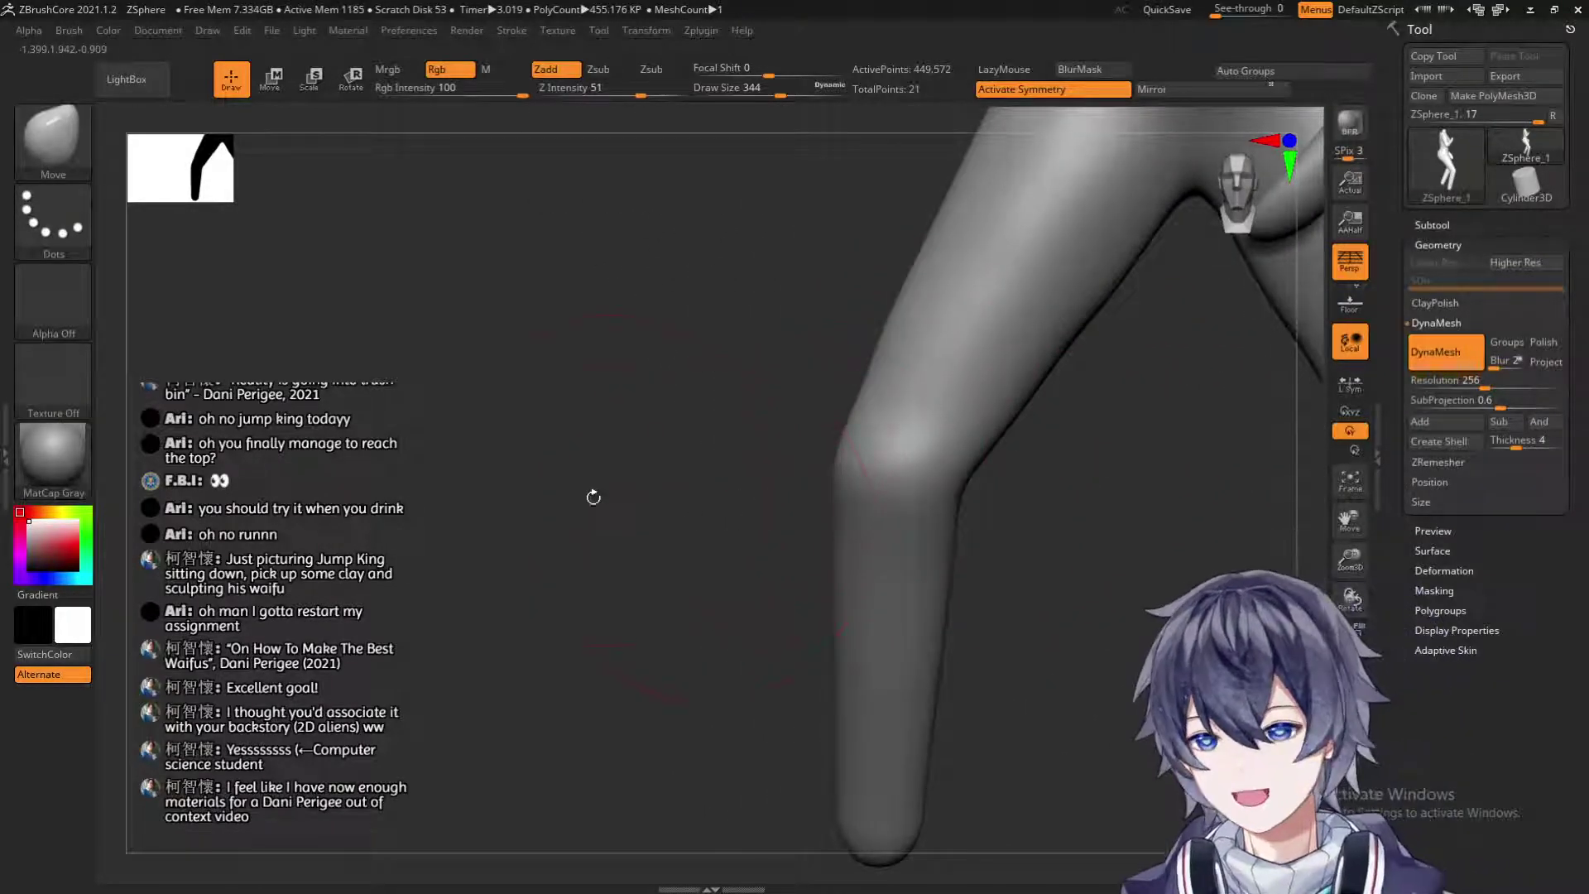
# Try to reshape the upper calf below the knee with the Move brush at draw size 286, and undo it.
pyautogui.moveTo(713, 511)
pyautogui.mouseDown()
pyautogui.moveTo(621, 543)
pyautogui.moveTo(1008, 378)
pyautogui.moveTo(939, 377)
pyautogui.mouseUp()
pyautogui.moveTo(825, 320); pyautogui.dragTo(1080, 294)
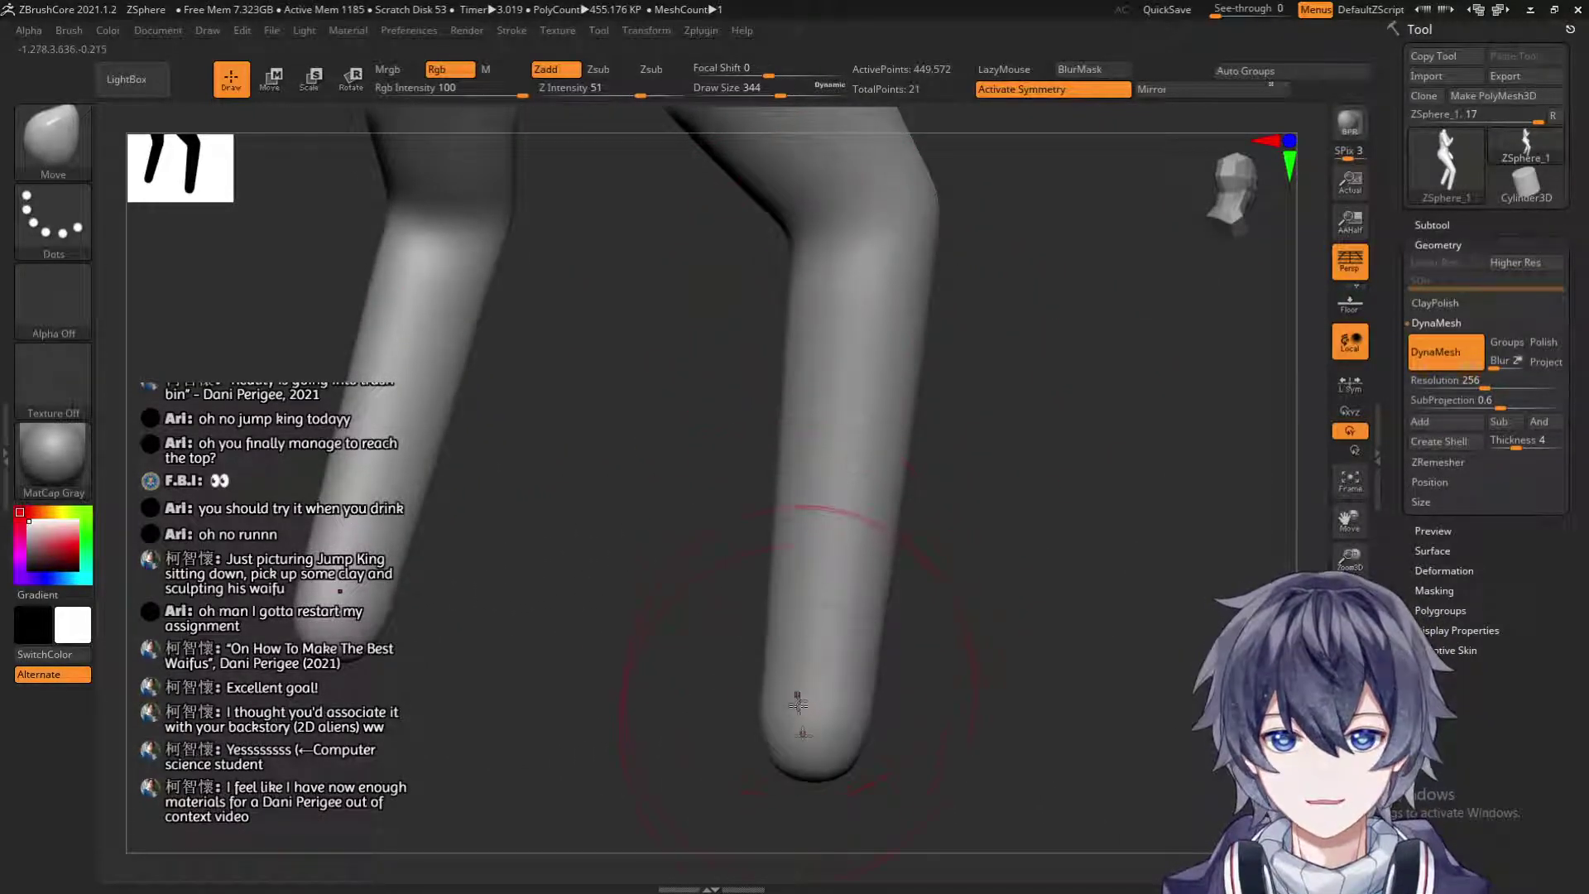
pyautogui.moveTo(1030, 300)
pyautogui.mouseDown()
pyautogui.moveTo(869, 298)
pyautogui.moveTo(801, 265)
pyautogui.moveTo(813, 302)
pyautogui.mouseUp()
pyautogui.press('s')
pyautogui.moveTo(816, 290)
pyautogui.mouseDown()
pyautogui.moveTo(768, 298)
pyautogui.moveTo(782, 259)
pyautogui.mouseUp()
pyautogui.hotkey('ctrl', 'z')
pyautogui.hotkey('ctrl', 'z')
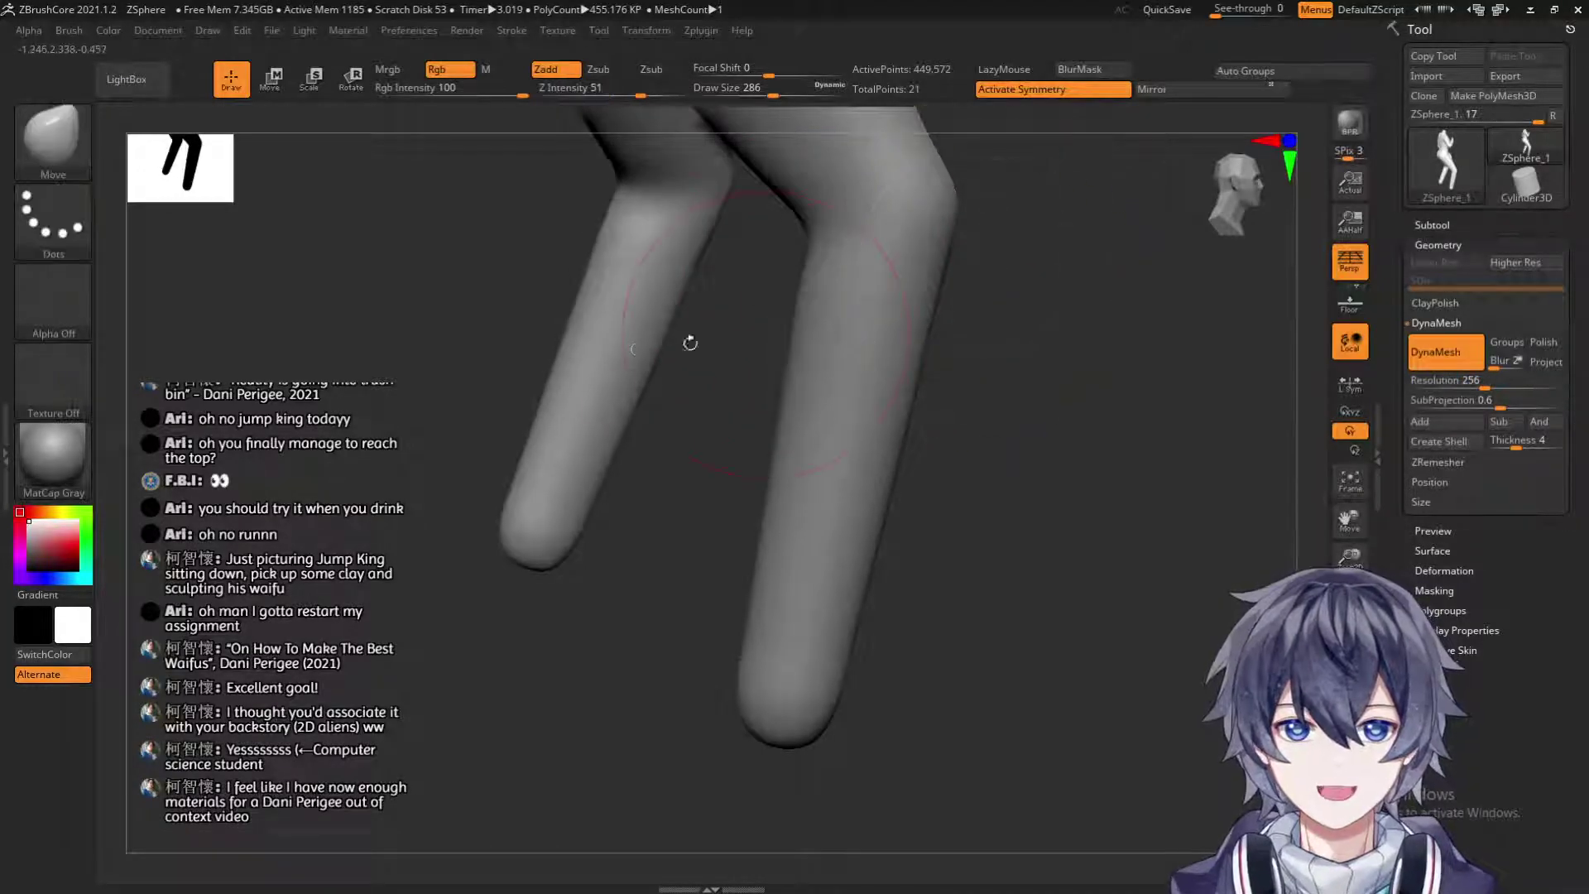
# Build up a diagonal muscle band on the back outer side of the calf with the ClayBuildup brush at draw size 187.
pyautogui.click(38, 149)
pyautogui.click(233, 160)
pyautogui.moveTo(576, 427); pyautogui.dragTo(845, 356, button='right')
pyautogui.moveTo(929, 245); pyautogui.dragTo(982, 230, button='right')
pyautogui.press('s')
pyautogui.moveTo(828, 237)
pyautogui.mouseDown()
pyautogui.moveTo(809, 236)
pyautogui.moveTo(760, 437)
pyautogui.mouseUp()
pyautogui.hotkey('ctrl', 'z')
pyautogui.hotkey('ctrl', 'z')
pyautogui.moveTo(827, 236); pyautogui.dragTo(783, 451)
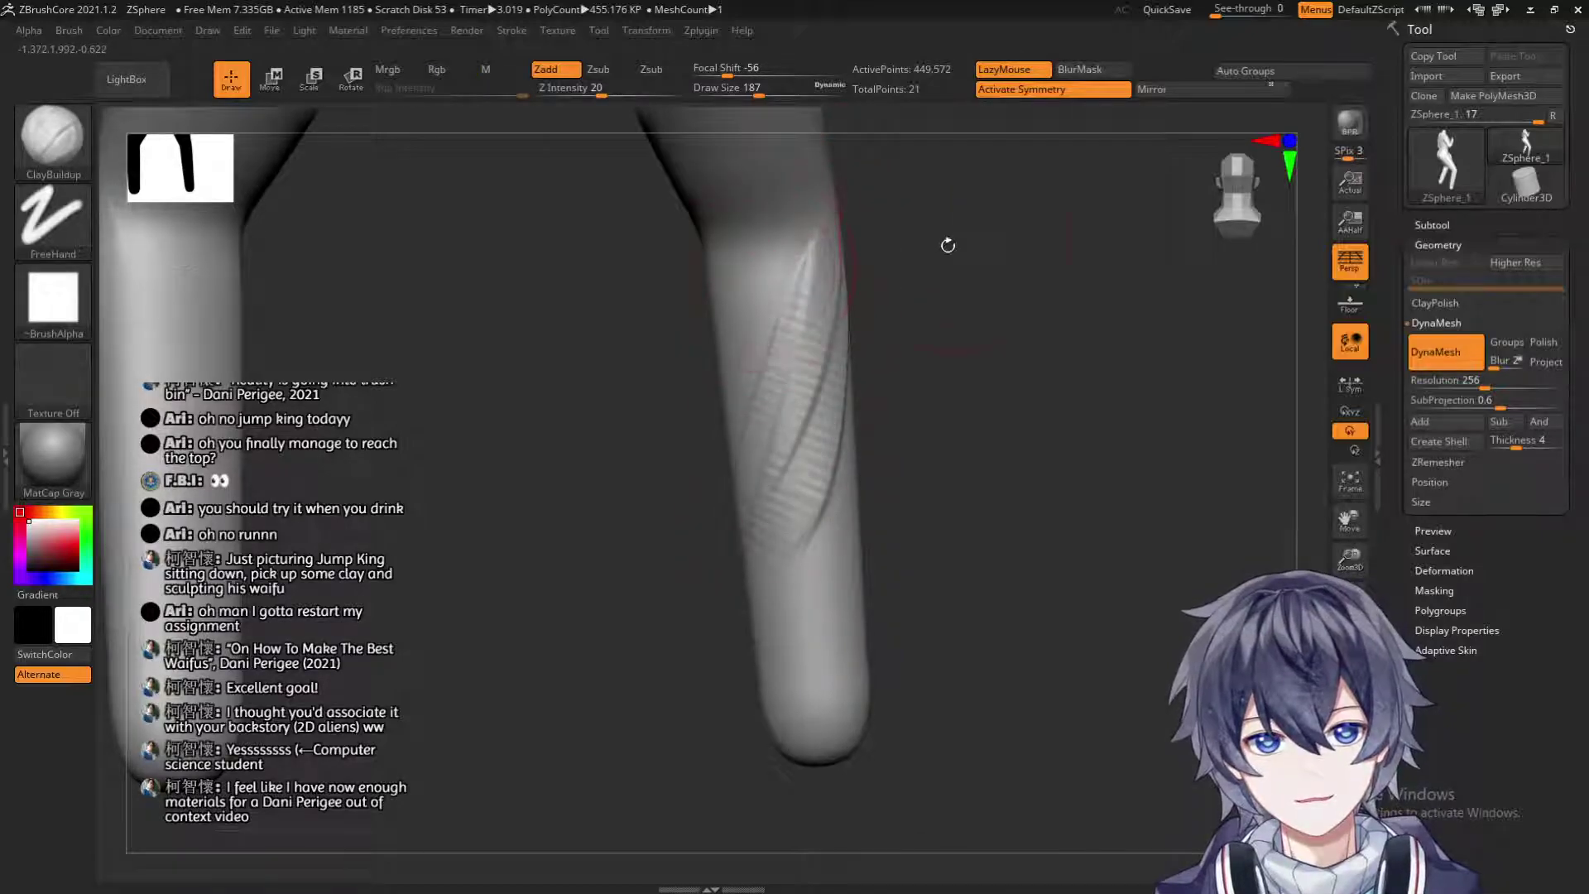
# Add crossing ClayBuildup strokes from the inner and outer calf that converge in a V shape on the back of the lower leg.
pyautogui.moveTo(949, 244); pyautogui.dragTo(925, 240)
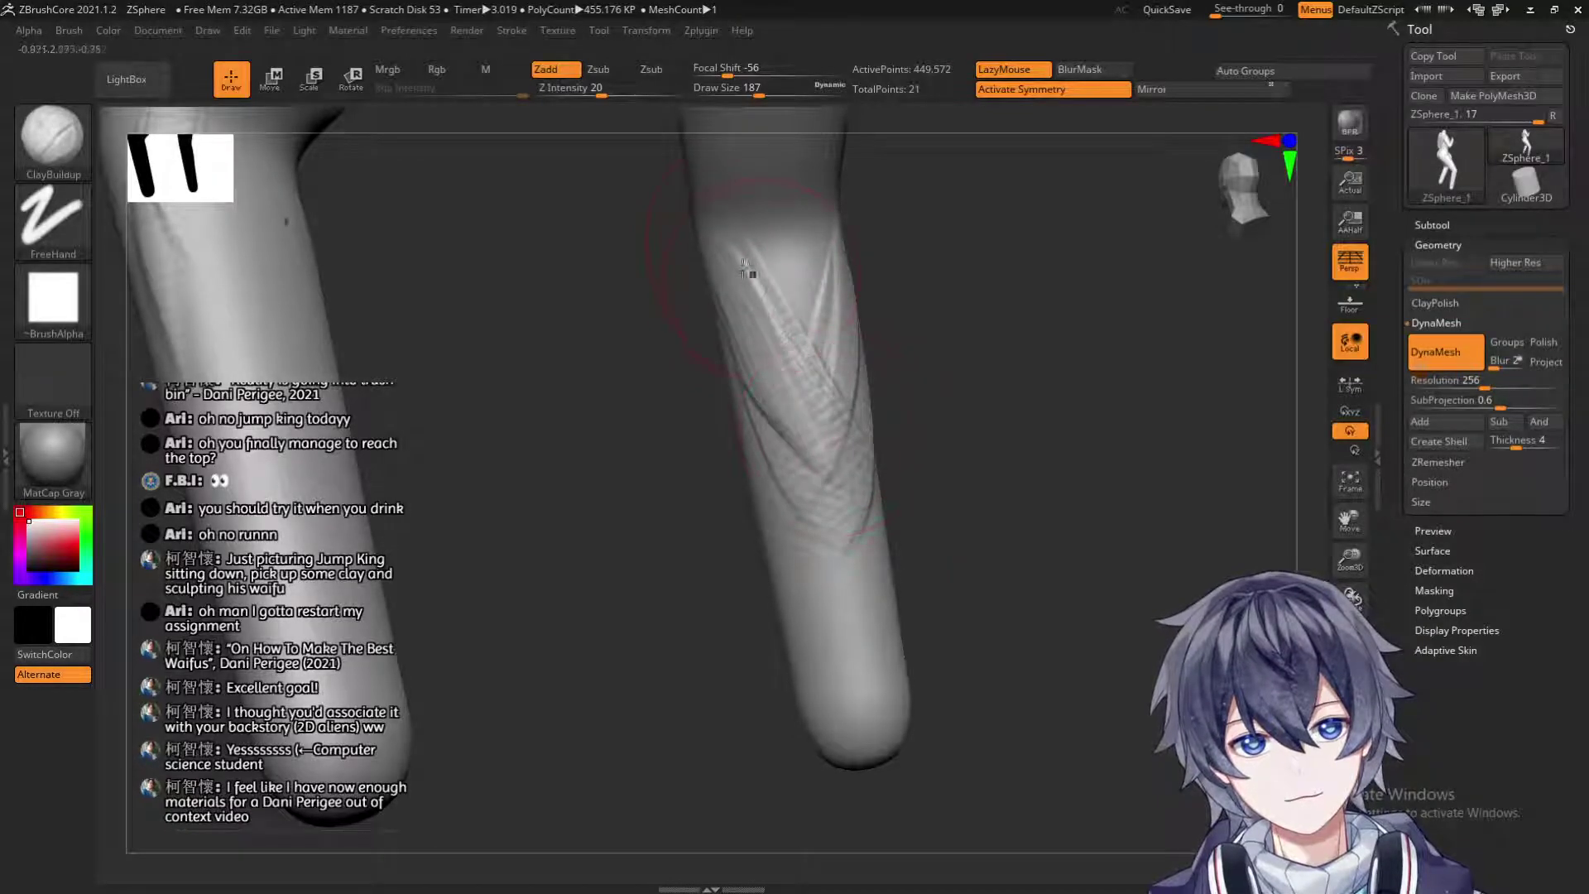
pyautogui.moveTo(1028, 312); pyautogui.dragTo(843, 275)
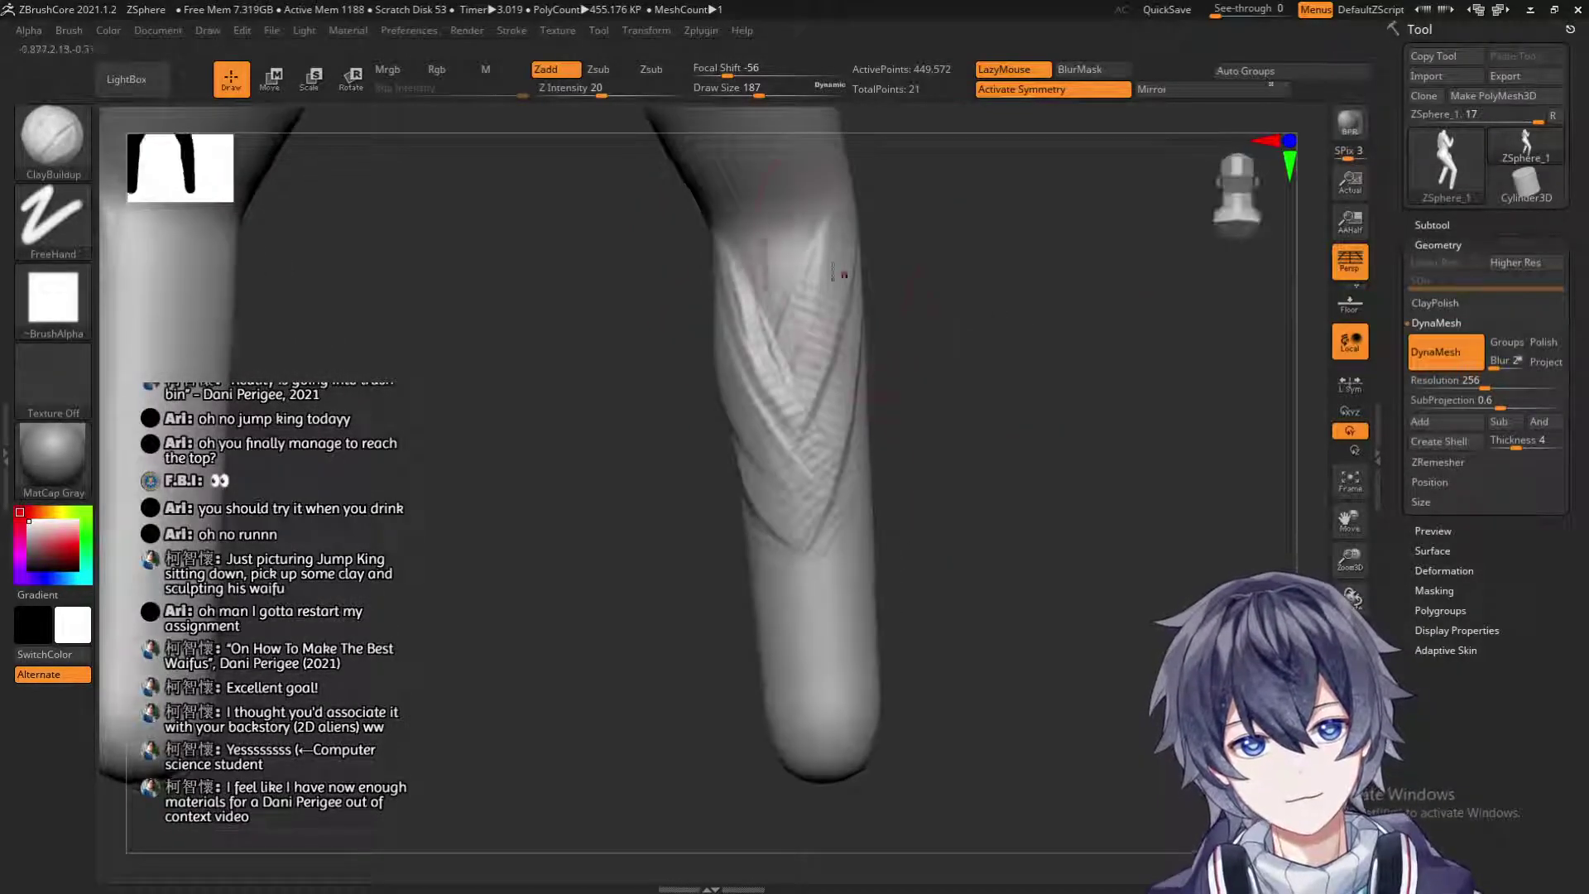
pyautogui.moveTo(947, 313); pyautogui.dragTo(865, 210)
pyautogui.moveTo(822, 409); pyautogui.dragTo(755, 530)
pyautogui.moveTo(976, 392); pyautogui.dragTo(763, 254)
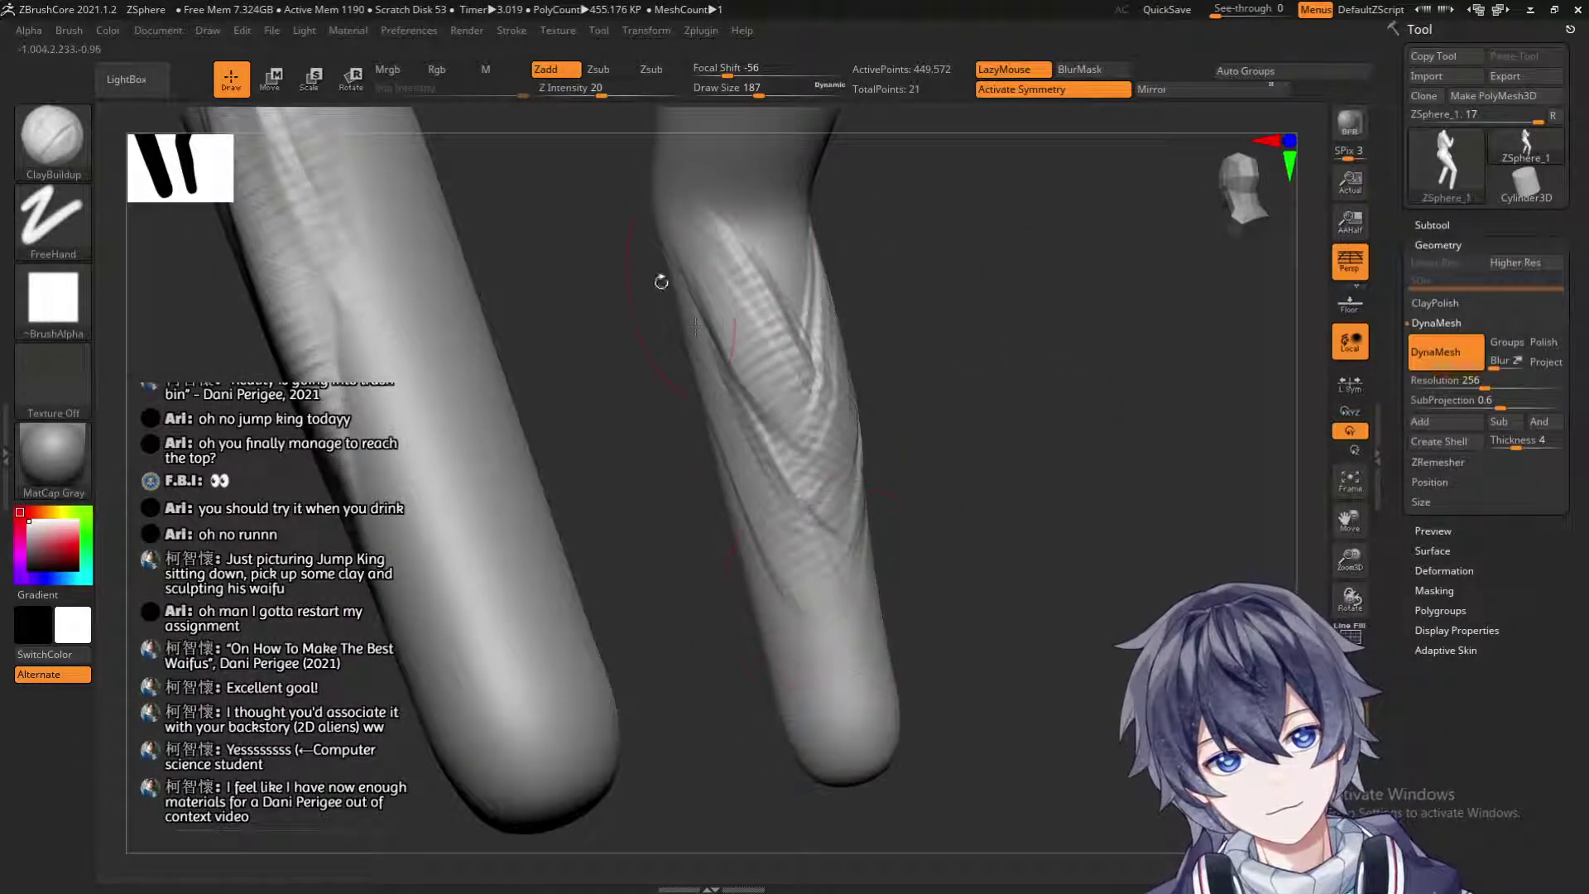
pyautogui.moveTo(937, 480); pyautogui.dragTo(914, 267)
pyautogui.moveTo(978, 332); pyautogui.dragTo(929, 300)
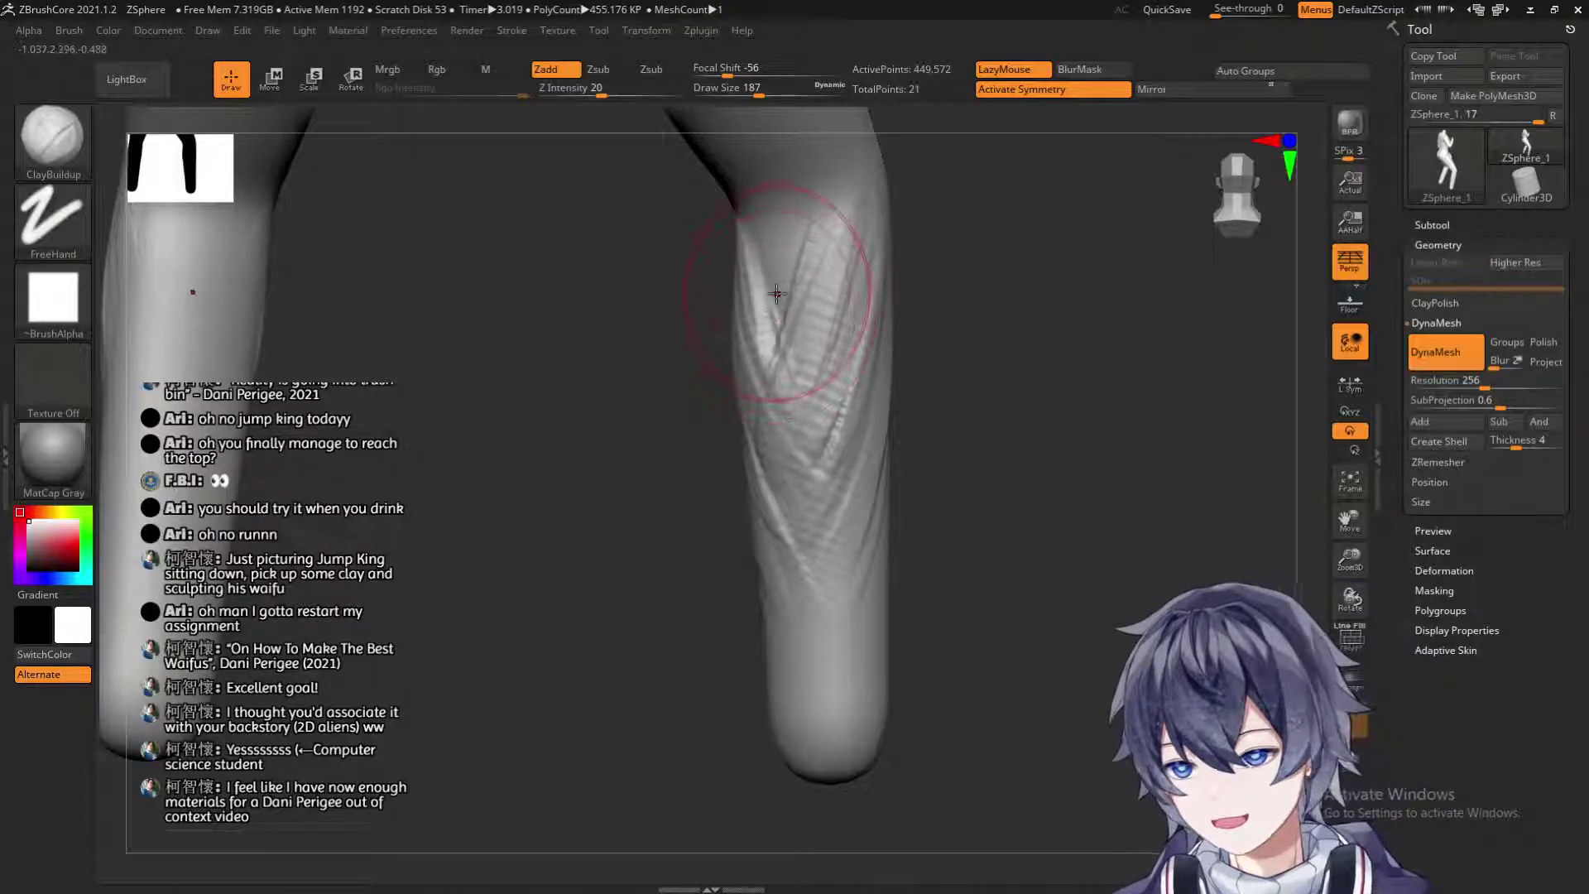
# Extend the ClayBuildup strokes down the inner and outer sides of the calf towards its lower half.
pyautogui.moveTo(1045, 362)
pyautogui.mouseDown()
pyautogui.moveTo(1021, 345)
pyautogui.moveTo(1053, 435)
pyautogui.moveTo(772, 415)
pyautogui.mouseUp()
pyautogui.moveTo(740, 489); pyautogui.dragTo(732, 523)
pyautogui.moveTo(960, 571)
pyautogui.mouseDown()
pyautogui.moveTo(935, 497)
pyautogui.moveTo(877, 472)
pyautogui.mouseUp()
pyautogui.moveTo(1150, 538)
pyautogui.mouseDown()
pyautogui.moveTo(1040, 607)
pyautogui.moveTo(1022, 687)
pyautogui.moveTo(994, 579)
pyautogui.mouseUp()
pyautogui.moveTo(931, 356); pyautogui.dragTo(894, 369)
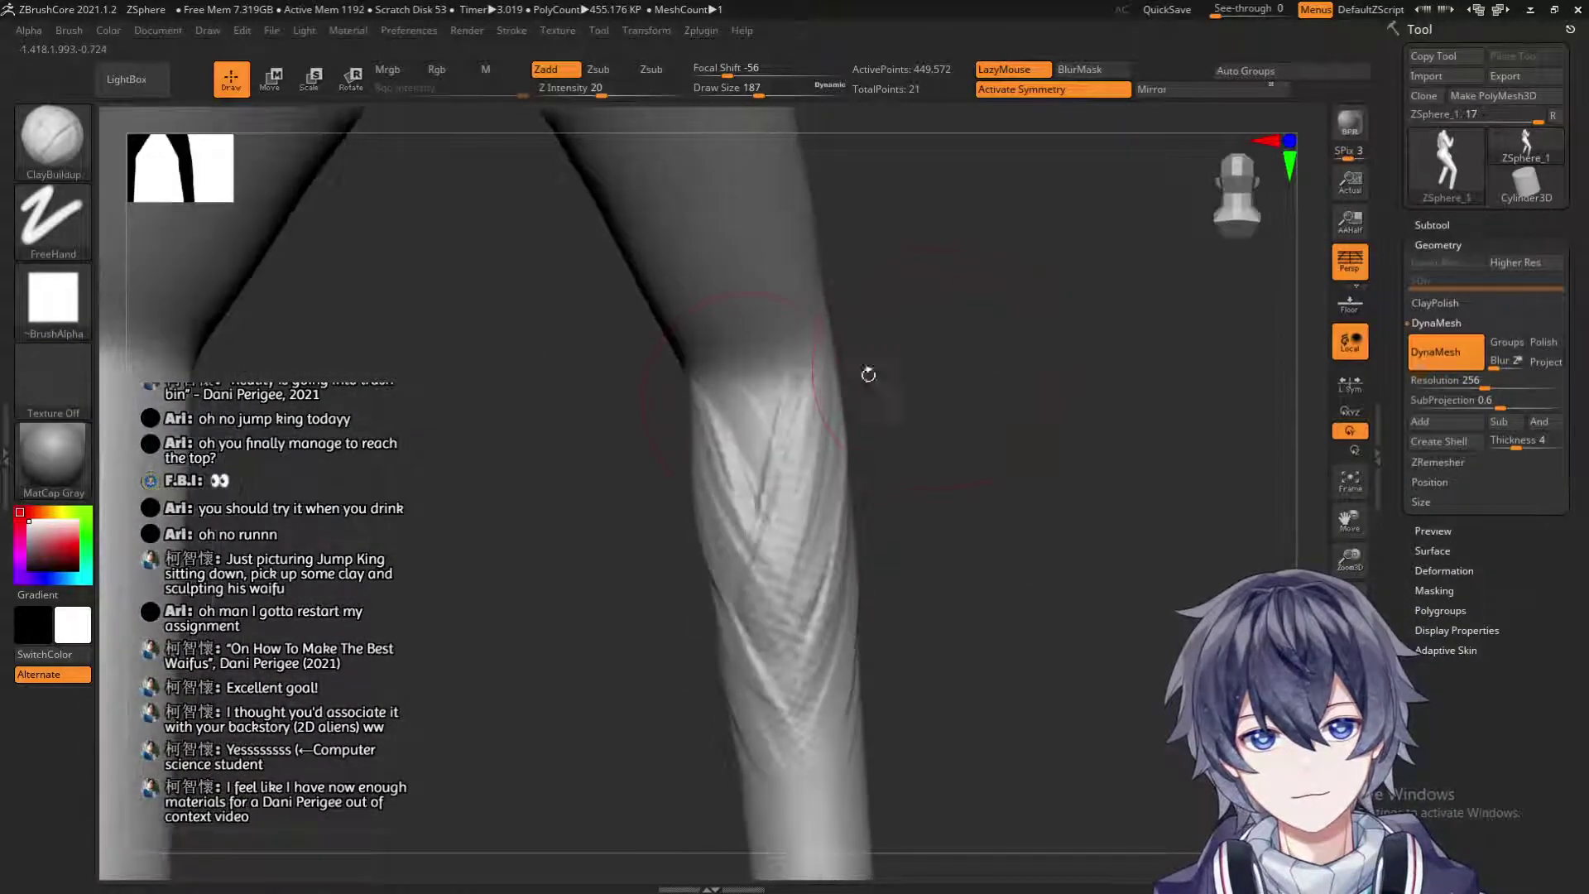
# Fill the gap between the two calf muscle bands below the back of the knee with ClayBuildup strokes.
pyautogui.moveTo(782, 414); pyautogui.dragTo(760, 497)
pyautogui.moveTo(710, 425); pyautogui.dragTo(749, 492)
pyautogui.moveTo(713, 381); pyautogui.dragTo(762, 523)
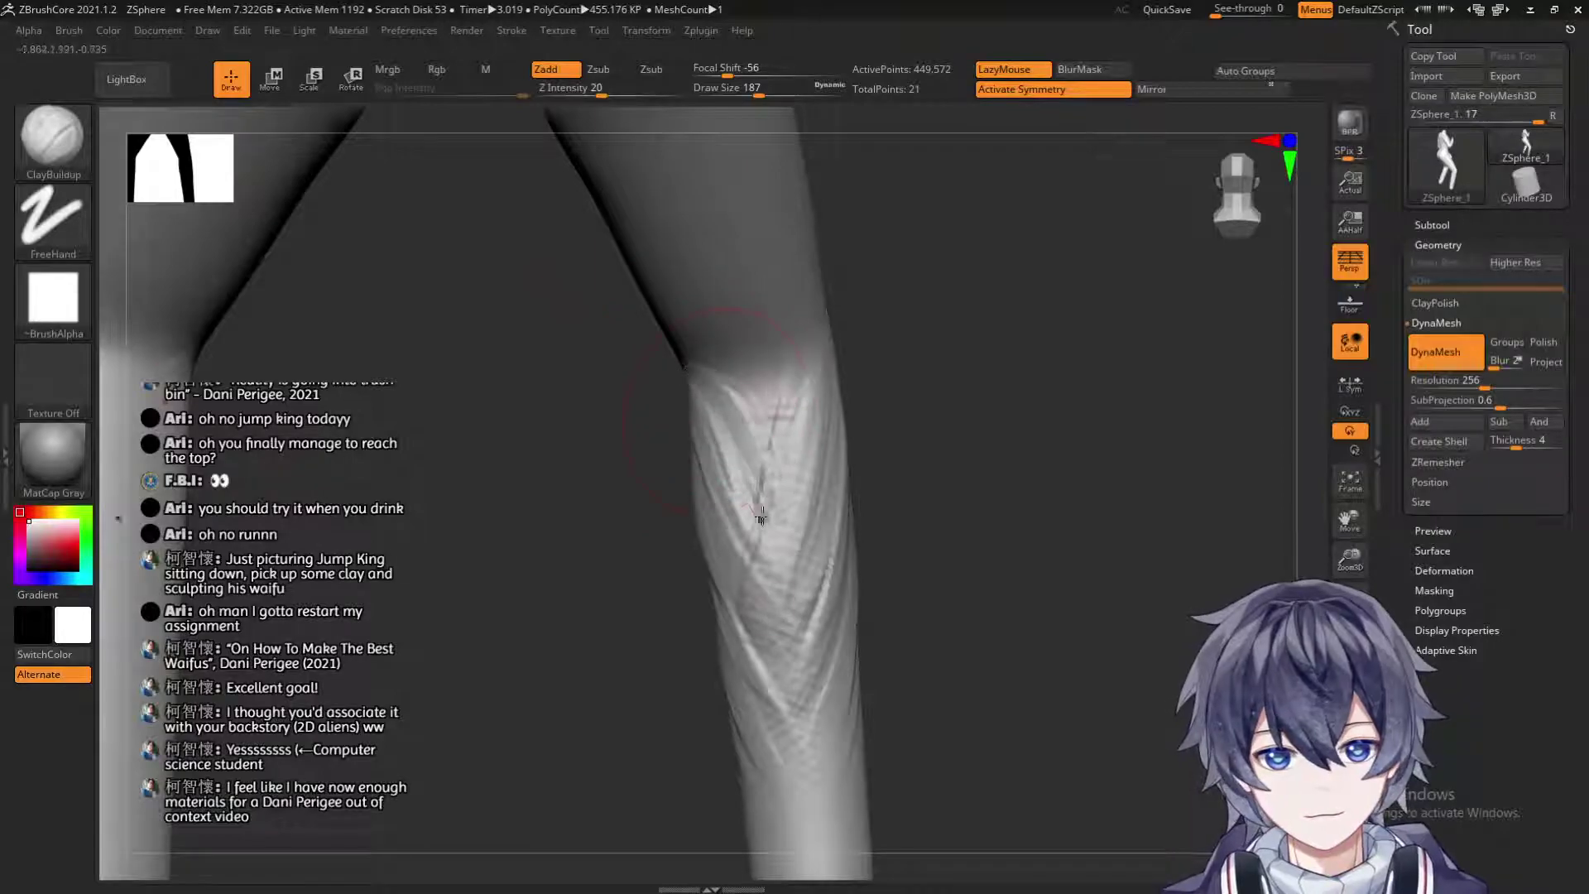
pyautogui.moveTo(807, 416)
pyautogui.mouseDown()
pyautogui.moveTo(778, 420)
pyautogui.moveTo(760, 497)
pyautogui.mouseUp()
pyautogui.moveTo(930, 408); pyautogui.dragTo(1026, 401)
# Smooth the built-up calf muscles from the back and sides, adding a little more clay along the inner calf.
pyautogui.moveTo(699, 377)
pyautogui.keyDown('shift'); pyautogui.mouseDown()
pyautogui.moveTo(675, 411)
pyautogui.moveTo(731, 558)
pyautogui.mouseUp(); pyautogui.keyUp('shift')
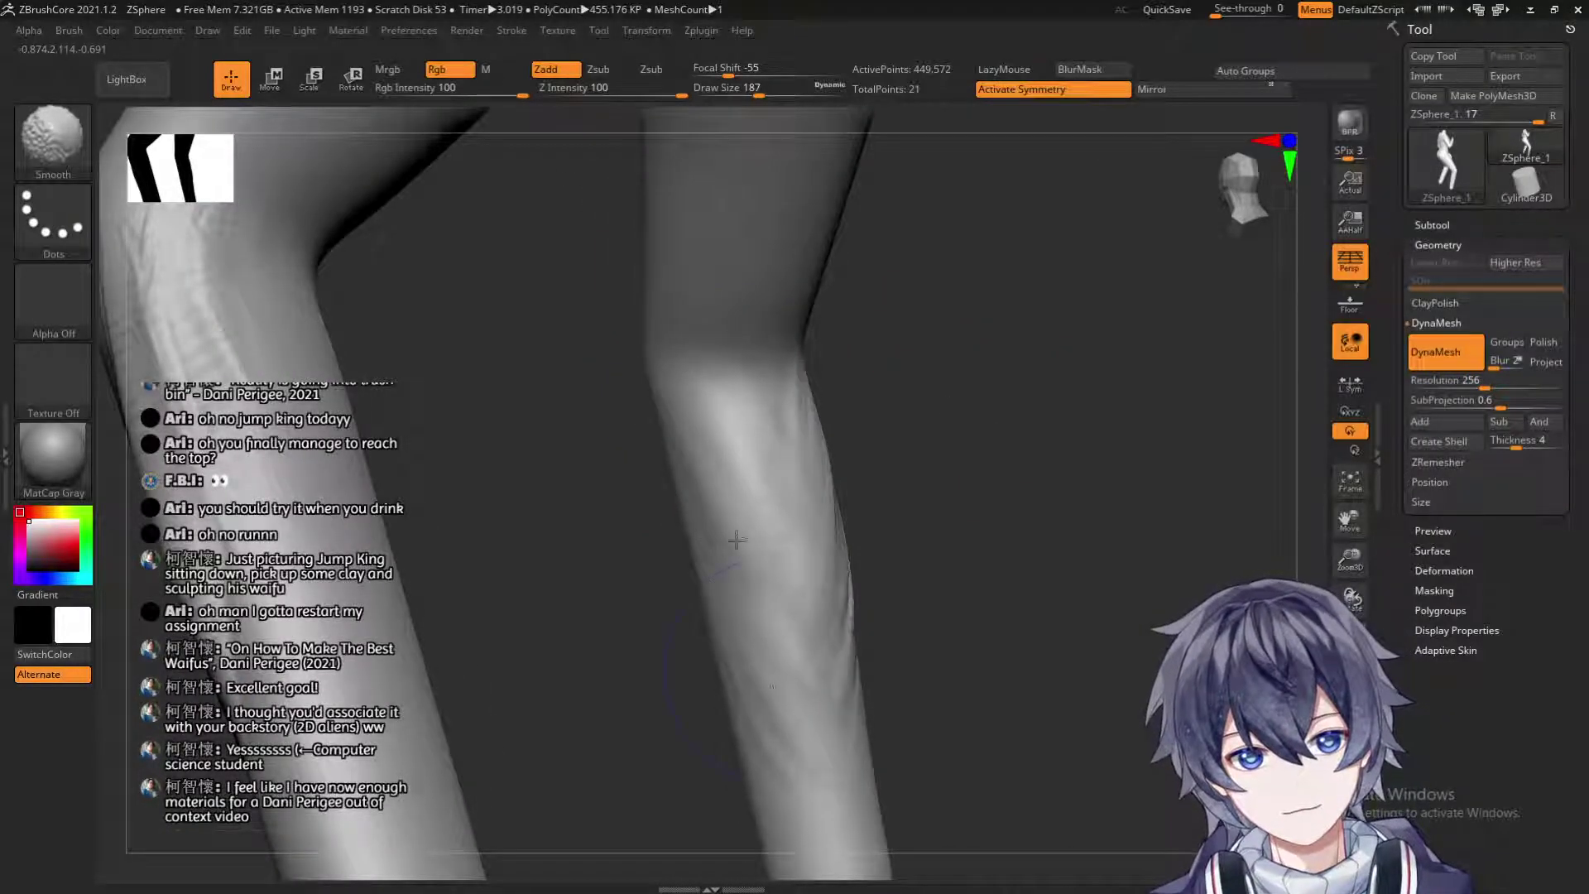
pyautogui.keyDown('shift'); pyautogui.moveTo(755, 631); pyautogui.dragTo(750, 627); pyautogui.keyUp('shift')
pyautogui.moveTo(713, 577); pyautogui.dragTo(790, 815)
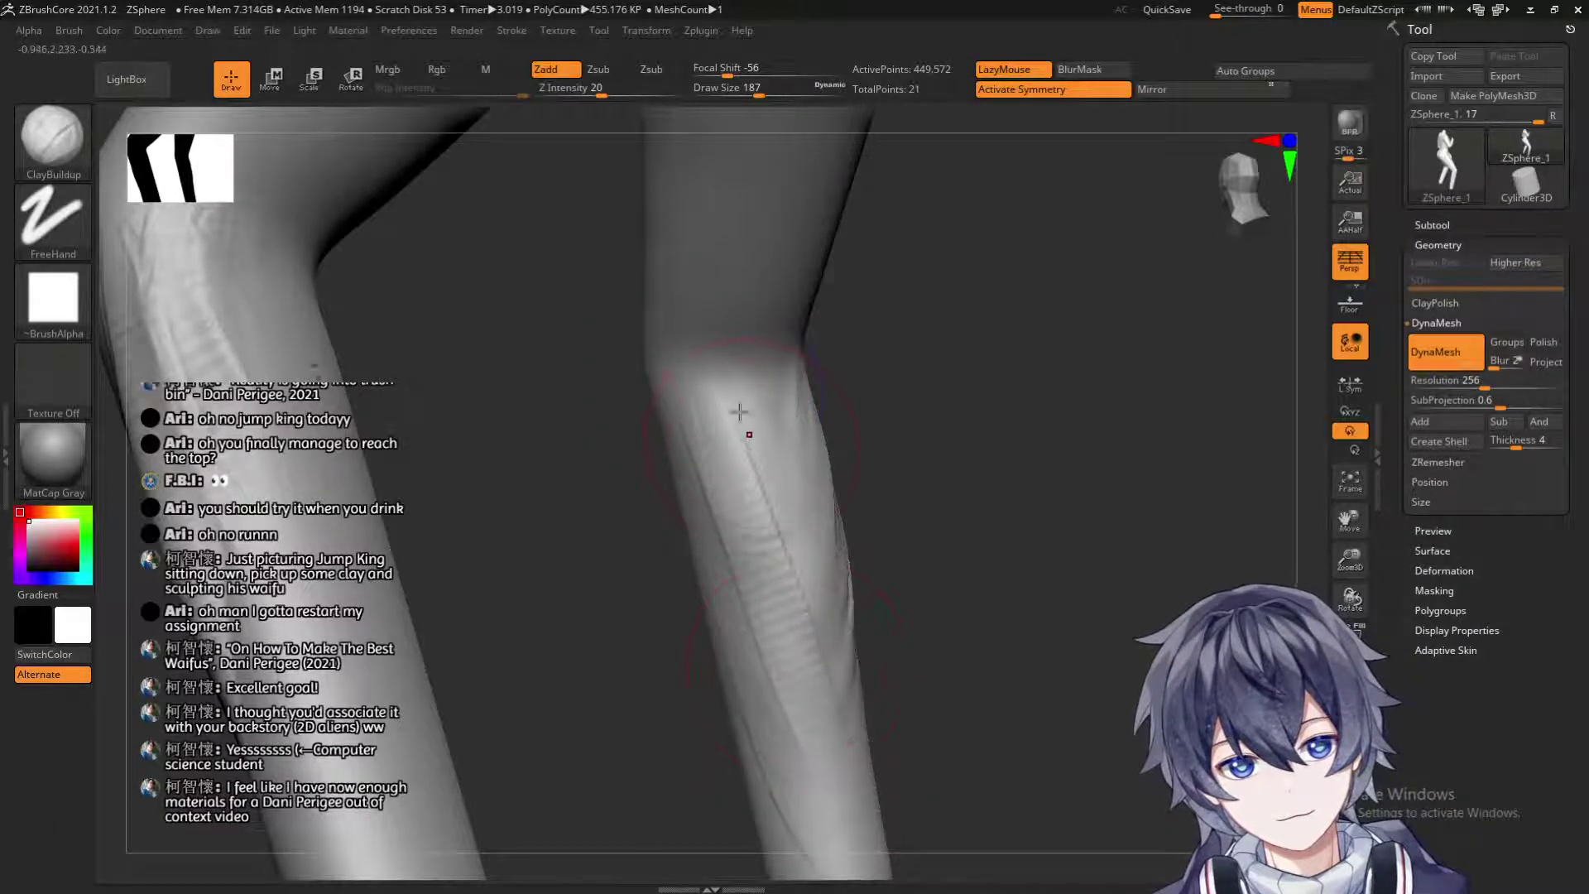
pyautogui.keyDown('shift'); pyautogui.moveTo(748, 430); pyautogui.dragTo(672, 447); pyautogui.keyUp('shift')
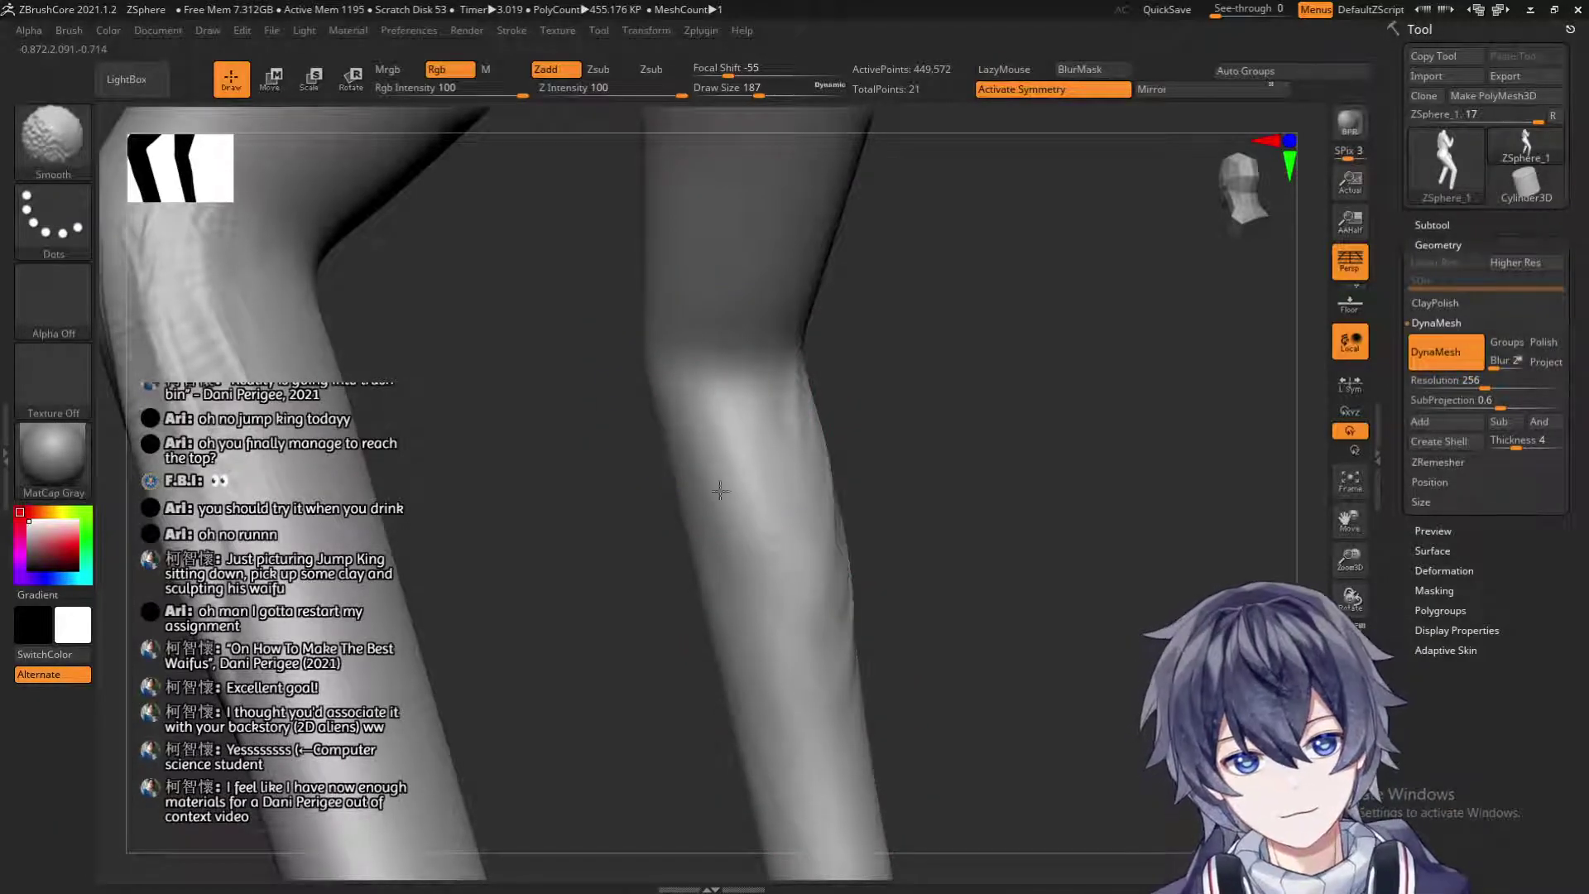
pyautogui.moveTo(979, 446); pyautogui.dragTo(897, 398)
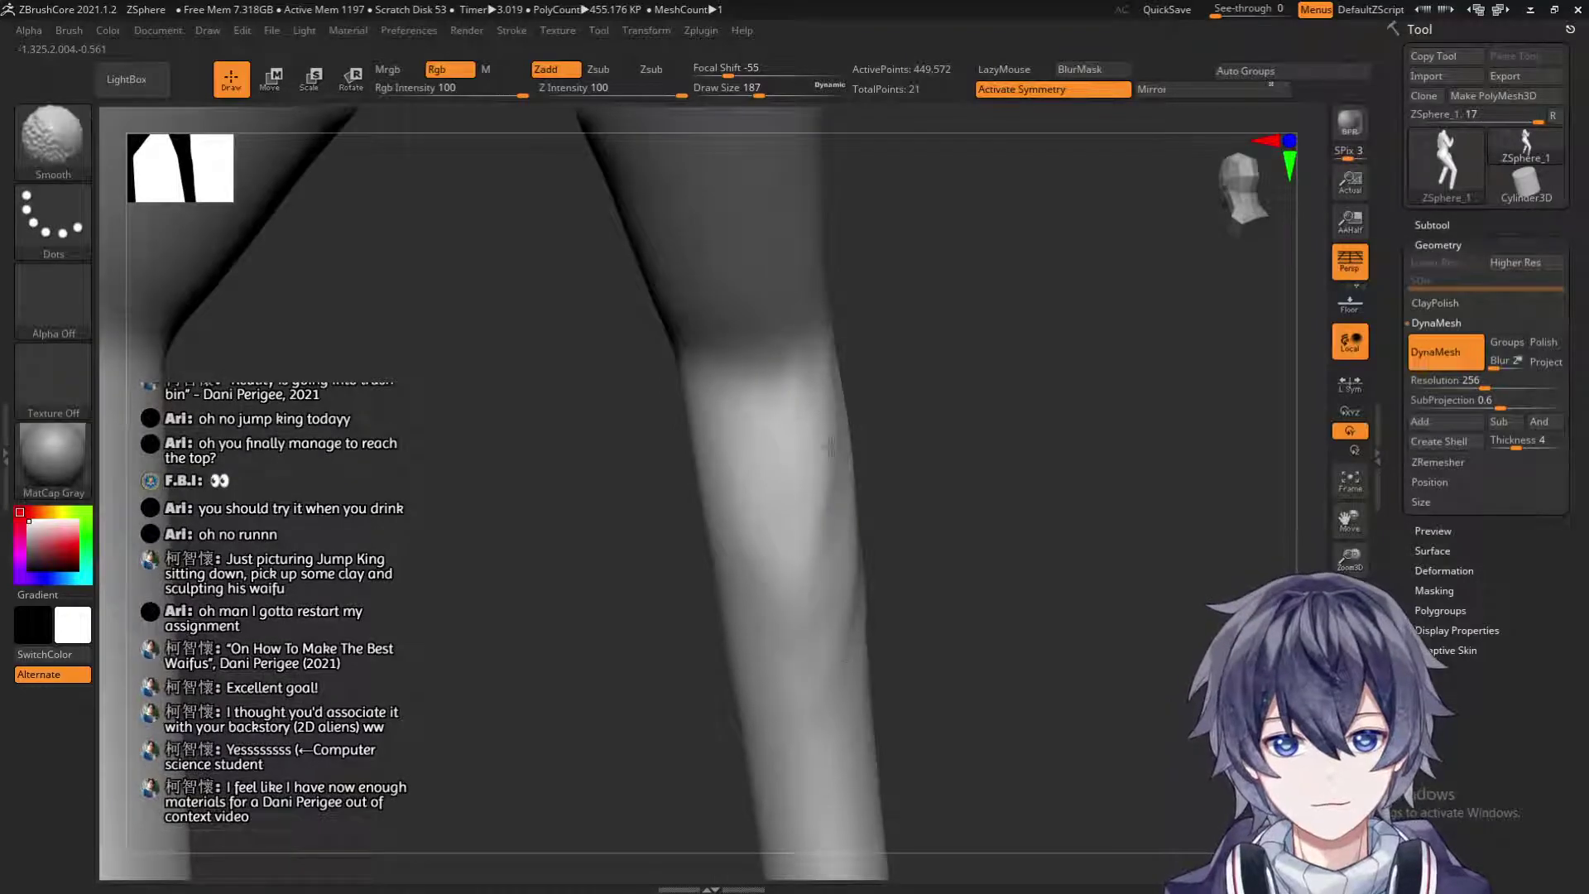
pyautogui.moveTo(930, 488); pyautogui.dragTo(836, 488)
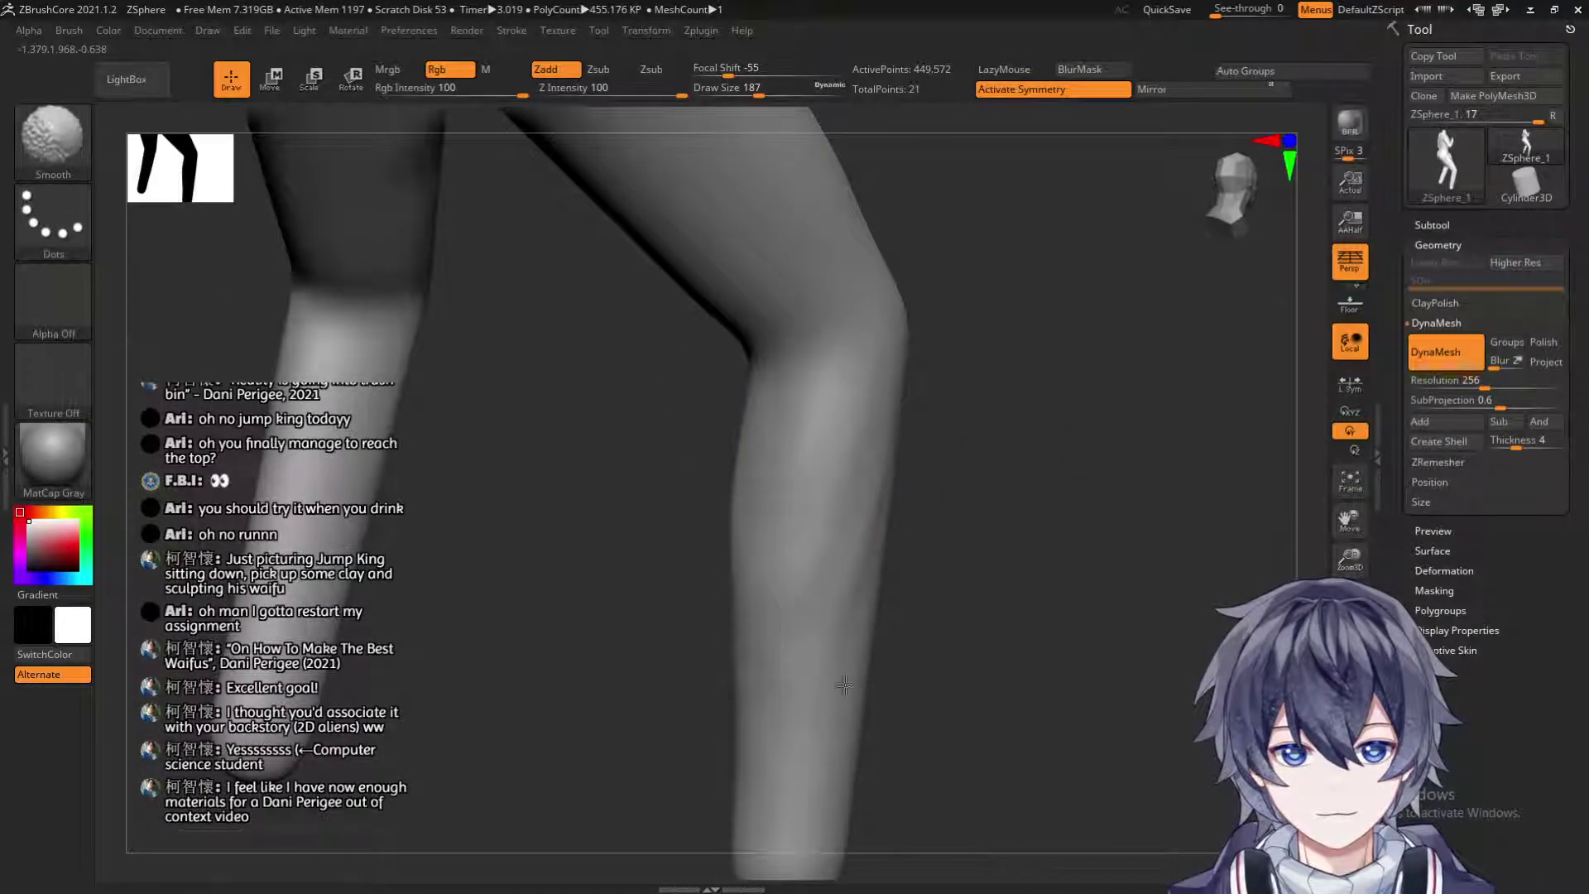
# Adjust the calf contour just below the back of the knee with the Move brush at draw size 187.
pyautogui.moveTo(554, 490)
pyautogui.mouseDown()
pyautogui.moveTo(604, 540)
pyautogui.moveTo(609, 441)
pyautogui.moveTo(557, 687)
pyautogui.moveTo(542, 673)
pyautogui.moveTo(572, 570)
pyautogui.moveTo(624, 554)
pyautogui.mouseUp()
pyautogui.keyDown('alt'); pyautogui.moveTo(994, 437); pyautogui.dragTo(1026, 645); pyautogui.keyUp('alt')
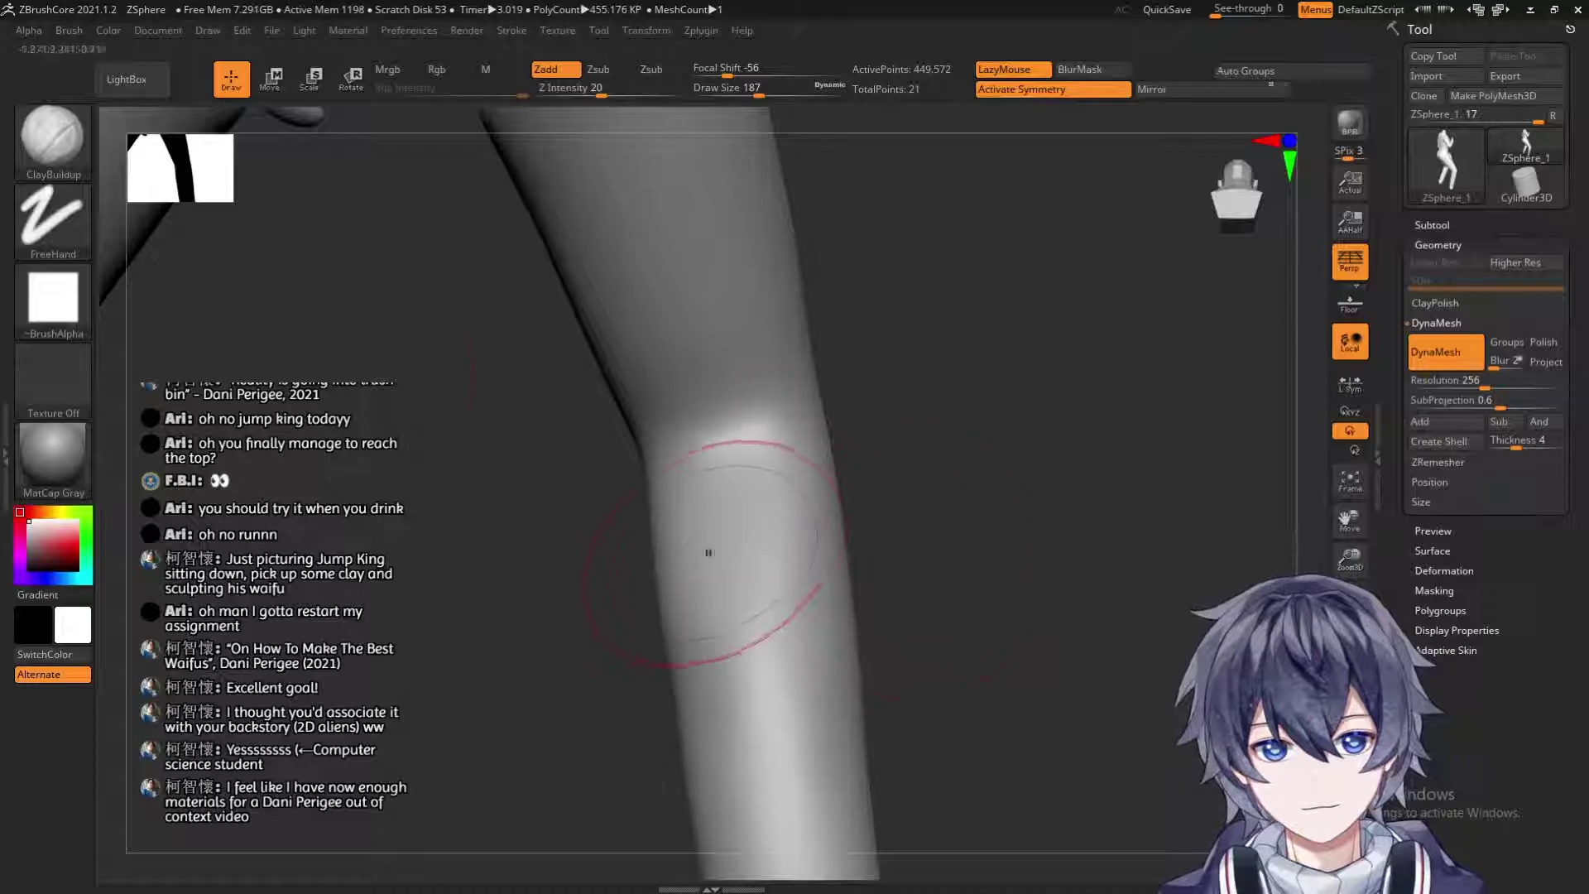
pyautogui.click(53, 140)
pyautogui.click(631, 160)
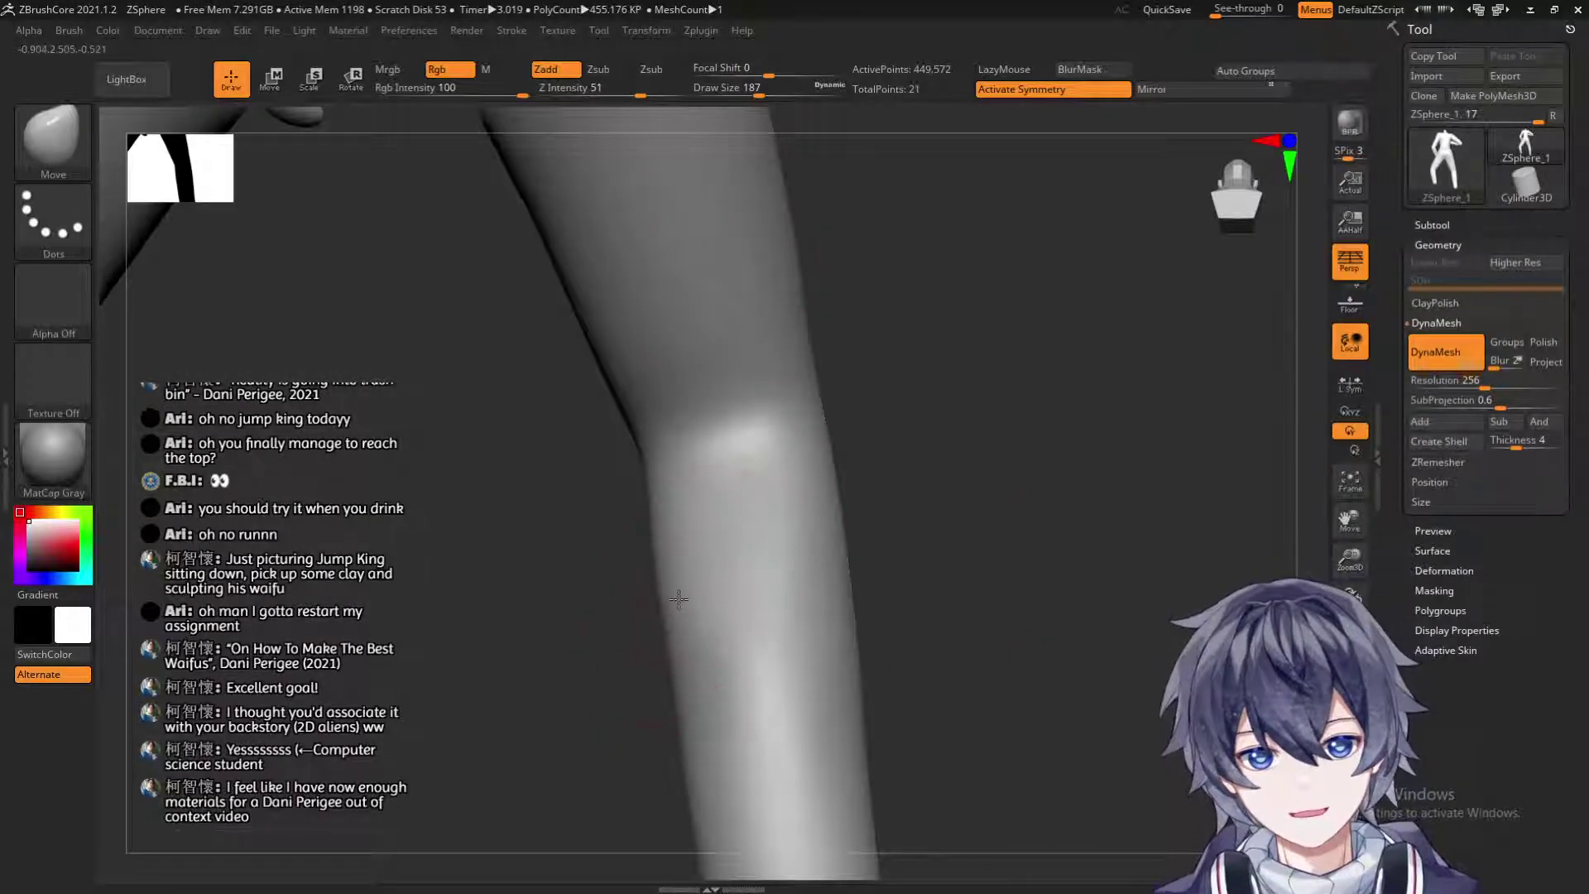
pyautogui.moveTo(530, 530)
pyautogui.mouseDown()
pyautogui.moveTo(693, 488)
pyautogui.moveTo(704, 519)
pyautogui.mouseUp()
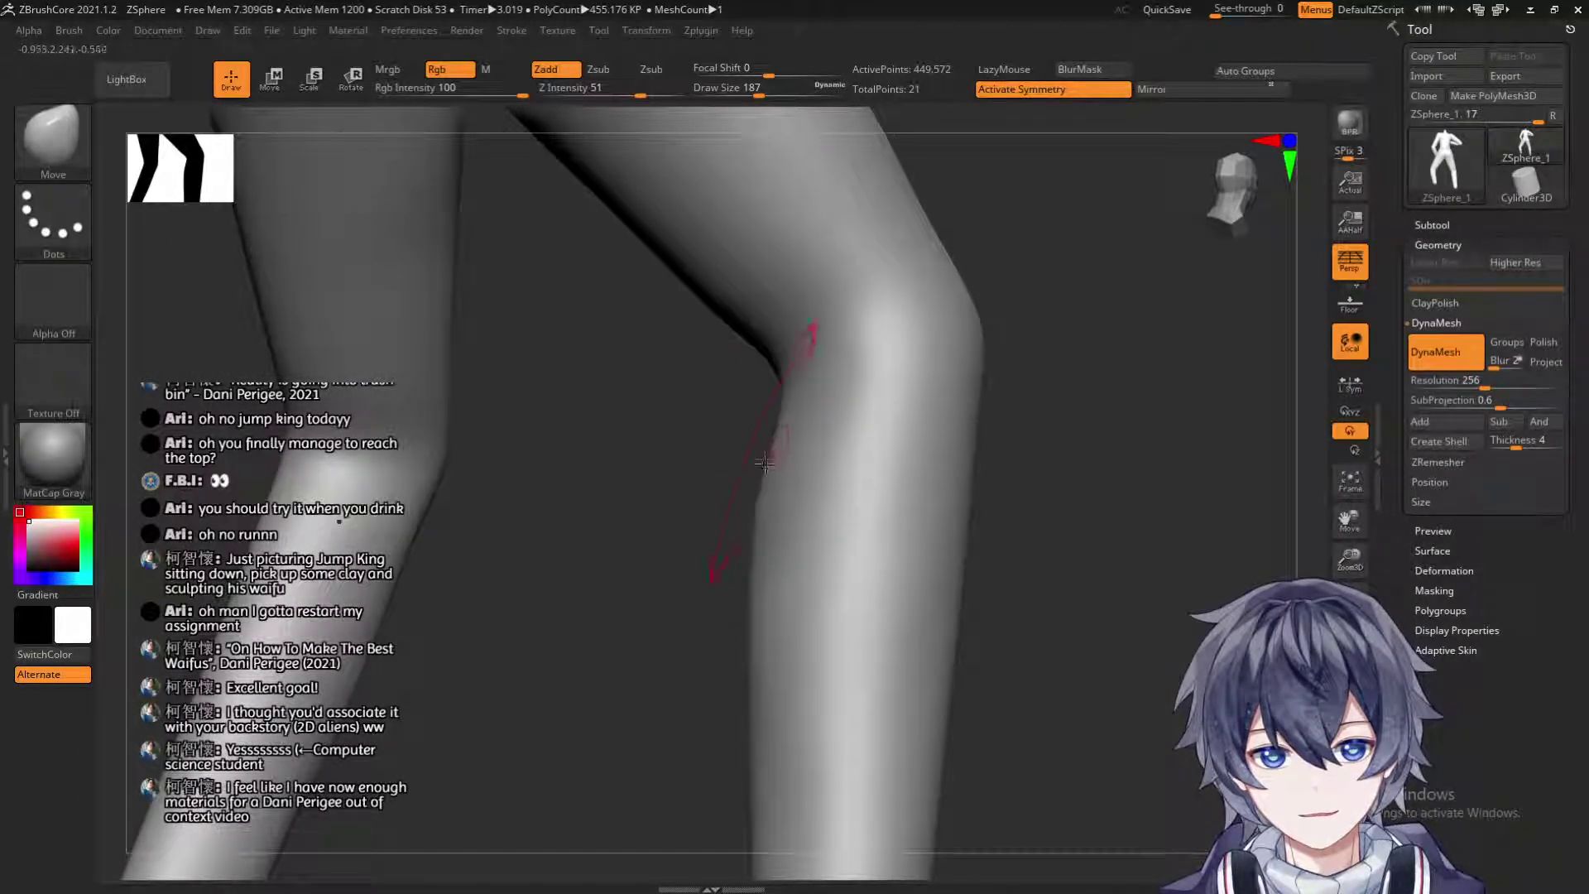
pyautogui.keyDown('alt'); pyautogui.moveTo(1153, 454); pyautogui.dragTo(986, 567); pyautogui.keyUp('alt')
pyautogui.moveTo(957, 503); pyautogui.dragTo(950, 501)
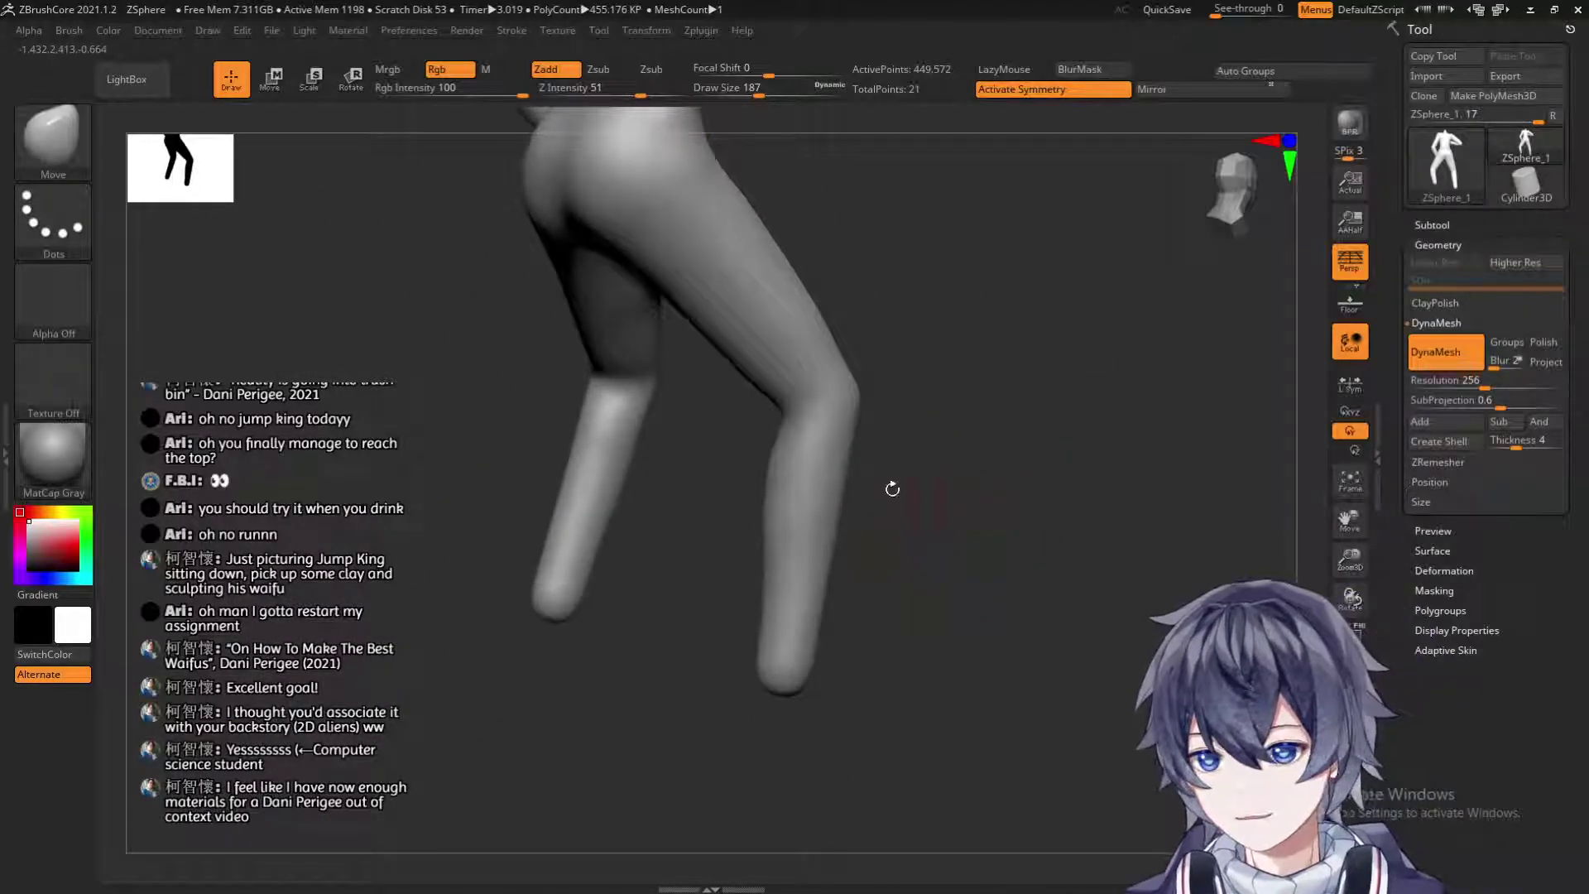
# Refine the calf and lower shin contours in side view with the Move brush at draw size 187.
pyautogui.moveTo(995, 470); pyautogui.dragTo(955, 492)
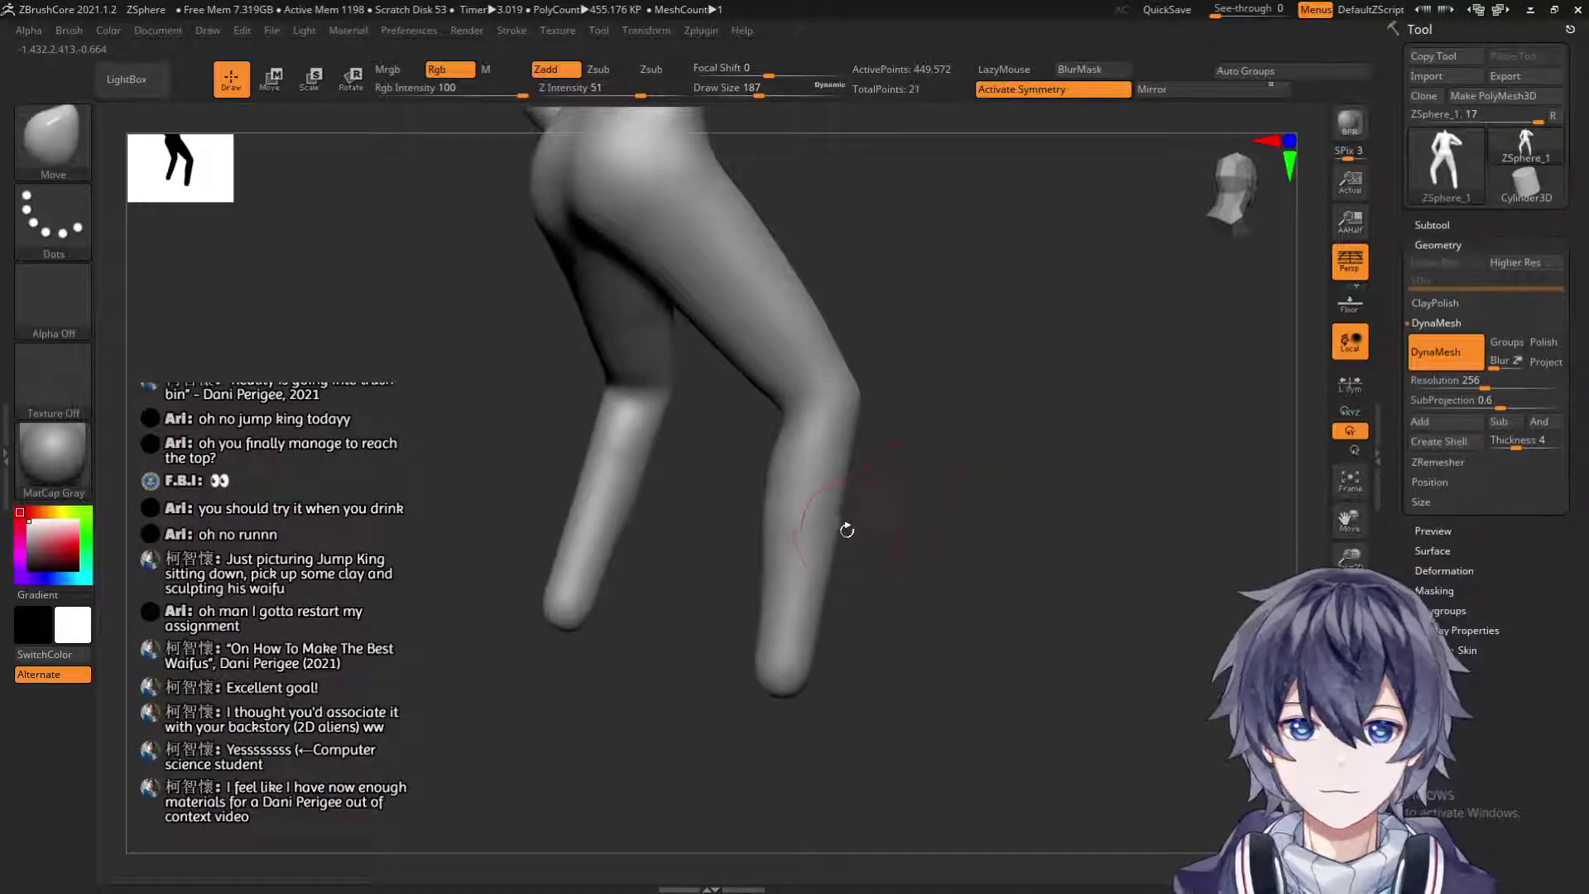
pyautogui.moveTo(950, 438); pyautogui.dragTo(912, 480)
pyautogui.moveTo(886, 687); pyautogui.dragTo(885, 554)
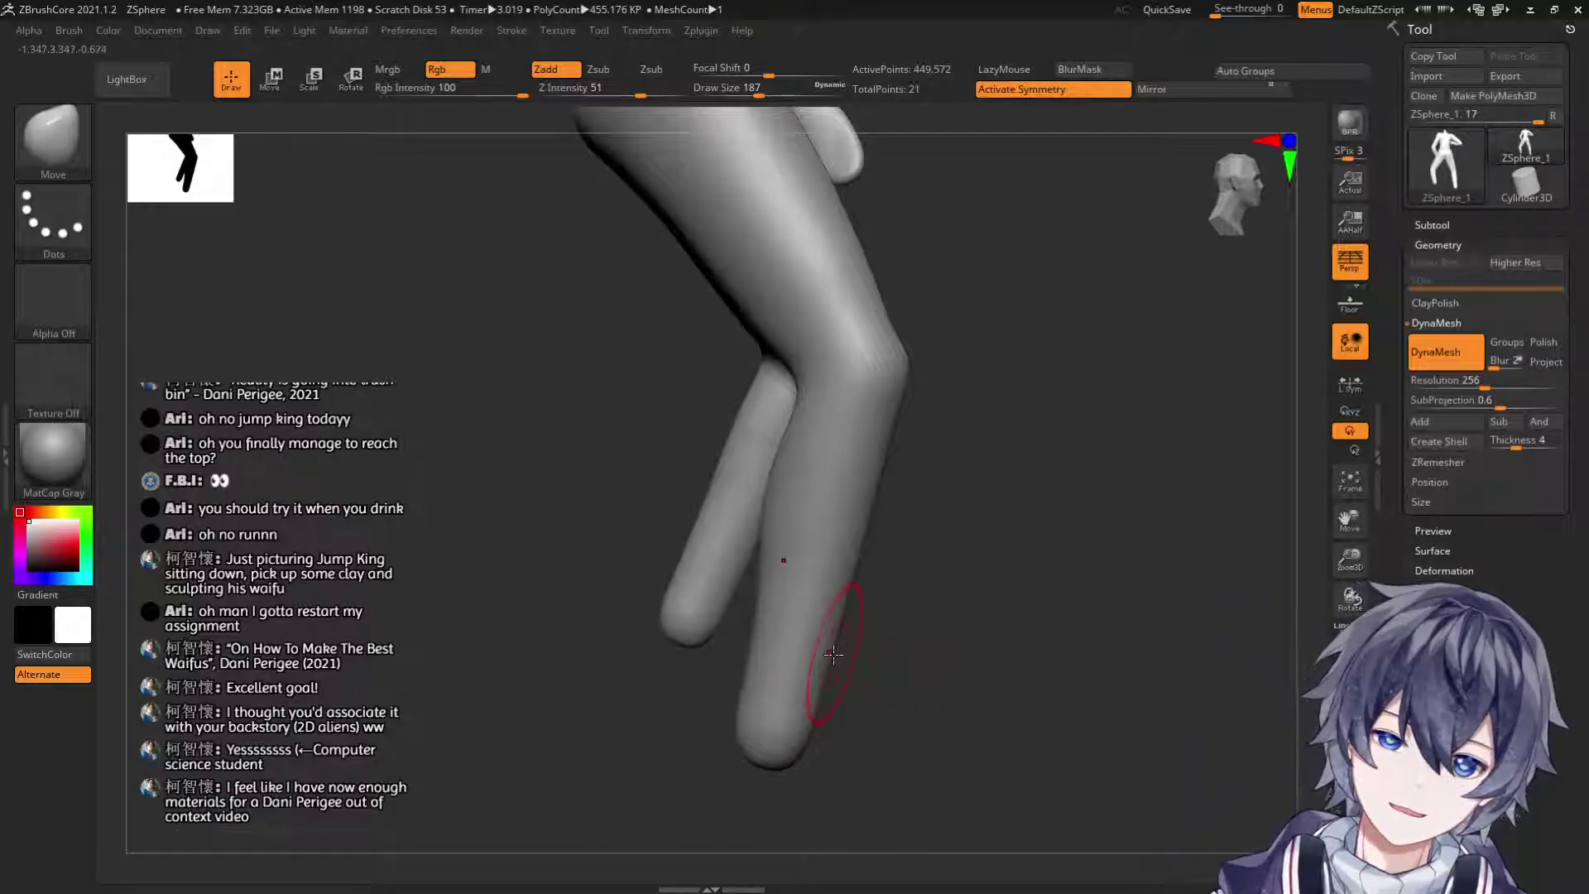
pyautogui.moveTo(897, 543)
pyautogui.mouseDown()
pyautogui.moveTo(827, 467)
pyautogui.moveTo(940, 440)
pyautogui.moveTo(875, 444)
pyautogui.moveTo(872, 544)
pyautogui.mouseUp()
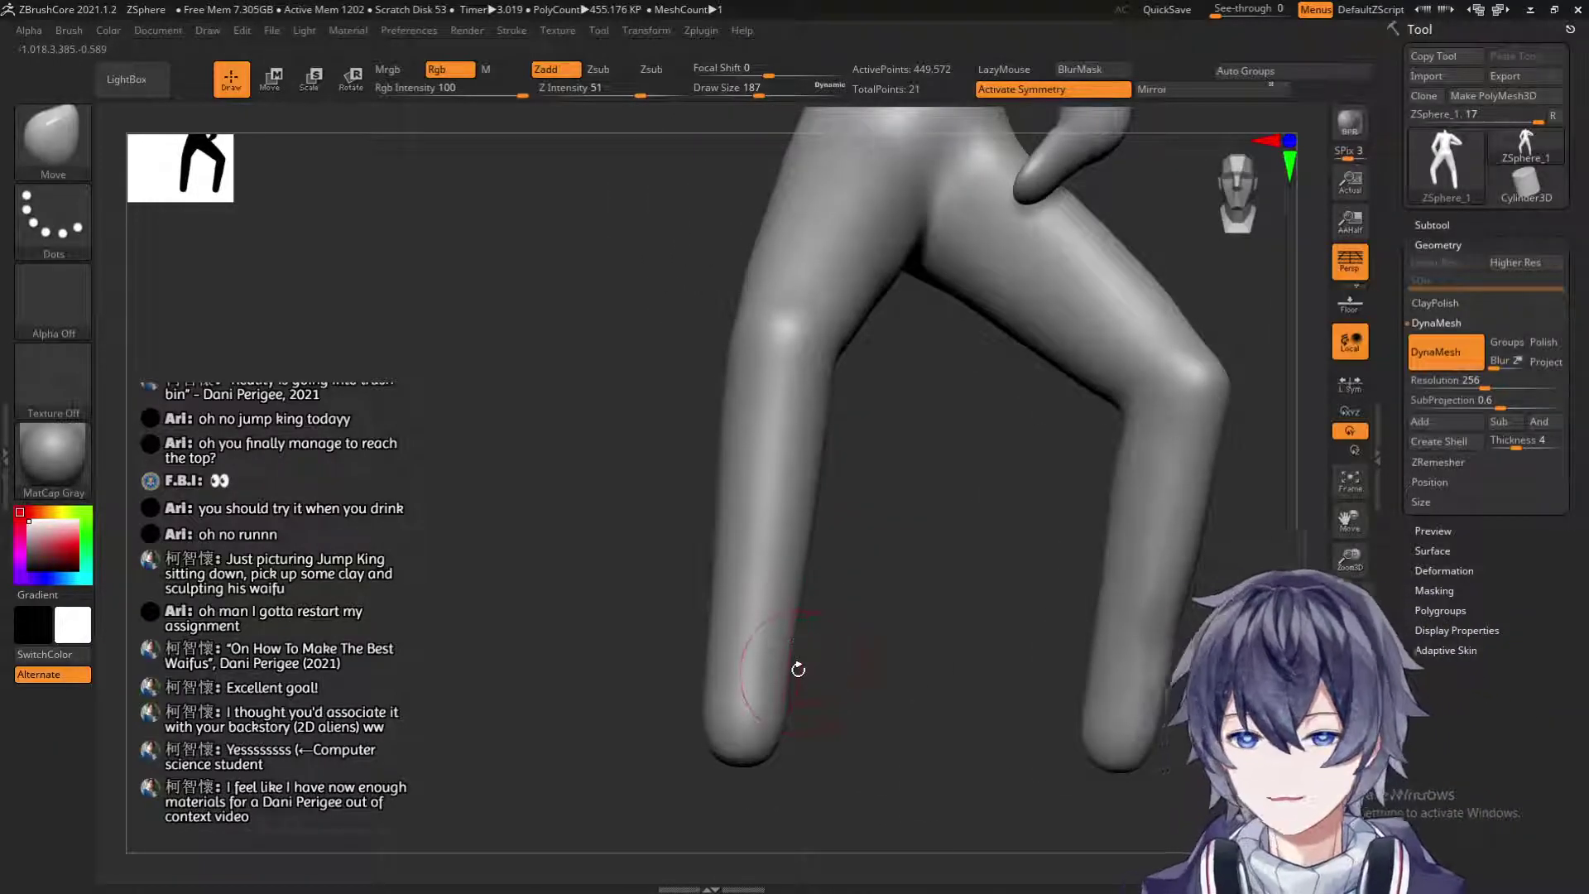
# Narrow the lower leg towards the ankle in front view with the Move brush at draw size 274.
pyautogui.press('s')
pyautogui.moveTo(822, 674); pyautogui.dragTo(835, 675)
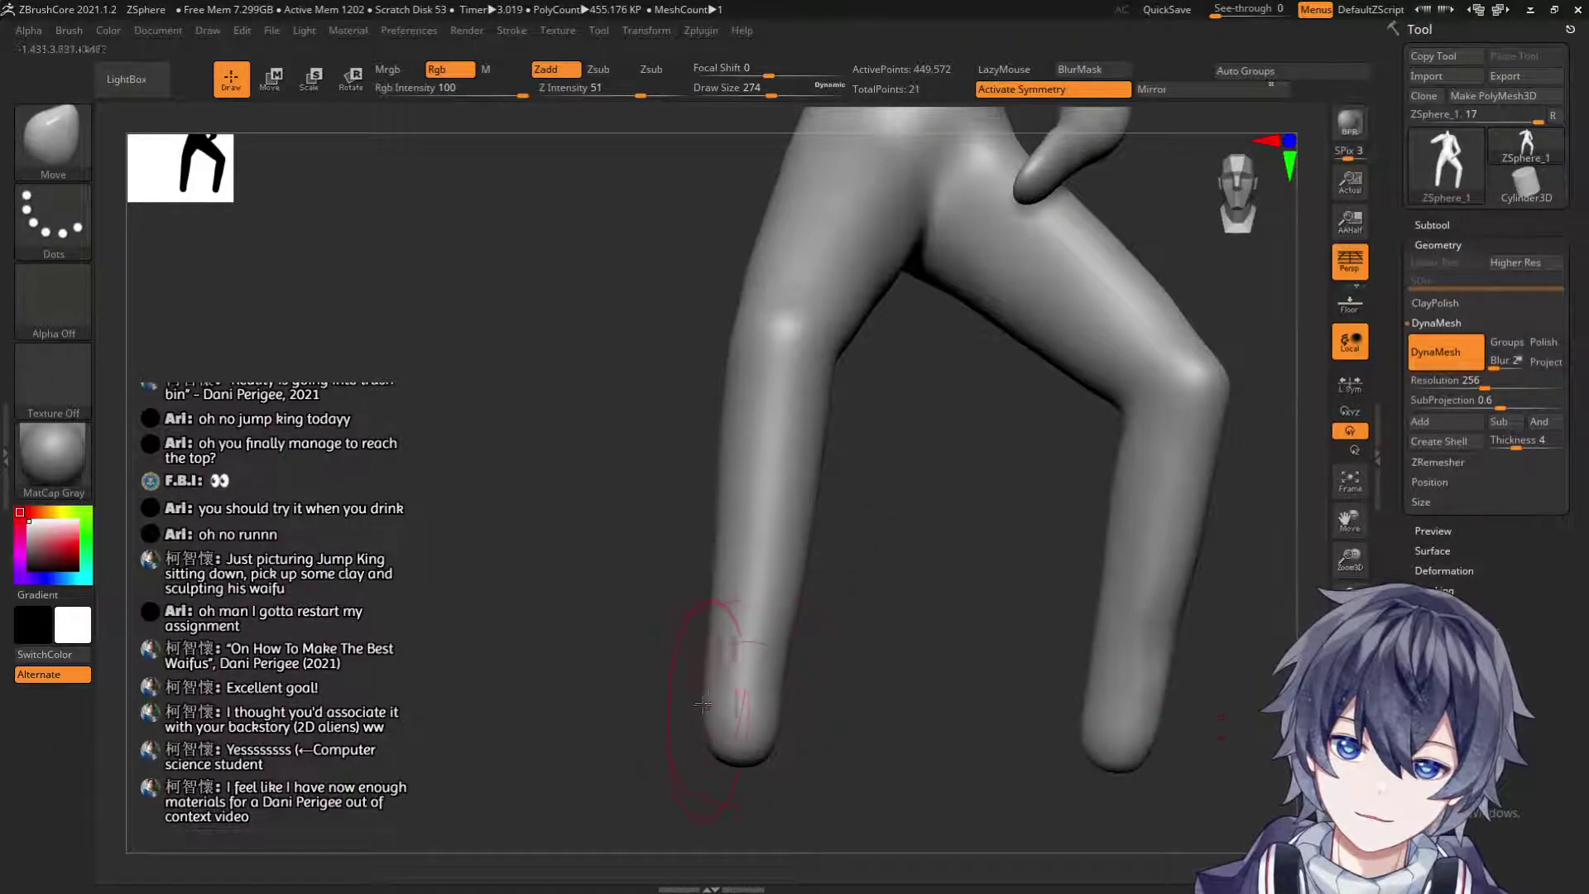
pyautogui.moveTo(717, 709); pyautogui.dragTo(726, 713)
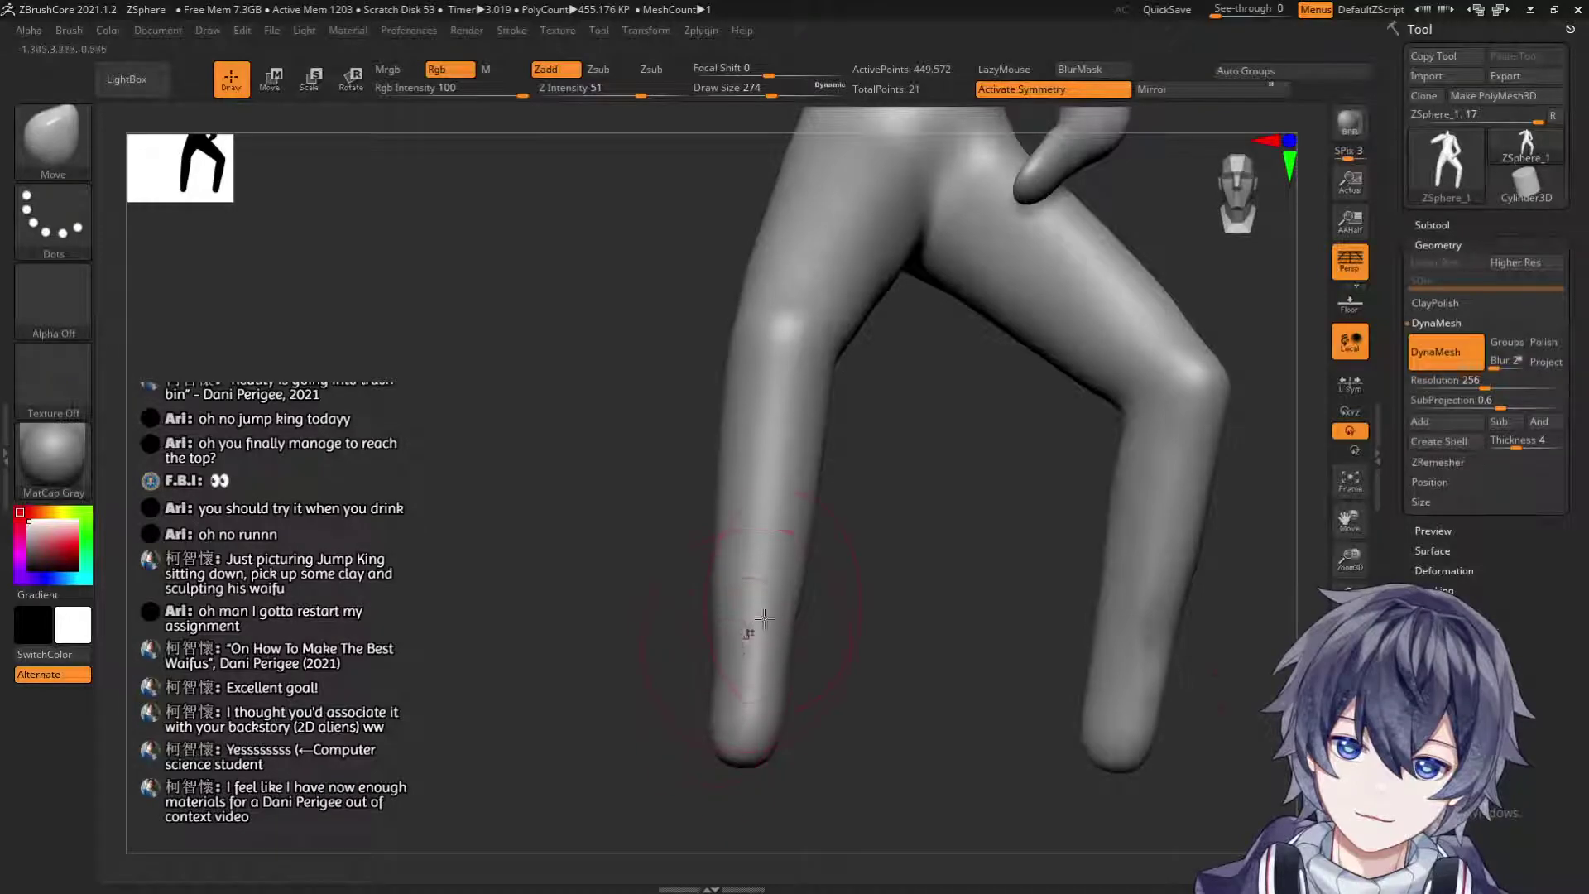
pyautogui.moveTo(714, 576); pyautogui.dragTo(723, 579)
# Shape the inner and outer calf contours in front view with the Move brush at draw size 274.
pyautogui.moveTo(915, 563); pyautogui.dragTo(865, 570)
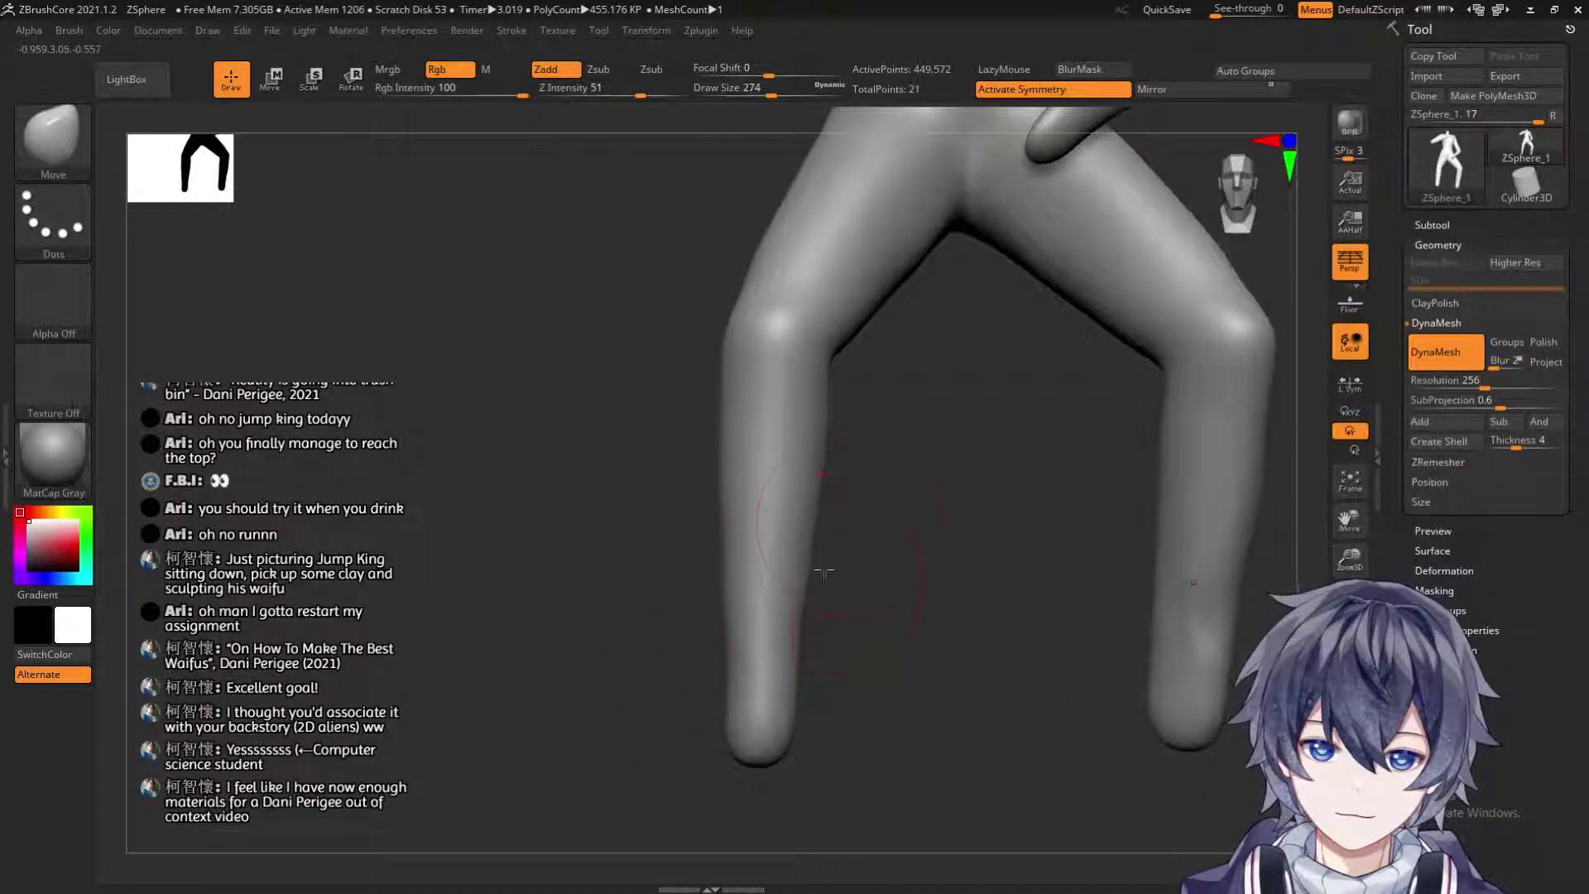
pyautogui.moveTo(861, 462); pyautogui.dragTo(851, 454)
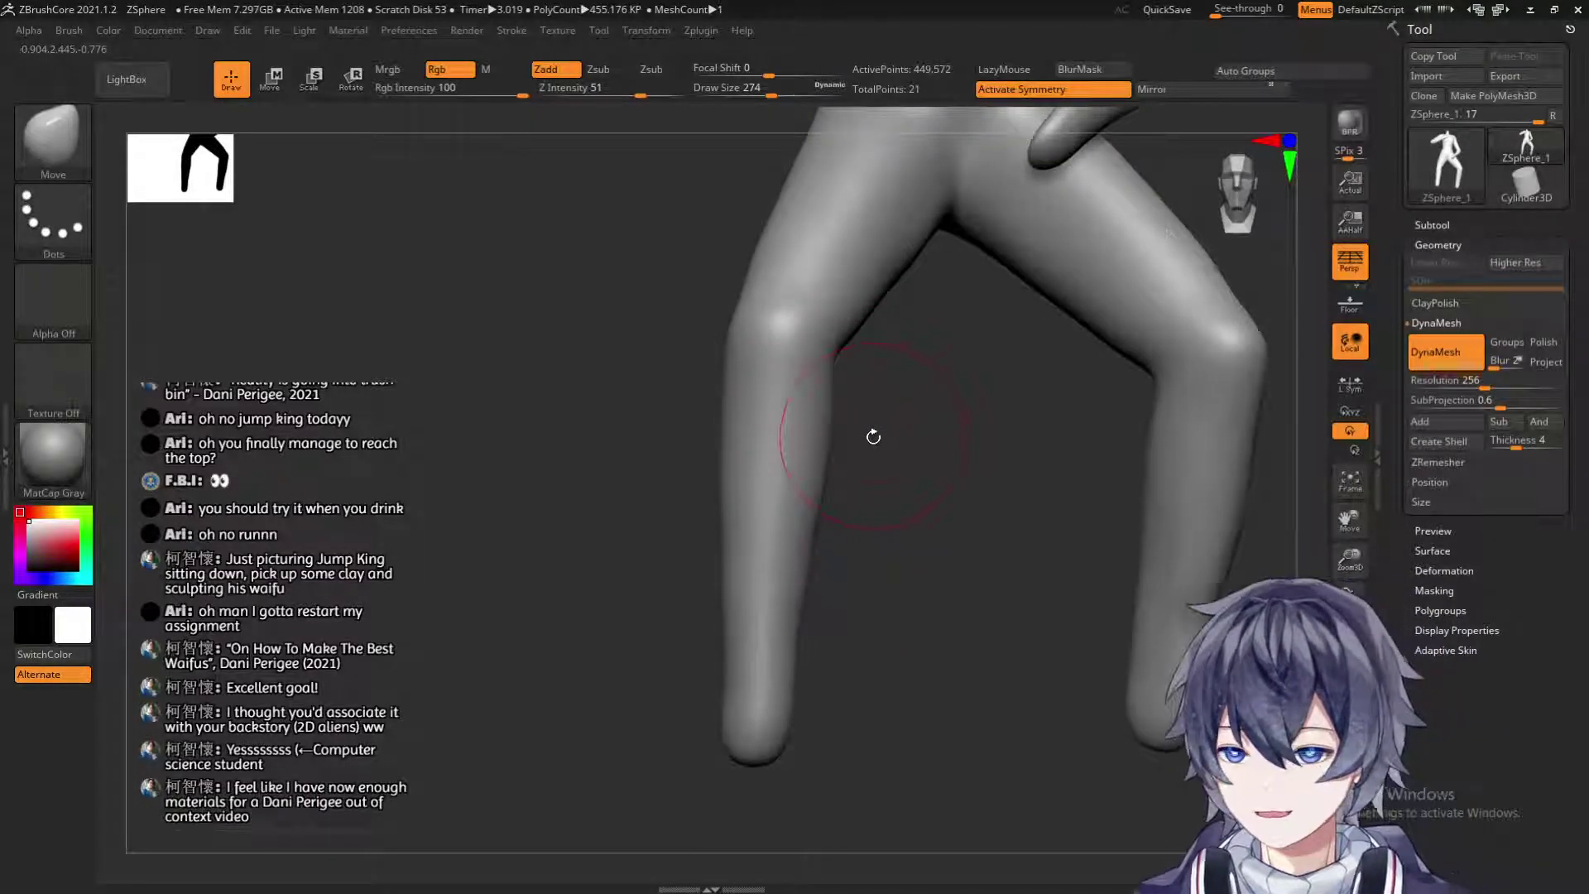
pyautogui.moveTo(888, 418); pyautogui.dragTo(703, 440)
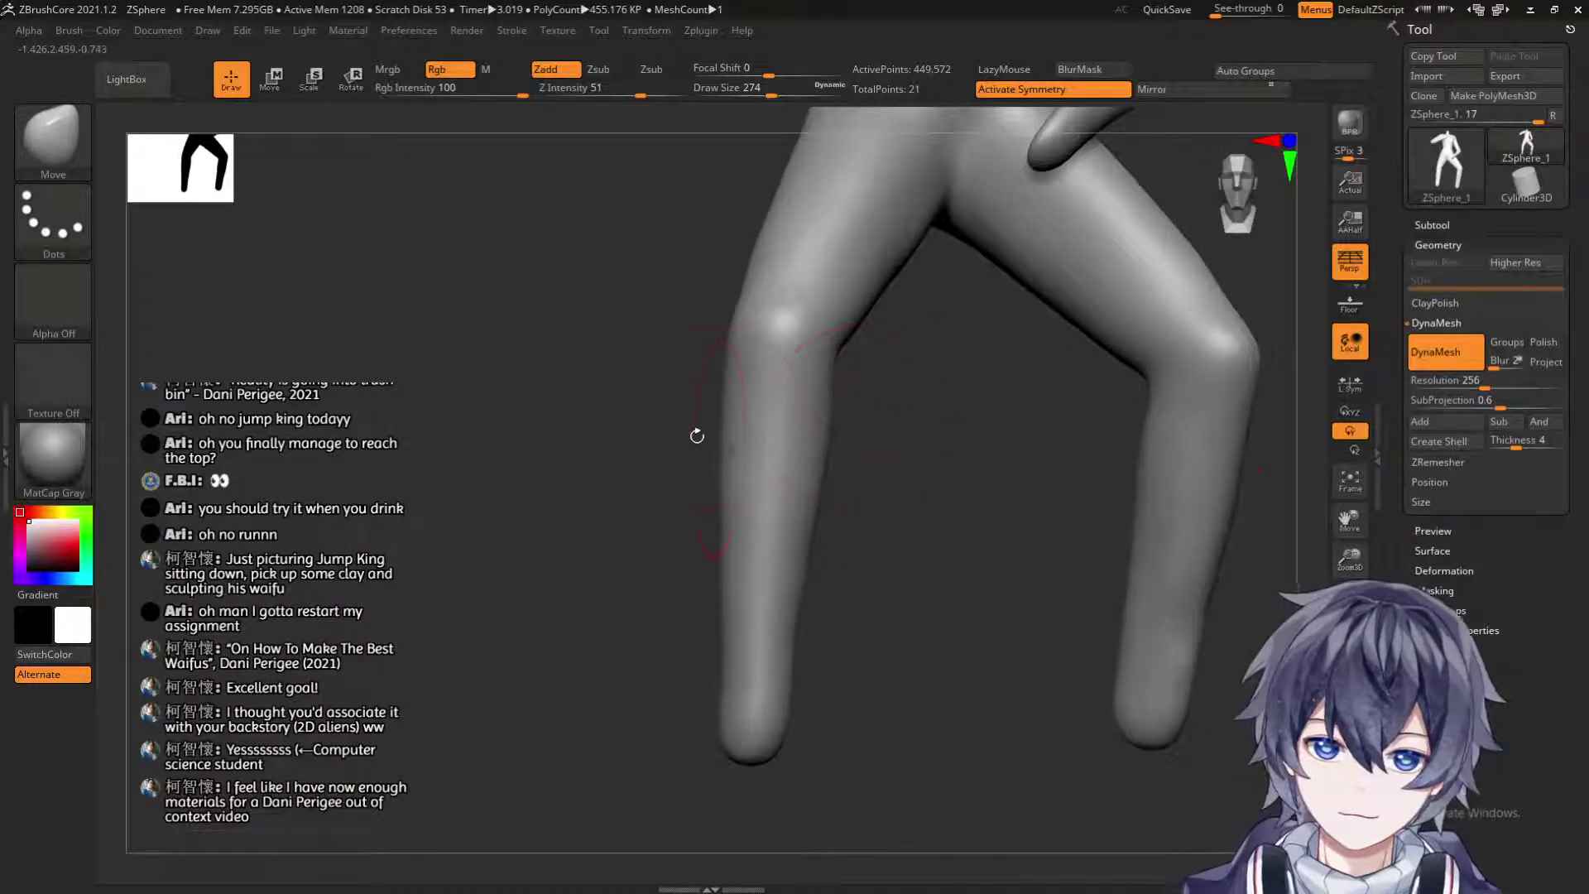
pyautogui.moveTo(877, 398)
pyautogui.mouseDown()
pyautogui.moveTo(720, 472)
pyautogui.moveTo(709, 427)
pyautogui.moveTo(671, 447)
pyautogui.mouseUp()
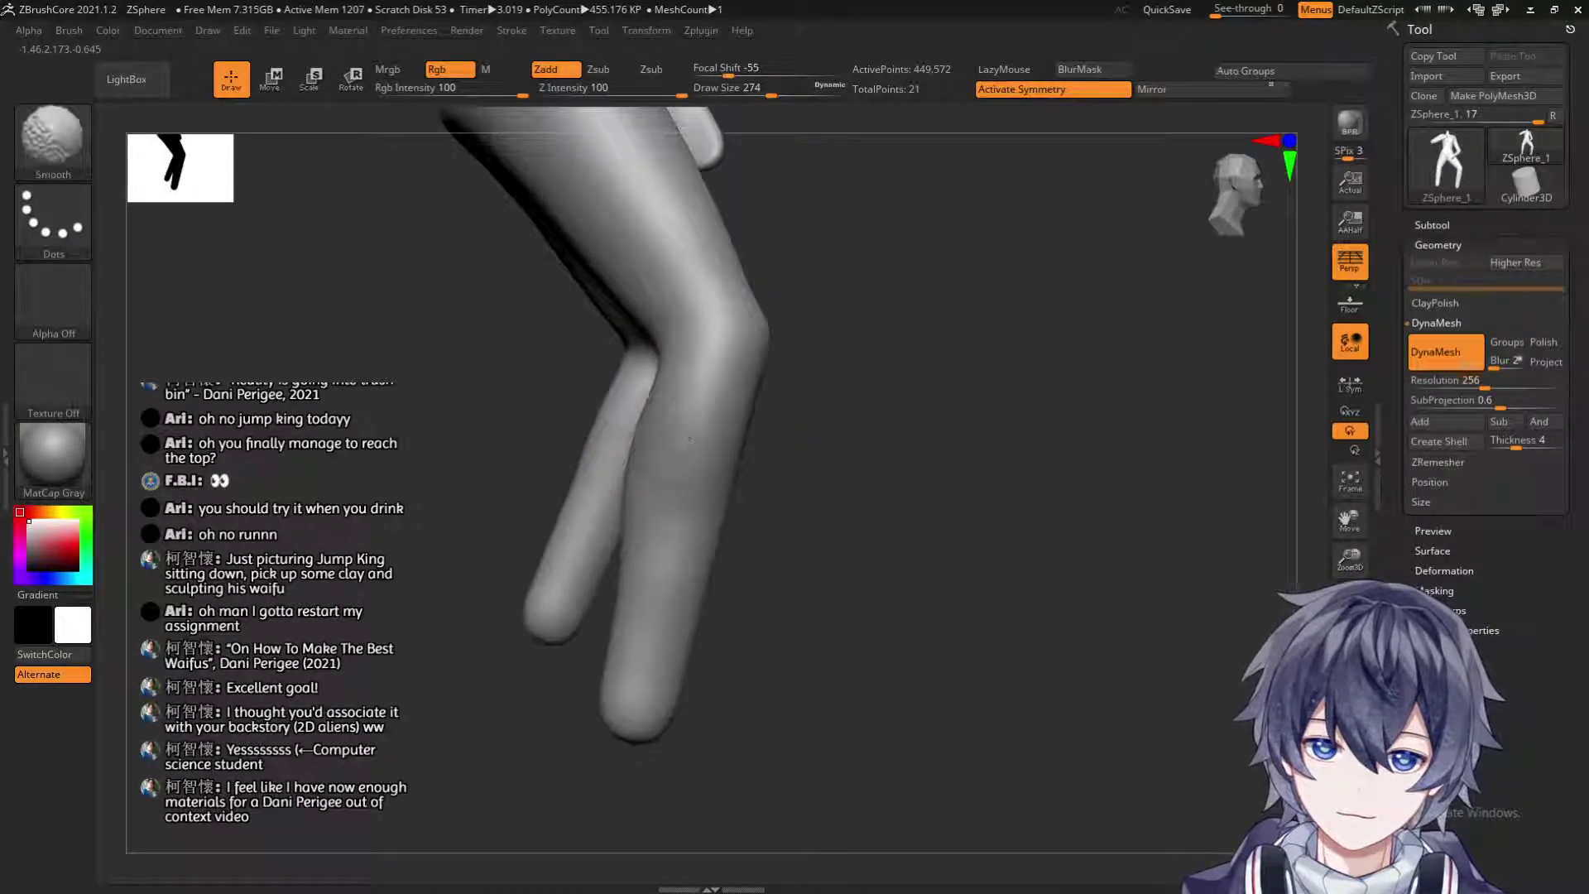
# Smooth the calf surface from the side and back views.
pyautogui.moveTo(1023, 381)
pyautogui.mouseDown()
pyautogui.moveTo(965, 374)
pyautogui.moveTo(852, 413)
pyautogui.mouseUp()
pyautogui.moveTo(686, 507)
pyautogui.mouseDown()
pyautogui.moveTo(673, 531)
pyautogui.moveTo(579, 543)
pyautogui.moveTo(662, 513)
pyautogui.mouseUp()
pyautogui.moveTo(789, 436); pyautogui.dragTo(1011, 463)
pyautogui.moveTo(888, 427)
pyautogui.mouseDown()
pyautogui.moveTo(997, 401)
pyautogui.moveTo(882, 465)
pyautogui.mouseUp()
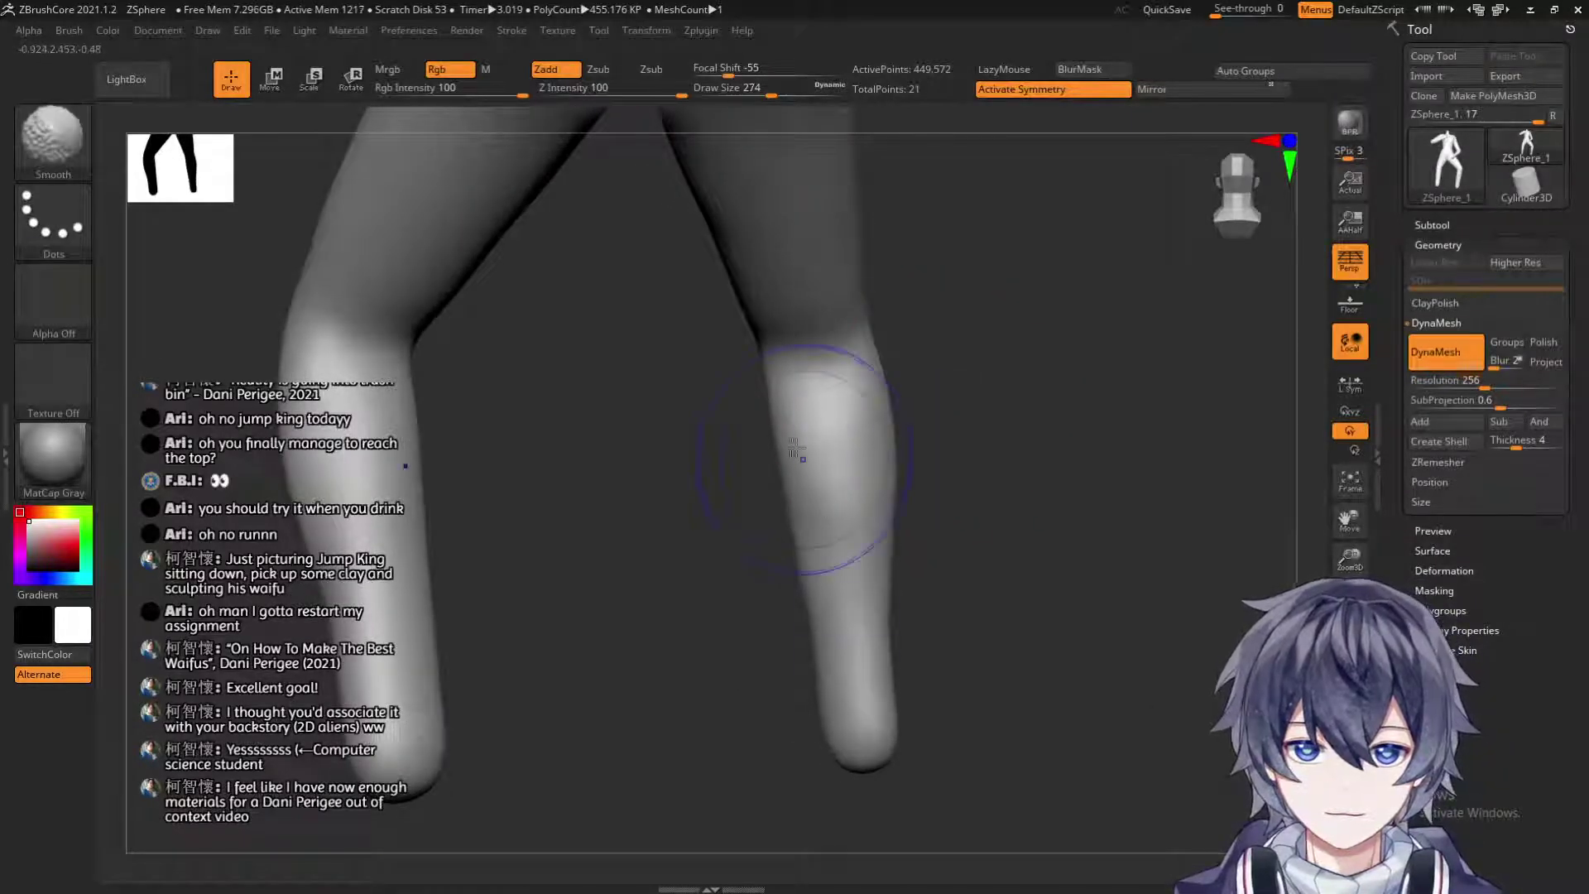
pyautogui.moveTo(984, 564)
pyautogui.mouseDown()
pyautogui.moveTo(857, 554)
pyautogui.moveTo(869, 546)
pyautogui.mouseUp()
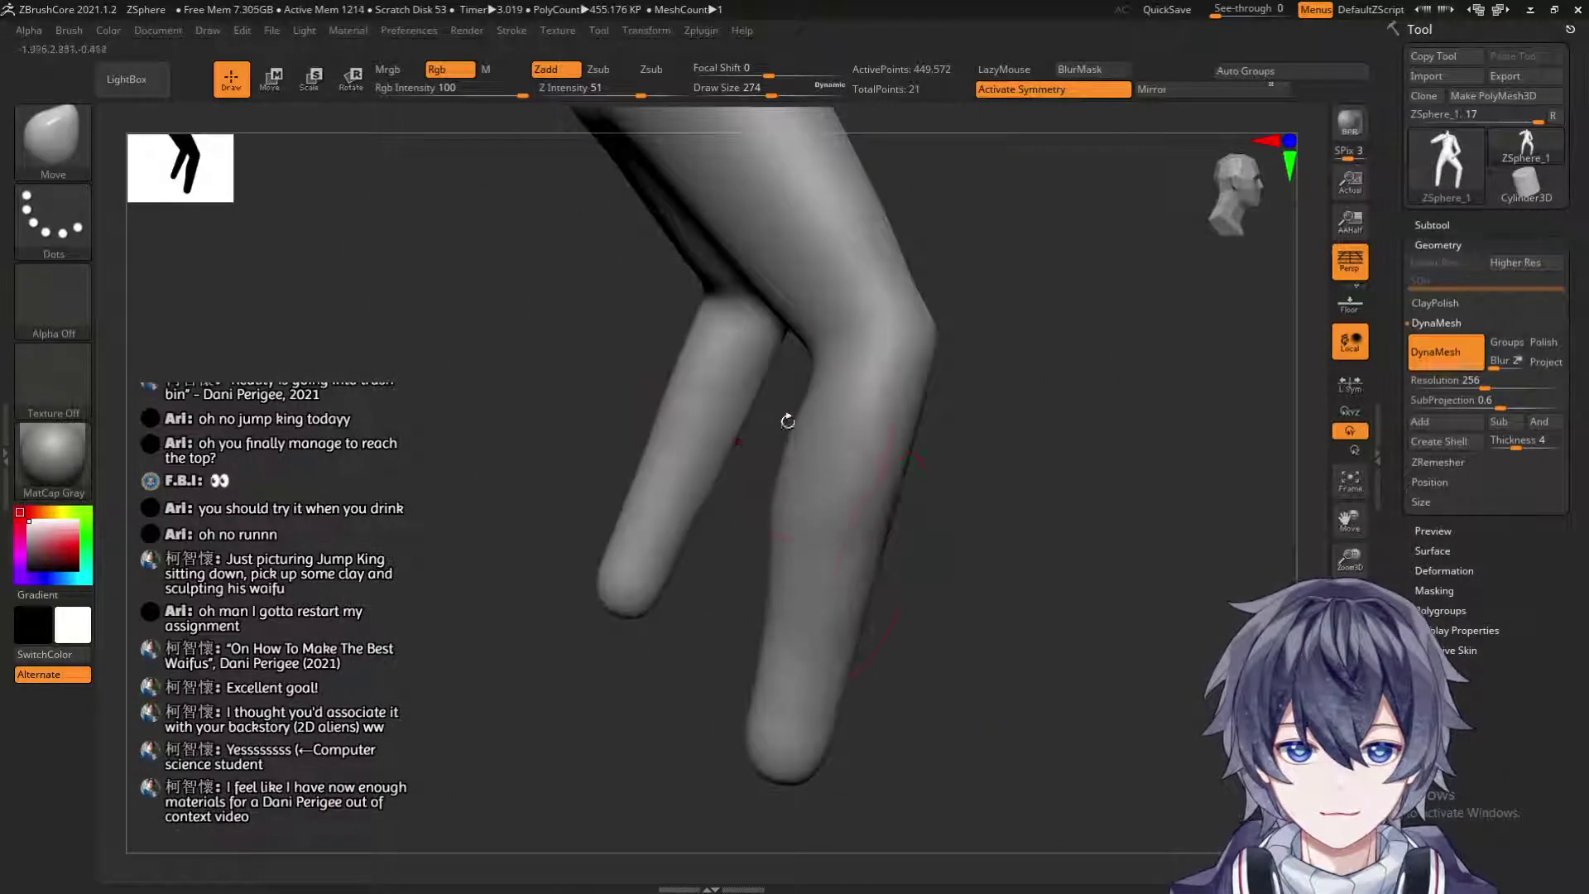
# Pull the back and outer side of the upper calf outward with the Move brush at draw size 274.
pyautogui.moveTo(795, 430); pyautogui.dragTo(789, 426)
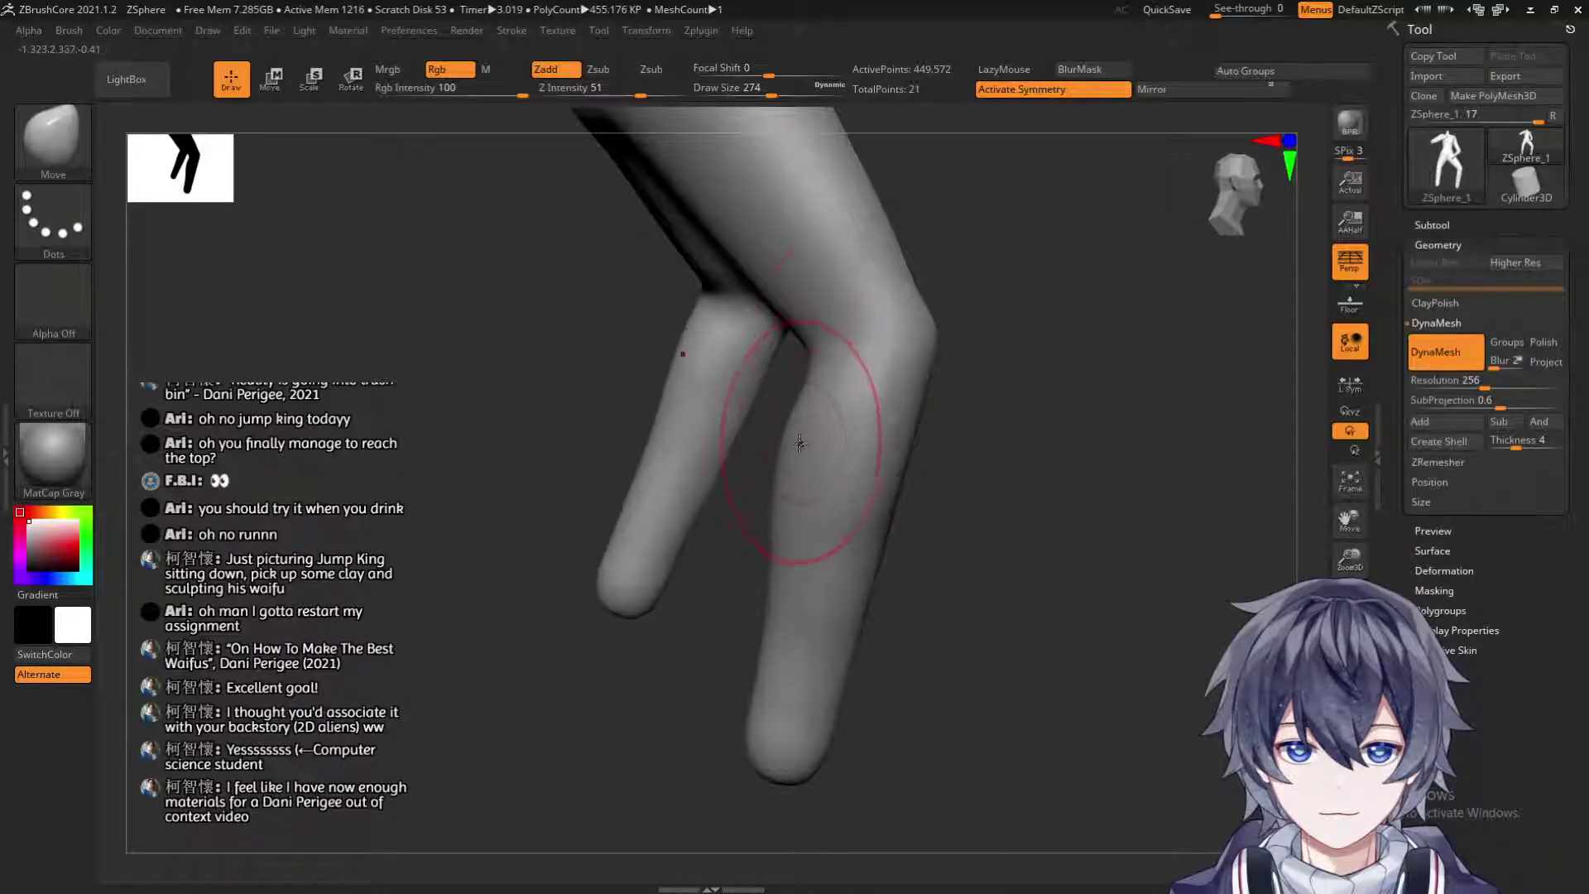
pyautogui.moveTo(1056, 357); pyautogui.dragTo(917, 368)
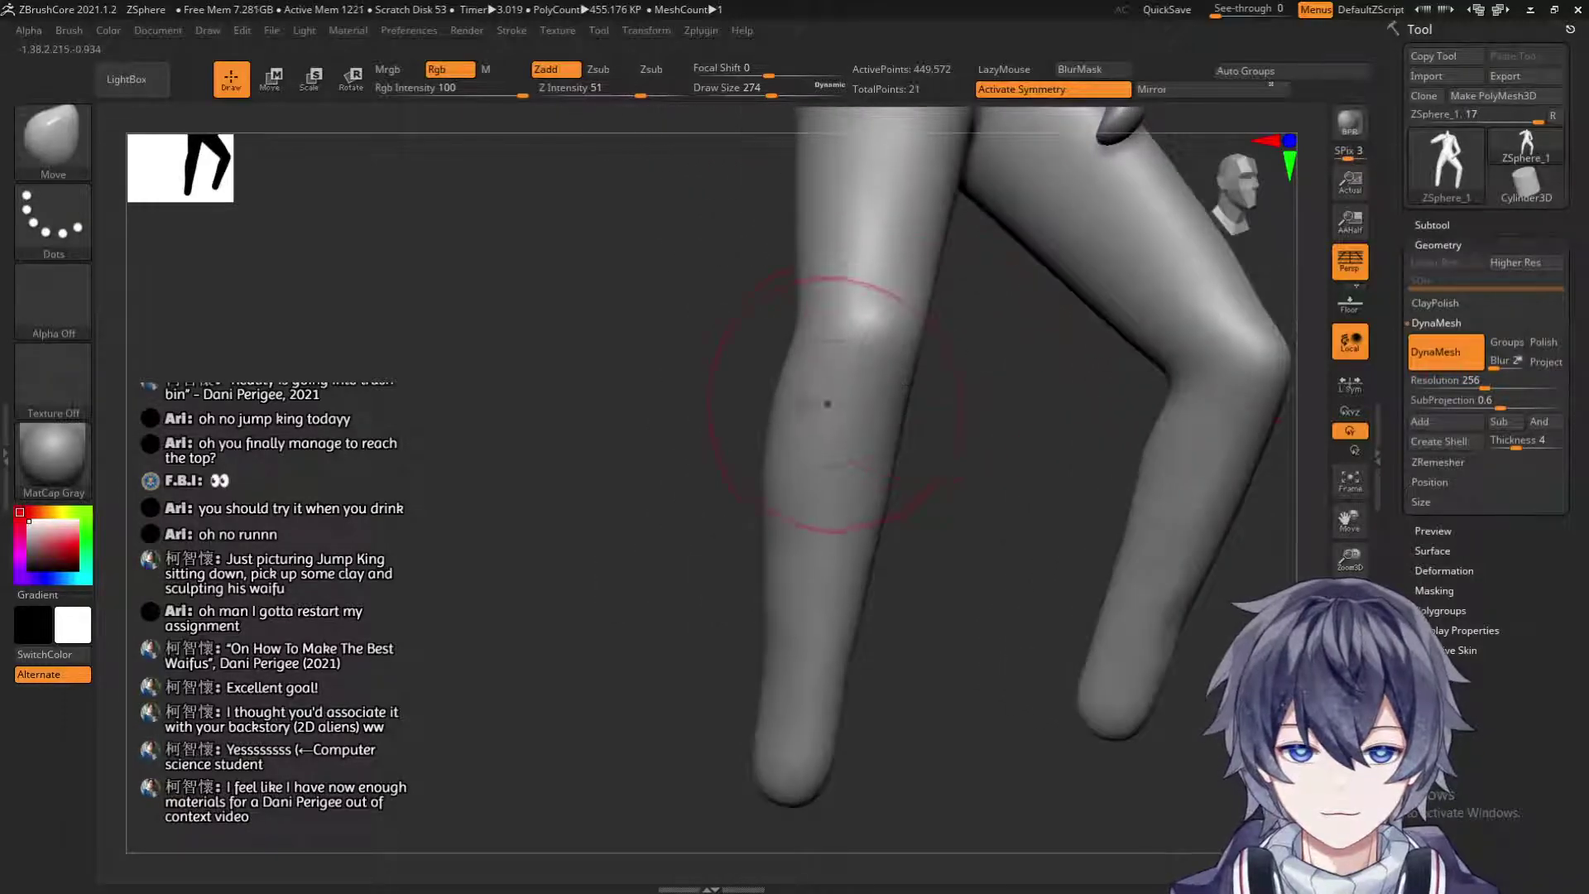
pyautogui.keyDown('shift'); pyautogui.moveTo(787, 426); pyautogui.dragTo(772, 556); pyautogui.keyUp('shift')
pyautogui.moveTo(981, 502); pyautogui.dragTo(900, 547)
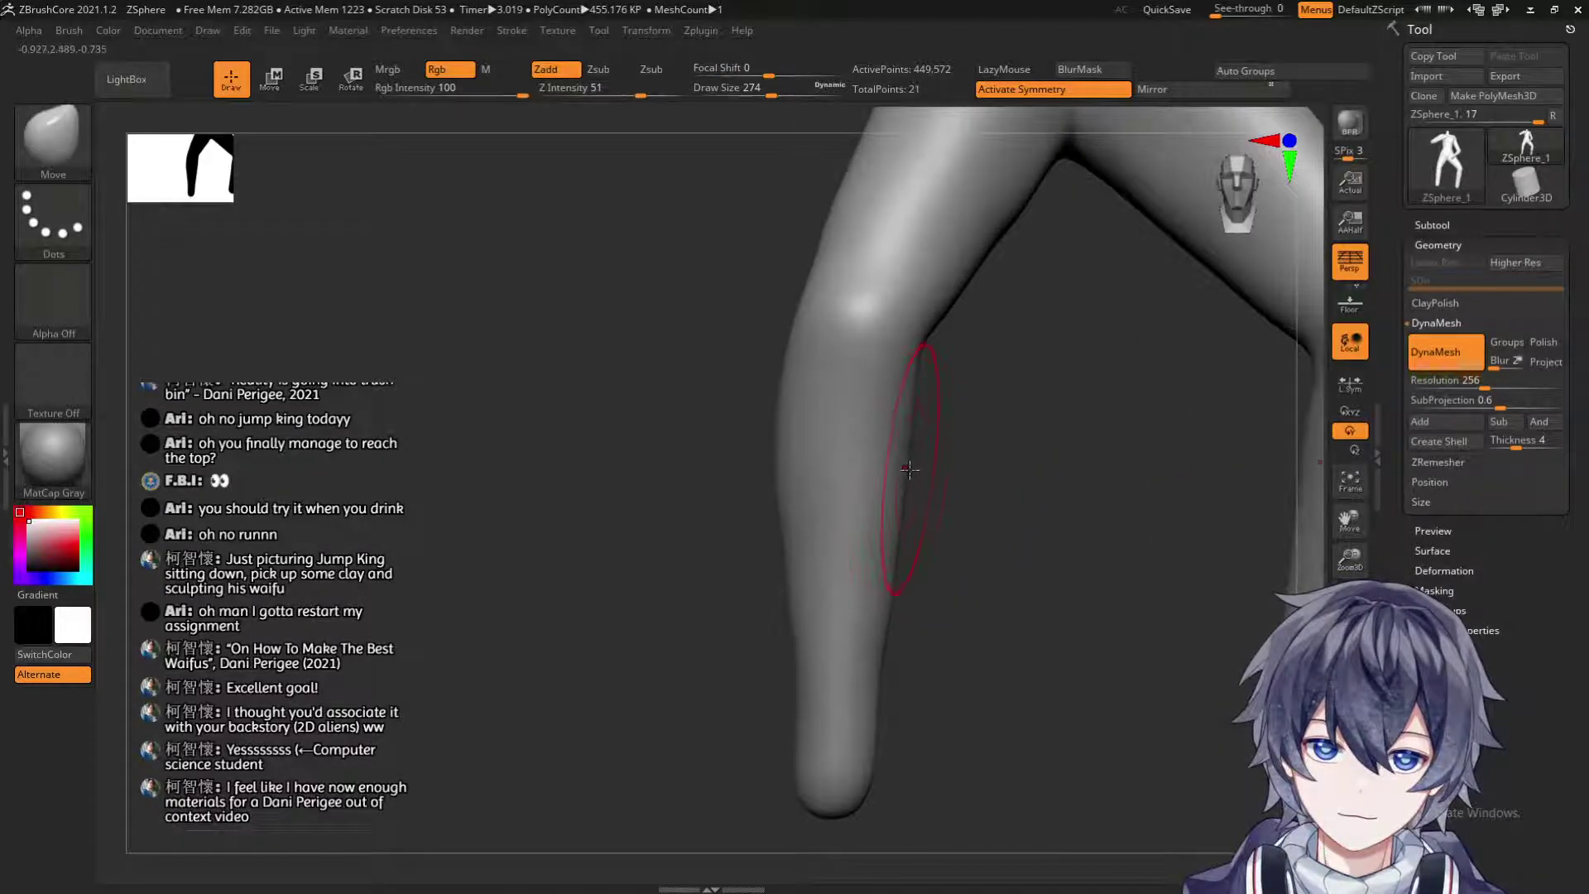
# Refine the inner calf contour down towards the ankle with the Move brush at draw size 212.
pyautogui.moveTo(964, 464)
pyautogui.mouseDown()
pyautogui.moveTo(929, 389)
pyautogui.moveTo(903, 401)
pyautogui.mouseUp()
pyautogui.press('s')
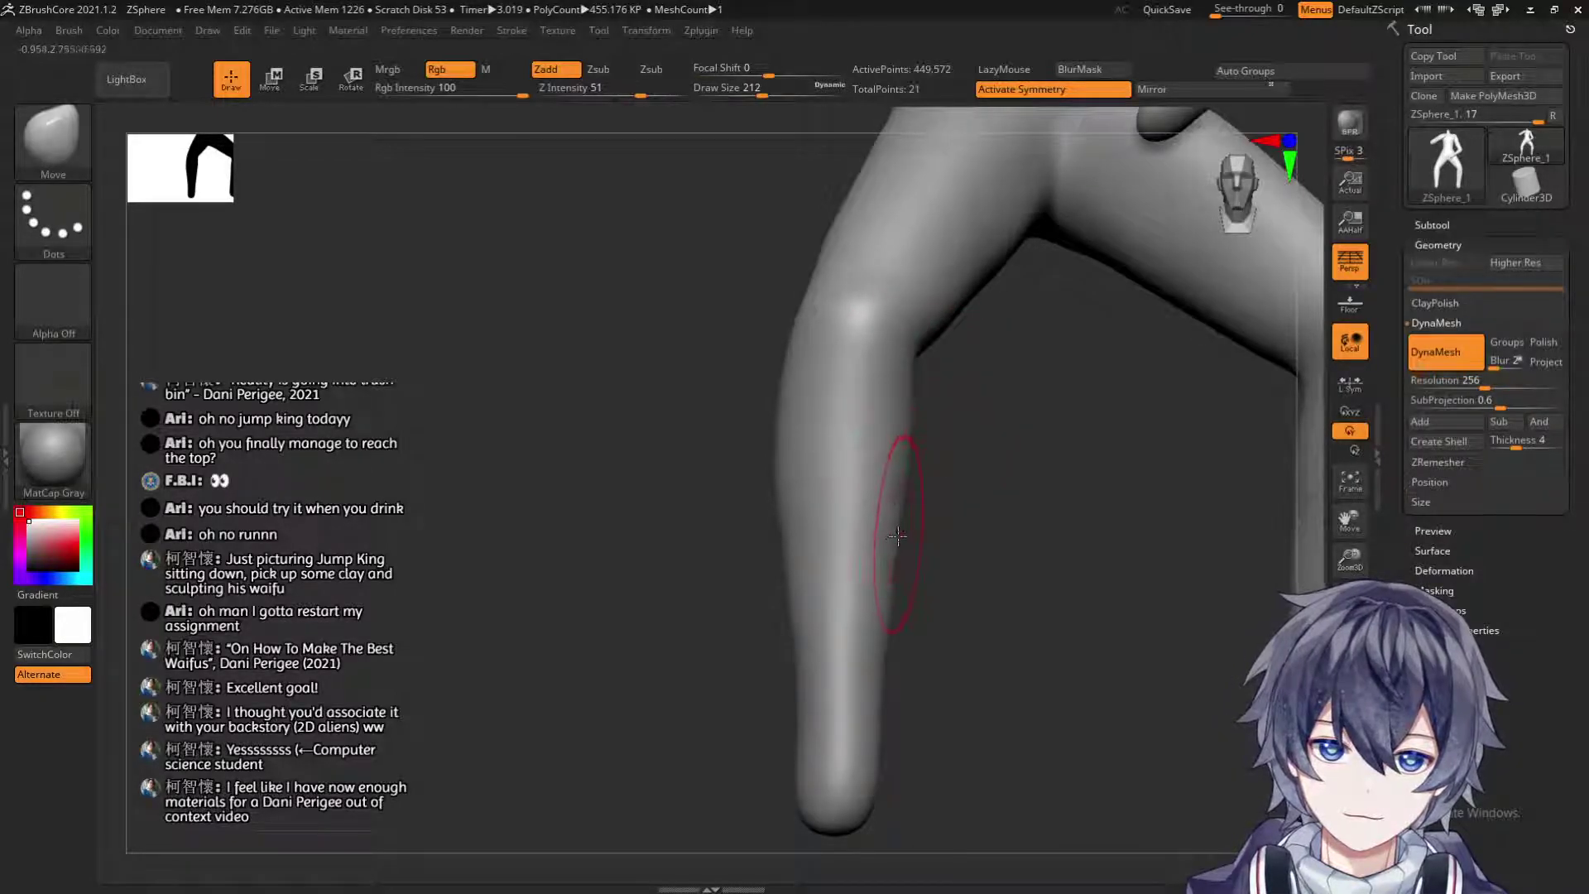
pyautogui.moveTo(889, 617)
pyautogui.mouseDown()
pyautogui.moveTo(1046, 621)
pyautogui.moveTo(898, 636)
pyautogui.moveTo(933, 618)
pyautogui.moveTo(890, 615)
pyautogui.mouseUp()
# Reshape the outer lower leg and ankle end with the Move brush at draw size 393, smoothing the surface.
pyautogui.press('s')
pyautogui.moveTo(771, 596); pyautogui.dragTo(795, 595)
pyautogui.moveTo(799, 654)
pyautogui.mouseDown()
pyautogui.moveTo(761, 683)
pyautogui.moveTo(785, 586)
pyautogui.mouseUp()
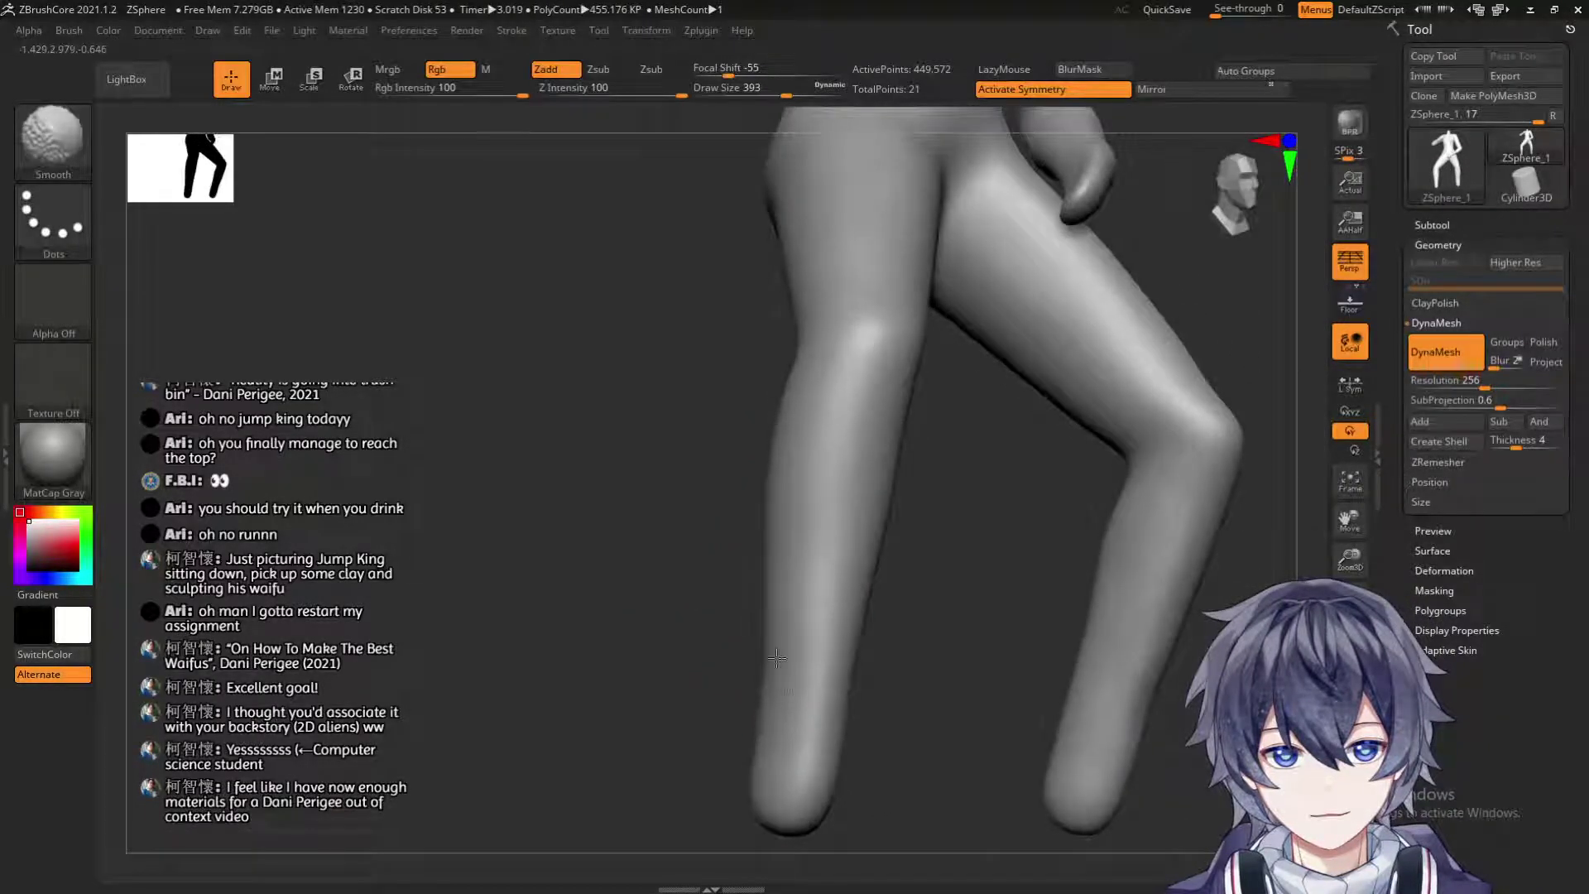
pyautogui.moveTo(753, 782); pyautogui.dragTo(762, 784)
pyautogui.moveTo(928, 677); pyautogui.dragTo(986, 632)
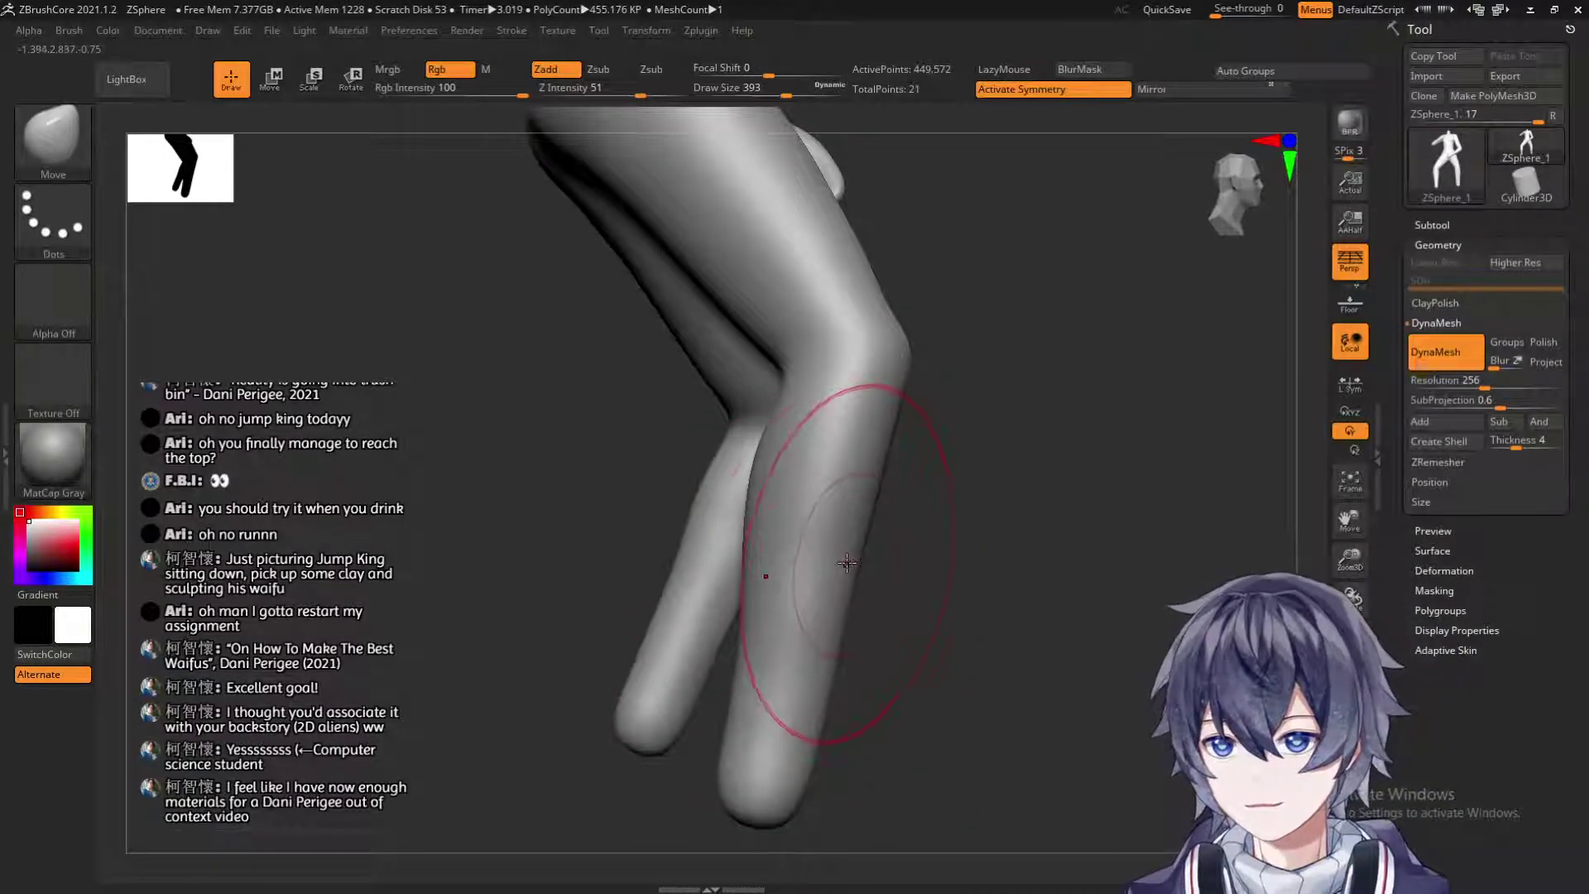
# Push in the front of the shin below the knee in side view with the Move brush at draw size 239.
pyautogui.moveTo(936, 525)
pyautogui.mouseDown()
pyautogui.moveTo(961, 568)
pyautogui.moveTo(979, 566)
pyautogui.mouseUp()
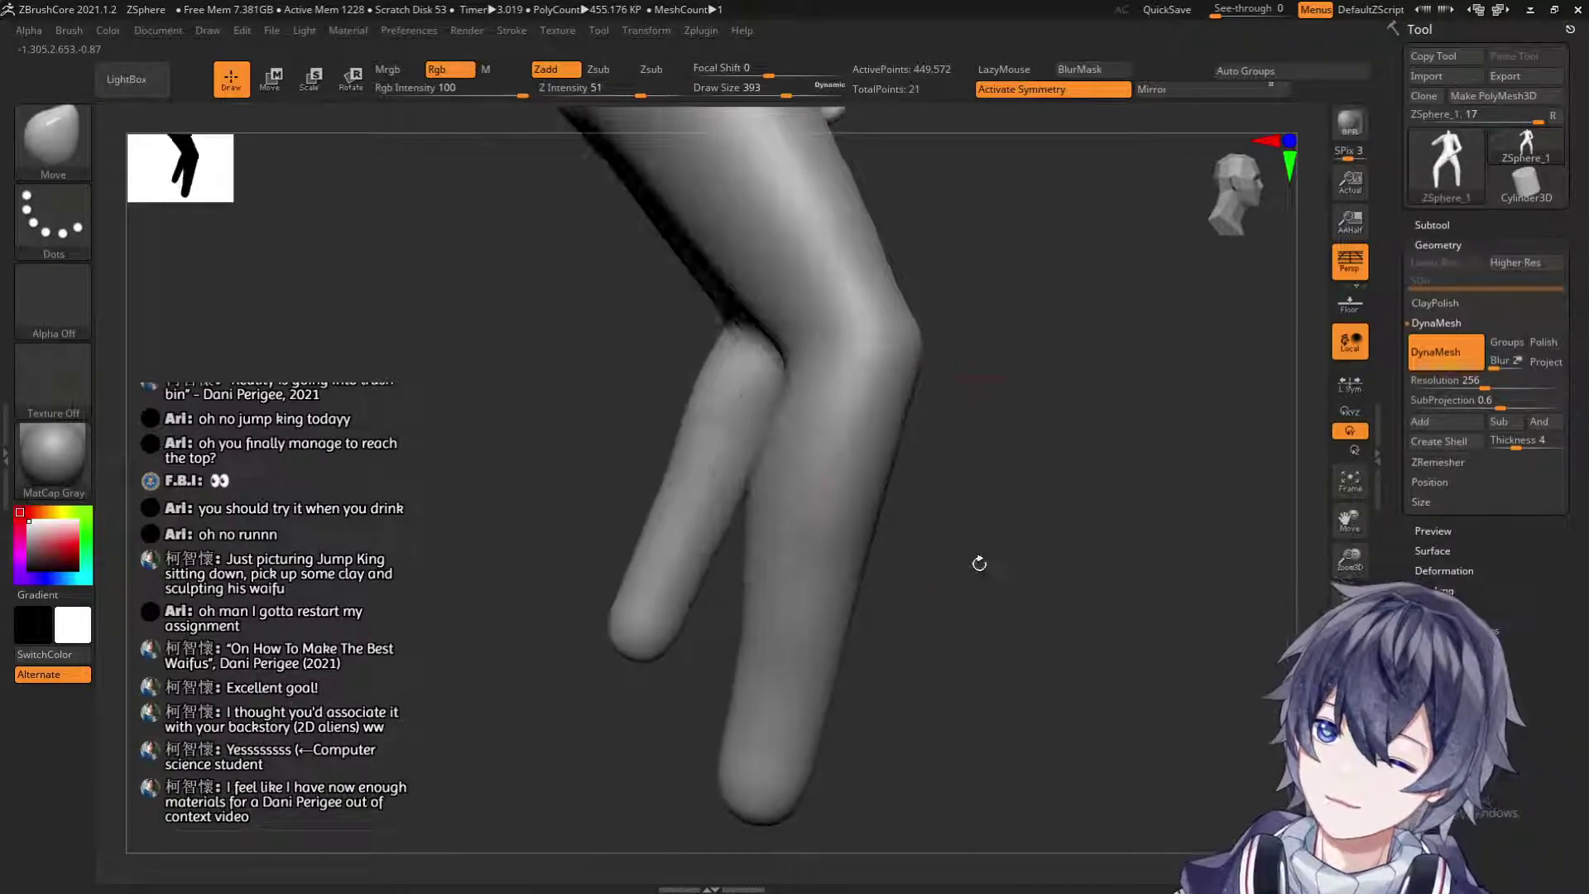
pyautogui.moveTo(990, 507)
pyautogui.mouseDown()
pyautogui.moveTo(947, 525)
pyautogui.moveTo(873, 519)
pyautogui.mouseUp()
pyautogui.press('s')
pyautogui.moveTo(872, 516); pyautogui.dragTo(884, 515)
pyautogui.press('s')
pyautogui.moveTo(908, 433); pyautogui.dragTo(894, 434)
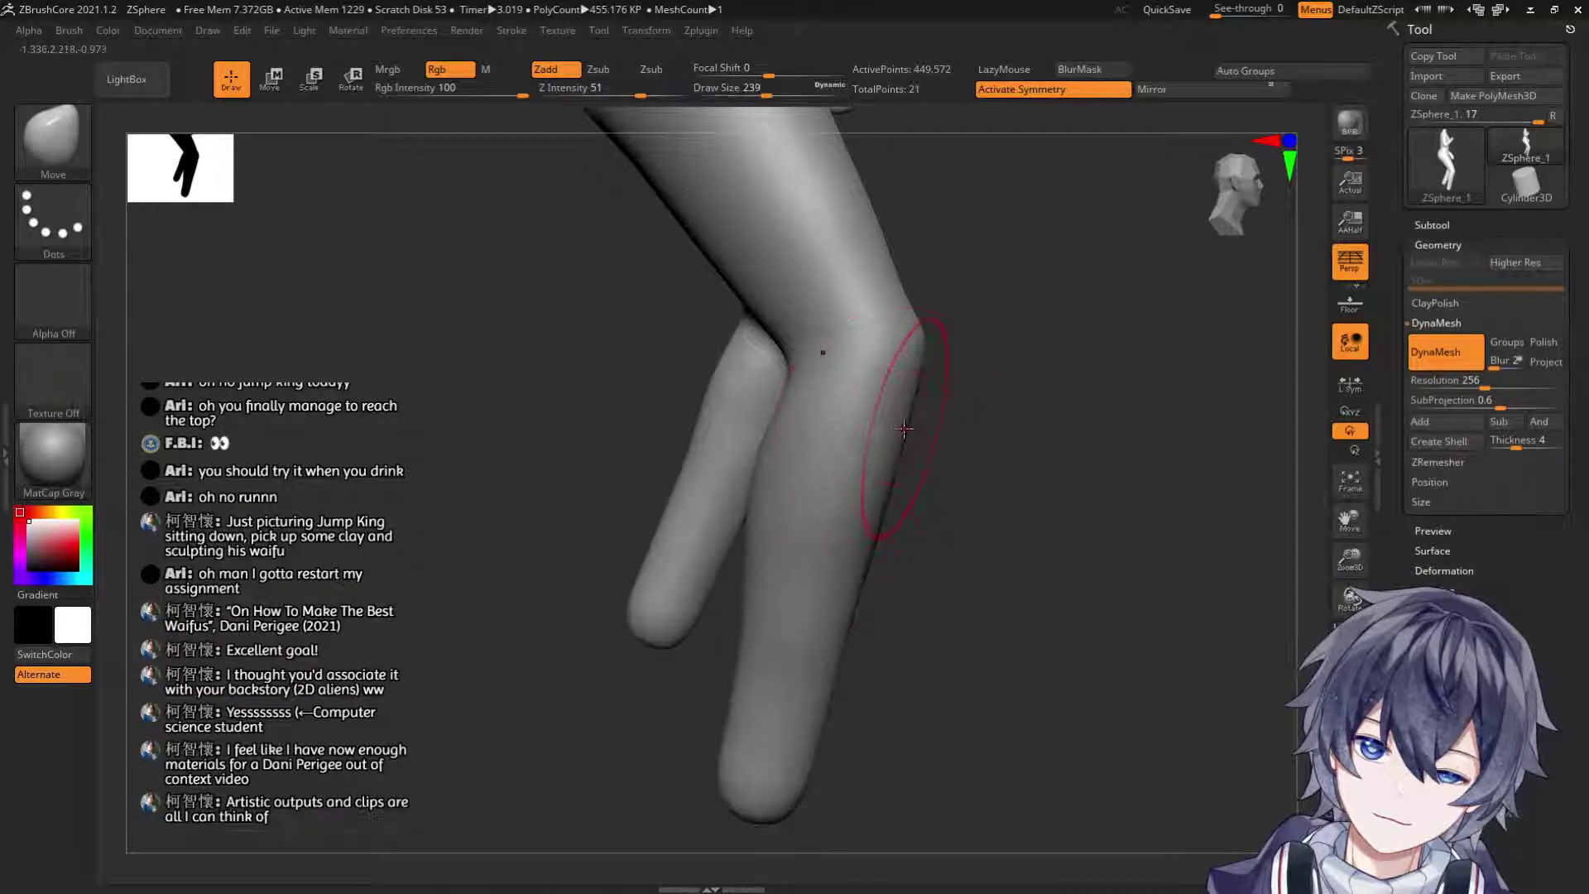
# Adjust the front contour of the shin around mid-length in side view with the Move brush at draw size 239.
pyautogui.moveTo(888, 517); pyautogui.dragTo(896, 480)
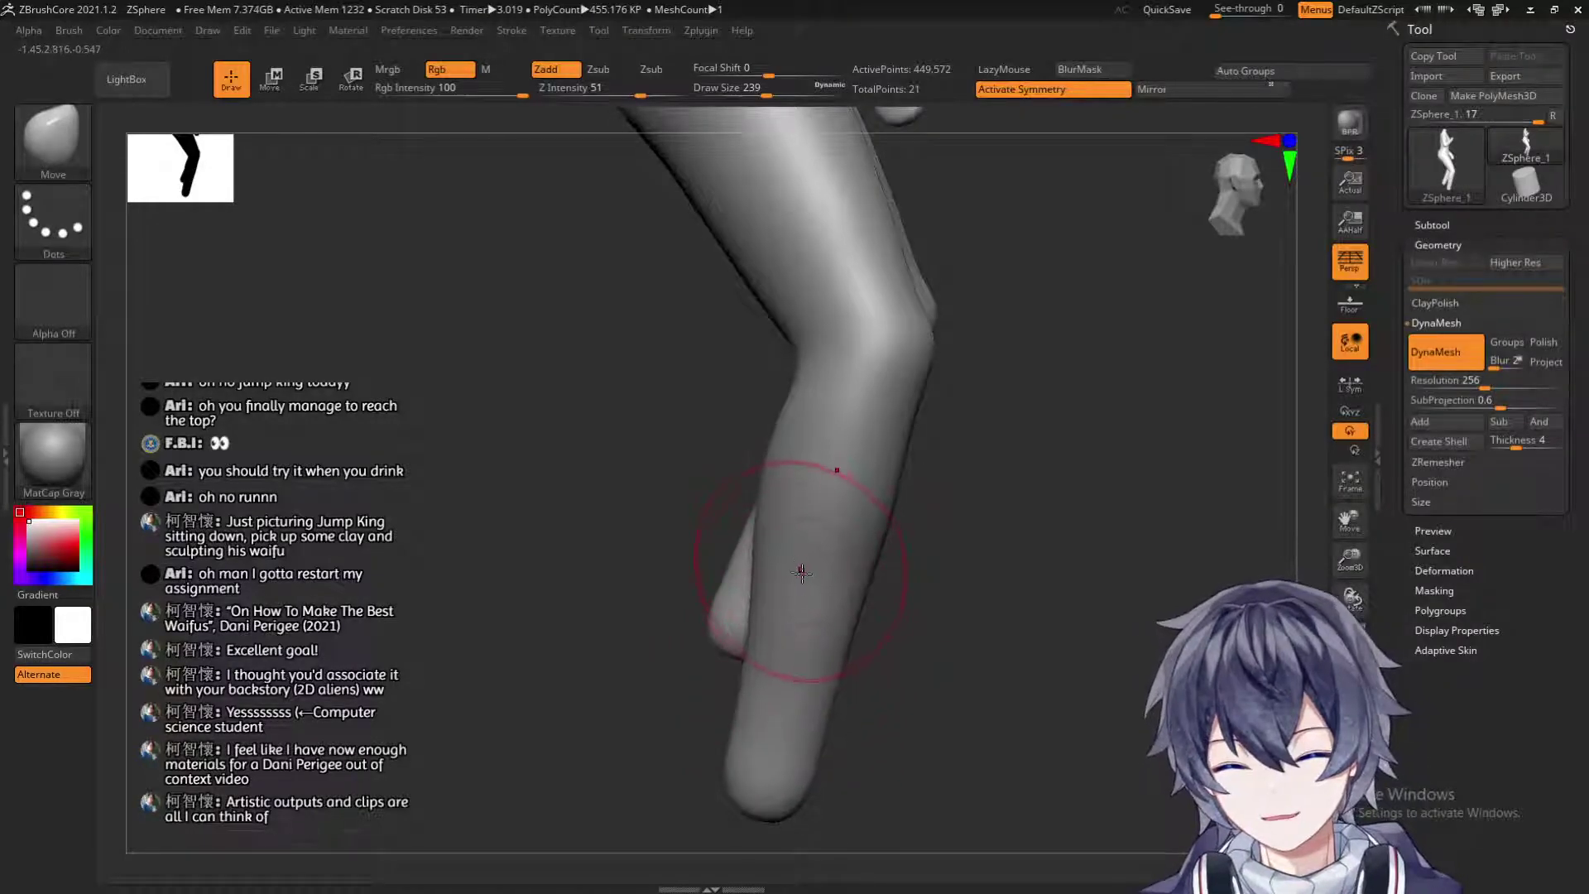
pyautogui.moveTo(600, 619); pyautogui.dragTo(985, 175)
pyautogui.moveTo(967, 203)
pyautogui.mouseDown()
pyautogui.moveTo(1026, 395)
pyautogui.moveTo(973, 403)
pyautogui.moveTo(984, 450)
pyautogui.moveTo(1021, 475)
pyautogui.mouseUp()
pyautogui.moveTo(970, 428)
pyautogui.mouseDown()
pyautogui.moveTo(989, 440)
pyautogui.moveTo(891, 418)
pyautogui.mouseUp()
# Refine the inner upper calf contour just below the knee with the Move brush at draw size 223.
pyautogui.press('s')
pyautogui.press('s')
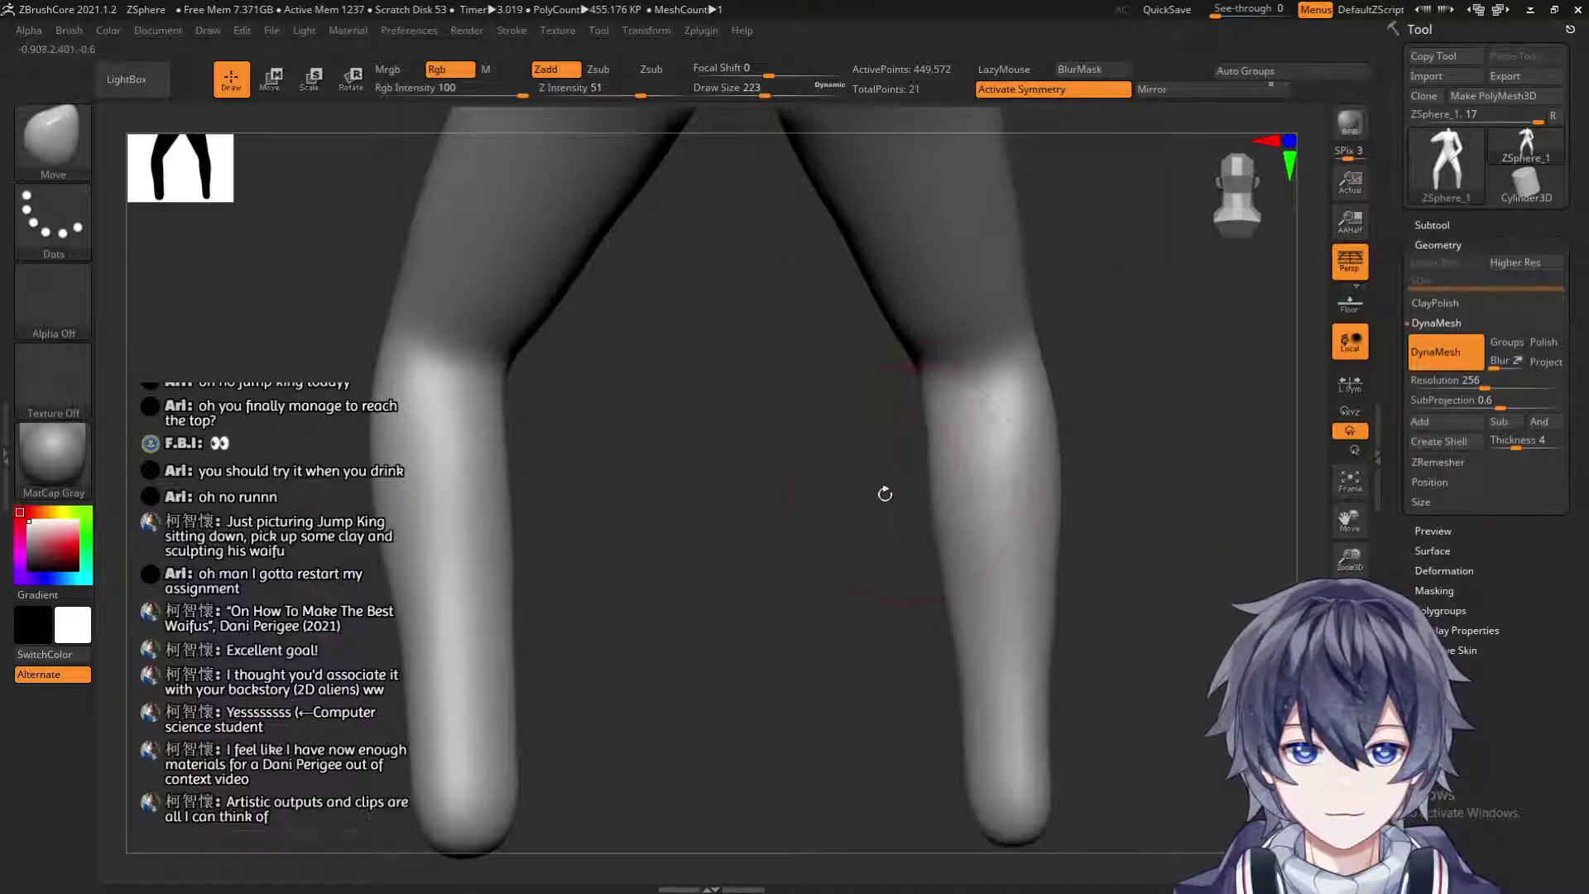
pyautogui.moveTo(891, 490); pyautogui.dragTo(931, 422)
pyautogui.moveTo(931, 422)
pyautogui.mouseDown(button='right')
pyautogui.moveTo(922, 348)
pyautogui.moveTo(941, 418)
pyautogui.moveTo(929, 437)
pyautogui.moveTo(925, 389)
pyautogui.moveTo(1053, 435)
pyautogui.moveTo(1007, 458)
pyautogui.moveTo(1089, 423)
pyautogui.moveTo(1023, 538)
pyautogui.moveTo(960, 473)
pyautogui.moveTo(951, 507)
pyautogui.moveTo(957, 489)
pyautogui.moveTo(924, 471)
pyautogui.mouseUp(button='right')
pyautogui.moveTo(716, 374); pyautogui.dragTo(759, 440, button='right')
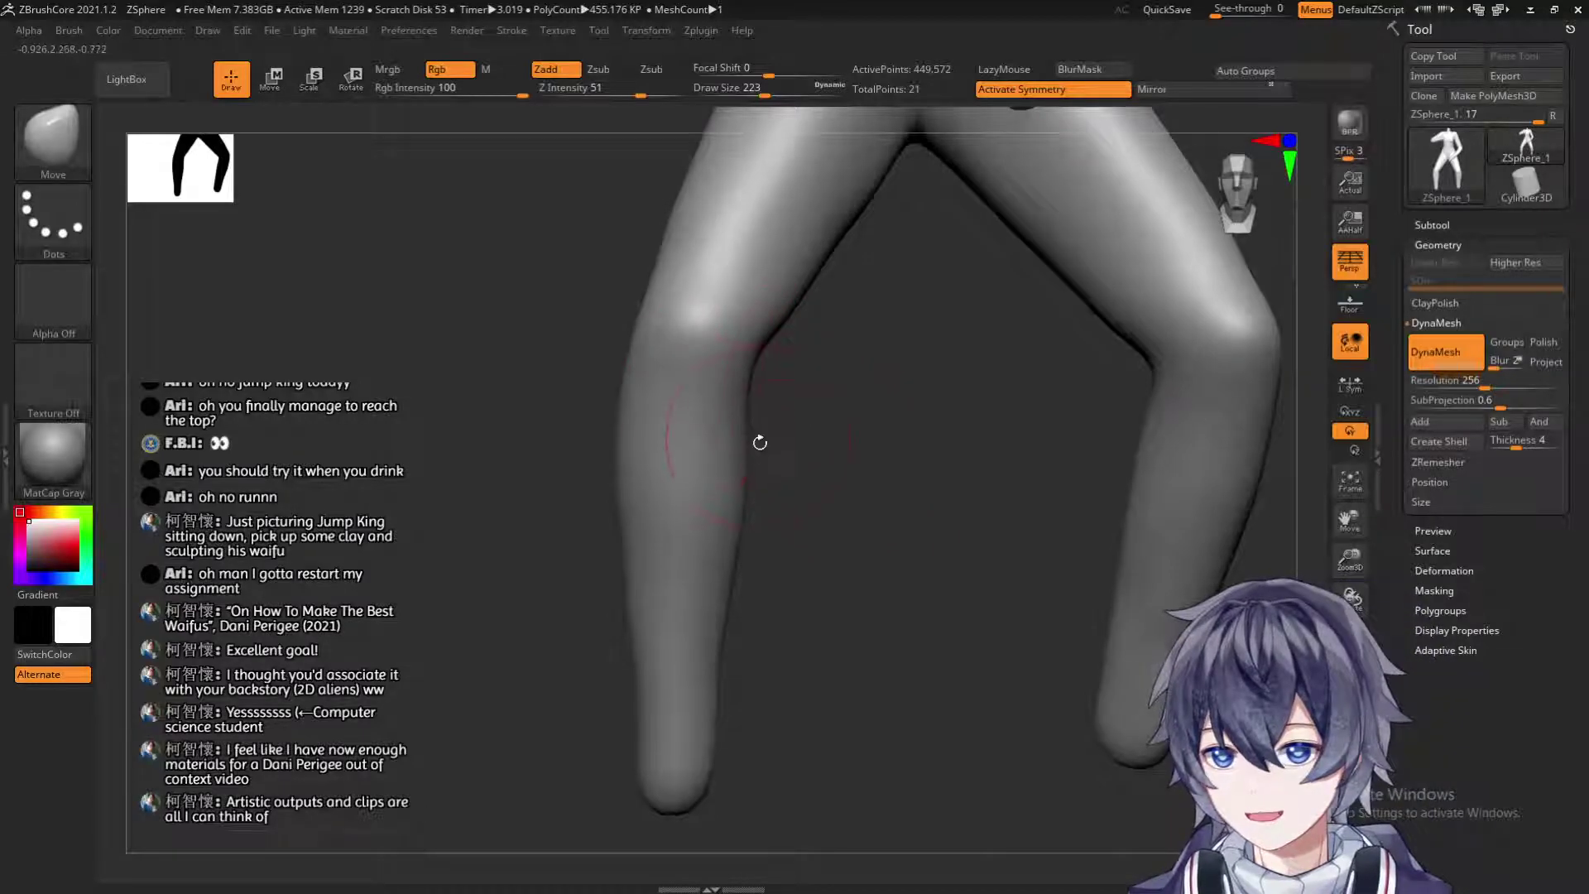
pyautogui.moveTo(825, 390)
pyautogui.mouseDown(button='right')
pyautogui.moveTo(836, 383)
pyautogui.moveTo(825, 415)
pyautogui.moveTo(855, 400)
pyautogui.mouseUp(button='right')
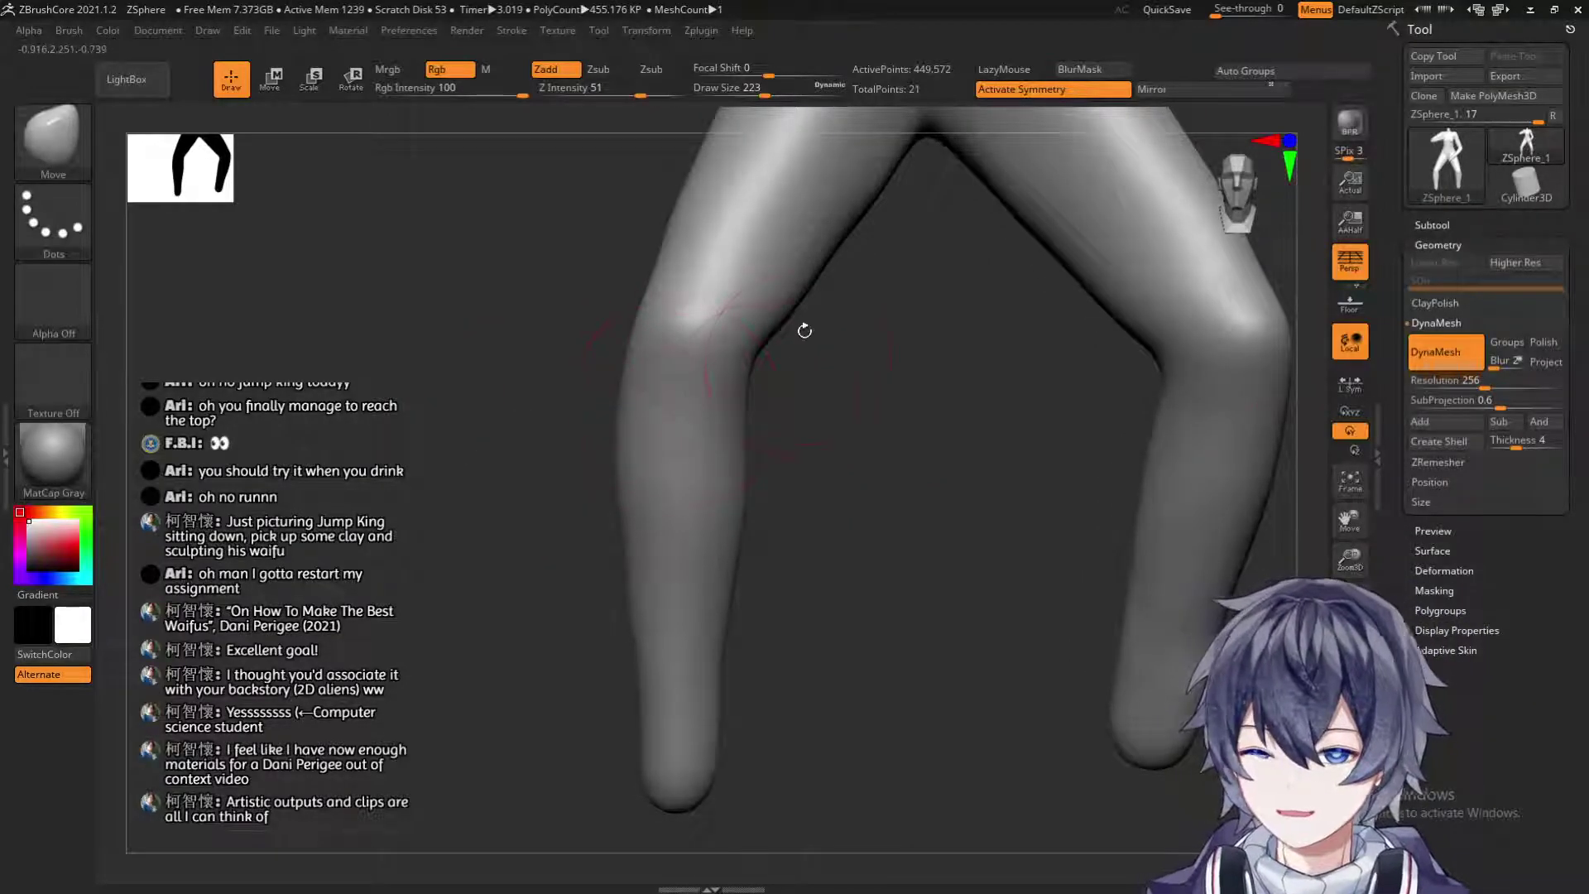
# Nudge the inner knee crease where the thigh meets the calf with the Move brush at draw size 192.
pyautogui.press('s')
pyautogui.moveTo(762, 359); pyautogui.dragTo(755, 359)
pyautogui.moveTo(783, 363)
pyautogui.mouseDown(button='right')
pyautogui.moveTo(736, 355)
pyautogui.moveTo(873, 398)
pyautogui.moveTo(736, 363)
pyautogui.moveTo(825, 374)
pyautogui.mouseUp(button='right')
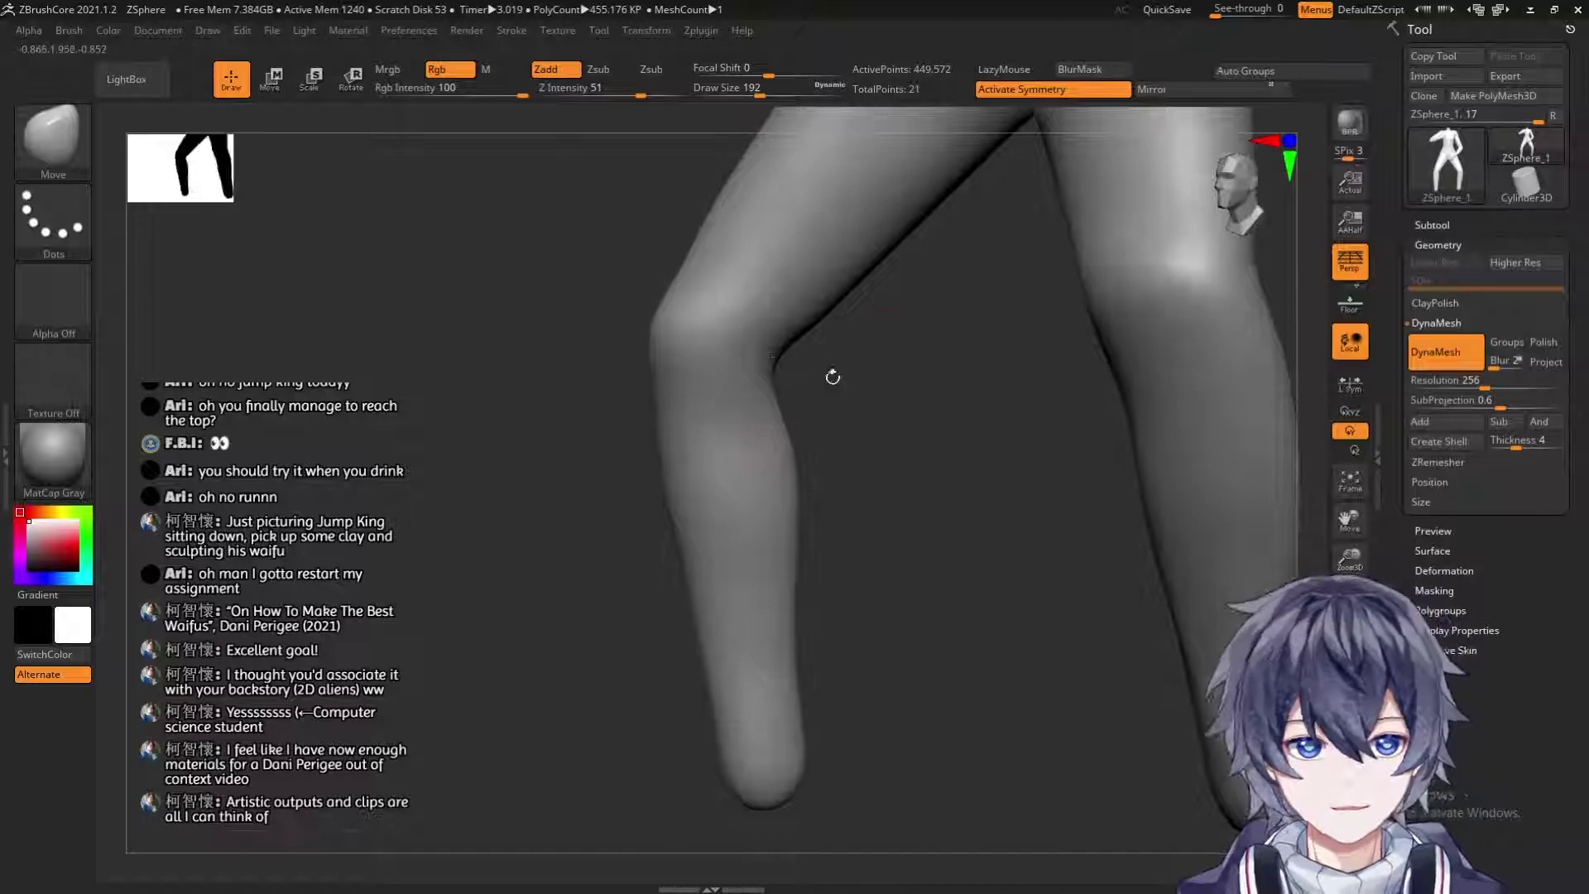
pyautogui.moveTo(882, 434); pyautogui.dragTo(936, 430, button='right')
pyautogui.press('x')
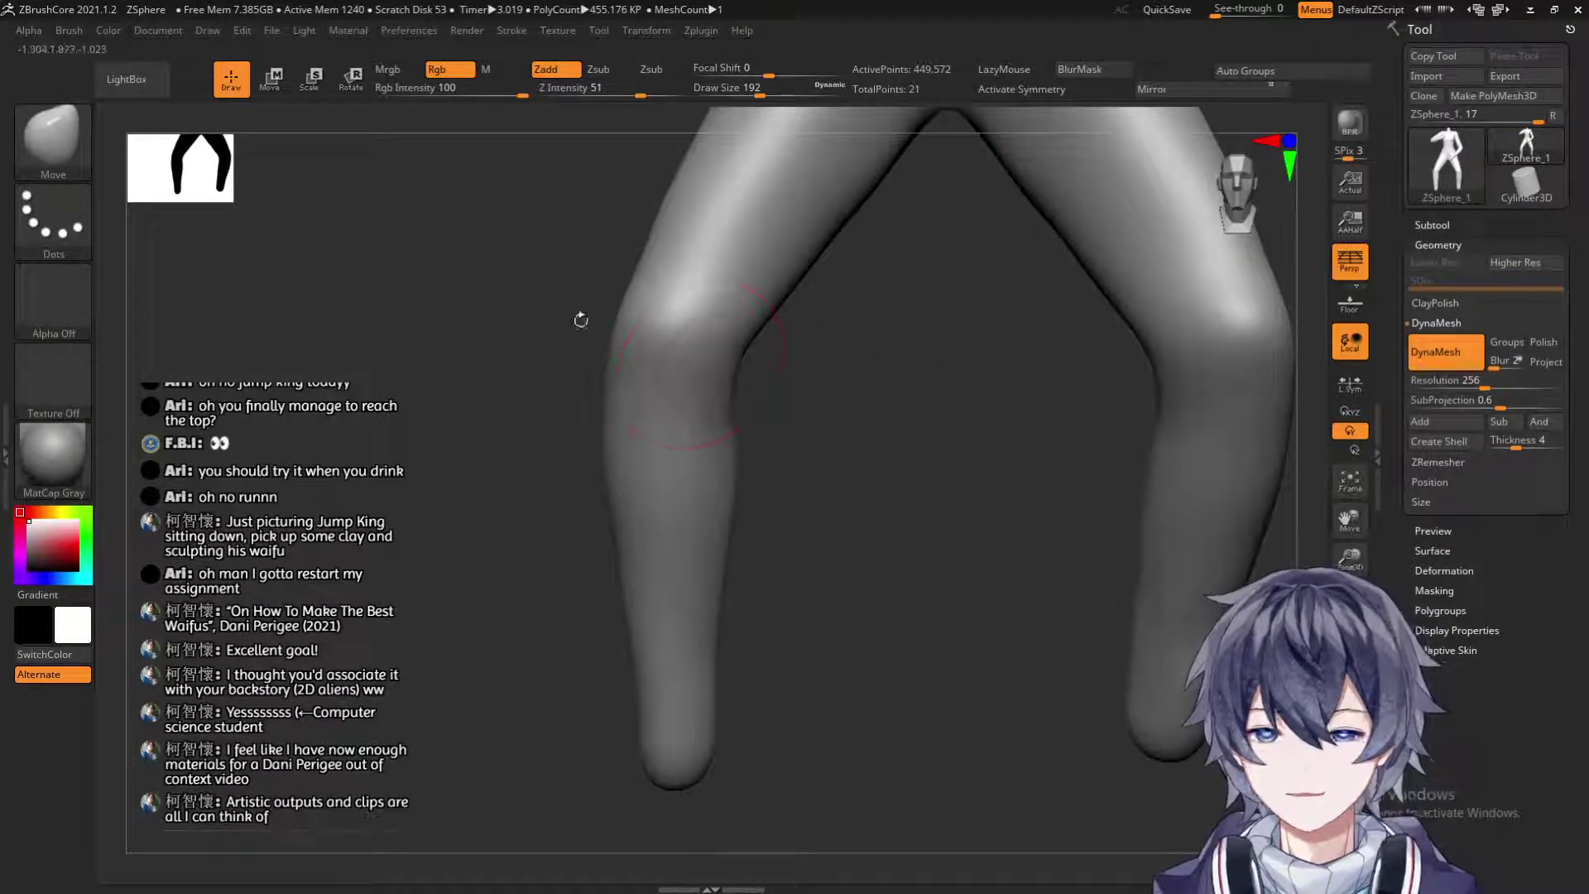
pyautogui.moveTo(972, 302); pyautogui.dragTo(753, 458, button='right')
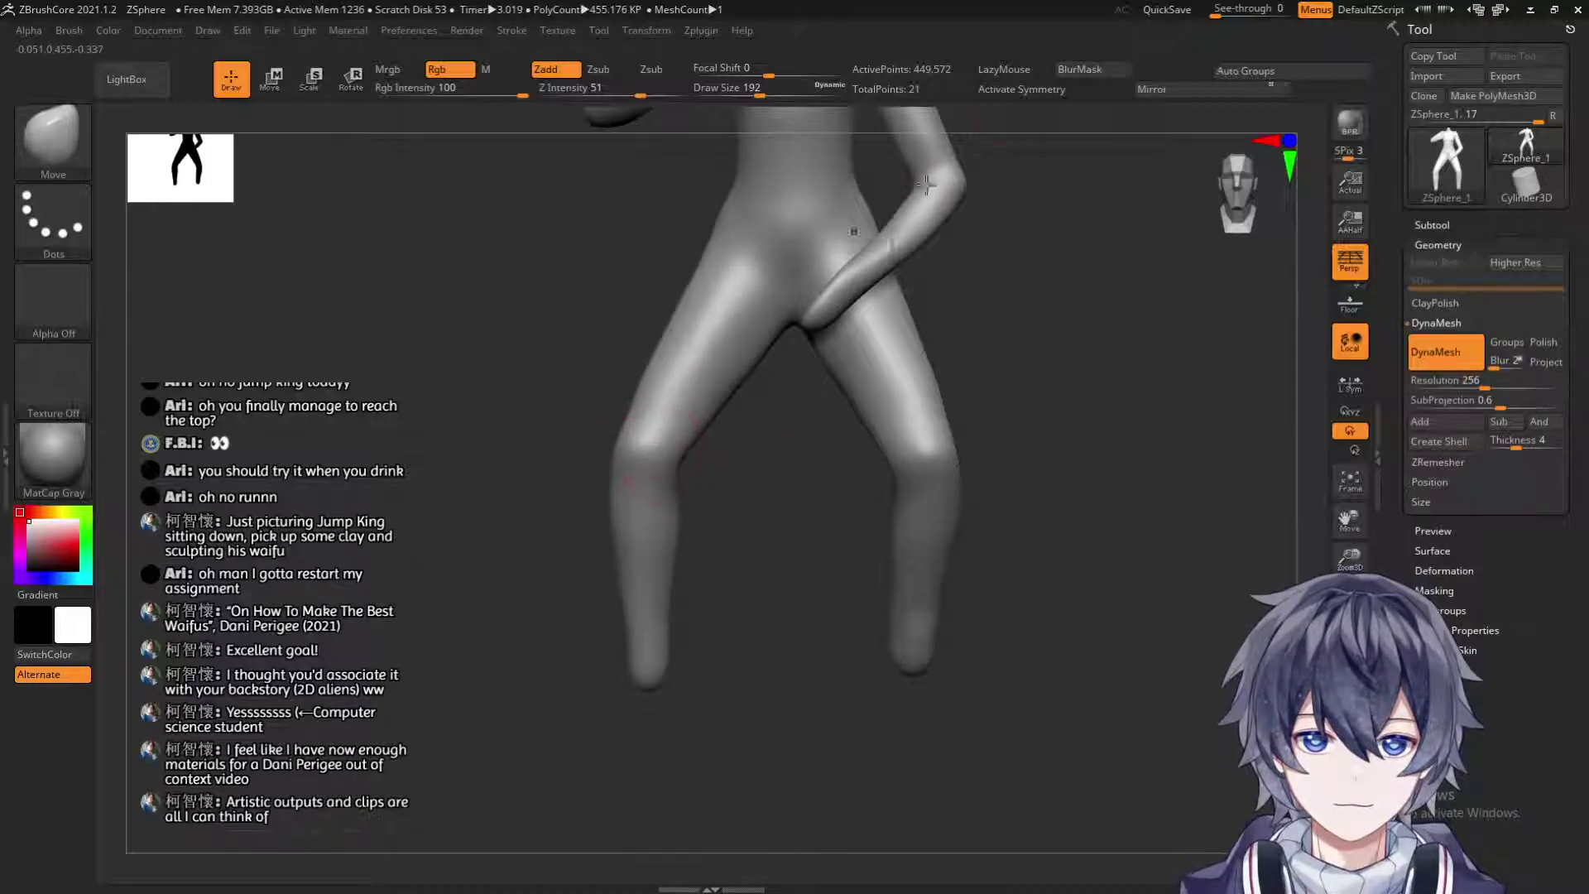
pyautogui.click(1040, 92)
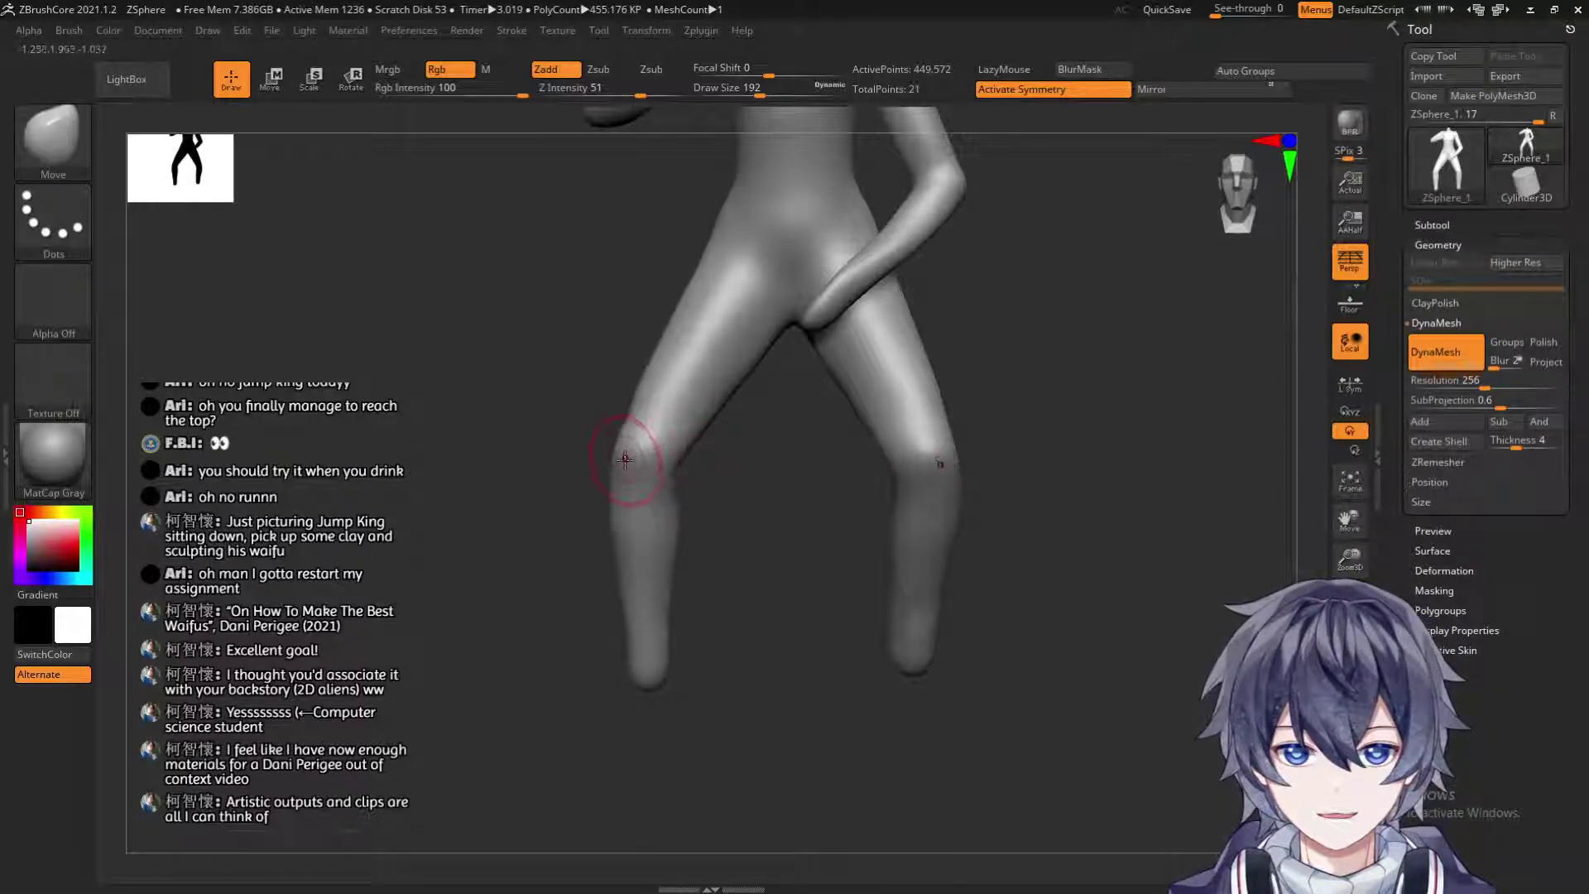
pyautogui.moveTo(714, 487); pyautogui.dragTo(708, 492)
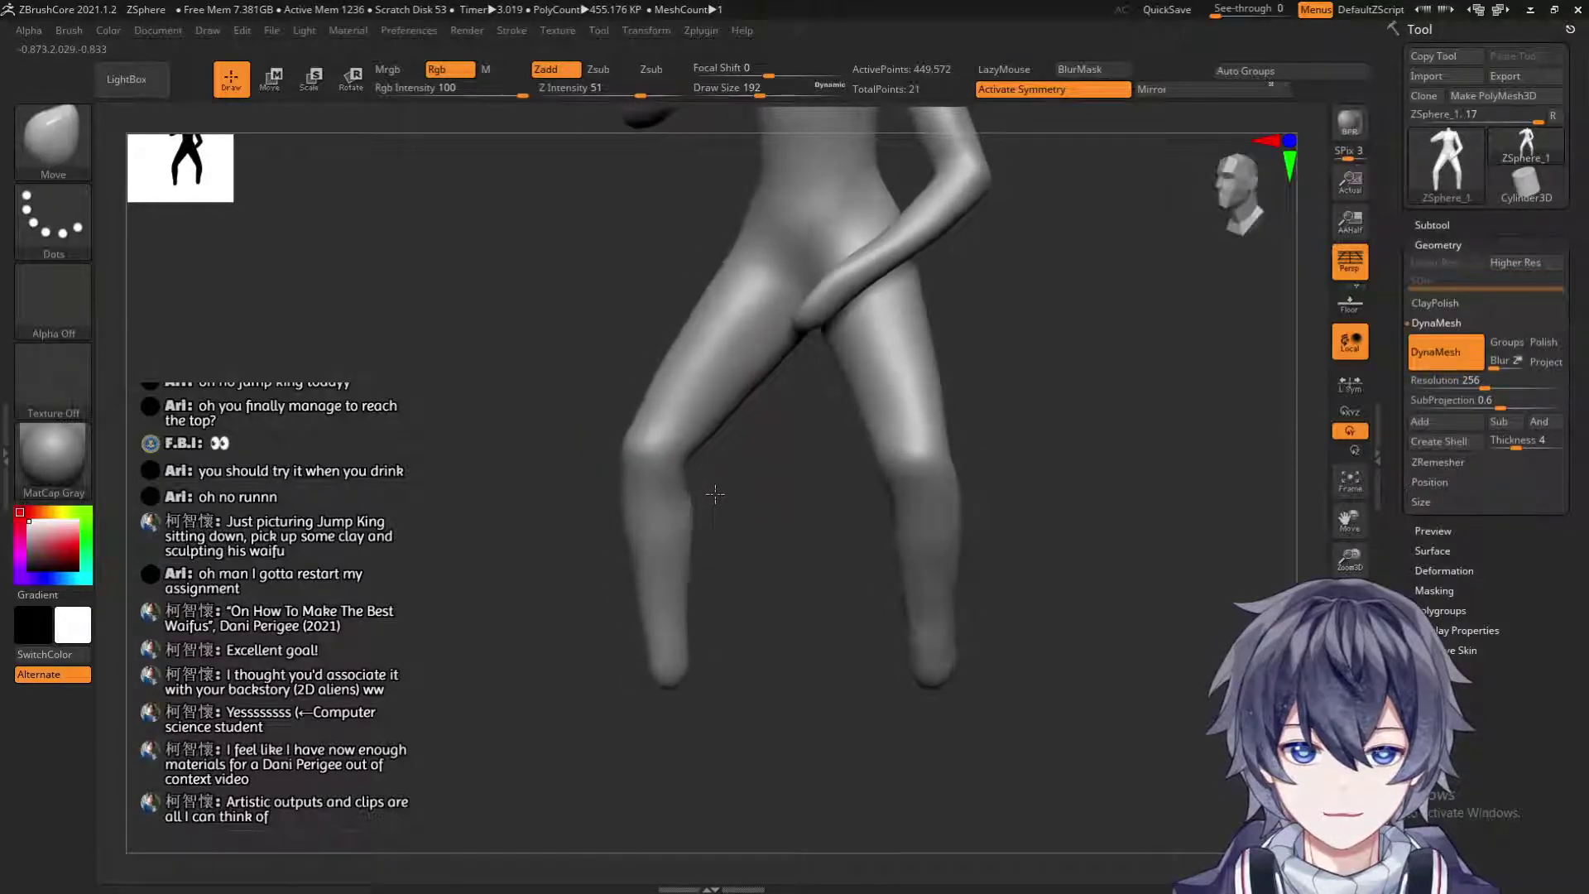
pyautogui.moveTo(426, 378); pyautogui.dragTo(372, 377)
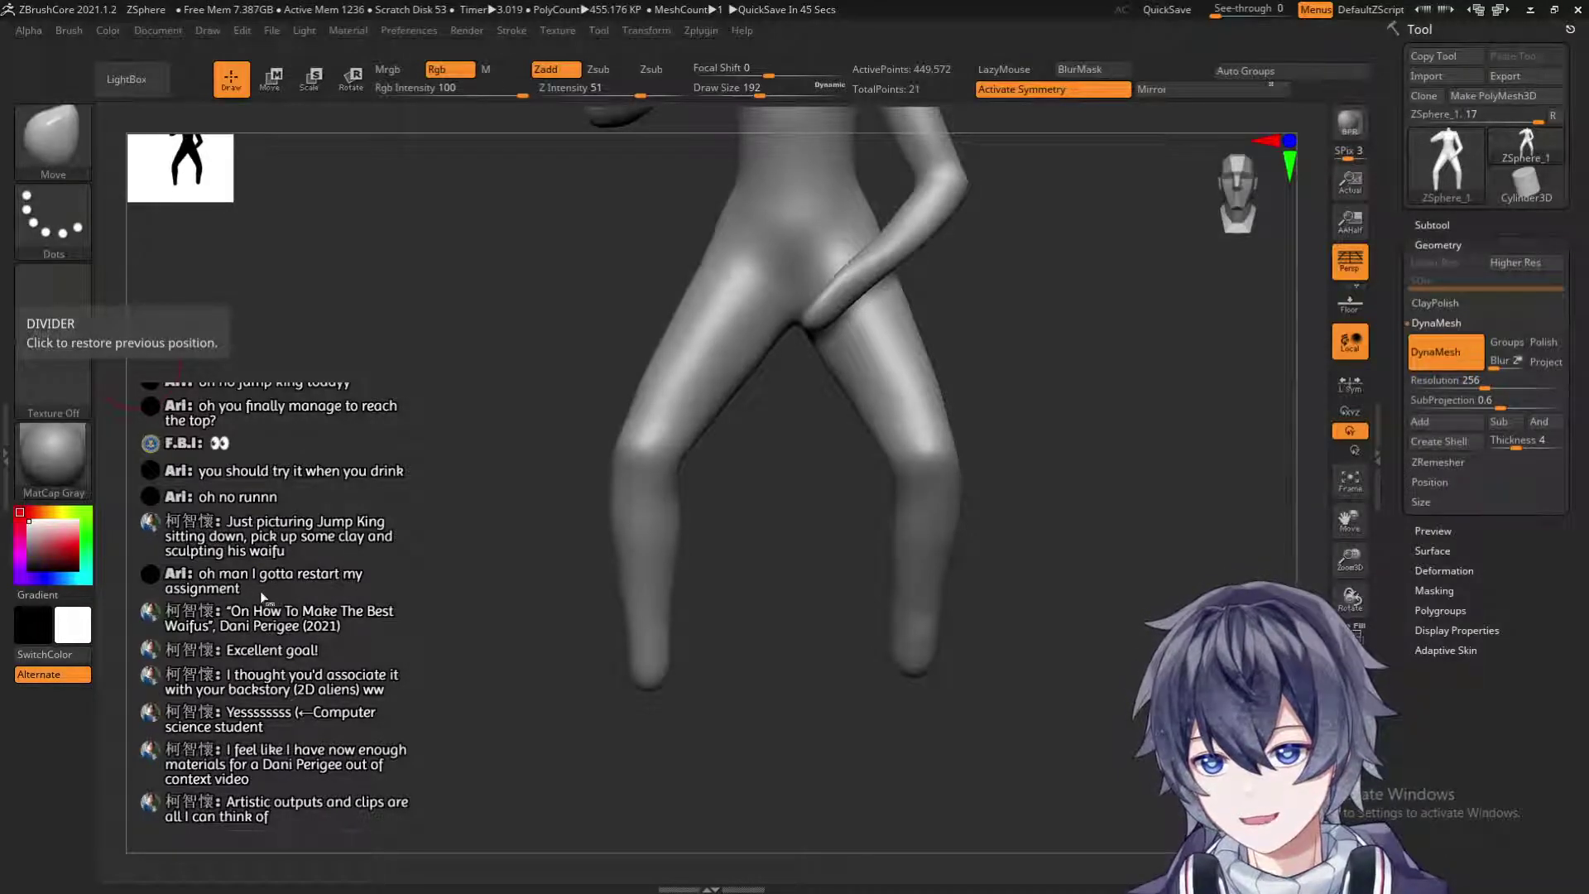
pyautogui.moveTo(735, 705); pyautogui.dragTo(772, 692)
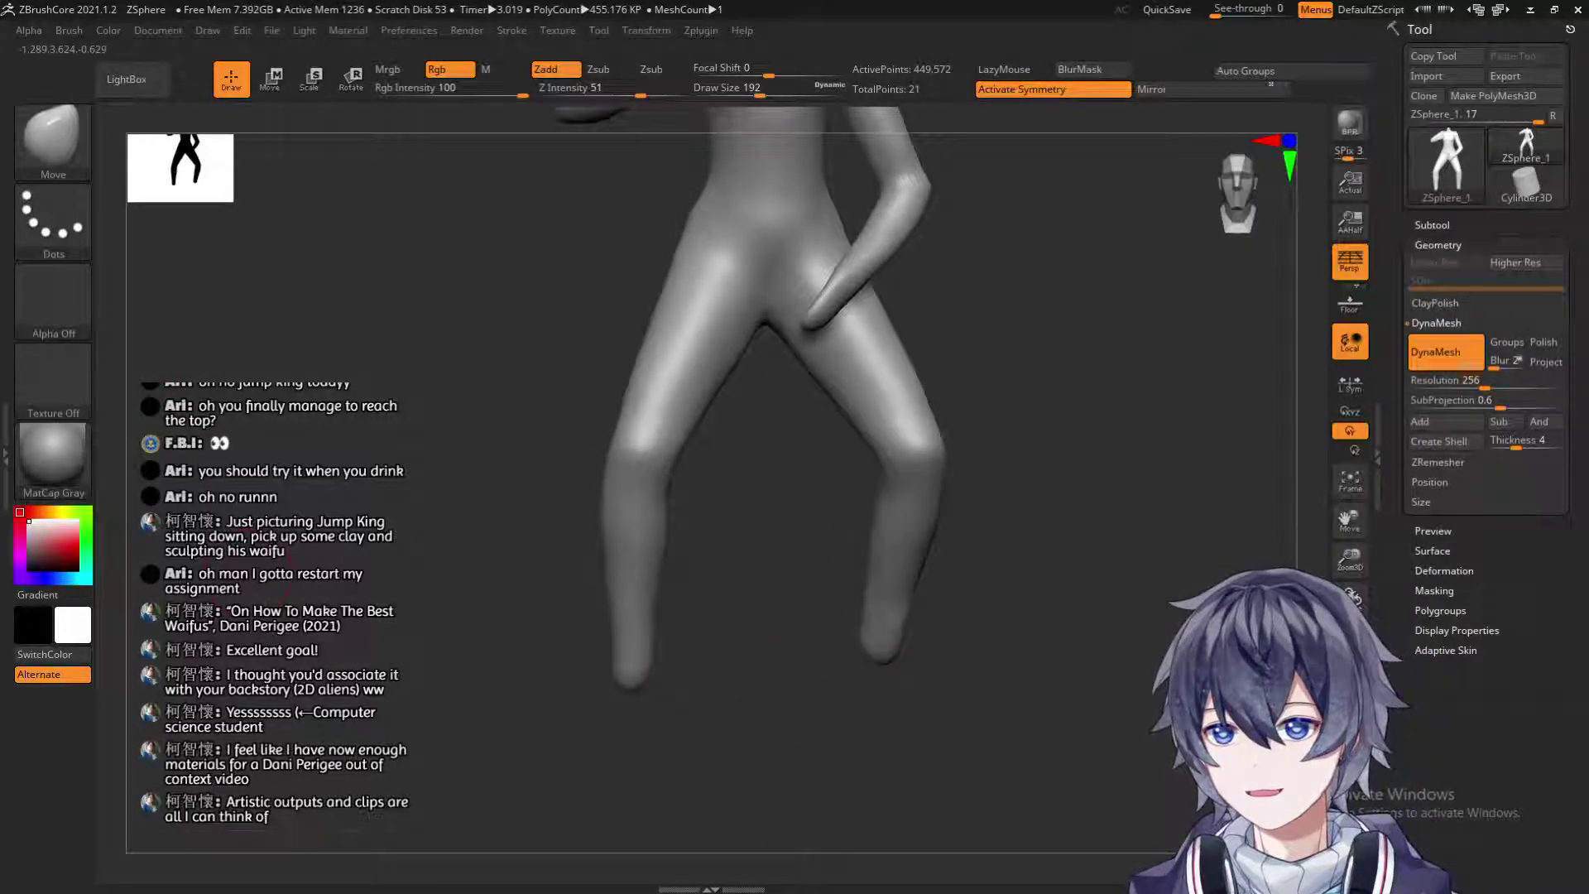
# Build up the kneecaps with the ClayBuildup brush at draw size 192, smoothing the surface between strokes.
pyautogui.moveTo(487, 563)
pyautogui.mouseDown()
pyautogui.moveTo(926, 677)
pyautogui.moveTo(850, 666)
pyautogui.mouseUp()
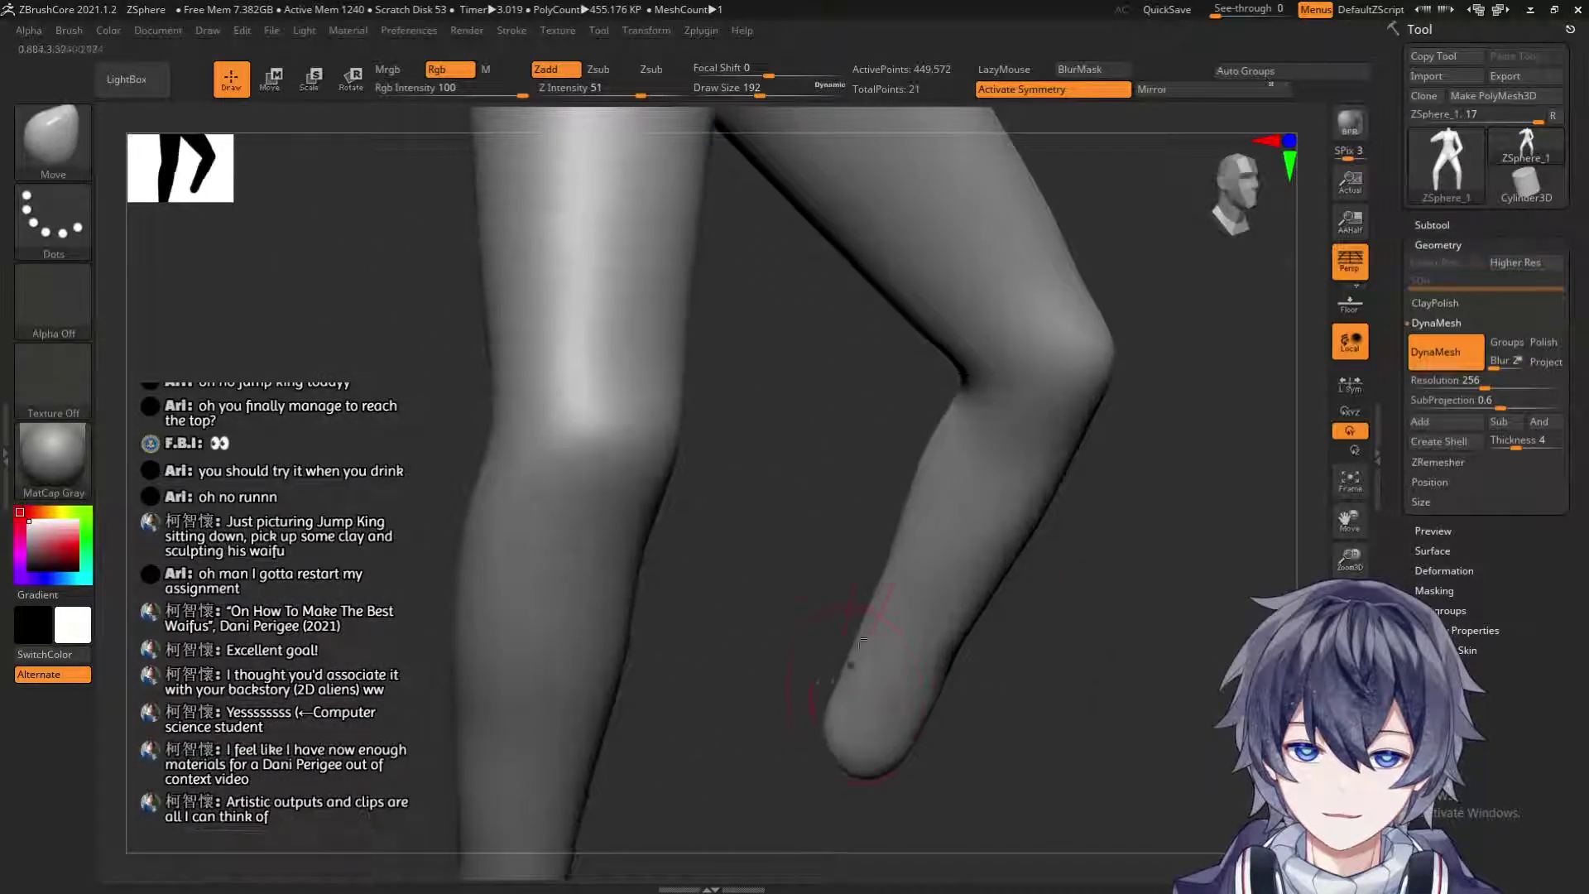
pyautogui.click(52, 136)
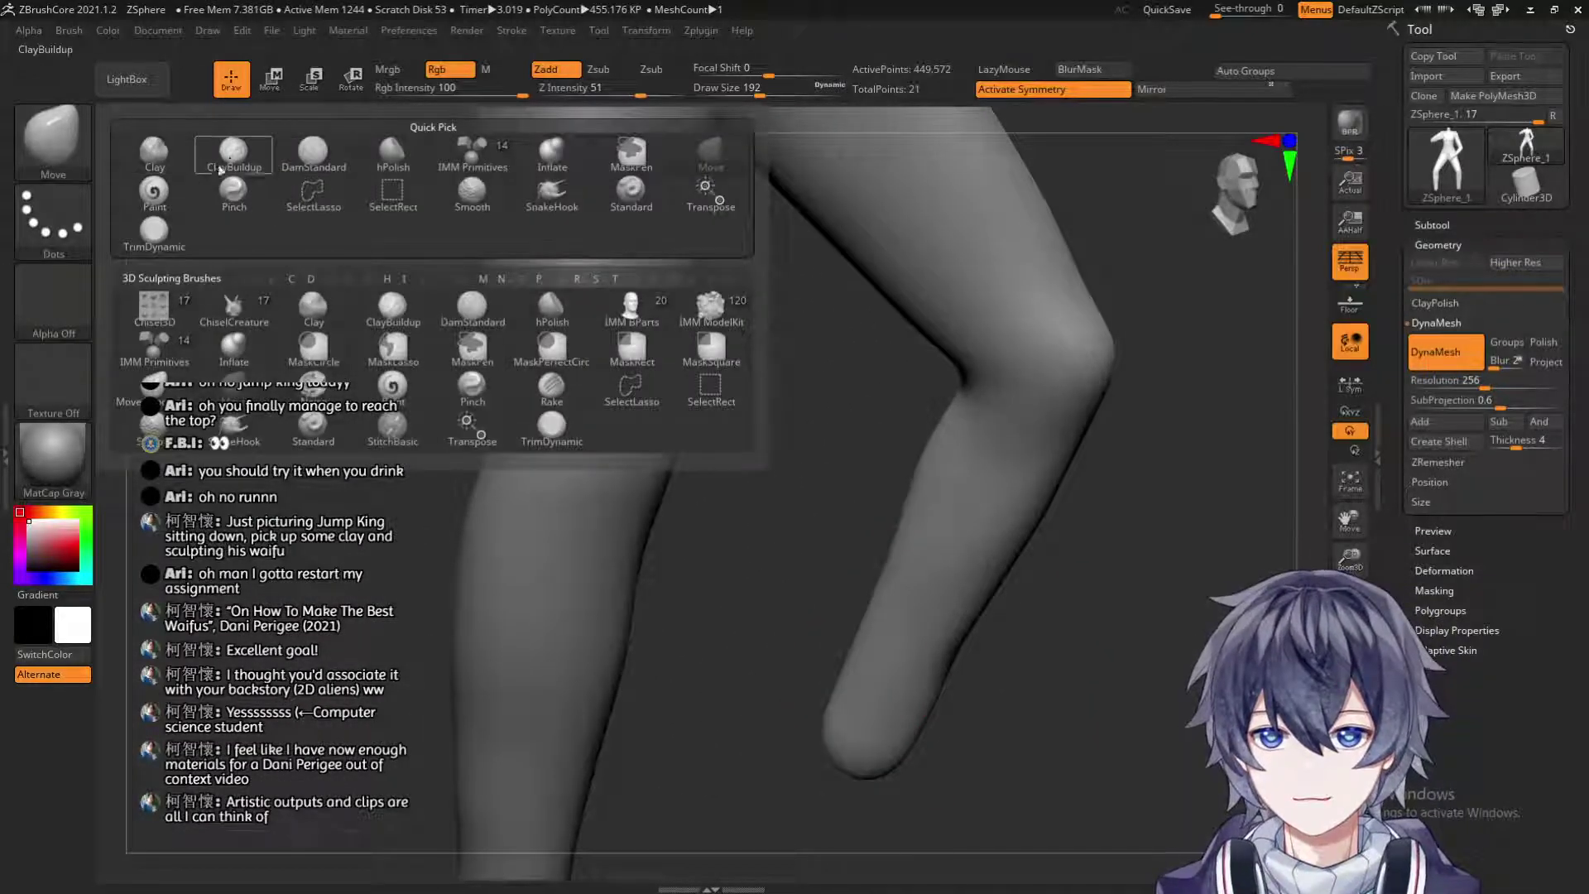
pyautogui.click(211, 170)
pyautogui.moveTo(581, 394); pyautogui.dragTo(654, 419)
pyautogui.moveTo(765, 464); pyautogui.dragTo(692, 467)
pyautogui.moveTo(617, 406); pyautogui.dragTo(619, 480)
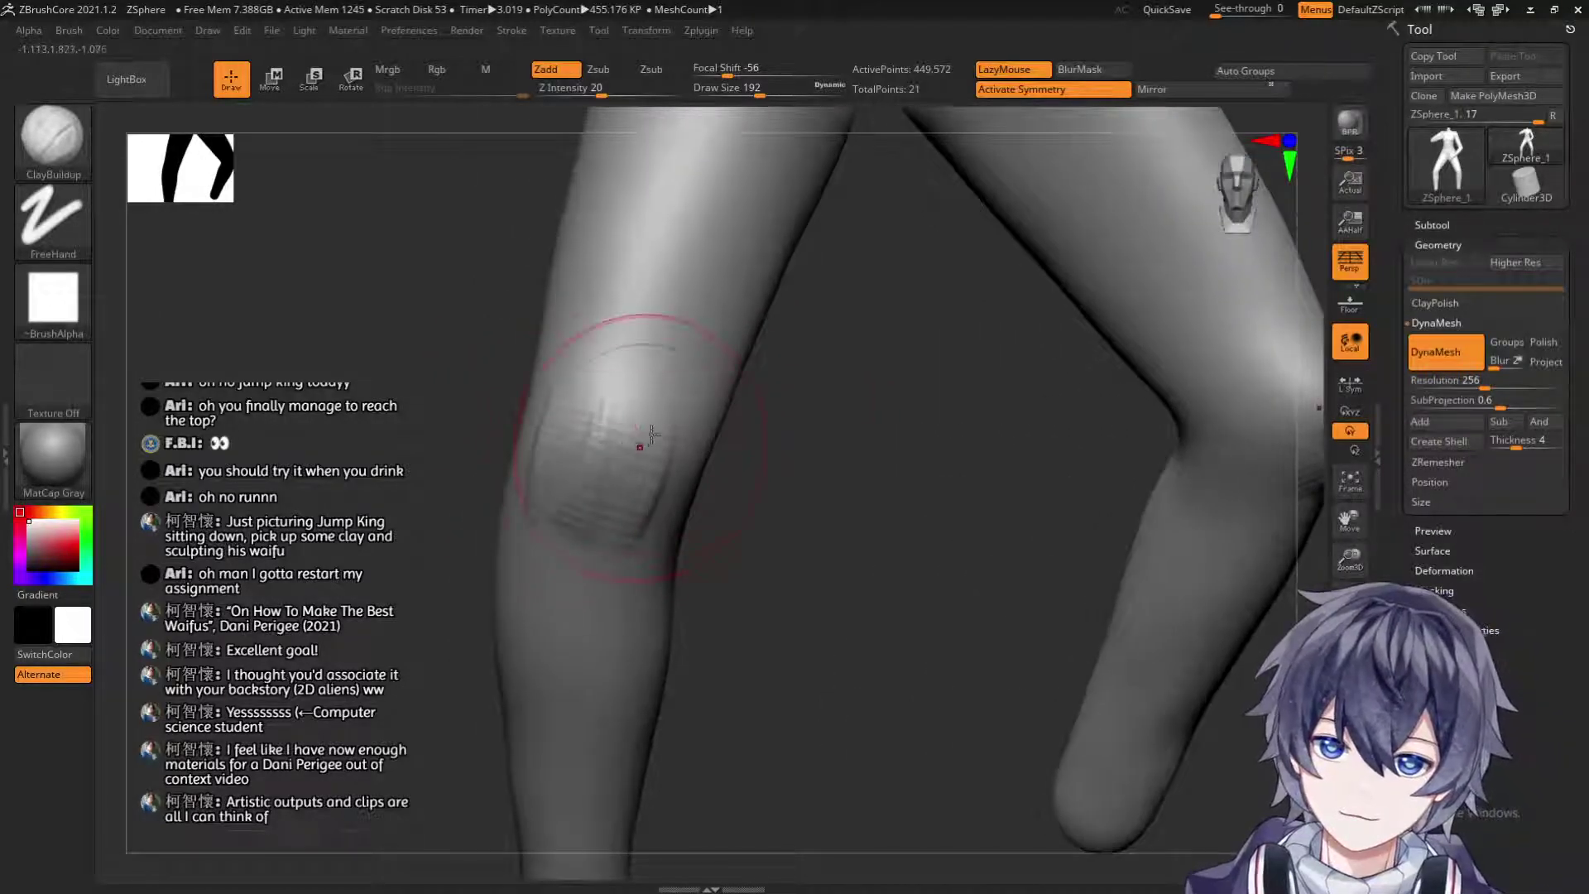
pyautogui.moveTo(749, 429); pyautogui.dragTo(881, 407)
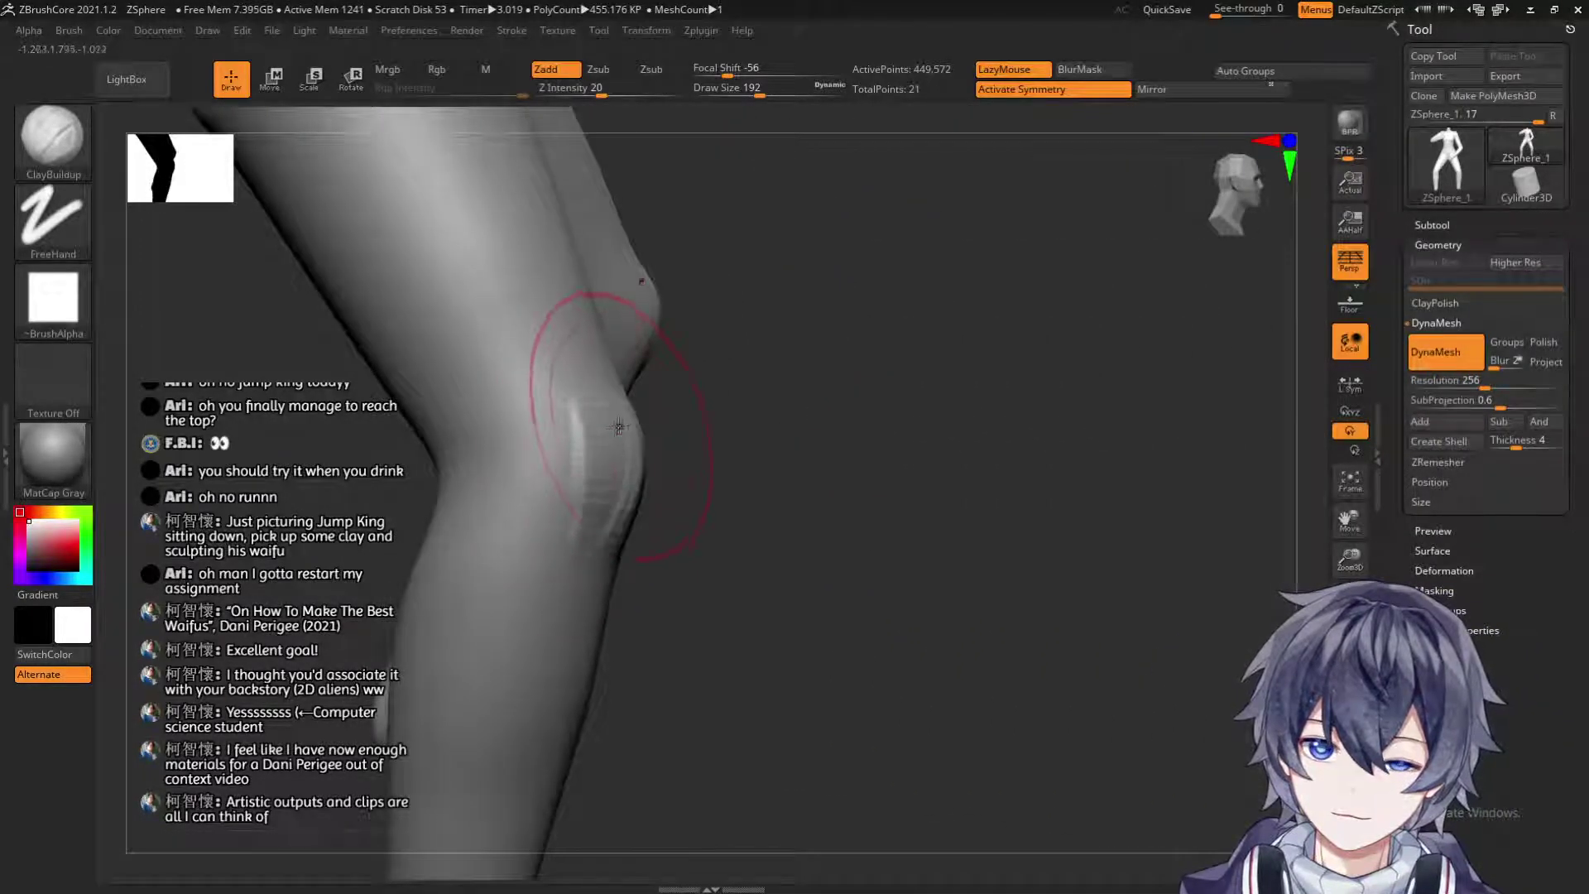
pyautogui.moveTo(710, 429); pyautogui.dragTo(598, 438)
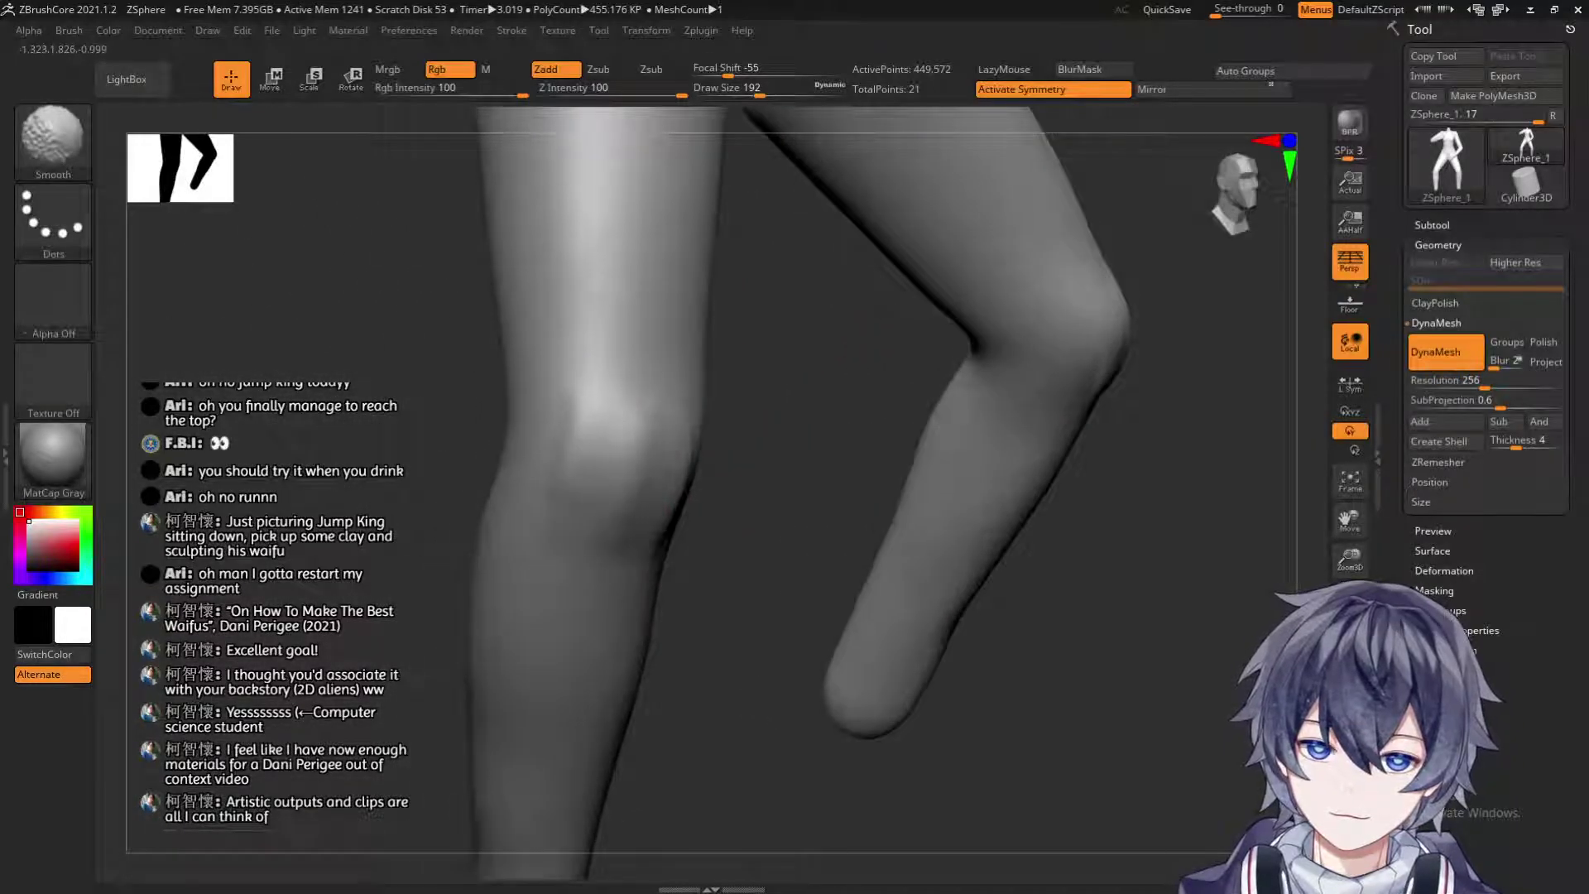
pyautogui.moveTo(654, 536)
pyautogui.mouseDown()
pyautogui.moveTo(712, 379)
pyautogui.moveTo(642, 458)
pyautogui.moveTo(584, 453)
pyautogui.mouseUp()
pyautogui.moveTo(808, 398); pyautogui.dragTo(654, 414)
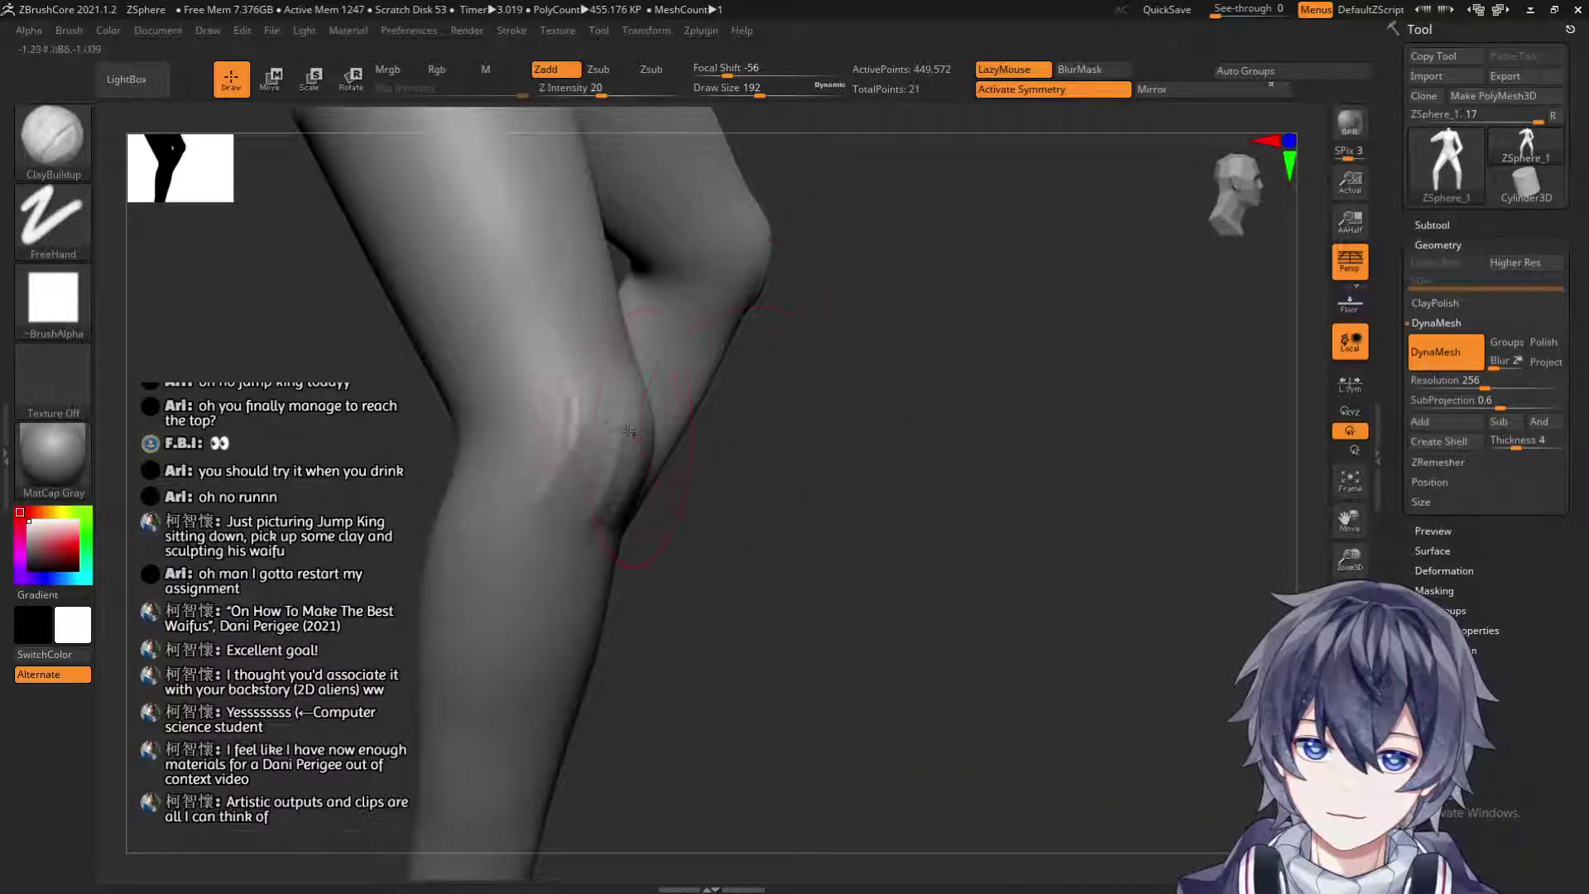
pyautogui.moveTo(879, 404); pyautogui.dragTo(802, 391)
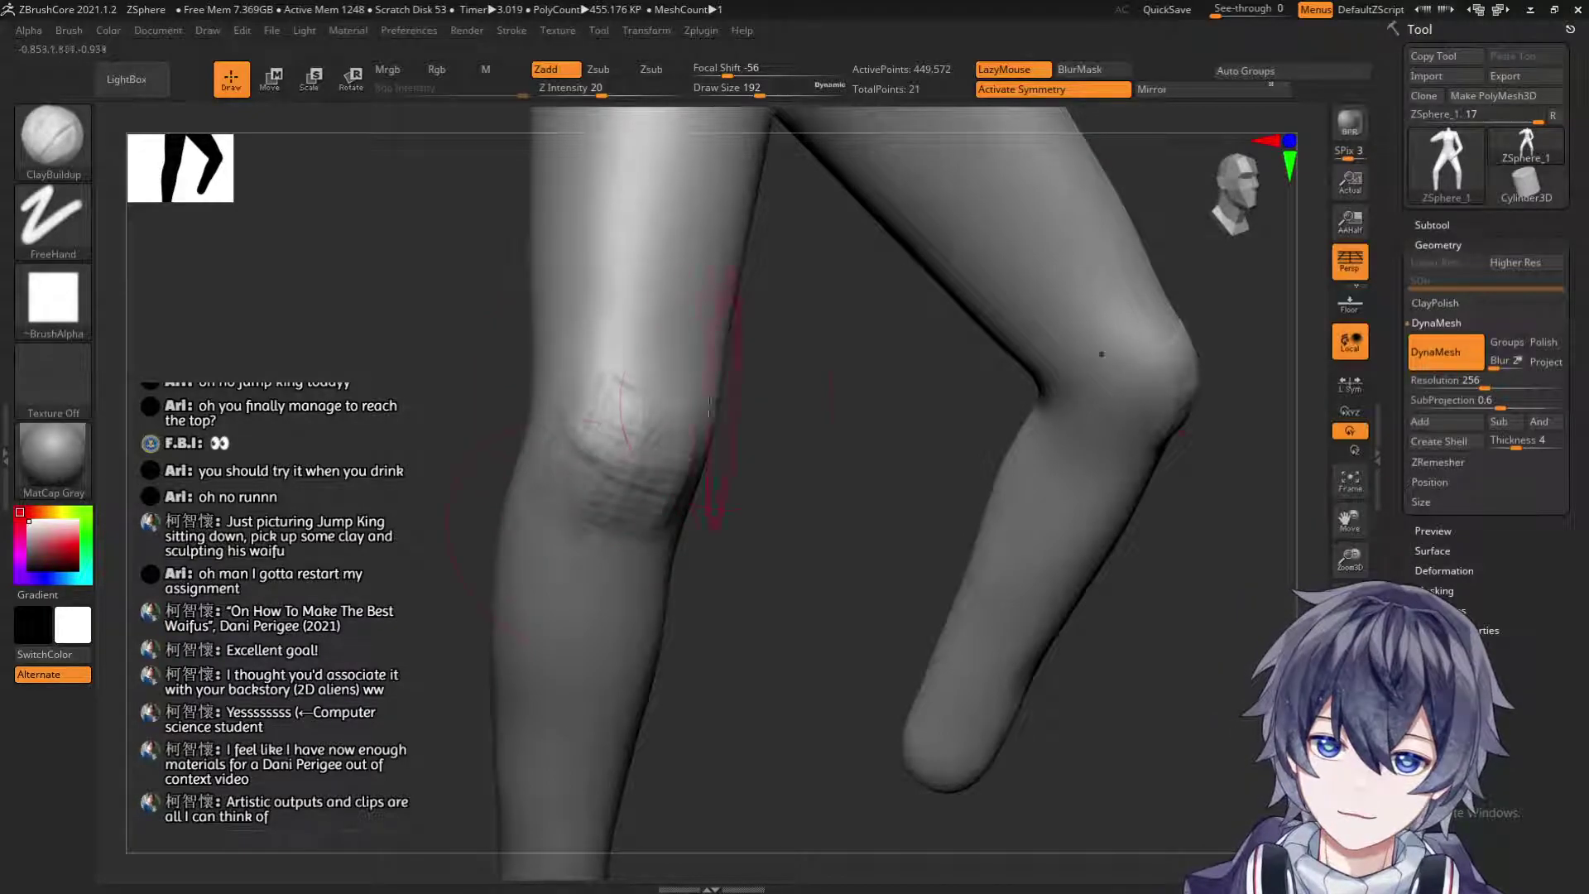
pyautogui.moveTo(567, 507)
pyautogui.mouseDown()
pyautogui.moveTo(614, 495)
pyautogui.moveTo(538, 460)
pyautogui.moveTo(674, 513)
pyautogui.mouseUp()
pyautogui.hotkey('ctrl', 'z')
pyautogui.hotkey('ctrl', 'z')
# Add clay along the lower edge of the kneecaps with the ClayBuildup brush at draw size 112 and smooth it into the shins.
pyautogui.press('s')
pyautogui.moveTo(548, 483); pyautogui.dragTo(534, 483)
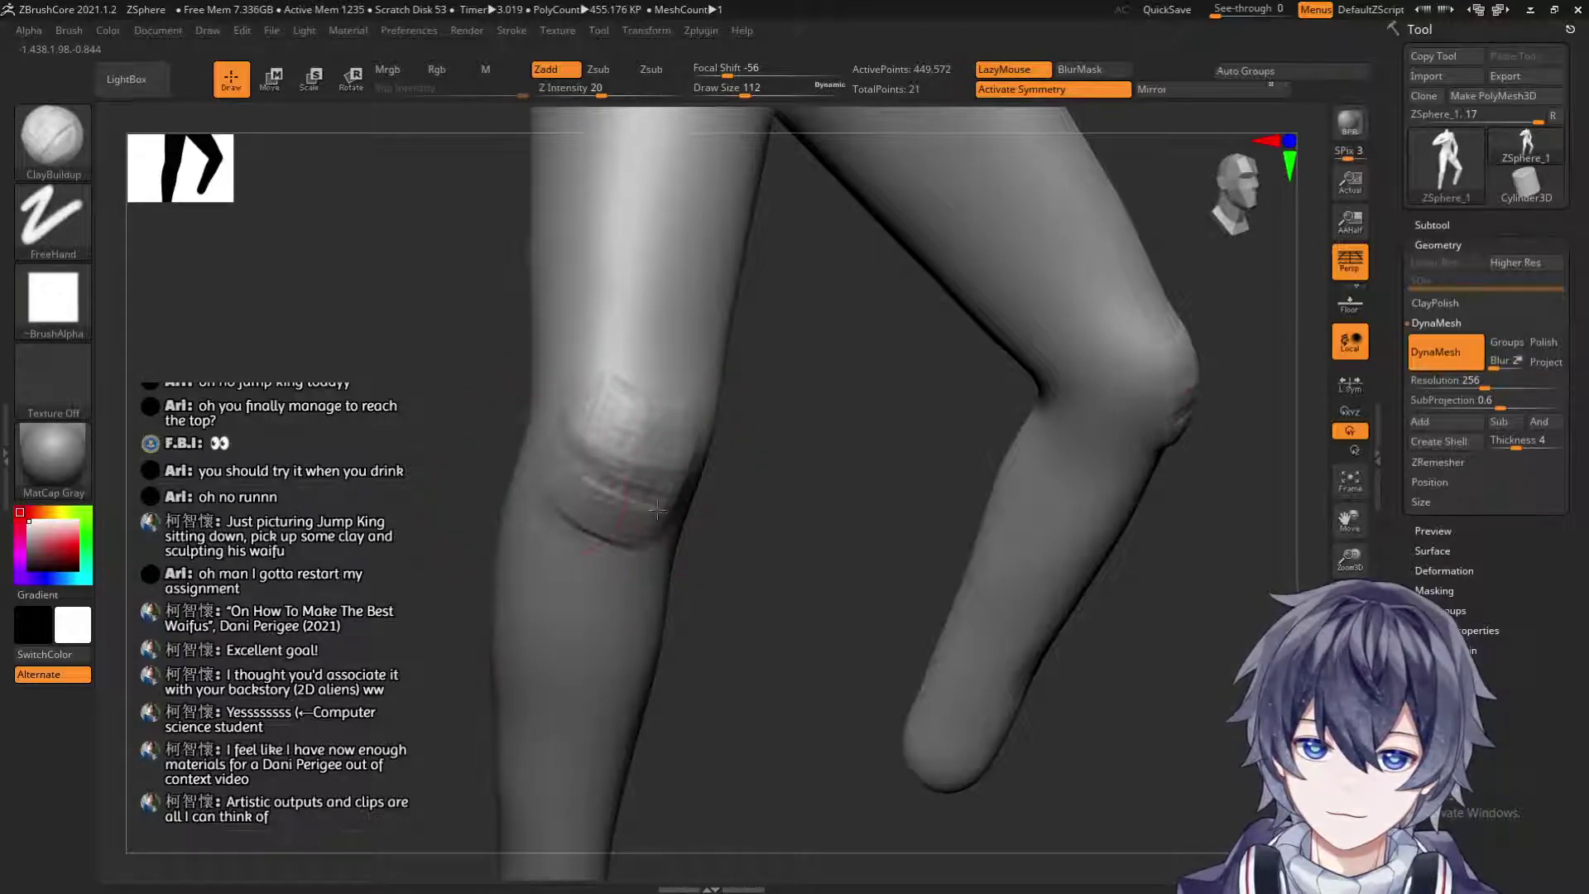
pyautogui.moveTo(698, 518)
pyautogui.mouseDown()
pyautogui.moveTo(802, 483)
pyautogui.moveTo(639, 427)
pyautogui.mouseUp()
pyautogui.moveTo(666, 492)
pyautogui.keyDown('shift'); pyautogui.mouseDown()
pyautogui.moveTo(613, 525)
pyautogui.moveTo(674, 514)
pyautogui.moveTo(614, 532)
pyautogui.moveTo(633, 472)
pyautogui.mouseUp(); pyautogui.keyUp('shift')
pyautogui.moveTo(853, 466)
pyautogui.mouseDown()
pyautogui.moveTo(815, 458)
pyautogui.moveTo(790, 485)
pyautogui.moveTo(748, 412)
pyautogui.moveTo(617, 489)
pyautogui.moveTo(563, 488)
pyautogui.mouseUp()
pyautogui.press('shift')
pyautogui.keyDown('shift'); pyautogui.moveTo(633, 394); pyautogui.dragTo(621, 452); pyautogui.keyUp('shift')
pyautogui.moveTo(500, 532)
pyautogui.mouseDown()
pyautogui.moveTo(445, 557)
pyautogui.moveTo(561, 495)
pyautogui.mouseUp()
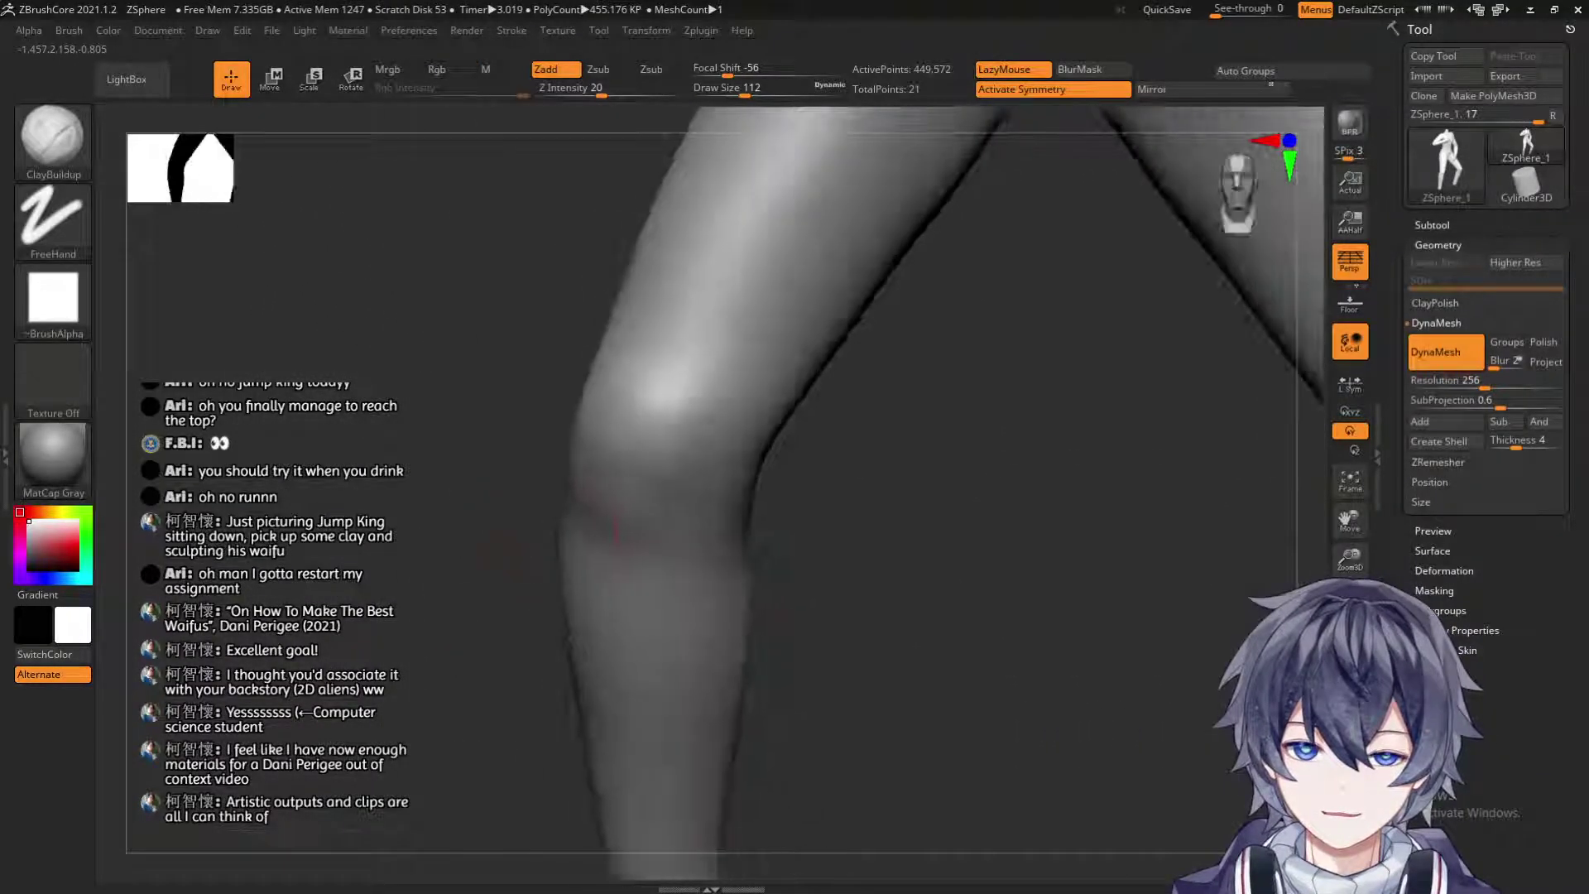
pyautogui.press('shift')
pyautogui.moveTo(890, 408)
pyautogui.mouseDown()
pyautogui.moveTo(502, 499)
pyautogui.moveTo(530, 500)
pyautogui.mouseUp()
# Reshape the sides and front of the knees with the Move brush at draw size 187.
pyautogui.press('s')
pyautogui.click(81, 149)
pyautogui.click(392, 157)
pyautogui.moveTo(488, 355)
pyautogui.keyDown('shift'); pyautogui.mouseDown()
pyautogui.moveTo(613, 422)
pyautogui.moveTo(639, 457)
pyautogui.moveTo(583, 582)
pyautogui.moveTo(596, 455)
pyautogui.mouseUp(); pyautogui.keyUp('shift')
pyautogui.moveTo(497, 526); pyautogui.dragTo(629, 505)
pyautogui.moveTo(941, 440)
pyautogui.mouseDown()
pyautogui.moveTo(1057, 710)
pyautogui.moveTo(486, 663)
pyautogui.mouseUp()
pyautogui.moveTo(985, 410); pyautogui.dragTo(898, 414)
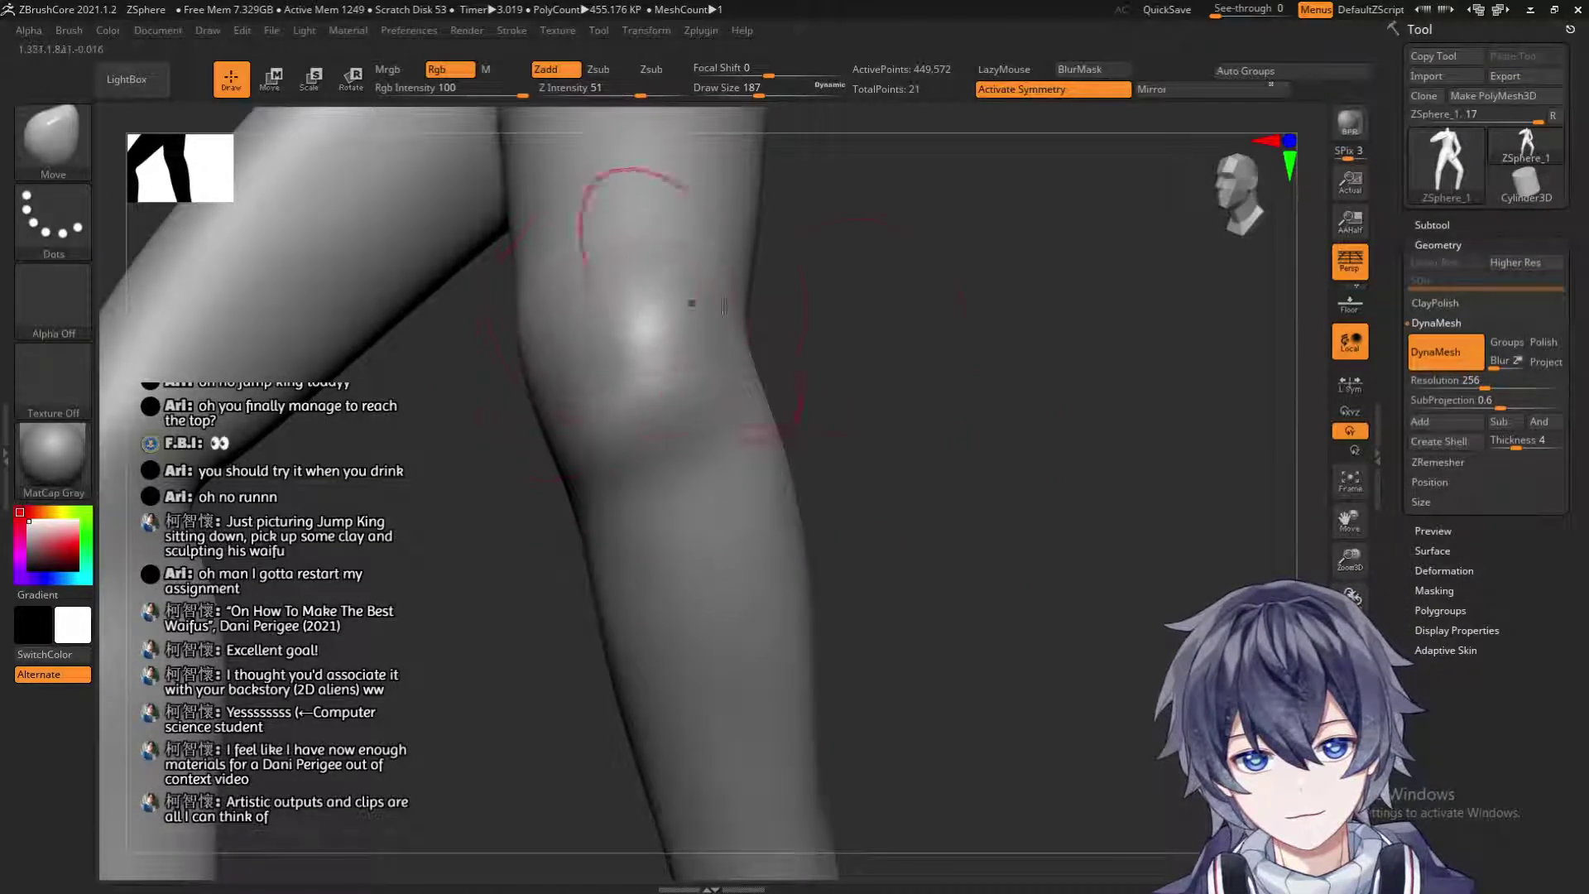
pyautogui.moveTo(649, 312); pyautogui.dragTo(862, 341)
pyautogui.moveTo(550, 525)
pyautogui.mouseDown()
pyautogui.moveTo(596, 496)
pyautogui.moveTo(869, 521)
pyautogui.moveTo(1067, 513)
pyautogui.mouseUp()
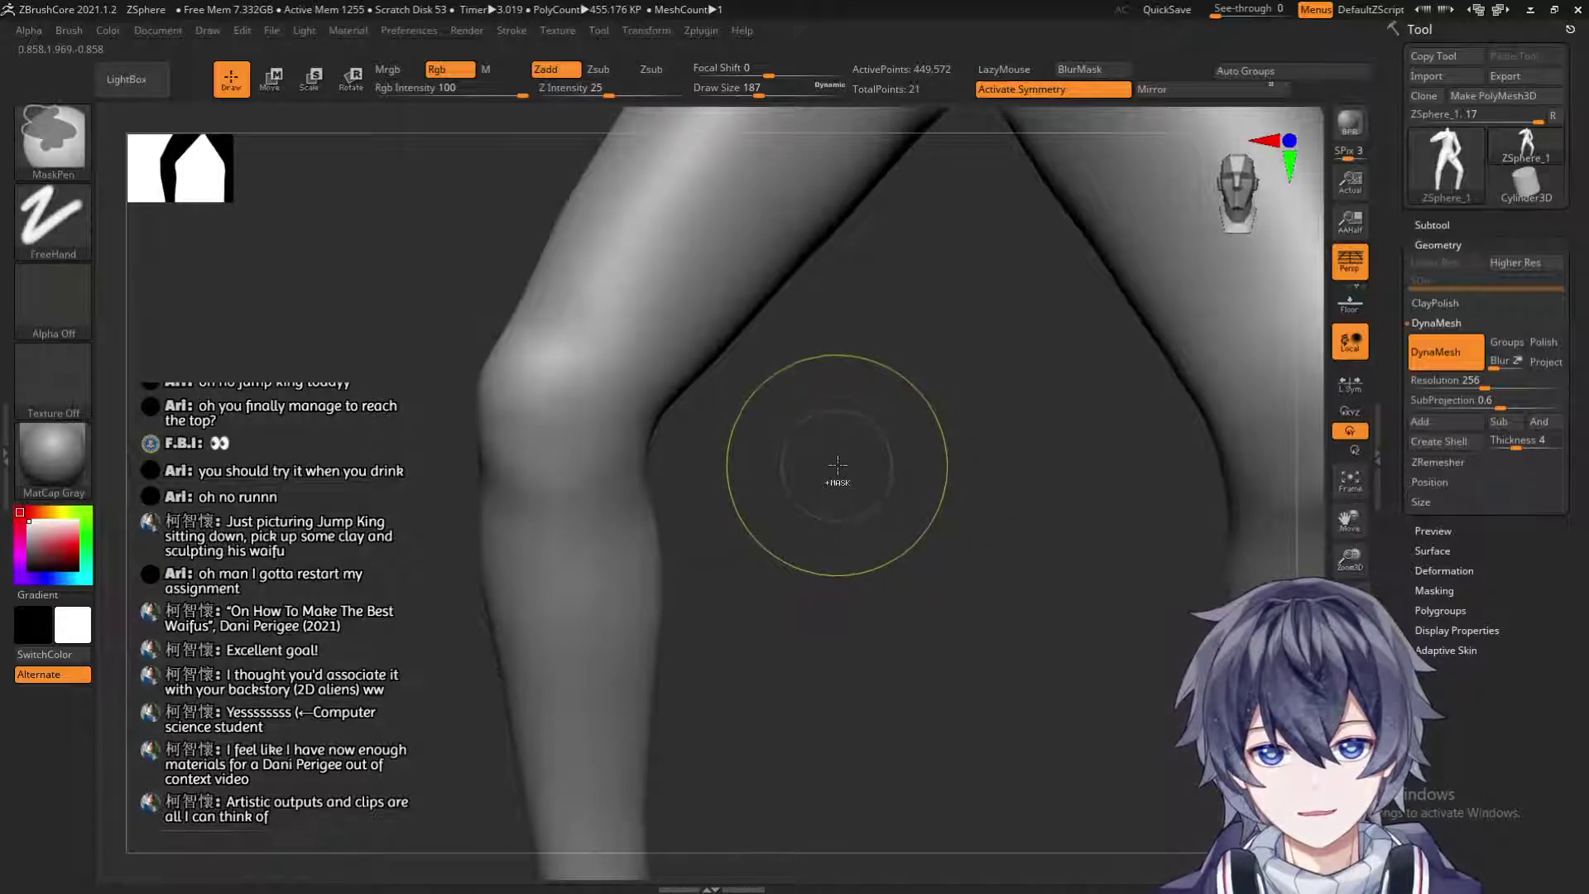
# Turn off symmetry, then reshape and smooth the figure's left knee and outer upper calf with the Move brush at draw size 187.
pyautogui.moveTo(874, 478)
pyautogui.mouseDown()
pyautogui.moveTo(859, 494)
pyautogui.moveTo(864, 464)
pyautogui.moveTo(831, 447)
pyautogui.moveTo(818, 474)
pyautogui.mouseUp()
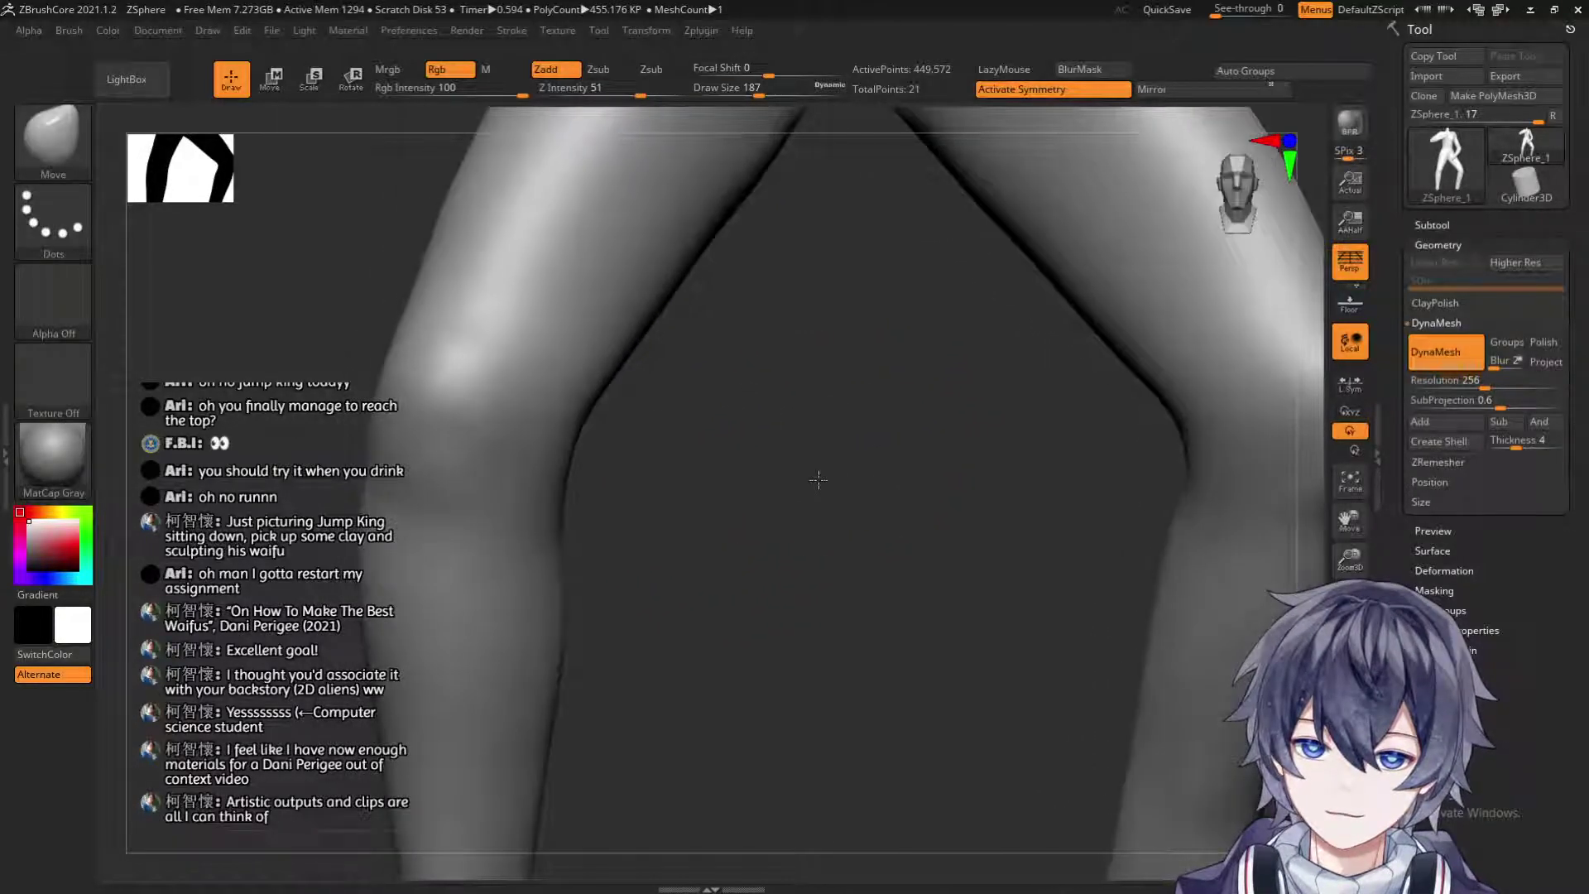
pyautogui.click(1045, 96)
pyautogui.moveTo(922, 440)
pyautogui.mouseDown()
pyautogui.moveTo(902, 497)
pyautogui.moveTo(894, 452)
pyautogui.mouseUp()
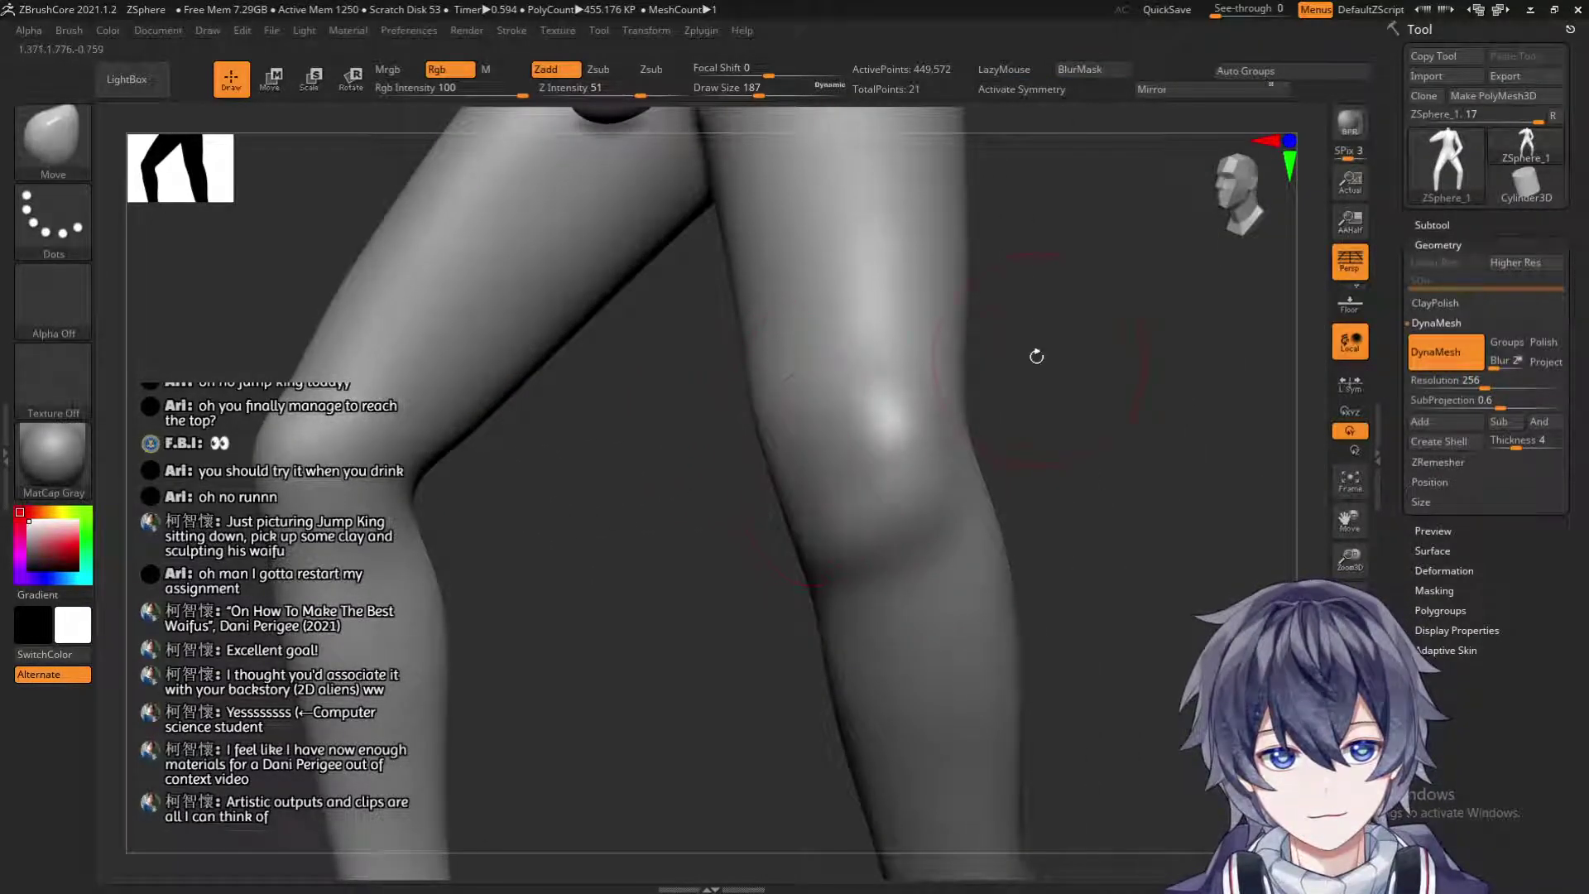
pyautogui.moveTo(1037, 355); pyautogui.dragTo(864, 401)
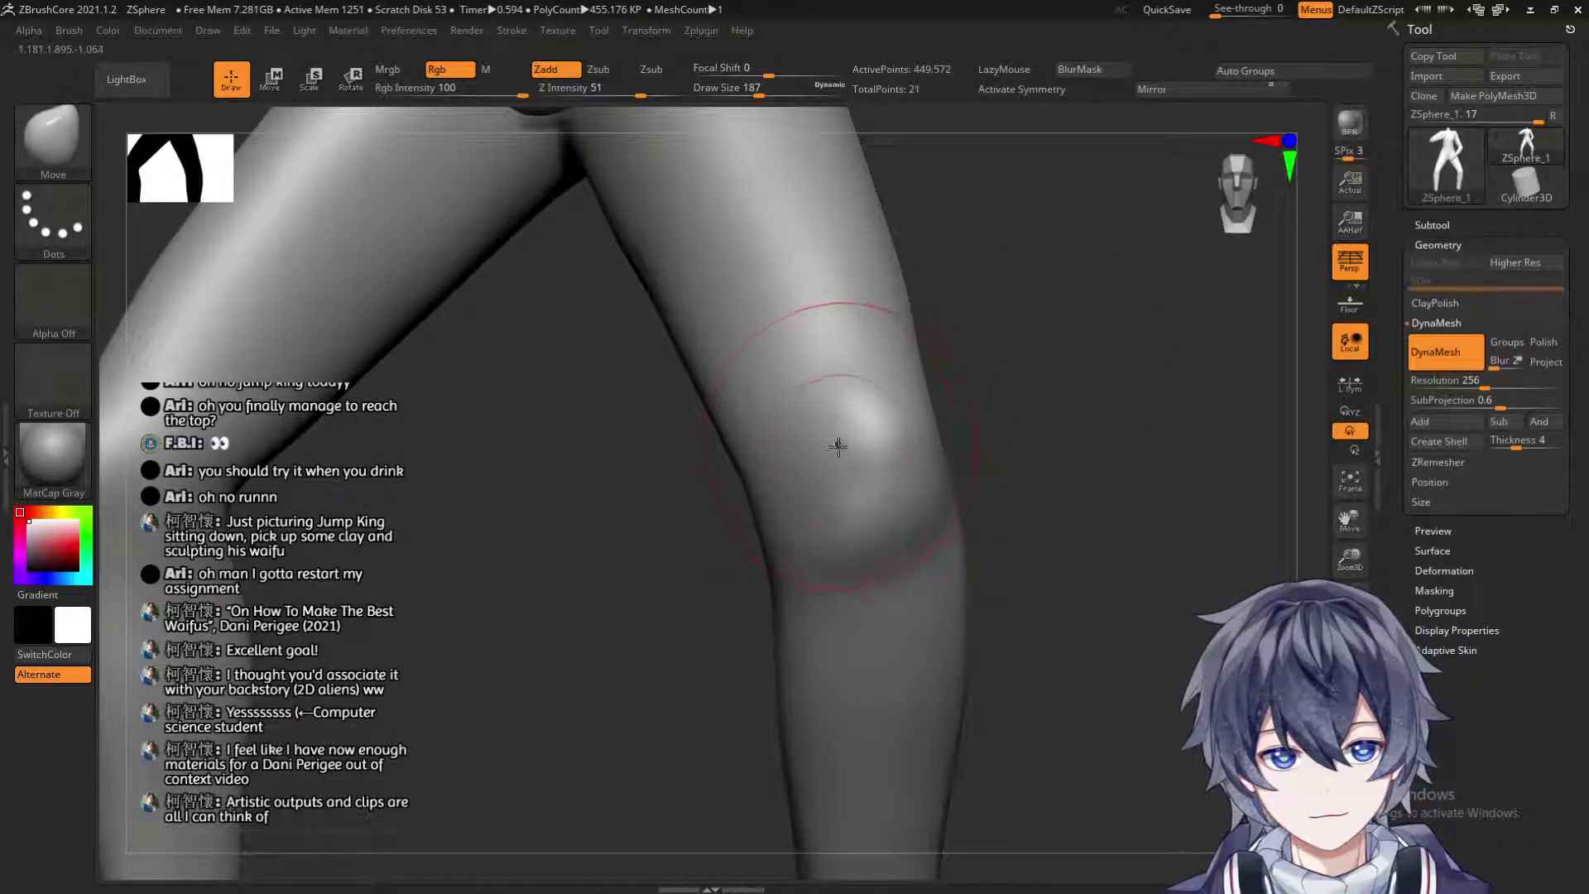
pyautogui.moveTo(1042, 408)
pyautogui.mouseDown()
pyautogui.moveTo(993, 451)
pyautogui.moveTo(1042, 398)
pyautogui.moveTo(935, 414)
pyautogui.mouseUp()
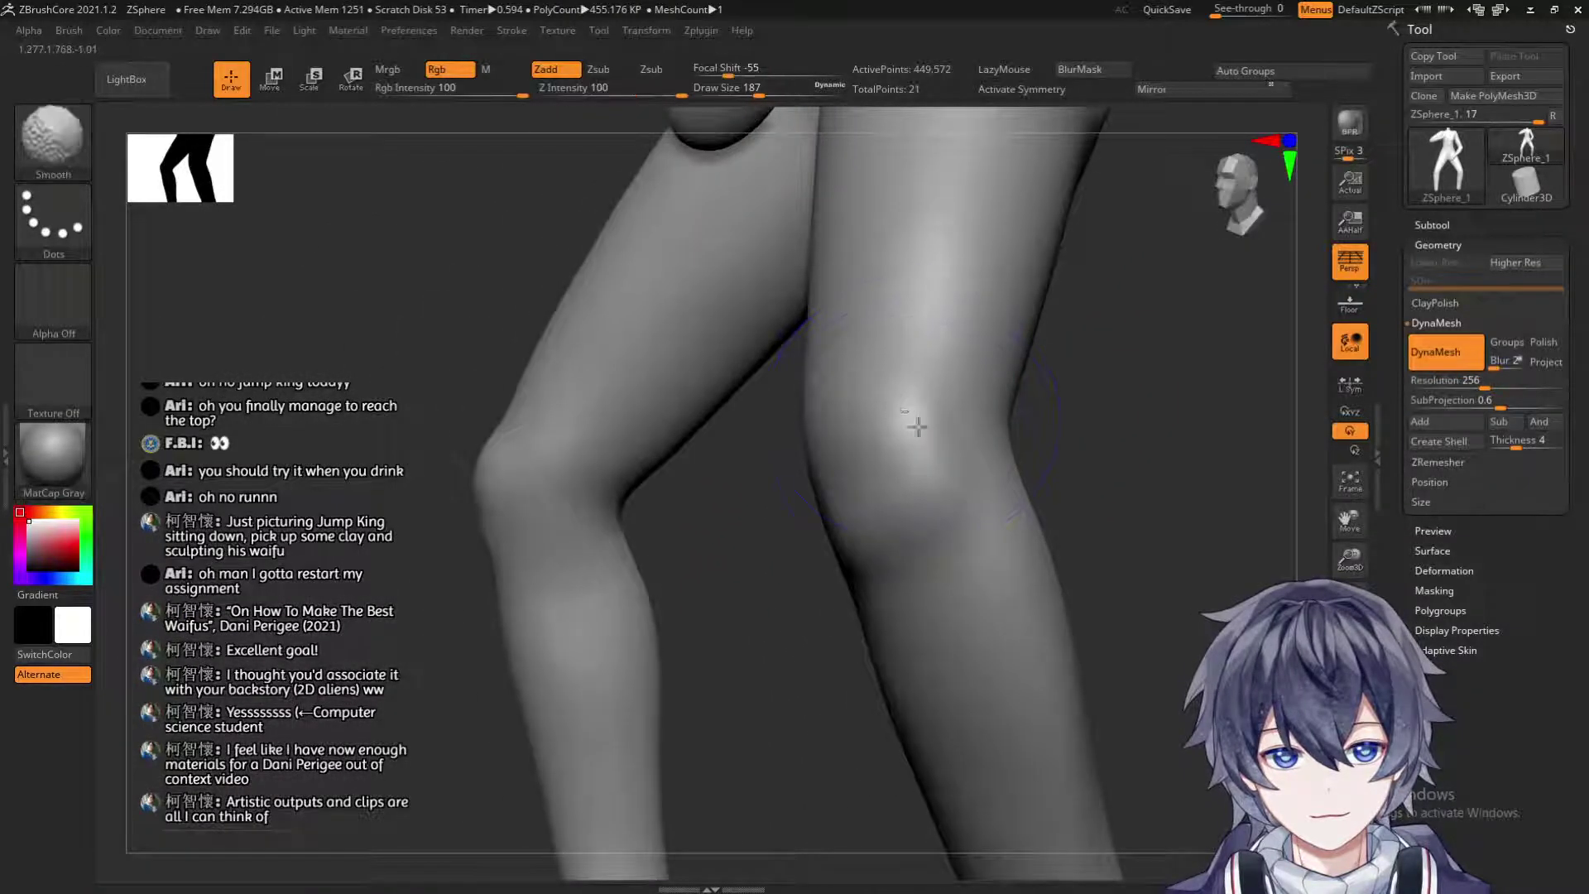
pyautogui.moveTo(1108, 460)
pyautogui.keyDown('alt'); pyautogui.mouseDown()
pyautogui.moveTo(1105, 397)
pyautogui.moveTo(919, 248)
pyautogui.mouseUp(); pyautogui.keyUp('alt')
pyautogui.moveTo(1075, 405); pyautogui.dragTo(948, 398)
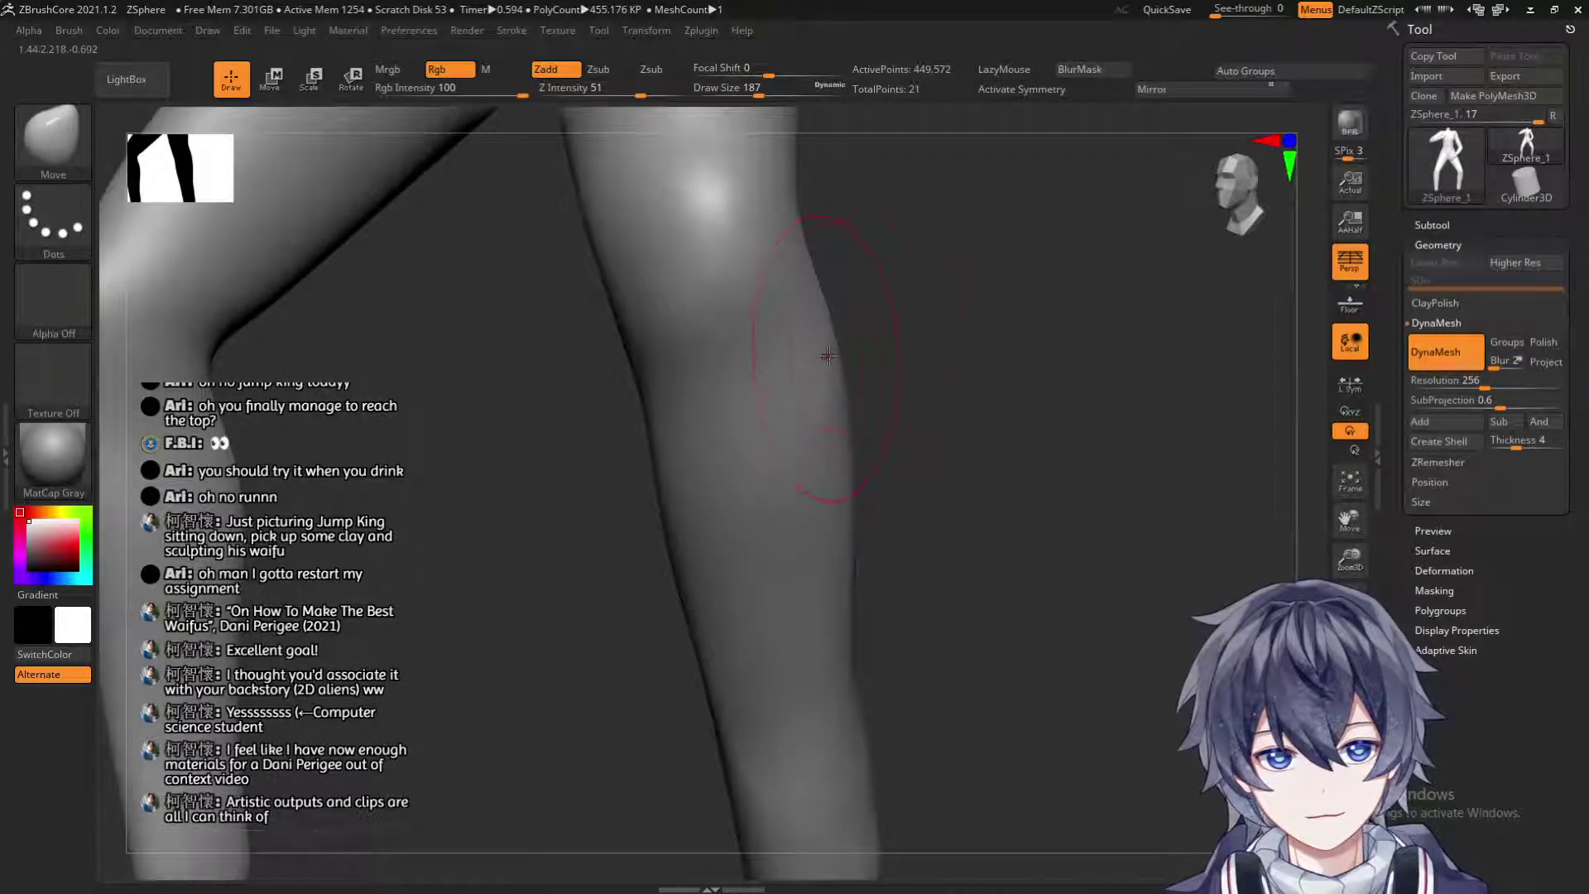
# Pull the left leg's inner upper calf outward with the Move brush at draw sizes 268 and 197, then smooth the lower leg.
pyautogui.press('s')
pyautogui.moveTo(645, 420); pyautogui.dragTo(635, 418)
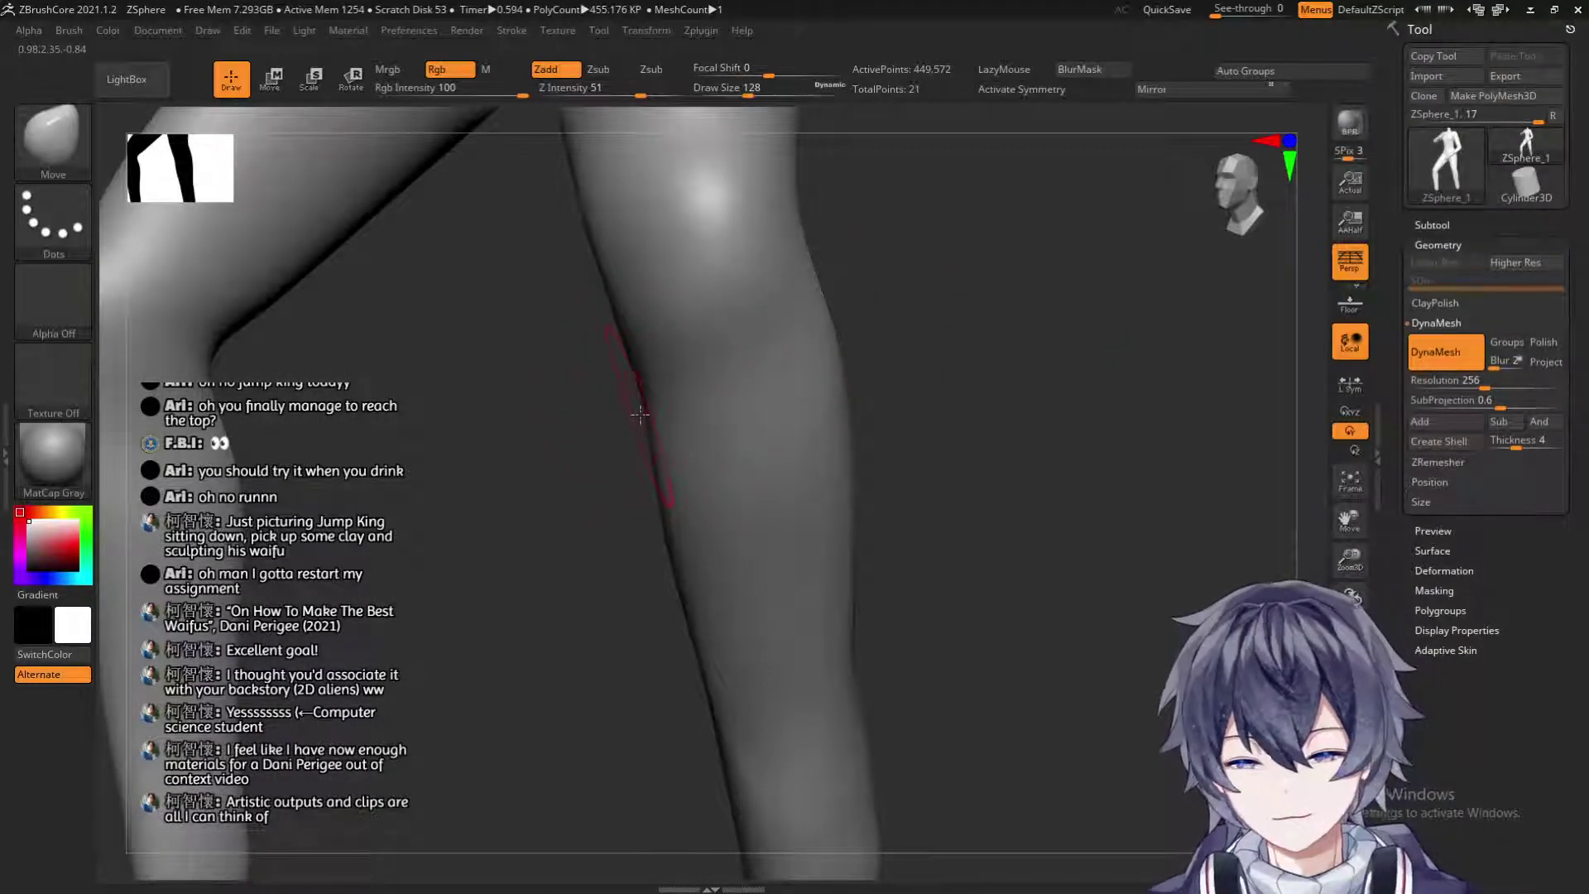
pyautogui.press('s')
pyautogui.click(640, 415)
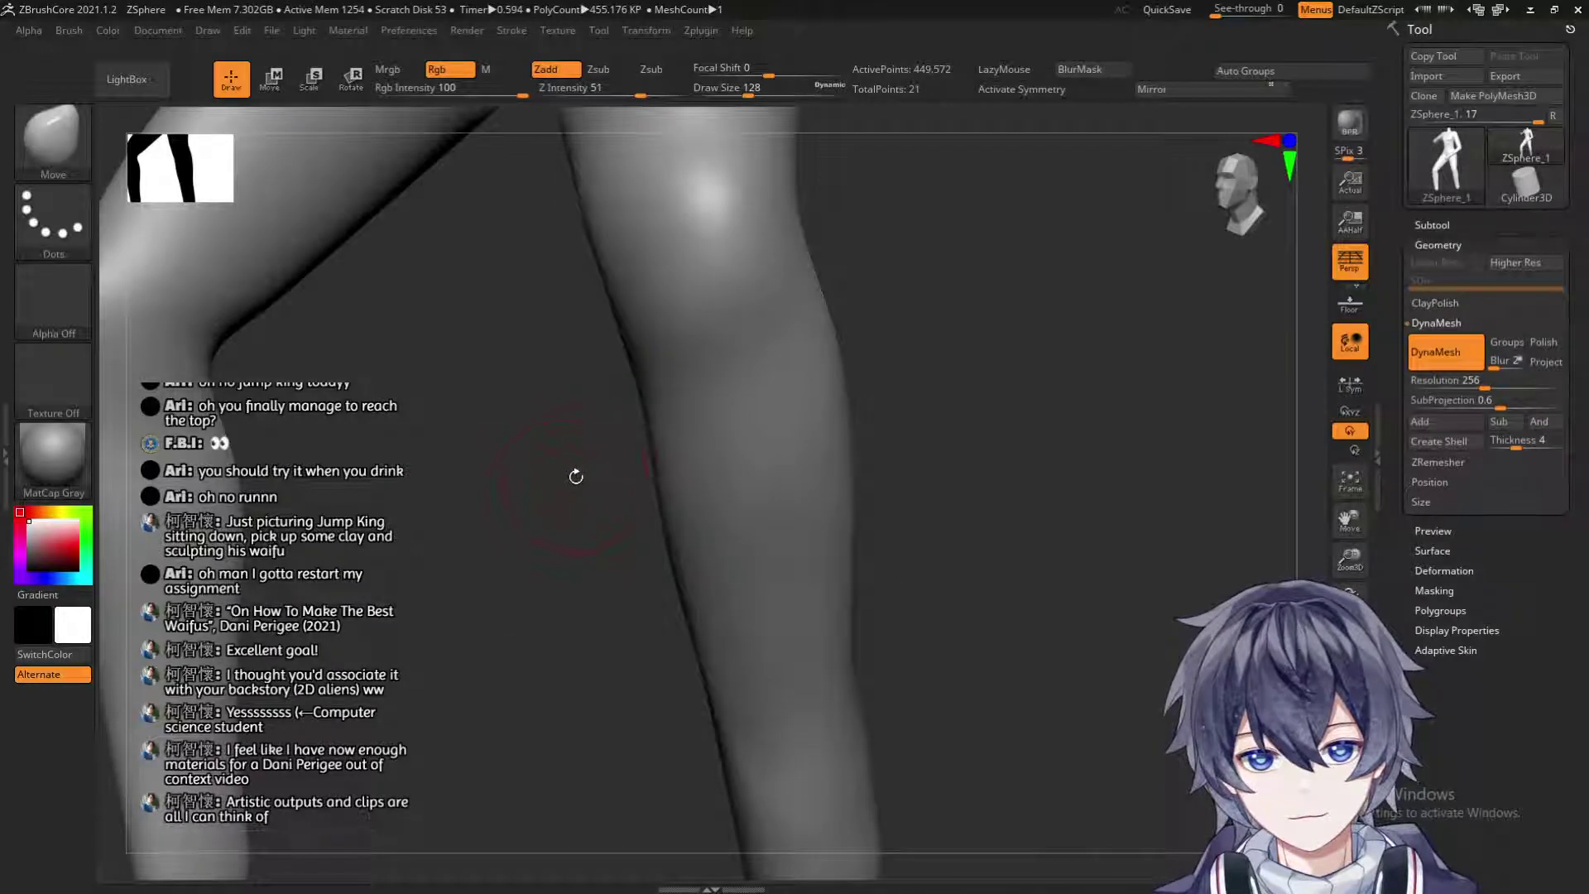
pyautogui.press(']')
pyautogui.press(']')
pyautogui.press(']')
pyautogui.moveTo(612, 420); pyautogui.dragTo(599, 424)
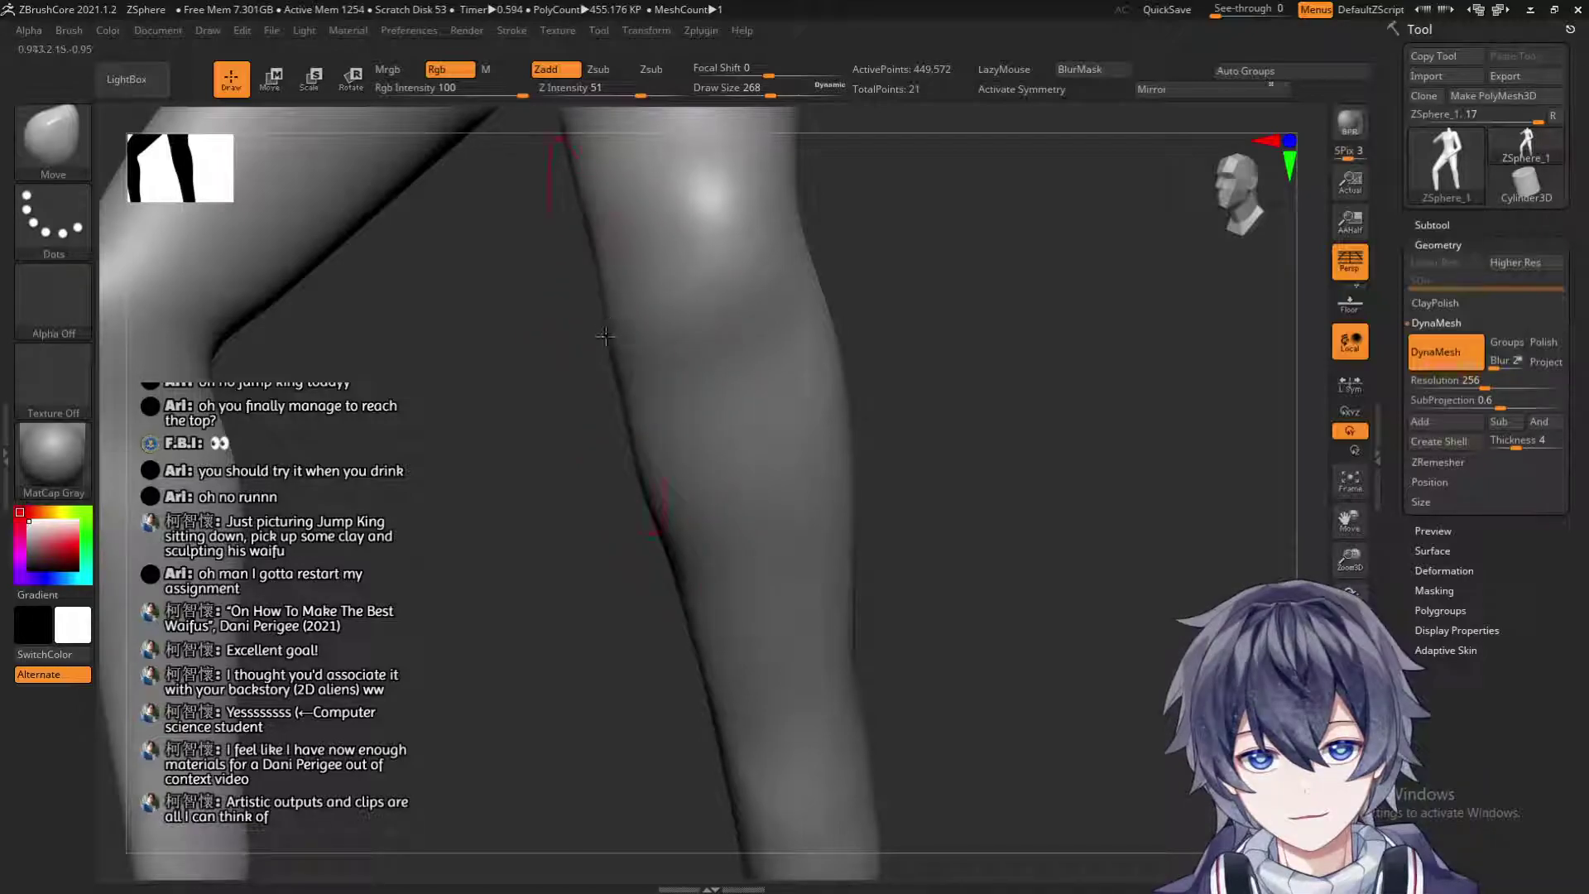
pyautogui.press('[')
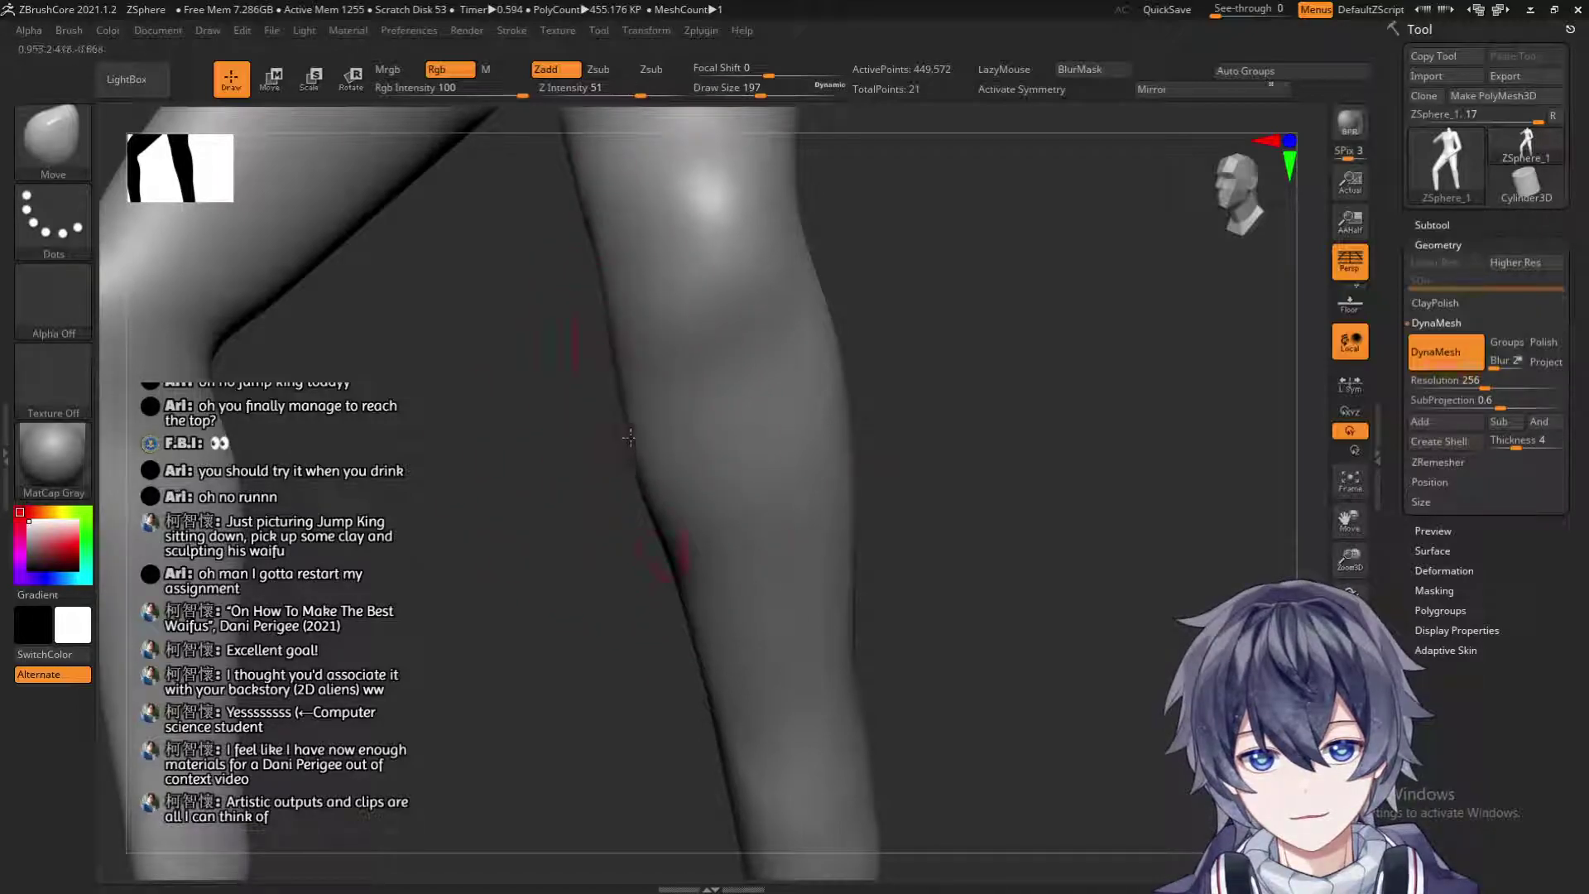
pyautogui.moveTo(618, 585)
pyautogui.keyDown('alt'); pyautogui.mouseDown()
pyautogui.moveTo(633, 344)
pyautogui.moveTo(958, 422)
pyautogui.moveTo(935, 236)
pyautogui.moveTo(958, 522)
pyautogui.moveTo(943, 704)
pyautogui.mouseUp(); pyautogui.keyUp('alt')
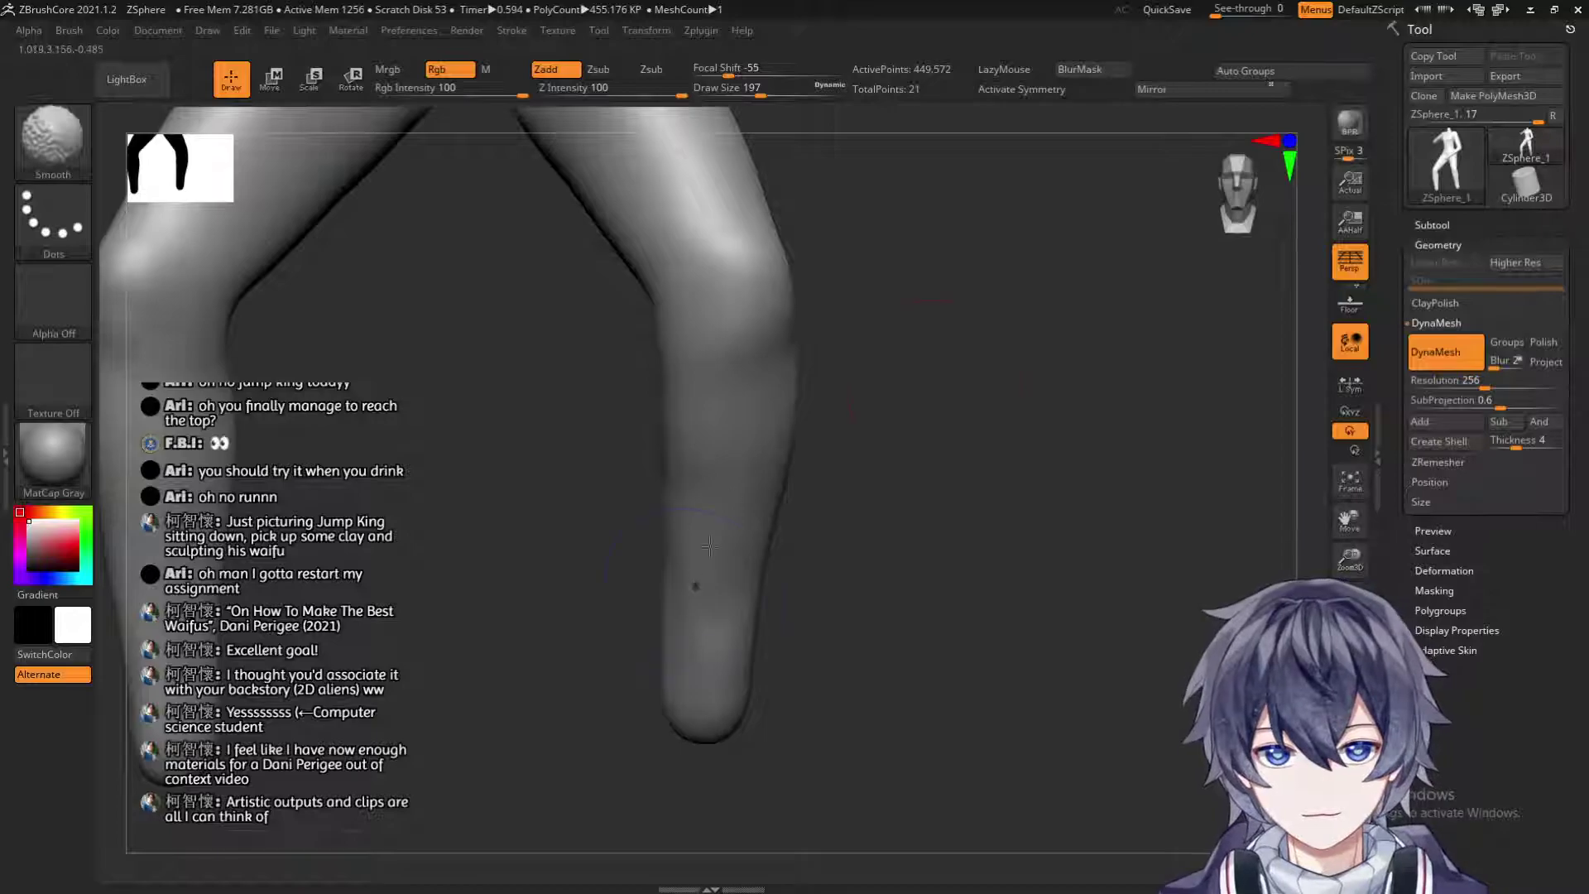
pyautogui.moveTo(883, 405); pyautogui.dragTo(953, 387)
# Build up the left calf muscle with long ClayBuildup strokes at draw size 257.
pyautogui.press('s')
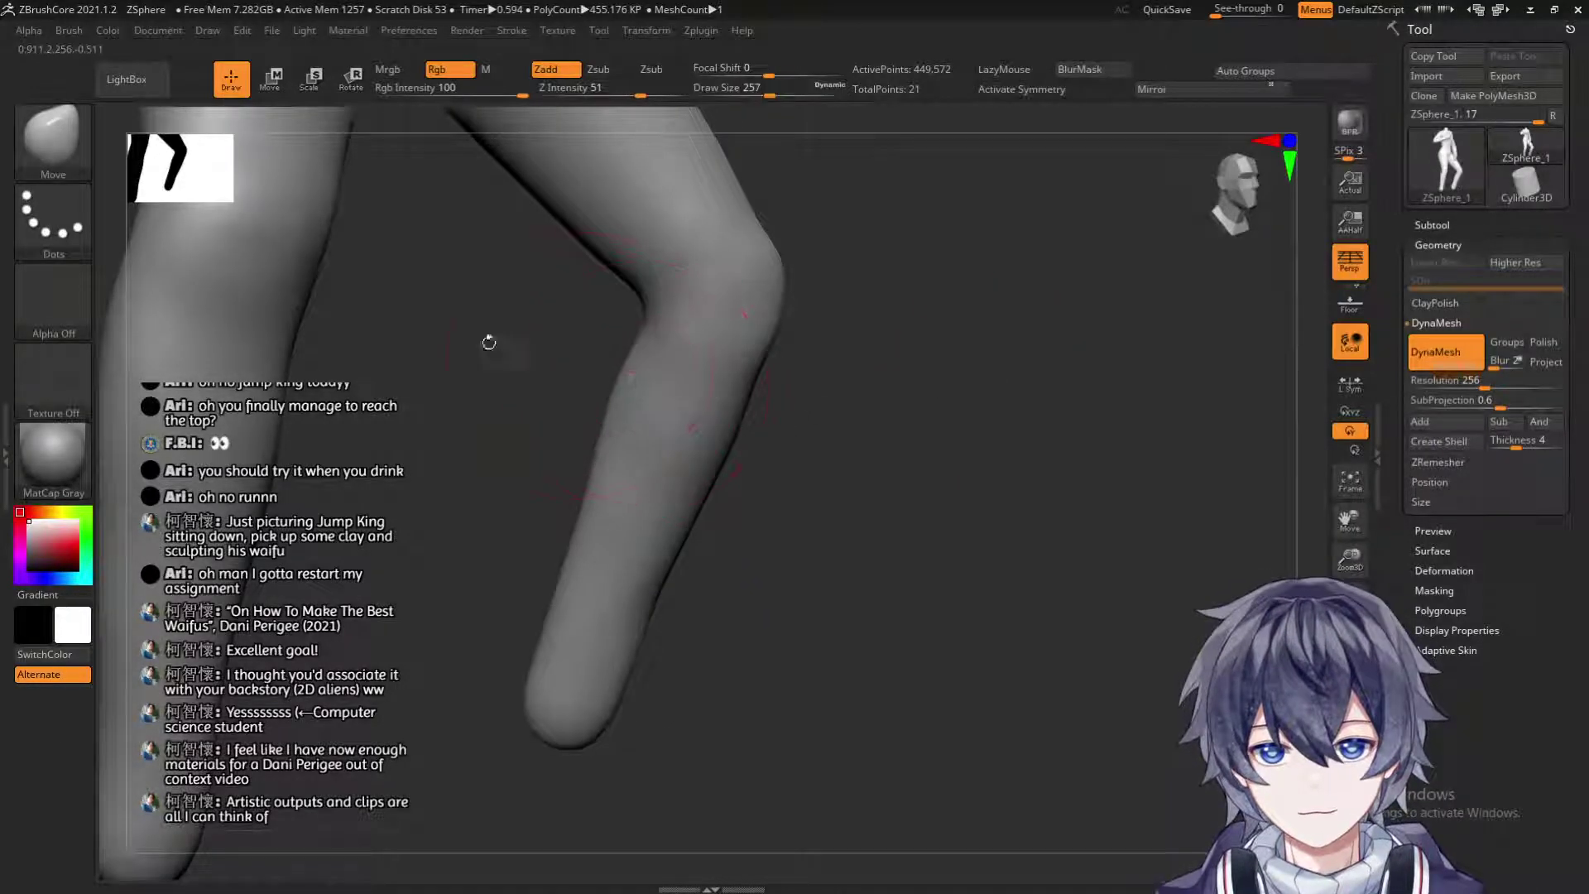
pyautogui.press('b')
pyautogui.click(234, 154)
pyautogui.moveTo(794, 447); pyautogui.dragTo(1044, 446)
pyautogui.moveTo(702, 343)
pyautogui.mouseDown()
pyautogui.moveTo(639, 463)
pyautogui.moveTo(617, 571)
pyautogui.mouseUp()
pyautogui.moveTo(601, 280)
pyautogui.mouseDown()
pyautogui.moveTo(703, 397)
pyautogui.moveTo(786, 331)
pyautogui.moveTo(865, 397)
pyautogui.moveTo(605, 285)
pyautogui.moveTo(627, 538)
pyautogui.mouseUp()
pyautogui.moveTo(625, 412); pyautogui.dragTo(634, 592)
pyautogui.moveTo(726, 341)
pyautogui.mouseDown()
pyautogui.moveTo(650, 580)
pyautogui.moveTo(653, 555)
pyautogui.mouseUp()
# Build up the back of the left calf with ClayBuildup strokes at draw size 257, then smooth the strokes into the leg.
pyautogui.moveTo(825, 336); pyautogui.dragTo(796, 322)
pyautogui.moveTo(637, 480); pyautogui.dragTo(806, 335, button='right')
pyautogui.moveTo(759, 393); pyautogui.dragTo(761, 360, button='right')
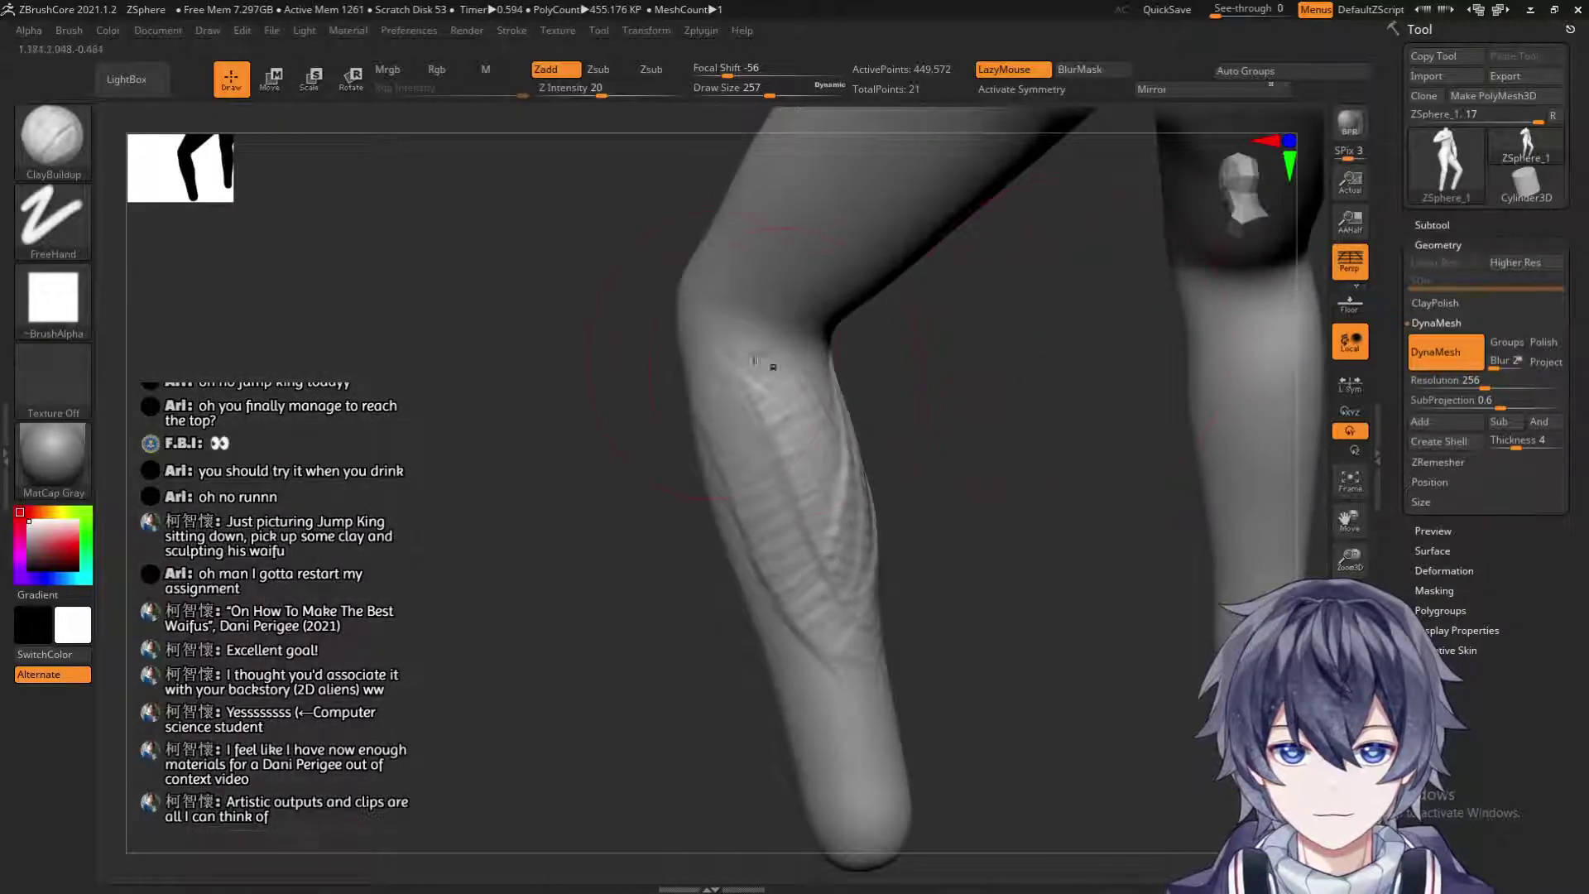
pyautogui.keyDown('shift'); pyautogui.moveTo(757, 533); pyautogui.dragTo(790, 619); pyautogui.keyUp('shift')
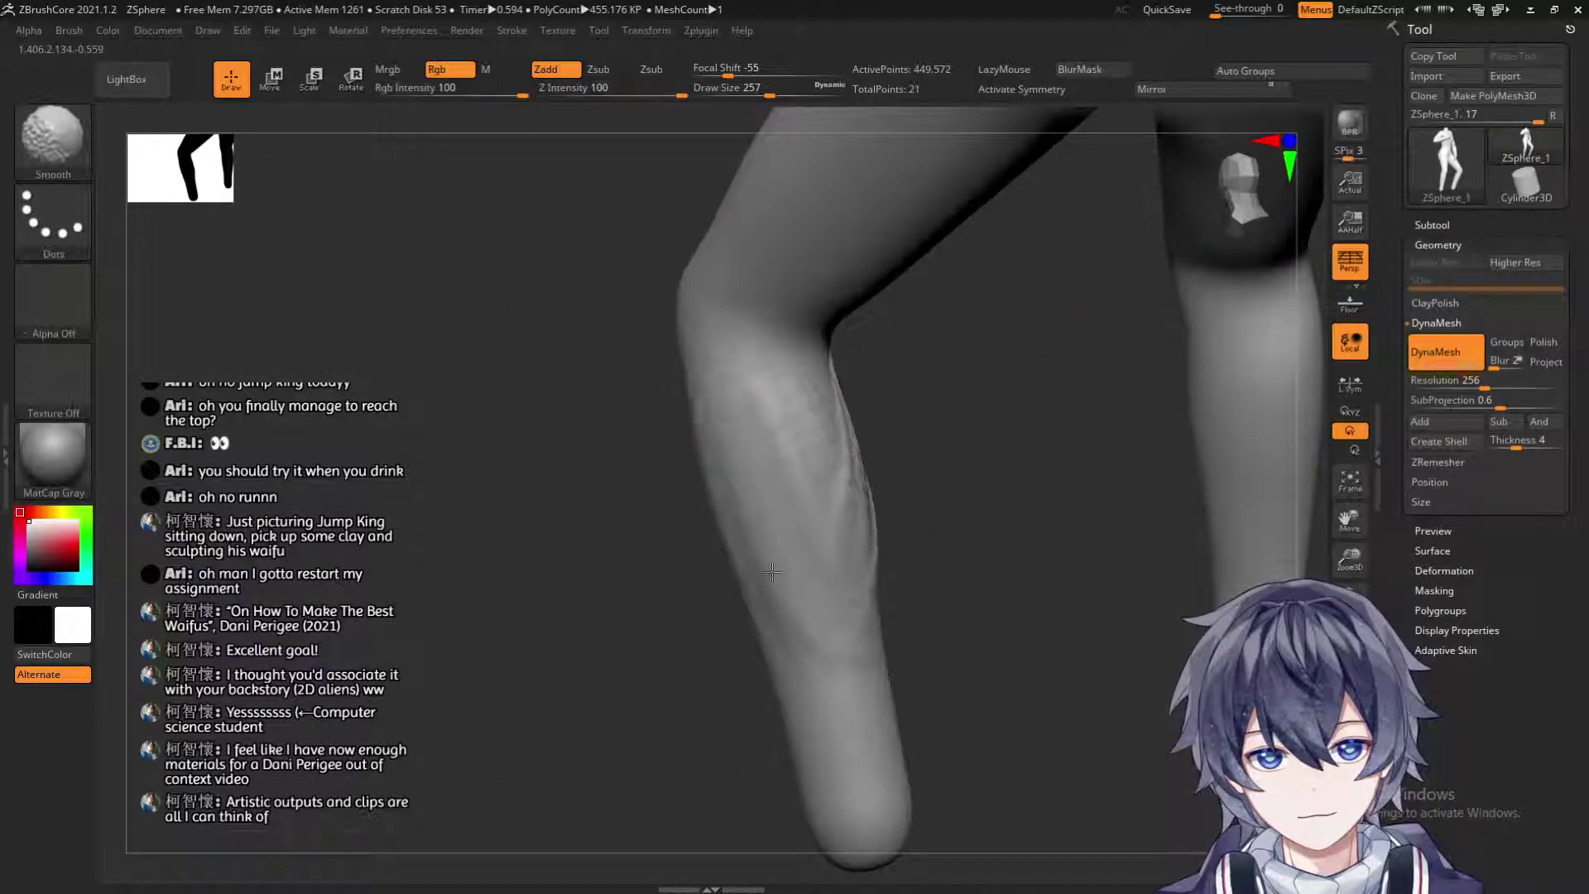
pyautogui.keyDown('shift'); pyautogui.moveTo(864, 579); pyautogui.dragTo(883, 643, button='right'); pyautogui.keyUp('shift')
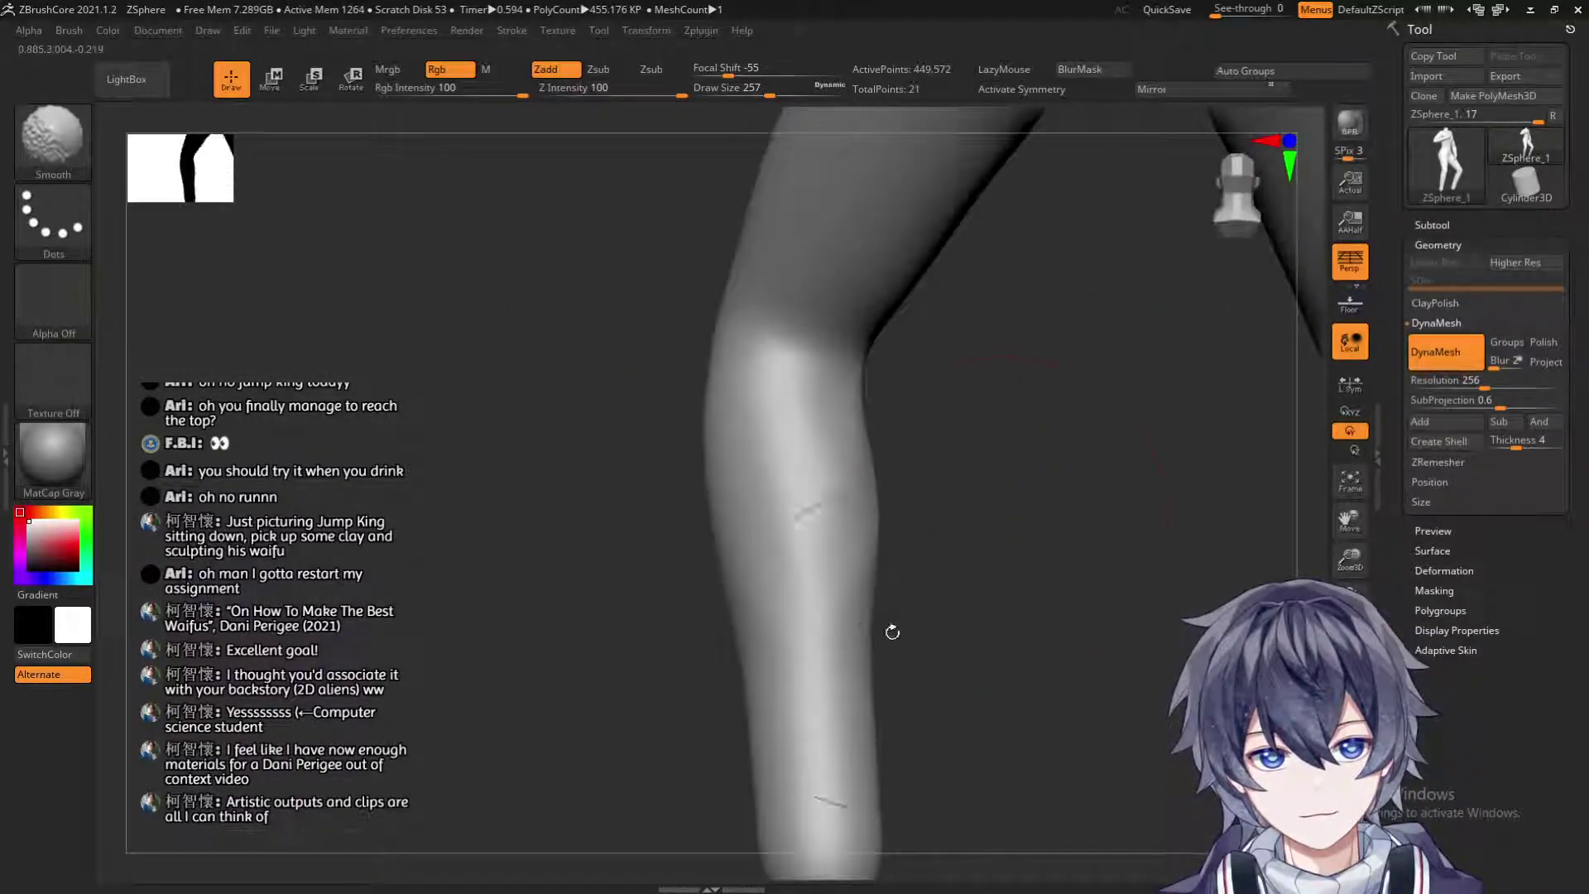
# Reshape the left calf's inner and outer contours with the Move brush at draw sizes 331 and 268, smoothing between adjustments.
pyautogui.moveTo(994, 505); pyautogui.dragTo(861, 472)
pyautogui.click(54, 143)
pyautogui.click(728, 150)
pyautogui.moveTo(504, 614)
pyautogui.mouseDown()
pyautogui.moveTo(571, 621)
pyautogui.moveTo(646, 554)
pyautogui.moveTo(725, 442)
pyautogui.mouseUp()
pyautogui.press('shift')
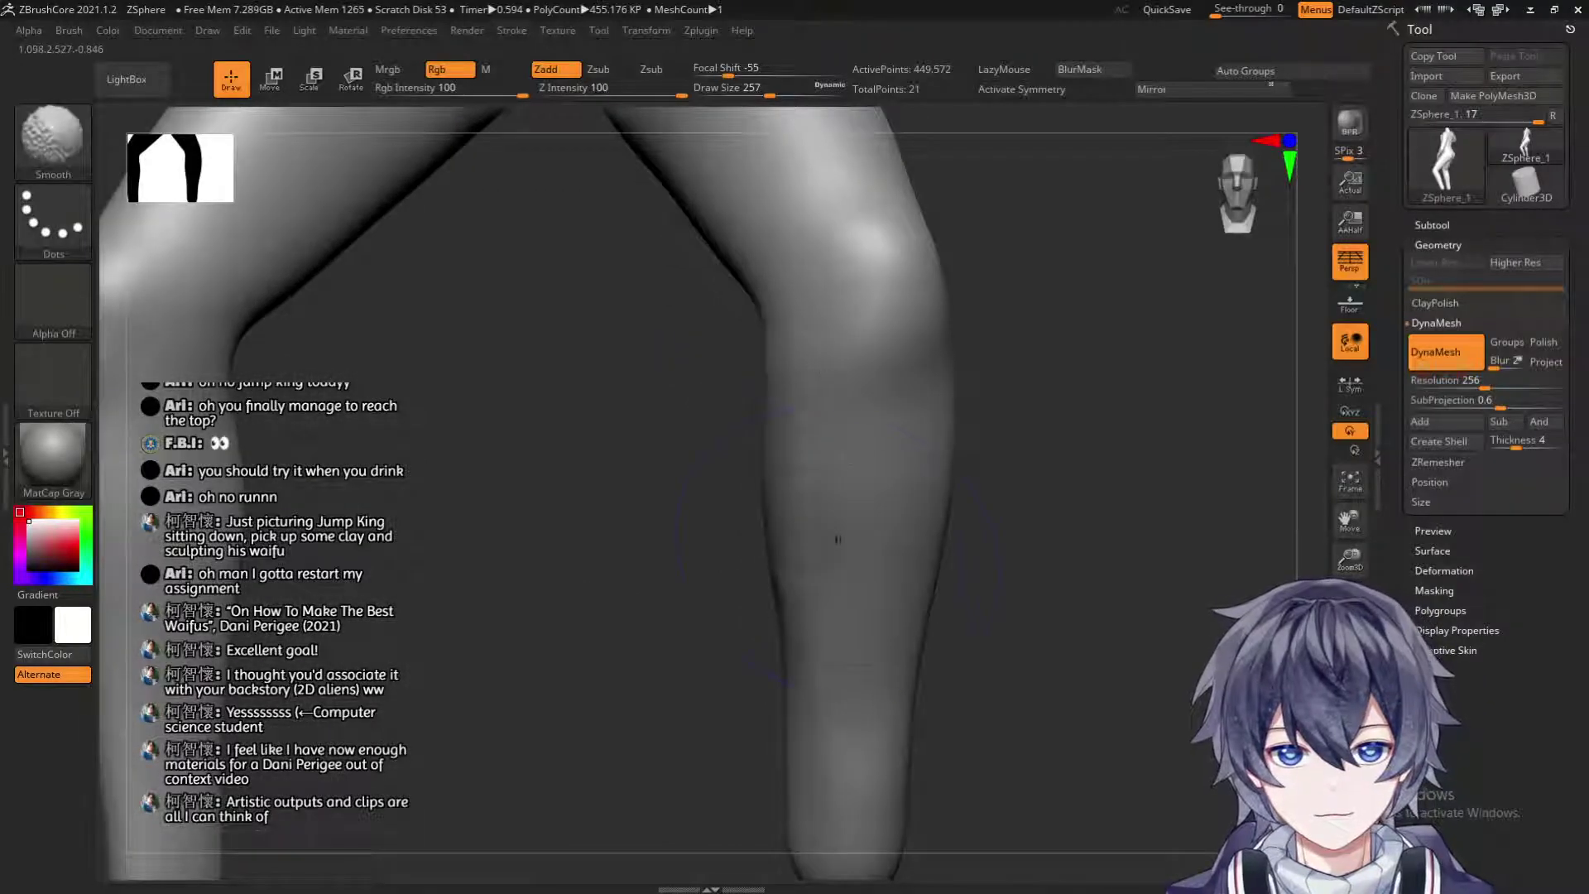
pyautogui.moveTo(1046, 454)
pyautogui.mouseDown()
pyautogui.moveTo(1018, 447)
pyautogui.moveTo(1011, 403)
pyautogui.moveTo(1001, 412)
pyautogui.mouseUp()
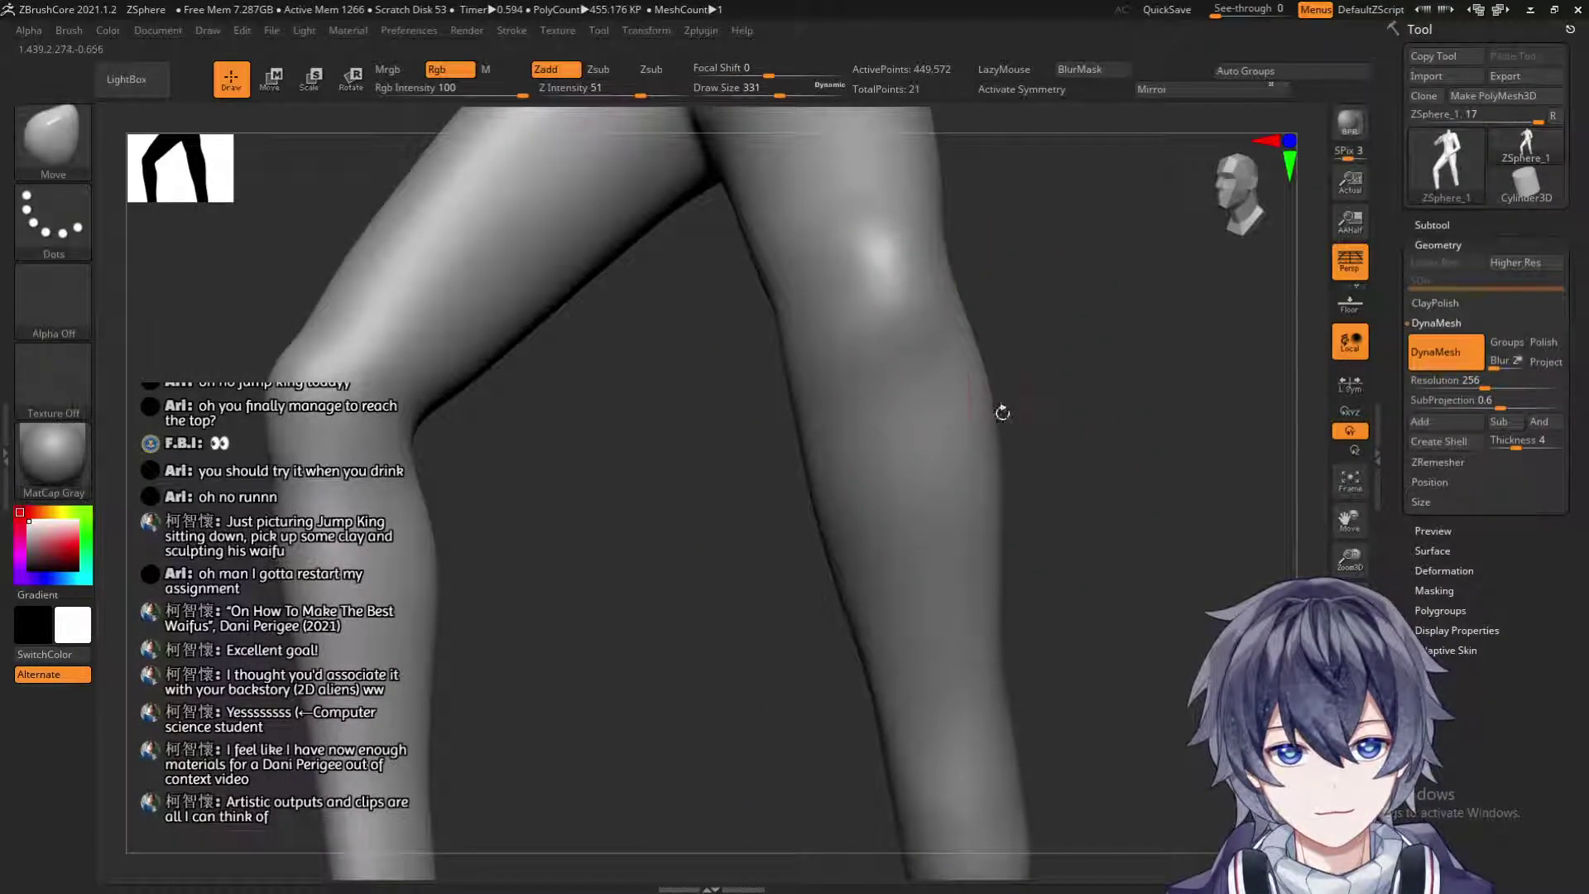
pyautogui.press('s')
pyautogui.moveTo(1005, 667); pyautogui.dragTo(996, 667)
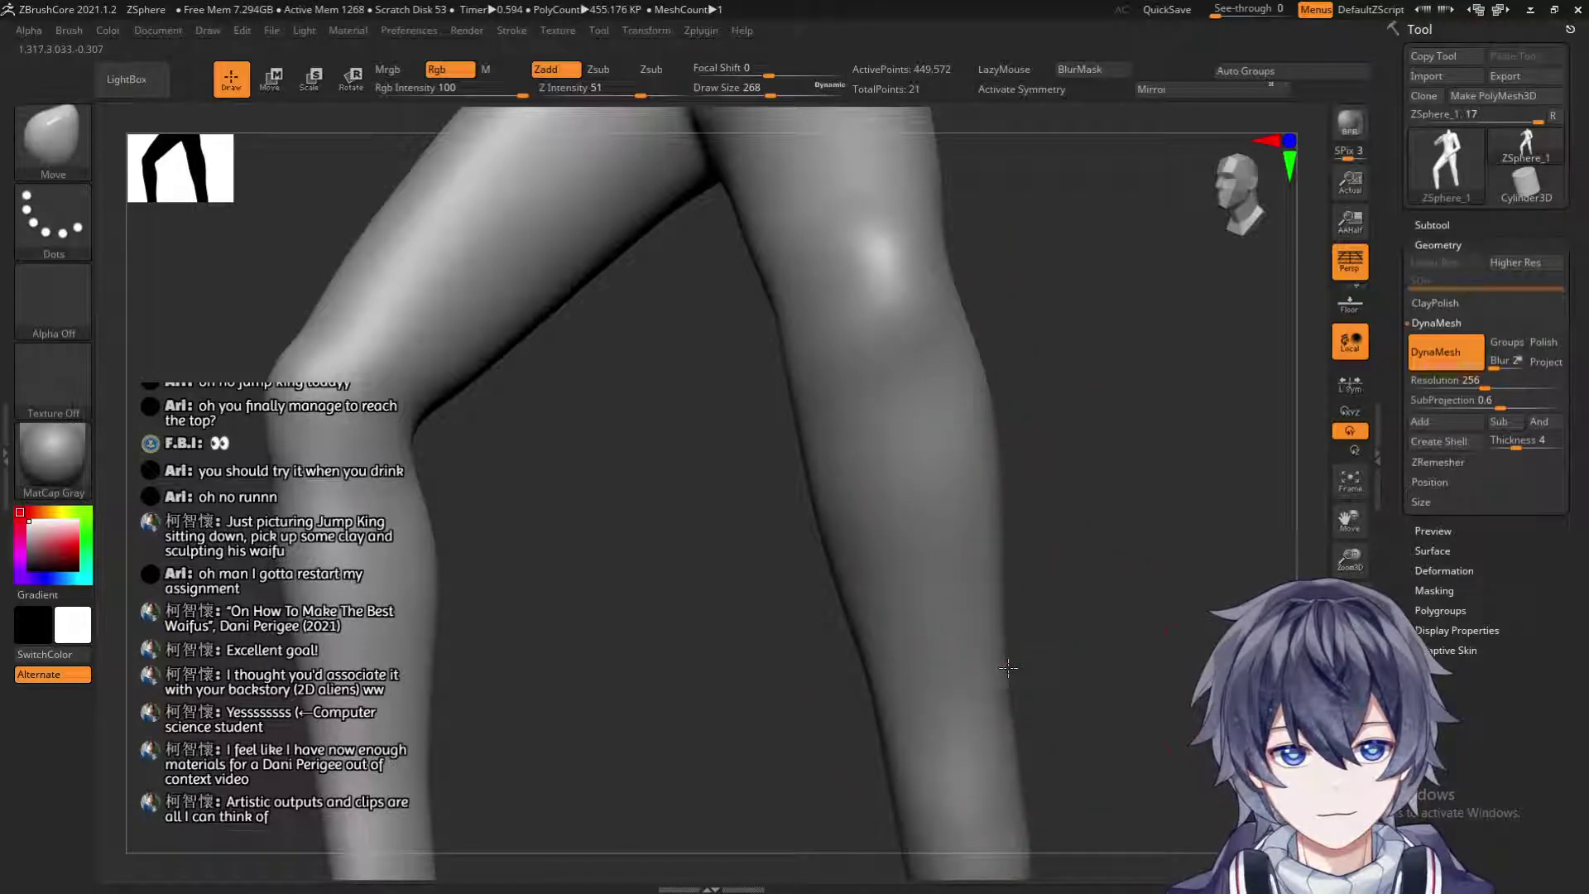
# Refine the front of the left shin with the Move brush at draw size 202 and smooth the lower leg.
pyautogui.moveTo(1072, 596)
pyautogui.mouseDown()
pyautogui.moveTo(1035, 612)
pyautogui.moveTo(795, 491)
pyautogui.moveTo(833, 498)
pyautogui.mouseUp()
pyautogui.press('s')
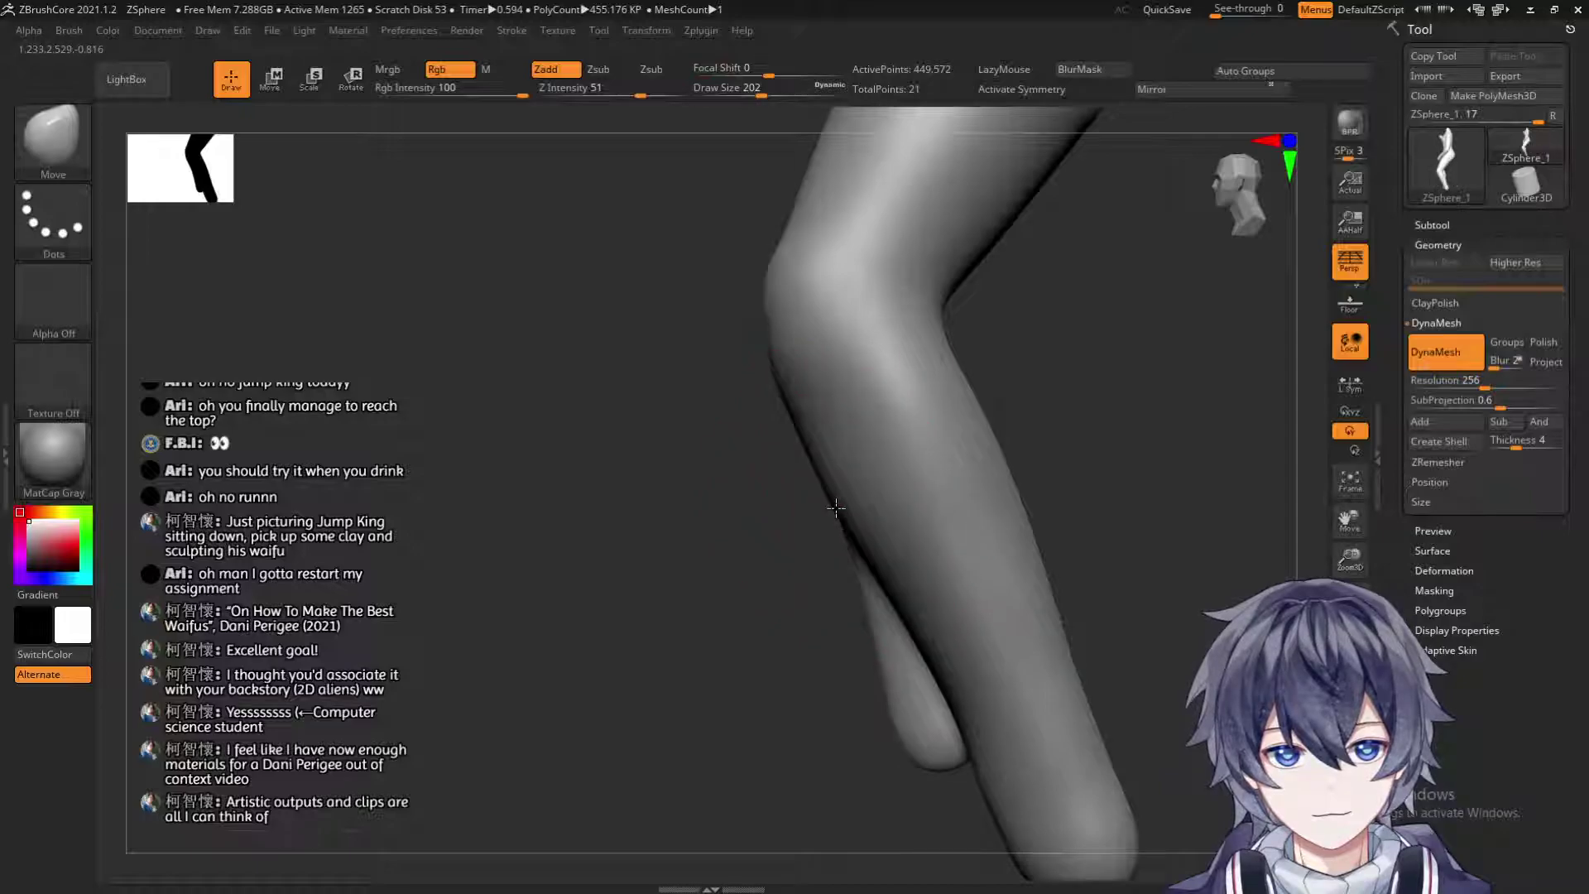
pyautogui.keyDown('alt'); pyautogui.moveTo(776, 689); pyautogui.dragTo(773, 443); pyautogui.keyUp('alt')
pyautogui.moveTo(1076, 603)
pyautogui.keyDown('alt'); pyautogui.mouseDown()
pyautogui.moveTo(874, 422)
pyautogui.moveTo(933, 429)
pyautogui.moveTo(908, 536)
pyautogui.moveTo(978, 745)
pyautogui.mouseUp(); pyautogui.keyUp('alt')
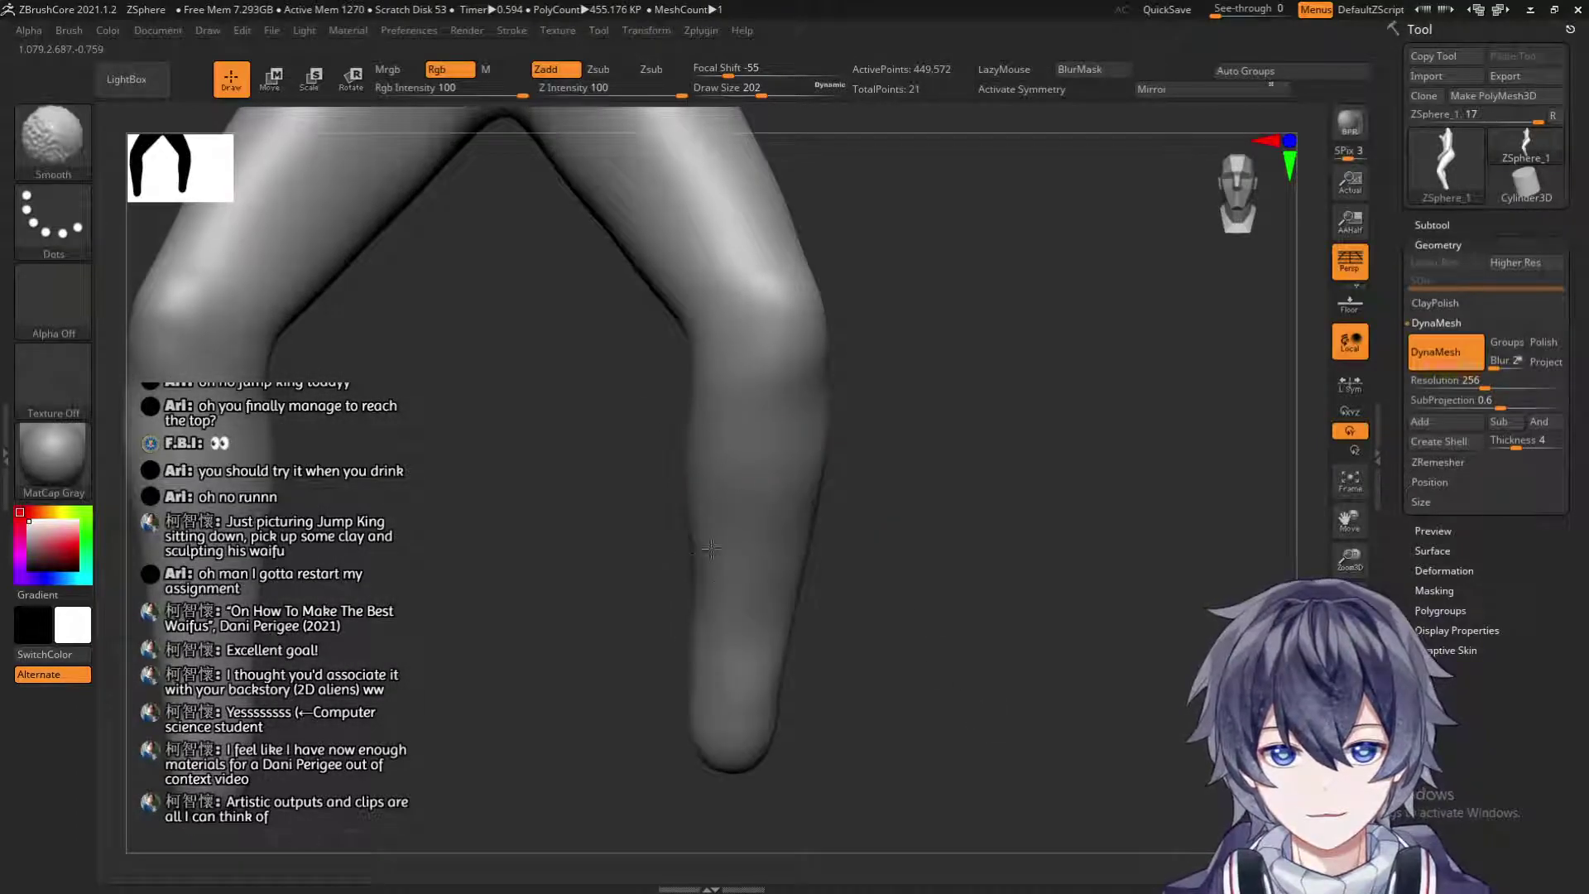
# Adjust the left ankle and lower leg silhouette with the Move brush at draw size 299.
pyautogui.moveTo(922, 479)
pyautogui.mouseDown()
pyautogui.moveTo(816, 465)
pyautogui.moveTo(916, 455)
pyautogui.moveTo(797, 562)
pyautogui.moveTo(852, 460)
pyautogui.mouseUp()
pyautogui.press('s')
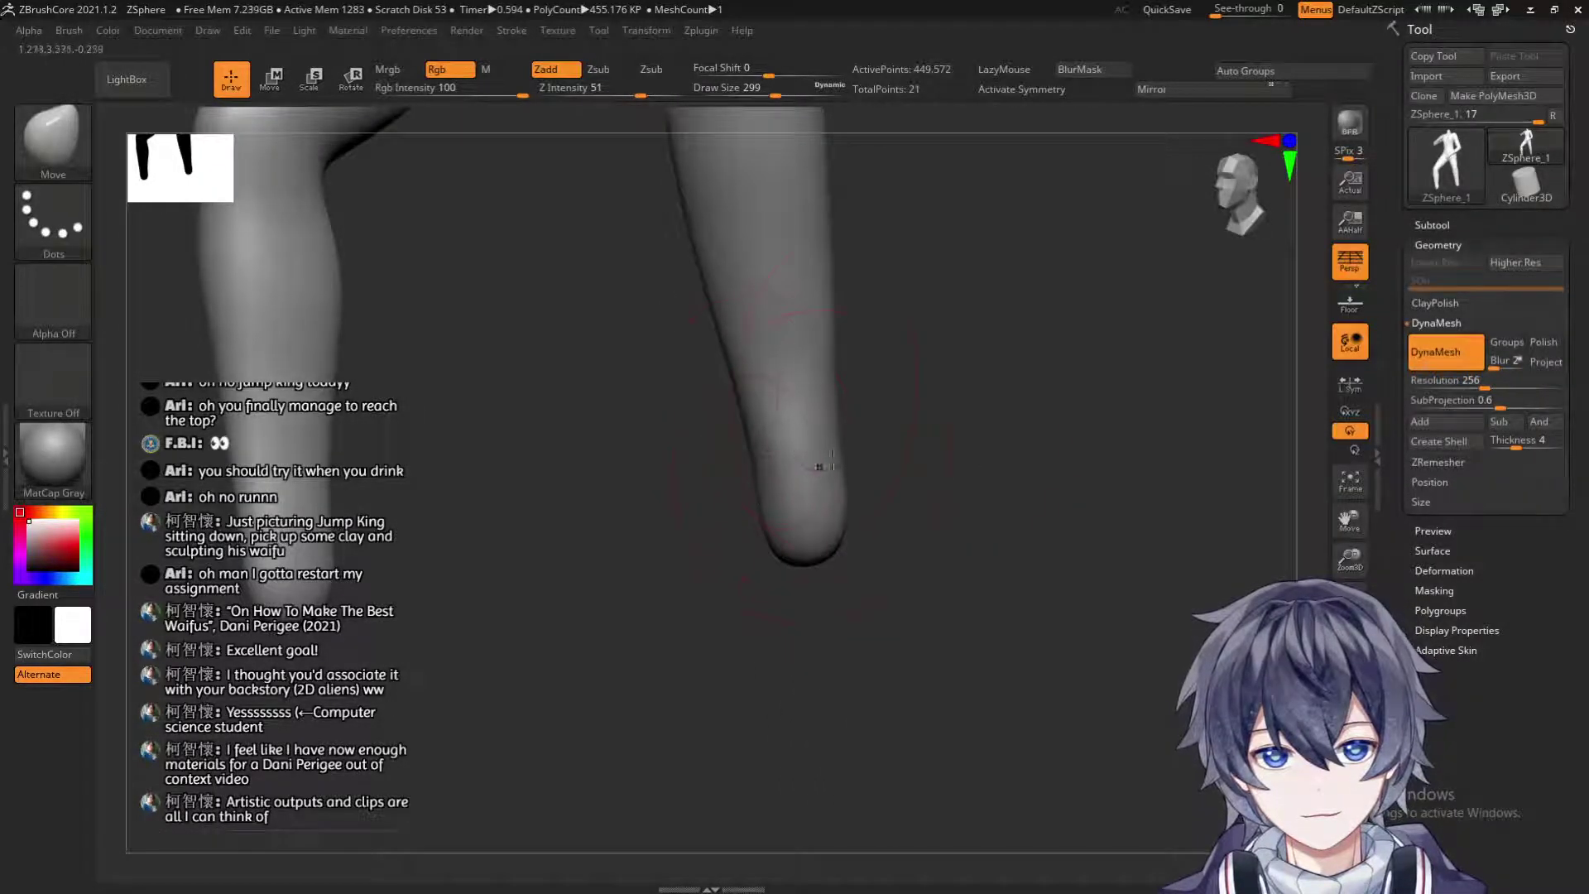
pyautogui.keyDown('alt'); pyautogui.moveTo(936, 361); pyautogui.dragTo(942, 240); pyautogui.keyUp('alt')
pyautogui.moveTo(1027, 496)
pyautogui.mouseDown()
pyautogui.moveTo(1015, 486)
pyautogui.moveTo(1056, 492)
pyautogui.moveTo(1029, 514)
pyautogui.moveTo(1004, 507)
pyautogui.moveTo(1025, 500)
pyautogui.moveTo(870, 404)
pyautogui.moveTo(955, 695)
pyautogui.moveTo(820, 496)
pyautogui.moveTo(820, 540)
pyautogui.moveTo(868, 552)
pyautogui.mouseUp()
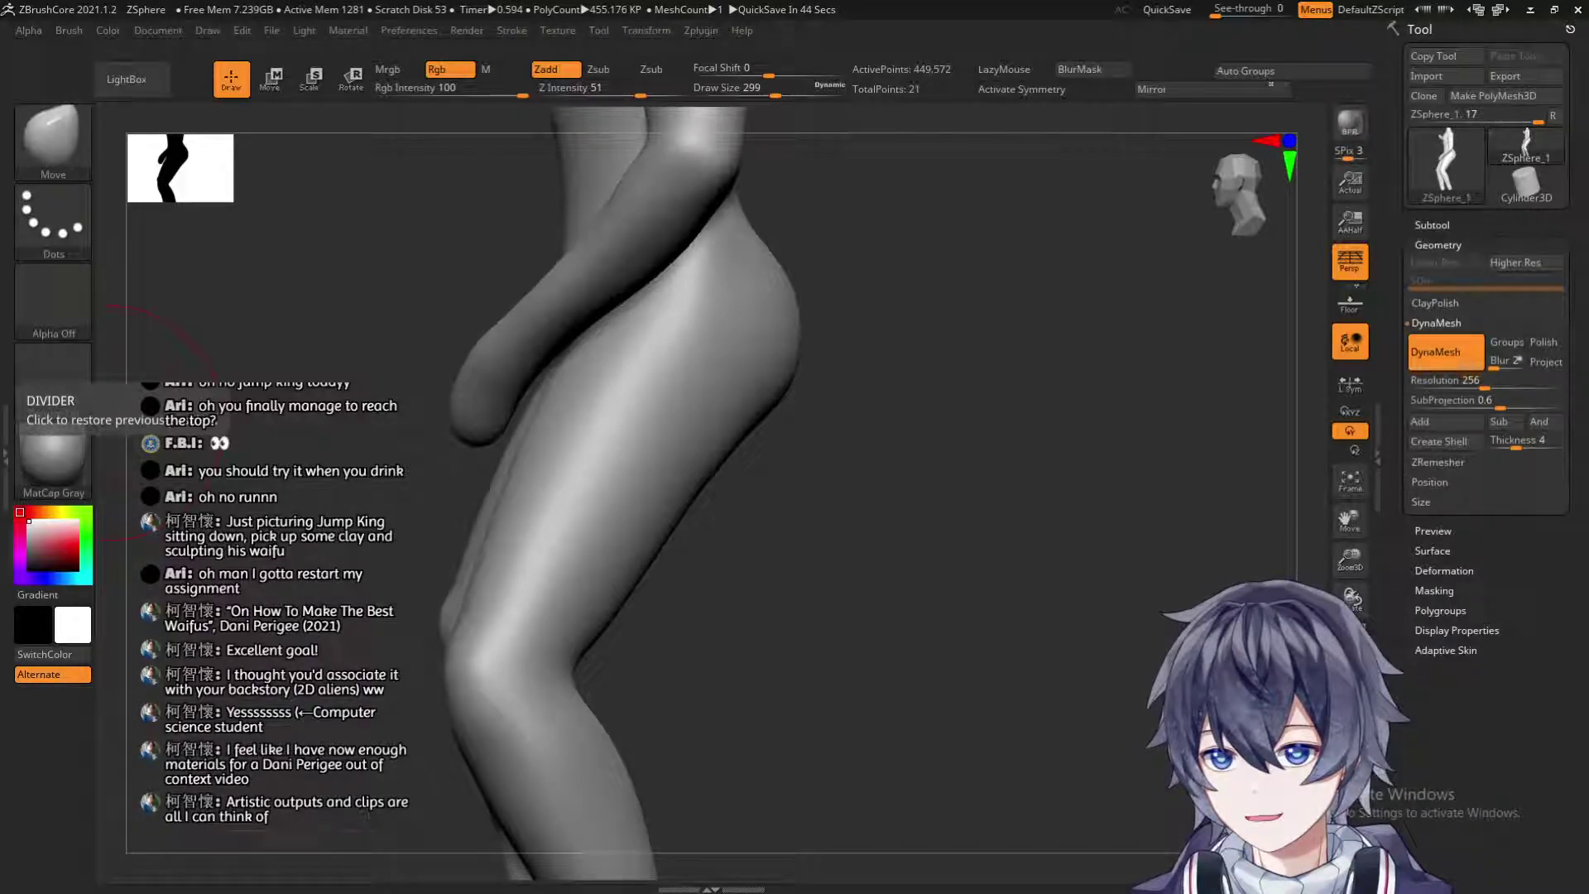
pyautogui.moveTo(302, 667); pyautogui.dragTo(432, 588)
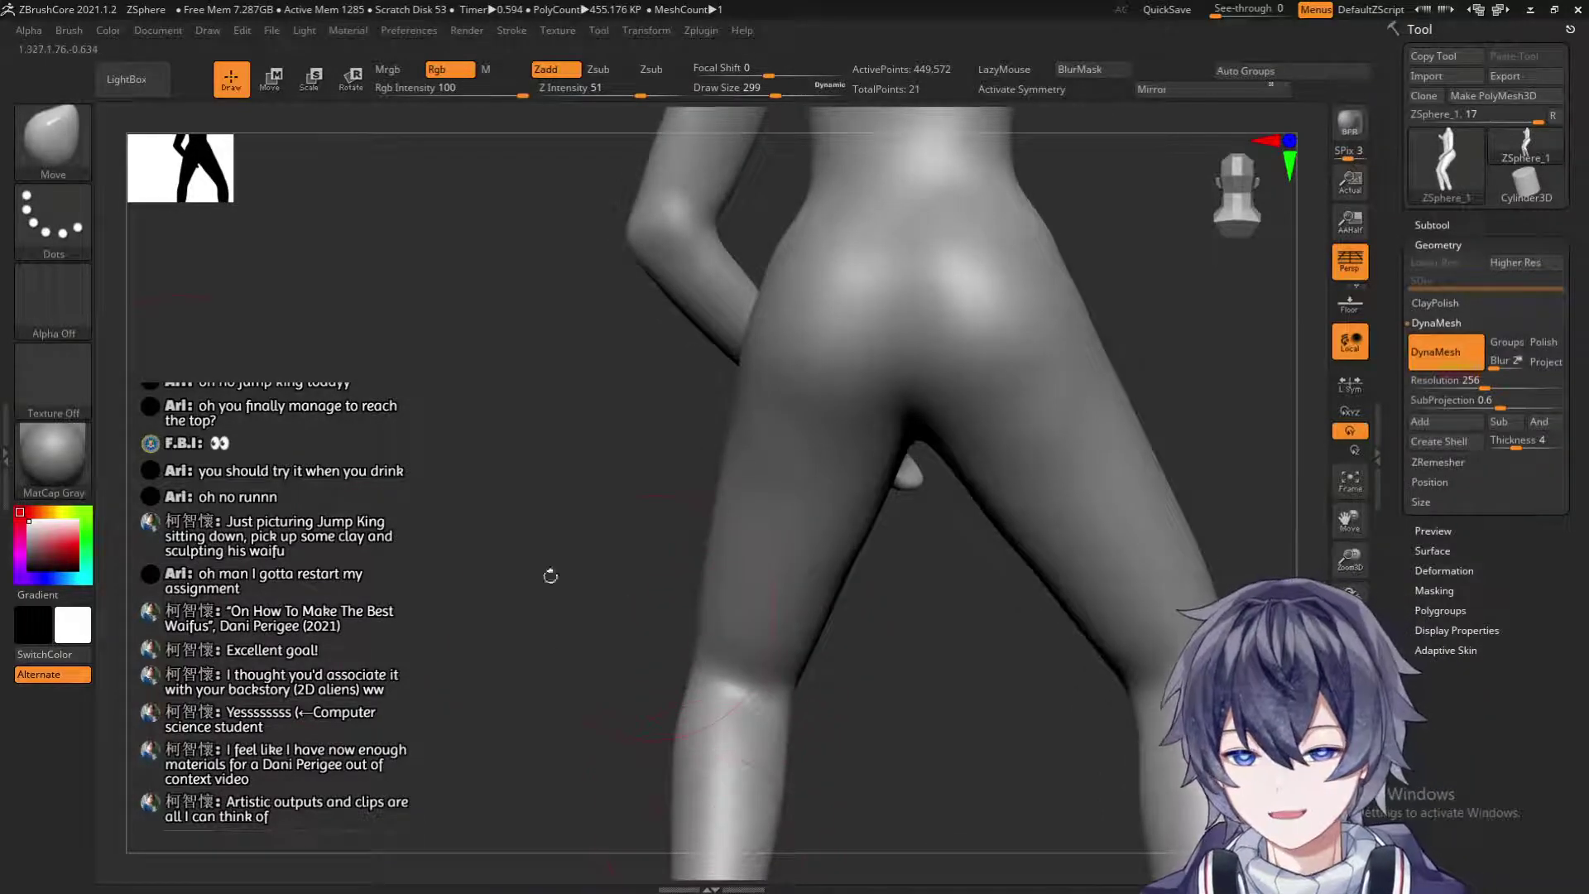
# Add ClayBuildup strokes behind the left knee at draw size 177, then smooth them.
pyautogui.click(51, 133)
pyautogui.click(287, 189)
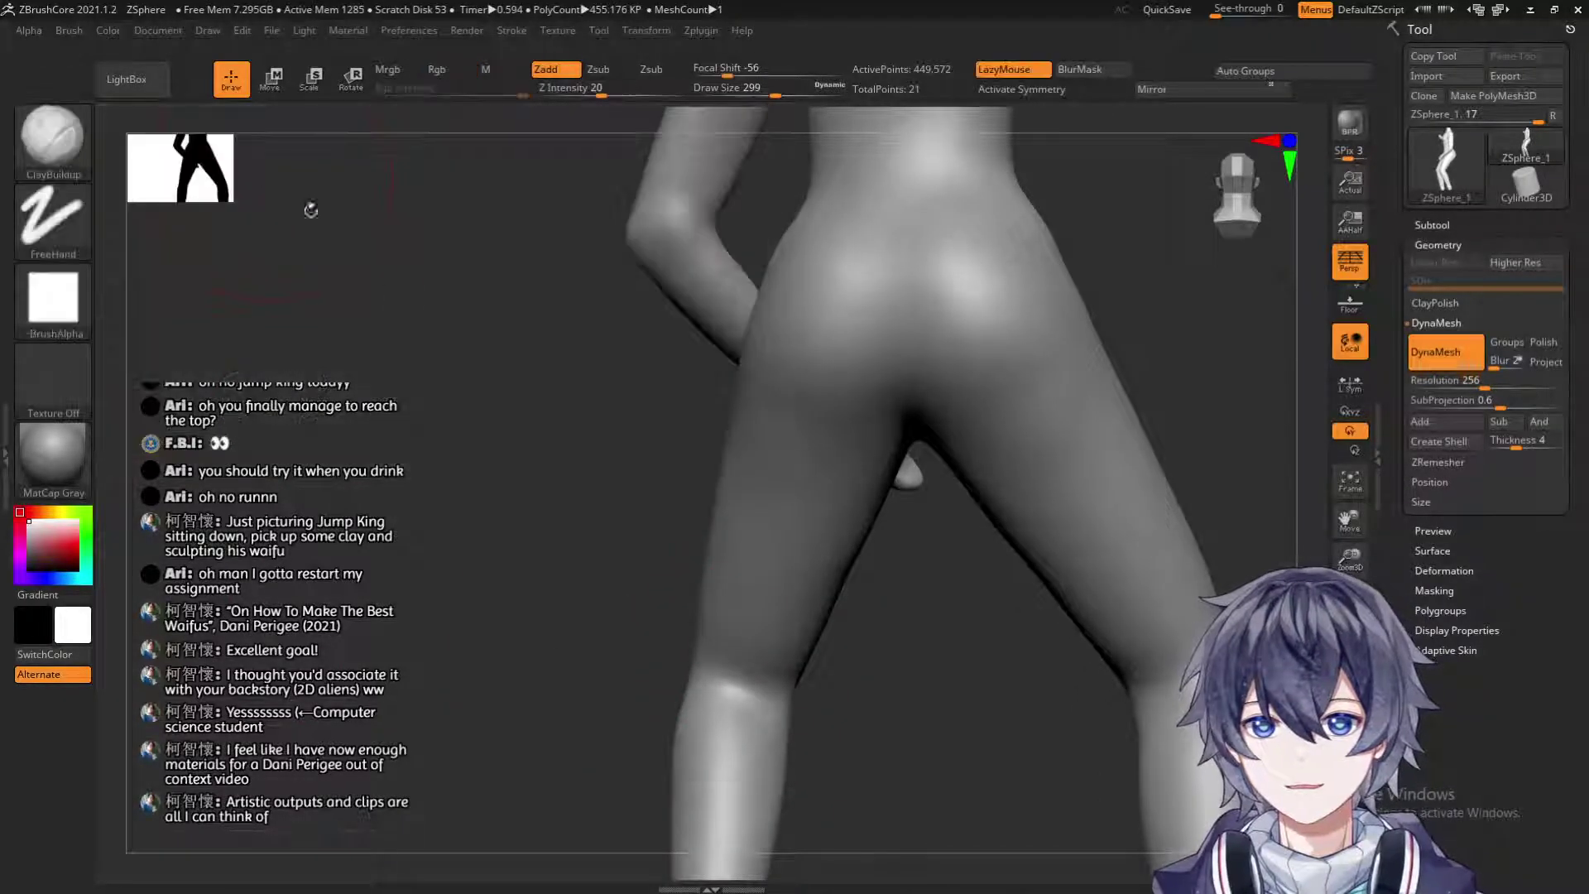
pyautogui.press('s')
pyautogui.moveTo(732, 665)
pyautogui.mouseDown()
pyautogui.moveTo(716, 664)
pyautogui.moveTo(733, 733)
pyautogui.moveTo(752, 664)
pyautogui.mouseUp()
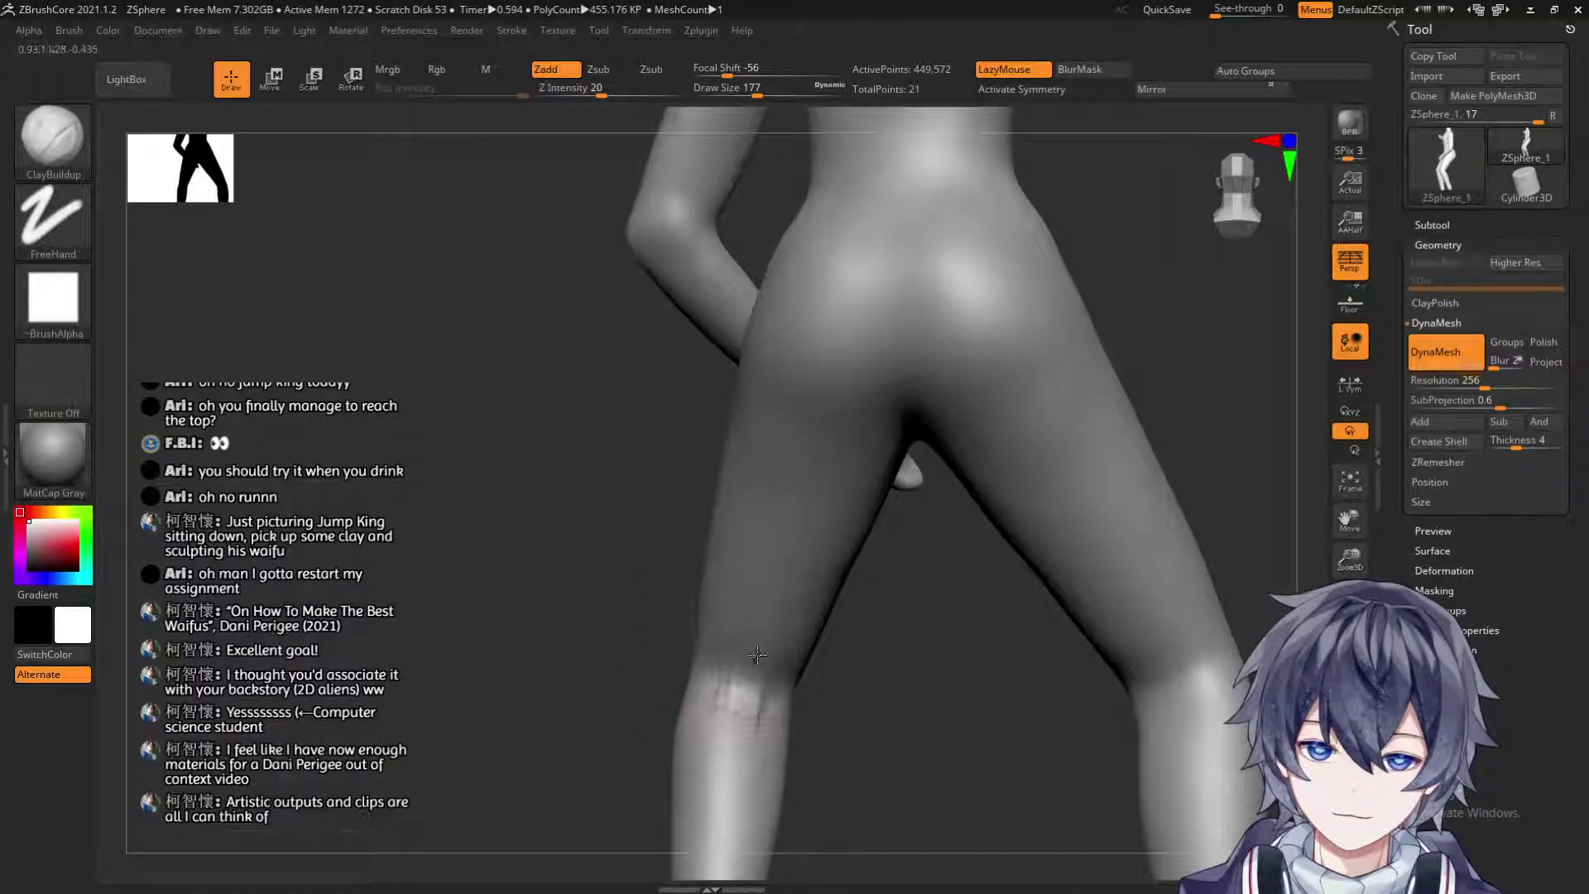
pyautogui.moveTo(865, 665)
pyautogui.mouseDown()
pyautogui.moveTo(730, 668)
pyautogui.moveTo(761, 693)
pyautogui.mouseUp()
# Build up the back of the right knee with ClayBuildup at draw size 177, undoing an unwanted stroke and smoothing the area.
pyautogui.keyDown('alt'); pyautogui.moveTo(902, 718); pyautogui.dragTo(1023, 591); pyautogui.keyUp('alt')
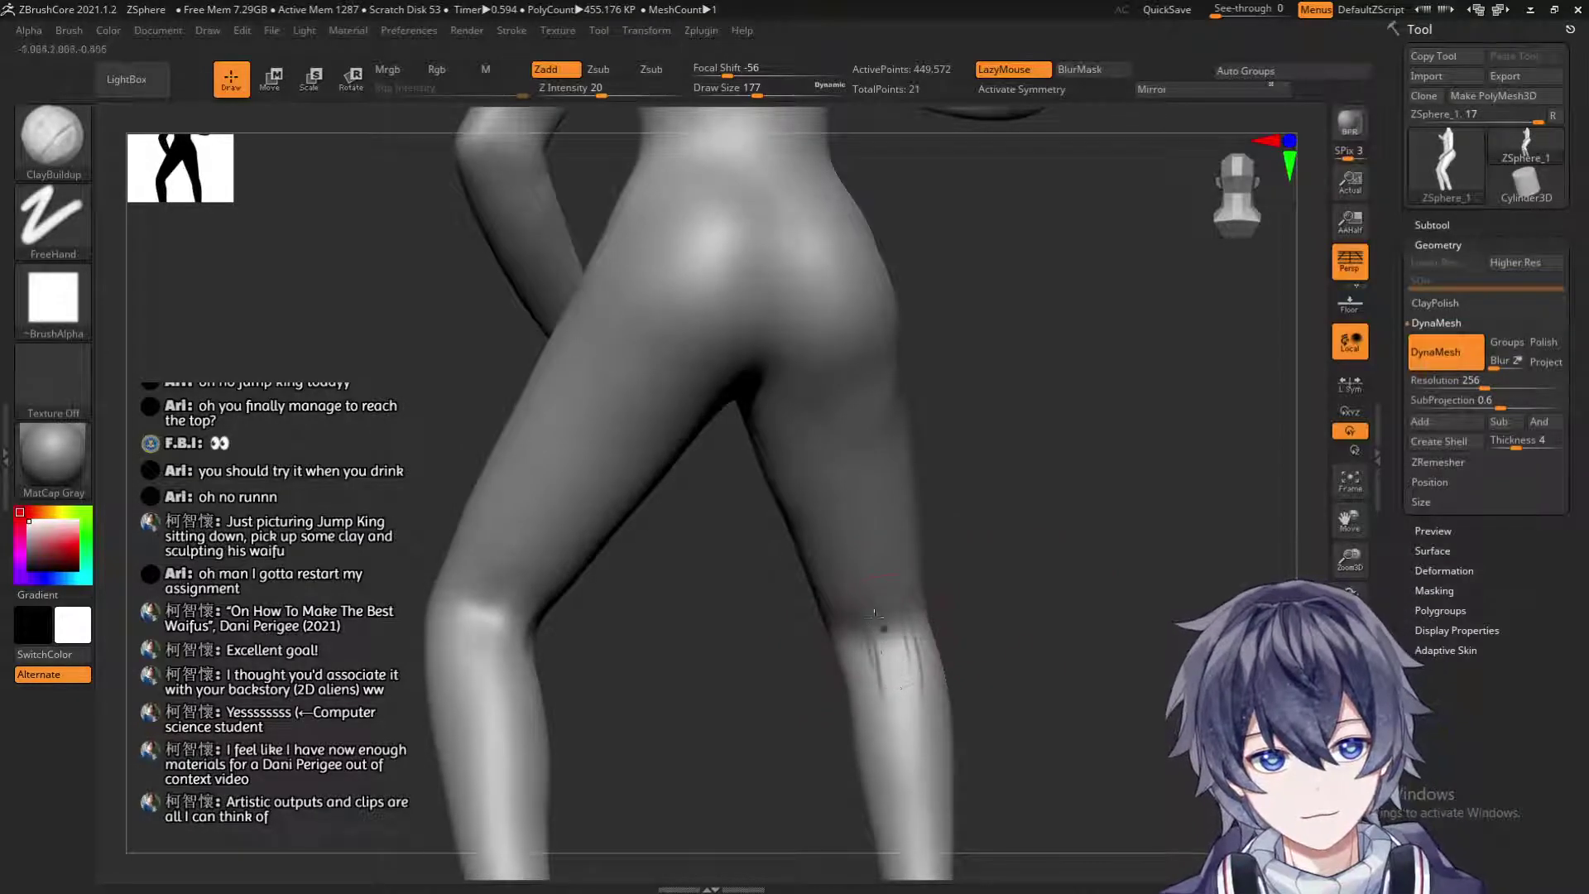
pyautogui.moveTo(909, 631); pyautogui.dragTo(865, 643)
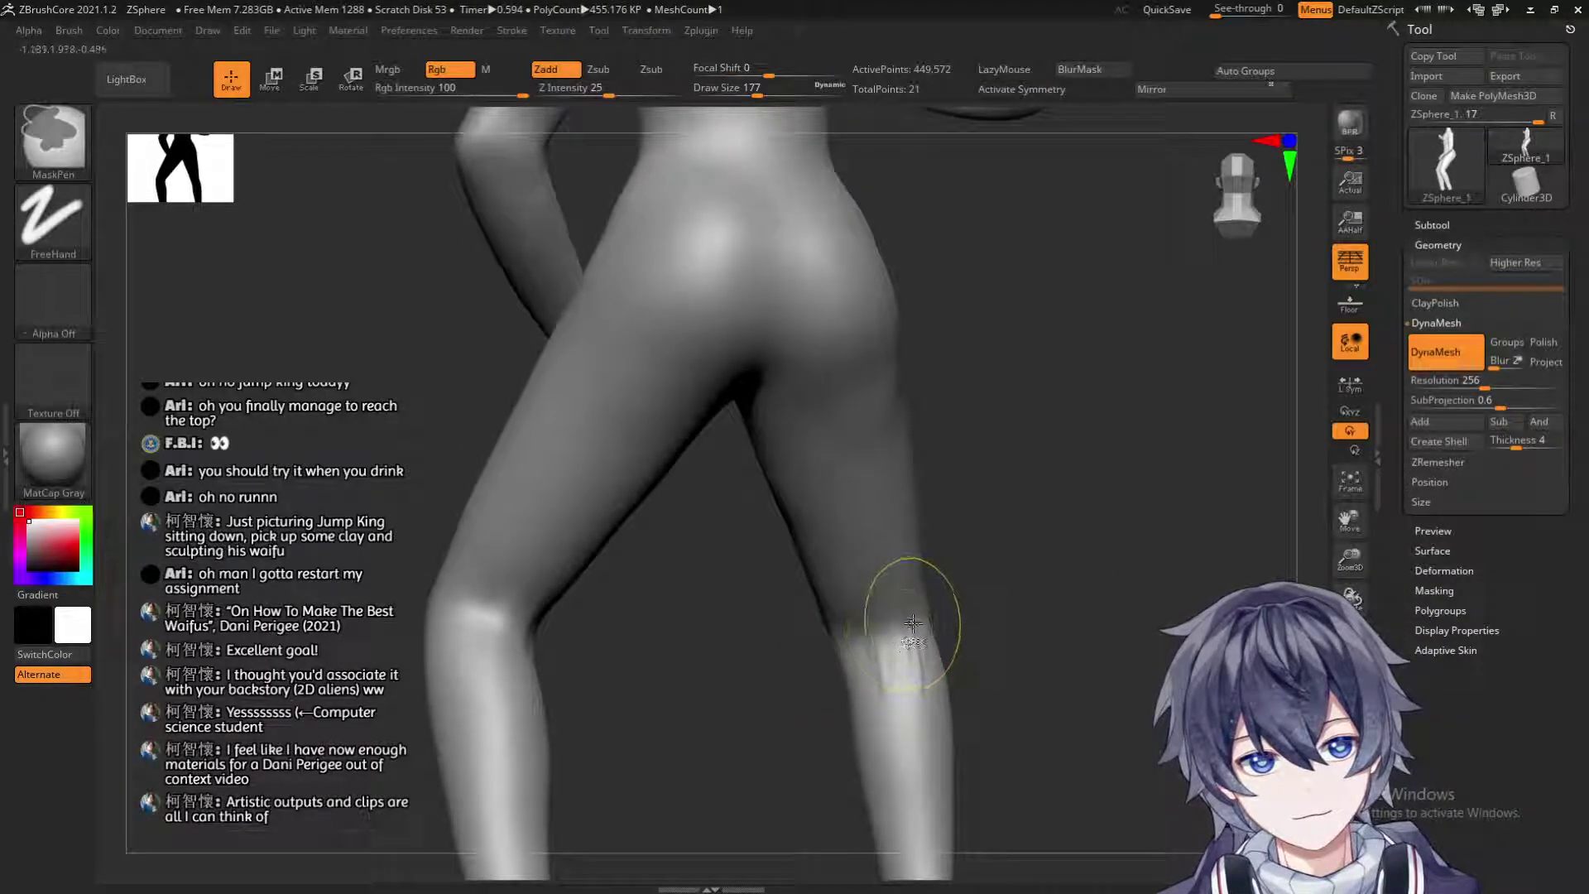
pyautogui.hotkey('ctrl', 'z')
pyautogui.keyDown('shift'); pyautogui.moveTo(880, 654); pyautogui.dragTo(909, 632); pyautogui.keyUp('shift')
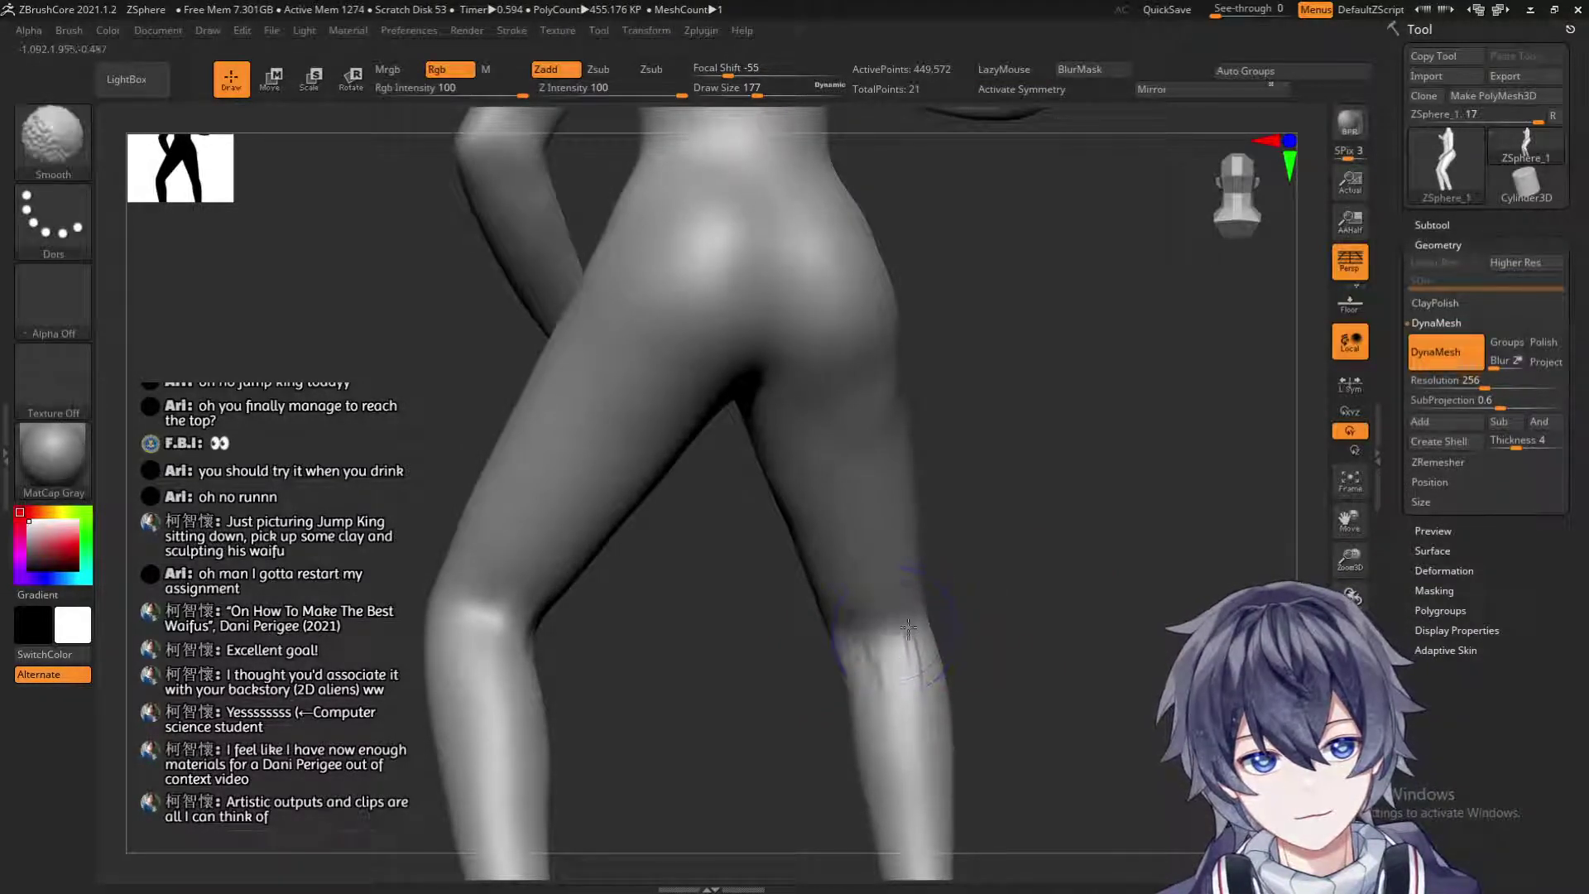
pyautogui.moveTo(1040, 638)
pyautogui.mouseDown()
pyautogui.moveTo(802, 710)
pyautogui.moveTo(568, 643)
pyautogui.mouseUp()
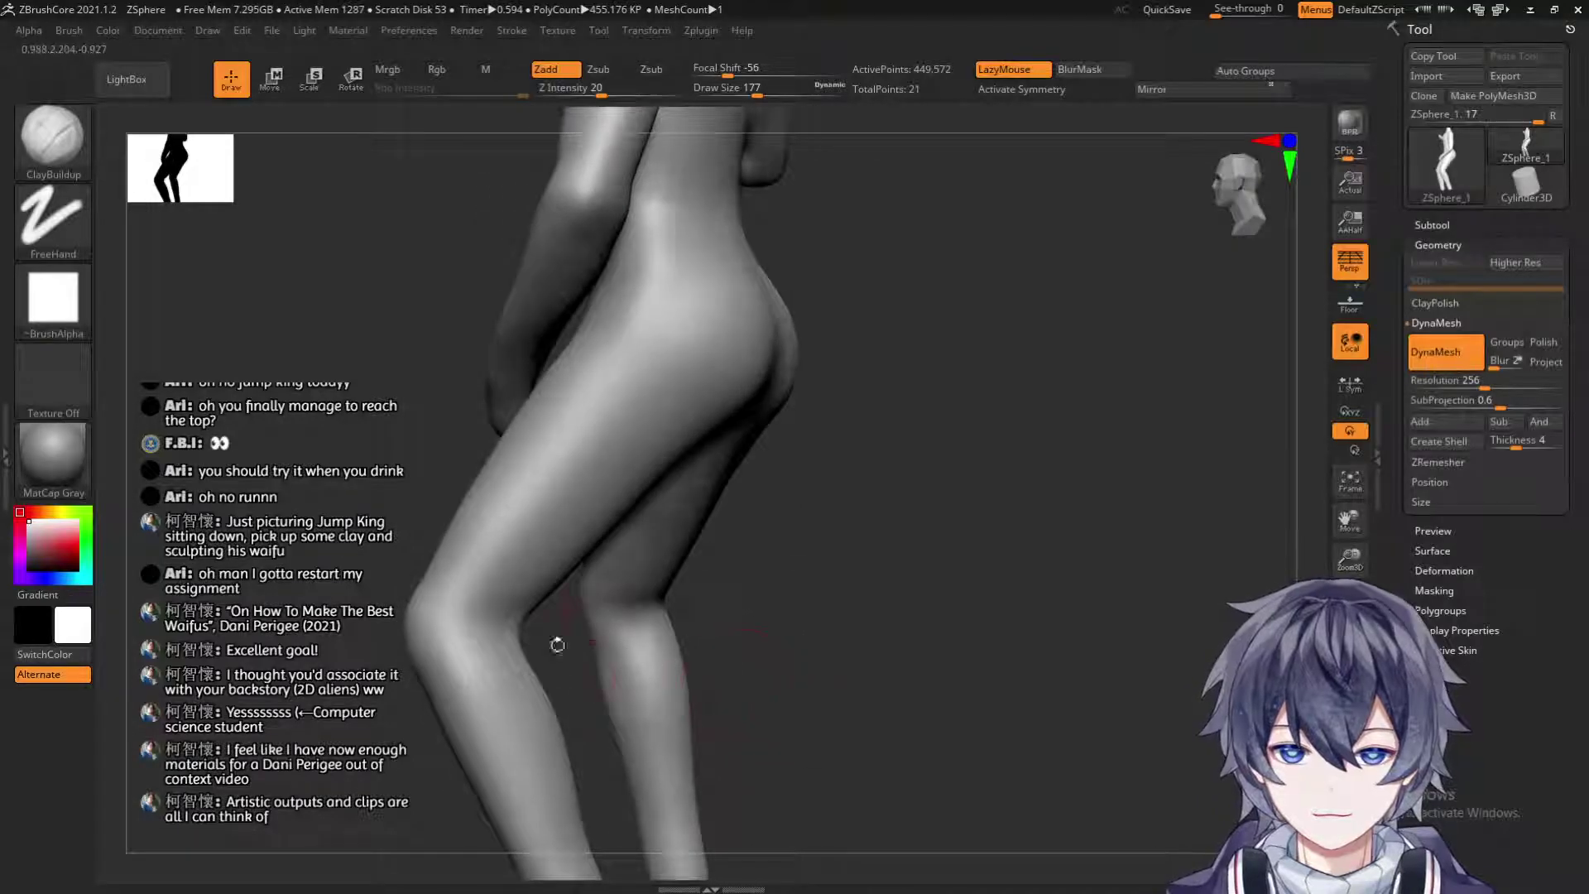
pyautogui.press('shift')
pyautogui.keyDown('shift'); pyautogui.moveTo(797, 563); pyautogui.dragTo(828, 588); pyautogui.keyUp('shift')
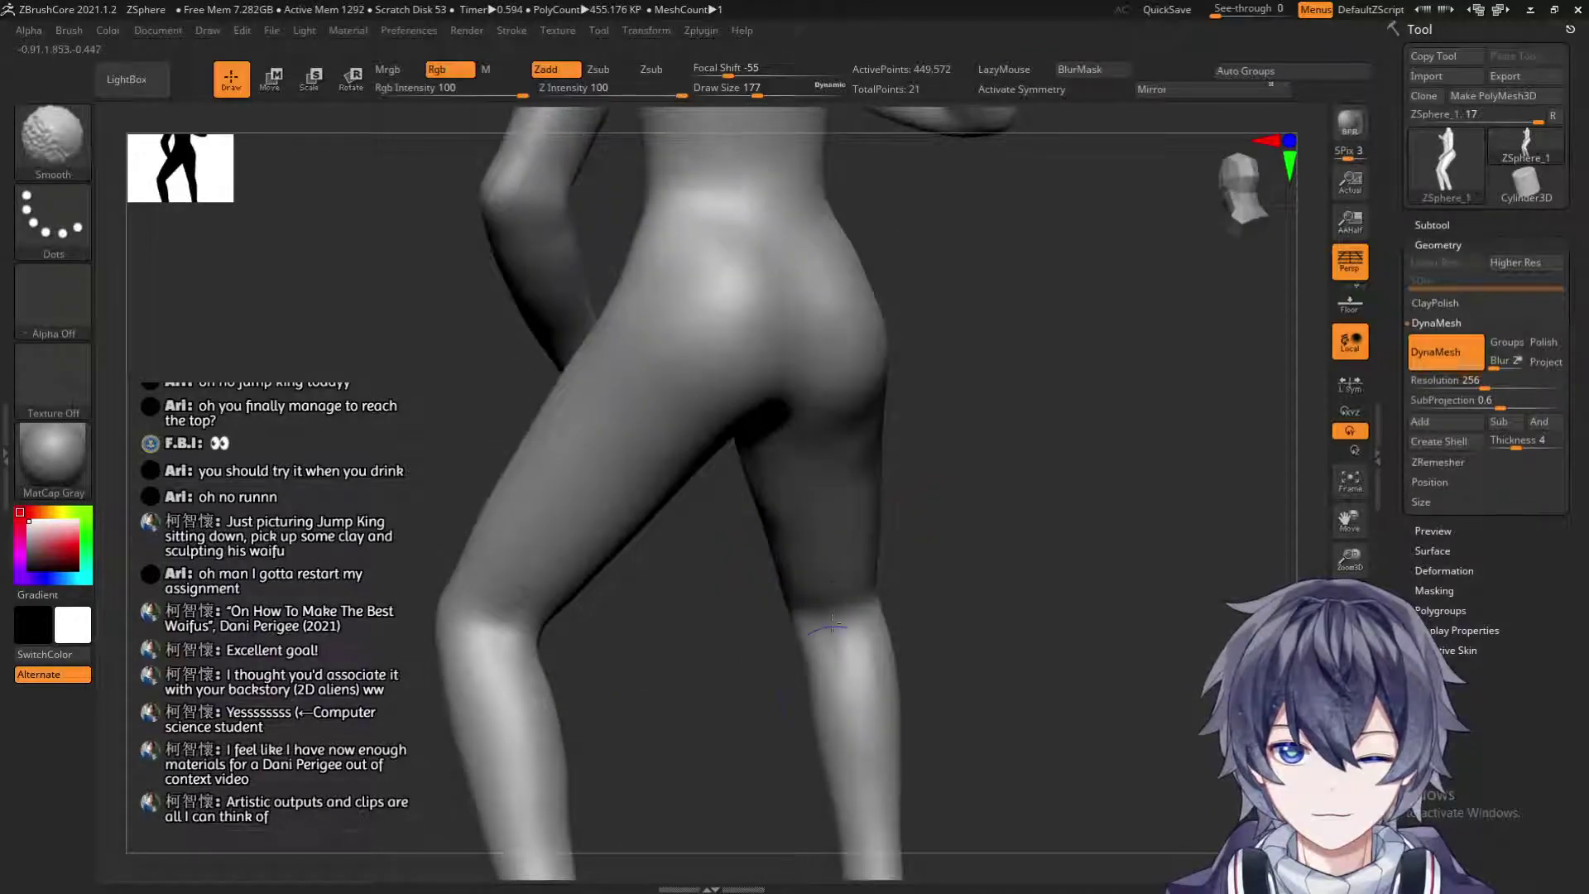
# Reshape the right calf and lower leg with the Move brush at draw sizes 257 and 324, then smooth the surface.
pyautogui.moveTo(120, 521); pyautogui.dragTo(281, 418)
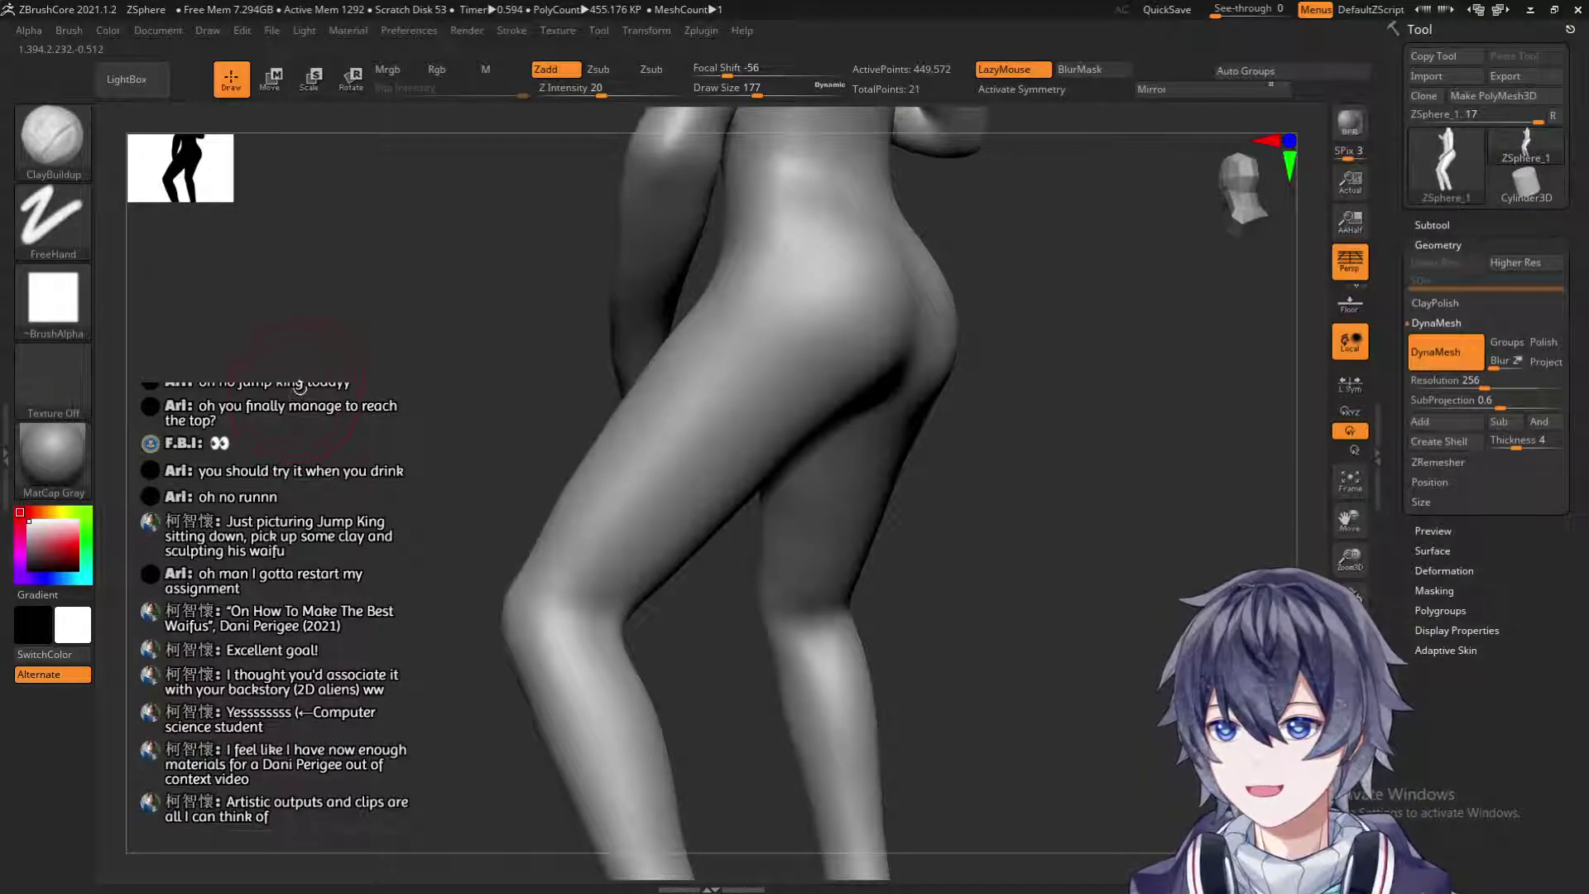
pyautogui.moveTo(291, 262)
pyautogui.mouseDown()
pyautogui.moveTo(393, 286)
pyautogui.moveTo(360, 319)
pyautogui.mouseUp()
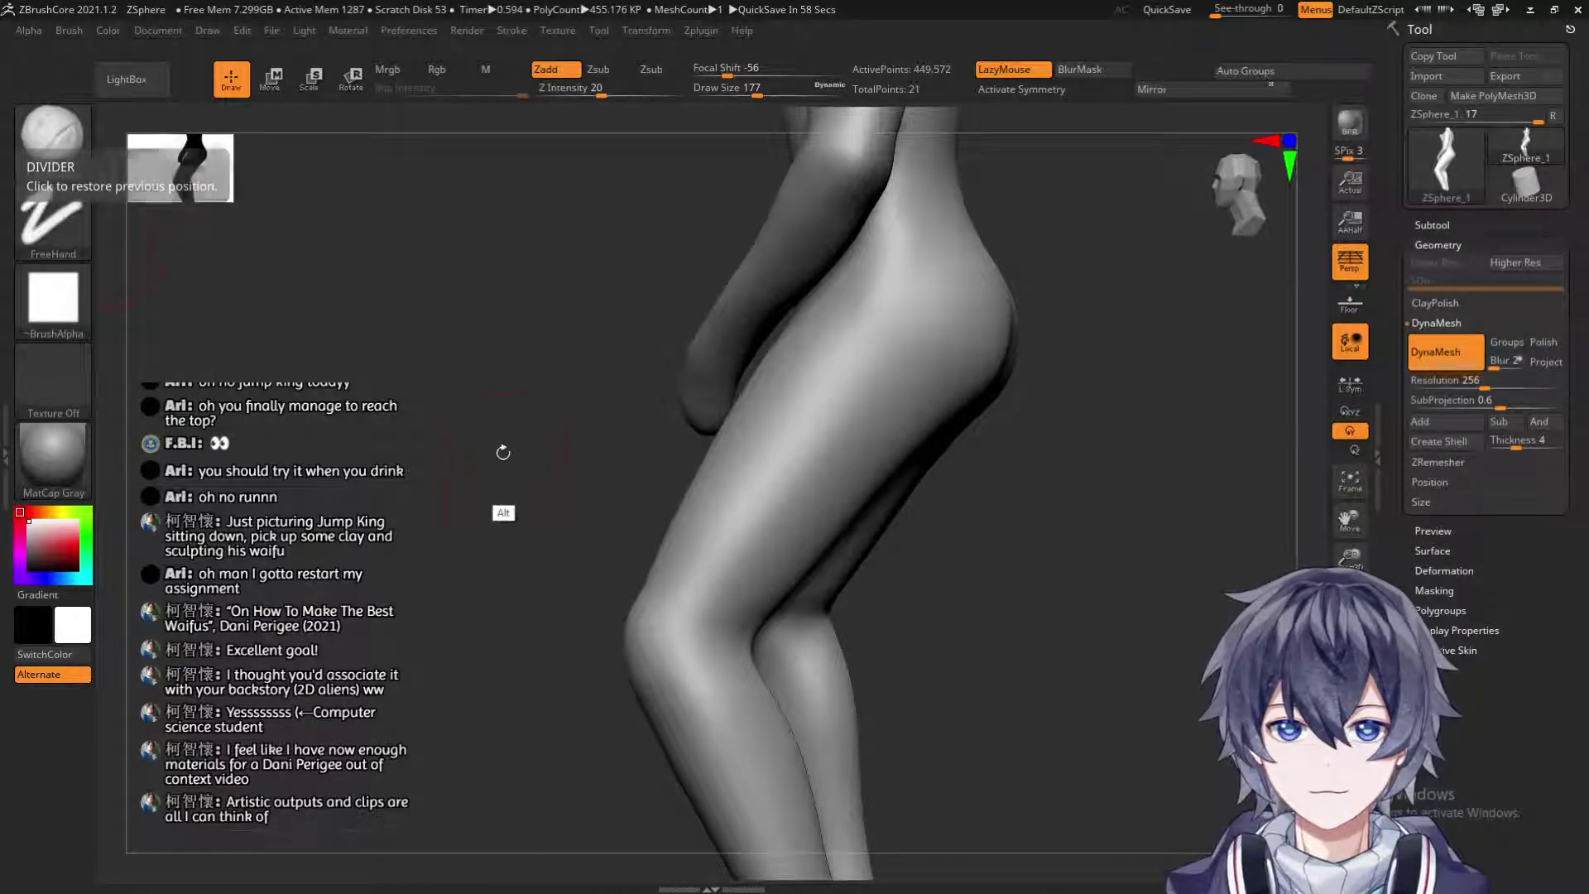
pyautogui.keyDown('alt'); pyautogui.moveTo(511, 549); pyautogui.dragTo(498, 378); pyautogui.keyUp('alt')
pyautogui.moveTo(604, 656); pyautogui.dragTo(630, 678)
pyautogui.moveTo(907, 623)
pyautogui.keyDown('alt'); pyautogui.mouseDown()
pyautogui.moveTo(879, 496)
pyautogui.moveTo(983, 681)
pyautogui.moveTo(985, 745)
pyautogui.mouseUp(); pyautogui.keyUp('alt')
pyautogui.keyDown('alt'); pyautogui.moveTo(816, 436); pyautogui.dragTo(740, 374); pyautogui.keyUp('alt')
pyautogui.press('s')
pyautogui.moveTo(851, 387)
pyautogui.keyDown('alt'); pyautogui.mouseDown()
pyautogui.moveTo(852, 292)
pyautogui.moveTo(851, 488)
pyautogui.mouseUp(); pyautogui.keyUp('alt')
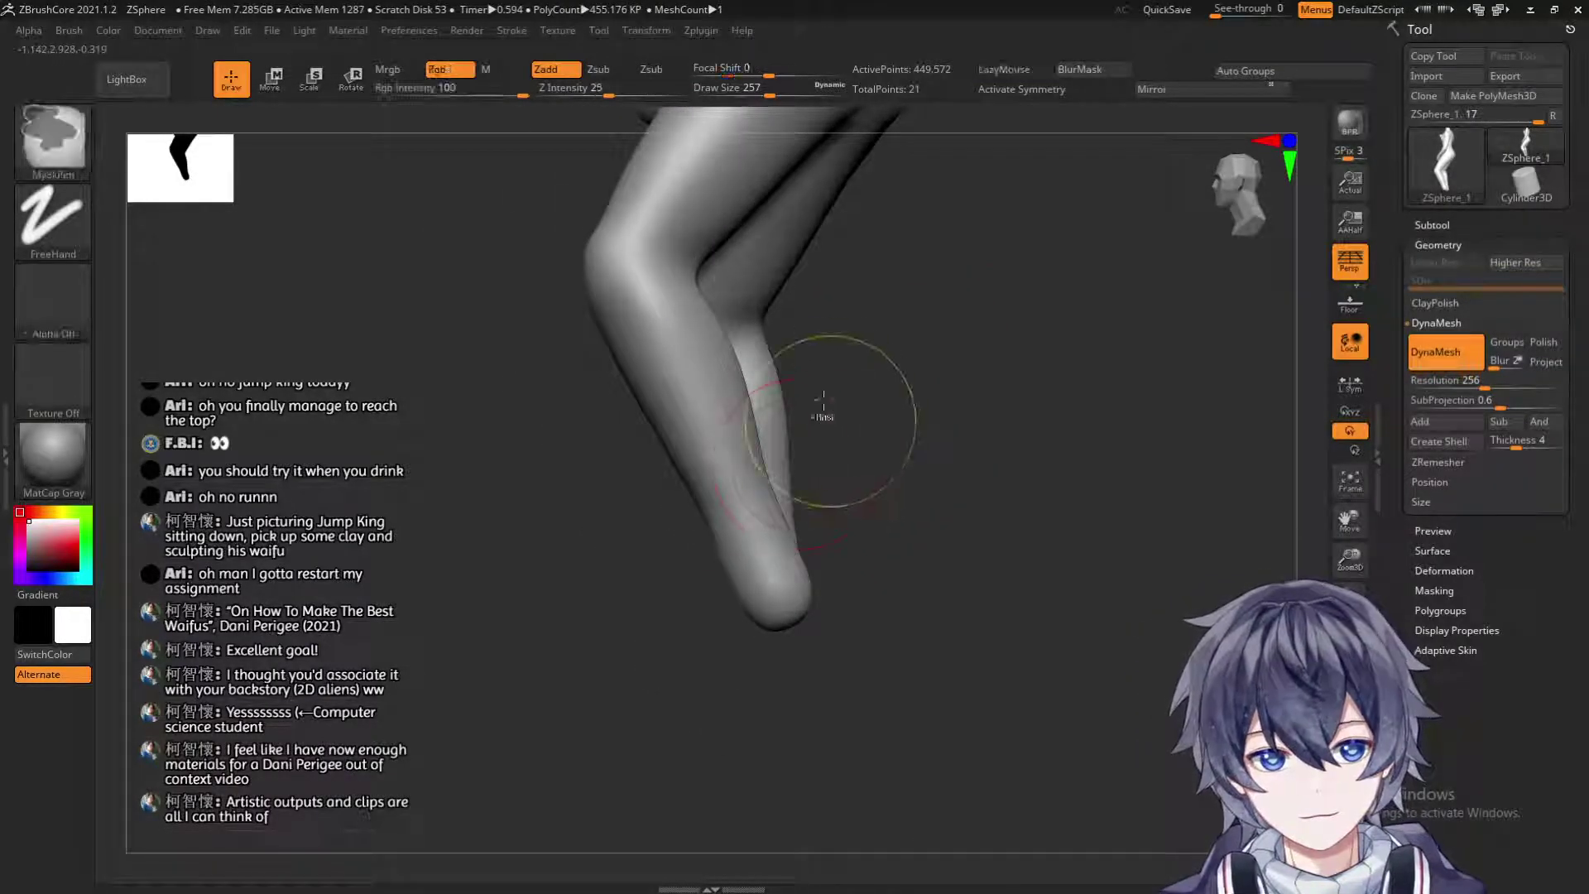
pyautogui.click(52, 136)
pyautogui.click(712, 155)
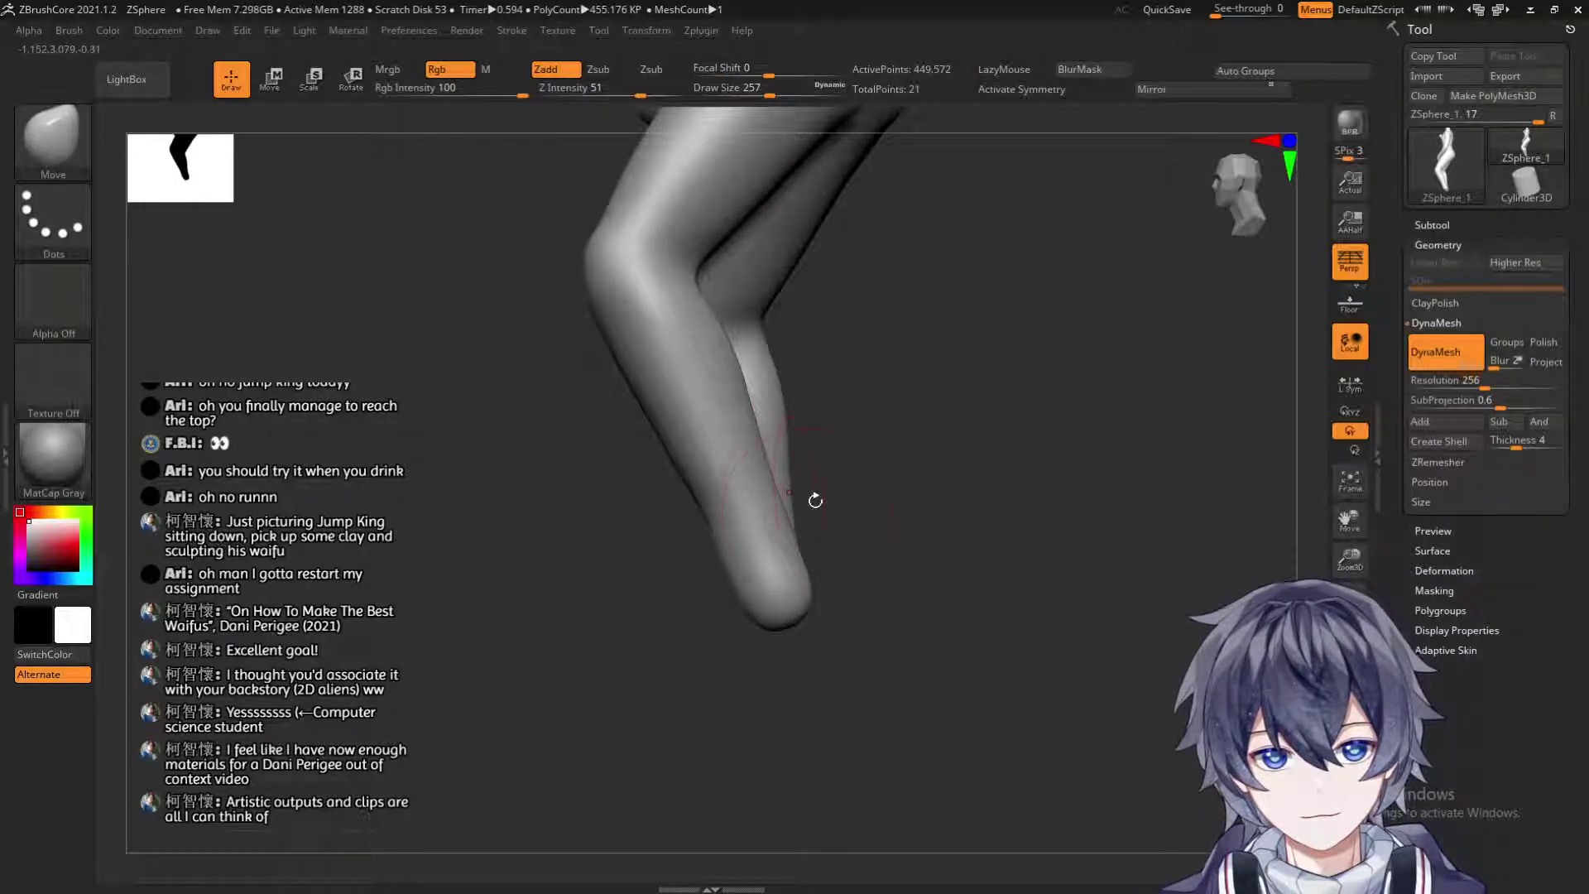
pyautogui.moveTo(821, 490)
pyautogui.mouseDown()
pyautogui.moveTo(773, 505)
pyautogui.moveTo(925, 460)
pyautogui.moveTo(812, 479)
pyautogui.moveTo(804, 454)
pyautogui.moveTo(871, 482)
pyautogui.moveTo(924, 439)
pyautogui.mouseUp()
pyautogui.press('s')
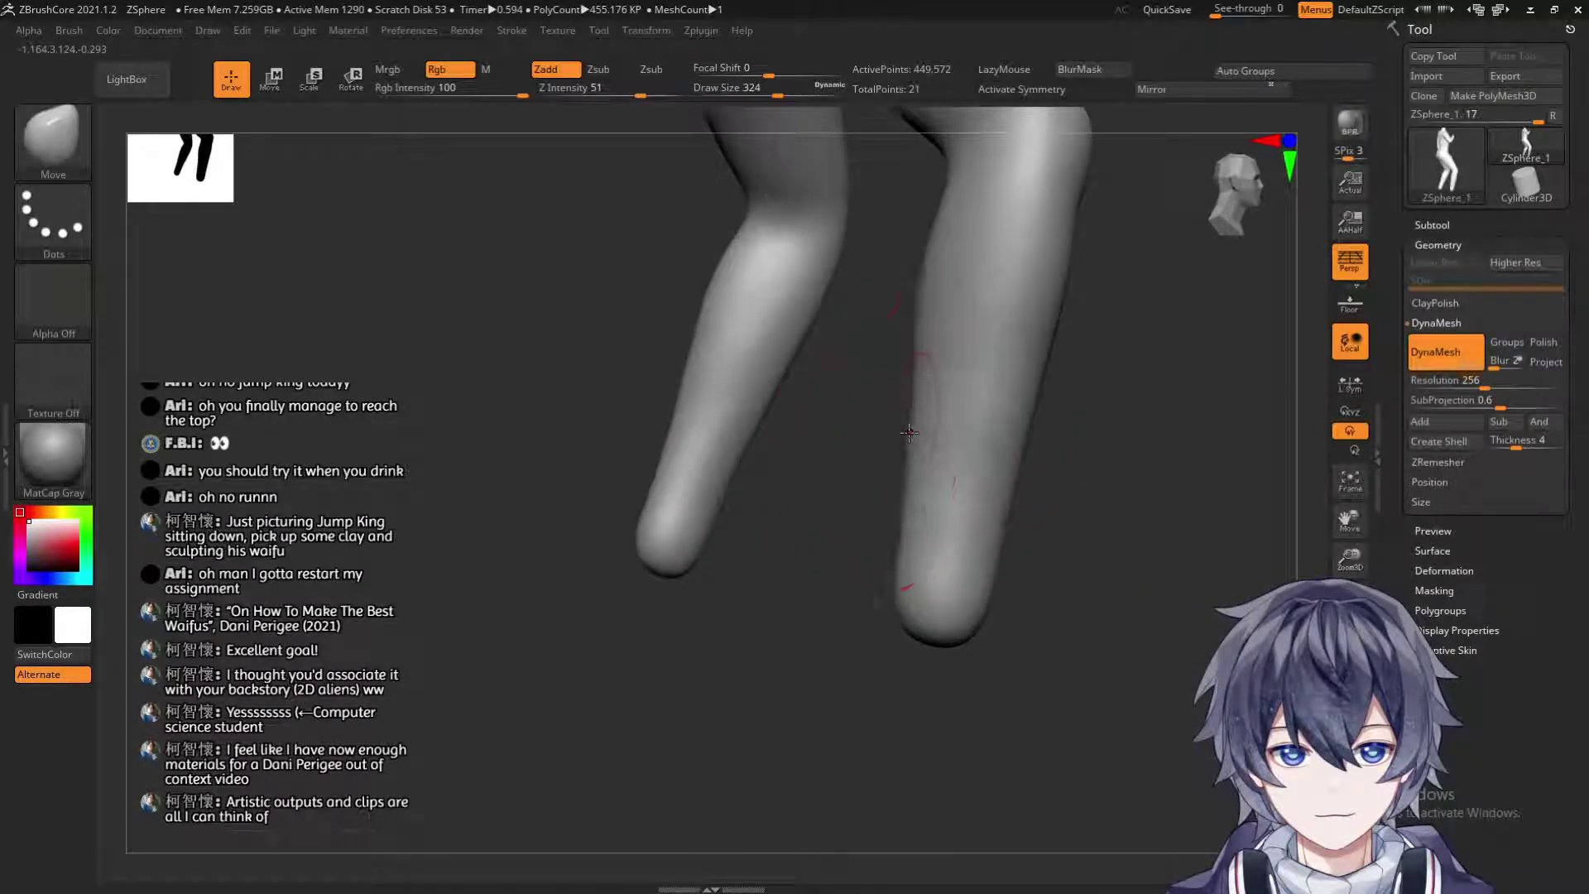
pyautogui.moveTo(889, 494); pyautogui.dragTo(899, 417)
pyautogui.press('shift')
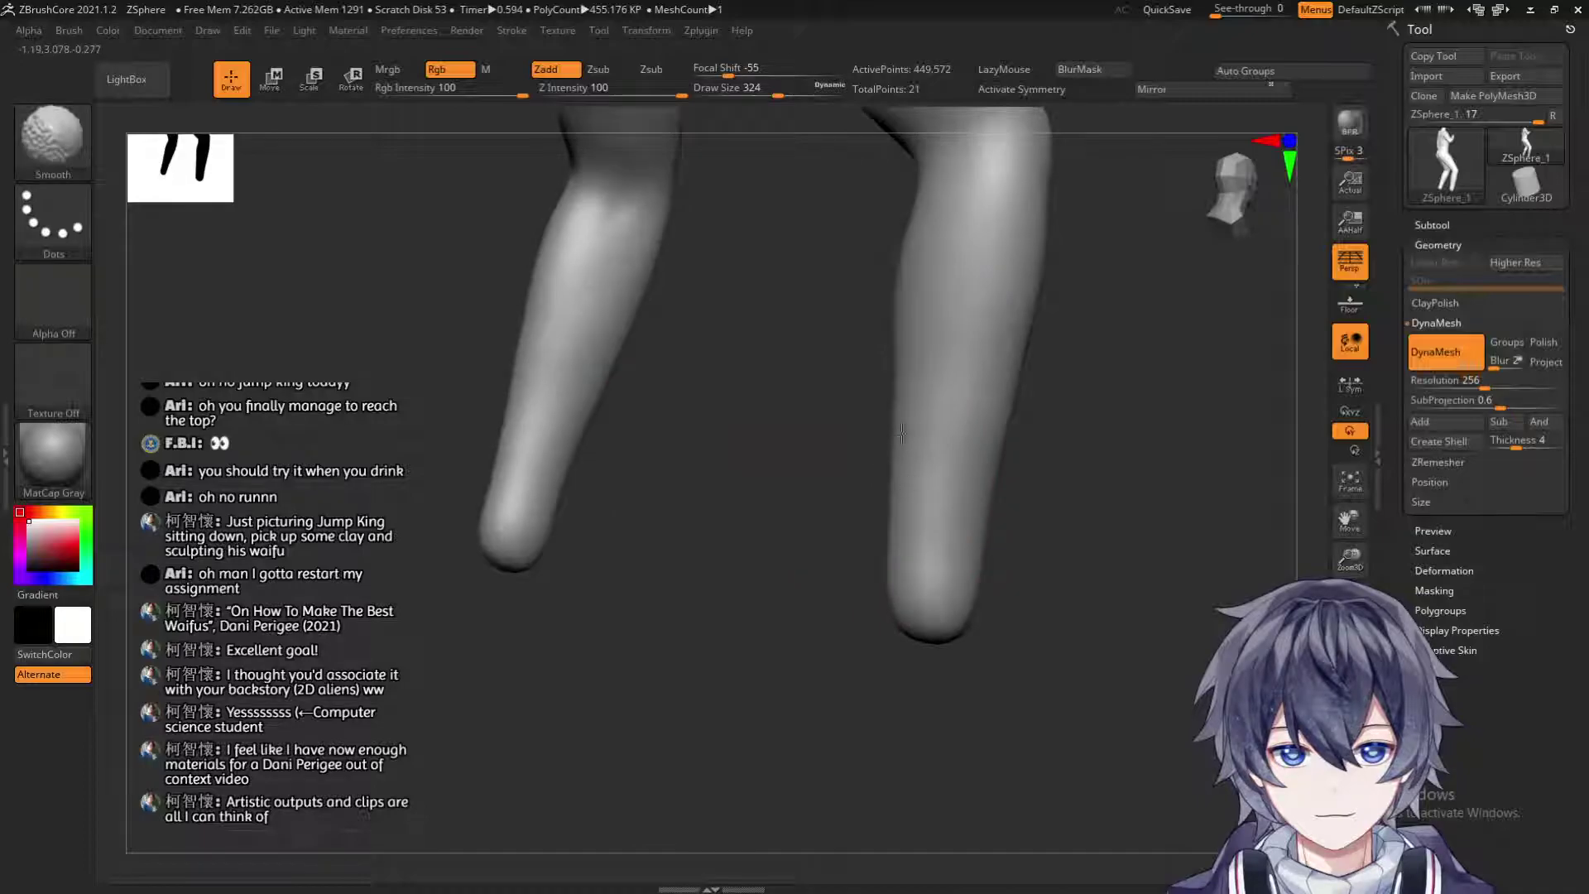
# Reshape the back of the left lower leg with the Move brush at draw size 280, smooth it, and frame the whole figure.
pyautogui.moveTo(784, 518)
pyautogui.mouseDown()
pyautogui.moveTo(624, 518)
pyautogui.moveTo(778, 527)
pyautogui.mouseUp()
pyautogui.press('s')
pyautogui.moveTo(571, 488); pyautogui.dragTo(593, 414)
pyautogui.press('shift')
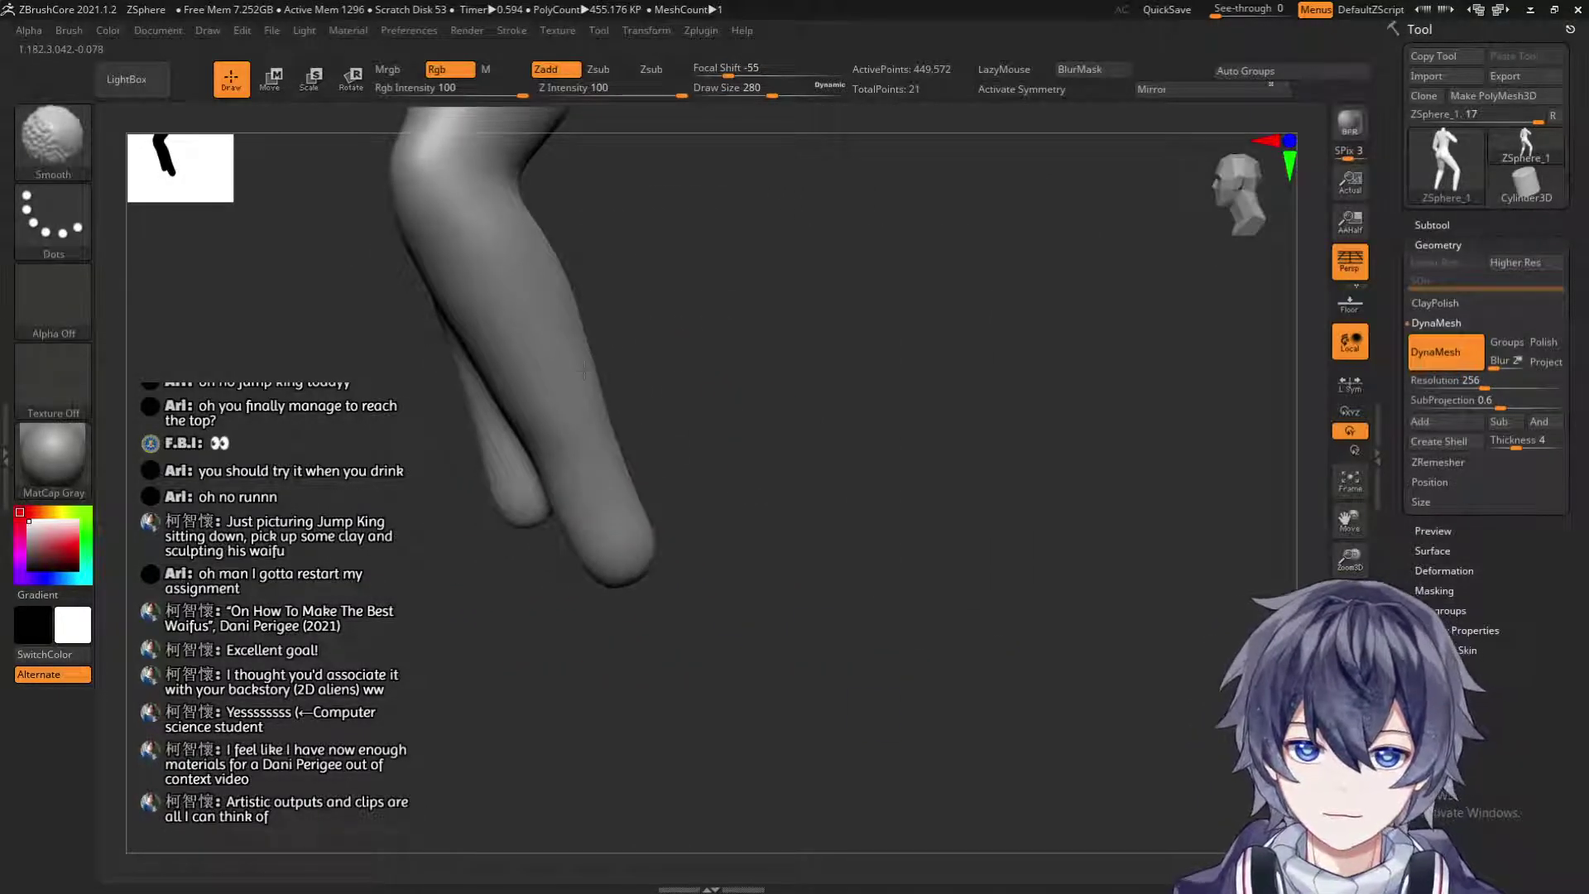
pyautogui.moveTo(636, 516)
pyautogui.keyDown('shift'); pyautogui.mouseDown()
pyautogui.moveTo(626, 496)
pyautogui.moveTo(852, 530)
pyautogui.moveTo(993, 583)
pyautogui.mouseUp(); pyautogui.keyUp('shift')
pyautogui.press('f')
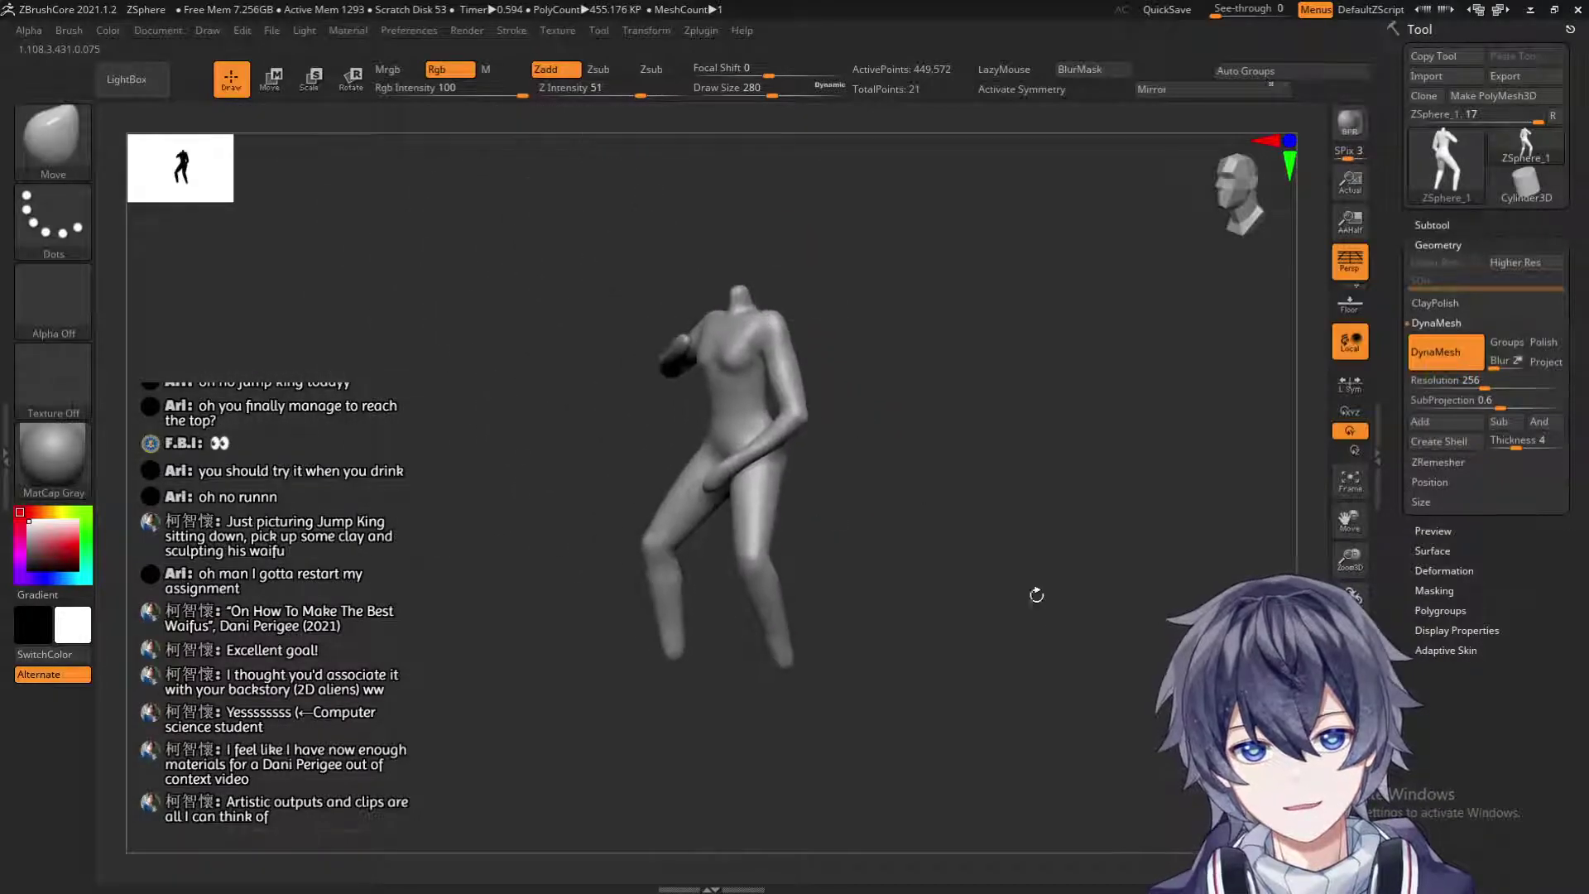
# Adjust the lower ends of the legs with the Move brush at draw size 182.
pyautogui.keyDown('alt'); pyautogui.moveTo(884, 646); pyautogui.dragTo(1010, 696); pyautogui.keyUp('alt')
pyautogui.press('s')
pyautogui.moveTo(765, 717)
pyautogui.mouseDown()
pyautogui.moveTo(684, 708)
pyautogui.moveTo(705, 717)
pyautogui.mouseUp()
pyautogui.moveTo(715, 786)
pyautogui.mouseDown()
pyautogui.moveTo(739, 776)
pyautogui.moveTo(756, 806)
pyautogui.mouseUp()
pyautogui.moveTo(935, 583)
pyautogui.mouseDown()
pyautogui.moveTo(1008, 559)
pyautogui.moveTo(965, 566)
pyautogui.mouseUp()
pyautogui.moveTo(902, 646)
pyautogui.keyDown('alt'); pyautogui.mouseDown()
pyautogui.moveTo(876, 199)
pyautogui.moveTo(936, 599)
pyautogui.mouseUp(); pyautogui.keyUp('alt')
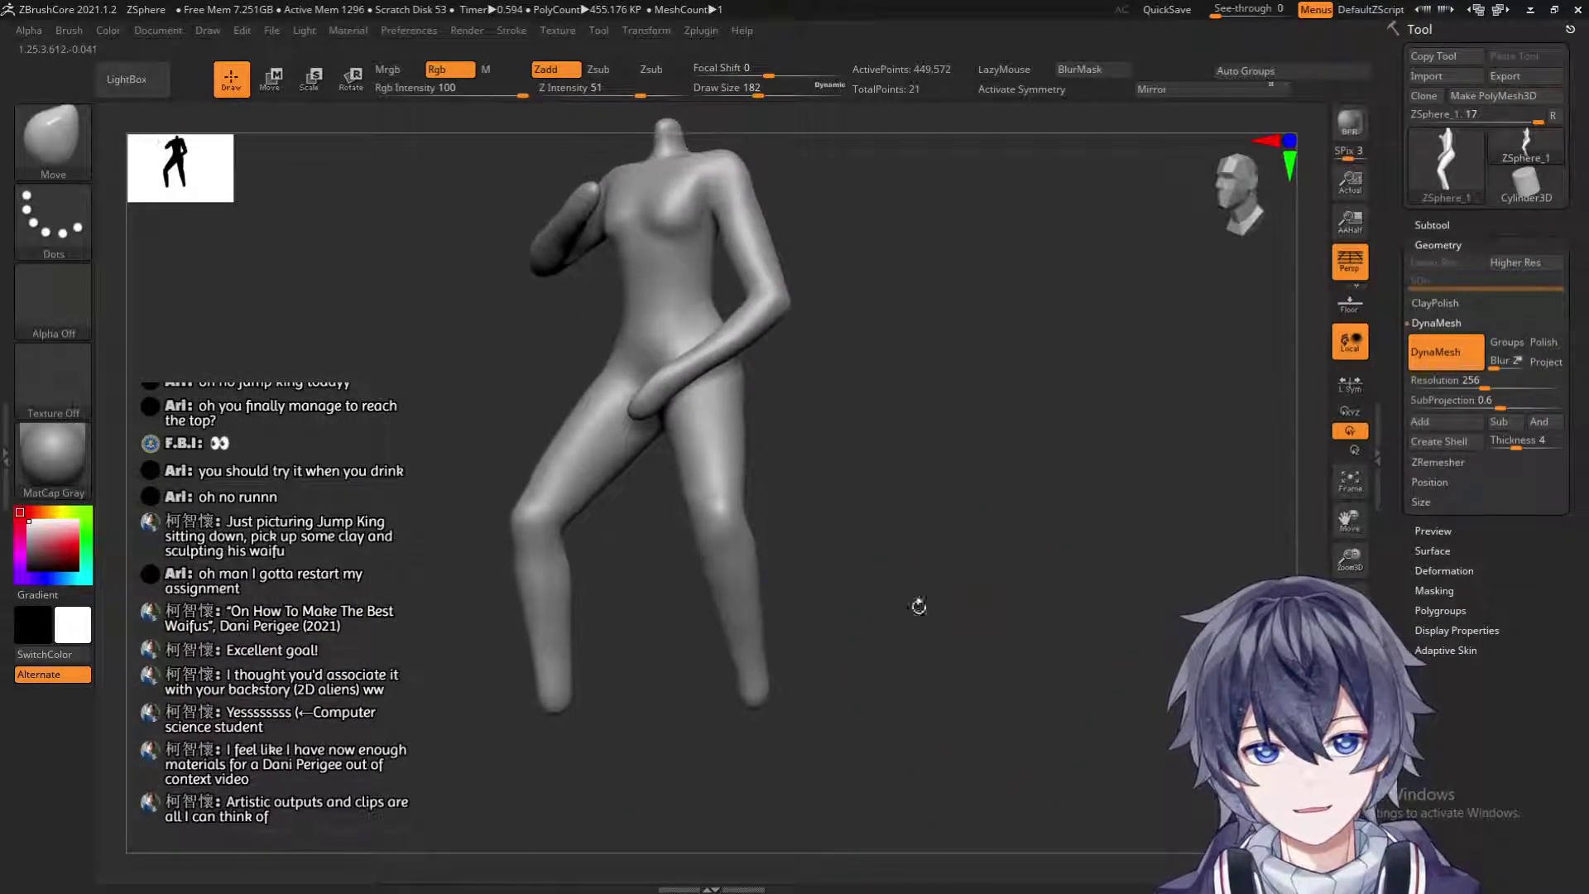
# Reposition the left lower leg with the Move brush at draw size 666.
pyautogui.moveTo(773, 717)
pyautogui.mouseDown()
pyautogui.moveTo(919, 530)
pyautogui.moveTo(960, 562)
pyautogui.moveTo(956, 474)
pyautogui.moveTo(852, 610)
pyautogui.moveTo(946, 626)
pyautogui.mouseUp()
pyautogui.press('s')
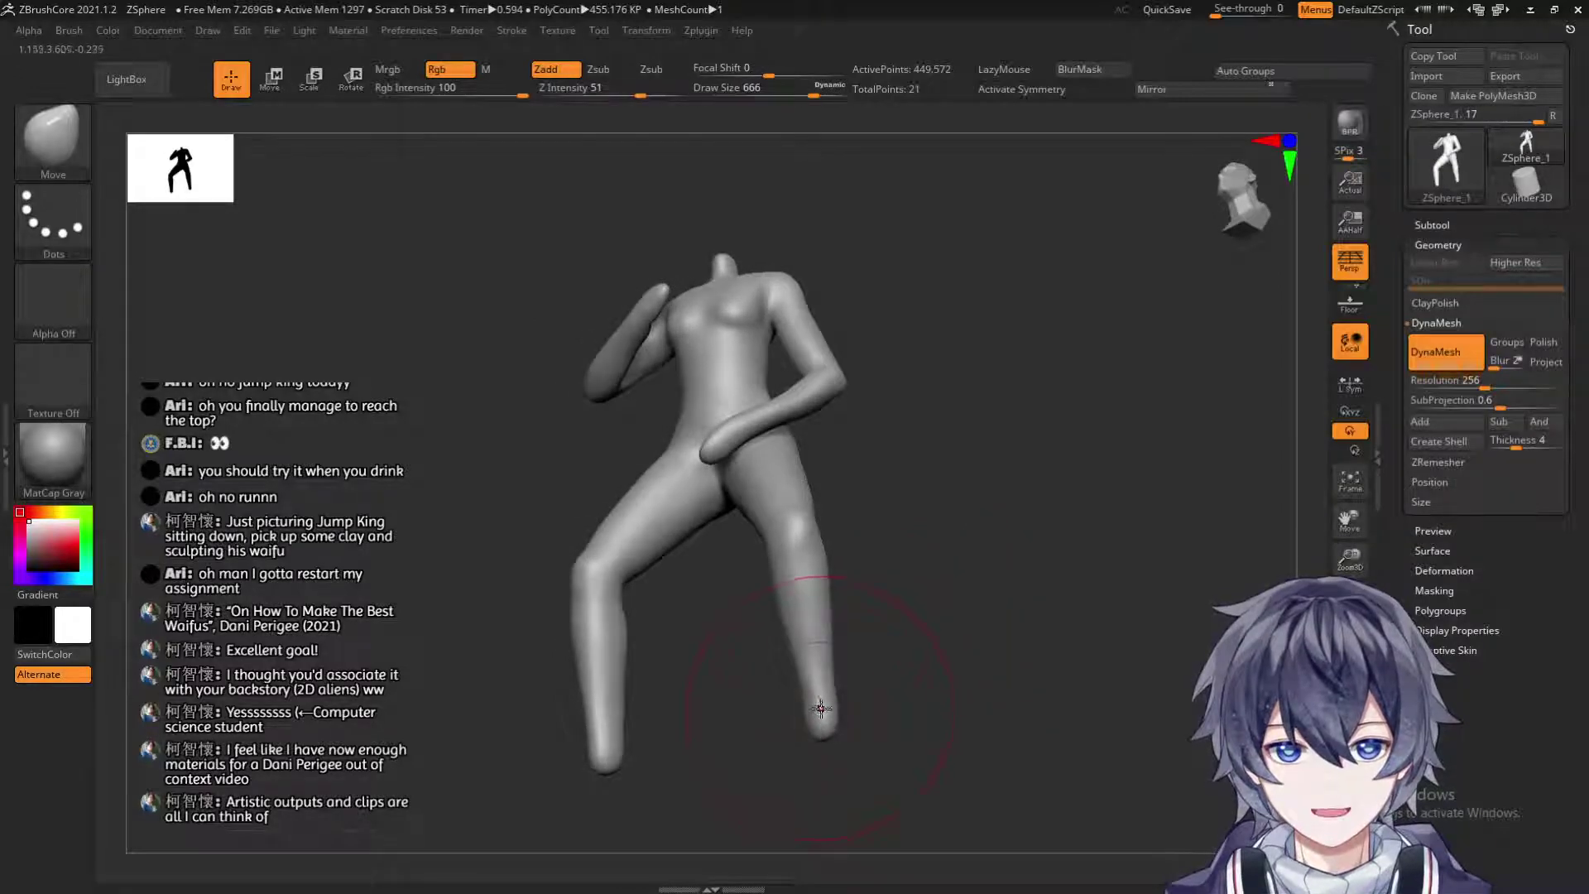
pyautogui.moveTo(819, 684); pyautogui.dragTo(989, 662)
pyautogui.keyDown('alt'); pyautogui.moveTo(1000, 599); pyautogui.dragTo(1086, 526); pyautogui.keyUp('alt')
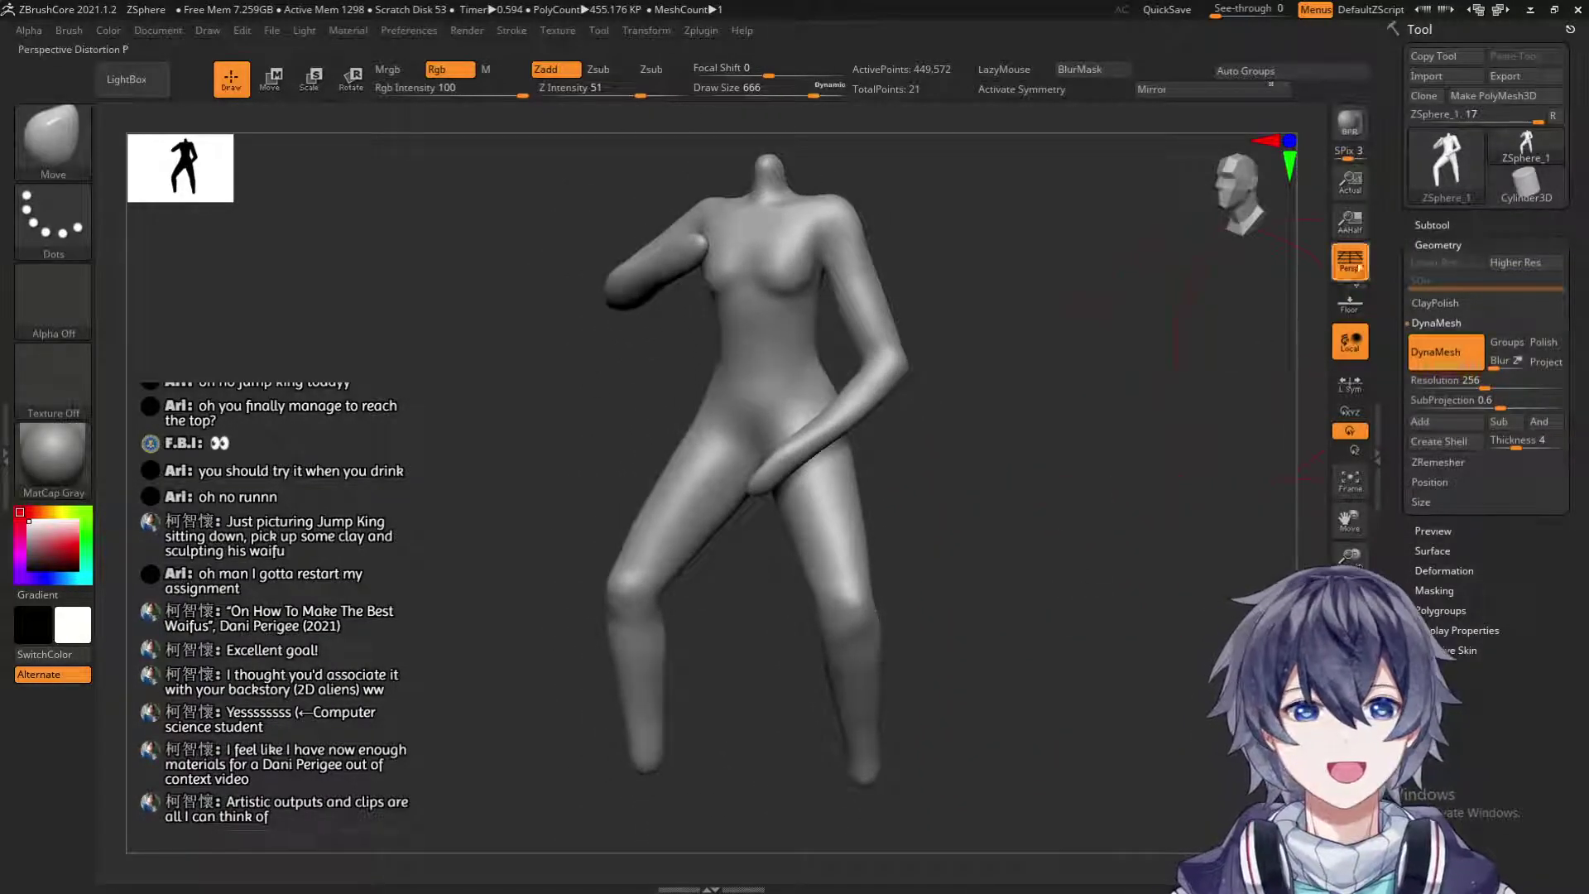
# Show the subtool list and import the SKHead mesh as a separate tool based on PolyMesh3D.
pyautogui.click(1438, 245)
pyautogui.click(1432, 224)
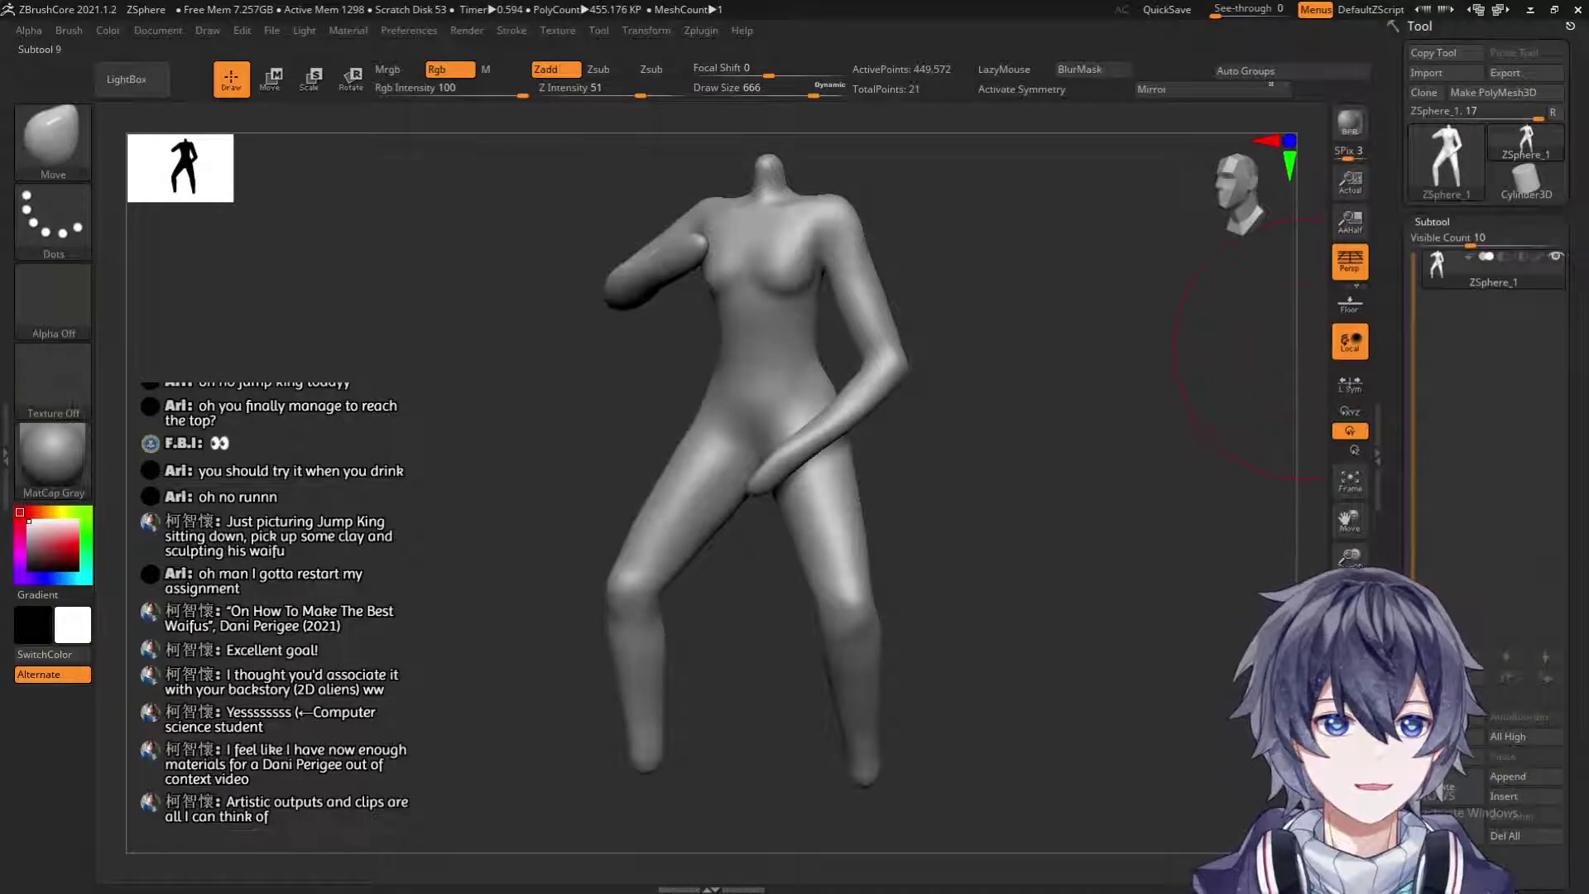
pyautogui.click(1524, 777)
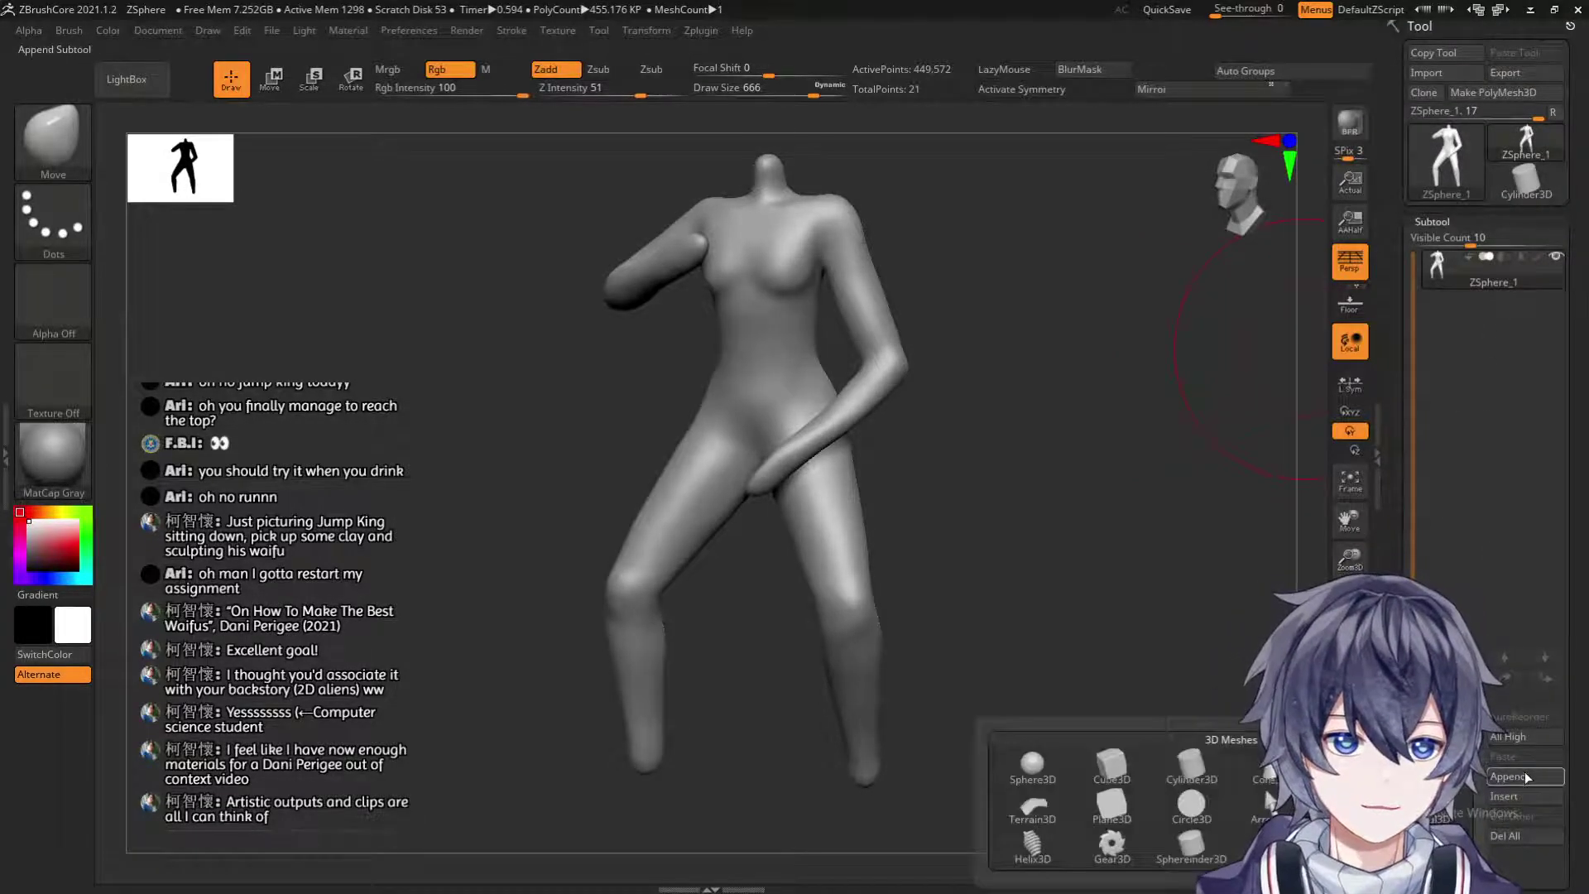
pyautogui.click(1443, 76)
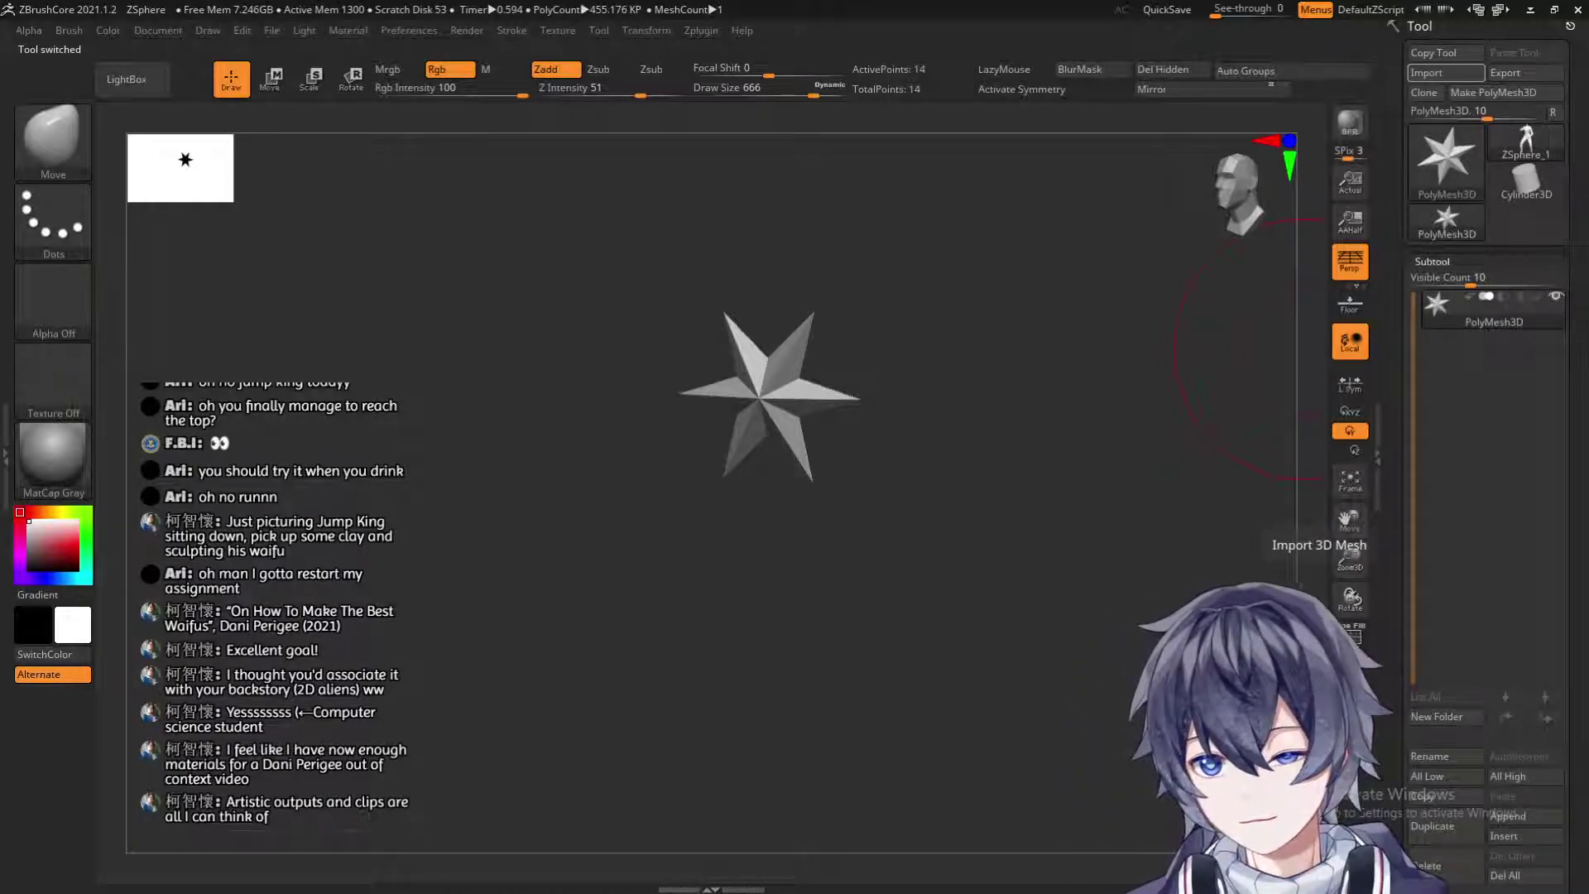
pyautogui.click(780, 635)
# Switch back to the ZSphere_1 body and append the SKHead mesh to it as a subtool.
pyautogui.click(1524, 230)
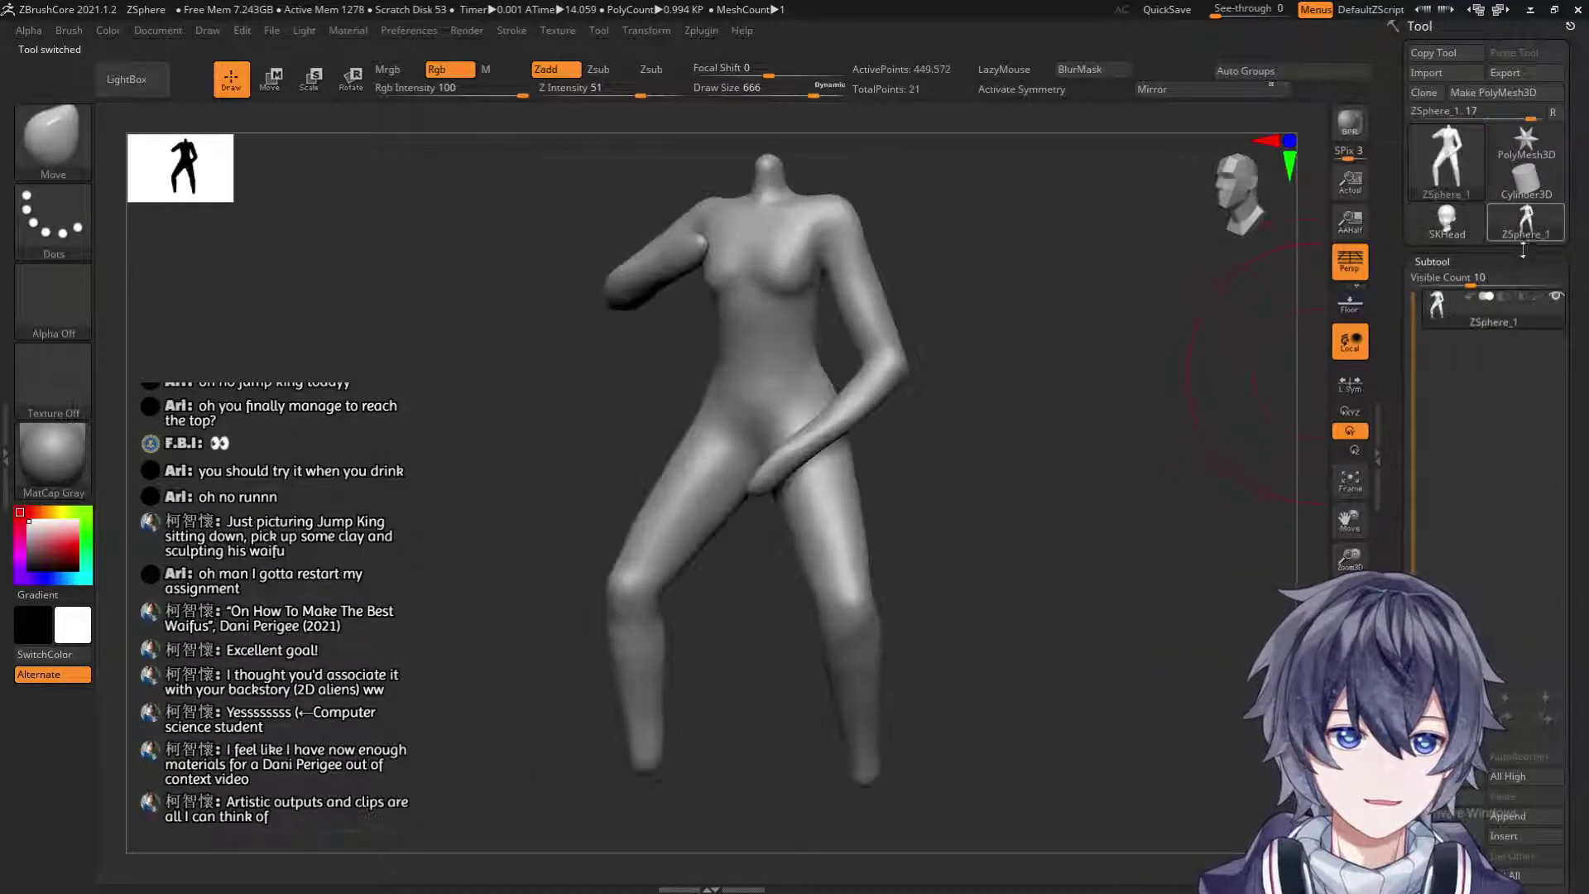
pyautogui.click(1519, 818)
pyautogui.click(1105, 786)
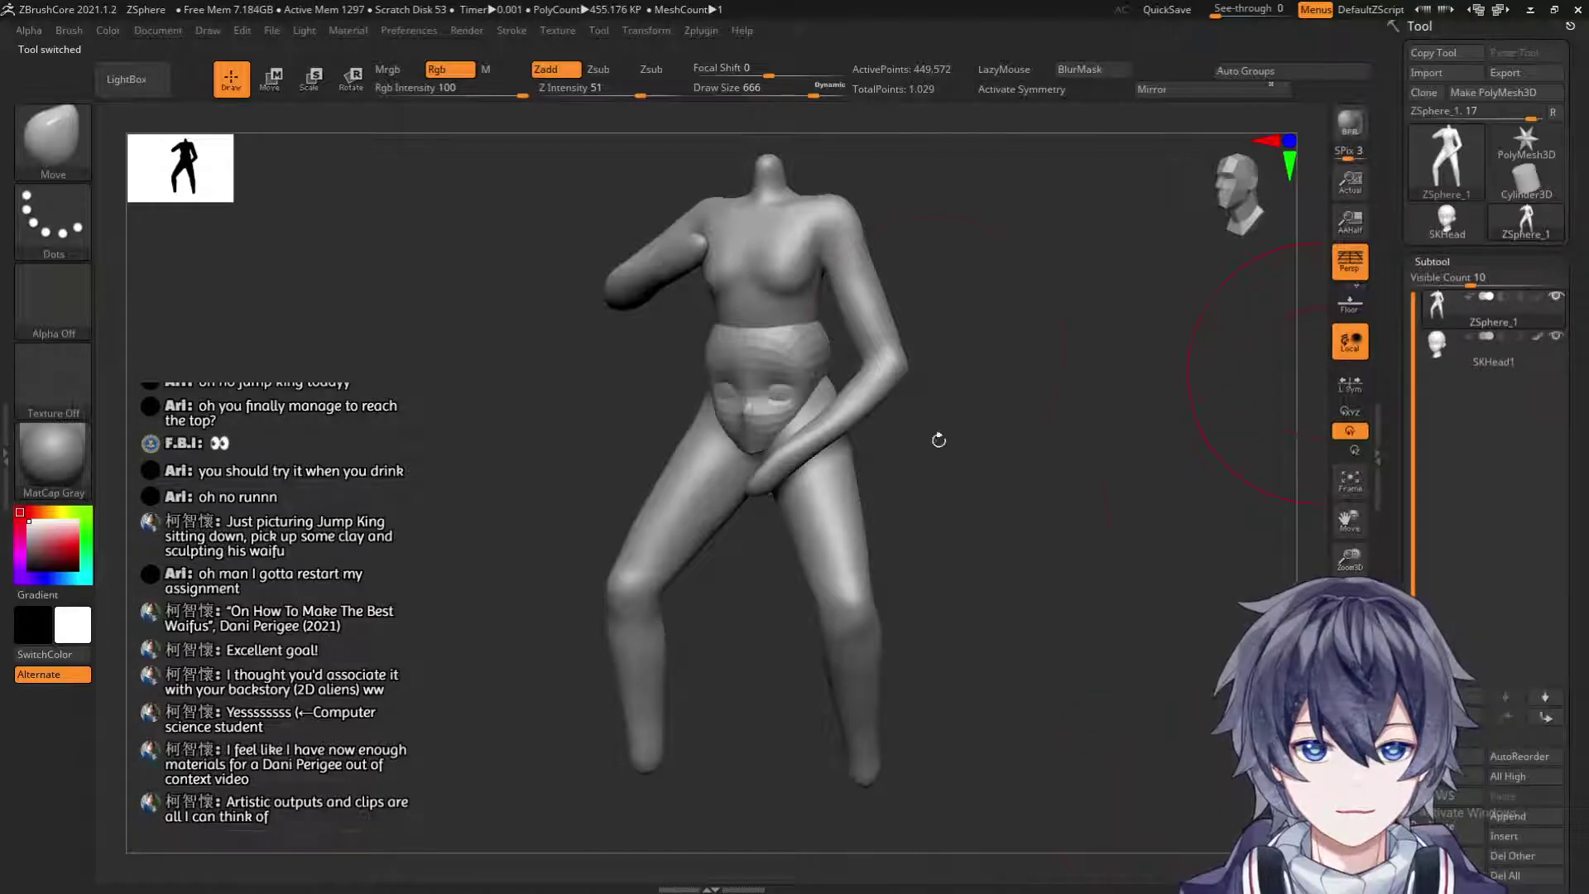
# Select the SKHead1 subtool and move it up from the torso onto the figure's neck.
pyautogui.press('w')
pyautogui.click(1461, 362)
pyautogui.moveTo(767, 298); pyautogui.dragTo(769, 79)
pyautogui.keyDown('alt'); pyautogui.moveTo(774, 166); pyautogui.dragTo(792, 359, button='right'); pyautogui.keyUp('alt')
pyautogui.moveTo(784, 268)
pyautogui.mouseDown()
pyautogui.moveTo(785, 189)
pyautogui.moveTo(792, 277)
pyautogui.mouseUp()
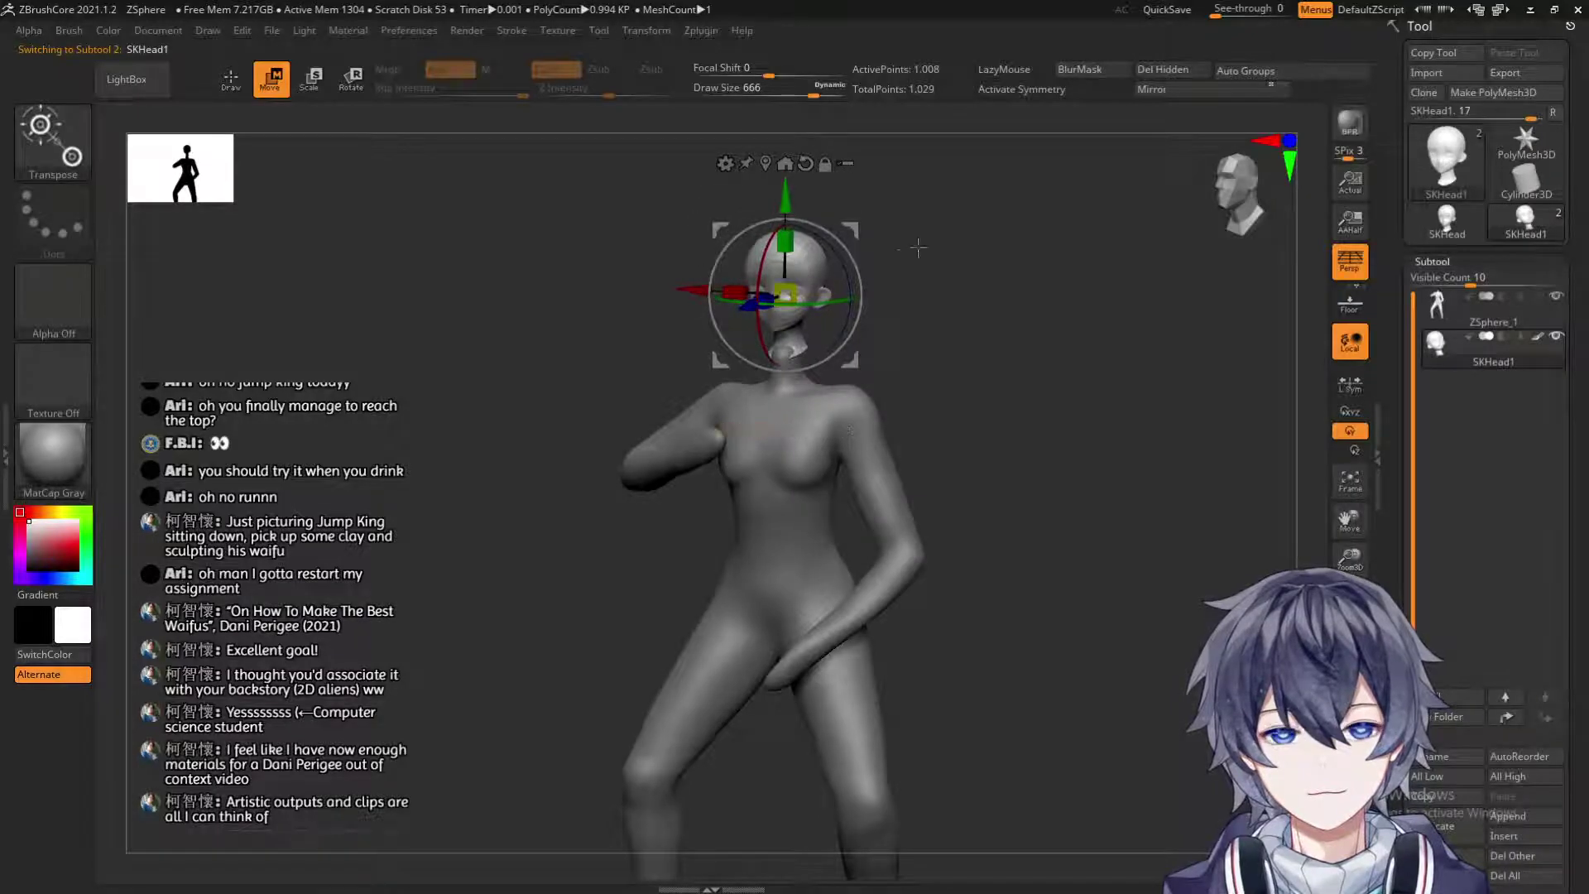
# Lower the SKHead1 head along its vertical axis so it sits closer to the figure's neck.
pyautogui.moveTo(904, 248); pyautogui.dragTo(947, 232, button='right')
pyautogui.moveTo(786, 192); pyautogui.dragTo(786, 228)
pyautogui.moveTo(908, 235); pyautogui.dragTo(836, 248)
pyautogui.moveTo(972, 293)
pyautogui.keyDown('alt'); pyautogui.mouseDown()
pyautogui.moveTo(965, 251)
pyautogui.moveTo(979, 291)
pyautogui.mouseUp(); pyautogui.keyUp('alt')
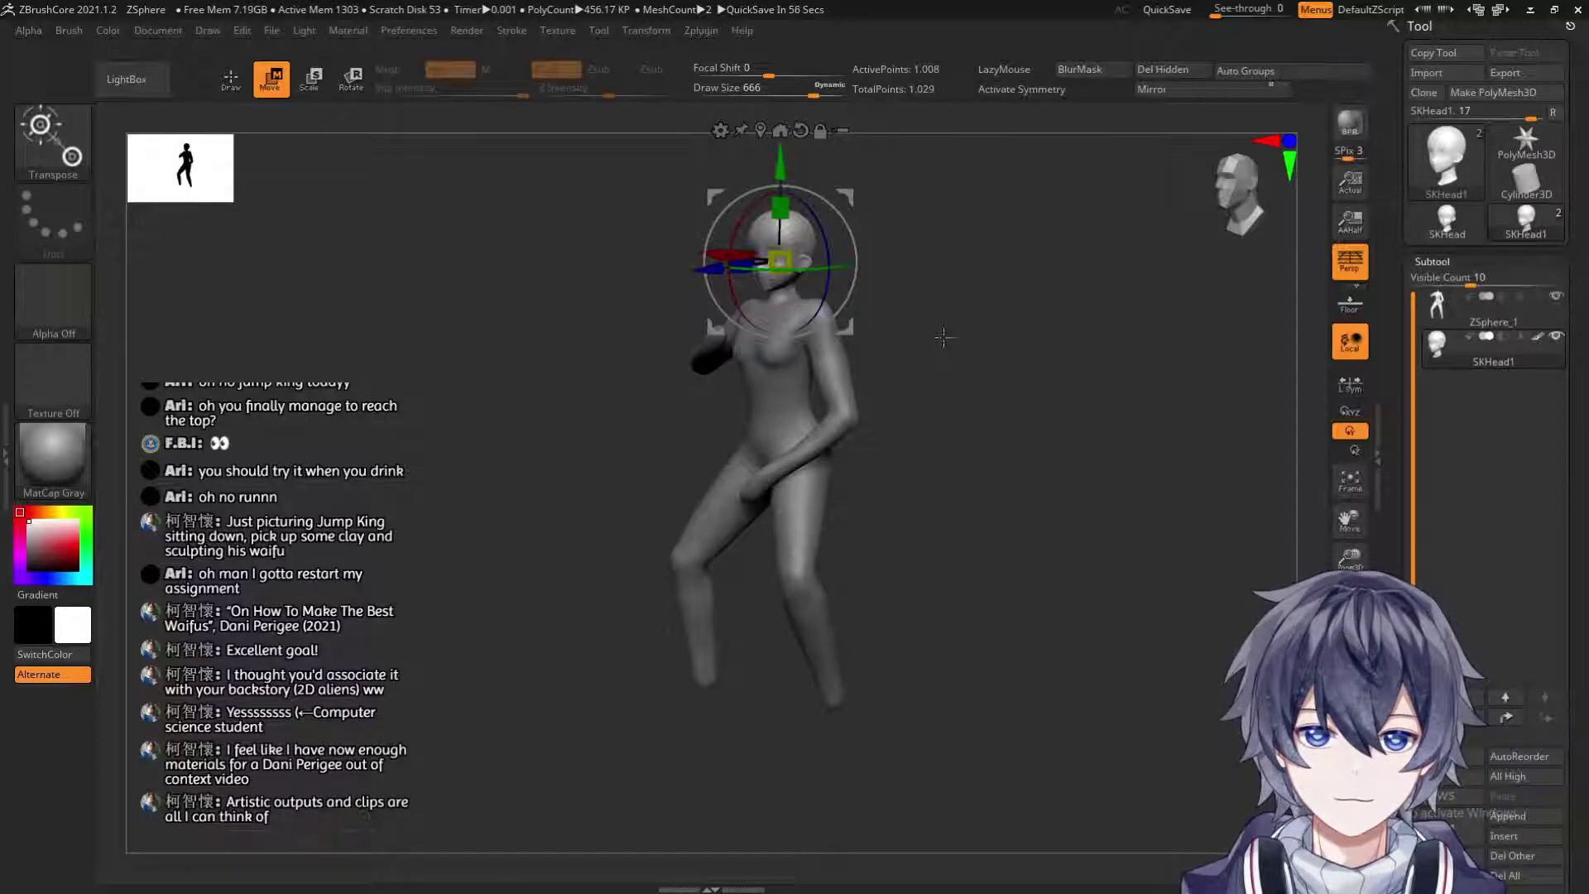
# Nudge the SKHead1 head slightly forward and fine-tune its height over the neck from the side.
pyautogui.press('q')
pyautogui.moveTo(968, 345)
pyautogui.mouseDown()
pyautogui.moveTo(1046, 331)
pyautogui.moveTo(1000, 347)
pyautogui.moveTo(1023, 360)
pyautogui.moveTo(1029, 436)
pyautogui.moveTo(989, 447)
pyautogui.mouseUp()
pyautogui.press('w')
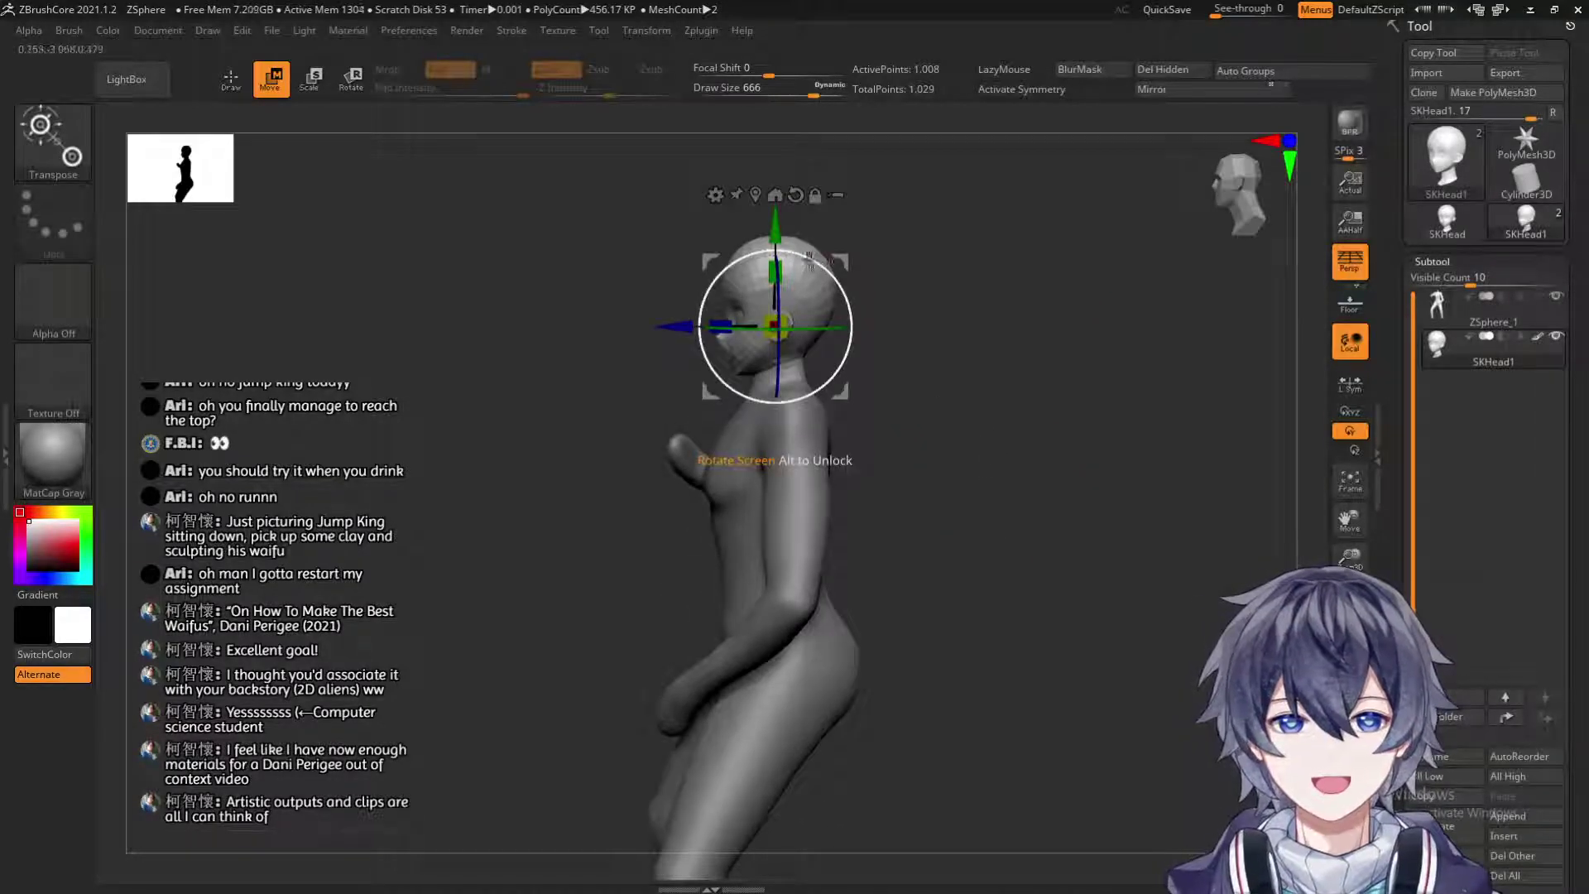
pyautogui.moveTo(671, 326); pyautogui.dragTo(665, 327)
pyautogui.moveTo(764, 230); pyautogui.dragTo(764, 229)
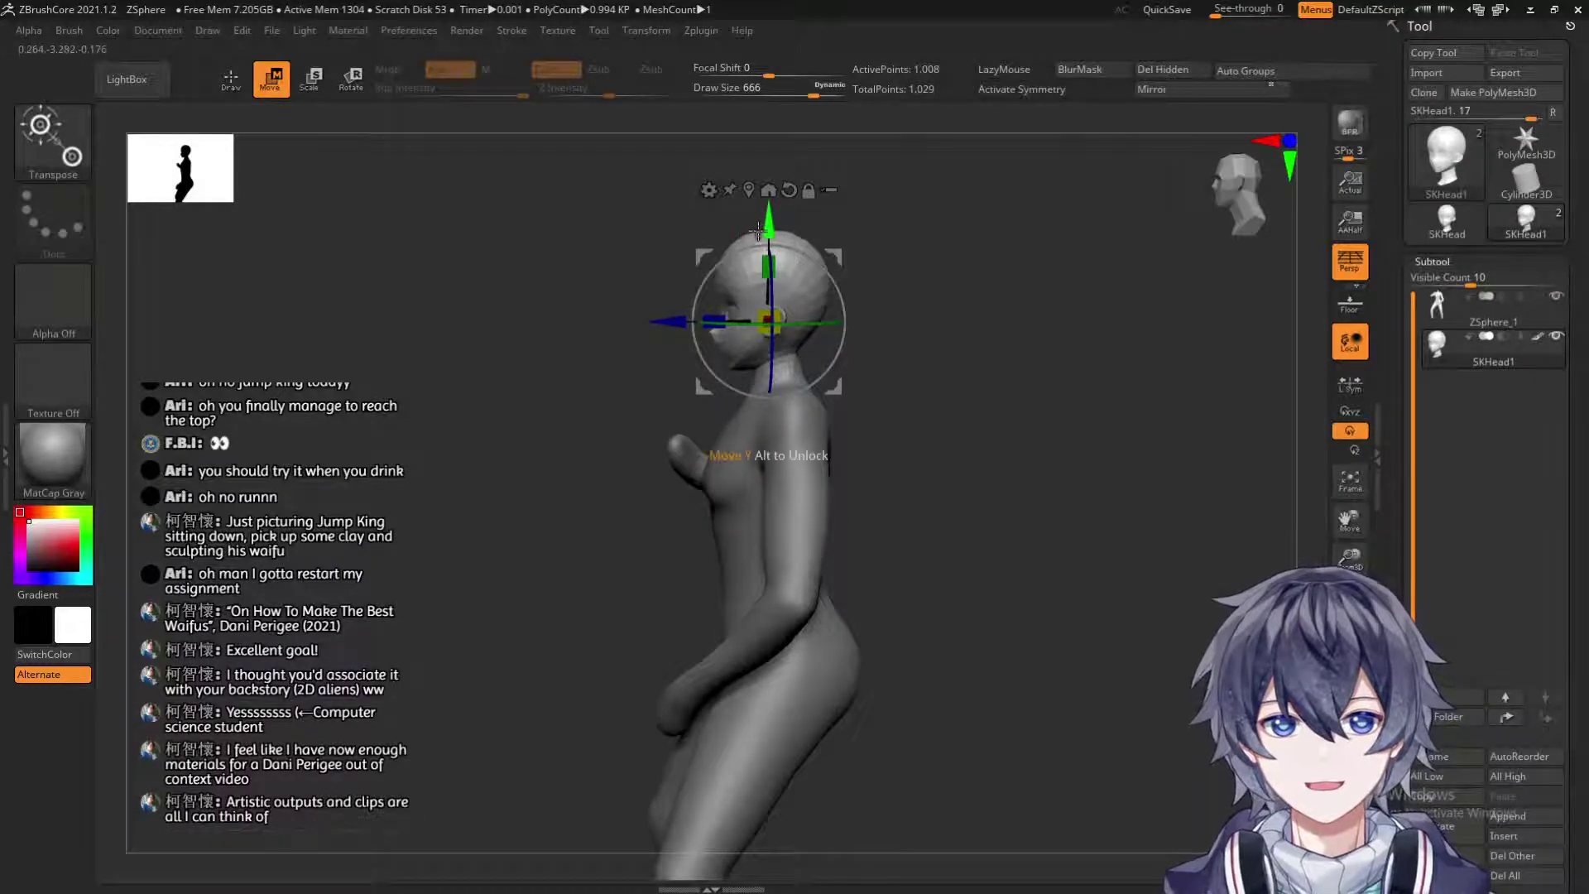
# Tilt the SKHead1 head slightly downward and shift it a little forward over the neck.
pyautogui.moveTo(894, 221); pyautogui.dragTo(981, 220)
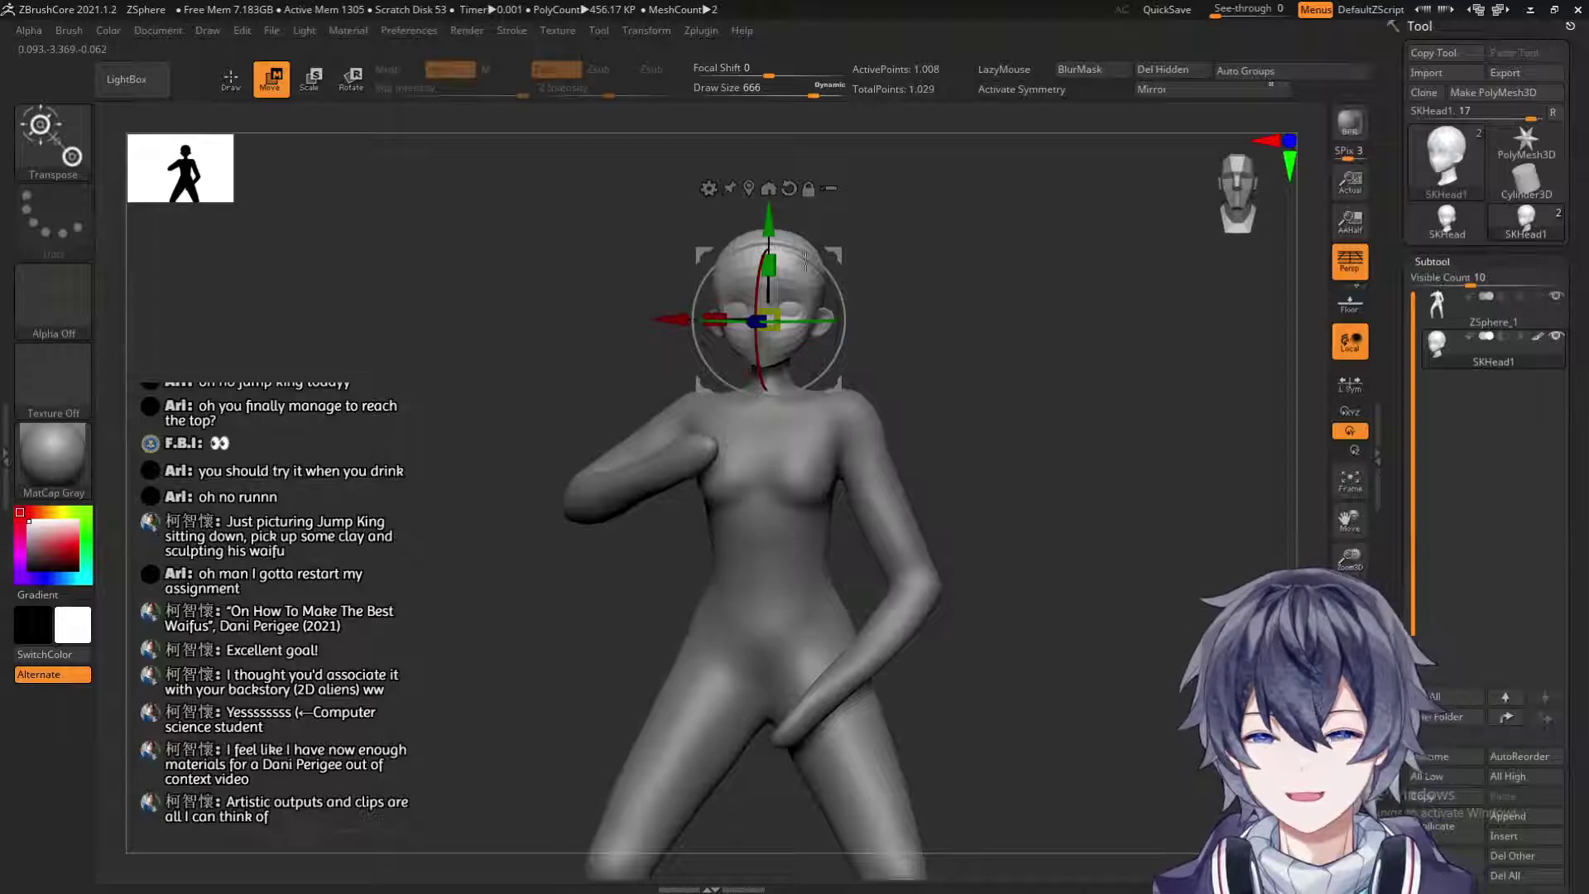
pyautogui.moveTo(754, 309); pyautogui.dragTo(801, 257)
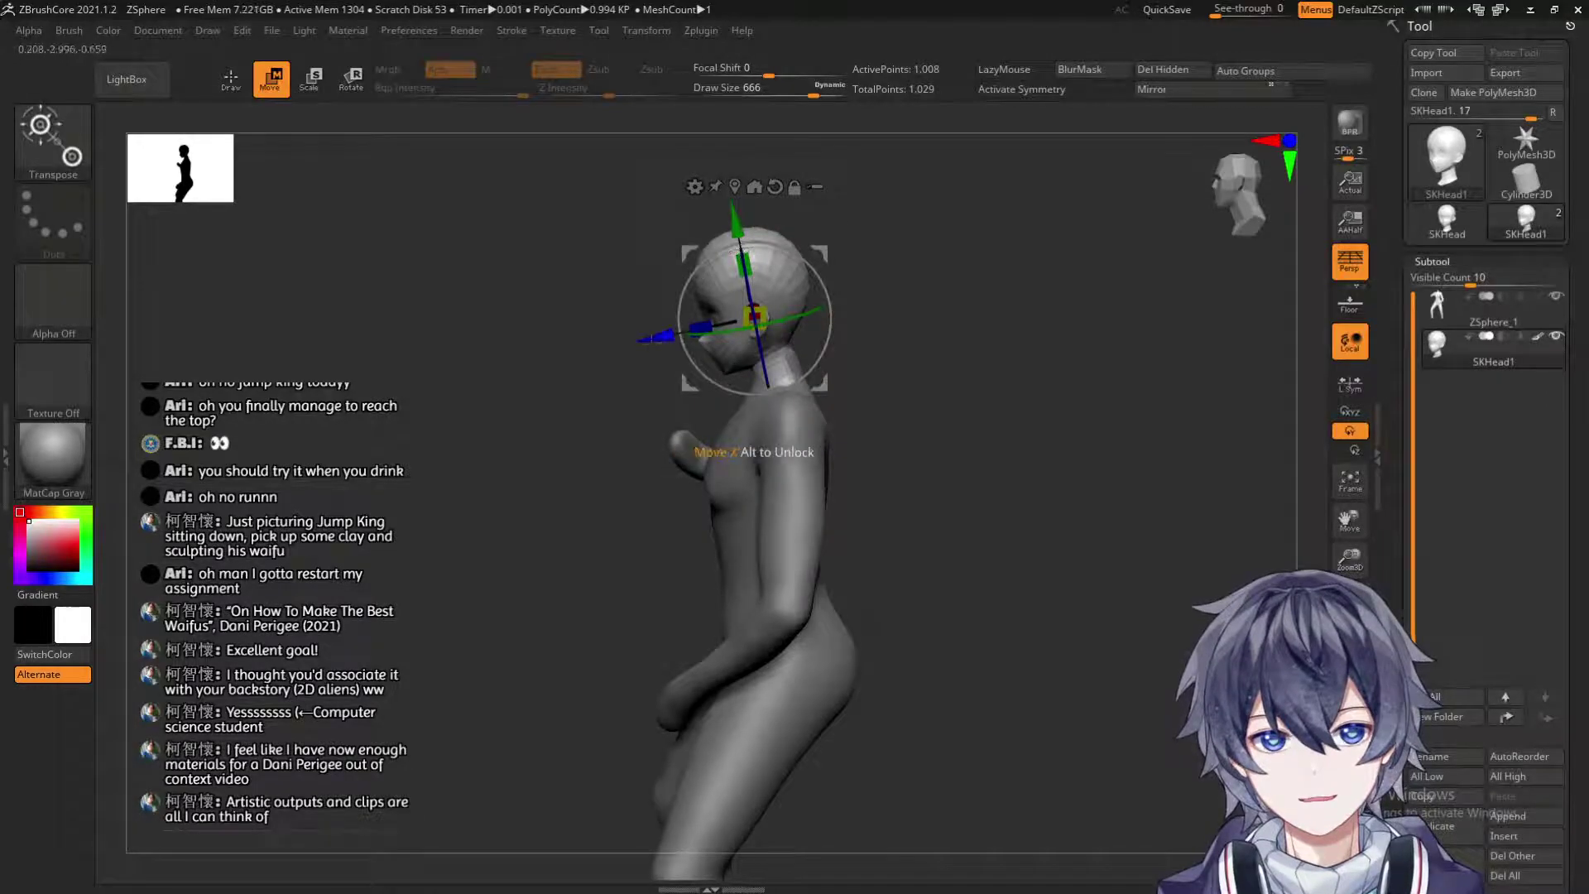
pyautogui.moveTo(925, 232); pyautogui.dragTo(861, 270)
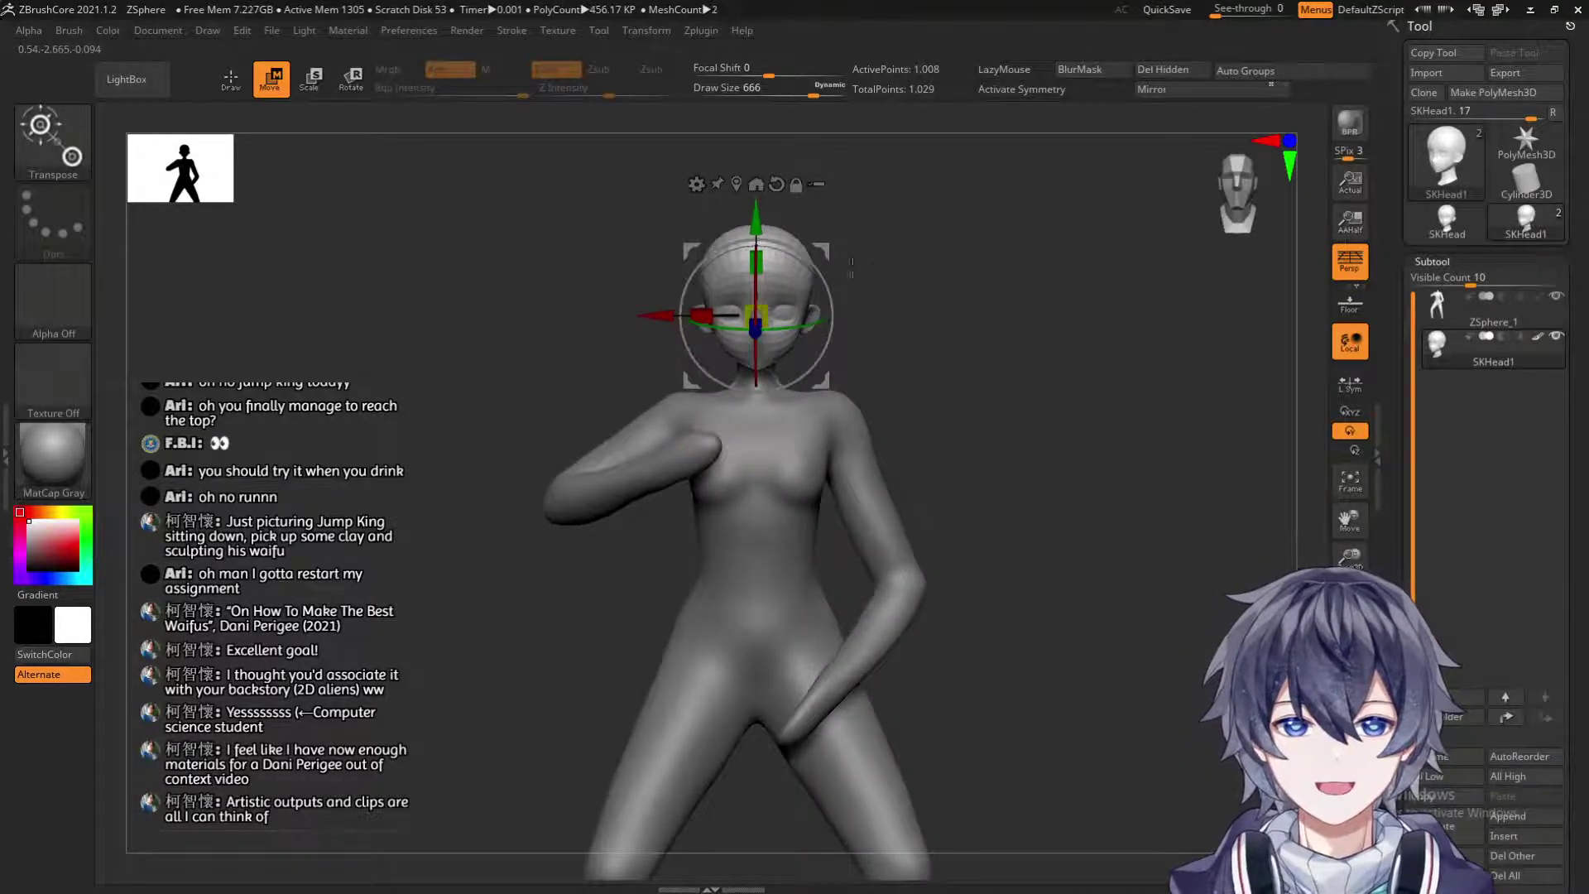
pyautogui.press('q')
pyautogui.moveTo(1058, 470)
pyautogui.keyDown('alt'); pyautogui.mouseDown()
pyautogui.moveTo(1046, 390)
pyautogui.moveTo(1008, 375)
pyautogui.mouseUp(); pyautogui.keyUp('alt')
pyautogui.press('w')
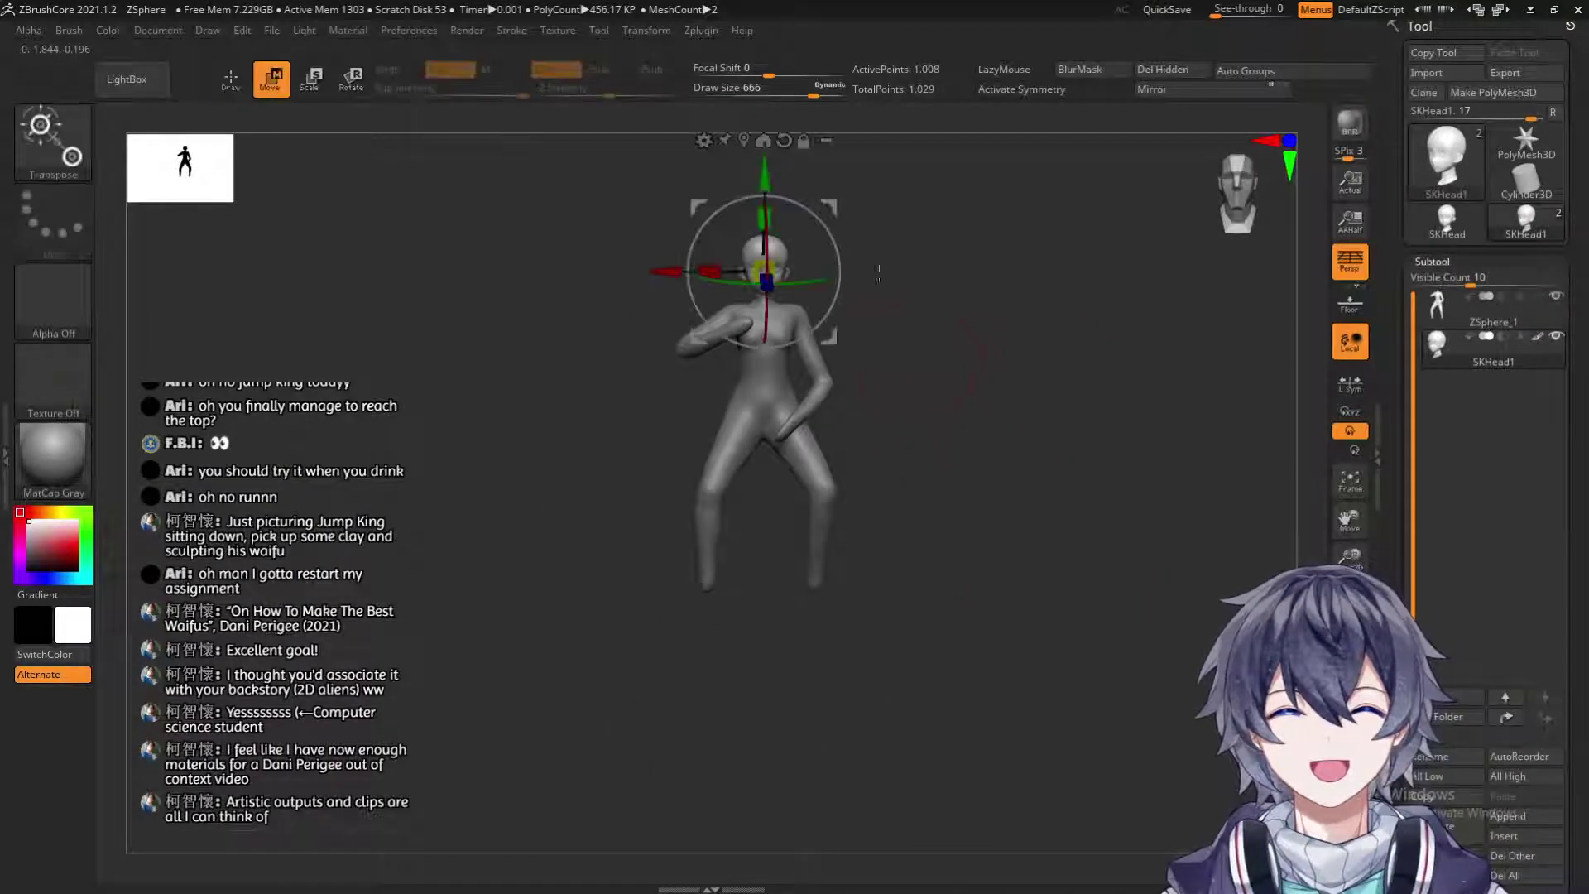
pyautogui.press('q')
pyautogui.moveTo(947, 259)
pyautogui.mouseDown()
pyautogui.moveTo(1025, 379)
pyautogui.moveTo(1040, 439)
pyautogui.moveTo(1025, 571)
pyautogui.moveTo(1068, 538)
pyautogui.mouseUp()
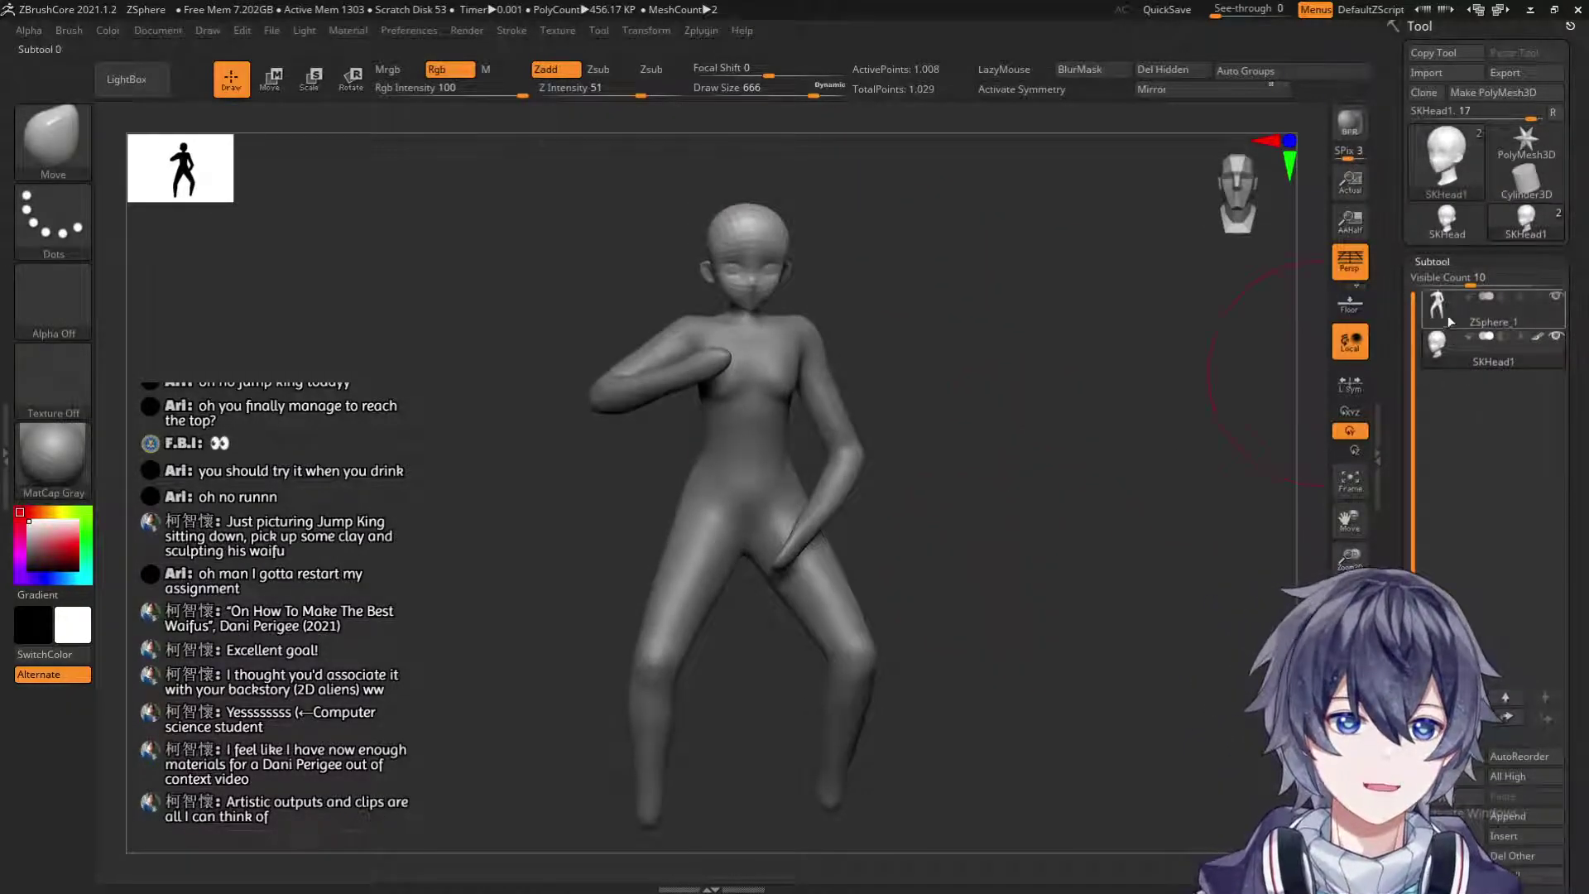
# Undo the stray brush stroke and subdivide the SKHead1 head mesh to level 3.
pyautogui.moveTo(771, 219)
pyautogui.keyDown('shift'); pyautogui.mouseDown()
pyautogui.moveTo(737, 290)
pyautogui.moveTo(751, 331)
pyautogui.mouseUp(); pyautogui.keyUp('shift')
pyautogui.hotkey('ctrl', 'z')
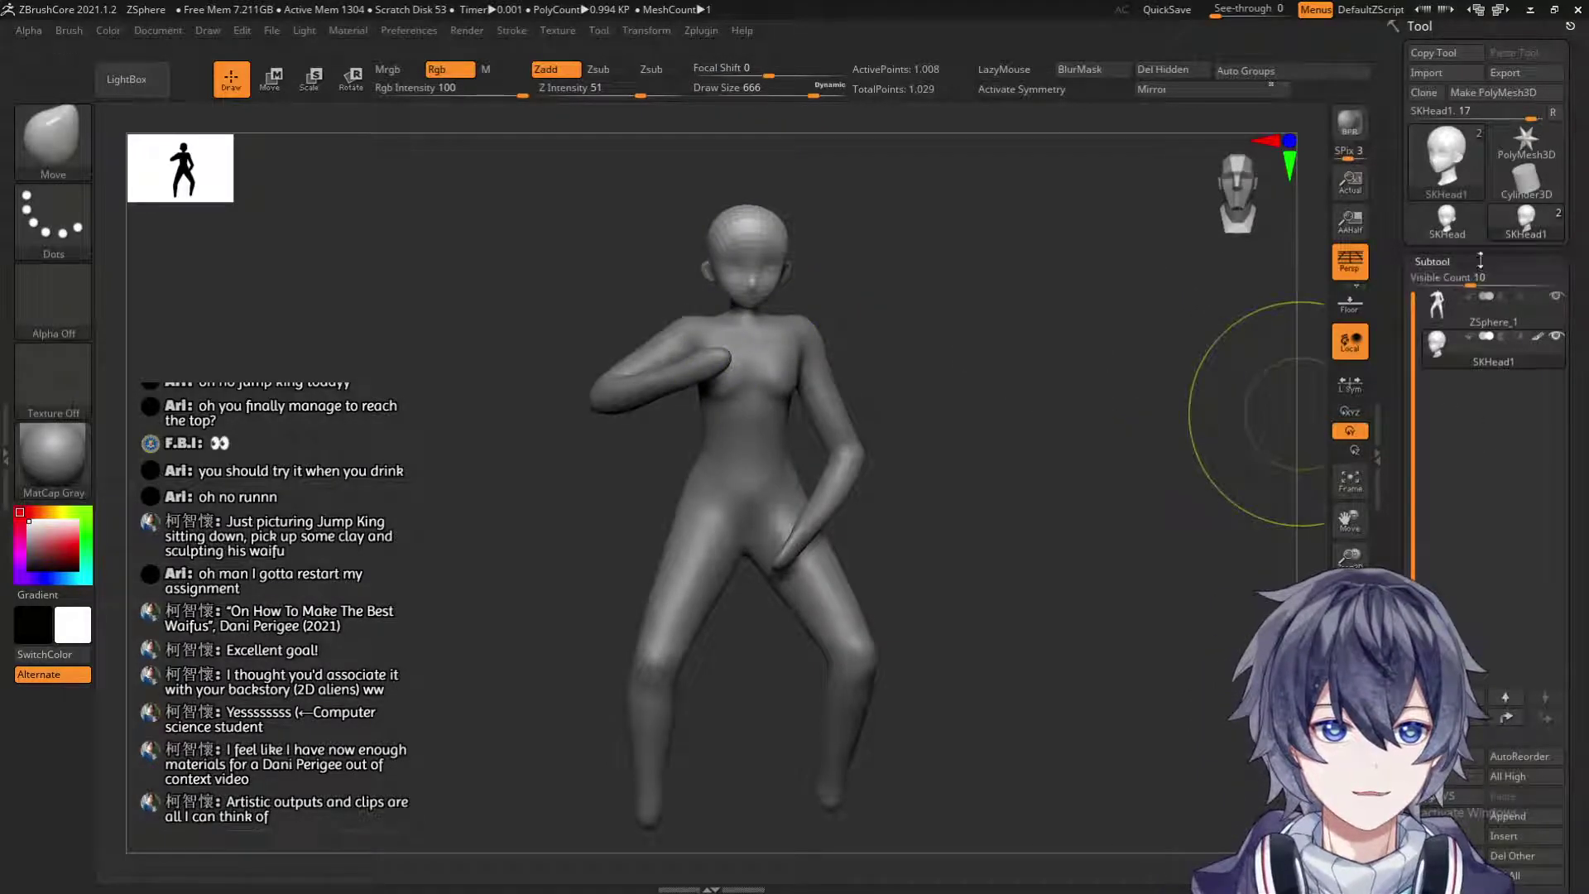
pyautogui.click(1476, 263)
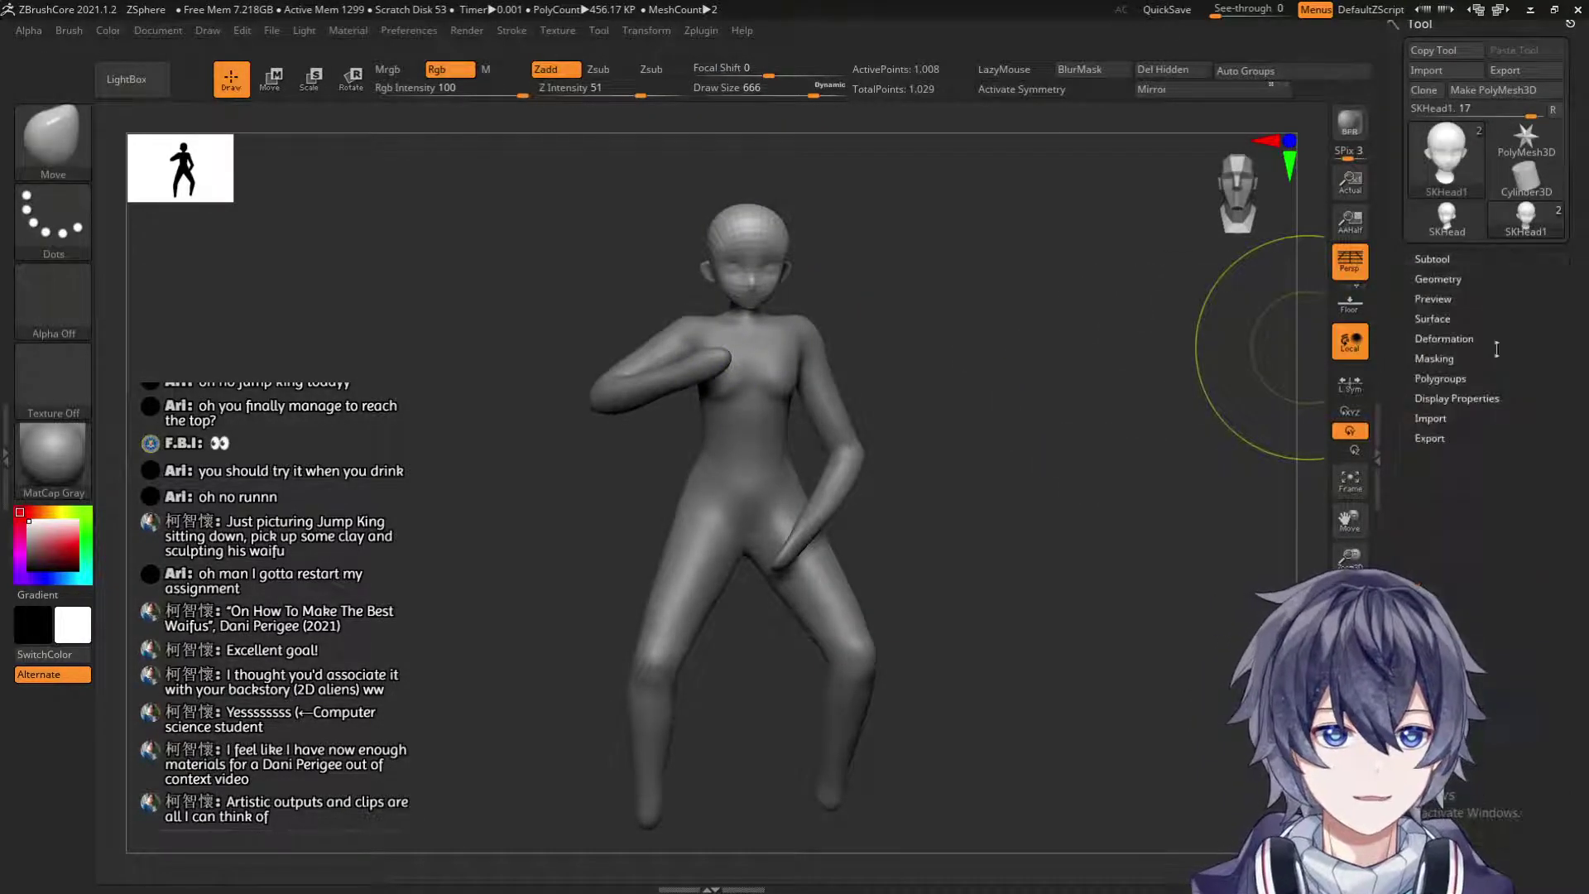
pyautogui.click(1454, 279)
pyautogui.click(1440, 364)
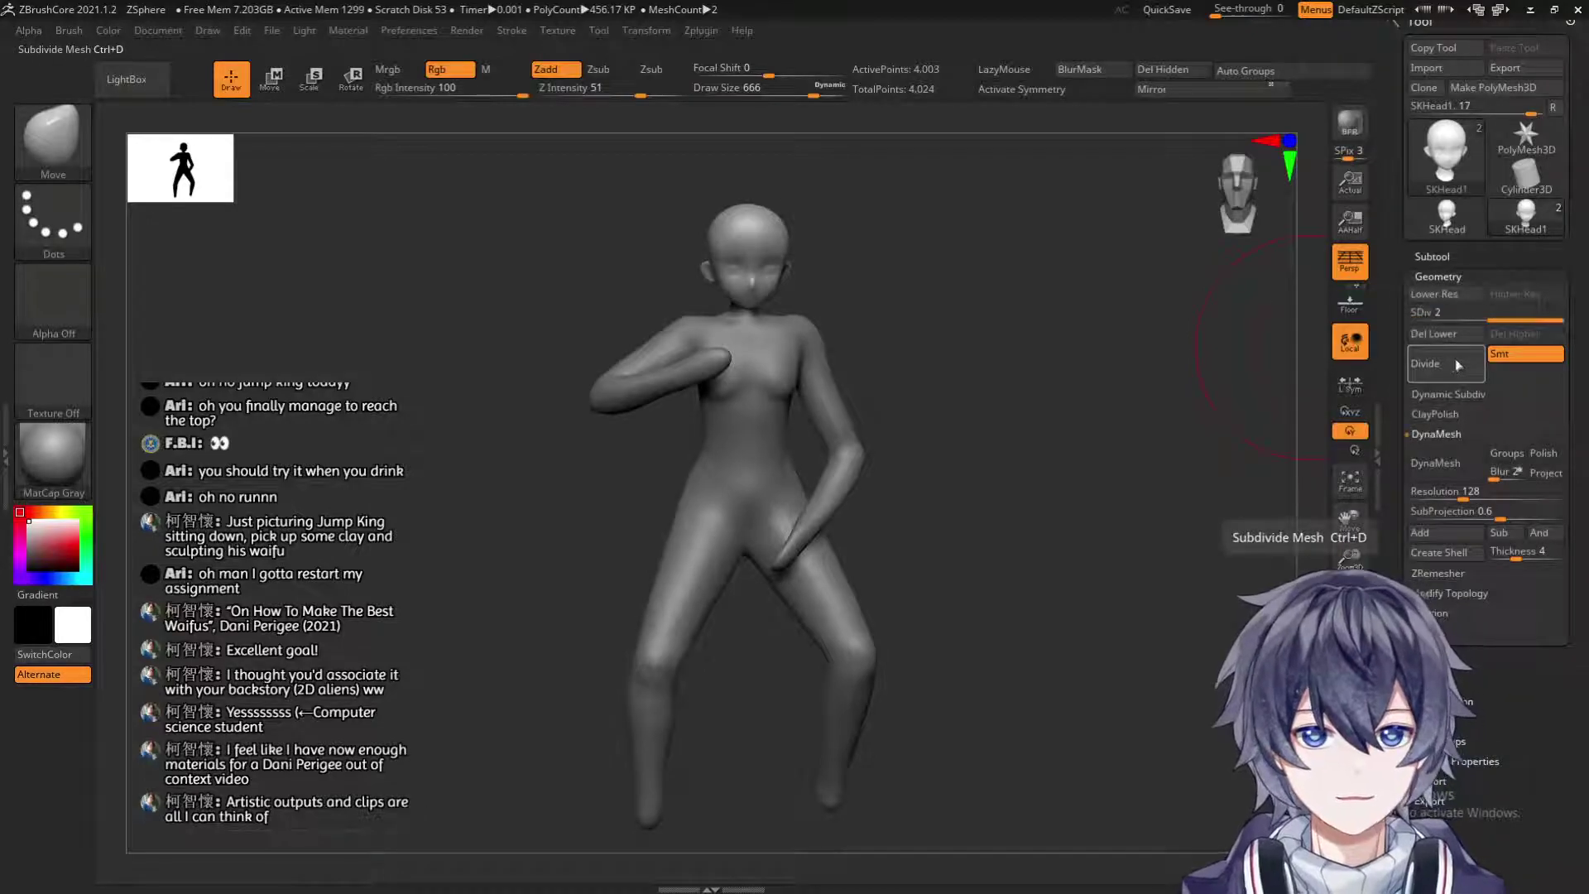
# Smooth the subdivided head with the Smooth brush at draw size 666.
pyautogui.press('shift')
pyautogui.moveTo(877, 265); pyautogui.dragTo(779, 275)
pyautogui.keyDown('alt'); pyautogui.moveTo(919, 315); pyautogui.dragTo(1011, 432); pyautogui.keyUp('alt')
pyautogui.press('shift')
pyautogui.moveTo(1068, 277); pyautogui.dragTo(908, 298)
pyautogui.press('ctrl')
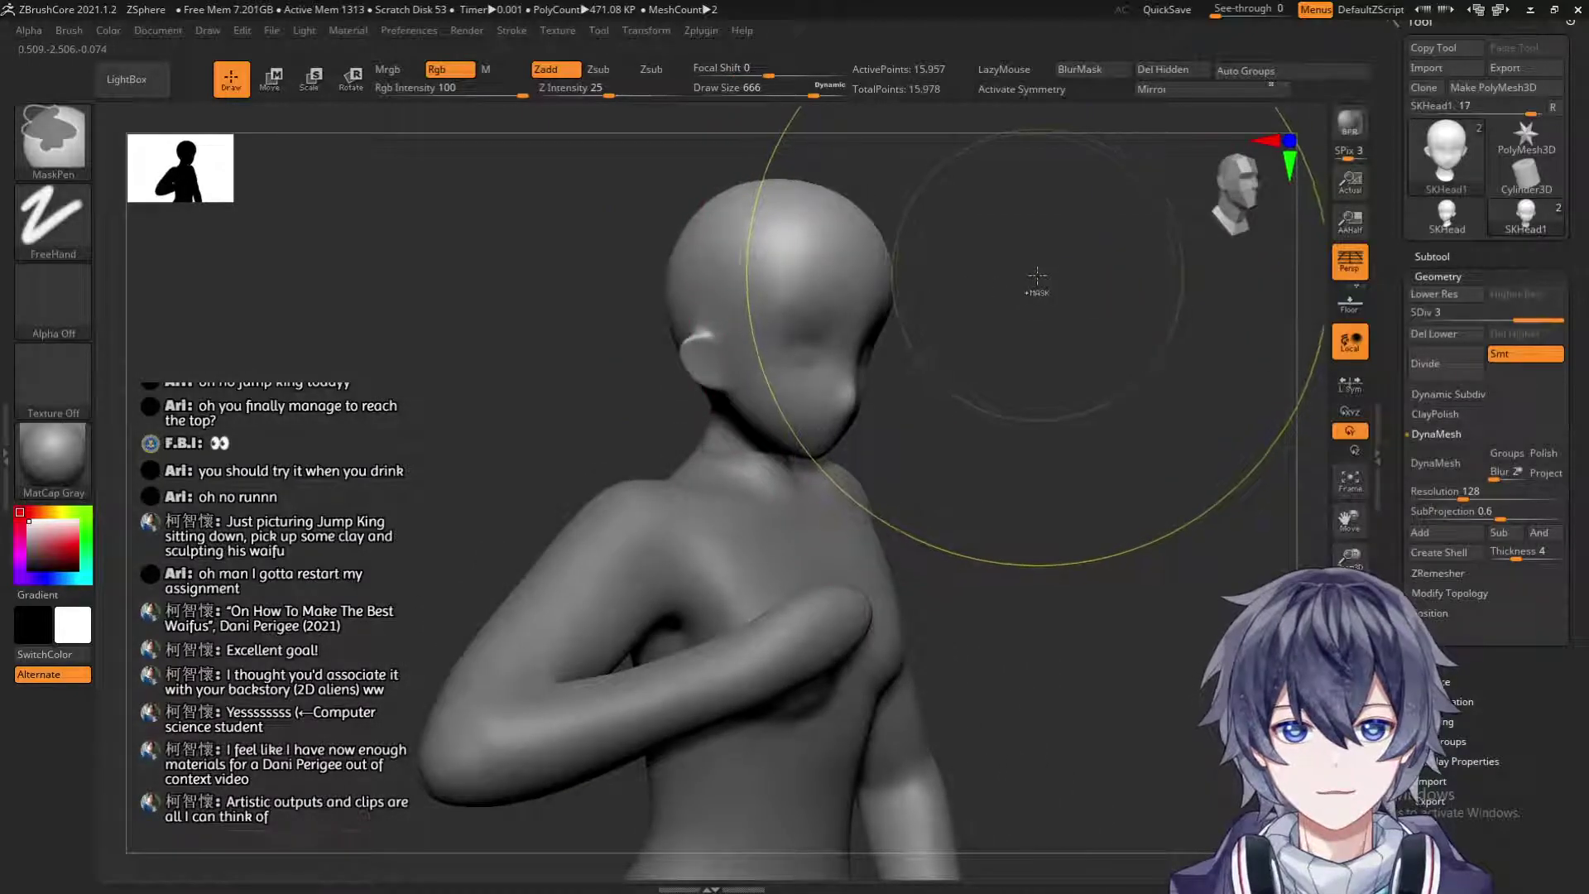
pyautogui.moveTo(1038, 276); pyautogui.dragTo(1039, 294)
pyautogui.press('shift')
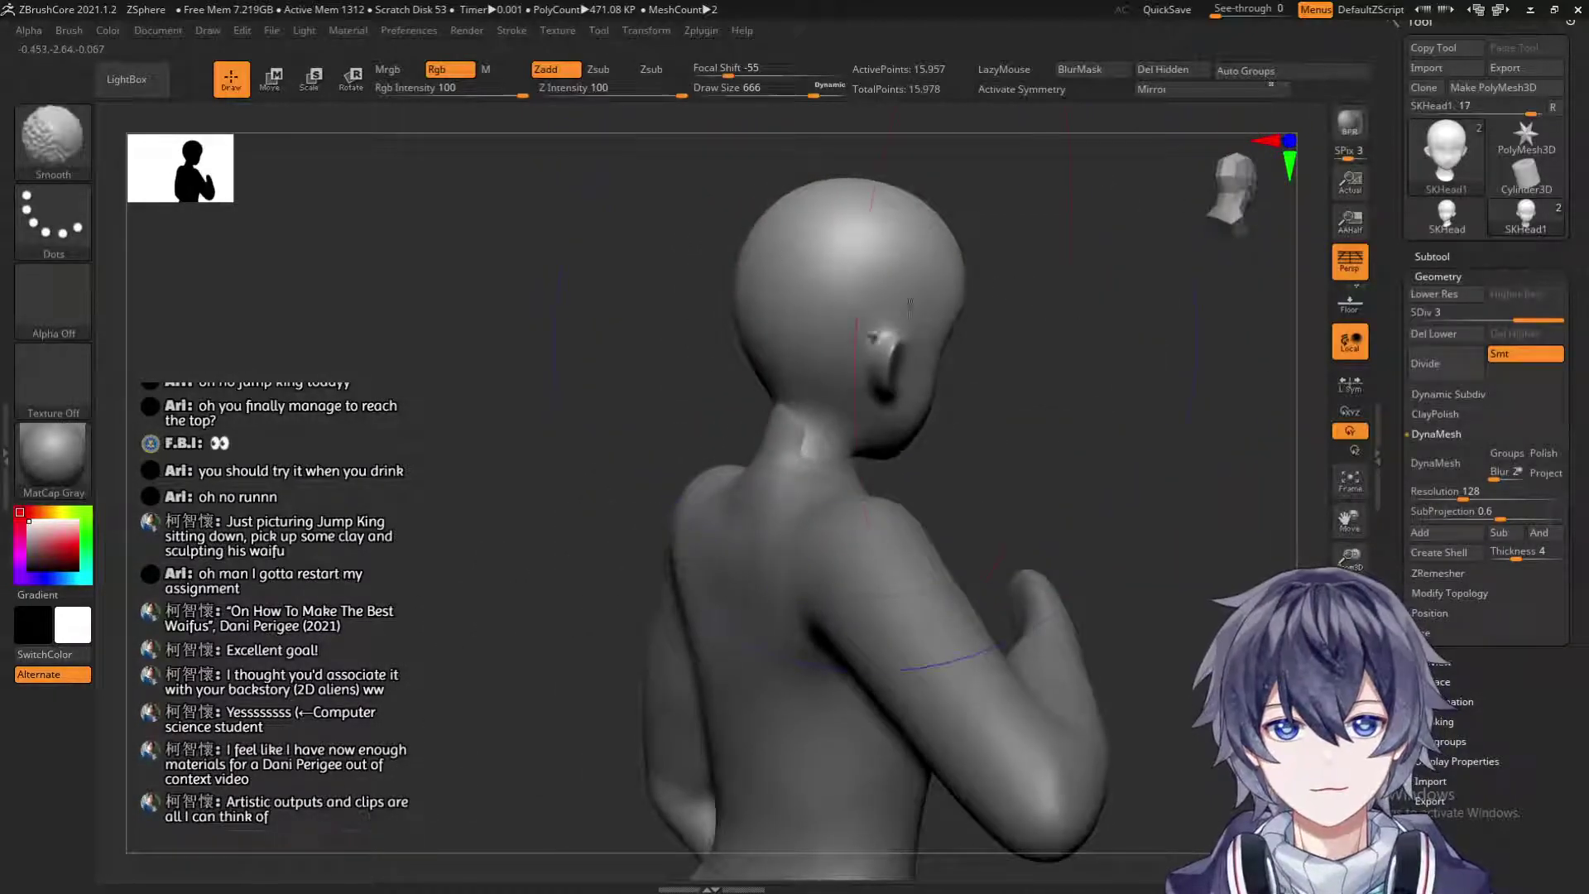
# Reduce the Smooth brush draw size to 136 and smooth the side and back of the head.
pyautogui.press('s')
pyautogui.moveTo(855, 266); pyautogui.dragTo(799, 272)
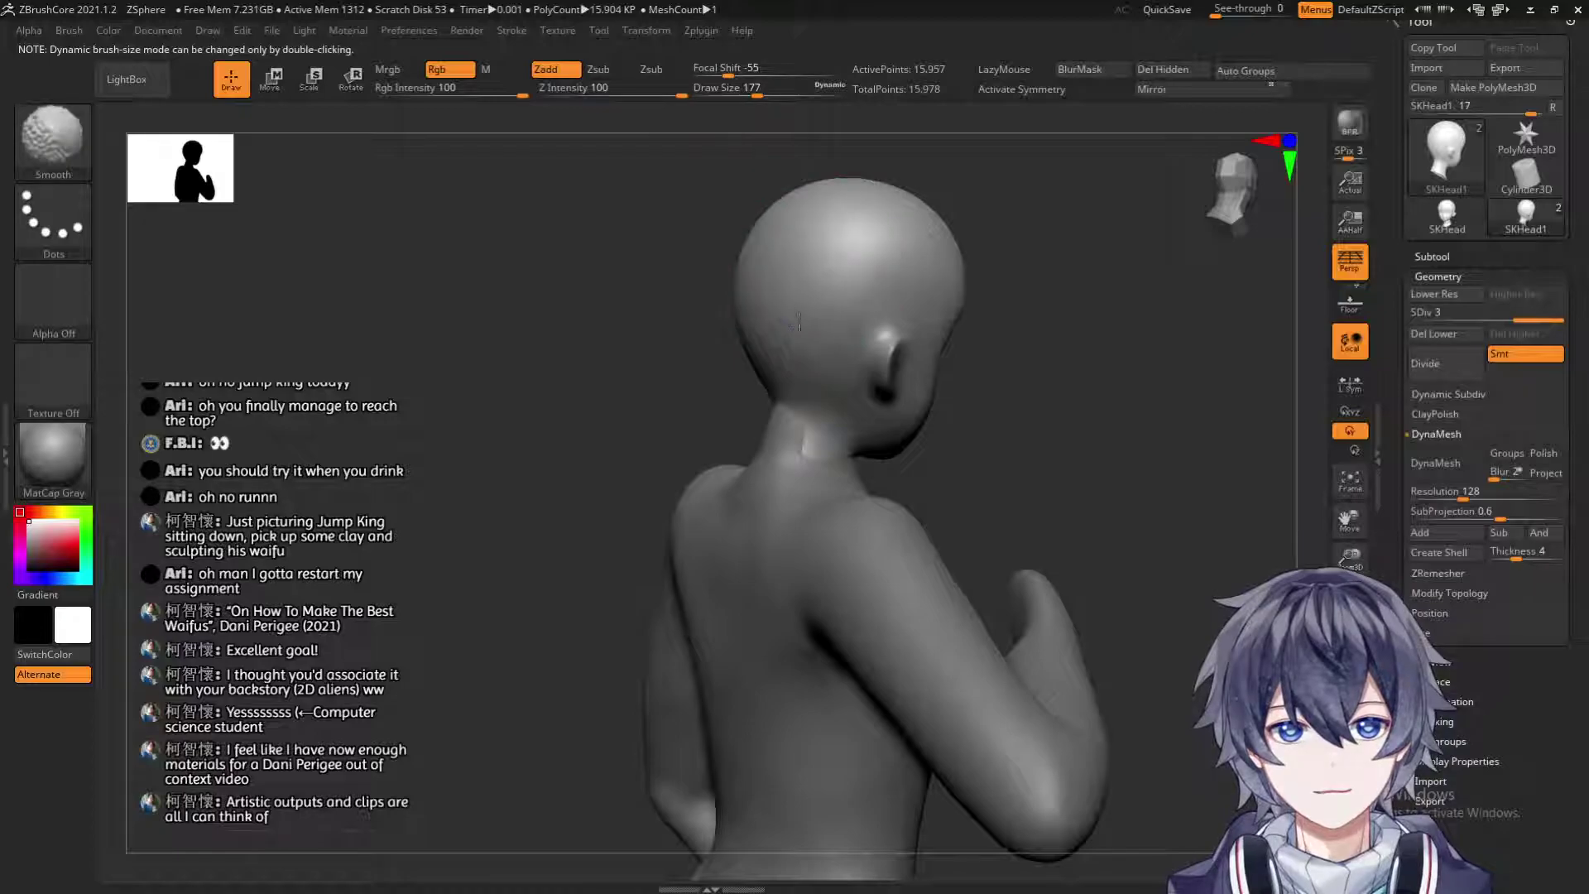
pyautogui.moveTo(1043, 241); pyautogui.dragTo(877, 267)
pyautogui.press('s')
pyautogui.press('shift')
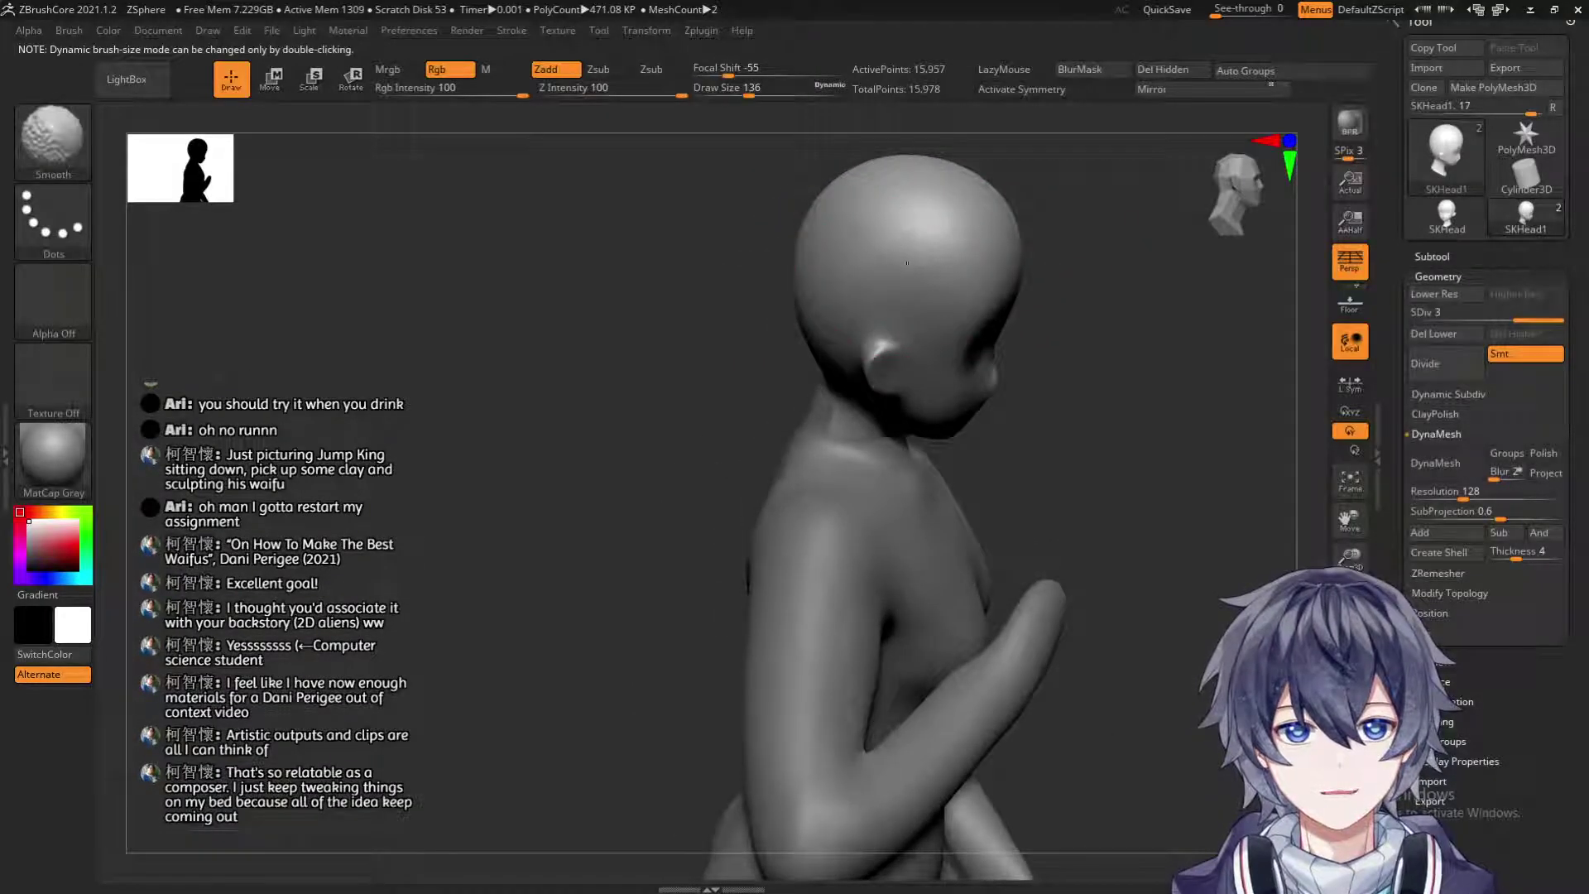
pyautogui.keyDown('shift'); pyautogui.moveTo(1047, 248); pyautogui.dragTo(1130, 298); pyautogui.keyUp('shift')
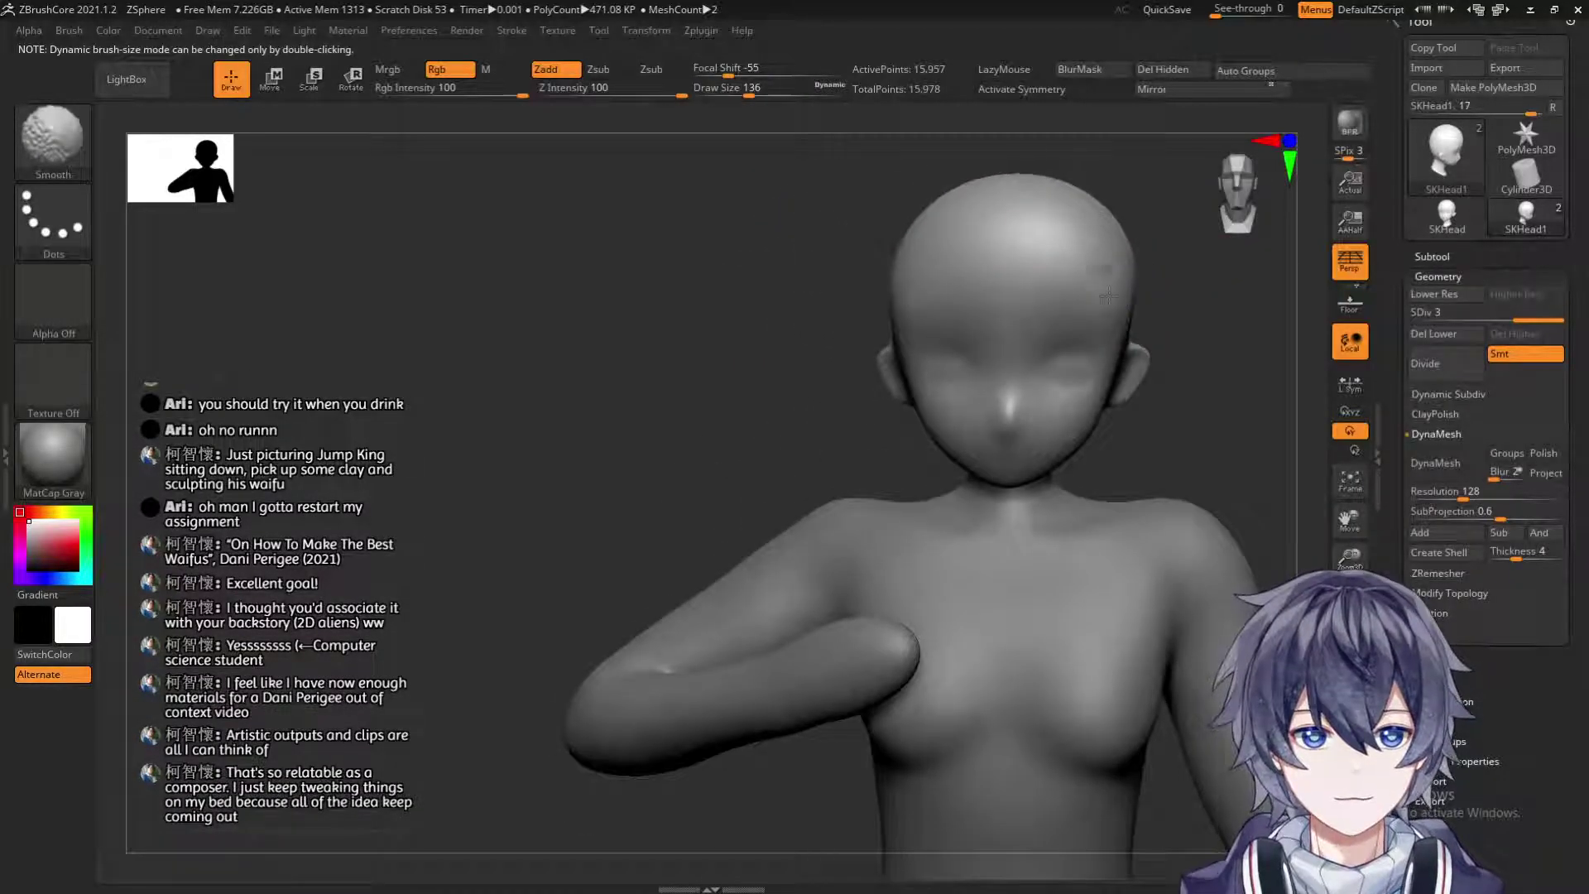
pyautogui.keyDown('alt'); pyautogui.moveTo(1224, 279); pyautogui.dragTo(1081, 241); pyautogui.keyUp('alt')
pyautogui.press('ctrl')
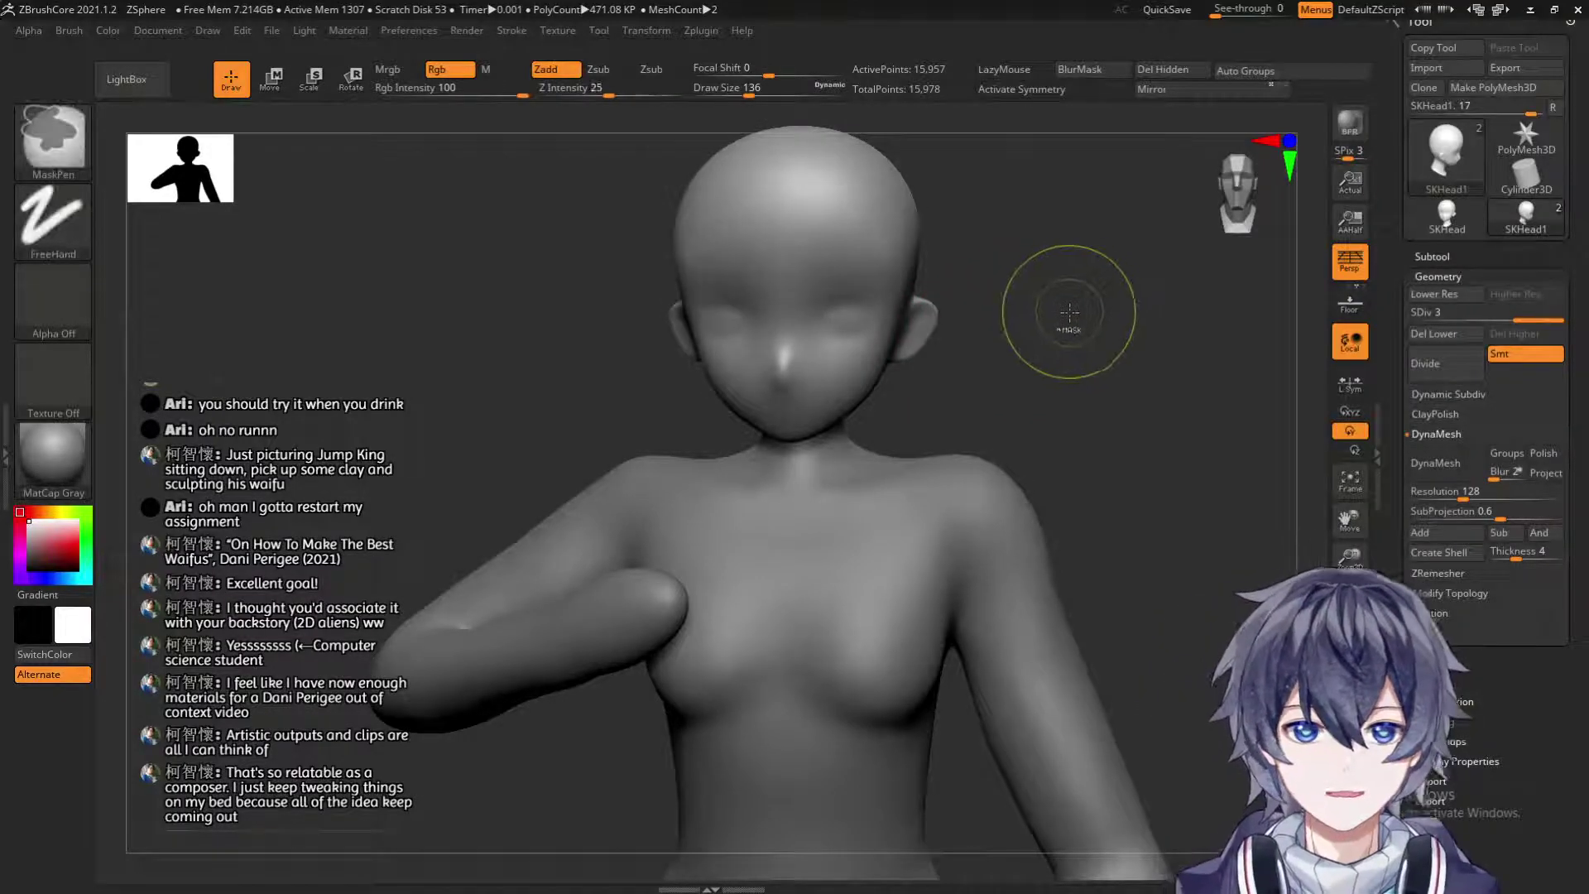
# Subdivide the head mesh once more and delete its lower subdivision levels.
pyautogui.hotkey('shift', 'd')
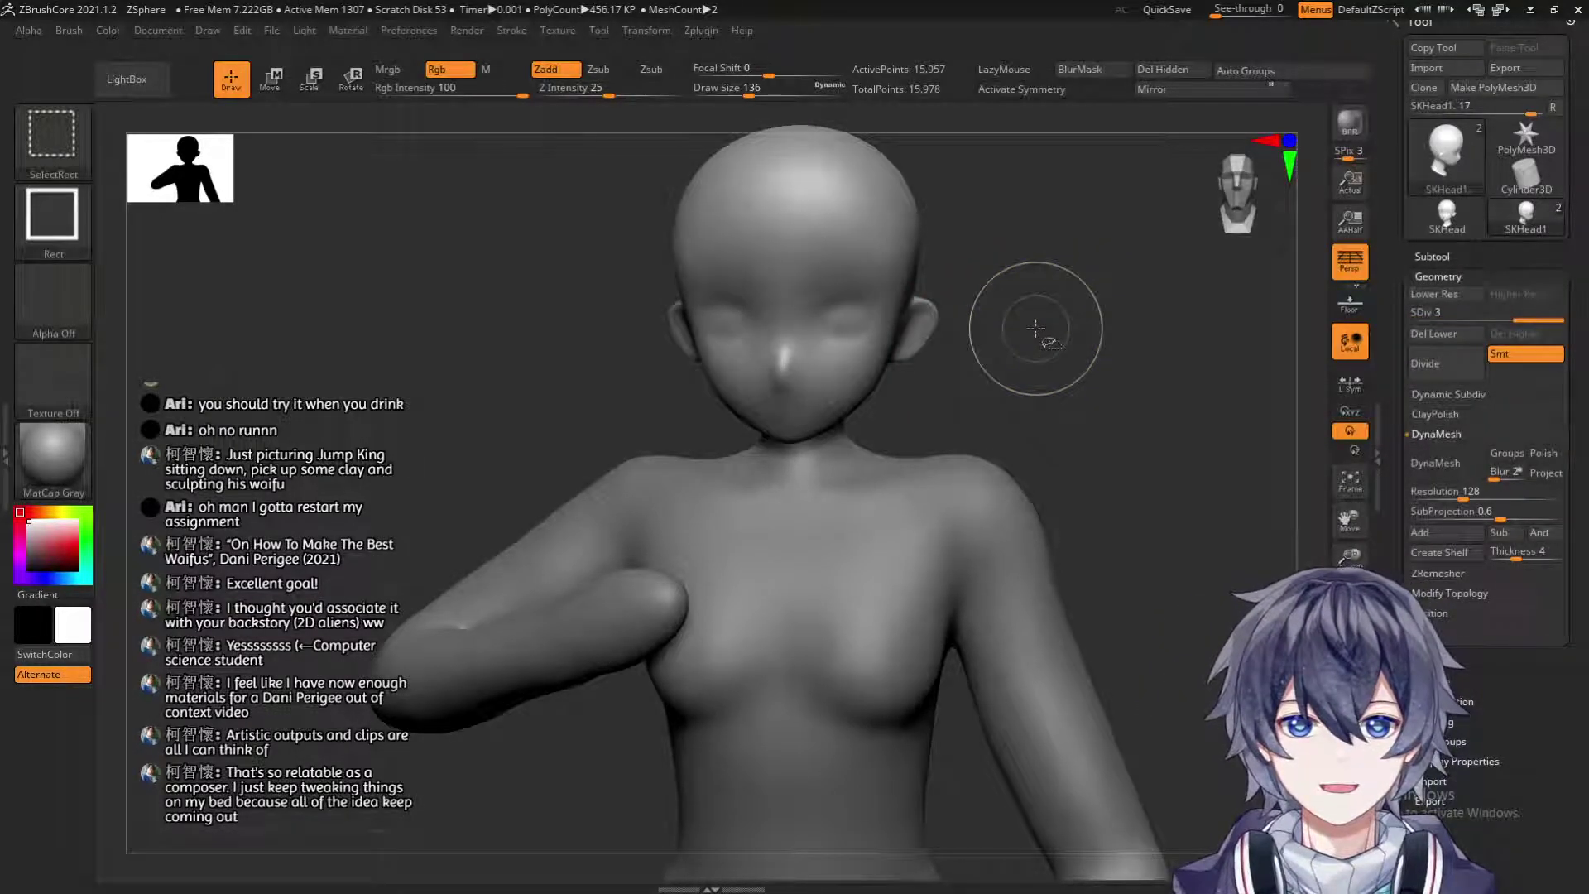
pyautogui.click(1435, 369)
pyautogui.click(1451, 371)
pyautogui.click(1447, 331)
# Smooth the cranium and the areas behind the ears with the Smooth brush at draw size 136.
pyautogui.moveTo(1041, 252)
pyautogui.mouseDown()
pyautogui.moveTo(1050, 355)
pyautogui.moveTo(846, 307)
pyautogui.mouseUp()
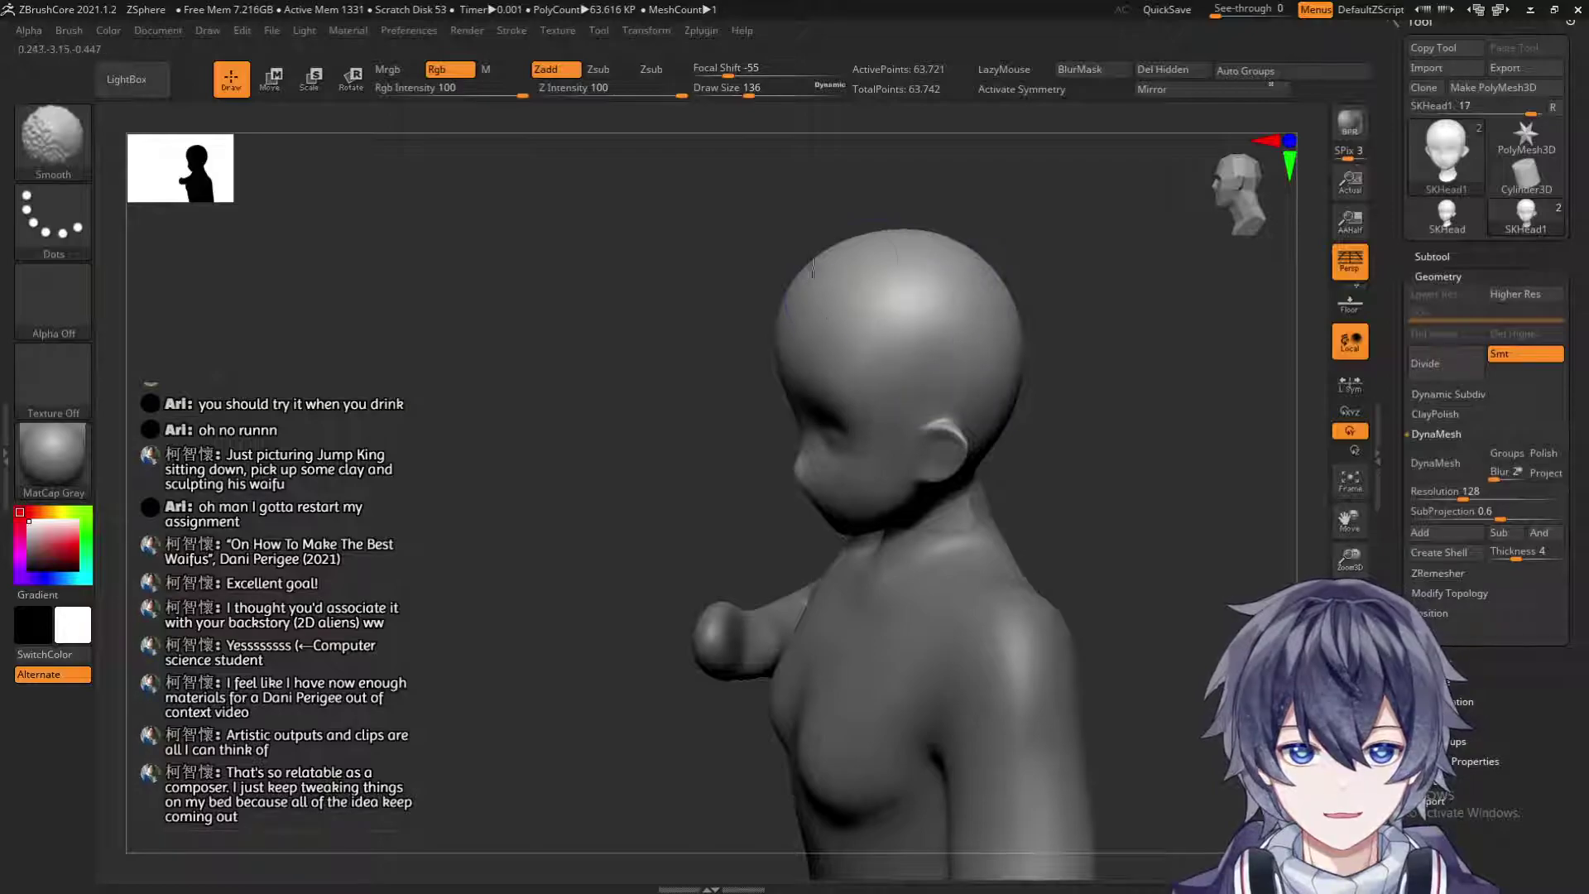
pyautogui.moveTo(1175, 368); pyautogui.dragTo(992, 387)
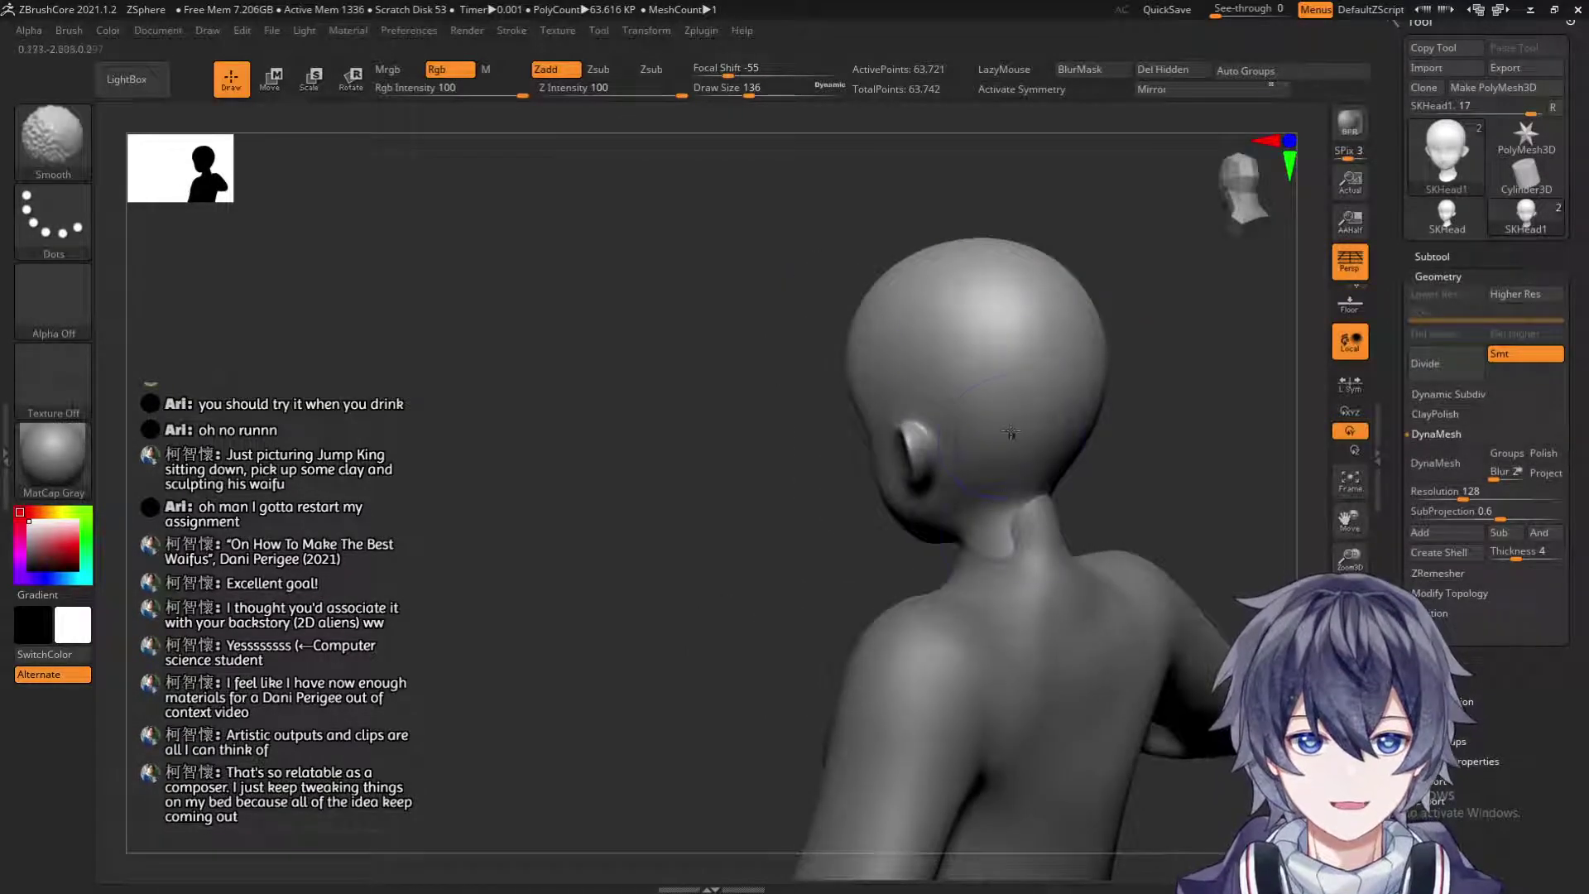
pyautogui.moveTo(1176, 277)
pyautogui.mouseDown()
pyautogui.moveTo(1057, 361)
pyautogui.moveTo(1020, 333)
pyautogui.moveTo(1051, 315)
pyautogui.moveTo(1096, 365)
pyautogui.moveTo(1155, 377)
pyautogui.mouseUp()
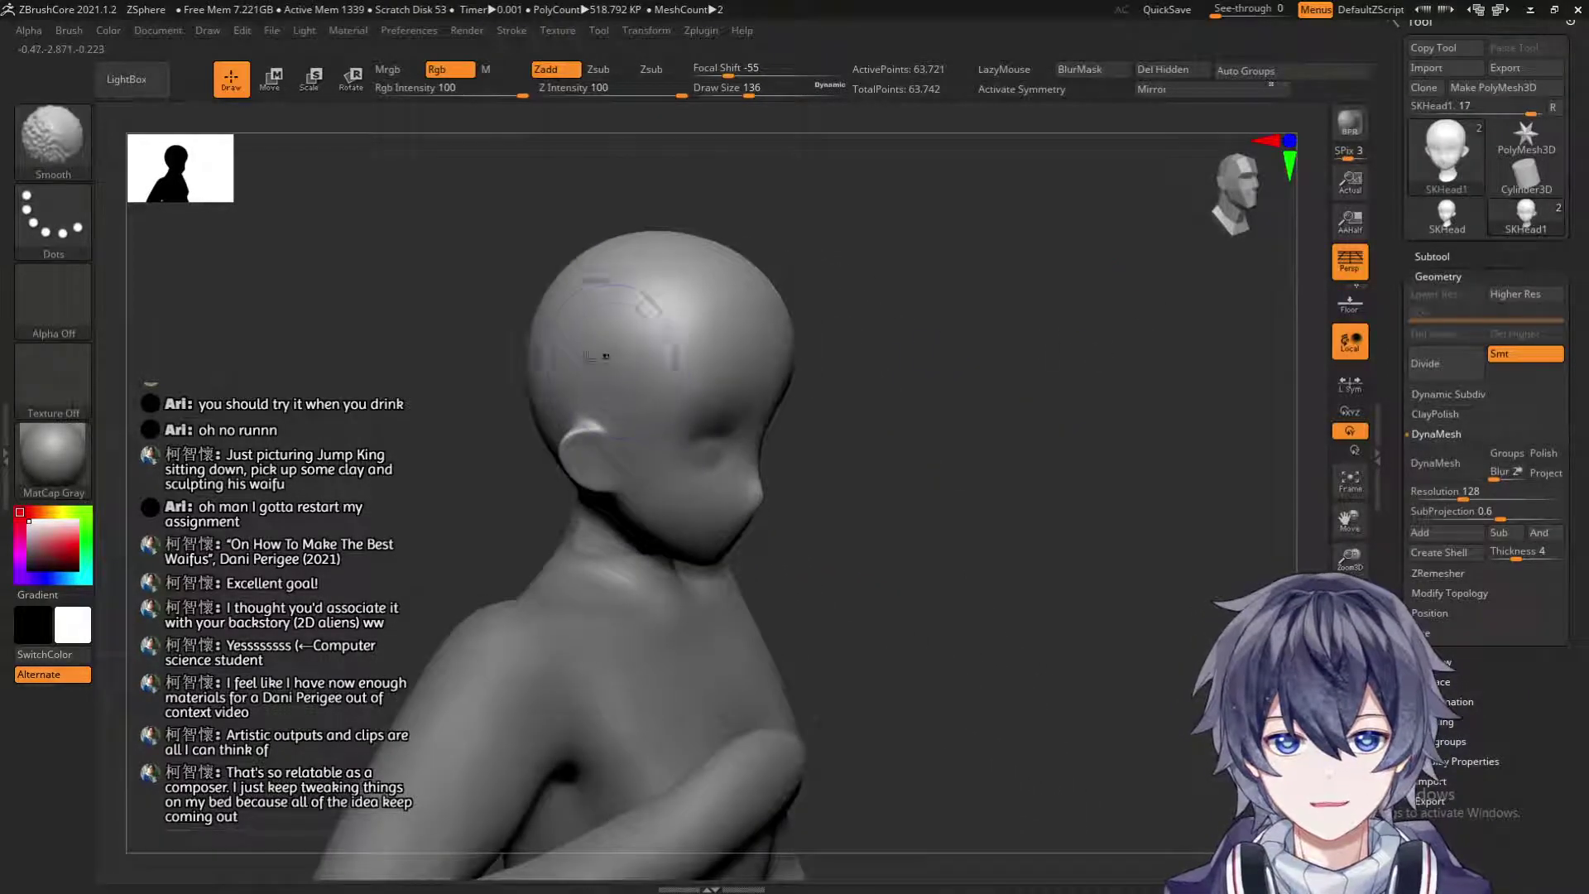
pyautogui.moveTo(916, 312); pyautogui.dragTo(563, 414)
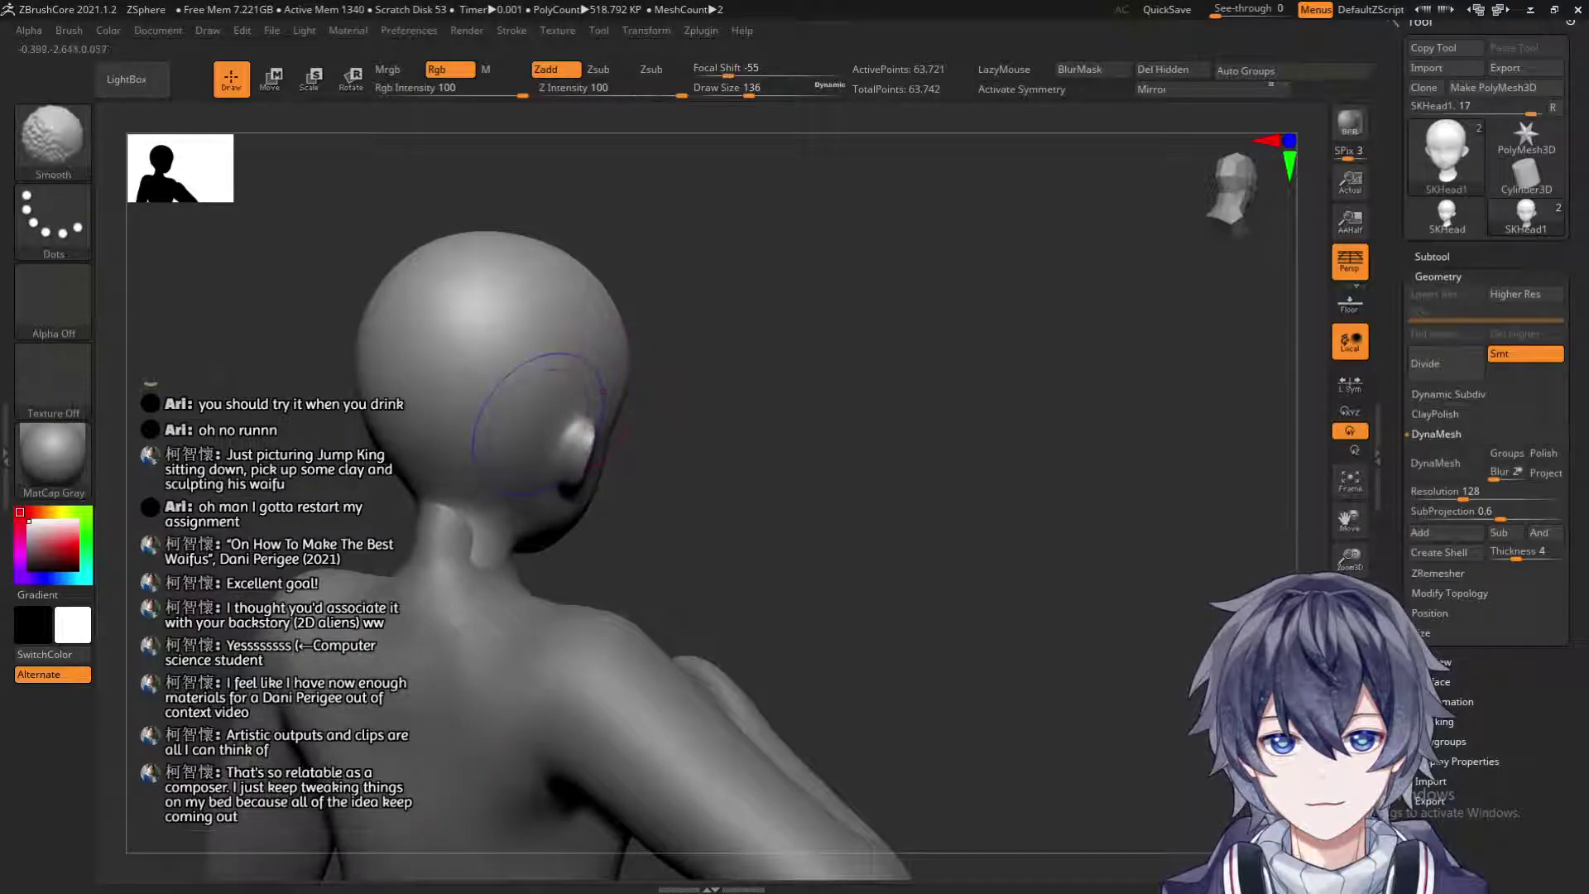
pyautogui.moveTo(752, 348)
pyautogui.mouseDown()
pyautogui.moveTo(763, 369)
pyautogui.moveTo(932, 438)
pyautogui.moveTo(1068, 397)
pyautogui.moveTo(1061, 447)
pyautogui.mouseUp()
pyautogui.press('shift')
pyautogui.moveTo(797, 414); pyautogui.dragTo(708, 380)
pyautogui.moveTo(956, 352); pyautogui.dragTo(1029, 355)
pyautogui.moveTo(1002, 430)
pyautogui.keyDown('alt'); pyautogui.mouseDown()
pyautogui.moveTo(1071, 386)
pyautogui.moveTo(1022, 381)
pyautogui.moveTo(1157, 430)
pyautogui.moveTo(1117, 405)
pyautogui.moveTo(1118, 319)
pyautogui.moveTo(1119, 347)
pyautogui.moveTo(1064, 444)
pyautogui.moveTo(1139, 444)
pyautogui.moveTo(1003, 519)
pyautogui.moveTo(1052, 611)
pyautogui.moveTo(1002, 564)
pyautogui.mouseUp(); pyautogui.keyUp('alt')
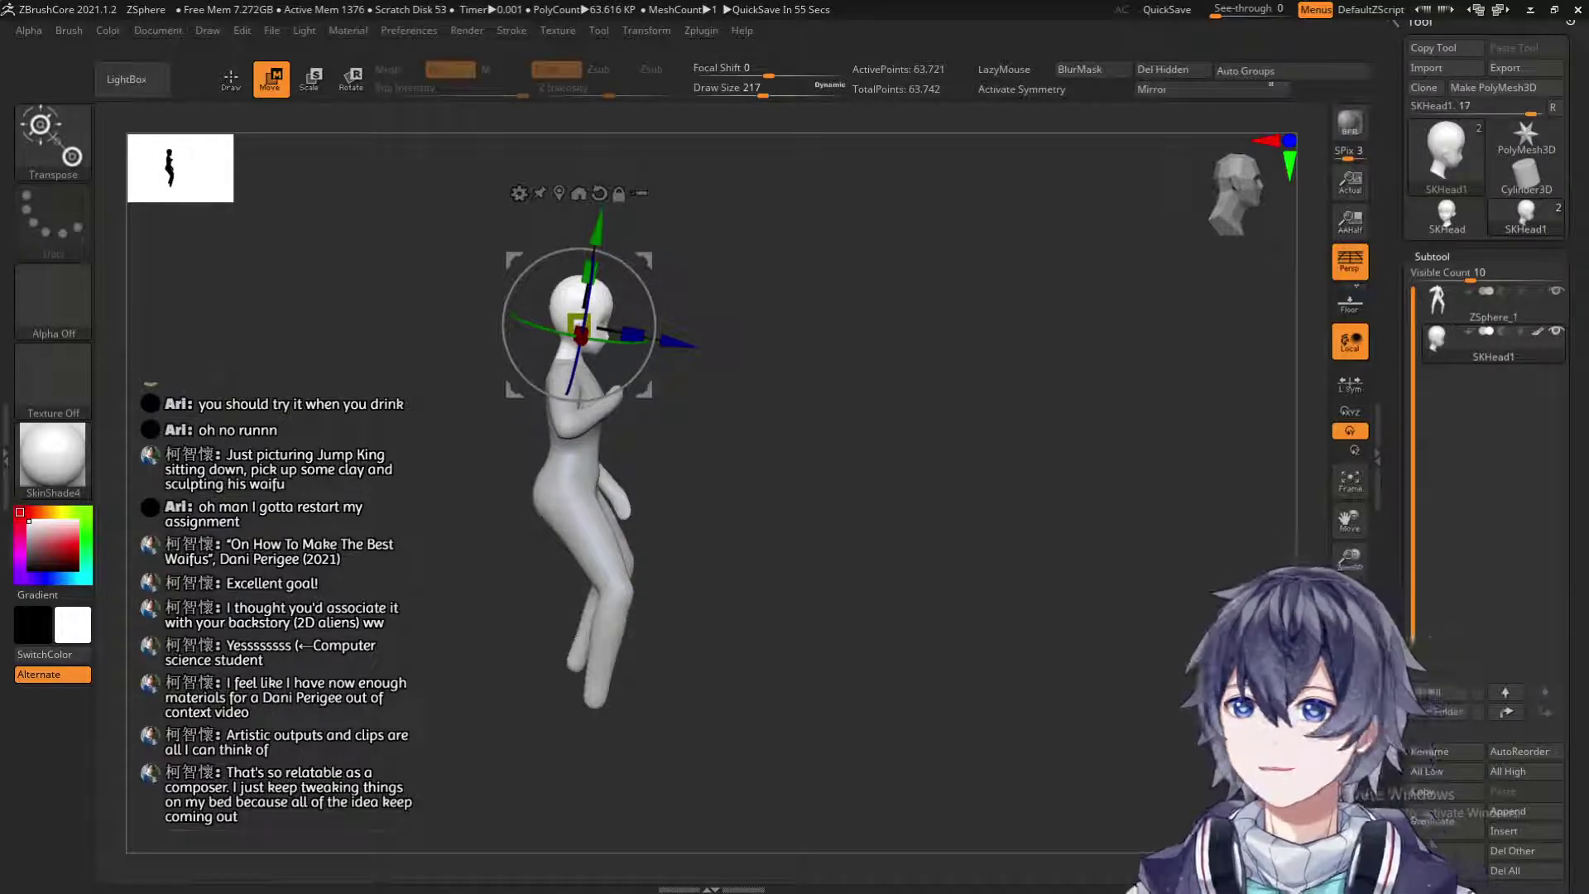
# Check the ZSphere_1 body, reselect the SKHead1 subtool and scale the head down slightly to suit the body.
pyautogui.moveTo(807, 450)
pyautogui.mouseDown()
pyautogui.moveTo(765, 431)
pyautogui.moveTo(963, 392)
pyautogui.moveTo(917, 433)
pyautogui.mouseUp()
pyautogui.press('q')
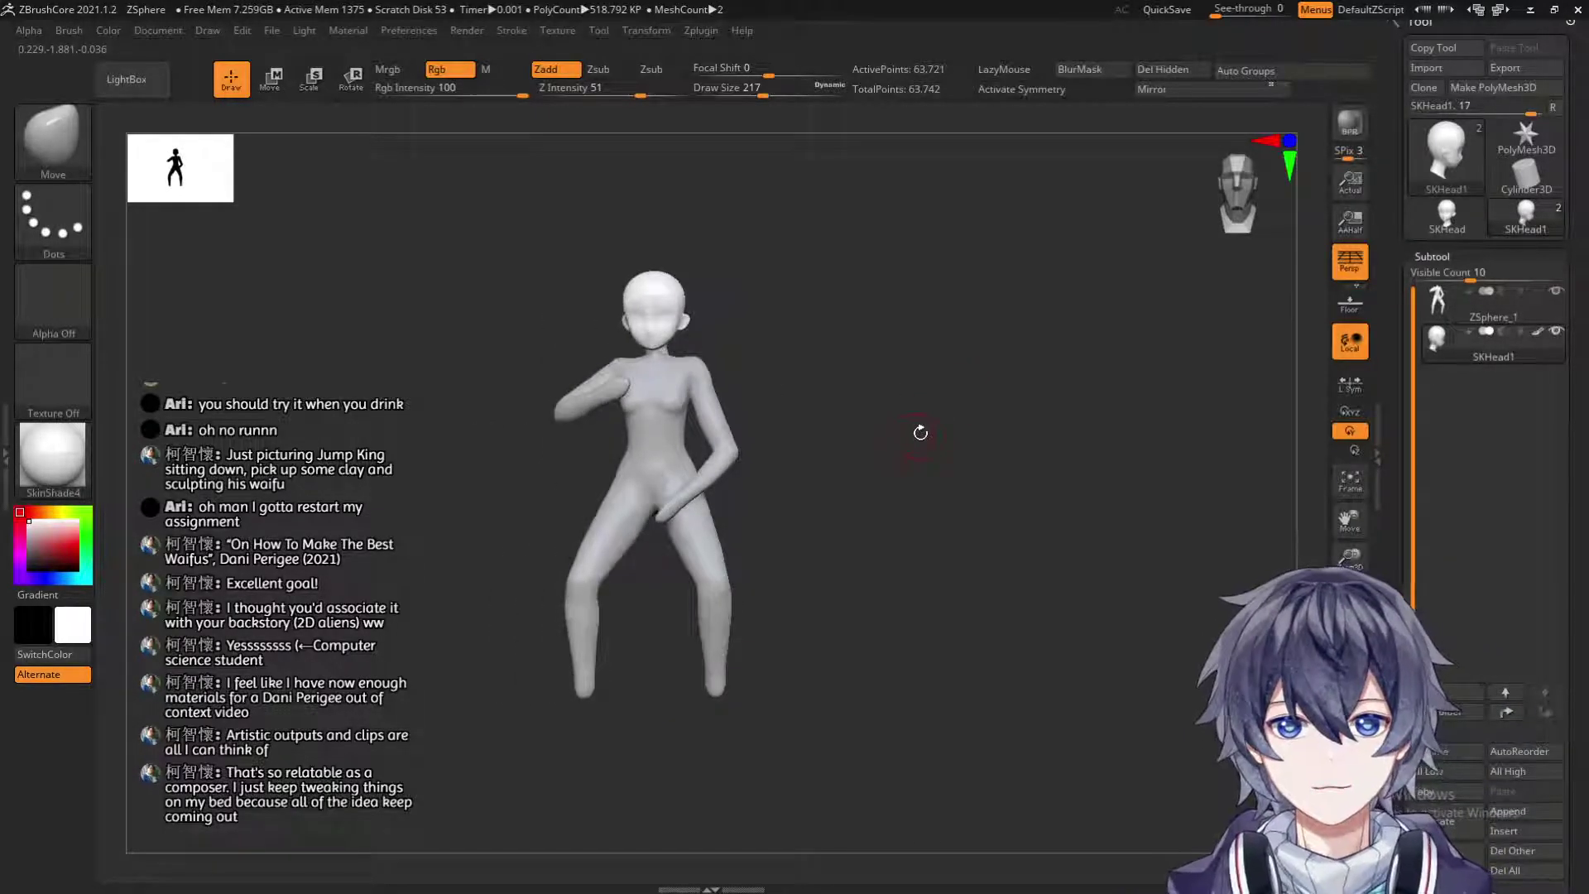
pyautogui.click(1461, 318)
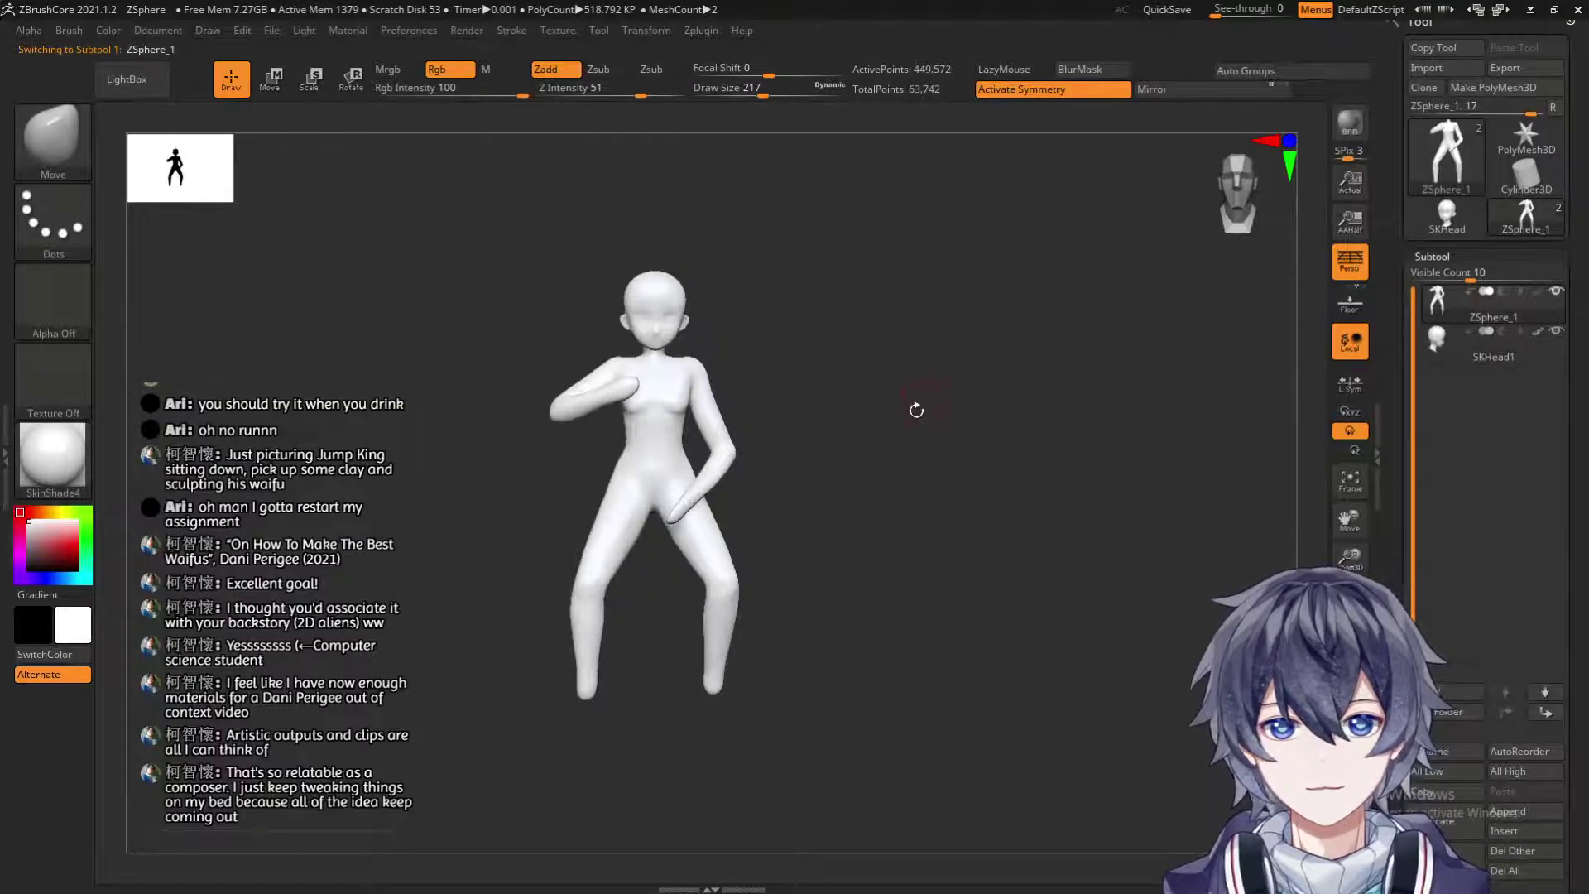
pyautogui.moveTo(905, 418); pyautogui.dragTo(913, 427)
pyautogui.click(1508, 351)
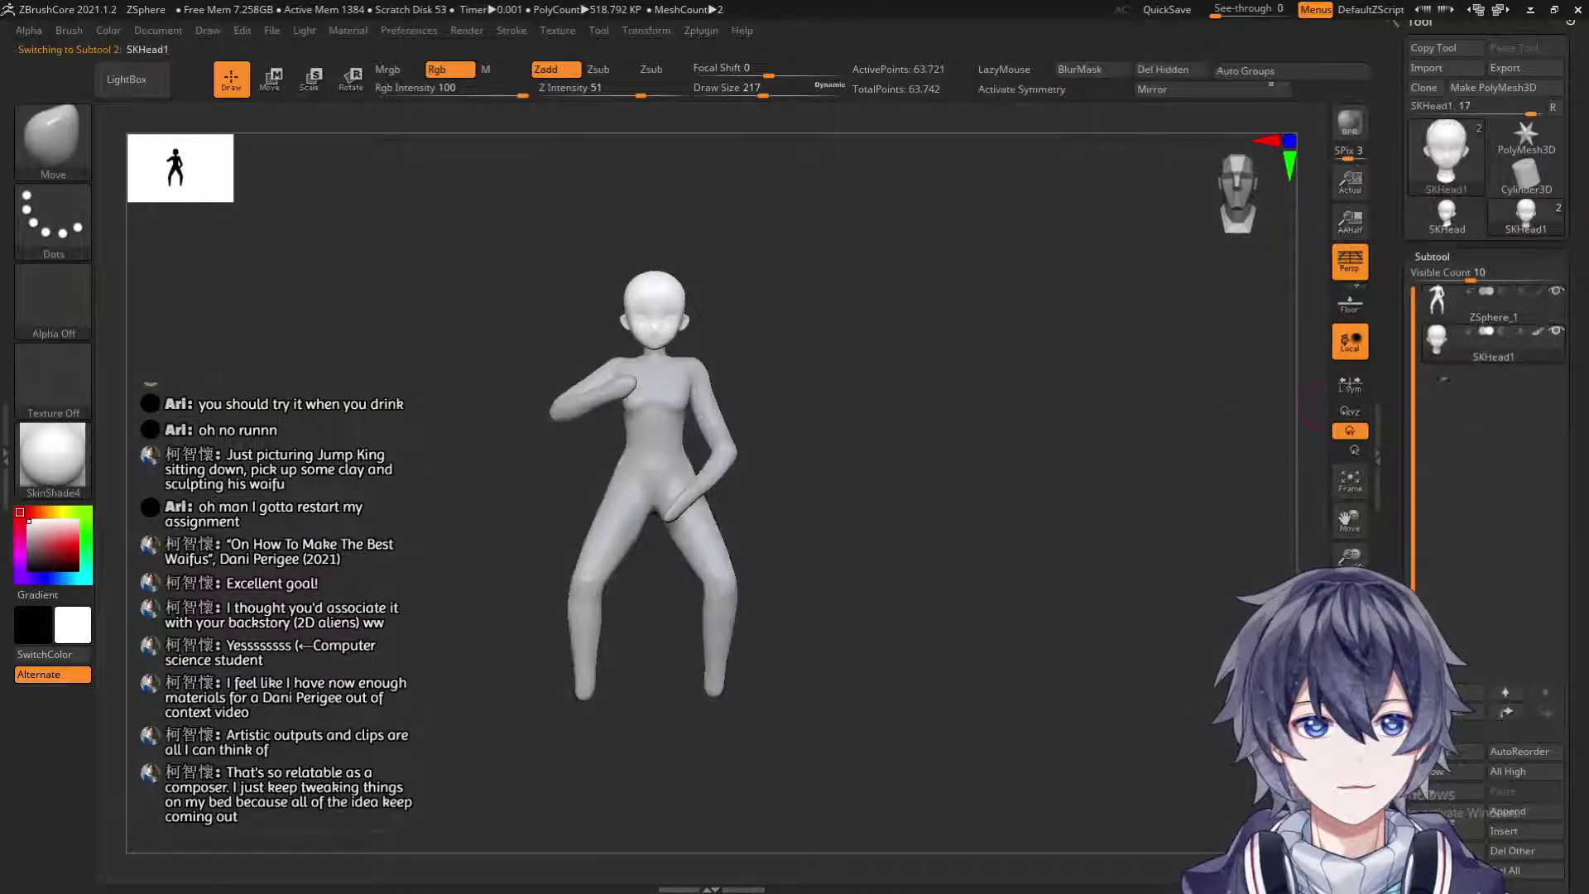
pyautogui.press('w')
pyautogui.moveTo(606, 319); pyautogui.dragTo(658, 320)
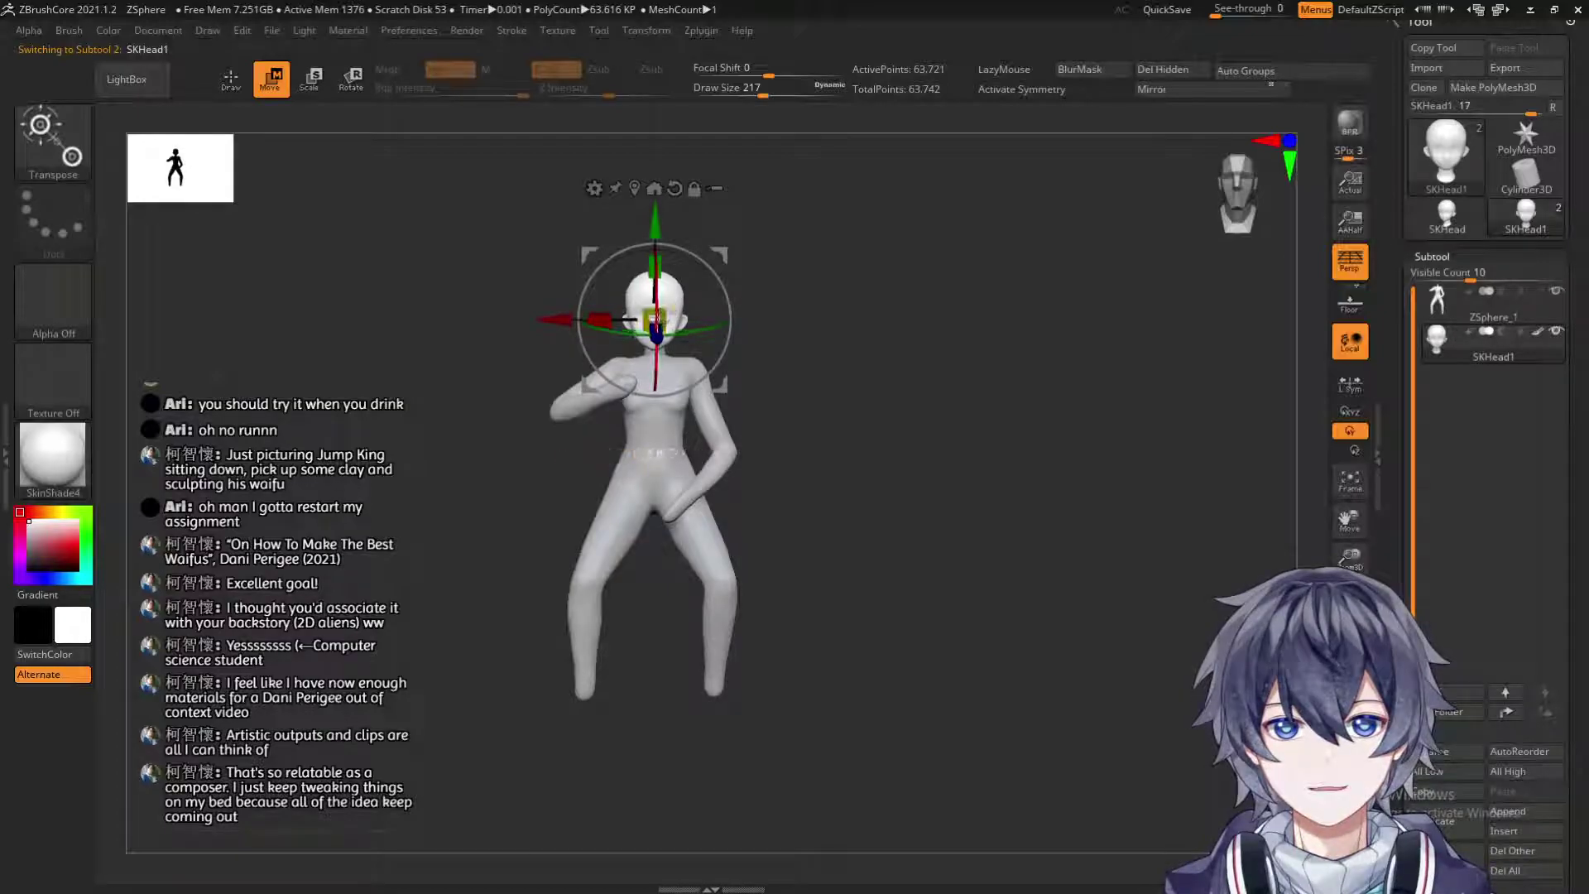
pyautogui.press('q')
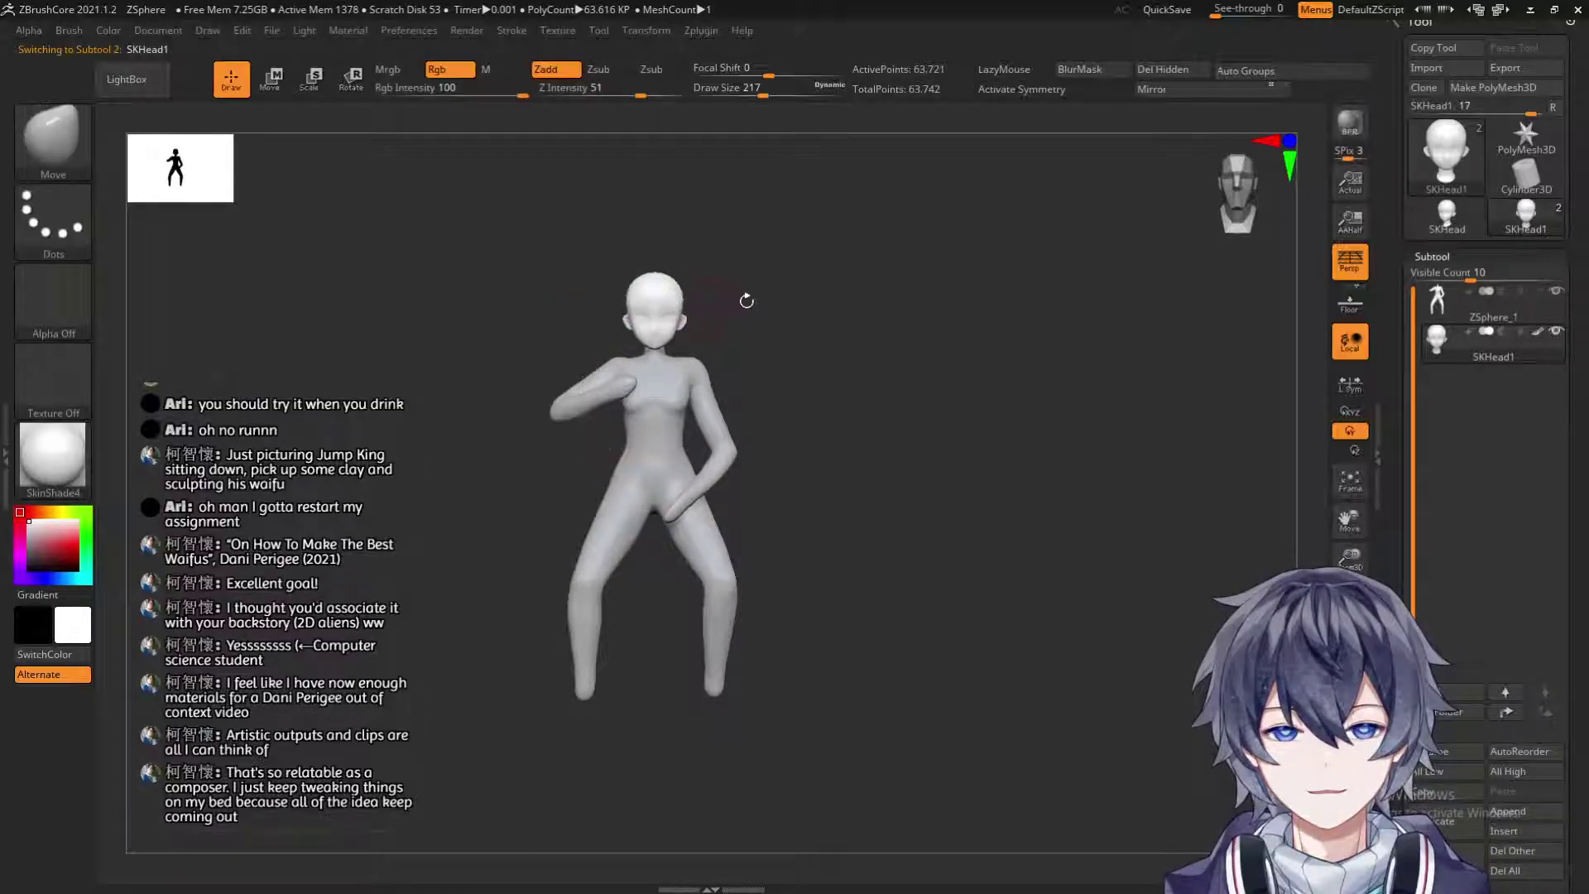
pyautogui.moveTo(1109, 433); pyautogui.dragTo(937, 492)
pyautogui.press('w')
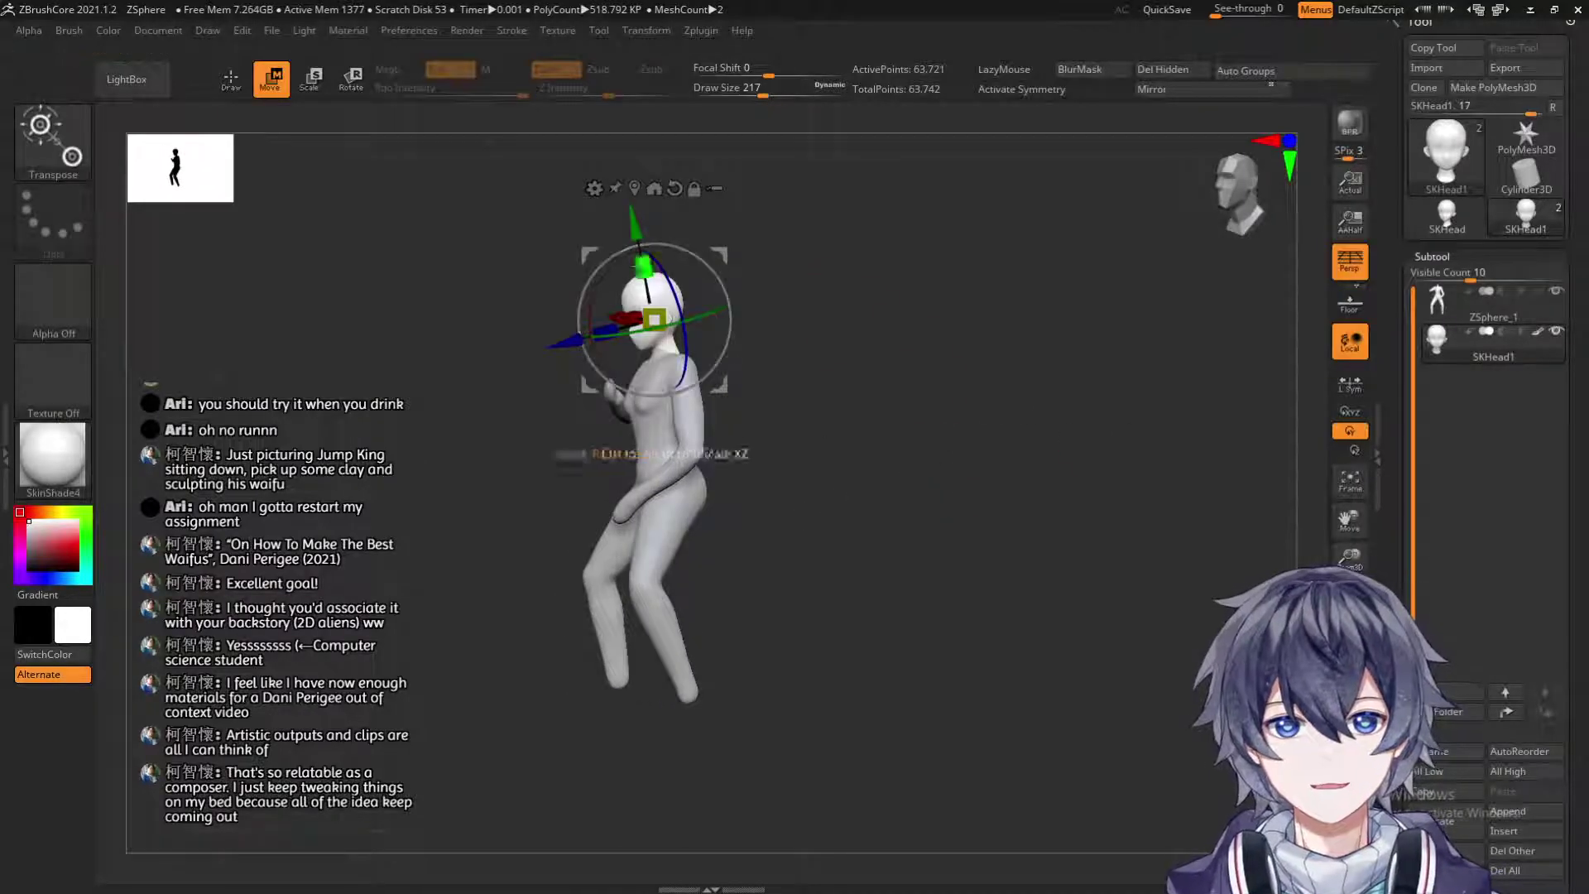
pyautogui.press('q')
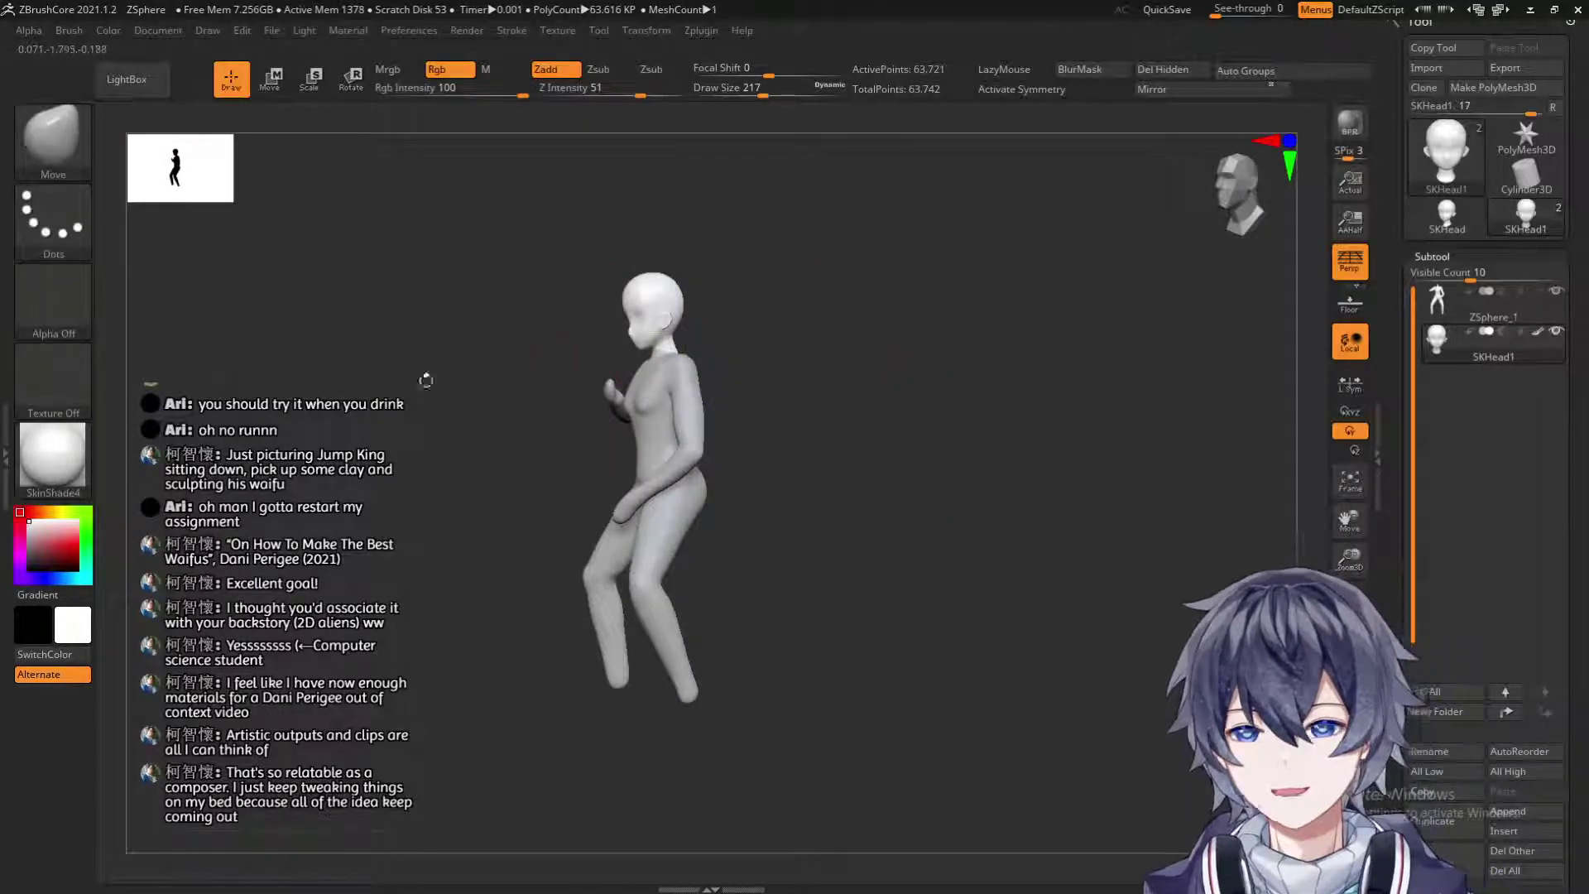
pyautogui.moveTo(892, 418); pyautogui.dragTo(1029, 525)
# Select the ZSphere_1 body and examine its front view and the available subtool options alongside the SKHead1 subtool.
pyautogui.click(1459, 305)
pyautogui.moveTo(868, 329); pyautogui.dragTo(1024, 375)
pyautogui.keyDown('alt'); pyautogui.moveTo(966, 468); pyautogui.dragTo(982, 498); pyautogui.keyUp('alt')
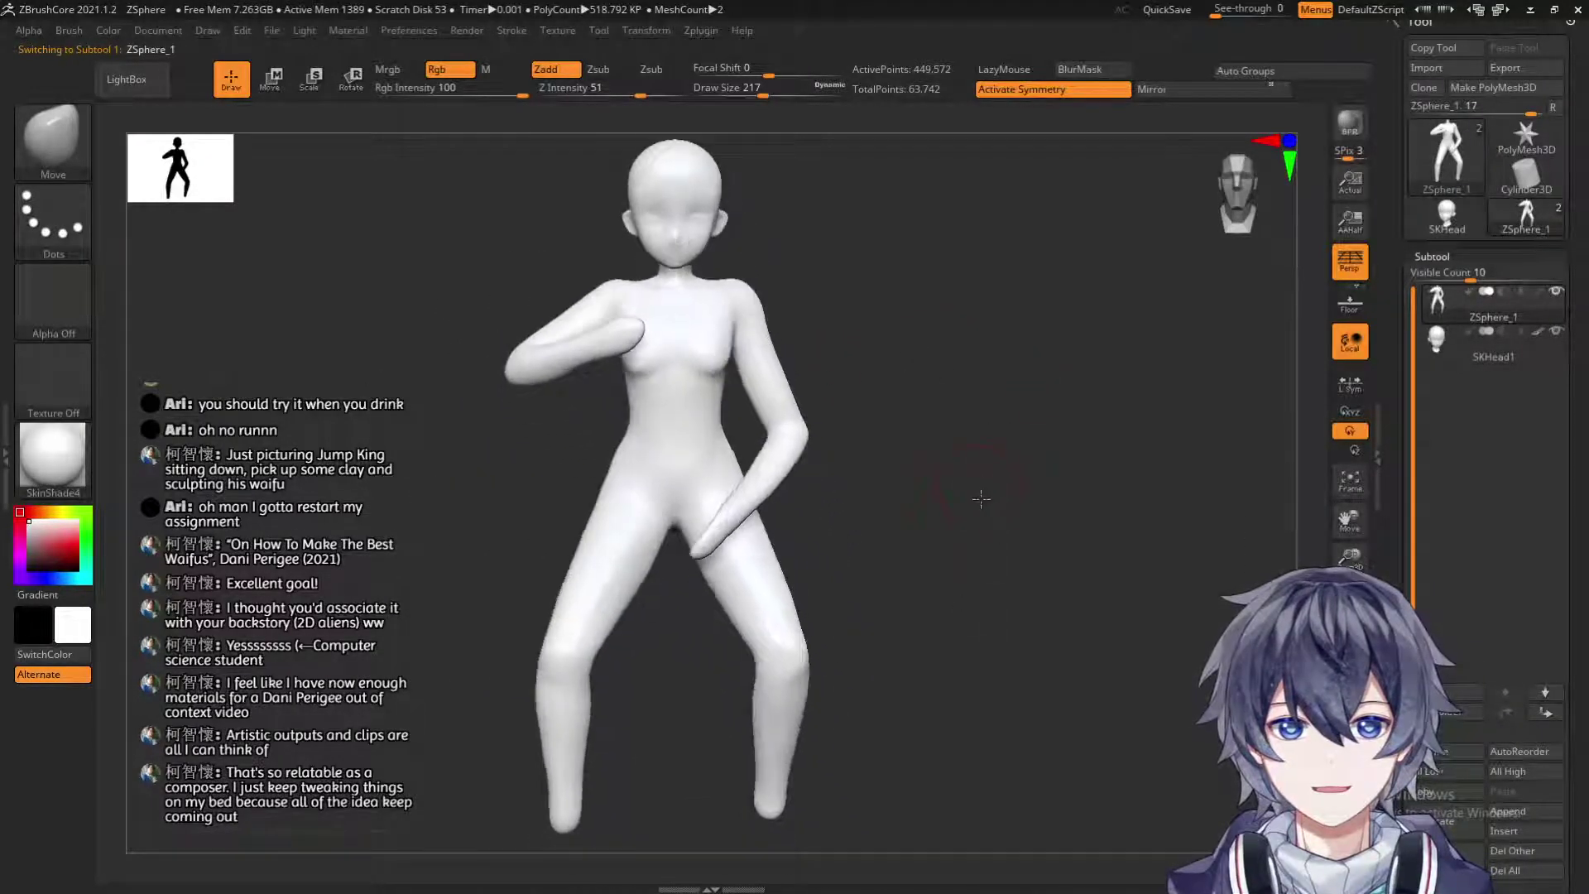
pyautogui.press('w')
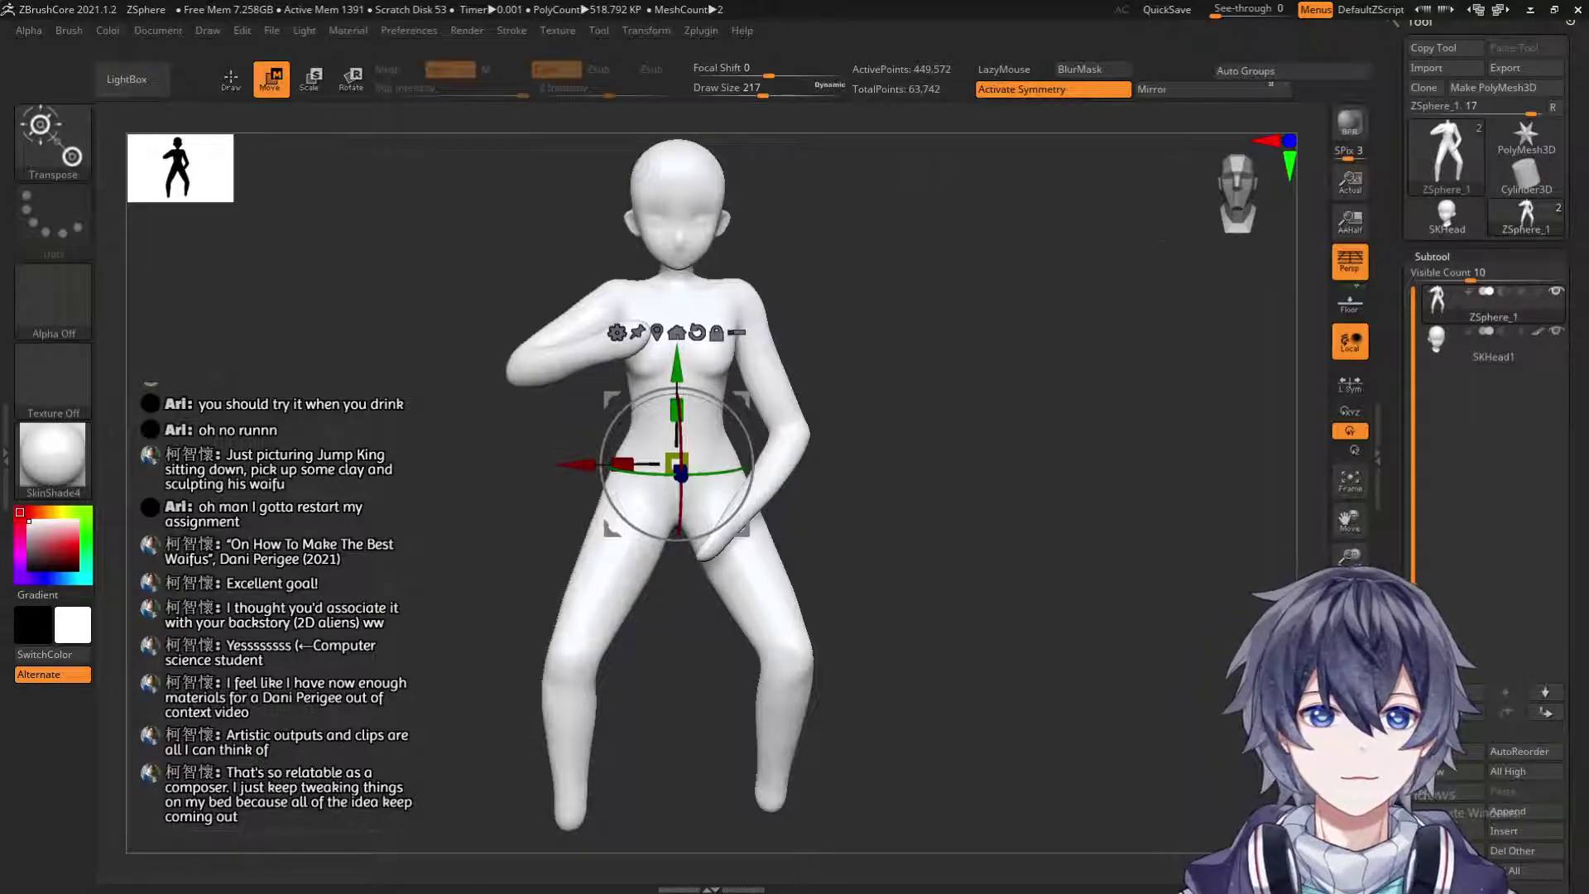
pyautogui.click(1455, 256)
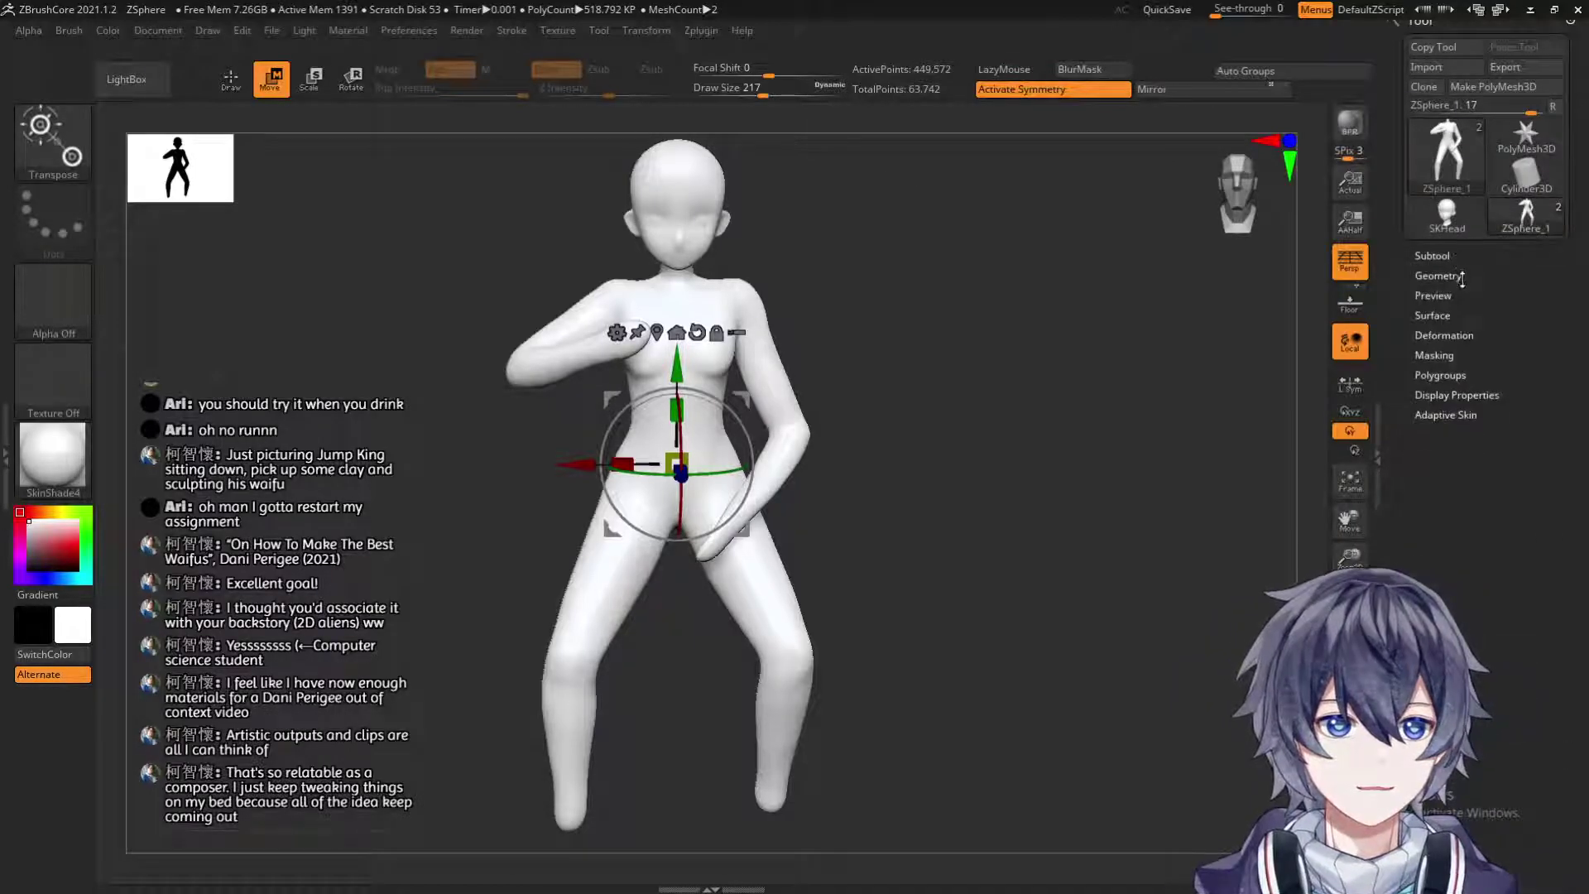
pyautogui.click(1451, 256)
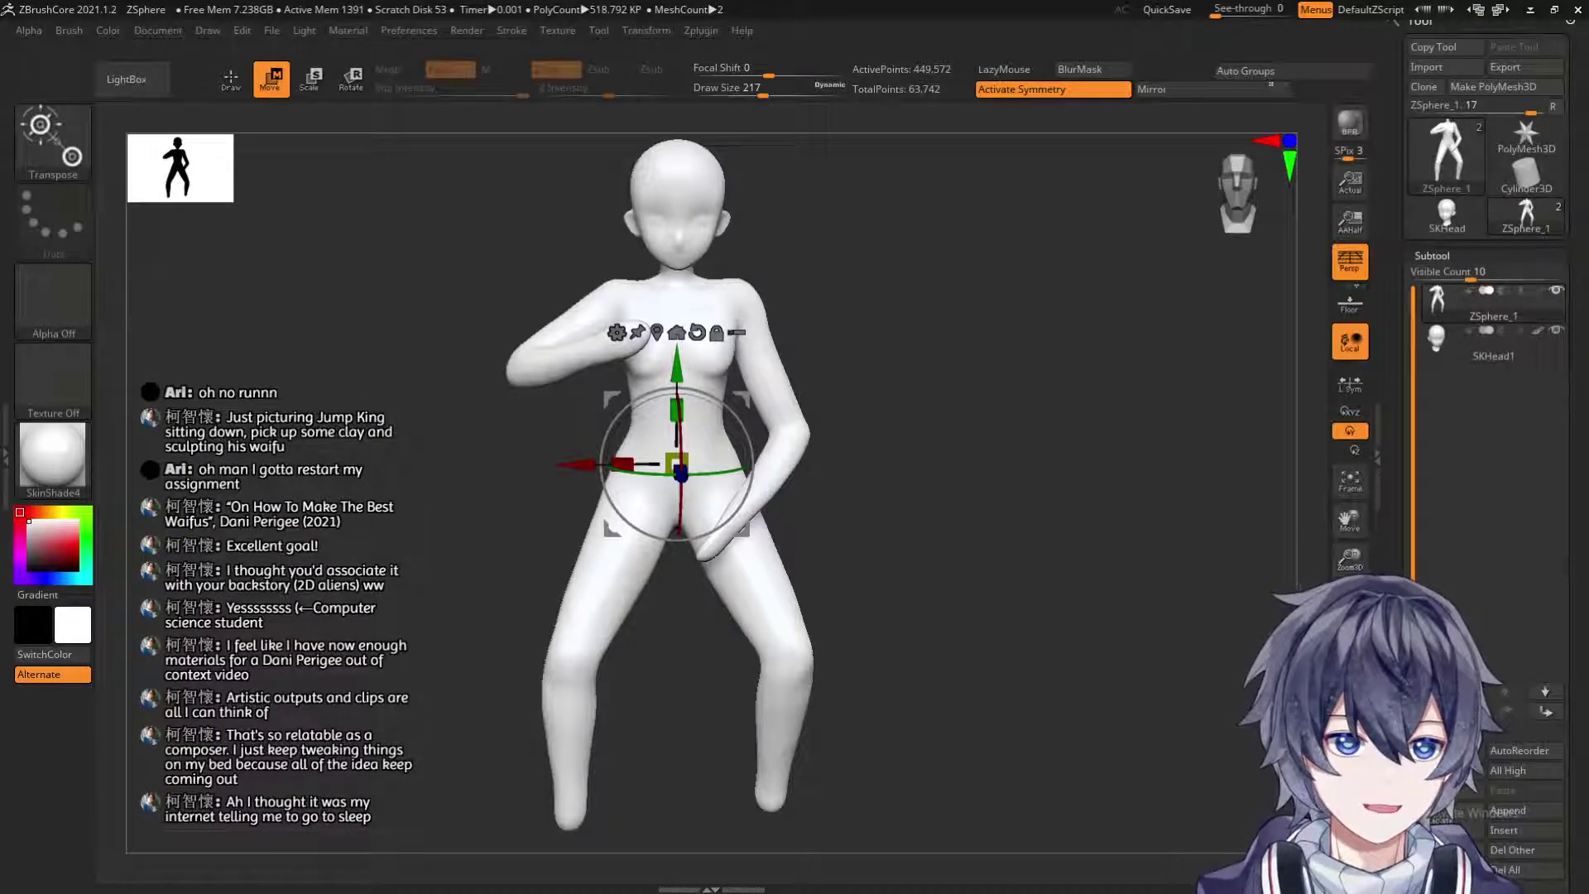
pyautogui.moveTo(1487, 842); pyautogui.dragTo(1486, 569)
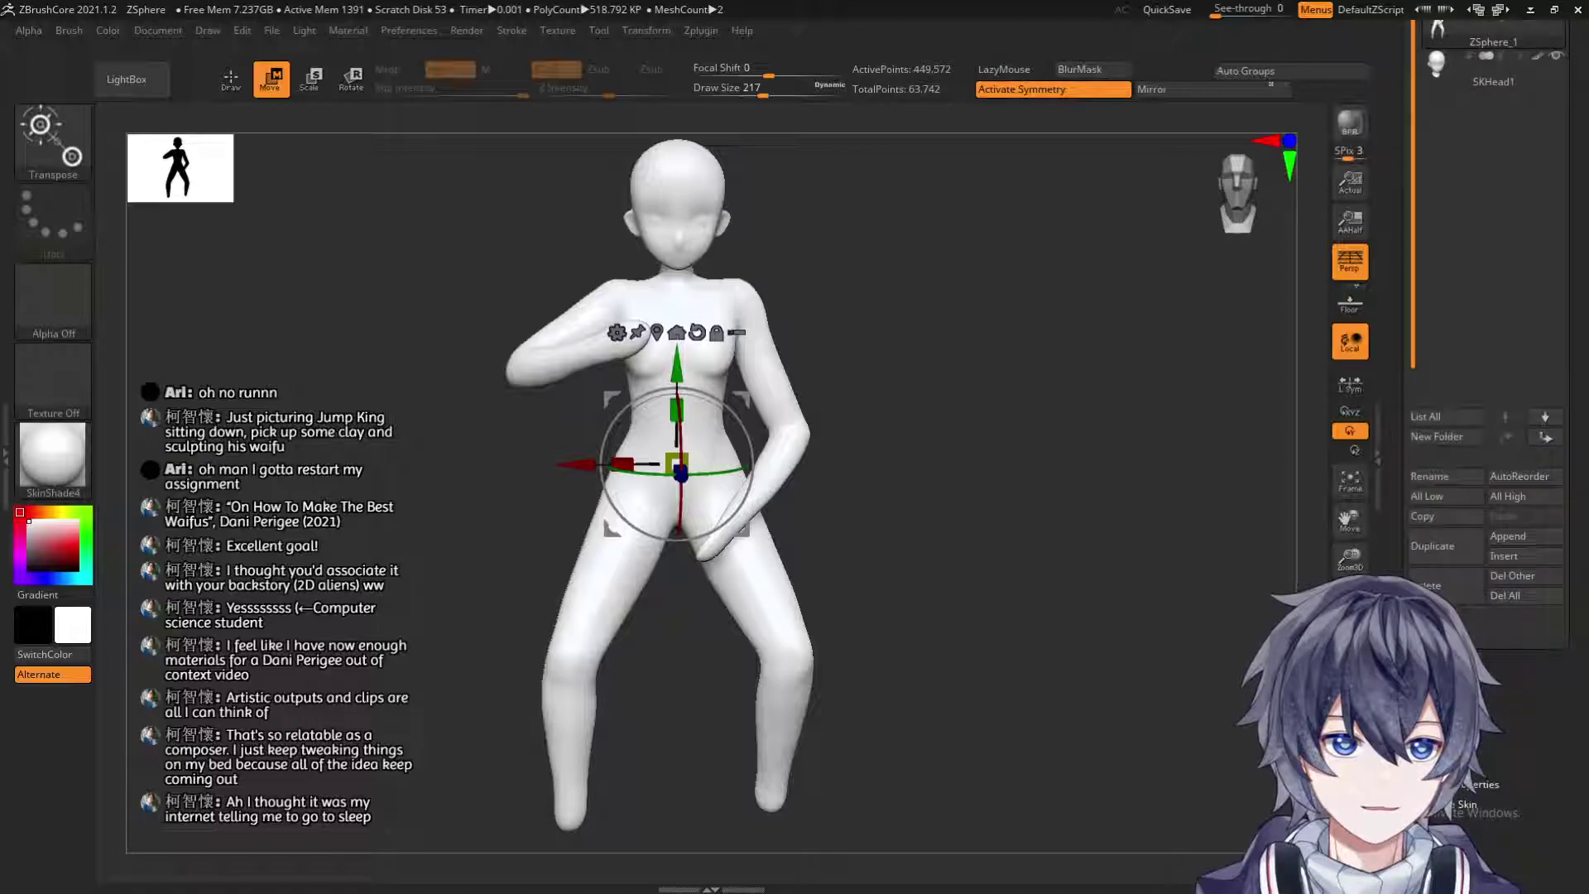
pyautogui.scroll(1, 1490, 133)
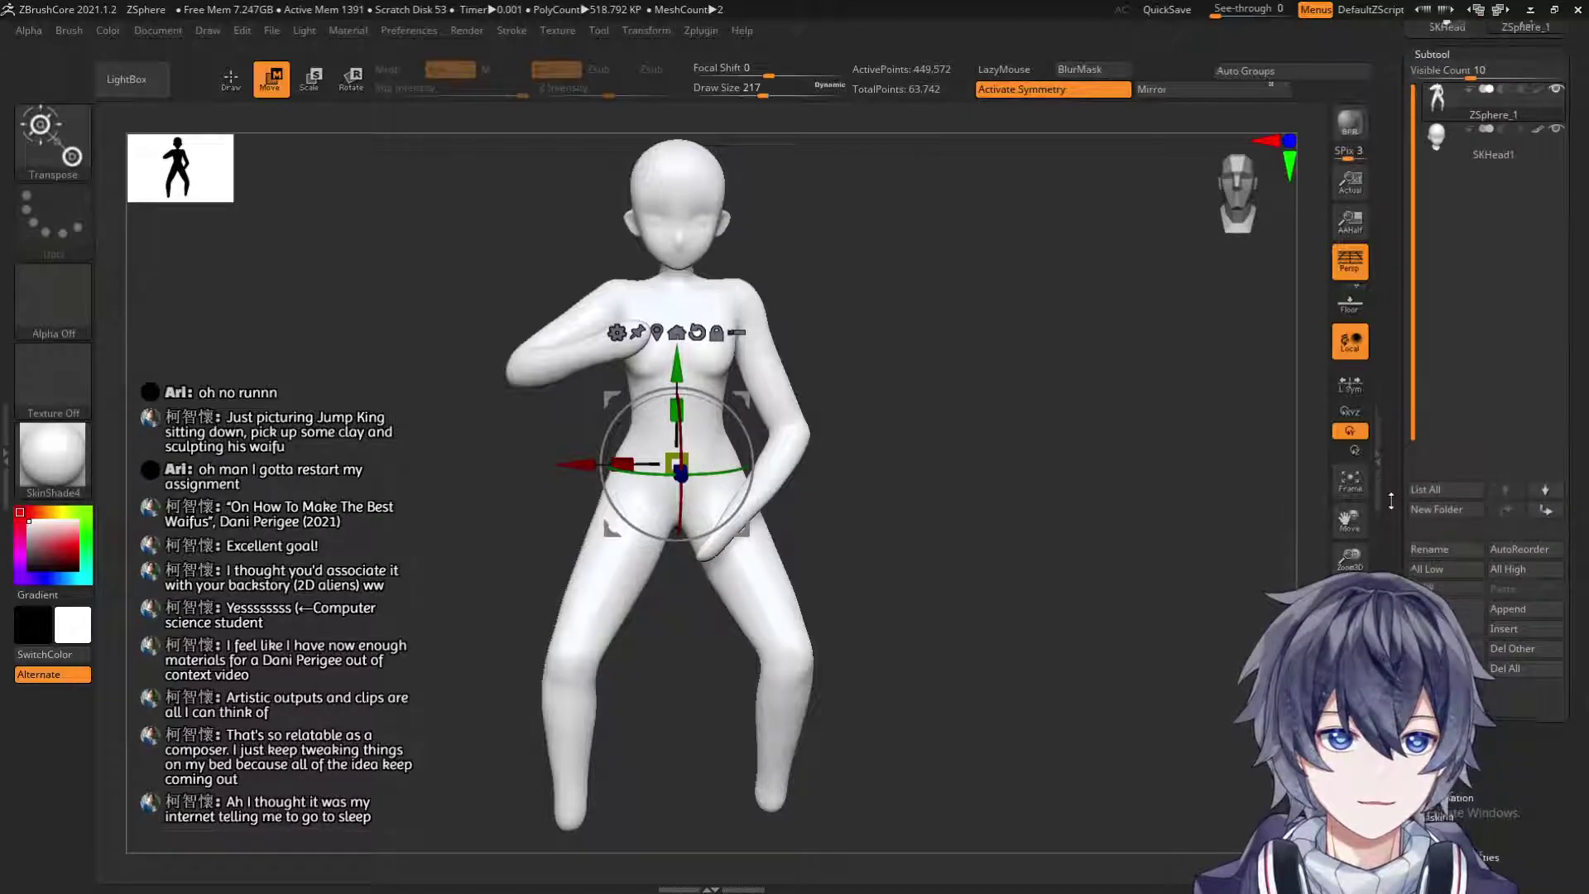
pyautogui.click(1484, 149)
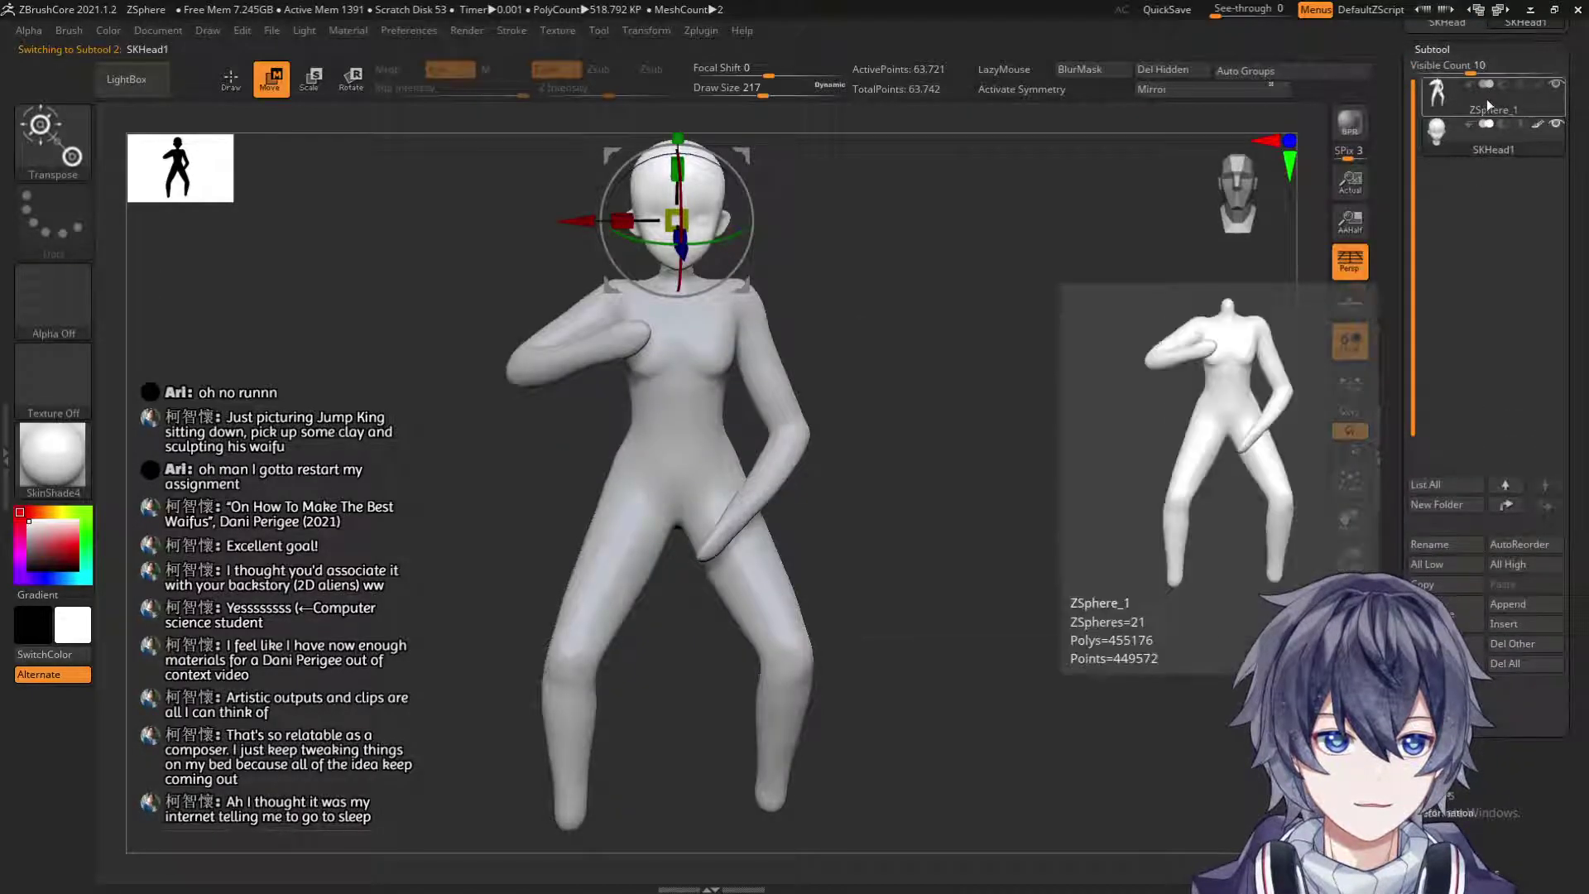
pyautogui.click(1480, 111)
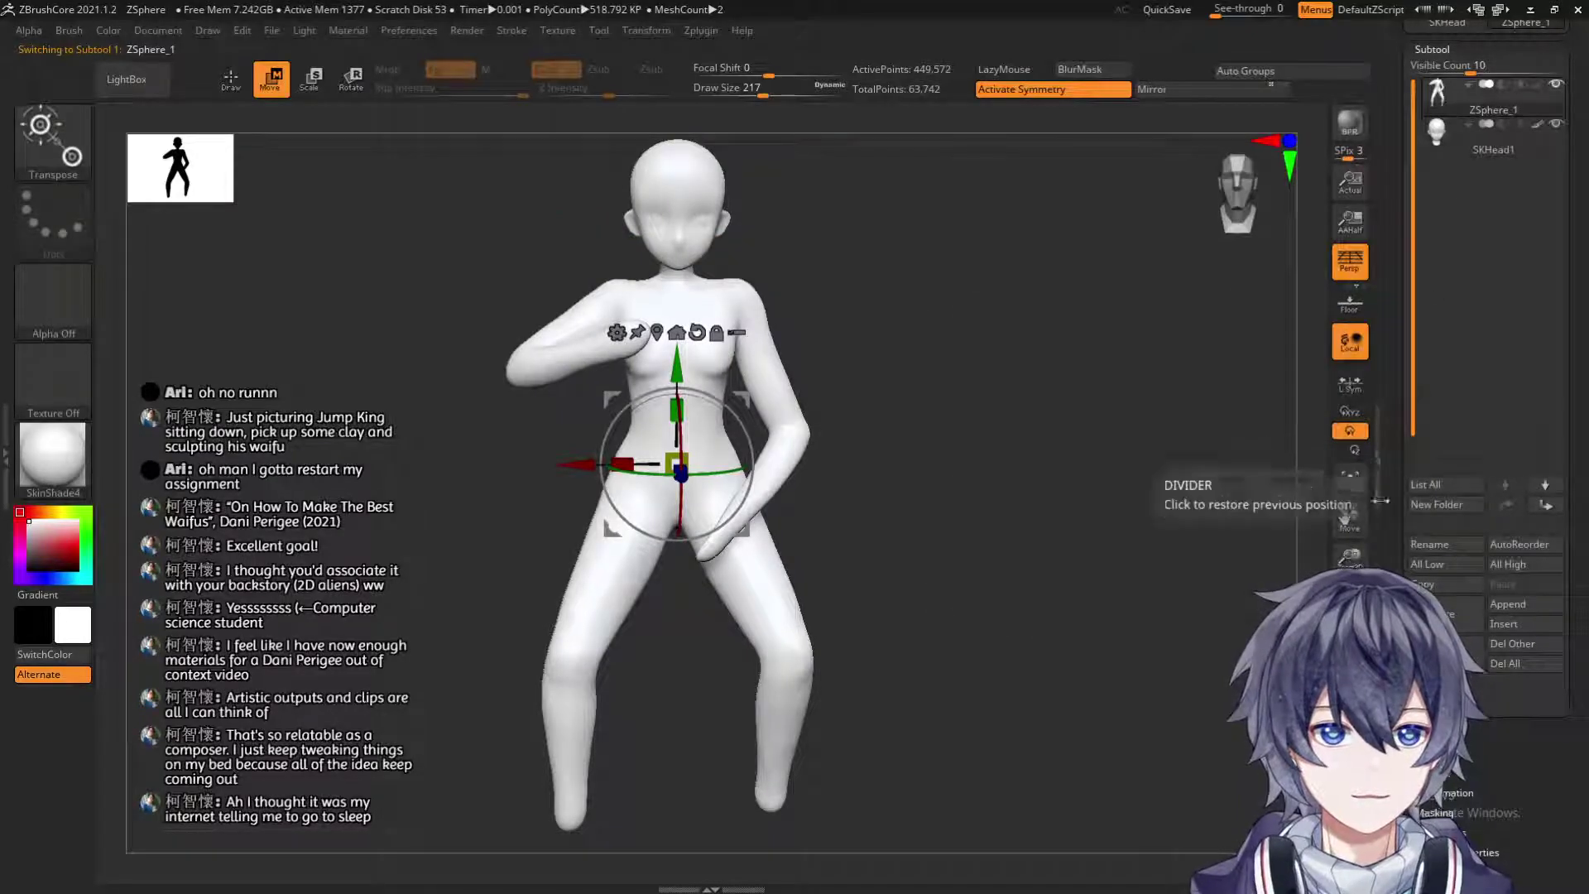
pyautogui.moveTo(1388, 533); pyautogui.dragTo(1388, 626)
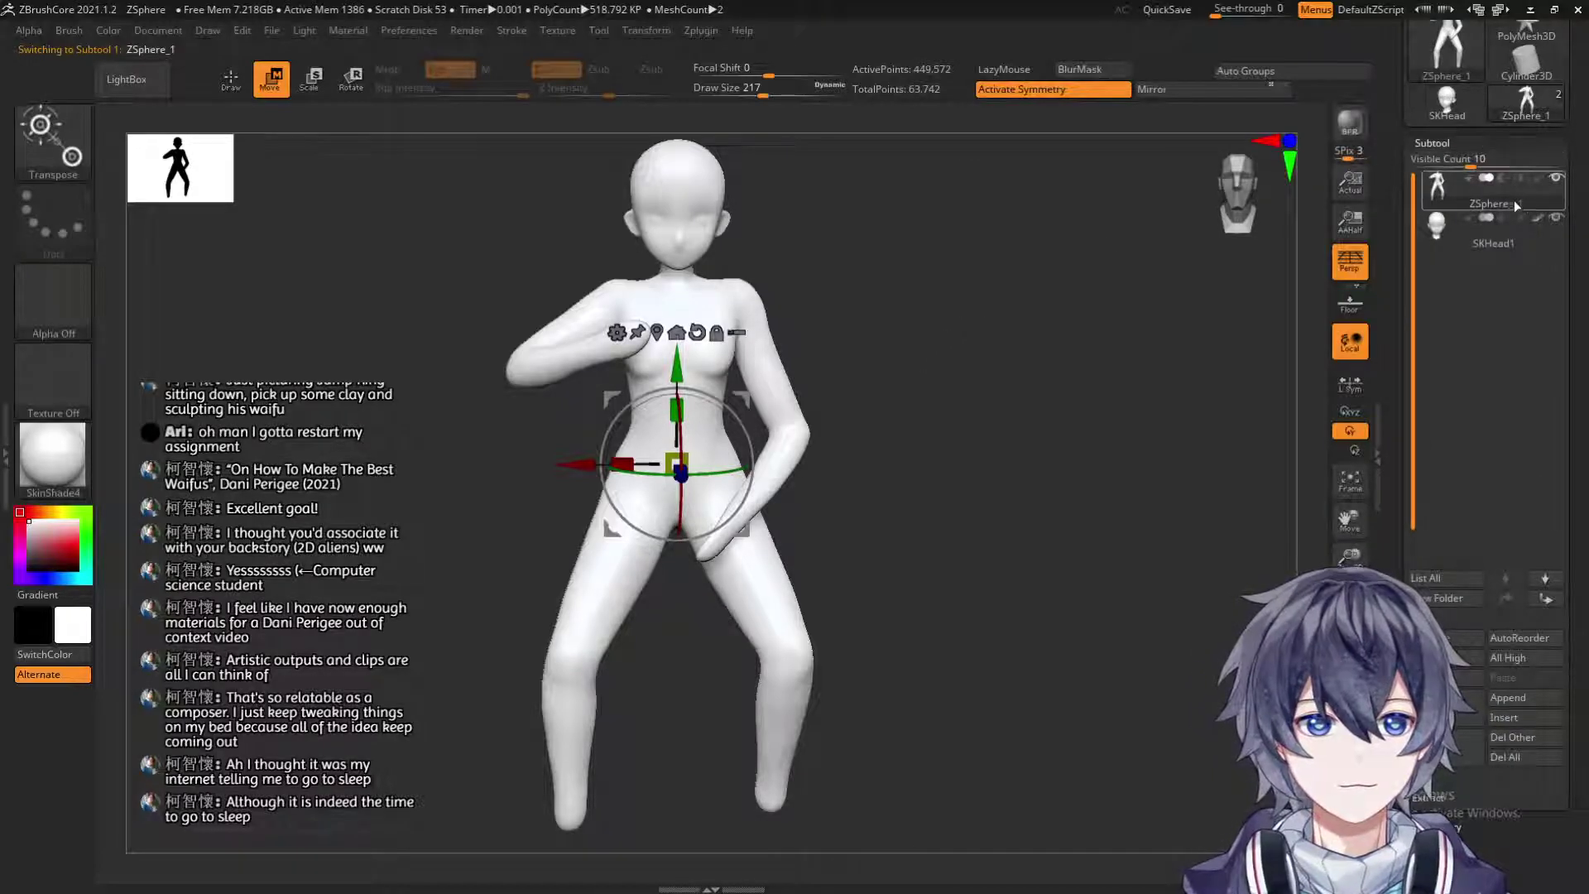
pyautogui.moveTo(1515, 202)
pyautogui.moveTo(1399, 192); pyautogui.dragTo(1399, 312)
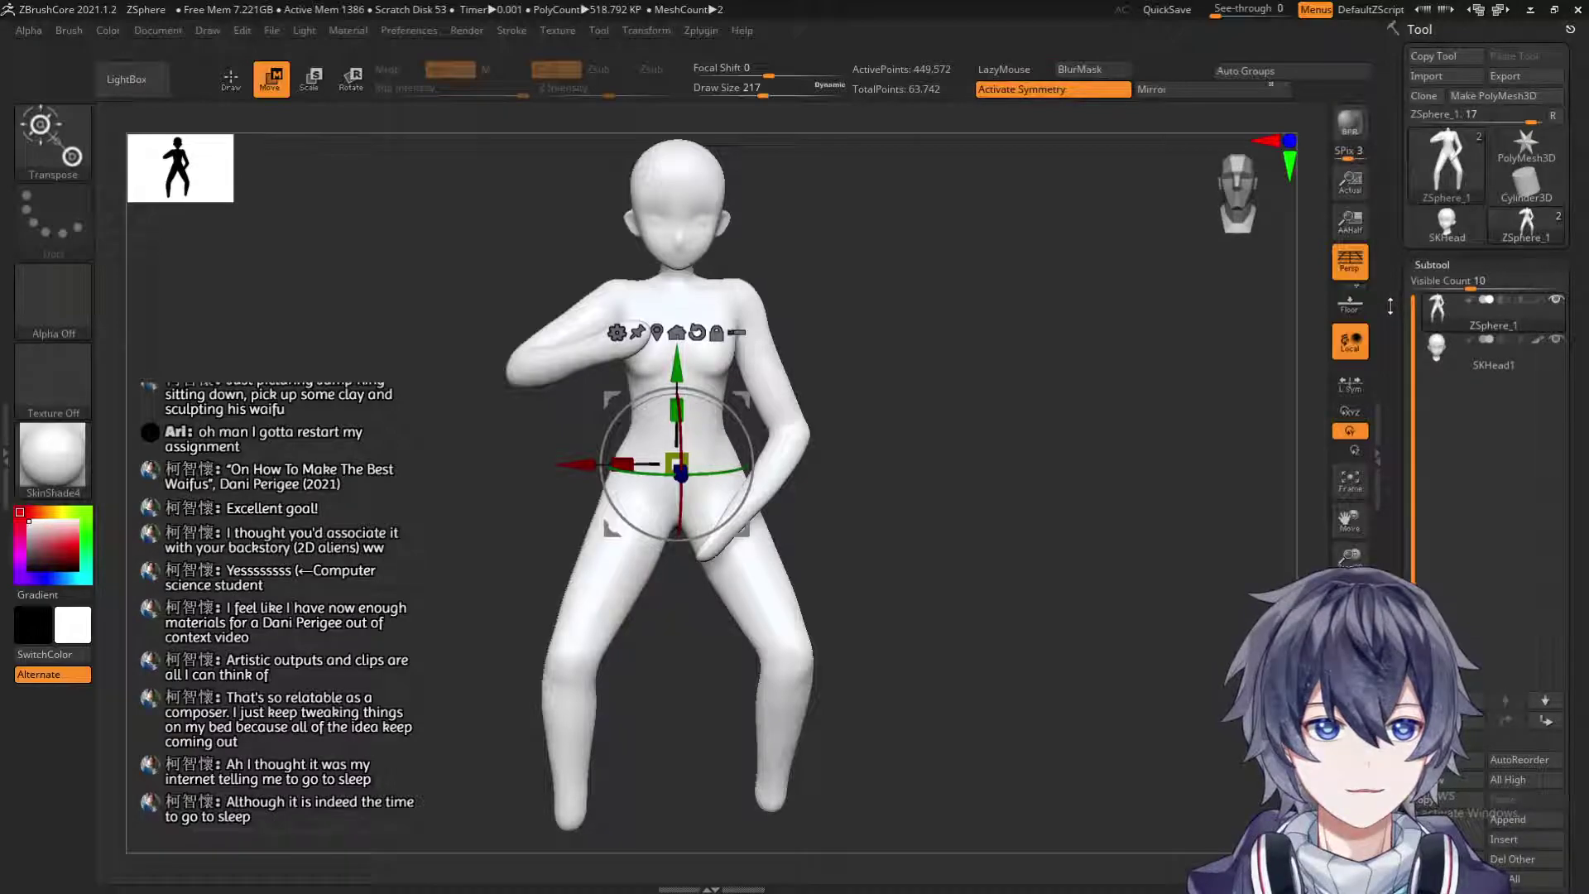
# Convert the ZSphere_1 body into a separate PolyMesh3D tool and return to the ZSphere_1 tool that contains the head.
pyautogui.click(1483, 96)
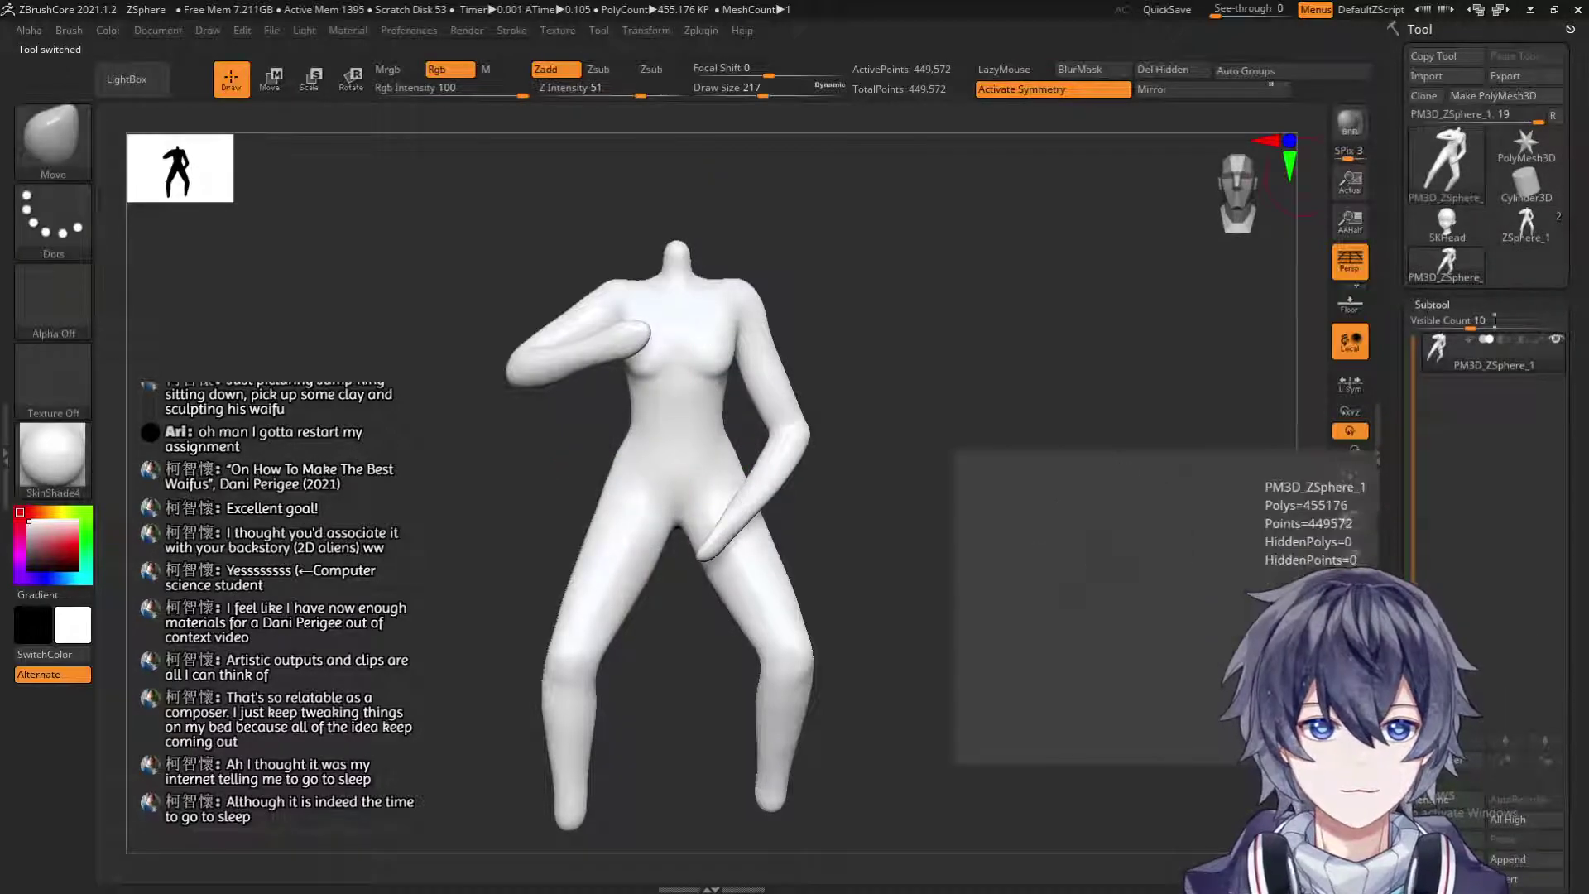
pyautogui.moveTo(1193, 469); pyautogui.dragTo(1052, 502)
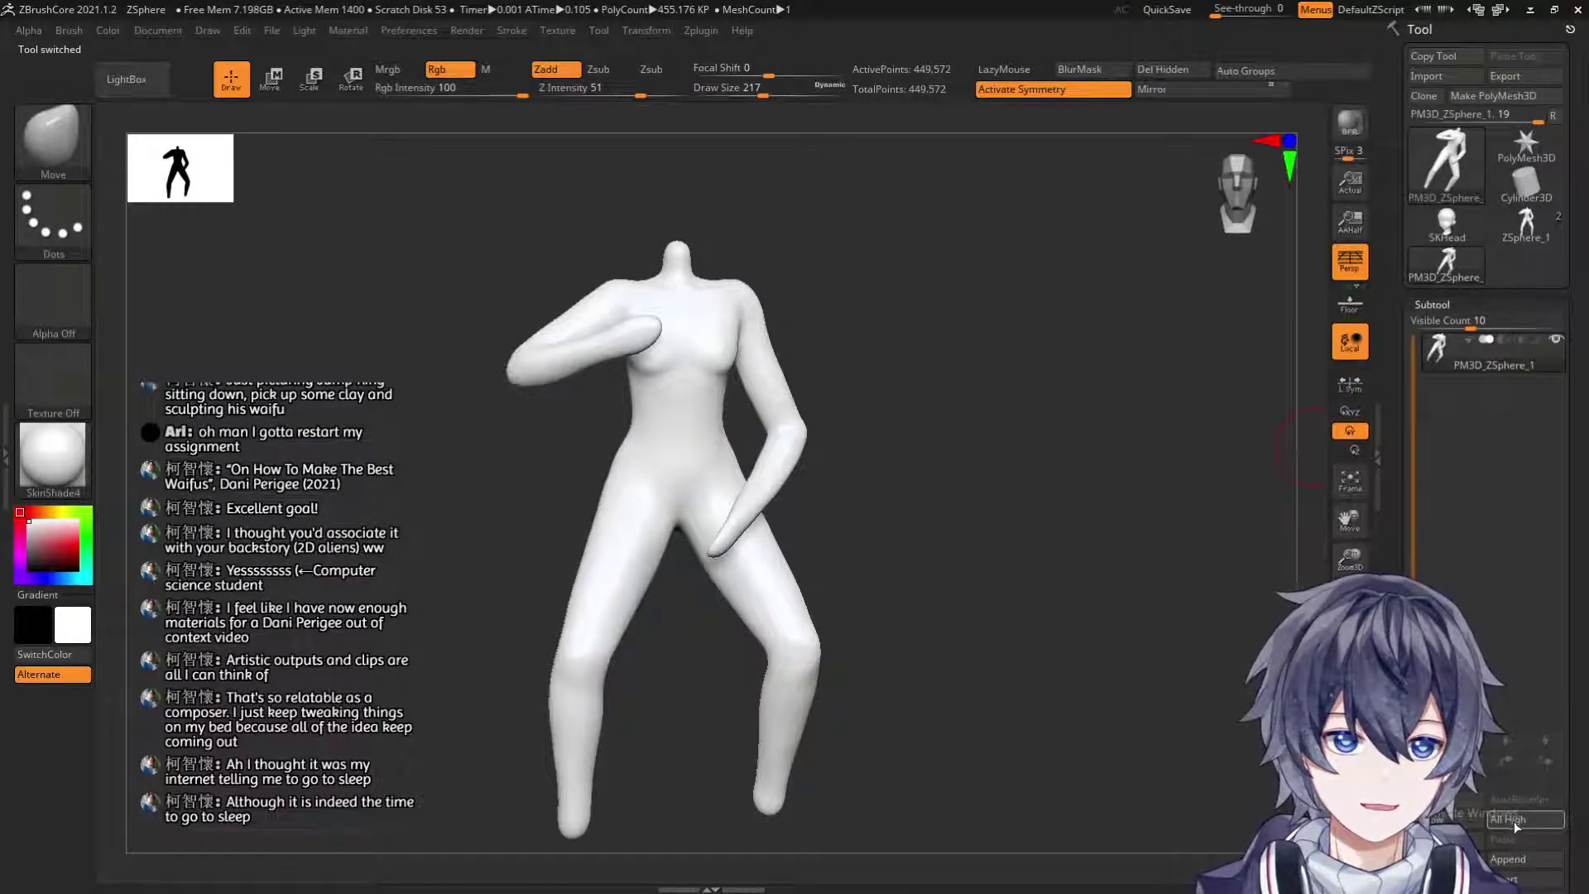
pyautogui.click(1537, 235)
pyautogui.moveTo(1055, 579)
pyautogui.mouseDown()
pyautogui.moveTo(1011, 533)
pyautogui.moveTo(1069, 560)
pyautogui.mouseUp()
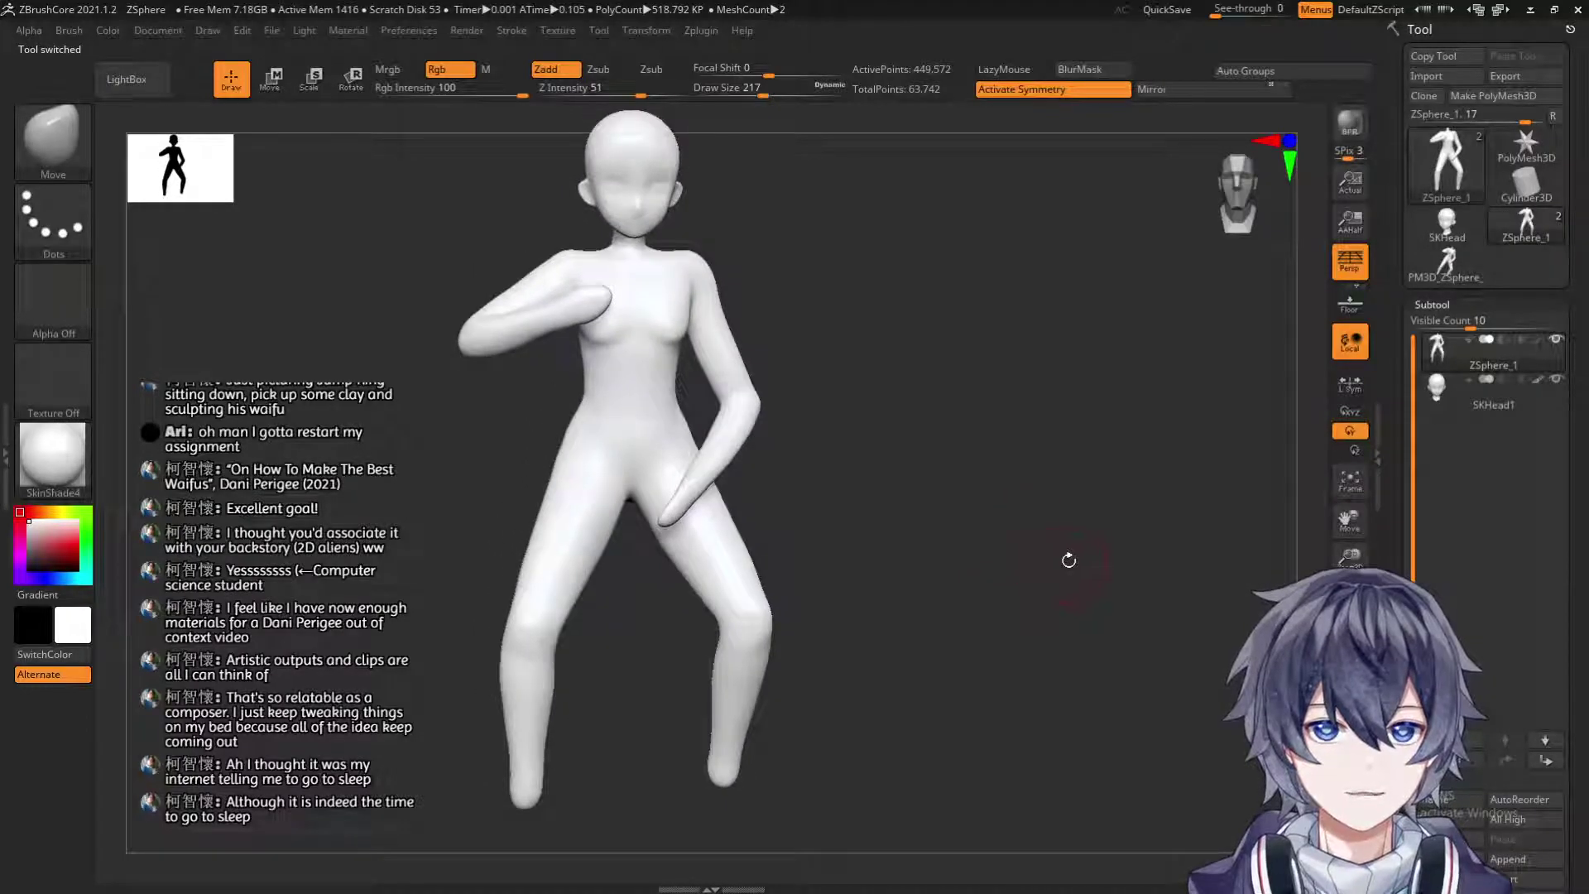
# Convert the SKHead1 subtool into a PolyMesh3D tool and append the converted PM3D_ZSphere_1 body to it.
pyautogui.click(1490, 393)
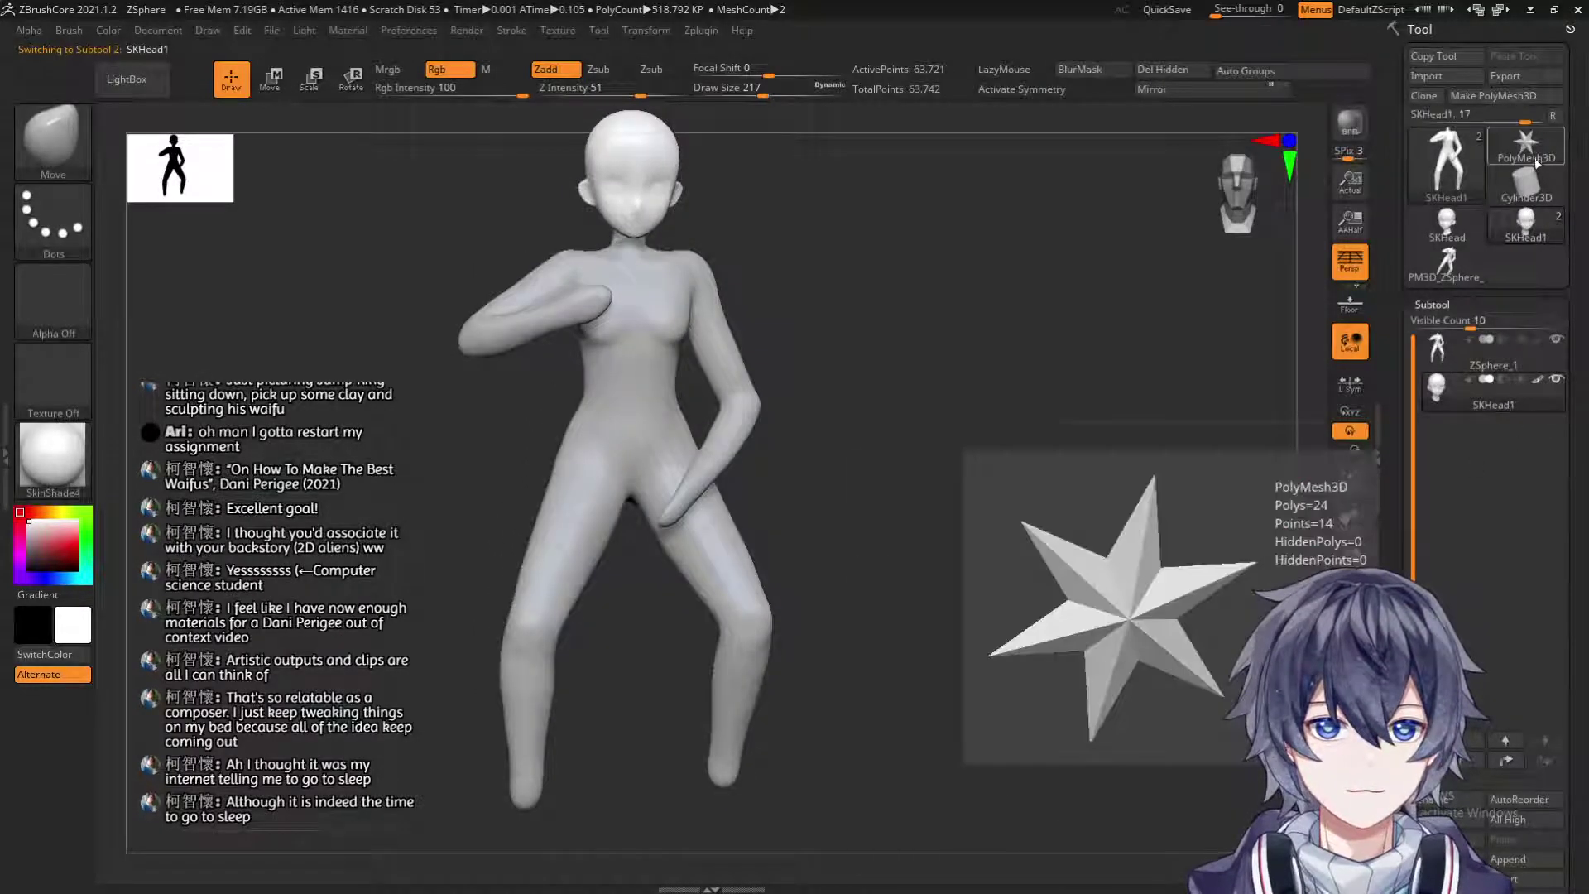
pyautogui.click(1490, 95)
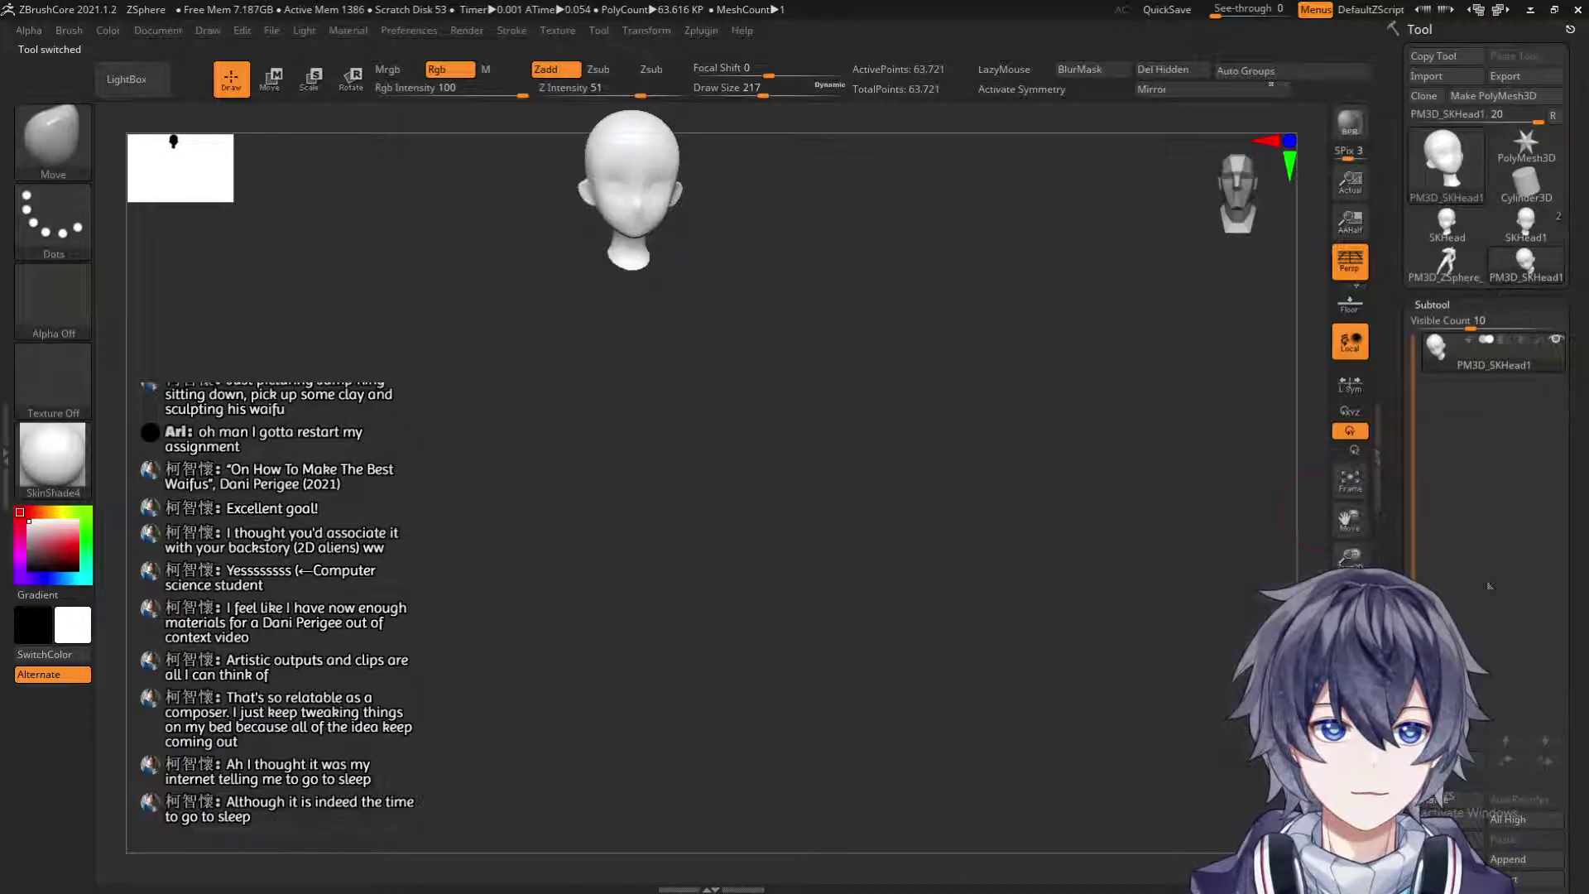
pyautogui.click(1513, 861)
pyautogui.click(1273, 846)
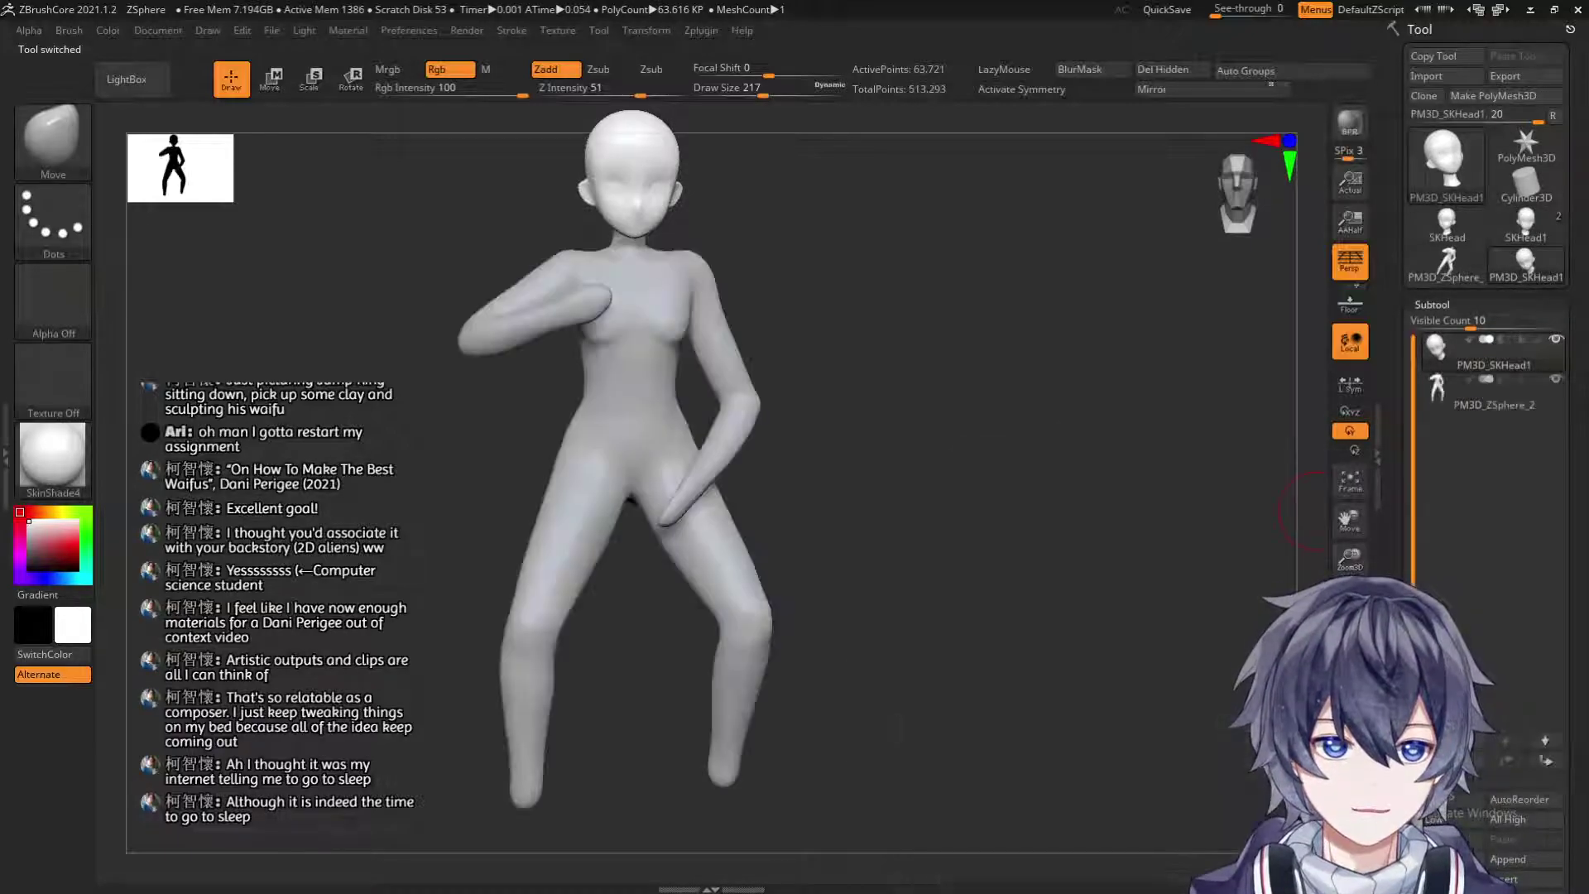
# Merge the PM3D_SKHead1 head down with the PM3D_ZSphere_2 body into a single subtool.
pyautogui.moveTo(1183, 680); pyautogui.dragTo(1007, 578)
pyautogui.moveTo(1428, 555); pyautogui.dragTo(1428, 281)
pyautogui.click(1428, 685)
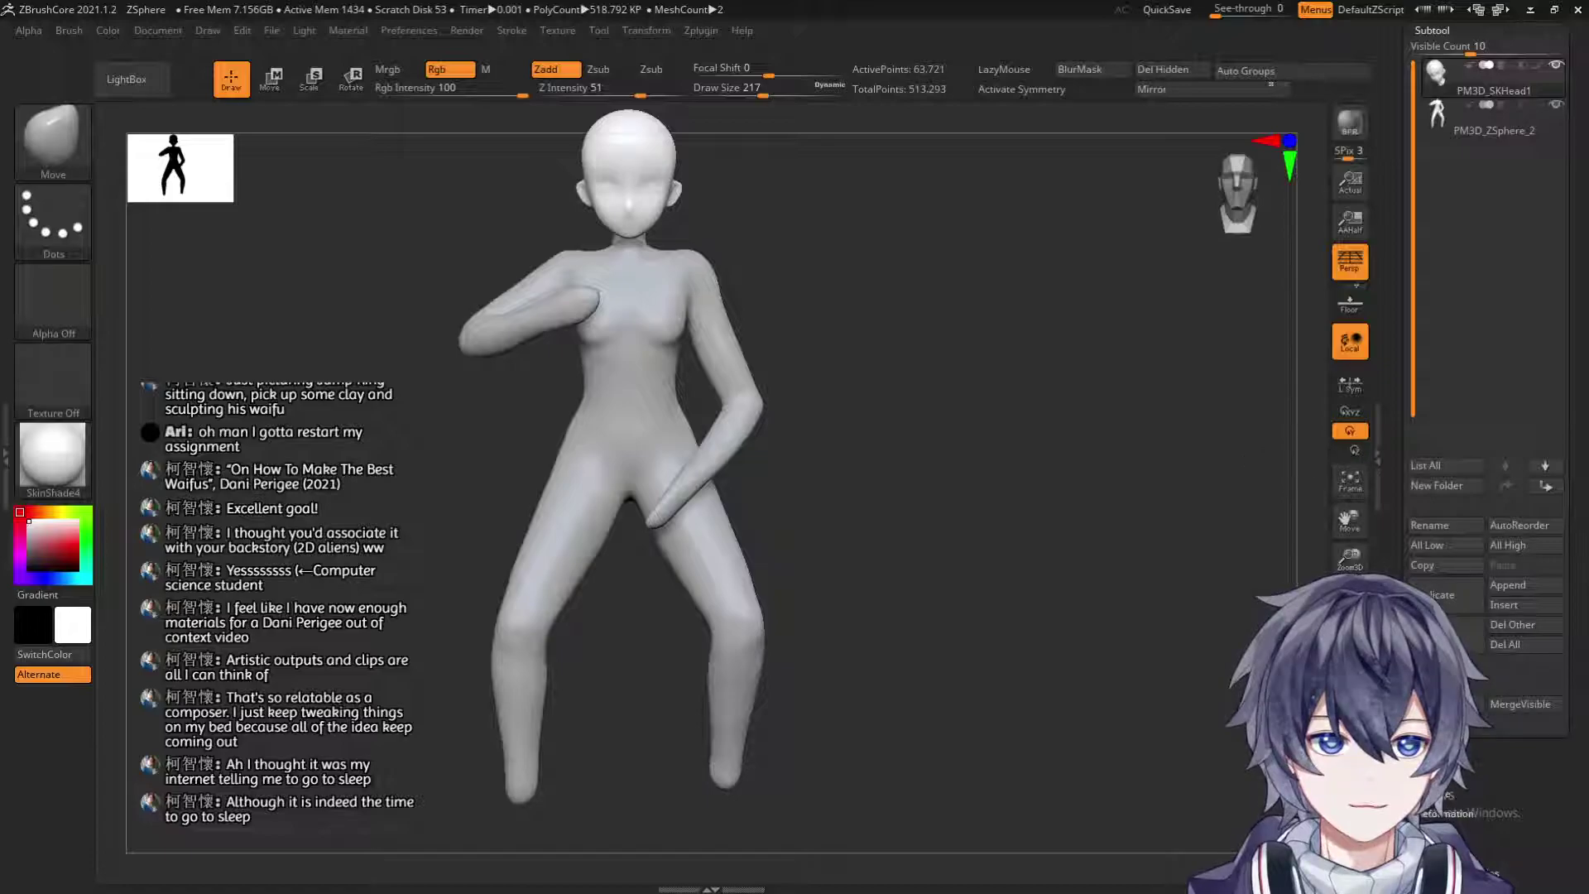
pyautogui.click(1442, 705)
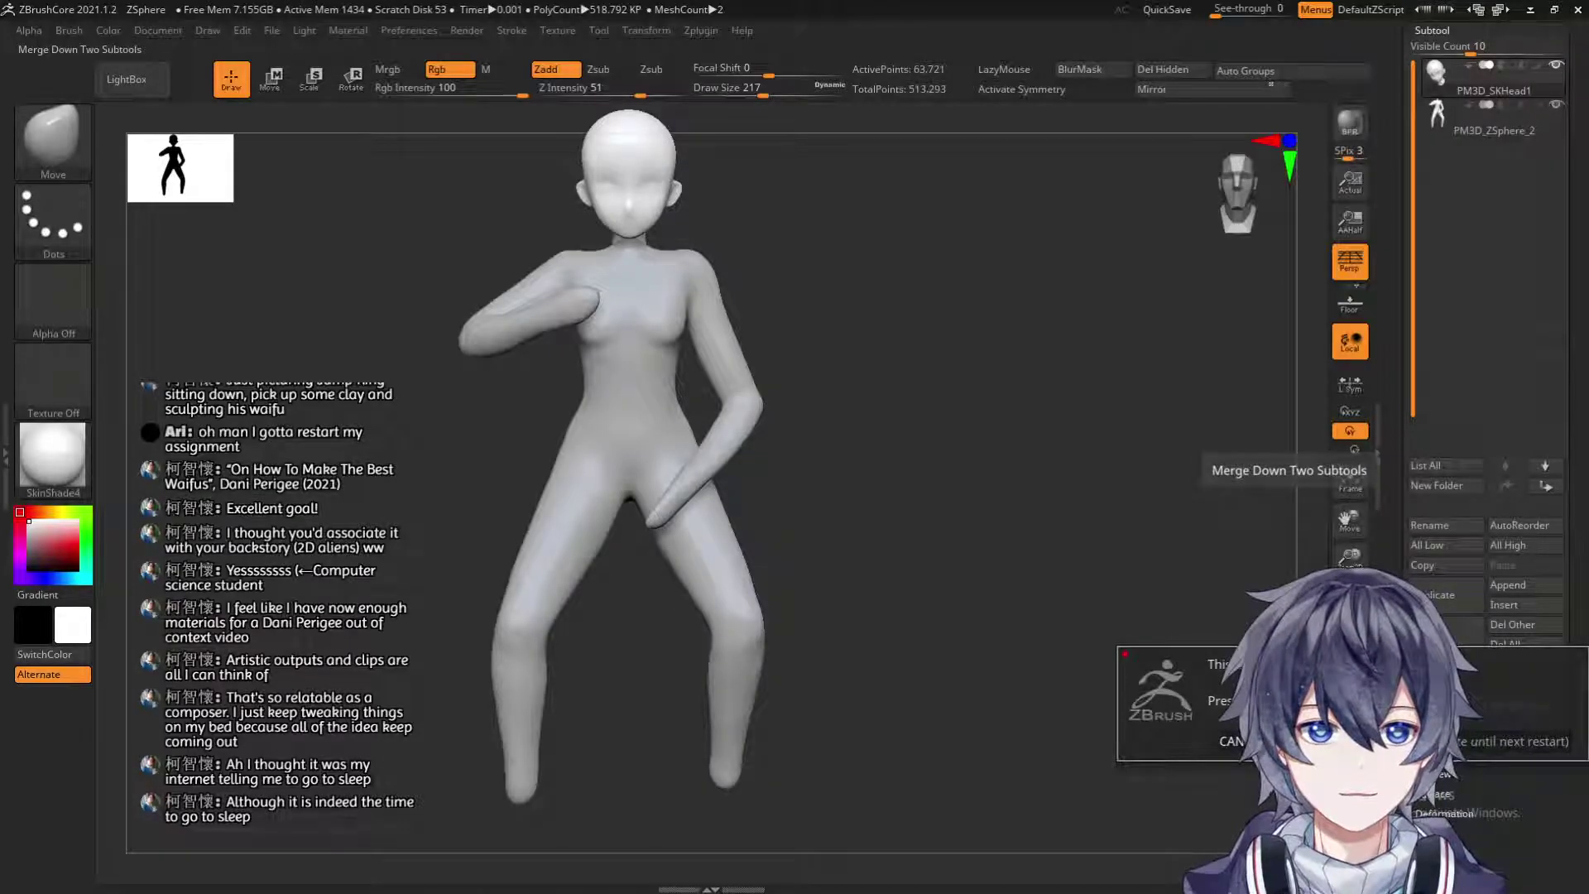
pyautogui.click(1284, 741)
# Try to smooth the seam at the back of the neck where the head meets the body with the Smooth brush.
pyautogui.keyDown('alt'); pyautogui.moveTo(1101, 605); pyautogui.dragTo(1151, 742); pyautogui.keyUp('alt')
pyautogui.moveTo(1073, 634); pyautogui.dragTo(1187, 672)
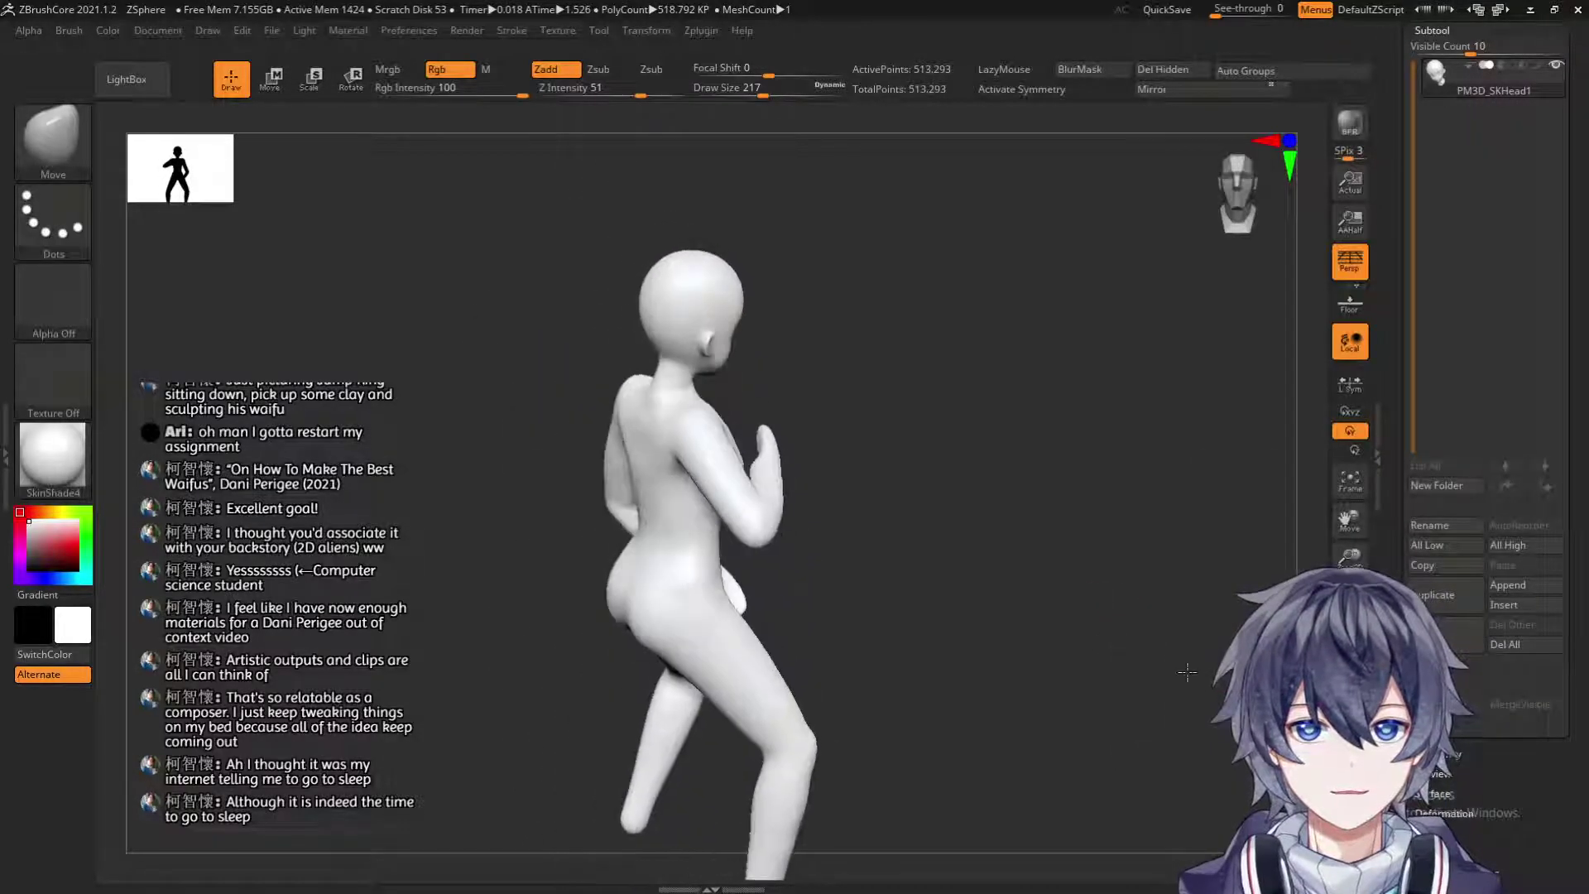
pyautogui.press('shift')
pyautogui.moveTo(804, 378)
pyautogui.mouseDown()
pyautogui.moveTo(940, 439)
pyautogui.moveTo(1054, 653)
pyautogui.mouseUp()
pyautogui.moveTo(977, 273); pyautogui.dragTo(939, 245)
pyautogui.press('shift')
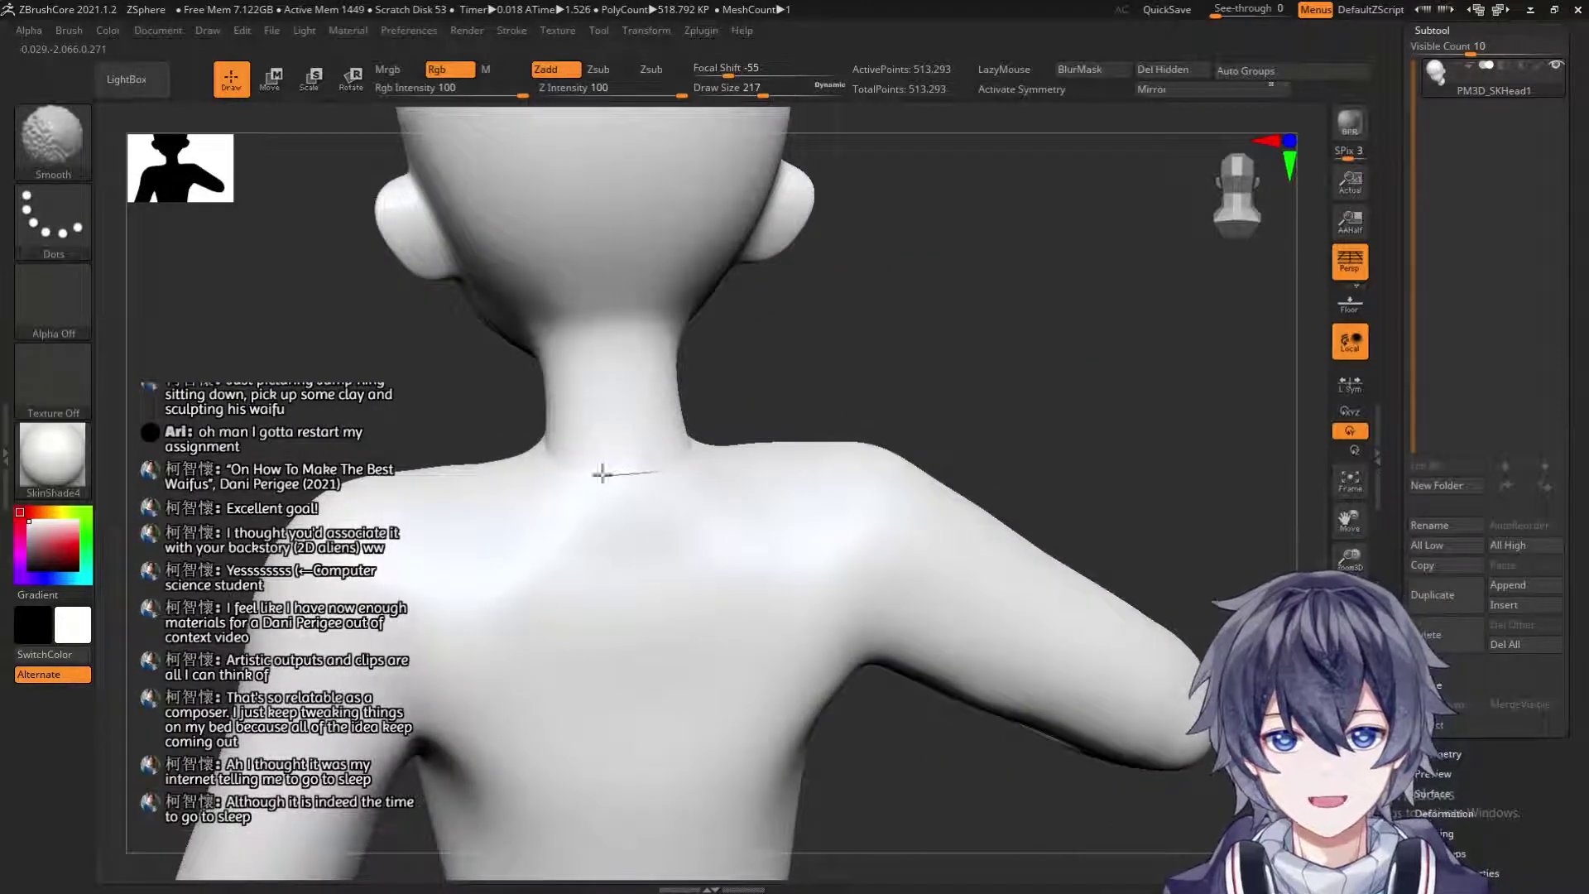
pyautogui.moveTo(774, 415); pyautogui.dragTo(855, 370)
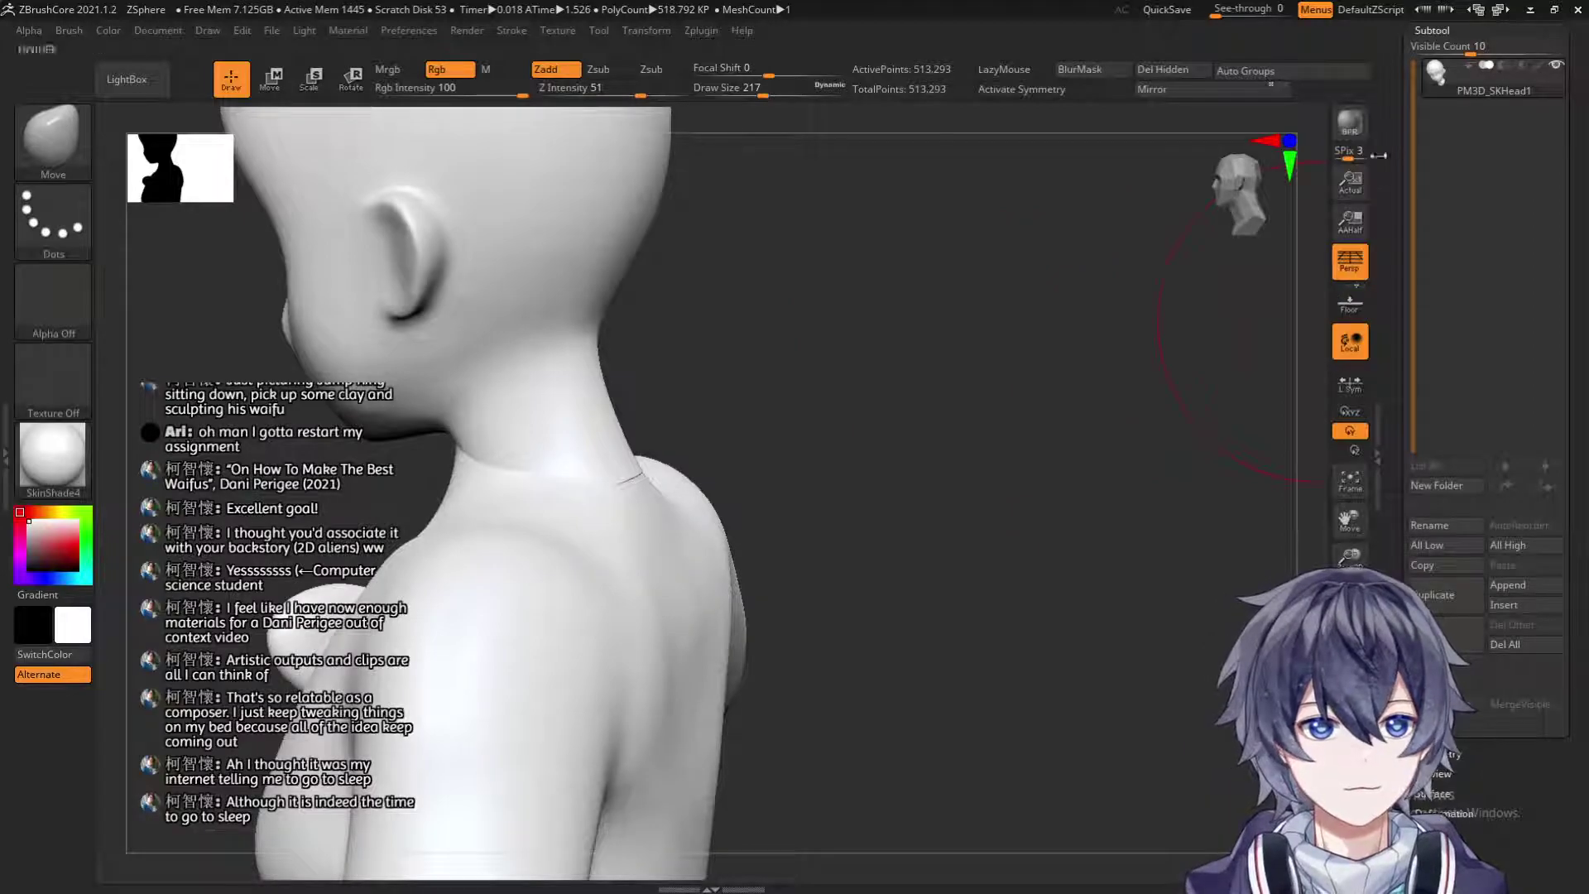
# Apply DynaMesh at resolution 616 to fuse the merged head and body into one continuous mesh.
pyautogui.click(1441, 755)
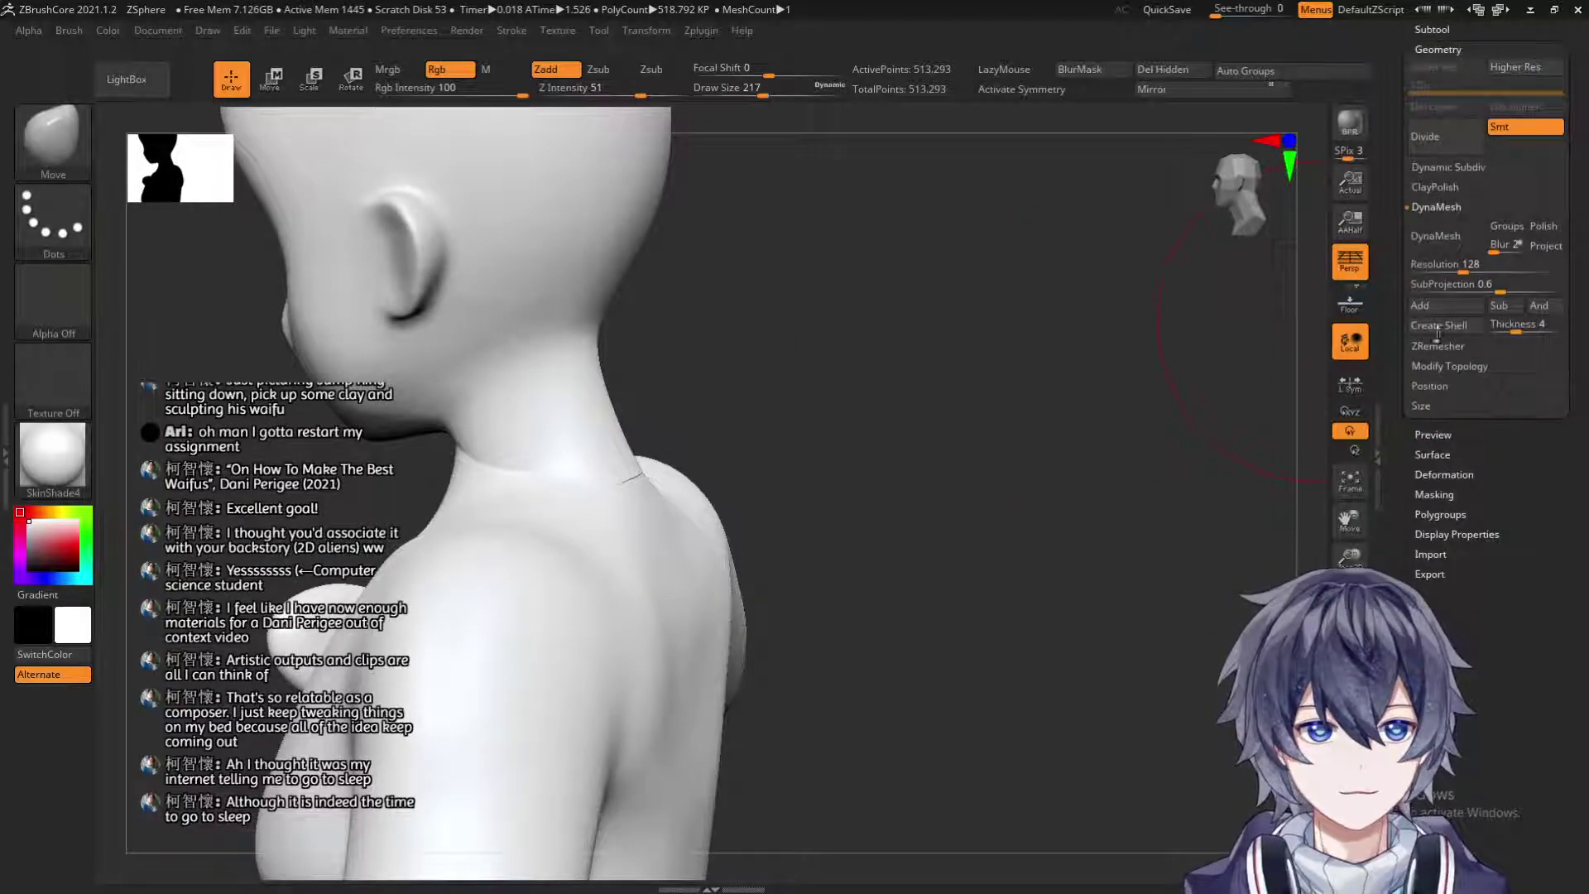
pyautogui.click(1526, 270)
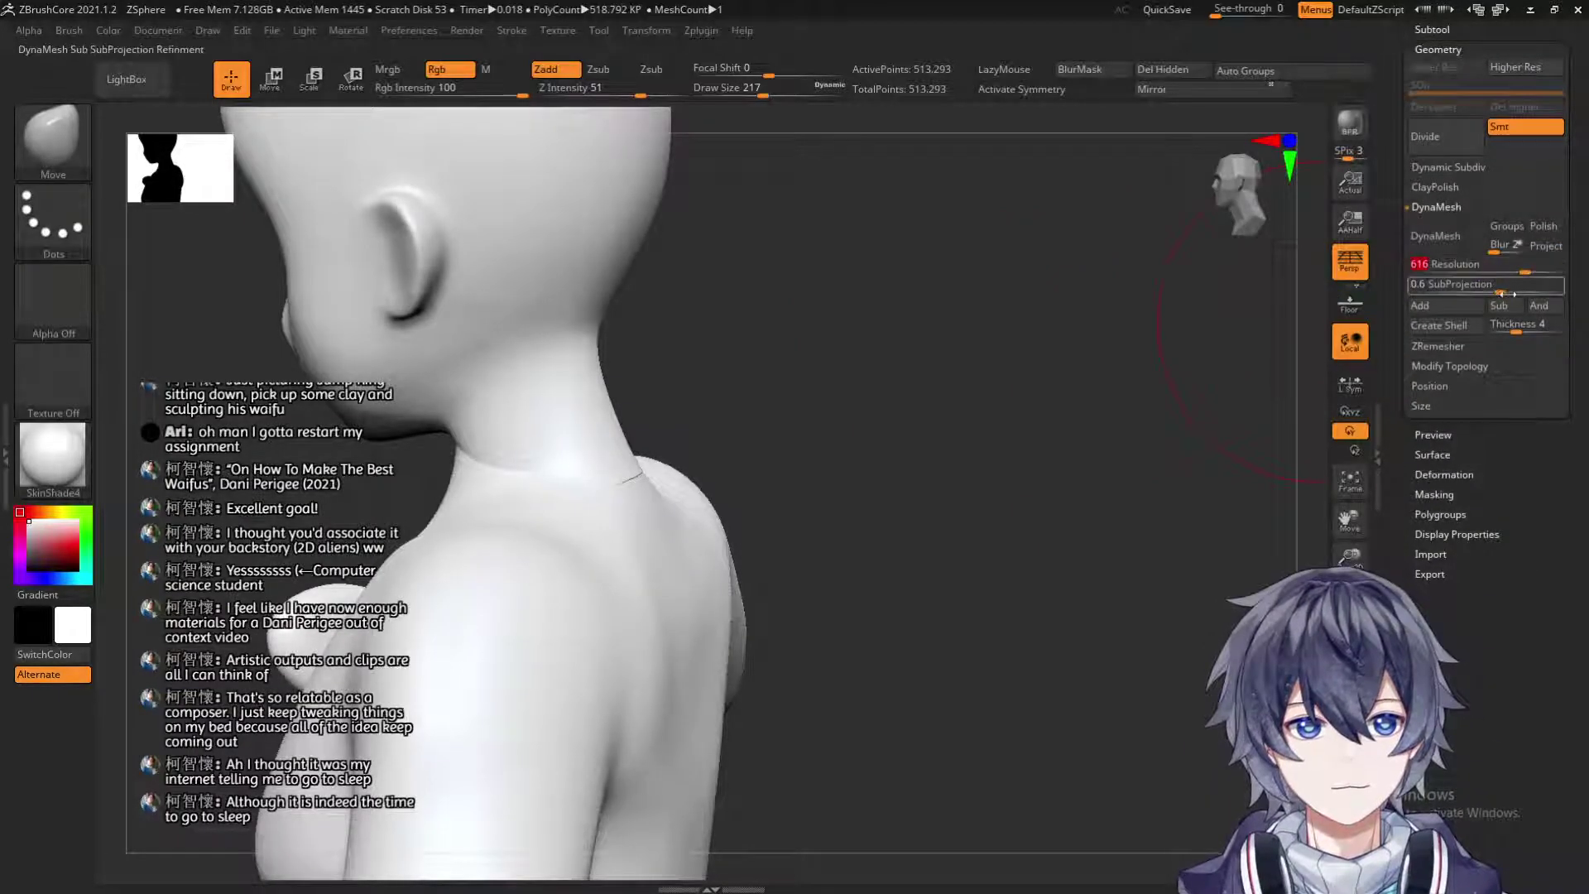
pyautogui.click(1447, 244)
# Reduce the Smooth brush draw size to 97 and blend the seam around the base of the neck.
pyautogui.moveTo(702, 433)
pyautogui.mouseDown()
pyautogui.moveTo(654, 443)
pyautogui.moveTo(629, 481)
pyautogui.mouseUp()
pyautogui.moveTo(767, 388); pyautogui.dragTo(813, 373)
pyautogui.press('s')
pyautogui.moveTo(528, 488); pyautogui.dragTo(507, 479)
pyautogui.moveTo(722, 411); pyautogui.dragTo(411, 486)
pyautogui.moveTo(976, 497); pyautogui.dragTo(770, 530)
# Smooth the knee of the bent leg and check the fused figure's silhouette from the front and side.
pyautogui.moveTo(1026, 596)
pyautogui.keyDown('alt'); pyautogui.mouseDown()
pyautogui.moveTo(1060, 472)
pyautogui.moveTo(1076, 494)
pyautogui.mouseUp(); pyautogui.keyUp('alt')
pyautogui.moveTo(1035, 559)
pyautogui.keyDown('alt'); pyautogui.mouseDown()
pyautogui.moveTo(1078, 500)
pyautogui.moveTo(1051, 430)
pyautogui.moveTo(1060, 535)
pyautogui.moveTo(1018, 562)
pyautogui.moveTo(1033, 538)
pyautogui.mouseUp(); pyautogui.keyUp('alt')
pyautogui.keyDown('shift'); pyautogui.moveTo(497, 688); pyautogui.dragTo(497, 705); pyautogui.keyUp('shift')
pyautogui.moveTo(613, 674); pyautogui.dragTo(491, 697)
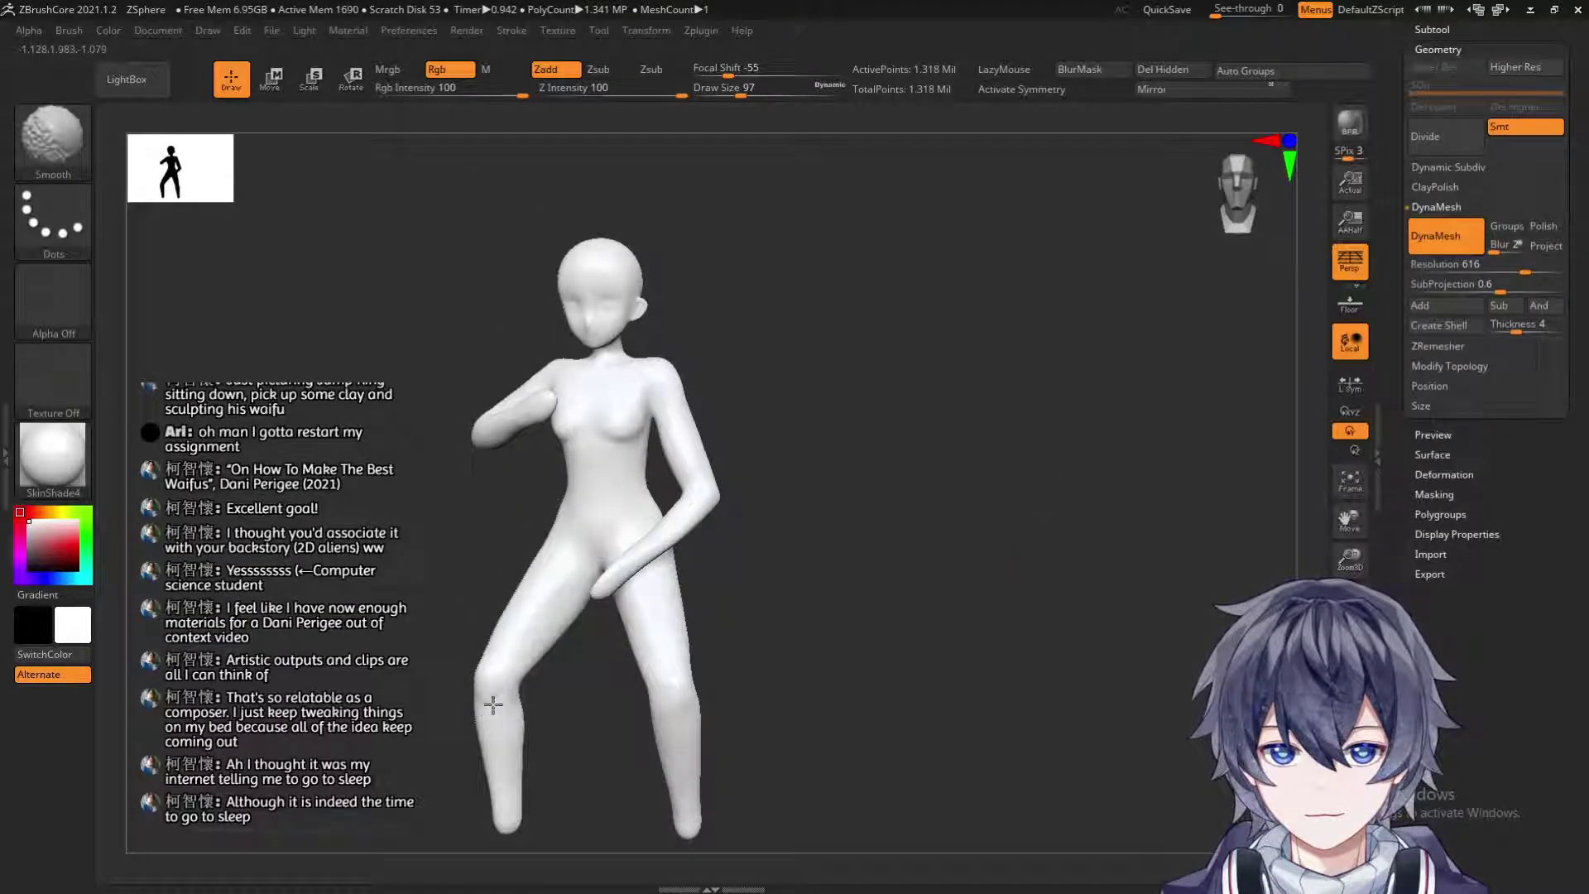
pyautogui.moveTo(753, 663); pyautogui.dragTo(633, 672)
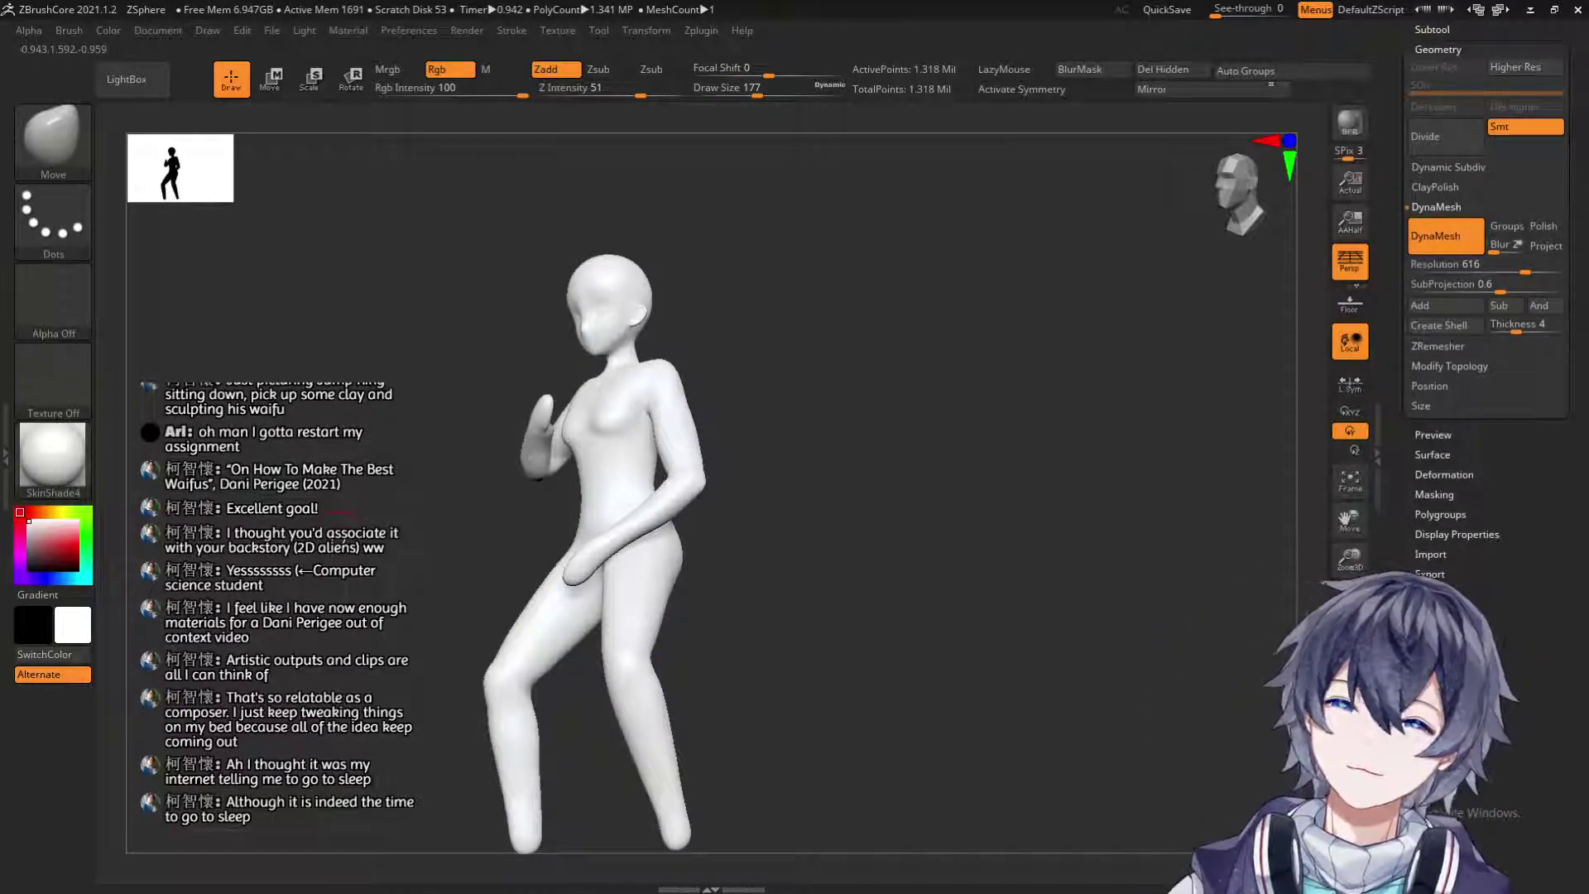
pyautogui.moveTo(301, 515); pyautogui.dragTo(480, 500)
pyautogui.keyDown('alt'); pyautogui.moveTo(787, 380); pyautogui.dragTo(871, 506); pyautogui.keyUp('alt')
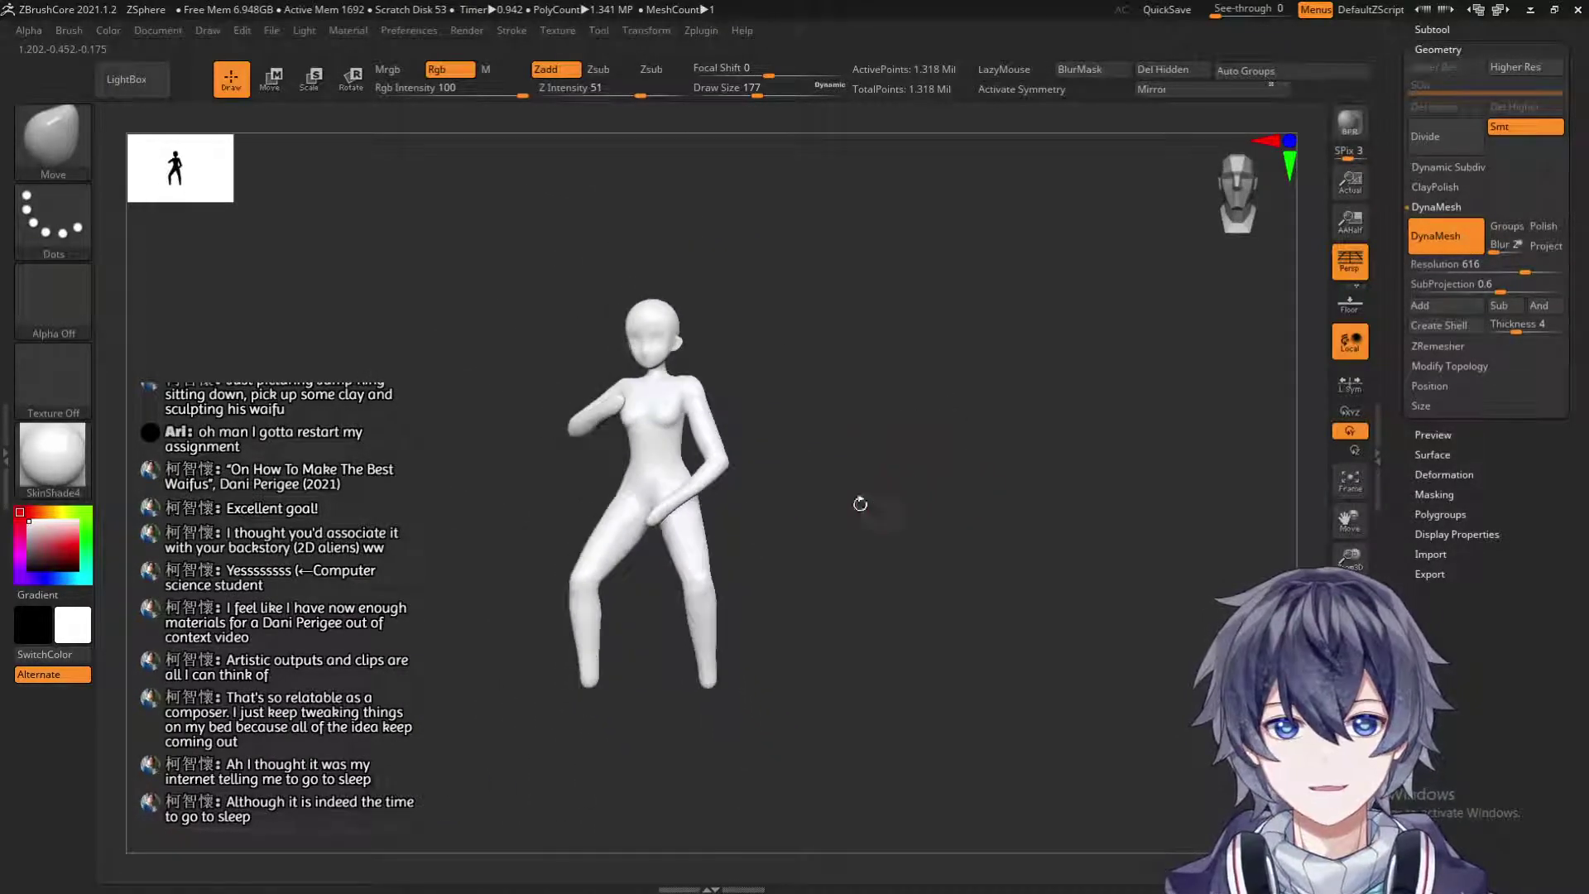
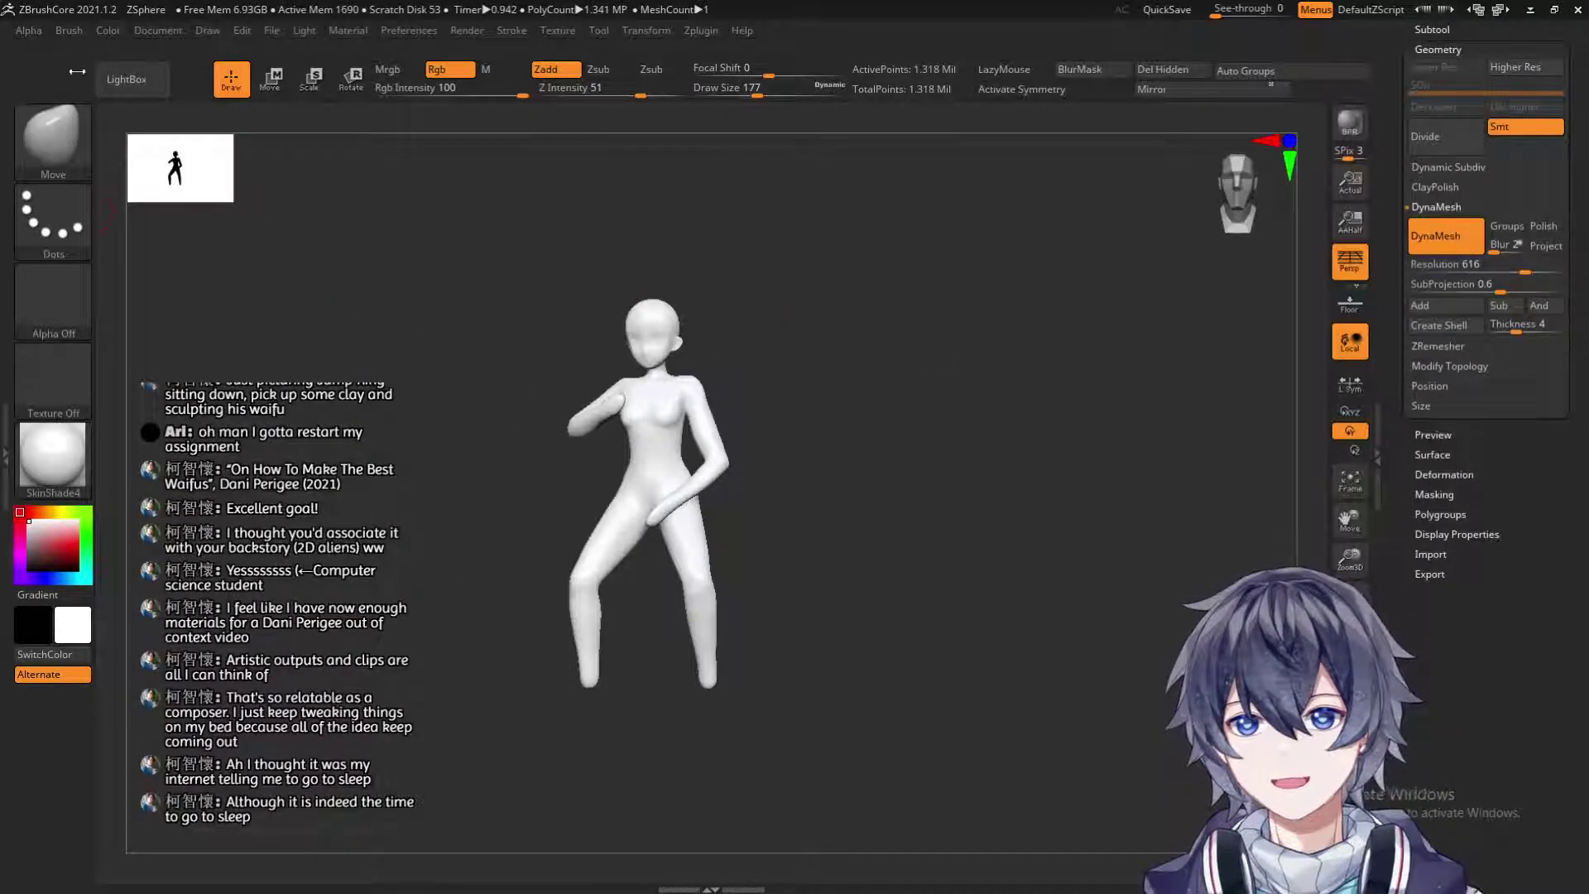
# Make a separate PolyMesh3D copy of the fused figure.
pyautogui.moveTo(996, 427); pyautogui.dragTo(1082, 405)
pyautogui.moveTo(1450, 523); pyautogui.dragTo(1450, 797)
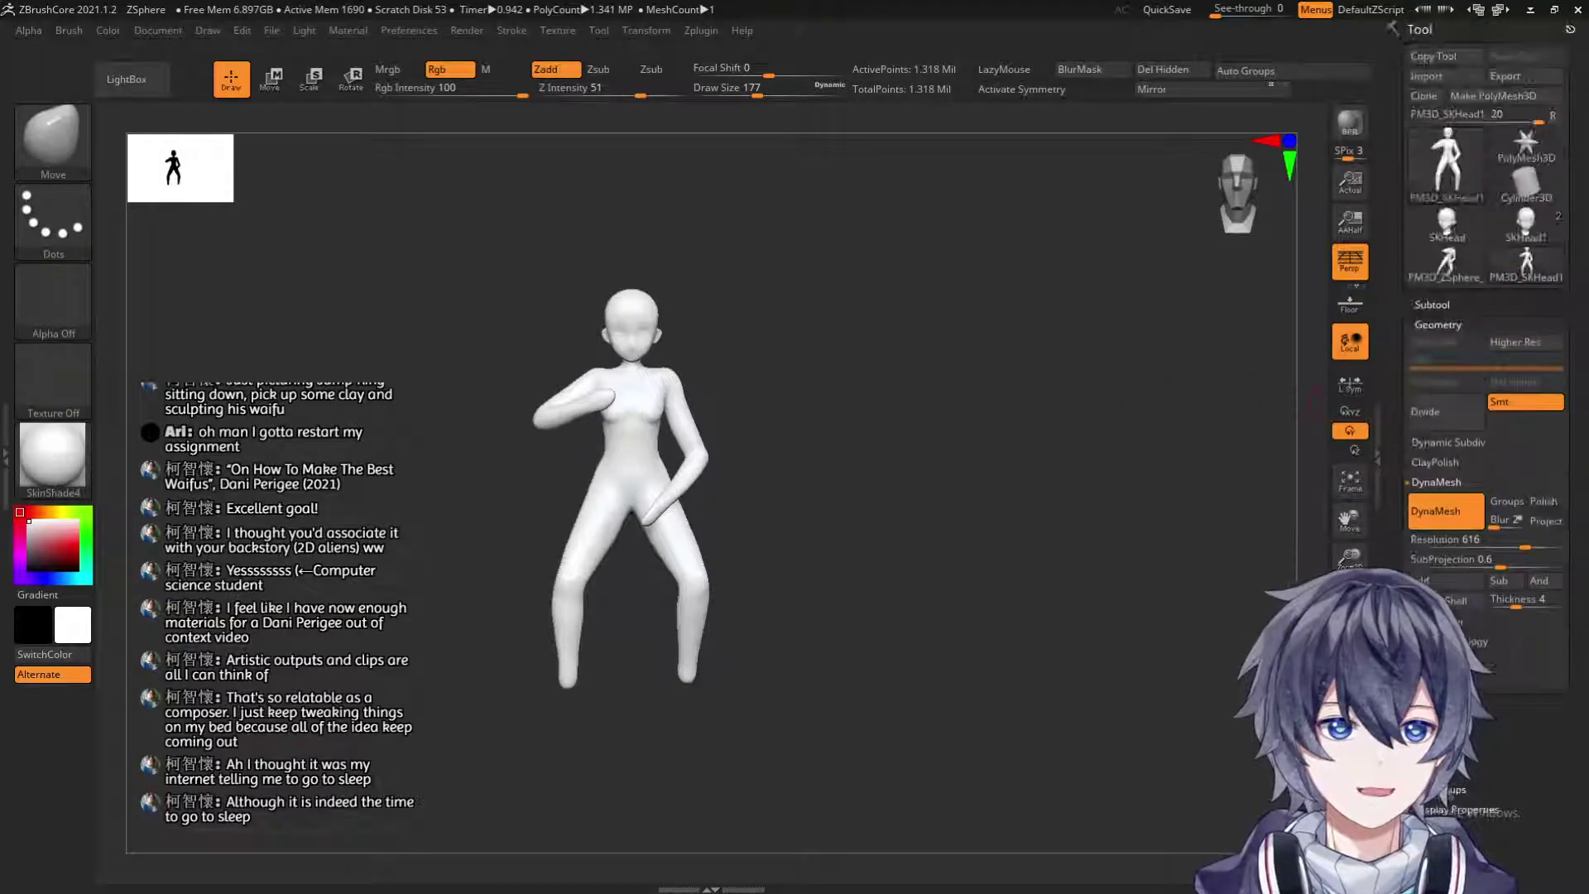
pyautogui.click(1517, 98)
pyautogui.moveTo(1527, 265)
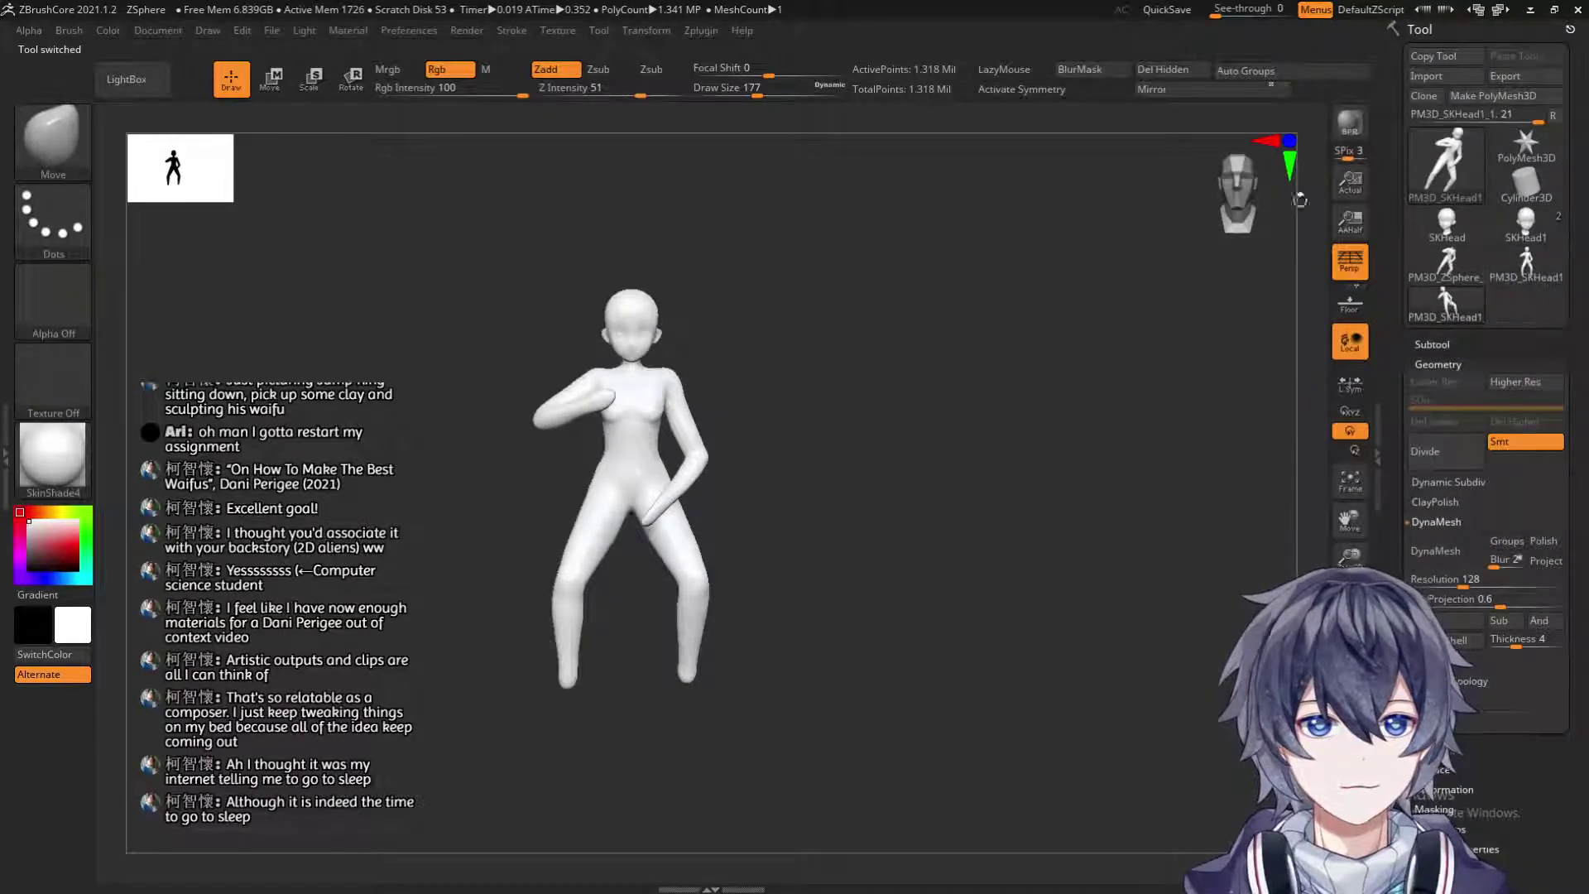
# Switch to the SKHead1 tool that keeps body and head separate, select the ZSphere_1 body subtool and hide the head.
pyautogui.click(1470, 276)
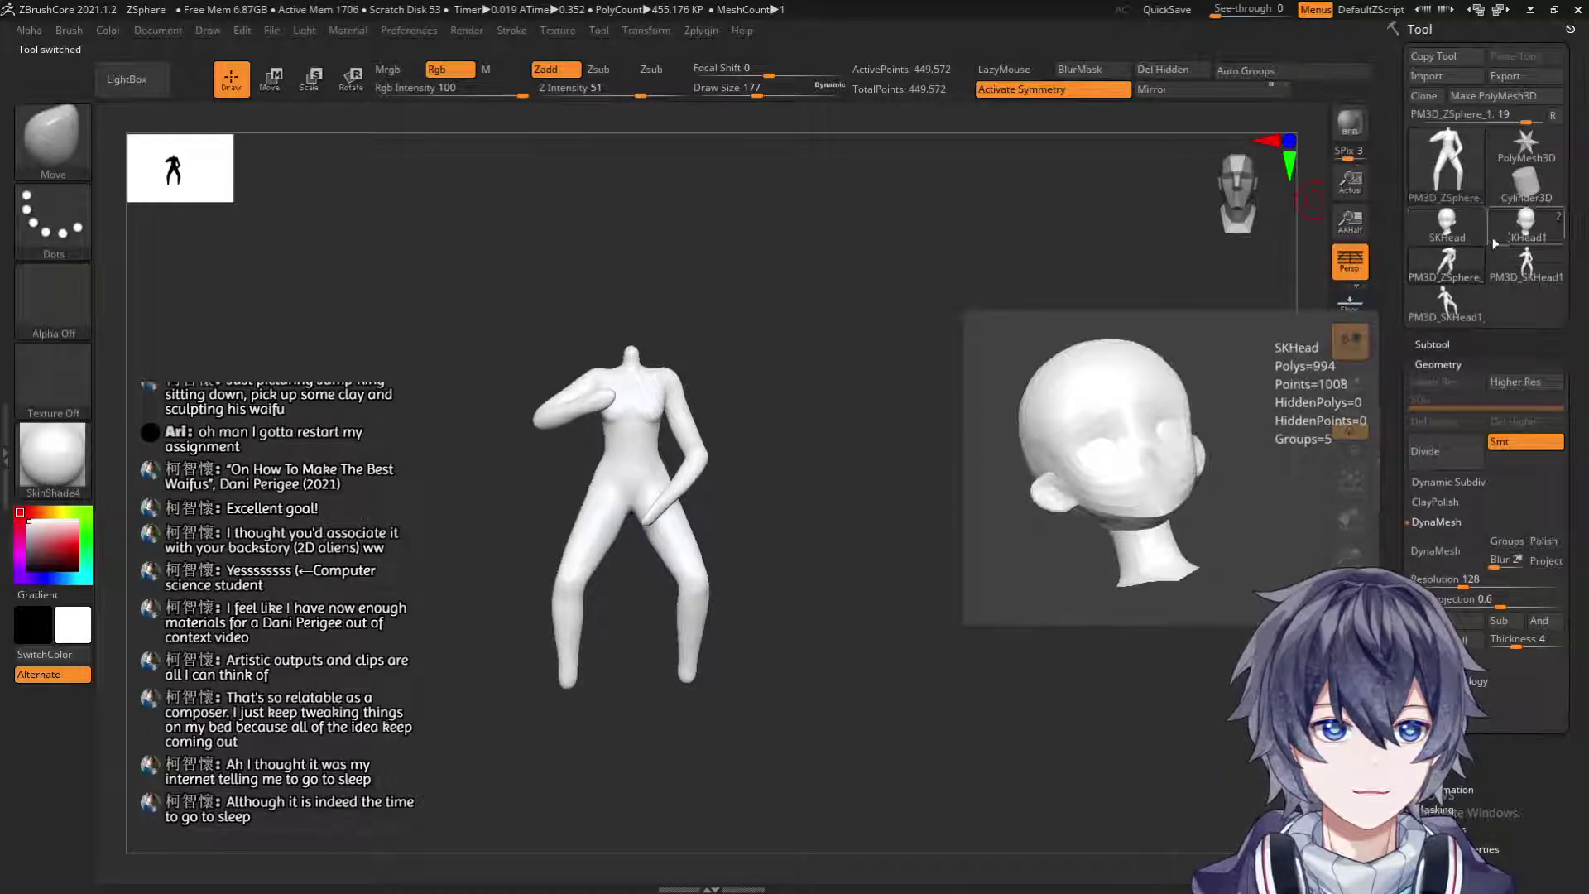
pyautogui.click(1527, 263)
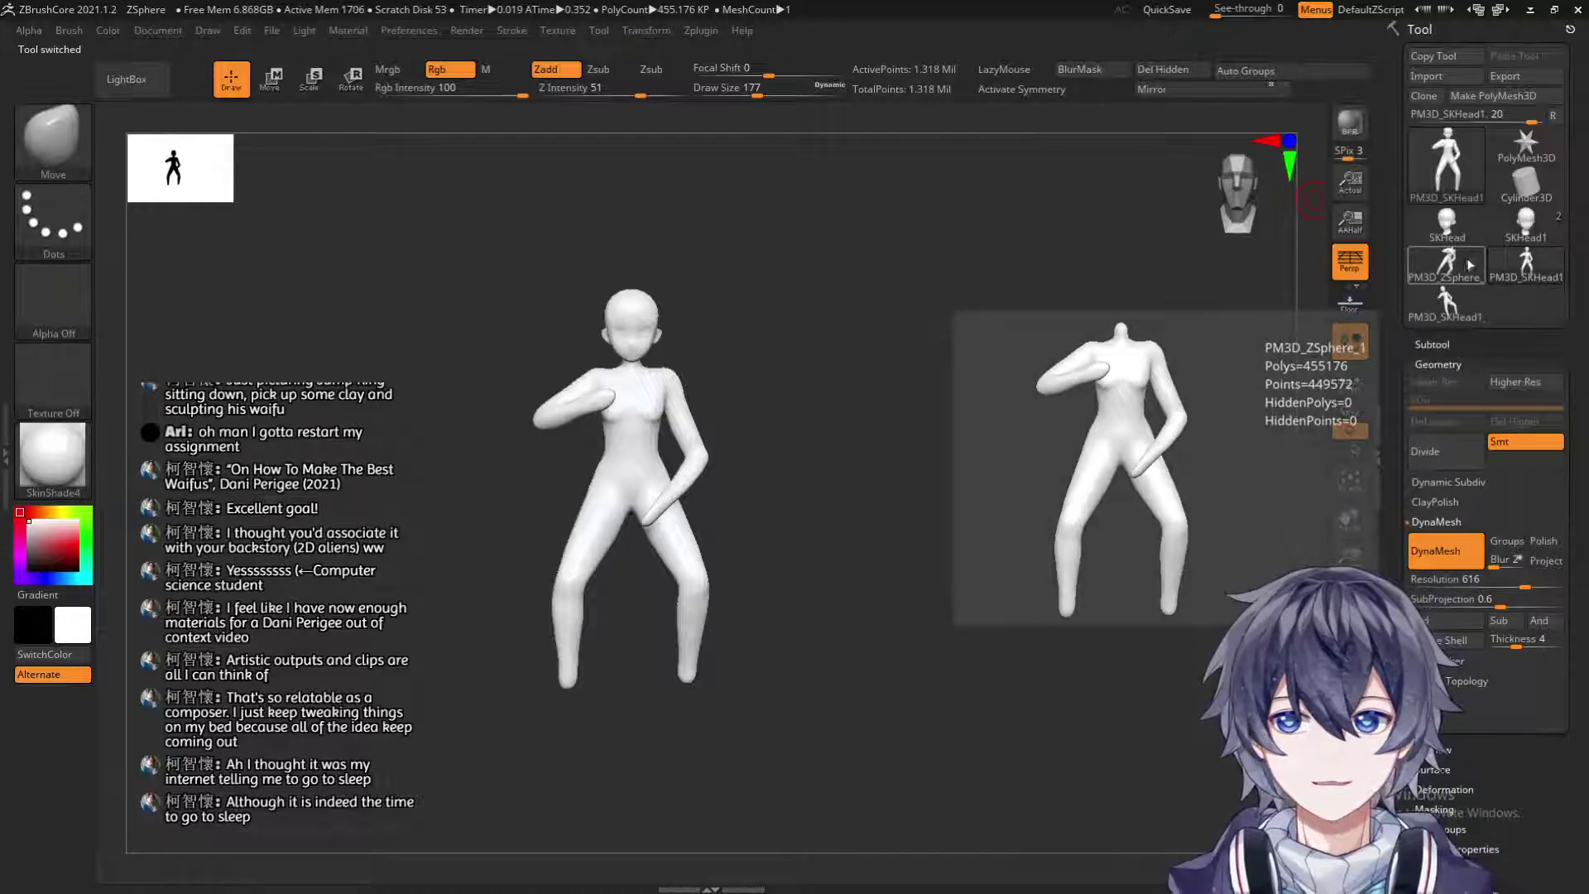
pyautogui.click(1527, 225)
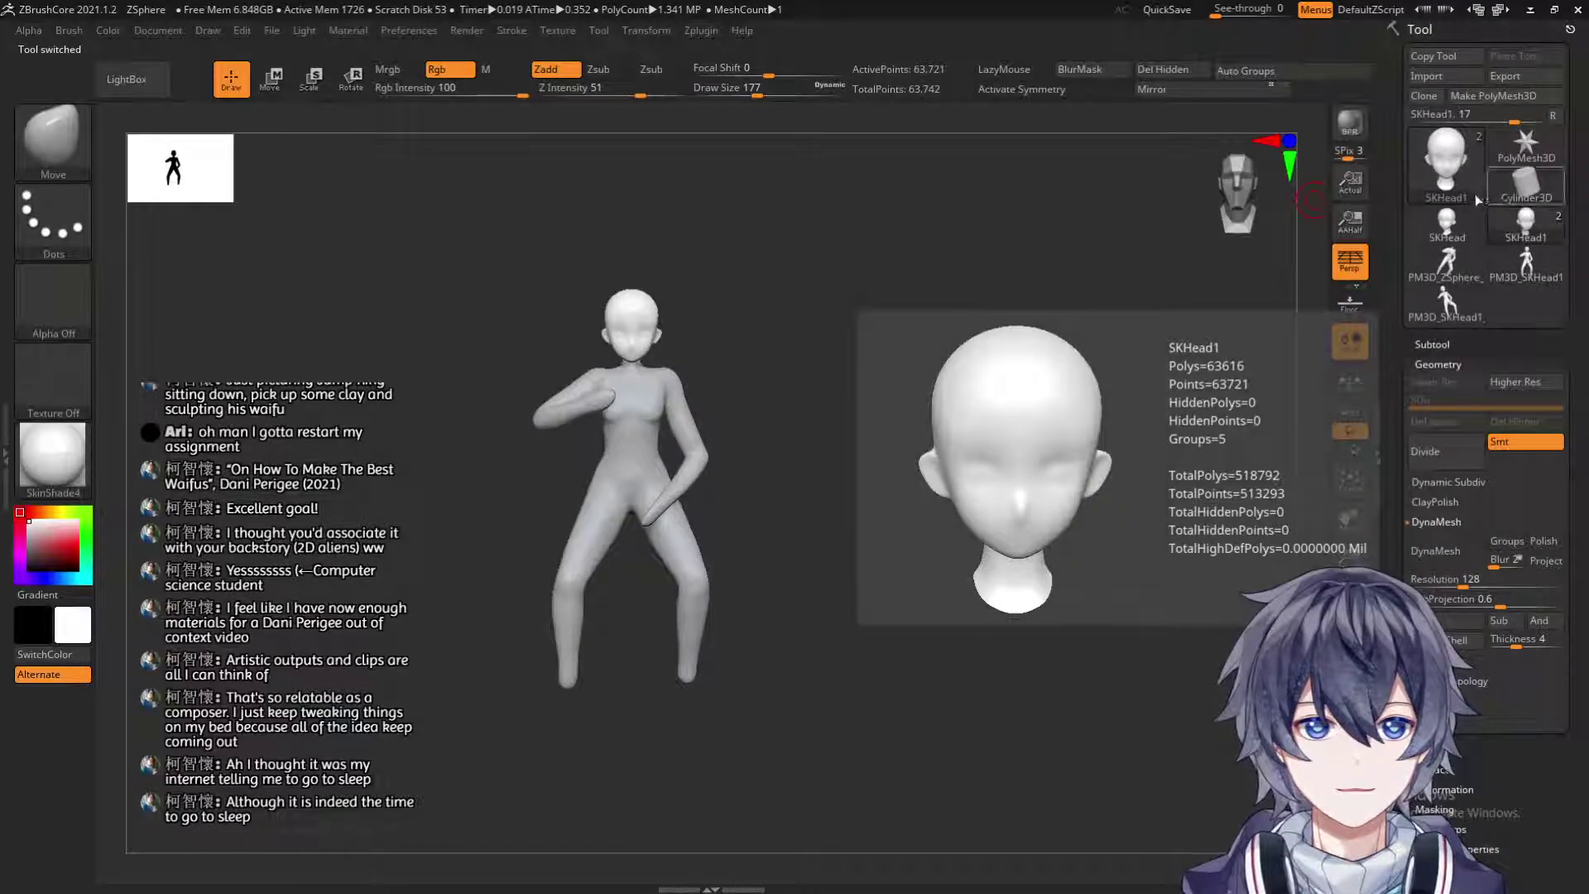
pyautogui.click(1446, 223)
pyautogui.click(1440, 343)
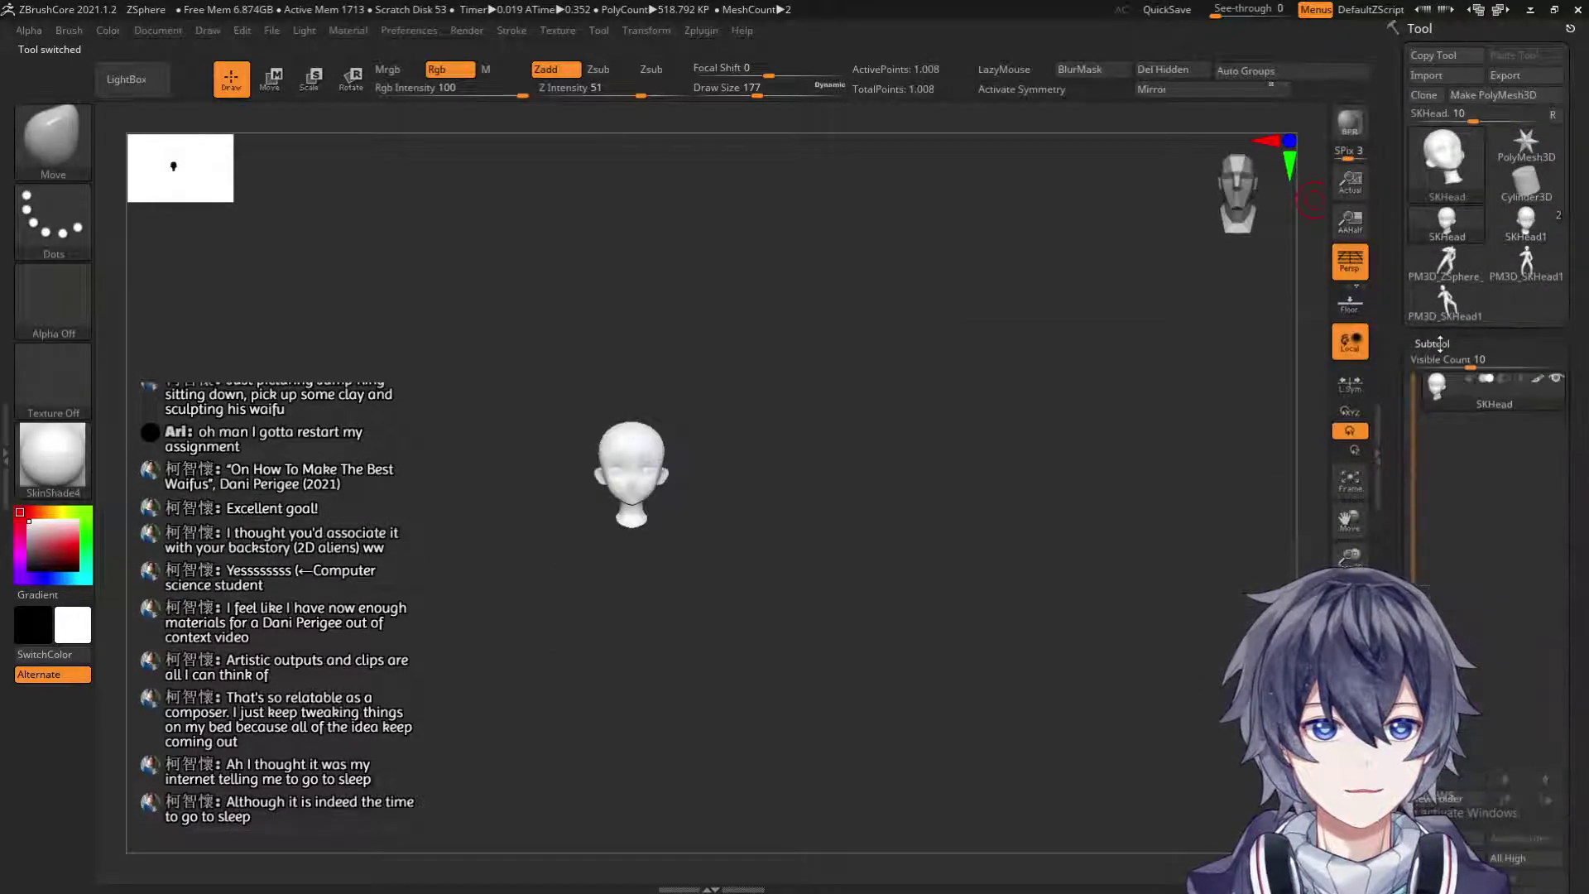
pyautogui.click(1527, 225)
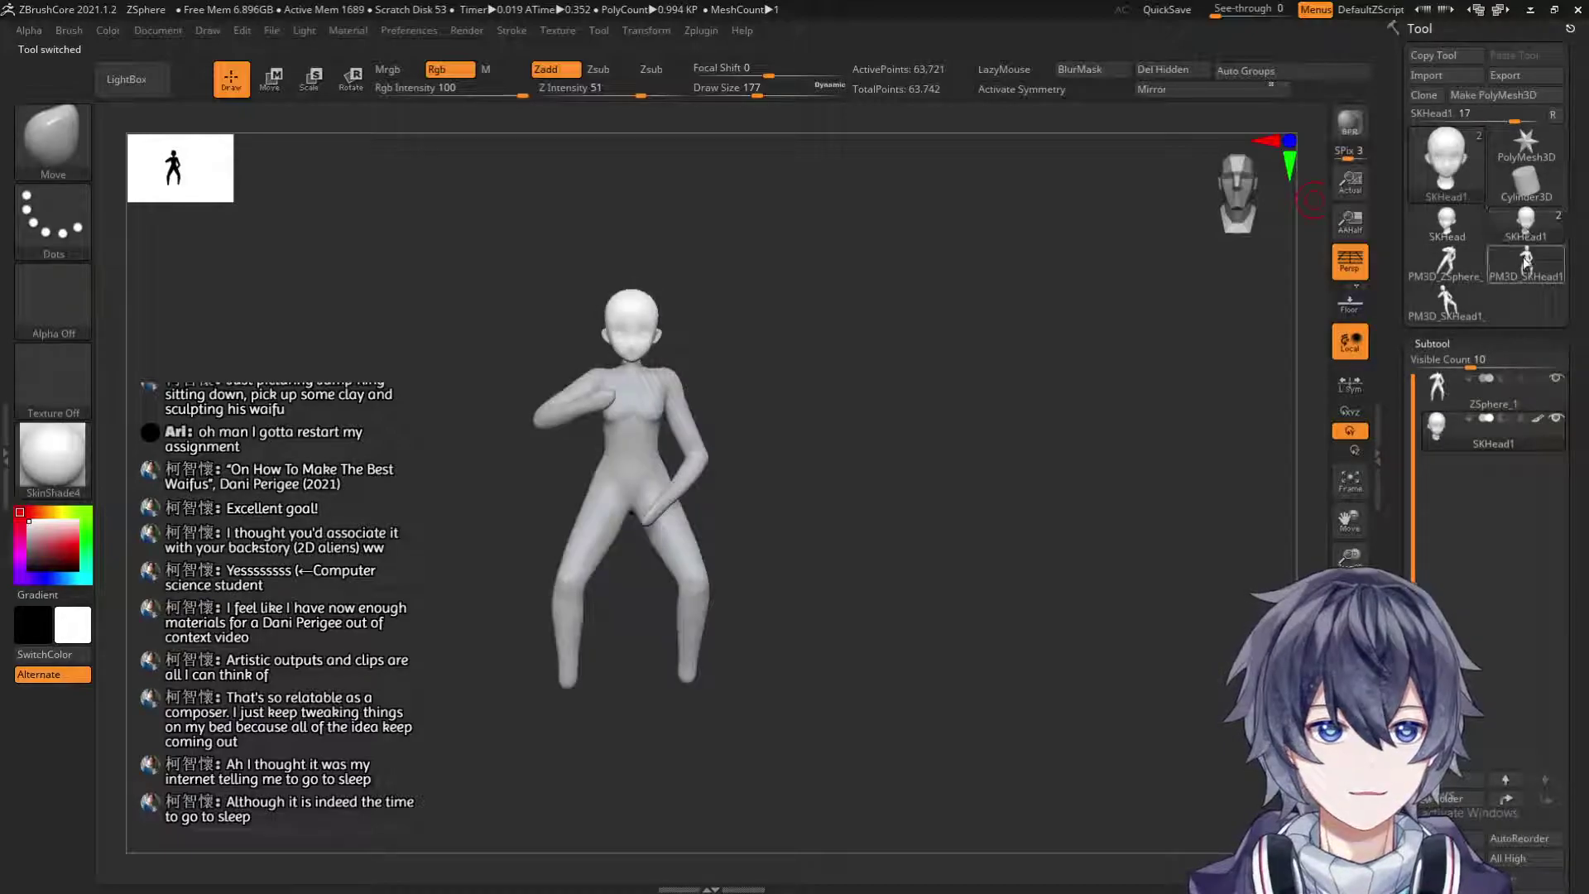
pyautogui.click(1482, 401)
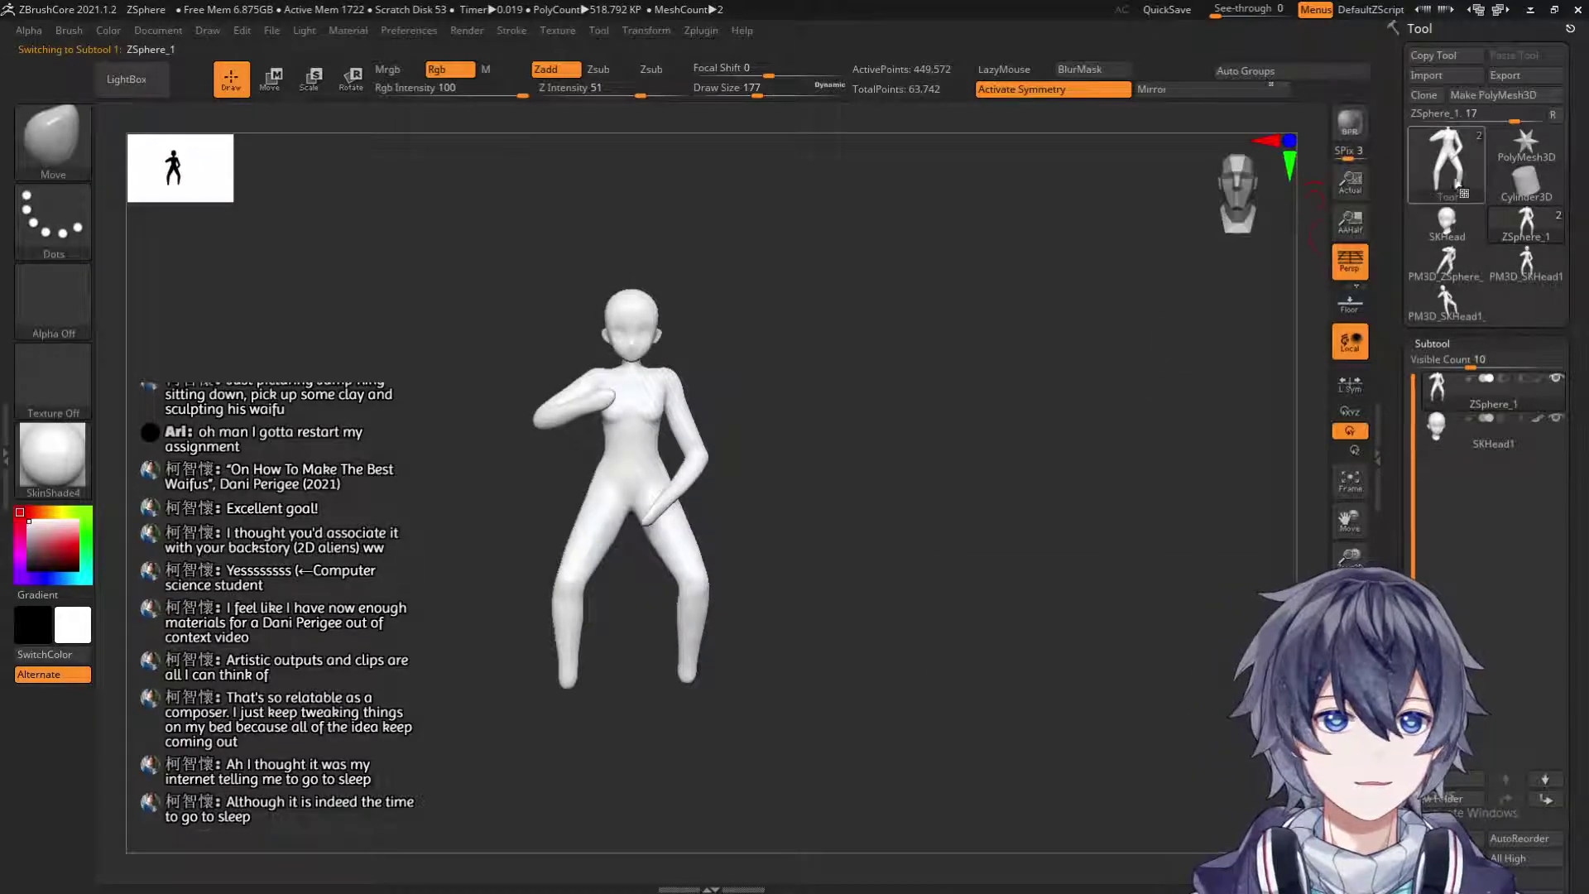
pyautogui.click(1559, 418)
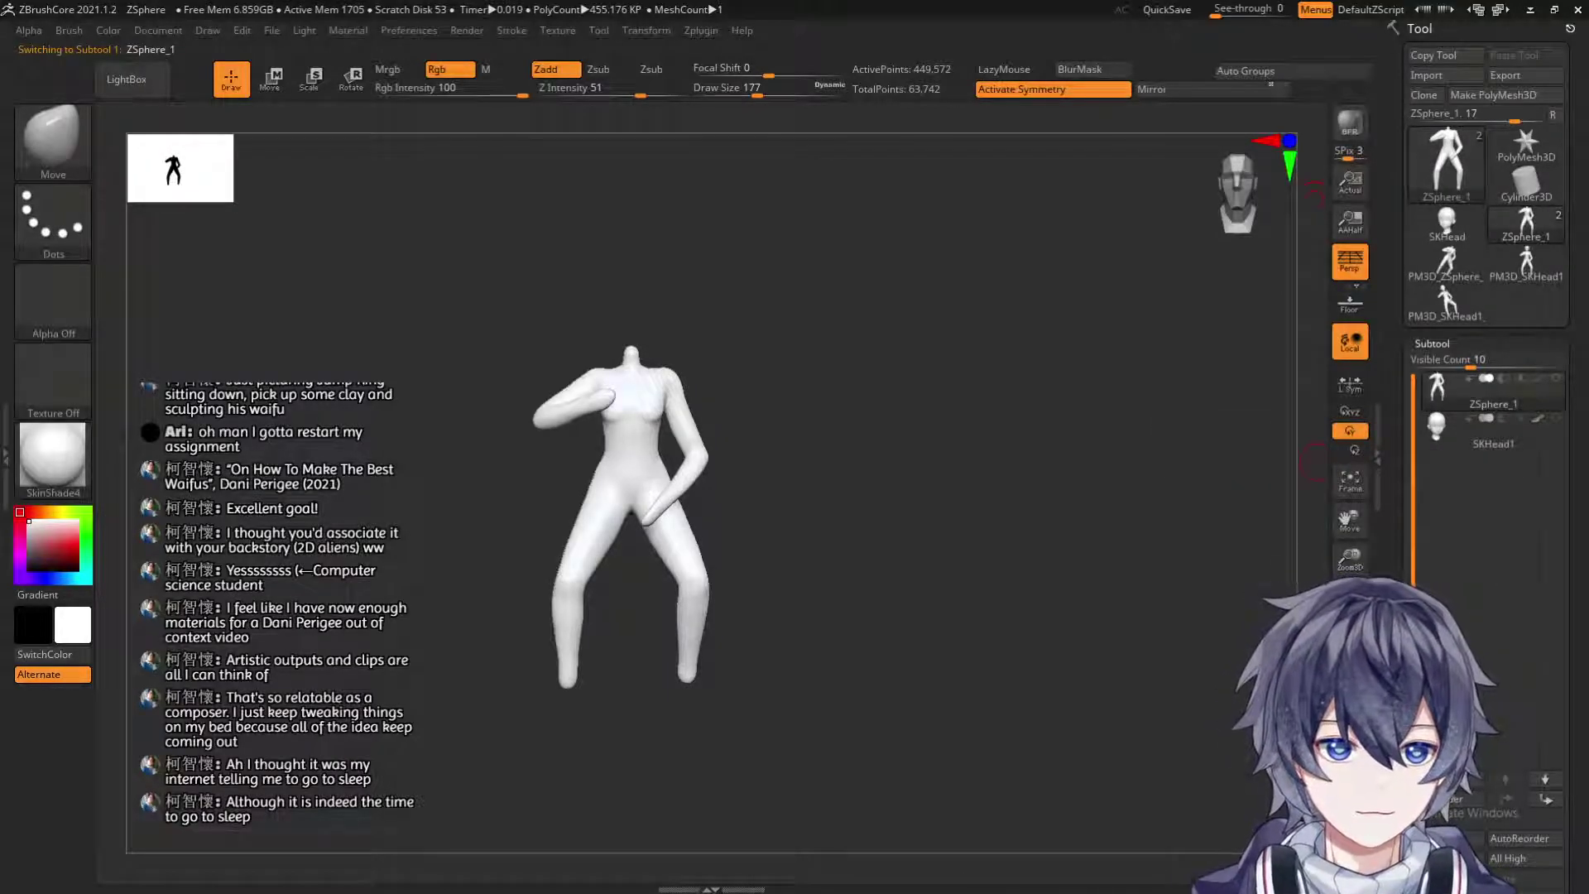
# Append a ZSphere as a new subtool below the head and make it the active subtool.
pyautogui.moveTo(1482, 712); pyautogui.dragTo(1481, 449)
pyautogui.click(1518, 635)
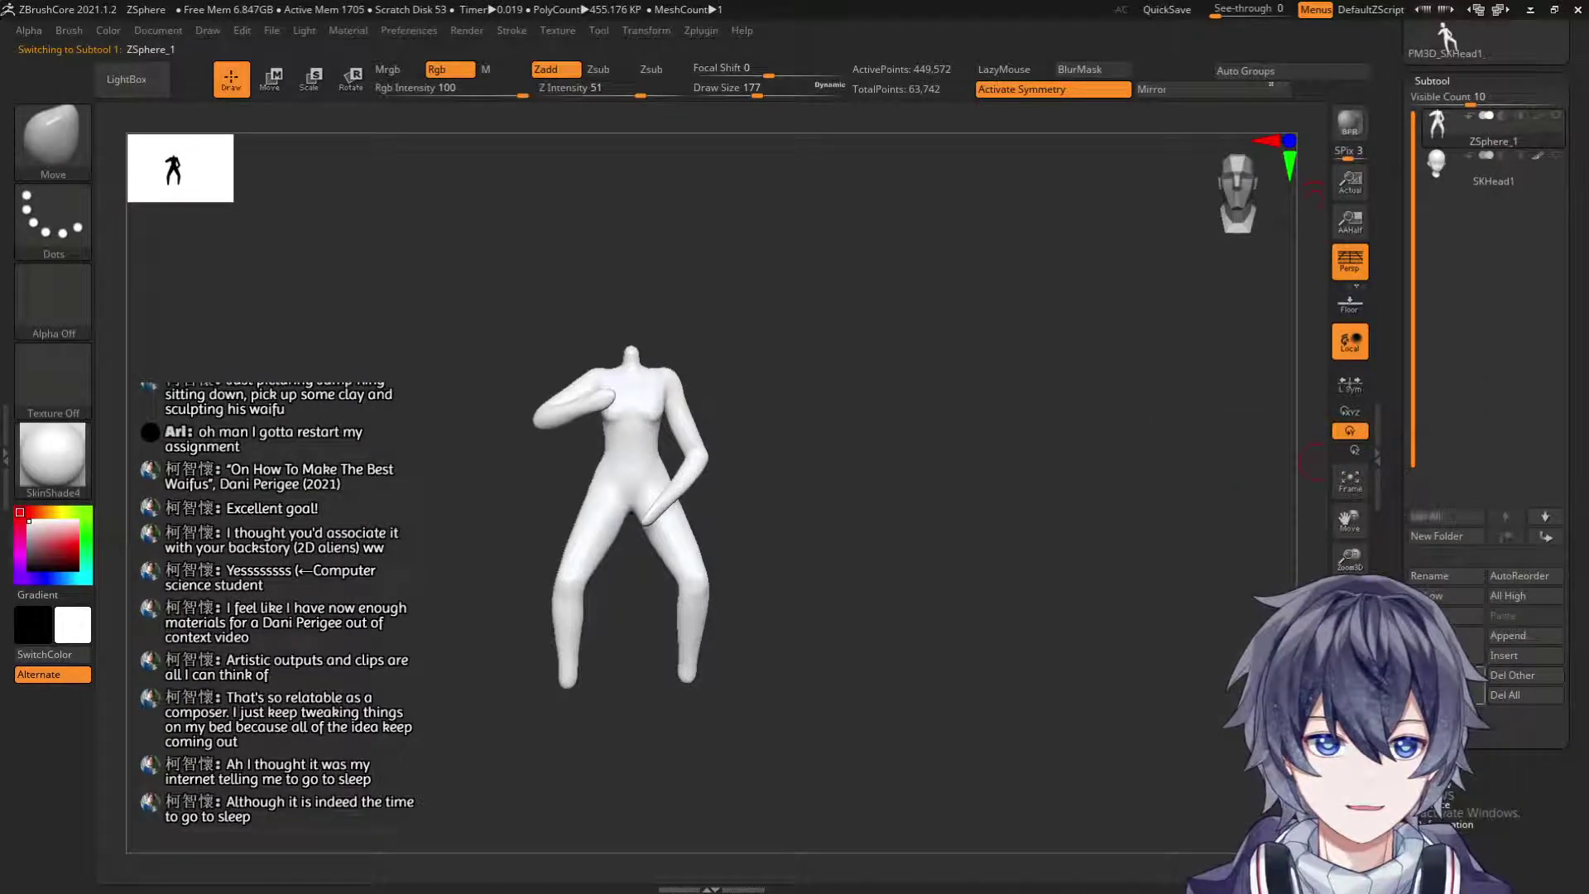
pyautogui.click(1523, 636)
pyautogui.click(1526, 636)
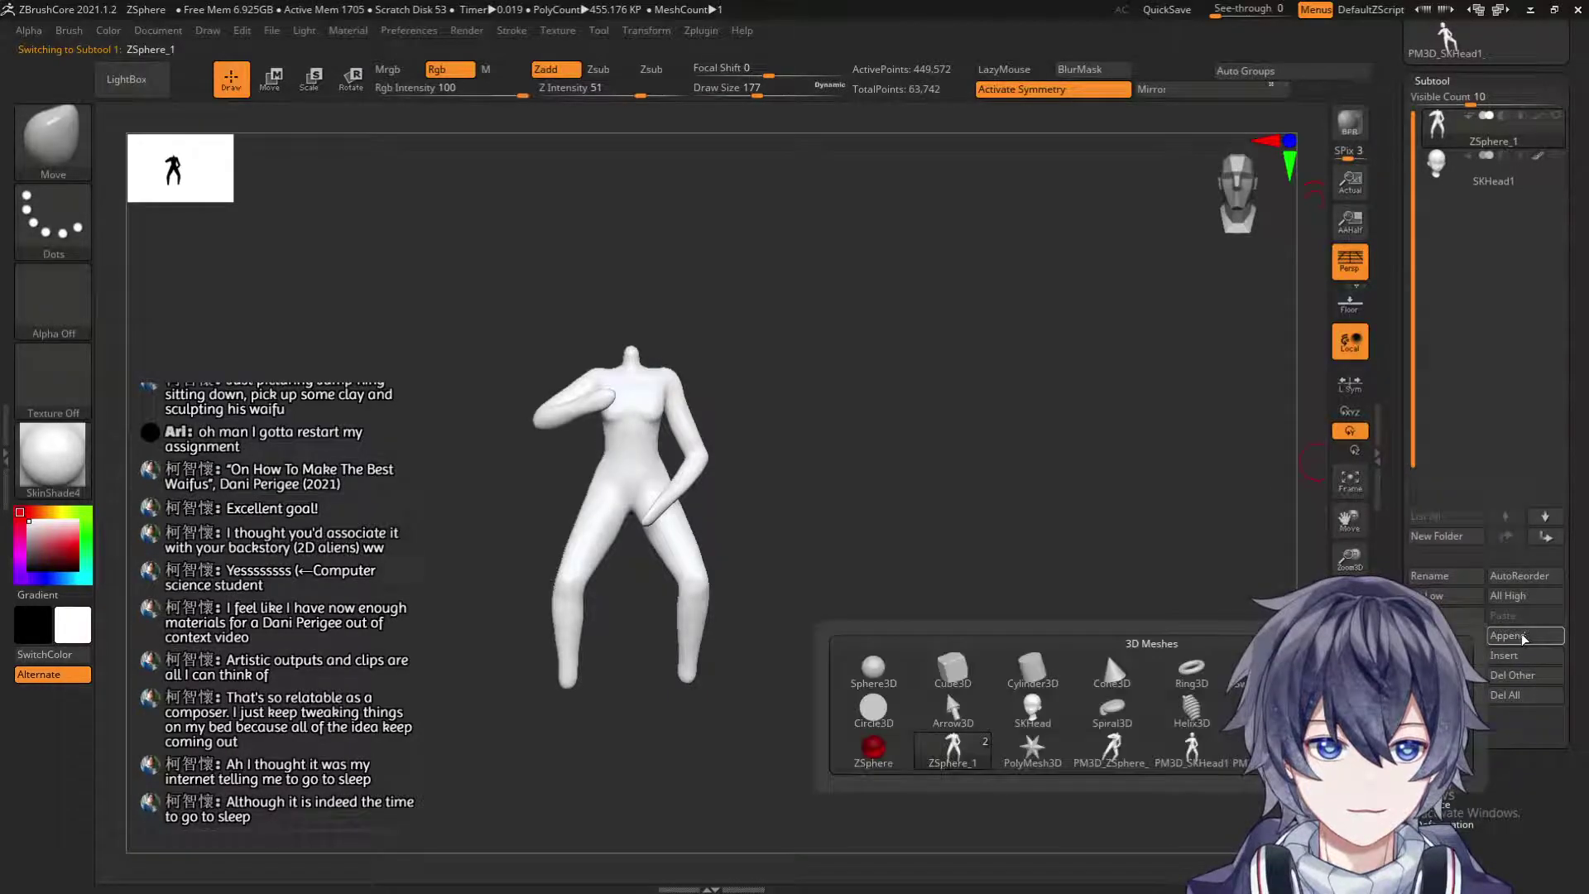
pyautogui.click(873, 747)
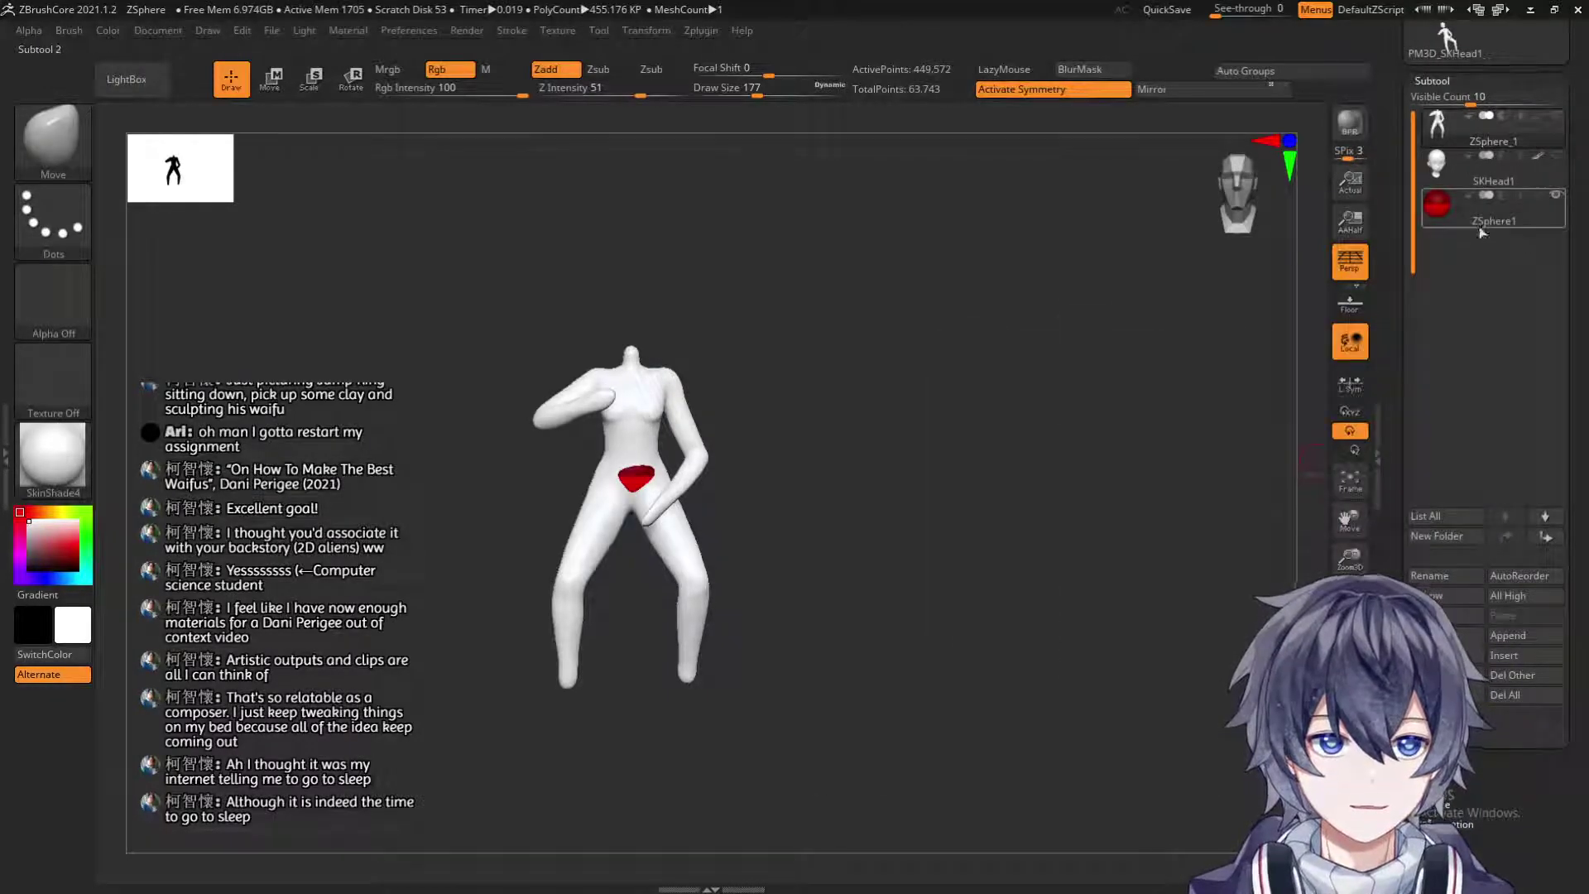
pyautogui.click(1483, 222)
# Show the floor grid beneath the new ZSphere.
pyautogui.keyDown('alt'); pyautogui.moveTo(962, 458); pyautogui.dragTo(980, 675); pyautogui.keyUp('alt')
pyautogui.keyDown('alt'); pyautogui.moveTo(994, 536); pyautogui.dragTo(978, 649); pyautogui.keyUp('alt')
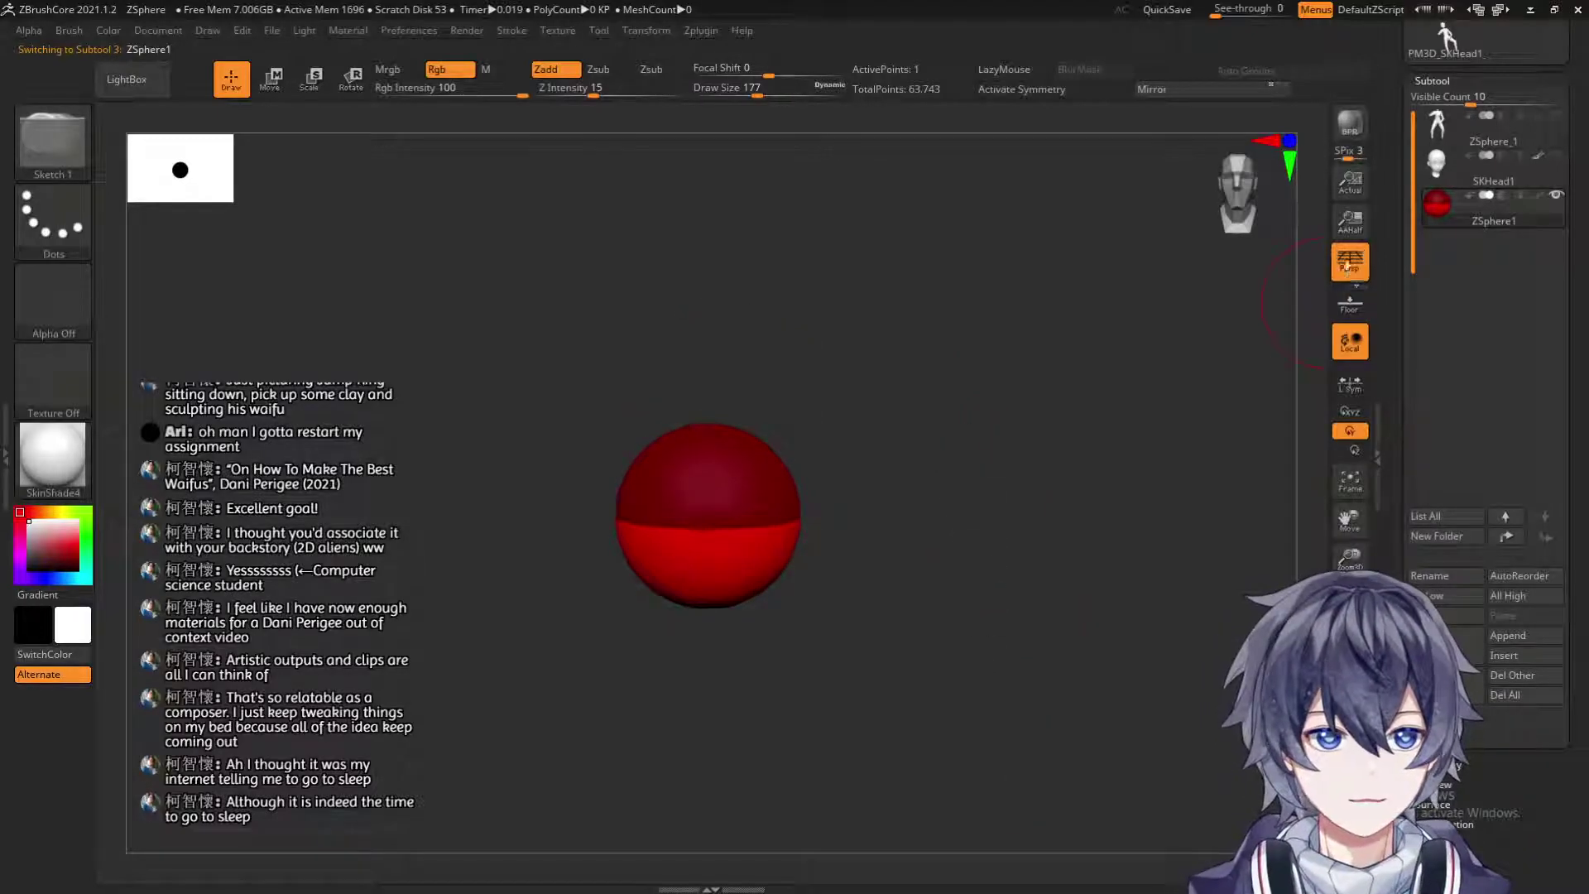
pyautogui.click(1350, 303)
pyautogui.moveTo(1027, 423); pyautogui.dragTo(1004, 314)
pyautogui.moveTo(1028, 393); pyautogui.dragTo(1029, 257)
pyautogui.keyDown('alt'); pyautogui.moveTo(993, 356); pyautogui.dragTo(925, 144); pyautogui.keyUp('alt')
pyautogui.keyDown('alt'); pyautogui.moveTo(981, 358); pyautogui.dragTo(964, 529); pyautogui.keyUp('alt')
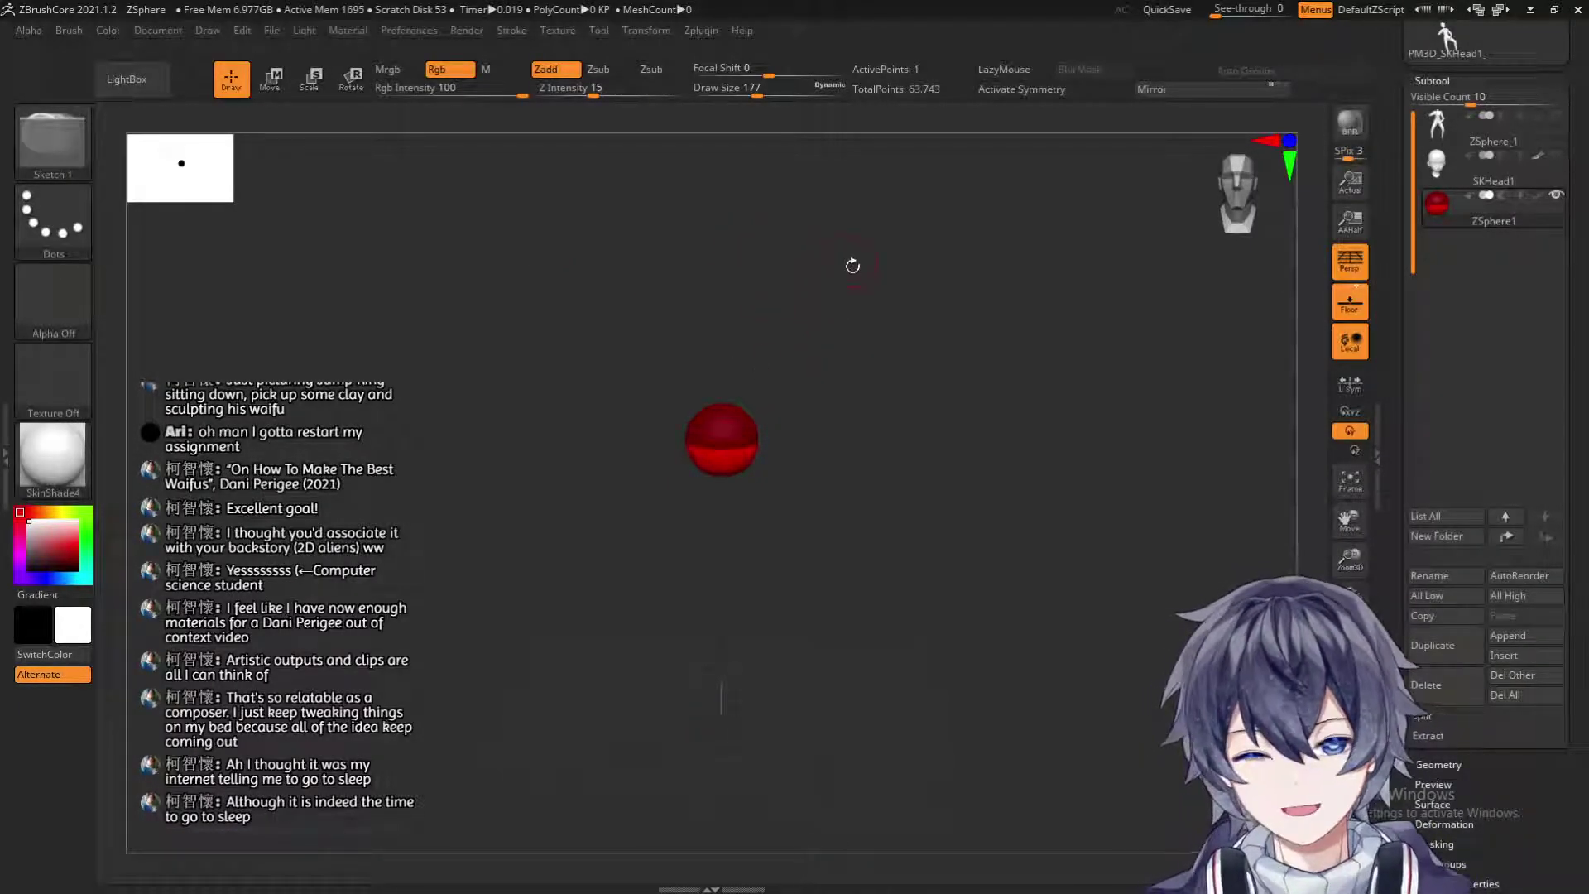
pyautogui.moveTo(872, 383)
pyautogui.mouseDown()
pyautogui.moveTo(823, 387)
pyautogui.moveTo(861, 382)
pyautogui.moveTo(929, 533)
pyautogui.moveTo(1057, 419)
pyautogui.moveTo(967, 373)
pyautogui.moveTo(1000, 346)
pyautogui.moveTo(875, 425)
pyautogui.moveTo(925, 354)
pyautogui.mouseUp()
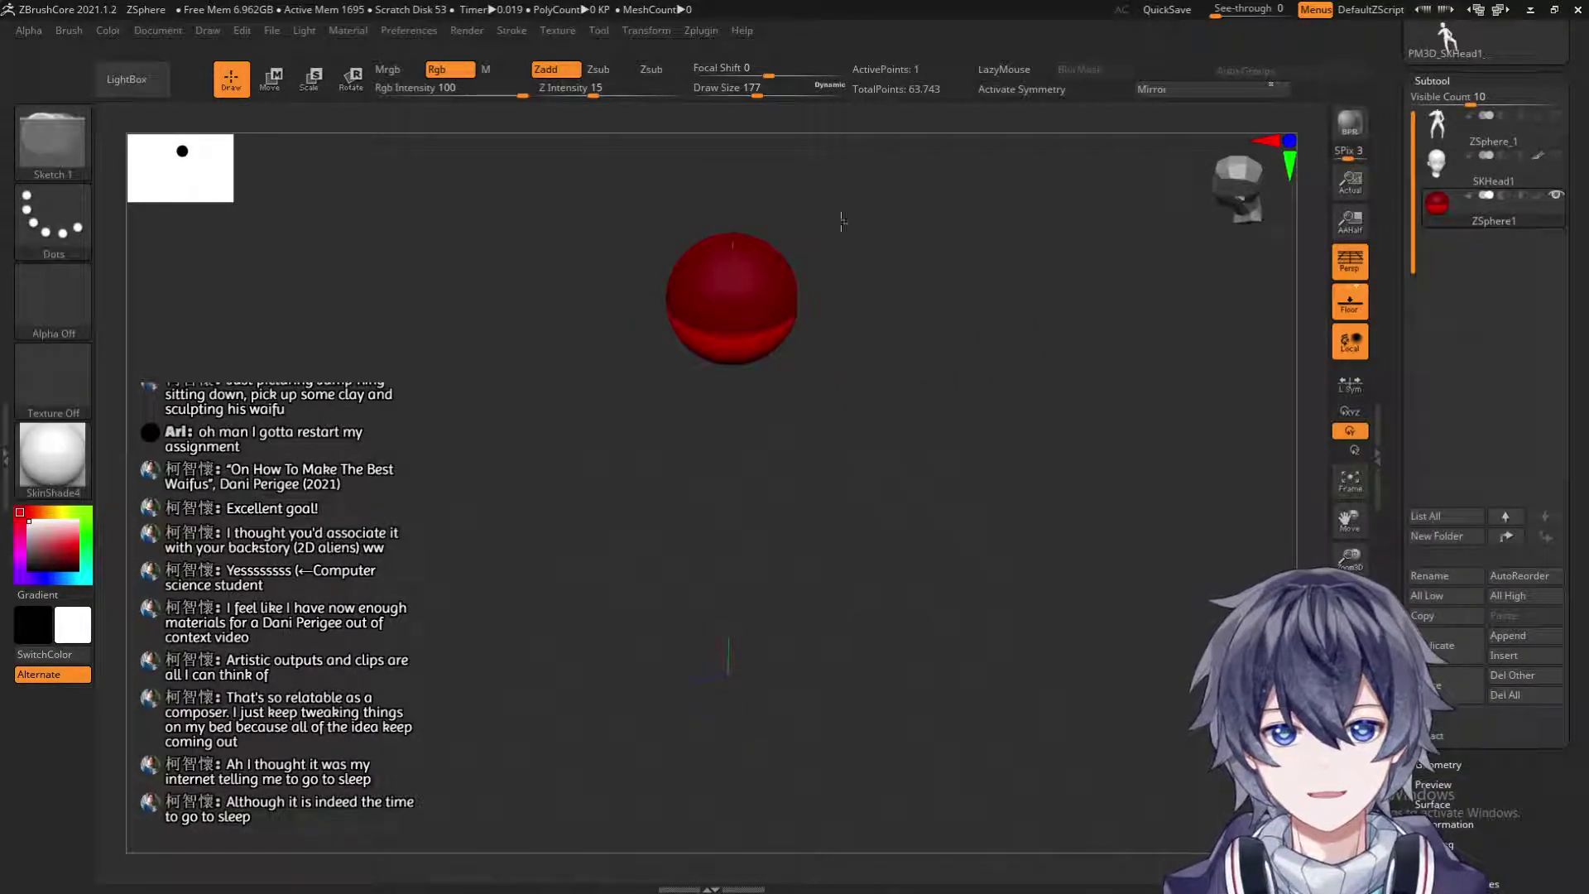
pyautogui.moveTo(837, 222); pyautogui.dragTo(898, 227)
pyautogui.moveTo(892, 300)
pyautogui.mouseDown()
pyautogui.moveTo(942, 271)
pyautogui.moveTo(1023, 333)
pyautogui.moveTo(969, 329)
pyautogui.moveTo(919, 360)
pyautogui.moveTo(926, 331)
pyautogui.moveTo(954, 353)
pyautogui.mouseUp()
pyautogui.moveTo(880, 242); pyautogui.dragTo(918, 248)
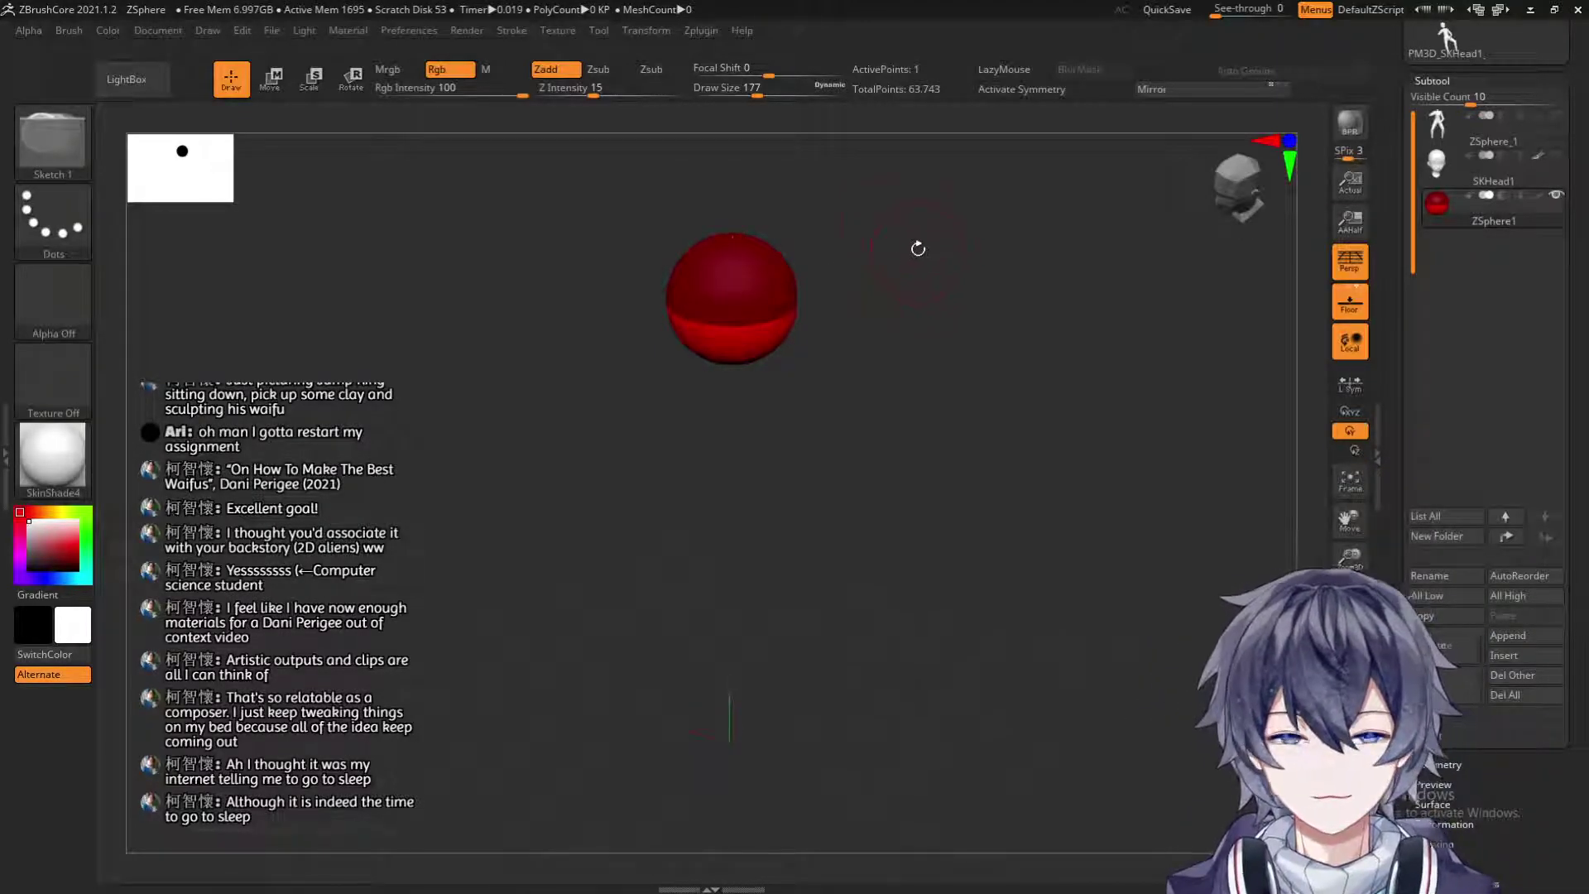
# Set the draw size to 331, activate symmetry and draw a centred ZSphere above the root for the torso.
pyautogui.press('s')
pyautogui.moveTo(756, 192)
pyautogui.mouseDown()
pyautogui.moveTo(784, 190)
pyautogui.moveTo(750, 218)
pyautogui.moveTo(730, 318)
pyautogui.moveTo(703, 345)
pyautogui.mouseUp()
pyautogui.press('s')
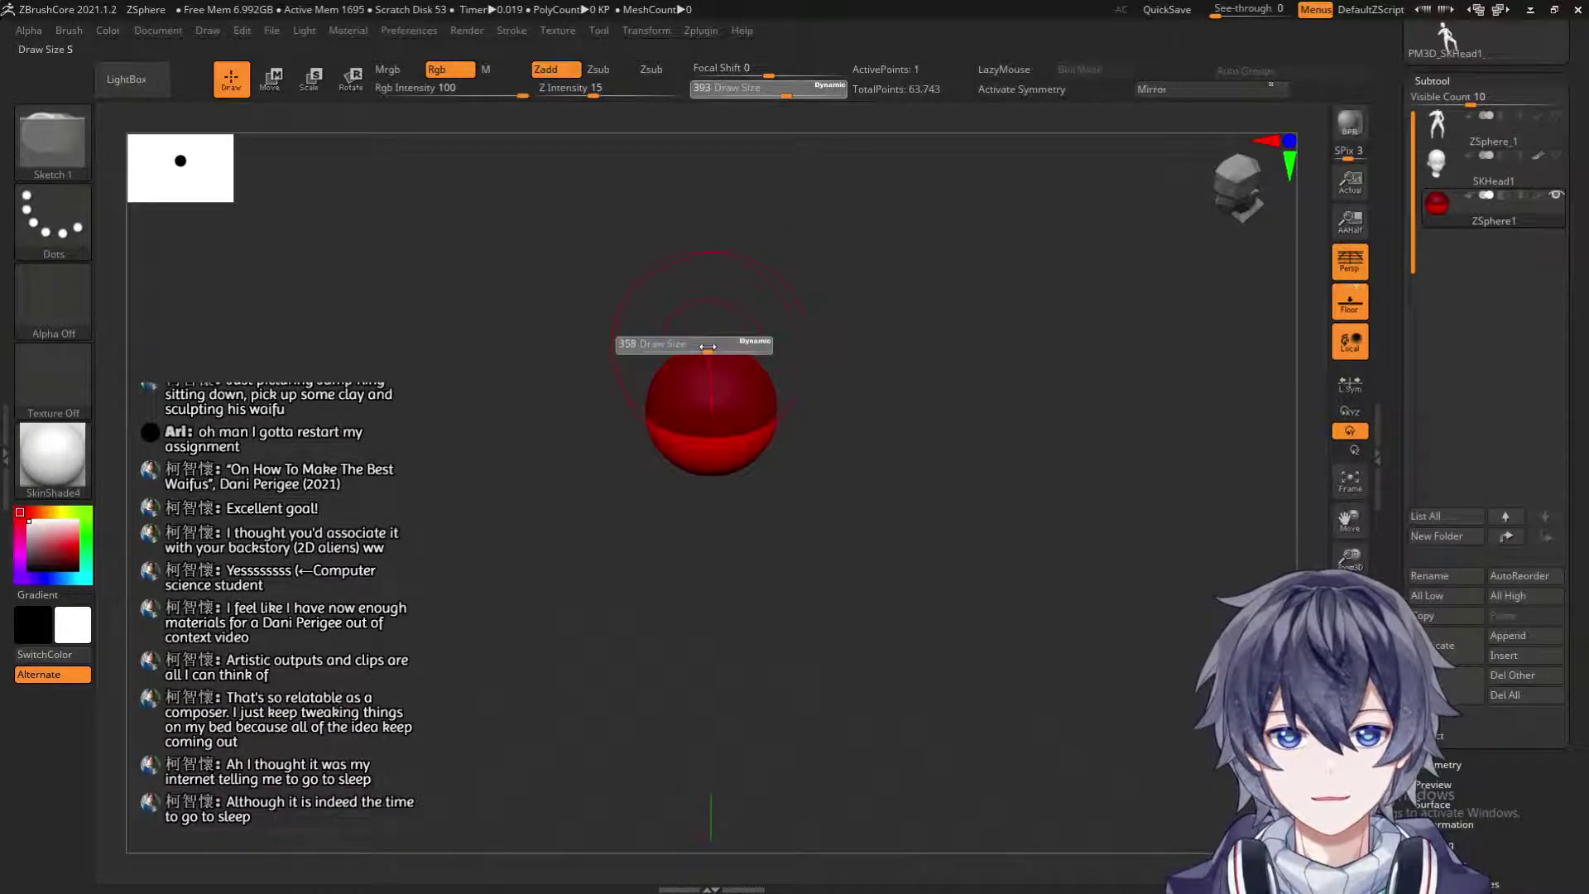
pyautogui.keyDown('shift'); pyautogui.moveTo(797, 305); pyautogui.dragTo(861, 252); pyautogui.keyUp('shift')
pyautogui.click(1018, 93)
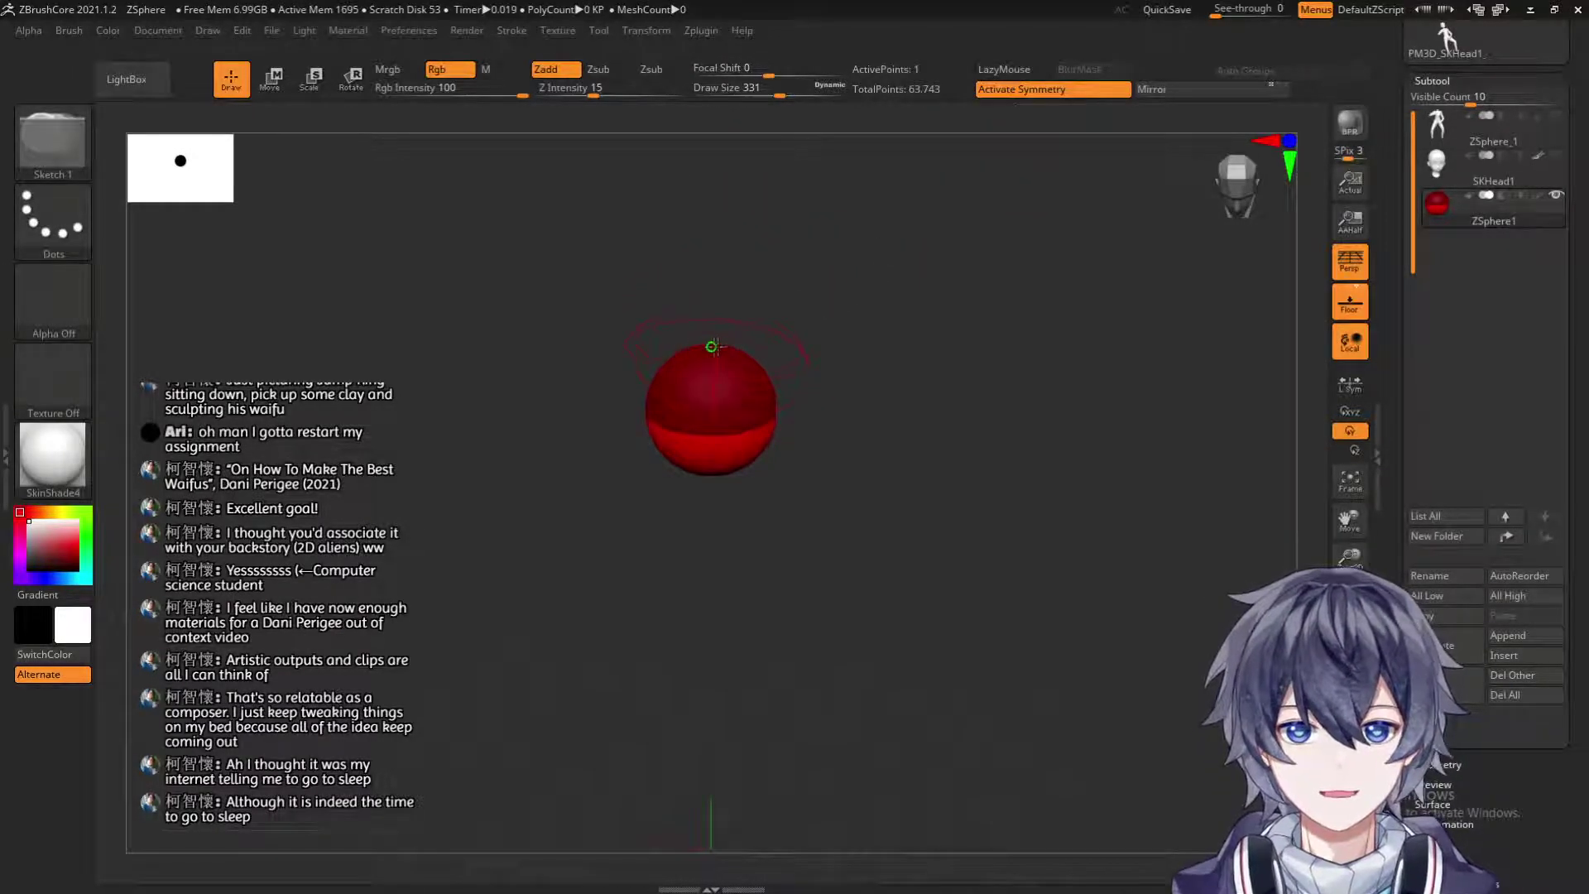
pyautogui.moveTo(713, 345)
pyautogui.mouseDown()
pyautogui.moveTo(687, 211)
pyautogui.moveTo(689, 243)
pyautogui.mouseUp()
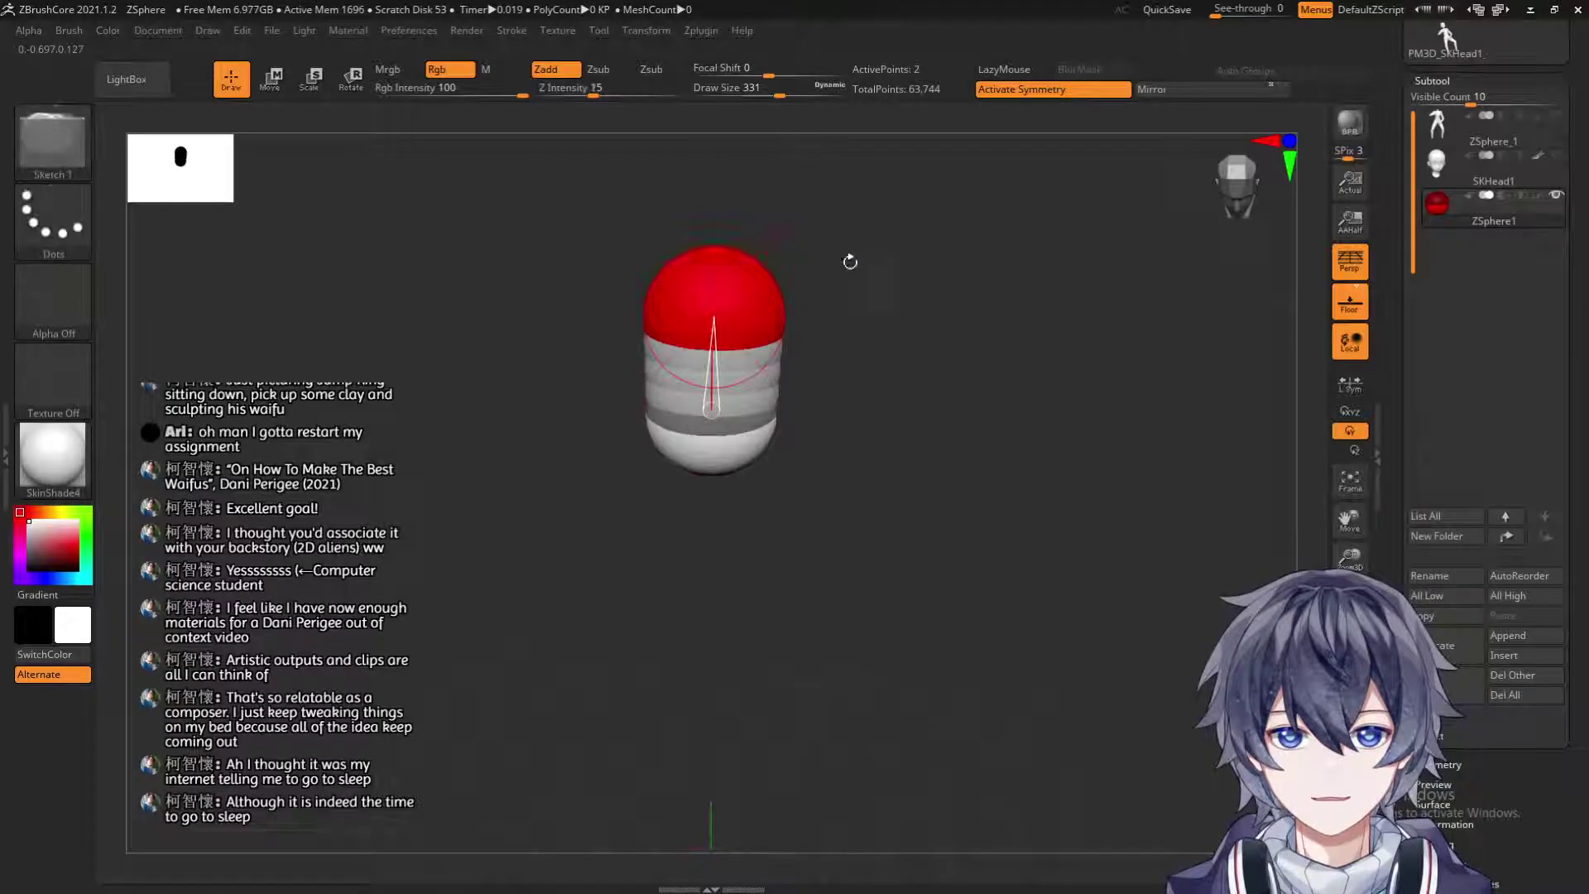
# Move the upper torso ZSphere from the side view so the torso leans slightly.
pyautogui.moveTo(851, 262); pyautogui.dragTo(745, 280)
pyautogui.moveTo(911, 317); pyautogui.dragTo(885, 295)
pyautogui.press('w')
pyautogui.moveTo(725, 319); pyautogui.dragTo(695, 295)
pyautogui.moveTo(879, 286)
pyautogui.mouseDown()
pyautogui.moveTo(935, 280)
pyautogui.moveTo(930, 265)
pyautogui.moveTo(861, 273)
pyautogui.mouseUp()
pyautogui.moveTo(670, 321); pyautogui.dragTo(703, 319)
pyautogui.keyDown('alt'); pyautogui.moveTo(871, 382); pyautogui.dragTo(891, 273); pyautogui.keyUp('alt')
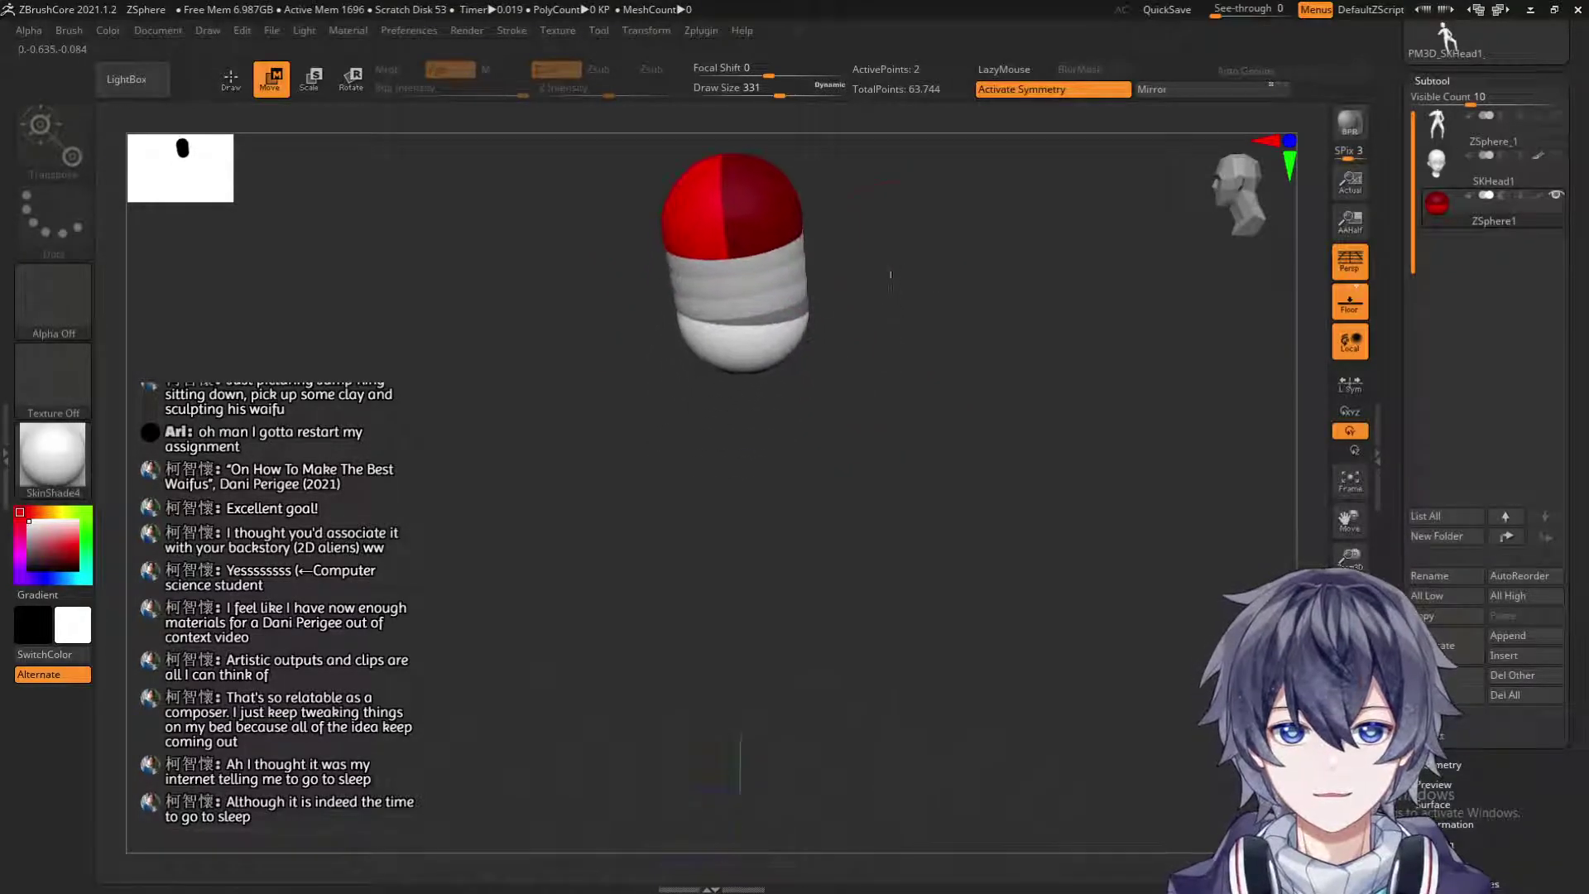
# Add a pelvis ZSphere below the root, position it from the side and scale it up.
pyautogui.press('q')
pyautogui.moveTo(828, 356); pyautogui.dragTo(868, 335)
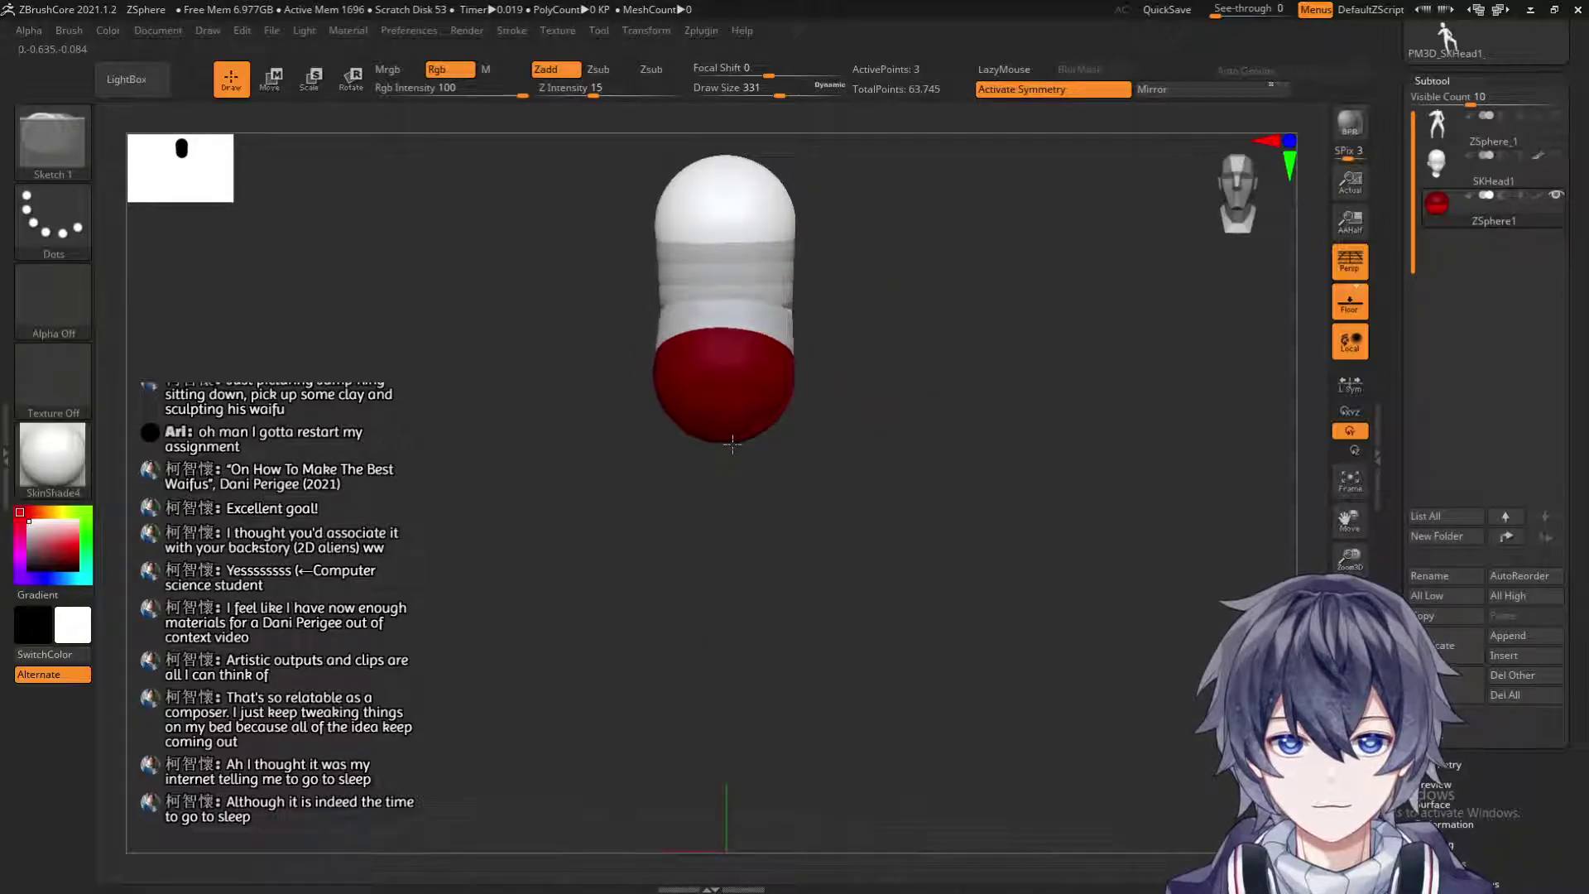
pyautogui.moveTo(879, 376)
pyautogui.mouseDown()
pyautogui.moveTo(845, 398)
pyautogui.moveTo(727, 397)
pyautogui.mouseUp()
pyautogui.press('w')
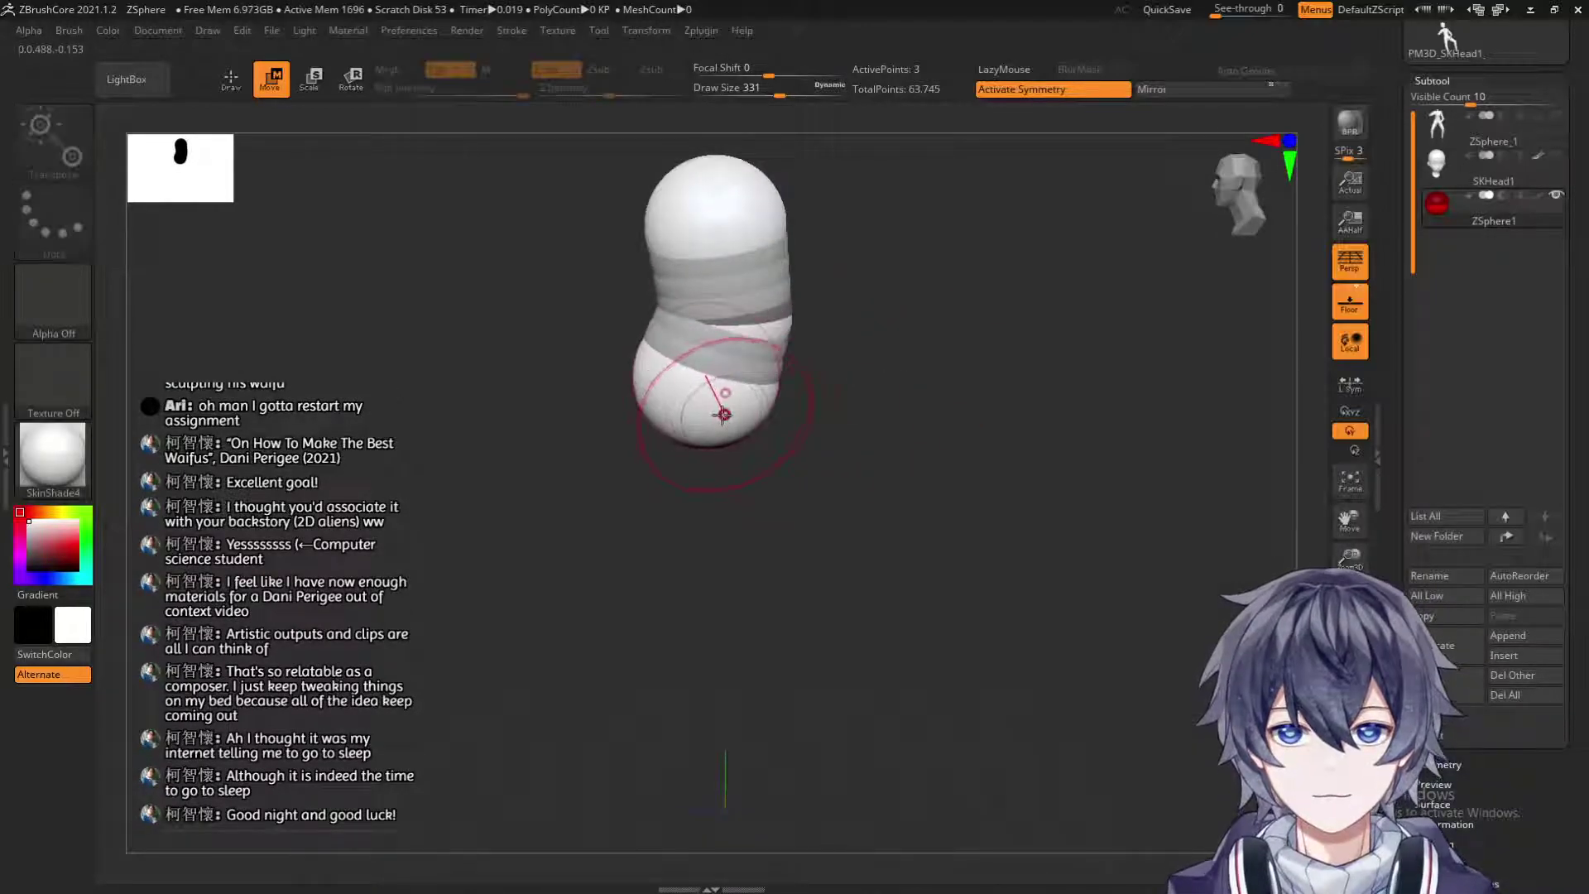
pyautogui.moveTo(875, 369)
pyautogui.mouseDown()
pyautogui.moveTo(893, 366)
pyautogui.moveTo(859, 363)
pyautogui.mouseUp()
pyautogui.moveTo(779, 426); pyautogui.dragTo(837, 383)
pyautogui.press('e')
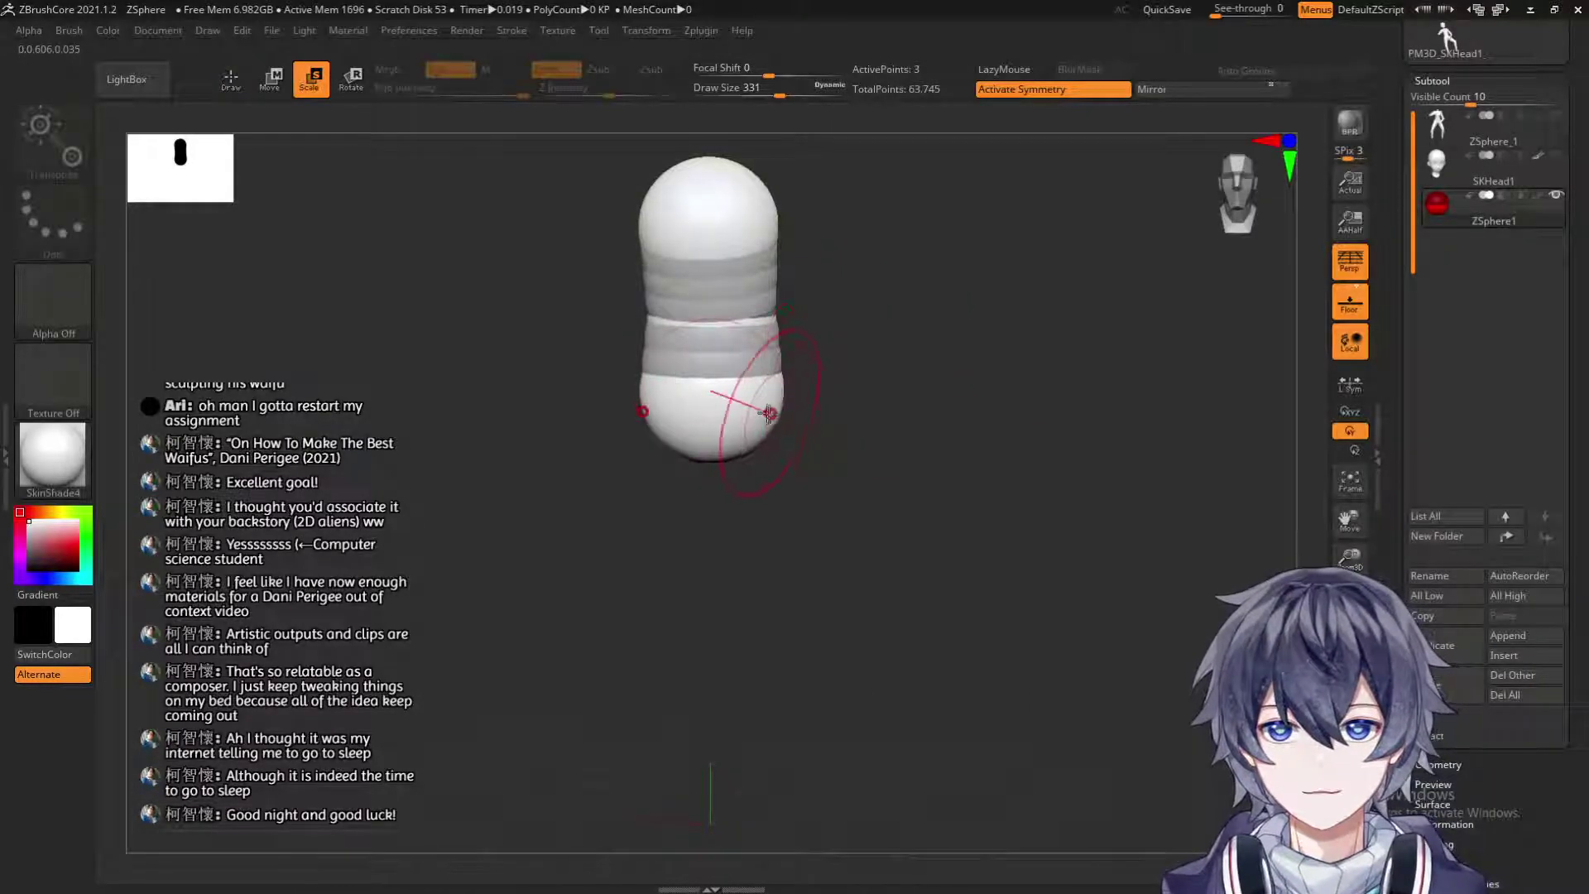
pyautogui.moveTo(861, 390)
pyautogui.keyDown('shift'); pyautogui.mouseDown()
pyautogui.moveTo(877, 373)
pyautogui.moveTo(748, 404)
pyautogui.mouseUp(); pyautogui.keyUp('shift')
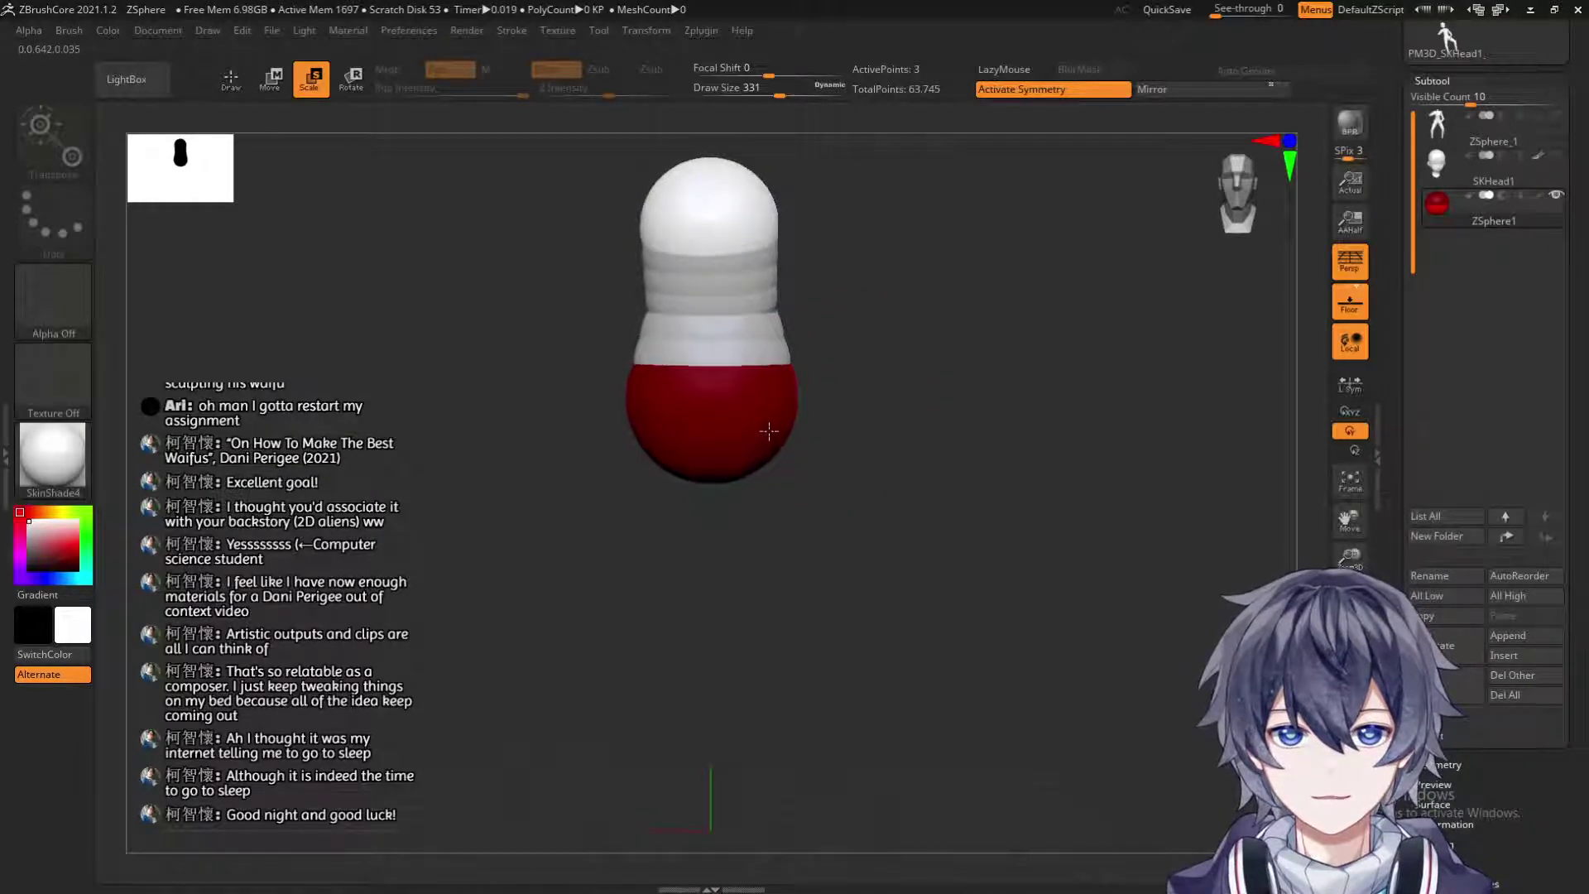
# Draw a mirrored pair of hip ZSpheres on the underside of the pelvis and move them closer together.
pyautogui.press('q')
pyautogui.moveTo(894, 380)
pyautogui.mouseDown()
pyautogui.moveTo(908, 298)
pyautogui.moveTo(775, 380)
pyautogui.mouseUp()
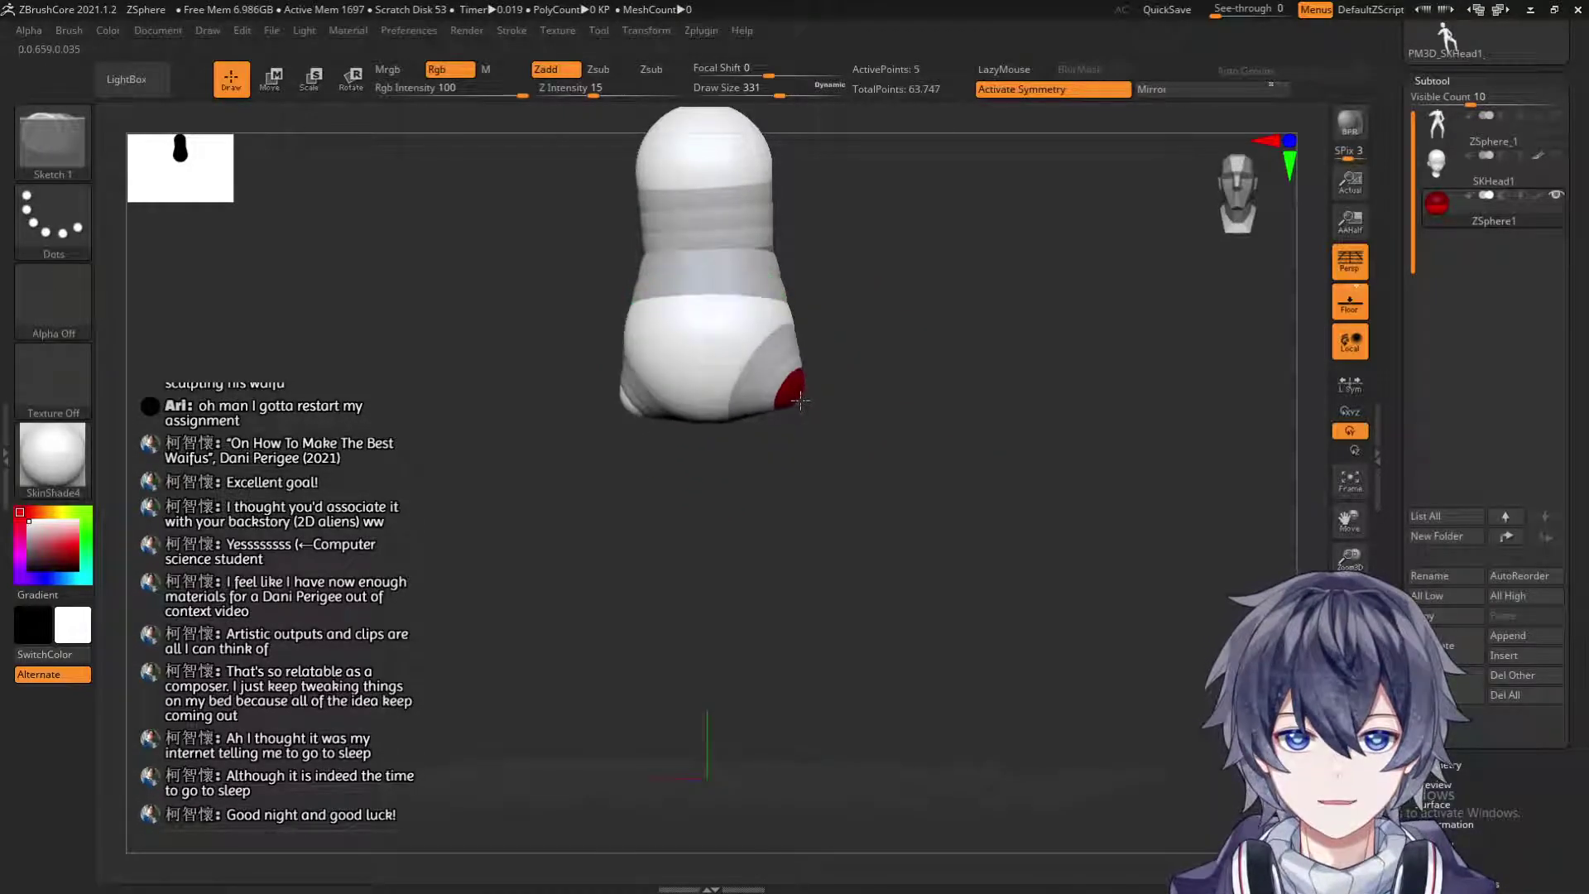
pyautogui.moveTo(823, 419); pyautogui.dragTo(827, 426)
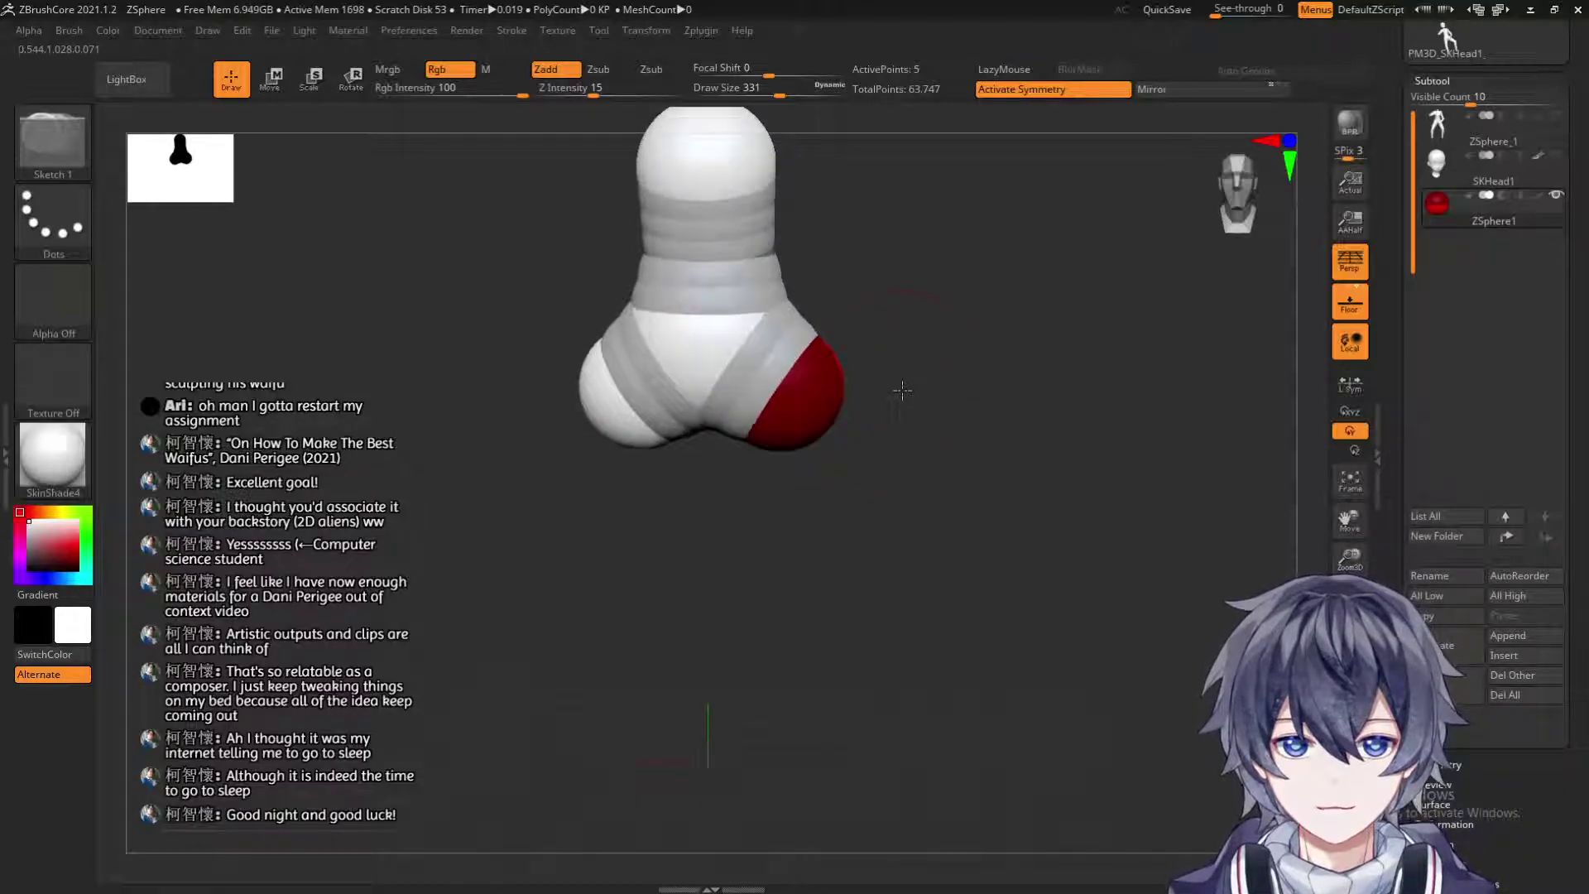
pyautogui.press('w')
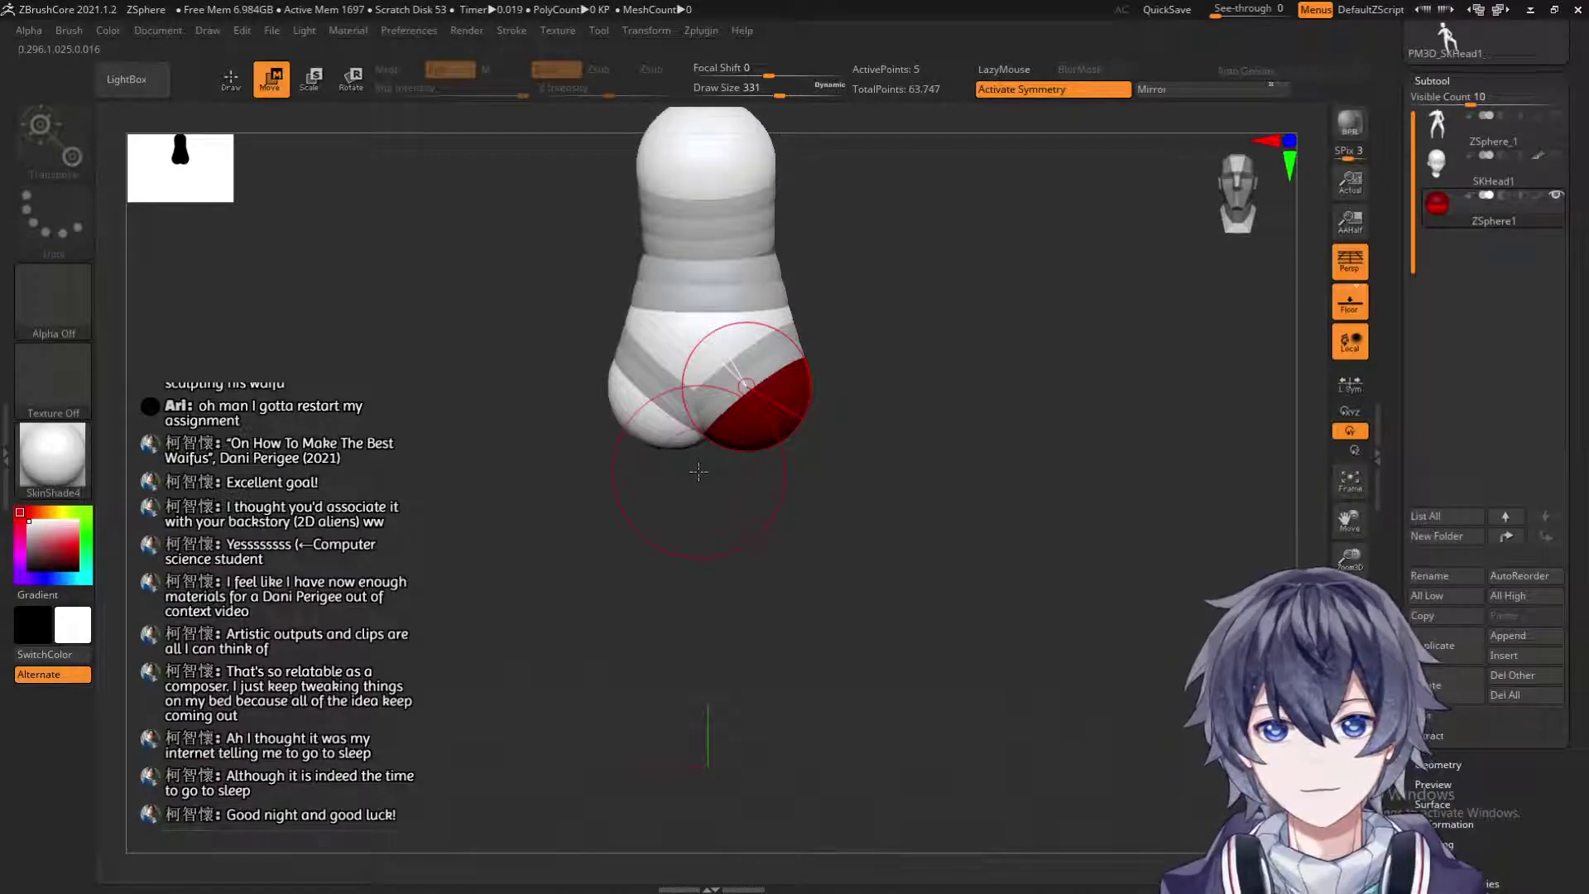
pyautogui.moveTo(886, 406); pyautogui.dragTo(989, 372)
pyautogui.moveTo(982, 474); pyautogui.dragTo(778, 331)
# Extend mirrored thighs from the hips with a pair of knee ZSpheres and position them from the side.
pyautogui.moveTo(880, 399)
pyautogui.mouseDown()
pyautogui.moveTo(888, 367)
pyautogui.moveTo(815, 389)
pyautogui.moveTo(841, 548)
pyautogui.moveTo(947, 699)
pyautogui.moveTo(995, 636)
pyautogui.mouseUp()
pyautogui.hotkey('ctrl', 'z')
pyautogui.moveTo(931, 392); pyautogui.dragTo(807, 357)
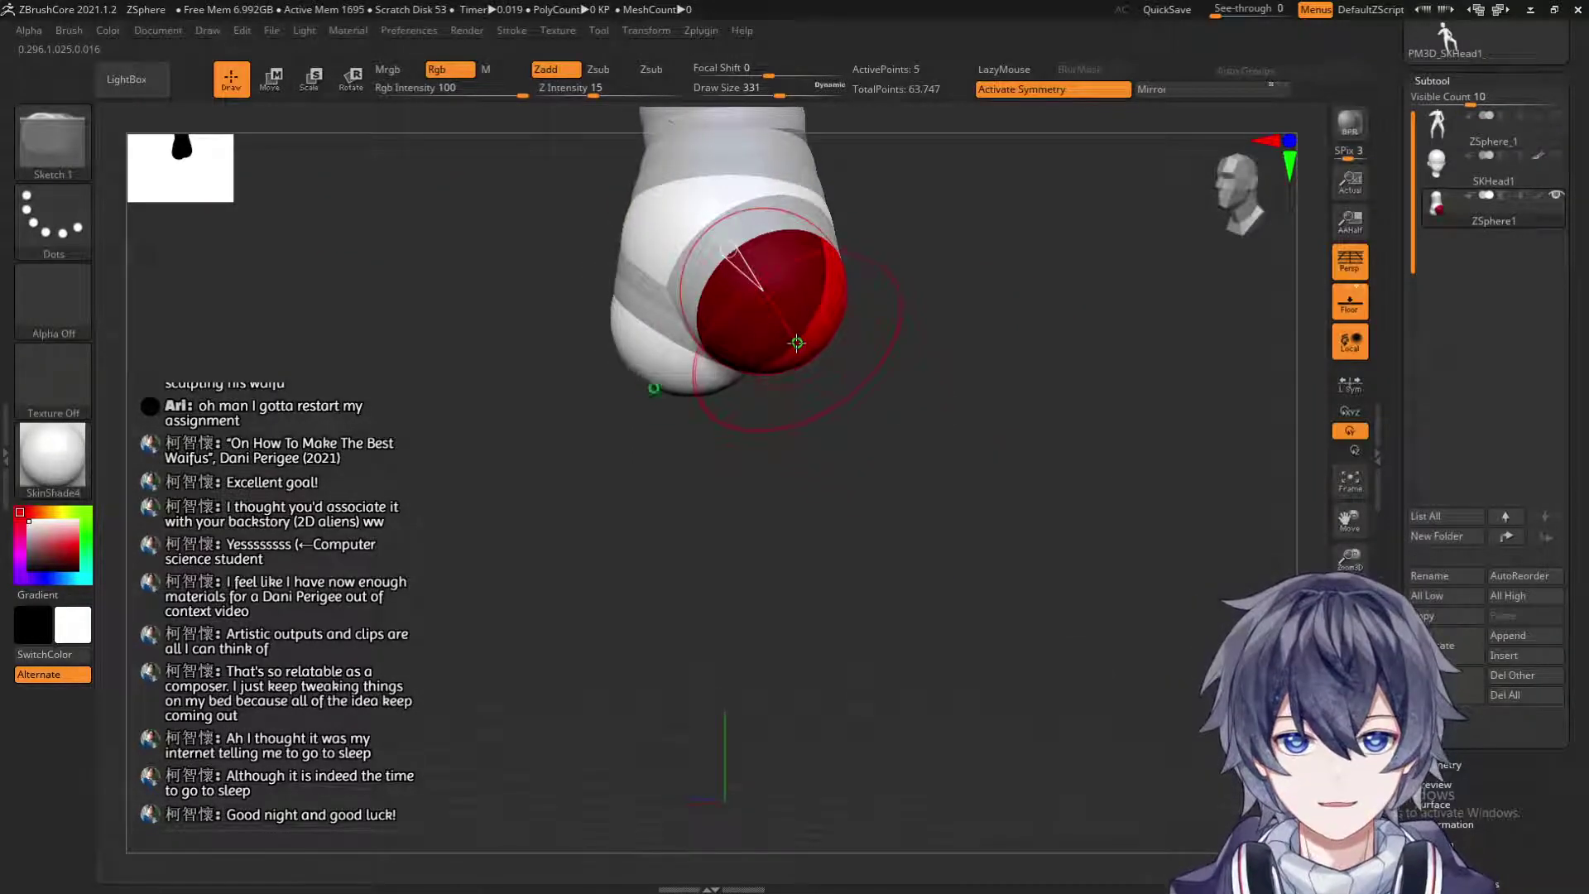
pyautogui.moveTo(831, 405); pyautogui.dragTo(871, 479)
pyautogui.press('w')
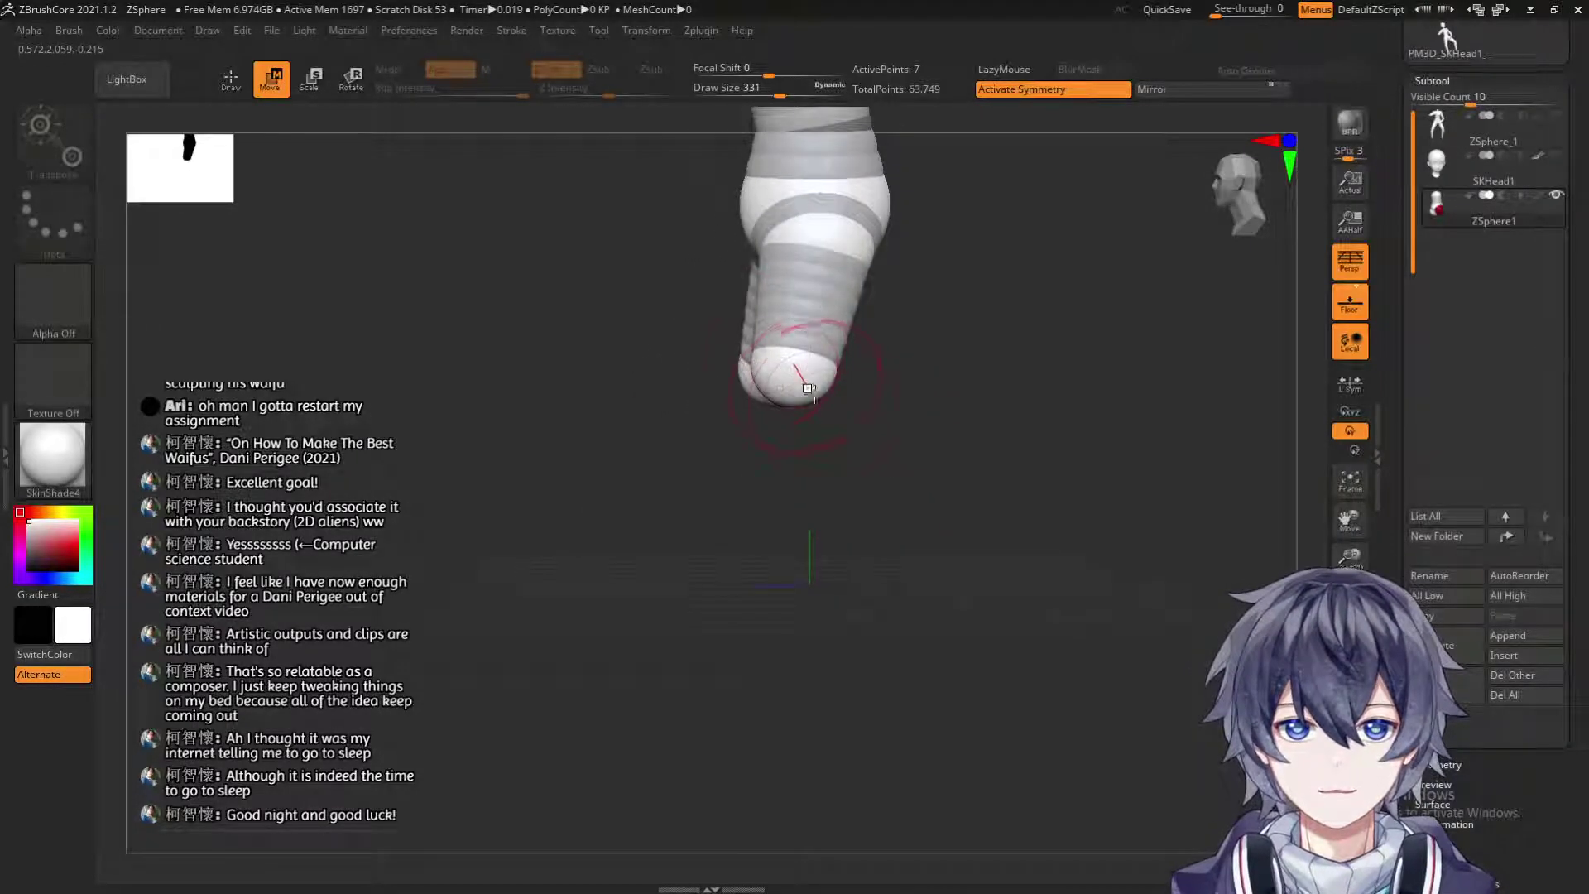
pyautogui.moveTo(919, 380); pyautogui.dragTo(805, 420)
pyautogui.moveTo(920, 370); pyautogui.dragTo(873, 344)
# Draw a mirrored pair of ankle ZSpheres below the knees and scale them down.
pyautogui.press('q')
pyautogui.moveTo(856, 440)
pyautogui.mouseDown()
pyautogui.moveTo(895, 450)
pyautogui.moveTo(815, 436)
pyautogui.moveTo(804, 455)
pyautogui.moveTo(799, 651)
pyautogui.mouseUp()
pyautogui.hotkey('ctrl', 'z')
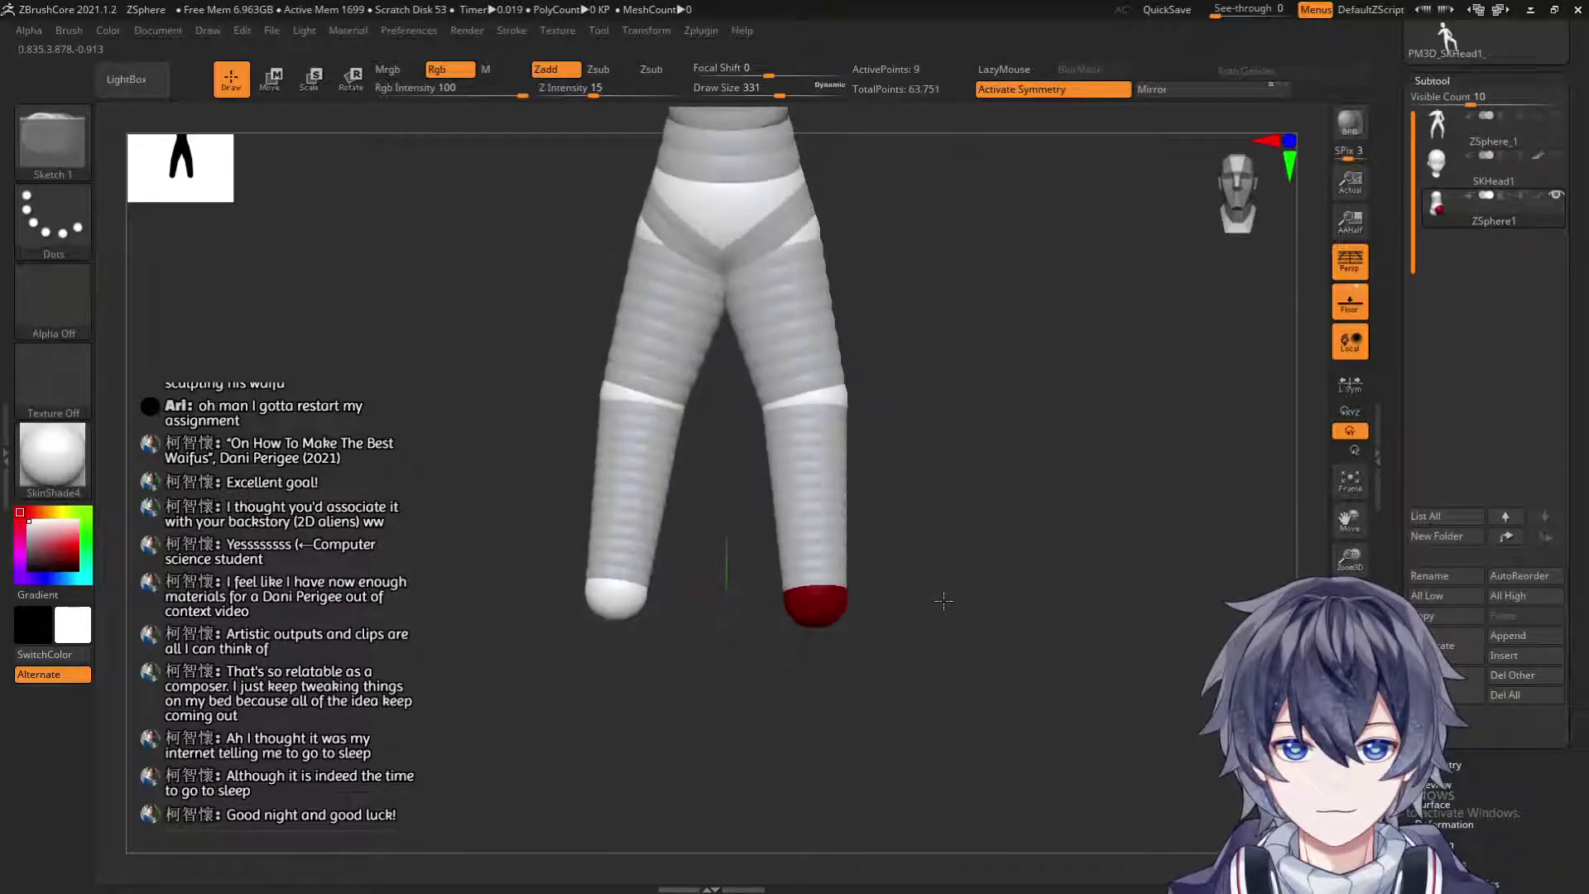
pyautogui.press('w')
pyautogui.press('e')
pyautogui.moveTo(830, 610); pyautogui.dragTo(810, 505)
# Move the ankle and knee ZSpheres to adjust the length and angle of the lower legs.
pyautogui.press('q')
pyautogui.moveTo(807, 500); pyautogui.dragTo(867, 575, button='right')
pyautogui.press('w')
pyautogui.moveTo(819, 606)
pyautogui.mouseDown()
pyautogui.moveTo(869, 603)
pyautogui.moveTo(921, 644)
pyautogui.mouseUp()
pyautogui.moveTo(717, 506); pyautogui.dragTo(815, 533, button='right')
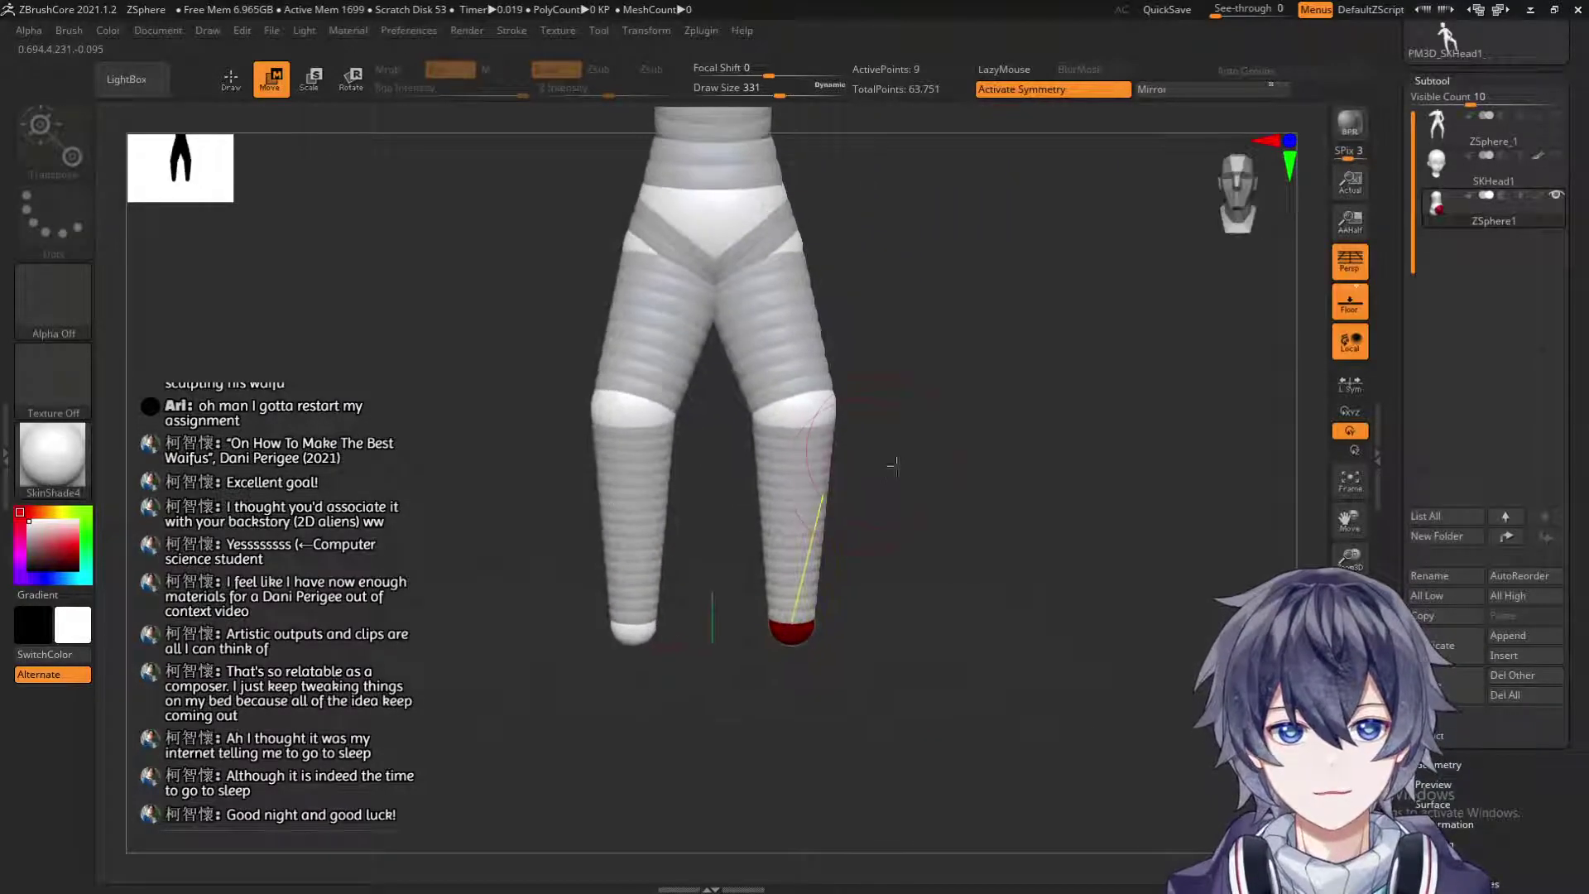
pyautogui.moveTo(802, 396); pyautogui.dragTo(796, 412)
# Turn on local symmetry for the ZSphere rig and check the torso from the front and at an angle.
pyautogui.moveTo(890, 418); pyautogui.dragTo(993, 607, button='right')
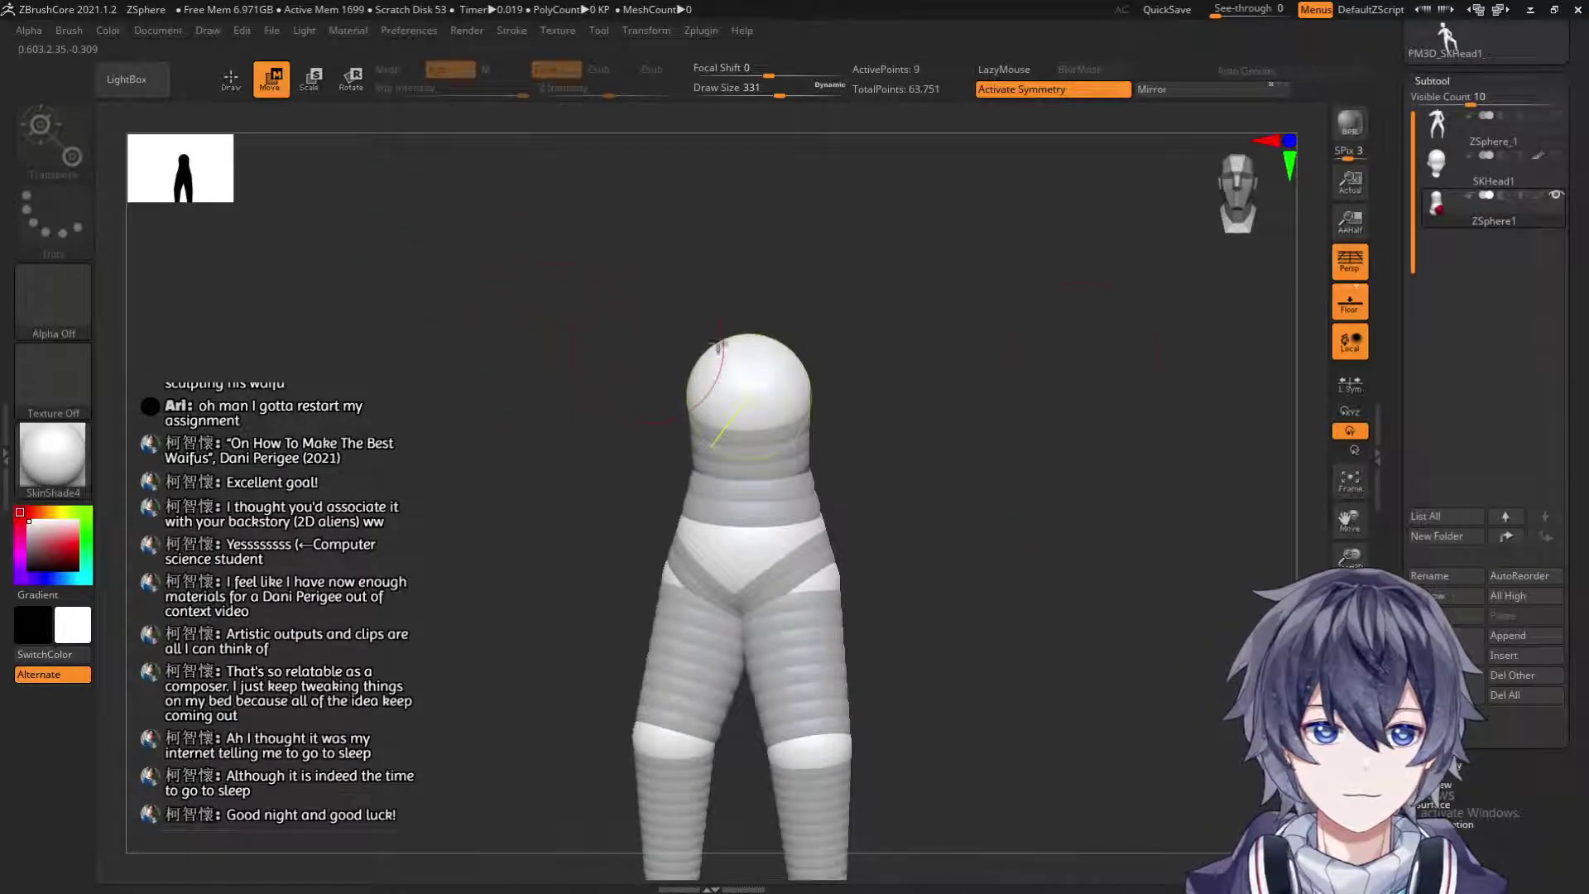
pyautogui.click(1349, 382)
pyautogui.keyDown('shift'); pyautogui.moveTo(786, 257); pyautogui.dragTo(791, 280, button='right'); pyautogui.keyUp('shift')
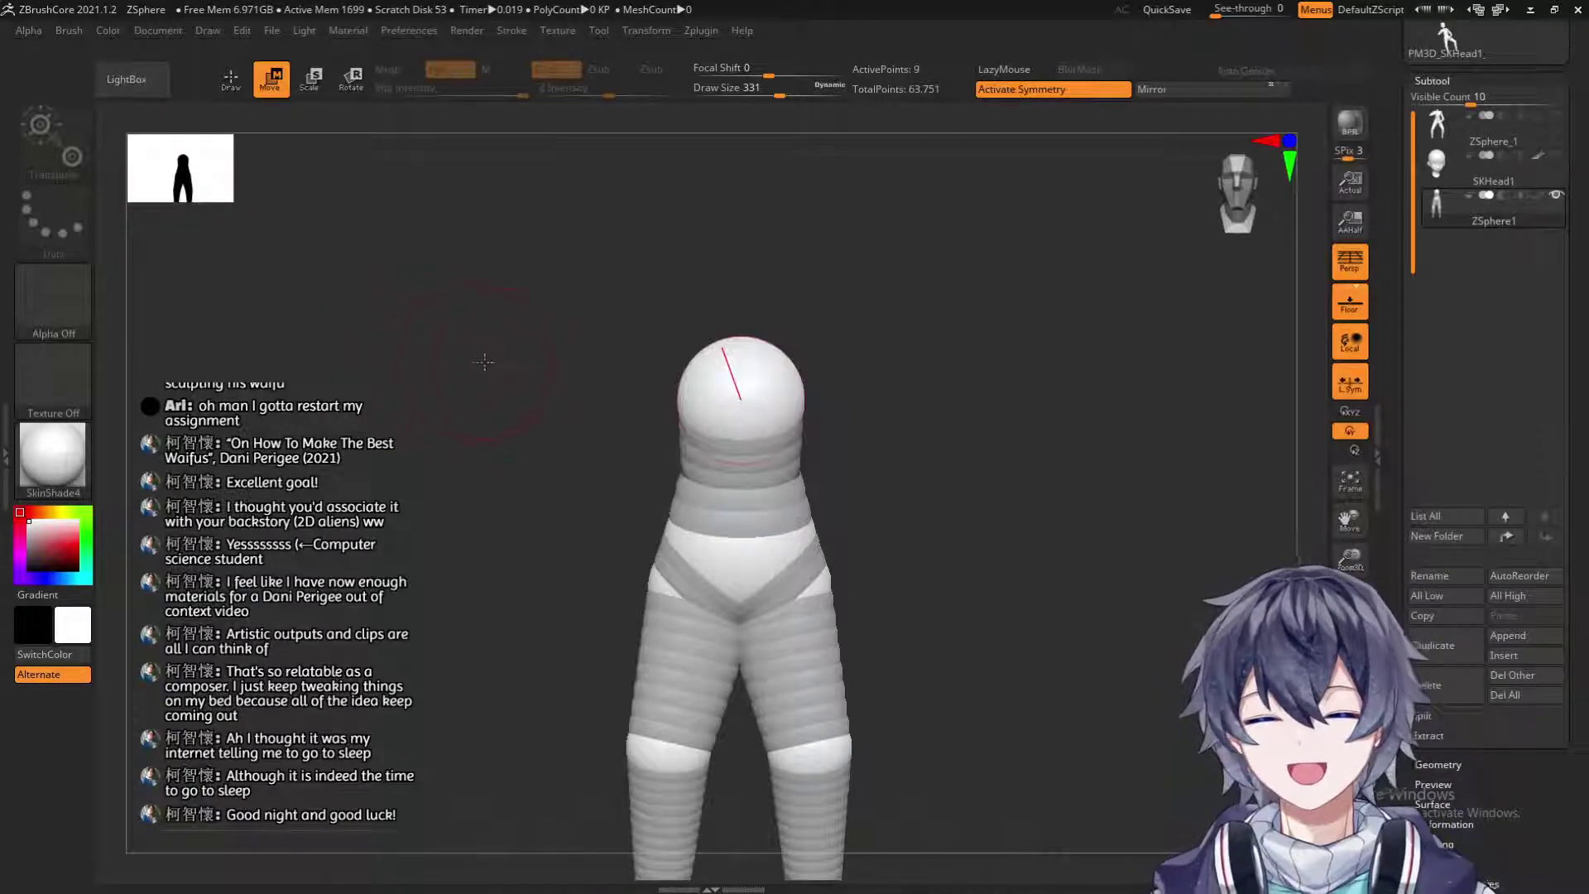
pyautogui.moveTo(533, 387); pyautogui.dragTo(501, 386)
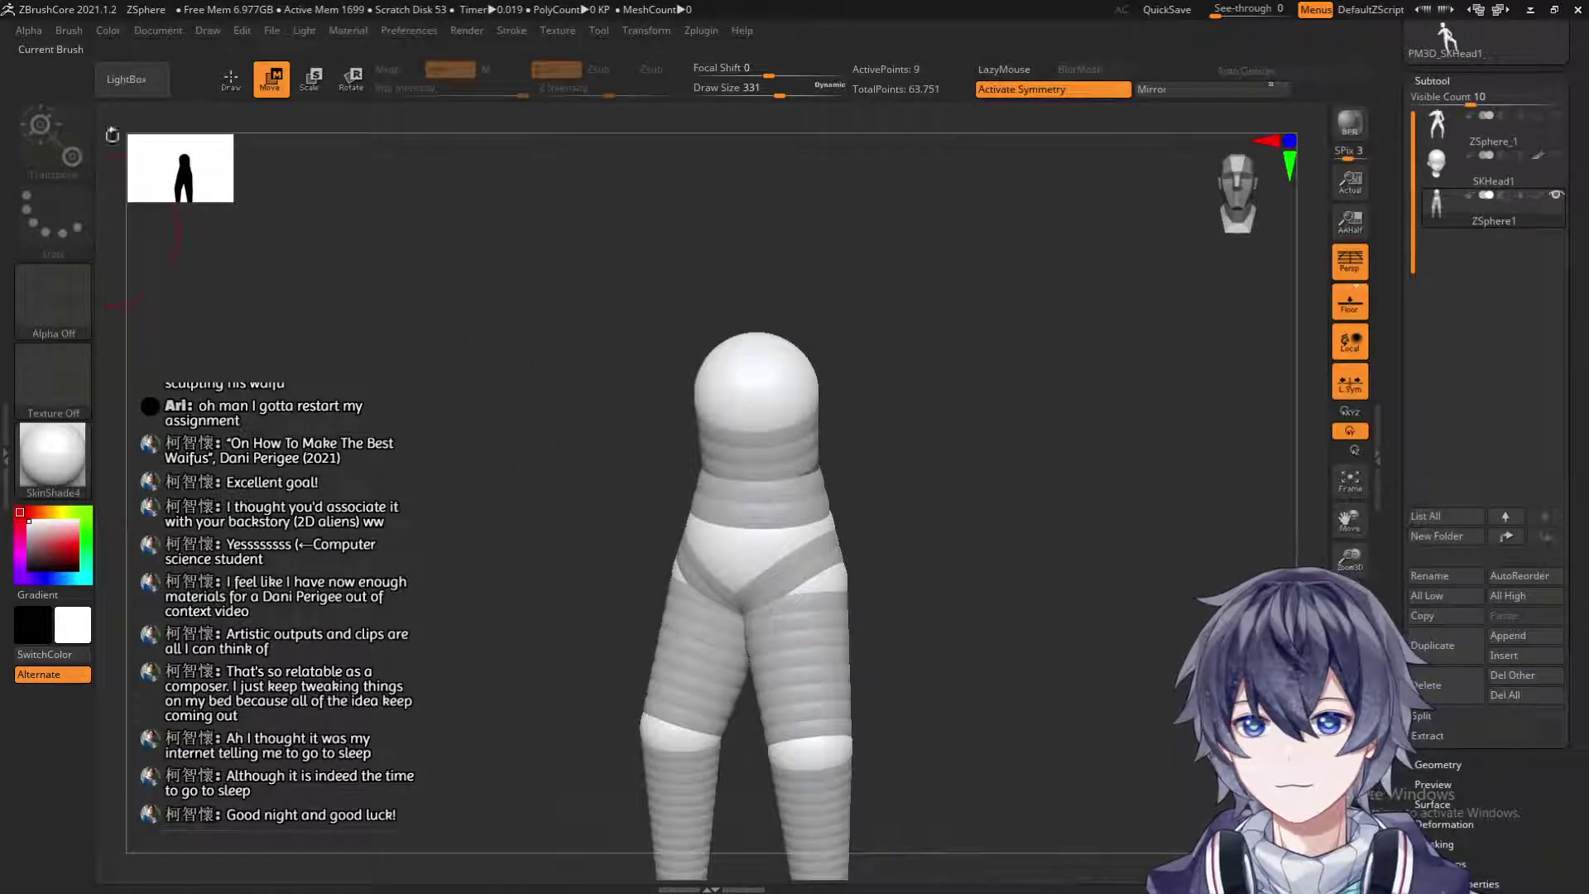
pyautogui.moveTo(382, 358); pyautogui.dragTo(418, 369)
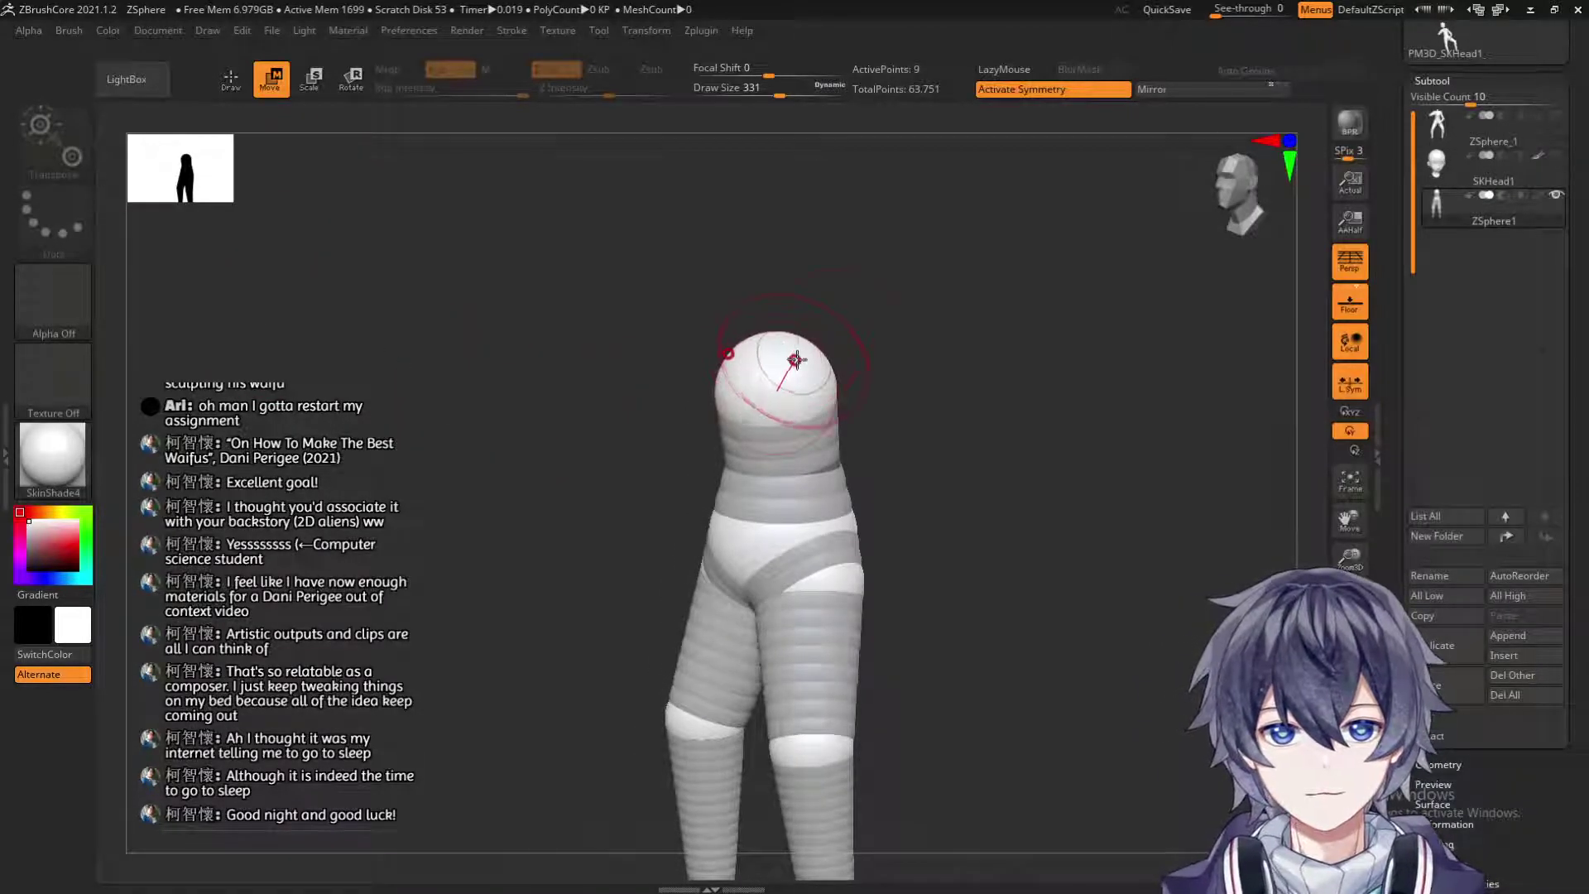
# Draw a mirrored pair of large chest ZSpheres on top of the torso and move them into place from the side.
pyautogui.moveTo(906, 327)
pyautogui.keyDown('alt'); pyautogui.mouseDown()
pyautogui.moveTo(912, 412)
pyautogui.moveTo(888, 399)
pyautogui.moveTo(927, 529)
pyautogui.moveTo(893, 507)
pyautogui.mouseUp(); pyautogui.keyUp('alt')
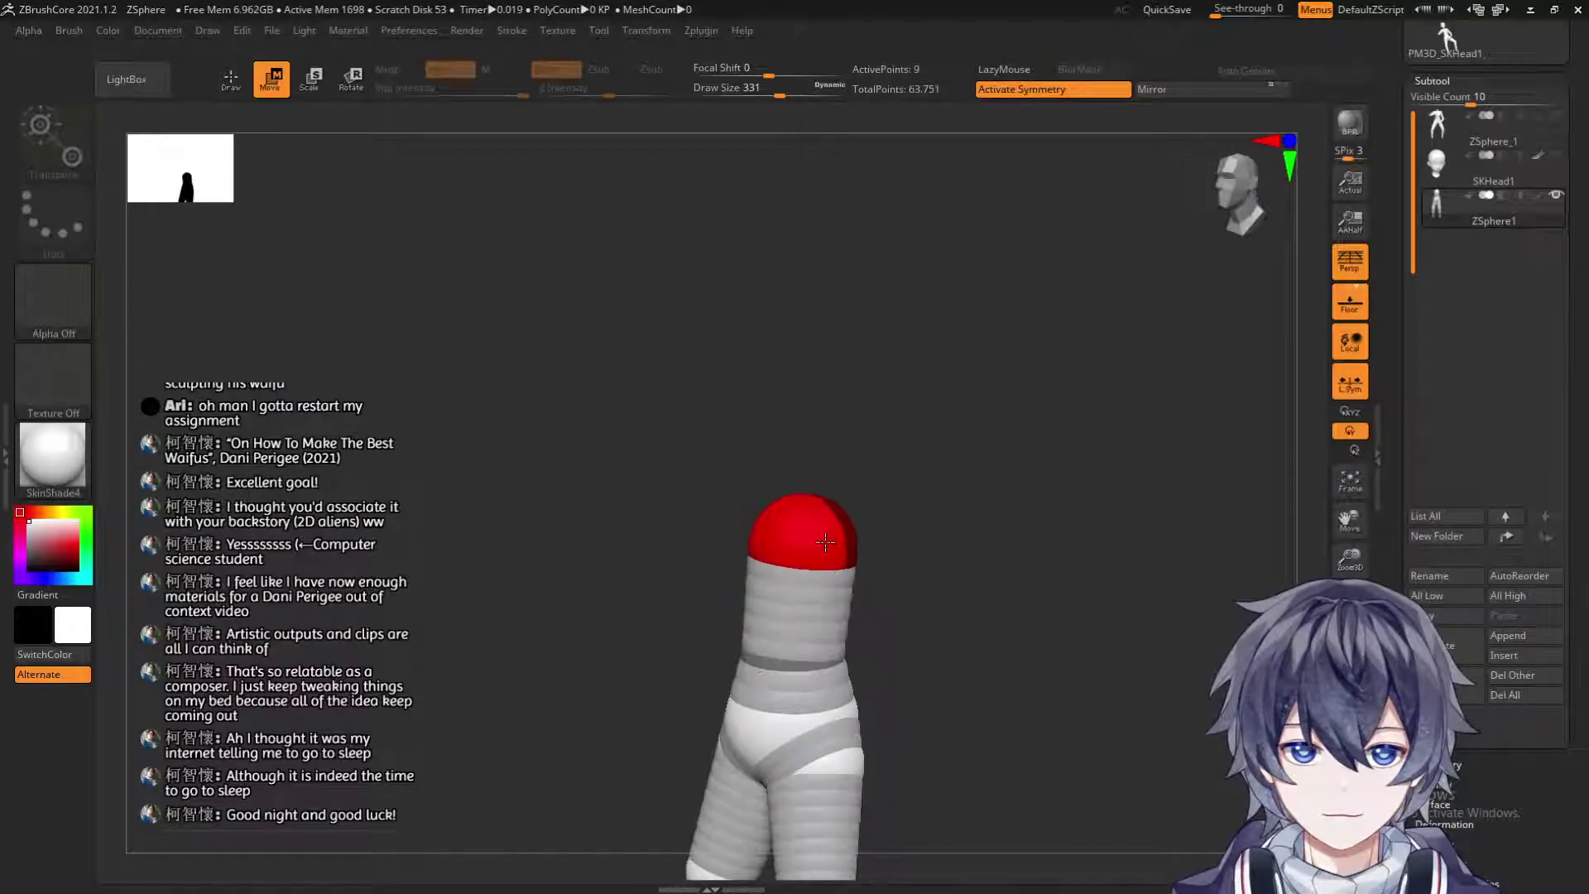
pyautogui.press('q')
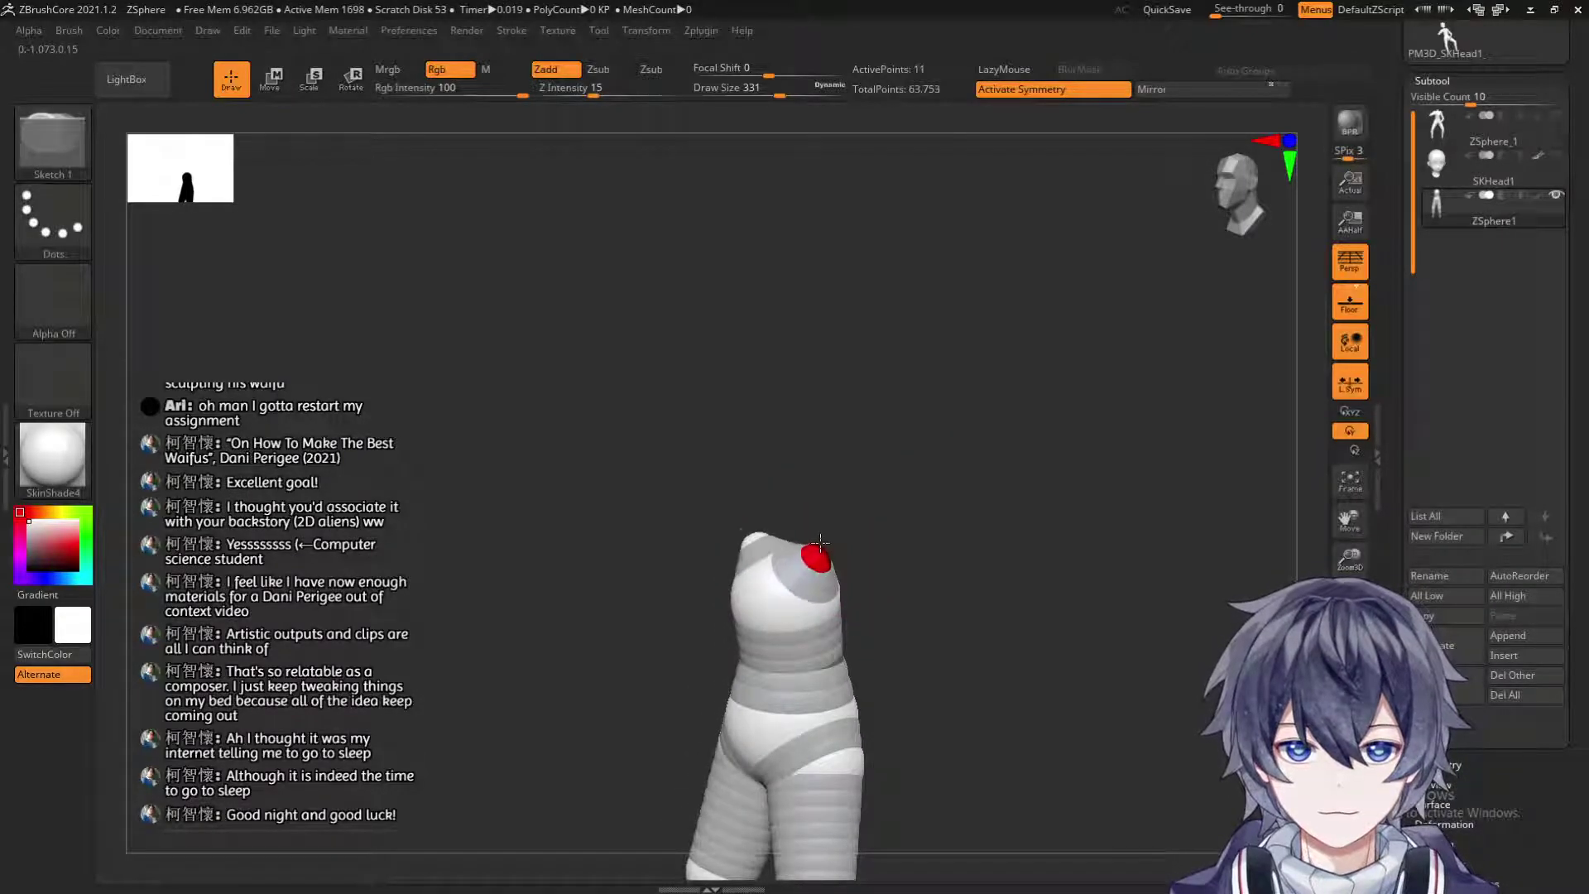
pyautogui.moveTo(828, 507); pyautogui.dragTo(829, 516)
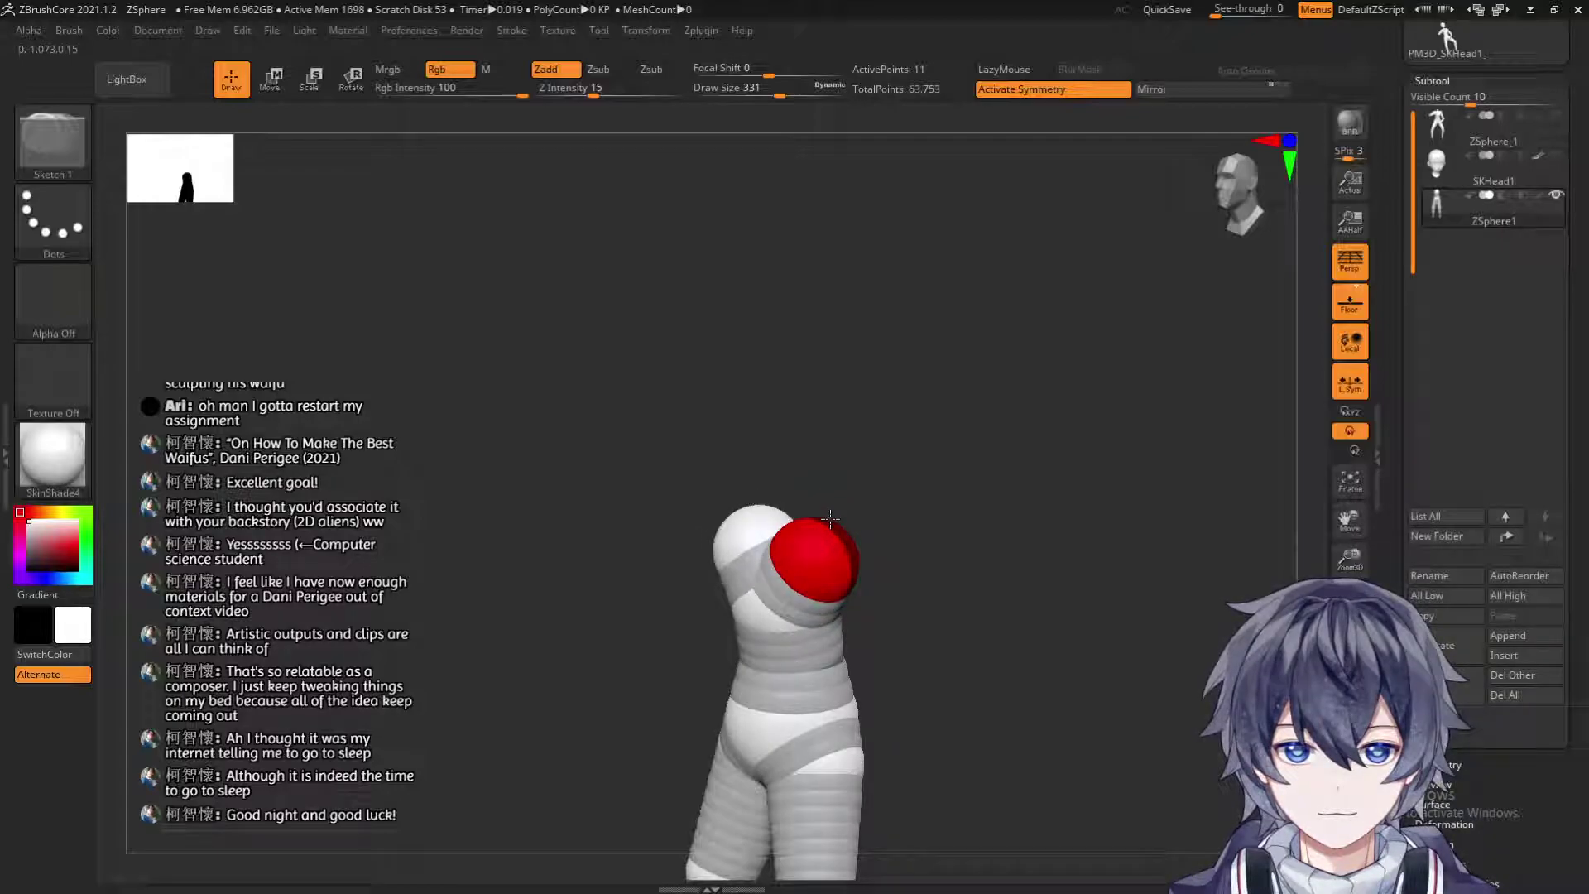
pyautogui.moveTo(939, 506)
pyautogui.mouseDown()
pyautogui.moveTo(908, 529)
pyautogui.moveTo(916, 542)
pyautogui.moveTo(943, 512)
pyautogui.moveTo(900, 513)
pyautogui.mouseUp()
pyautogui.press('w')
pyautogui.moveTo(807, 578); pyautogui.dragTo(838, 581)
pyautogui.moveTo(954, 515); pyautogui.dragTo(929, 455)
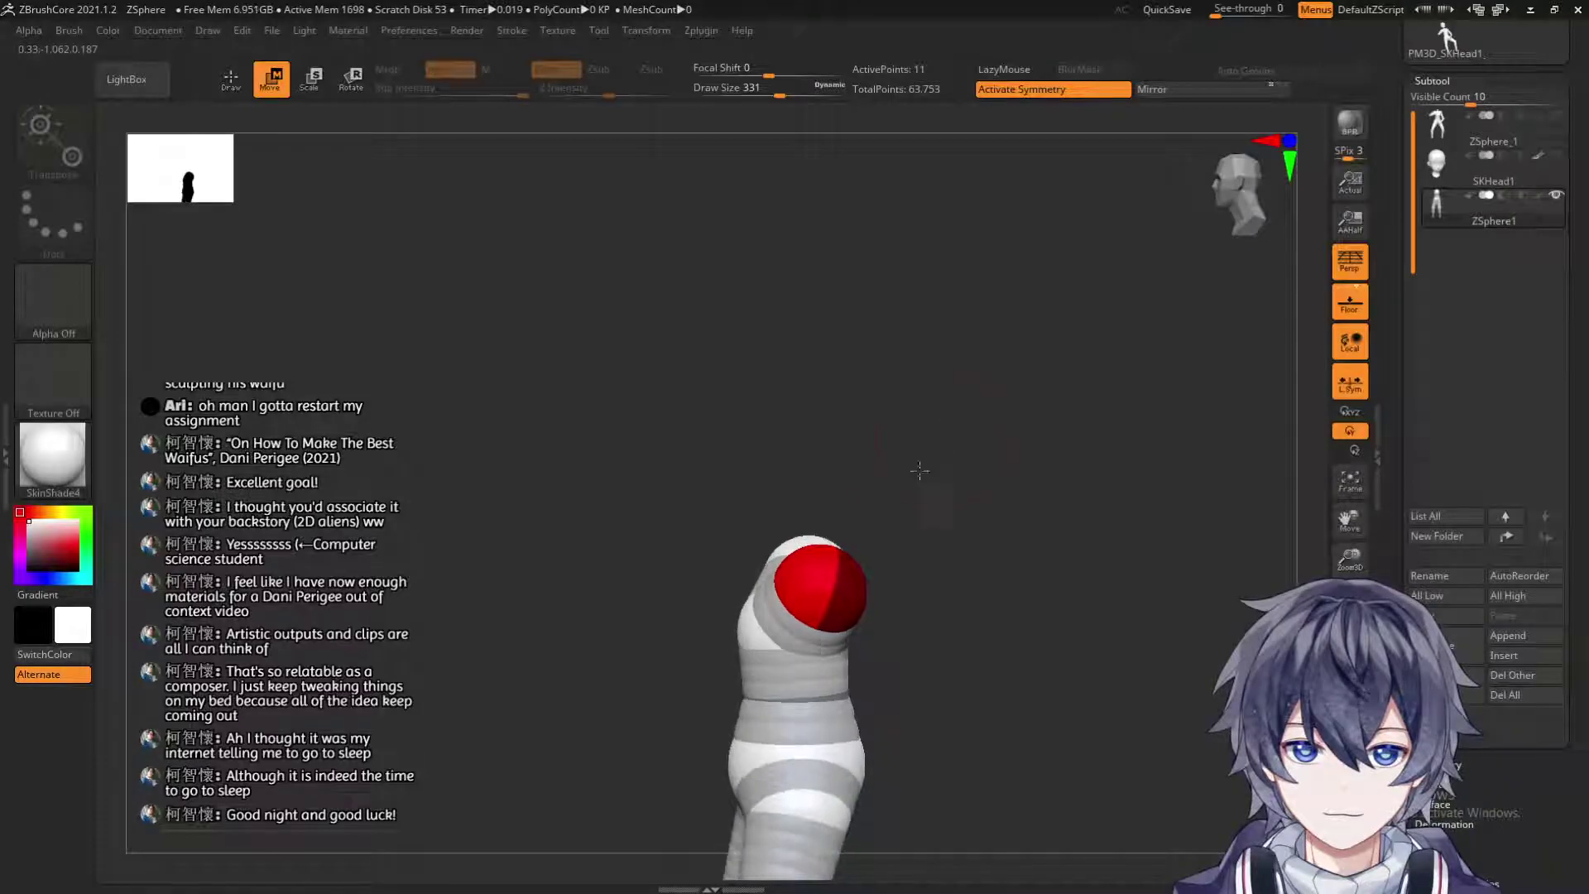
pyautogui.moveTo(837, 570); pyautogui.dragTo(842, 562)
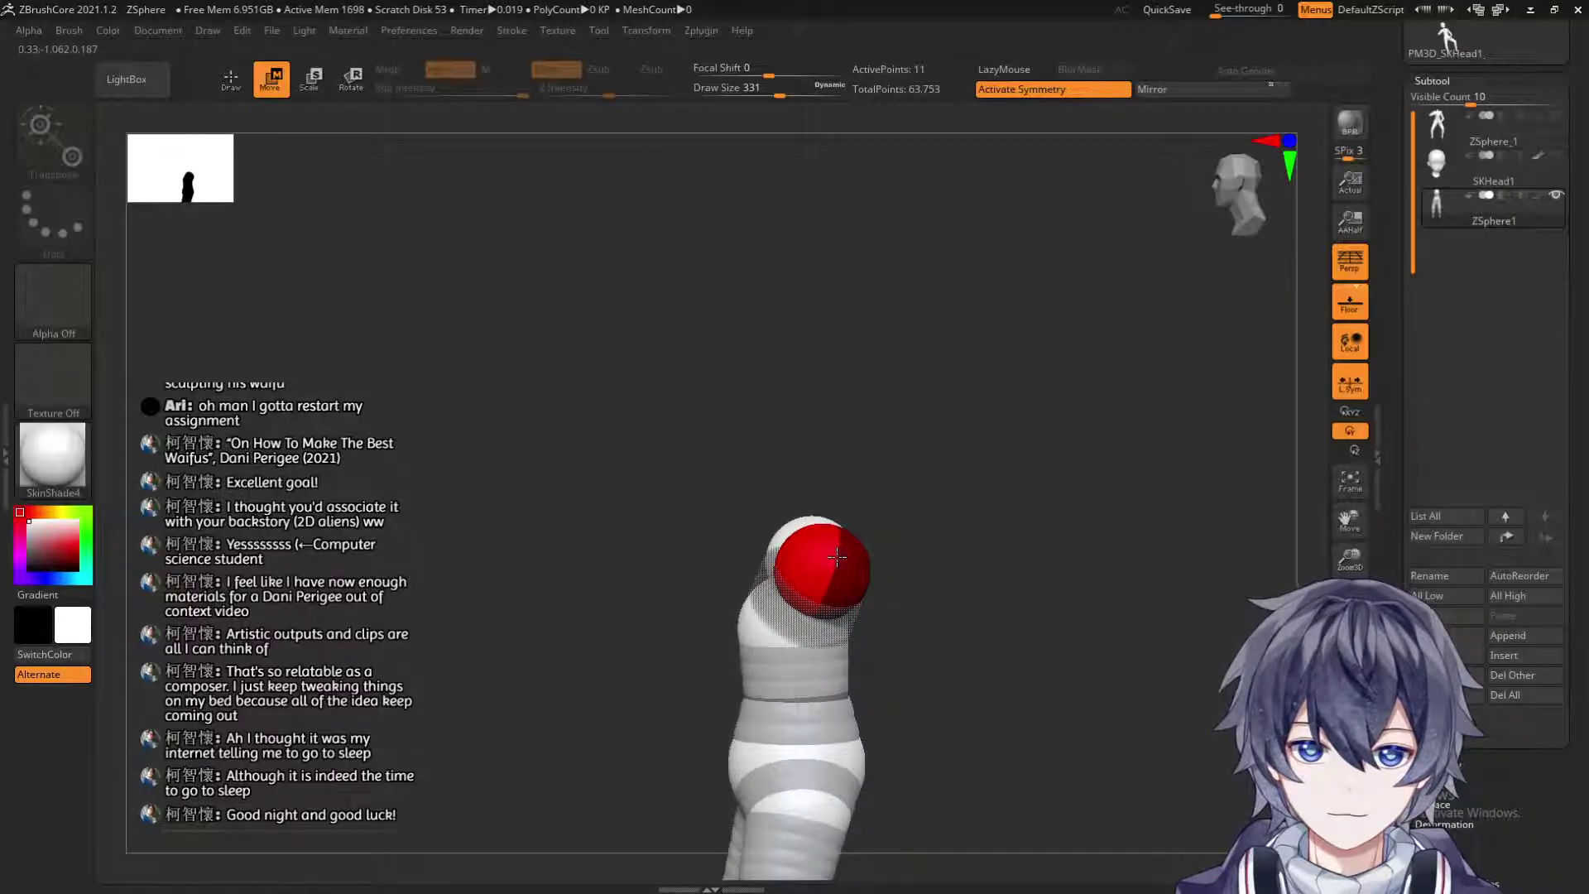
pyautogui.moveTo(912, 510)
pyautogui.mouseDown()
pyautogui.moveTo(996, 514)
pyautogui.moveTo(882, 517)
pyautogui.moveTo(923, 564)
pyautogui.mouseUp()
# Add a mirrored pair of shoulder ZSpheres on the outer sides of the chest and shift their depth from the side.
pyautogui.click(823, 575)
pyautogui.press('q')
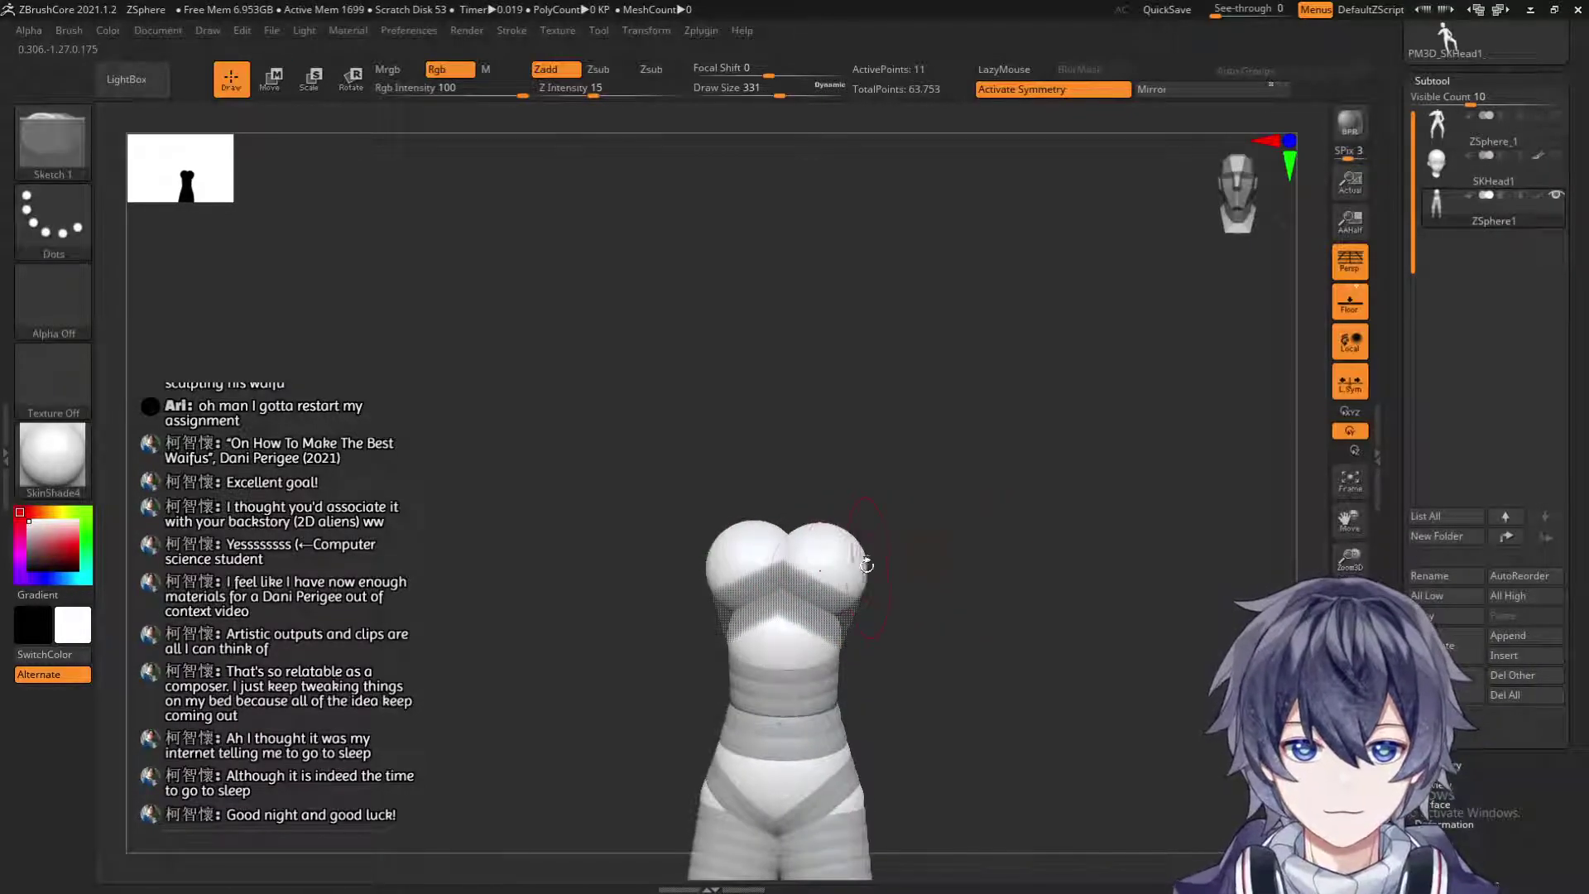
pyautogui.click(865, 567)
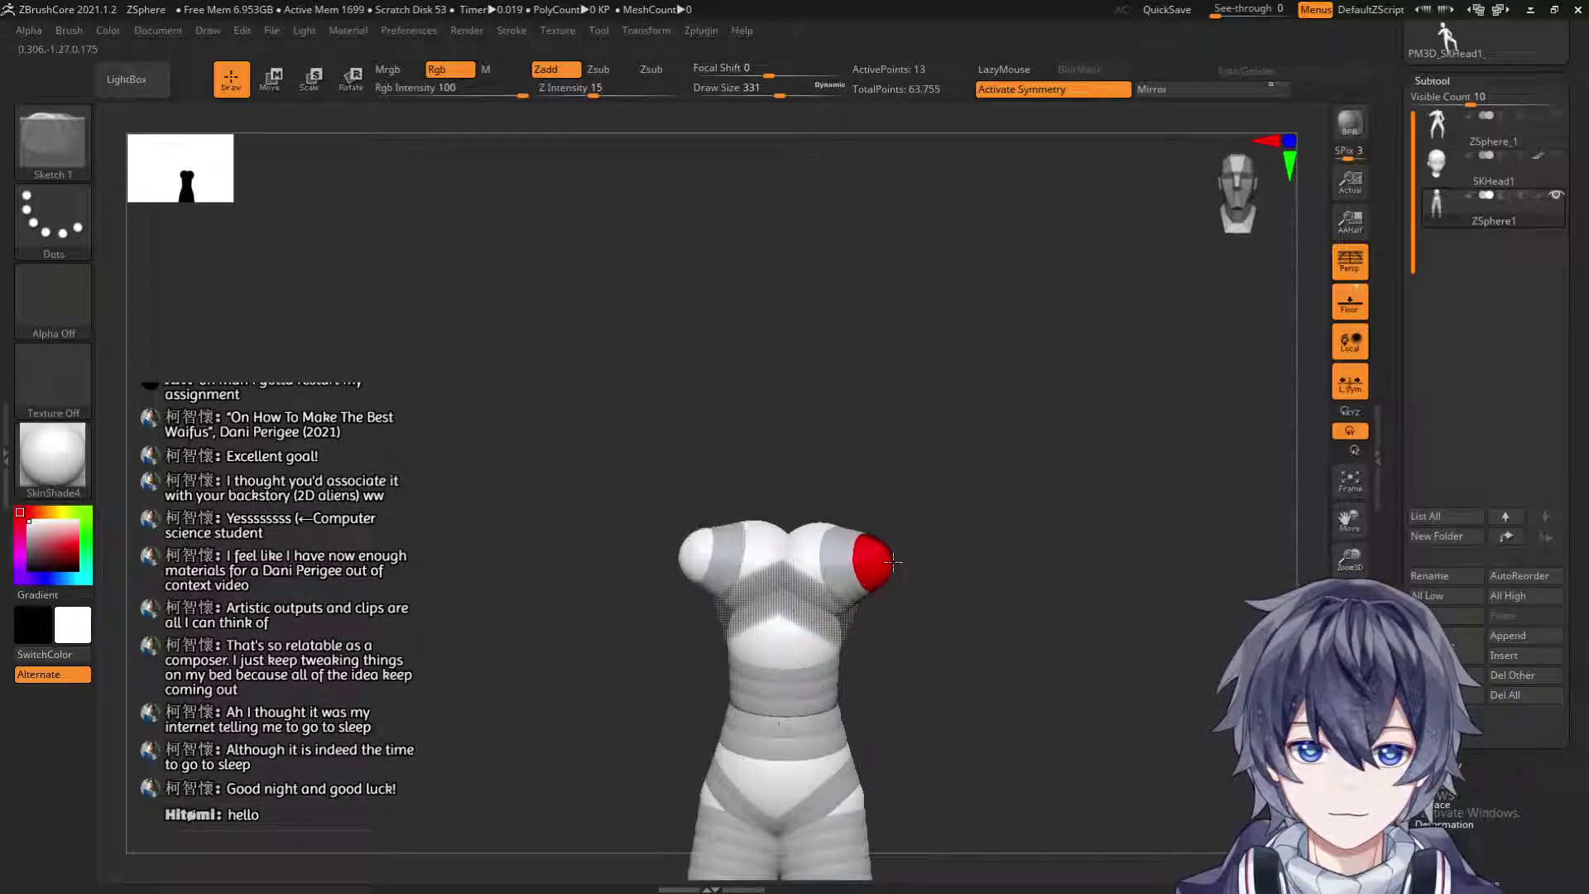
pyautogui.moveTo(931, 537)
pyautogui.mouseDown()
pyautogui.moveTo(926, 507)
pyautogui.moveTo(947, 510)
pyautogui.mouseUp()
pyautogui.press('w')
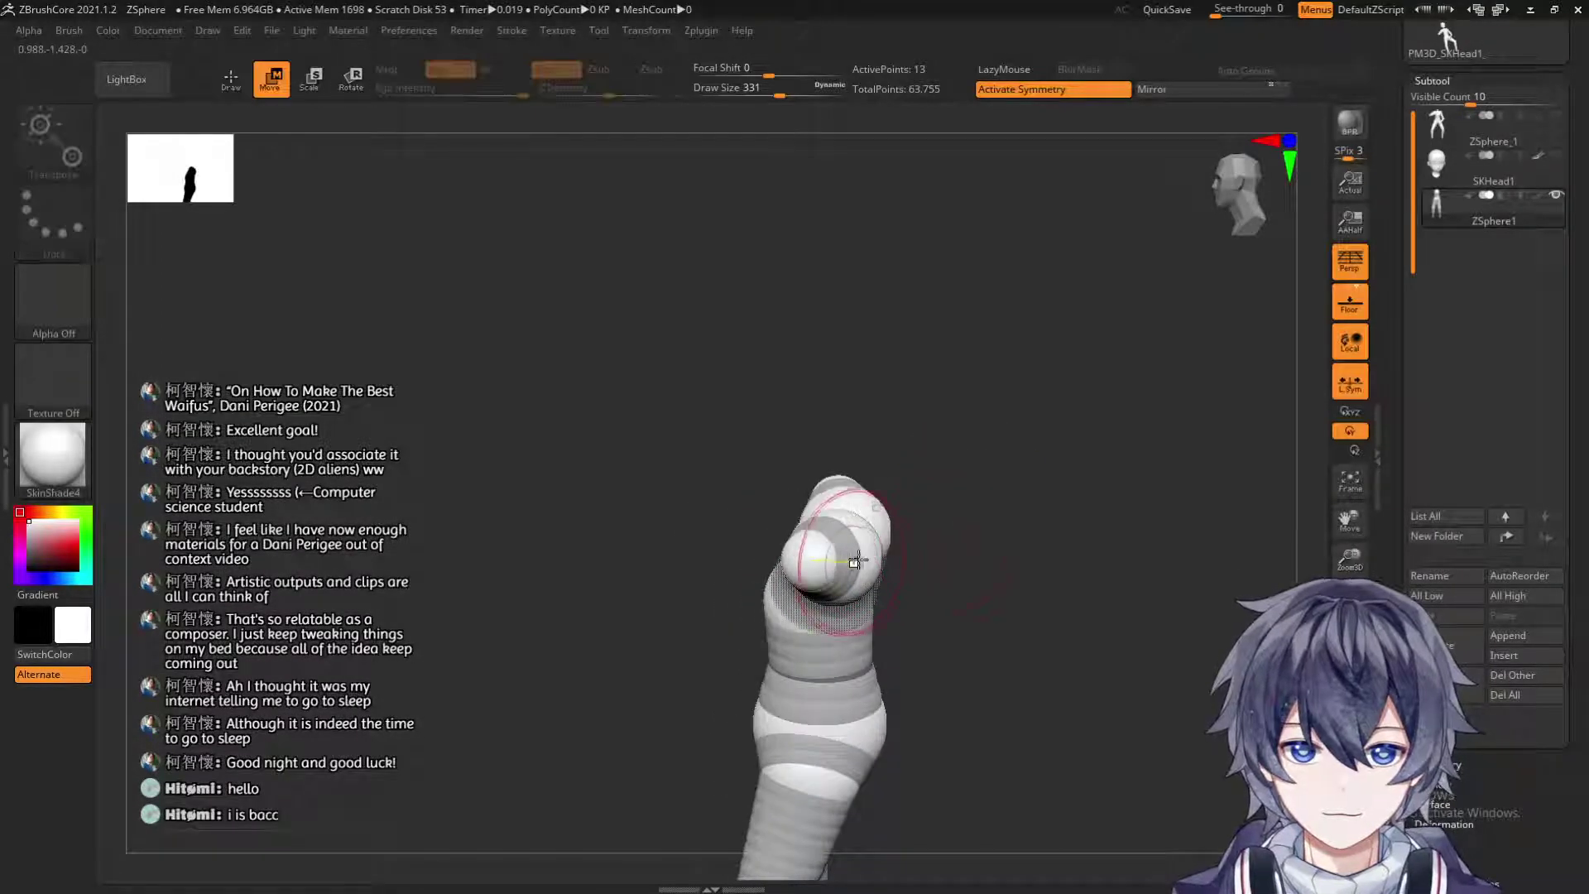
pyautogui.moveTo(814, 556); pyautogui.dragTo(851, 563)
pyautogui.moveTo(943, 520); pyautogui.dragTo(1048, 498)
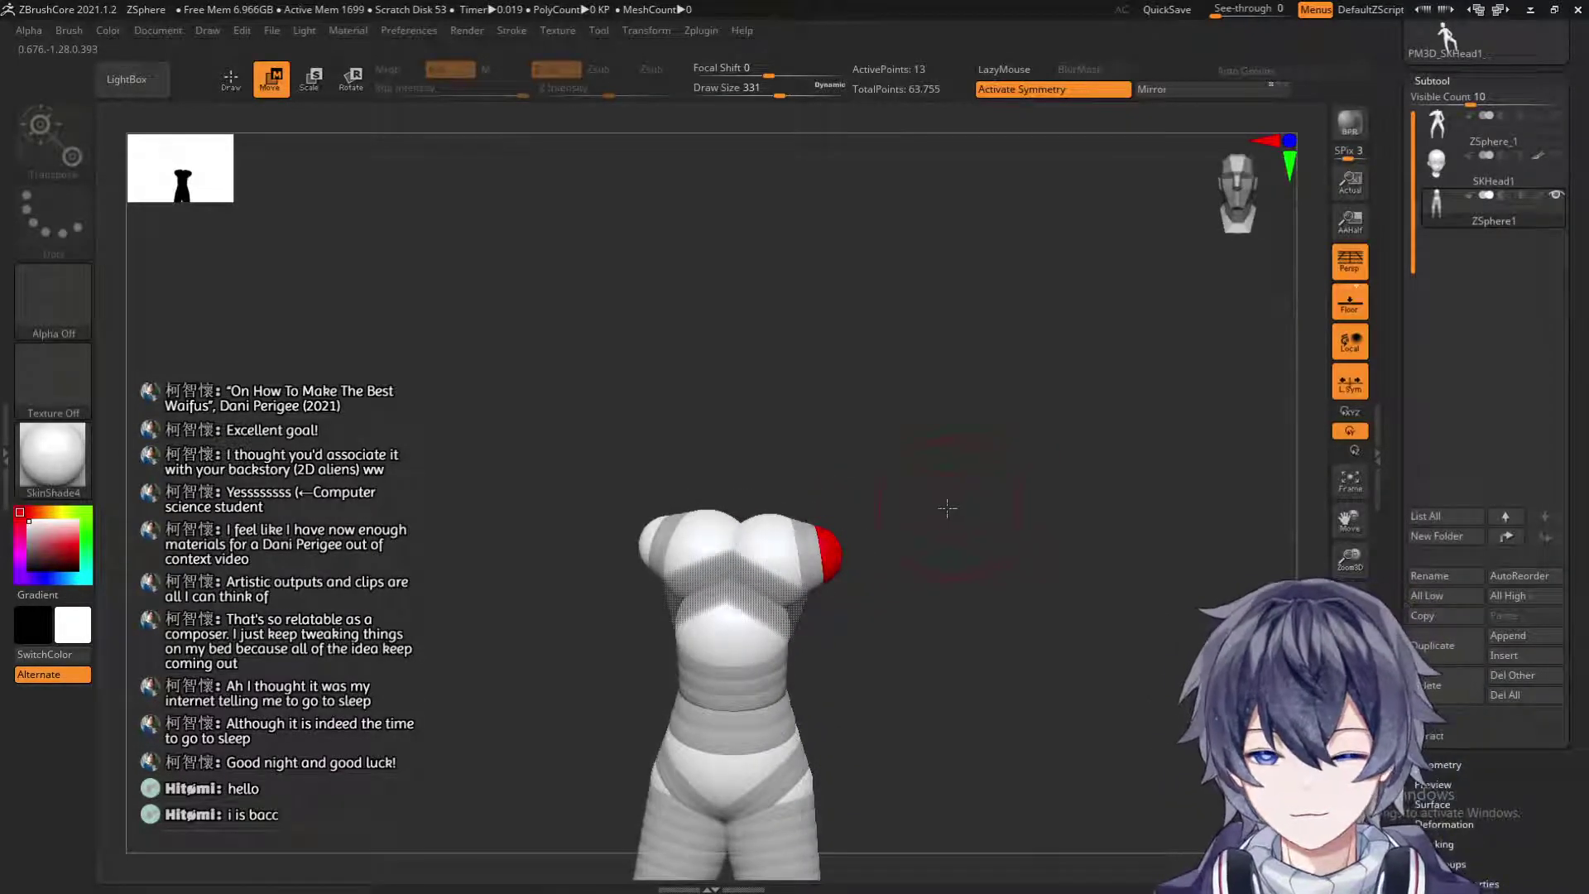
# Adjust the placement of the mirrored chest and shoulder ZSpheres to refine the width and slope of the shoulders.
pyautogui.moveTo(953, 525)
pyautogui.mouseDown()
pyautogui.moveTo(929, 497)
pyautogui.moveTo(958, 507)
pyautogui.mouseUp()
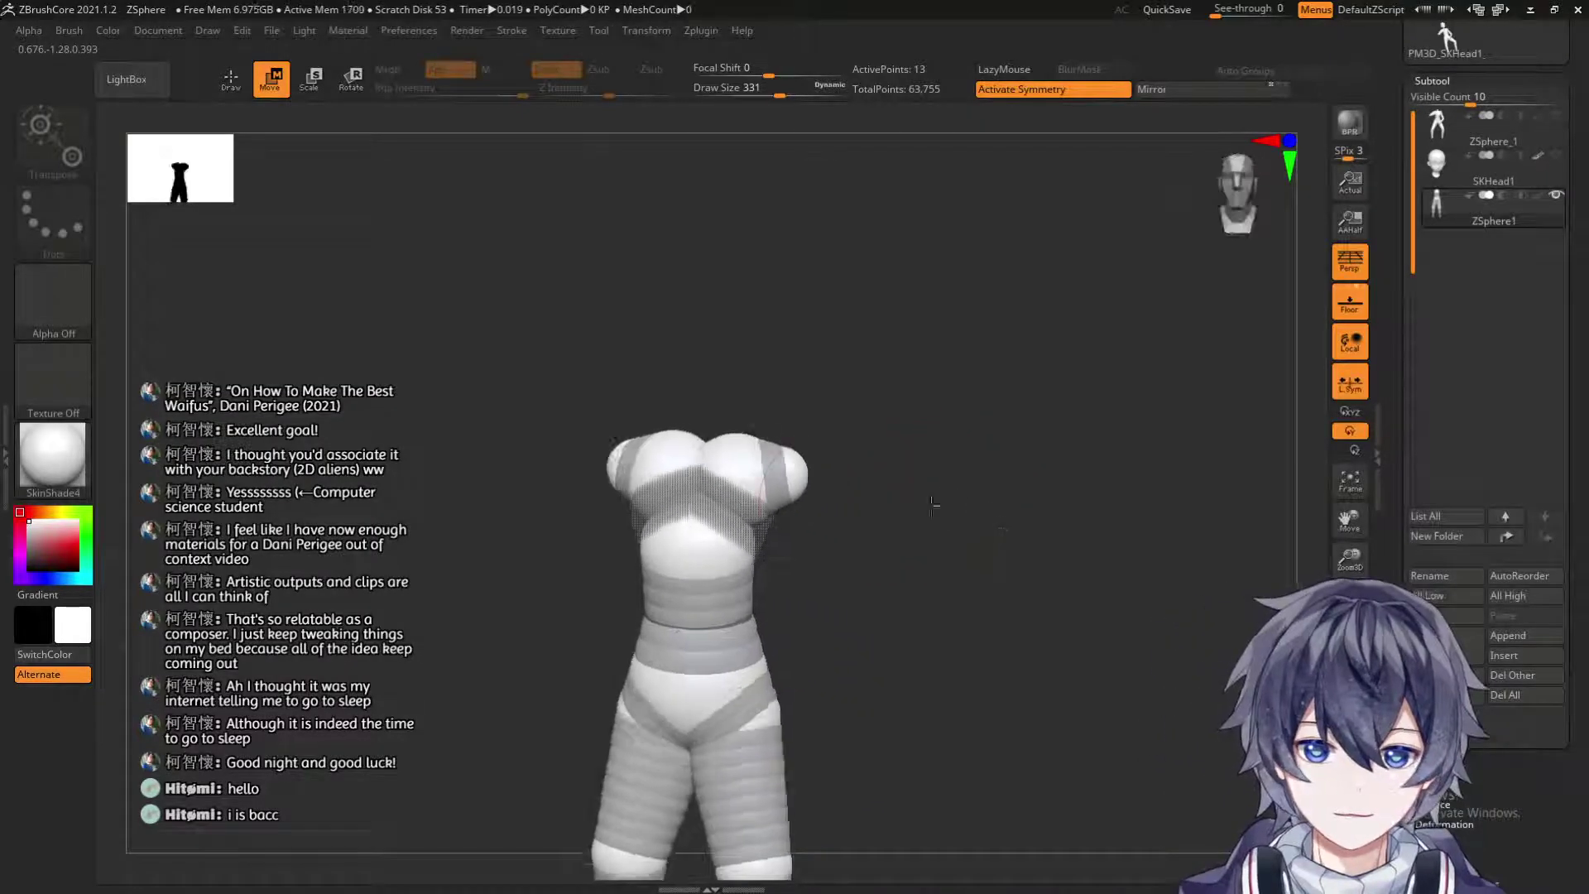
pyautogui.moveTo(857, 460)
pyautogui.mouseDown()
pyautogui.moveTo(902, 462)
pyautogui.moveTo(899, 481)
pyautogui.moveTo(869, 480)
pyautogui.moveTo(869, 461)
pyautogui.moveTo(743, 483)
pyautogui.moveTo(911, 496)
pyautogui.moveTo(700, 443)
pyautogui.moveTo(846, 483)
pyautogui.mouseUp()
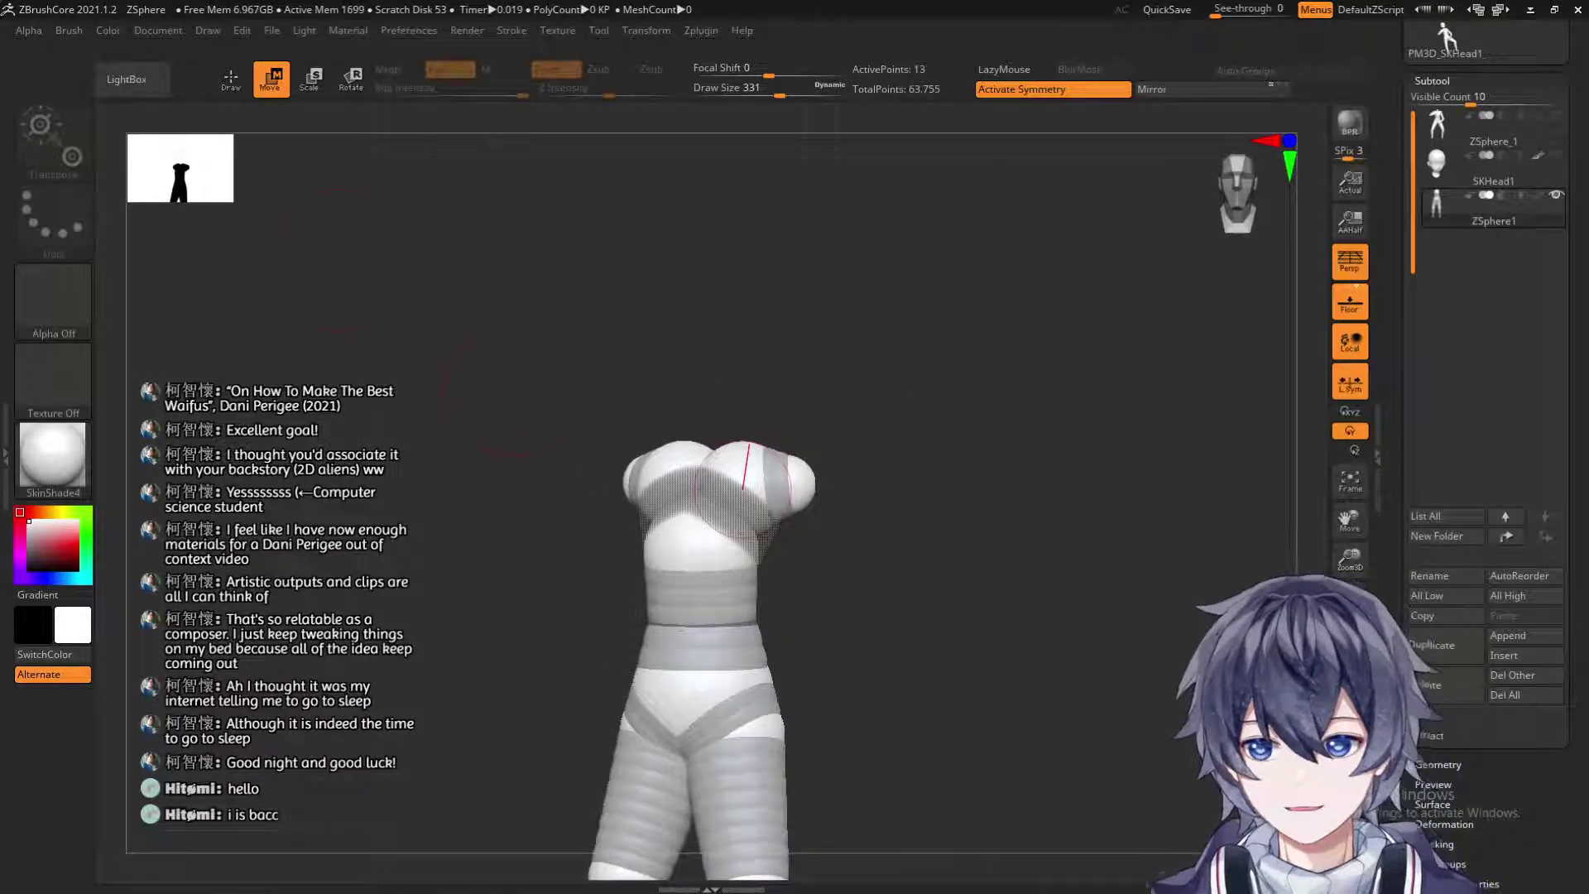
pyautogui.press('q')
pyautogui.press('w')
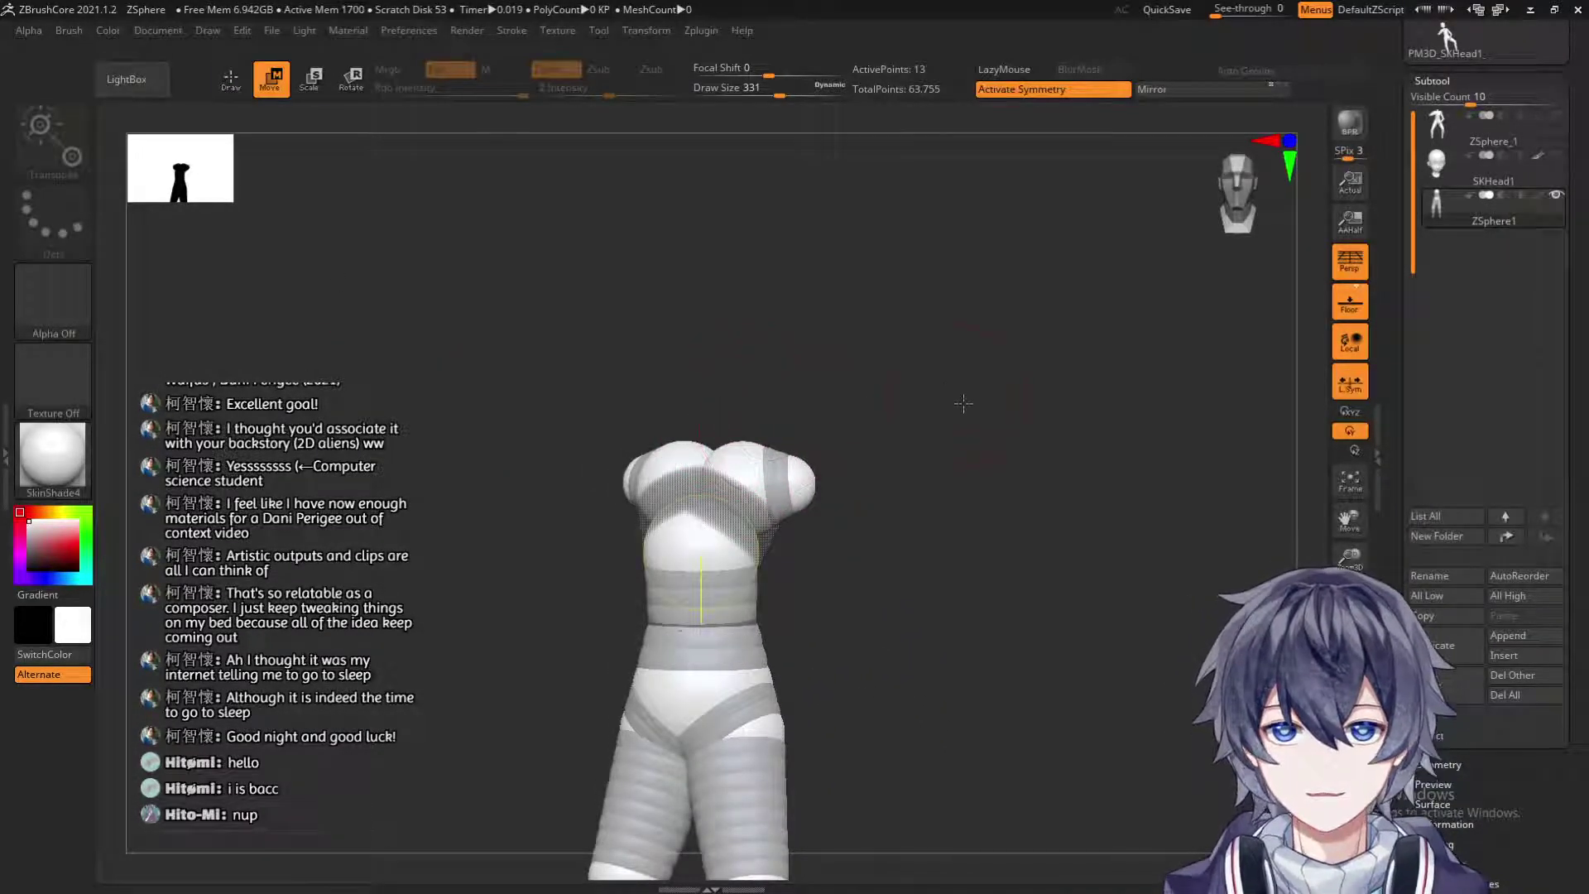
pyautogui.press('q')
pyautogui.press('w')
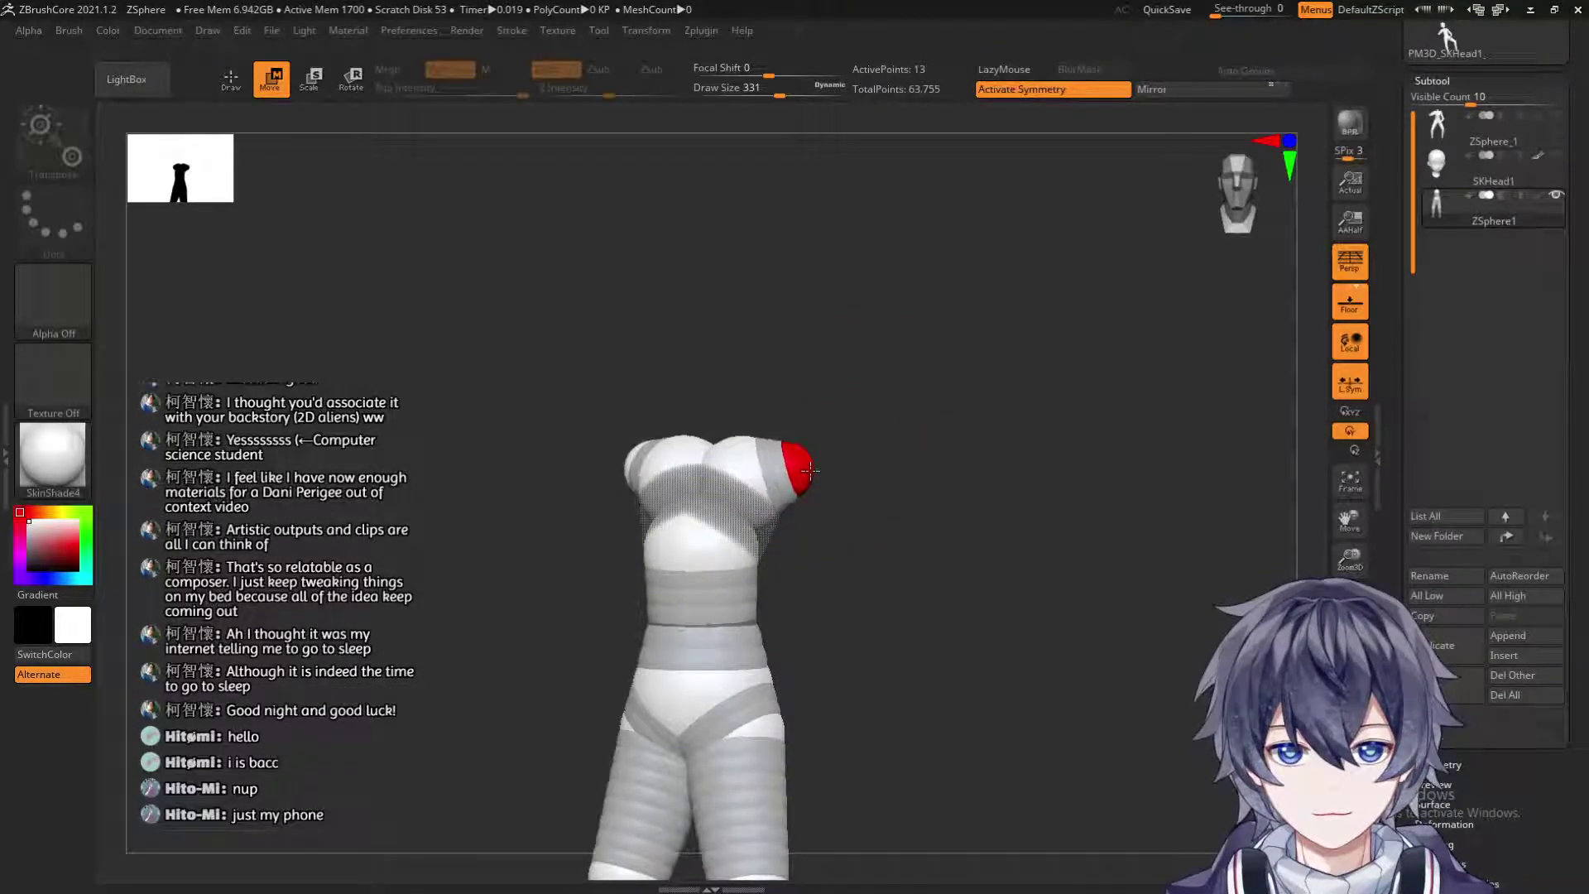
pyautogui.moveTo(861, 472); pyautogui.dragTo(882, 468)
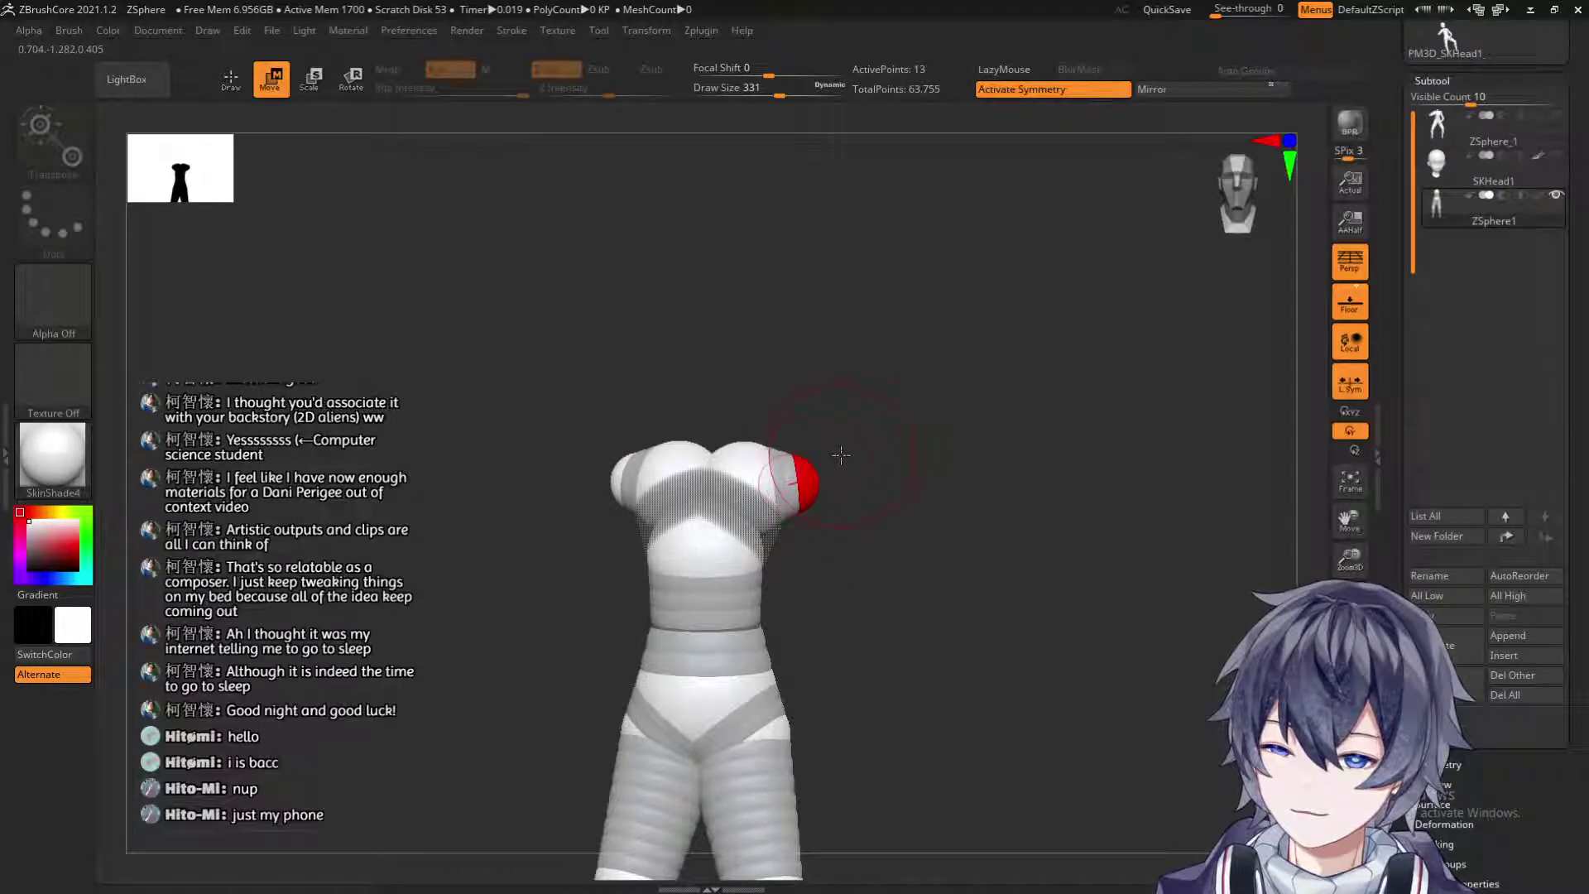
pyautogui.moveTo(880, 500); pyautogui.dragTo(816, 573)
pyautogui.moveTo(795, 485); pyautogui.dragTo(913, 351)
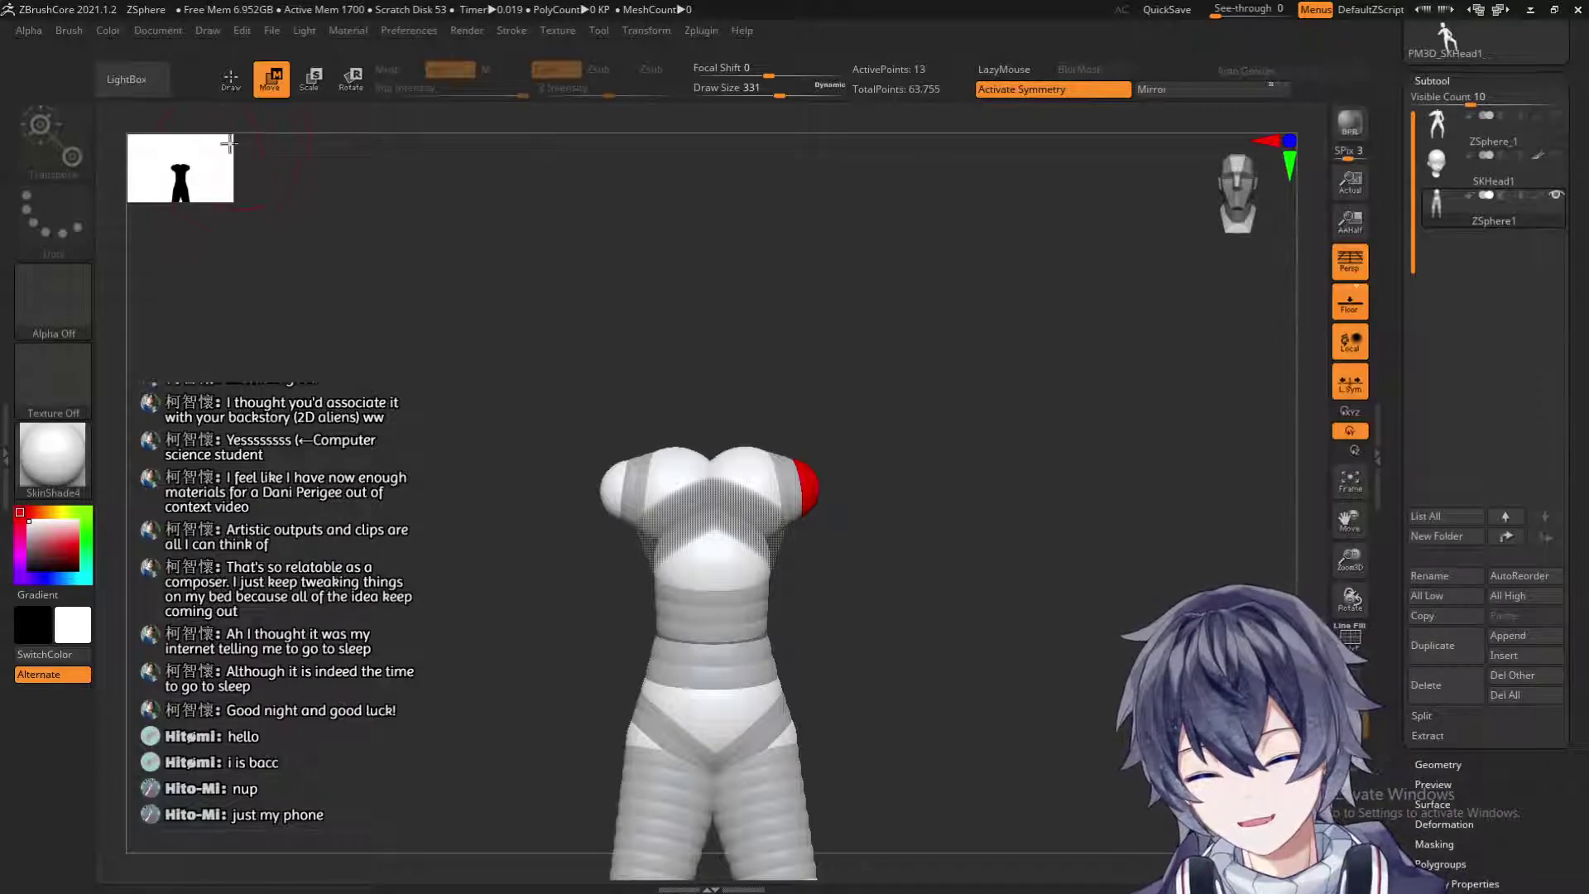
# Draw mirrored arm ZSpheres from the shoulders and extend them into upper arms and forearms.
pyautogui.press('q')
pyautogui.moveTo(961, 542)
pyautogui.mouseDown()
pyautogui.moveTo(969, 464)
pyautogui.moveTo(873, 426)
pyautogui.mouseUp()
pyautogui.moveTo(789, 375); pyautogui.dragTo(792, 393)
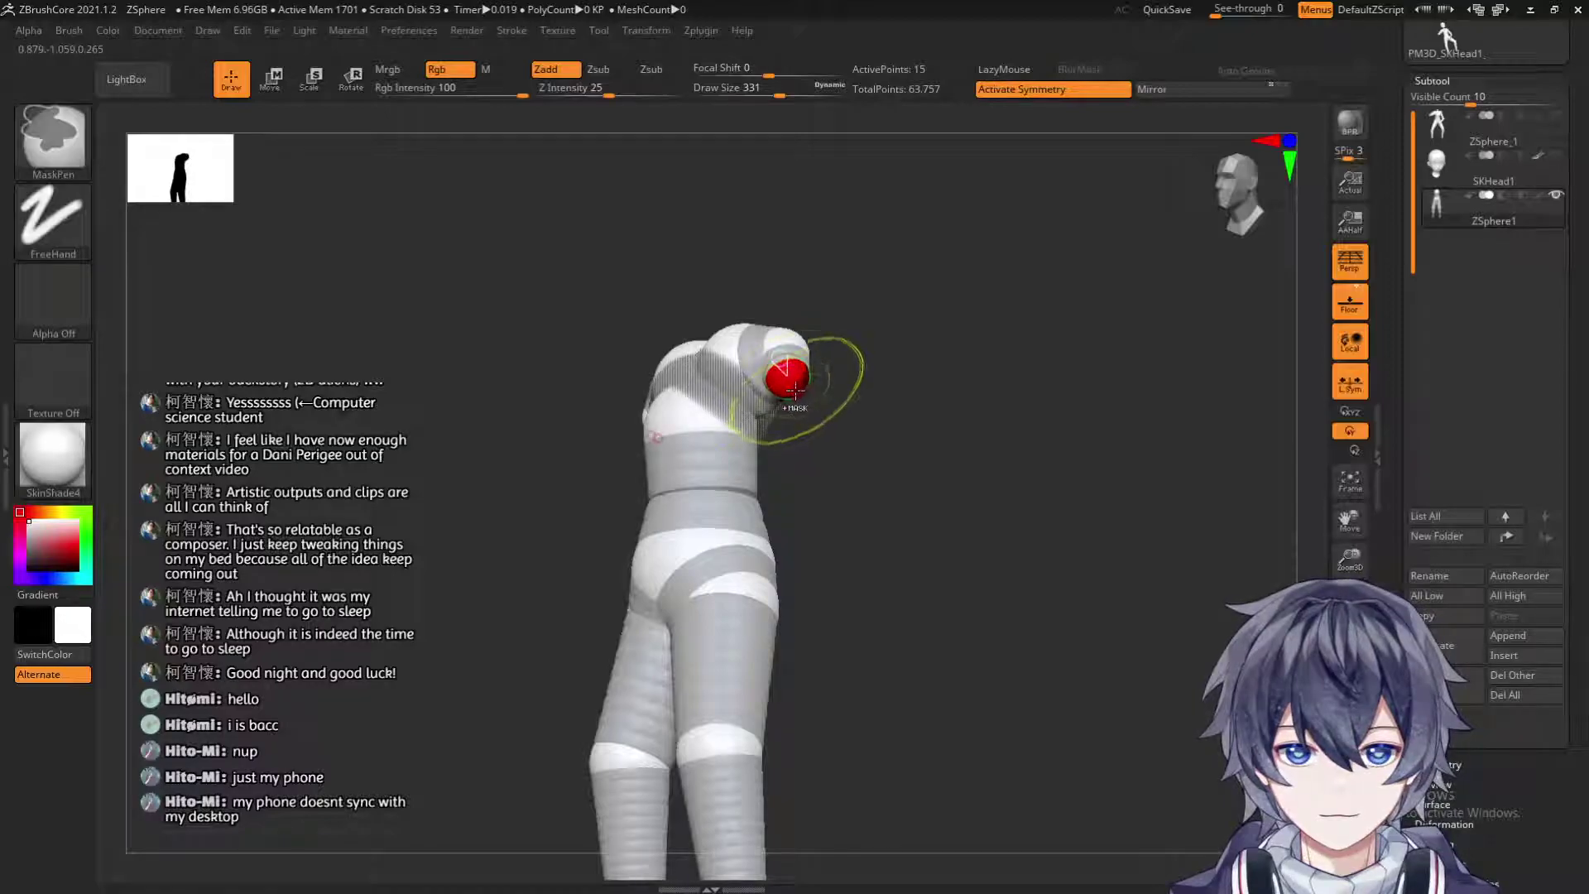
pyautogui.keyDown('alt'); pyautogui.click(788, 377); pyautogui.keyUp('alt')
pyautogui.moveTo(789, 389); pyautogui.dragTo(828, 628)
pyautogui.moveTo(976, 540)
pyautogui.mouseDown()
pyautogui.moveTo(990, 610)
pyautogui.moveTo(1015, 589)
pyautogui.moveTo(907, 511)
pyautogui.moveTo(1047, 672)
pyautogui.mouseUp()
pyautogui.moveTo(1139, 612)
pyautogui.mouseDown()
pyautogui.moveTo(1046, 673)
pyautogui.moveTo(1145, 602)
pyautogui.mouseUp()
# Move the elbow and wrist ZSpheres so the mirrored arms hang down beside the hips with slightly bent elbows.
pyautogui.press('w')
pyautogui.moveTo(1056, 427); pyautogui.dragTo(885, 547)
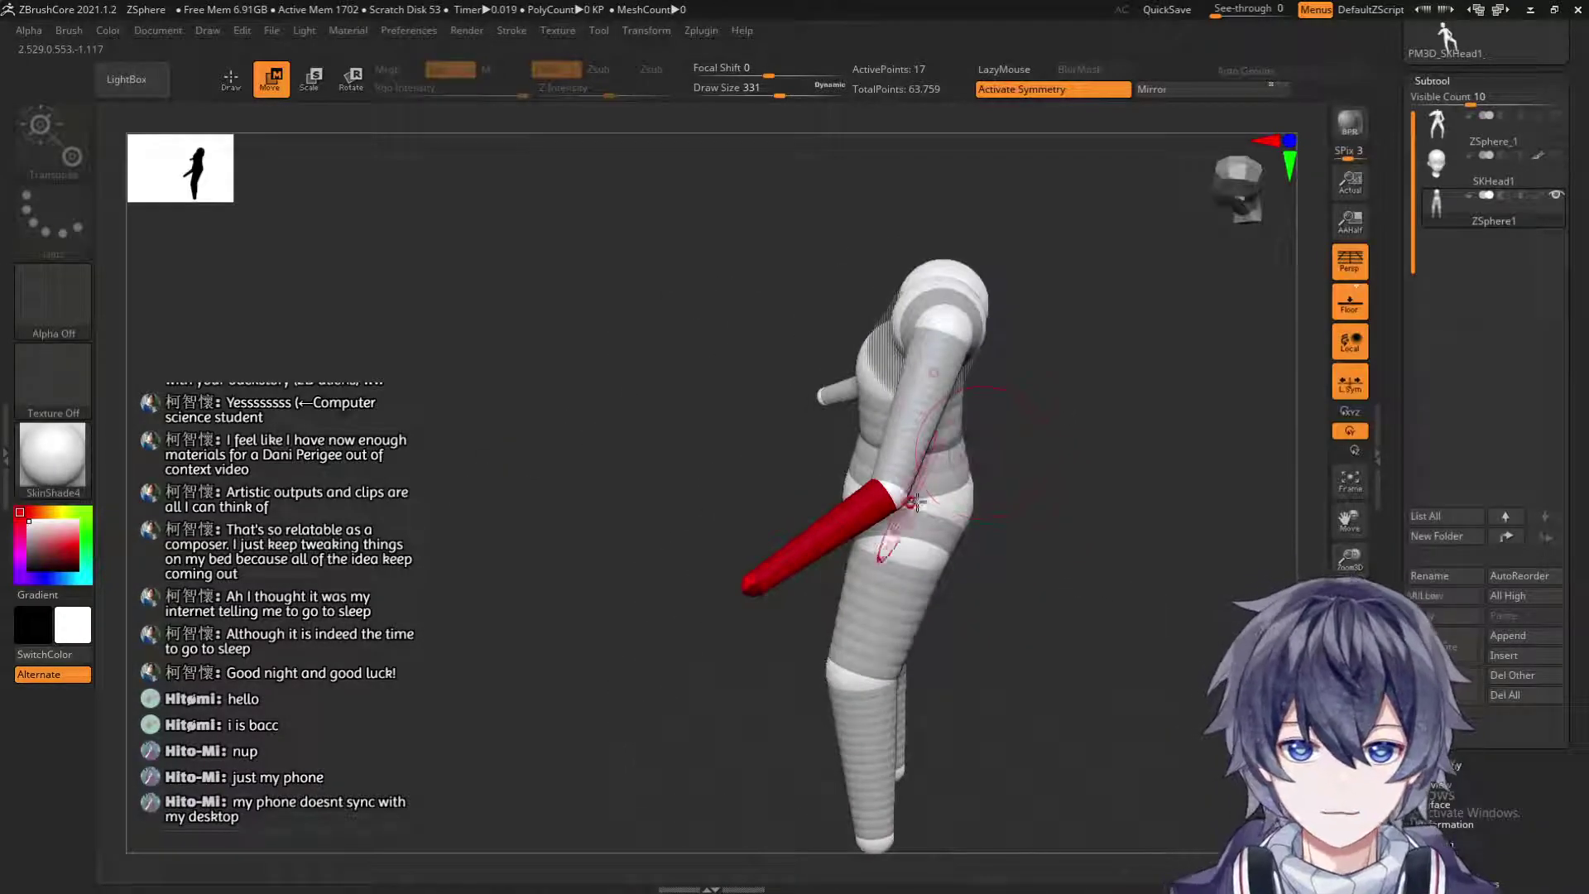
pyautogui.moveTo(907, 490); pyautogui.dragTo(921, 511)
pyautogui.moveTo(1047, 497); pyautogui.dragTo(1221, 439)
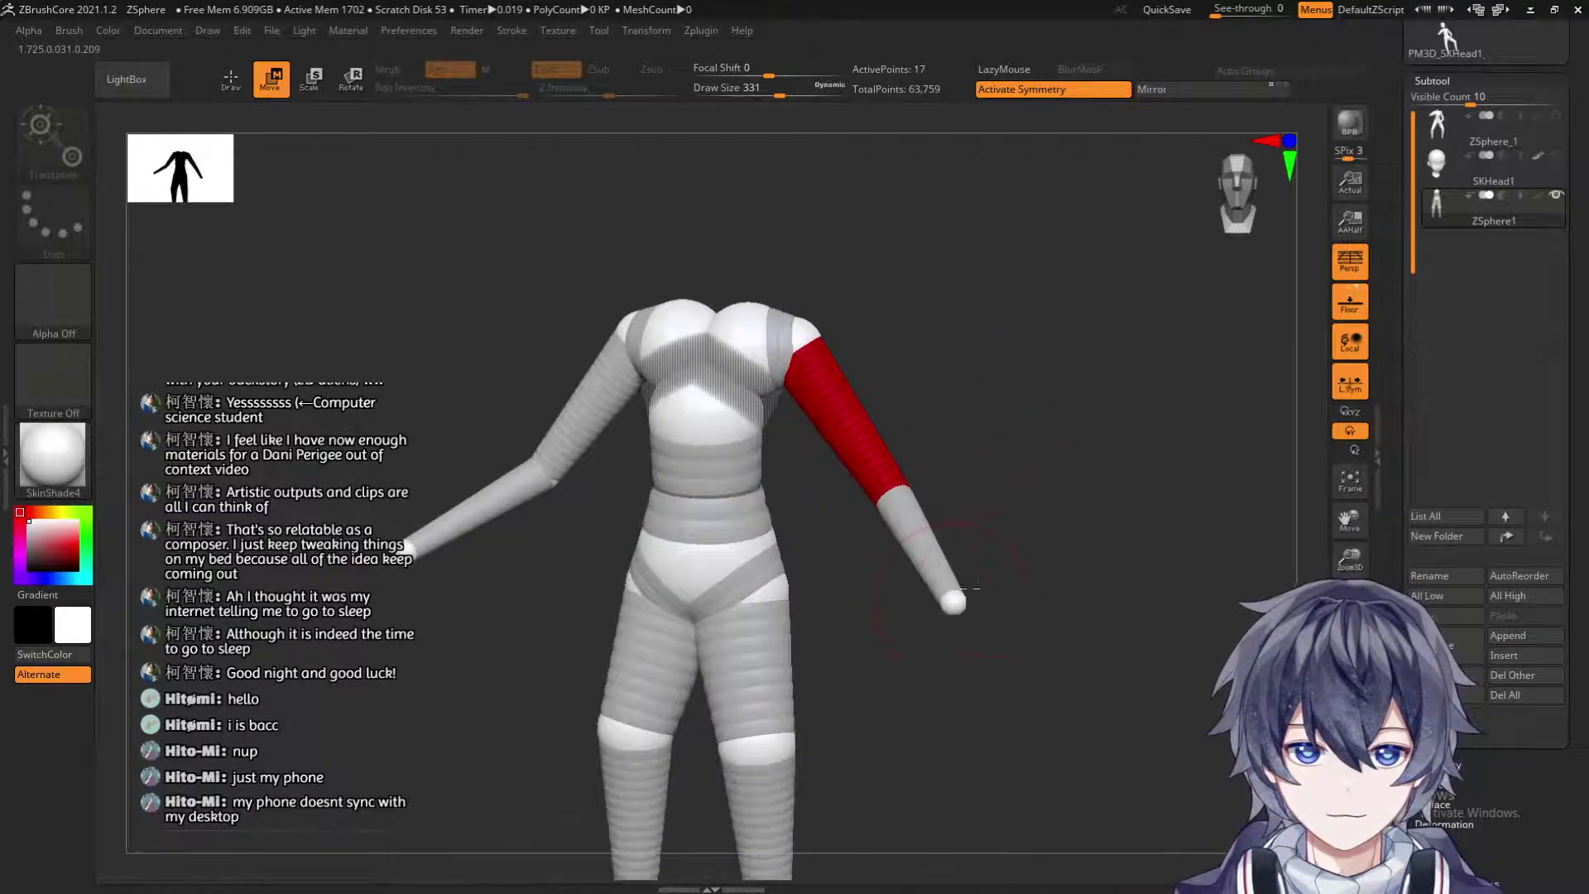
pyautogui.moveTo(952, 602); pyautogui.dragTo(924, 591)
pyautogui.moveTo(1047, 571); pyautogui.dragTo(894, 563)
pyautogui.moveTo(790, 546); pyautogui.dragTo(919, 650)
pyautogui.moveTo(1027, 571); pyautogui.dragTo(1192, 562)
pyautogui.moveTo(1104, 677); pyautogui.dragTo(1026, 679)
pyautogui.moveTo(1006, 542); pyautogui.dragTo(975, 543)
pyautogui.moveTo(975, 697); pyautogui.dragTo(956, 691)
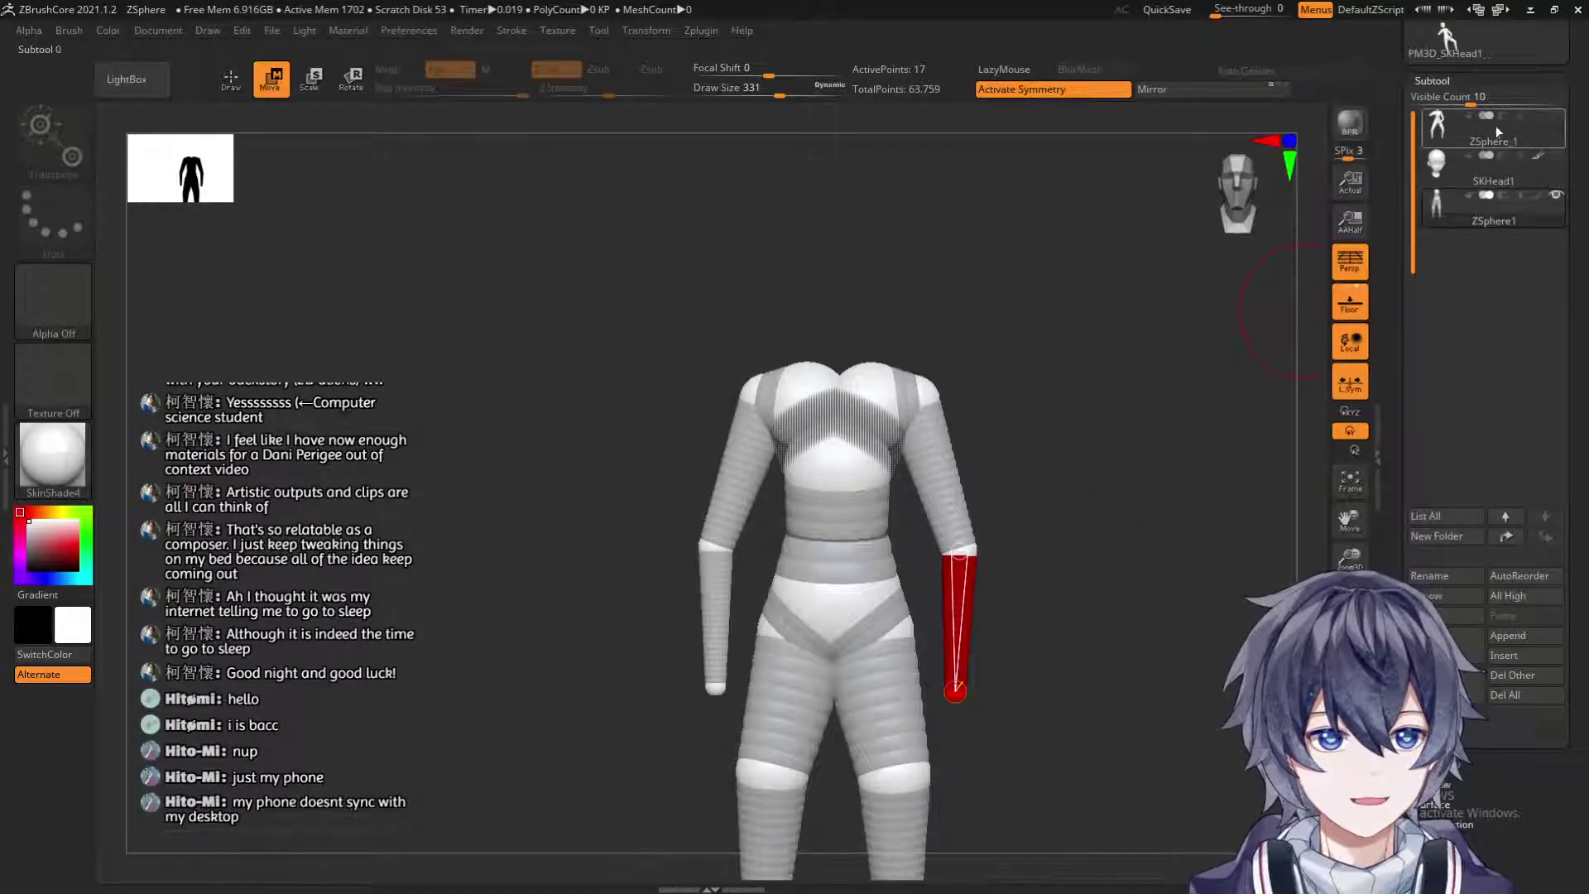
# Show the posed figure and head for comparison with the new rig and select the ZSphere_1 subtool.
pyautogui.click(1561, 158)
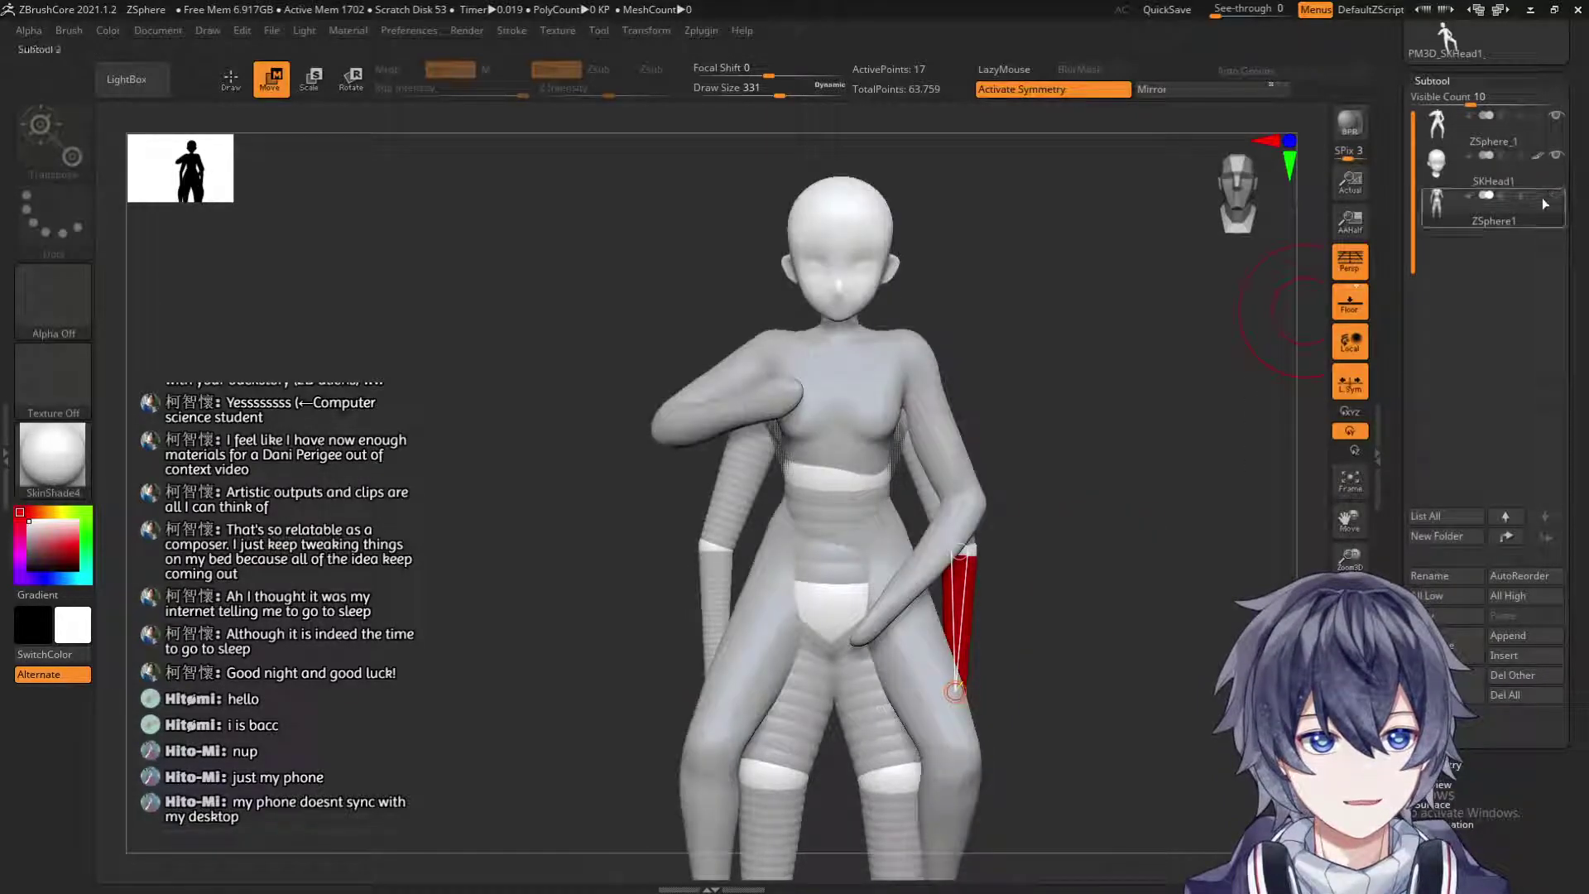
pyautogui.moveTo(1060, 476)
pyautogui.mouseDown()
pyautogui.moveTo(1131, 480)
pyautogui.moveTo(1018, 451)
pyautogui.moveTo(930, 482)
pyautogui.moveTo(1000, 635)
pyautogui.moveTo(1130, 560)
pyautogui.moveTo(1084, 553)
pyautogui.mouseUp()
pyautogui.press('q')
pyautogui.click(1513, 135)
pyautogui.scroll(-5, 1085, 553)
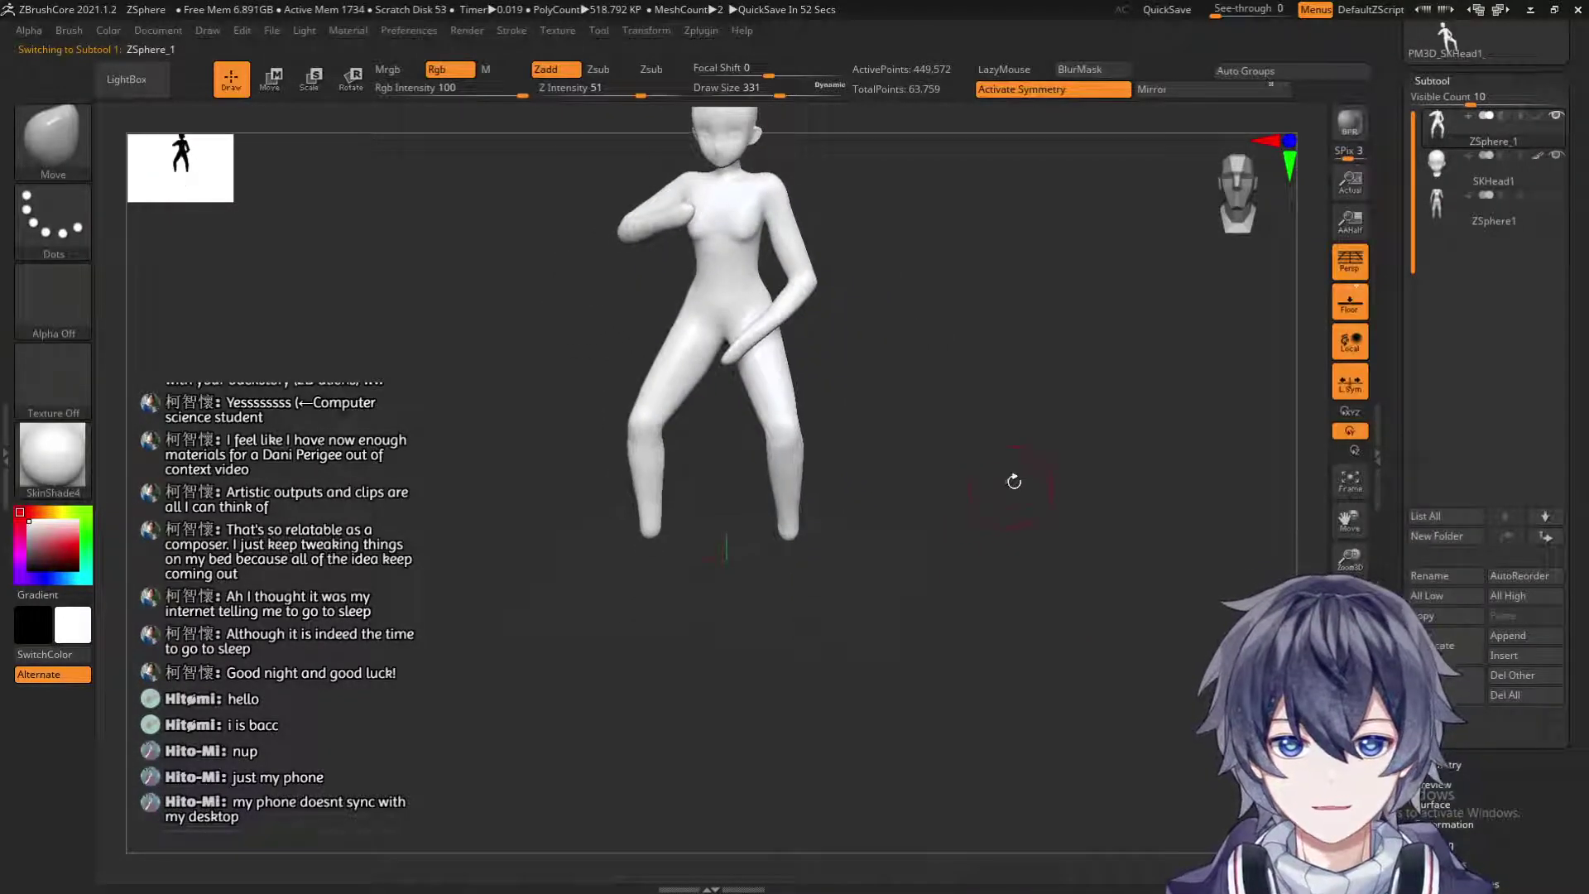
# Switch the material to MatCap Gray and examine the posed figure from the side and front.
pyautogui.click(29, 454)
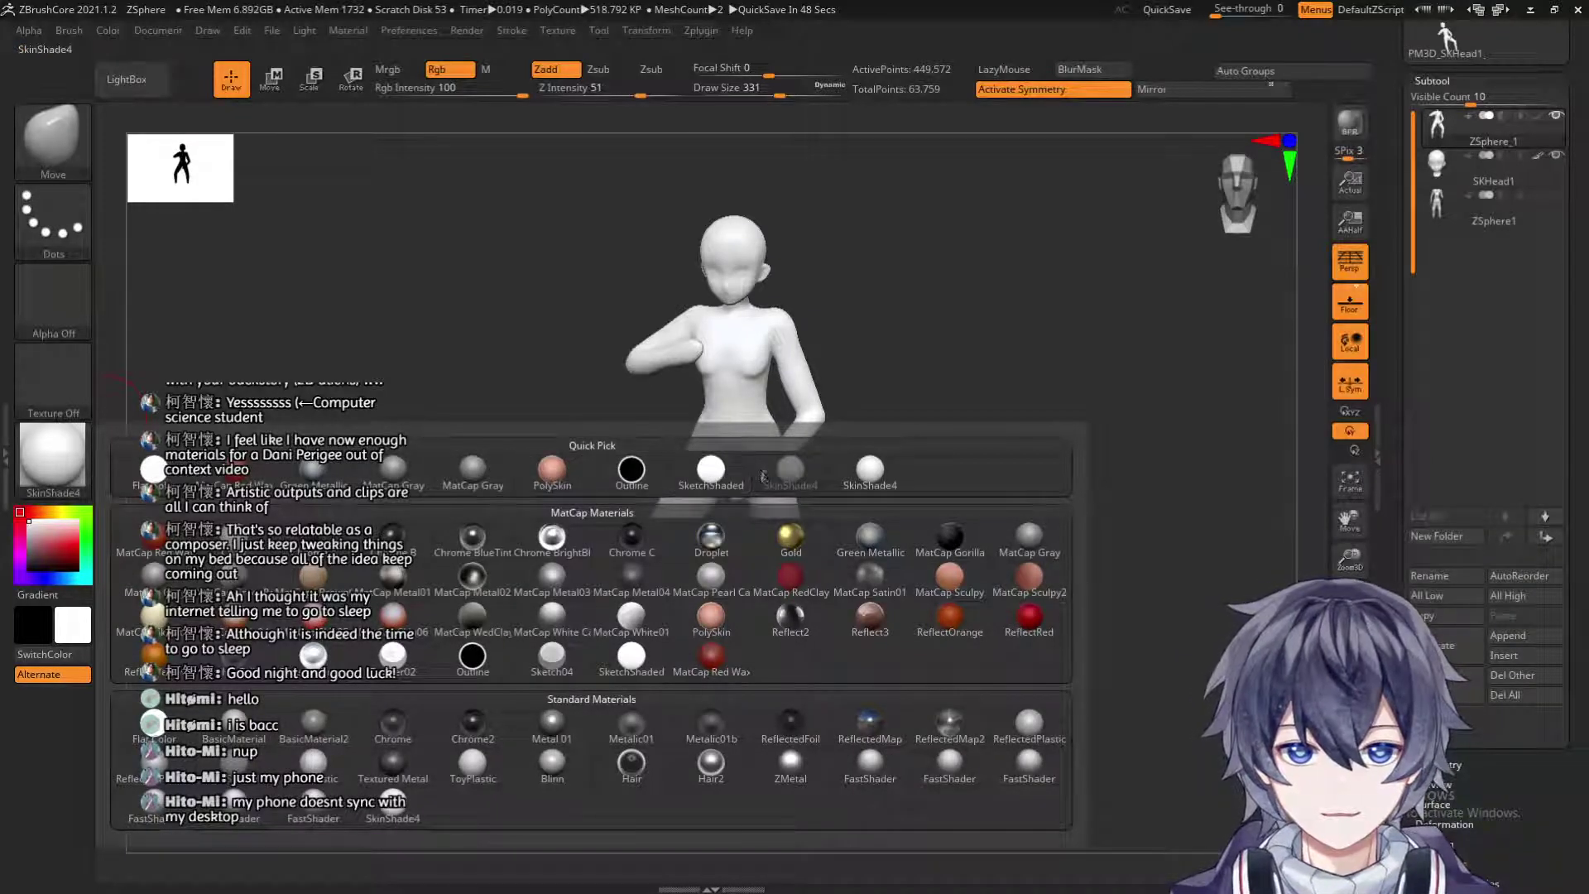
pyautogui.click(473, 469)
pyautogui.moveTo(507, 461); pyautogui.dragTo(477, 509)
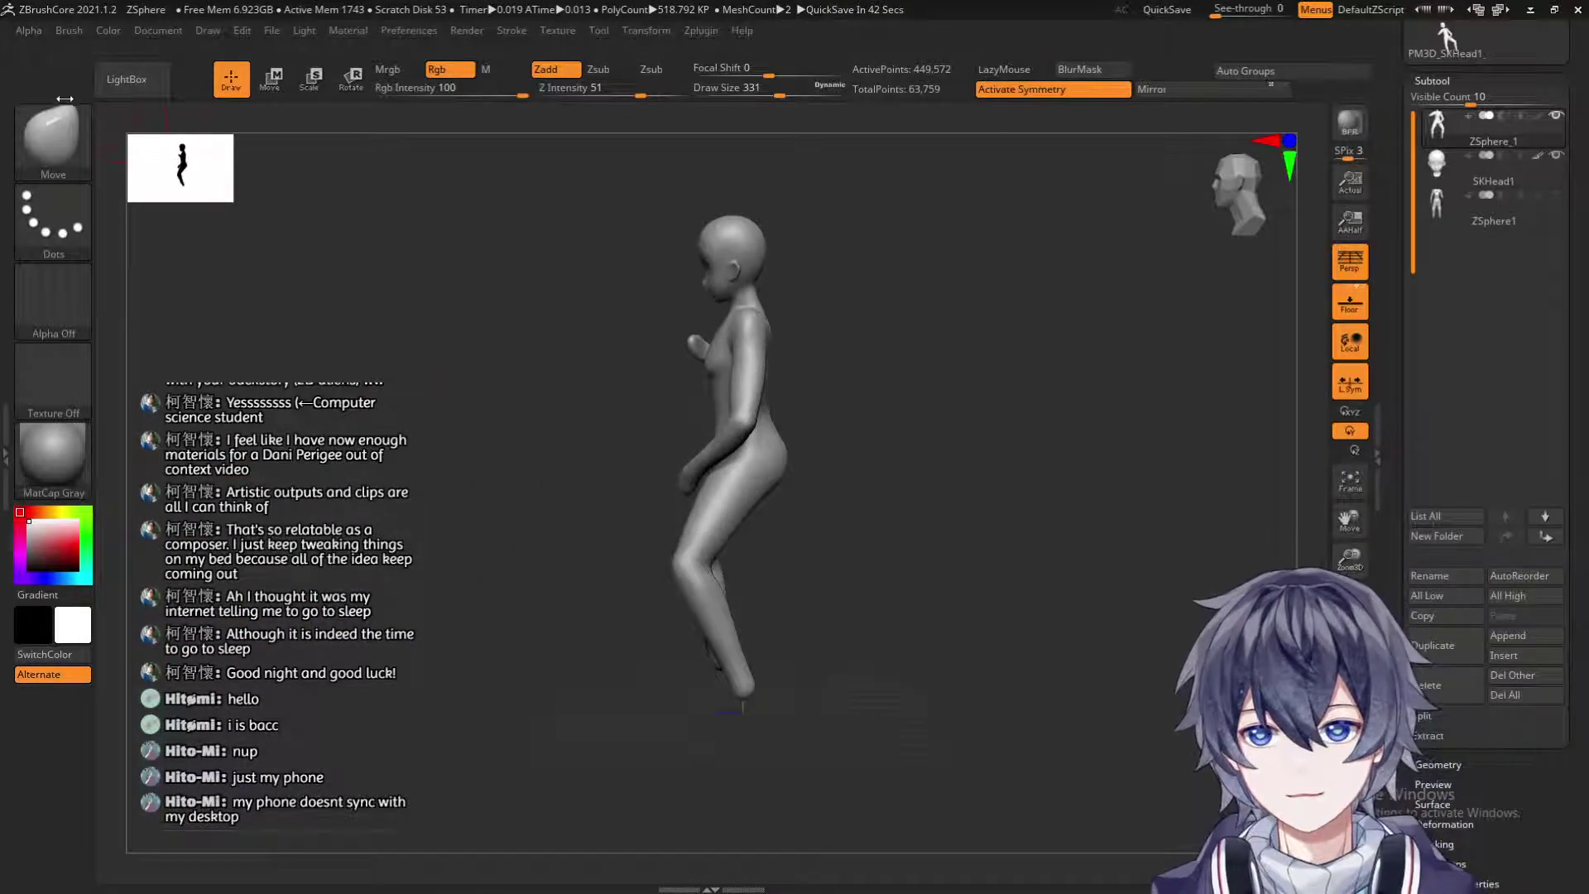
pyautogui.moveTo(850, 425); pyautogui.dragTo(837, 267)
pyautogui.keyDown('alt'); pyautogui.moveTo(884, 447); pyautogui.dragTo(927, 721); pyautogui.keyUp('alt')
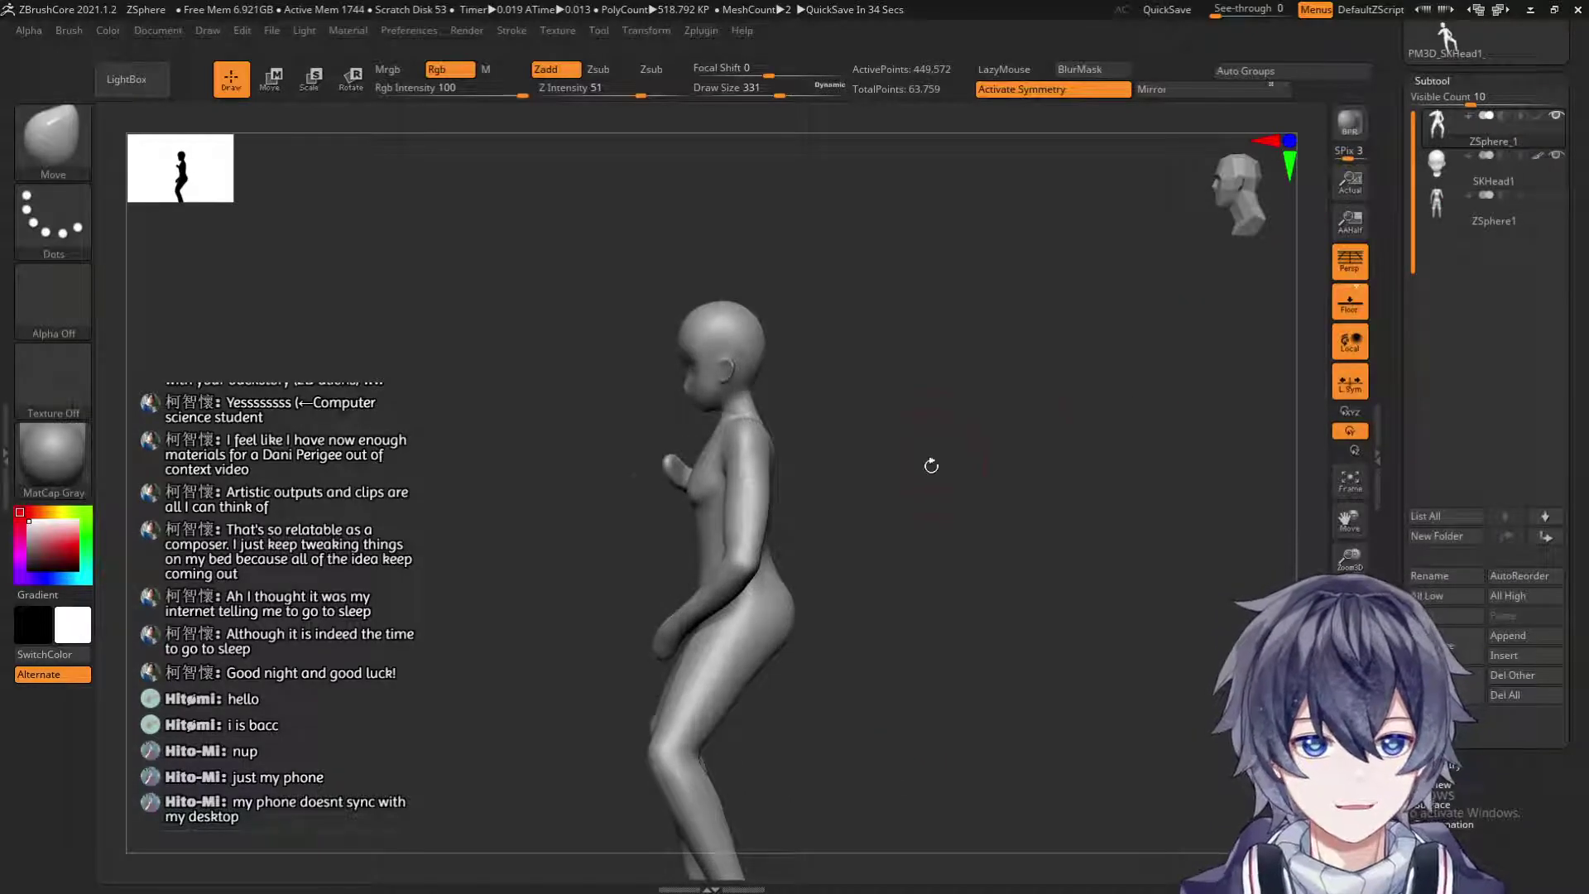
pyautogui.keyDown('shift'); pyautogui.moveTo(922, 461); pyautogui.dragTo(1026, 468); pyautogui.keyUp('shift')
# Return to the ZSphere1 subtool and set the material to SkinShade4.
pyautogui.click(1490, 207)
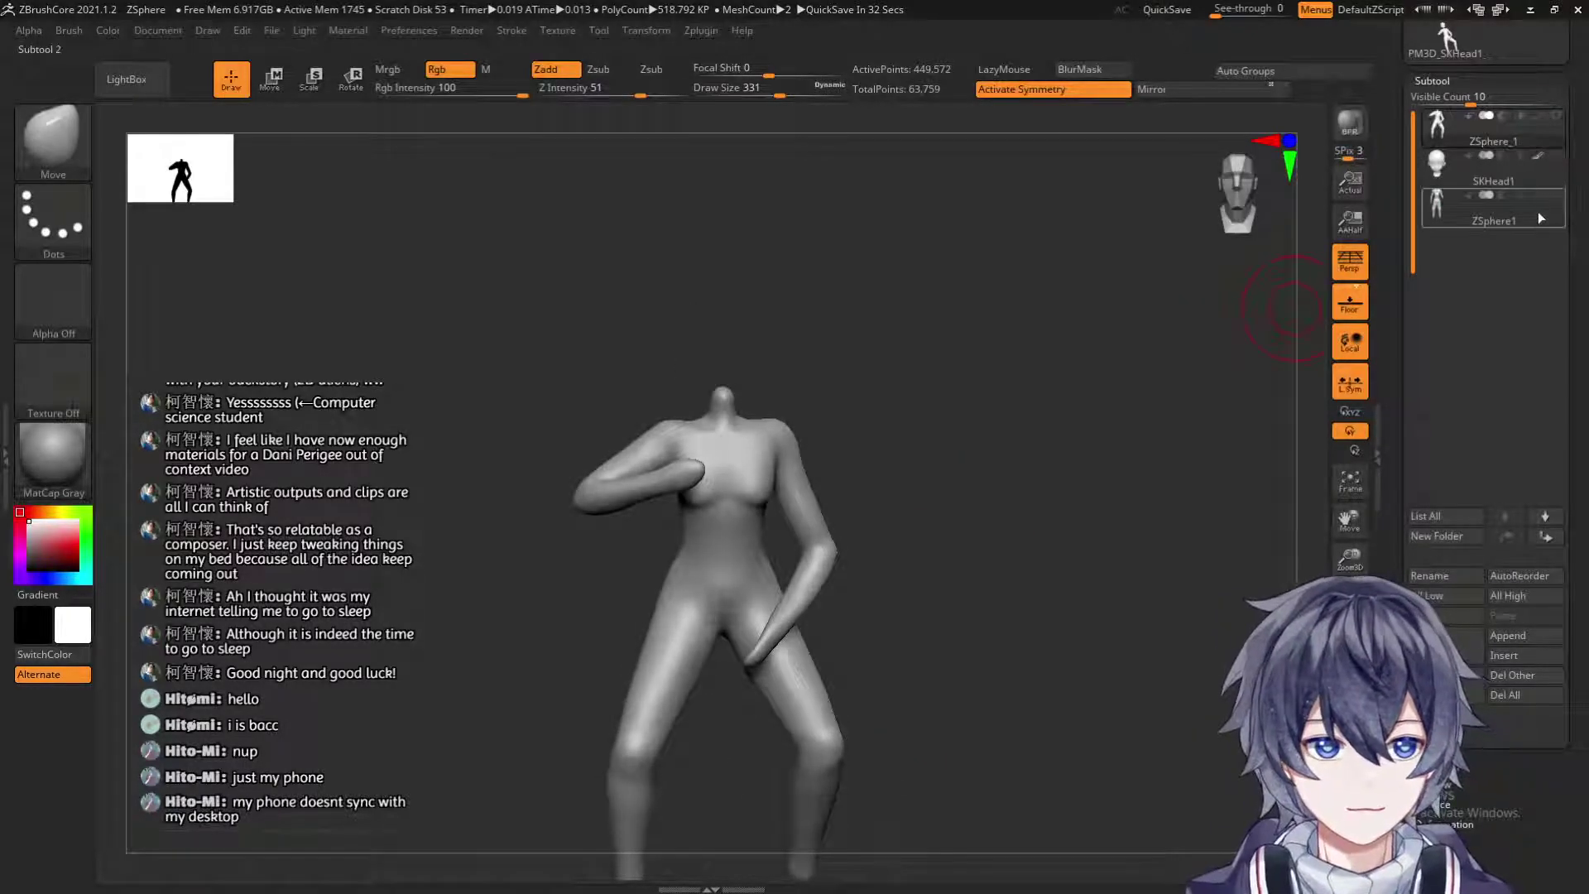
pyautogui.keyDown('alt'); pyautogui.moveTo(988, 483); pyautogui.dragTo(1025, 355); pyautogui.keyUp('alt')
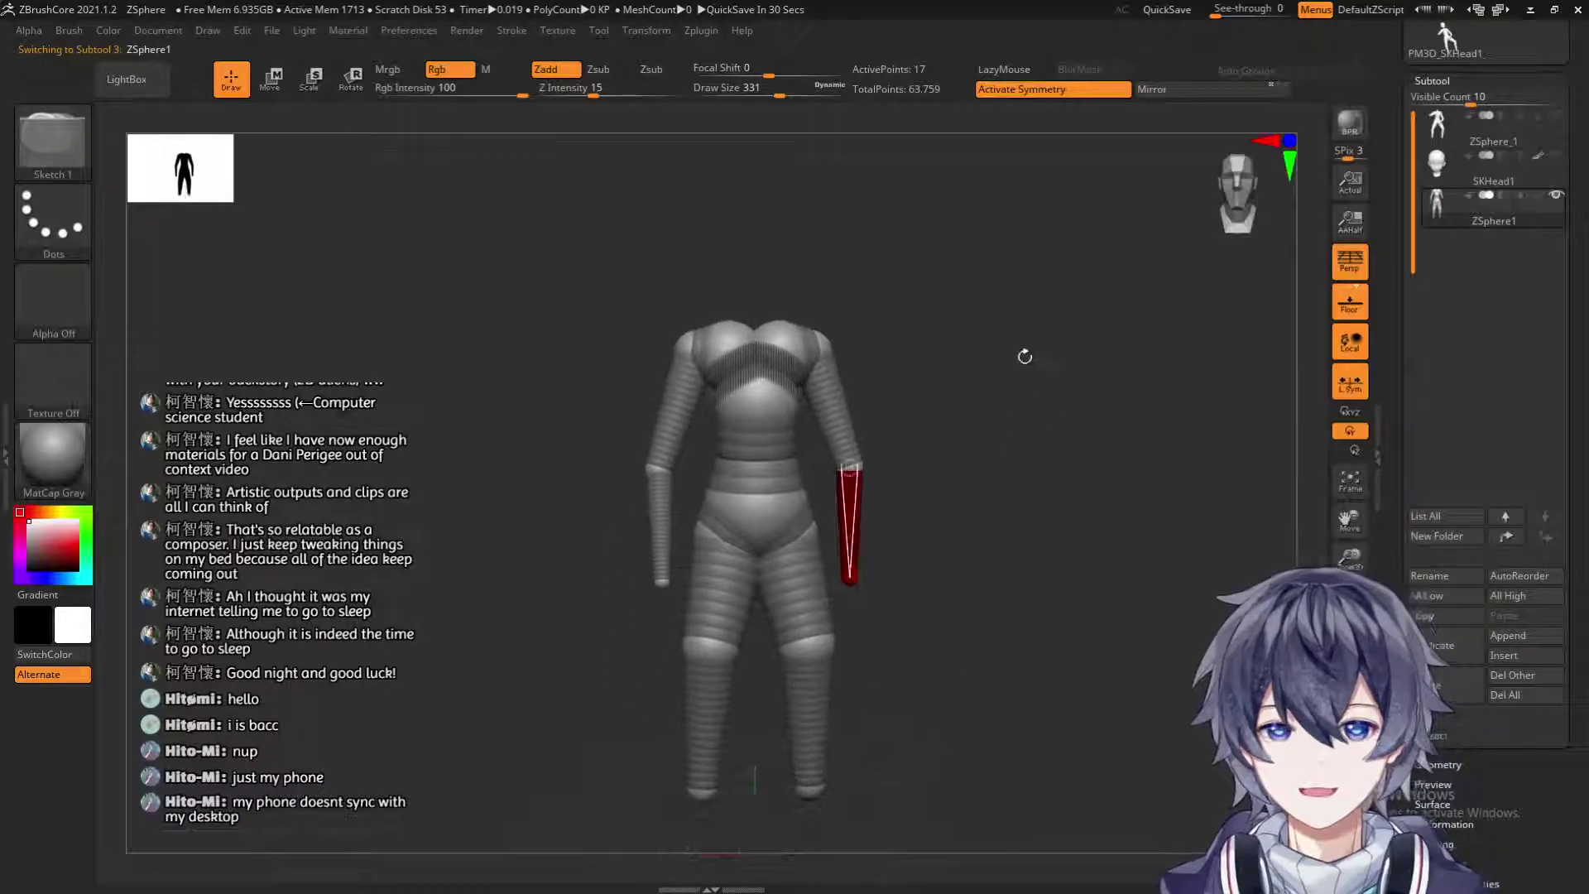
pyautogui.keyDown('alt'); pyautogui.moveTo(1048, 475); pyautogui.dragTo(1017, 400); pyautogui.keyUp('alt')
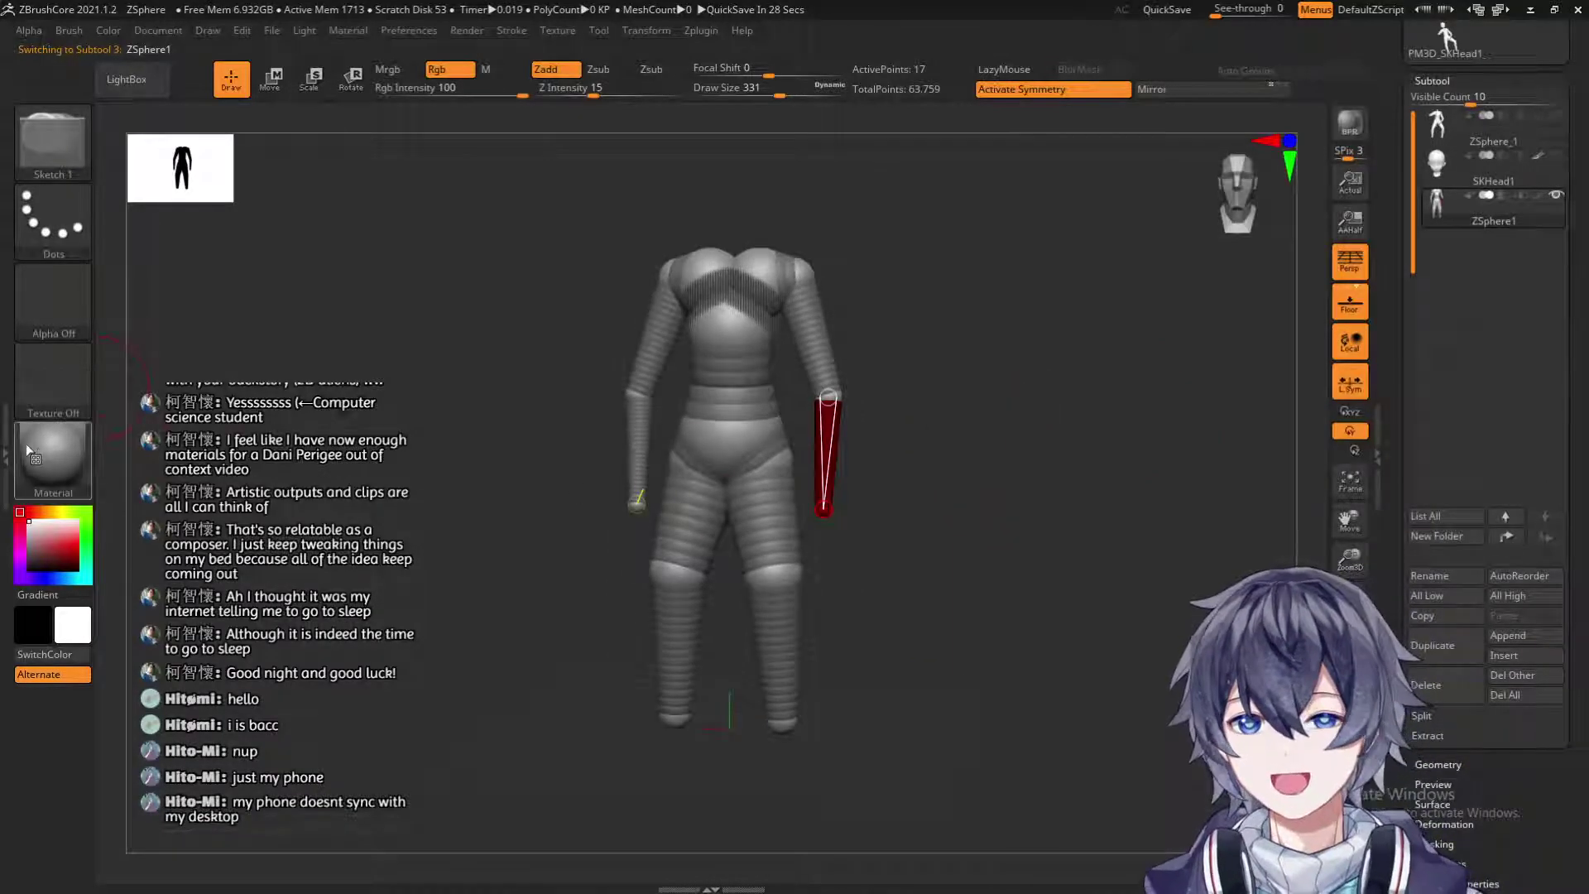
pyautogui.click(53, 455)
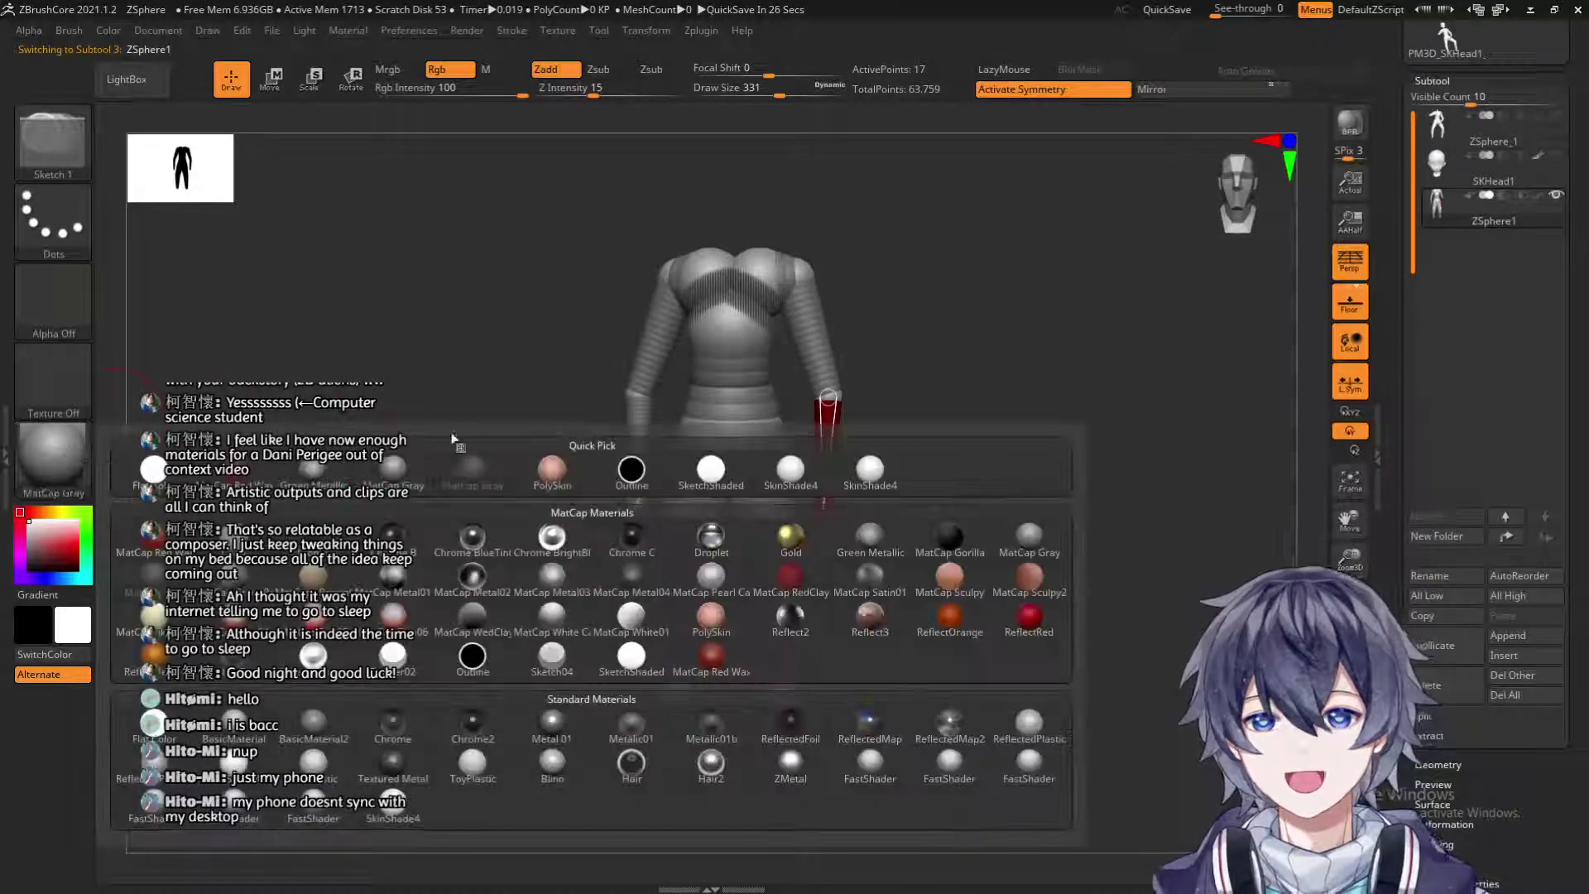
pyautogui.click(782, 478)
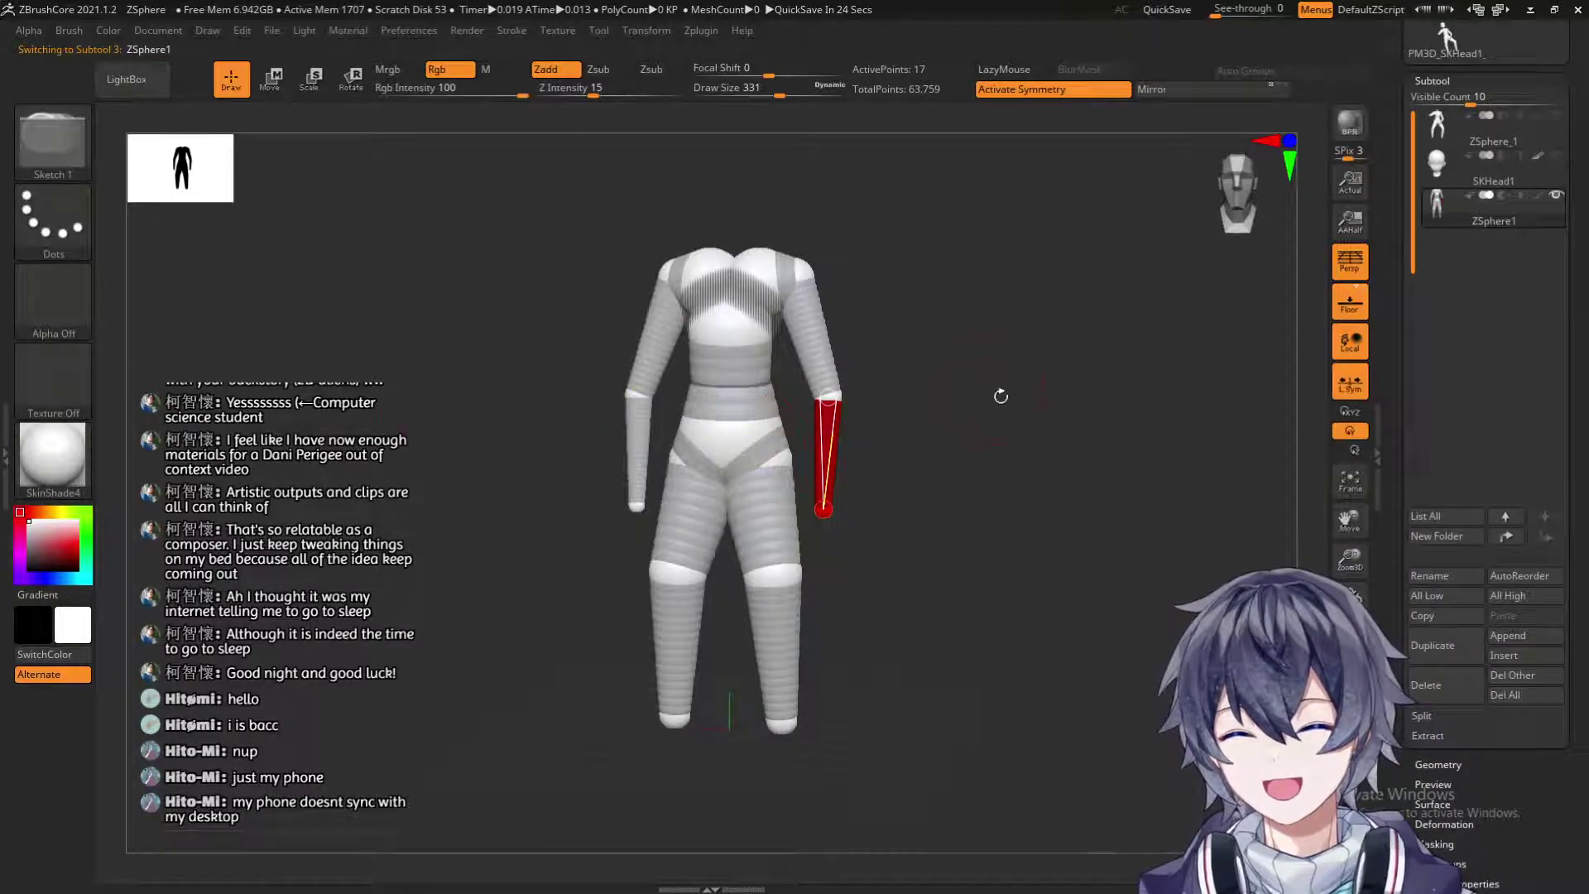
# Move the mirrored wrist ZSpheres slightly outward and raise the elbow ZSpheres to refine the arm pose.
pyautogui.moveTo(987, 405)
pyautogui.mouseDown()
pyautogui.moveTo(944, 415)
pyautogui.moveTo(897, 504)
pyautogui.moveTo(876, 496)
pyautogui.moveTo(908, 524)
pyautogui.moveTo(876, 514)
pyautogui.moveTo(823, 405)
pyautogui.mouseUp()
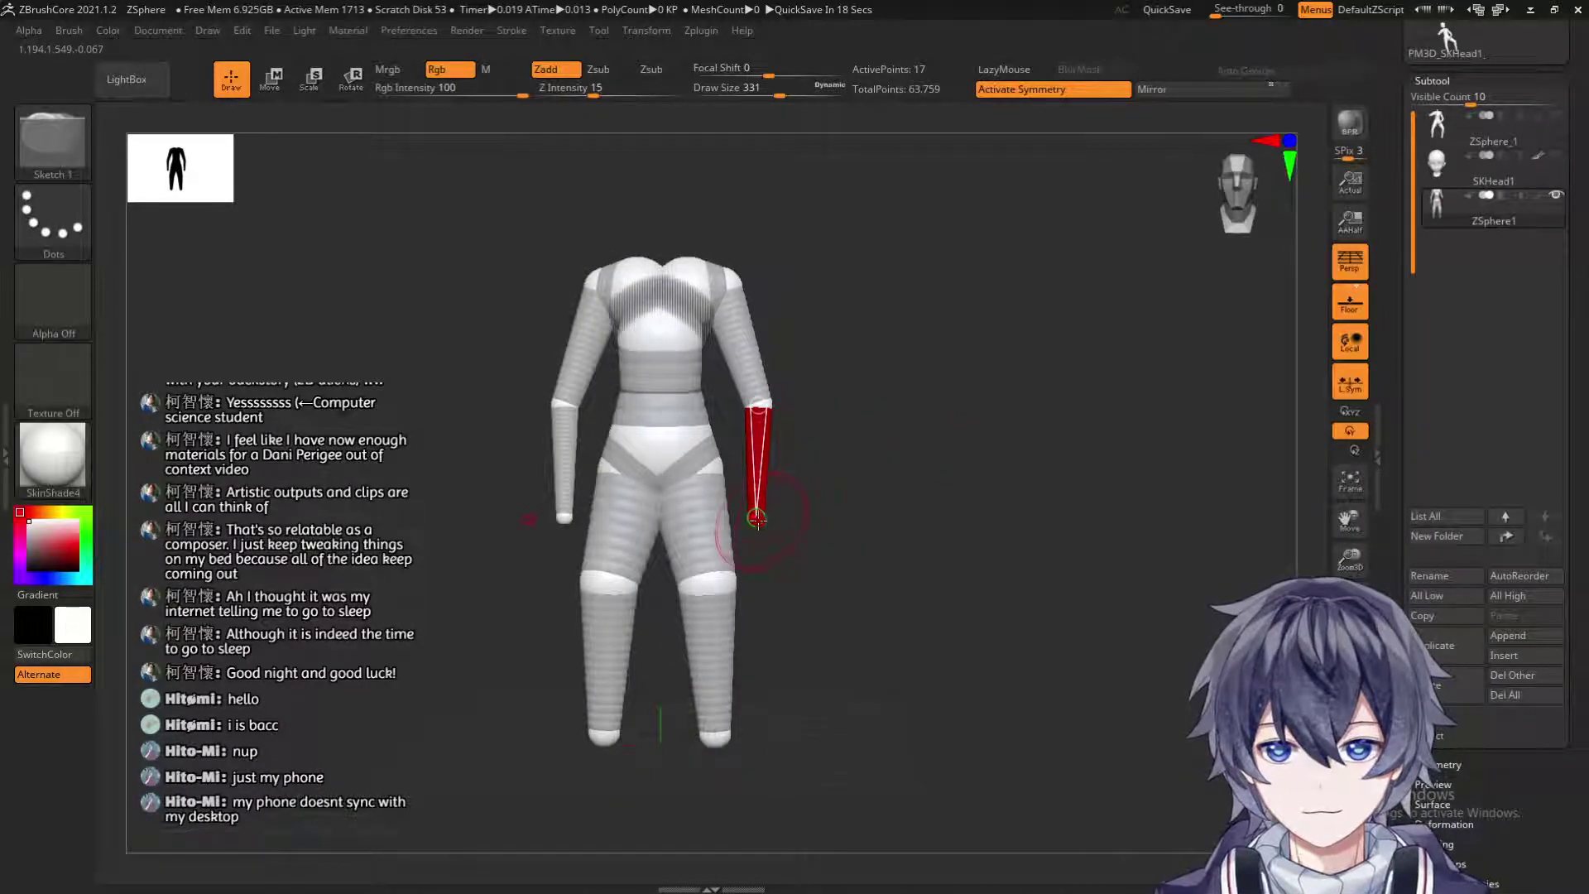
pyautogui.press('w')
pyautogui.moveTo(768, 497); pyautogui.dragTo(784, 482)
pyautogui.moveTo(762, 400); pyautogui.dragTo(761, 387)
pyautogui.moveTo(884, 422); pyautogui.dragTo(744, 426)
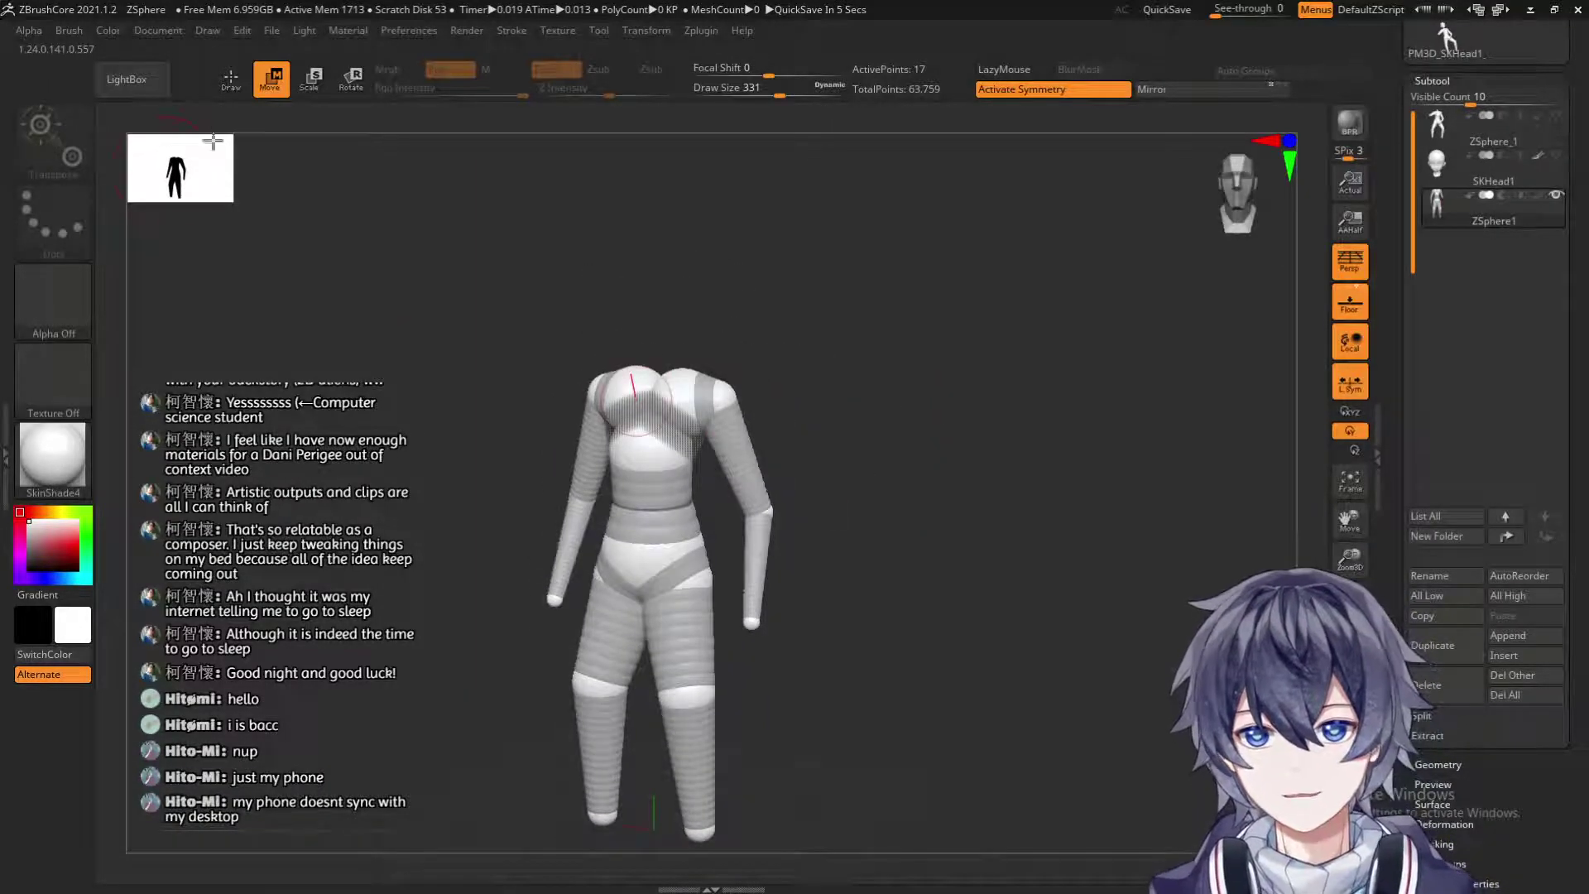
# Draw a single centred ZSphere on the upper torso and position it between the shoulders as the neck base.
pyautogui.press('q')
pyautogui.moveTo(636, 438); pyautogui.dragTo(632, 420)
pyautogui.moveTo(748, 344); pyautogui.dragTo(638, 401)
pyautogui.press('w')
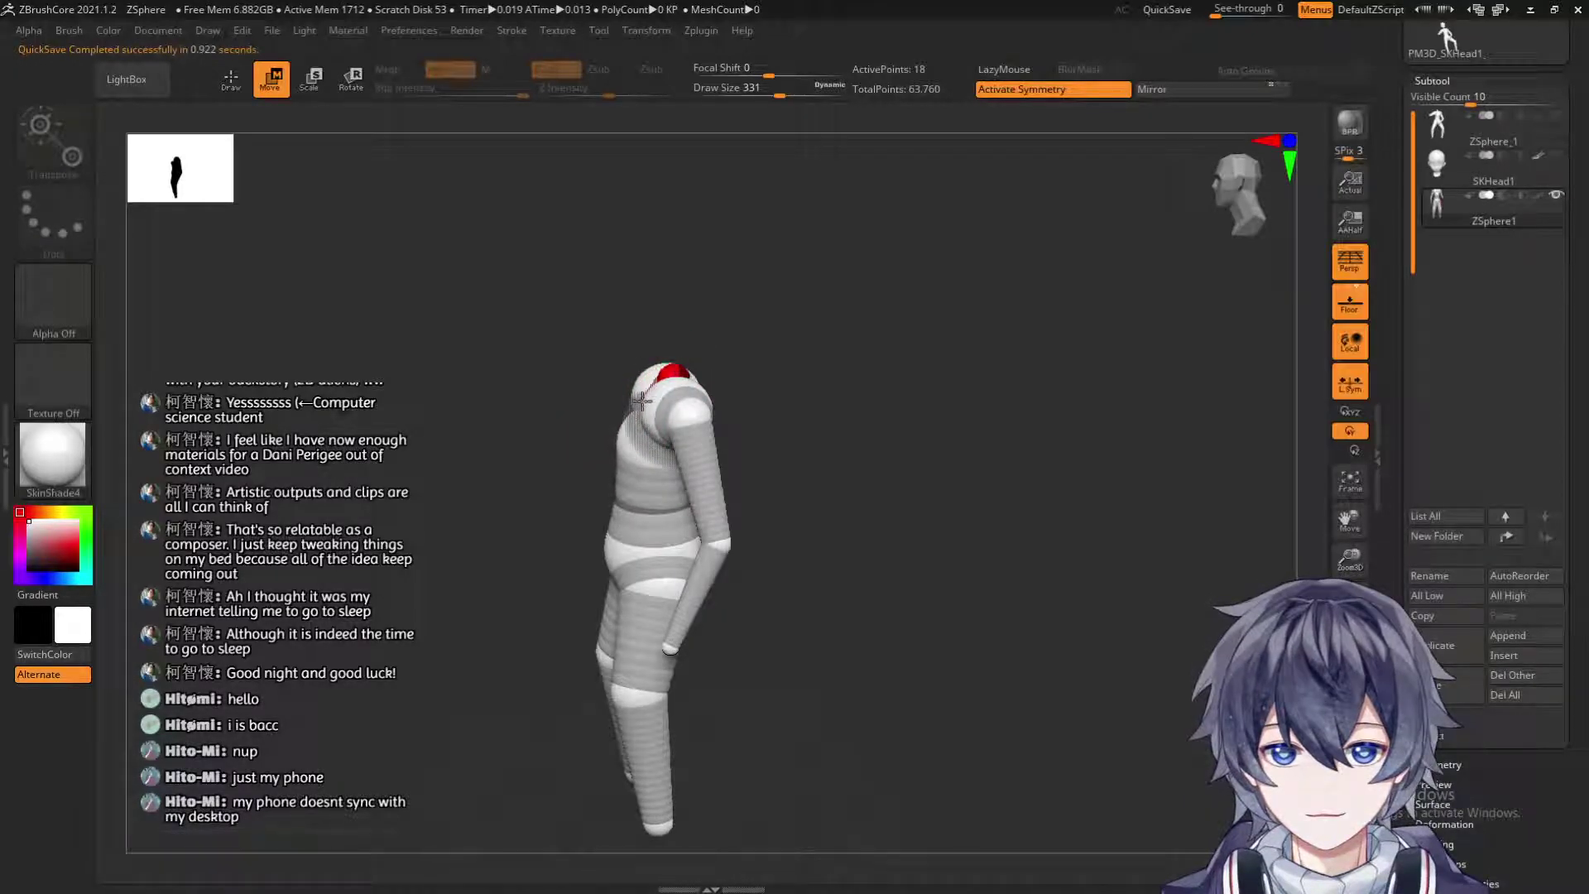
pyautogui.moveTo(753, 313); pyautogui.dragTo(700, 316)
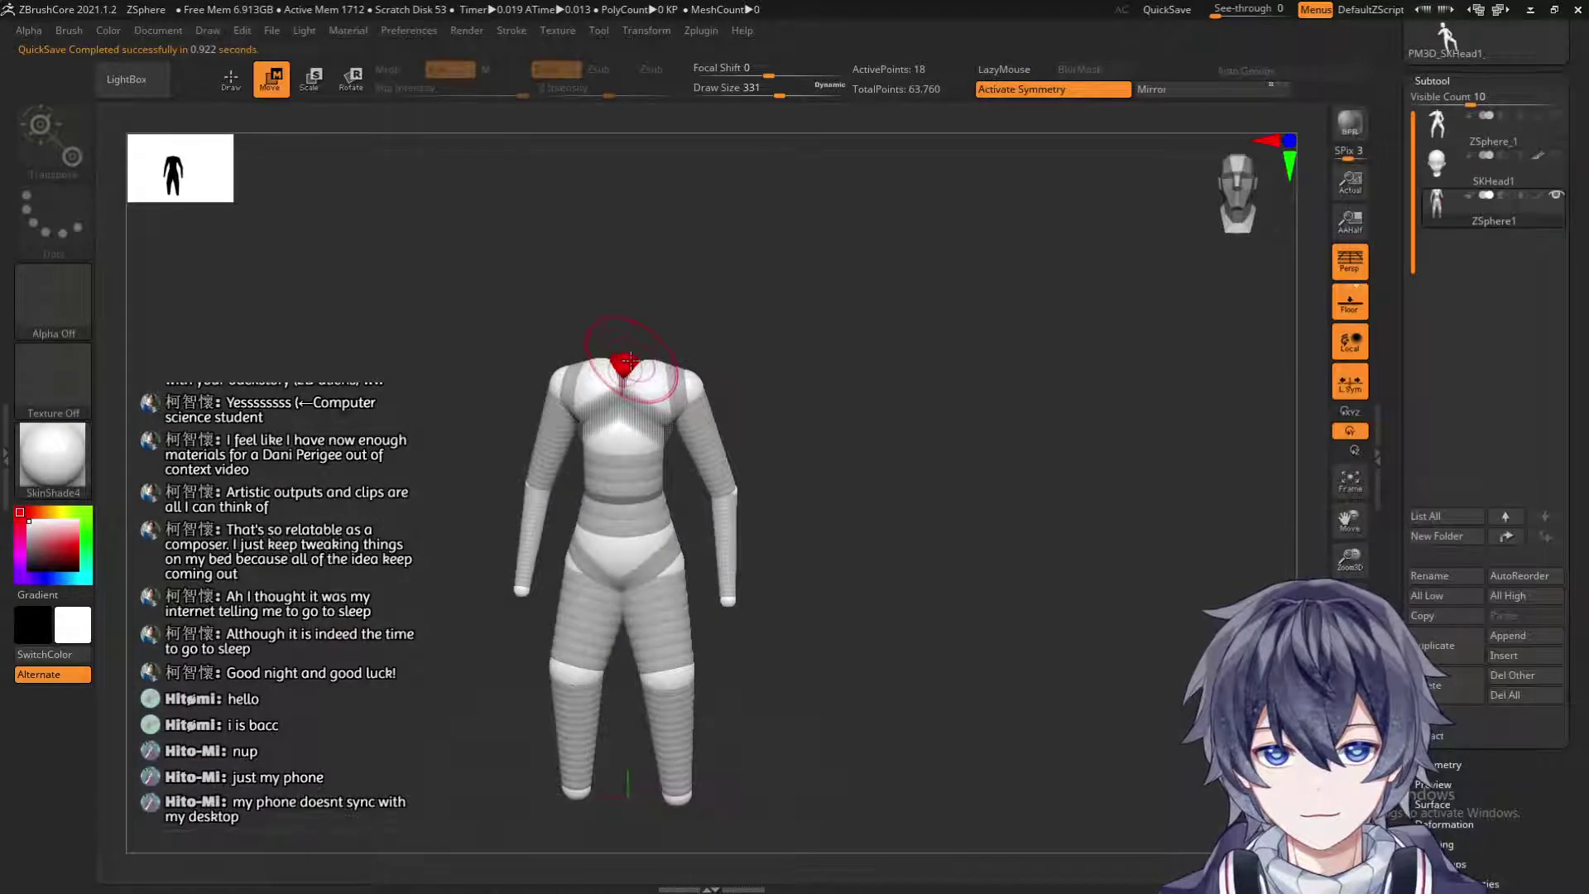
# Draw a centred ZSphere on the neck base and move it upward to form the neck.
pyautogui.press('q')
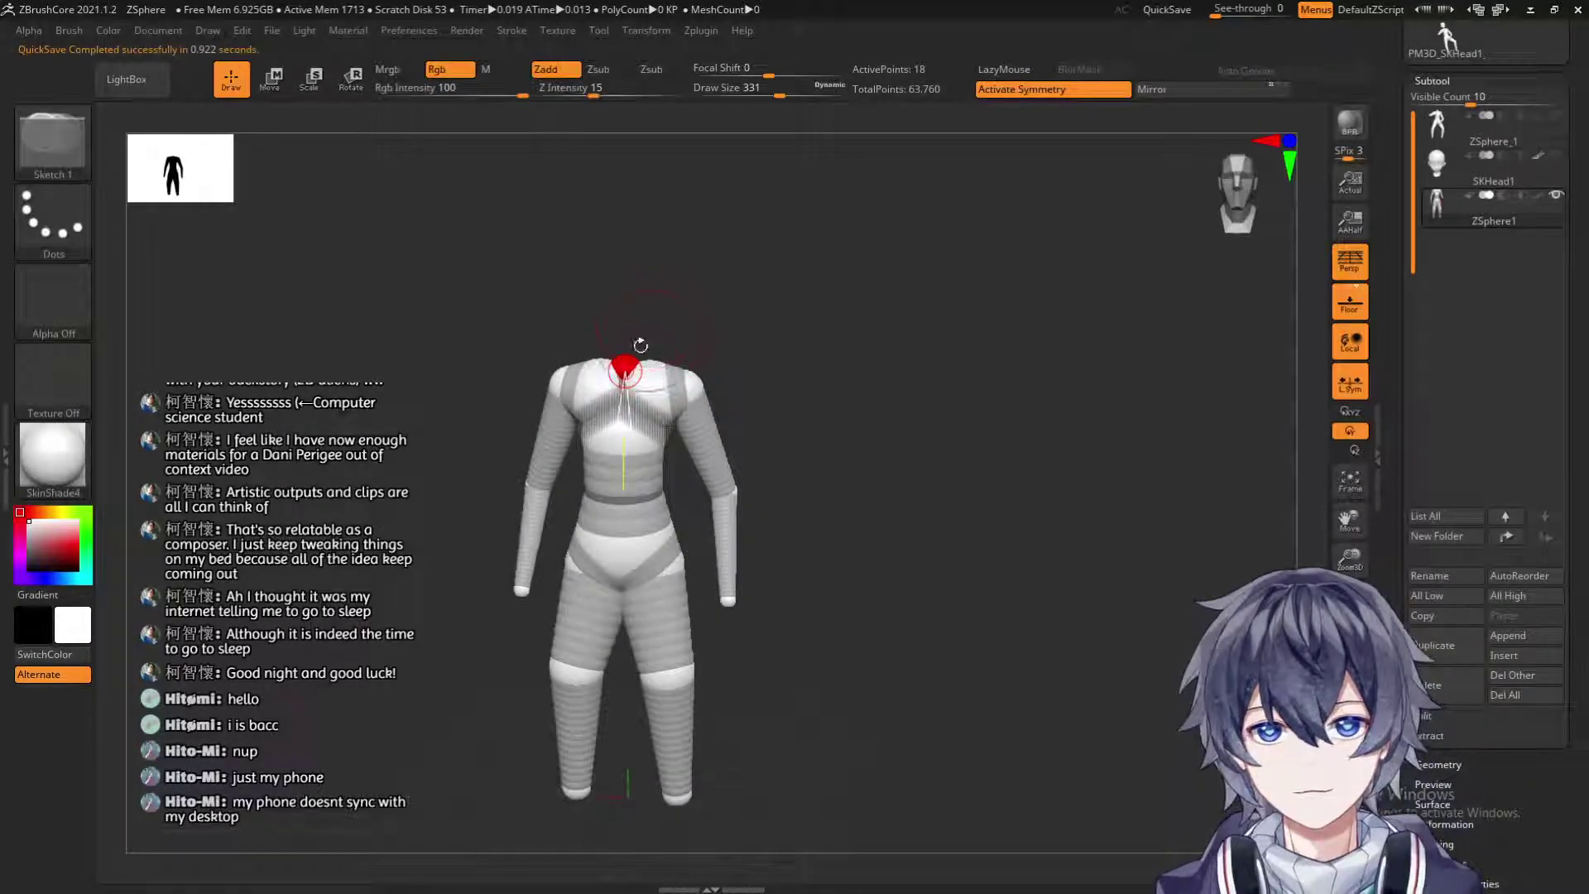
pyautogui.moveTo(626, 354); pyautogui.dragTo(641, 327)
pyautogui.press('w')
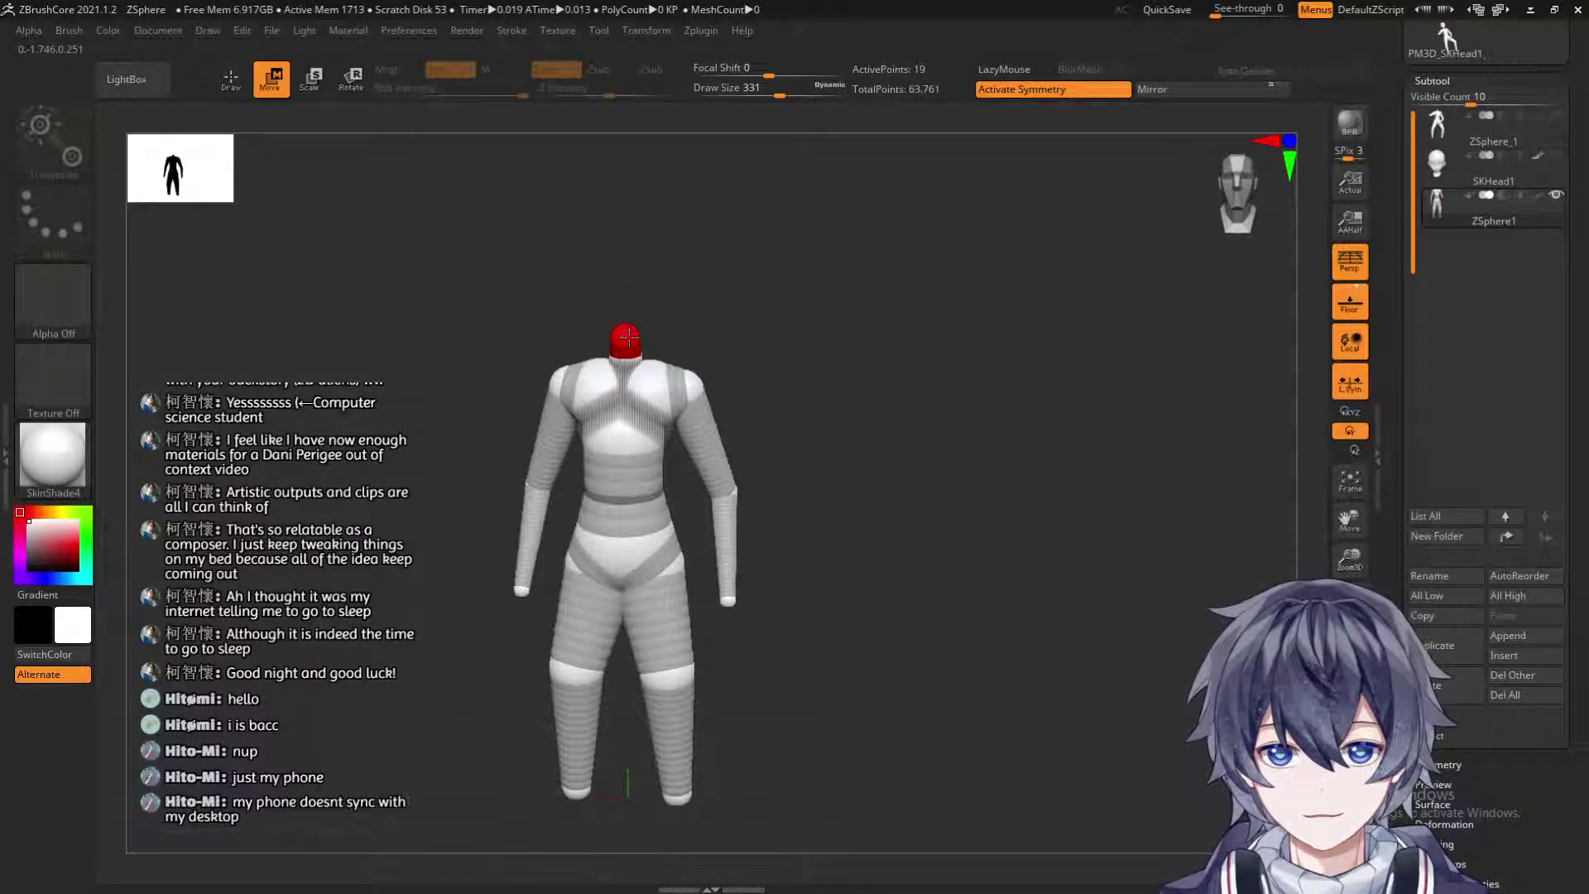
pyautogui.moveTo(719, 328)
pyautogui.mouseDown()
pyautogui.moveTo(671, 326)
pyautogui.moveTo(663, 305)
pyautogui.mouseUp()
# Refine the upper body's side profile by repositioning the neck base ZSphere and nudging the chest ZSphere.
pyautogui.press('q')
pyautogui.moveTo(782, 327)
pyautogui.mouseDown()
pyautogui.moveTo(762, 348)
pyautogui.moveTo(856, 529)
pyautogui.moveTo(894, 564)
pyautogui.mouseUp()
pyautogui.moveTo(917, 566)
pyautogui.mouseDown()
pyautogui.moveTo(865, 576)
pyautogui.moveTo(915, 560)
pyautogui.moveTo(882, 547)
pyautogui.mouseUp()
pyautogui.press('w')
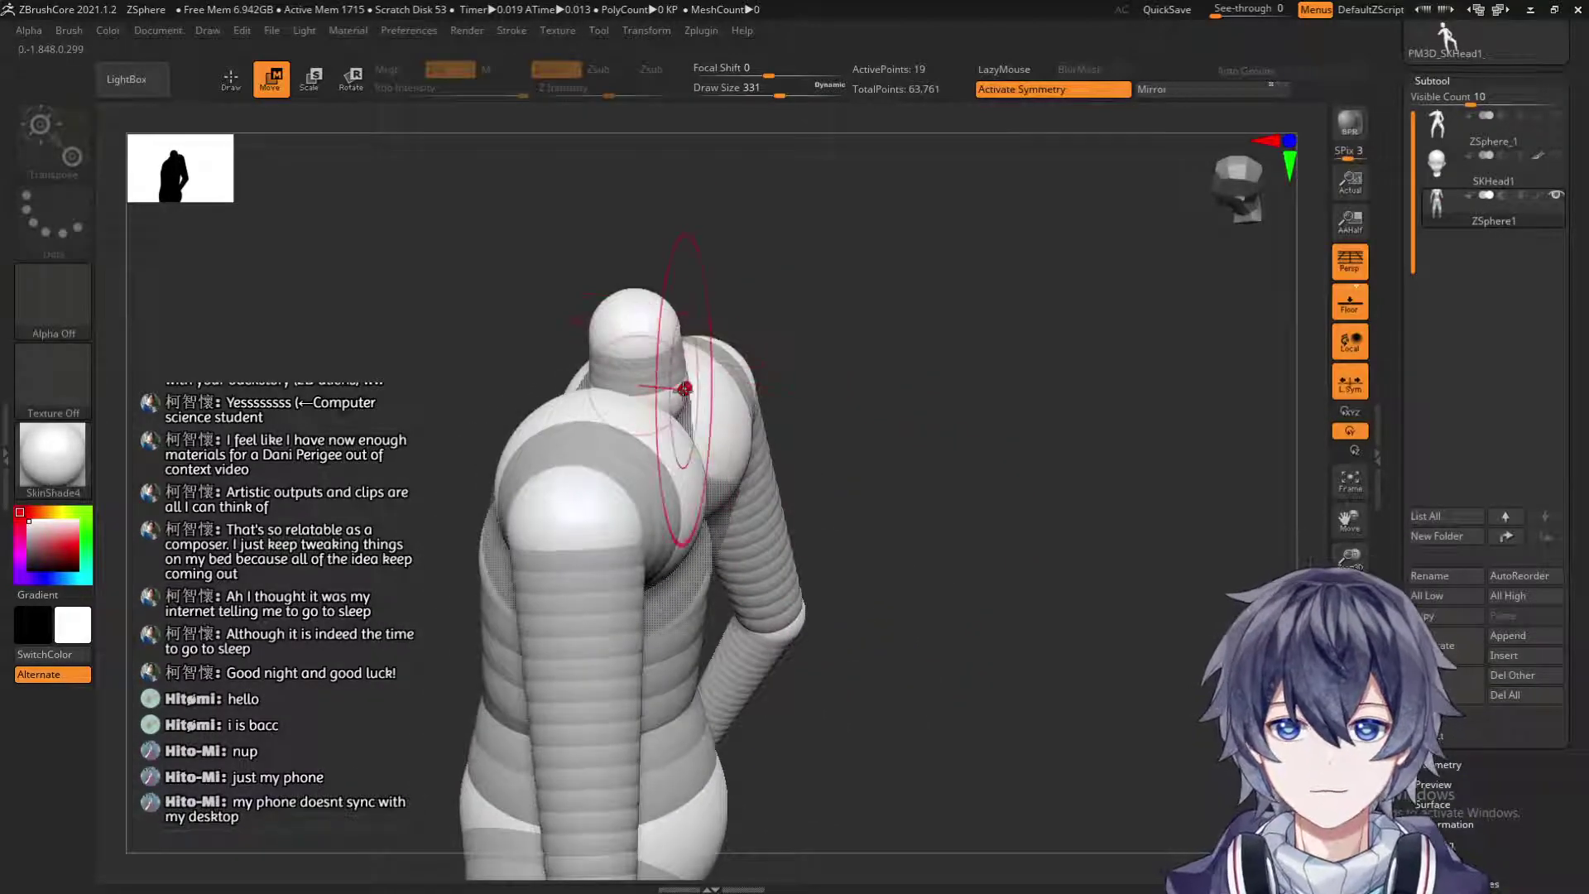
pyautogui.moveTo(670, 398); pyautogui.dragTo(692, 405)
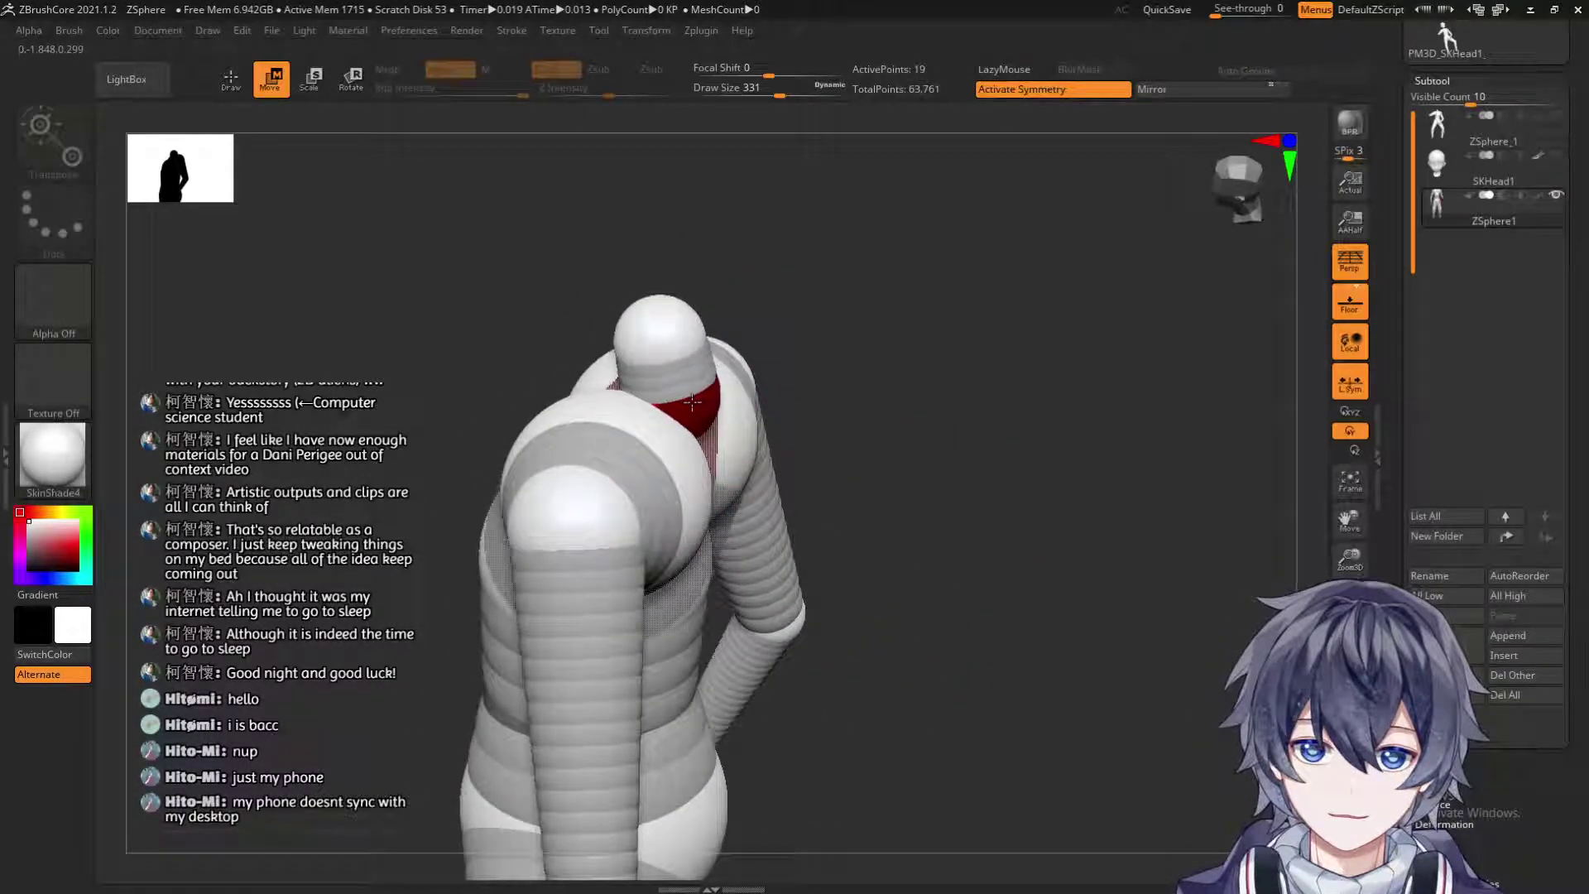
pyautogui.moveTo(853, 324); pyautogui.dragTo(837, 291)
pyautogui.moveTo(617, 402); pyautogui.dragTo(661, 408)
pyautogui.moveTo(489, 575); pyautogui.dragTo(473, 589)
pyautogui.keyDown('alt'); pyautogui.moveTo(863, 439); pyautogui.dragTo(883, 356); pyautogui.keyUp('alt')
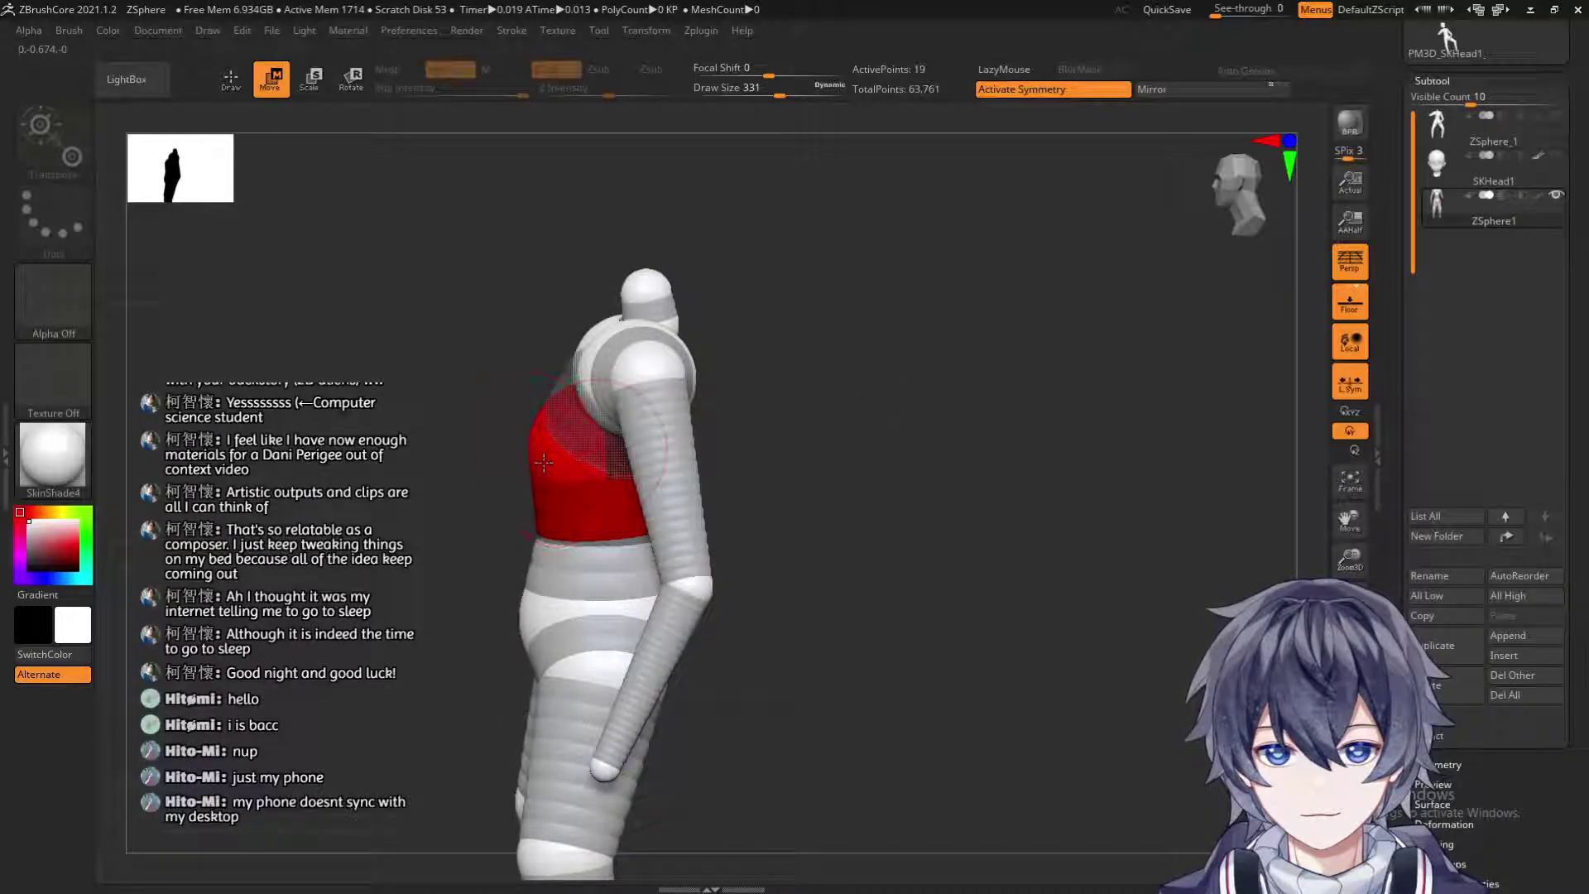
# Try to bend one forearm by moving its wrist ZSphere while toggling symmetry, and undo the moves.
pyautogui.moveTo(803, 352); pyautogui.dragTo(920, 456)
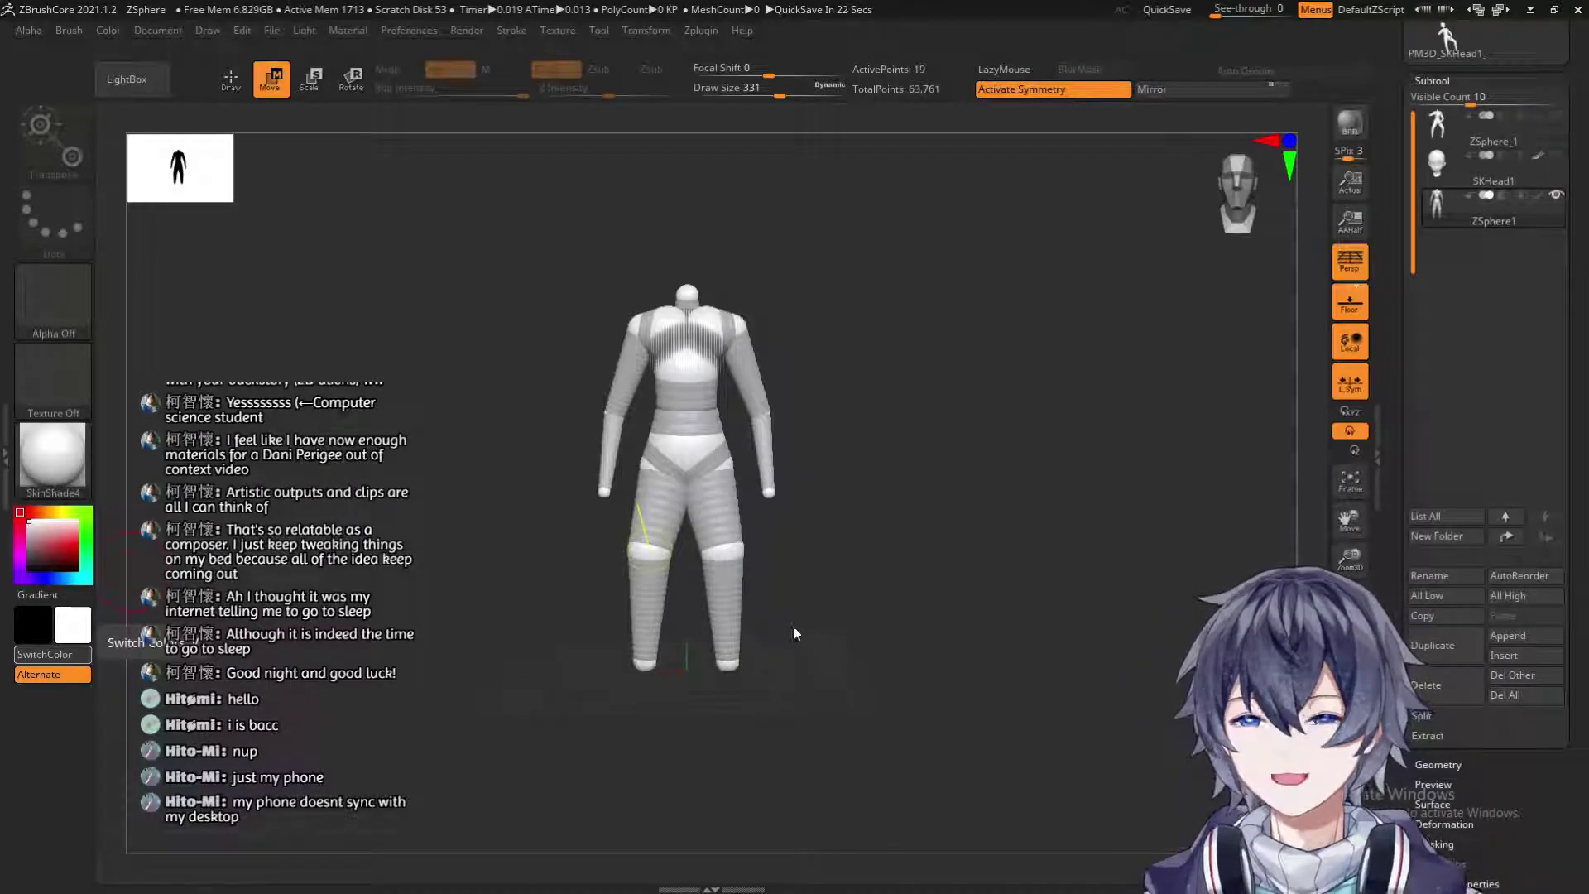
pyautogui.moveTo(873, 600); pyautogui.dragTo(588, 609)
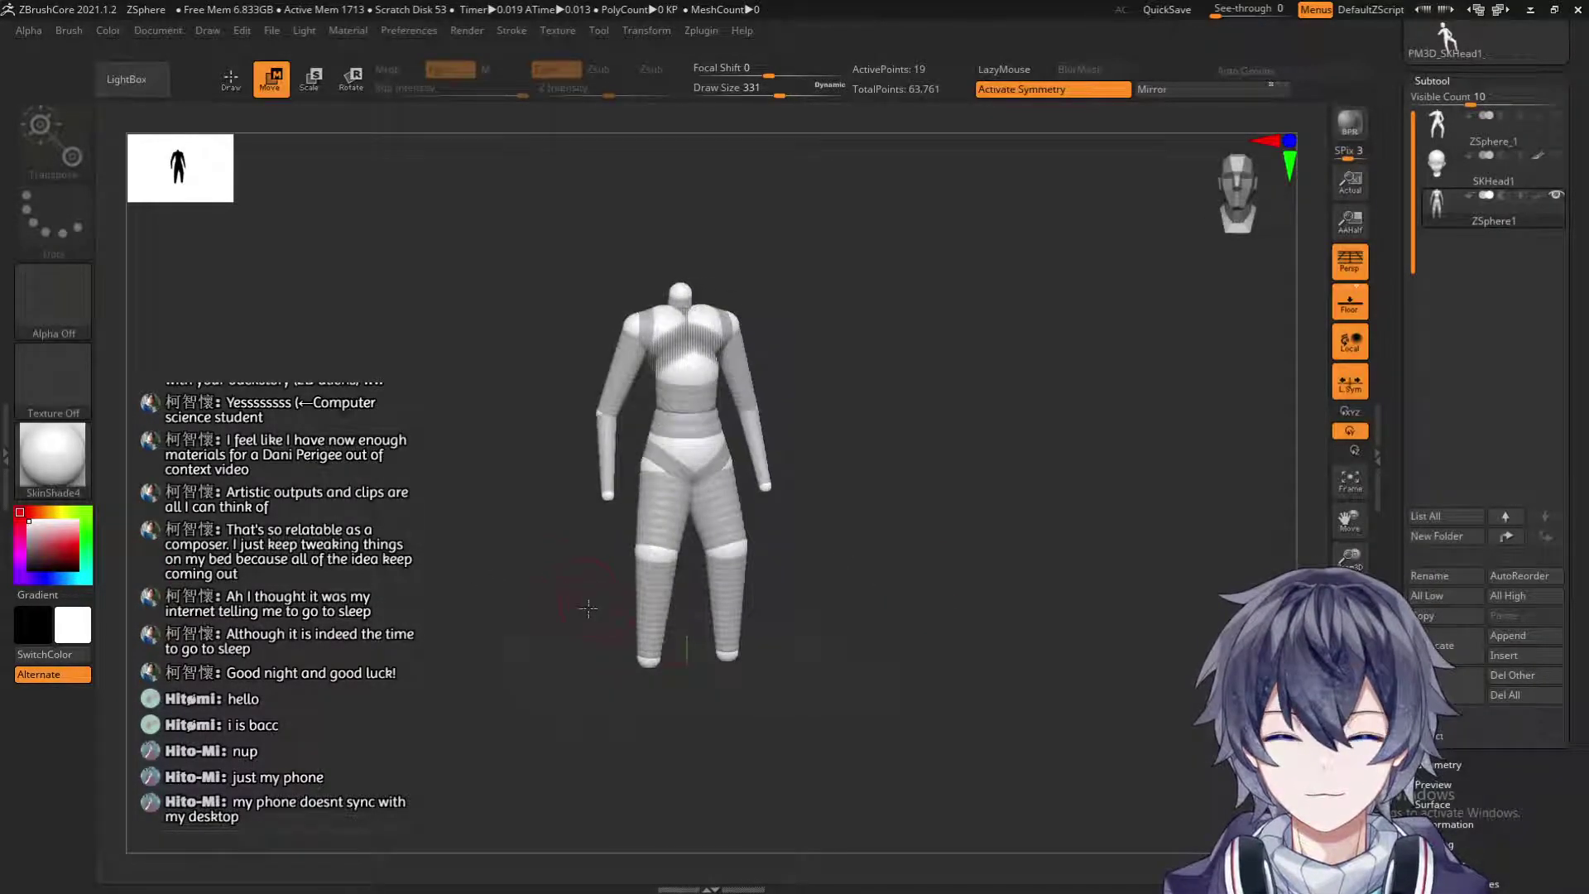
pyautogui.moveTo(460, 594); pyautogui.dragTo(609, 583)
pyautogui.keyDown('alt'); pyautogui.moveTo(906, 562); pyautogui.dragTo(998, 545); pyautogui.keyUp('alt')
pyautogui.moveTo(947, 464); pyautogui.dragTo(992, 394)
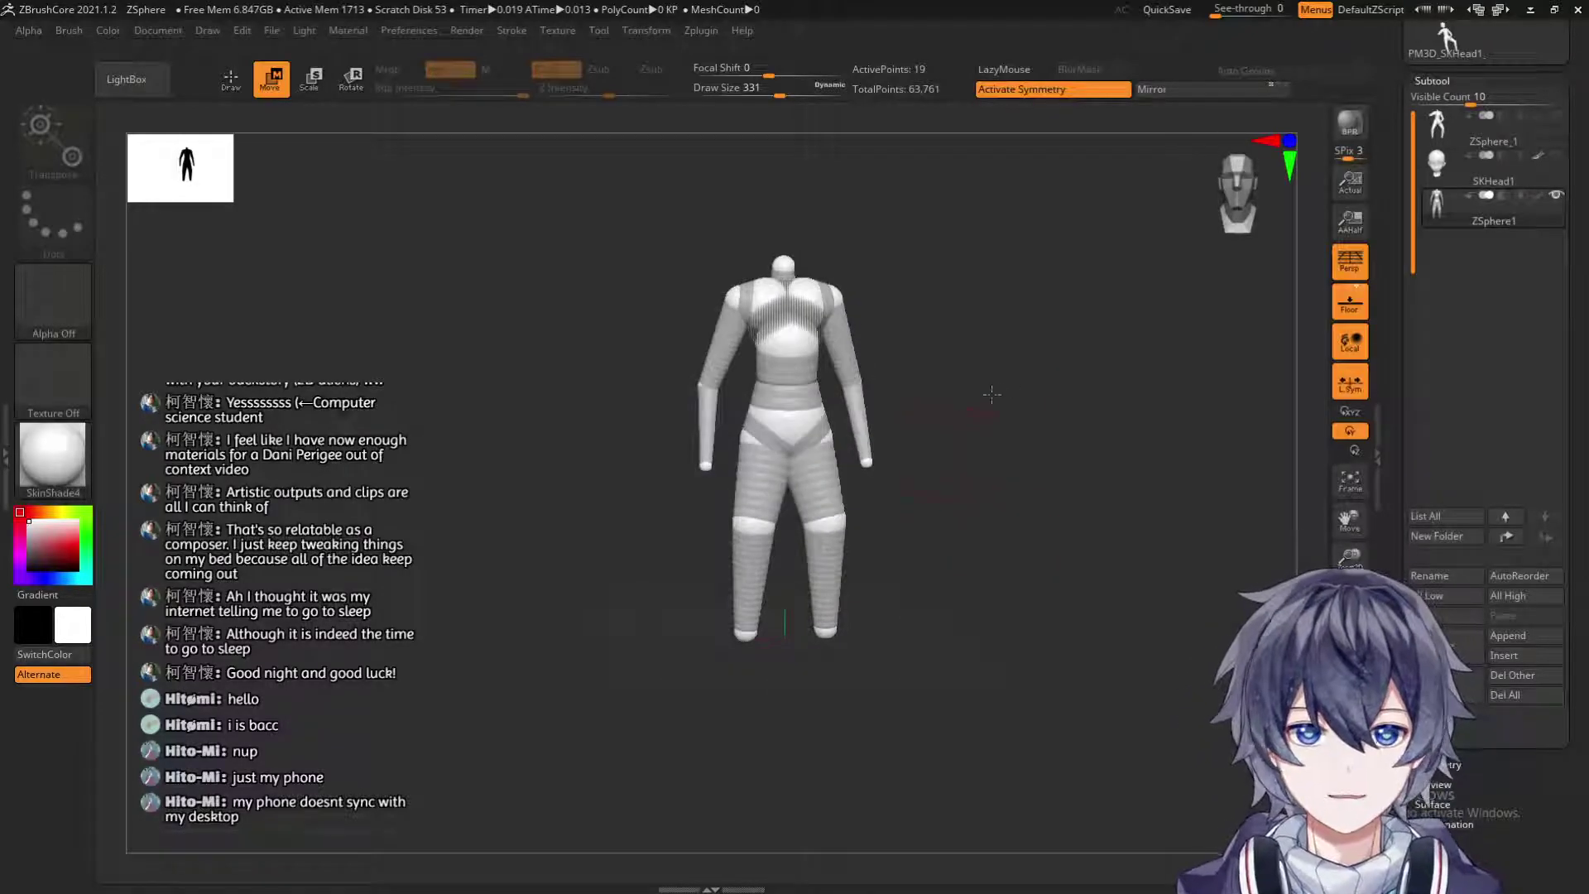
pyautogui.press('x')
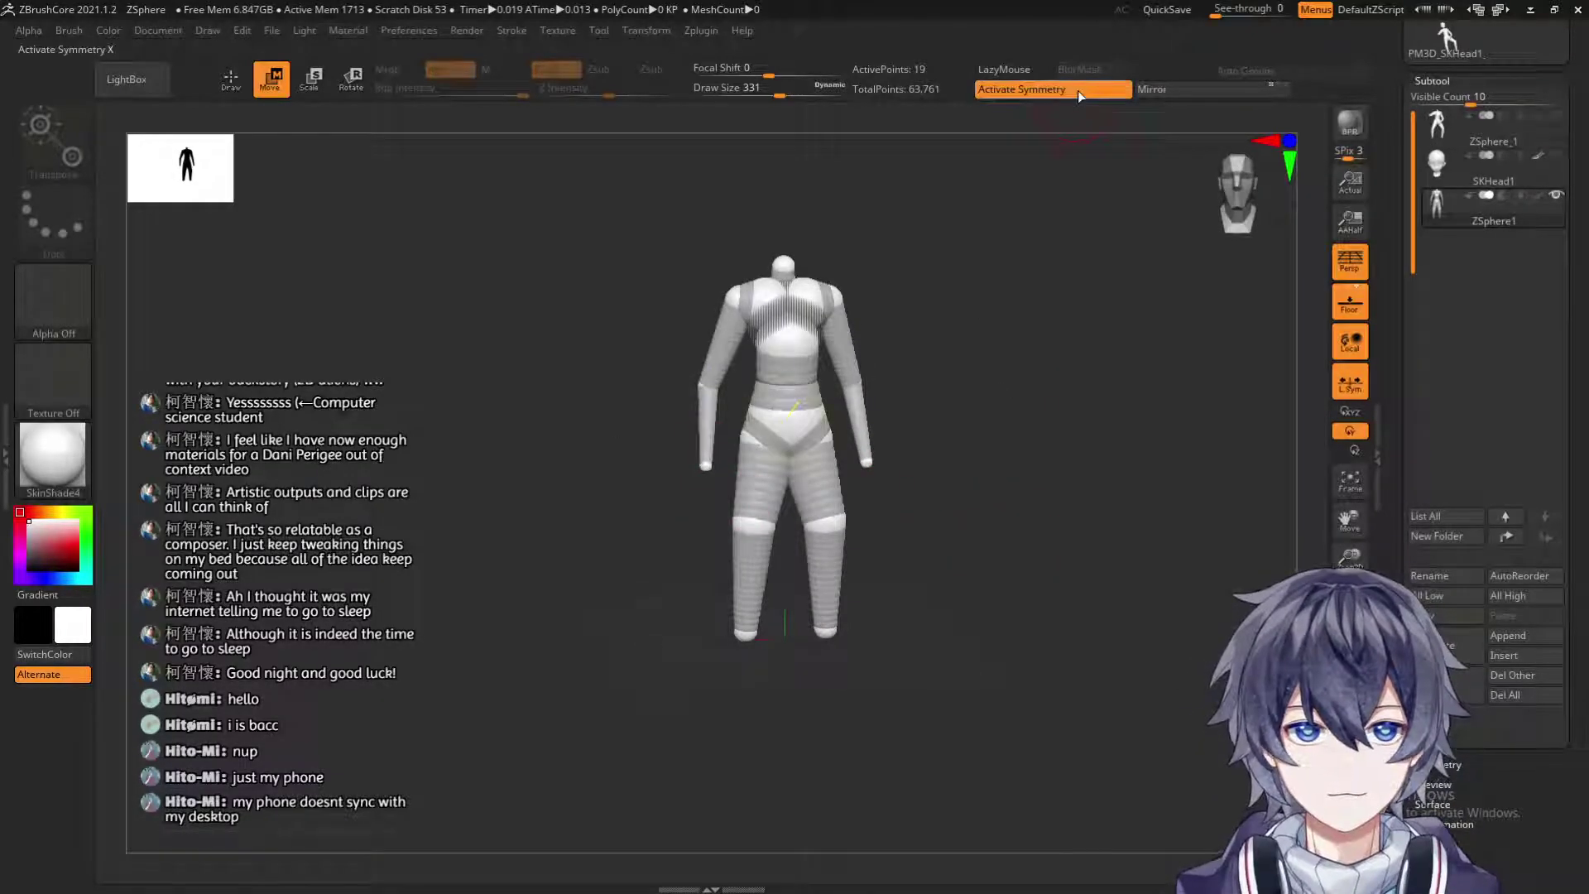
pyautogui.moveTo(703, 461); pyautogui.dragTo(637, 396)
pyautogui.hotkey('ctrl', 'z')
pyautogui.click(1085, 93)
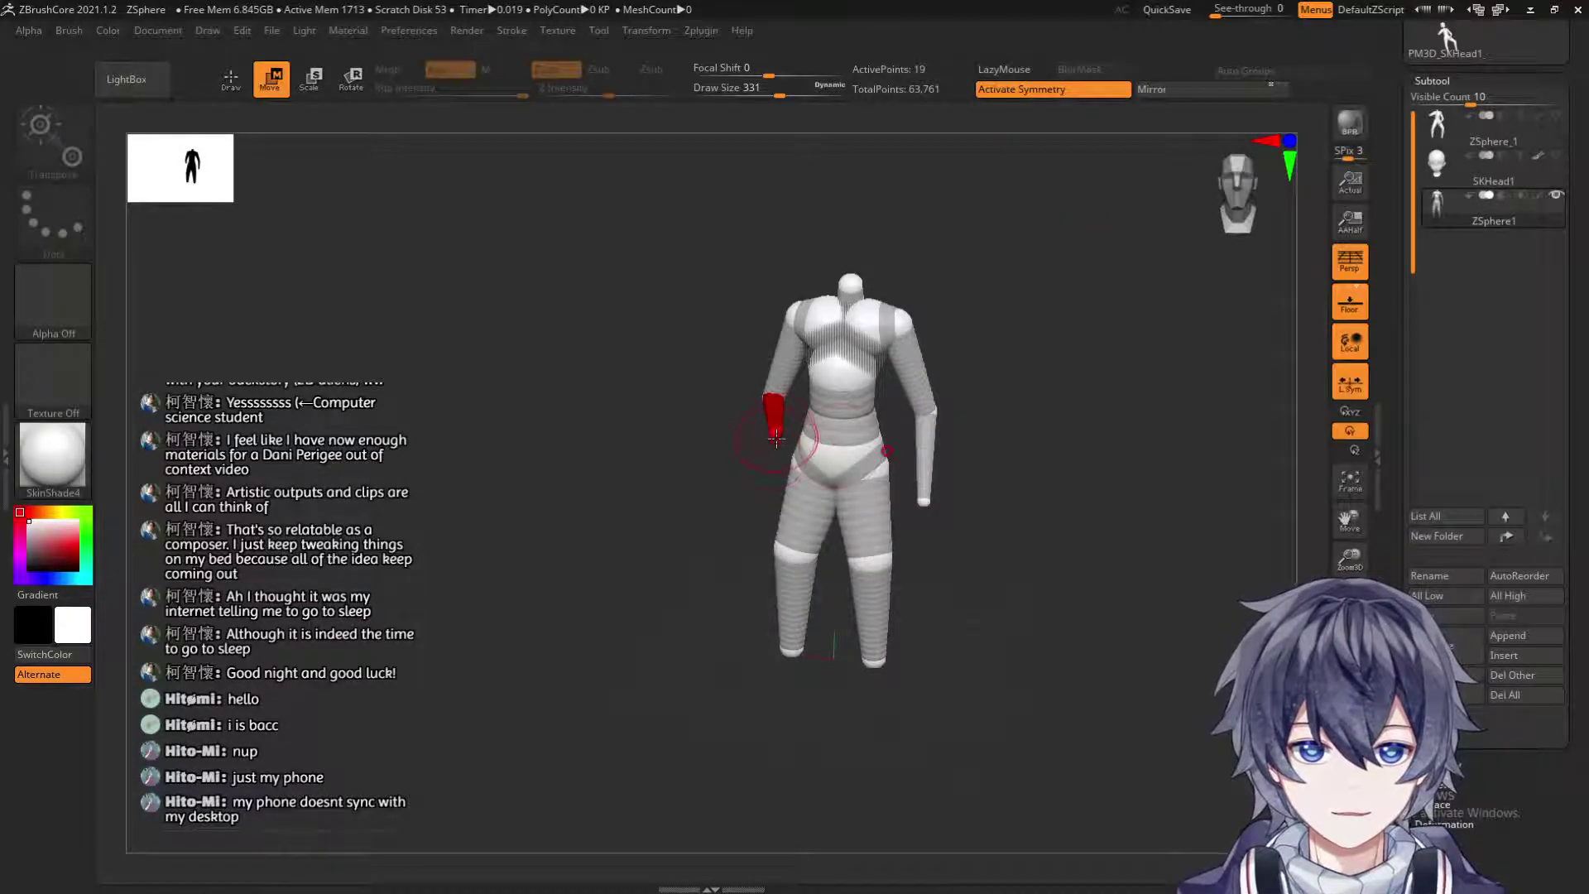
pyautogui.hotkey('ctrl', 'z')
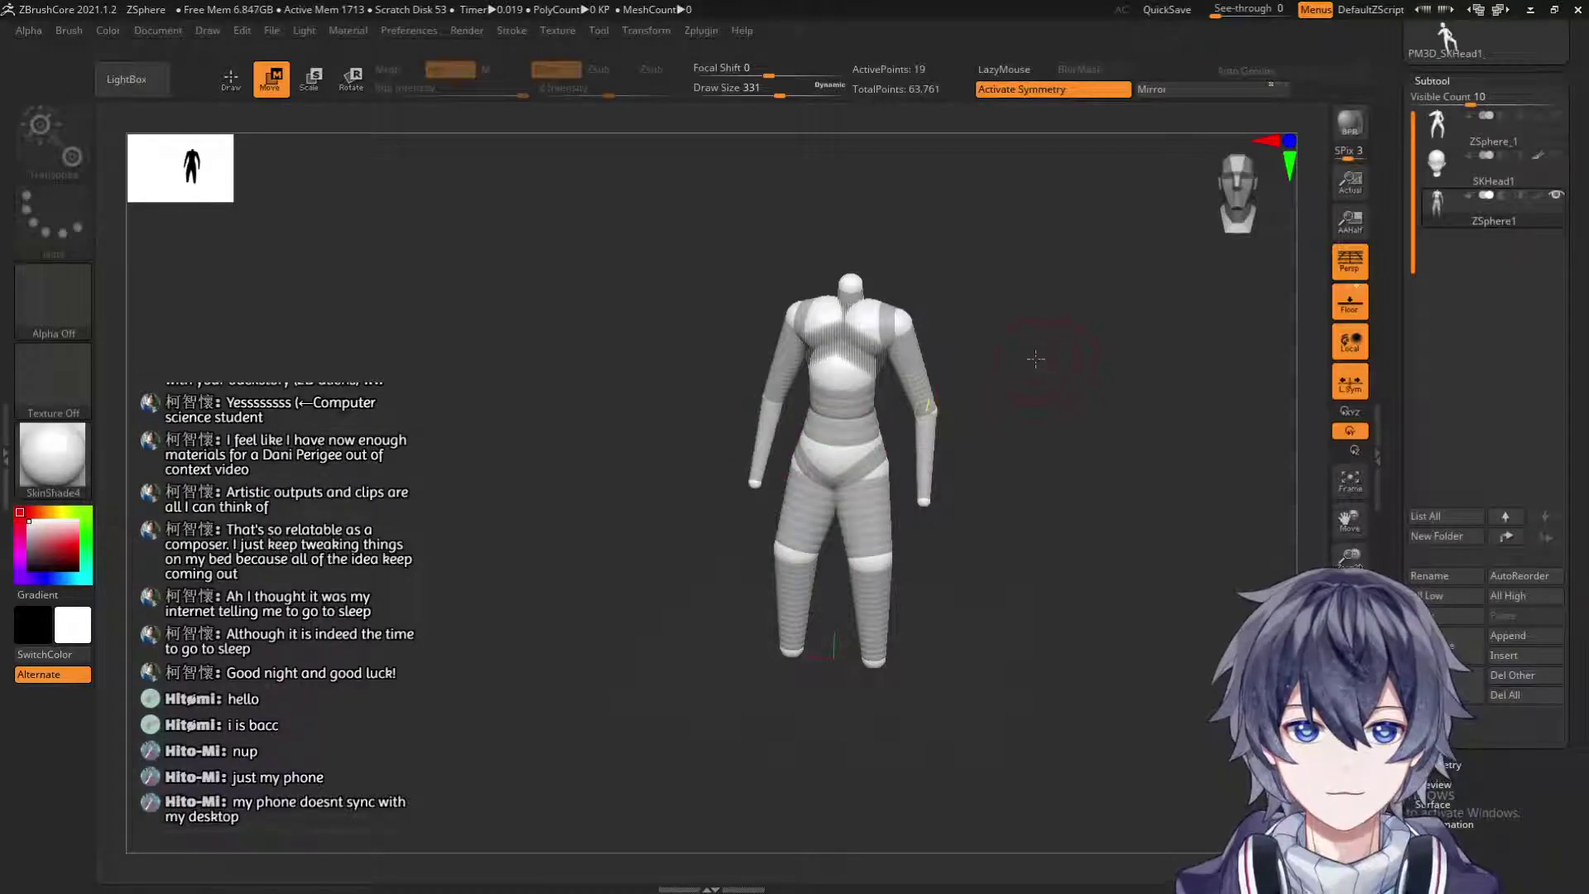
pyautogui.moveTo(1036, 352); pyautogui.dragTo(1056, 361)
# Turn off Local Symmetry and check the transform symmetry options.
pyautogui.click(1107, 96)
pyautogui.click(1108, 96)
pyautogui.click(1345, 389)
pyautogui.moveTo(745, 497); pyautogui.dragTo(793, 487)
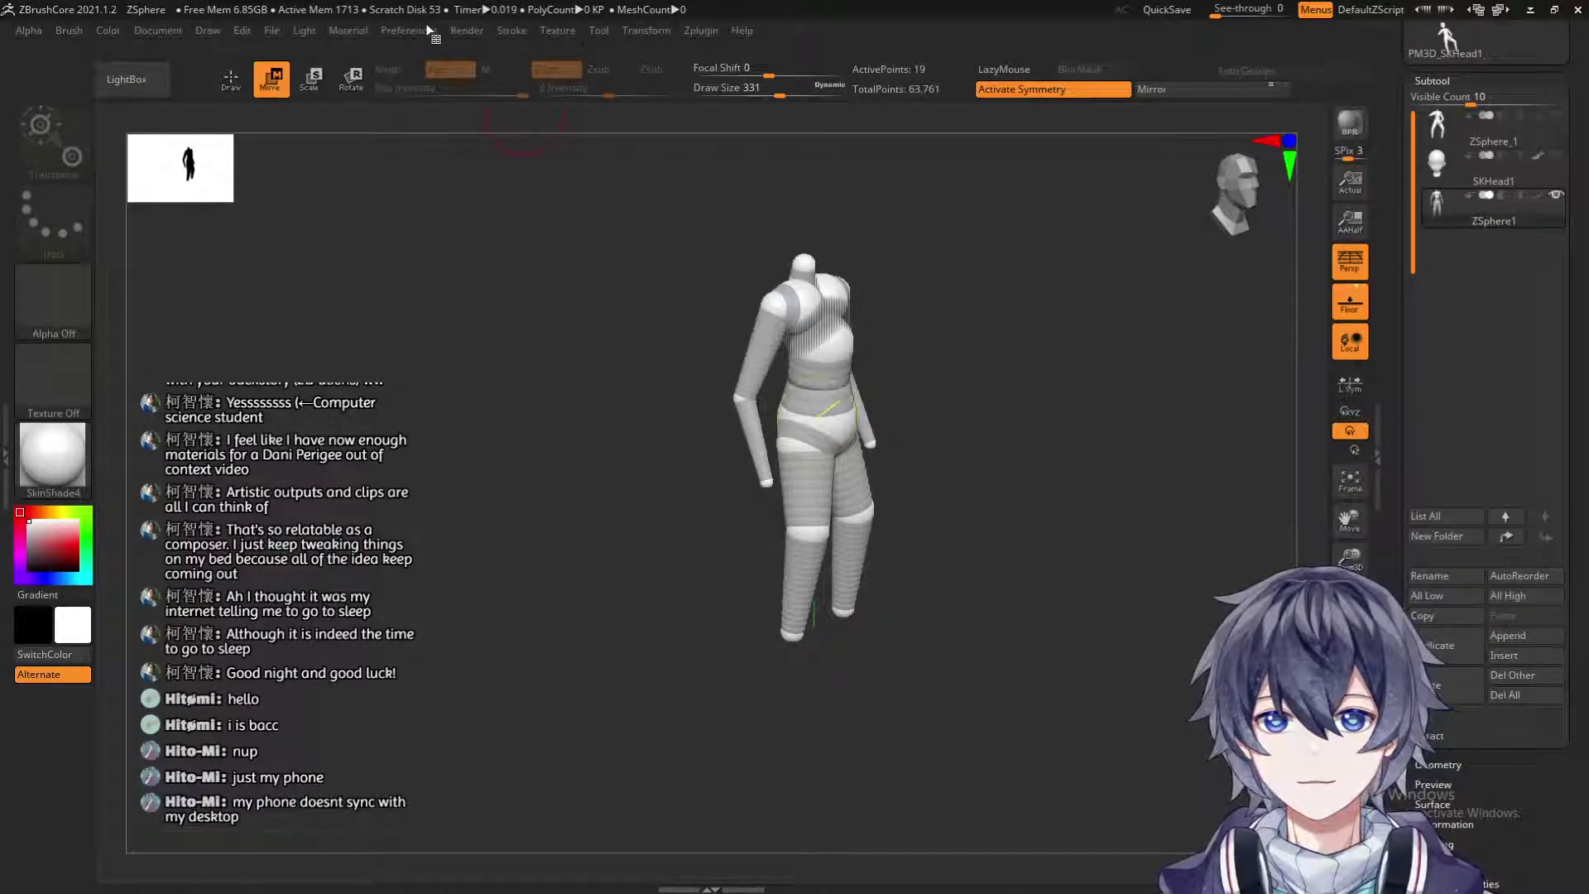
pyautogui.click(643, 31)
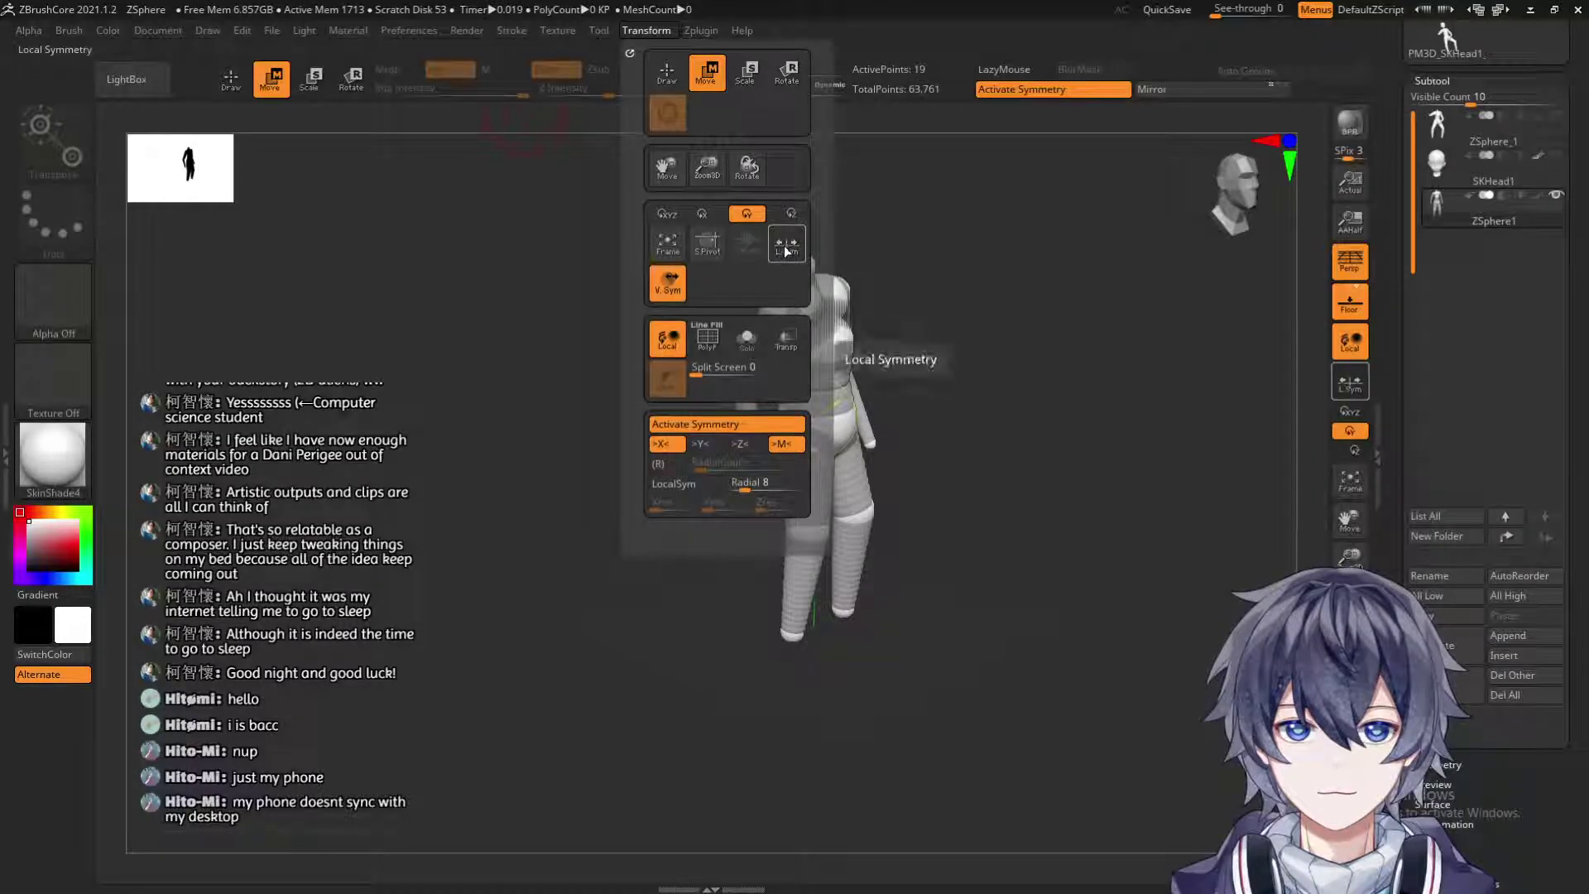
pyautogui.moveTo(788, 250)
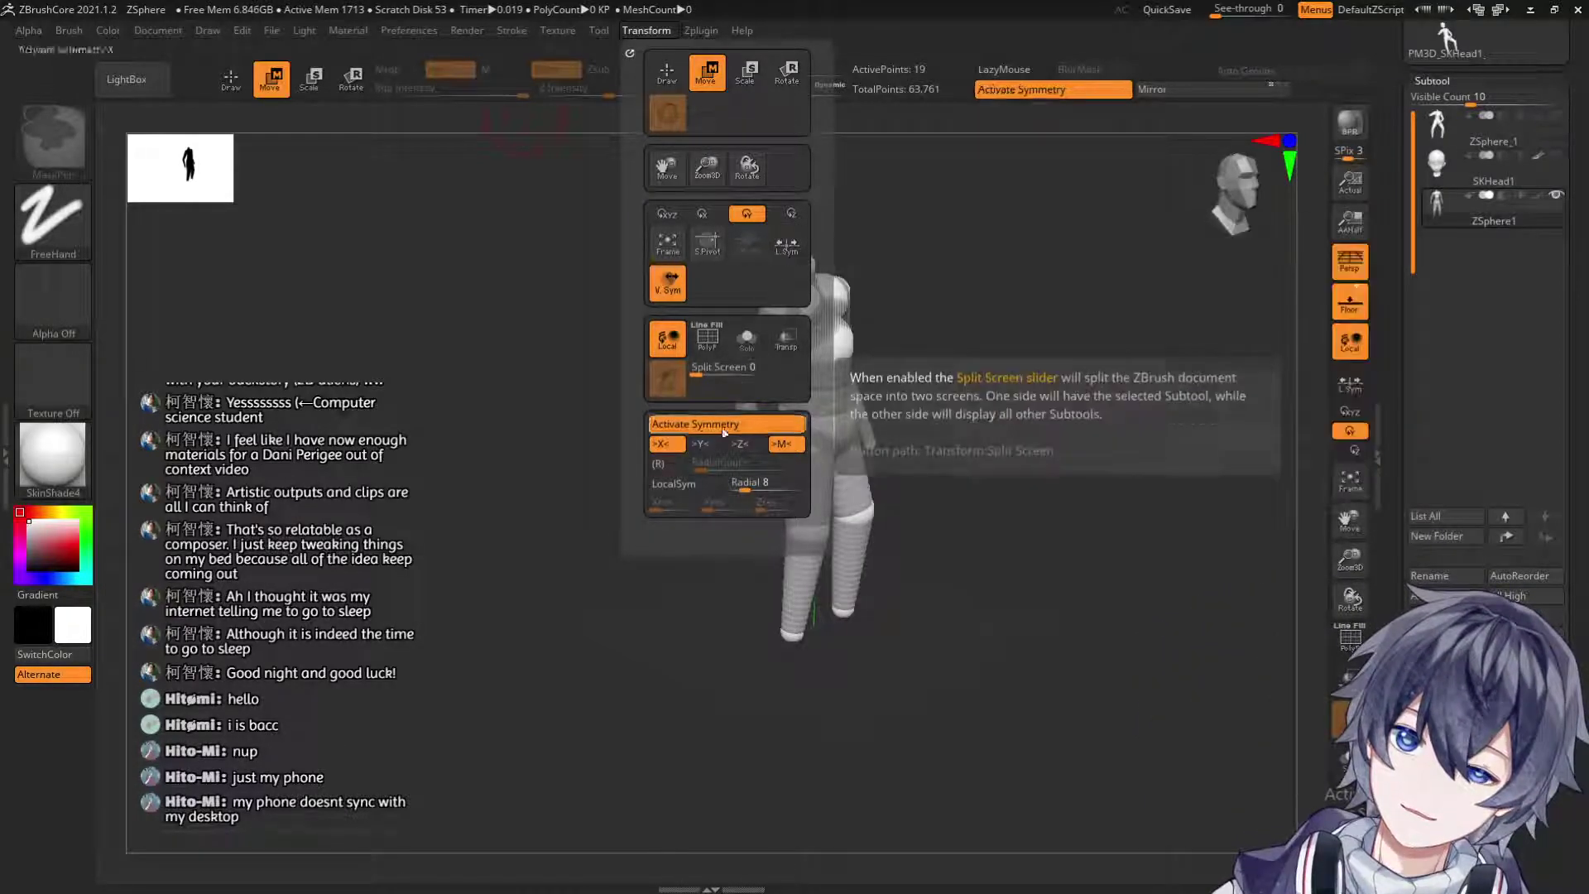
pyautogui.moveTo(715, 425)
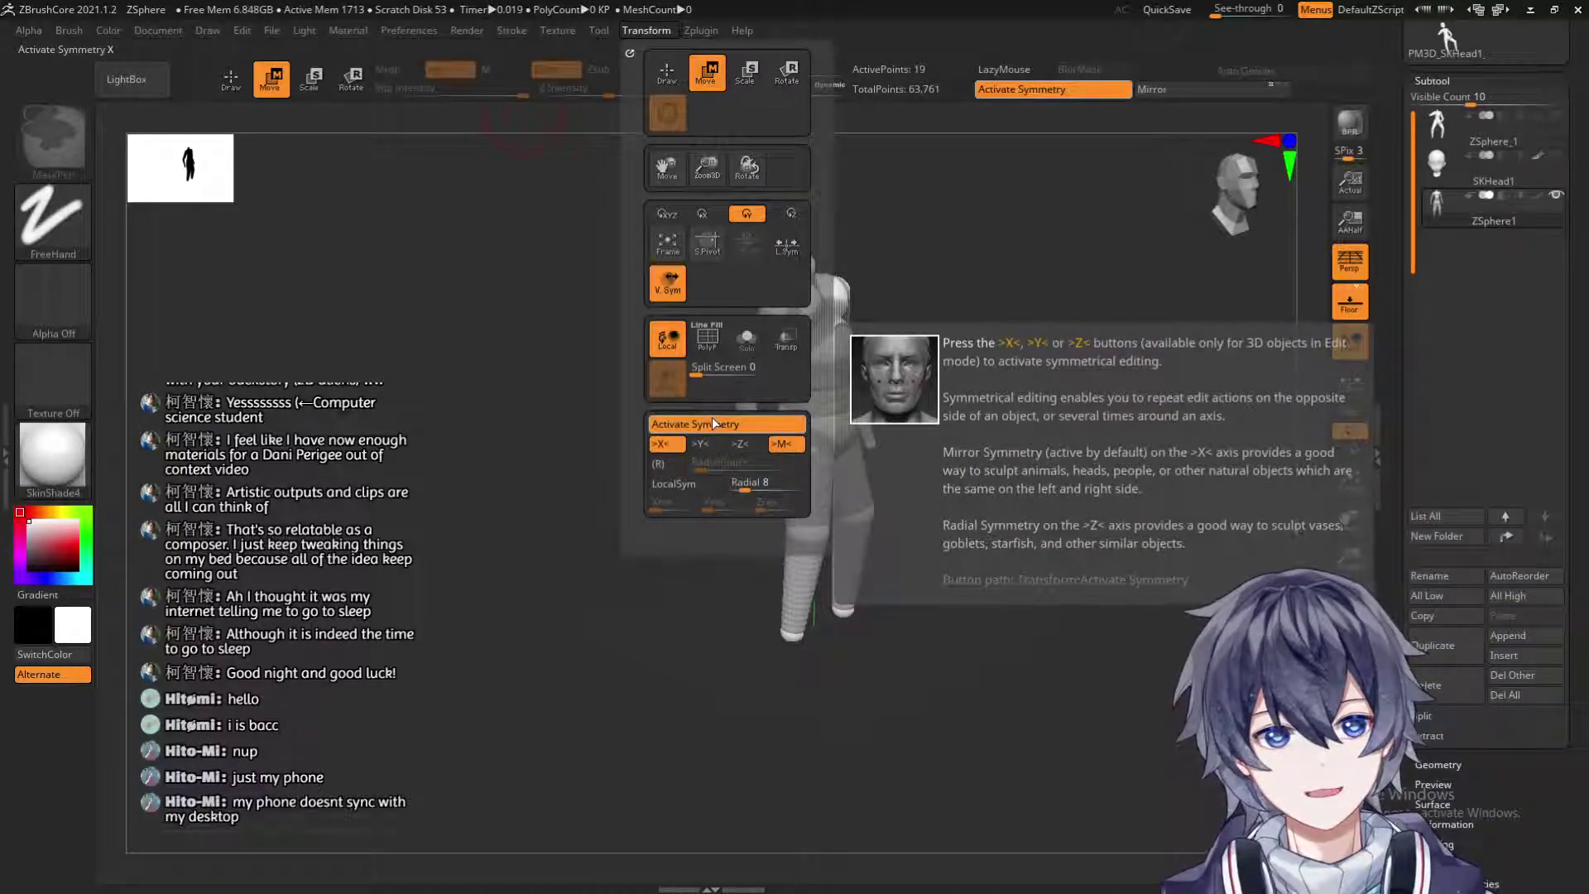
# Deactivate symmetry and bend one elbow by raising its wrist ZSphere toward the shoulder.
pyautogui.moveTo(979, 388); pyautogui.dragTo(885, 389)
pyautogui.keyDown('alt'); pyautogui.moveTo(1011, 351); pyautogui.dragTo(910, 525); pyautogui.keyUp('alt')
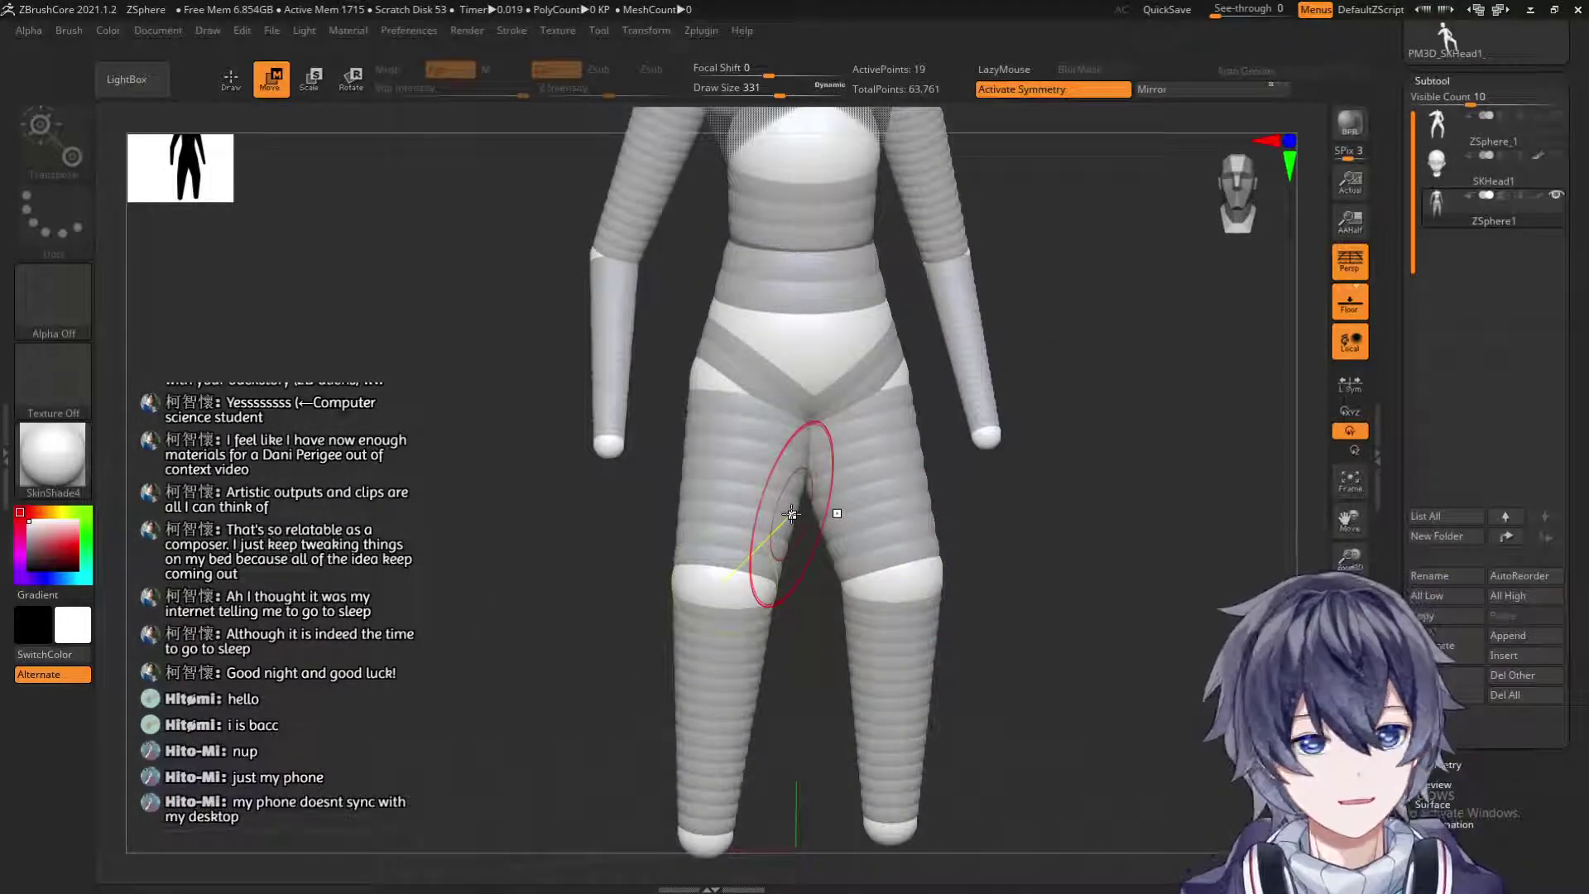
pyautogui.press('x')
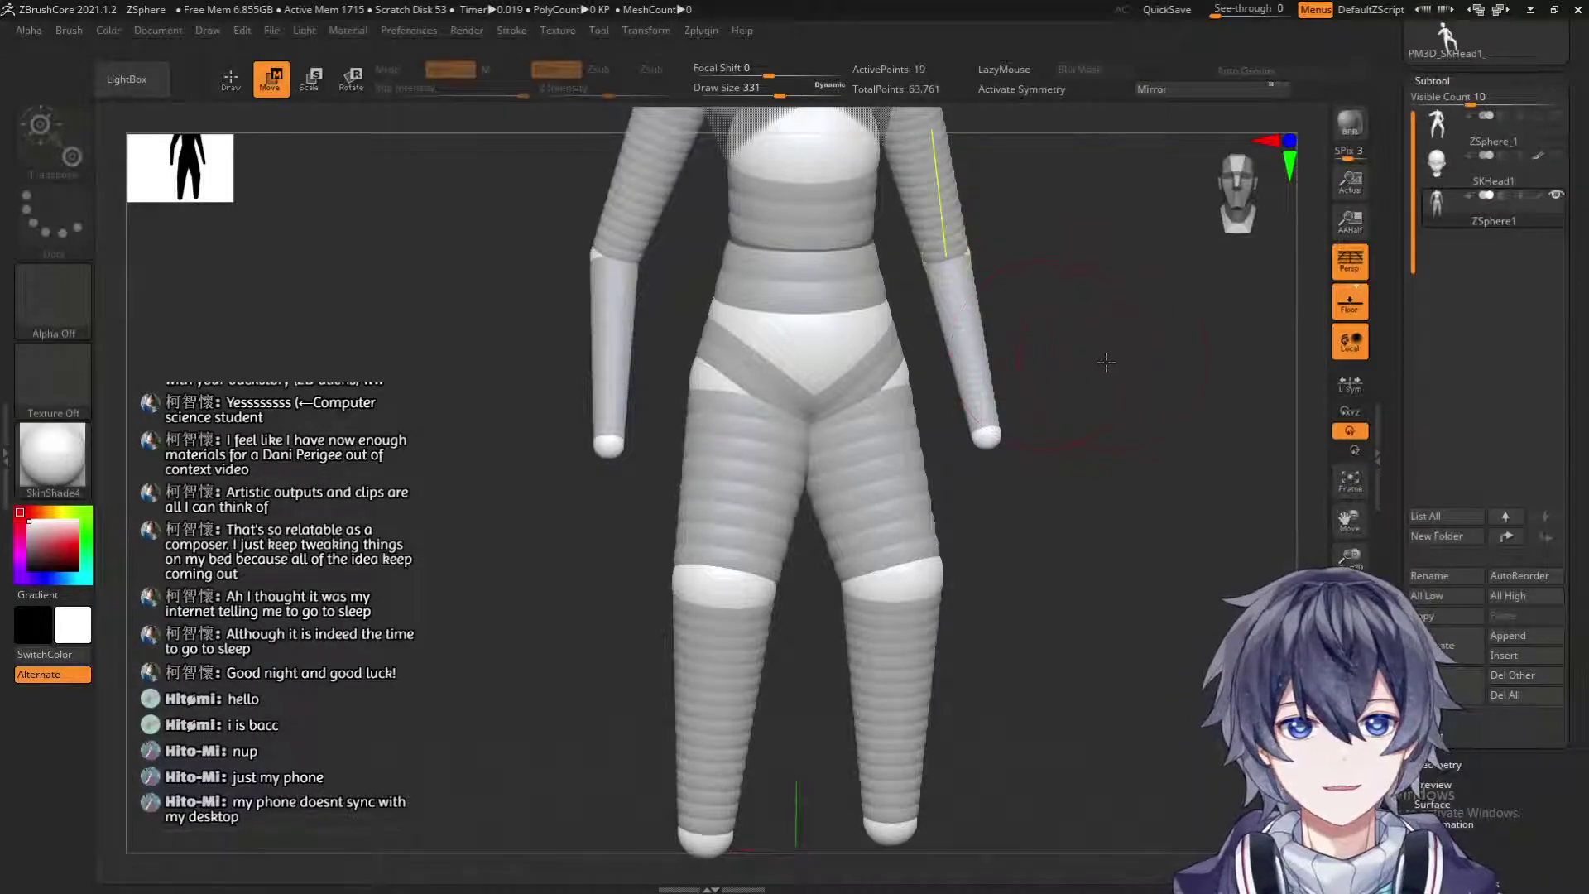
pyautogui.moveTo(1108, 360); pyautogui.dragTo(1174, 362)
pyautogui.moveTo(528, 512); pyautogui.dragTo(651, 432)
pyautogui.moveTo(676, 420); pyautogui.dragTo(755, 261)
pyautogui.moveTo(803, 385); pyautogui.dragTo(859, 577)
pyautogui.moveTo(759, 462); pyautogui.dragTo(644, 228)
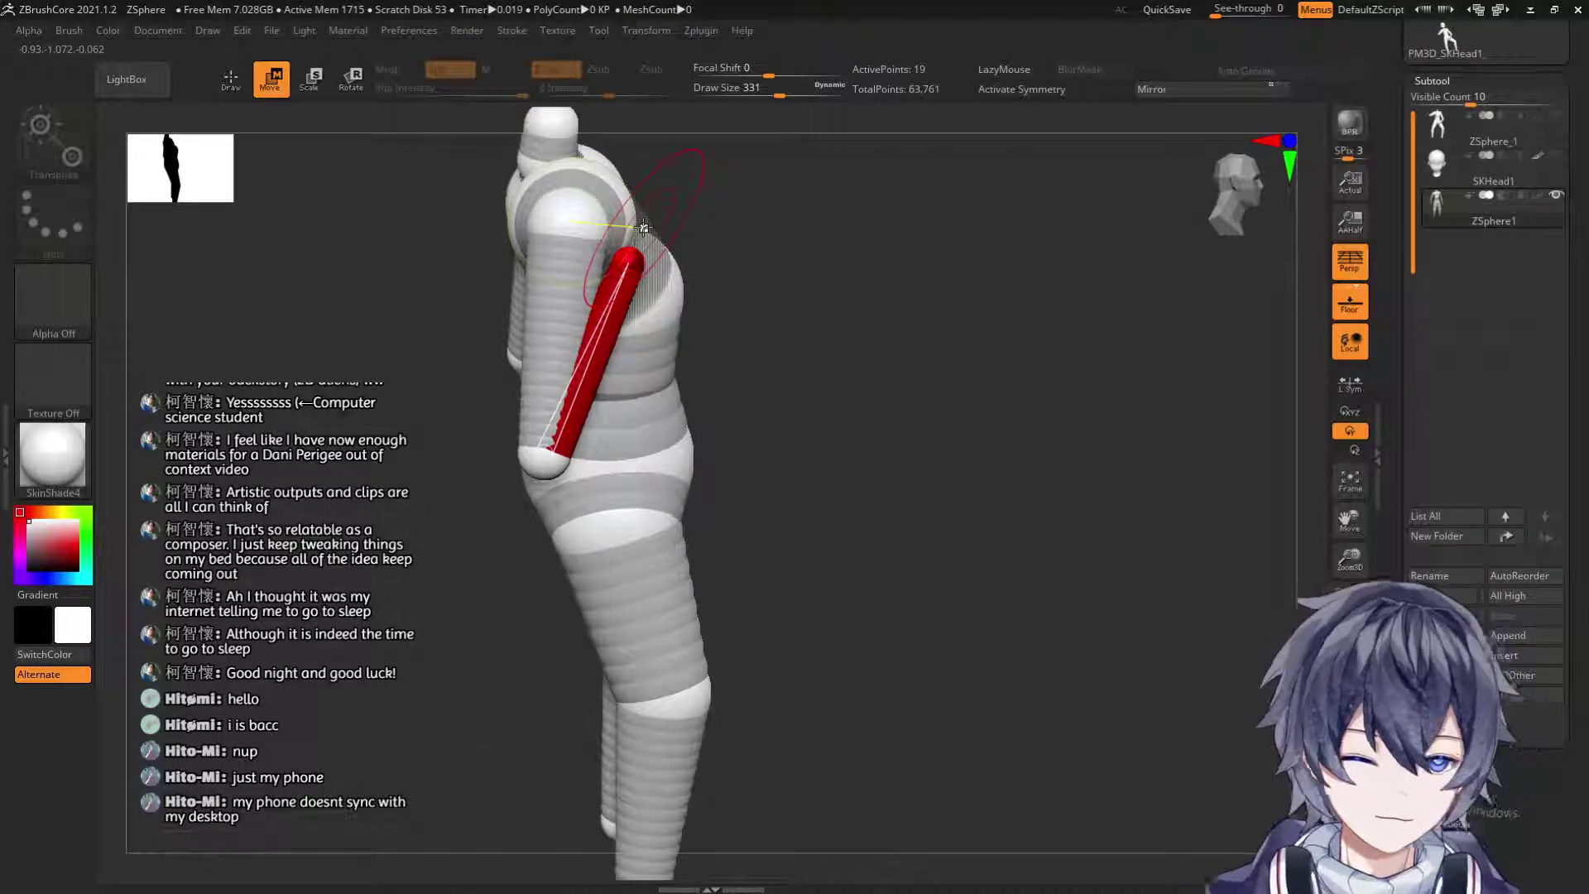
# Reposition the bent arm's elbow and wrist ZSpheres so the forearm crosses in front of the pelvis.
pyautogui.moveTo(653, 577); pyautogui.dragTo(769, 505)
pyautogui.moveTo(522, 587); pyautogui.dragTo(592, 584)
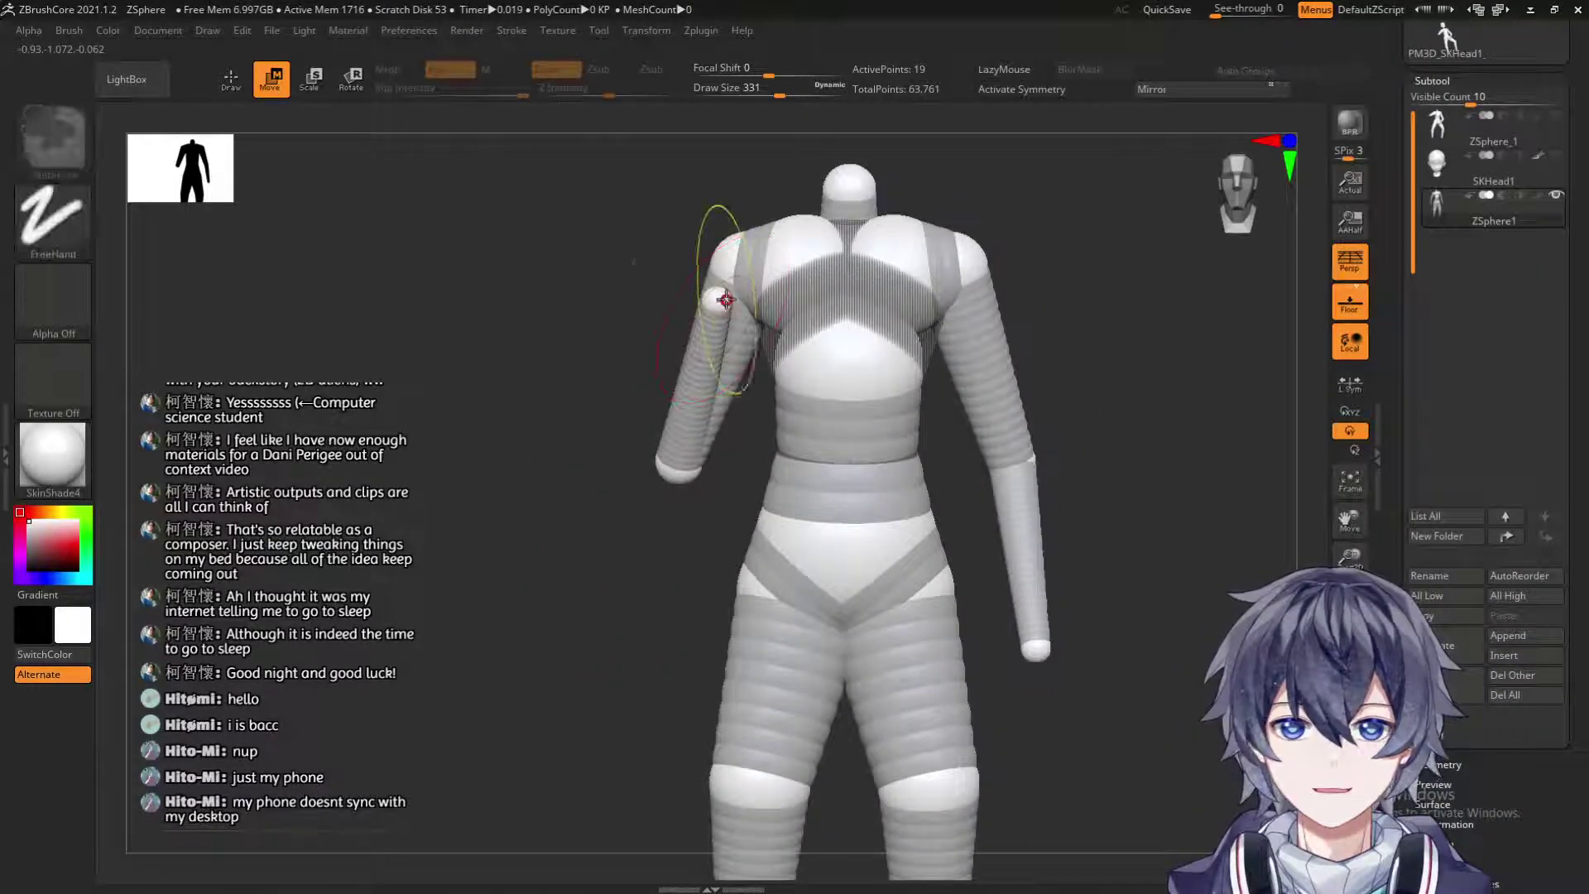
pyautogui.moveTo(778, 579); pyautogui.dragTo(774, 443)
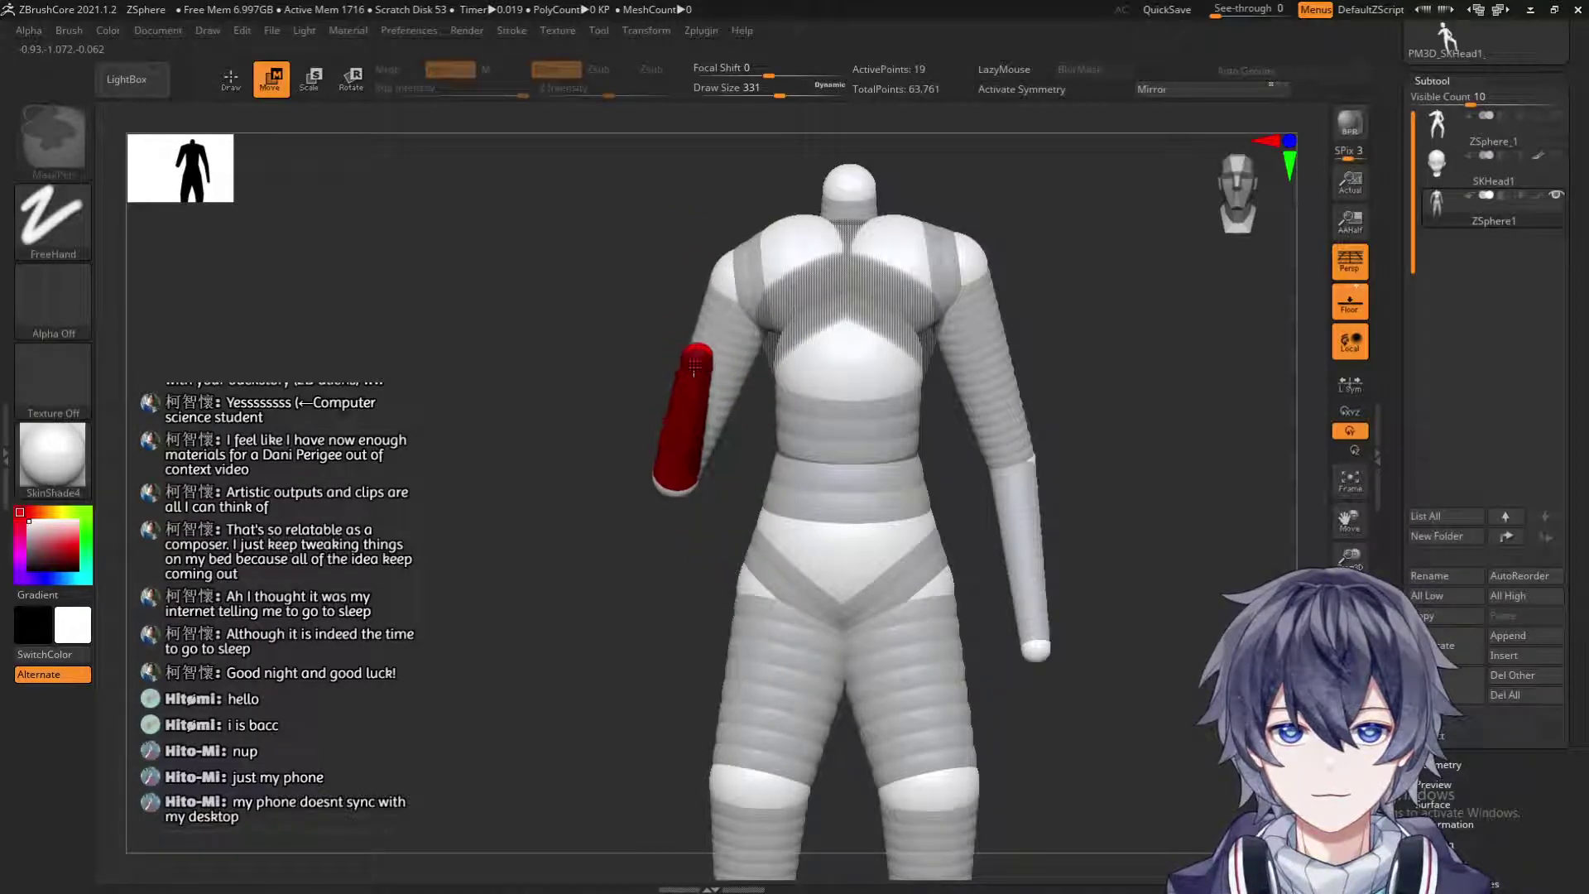
pyautogui.moveTo(505, 414); pyautogui.dragTo(662, 393)
pyautogui.moveTo(742, 362); pyautogui.dragTo(708, 455)
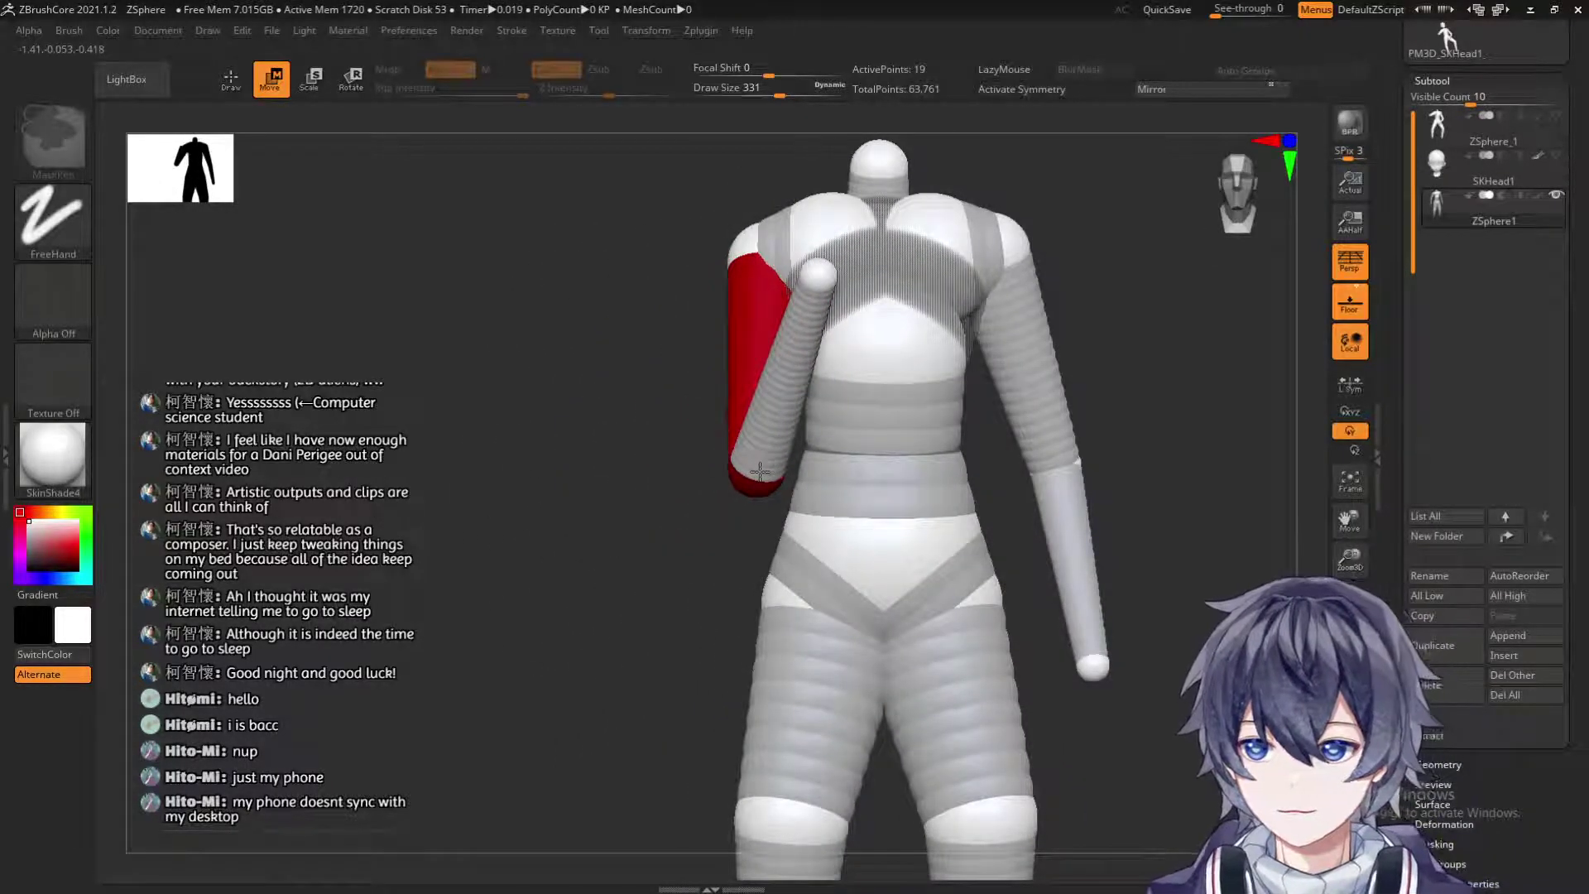
pyautogui.moveTo(826, 277); pyautogui.dragTo(950, 582)
pyautogui.moveTo(1179, 397); pyautogui.dragTo(1082, 613)
pyautogui.moveTo(1068, 505); pyautogui.dragTo(1081, 566)
# Undo a trial move of the chest and rotate the chest ZSphere to turn the upper body and arms.
pyautogui.moveTo(781, 398); pyautogui.dragTo(760, 381)
pyautogui.hotkey('ctrl', 'z')
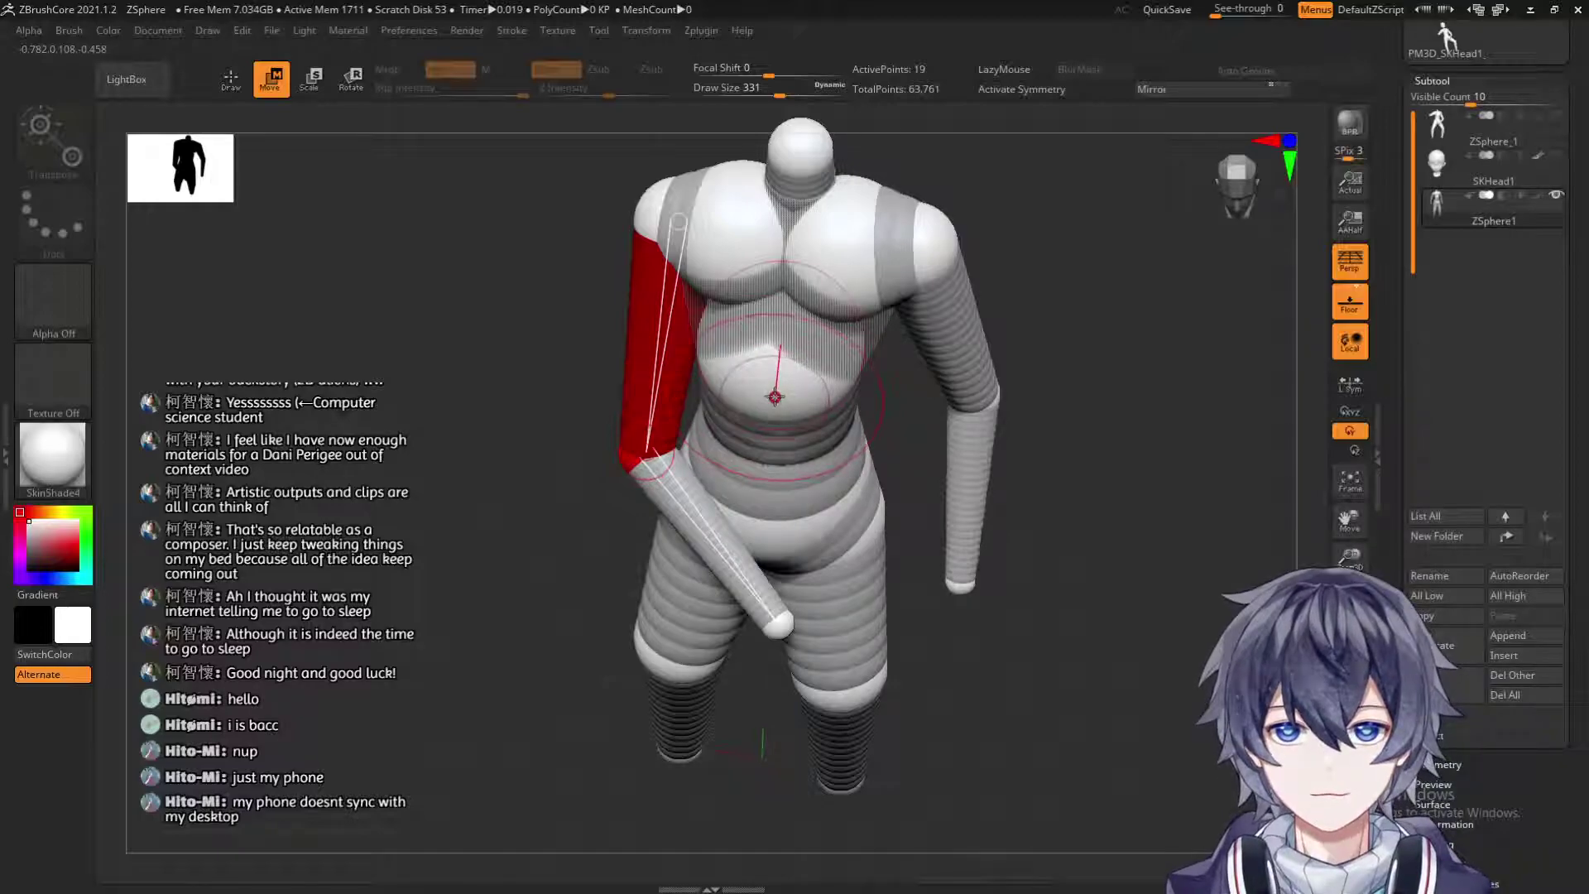
pyautogui.press('e')
pyautogui.press('r')
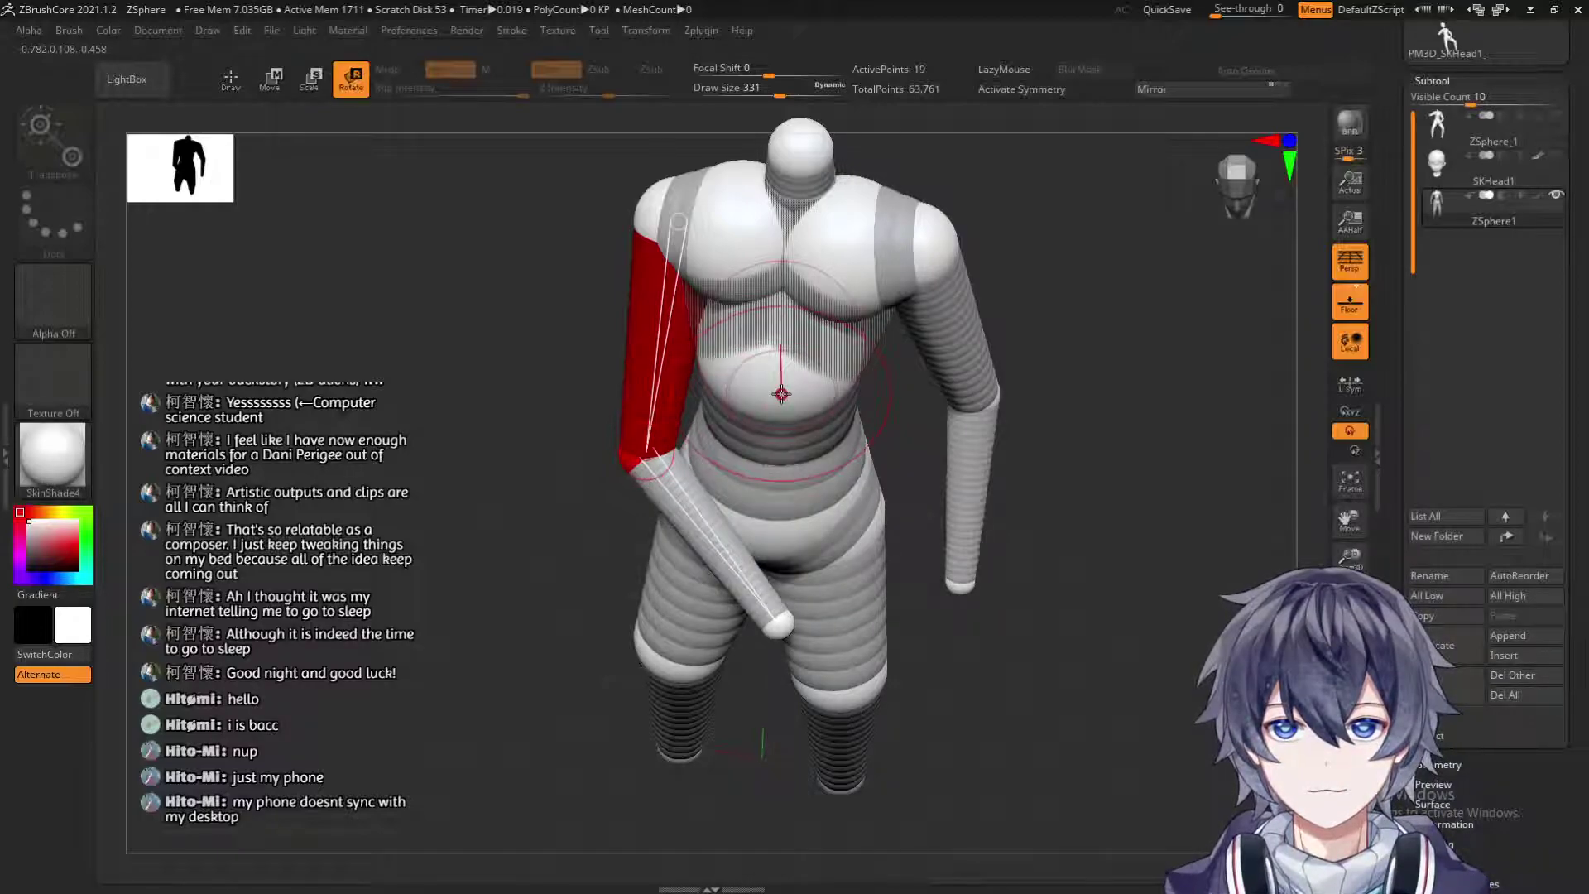
pyautogui.moveTo(774, 402); pyautogui.dragTo(676, 409)
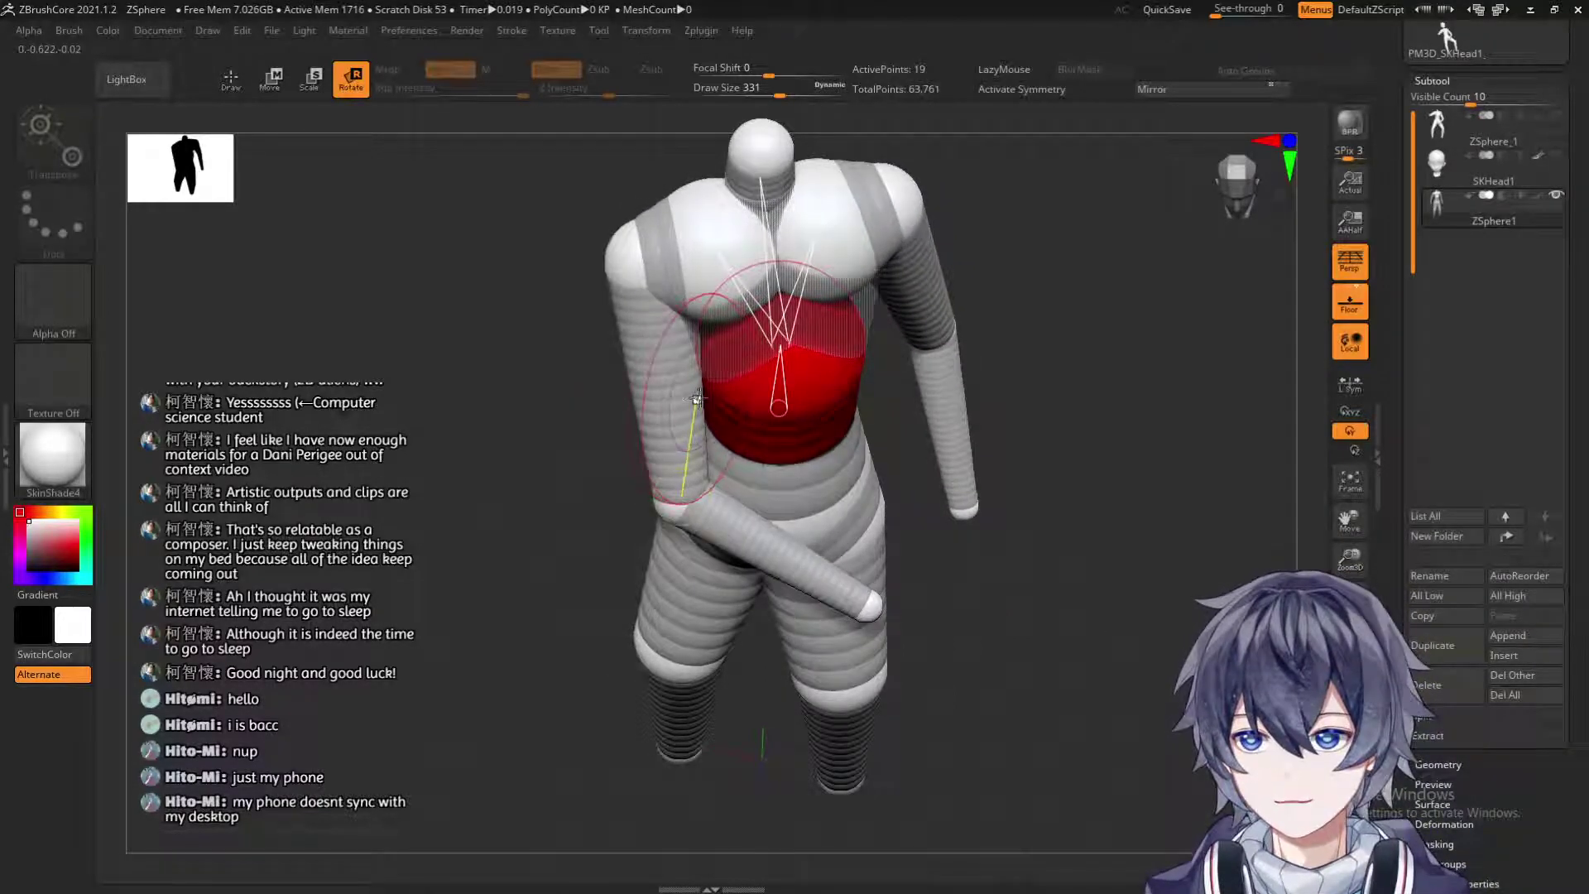
pyautogui.moveTo(1119, 302); pyautogui.dragTo(1071, 282)
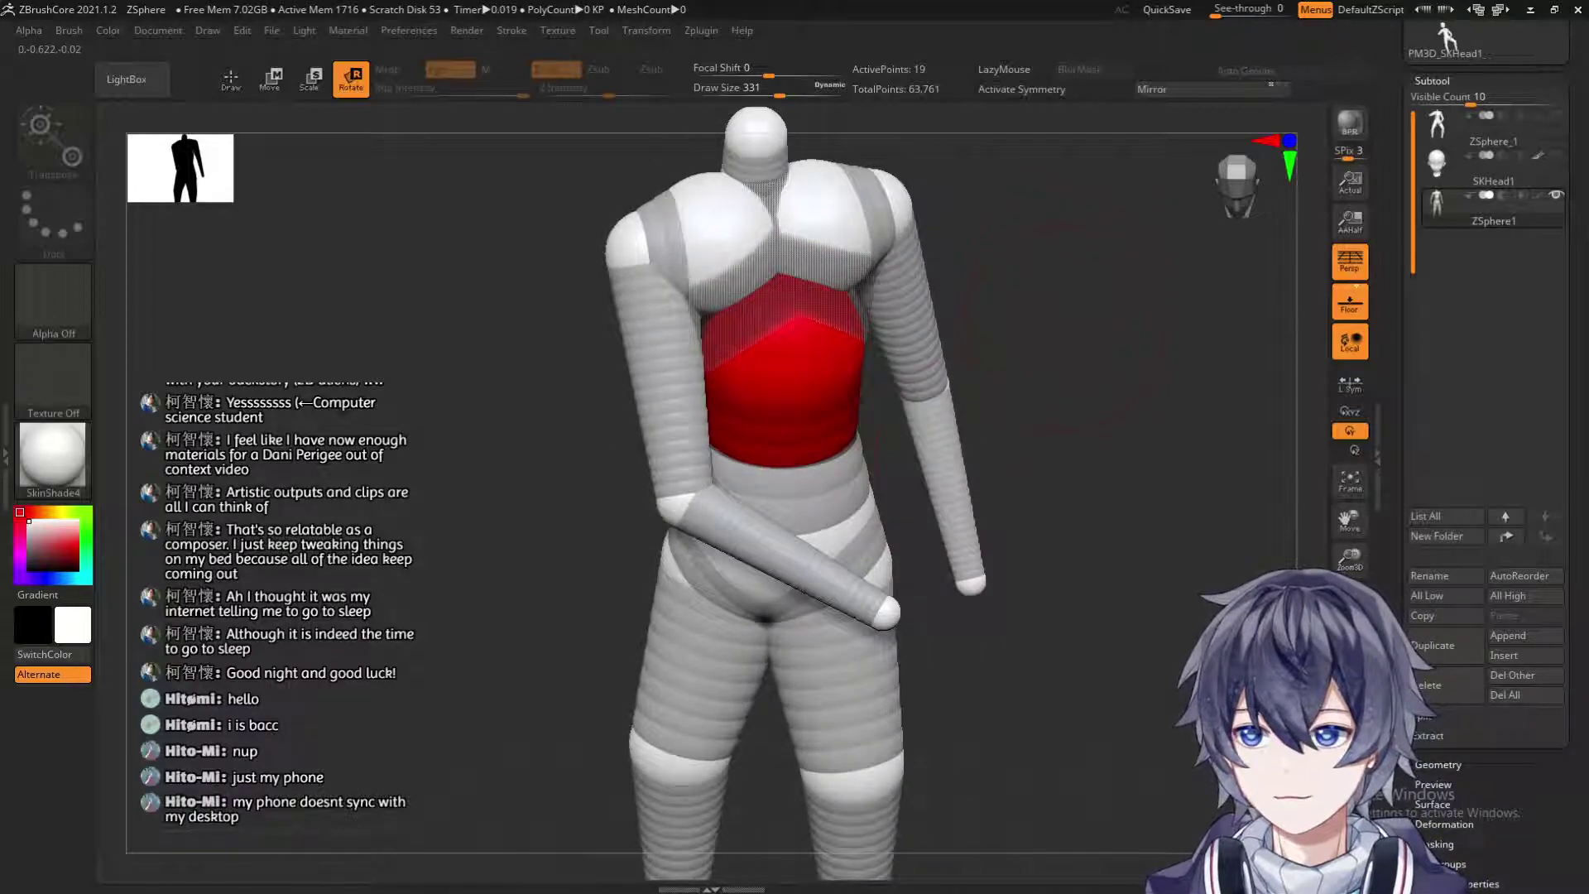
# Try to rotate the figure from the pelvis ZSphere and undo the rotation.
pyautogui.click(849, 531)
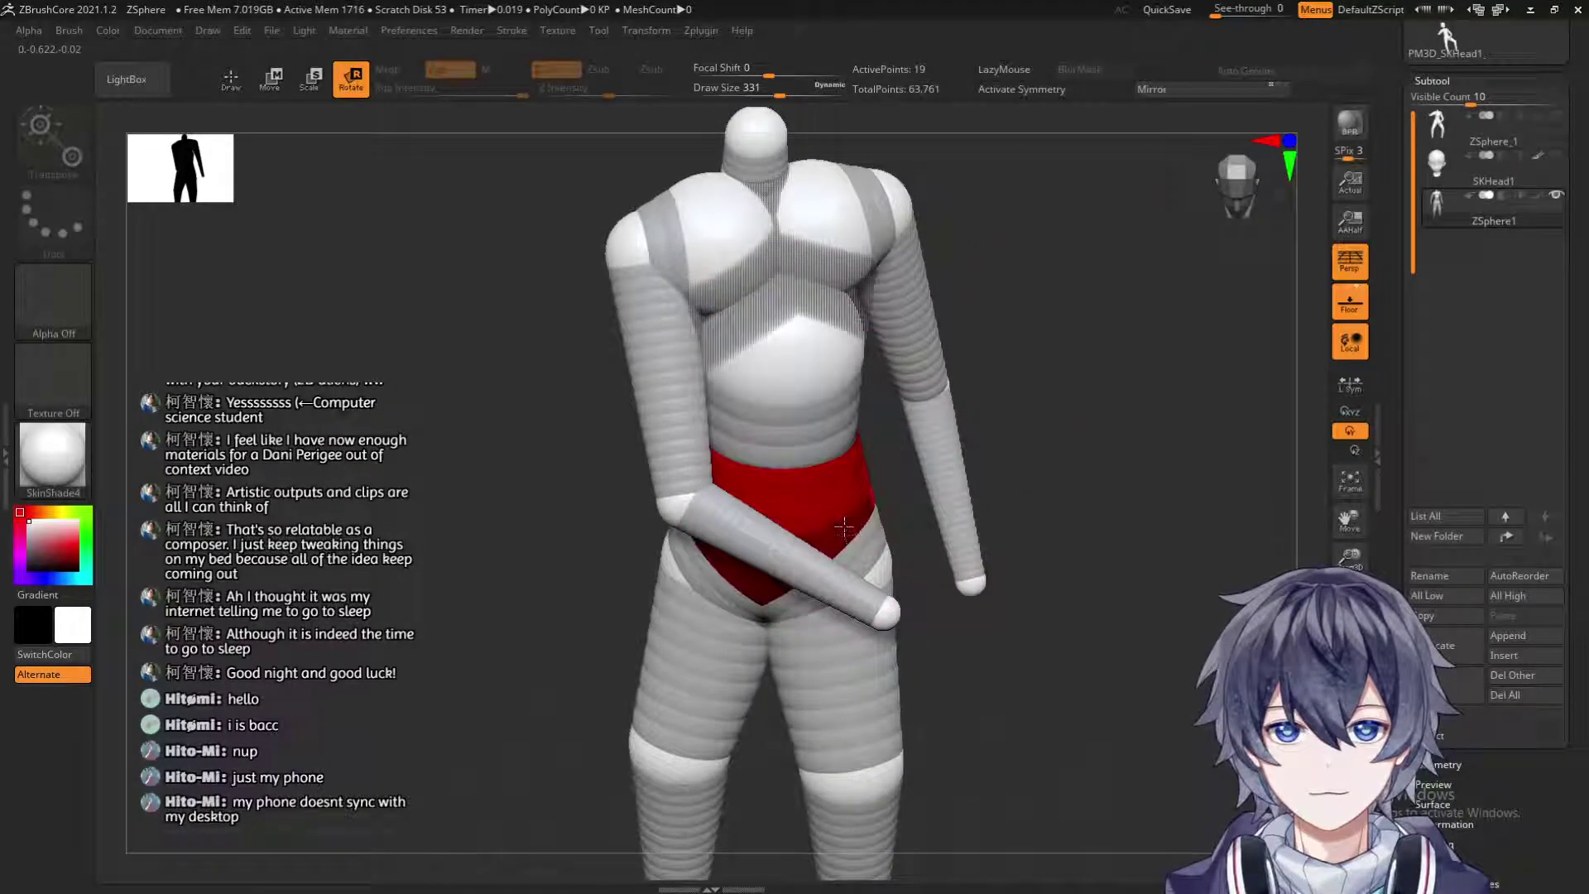
pyautogui.click(1343, 451)
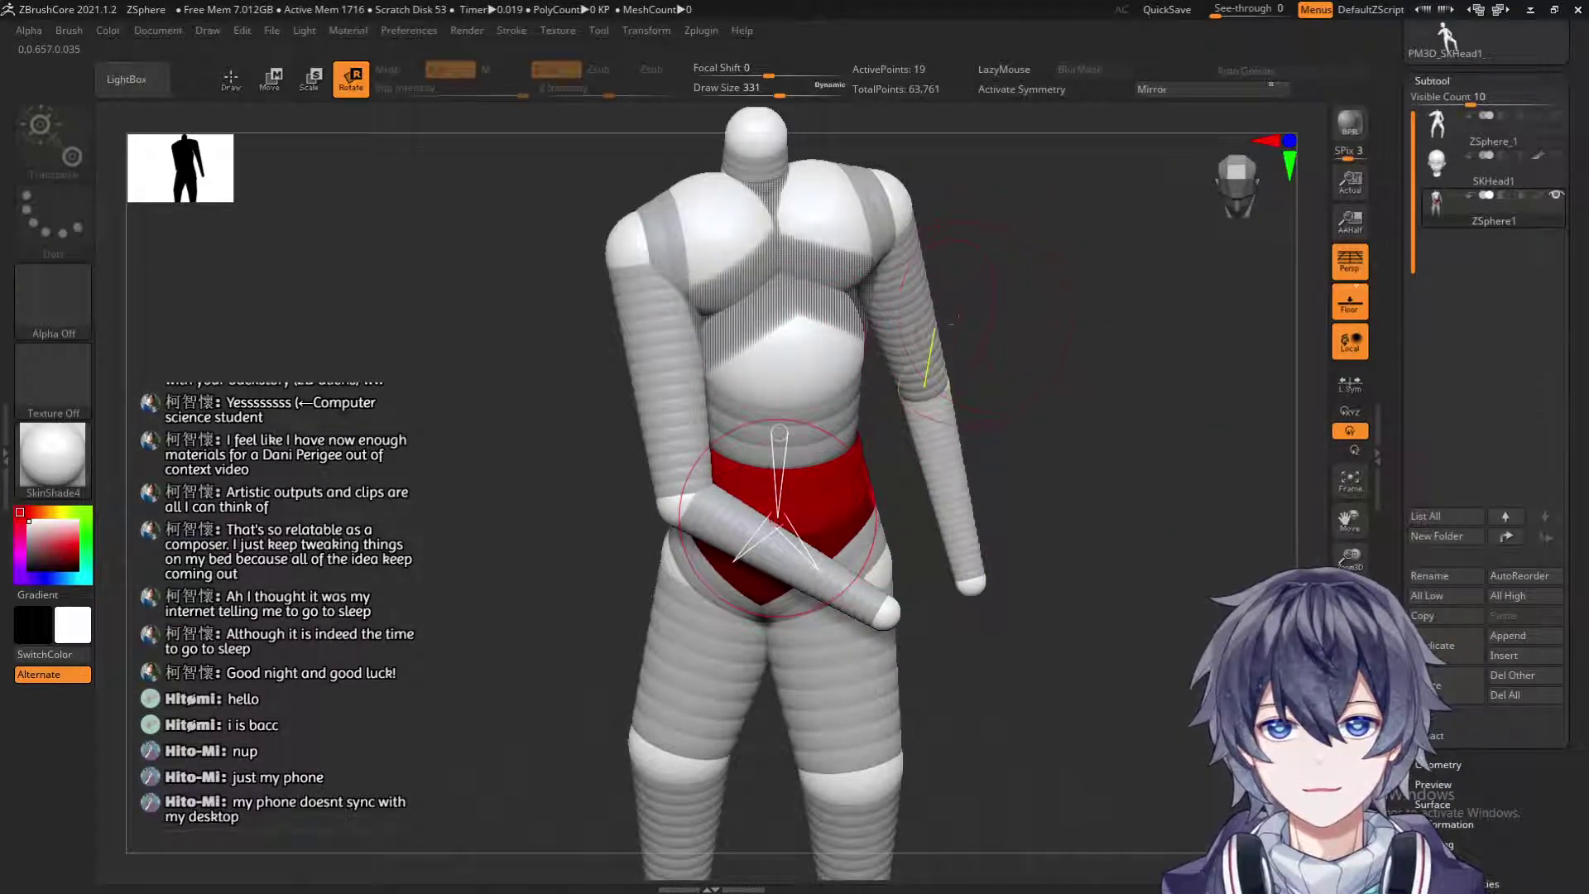
pyautogui.press('w')
pyautogui.press('e')
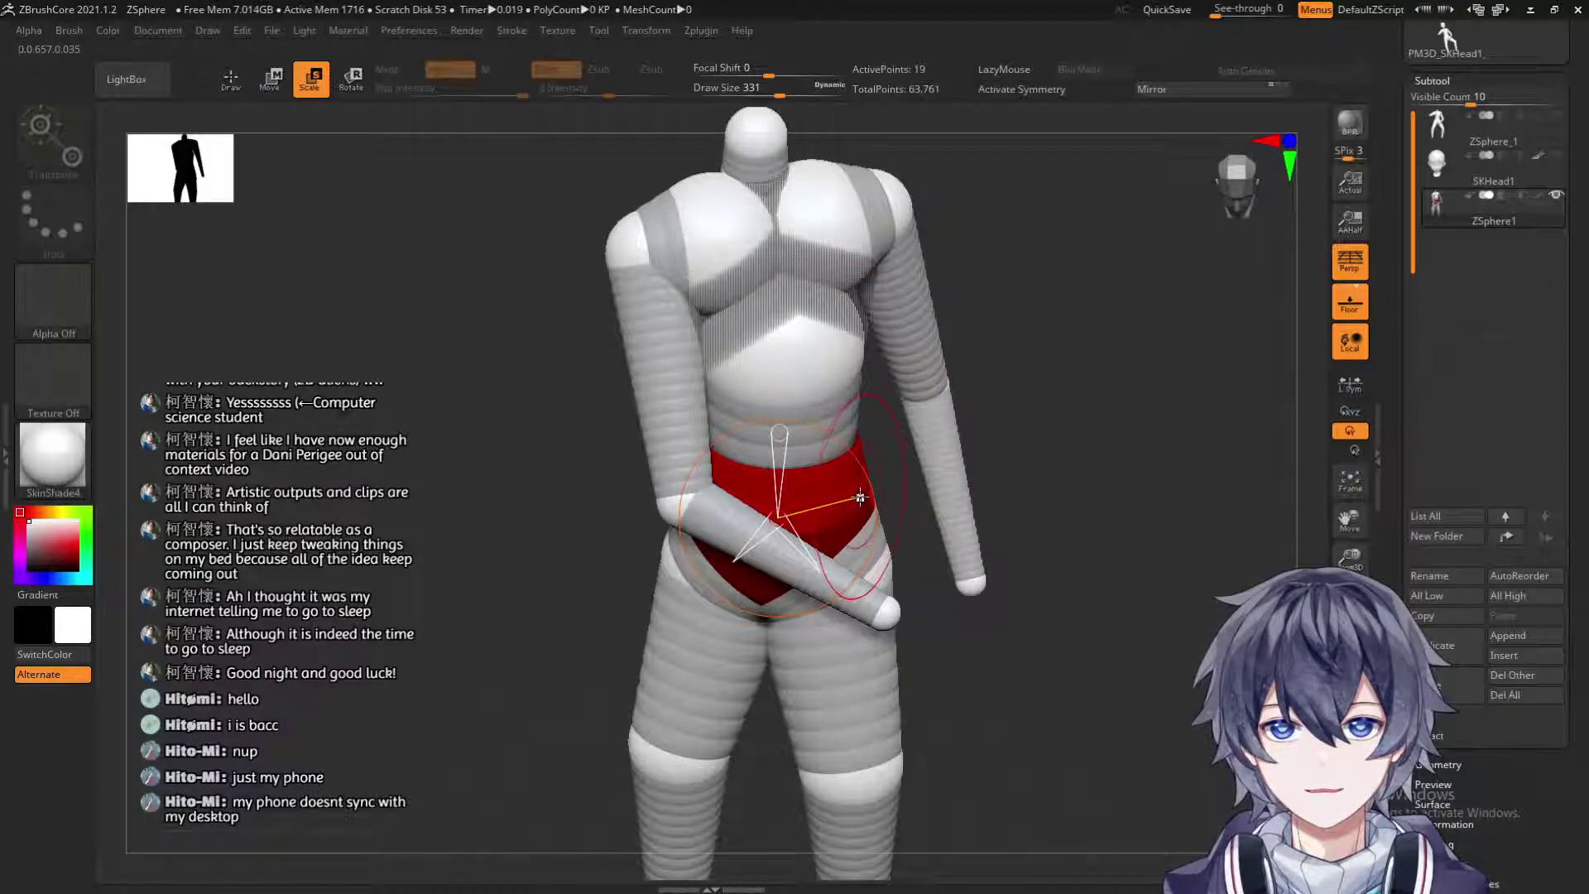
pyautogui.press('r')
pyautogui.moveTo(1055, 365)
pyautogui.mouseDown()
pyautogui.moveTo(1048, 383)
pyautogui.moveTo(1048, 320)
pyautogui.moveTo(985, 325)
pyautogui.moveTo(1039, 341)
pyautogui.mouseUp()
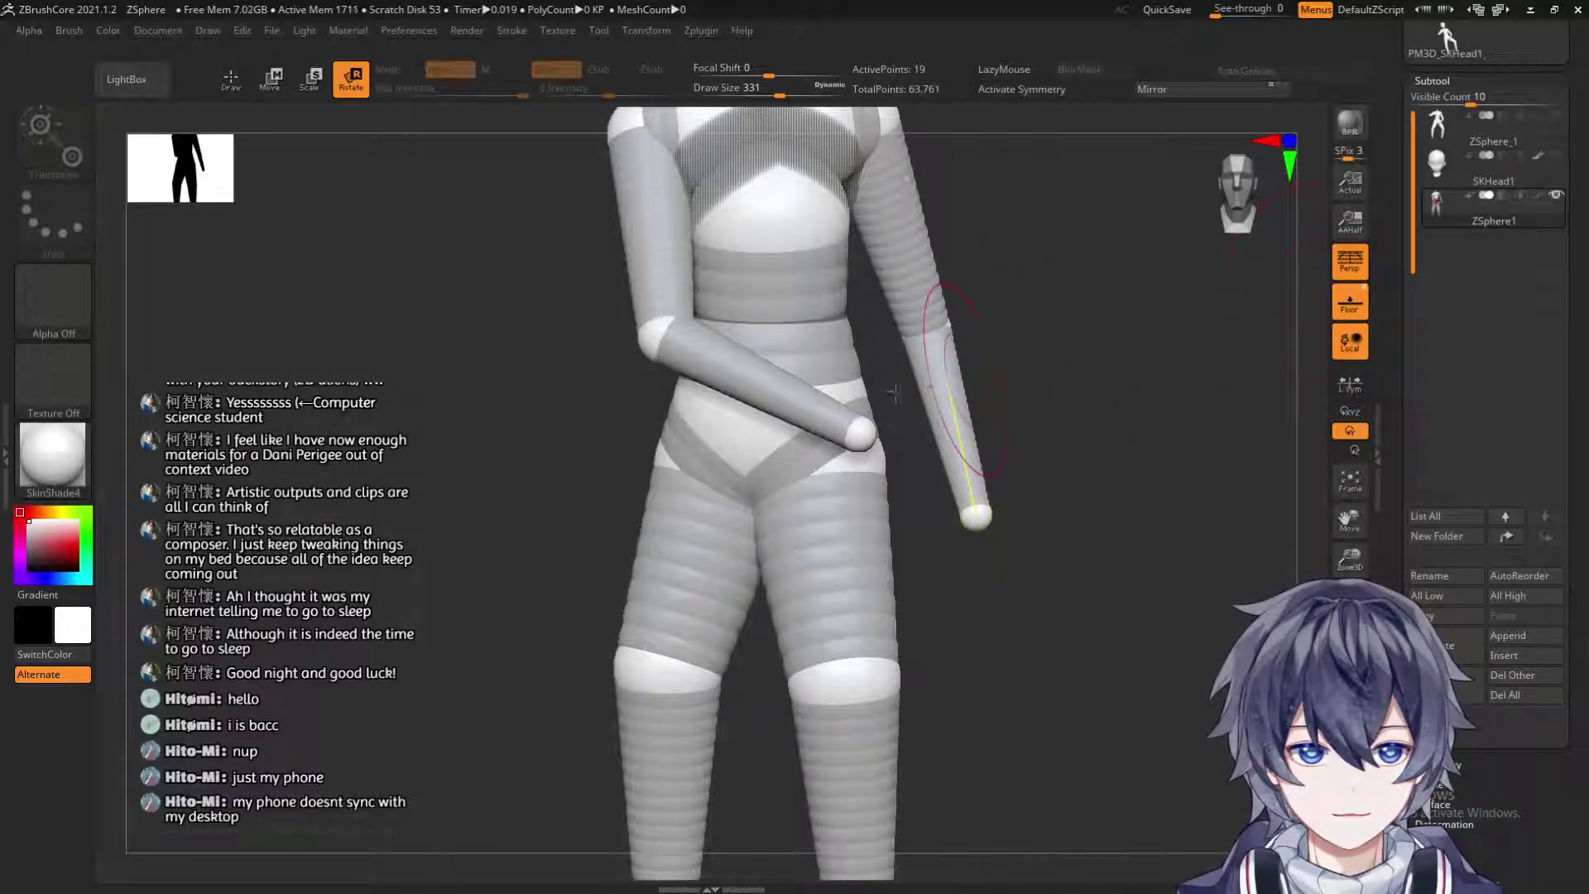
pyautogui.moveTo(848, 376)
pyautogui.mouseDown()
pyautogui.moveTo(1068, 346)
pyautogui.moveTo(1035, 343)
pyautogui.mouseUp()
pyautogui.hotkey('ctrl', 'z')
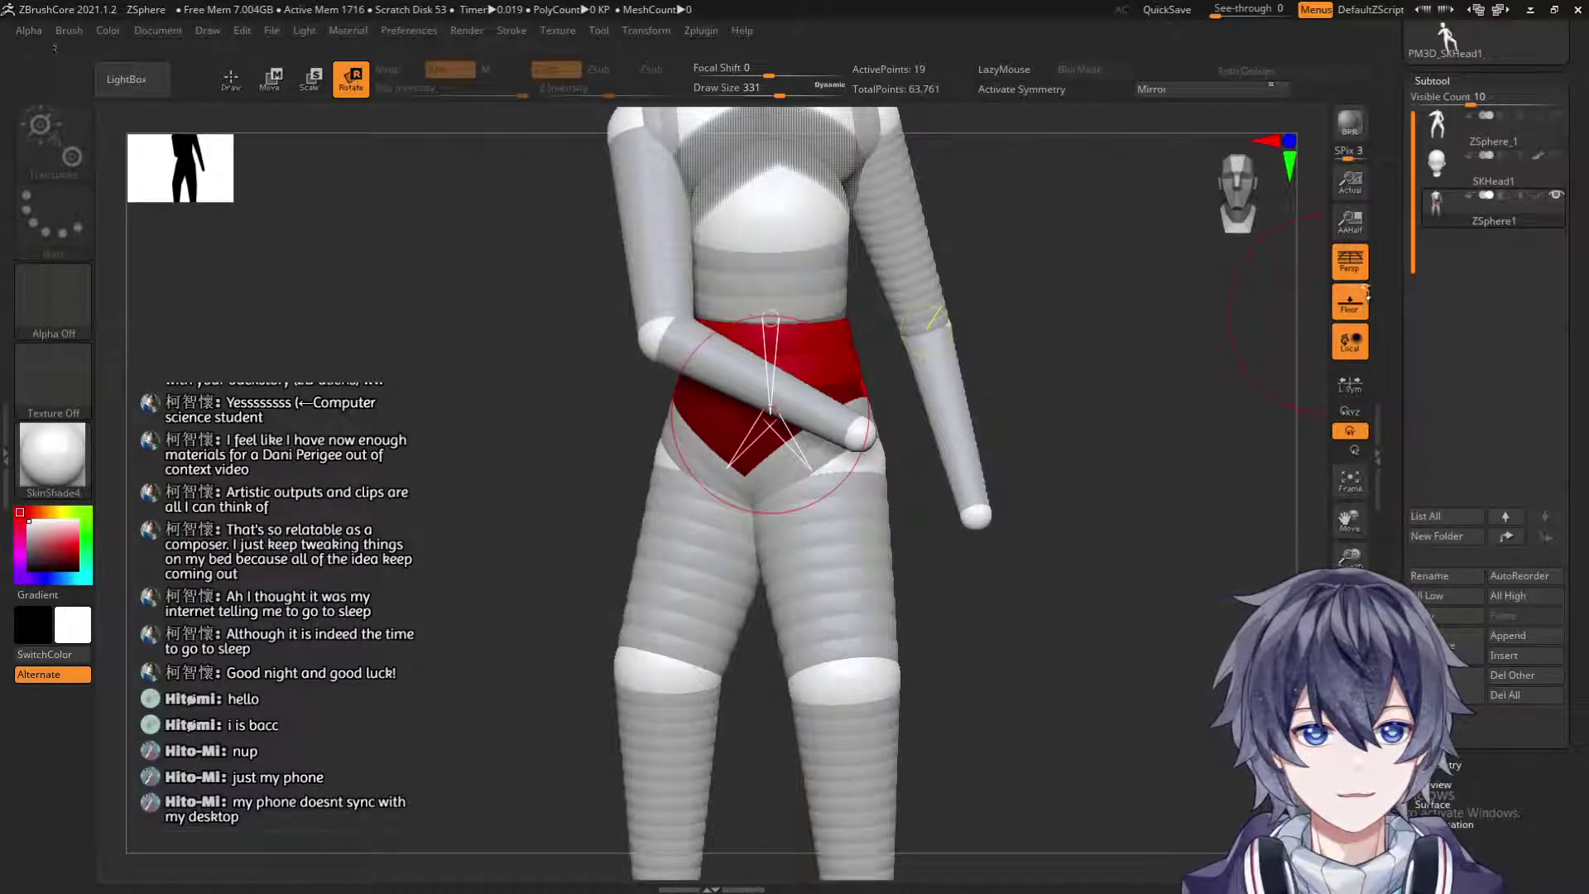
# Move the hip ZSpheres individually so the hip opposite the bent arm sits slightly higher than the other.
pyautogui.moveTo(1076, 382); pyautogui.dragTo(1114, 385)
pyautogui.press('w')
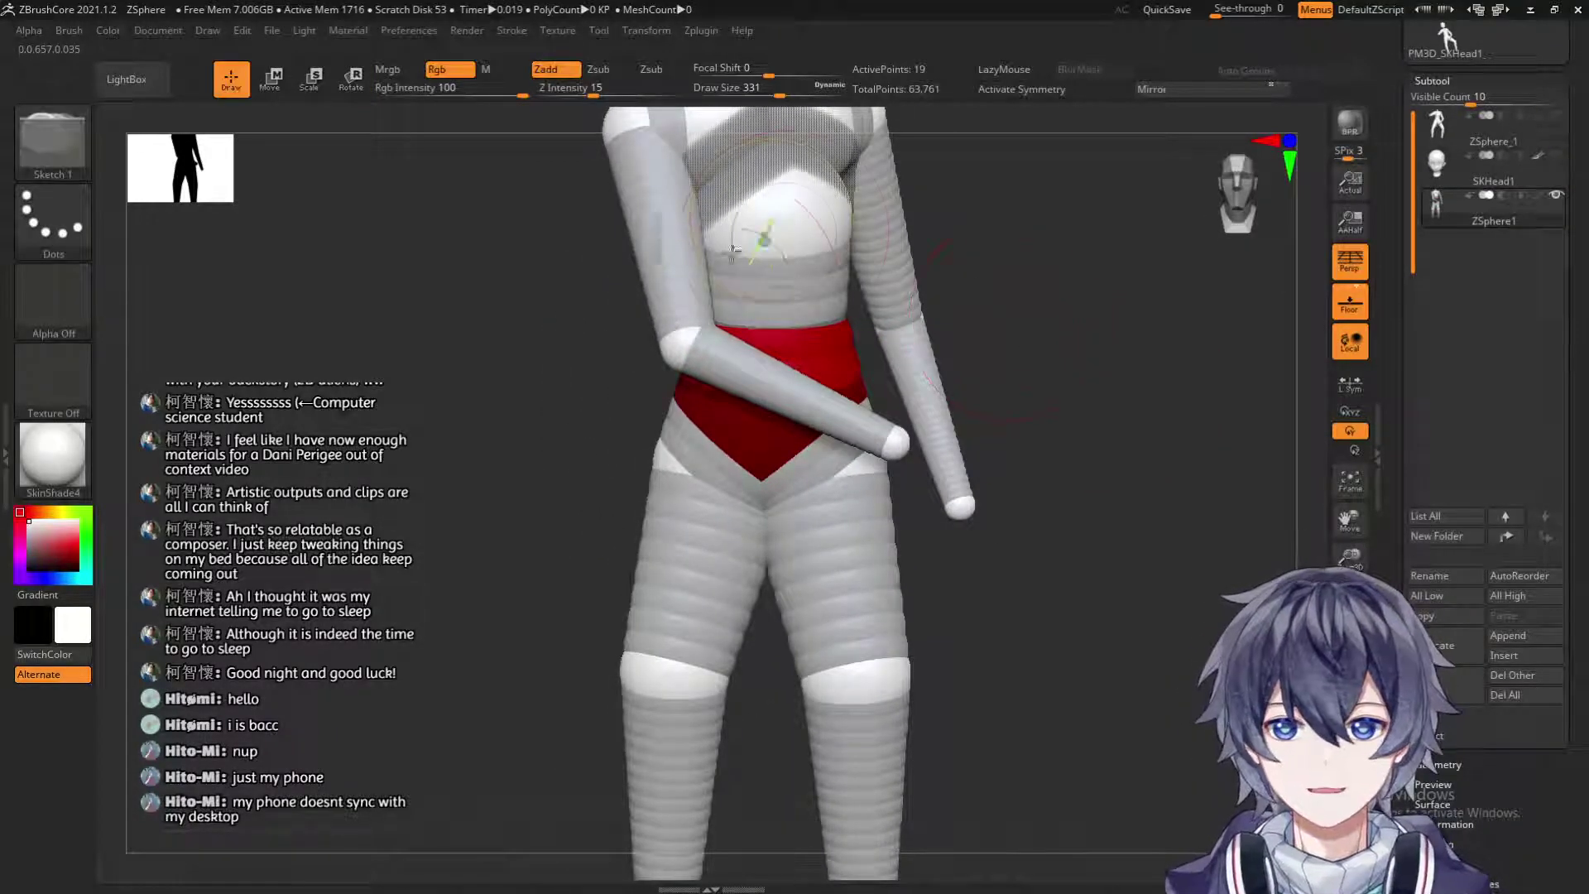
pyautogui.moveTo(1131, 388); pyautogui.dragTo(1064, 379)
pyautogui.moveTo(869, 458); pyautogui.dragTo(875, 435)
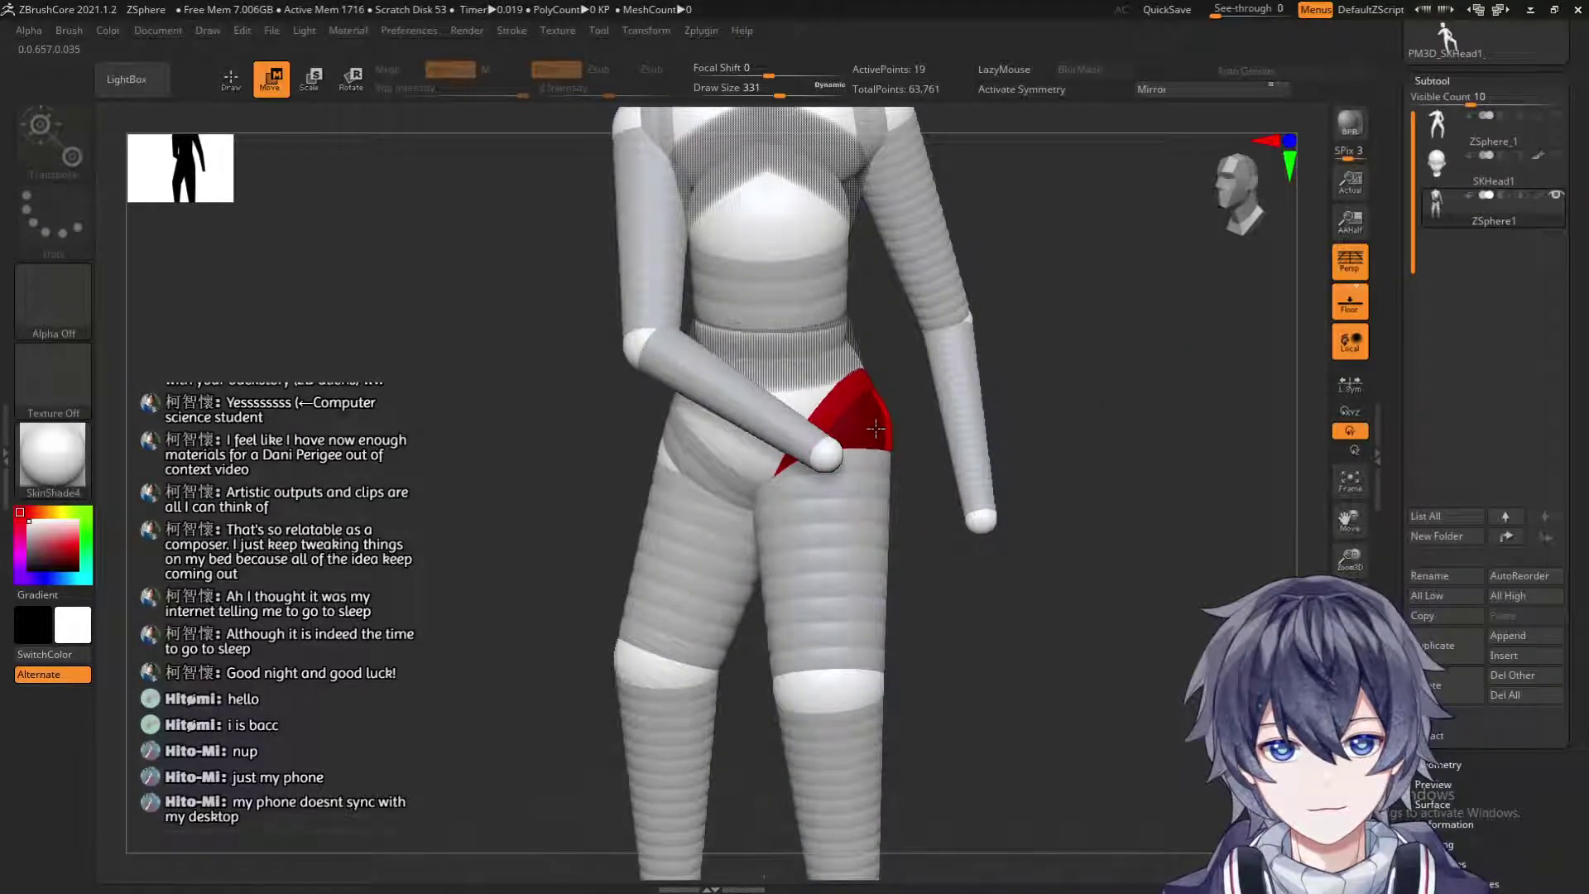
pyautogui.moveTo(1107, 344); pyautogui.dragTo(664, 469)
pyautogui.moveTo(1051, 364); pyautogui.dragTo(977, 372)
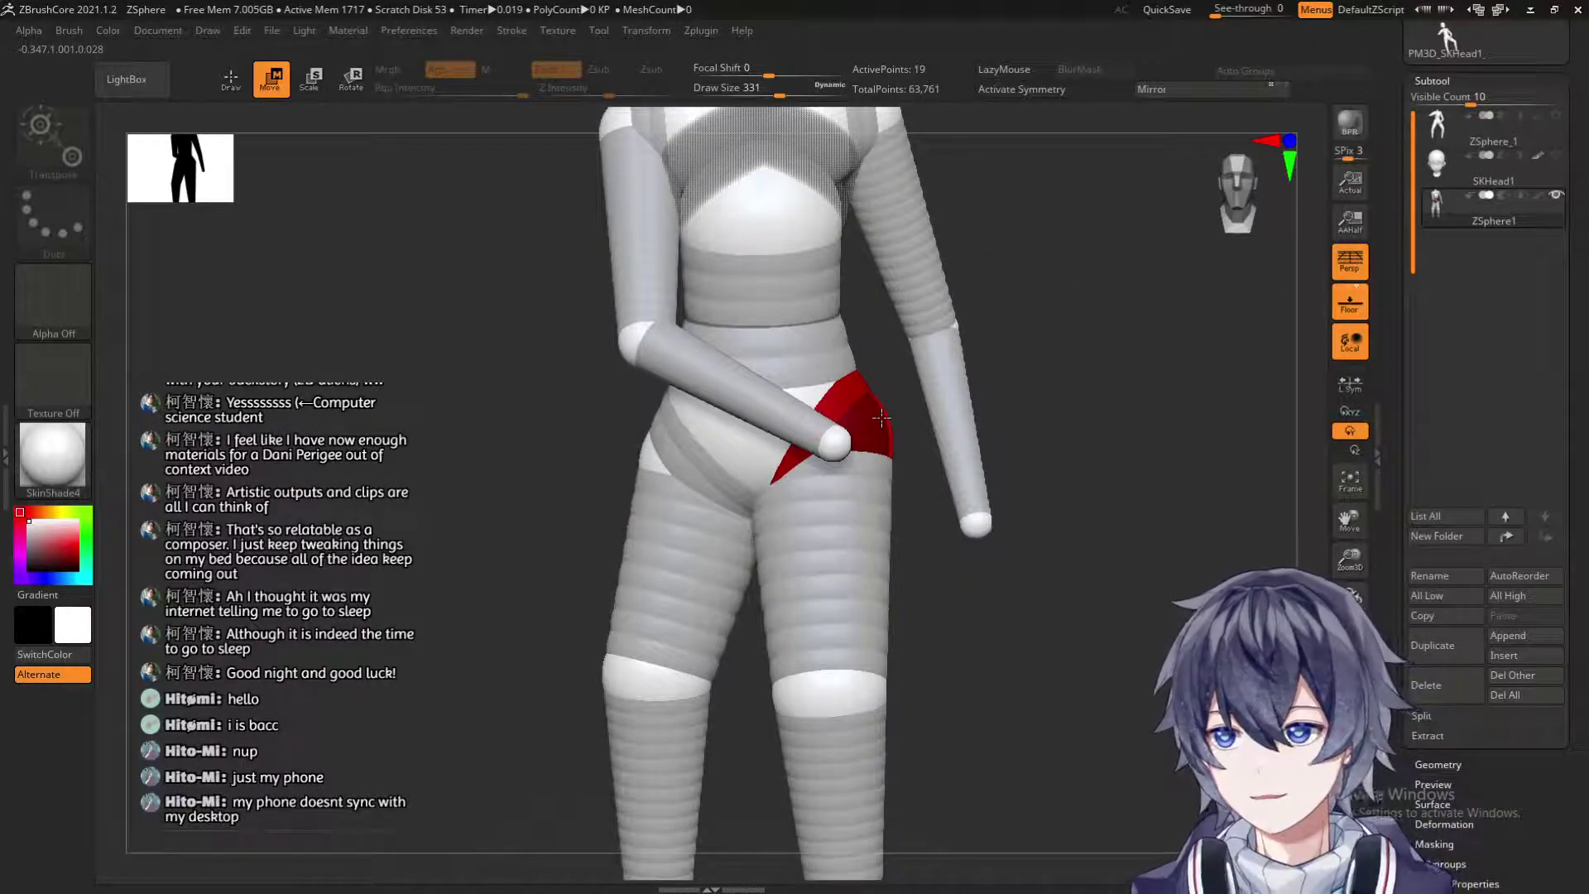
# Move the ankle and knee ZSpheres of the leg under the raised hip inward beneath the body.
pyautogui.keyDown('alt'); pyautogui.moveTo(1006, 413); pyautogui.dragTo(840, 647); pyautogui.keyUp('alt')
pyautogui.moveTo(977, 588); pyautogui.dragTo(887, 610)
pyautogui.keyDown('alt'); pyautogui.moveTo(1066, 586); pyautogui.dragTo(1066, 406); pyautogui.keyUp('alt')
pyautogui.moveTo(1066, 406); pyautogui.dragTo(1196, 407)
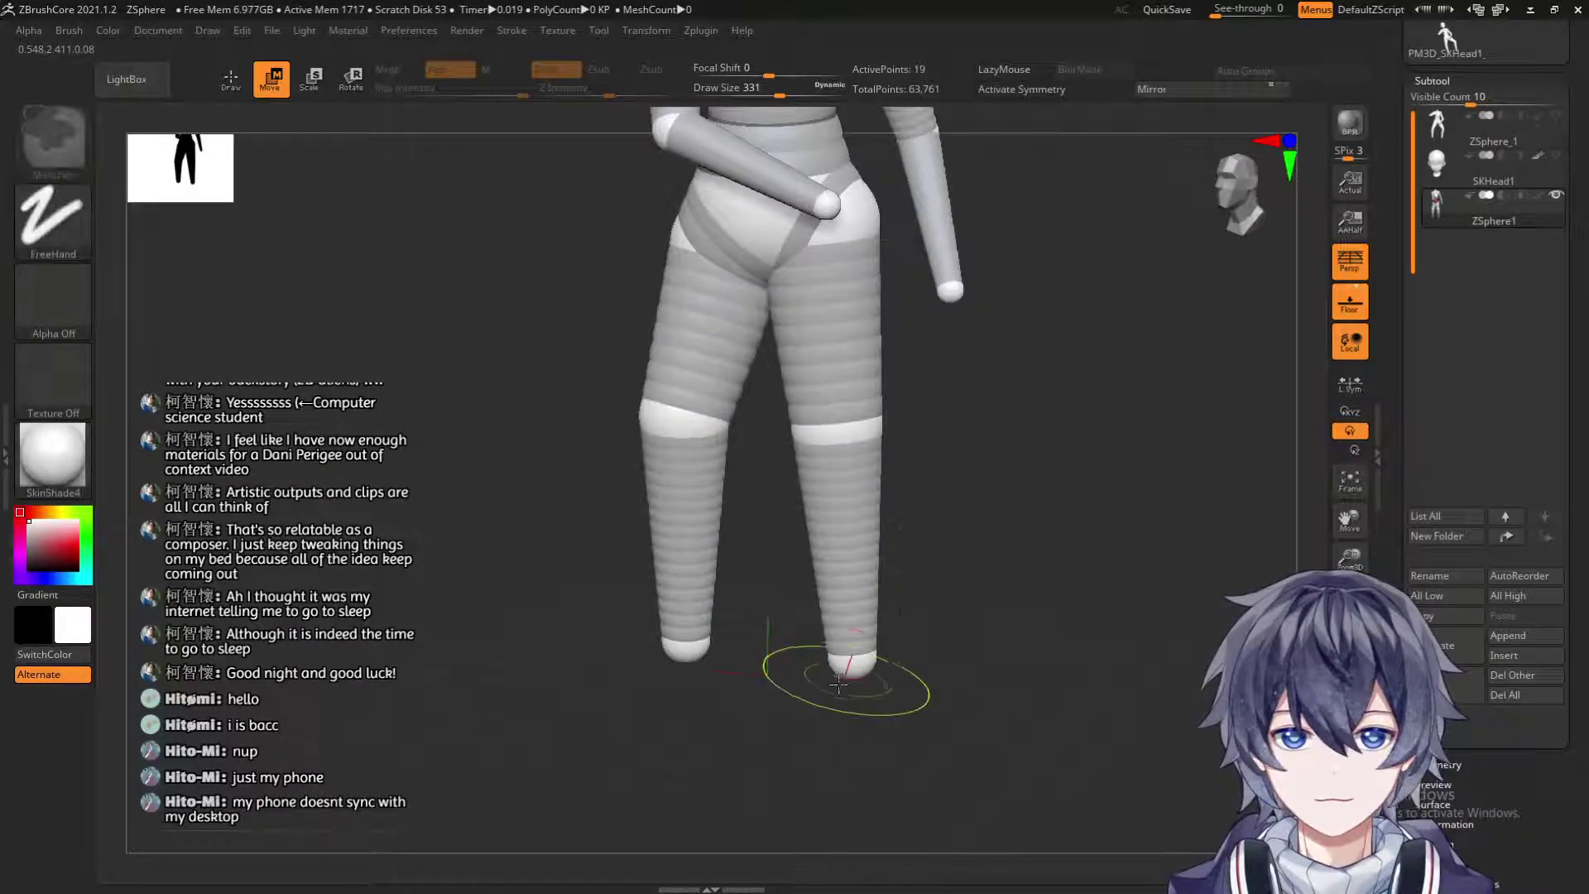
pyautogui.moveTo(932, 578); pyautogui.dragTo(1031, 571)
pyautogui.moveTo(872, 429); pyautogui.dragTo(844, 432)
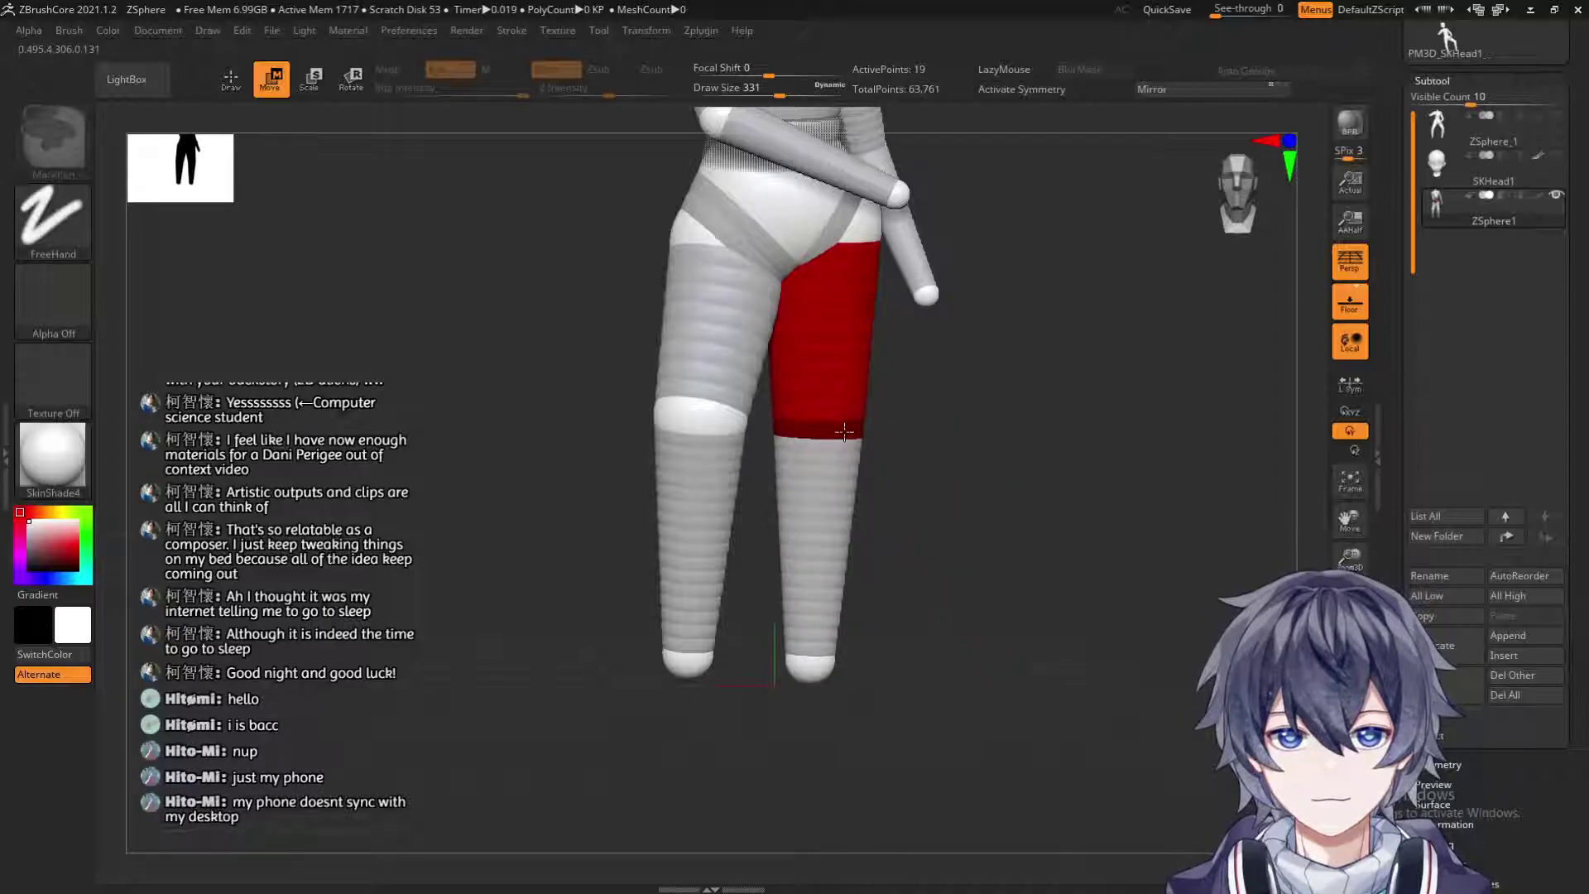
# Nudge the knee of the leg under the raised hip and scale down that leg's knee and ankle ZSpheres.
pyautogui.moveTo(982, 453)
pyautogui.mouseDown()
pyautogui.moveTo(955, 465)
pyautogui.moveTo(973, 464)
pyautogui.mouseUp()
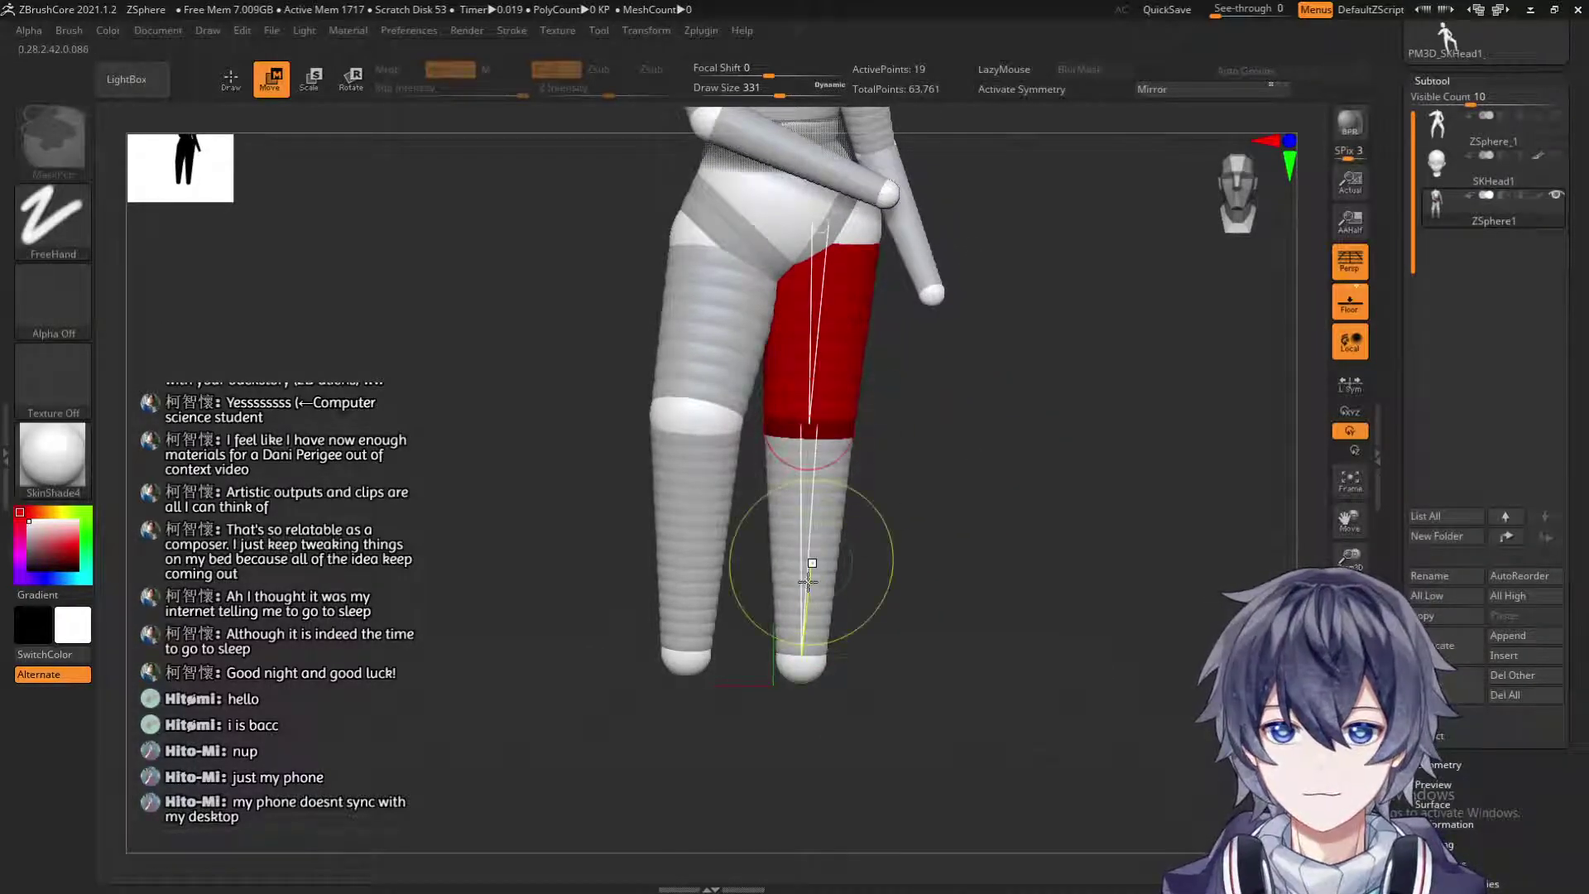
pyautogui.click(817, 441)
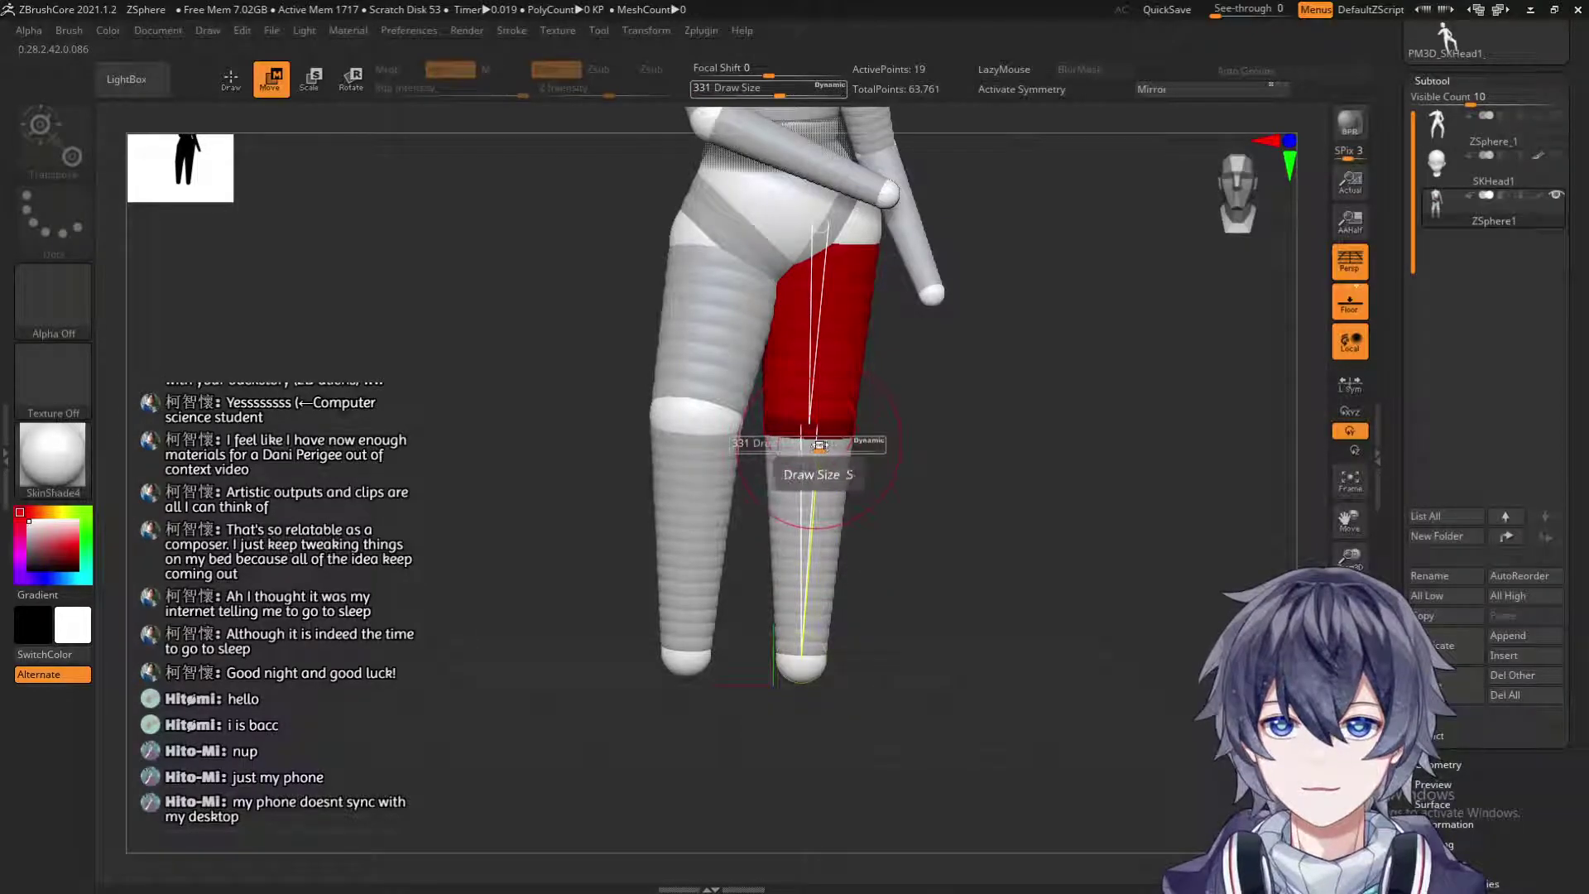
pyautogui.press('e')
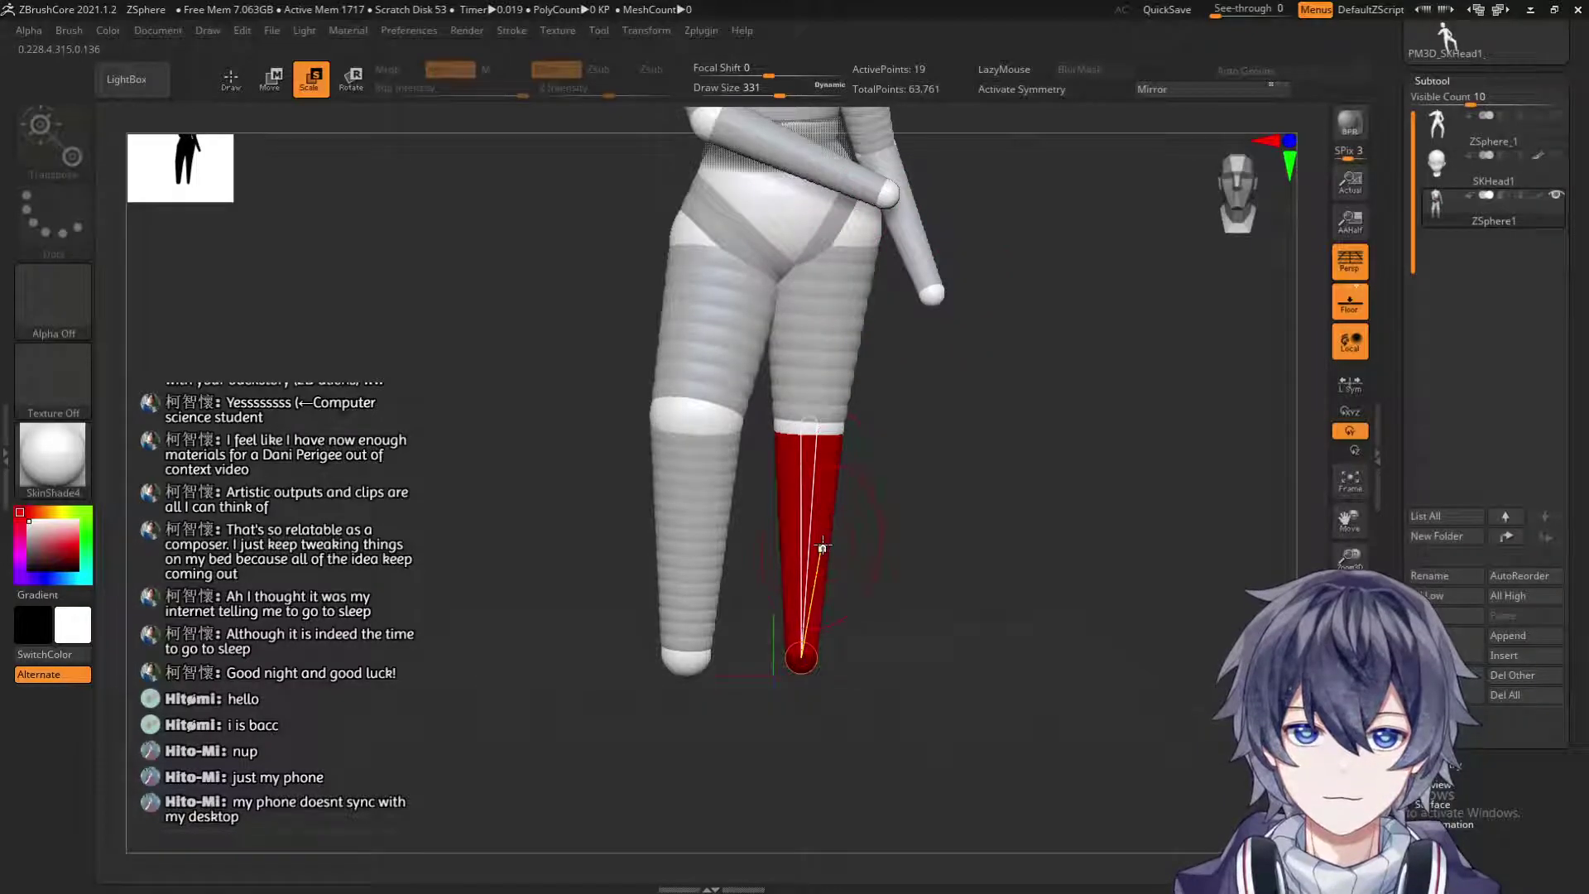
pyautogui.click(887, 195)
pyautogui.moveTo(1043, 389); pyautogui.dragTo(886, 327)
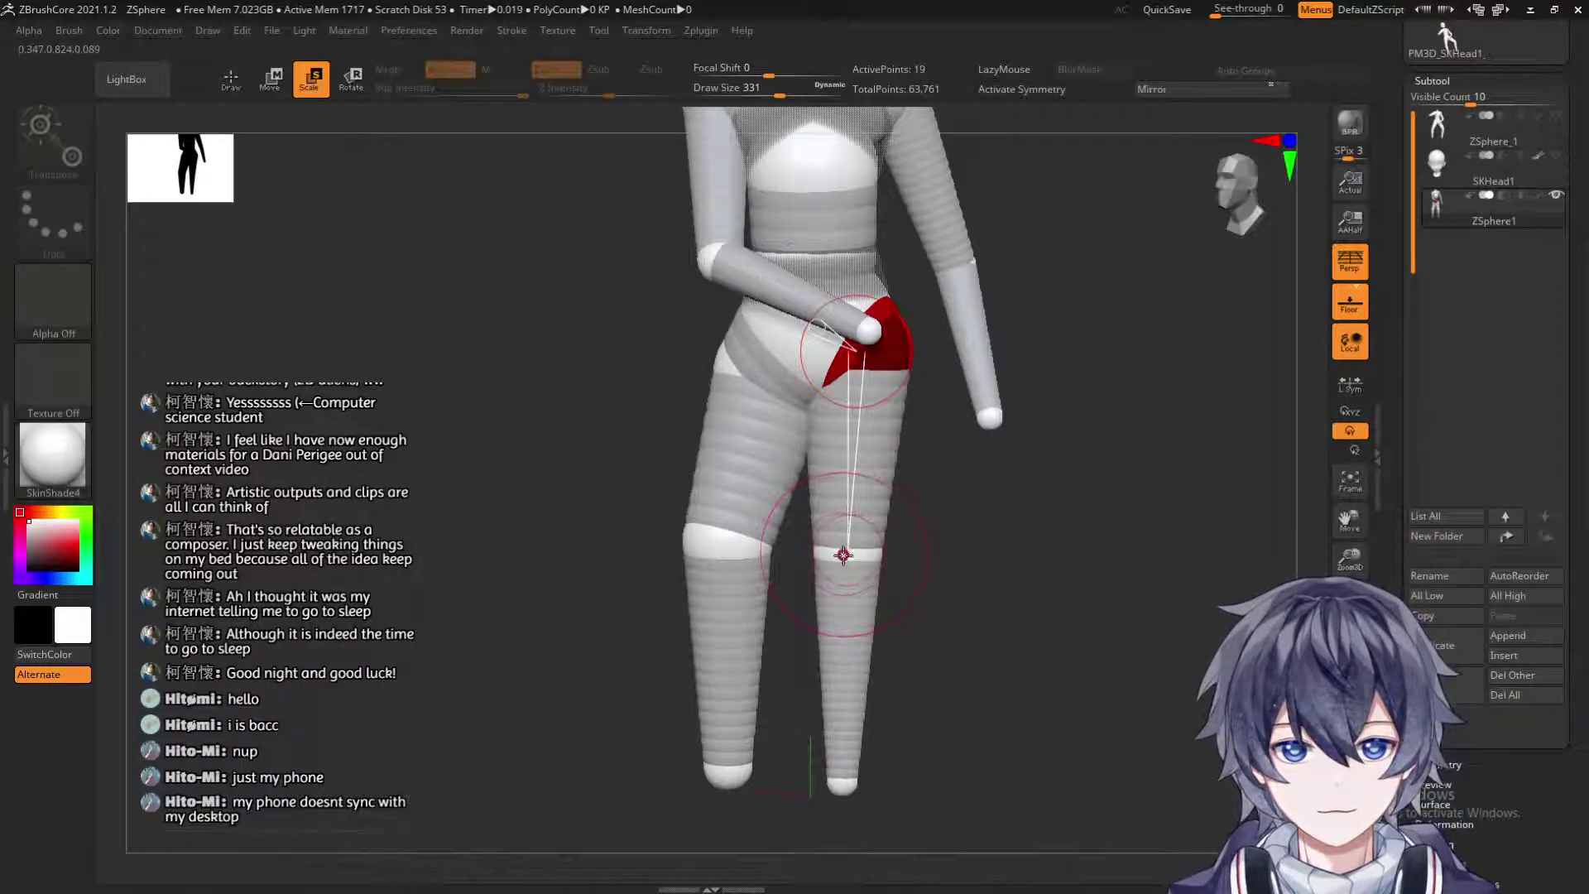
pyautogui.moveTo(975, 585); pyautogui.dragTo(1022, 589)
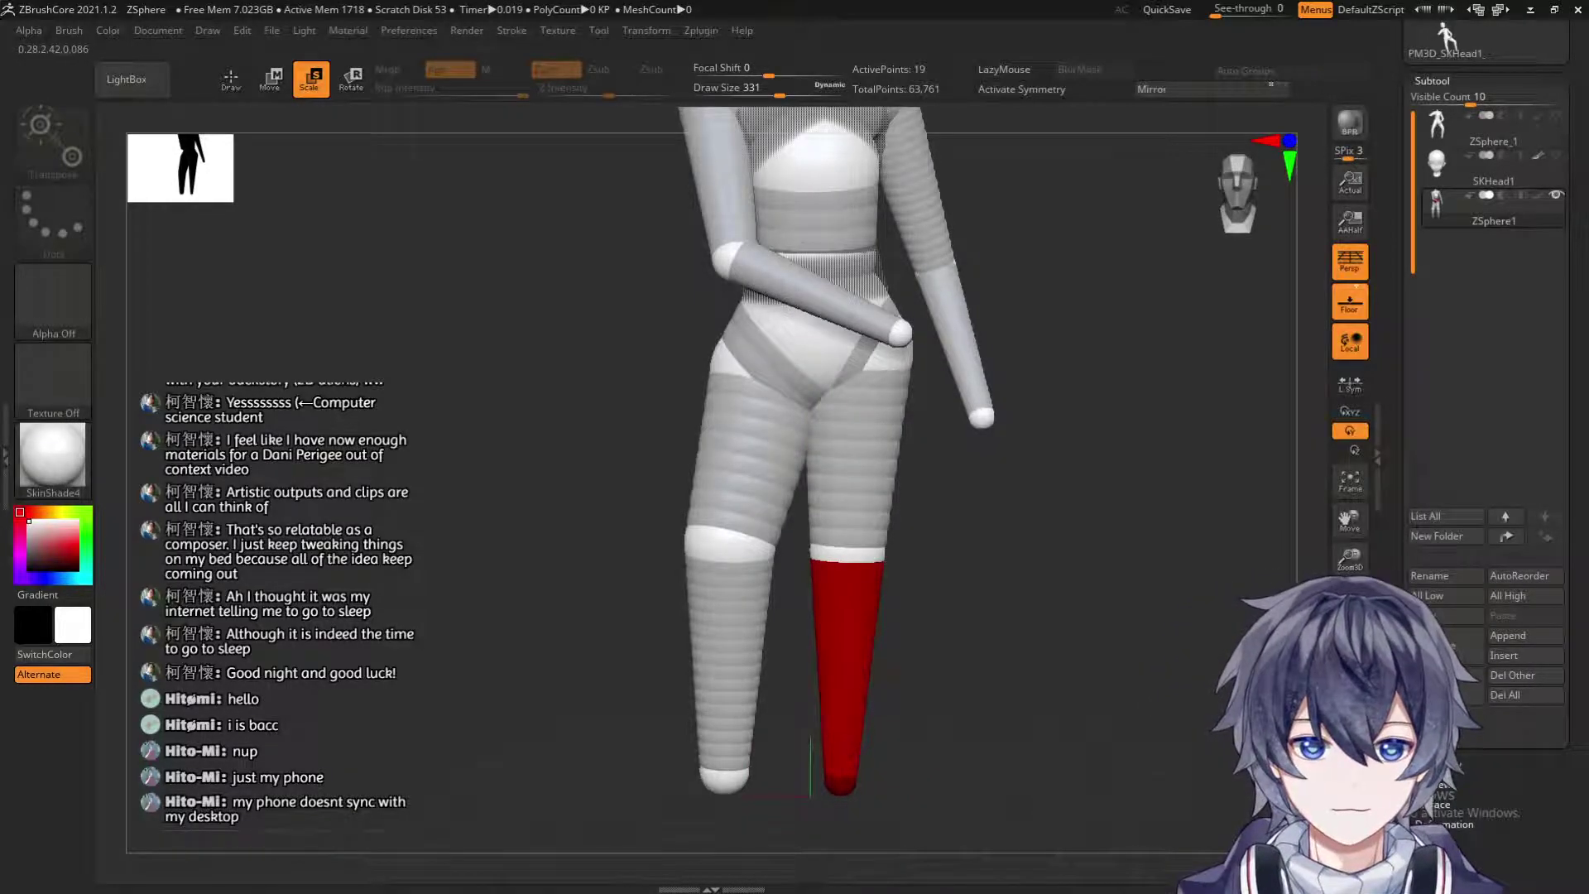
# Rescale the hip and knee ZSpheres of the opposite leg to balance the thickness of both legs.
pyautogui.keyDown('alt'); pyautogui.moveTo(1025, 672); pyautogui.dragTo(1023, 538); pyautogui.keyUp('alt')
pyautogui.moveTo(1006, 451); pyautogui.dragTo(966, 447)
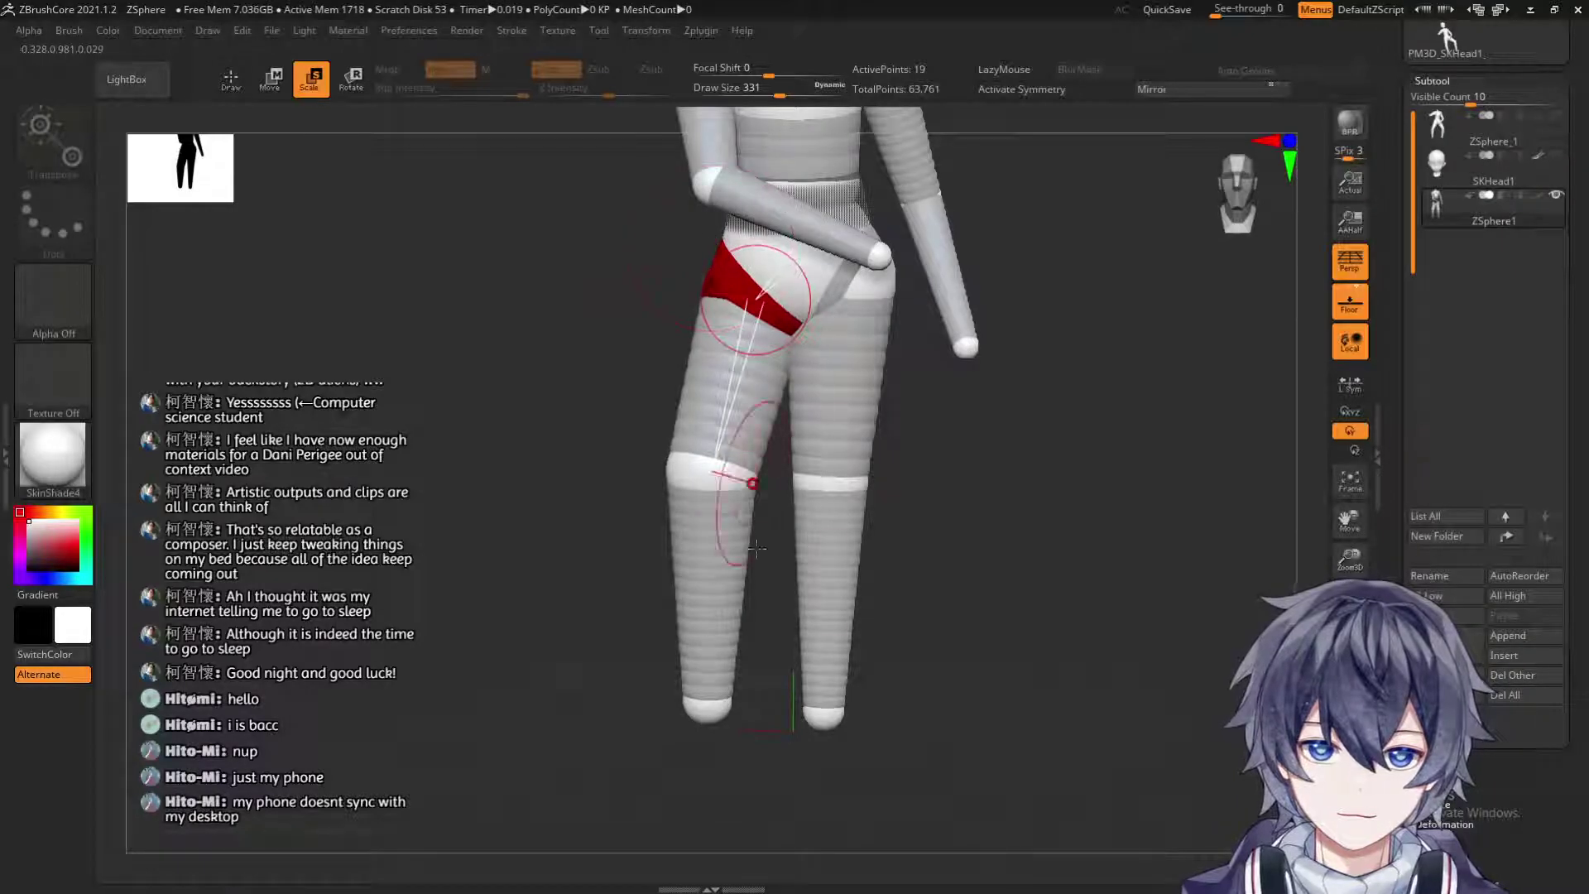
pyautogui.moveTo(609, 504); pyautogui.dragTo(699, 557)
pyautogui.moveTo(855, 554)
pyautogui.mouseDown()
pyautogui.moveTo(894, 539)
pyautogui.moveTo(825, 567)
pyautogui.moveTo(1006, 571)
pyautogui.mouseUp()
pyautogui.keyDown('alt'); pyautogui.moveTo(1020, 484); pyautogui.dragTo(915, 633); pyautogui.keyUp('alt')
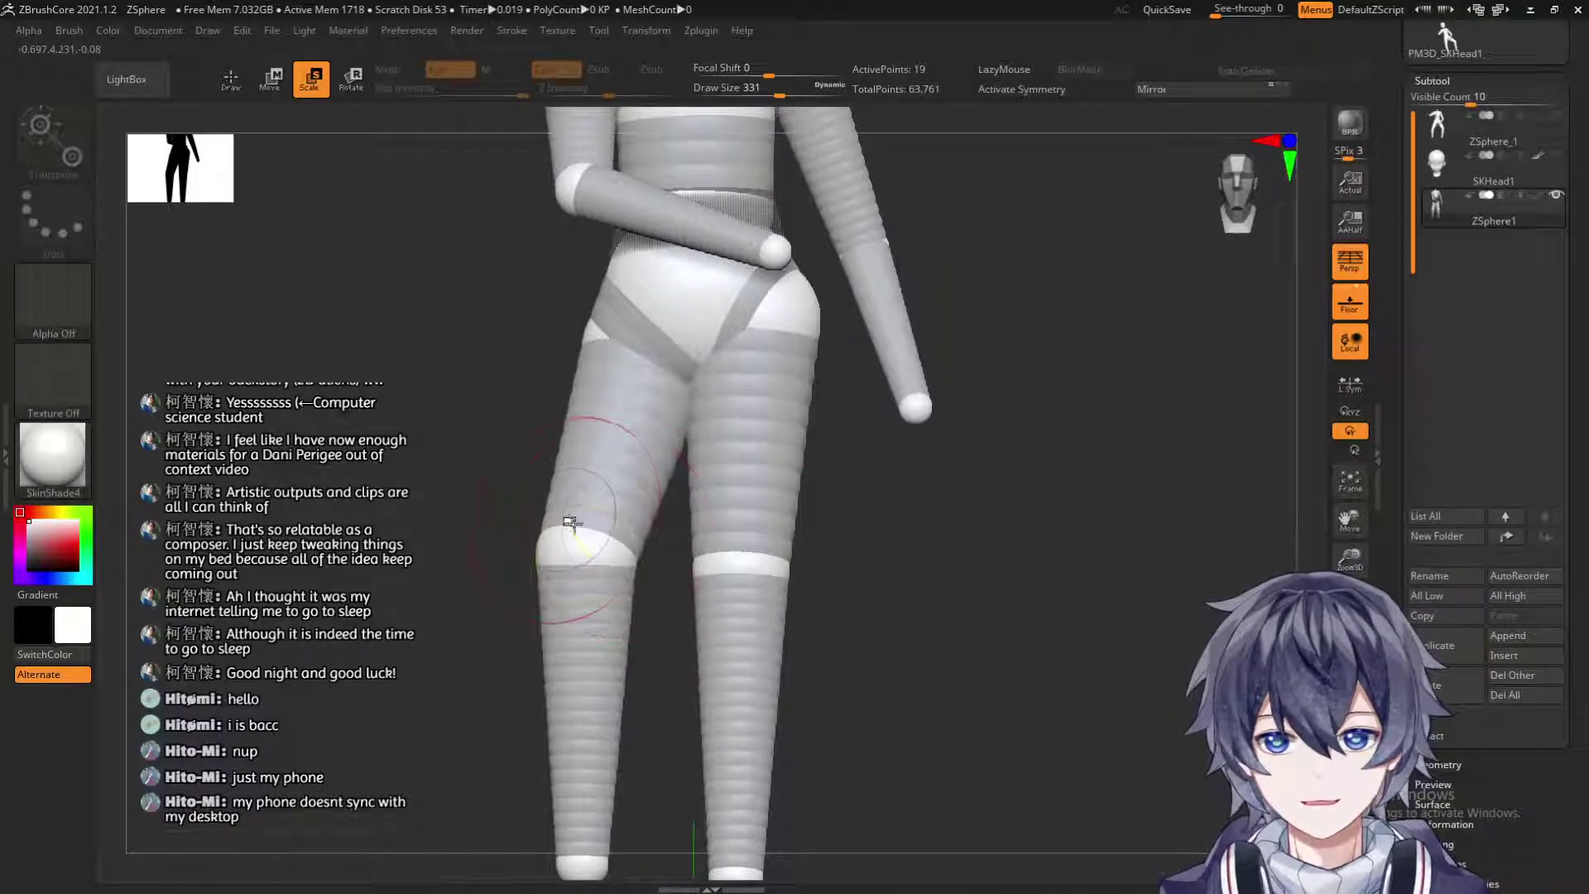
# Bend the leg under the lower hip by moving its knee outward and its ankle inward and back, and adjust the supporting ankle.
pyautogui.press('w')
pyautogui.moveTo(442, 702); pyautogui.dragTo(479, 702)
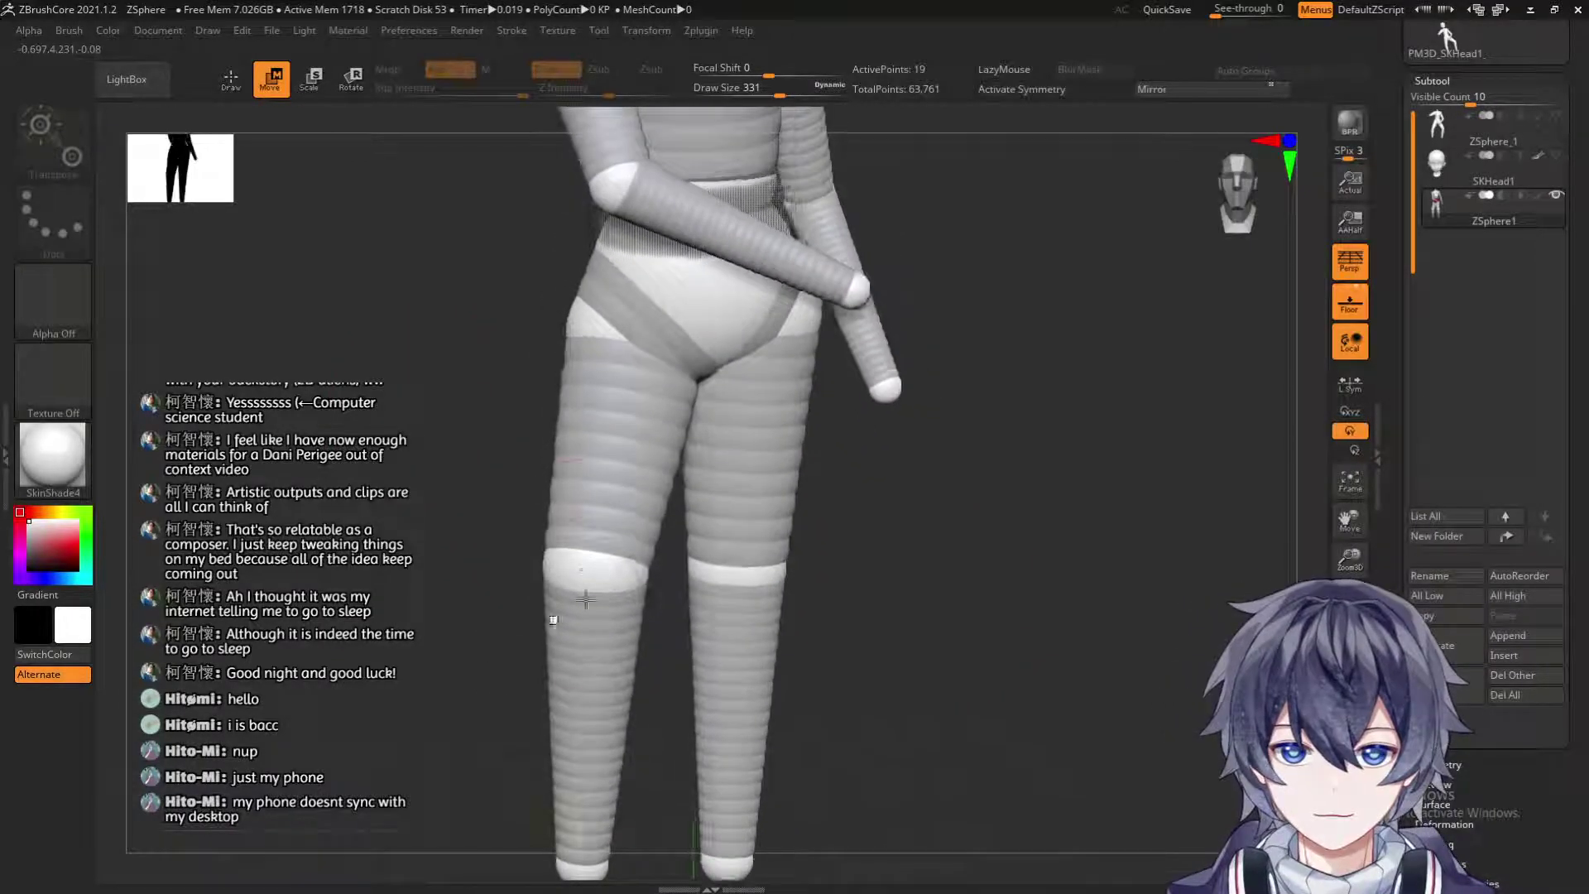
pyautogui.moveTo(571, 566); pyautogui.dragTo(556, 561)
pyautogui.moveTo(985, 501); pyautogui.dragTo(853, 532)
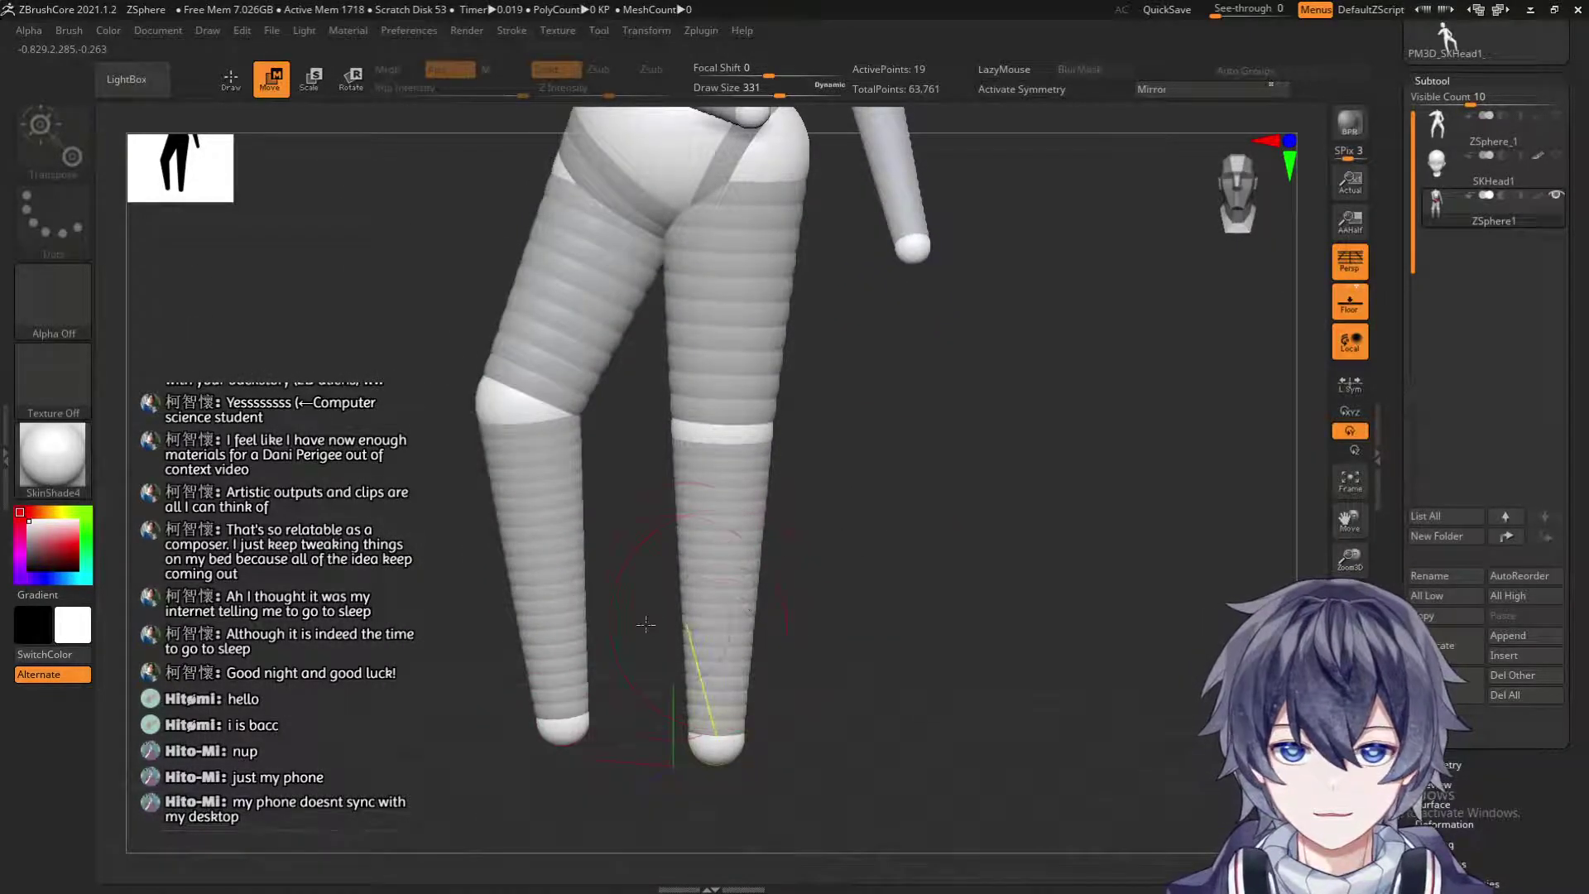
pyautogui.moveTo(600, 704); pyautogui.dragTo(670, 650)
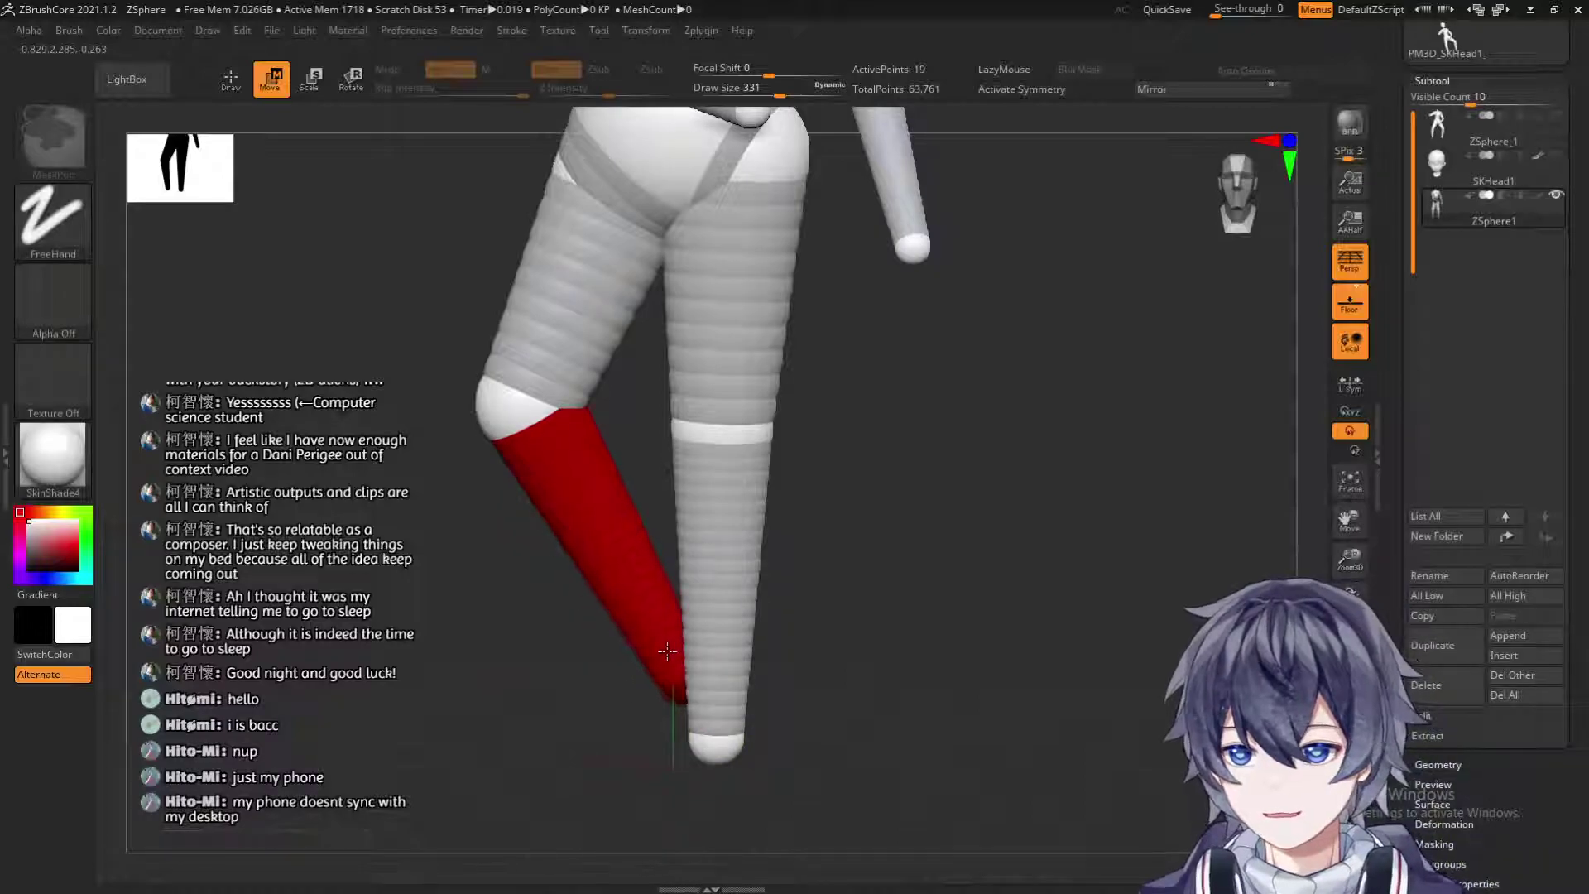
pyautogui.moveTo(869, 543); pyautogui.dragTo(1006, 536)
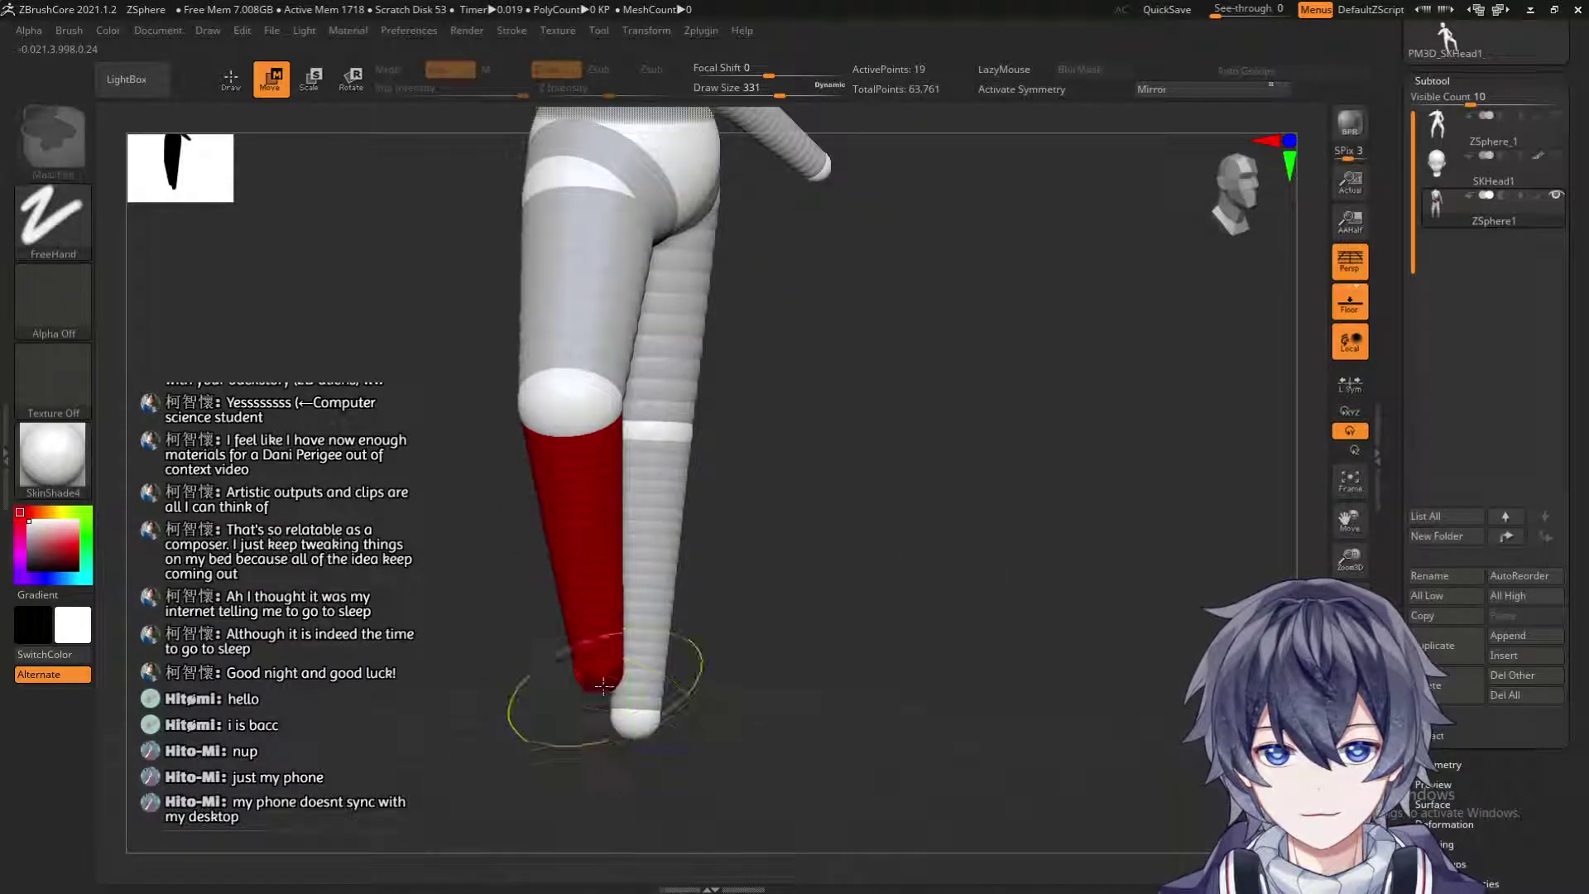
pyautogui.moveTo(599, 680); pyautogui.dragTo(570, 688)
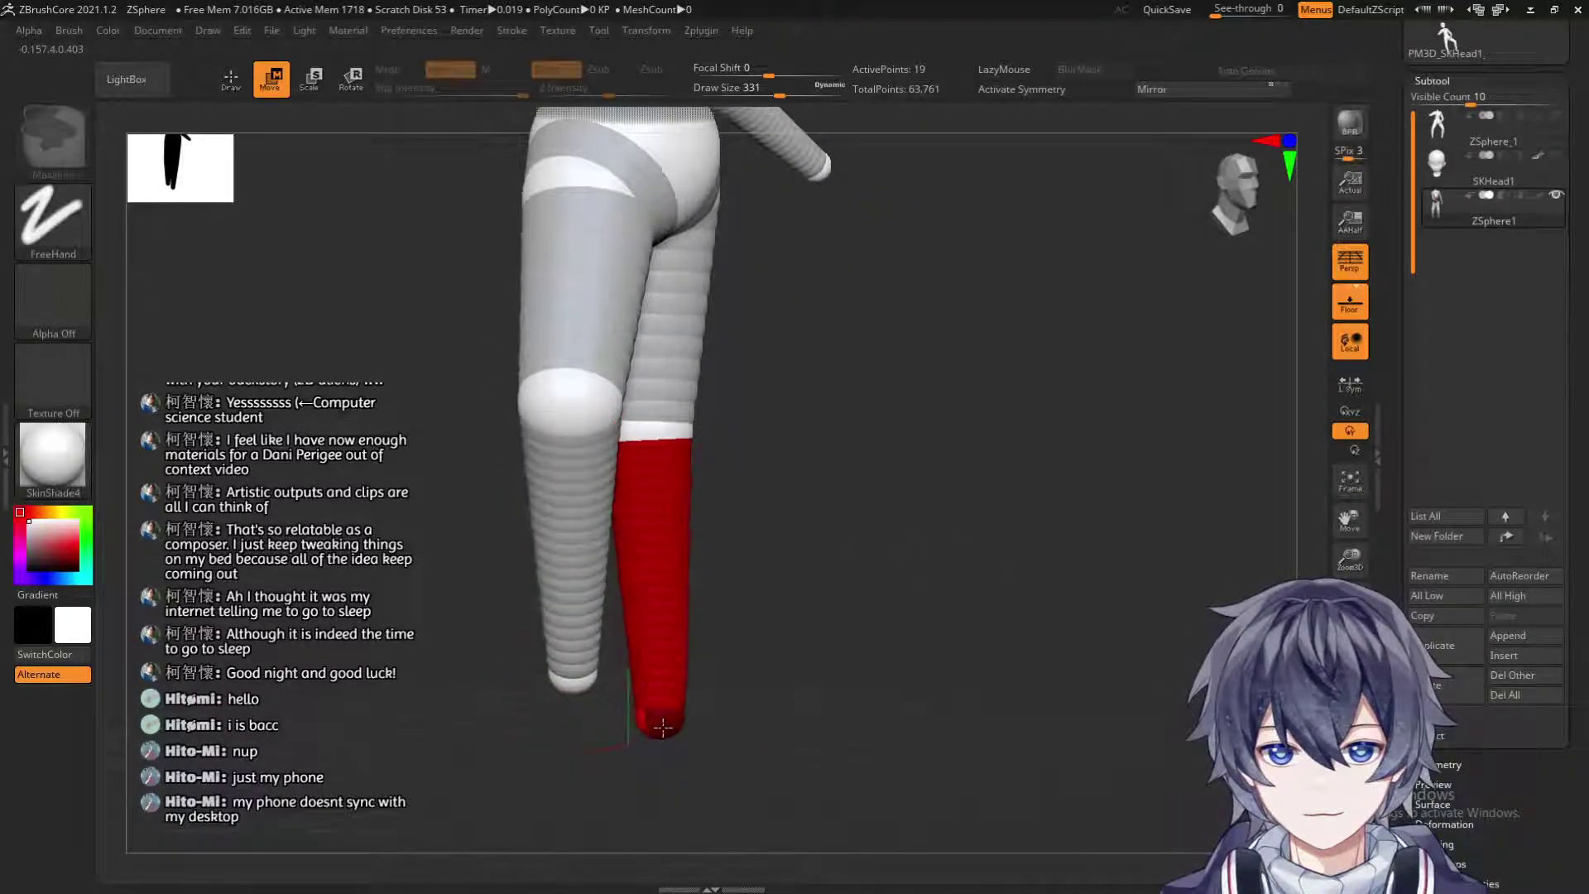
pyautogui.moveTo(791, 611); pyautogui.dragTo(770, 603)
# Raise the shoulder ZSphere of the bent arm and adjust its depth from the side.
pyautogui.keyDown('alt'); pyautogui.moveTo(815, 488); pyautogui.dragTo(963, 642); pyautogui.keyUp('alt')
pyautogui.keyDown('alt'); pyautogui.moveTo(939, 292); pyautogui.dragTo(959, 421); pyautogui.keyUp('alt')
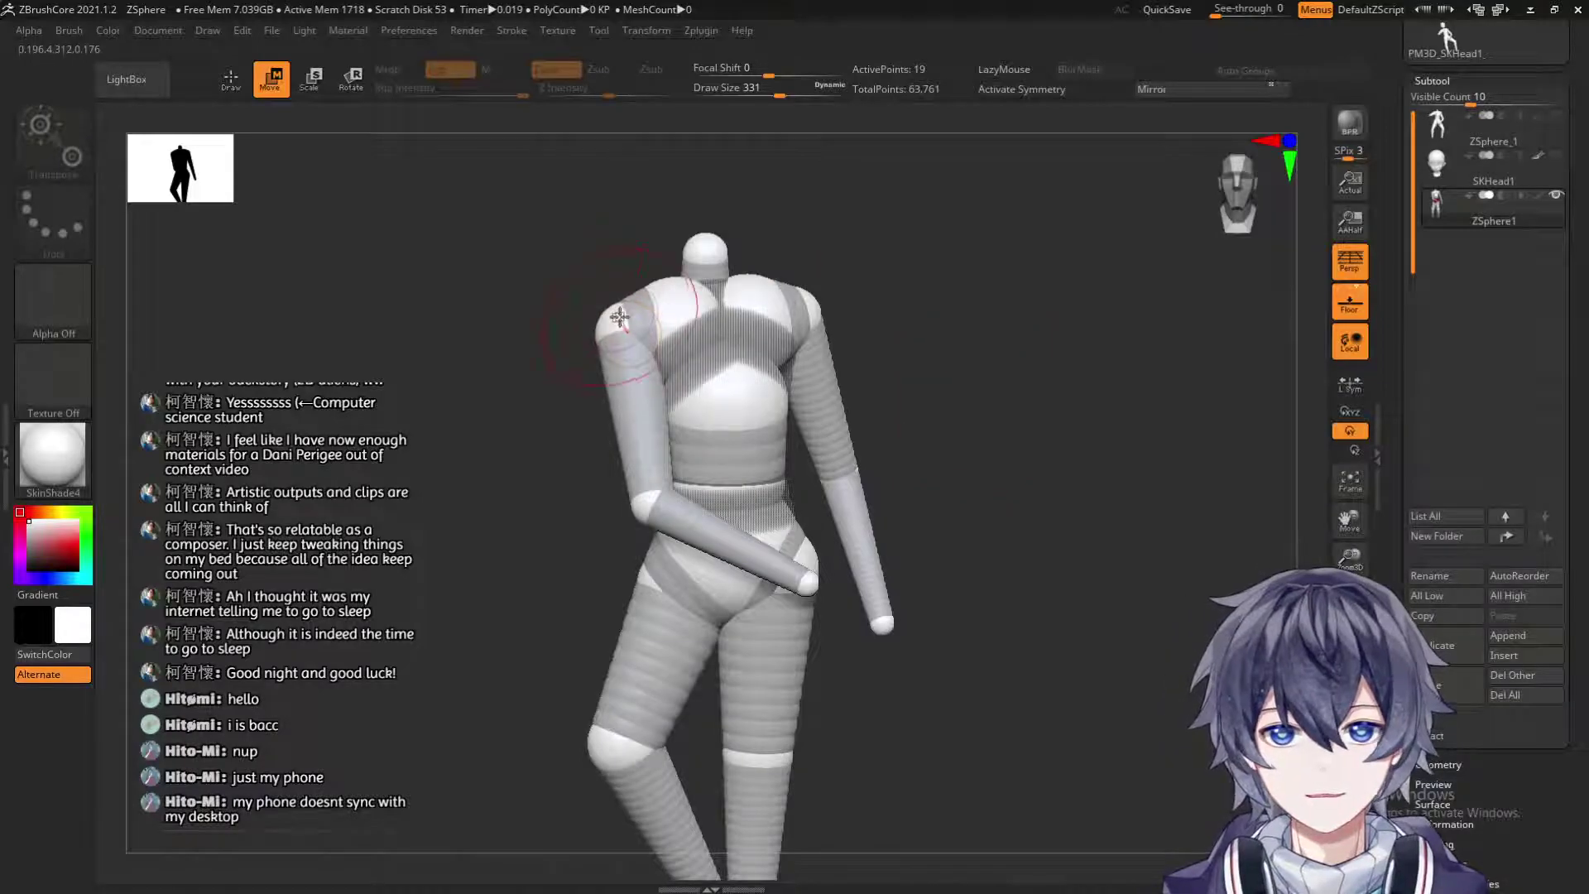
pyautogui.keyDown('ctrl'); pyautogui.moveTo(620, 318); pyautogui.dragTo(615, 296); pyautogui.keyUp('ctrl')
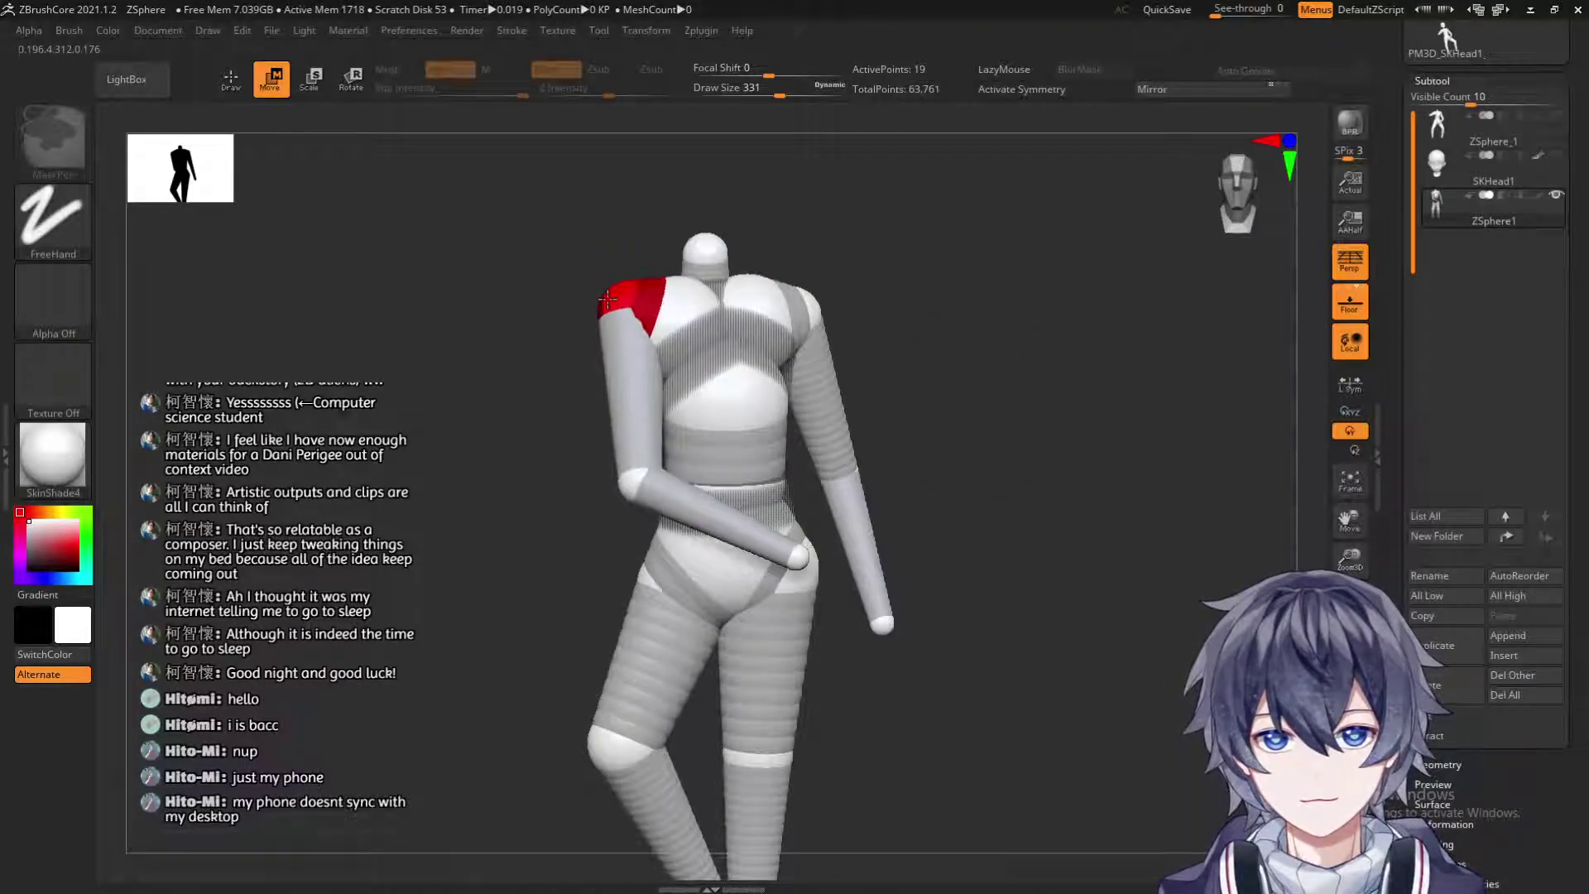
pyautogui.moveTo(872, 220); pyautogui.dragTo(869, 315)
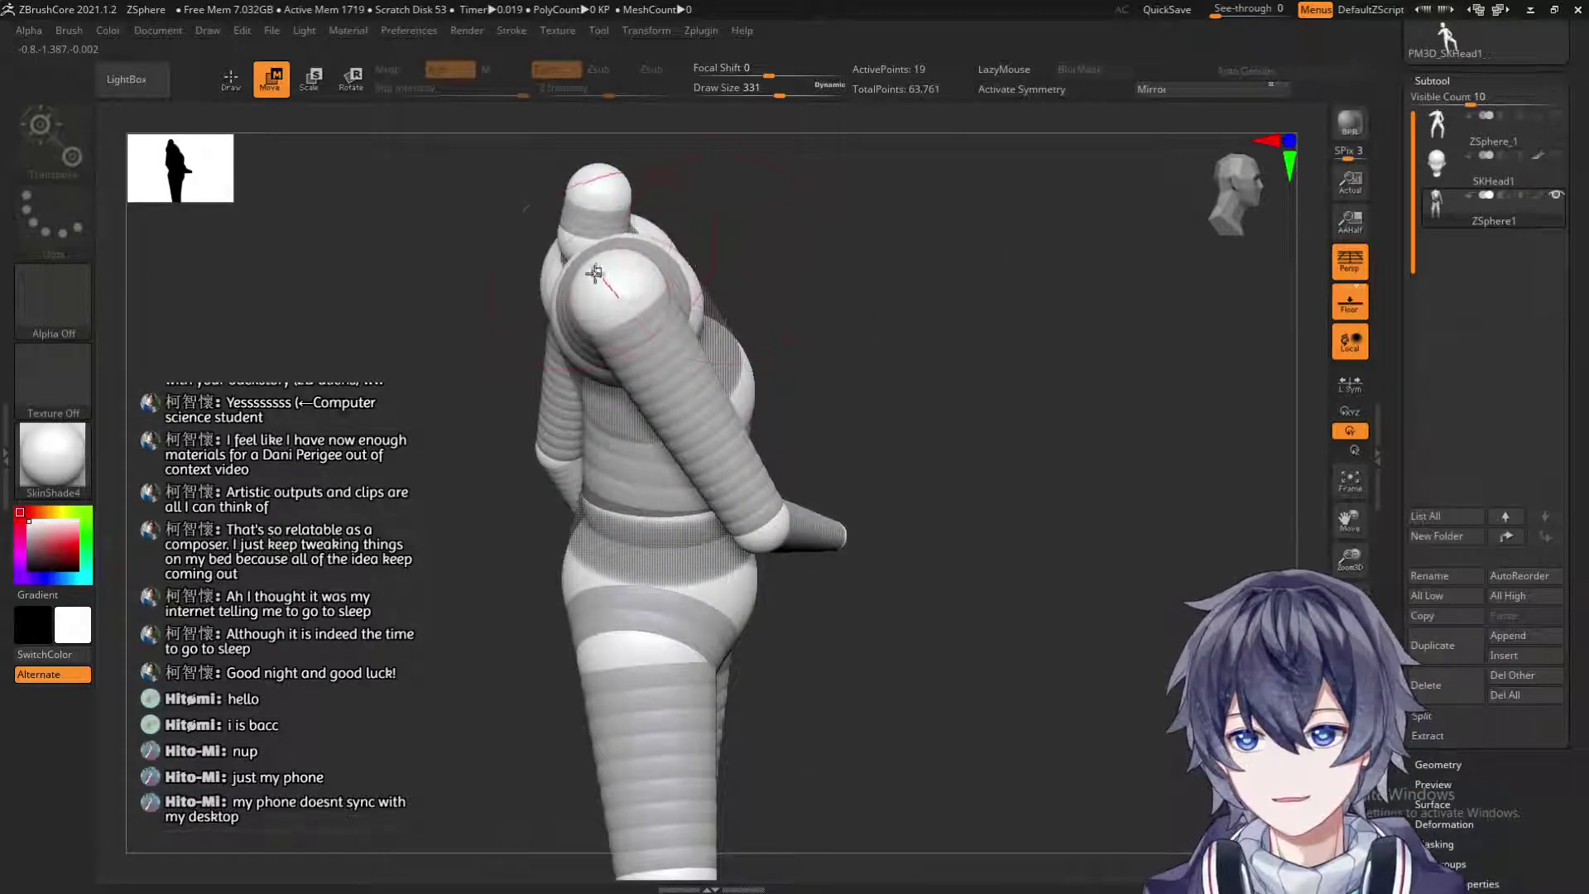
pyautogui.keyDown('ctrl'); pyautogui.moveTo(609, 285); pyautogui.dragTo(808, 308); pyautogui.keyUp('ctrl')
pyautogui.moveTo(1000, 556)
pyautogui.mouseDown()
pyautogui.moveTo(877, 501)
pyautogui.moveTo(807, 529)
pyautogui.mouseUp()
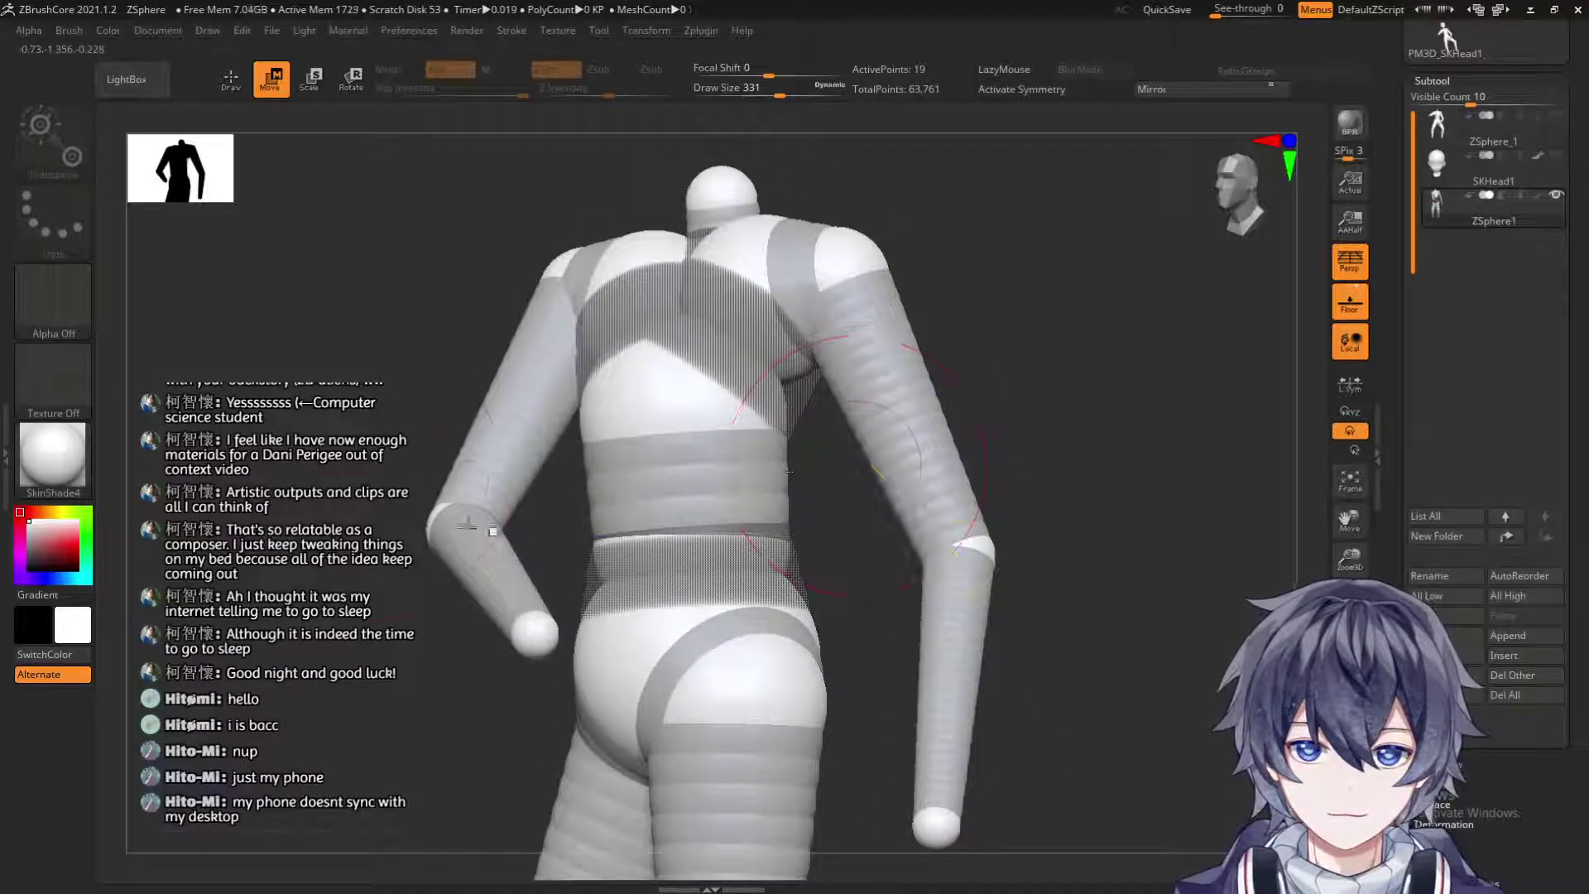
# Reposition the elbow ZSphere of the arm that crosses the waist.
pyautogui.keyDown('ctrl'); pyautogui.moveTo(438, 517); pyautogui.dragTo(484, 523); pyautogui.keyUp('ctrl')
pyautogui.moveTo(439, 692); pyautogui.dragTo(576, 733)
pyautogui.moveTo(439, 752)
pyautogui.mouseDown()
pyautogui.moveTo(532, 721)
pyautogui.moveTo(919, 438)
pyautogui.moveTo(728, 484)
pyautogui.mouseUp()
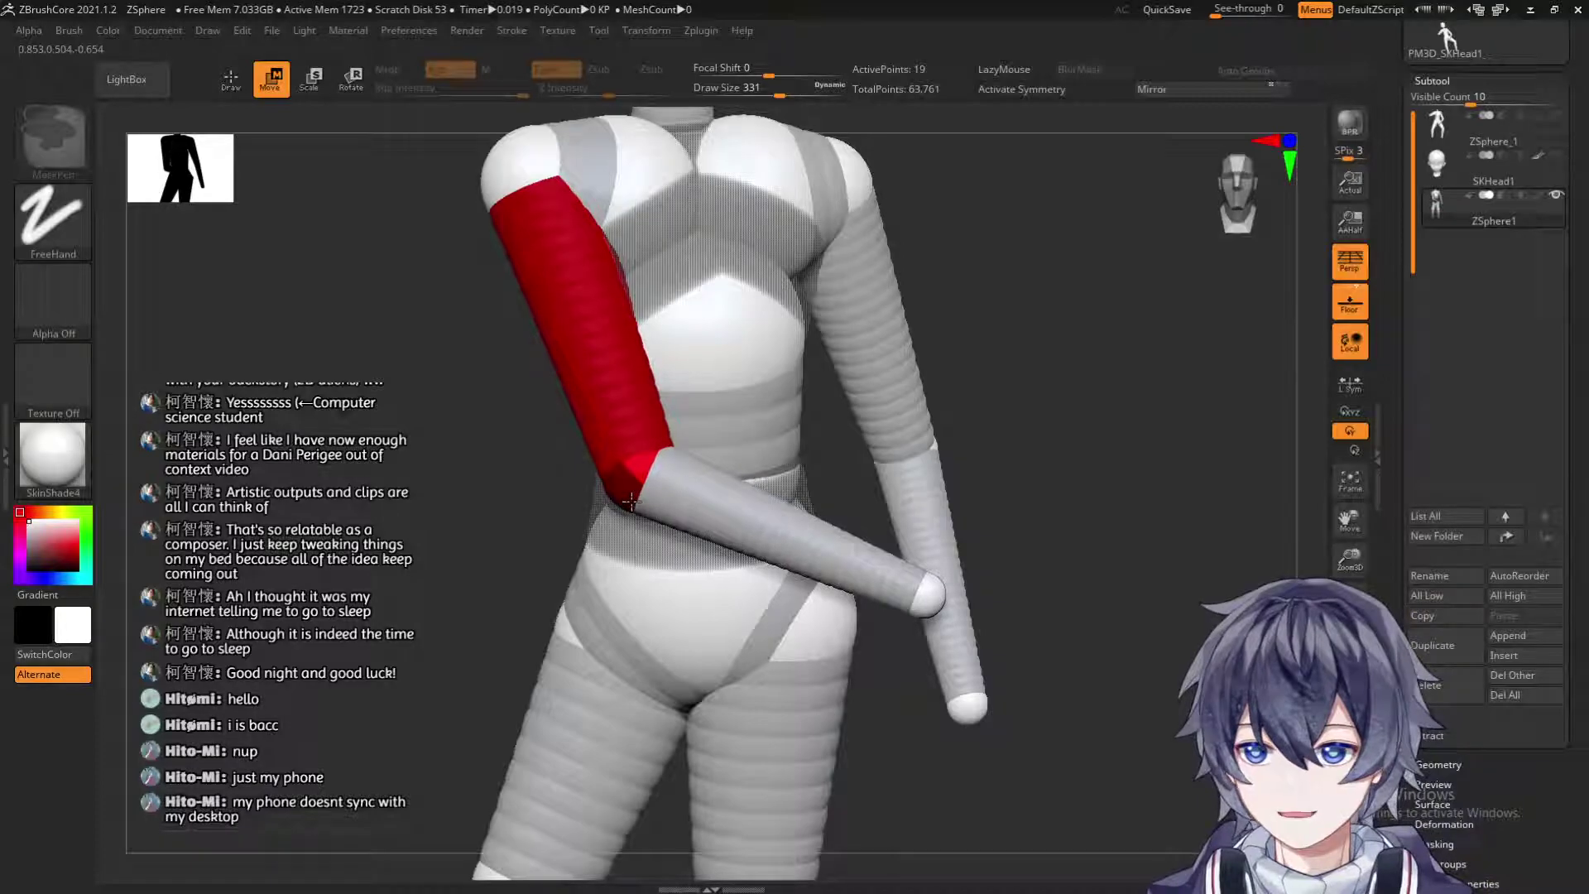
pyautogui.moveTo(625, 502); pyautogui.dragTo(619, 498)
pyautogui.moveTo(836, 439); pyautogui.dragTo(993, 497)
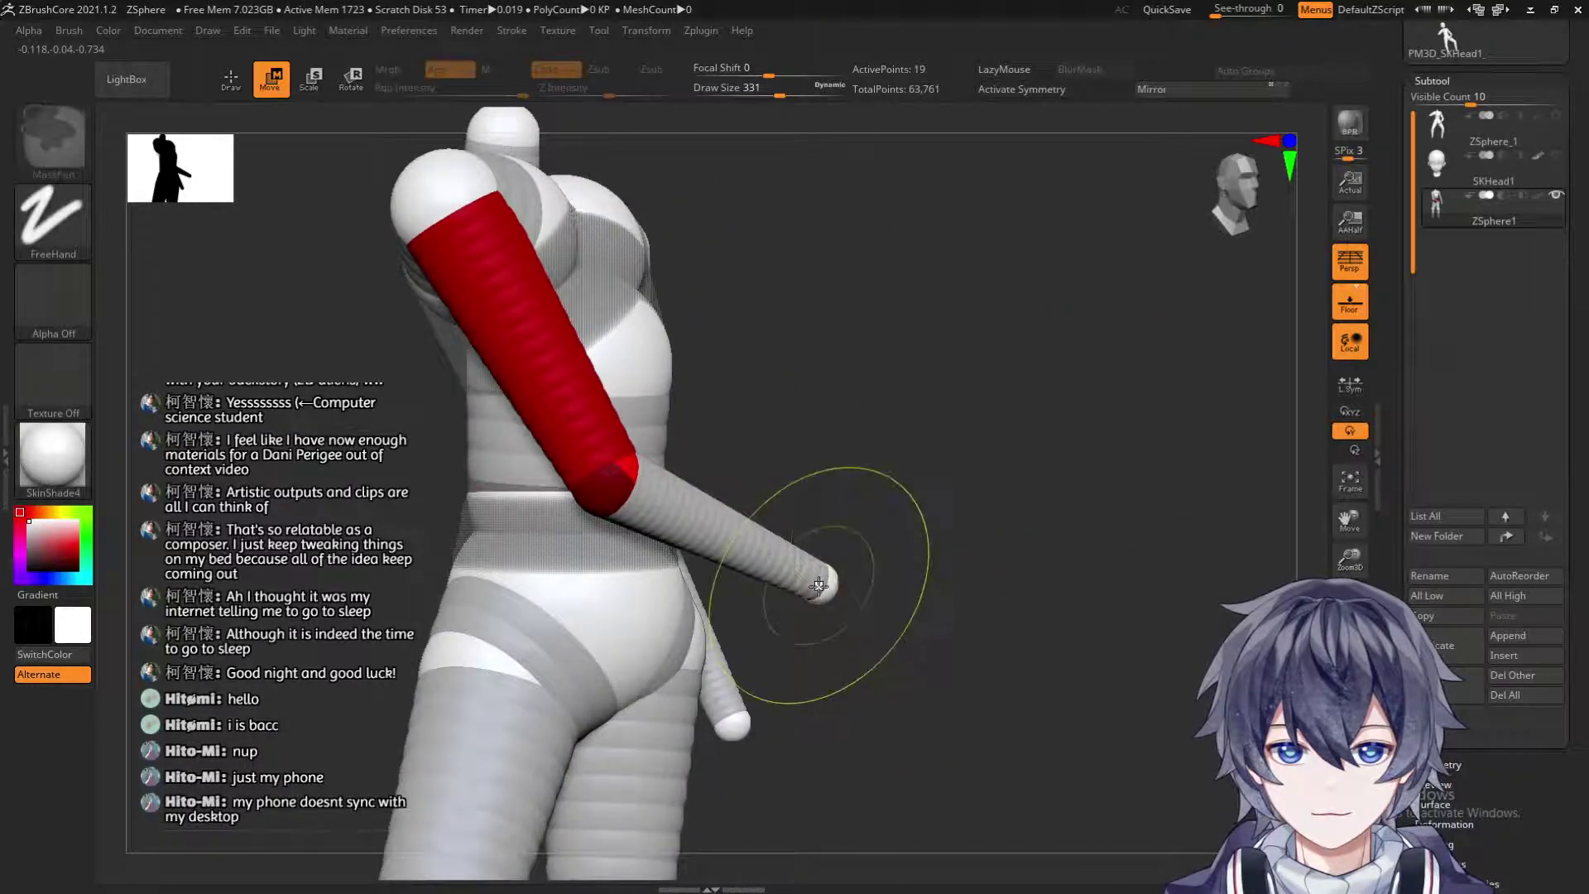
# Lower the wrist of the crossing arm and draw it in close to the opposite hip.
pyautogui.moveTo(821, 583); pyautogui.dragTo(792, 629)
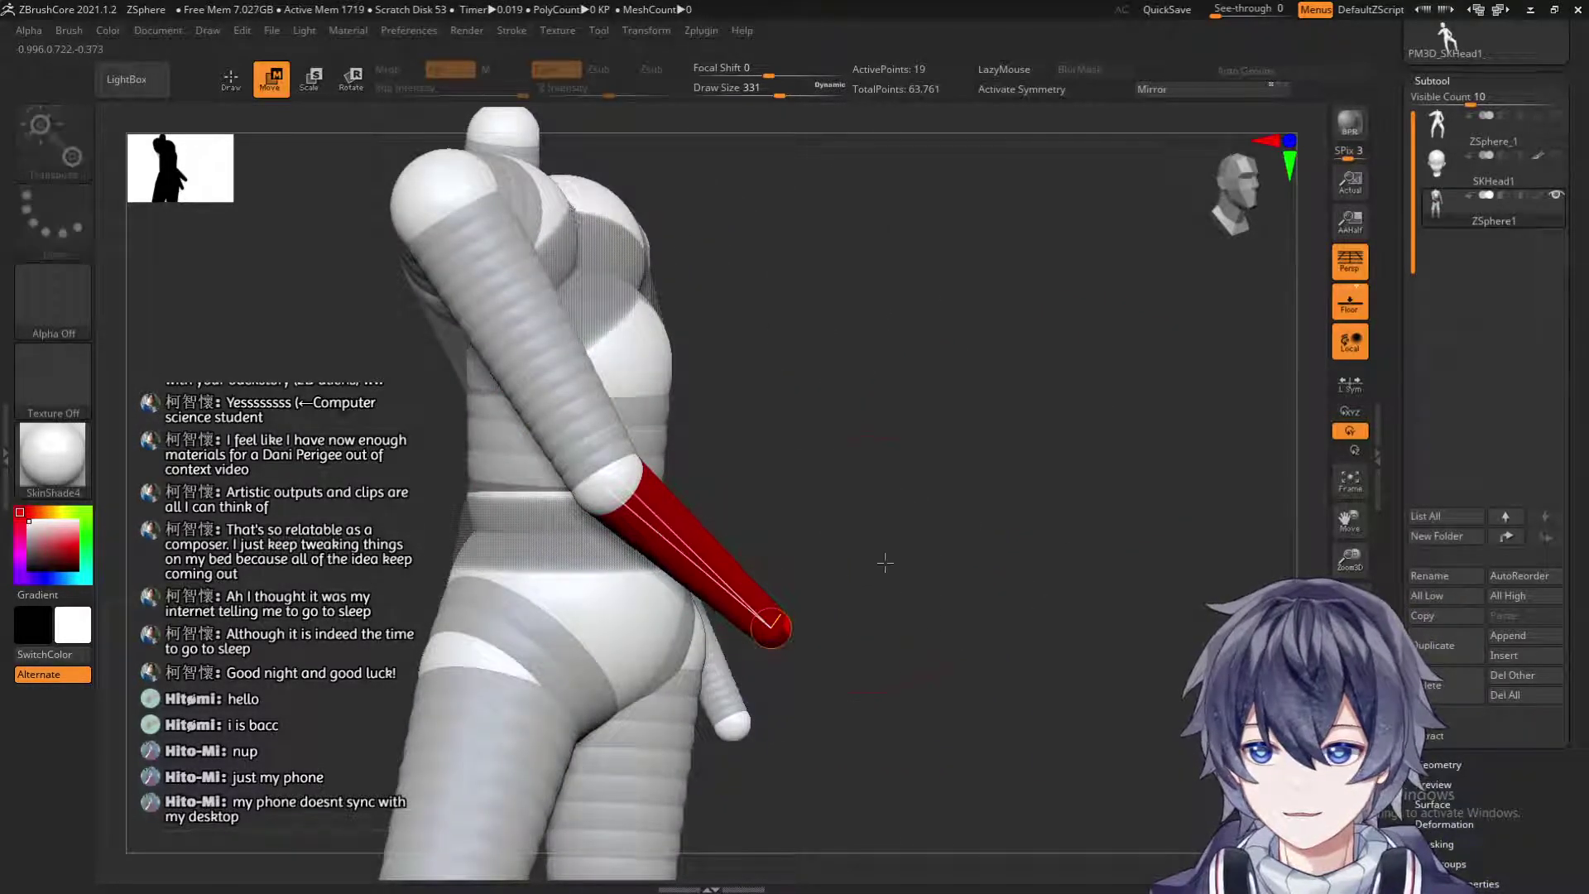
pyautogui.moveTo(880, 560); pyautogui.dragTo(820, 589)
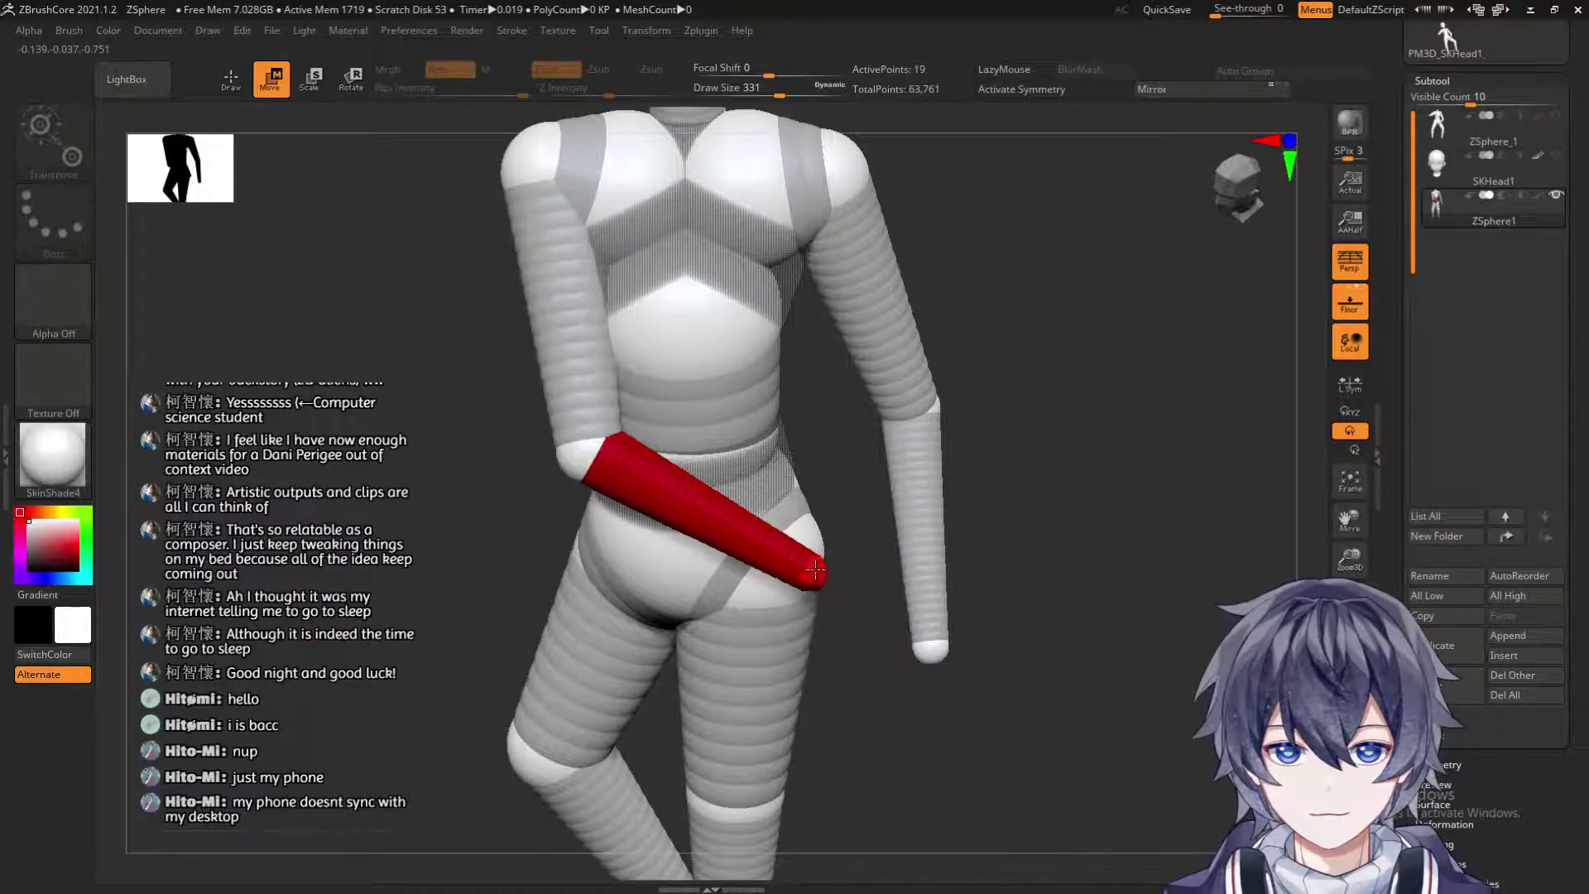
pyautogui.moveTo(926, 627); pyautogui.dragTo(761, 555, button='right')
pyautogui.keyDown('alt'); pyautogui.moveTo(1081, 414); pyautogui.dragTo(1128, 429, button='right'); pyautogui.keyUp('alt')
# Move the elbow of the hanging arm inward and forward so it sits beside the waist.
pyautogui.keyDown('ctrl'); pyautogui.moveTo(777, 472); pyautogui.dragTo(674, 497); pyautogui.keyUp('ctrl')
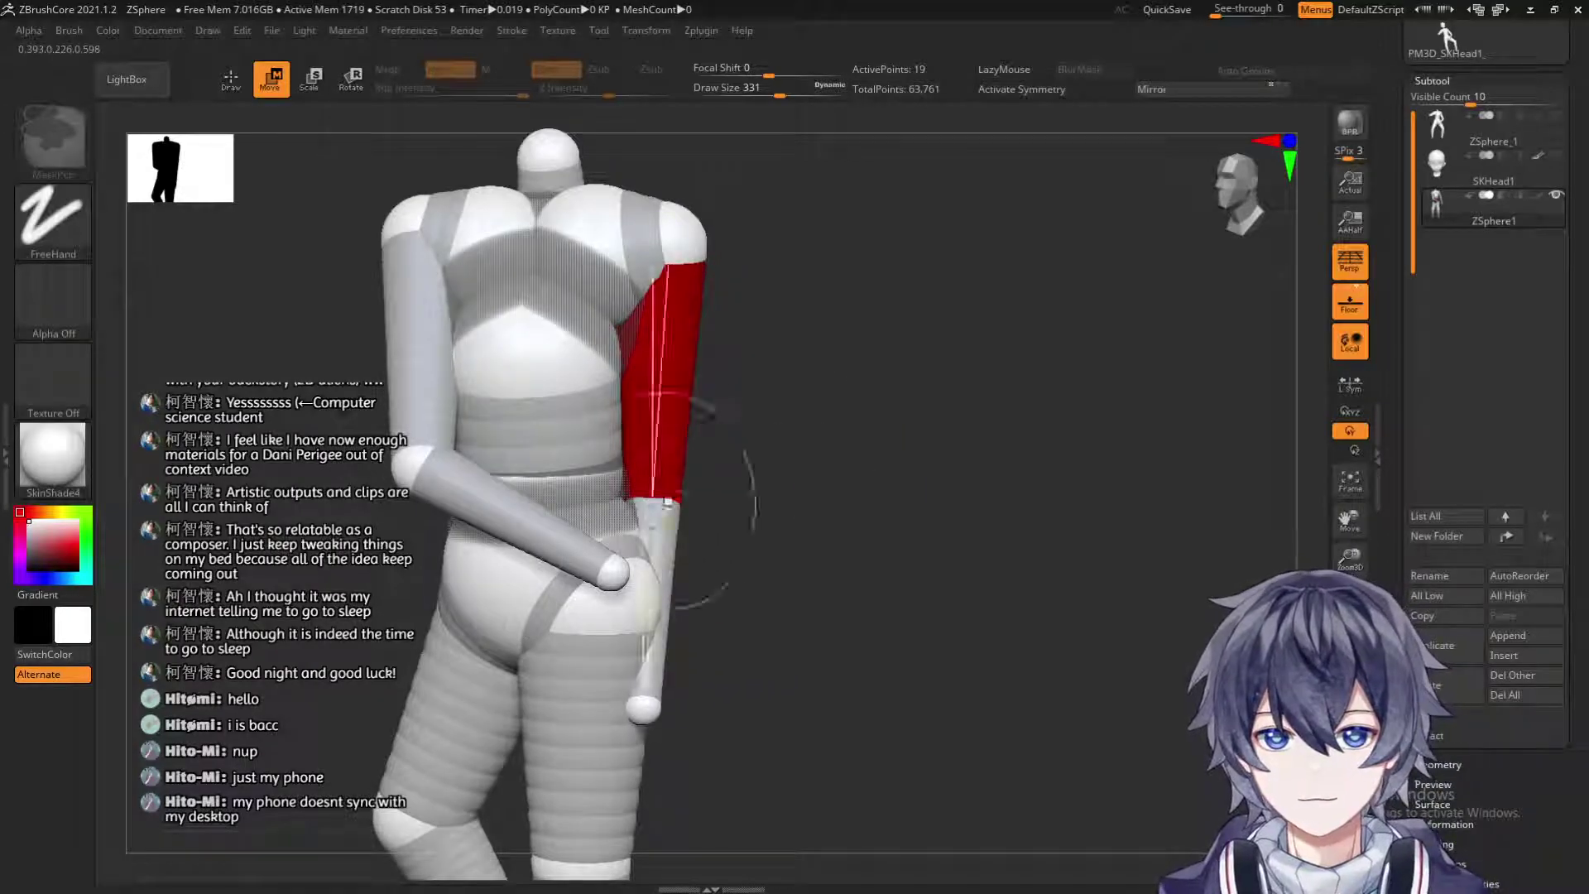
pyautogui.moveTo(902, 472); pyautogui.dragTo(774, 492, button='right')
pyautogui.keyDown('ctrl'); pyautogui.moveTo(613, 533); pyautogui.dragTo(492, 495); pyautogui.keyUp('ctrl')
pyautogui.moveTo(795, 436); pyautogui.dragTo(877, 449, button='right')
pyautogui.moveTo(581, 543)
pyautogui.keyDown('ctrl'); pyautogui.mouseDown()
pyautogui.moveTo(639, 548)
pyautogui.moveTo(606, 544)
pyautogui.mouseUp(); pyautogui.keyUp('ctrl')
pyautogui.moveTo(786, 504); pyautogui.dragTo(567, 547)
# Raise the hanging arm's wrist in front of the chest so the forearm points upward.
pyautogui.moveTo(474, 757); pyautogui.dragTo(562, 319)
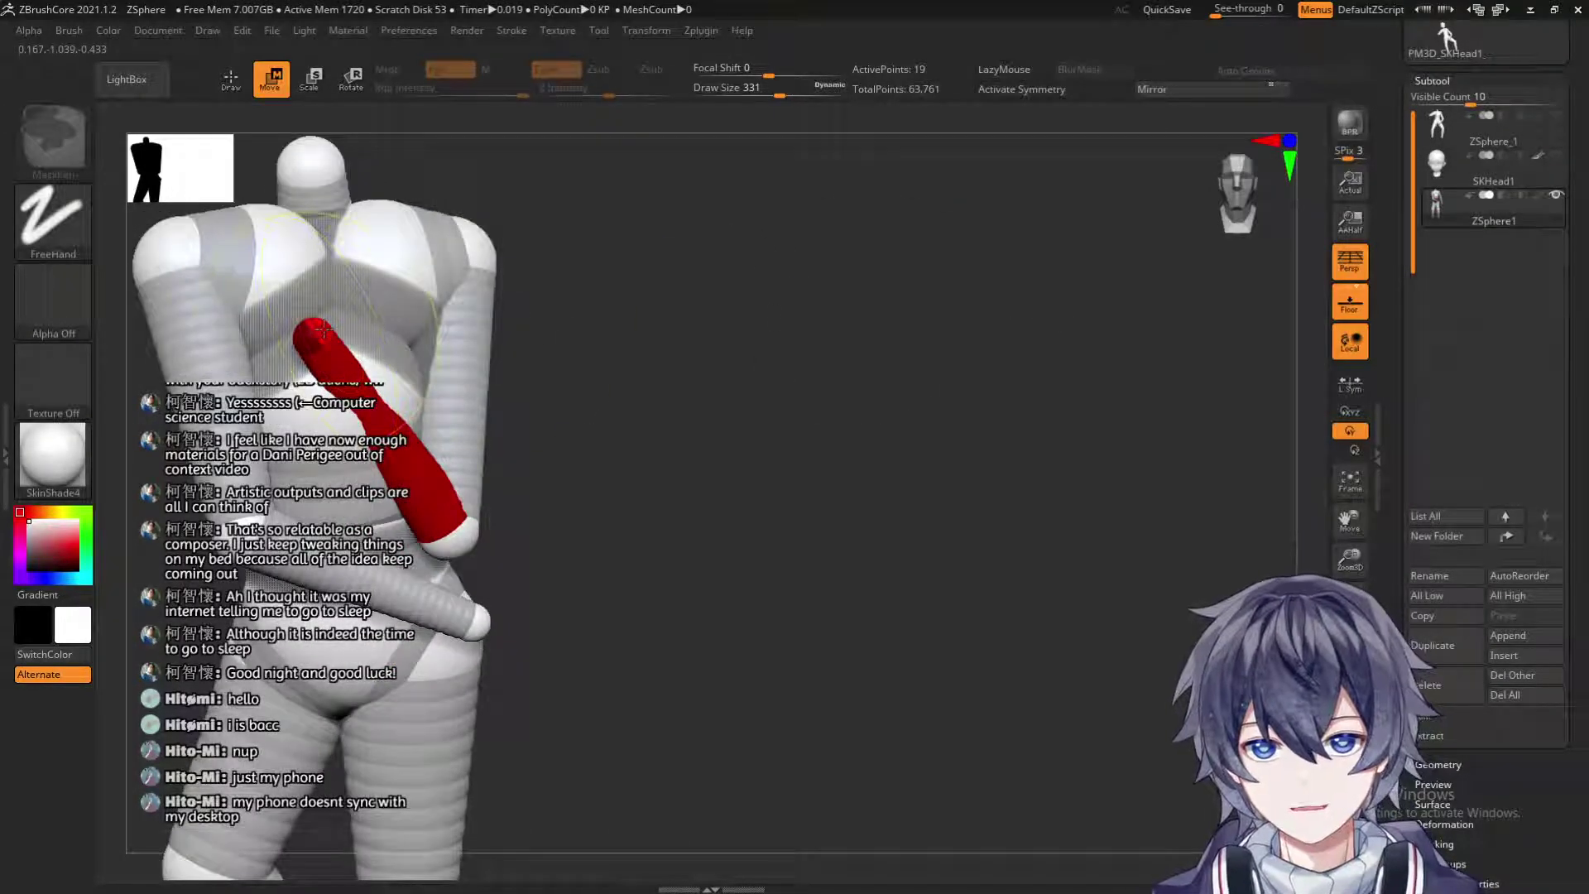
pyautogui.moveTo(324, 333); pyautogui.dragTo(417, 304)
pyautogui.keyDown('alt'); pyautogui.moveTo(682, 359); pyautogui.dragTo(995, 407); pyautogui.keyUp('alt')
pyautogui.moveTo(755, 303); pyautogui.dragTo(831, 272)
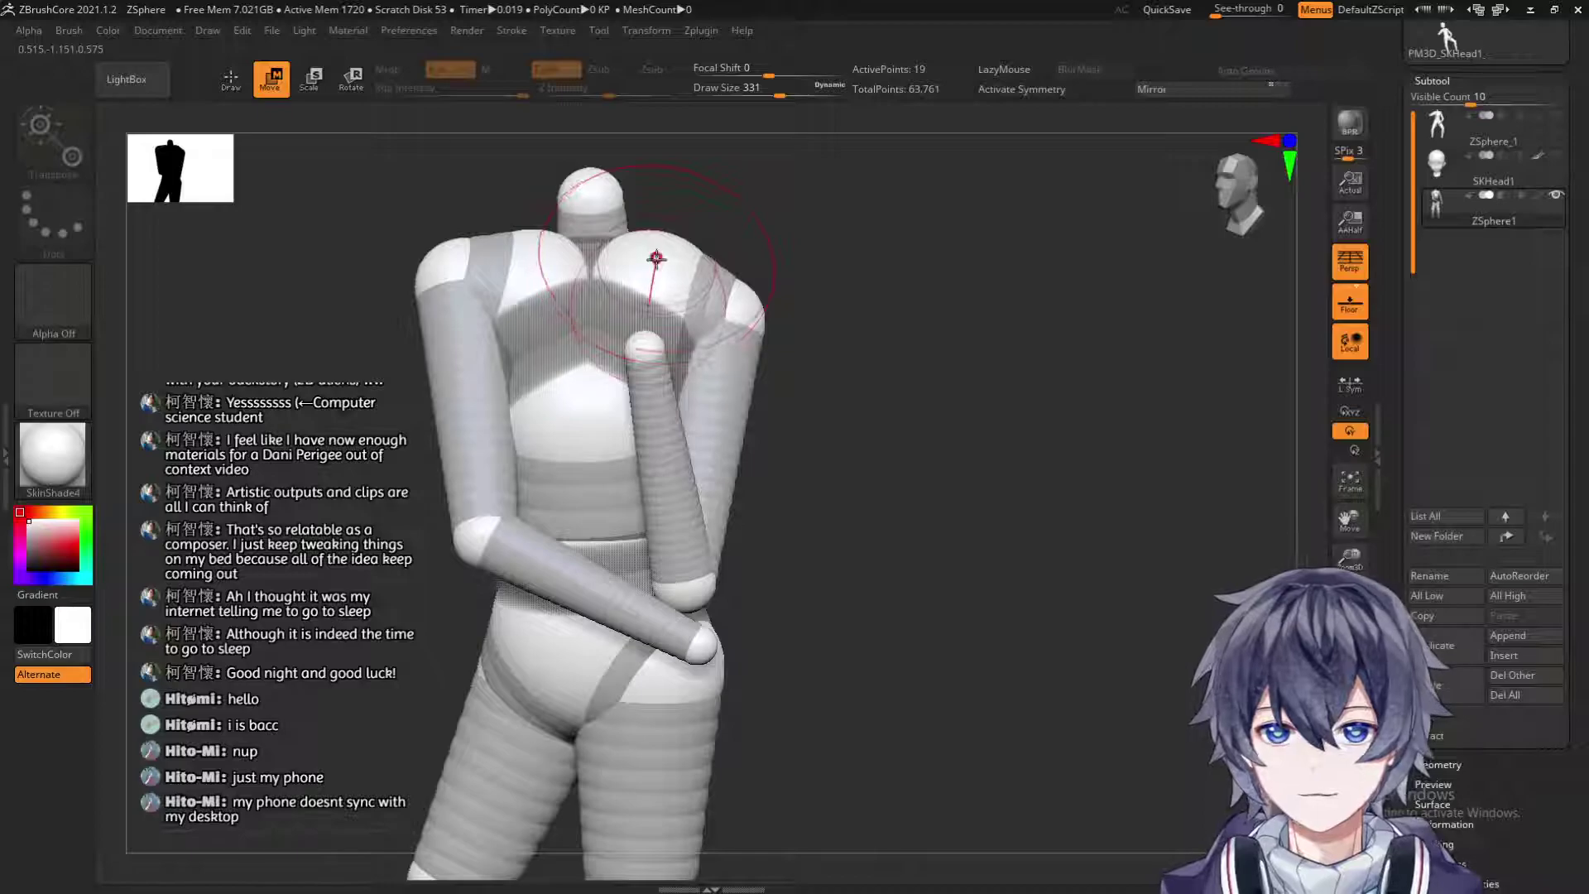
# Adjust the chest and shoulder ZSpheres on the side of the raised forearm.
pyautogui.moveTo(658, 271); pyautogui.dragTo(656, 266)
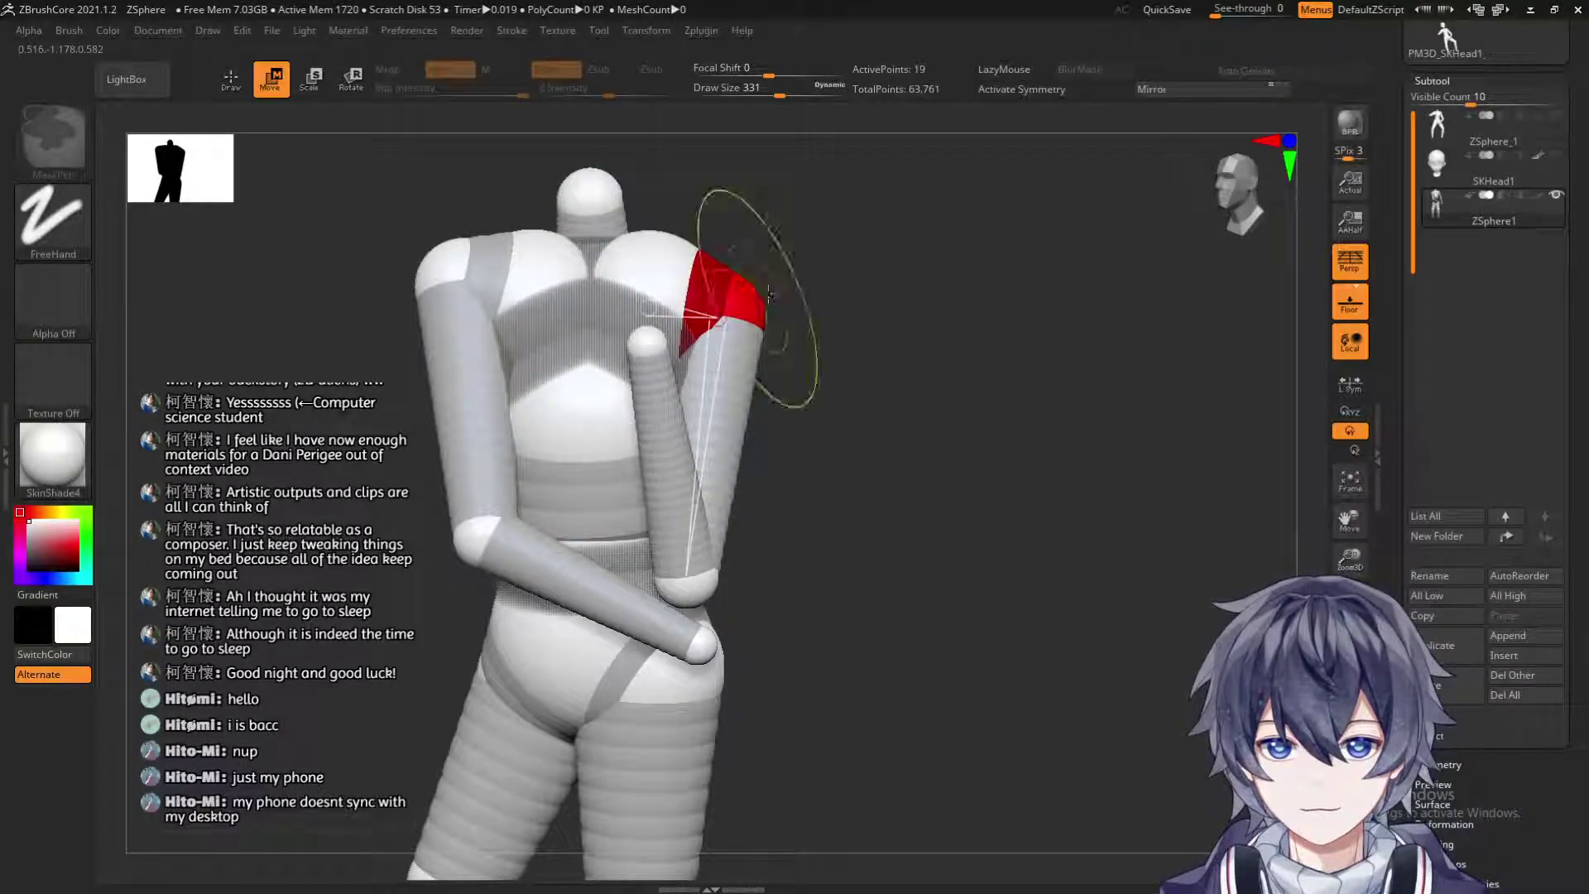
pyautogui.moveTo(866, 338); pyautogui.dragTo(927, 344)
pyautogui.moveTo(952, 422)
pyautogui.keyDown('alt'); pyautogui.mouseDown()
pyautogui.moveTo(929, 326)
pyautogui.moveTo(893, 282)
pyautogui.moveTo(938, 465)
pyautogui.moveTo(916, 421)
pyautogui.moveTo(911, 435)
pyautogui.moveTo(944, 439)
pyautogui.mouseUp(); pyautogui.keyUp('alt')
pyautogui.keyDown('alt'); pyautogui.moveTo(944, 439); pyautogui.dragTo(884, 467); pyautogui.keyUp('alt')
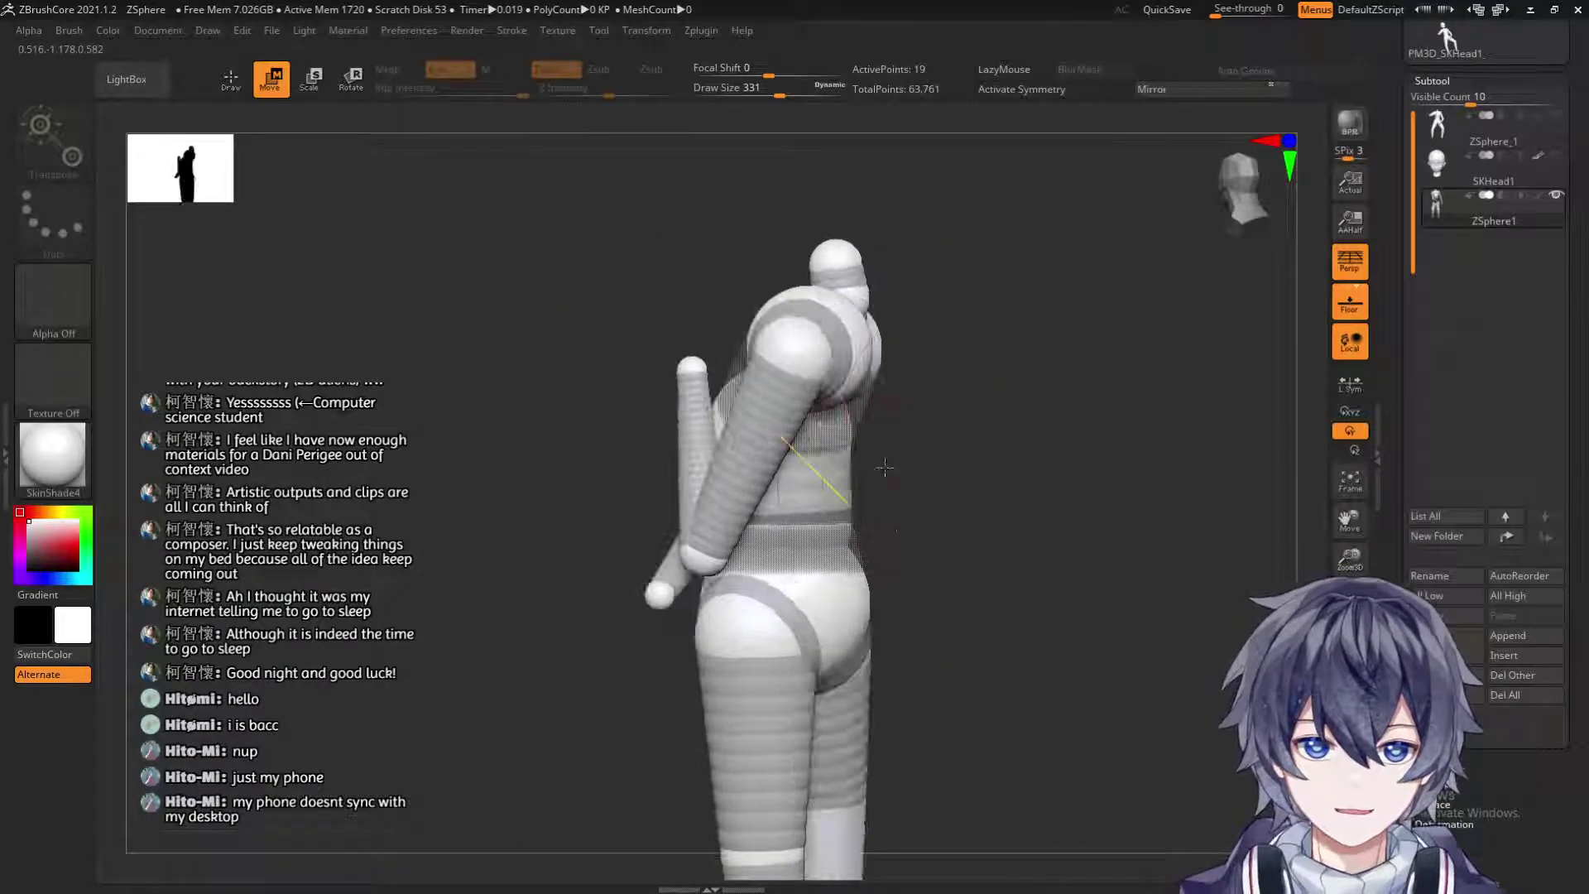
pyautogui.click(860, 345)
pyautogui.moveTo(952, 323); pyautogui.dragTo(981, 586)
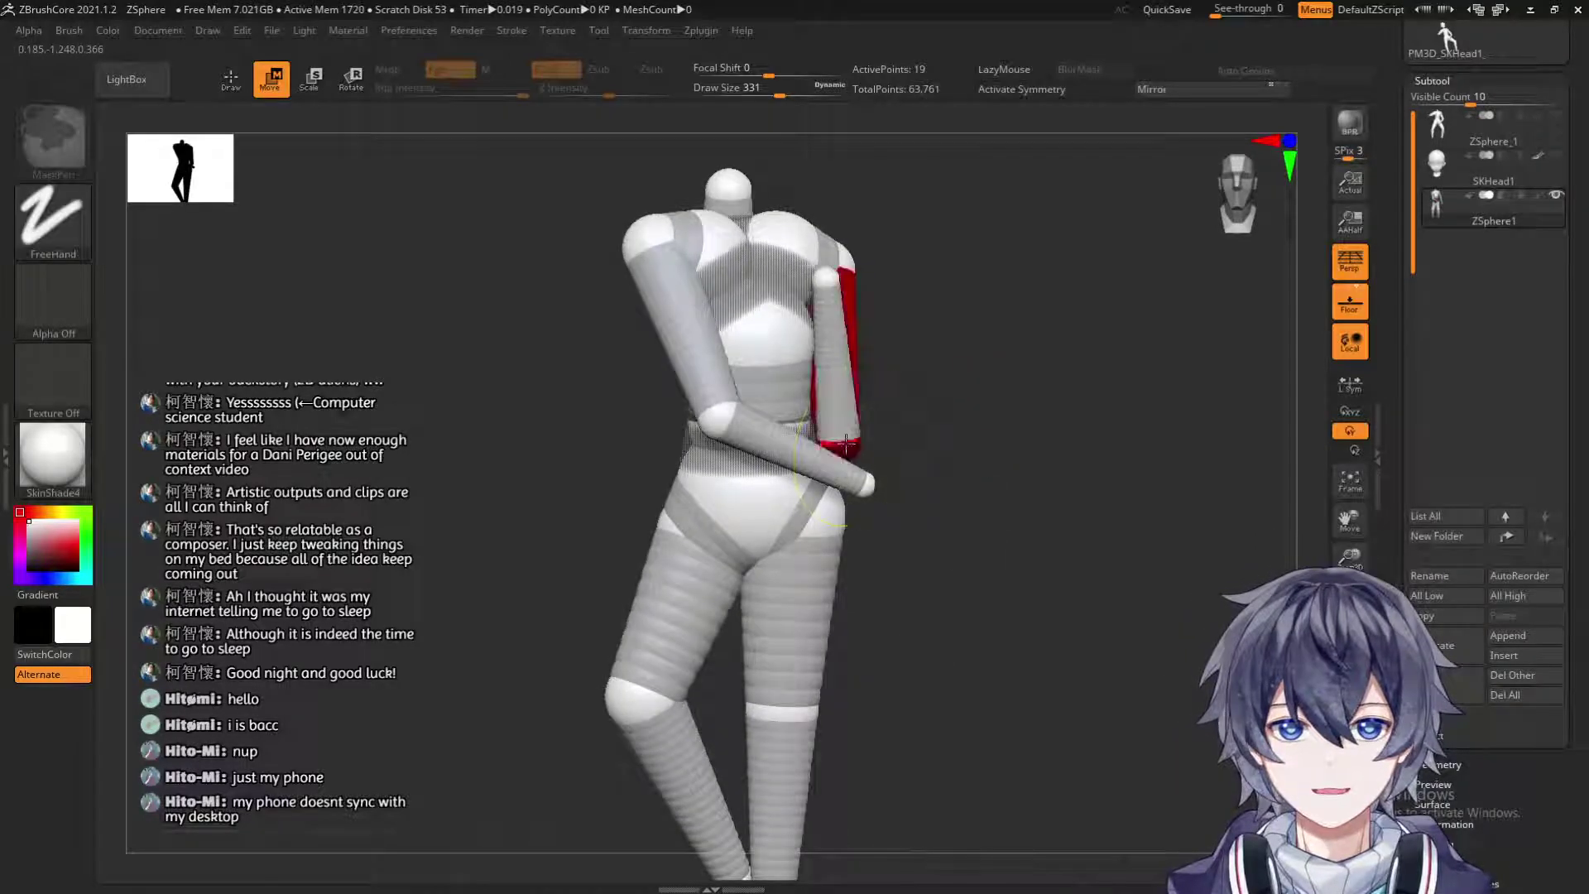
# Refine the elbow and wrist positions of the raised forearm above the crossing arm.
pyautogui.moveTo(825, 427); pyautogui.dragTo(827, 437)
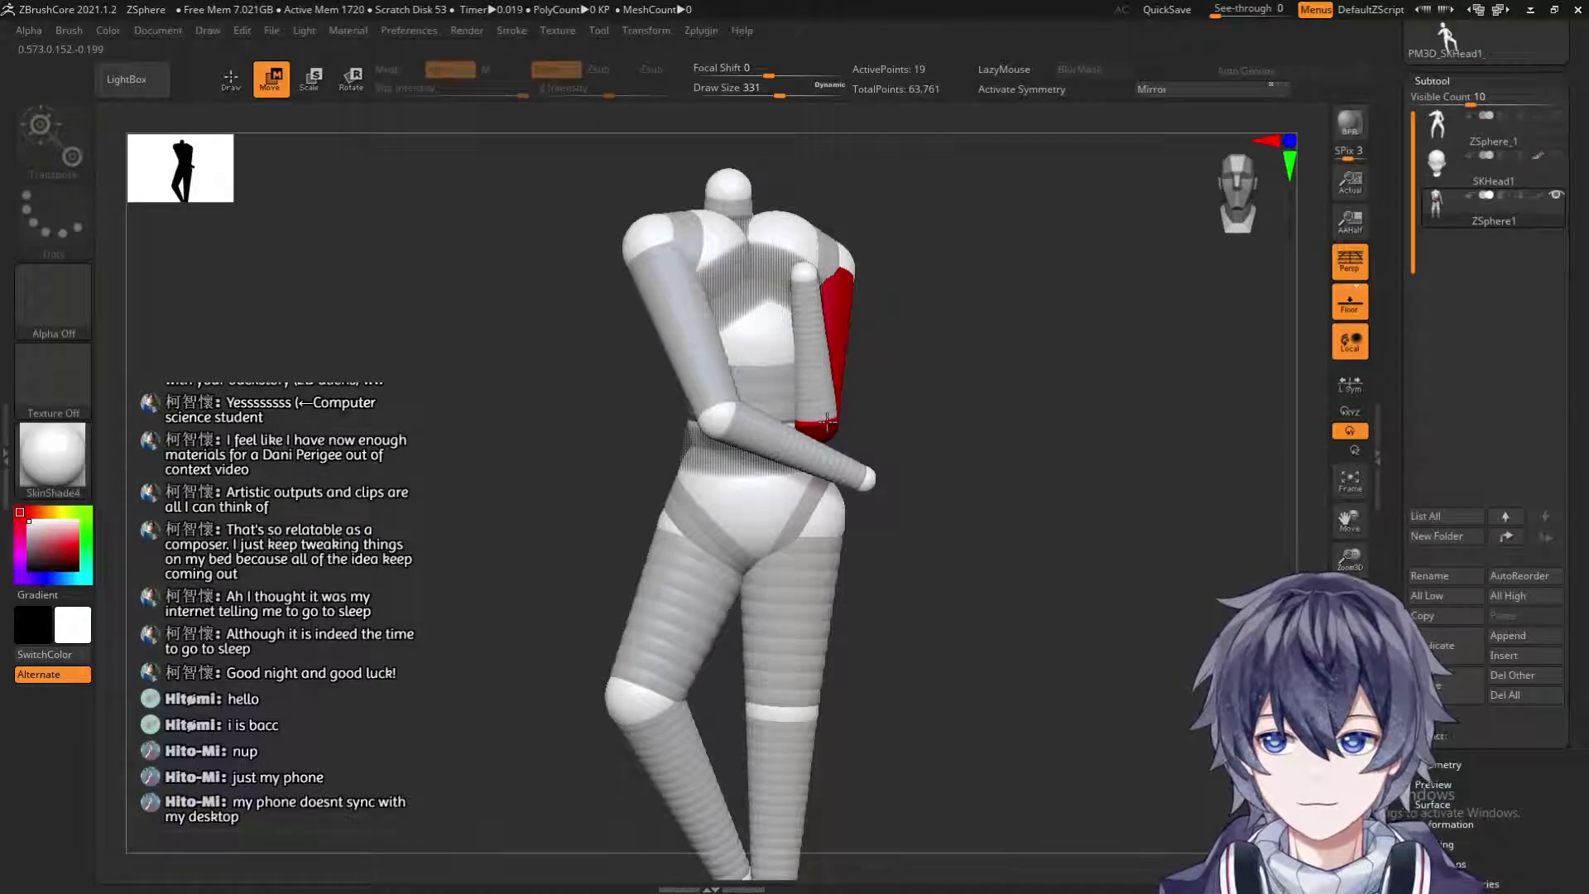
pyautogui.moveTo(943, 425); pyautogui.dragTo(910, 431)
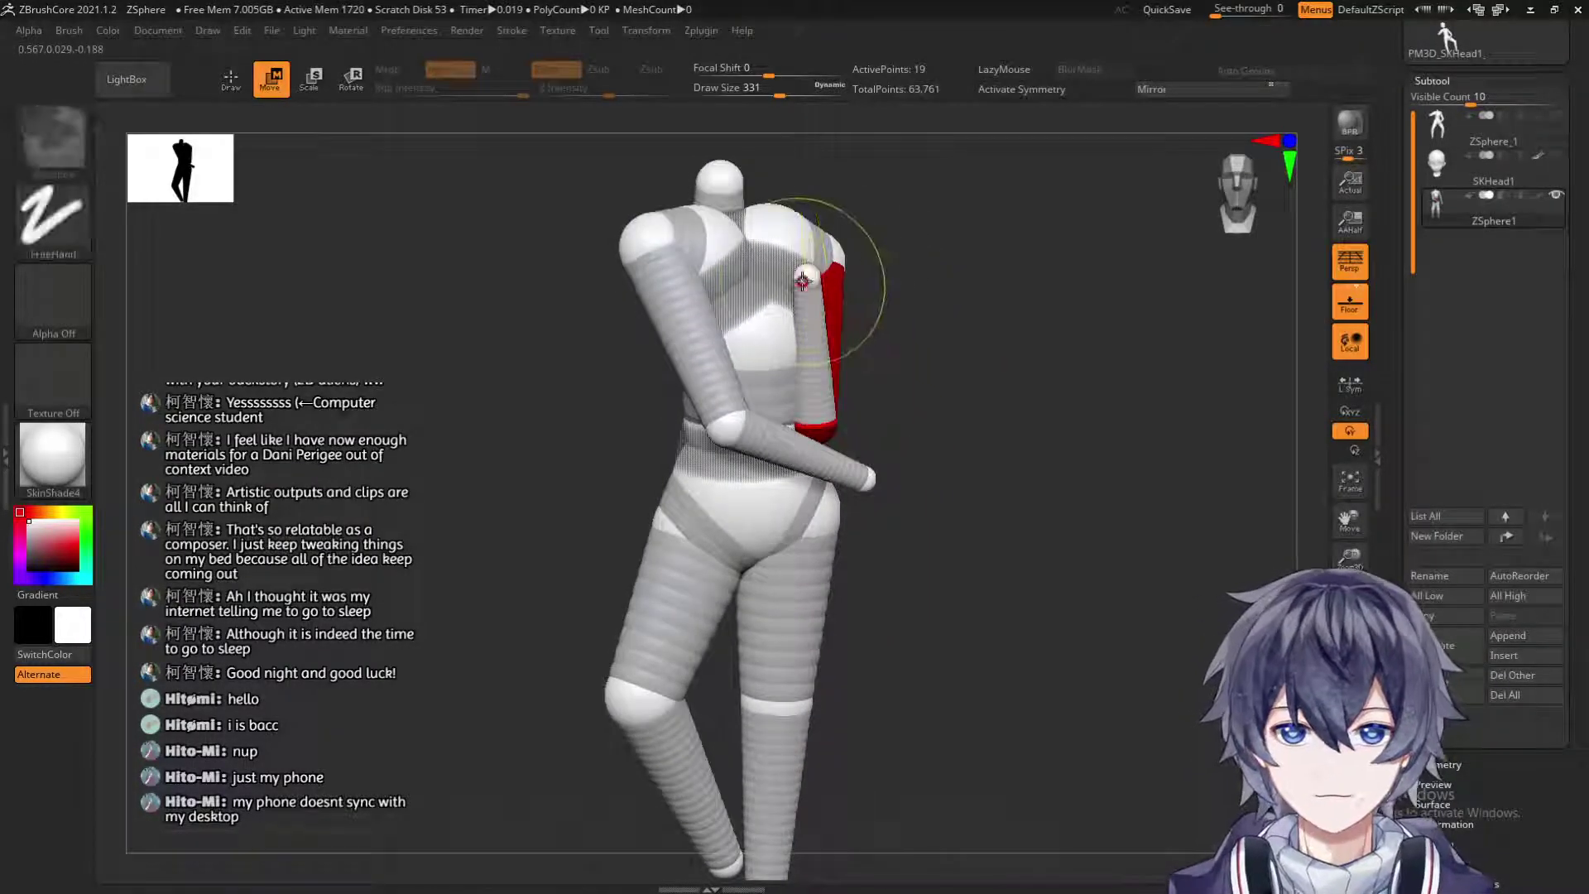
pyautogui.moveTo(975, 302); pyautogui.dragTo(803, 358)
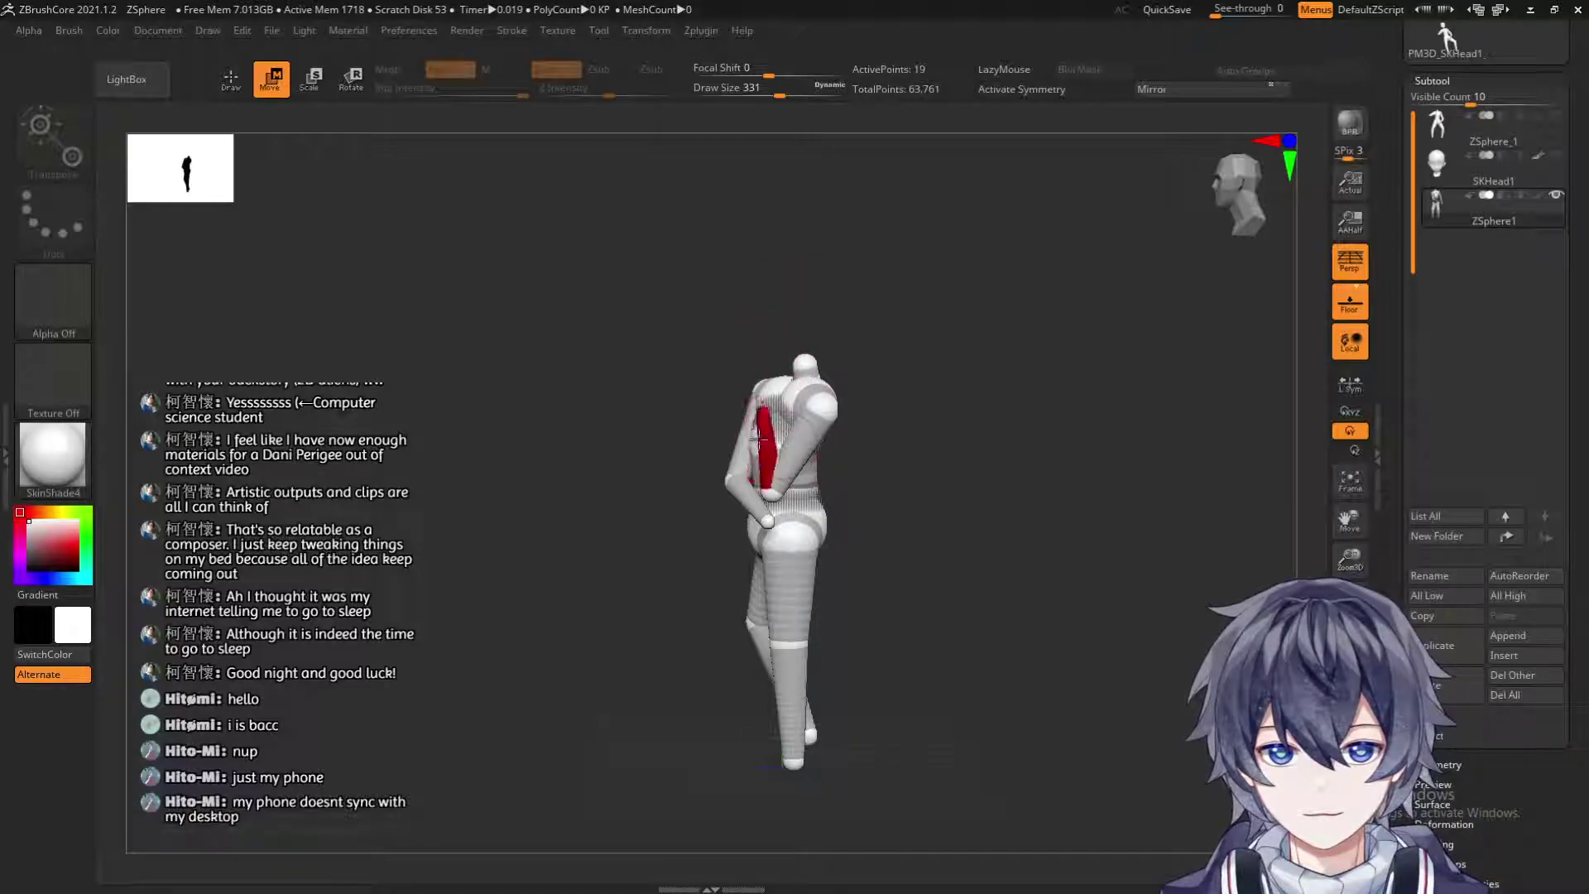
pyautogui.moveTo(908, 408); pyautogui.dragTo(957, 555)
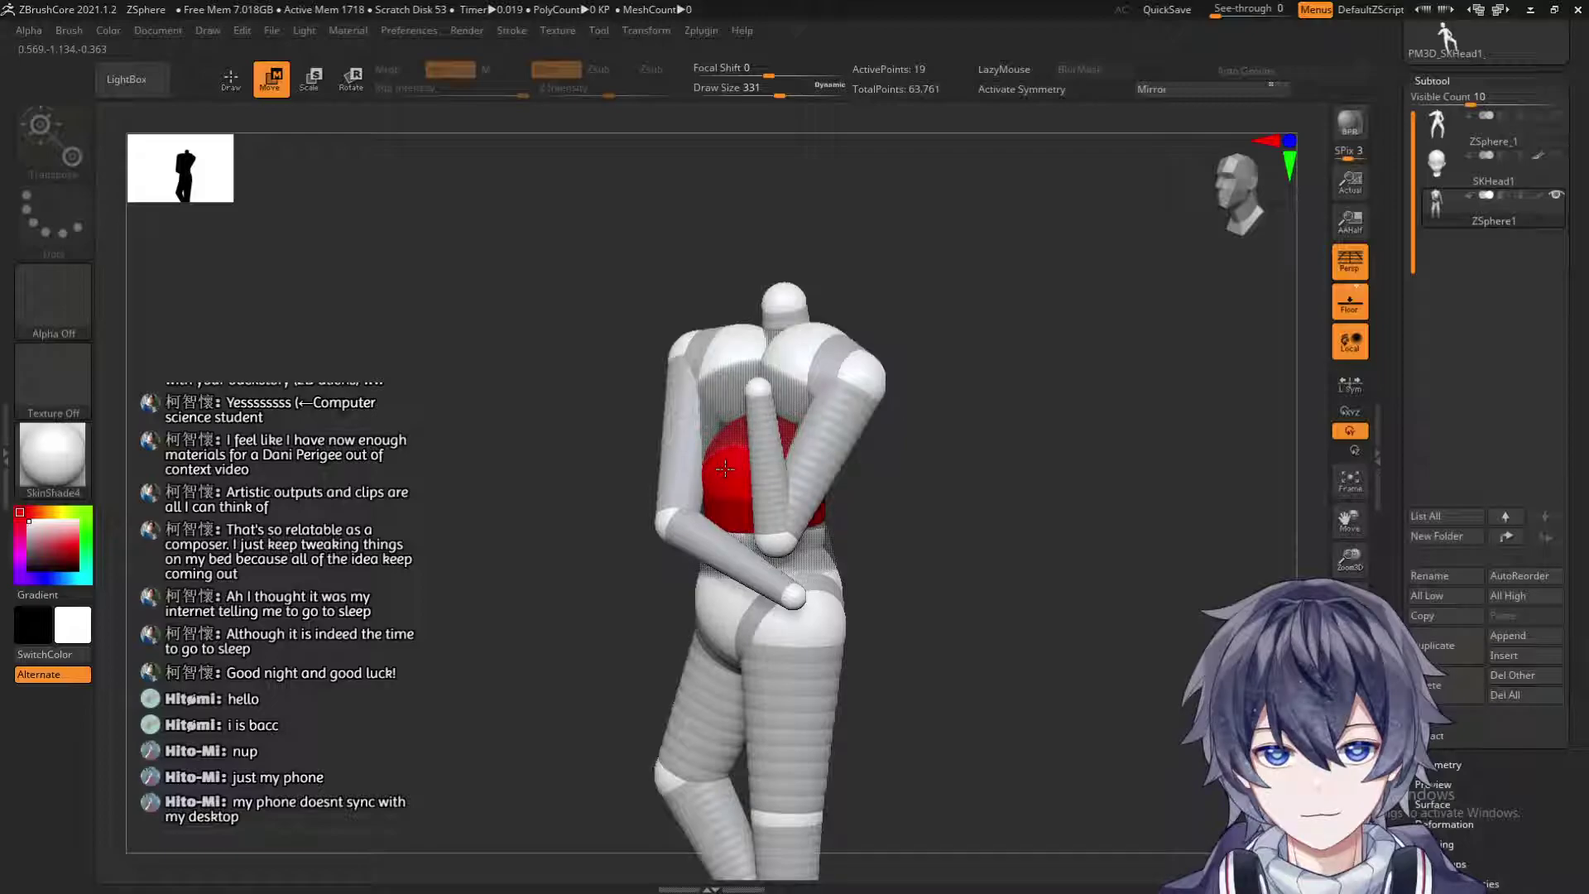
# Try shortening the torso by moving the abdomen and chest ZSpheres down with a draw size of 1000.
pyautogui.press('s')
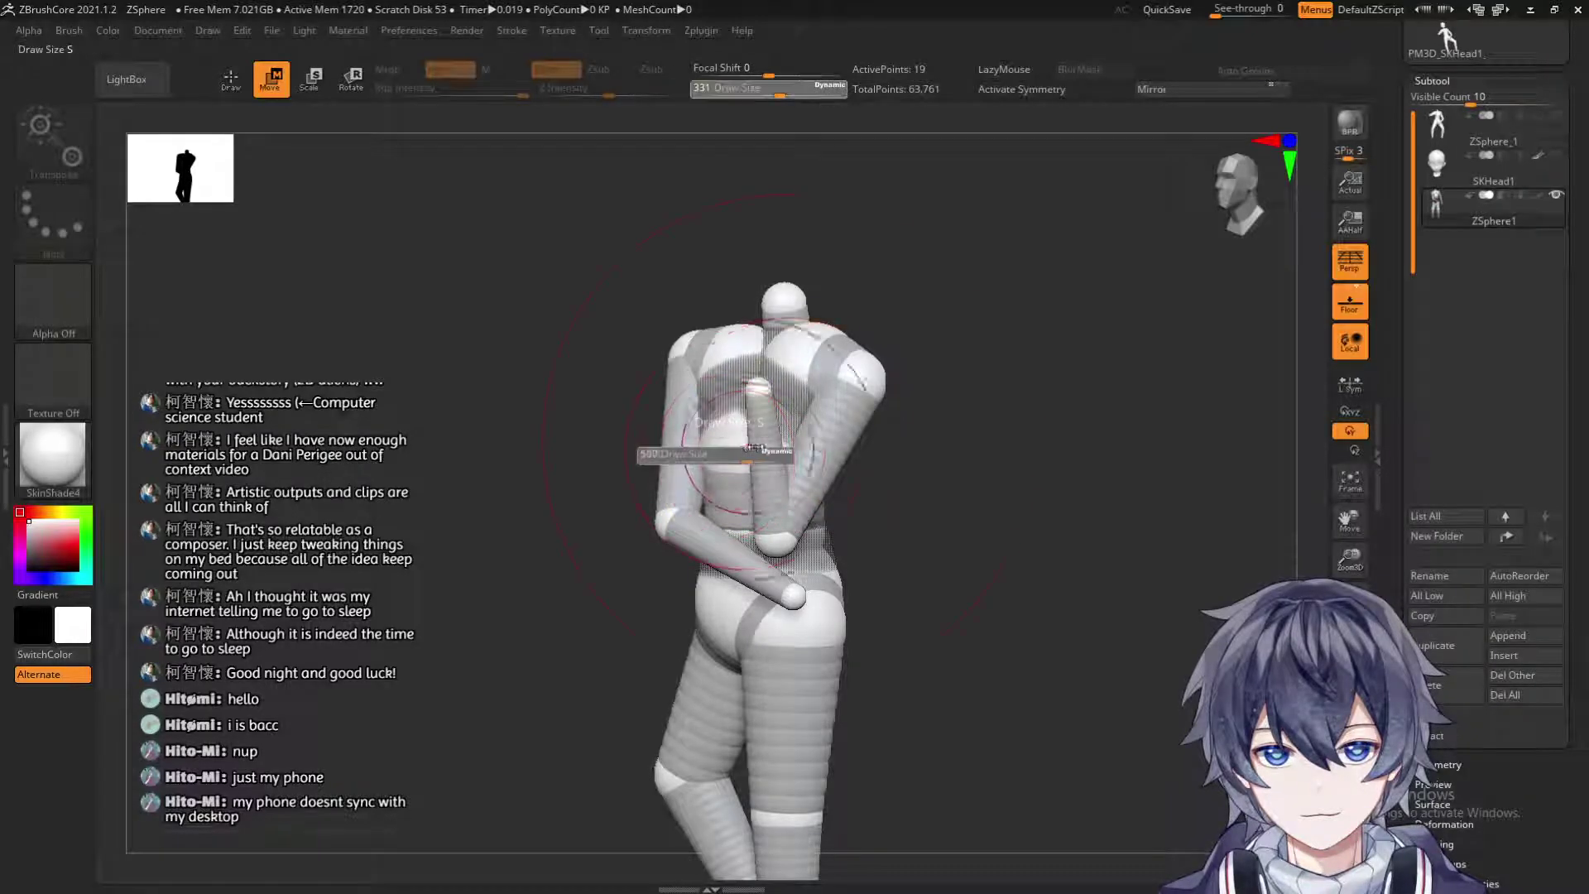
pyautogui.moveTo(836, 429); pyautogui.dragTo(878, 431)
pyautogui.moveTo(721, 439); pyautogui.dragTo(720, 472)
pyautogui.moveTo(712, 387); pyautogui.dragTo(711, 402)
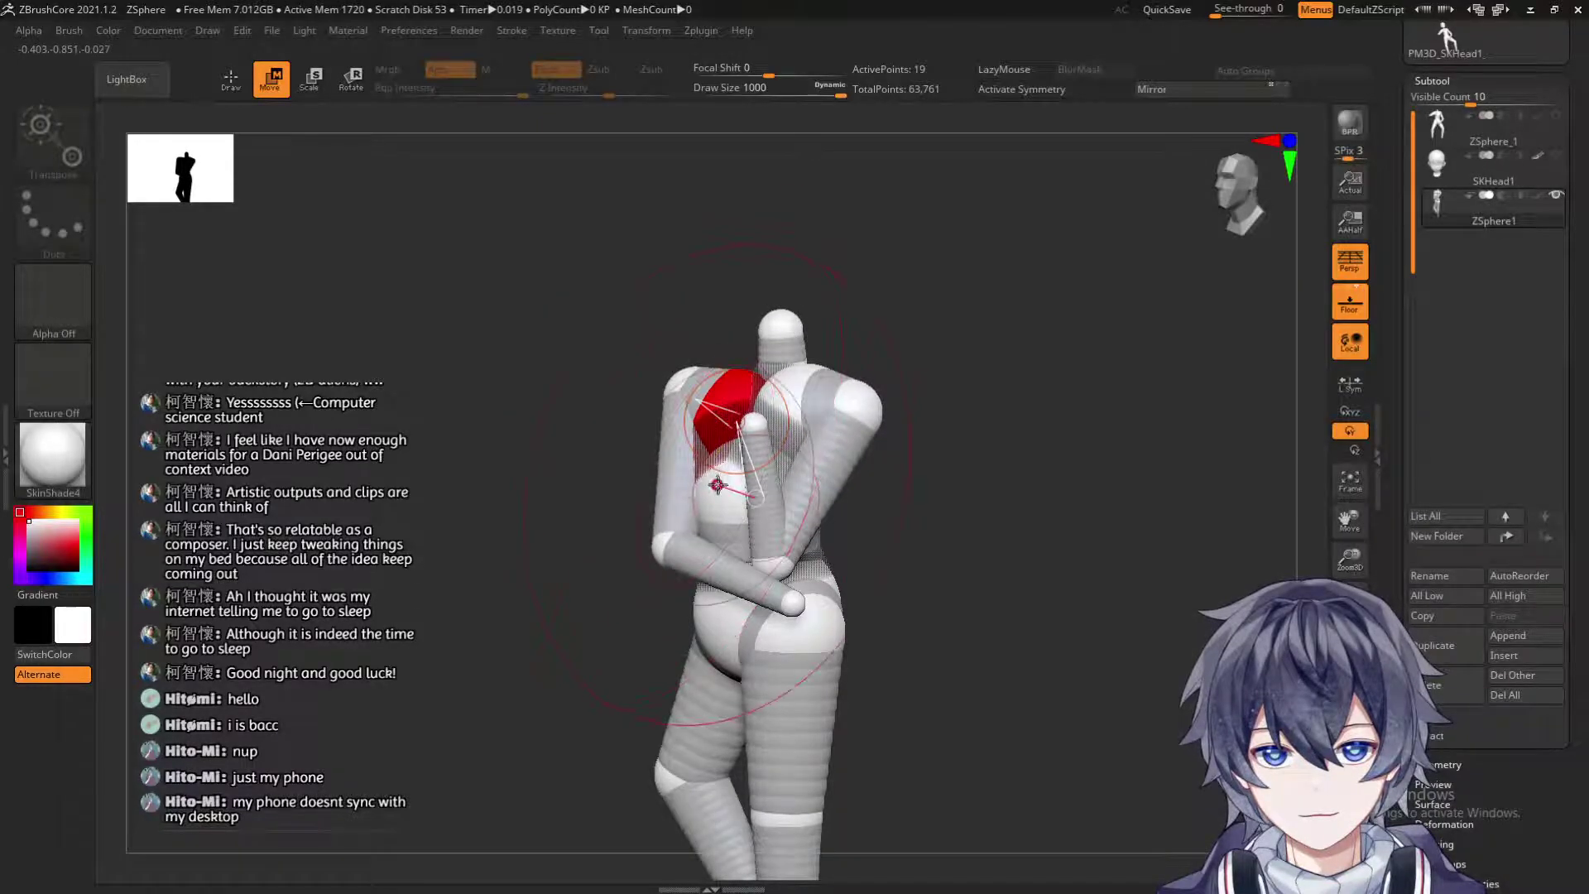
pyautogui.moveTo(717, 486); pyautogui.dragTo(718, 476)
pyautogui.moveTo(719, 394); pyautogui.dragTo(720, 404)
pyautogui.moveTo(1044, 408); pyautogui.dragTo(971, 412)
# Reduce the draw size to 280 and undo the recent torso ZSphere moves.
pyautogui.press('s')
pyautogui.moveTo(694, 430)
pyautogui.mouseDown()
pyautogui.moveTo(627, 442)
pyautogui.moveTo(692, 422)
pyautogui.mouseUp()
pyautogui.moveTo(984, 333); pyautogui.dragTo(1092, 318)
pyautogui.moveTo(1012, 388); pyautogui.dragTo(985, 386)
pyautogui.keyDown('alt'); pyautogui.moveTo(859, 379); pyautogui.dragTo(888, 294); pyautogui.keyUp('alt')
pyautogui.keyDown('alt'); pyautogui.moveTo(910, 374); pyautogui.dragTo(917, 323); pyautogui.keyUp('alt')
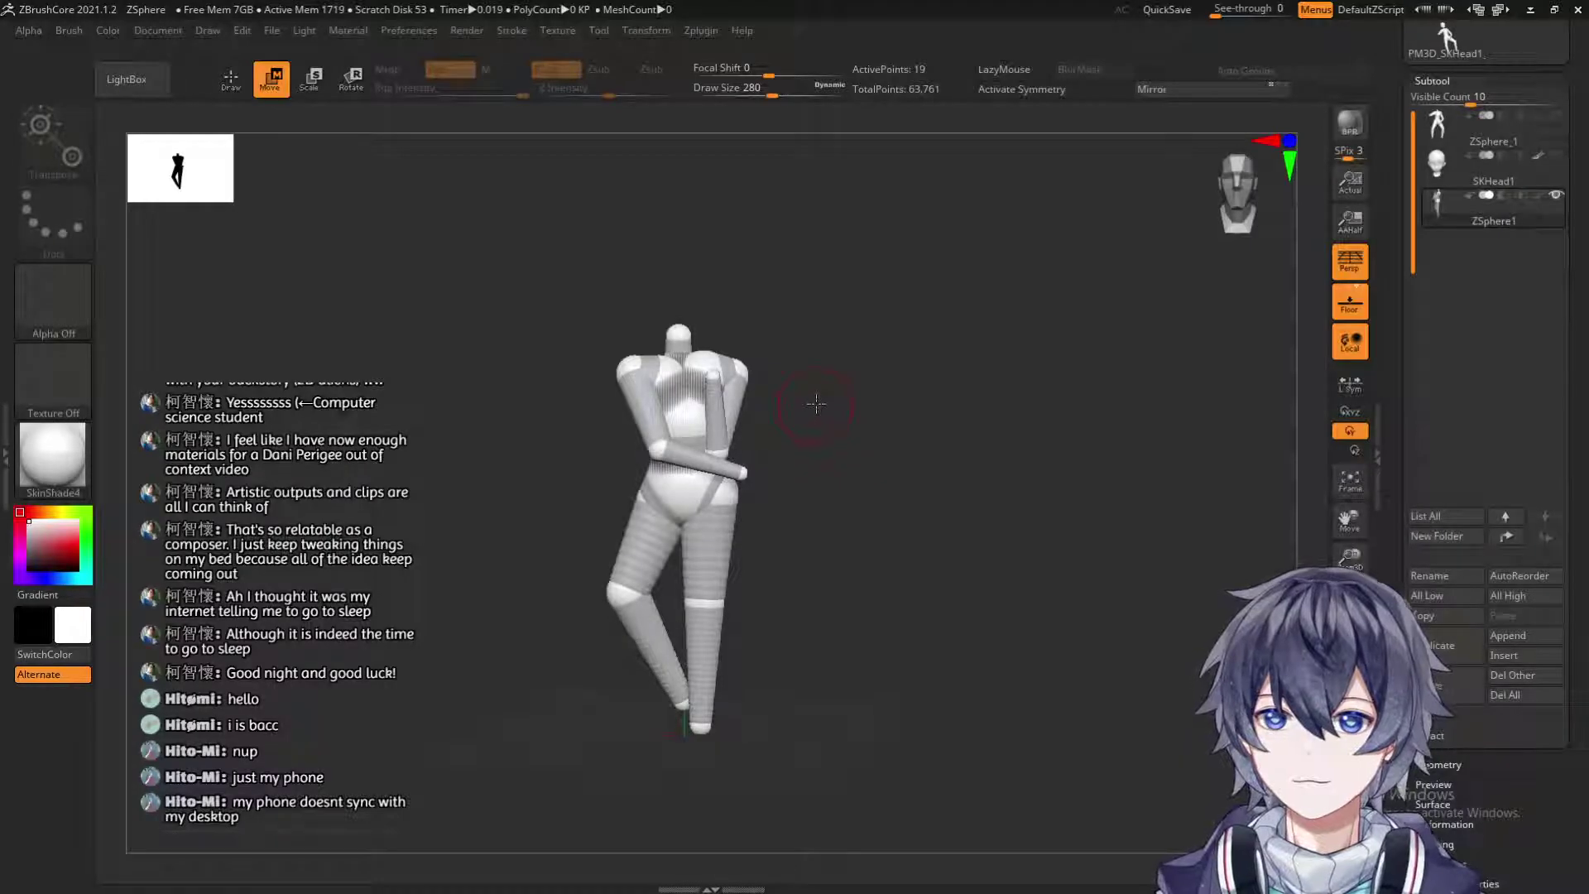
pyautogui.moveTo(815, 403)
pyautogui.mouseDown()
pyautogui.moveTo(807, 369)
pyautogui.moveTo(810, 405)
pyautogui.moveTo(816, 391)
pyautogui.mouseUp()
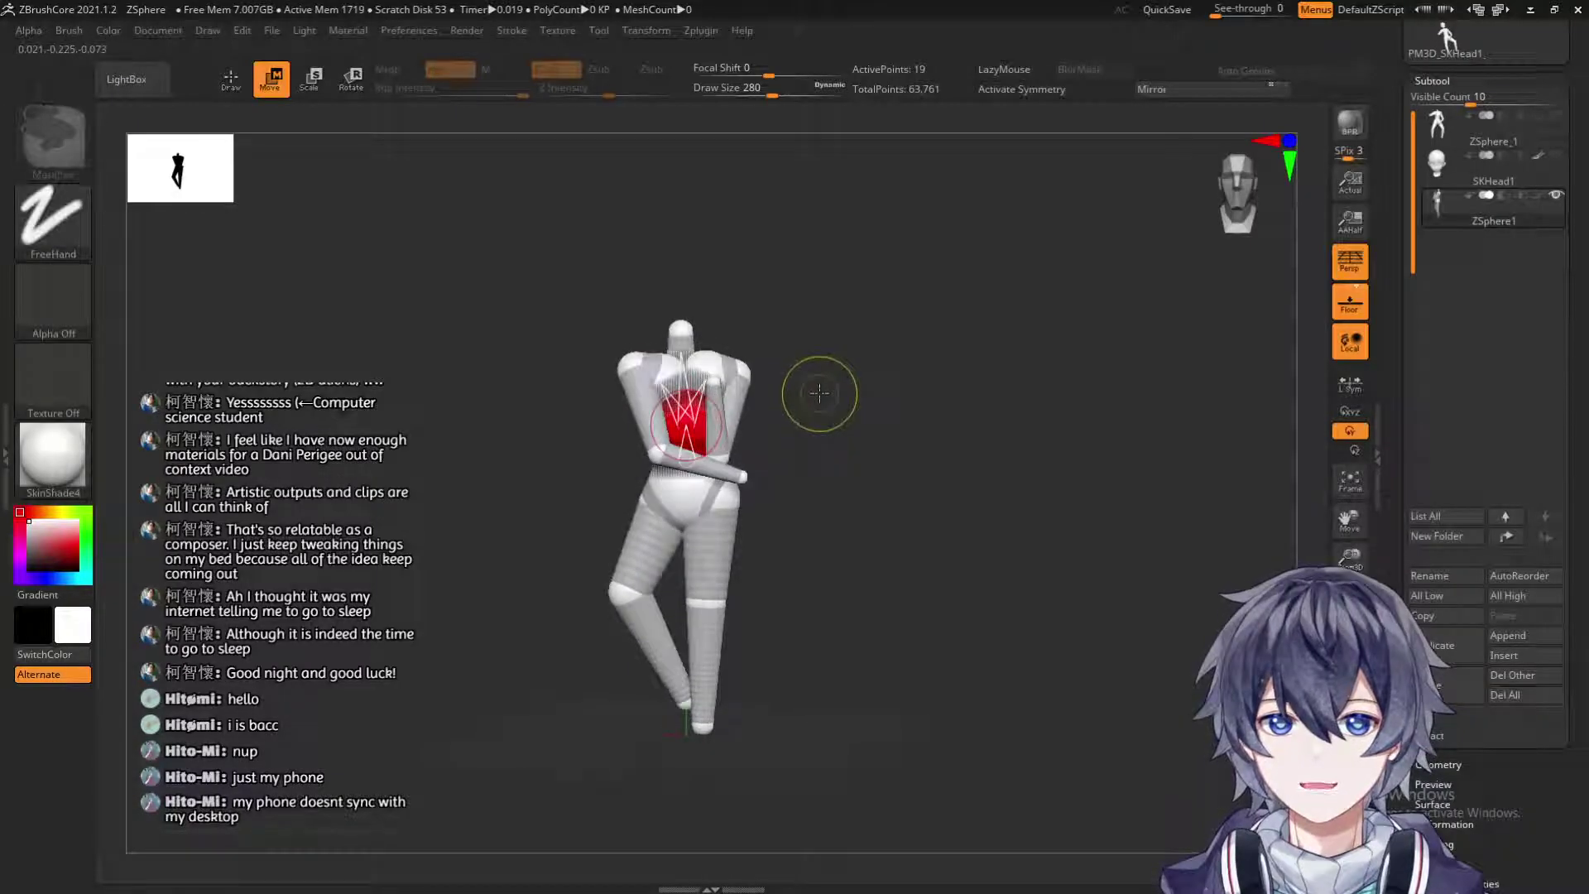
pyautogui.hotkey('ctrl', 'z')
pyautogui.hotkey('ctrl', 'z')
pyautogui.moveTo(822, 390); pyautogui.dragTo(664, 339)
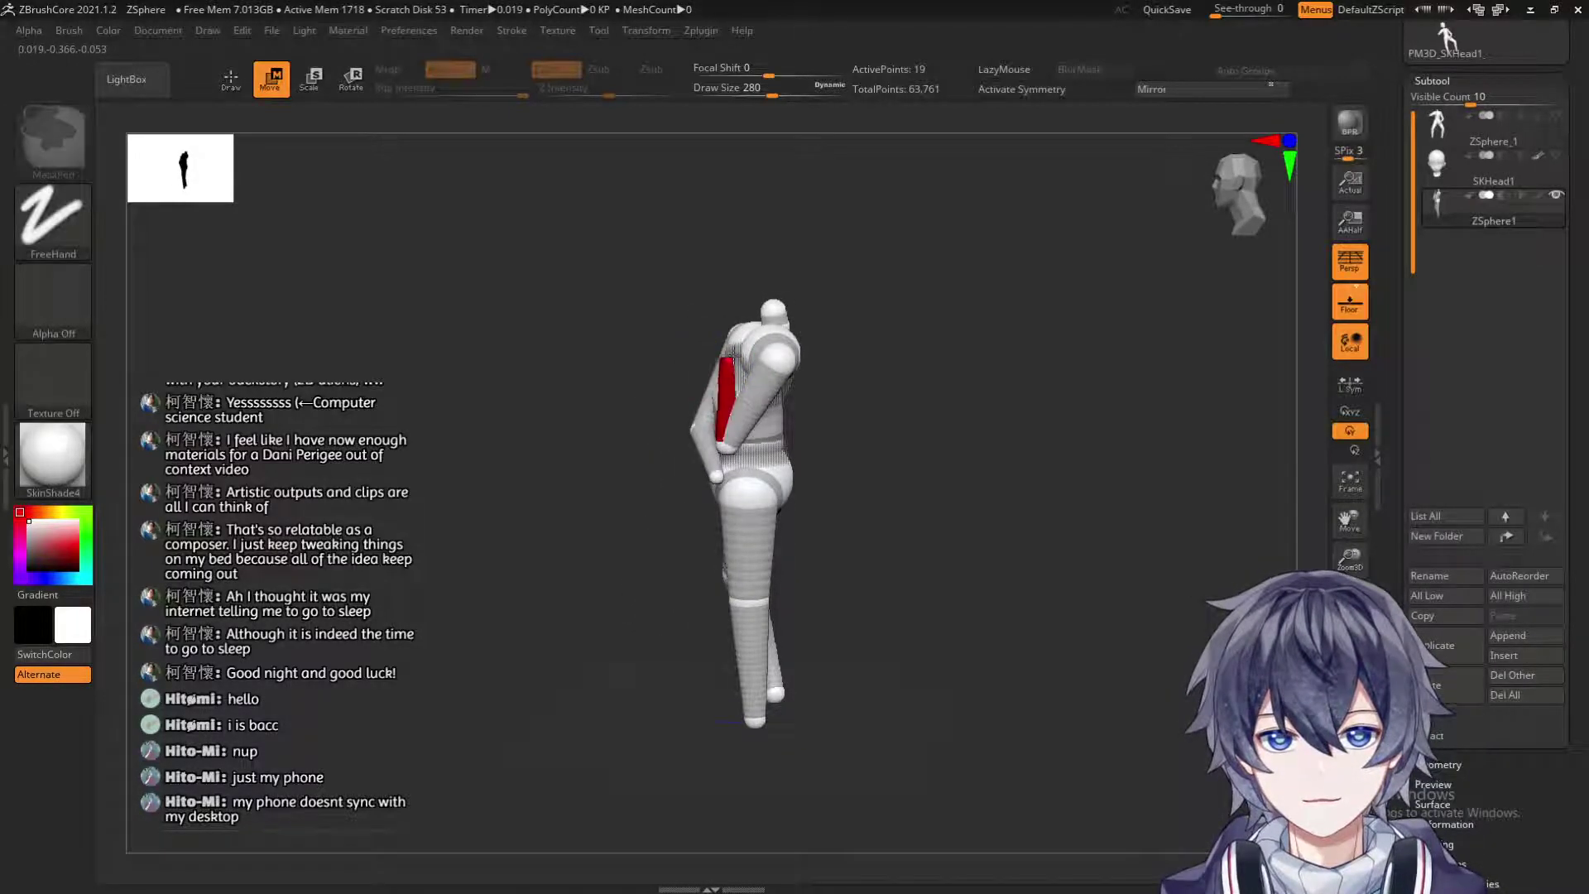
# Shift the straight leg's knee ZSphere slightly inward to adjust the stance.
pyautogui.moveTo(916, 290); pyautogui.dragTo(964, 389)
pyautogui.moveTo(918, 330)
pyautogui.mouseDown()
pyautogui.moveTo(947, 328)
pyautogui.moveTo(745, 355)
pyautogui.mouseUp()
pyautogui.moveTo(869, 331); pyautogui.dragTo(933, 364)
pyautogui.keyDown('alt'); pyautogui.moveTo(933, 368); pyautogui.dragTo(837, 352); pyautogui.keyUp('alt')
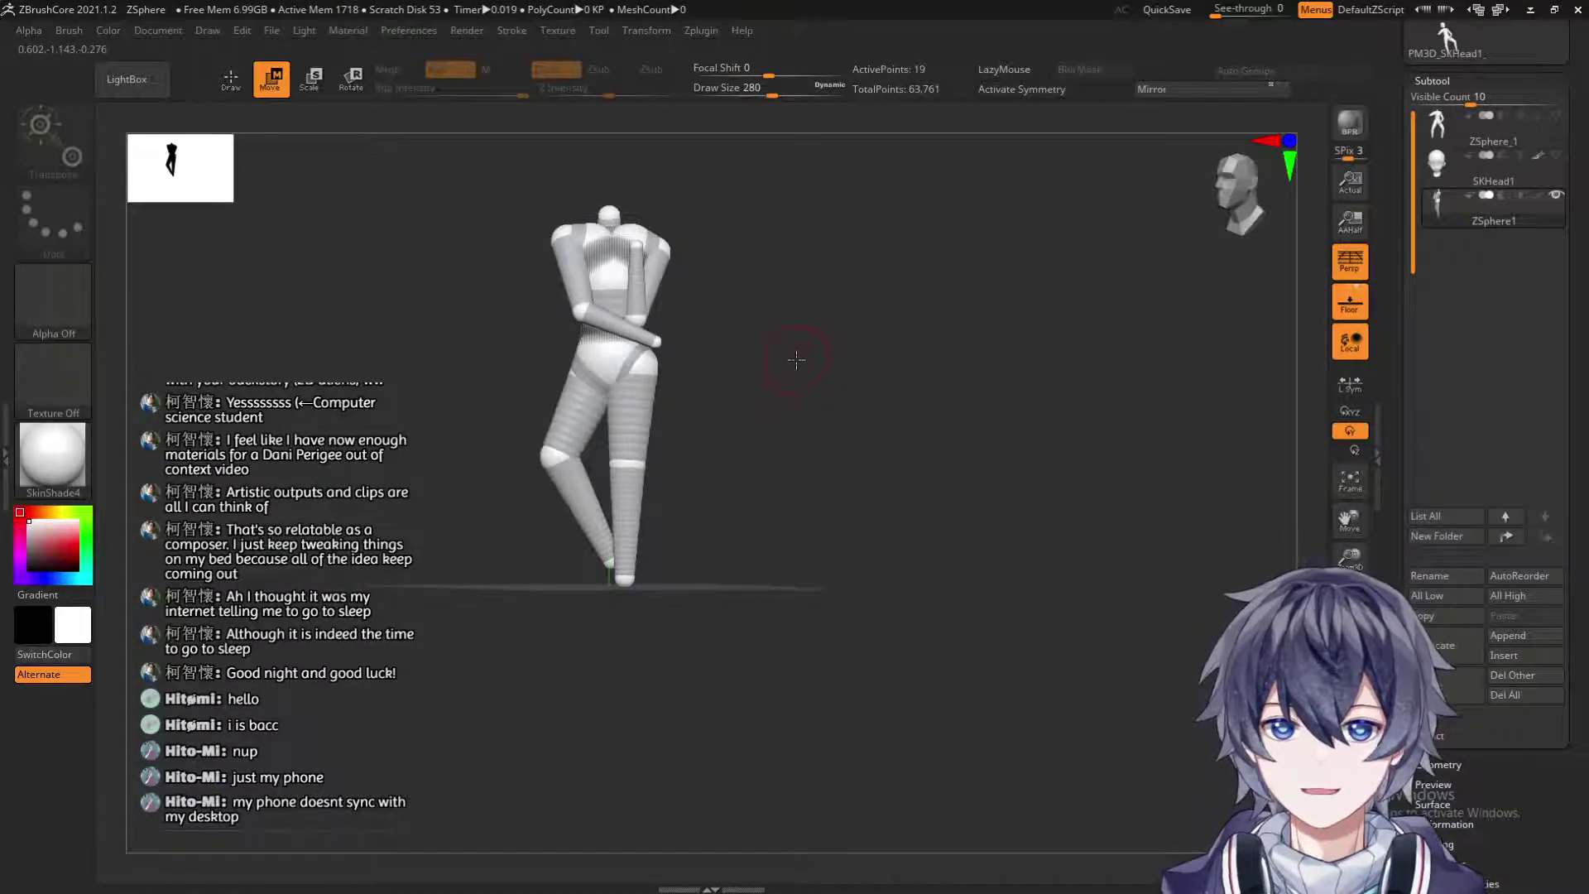
pyautogui.moveTo(765, 404); pyautogui.dragTo(750, 418)
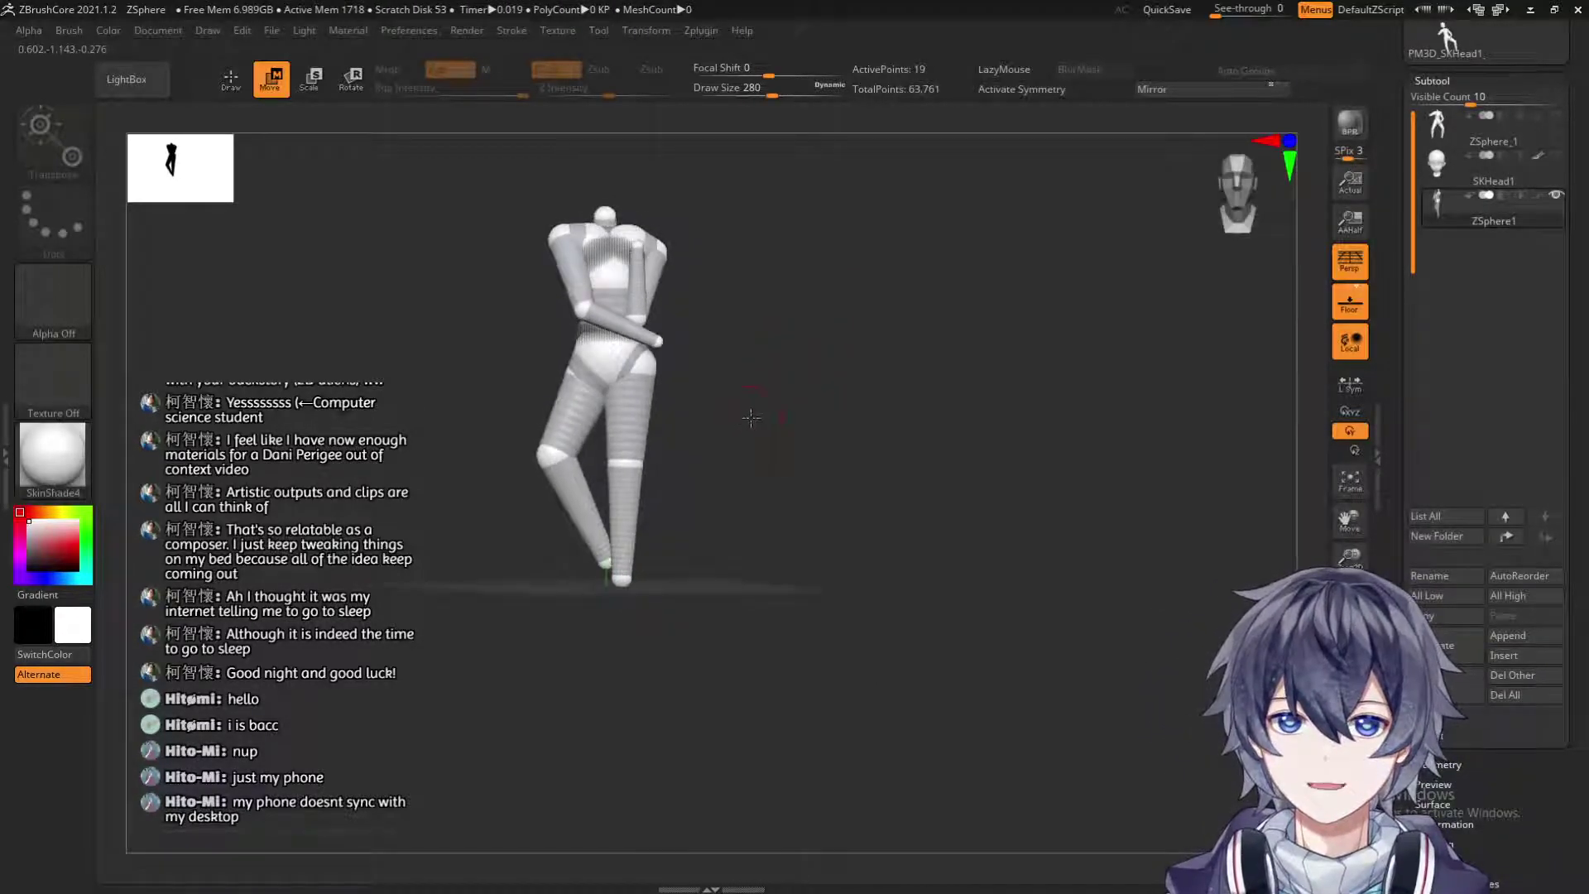
pyautogui.moveTo(633, 465); pyautogui.dragTo(626, 466)
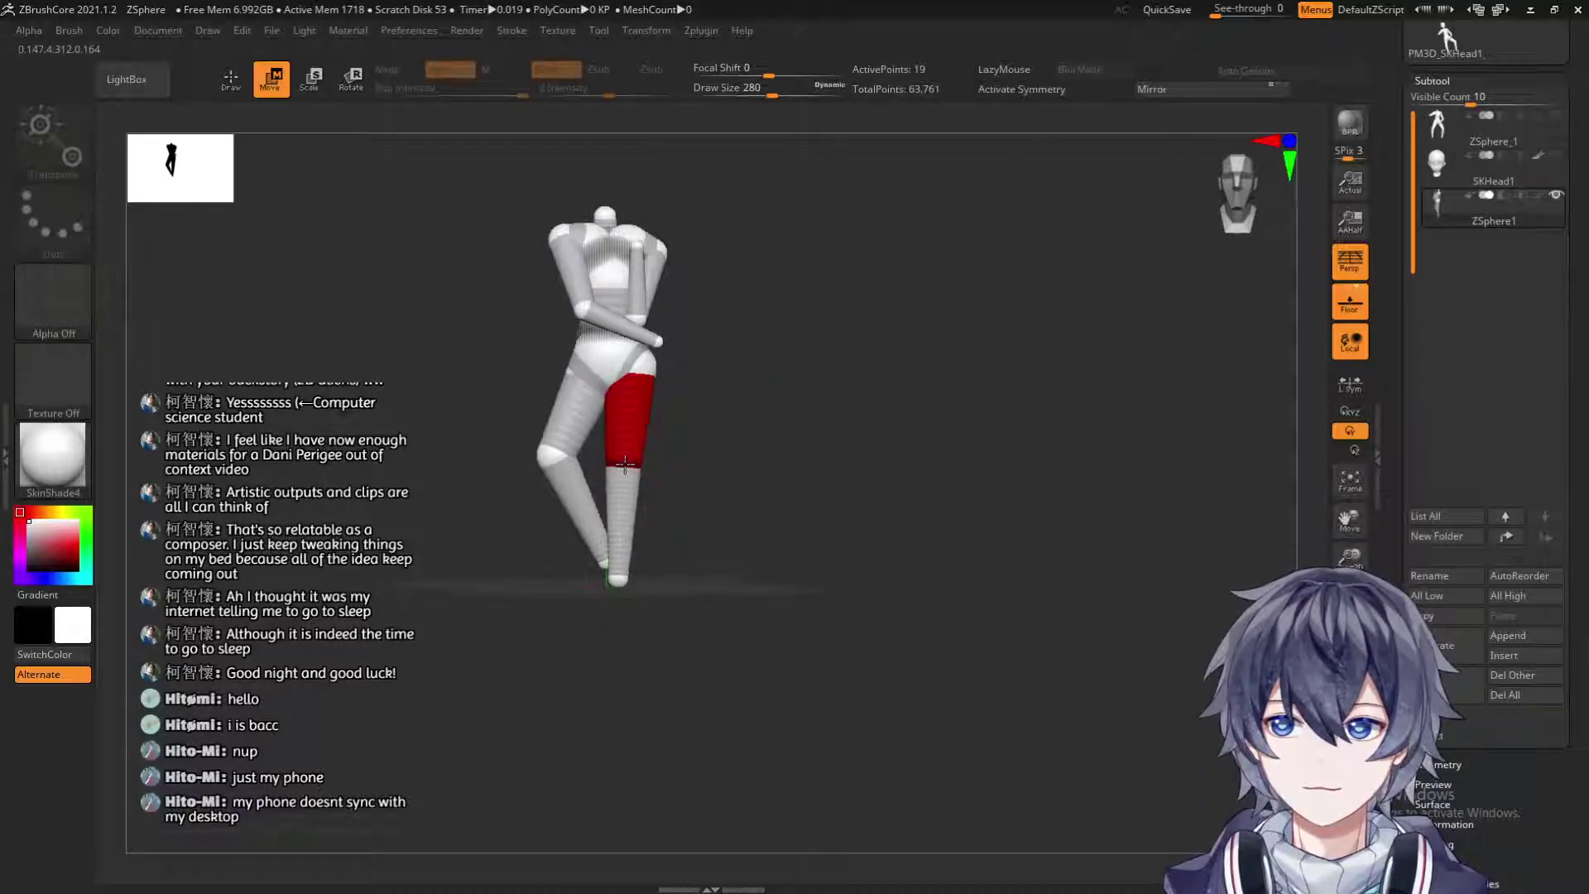
# Turn the posed ZSphere figure into a skinned mesh and ready it for sculpting with the Move brush.
pyautogui.press('q')
pyautogui.moveTo(745, 425)
pyautogui.mouseDown()
pyautogui.moveTo(752, 480)
pyautogui.moveTo(915, 450)
pyautogui.moveTo(936, 424)
pyautogui.moveTo(892, 451)
pyautogui.moveTo(927, 451)
pyautogui.mouseUp()
pyautogui.press('w')
pyautogui.press('a')
pyautogui.keyDown('alt'); pyautogui.moveTo(927, 451); pyautogui.dragTo(952, 505); pyautogui.keyUp('alt')
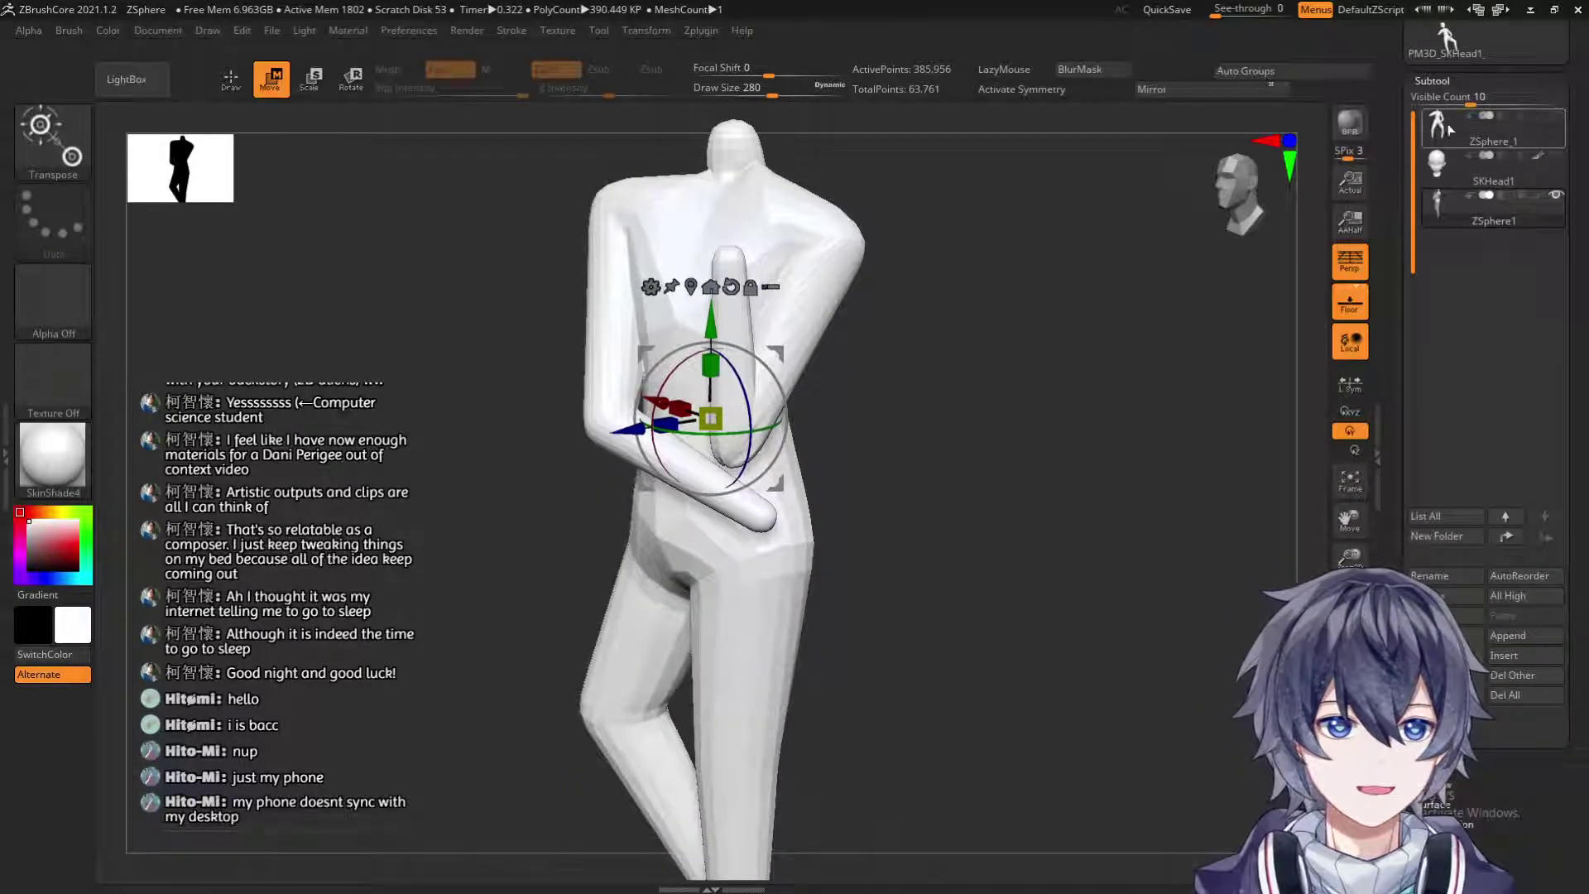
pyautogui.press('q')
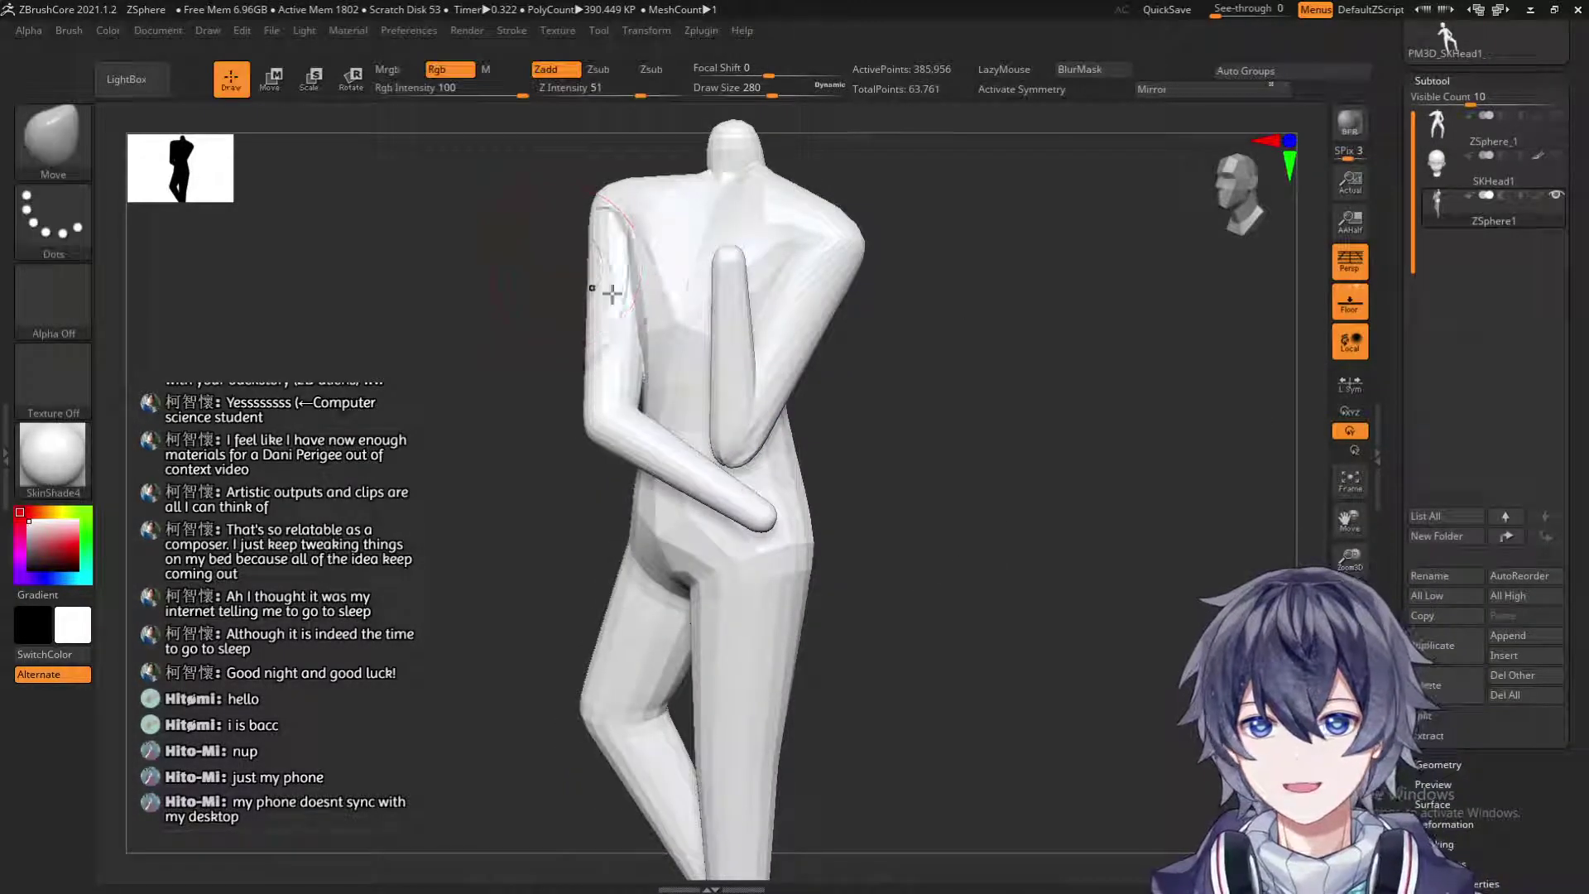
# Smooth the faceted surface of the hips, thighs and lower legs at a draw size of 280.
pyautogui.moveTo(986, 376); pyautogui.dragTo(1011, 405)
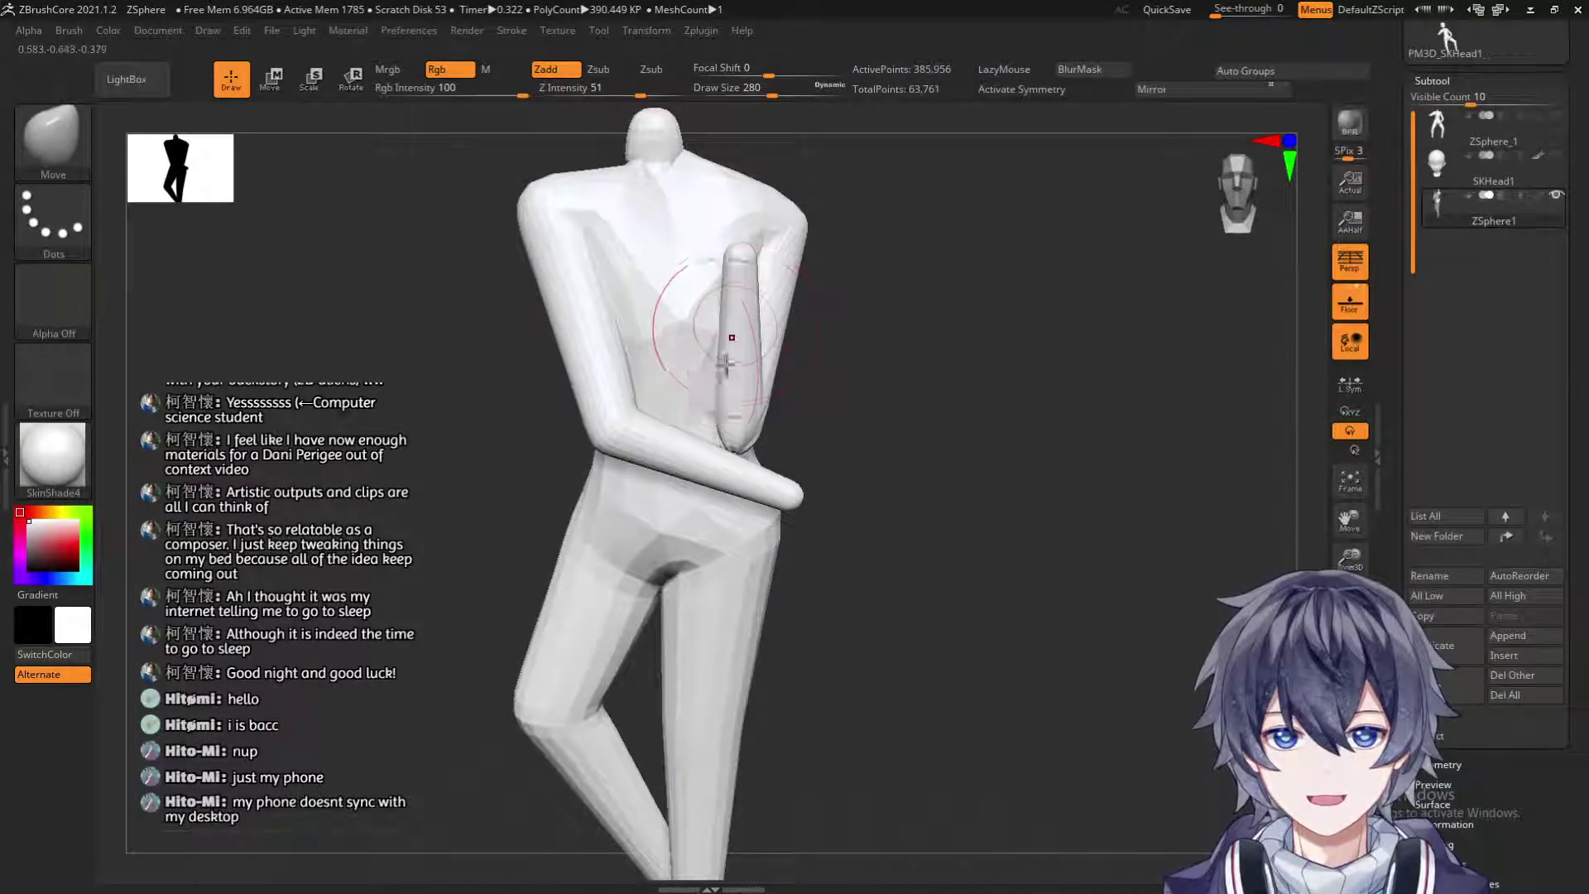
pyautogui.moveTo(900, 406)
pyautogui.mouseDown()
pyautogui.moveTo(968, 402)
pyautogui.moveTo(752, 355)
pyautogui.moveTo(827, 406)
pyautogui.mouseUp()
pyautogui.moveTo(924, 487); pyautogui.dragTo(917, 398)
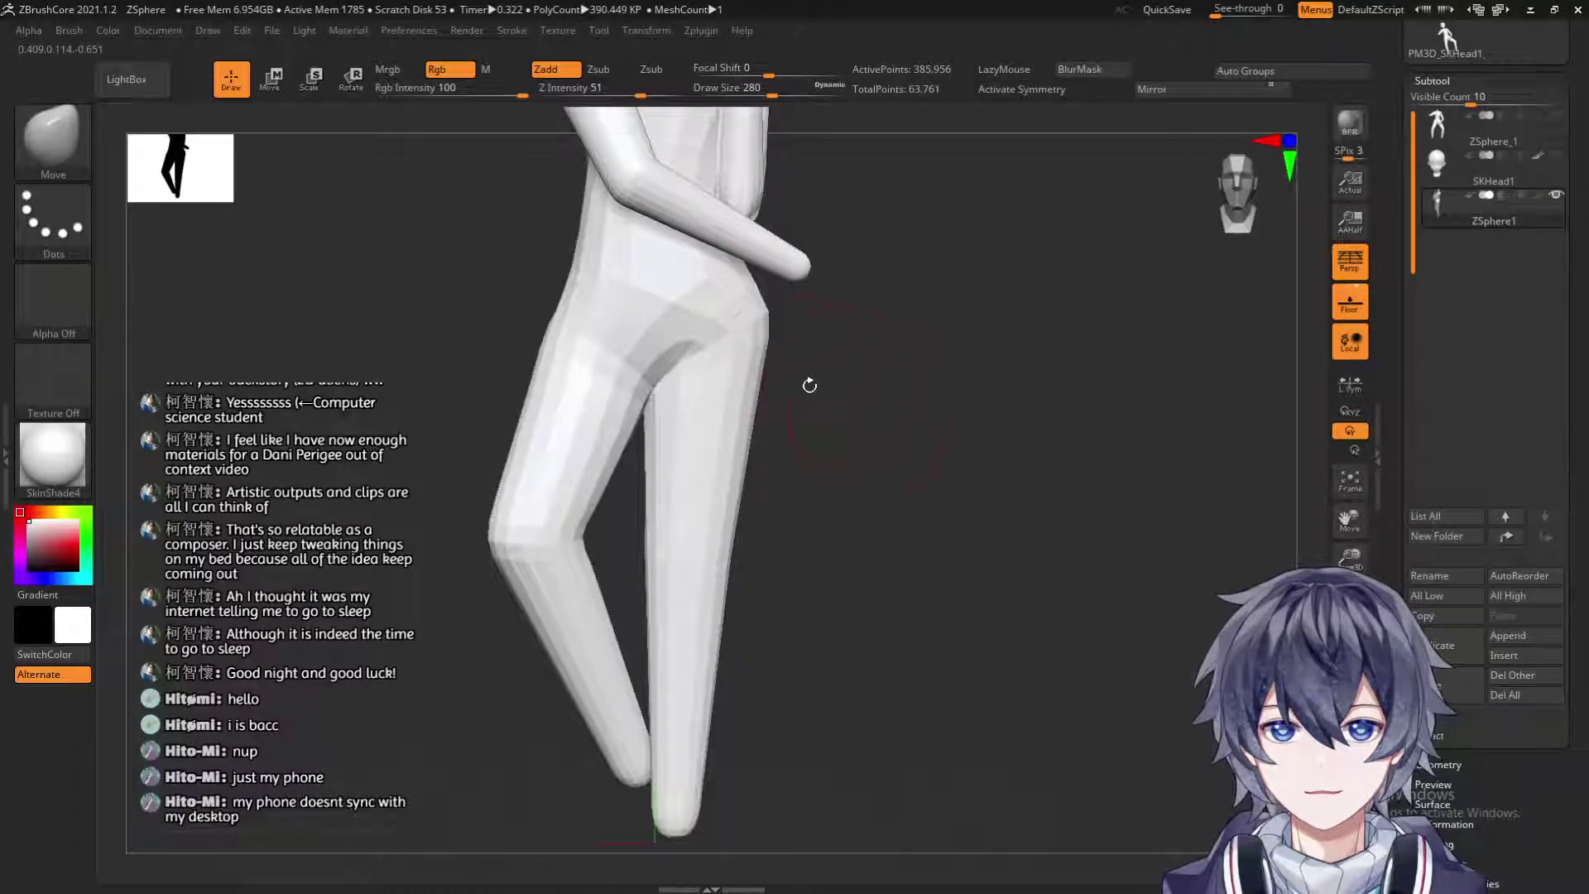
pyautogui.press('shift')
pyautogui.keyDown('shift'); pyautogui.moveTo(746, 323); pyautogui.dragTo(691, 505); pyautogui.keyUp('shift')
pyautogui.keyDown('alt'); pyautogui.moveTo(882, 464); pyautogui.dragTo(951, 237); pyautogui.keyUp('alt')
pyautogui.keyDown('shift'); pyautogui.moveTo(765, 285); pyautogui.dragTo(726, 389); pyautogui.keyUp('shift')
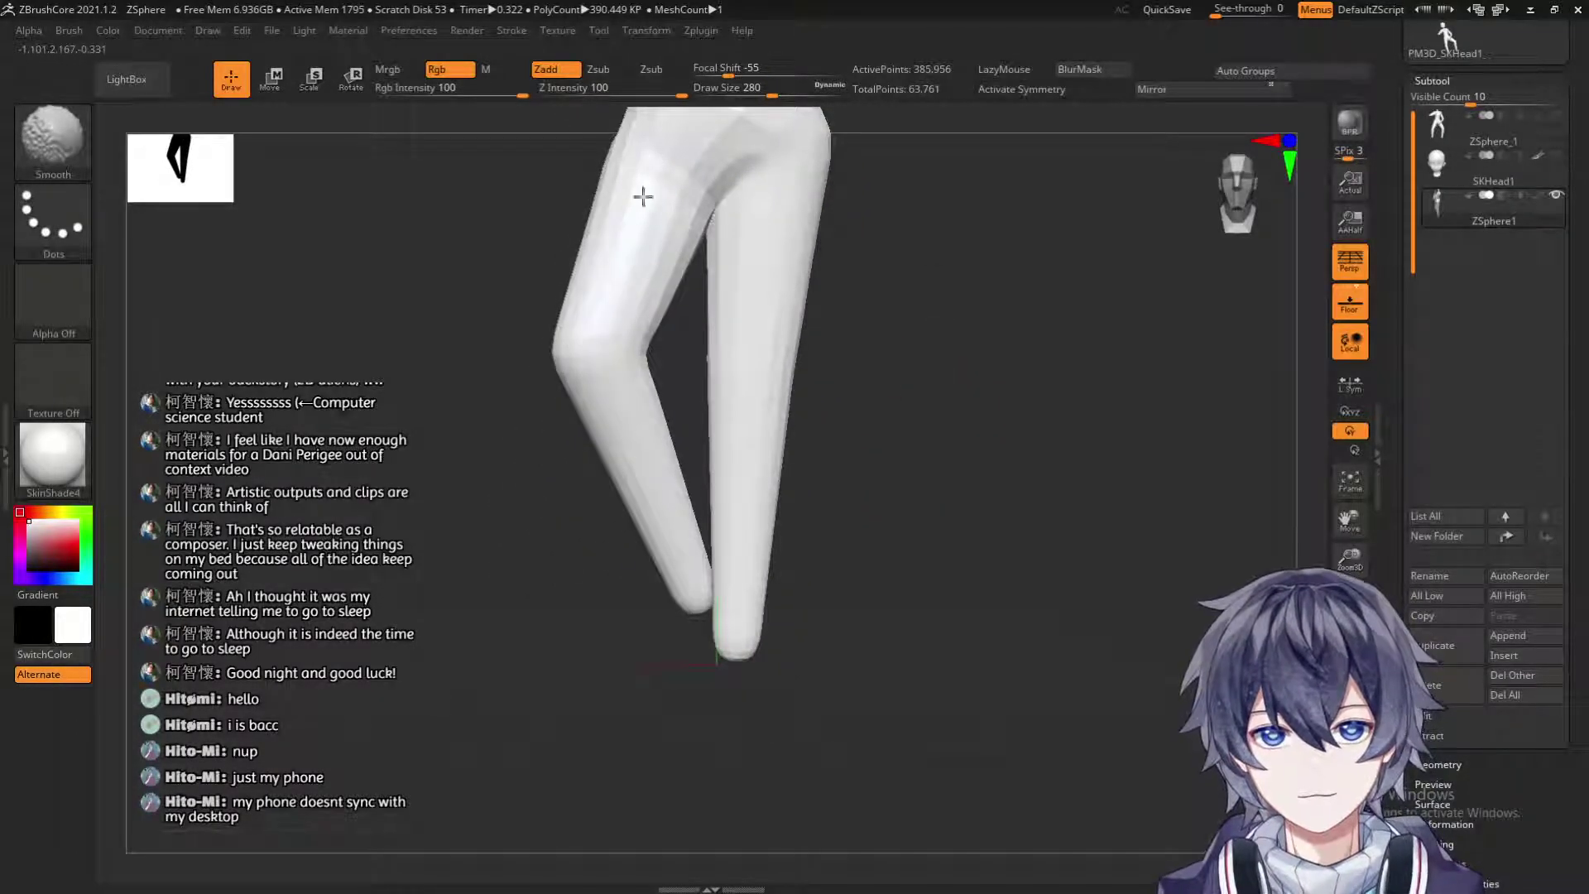
pyautogui.moveTo(869, 358)
pyautogui.keyDown('alt'); pyautogui.mouseDown(button='right')
pyautogui.moveTo(943, 465)
pyautogui.moveTo(884, 461)
pyautogui.moveTo(879, 383)
pyautogui.moveTo(835, 461)
pyautogui.mouseUp(button='right'); pyautogui.keyUp('alt')
pyautogui.press('shift')
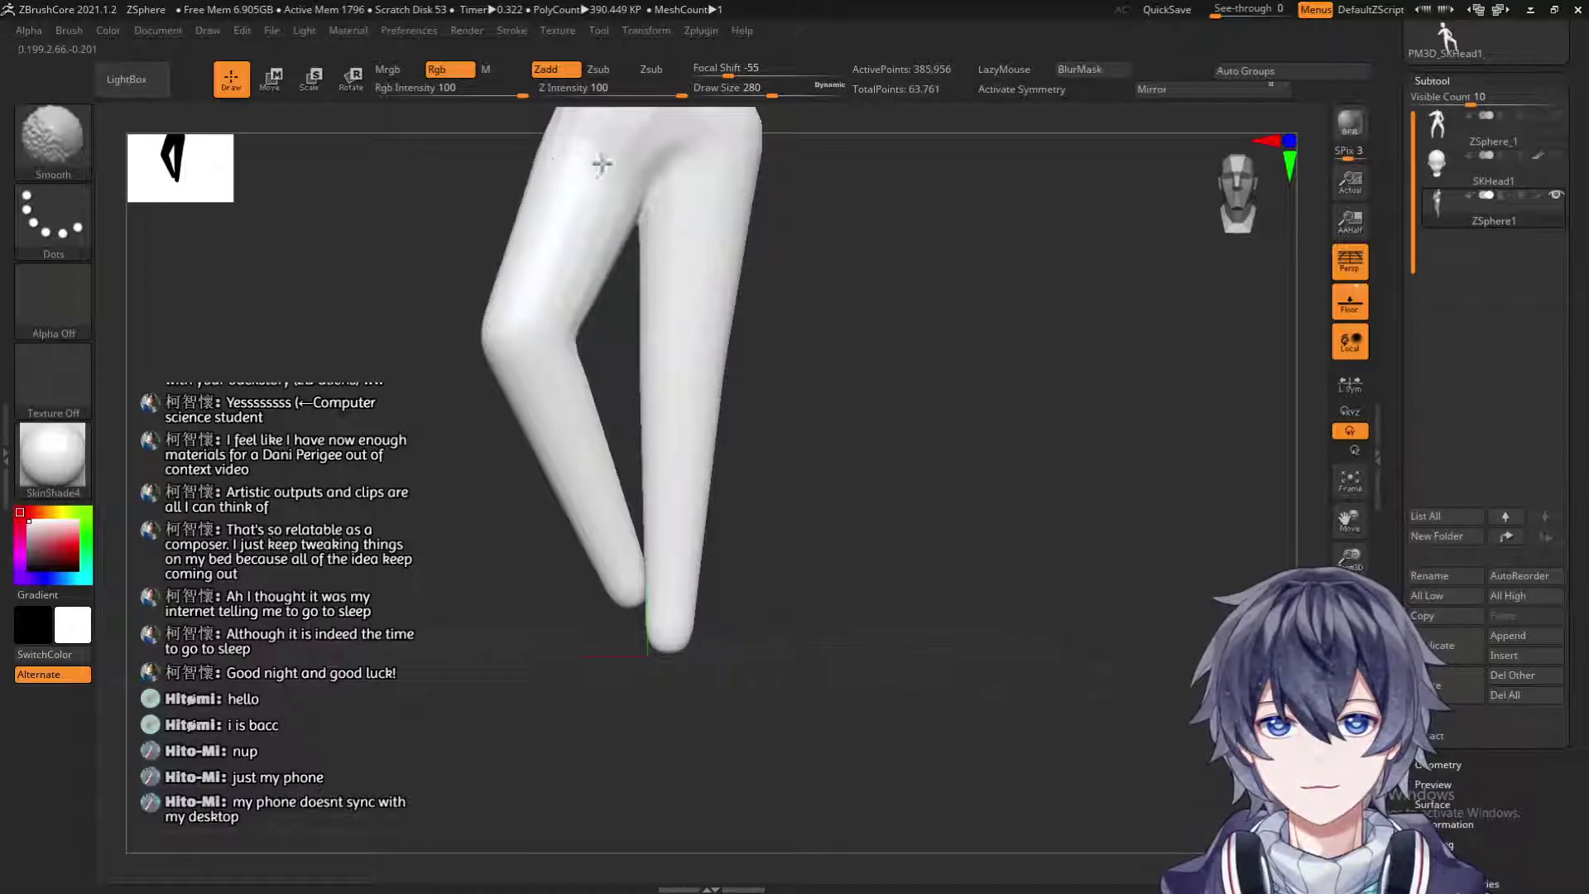
pyautogui.keyDown('shift'); pyautogui.moveTo(559, 479); pyautogui.dragTo(554, 414); pyautogui.keyUp('shift')
pyautogui.moveTo(874, 415)
pyautogui.keyDown('alt'); pyautogui.mouseDown()
pyautogui.moveTo(861, 271)
pyautogui.moveTo(813, 301)
pyautogui.mouseUp(); pyautogui.keyUp('alt')
# Smooth the whole body from the front, side and back at a draw size of 846.
pyautogui.press('s')
pyautogui.moveTo(814, 303); pyautogui.dragTo(869, 304)
pyautogui.keyDown('alt'); pyautogui.moveTo(898, 312); pyautogui.dragTo(907, 553); pyautogui.keyUp('alt')
pyautogui.press('shift')
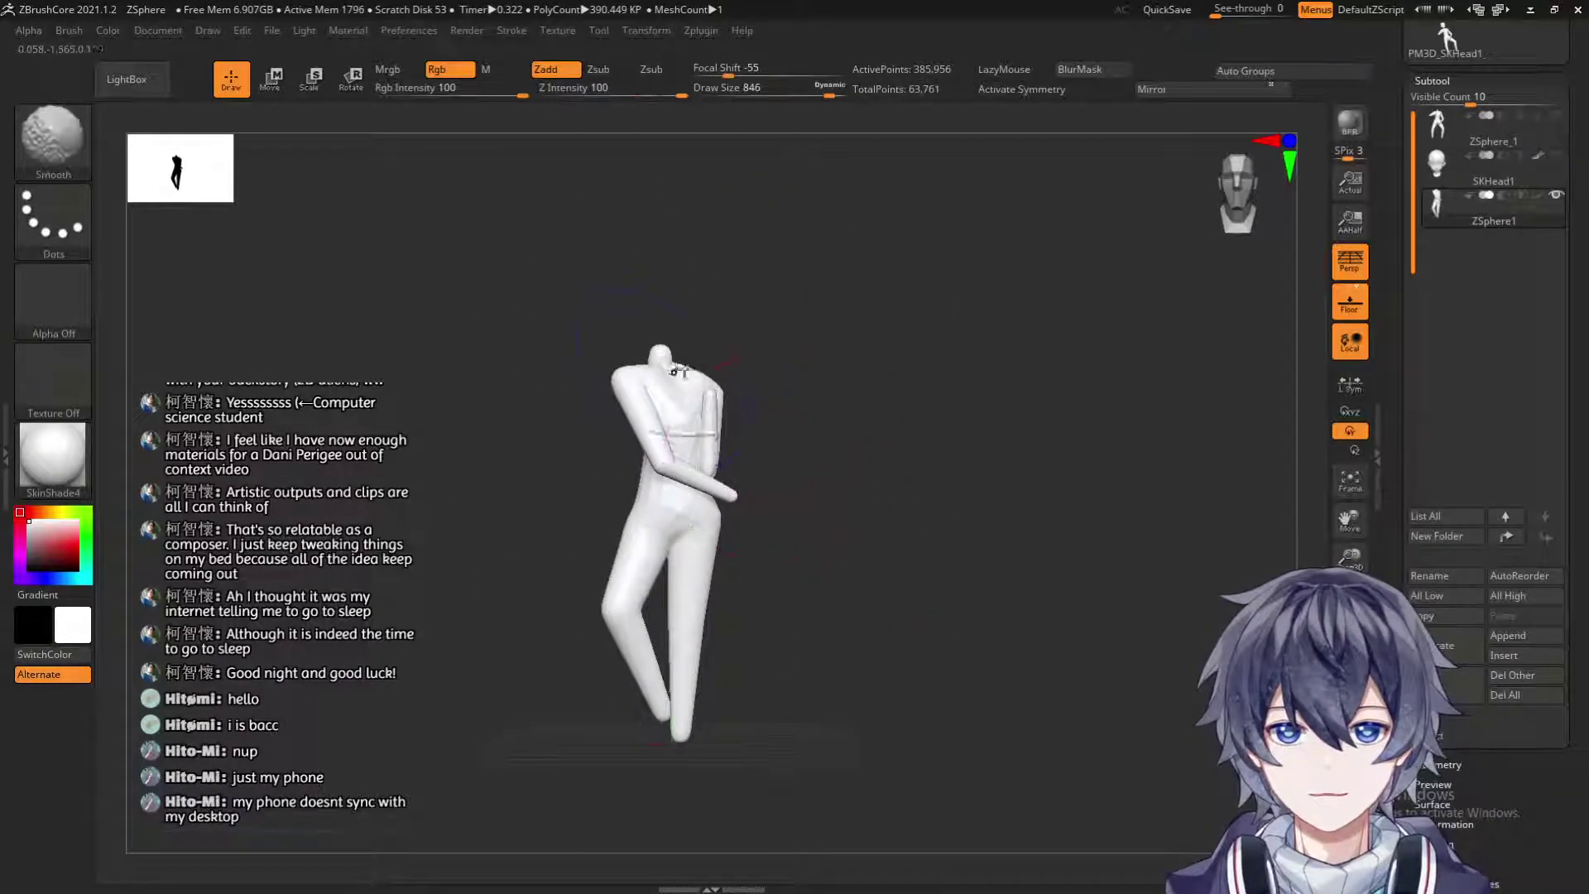
pyautogui.moveTo(766, 454); pyautogui.dragTo(910, 445)
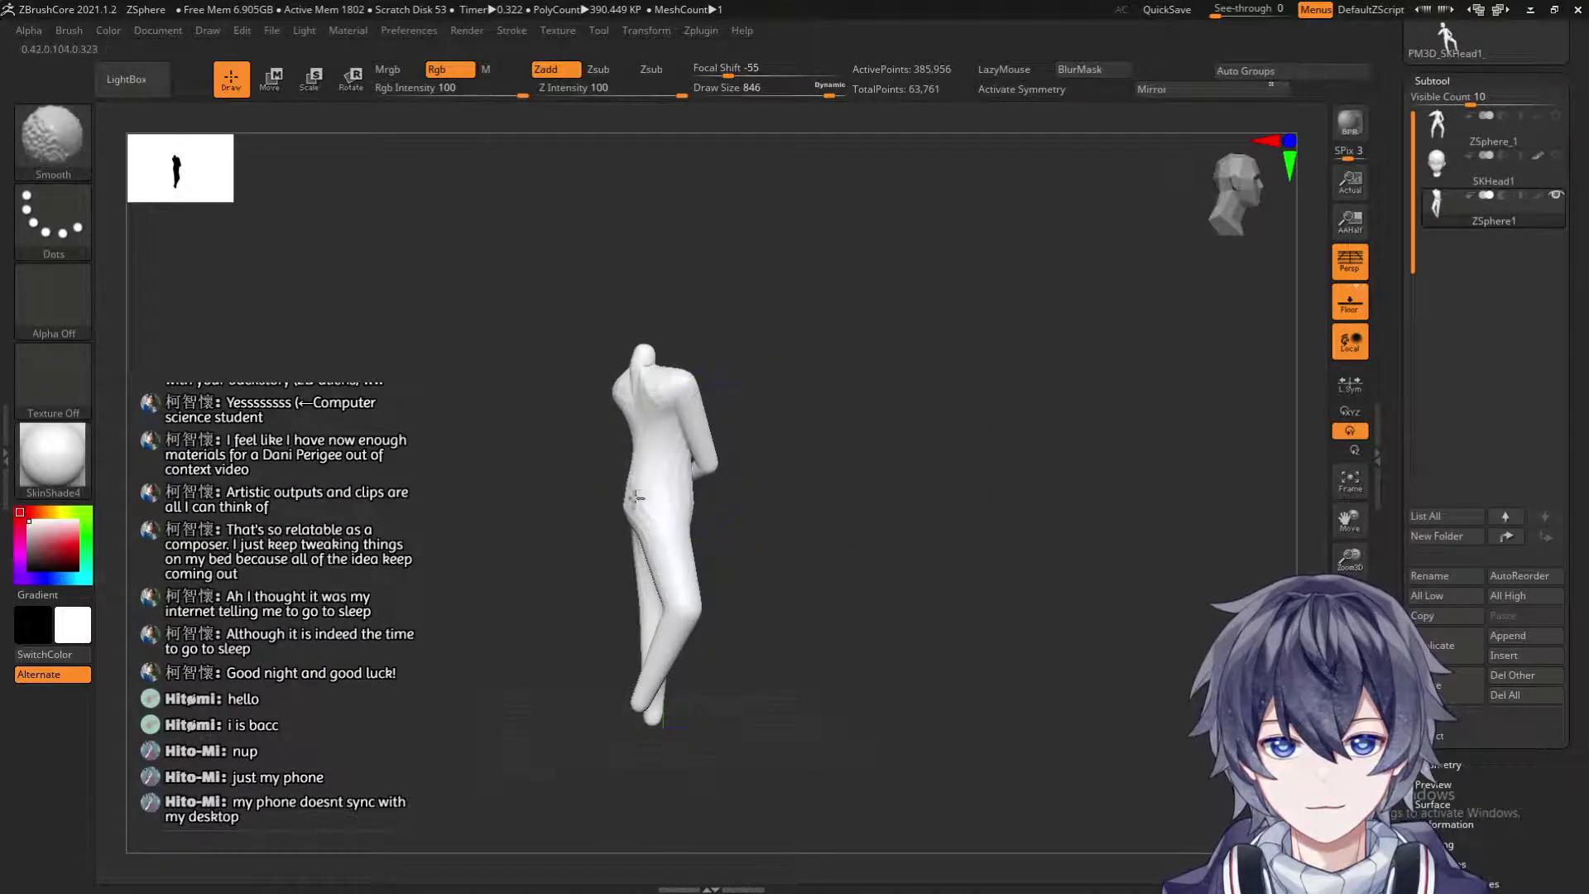
pyautogui.moveTo(816, 408); pyautogui.dragTo(639, 400, button='right')
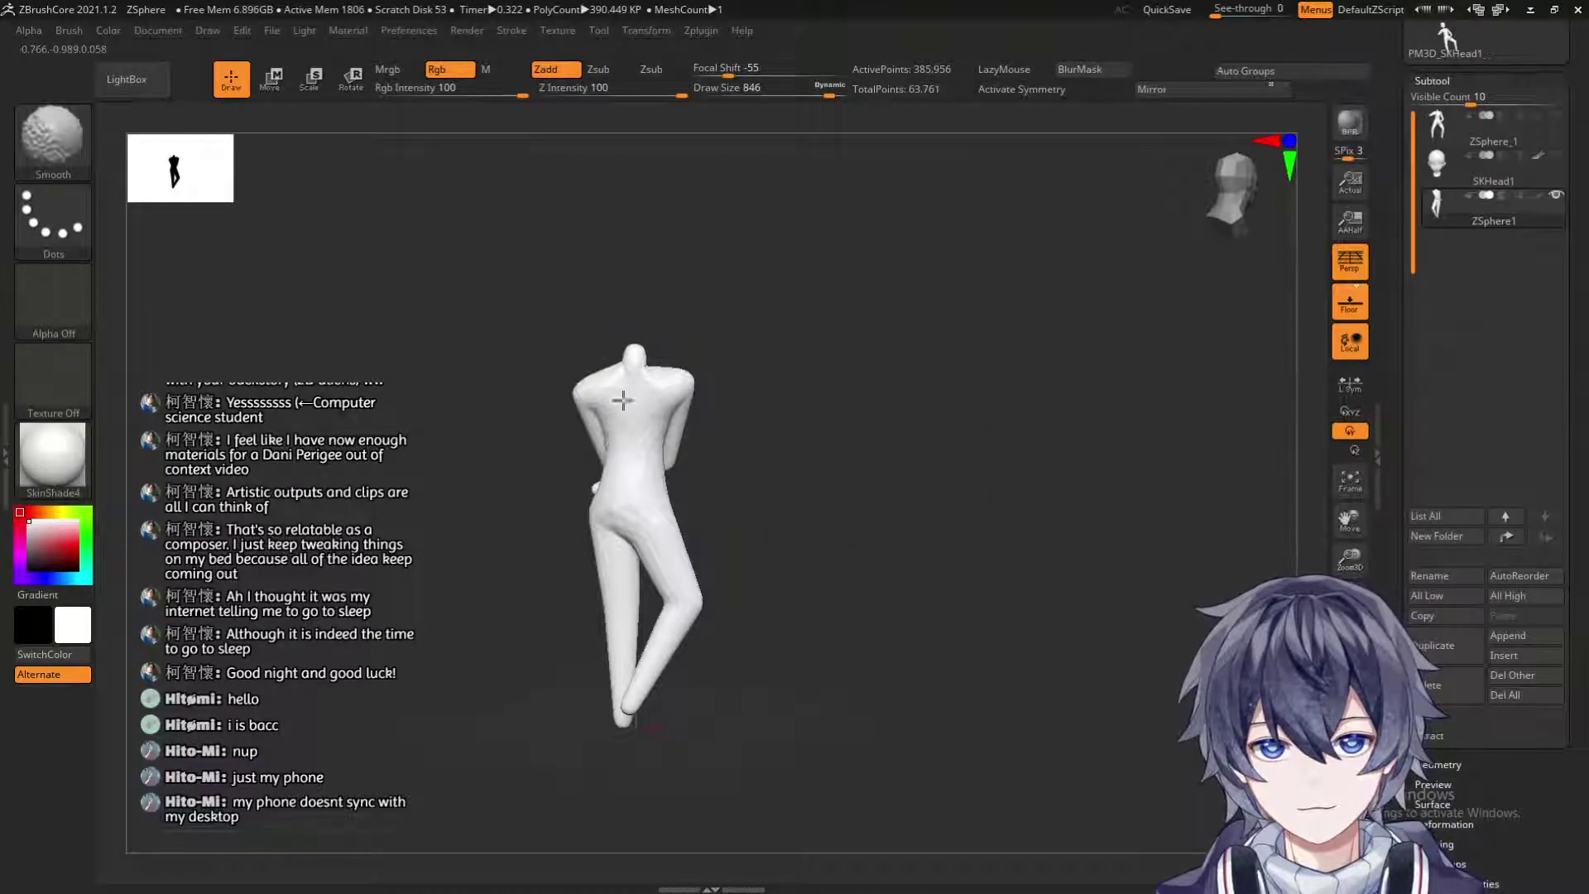
pyautogui.moveTo(792, 568)
pyautogui.keyDown('alt'); pyautogui.mouseDown()
pyautogui.moveTo(808, 628)
pyautogui.moveTo(816, 380)
pyautogui.moveTo(744, 370)
pyautogui.moveTo(754, 356)
pyautogui.mouseUp(); pyautogui.keyUp('alt')
# Smooth the back, hips and legs further at a draw size of 393.
pyautogui.press('s')
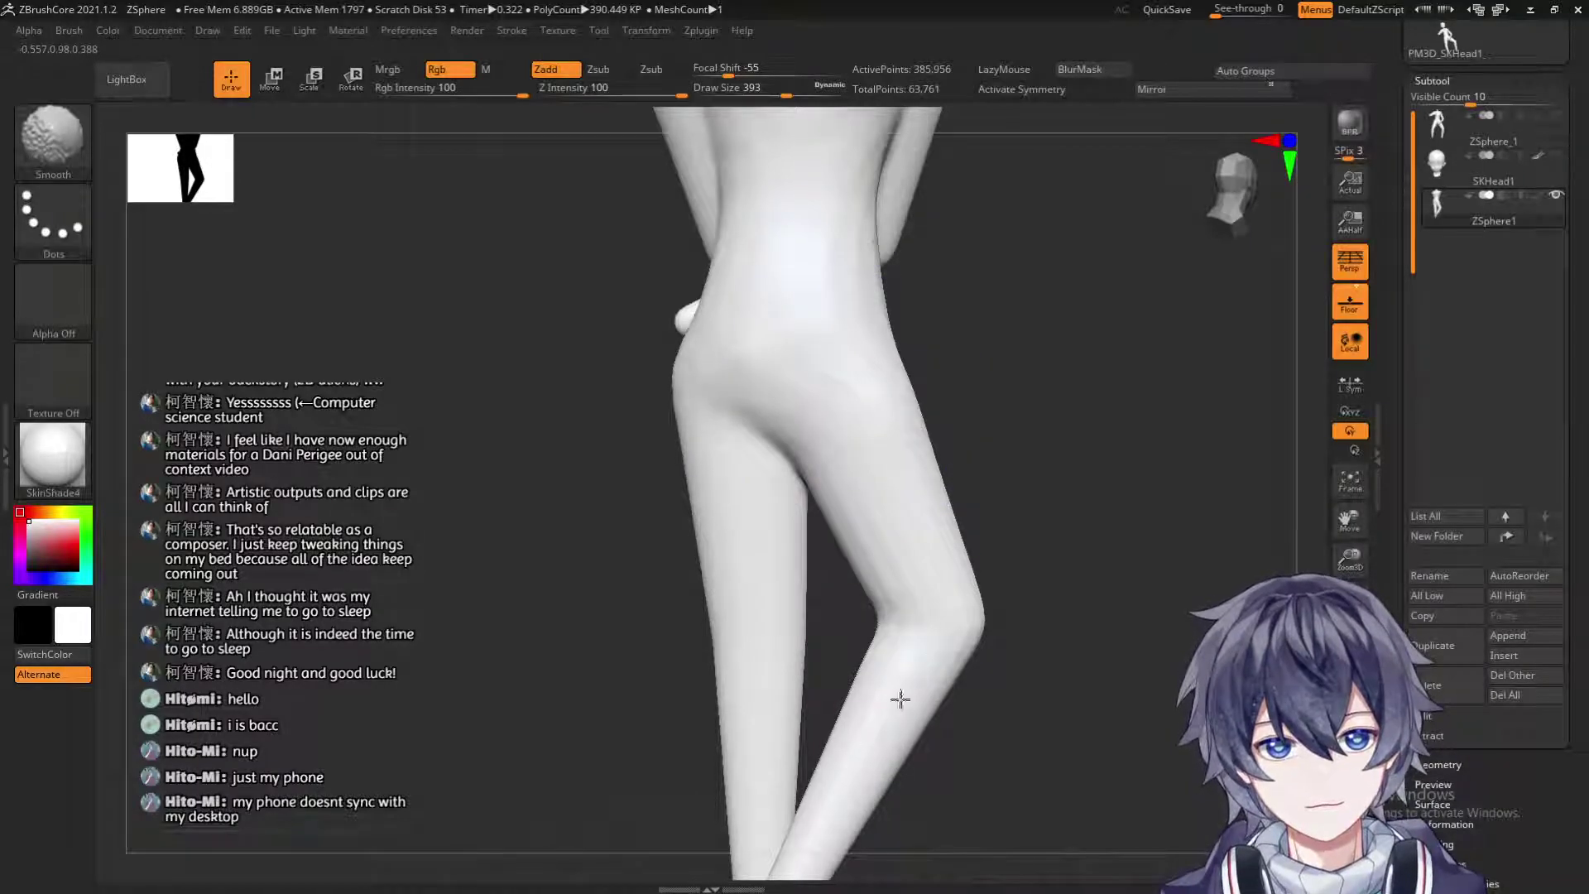
pyautogui.keyDown('shift'); pyautogui.moveTo(829, 375); pyautogui.dragTo(861, 397); pyautogui.keyUp('shift')
pyautogui.keyDown('alt'); pyautogui.moveTo(1041, 355); pyautogui.dragTo(998, 605); pyautogui.keyUp('alt')
pyautogui.keyDown('shift'); pyautogui.moveTo(814, 452); pyautogui.dragTo(821, 588); pyautogui.keyUp('shift')
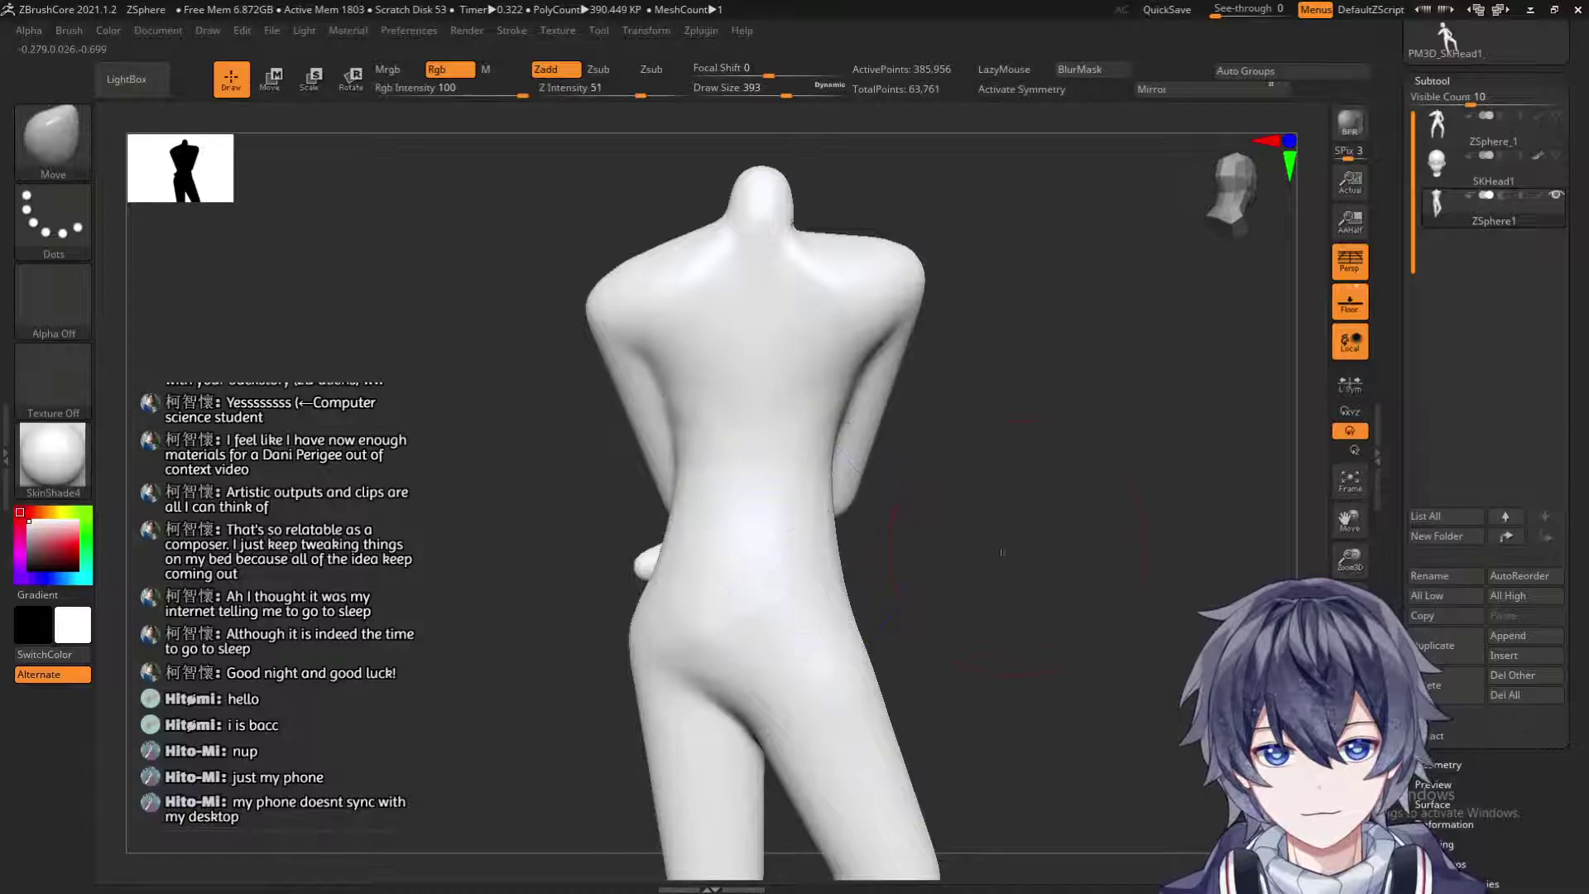
pyautogui.moveTo(628, 649); pyautogui.dragTo(883, 461, button='right')
pyautogui.keyDown('alt'); pyautogui.moveTo(1109, 476); pyautogui.dragTo(970, 199); pyautogui.keyUp('alt')
pyautogui.keyDown('alt'); pyautogui.moveTo(1040, 549); pyautogui.dragTo(1048, 376); pyautogui.keyUp('alt')
pyautogui.keyDown('alt'); pyautogui.moveTo(990, 571); pyautogui.dragTo(1004, 478); pyautogui.keyUp('alt')
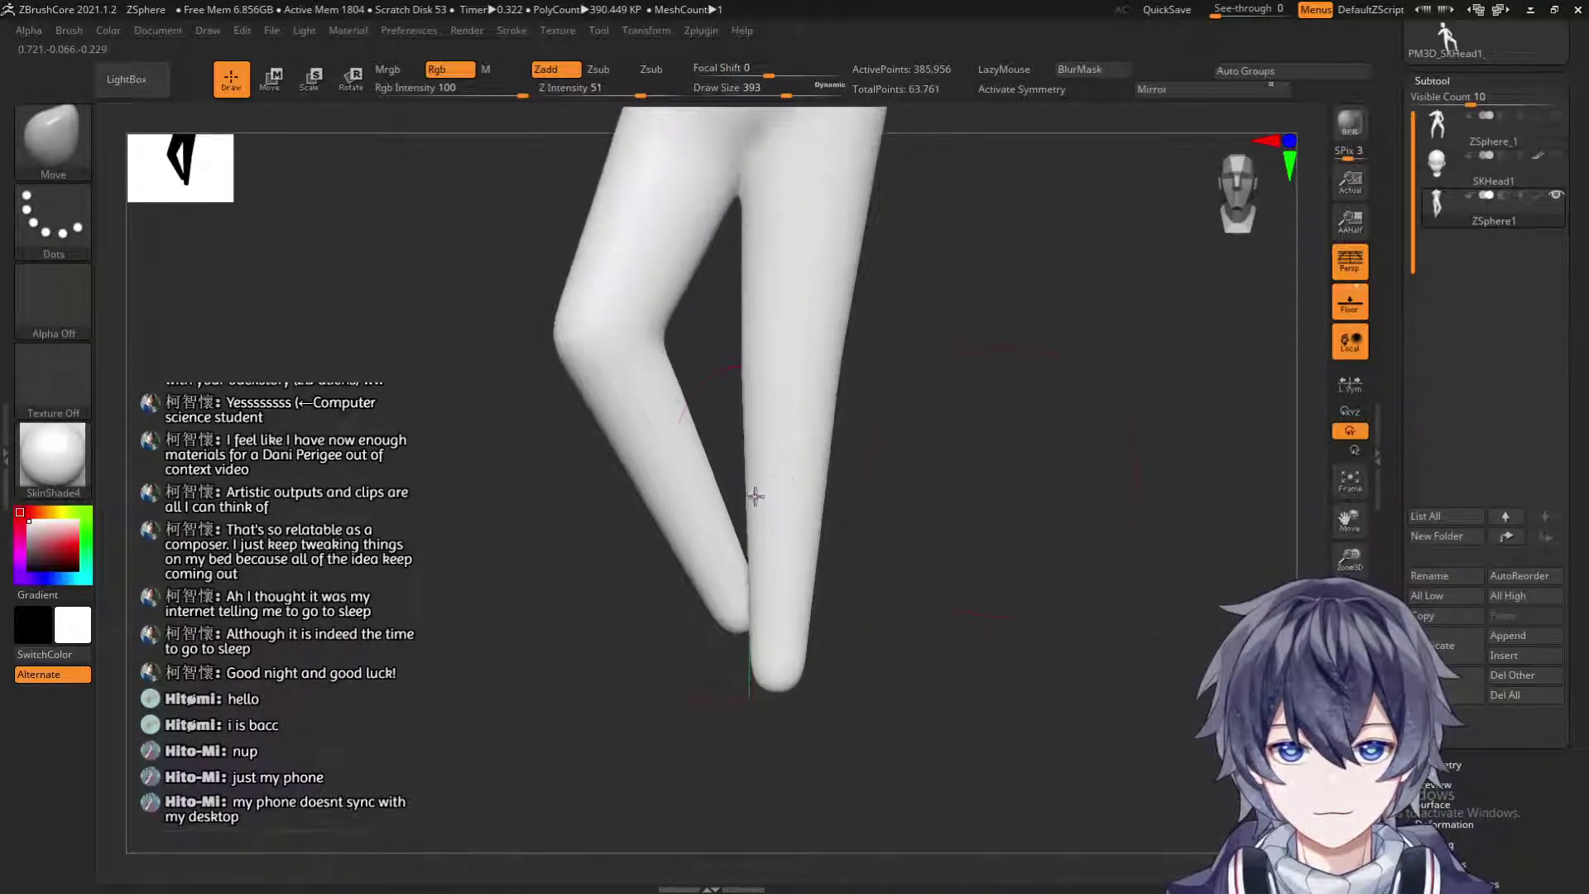
# Build up the kneecap of the straight leg with the ClayBuildup brush at a draw size of 158.
pyautogui.click(51, 124)
pyautogui.click(234, 160)
pyautogui.press('s')
pyautogui.moveTo(647, 364); pyautogui.dragTo(623, 366)
pyautogui.moveTo(966, 384)
pyautogui.keyDown('alt'); pyautogui.mouseDown()
pyautogui.moveTo(979, 318)
pyautogui.moveTo(982, 440)
pyautogui.moveTo(948, 463)
pyautogui.moveTo(930, 412)
pyautogui.mouseUp(); pyautogui.keyUp('alt')
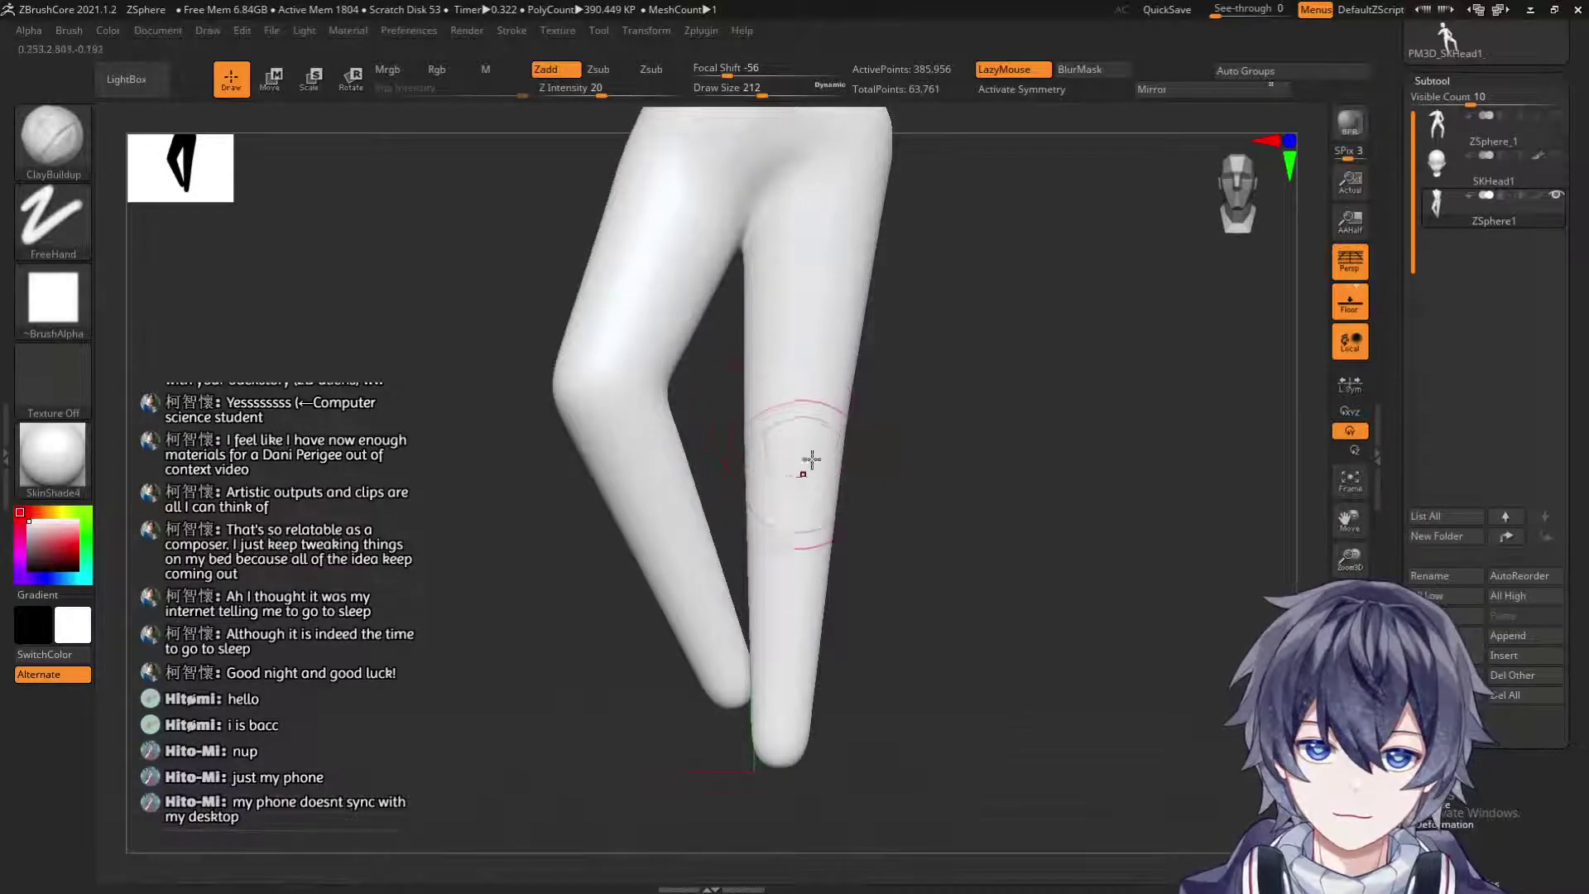
pyautogui.press('s')
pyautogui.moveTo(809, 433); pyautogui.dragTo(798, 433)
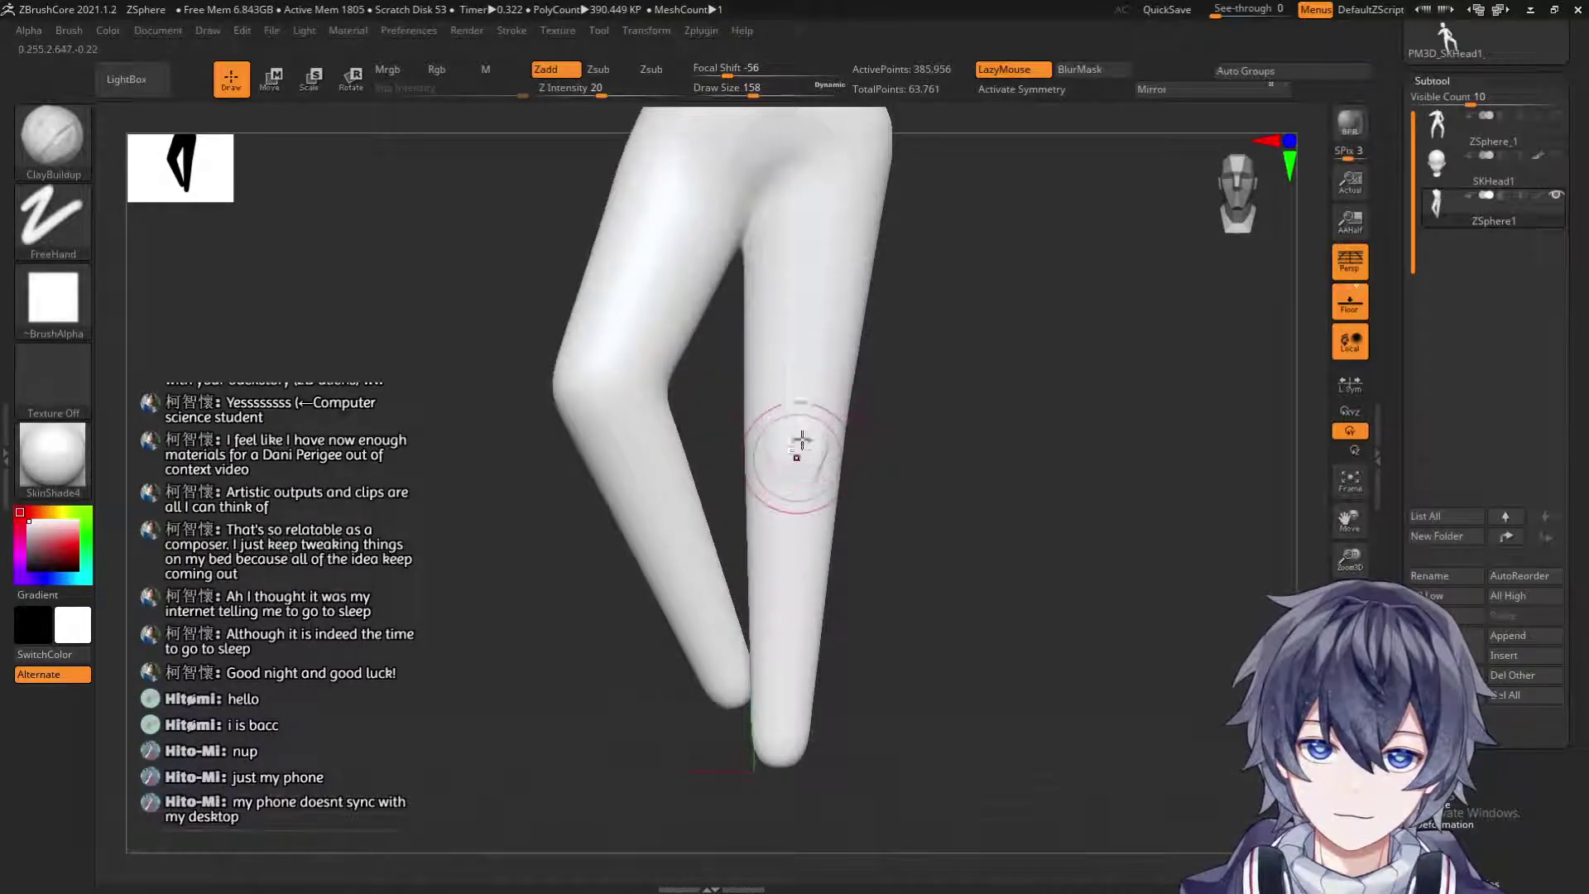
# Build up the kneecap of the bent leg with the ClayBuildup brush.
pyautogui.moveTo(907, 406); pyautogui.dragTo(962, 405)
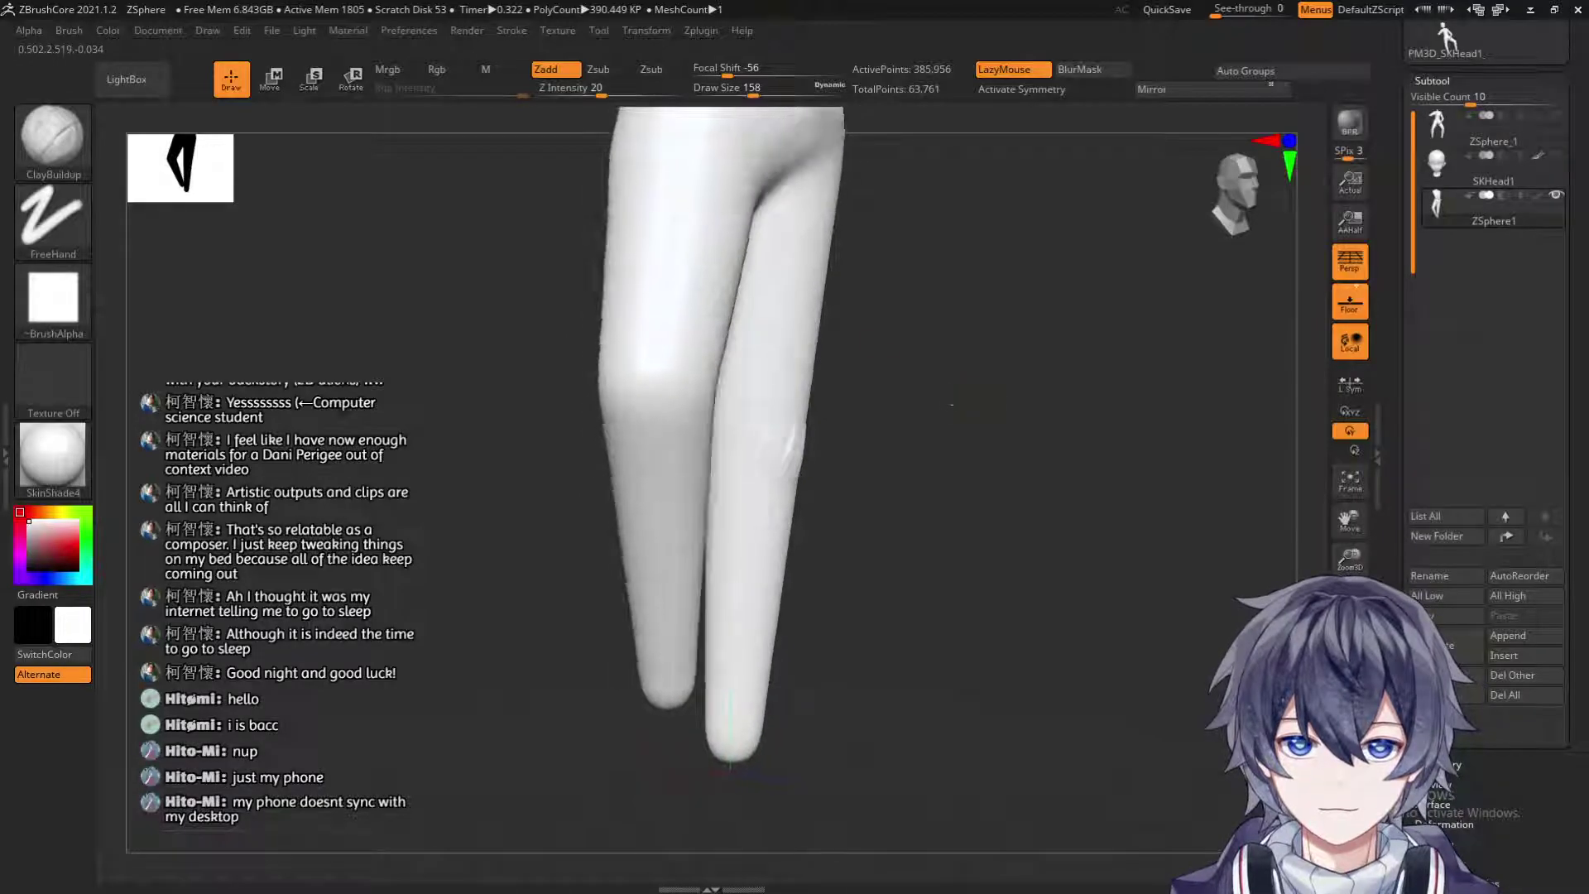
pyautogui.moveTo(907, 335); pyautogui.dragTo(927, 277)
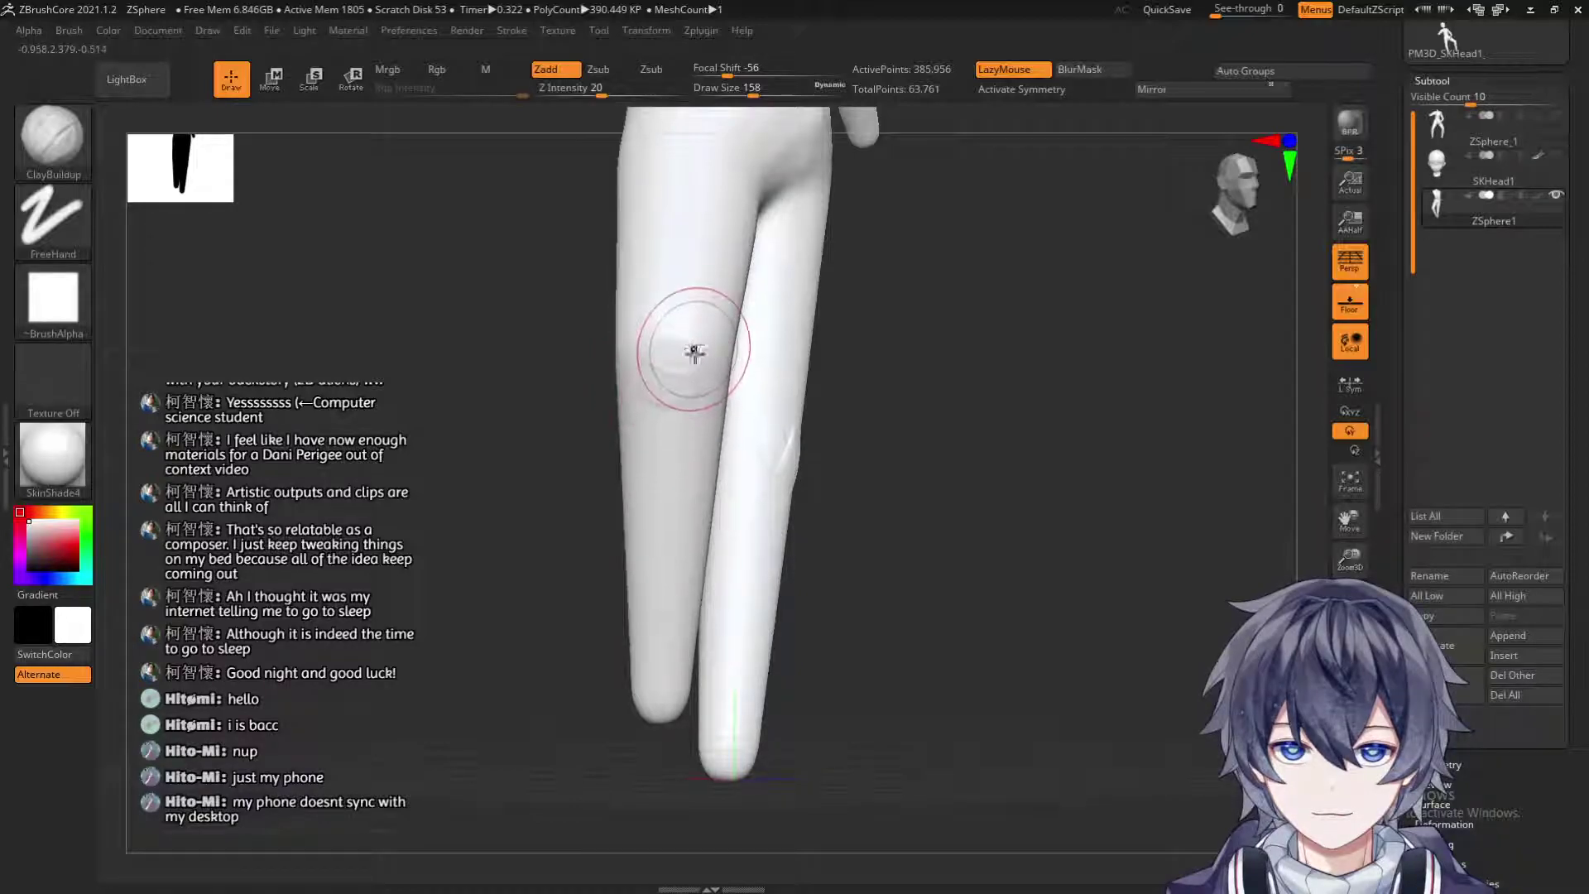
pyautogui.moveTo(877, 374)
pyautogui.mouseDown()
pyautogui.moveTo(965, 383)
pyautogui.moveTo(778, 362)
pyautogui.mouseUp()
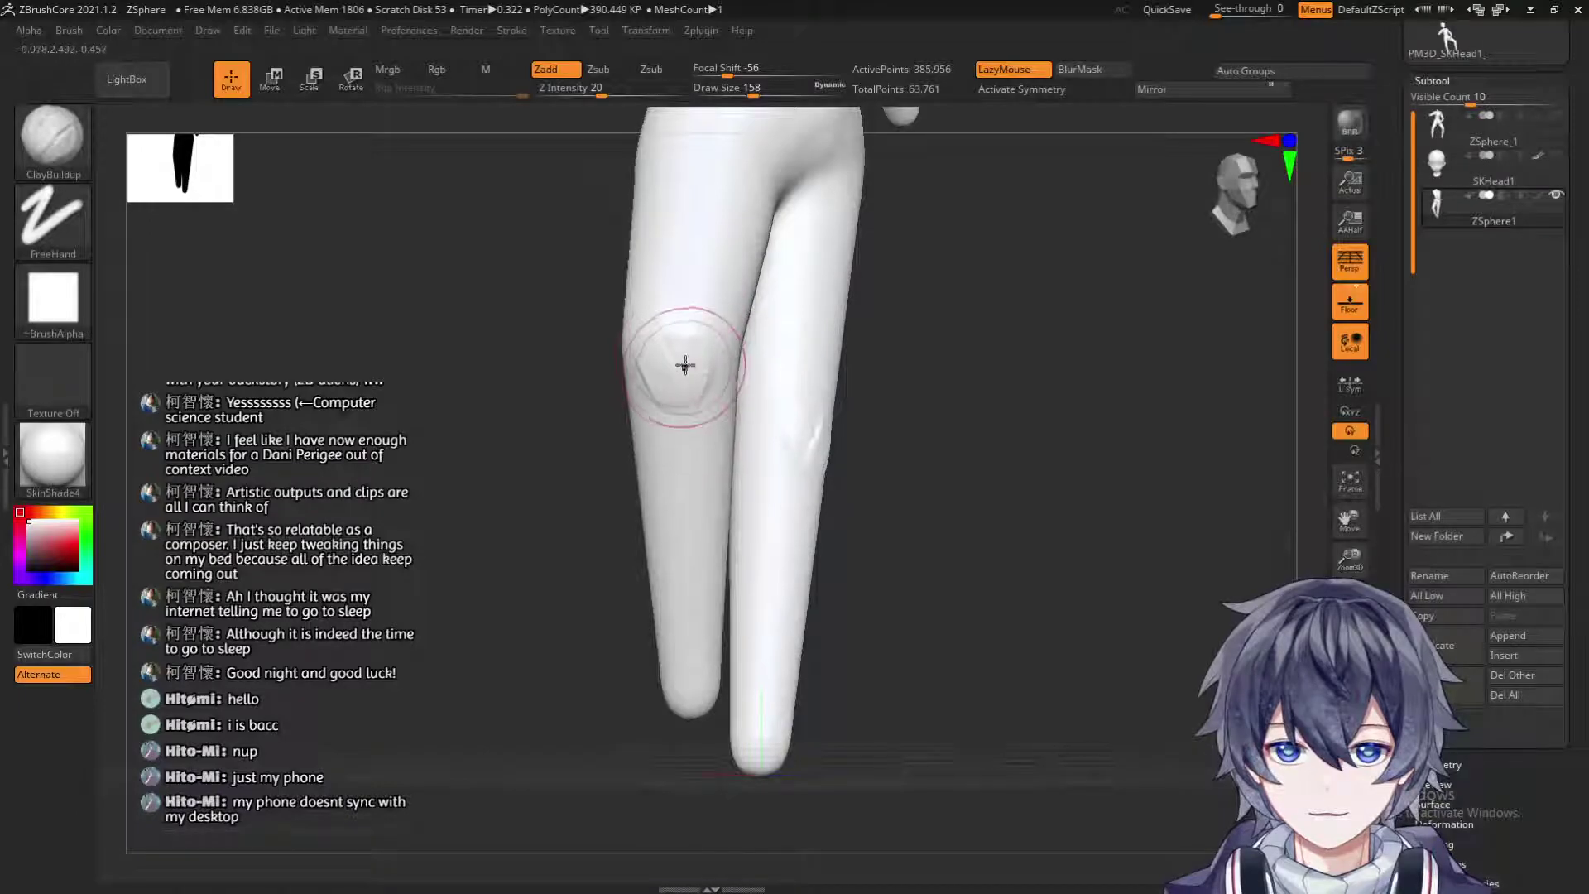
# Sculpt the tendons behind the straight leg's knee and the V-shaped calf muscles, undoing stray strokes.
pyautogui.moveTo(990, 302); pyautogui.dragTo(903, 497)
pyautogui.moveTo(1002, 509); pyautogui.dragTo(1023, 721)
pyautogui.moveTo(619, 420); pyautogui.dragTo(616, 482)
pyautogui.hotkey('ctrl', 'z')
pyautogui.hotkey('ctrl', 'z')
pyautogui.moveTo(1093, 381)
pyautogui.mouseDown()
pyautogui.moveTo(1128, 370)
pyautogui.moveTo(1180, 285)
pyautogui.moveTo(1076, 298)
pyautogui.mouseUp()
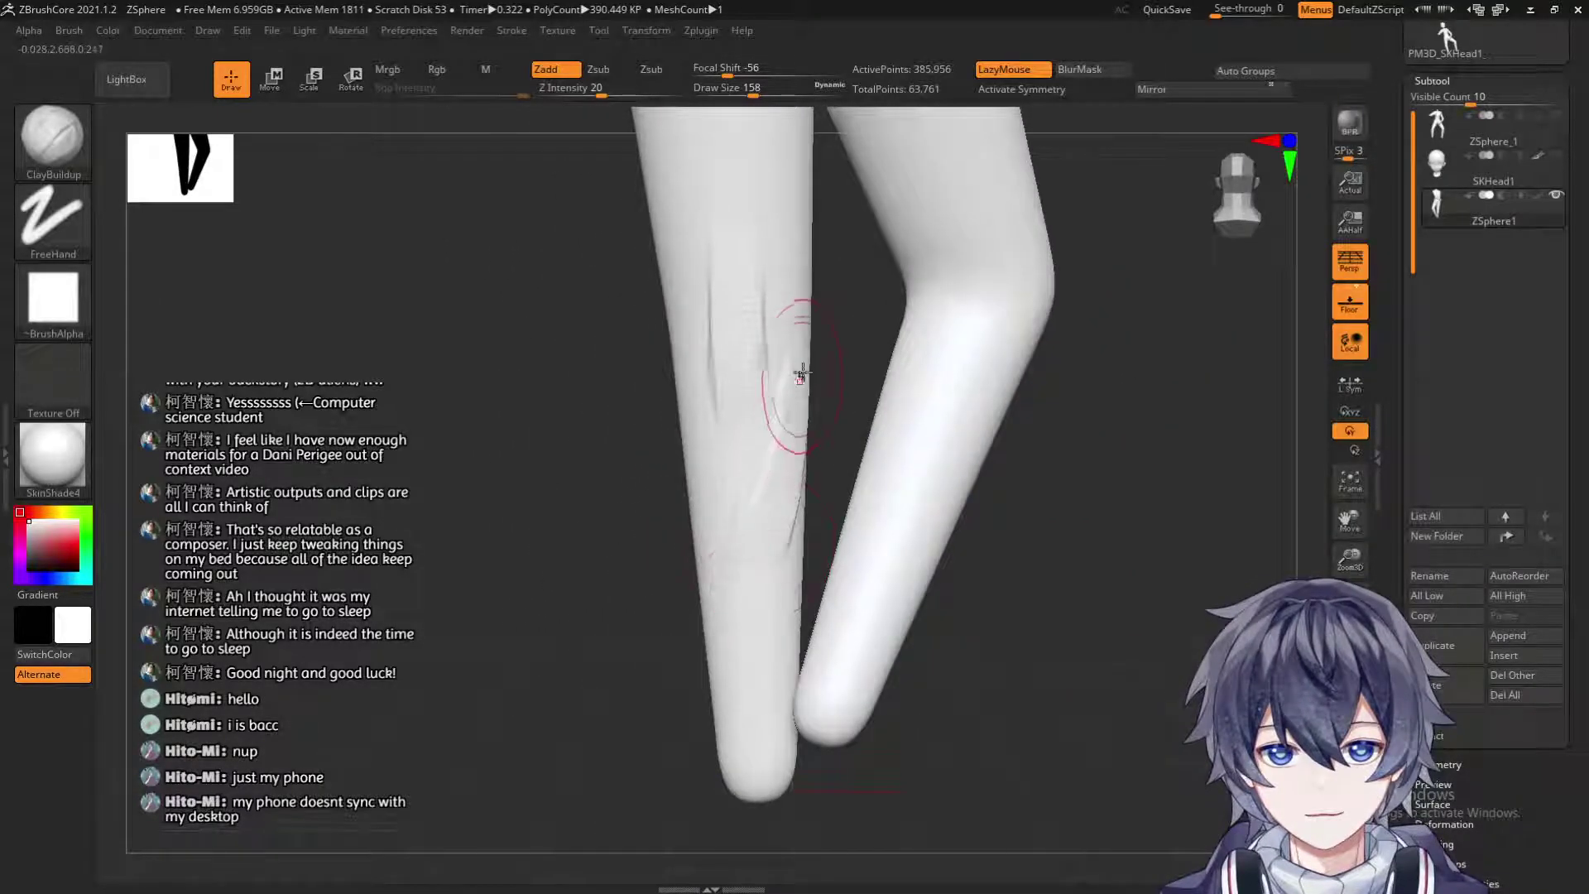
pyautogui.moveTo(698, 402)
pyautogui.mouseDown()
pyautogui.moveTo(762, 586)
pyautogui.moveTo(748, 632)
pyautogui.moveTo(784, 567)
pyautogui.moveTo(761, 660)
pyautogui.mouseUp()
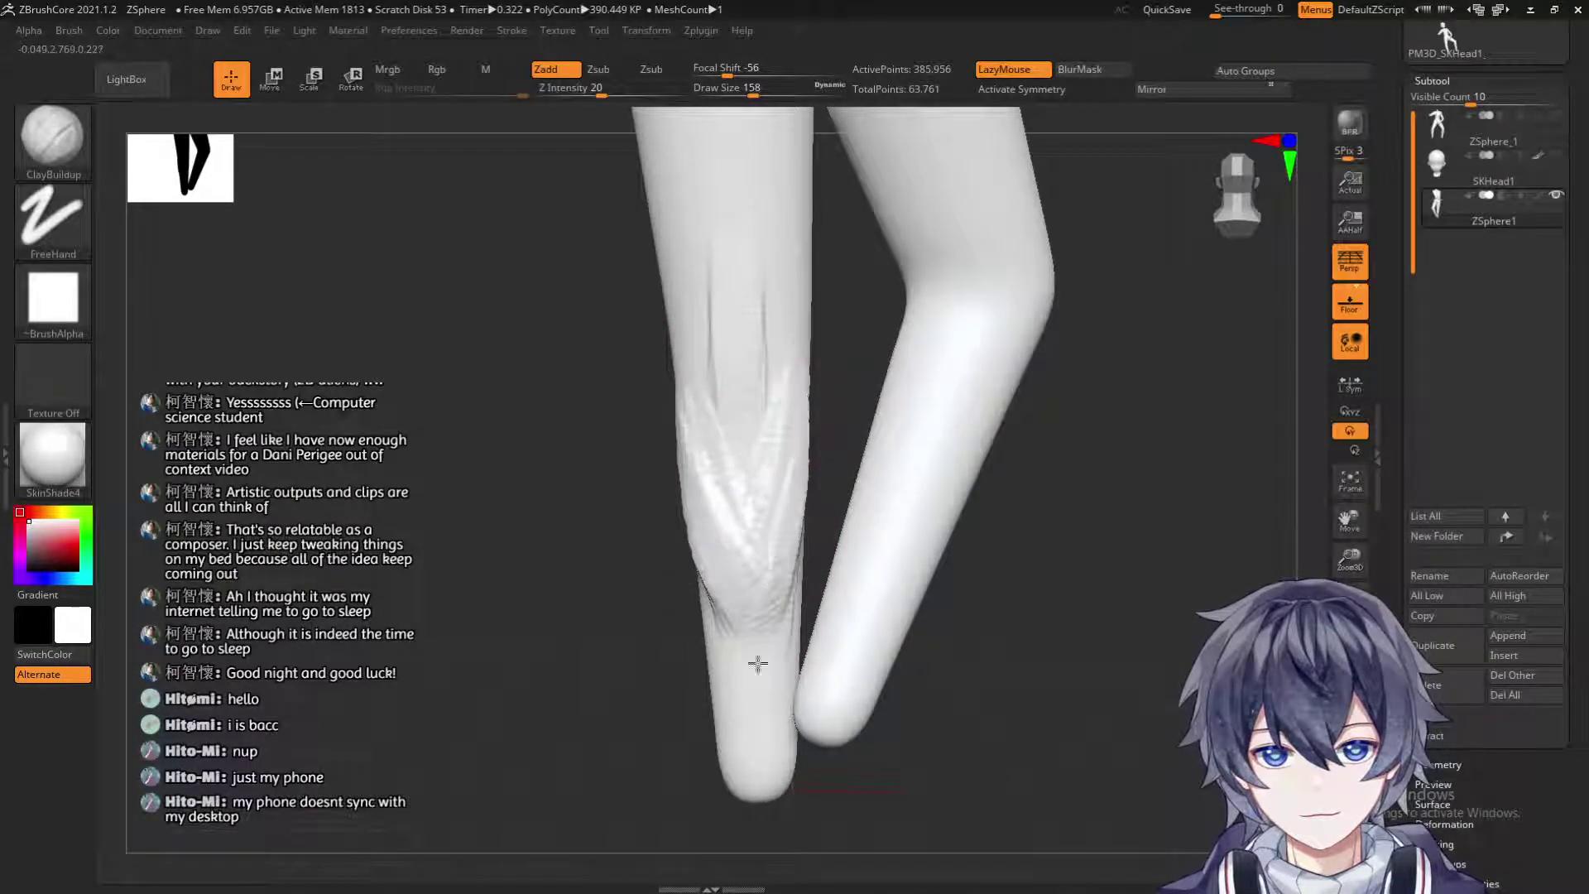
pyautogui.moveTo(865, 335); pyautogui.dragTo(711, 414)
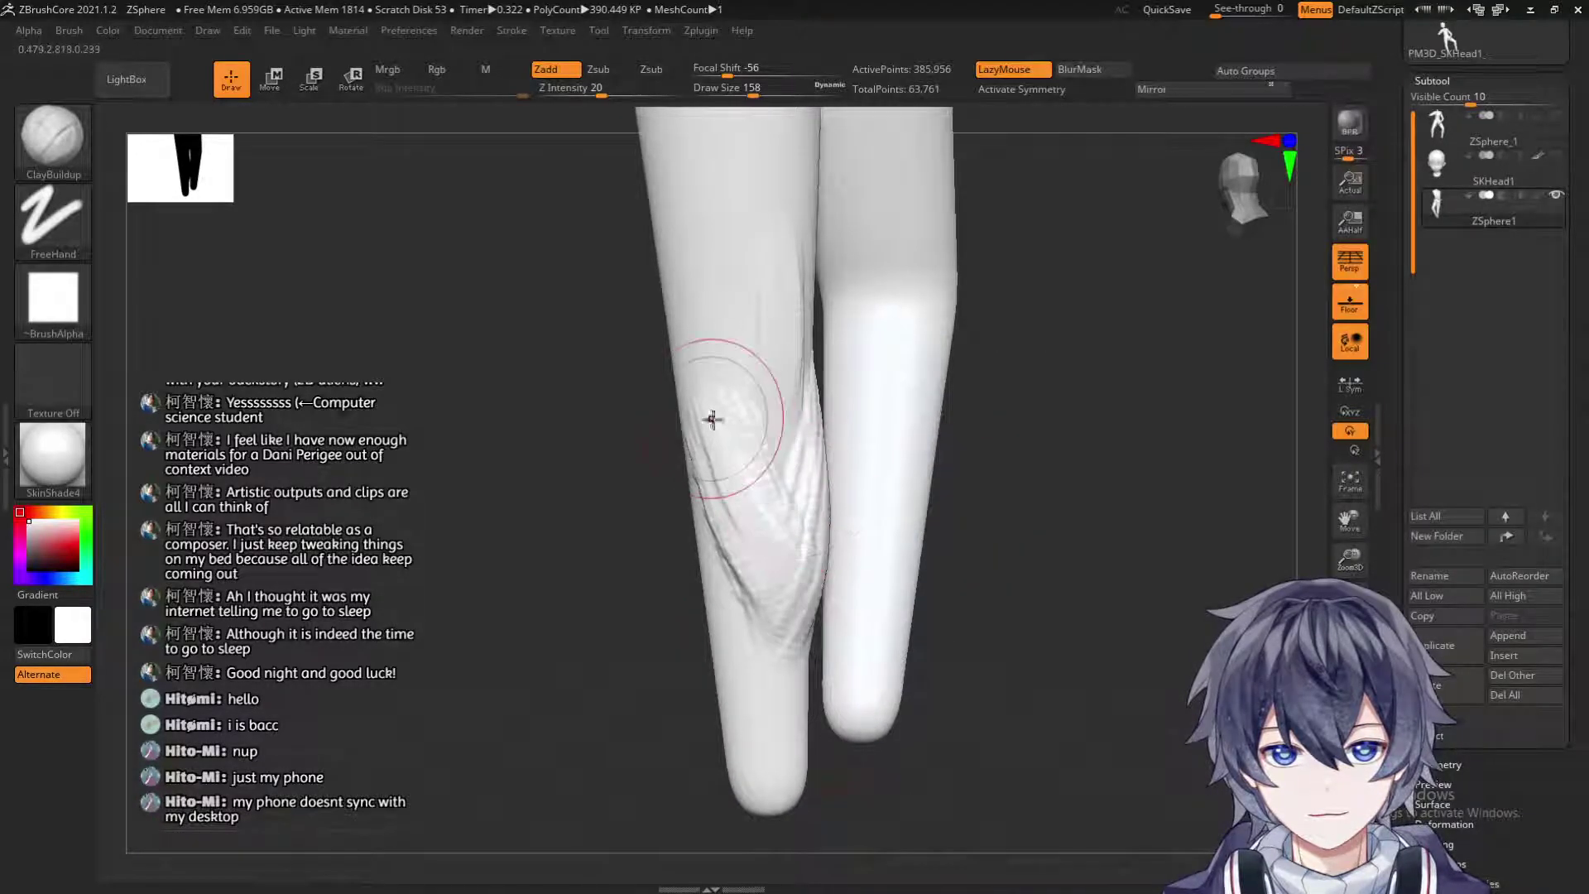
# Reshape the straight leg's calf contour with the Move brush at a draw size of 234.
pyautogui.moveTo(988, 493)
pyautogui.mouseDown()
pyautogui.moveTo(1046, 472)
pyautogui.moveTo(971, 375)
pyautogui.moveTo(886, 376)
pyautogui.mouseUp()
pyautogui.click(53, 139)
pyautogui.click(633, 156)
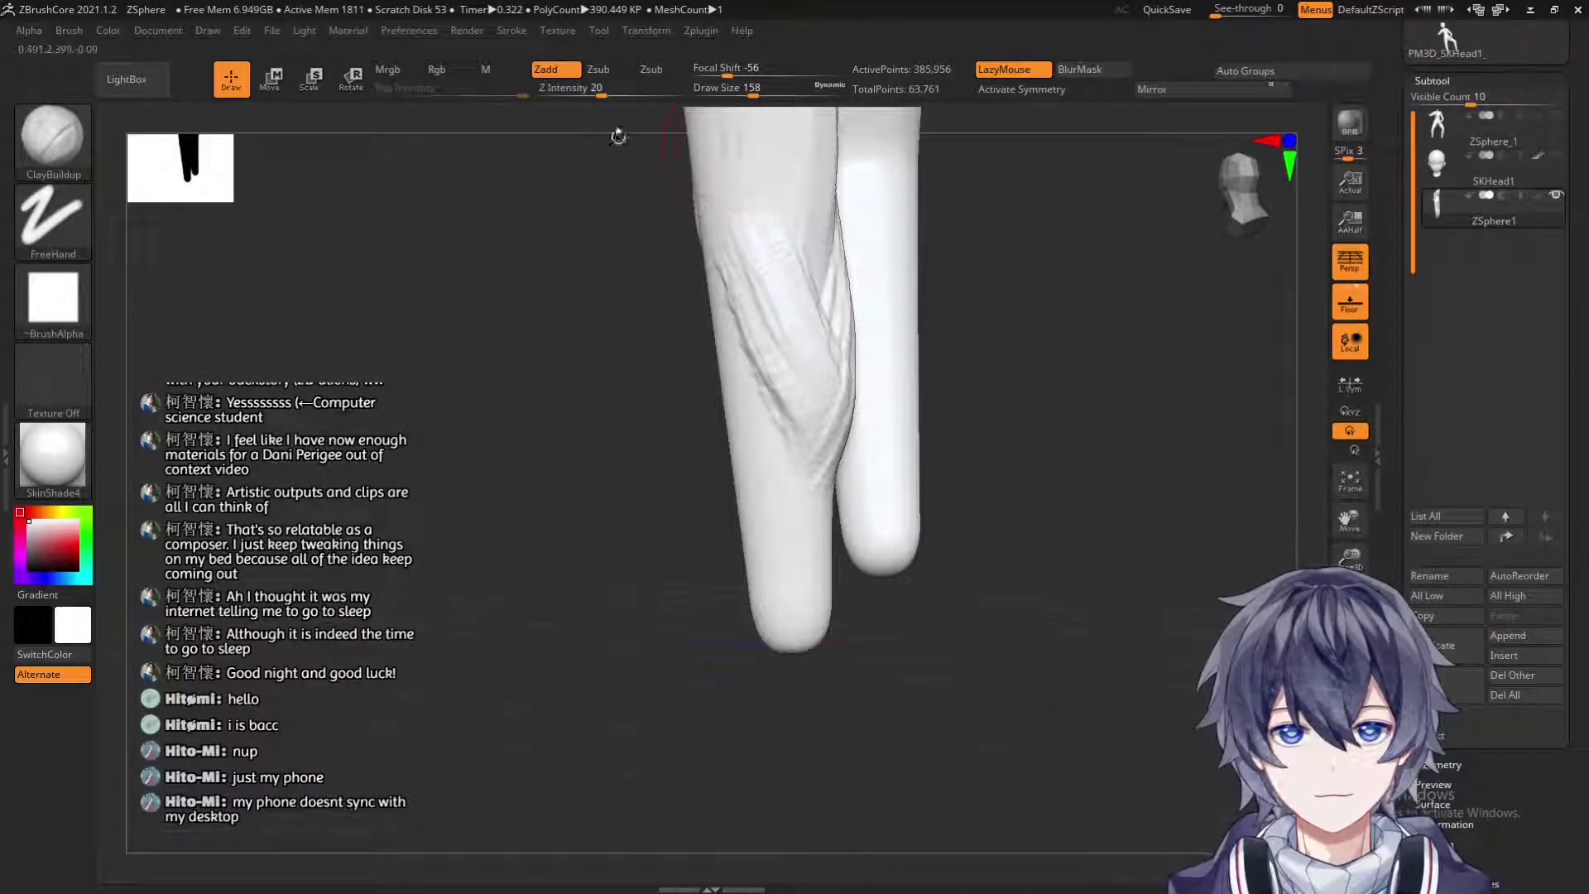
pyautogui.click(59, 152)
pyautogui.click(718, 159)
pyautogui.moveTo(961, 364)
pyautogui.mouseDown()
pyautogui.moveTo(1072, 365)
pyautogui.moveTo(915, 372)
pyautogui.moveTo(753, 312)
pyautogui.mouseUp()
pyautogui.press(']')
pyautogui.moveTo(591, 318)
pyautogui.mouseDown()
pyautogui.moveTo(631, 326)
pyautogui.moveTo(607, 547)
pyautogui.moveTo(692, 476)
pyautogui.mouseUp()
pyautogui.moveTo(820, 589)
pyautogui.keyDown('shift'); pyautogui.mouseDown()
pyautogui.moveTo(755, 635)
pyautogui.moveTo(631, 631)
pyautogui.moveTo(439, 316)
pyautogui.moveTo(418, 155)
pyautogui.mouseUp(); pyautogui.keyUp('shift')
pyautogui.moveTo(465, 308); pyautogui.dragTo(423, 303)
# Add volume to the back of the straight leg's calf with ClayBuildup at a draw size of 140.
pyautogui.click(70, 139)
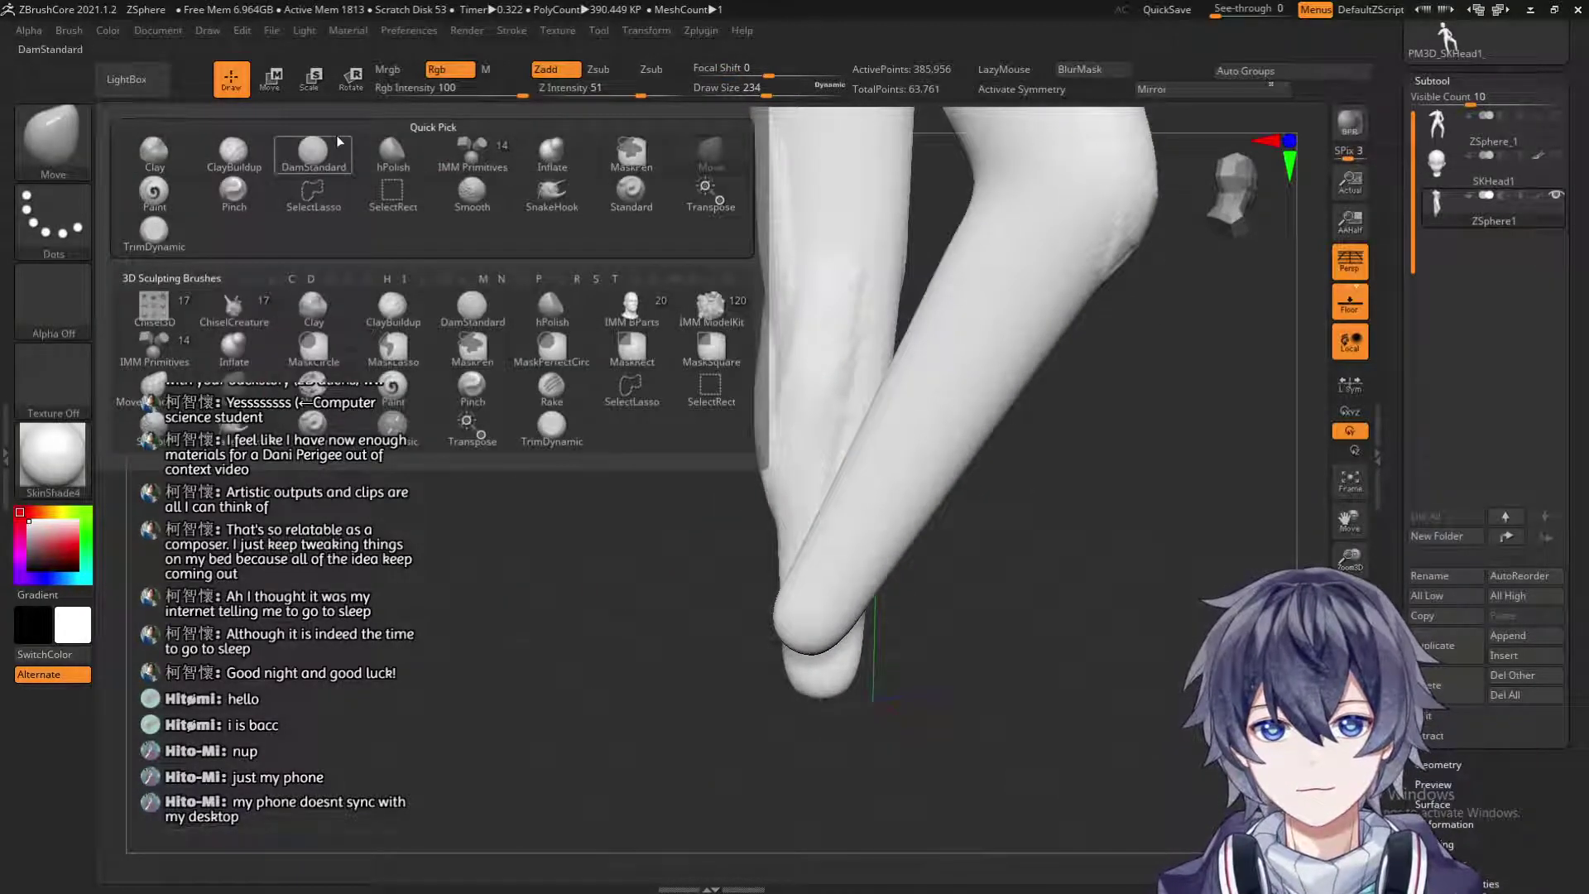
pyautogui.click(233, 151)
pyautogui.moveTo(507, 482); pyautogui.dragTo(858, 387)
pyautogui.moveTo(692, 445); pyautogui.dragTo(596, 490)
pyautogui.press('s')
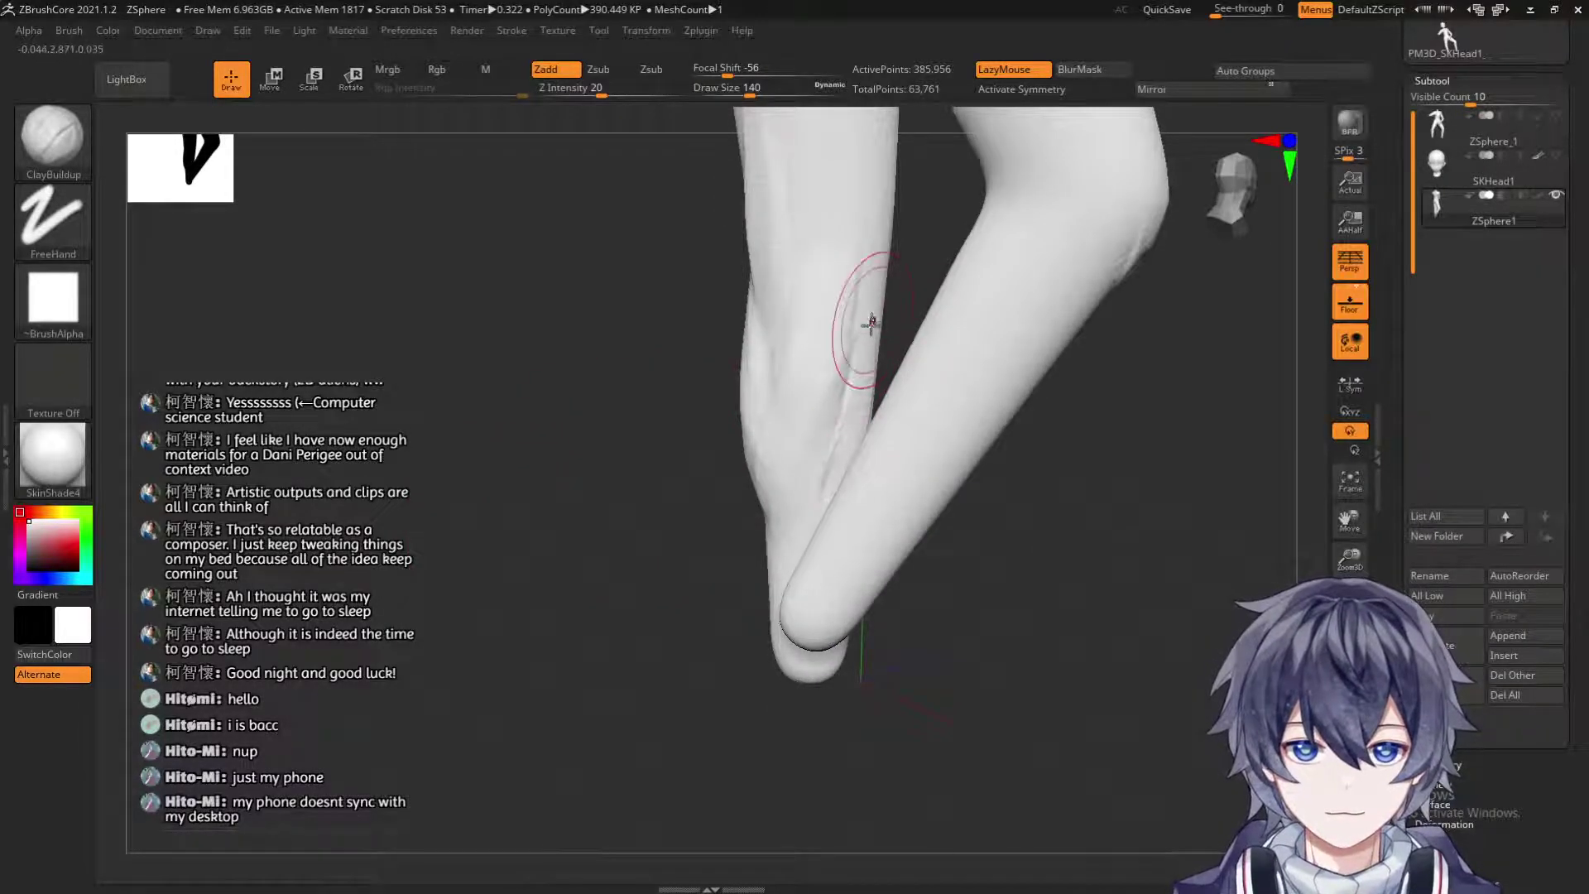
pyautogui.moveTo(568, 564); pyautogui.dragTo(712, 551)
pyautogui.moveTo(834, 351); pyautogui.dragTo(927, 604)
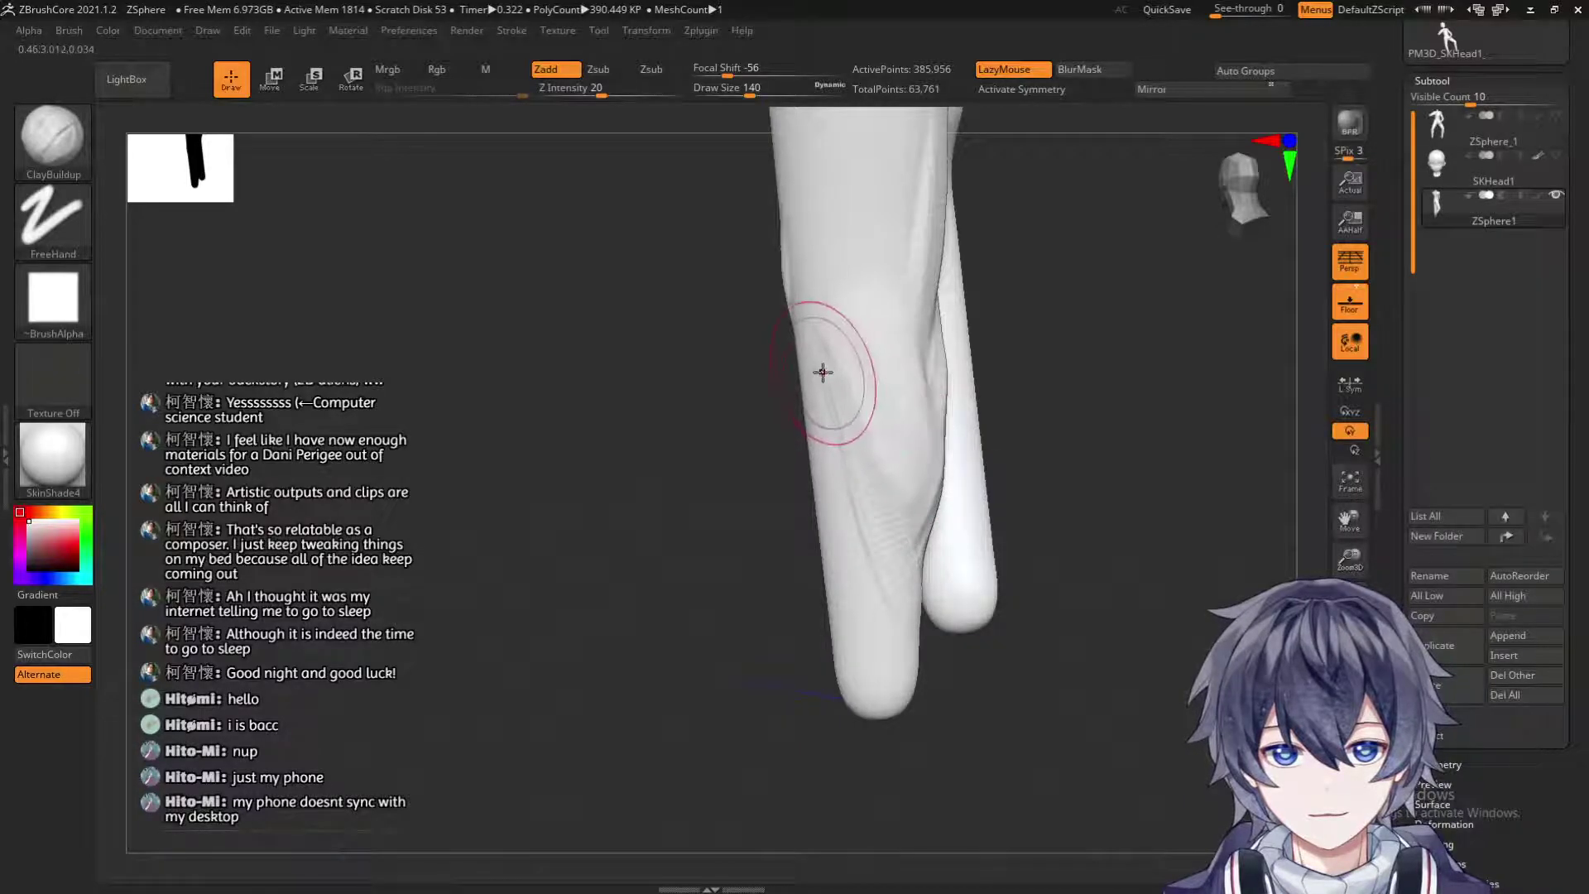
# Build up the outer calf and shin muscles along the front and side of the straight lower leg.
pyautogui.moveTo(1097, 534); pyautogui.dragTo(1059, 447)
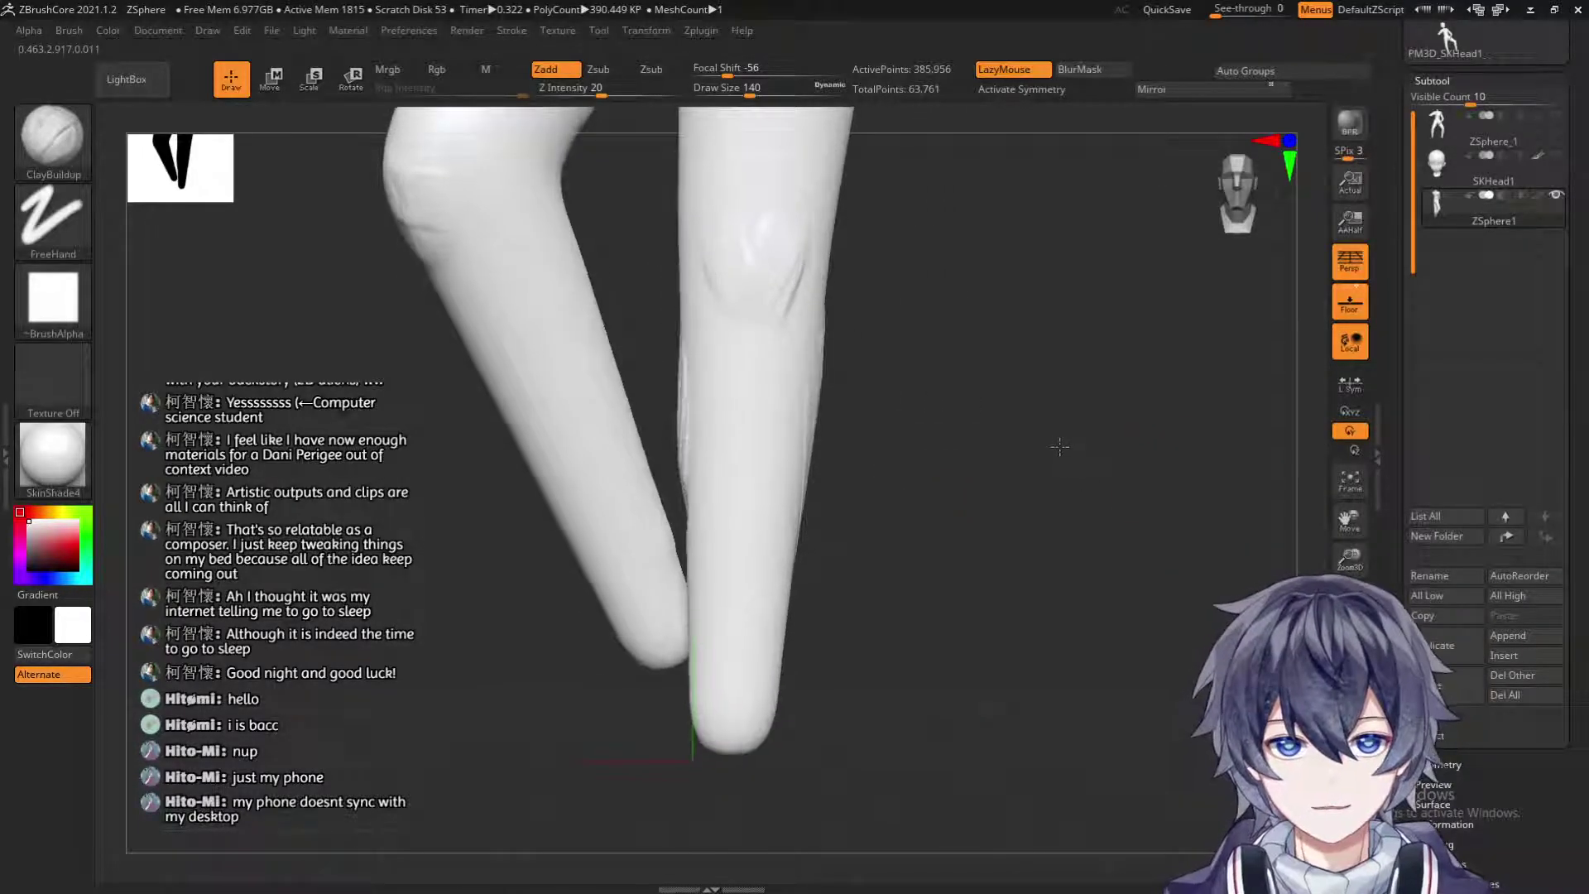
pyautogui.moveTo(805, 345); pyautogui.dragTo(805, 440)
pyautogui.moveTo(960, 372)
pyautogui.mouseDown()
pyautogui.moveTo(826, 359)
pyautogui.moveTo(786, 661)
pyautogui.mouseUp()
pyautogui.moveTo(903, 406)
pyautogui.mouseDown()
pyautogui.moveTo(1018, 457)
pyautogui.moveTo(919, 418)
pyautogui.mouseUp()
pyautogui.moveTo(823, 351); pyautogui.dragTo(814, 512)
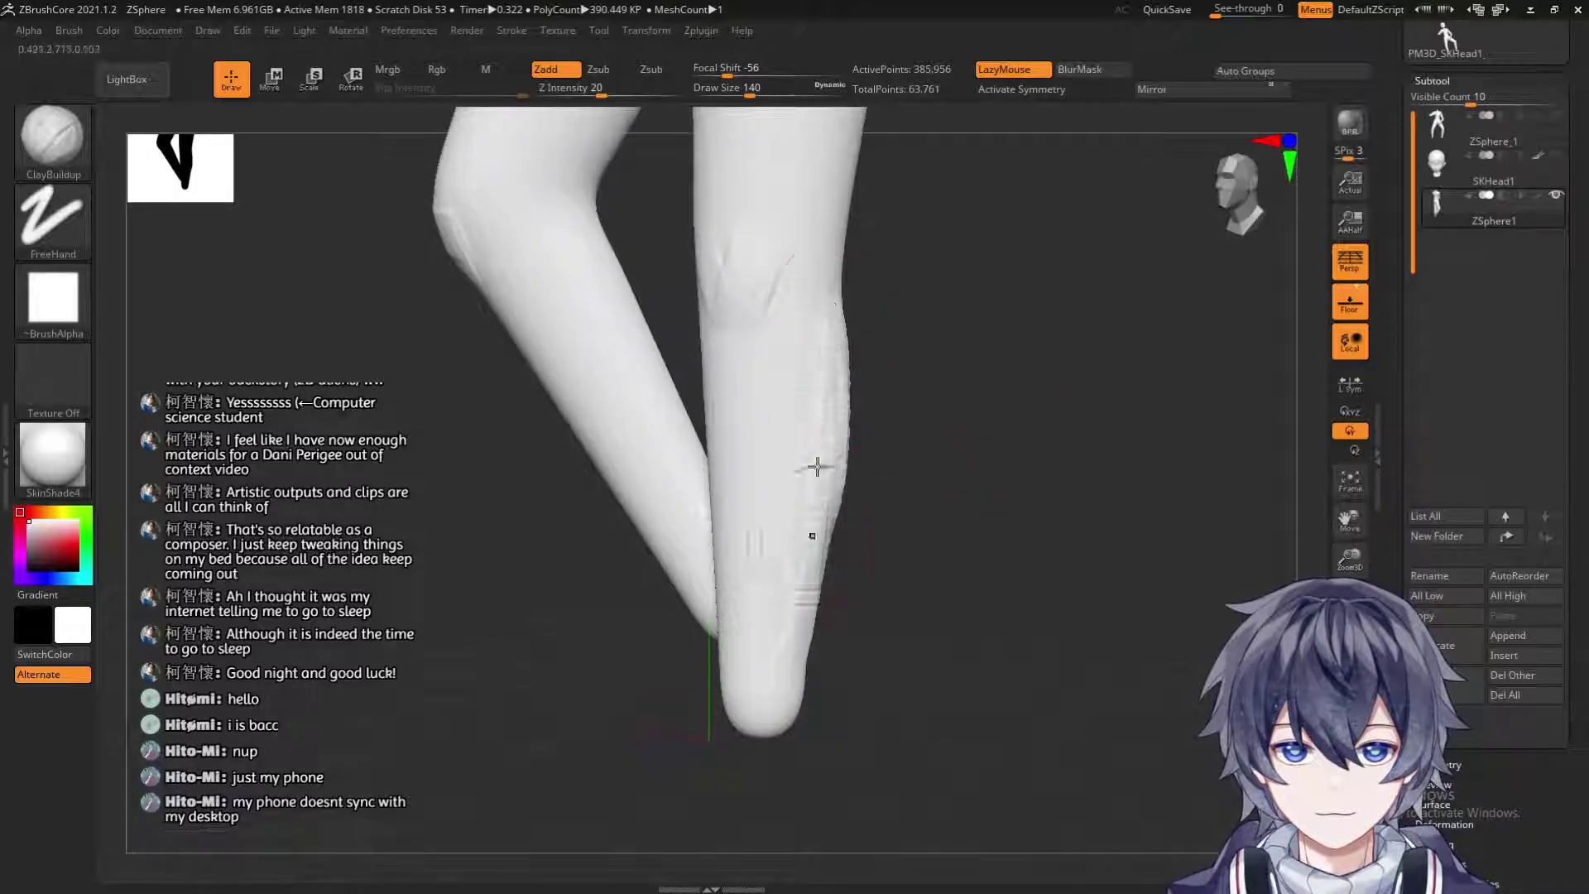
pyautogui.moveTo(837, 437)
pyautogui.mouseDown()
pyautogui.moveTo(961, 454)
pyautogui.moveTo(892, 364)
pyautogui.moveTo(878, 430)
pyautogui.mouseUp()
pyautogui.moveTo(1030, 514); pyautogui.dragTo(931, 490)
pyautogui.moveTo(738, 494)
pyautogui.mouseDown()
pyautogui.moveTo(625, 563)
pyautogui.moveTo(756, 579)
pyautogui.moveTo(859, 496)
pyautogui.moveTo(990, 529)
pyautogui.moveTo(822, 409)
pyautogui.mouseUp()
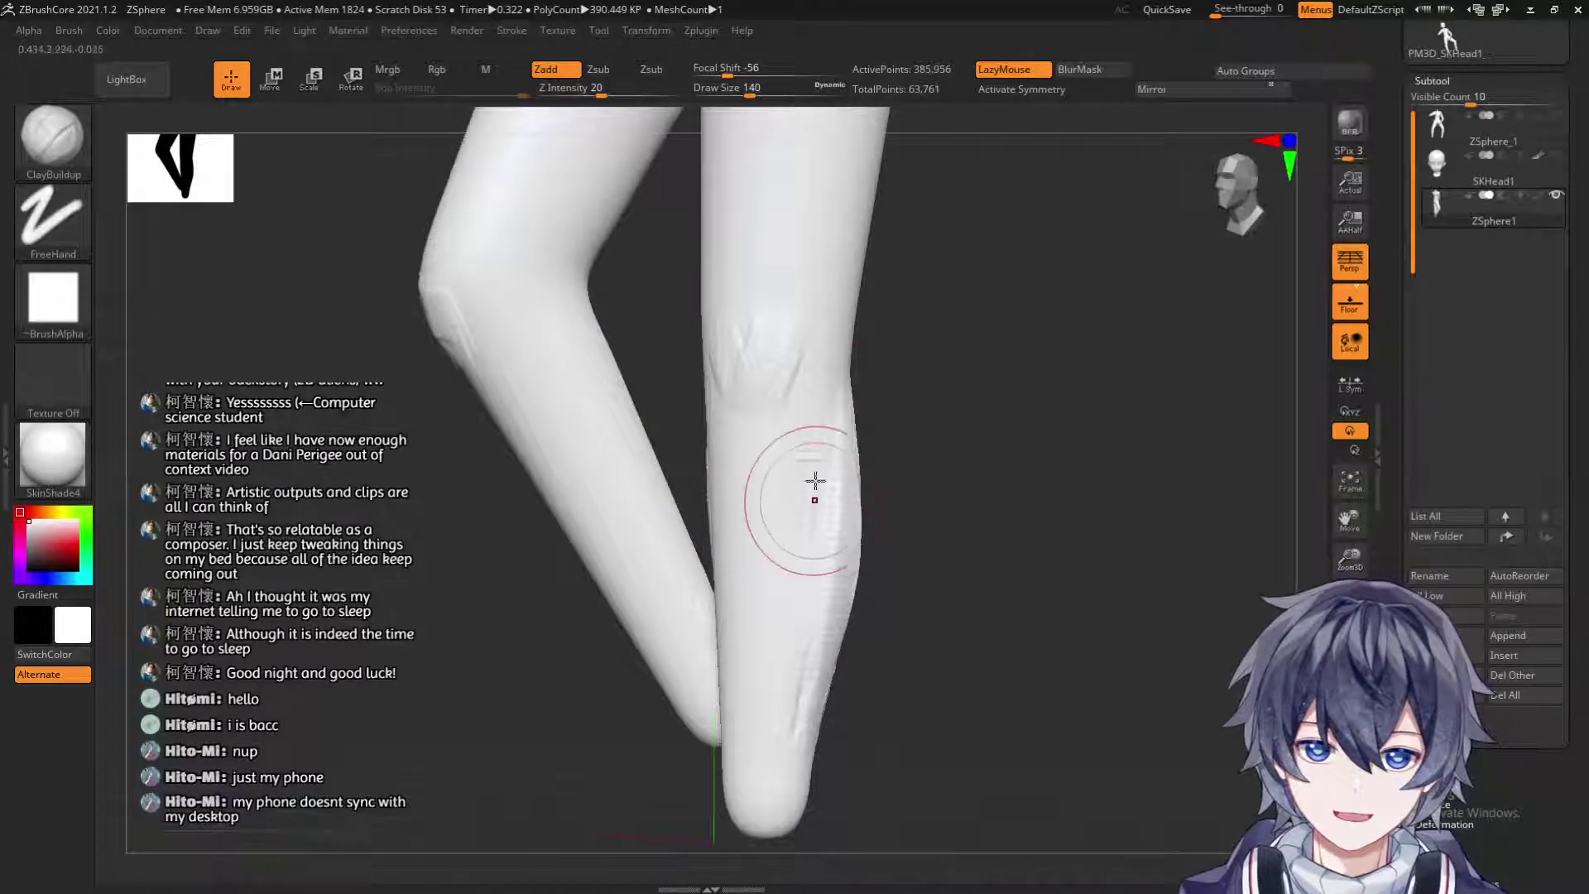
# Build up the outer and front thigh muscles of the straight leg with ClayBuildup at a draw size of 338.
pyautogui.moveTo(989, 492); pyautogui.dragTo(933, 619)
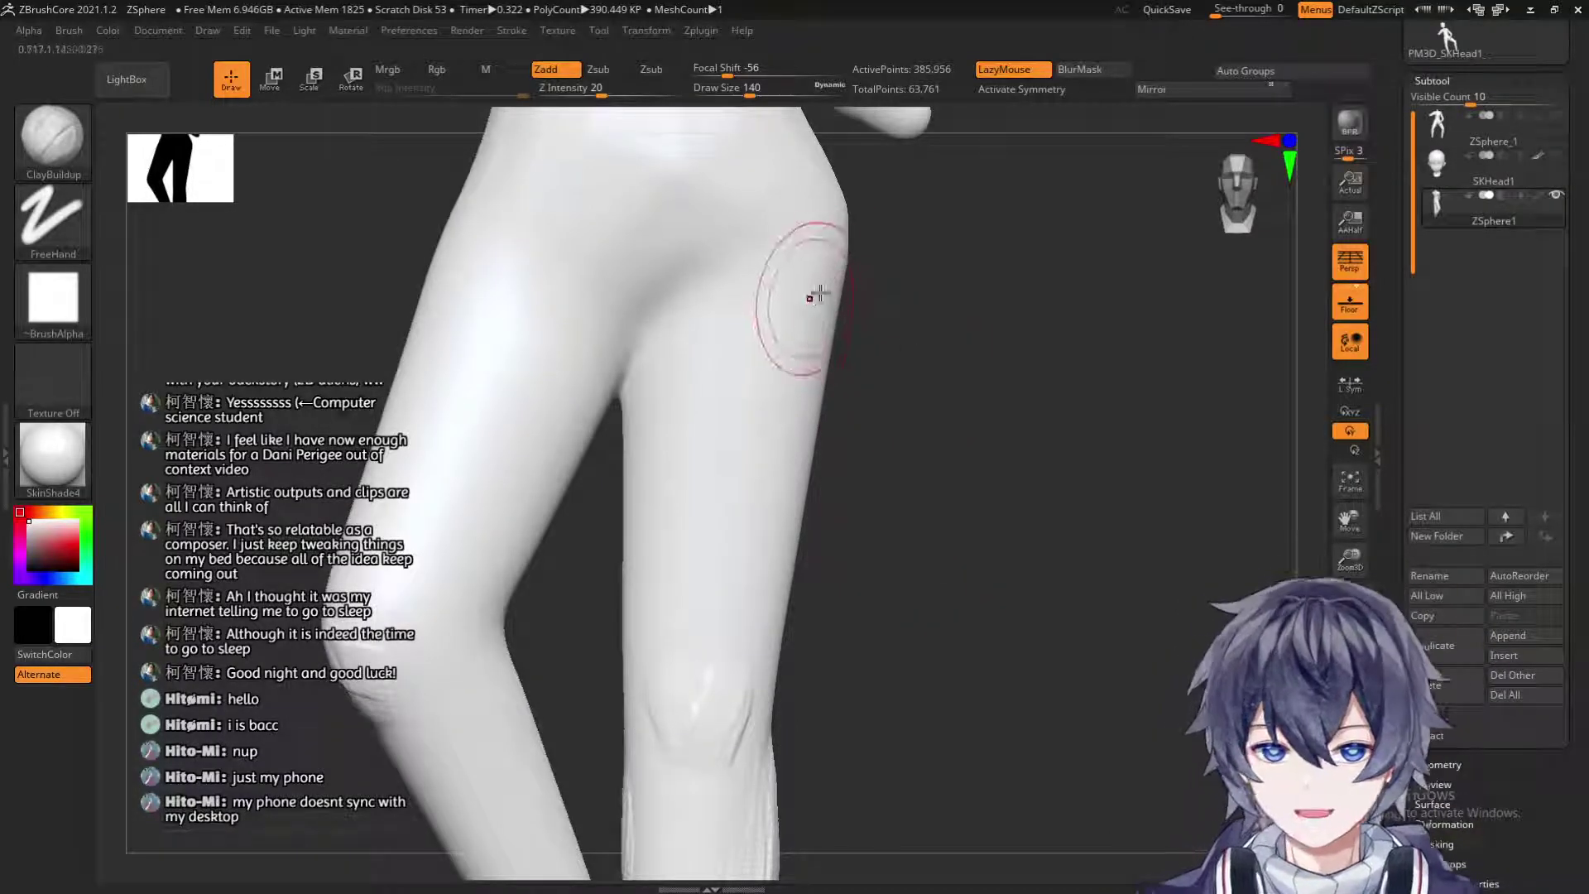
pyautogui.press('s')
pyautogui.moveTo(862, 300)
pyautogui.mouseDown()
pyautogui.moveTo(892, 303)
pyautogui.moveTo(849, 308)
pyautogui.moveTo(805, 571)
pyautogui.mouseUp()
pyautogui.moveTo(820, 222)
pyautogui.mouseDown()
pyautogui.moveTo(773, 508)
pyautogui.moveTo(754, 563)
pyautogui.moveTo(724, 571)
pyautogui.mouseUp()
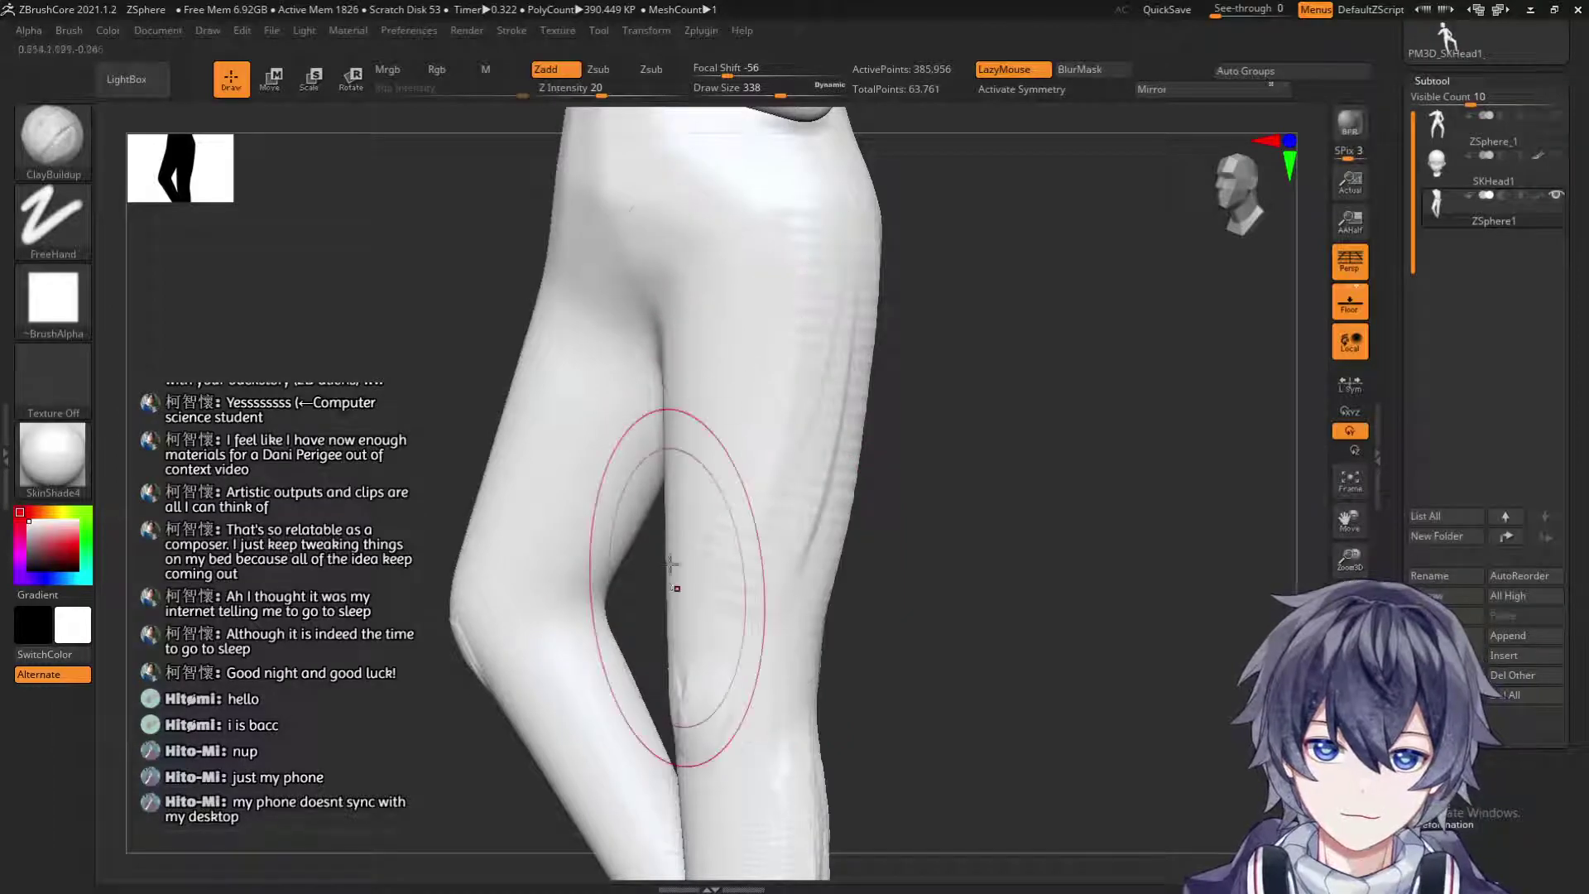
# Add hamstring volume down the back of the straight leg's thigh with ClayBuildup.
pyautogui.moveTo(961, 425)
pyautogui.mouseDown()
pyautogui.moveTo(919, 250)
pyautogui.moveTo(946, 618)
pyautogui.mouseUp()
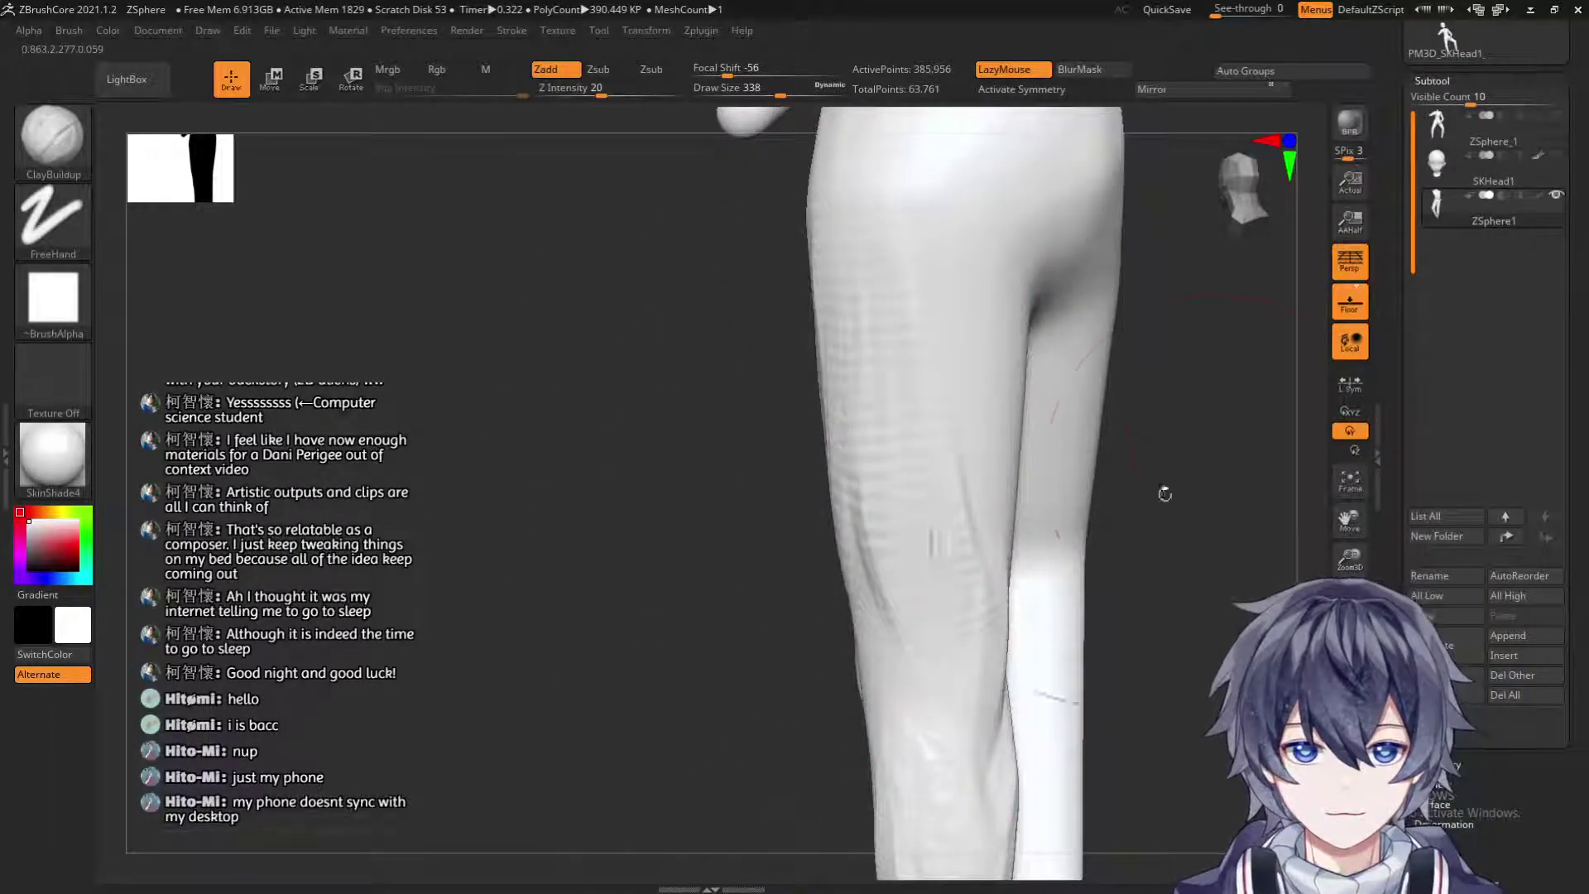
pyautogui.moveTo(1159, 463)
pyautogui.mouseDown()
pyautogui.moveTo(1114, 481)
pyautogui.moveTo(833, 461)
pyautogui.mouseUp()
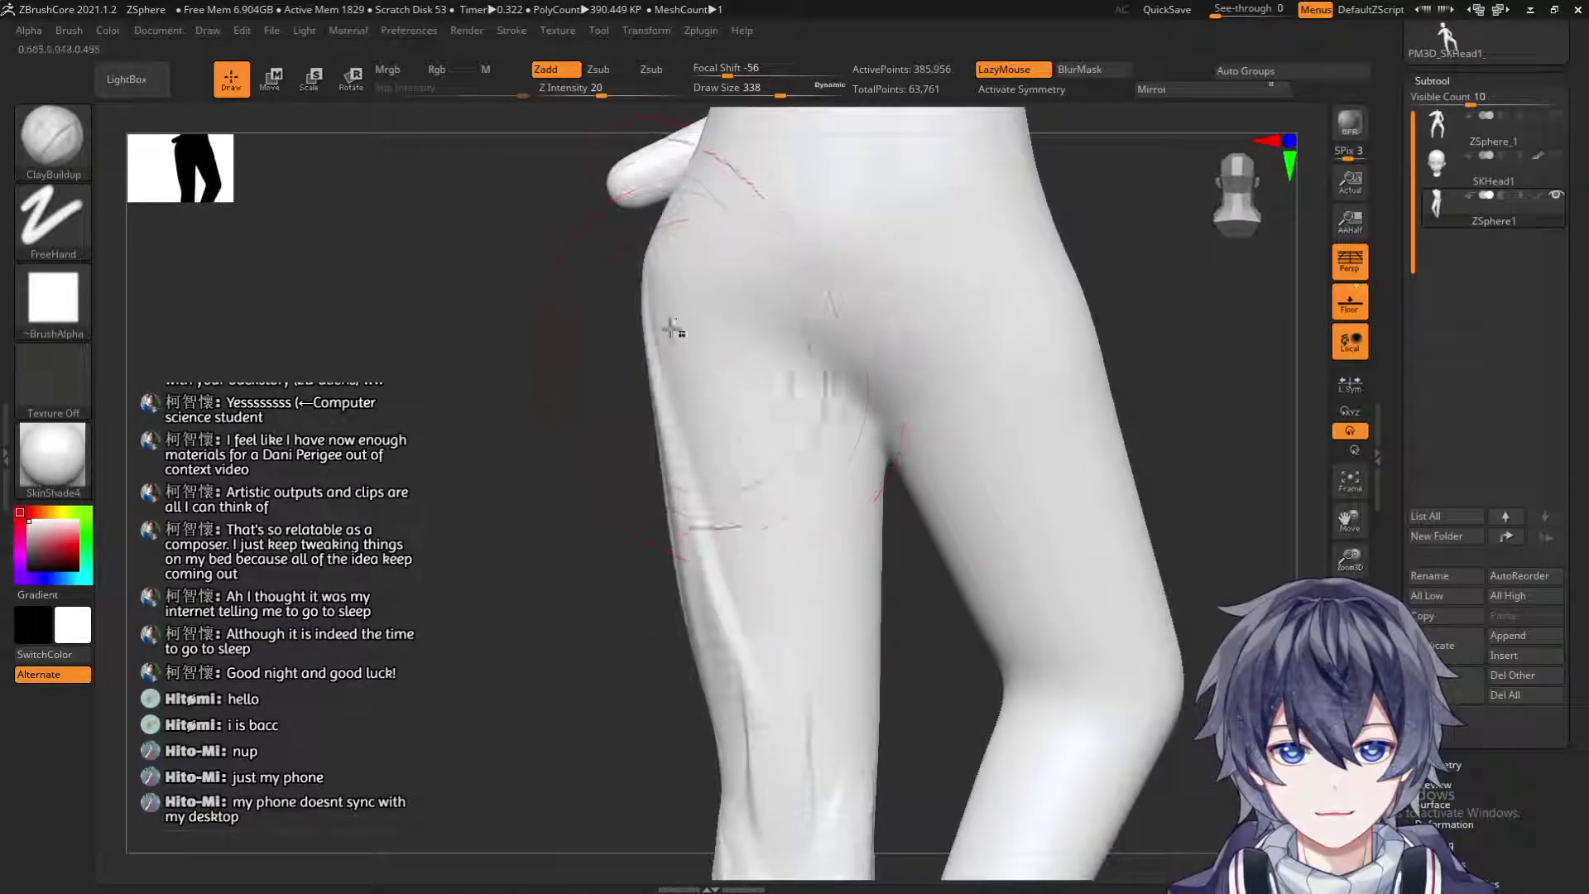
pyautogui.moveTo(732, 312); pyautogui.dragTo(889, 732)
pyautogui.moveTo(709, 283)
pyautogui.mouseDown()
pyautogui.moveTo(878, 695)
pyautogui.moveTo(737, 478)
pyautogui.moveTo(815, 720)
pyautogui.mouseUp()
pyautogui.moveTo(1188, 455)
pyautogui.mouseDown()
pyautogui.moveTo(1146, 488)
pyautogui.moveTo(1051, 471)
pyautogui.moveTo(1159, 422)
pyautogui.moveTo(1078, 326)
pyautogui.moveTo(990, 307)
pyautogui.mouseUp()
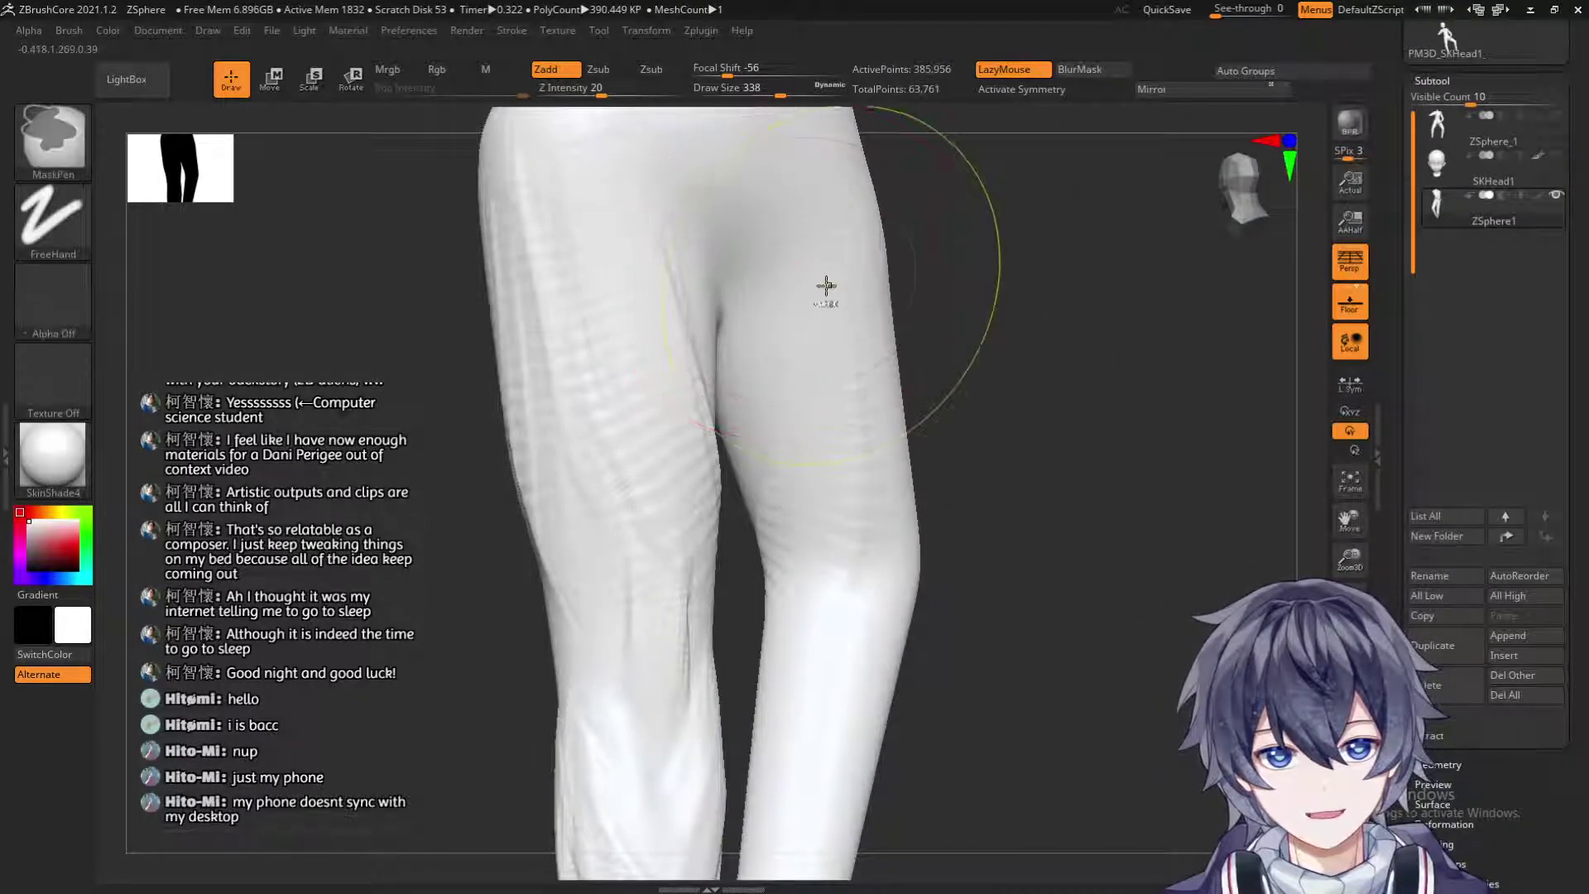
# Add volume to the back and inner thigh of the bent leg with ClayBuildup at a draw size of 212.
pyautogui.press('s')
pyautogui.moveTo(799, 311); pyautogui.dragTo(759, 311)
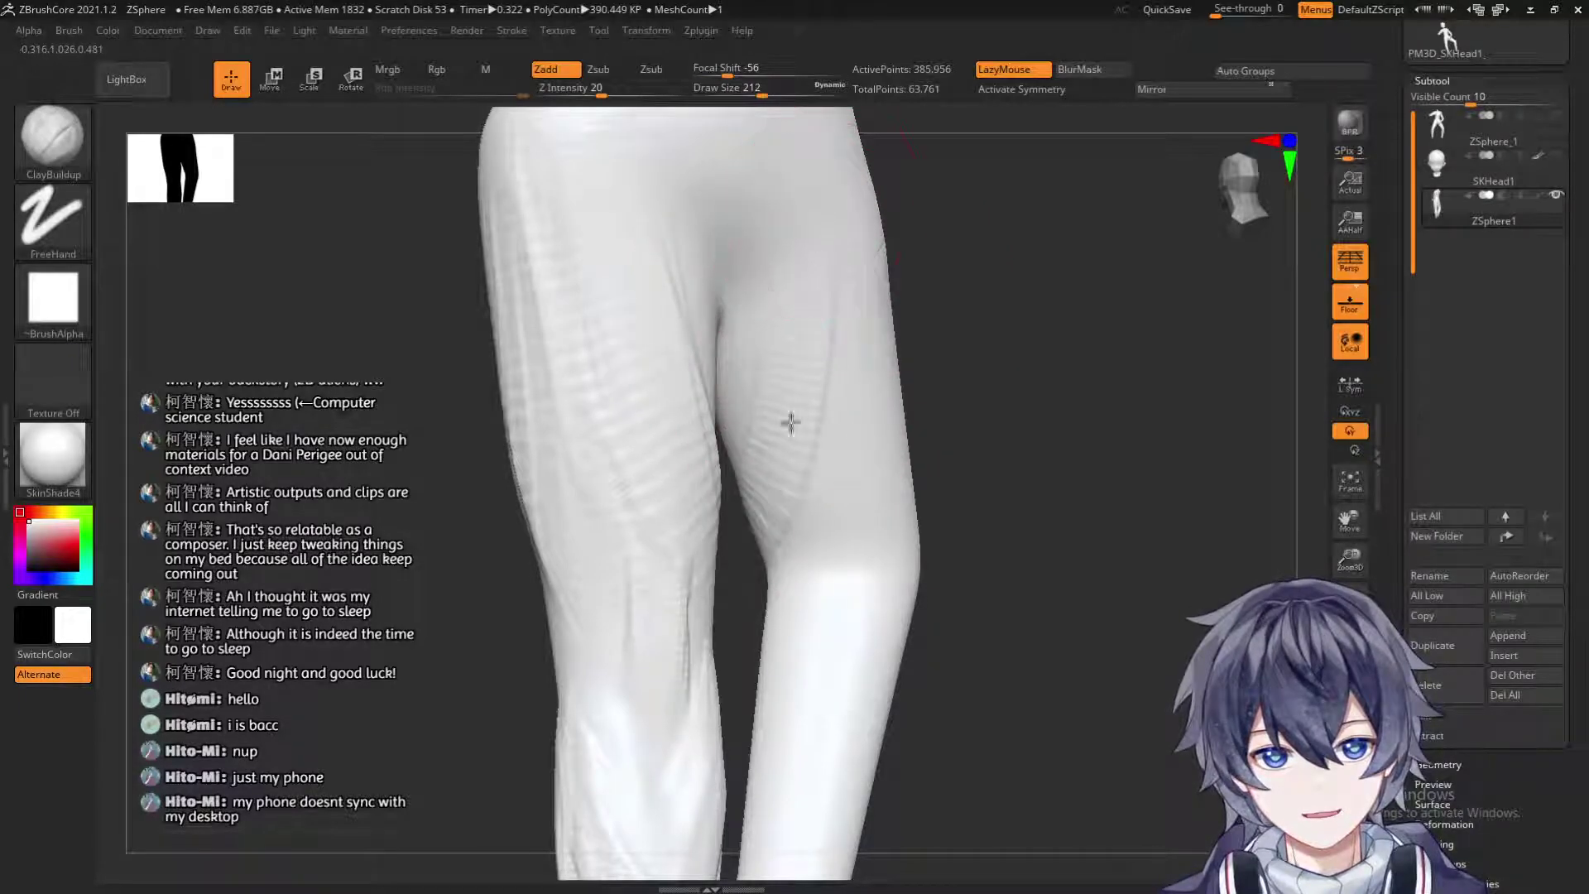
pyautogui.moveTo(927, 413)
pyautogui.mouseDown()
pyautogui.moveTo(1004, 397)
pyautogui.moveTo(997, 376)
pyautogui.moveTo(929, 420)
pyautogui.moveTo(922, 401)
pyautogui.mouseUp()
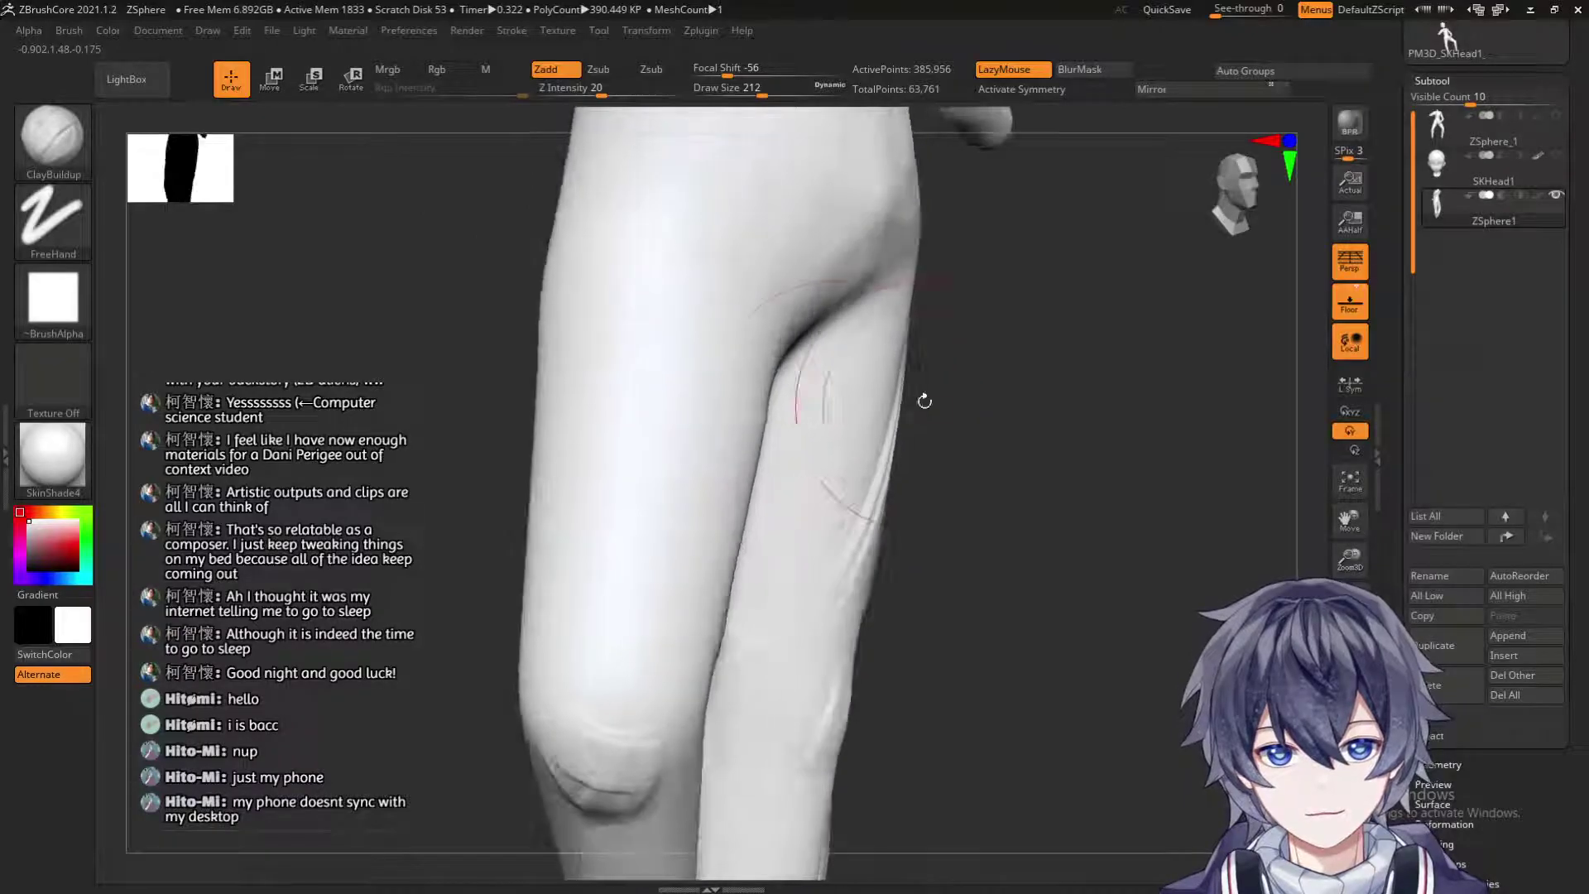
pyautogui.moveTo(1025, 362)
pyautogui.mouseDown()
pyautogui.moveTo(997, 359)
pyautogui.moveTo(1022, 355)
pyautogui.moveTo(1050, 285)
pyautogui.moveTo(977, 318)
pyautogui.mouseUp()
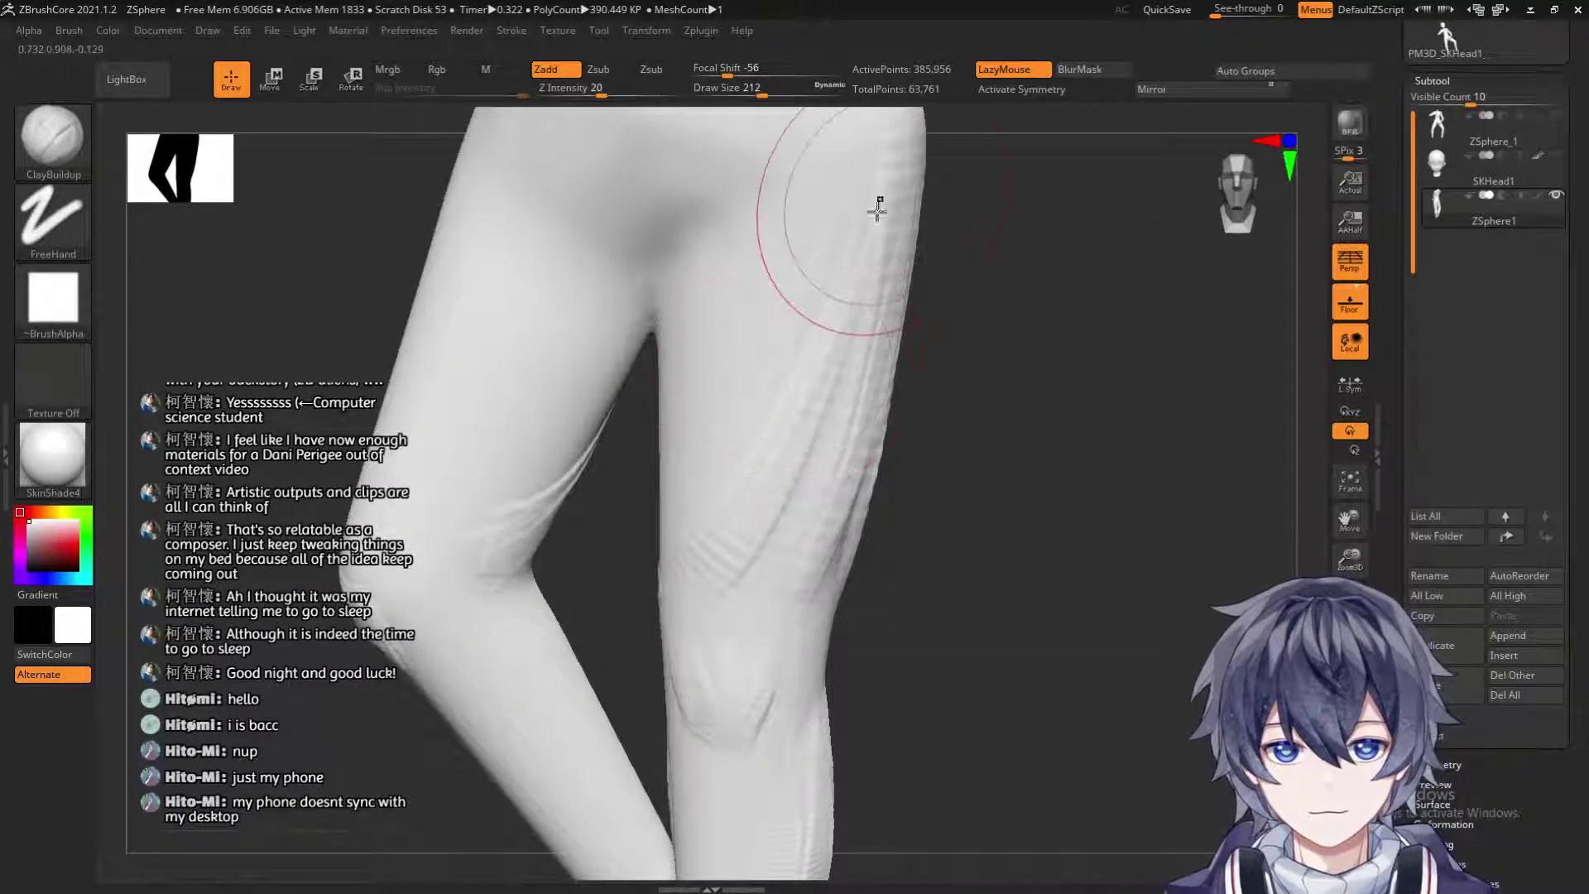
pyautogui.moveTo(976, 430); pyautogui.dragTo(735, 346)
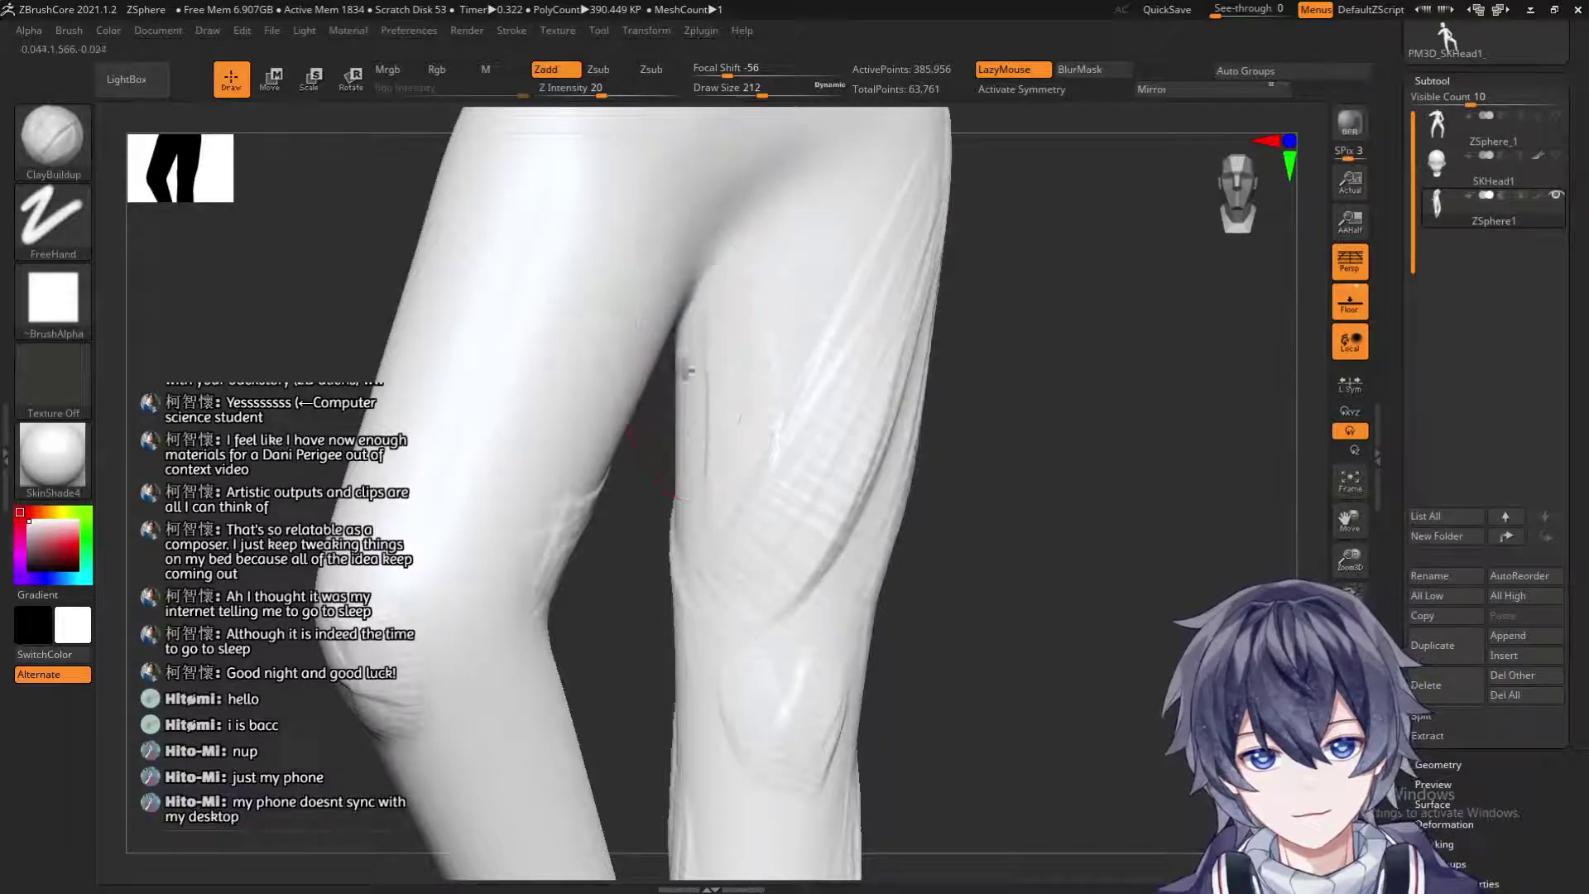
pyautogui.moveTo(1030, 343); pyautogui.dragTo(546, 245)
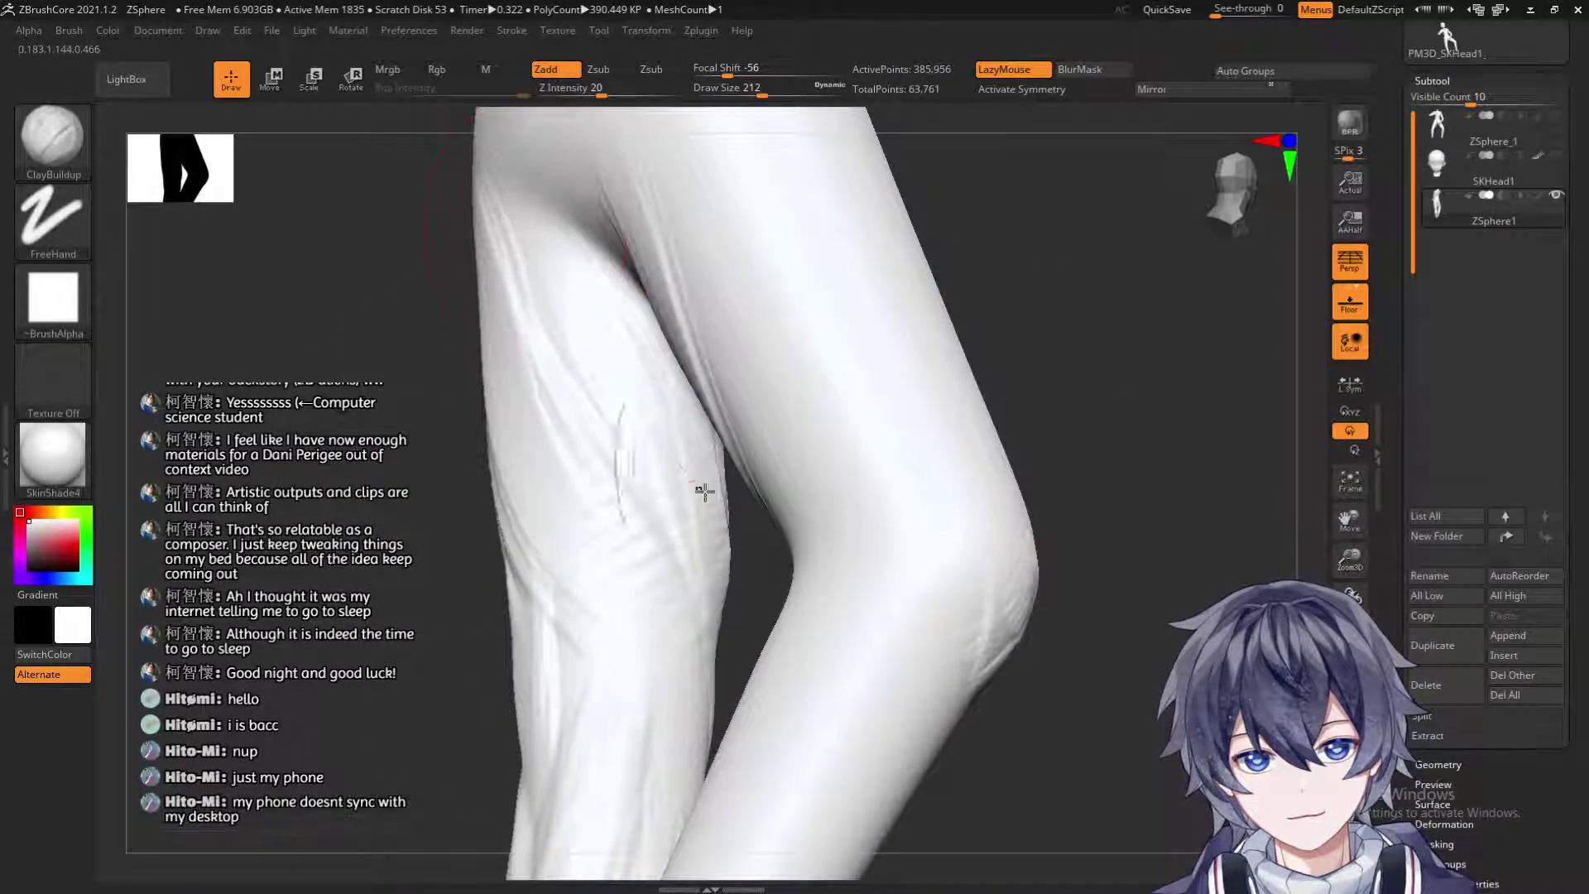
# Build up the outer thigh muscles of the bent leg from the hip to the knee.
pyautogui.keyDown('alt'); pyautogui.moveTo(1076, 248); pyautogui.dragTo(915, 266); pyautogui.keyUp('alt')
pyautogui.moveTo(604, 480)
pyautogui.mouseDown()
pyautogui.moveTo(946, 261)
pyautogui.moveTo(931, 382)
pyautogui.mouseUp()
pyautogui.moveTo(812, 327); pyautogui.dragTo(976, 542)
pyautogui.moveTo(649, 328); pyautogui.dragTo(1036, 375)
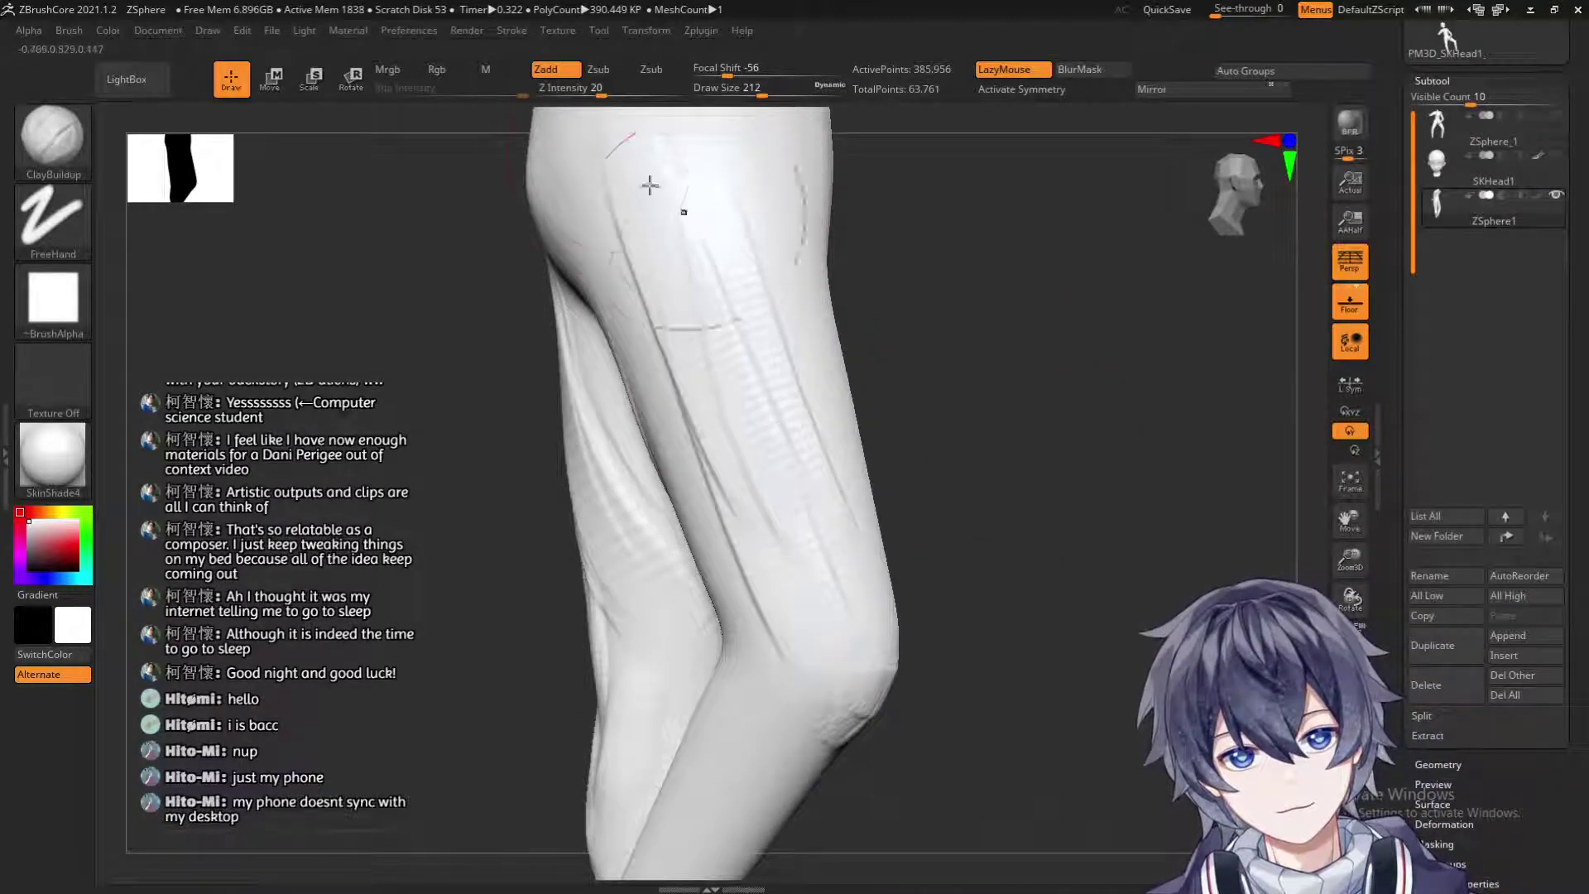
pyautogui.moveTo(958, 495); pyautogui.dragTo(915, 425)
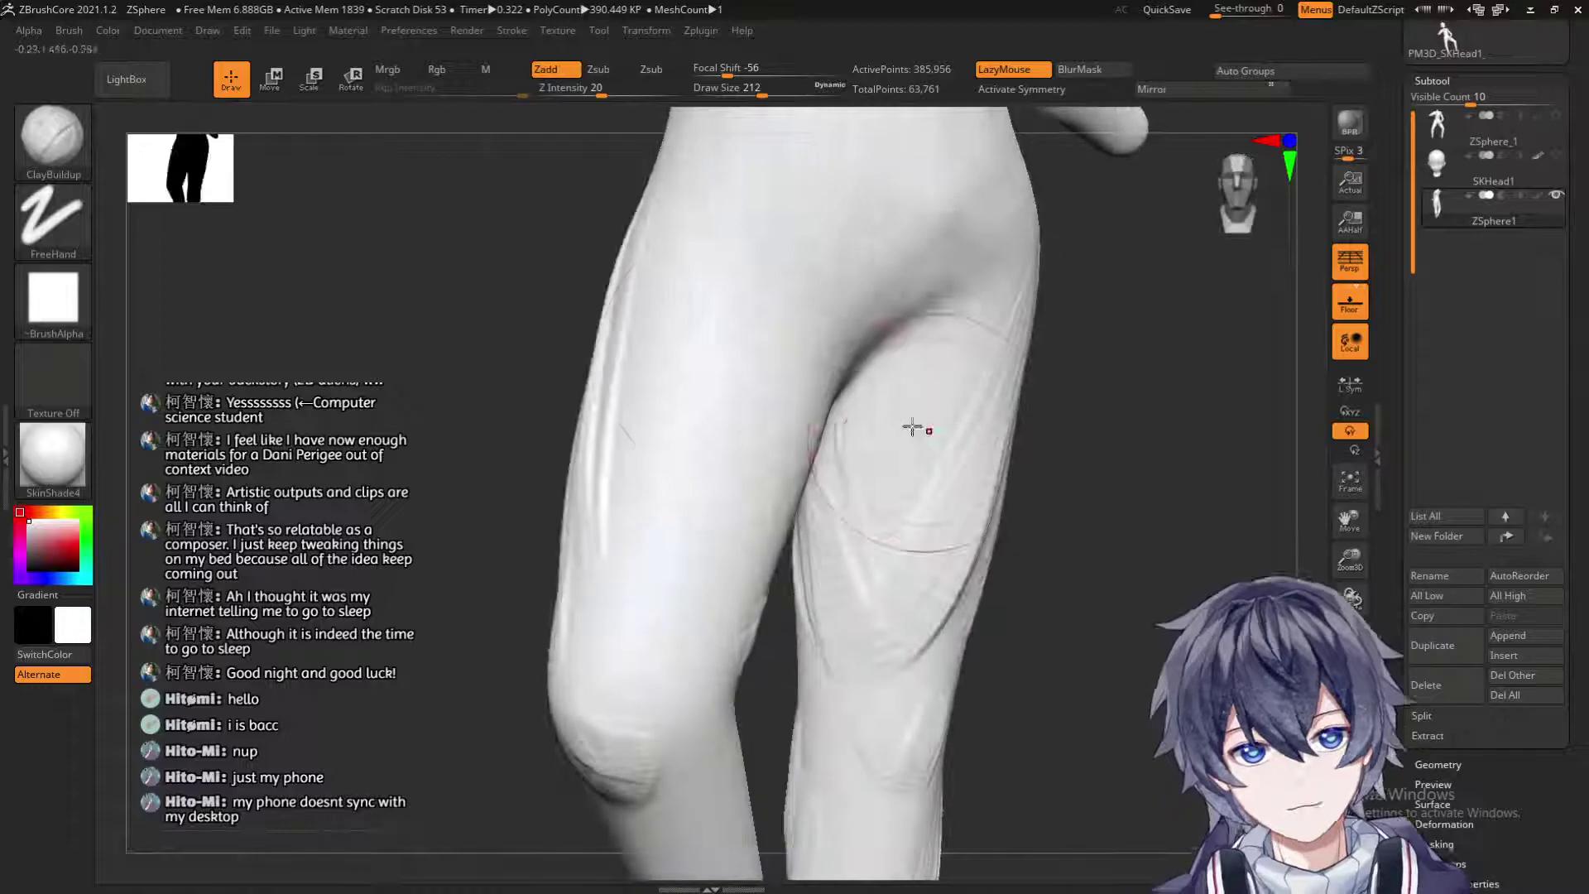
pyautogui.moveTo(672, 201); pyautogui.dragTo(640, 427)
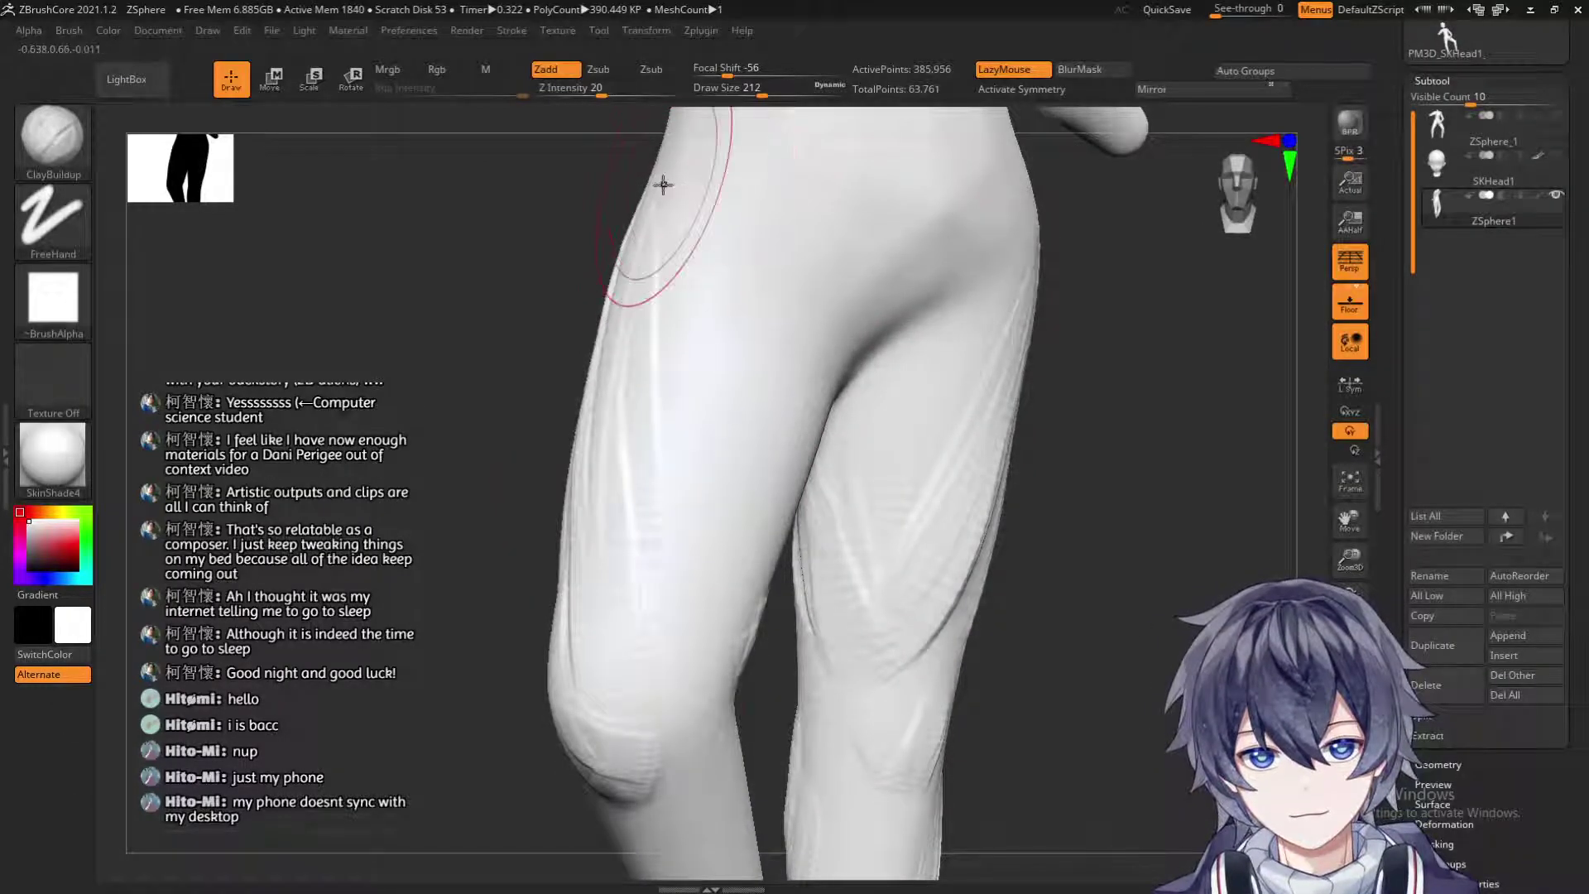
pyautogui.moveTo(589, 524); pyautogui.dragTo(575, 377)
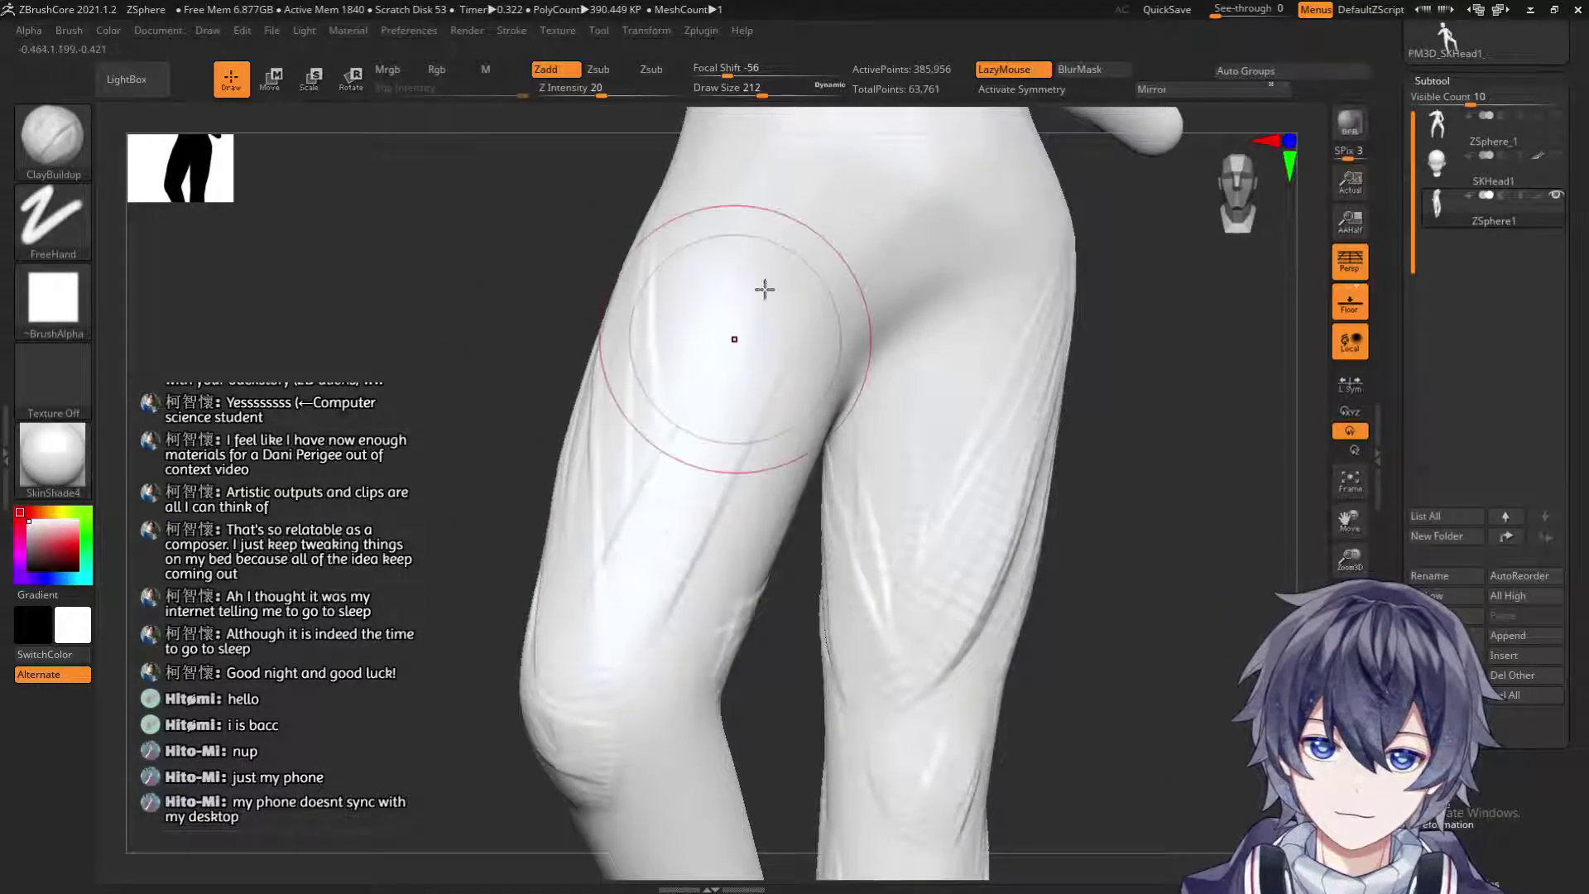
# Sculpt the front and inner thigh muscles of the bent leg with long strokes running to the knee.
pyautogui.moveTo(753, 298); pyautogui.dragTo(614, 530)
pyautogui.moveTo(799, 319); pyautogui.dragTo(626, 621)
pyautogui.moveTo(830, 290); pyautogui.dragTo(625, 675)
pyautogui.moveTo(495, 540); pyautogui.dragTo(406, 530)
pyautogui.moveTo(805, 405); pyautogui.dragTo(688, 622)
pyautogui.moveTo(489, 504); pyautogui.dragTo(571, 502)
pyautogui.moveTo(754, 298); pyautogui.dragTo(759, 668)
pyautogui.keyDown('alt'); pyautogui.moveTo(472, 589); pyautogui.dragTo(795, 633); pyautogui.keyUp('alt')
pyautogui.moveTo(935, 513)
pyautogui.keyDown('alt'); pyautogui.mouseDown()
pyautogui.moveTo(960, 637)
pyautogui.moveTo(969, 493)
pyautogui.moveTo(926, 519)
pyautogui.mouseUp(); pyautogui.keyUp('alt')
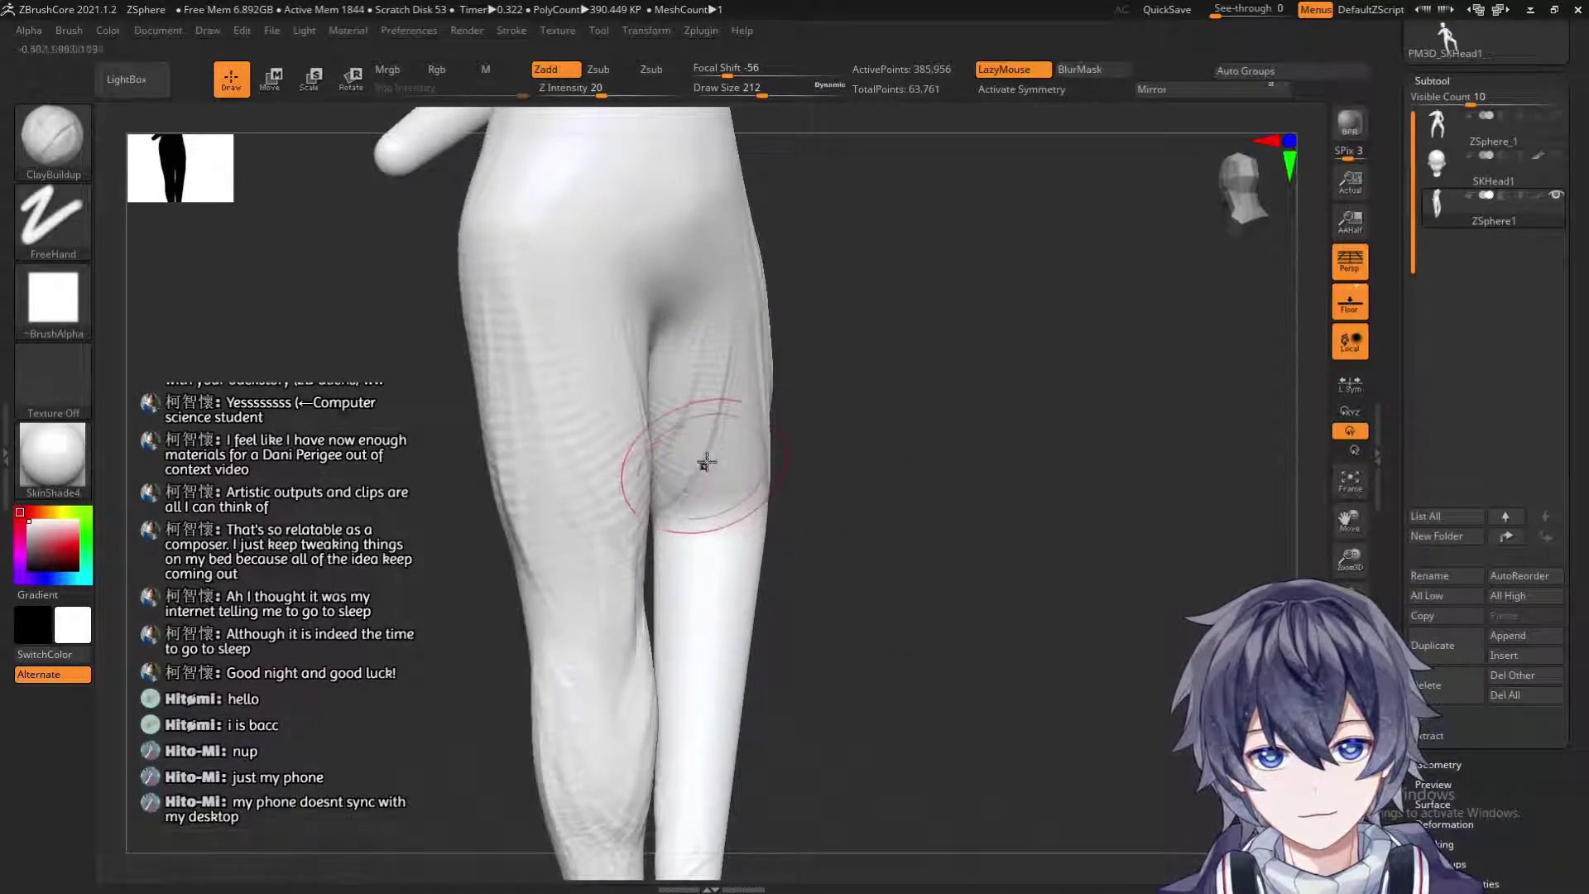
# Undo the last stroke and add hamstring tendons behind the bent knee at a draw size of 128.
pyautogui.hotkey('ctrl', 'z')
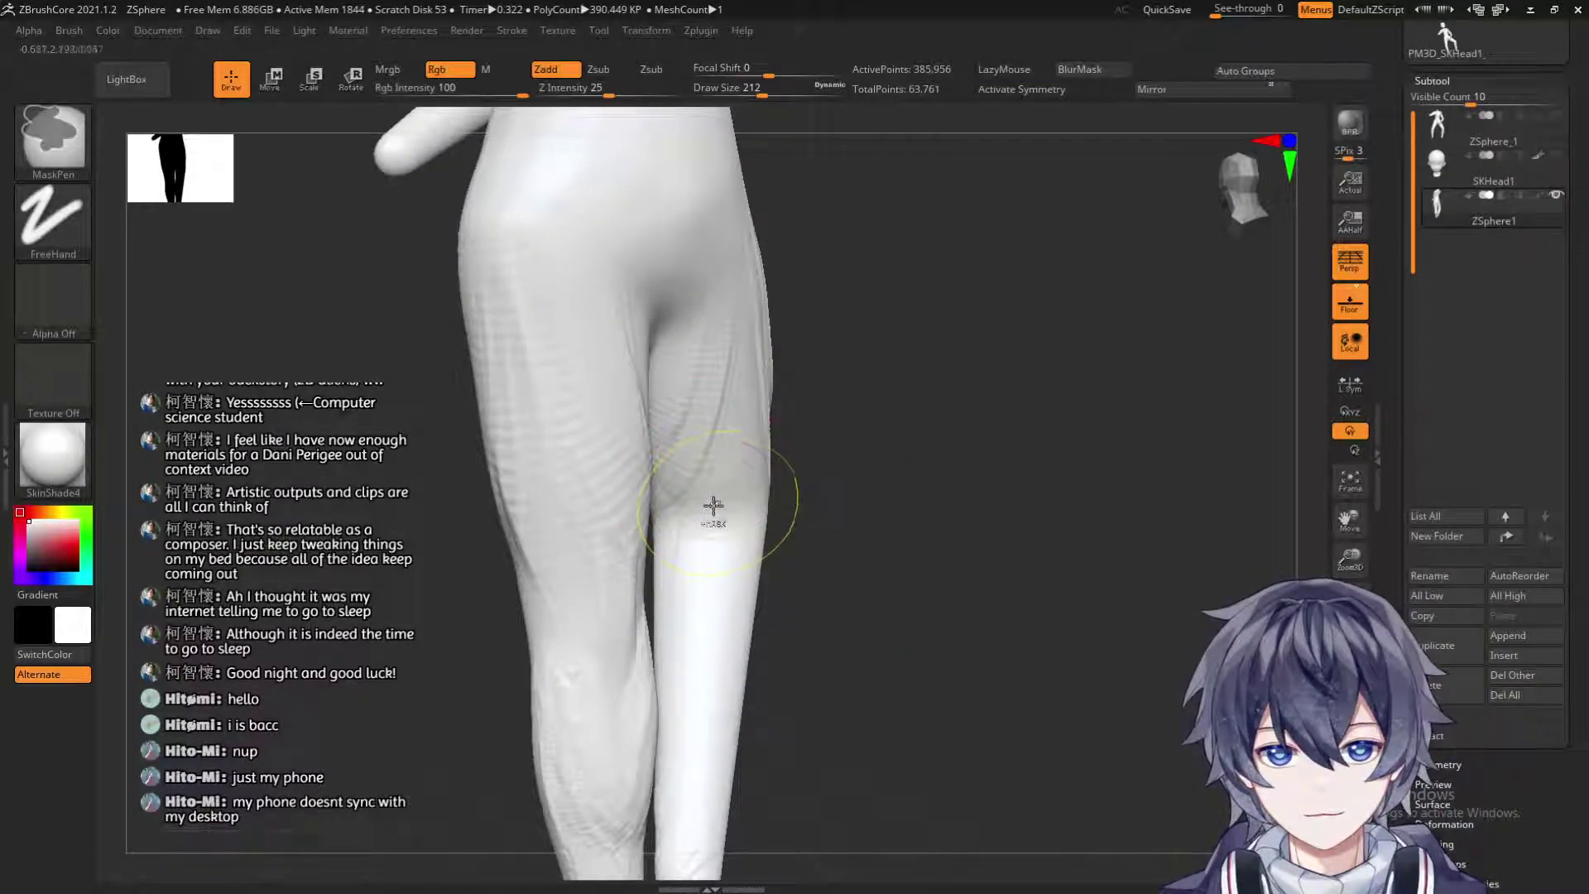
pyautogui.press('s')
pyautogui.moveTo(712, 504); pyautogui.dragTo(697, 506)
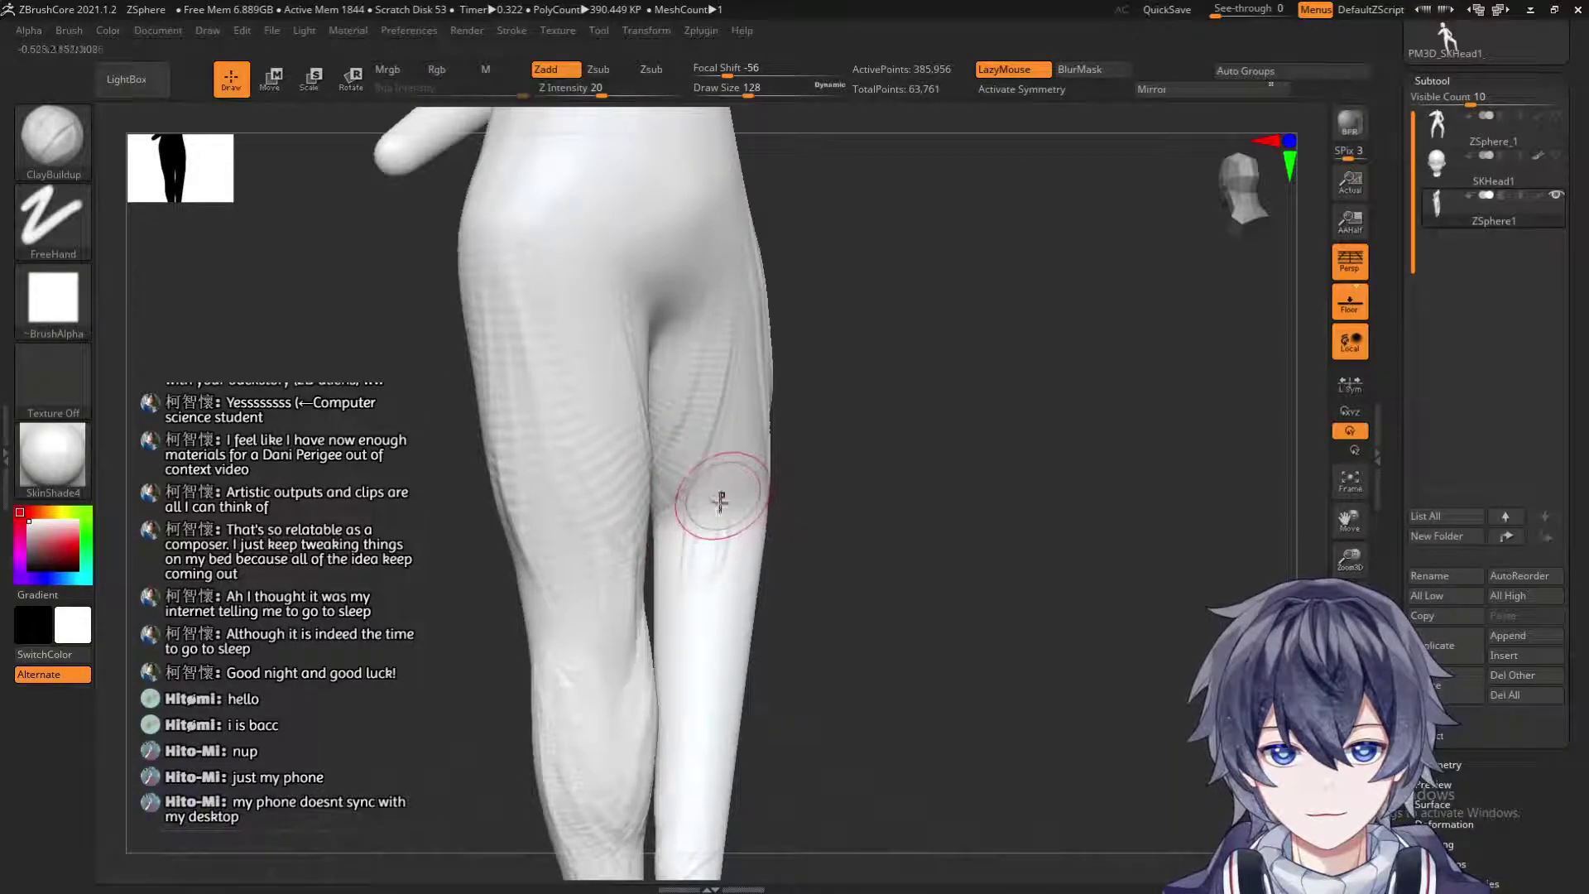
pyautogui.moveTo(778, 475)
pyautogui.mouseDown()
pyautogui.moveTo(877, 423)
pyautogui.moveTo(800, 336)
pyautogui.mouseUp()
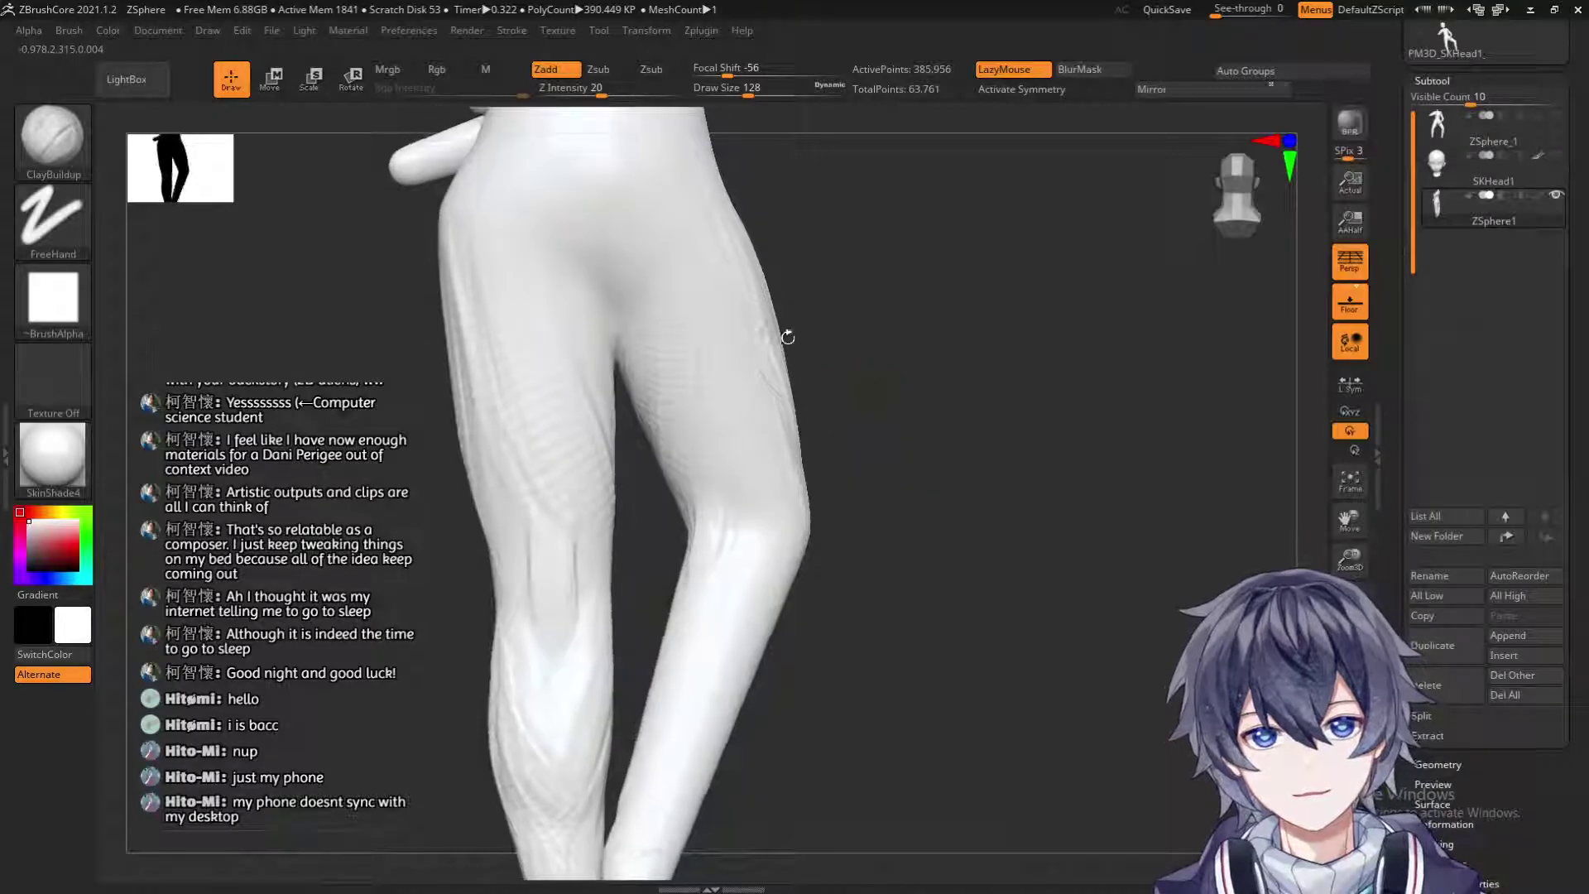
# Add volume along the rear outer thigh of the bent leg with ClayBuildup at a draw size of 207.
pyautogui.moveTo(928, 332)
pyautogui.mouseDown()
pyautogui.moveTo(700, 378)
pyautogui.moveTo(697, 351)
pyautogui.mouseUp()
pyautogui.press('s')
pyautogui.moveTo(622, 248); pyautogui.dragTo(720, 536)
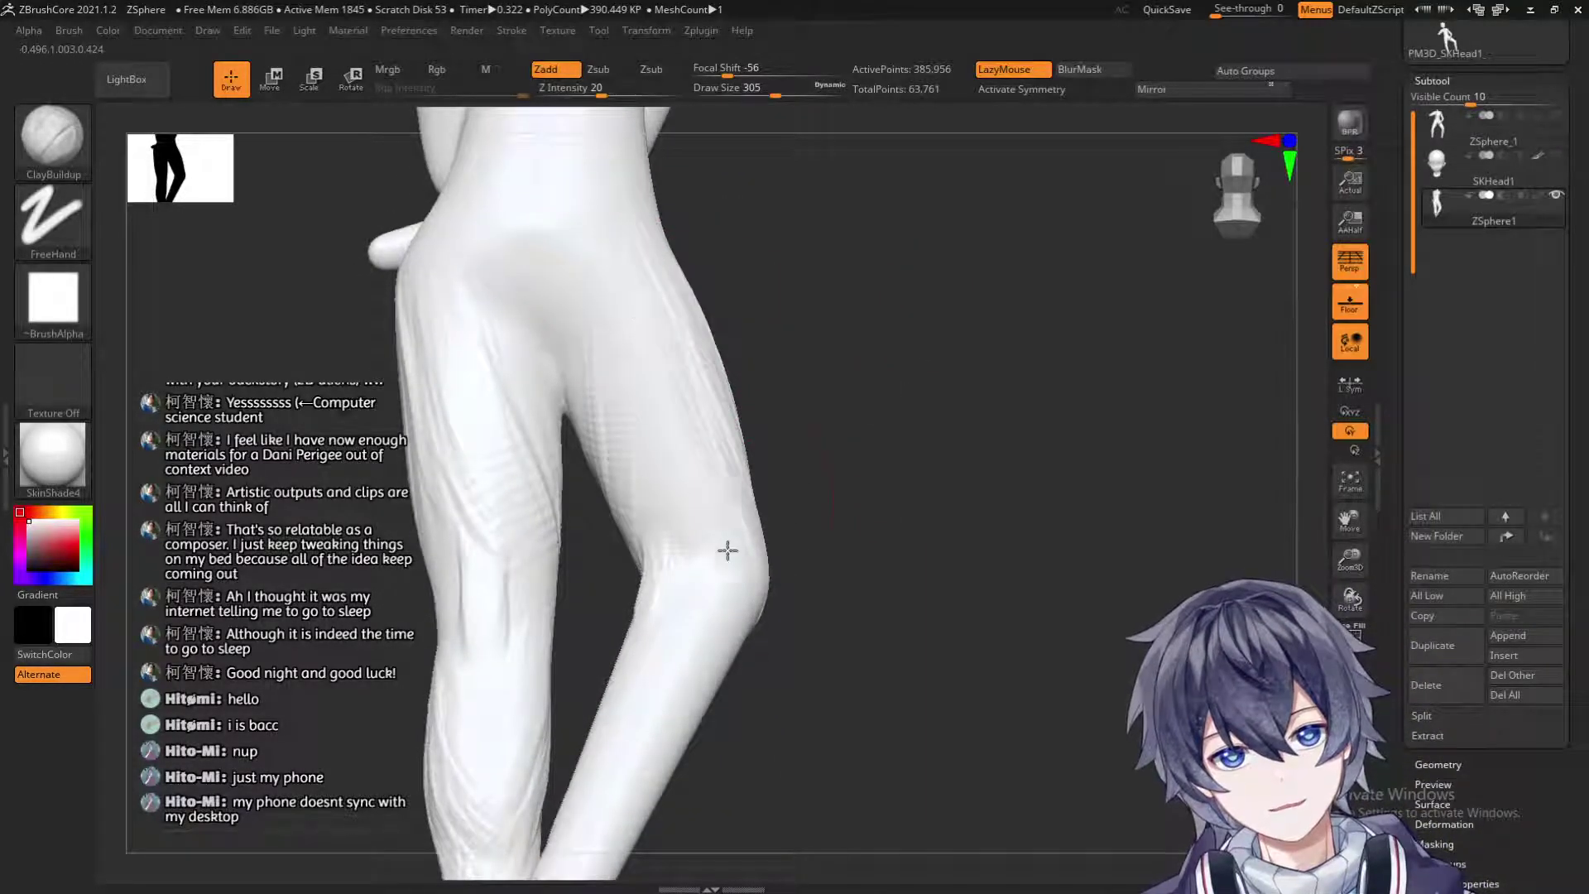
pyautogui.hotkey('ctrl', 'z')
pyautogui.press('s')
pyautogui.moveTo(684, 359); pyautogui.dragTo(669, 362)
pyautogui.moveTo(650, 273); pyautogui.dragTo(723, 513)
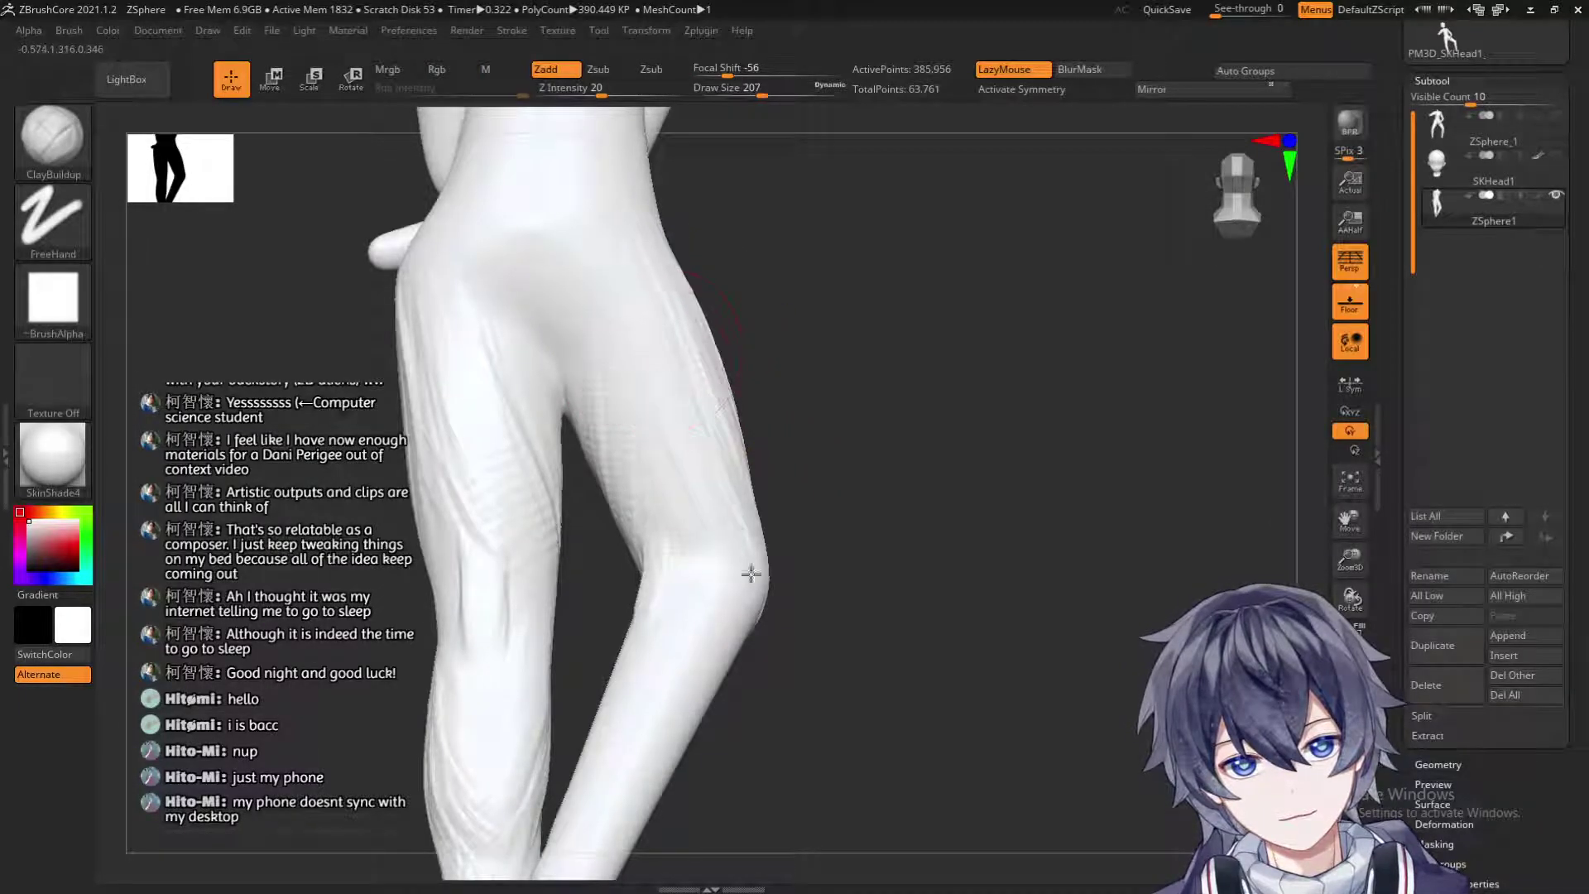
# Build up the calf muscle on the back of the bent lower leg, undoing unwanted strokes.
pyautogui.moveTo(942, 495); pyautogui.dragTo(633, 389)
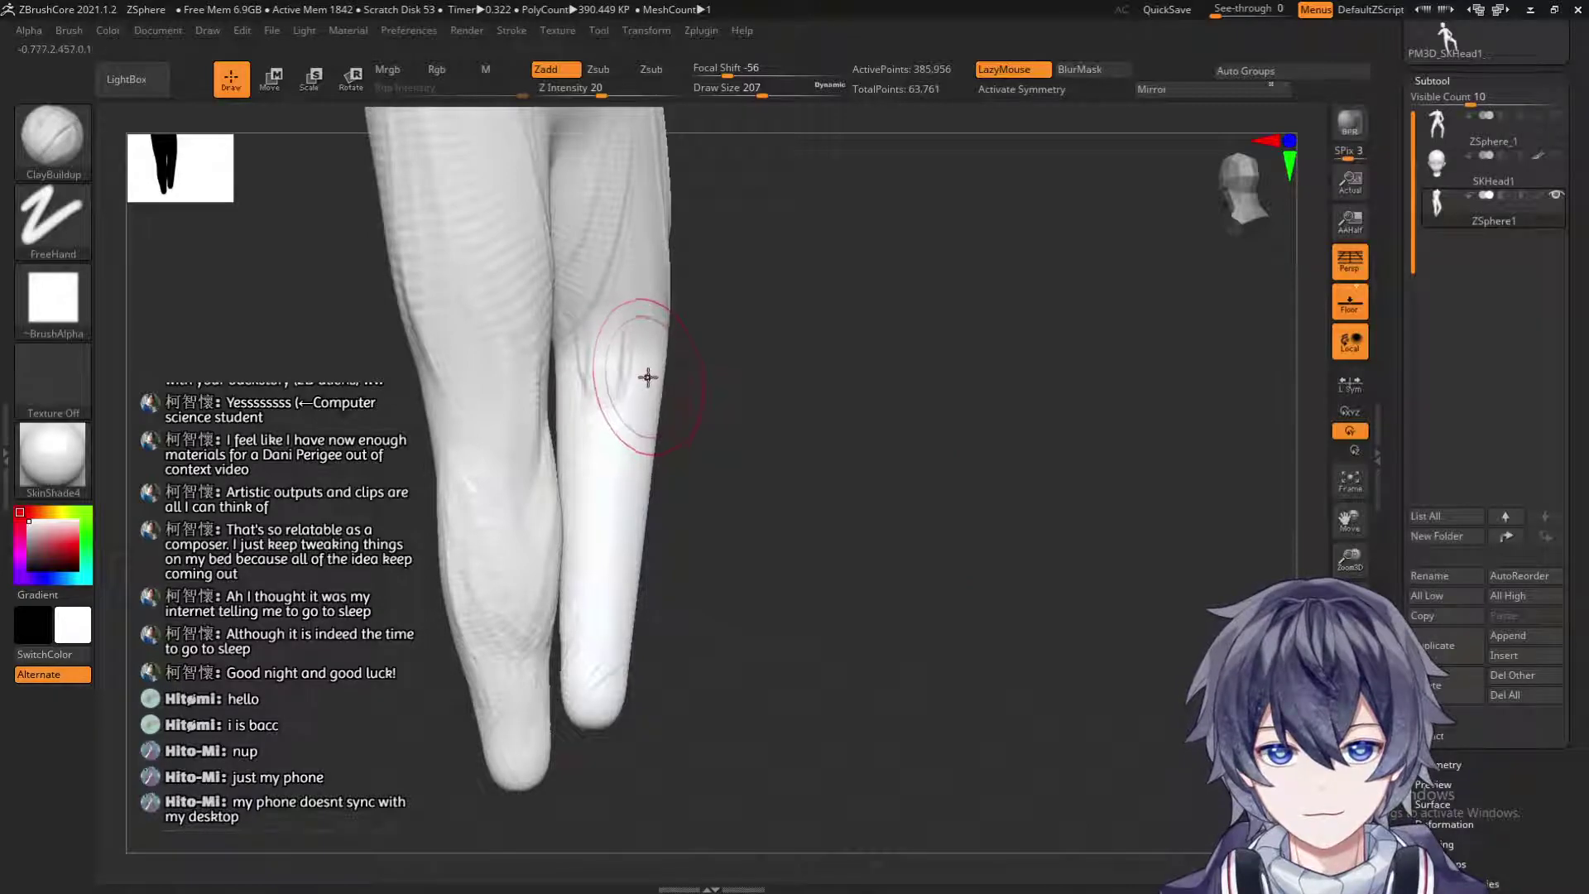
pyautogui.moveTo(602, 509); pyautogui.dragTo(650, 438)
pyautogui.hotkey('ctrl', 'z')
pyautogui.hotkey('ctrl', 'z')
pyautogui.hotkey('ctrl', 'z')
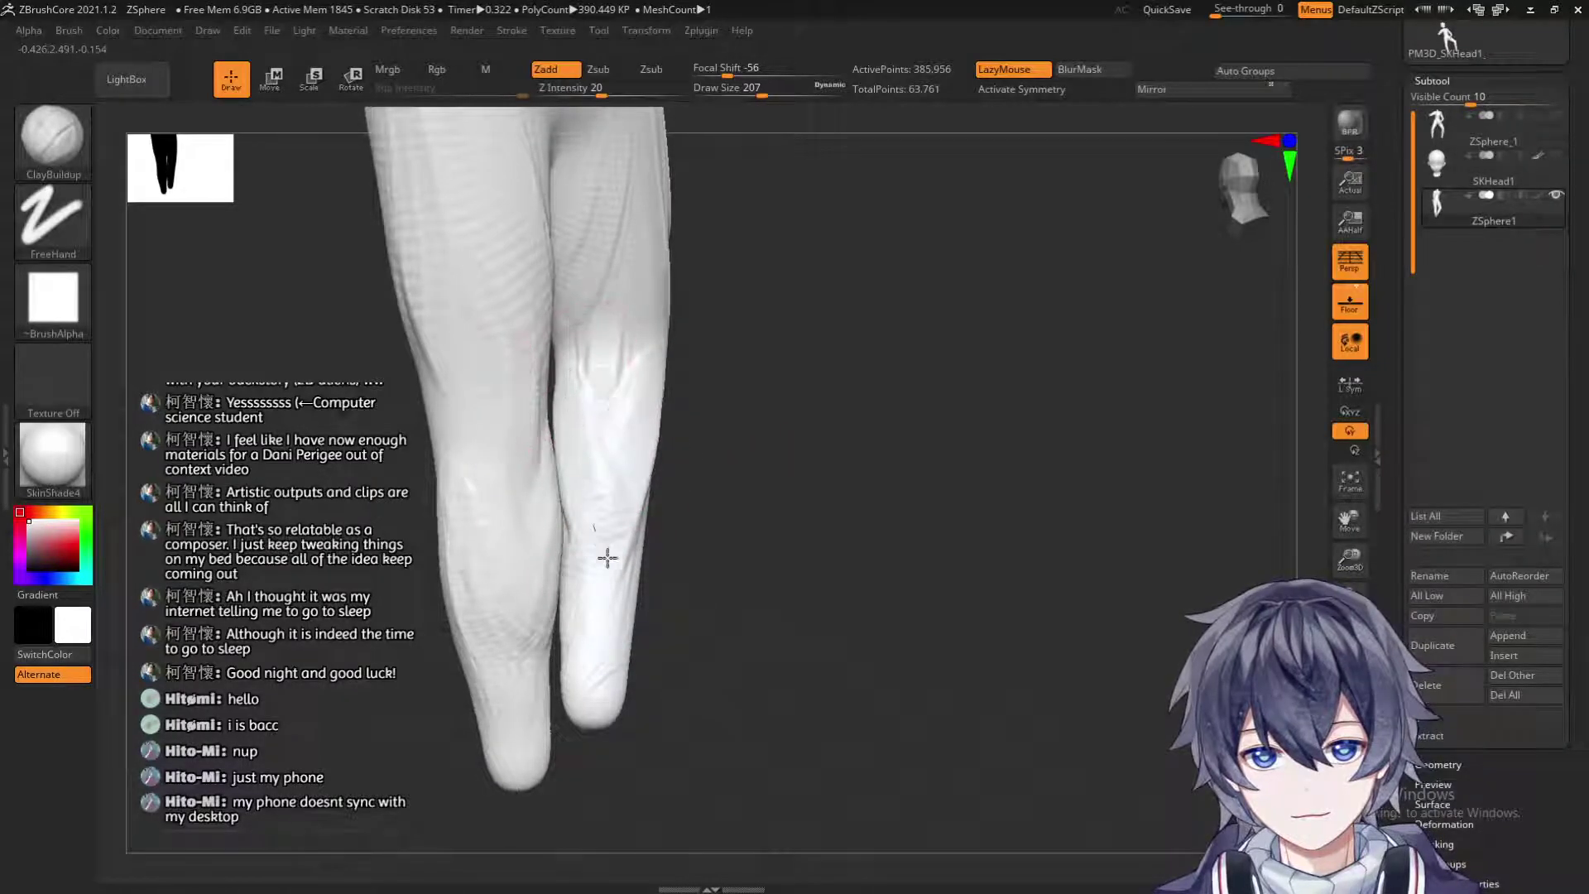
# Build up the outer and inner sides of the bent lower leg with ClayBuildup.
pyautogui.moveTo(759, 504)
pyautogui.mouseDown()
pyautogui.moveTo(674, 514)
pyautogui.moveTo(699, 465)
pyautogui.moveTo(752, 507)
pyautogui.moveTo(668, 391)
pyautogui.mouseUp()
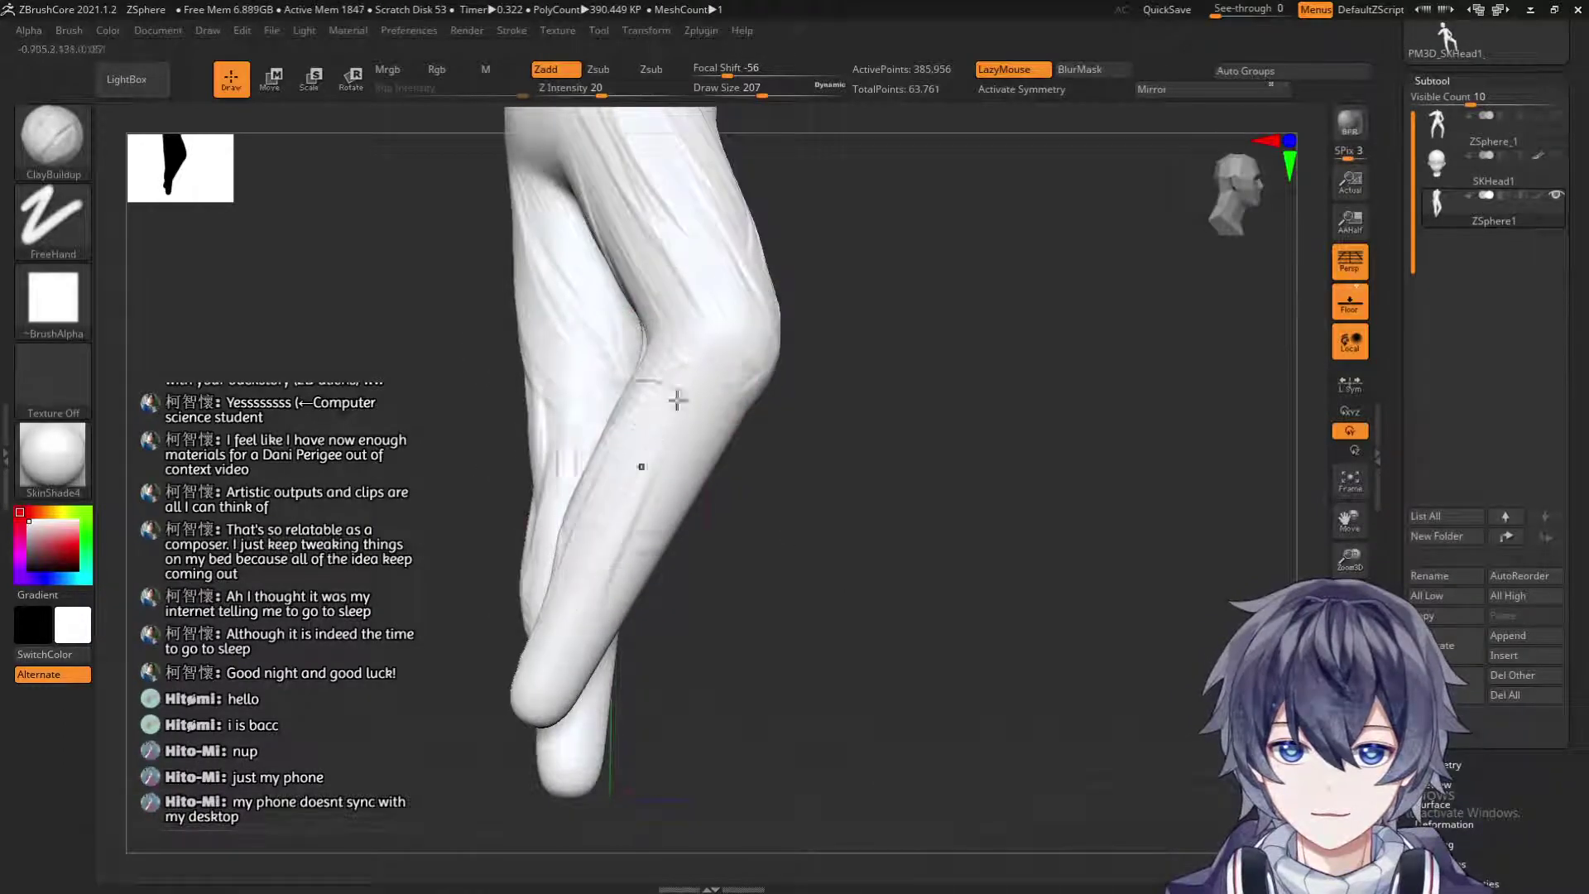
pyautogui.moveTo(819, 517); pyautogui.dragTo(749, 497)
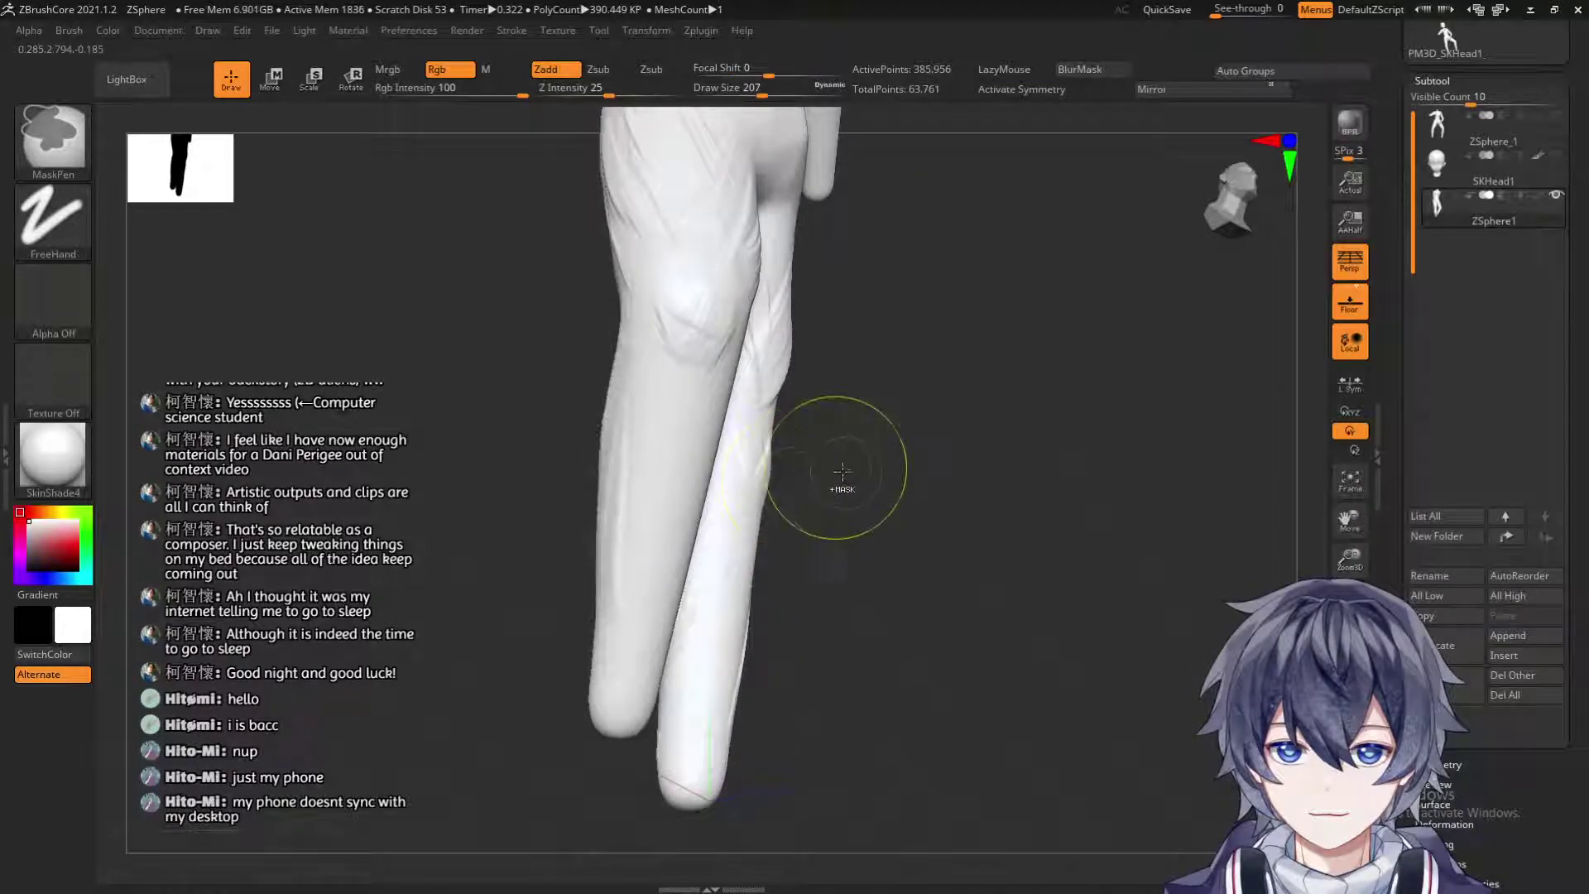
pyautogui.moveTo(855, 471); pyautogui.dragTo(750, 437)
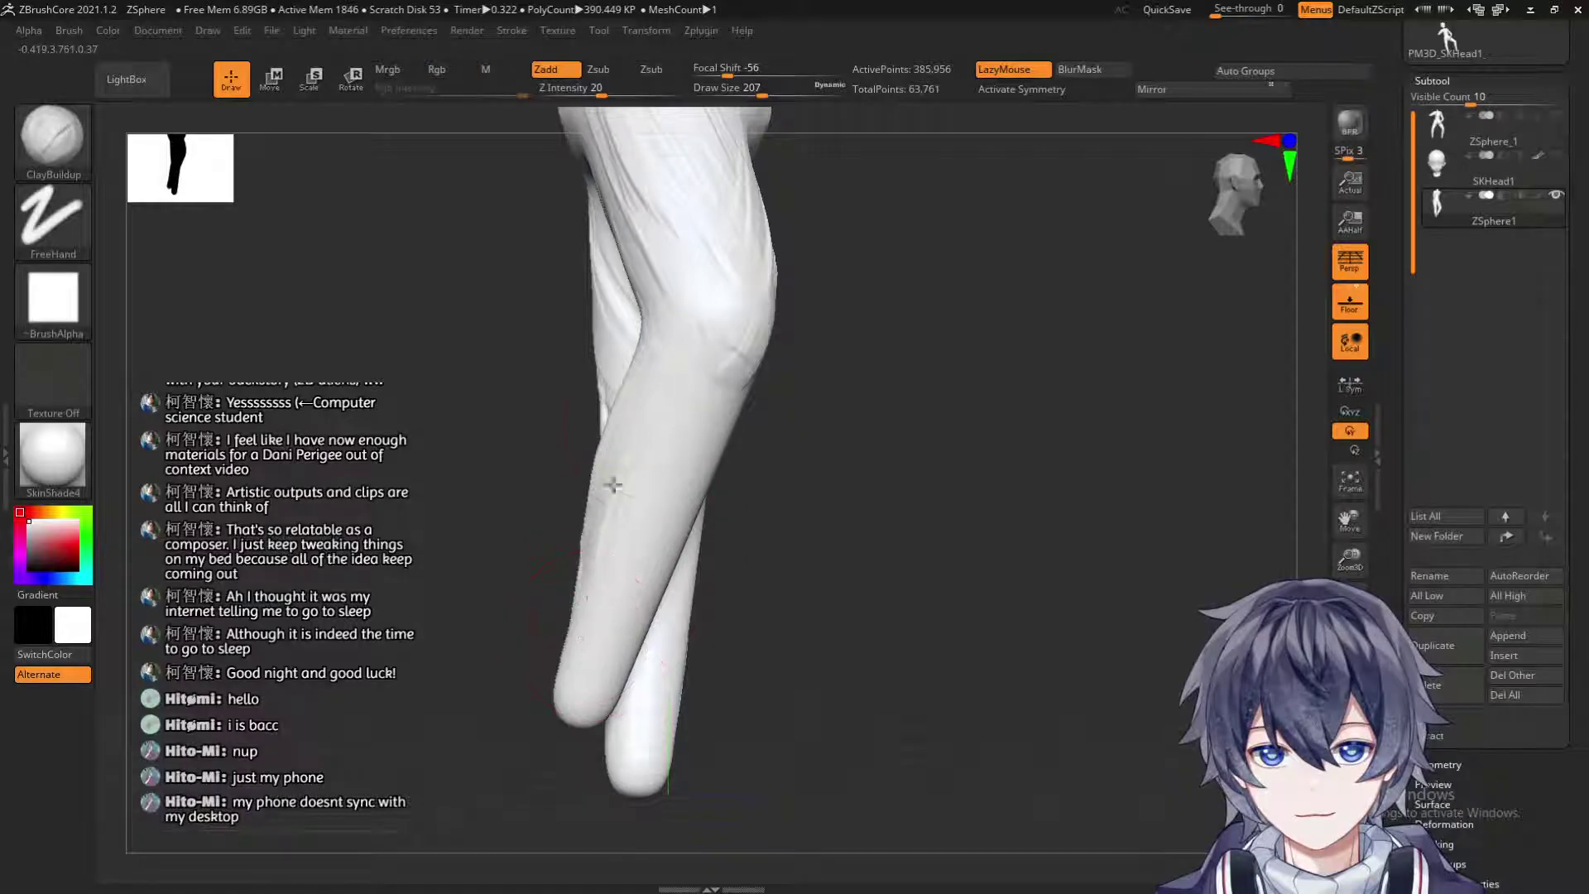
pyautogui.moveTo(656, 424); pyautogui.dragTo(599, 542)
pyautogui.moveTo(918, 439); pyautogui.dragTo(803, 423)
pyautogui.moveTo(567, 605); pyautogui.dragTo(696, 544)
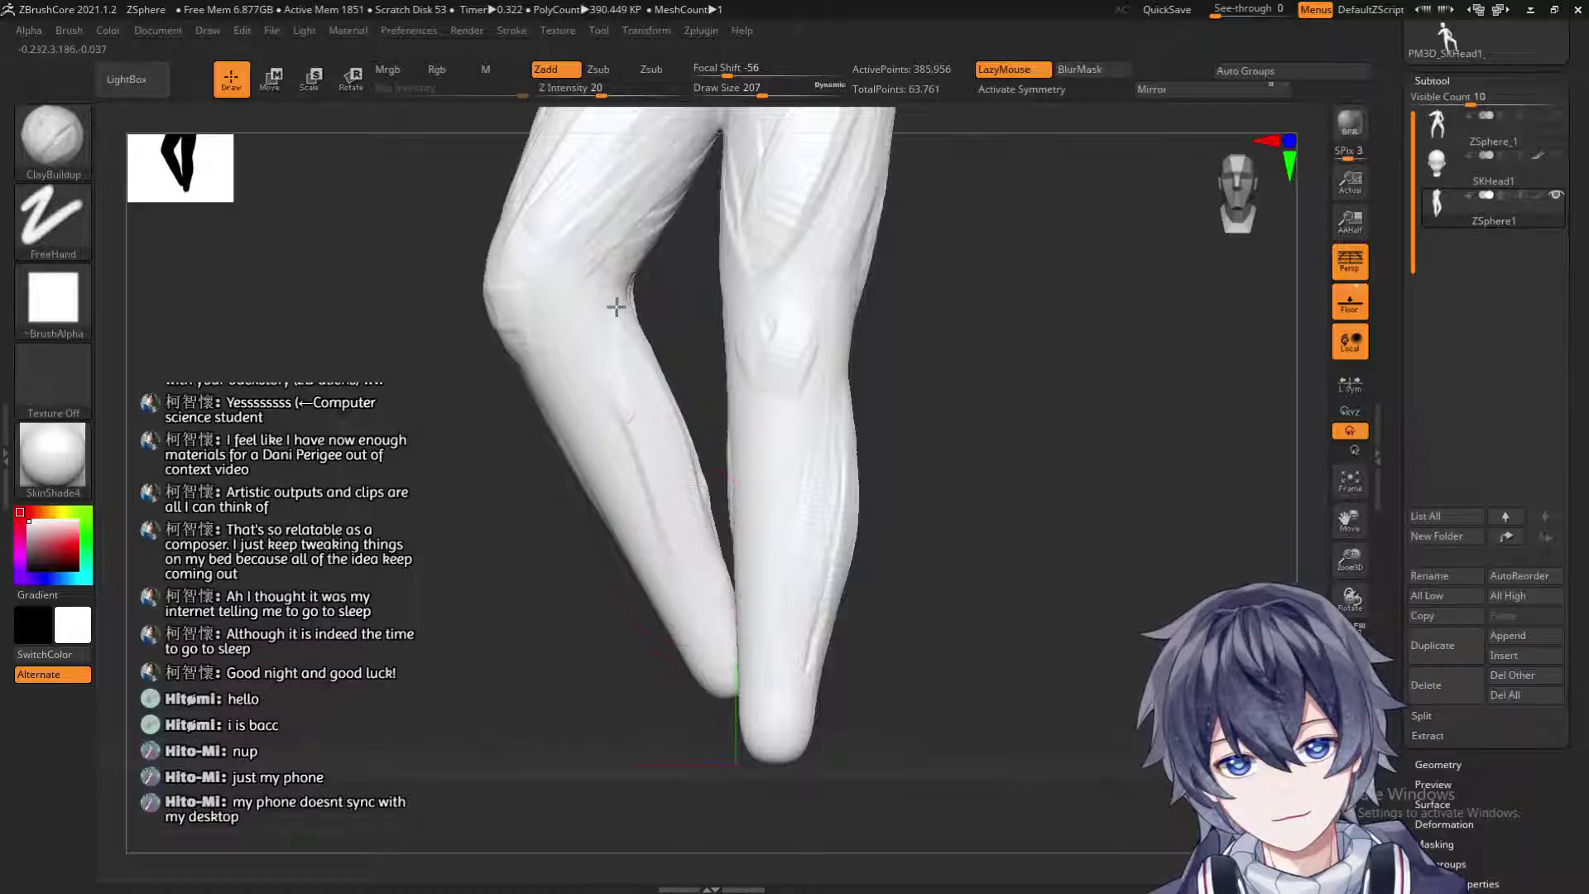
# Smooth the clay strokes on the bent leg's shin, calf and the area below the knee.
pyautogui.moveTo(889, 495)
pyautogui.mouseDown()
pyautogui.moveTo(1004, 455)
pyautogui.moveTo(833, 432)
pyautogui.moveTo(933, 326)
pyautogui.moveTo(933, 579)
pyautogui.moveTo(917, 613)
pyautogui.moveTo(880, 596)
pyautogui.moveTo(877, 546)
pyautogui.moveTo(934, 505)
pyautogui.moveTo(931, 571)
pyautogui.moveTo(861, 563)
pyautogui.mouseUp()
pyautogui.keyDown('shift'); pyautogui.moveTo(573, 365); pyautogui.dragTo(619, 325); pyautogui.keyUp('shift')
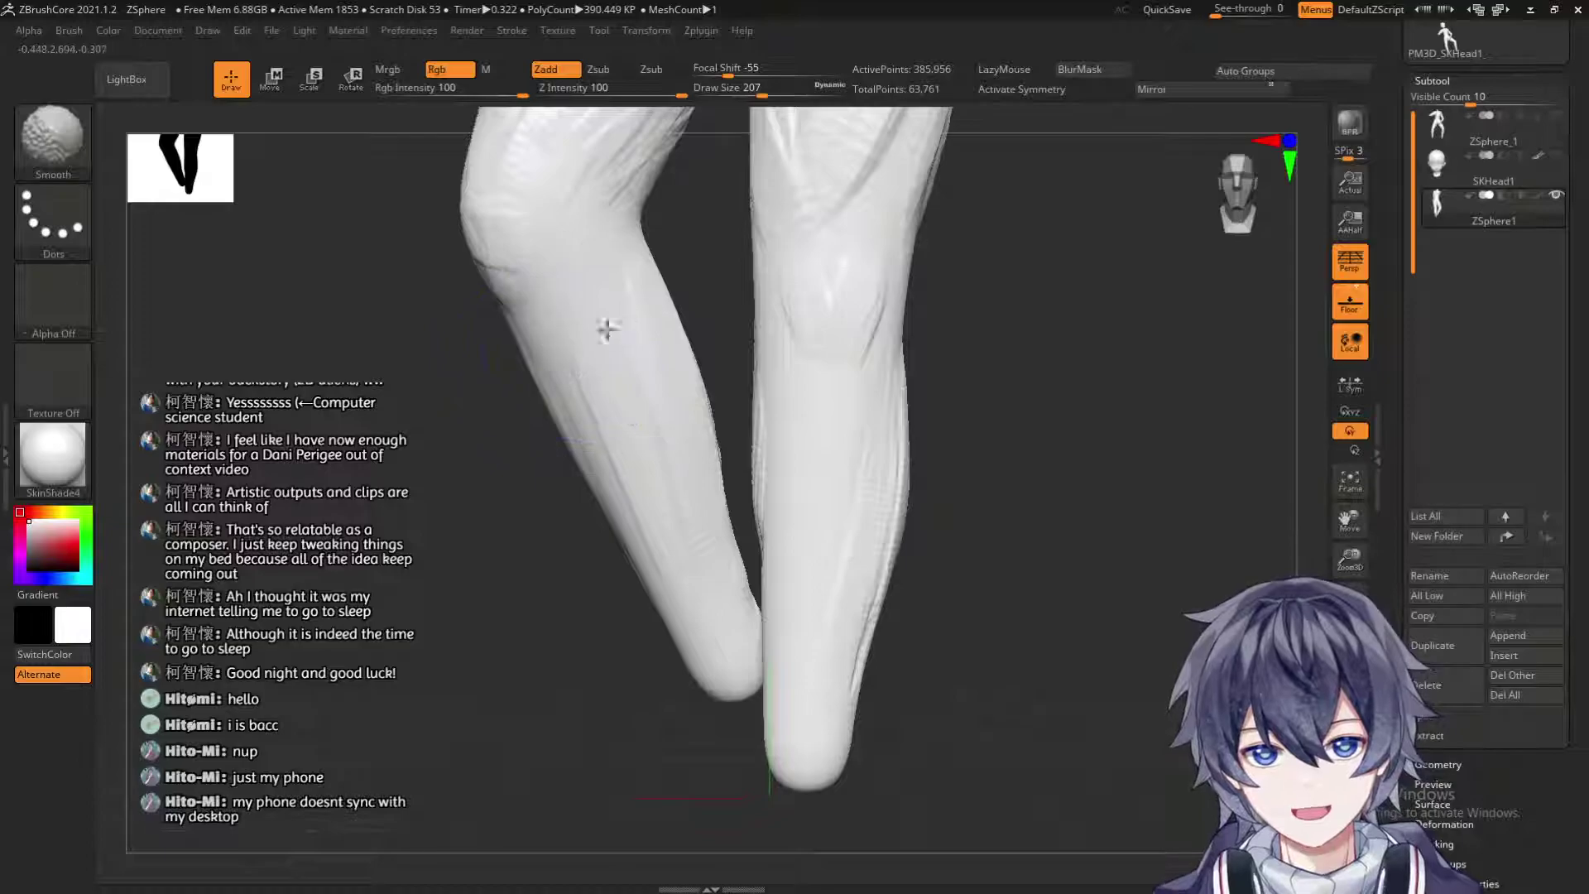
pyautogui.keyDown('shift'); pyautogui.moveTo(716, 540); pyautogui.dragTo(726, 562); pyautogui.keyUp('shift')
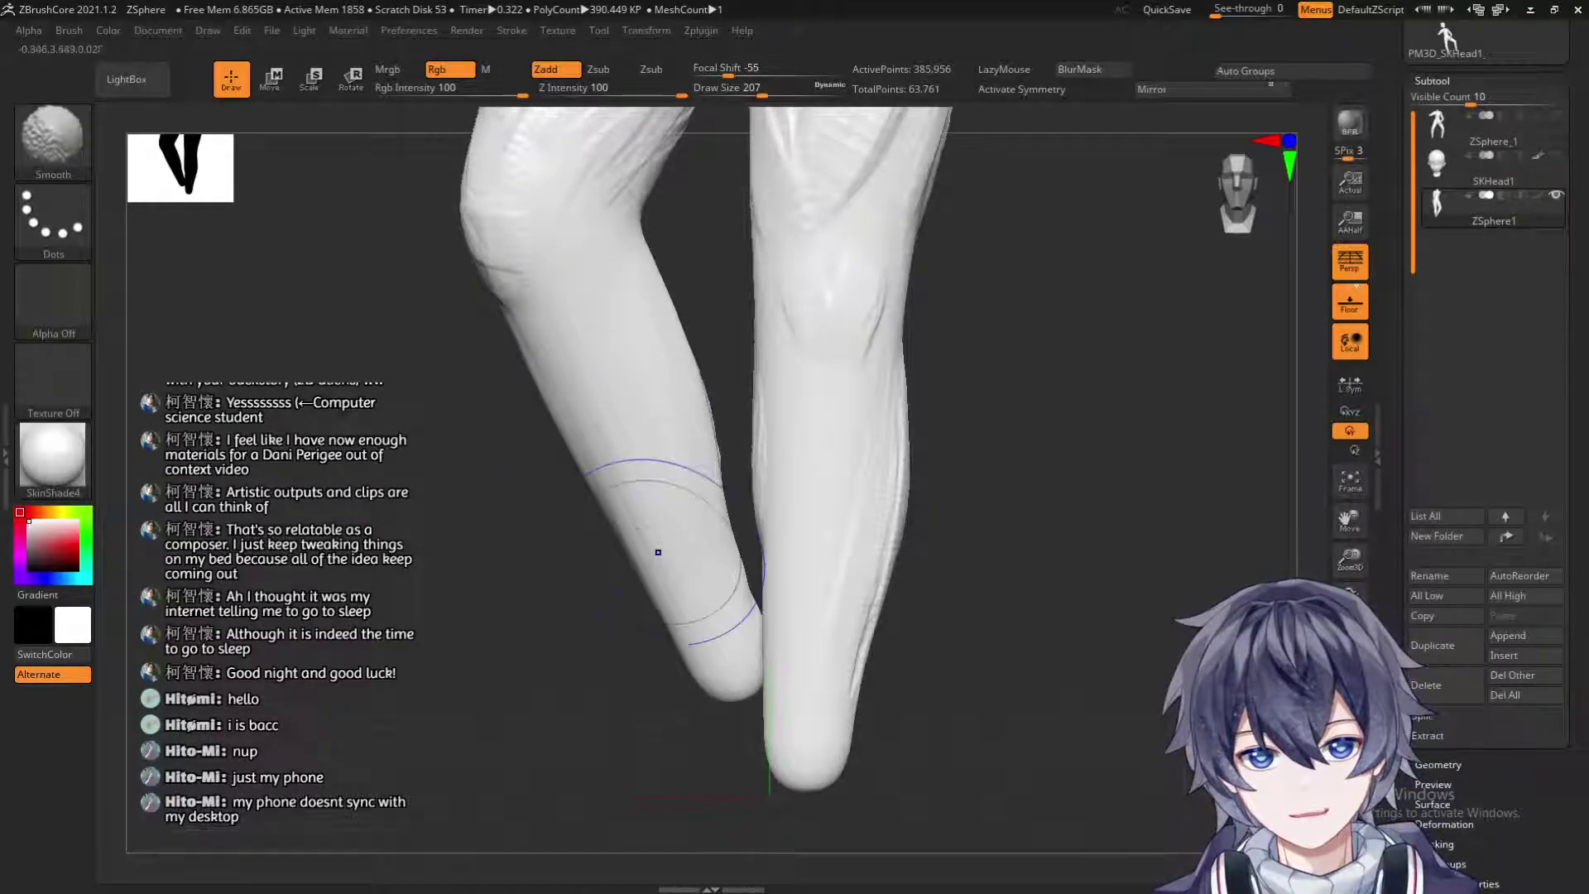
pyautogui.moveTo(637, 538); pyautogui.dragTo(567, 424)
pyautogui.moveTo(944, 425); pyautogui.dragTo(569, 306)
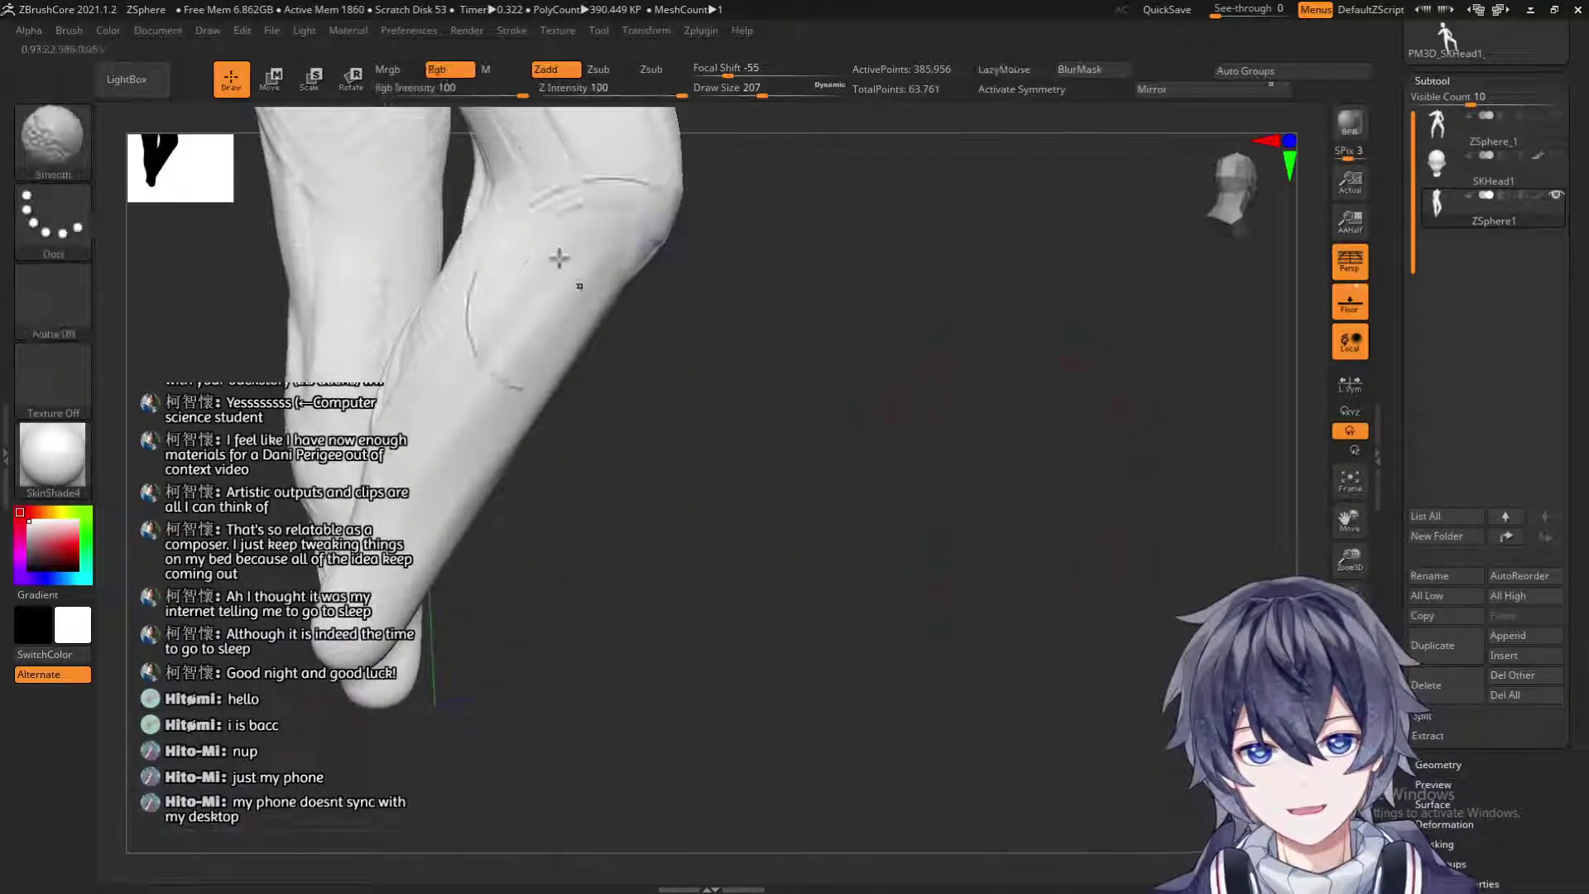
pyautogui.moveTo(610, 435)
pyautogui.mouseDown()
pyautogui.moveTo(649, 375)
pyautogui.moveTo(731, 398)
pyautogui.moveTo(799, 669)
pyautogui.mouseUp()
pyautogui.keyDown('shift'); pyautogui.moveTo(479, 213); pyautogui.dragTo(588, 369); pyautogui.keyUp('shift')
# Smooth the muscle strokes on the bent leg's thigh and knee from all sides.
pyautogui.moveTo(846, 271)
pyautogui.keyDown('alt'); pyautogui.mouseDown()
pyautogui.moveTo(909, 399)
pyautogui.moveTo(496, 566)
pyautogui.moveTo(649, 384)
pyautogui.mouseUp(); pyautogui.keyUp('alt')
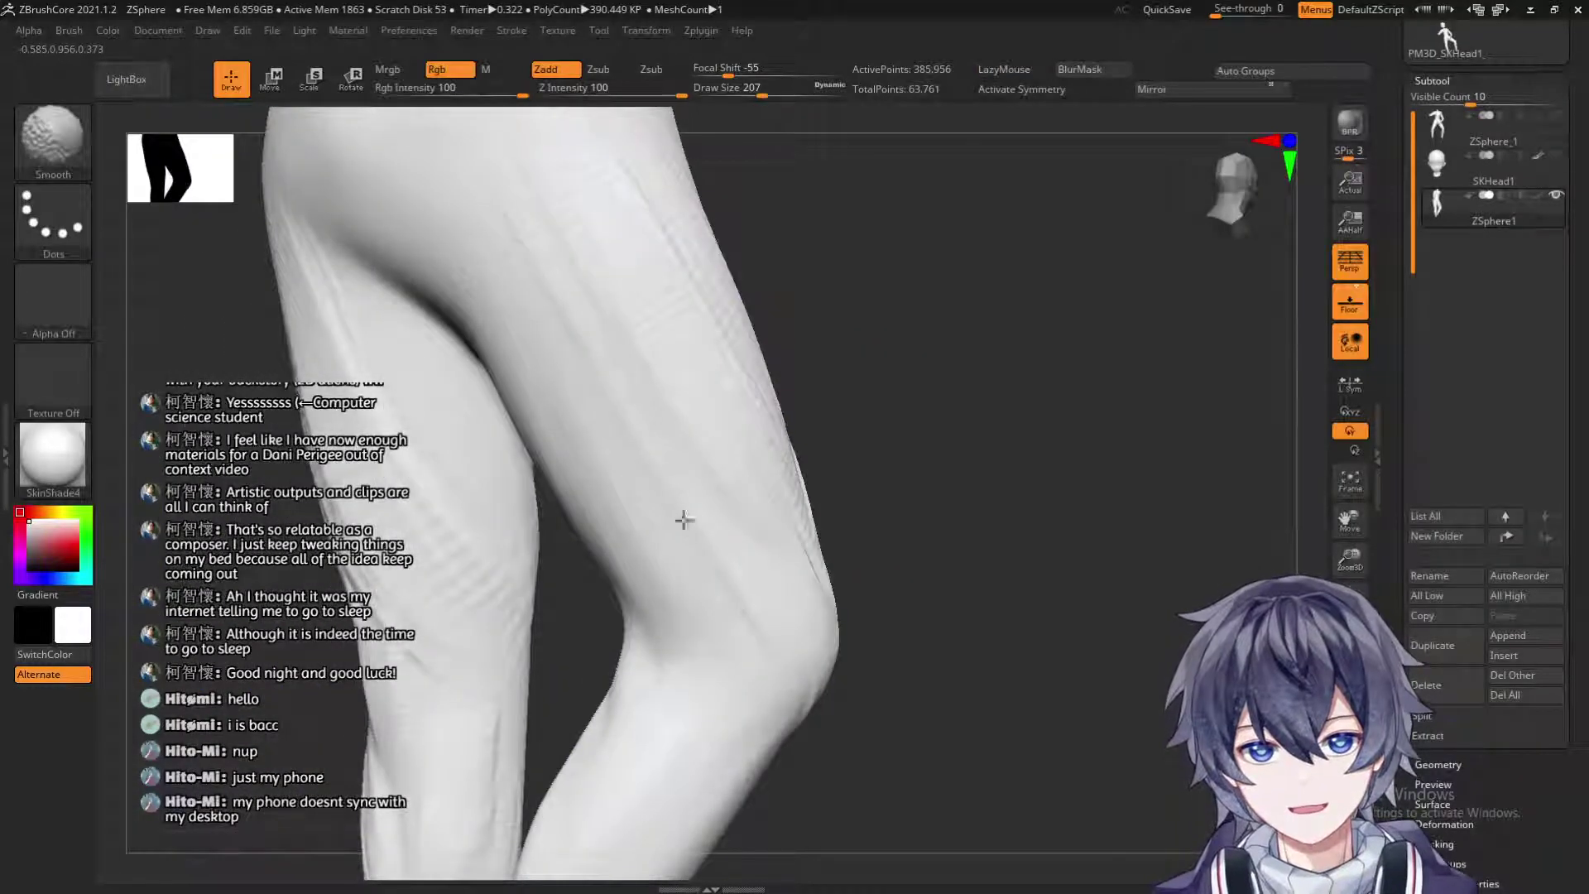
pyautogui.keyDown('alt'); pyautogui.moveTo(912, 517); pyautogui.dragTo(852, 708); pyautogui.keyUp('alt')
pyautogui.keyDown('shift'); pyautogui.moveTo(565, 505); pyautogui.dragTo(531, 472); pyautogui.keyUp('shift')
pyautogui.moveTo(760, 579)
pyautogui.mouseDown()
pyautogui.moveTo(632, 479)
pyautogui.moveTo(540, 580)
pyautogui.mouseUp()
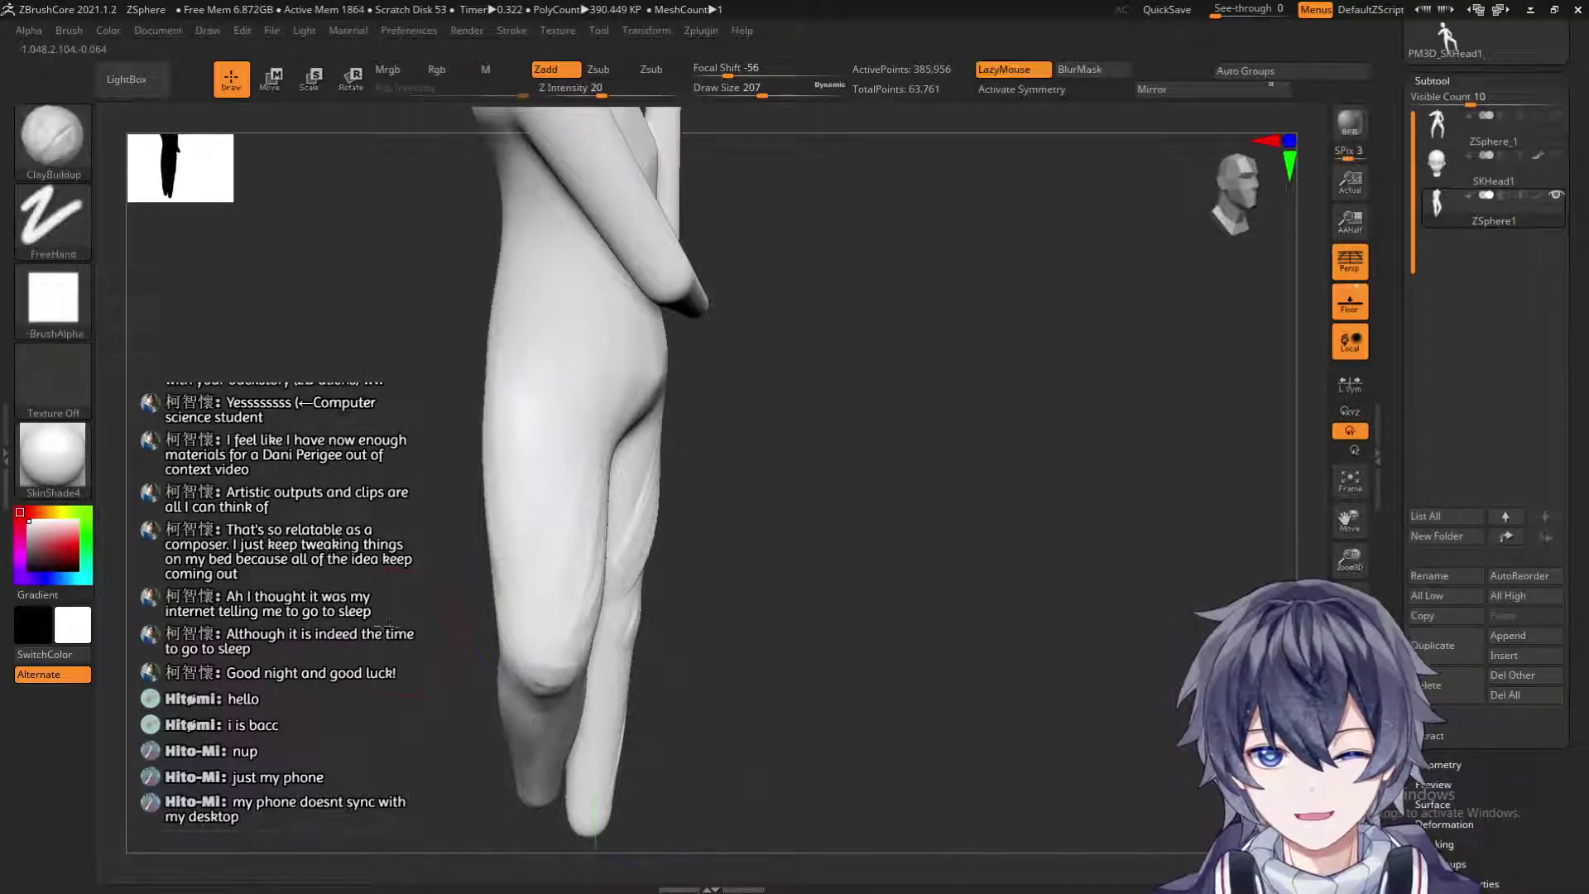
pyautogui.moveTo(836, 538); pyautogui.dragTo(711, 522)
pyautogui.moveTo(554, 494)
pyautogui.keyDown('shift'); pyautogui.mouseDown()
pyautogui.moveTo(582, 507)
pyautogui.moveTo(553, 575)
pyautogui.moveTo(572, 563)
pyautogui.mouseUp(); pyautogui.keyUp('shift')
pyautogui.keyDown('alt'); pyautogui.moveTo(880, 557); pyautogui.dragTo(865, 306); pyautogui.keyUp('alt')
pyautogui.keyDown('shift'); pyautogui.moveTo(566, 426); pyautogui.dragTo(527, 447); pyautogui.keyUp('shift')
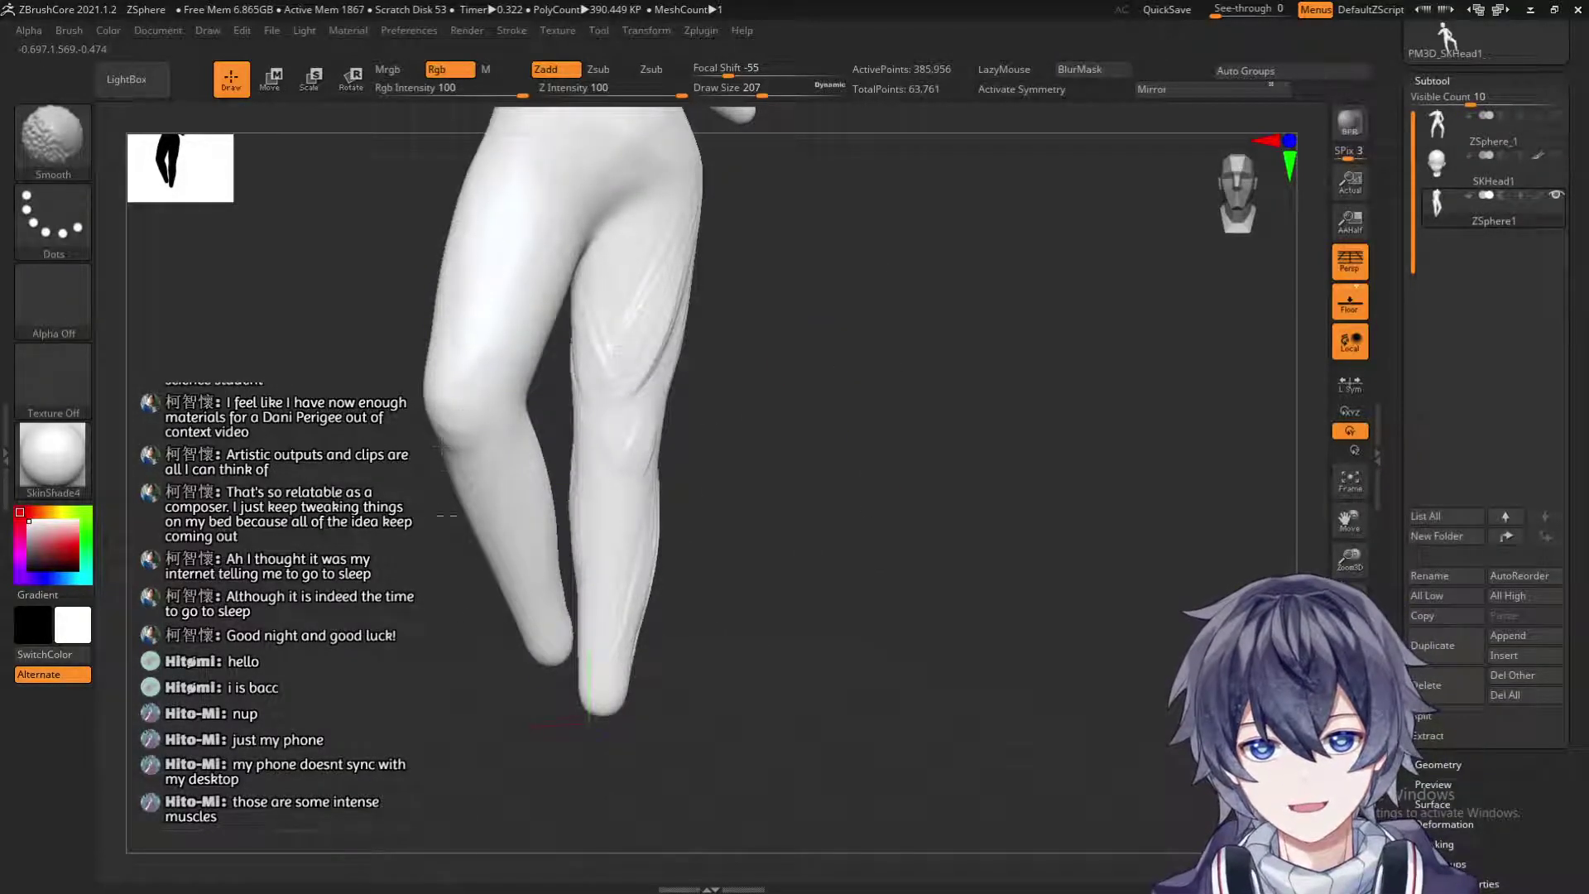
pyautogui.moveTo(420, 606); pyautogui.dragTo(497, 591)
pyautogui.keyDown('shift'); pyautogui.moveTo(457, 486); pyautogui.dragTo(441, 351); pyautogui.keyUp('shift')
# Smooth the front and outer thigh muscles of the straight leg down to the knee.
pyautogui.moveTo(692, 450); pyautogui.dragTo(617, 439)
pyautogui.moveTo(645, 385)
pyautogui.keyDown('shift'); pyautogui.mouseDown()
pyautogui.moveTo(704, 255)
pyautogui.moveTo(745, 376)
pyautogui.mouseUp(); pyautogui.keyUp('shift')
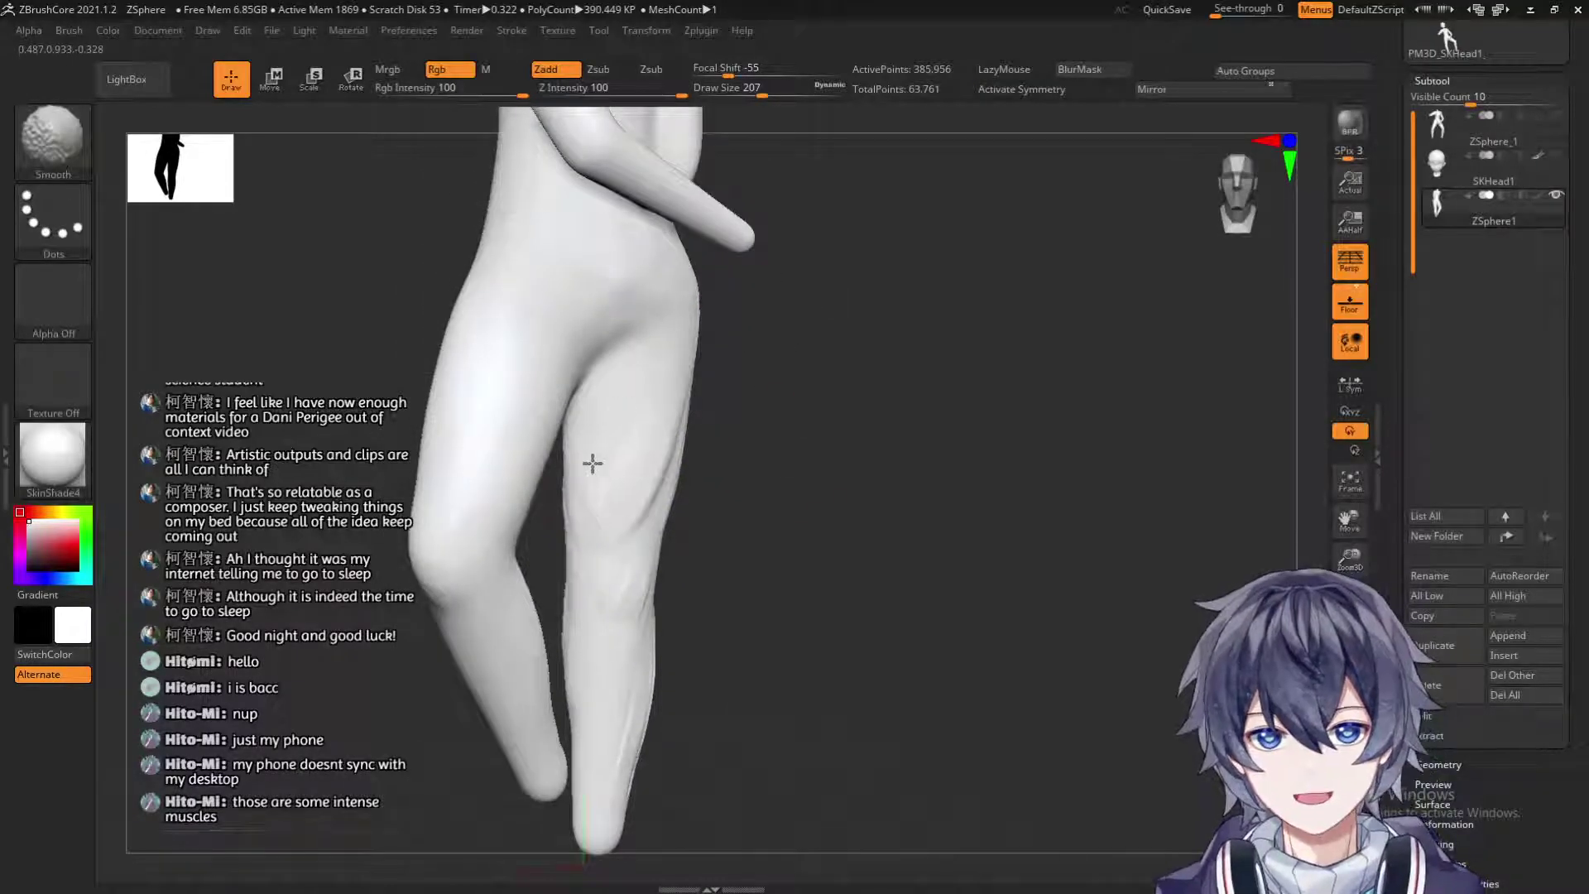
pyautogui.keyDown('shift'); pyautogui.moveTo(676, 423); pyautogui.dragTo(651, 563); pyautogui.keyUp('shift')
pyautogui.moveTo(807, 501); pyautogui.dragTo(799, 470)
pyautogui.moveTo(714, 413)
pyautogui.keyDown('shift'); pyautogui.mouseDown()
pyautogui.moveTo(694, 472)
pyautogui.moveTo(723, 383)
pyautogui.mouseUp(); pyautogui.keyUp('shift')
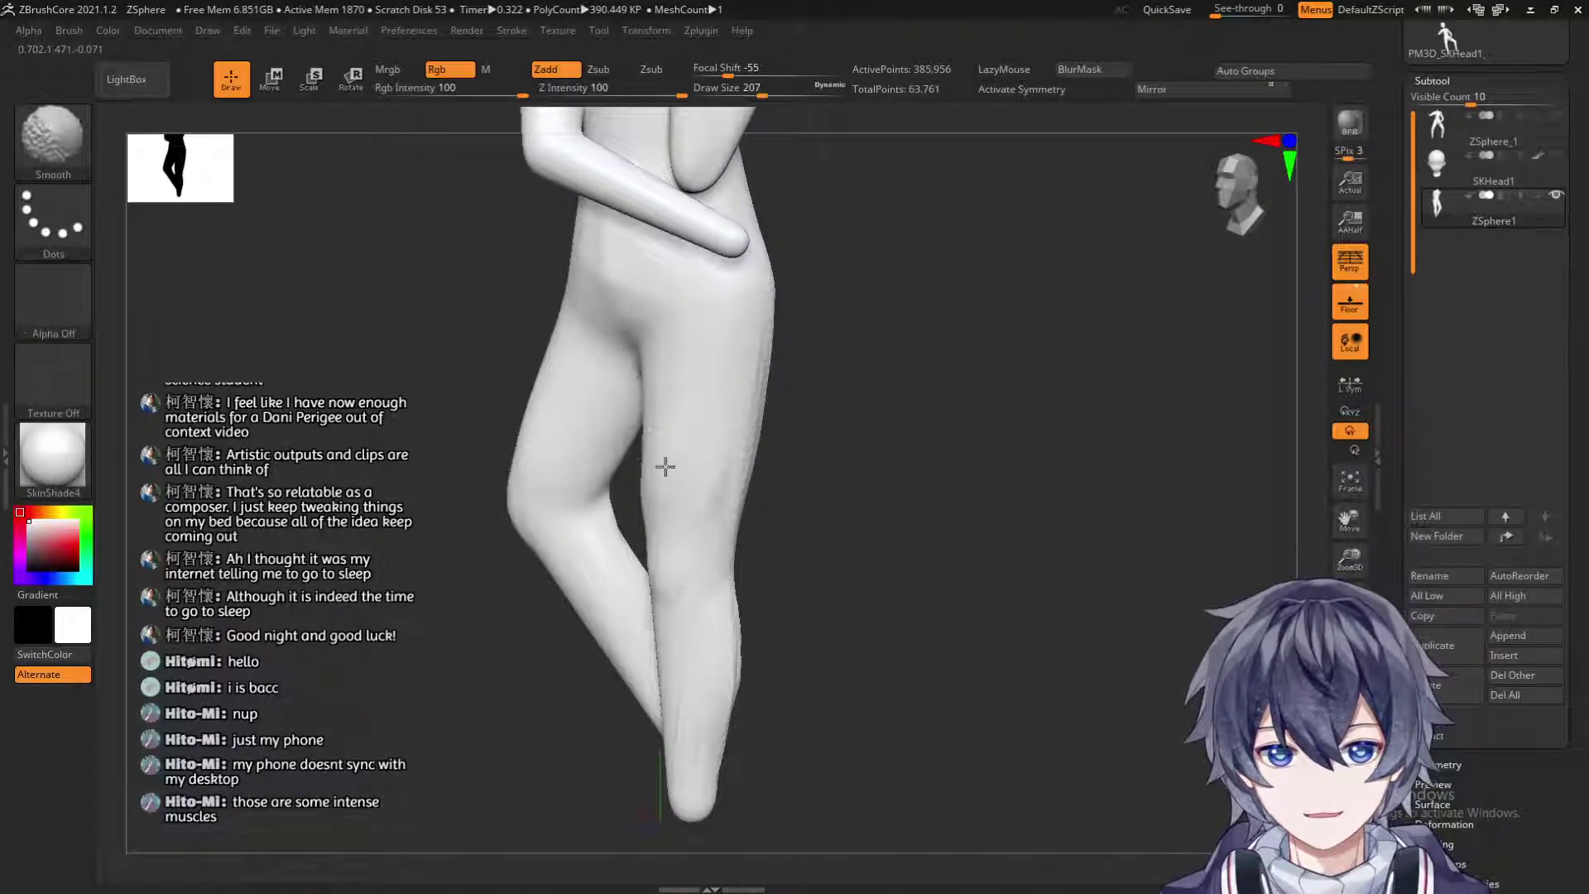
pyautogui.moveTo(844, 319)
pyautogui.mouseDown()
pyautogui.moveTo(812, 329)
pyautogui.moveTo(770, 439)
pyautogui.moveTo(763, 408)
pyautogui.mouseUp()
pyautogui.moveTo(894, 397); pyautogui.dragTo(830, 402)
pyautogui.keyDown('shift'); pyautogui.moveTo(783, 324); pyautogui.dragTo(779, 553); pyautogui.keyUp('shift')
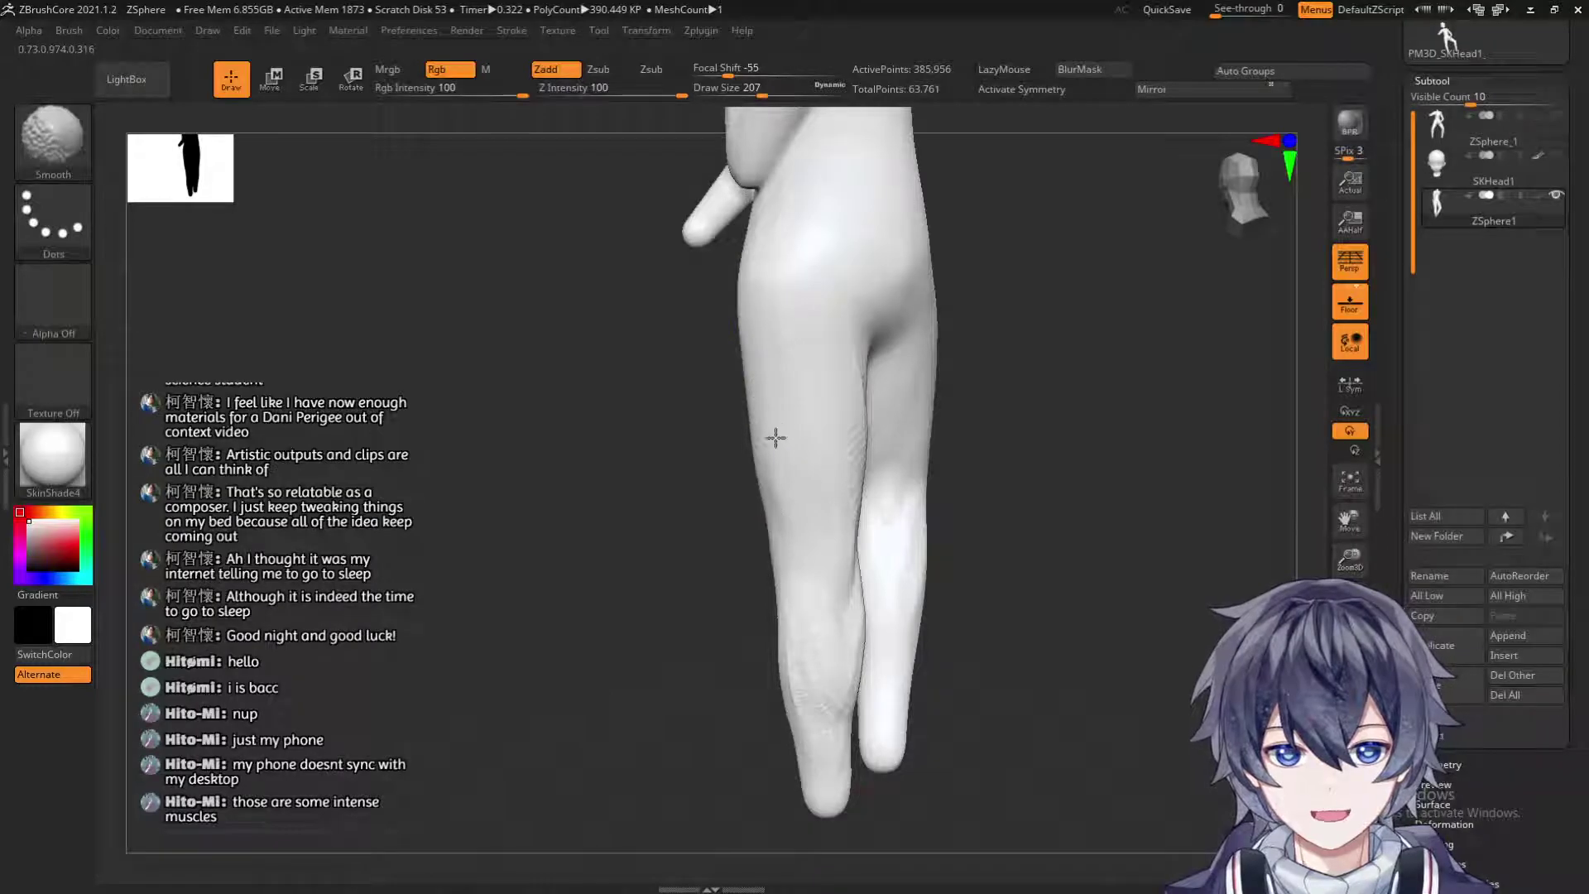
# Smooth the back of the straight leg's thigh, its calf and its lower leg.
pyautogui.moveTo(1085, 354); pyautogui.dragTo(930, 348)
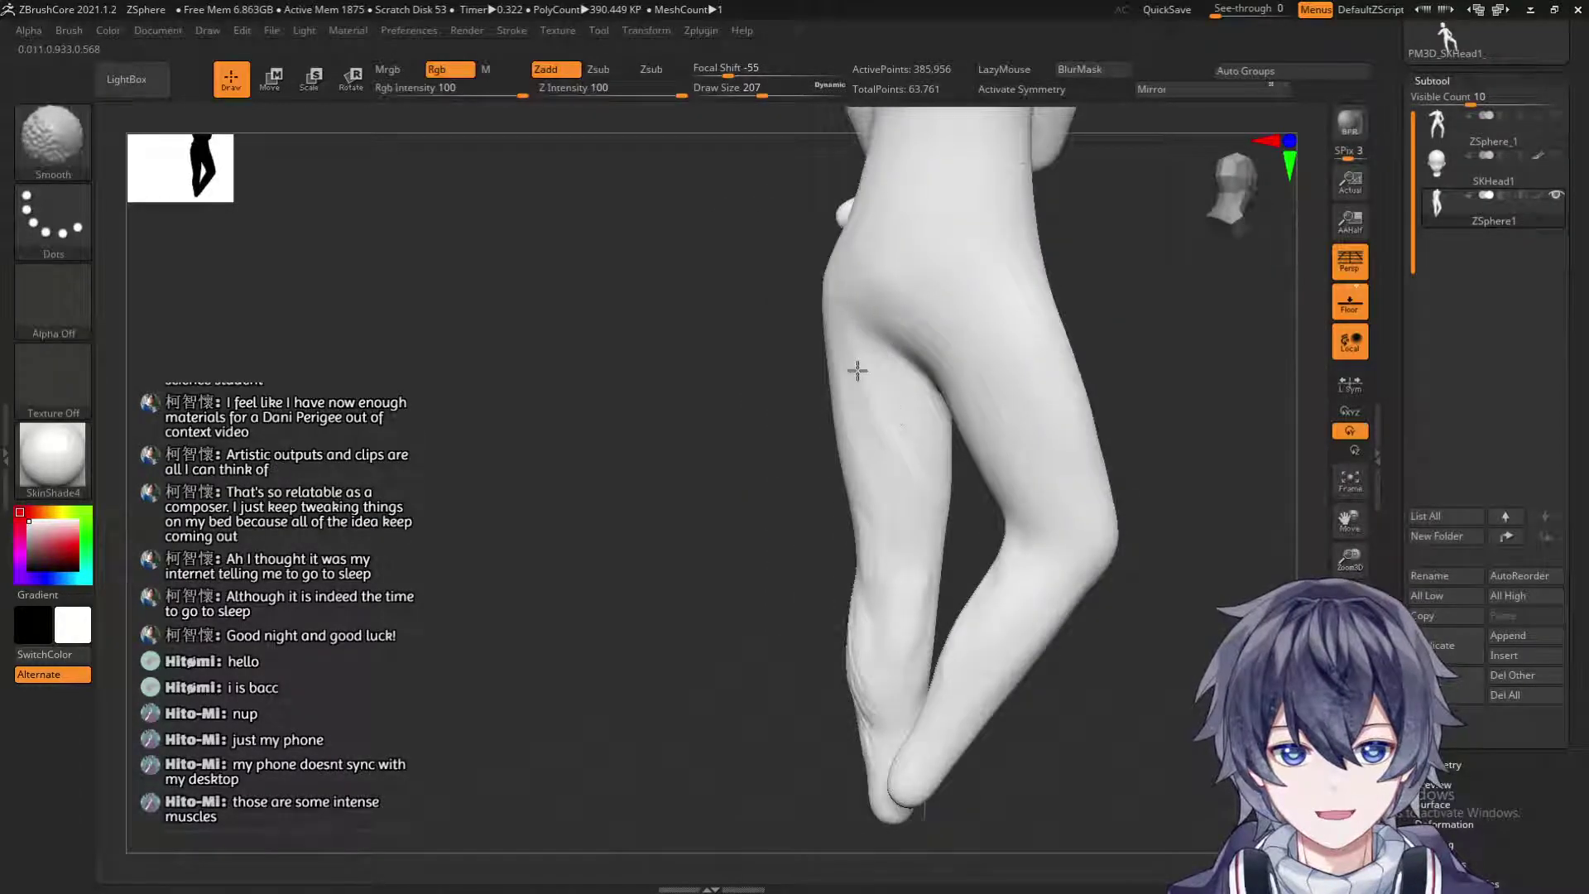
pyautogui.moveTo(638, 469)
pyautogui.keyDown('alt'); pyautogui.mouseDown()
pyautogui.moveTo(589, 354)
pyautogui.moveTo(712, 364)
pyautogui.mouseUp(); pyautogui.keyUp('alt')
pyautogui.keyDown('shift'); pyautogui.moveTo(777, 450); pyautogui.dragTo(763, 639); pyautogui.keyUp('shift')
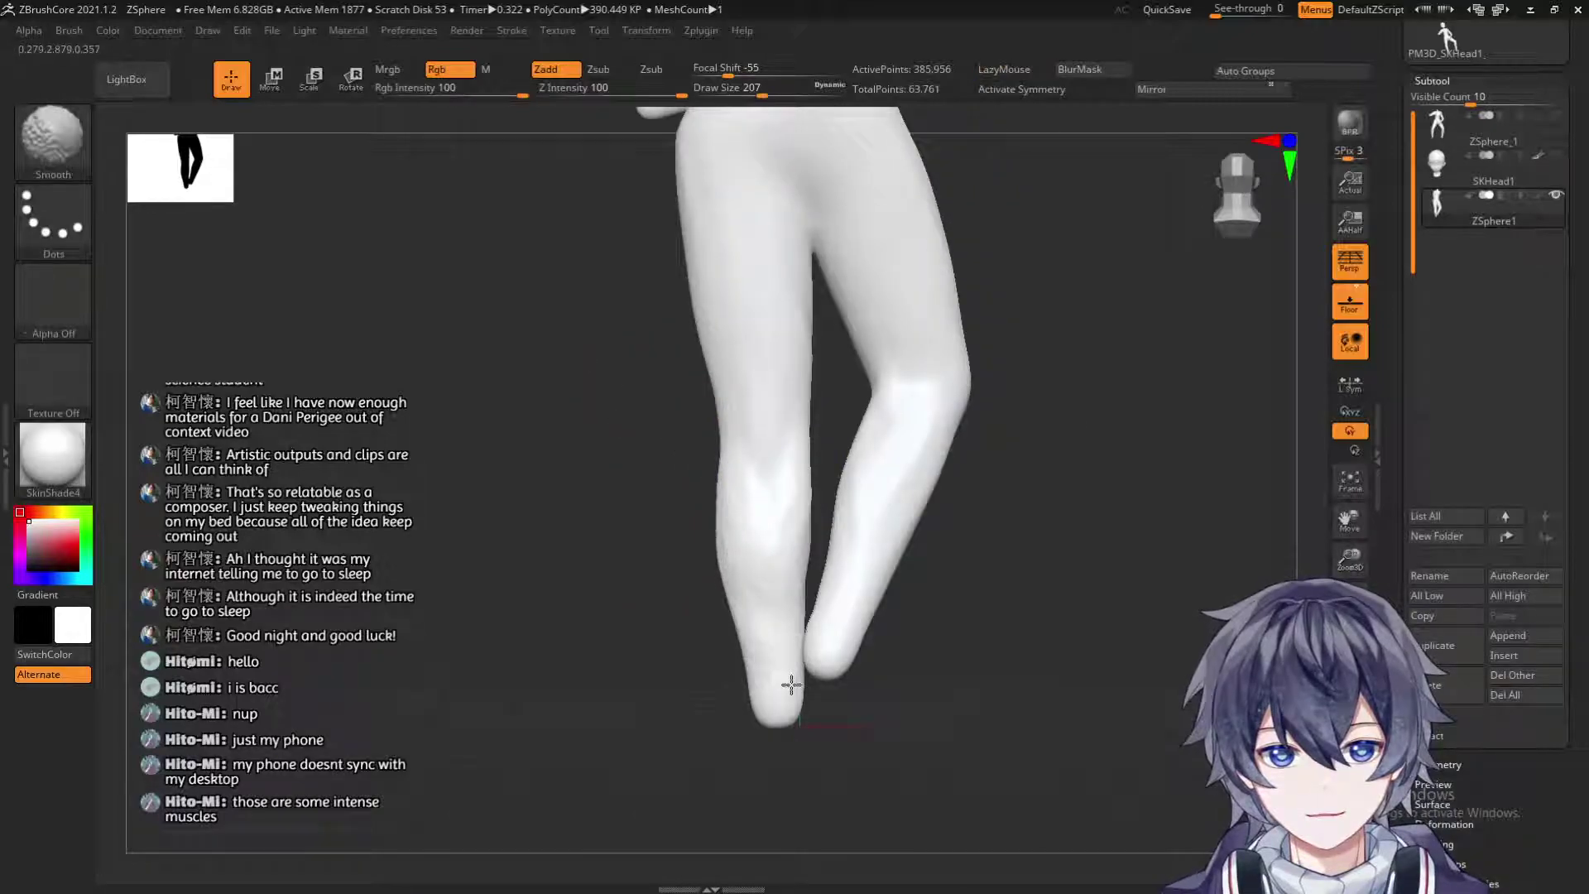
pyautogui.moveTo(802, 568)
pyautogui.keyDown('shift'); pyautogui.mouseDown()
pyautogui.moveTo(789, 649)
pyautogui.moveTo(762, 646)
pyautogui.moveTo(755, 688)
pyautogui.mouseUp(); pyautogui.keyUp('shift')
pyautogui.moveTo(692, 672)
pyautogui.mouseDown()
pyautogui.moveTo(666, 672)
pyautogui.moveTo(756, 525)
pyautogui.mouseUp()
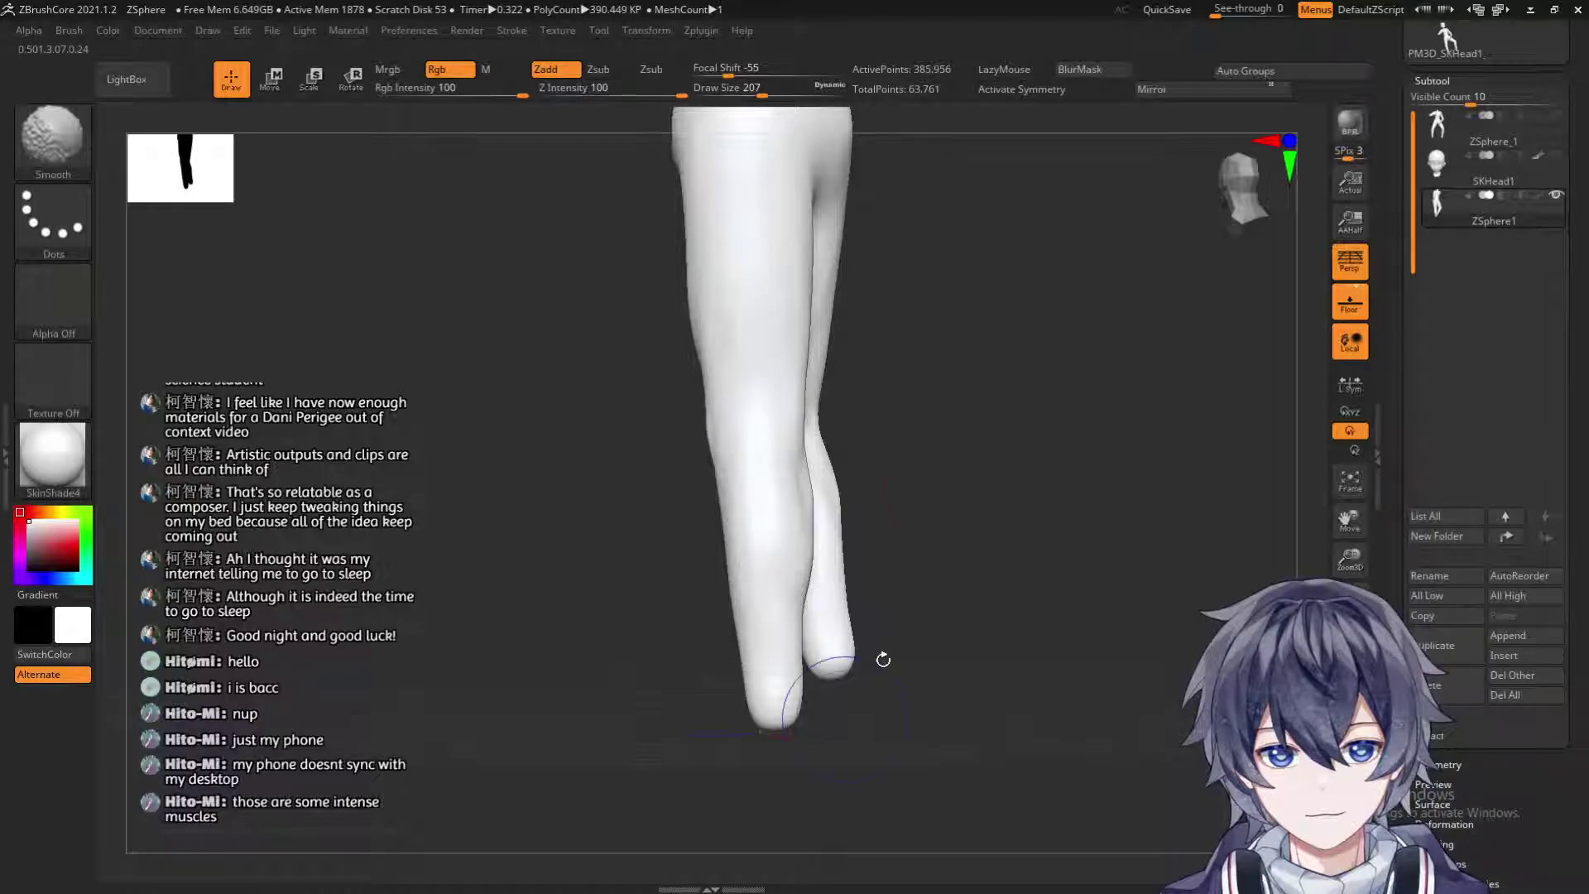
pyautogui.moveTo(879, 656); pyautogui.dragTo(904, 471)
pyautogui.keyDown('shift'); pyautogui.moveTo(728, 301); pyautogui.dragTo(766, 450); pyautogui.keyUp('shift')
pyautogui.moveTo(894, 436); pyautogui.dragTo(909, 487)
pyautogui.keyDown('shift'); pyautogui.moveTo(635, 547); pyautogui.dragTo(632, 649); pyautogui.keyUp('shift')
pyautogui.moveTo(798, 538)
pyautogui.keyDown('alt'); pyautogui.mouseDown()
pyautogui.moveTo(784, 312)
pyautogui.moveTo(850, 540)
pyautogui.moveTo(826, 564)
pyautogui.moveTo(862, 673)
pyautogui.moveTo(847, 656)
pyautogui.mouseUp(); pyautogui.keyUp('alt')
# Select the Move brush and reshape the outer thigh silhouette of the straight leg at draw size 415.
pyautogui.click(53, 141)
pyautogui.click(50, 146)
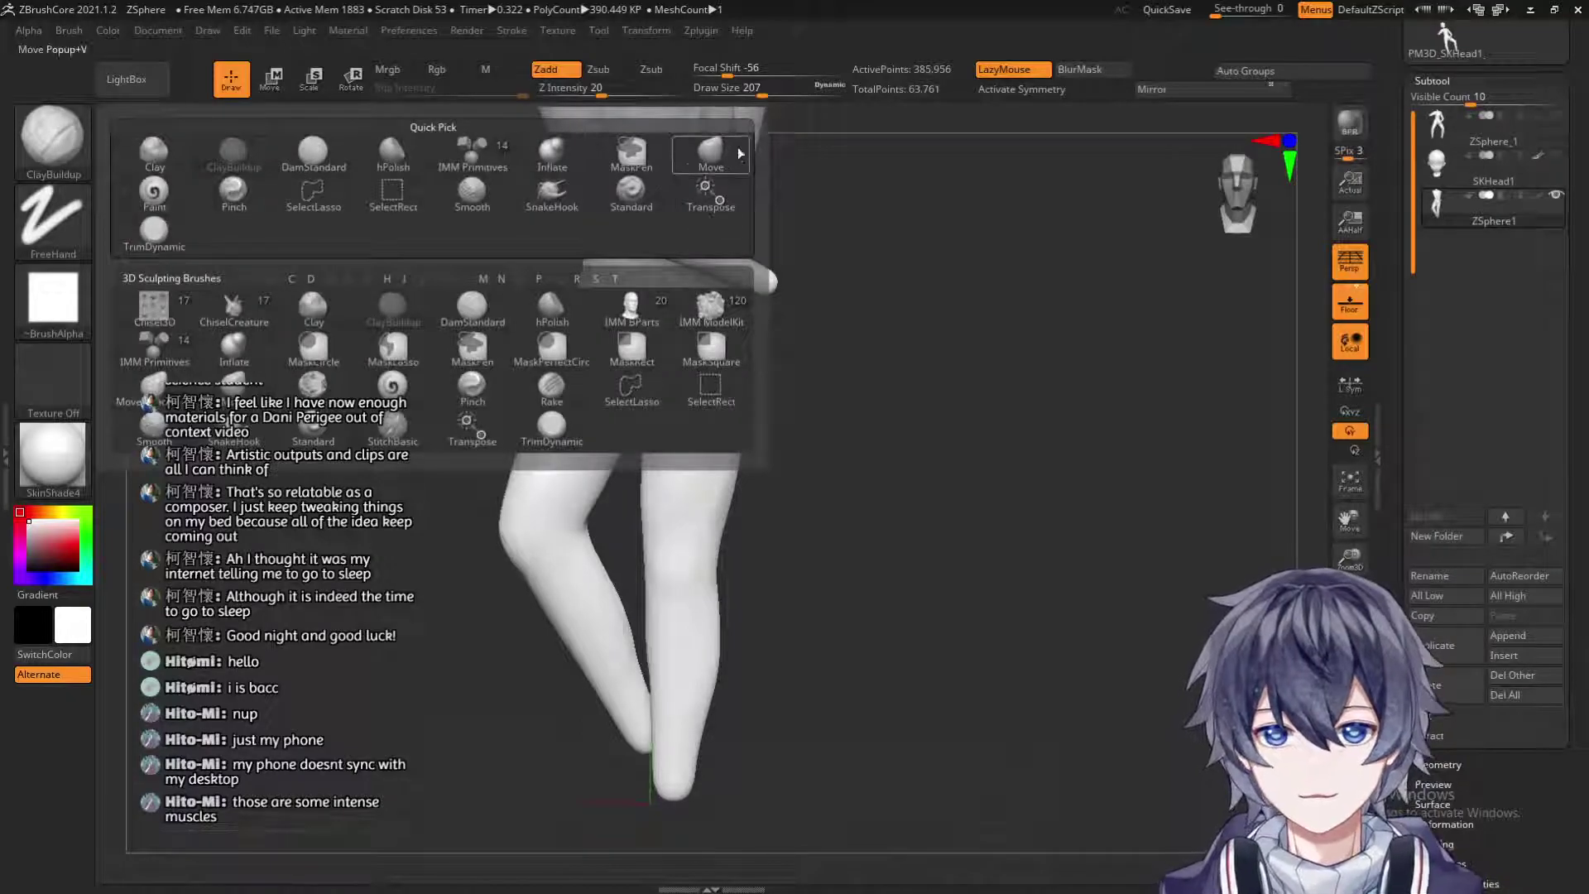
pyautogui.click(735, 159)
pyautogui.moveTo(830, 583)
pyautogui.keyDown('alt'); pyautogui.mouseDown()
pyautogui.moveTo(855, 466)
pyautogui.moveTo(859, 682)
pyautogui.moveTo(869, 461)
pyautogui.moveTo(894, 703)
pyautogui.moveTo(951, 525)
pyautogui.moveTo(958, 557)
pyautogui.mouseUp(); pyautogui.keyUp('alt')
pyautogui.press('s')
pyautogui.moveTo(901, 447); pyautogui.dragTo(903, 446)
pyautogui.press('s')
pyautogui.moveTo(788, 426)
pyautogui.mouseDown()
pyautogui.moveTo(810, 426)
pyautogui.moveTo(788, 422)
pyautogui.mouseUp()
pyautogui.keyDown('alt'); pyautogui.moveTo(928, 347); pyautogui.dragTo(898, 561); pyautogui.keyUp('alt')
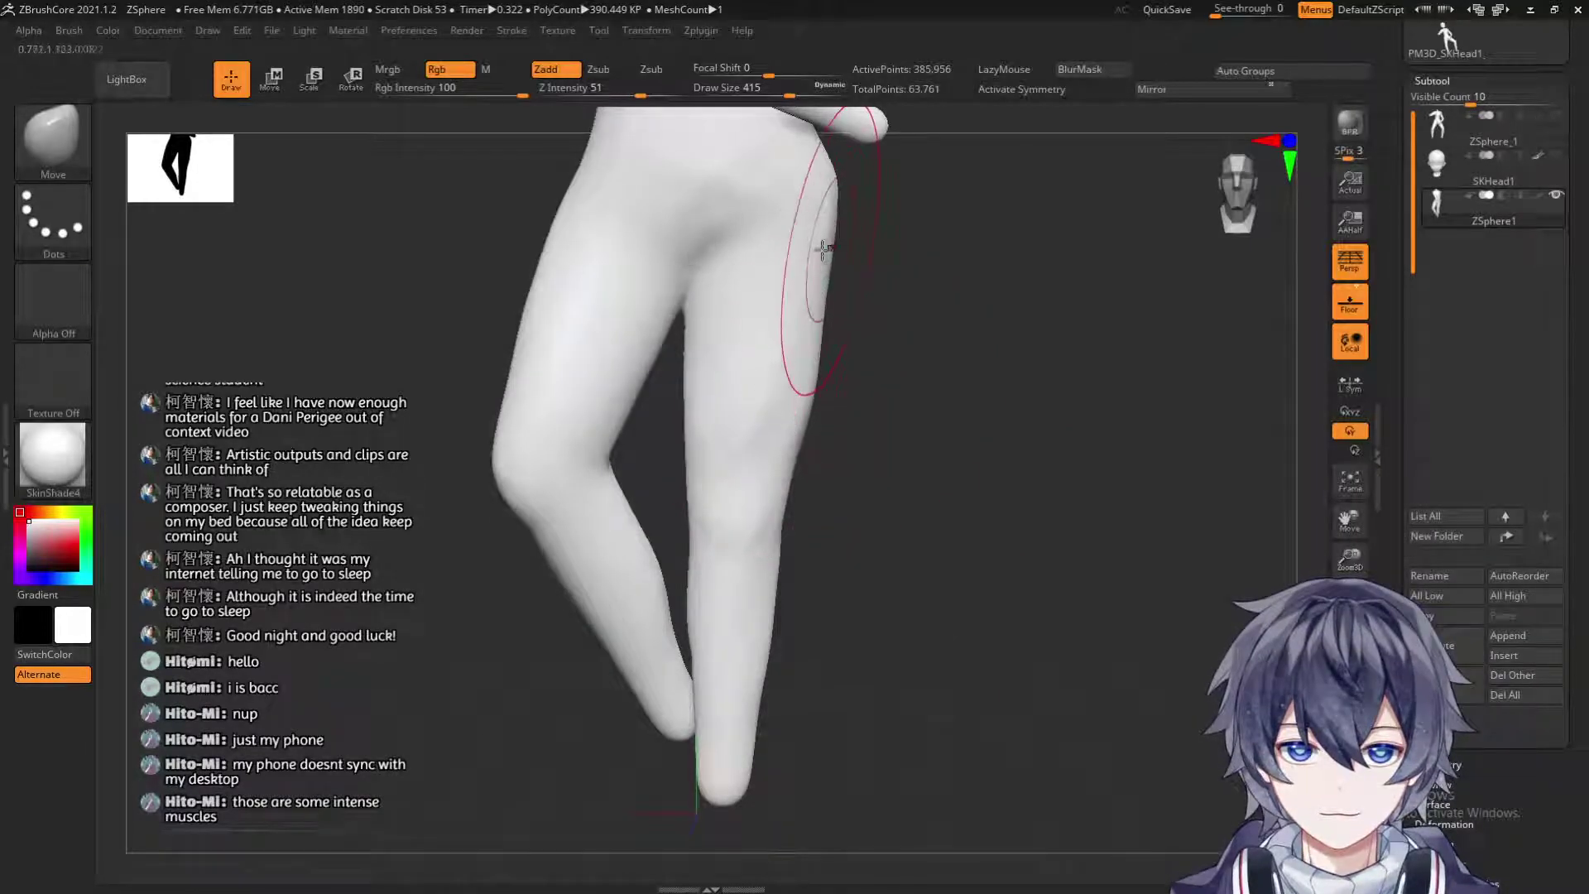
pyautogui.moveTo(845, 211)
pyautogui.keyDown('alt'); pyautogui.mouseDown()
pyautogui.moveTo(798, 344)
pyautogui.moveTo(774, 366)
pyautogui.mouseUp(); pyautogui.keyUp('alt')
# Set the draw size to 262, smooth the front of the straight leg's thigh and adjust both thighs' contours.
pyautogui.press('s')
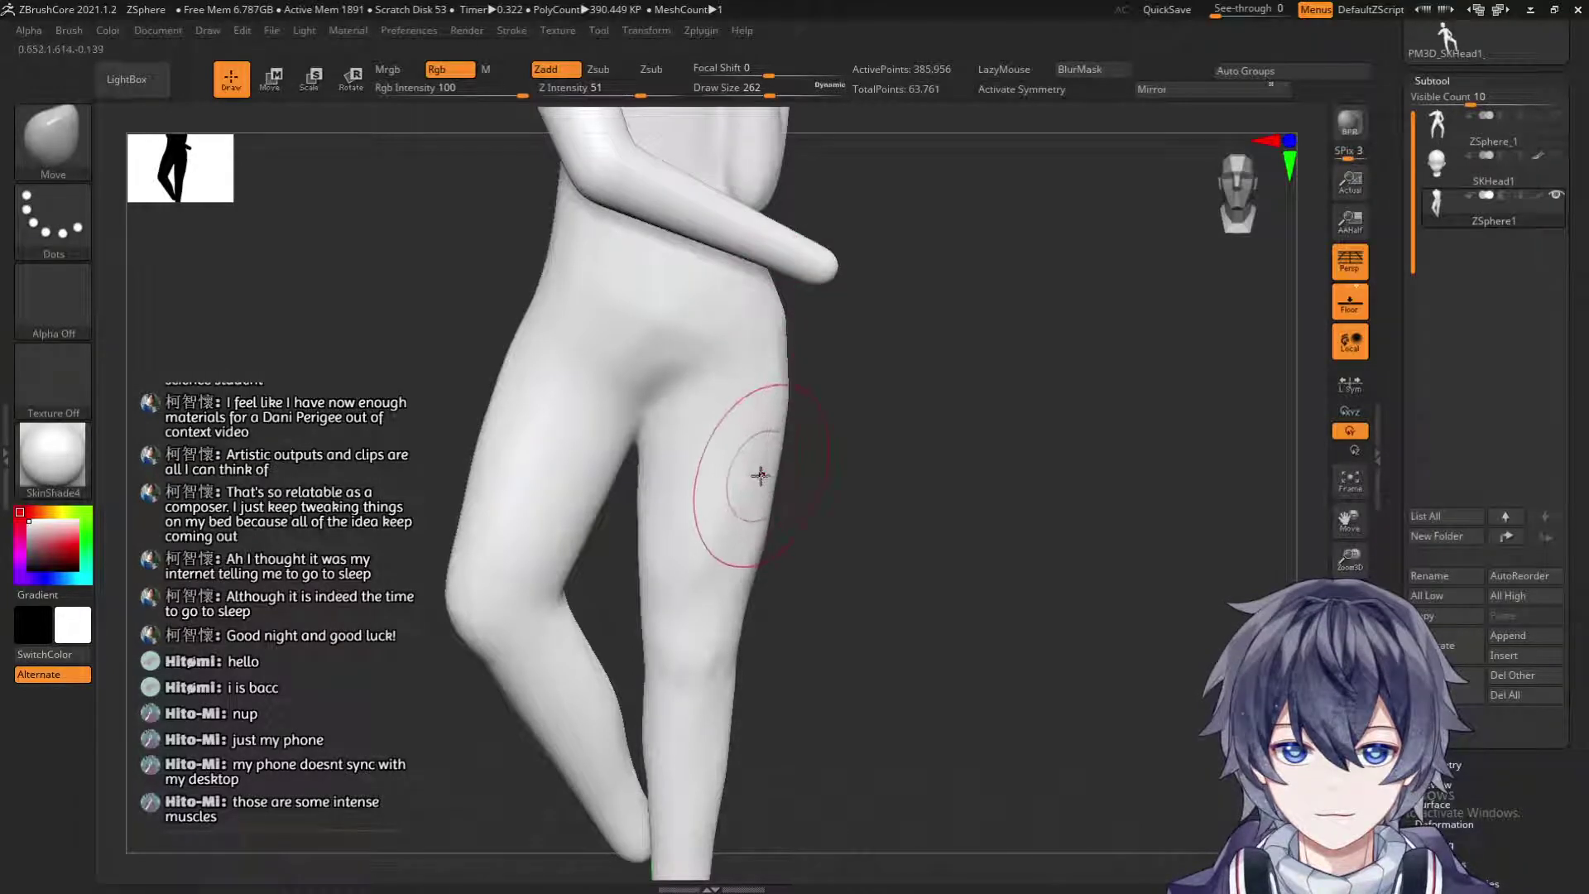
pyautogui.press('shift')
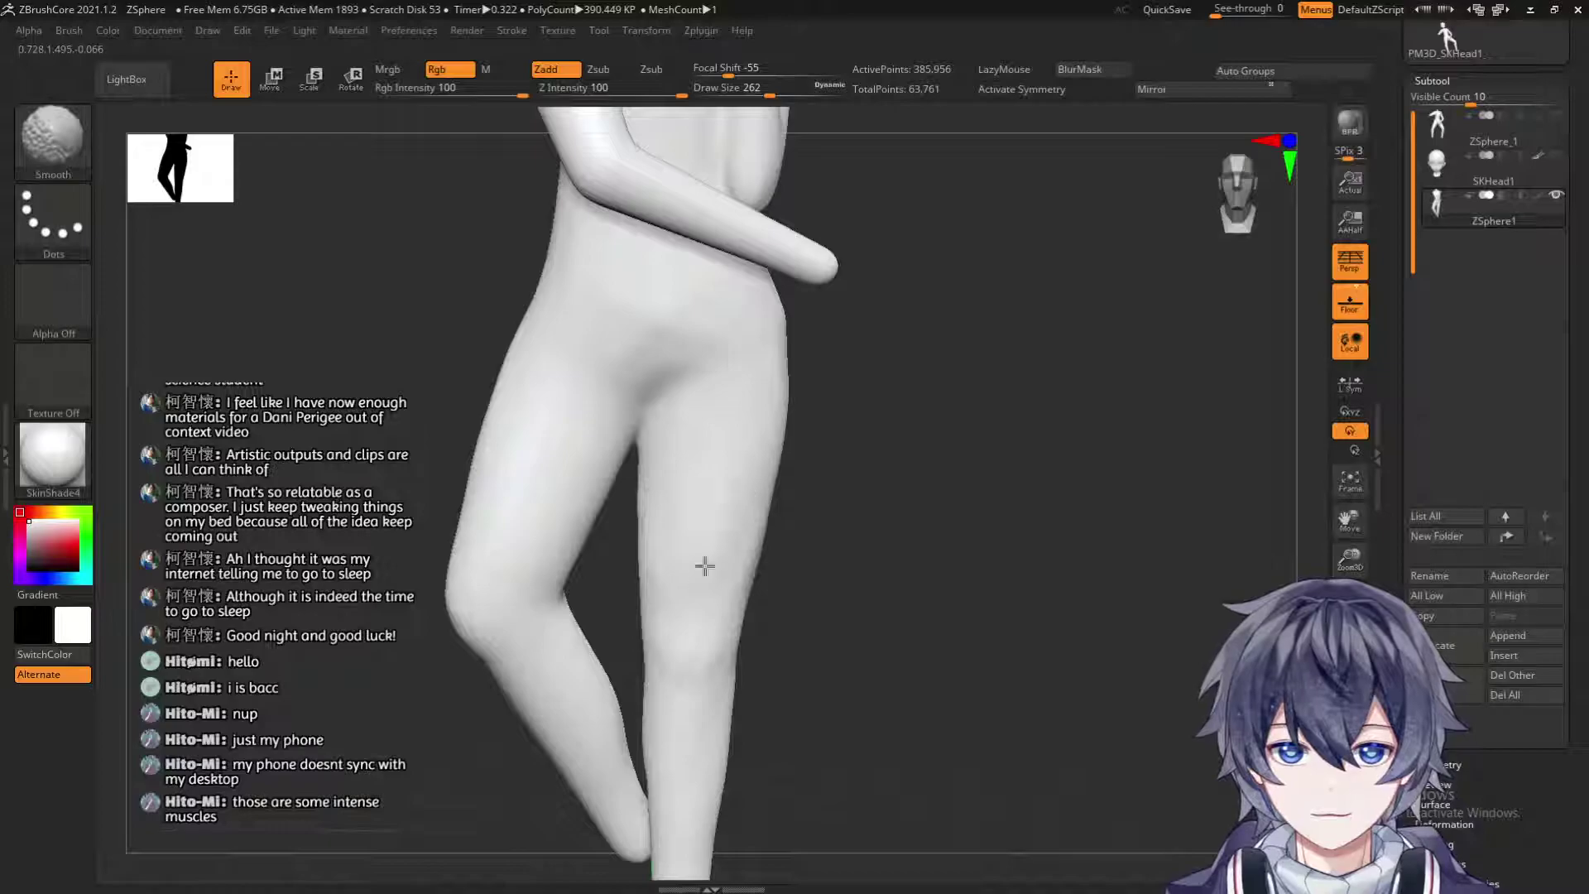
pyautogui.moveTo(799, 538); pyautogui.dragTo(856, 513)
pyautogui.press('shift')
pyautogui.moveTo(848, 447); pyautogui.dragTo(815, 465)
pyautogui.moveTo(523, 480); pyautogui.dragTo(519, 478)
pyautogui.moveTo(439, 358)
pyautogui.keyDown('alt'); pyautogui.mouseDown()
pyautogui.moveTo(462, 486)
pyautogui.moveTo(443, 429)
pyautogui.moveTo(415, 417)
pyautogui.mouseUp(); pyautogui.keyUp('alt')
pyautogui.moveTo(638, 375)
pyautogui.mouseDown()
pyautogui.moveTo(629, 346)
pyautogui.moveTo(546, 348)
pyautogui.moveTo(551, 334)
pyautogui.mouseUp()
# Shape the waist and hip contour above the bent leg with the Move brush at draw size 158.
pyautogui.press('s')
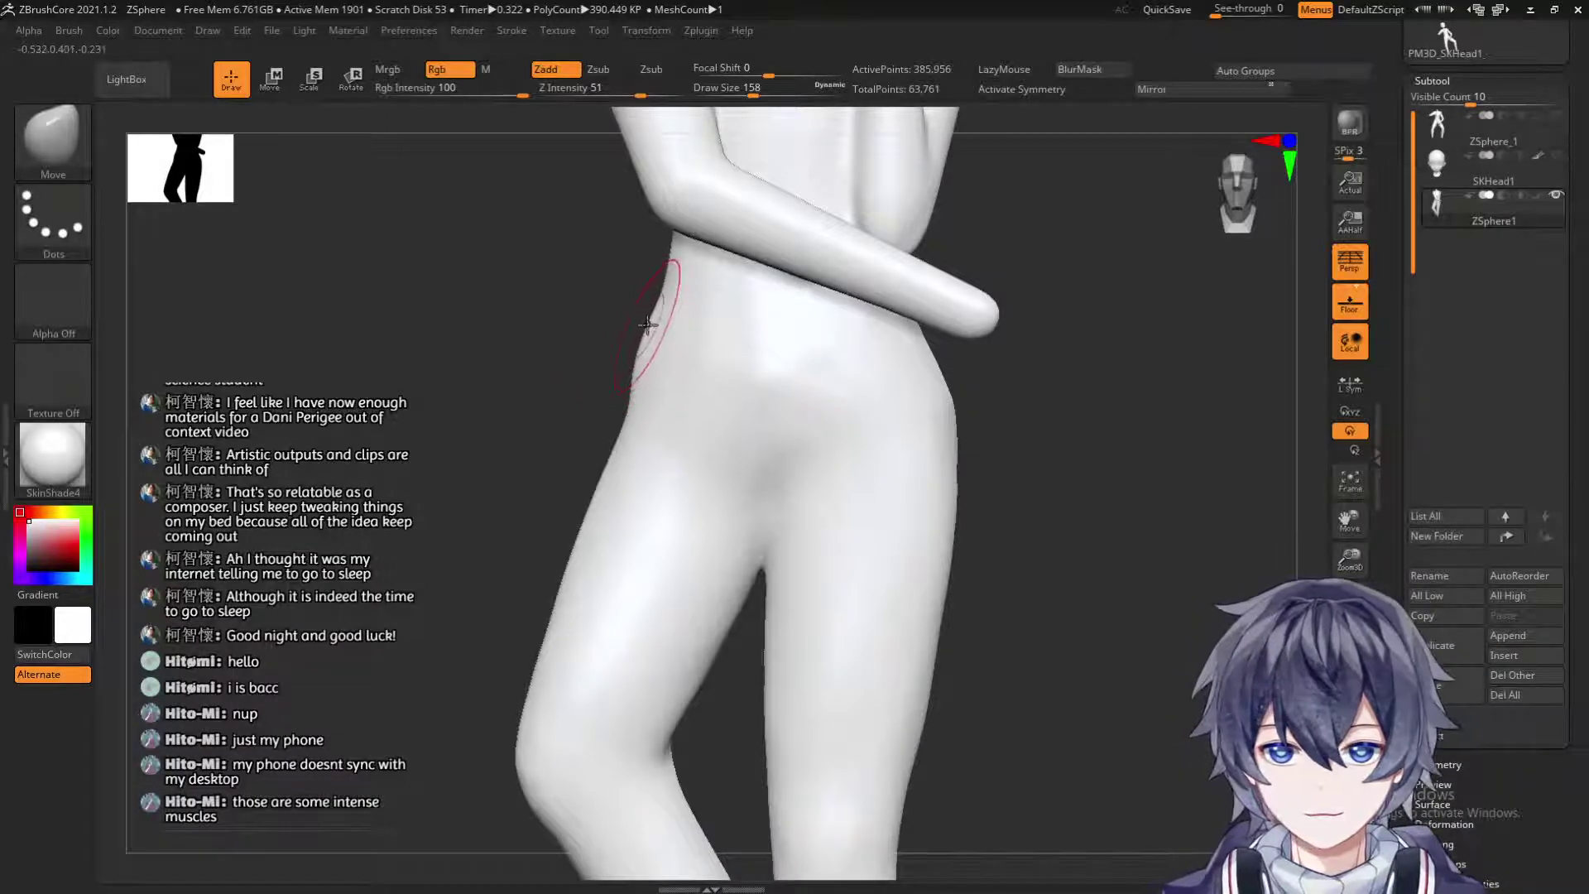
pyautogui.moveTo(619, 371)
pyautogui.mouseDown()
pyautogui.moveTo(668, 419)
pyautogui.moveTo(613, 365)
pyautogui.moveTo(685, 348)
pyautogui.moveTo(654, 361)
pyautogui.moveTo(573, 340)
pyautogui.moveTo(650, 422)
pyautogui.mouseUp()
pyautogui.moveTo(734, 394); pyautogui.dragTo(631, 372)
pyautogui.moveTo(1010, 398)
pyautogui.mouseDown()
pyautogui.moveTo(879, 344)
pyautogui.moveTo(861, 373)
pyautogui.mouseUp()
pyautogui.moveTo(521, 560); pyautogui.dragTo(613, 533)
pyautogui.moveTo(778, 570); pyautogui.dragTo(790, 534)
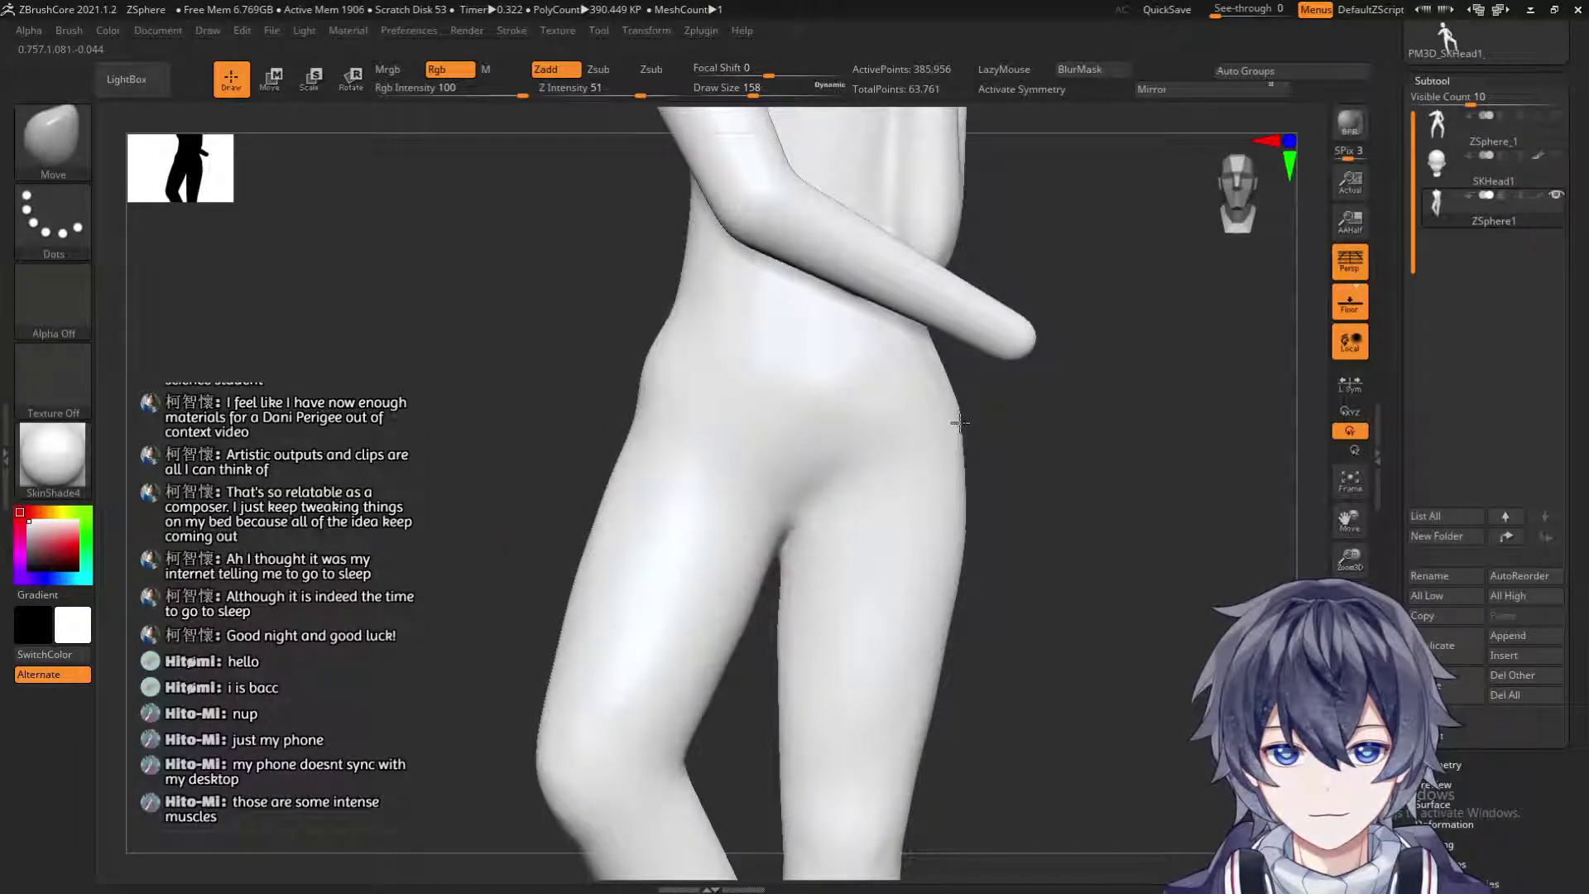
# Smooth the crotch area between the thighs from the front and the back.
pyautogui.keyDown('shift'); pyautogui.moveTo(798, 476); pyautogui.dragTo(796, 534); pyautogui.keyUp('shift')
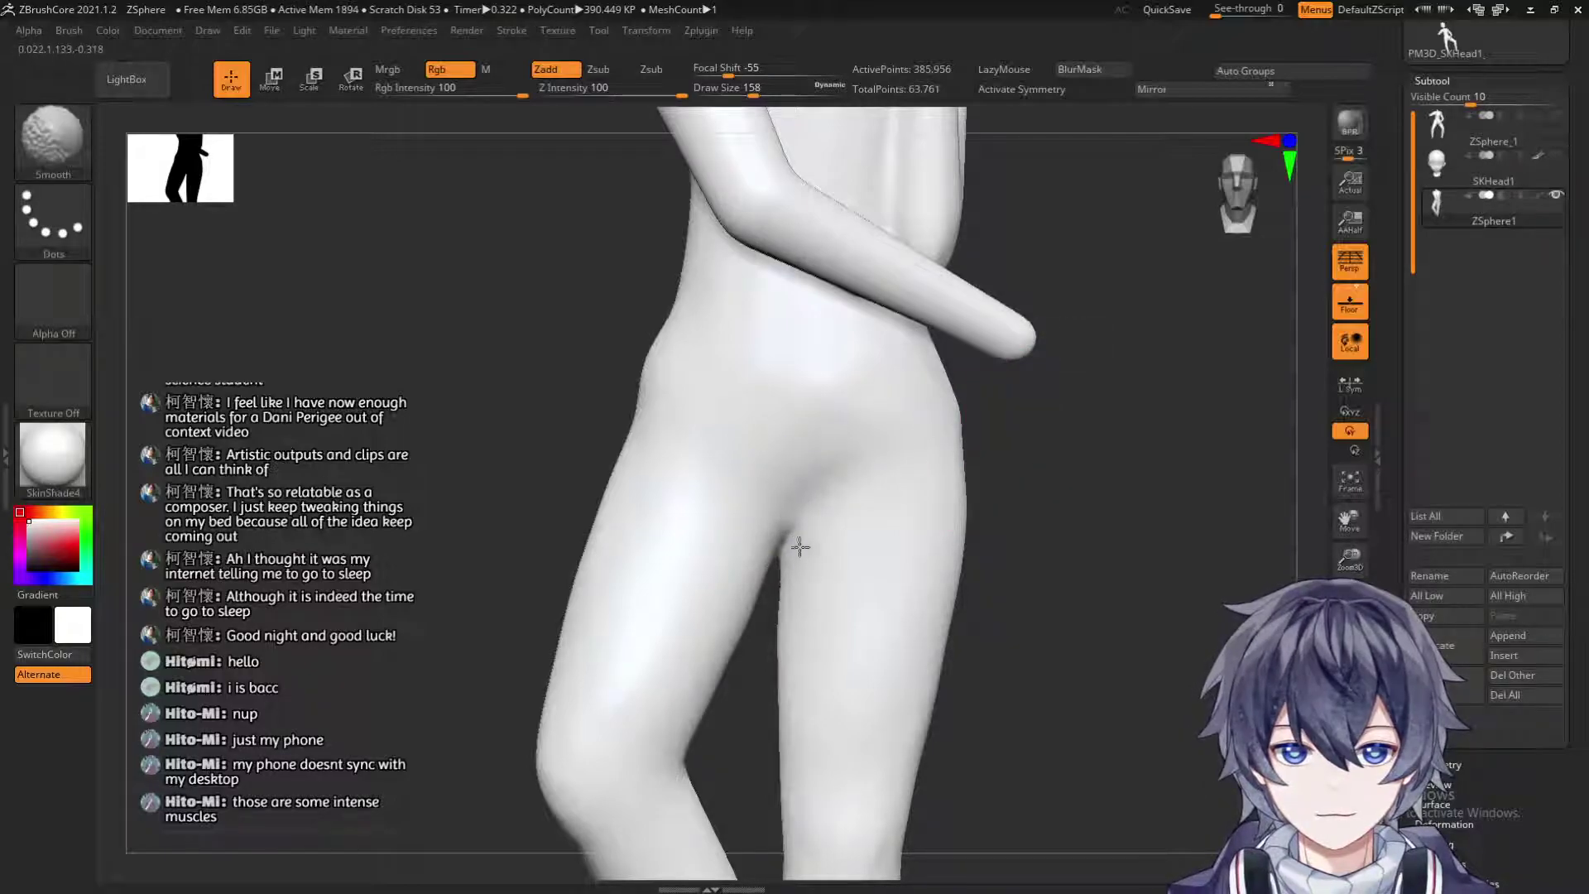
pyautogui.moveTo(1069, 444); pyautogui.dragTo(923, 417)
pyautogui.moveTo(800, 527); pyautogui.dragTo(783, 479)
pyautogui.press('shift')
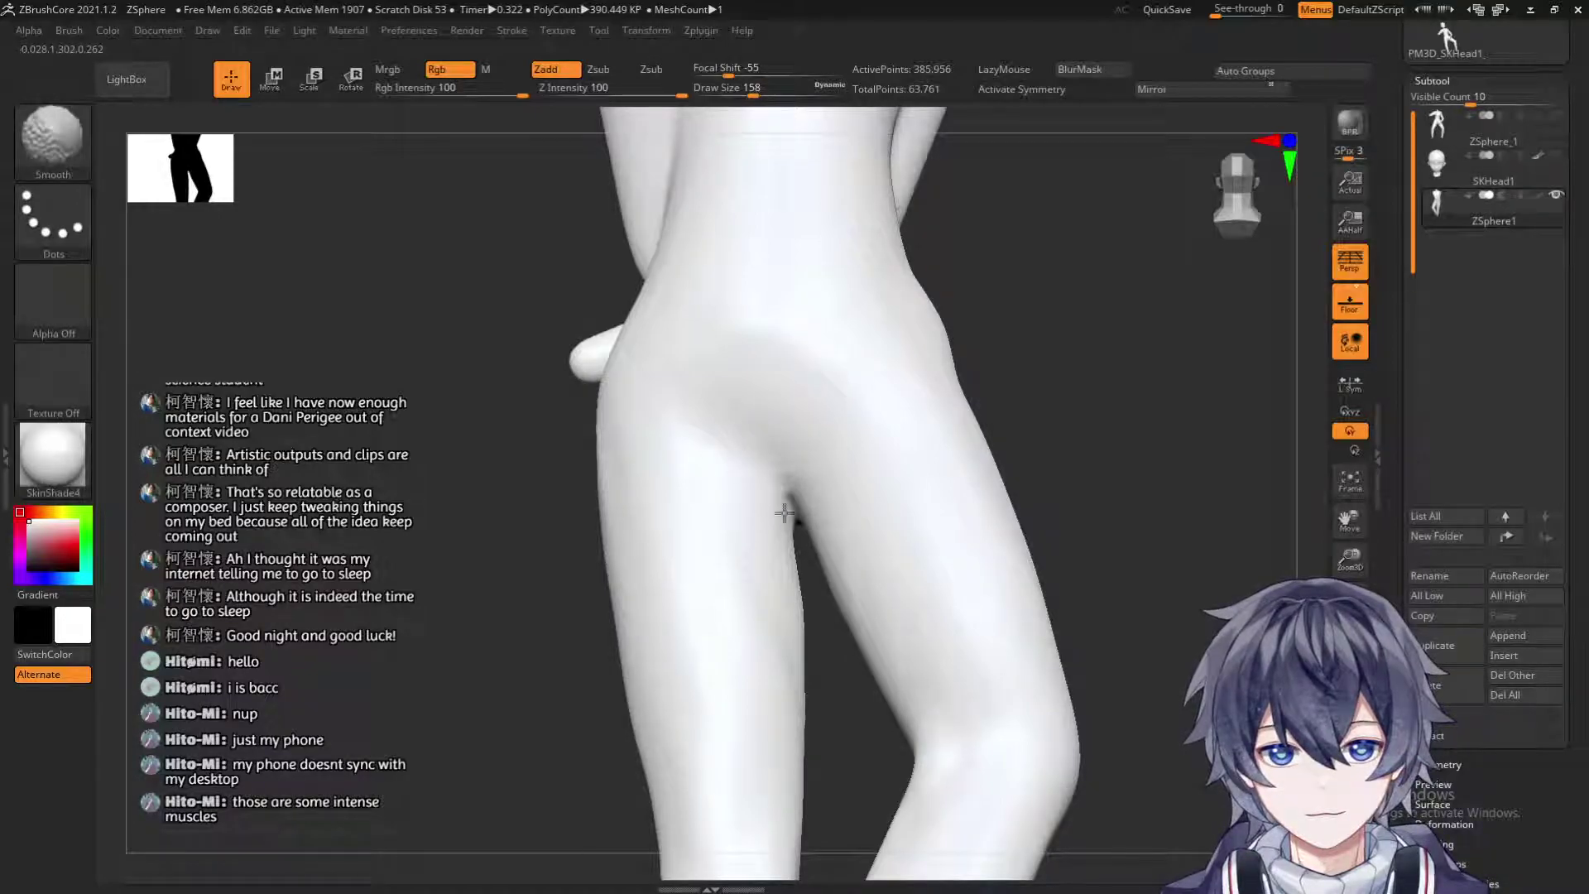
pyautogui.moveTo(1071, 400)
pyautogui.mouseDown()
pyautogui.moveTo(618, 375)
pyautogui.moveTo(699, 331)
pyautogui.mouseUp()
pyautogui.moveTo(592, 503)
pyautogui.keyDown('alt'); pyautogui.mouseDown()
pyautogui.moveTo(574, 445)
pyautogui.moveTo(542, 567)
pyautogui.moveTo(786, 496)
pyautogui.mouseUp(); pyautogui.keyUp('alt')
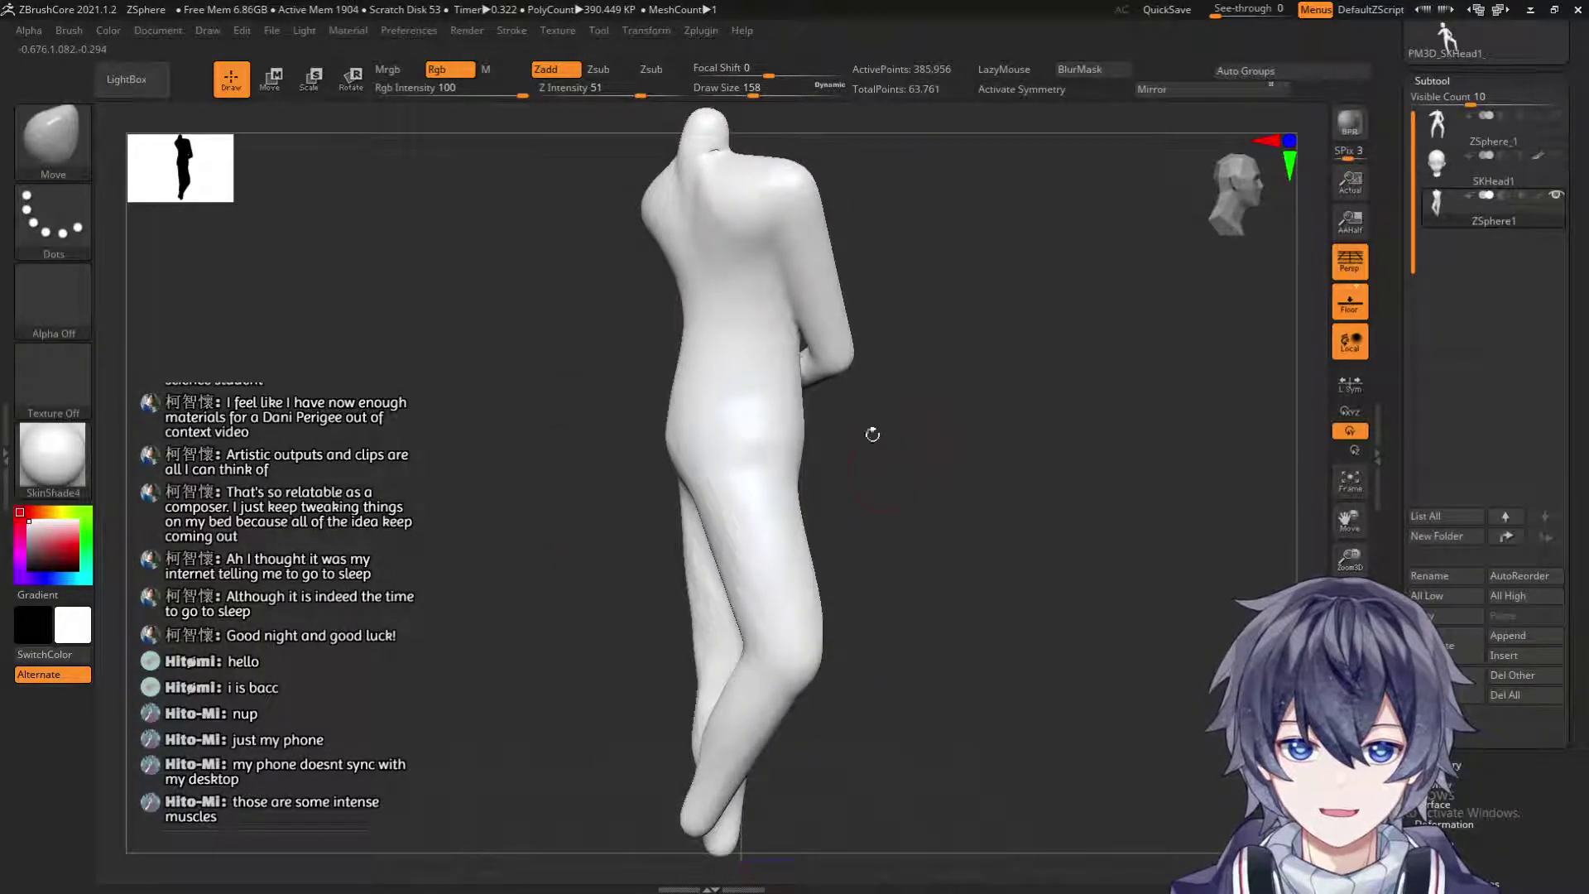
# Set the draw size to 274 and smooth the lower back, buttocks and upper back thighs.
pyautogui.press('s')
pyautogui.moveTo(925, 488); pyautogui.dragTo(939, 489)
pyautogui.press('shift')
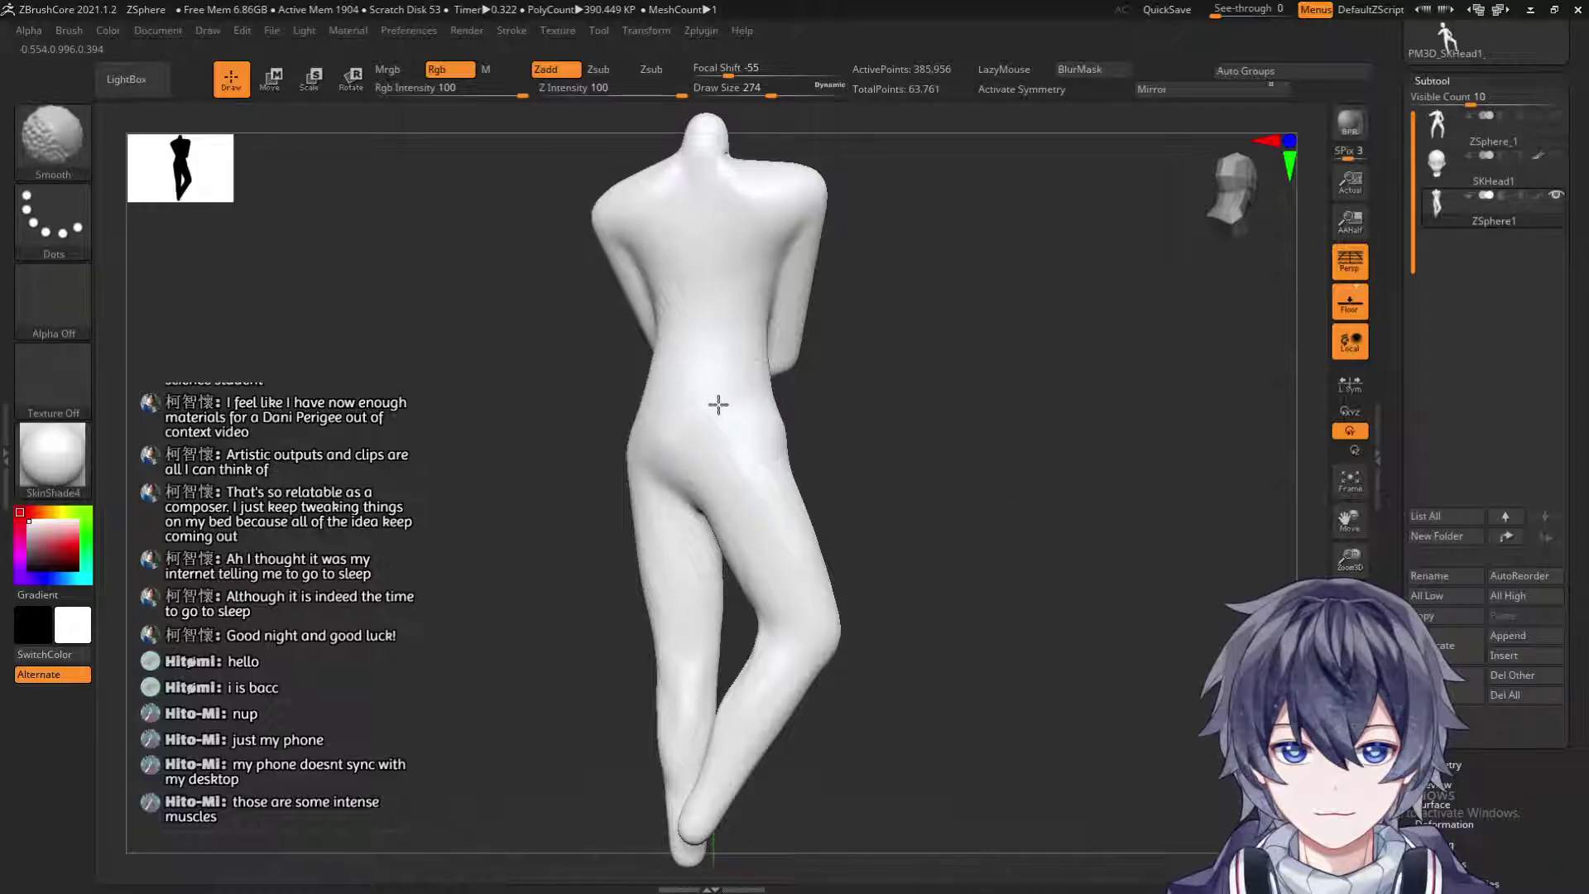
pyautogui.keyDown('shift'); pyautogui.moveTo(771, 533); pyautogui.dragTo(765, 564); pyautogui.keyUp('shift')
pyautogui.keyDown('alt'); pyautogui.moveTo(993, 535); pyautogui.dragTo(960, 372); pyautogui.keyUp('alt')
pyautogui.moveTo(958, 514)
pyautogui.keyDown('alt'); pyautogui.mouseDown()
pyautogui.moveTo(994, 755)
pyautogui.moveTo(989, 596)
pyautogui.mouseUp(); pyautogui.keyUp('alt')
pyautogui.keyDown('alt'); pyautogui.moveTo(1051, 704); pyautogui.dragTo(1049, 592); pyautogui.keyUp('alt')
# Set the draw size to 145 and switch the model's material to MatCap Gray.
pyautogui.press('s')
pyautogui.moveTo(796, 532); pyautogui.dragTo(778, 532)
pyautogui.press('shift')
pyautogui.press('ctrl')
pyautogui.press('shift')
pyautogui.moveTo(827, 461)
pyautogui.keyDown('shift'); pyautogui.mouseDown()
pyautogui.moveTo(751, 606)
pyautogui.moveTo(682, 663)
pyautogui.mouseUp(); pyautogui.keyUp('shift')
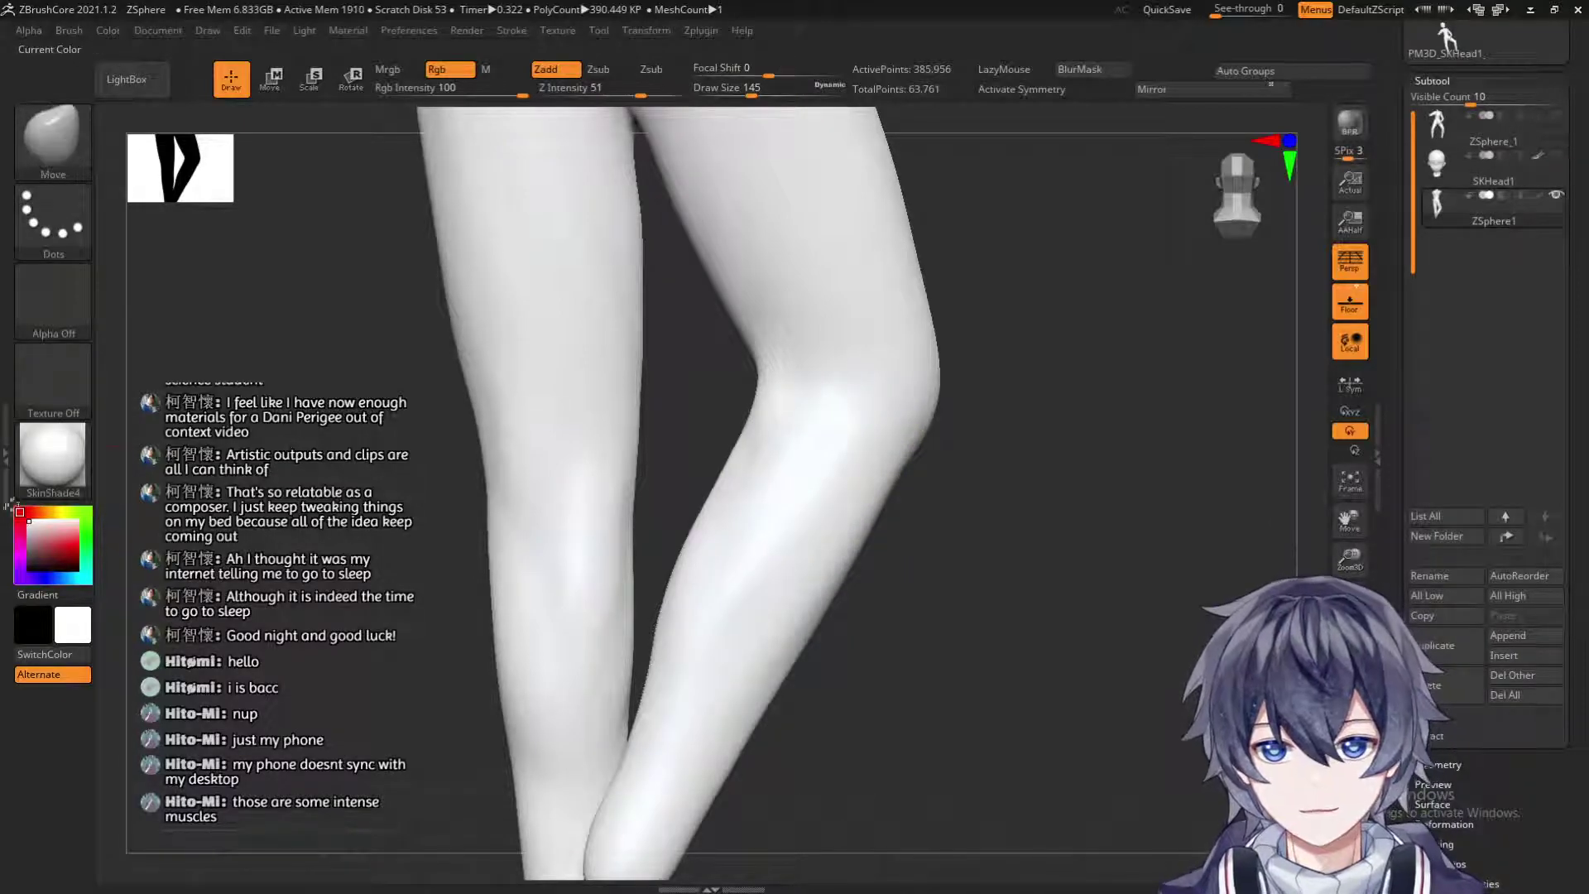
pyautogui.click(50, 457)
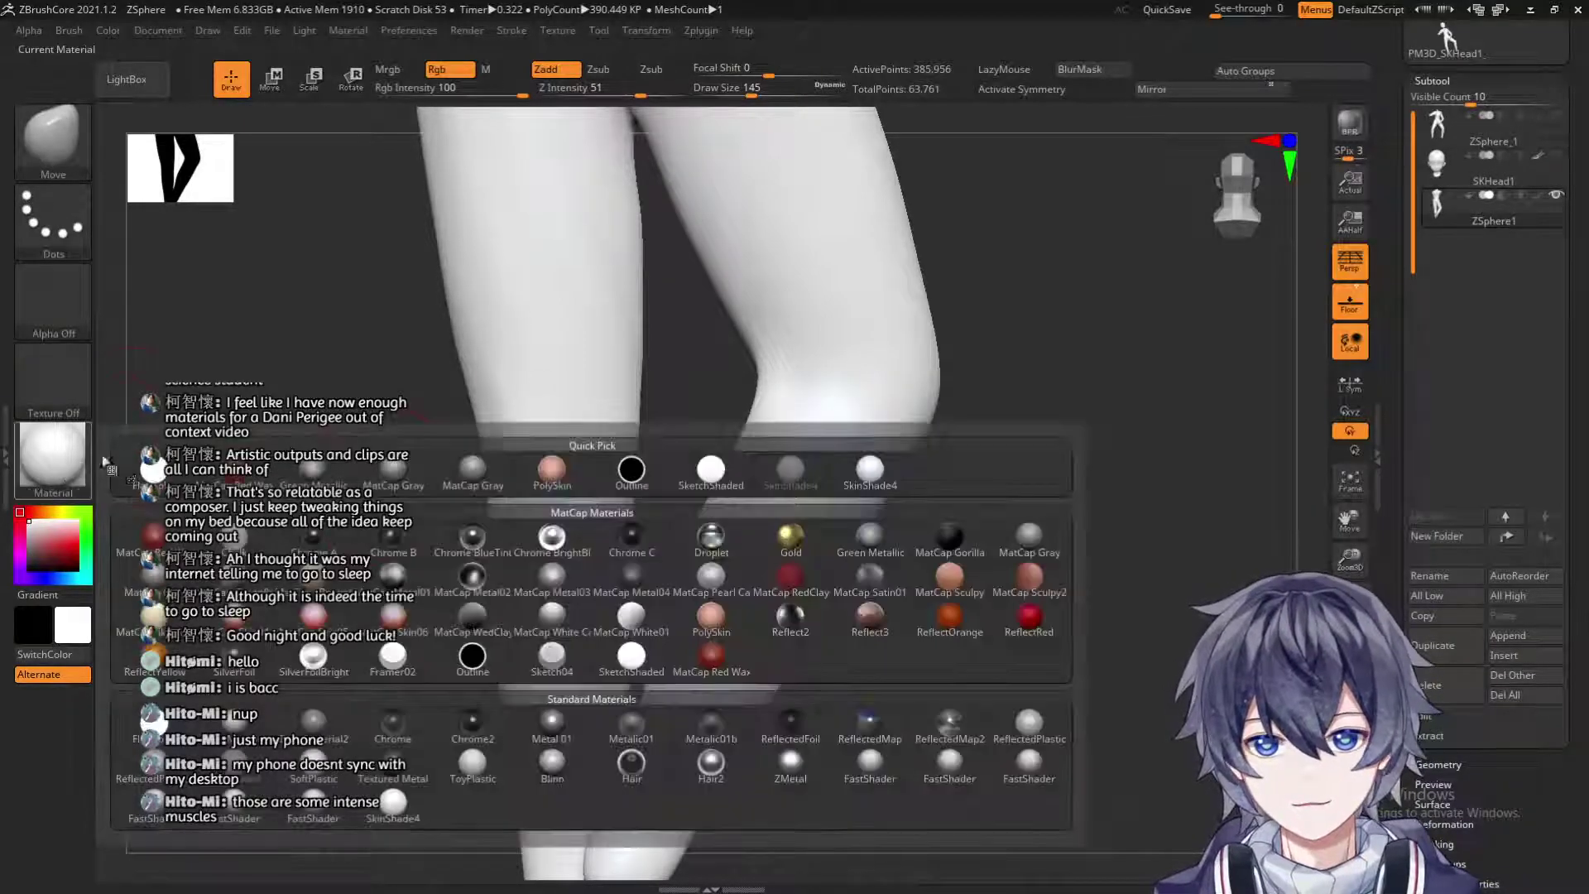
pyautogui.click(469, 477)
# Smooth the backs of the knees and the calves of both legs under the gray material.
pyautogui.moveTo(997, 563); pyautogui.dragTo(872, 525)
pyautogui.press('shift')
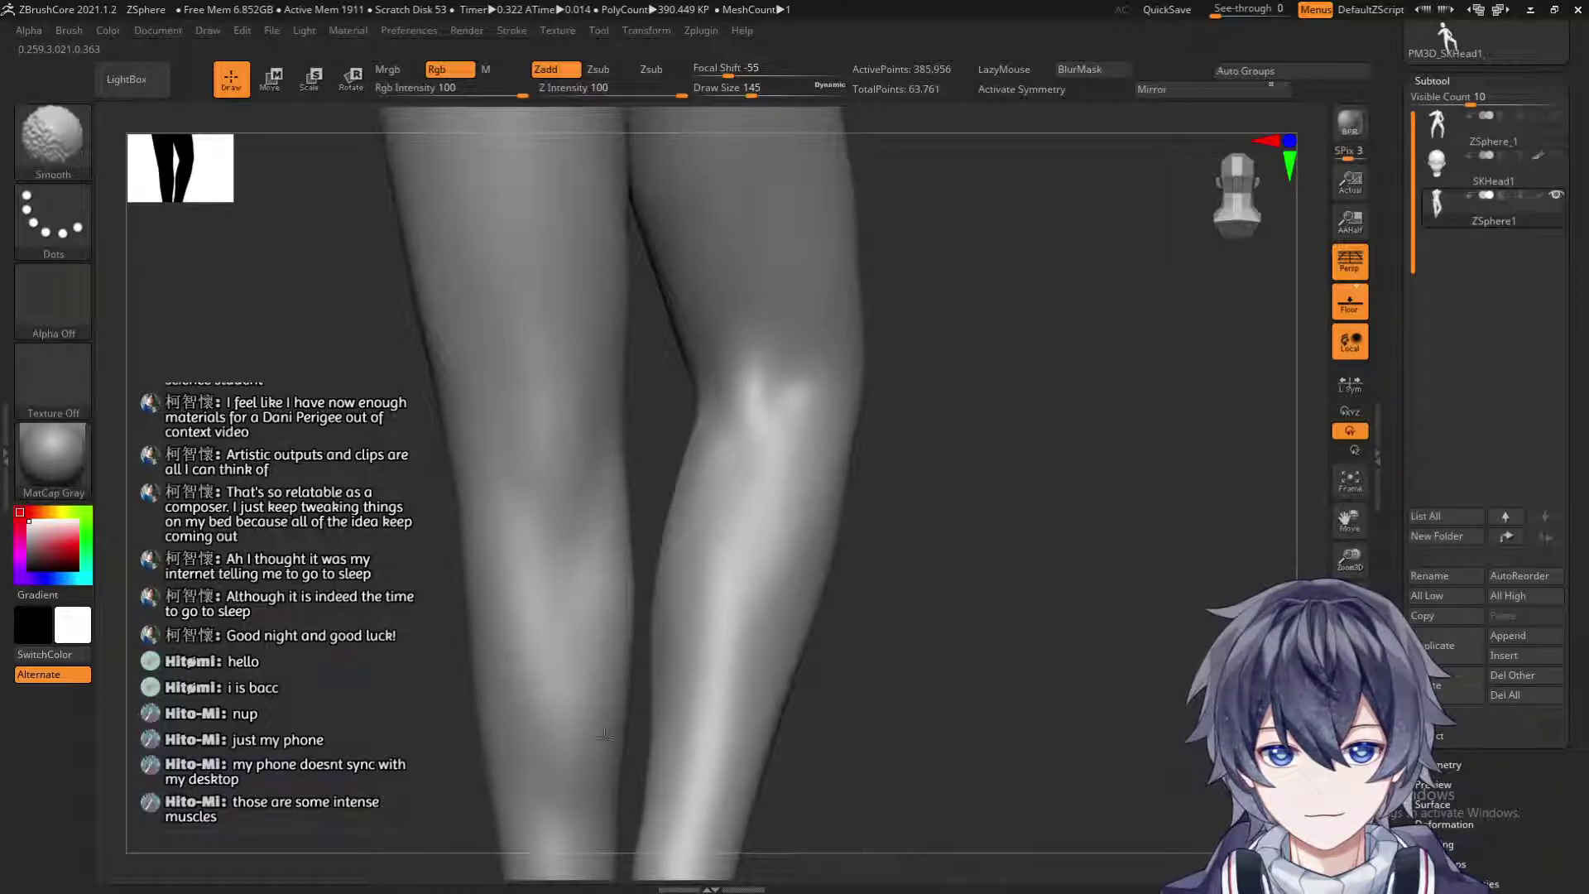
pyautogui.moveTo(993, 469); pyautogui.dragTo(885, 478)
pyautogui.keyDown('shift'); pyautogui.moveTo(679, 500); pyautogui.dragTo(671, 481); pyautogui.keyUp('shift')
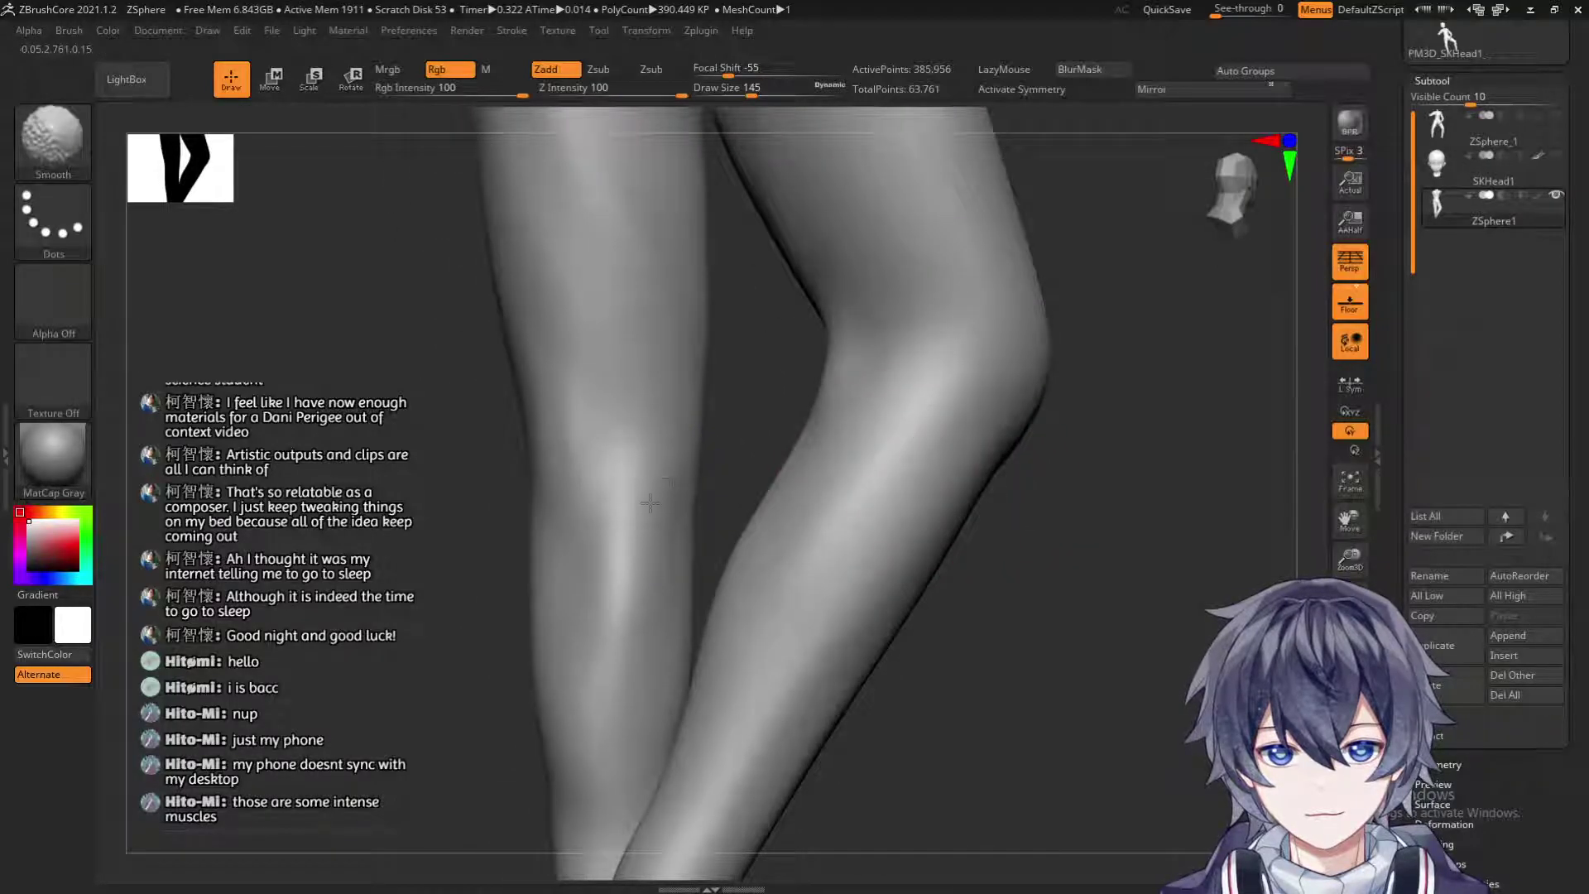
pyautogui.moveTo(846, 539); pyautogui.dragTo(883, 545)
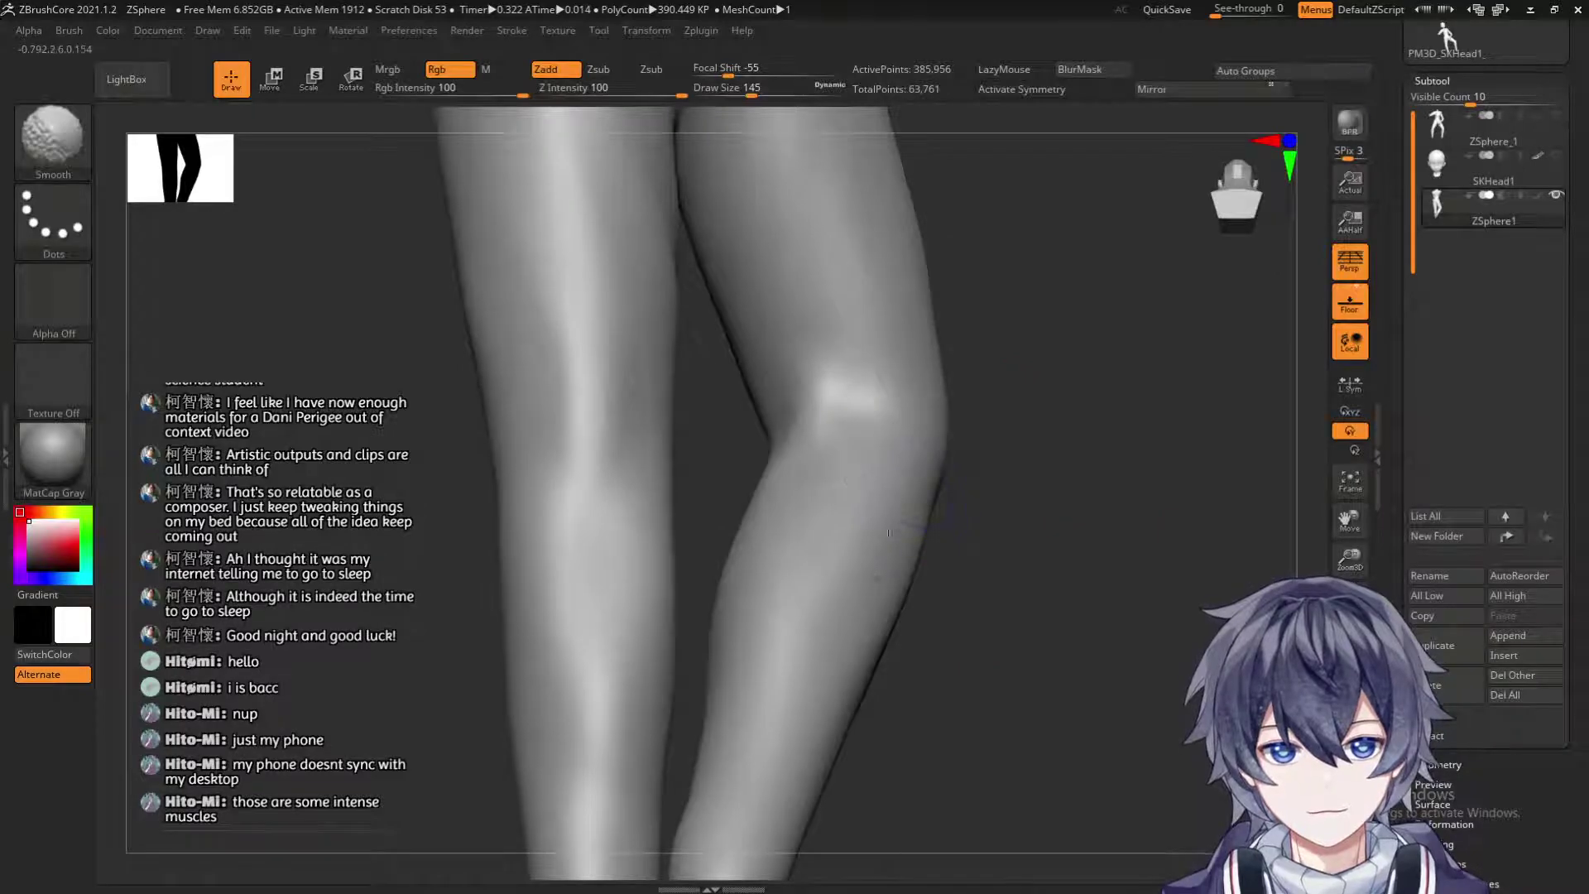
pyautogui.keyDown('shift'); pyautogui.moveTo(785, 684); pyautogui.dragTo(820, 555); pyautogui.keyUp('shift')
pyautogui.moveTo(985, 496); pyautogui.dragTo(1192, 501)
pyautogui.keyDown('shift'); pyautogui.moveTo(918, 447); pyautogui.dragTo(964, 513); pyautogui.keyUp('shift')
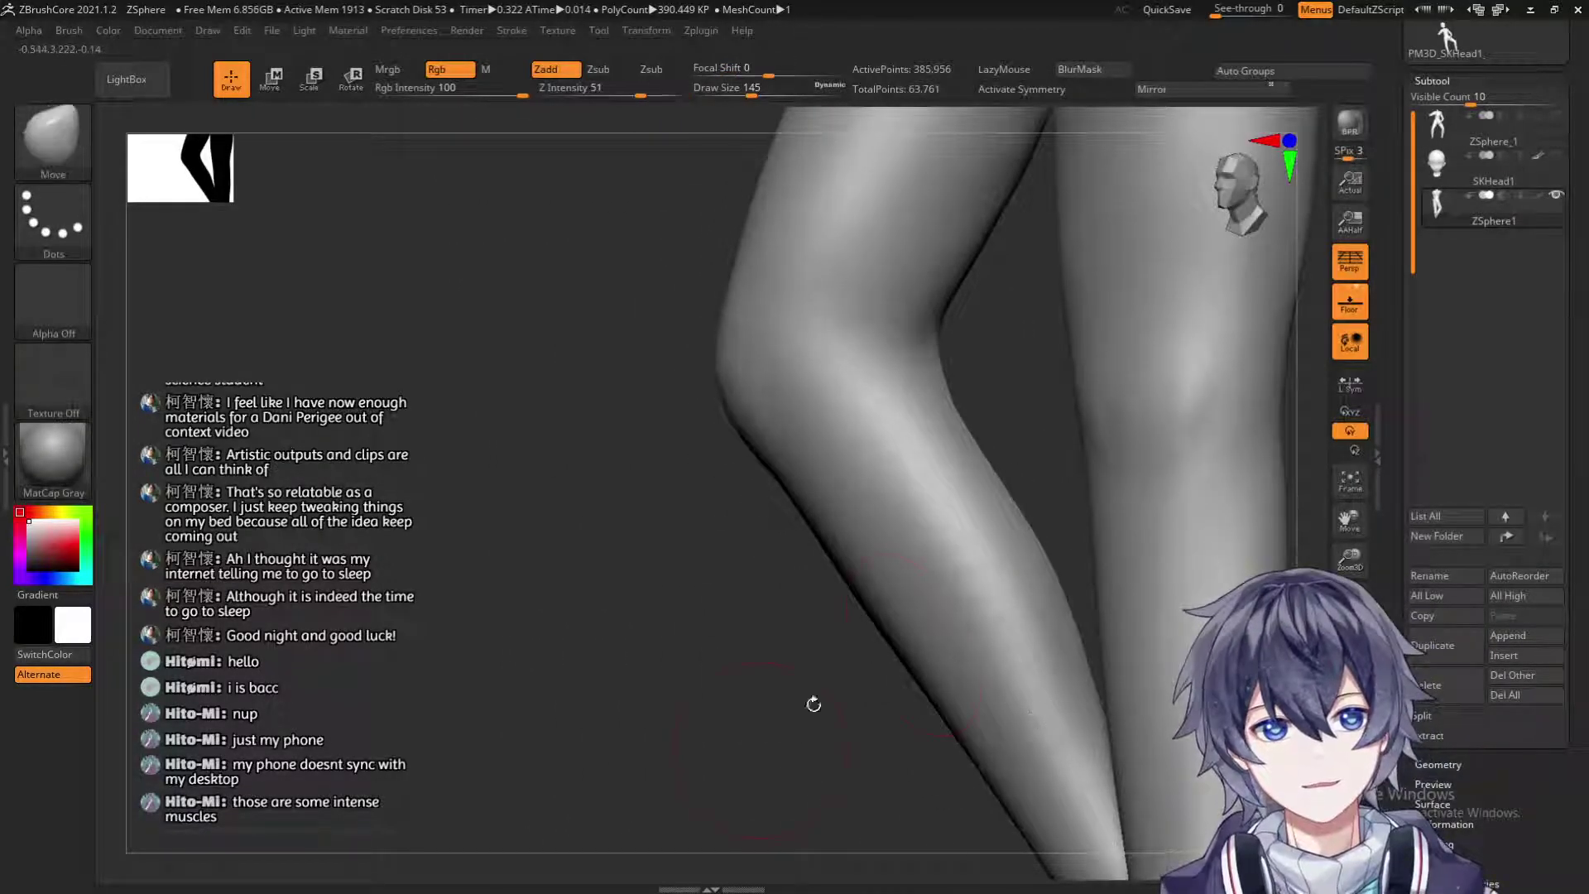
# Try to push the straight leg's inner thigh with the Move brush at draw size 415.
pyautogui.keyDown('alt'); pyautogui.moveTo(847, 678); pyautogui.dragTo(660, 493); pyautogui.keyUp('alt')
pyautogui.moveTo(1004, 536)
pyautogui.keyDown('alt'); pyautogui.mouseDown()
pyautogui.moveTo(741, 621)
pyautogui.moveTo(875, 577)
pyautogui.mouseUp(); pyautogui.keyUp('alt')
pyautogui.moveTo(875, 577)
pyautogui.mouseDown(button='right')
pyautogui.moveTo(992, 494)
pyautogui.moveTo(892, 569)
pyautogui.mouseUp(button='right')
pyautogui.keyDown('alt'); pyautogui.moveTo(854, 601); pyautogui.dragTo(891, 629); pyautogui.keyUp('alt')
pyautogui.press('s')
pyautogui.moveTo(898, 382); pyautogui.dragTo(937, 381)
pyautogui.moveTo(750, 379); pyautogui.dragTo(759, 376)
pyautogui.hotkey('ctrl', 'z')
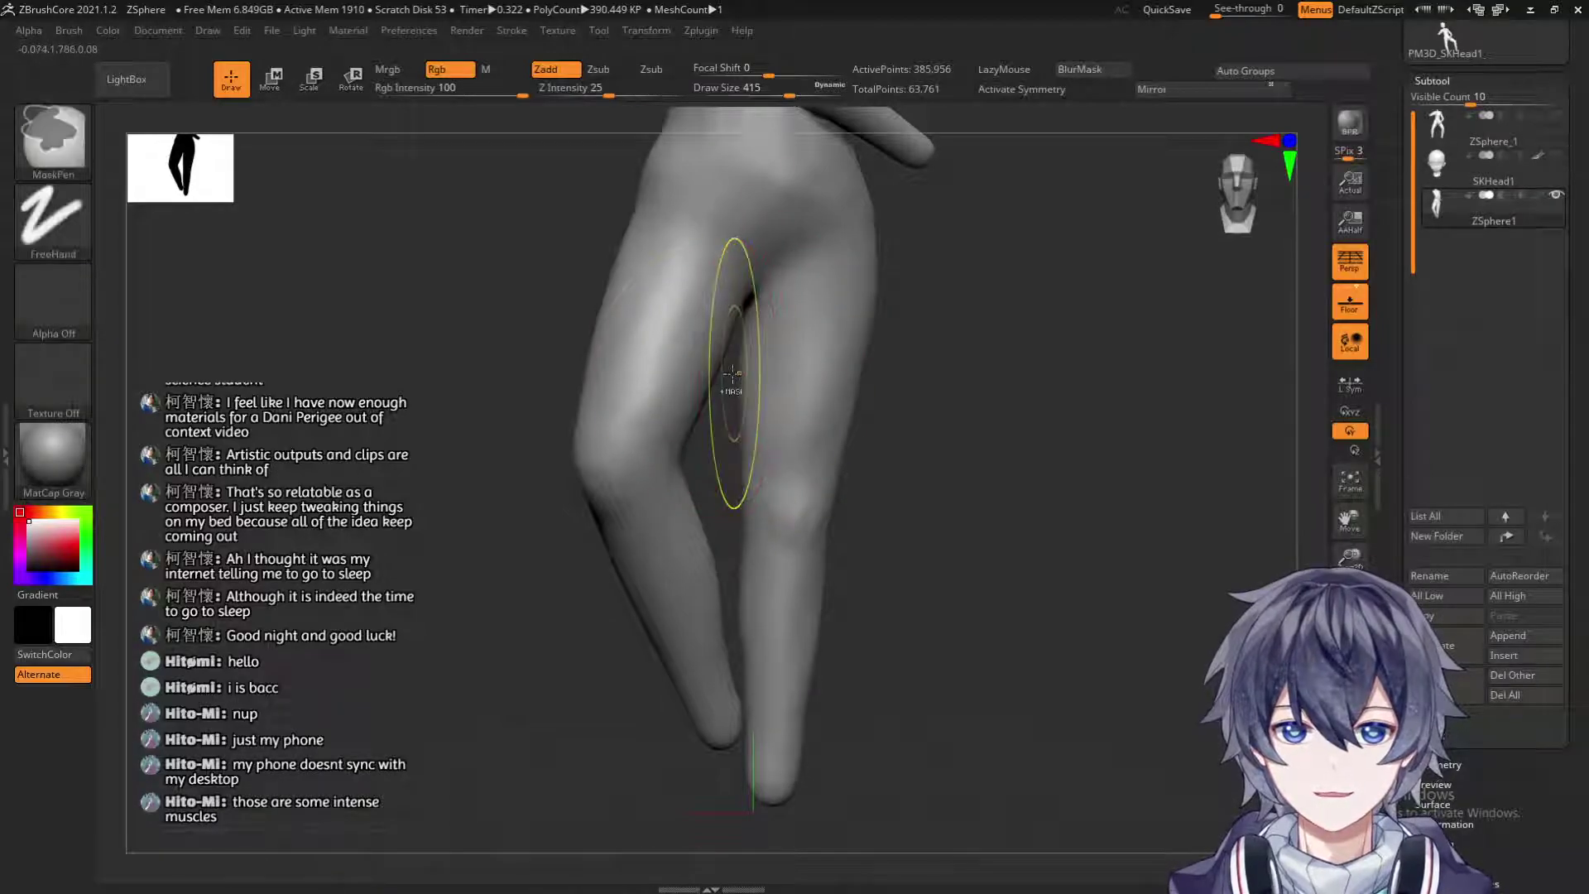
# Mask the whole bent leg from the hip to the ankle with the MaskLasso brush.
pyautogui.hotkey('ctrl', 'b')
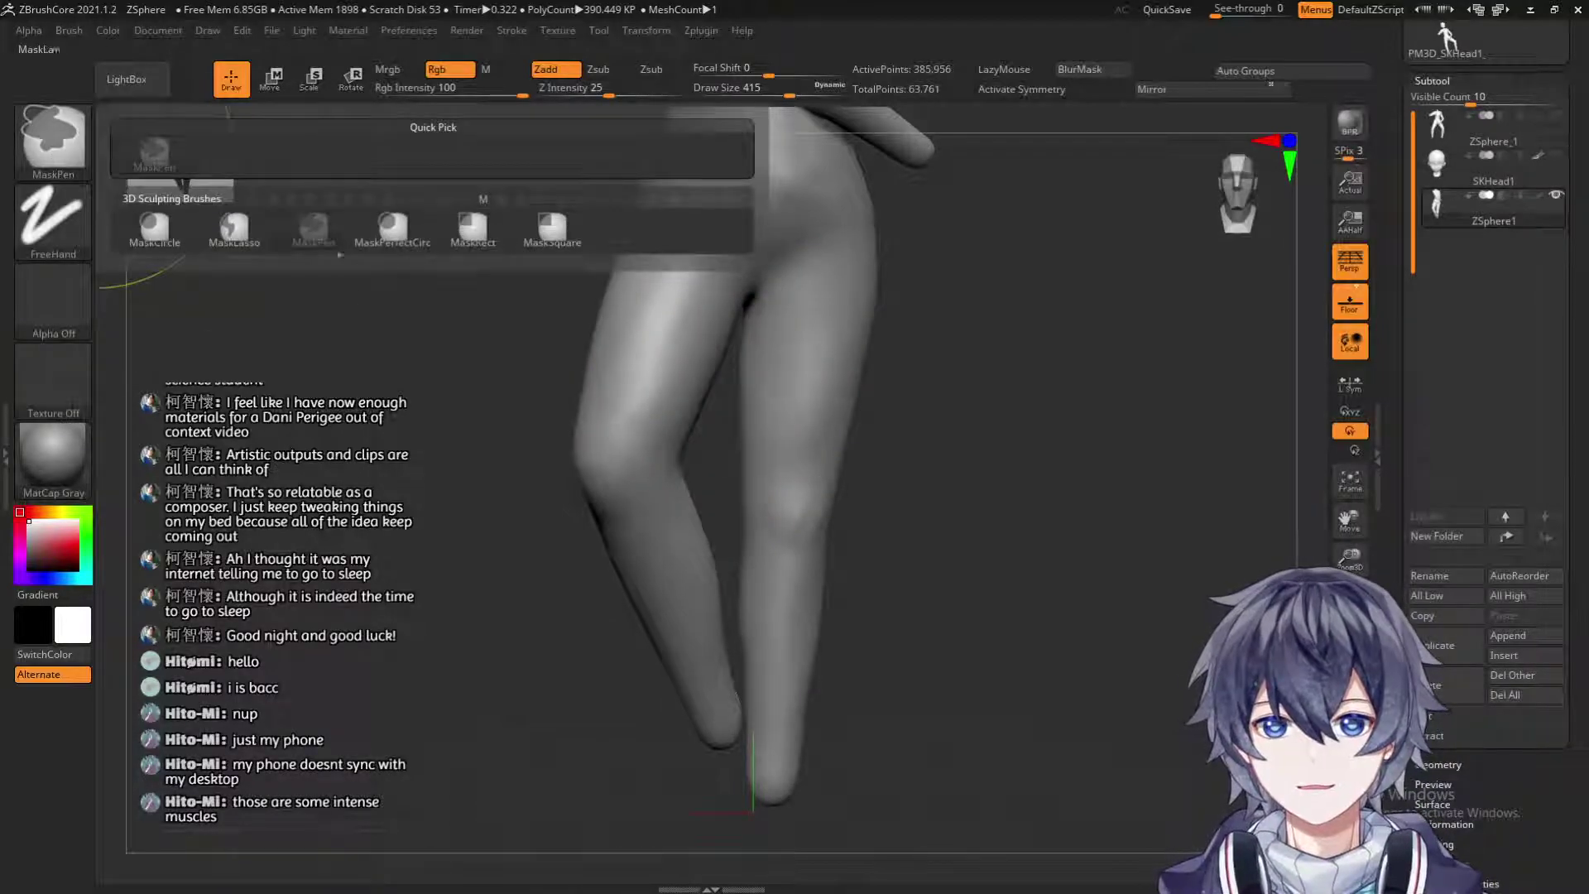
pyautogui.click(240, 226)
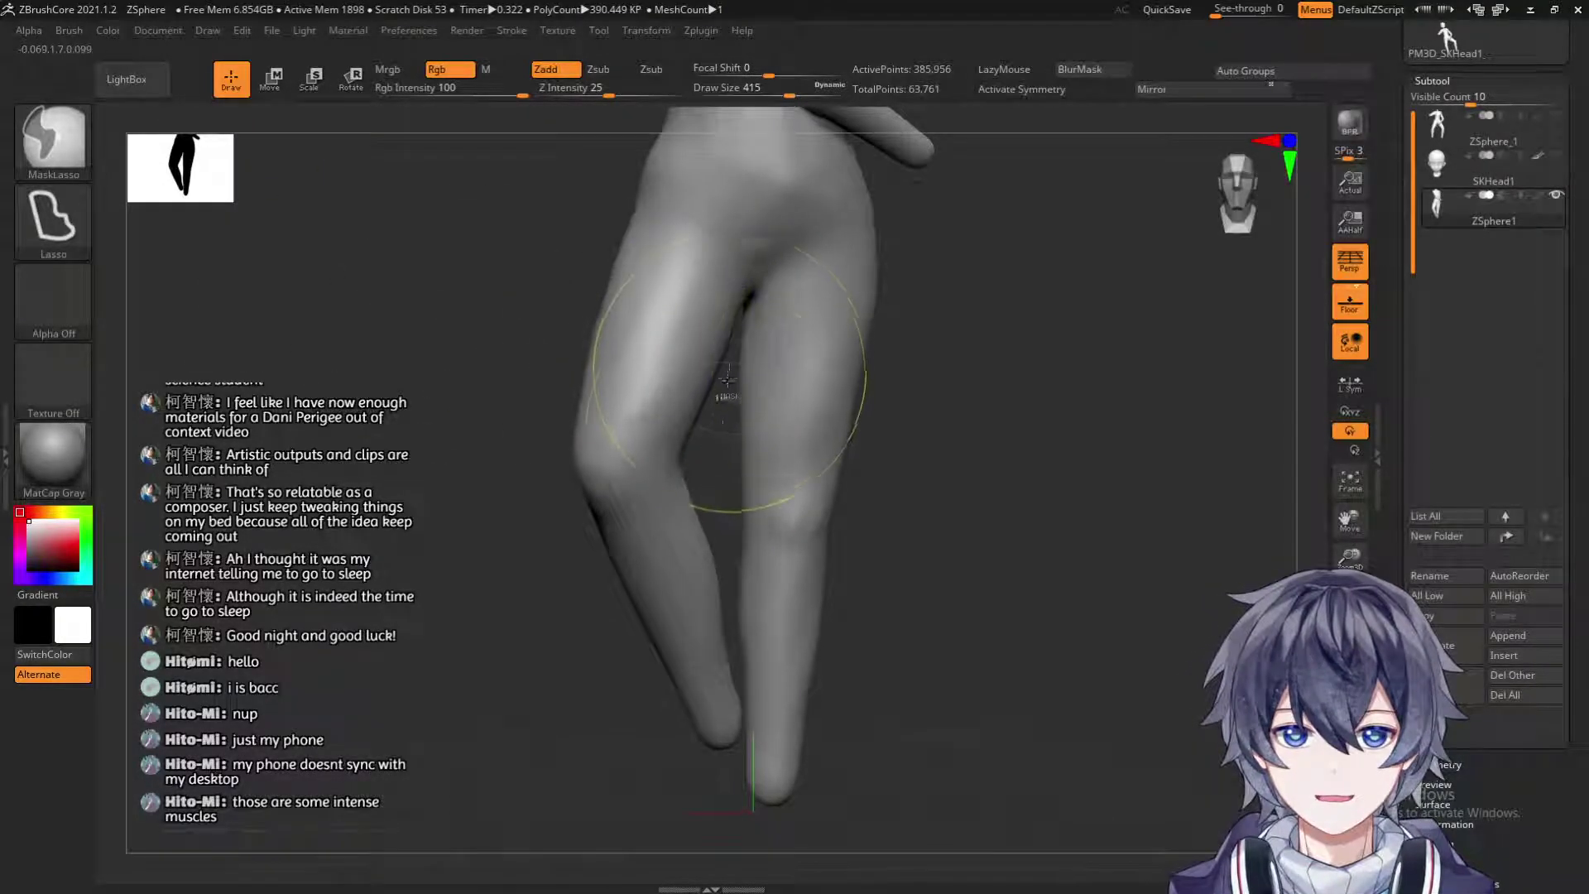
pyautogui.moveTo(736, 343)
pyautogui.keyDown('ctrl'); pyautogui.mouseDown()
pyautogui.moveTo(711, 265)
pyautogui.moveTo(439, 646)
pyautogui.moveTo(711, 836)
pyautogui.moveTo(742, 772)
pyautogui.mouseUp(); pyautogui.keyUp('ctrl')
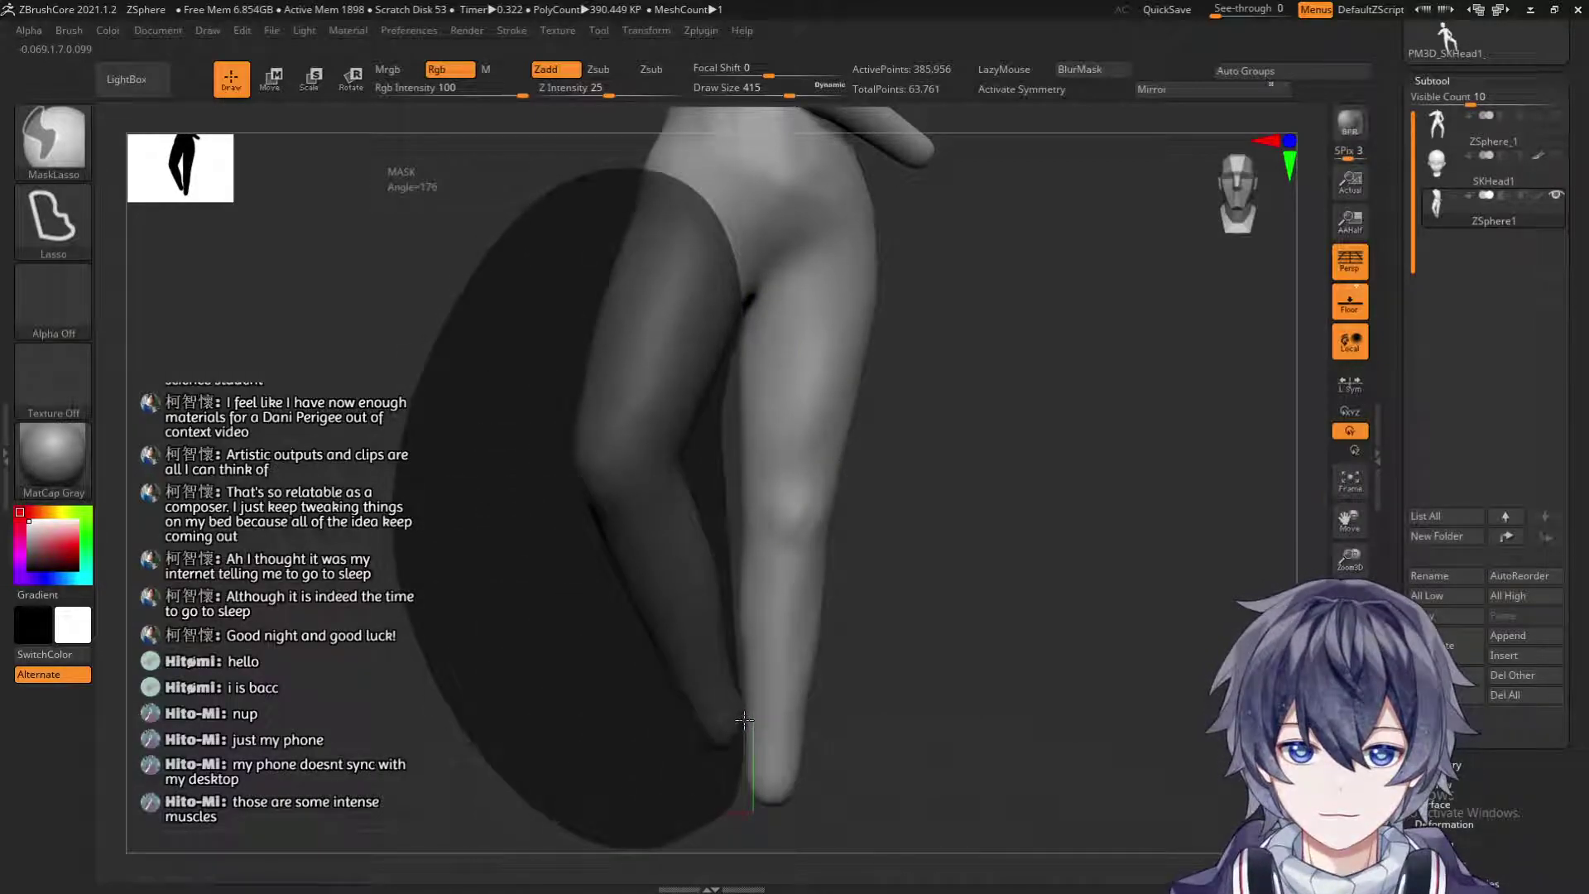
pyautogui.keyDown('ctrl'); pyautogui.moveTo(743, 703); pyautogui.dragTo(741, 713); pyautogui.keyUp('ctrl')
# Reshape the unmasked straight leg's inner thigh at draw size 415 and its outer thigh at draw size 262.
pyautogui.moveTo(965, 568)
pyautogui.mouseDown()
pyautogui.moveTo(936, 589)
pyautogui.moveTo(898, 532)
pyautogui.mouseUp()
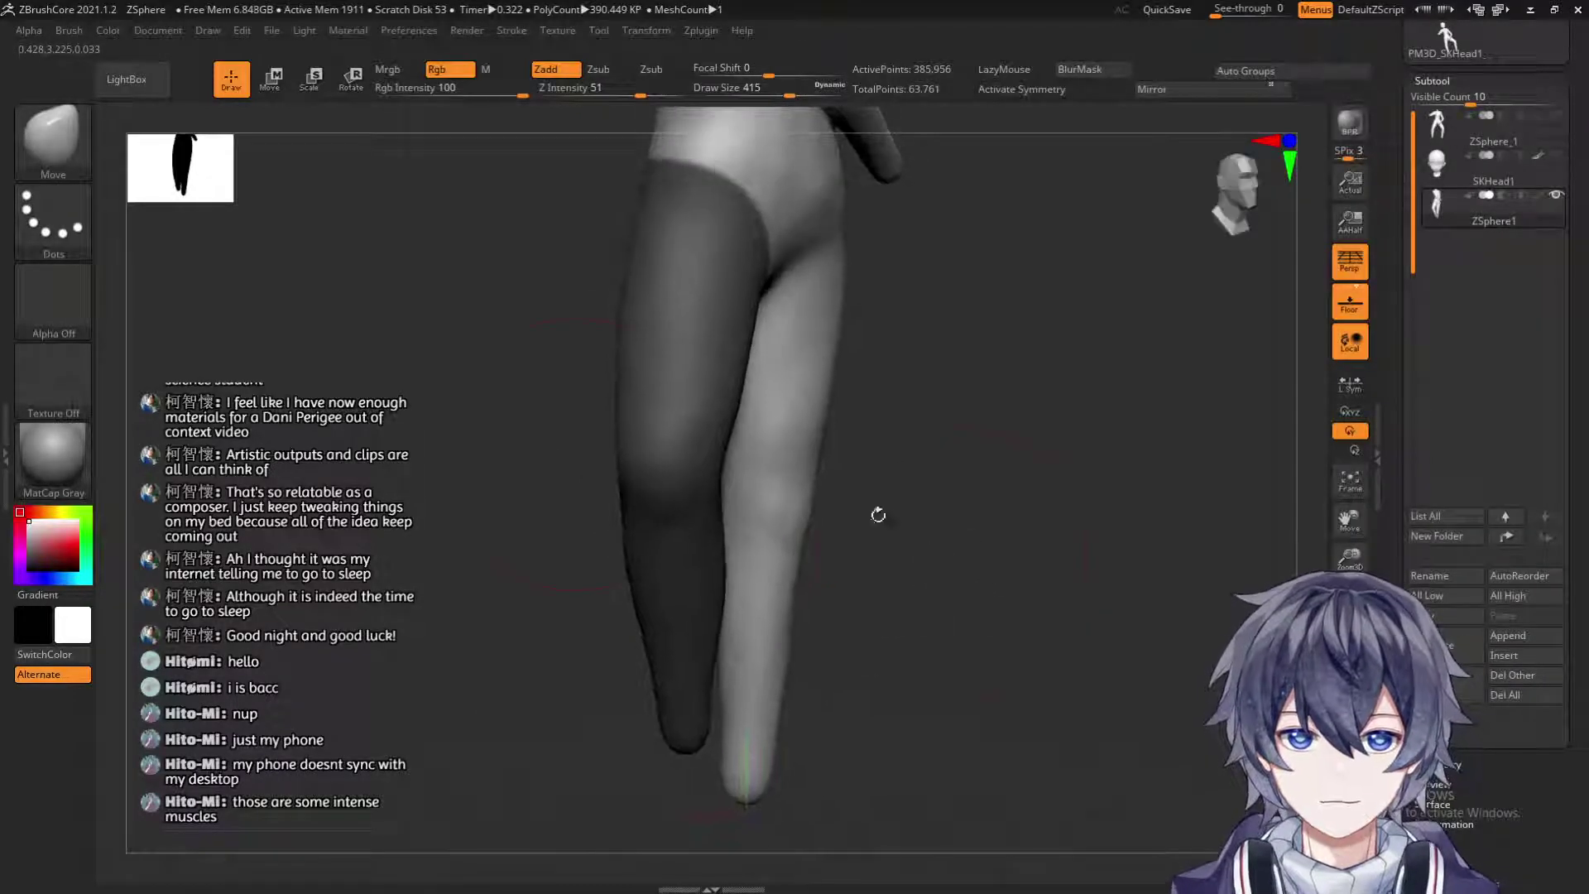
pyautogui.moveTo(417, 294); pyautogui.dragTo(762, 381)
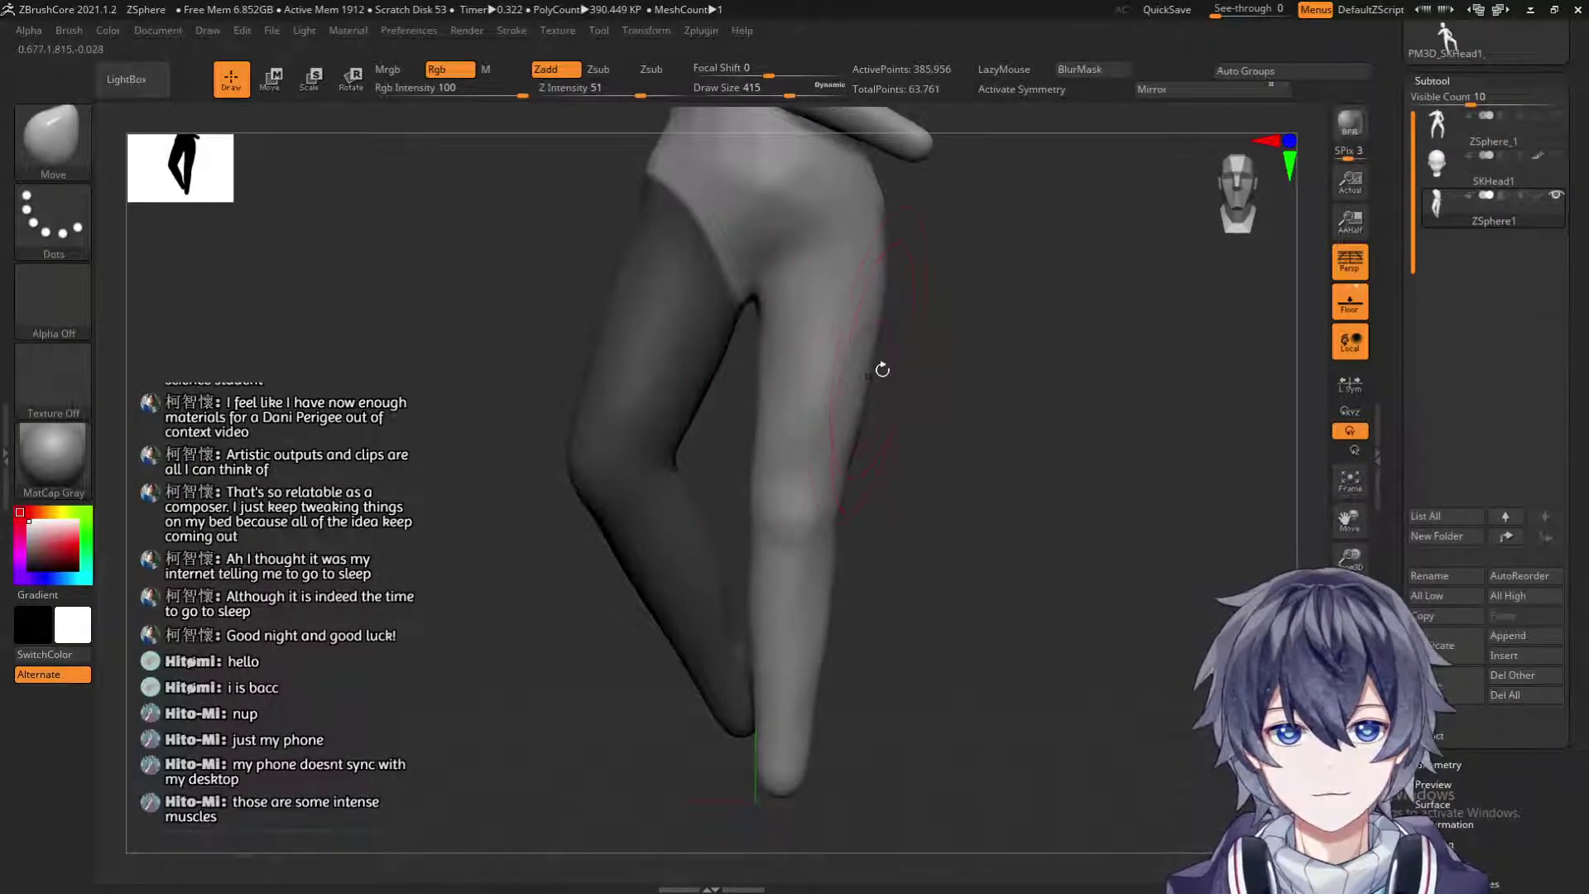
pyautogui.press('s')
pyautogui.moveTo(875, 383); pyautogui.dragTo(867, 372)
pyautogui.press('s')
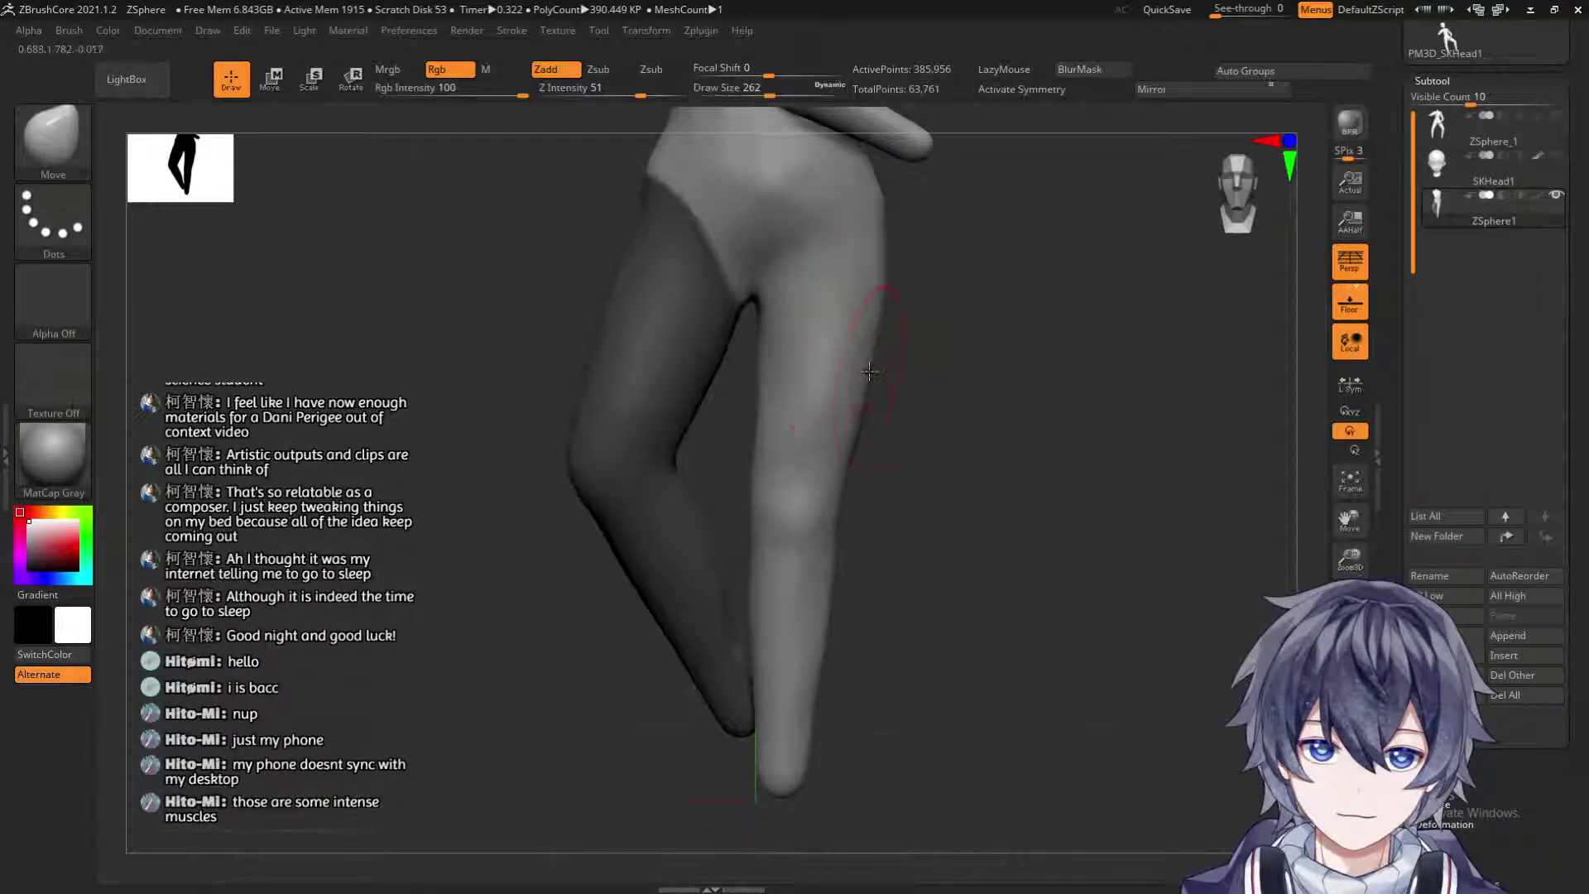
# Smooth the straight leg's thigh above the knee and refine the outer hip and thigh contour.
pyautogui.press('shift')
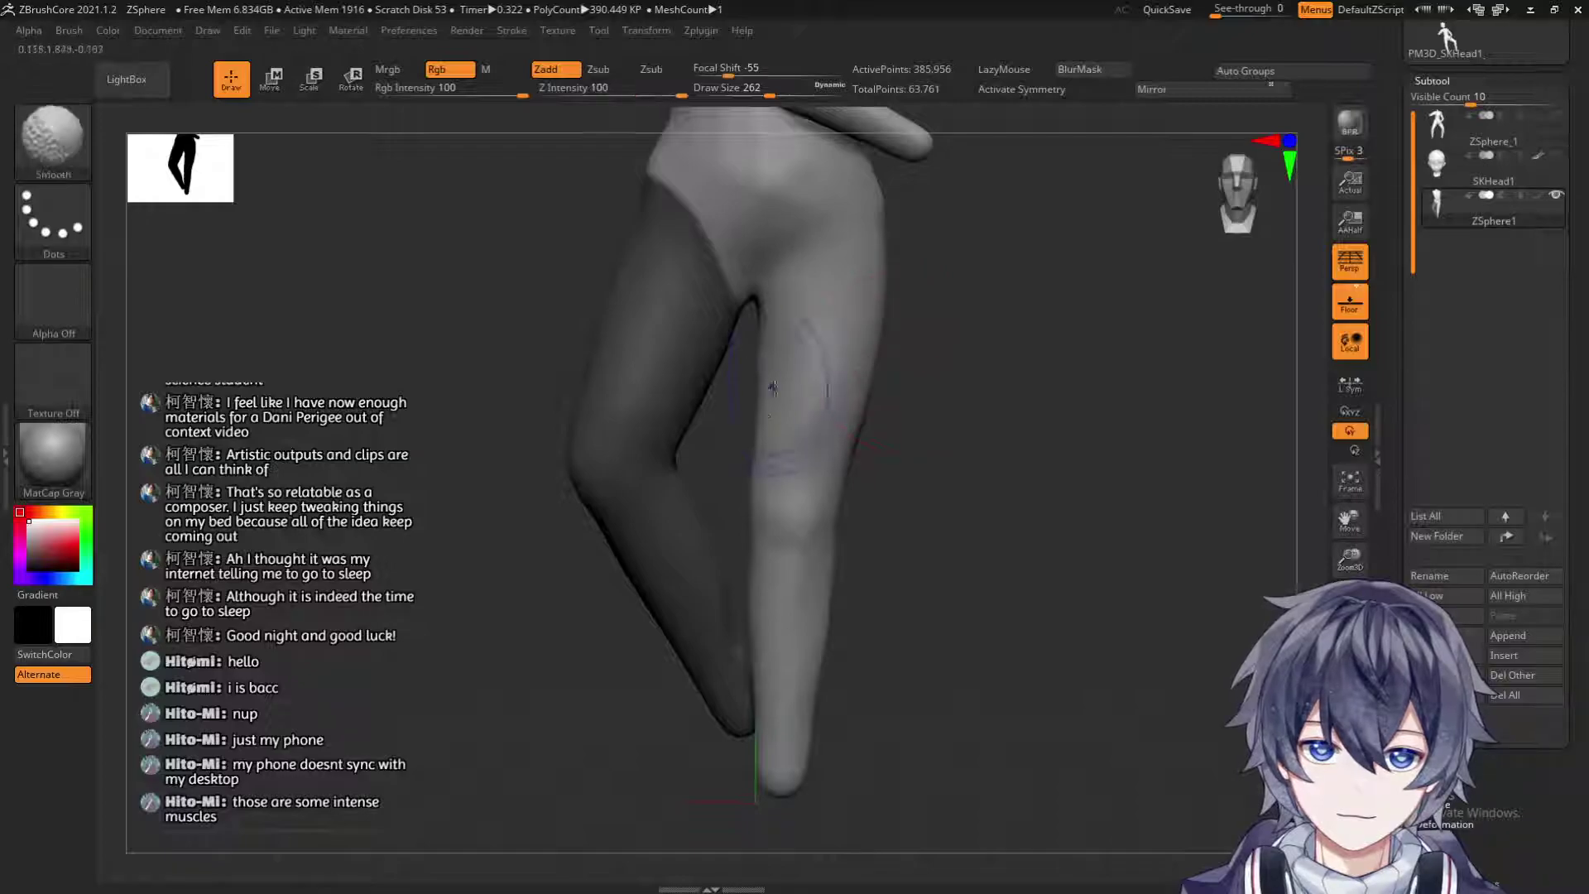
pyautogui.moveTo(753, 408); pyautogui.dragTo(851, 481)
pyautogui.press('shift')
pyautogui.moveTo(1006, 443); pyautogui.dragTo(975, 432)
pyautogui.moveTo(1011, 514); pyautogui.dragTo(1070, 486)
pyautogui.moveTo(951, 496)
pyautogui.mouseDown()
pyautogui.moveTo(918, 505)
pyautogui.moveTo(938, 491)
pyautogui.mouseUp()
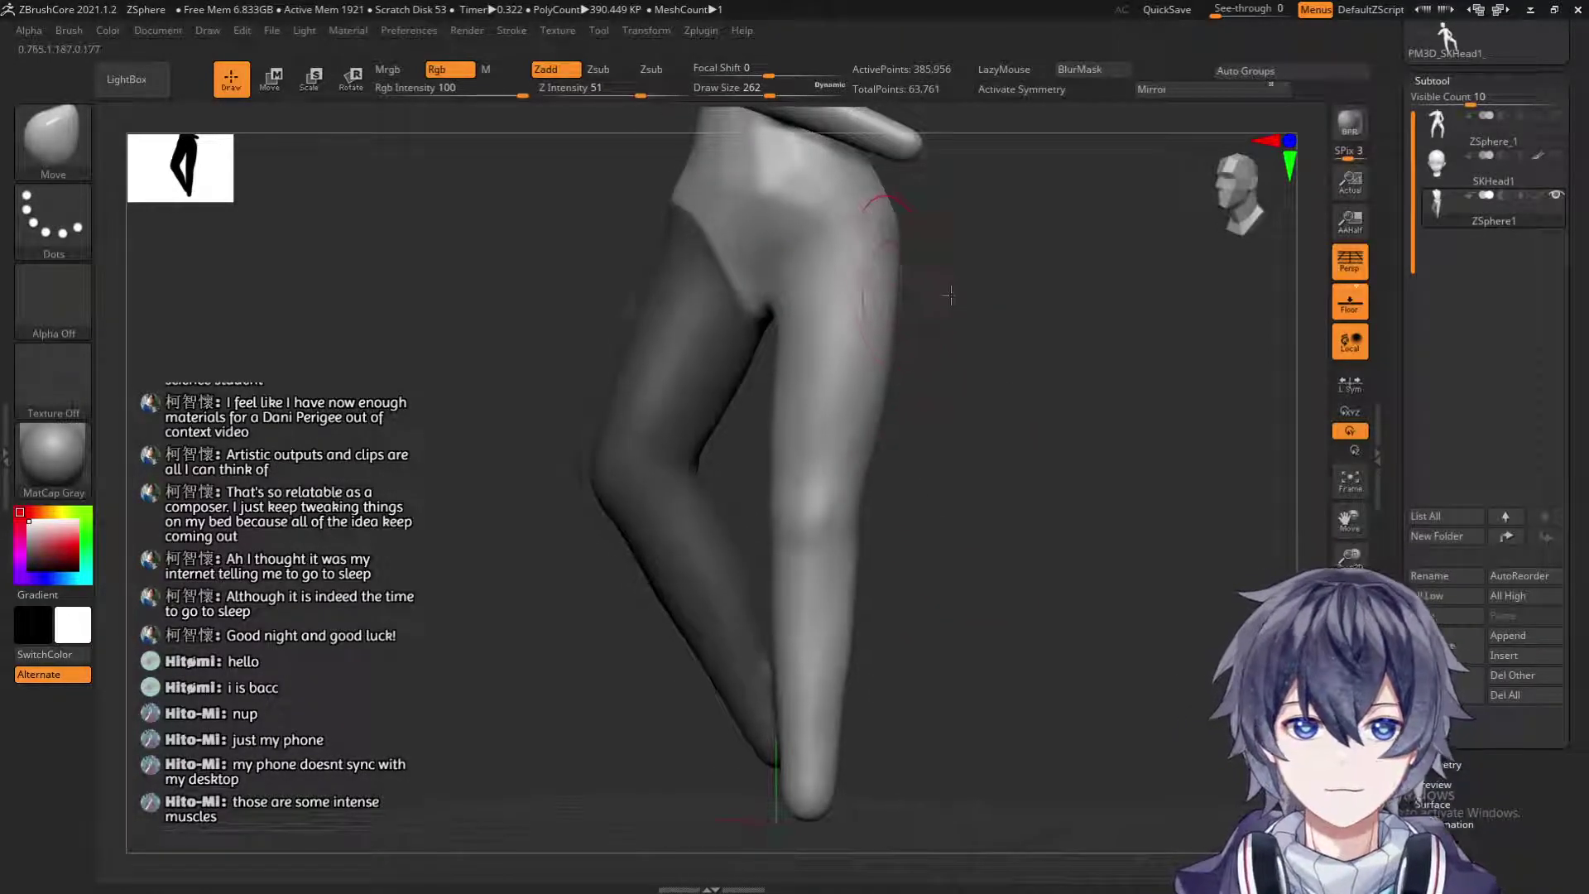
pyautogui.moveTo(947, 294); pyautogui.dragTo(883, 300)
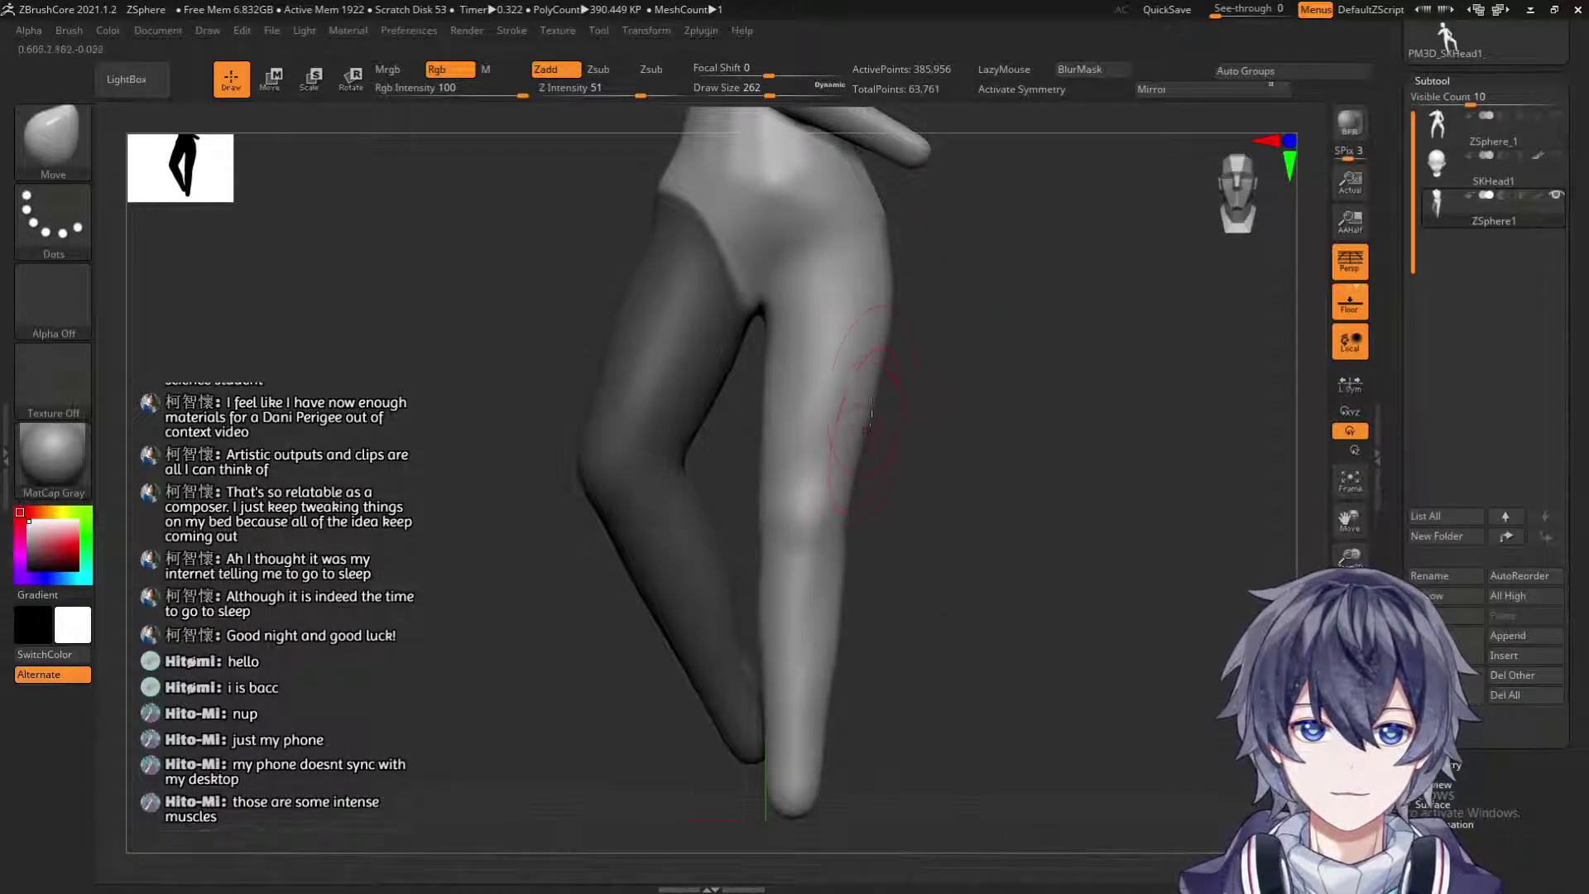
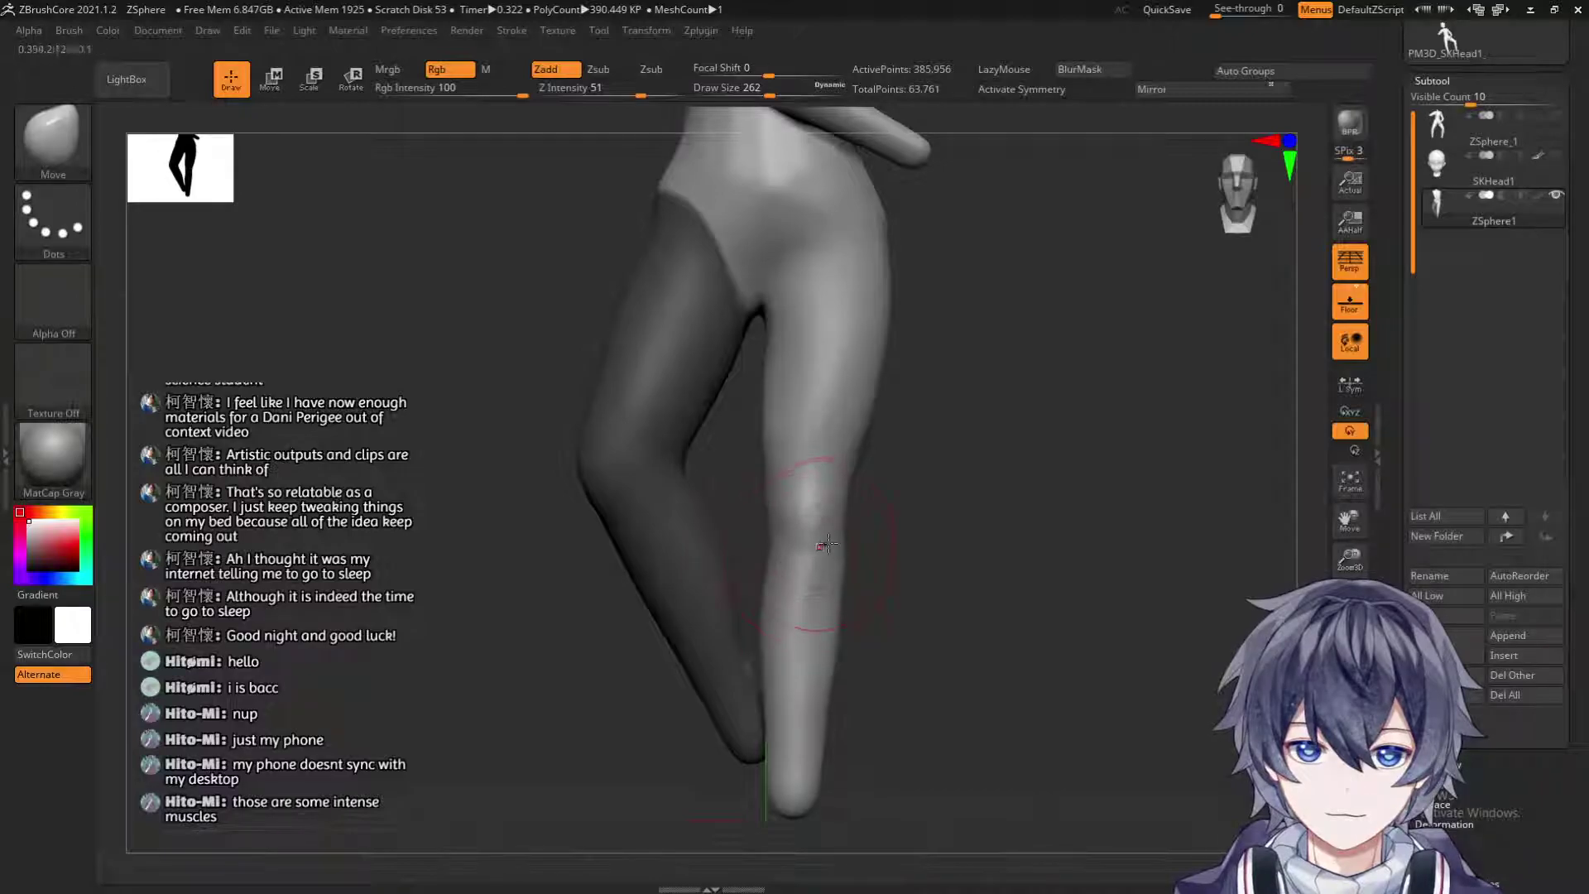
# Reshape the unmasked straight leg's hip, thigh and knee contours with the Move brush, using draw sizes 517 and 286.
pyautogui.moveTo(875, 526); pyautogui.dragTo(869, 464)
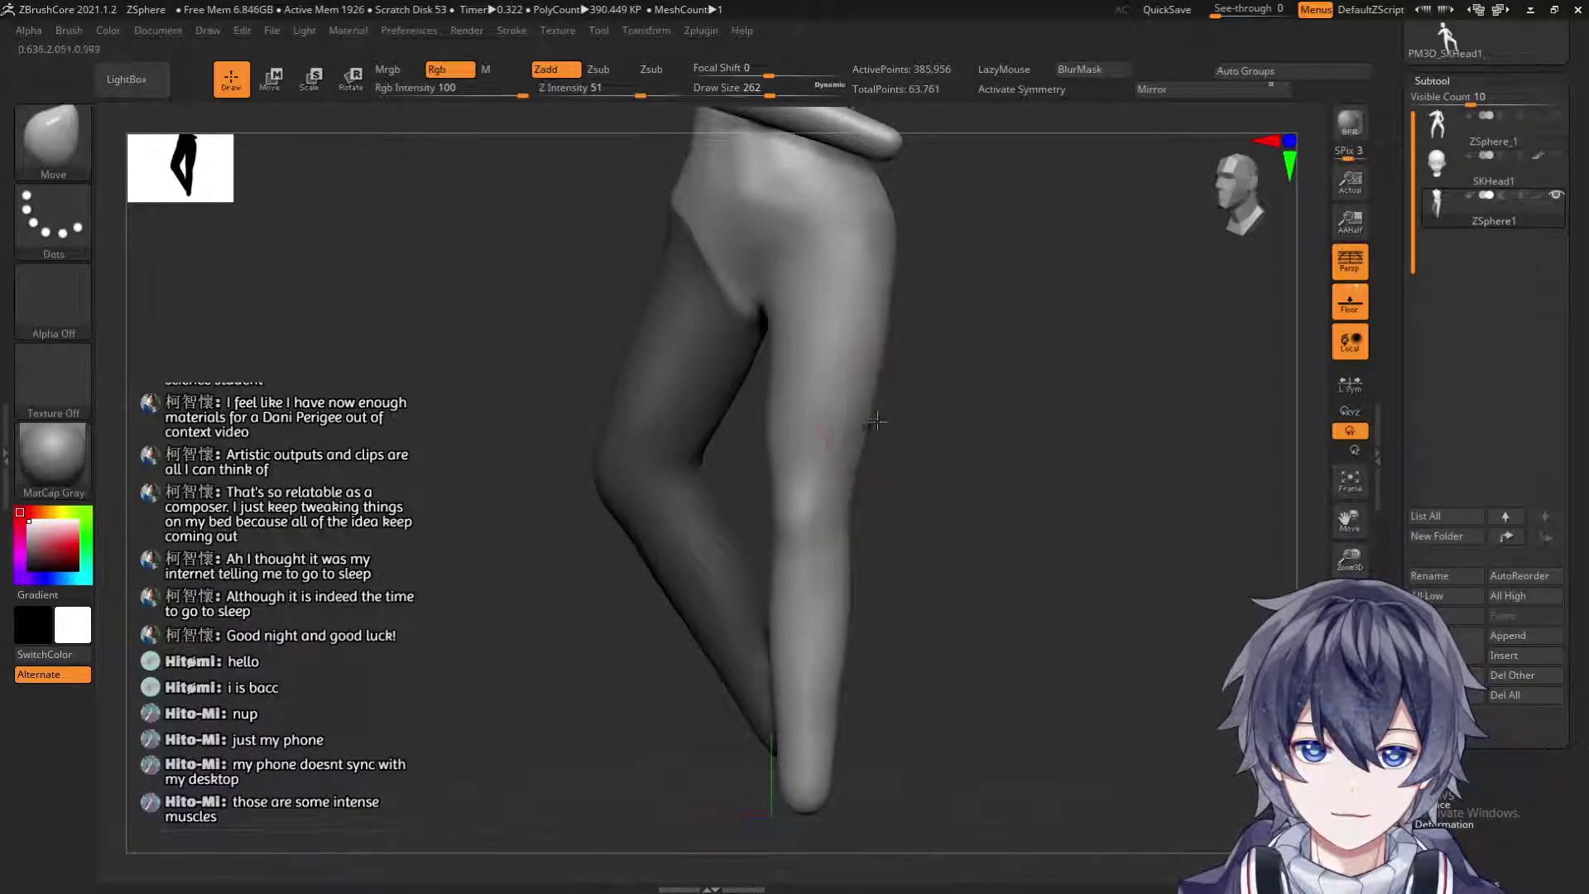
pyautogui.moveTo(935, 369); pyautogui.dragTo(1045, 375)
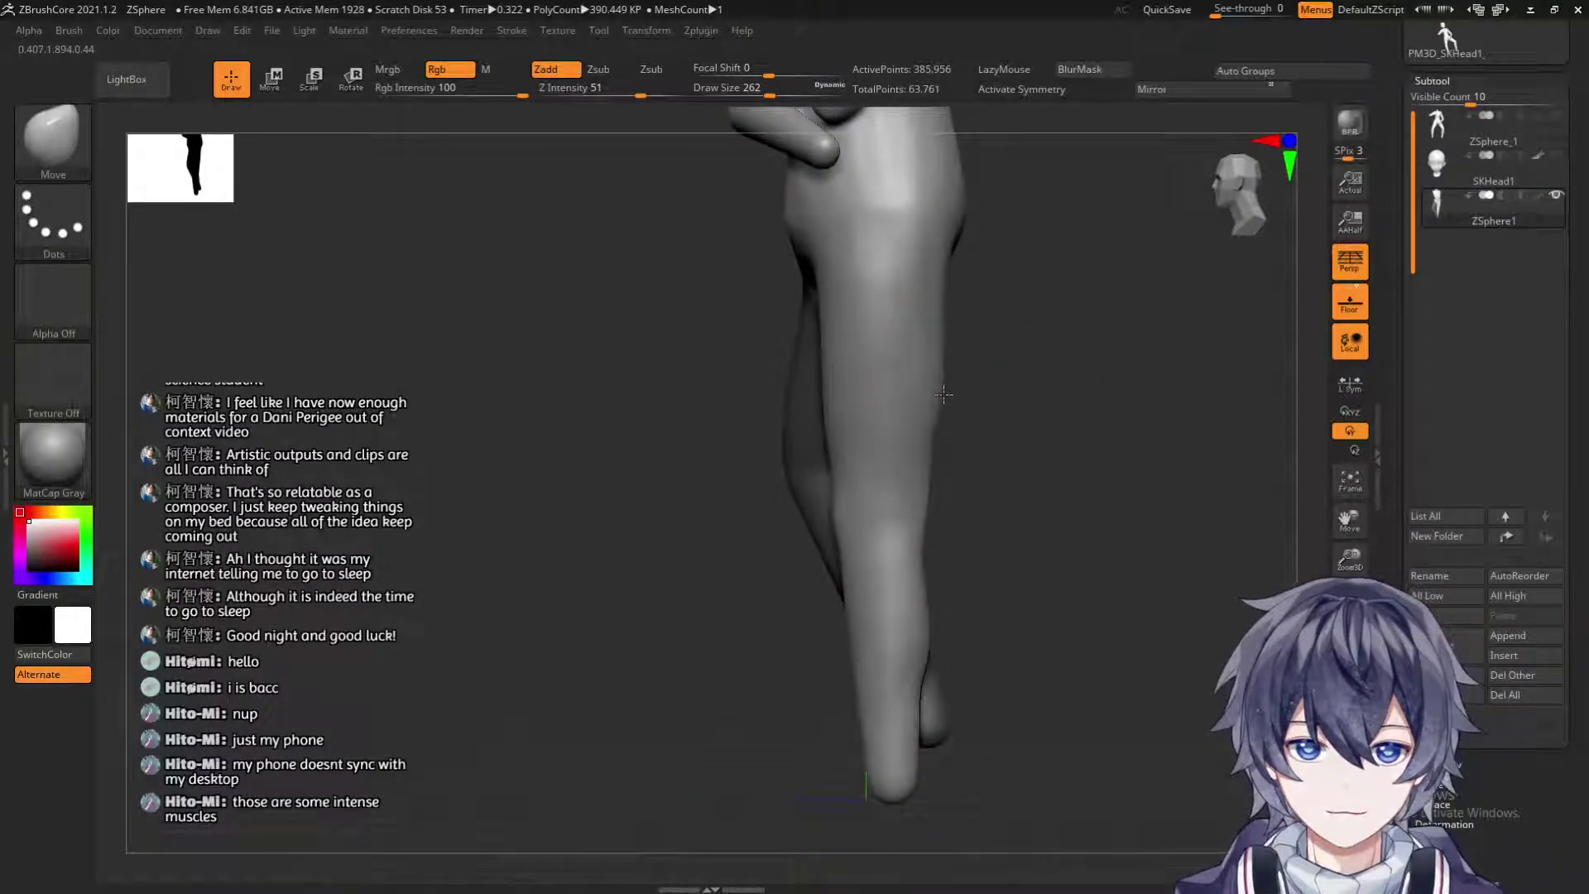
pyautogui.press('s')
pyautogui.moveTo(965, 358); pyautogui.dragTo(997, 358)
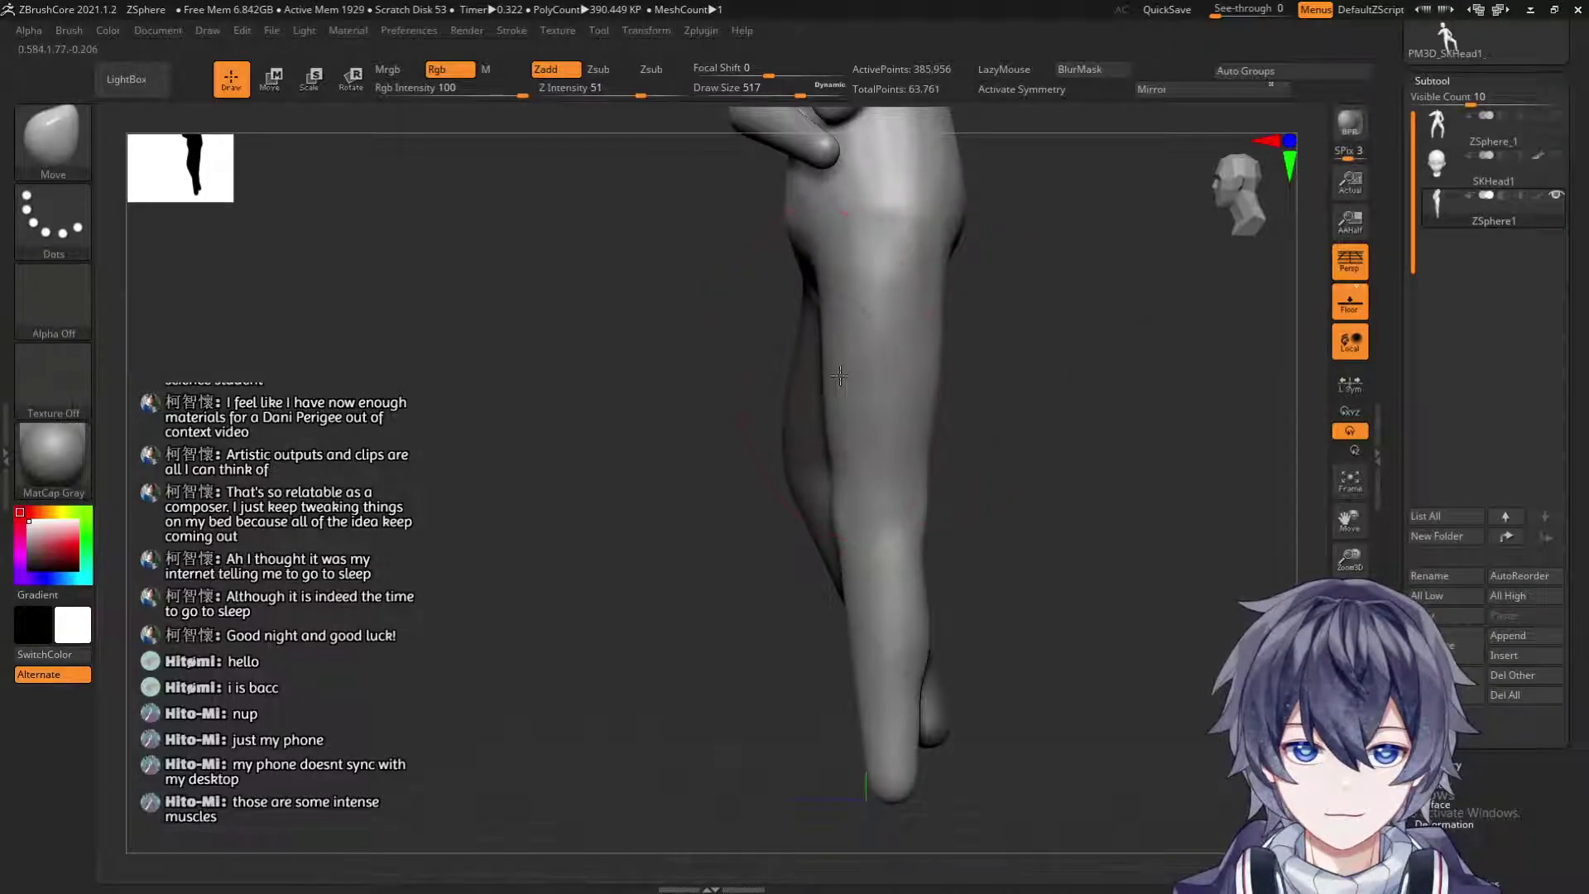
pyautogui.press('s')
pyautogui.moveTo(964, 330); pyautogui.dragTo(951, 313)
pyautogui.press('s')
pyautogui.moveTo(774, 457); pyautogui.dragTo(936, 330)
pyautogui.keyDown('shift'); pyautogui.moveTo(933, 248); pyautogui.dragTo(916, 216); pyautogui.keyUp('shift')
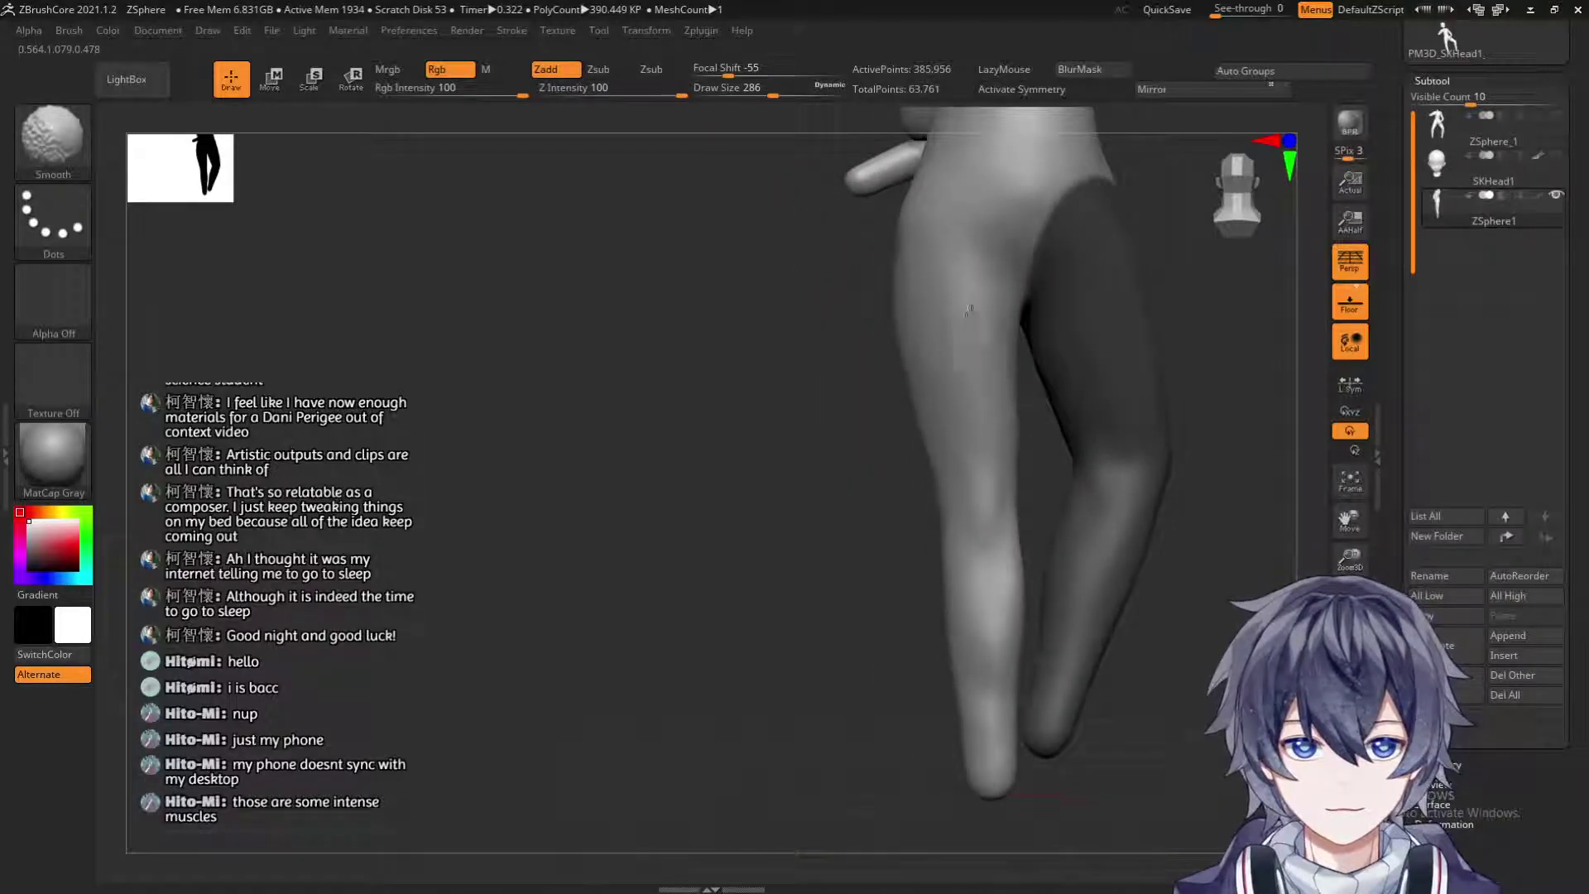
# Leave only the bent leg's thigh unmasked and reshape its side contours with the Move brush at draw size 344.
pyautogui.moveTo(753, 671)
pyautogui.keyDown('alt'); pyautogui.mouseDown()
pyautogui.moveTo(709, 615)
pyautogui.moveTo(583, 719)
pyautogui.mouseUp(); pyautogui.keyUp('alt')
pyautogui.moveTo(1004, 550)
pyautogui.mouseDown()
pyautogui.moveTo(836, 557)
pyautogui.moveTo(997, 550)
pyautogui.moveTo(1022, 588)
pyautogui.moveTo(996, 546)
pyautogui.moveTo(1068, 690)
pyautogui.moveTo(1069, 471)
pyautogui.moveTo(939, 504)
pyautogui.moveTo(926, 479)
pyautogui.mouseUp()
pyautogui.keyDown('ctrl'); pyautogui.click(997, 548); pyautogui.keyUp('ctrl')
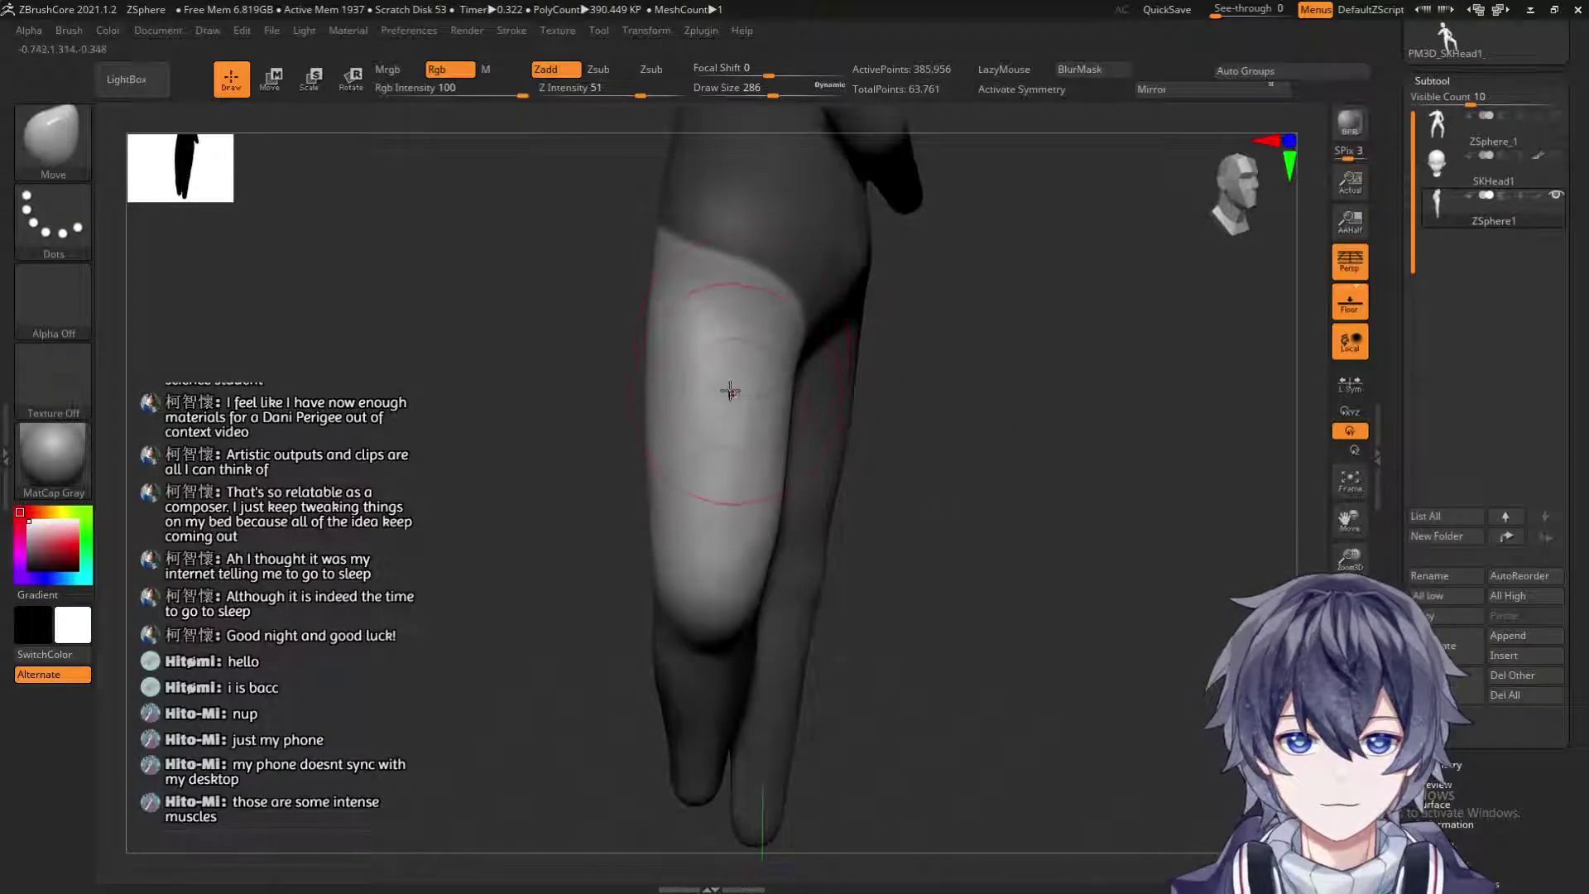
pyautogui.press('s')
pyautogui.moveTo(659, 456)
pyautogui.mouseDown()
pyautogui.moveTo(687, 457)
pyautogui.moveTo(637, 438)
pyautogui.mouseUp()
pyautogui.press('s')
pyautogui.moveTo(782, 441); pyautogui.dragTo(762, 442)
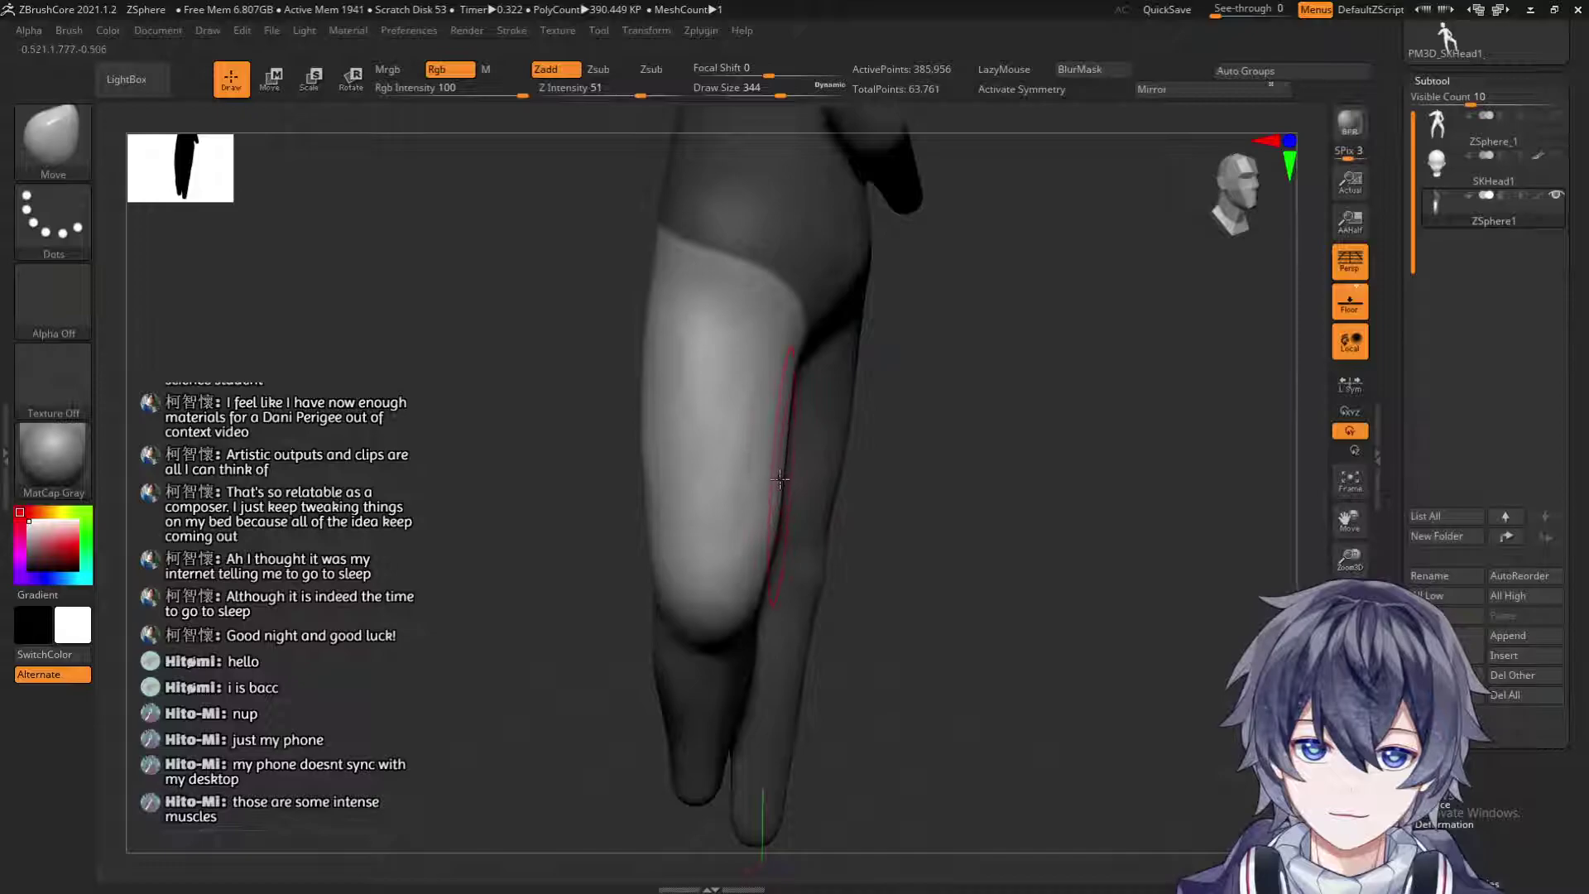
# Refine the unmasked thigh and knee of the bent leg from several angles with Move strokes and smoothing.
pyautogui.moveTo(951, 399)
pyautogui.mouseDown()
pyautogui.moveTo(875, 388)
pyautogui.moveTo(763, 511)
pyautogui.mouseUp()
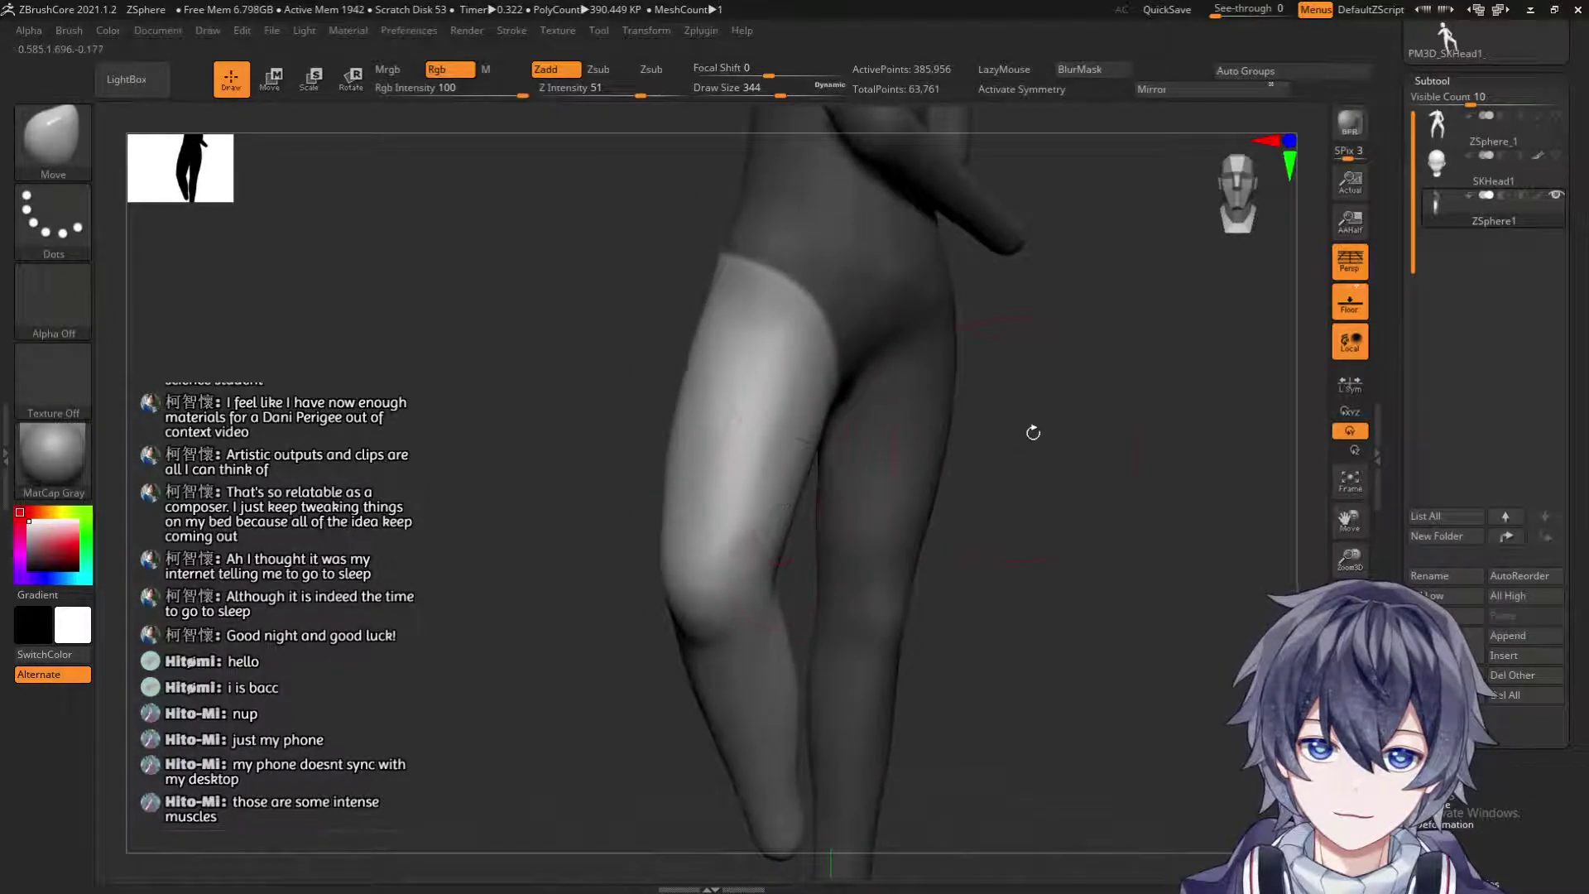
pyautogui.moveTo(1032, 433); pyautogui.dragTo(941, 434)
pyautogui.moveTo(845, 511); pyautogui.dragTo(871, 513)
pyautogui.moveTo(661, 544)
pyautogui.mouseDown()
pyautogui.moveTo(687, 582)
pyautogui.moveTo(710, 551)
pyautogui.mouseUp()
pyautogui.moveTo(881, 500); pyautogui.dragTo(875, 497)
pyautogui.moveTo(693, 538); pyautogui.dragTo(722, 602)
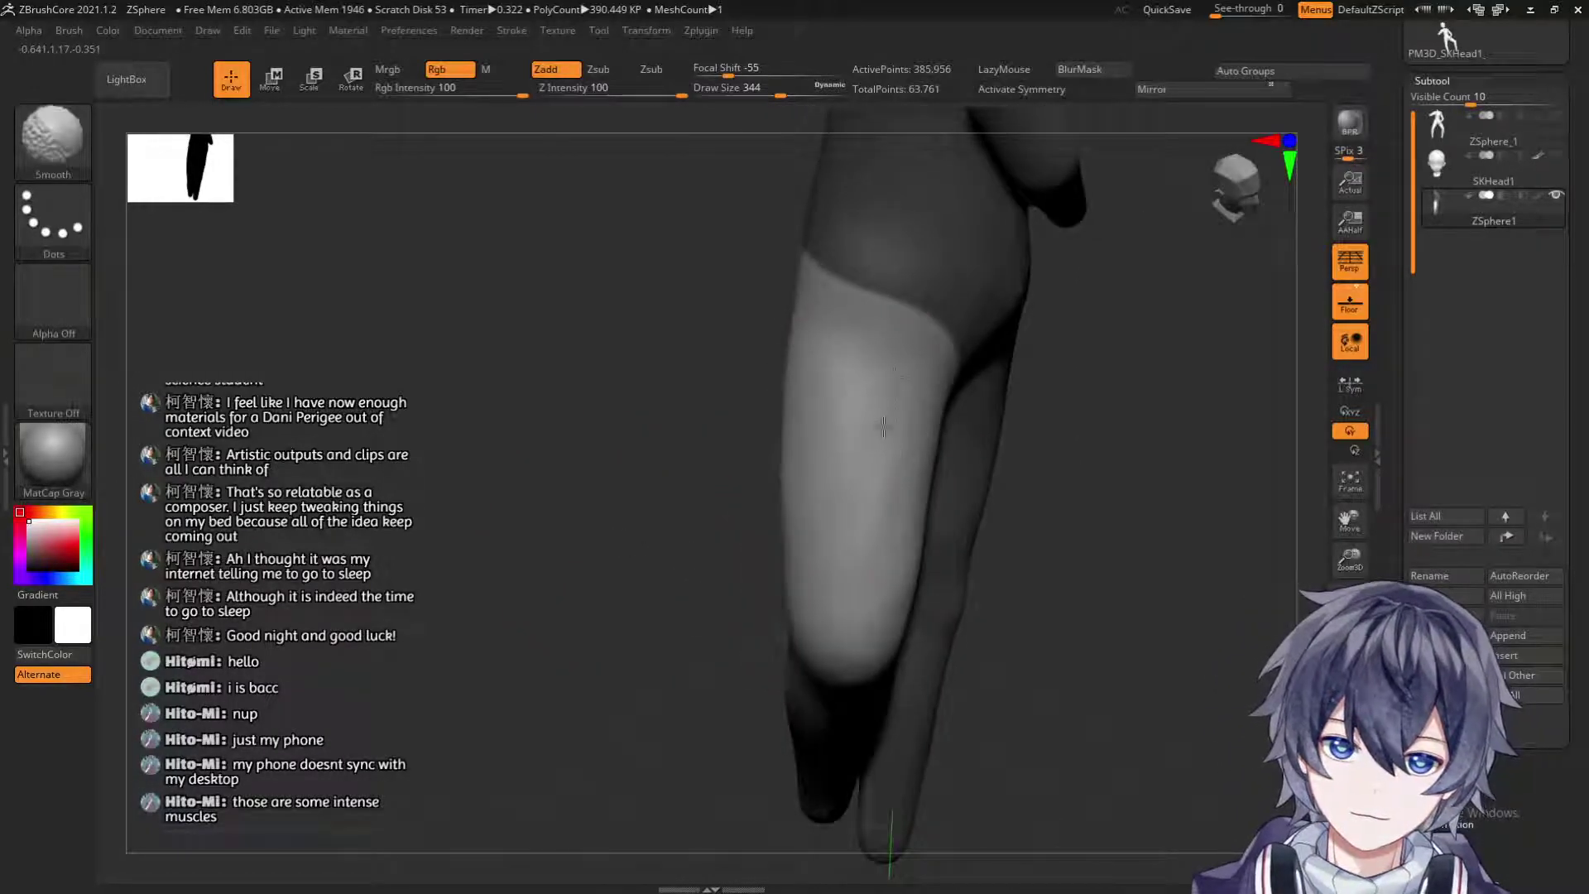
pyautogui.moveTo(1076, 555); pyautogui.dragTo(985, 476)
pyautogui.moveTo(734, 583); pyautogui.dragTo(827, 612)
pyautogui.moveTo(986, 422)
pyautogui.mouseDown()
pyautogui.moveTo(1088, 564)
pyautogui.moveTo(886, 556)
pyautogui.mouseUp()
pyautogui.moveTo(859, 489); pyautogui.dragTo(757, 484)
# Clear the mask and push the bent knee outward with the Move brush at draw size 1000.
pyautogui.press('w')
pyautogui.press('q')
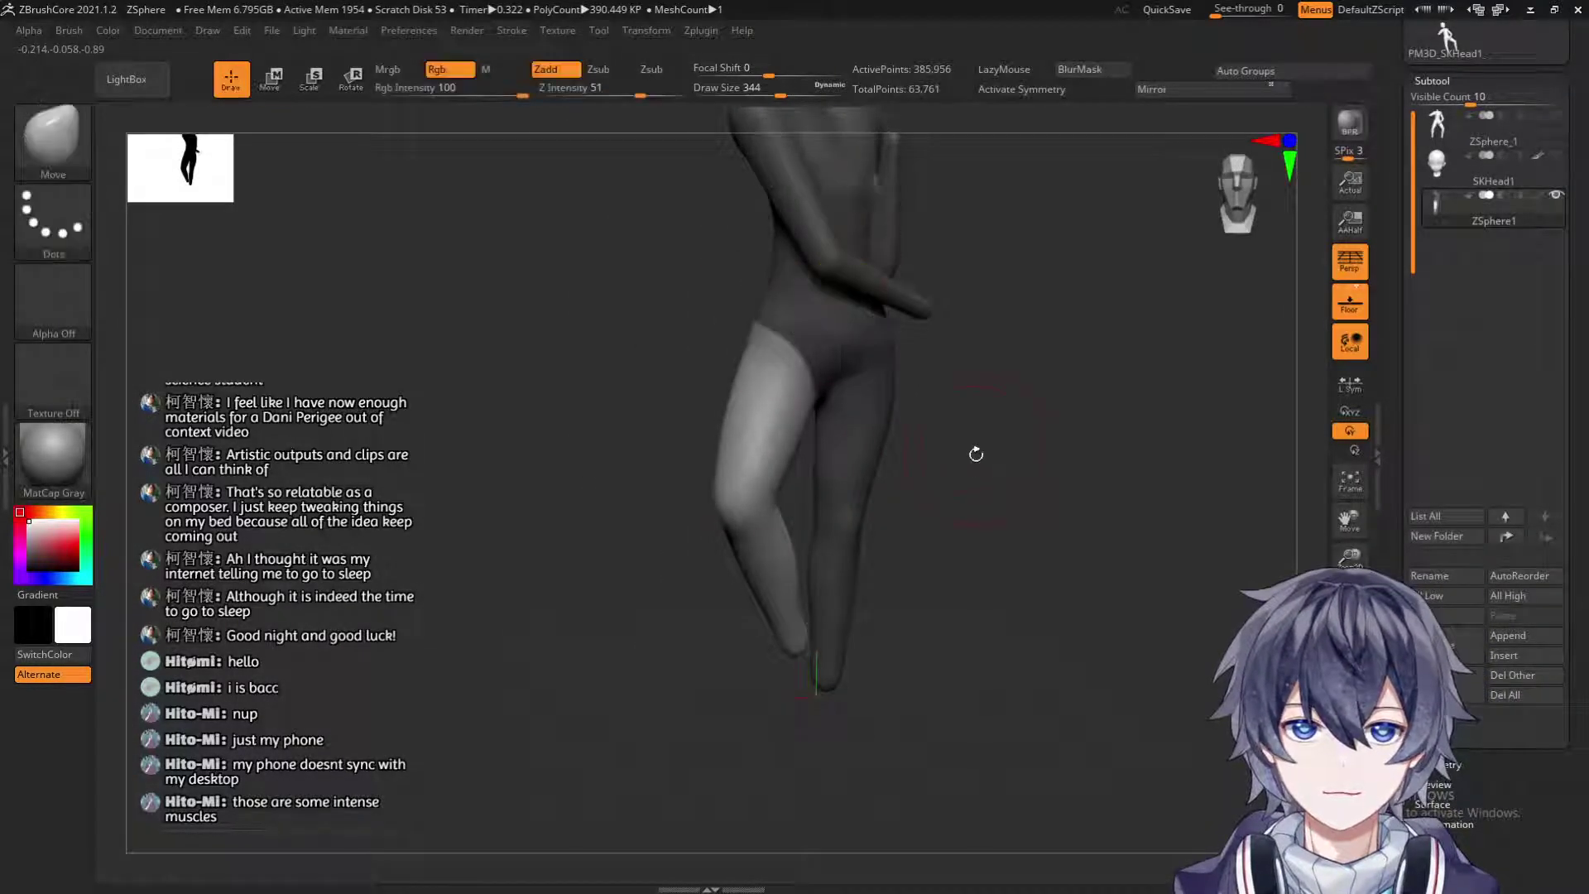
pyautogui.moveTo(1029, 450)
pyautogui.mouseDown()
pyautogui.moveTo(1019, 500)
pyautogui.moveTo(1002, 411)
pyautogui.mouseUp()
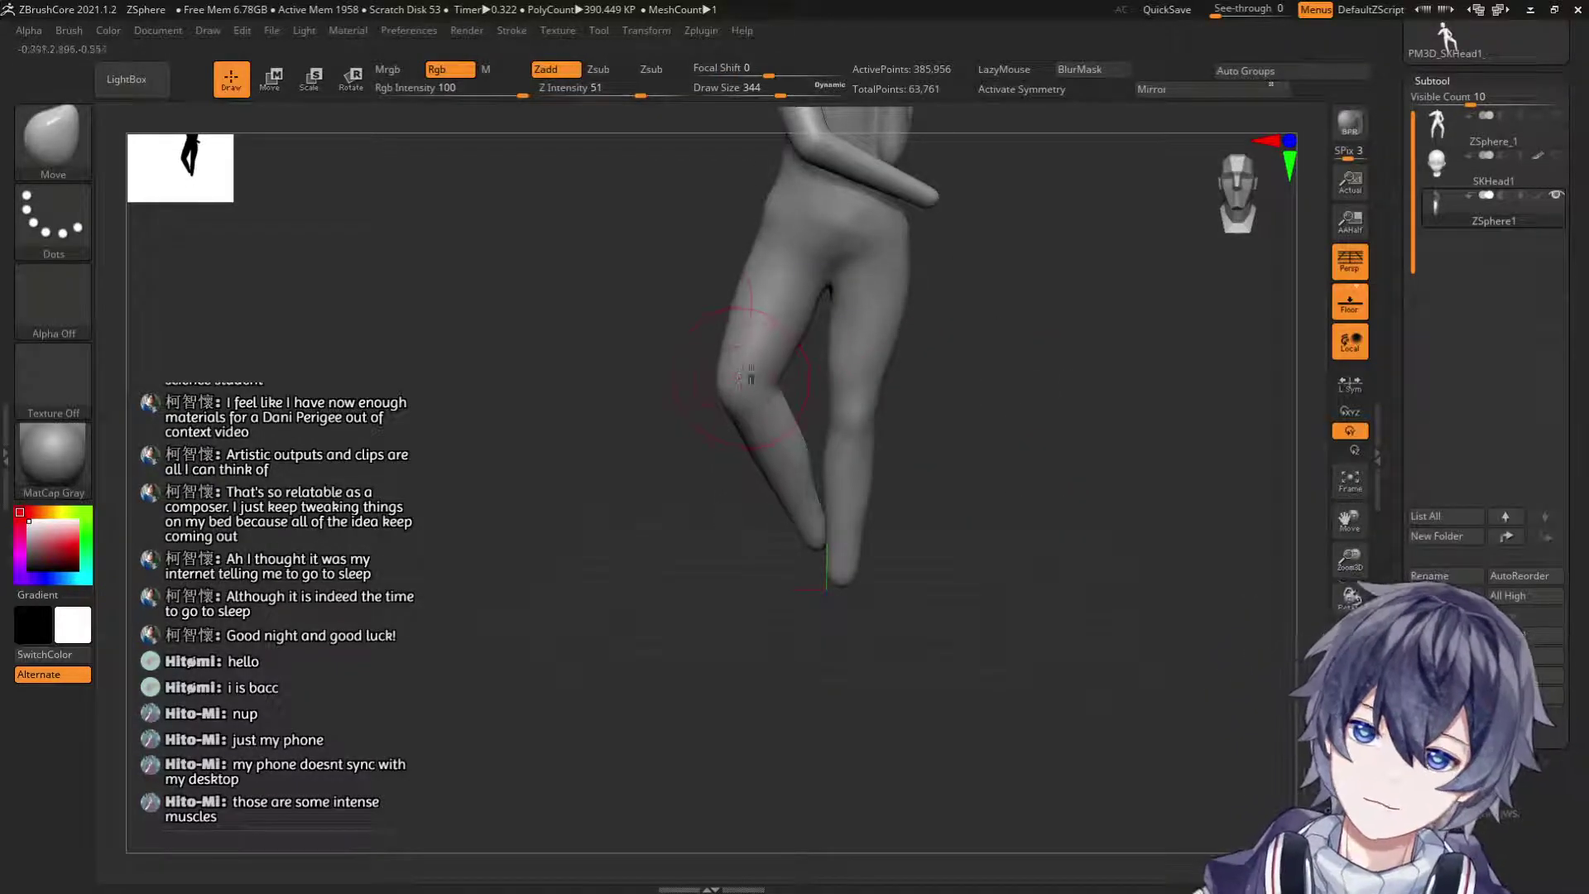
pyautogui.press('s')
pyautogui.moveTo(757, 381)
pyautogui.mouseDown()
pyautogui.moveTo(806, 384)
pyautogui.moveTo(764, 399)
pyautogui.mouseUp()
pyautogui.press('s')
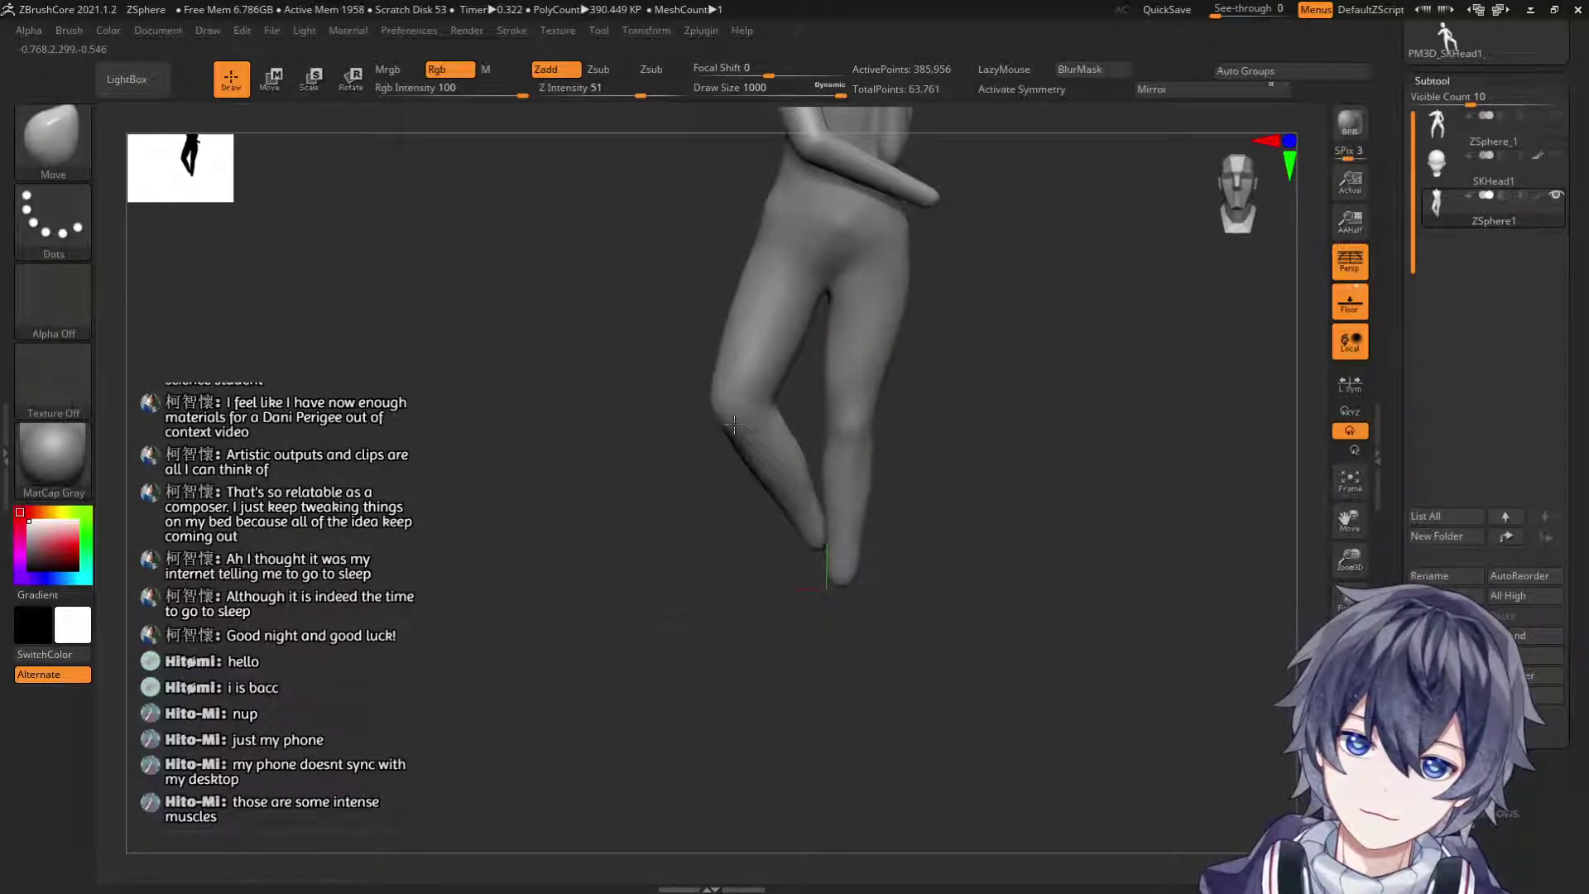
pyautogui.moveTo(726, 431); pyautogui.dragTo(719, 436)
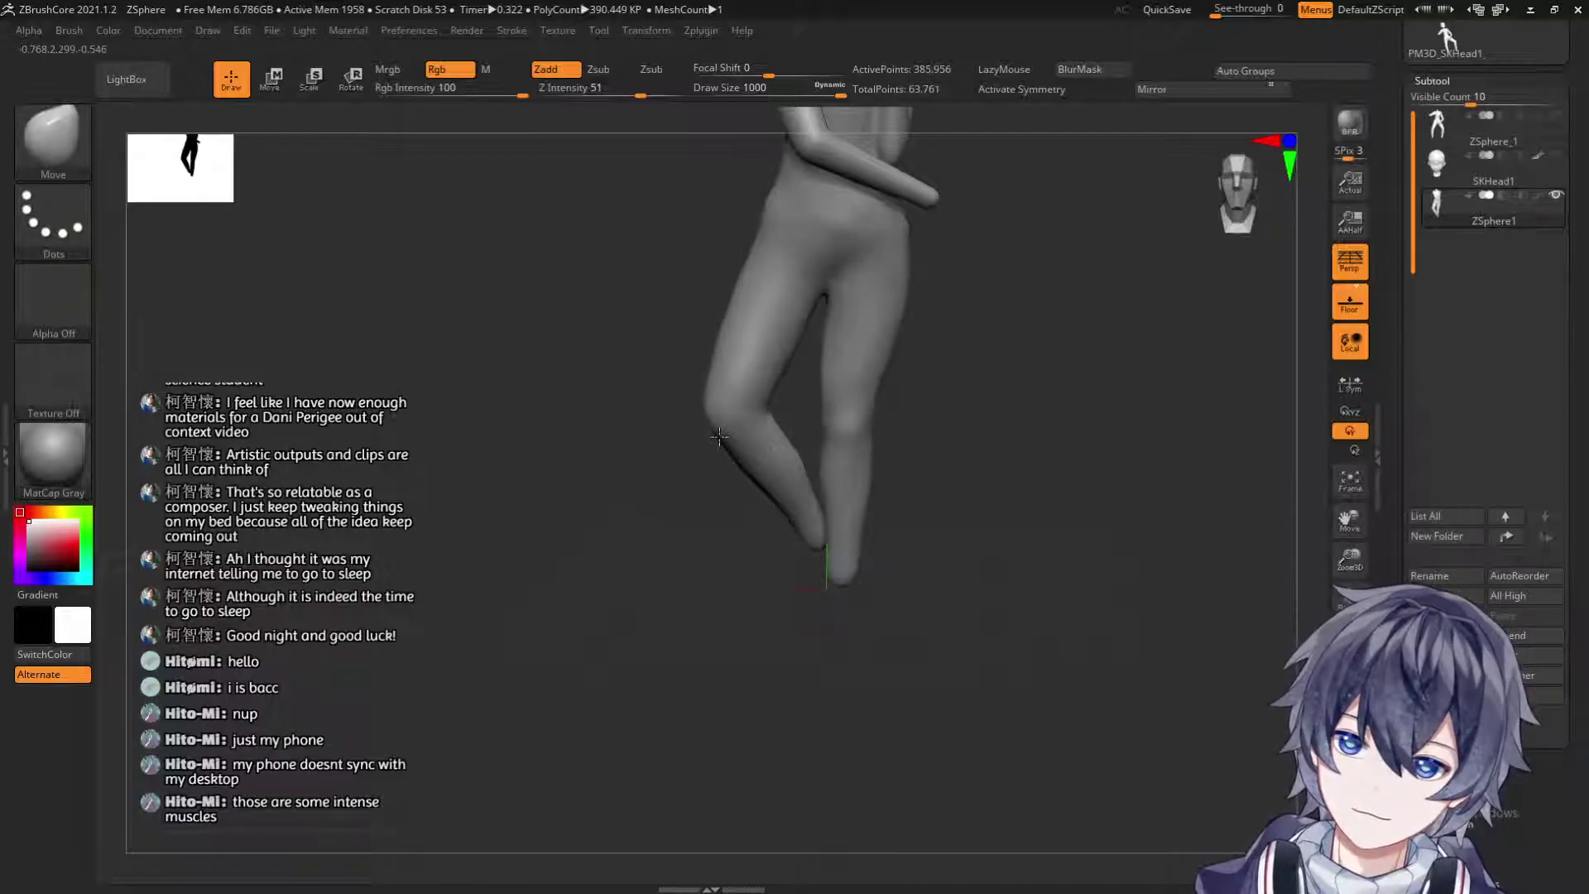
pyautogui.moveTo(936, 502); pyautogui.dragTo(985, 513)
# Adjust the inner thigh and crotch area between the legs with the Move brush at draw size 453.
pyautogui.moveTo(775, 550)
pyautogui.mouseDown()
pyautogui.moveTo(790, 634)
pyautogui.moveTo(944, 480)
pyautogui.moveTo(930, 408)
pyautogui.moveTo(957, 572)
pyautogui.moveTo(881, 431)
pyautogui.moveTo(944, 381)
pyautogui.moveTo(891, 464)
pyautogui.mouseUp()
pyautogui.press('s')
pyautogui.moveTo(881, 366); pyautogui.dragTo(850, 367)
pyautogui.press('s')
pyautogui.moveTo(802, 458); pyautogui.dragTo(784, 458)
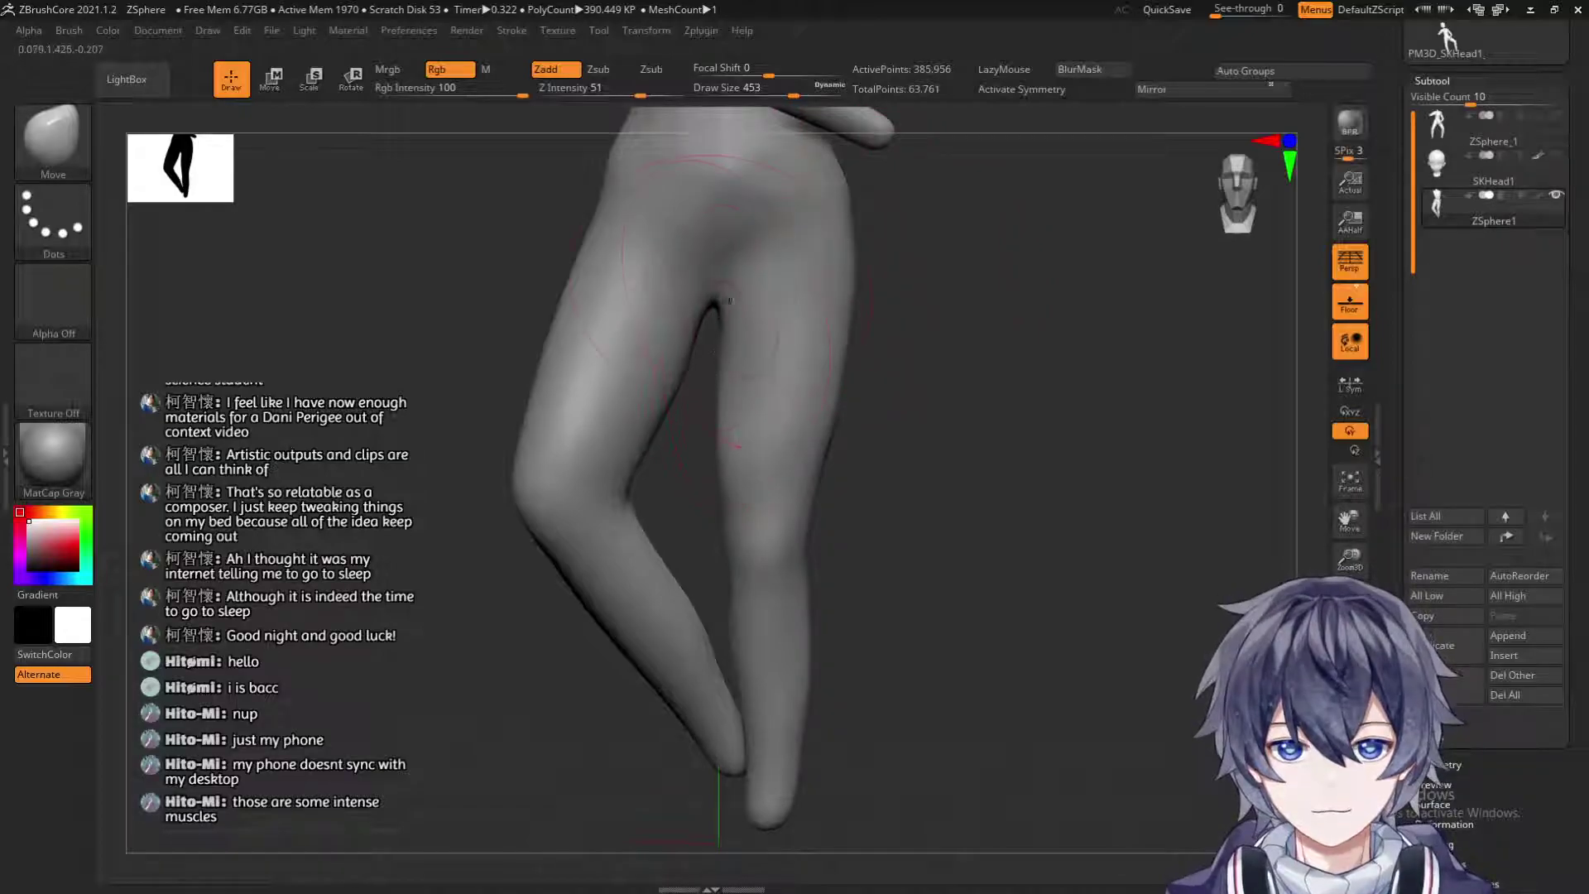
pyautogui.moveTo(721, 251); pyautogui.dragTo(736, 217)
# Bend the end of the lowered forearm downward into a hand shape with the Move brush at draw size 262.
pyautogui.keyDown('alt'); pyautogui.moveTo(977, 256); pyautogui.dragTo(901, 613); pyautogui.keyUp('alt')
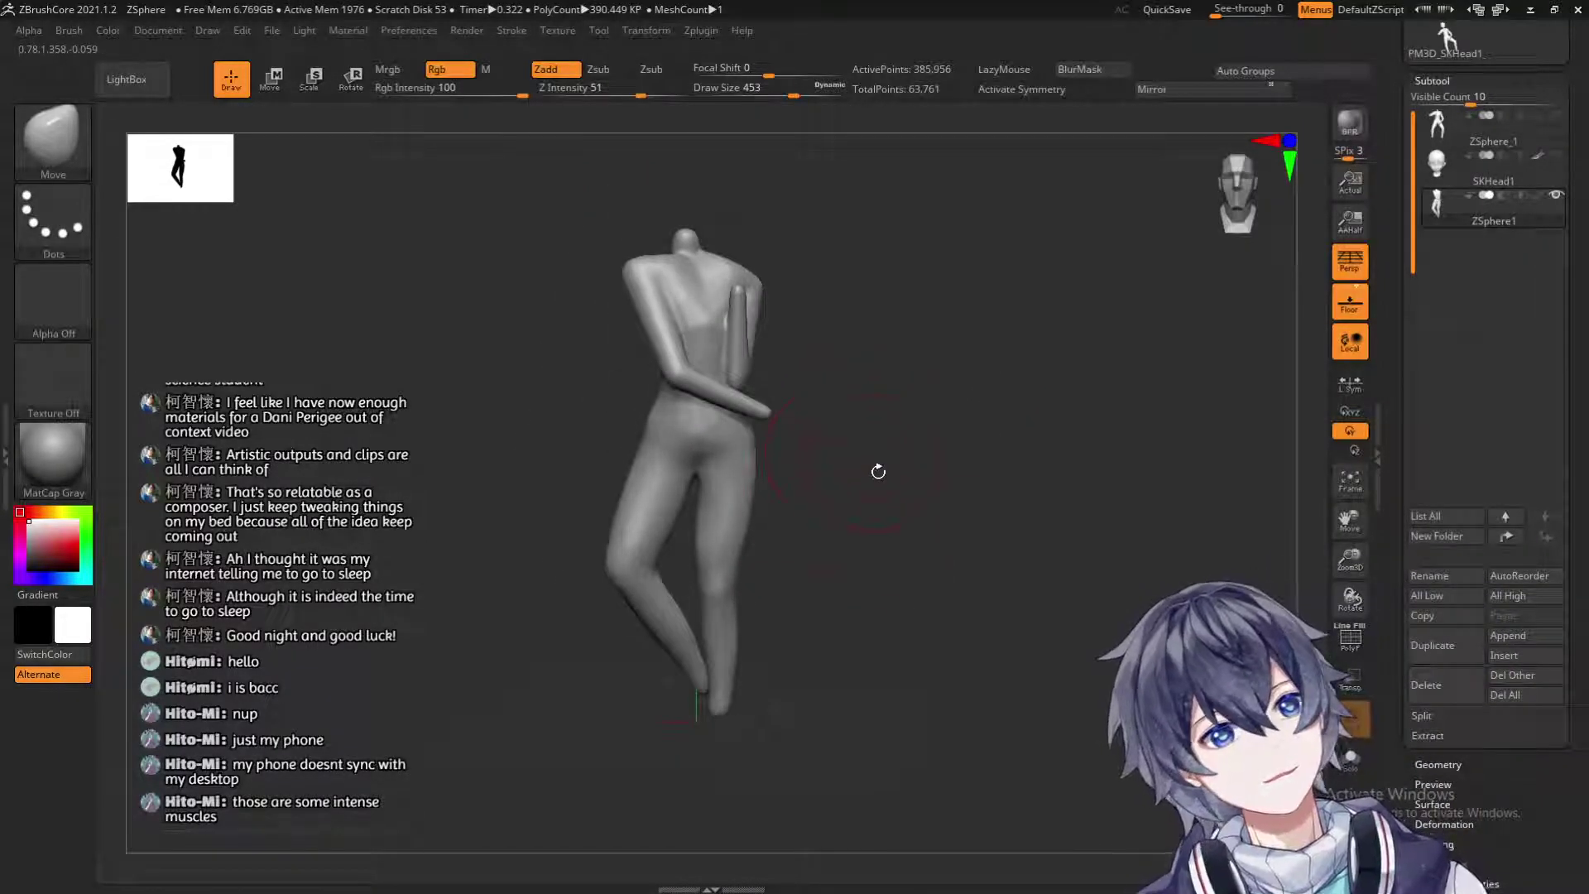
pyautogui.moveTo(815, 491)
pyautogui.keyDown('alt'); pyautogui.mouseDown()
pyautogui.moveTo(800, 590)
pyautogui.moveTo(820, 585)
pyautogui.moveTo(915, 755)
pyautogui.moveTo(986, 560)
pyautogui.moveTo(855, 387)
pyautogui.mouseUp(); pyautogui.keyUp('alt')
pyautogui.press('s')
pyautogui.moveTo(869, 386); pyautogui.dragTo(850, 406)
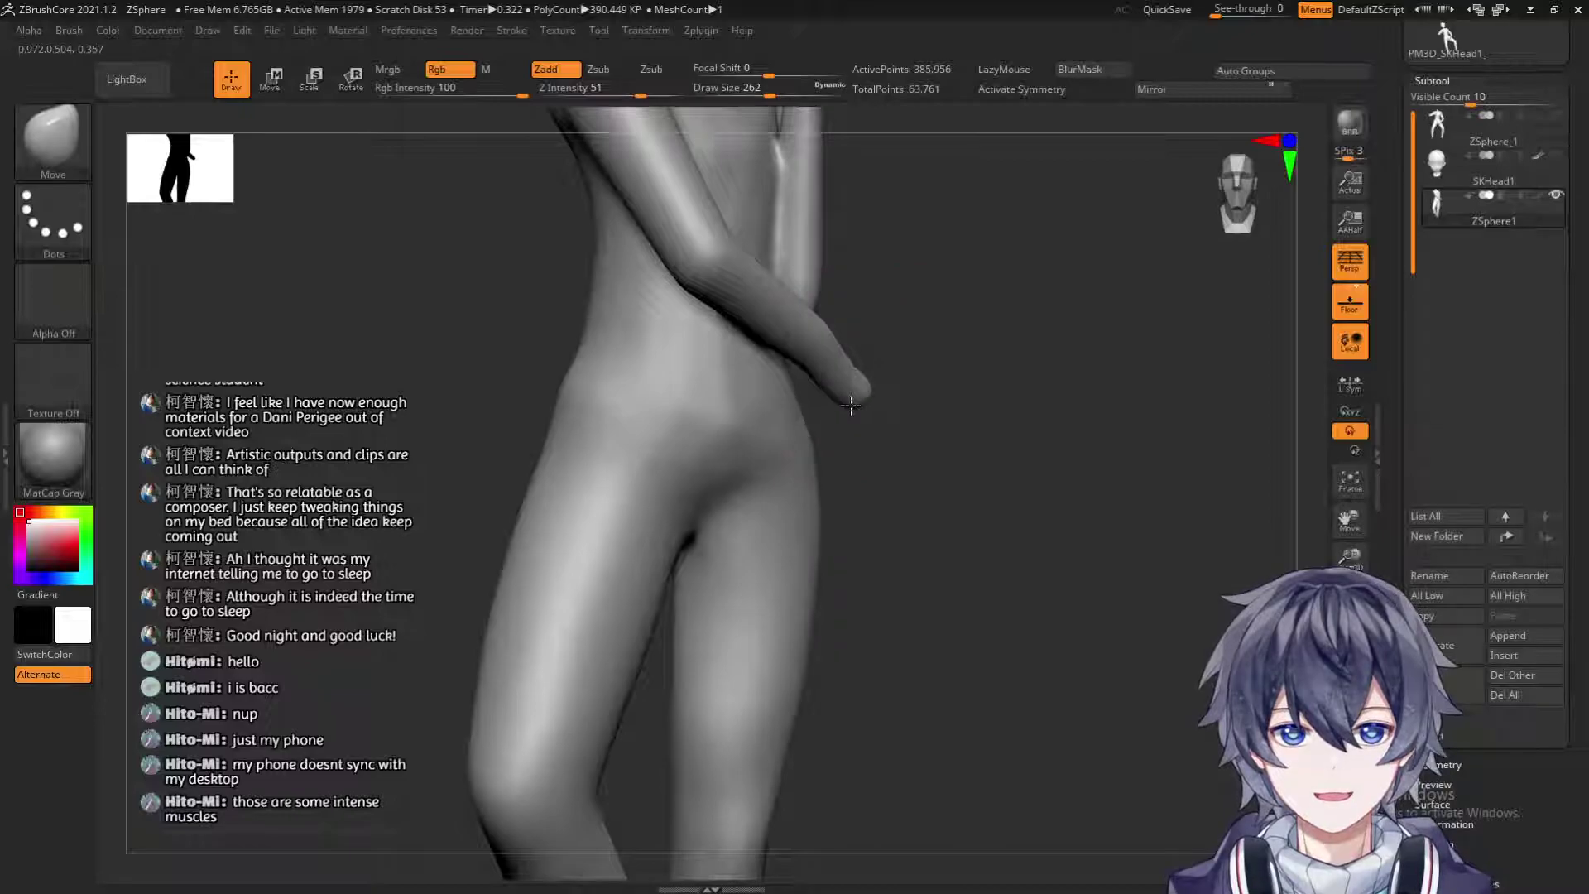
pyautogui.moveTo(923, 441); pyautogui.dragTo(993, 435)
pyautogui.moveTo(865, 392); pyautogui.dragTo(863, 419)
pyautogui.moveTo(1031, 364); pyautogui.dragTo(979, 359)
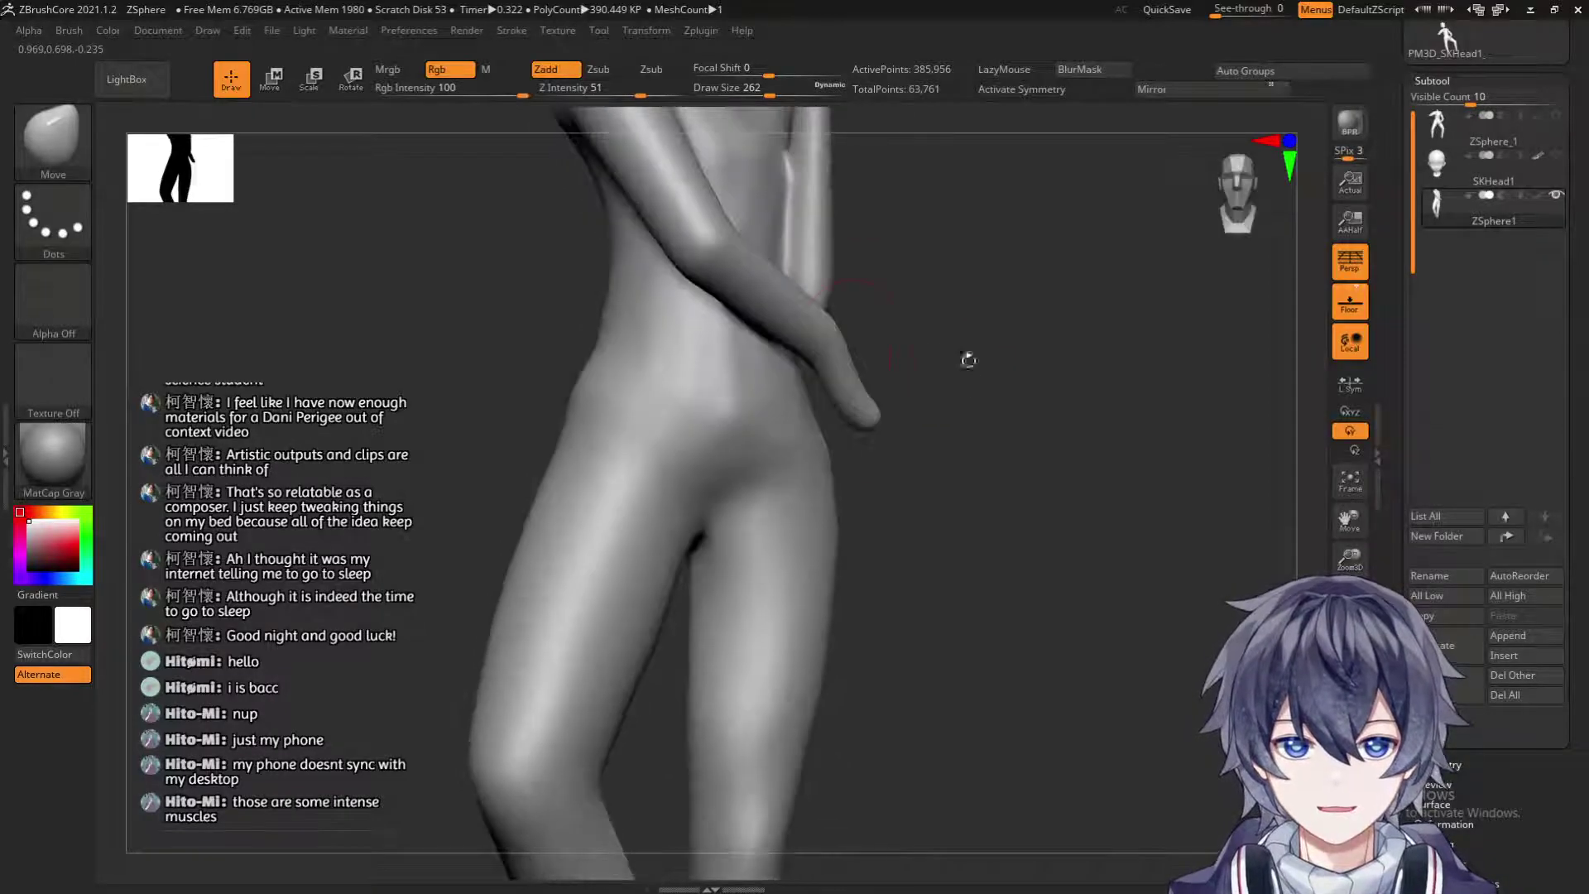
pyautogui.moveTo(833, 387); pyautogui.dragTo(850, 383)
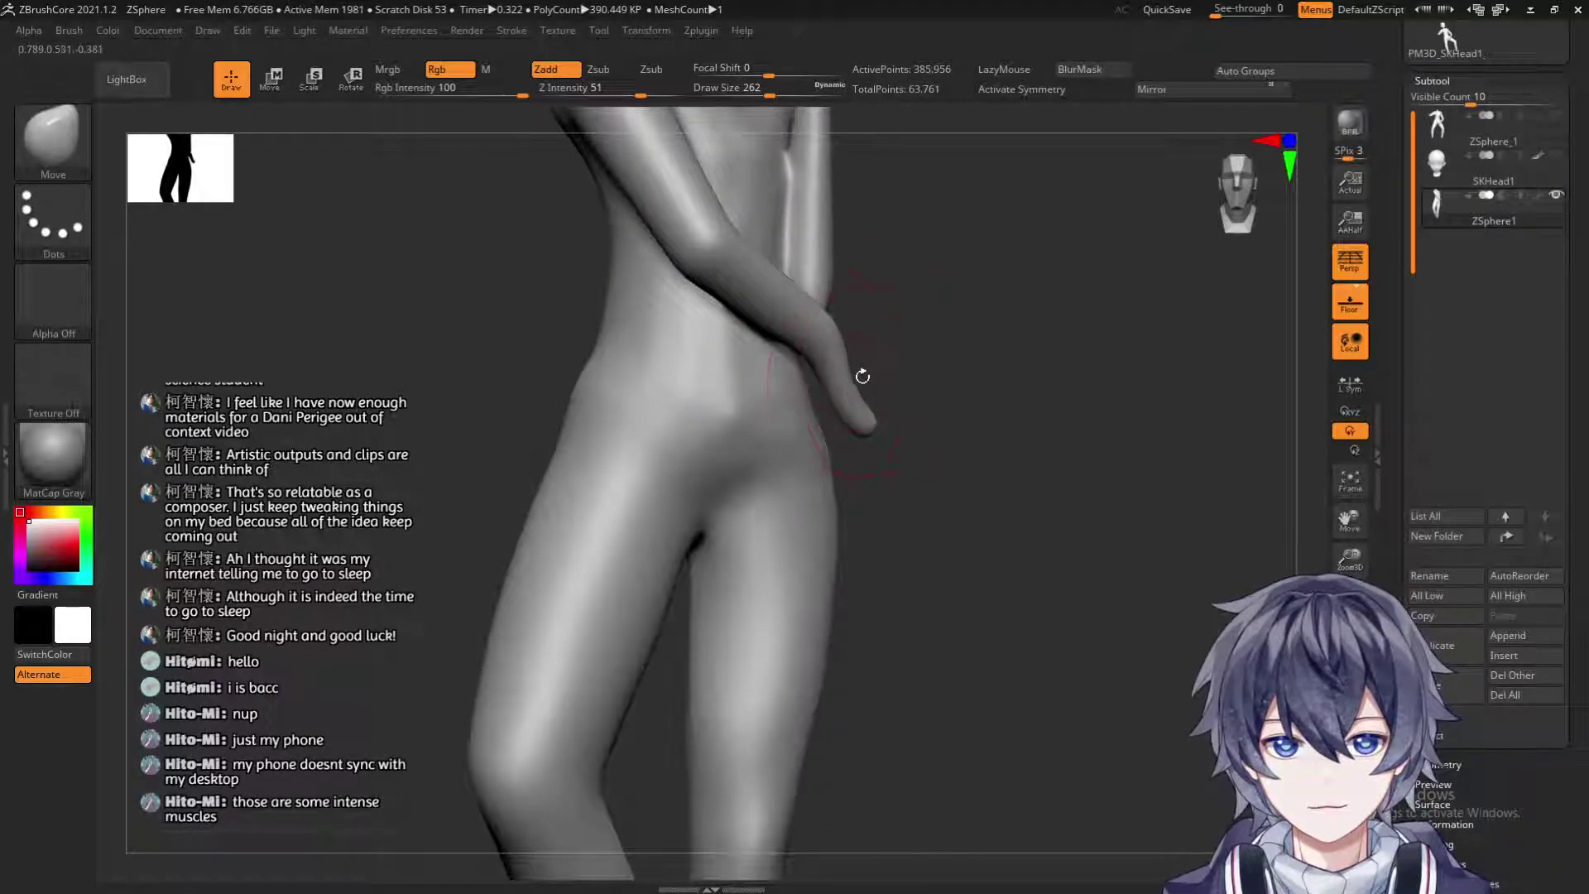
# Build up volume on both sides of the chest with the ClayBuildup brush at draw size 262, undoing the last stroke.
pyautogui.moveTo(985, 356)
pyautogui.mouseDown()
pyautogui.moveTo(944, 381)
pyautogui.moveTo(862, 501)
pyautogui.mouseUp()
pyautogui.moveTo(1028, 428)
pyautogui.mouseDown()
pyautogui.moveTo(1054, 498)
pyautogui.moveTo(1033, 488)
pyautogui.moveTo(1035, 439)
pyautogui.moveTo(795, 408)
pyautogui.mouseUp()
pyautogui.press('shift')
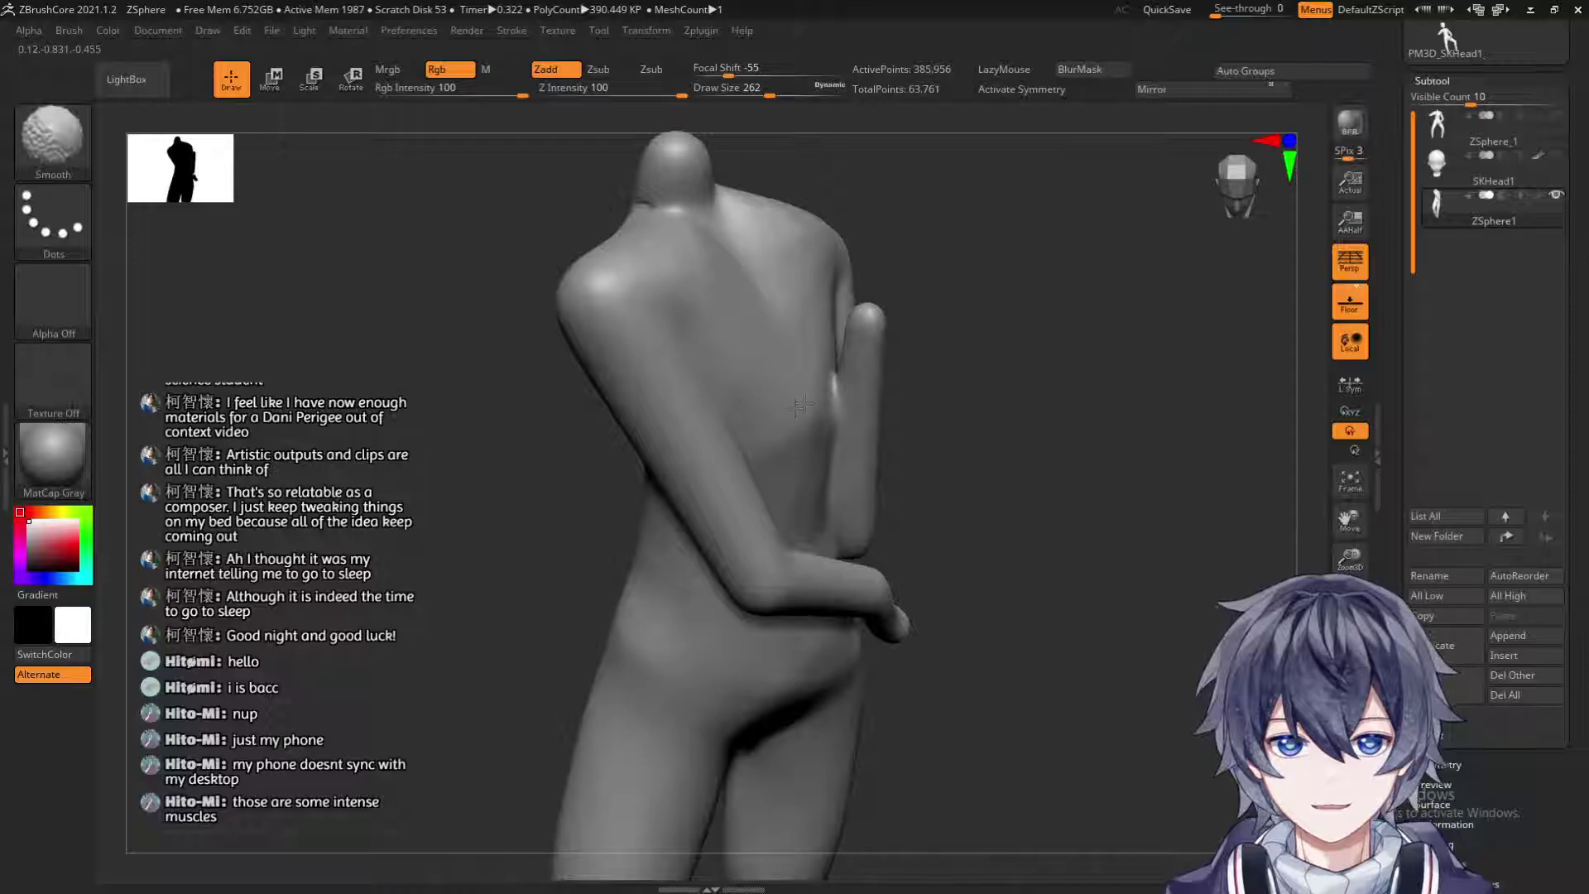
pyautogui.press('b')
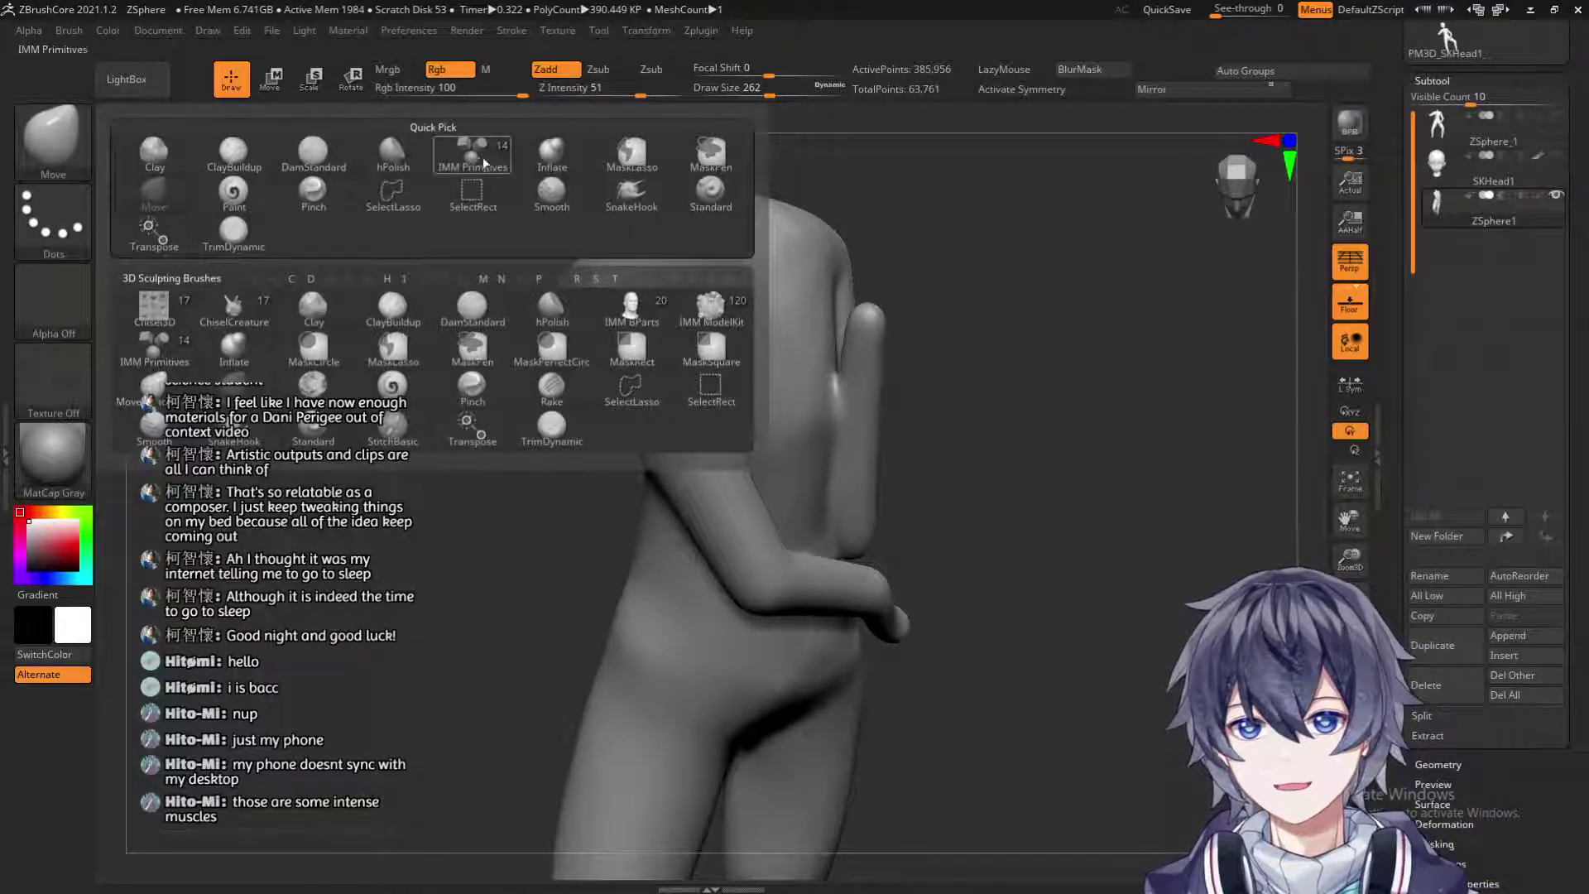
pyautogui.click(409, 163)
pyautogui.moveTo(981, 293); pyautogui.dragTo(857, 300)
pyautogui.moveTo(728, 313); pyautogui.dragTo(768, 459)
pyautogui.moveTo(718, 308); pyautogui.dragTo(751, 423)
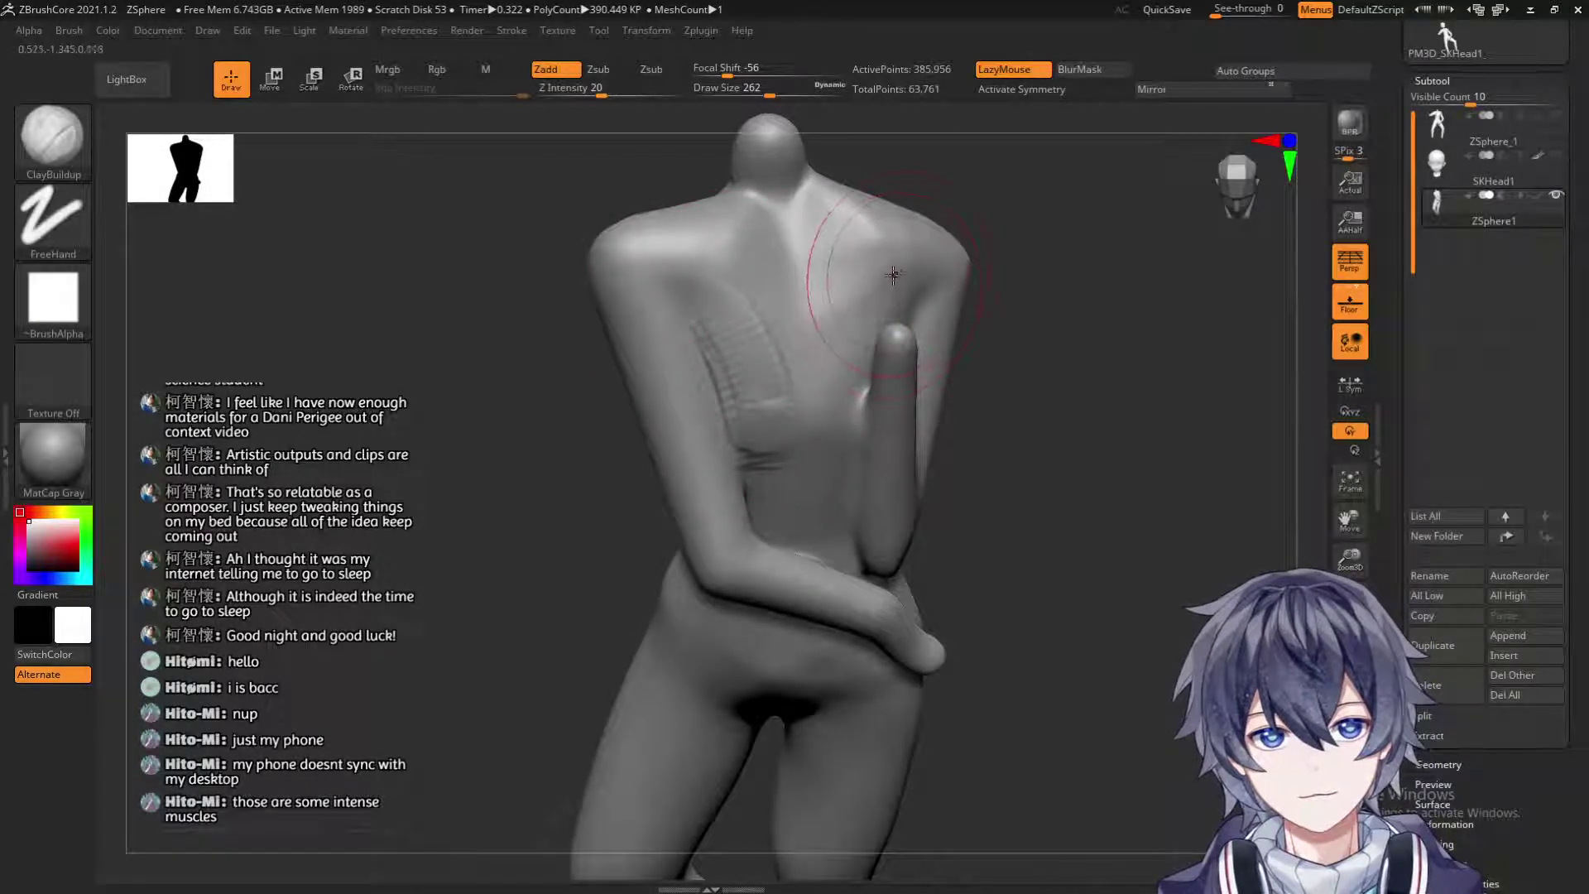
pyautogui.moveTo(984, 315)
pyautogui.mouseDown()
pyautogui.moveTo(965, 380)
pyautogui.moveTo(892, 320)
pyautogui.moveTo(932, 320)
pyautogui.mouseUp()
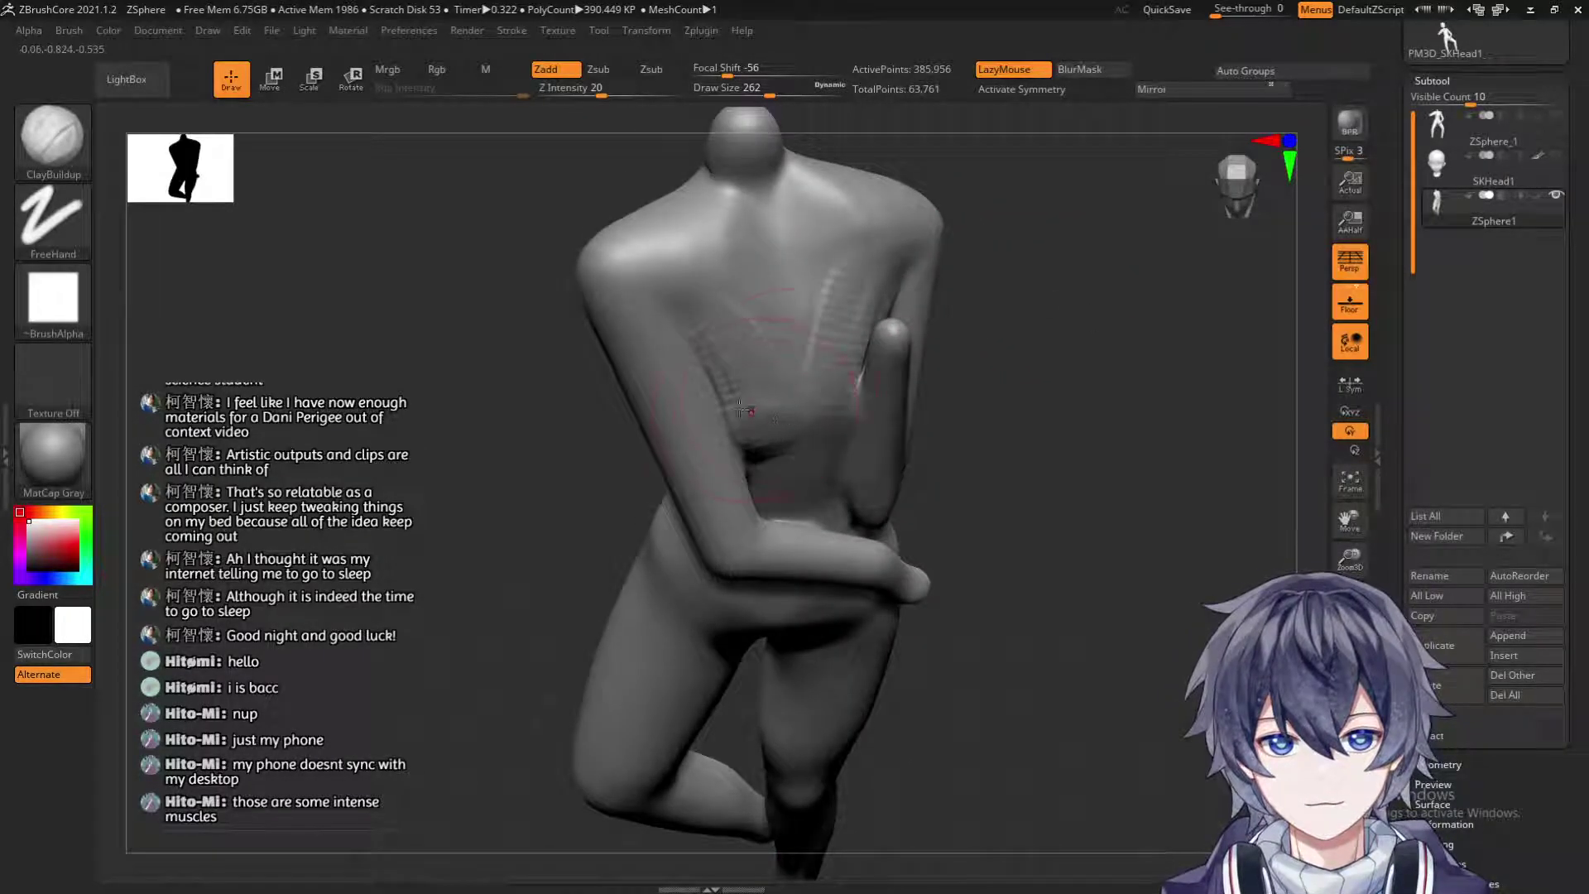
pyautogui.hotkey('ctrl', 'z')
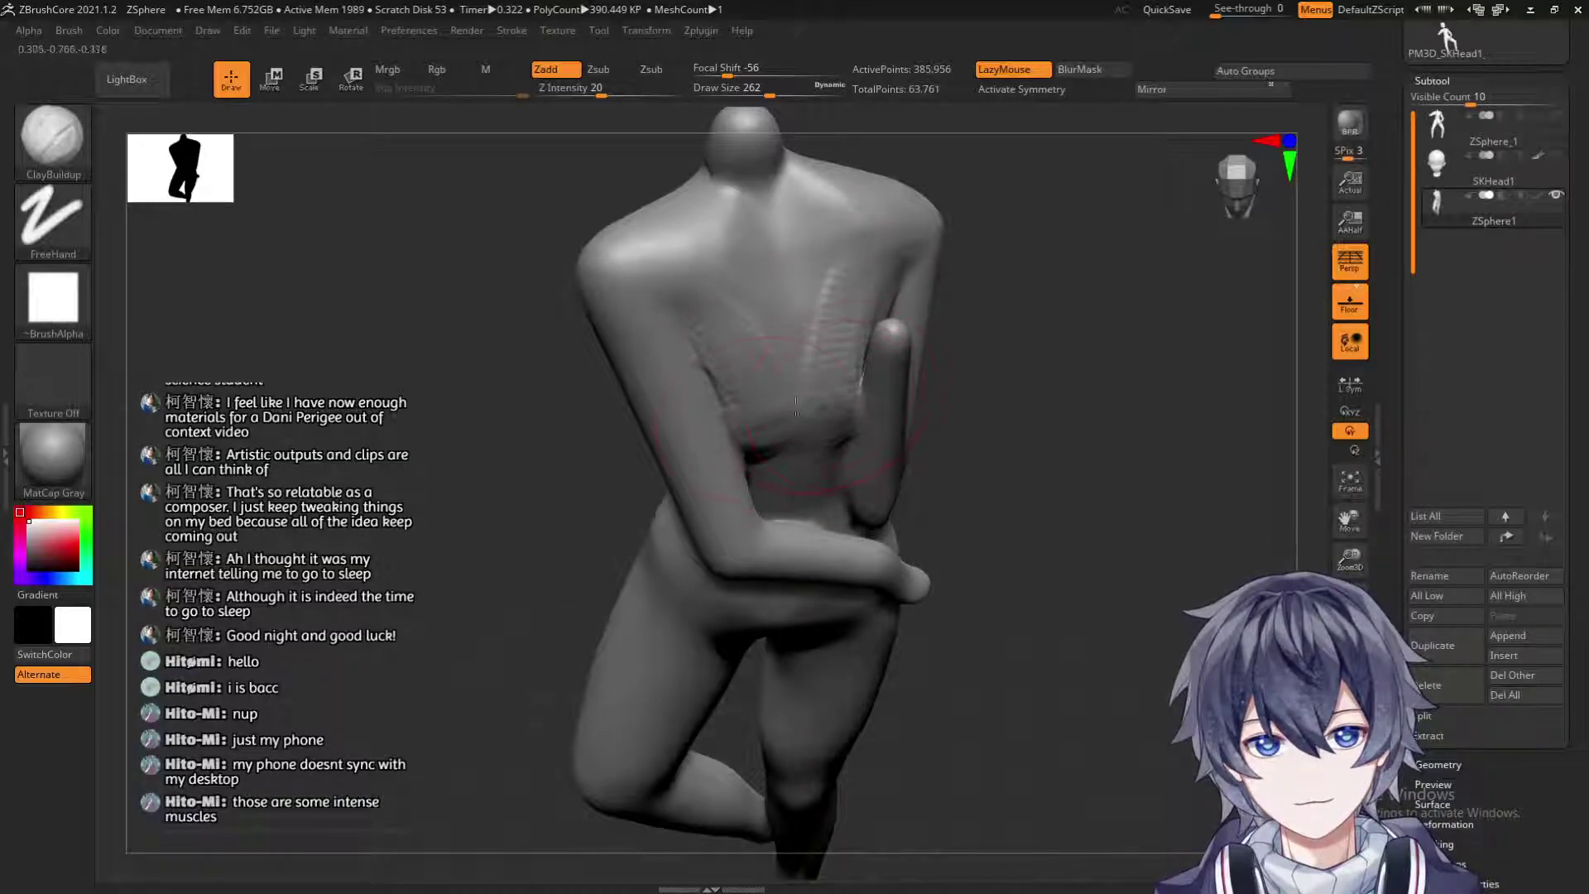
# Define both breast forms with smaller ClayBuildup strokes at draw size 124.
pyautogui.press('s')
pyautogui.moveTo(758, 425); pyautogui.dragTo(742, 430)
pyautogui.press('s')
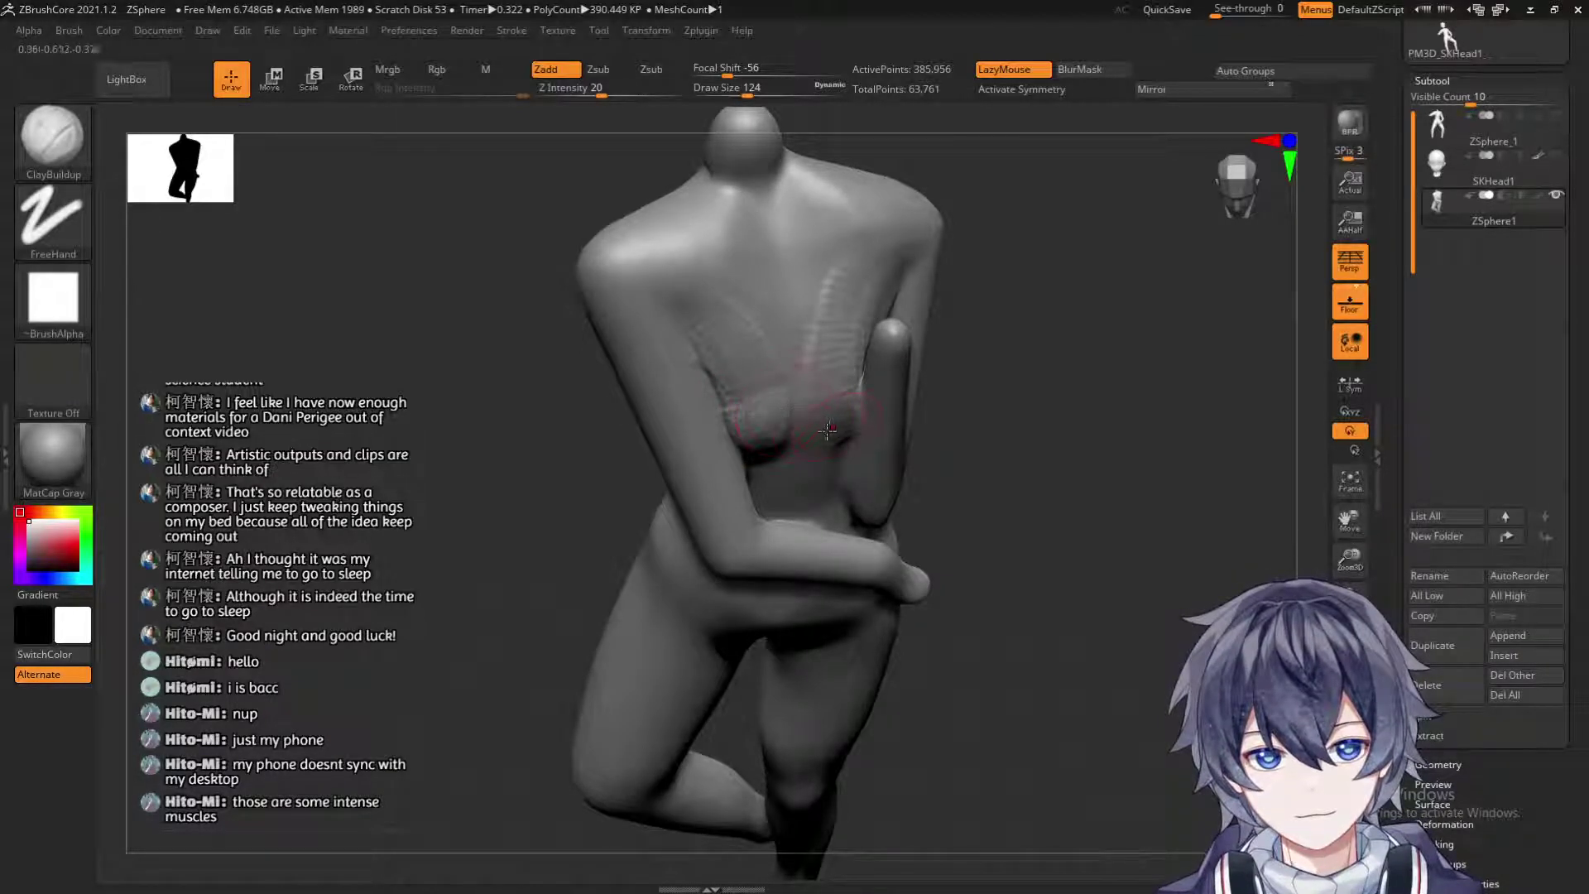
pyautogui.moveTo(1048, 323); pyautogui.dragTo(1025, 314)
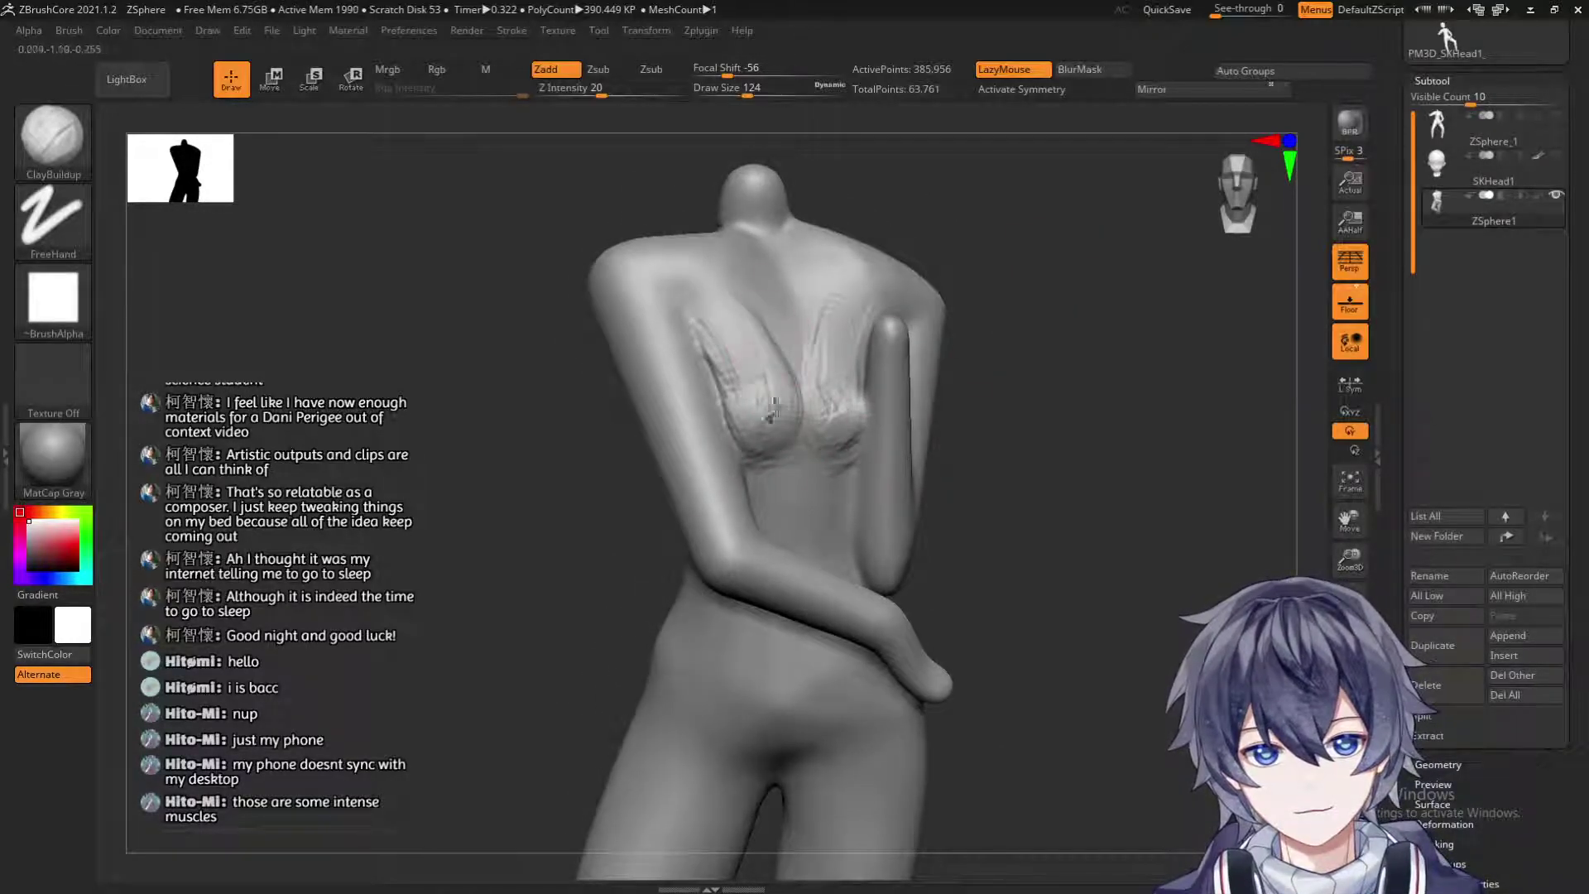
pyautogui.moveTo(1051, 288); pyautogui.dragTo(1069, 324)
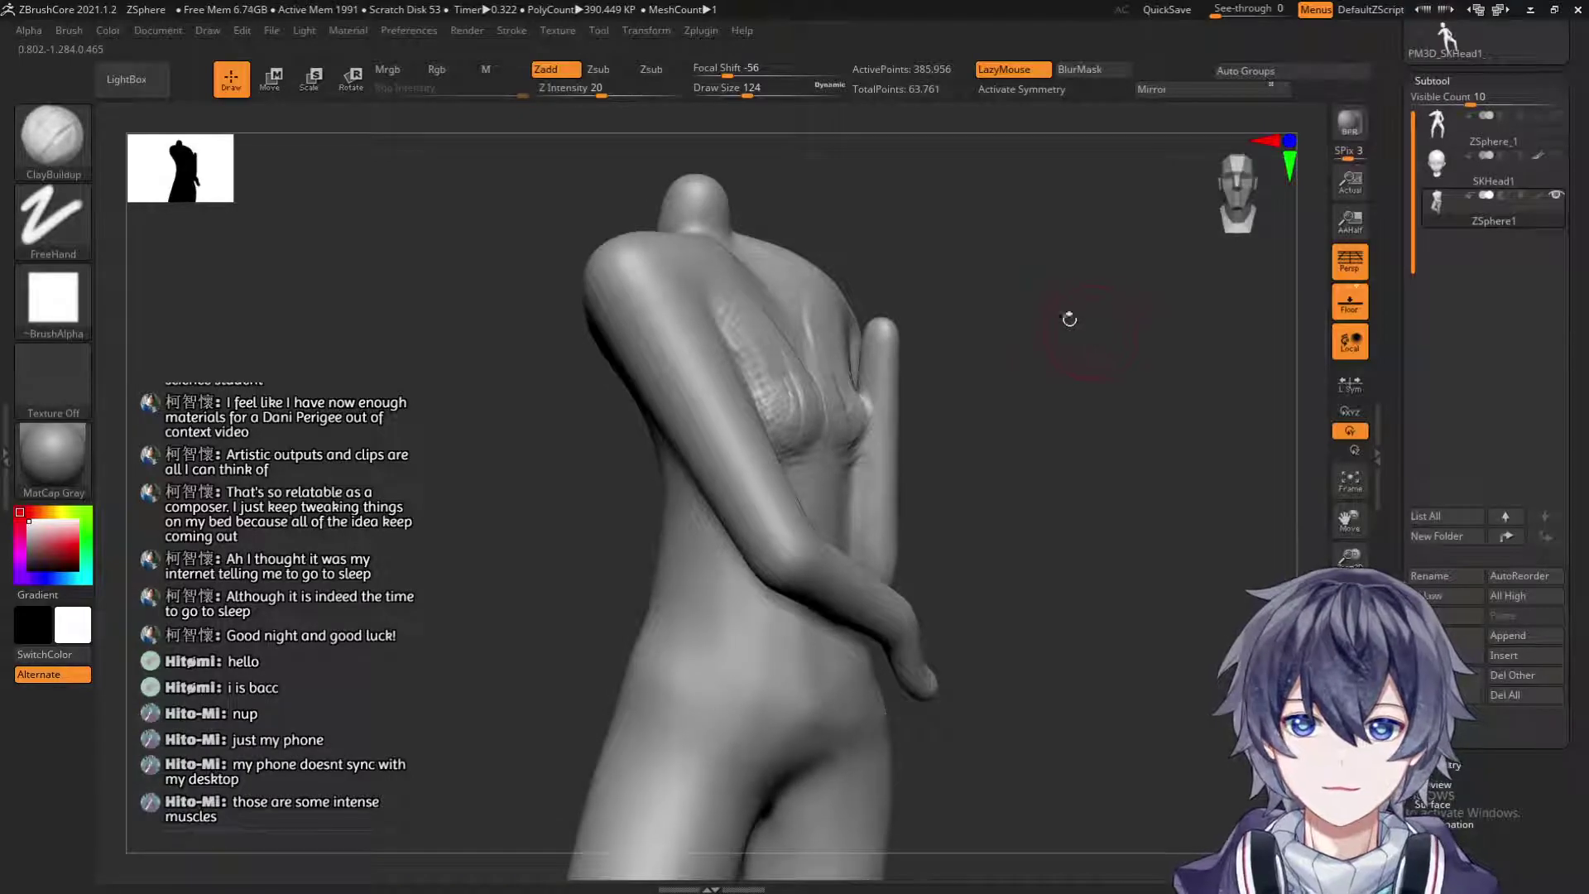
# Reposition and reshape the breast forms with the Move brush at draw size 239.
pyautogui.press('w')
pyautogui.press('q')
pyautogui.click(52, 136)
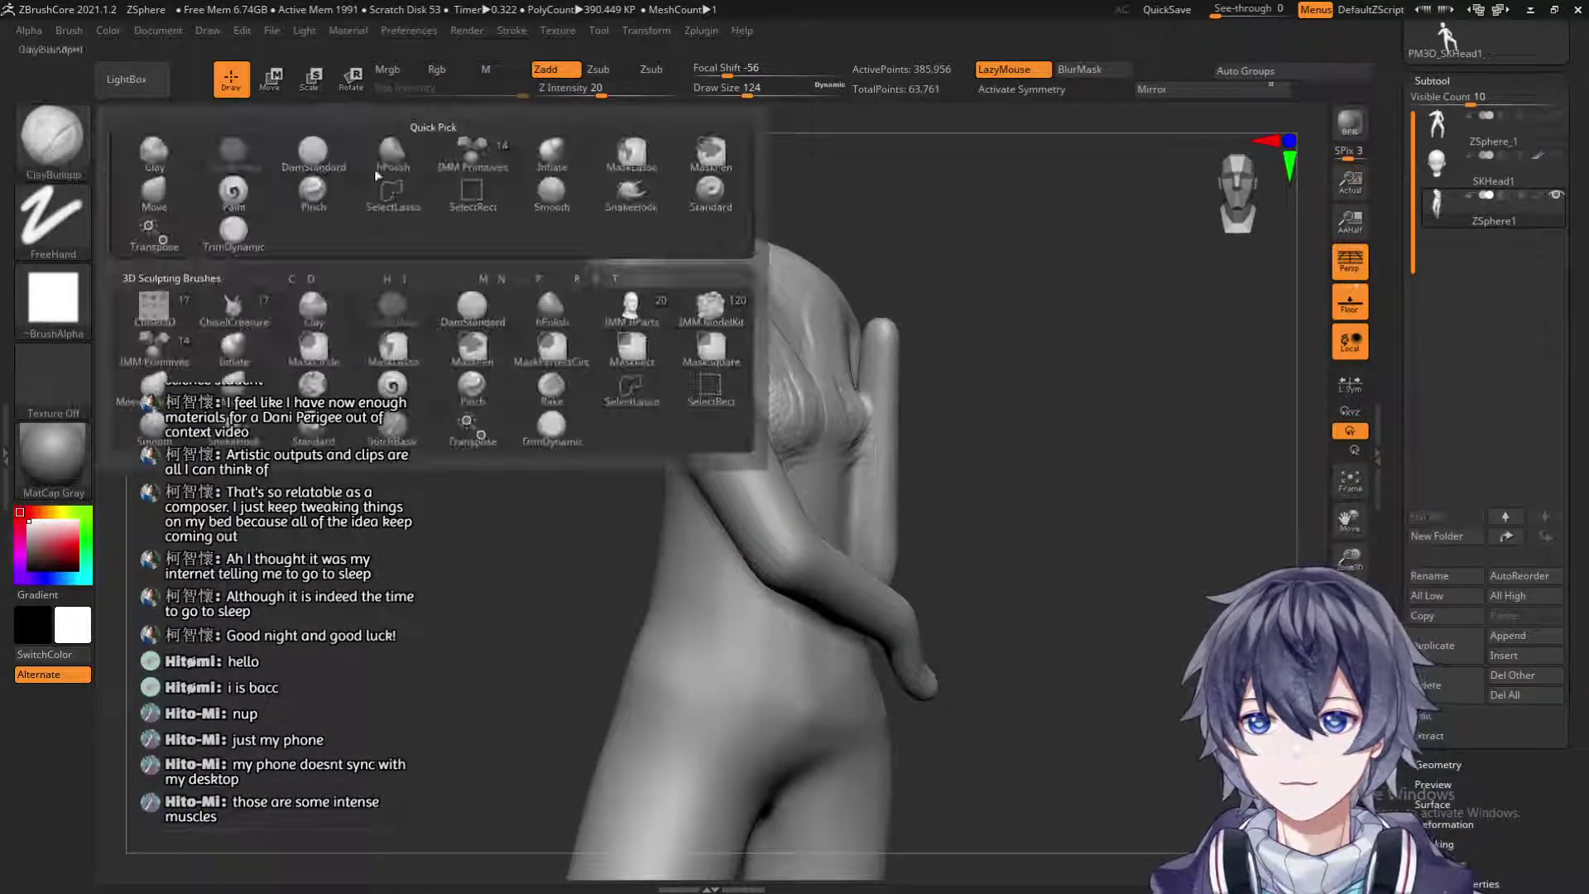
pyautogui.click(150, 194)
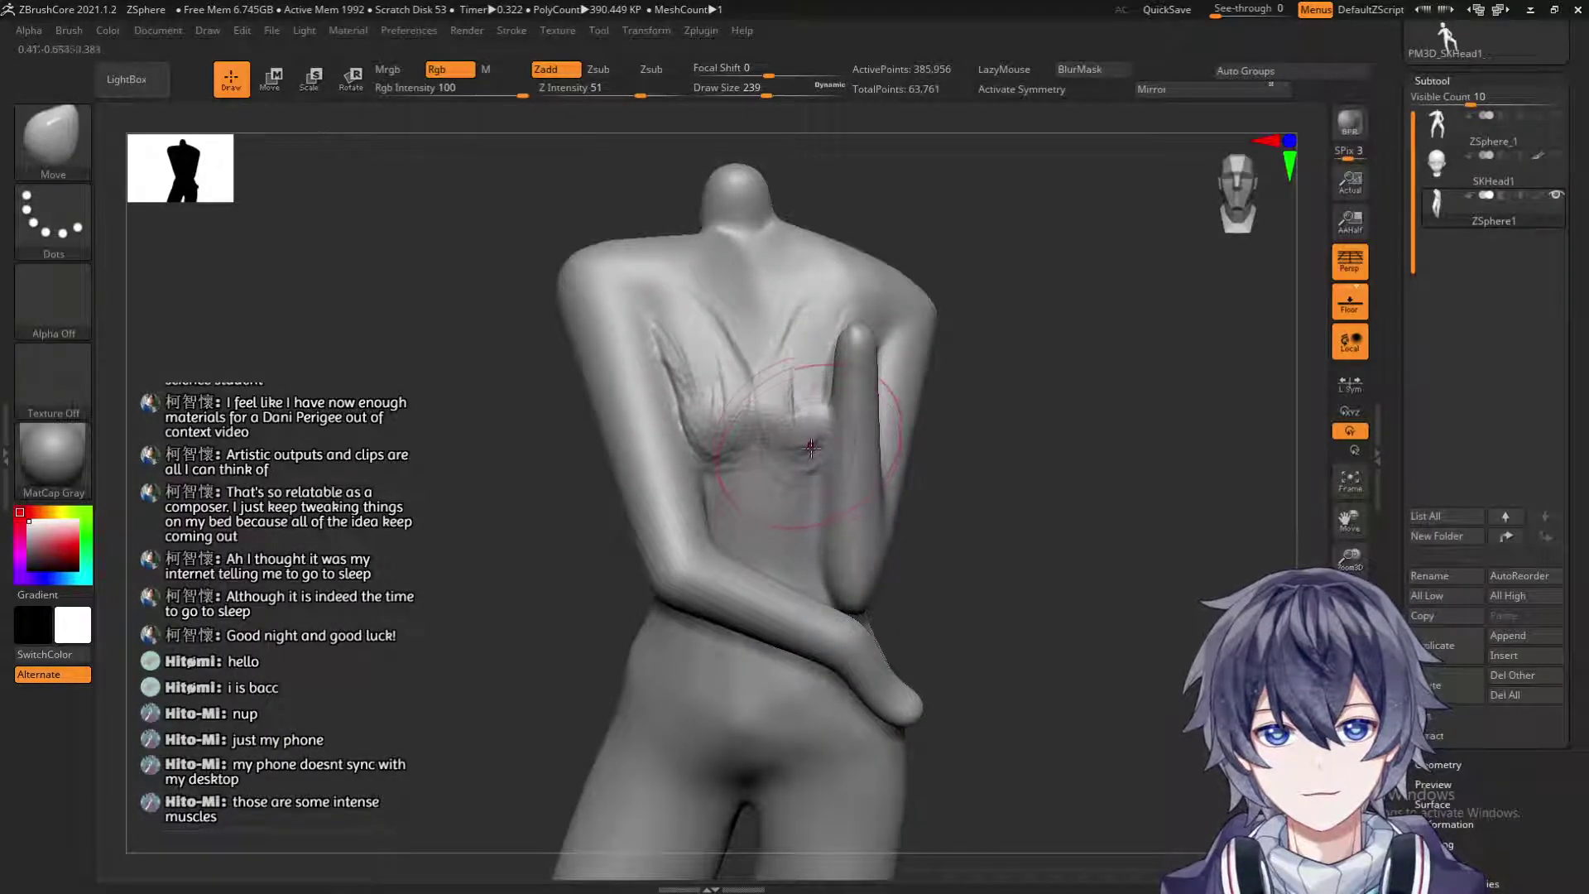
pyautogui.moveTo(809, 353); pyautogui.dragTo(797, 366)
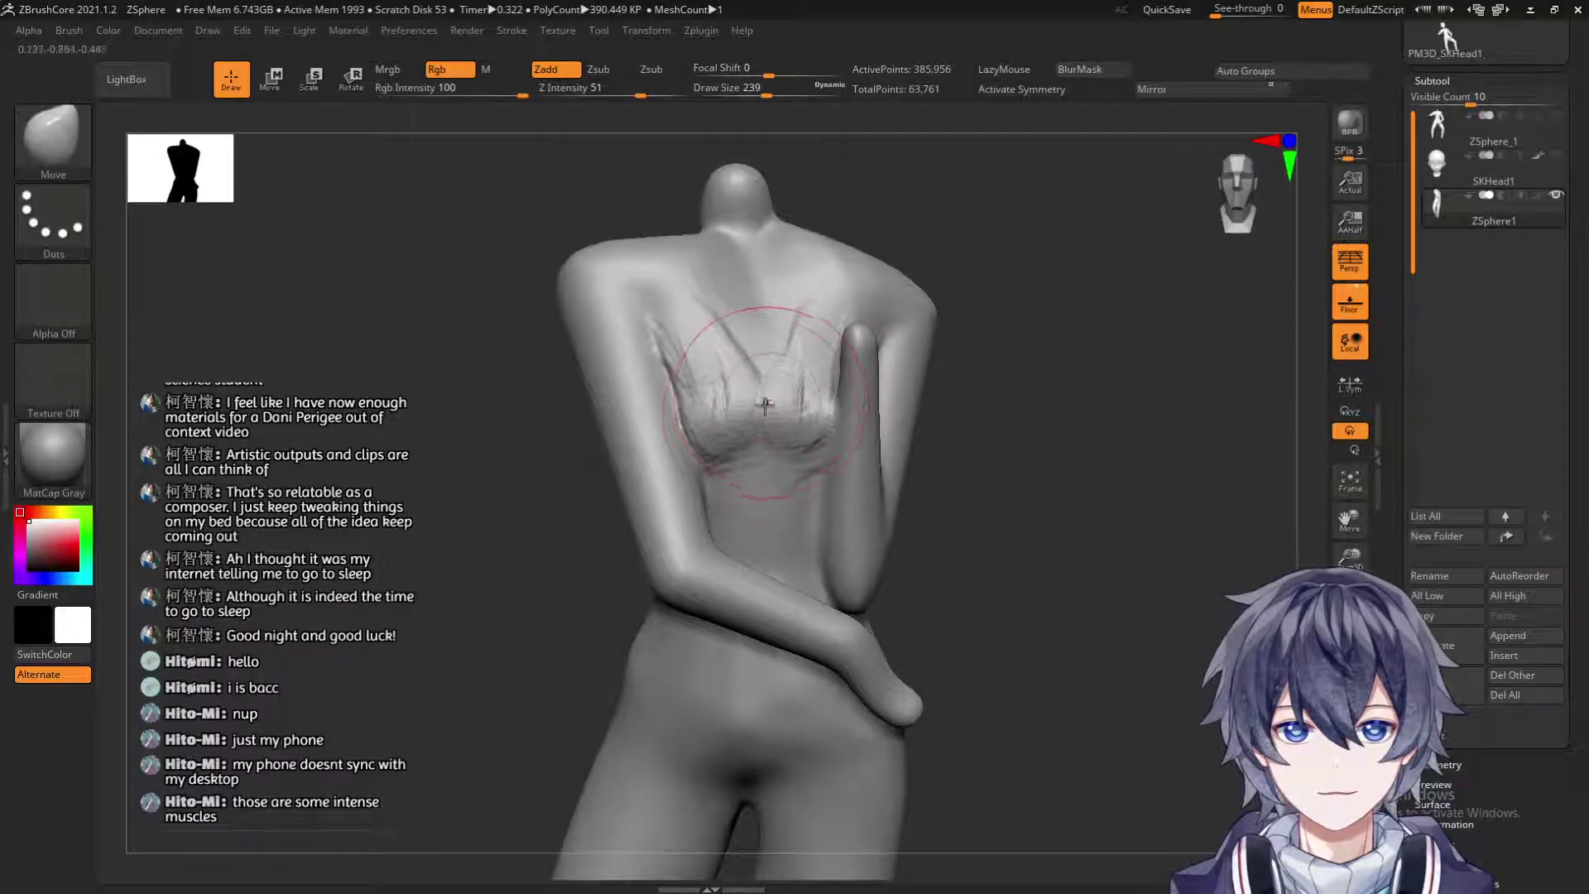
pyautogui.moveTo(1072, 368); pyautogui.dragTo(1125, 447)
# Add ClayBuildup strokes across the upper chest below the neck and smooth them into the surface.
pyautogui.click(79, 153)
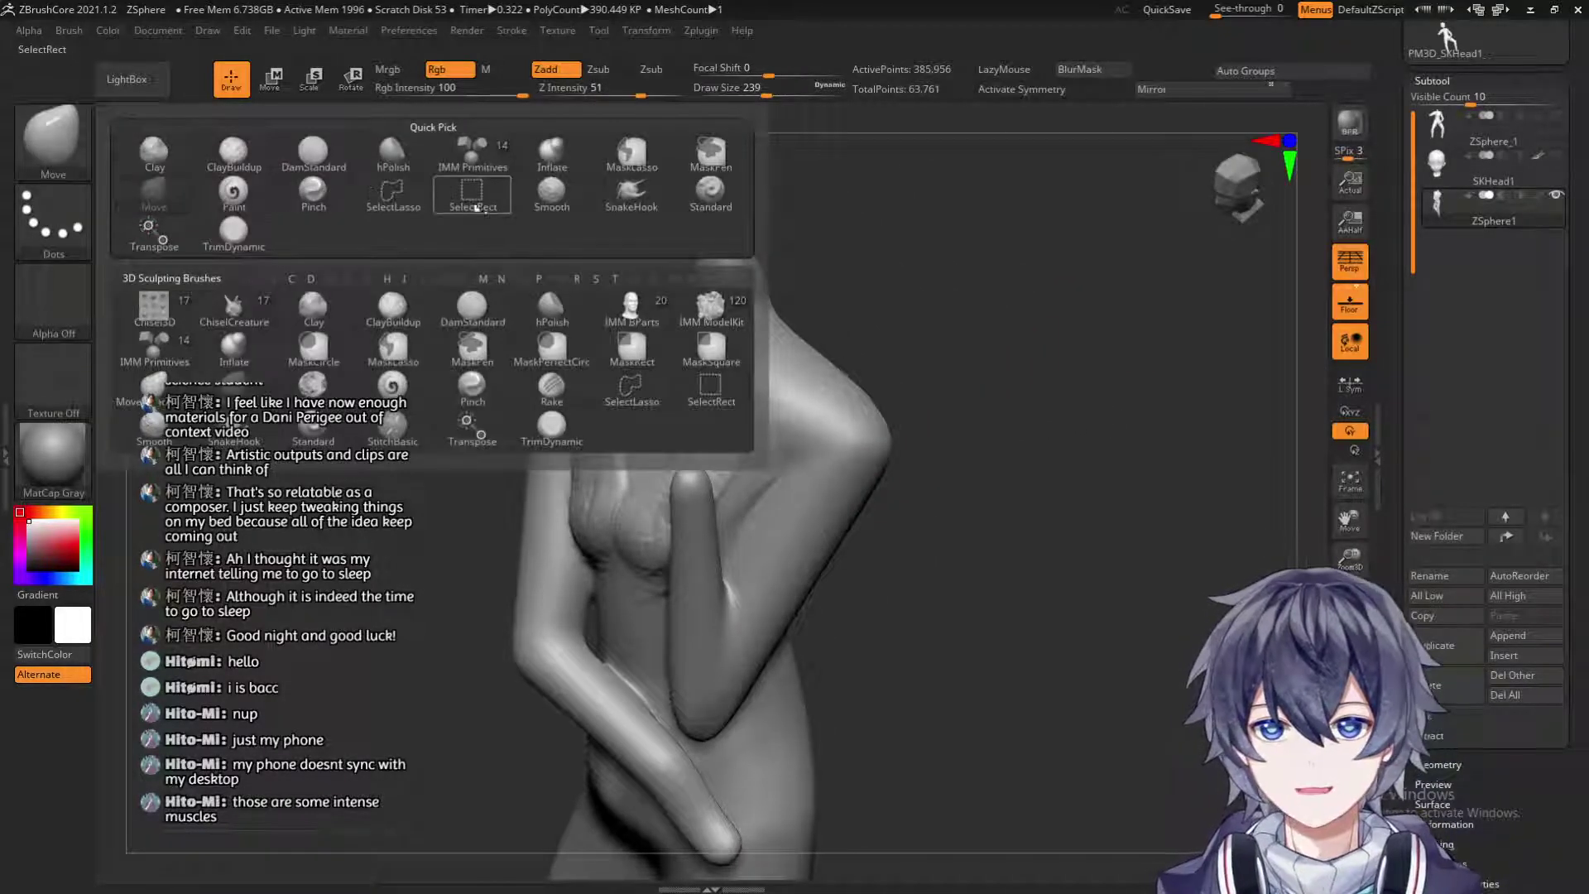
pyautogui.click(233, 153)
pyautogui.moveTo(851, 274); pyautogui.dragTo(919, 431)
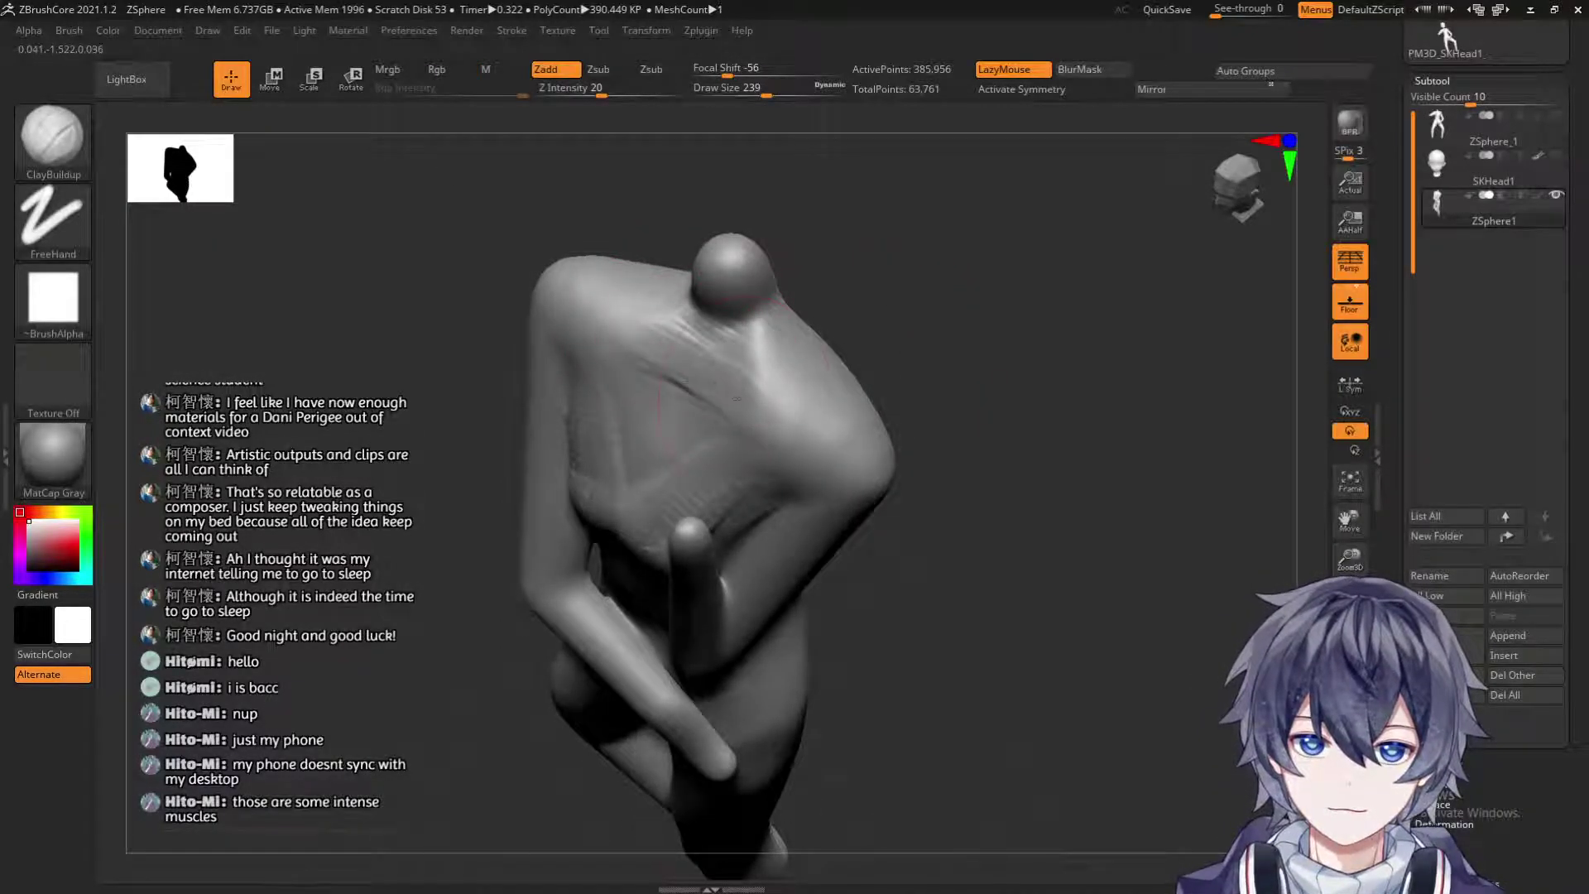
pyautogui.press('shift')
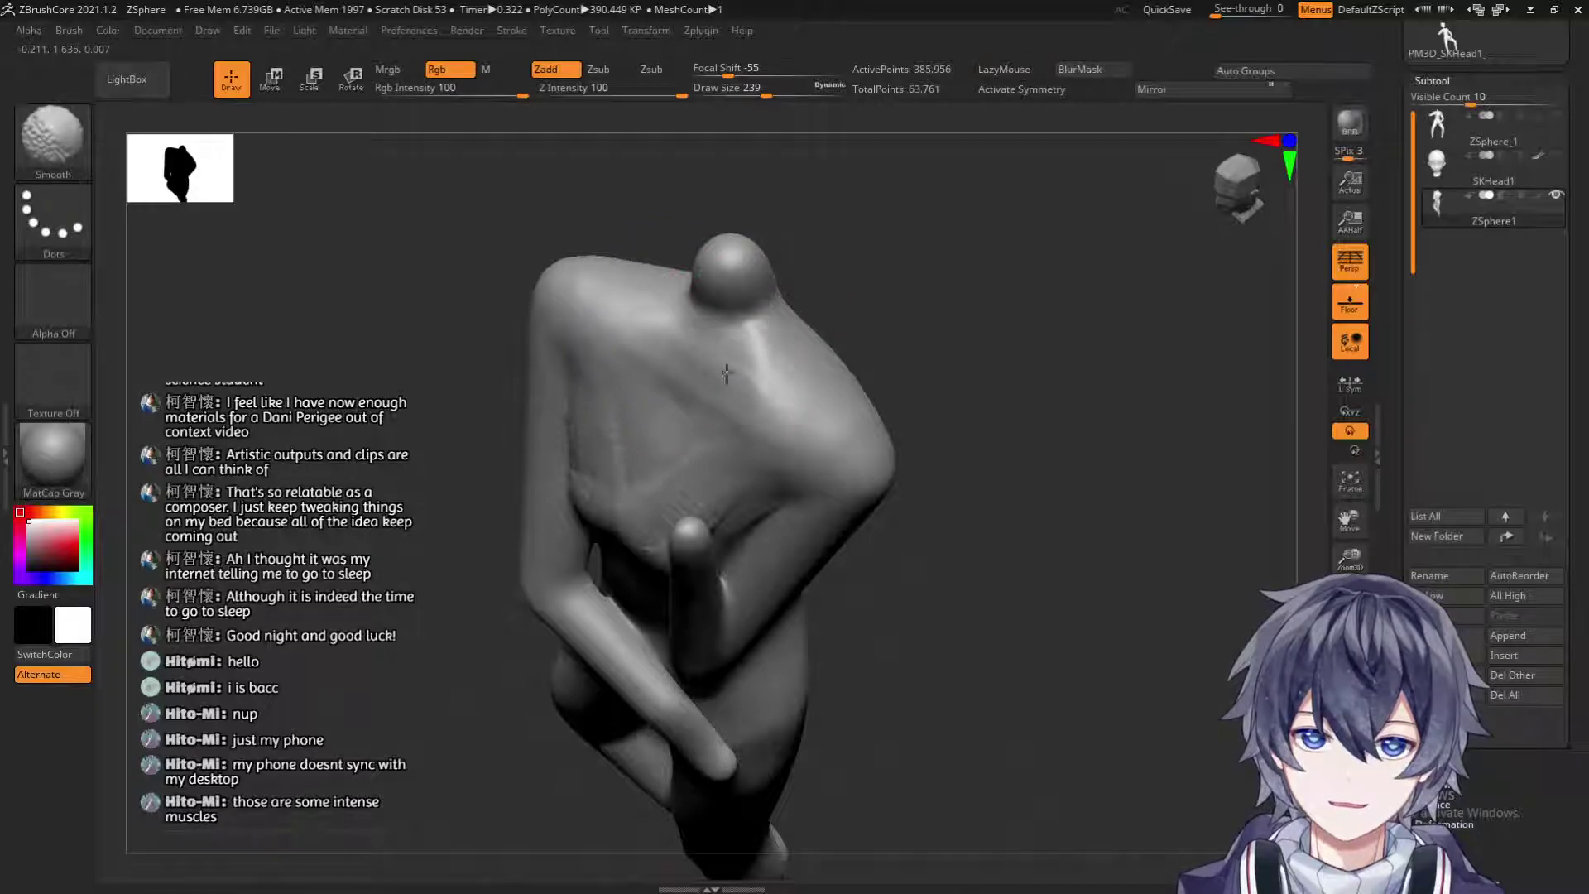
# Set the ClayBuildup draw size to 51, try a stroke on the upper chest and undo it.
pyautogui.moveTo(961, 285)
pyautogui.mouseDown()
pyautogui.moveTo(911, 302)
pyautogui.moveTo(929, 362)
pyautogui.mouseUp()
pyautogui.moveTo(932, 308)
pyautogui.mouseDown()
pyautogui.moveTo(837, 298)
pyautogui.moveTo(934, 319)
pyautogui.moveTo(935, 389)
pyautogui.mouseUp()
pyautogui.press('s')
pyautogui.moveTo(735, 342); pyautogui.dragTo(699, 347)
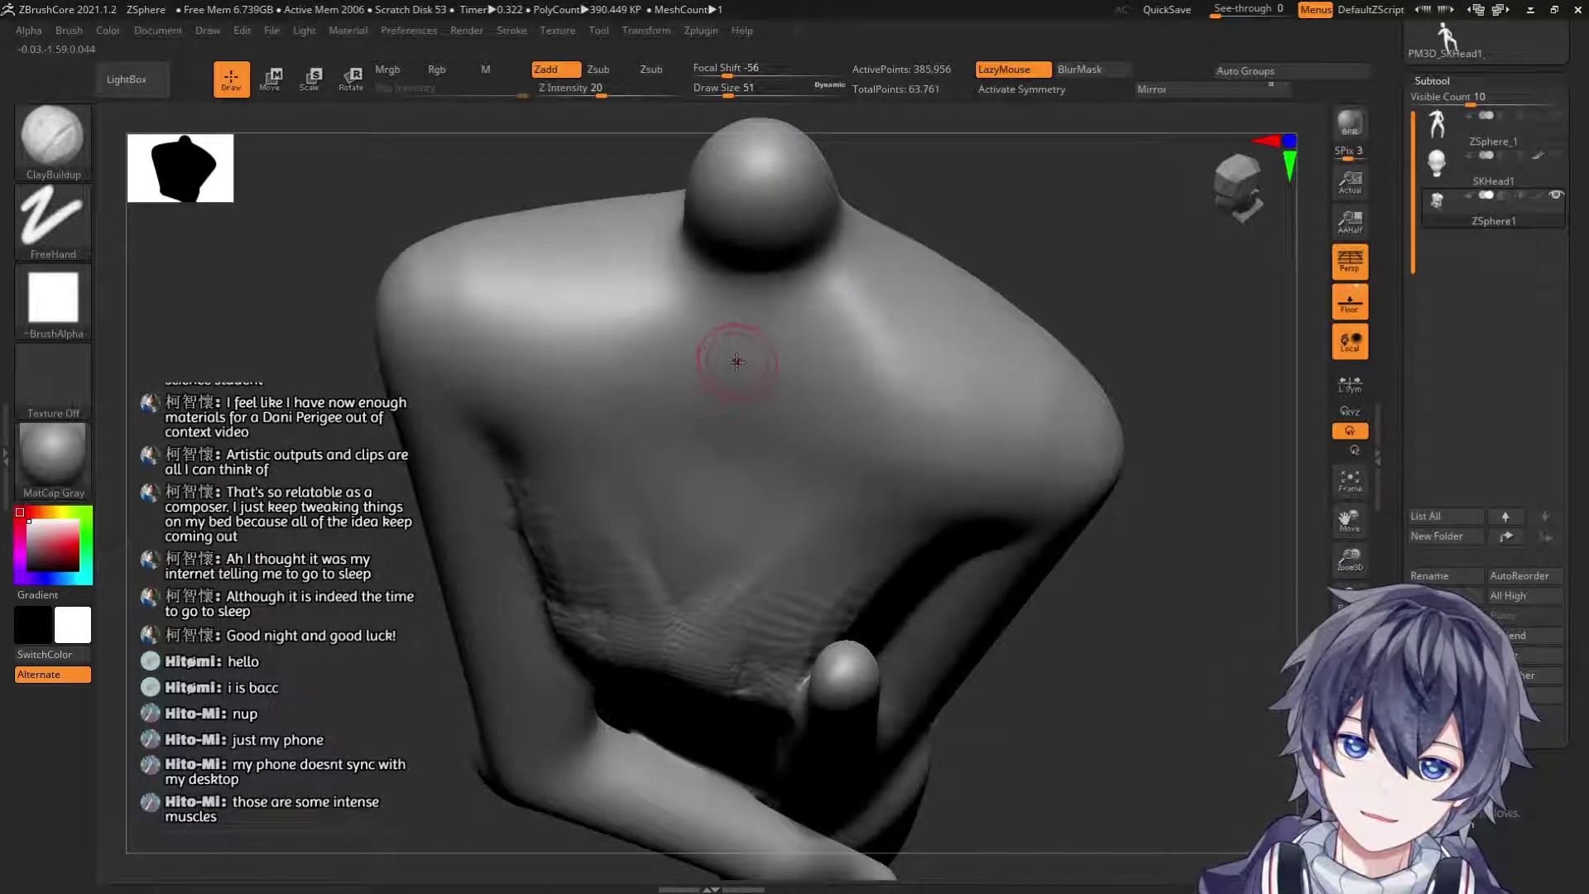
pyautogui.hotkey('ctrl', 'z')
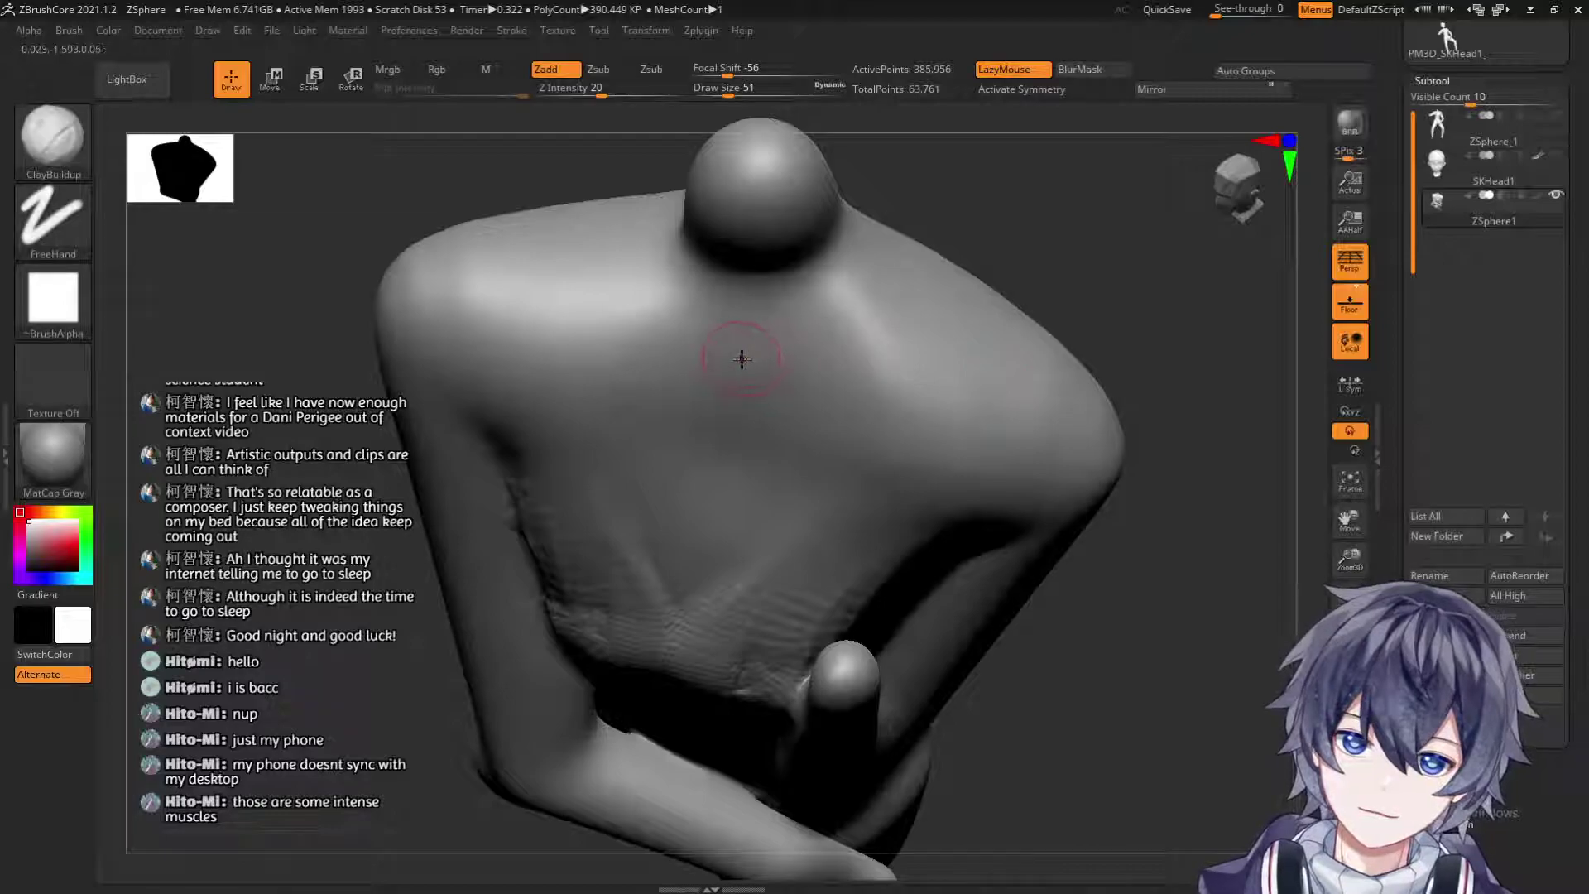
# Turn on Activate Symmetry with local symmetry (L.Sym) and test it with clay strokes across the collarbone and shoulder.
pyautogui.press('x')
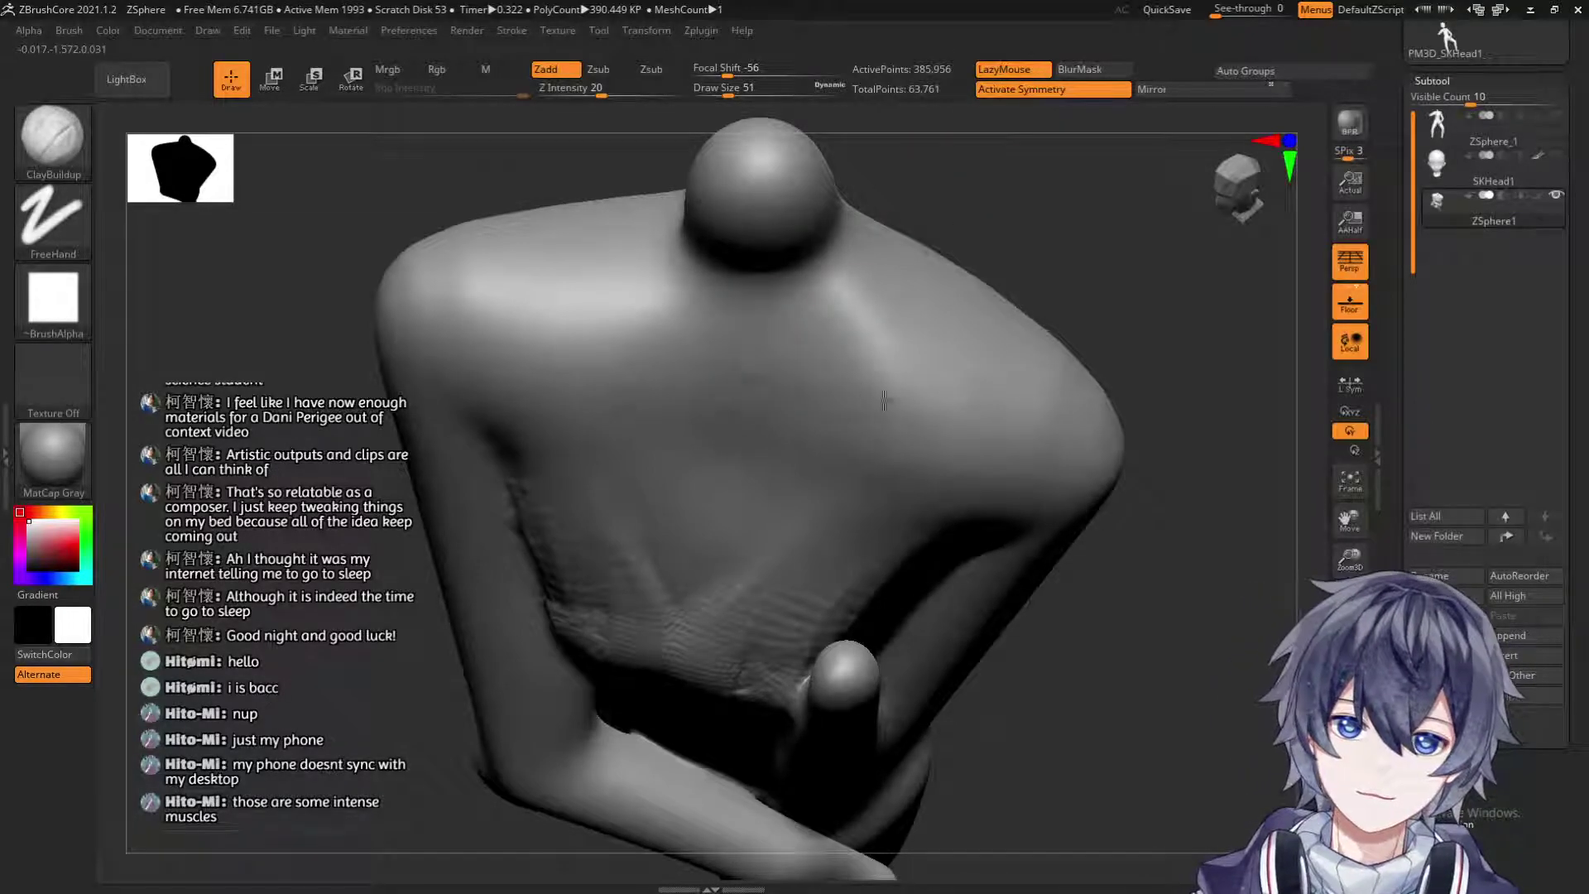
pyautogui.click(1070, 89)
pyautogui.click(1356, 387)
pyautogui.moveTo(838, 415); pyautogui.dragTo(976, 439)
pyautogui.hotkey('ctrl', 'z')
pyautogui.click(1041, 93)
pyautogui.moveTo(797, 354)
pyautogui.mouseDown()
pyautogui.moveTo(960, 389)
pyautogui.moveTo(1066, 376)
pyautogui.mouseUp()
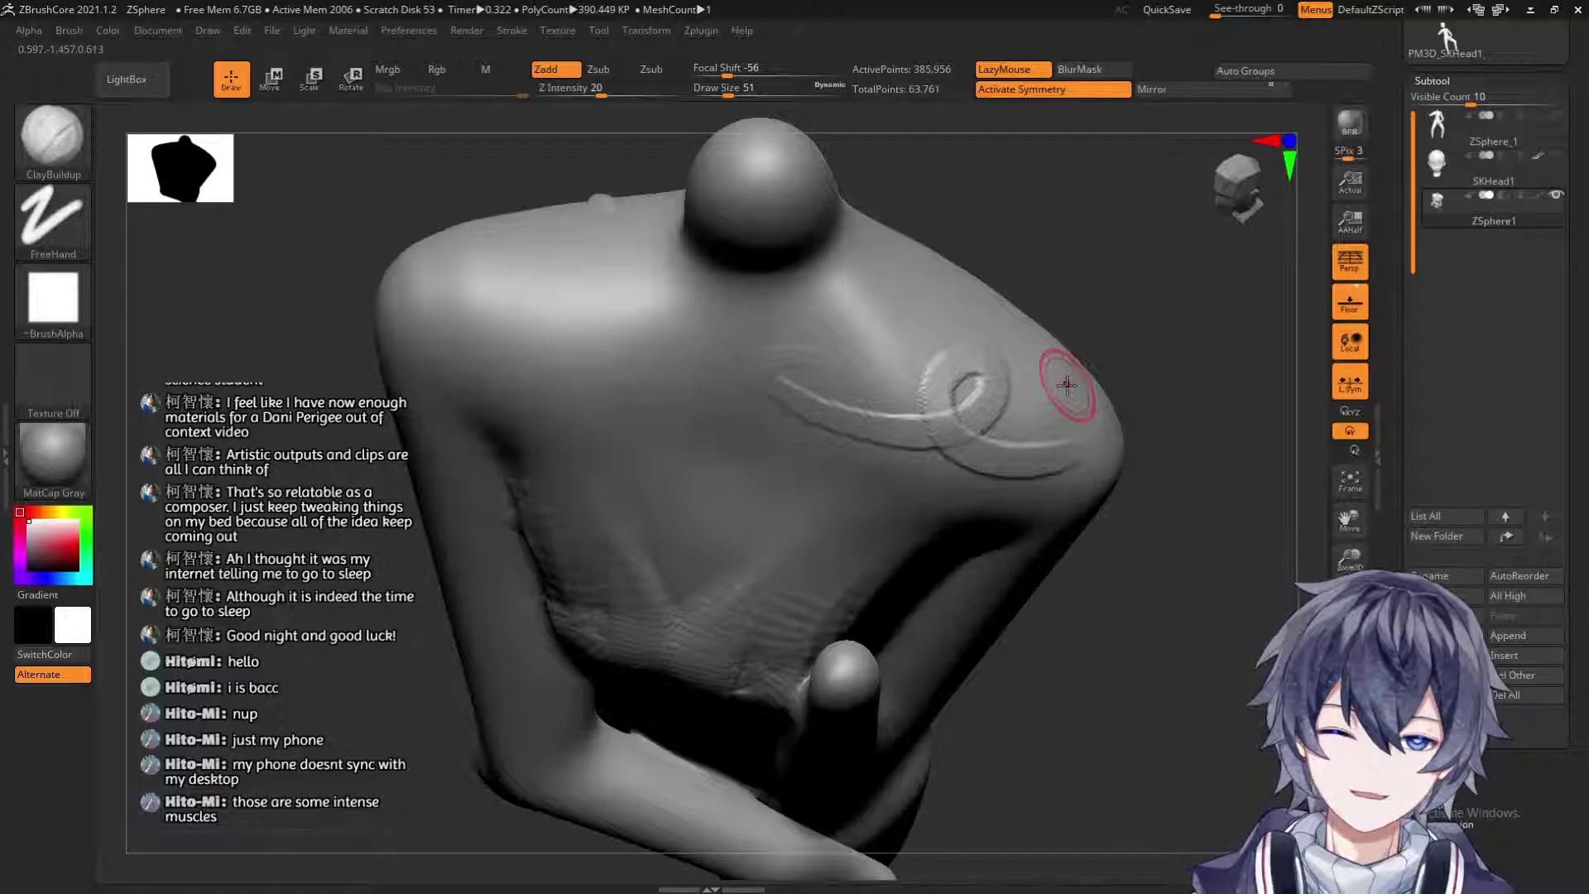
# Undo the collarbone test stroke and turn off Activate Symmetry and local symmetry (L.Sym).
pyautogui.hotkey('ctrl', 'z')
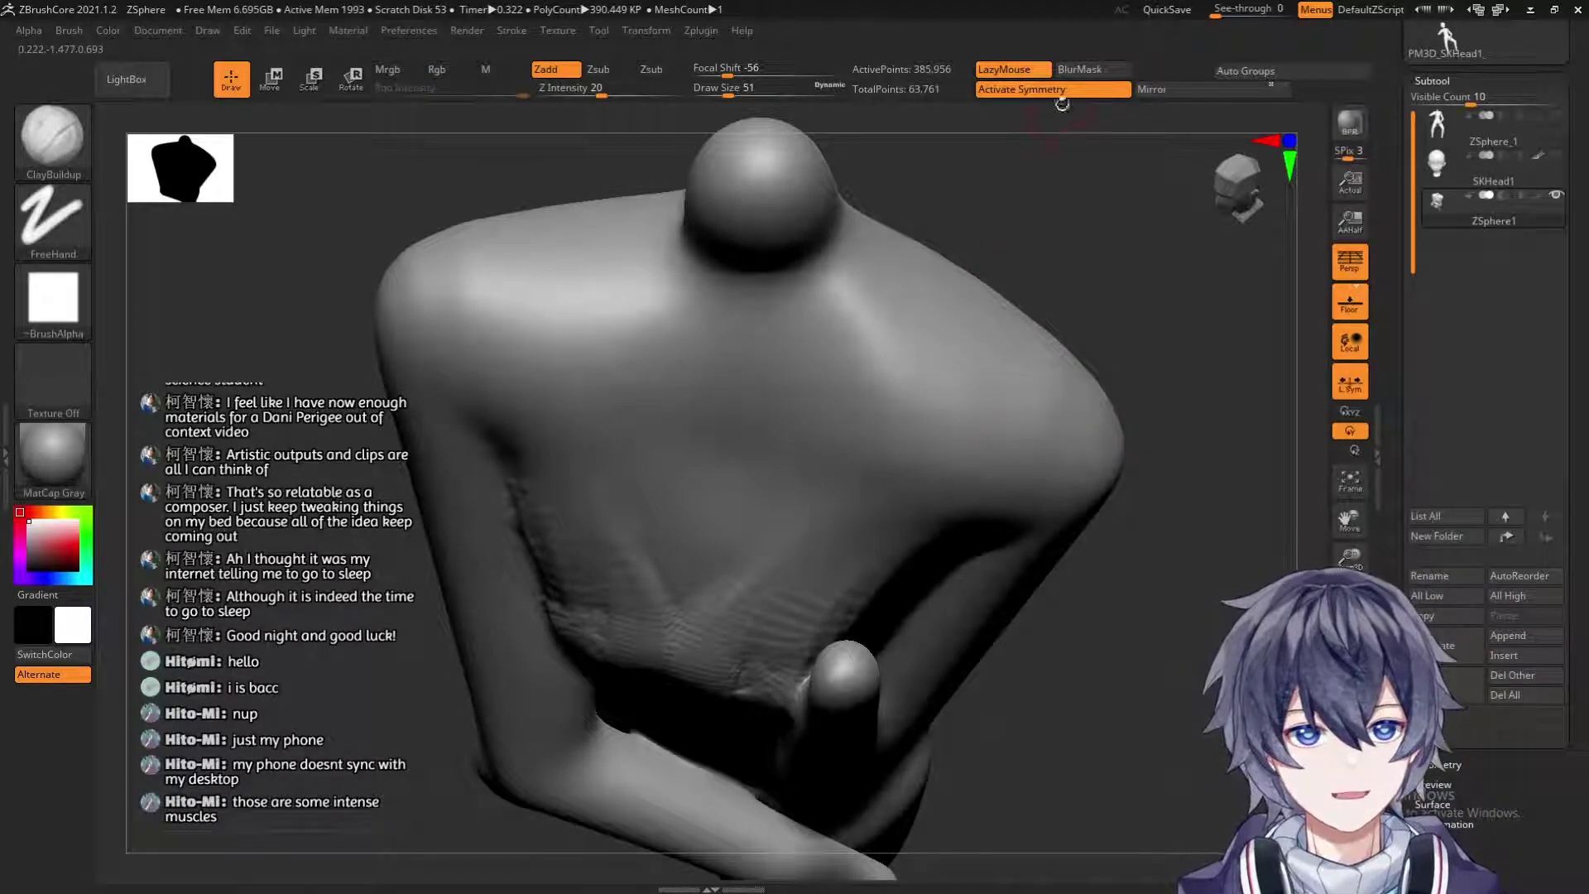
pyautogui.click(1059, 96)
pyautogui.click(1350, 383)
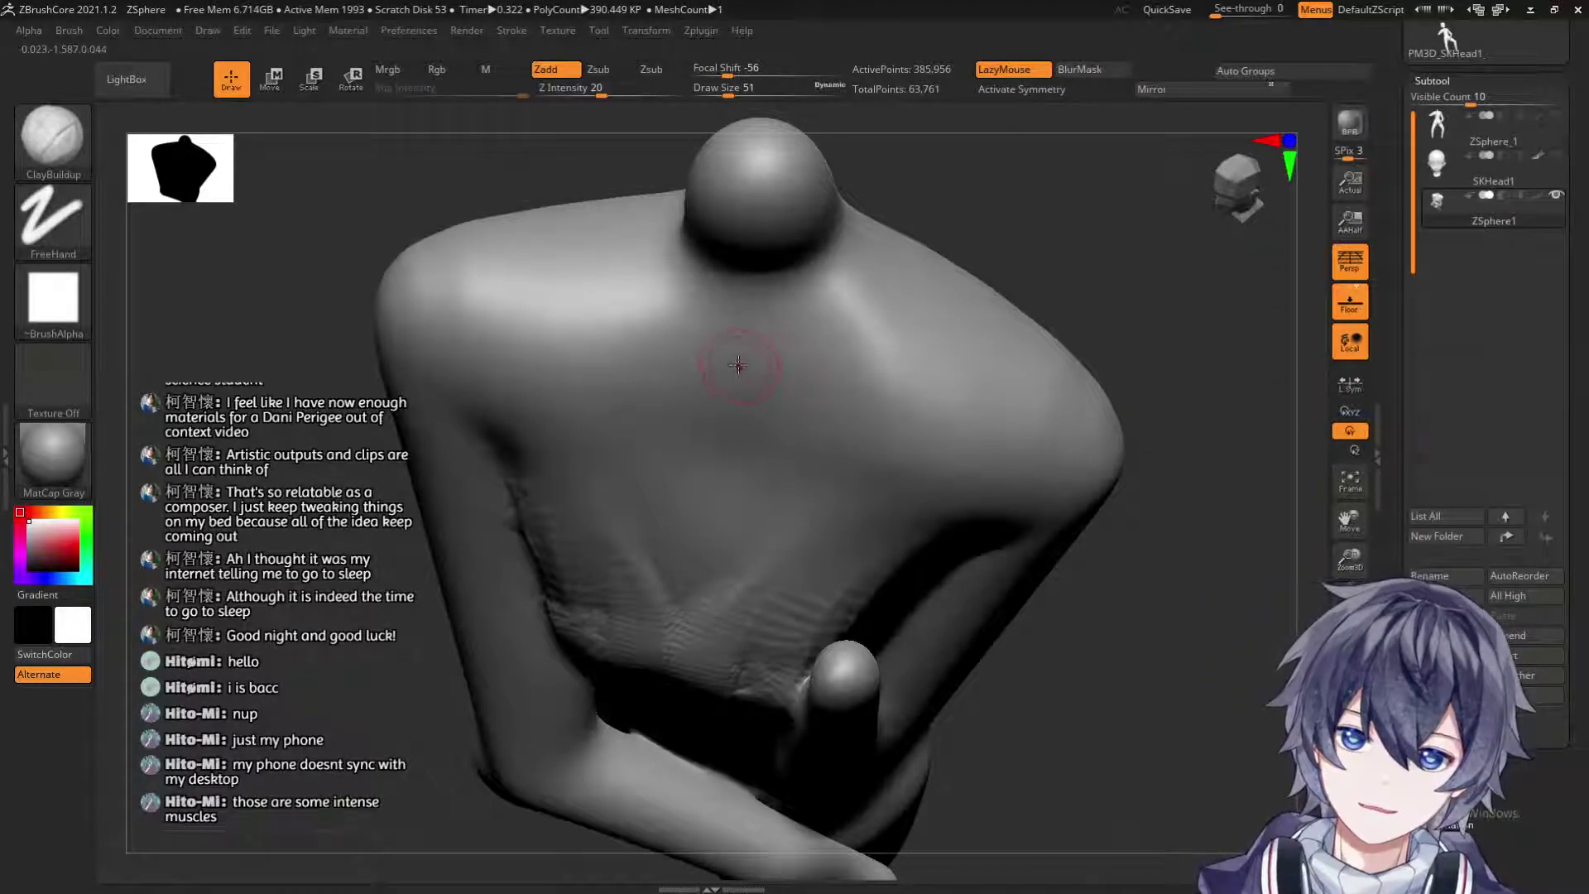
# Try single-sided ClayBuildup strokes at draw size 51 from the base of the neck to the figure's left shoulder.
pyautogui.moveTo(869, 401); pyautogui.dragTo(1081, 434)
pyautogui.hotkey('ctrl', 'z')
pyautogui.moveTo(756, 351); pyautogui.dragTo(1105, 439)
pyautogui.moveTo(1188, 306)
pyautogui.mouseDown()
pyautogui.moveTo(1051, 295)
pyautogui.moveTo(1117, 298)
pyautogui.moveTo(1075, 379)
pyautogui.mouseUp()
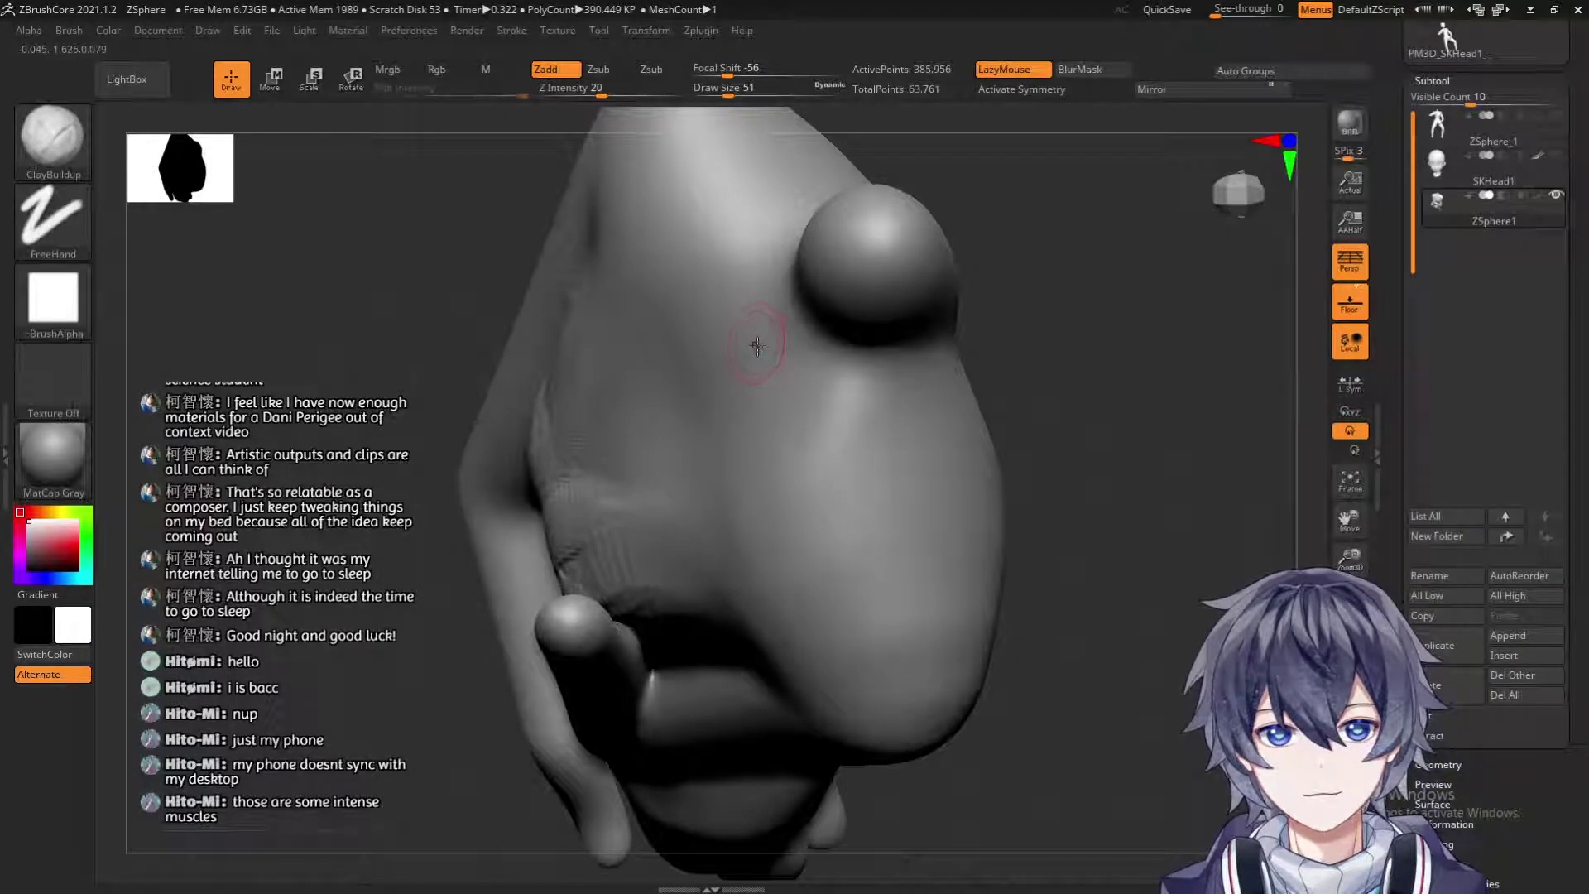
# Set the ClayBuildup draw size to 132 and build up the upper chest around the base of the neck.
pyautogui.moveTo(1010, 632); pyautogui.dragTo(842, 339)
pyautogui.moveTo(1180, 249)
pyautogui.mouseDown()
pyautogui.moveTo(990, 167)
pyautogui.moveTo(997, 135)
pyautogui.mouseUp()
pyautogui.moveTo(413, 198); pyautogui.dragTo(578, 185)
pyautogui.press('s')
pyautogui.click(671, 184)
pyautogui.moveTo(700, 389)
pyautogui.mouseDown()
pyautogui.moveTo(799, 373)
pyautogui.moveTo(687, 430)
pyautogui.mouseUp()
pyautogui.moveTo(1159, 248)
pyautogui.mouseDown()
pyautogui.moveTo(1009, 325)
pyautogui.moveTo(1068, 312)
pyautogui.mouseUp()
pyautogui.hotkey('ctrl', 'z')
pyautogui.moveTo(720, 355); pyautogui.dragTo(692, 369)
pyautogui.moveTo(814, 397)
pyautogui.mouseDown()
pyautogui.moveTo(692, 472)
pyautogui.moveTo(653, 469)
pyautogui.mouseUp()
# Add broad ClayBuildup strokes across the upper chest and down onto the top of the breast.
pyautogui.moveTo(1159, 331)
pyautogui.mouseDown()
pyautogui.moveTo(941, 299)
pyautogui.moveTo(1126, 314)
pyautogui.mouseUp()
pyautogui.moveTo(755, 375); pyautogui.dragTo(745, 427)
pyautogui.moveTo(613, 430)
pyautogui.mouseDown()
pyautogui.moveTo(815, 439)
pyautogui.moveTo(851, 415)
pyautogui.mouseUp()
pyautogui.moveTo(1055, 327); pyautogui.dragTo(933, 259)
pyautogui.moveTo(1120, 325); pyautogui.dragTo(939, 331)
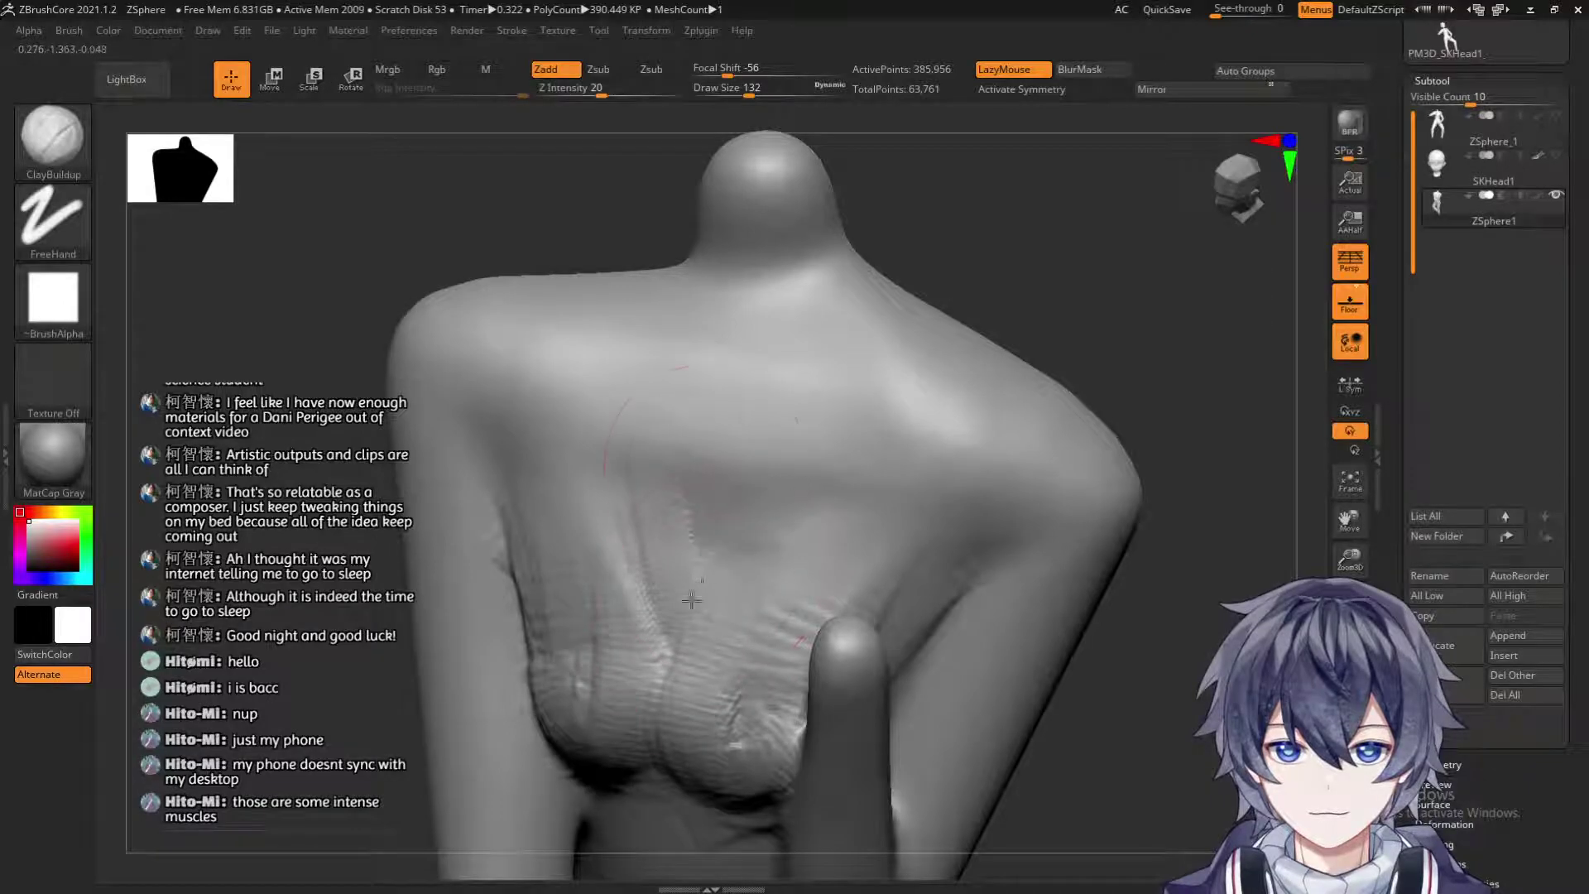
pyautogui.moveTo(606, 434); pyautogui.dragTo(663, 561)
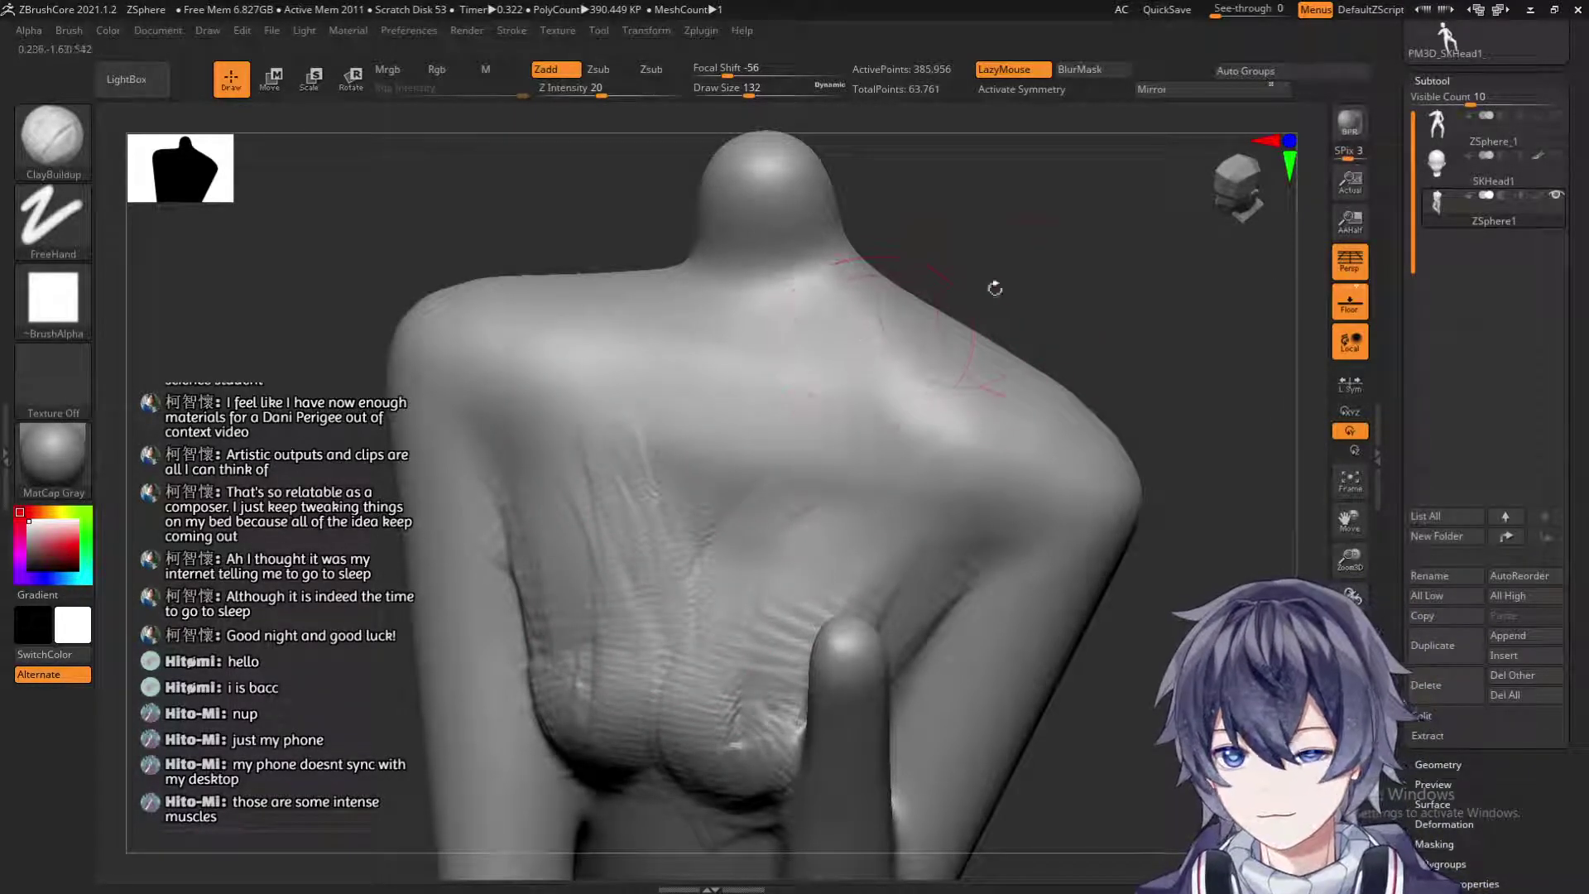
pyautogui.moveTo(1045, 300); pyautogui.dragTo(720, 380)
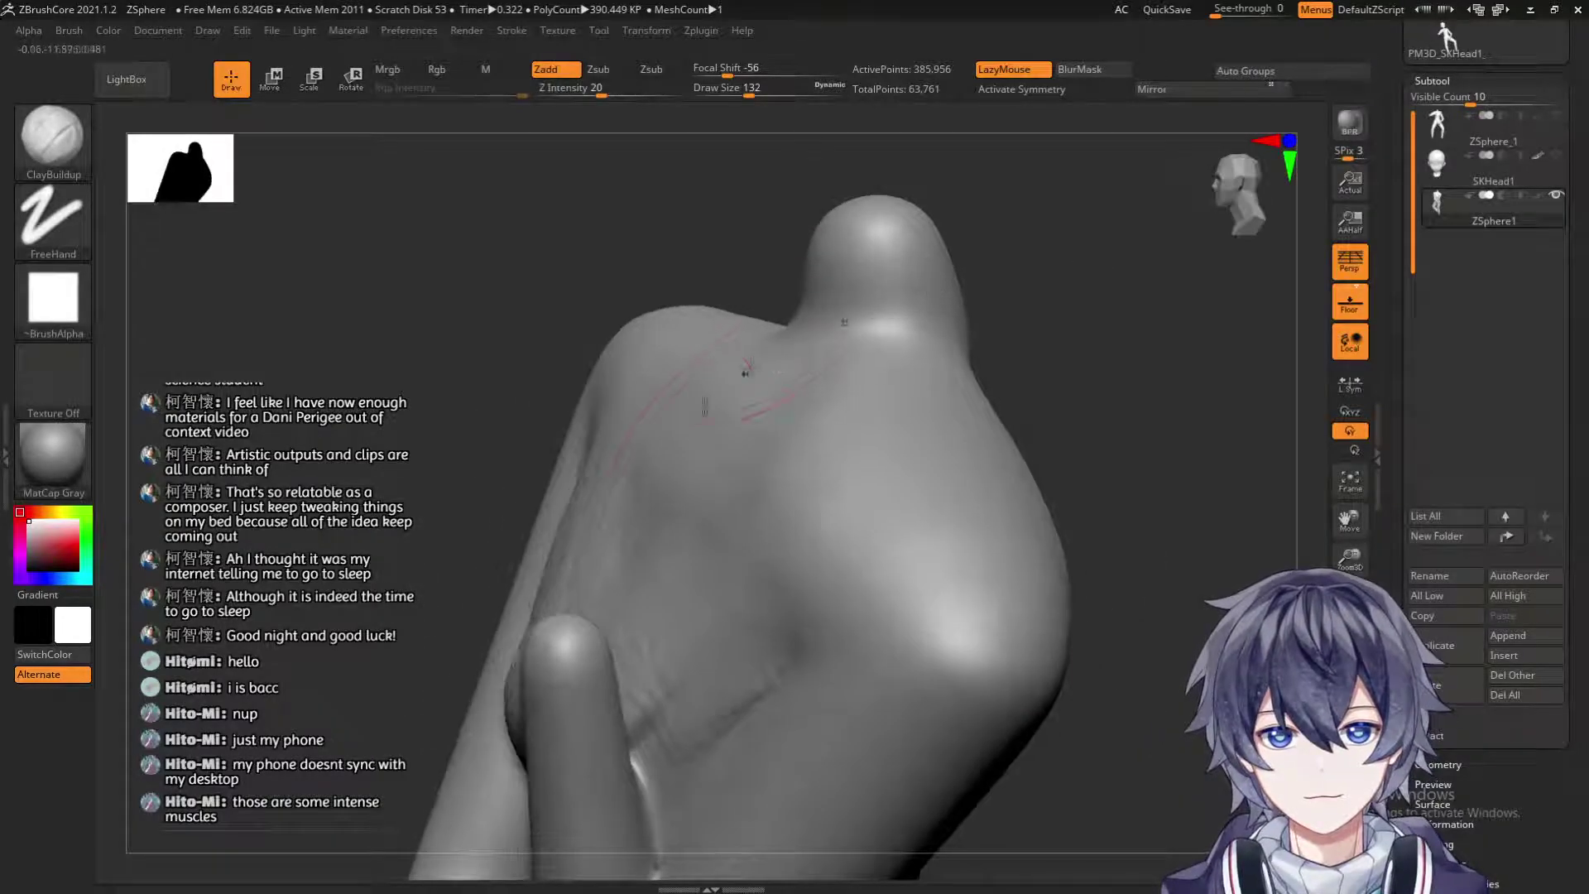
# Switch to the Move brush at draw size 228 and smooth the upper chest surface.
pyautogui.click(65, 141)
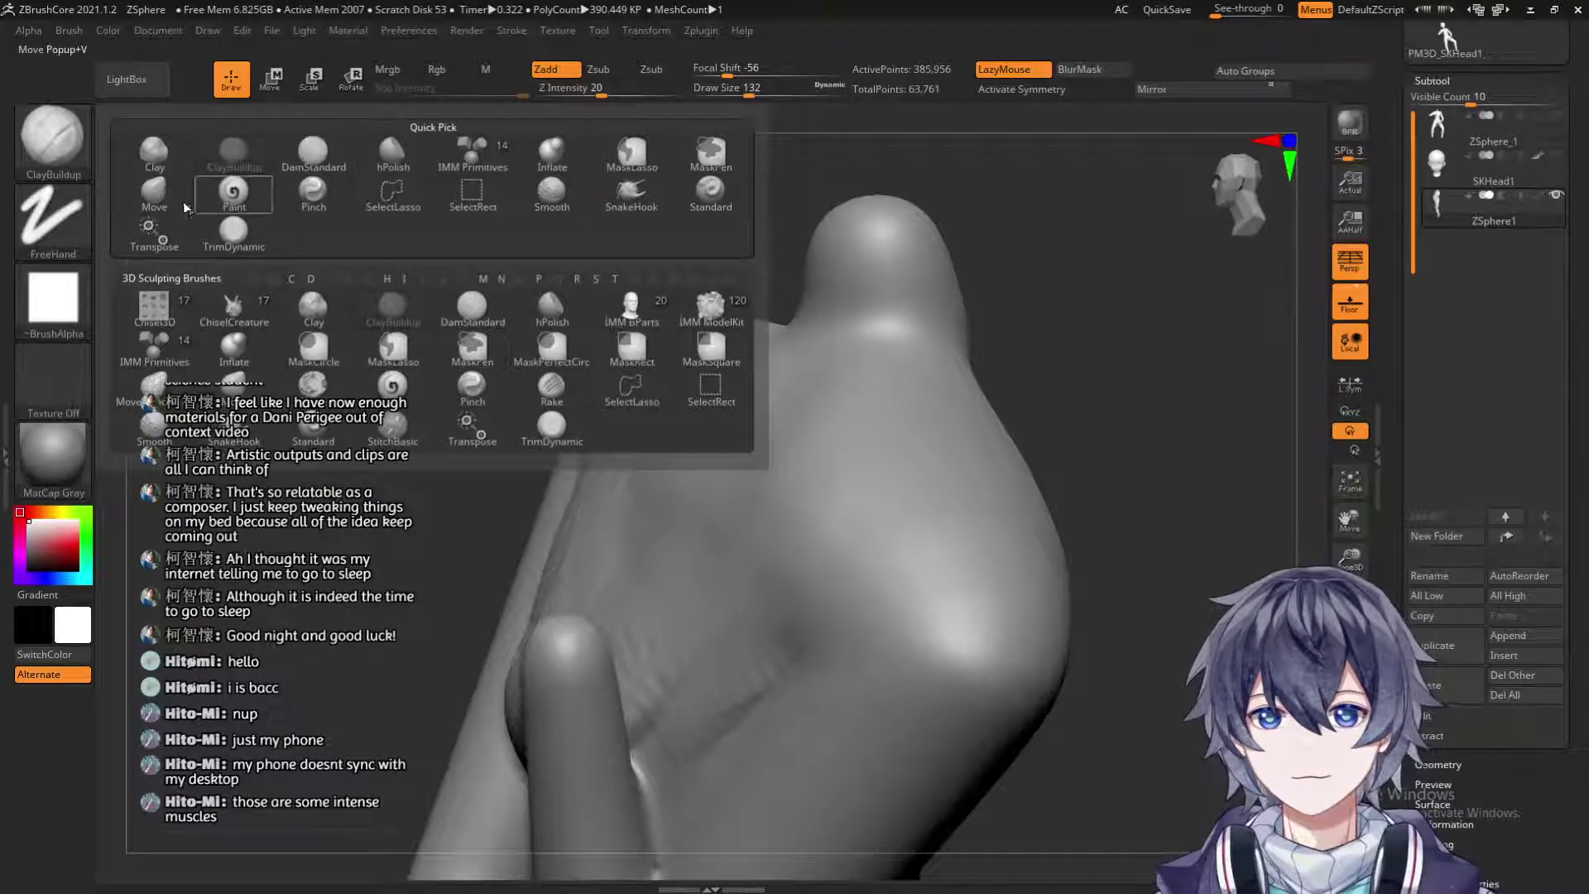
pyautogui.click(154, 193)
pyautogui.press('s')
pyautogui.moveTo(693, 485); pyautogui.dragTo(709, 485)
pyautogui.moveTo(1030, 377); pyautogui.dragTo(1192, 372)
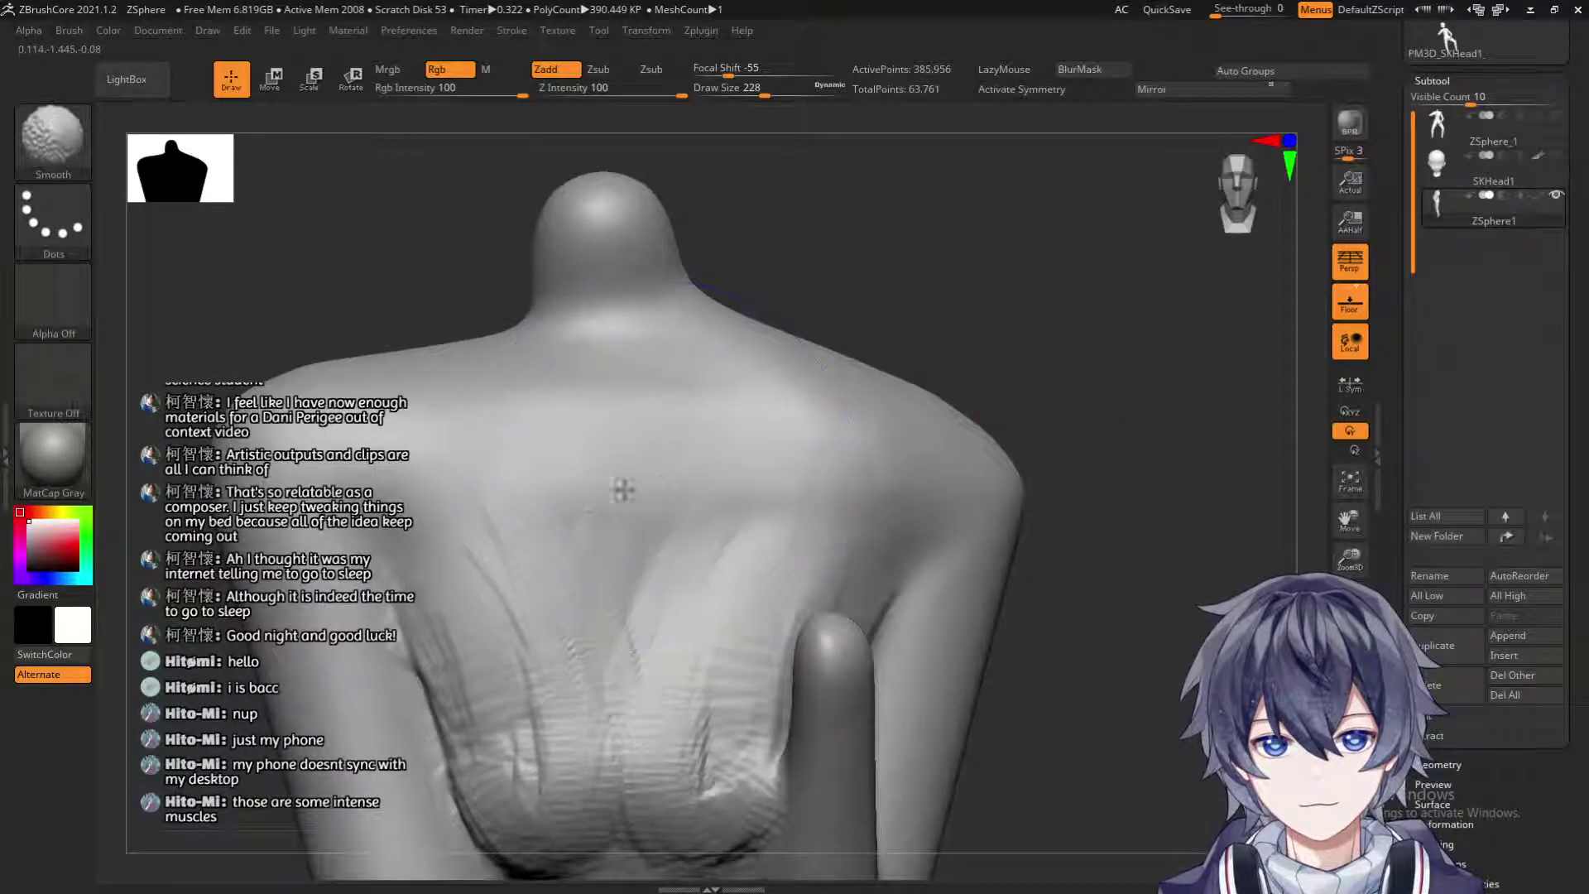
# Switch to ClayBuildup at draw size 39 and try collarbone strokes from below the neck to the figure's left shoulder.
pyautogui.press('b')
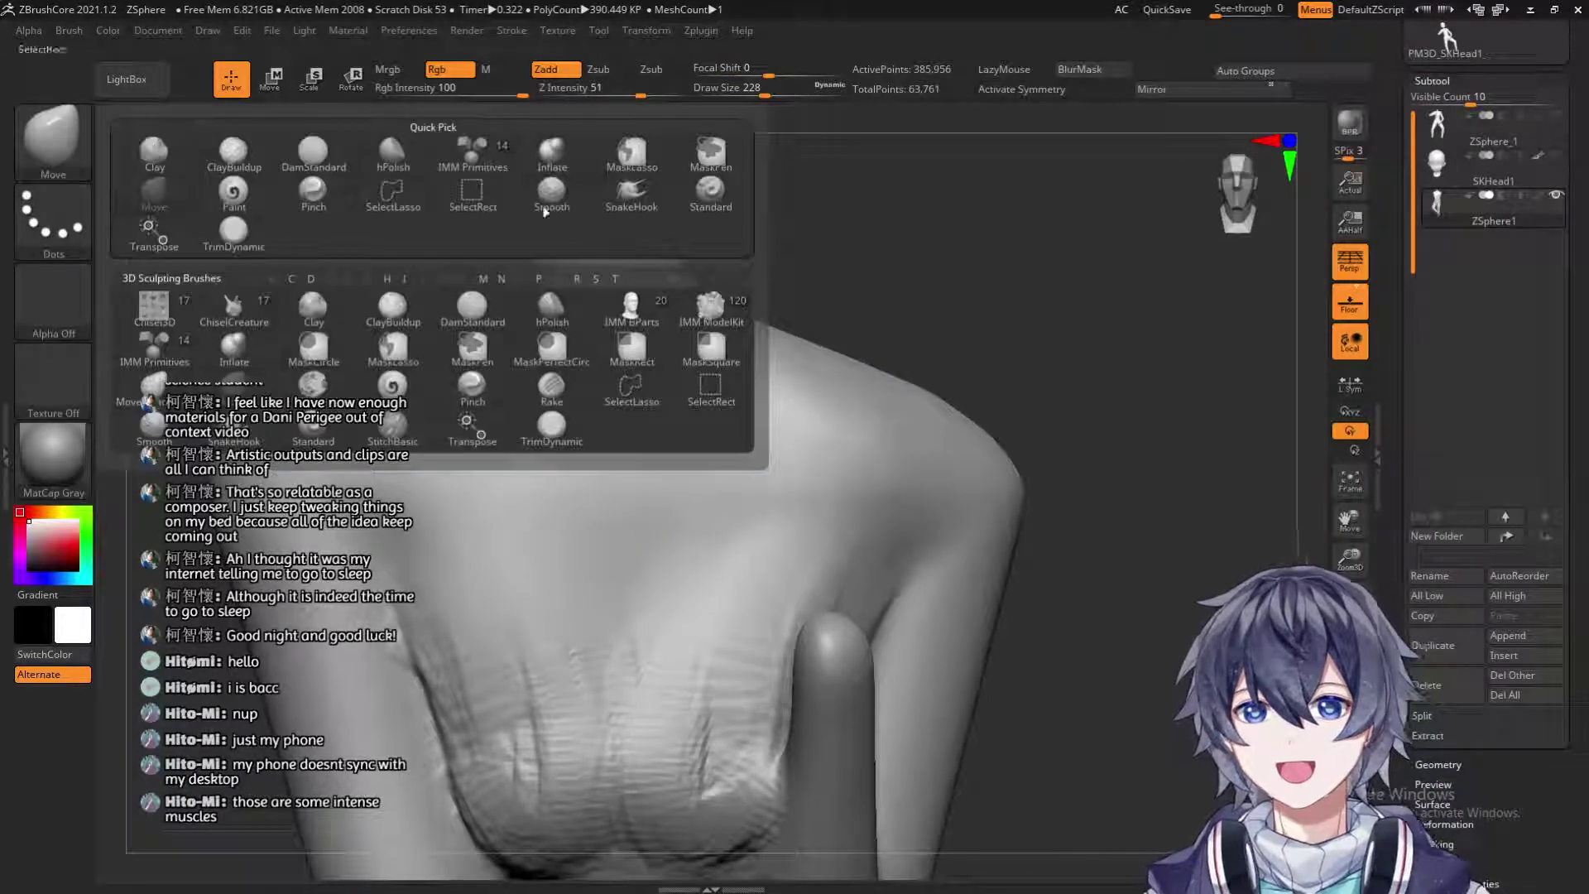
pyautogui.click(258, 157)
pyautogui.moveTo(1026, 333)
pyautogui.mouseDown()
pyautogui.moveTo(869, 320)
pyautogui.moveTo(908, 380)
pyautogui.moveTo(737, 372)
pyautogui.moveTo(855, 331)
pyautogui.moveTo(629, 317)
pyautogui.mouseUp()
pyautogui.click(64, 132)
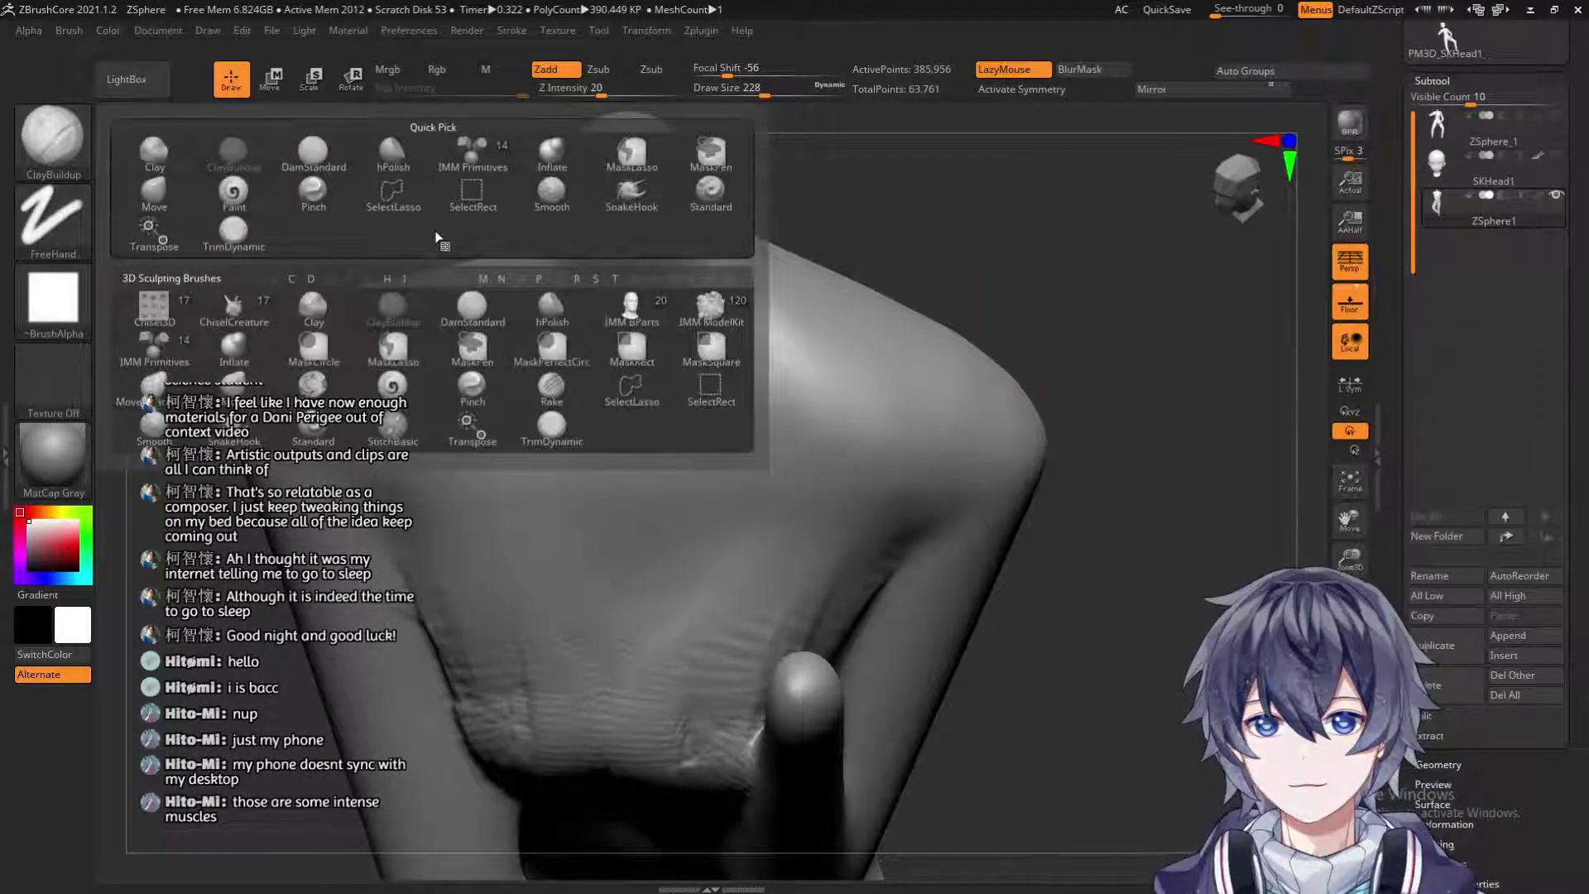
pyautogui.click(233, 153)
pyautogui.press('s')
pyautogui.moveTo(679, 367); pyautogui.dragTo(638, 367)
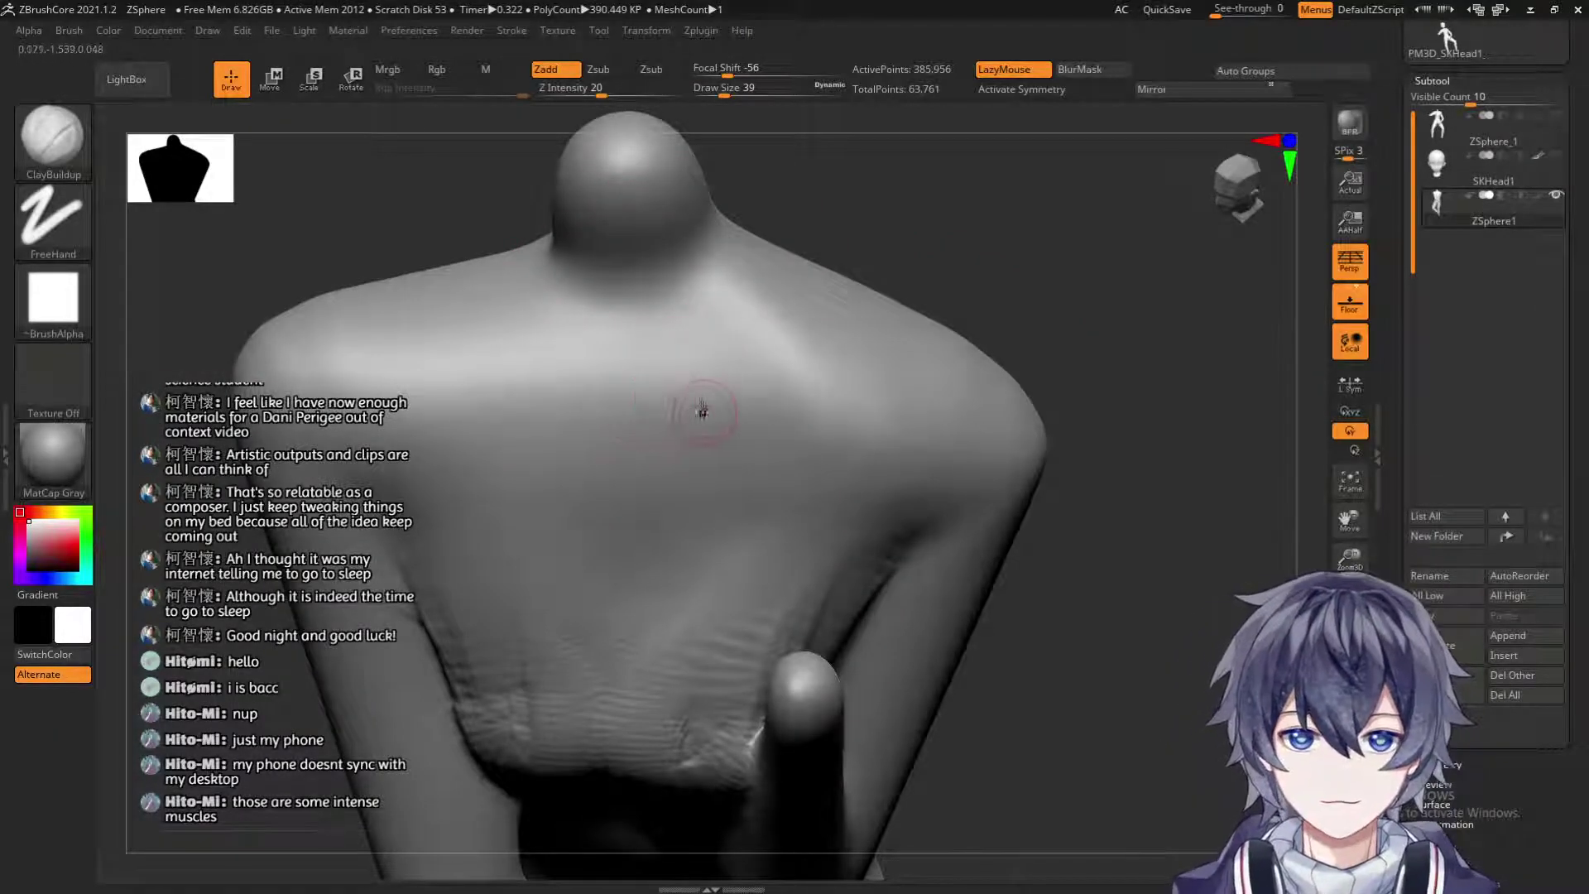
pyautogui.moveTo(909, 265)
pyautogui.mouseDown()
pyautogui.moveTo(692, 389)
pyautogui.moveTo(1028, 407)
pyautogui.mouseUp()
pyautogui.hotkey('ctrl', 'z')
pyautogui.moveTo(654, 386); pyautogui.dragTo(1004, 463)
pyautogui.hotkey('ctrl', 'z')
pyautogui.moveTo(697, 374); pyautogui.dragTo(1088, 428)
# Retry the collarbone stroke while viewing the shoulder from above, then undo the attempts.
pyautogui.moveTo(1088, 328); pyautogui.dragTo(699, 365)
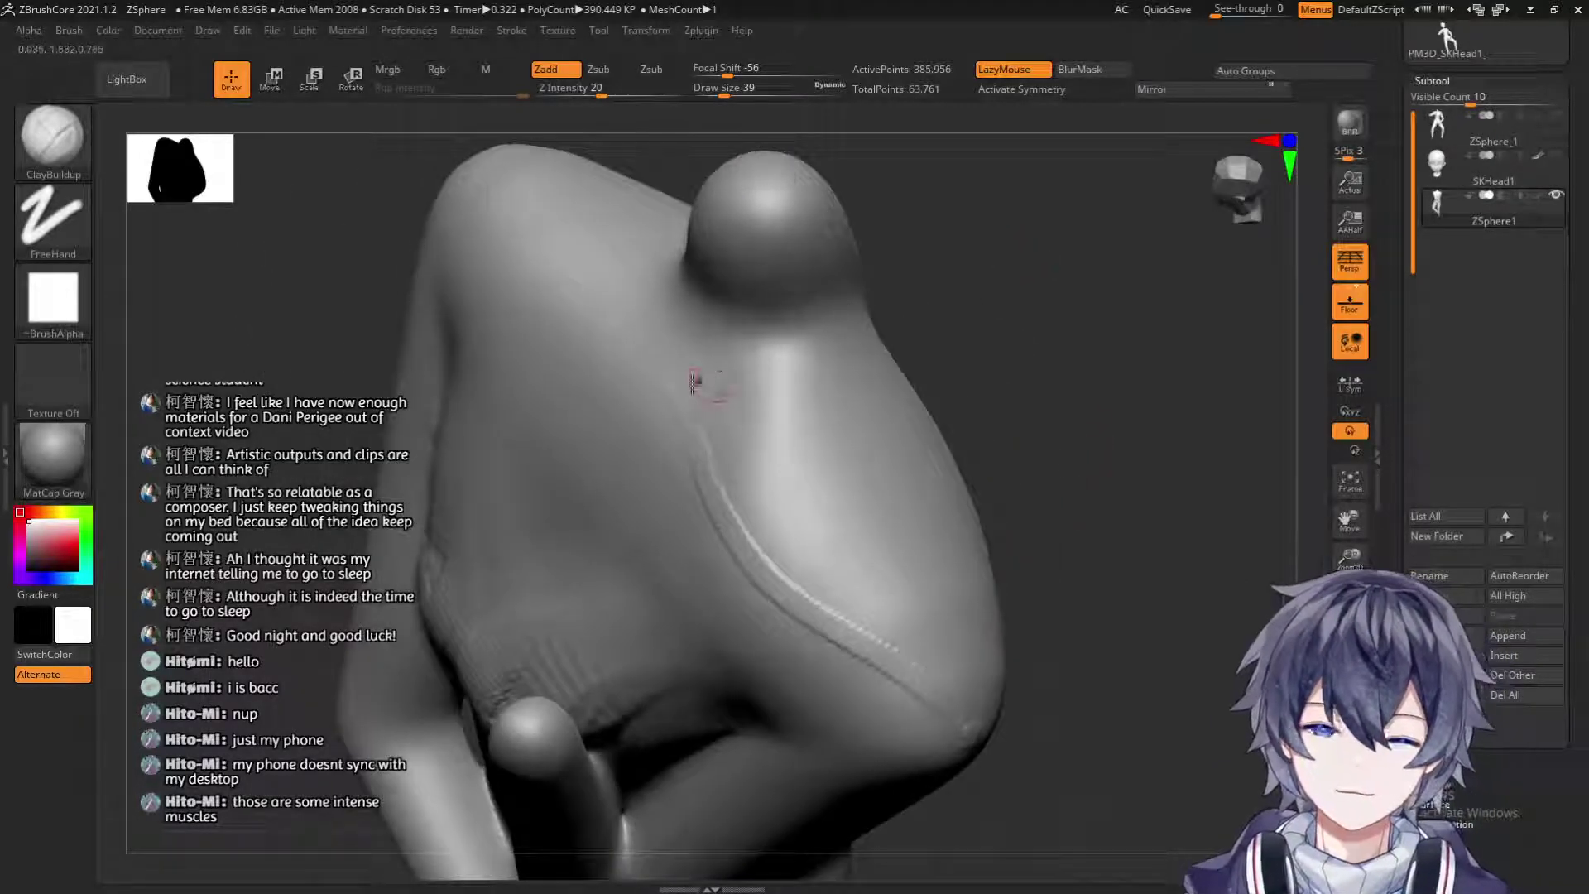
pyautogui.moveTo(729, 460); pyautogui.dragTo(1031, 618)
pyautogui.hotkey('ctrl', 'z')
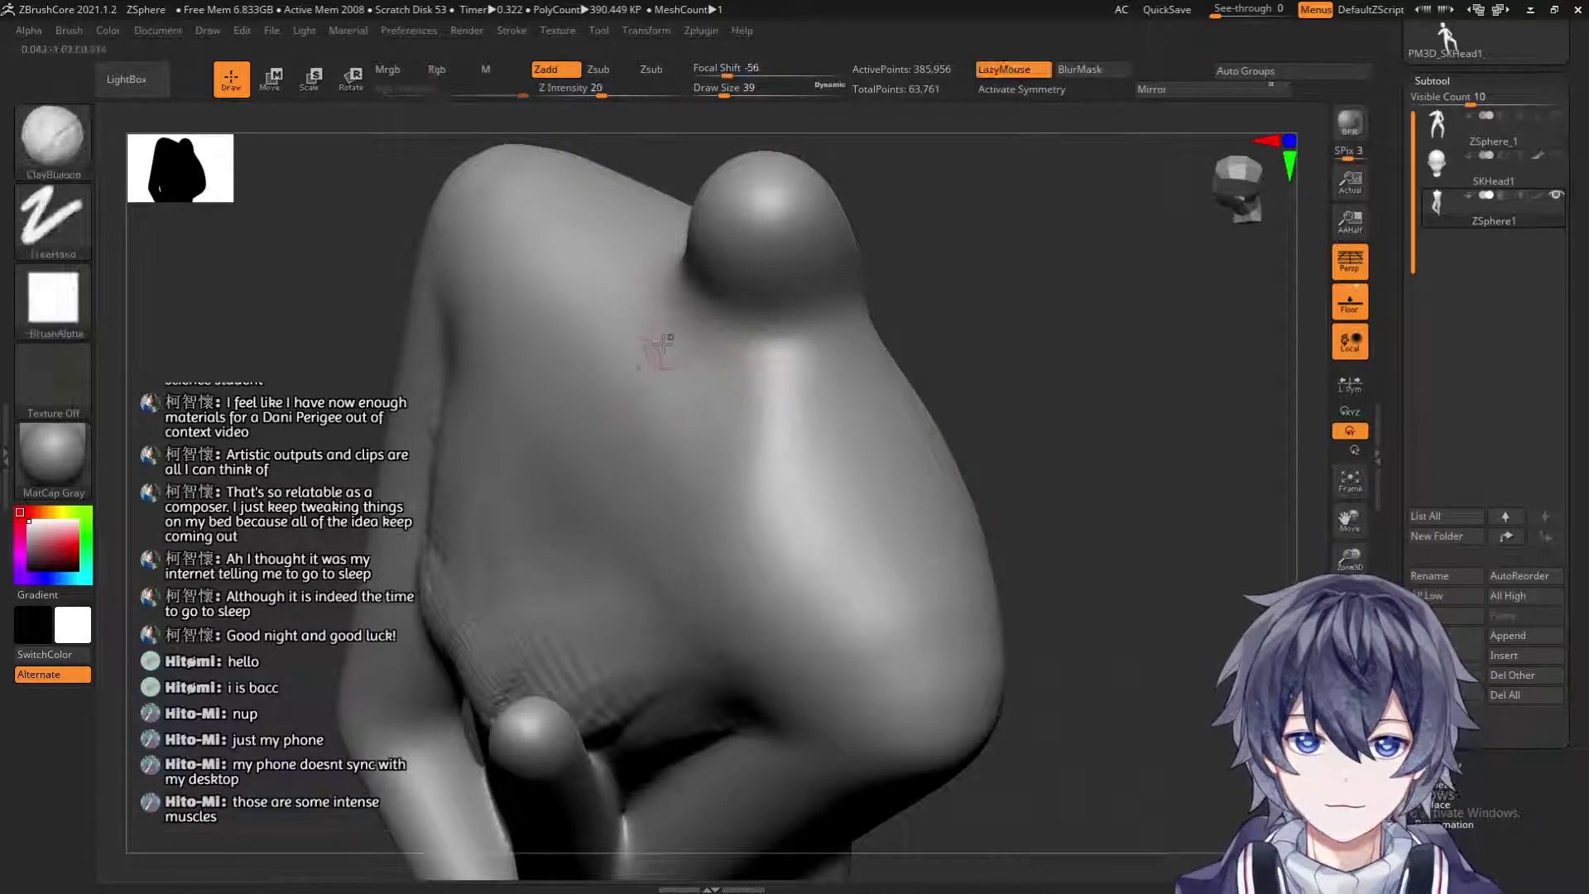
pyautogui.moveTo(656, 383)
pyautogui.mouseDown()
pyautogui.moveTo(932, 639)
pyautogui.moveTo(992, 658)
pyautogui.moveTo(692, 390)
pyautogui.moveTo(970, 706)
pyautogui.mouseUp()
pyautogui.hotkey('ctrl', 'z')
pyautogui.moveTo(1085, 556)
pyautogui.mouseDown()
pyautogui.moveTo(1095, 513)
pyautogui.moveTo(1055, 424)
pyautogui.moveTo(1142, 444)
pyautogui.mouseUp()
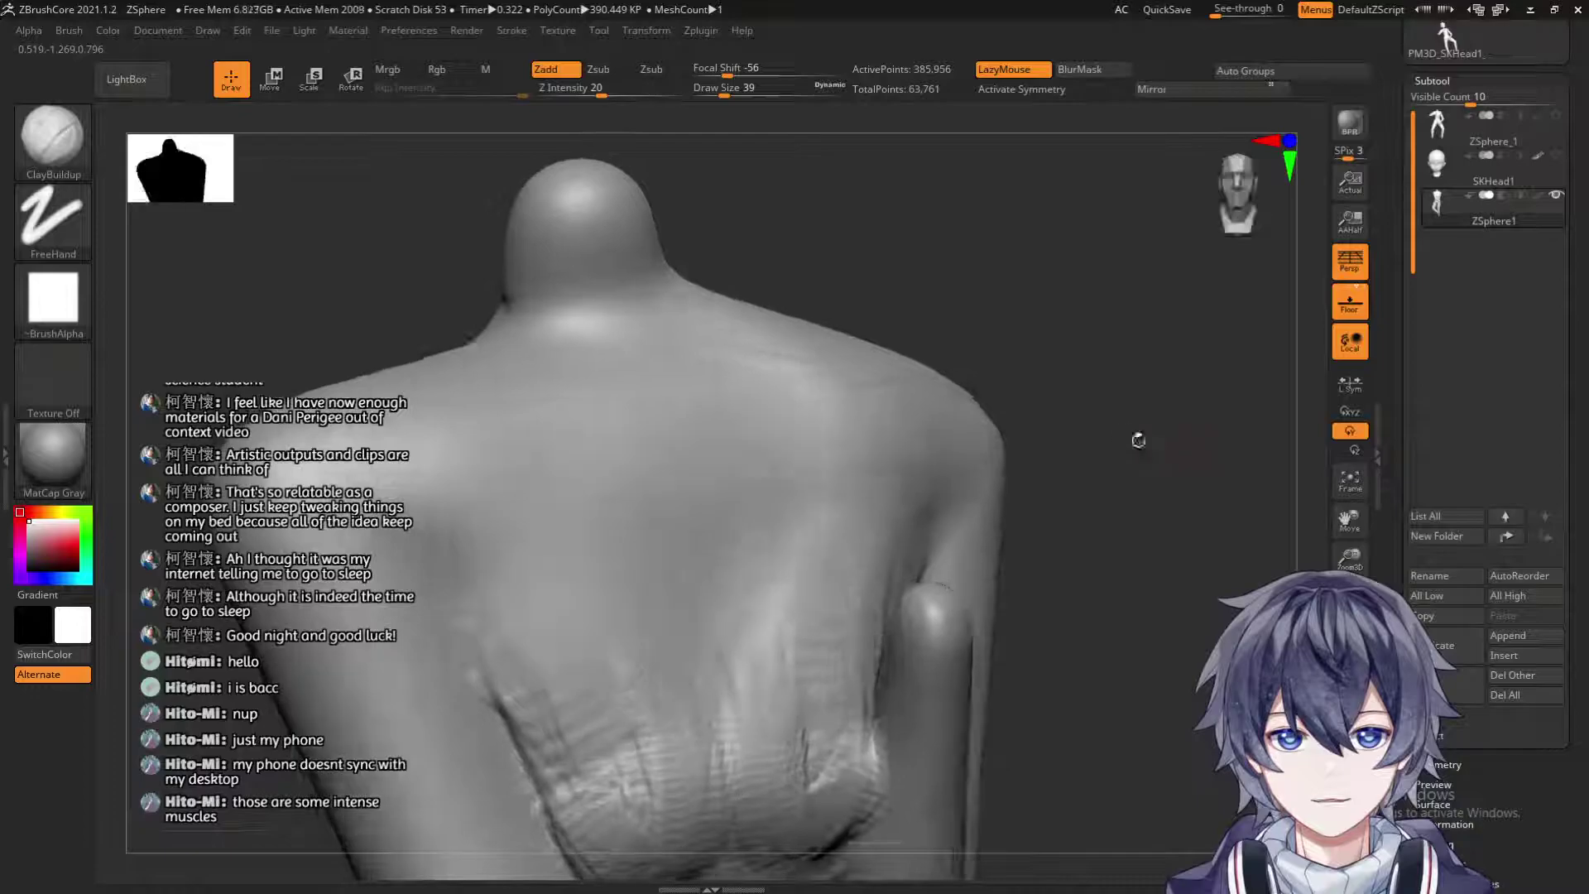
pyautogui.moveTo(1057, 351)
pyautogui.mouseDown()
pyautogui.moveTo(1018, 291)
pyautogui.moveTo(932, 323)
pyautogui.mouseUp()
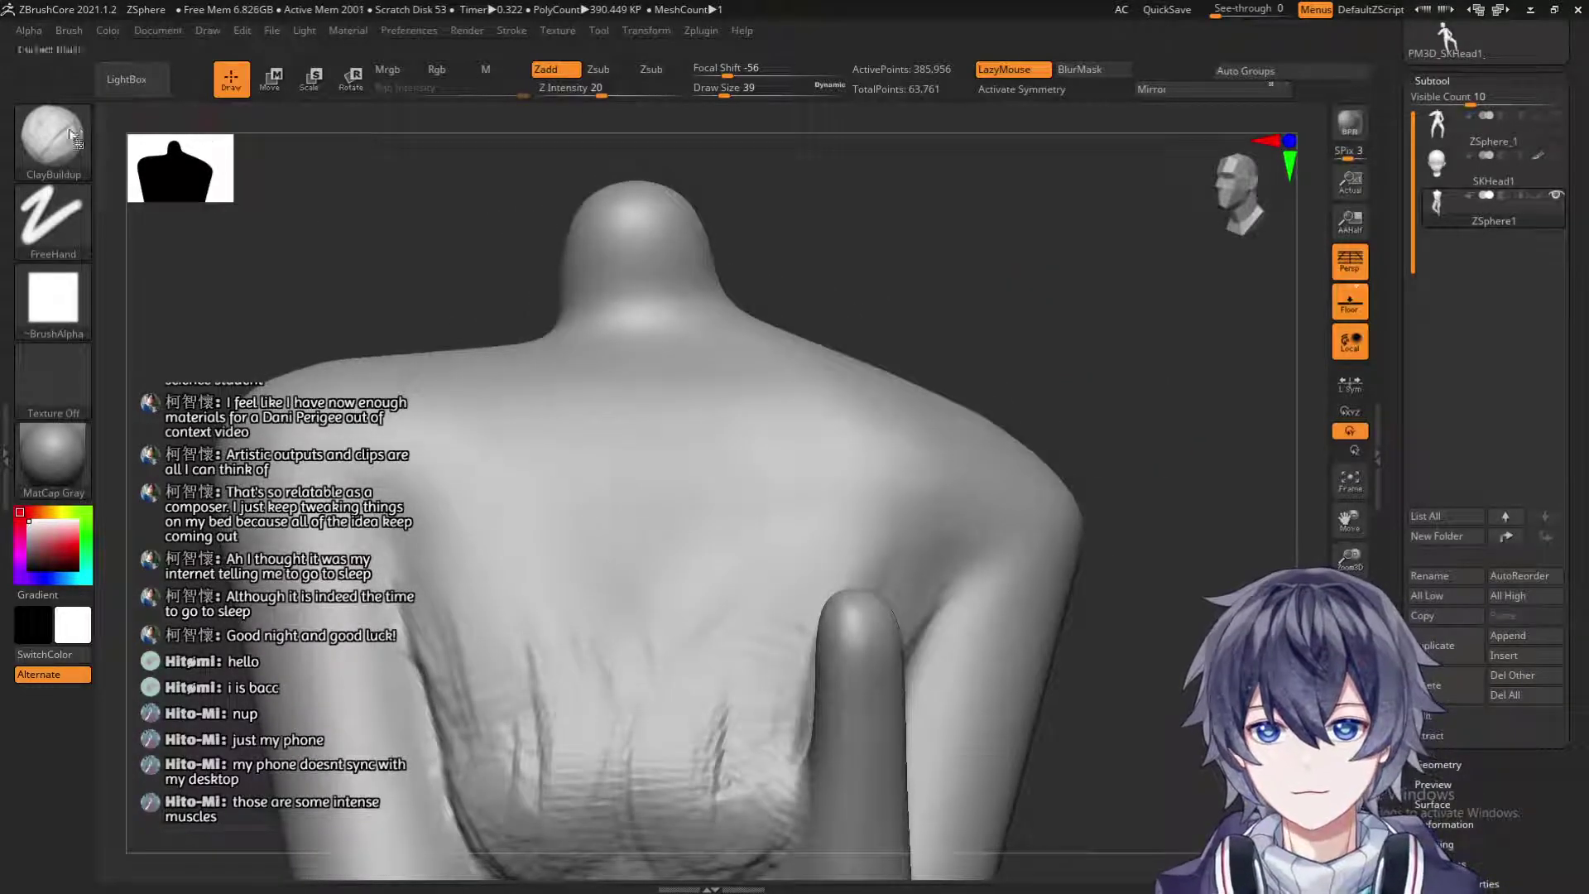
# Reshape the neck and the slope into the figure's left shoulder with the Move brush at draw size 192.
pyautogui.click(51, 137)
pyautogui.click(156, 190)
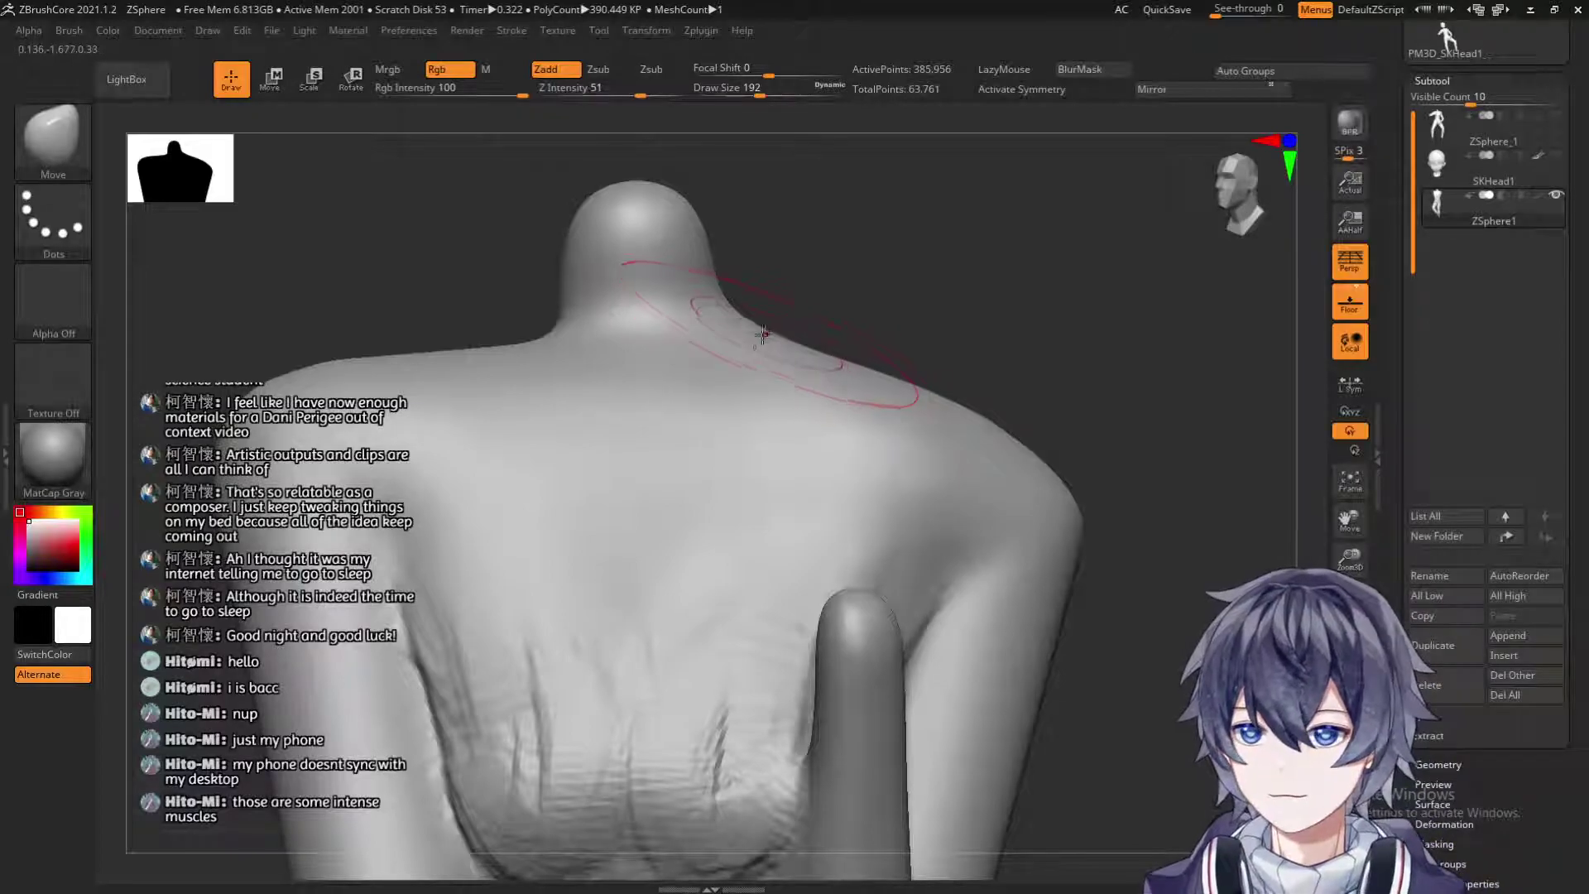
pyautogui.moveTo(583, 255); pyautogui.dragTo(598, 258)
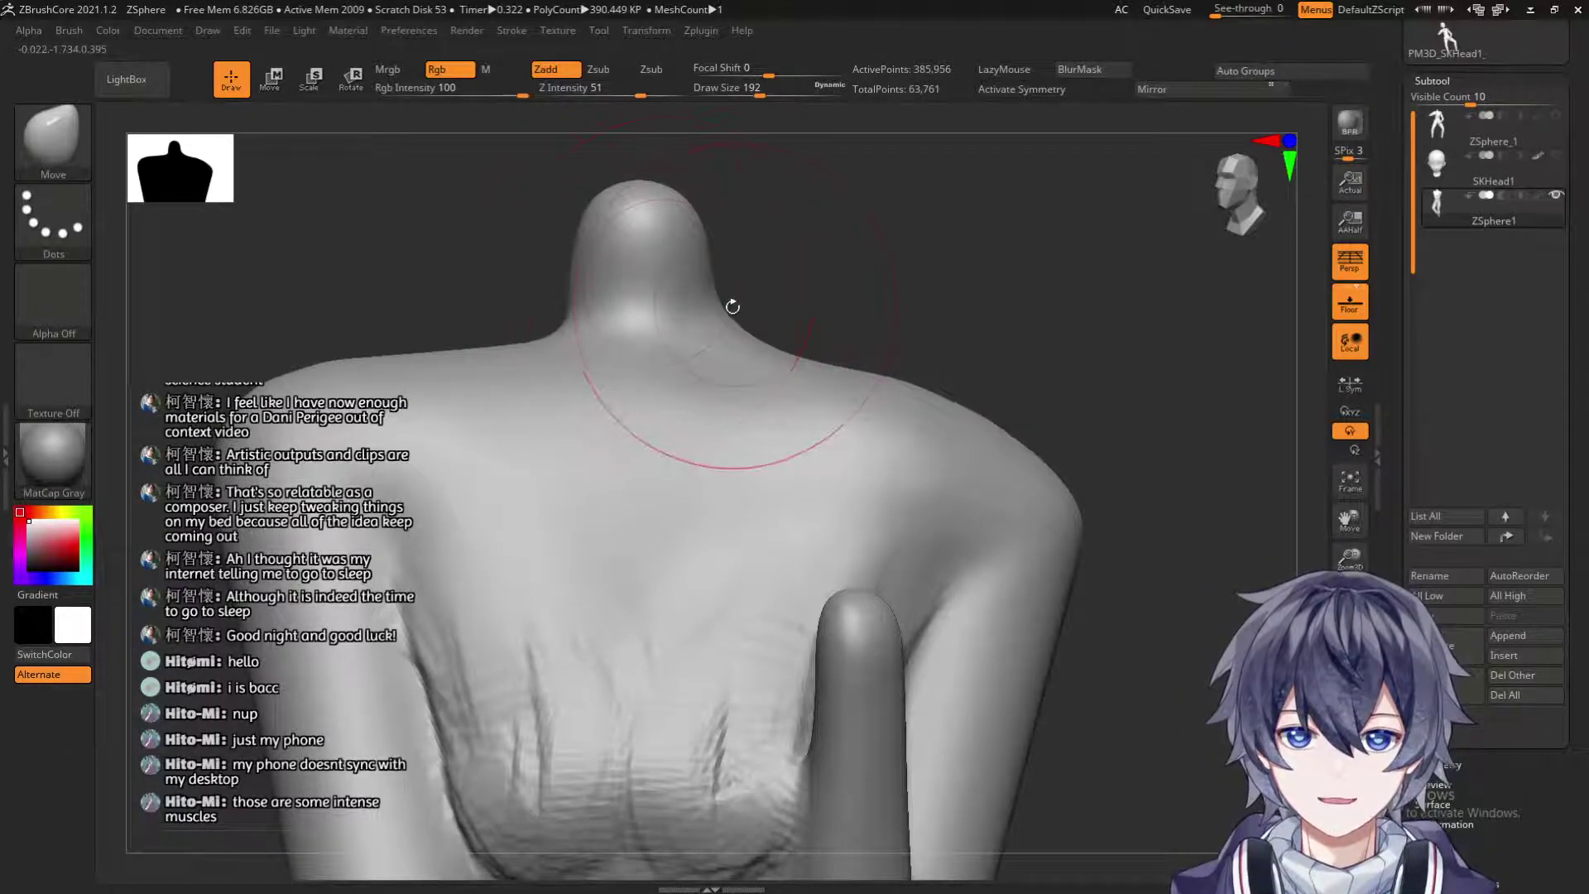
pyautogui.moveTo(898, 335); pyautogui.dragTo(886, 397)
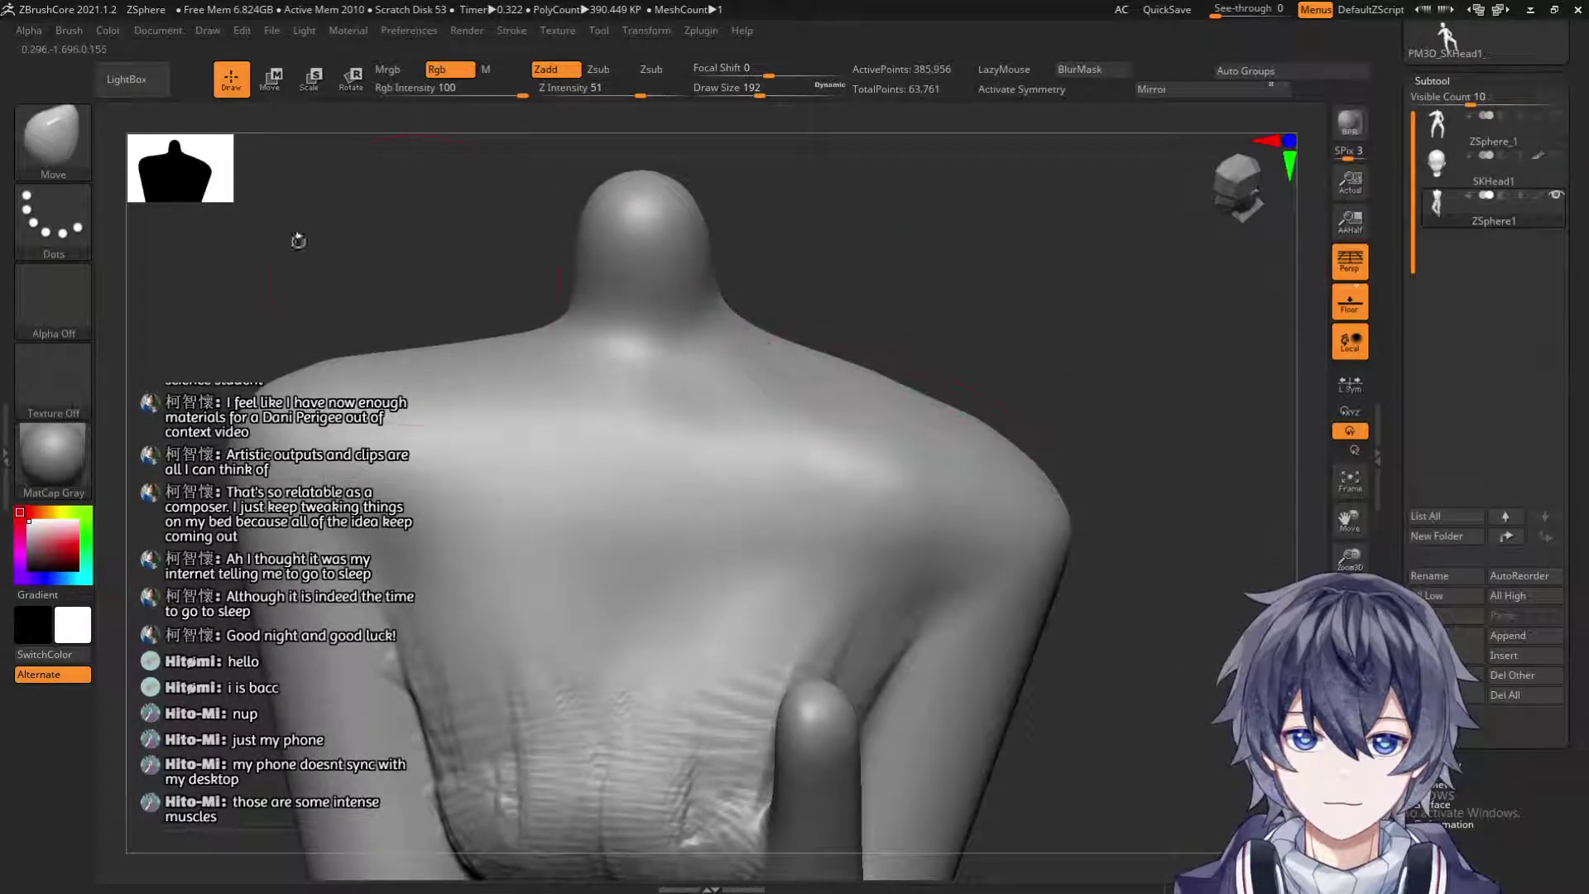
# Switch to ClayBuildup at draw size 54, try a short stroke below the neck and undo it.
pyautogui.click(86, 152)
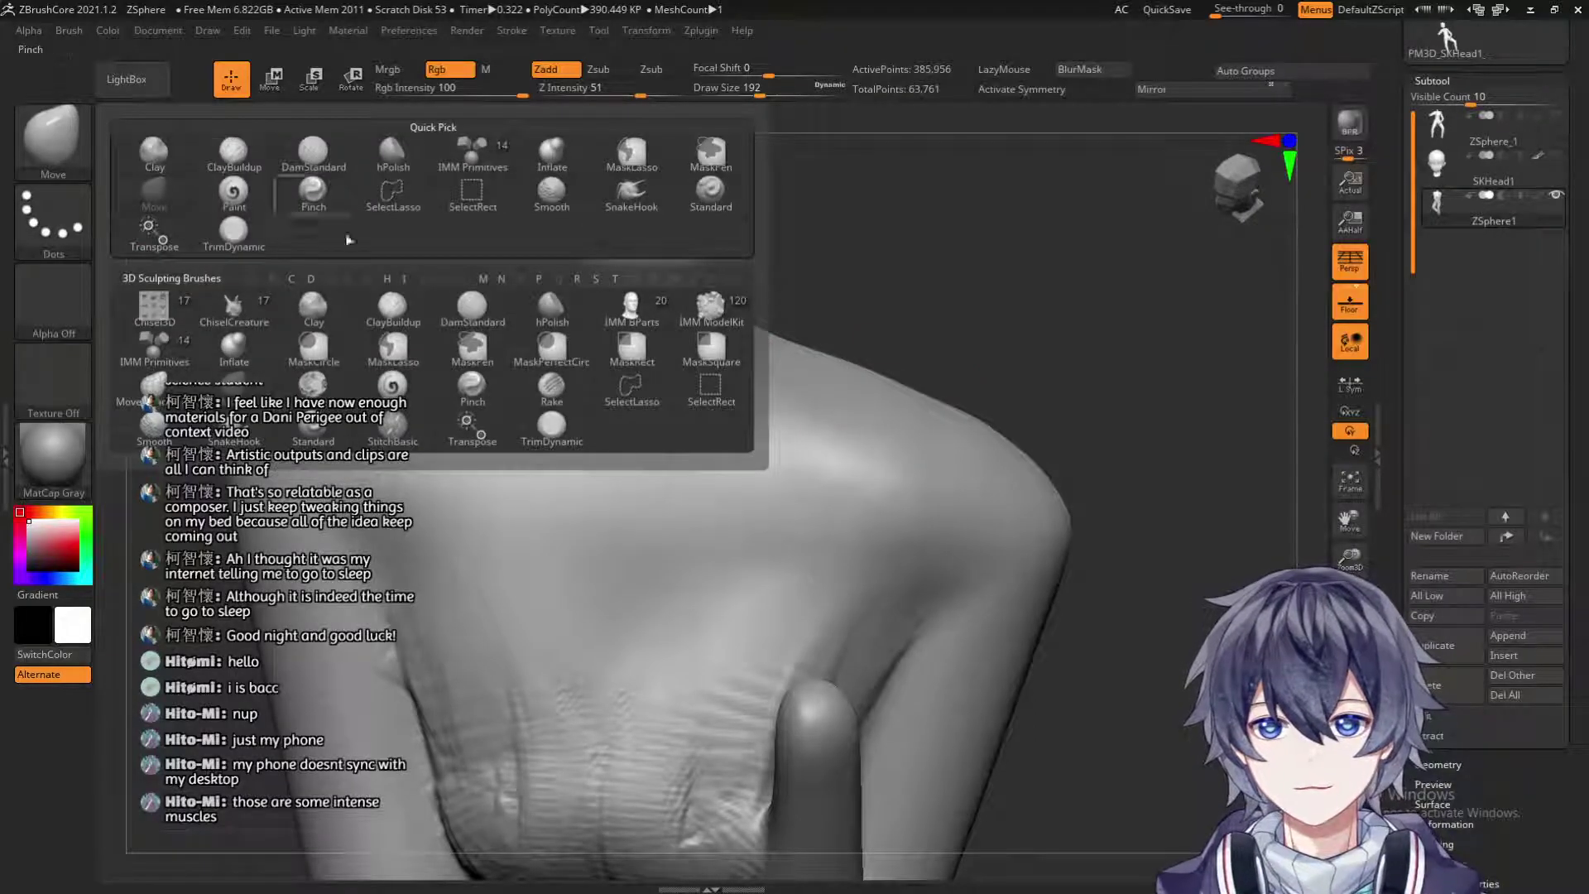
pyautogui.click(240, 171)
pyautogui.press('s')
pyautogui.moveTo(755, 434); pyautogui.dragTo(717, 434)
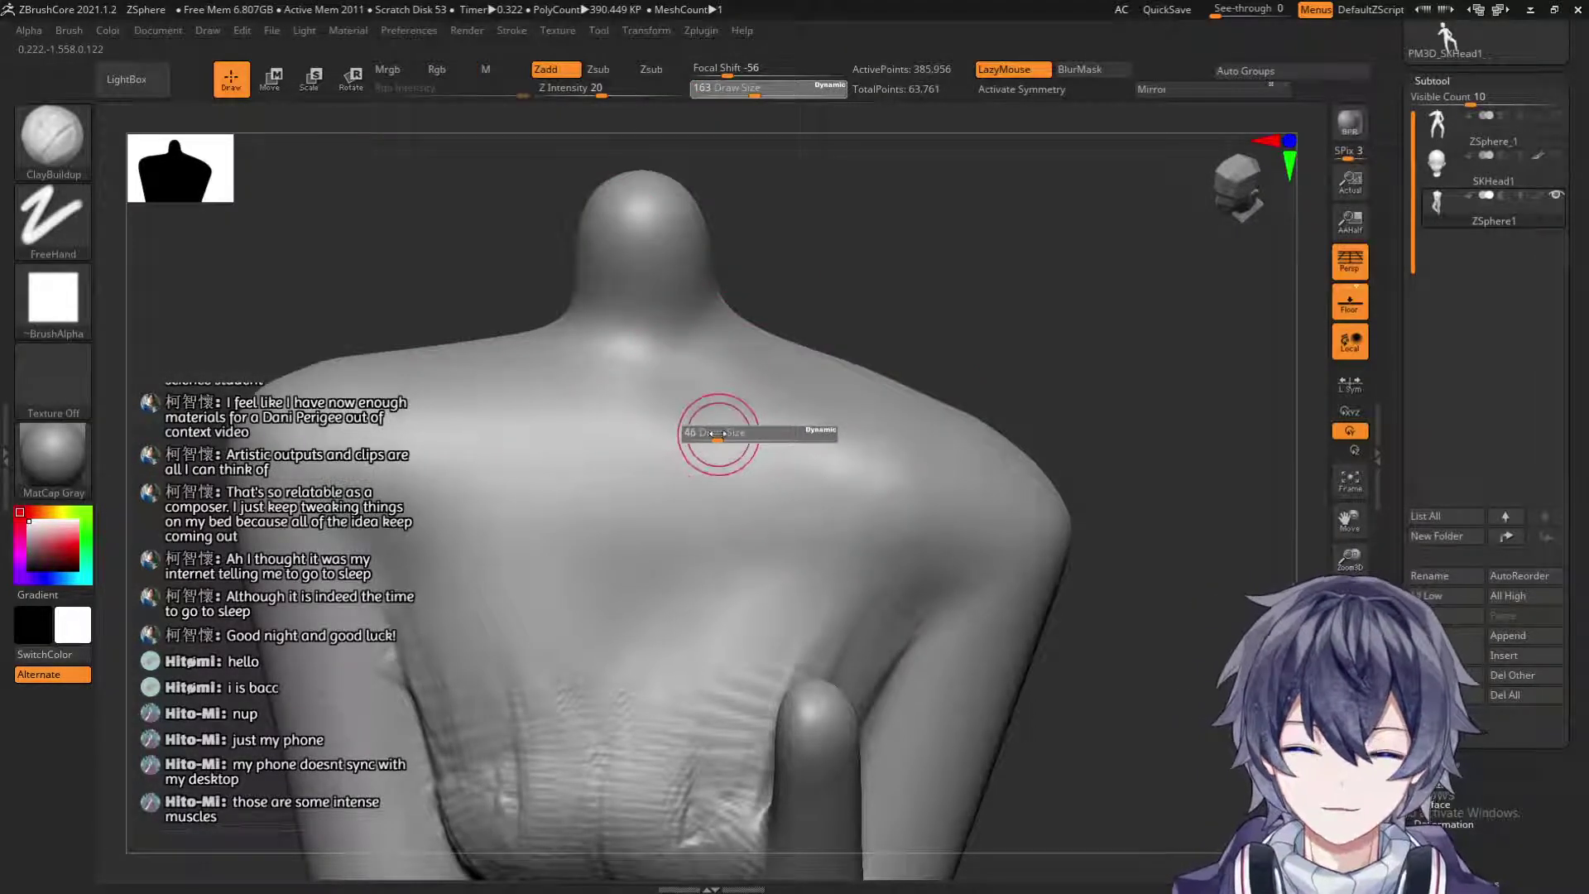
pyautogui.moveTo(891, 294); pyautogui.dragTo(890, 339)
pyautogui.moveTo(682, 447); pyautogui.dragTo(807, 427)
pyautogui.hotkey('ctrl', 'z')
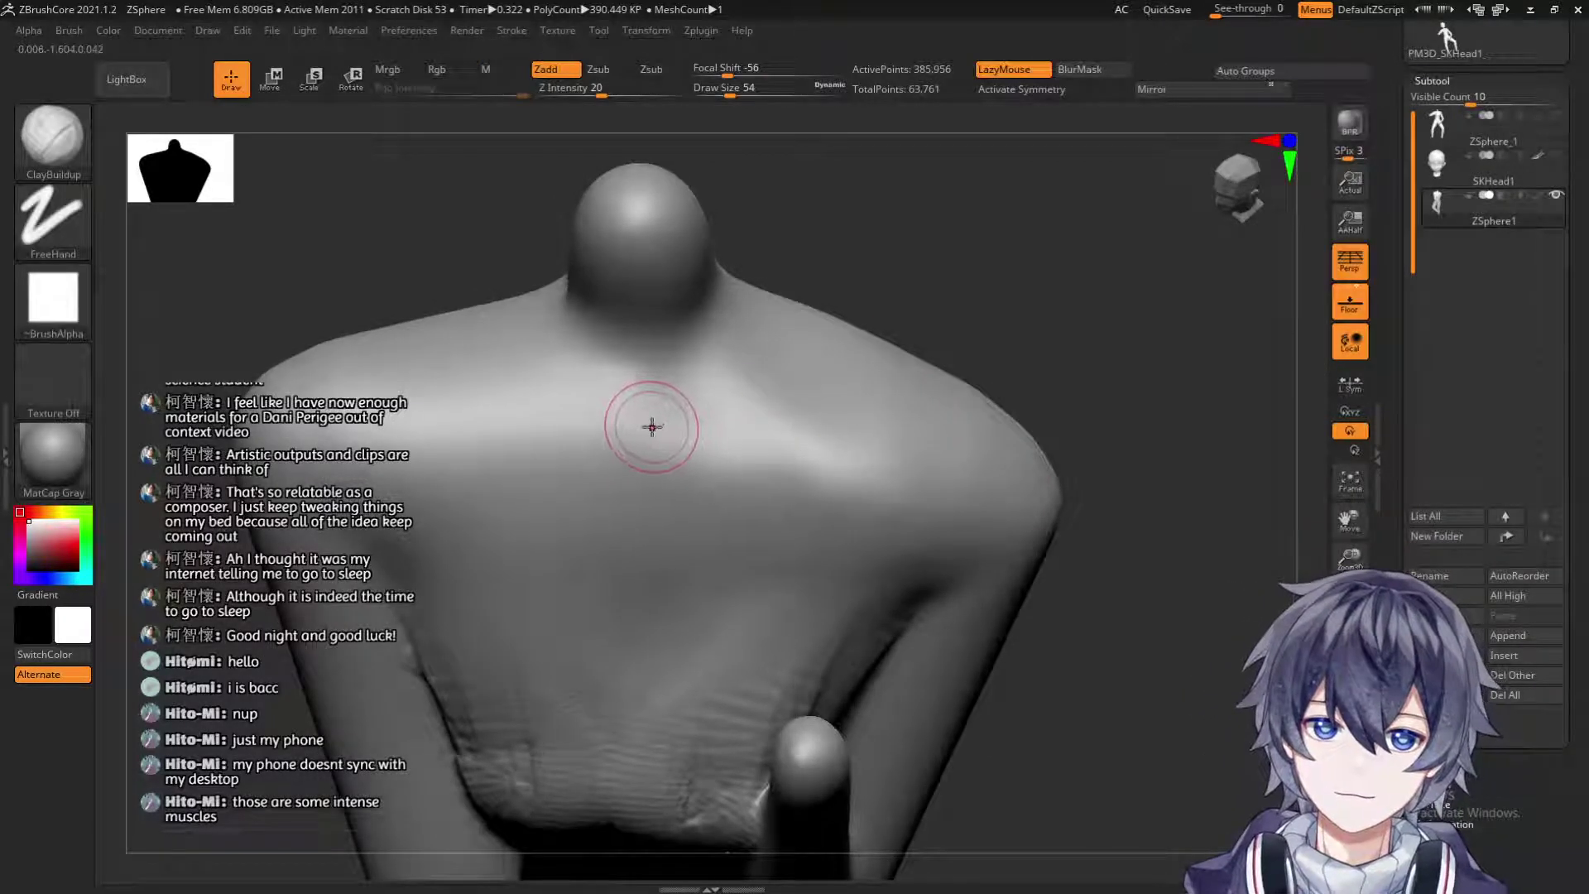
# Try several long ClayBuildup strokes along the collarbone line out to the figure's left shoulder, undoing the unwanted ones.
pyautogui.moveTo(692, 435); pyautogui.dragTo(1029, 461)
pyautogui.hotkey('ctrl', 'z')
pyautogui.moveTo(679, 447)
pyautogui.mouseDown()
pyautogui.moveTo(840, 426)
pyautogui.moveTo(1053, 474)
pyautogui.mouseUp()
pyautogui.hotkey('ctrl', 'z')
pyautogui.moveTo(662, 442); pyautogui.dragTo(1049, 469)
pyautogui.hotkey('ctrl', 'z')
pyautogui.moveTo(651, 439); pyautogui.dragTo(1002, 458)
pyautogui.moveTo(1100, 348)
pyautogui.mouseDown()
pyautogui.moveTo(1051, 295)
pyautogui.moveTo(1121, 202)
pyautogui.moveTo(952, 273)
pyautogui.mouseUp()
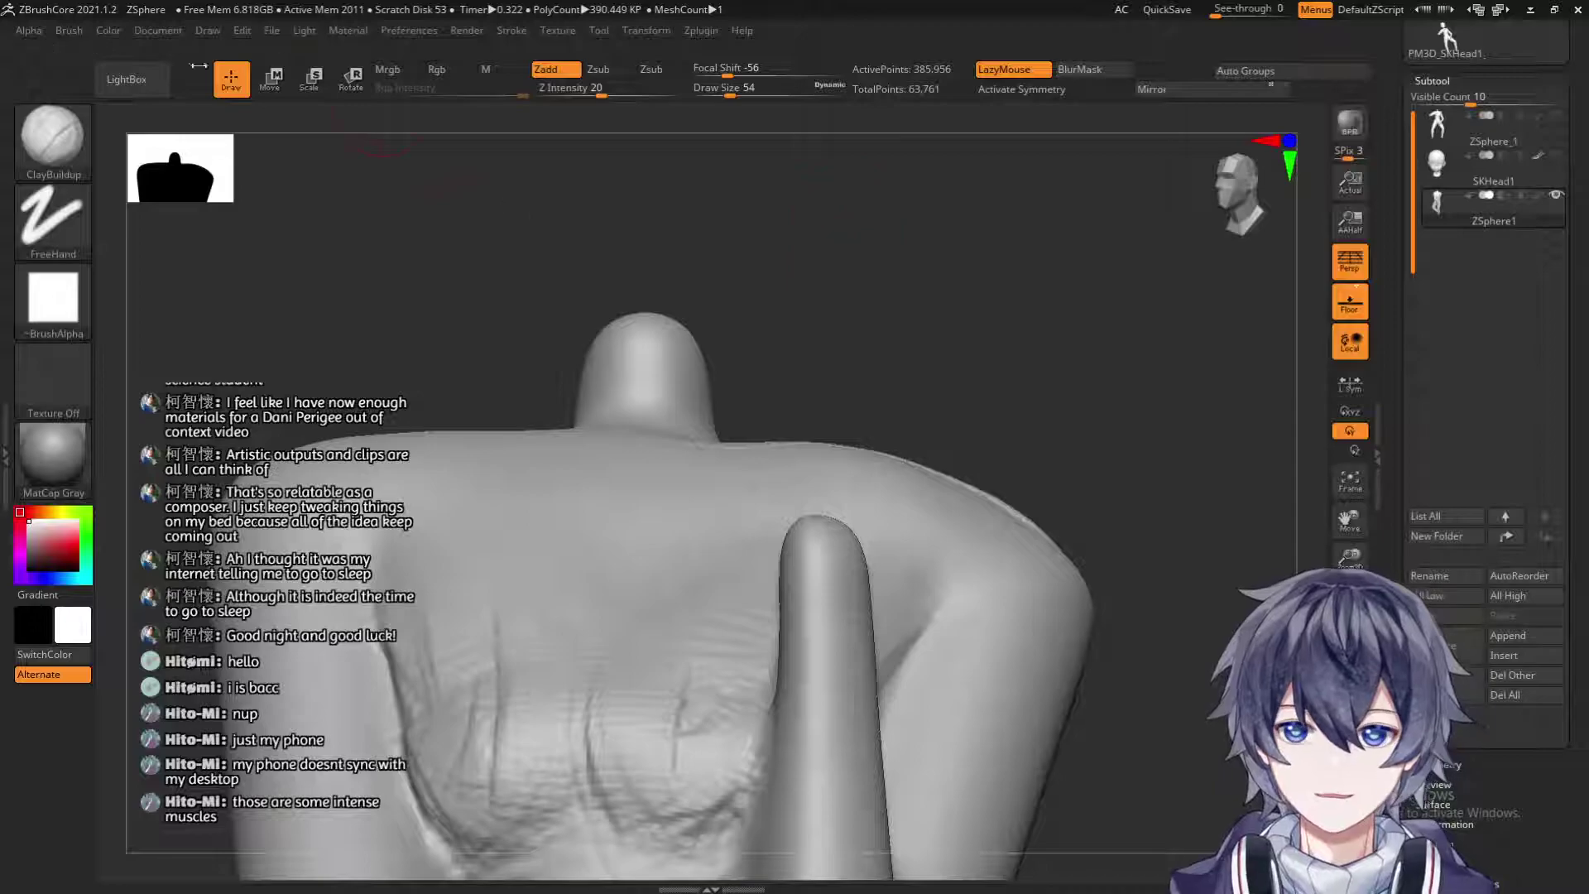
# Reshape the shoulders and upper chest with the Move brush at draw size 187 and smooth the surface.
pyautogui.click(71, 146)
pyautogui.click(159, 199)
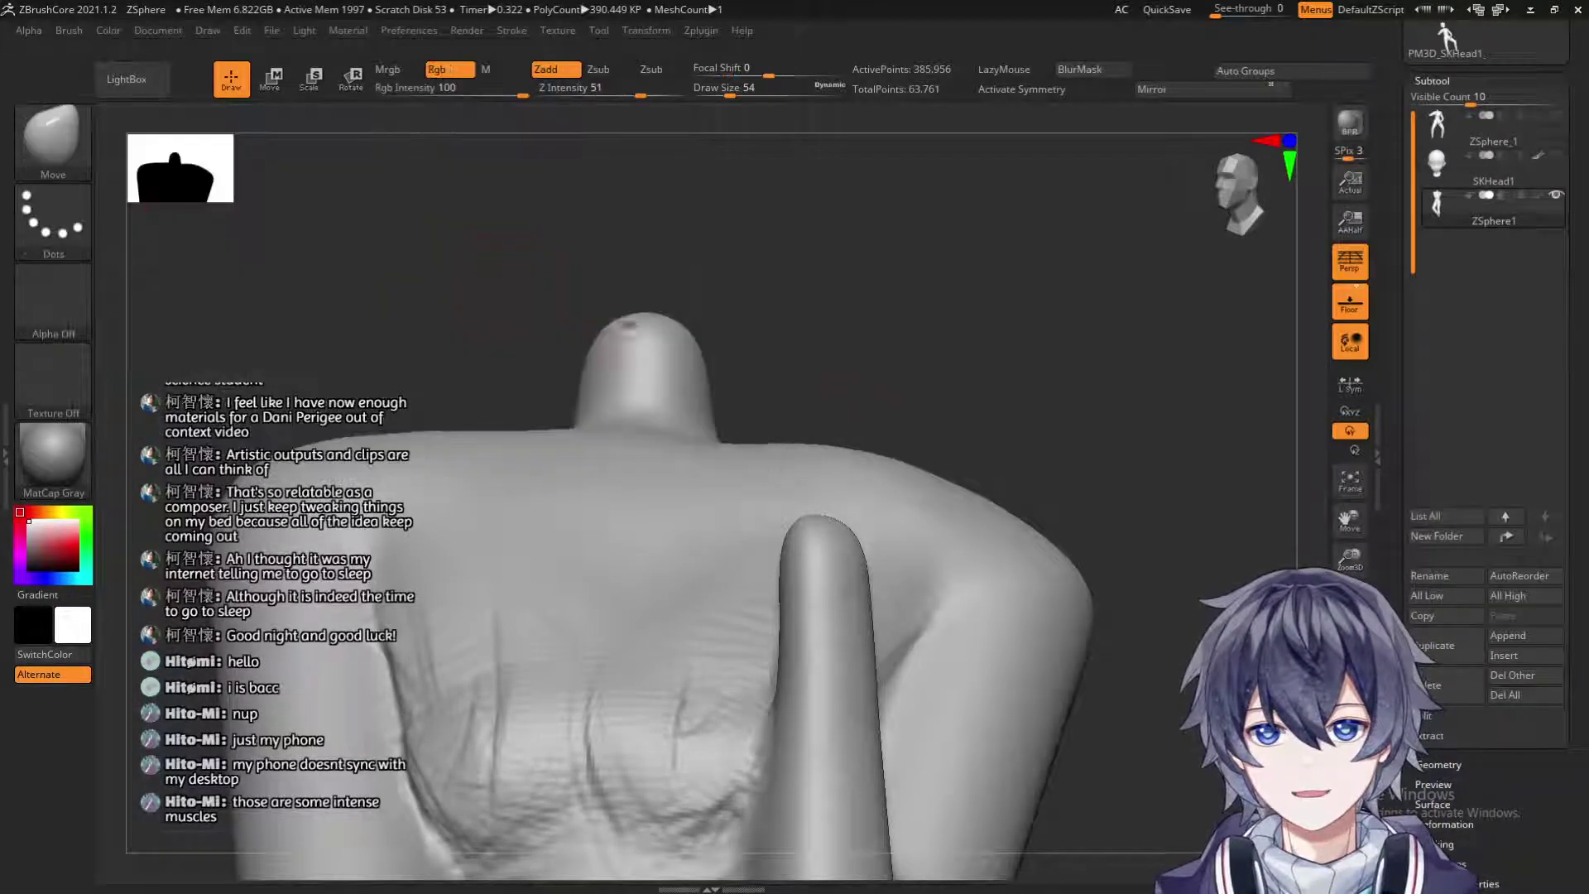
pyautogui.press('s')
pyautogui.moveTo(870, 417)
pyautogui.mouseDown()
pyautogui.moveTo(893, 417)
pyautogui.moveTo(839, 463)
pyautogui.moveTo(873, 442)
pyautogui.moveTo(845, 486)
pyautogui.mouseUp()
pyautogui.press('s')
pyautogui.press('s')
pyautogui.moveTo(881, 389); pyautogui.dragTo(816, 400)
pyautogui.moveTo(473, 483); pyautogui.dragTo(922, 525)
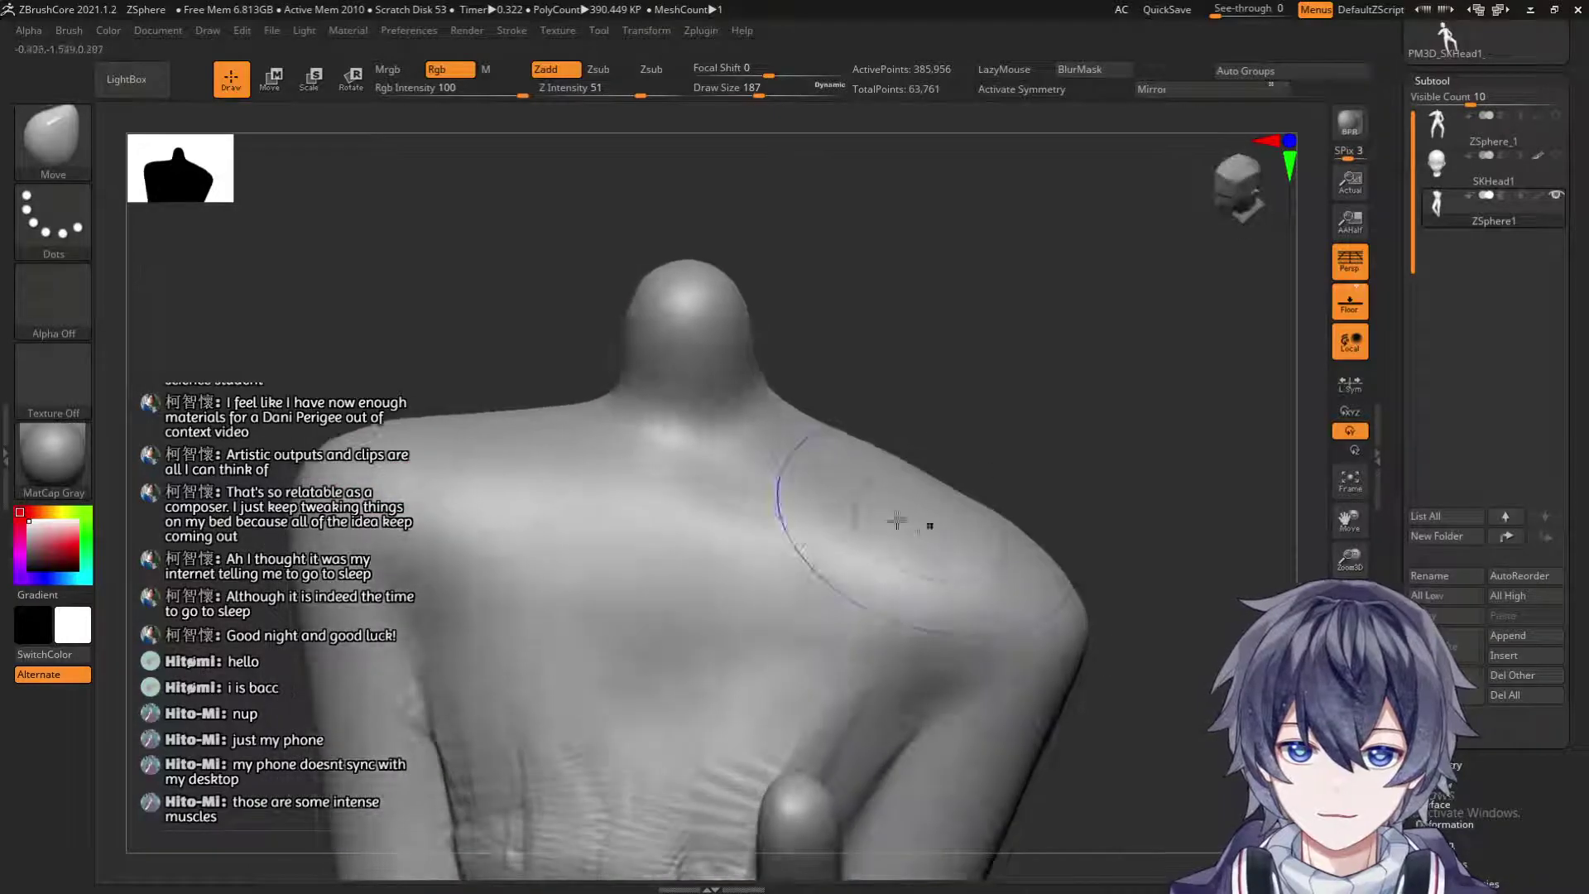
pyautogui.moveTo(1049, 462); pyautogui.dragTo(877, 620)
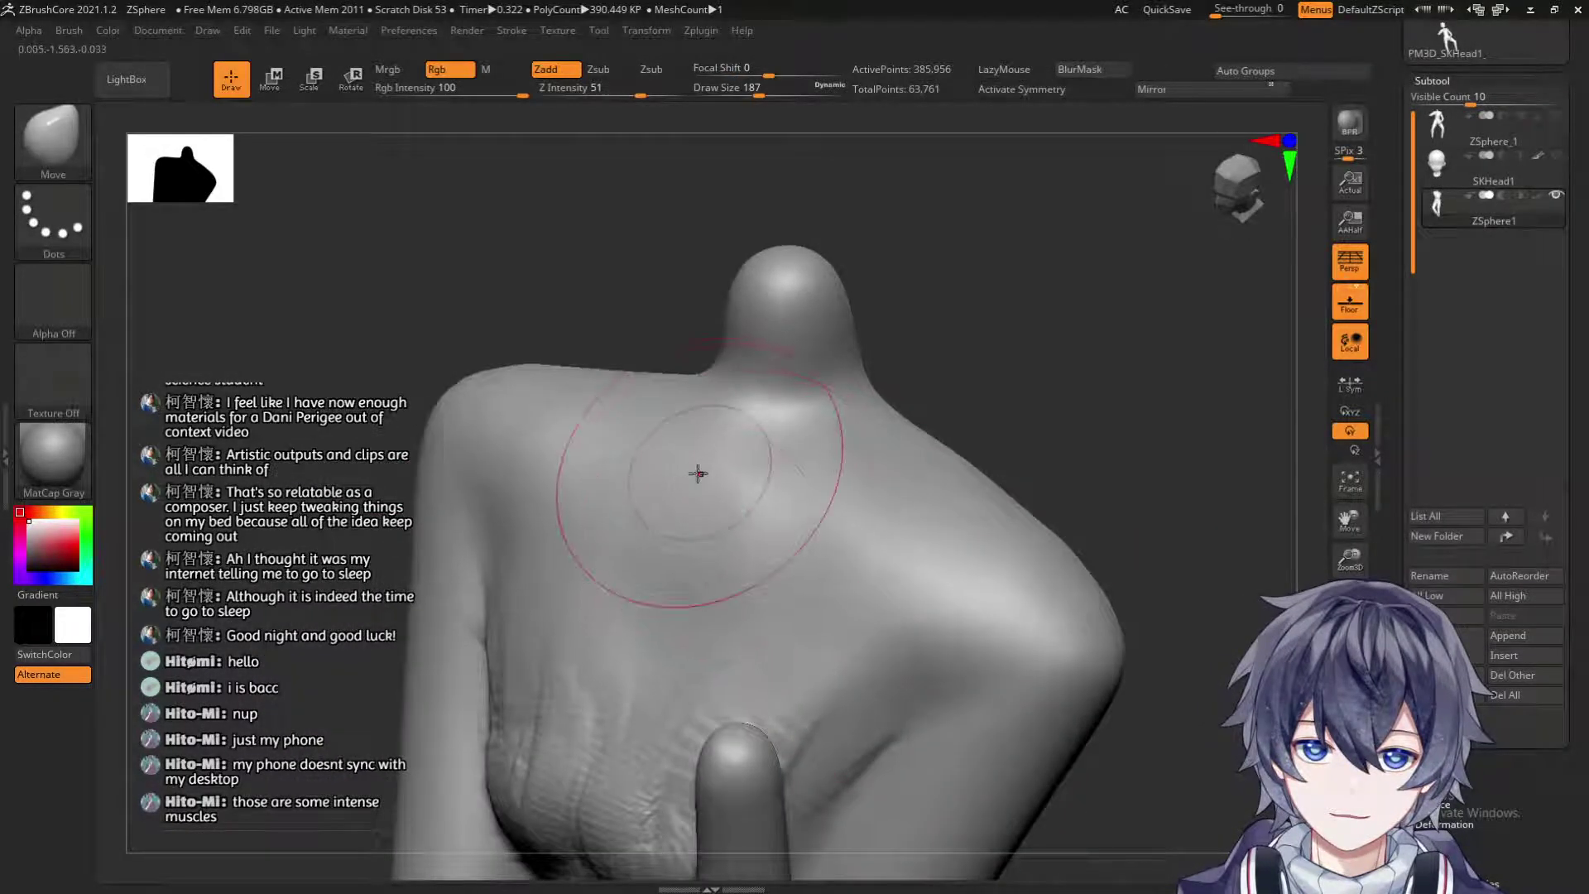
# Switch to ClayBuildup at draw size 49, try a stroke across the upper chest and undo it.
pyautogui.click(70, 144)
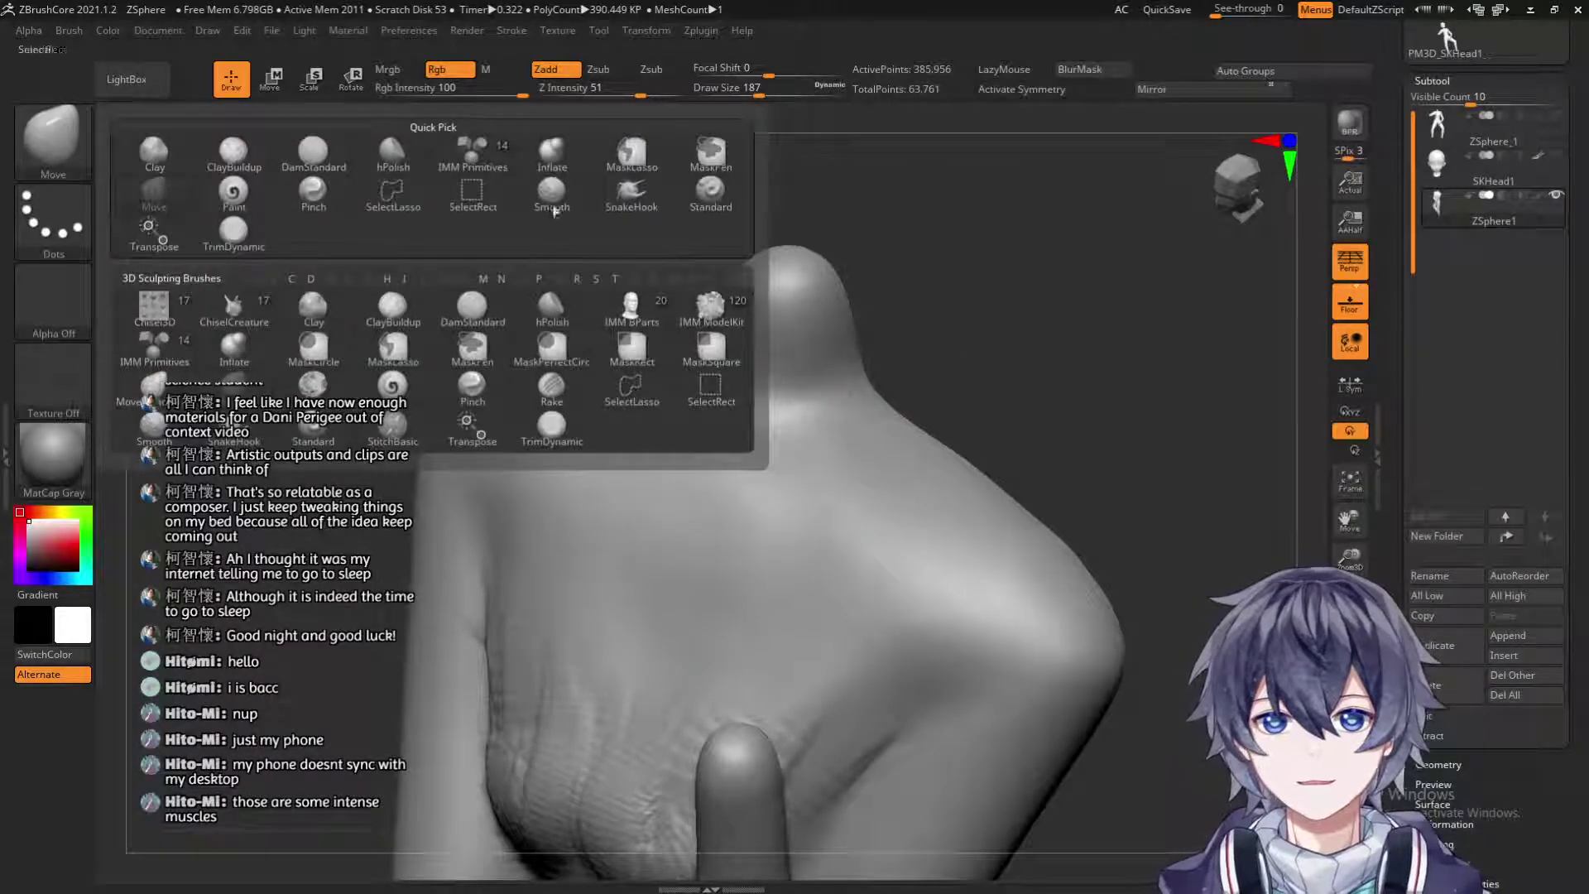
pyautogui.click(262, 165)
pyautogui.press('s')
pyautogui.moveTo(761, 540); pyautogui.dragTo(727, 541)
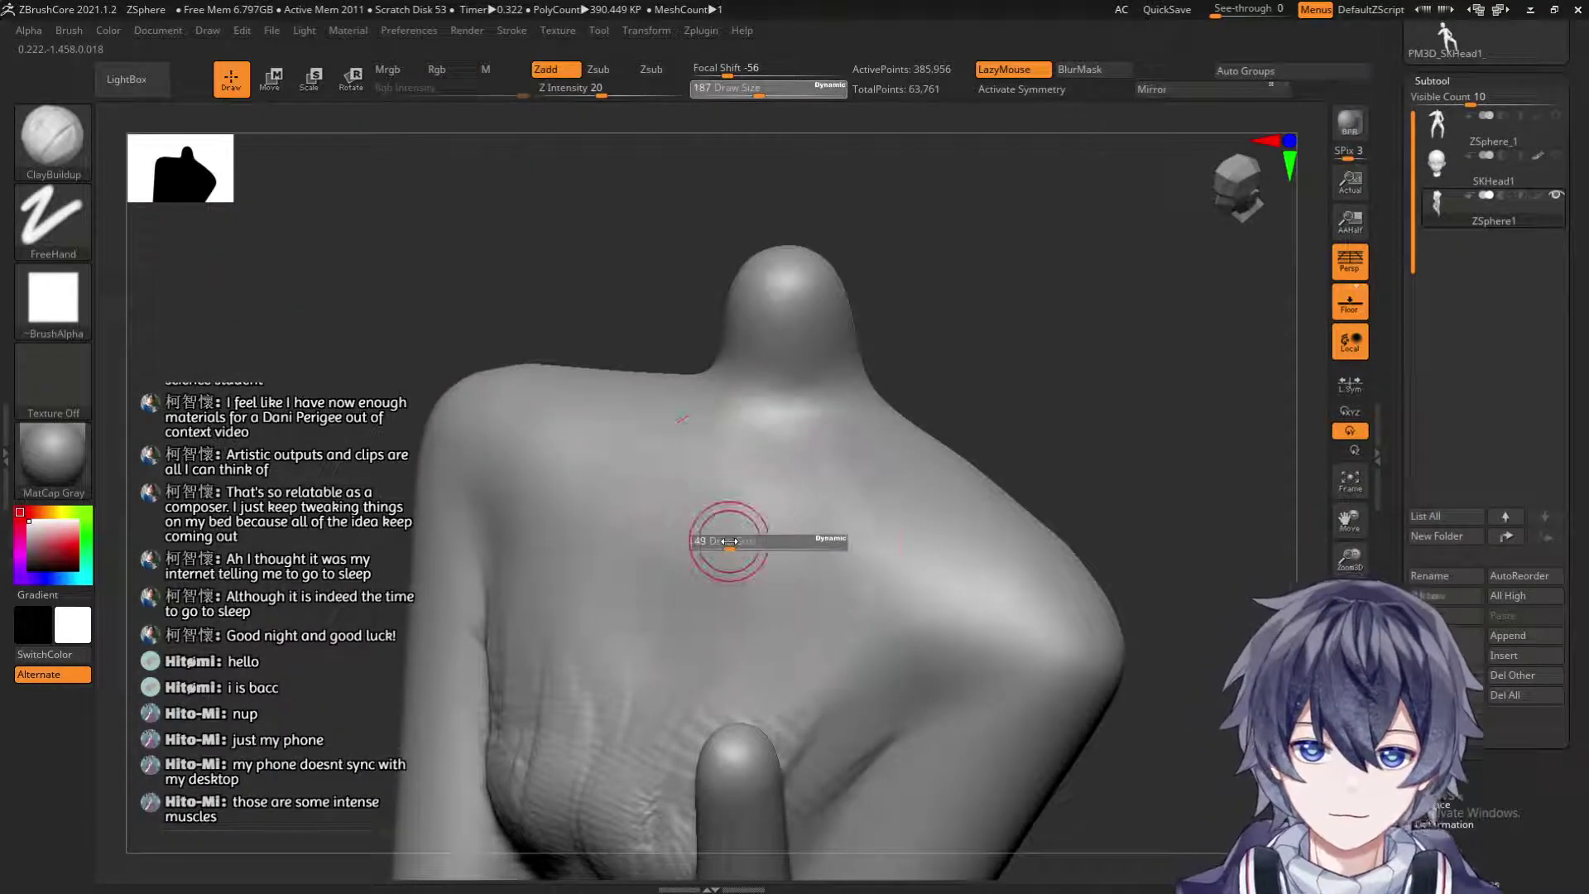
pyautogui.moveTo(745, 534); pyautogui.dragTo(1053, 495, button='right')
pyautogui.moveTo(1051, 494); pyautogui.dragTo(689, 482)
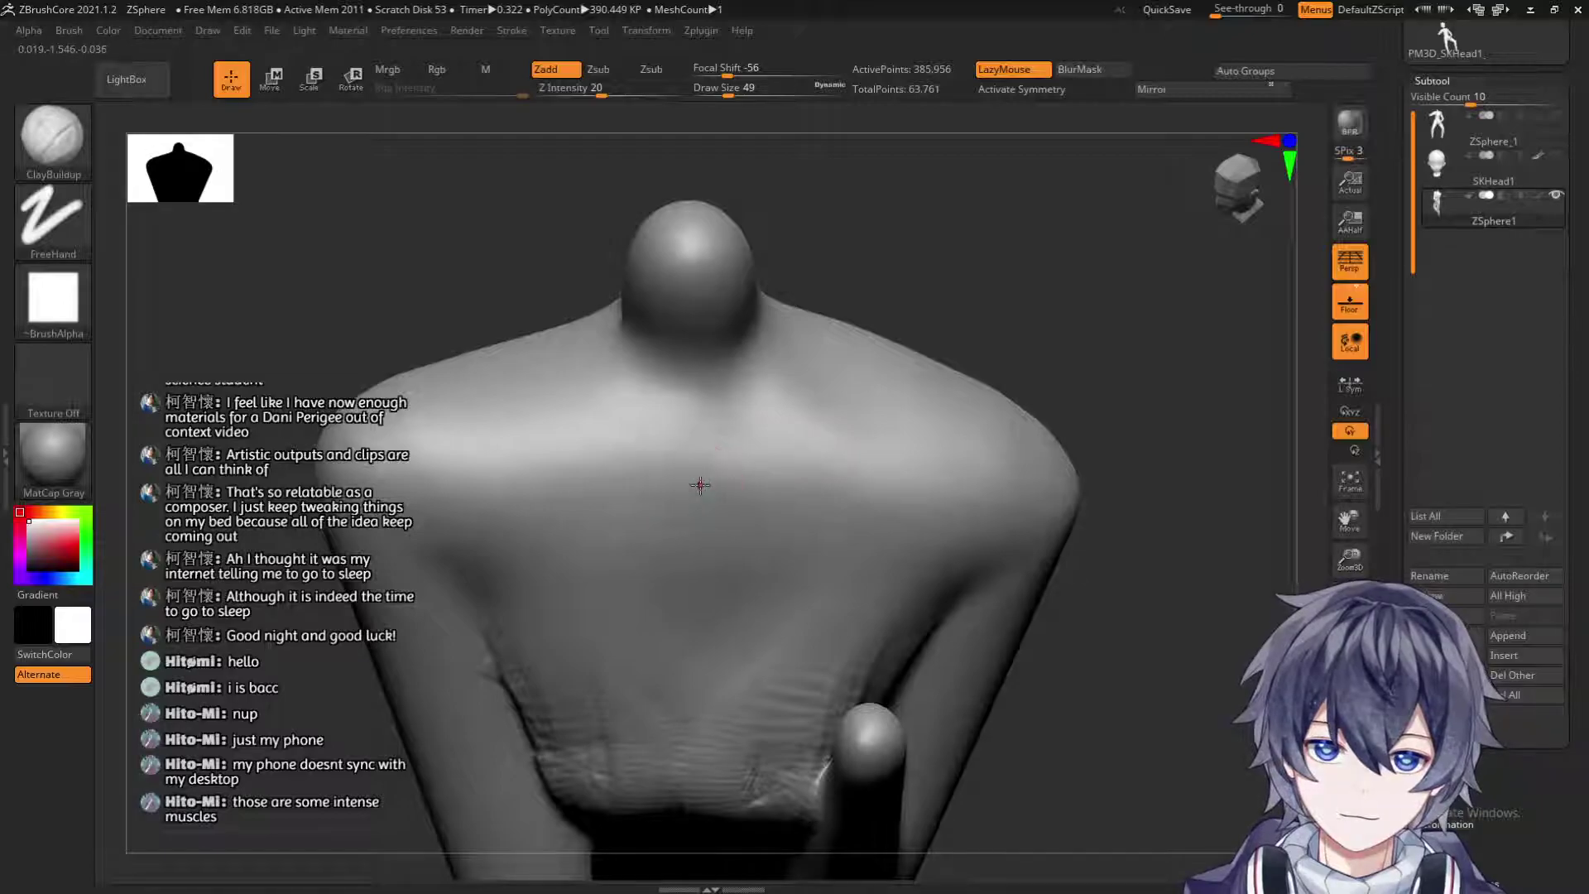
pyautogui.hotkey('ctrl', 'z')
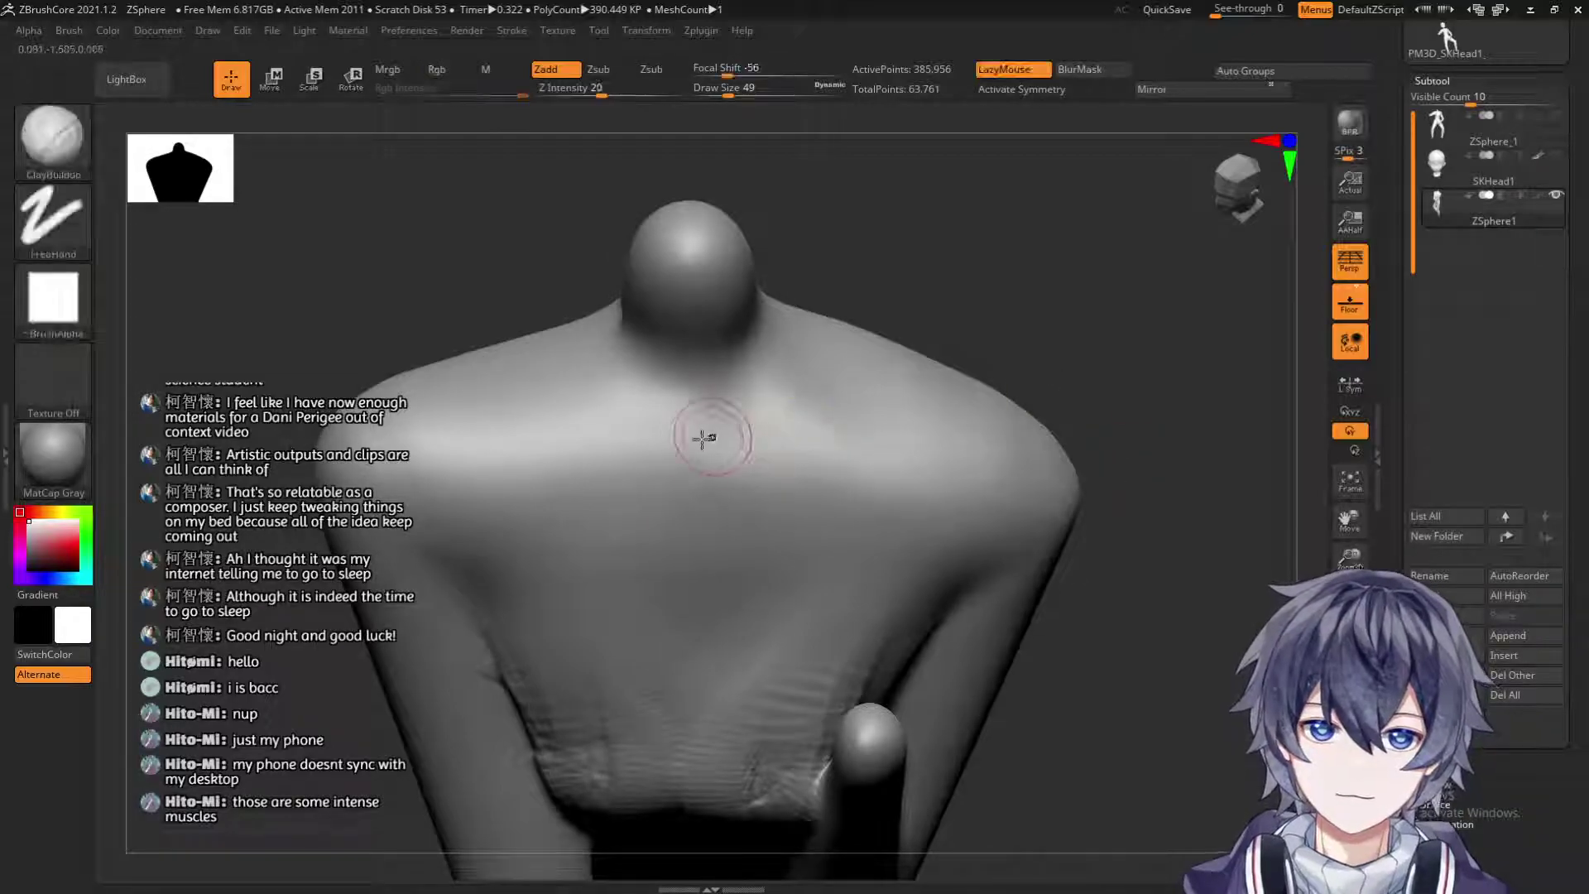
# Build the figure's left collarbone with long ClayBuildup strokes from below the neck to the shoulder.
pyautogui.moveTo(784, 459); pyautogui.dragTo(1100, 461)
pyautogui.hotkey('ctrl', 'z')
pyautogui.hotkey('ctrl', 'z')
pyautogui.moveTo(1054, 437)
pyautogui.mouseDown()
pyautogui.moveTo(1043, 326)
pyautogui.moveTo(1061, 318)
pyautogui.moveTo(720, 441)
pyautogui.moveTo(1064, 435)
pyautogui.mouseUp()
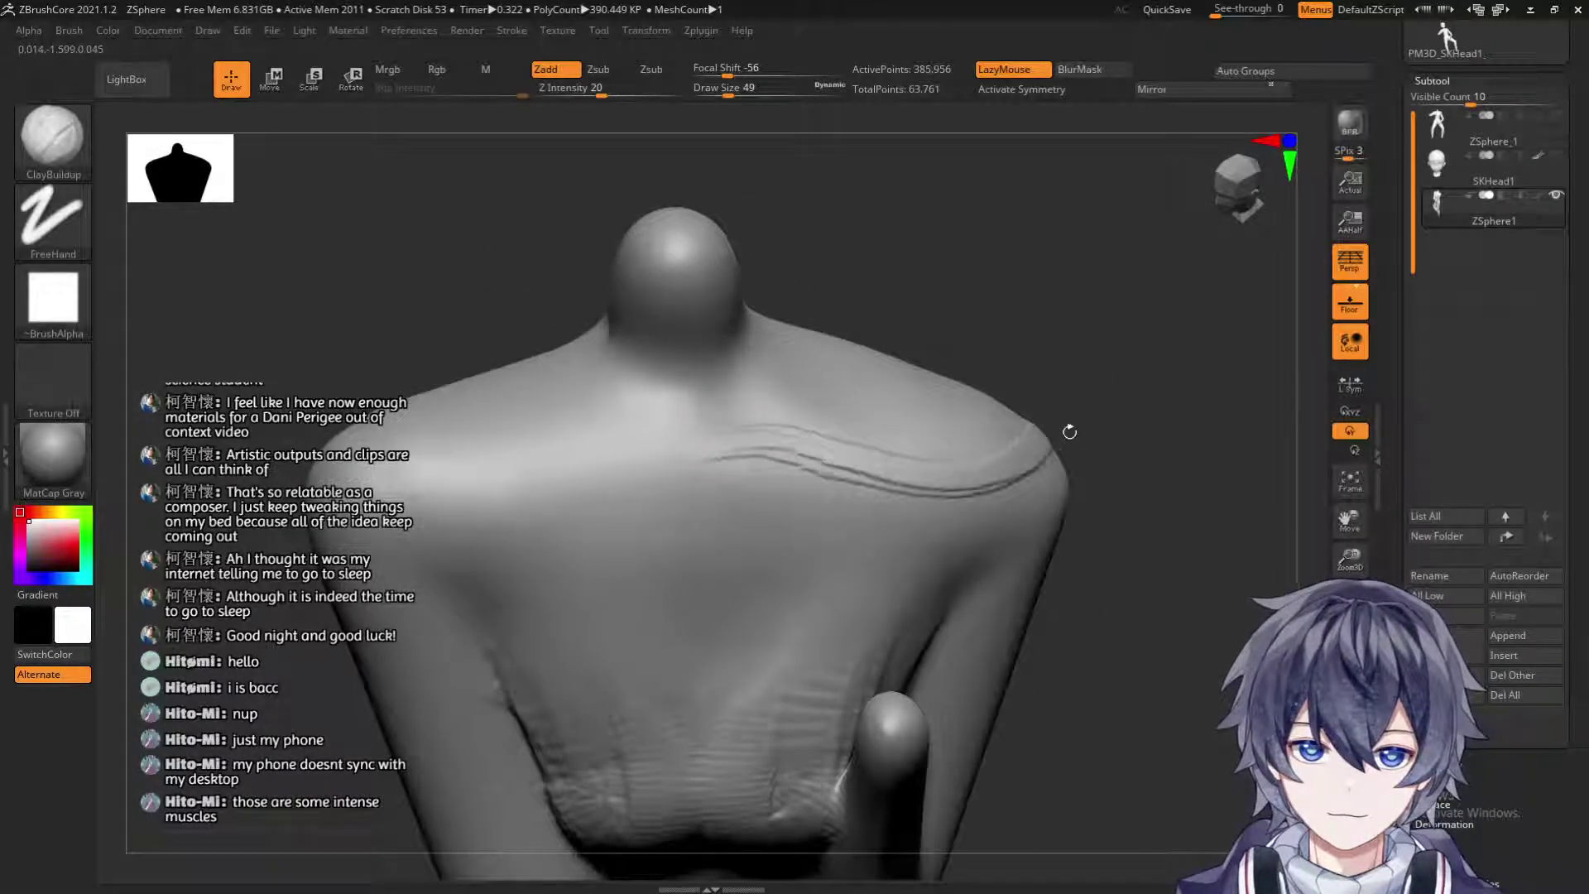
pyautogui.moveTo(705, 459)
pyautogui.mouseDown()
pyautogui.moveTo(896, 476)
pyautogui.moveTo(1064, 439)
pyautogui.mouseUp()
pyautogui.keyDown('shift'); pyautogui.moveTo(739, 447); pyautogui.dragTo(1080, 431); pyautogui.keyUp('shift')
pyautogui.moveTo(966, 482)
pyautogui.mouseDown()
pyautogui.moveTo(1079, 427)
pyautogui.moveTo(787, 363)
pyautogui.moveTo(902, 364)
pyautogui.moveTo(1056, 424)
pyautogui.mouseUp()
# Build the figure's right collarbone with matching ClayBuildup strokes out to the shoulder, undoing the last stroke.
pyautogui.moveTo(705, 480)
pyautogui.mouseDown()
pyautogui.moveTo(642, 495)
pyautogui.moveTo(273, 471)
pyautogui.mouseUp()
pyautogui.moveTo(697, 480)
pyautogui.mouseDown()
pyautogui.moveTo(484, 550)
pyautogui.moveTo(377, 553)
pyautogui.mouseUp()
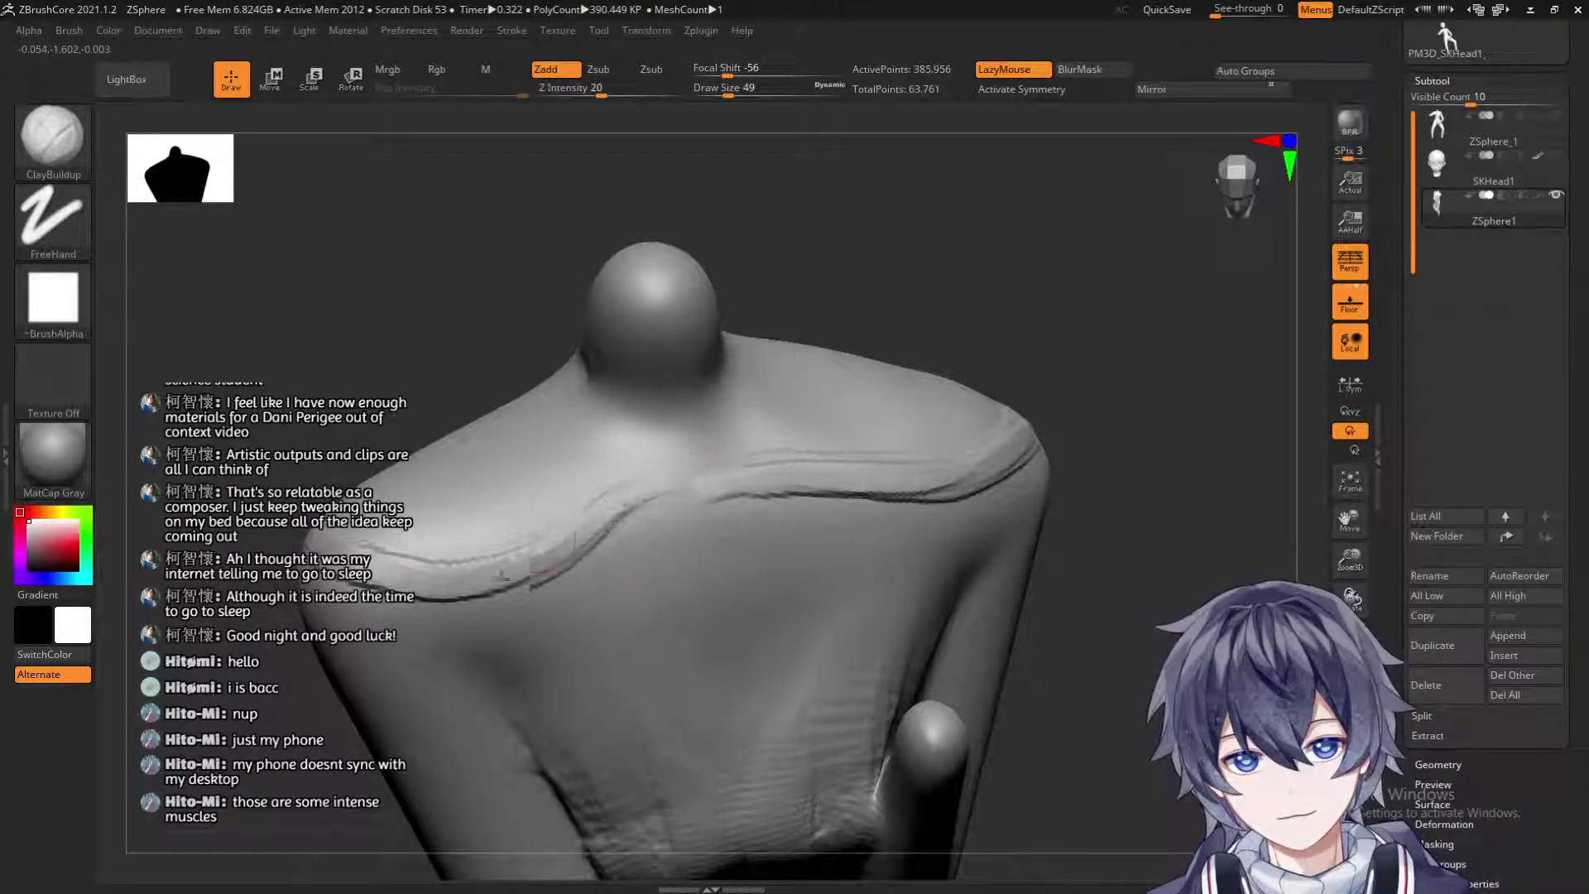
pyautogui.moveTo(698, 472); pyautogui.dragTo(447, 560)
pyautogui.moveTo(662, 486); pyautogui.dragTo(467, 588)
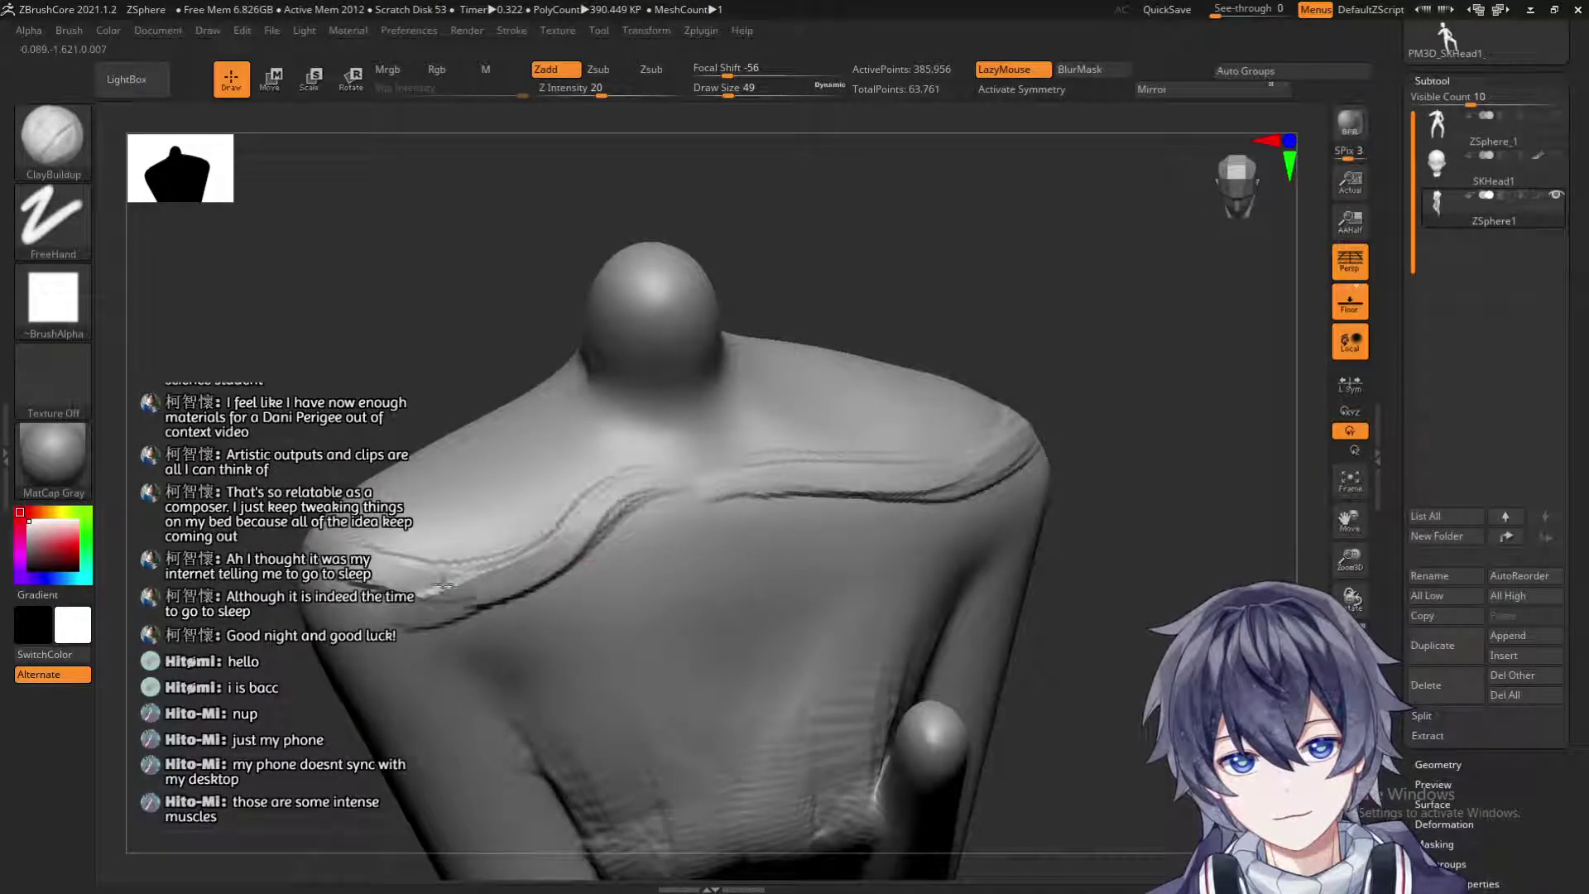
pyautogui.moveTo(699, 469); pyautogui.dragTo(472, 591)
pyautogui.hotkey('ctrl', 'z')
# Thicken both collarbones and layer ClayBuildup strokes along the chest just below them.
pyautogui.moveTo(709, 487); pyautogui.dragTo(931, 474)
pyautogui.moveTo(1036, 375); pyautogui.dragTo(955, 342)
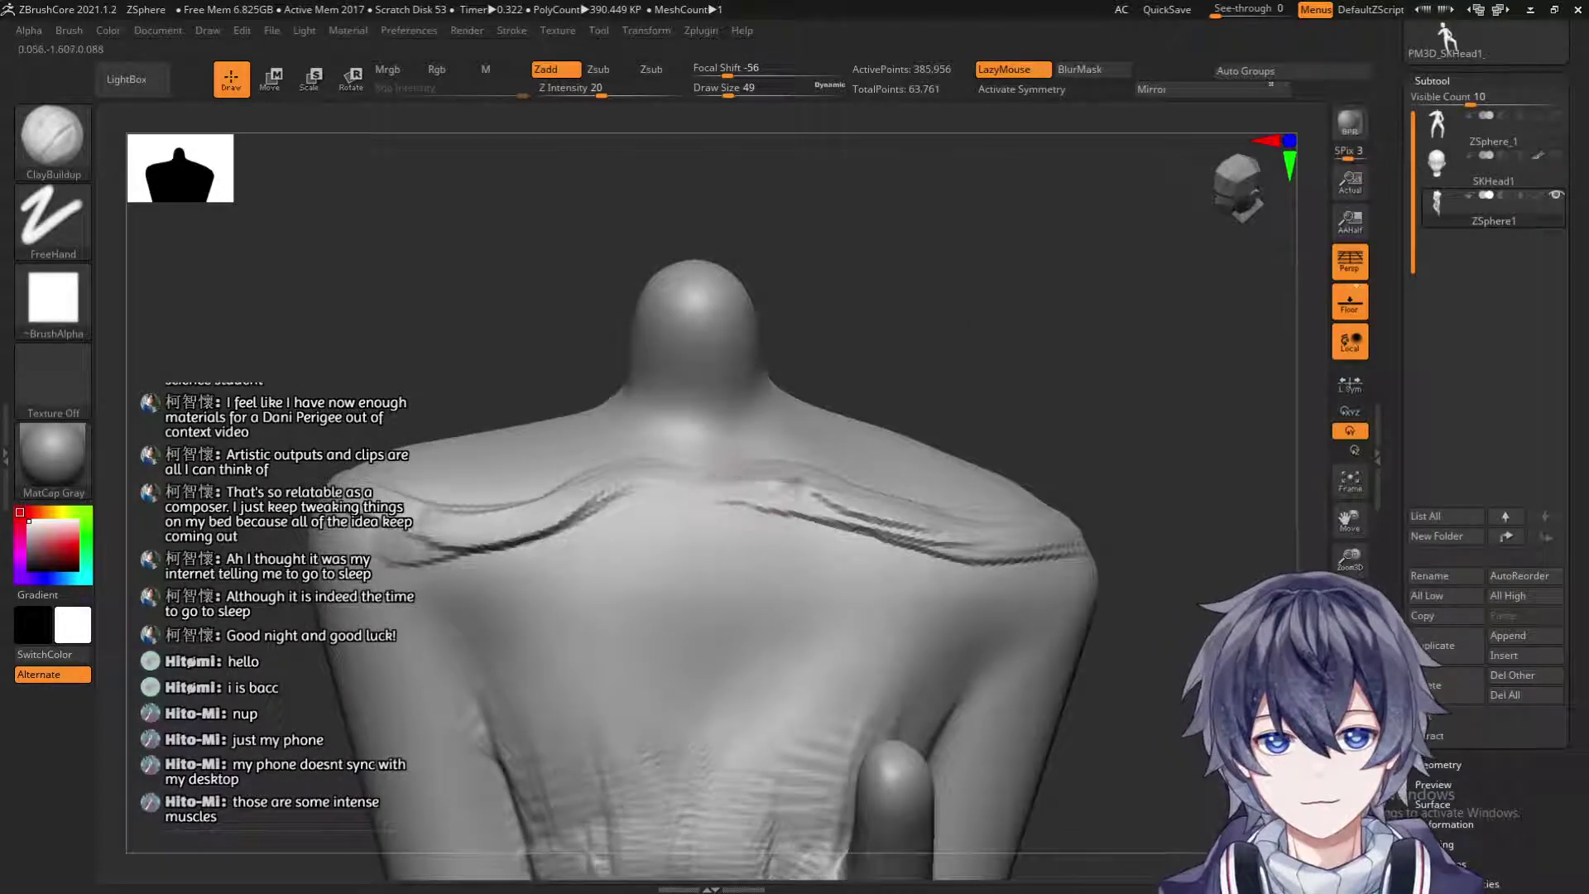
pyautogui.moveTo(780, 477); pyautogui.dragTo(992, 503)
pyautogui.moveTo(636, 510); pyautogui.dragTo(484, 538)
pyautogui.moveTo(662, 491)
pyautogui.mouseDown()
pyautogui.moveTo(501, 558)
pyautogui.moveTo(478, 537)
pyautogui.mouseUp()
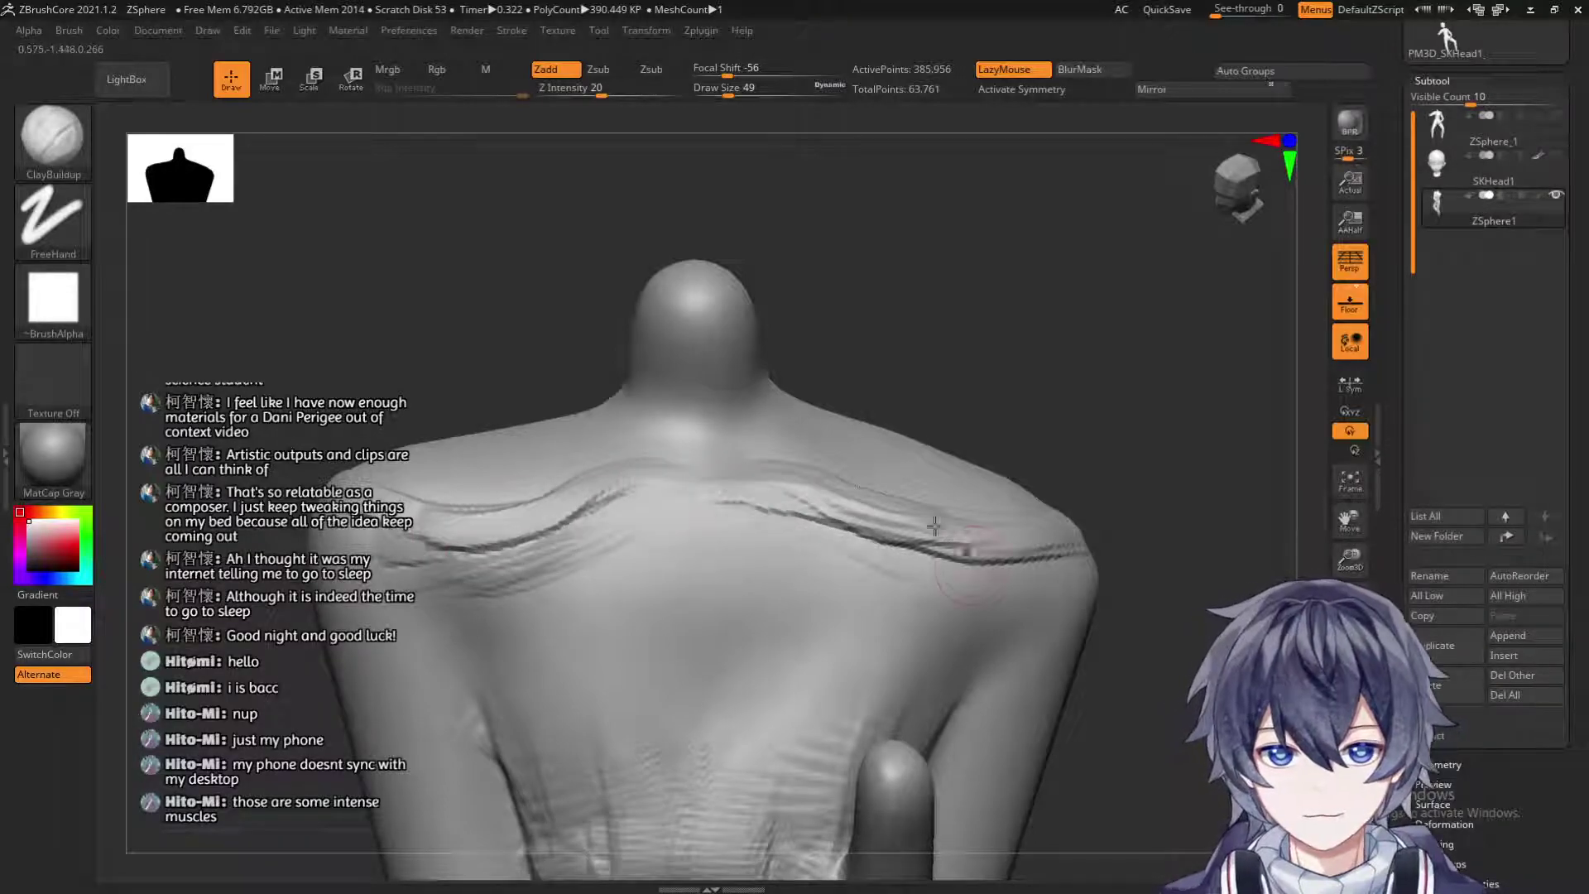
pyautogui.moveTo(797, 523); pyautogui.dragTo(1014, 577)
pyautogui.moveTo(766, 528); pyautogui.dragTo(995, 601)
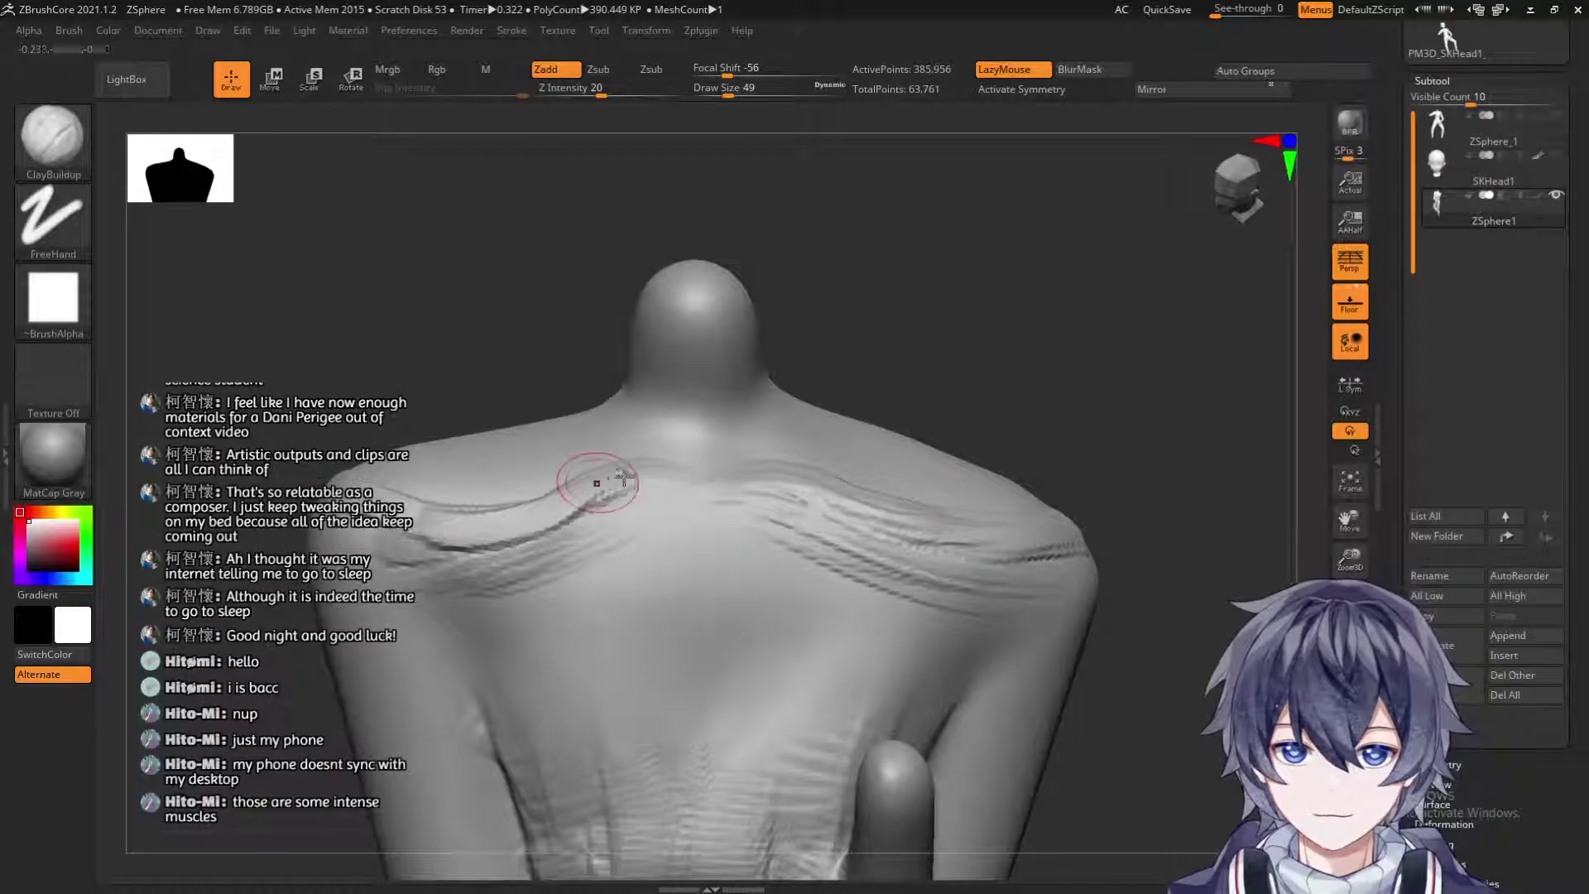
# Smooth the ClayBuildup strokes along both collarbones and across the upper chest just below them.
pyautogui.press('shift')
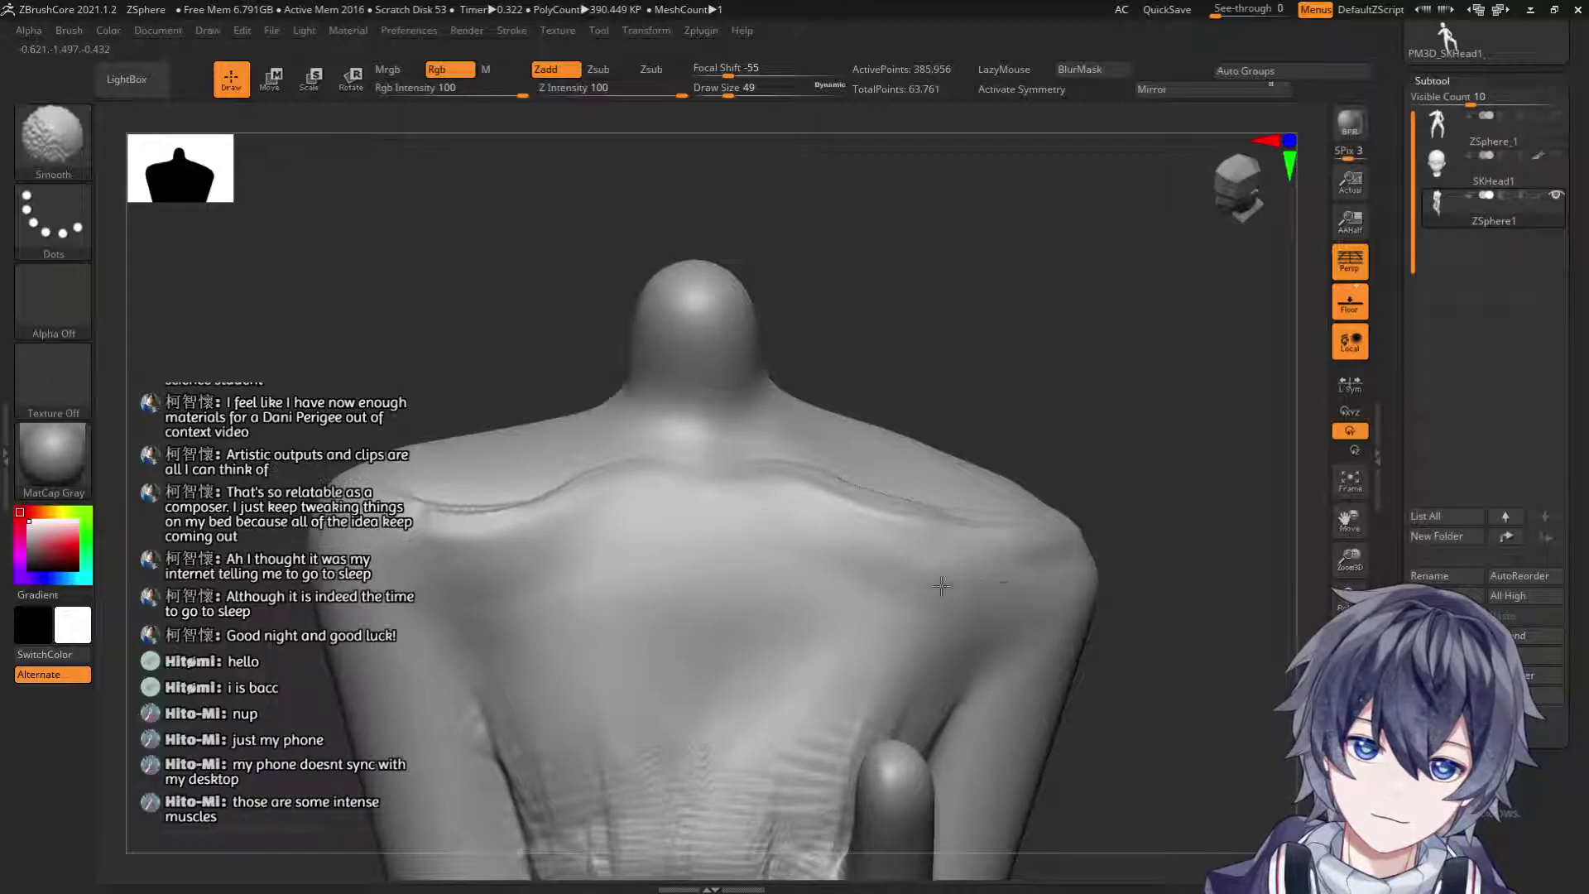
pyautogui.moveTo(927, 356)
pyautogui.mouseDown()
pyautogui.moveTo(1001, 454)
pyautogui.moveTo(993, 472)
pyautogui.mouseUp()
pyautogui.keyDown('shift'); pyautogui.moveTo(427, 490); pyautogui.dragTo(468, 588); pyautogui.keyUp('shift')
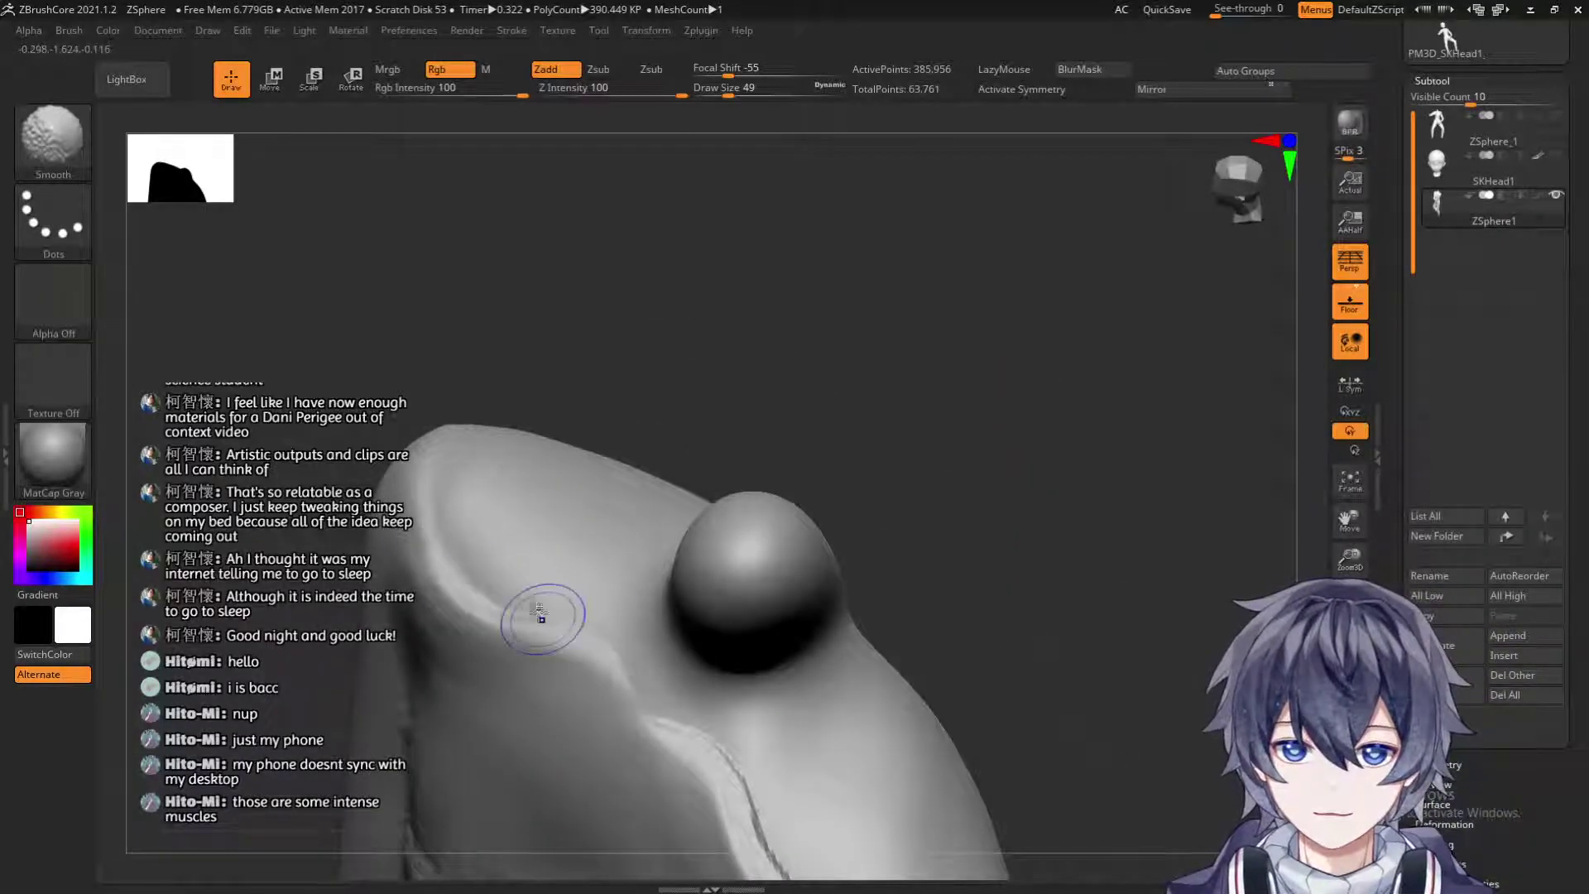
pyautogui.moveTo(648, 687); pyautogui.dragTo(433, 334, button='right')
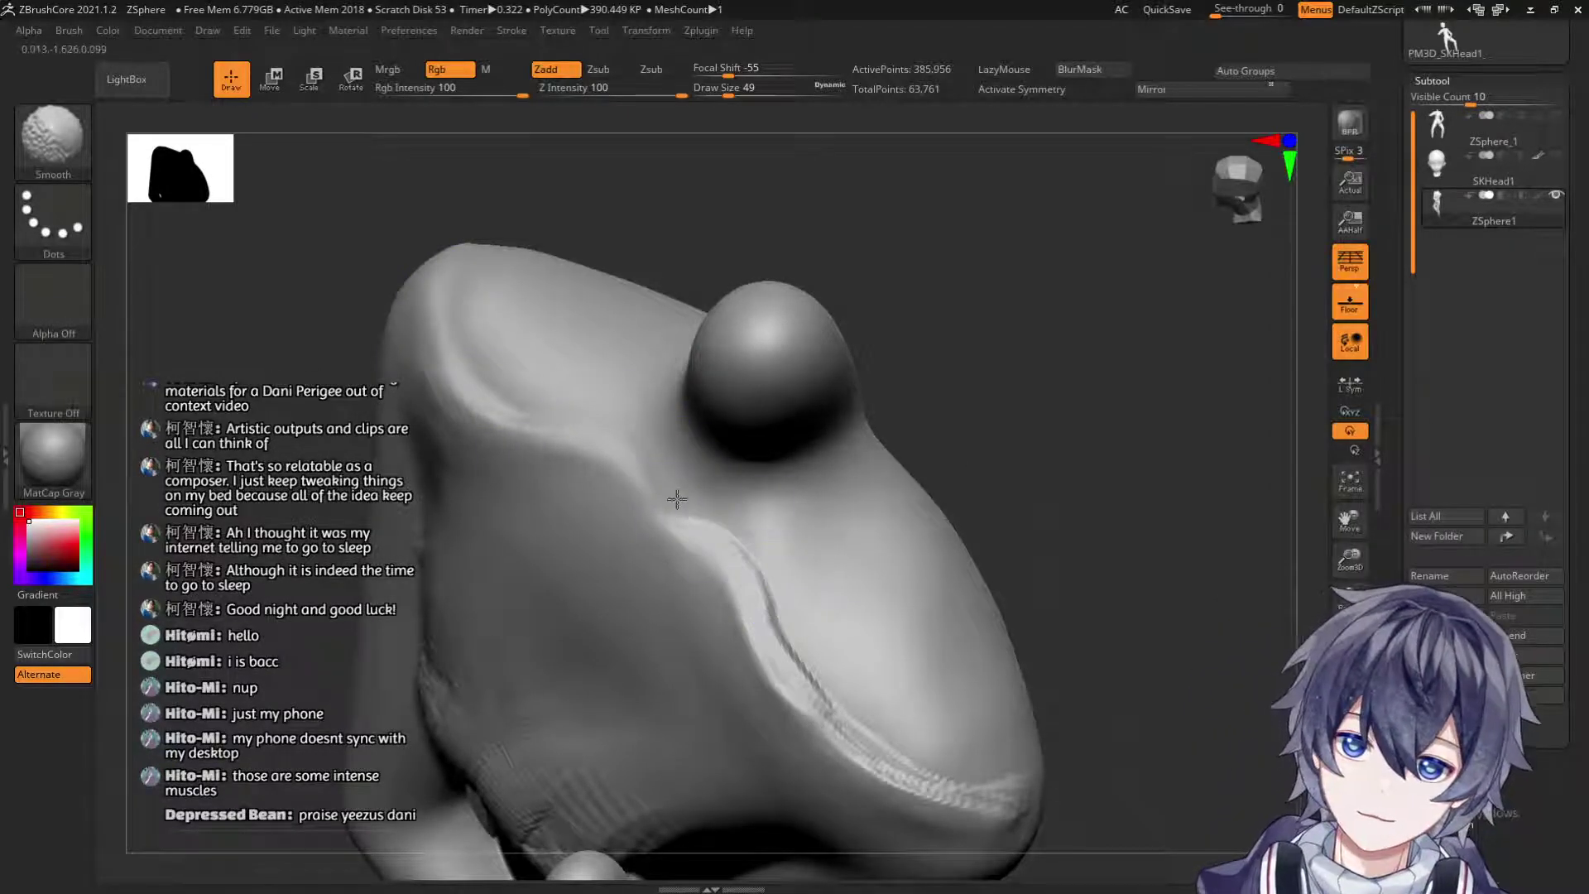
pyautogui.moveTo(748, 589)
pyautogui.keyDown('shift'); pyautogui.mouseDown()
pyautogui.moveTo(880, 736)
pyautogui.moveTo(884, 774)
pyautogui.mouseUp(); pyautogui.keyUp('shift')
pyautogui.keyDown('shift'); pyautogui.moveTo(811, 700); pyautogui.dragTo(923, 786); pyautogui.keyUp('shift')
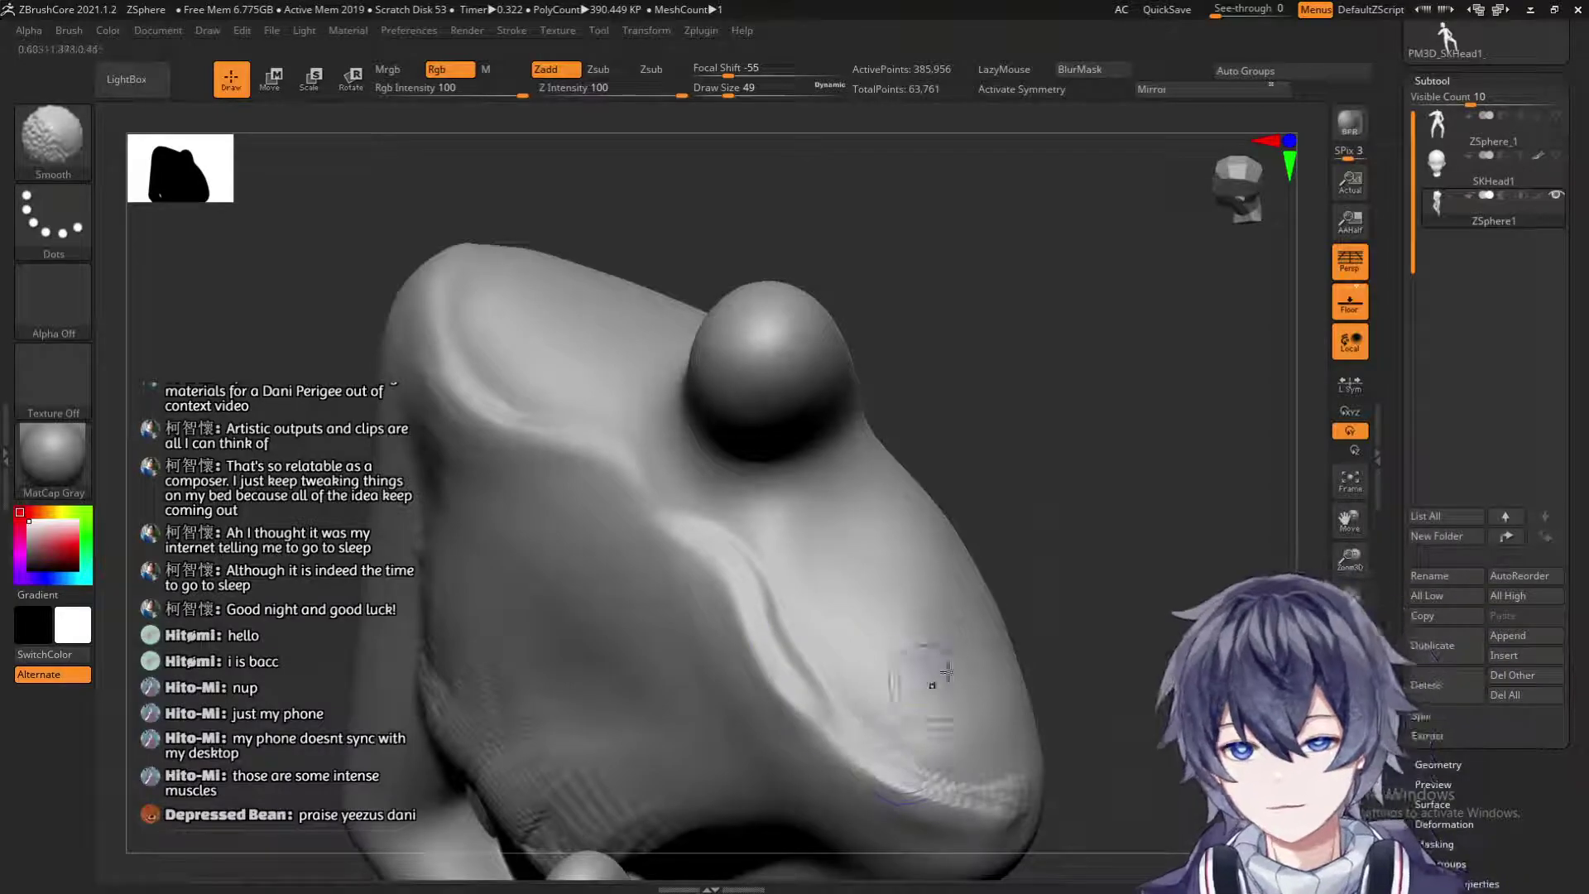
# Smooth the figure's left collarbone further, blending its ridge from the shoulder to the base of the neck.
pyautogui.moveTo(1069, 505); pyautogui.dragTo(845, 486, button='right')
pyautogui.press('shift')
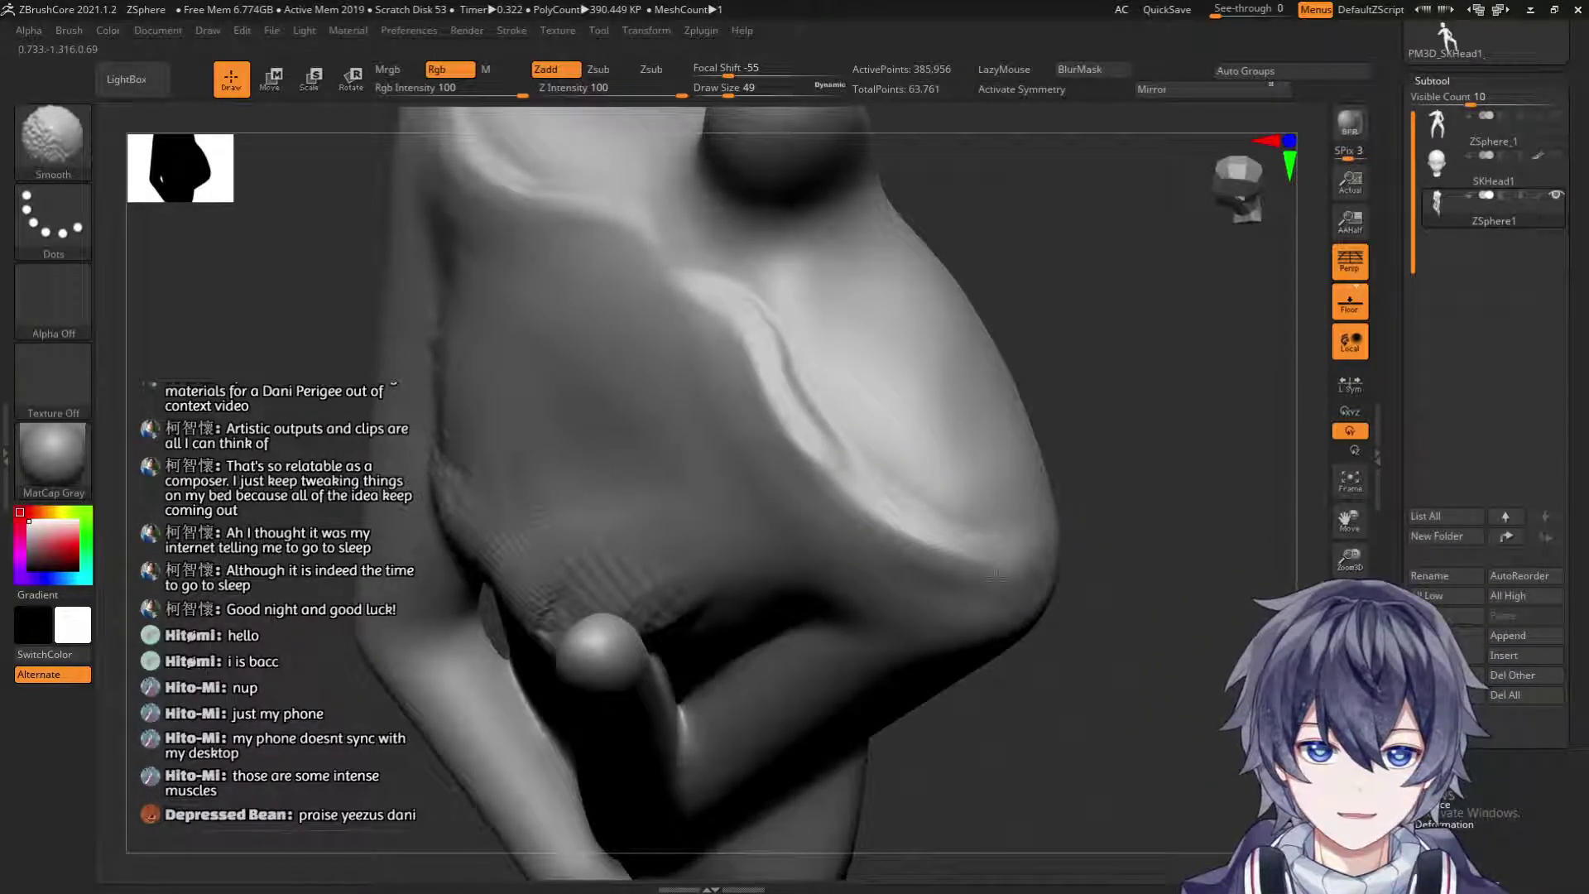
pyautogui.keyDown('shift'); pyautogui.moveTo(902, 451); pyautogui.dragTo(840, 384); pyautogui.keyUp('shift')
pyautogui.moveTo(1071, 266)
pyautogui.mouseDown()
pyautogui.moveTo(1209, 335)
pyautogui.moveTo(1067, 589)
pyautogui.mouseUp()
pyautogui.keyDown('shift'); pyautogui.moveTo(778, 534); pyautogui.dragTo(763, 617); pyautogui.keyUp('shift')
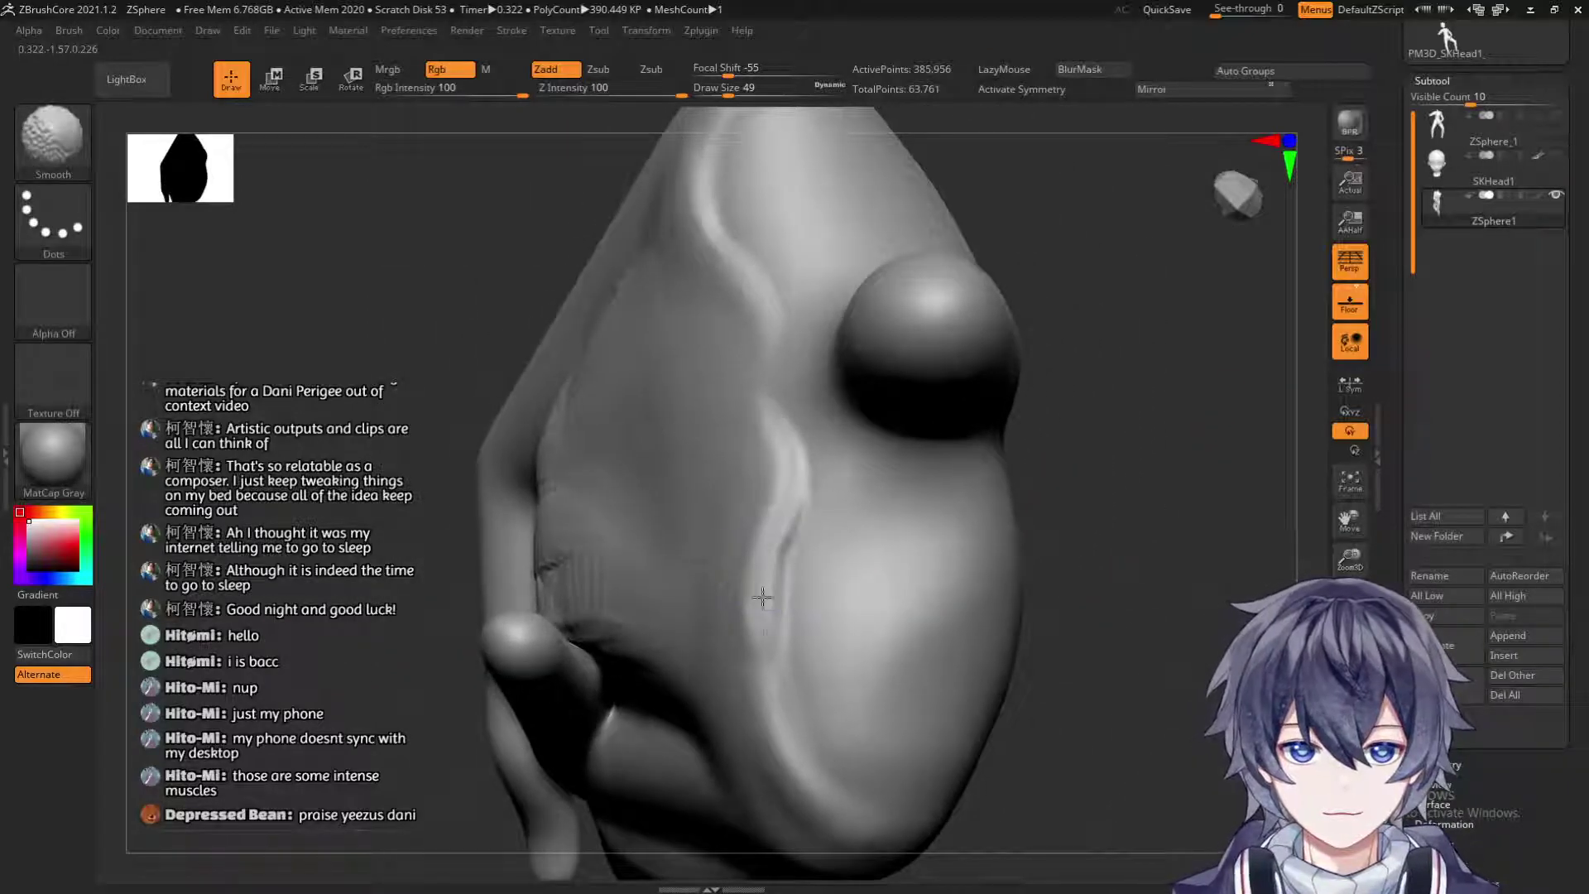
pyautogui.moveTo(1085, 563); pyautogui.dragTo(1047, 364)
pyautogui.press('shift')
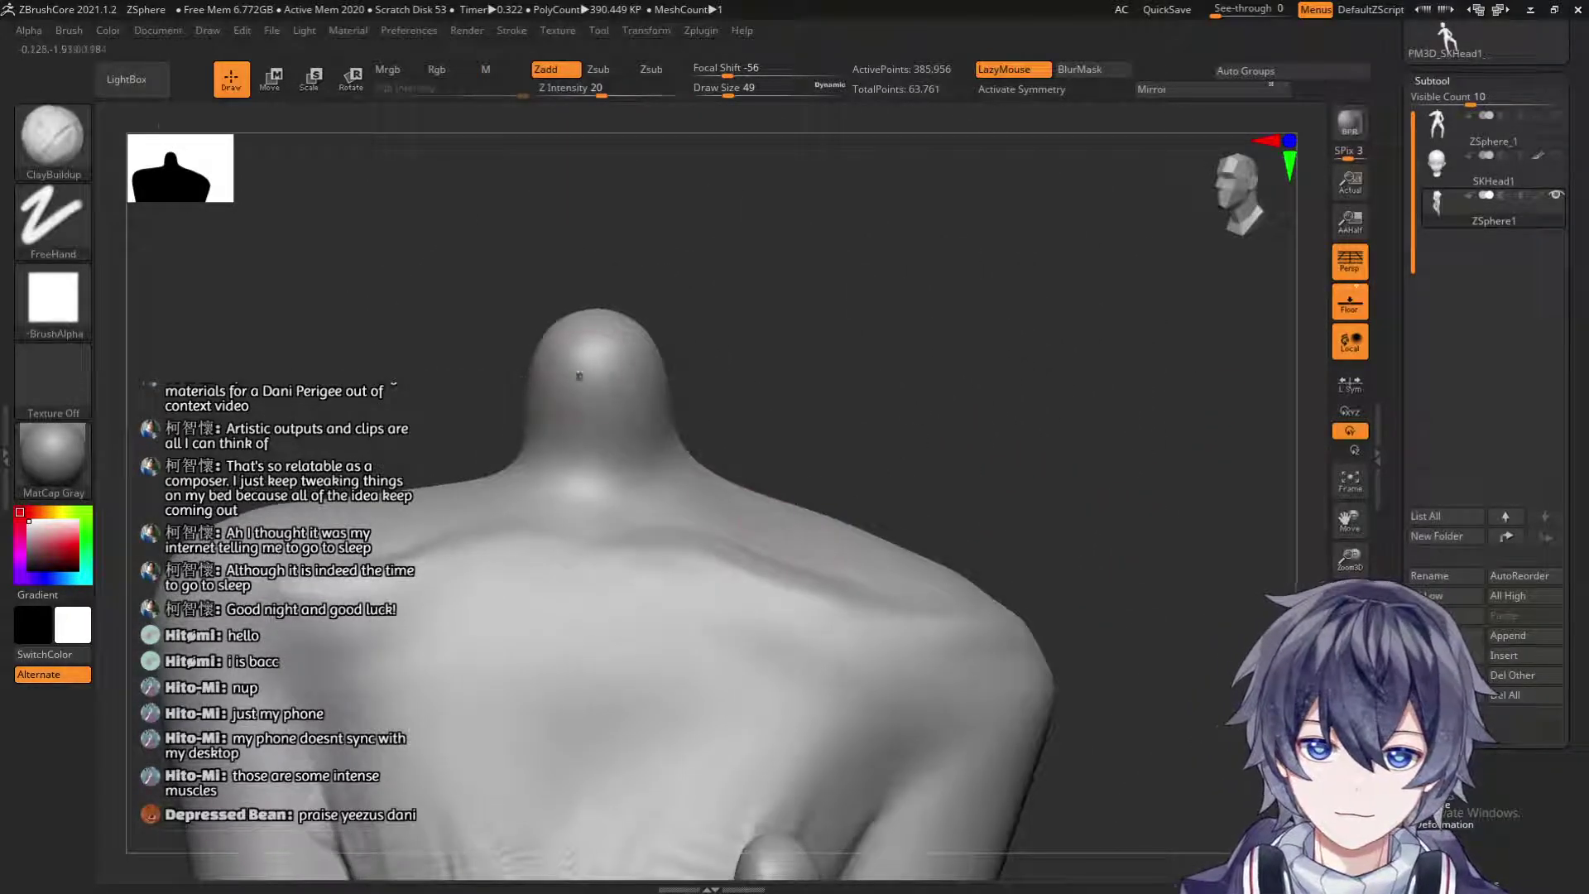
# Switch to the Move brush at draw size 112 and refine the shoulder and collarbone area, smoothing the figure's right side.
pyautogui.click(59, 147)
pyautogui.click(154, 150)
pyautogui.click(53, 139)
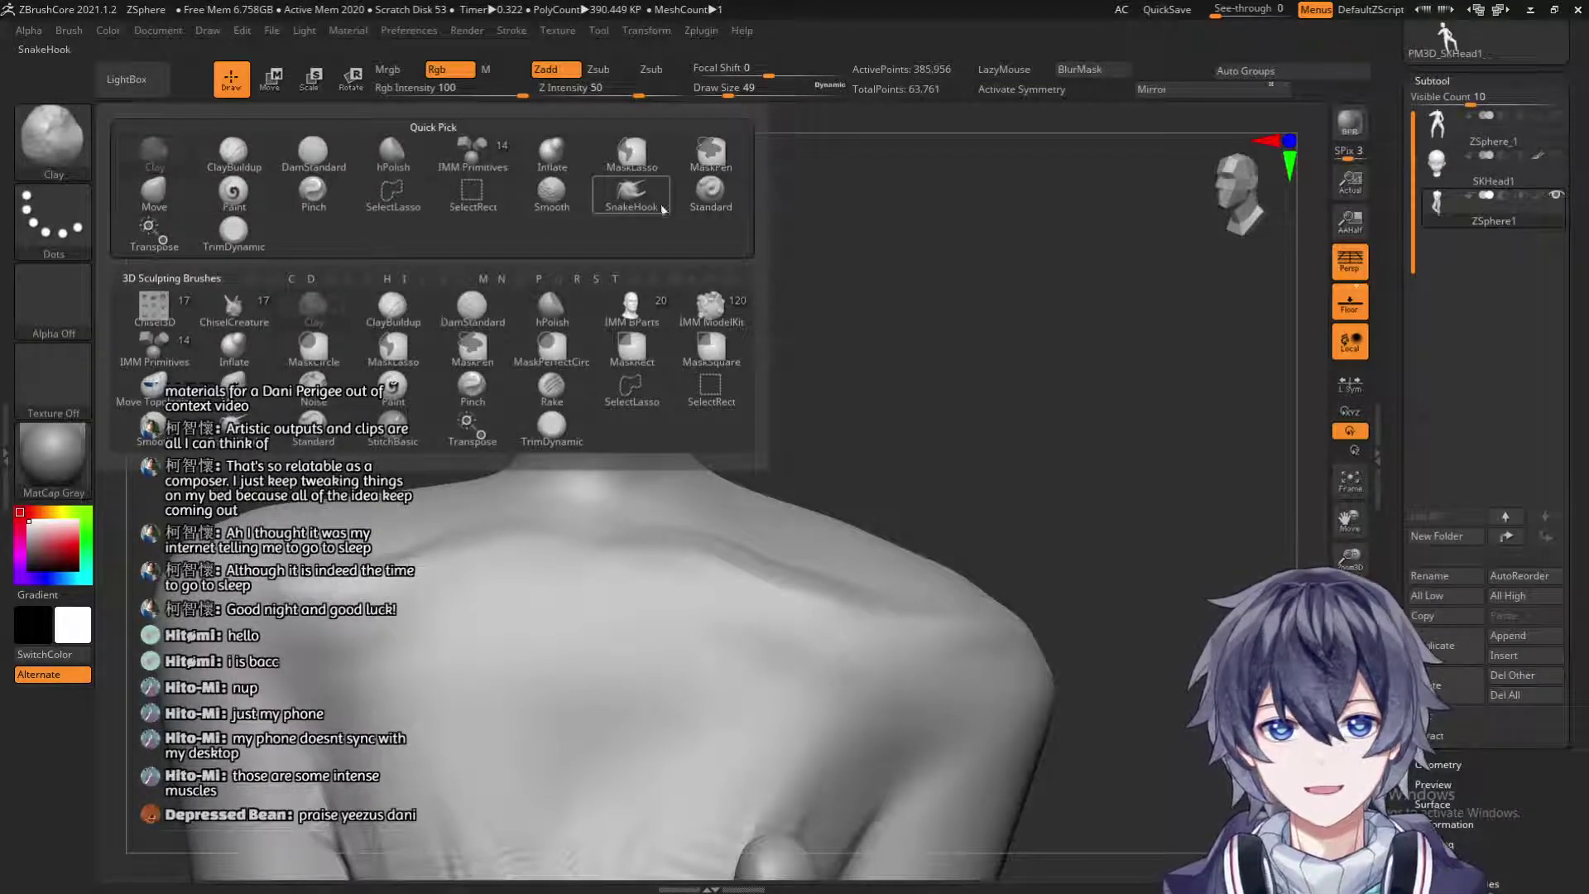
pyautogui.click(153, 192)
pyautogui.press('s')
pyautogui.moveTo(799, 458); pyautogui.dragTo(817, 458)
pyautogui.moveTo(935, 447)
pyautogui.mouseDown()
pyautogui.moveTo(836, 501)
pyautogui.moveTo(786, 554)
pyautogui.moveTo(811, 646)
pyautogui.moveTo(916, 479)
pyautogui.mouseUp()
pyautogui.moveTo(1067, 472); pyautogui.dragTo(1200, 451)
pyautogui.keyDown('shift'); pyautogui.moveTo(621, 459); pyautogui.dragTo(364, 481); pyautogui.keyUp('shift')
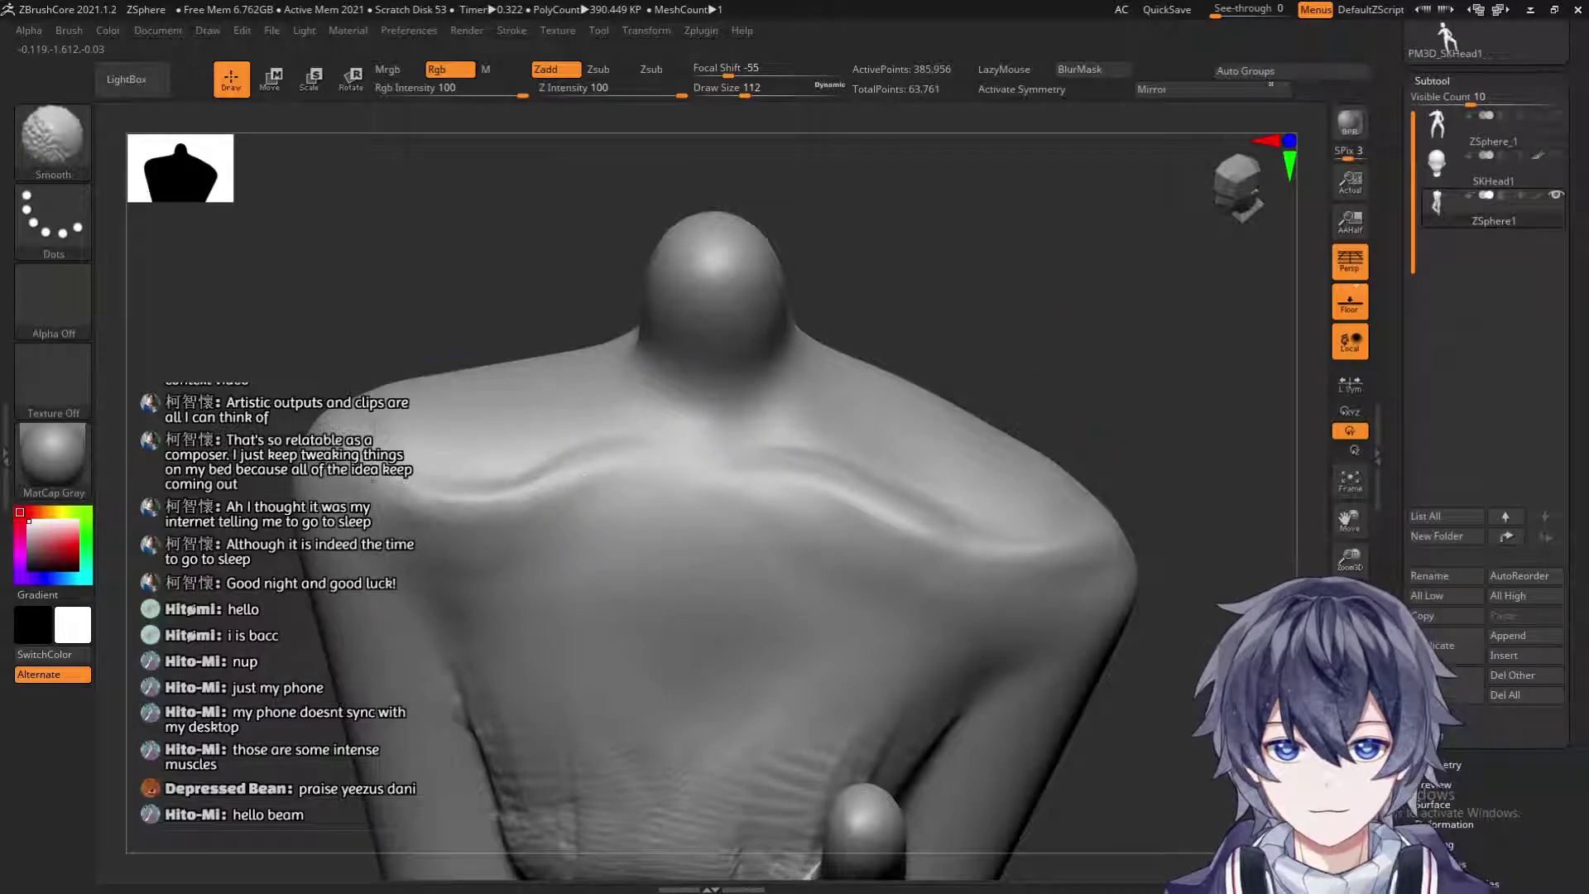
pyautogui.moveTo(1061, 386); pyautogui.dragTo(1104, 371)
pyautogui.moveTo(1104, 370); pyautogui.dragTo(1035, 494, button='right')
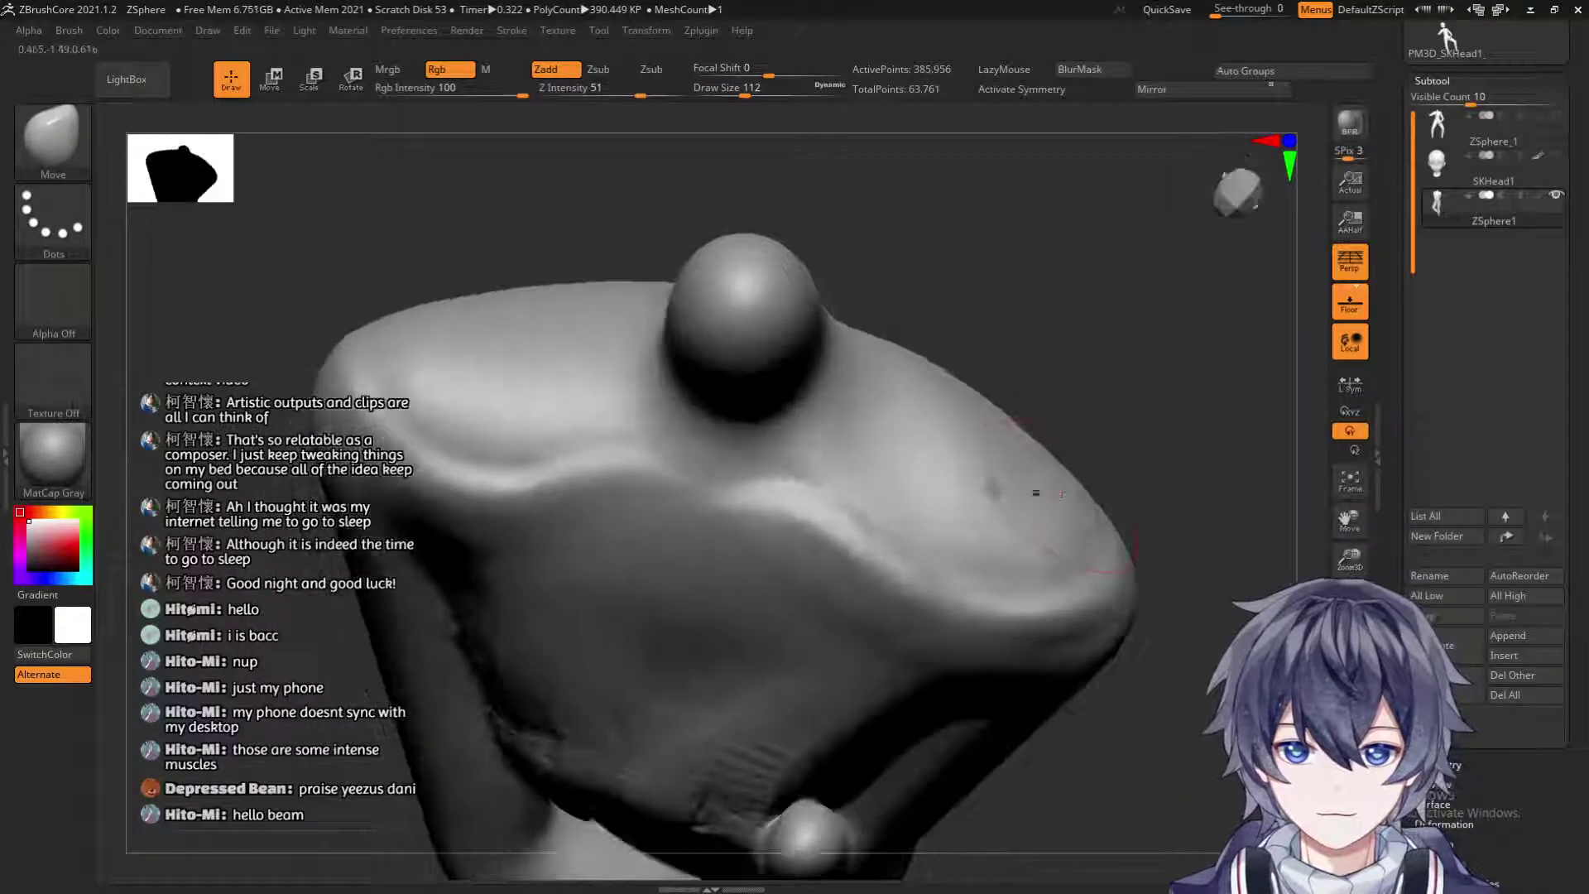
# Reshape the top of the figure's right shoulder with the Move brush at draw size 182 and smooth it.
pyautogui.press('s')
pyautogui.moveTo(376, 386); pyautogui.dragTo(390, 387)
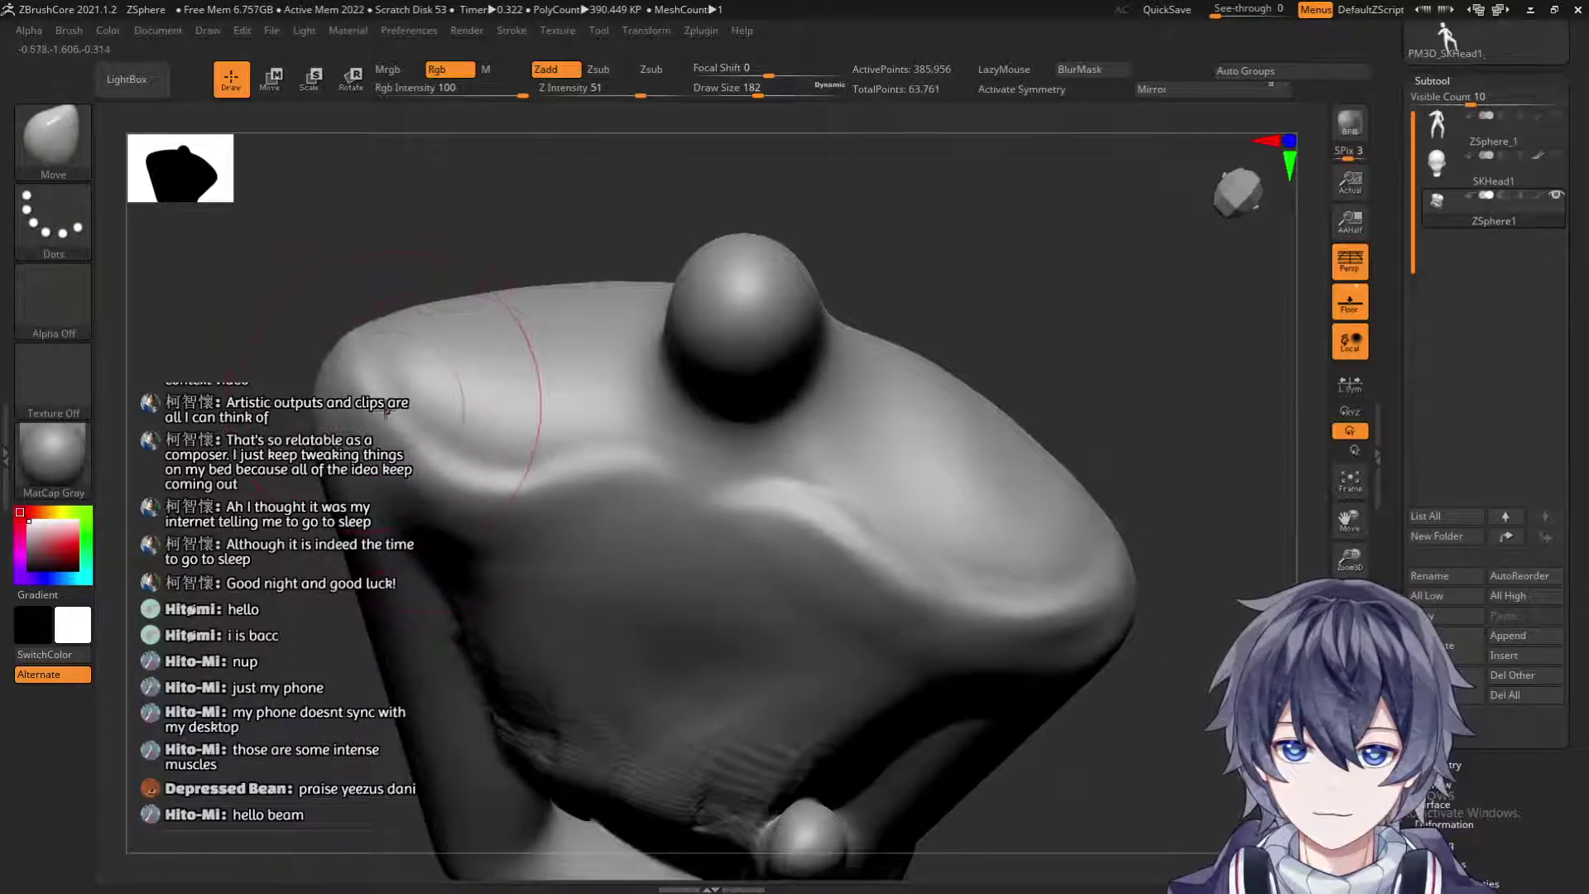
pyautogui.press('shift')
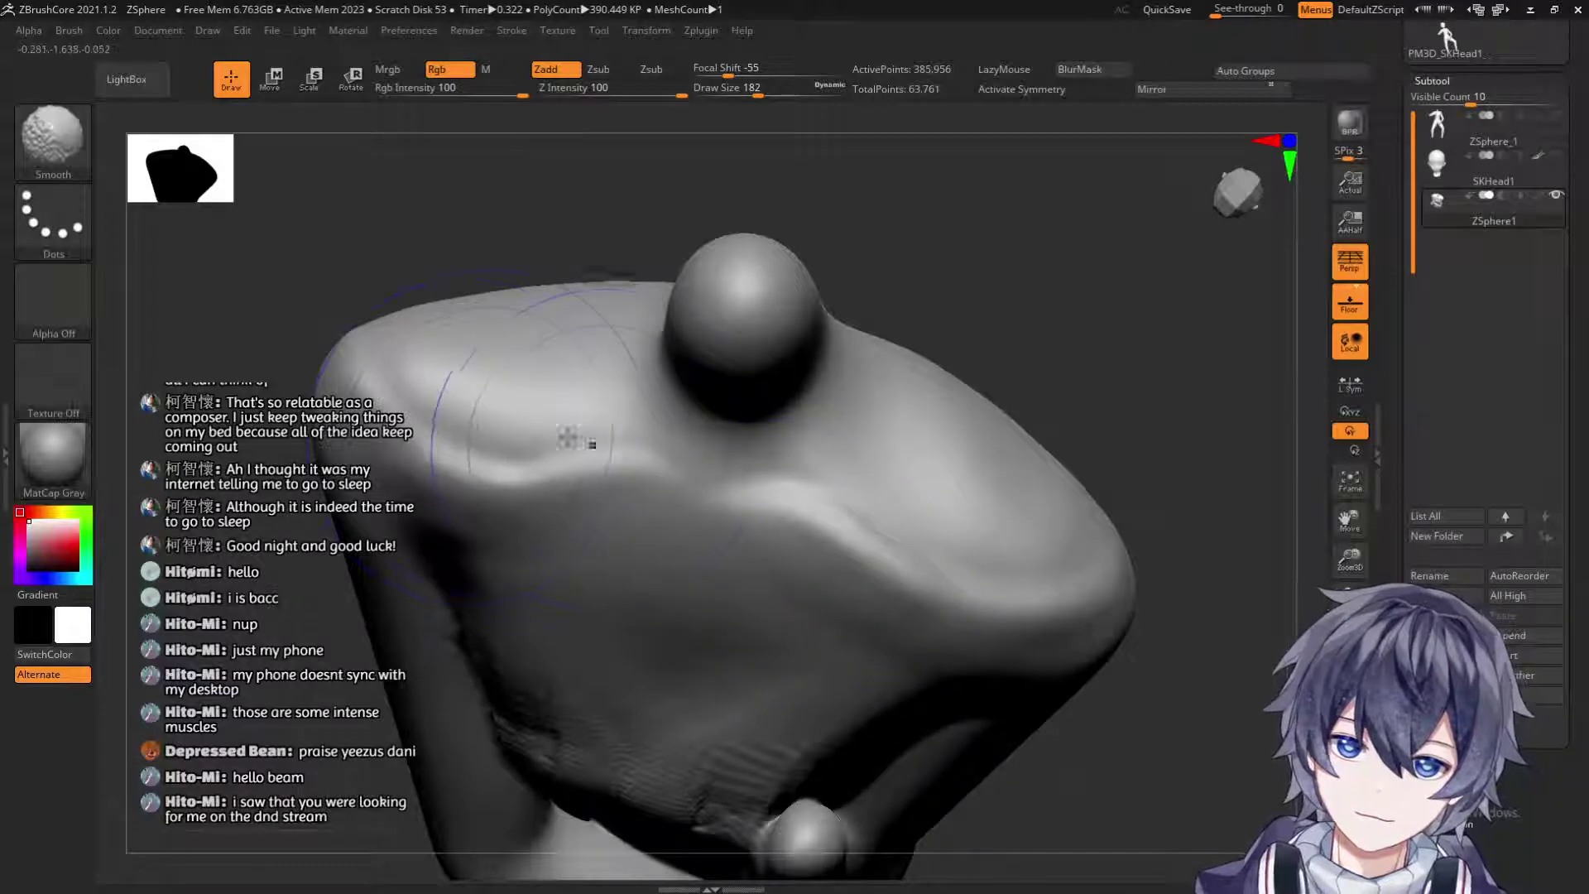
# Adjust the side of the neck base with the Move brush at draw size 74 and smooth the pinched spot there.
pyautogui.moveTo(451, 284)
pyautogui.mouseDown()
pyautogui.moveTo(708, 203)
pyautogui.moveTo(944, 331)
pyautogui.moveTo(1184, 309)
pyautogui.moveTo(1192, 289)
pyautogui.mouseUp()
pyautogui.press('s')
pyautogui.moveTo(609, 464); pyautogui.dragTo(591, 469)
pyautogui.moveTo(728, 323); pyautogui.dragTo(878, 269)
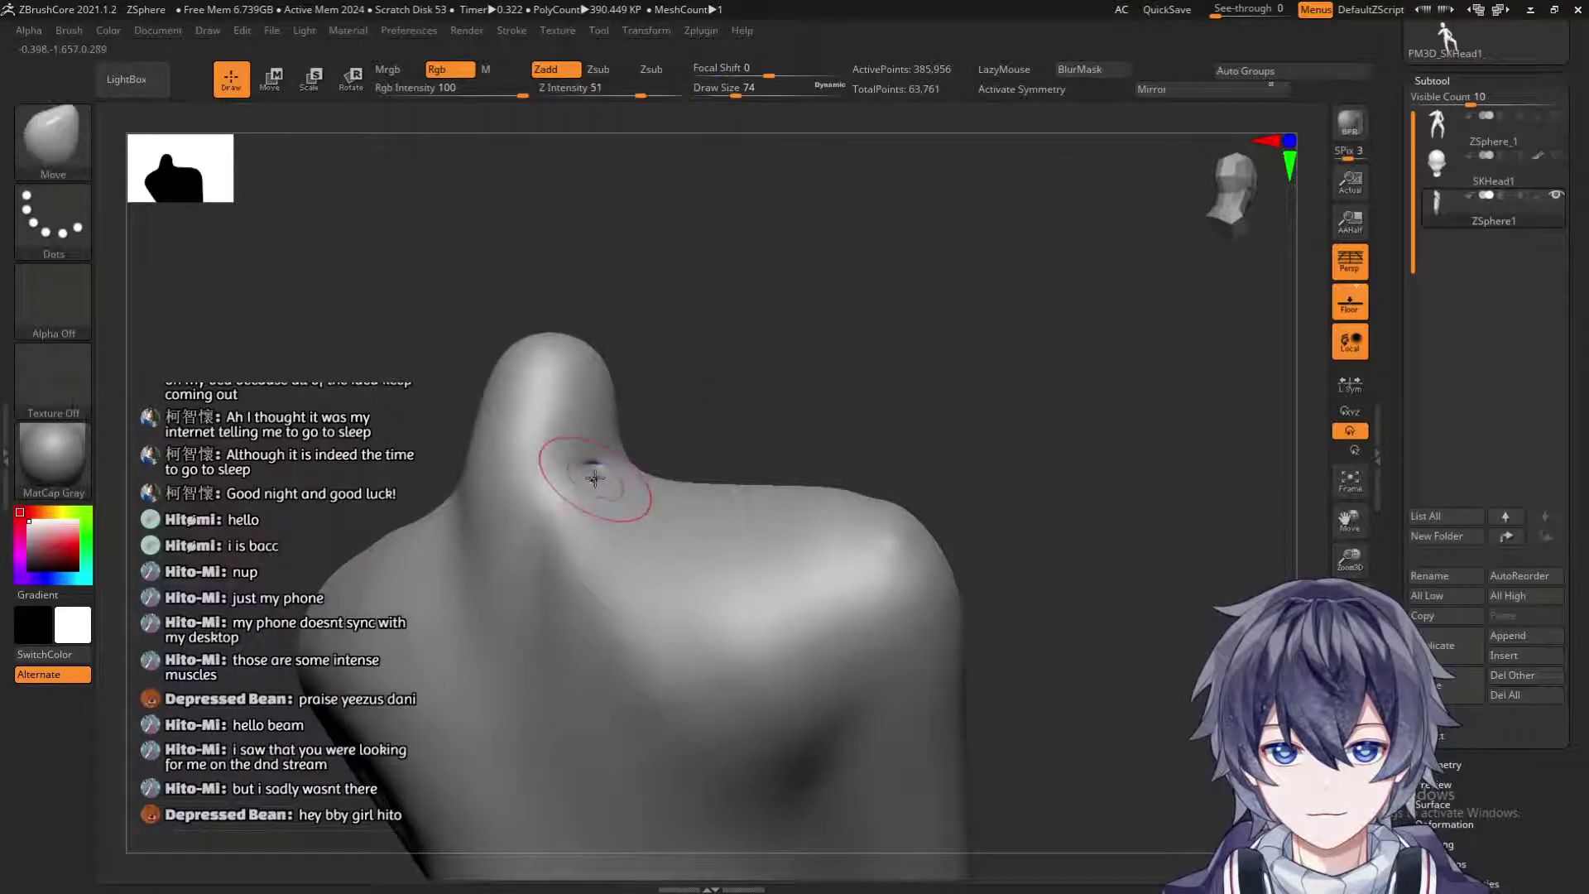
pyautogui.press('shift')
pyautogui.moveTo(725, 440); pyautogui.dragTo(869, 510)
pyautogui.moveTo(798, 323)
pyautogui.mouseDown()
pyautogui.moveTo(859, 330)
pyautogui.moveTo(889, 613)
pyautogui.mouseUp()
pyautogui.keyDown('shift'); pyautogui.moveTo(624, 496); pyautogui.dragTo(612, 468); pyautogui.keyUp('shift')
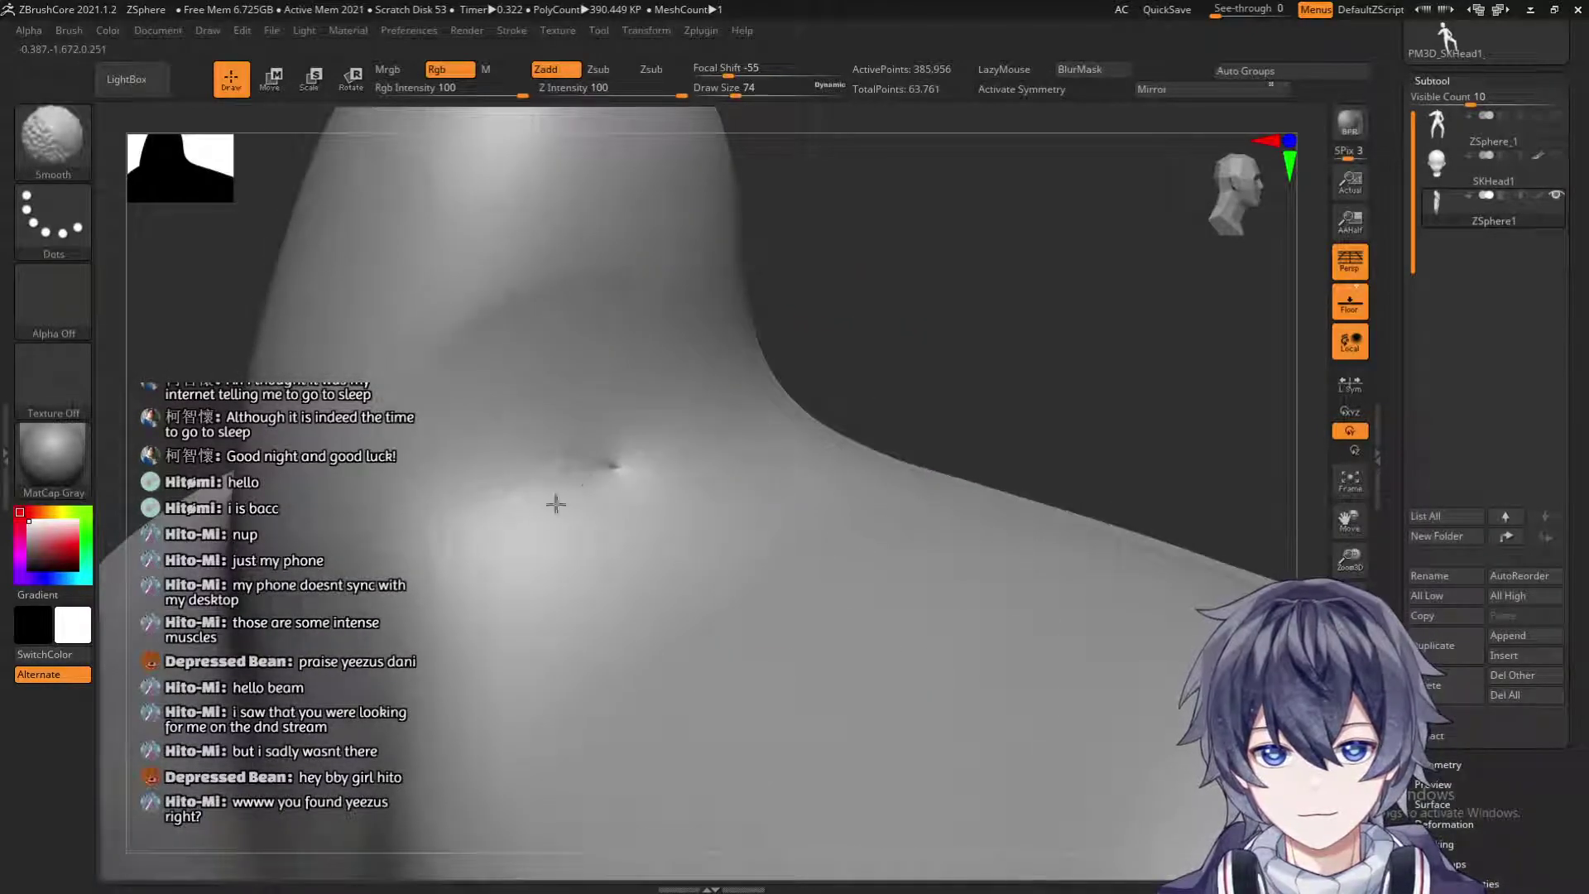
# Refine the shoulder line with the Move brush at draw size 172.
pyautogui.moveTo(940, 284)
pyautogui.mouseDown()
pyautogui.moveTo(737, 217)
pyautogui.moveTo(727, 245)
pyautogui.mouseUp()
pyautogui.moveTo(861, 281); pyautogui.dragTo(930, 312)
pyautogui.moveTo(998, 422); pyautogui.dragTo(1055, 385)
pyautogui.press('s')
pyautogui.moveTo(917, 474); pyautogui.dragTo(935, 475)
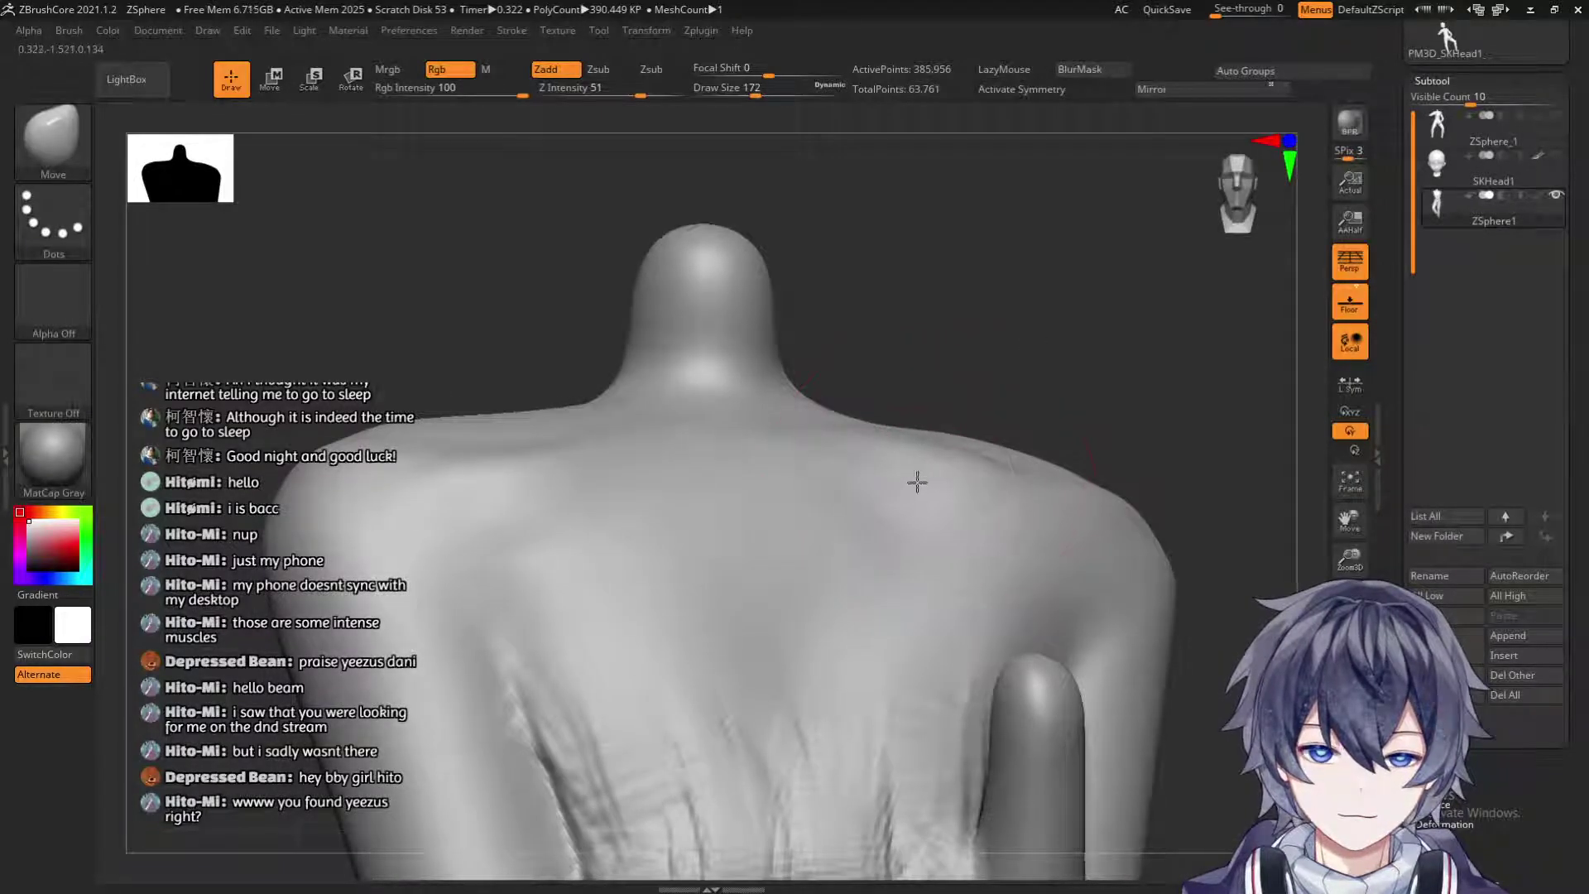
pyautogui.moveTo(1064, 384); pyautogui.dragTo(993, 397)
pyautogui.moveTo(1081, 366)
pyautogui.mouseDown()
pyautogui.moveTo(1068, 405)
pyautogui.moveTo(1145, 417)
pyautogui.mouseUp()
# Set the draw size to 108 and smooth the upper chest below the collarbones.
pyautogui.press('s')
pyautogui.click(896, 556)
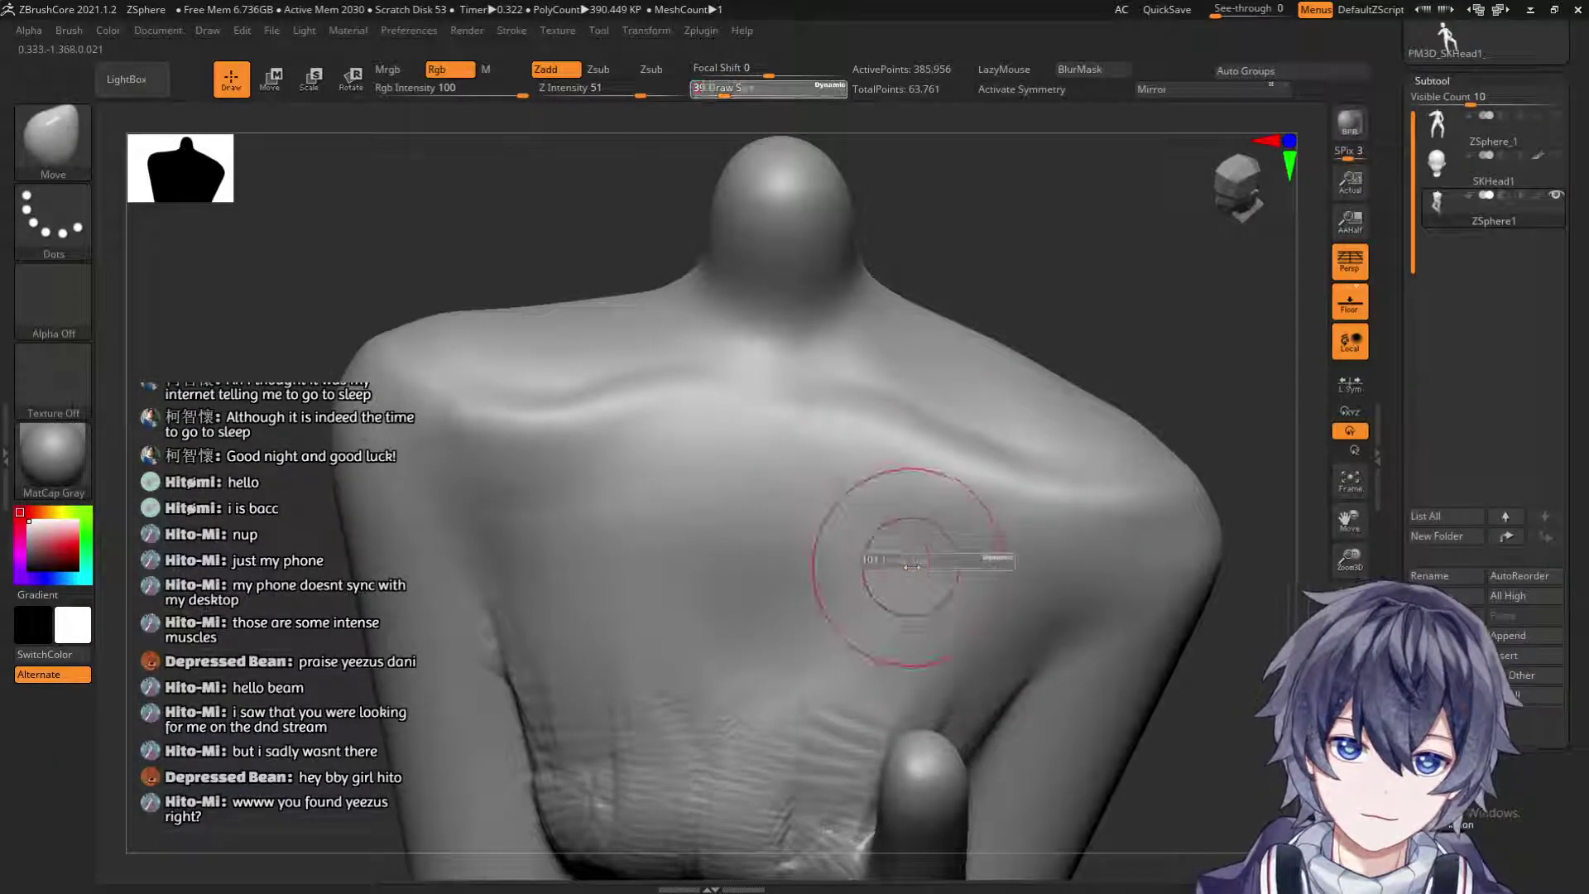
pyautogui.press('shift')
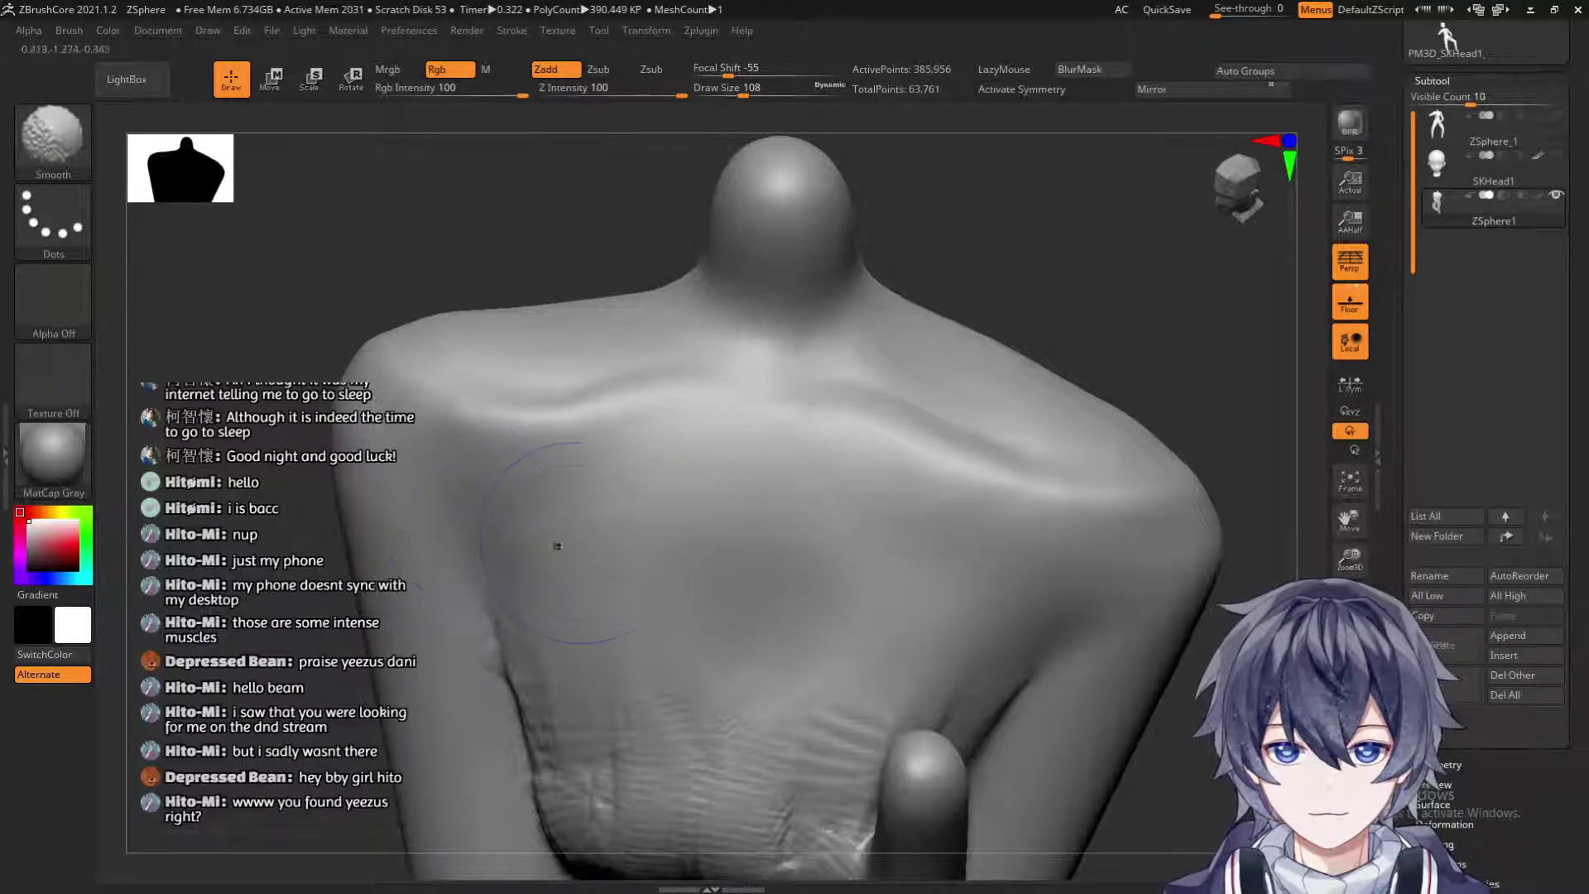
pyautogui.keyDown('alt'); pyautogui.moveTo(1044, 698); pyautogui.dragTo(1007, 450); pyautogui.keyUp('alt')
pyautogui.press('shift')
# Smooth the rough stroke marks over both breasts and the lower chest.
pyautogui.moveTo(1173, 452); pyautogui.dragTo(1212, 348)
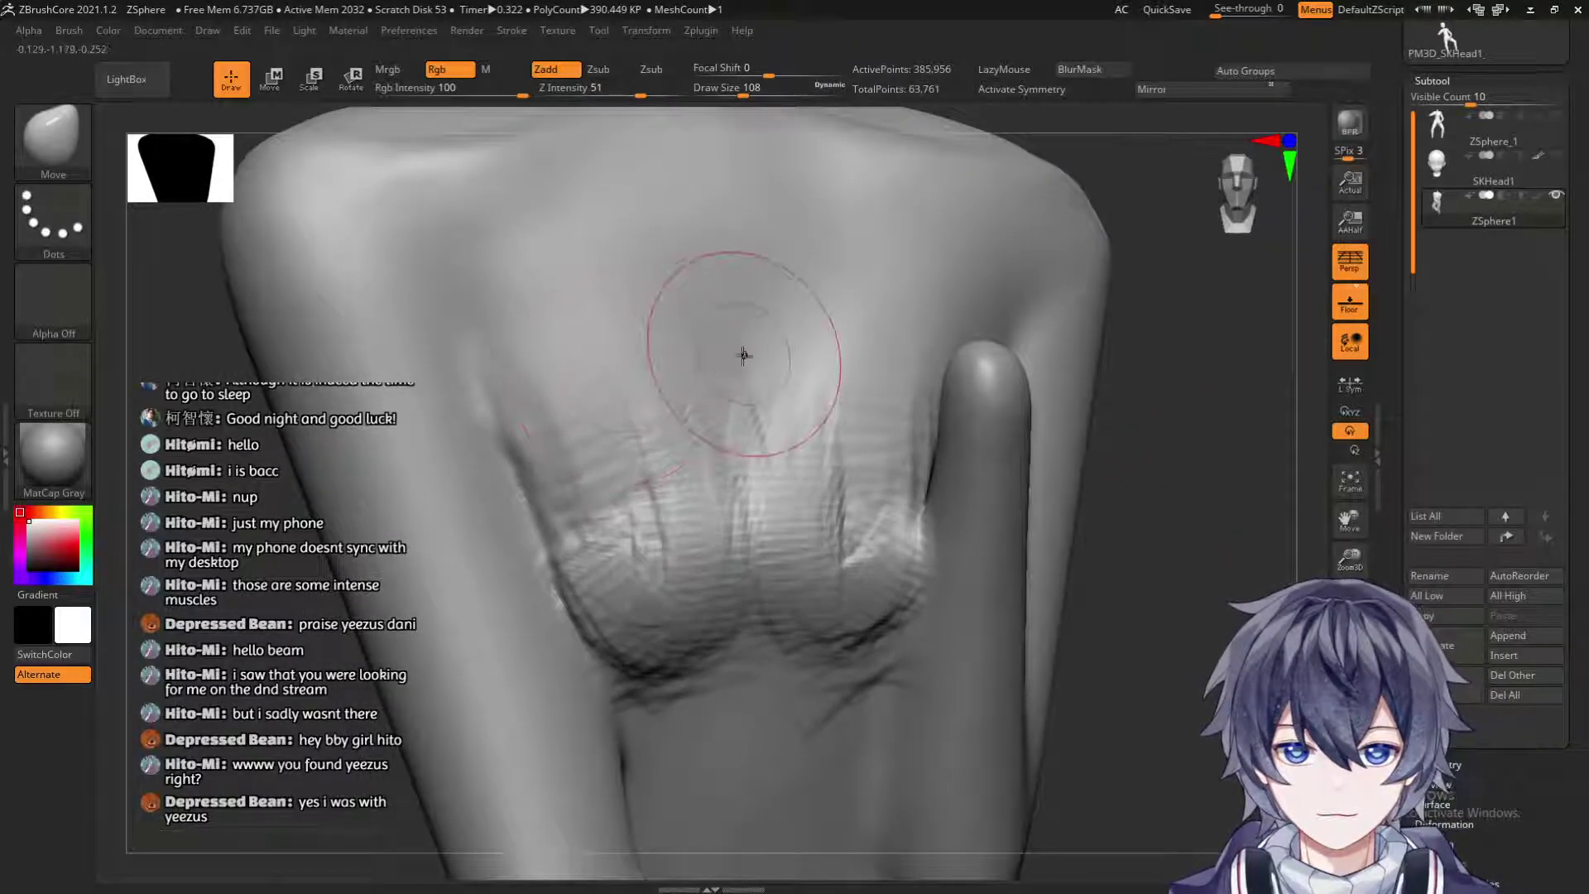
pyautogui.keyDown('shift'); pyautogui.moveTo(641, 497); pyautogui.dragTo(627, 605); pyautogui.keyUp('shift')
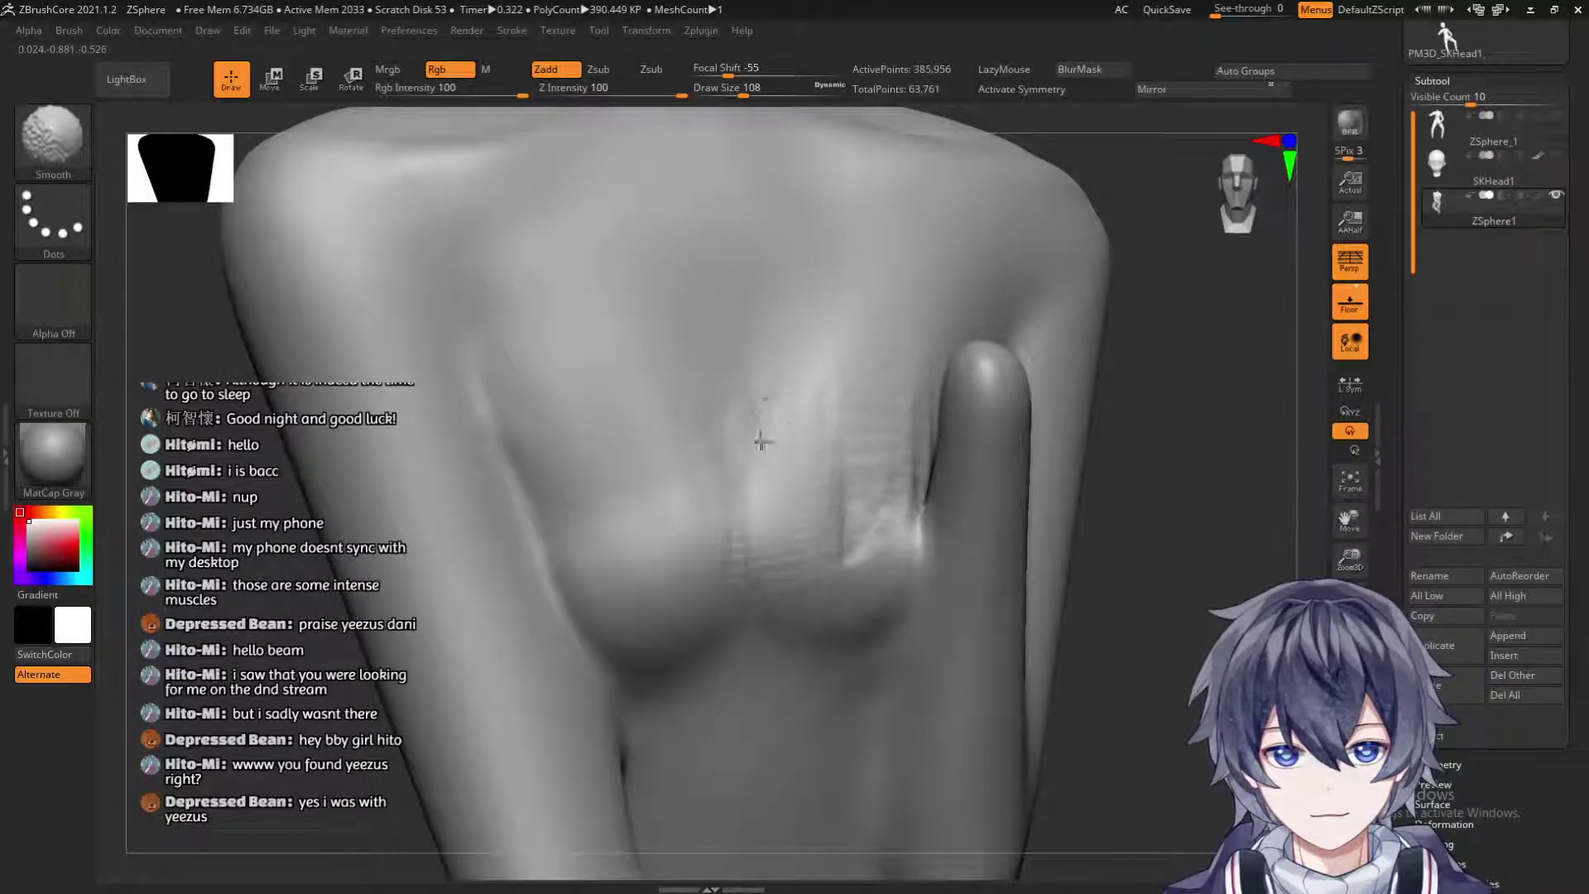
pyautogui.moveTo(1113, 530); pyautogui.dragTo(1242, 517)
pyautogui.keyDown('alt'); pyautogui.moveTo(1167, 571); pyautogui.dragTo(823, 465); pyautogui.keyUp('alt')
# Switch to ClayBuildup at draw size 116 and add volume to both breasts with downward strokes from the upper chest.
pyautogui.click(66, 156)
pyautogui.click(235, 159)
pyautogui.moveTo(1094, 409)
pyautogui.mouseDown()
pyautogui.moveTo(1203, 408)
pyautogui.moveTo(1119, 322)
pyautogui.mouseUp()
pyautogui.press('s')
pyautogui.moveTo(785, 386)
pyautogui.mouseDown()
pyautogui.moveTo(803, 360)
pyautogui.moveTo(802, 424)
pyautogui.mouseUp()
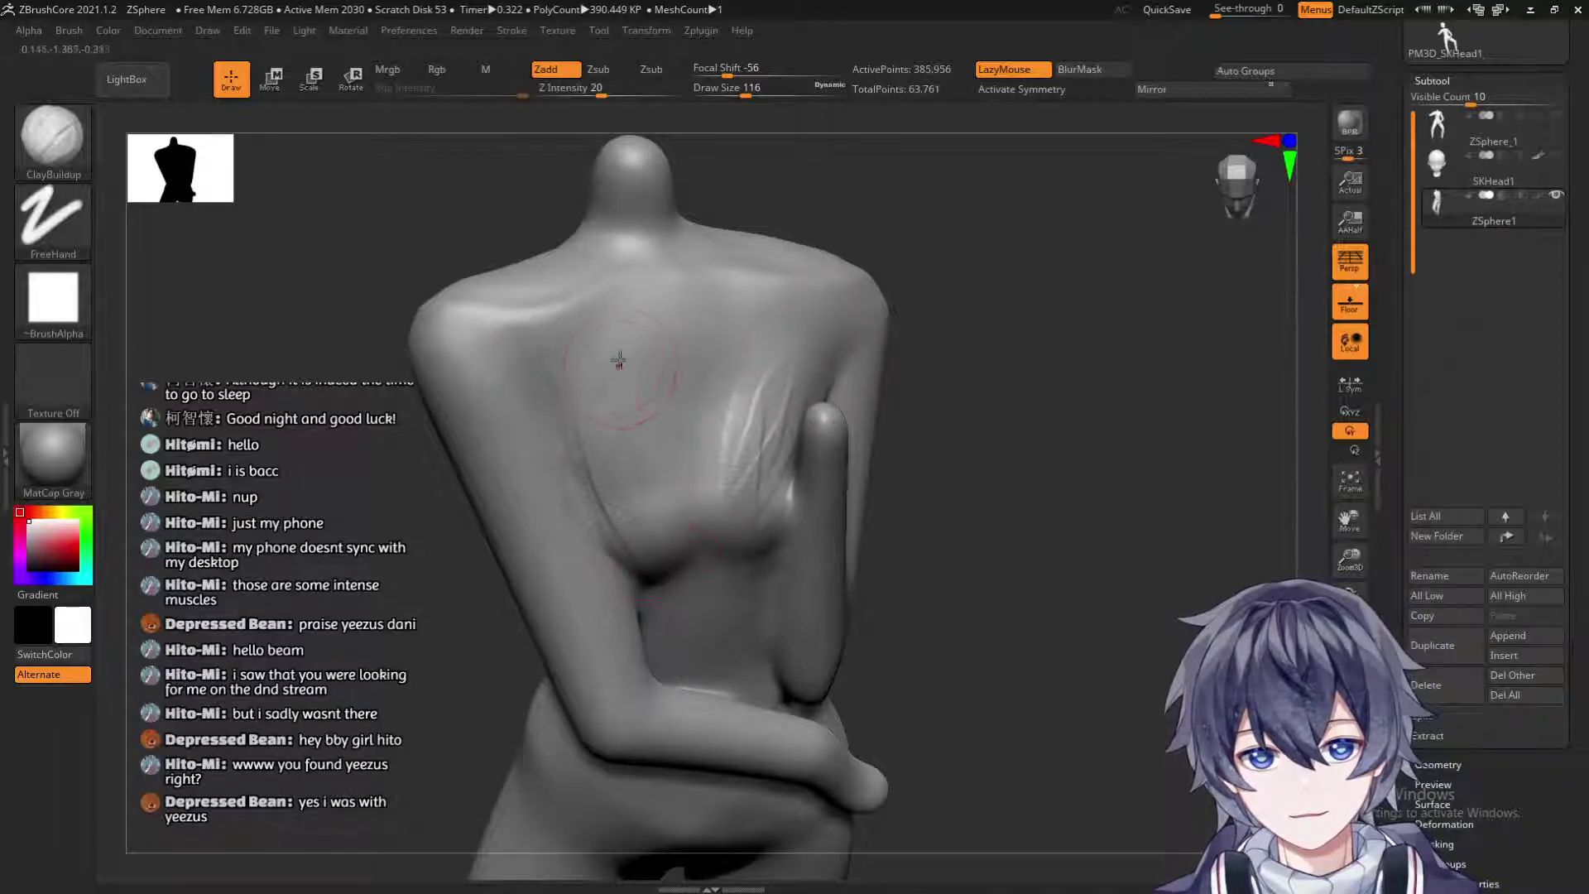
pyautogui.moveTo(645, 379); pyautogui.dragTo(651, 495)
pyautogui.moveTo(742, 397); pyautogui.dragTo(762, 537)
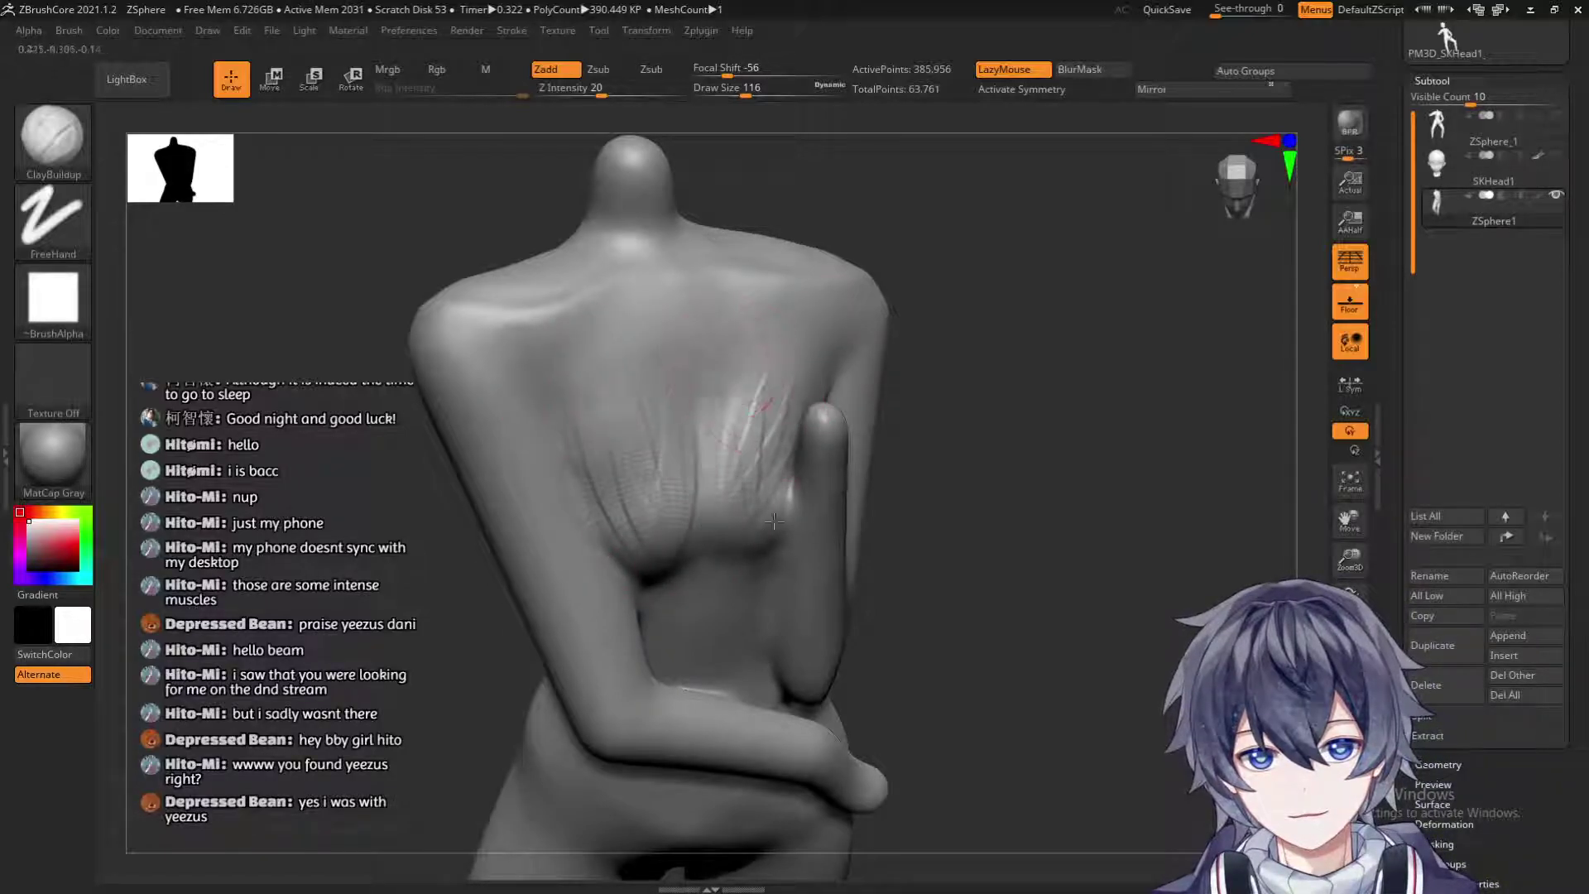
# Smooth the new ClayBuildup strokes on both breasts, including the outer side of the figure's right breast.
pyautogui.press('shift')
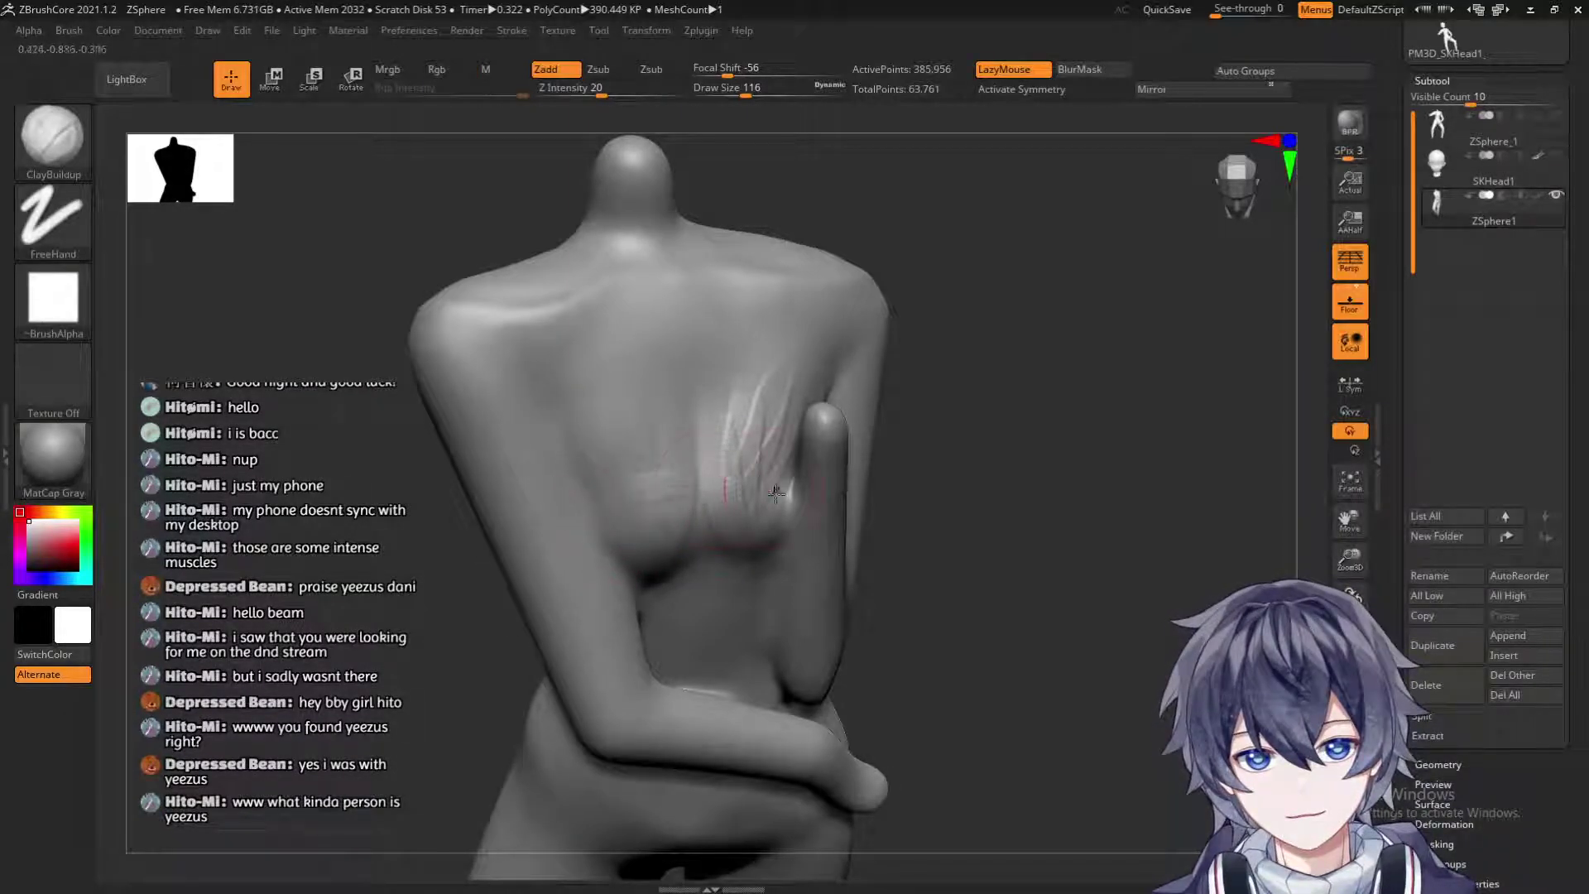
pyautogui.press('shift')
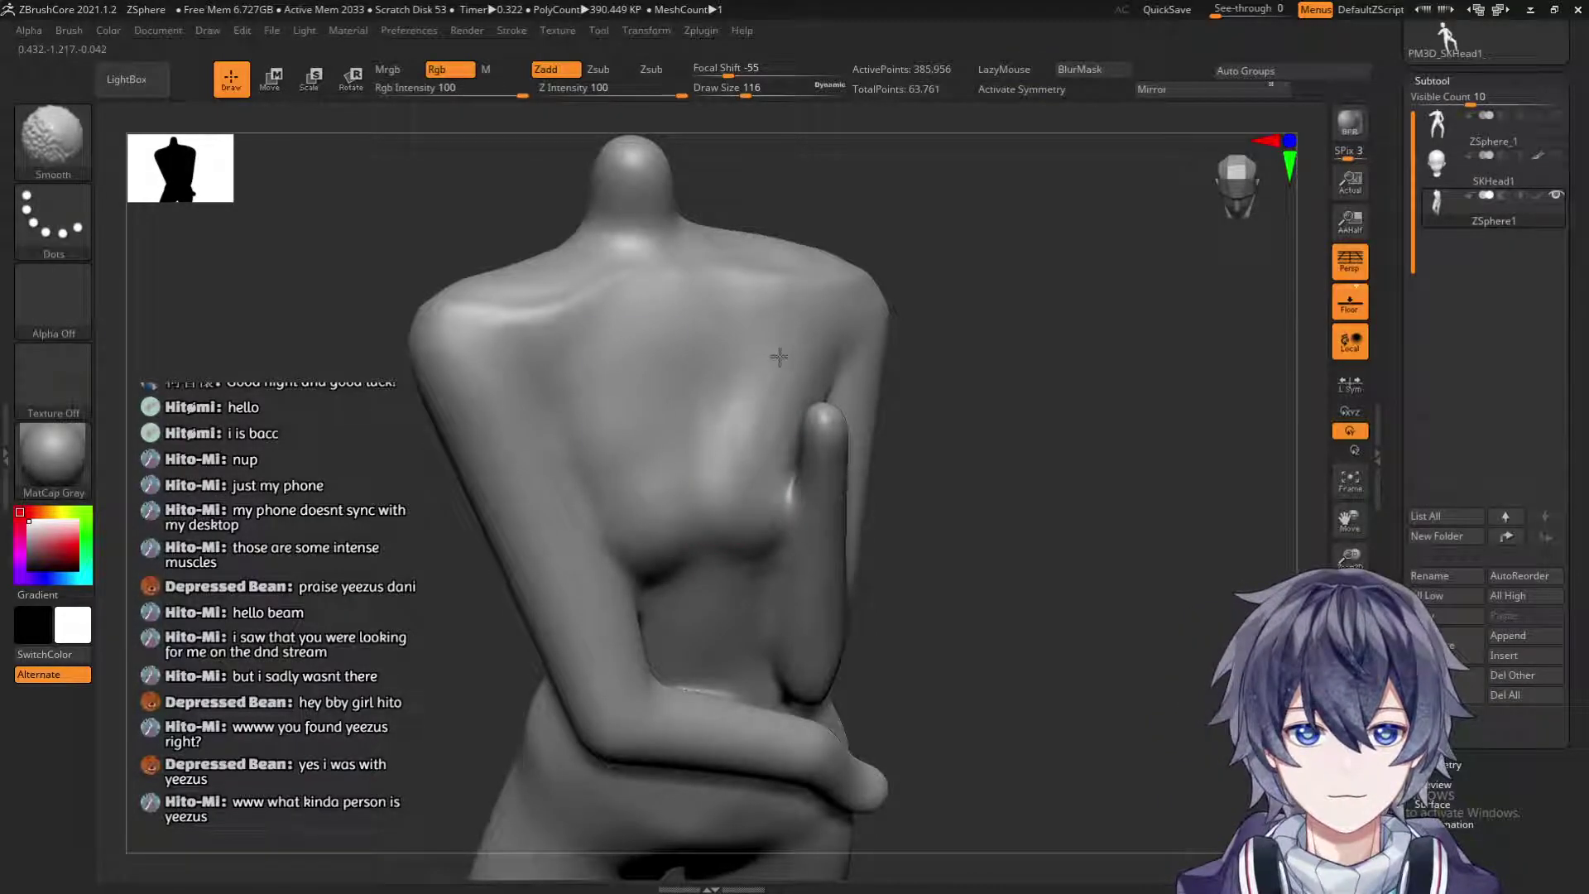
pyautogui.moveTo(976, 389); pyautogui.dragTo(1084, 389)
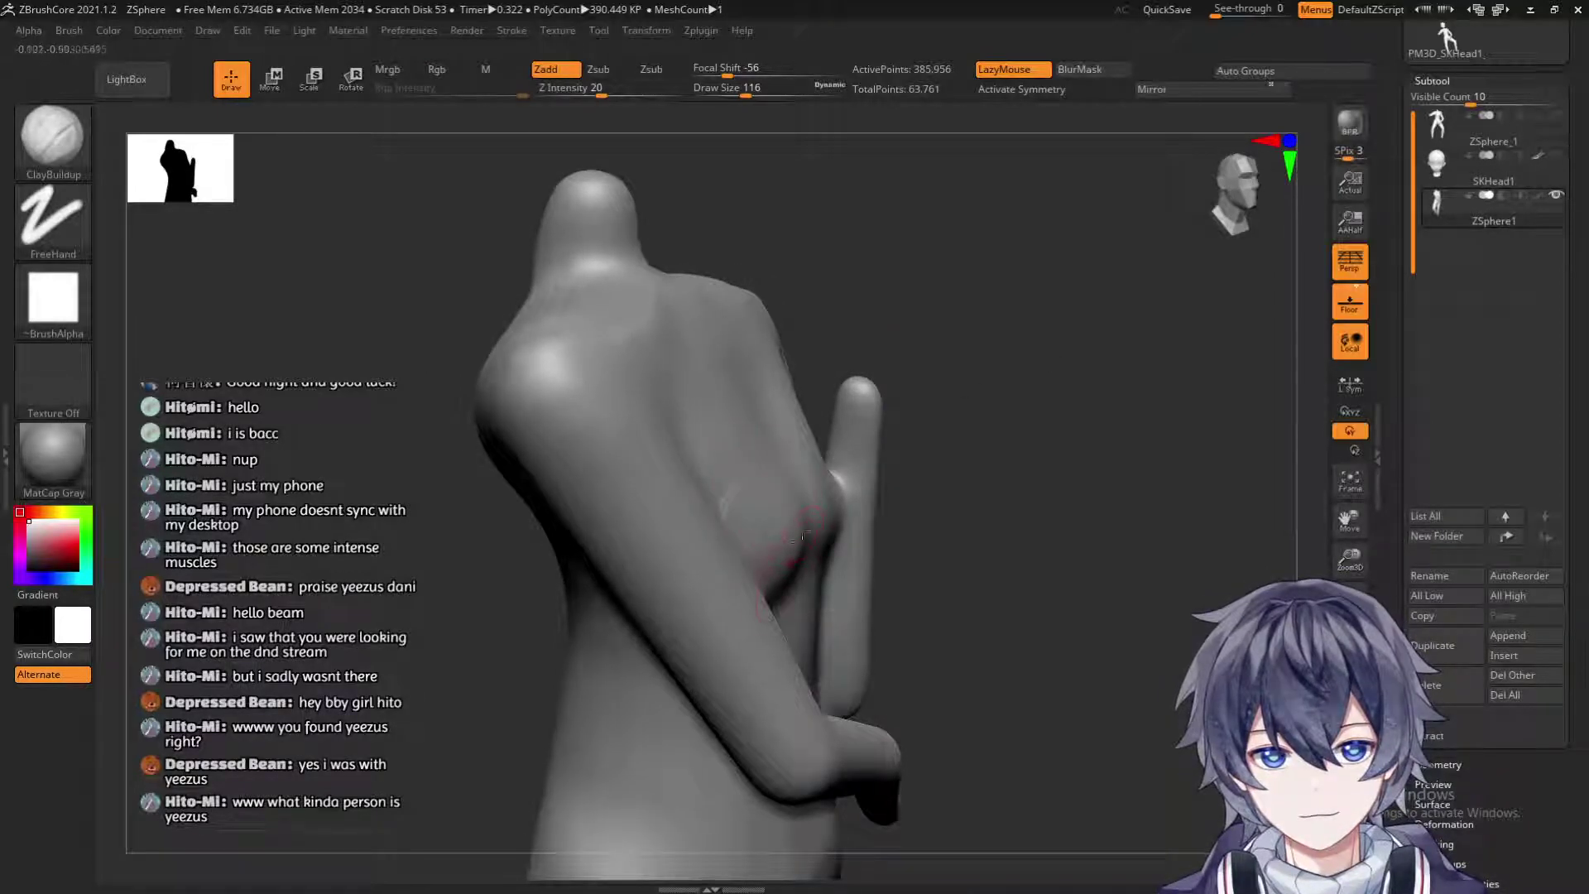
pyautogui.press('shift')
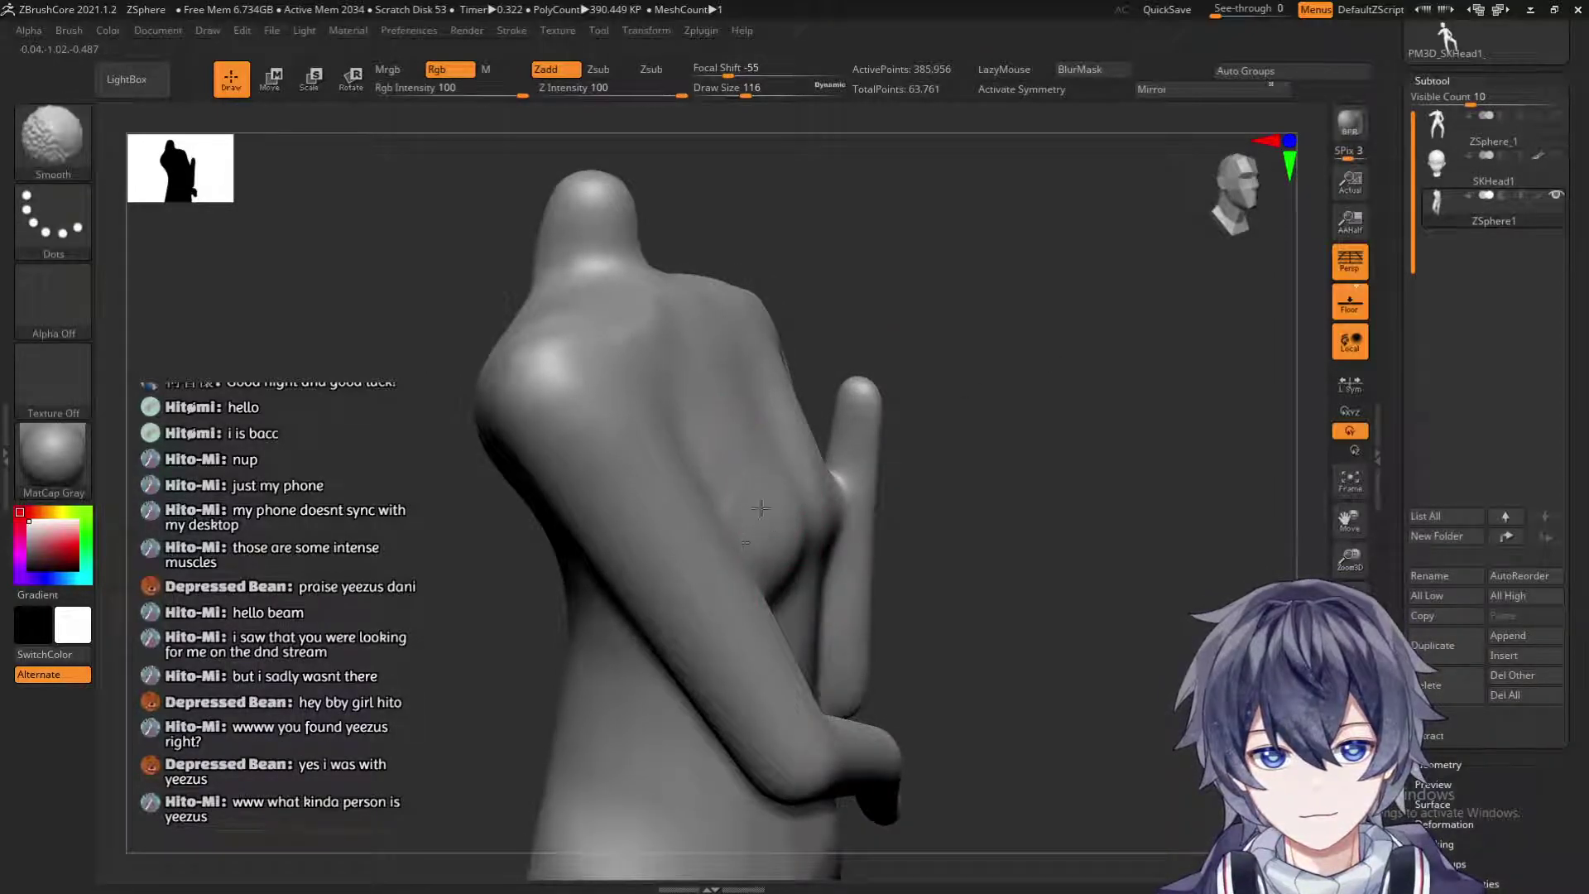
# Switch to the Move brush at draw size 177 and check the chest from below and from the front.
pyautogui.press('b')
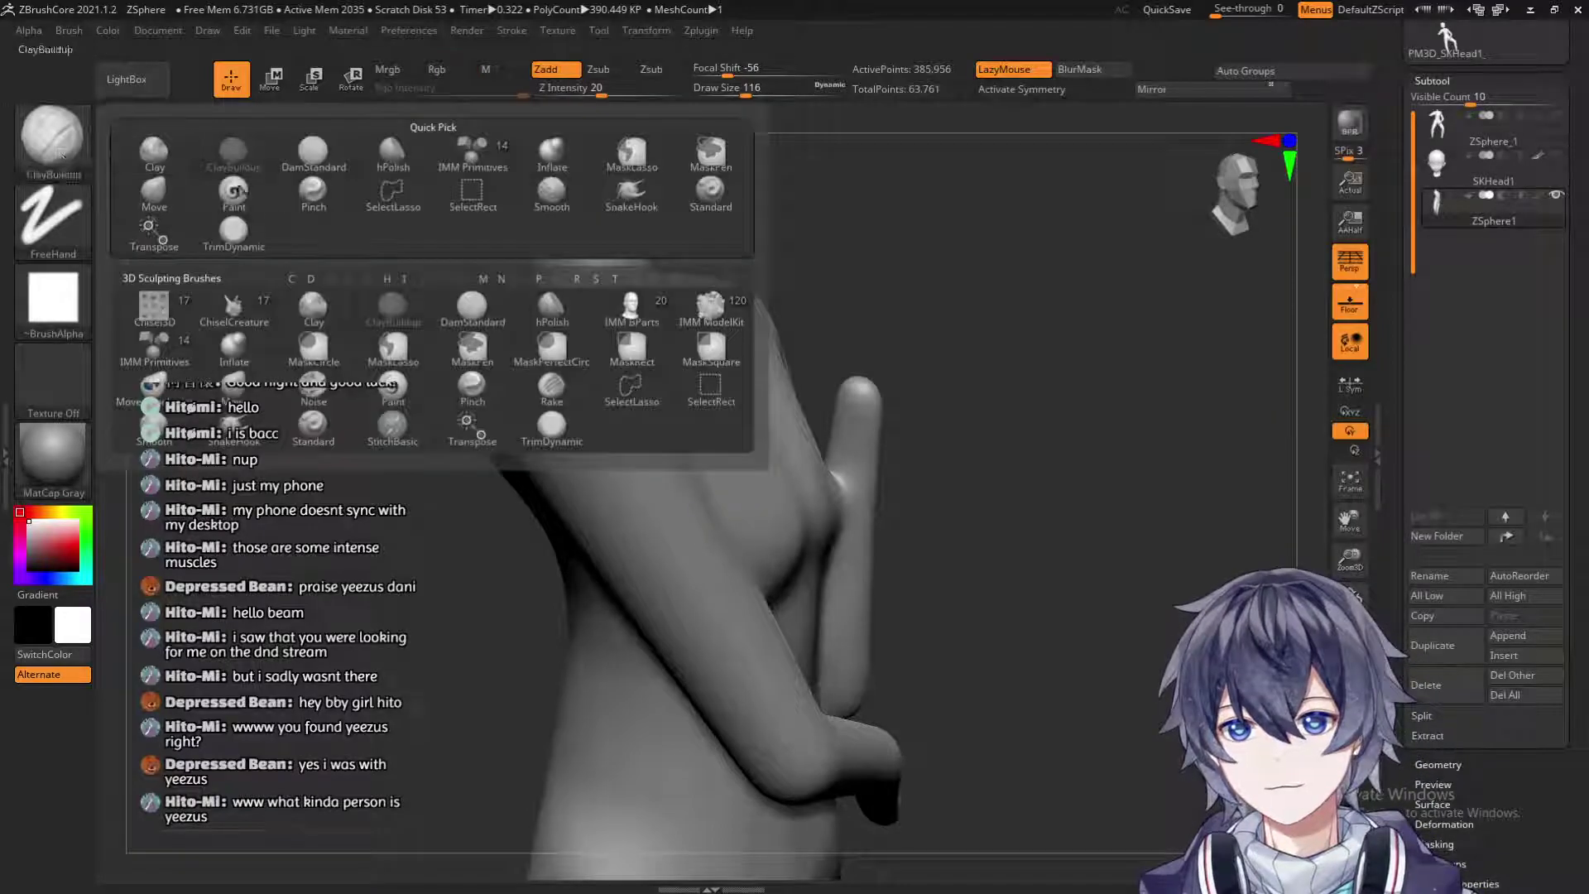
pyautogui.click(288, 175)
pyautogui.moveTo(1049, 326); pyautogui.dragTo(943, 227)
pyautogui.press('s')
pyautogui.moveTo(755, 498); pyautogui.dragTo(754, 494)
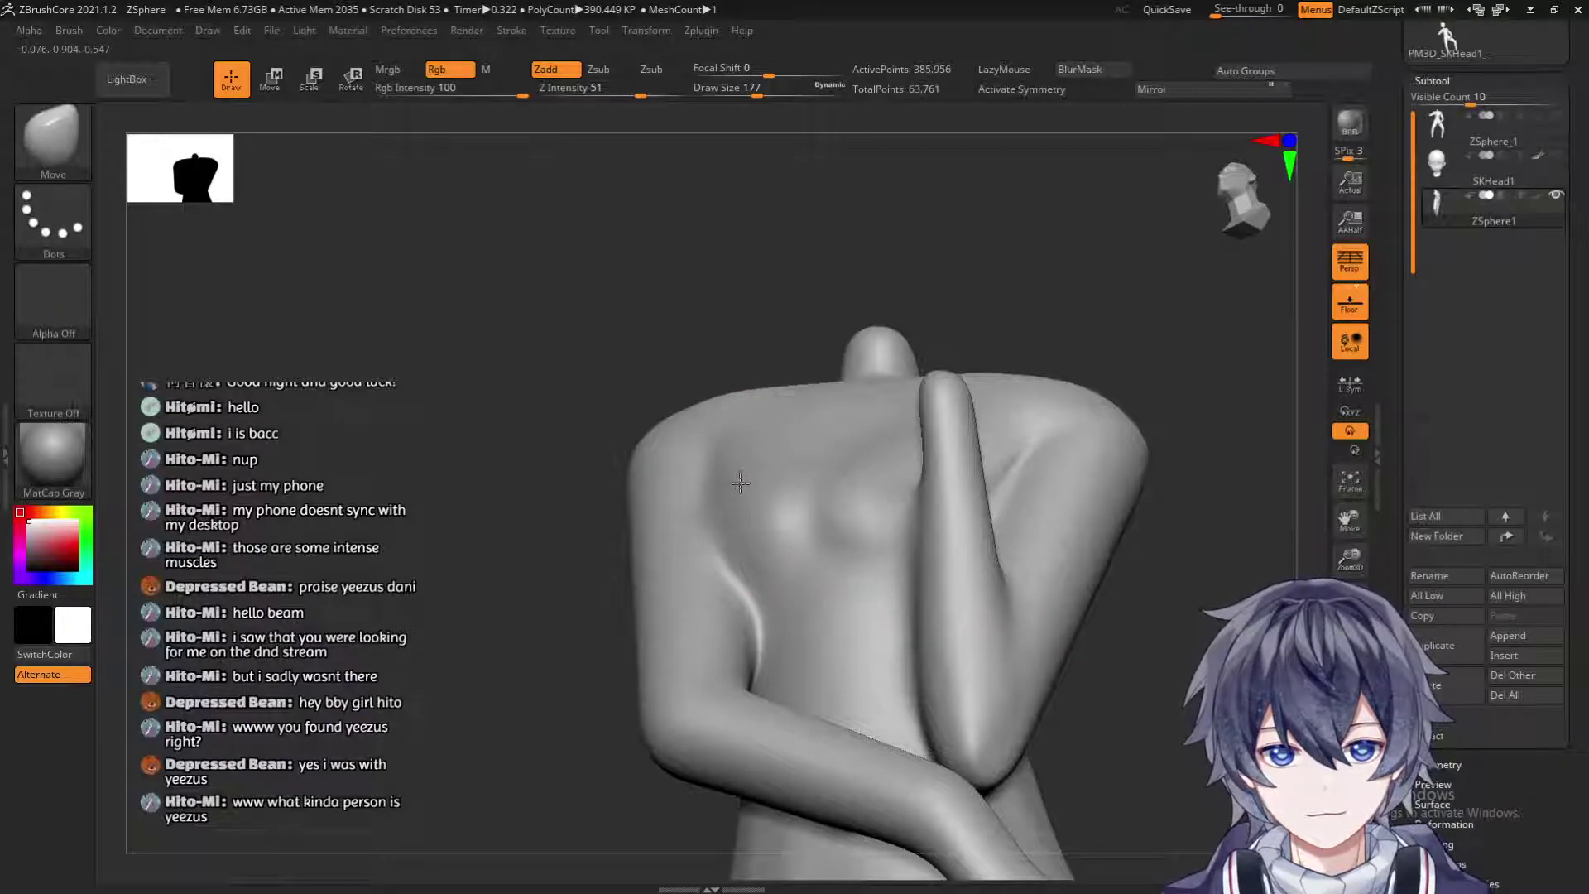
pyautogui.moveTo(598, 459)
pyautogui.mouseDown()
pyautogui.moveTo(556, 571)
pyautogui.moveTo(590, 557)
pyautogui.mouseUp()
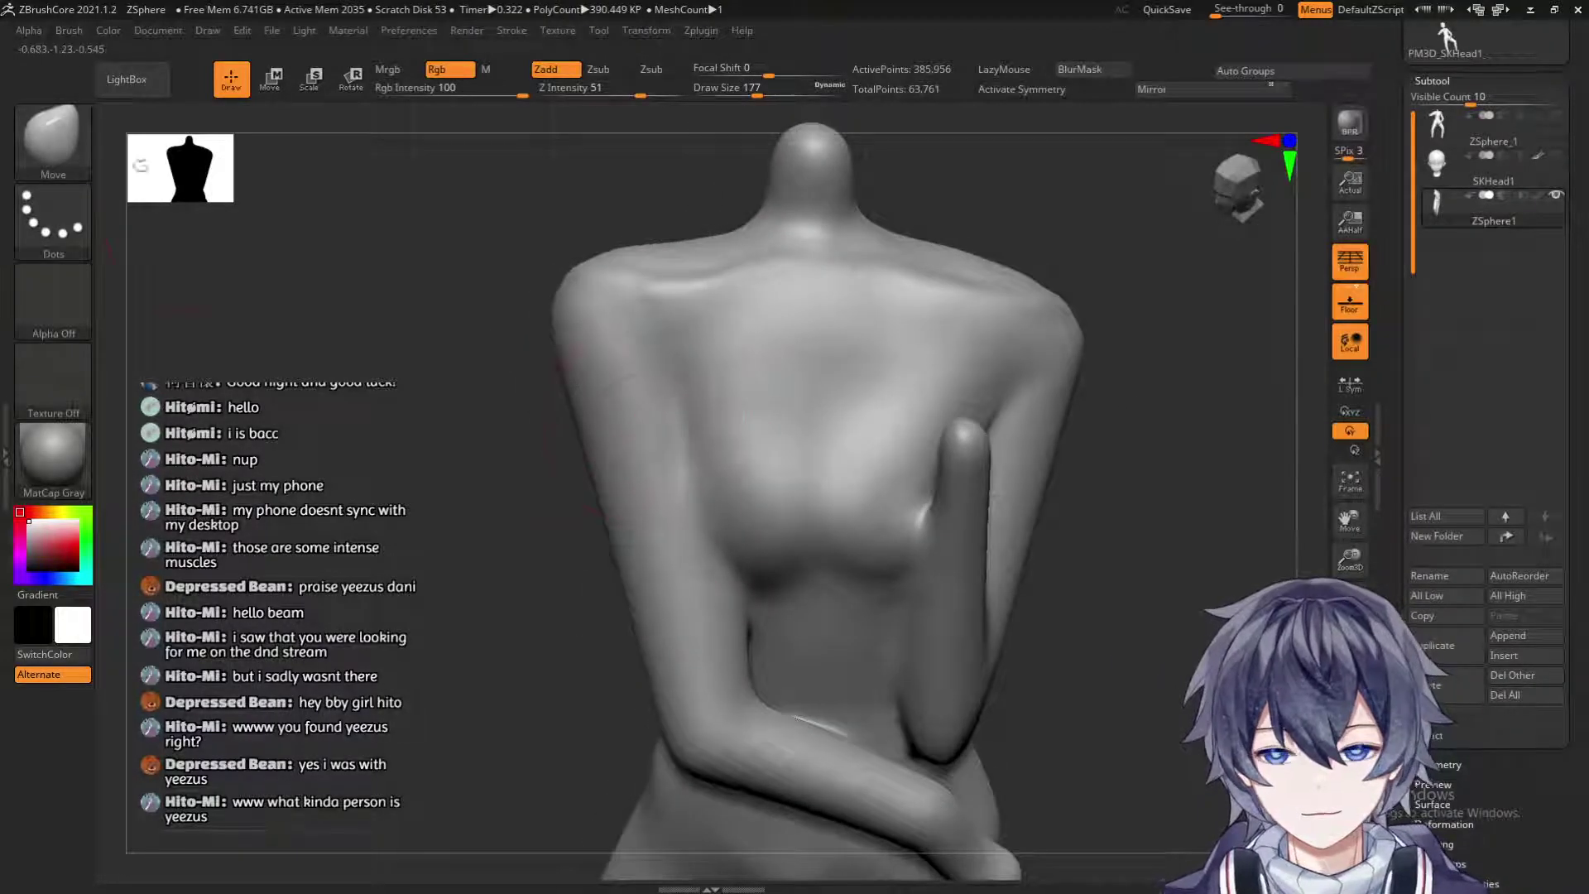
# Switch to DamStandard at draw size 149, try a stroke at the figure's right armpit and undo it.
pyautogui.press('b')
pyautogui.press('d')
pyautogui.press('s')
pyautogui.press('s')
pyautogui.moveTo(692, 410)
pyautogui.mouseDown()
pyautogui.moveTo(654, 408)
pyautogui.moveTo(694, 380)
pyautogui.mouseUp()
pyautogui.hotkey('ctrl', 'z')
pyautogui.press('s')
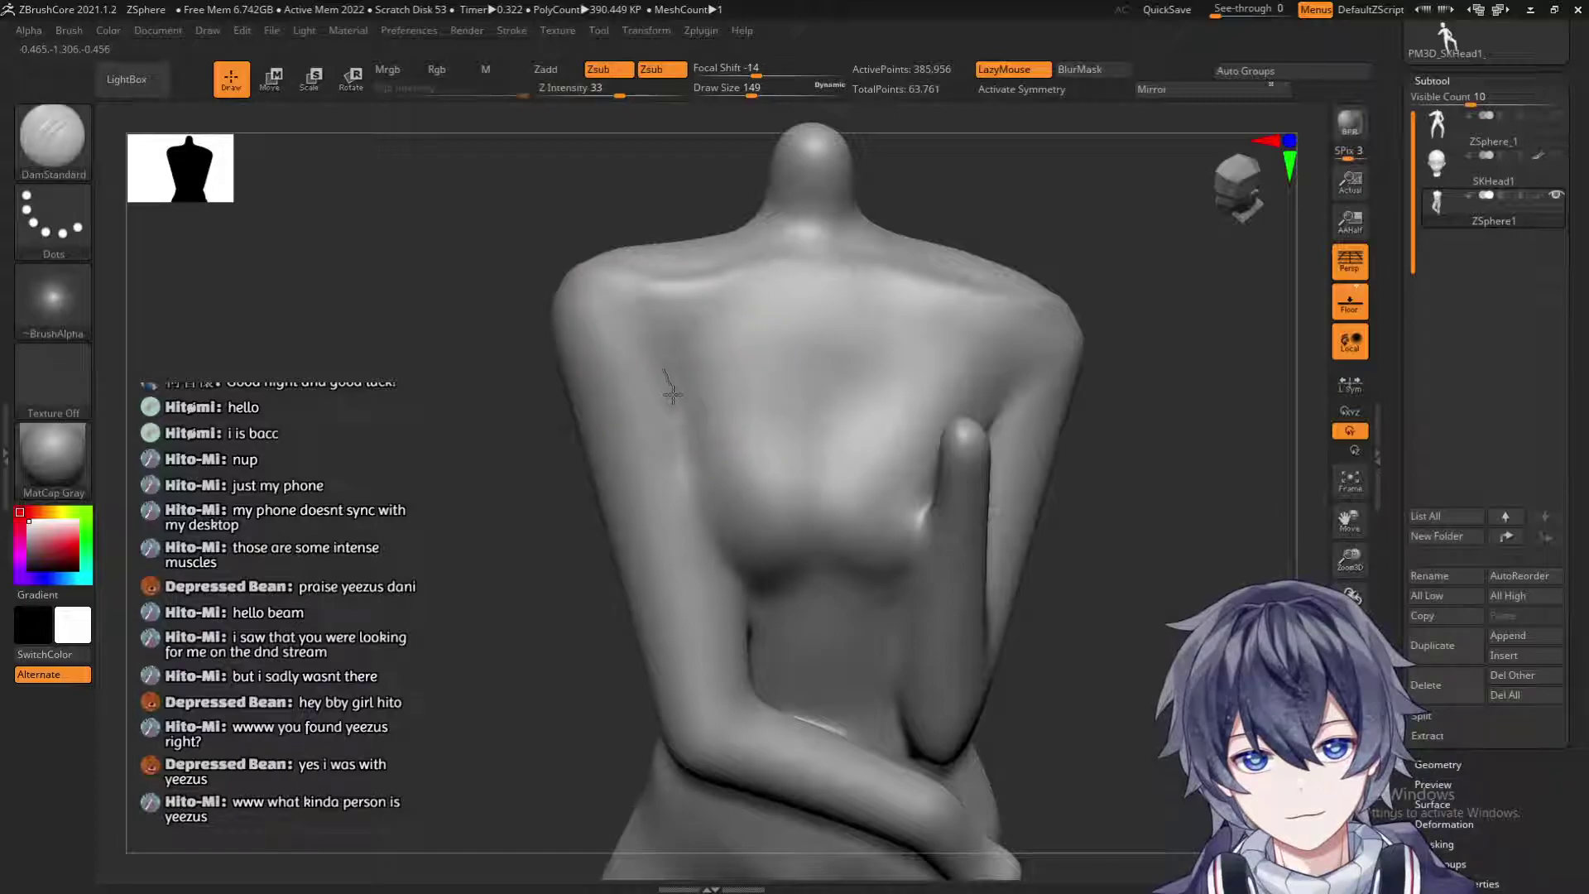
# Carve the crease between the figure's right arm and torso with DamStandard strokes, redoing the armpit stroke and smoothing the result.
pyautogui.moveTo(703, 536); pyautogui.dragTo(762, 624)
pyautogui.moveTo(673, 374); pyautogui.dragTo(680, 400)
pyautogui.moveTo(695, 520); pyautogui.dragTo(755, 617)
pyautogui.hotkey('ctrl', 'z')
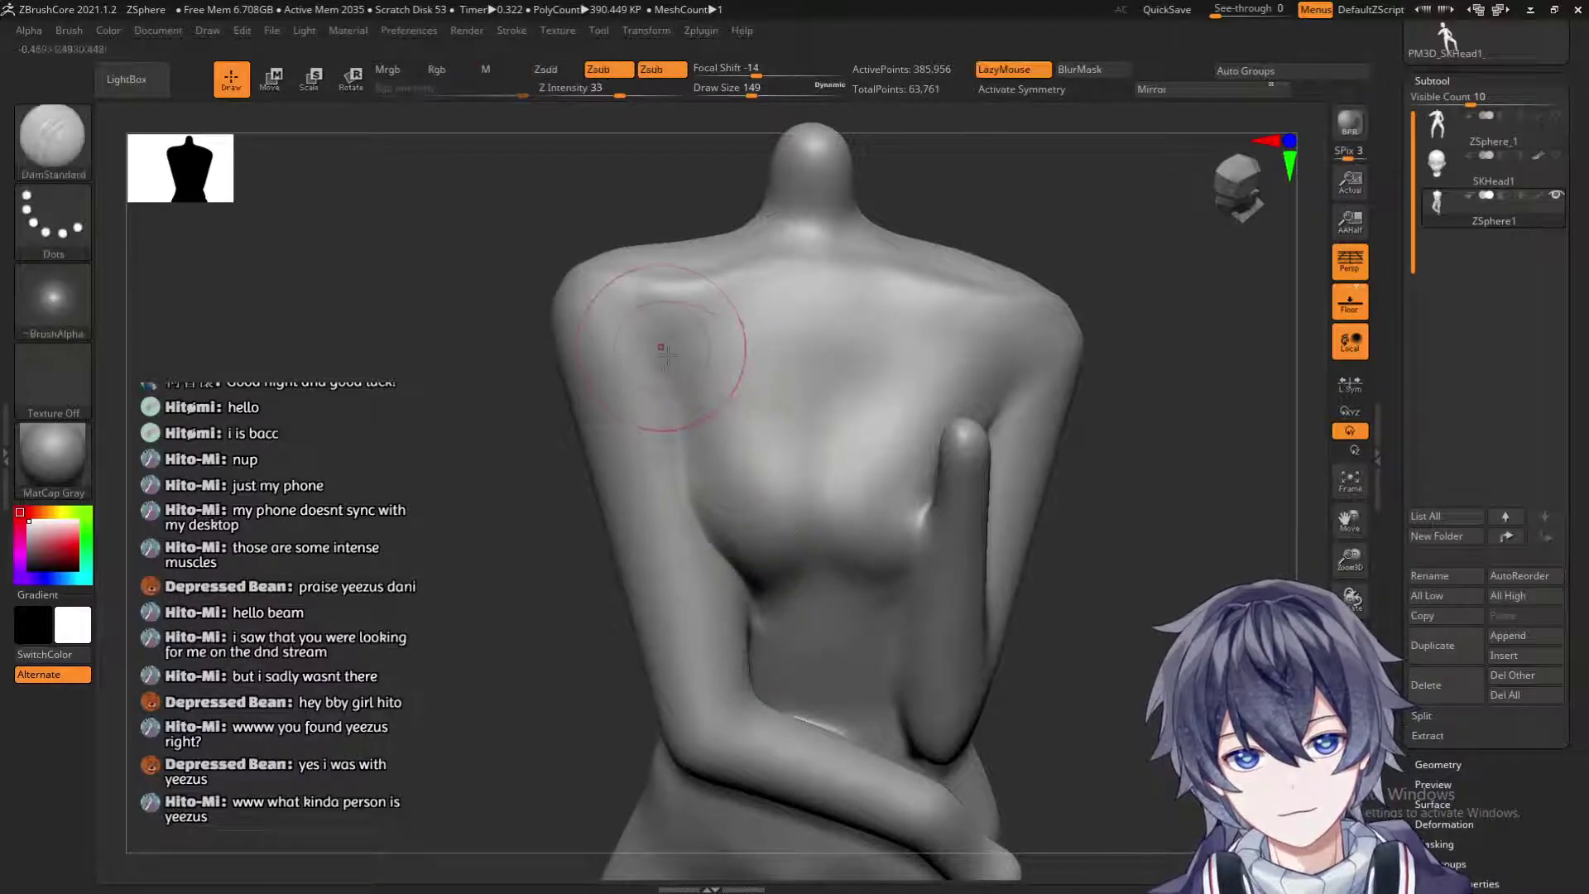
pyautogui.moveTo(670, 398); pyautogui.dragTo(687, 497)
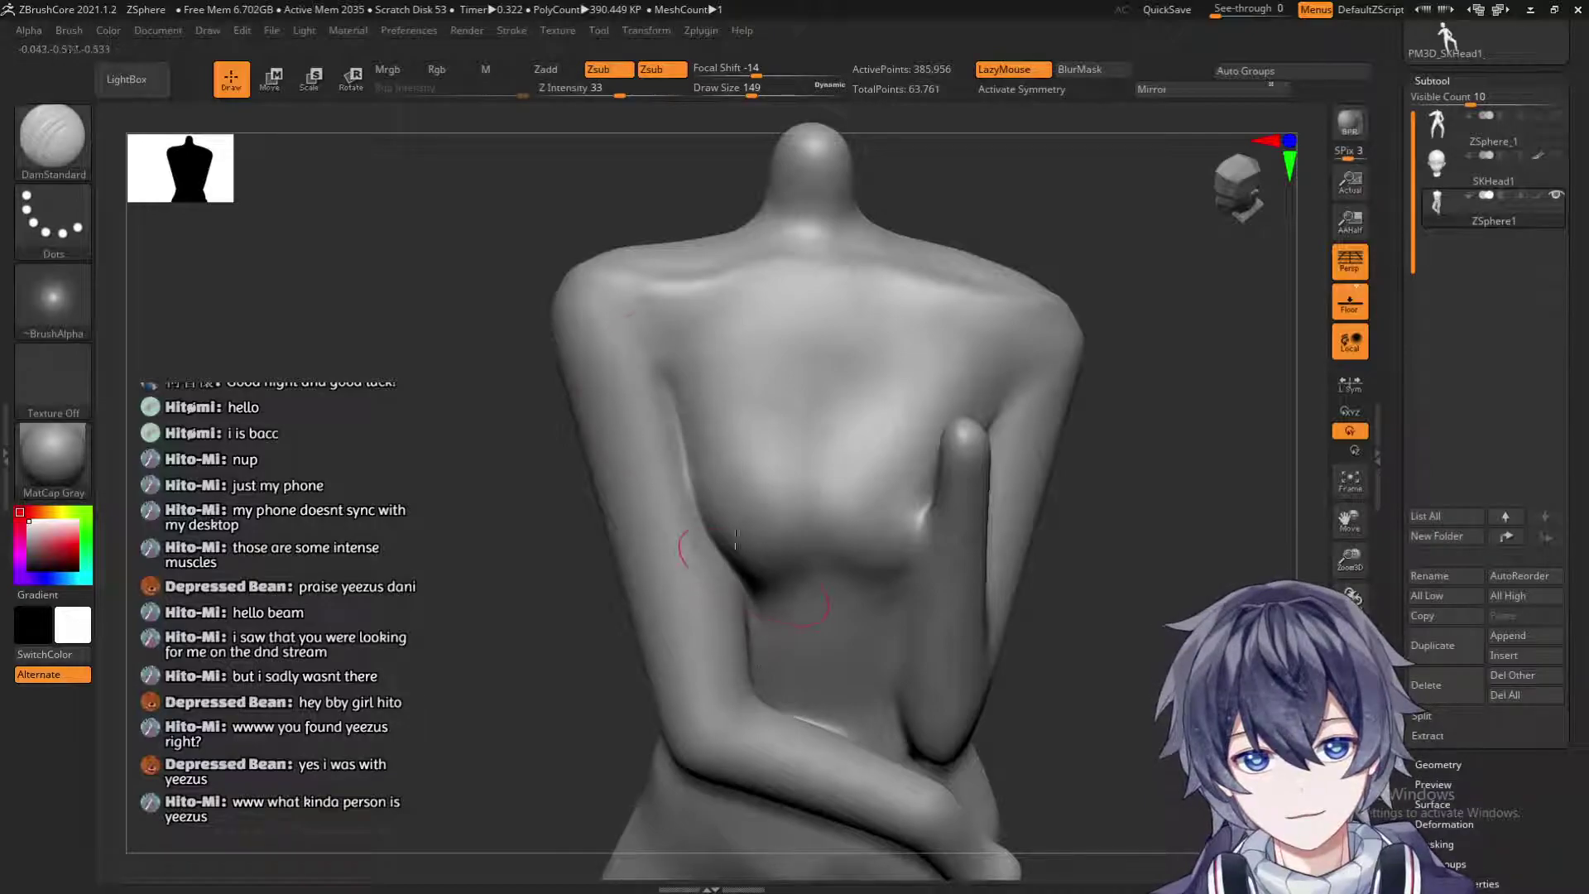
pyautogui.moveTo(763, 635)
pyautogui.mouseDown(button='right')
pyautogui.moveTo(704, 654)
pyautogui.moveTo(764, 717)
pyautogui.moveTo(749, 672)
pyautogui.mouseUp(button='right')
pyautogui.press('shift')
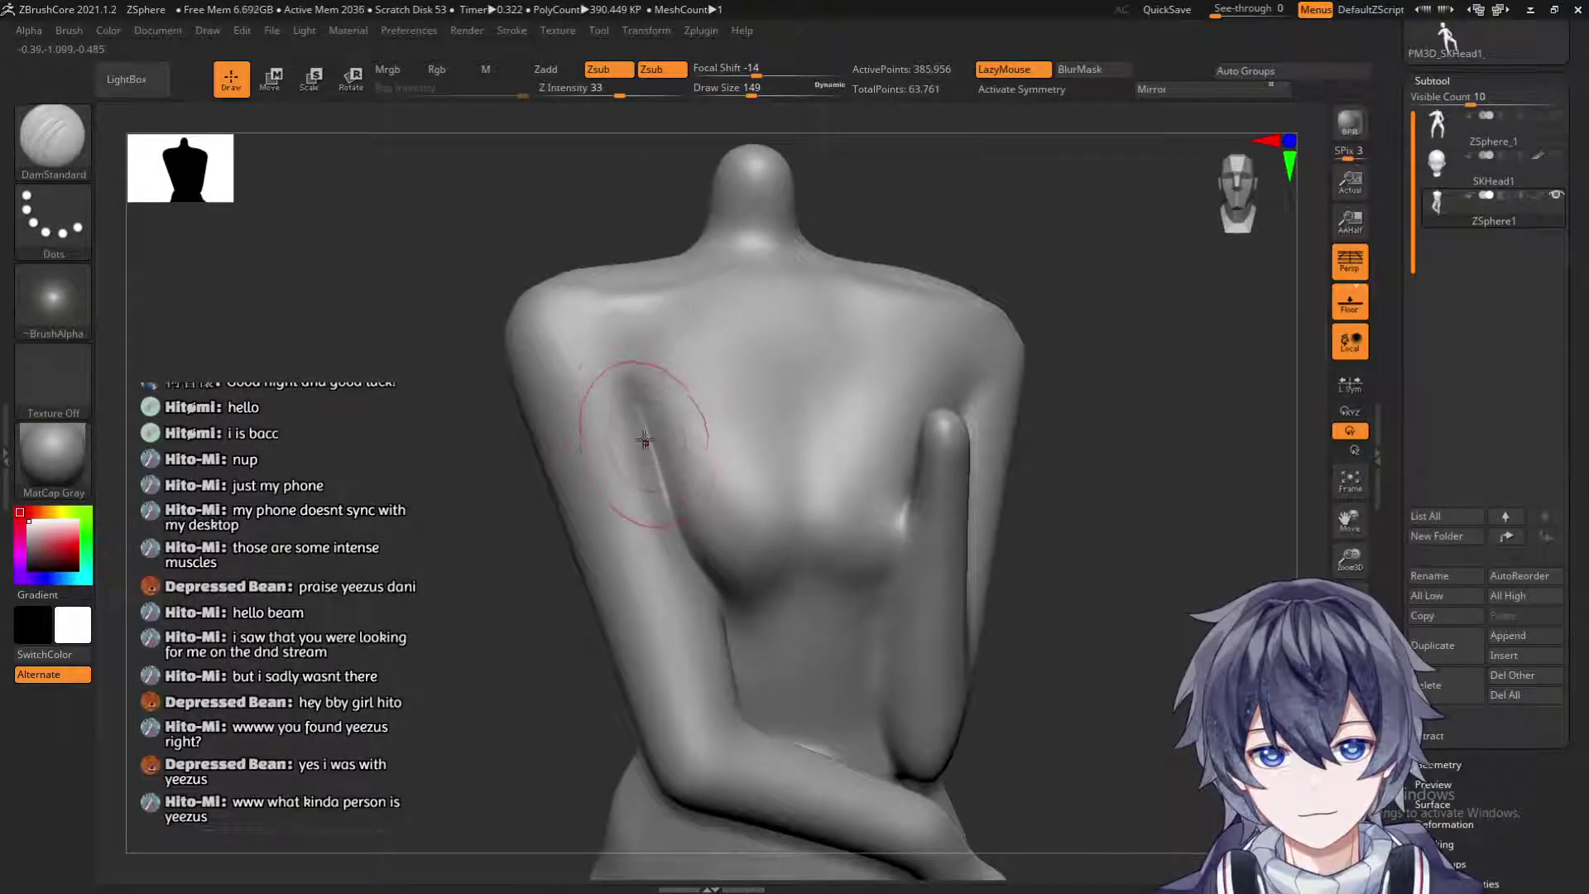
pyautogui.moveTo(677, 525); pyautogui.dragTo(709, 591)
# Carve the crease between the figure's left breast and raised forearm with repeated DamStandard strokes.
pyautogui.moveTo(946, 506); pyautogui.dragTo(933, 497, button='right')
pyautogui.moveTo(897, 518); pyautogui.dragTo(885, 571)
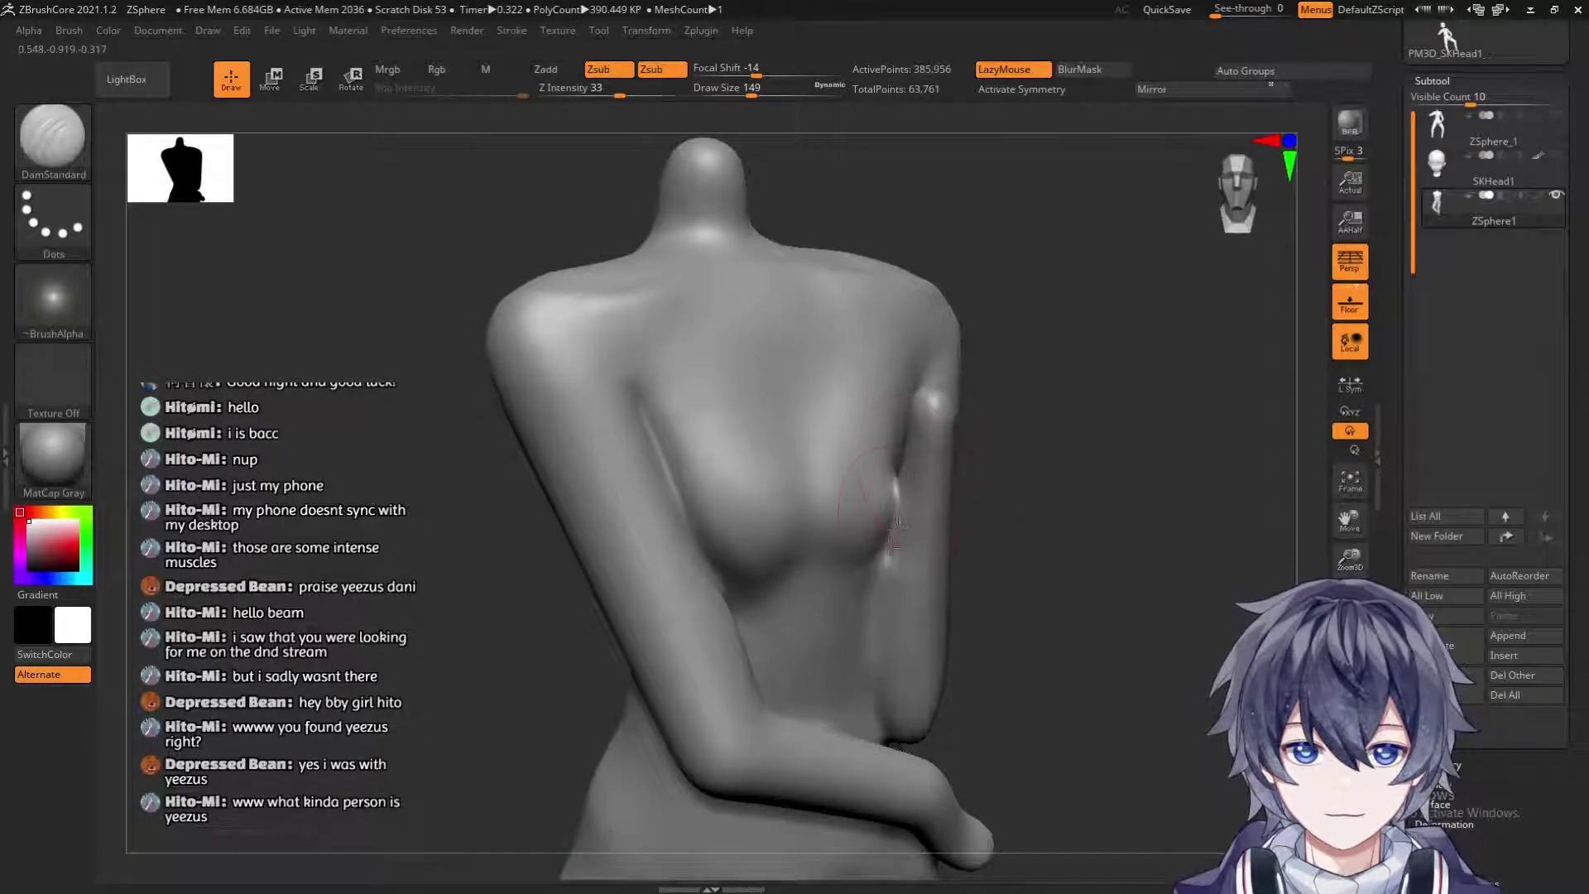
pyautogui.keyDown('shift'); pyautogui.moveTo(897, 491); pyautogui.dragTo(887, 562); pyautogui.keyUp('shift')
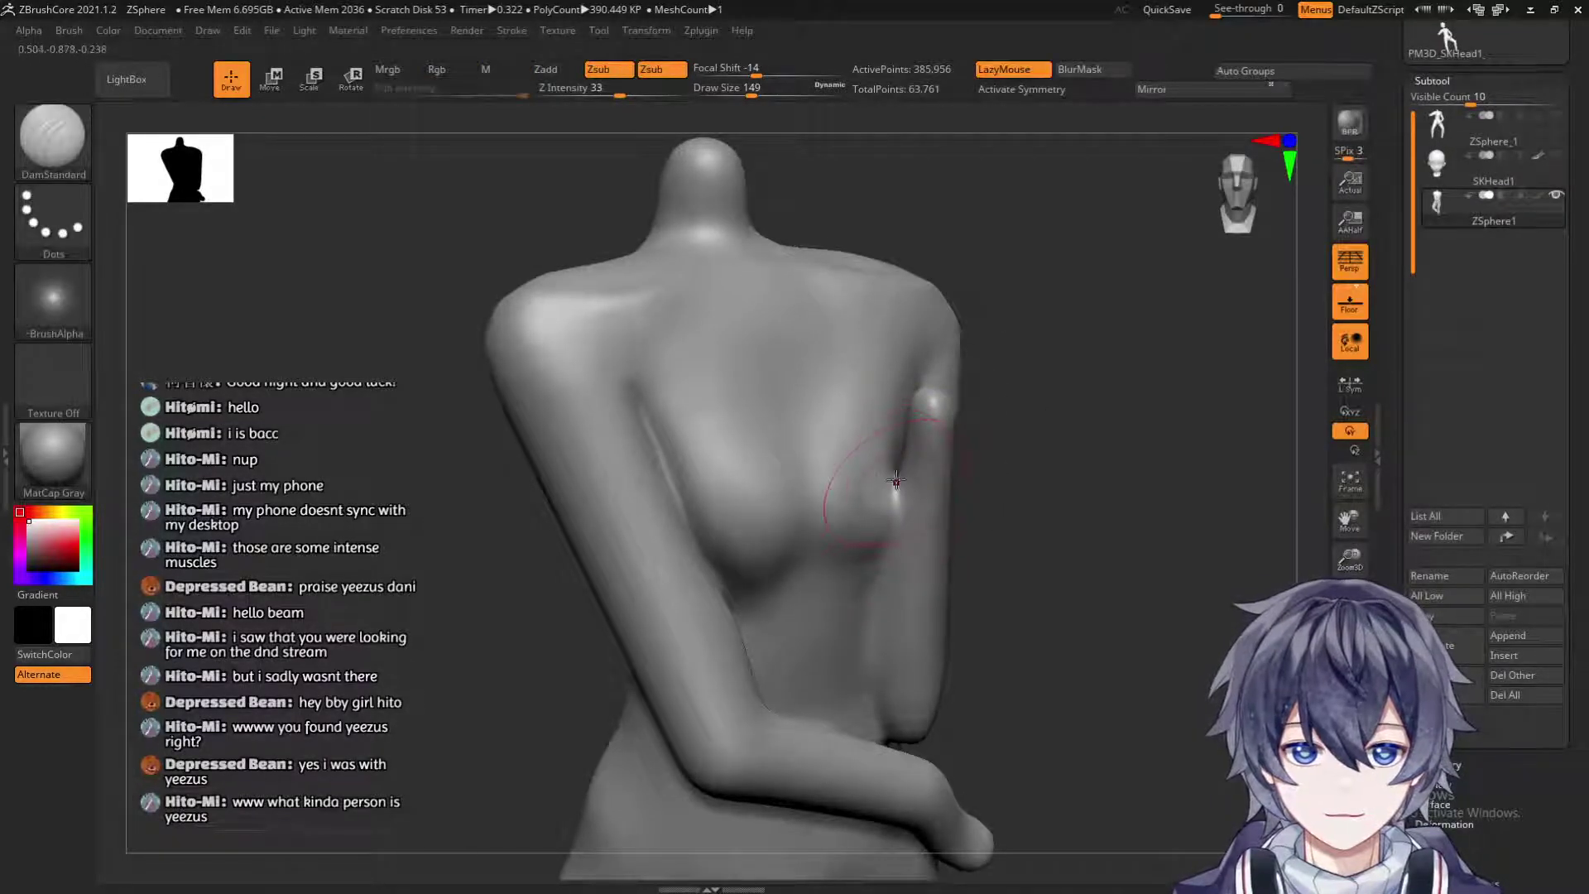
pyautogui.moveTo(900, 485); pyautogui.dragTo(879, 569)
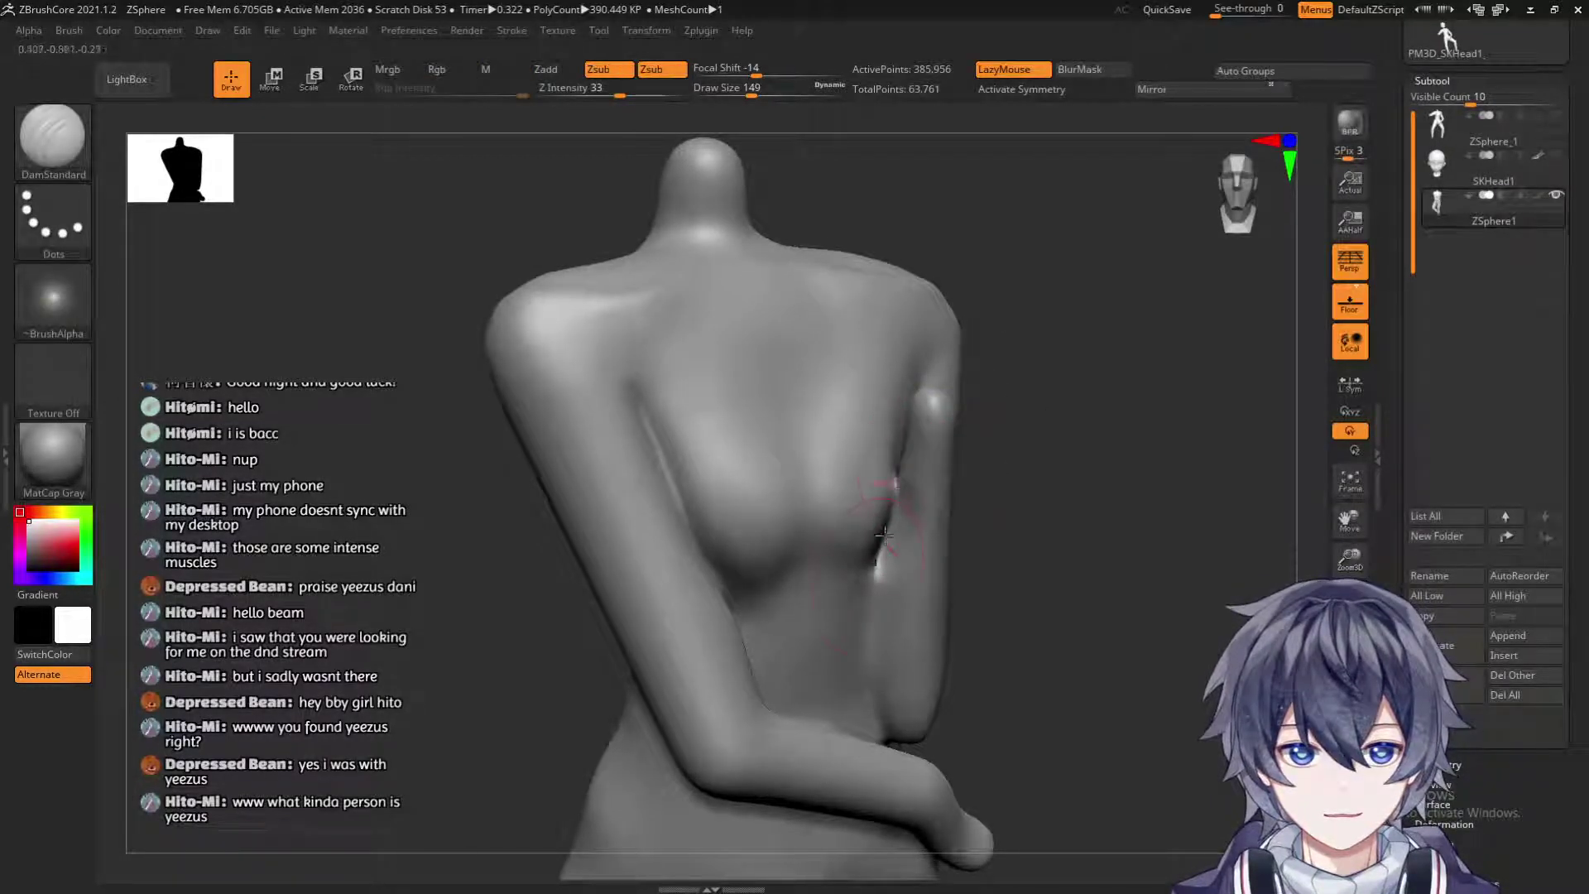
# Switch to the Move brush at draw size 87, nudge the raised left forearm beside the breast and smooth the area.
pyautogui.moveTo(917, 534)
pyautogui.mouseDown(button='right')
pyautogui.moveTo(1061, 455)
pyautogui.moveTo(827, 463)
pyautogui.mouseUp(button='right')
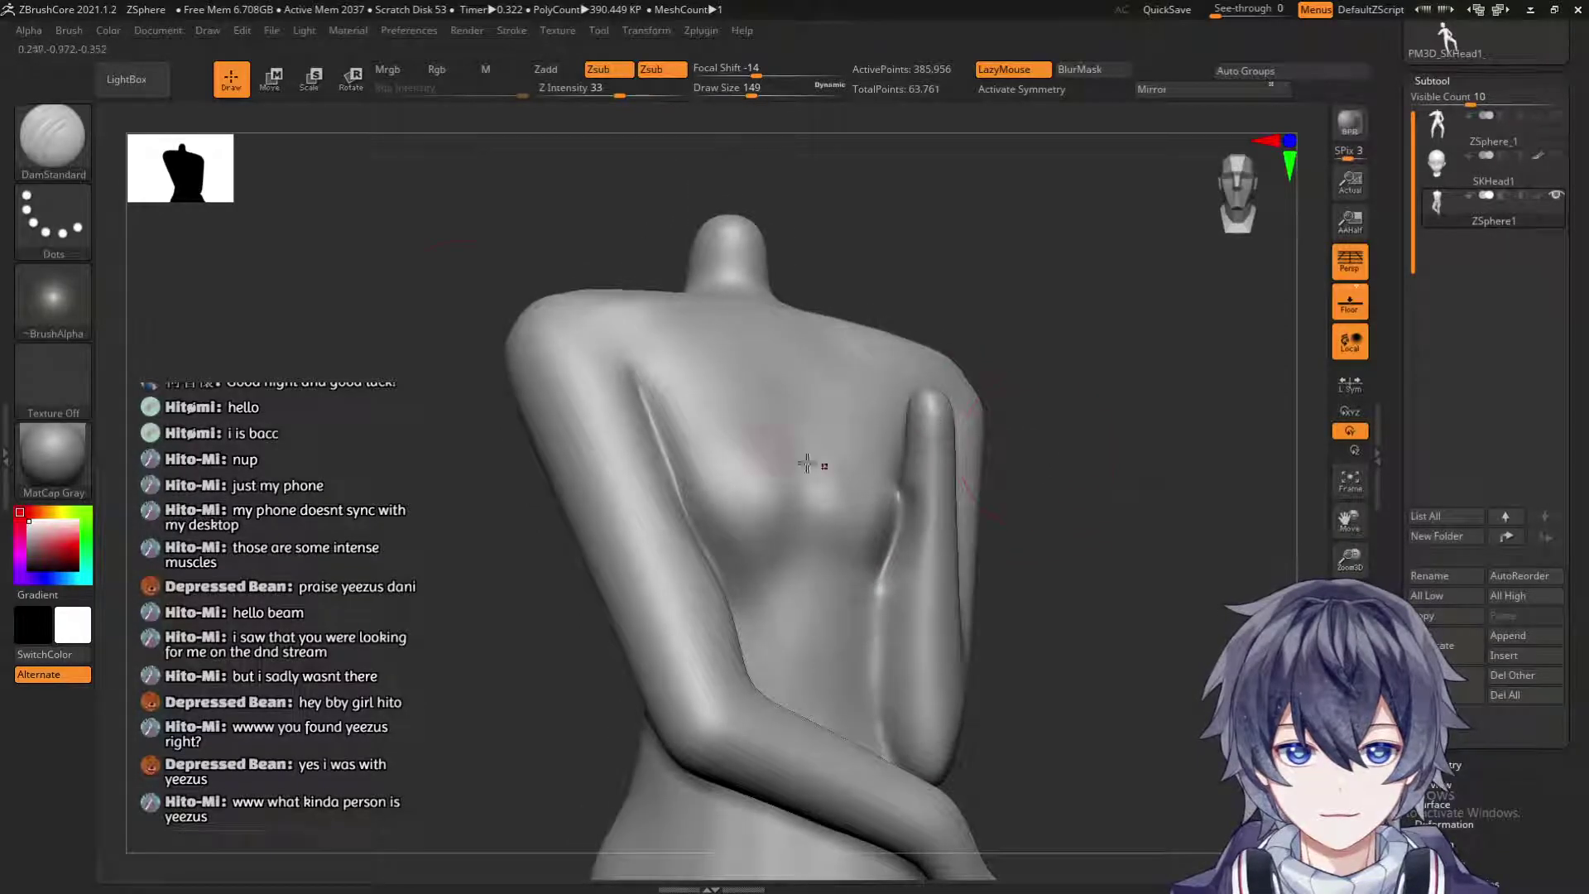
pyautogui.click(62, 123)
pyautogui.click(510, 294)
pyautogui.press('s')
pyautogui.moveTo(925, 527); pyautogui.dragTo(917, 531)
pyautogui.press('shift')
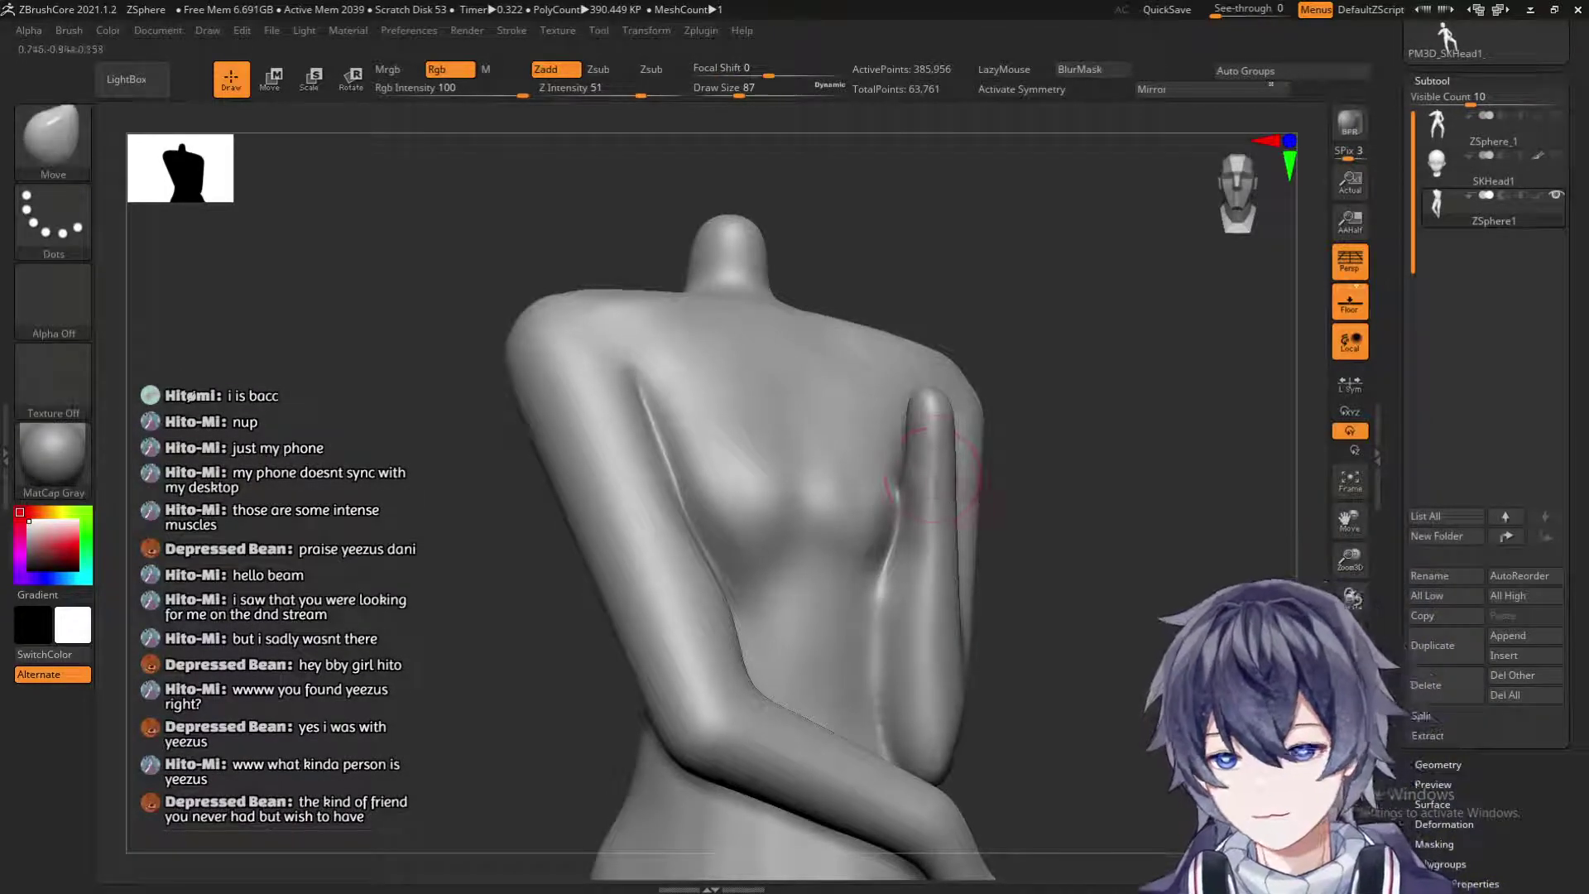
pyautogui.press('shift')
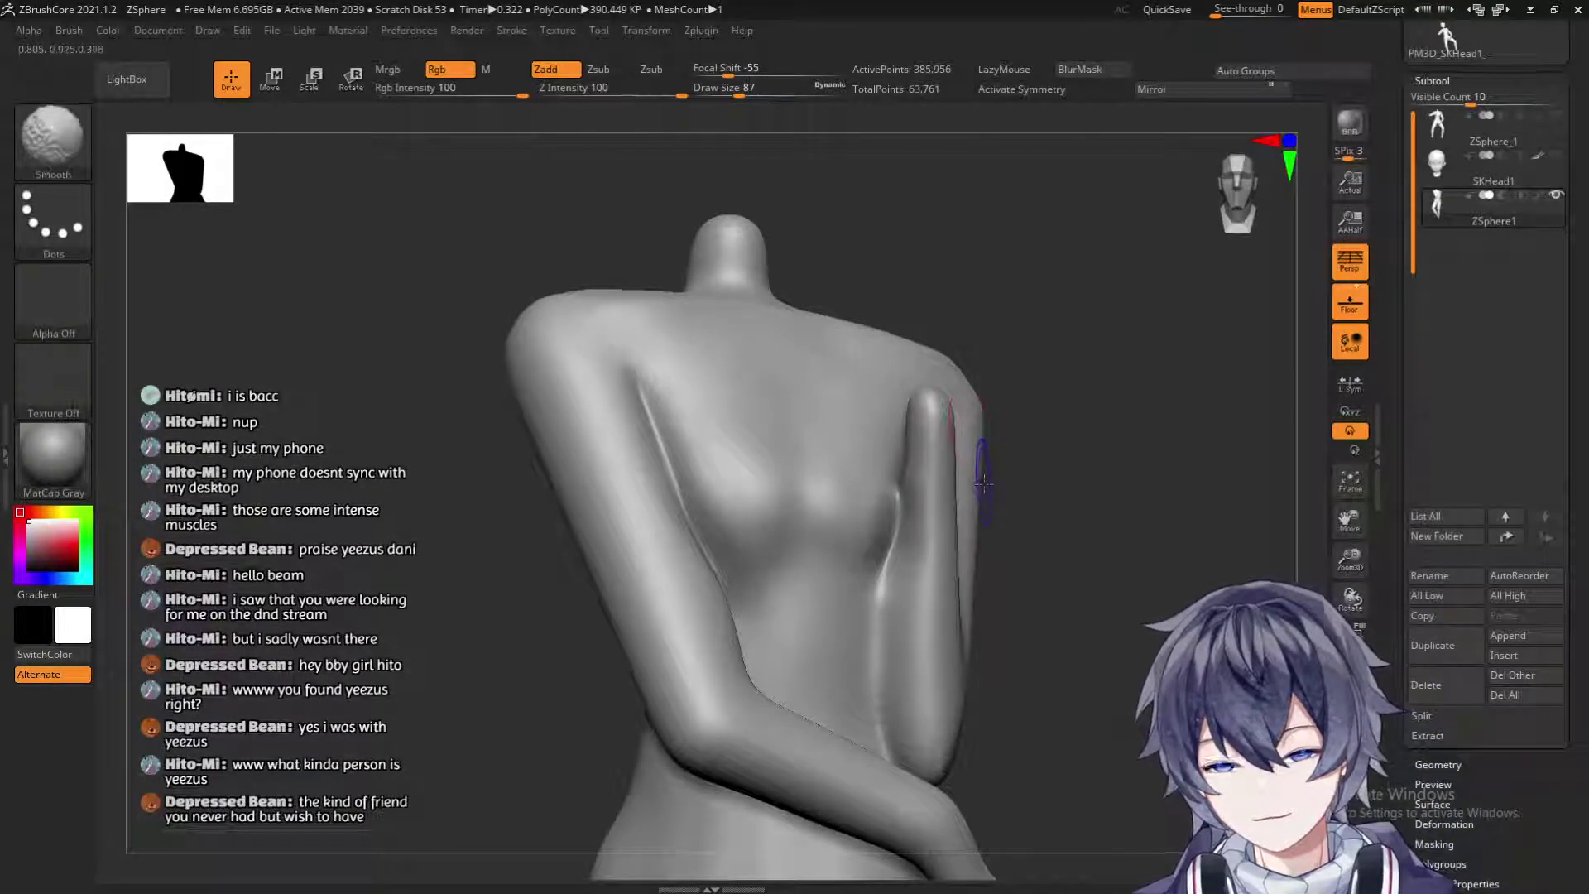
pyautogui.moveTo(1170, 441); pyautogui.dragTo(1142, 543)
pyautogui.press('shift')
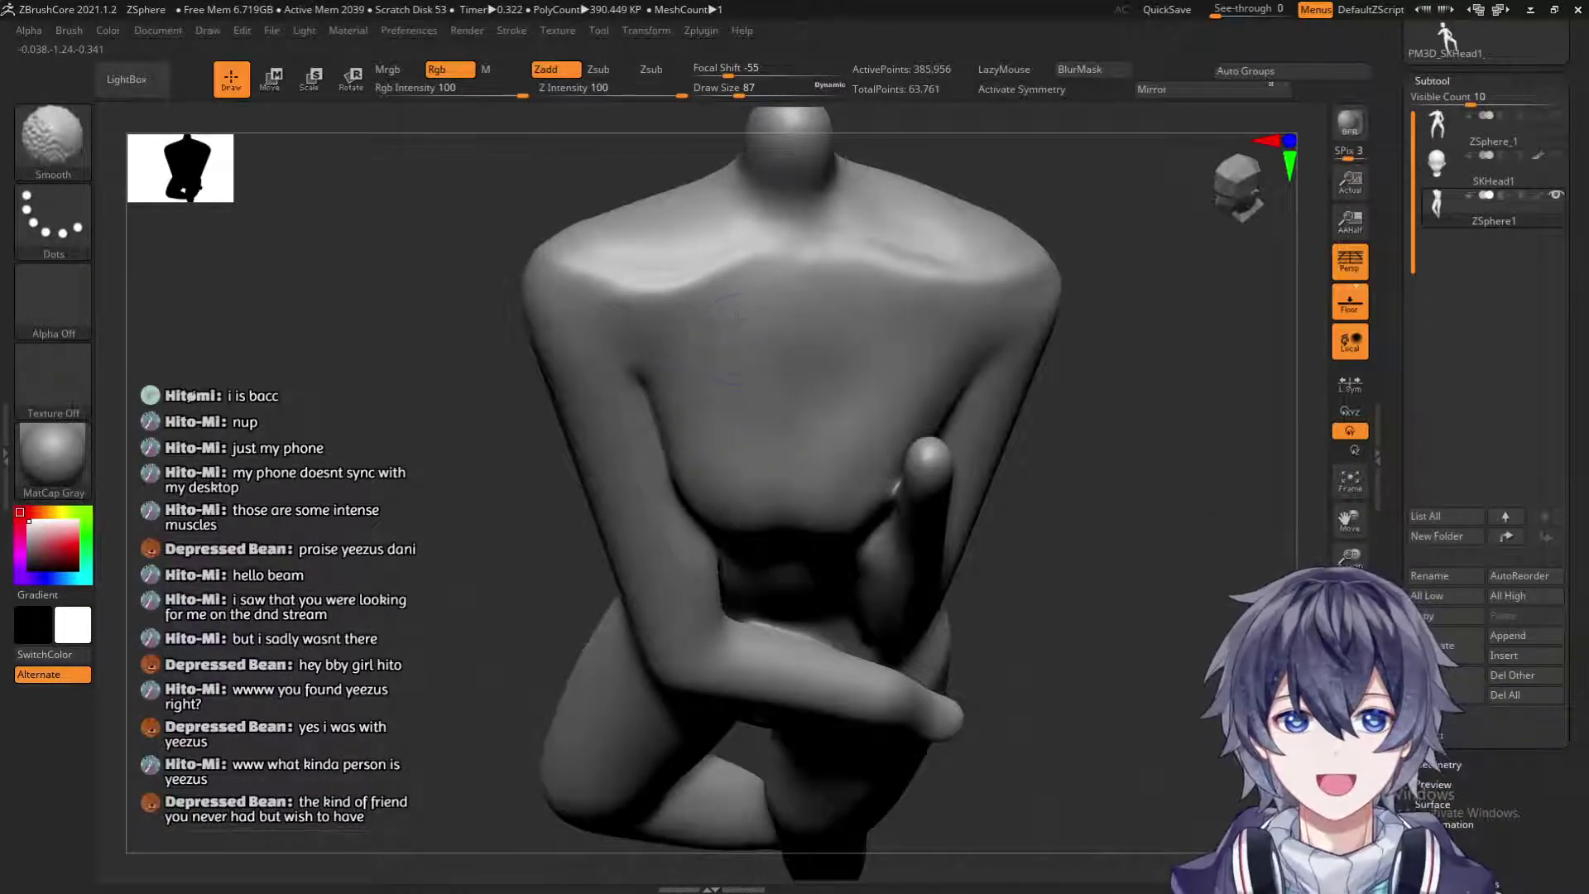
# Set the Move brush draw size to 212 and check the shoulders from above and from the front.
pyautogui.moveTo(1143, 395)
pyautogui.mouseDown()
pyautogui.moveTo(1084, 502)
pyautogui.moveTo(1122, 520)
pyautogui.moveTo(1075, 405)
pyautogui.mouseUp()
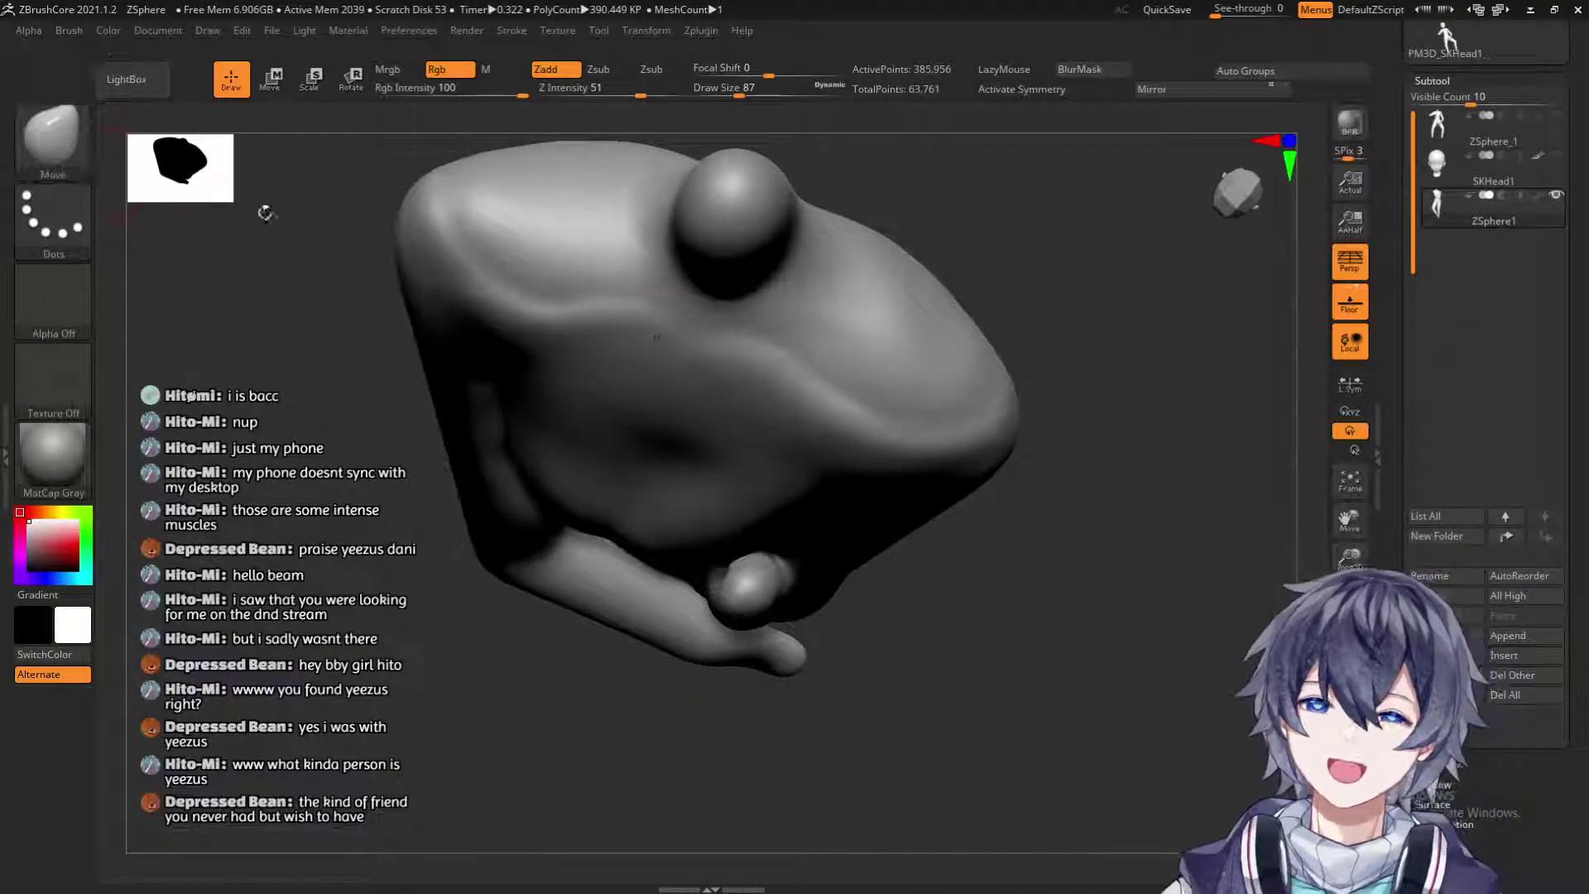
pyautogui.press('s')
pyautogui.moveTo(743, 376); pyautogui.dragTo(770, 377)
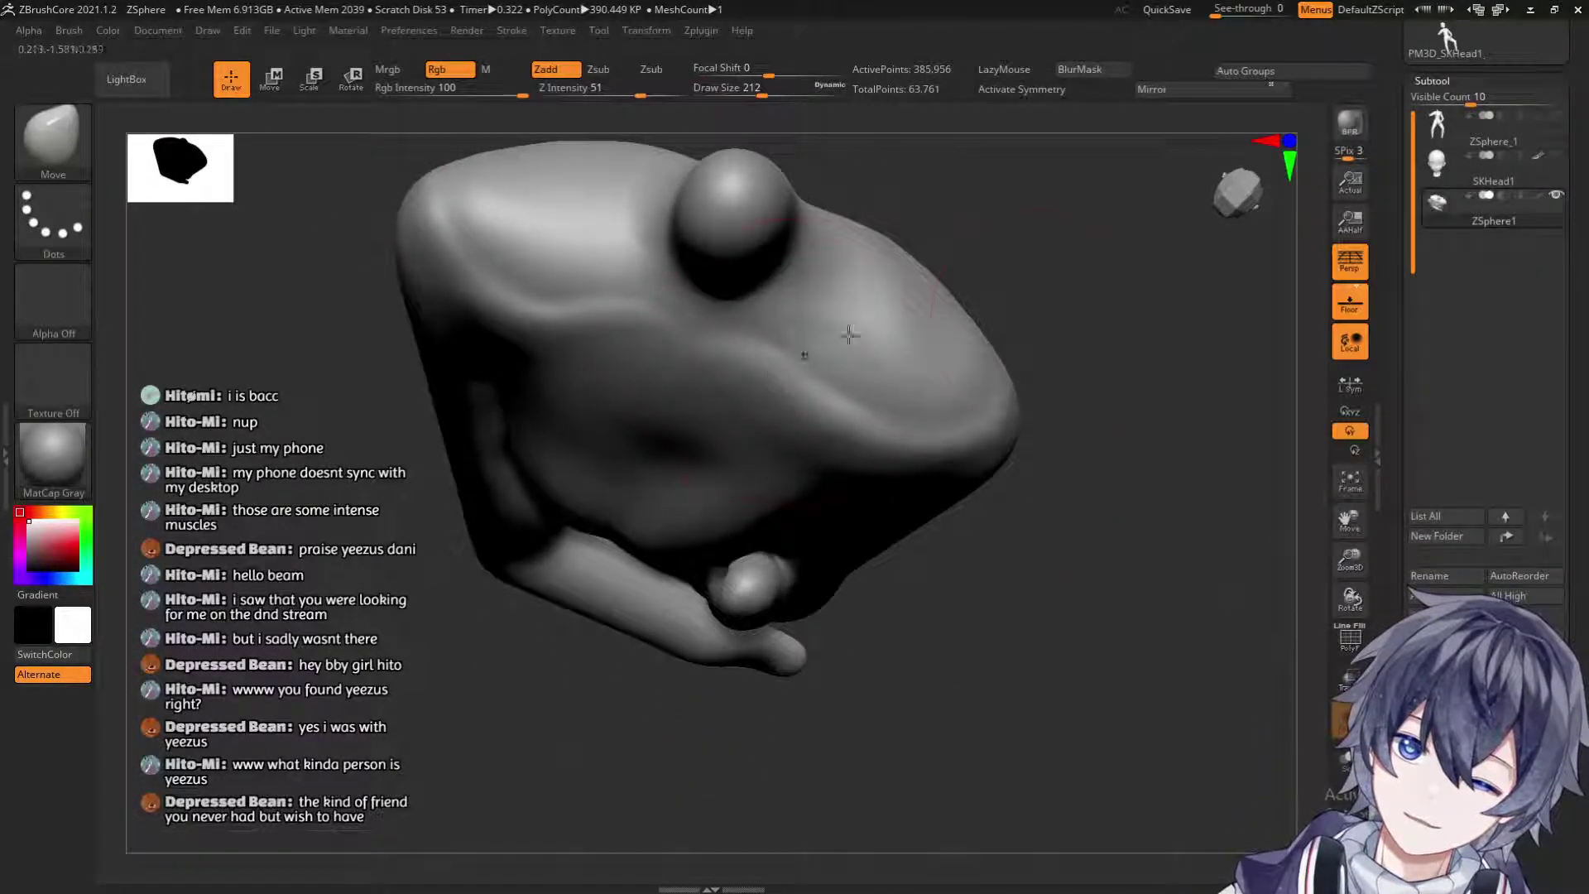
pyautogui.moveTo(1061, 327); pyautogui.dragTo(935, 257)
pyautogui.moveTo(613, 251)
pyautogui.mouseDown()
pyautogui.moveTo(946, 196)
pyautogui.moveTo(957, 228)
pyautogui.mouseUp()
pyautogui.moveTo(1092, 274)
pyautogui.mouseDown()
pyautogui.moveTo(942, 385)
pyautogui.moveTo(939, 247)
pyautogui.moveTo(897, 312)
pyautogui.moveTo(919, 323)
pyautogui.mouseUp()
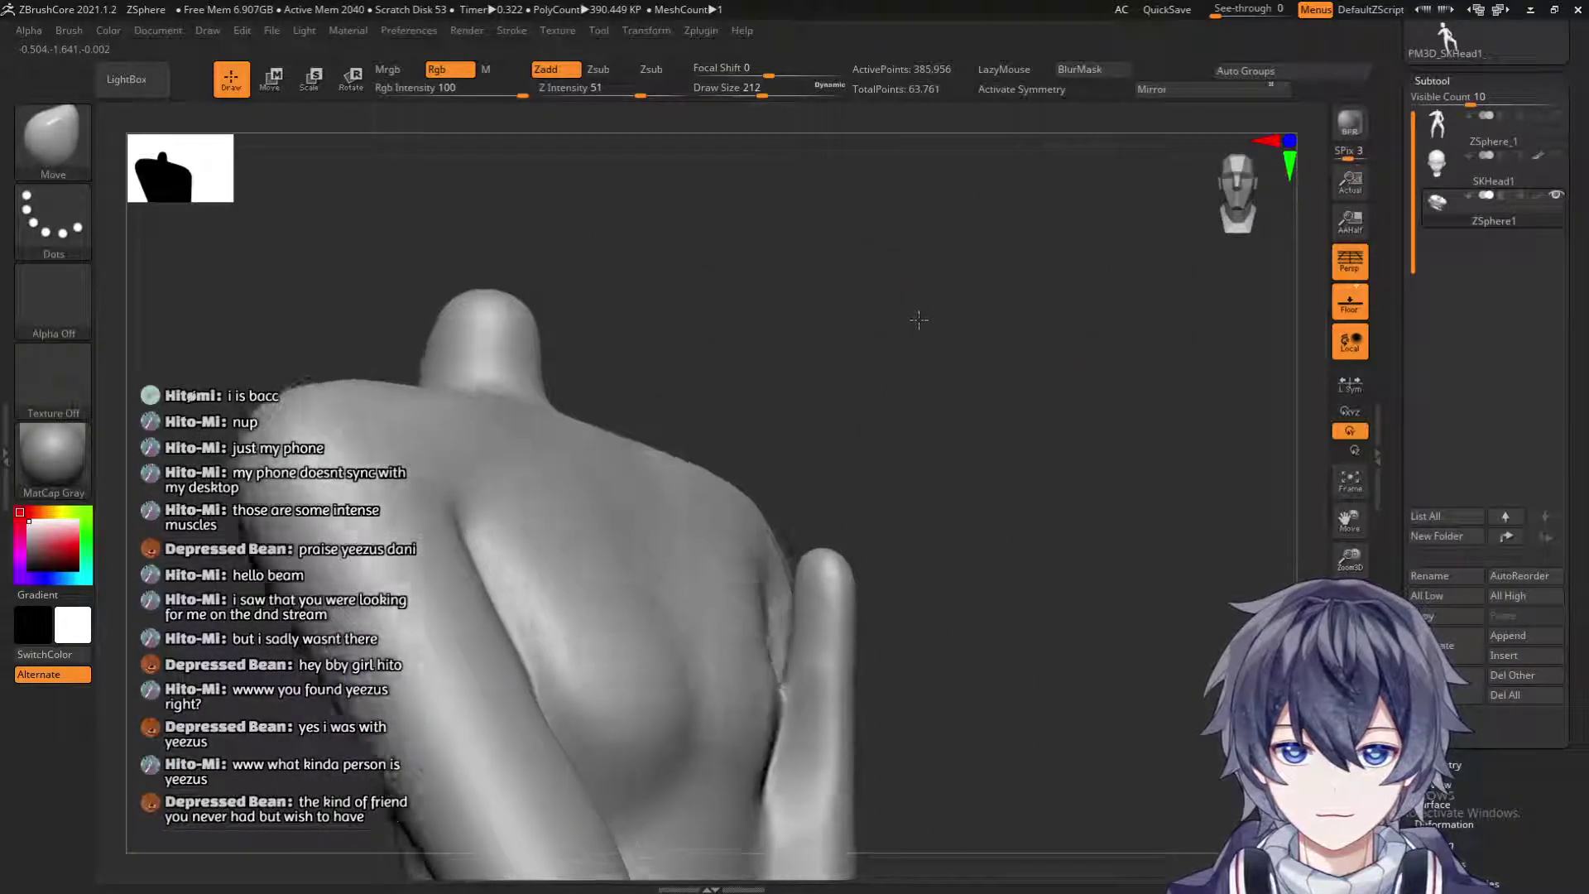
pyautogui.moveTo(574, 447); pyautogui.dragTo(738, 479)
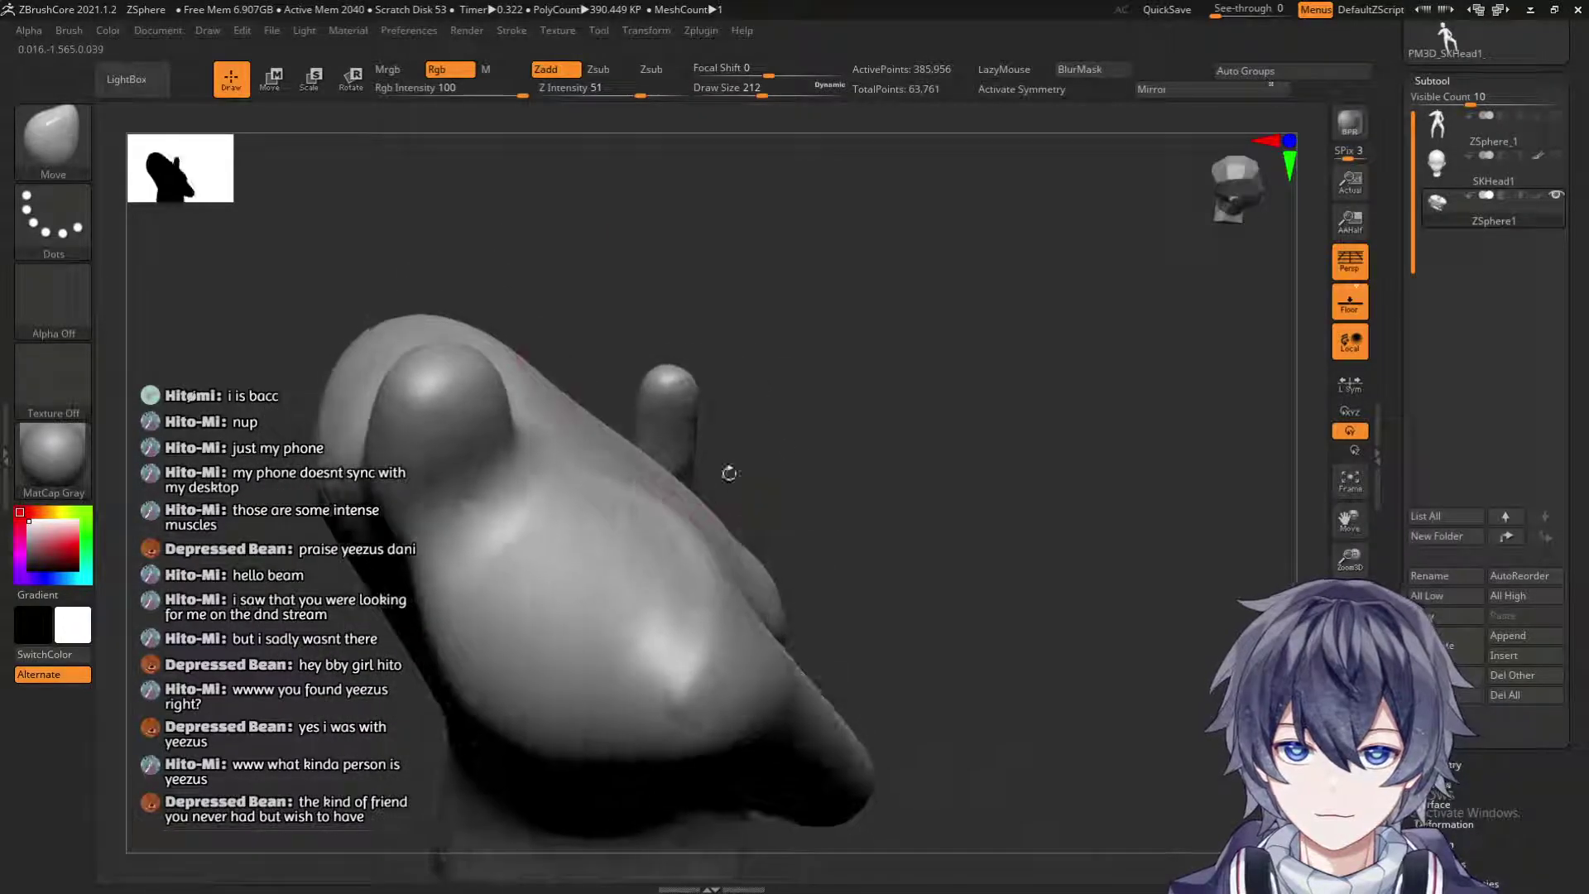
# Reshape the contours of the figure's left shoulder and upper arm with smoothing and short Move brush strokes.
pyautogui.moveTo(816, 321)
pyautogui.mouseDown()
pyautogui.moveTo(766, 315)
pyautogui.moveTo(784, 237)
pyautogui.moveTo(794, 298)
pyautogui.moveTo(834, 317)
pyautogui.moveTo(872, 451)
pyautogui.mouseUp()
pyautogui.press('shift')
pyautogui.keyDown('shift'); pyautogui.moveTo(818, 617); pyautogui.dragTo(836, 614); pyautogui.keyUp('shift')
pyautogui.moveTo(985, 431)
pyautogui.mouseDown()
pyautogui.moveTo(965, 508)
pyautogui.moveTo(861, 431)
pyautogui.moveTo(613, 497)
pyautogui.moveTo(613, 464)
pyautogui.moveTo(858, 439)
pyautogui.moveTo(839, 436)
pyautogui.mouseUp()
pyautogui.press('s')
pyautogui.moveTo(693, 527); pyautogui.dragTo(700, 550)
pyautogui.moveTo(596, 691); pyautogui.dragTo(607, 703)
# Set the draw size to 234, adjust the edge of the raised left forearm and push the inner elbow fold down.
pyautogui.moveTo(1018, 494)
pyautogui.mouseDown()
pyautogui.moveTo(944, 514)
pyautogui.moveTo(596, 345)
pyautogui.mouseUp()
pyautogui.press('s')
pyautogui.moveTo(449, 362); pyautogui.dragTo(414, 389)
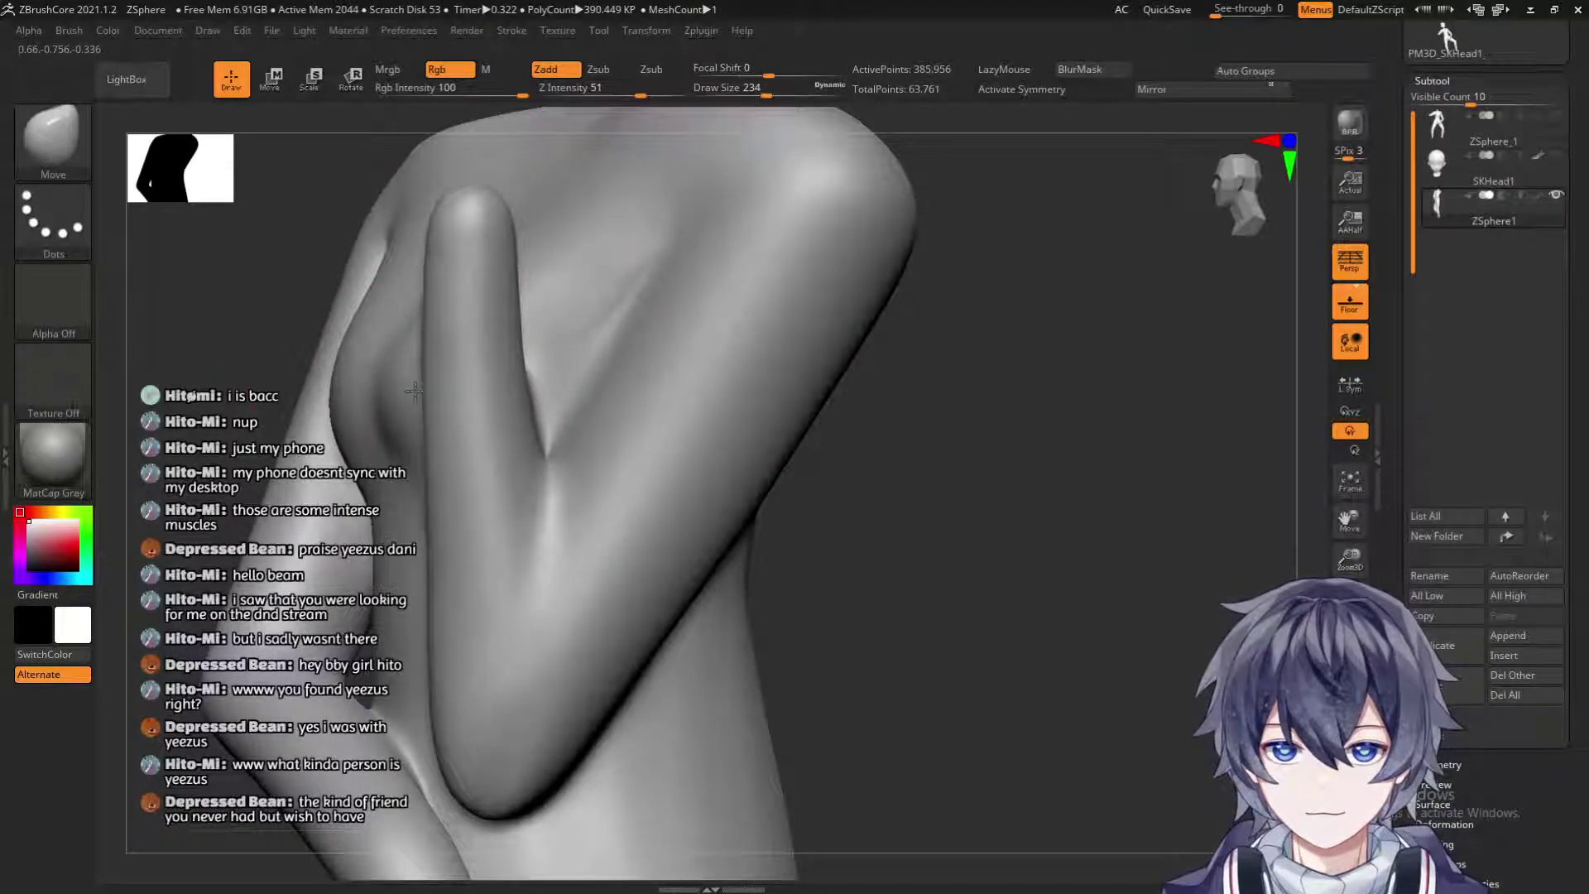
pyautogui.moveTo(439, 523); pyautogui.dragTo(428, 525)
pyautogui.moveTo(548, 471)
pyautogui.mouseDown()
pyautogui.moveTo(534, 490)
pyautogui.moveTo(543, 596)
pyautogui.moveTo(542, 582)
pyautogui.mouseUp()
# Set the draw size to 140 and pull the inner fold of the left elbow farther down between forearm and upper arm.
pyautogui.press('s')
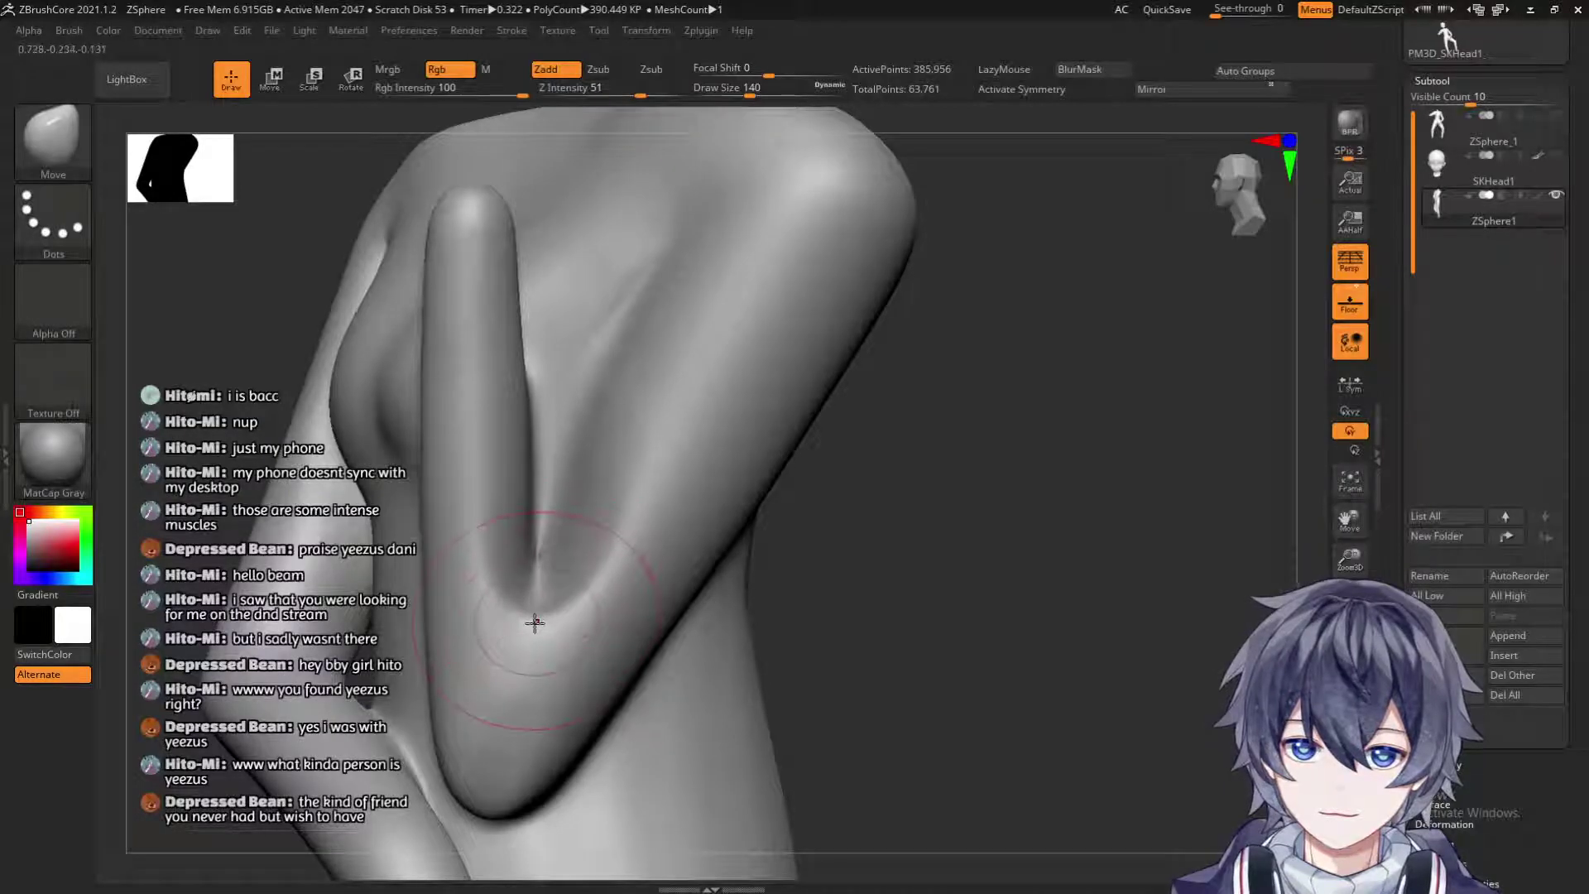
pyautogui.moveTo(524, 658); pyautogui.dragTo(514, 727)
pyautogui.moveTo(818, 621); pyautogui.dragTo(968, 564)
pyautogui.moveTo(511, 687); pyautogui.dragTo(536, 697)
pyautogui.moveTo(635, 619)
pyautogui.mouseDown()
pyautogui.moveTo(699, 607)
pyautogui.moveTo(667, 607)
pyautogui.mouseUp()
pyautogui.keyDown('shift'); pyautogui.moveTo(511, 721); pyautogui.dragTo(517, 788); pyautogui.keyUp('shift')
pyautogui.moveTo(836, 639); pyautogui.dragTo(733, 656)
# Shift the inner contour of the left upper arm toward the forearm with short Move strokes from elbow to armpit.
pyautogui.moveTo(565, 556); pyautogui.dragTo(553, 549)
pyautogui.moveTo(588, 475); pyautogui.dragTo(573, 451)
pyautogui.moveTo(672, 326); pyautogui.dragTo(649, 314)
pyautogui.moveTo(628, 368); pyautogui.dragTo(606, 363)
pyautogui.moveTo(586, 452); pyautogui.dragTo(568, 447)
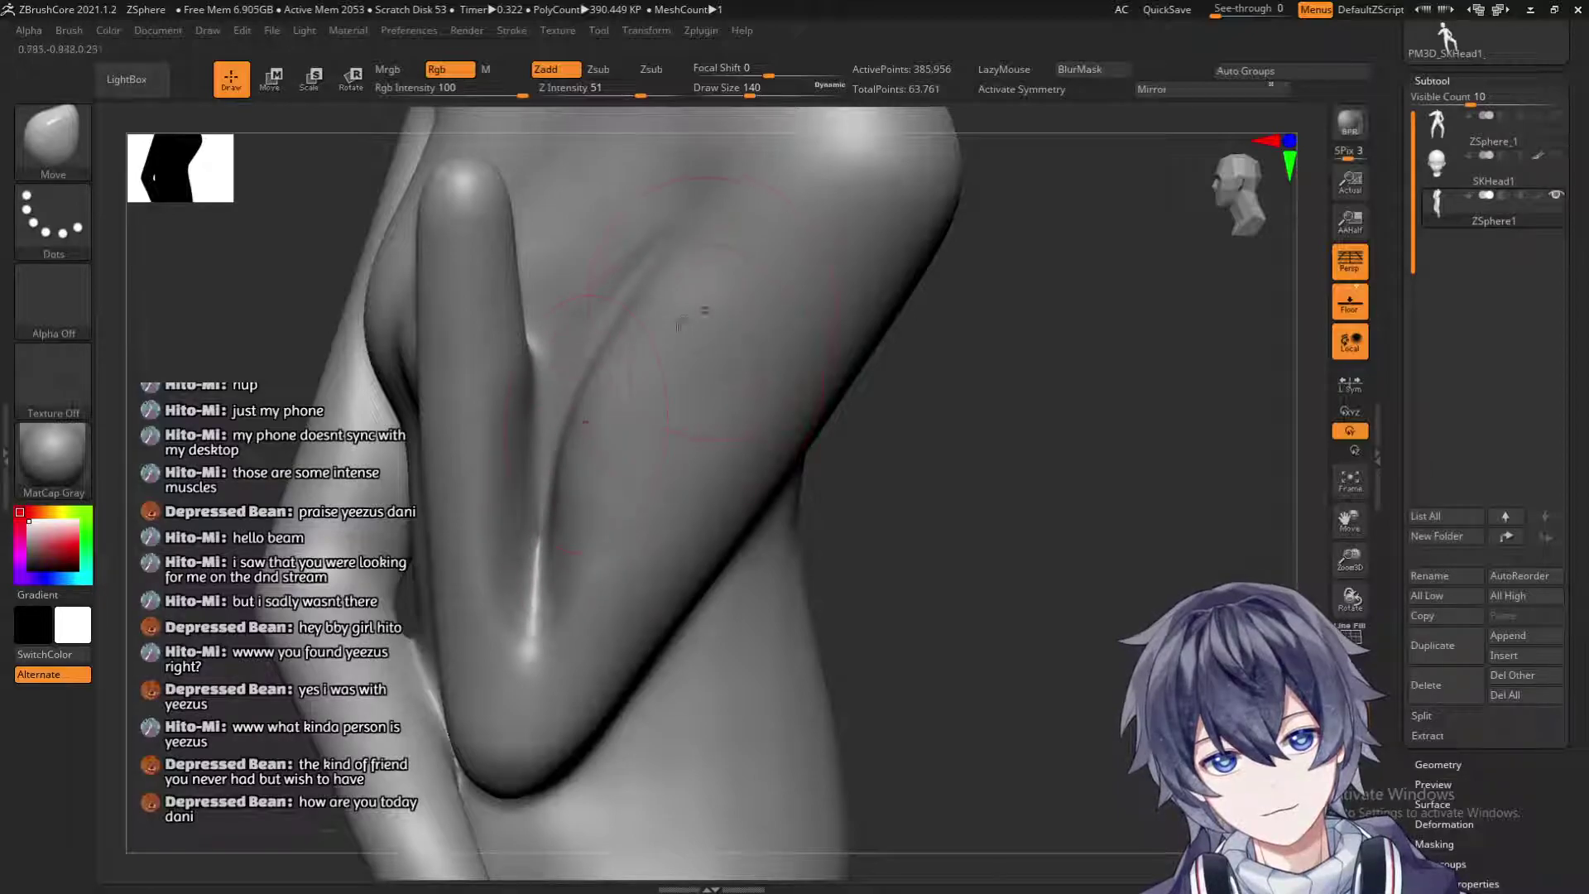
pyautogui.moveTo(690, 316); pyautogui.dragTo(677, 319)
# Refine the inner edge of the left forearm and the bend of the elbow with Move strokes.
pyautogui.moveTo(519, 509); pyautogui.dragTo(536, 504)
pyautogui.moveTo(534, 620); pyautogui.dragTo(552, 607)
pyautogui.moveTo(526, 586)
pyautogui.keyDown('shift'); pyautogui.mouseDown()
pyautogui.moveTo(514, 543)
pyautogui.moveTo(516, 598)
pyautogui.mouseUp(); pyautogui.keyUp('shift')
pyautogui.keyDown('shift'); pyautogui.moveTo(509, 665); pyautogui.dragTo(499, 693); pyautogui.keyUp('shift')
pyautogui.moveTo(464, 443)
pyautogui.keyDown('shift'); pyautogui.mouseDown()
pyautogui.moveTo(465, 405)
pyautogui.moveTo(463, 612)
pyautogui.moveTo(486, 720)
pyautogui.moveTo(505, 662)
pyautogui.mouseUp(); pyautogui.keyUp('shift')
pyautogui.moveTo(974, 478); pyautogui.dragTo(563, 621)
pyautogui.moveTo(630, 579)
pyautogui.mouseDown()
pyautogui.moveTo(880, 496)
pyautogui.moveTo(785, 378)
pyautogui.moveTo(685, 377)
pyautogui.mouseUp()
# Try draw size 77, change it to 177 and reshape the elbow tip of the raised left arm.
pyautogui.press('s')
pyautogui.moveTo(862, 329)
pyautogui.mouseDown()
pyautogui.moveTo(1033, 372)
pyautogui.moveTo(972, 571)
pyautogui.mouseUp()
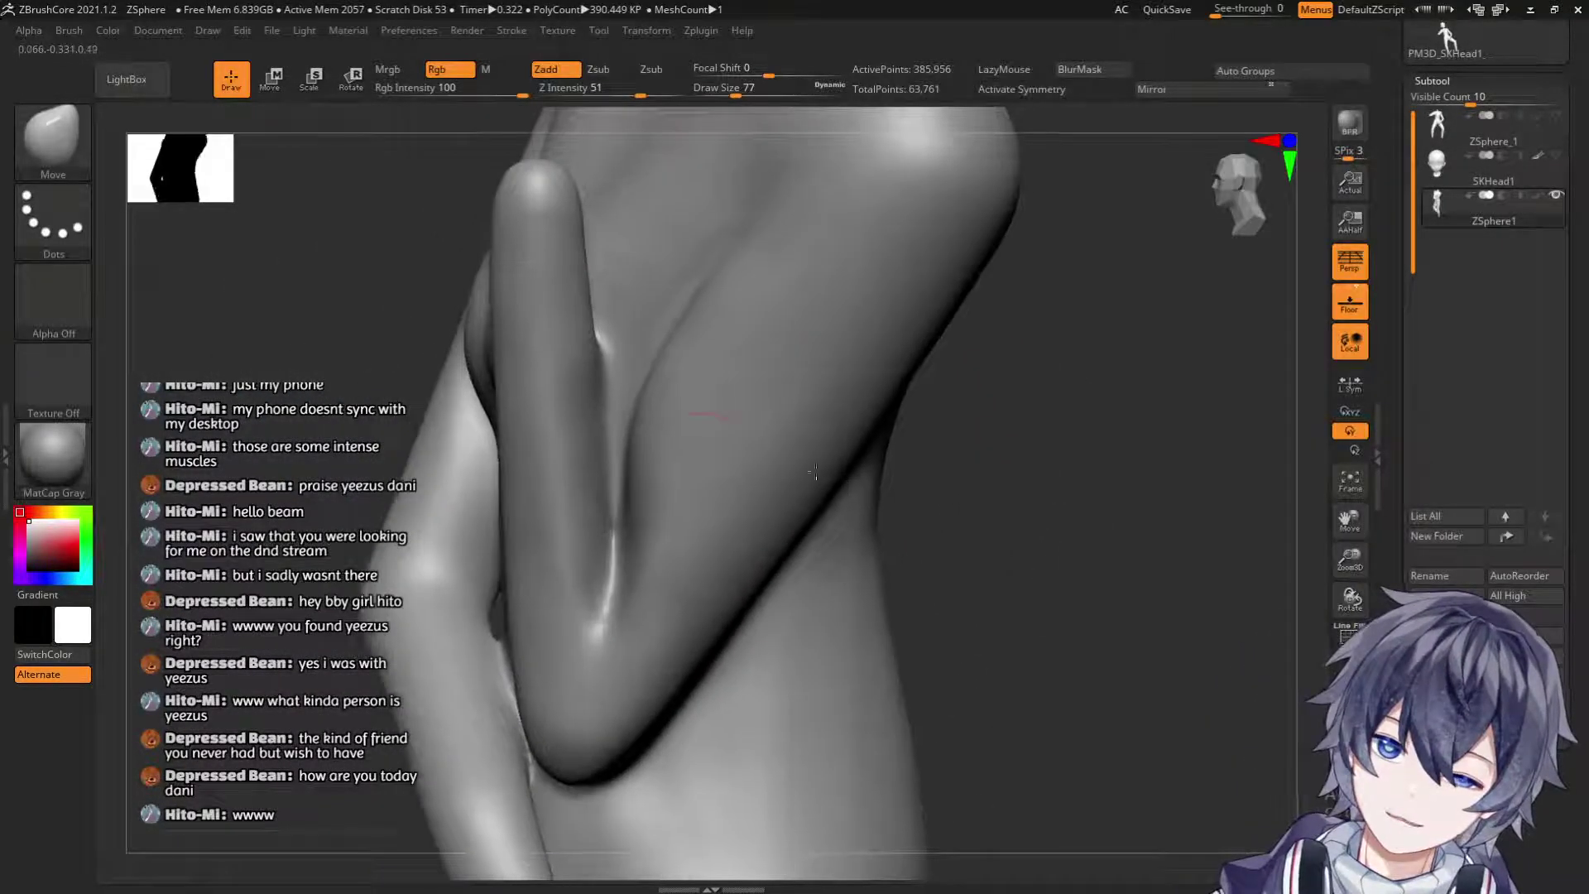
pyautogui.press('s')
pyautogui.moveTo(669, 538)
pyautogui.mouseDown()
pyautogui.moveTo(684, 540)
pyautogui.moveTo(599, 631)
pyautogui.moveTo(599, 567)
pyautogui.mouseUp()
pyautogui.moveTo(985, 514); pyautogui.dragTo(1150, 506)
pyautogui.moveTo(537, 802); pyautogui.dragTo(542, 763)
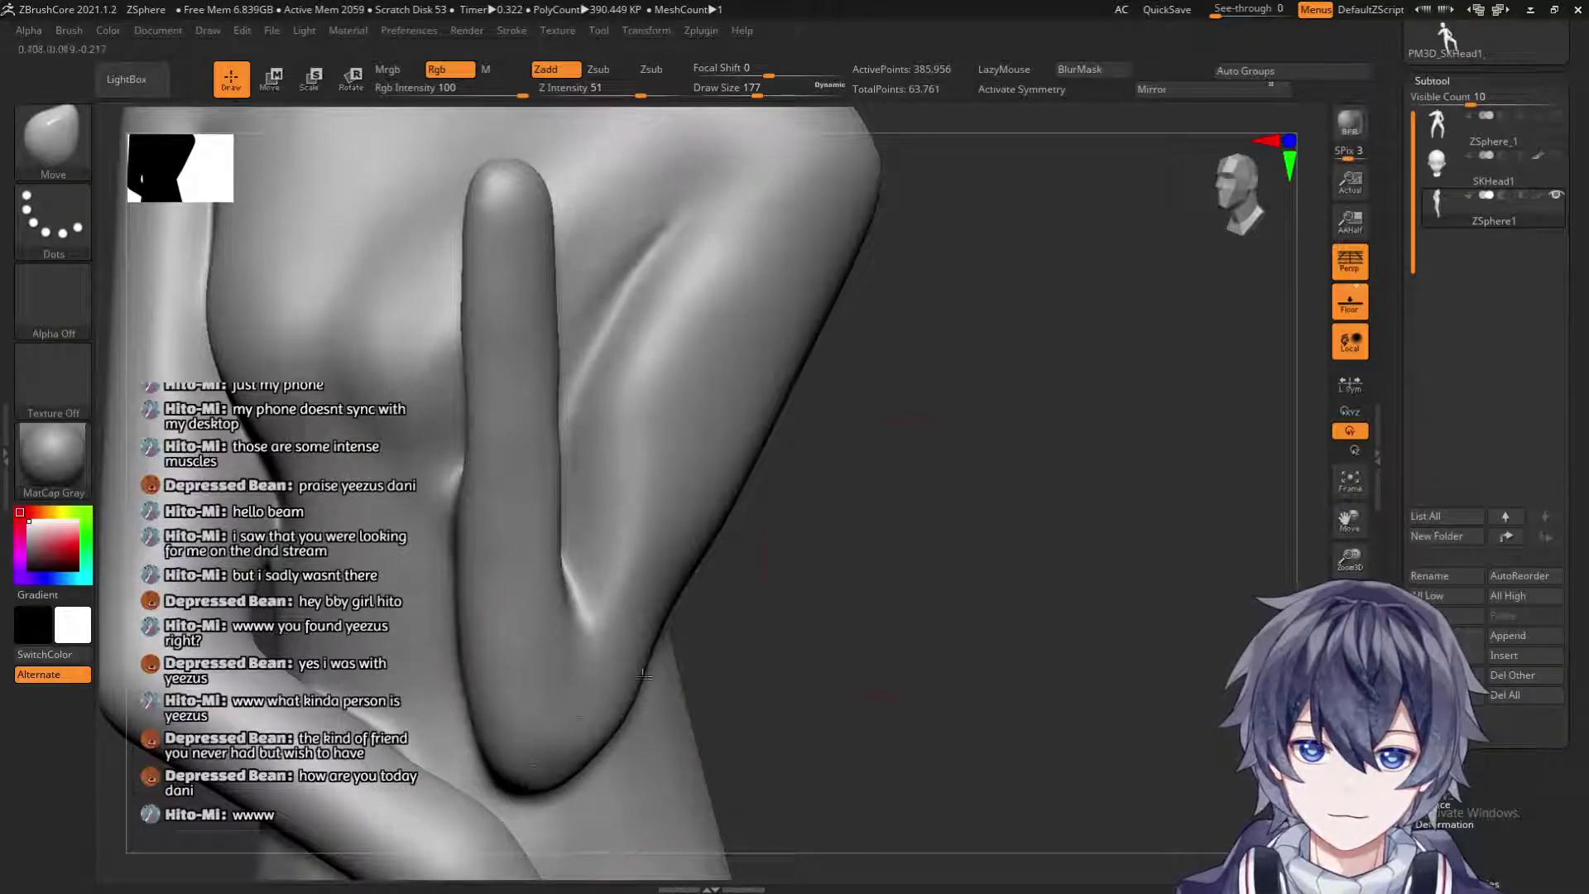
pyautogui.keyDown('alt'); pyautogui.moveTo(928, 564); pyautogui.dragTo(1046, 614); pyautogui.keyUp('alt')
pyautogui.moveTo(969, 581)
pyautogui.mouseDown()
pyautogui.moveTo(1053, 593)
pyautogui.moveTo(917, 504)
pyautogui.mouseUp()
# Set the draw size to 71 and adjust the contact edge between the left forearm and the side of the breast.
pyautogui.press('s')
pyautogui.moveTo(654, 384); pyautogui.dragTo(624, 382)
pyautogui.moveTo(773, 397); pyautogui.dragTo(977, 281)
pyautogui.moveTo(579, 380)
pyautogui.mouseDown()
pyautogui.moveTo(621, 464)
pyautogui.moveTo(623, 510)
pyautogui.moveTo(621, 461)
pyautogui.moveTo(579, 373)
pyautogui.mouseUp()
pyautogui.moveTo(728, 471)
pyautogui.mouseDown()
pyautogui.moveTo(820, 436)
pyautogui.moveTo(861, 500)
pyautogui.moveTo(862, 525)
pyautogui.moveTo(827, 455)
pyautogui.moveTo(862, 596)
pyautogui.moveTo(844, 613)
pyautogui.moveTo(739, 470)
pyautogui.mouseUp()
pyautogui.moveTo(893, 550)
pyautogui.keyDown('alt'); pyautogui.mouseDown()
pyautogui.moveTo(976, 298)
pyautogui.moveTo(952, 300)
pyautogui.mouseUp(); pyautogui.keyUp('alt')
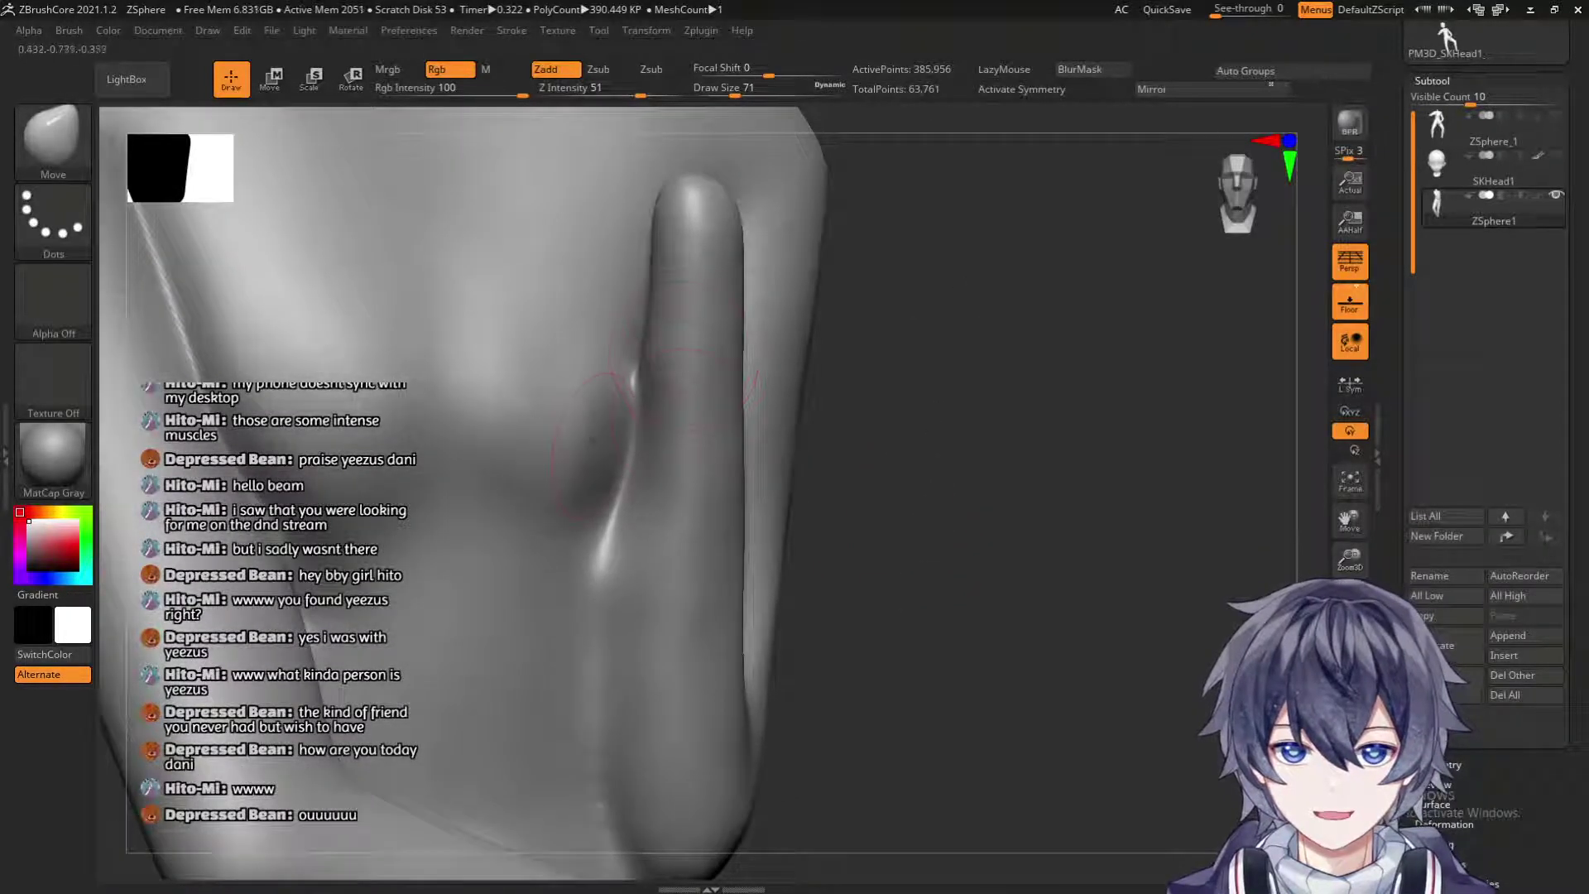
# Set the draw size to 136 and reshape the raised left forearm from the front and from above.
pyautogui.press('s')
pyautogui.moveTo(656, 405); pyautogui.dragTo(670, 406)
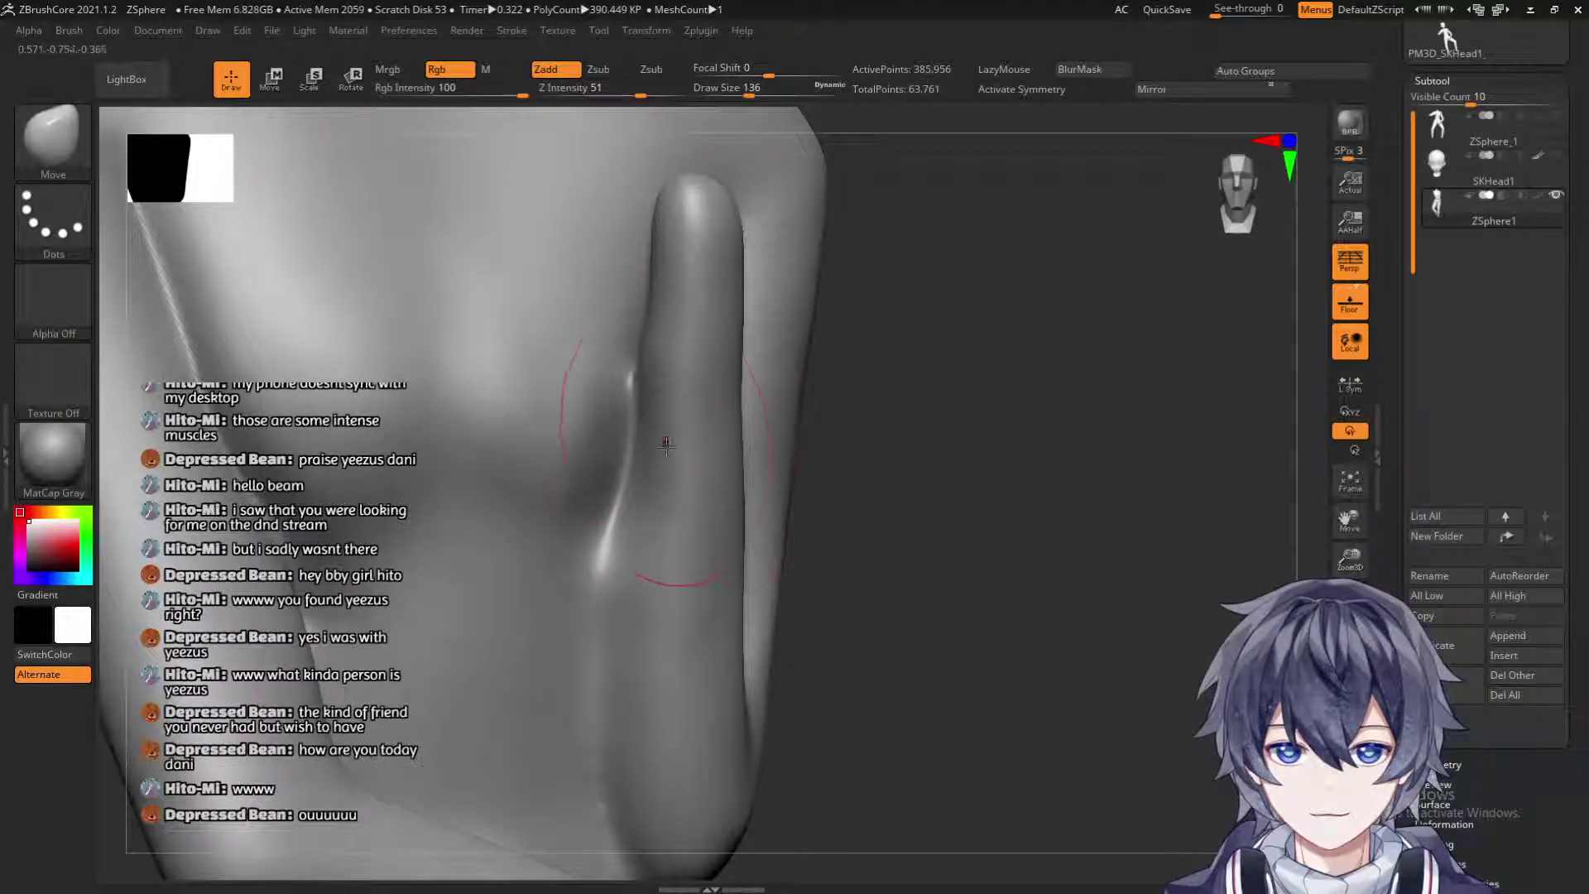
pyautogui.moveTo(878, 480); pyautogui.dragTo(817, 494)
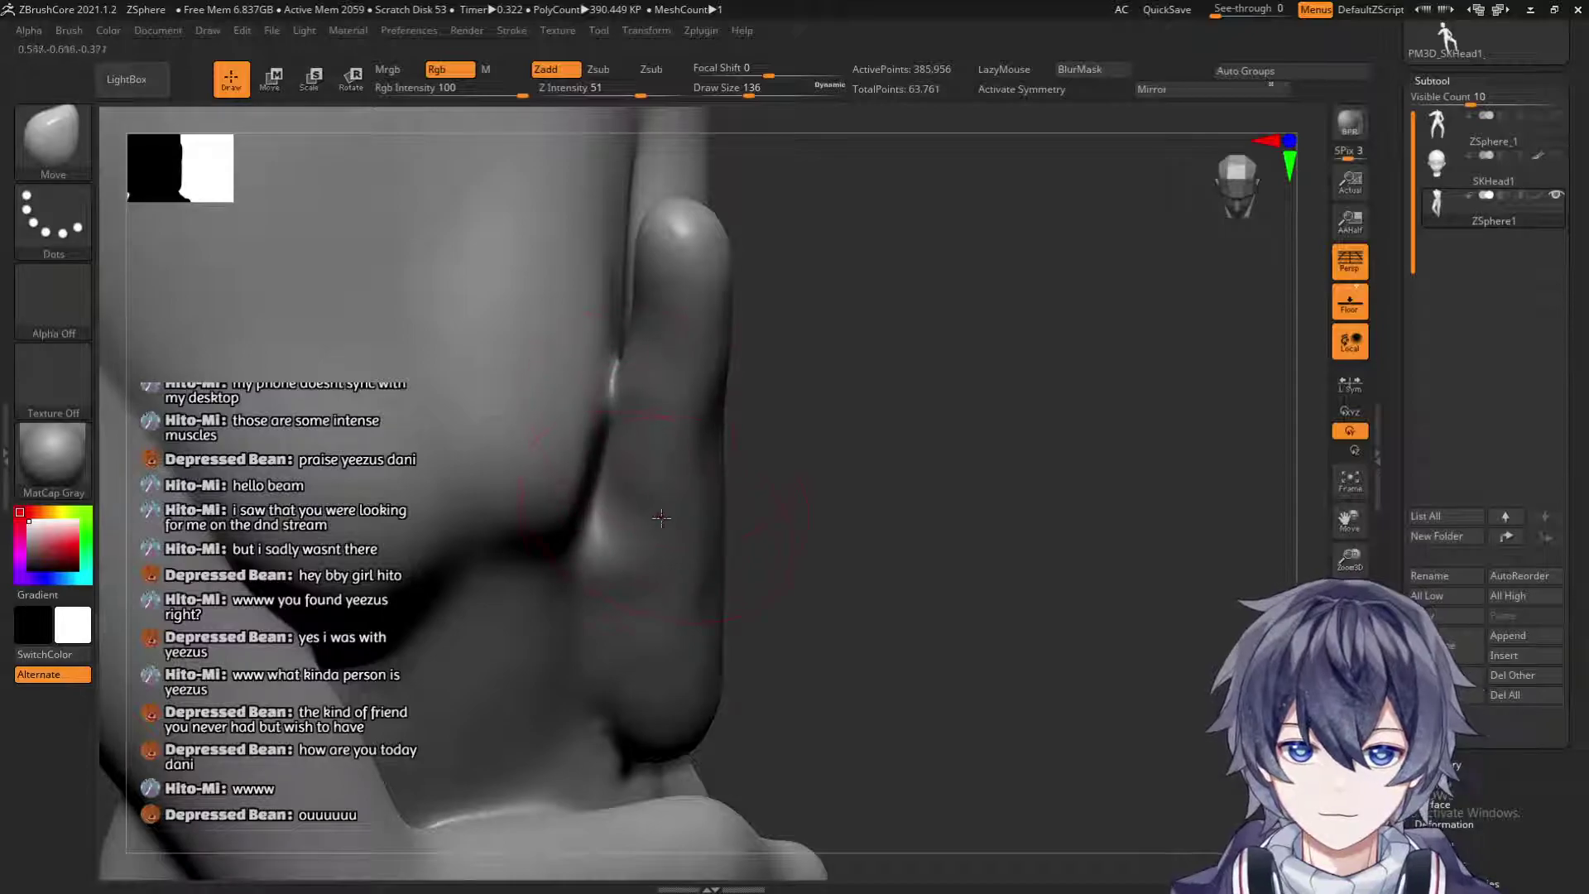
pyautogui.moveTo(861, 319)
pyautogui.mouseDown()
pyautogui.moveTo(852, 240)
pyautogui.moveTo(766, 409)
pyautogui.mouseUp()
pyautogui.moveTo(601, 632); pyautogui.dragTo(644, 618)
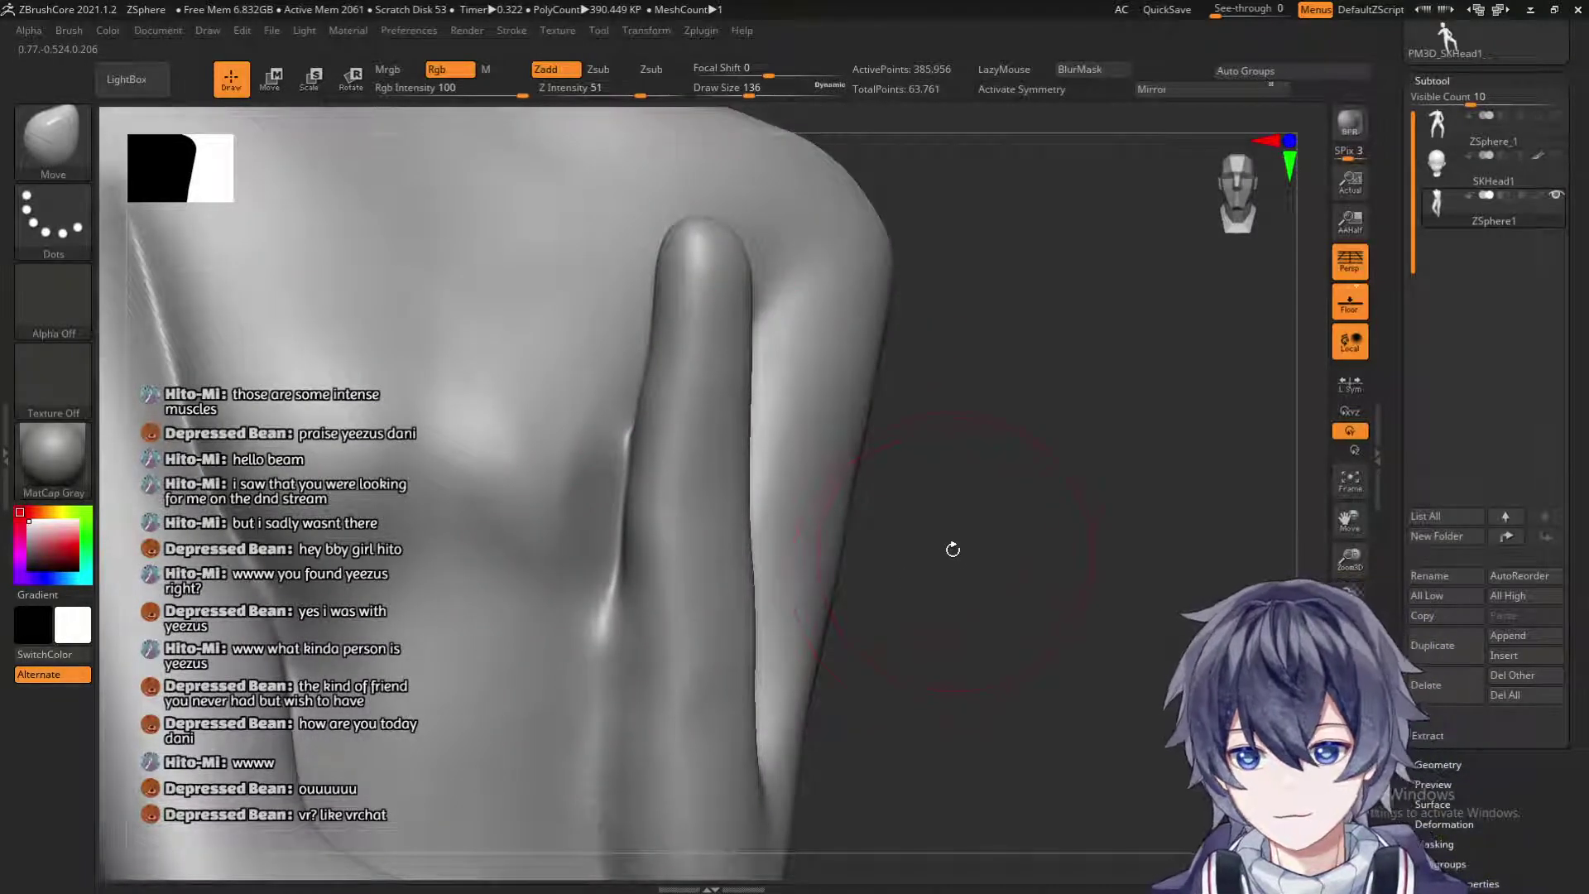
# Set the draw size to 90 and refine the outer side of the left forearm above the elbow.
pyautogui.moveTo(1002, 568); pyautogui.dragTo(738, 603)
pyautogui.moveTo(444, 602); pyautogui.dragTo(700, 361)
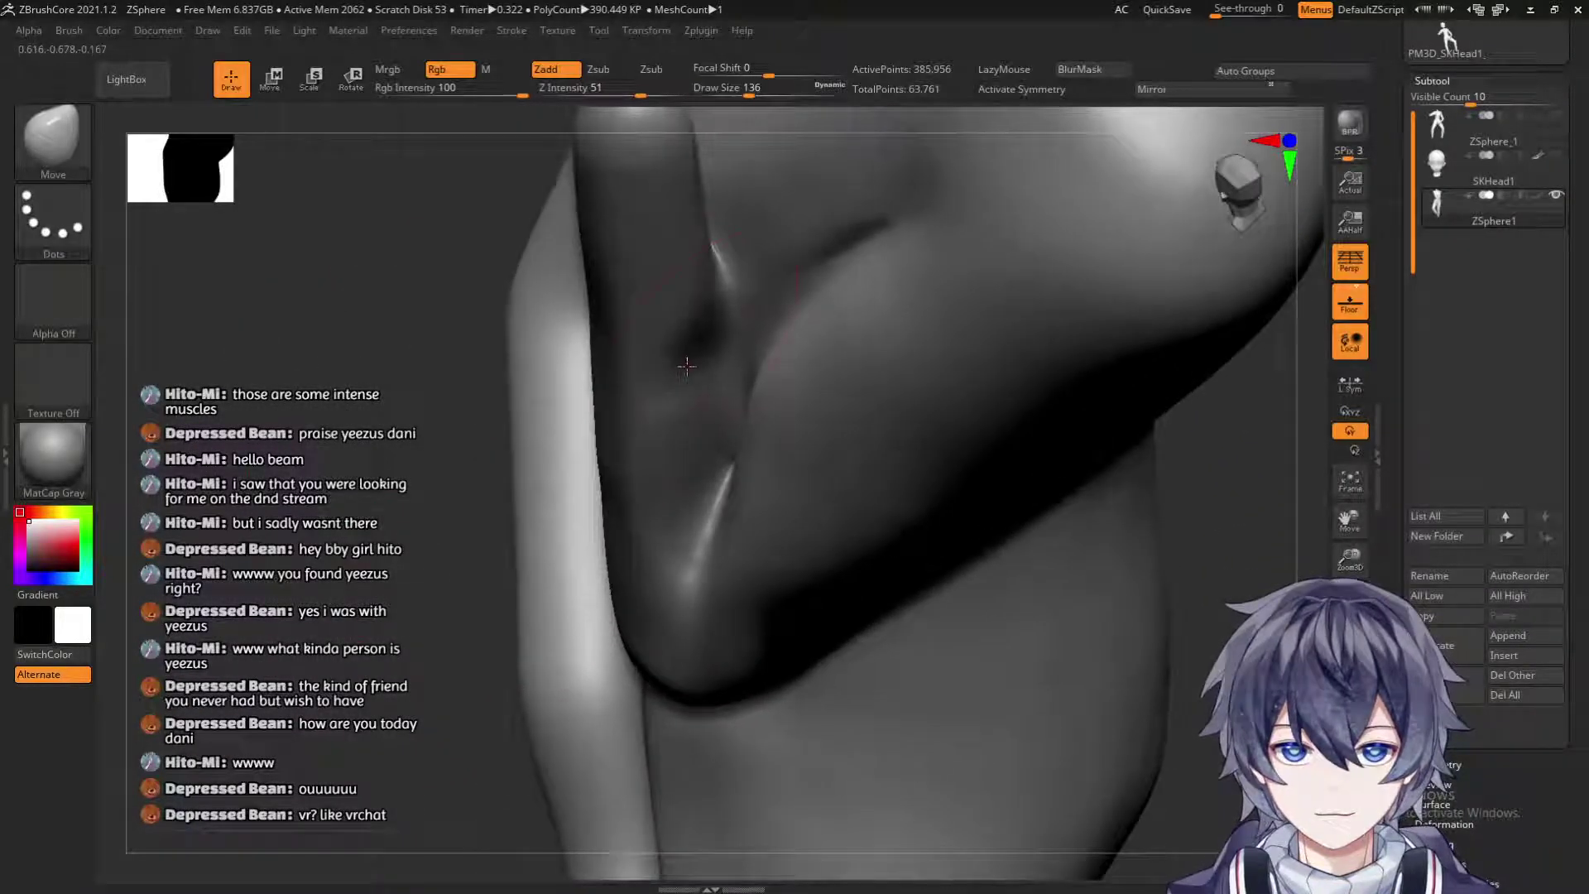
pyautogui.moveTo(434, 479); pyautogui.dragTo(428, 433)
pyautogui.press('s')
pyautogui.moveTo(691, 370); pyautogui.dragTo(681, 369)
pyautogui.moveTo(697, 477); pyautogui.dragTo(697, 513)
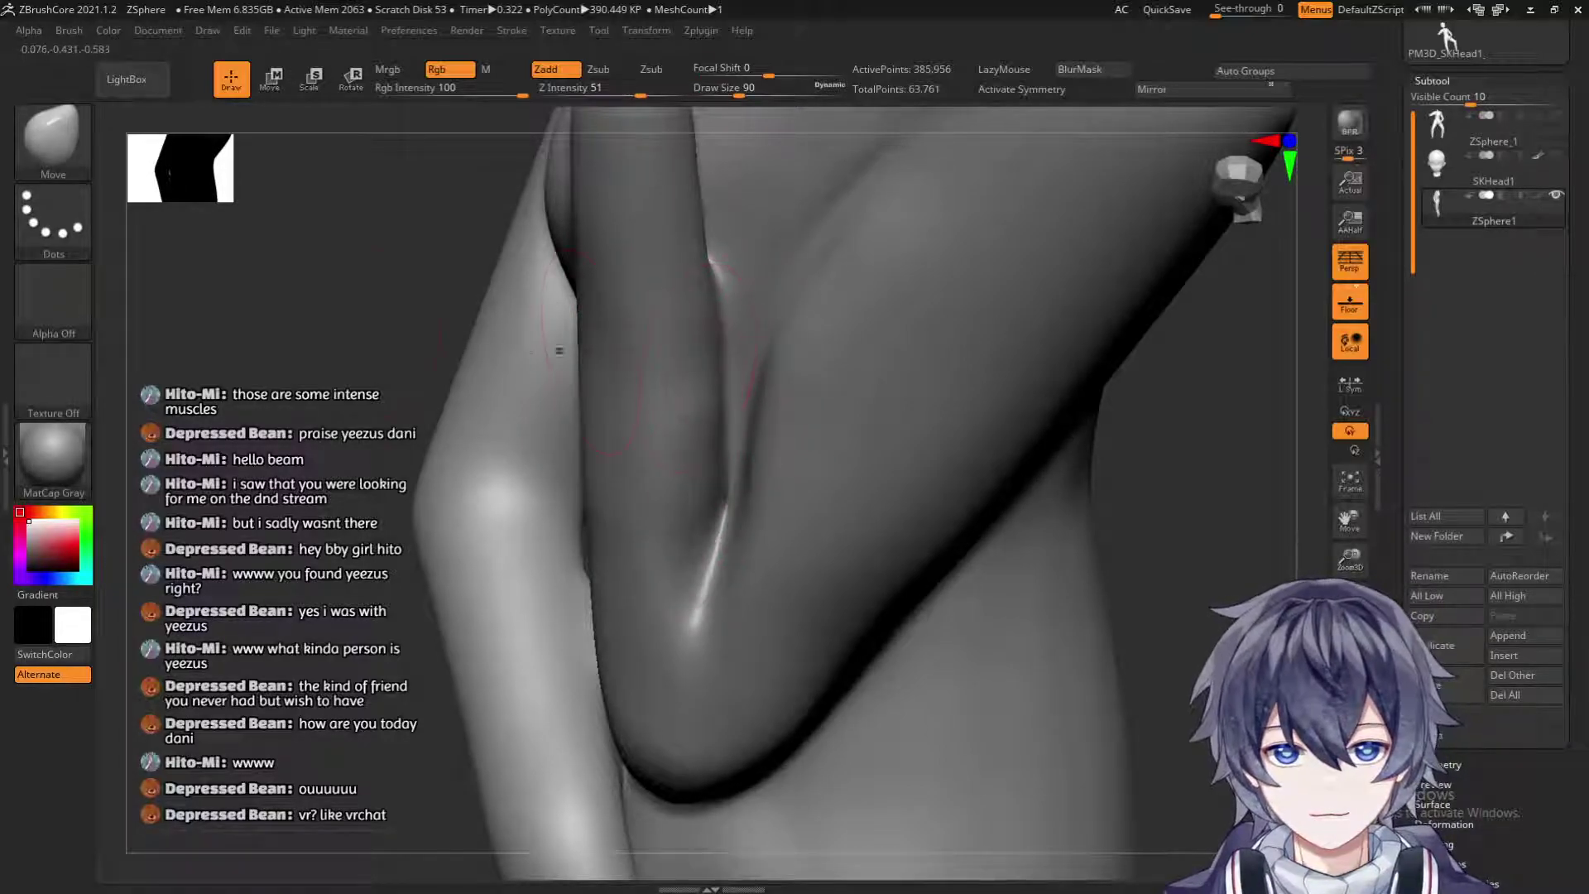
pyautogui.moveTo(484, 377); pyautogui.dragTo(462, 434)
pyautogui.press('shift')
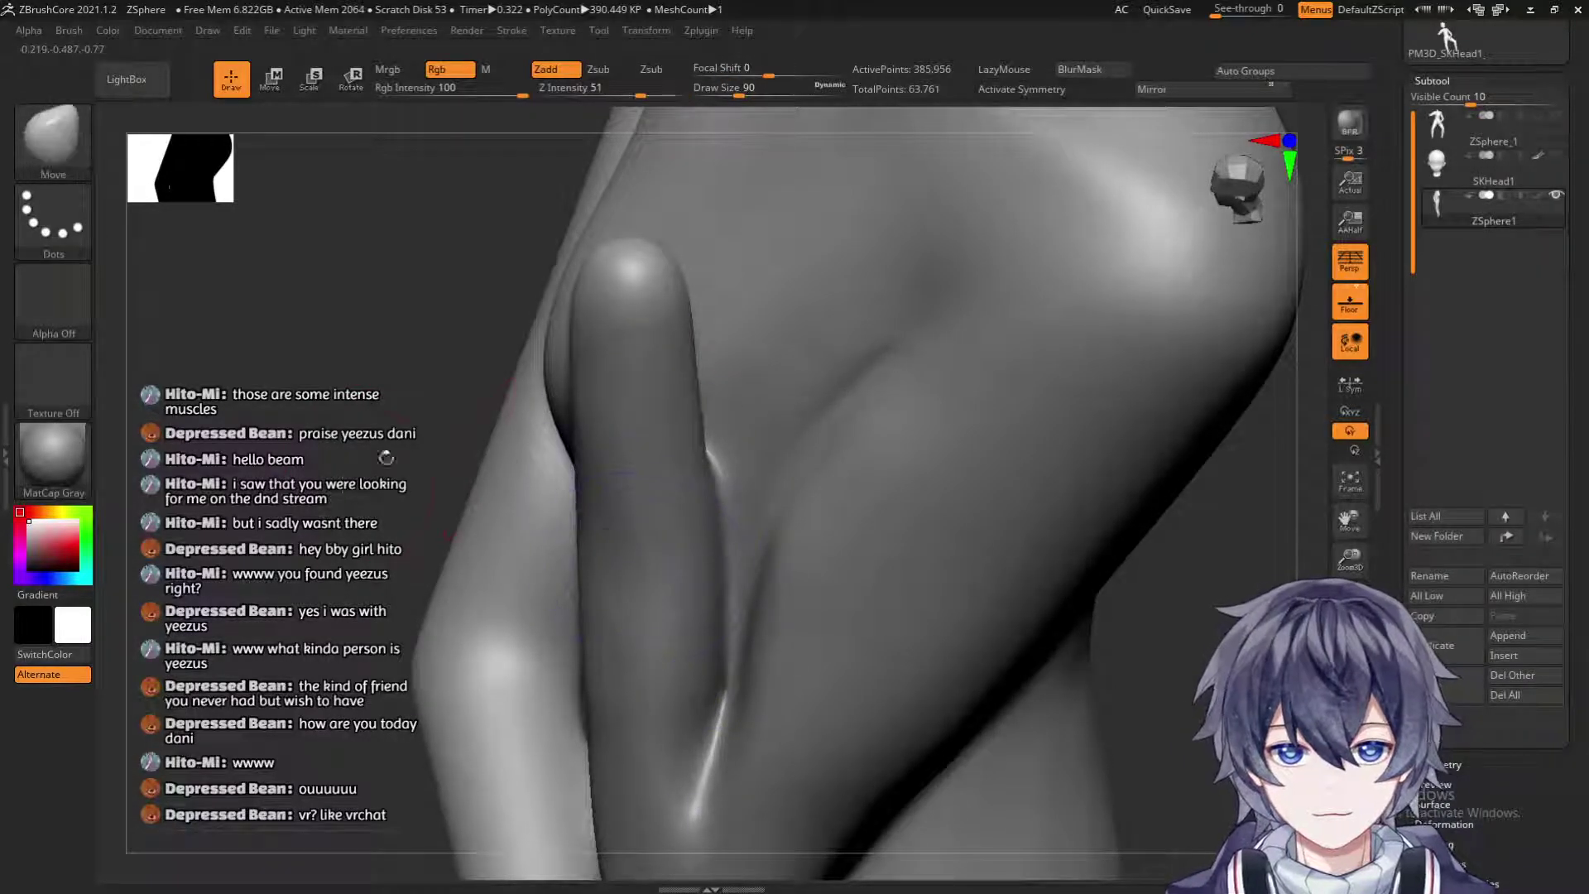
# Set the draw size to 149 and adjust the width of the left forearm, comparing the front and side views.
pyautogui.moveTo(408, 453); pyautogui.dragTo(346, 448)
pyautogui.press('s')
pyautogui.moveTo(635, 541)
pyautogui.mouseDown()
pyautogui.moveTo(629, 559)
pyautogui.moveTo(684, 586)
pyautogui.moveTo(658, 447)
pyautogui.mouseUp()
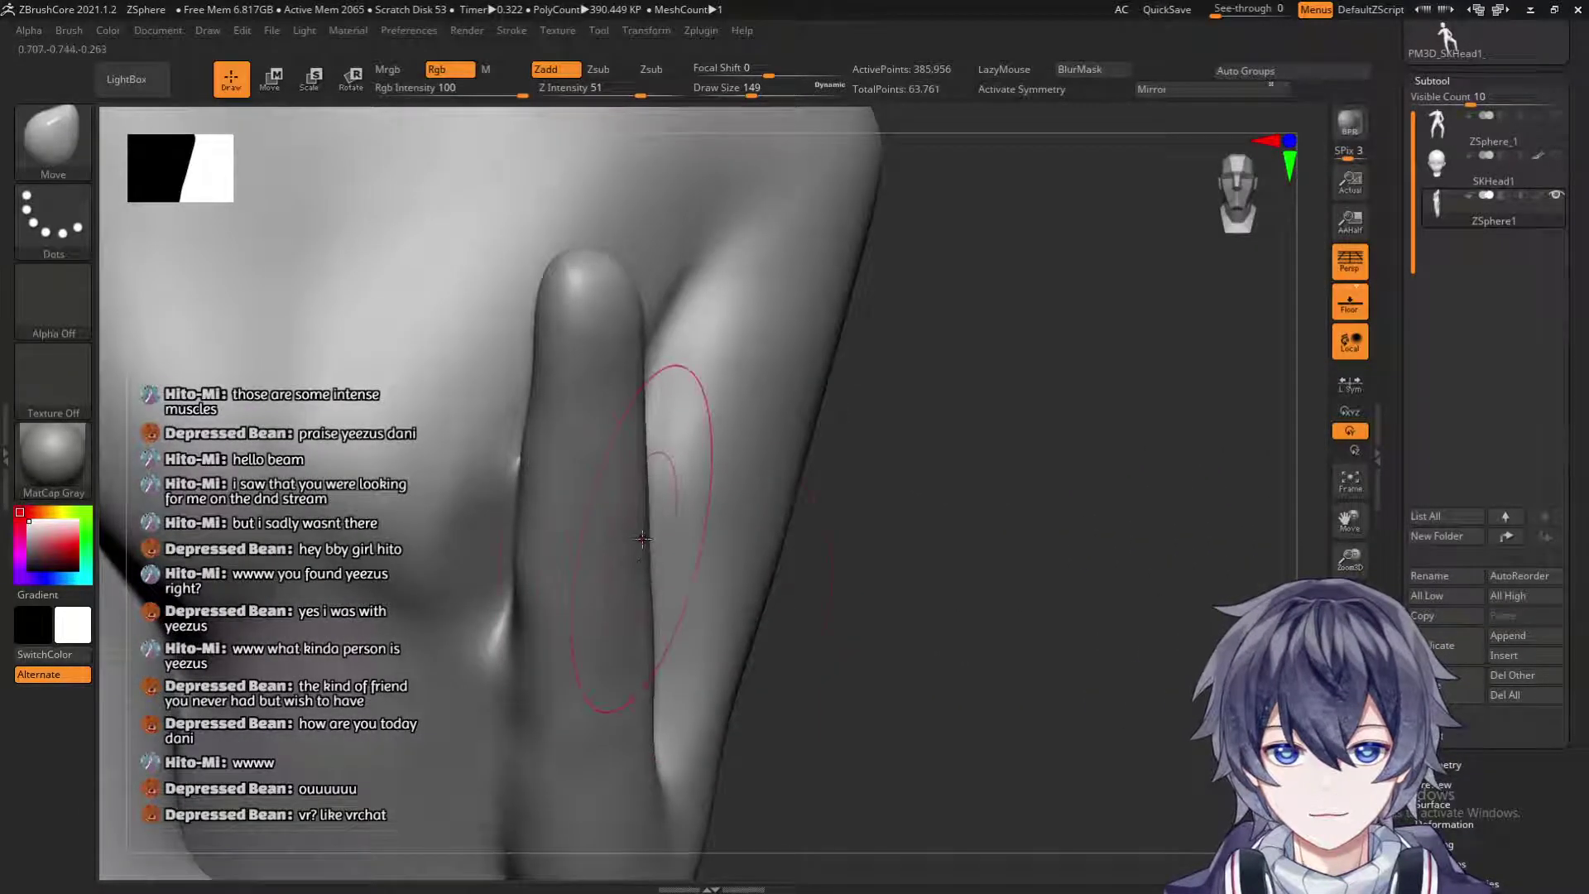
pyautogui.moveTo(965, 440); pyautogui.dragTo(622, 282)
pyautogui.moveTo(1129, 601); pyautogui.dragTo(1083, 562)
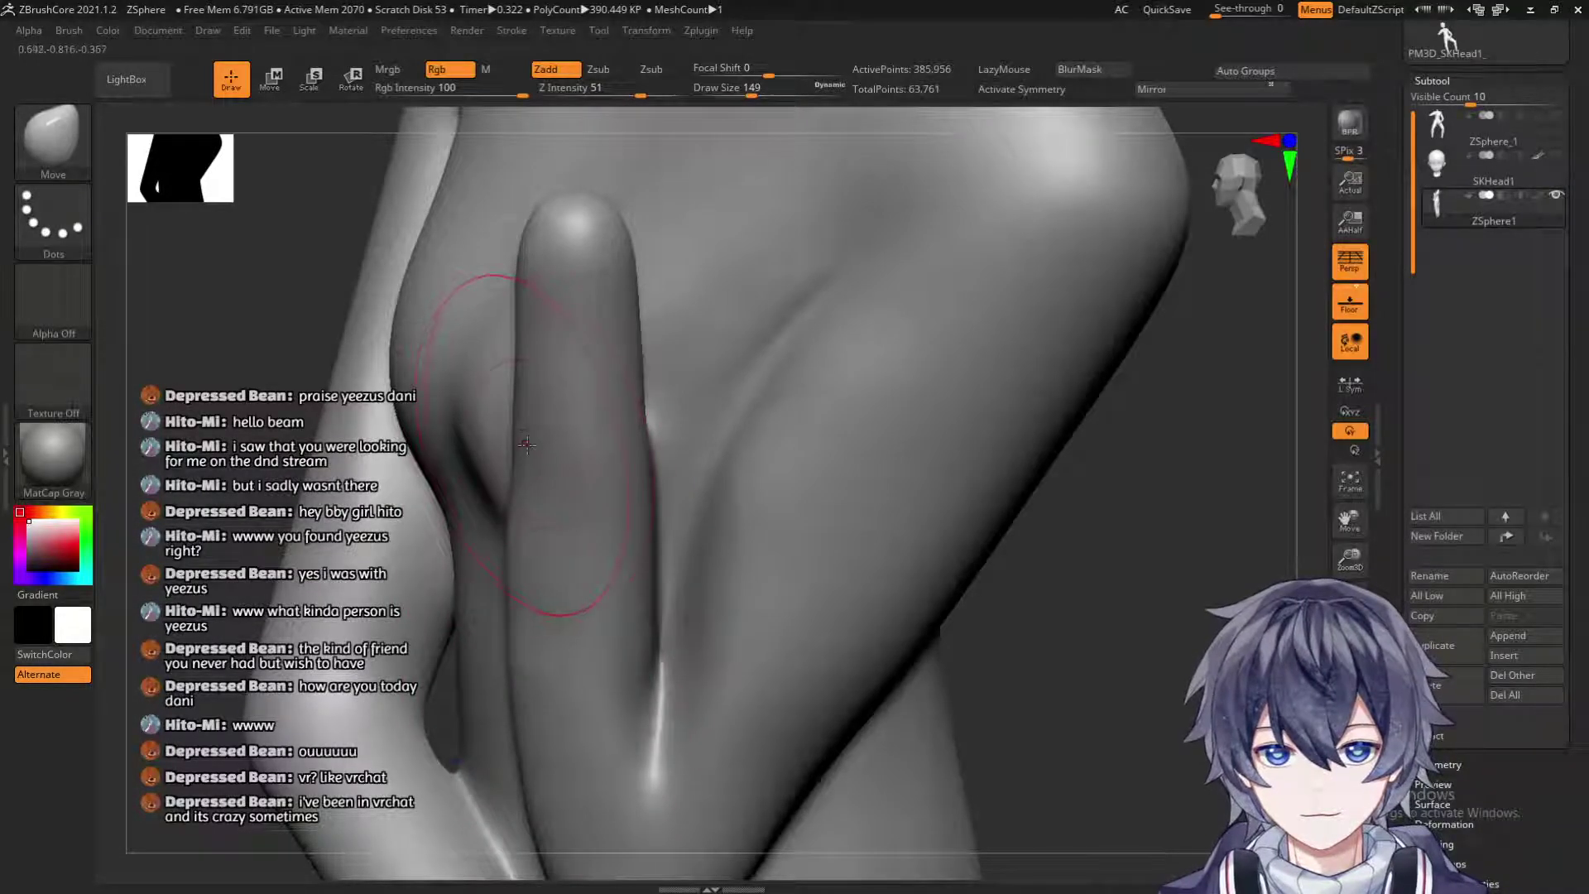
pyautogui.moveTo(382, 436); pyautogui.dragTo(647, 482)
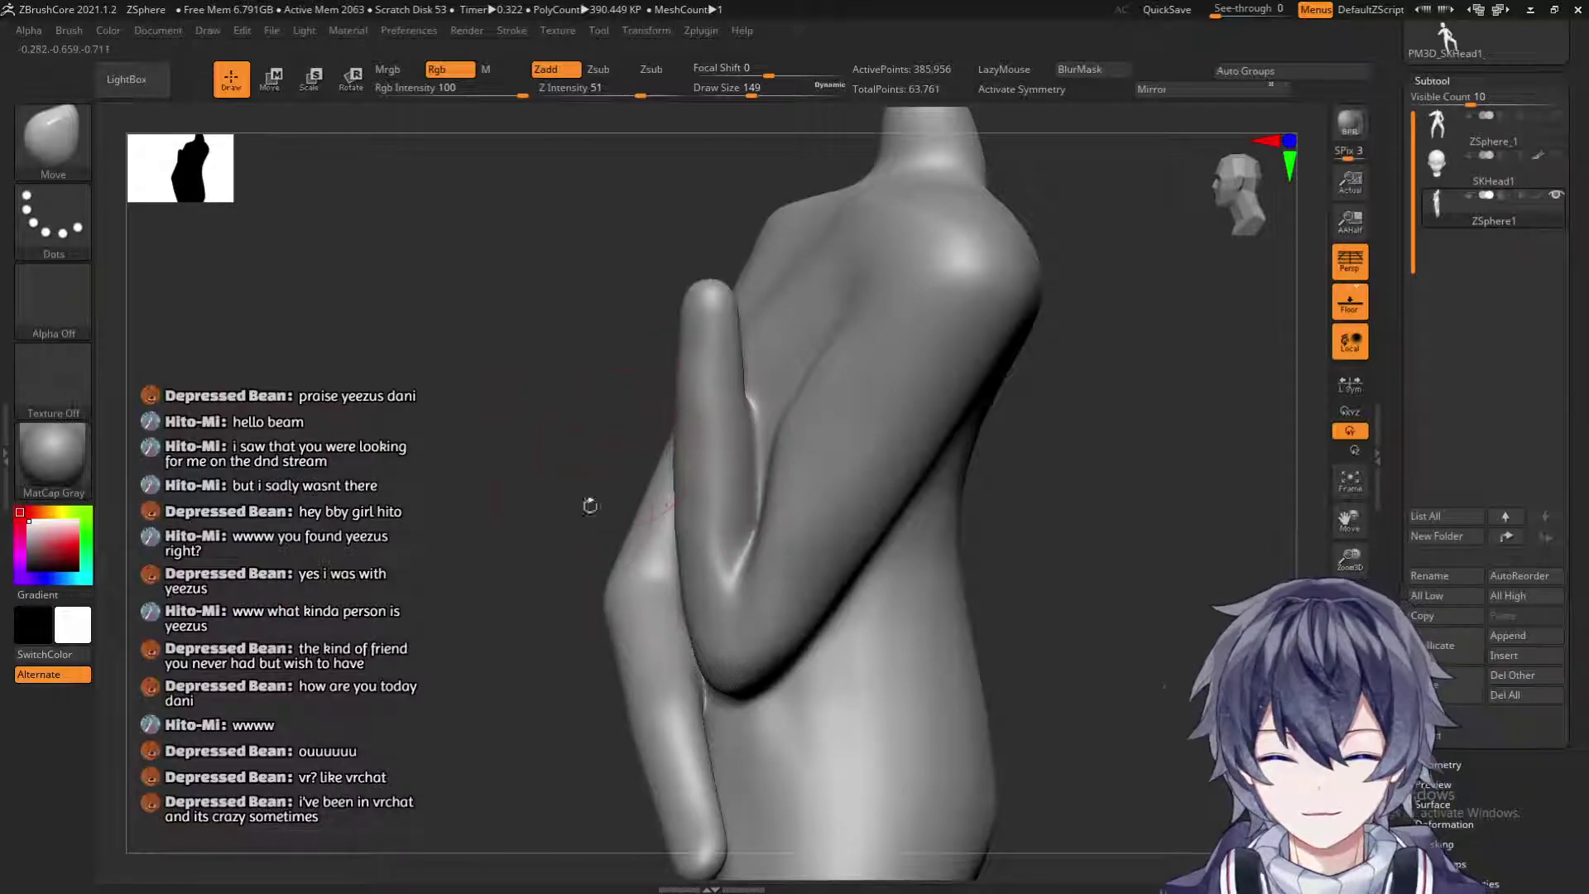
pyautogui.moveTo(418, 492); pyautogui.dragTo(905, 474)
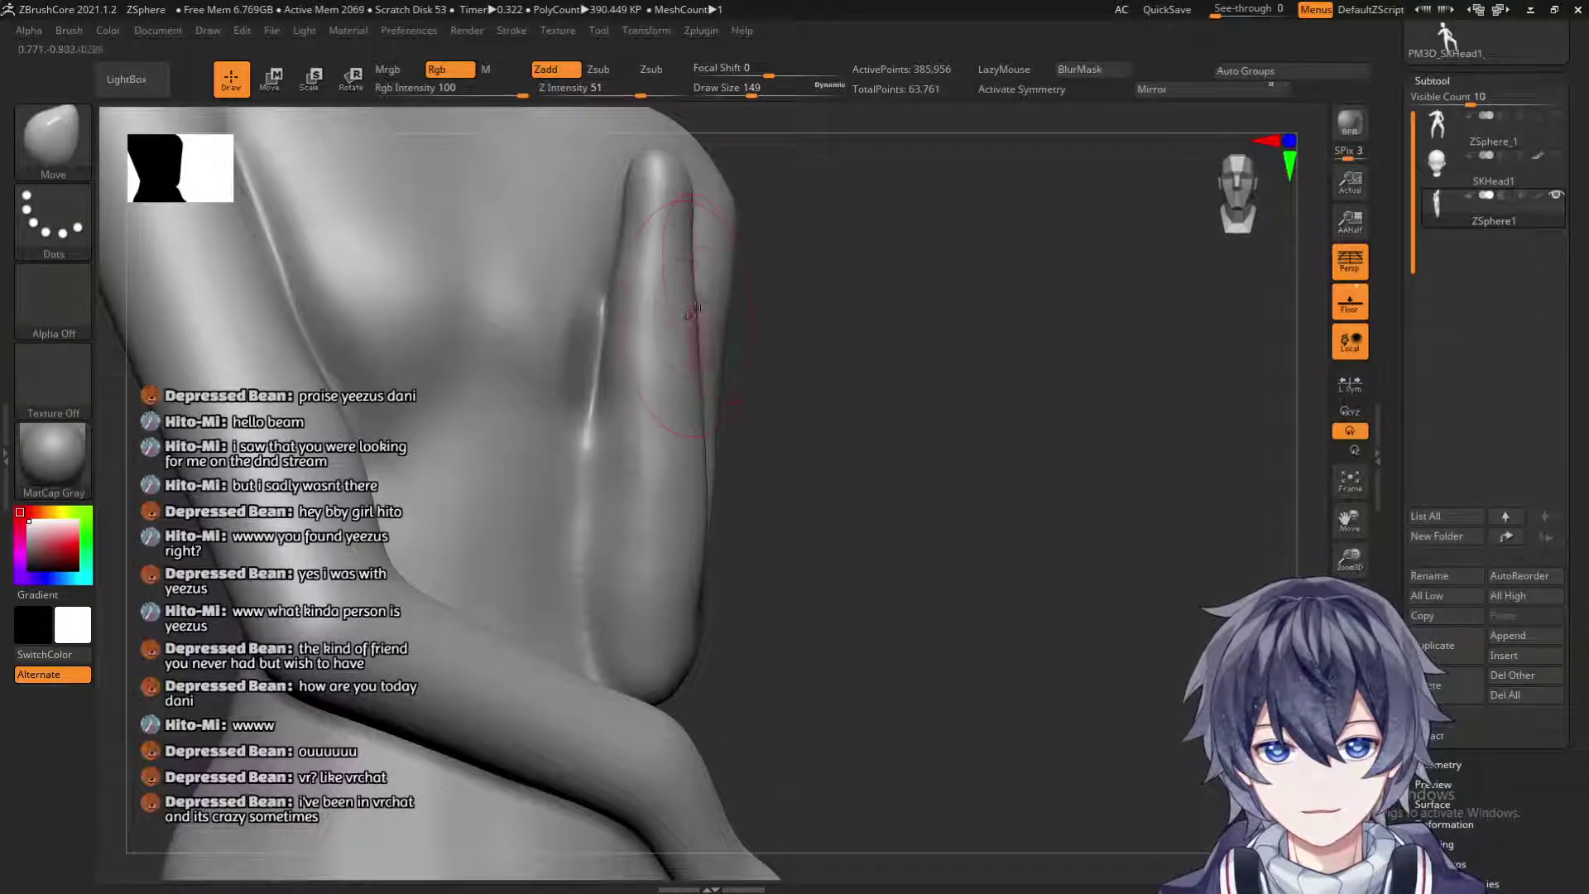
# Set the draw size to 71, narrow the upper part of the left forearm and smooth it down to the elbow.
pyautogui.press('s')
pyautogui.moveTo(694, 298); pyautogui.dragTo(662, 298)
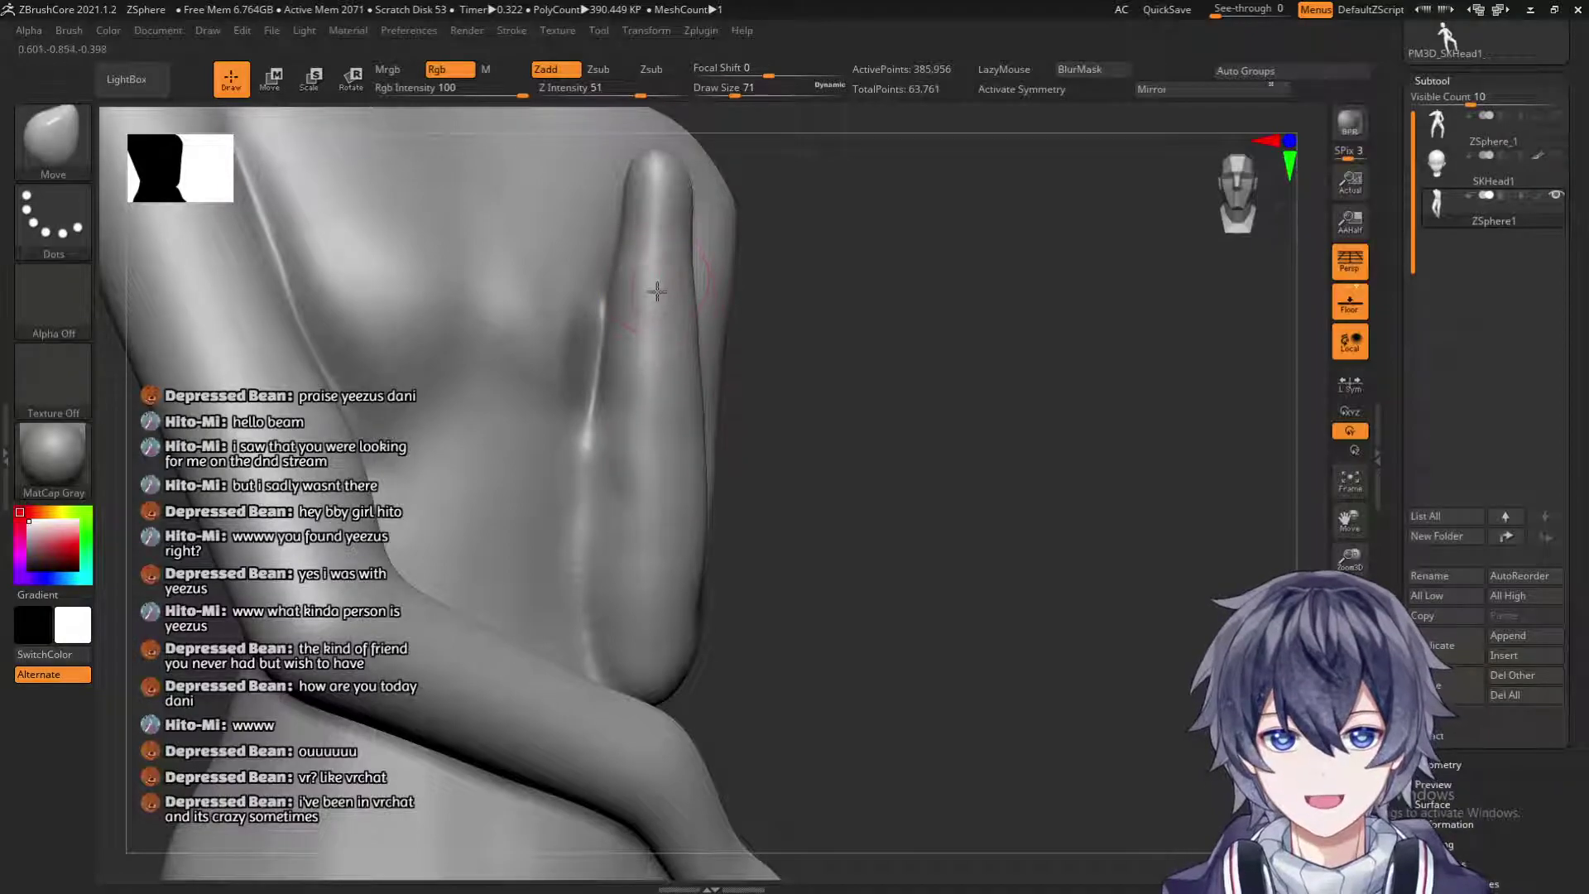
pyautogui.press('shift')
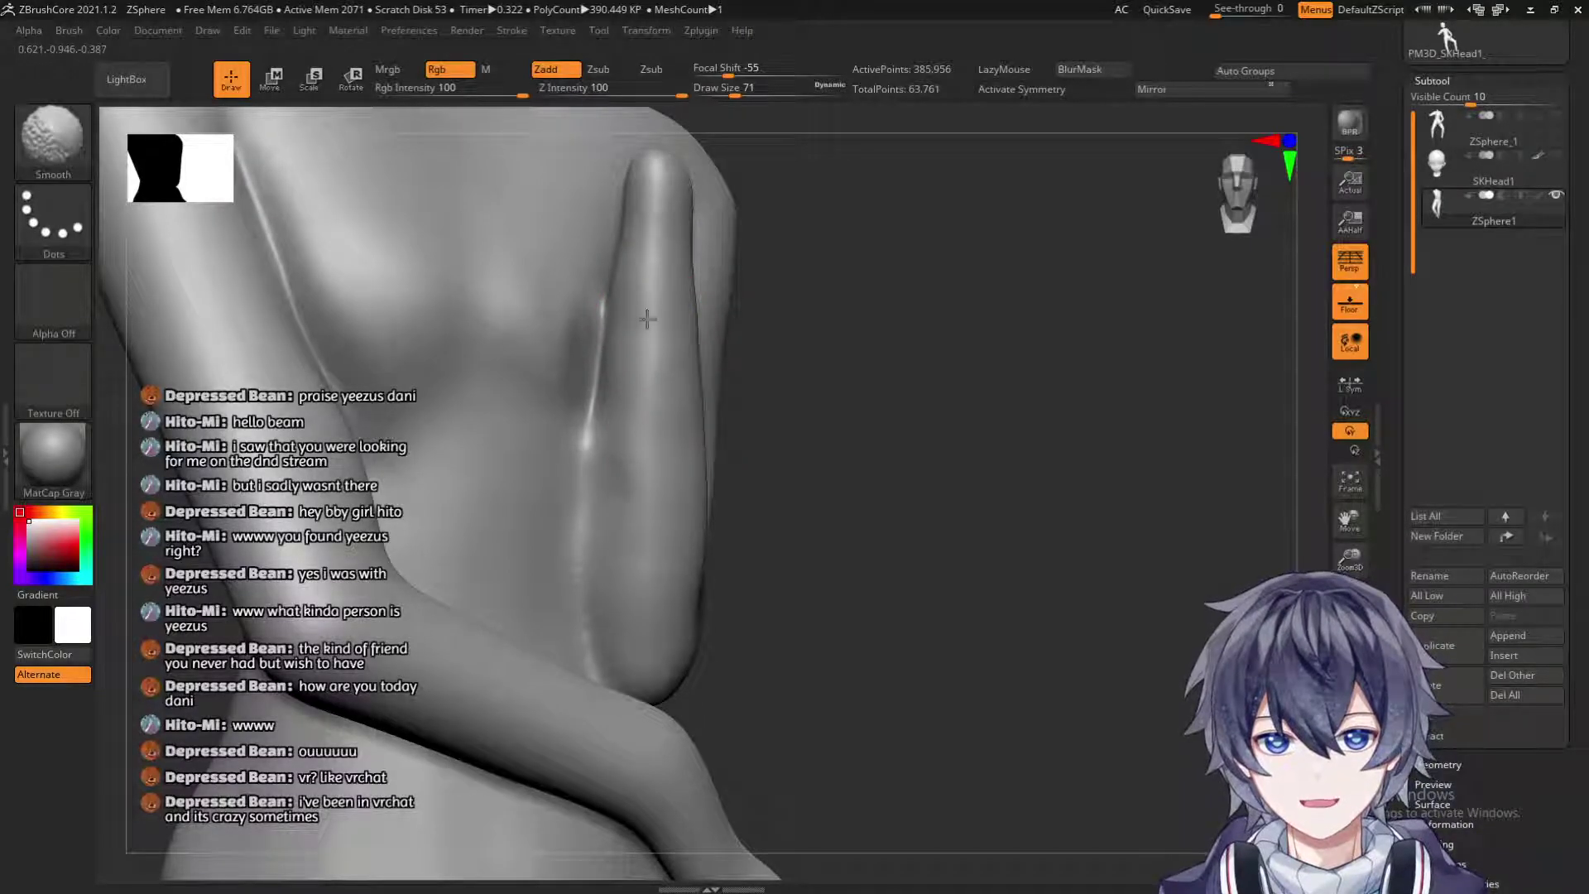
pyautogui.moveTo(803, 428); pyautogui.dragTo(702, 381)
pyautogui.press('shift')
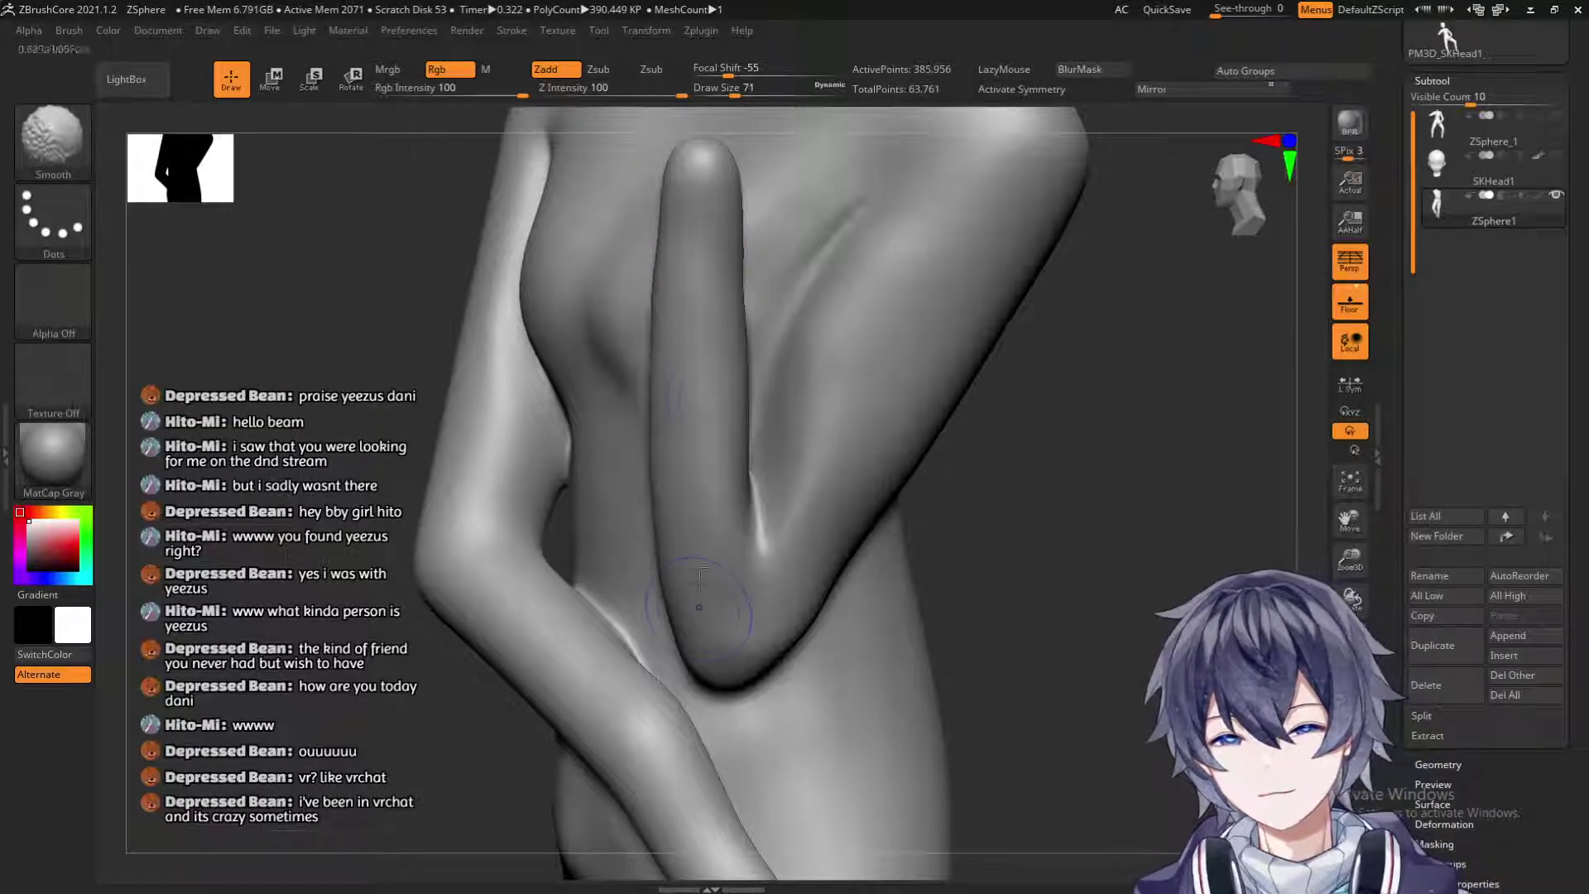
# Examine the raised left arm, shoulder and torso from the back, side and front.
pyautogui.moveTo(1145, 436); pyautogui.dragTo(549, 451)
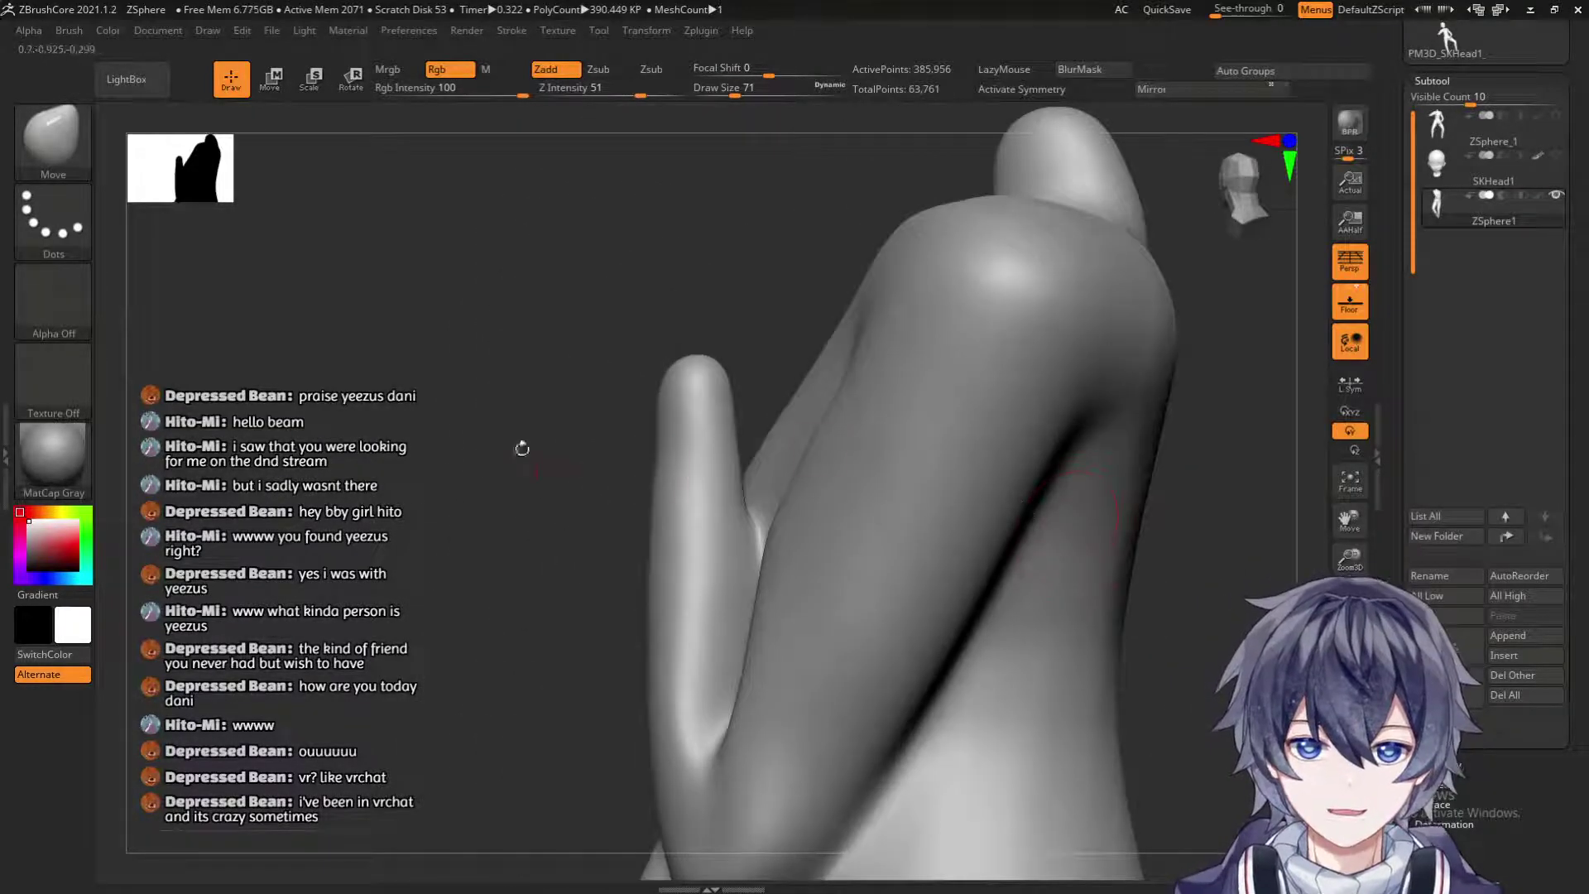
pyautogui.moveTo(461, 491); pyautogui.dragTo(437, 567)
pyautogui.moveTo(457, 624); pyautogui.dragTo(506, 594)
pyautogui.moveTo(525, 425); pyautogui.dragTo(812, 428)
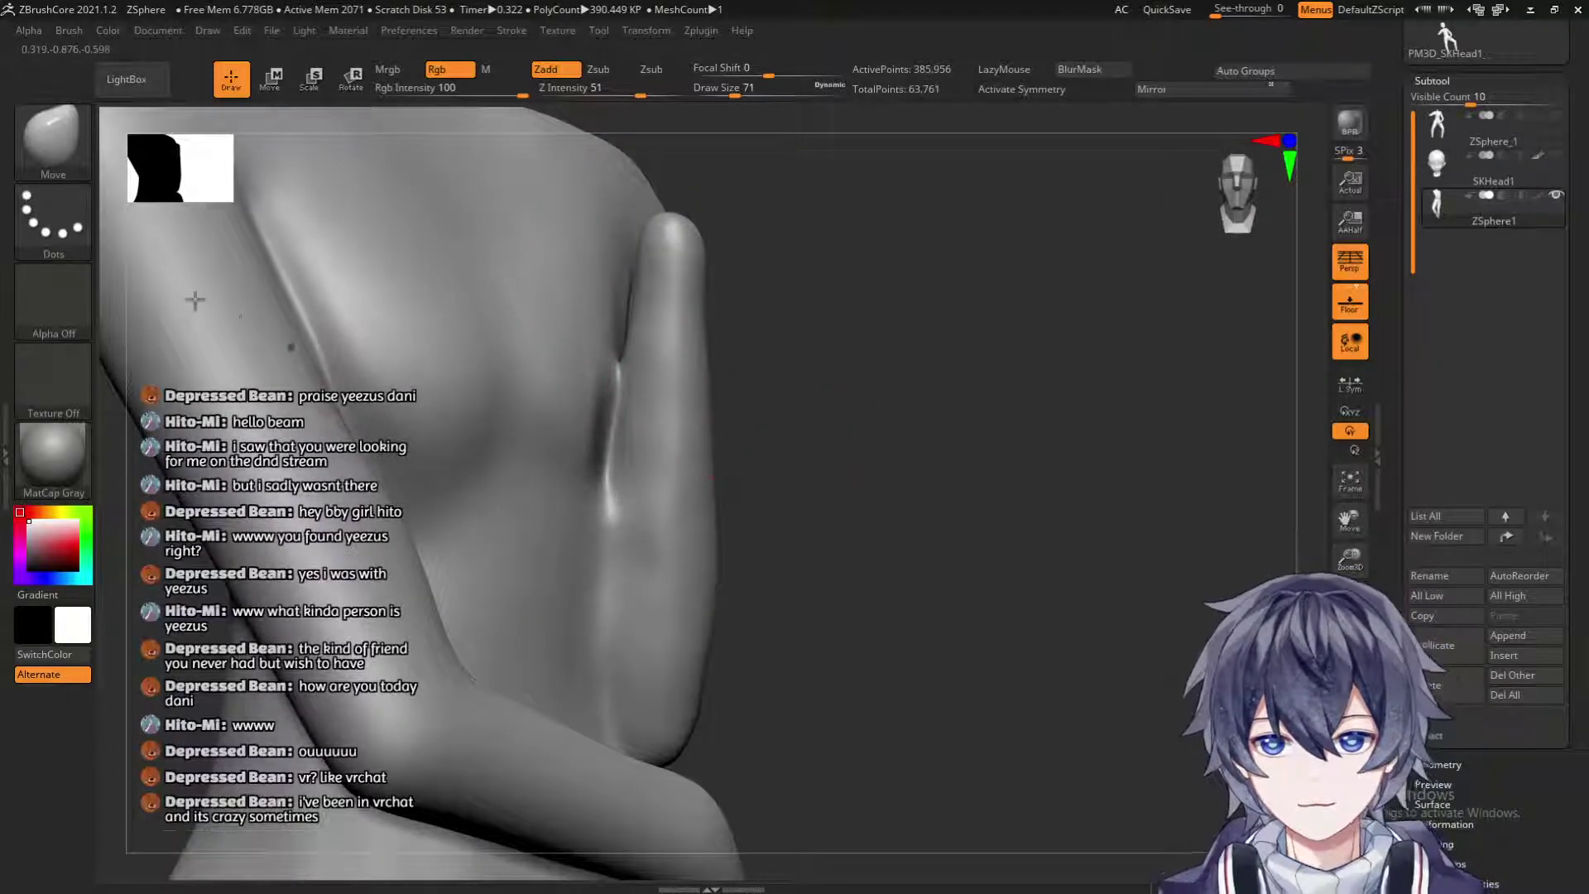
pyautogui.click(52, 136)
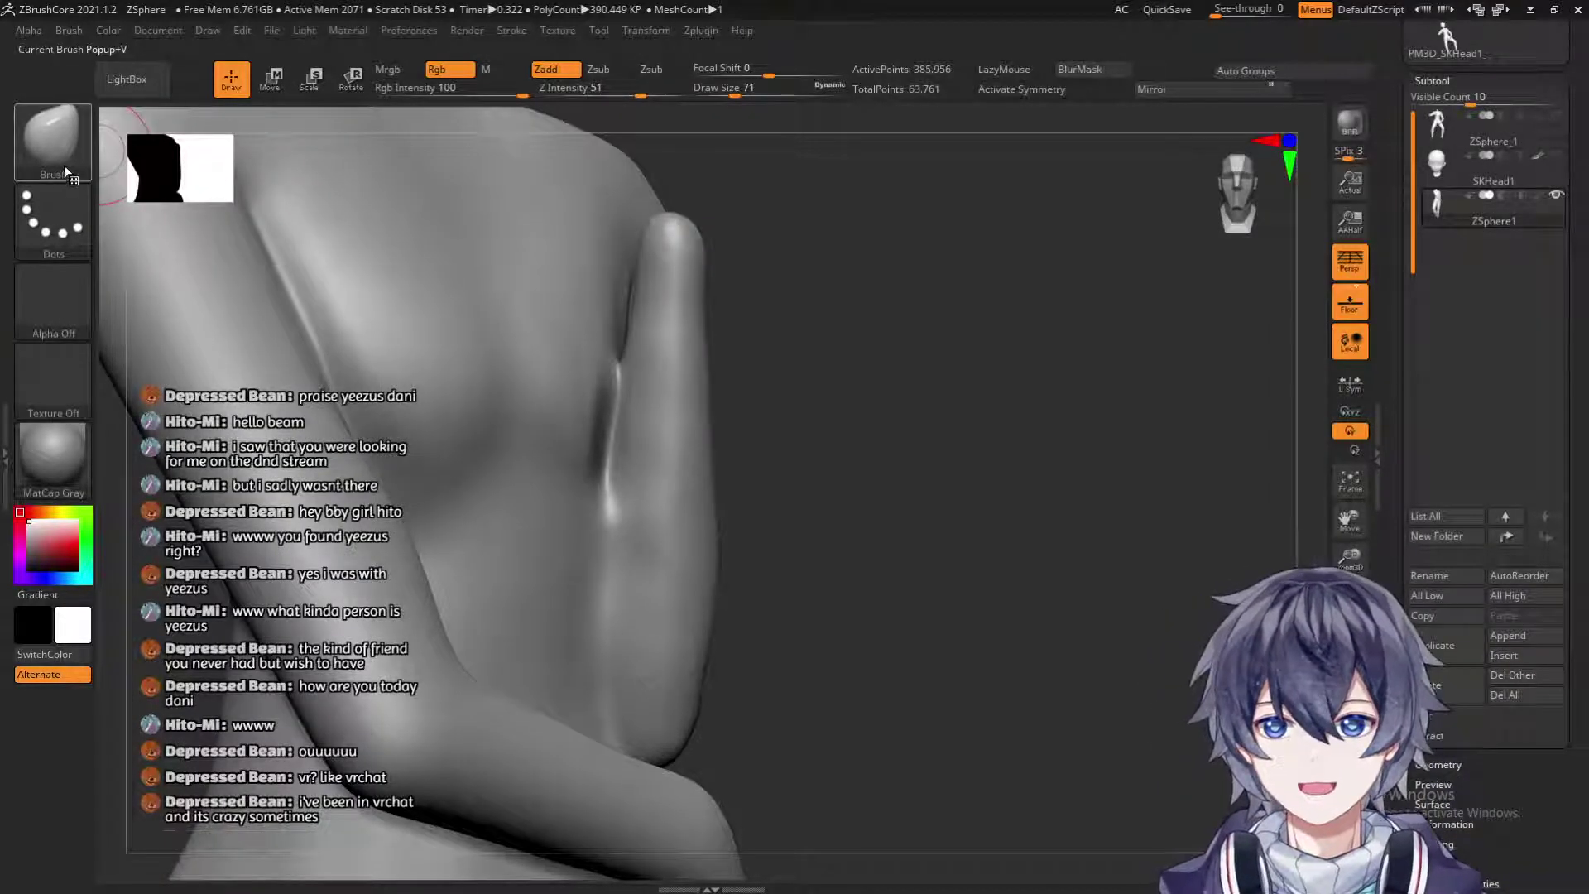
pyautogui.moveTo(783, 312); pyautogui.dragTo(670, 463)
pyautogui.press('shift')
pyautogui.moveTo(855, 461)
pyautogui.mouseDown()
pyautogui.moveTo(727, 355)
pyautogui.moveTo(610, 539)
pyautogui.moveTo(524, 567)
pyautogui.moveTo(514, 631)
pyautogui.moveTo(525, 434)
pyautogui.moveTo(514, 645)
pyautogui.moveTo(965, 649)
pyautogui.moveTo(923, 566)
pyautogui.moveTo(723, 592)
pyautogui.mouseUp()
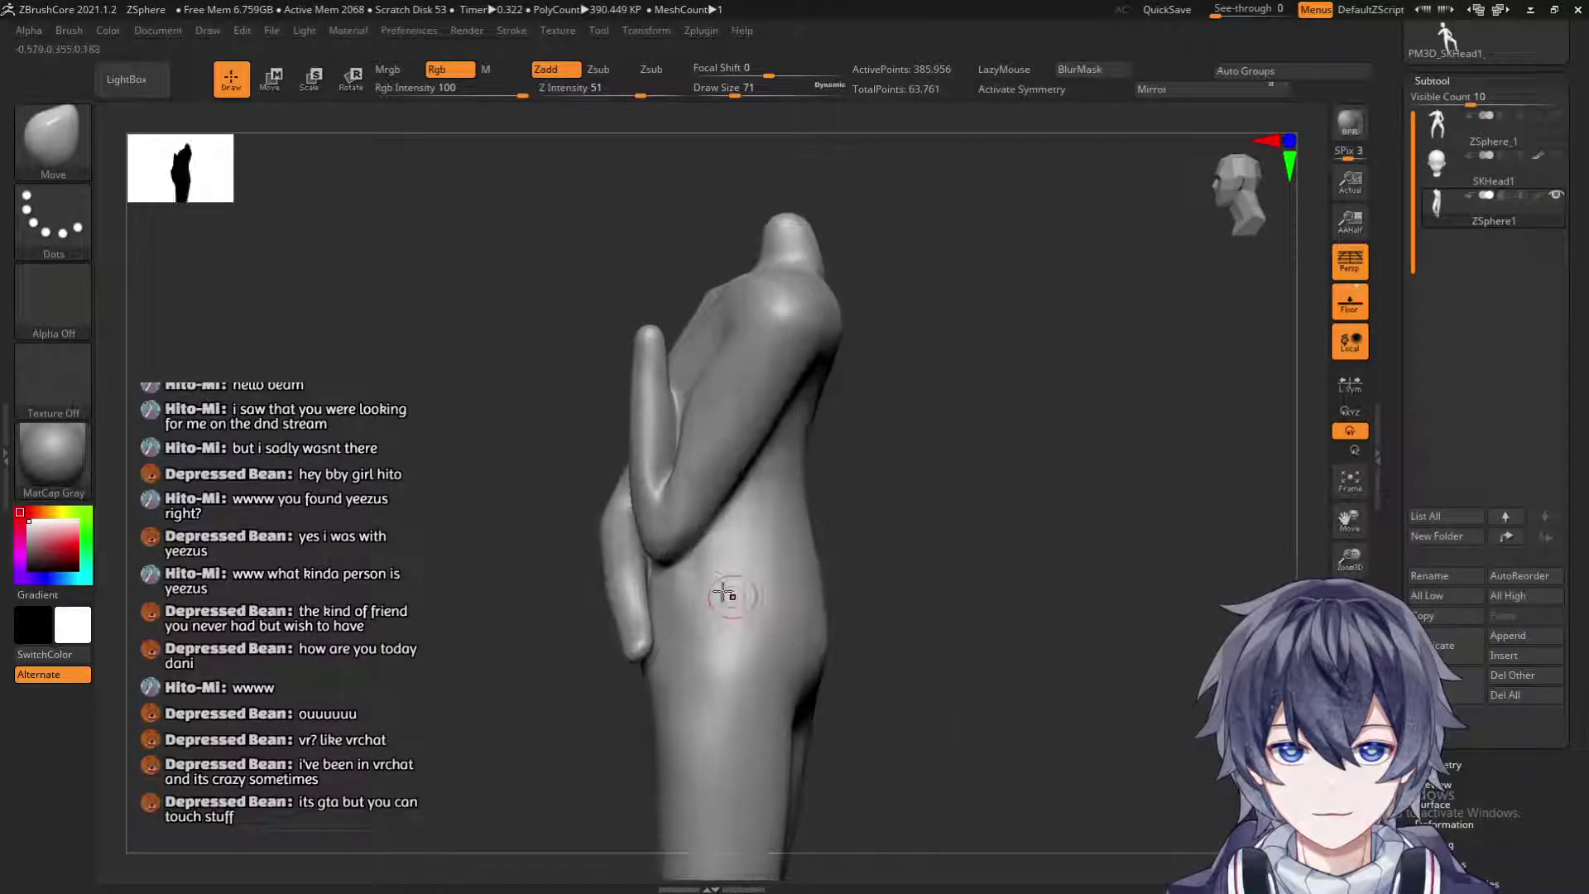
# Set the Move brush draw size to 500, reduce it to 358 and start reshaping the figure's hip.
pyautogui.click(61, 116)
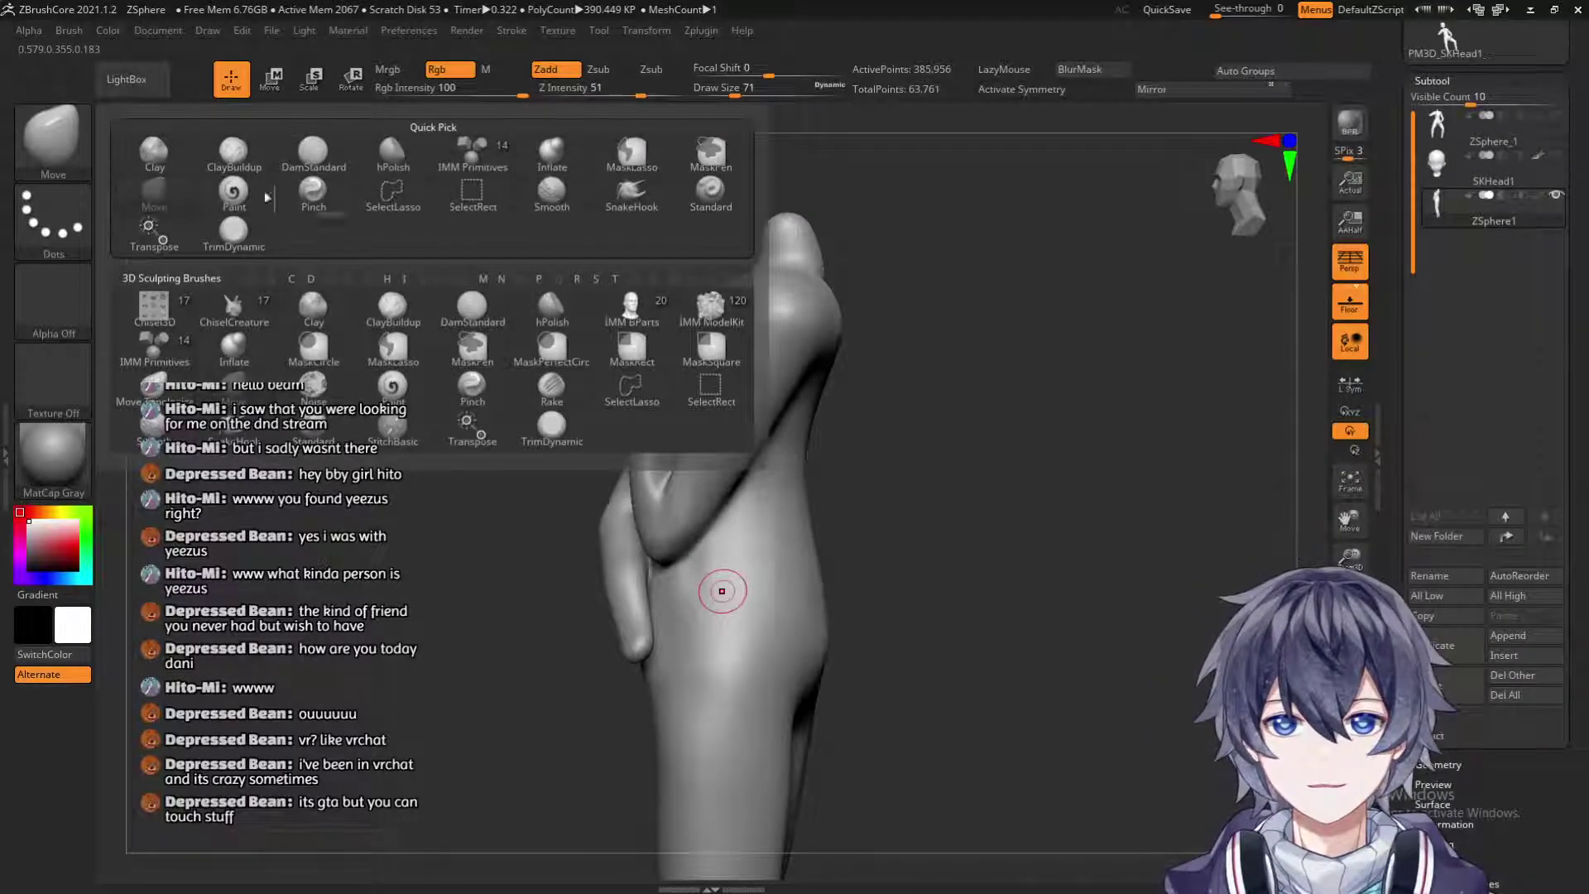
pyautogui.press('s')
pyautogui.click(899, 459)
pyautogui.write('500')
pyautogui.press('Return')
pyautogui.moveTo(958, 502)
pyautogui.mouseDown()
pyautogui.moveTo(860, 494)
pyautogui.moveTo(834, 543)
pyautogui.mouseUp()
pyautogui.press('s')
pyautogui.moveTo(837, 619)
pyautogui.mouseDown()
pyautogui.moveTo(823, 621)
pyautogui.moveTo(828, 594)
pyautogui.moveTo(837, 629)
pyautogui.mouseUp()
pyautogui.moveTo(952, 616); pyautogui.dragTo(897, 638)
# Reshape the hip and buttock outline with the Move brush at draw size 358, working from the side and back.
pyautogui.moveTo(1029, 635)
pyautogui.mouseDown()
pyautogui.moveTo(1054, 539)
pyautogui.moveTo(1042, 455)
pyautogui.mouseUp()
pyautogui.moveTo(654, 593); pyautogui.dragTo(597, 601)
pyautogui.moveTo(777, 527); pyautogui.dragTo(755, 514)
pyautogui.moveTo(675, 579); pyautogui.dragTo(766, 574)
pyautogui.moveTo(865, 517)
pyautogui.mouseDown()
pyautogui.moveTo(898, 508)
pyautogui.moveTo(932, 552)
pyautogui.mouseUp()
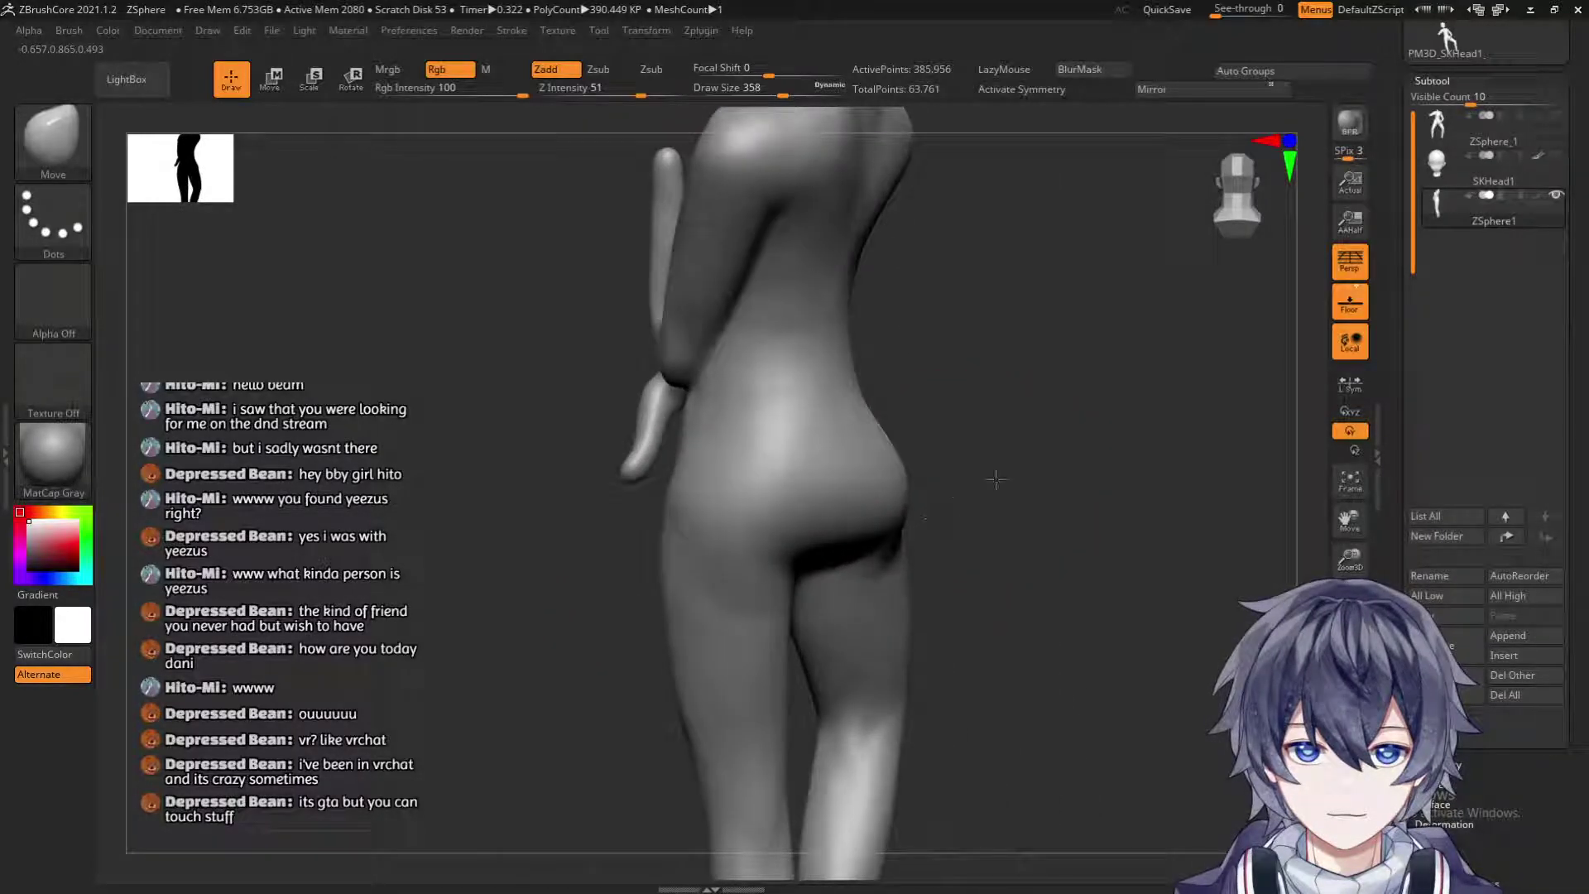
pyautogui.moveTo(957, 478)
pyautogui.mouseDown(button='right')
pyautogui.moveTo(982, 450)
pyautogui.moveTo(951, 490)
pyautogui.mouseUp(button='right')
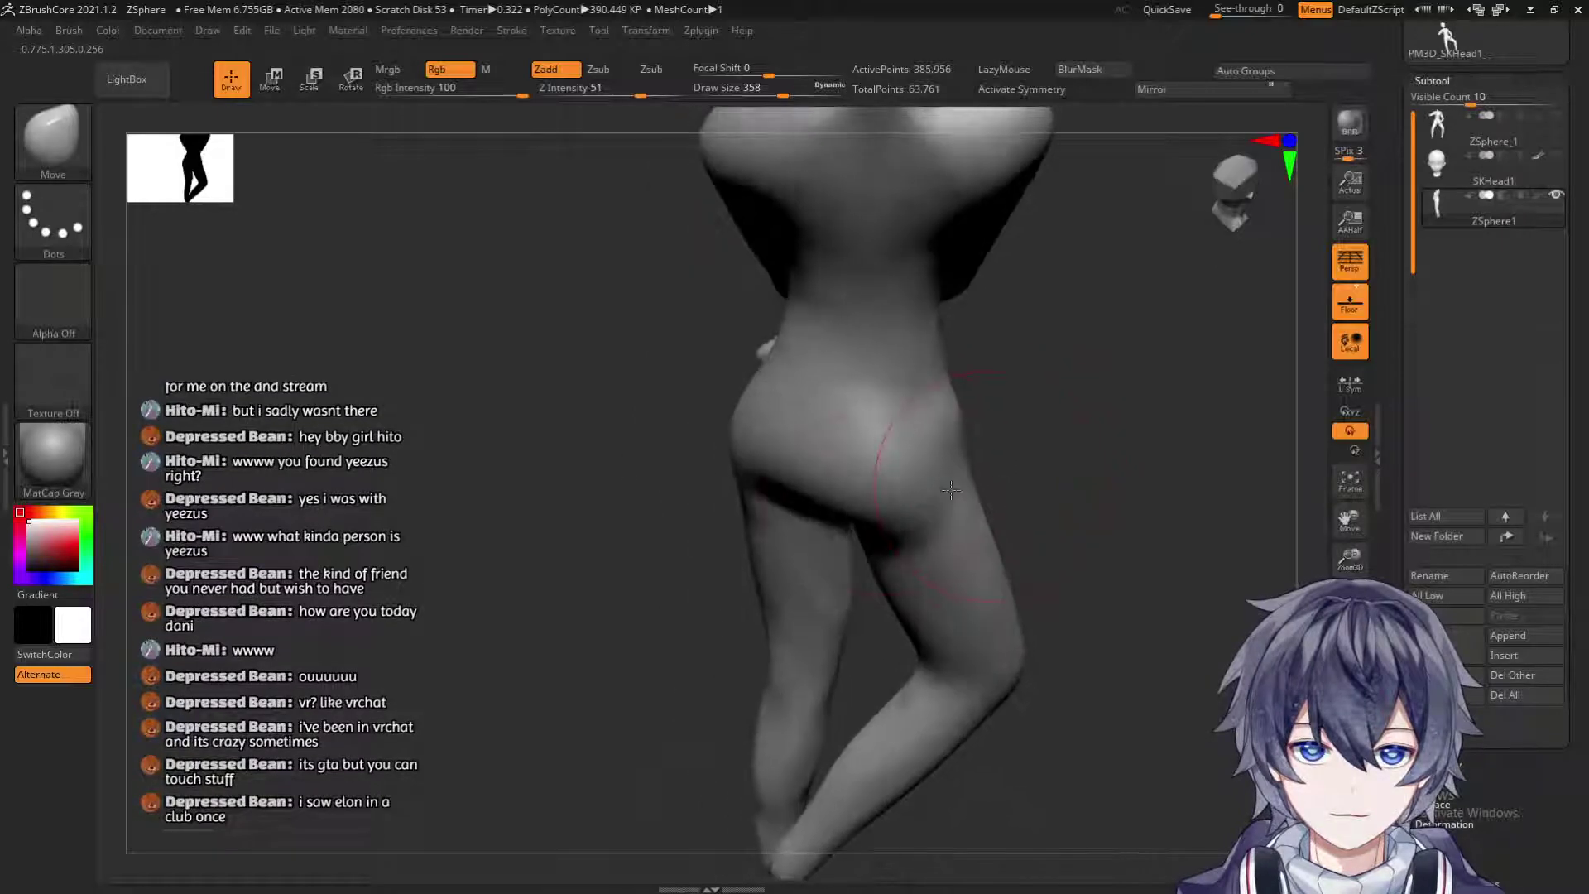
pyautogui.moveTo(1071, 464); pyautogui.dragTo(866, 477, button='right')
# Smooth the hips and refine the fullness and lower curve of the buttocks from several angles.
pyautogui.press('shift')
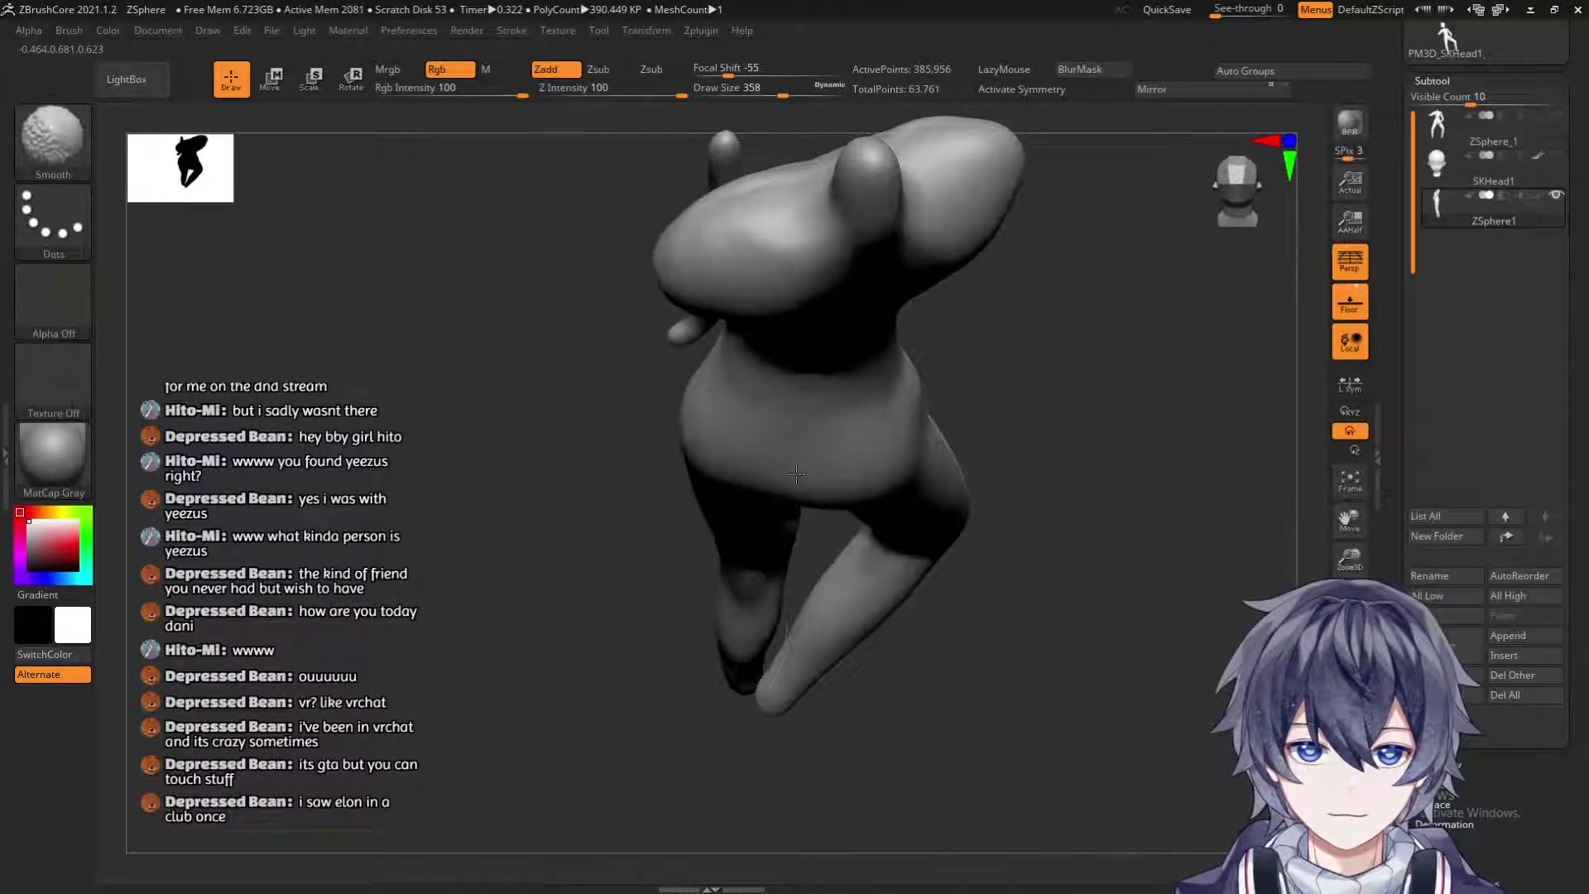
pyautogui.moveTo(969, 476)
pyautogui.mouseDown(button='right')
pyautogui.moveTo(1120, 363)
pyautogui.moveTo(1117, 335)
pyautogui.mouseUp(button='right')
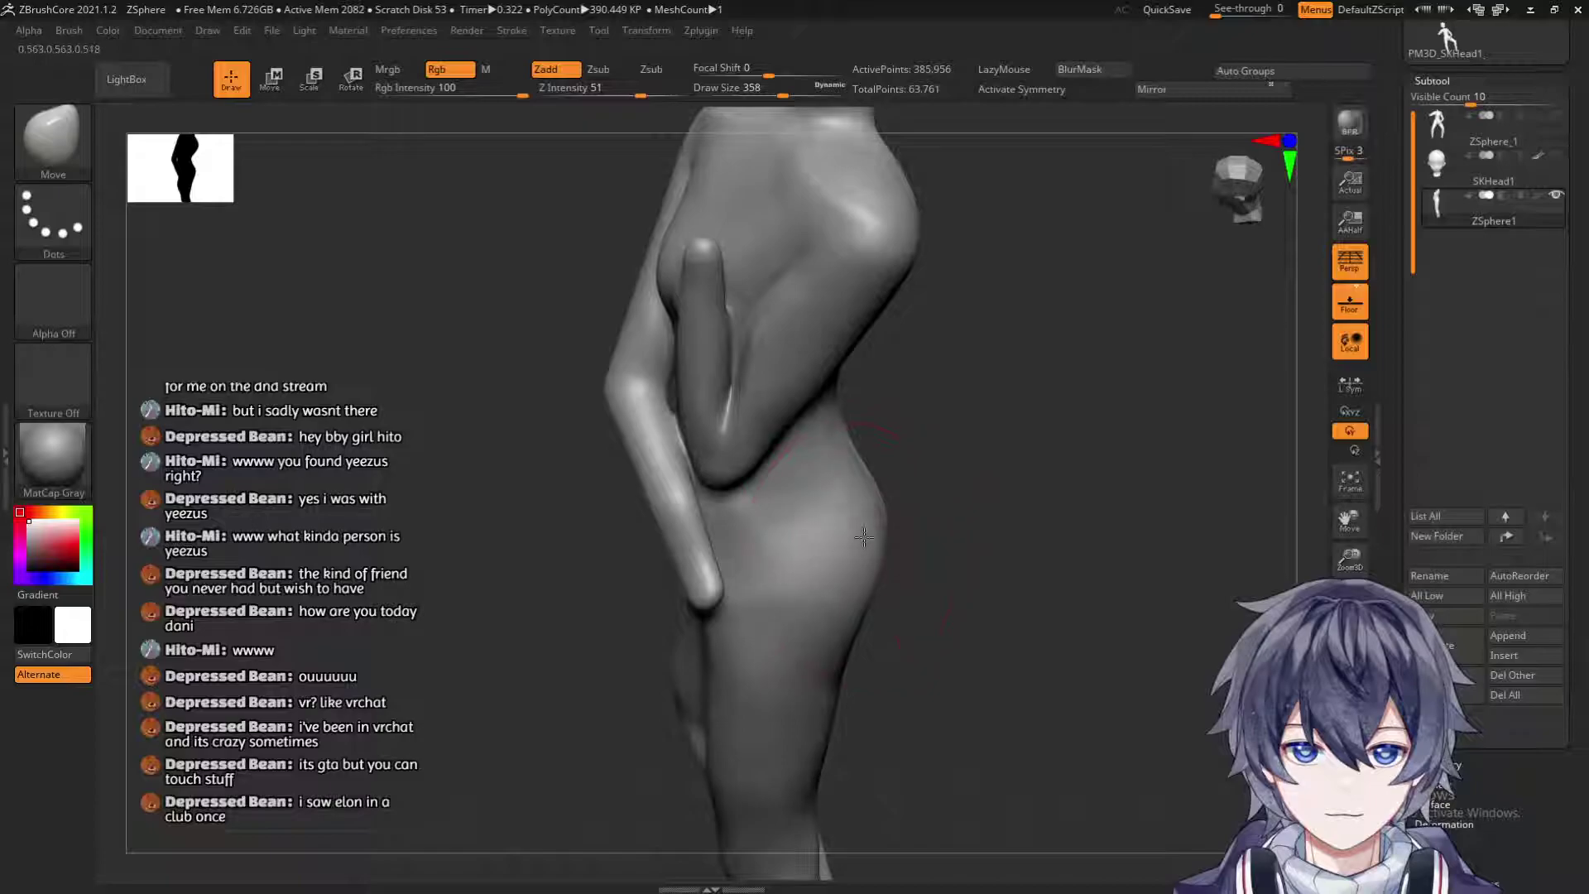
pyautogui.moveTo(831, 538)
pyautogui.mouseDown(button='right')
pyautogui.moveTo(879, 539)
pyautogui.moveTo(879, 556)
pyautogui.moveTo(916, 557)
pyautogui.moveTo(908, 571)
pyautogui.mouseUp(button='right')
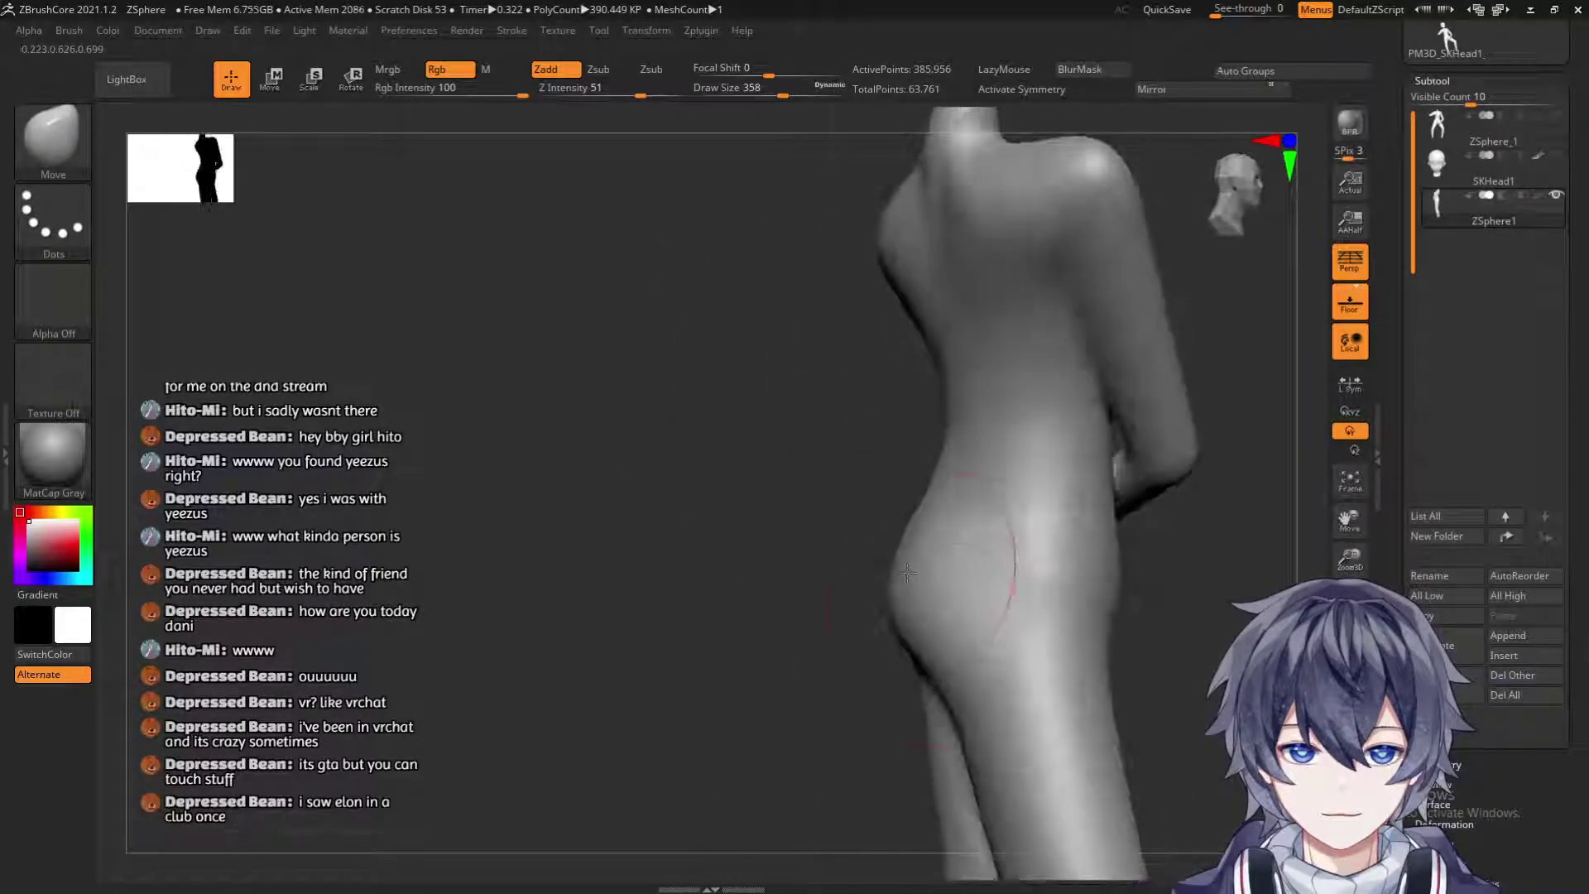
pyautogui.moveTo(944, 623); pyautogui.dragTo(897, 610, button='right')
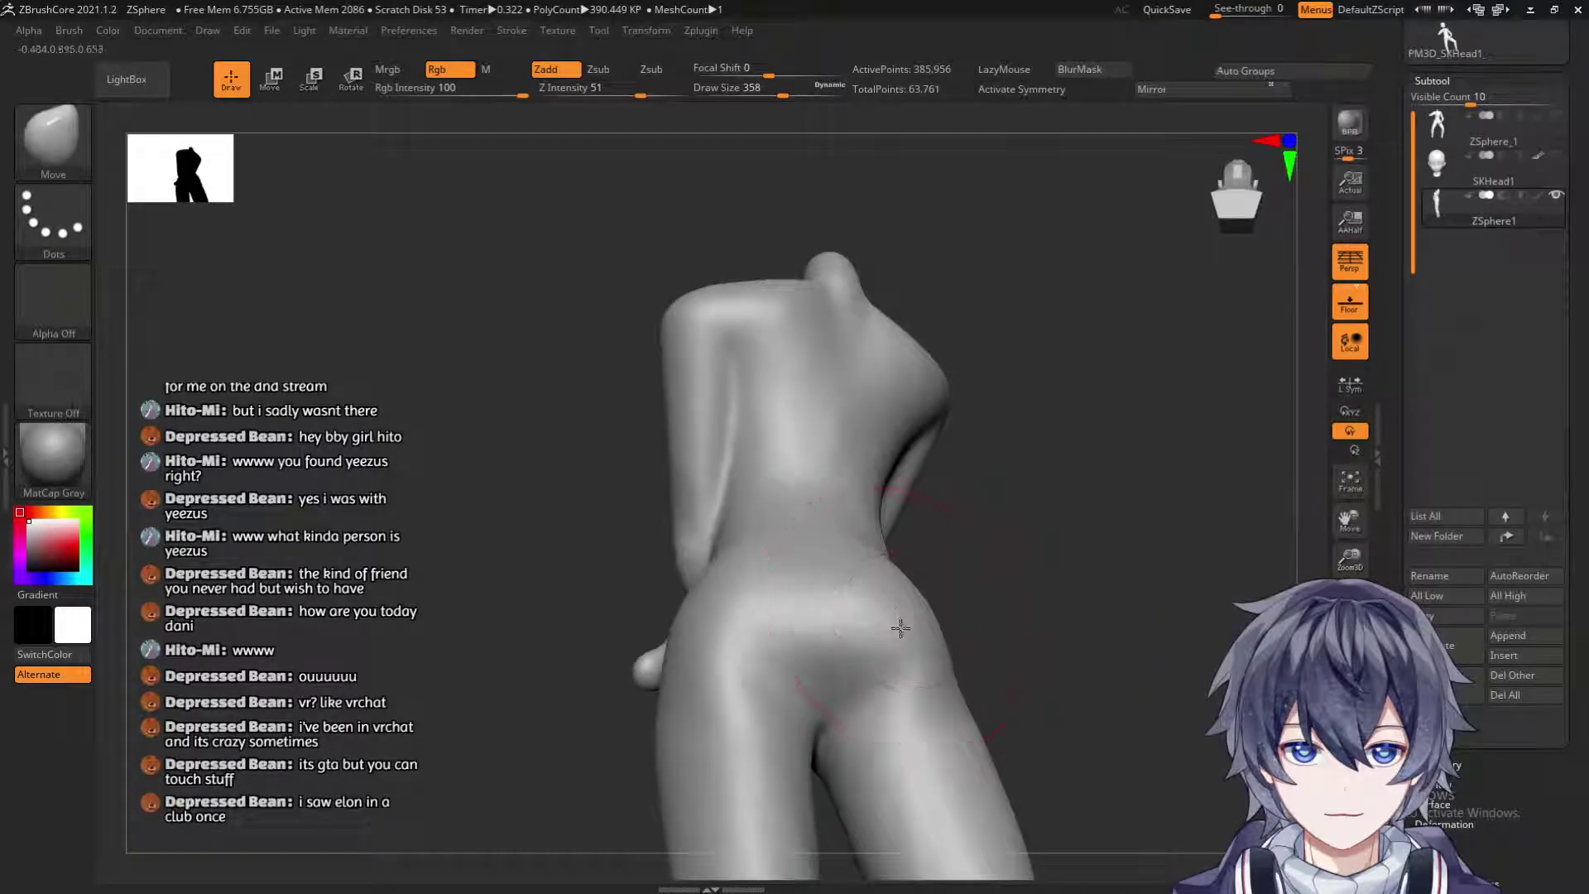
pyautogui.moveTo(997, 611); pyautogui.dragTo(799, 566, button='right')
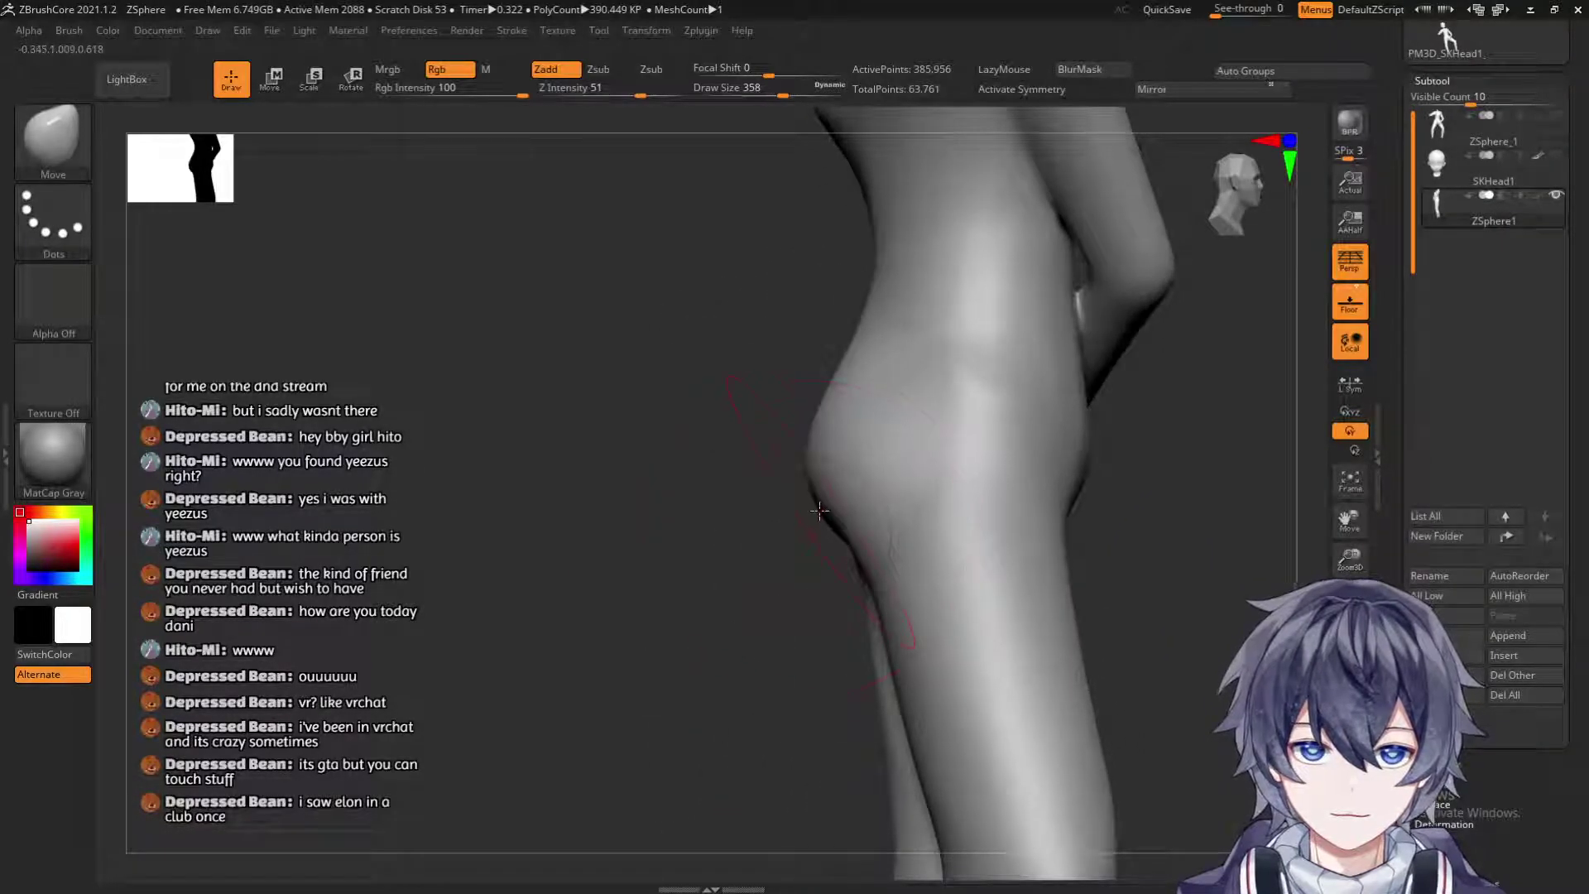
pyautogui.moveTo(822, 505); pyautogui.dragTo(884, 473, button='right')
pyautogui.moveTo(932, 417); pyautogui.dragTo(952, 381, button='right')
# Set the draw size to 207 and refine the right hip's contour from the back.
pyautogui.press('s')
pyautogui.moveTo(958, 384)
pyautogui.mouseDown()
pyautogui.moveTo(933, 379)
pyautogui.moveTo(966, 361)
pyautogui.mouseUp()
pyautogui.moveTo(968, 359)
pyautogui.mouseDown(button='right')
pyautogui.moveTo(983, 330)
pyautogui.moveTo(904, 335)
pyautogui.moveTo(762, 414)
pyautogui.mouseUp(button='right')
pyautogui.press('shift')
pyautogui.moveTo(976, 389); pyautogui.dragTo(889, 388, button='right')
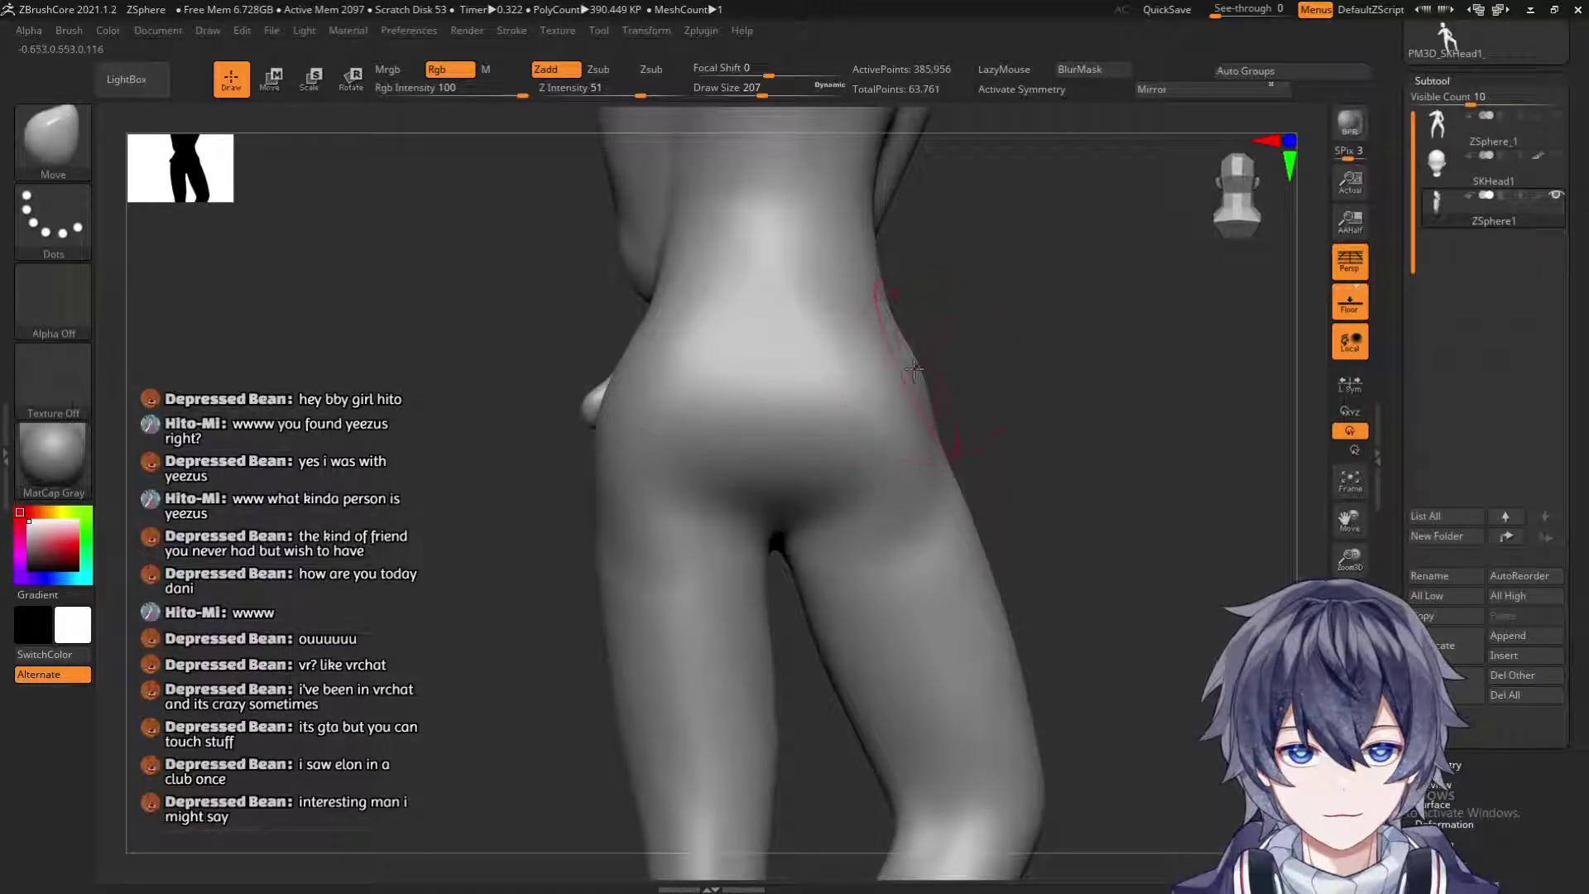
# Refine the right side of the waist with the Move brush and check the whole back silhouette.
pyautogui.moveTo(1009, 390); pyautogui.dragTo(1054, 419, button='right')
pyautogui.moveTo(1089, 355); pyautogui.dragTo(1089, 451, button='right')
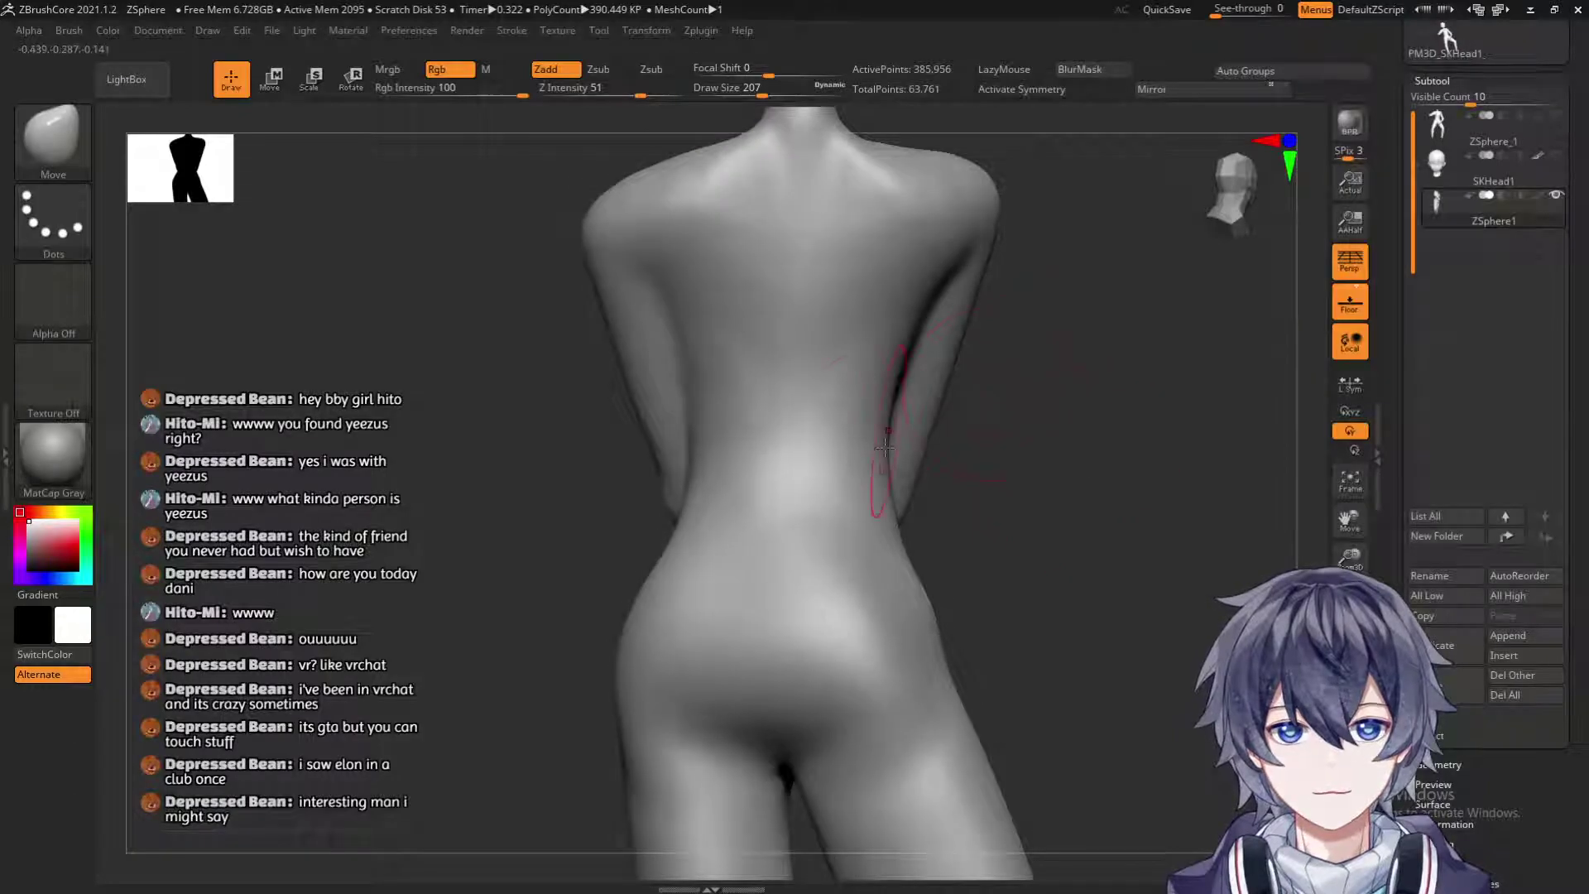
pyautogui.keyDown('ctrl'); pyautogui.moveTo(985, 451); pyautogui.dragTo(982, 323, button='right'); pyautogui.keyUp('ctrl')
pyautogui.keyDown('alt'); pyautogui.moveTo(1032, 470); pyautogui.dragTo(869, 446, button='right'); pyautogui.keyUp('alt')
pyautogui.press('shift')
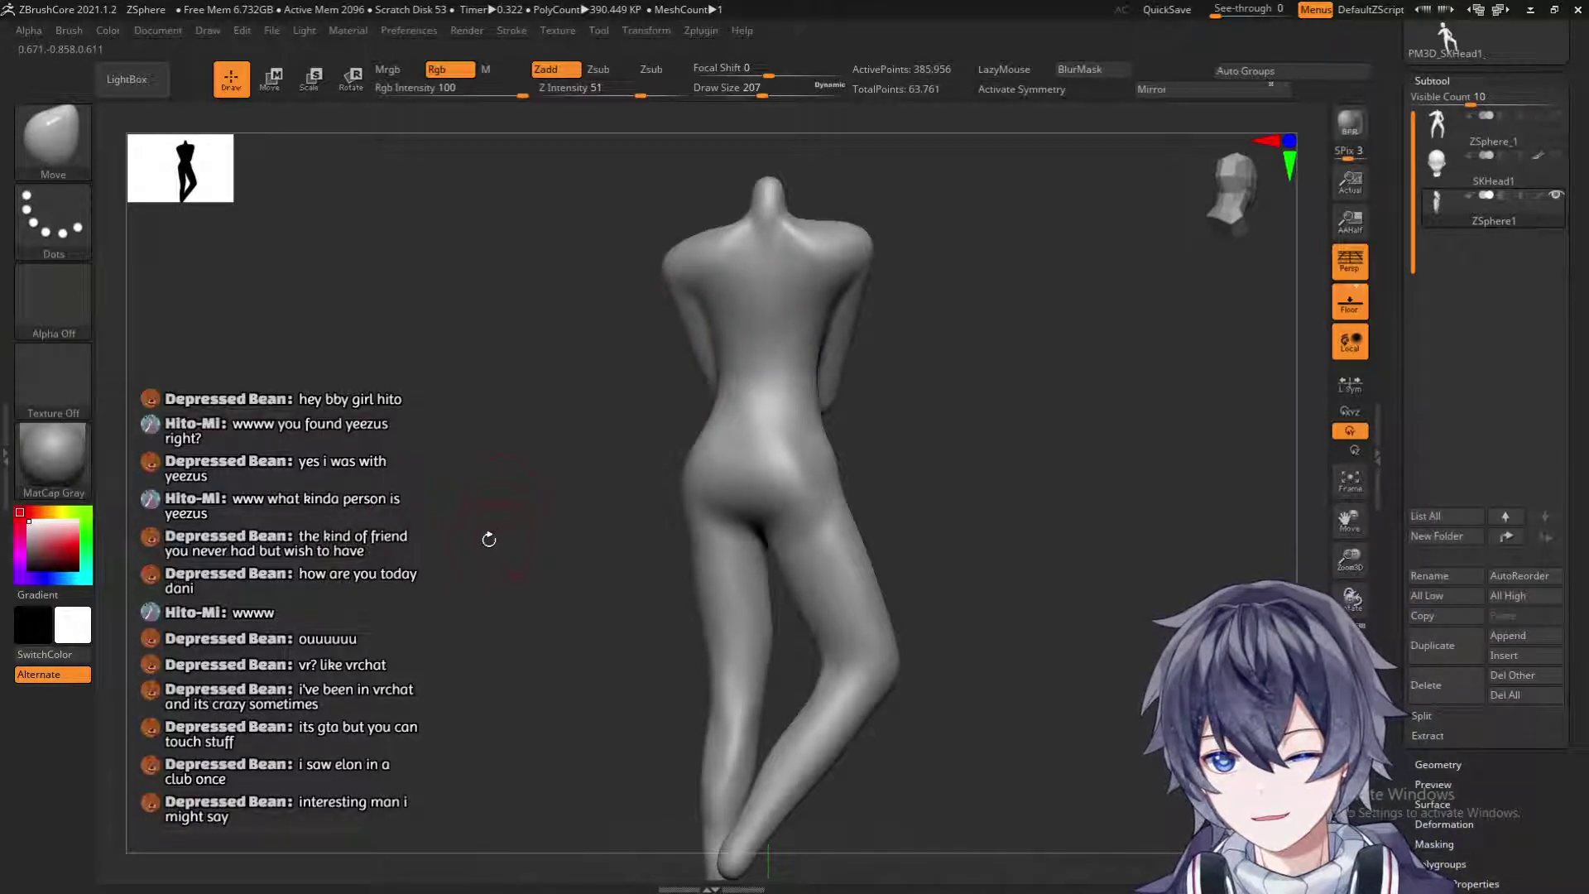
pyautogui.moveTo(504, 539)
pyautogui.mouseDown()
pyautogui.moveTo(442, 604)
pyautogui.moveTo(463, 621)
pyautogui.mouseUp()
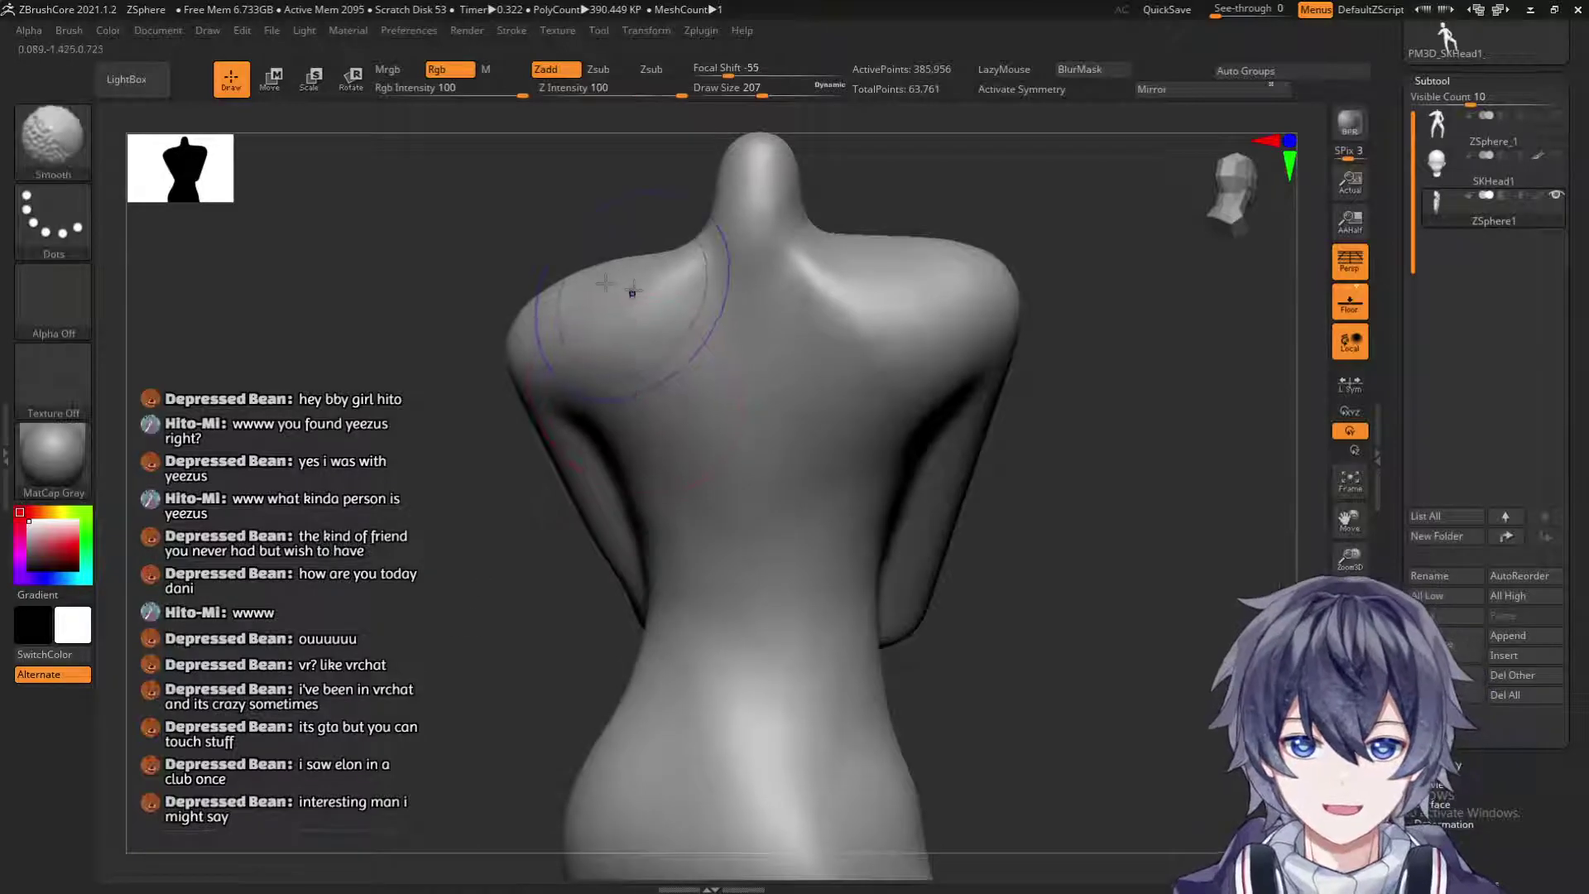
# Build up the left shoulder blade with the ClayBuildup brush at draw size 140.
pyautogui.click(57, 132)
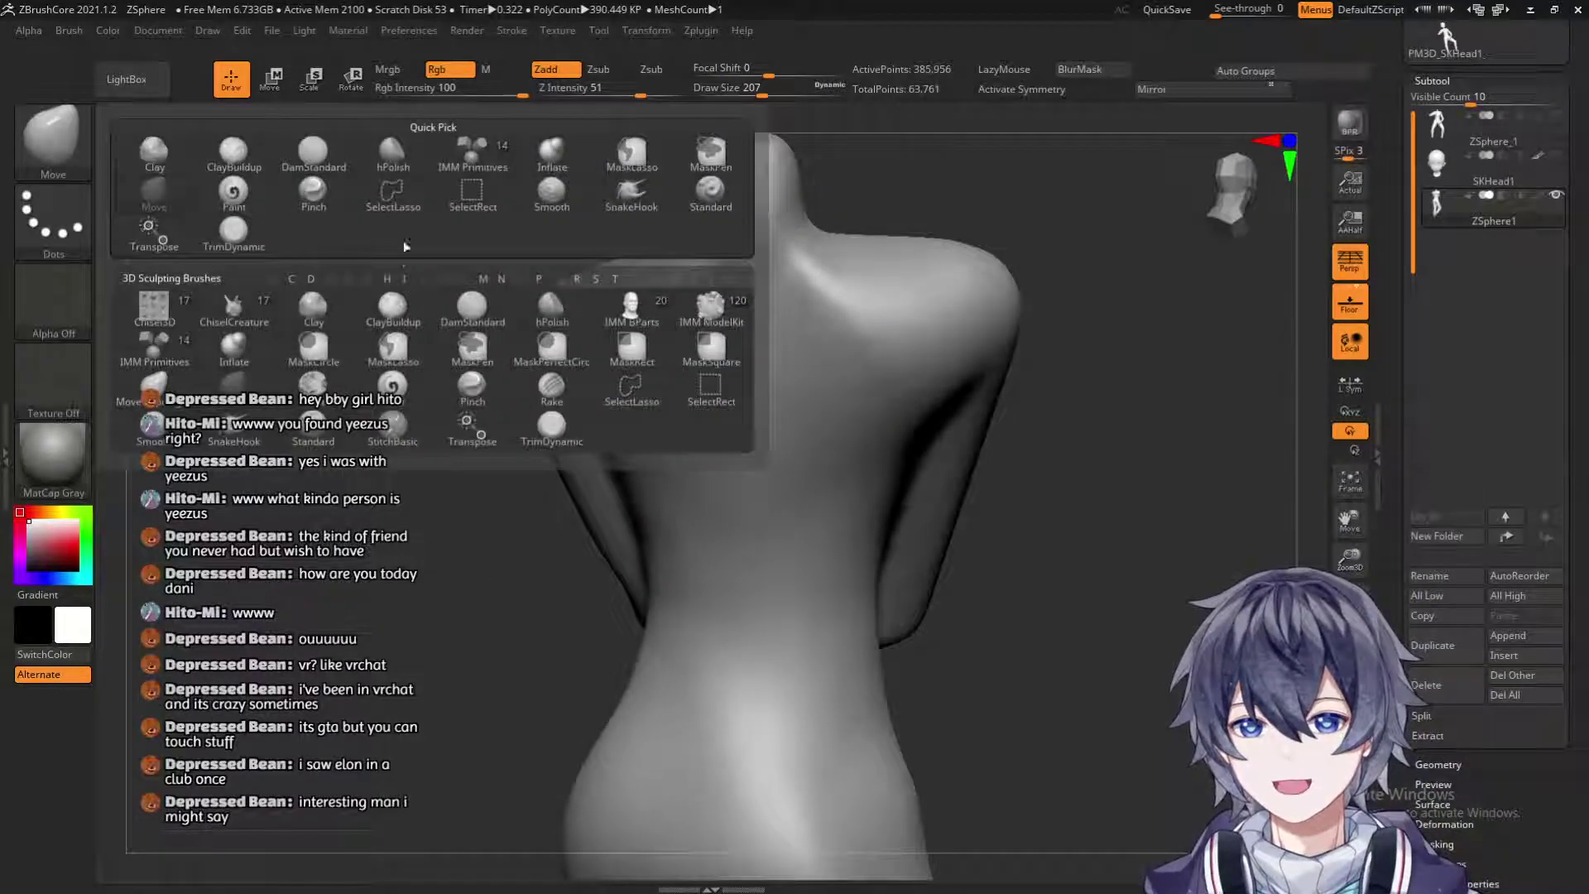
pyautogui.click(233, 157)
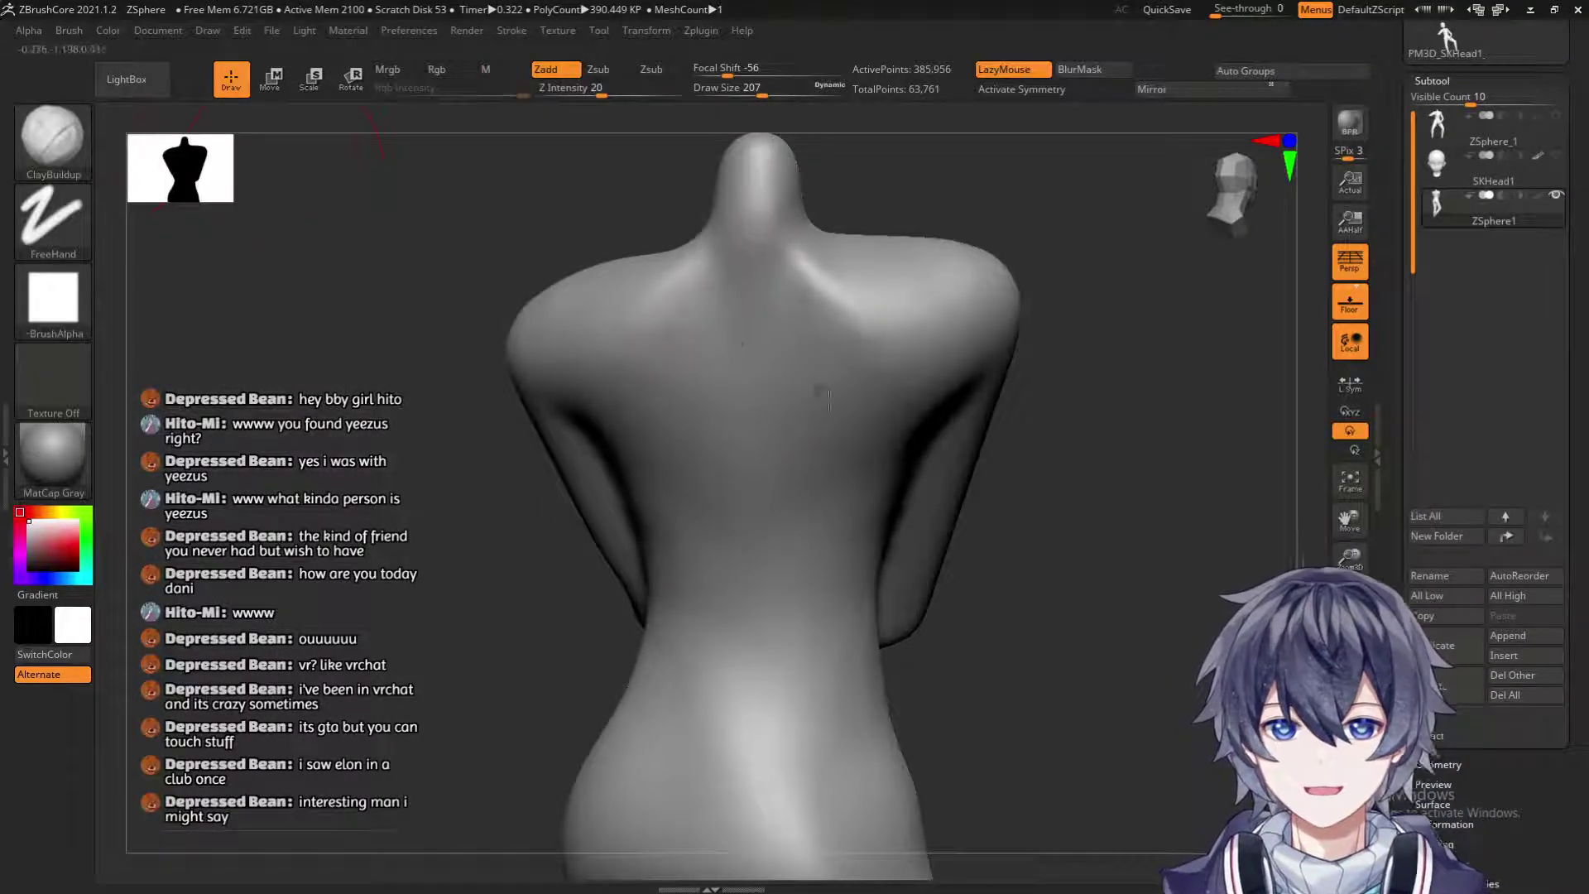
pyautogui.press('s')
pyautogui.moveTo(702, 310); pyautogui.dragTo(688, 312)
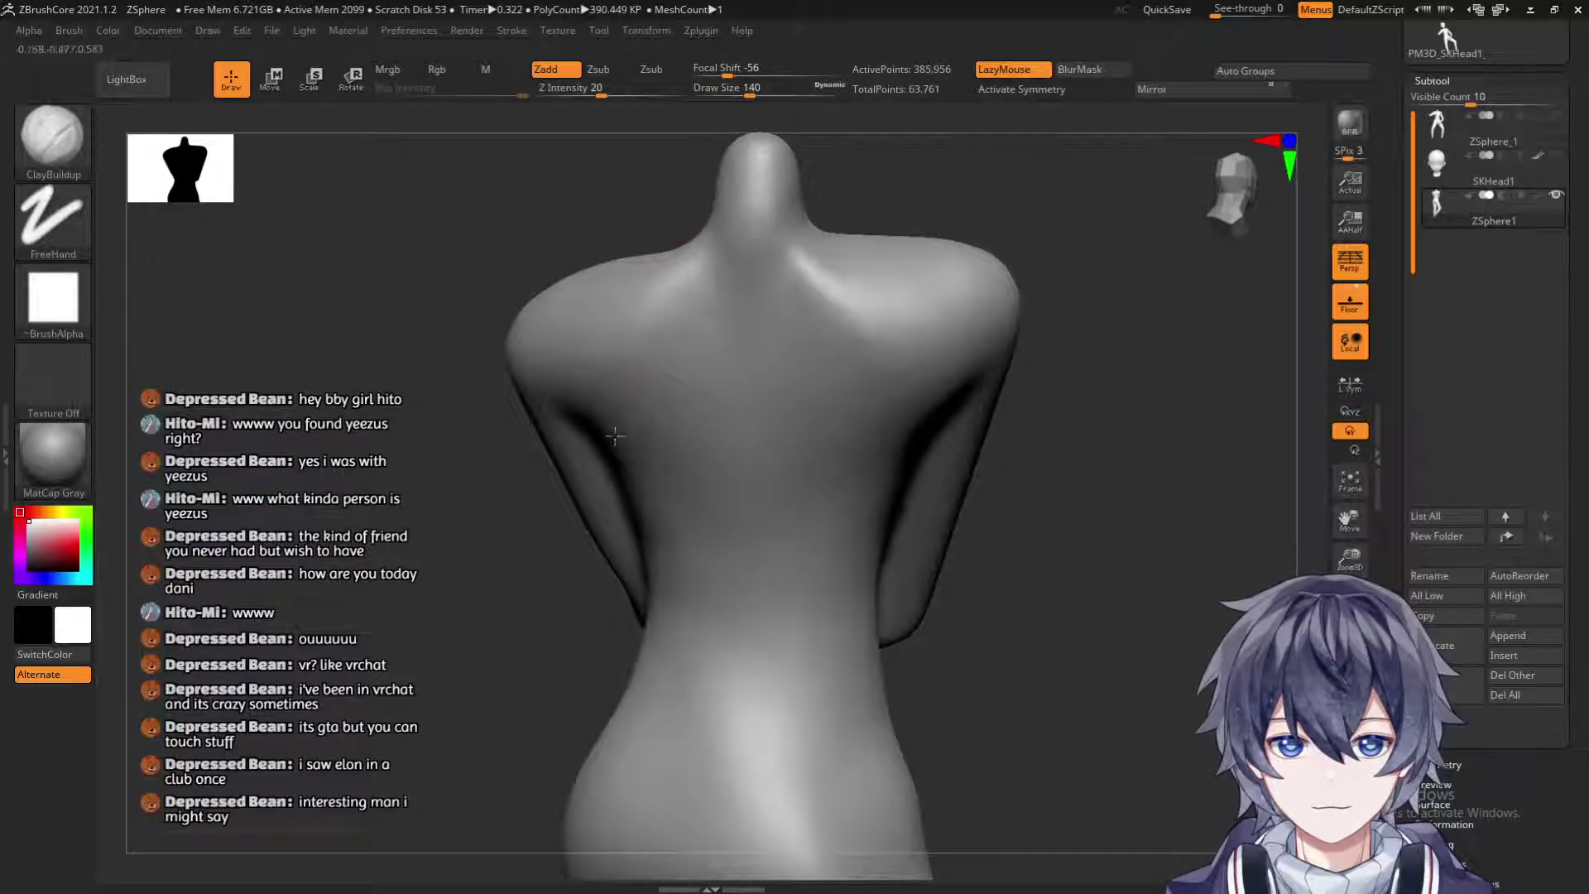
pyautogui.moveTo(579, 352); pyautogui.dragTo(721, 437)
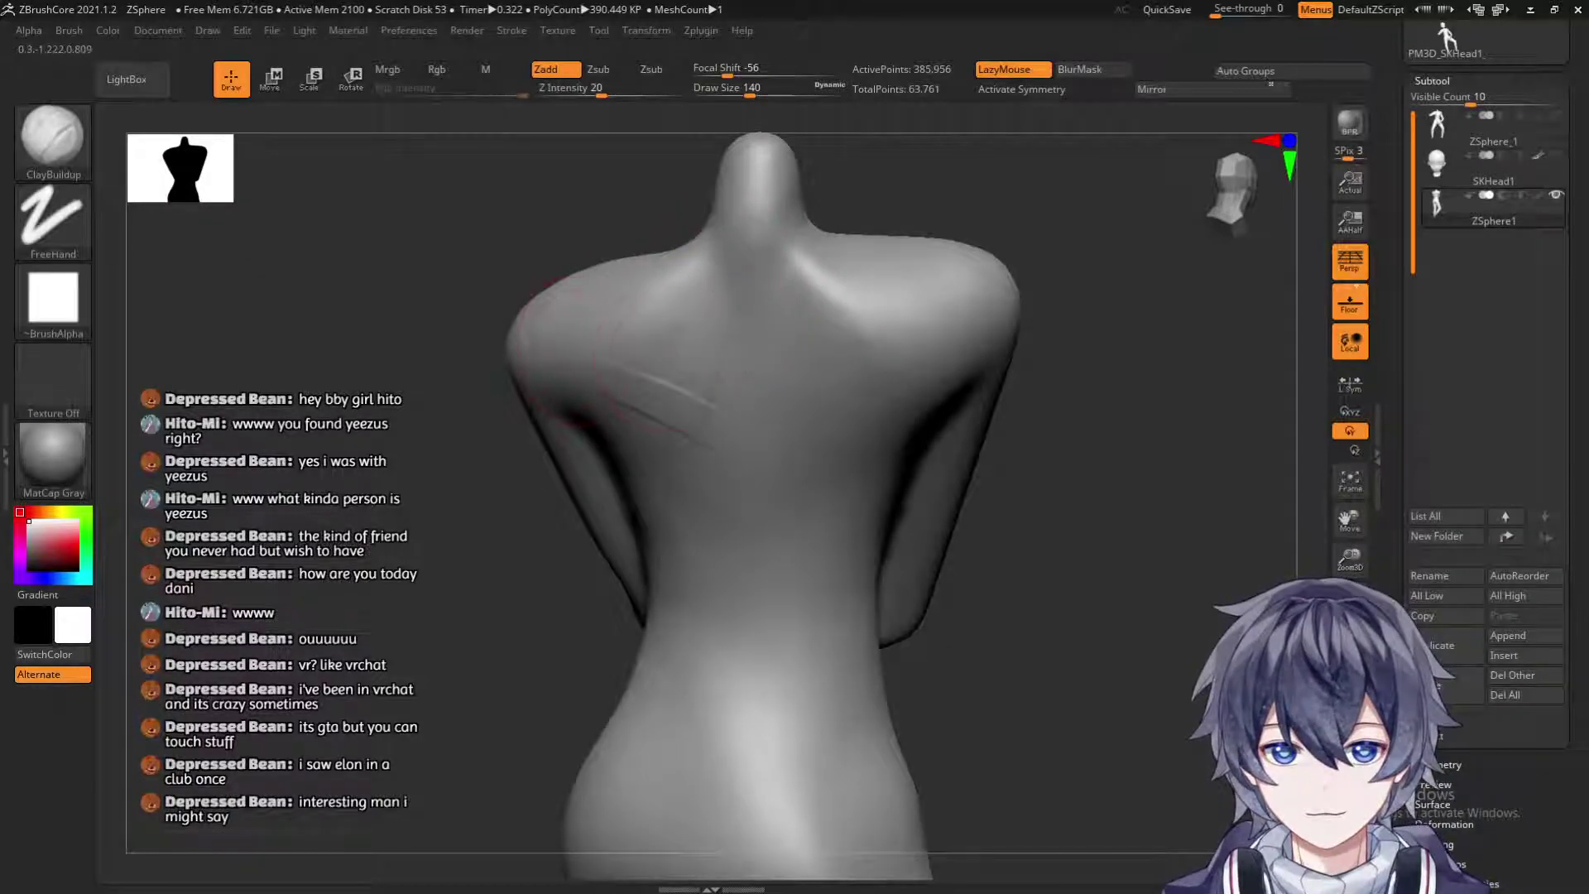
pyautogui.moveTo(612, 405); pyautogui.dragTo(722, 438)
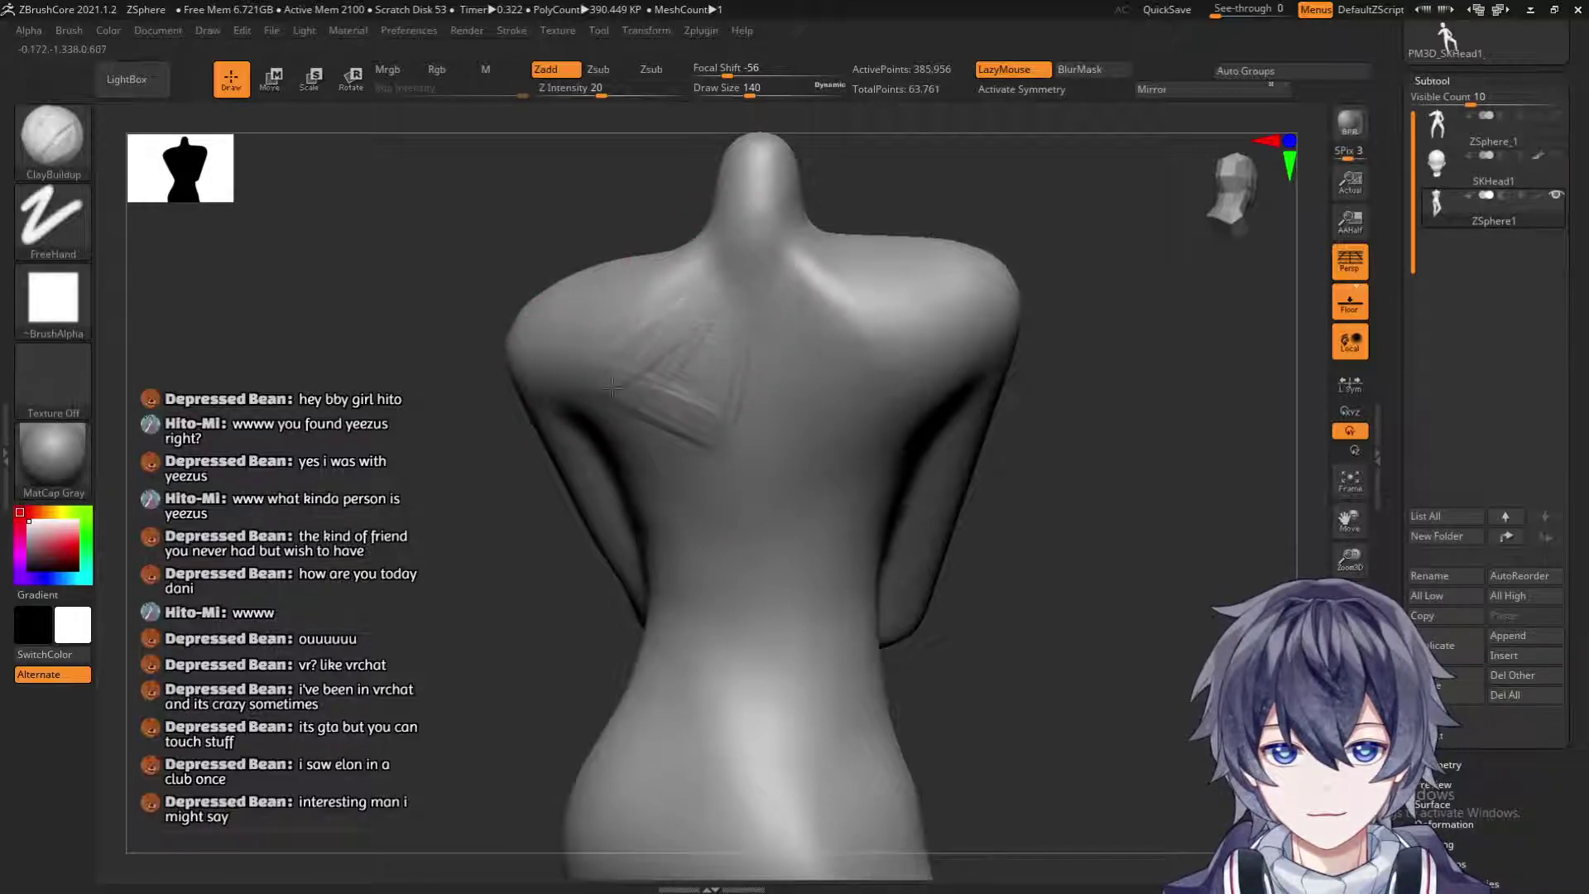
# Build up the right shoulder blade with ClayBuildup strokes running toward the shoulder, undoing unwanted strokes.
pyautogui.moveTo(794, 290); pyautogui.dragTo(819, 357)
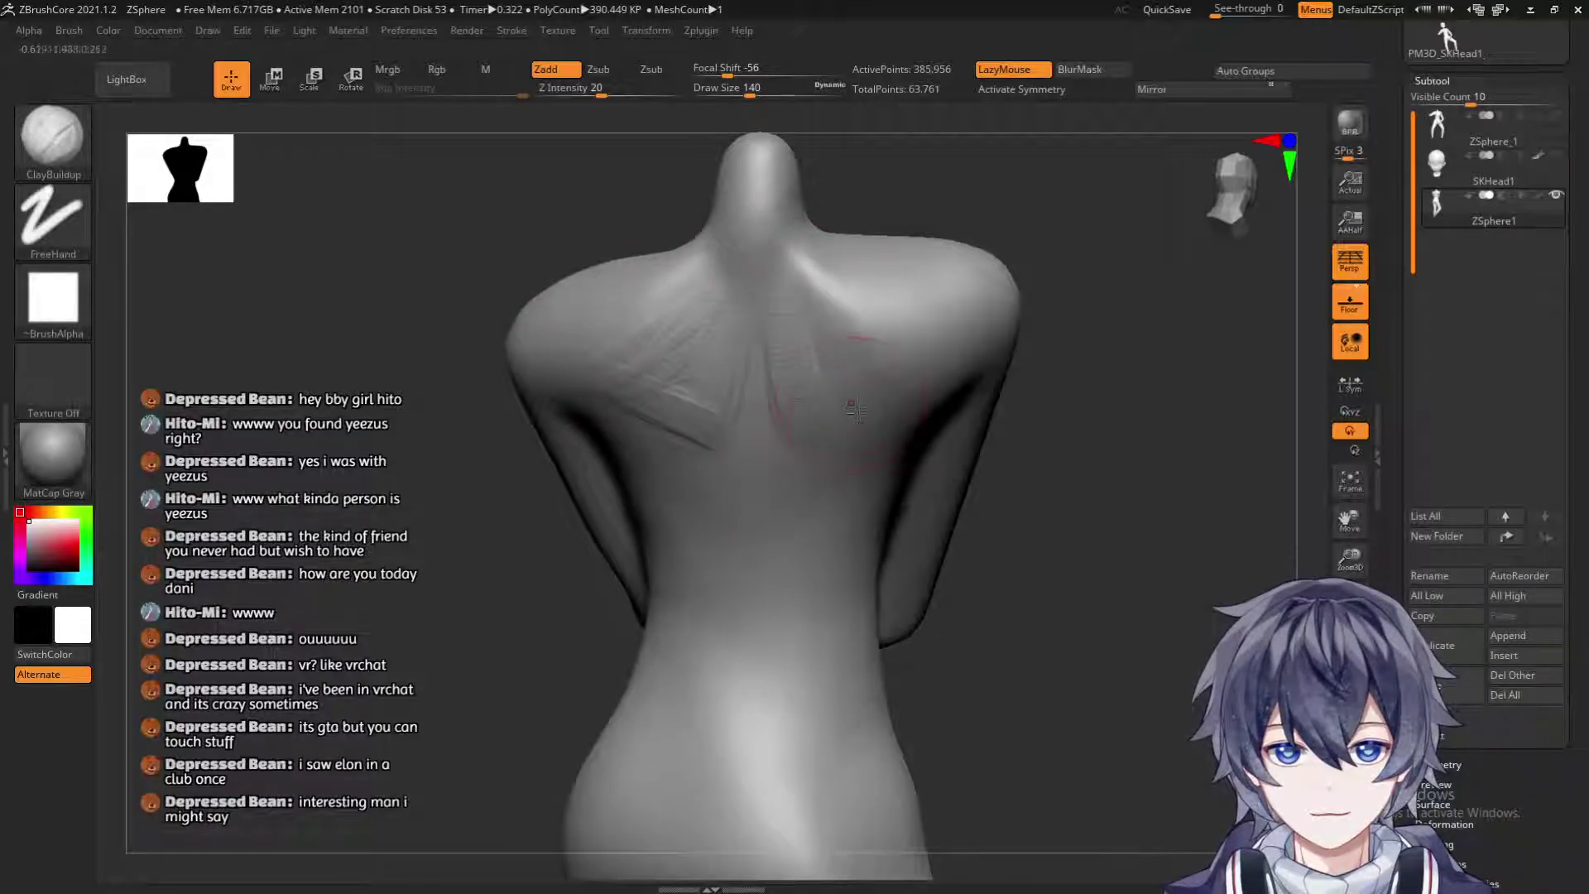
pyautogui.hotkey('ctrl', 'z')
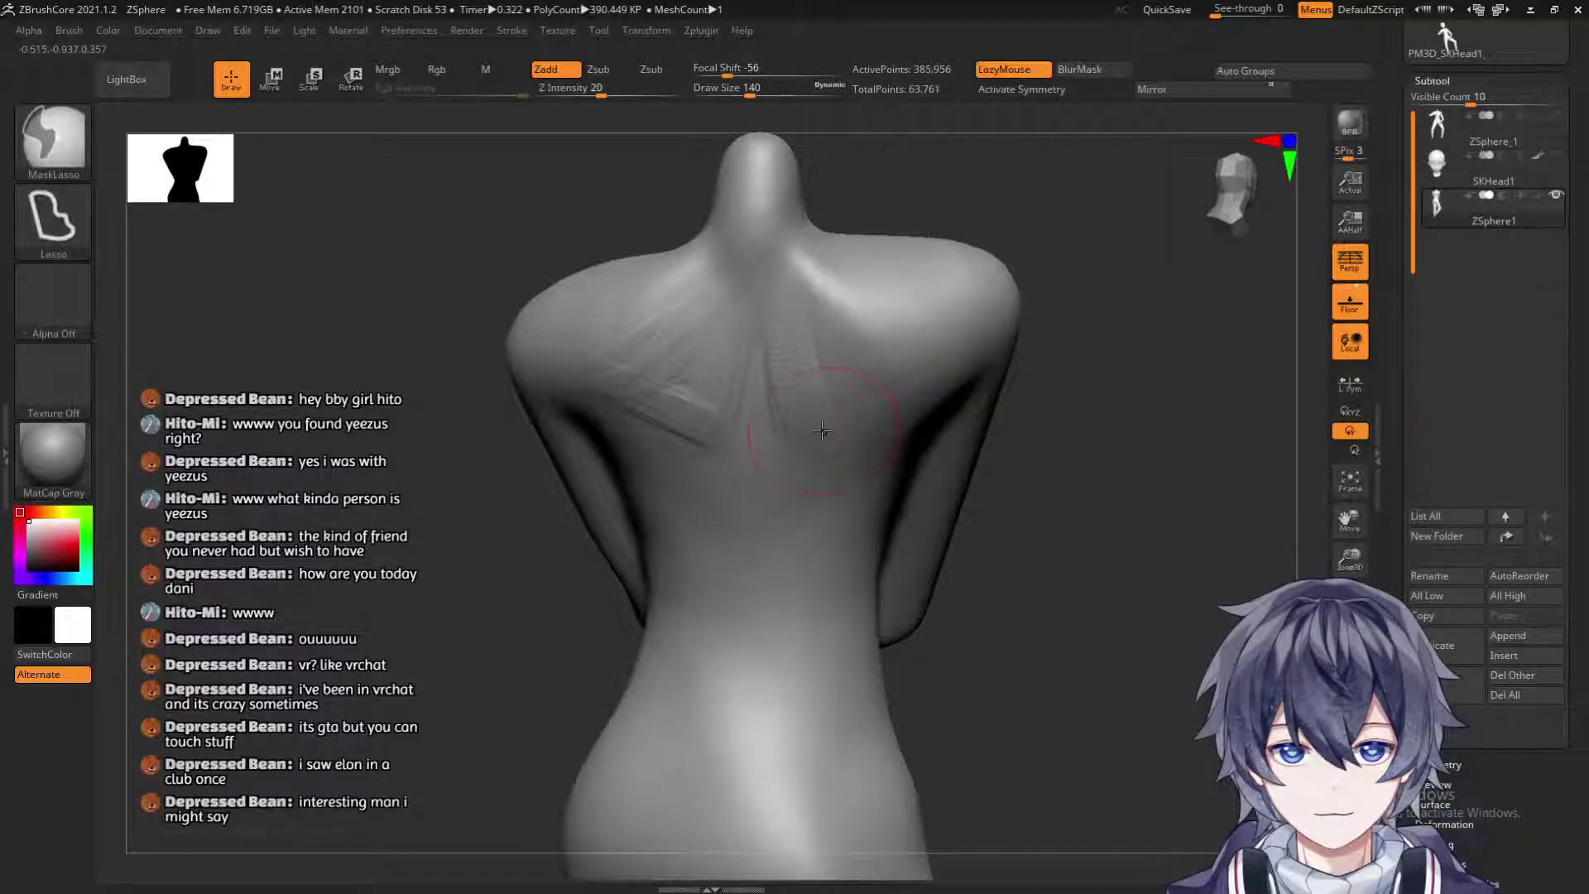
pyautogui.moveTo(820, 440); pyautogui.dragTo(950, 360)
pyautogui.hotkey('ctrl', 'z')
pyautogui.moveTo(846, 414); pyautogui.dragTo(940, 359)
pyautogui.moveTo(850, 308); pyautogui.dragTo(997, 351)
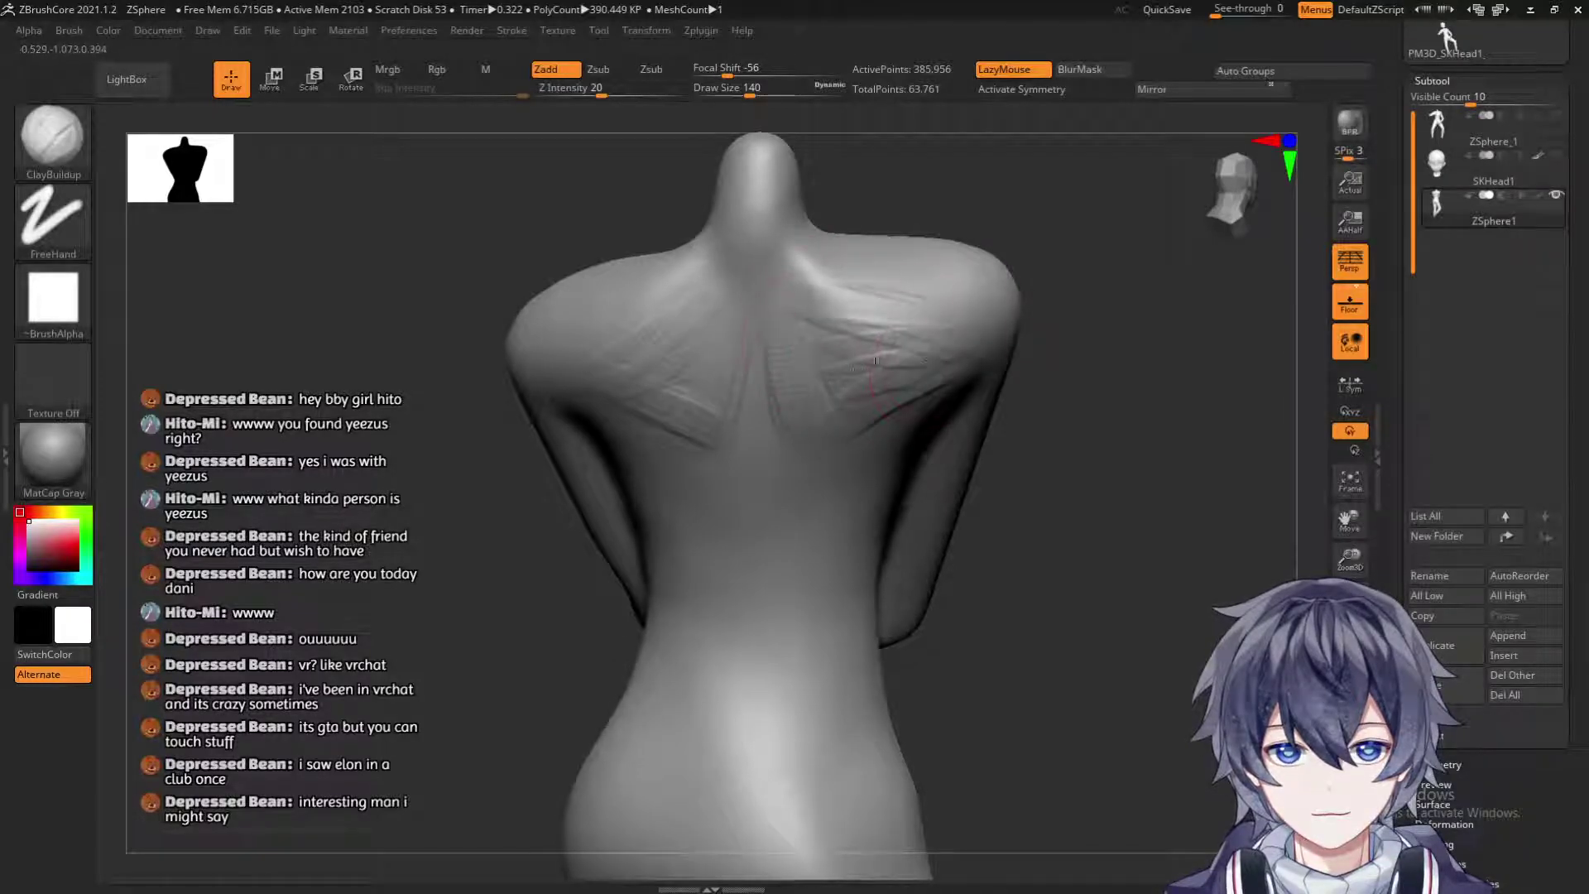
# Switch to the Move brush and smooth the clay strokes on both shoulder blades into the upper back.
pyautogui.click(53, 132)
pyautogui.click(145, 202)
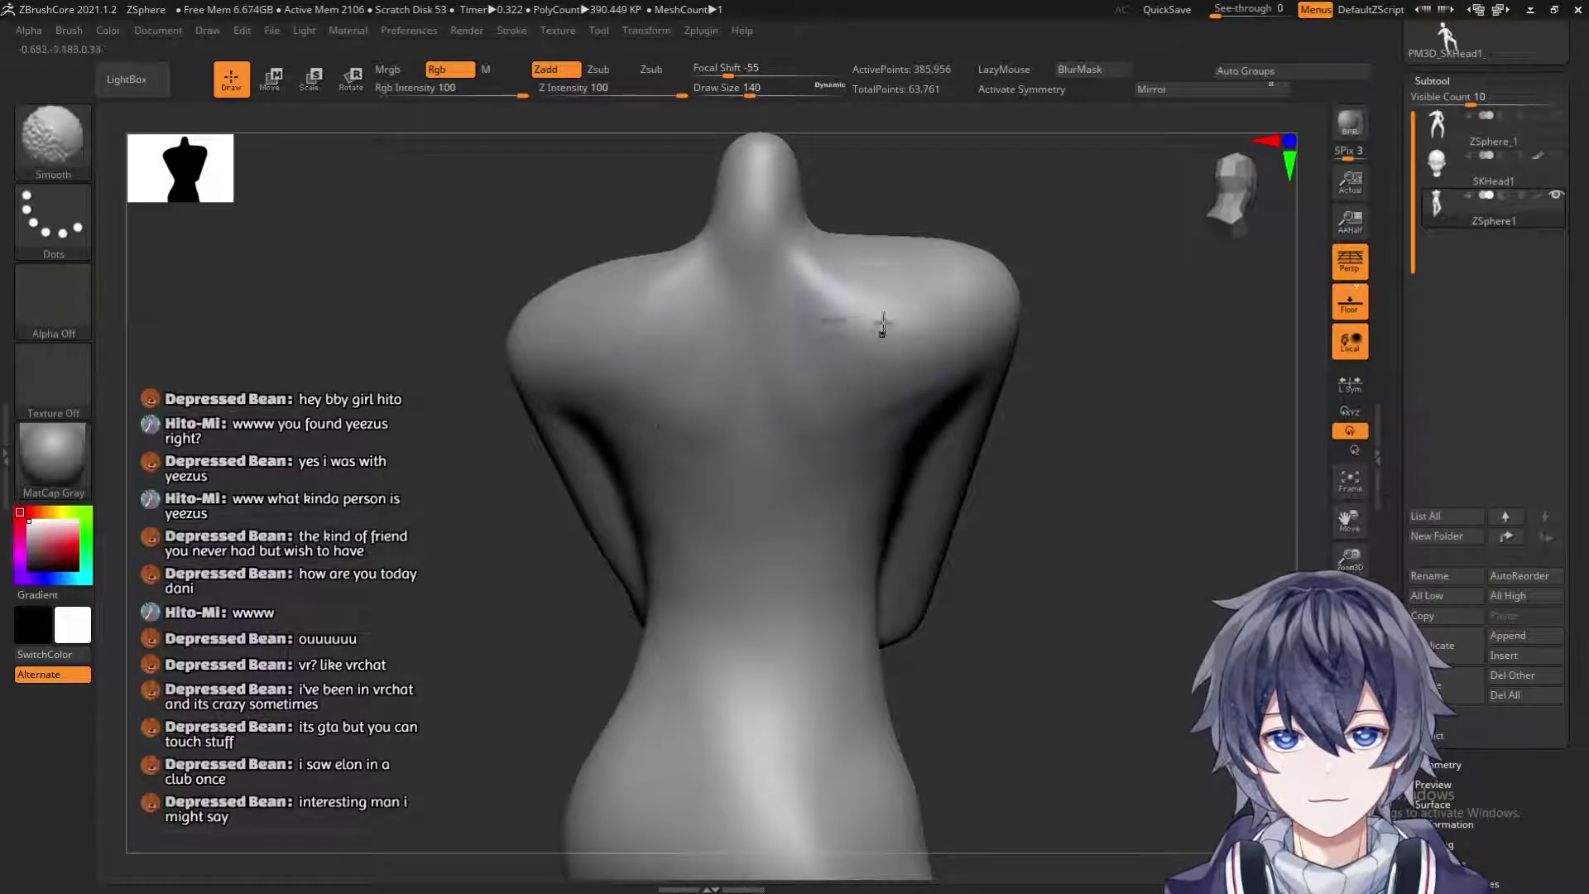
pyautogui.moveTo(862, 330); pyautogui.dragTo(890, 347)
pyautogui.hotkey('ctrl', 'z')
pyautogui.moveTo(1110, 497)
pyautogui.mouseDown()
pyautogui.moveTo(1128, 514)
pyautogui.moveTo(1128, 408)
pyautogui.moveTo(1071, 557)
pyautogui.moveTo(1071, 461)
pyautogui.moveTo(1011, 568)
pyautogui.moveTo(1023, 551)
pyautogui.mouseUp()
pyautogui.press('s')
pyautogui.moveTo(872, 355)
pyautogui.mouseDown()
pyautogui.moveTo(919, 359)
pyautogui.moveTo(871, 362)
pyautogui.moveTo(901, 365)
pyautogui.mouseUp()
# Readjust the draw size and refine the form of the back with short Move brush strokes.
pyautogui.press('s')
pyautogui.click(803, 420)
pyautogui.moveTo(847, 406); pyautogui.dragTo(886, 386)
pyautogui.moveTo(759, 372)
pyautogui.mouseDown()
pyautogui.moveTo(774, 403)
pyautogui.moveTo(764, 385)
pyautogui.mouseUp()
pyautogui.moveTo(865, 373)
pyautogui.keyDown('shift'); pyautogui.mouseDown()
pyautogui.moveTo(797, 373)
pyautogui.moveTo(759, 399)
pyautogui.moveTo(864, 378)
pyautogui.mouseUp(); pyautogui.keyUp('shift')
pyautogui.moveTo(970, 393); pyautogui.dragTo(947, 398)
pyautogui.moveTo(866, 429); pyautogui.dragTo(882, 431)
pyautogui.moveTo(990, 451)
pyautogui.mouseDown()
pyautogui.moveTo(1031, 450)
pyautogui.moveTo(851, 508)
pyautogui.moveTo(927, 525)
pyautogui.moveTo(827, 472)
pyautogui.mouseUp()
# Increase the draw size to 415 and reshape and smooth the buttocks and upper thighs.
pyautogui.press('s')
pyautogui.moveTo(631, 469); pyautogui.dragTo(625, 469)
pyautogui.moveTo(840, 455)
pyautogui.keyDown('alt'); pyautogui.mouseDown()
pyautogui.moveTo(824, 513)
pyautogui.moveTo(738, 513)
pyautogui.moveTo(719, 553)
pyautogui.mouseUp(); pyautogui.keyUp('alt')
pyautogui.press('s')
pyautogui.keyDown('shift'); pyautogui.moveTo(514, 534); pyautogui.dragTo(520, 552); pyautogui.keyUp('shift')
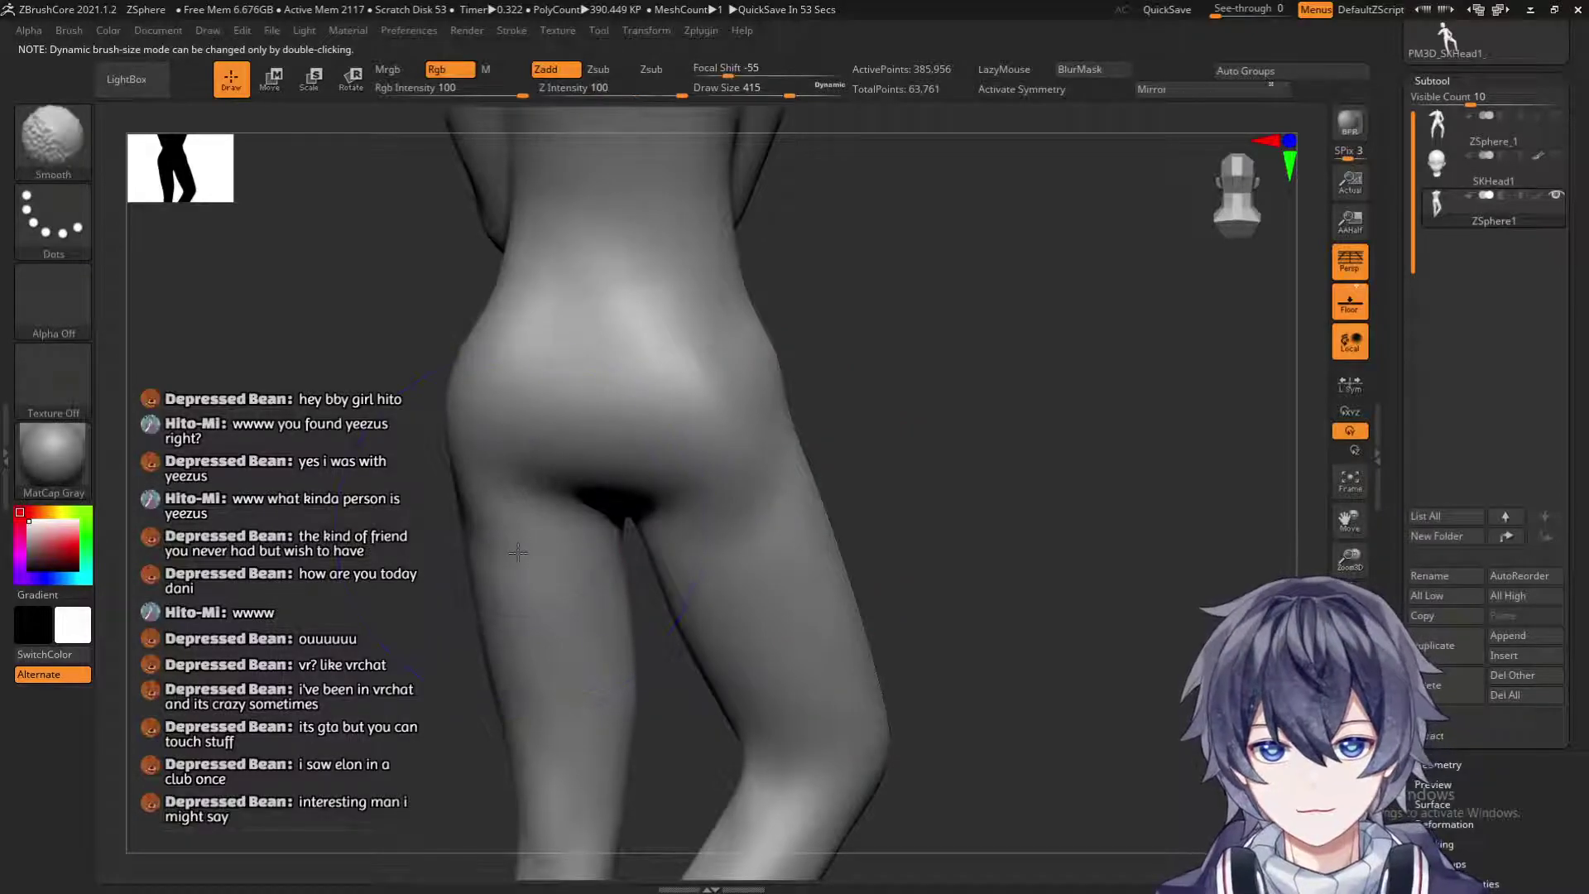
pyautogui.moveTo(886, 447); pyautogui.dragTo(826, 455)
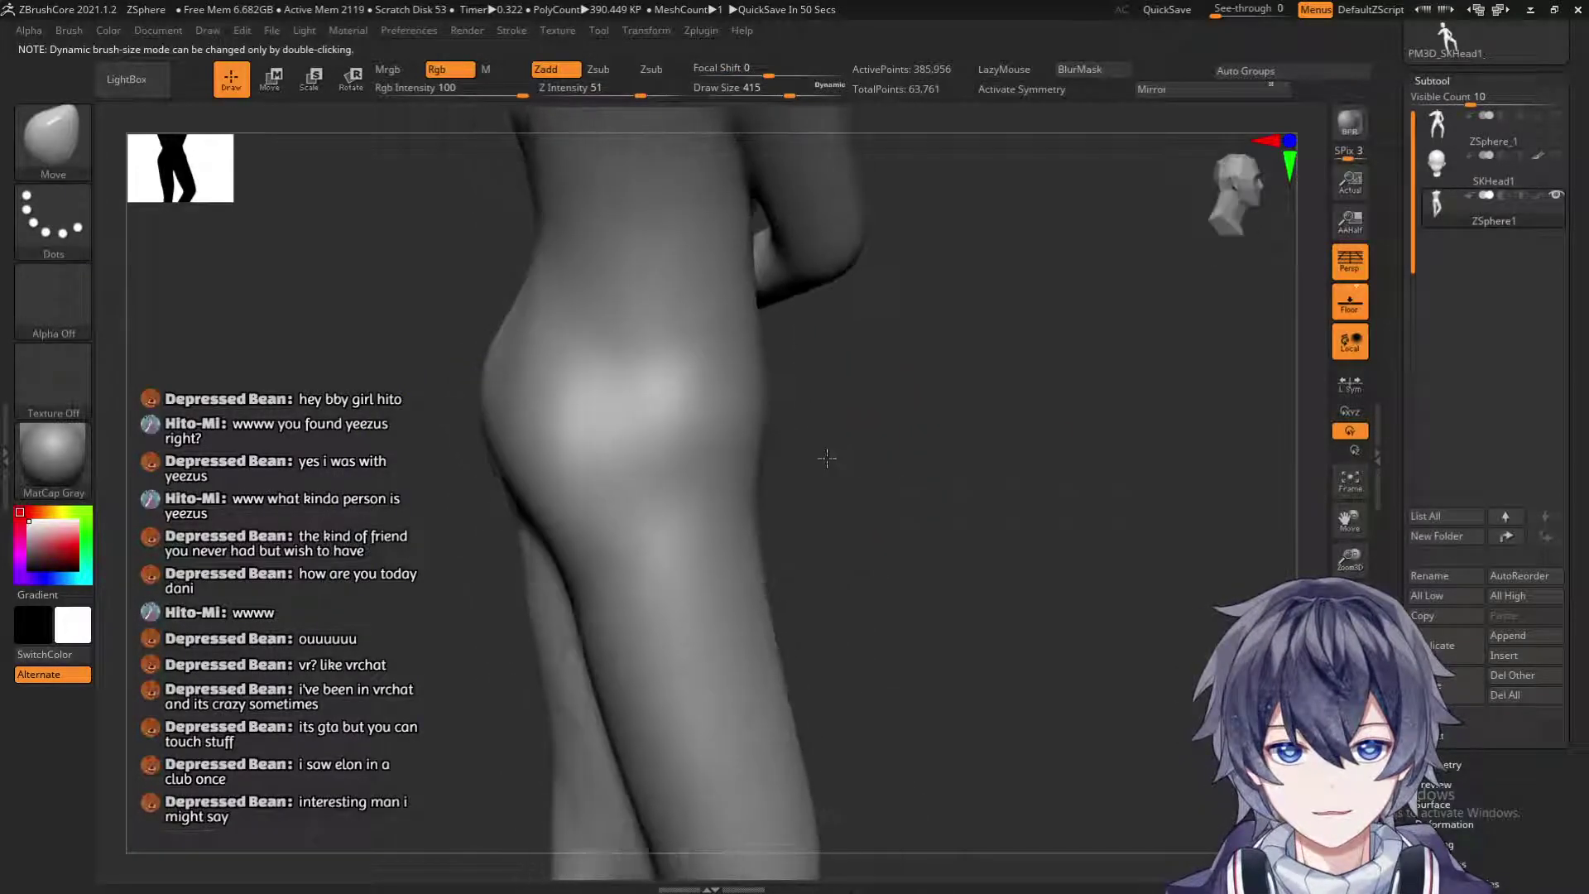
pyautogui.keyDown('alt'); pyautogui.moveTo(940, 433); pyautogui.dragTo(1030, 331); pyautogui.keyUp('alt')
pyautogui.moveTo(1030, 331)
pyautogui.mouseDown()
pyautogui.moveTo(1069, 330)
pyautogui.moveTo(1056, 327)
pyautogui.mouseUp()
# Build up the back of the right thigh below the buttock with ClayBuildup at draw size 207 and smooth it.
pyautogui.click(69, 132)
pyautogui.click(263, 215)
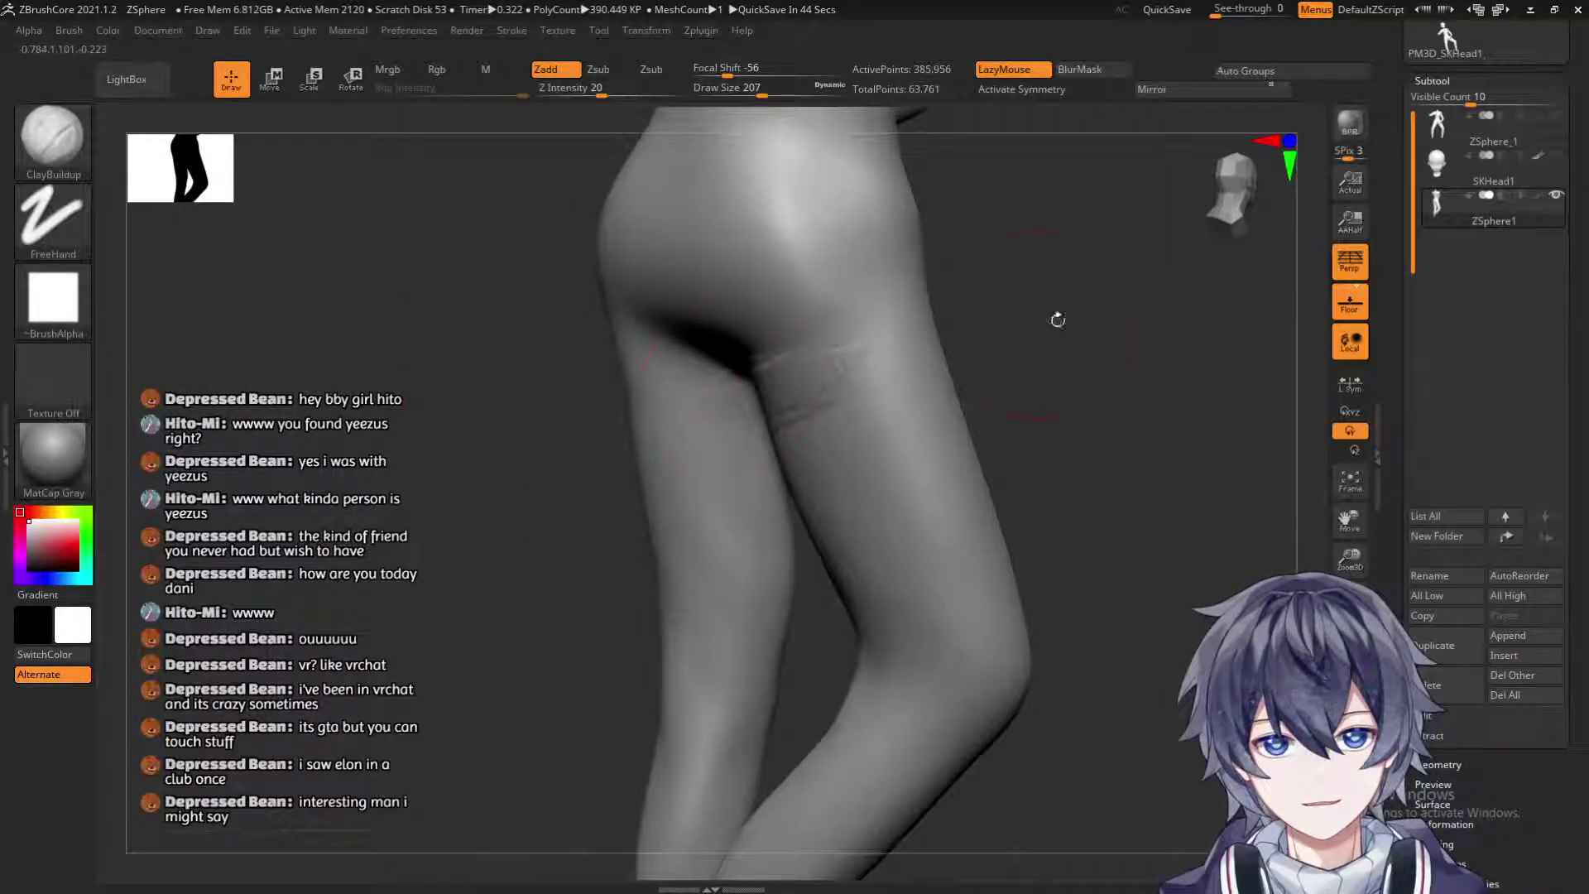
pyautogui.moveTo(1053, 321); pyautogui.dragTo(968, 313)
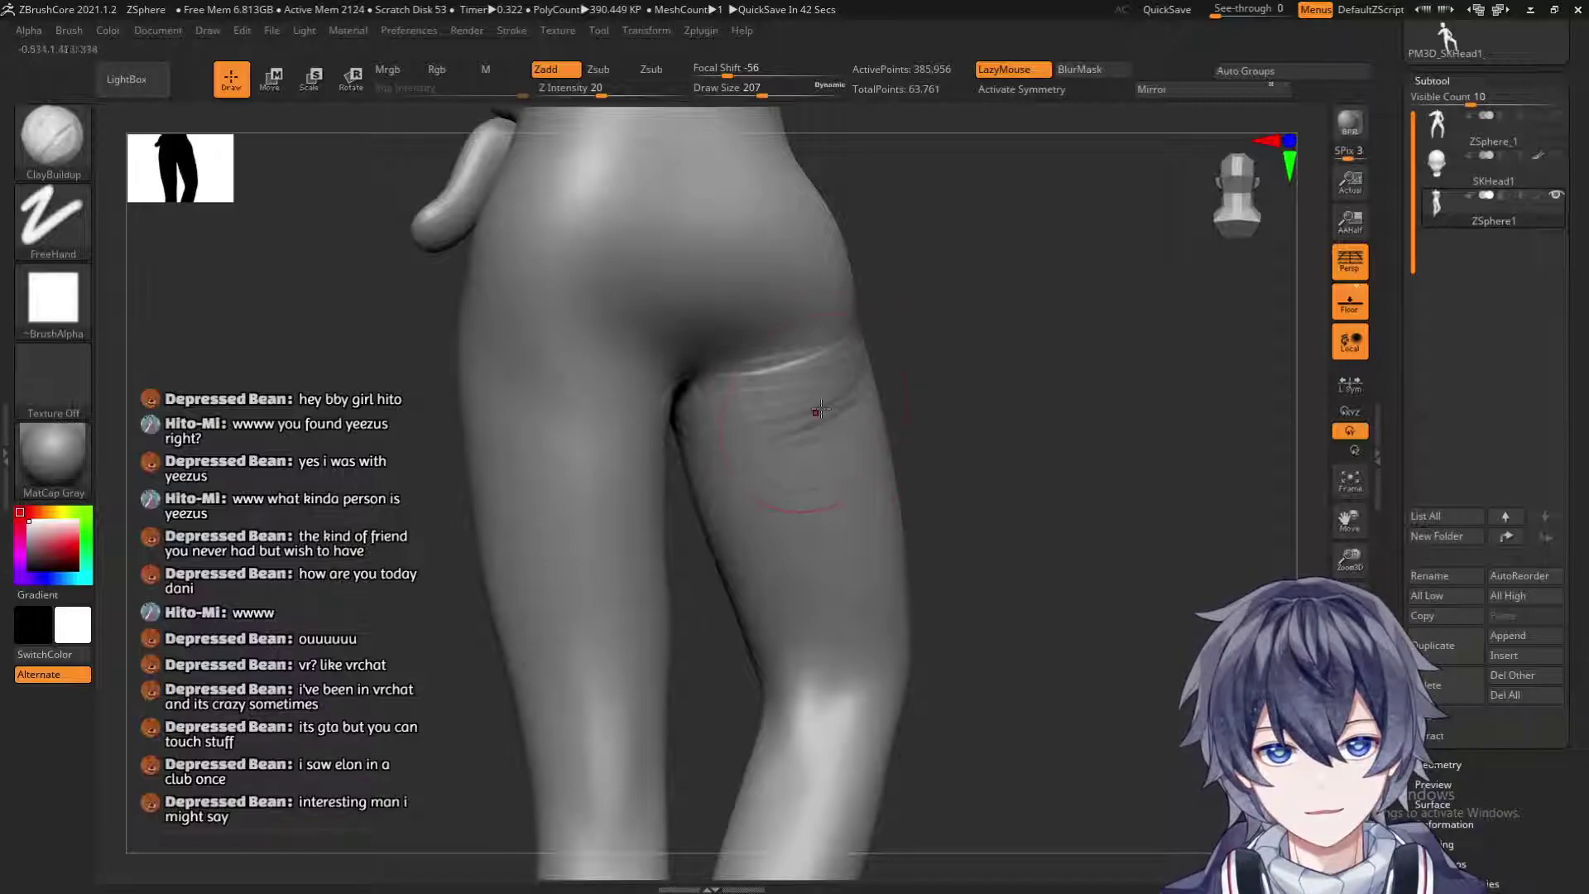
pyautogui.moveTo(896, 404); pyautogui.dragTo(886, 372)
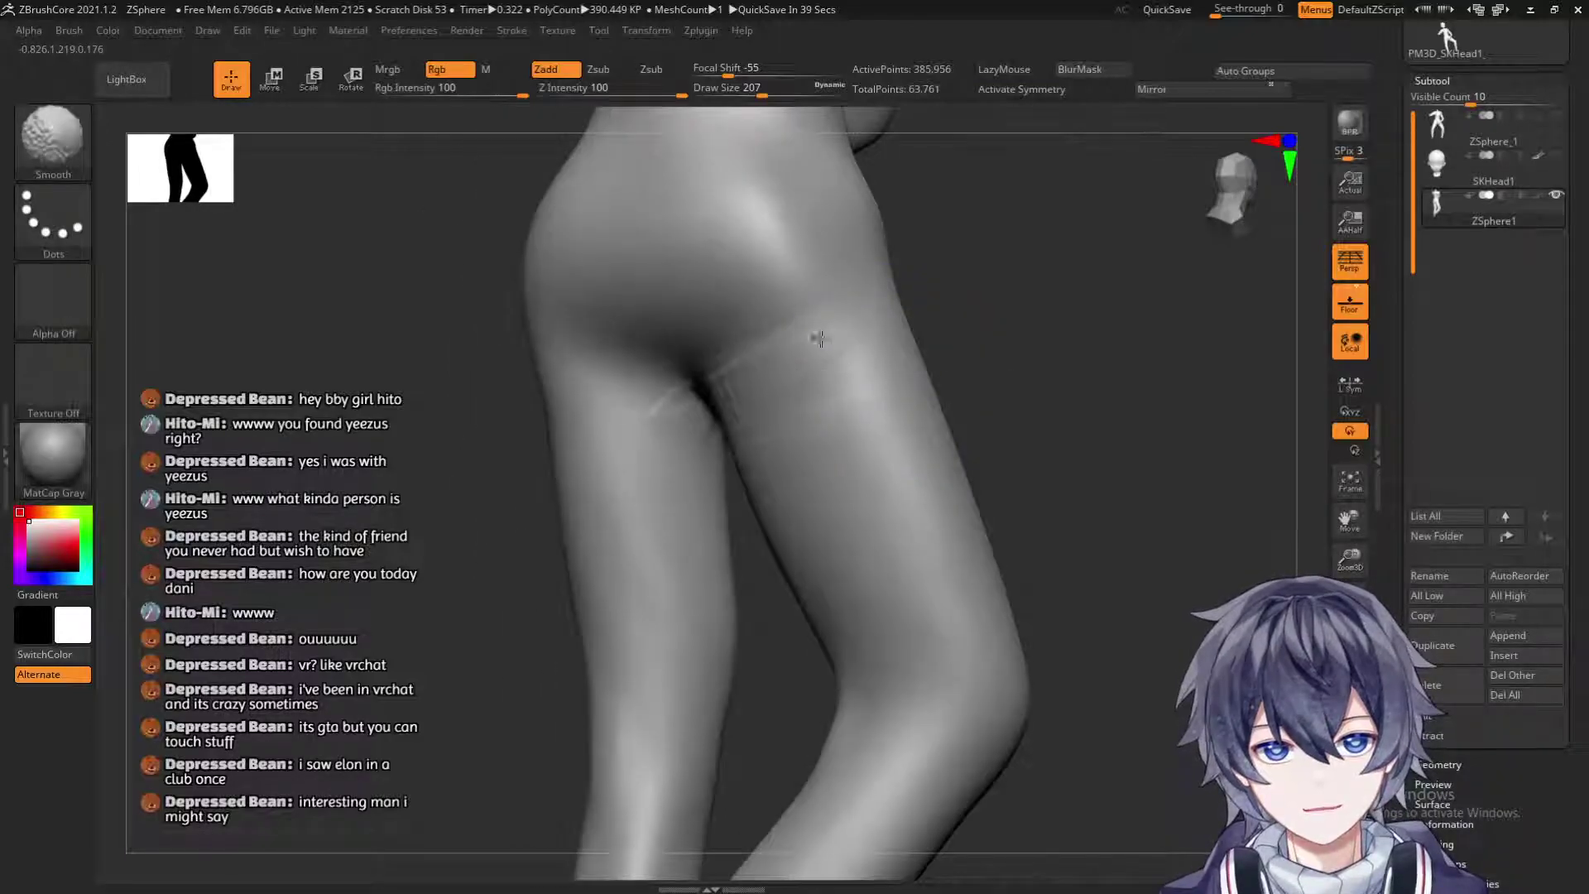
pyautogui.moveTo(1111, 386)
pyautogui.keyDown('alt'); pyautogui.mouseDown()
pyautogui.moveTo(1105, 274)
pyautogui.moveTo(951, 418)
pyautogui.mouseUp(); pyautogui.keyUp('alt')
# Set the ClayBuildup draw size to 90, build up the left upper arm's inner side near the elbow and smooth it.
pyautogui.moveTo(951, 418)
pyautogui.keyDown('alt'); pyautogui.mouseDown()
pyautogui.moveTo(972, 534)
pyautogui.moveTo(1022, 521)
pyautogui.mouseUp(); pyautogui.keyUp('alt')
pyautogui.keyDown('alt'); pyautogui.moveTo(1022, 522); pyautogui.dragTo(1028, 694); pyautogui.keyUp('alt')
pyautogui.keyDown('alt'); pyautogui.moveTo(1059, 579); pyautogui.dragTo(1072, 754); pyautogui.keyUp('alt')
pyautogui.moveTo(996, 515); pyautogui.dragTo(869, 557)
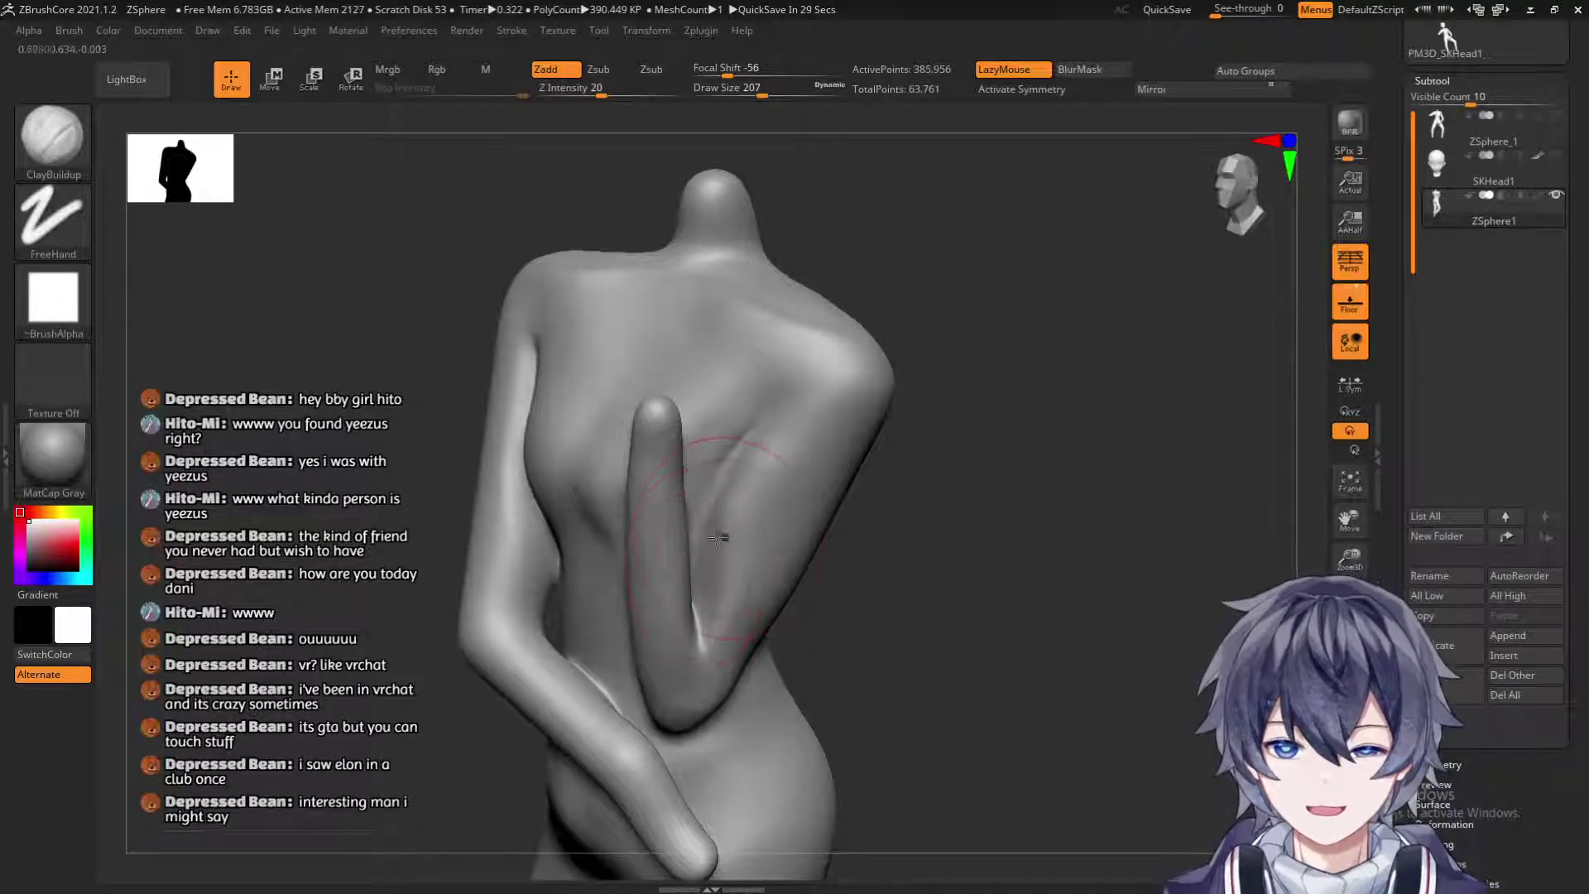
pyautogui.press('s')
pyautogui.moveTo(733, 540); pyautogui.dragTo(717, 546)
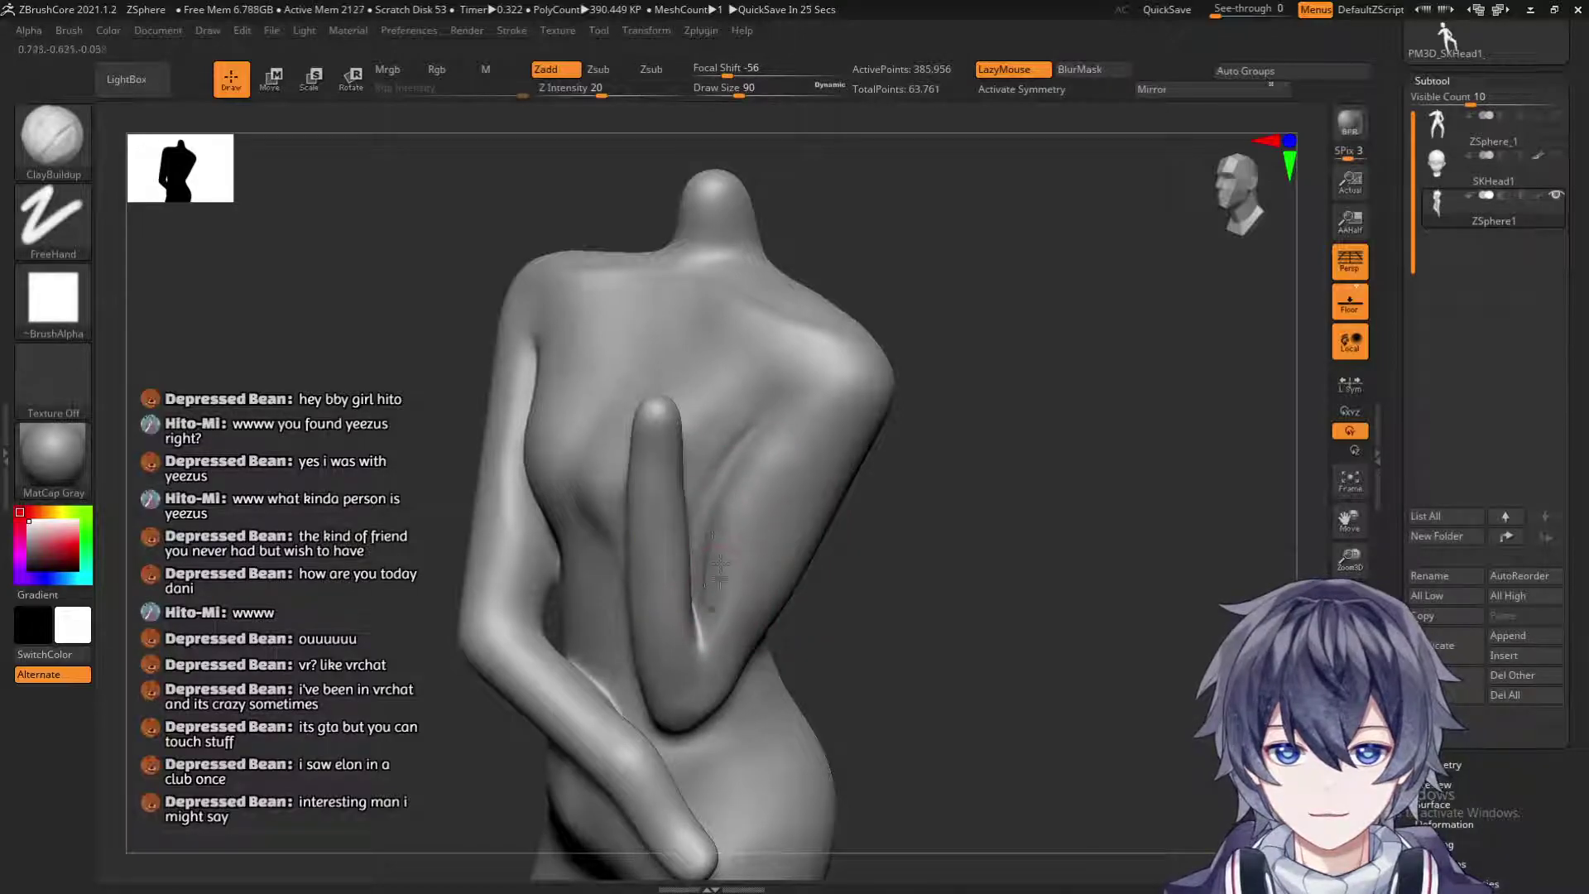
pyautogui.moveTo(917, 562)
pyautogui.keyDown('alt'); pyautogui.mouseDown()
pyautogui.moveTo(897, 635)
pyautogui.moveTo(910, 712)
pyautogui.mouseUp(); pyautogui.keyUp('alt')
pyautogui.moveTo(1001, 596); pyautogui.dragTo(973, 609)
pyautogui.moveTo(708, 662); pyautogui.dragTo(700, 488)
pyautogui.moveTo(725, 660); pyautogui.dragTo(747, 527)
pyautogui.keyDown('shift'); pyautogui.moveTo(736, 622); pyautogui.dragTo(732, 632); pyautogui.keyUp('shift')
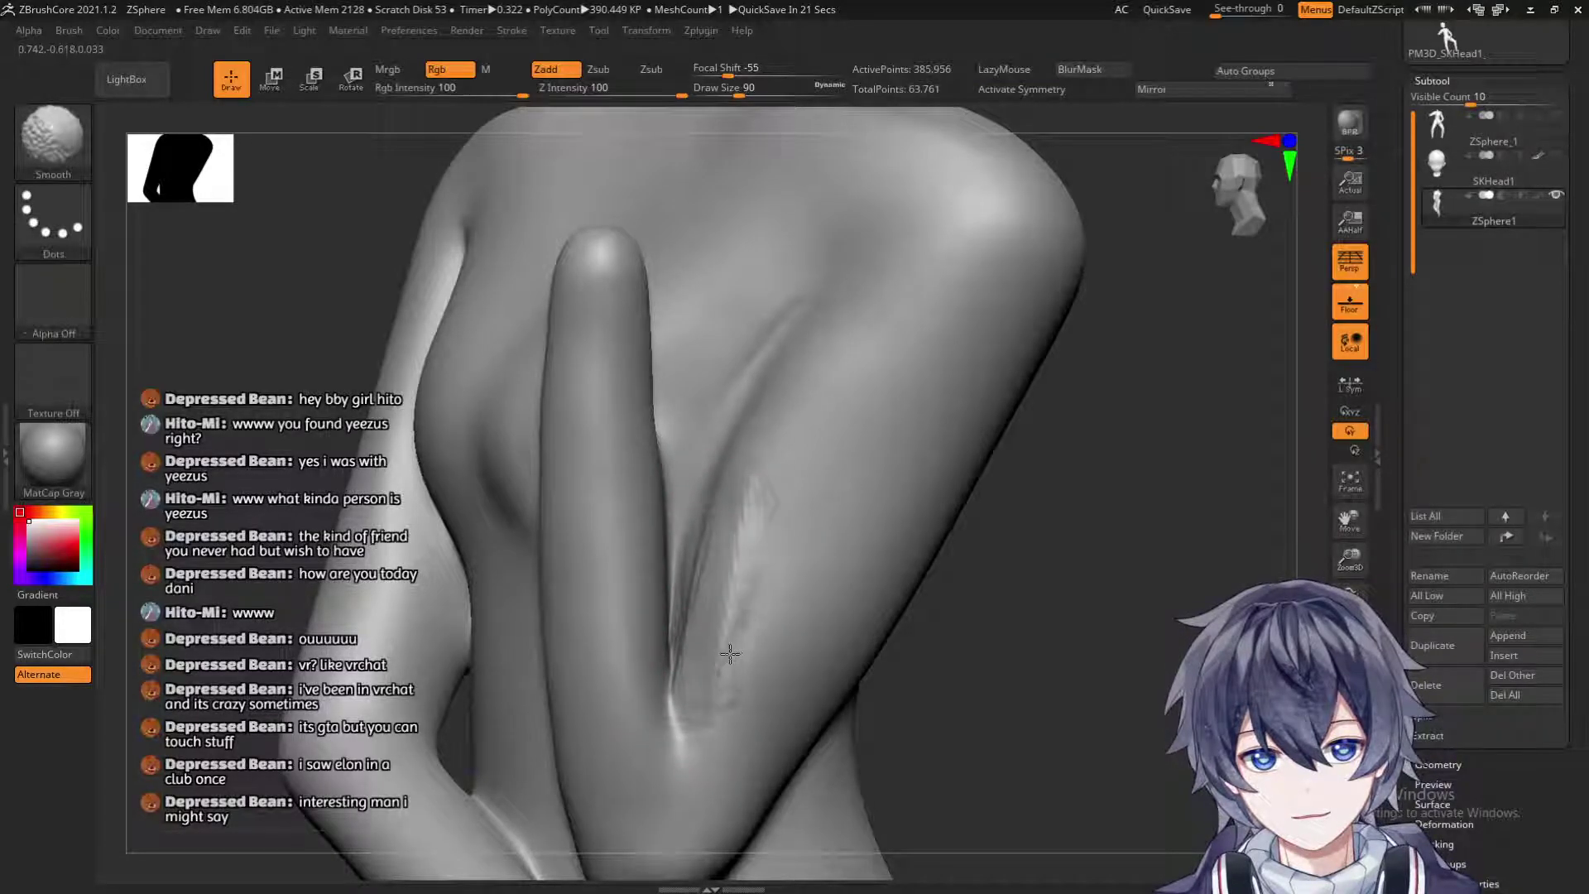
pyautogui.moveTo(749, 691)
pyautogui.mouseDown()
pyautogui.moveTo(784, 550)
pyautogui.moveTo(765, 646)
pyautogui.moveTo(760, 563)
pyautogui.moveTo(776, 550)
pyautogui.mouseUp()
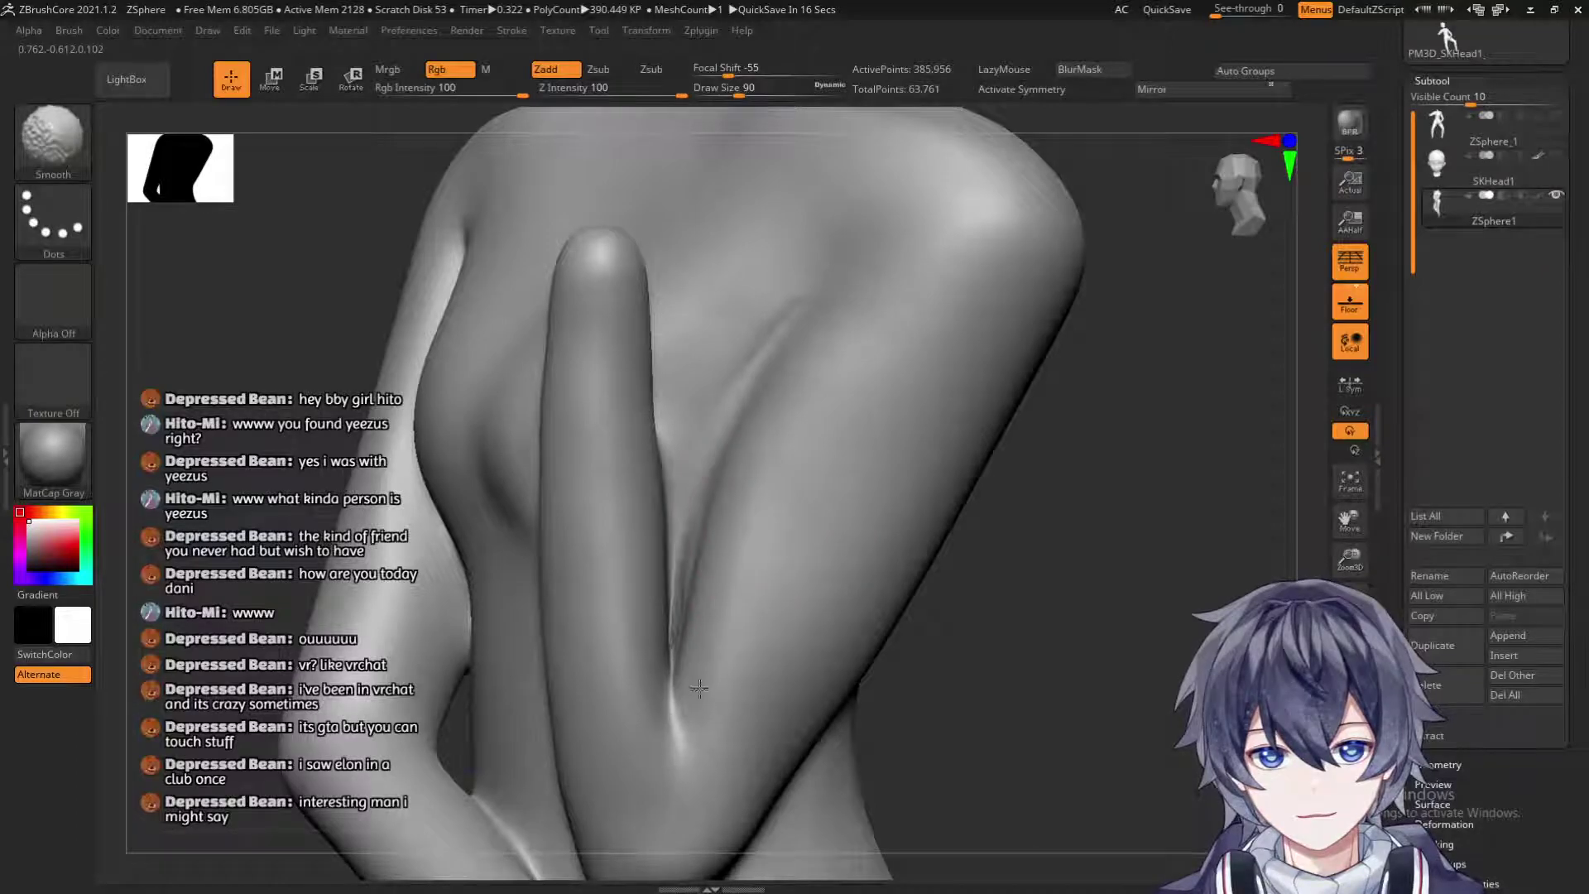
# Build up the left forearm near the elbow fold with ClayBuildup and smooth the added volume.
pyautogui.moveTo(990, 610); pyautogui.dragTo(920, 613)
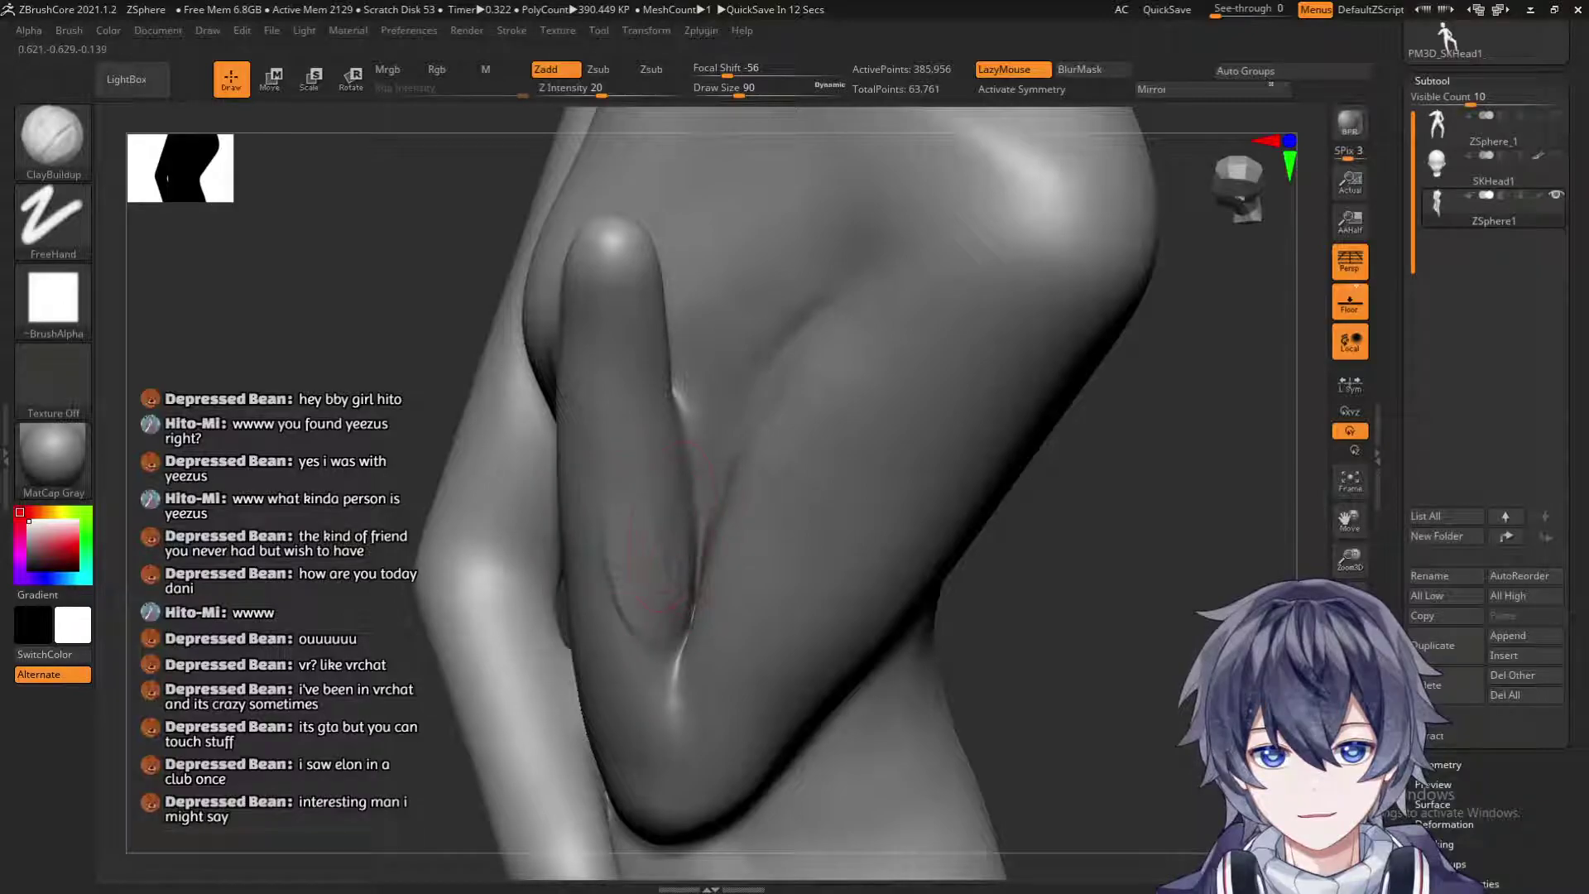
pyautogui.press('shift')
pyautogui.moveTo(1242, 476)
pyautogui.mouseDown()
pyautogui.moveTo(1185, 455)
pyautogui.moveTo(777, 517)
pyautogui.moveTo(588, 412)
pyautogui.mouseUp()
# Carve the crease between the raised left forearm and upper arm down to the elbow with the DamStandard brush.
pyautogui.click(79, 149)
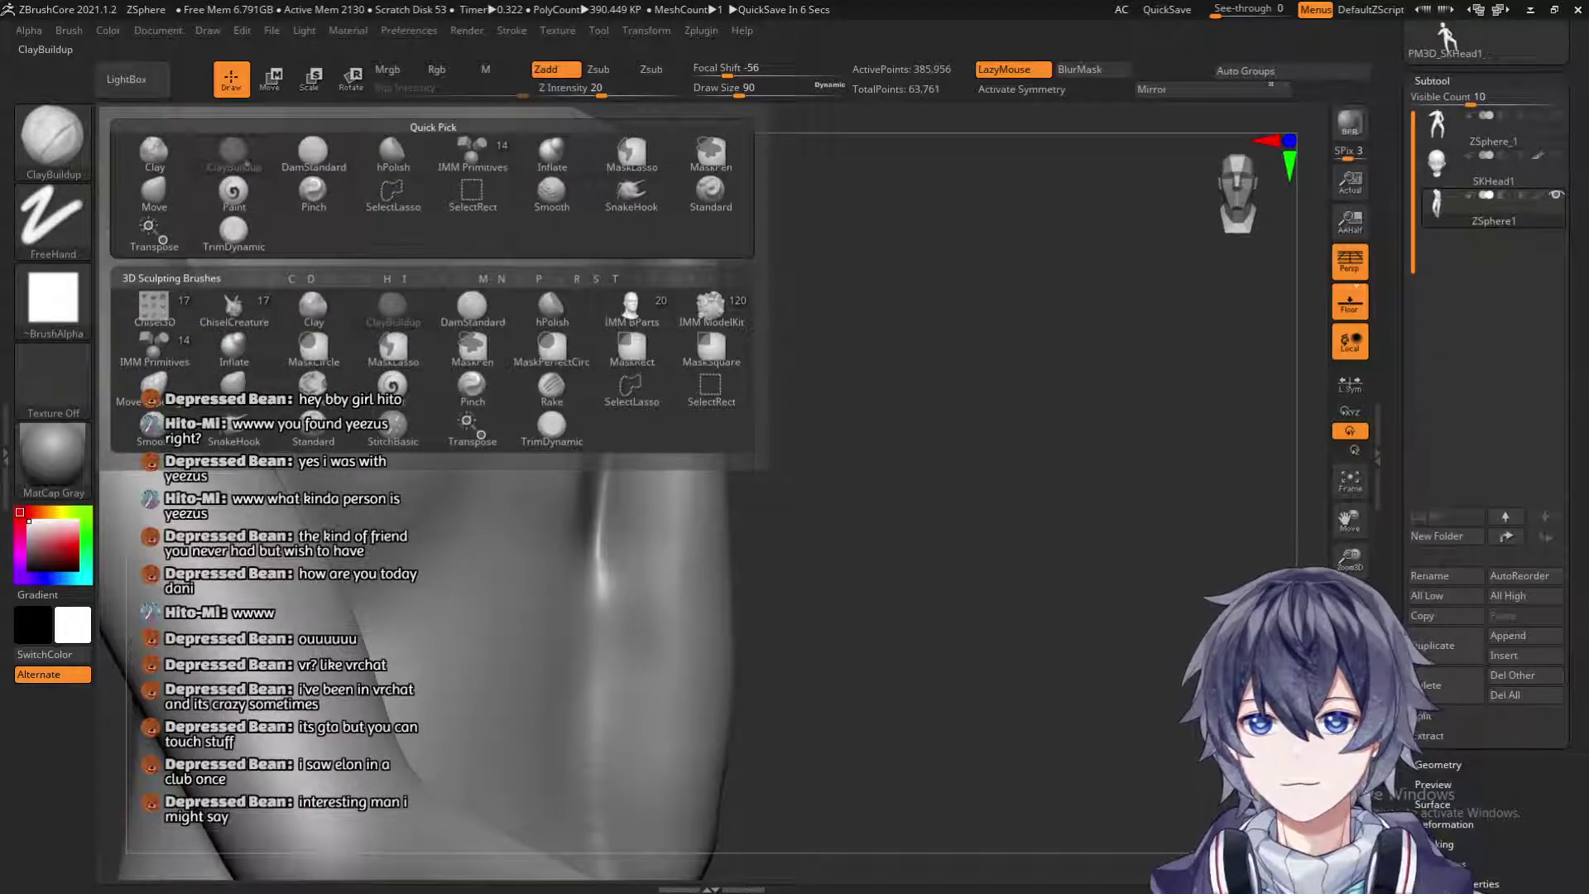
pyautogui.click(312, 153)
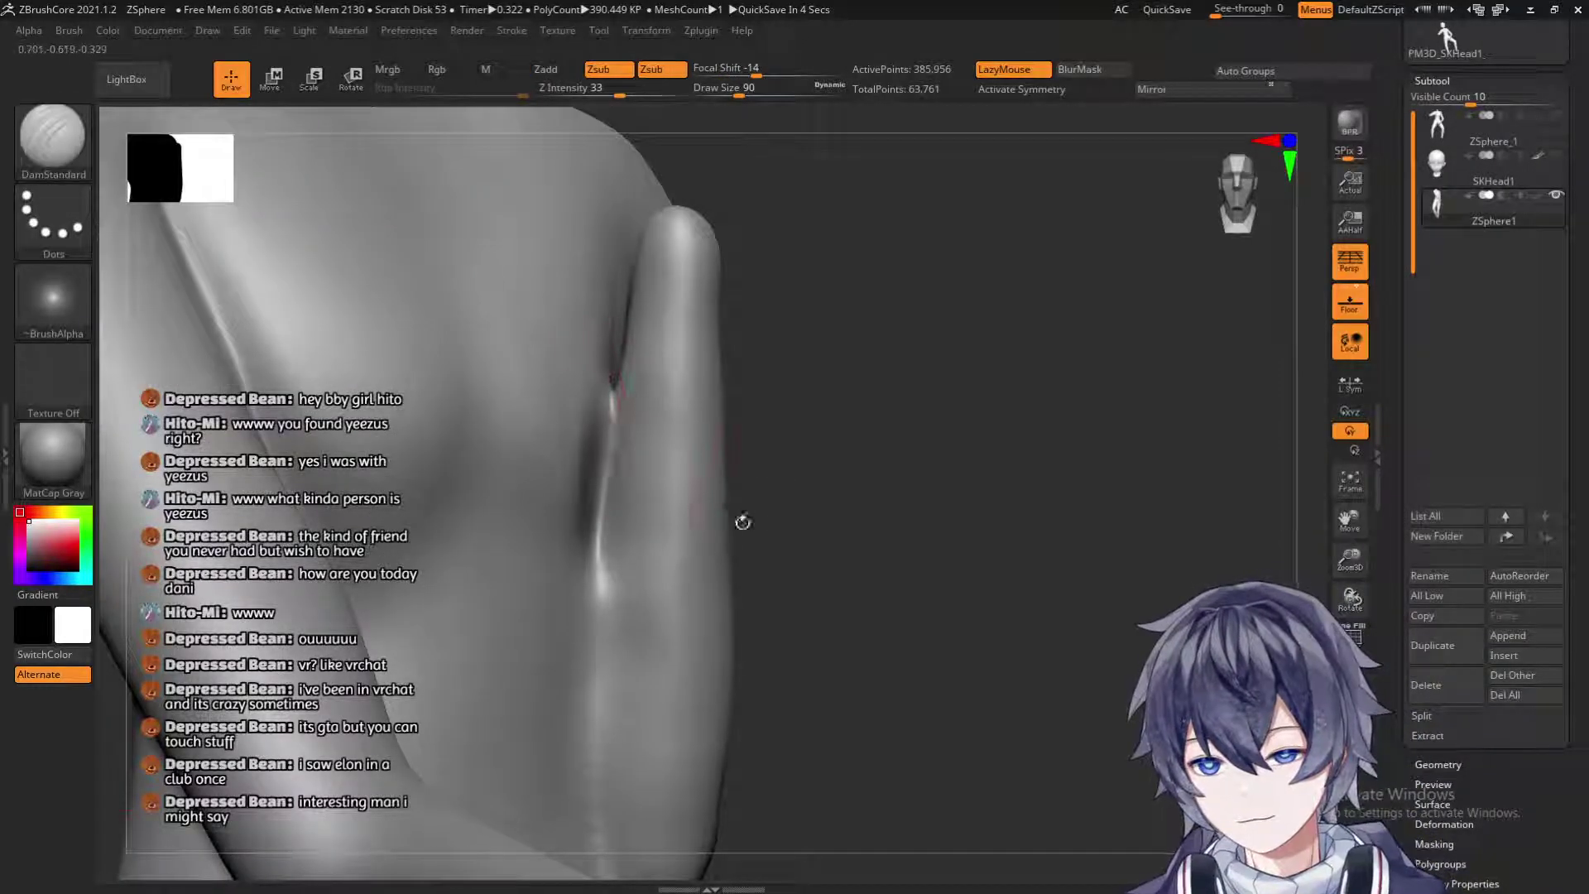
pyautogui.moveTo(820, 474)
pyautogui.mouseDown()
pyautogui.moveTo(874, 492)
pyautogui.moveTo(844, 486)
pyautogui.mouseUp()
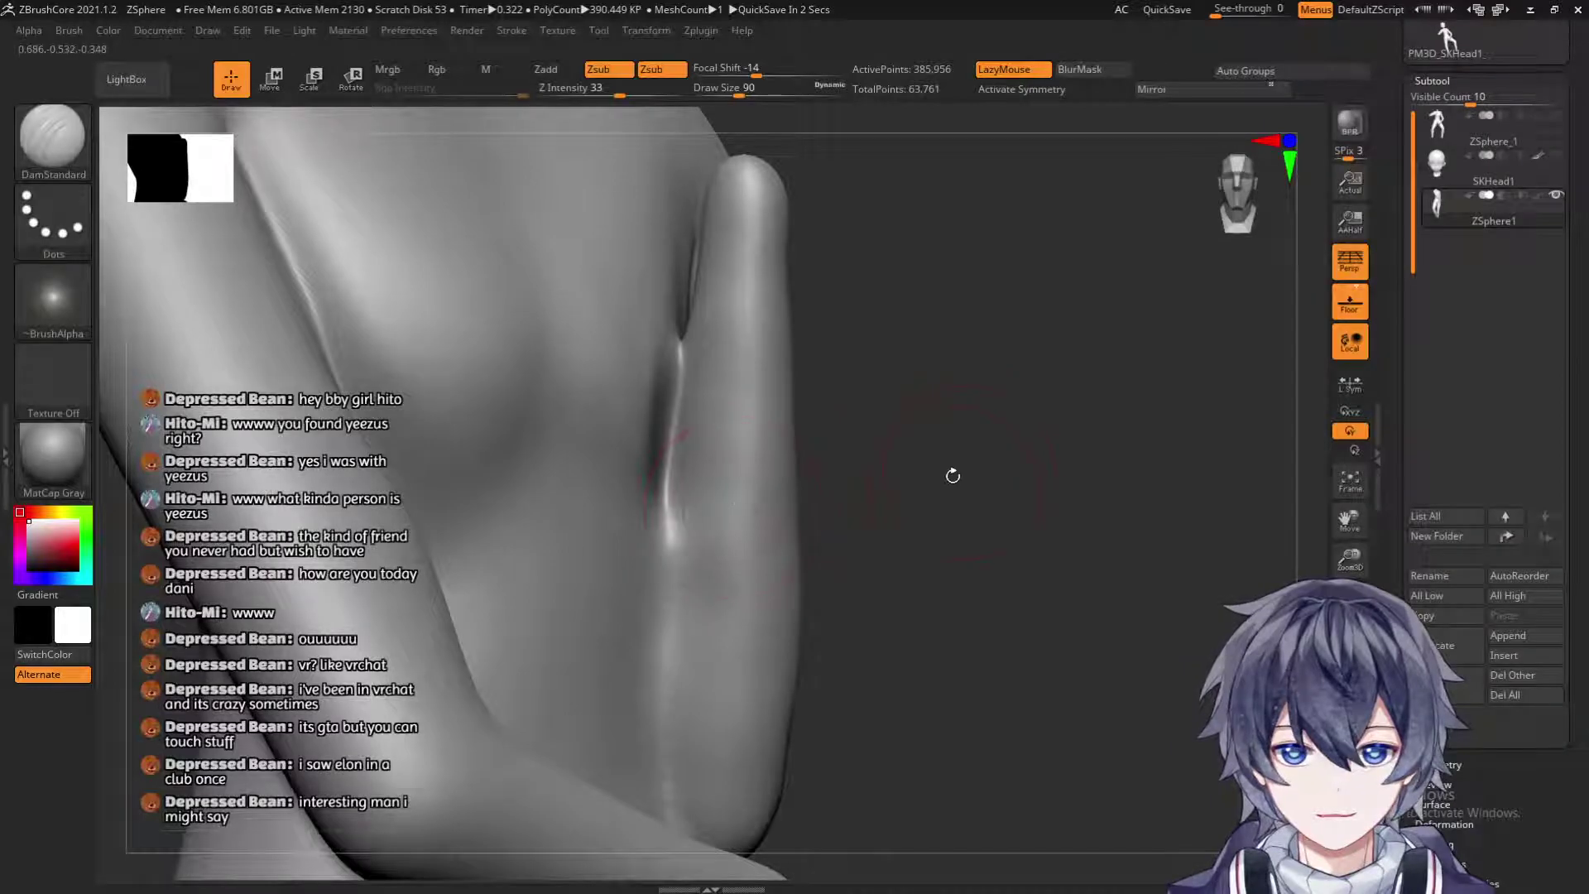
pyautogui.moveTo(959, 470); pyautogui.dragTo(727, 439)
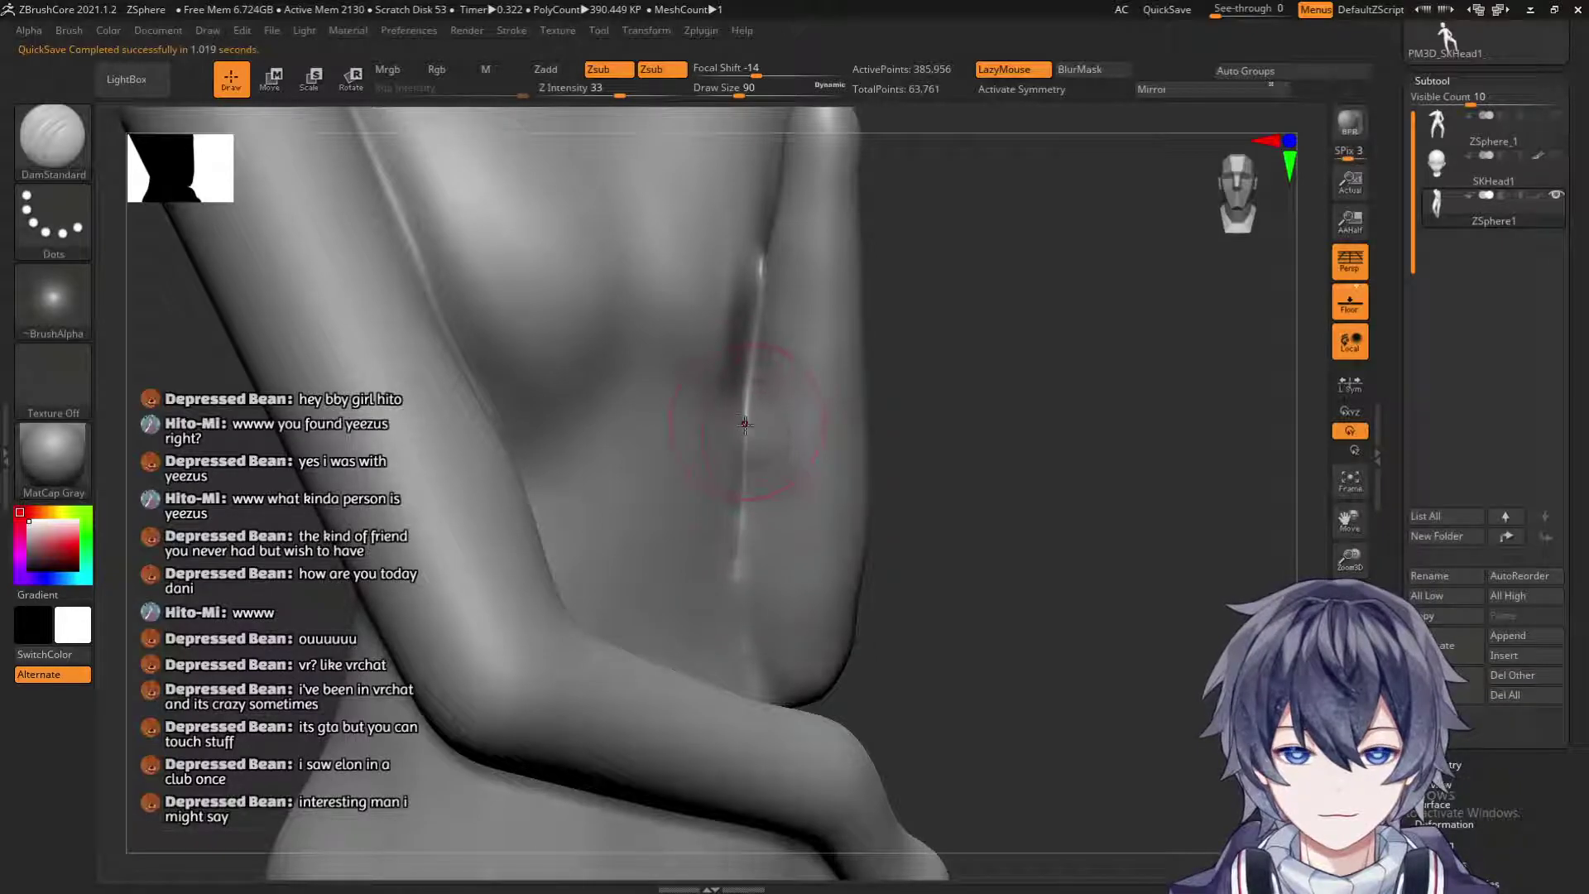
pyautogui.moveTo(961, 538); pyautogui.dragTo(982, 604)
pyautogui.moveTo(1007, 525)
pyautogui.keyDown('shift'); pyautogui.mouseDown()
pyautogui.moveTo(1032, 506)
pyautogui.moveTo(1020, 437)
pyautogui.moveTo(806, 485)
pyautogui.mouseUp(); pyautogui.keyUp('shift')
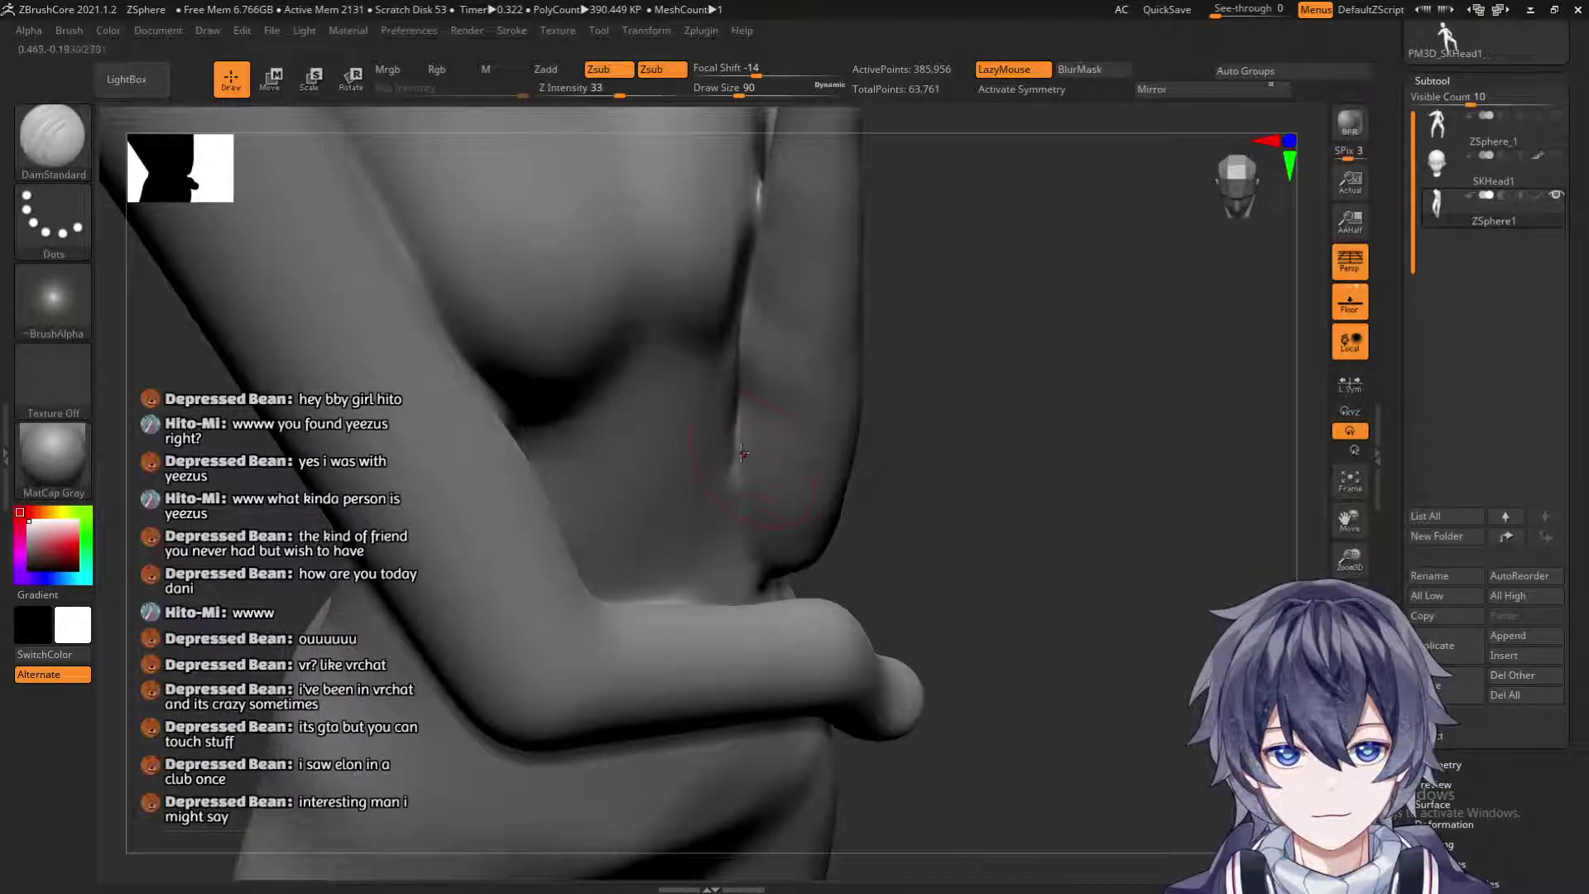
pyautogui.moveTo(967, 440); pyautogui.dragTo(921, 368)
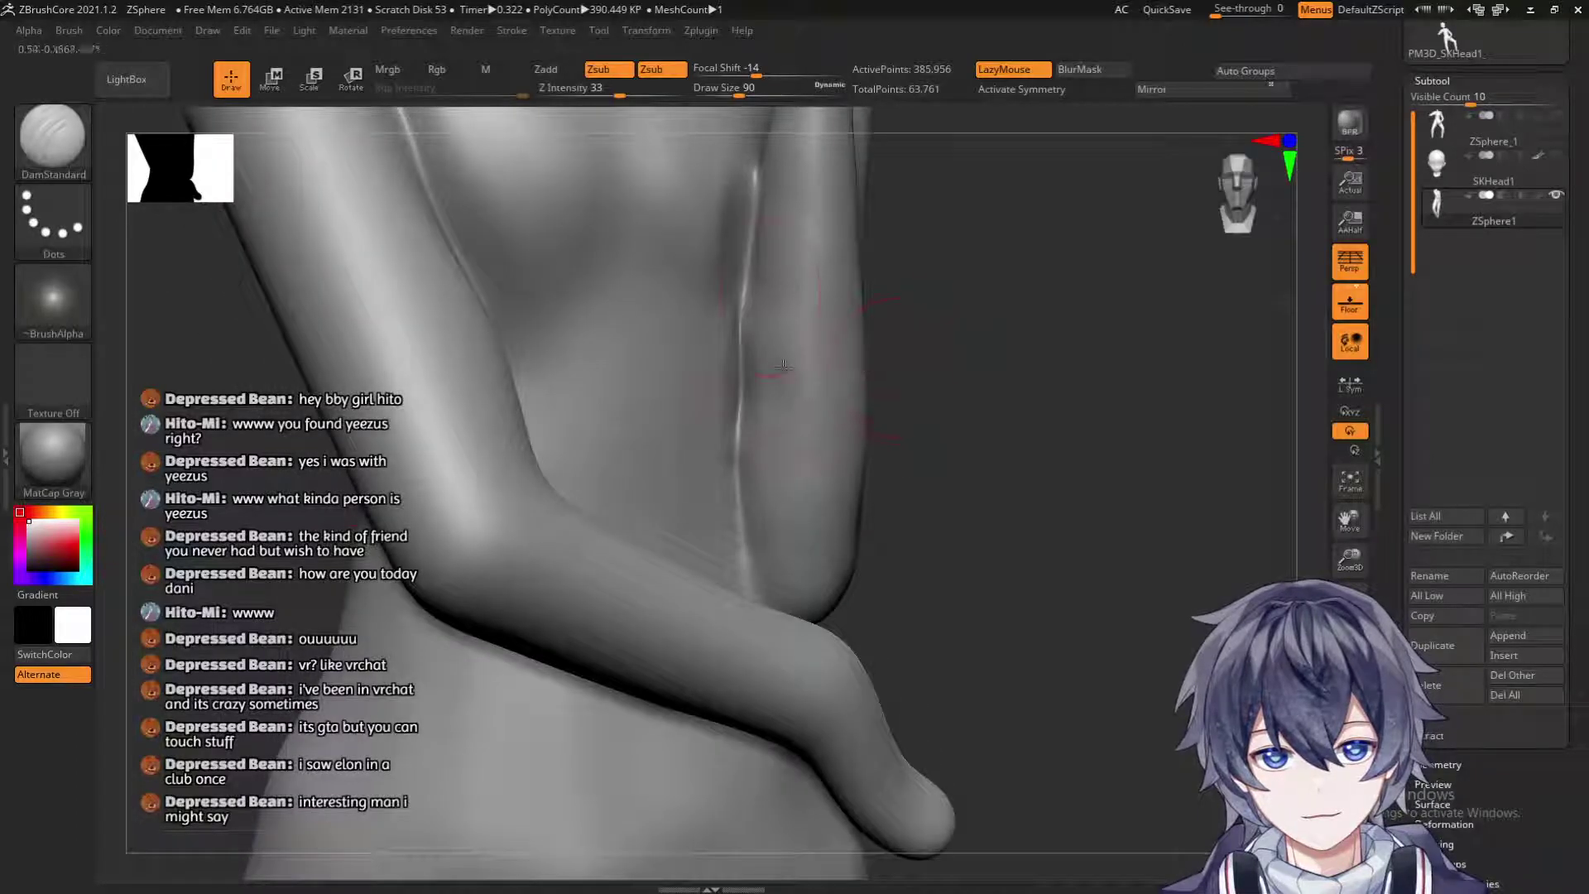
pyautogui.moveTo(955, 310); pyautogui.dragTo(904, 433)
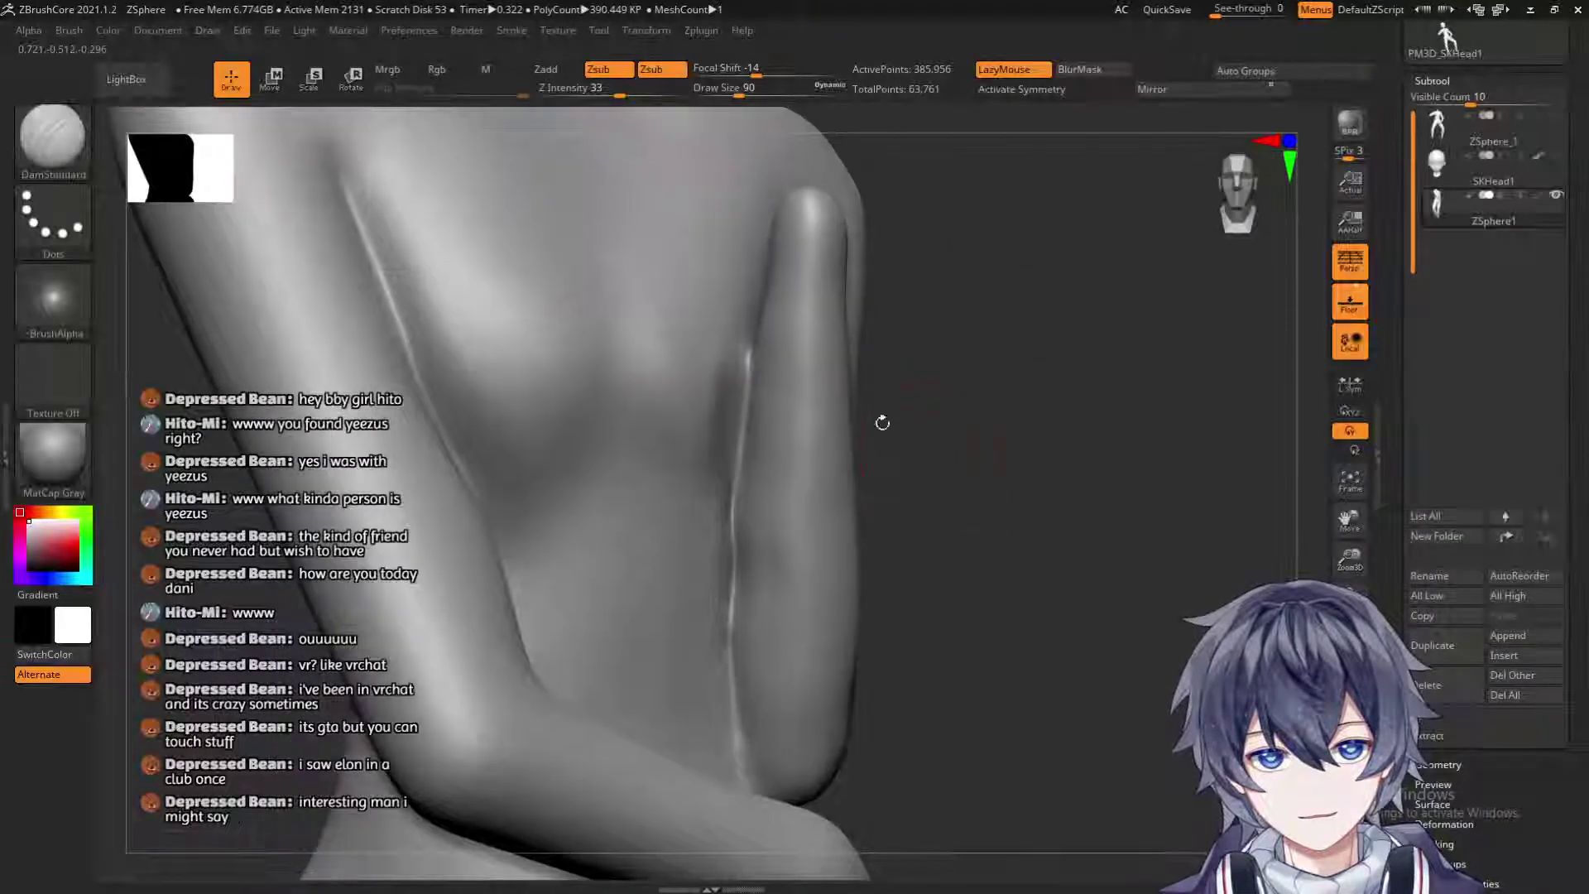
# Adjust the left arm's fold line with the Move brush at draw size 56 and smooth the crease.
pyautogui.click(54, 147)
pyautogui.click(189, 211)
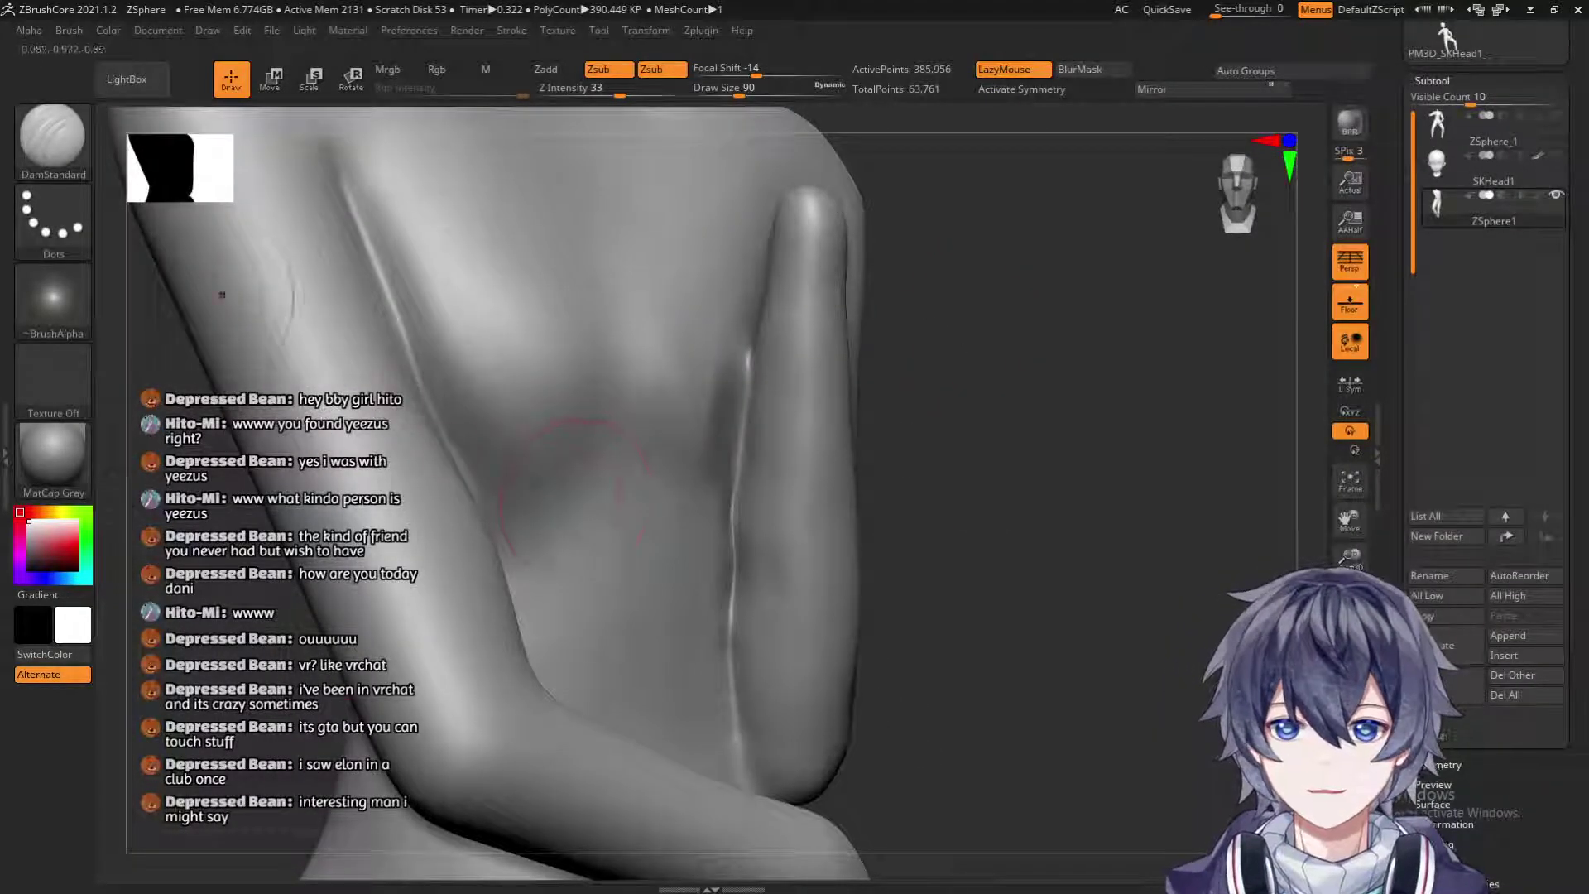
pyautogui.click(58, 149)
pyautogui.click(169, 203)
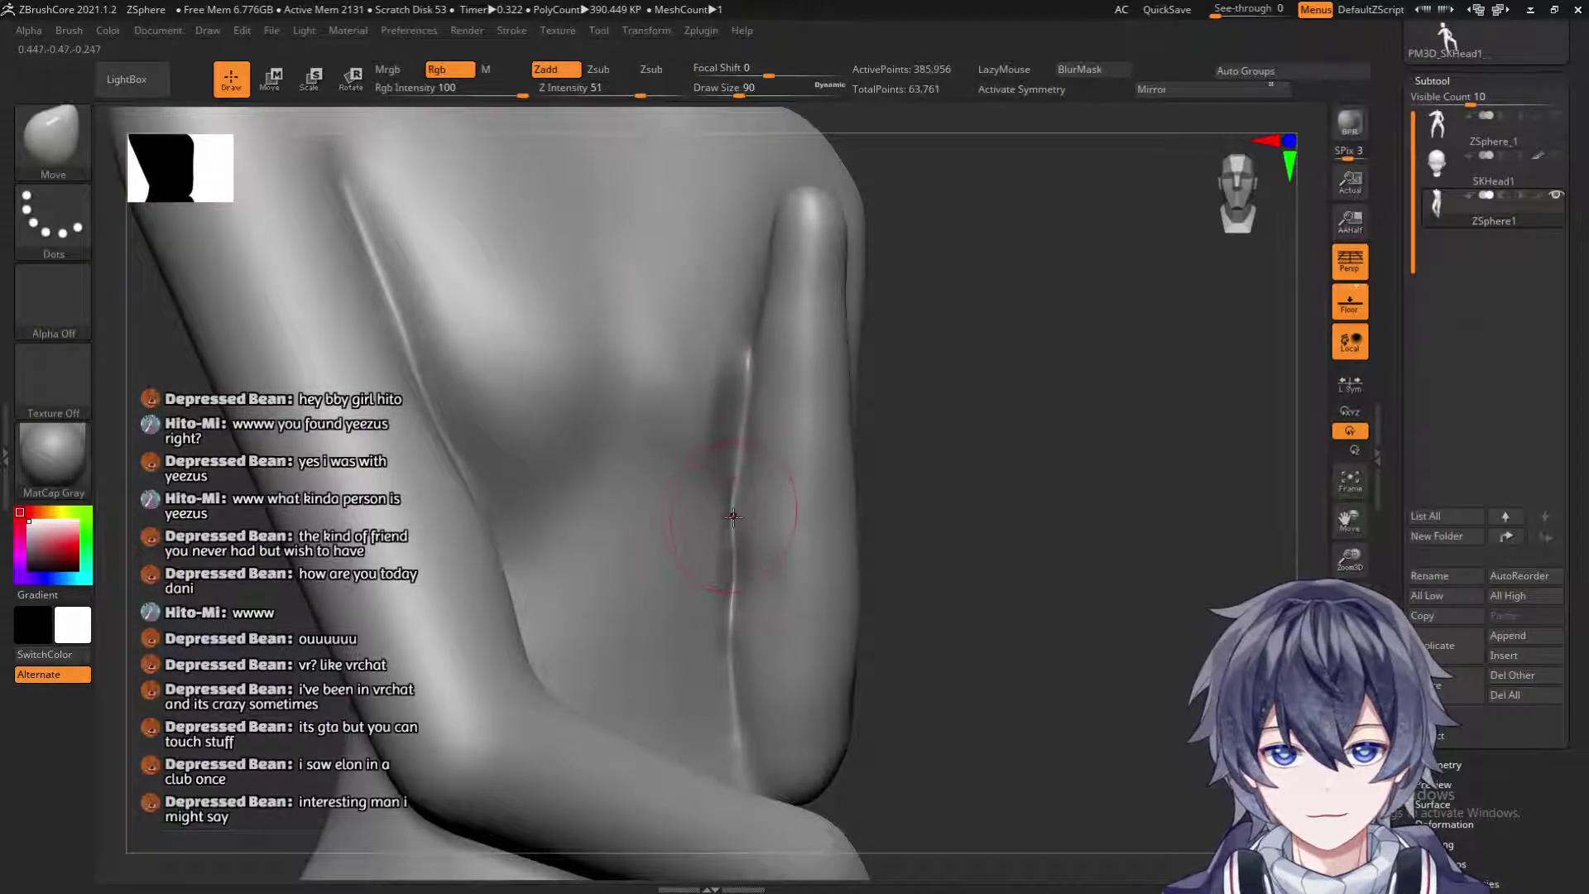
pyautogui.press('s')
pyautogui.moveTo(741, 515); pyautogui.dragTo(738, 515)
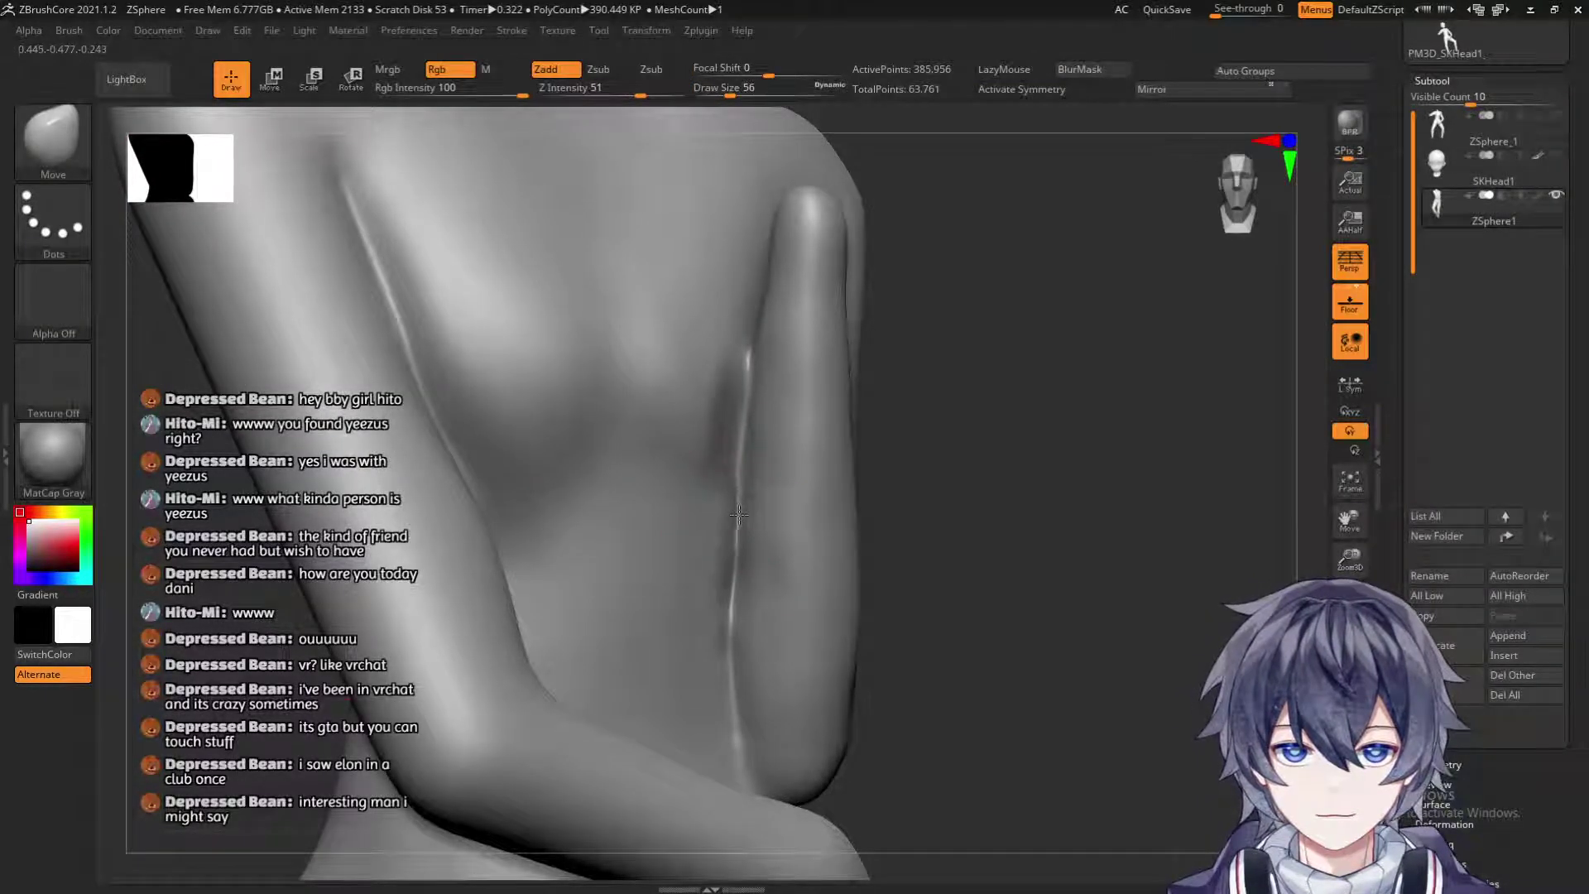
pyautogui.moveTo(950, 475); pyautogui.dragTo(811, 501)
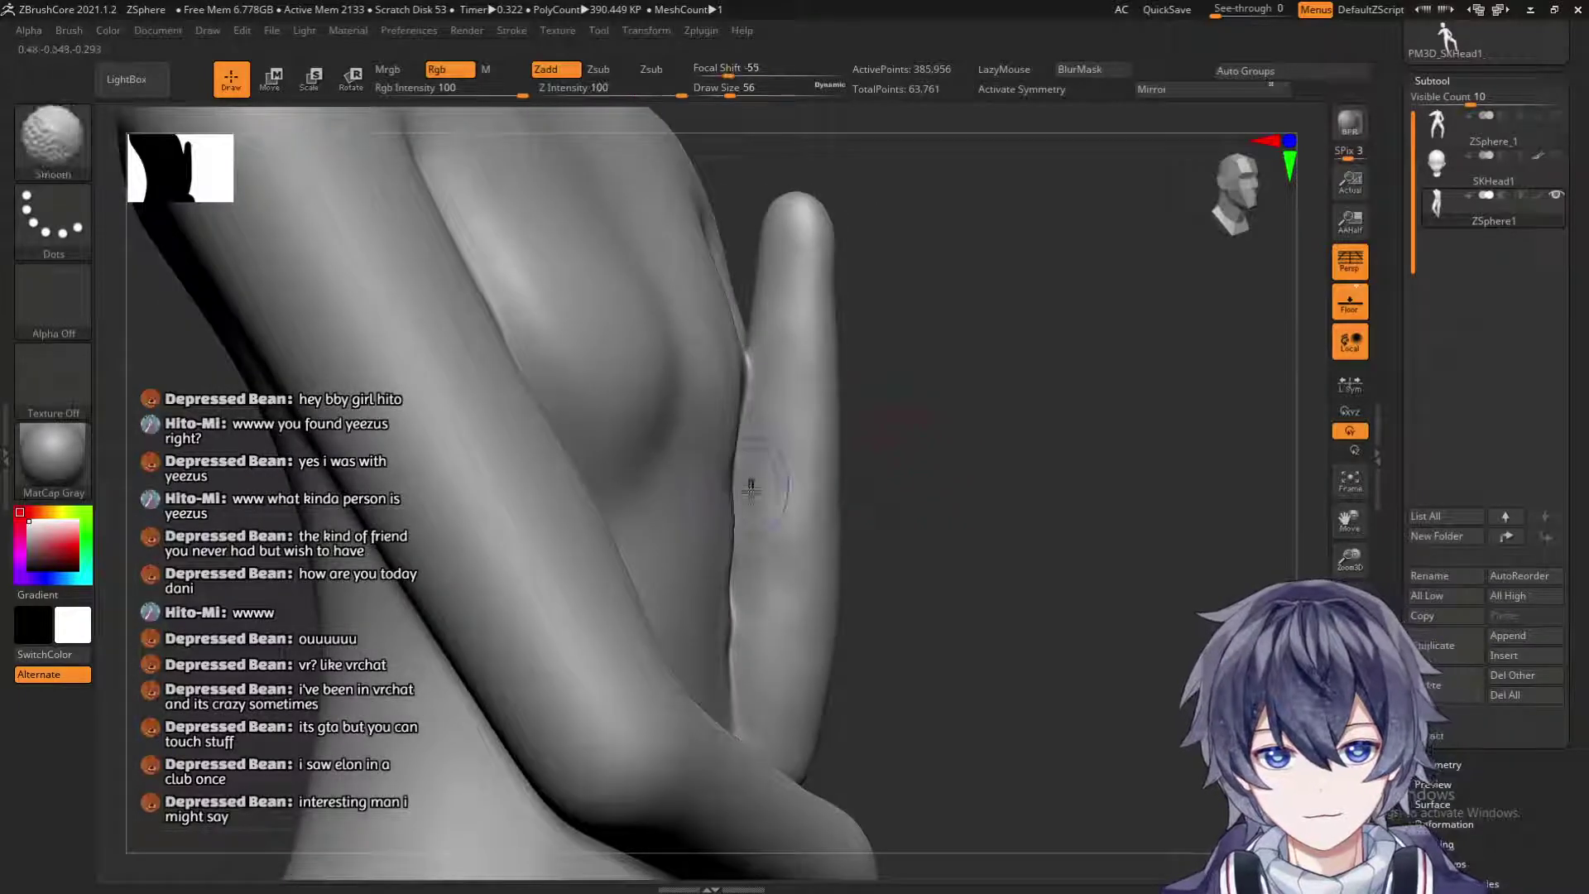
pyautogui.moveTo(902, 478); pyautogui.dragTo(838, 474)
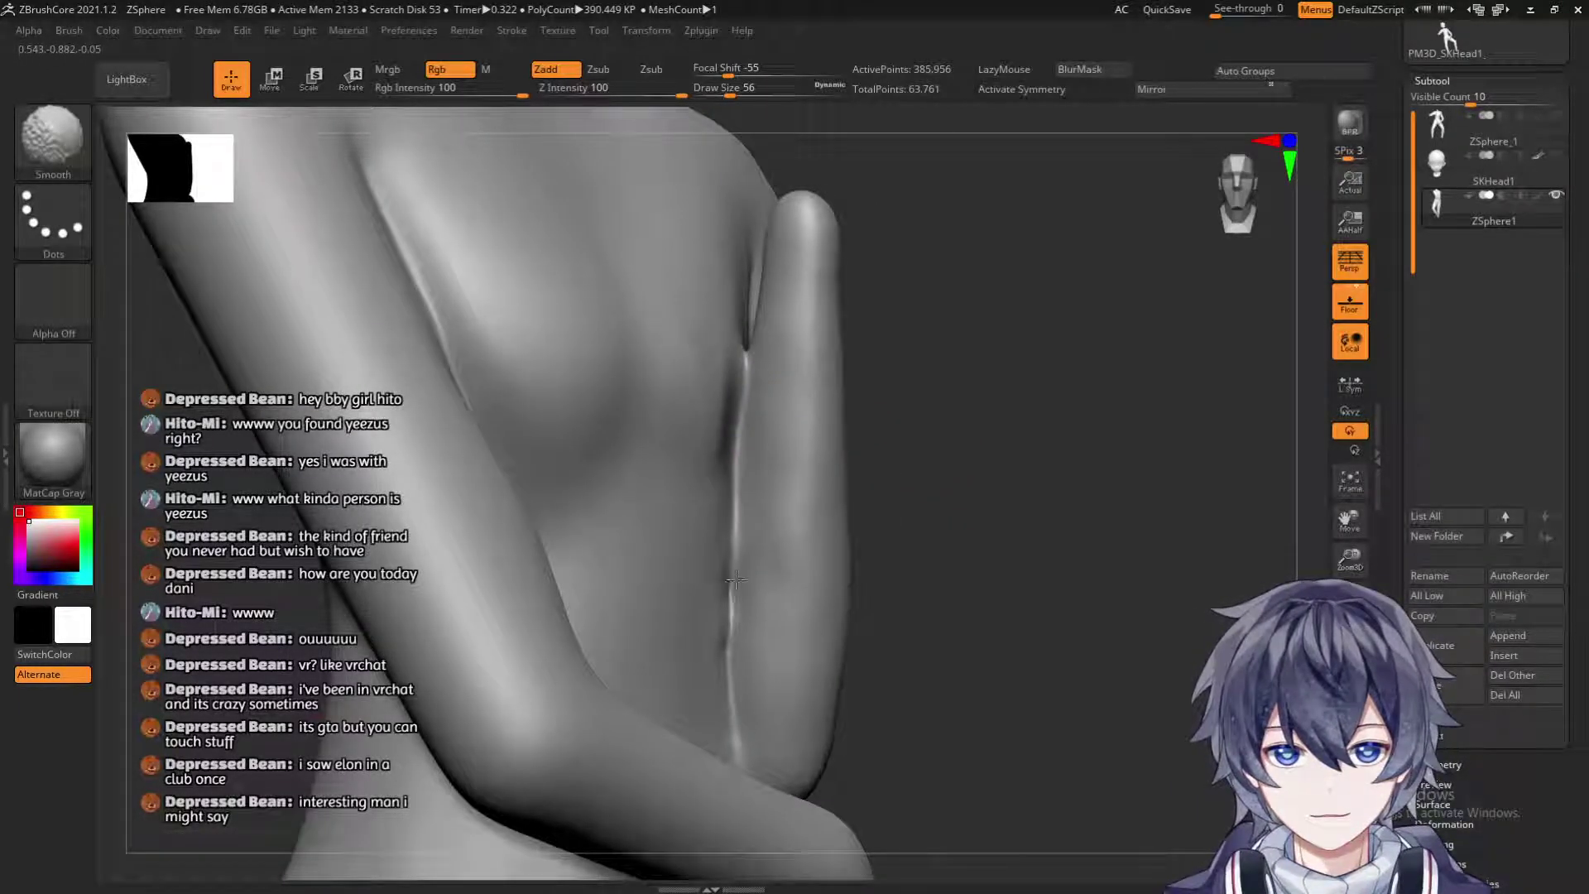
pyautogui.keyDown('shift'); pyautogui.moveTo(725, 667); pyautogui.dragTo(743, 745); pyautogui.keyUp('shift')
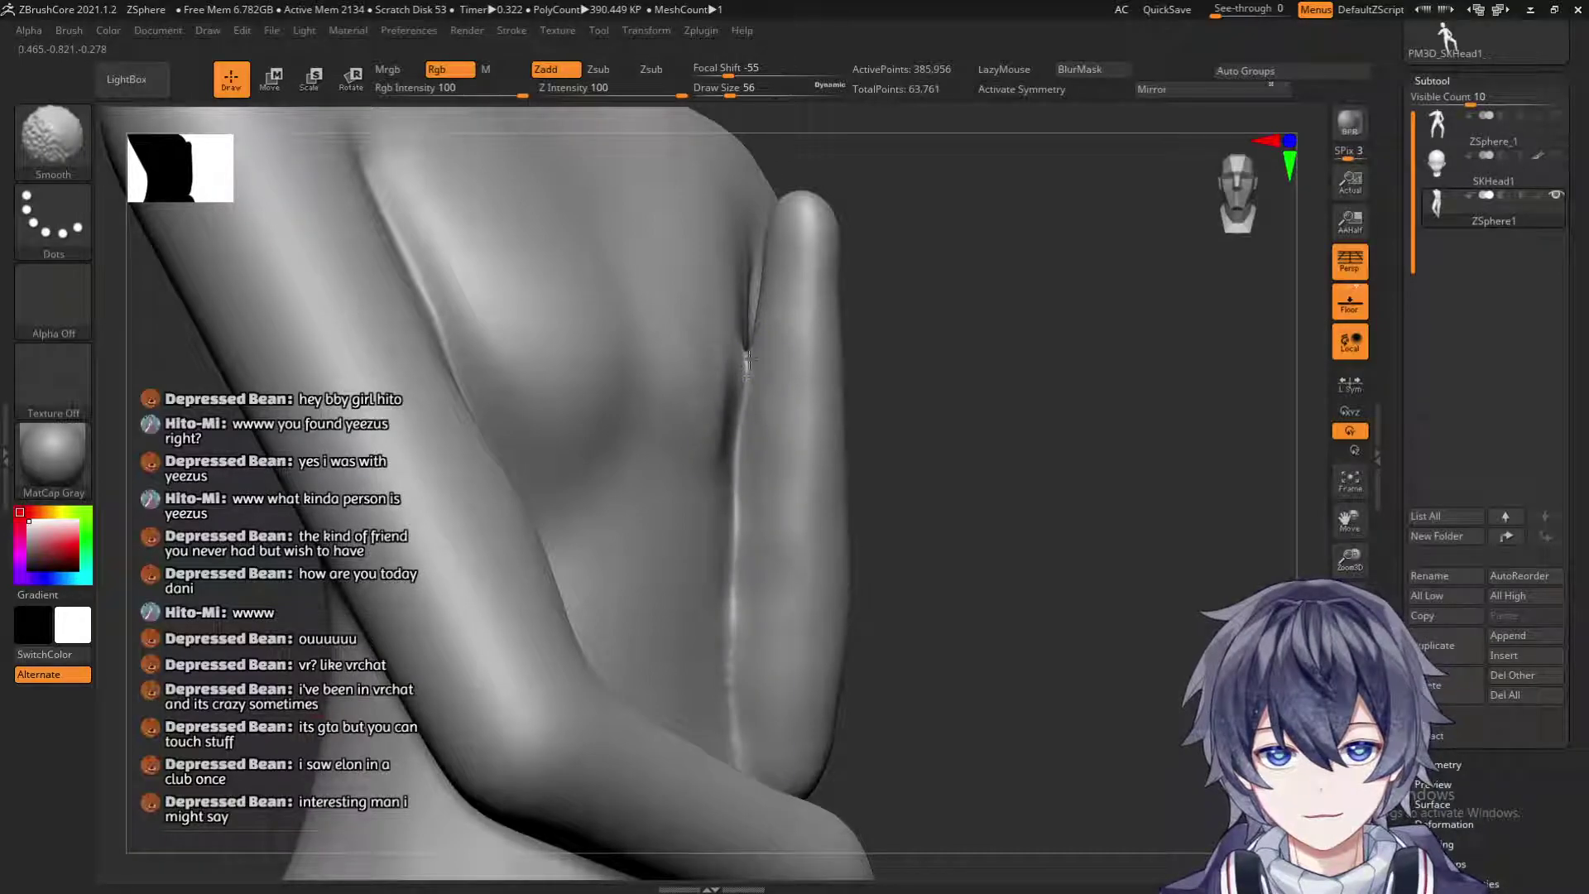
# Set the draw size to 217 and smooth the front of the pelvis below the folded right forearm.
pyautogui.moveTo(1000, 522); pyautogui.dragTo(994, 356)
pyautogui.moveTo(1228, 389); pyautogui.dragTo(1041, 356)
pyautogui.press('s')
pyautogui.moveTo(726, 436)
pyautogui.mouseDown()
pyautogui.moveTo(709, 433)
pyautogui.moveTo(760, 459)
pyautogui.mouseUp()
pyautogui.press('shift')
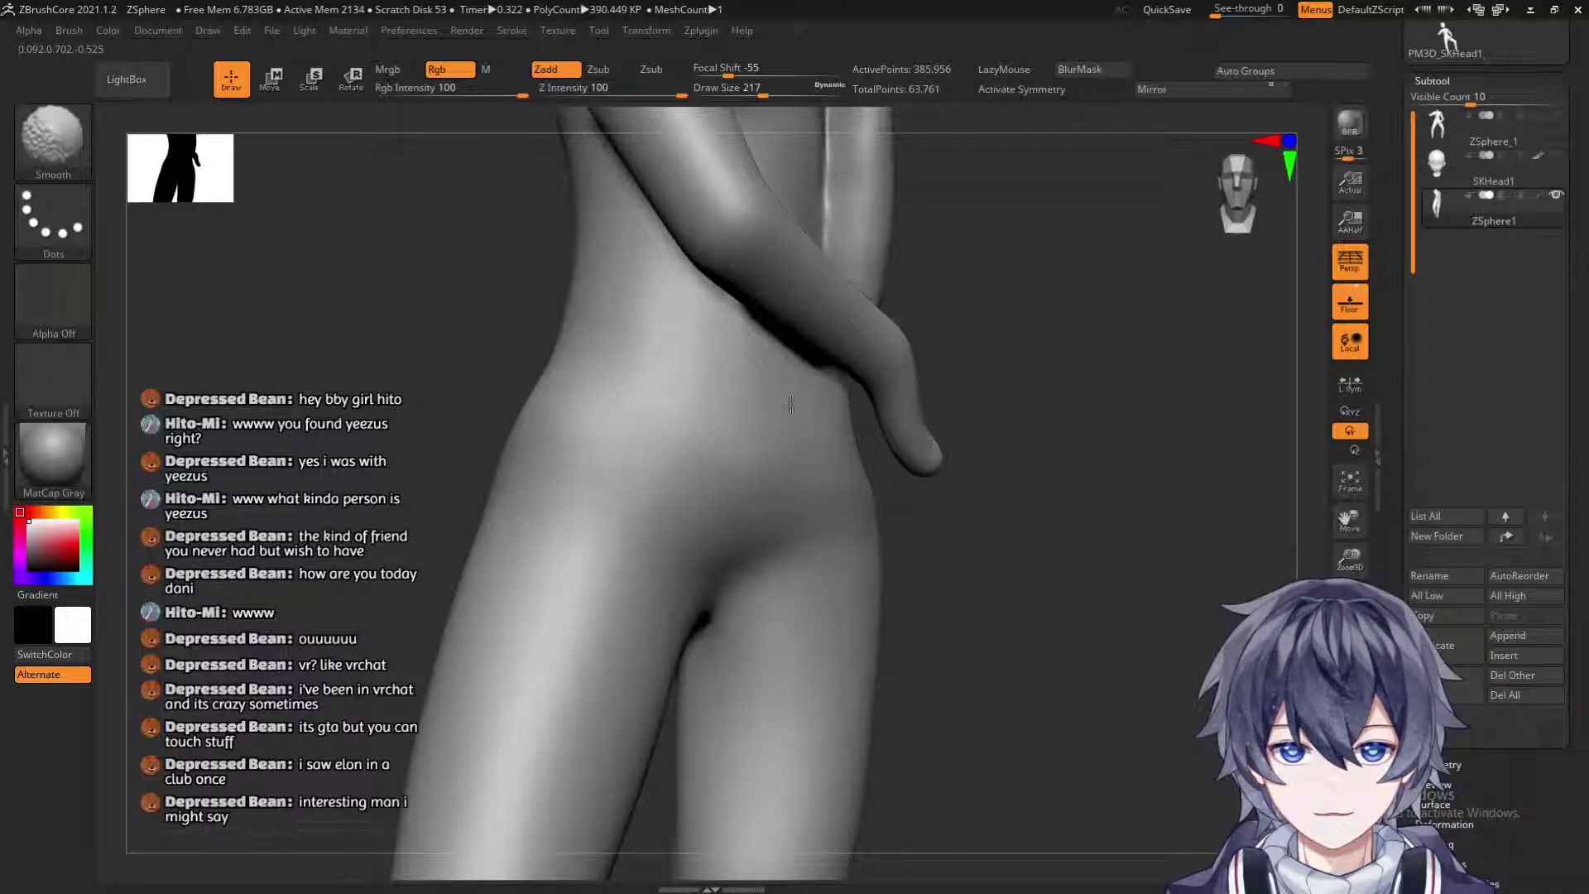
# Raise the draw size to 1000 and stretch the whole figure vertically with the transform gizmo, fine-tuning its height.
pyautogui.moveTo(1032, 582)
pyautogui.keyDown('alt'); pyautogui.mouseDown()
pyautogui.moveTo(993, 394)
pyautogui.moveTo(1010, 596)
pyautogui.moveTo(1032, 447)
pyautogui.moveTo(1018, 596)
pyautogui.moveTo(1040, 514)
pyautogui.moveTo(1000, 465)
pyautogui.moveTo(1017, 691)
pyautogui.mouseUp(); pyautogui.keyUp('alt')
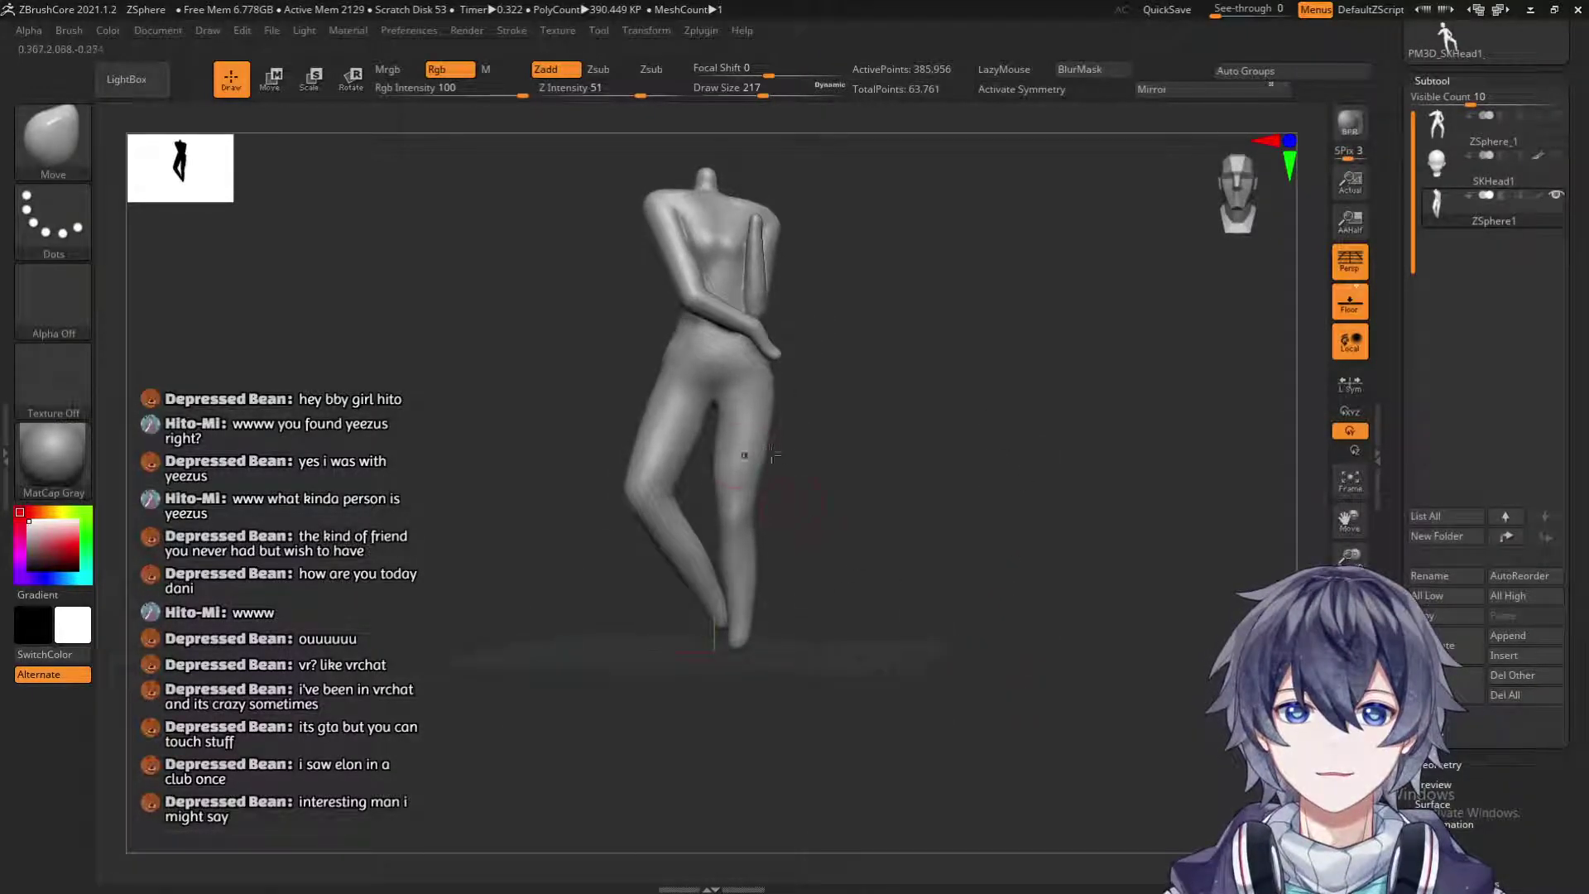
pyautogui.press('s')
pyautogui.click(890, 488)
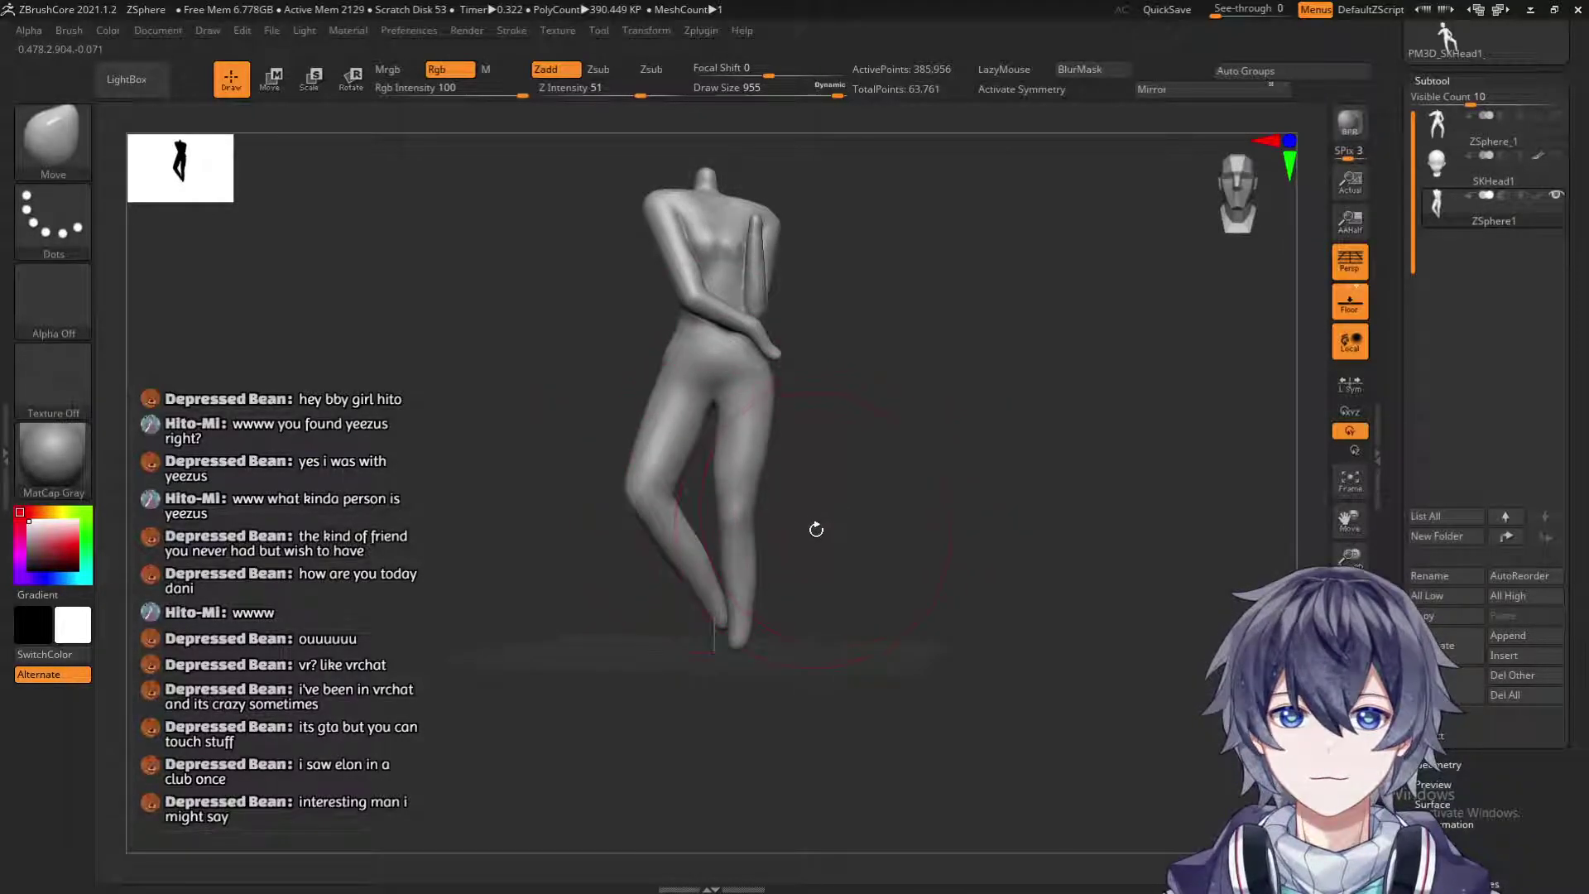
pyautogui.moveTo(823, 530)
pyautogui.keyDown('alt'); pyautogui.mouseDown()
pyautogui.moveTo(813, 437)
pyautogui.moveTo(852, 473)
pyautogui.moveTo(753, 353)
pyautogui.mouseUp(); pyautogui.keyUp('alt')
pyautogui.press('s')
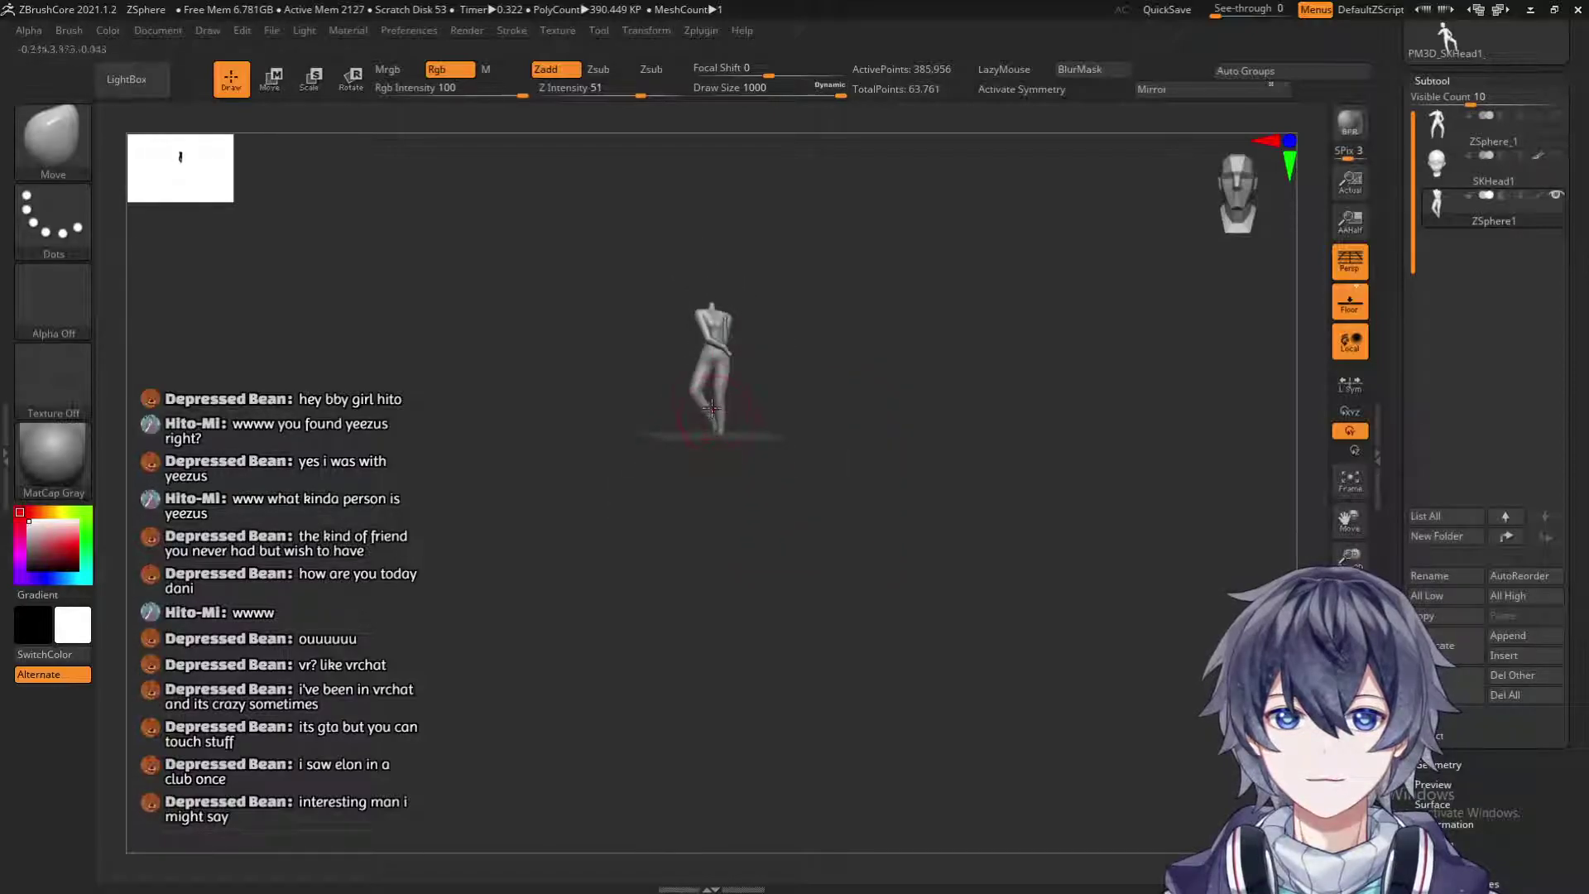
pyautogui.press('w')
pyautogui.keyDown('alt'); pyautogui.moveTo(895, 401); pyautogui.dragTo(926, 653); pyautogui.keyUp('alt')
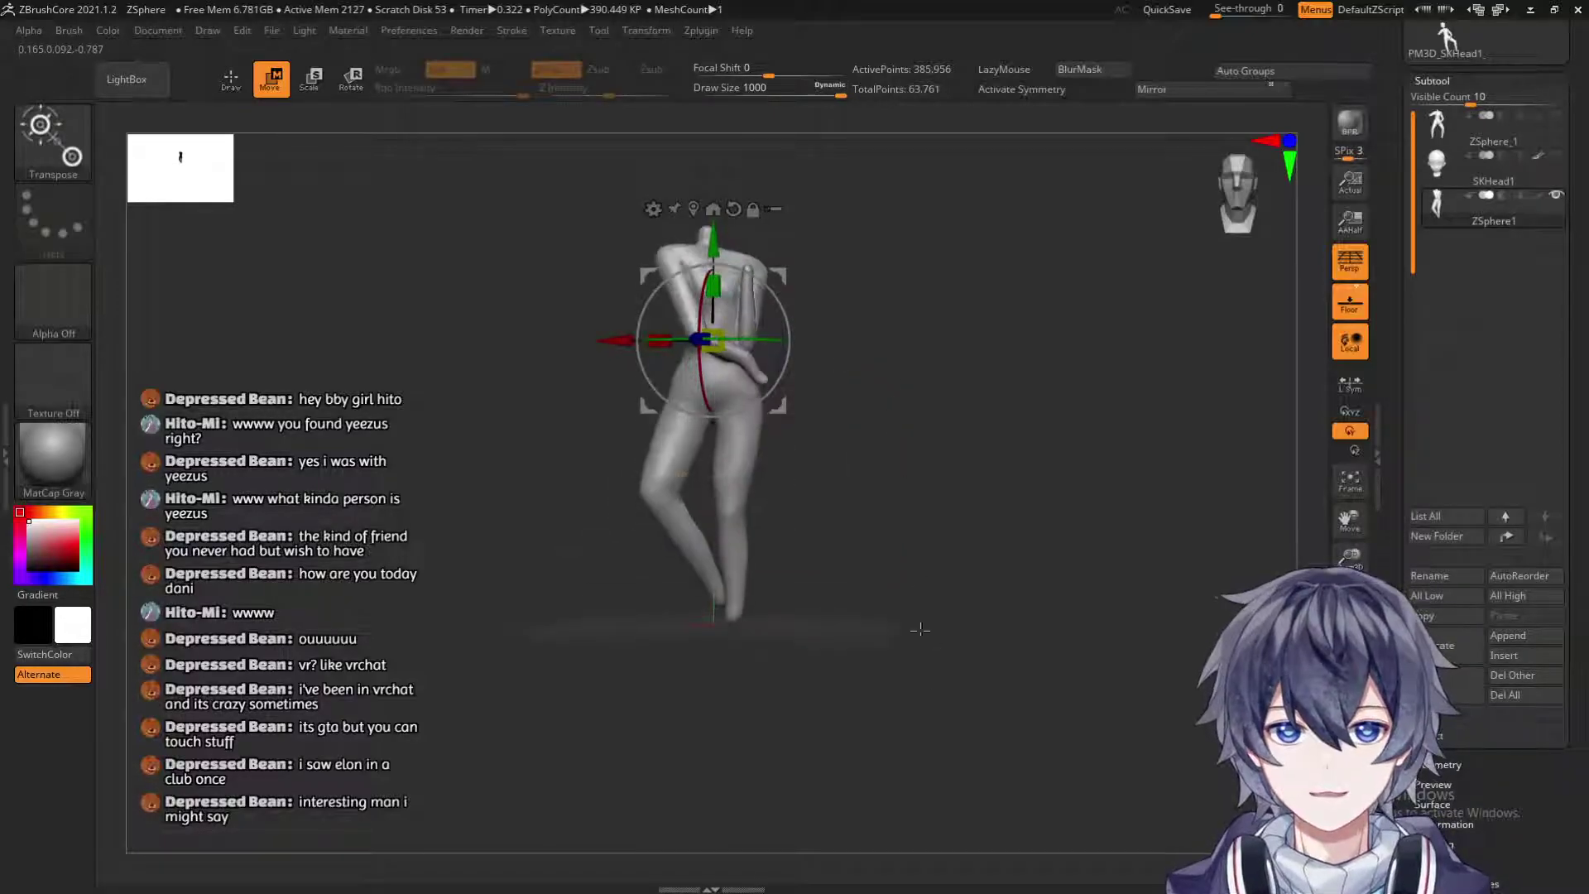
pyautogui.moveTo(716, 282); pyautogui.dragTo(716, 272)
pyautogui.press('q')
pyautogui.moveTo(891, 408); pyautogui.dragTo(888, 428)
pyautogui.press('w')
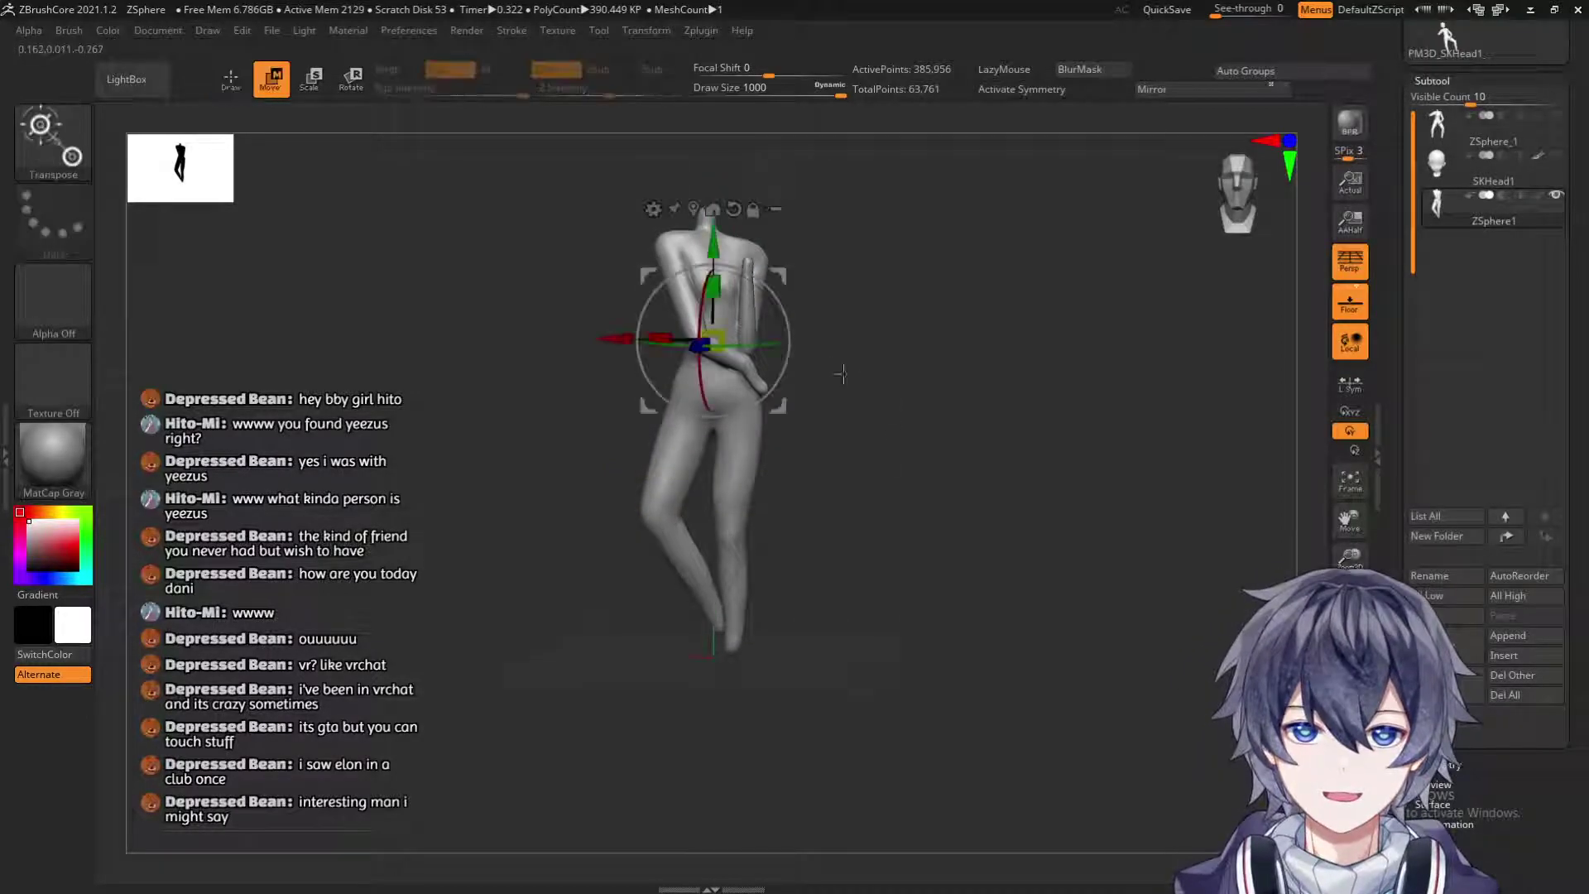
pyautogui.moveTo(718, 289); pyautogui.dragTo(720, 294)
pyautogui.press('q')
pyautogui.moveTo(837, 448); pyautogui.dragTo(848, 444)
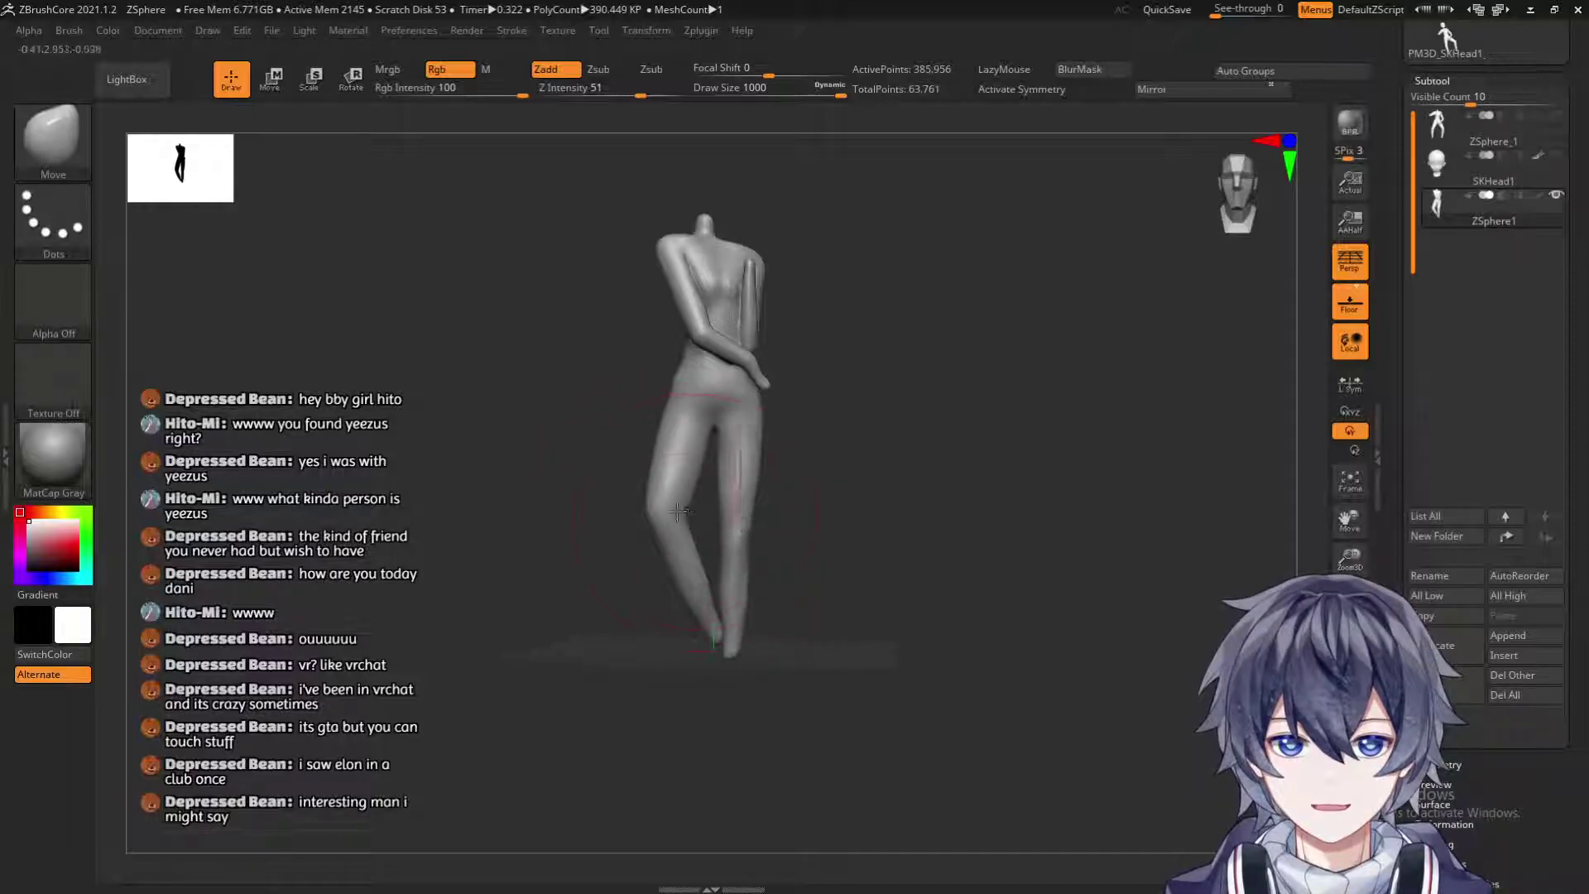
# Set the Move brush's draw size to 408 and reshape the bent right leg around the knee and calf.
pyautogui.moveTo(808, 516)
pyautogui.mouseDown()
pyautogui.moveTo(887, 529)
pyautogui.moveTo(805, 523)
pyautogui.moveTo(843, 522)
pyautogui.moveTo(852, 613)
pyautogui.moveTo(822, 713)
pyautogui.mouseUp()
pyautogui.press('s')
pyautogui.moveTo(482, 501); pyautogui.dragTo(454, 502)
pyautogui.press('s')
pyautogui.moveTo(560, 501); pyautogui.dragTo(568, 500)
pyautogui.press('s')
pyautogui.click(562, 456)
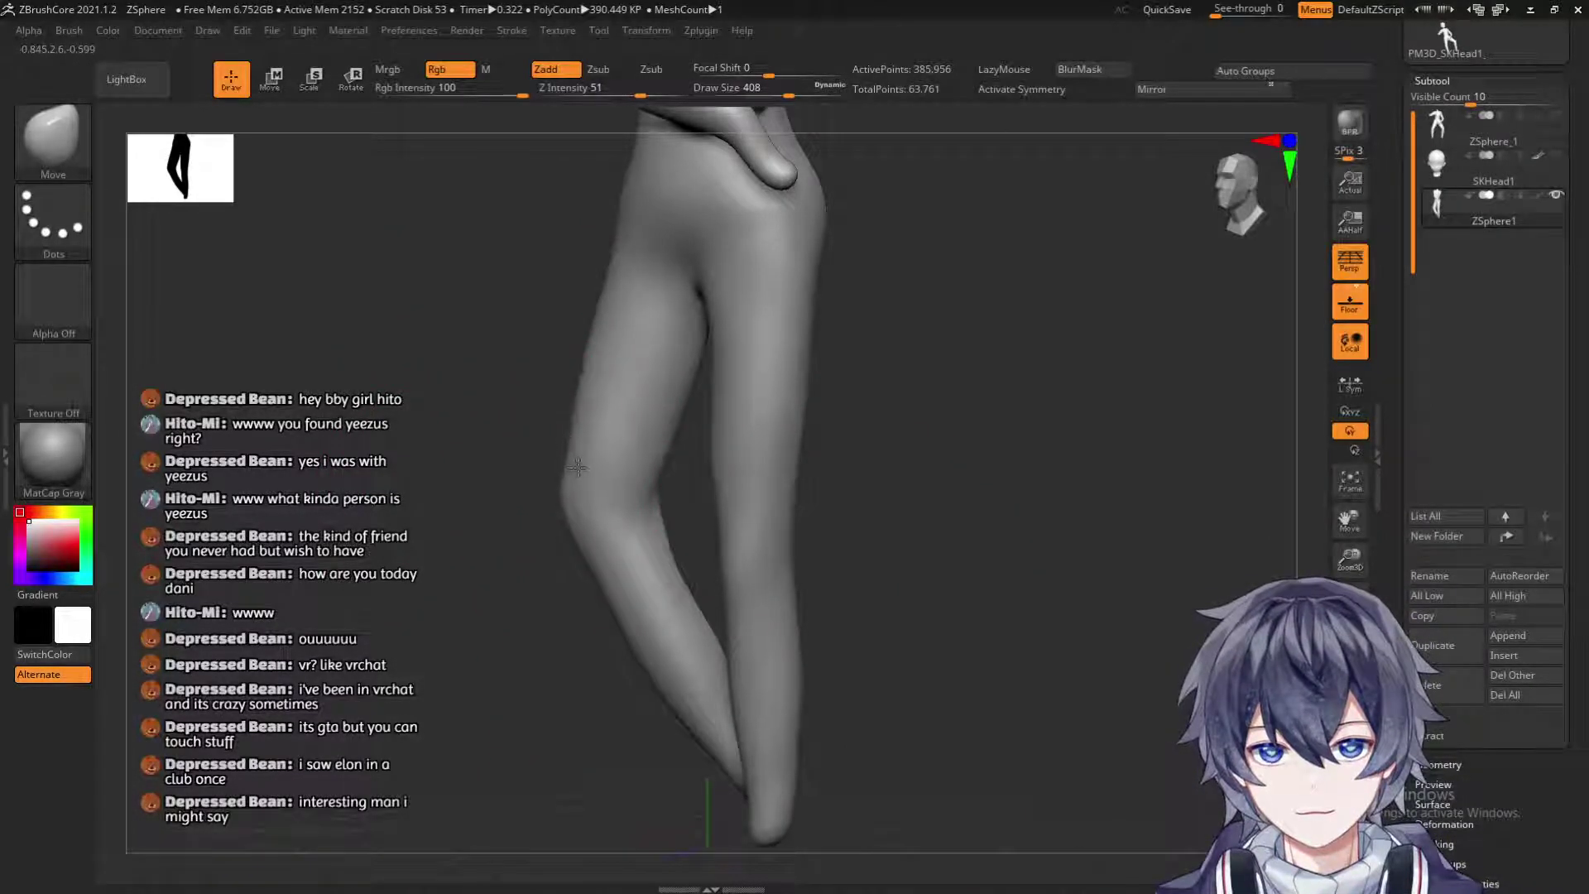
pyautogui.moveTo(560, 520); pyautogui.dragTo(527, 615)
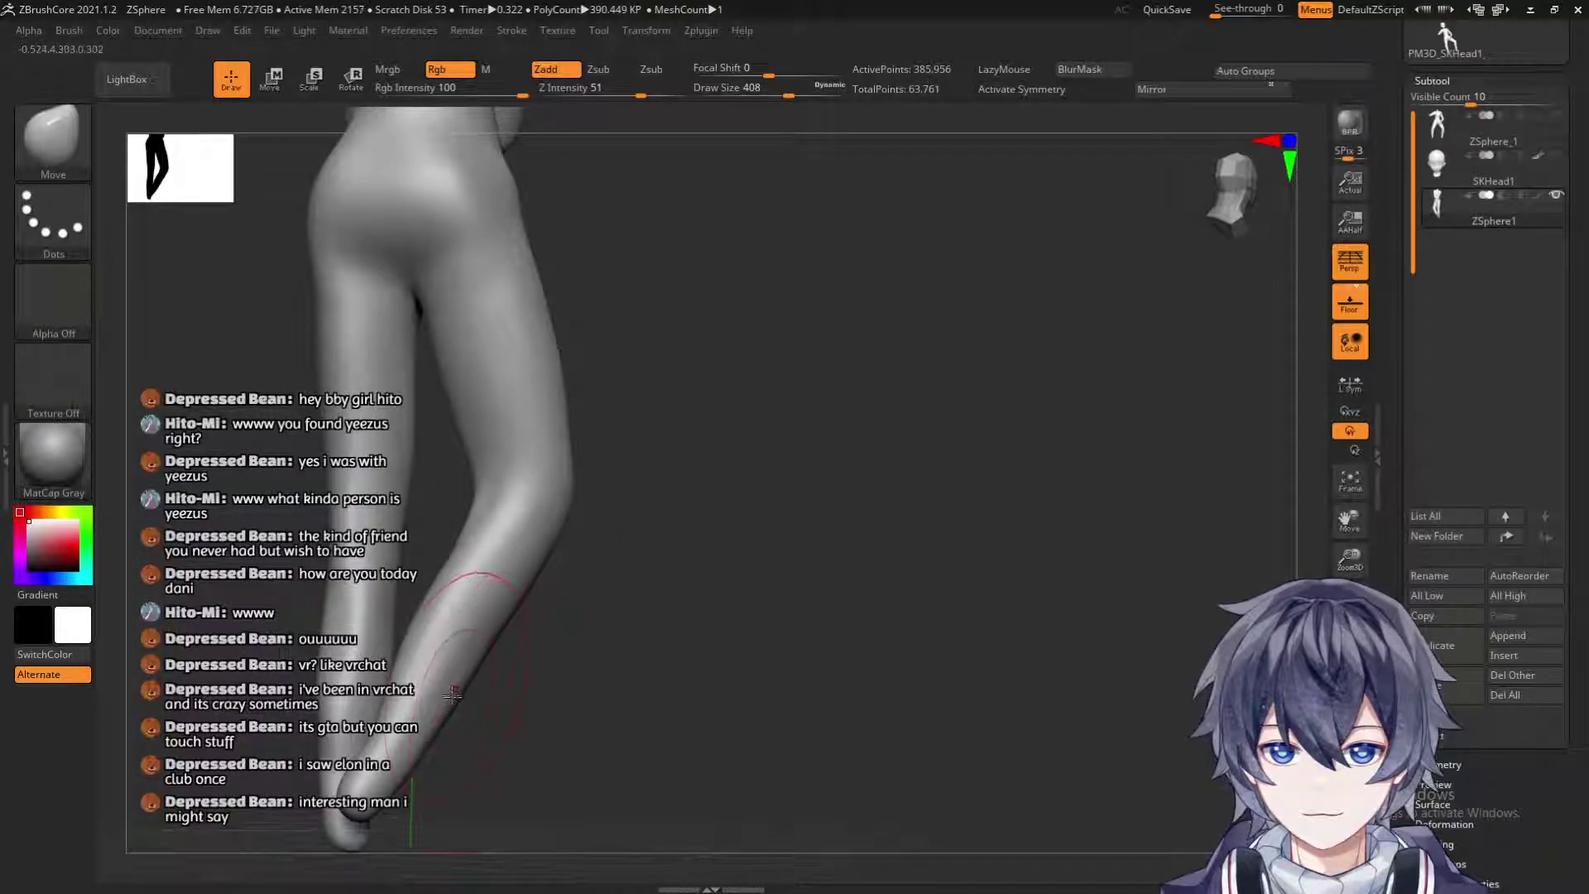
pyautogui.moveTo(429, 750); pyautogui.dragTo(416, 741)
pyautogui.moveTo(608, 714); pyautogui.dragTo(484, 693)
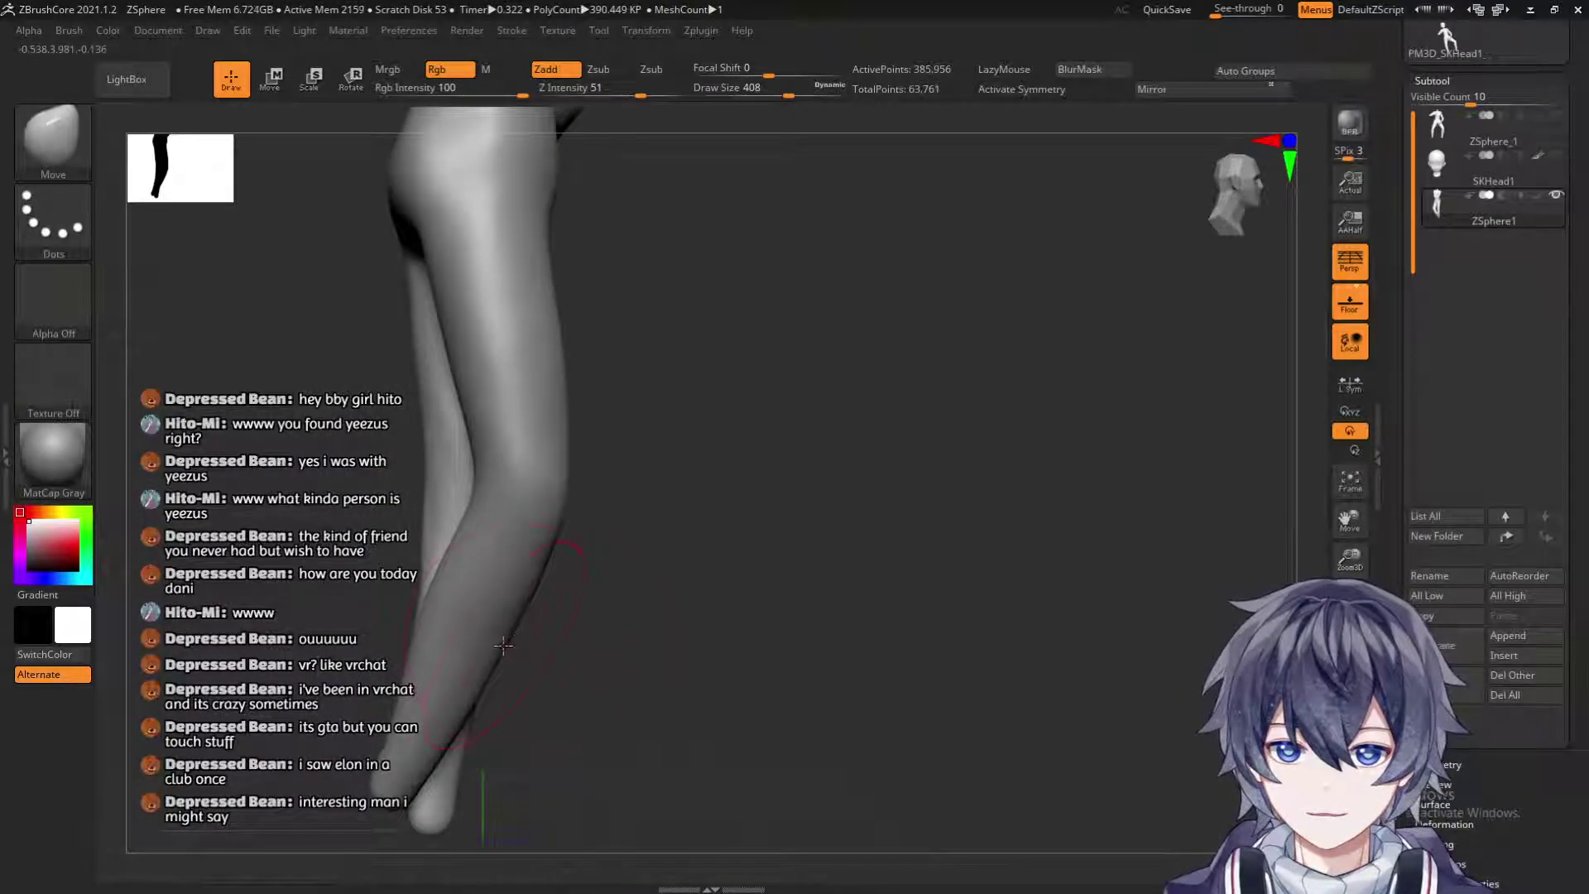
# Refine the right leg's inner thigh and inner knee with the Move brush, reducing the draw size to 338.
pyautogui.moveTo(557, 622)
pyautogui.mouseDown(button='right')
pyautogui.moveTo(695, 575)
pyautogui.moveTo(685, 548)
pyautogui.moveTo(441, 462)
pyautogui.mouseUp(button='right')
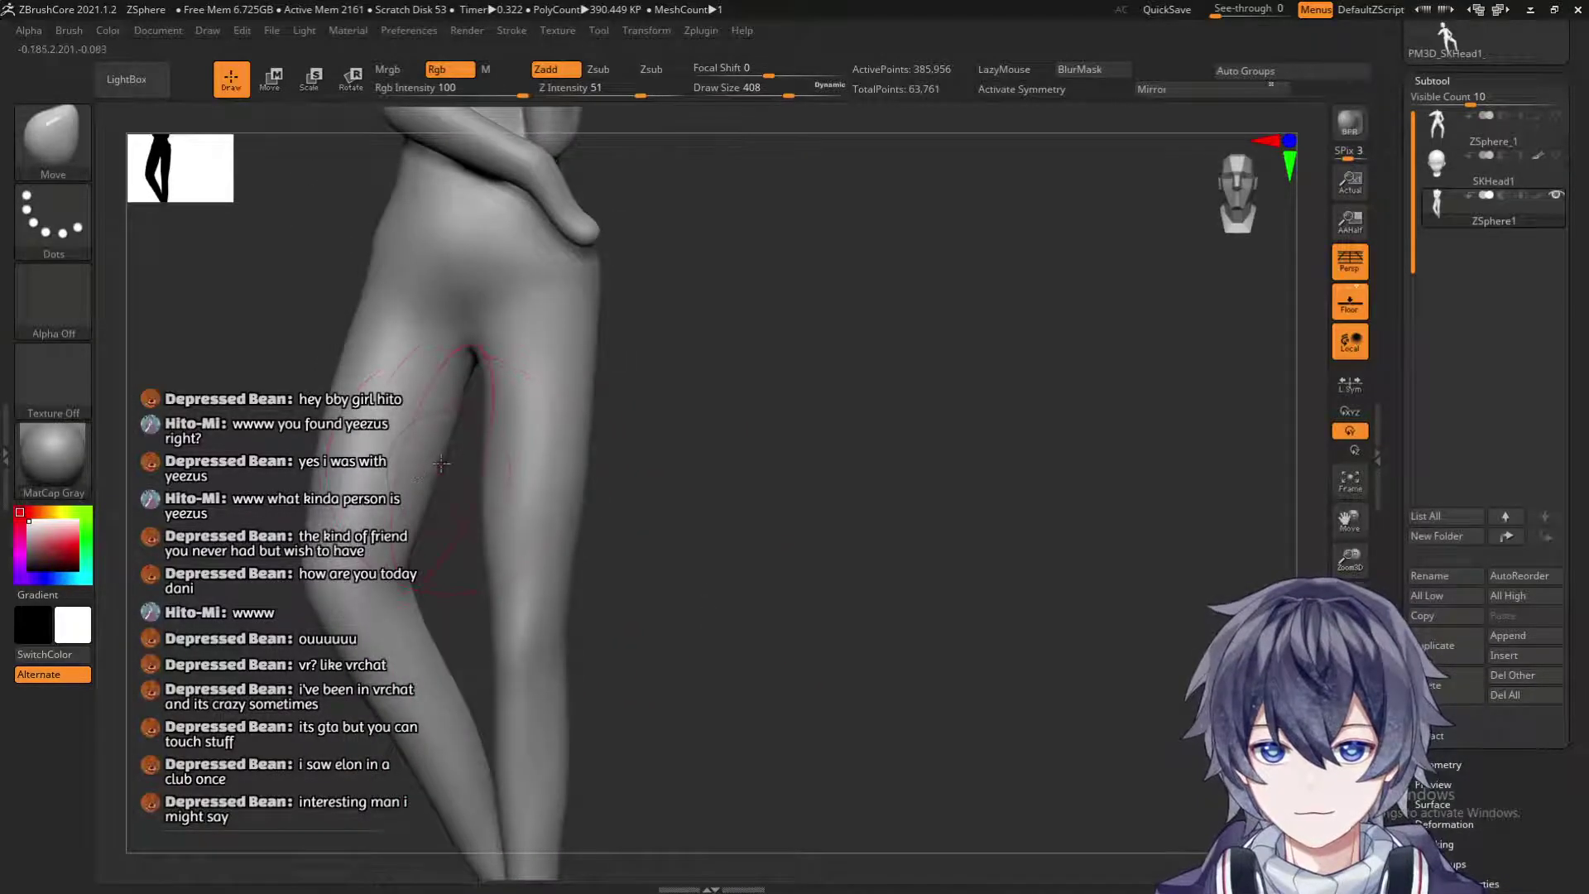
pyautogui.moveTo(568, 460)
pyautogui.keyDown('ctrl'); pyautogui.mouseDown(button='right')
pyautogui.moveTo(612, 373)
pyautogui.moveTo(749, 458)
pyautogui.moveTo(696, 516)
pyautogui.moveTo(786, 733)
pyautogui.mouseUp(button='right'); pyautogui.keyUp('ctrl')
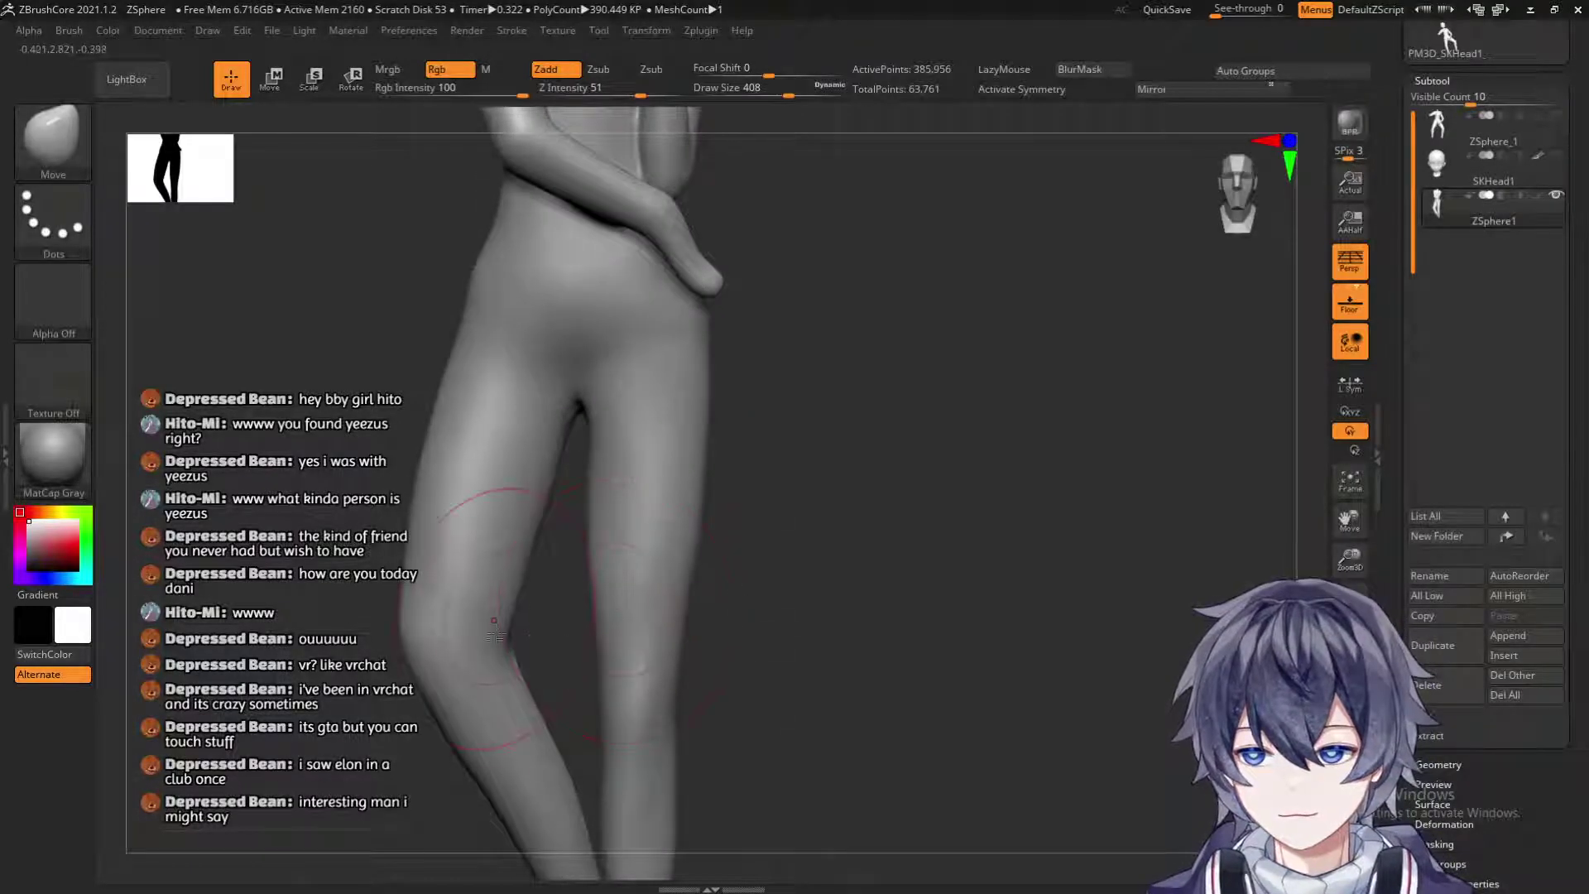
pyautogui.press('s')
pyautogui.moveTo(507, 625); pyautogui.dragTo(494, 620)
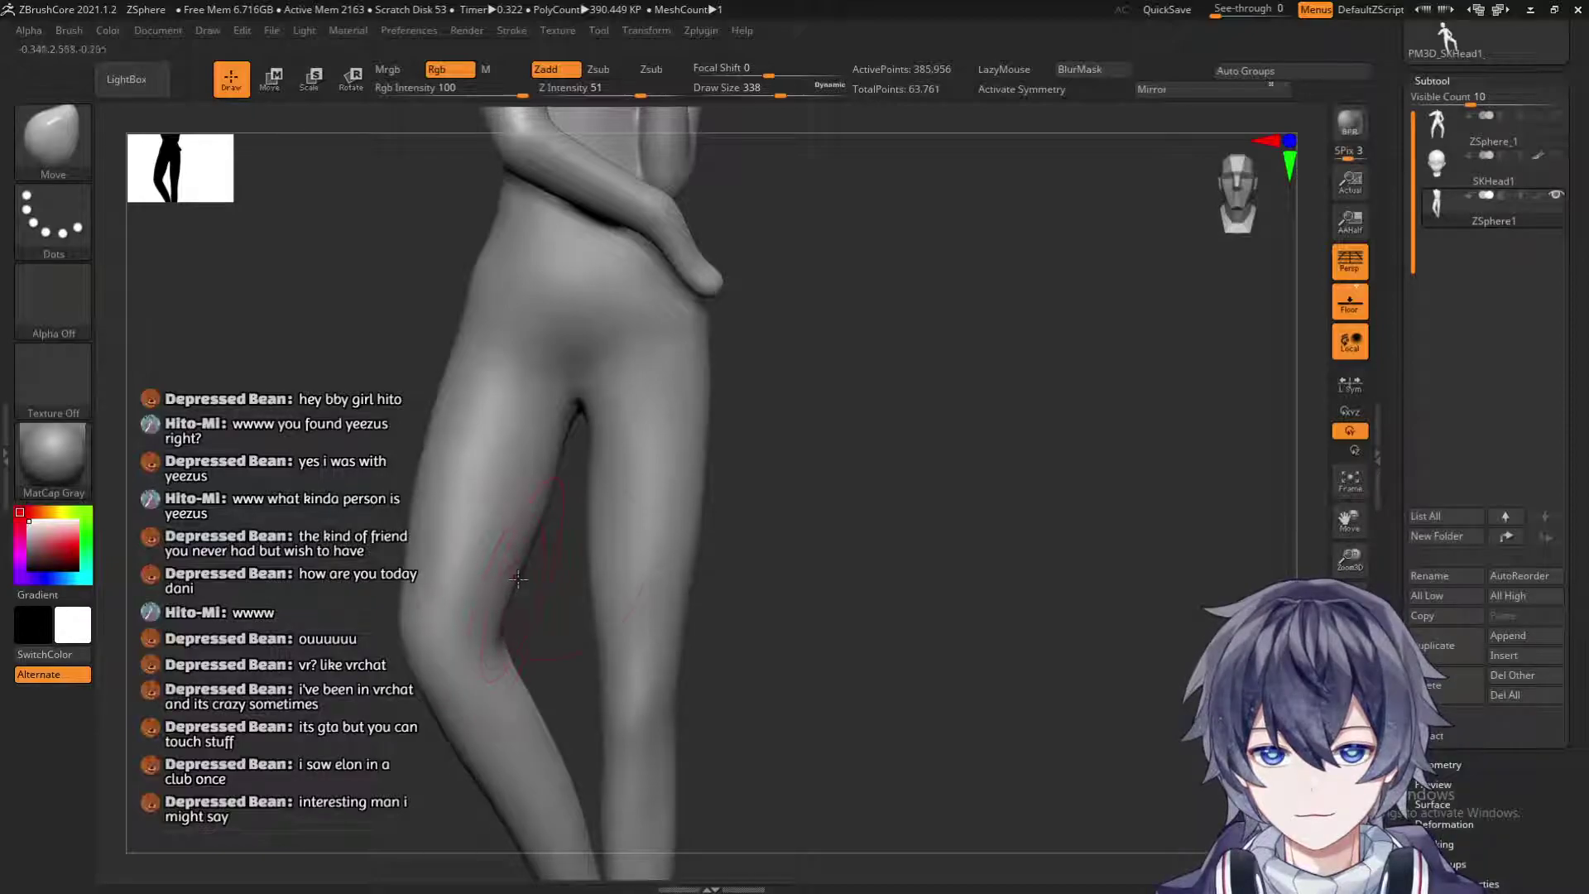
# Convert the finished ZSphere1 figure into a separate PolyMesh3D tool.
pyautogui.moveTo(758, 530); pyautogui.dragTo(780, 407)
pyautogui.moveTo(848, 477); pyautogui.dragTo(828, 537)
pyautogui.keyDown('alt'); pyautogui.moveTo(829, 536); pyautogui.dragTo(859, 518, button='right'); pyautogui.keyUp('alt')
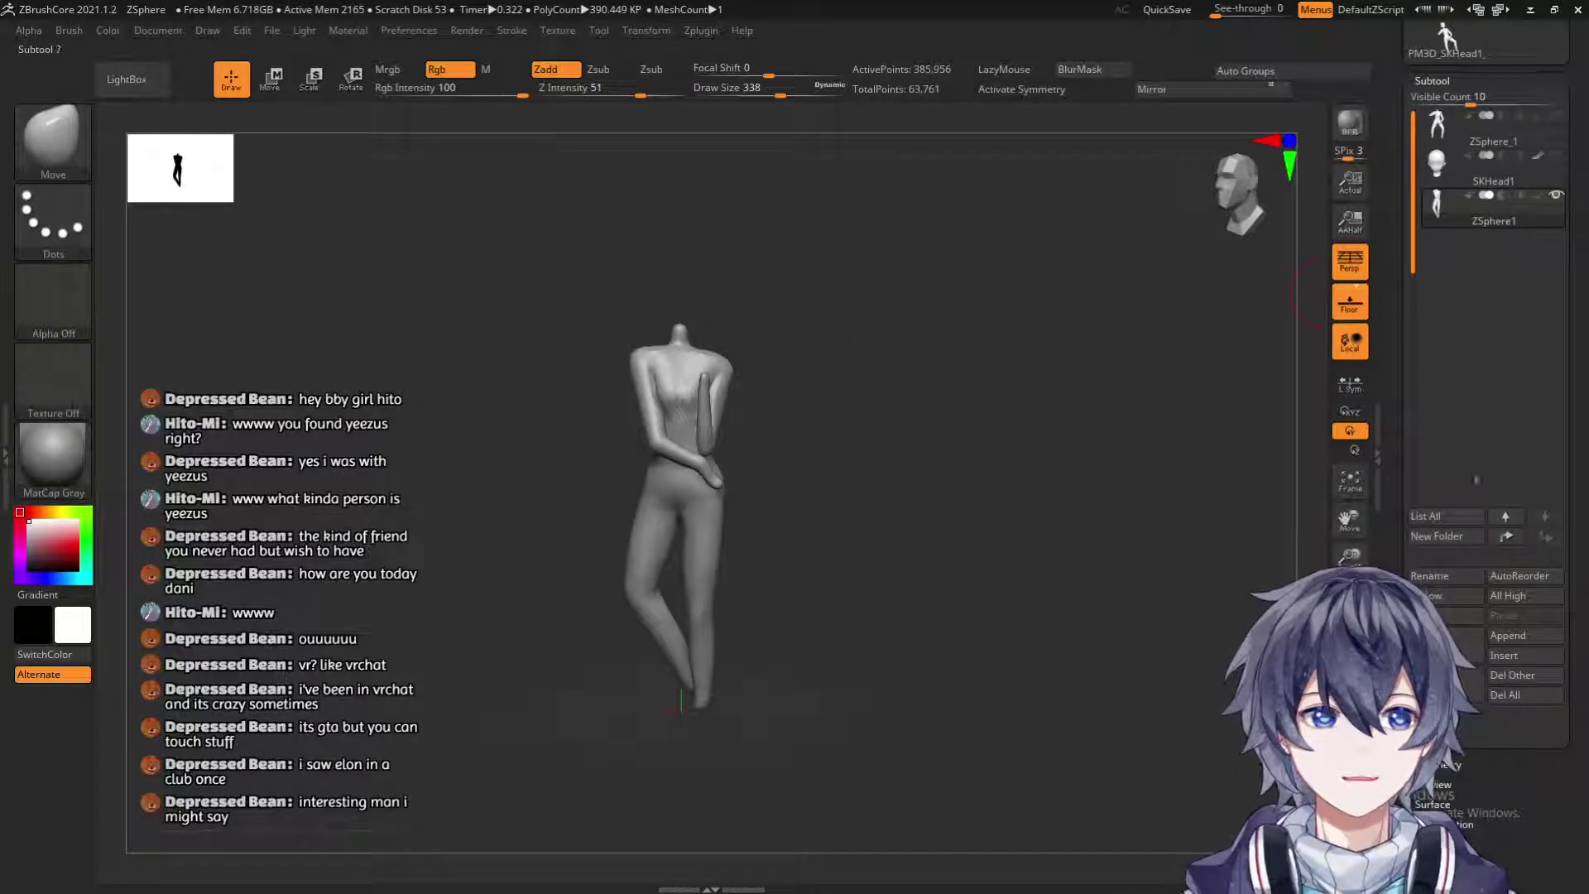
pyautogui.click(1510, 635)
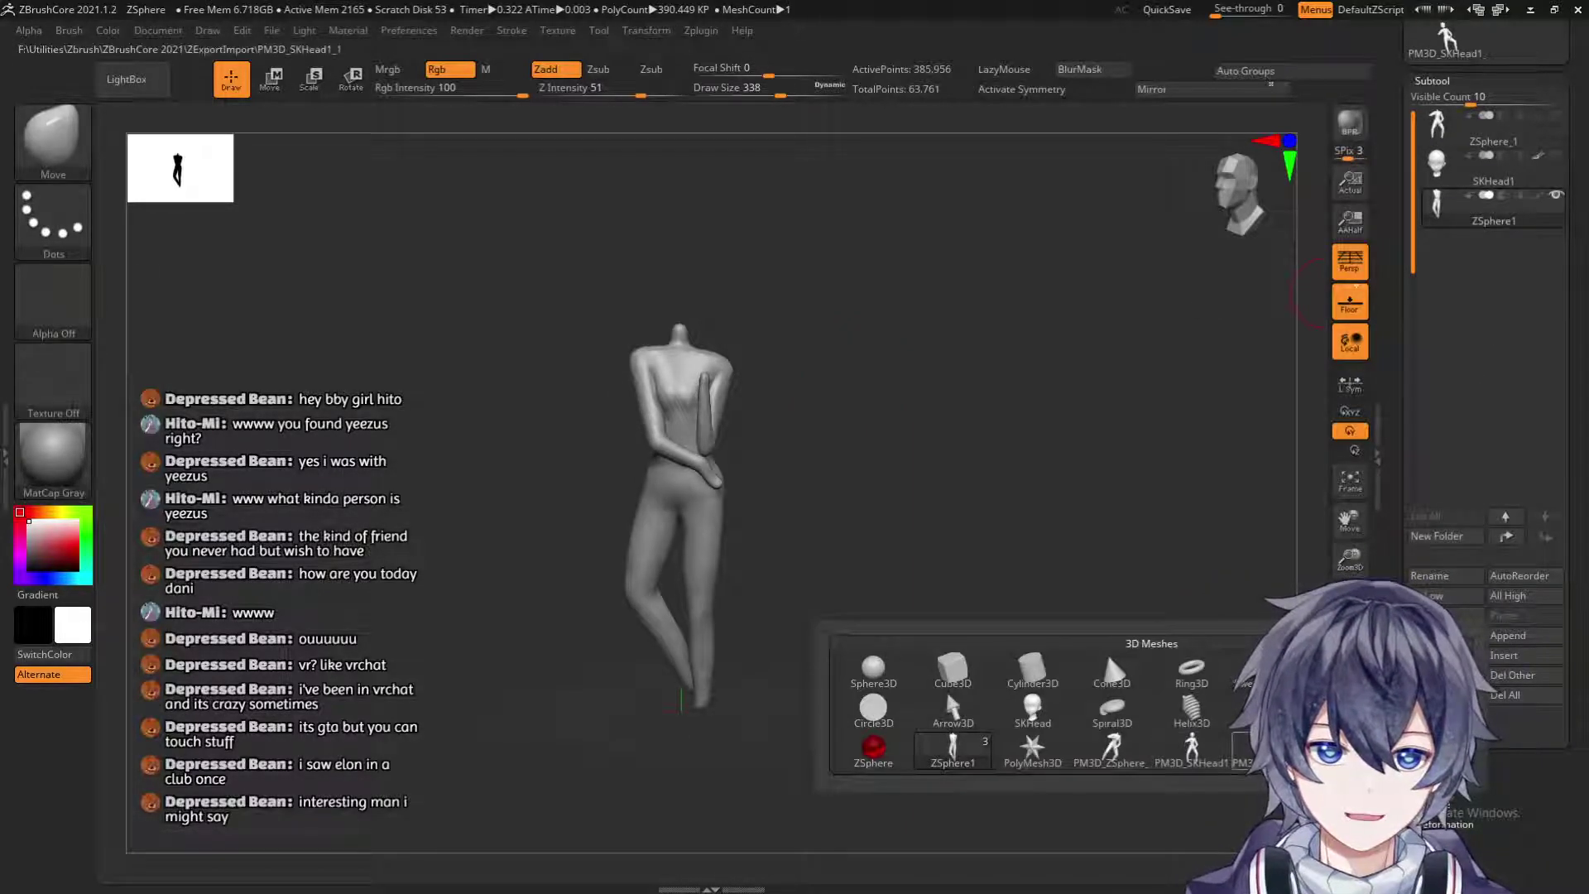
pyautogui.moveTo(1244, 751)
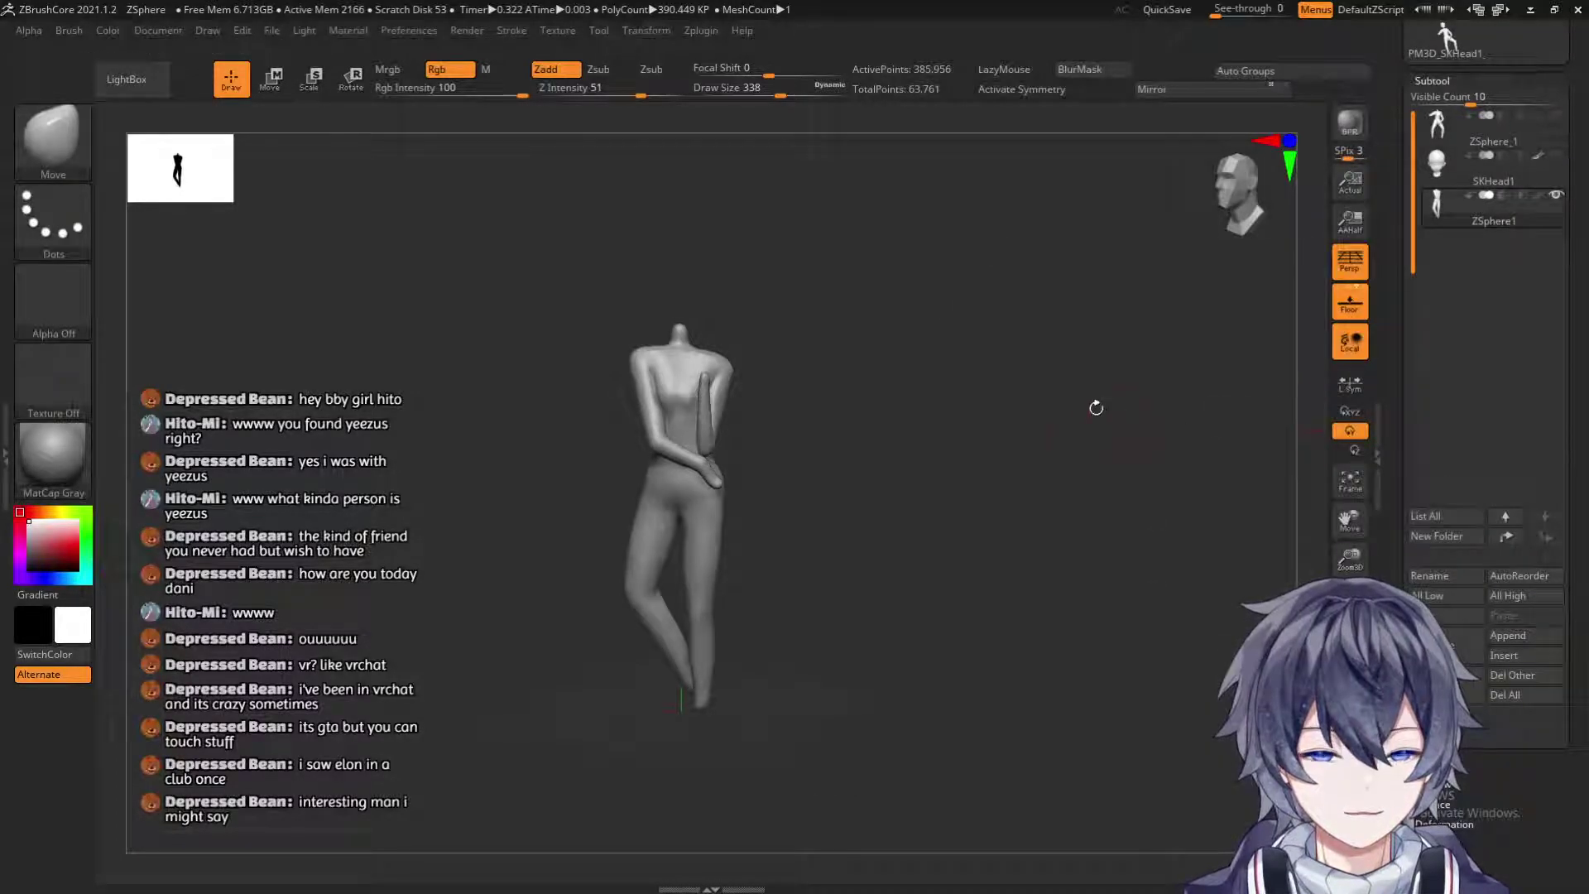
pyautogui.moveTo(1380, 235); pyautogui.dragTo(1388, 374)
pyautogui.click(1512, 94)
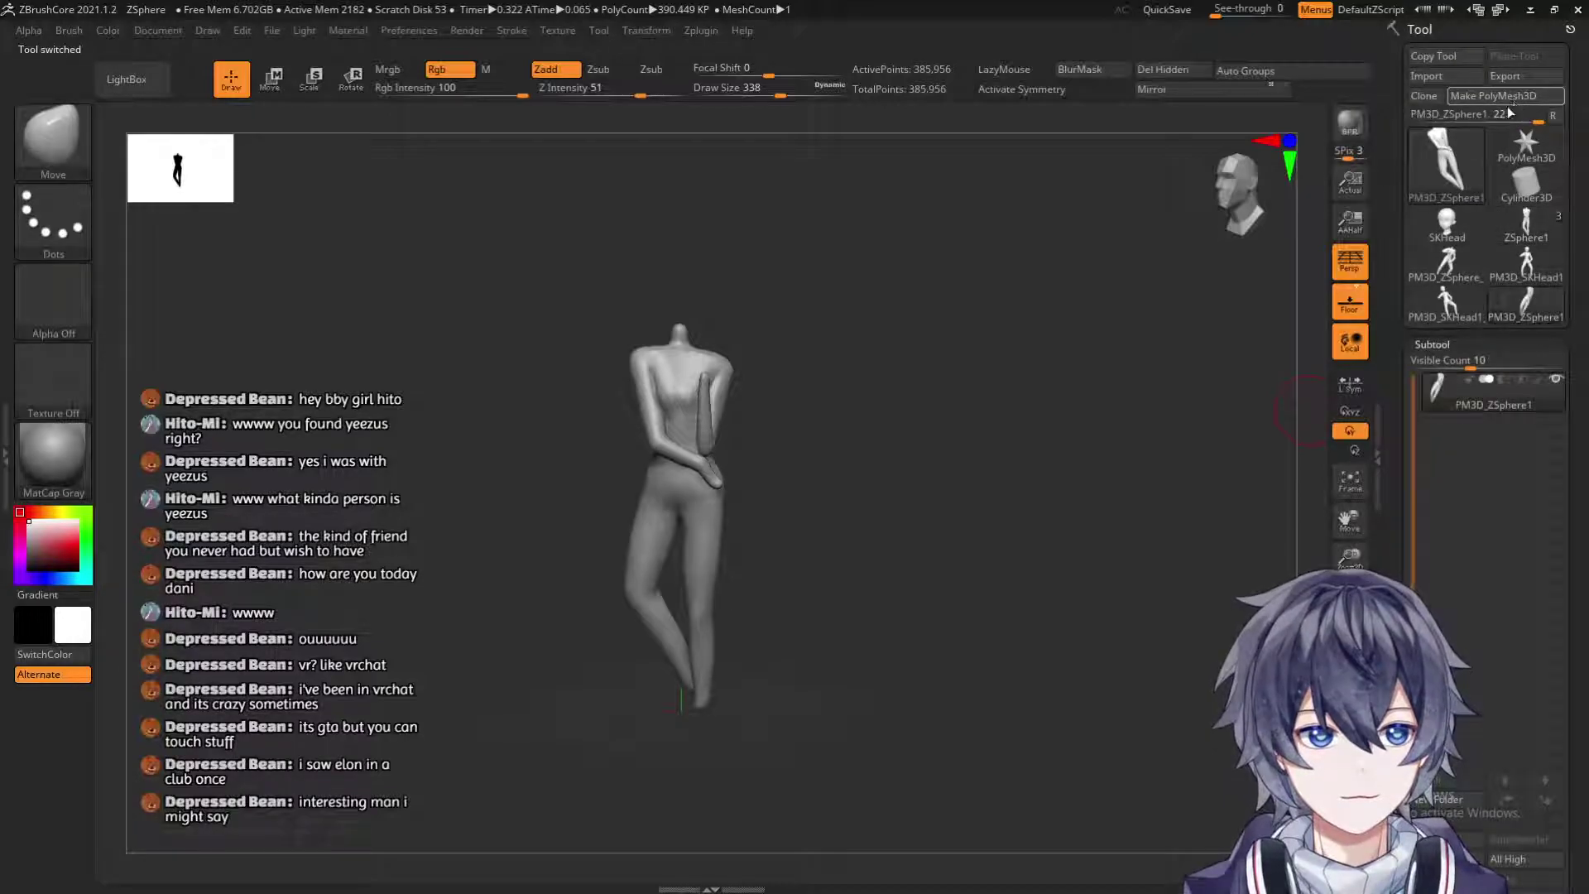
pyautogui.moveTo(1379, 486); pyautogui.dragTo(1382, 334)
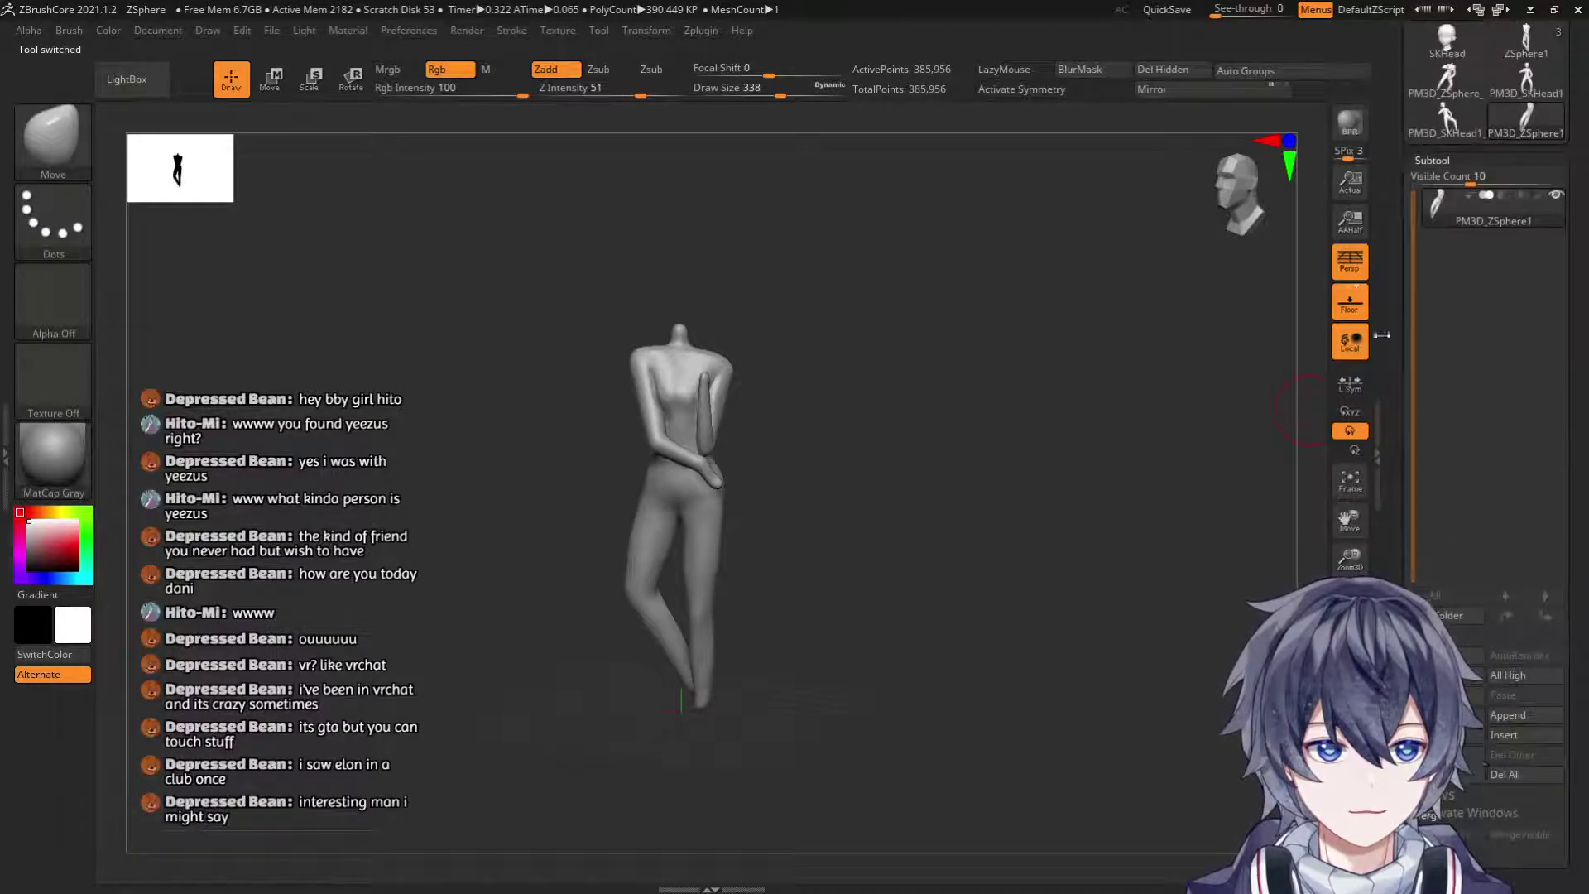
pyautogui.click(1446, 120)
pyautogui.moveTo(1405, 166); pyautogui.dragTo(1410, 351)
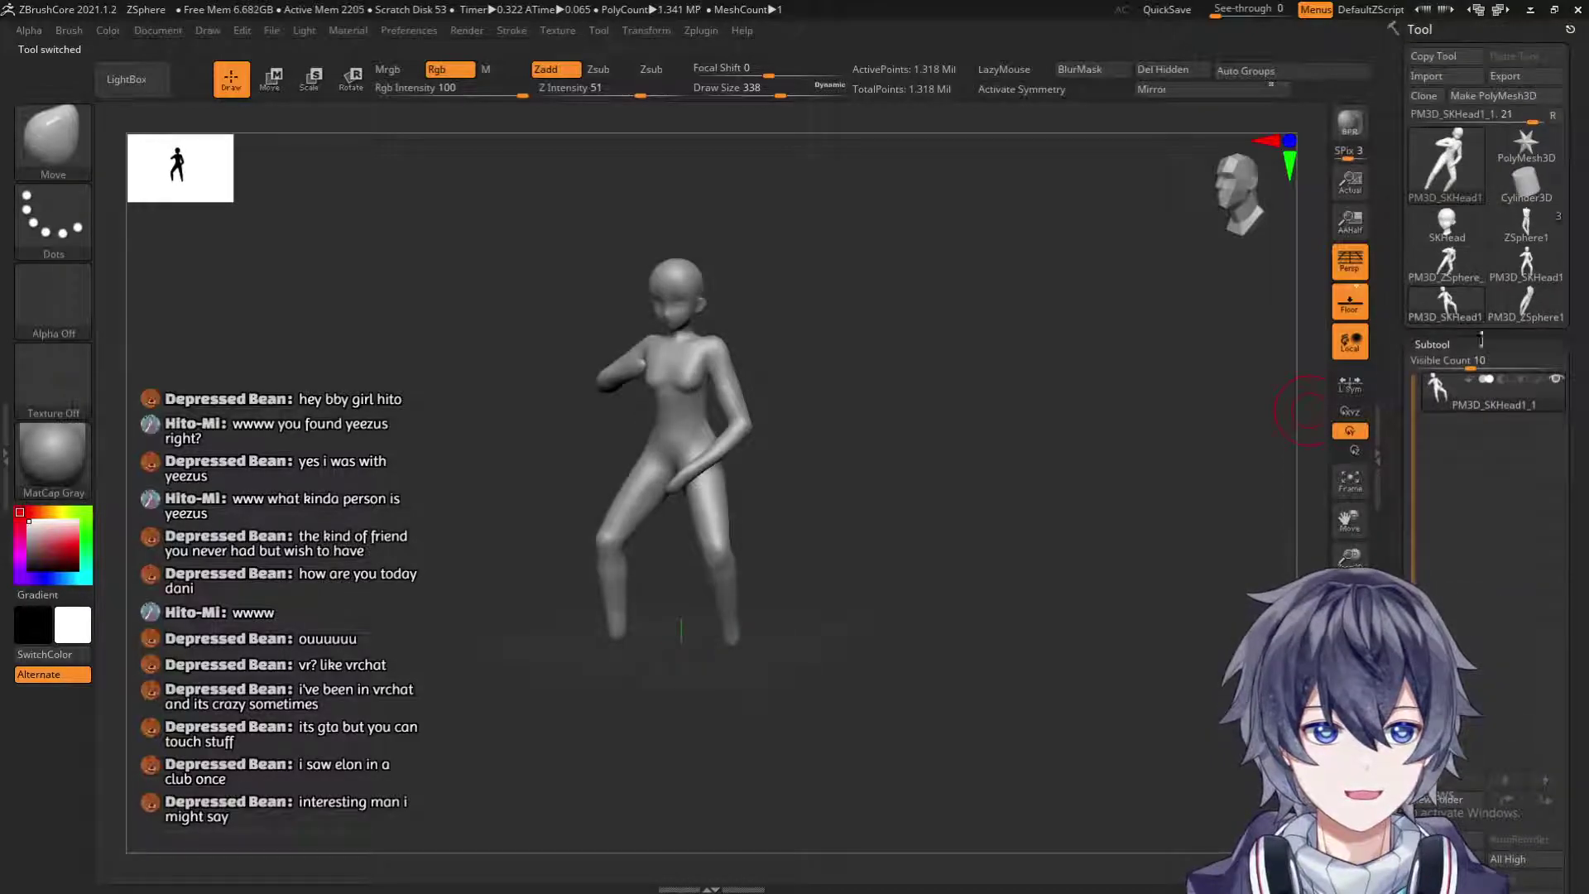
pyautogui.click(1517, 317)
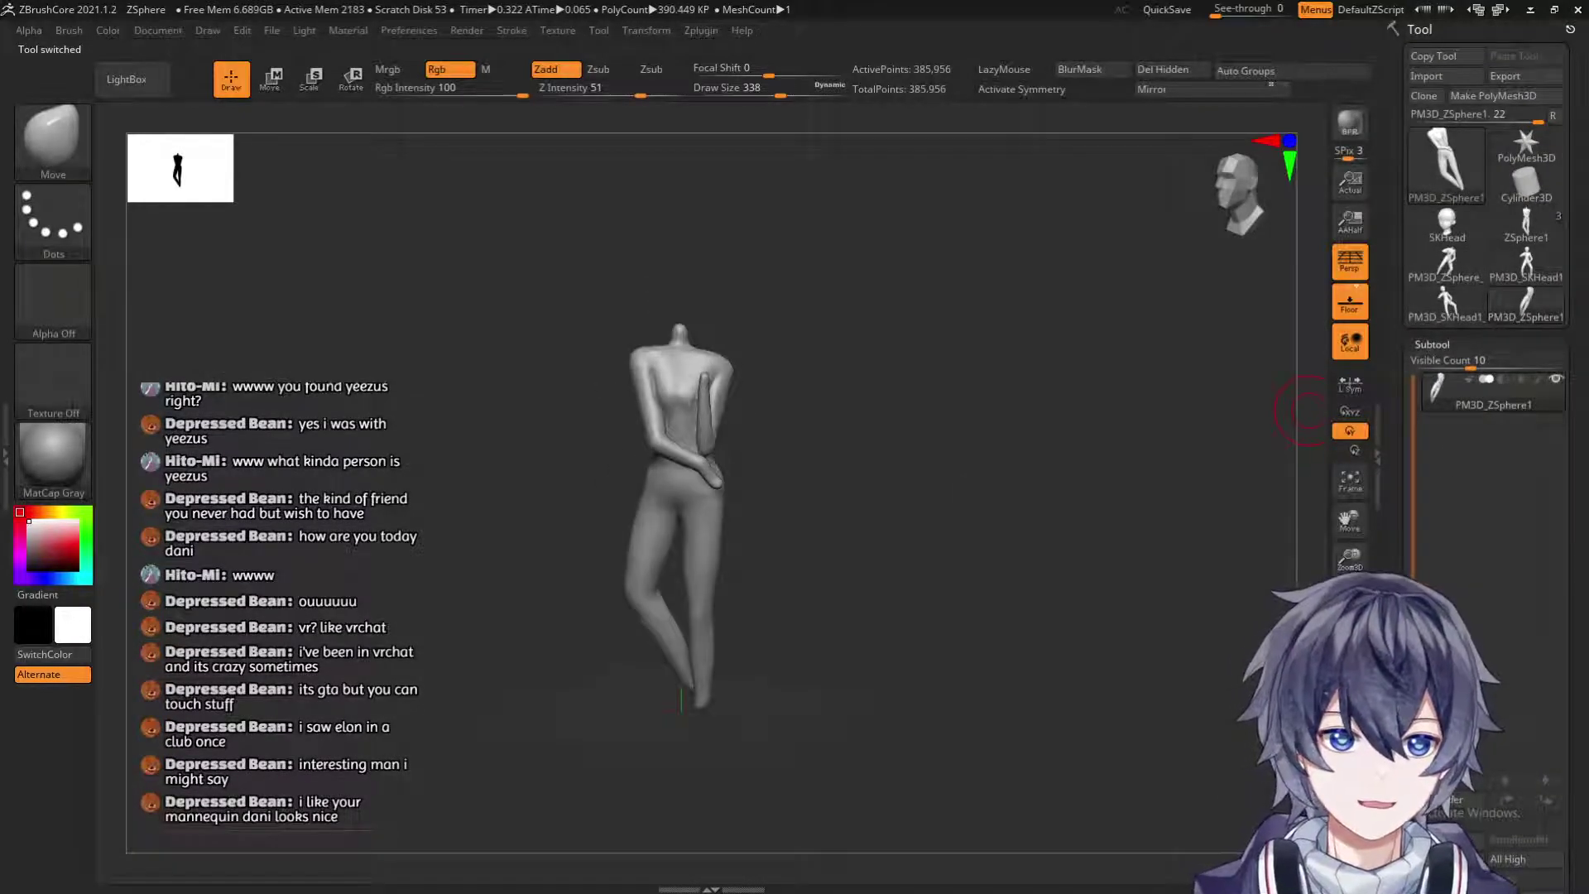
pyautogui.scroll(-5, 1513, 634)
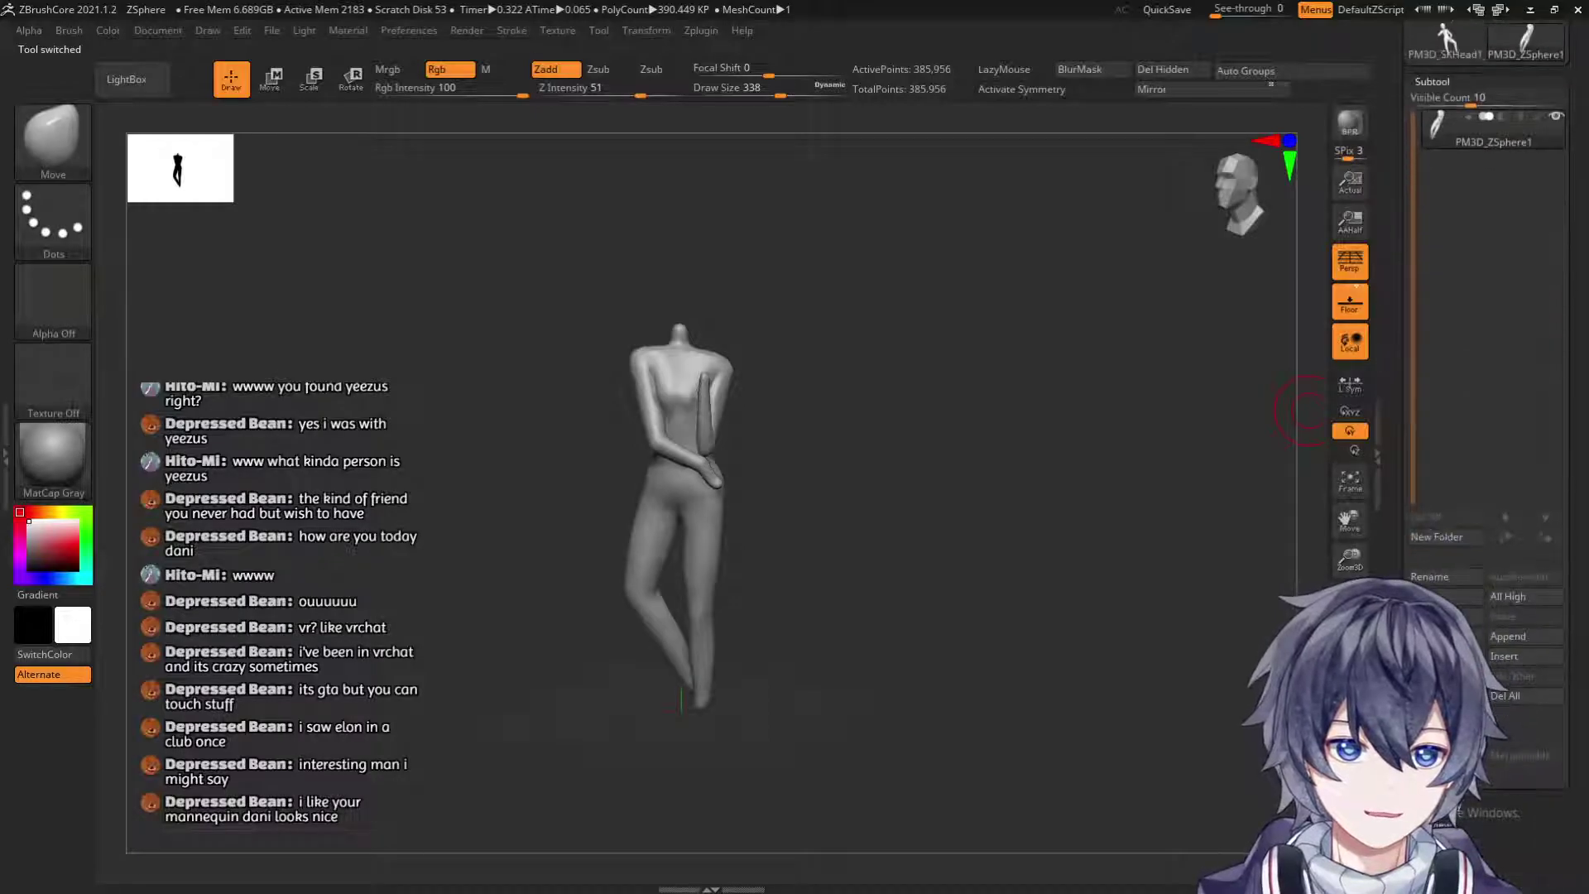
pyautogui.click(1508, 636)
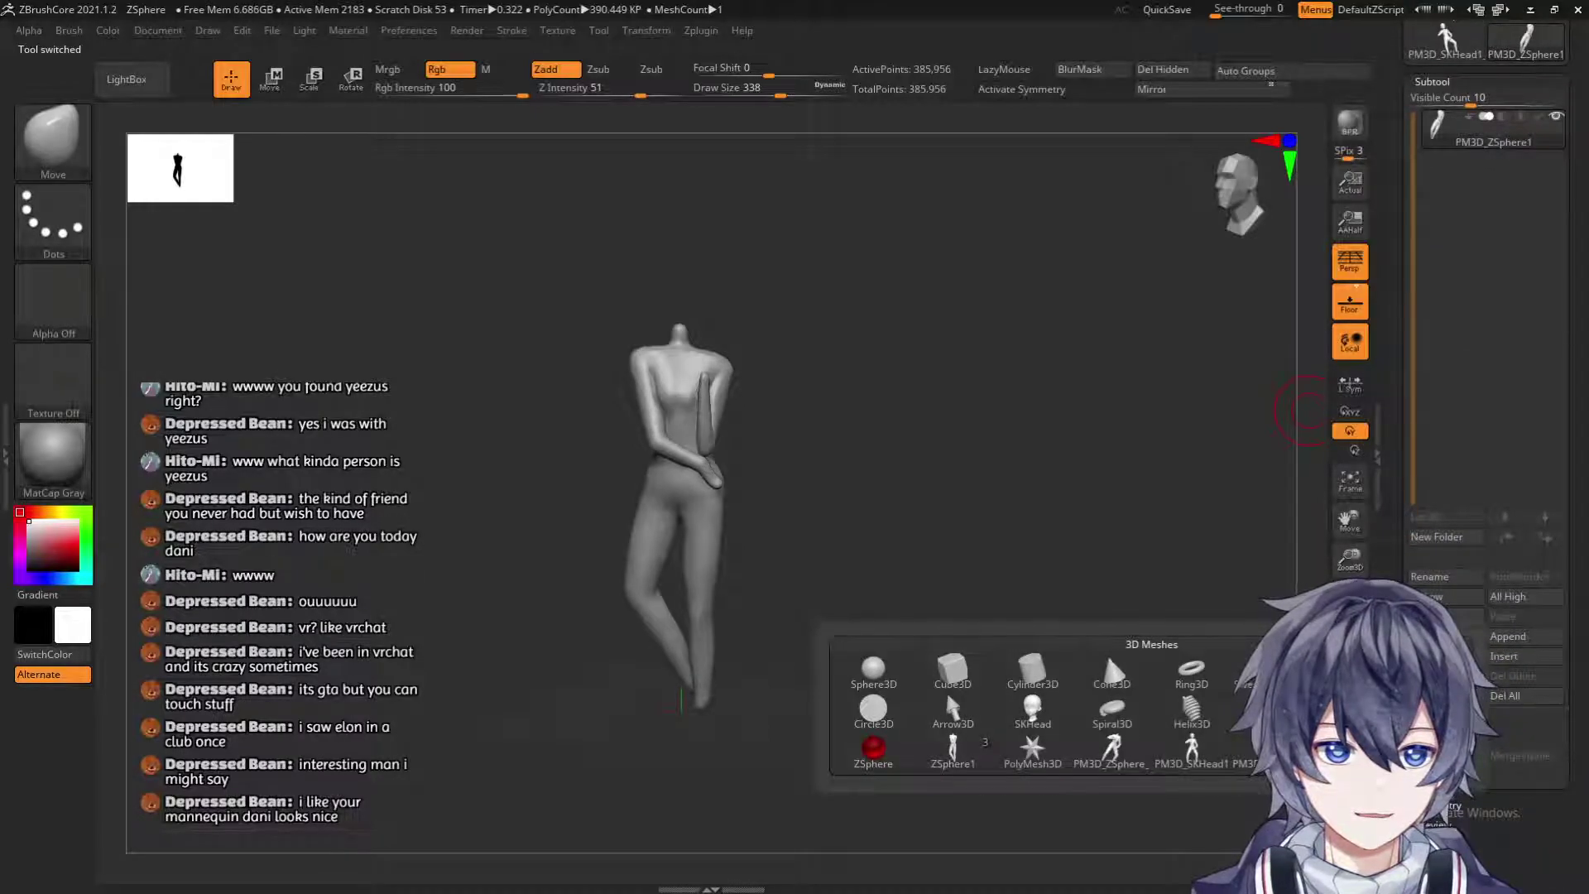
pyautogui.click(1198, 757)
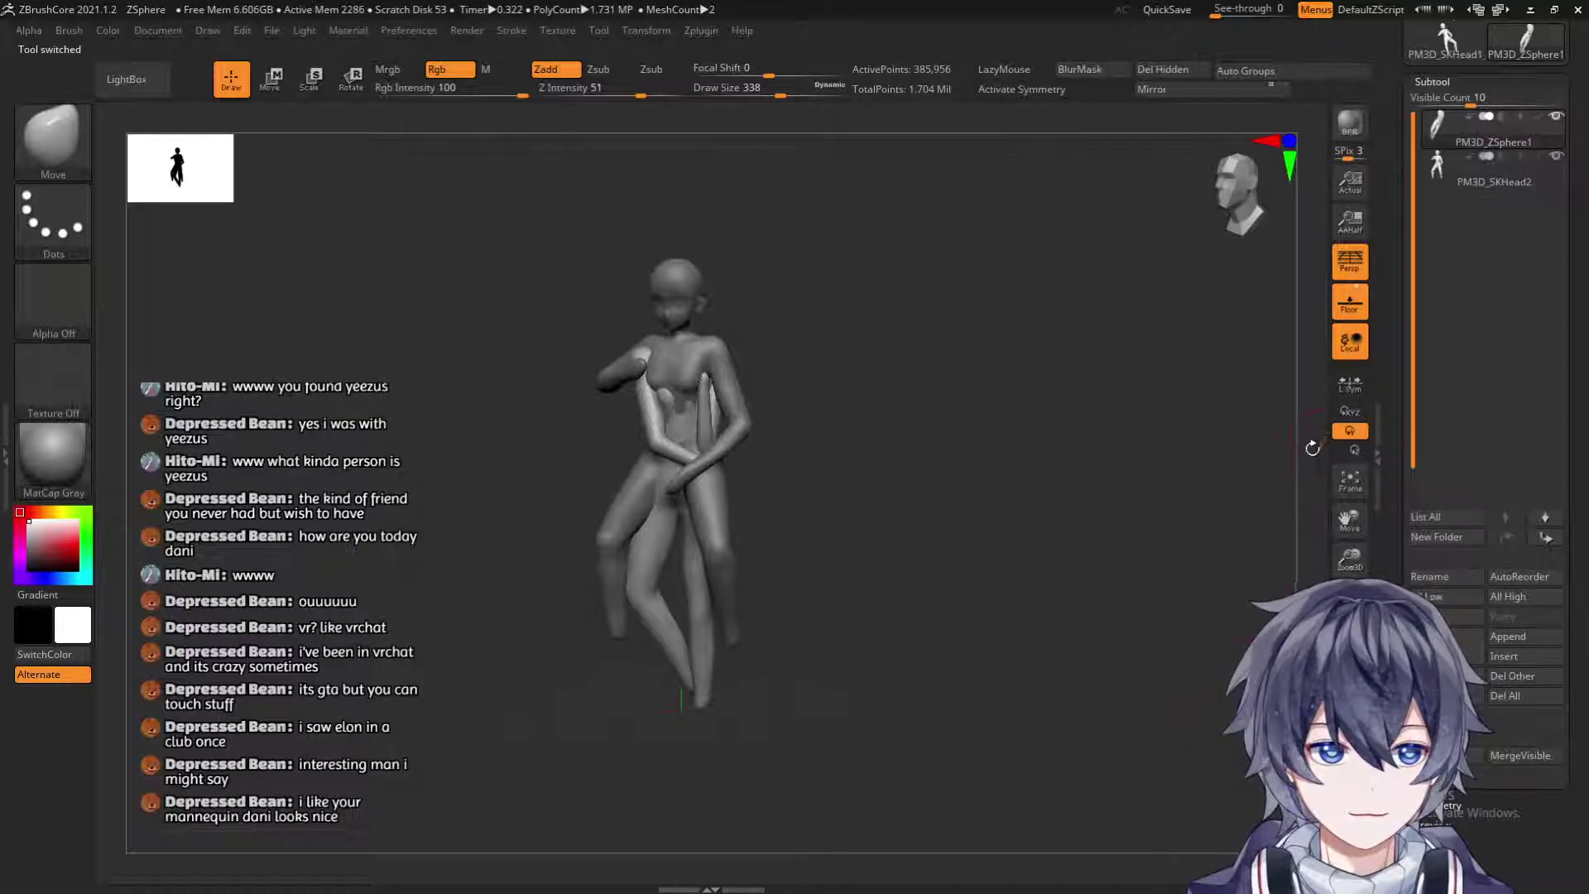
pyautogui.click(1497, 170)
pyautogui.click(1437, 676)
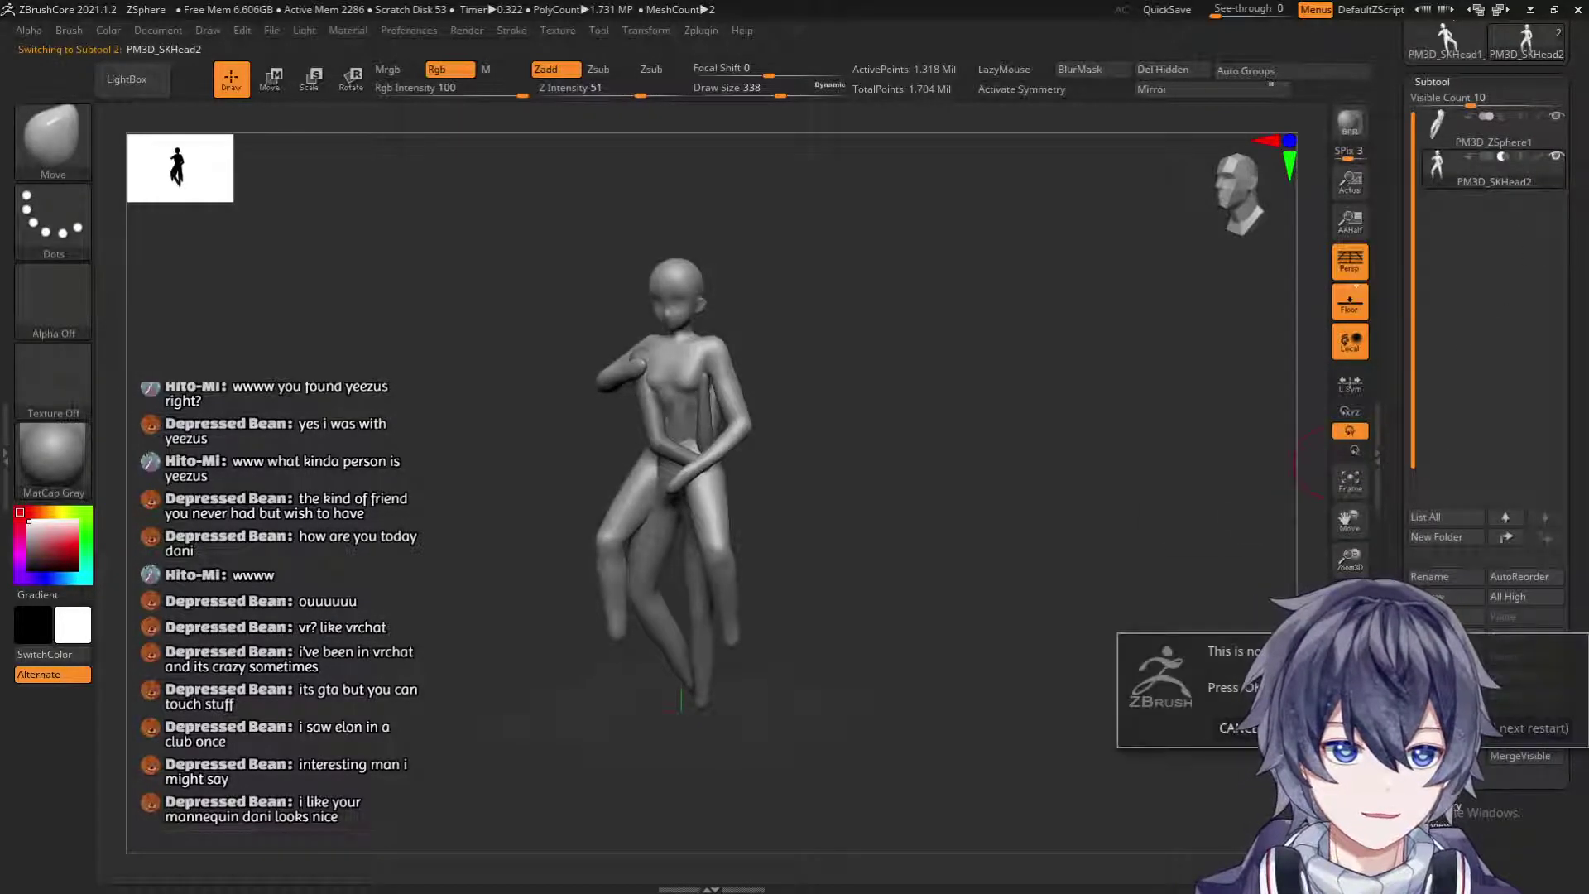
pyautogui.click(1399, 728)
# Append the SKHead mesh to the PM3D_ZSphere1 body as a new subtool.
pyautogui.click(1519, 637)
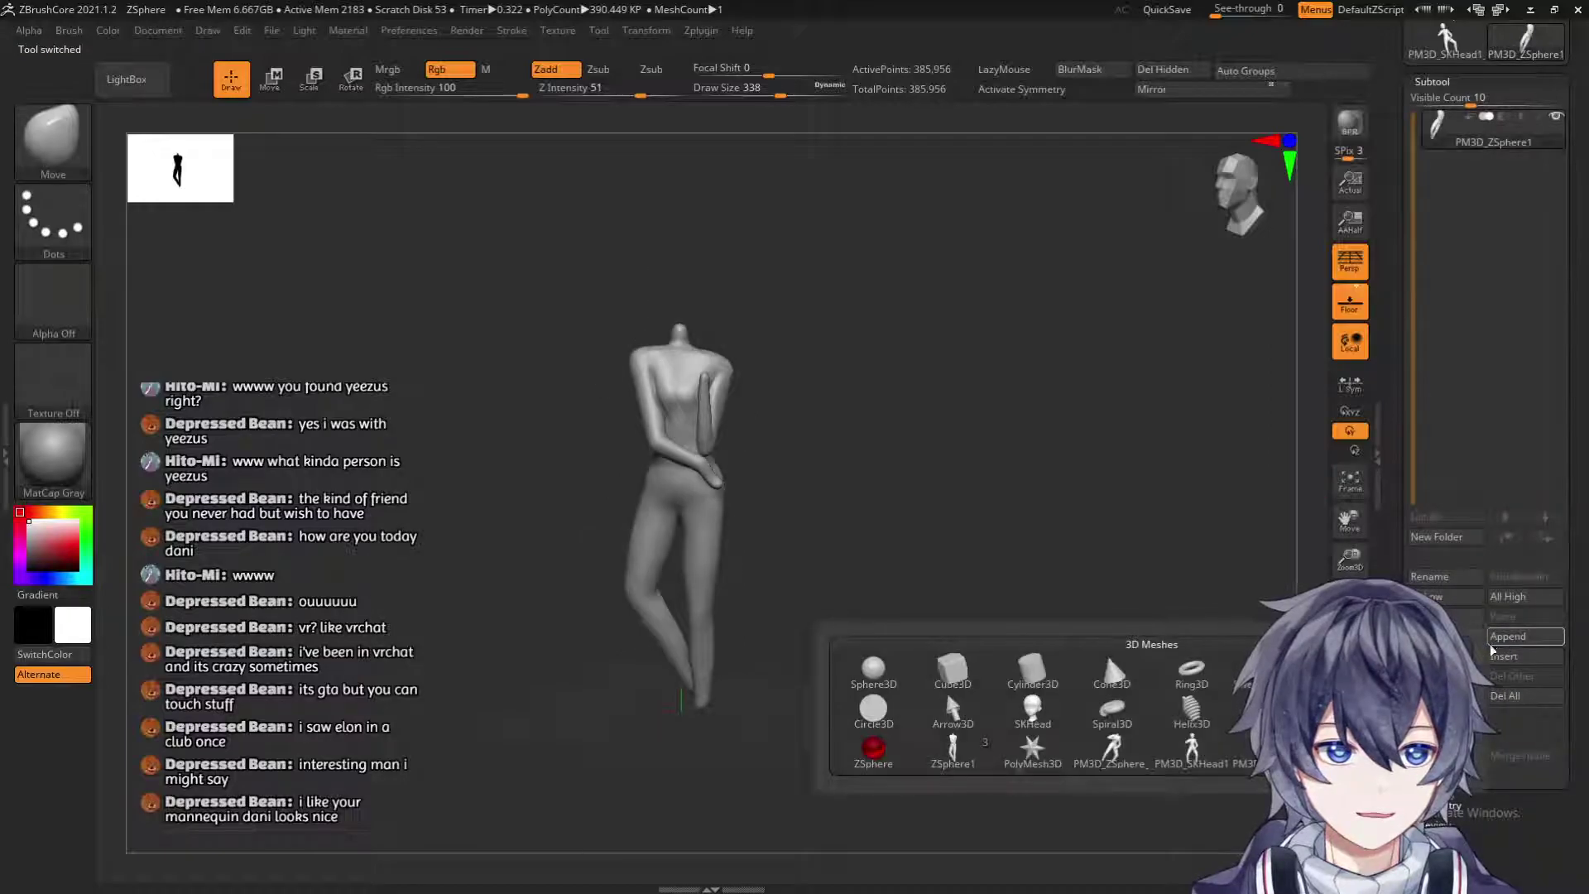
pyautogui.moveTo(1113, 764)
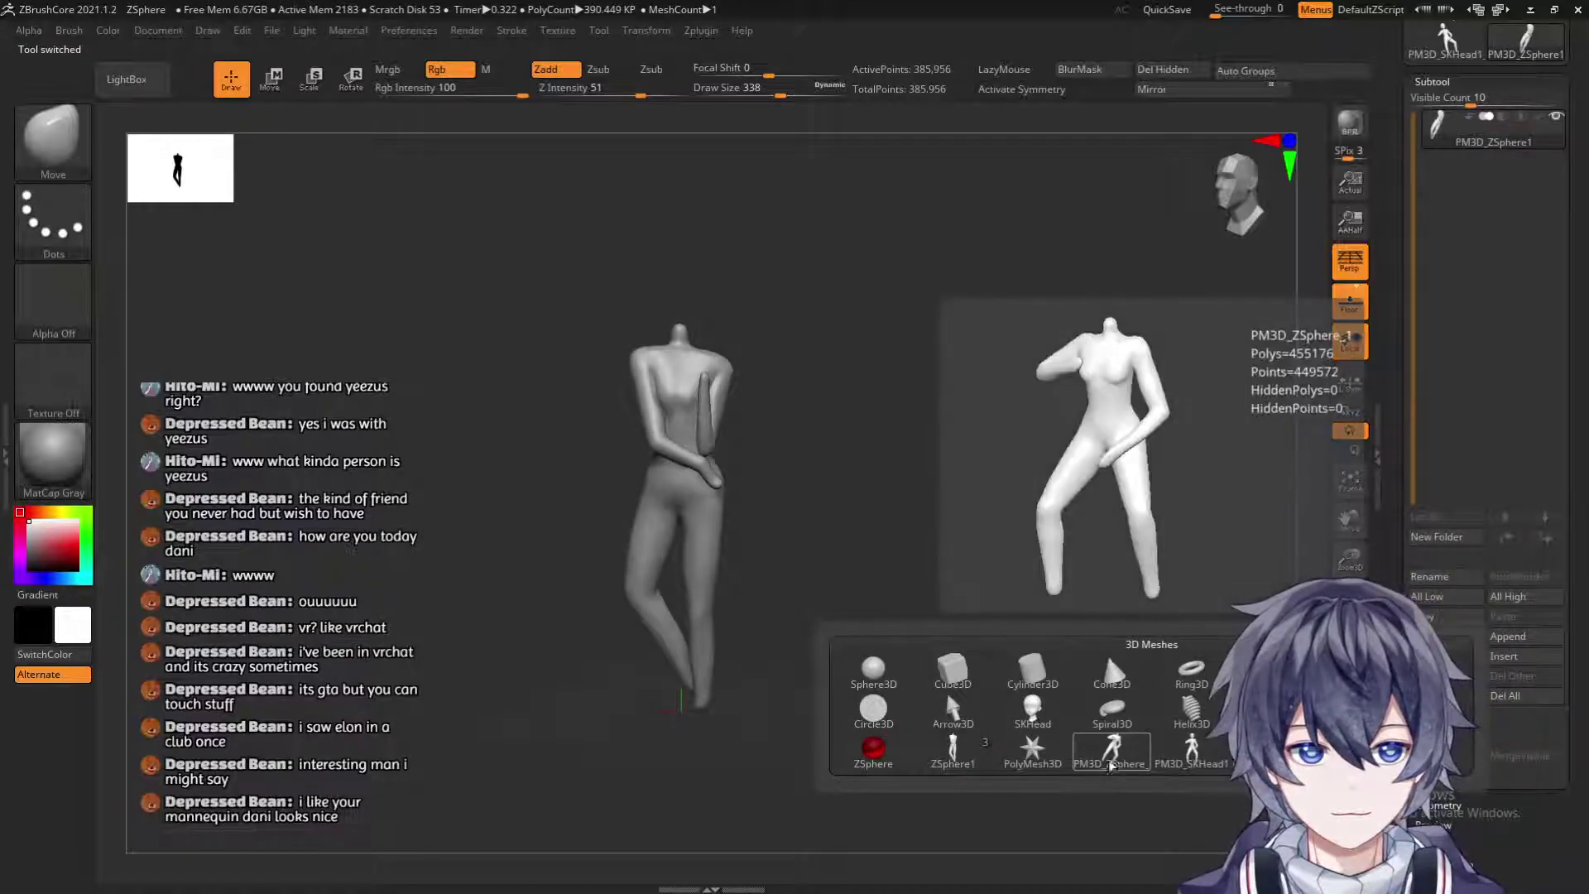
pyautogui.moveTo(1269, 758)
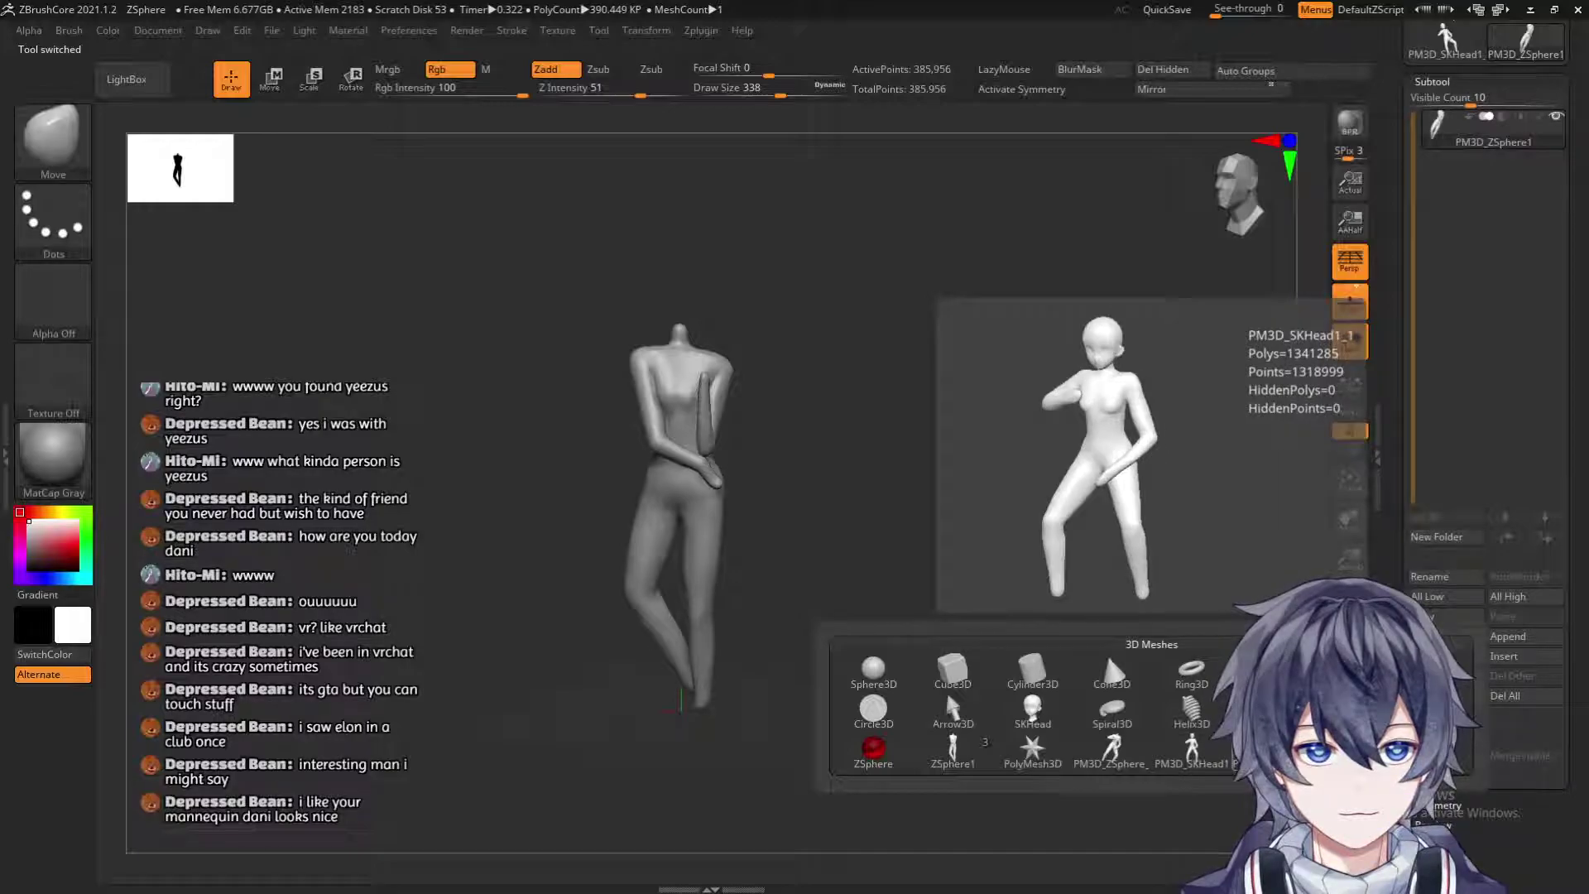
pyautogui.click(1032, 710)
# Move the headless body with the transform gizmo so its neck sits beneath the appended head.
pyautogui.press('w')
pyautogui.keyDown('alt'); pyautogui.moveTo(912, 455); pyautogui.dragTo(908, 530); pyautogui.keyUp('alt')
pyautogui.moveTo(682, 345); pyautogui.dragTo(682, 642)
pyautogui.moveTo(879, 357); pyautogui.dragTo(970, 424)
pyautogui.moveTo(745, 658); pyautogui.dragTo(626, 641)
pyautogui.moveTo(891, 561); pyautogui.dragTo(766, 620)
pyautogui.moveTo(579, 639); pyautogui.dragTo(544, 633)
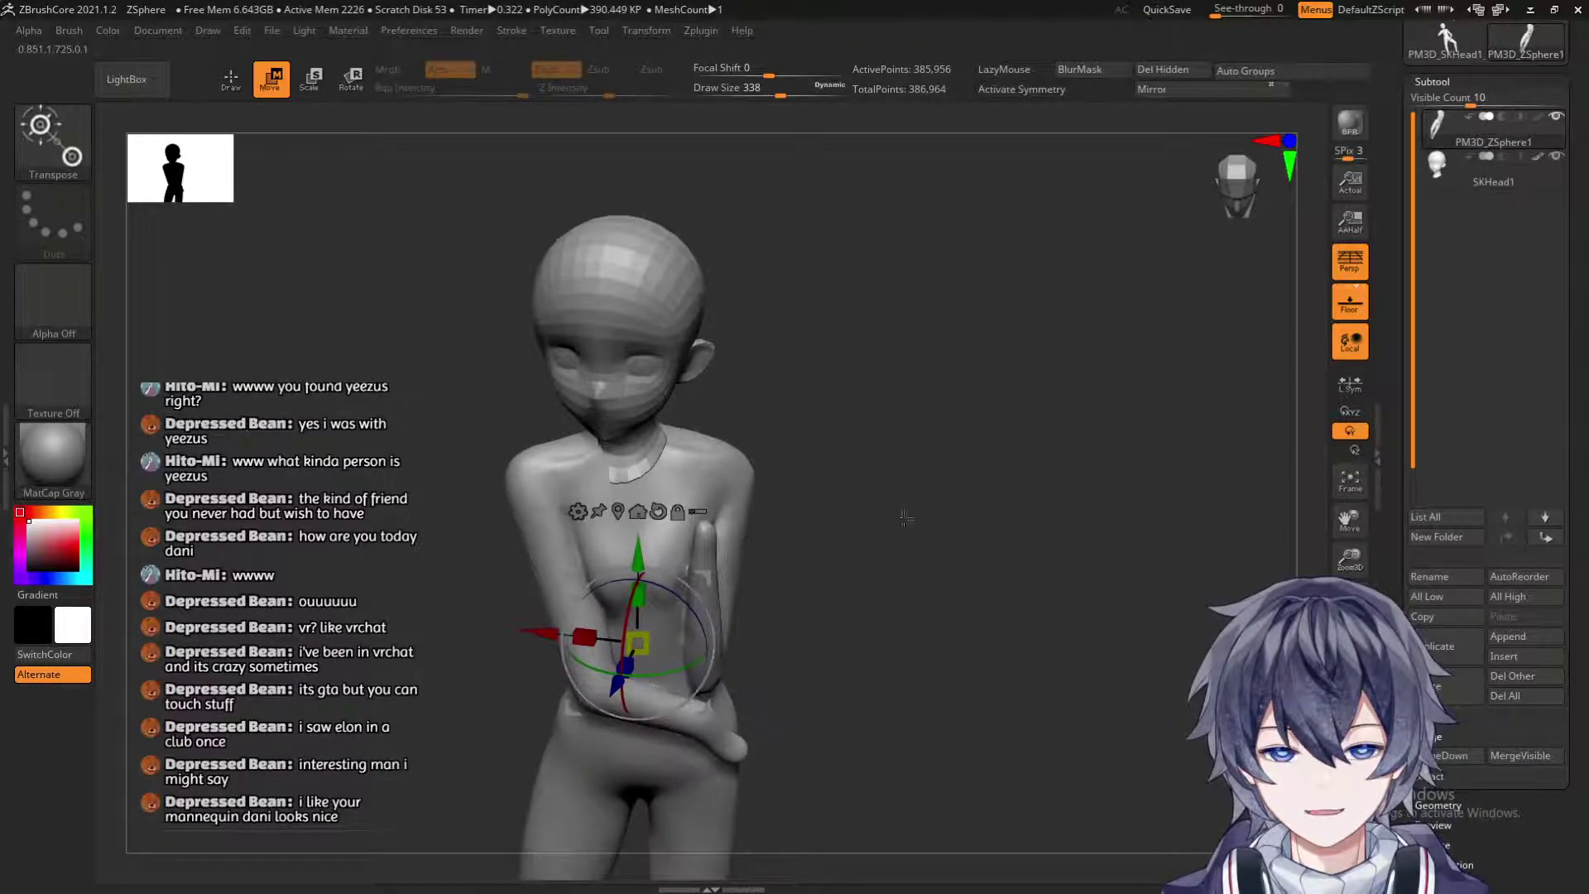
pyautogui.moveTo(897, 516); pyautogui.dragTo(985, 538)
pyautogui.moveTo(710, 675)
pyautogui.mouseDown()
pyautogui.moveTo(737, 693)
pyautogui.moveTo(721, 683)
pyautogui.mouseUp()
pyautogui.moveTo(846, 610); pyautogui.dragTo(834, 489)
pyautogui.moveTo(721, 451)
pyautogui.mouseDown()
pyautogui.moveTo(721, 466)
pyautogui.moveTo(719, 450)
pyautogui.mouseUp()
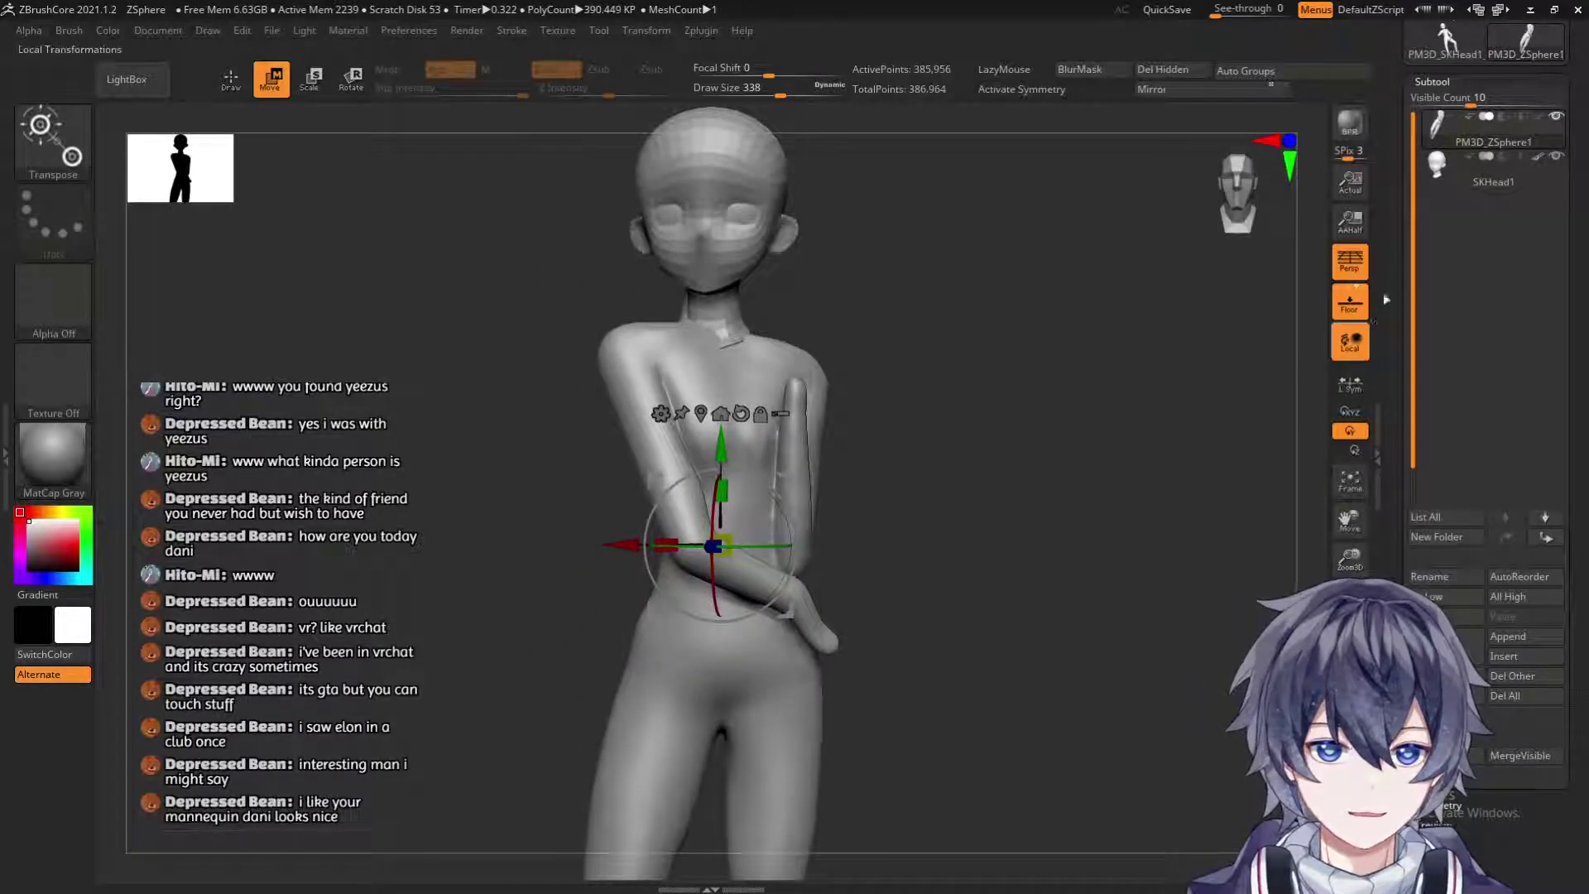
# Activate the SKHead1 subtool and use the transform gizmo to shrink the head and position it on the neck.
pyautogui.click(1503, 184)
pyautogui.moveTo(878, 248); pyautogui.dragTo(1006, 247)
pyautogui.moveTo(816, 234); pyautogui.dragTo(815, 234)
pyautogui.moveTo(960, 240); pyautogui.dragTo(804, 248)
pyautogui.keyDown('alt'); pyautogui.moveTo(945, 377); pyautogui.dragTo(906, 504); pyautogui.keyUp('alt')
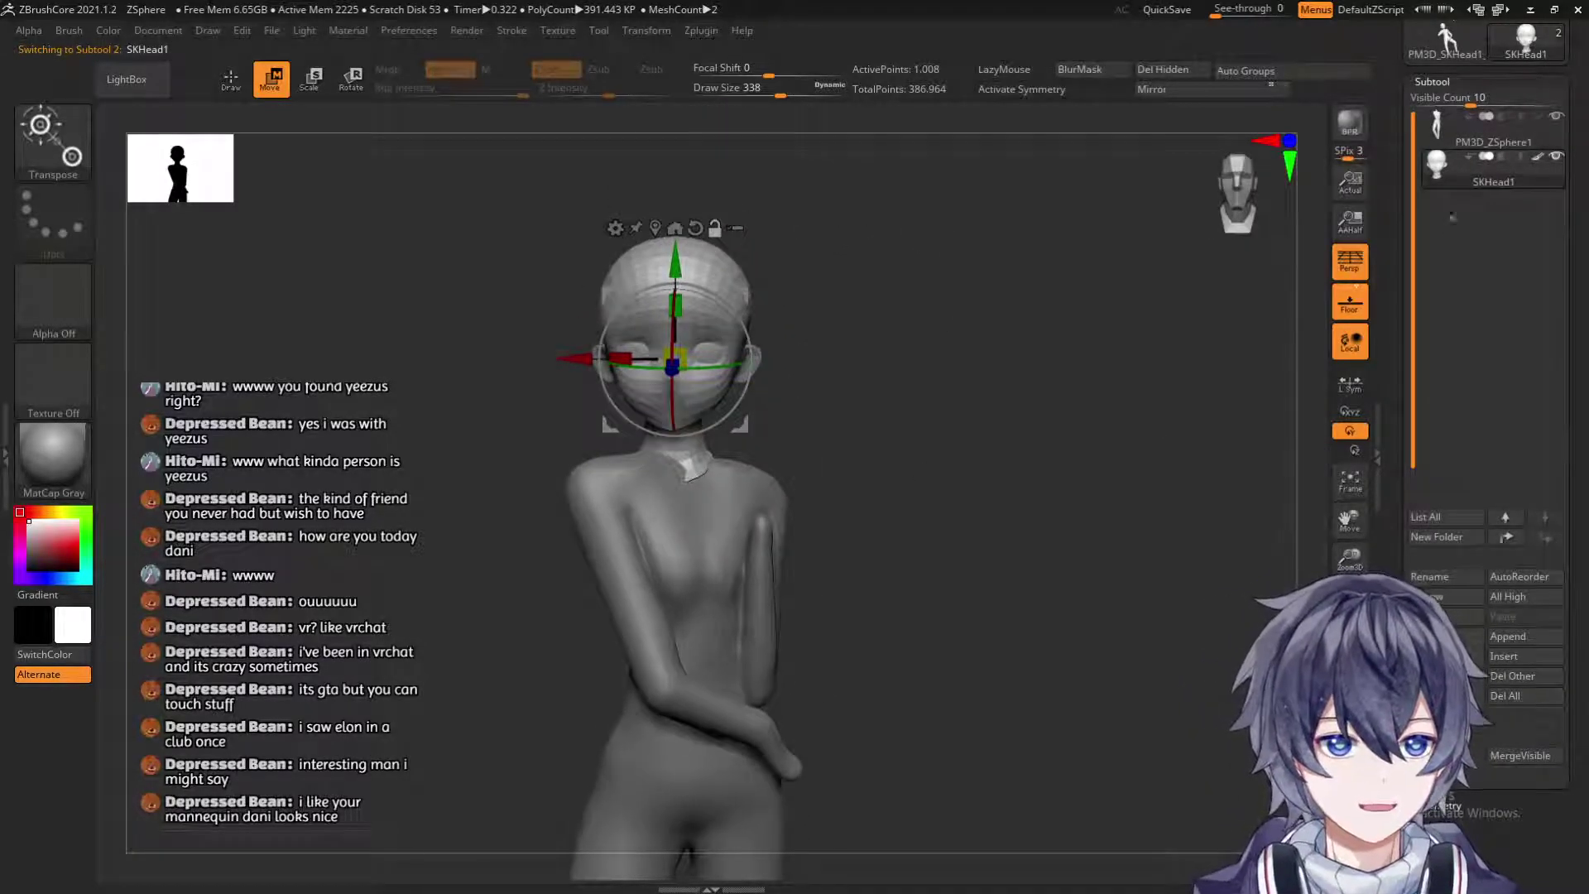
pyautogui.click(1445, 79)
pyautogui.click(1437, 98)
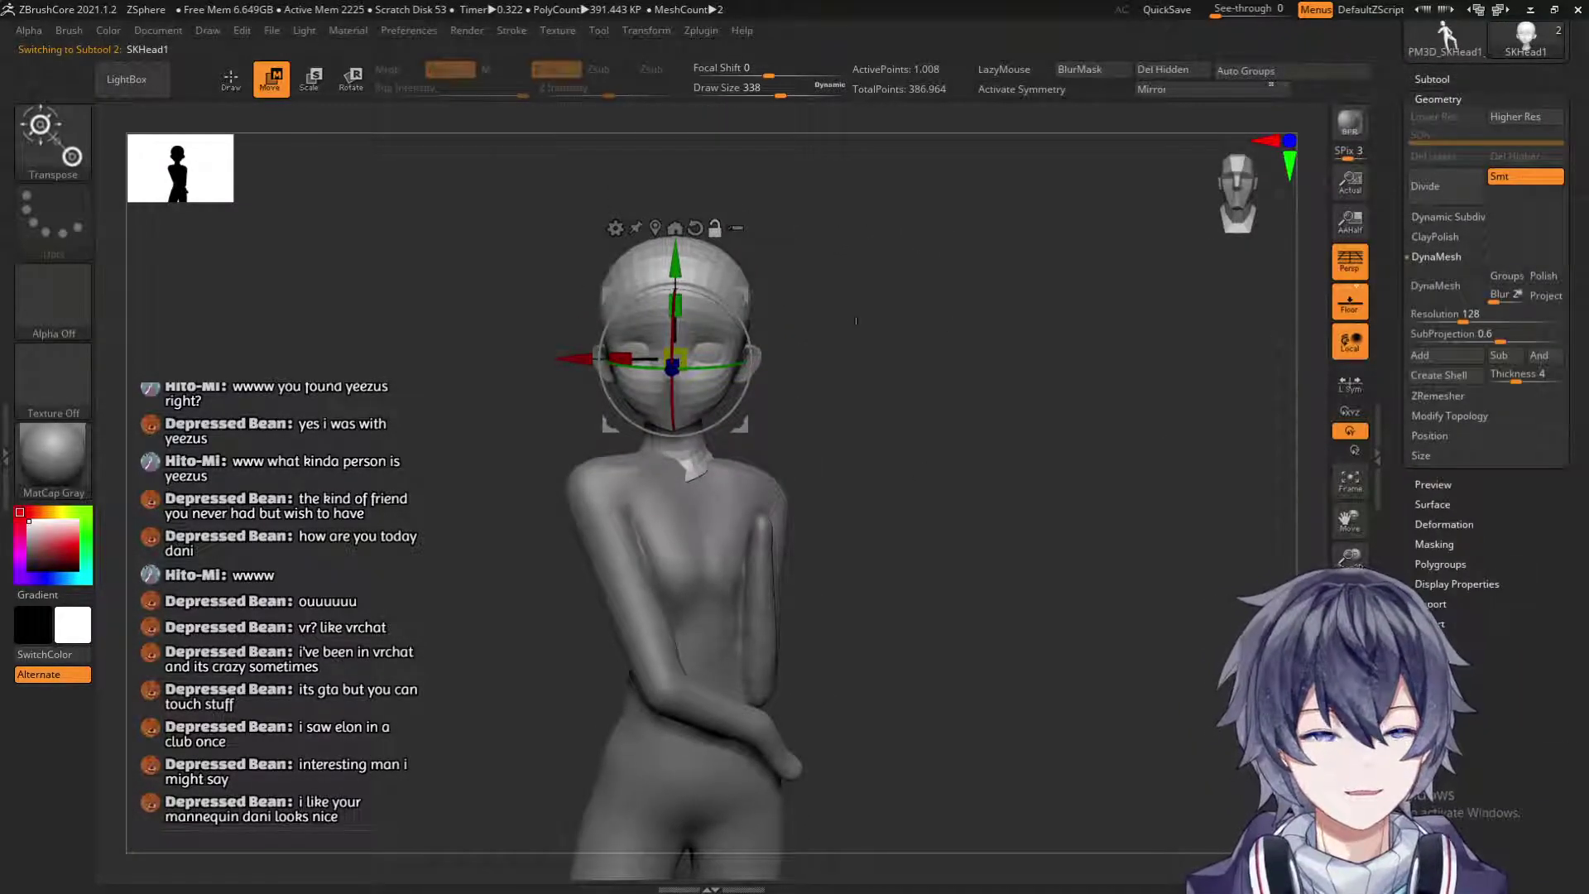
pyautogui.moveTo(678, 353); pyautogui.dragTo(717, 347)
pyautogui.moveTo(621, 358); pyautogui.dragTo(631, 357)
pyautogui.moveTo(936, 384); pyautogui.dragTo(1159, 330)
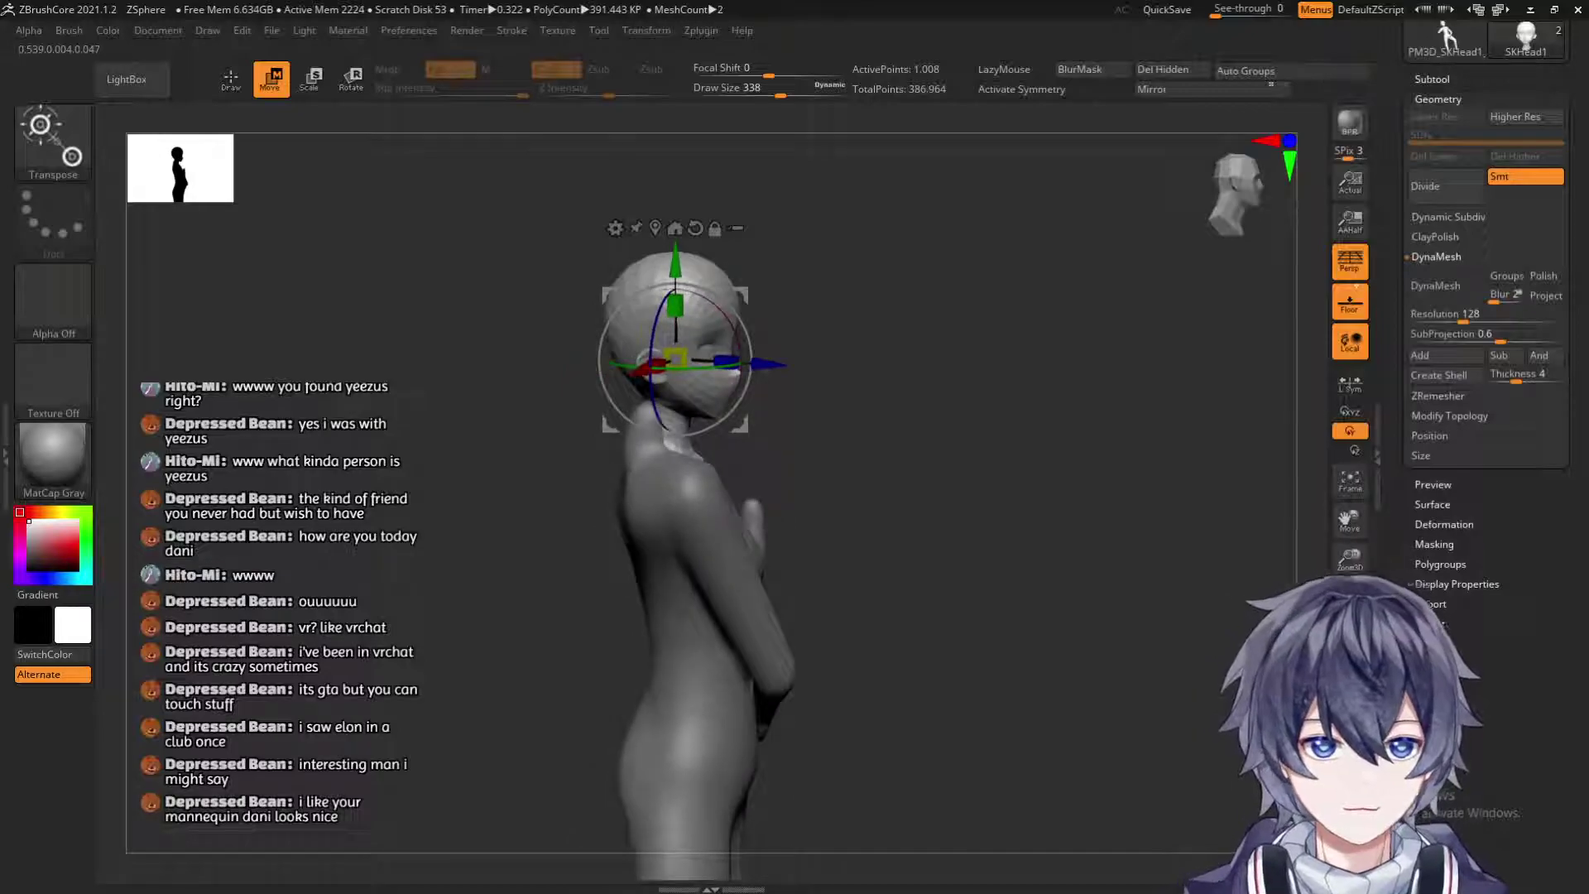
# Subdivide the head to level 3 and smooth its surface with the Smooth brush.
pyautogui.moveTo(919, 356); pyautogui.dragTo(877, 386)
pyautogui.press('q')
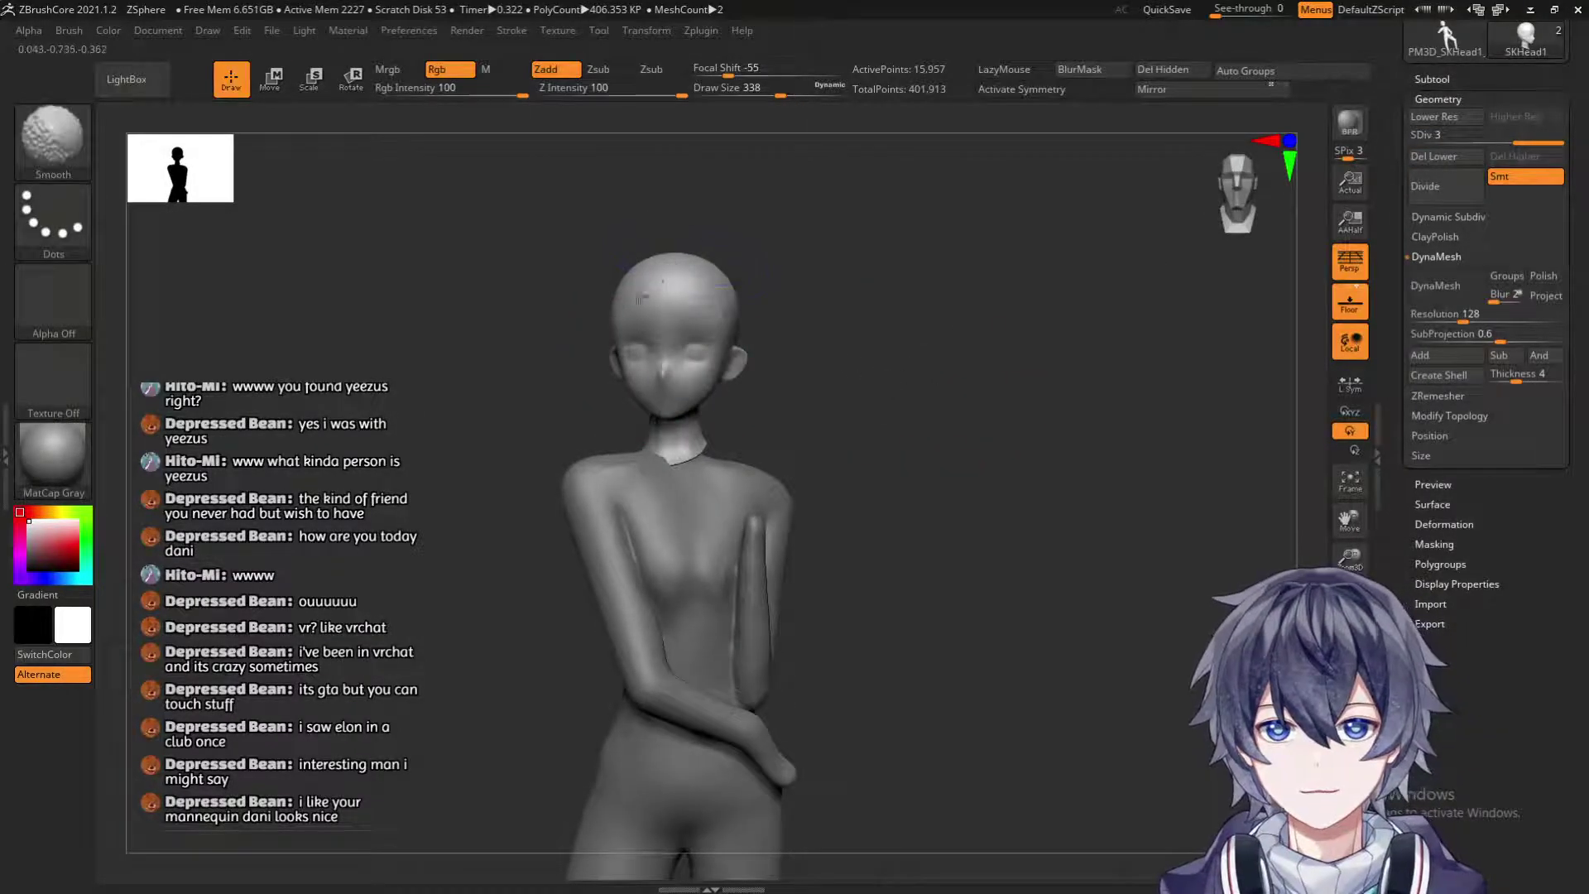
pyautogui.moveTo(509, 513); pyautogui.dragTo(350, 549)
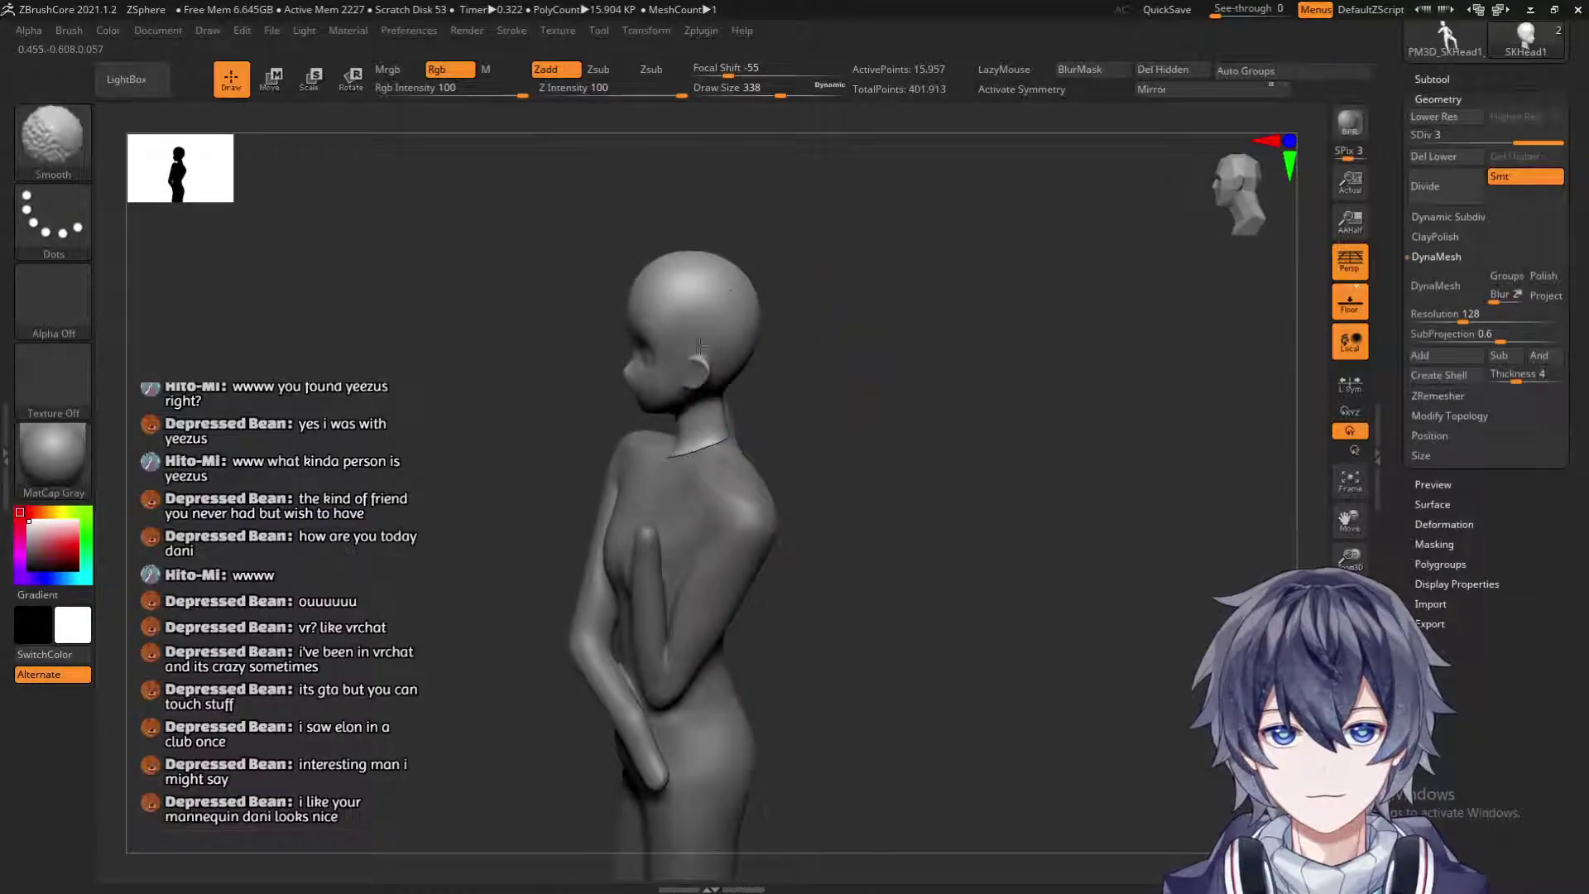
pyautogui.moveTo(687, 455); pyautogui.dragTo(719, 326)
# Tilt the head sideways with the transform gizmo and adjust its placement on the neck.
pyautogui.press('w')
pyautogui.keyDown('alt'); pyautogui.moveTo(969, 362); pyautogui.dragTo(1010, 372); pyautogui.keyUp('alt')
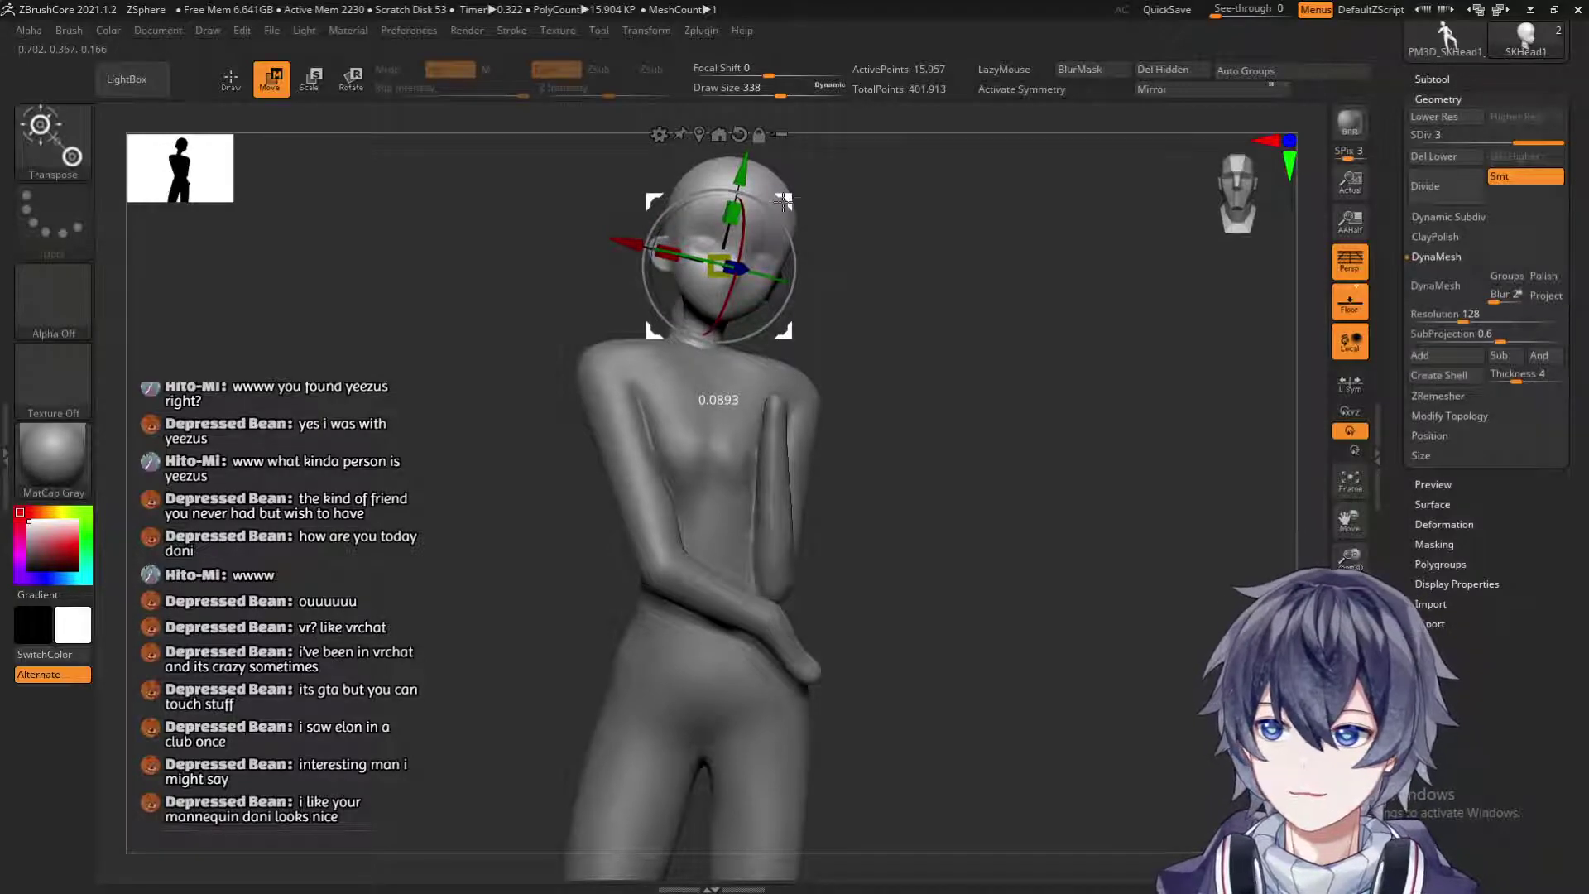
pyautogui.moveTo(848, 205)
pyautogui.mouseDown()
pyautogui.moveTo(881, 234)
pyautogui.moveTo(852, 224)
pyautogui.moveTo(904, 237)
pyautogui.moveTo(850, 217)
pyautogui.moveTo(869, 217)
pyautogui.moveTo(880, 300)
pyautogui.mouseUp()
pyautogui.press('q')
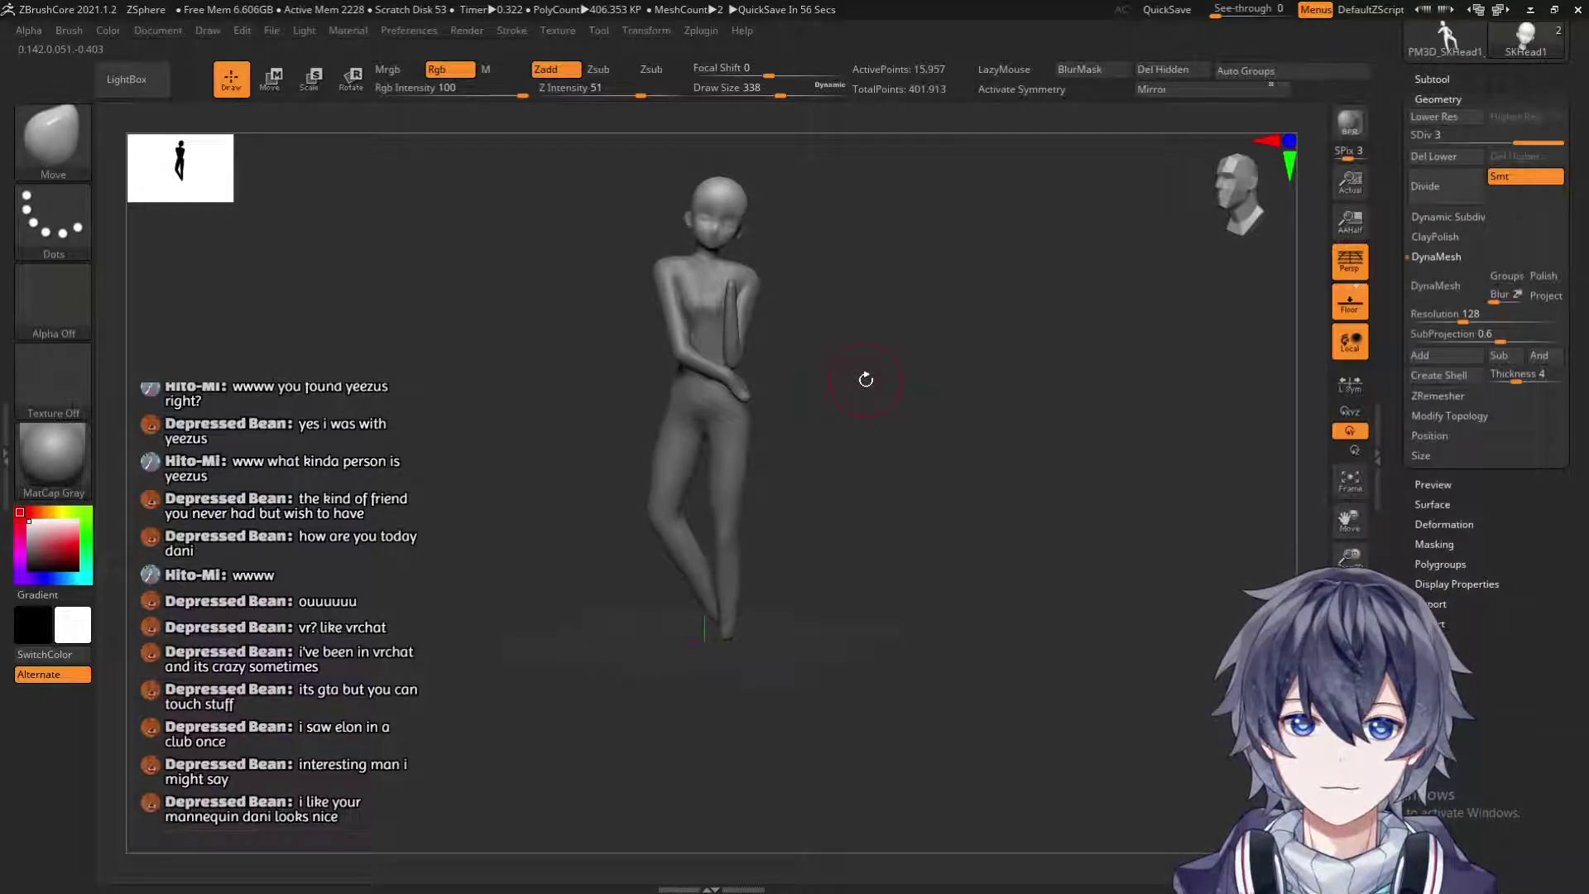
# Fine-tune the head's scale and placement against the full figure with the transform gizmo.
pyautogui.press('w')
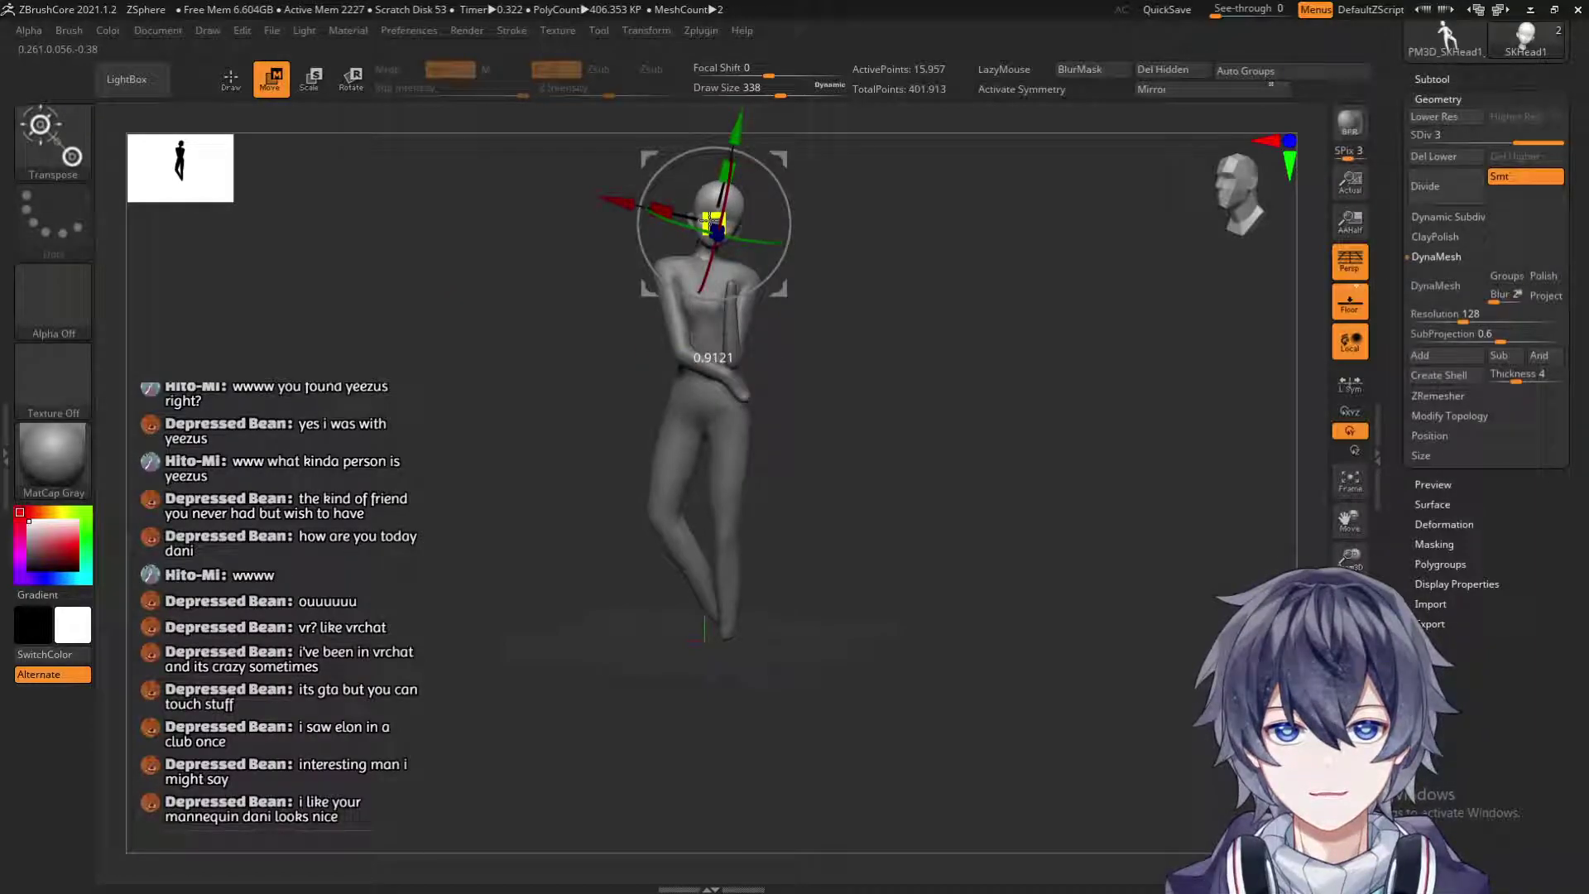
pyautogui.press('q')
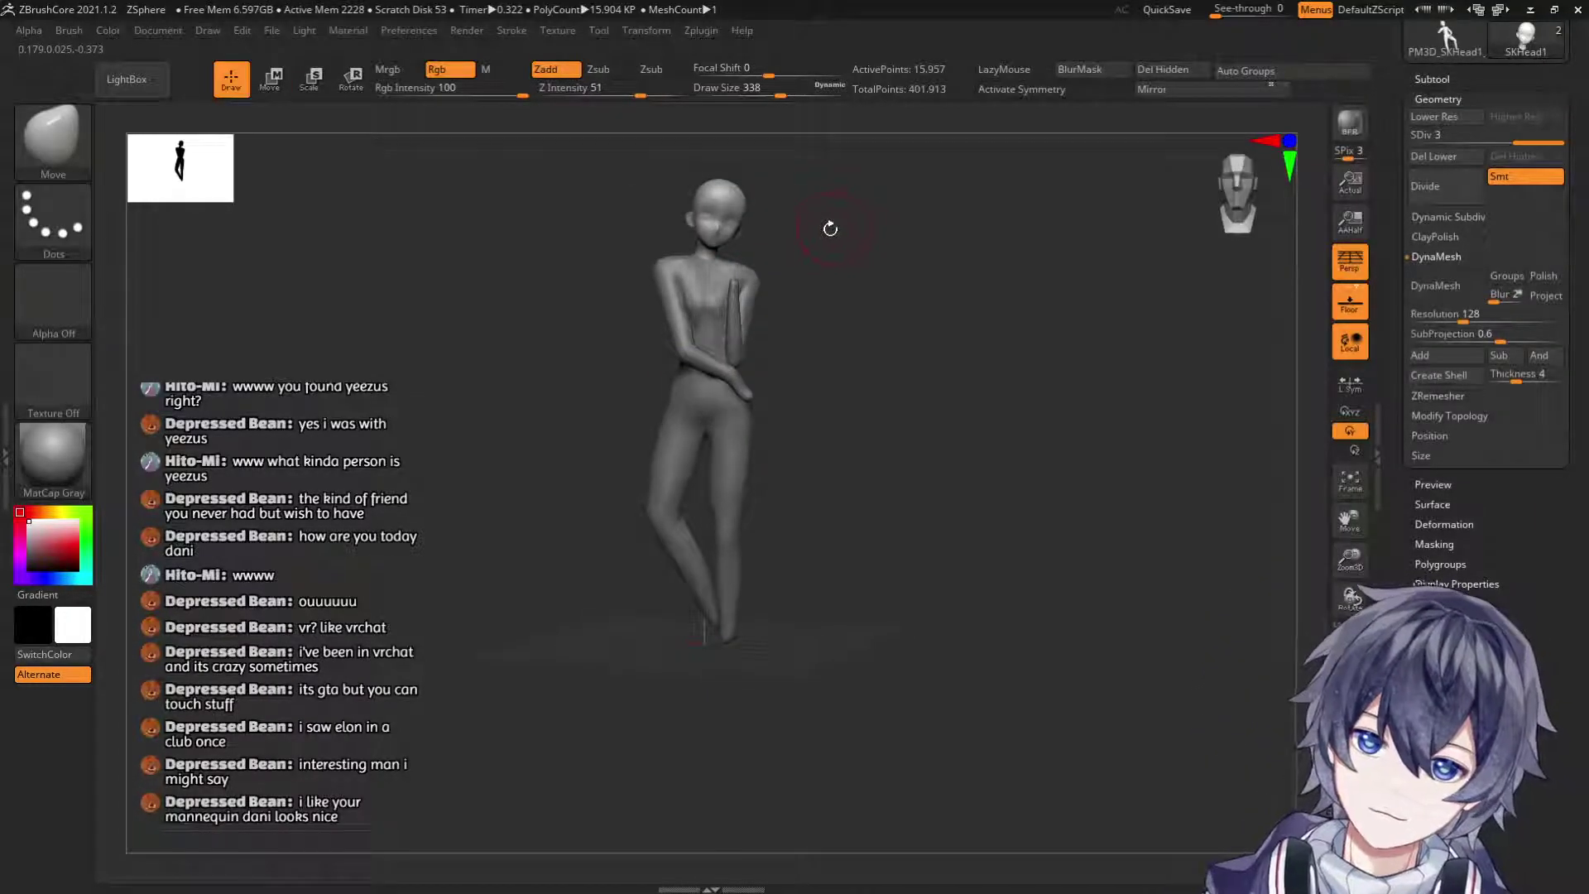
pyautogui.press('w')
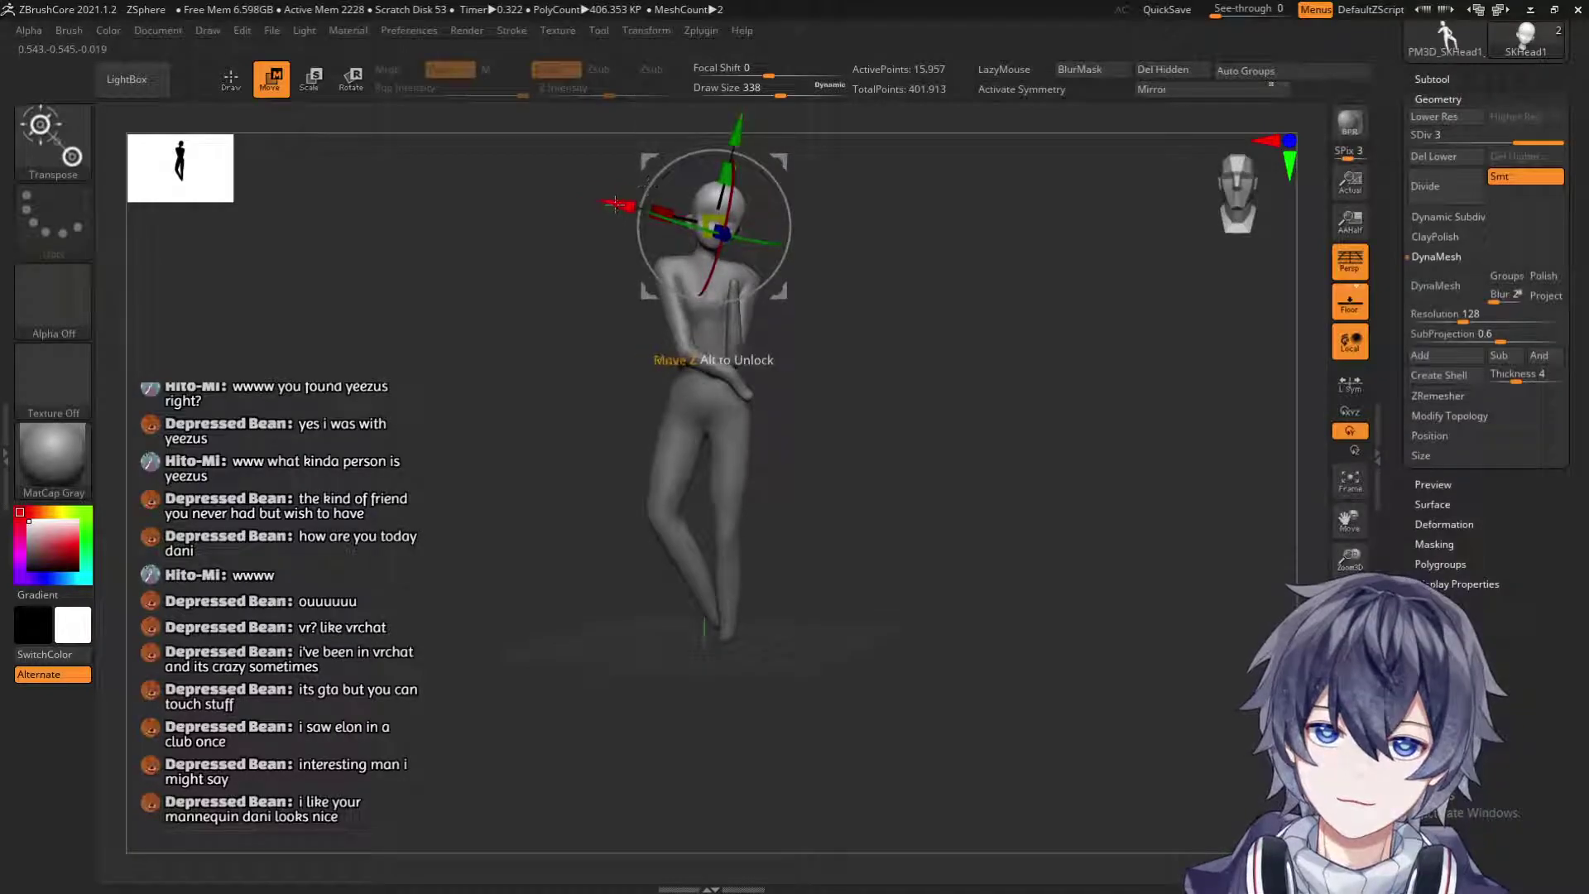
pyautogui.press('q')
# Shift the head backward over the neck with the transform gizmo, working from the side.
pyautogui.moveTo(894, 348)
pyautogui.keyDown('alt'); pyautogui.mouseDown()
pyautogui.moveTo(908, 483)
pyautogui.moveTo(932, 391)
pyautogui.moveTo(935, 488)
pyautogui.moveTo(930, 415)
pyautogui.moveTo(853, 477)
pyautogui.moveTo(933, 500)
pyautogui.moveTo(917, 490)
pyautogui.mouseUp(); pyautogui.keyUp('alt')
pyautogui.press('w')
pyautogui.keyDown('alt'); pyautogui.moveTo(871, 391); pyautogui.dragTo(891, 538); pyautogui.keyUp('alt')
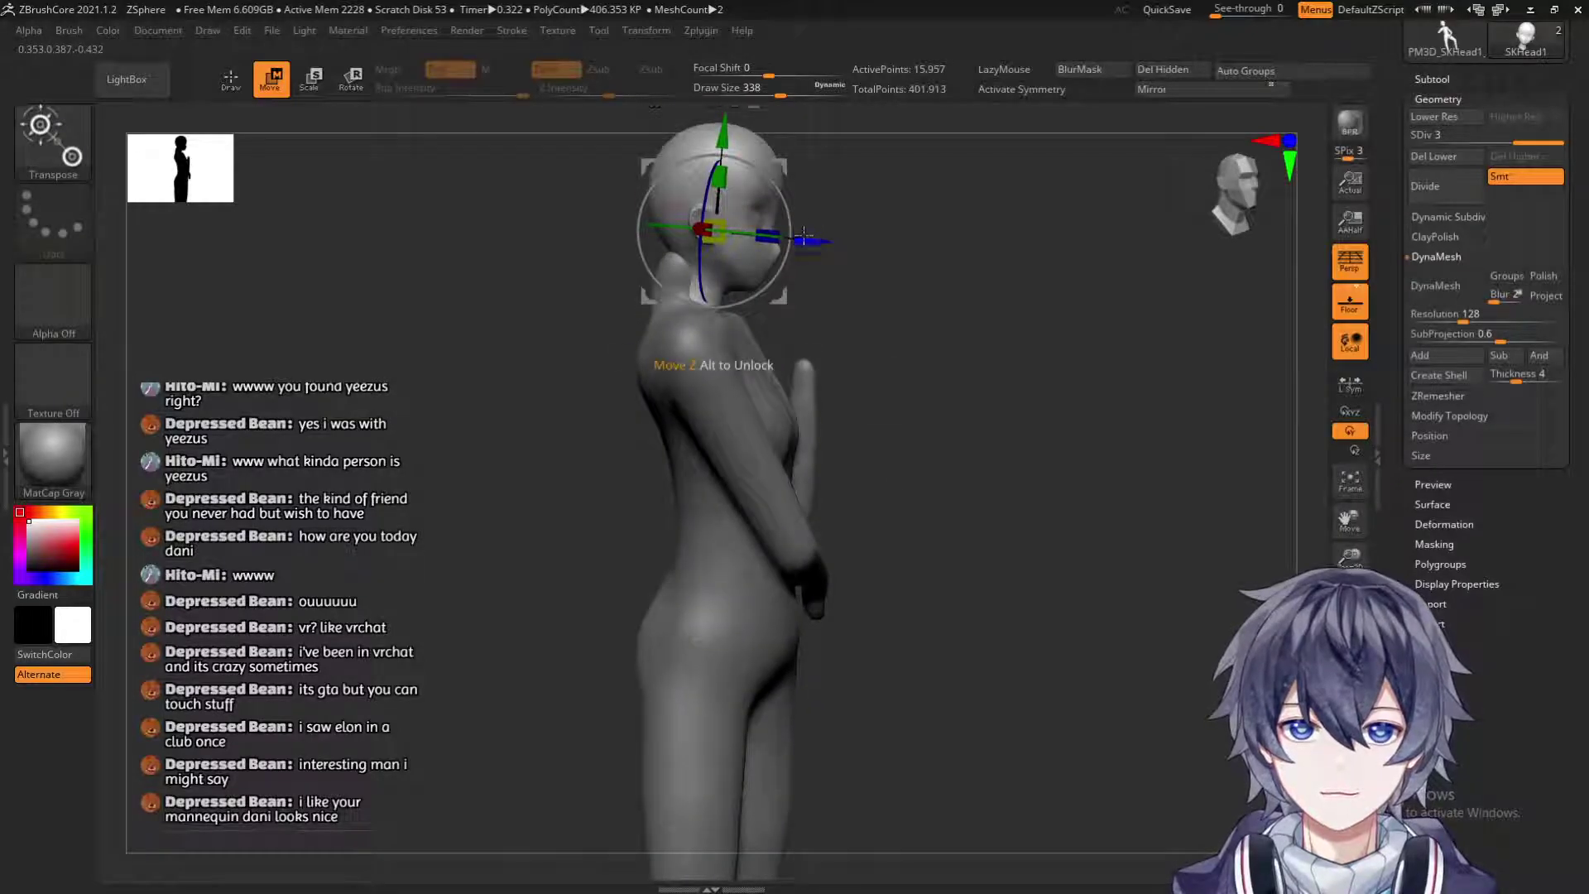
pyautogui.moveTo(833, 245); pyautogui.dragTo(933, 308)
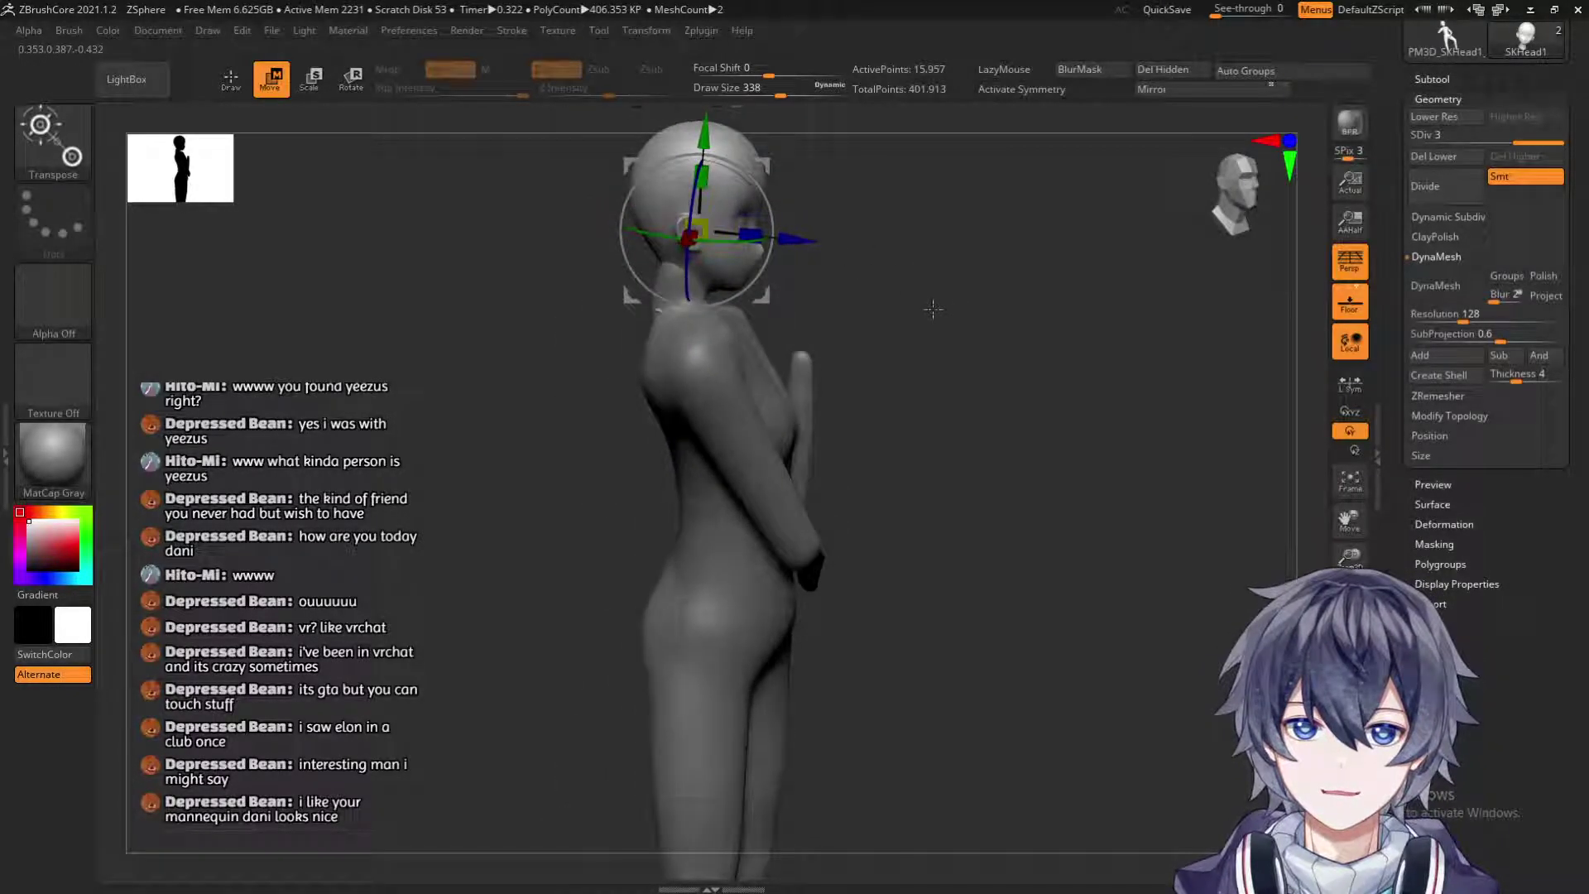
pyautogui.press('q')
# Activate the PM3D_ZSphere1 body and reshape its neck to meet the head with the Move brush at draw size 136.
pyautogui.moveTo(947, 380)
pyautogui.mouseDown()
pyautogui.moveTo(1003, 368)
pyautogui.moveTo(989, 360)
pyautogui.moveTo(821, 552)
pyautogui.mouseUp()
pyautogui.click(1465, 81)
pyautogui.click(1474, 138)
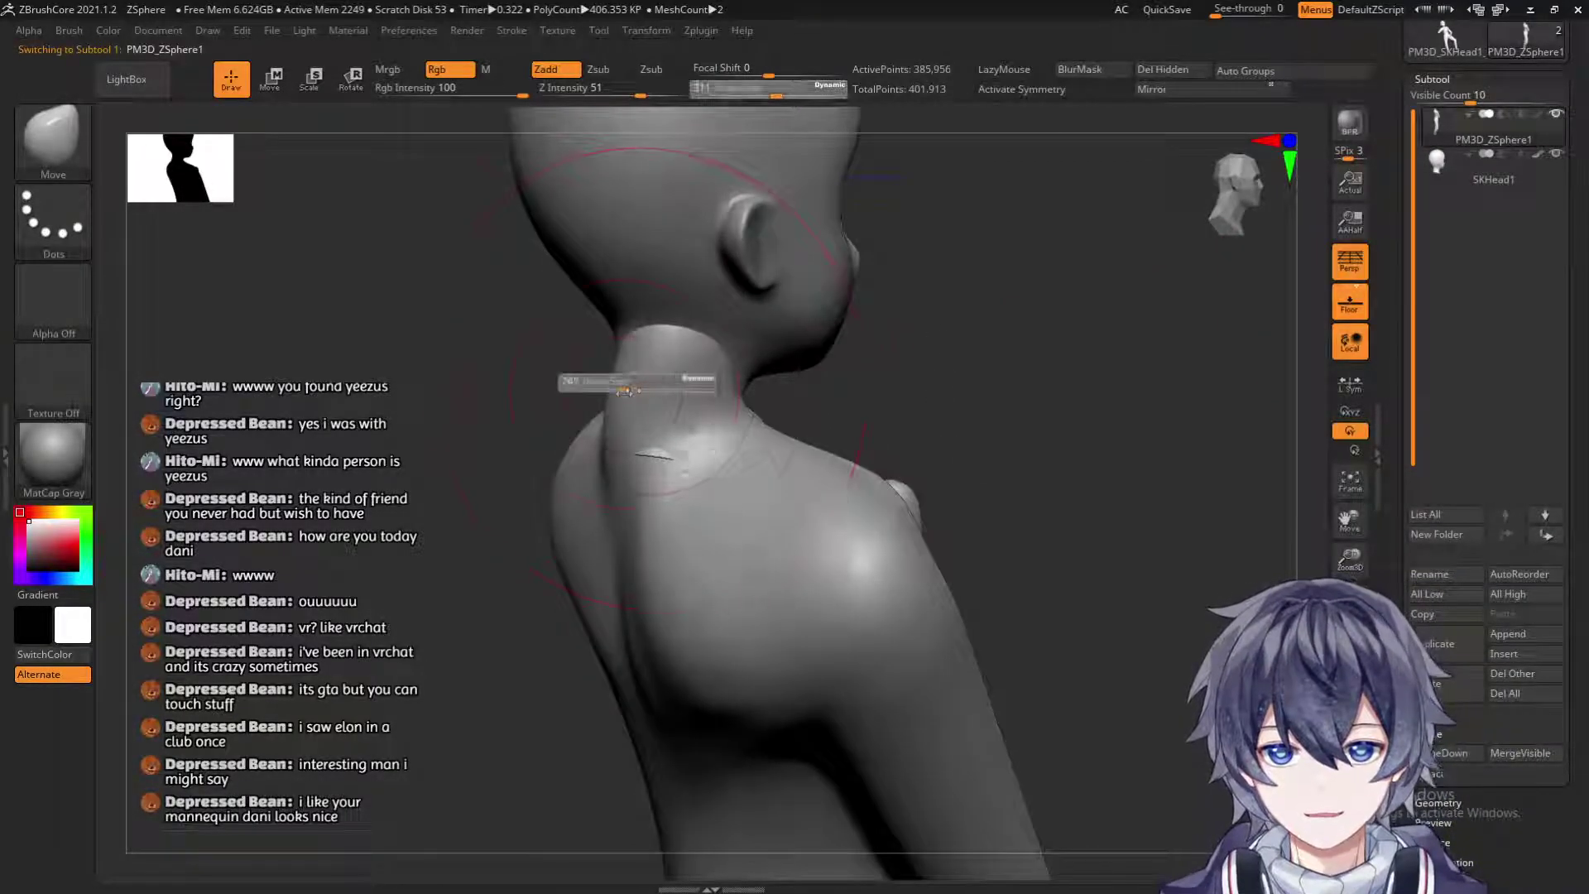
pyautogui.moveTo(895, 365)
pyautogui.mouseDown()
pyautogui.moveTo(614, 461)
pyautogui.moveTo(645, 431)
pyautogui.moveTo(651, 377)
pyautogui.moveTo(697, 329)
pyautogui.moveTo(595, 370)
pyautogui.mouseUp()
pyautogui.moveTo(935, 356); pyautogui.dragTo(870, 364)
pyautogui.moveTo(1026, 356)
pyautogui.keyDown('alt'); pyautogui.mouseDown()
pyautogui.moveTo(1032, 231)
pyautogui.moveTo(987, 393)
pyautogui.moveTo(1007, 420)
pyautogui.moveTo(1071, 436)
pyautogui.moveTo(966, 419)
pyautogui.mouseUp(); pyautogui.keyUp('alt')
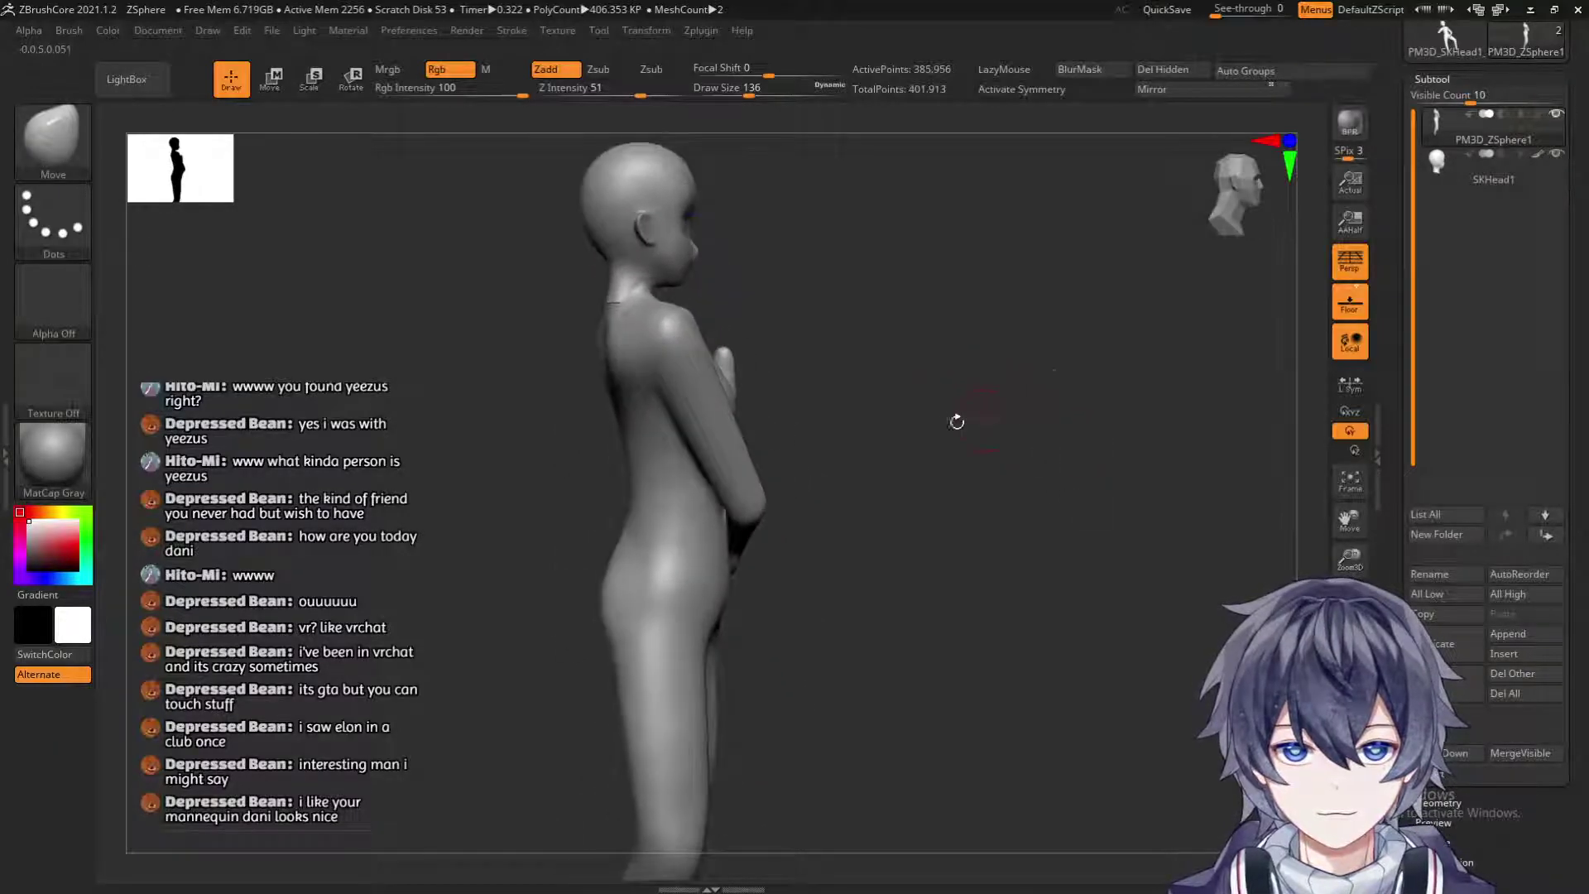
# Activate the SKHead1 subtool and reshape the base of its neck to blend into the body with the Move brush.
pyautogui.click(1489, 170)
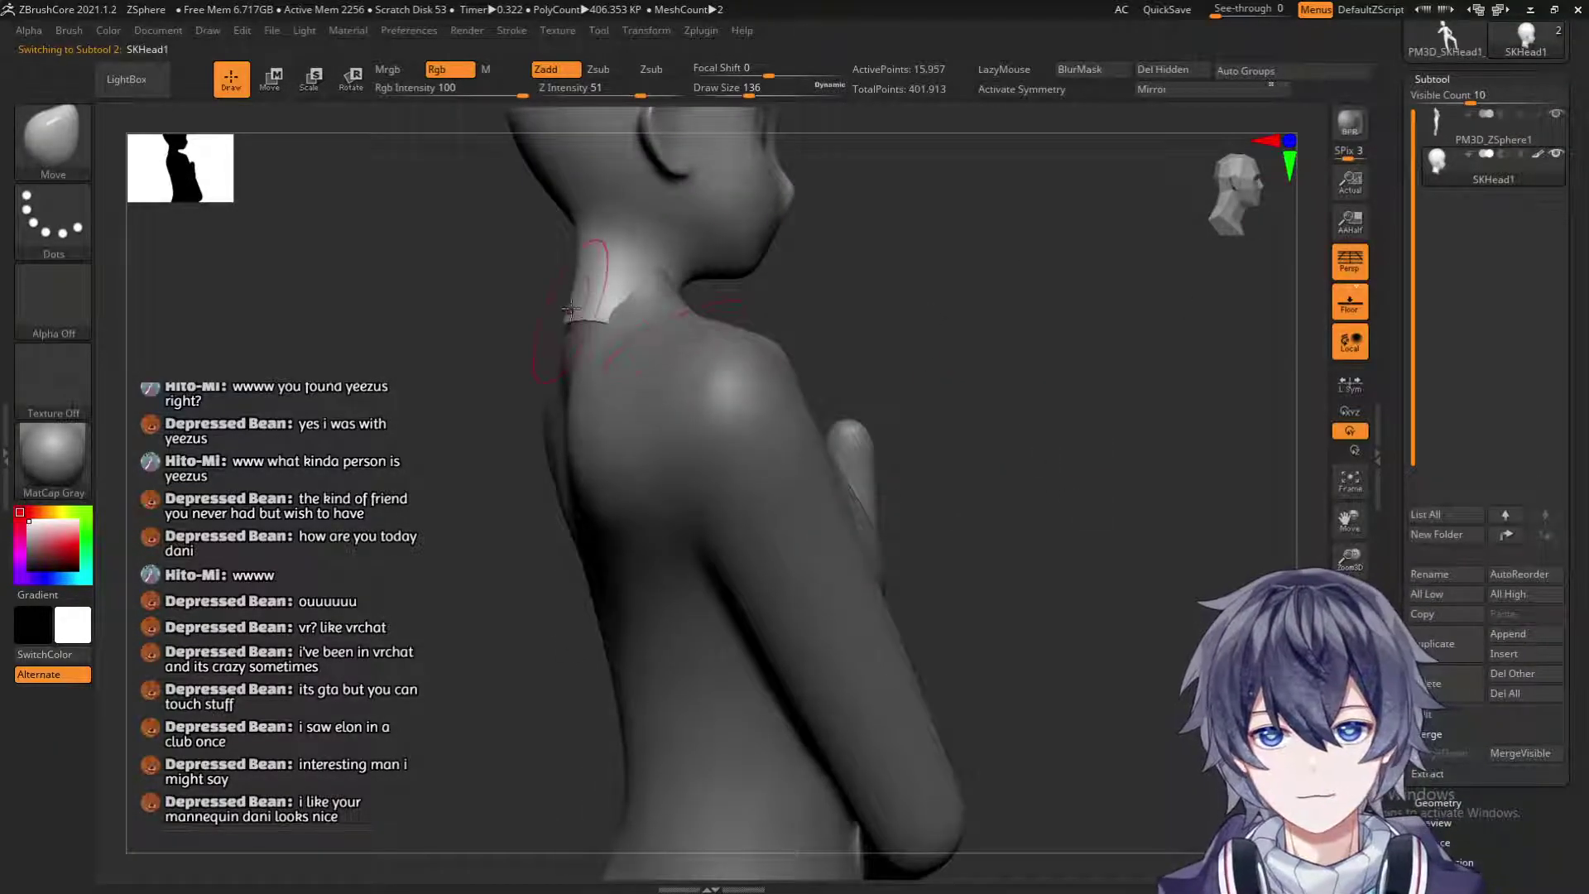
pyautogui.moveTo(935, 364); pyautogui.dragTo(1014, 335)
pyautogui.moveTo(666, 326); pyautogui.dragTo(981, 464)
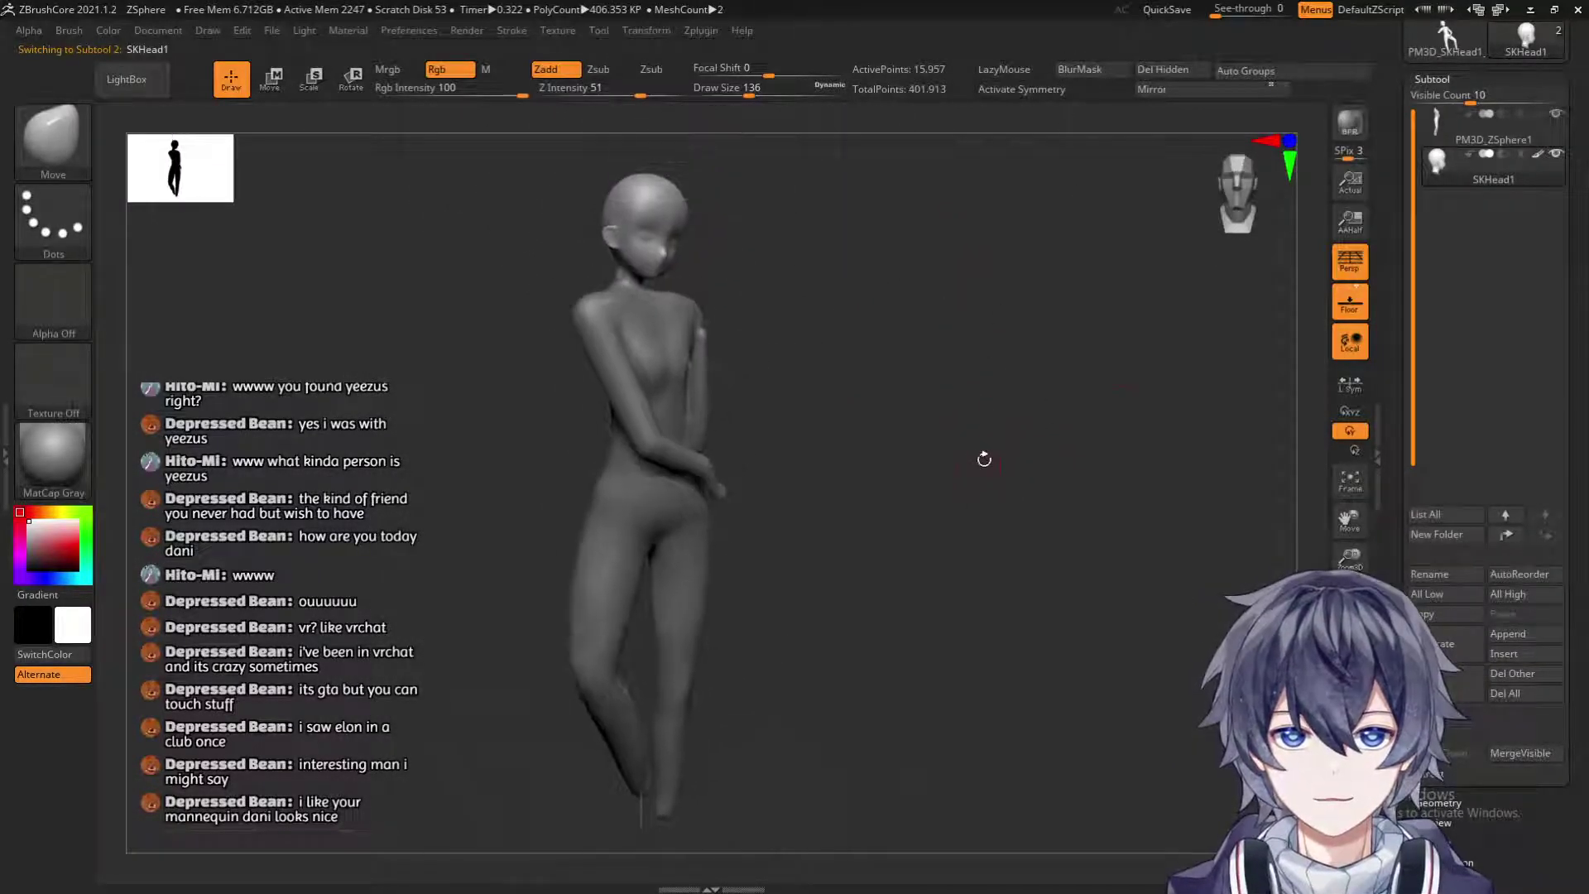
# Merge the head subtool down into the PM3D_ZSphere1 body.
pyautogui.click(1479, 139)
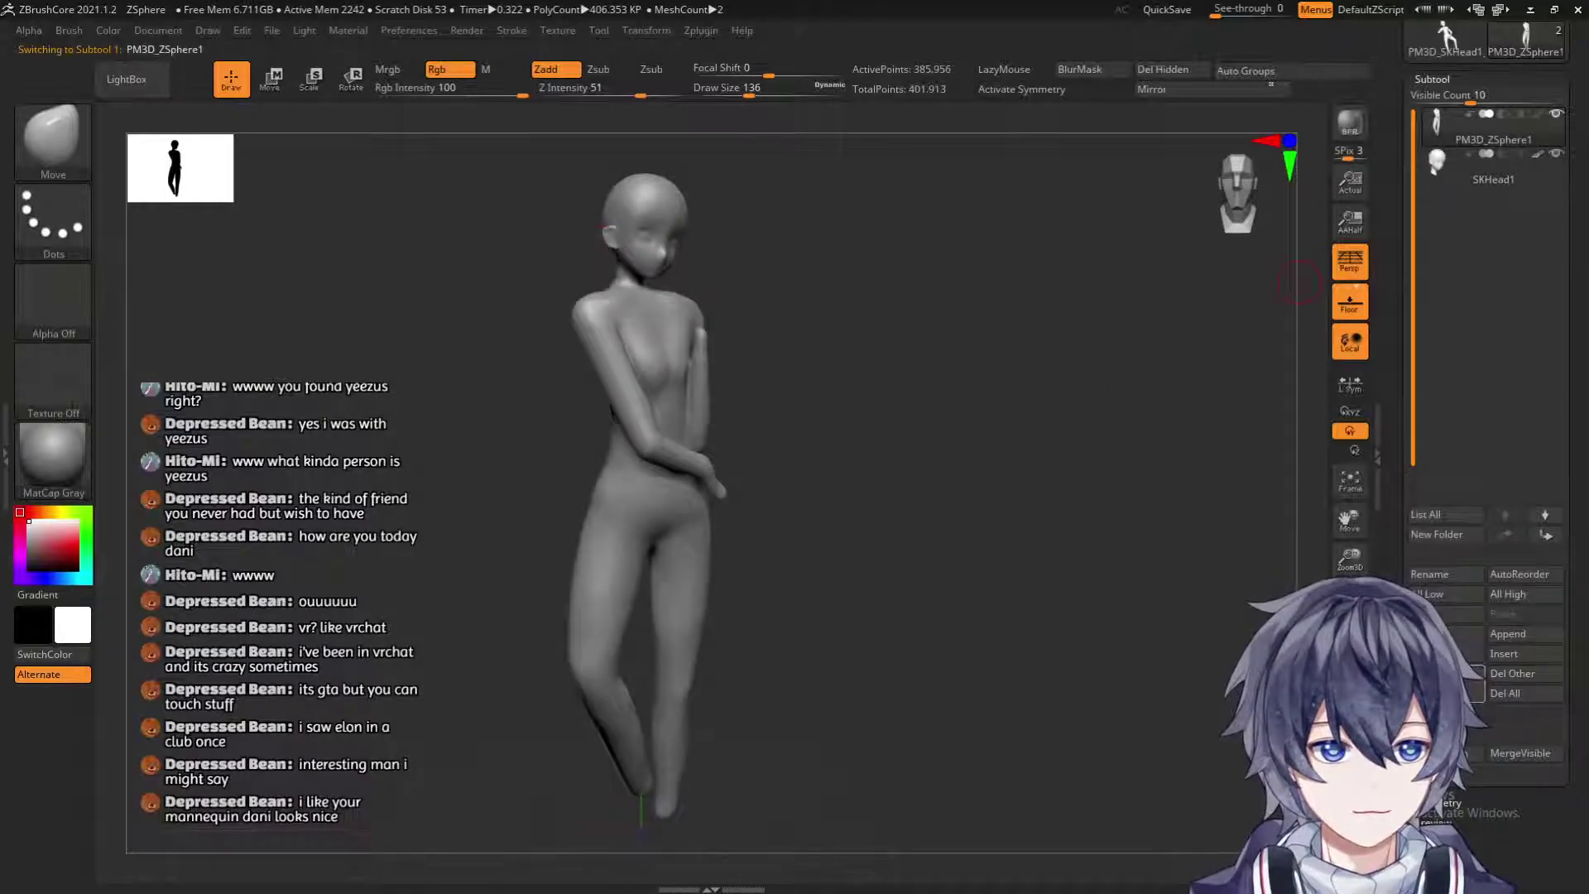
pyautogui.click(1447, 752)
pyautogui.click(1297, 788)
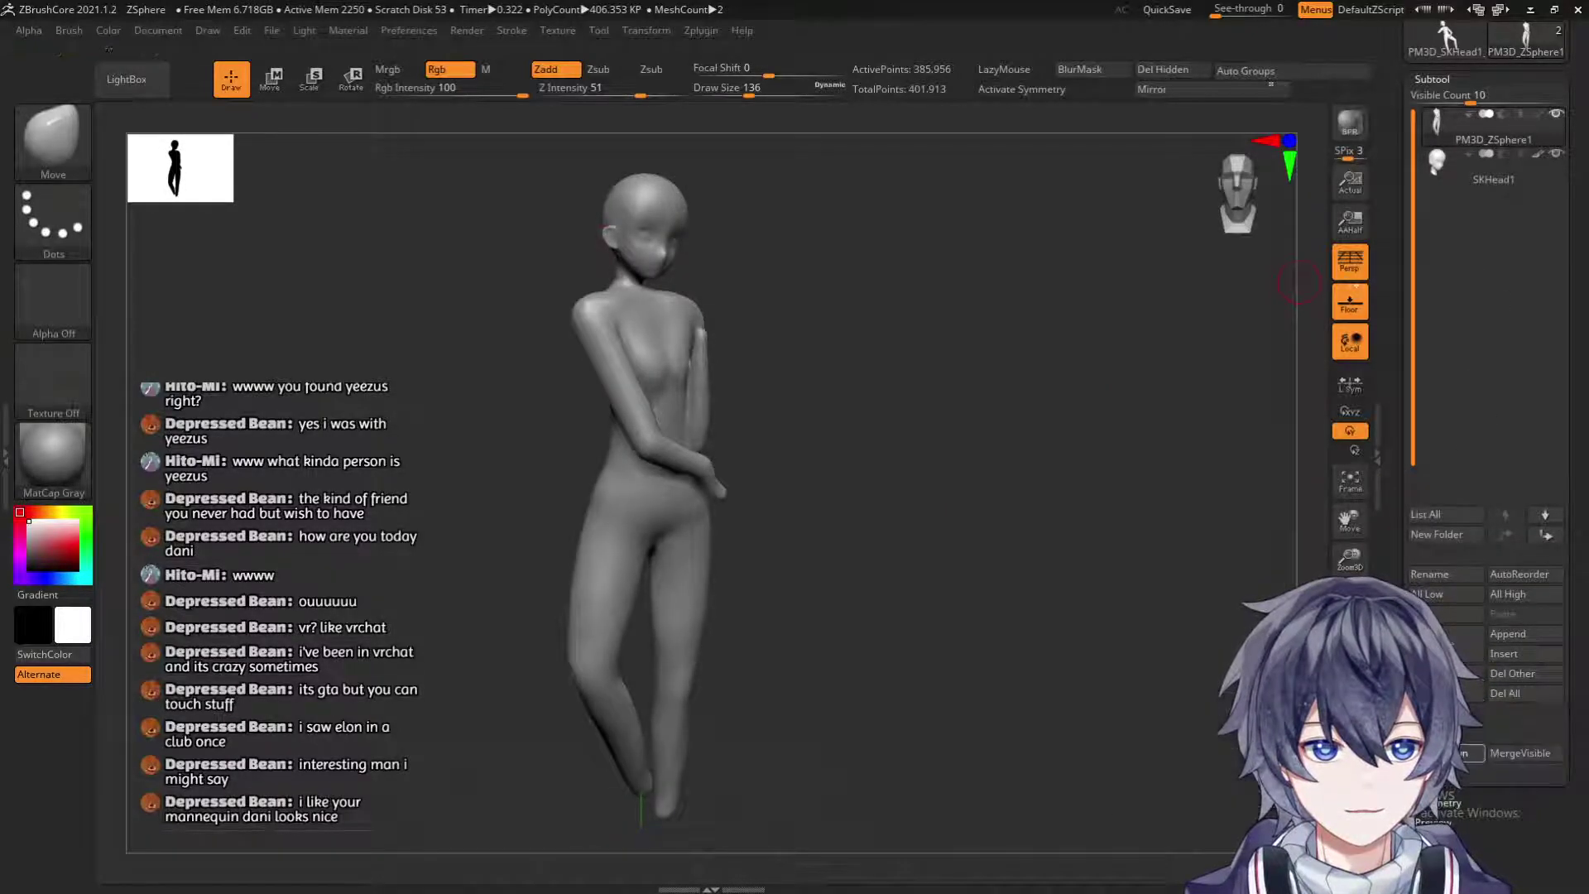
# Set the DynaMesh resolution to 520 and apply DynaMesh to the merged figure.
pyautogui.click(1449, 801)
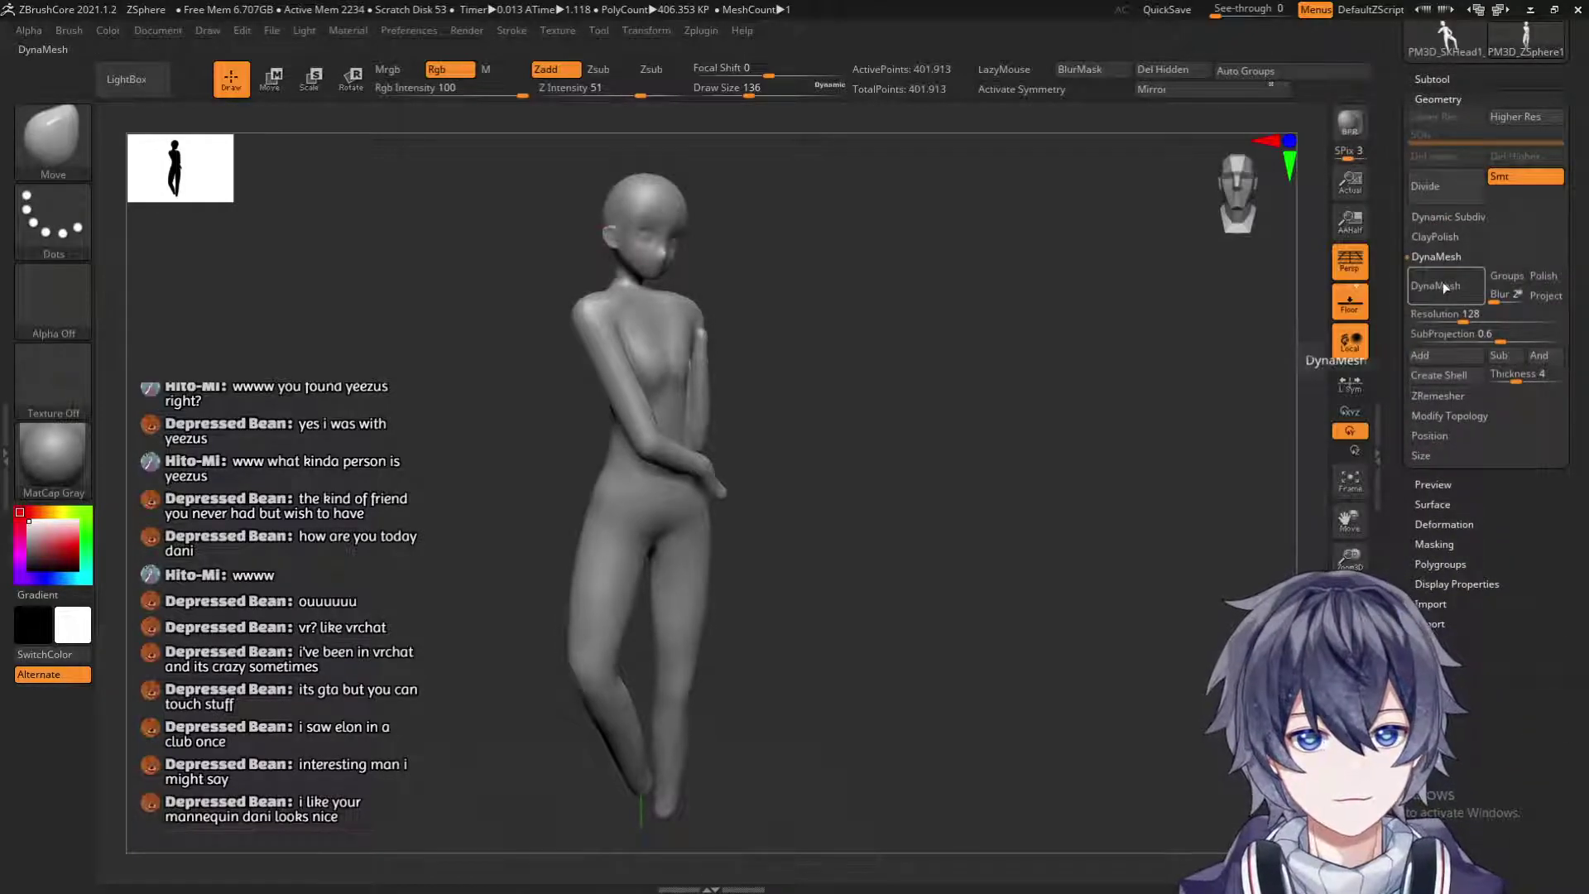
pyautogui.write('520')
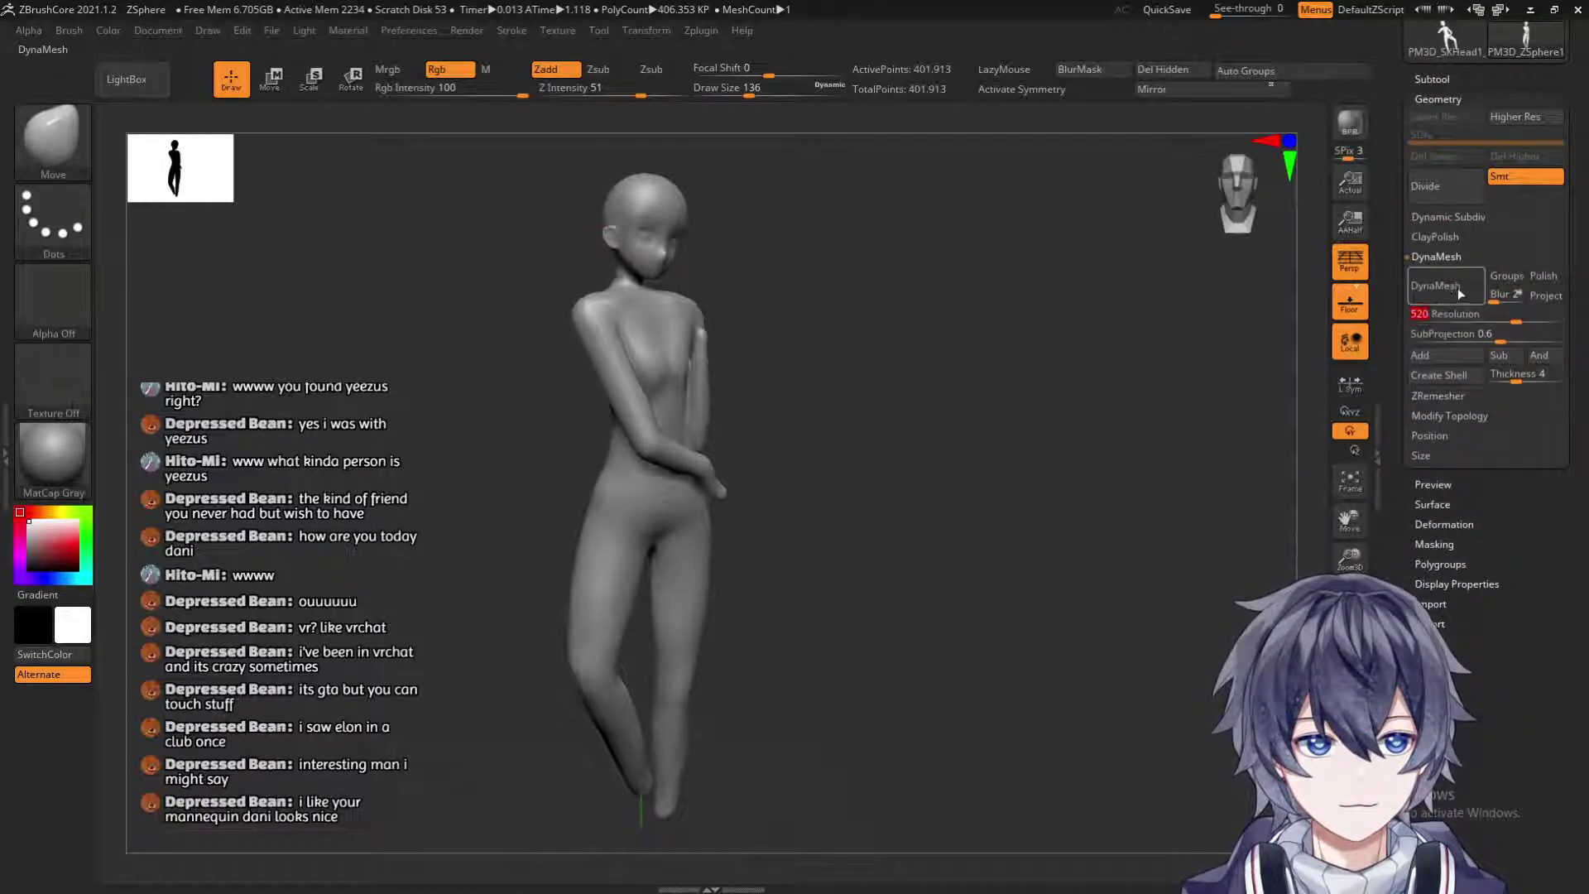
pyautogui.click(1424, 292)
# Reduce the Move brush's draw size to 101 and refine the joined neck where it meets the shoulders.
pyautogui.keyDown('alt'); pyautogui.moveTo(930, 328); pyautogui.dragTo(948, 803); pyautogui.keyUp('alt')
pyautogui.keyDown('alt'); pyautogui.moveTo(1049, 278); pyautogui.dragTo(1022, 437); pyautogui.keyUp('alt')
pyautogui.moveTo(902, 463); pyautogui.dragTo(1015, 500)
pyautogui.press('s')
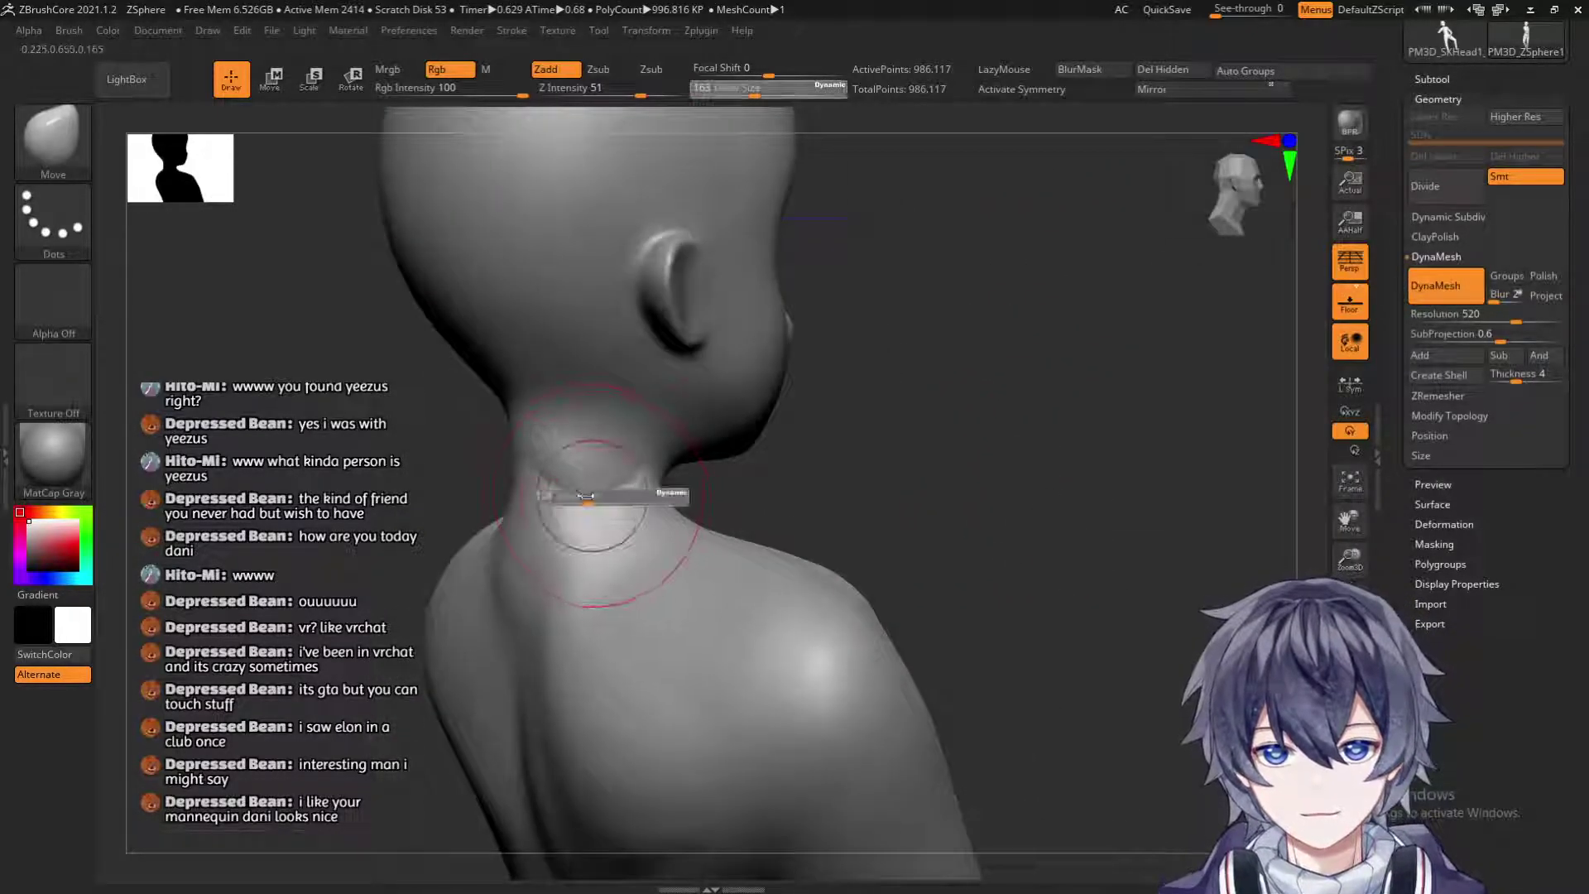
pyautogui.moveTo(613, 498); pyautogui.dragTo(604, 499)
pyautogui.moveTo(885, 433); pyautogui.dragTo(1031, 443)
pyautogui.moveTo(758, 405); pyautogui.dragTo(960, 423)
pyautogui.keyDown('shift'); pyautogui.moveTo(442, 526); pyautogui.dragTo(469, 535); pyautogui.keyUp('shift')
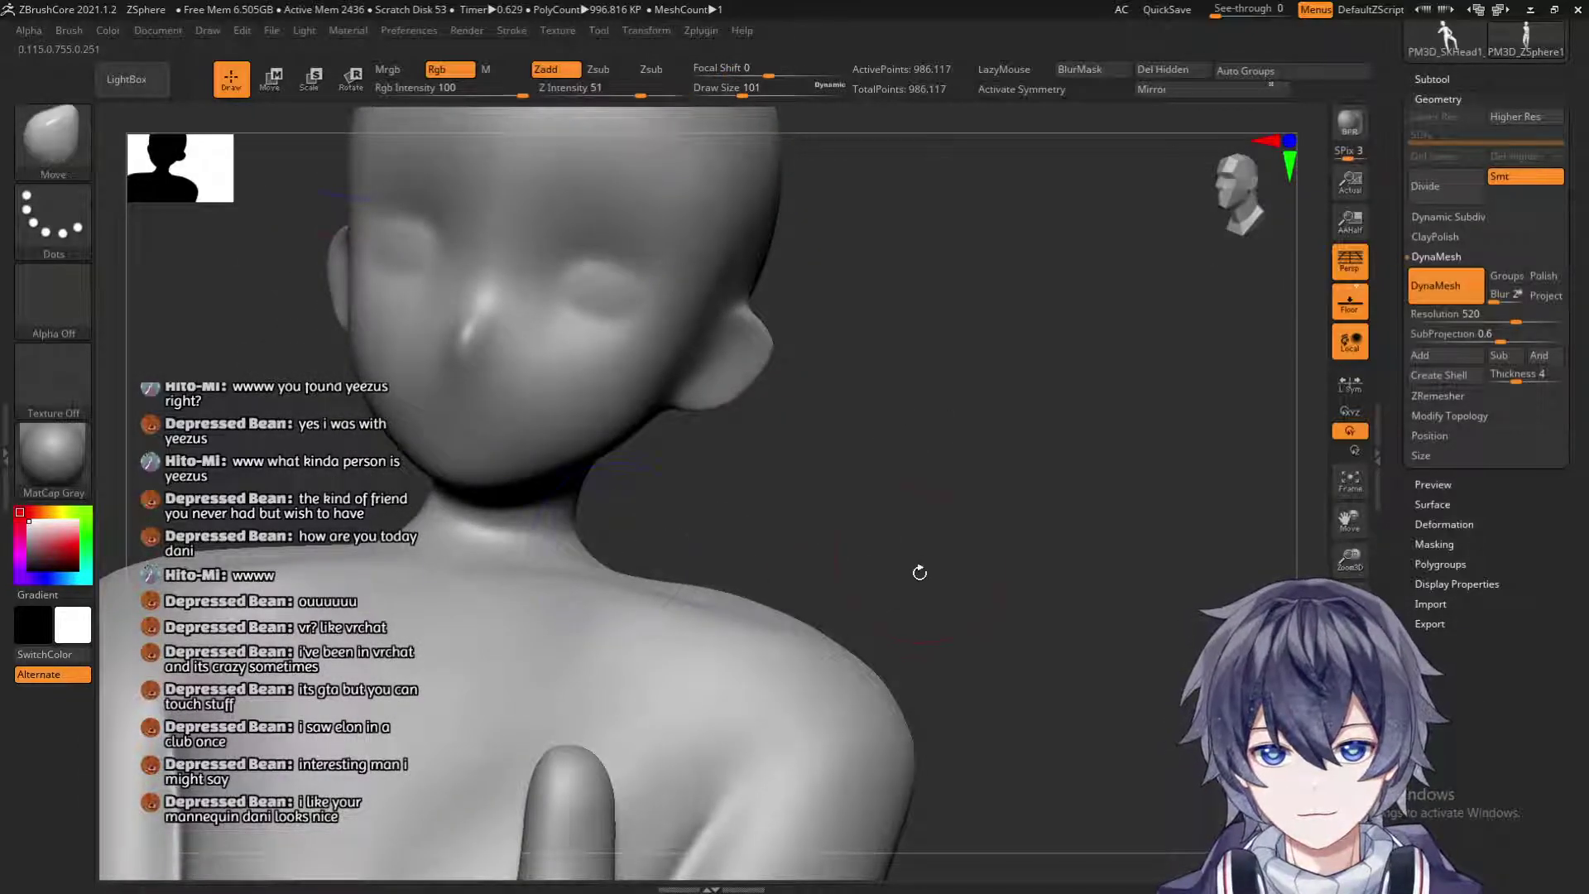
# Smooth the surface of the lower chest beside the raised forearm with a draw size of 154.
pyautogui.keyDown('alt'); pyautogui.moveTo(912, 571); pyautogui.dragTo(806, 326); pyautogui.keyUp('alt')
pyautogui.moveTo(845, 737)
pyautogui.keyDown('alt'); pyautogui.mouseDown()
pyautogui.moveTo(957, 493)
pyautogui.moveTo(945, 608)
pyautogui.moveTo(939, 433)
pyautogui.moveTo(926, 539)
pyautogui.moveTo(1032, 784)
pyautogui.moveTo(1062, 697)
pyautogui.moveTo(1022, 745)
pyautogui.moveTo(993, 738)
pyautogui.mouseUp(); pyautogui.keyUp('alt')
pyautogui.moveTo(922, 515); pyautogui.dragTo(919, 501)
pyautogui.moveTo(704, 546); pyautogui.dragTo(714, 545)
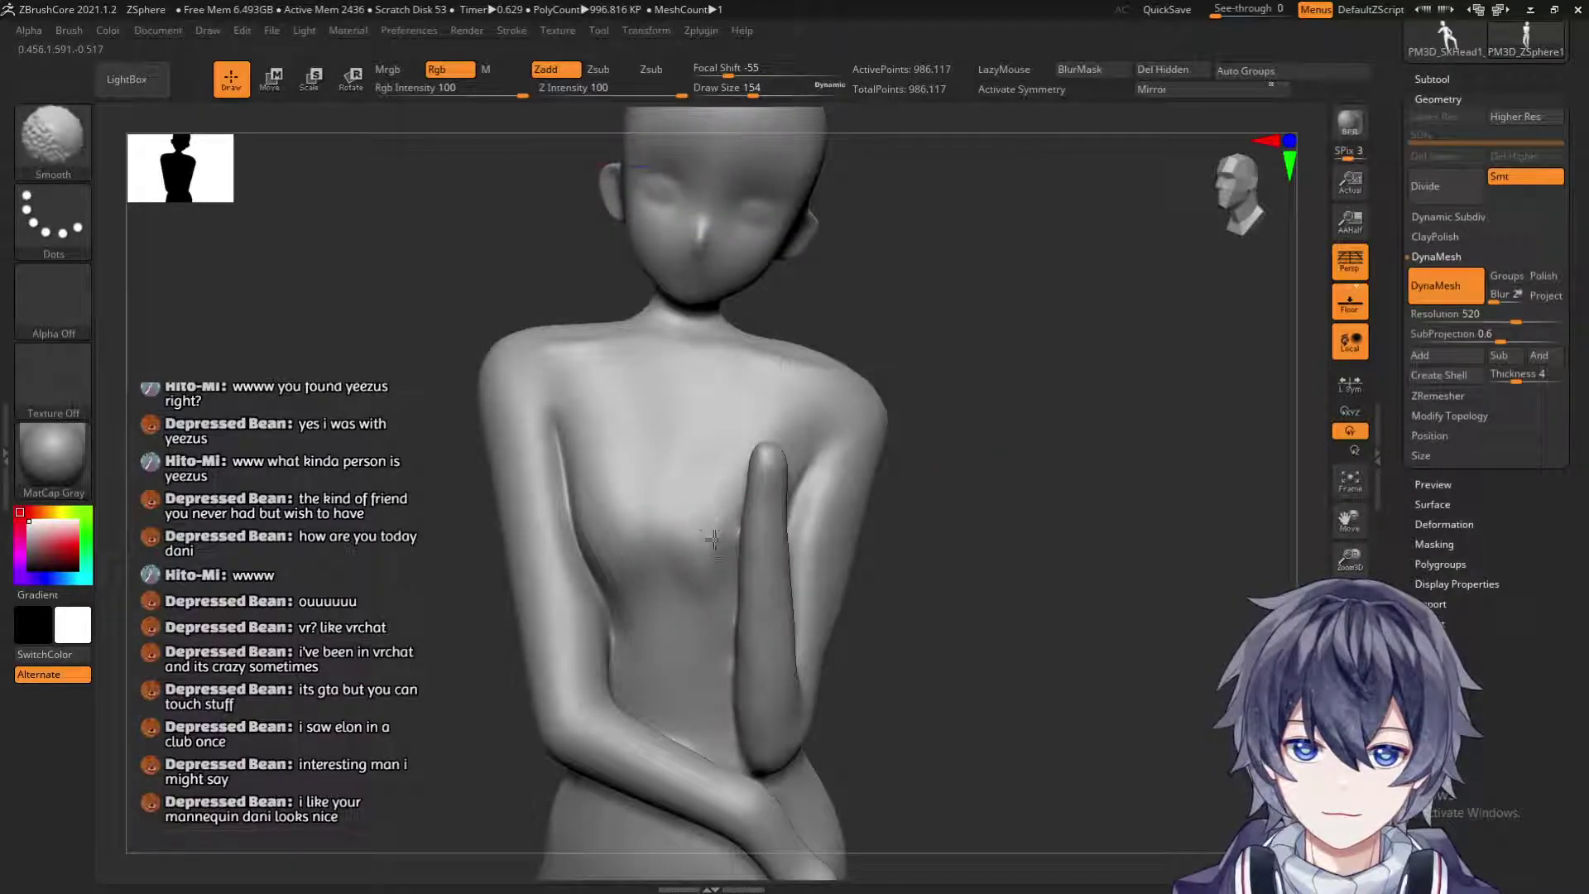
pyautogui.press('shift')
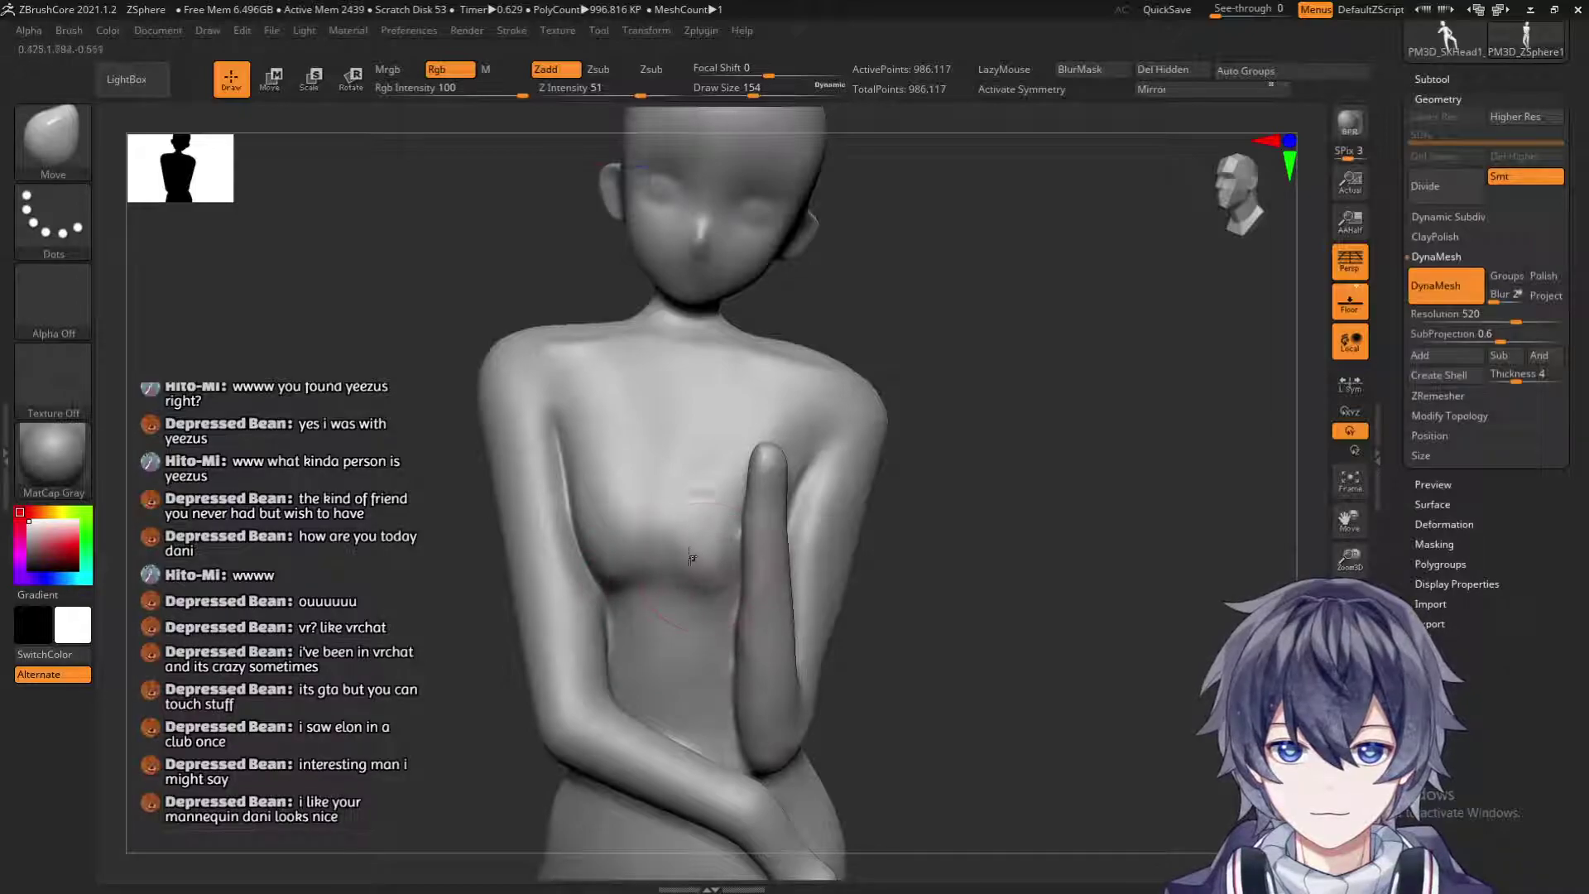
# Examine the whole mannequin from front and back, checking the hips, legs and overall pose.
pyautogui.press('f')
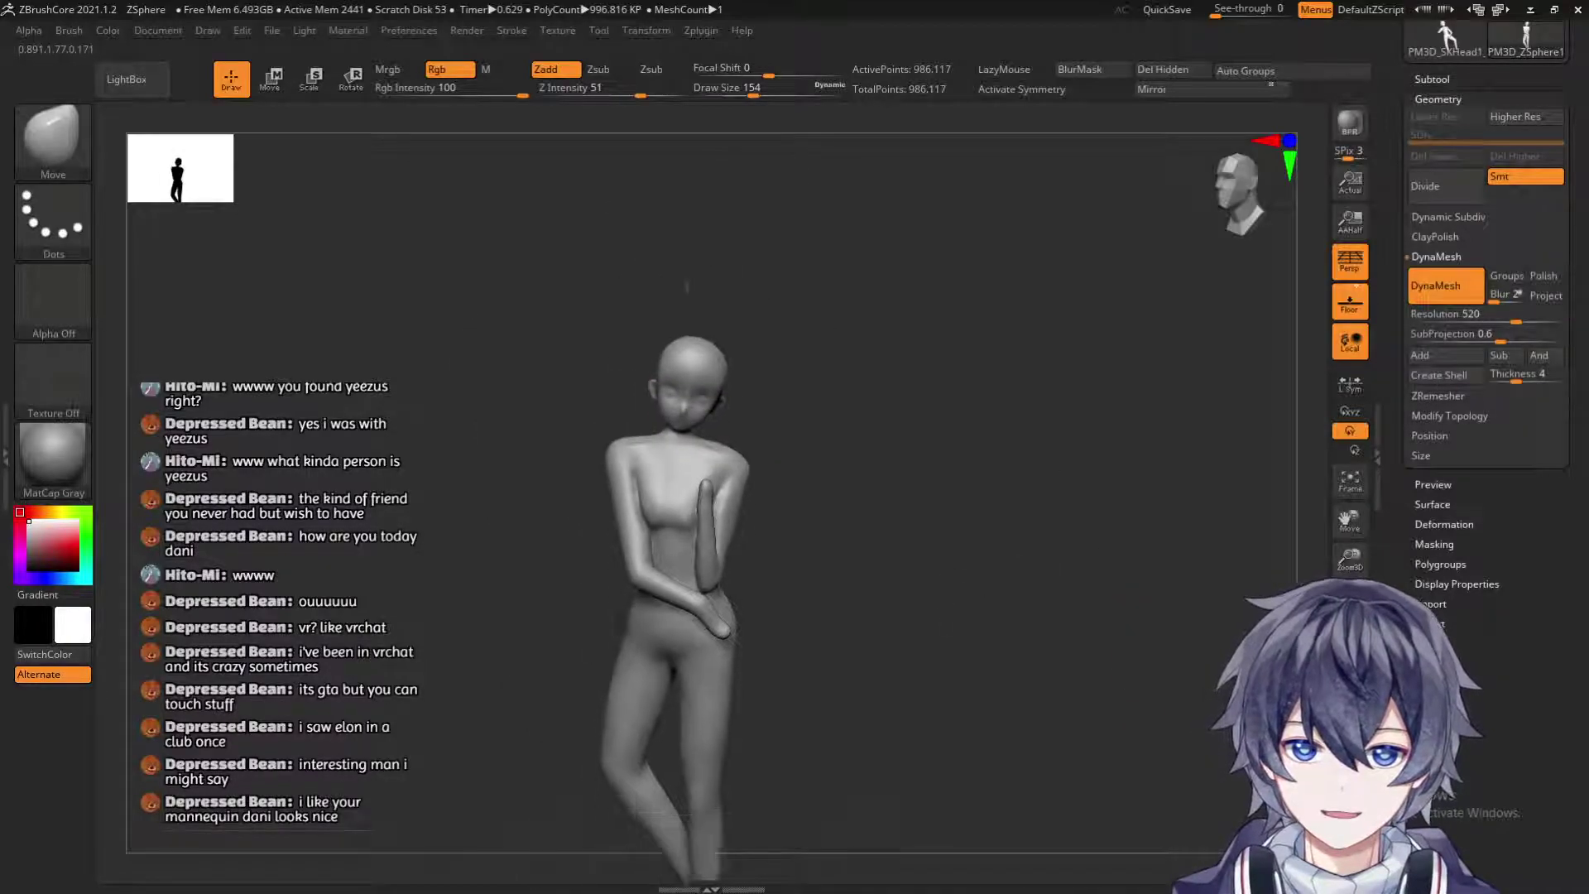
pyautogui.press('shift')
pyautogui.moveTo(927, 464)
pyautogui.mouseDown()
pyautogui.moveTo(1001, 486)
pyautogui.moveTo(1026, 539)
pyautogui.moveTo(1004, 592)
pyautogui.moveTo(968, 568)
pyautogui.moveTo(944, 584)
pyautogui.moveTo(956, 589)
pyautogui.moveTo(897, 568)
pyautogui.moveTo(922, 660)
pyautogui.moveTo(961, 628)
pyautogui.moveTo(952, 571)
pyautogui.mouseUp()
pyautogui.press('shift')
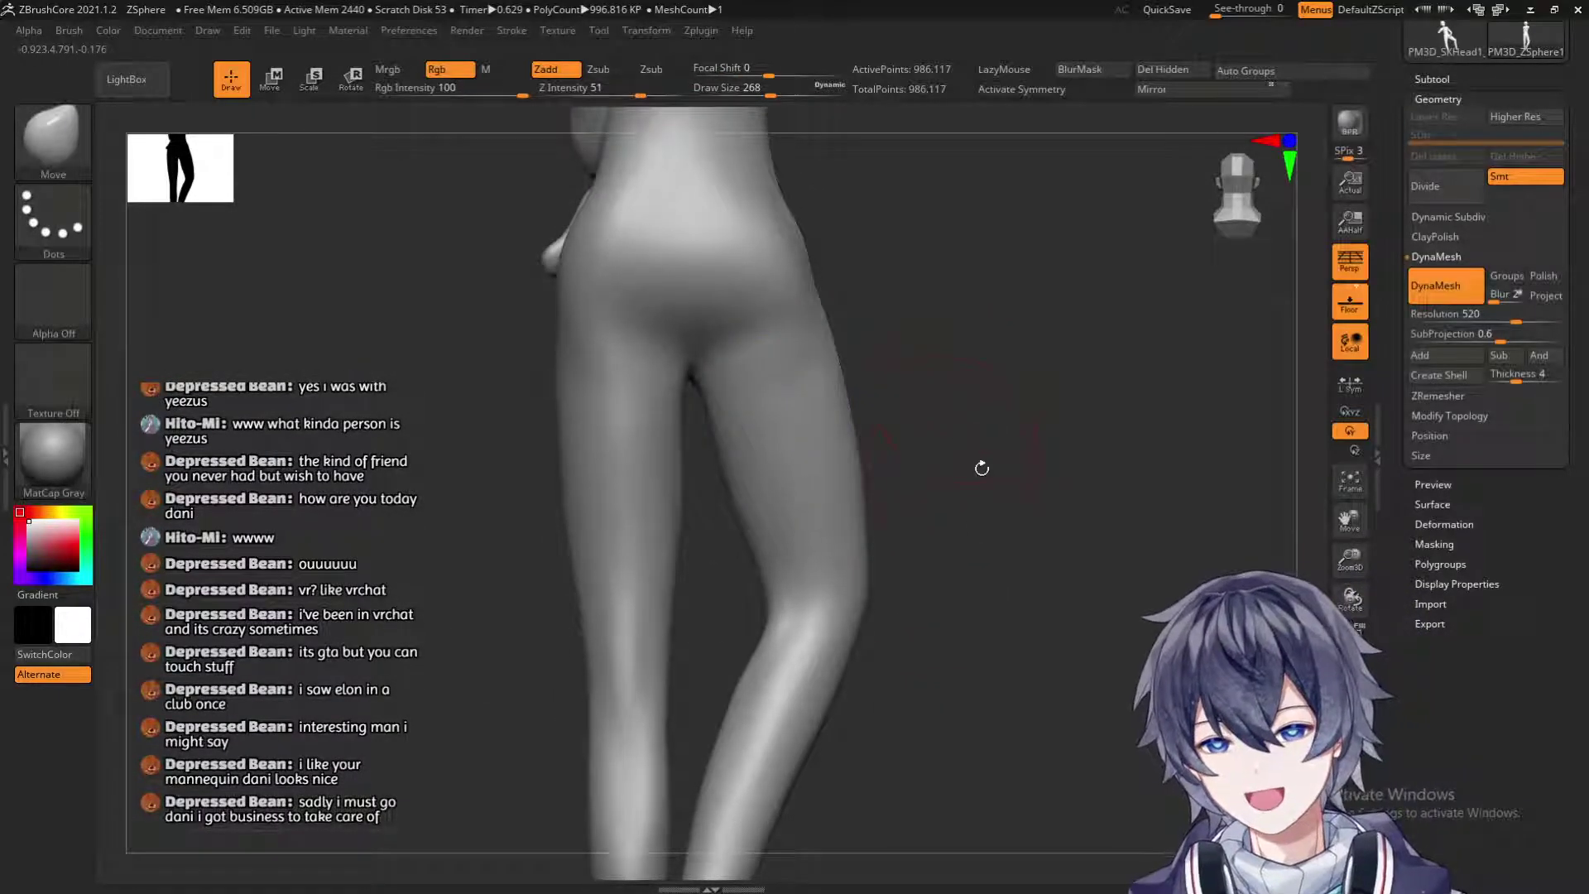
pyautogui.moveTo(1059, 554); pyautogui.dragTo(794, 567)
pyautogui.keyDown('alt'); pyautogui.moveTo(1060, 635); pyautogui.dragTo(1016, 643); pyautogui.keyUp('alt')
pyautogui.press('f')
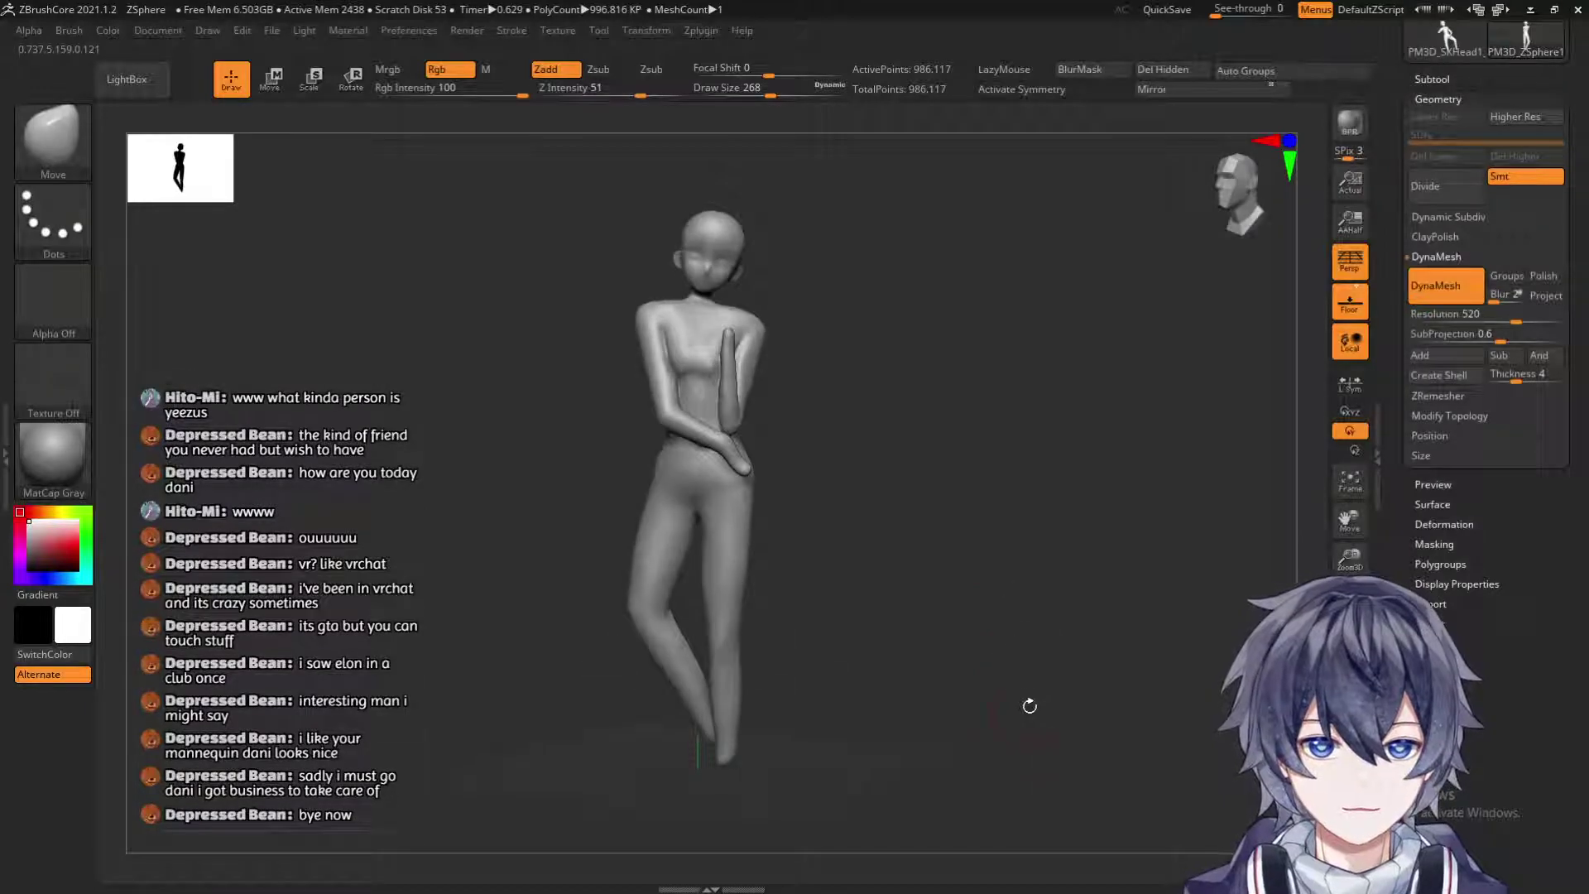
# Append the other posed mannequin mesh, PM3D_SKHead1, as a second subtool.
pyautogui.click(1496, 76)
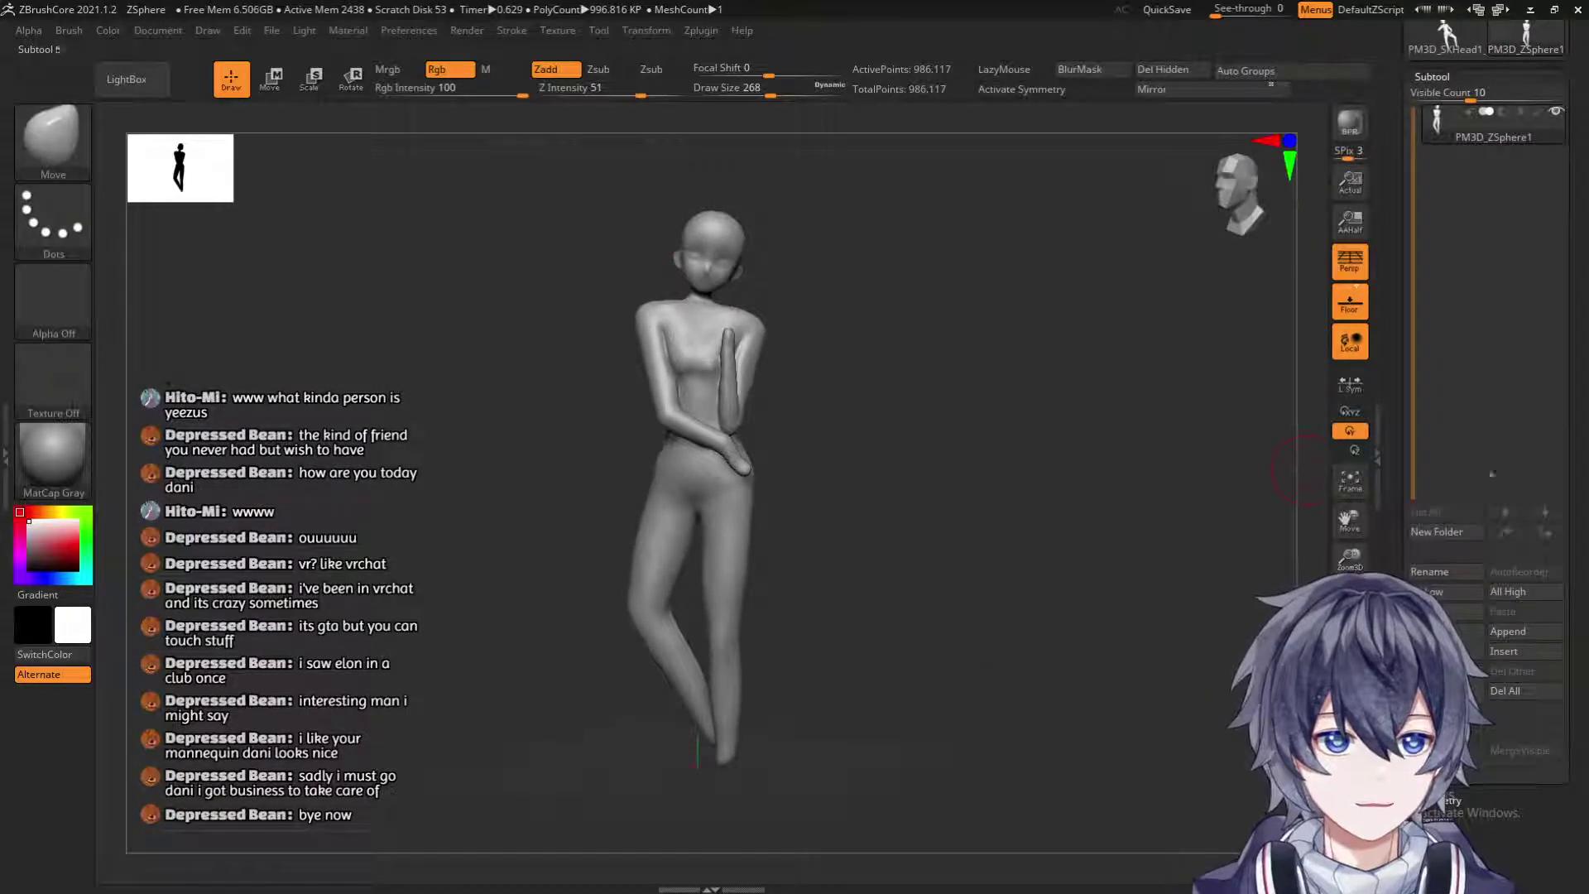
pyautogui.click(1516, 632)
pyautogui.click(1512, 634)
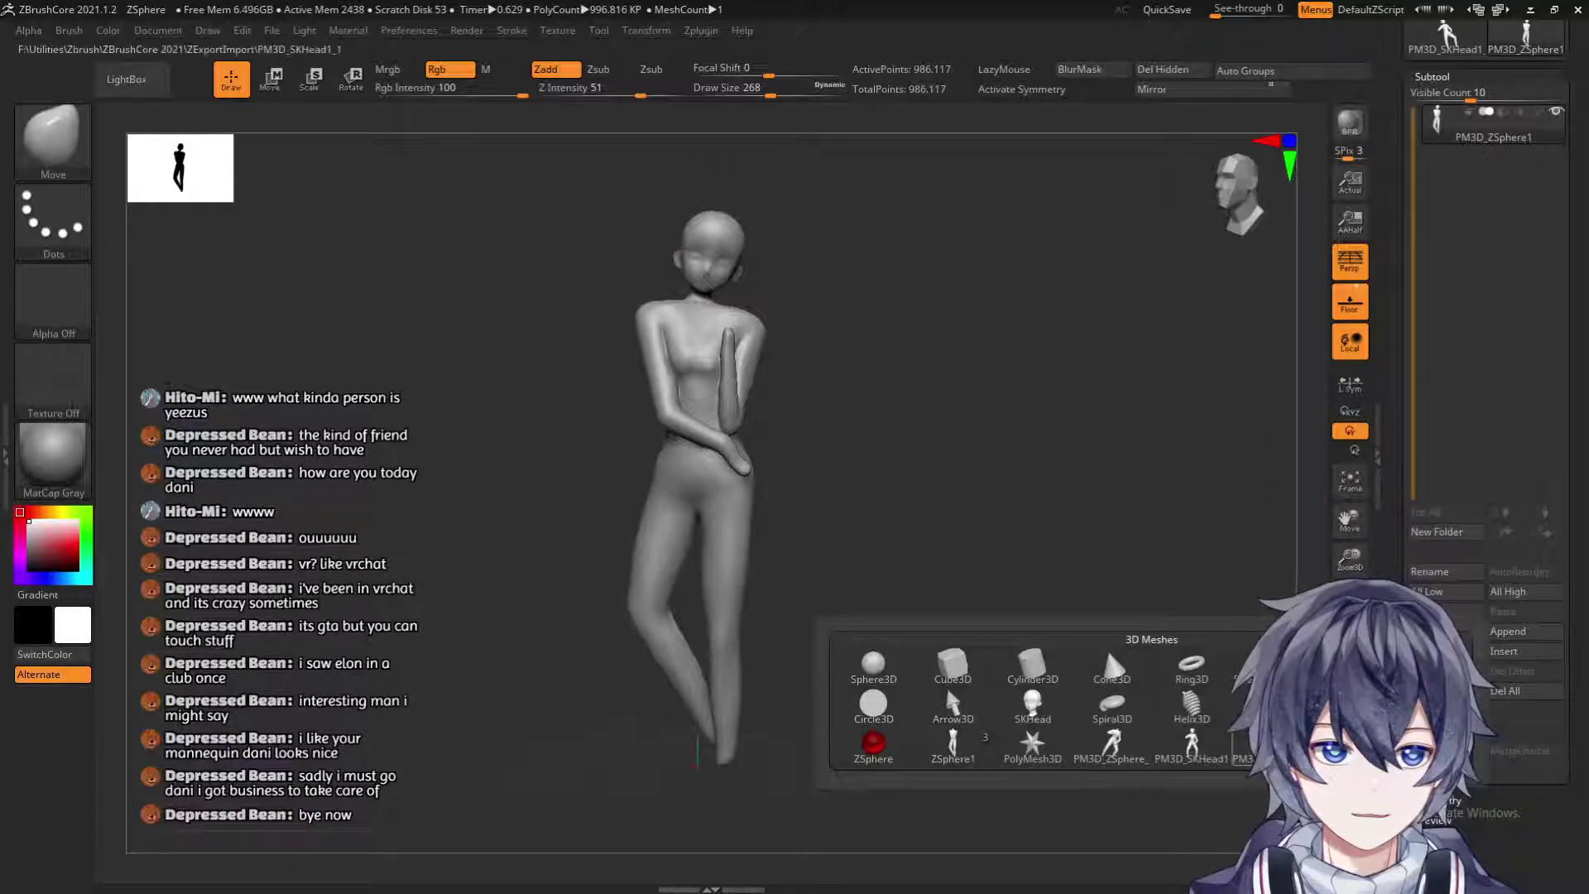
pyautogui.click(1105, 647)
# Move the standing PM3D_ZSphere1 mannequin beside the crouching one.
pyautogui.press('w')
pyautogui.moveTo(611, 416); pyautogui.dragTo(790, 422)
pyautogui.moveTo(881, 318); pyautogui.dragTo(880, 178)
pyautogui.moveTo(1059, 542); pyautogui.dragTo(1125, 569)
pyautogui.moveTo(928, 410); pyautogui.dragTo(799, 414)
pyautogui.moveTo(1060, 430); pyautogui.dragTo(1058, 535)
pyautogui.moveTo(900, 440); pyautogui.dragTo(883, 397)
pyautogui.moveTo(934, 431); pyautogui.dragTo(971, 436)
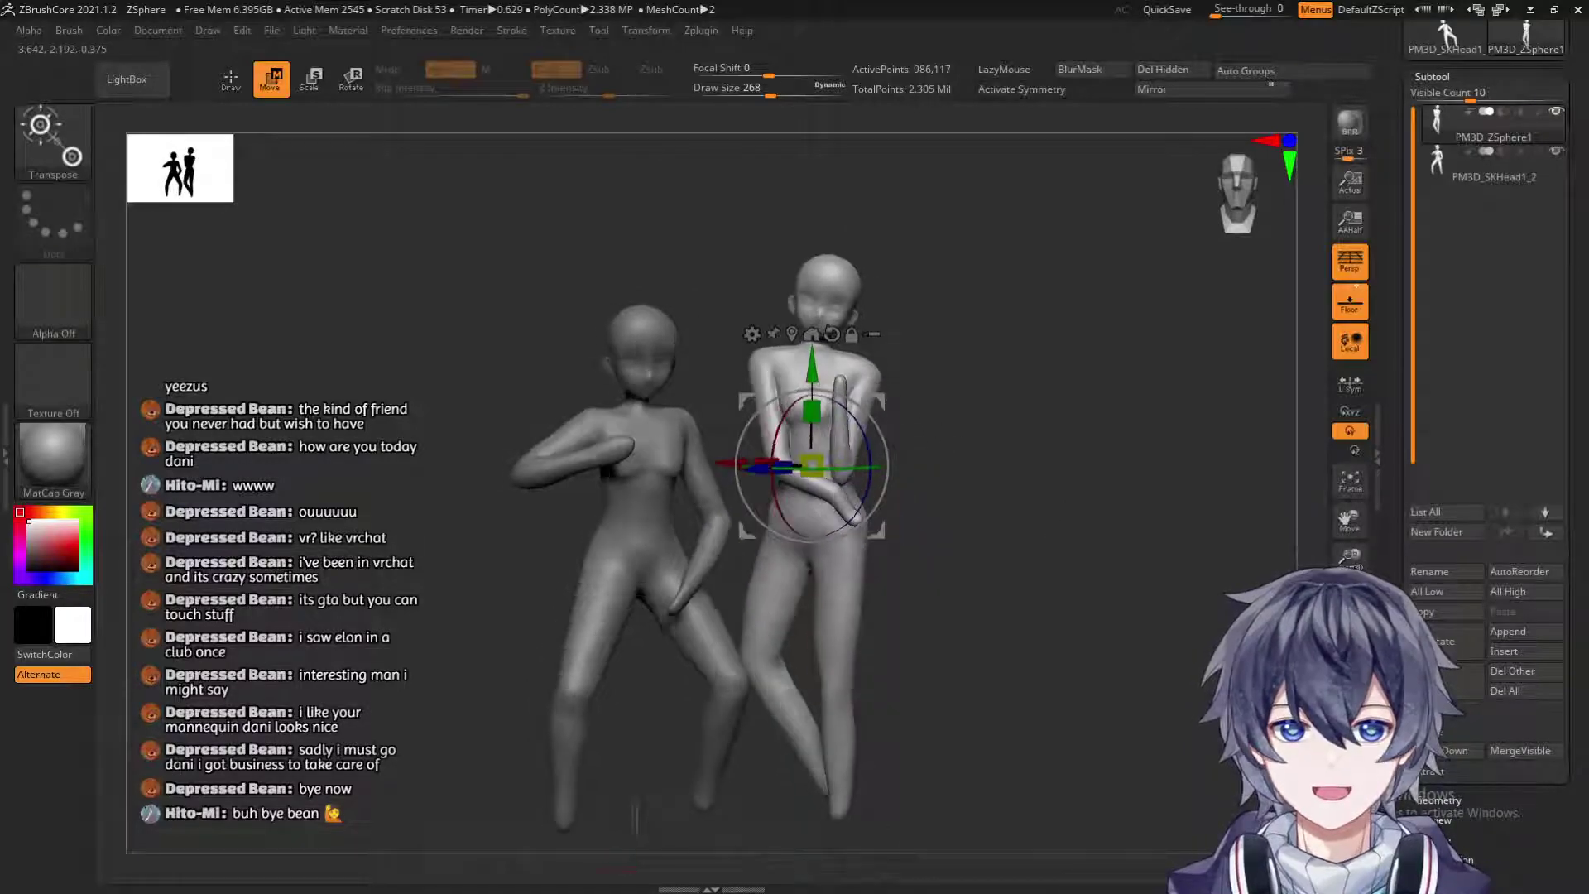
# Rescale the standing mannequin uniformly to suit the crouching mannequin's proportions.
pyautogui.moveTo(817, 455); pyautogui.dragTo(828, 431)
pyautogui.moveTo(964, 448); pyautogui.dragTo(884, 470)
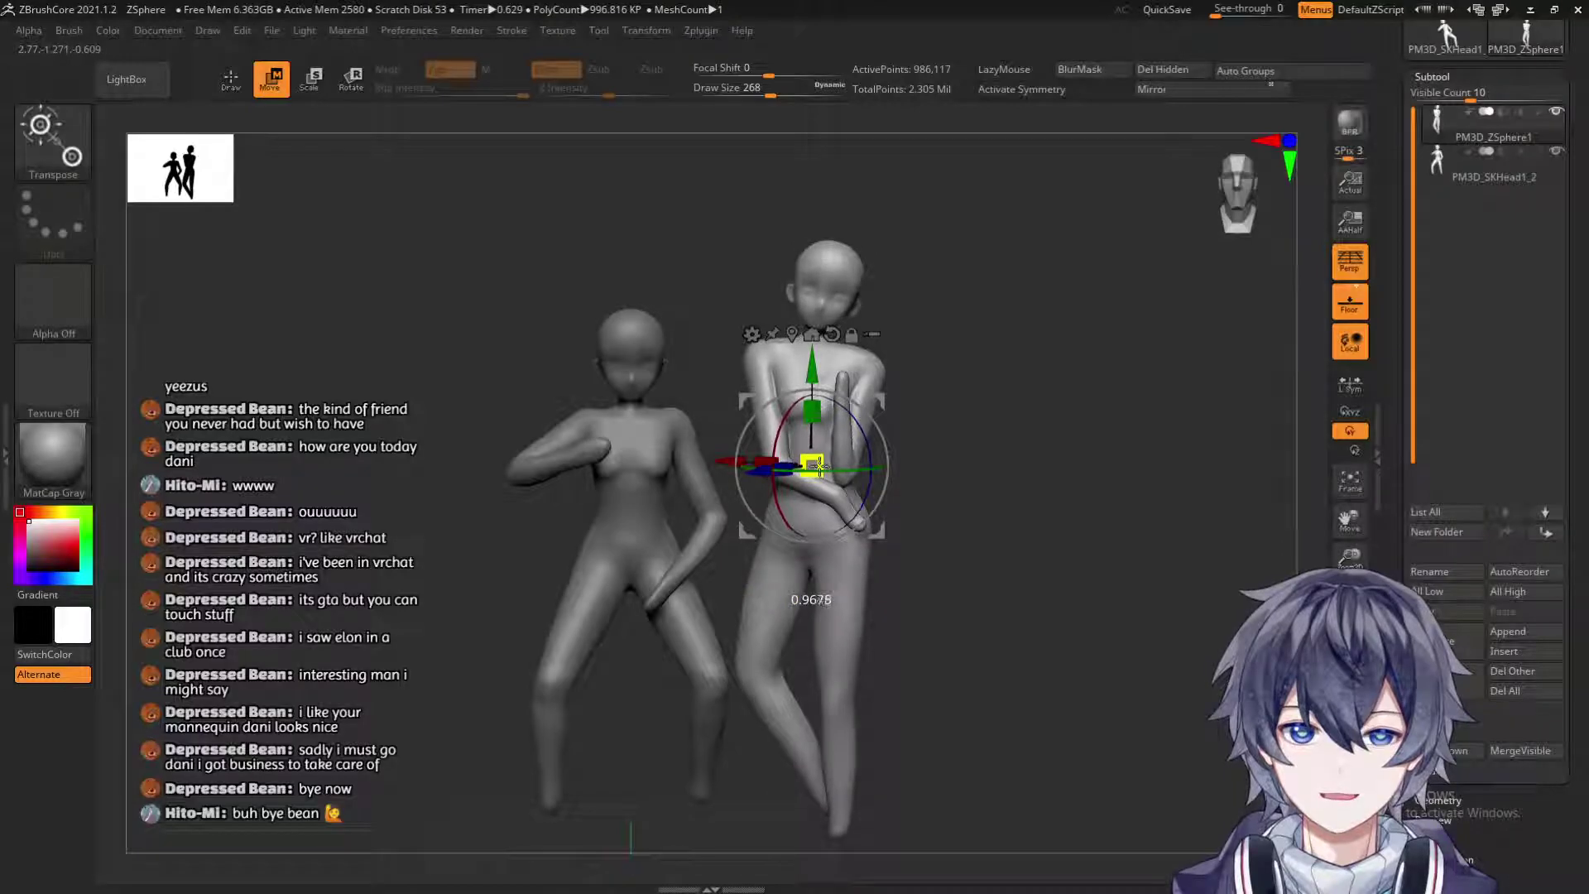
pyautogui.press('q')
pyautogui.press('w')
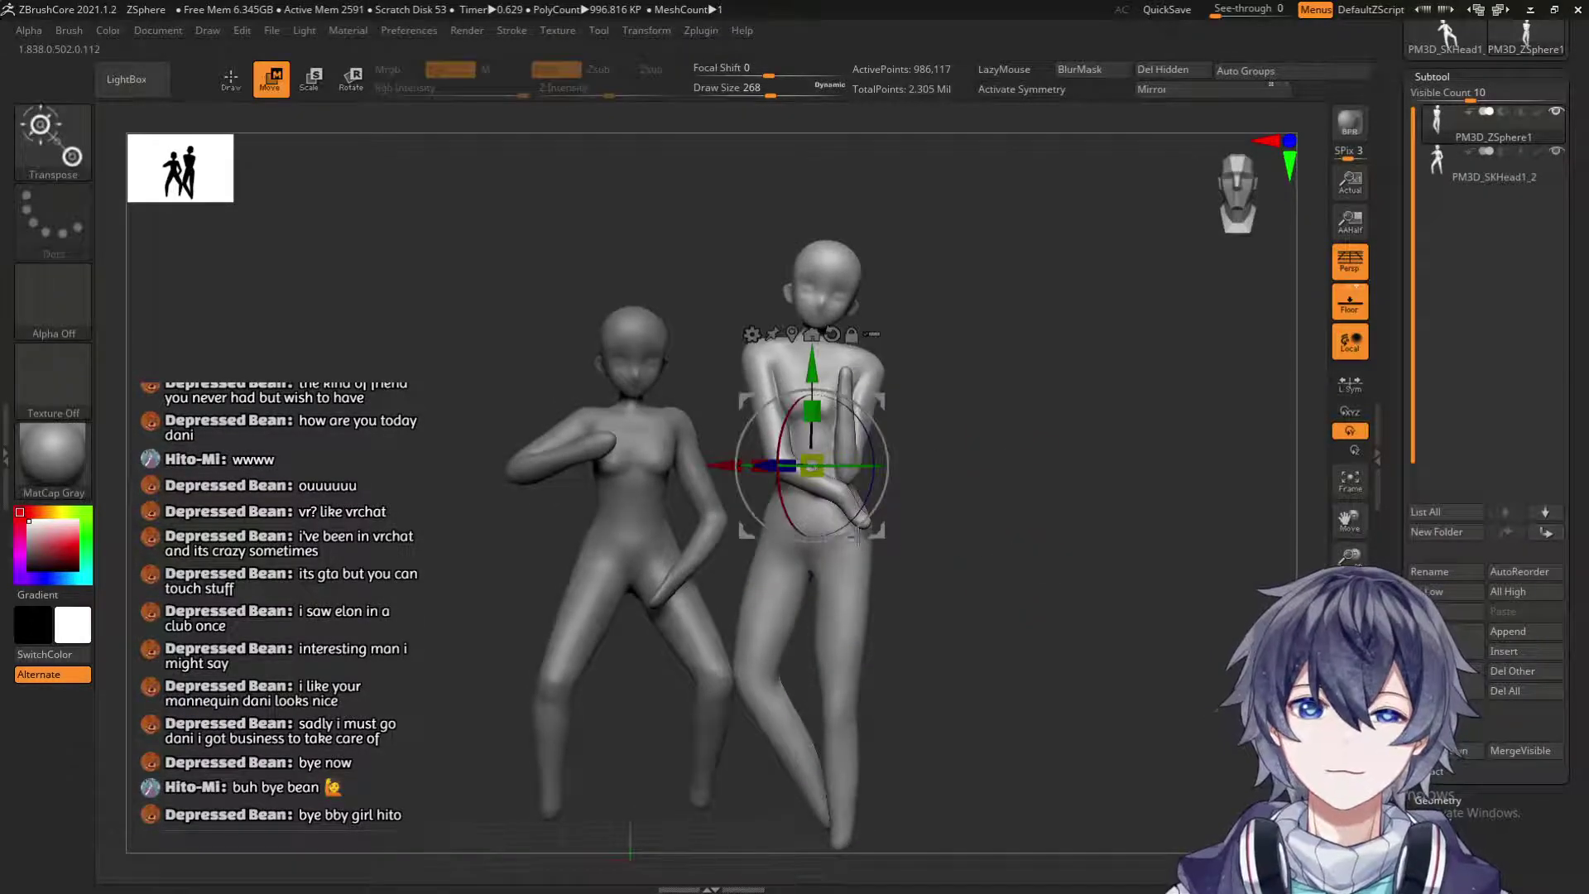
# Reposition the standing mannequin behind the crouching one and adjust its height toward the shared floor level.
pyautogui.moveTo(952, 455); pyautogui.dragTo(806, 549)
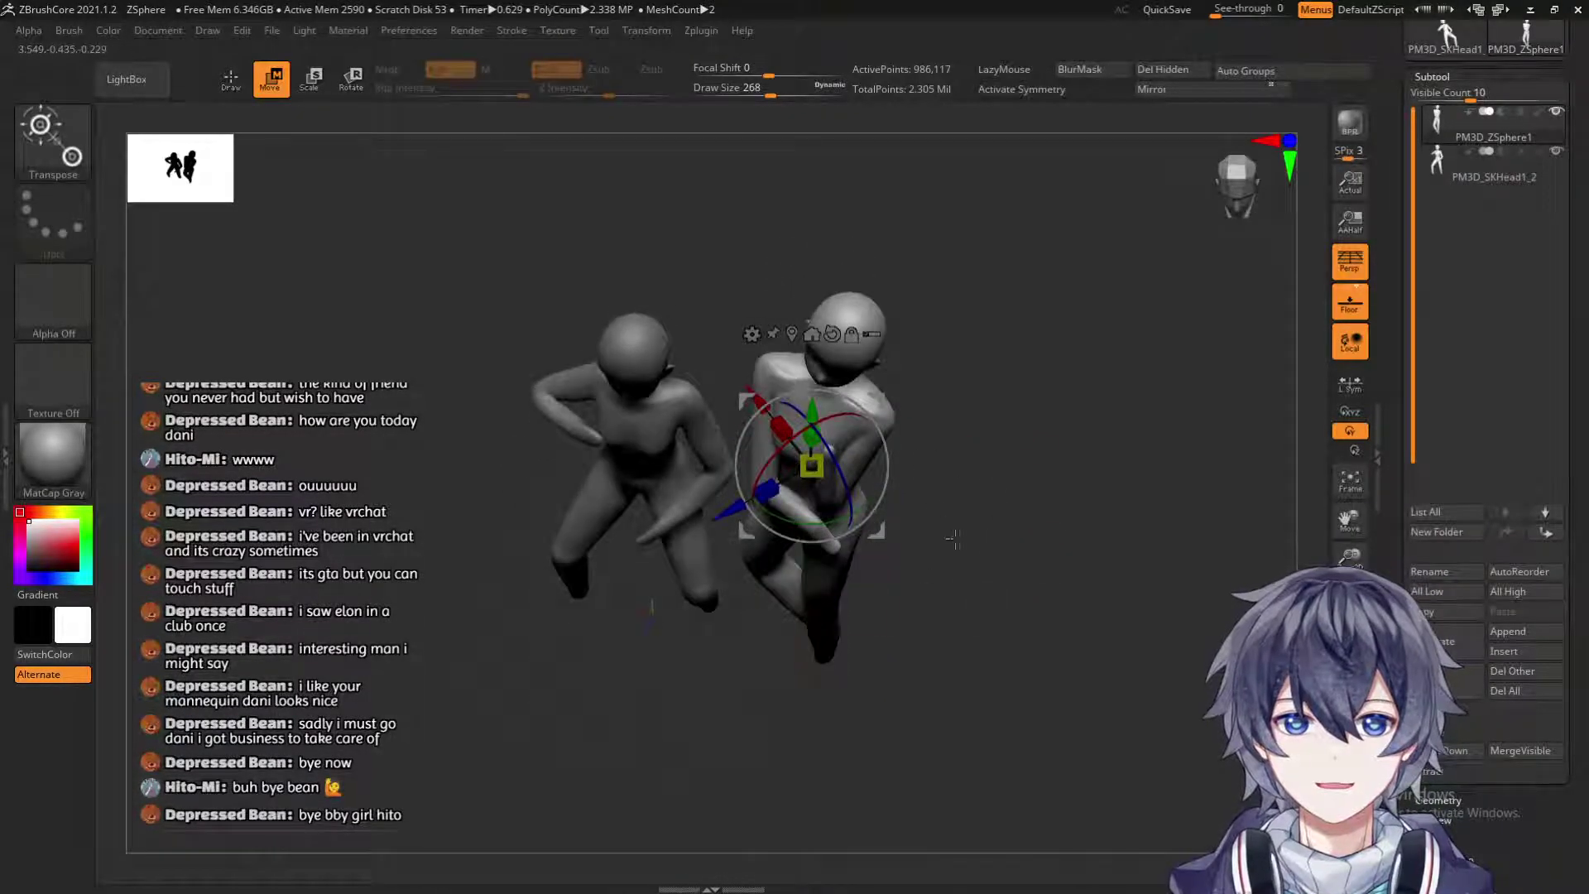
pyautogui.moveTo(952, 536); pyautogui.dragTo(897, 550)
pyautogui.moveTo(863, 458); pyautogui.dragTo(998, 339)
pyautogui.moveTo(793, 287); pyautogui.dragTo(793, 222)
pyautogui.moveTo(976, 316); pyautogui.dragTo(976, 285)
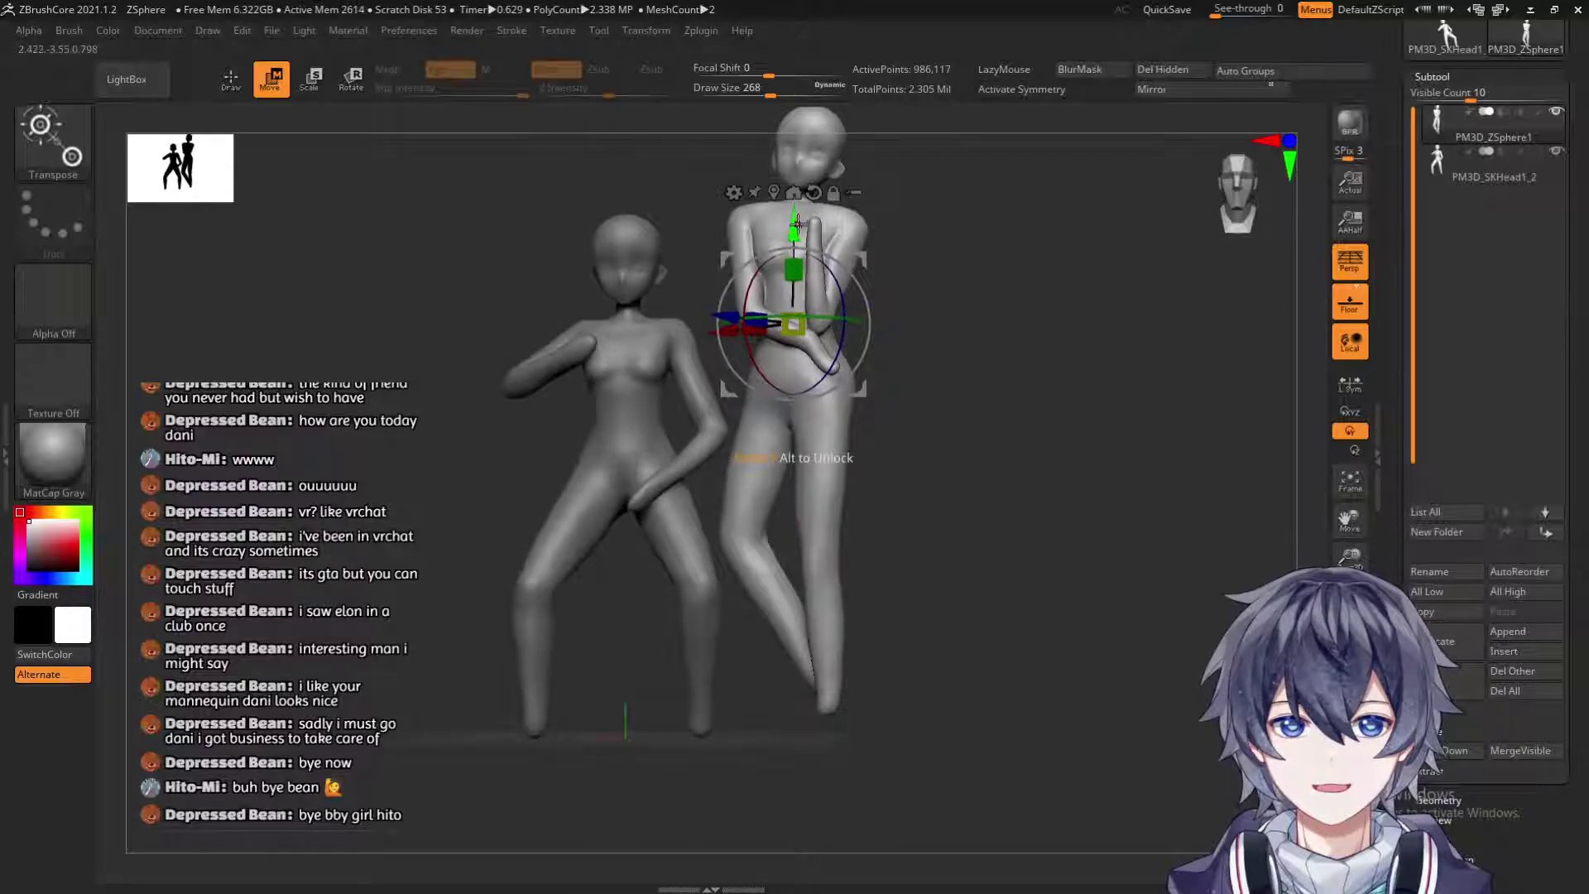
pyautogui.moveTo(794, 226); pyautogui.dragTo(795, 241)
pyautogui.moveTo(1026, 359); pyautogui.dragTo(1034, 379)
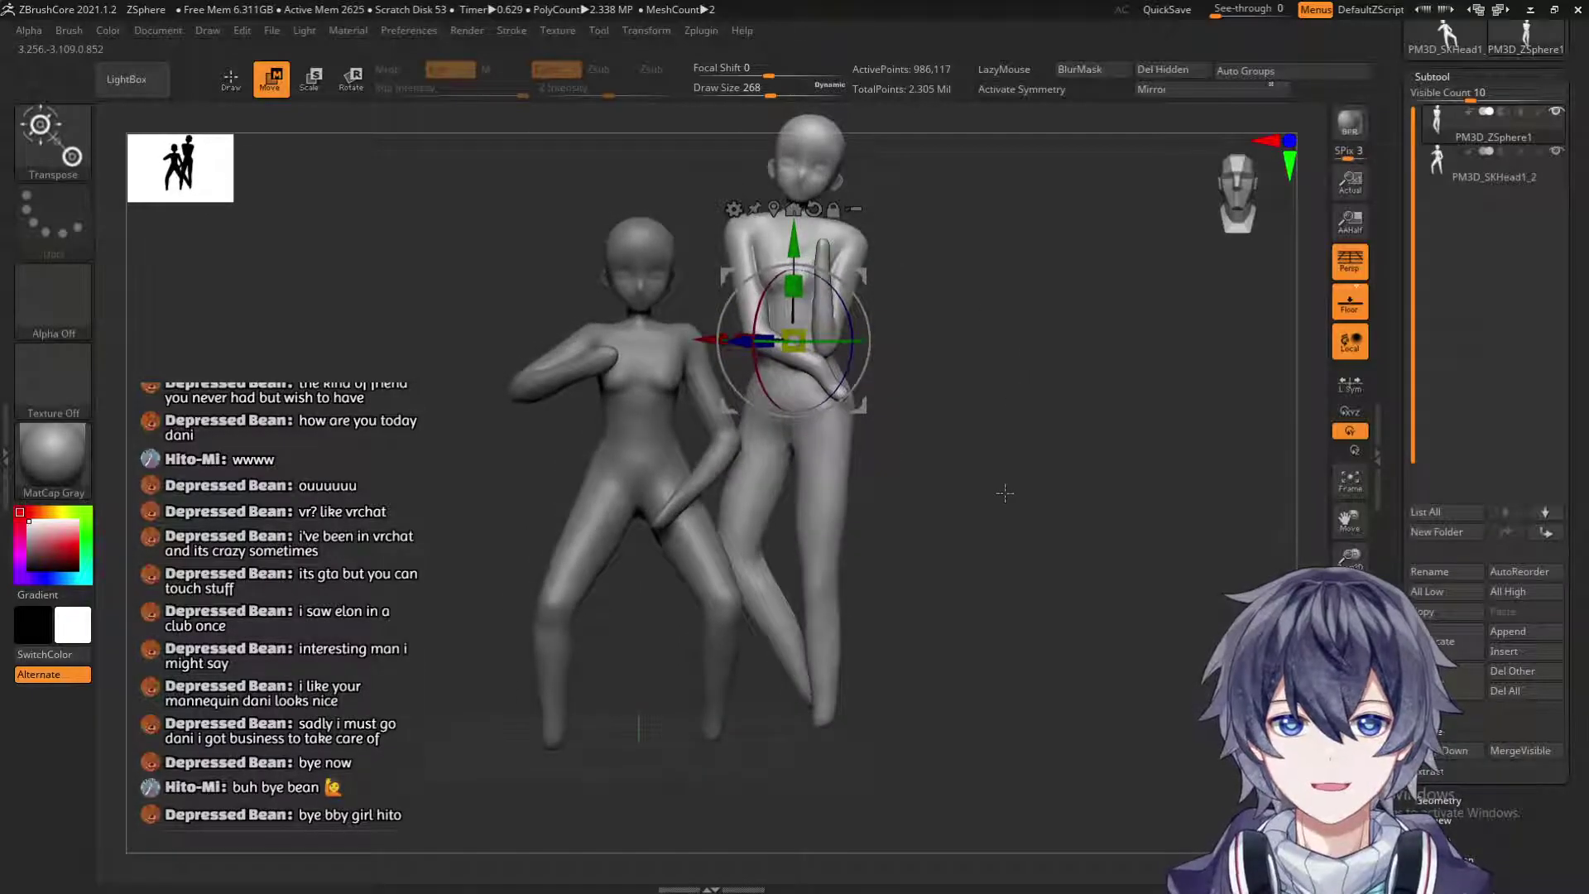
# Scale the standing mannequin down slightly and lower it so its feet meet the floor.
pyautogui.moveTo(996, 508); pyautogui.dragTo(1001, 526)
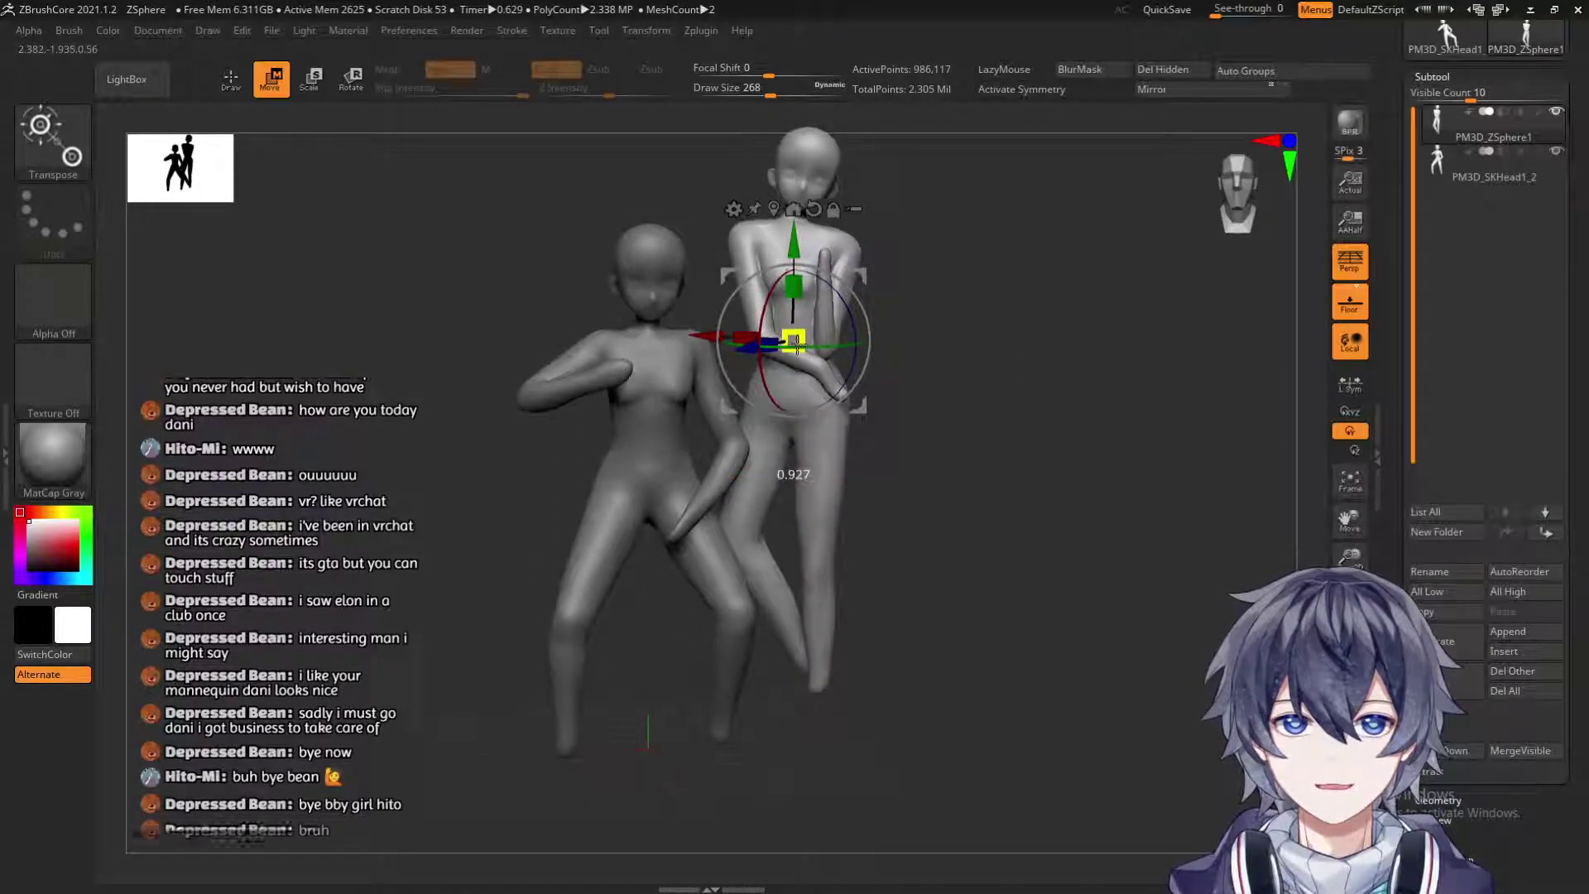
pyautogui.moveTo(793, 240); pyautogui.dragTo(794, 268)
pyautogui.moveTo(1023, 515)
pyautogui.mouseDown()
pyautogui.moveTo(1026, 530)
pyautogui.moveTo(1033, 491)
pyautogui.moveTo(1015, 486)
pyautogui.moveTo(997, 517)
pyautogui.mouseUp()
pyautogui.press('q')
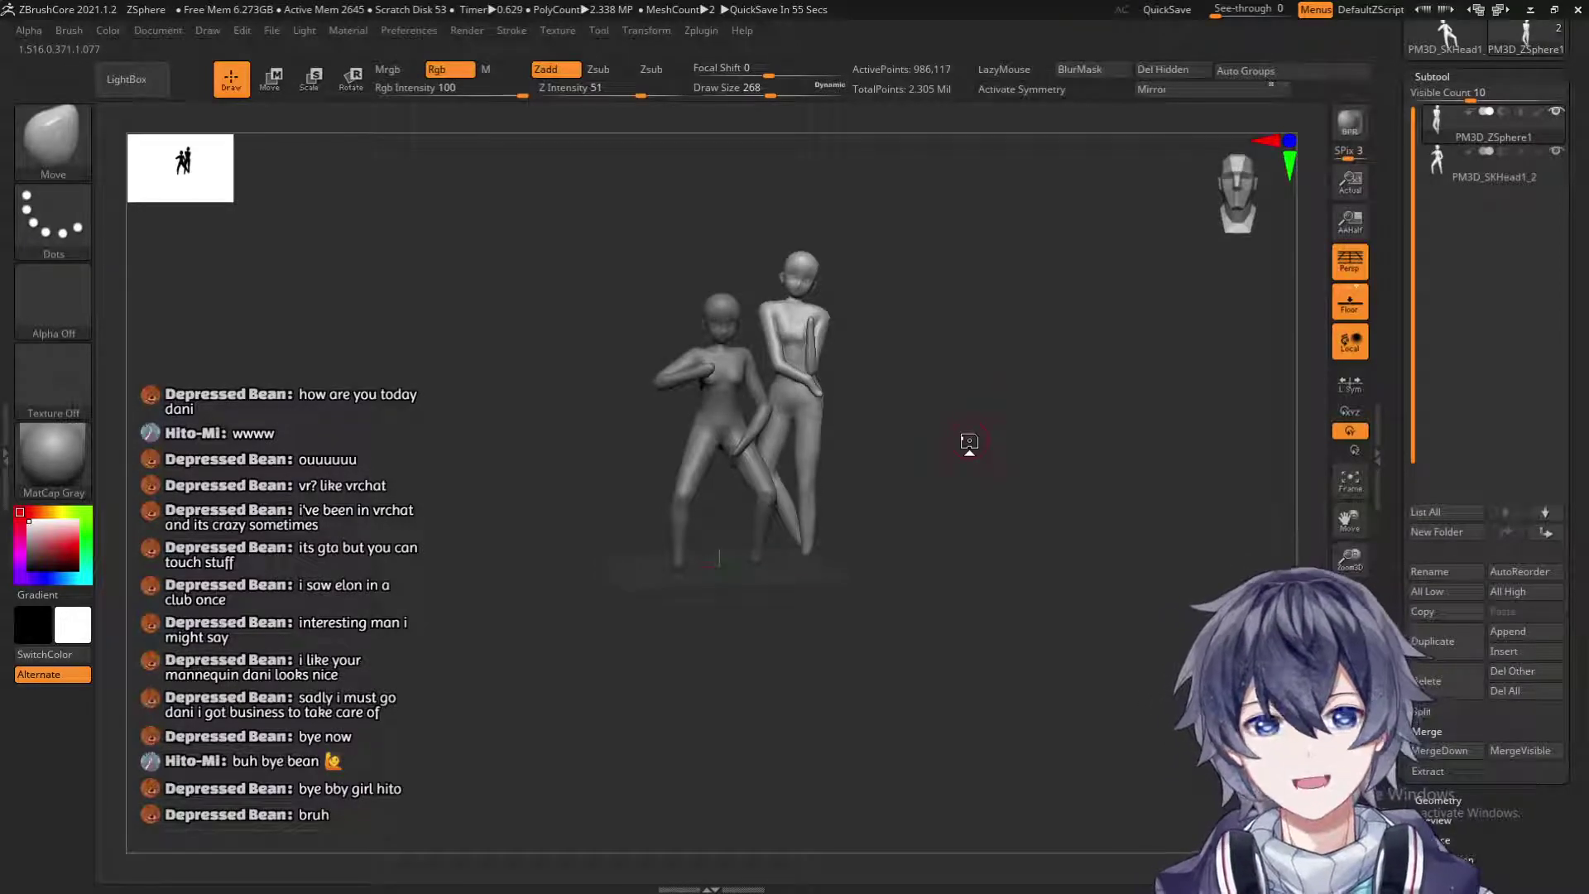
# Try the SkinShade4 material on the mannequins and return to MatCap Gray.
pyautogui.moveTo(998, 495); pyautogui.dragTo(1032, 642)
pyautogui.click(52, 455)
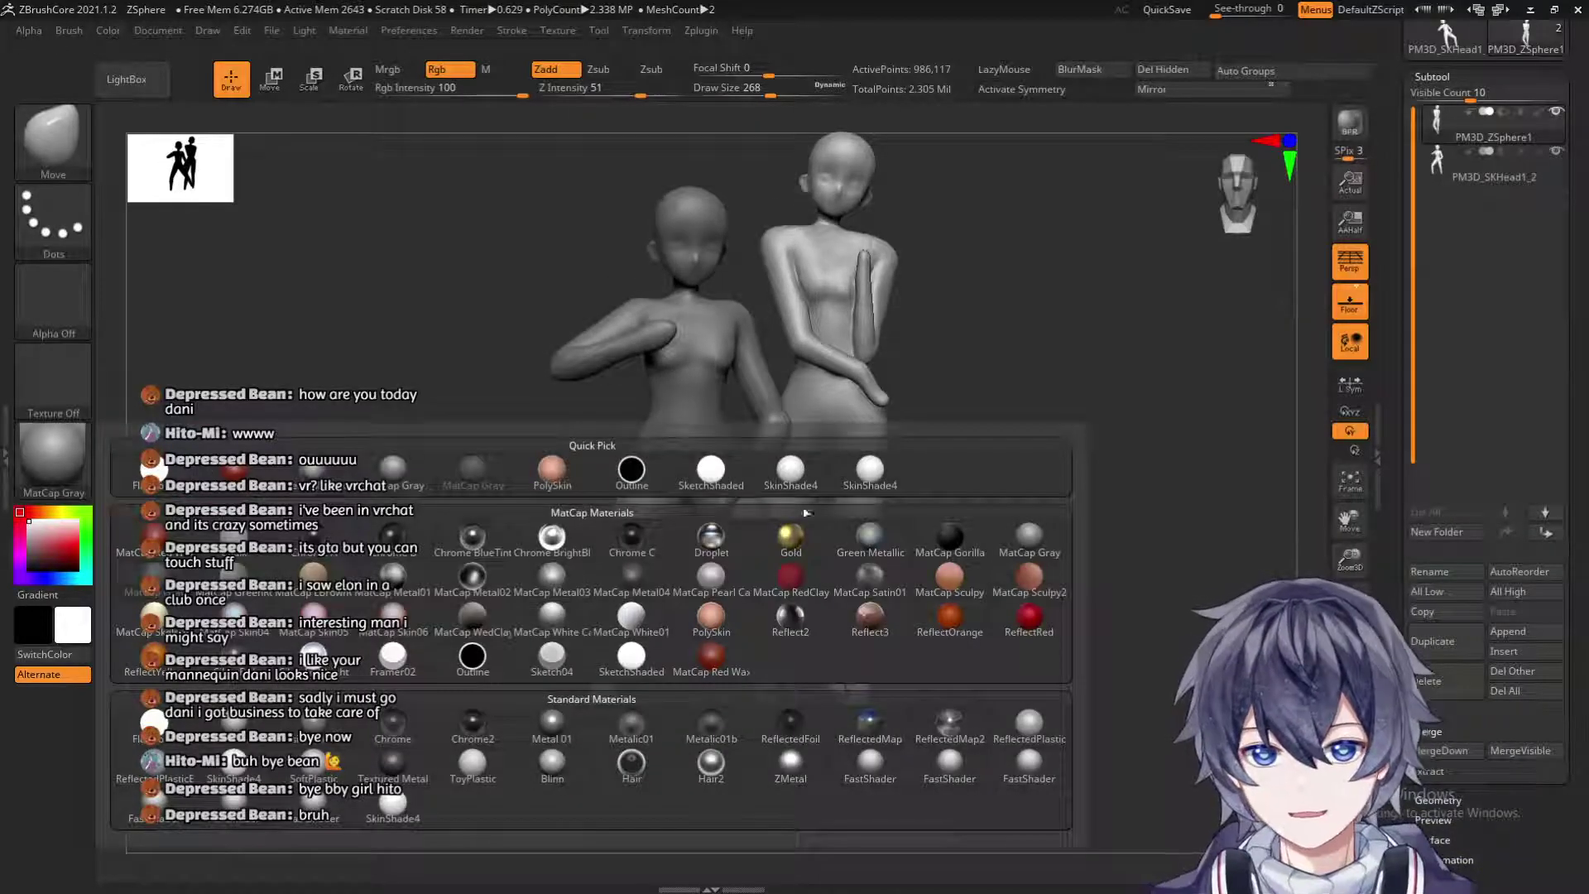
pyautogui.click(874, 472)
pyautogui.moveTo(1096, 528); pyautogui.dragTo(1143, 496)
pyautogui.click(33, 464)
pyautogui.click(540, 500)
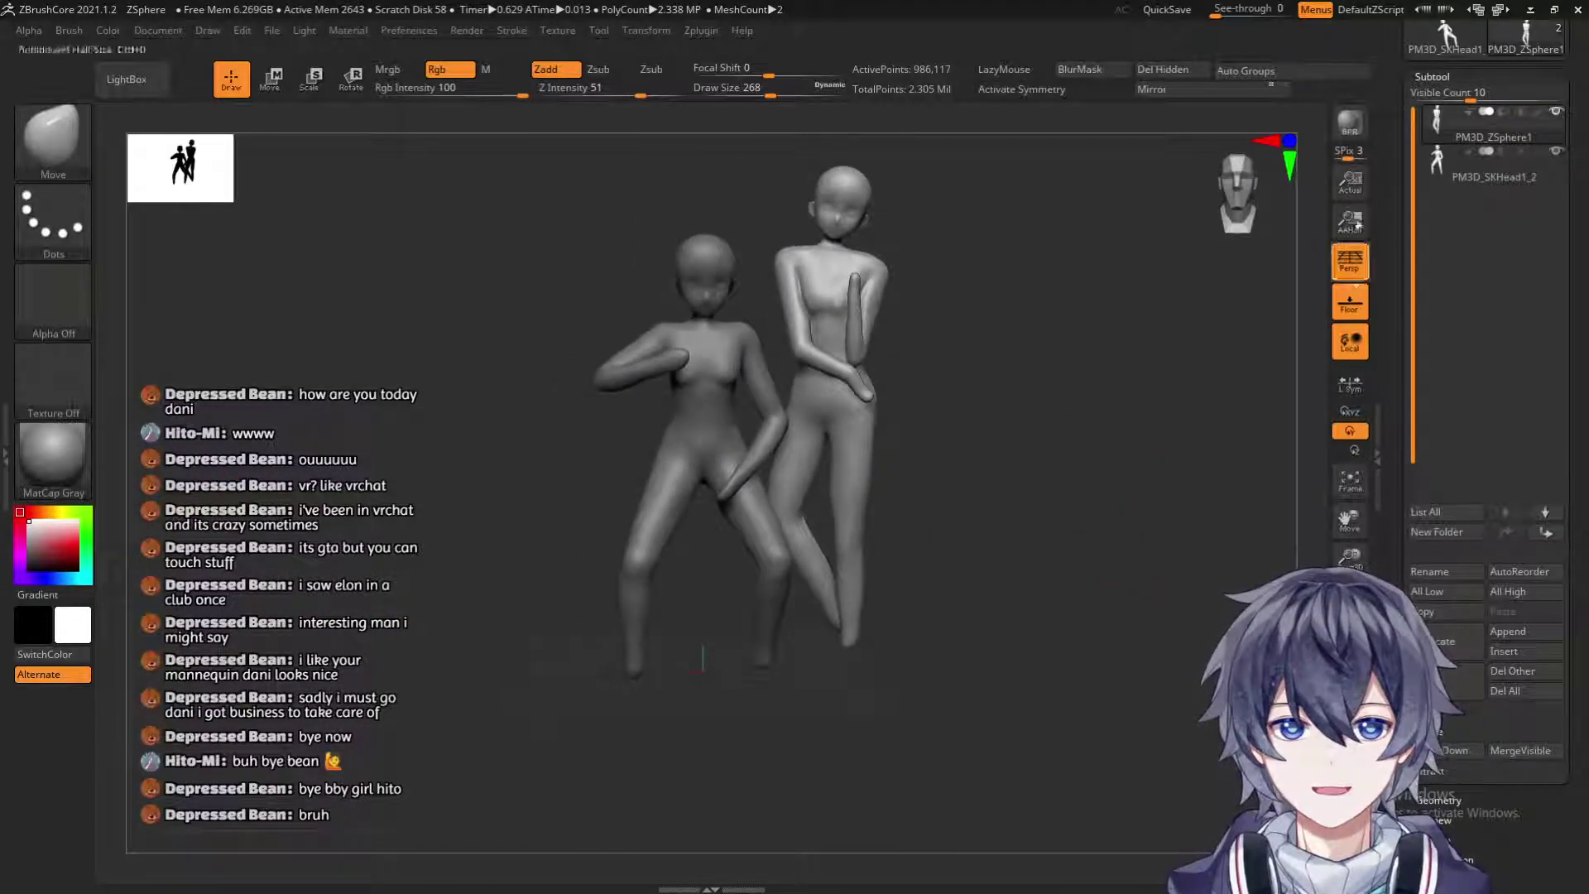
# Turn perspective distortion off to compare the two figures, and turn it back on.
pyautogui.keyDown('alt'); pyautogui.moveTo(1136, 369); pyautogui.dragTo(1111, 495); pyautogui.keyUp('alt')
pyautogui.click(1355, 265)
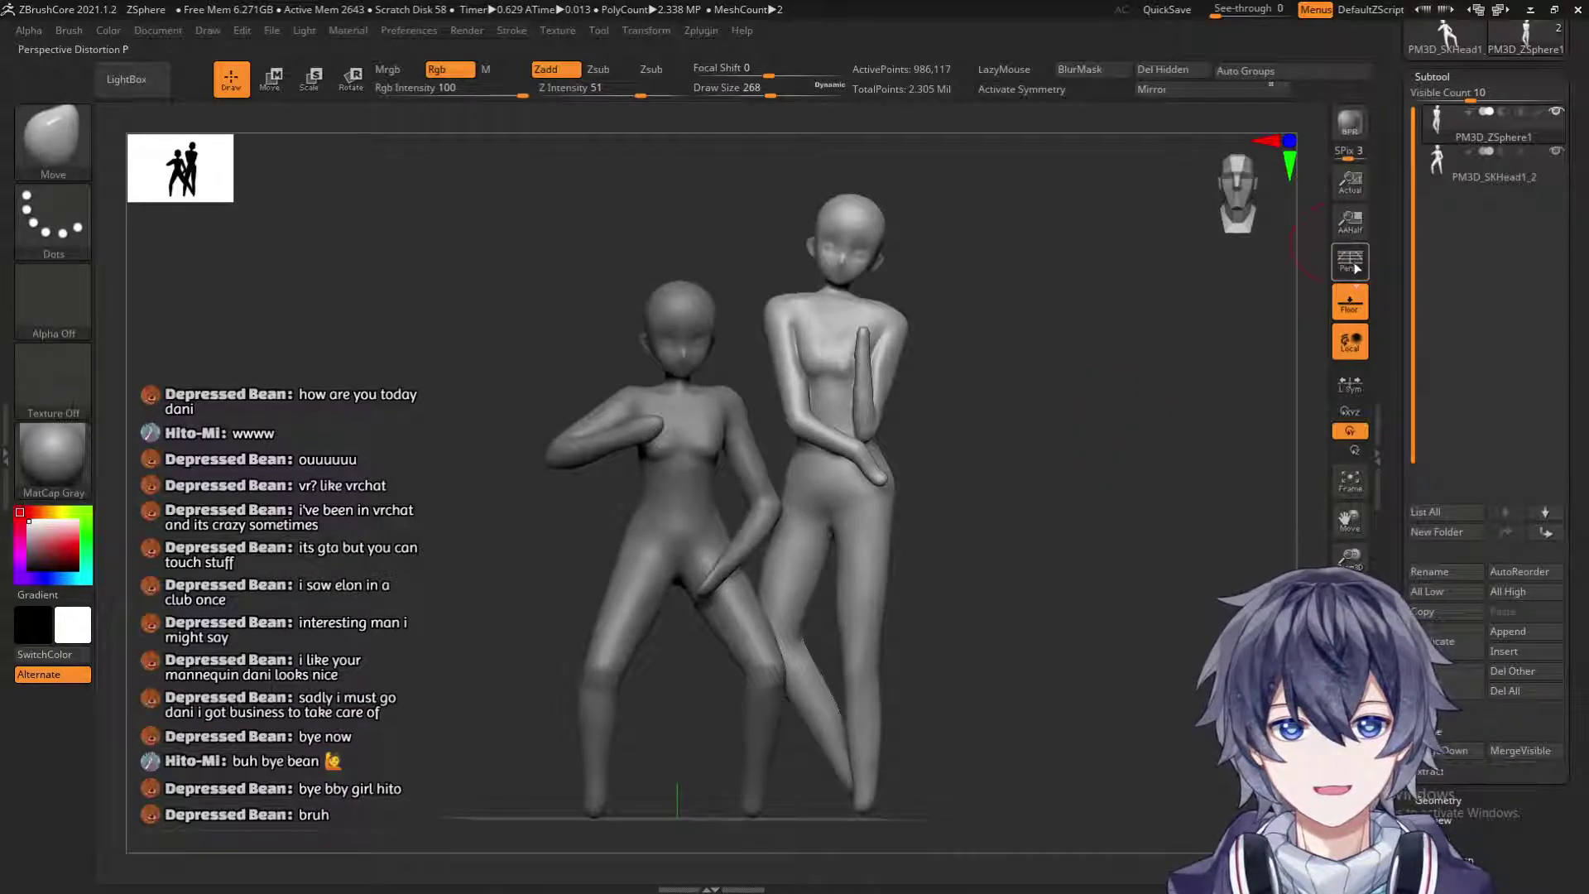
pyautogui.click(1335, 269)
pyautogui.click(1339, 267)
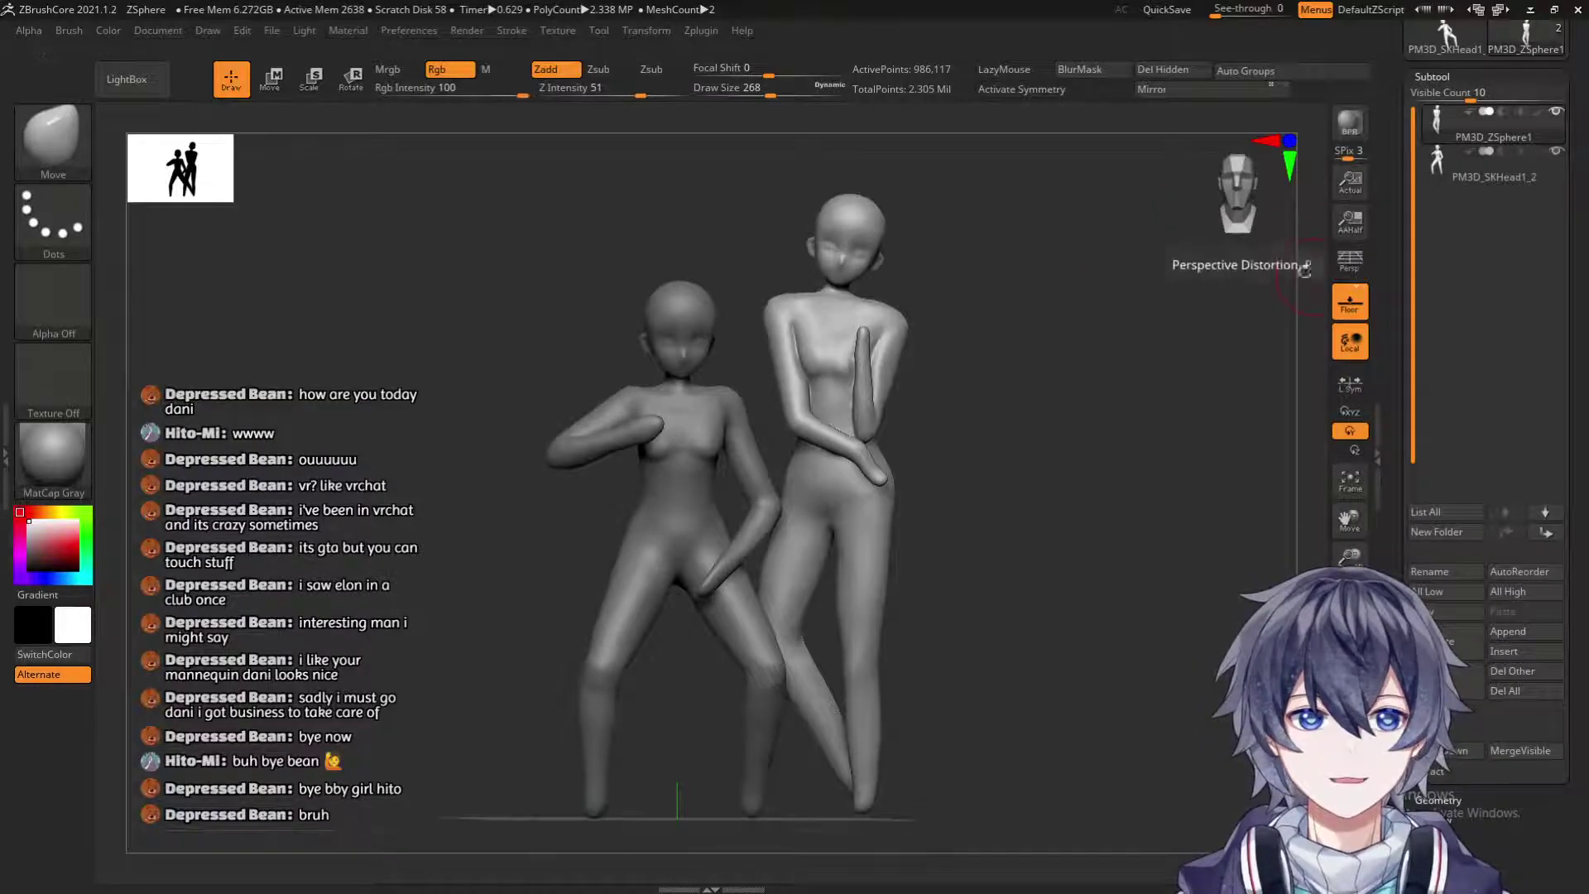
pyautogui.click(1341, 258)
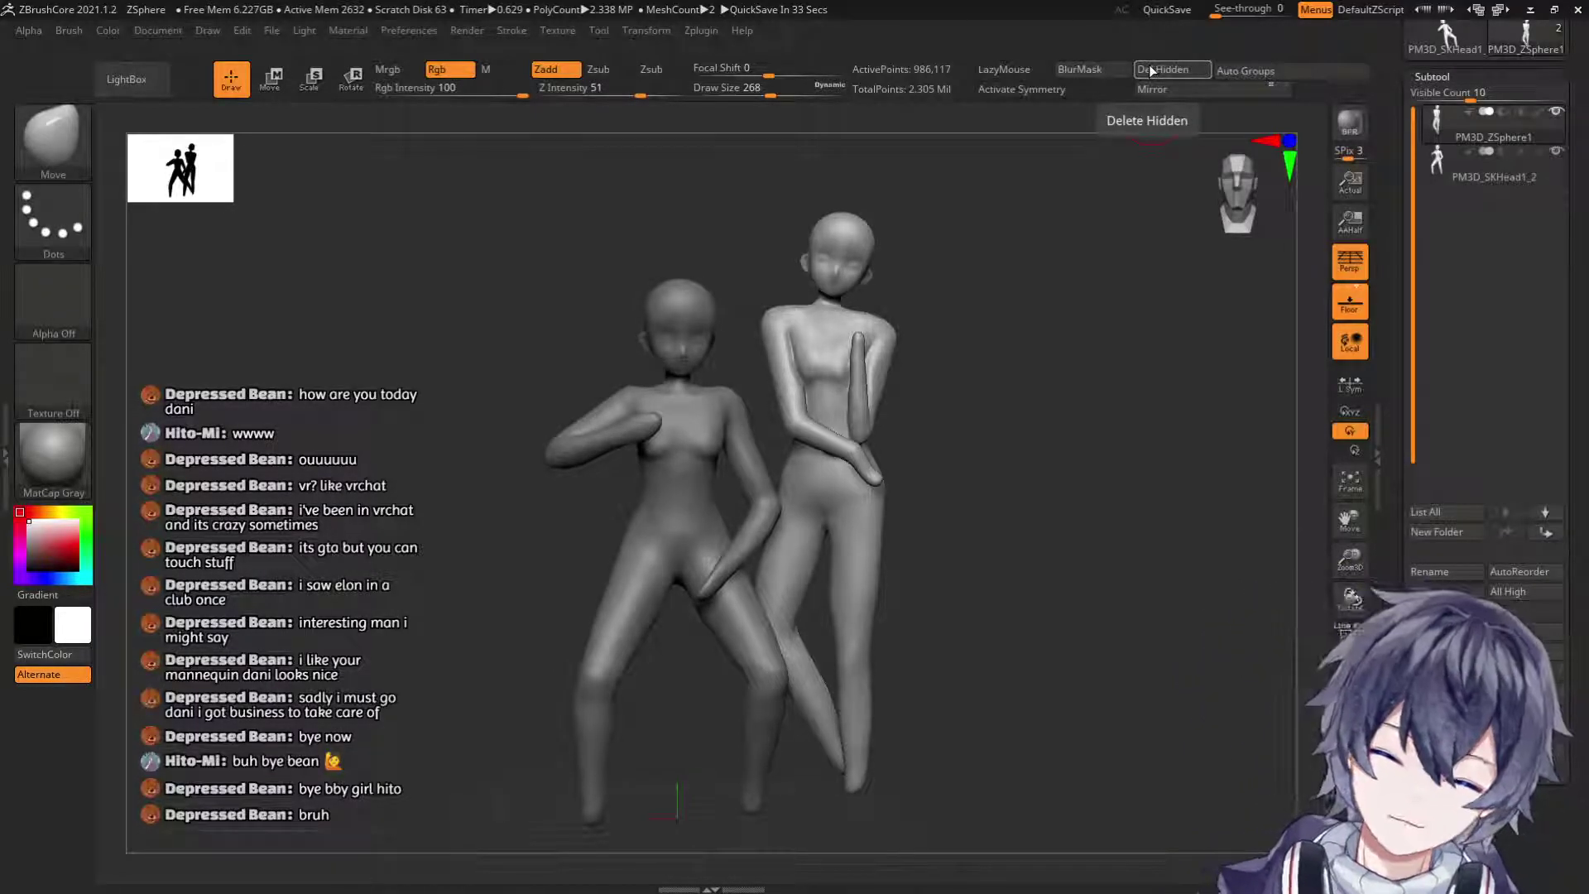
# Move the standing mannequin closer to the crouching one along the depth direction, working from a side view.
pyautogui.keyDown('alt'); pyautogui.moveTo(363, 651); pyautogui.dragTo(430, 667); pyautogui.keyUp('alt')
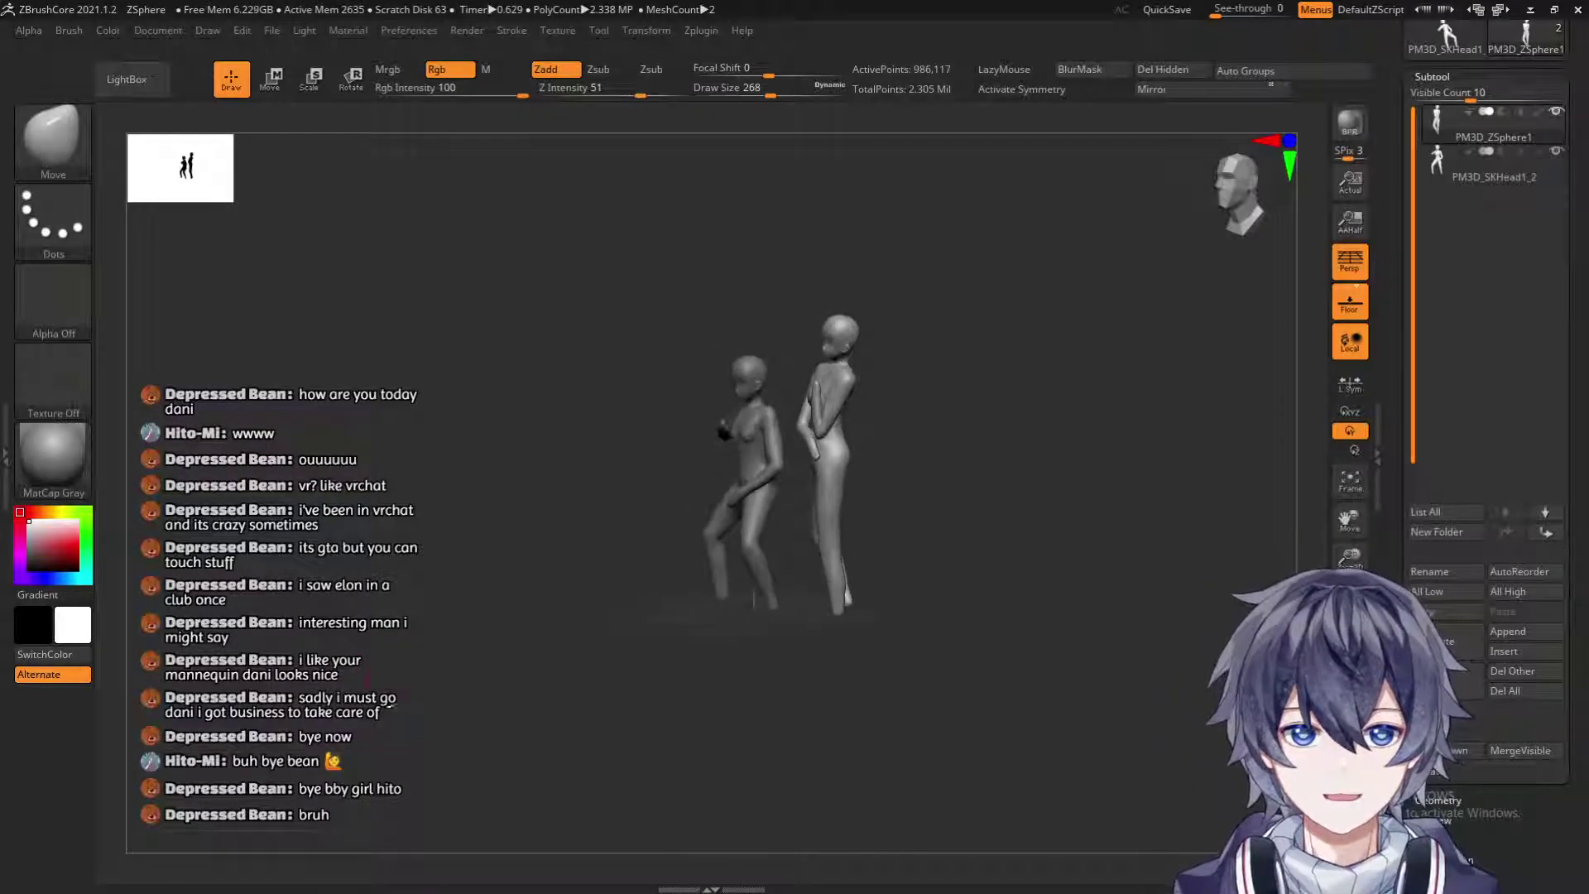
pyautogui.press('w')
pyautogui.moveTo(745, 427); pyautogui.dragTo(724, 426)
pyautogui.press('q')
pyautogui.moveTo(423, 644)
pyautogui.mouseDown()
pyautogui.moveTo(476, 648)
pyautogui.moveTo(455, 649)
pyautogui.mouseUp()
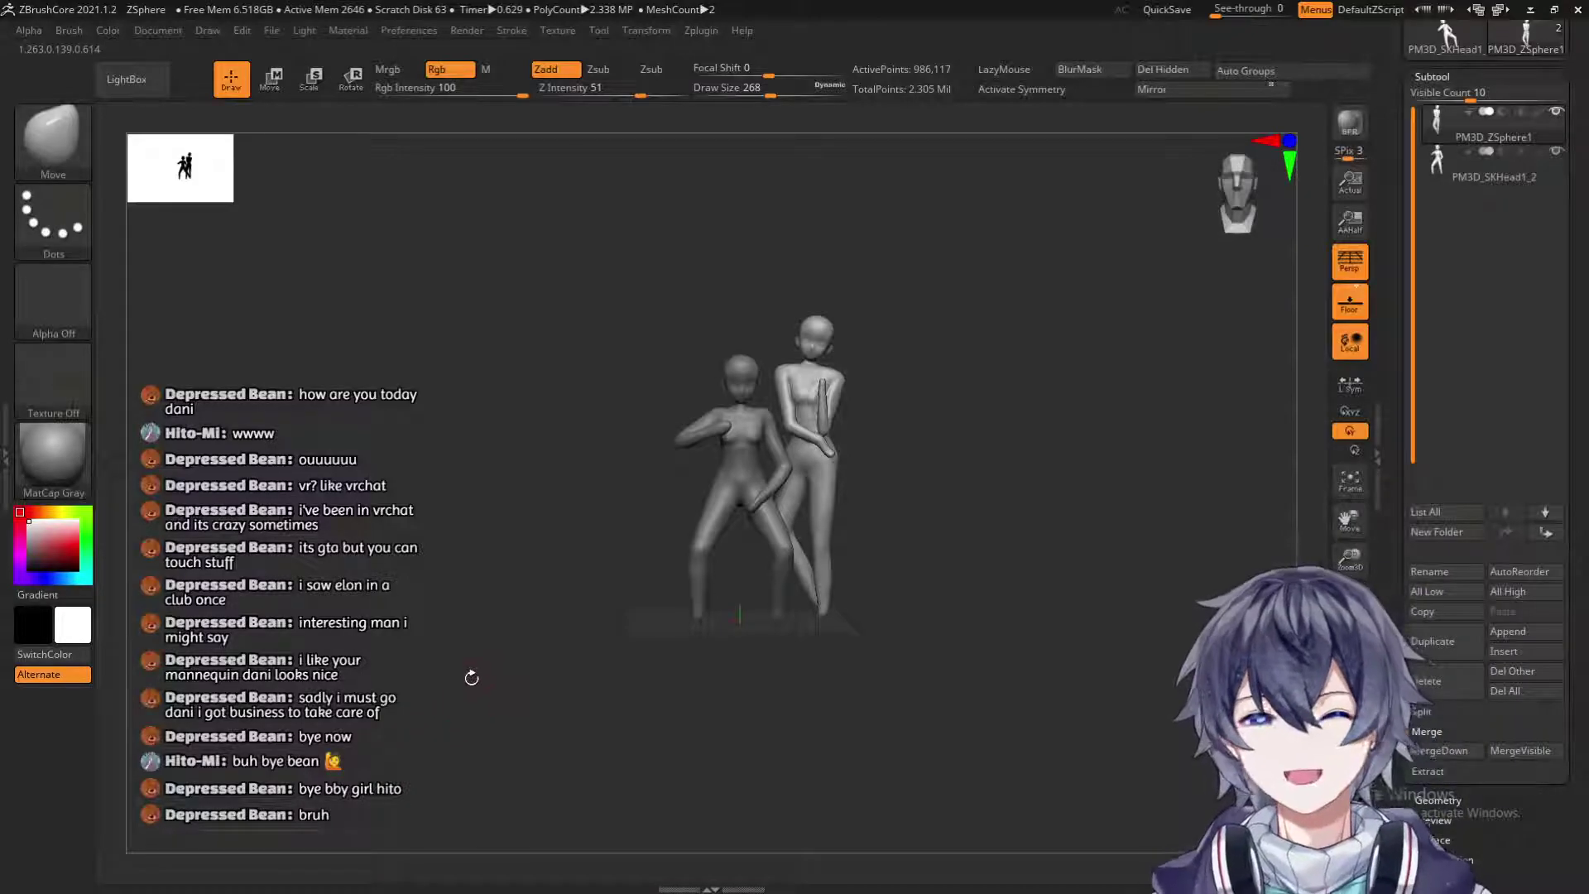
pyautogui.keyDown('alt'); pyautogui.moveTo(482, 677); pyautogui.dragTo(464, 735); pyautogui.keyUp('alt')
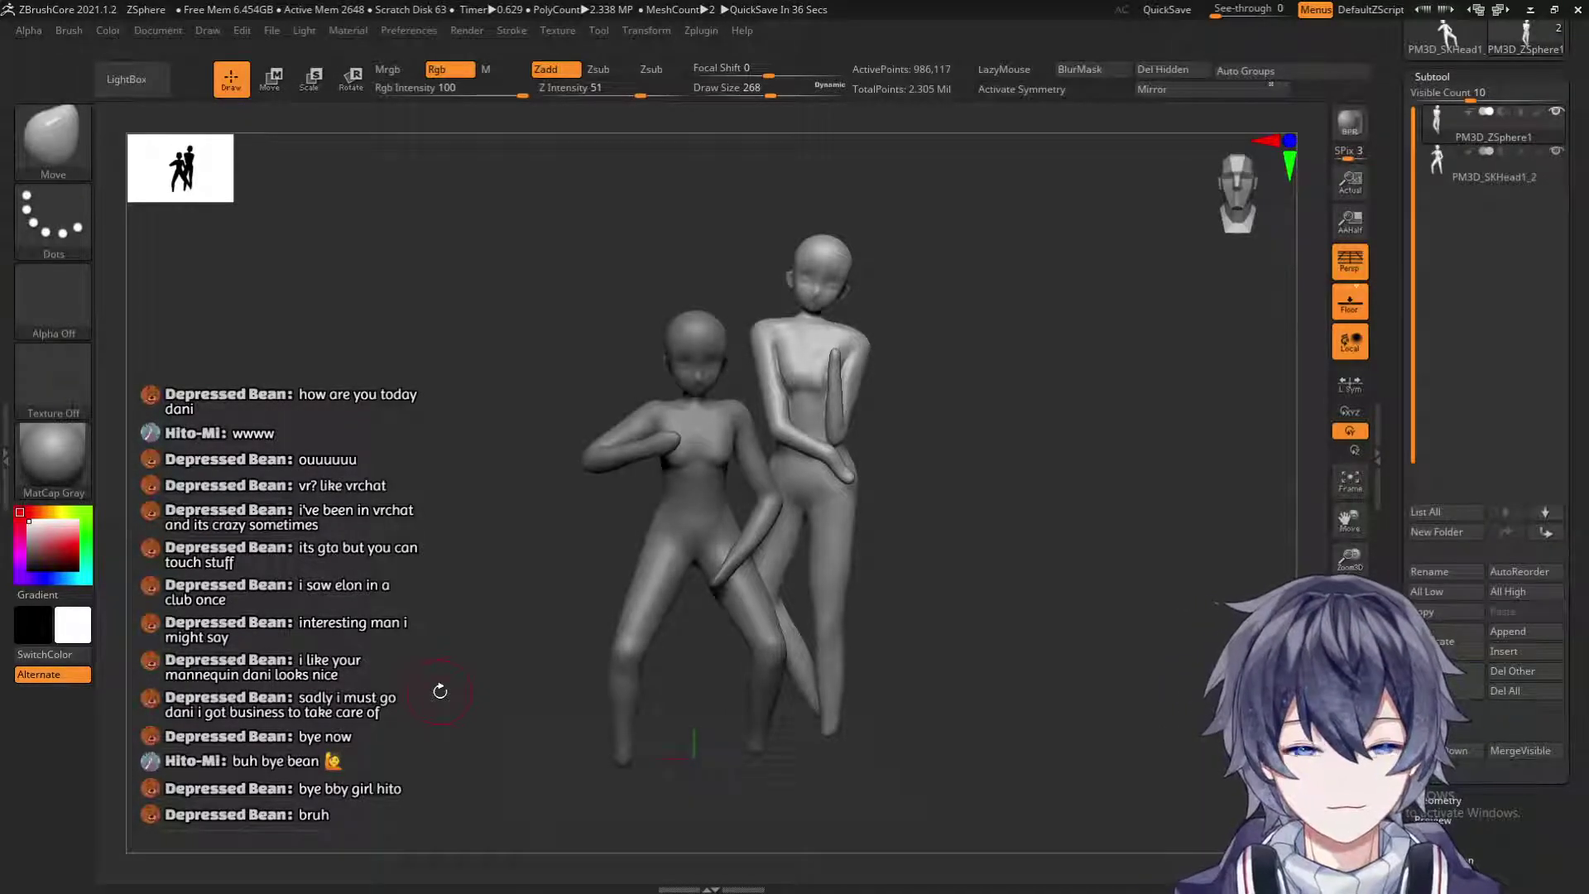
pyautogui.moveTo(979, 657)
pyautogui.mouseDown()
pyautogui.moveTo(989, 637)
pyautogui.moveTo(1000, 670)
pyautogui.mouseUp()
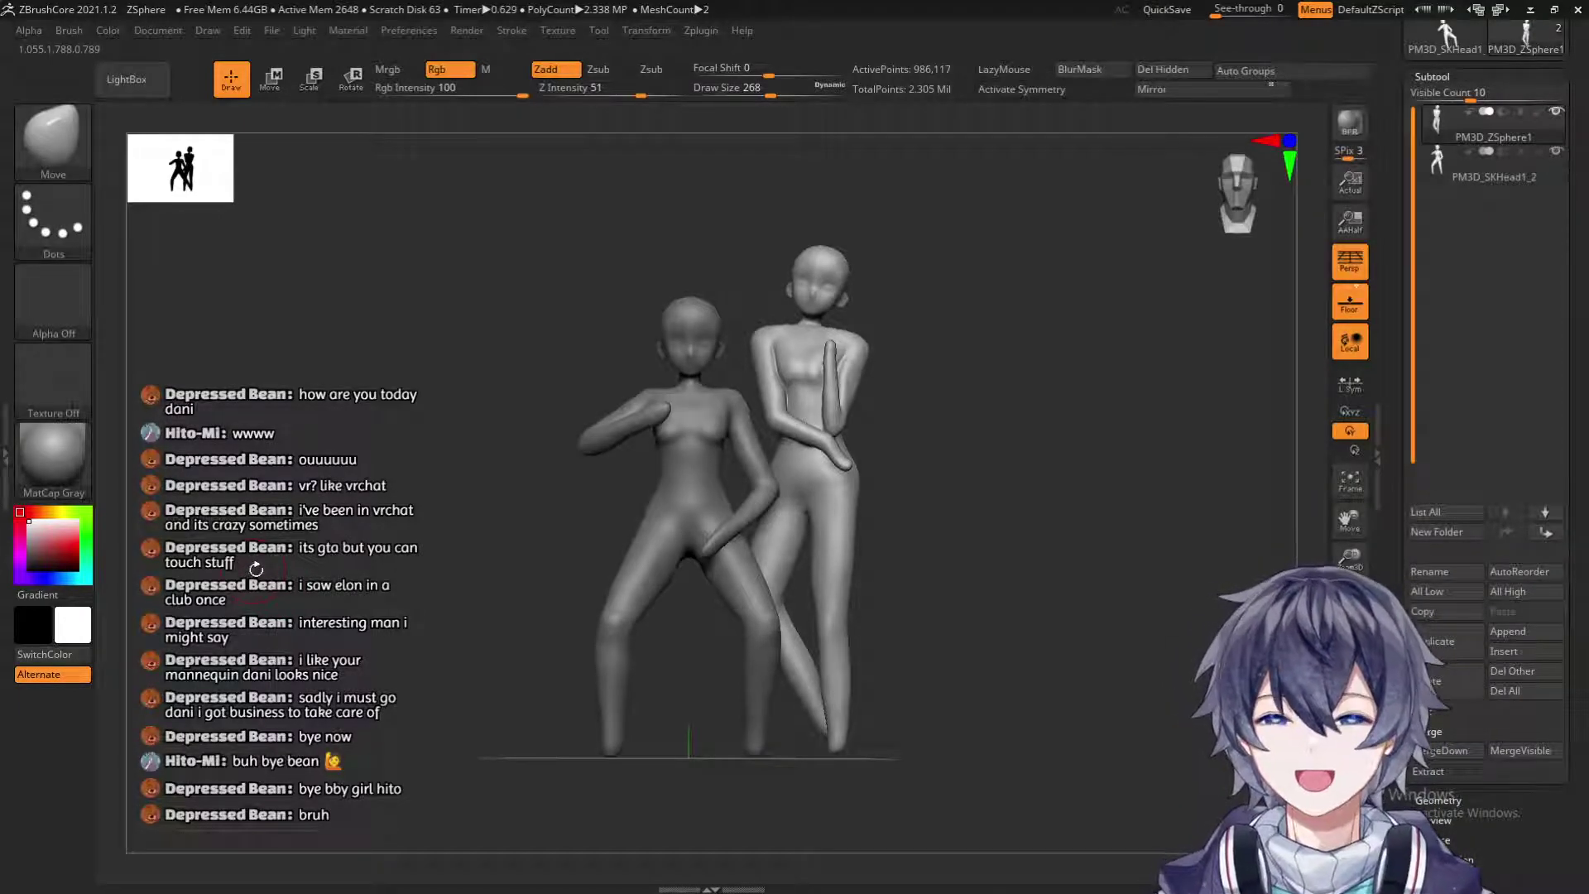
pyautogui.moveTo(257, 602); pyautogui.dragTo(343, 613)
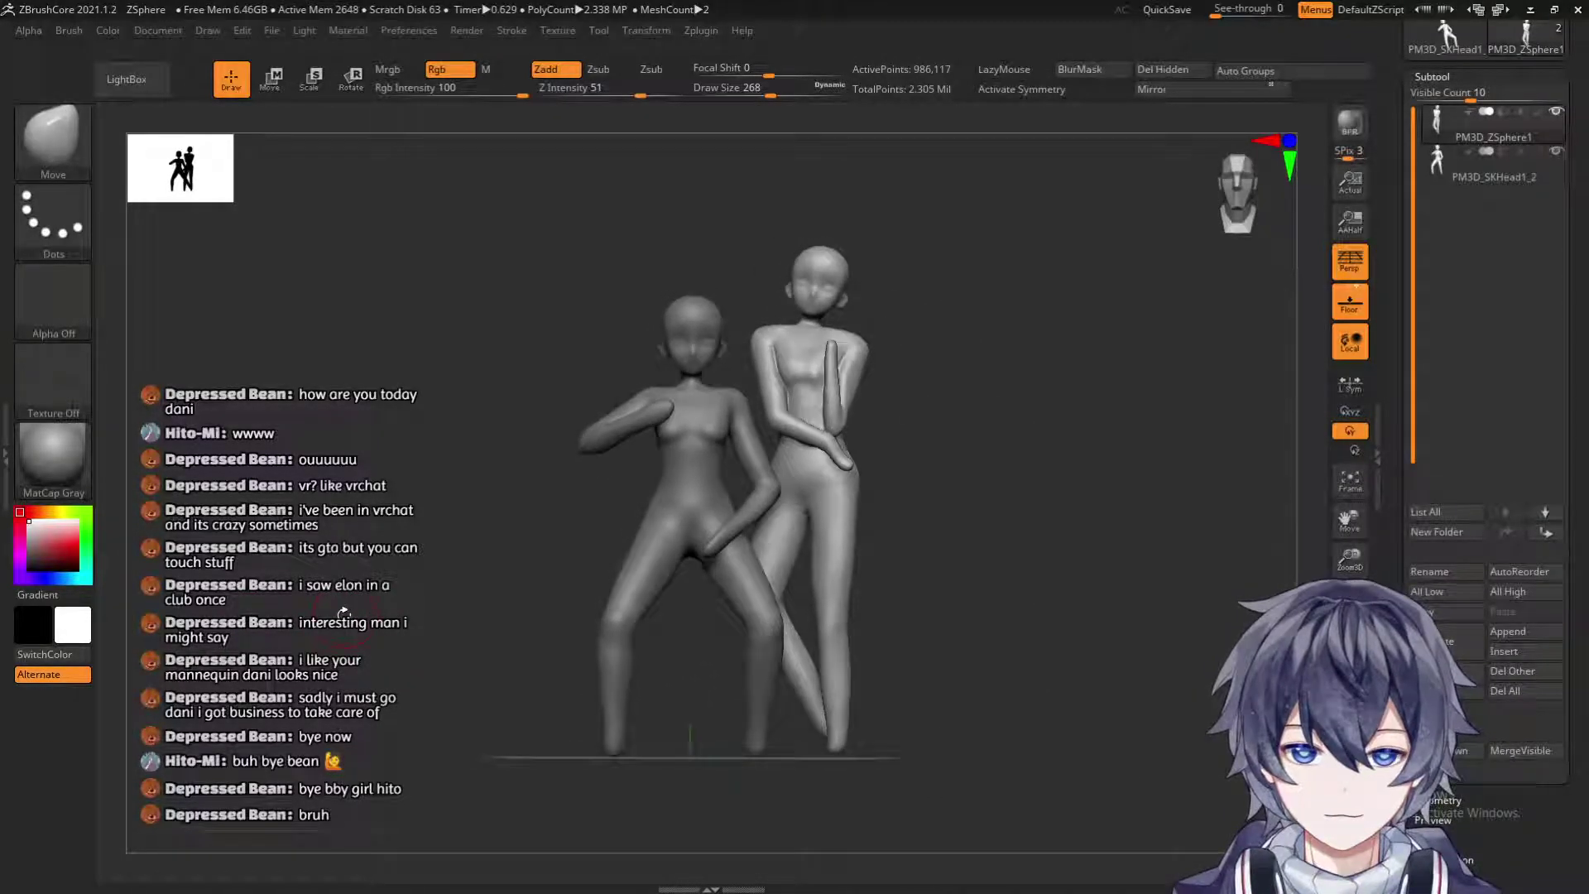